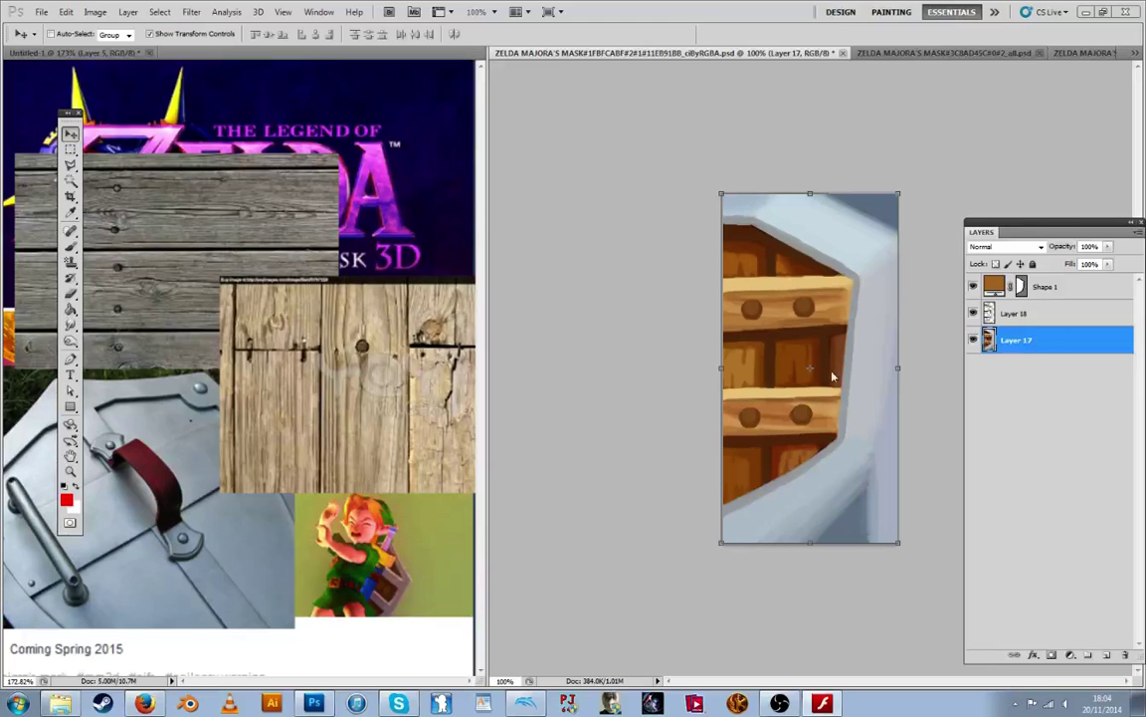
# Resize the shield texture image to 512 pixels wide with constrained proportions
pyautogui.click(71, 149)
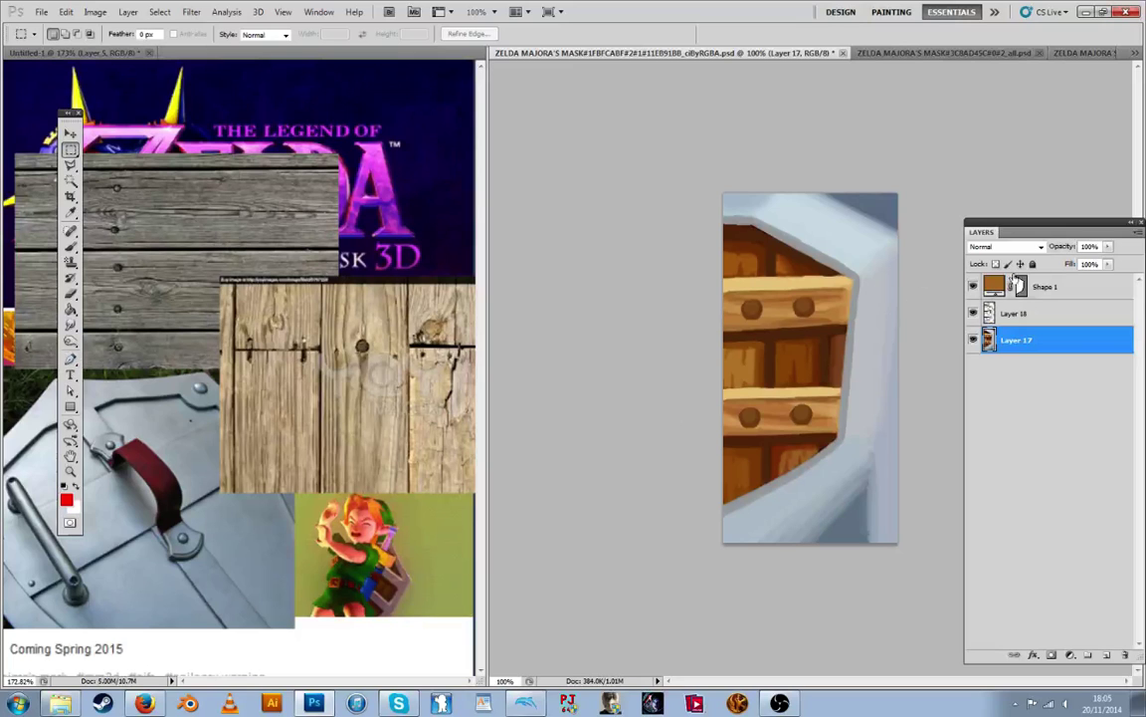
pyautogui.scroll(1, 802, 421)
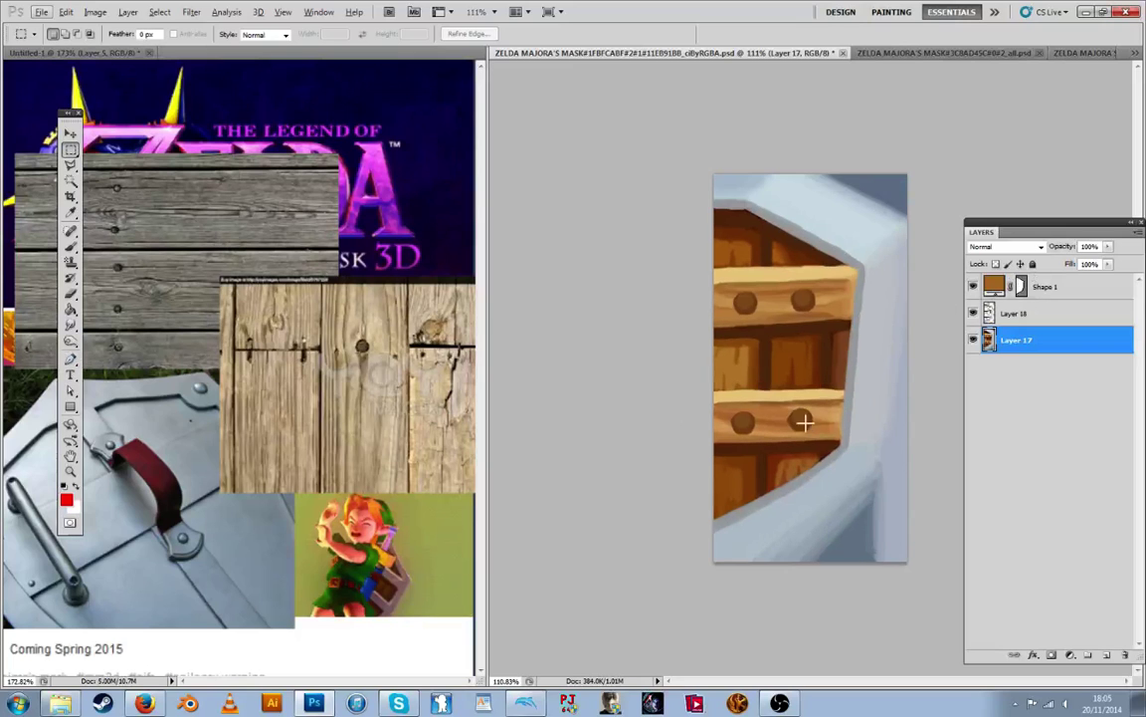
pyautogui.hotkey('ctrl', 'alt', 'i')
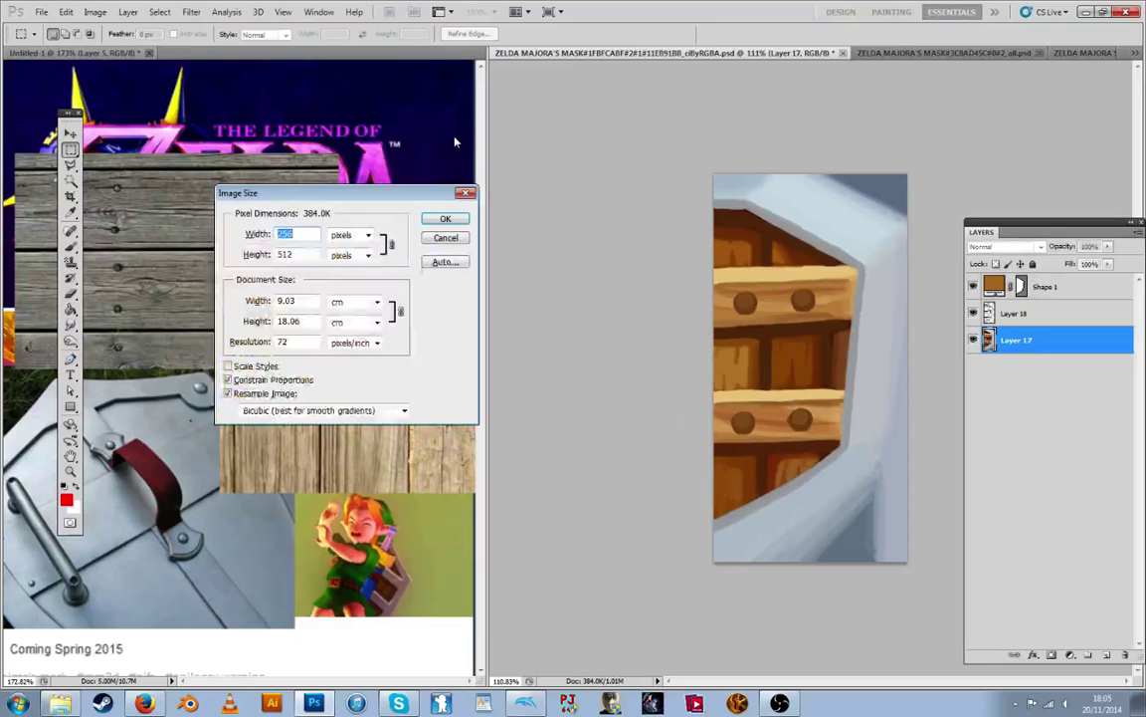
pyautogui.write('512')
pyautogui.press('Return')
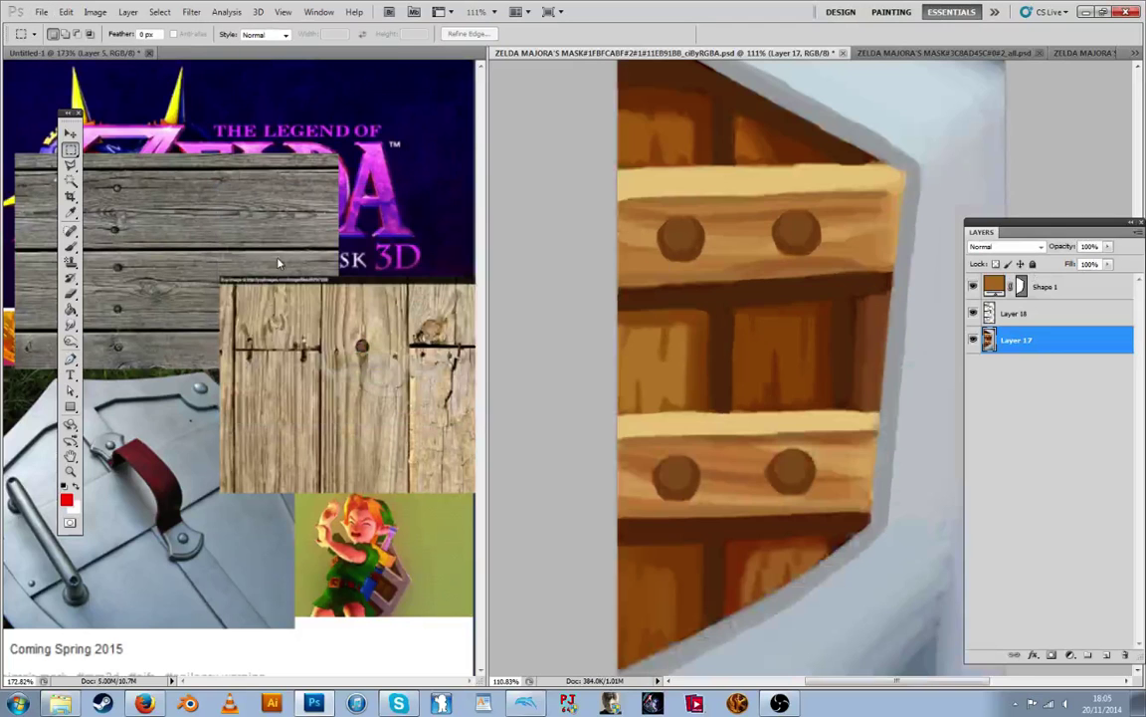
# Select the Shape 1, Layer 18 and Layer 17 layers and merge them into one layer
pyautogui.click(1063, 313)
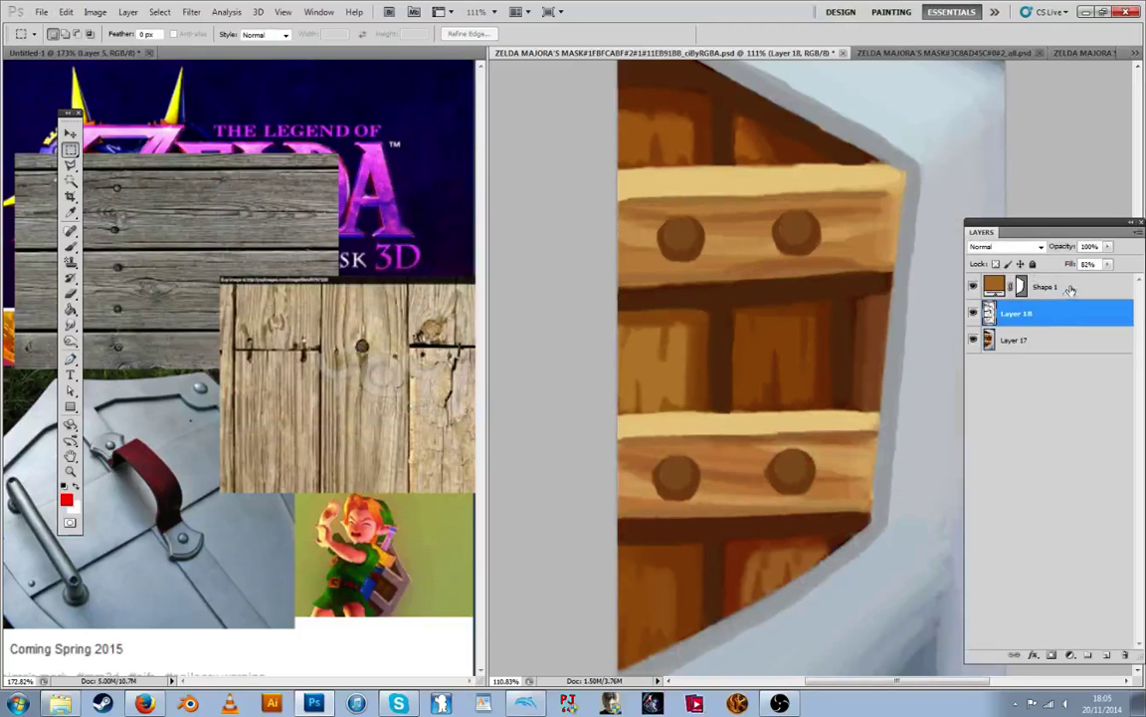
pyautogui.keyDown('shift'); pyautogui.click(1071, 288); pyautogui.keyUp('shift')
pyautogui.click(1060, 343)
pyautogui.keyDown('shift'); pyautogui.click(1074, 292); pyautogui.keyUp('shift')
pyautogui.rightClick(1075, 292)
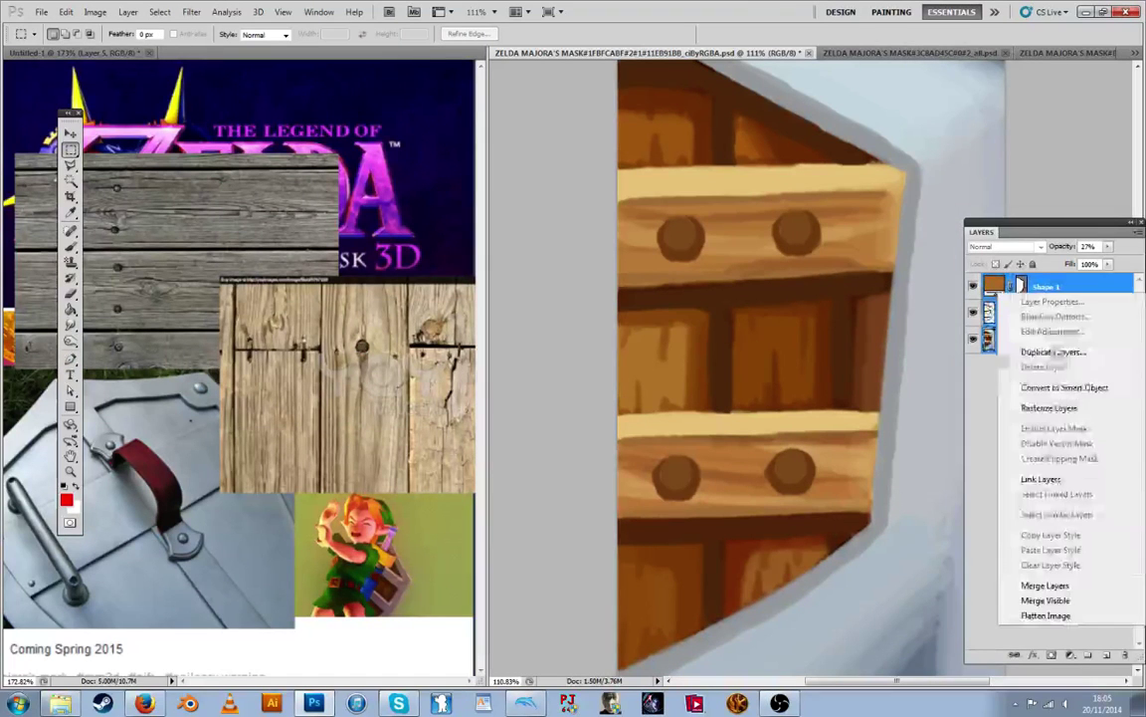
pyautogui.click(1041, 584)
# Add a new empty layer above the merged painting and sample a light blue-grey as the foreground colour
pyautogui.moveTo(816, 683); pyautogui.dragTo(863, 681)
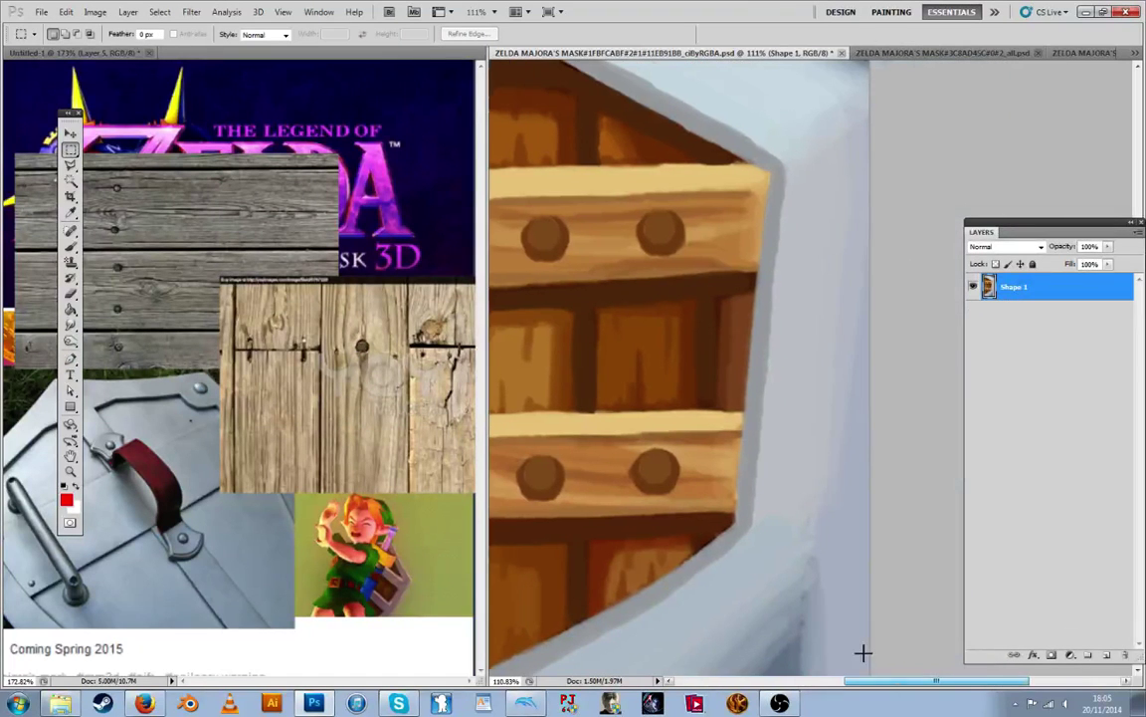
pyautogui.scroll(-2, 549, 406)
pyautogui.scroll(-1, 548, 406)
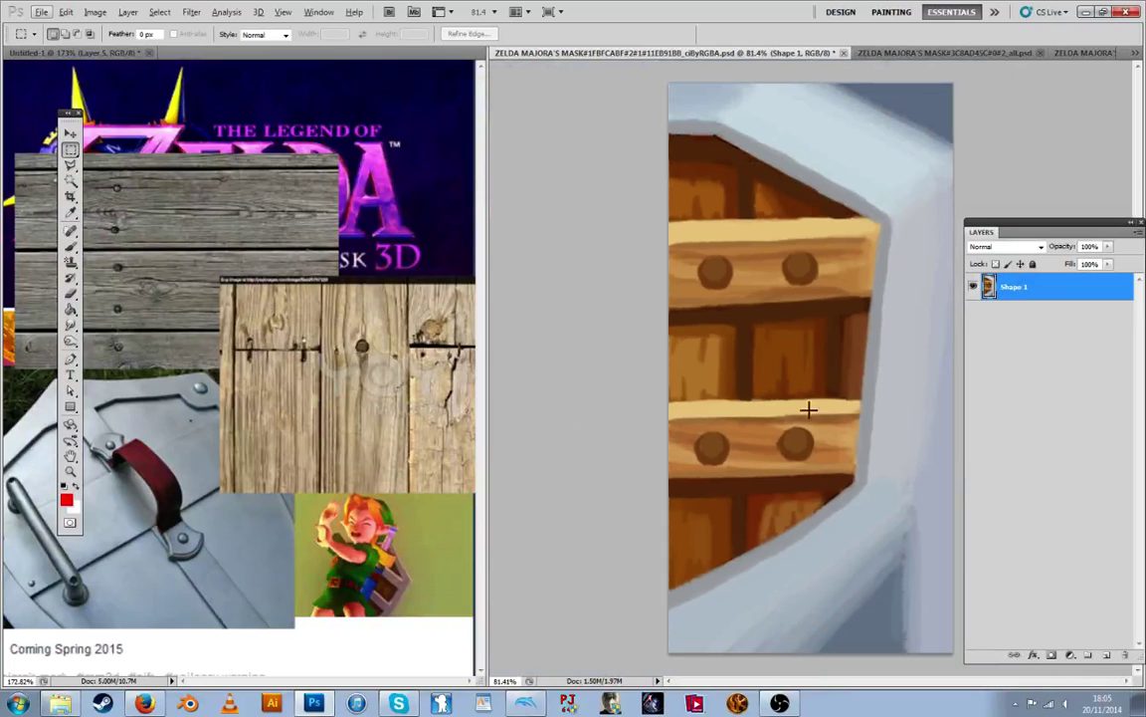
pyautogui.click(1106, 653)
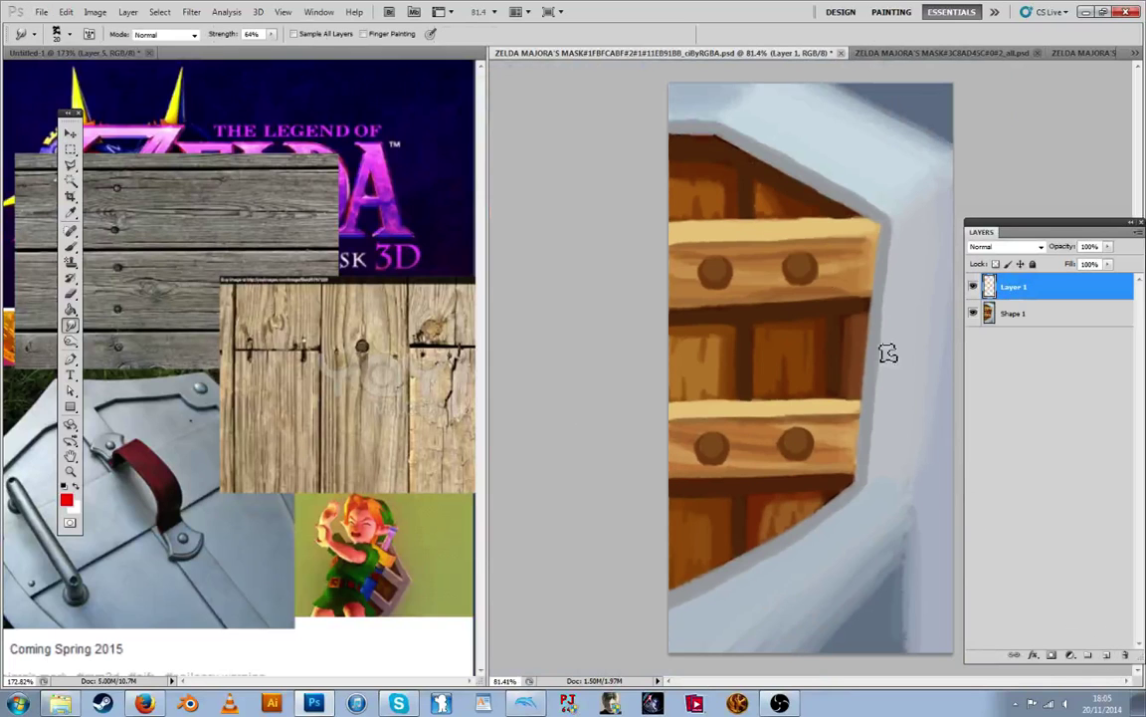
pyautogui.press('p')
pyautogui.press('i')
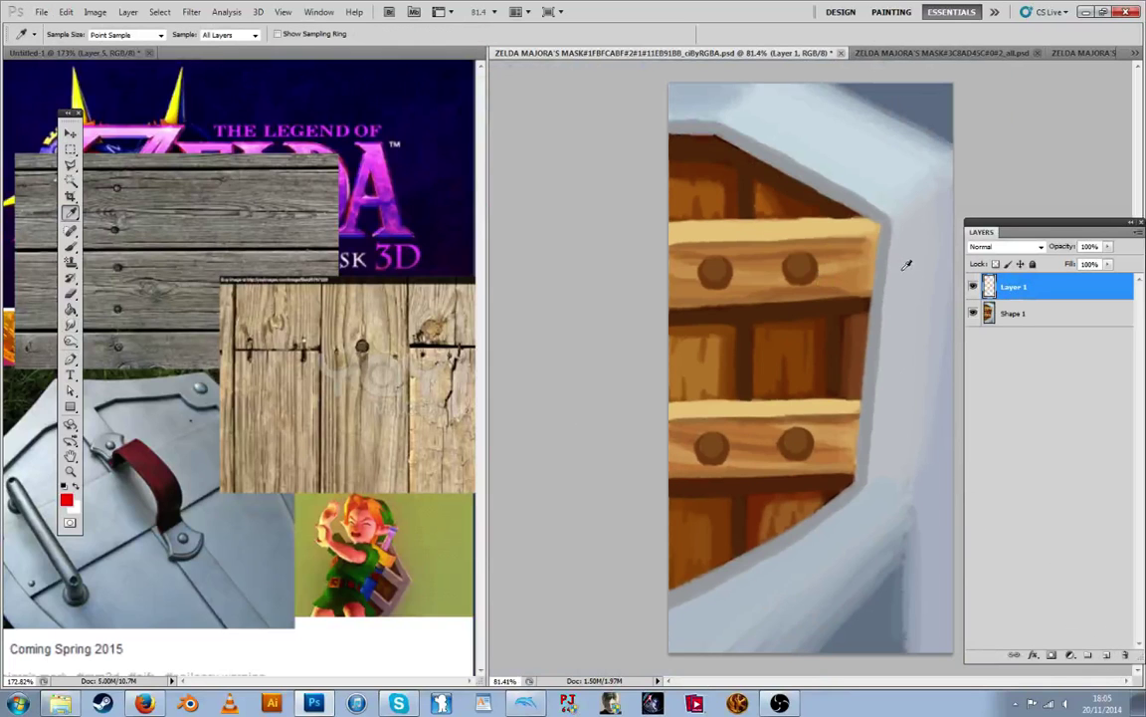
pyautogui.click(52, 316)
# Start a Pen tool shape along the top plank and inner metal rim, continuing around outside the canvas to its lower edge
pyautogui.press('p')
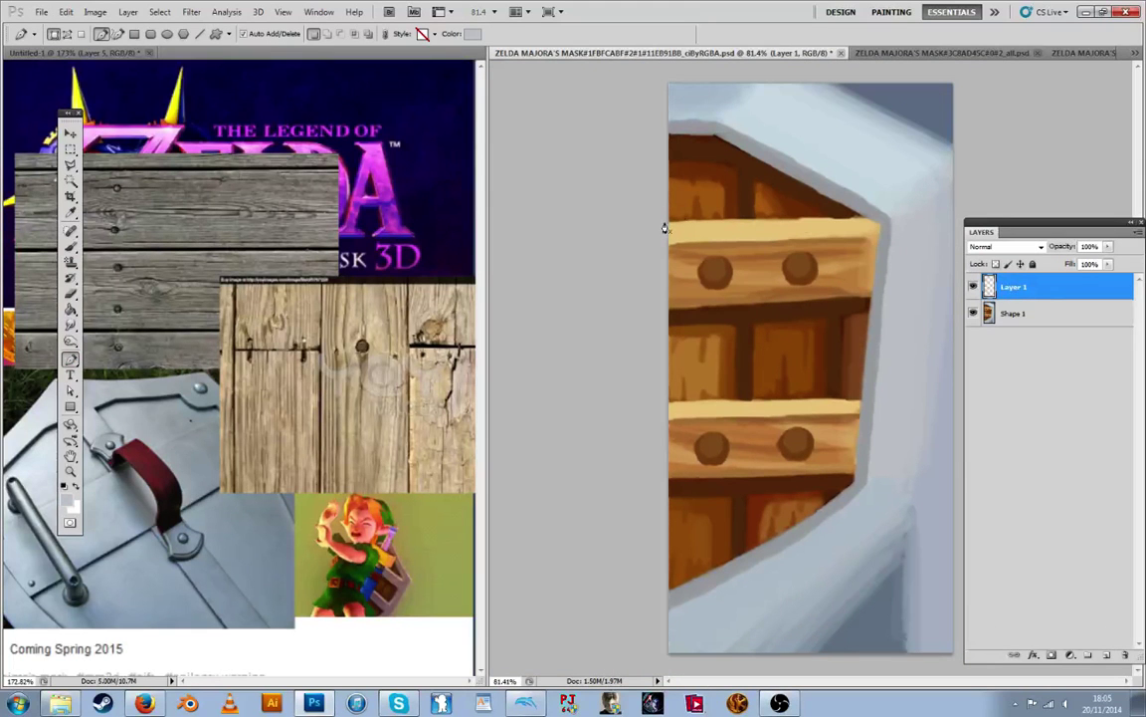
pyautogui.click(664, 222)
pyautogui.click(872, 218)
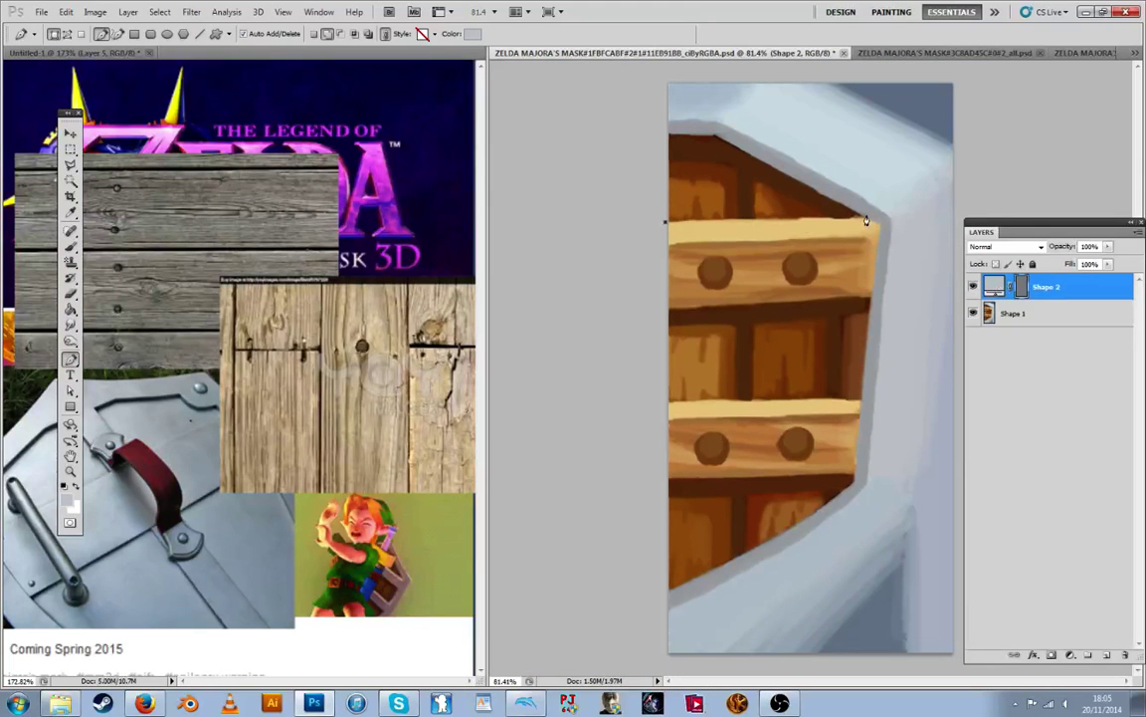
pyautogui.click(711, 142)
pyautogui.click(656, 139)
pyautogui.click(649, 87)
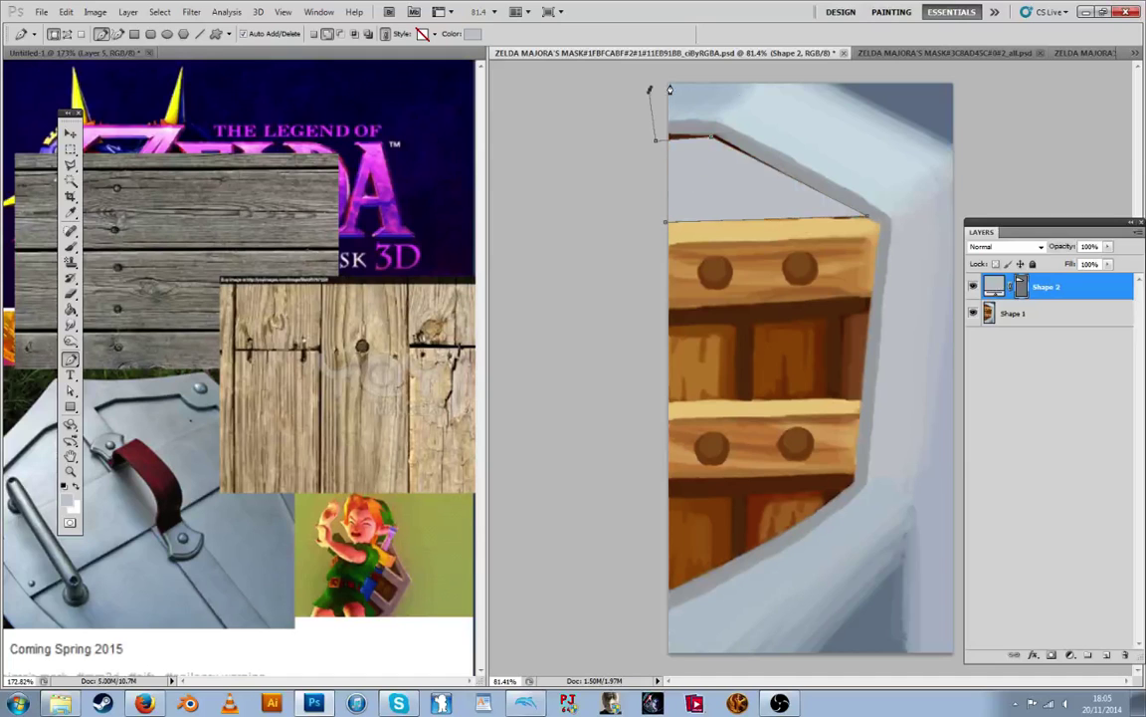
pyautogui.click(829, 76)
pyautogui.click(964, 157)
pyautogui.click(962, 654)
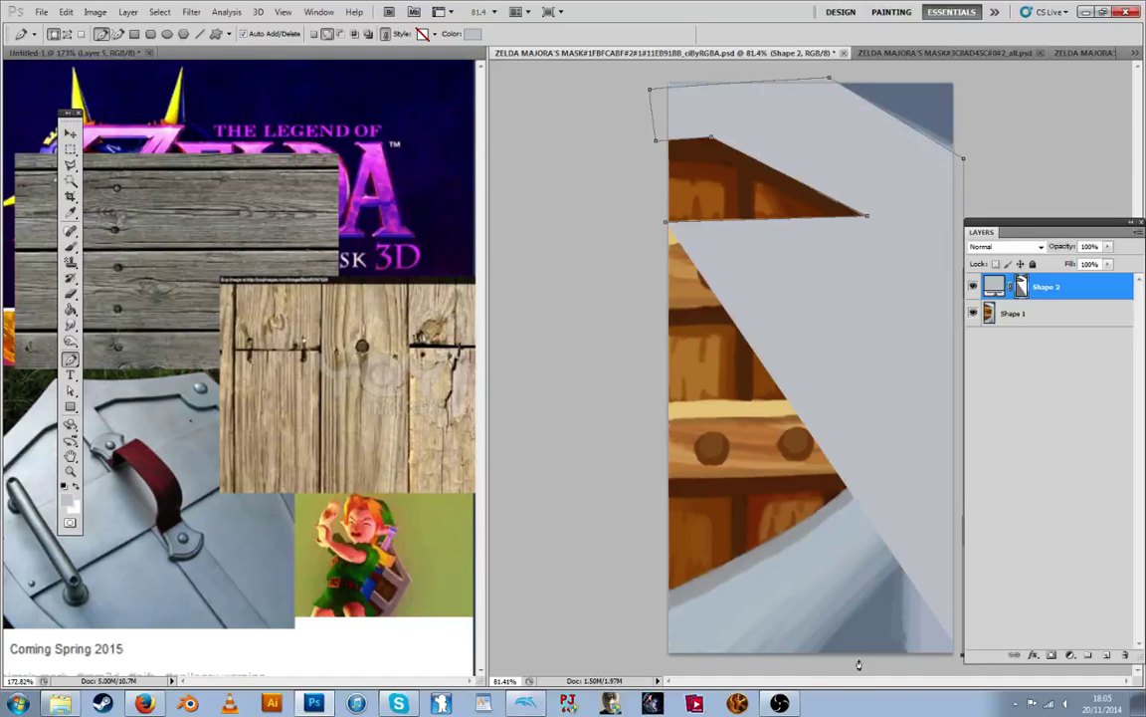
pyautogui.moveTo(649, 662); pyautogui.dragTo(650, 592)
# Undo the last anchor point placed on the lower rim and set the Shape 2 layer's opacity to 52%
pyautogui.click(808, 497)
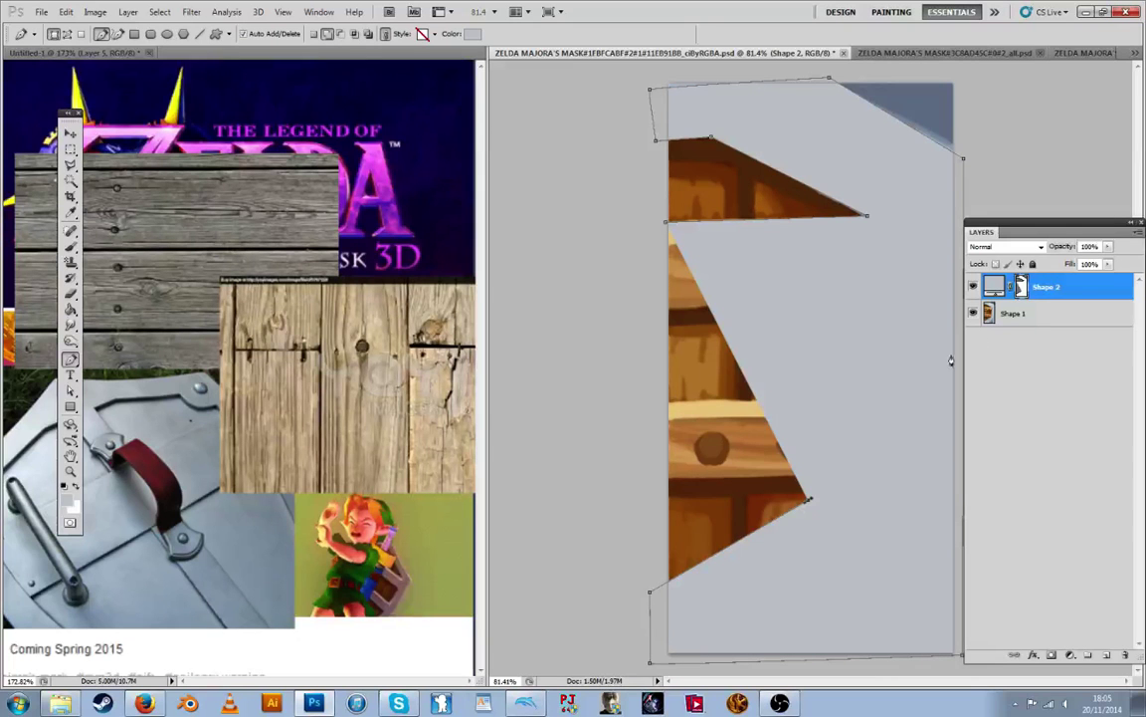
pyautogui.hotkey('ctrl', 'z')
pyautogui.doubleClick(1083, 288)
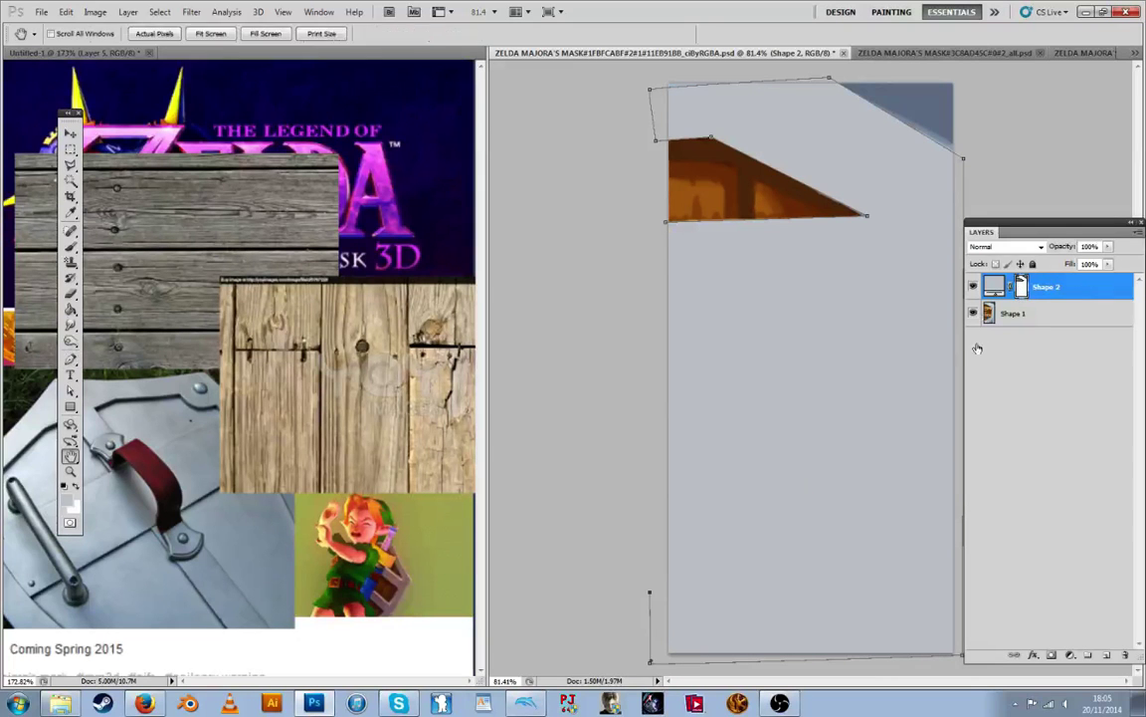
pyautogui.write('52')
pyautogui.press('Return')
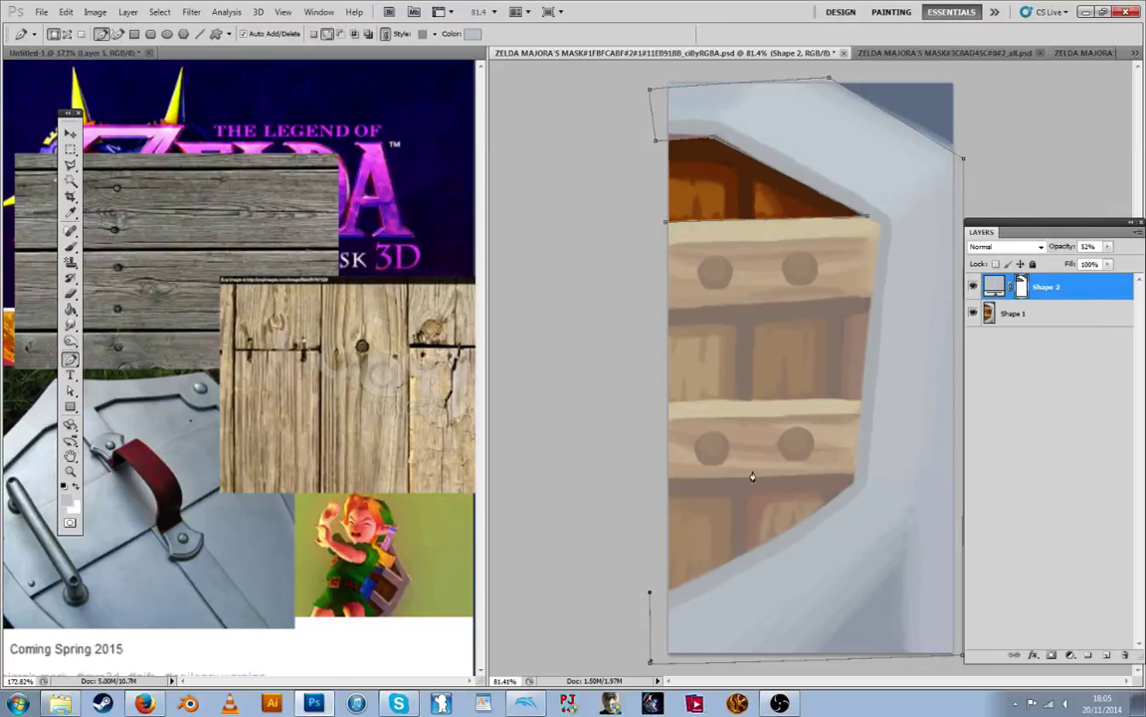
# Continue the pen path along the lower inner rim and around both horizontal planks, closing it at its starting point
pyautogui.click(855, 476)
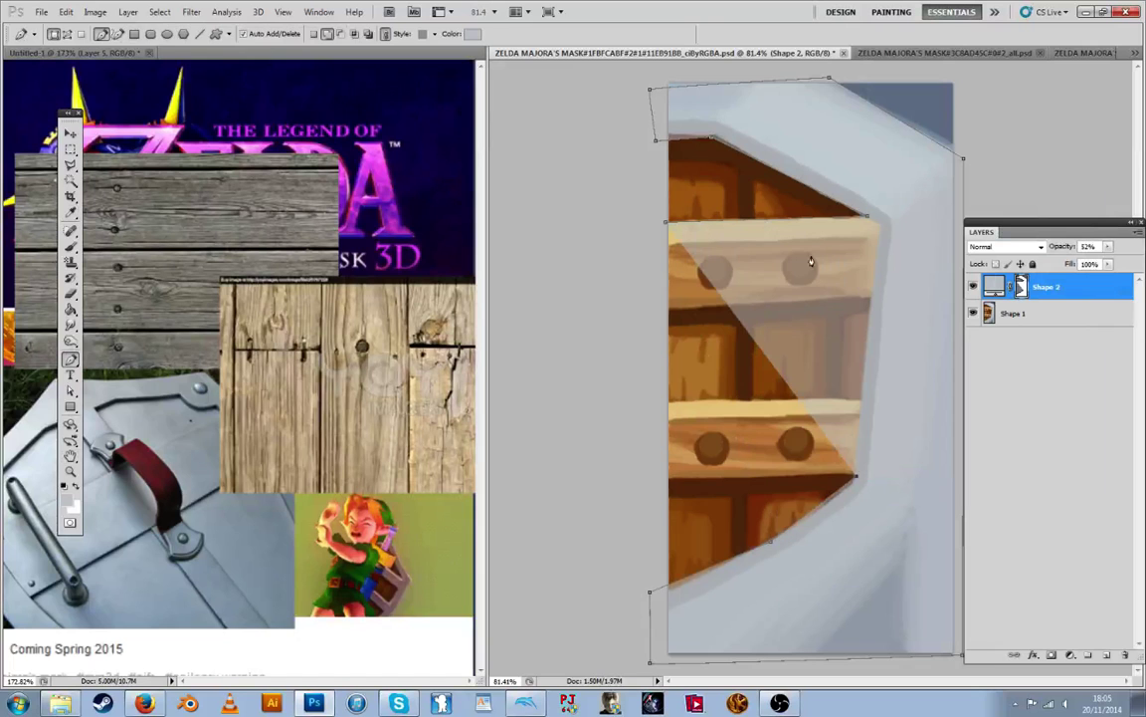
pyautogui.click(657, 483)
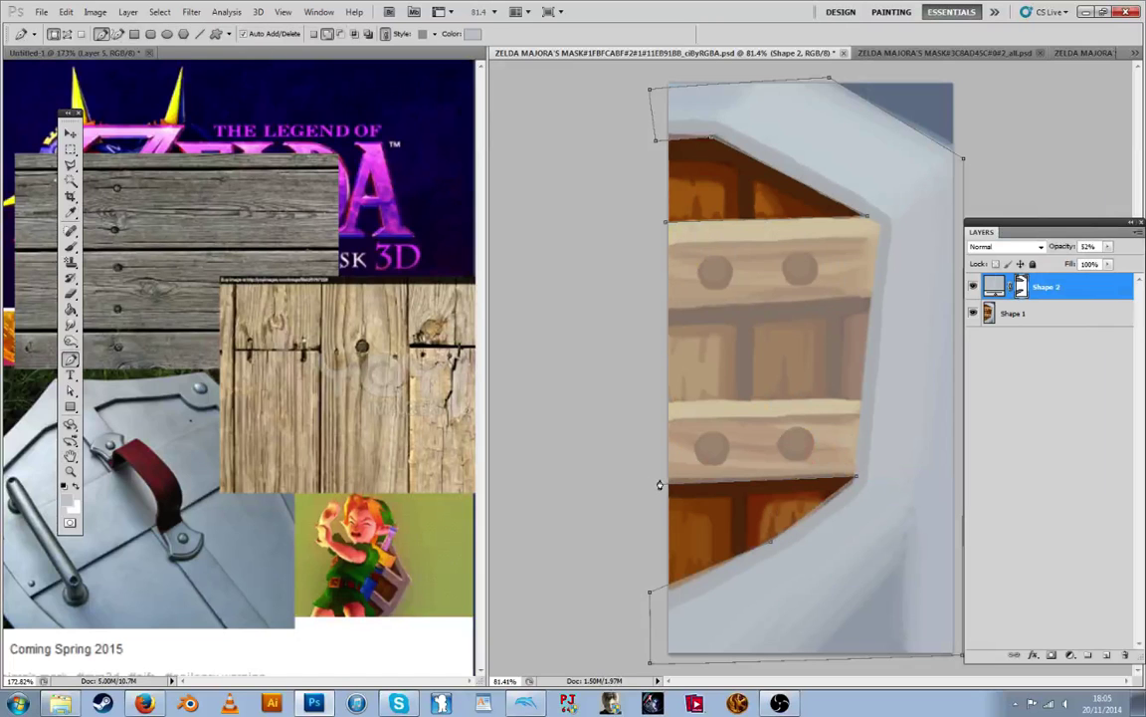
pyautogui.click(662, 405)
pyautogui.click(859, 400)
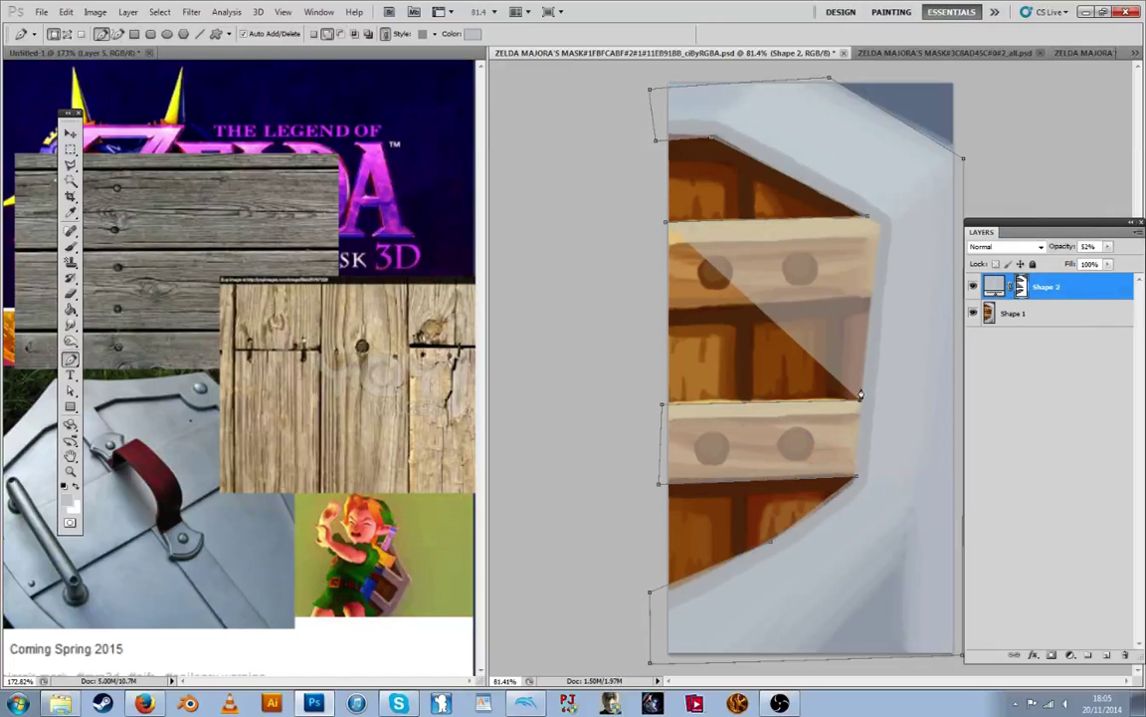
pyautogui.click(873, 298)
pyautogui.click(663, 313)
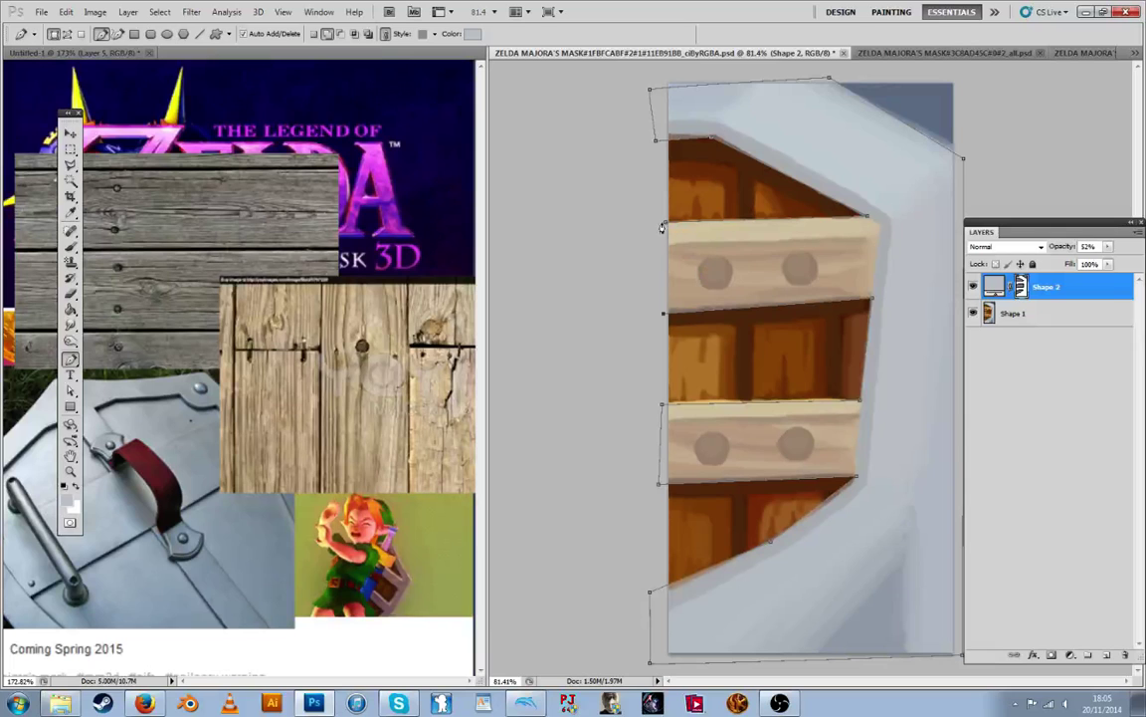
pyautogui.click(666, 222)
# Adjust the four corner anchor points of the upper plank's outline with the Direct Selection tool
pyautogui.click(70, 390)
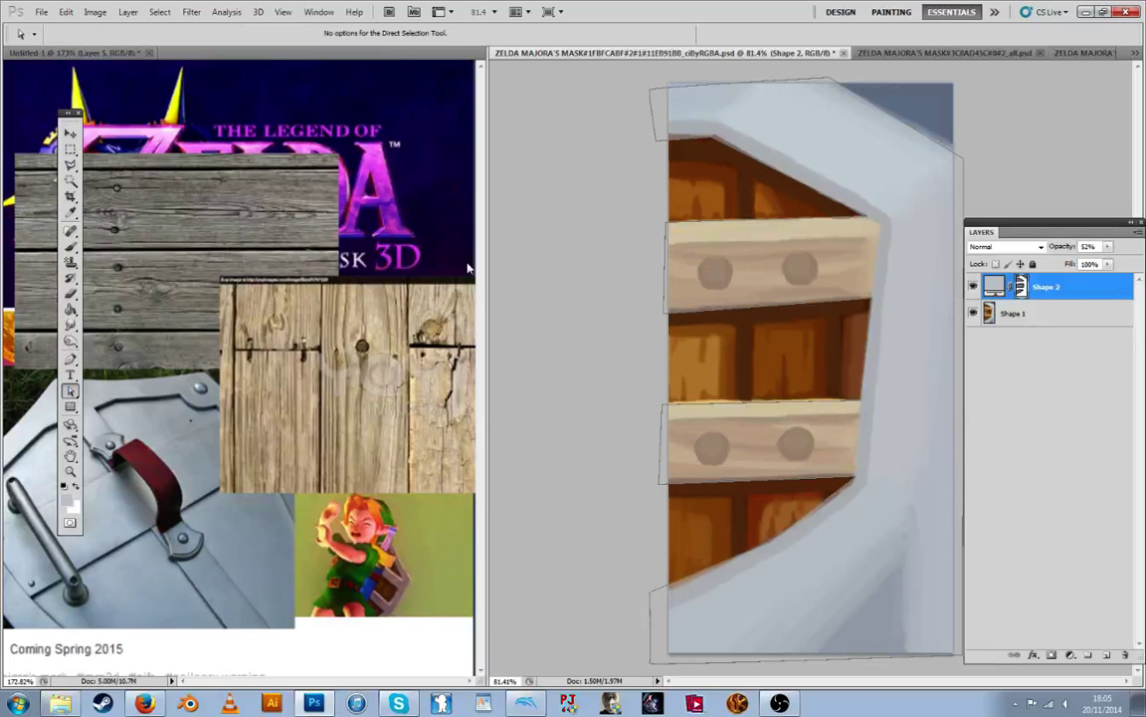
pyautogui.moveTo(868, 221); pyautogui.dragTo(876, 223)
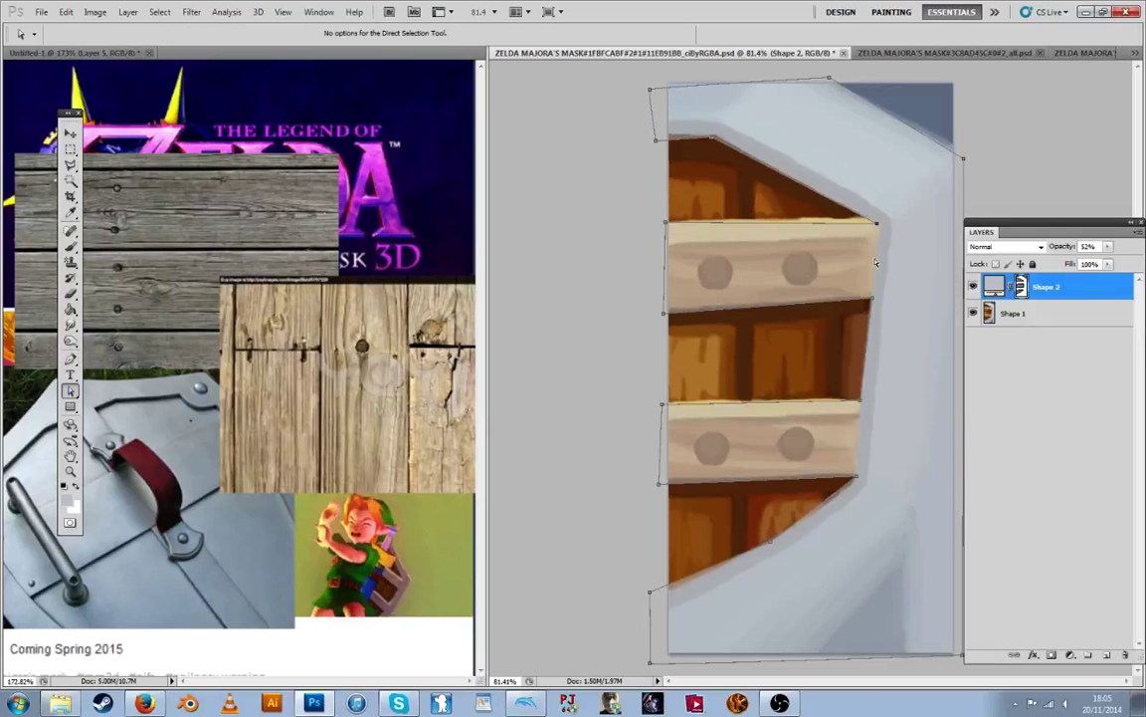
pyautogui.moveTo(876, 296); pyautogui.dragTo(871, 311)
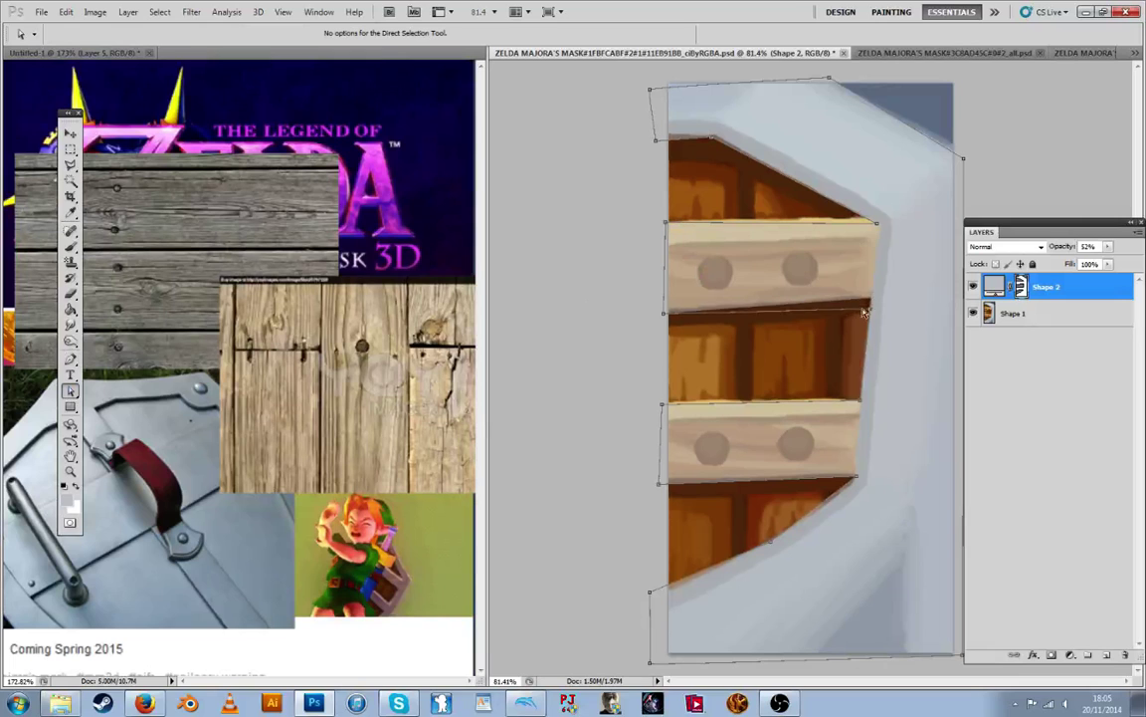
pyautogui.moveTo(661, 314); pyautogui.dragTo(660, 310)
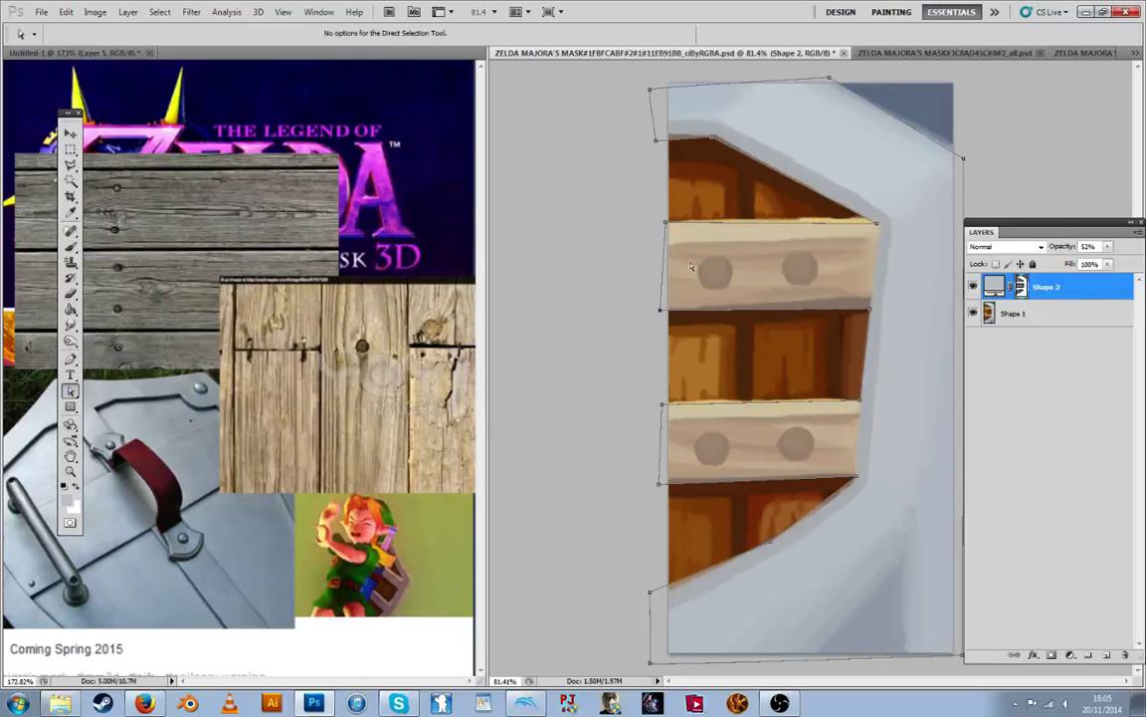
pyautogui.moveTo(666, 228); pyautogui.dragTo(659, 225)
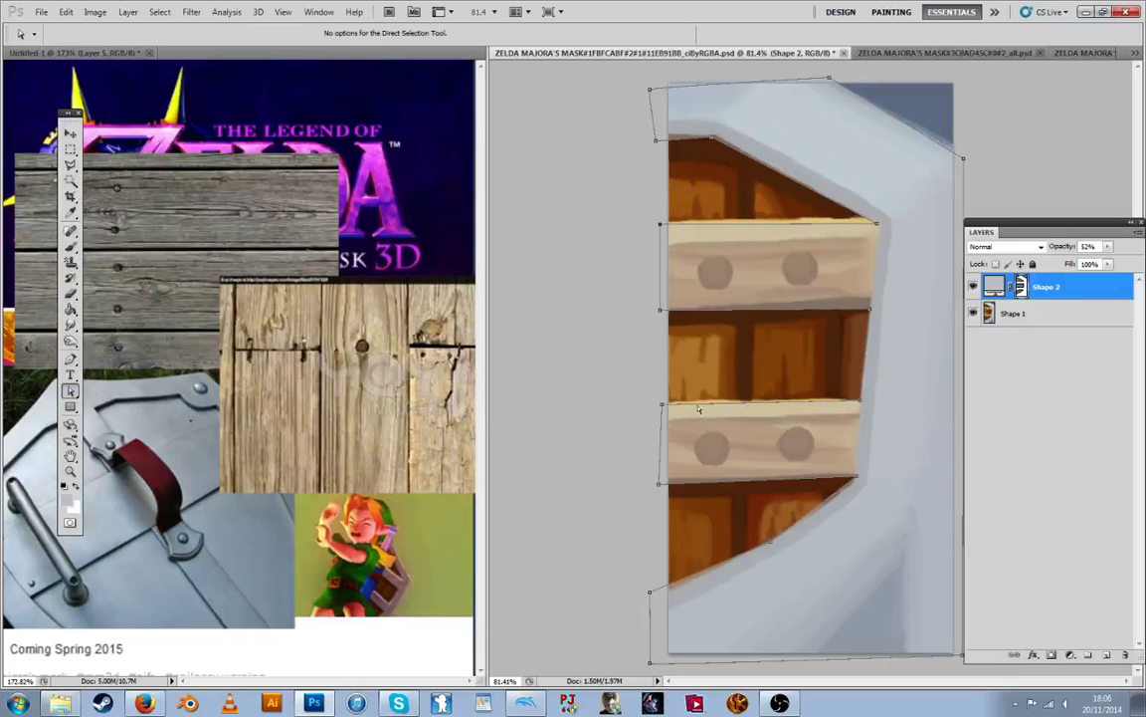
# Create a layer group, put Shape 2 inside it and transfer the shape's vector mask to the group
pyautogui.click(1085, 655)
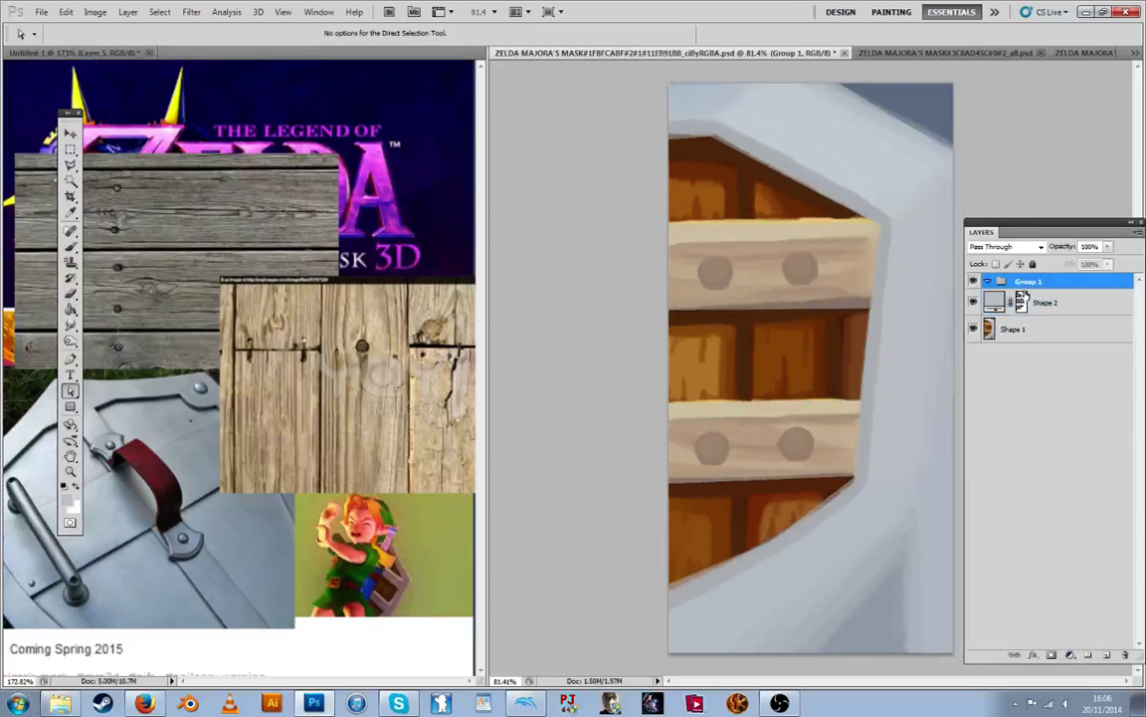
pyautogui.moveTo(1022, 300); pyautogui.dragTo(1028, 282)
pyautogui.click(1040, 313)
pyautogui.click(1053, 289)
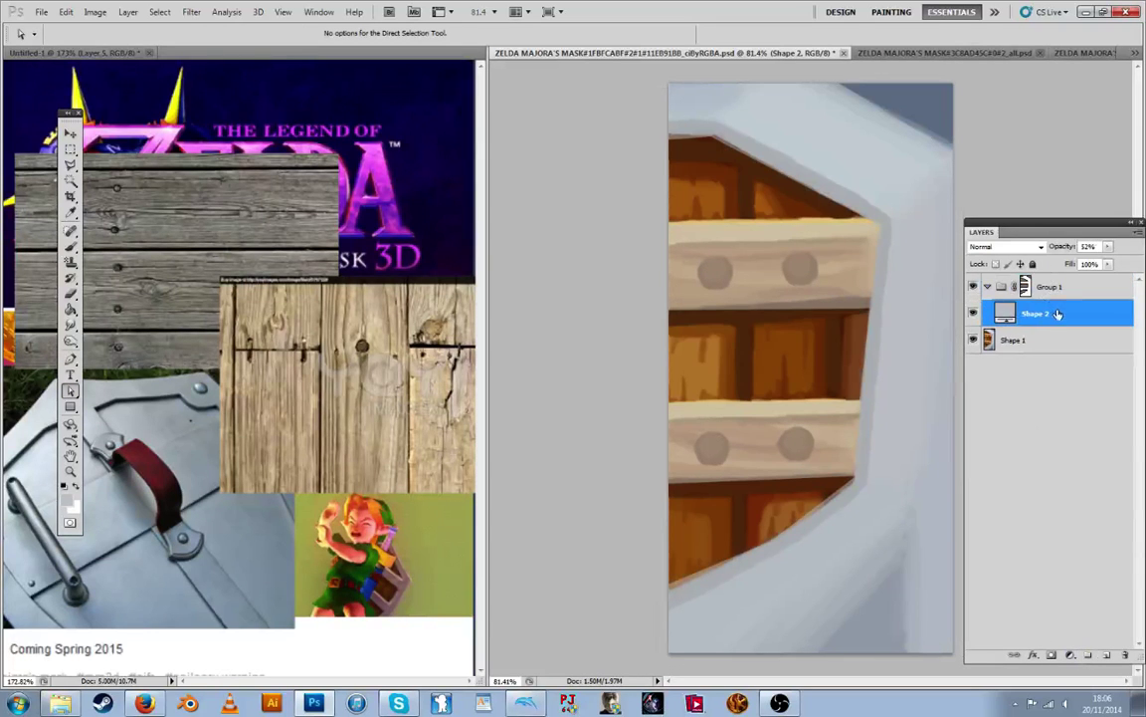
# Clear the layer style of the Shape 2 fill layer inside the group
pyautogui.rightClick(1051, 289)
pyautogui.press('Escape')
pyautogui.rightClick(1057, 315)
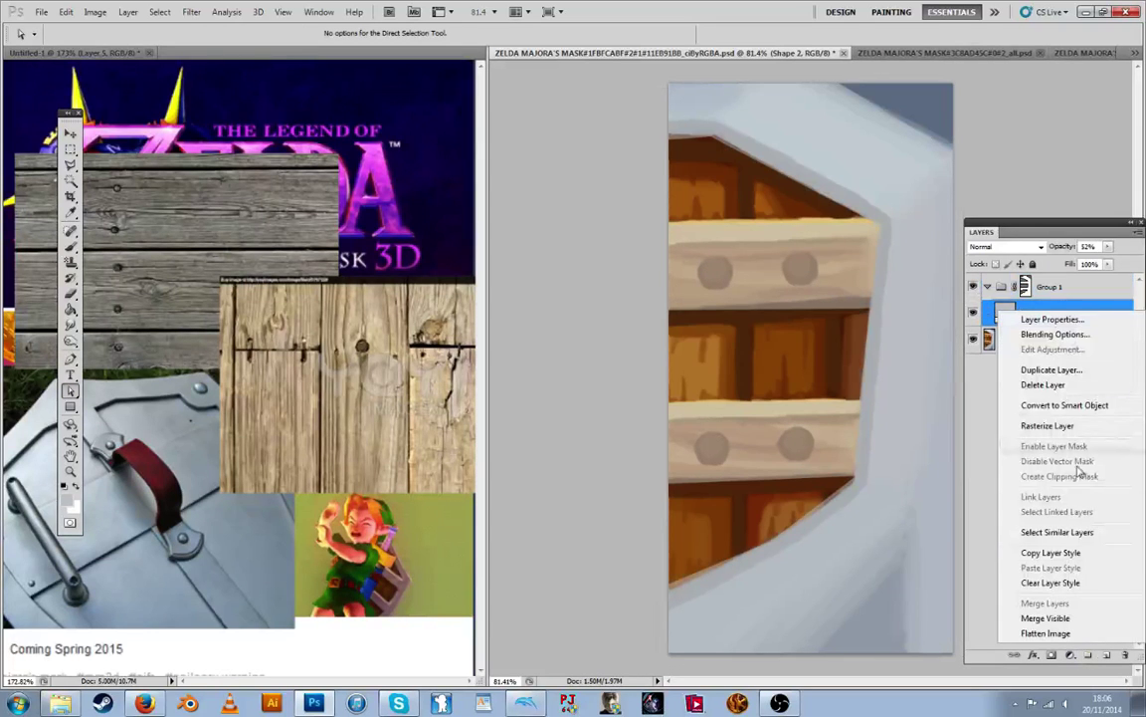
pyautogui.click(1045, 582)
# Duplicate the merged Shape 1 painting and place the copy above Shape 2 in the masked group
pyautogui.rightClick(1035, 338)
pyautogui.click(1055, 395)
pyautogui.press('Return')
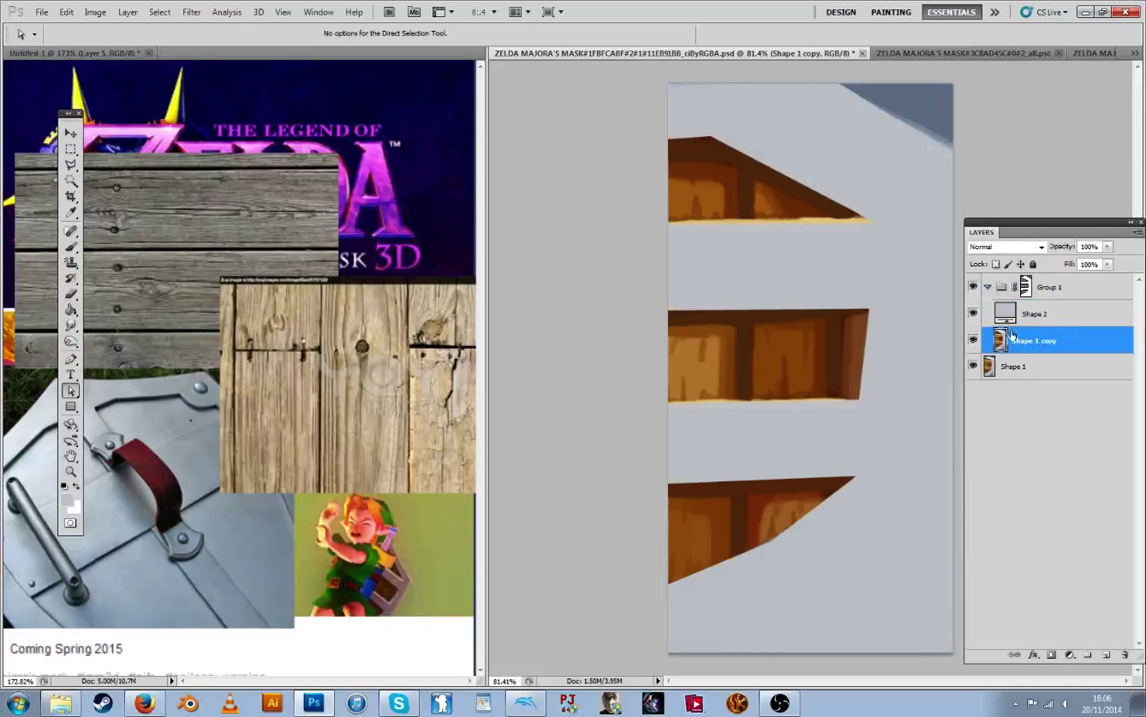
pyautogui.hotkey('ctrl', ']')
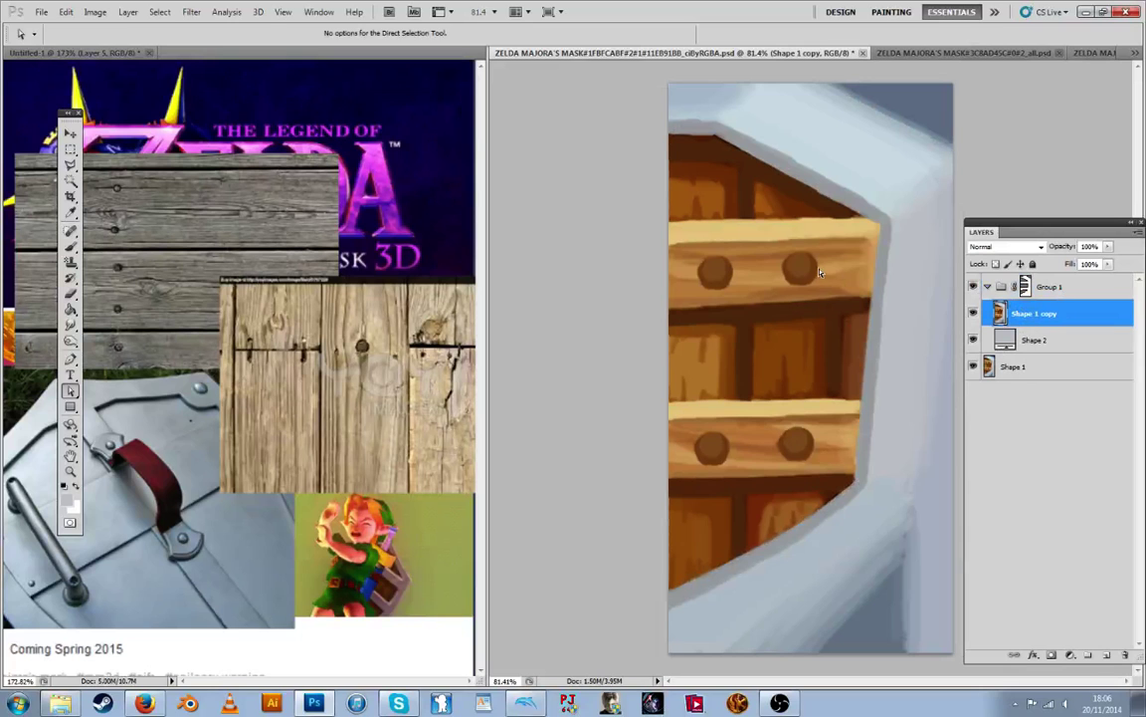
# Draw a closed pen shape covering the metal rim, following the wooden opening's inner edge and running outside the canvas
pyautogui.press('p')
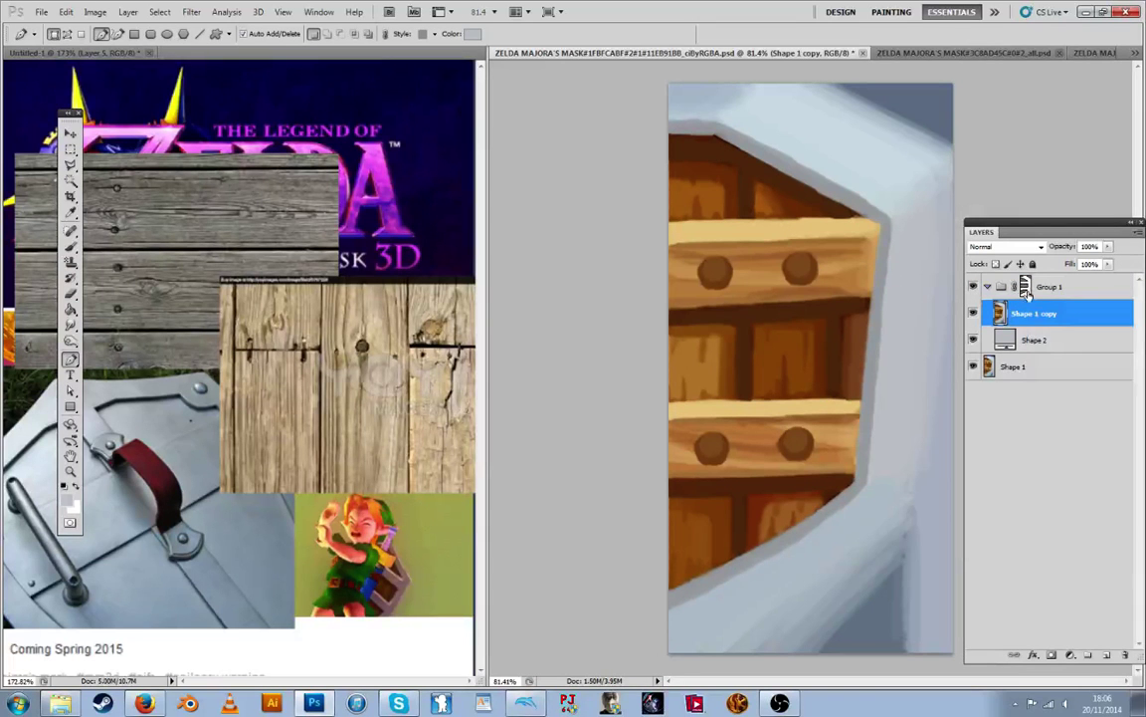
pyautogui.click(880, 225)
pyautogui.click(851, 480)
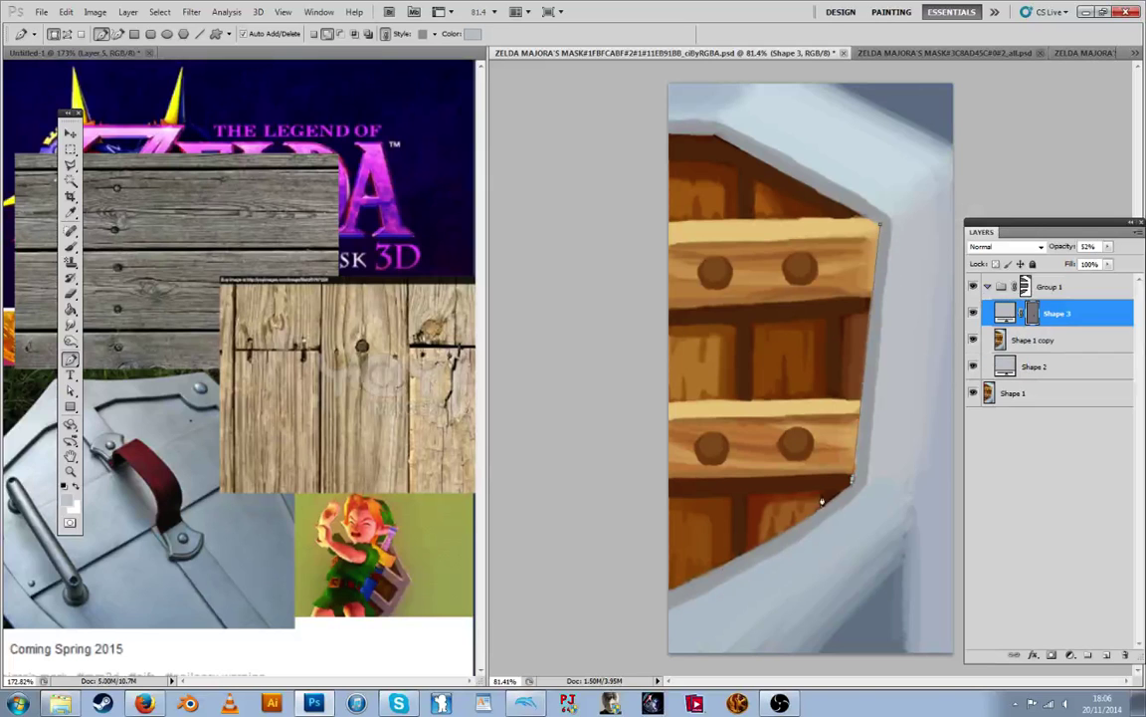
pyautogui.click(661, 593)
pyautogui.click(659, 656)
pyautogui.click(962, 659)
pyautogui.click(1002, 123)
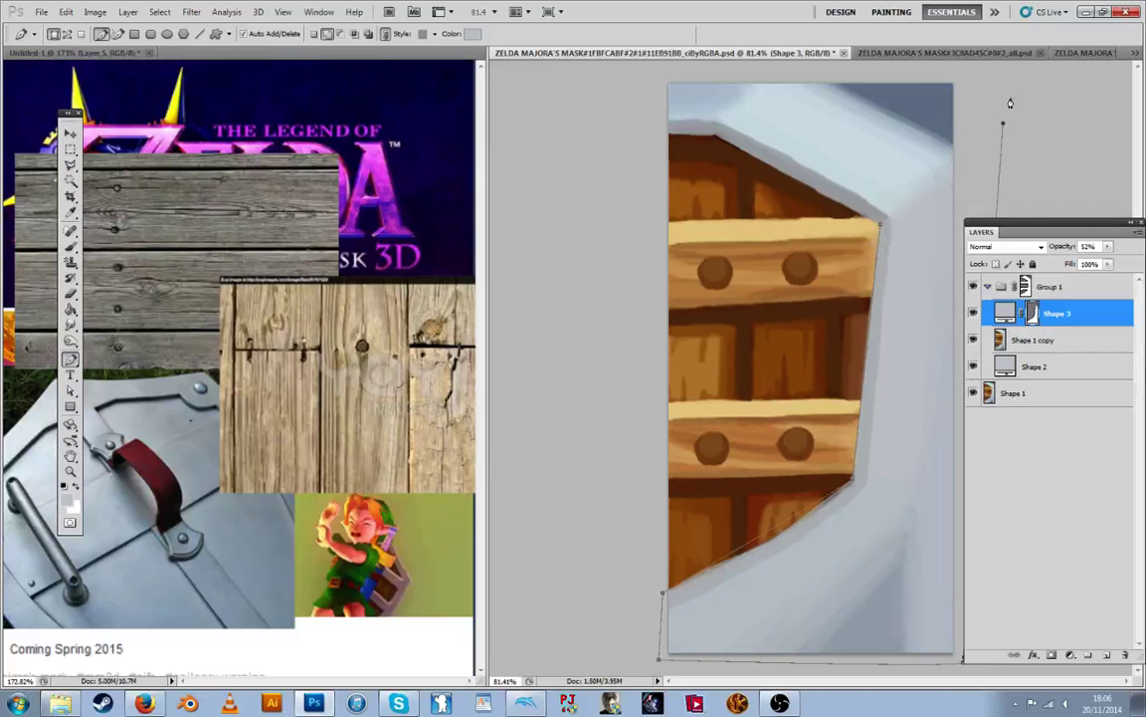
pyautogui.click(978, 81)
pyautogui.click(666, 70)
pyautogui.click(610, 89)
pyautogui.click(666, 135)
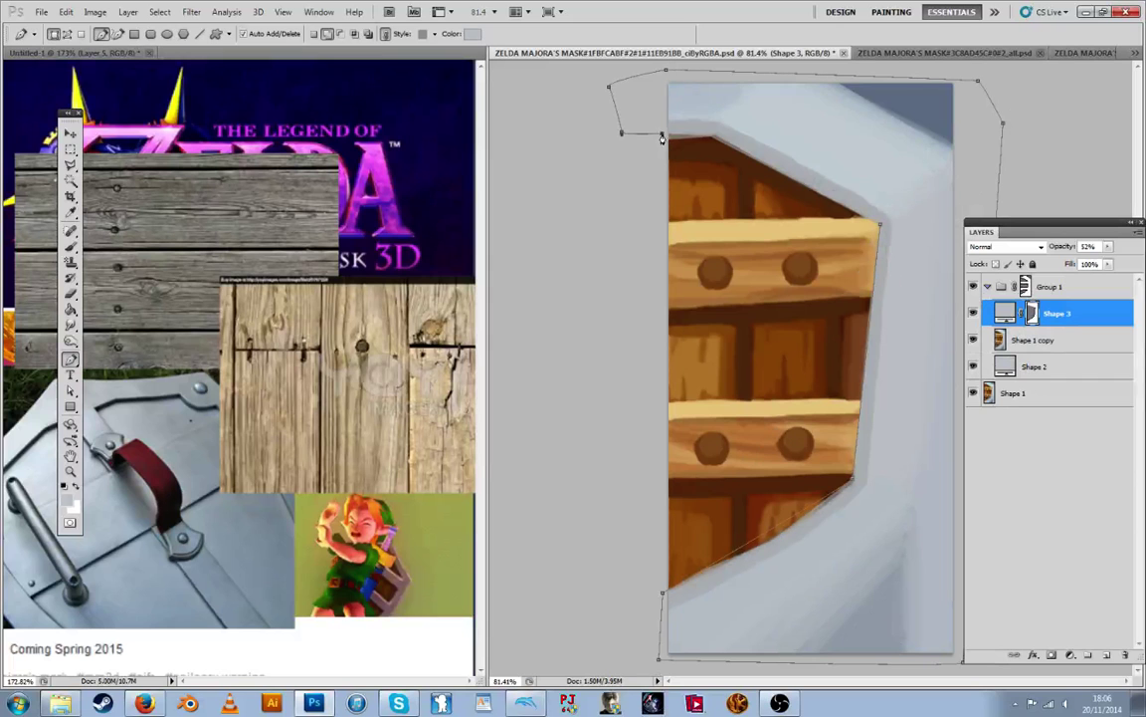
pyautogui.click(716, 136)
pyautogui.click(880, 225)
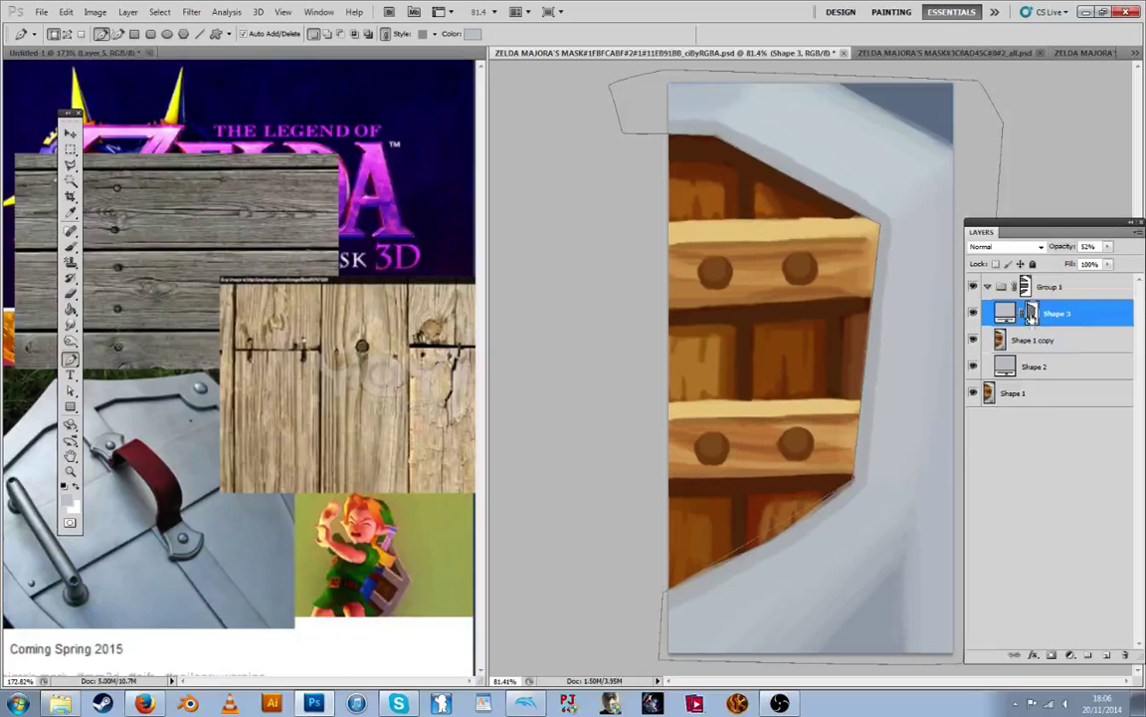
# Transfer the rim shape's vector mask to the Shape 1 copy layer and delete the leftover shape layer
pyautogui.moveTo(1031, 313); pyautogui.dragTo(1042, 339)
pyautogui.press('Delete')
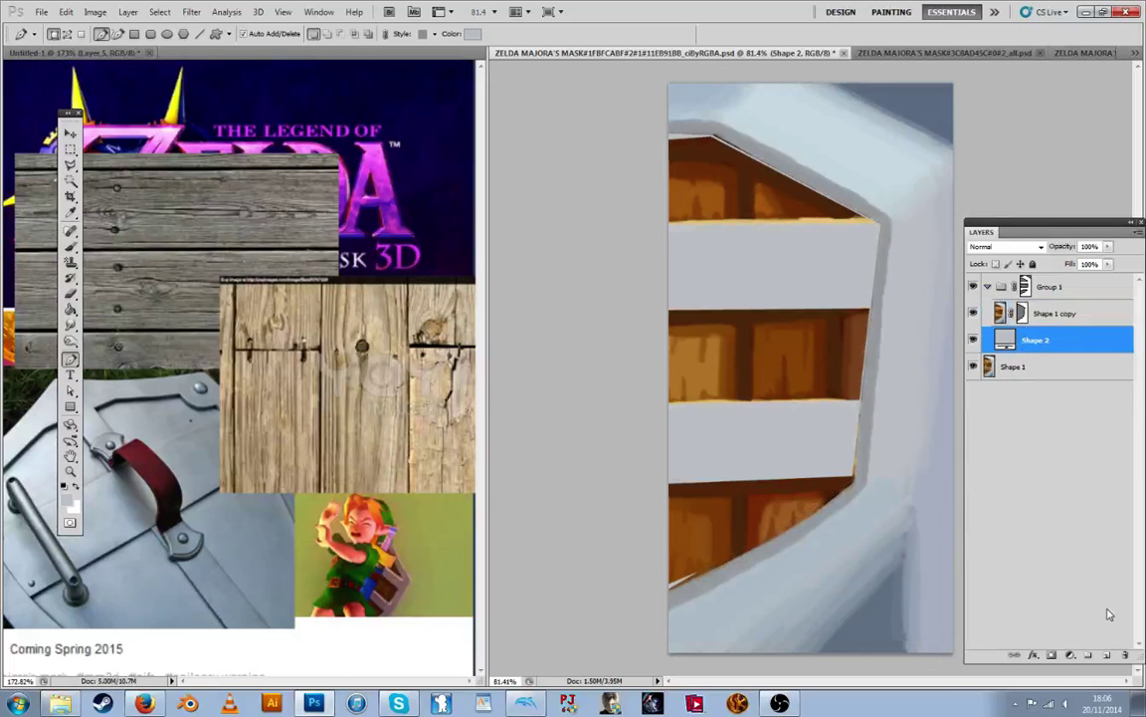
# Add a layer above Shape 2 and paint shadow strips along both bands' lower edges in the rim corner's dark blue-grey
pyautogui.hotkey('ctrl', 'shift', 'alt', 'n')
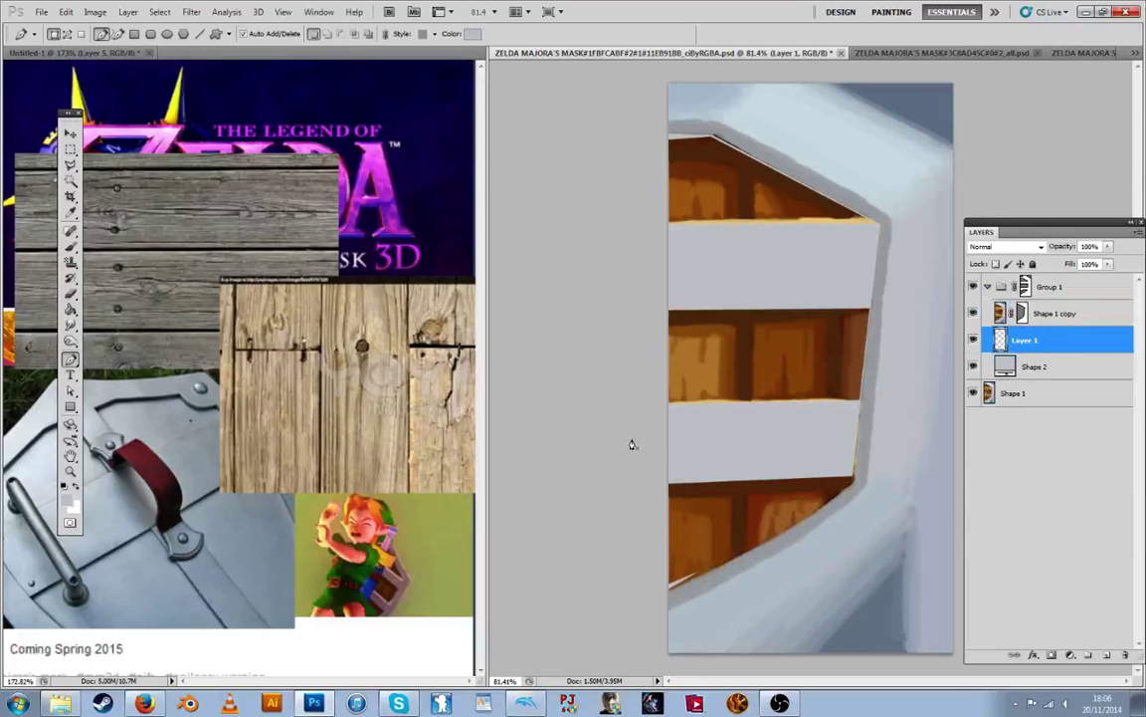
pyautogui.press('i')
pyautogui.click(878, 635)
pyautogui.press('b')
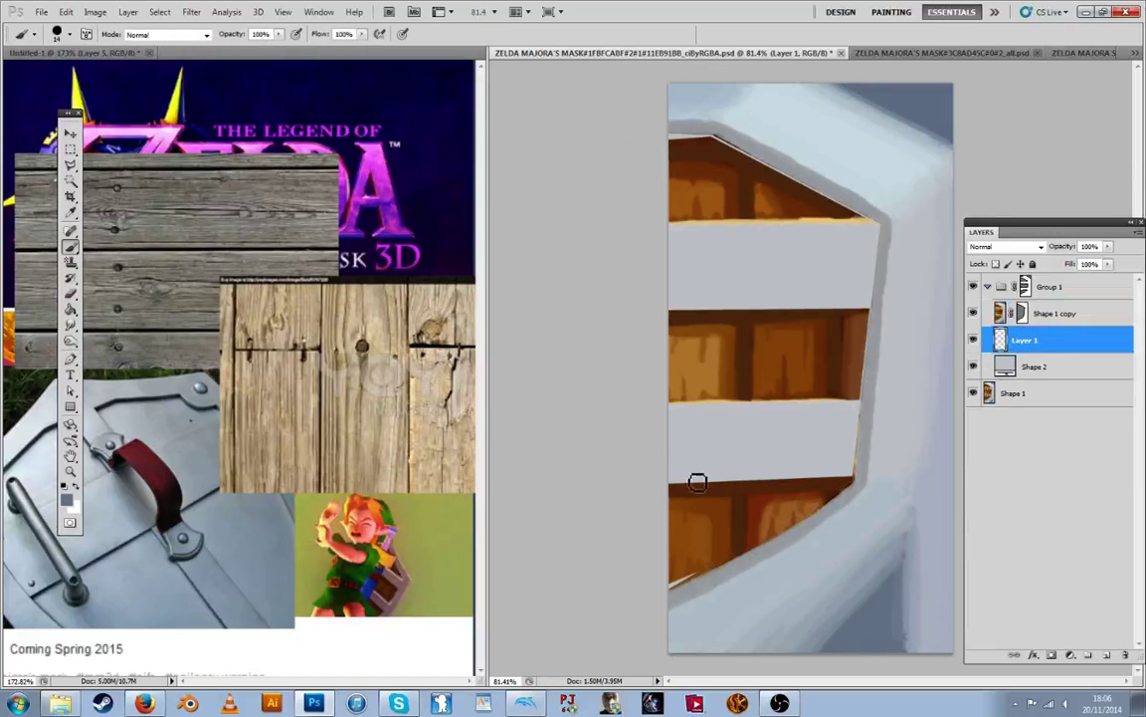
pyautogui.moveTo(673, 469); pyautogui.dragTo(851, 463)
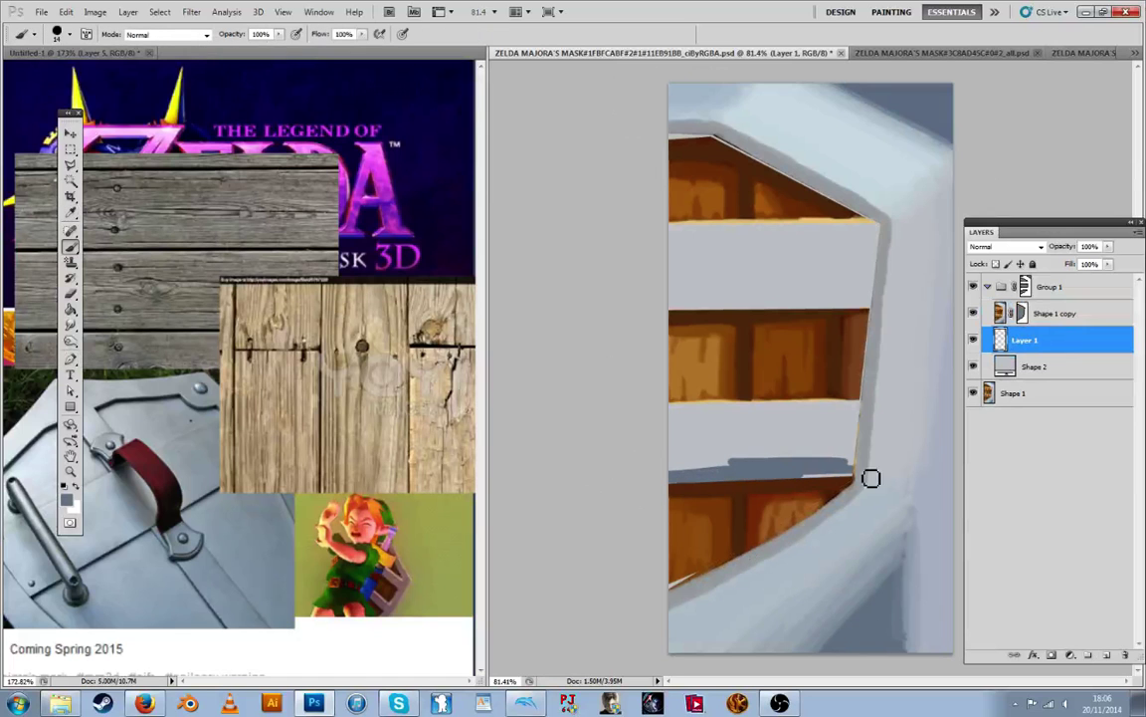
pyautogui.moveTo(671, 300); pyautogui.dragTo(857, 310)
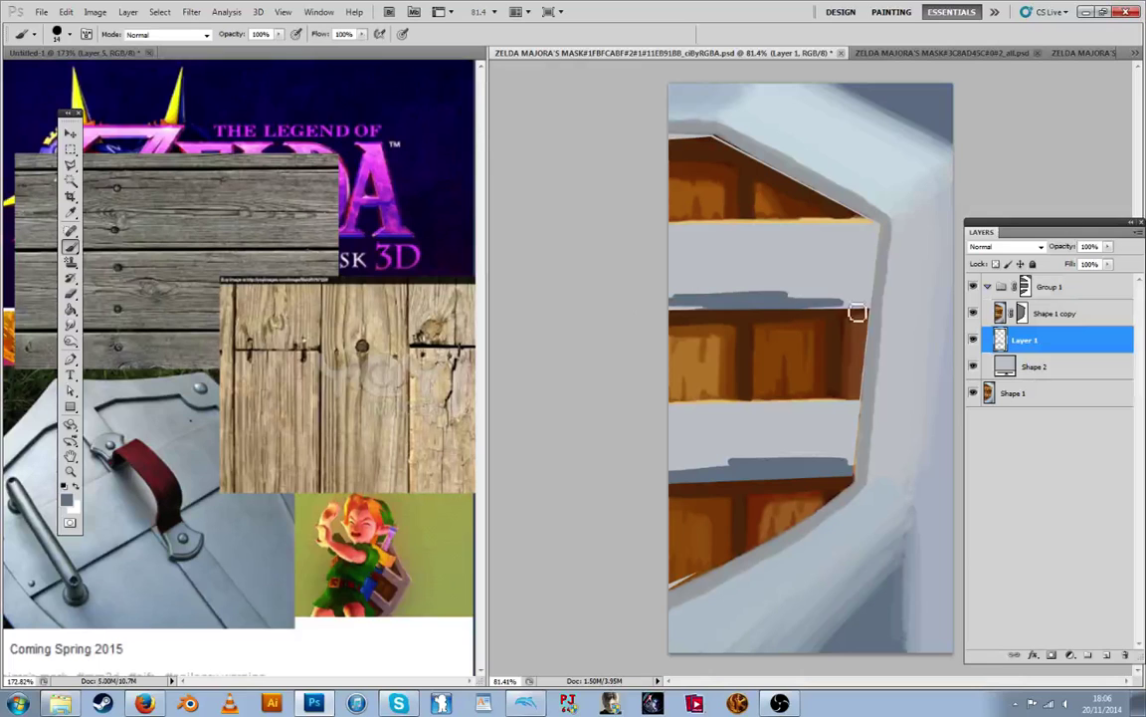
# Paint white highlights along the upper edges of both bands with the brush at 68% opacity
pyautogui.press('i')
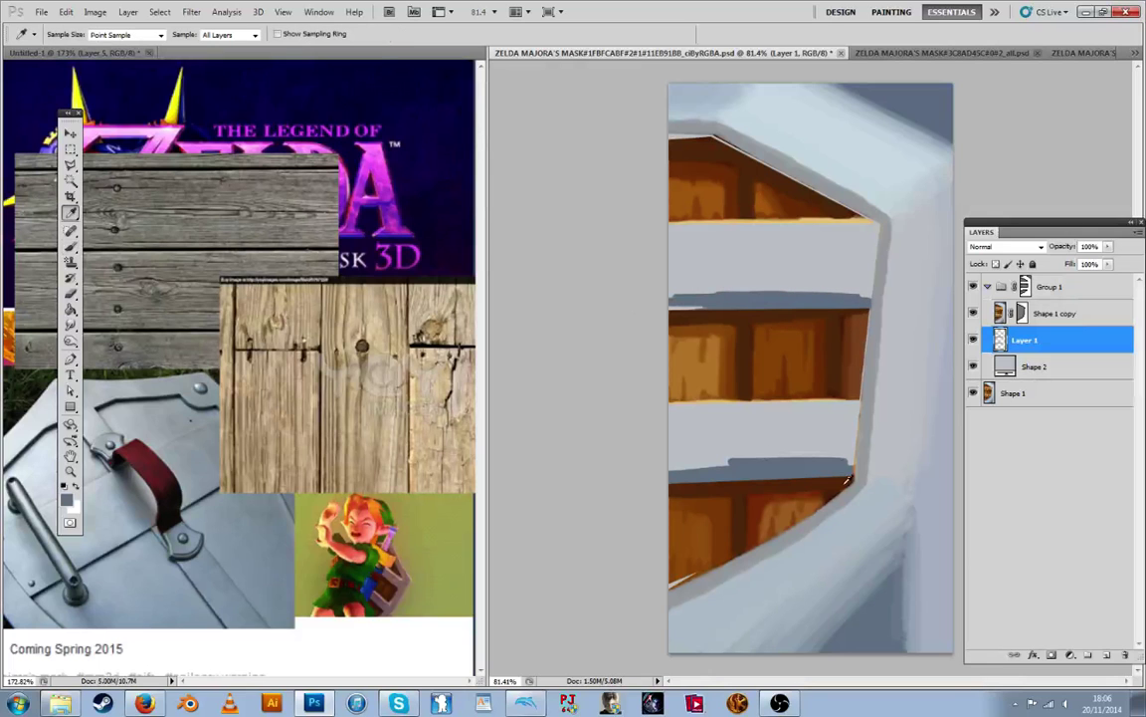
pyautogui.press('b')
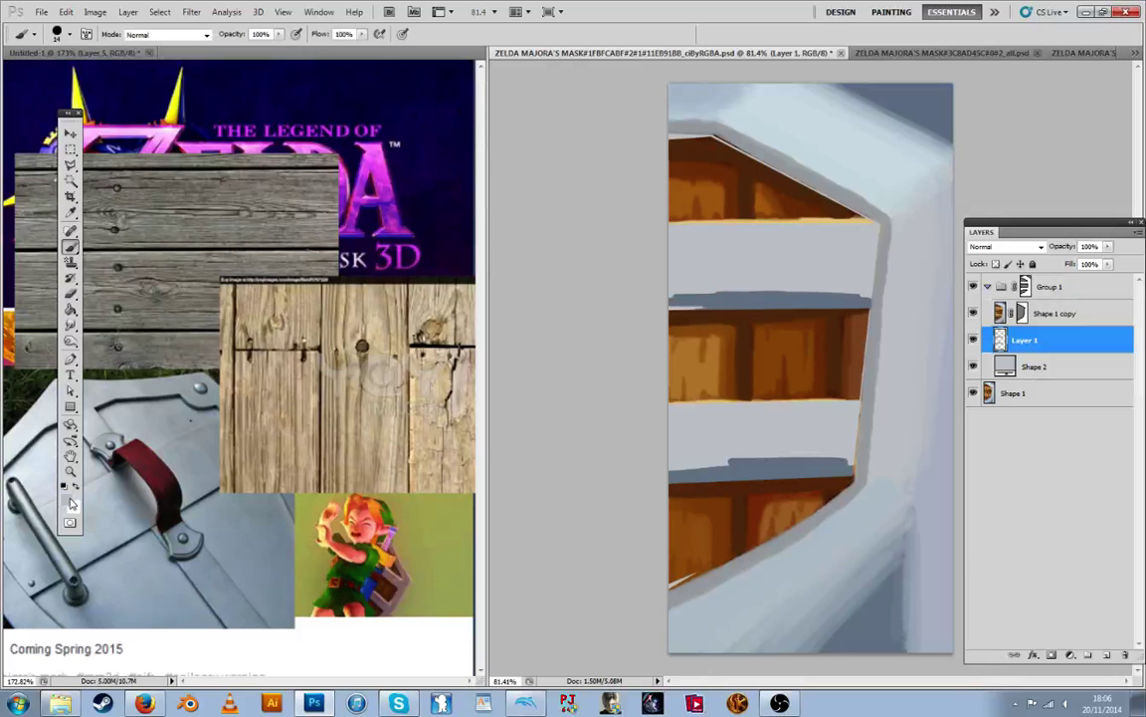
pyautogui.click(279, 34)
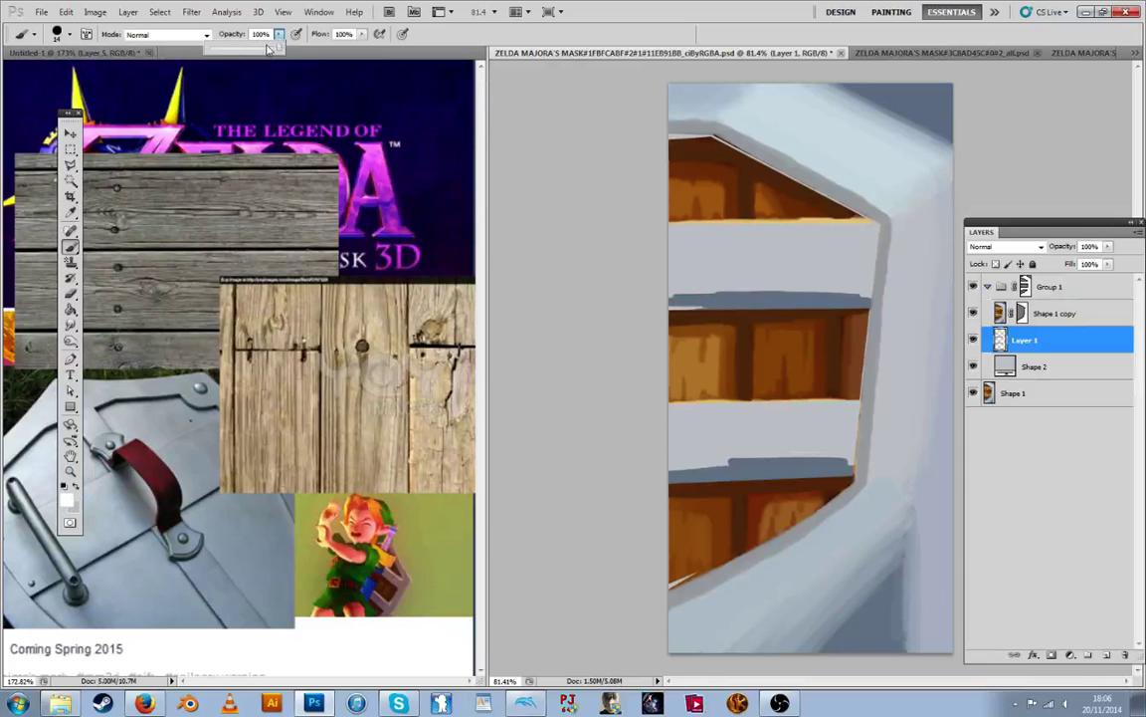
pyautogui.moveTo(267, 47); pyautogui.dragTo(243, 47)
pyautogui.moveTo(672, 231); pyautogui.dragTo(875, 228)
pyautogui.moveTo(658, 233); pyautogui.dragTo(871, 242)
pyautogui.moveTo(735, 419)
pyautogui.mouseDown()
pyautogui.moveTo(639, 422)
pyautogui.moveTo(670, 409)
pyautogui.moveTo(855, 406)
pyautogui.moveTo(628, 417)
pyautogui.mouseUp()
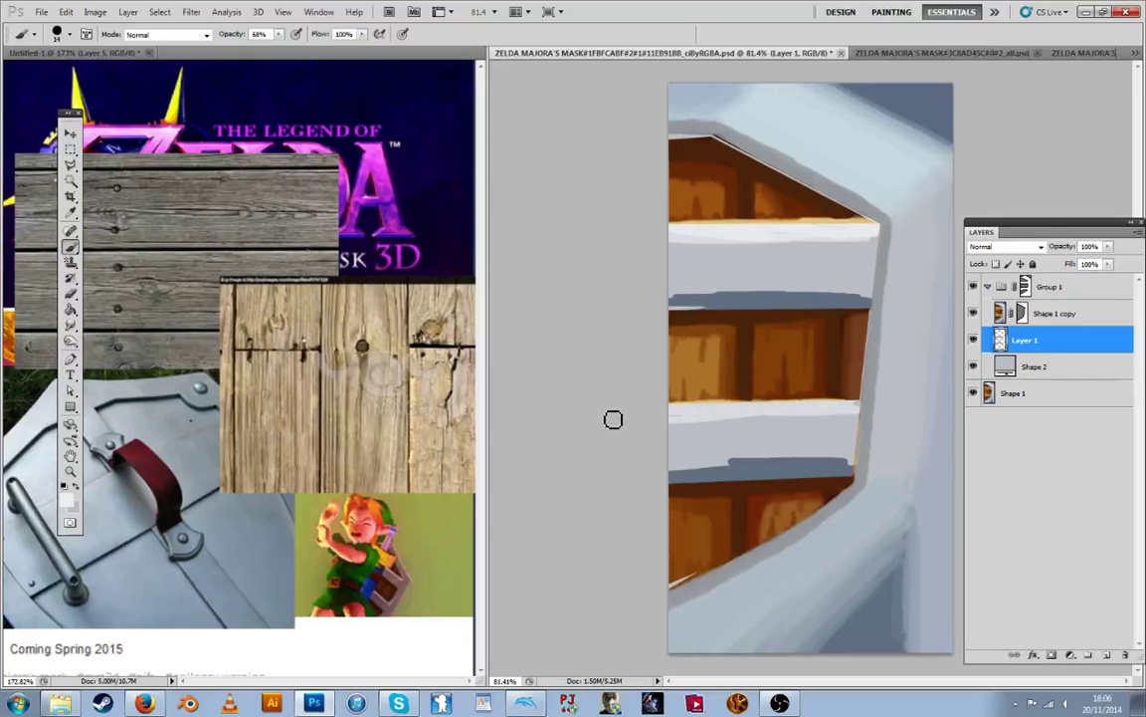
pyautogui.keyDown('alt'); pyautogui.click(712, 415); pyautogui.keyUp('alt')
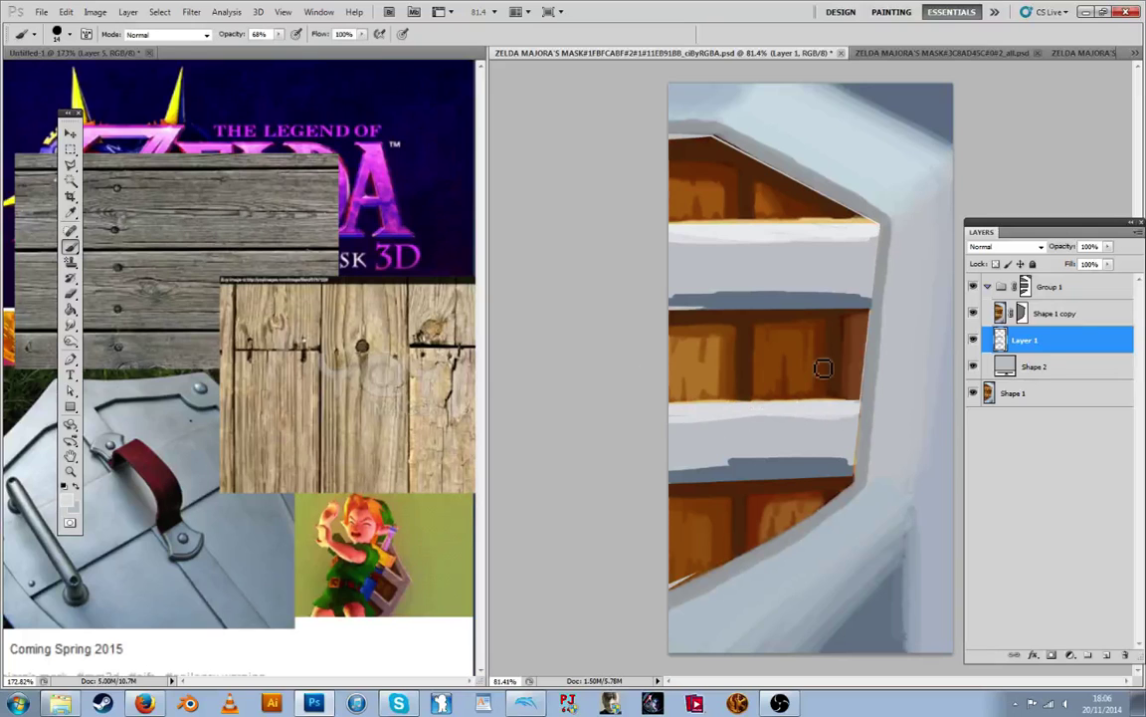
# Rasterize Shape 1 copy's vector mask and paint black on it to extend both bands' outer ends over the rim
pyautogui.click(1021, 314)
pyautogui.rightClick(1021, 313)
pyautogui.press('Escape')
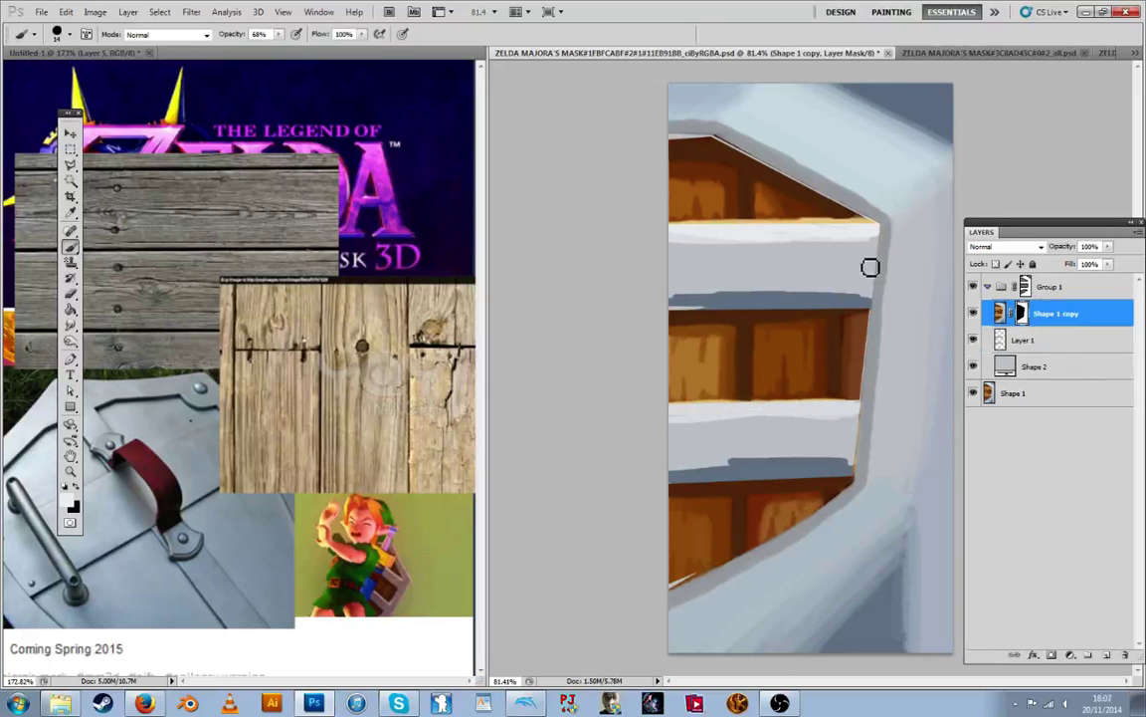
pyautogui.keyDown('alt'); pyautogui.click(878, 237); pyautogui.keyUp('alt')
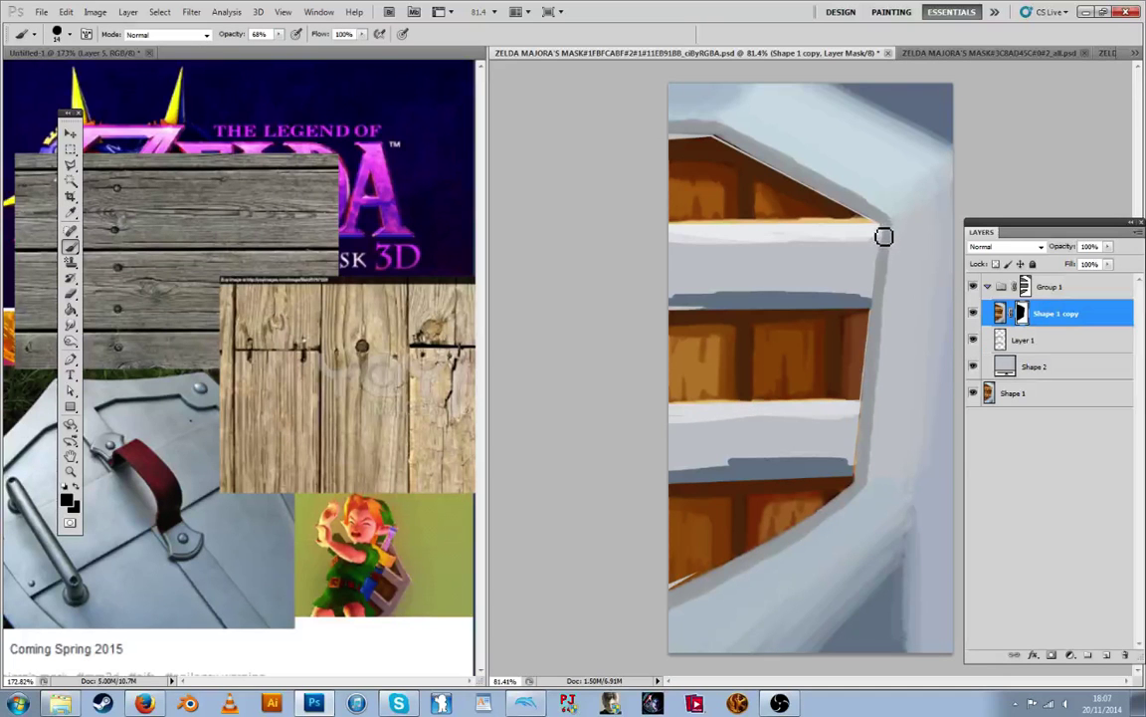
pyautogui.moveTo(886, 237); pyautogui.dragTo(881, 296)
pyautogui.moveTo(868, 415); pyautogui.dragTo(861, 476)
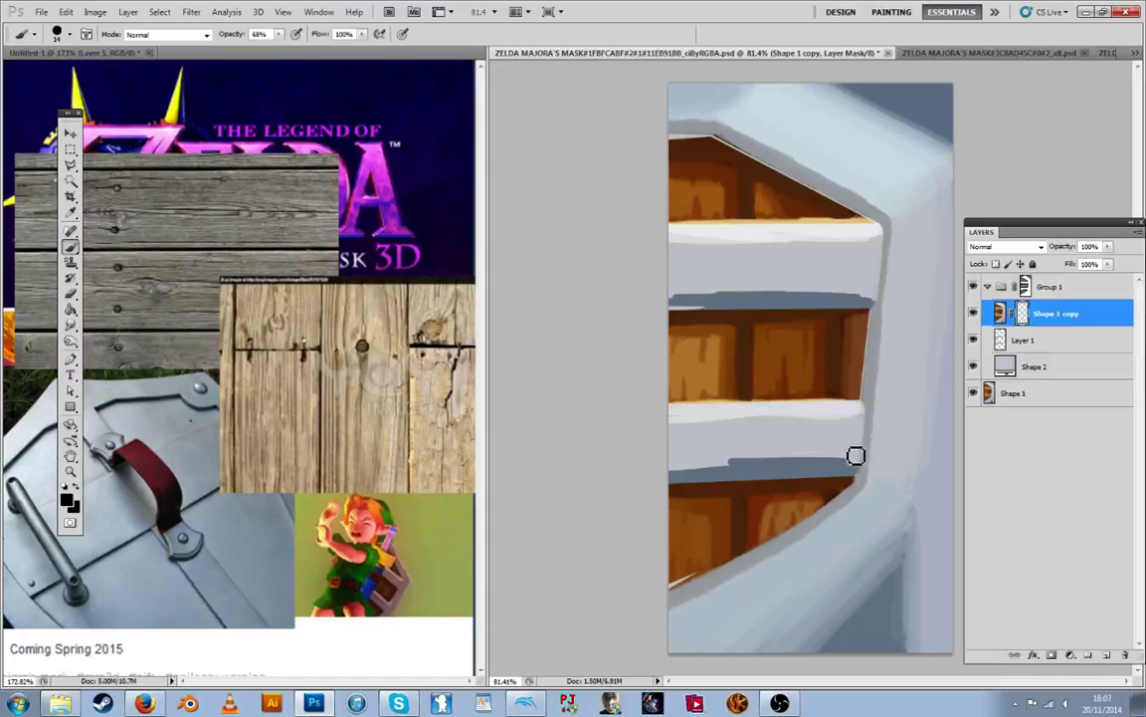
# Even out the blue-grey shadow strip of the lower band on Layer 1 with colours sampled from the band
pyautogui.click(1025, 341)
pyautogui.press('i')
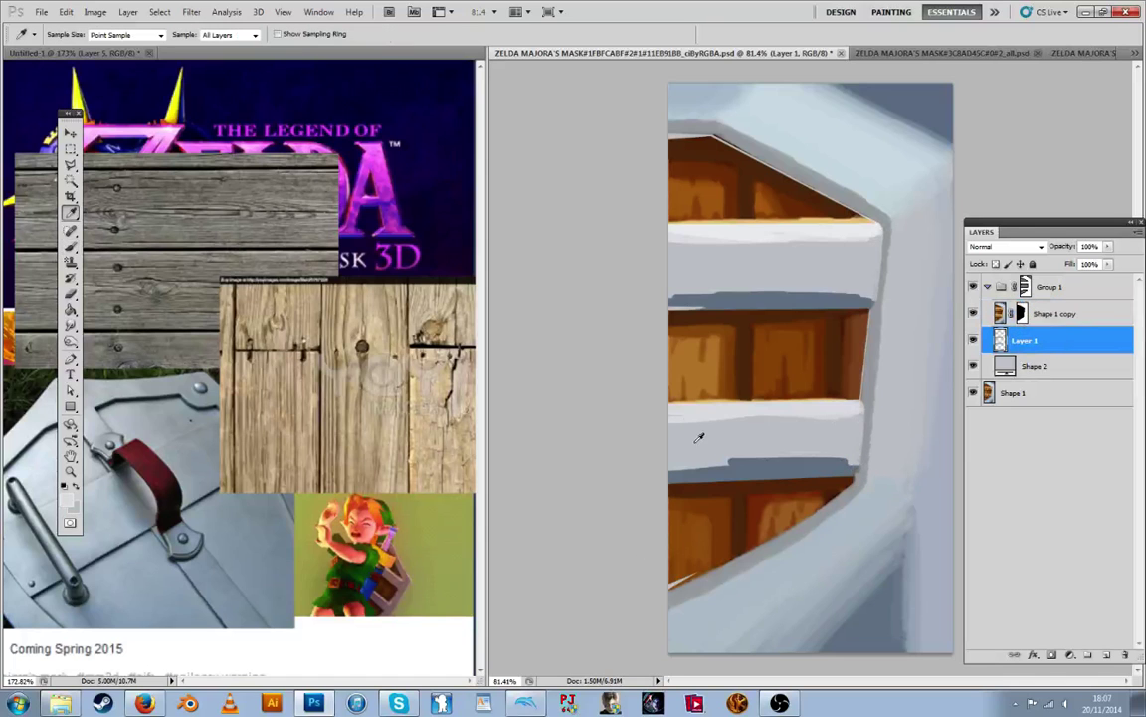
pyautogui.moveTo(725, 469)
pyautogui.mouseDown()
pyautogui.moveTo(627, 462)
pyautogui.moveTo(857, 463)
pyautogui.moveTo(815, 461)
pyautogui.mouseUp()
pyautogui.keyDown('alt'); pyautogui.click(726, 448); pyautogui.keyUp('alt')
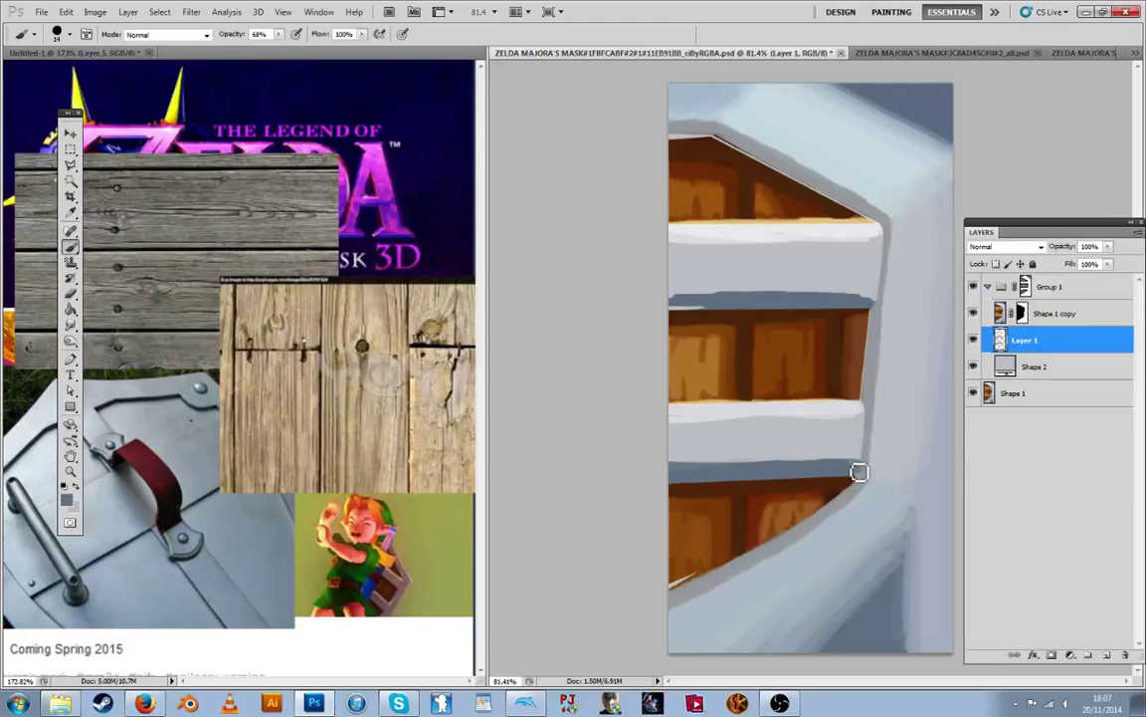
# Straighten and fill the upper band's shadow strip on Layer 1 using sampled blue-grey tones
pyautogui.press('i')
pyautogui.moveTo(727, 304); pyautogui.dragTo(670, 306)
pyautogui.moveTo(845, 301); pyautogui.dragTo(829, 301)
pyautogui.keyDown('alt'); pyautogui.click(712, 282); pyautogui.keyUp('alt')
pyautogui.moveTo(689, 299)
pyautogui.mouseDown()
pyautogui.moveTo(779, 305)
pyautogui.moveTo(665, 300)
pyautogui.mouseUp()
pyautogui.keyDown('alt'); pyautogui.click(694, 301); pyautogui.keyUp('alt')
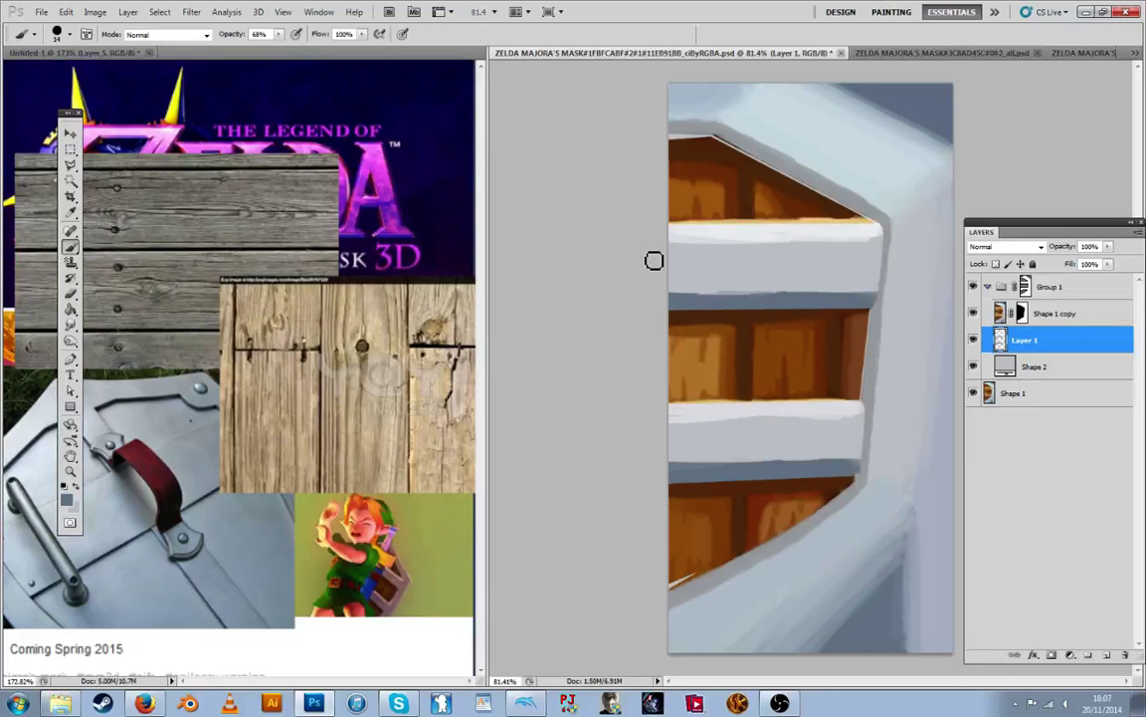
pyautogui.rightClick(648, 260)
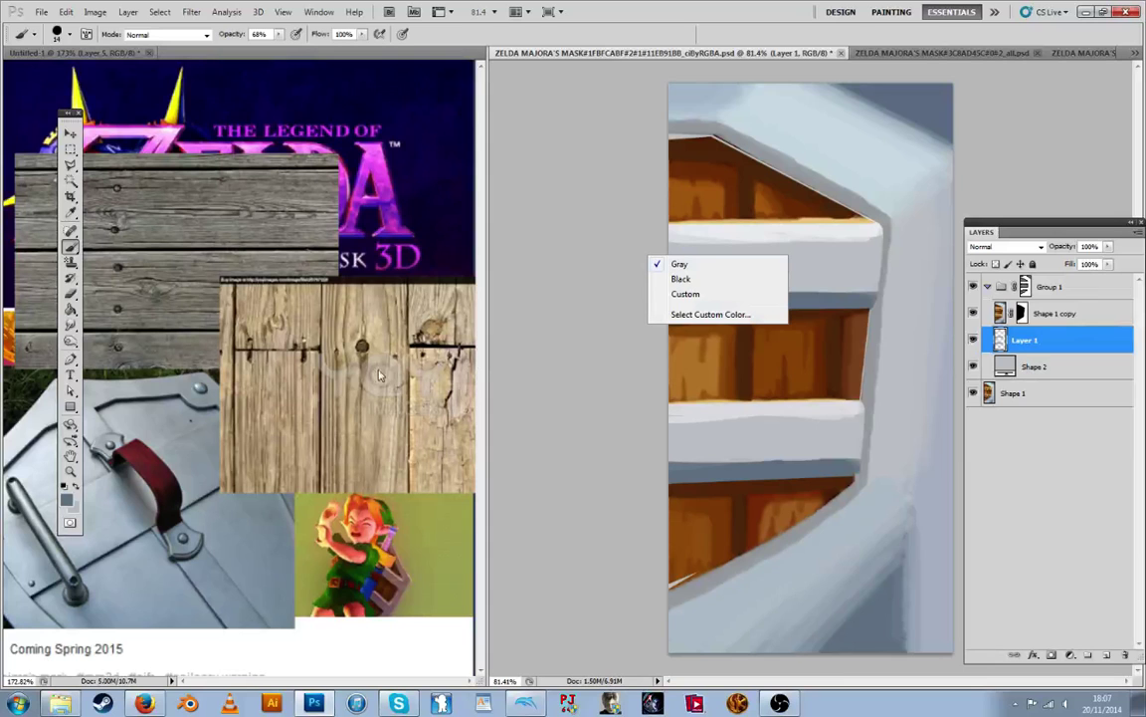
pyautogui.click(587, 295)
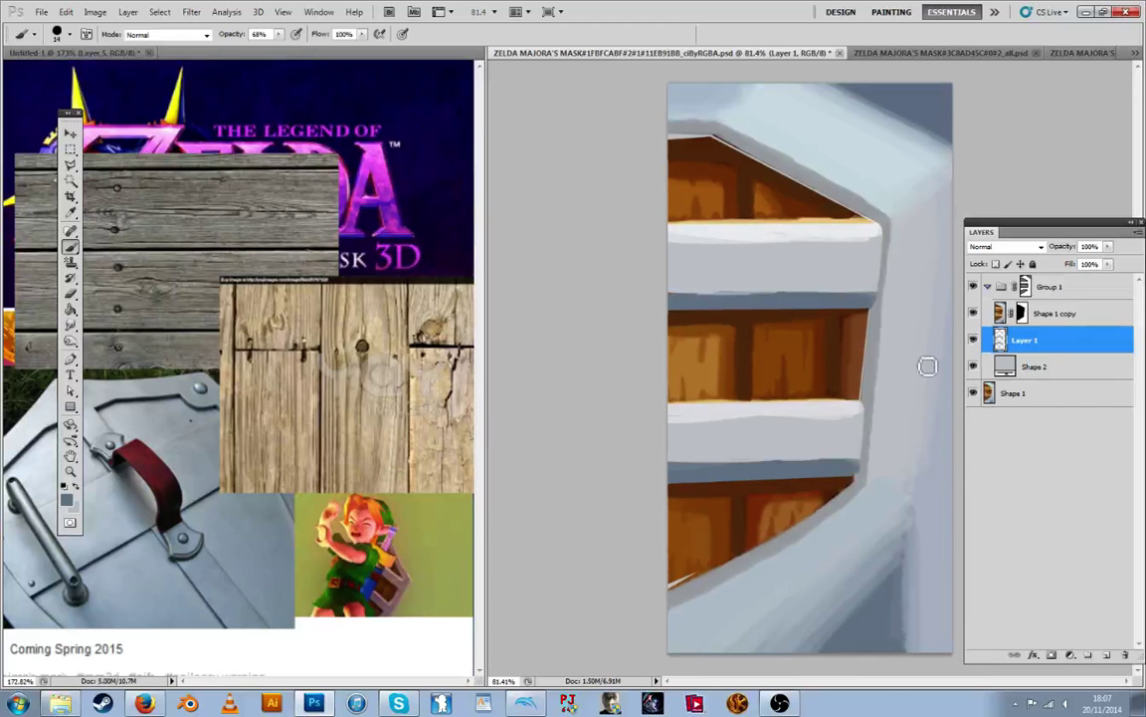
# Add a new layer directly above Shape 1 and set the foreground colour to the near-black blue #1c2126
pyautogui.click(1033, 367)
pyautogui.click(1047, 398)
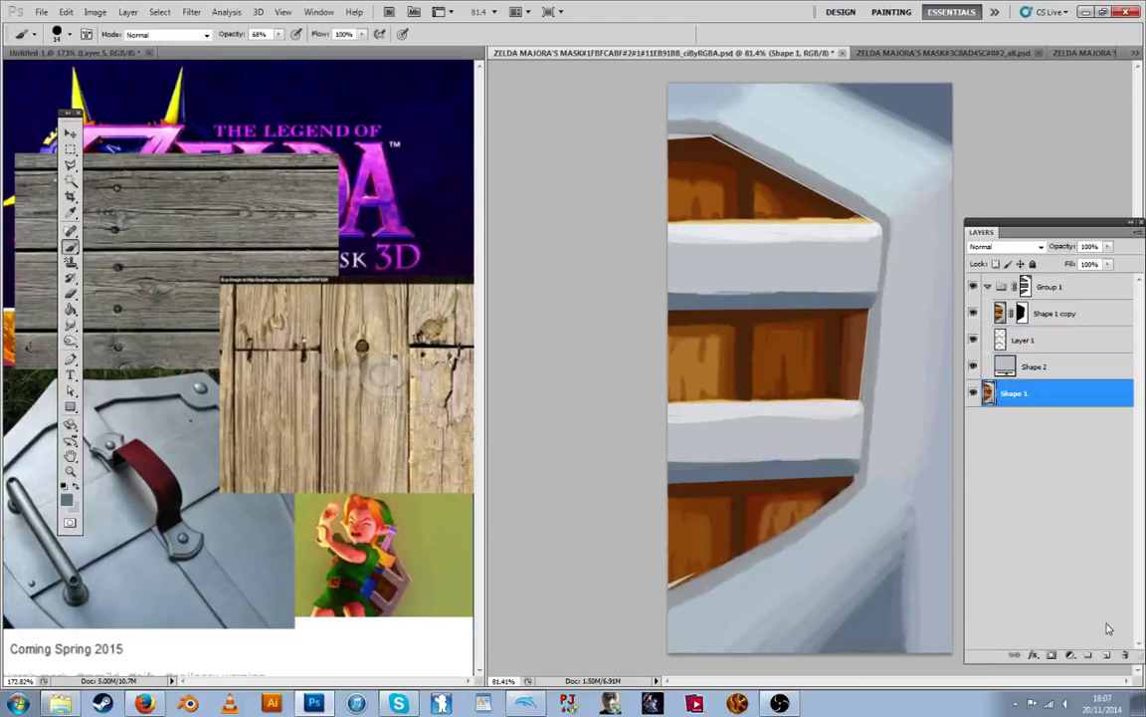
pyautogui.click(1108, 655)
pyautogui.press('r')
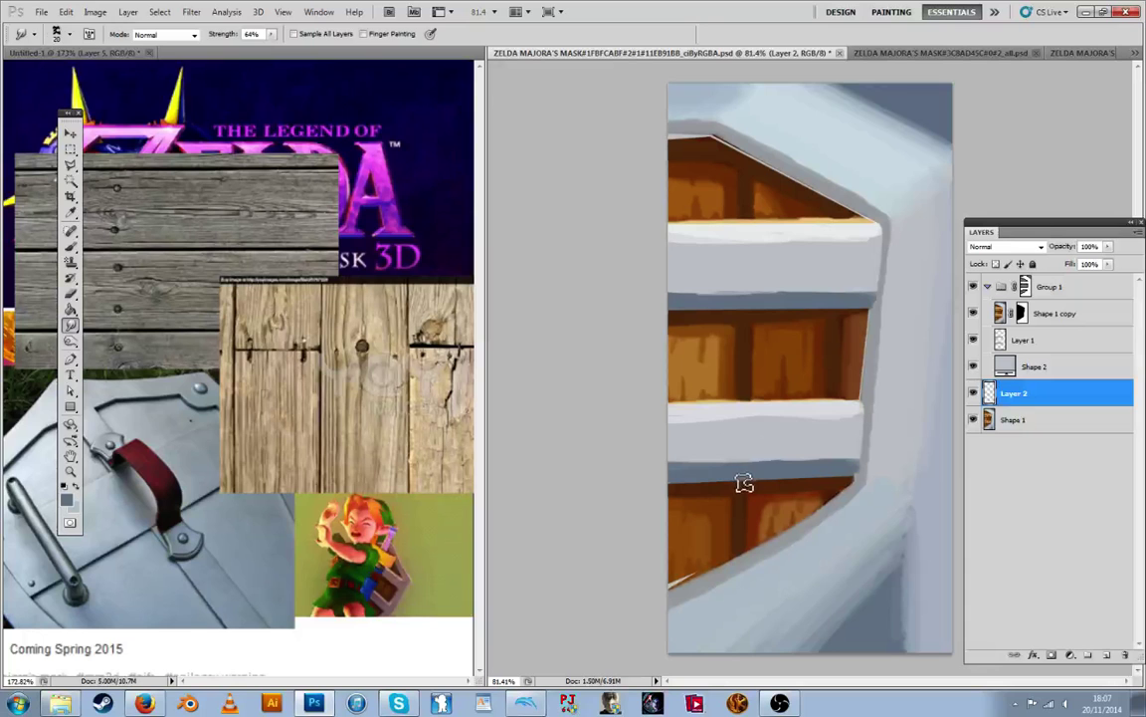
pyautogui.press('i')
pyautogui.click(67, 497)
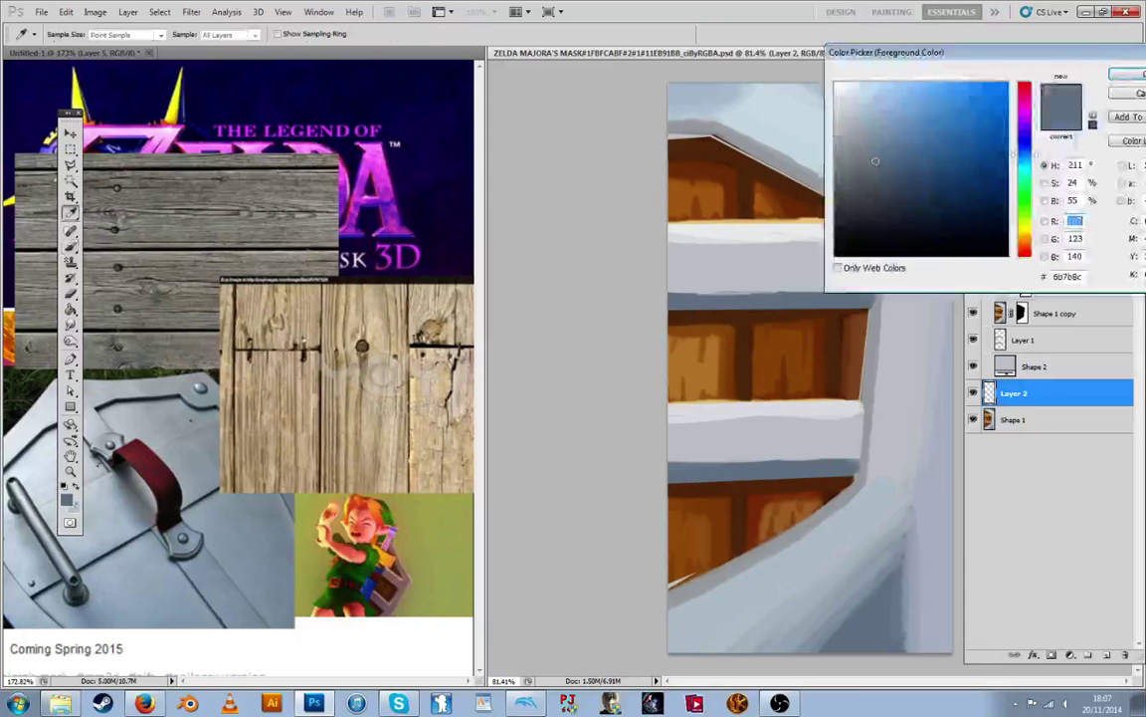
pyautogui.press('Return')
pyautogui.press('b')
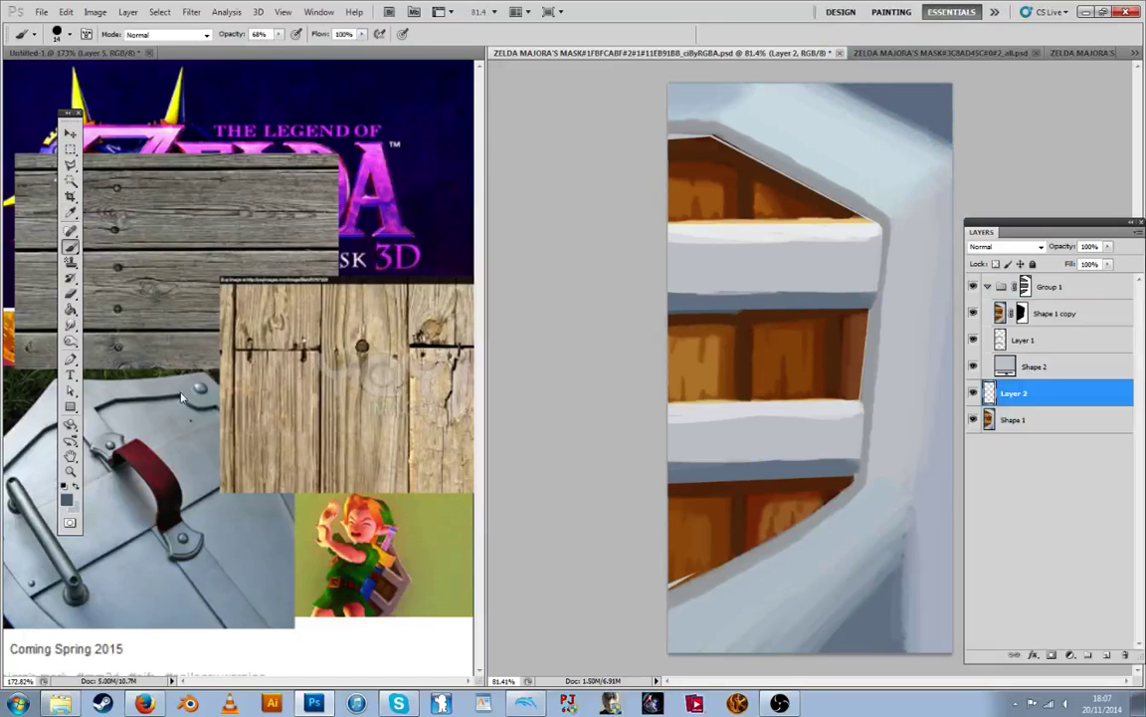
pyautogui.click(66, 500)
pyautogui.moveTo(872, 207); pyautogui.dragTo(883, 230)
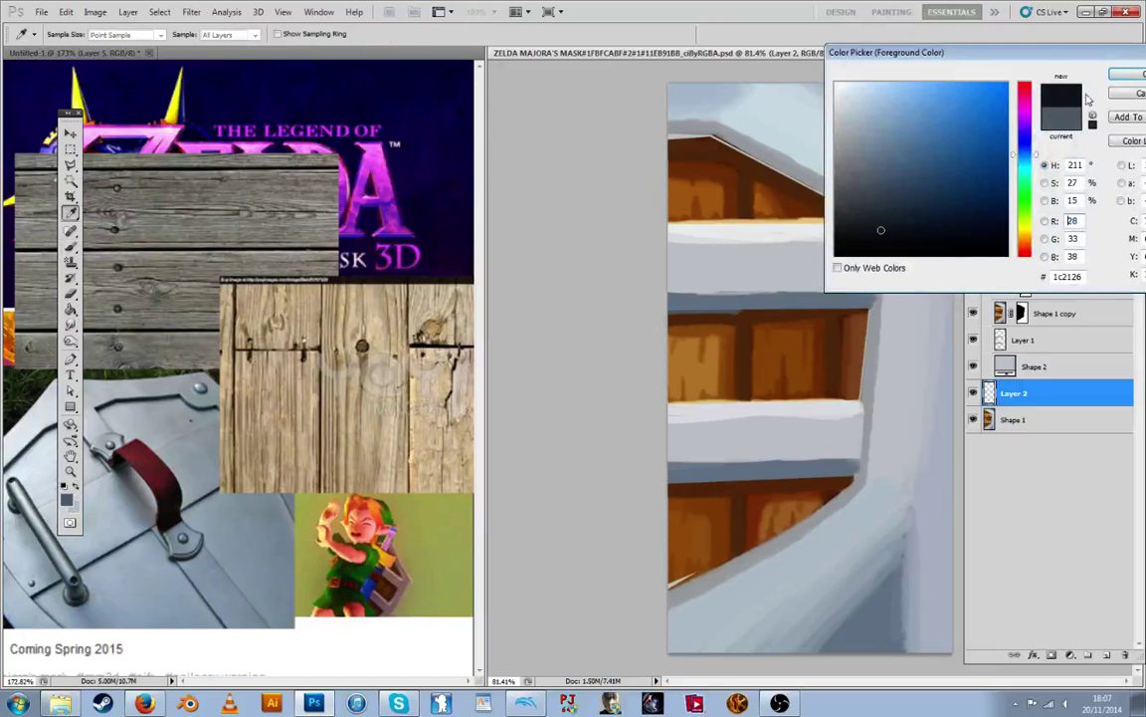
pyautogui.click(1125, 74)
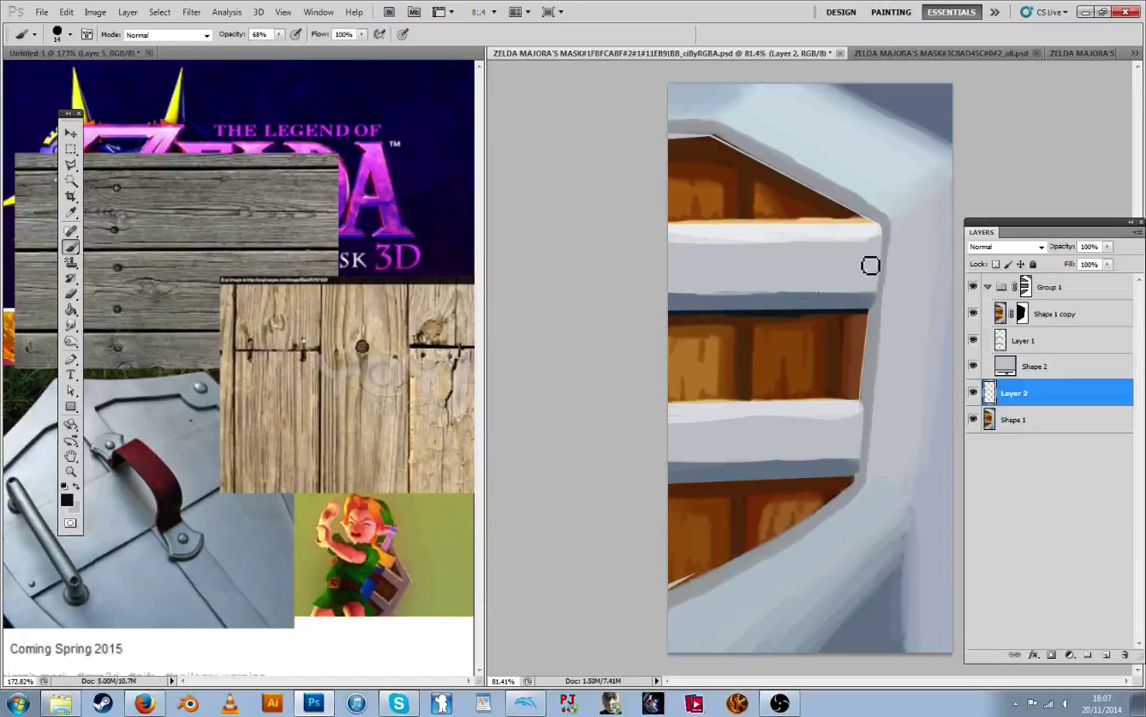
# Paint near-black contact shadows on Layer 2 along the rim and band edges around the three wooden openings
pyautogui.moveTo(871, 314); pyautogui.dragTo(862, 400)
pyautogui.moveTo(671, 485)
pyautogui.mouseDown()
pyautogui.moveTo(843, 481)
pyautogui.moveTo(738, 568)
pyautogui.mouseUp()
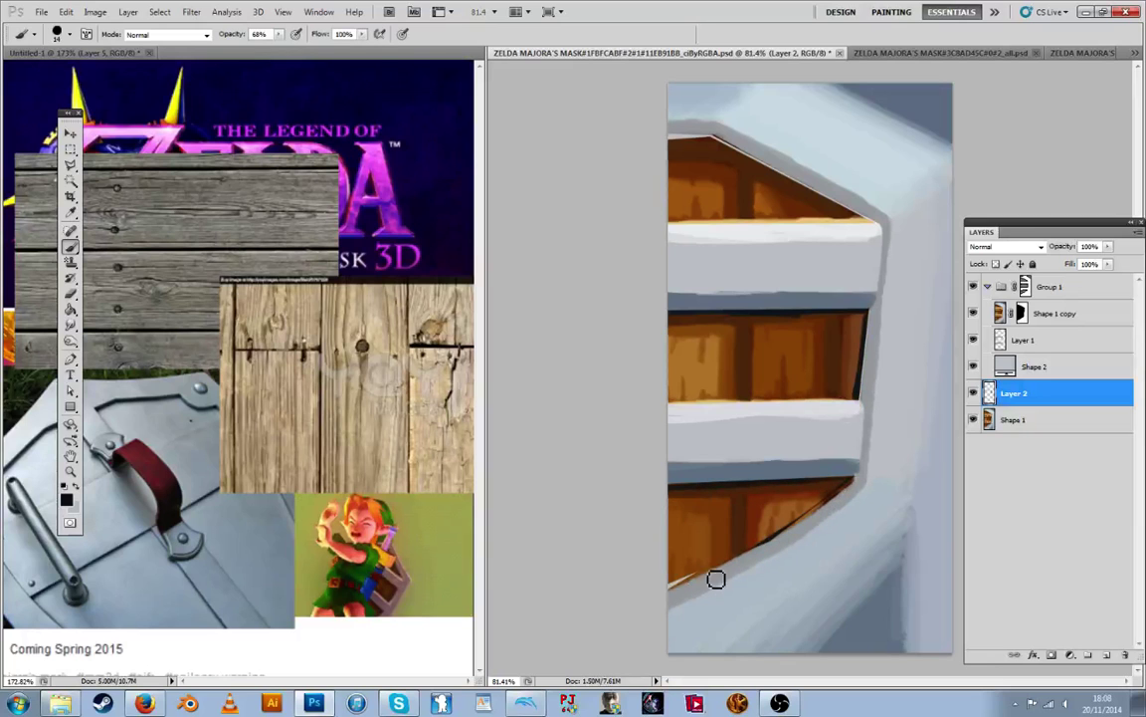
pyautogui.moveTo(674, 589); pyautogui.dragTo(835, 497)
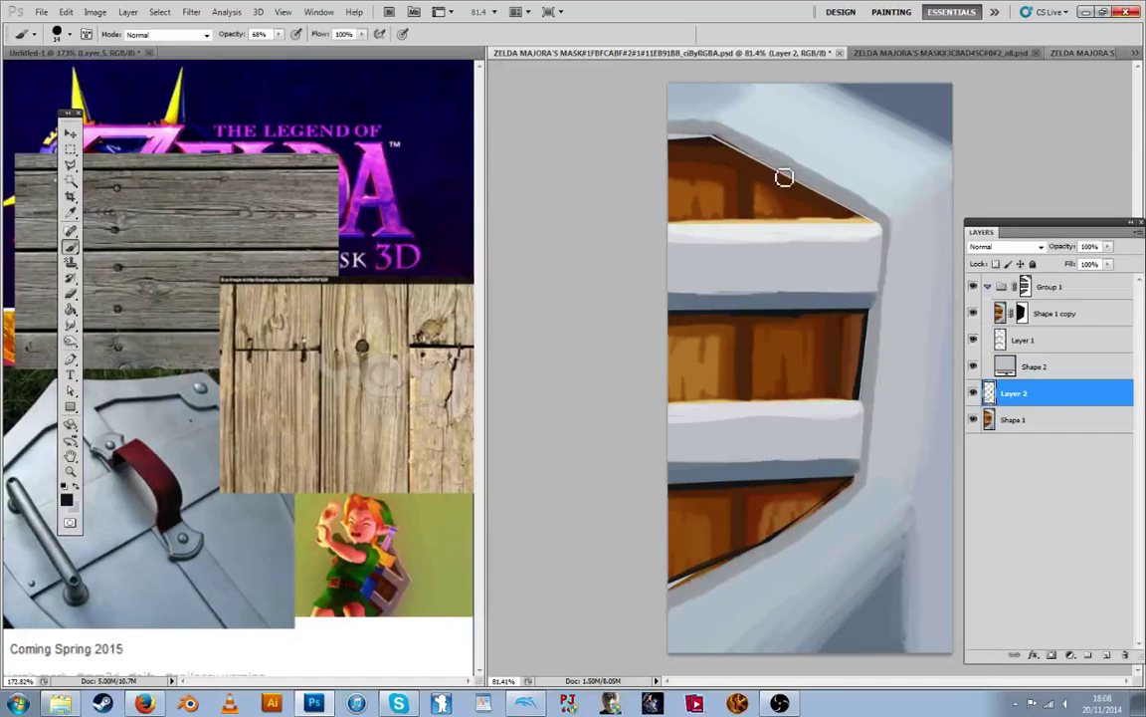
pyautogui.moveTo(673, 141)
pyautogui.mouseDown()
pyautogui.moveTo(716, 146)
pyautogui.moveTo(860, 227)
pyautogui.mouseUp()
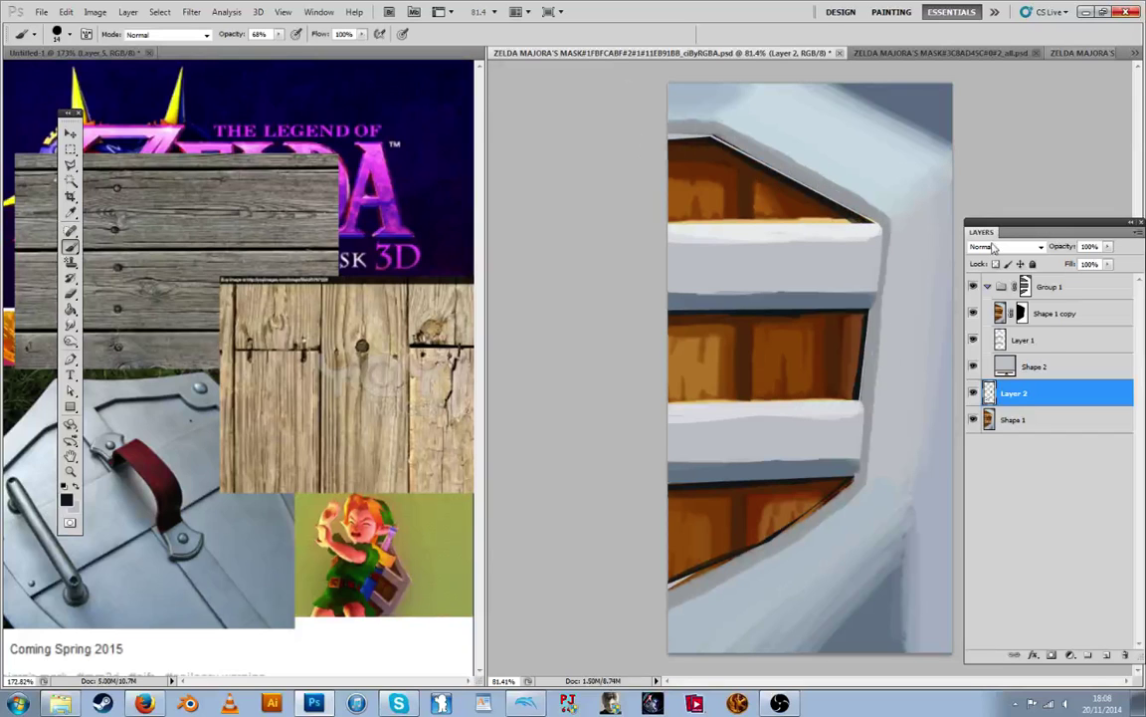
# Create a layer group above Shape 1 copy inside Group 1 and transfer Shape 1 copy's layer mask to it
pyautogui.click(1041, 315)
pyautogui.click(974, 315)
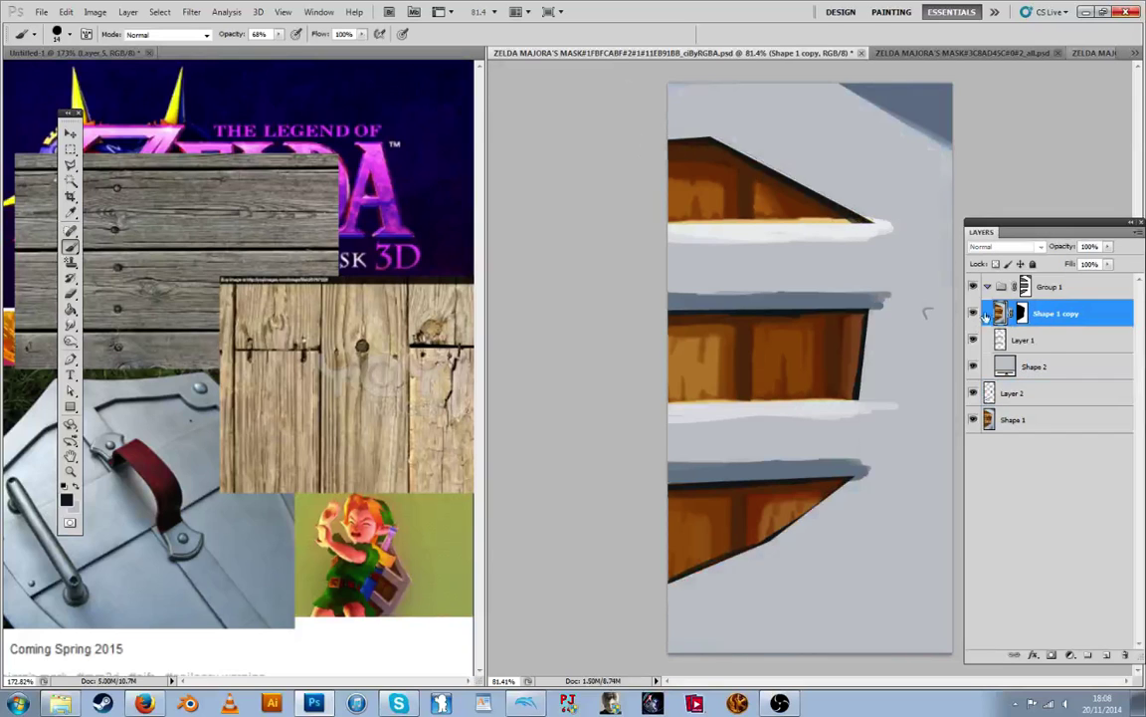
pyautogui.click(974, 315)
pyautogui.click(1023, 314)
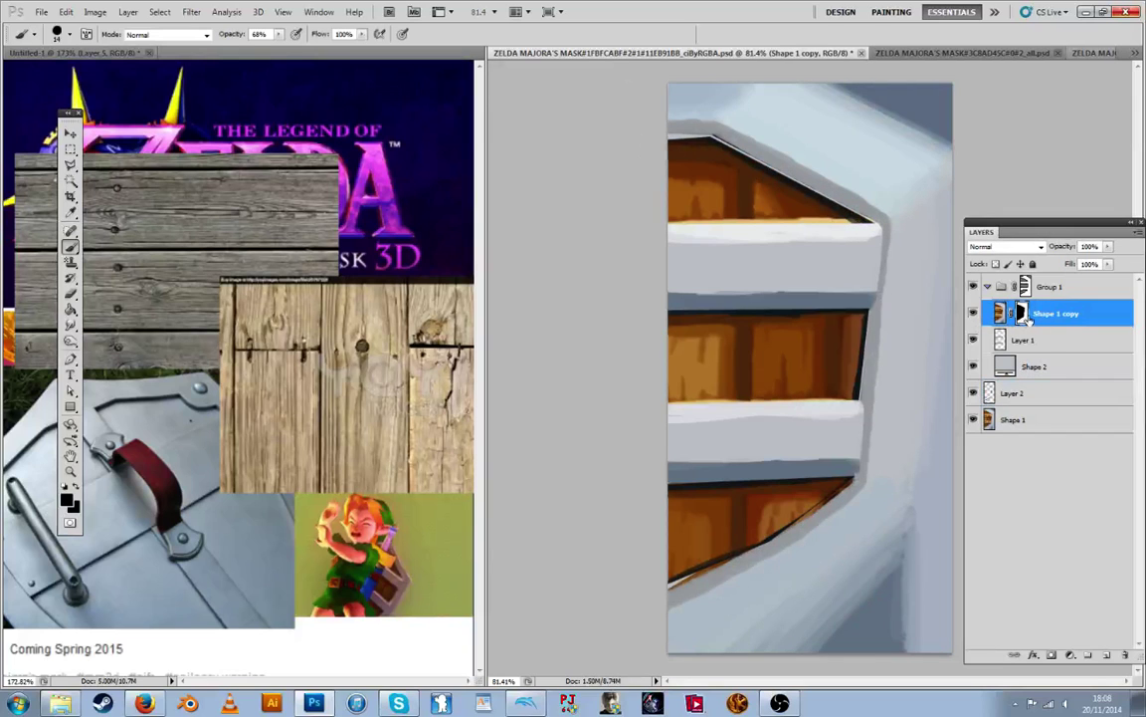
pyautogui.click(1088, 657)
pyautogui.moveTo(1020, 327); pyautogui.dragTo(1029, 311)
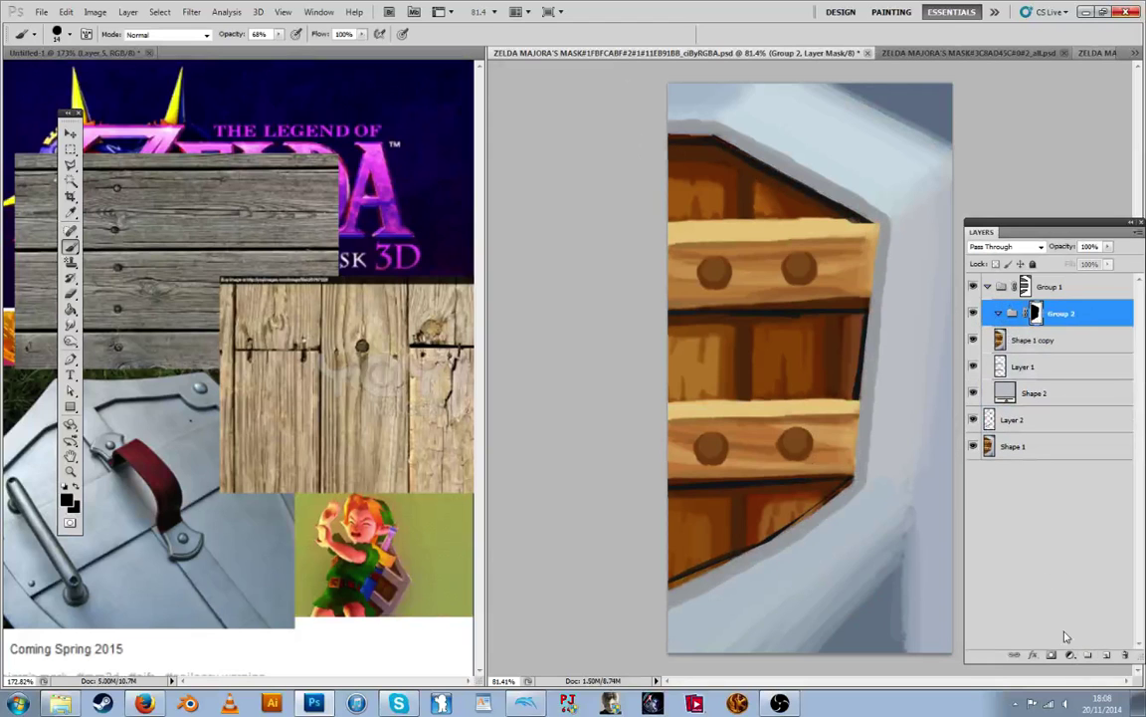
# Move Shape 1 copy into Group 2 so that the group's mask limits it to the rim
pyautogui.moveTo(1060, 664); pyautogui.dragTo(1055, 527)
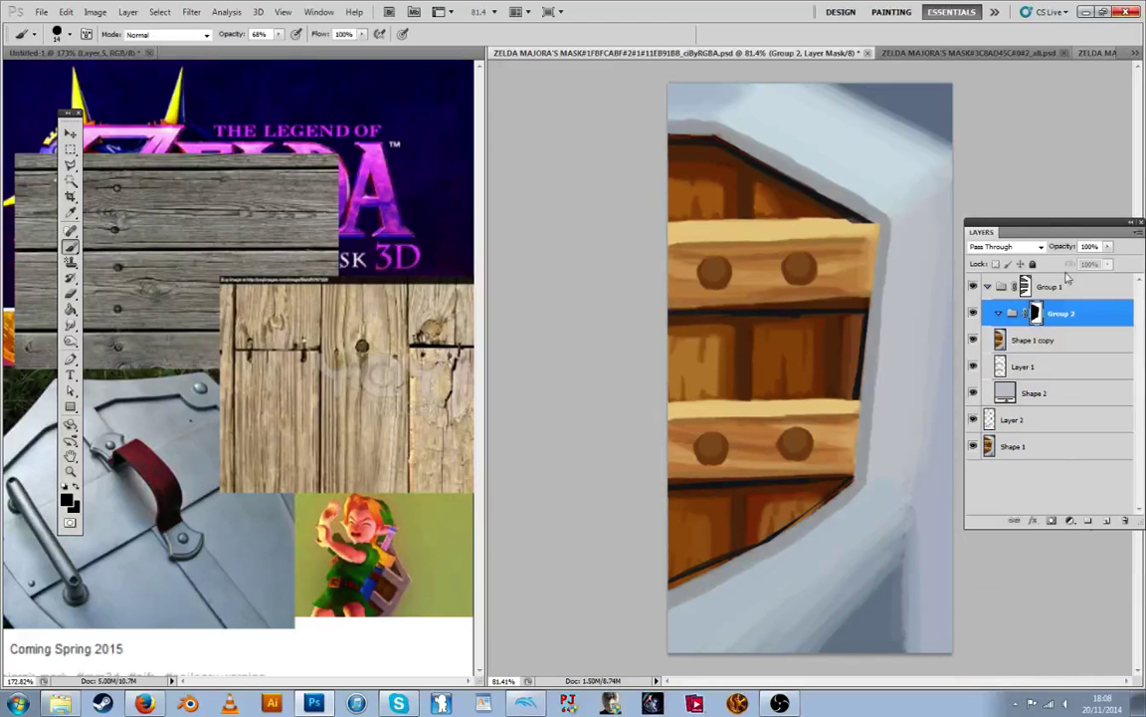
pyautogui.moveTo(1058, 223); pyautogui.dragTo(1045, 219)
pyautogui.moveTo(1025, 333); pyautogui.dragTo(1027, 310)
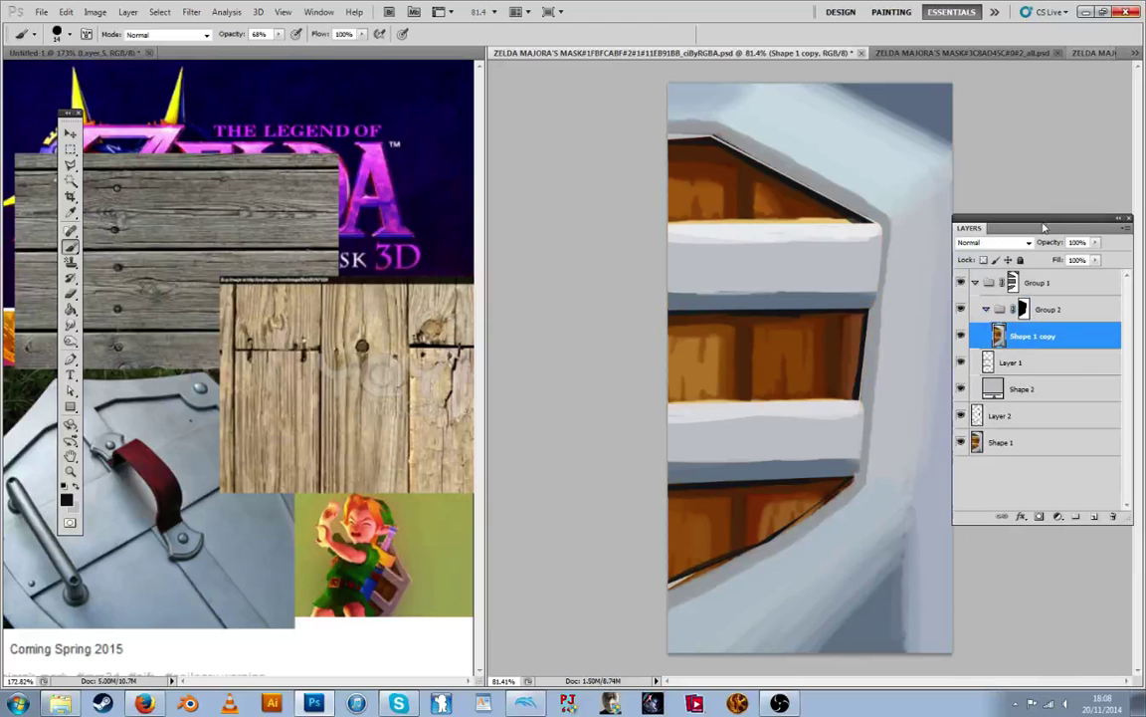
# Paint a near-black shadow along the rim's horizontal upper inner edge on a new layer in Group 2 and set its opacity to 39%
pyautogui.click(1095, 516)
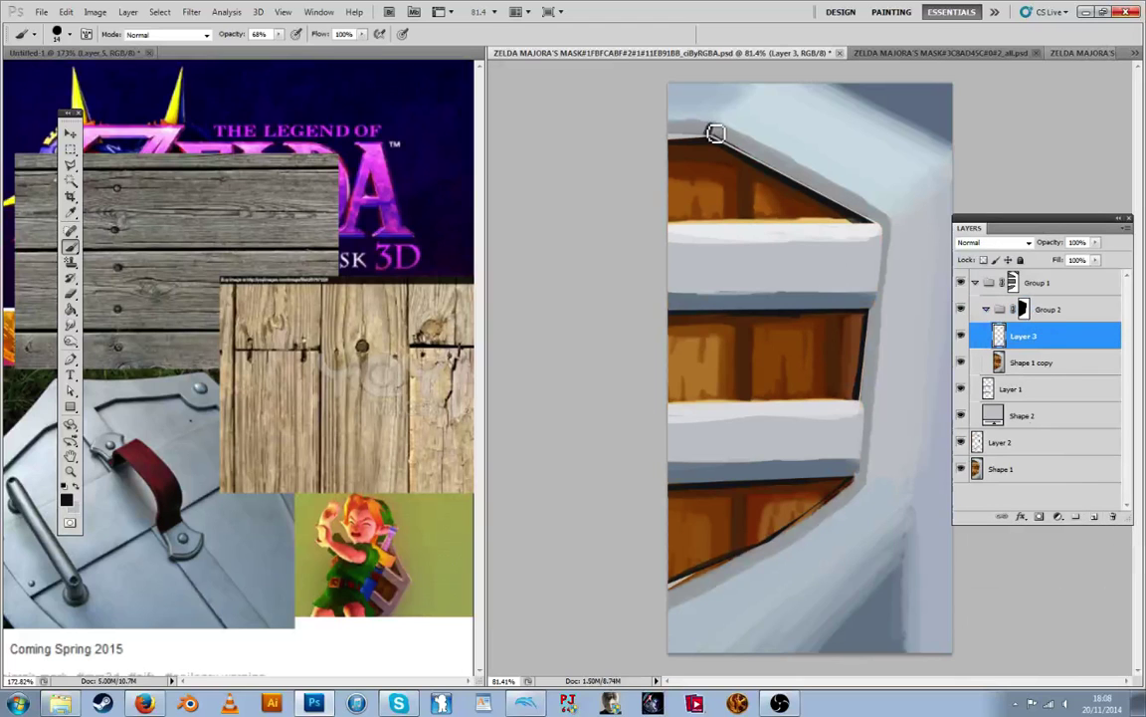
pyautogui.moveTo(715, 129)
pyautogui.mouseDown()
pyautogui.moveTo(673, 126)
pyautogui.moveTo(704, 138)
pyautogui.moveTo(673, 138)
pyautogui.mouseUp()
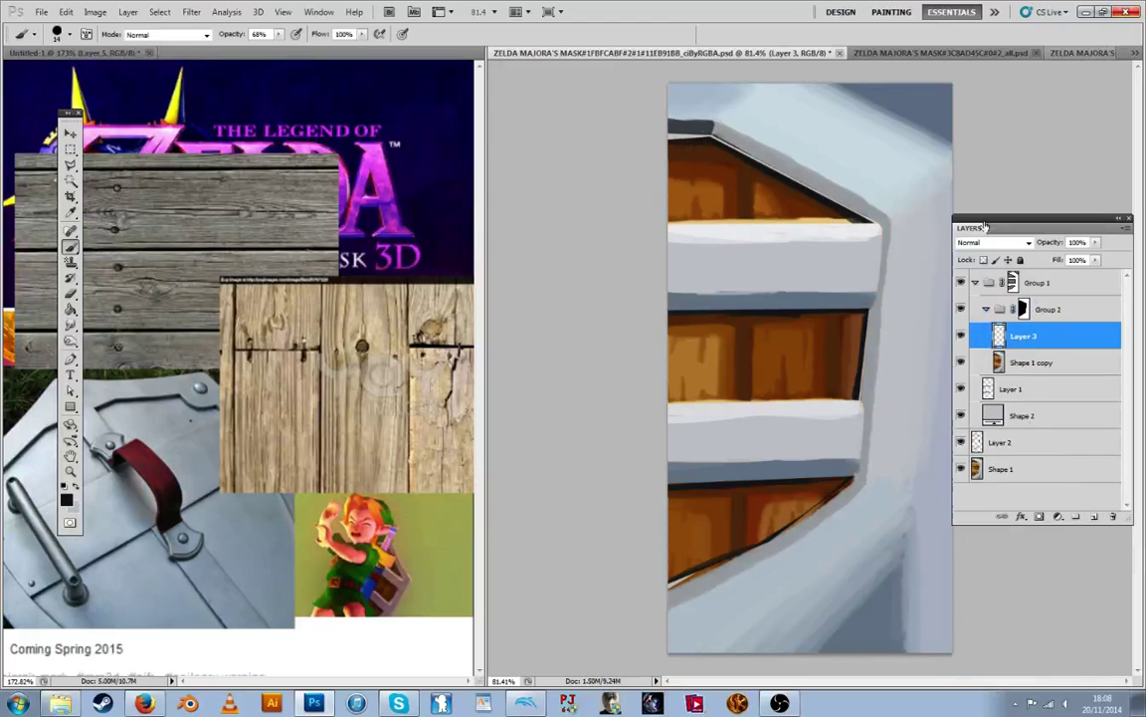
pyautogui.doubleClick(999, 334)
pyautogui.click(916, 250)
pyautogui.click(1051, 208)
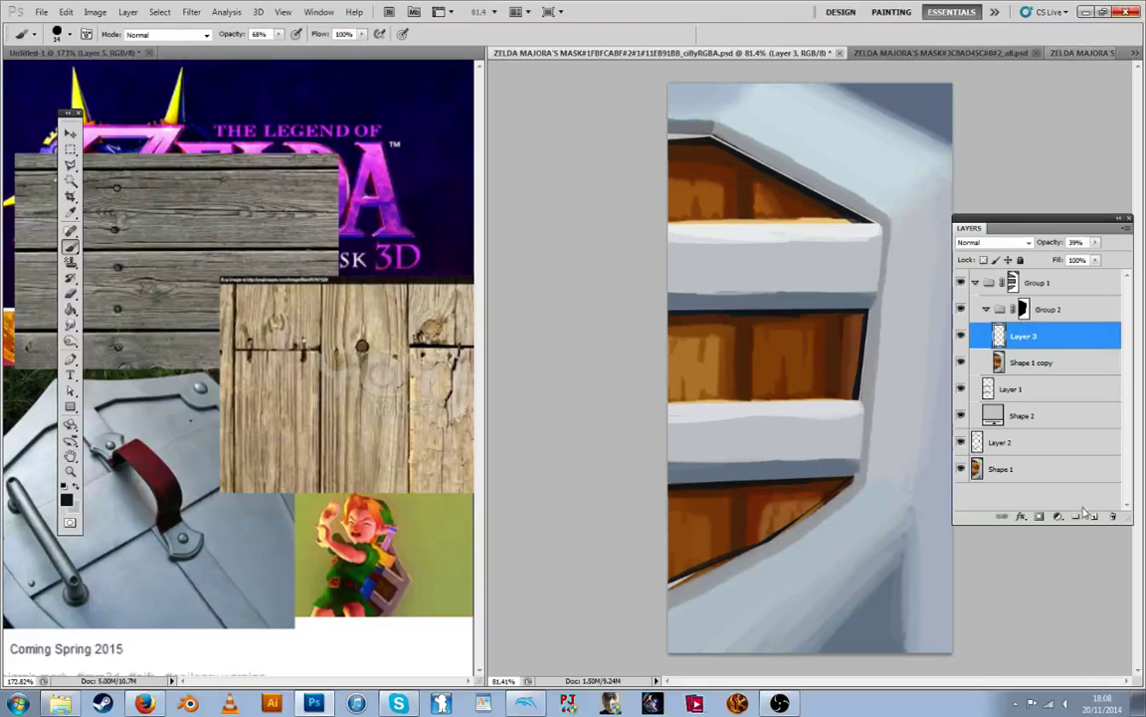
# Shade the rim's upper diagonal inner bevel near-black on another new layer and set that layer's opacity to 17%
pyautogui.click(1095, 515)
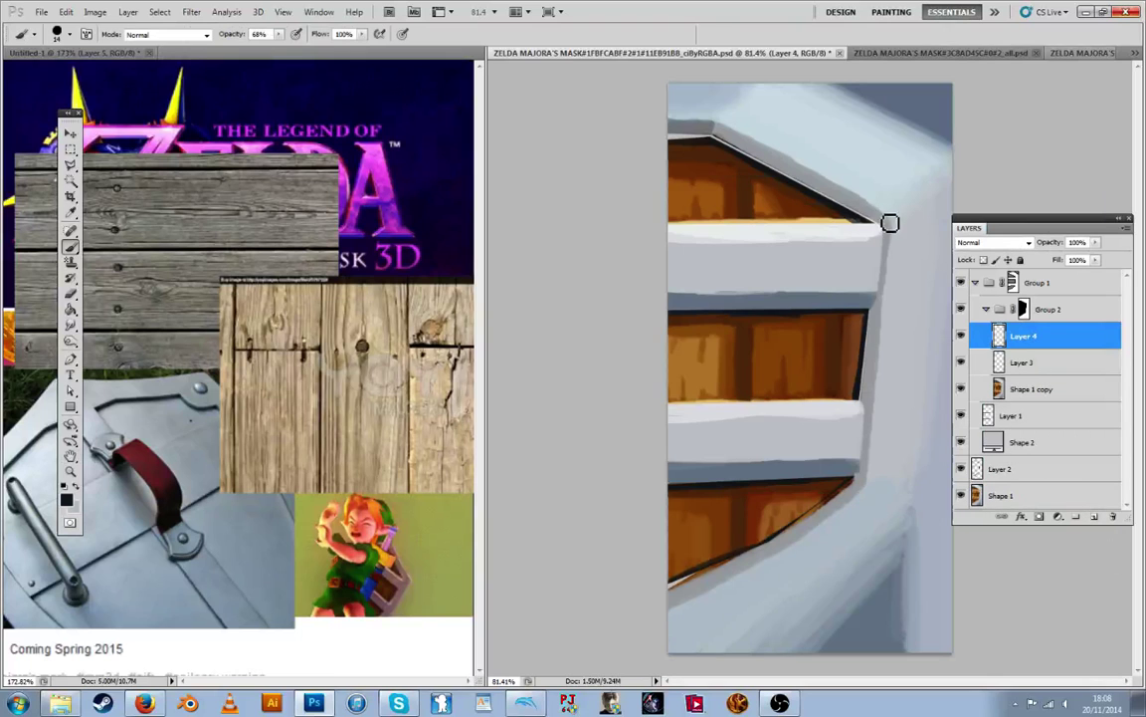
pyautogui.moveTo(892, 228)
pyautogui.mouseDown()
pyautogui.moveTo(732, 141)
pyautogui.moveTo(885, 221)
pyautogui.mouseUp()
pyautogui.moveTo(784, 177)
pyautogui.mouseDown()
pyautogui.moveTo(746, 139)
pyautogui.moveTo(795, 174)
pyautogui.moveTo(727, 140)
pyautogui.mouseUp()
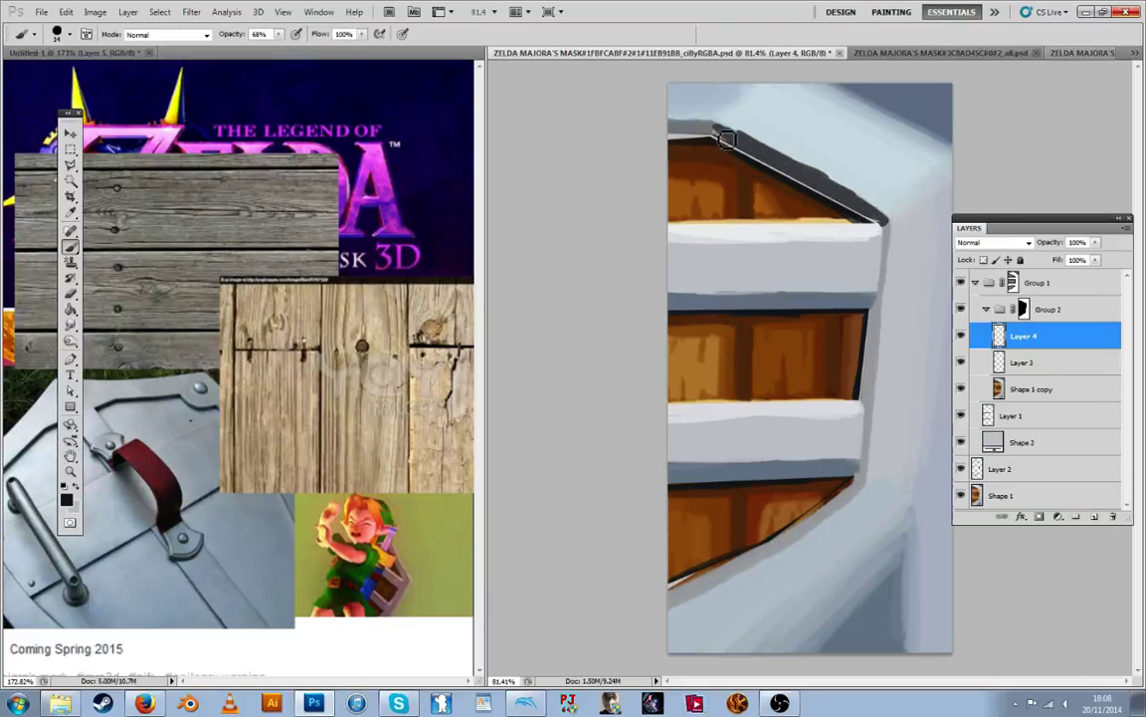
pyautogui.doubleClick(1060, 336)
pyautogui.moveTo(954, 246); pyautogui.dragTo(903, 248)
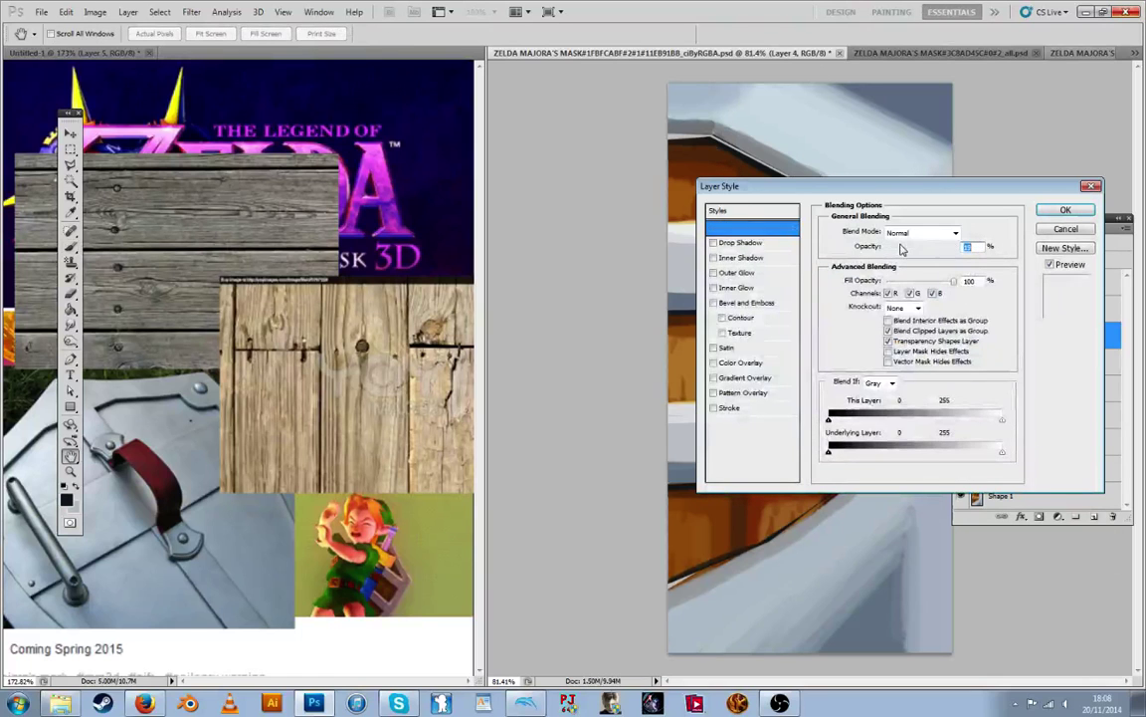
pyautogui.click(1065, 210)
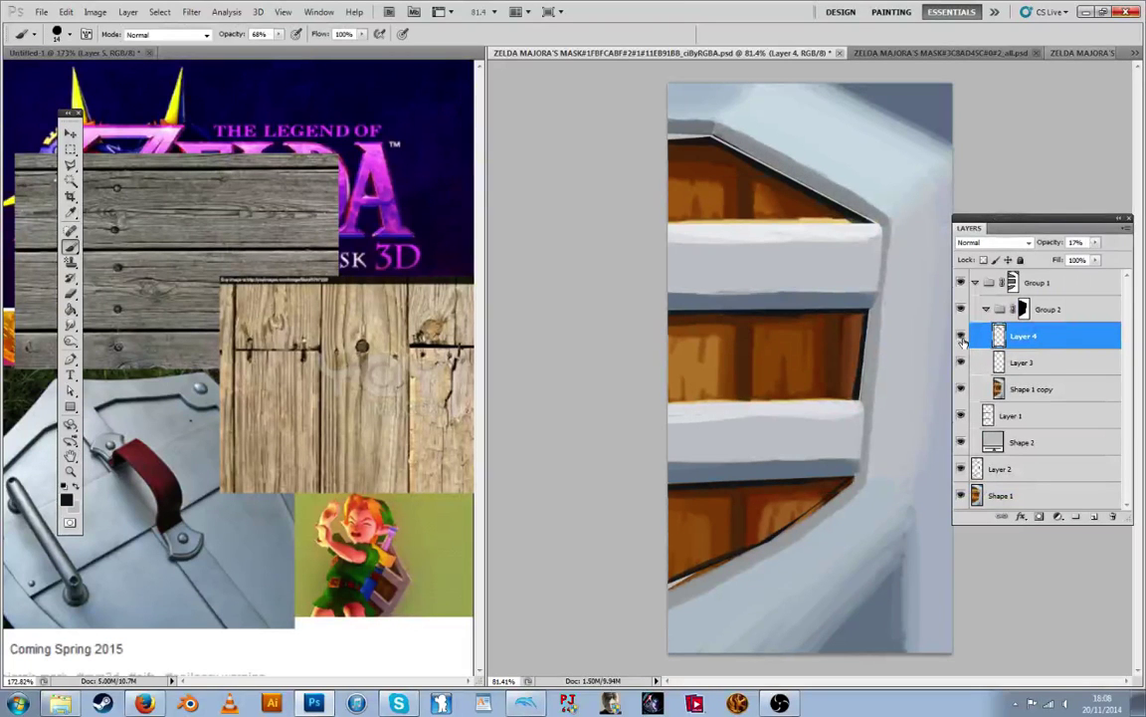
# Paint a light highlight along the rim's lower diagonal inner edge on a new layer, using pale grey tones sampled from the band and rim
pyautogui.click(1095, 517)
pyautogui.keyDown('alt'); pyautogui.click(811, 409); pyautogui.keyUp('alt')
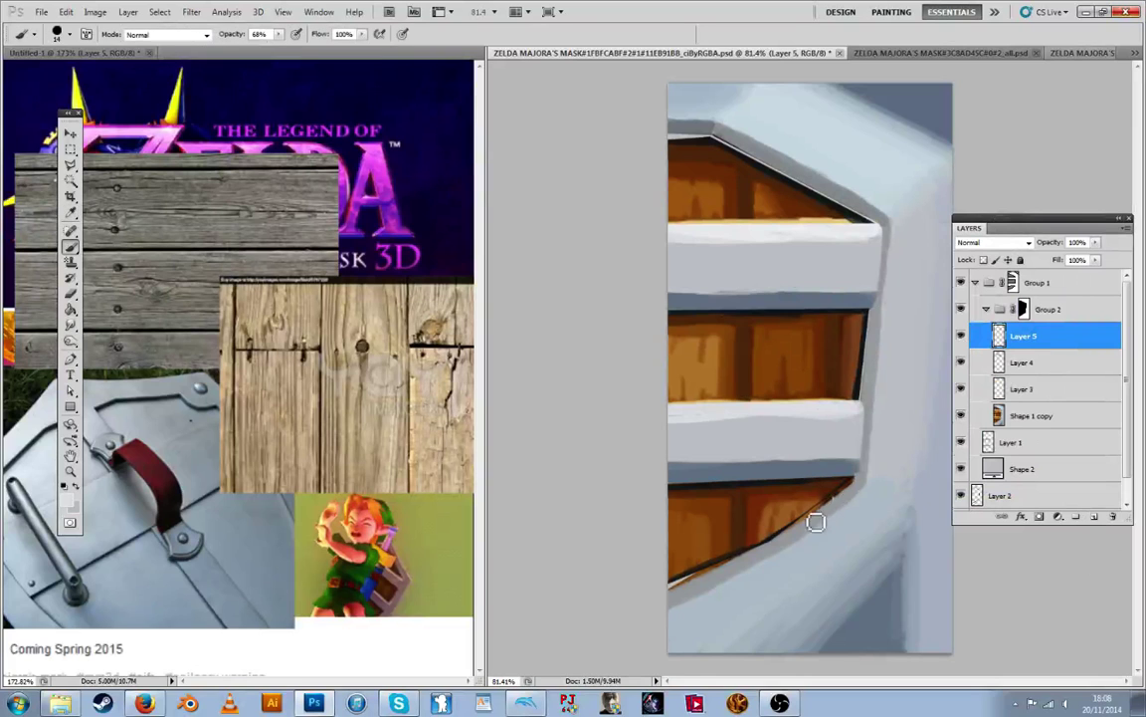
pyautogui.moveTo(814, 521)
pyautogui.mouseDown()
pyautogui.moveTo(847, 497)
pyautogui.moveTo(788, 546)
pyautogui.moveTo(680, 596)
pyautogui.moveTo(801, 537)
pyautogui.moveTo(848, 494)
pyautogui.moveTo(775, 553)
pyautogui.mouseUp()
pyautogui.keyDown('alt'); pyautogui.click(780, 575); pyautogui.keyUp('alt')
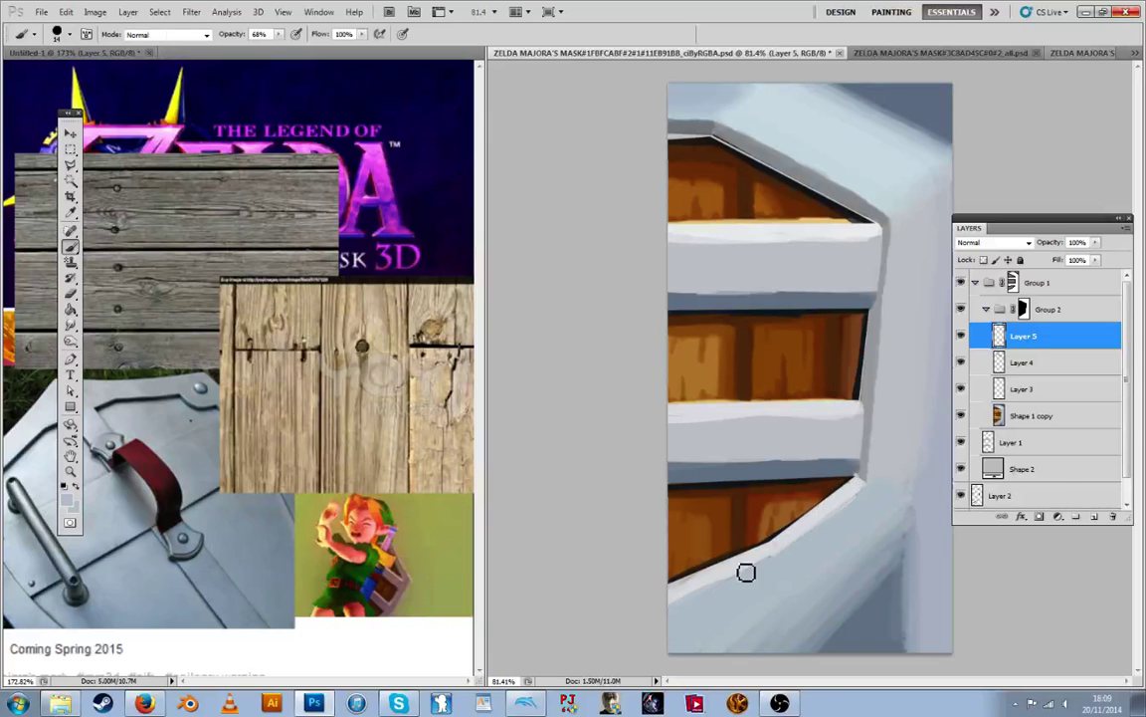
# Collapse Group 1, add a new layer directly above Shape 1 and sample a brown from the lower opening's planks for the brush
pyautogui.click(975, 284)
pyautogui.click(1035, 315)
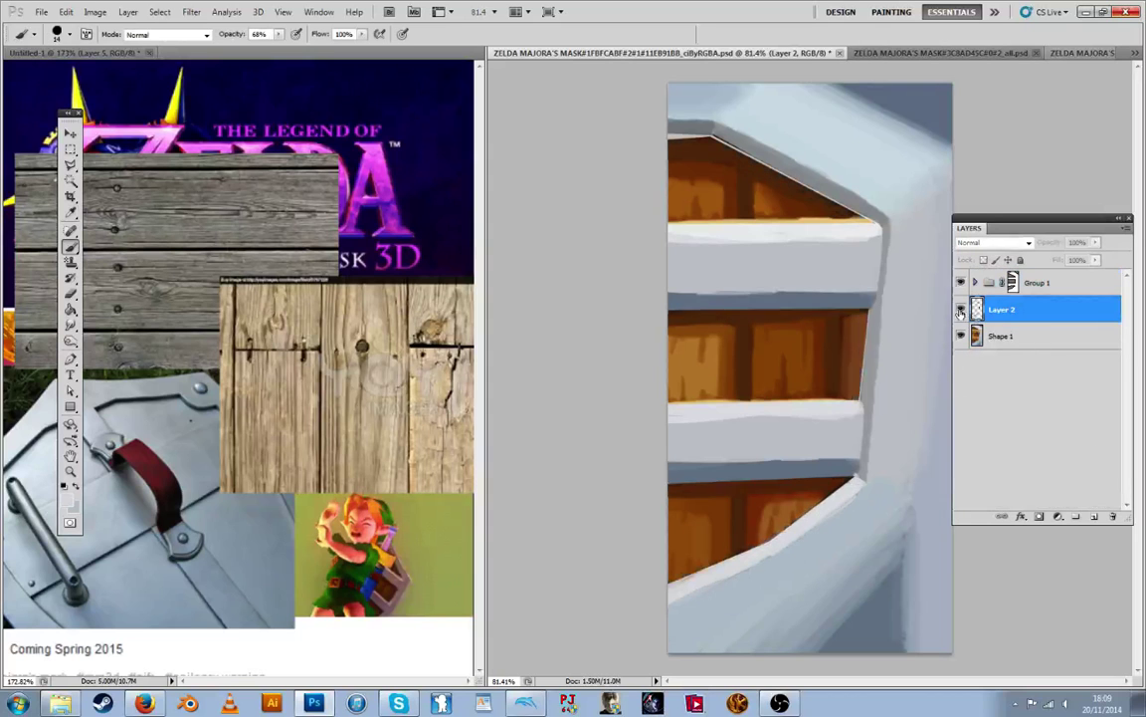
pyautogui.click(991, 337)
pyautogui.click(1092, 515)
pyautogui.press('i')
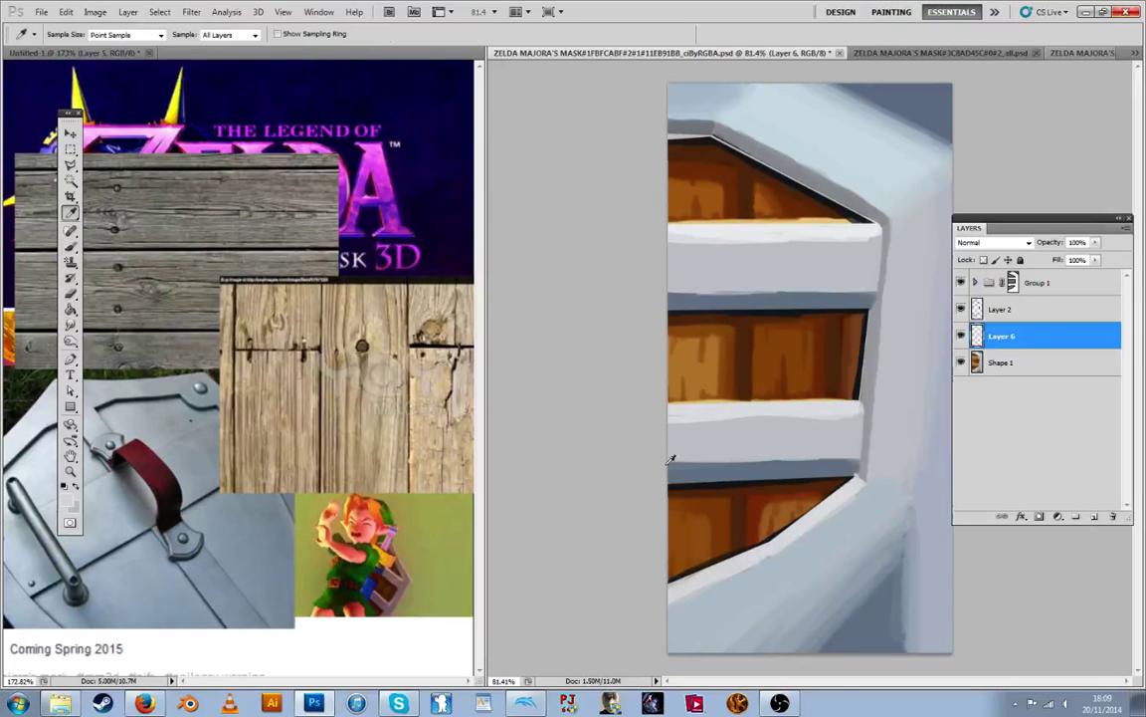
pyautogui.click(737, 518)
pyautogui.press('b')
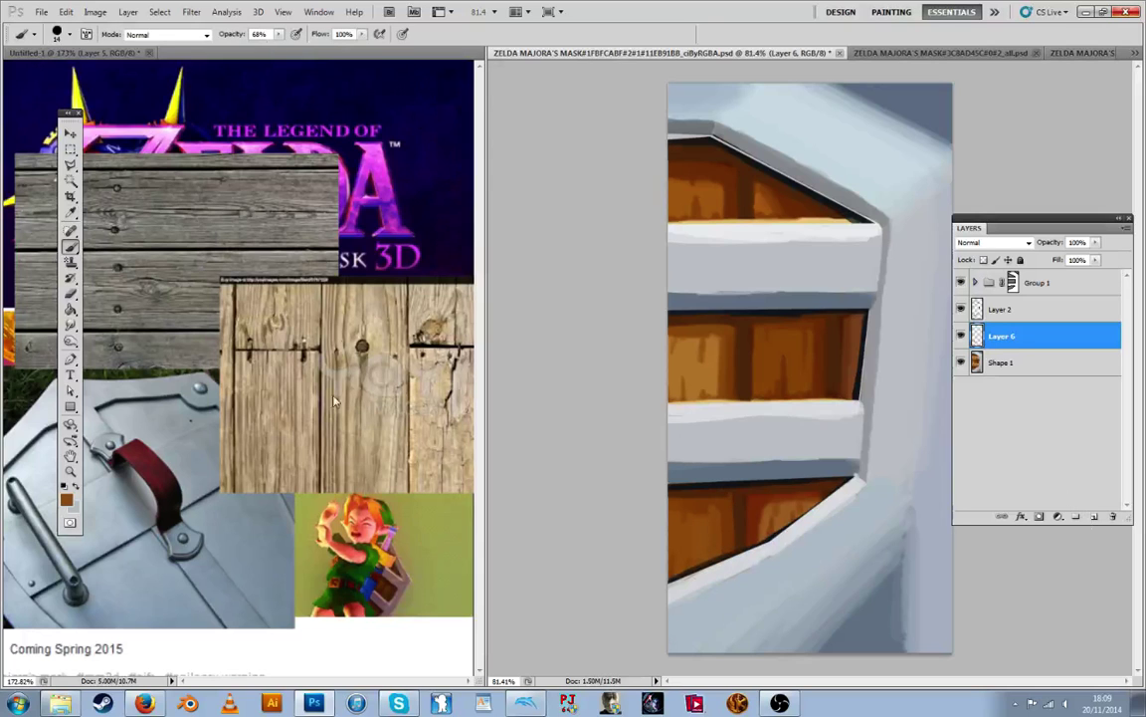
# Sample near-black from a crack in the wood reference and paint a thin plank seam in the lower opening
pyautogui.keyDown('alt'); pyautogui.click(370, 343); pyautogui.keyUp('alt')
pyautogui.press('i')
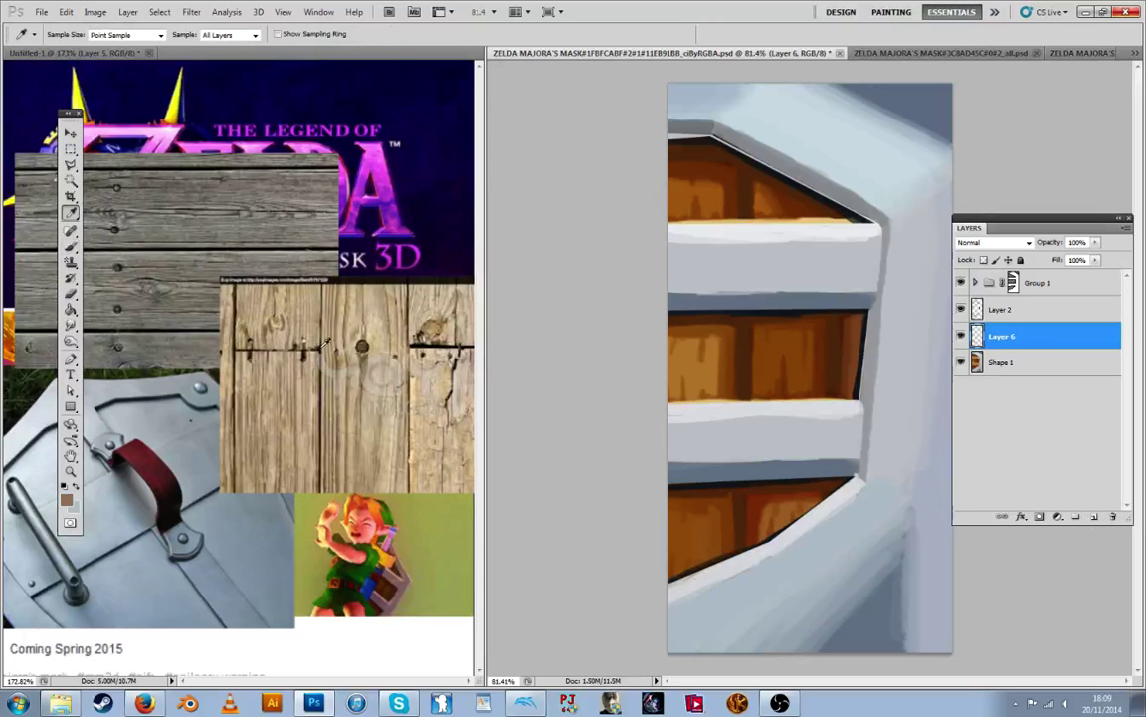
pyautogui.keyDown('alt'); pyautogui.click(430, 345); pyautogui.keyUp('alt')
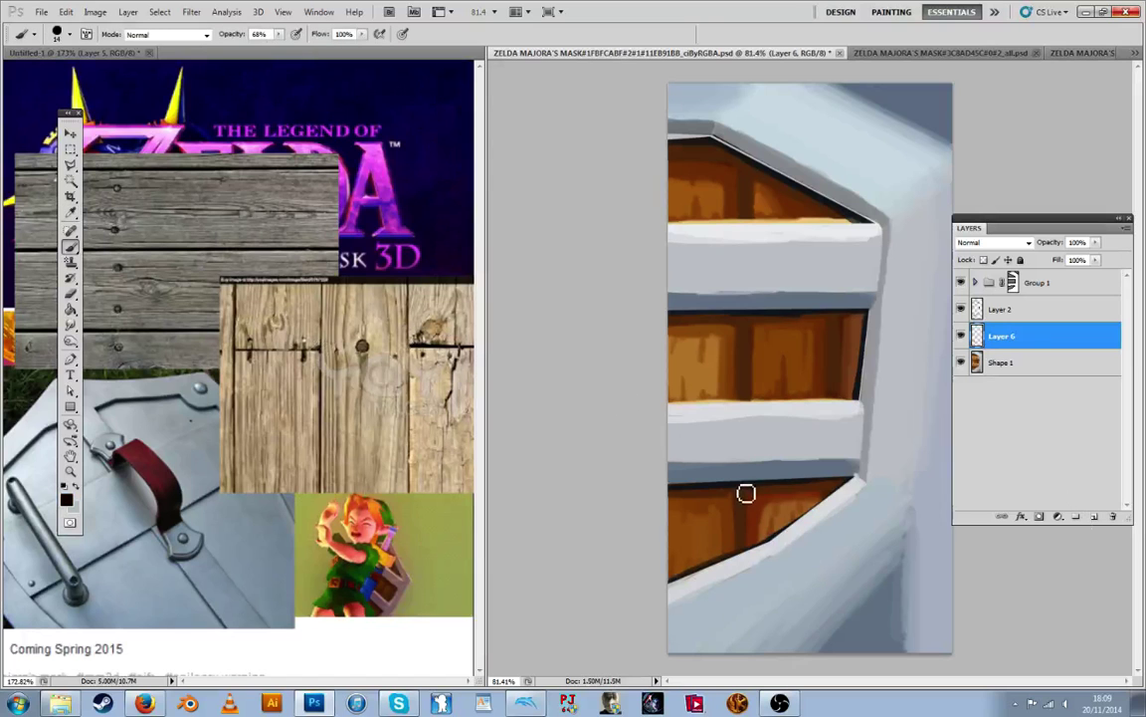
pyautogui.moveTo(747, 494); pyautogui.dragTo(747, 542)
# Paint near-black plank seams in the middle and upper openings on a new layer and set its opacity to 48%
pyautogui.click(1094, 518)
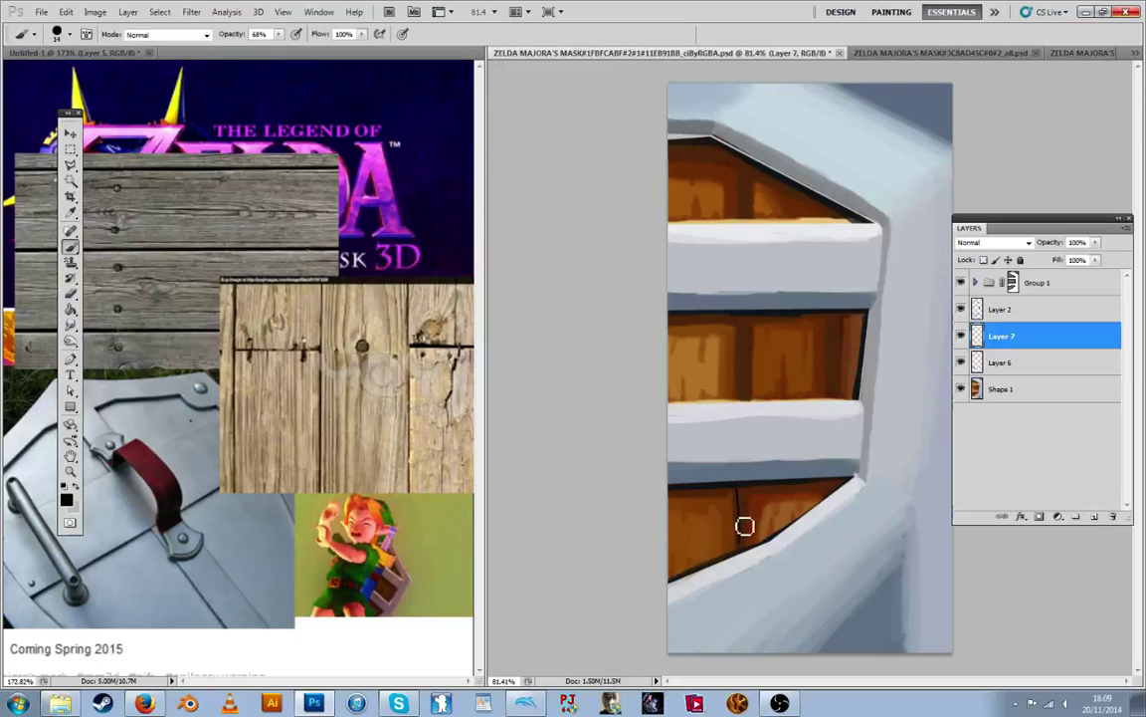
pyautogui.moveTo(745, 315); pyautogui.dragTo(744, 398)
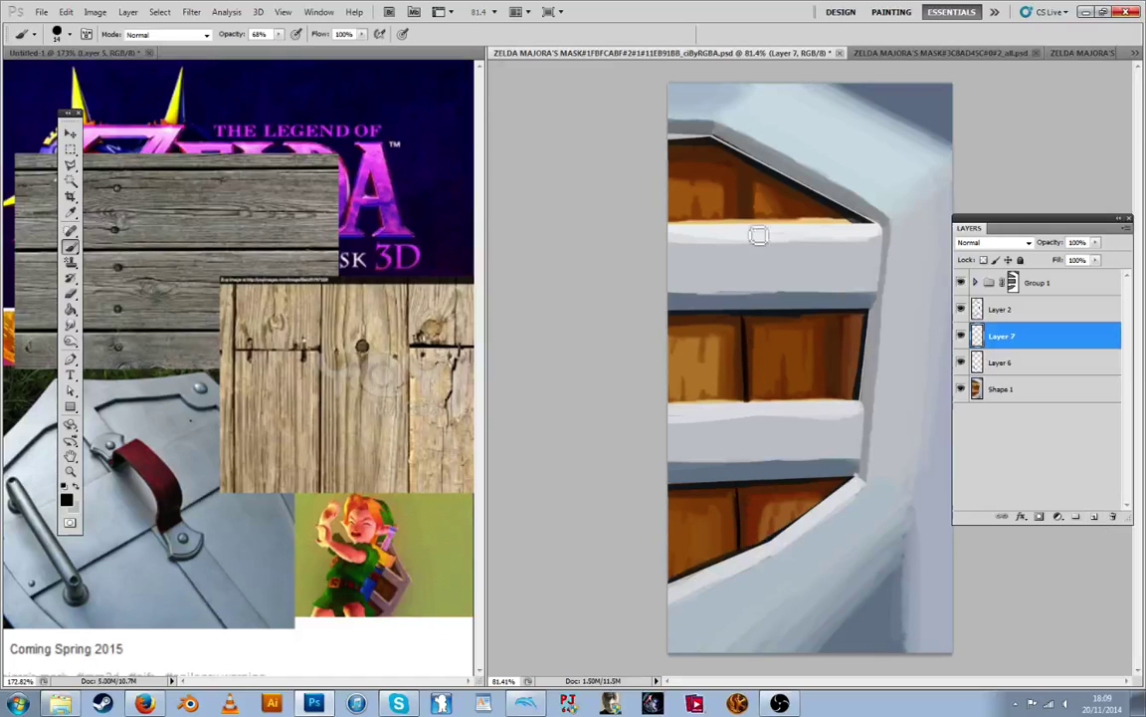
pyautogui.moveTo(745, 165); pyautogui.dragTo(744, 220)
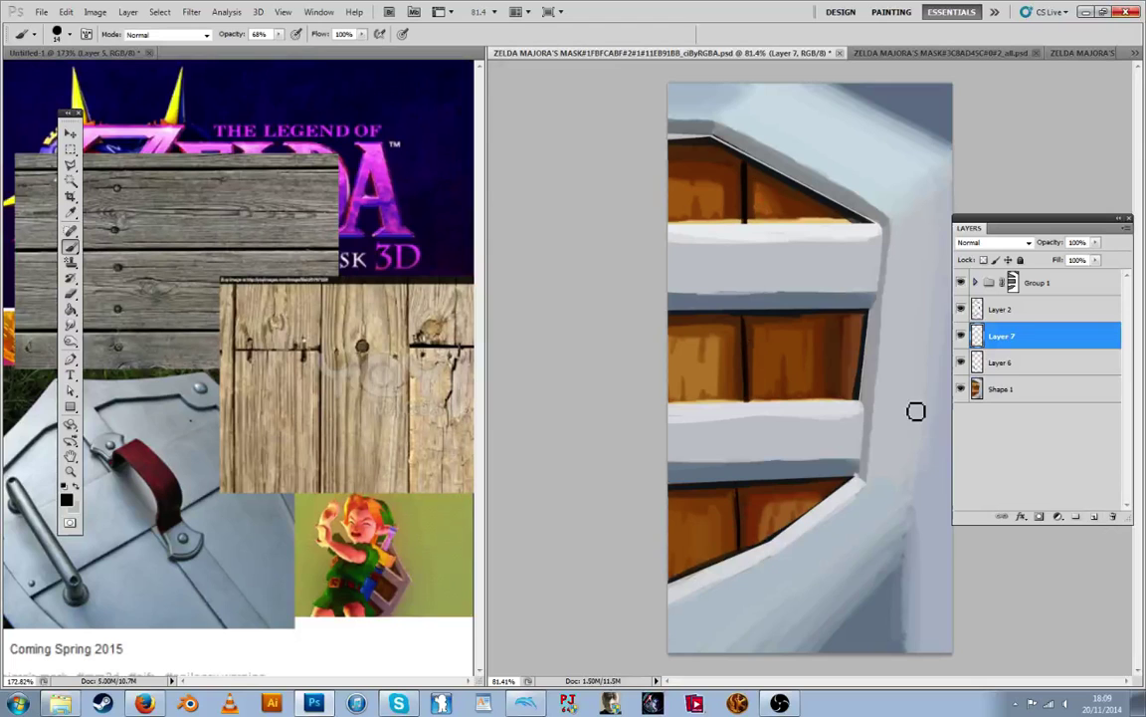
pyautogui.moveTo(838, 315); pyautogui.dragTo(837, 398)
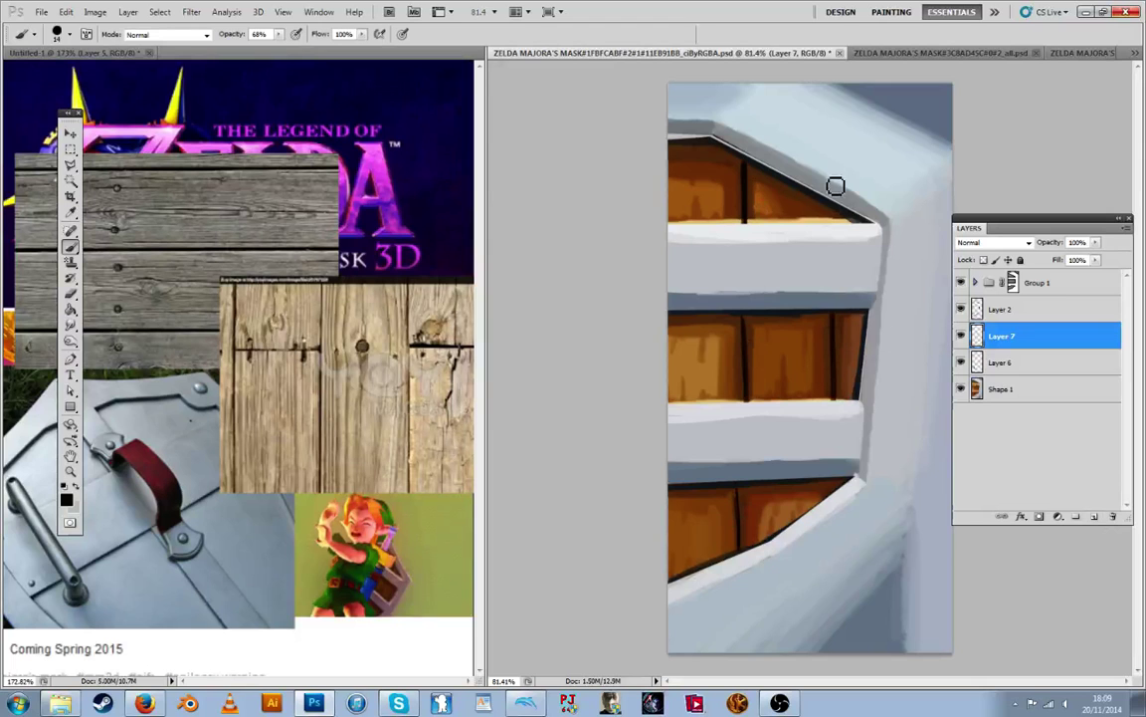
pyautogui.moveTo(833, 192); pyautogui.dragTo(830, 220)
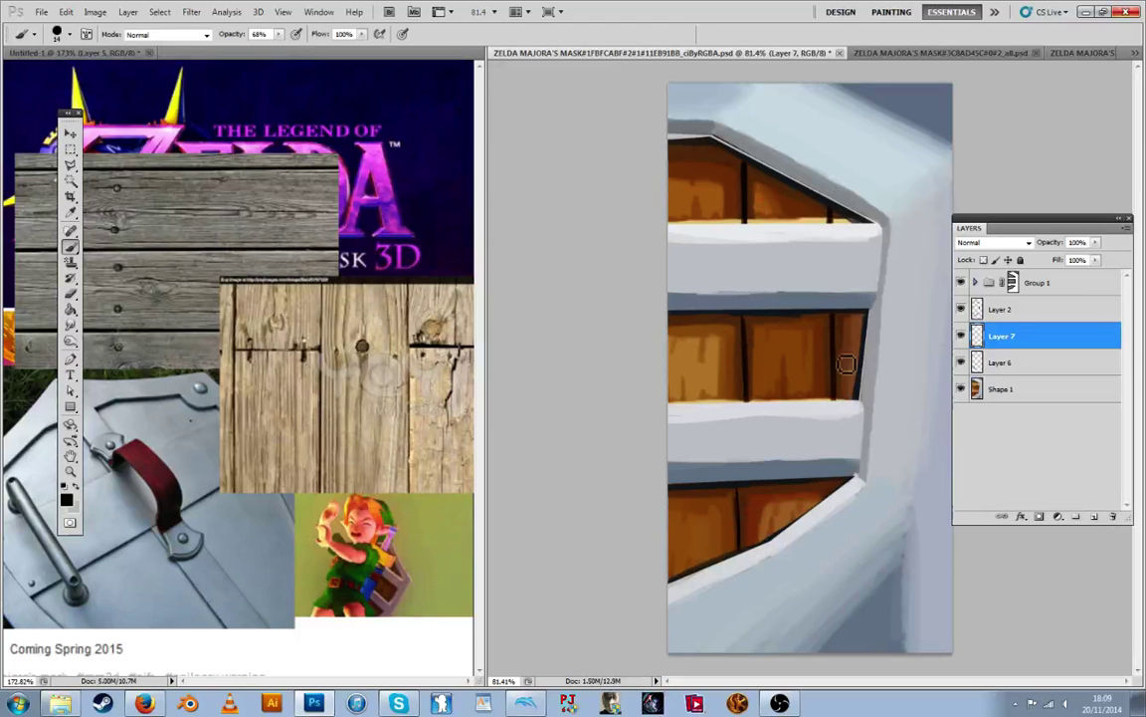
pyautogui.doubleClick(1010, 336)
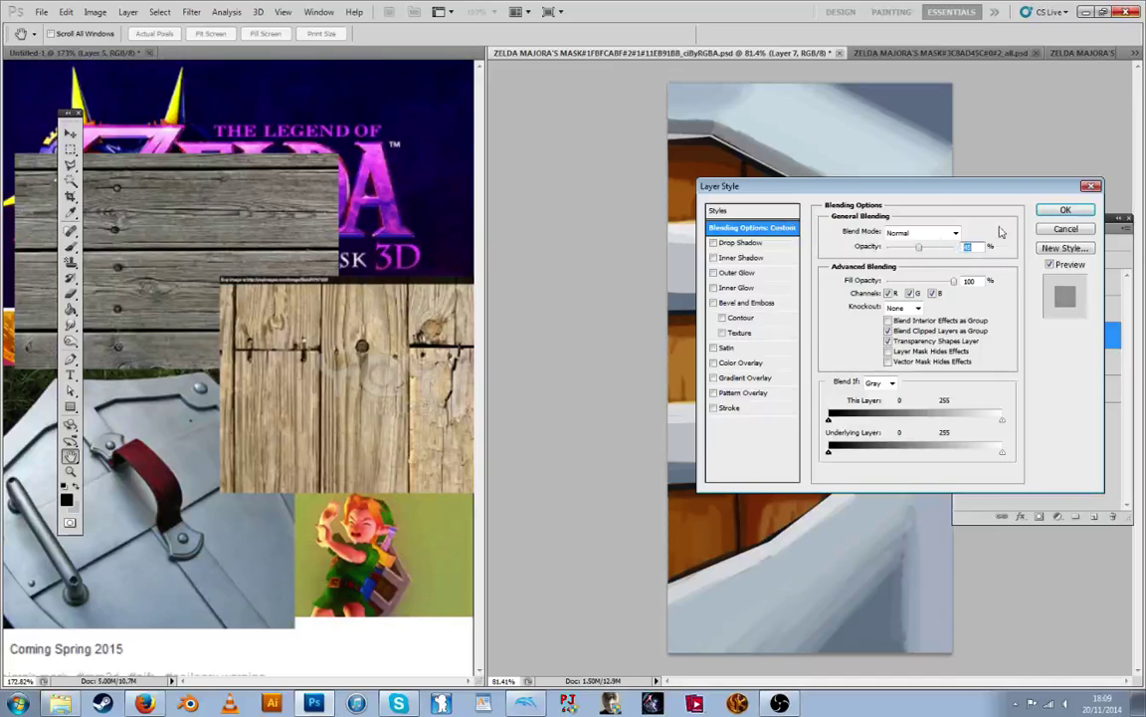
pyautogui.click(1057, 212)
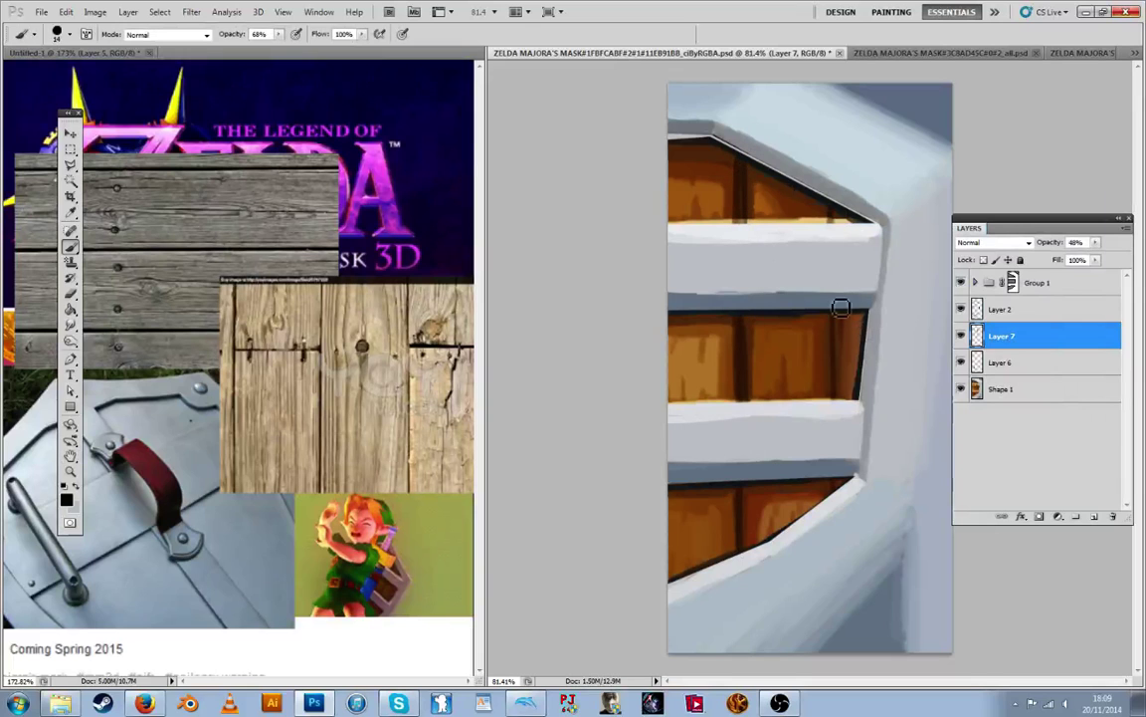
# Add a new layer above Layer 7 and touch up the planks beside the seams with sampled dark brown
pyautogui.click(1094, 517)
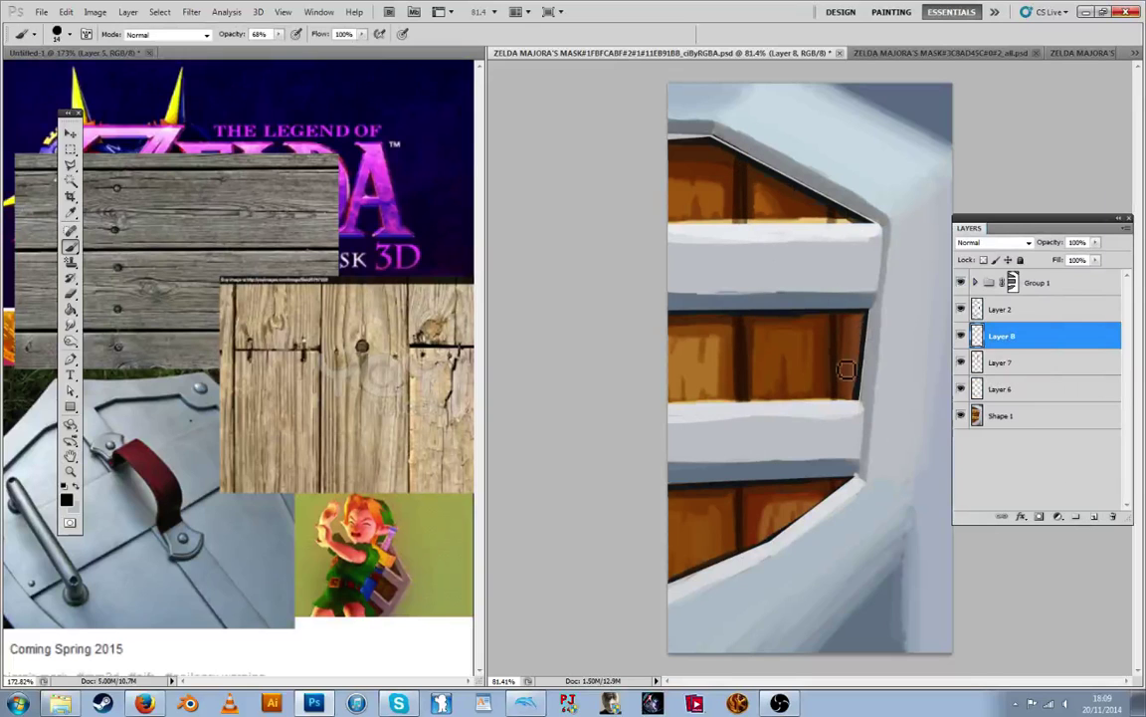
pyautogui.press('i')
pyautogui.press('b')
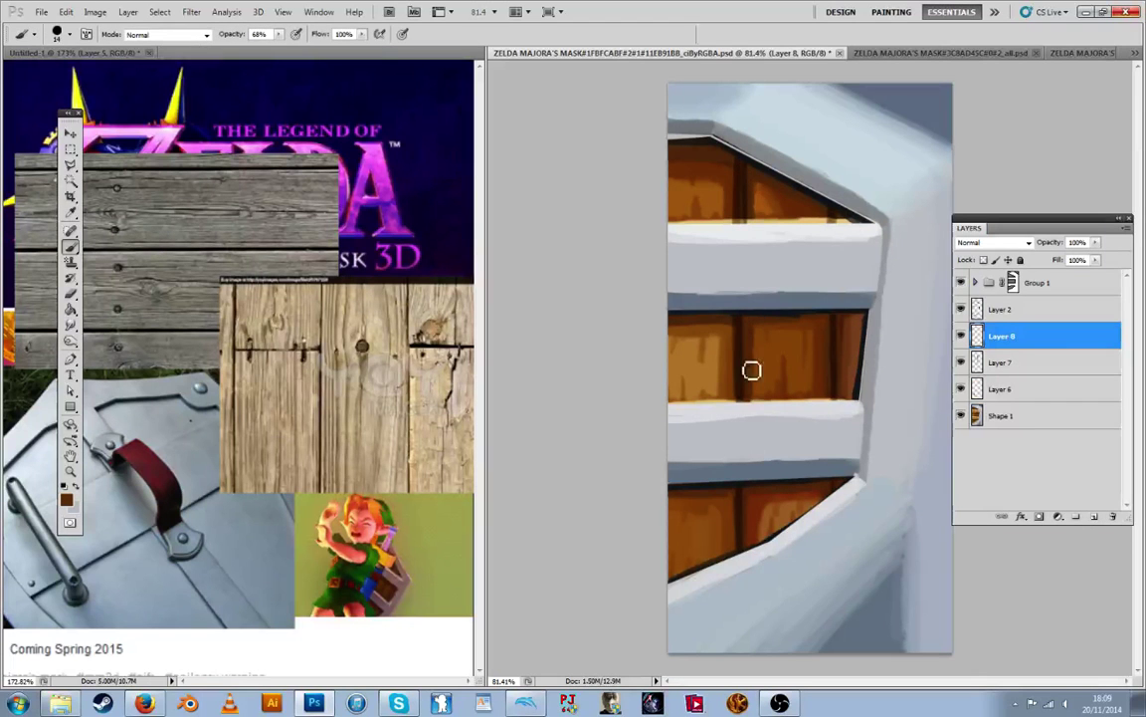
pyautogui.keyDown('alt'); pyautogui.click(754, 187); pyautogui.keyUp('alt')
pyautogui.moveTo(755, 167)
pyautogui.mouseDown()
pyautogui.moveTo(751, 231)
pyautogui.moveTo(757, 192)
pyautogui.mouseUp()
# Merge Layers 8, 7 and 6 with Shape 1, leaving Layer 2 separate
pyautogui.click(1009, 387)
pyautogui.keyDown('shift'); pyautogui.click(1008, 318); pyautogui.keyUp('shift')
pyautogui.click(1006, 412)
pyautogui.keyDown('shift'); pyautogui.click(1020, 321); pyautogui.keyUp('shift')
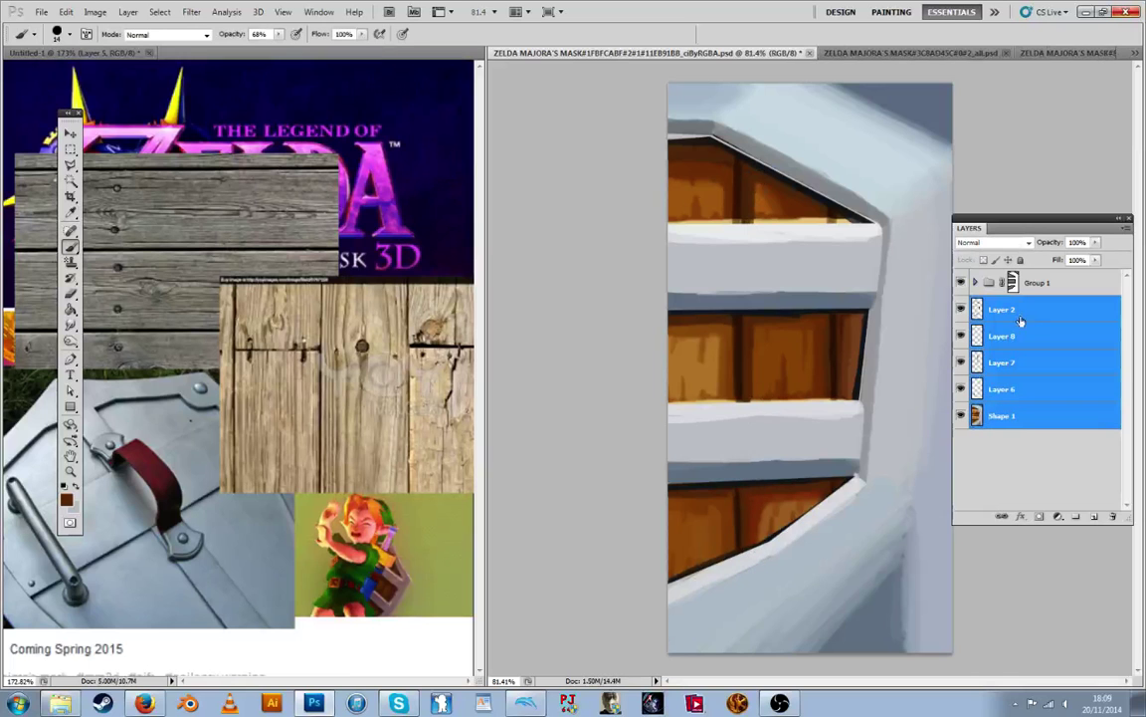
pyautogui.rightClick(997, 321)
pyautogui.click(982, 345)
pyautogui.click(1006, 337)
pyautogui.keyDown('shift'); pyautogui.click(1009, 411); pyautogui.keyUp('shift')
pyautogui.rightClick(1013, 380)
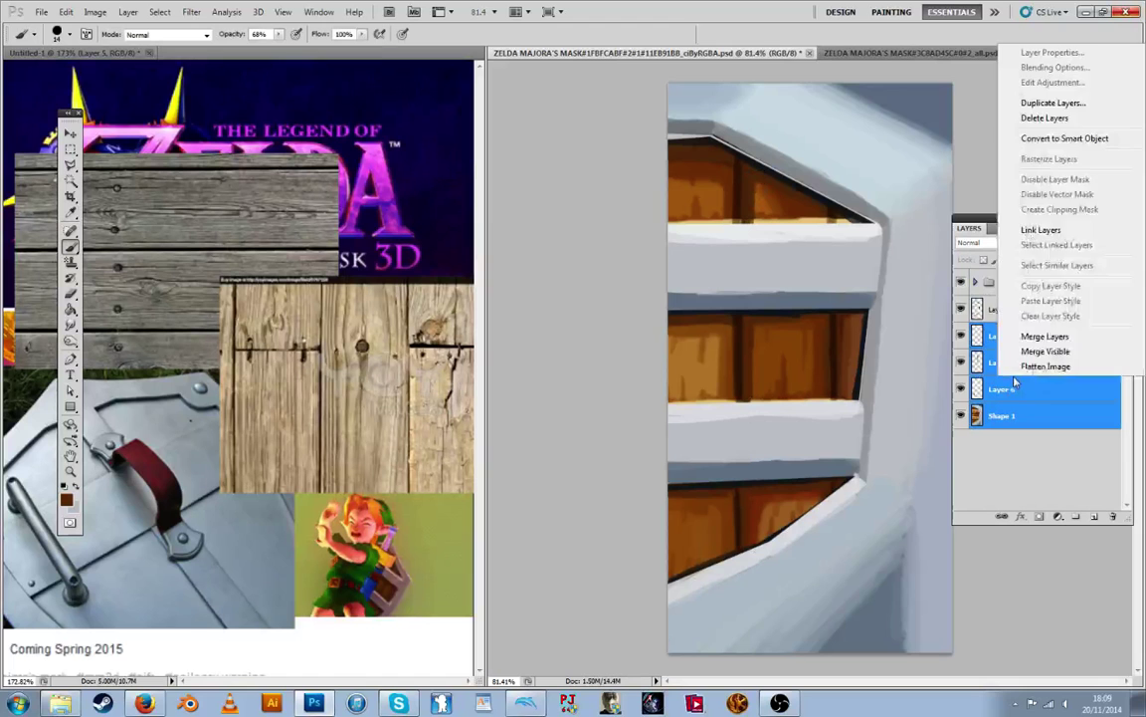
pyautogui.click(1036, 336)
# Adjust the merged wood layer's Hue/Saturation to hue +6, saturation -46 and lightness -12
pyautogui.hotkey('ctrl', 'u')
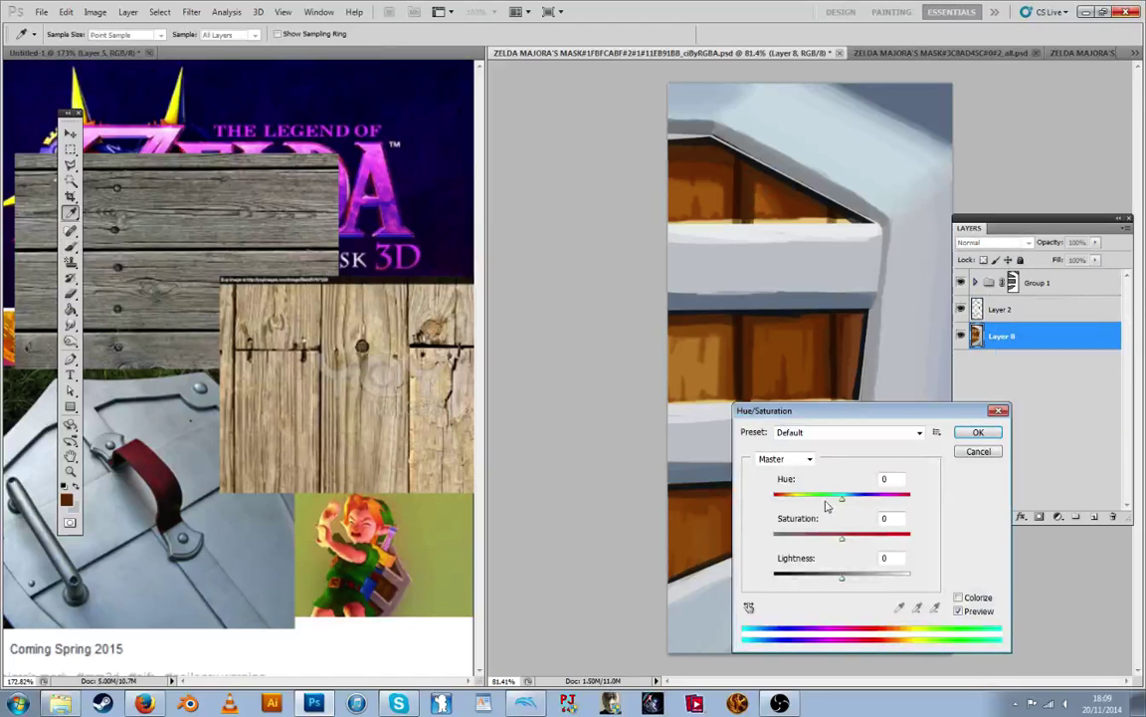
pyautogui.moveTo(844, 538); pyautogui.dragTo(831, 537)
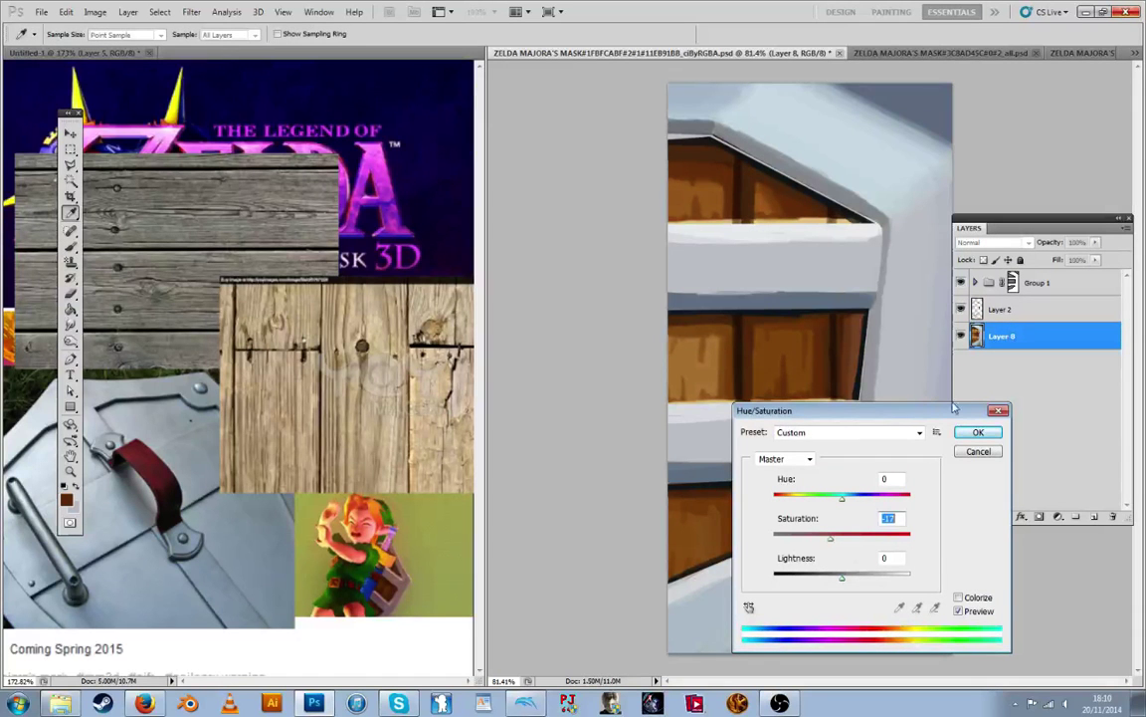
pyautogui.moveTo(930, 410); pyautogui.dragTo(1051, 415)
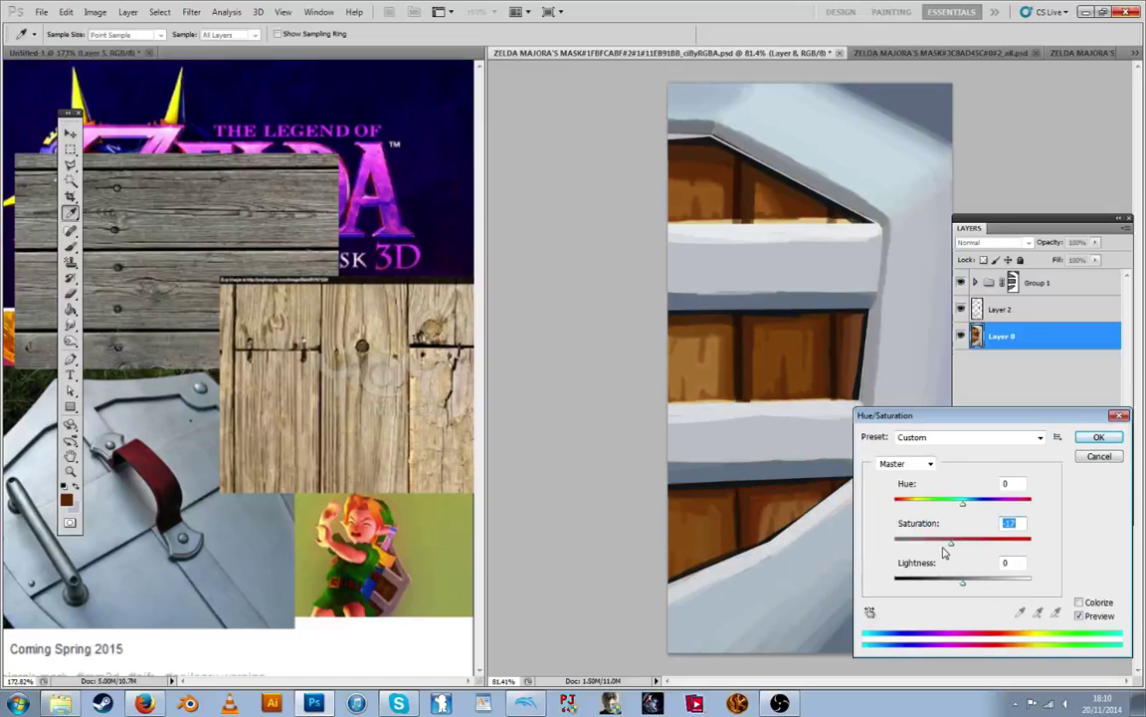
pyautogui.moveTo(958, 511); pyautogui.dragTo(968, 510)
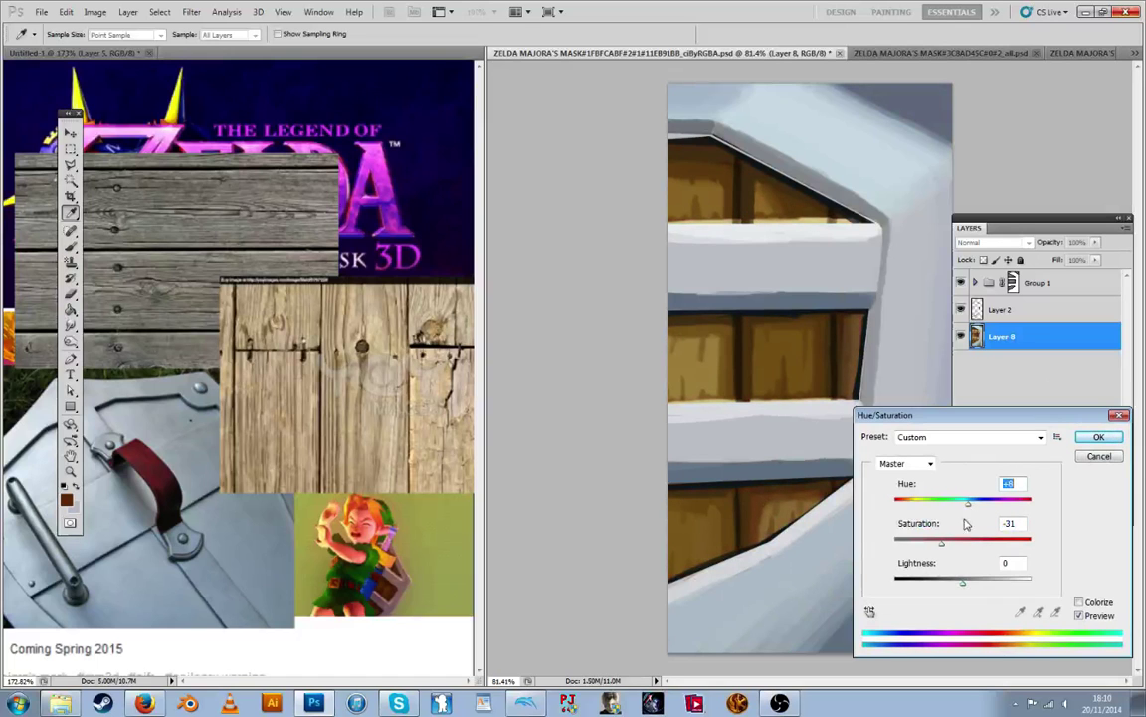
pyautogui.moveTo(944, 549); pyautogui.dragTo(958, 591)
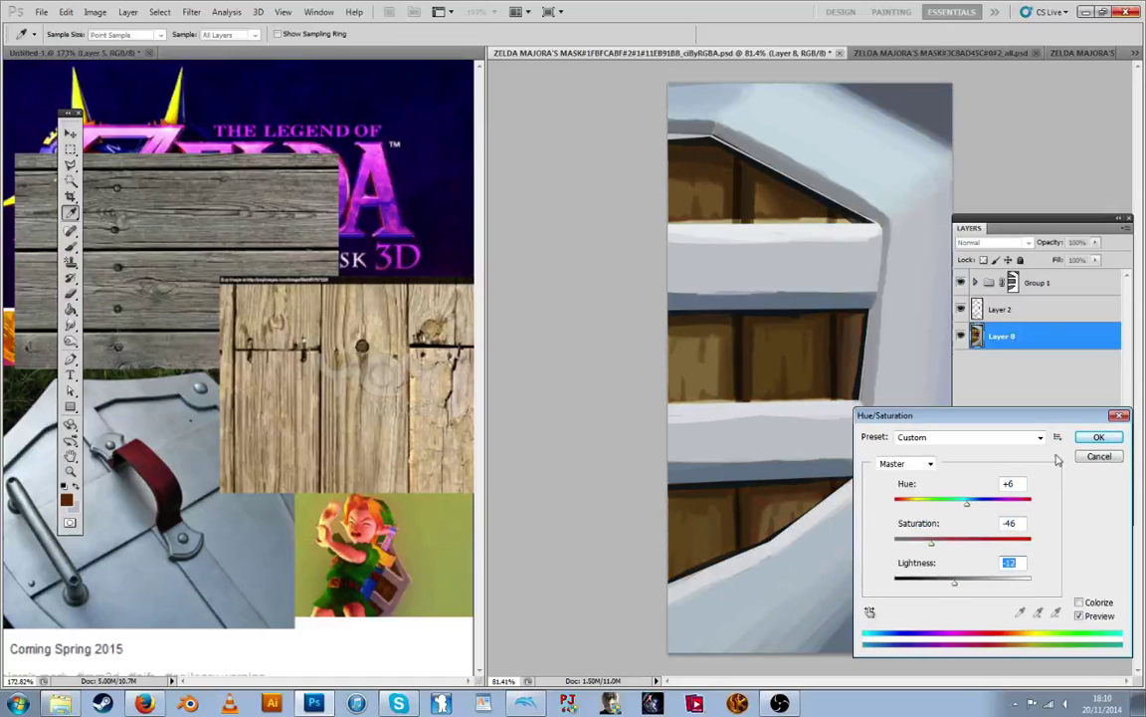
pyautogui.click(1090, 438)
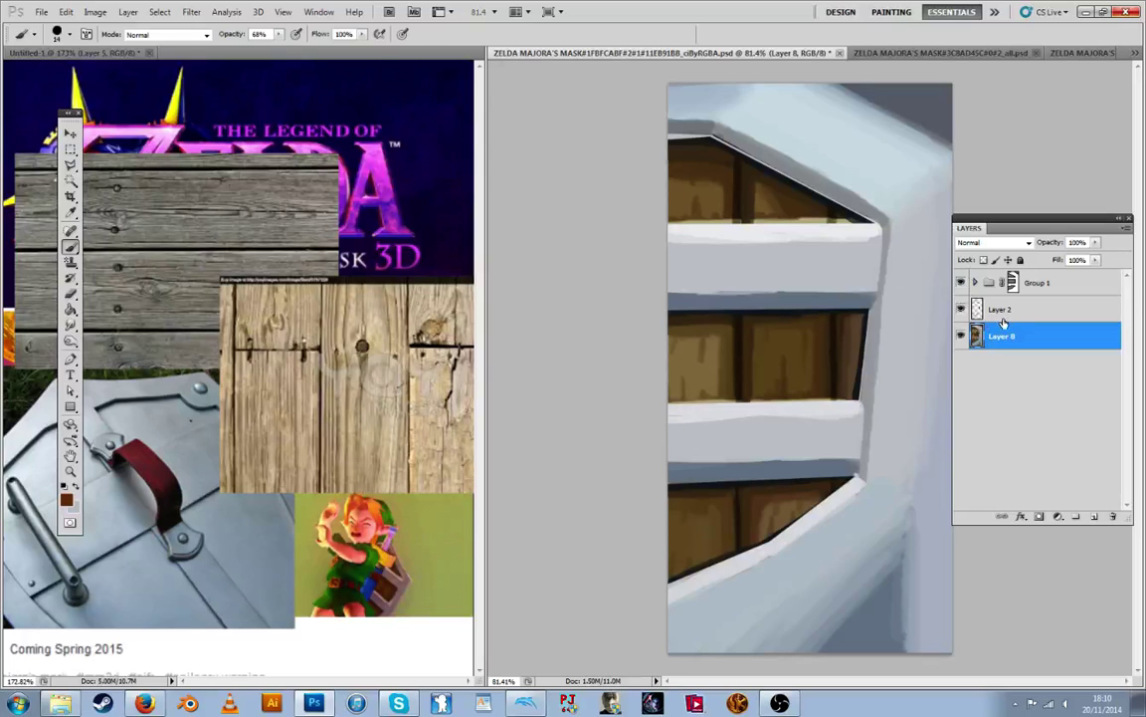
# Touch up the left plank of the middle opening on Layer 8 with a sampled light brown
pyautogui.press('i')
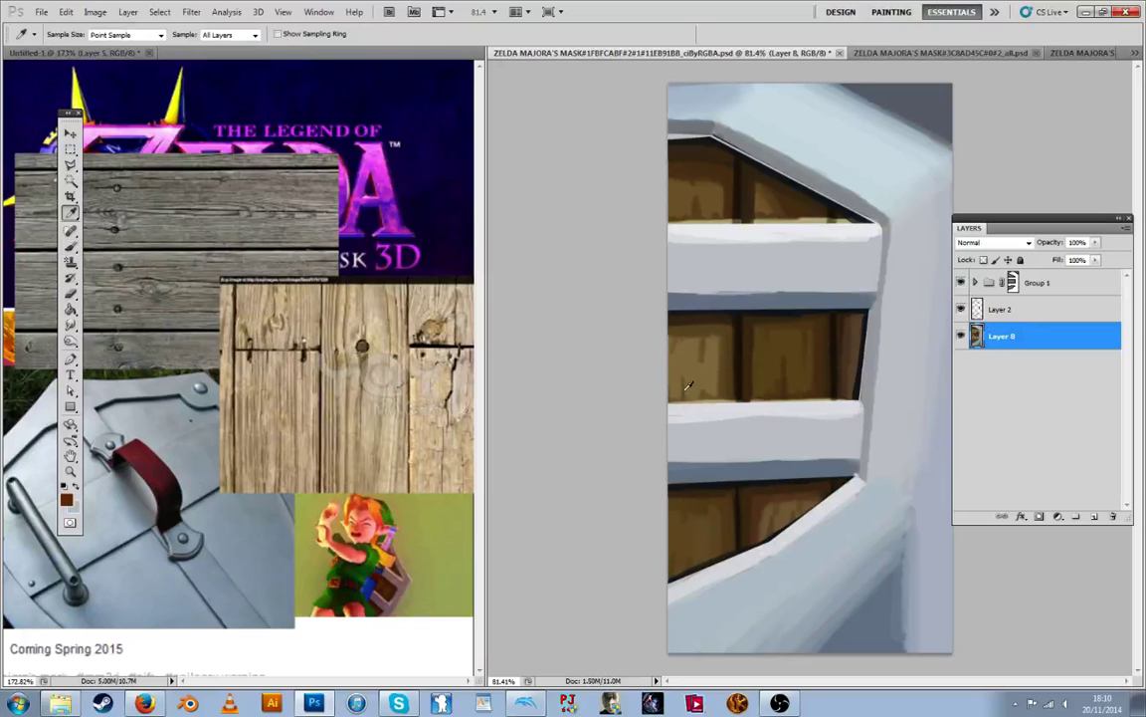
pyautogui.press('b')
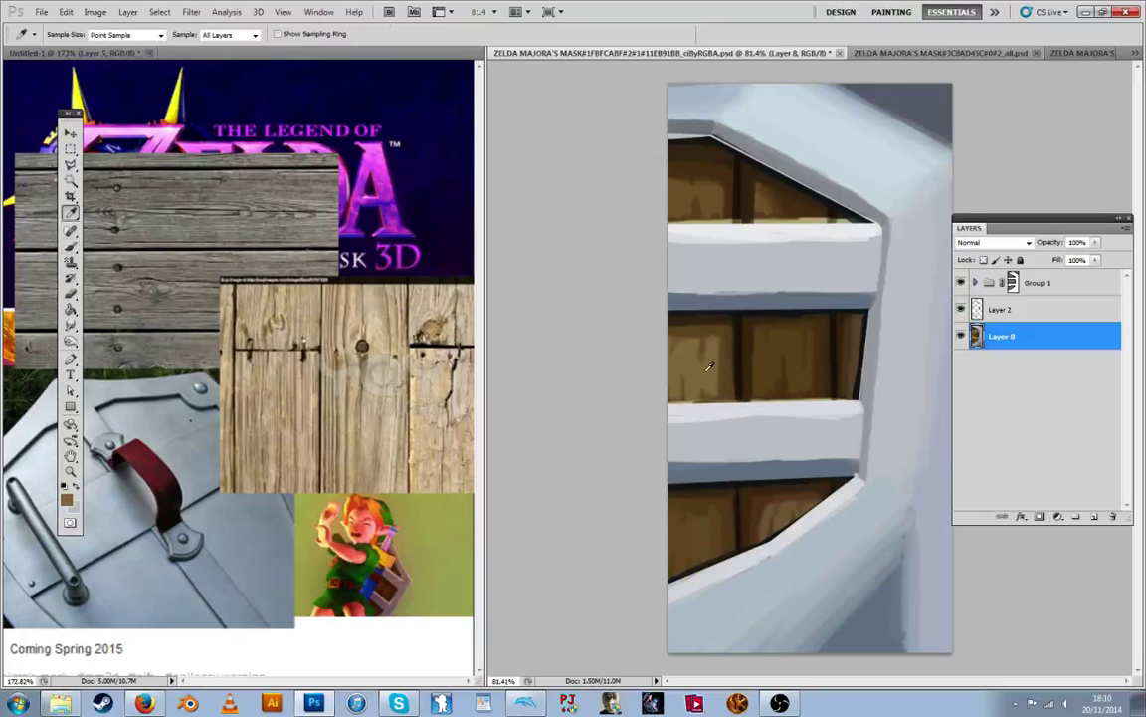
pyautogui.keyDown('alt'); pyautogui.click(709, 365); pyautogui.keyUp('alt')
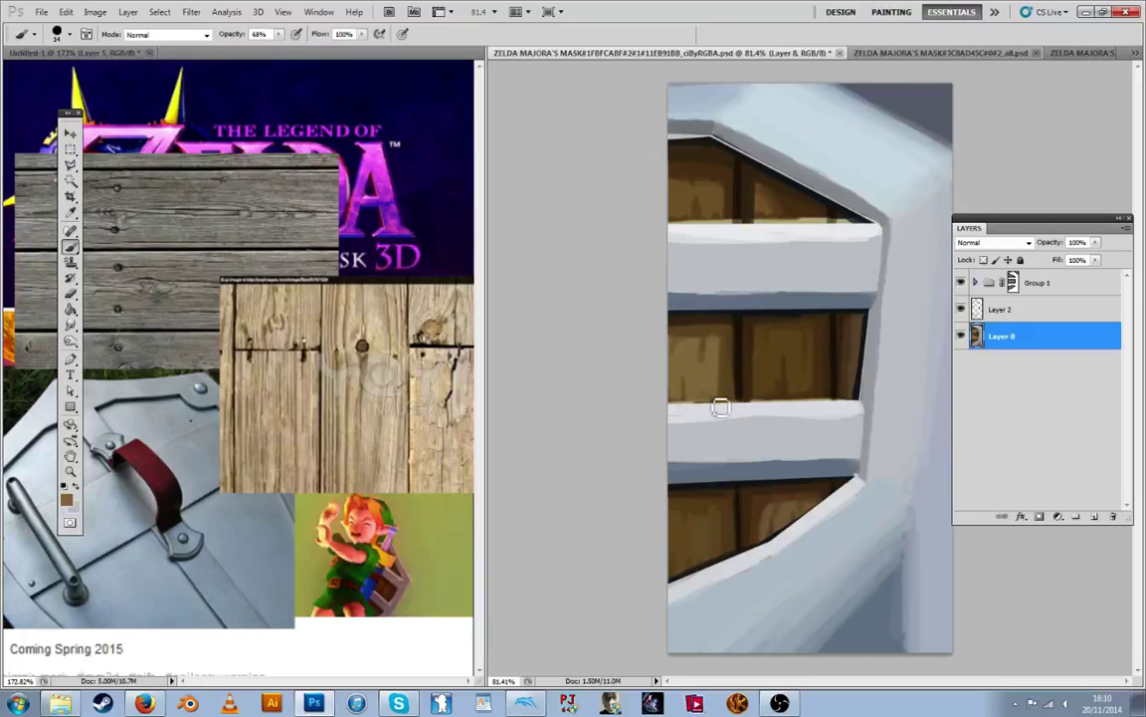
# Set Layer 2's blend mode to Multiply and its opacity to 62%
pyautogui.doubleClick(1026, 308)
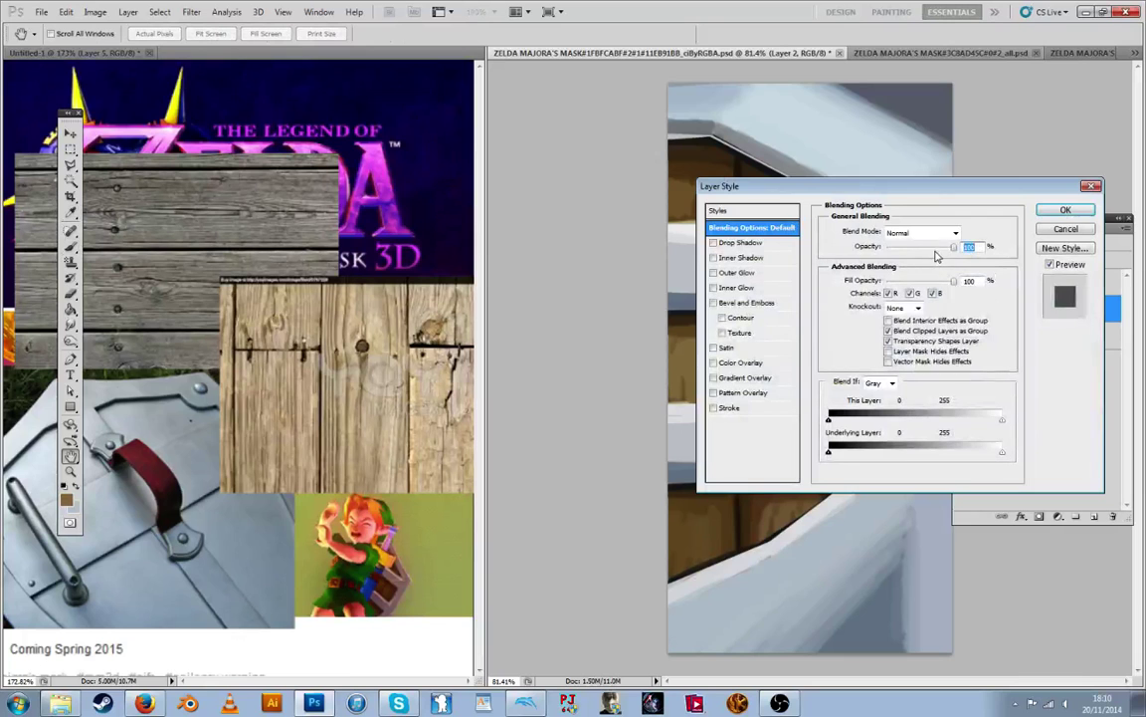
pyautogui.click(920, 232)
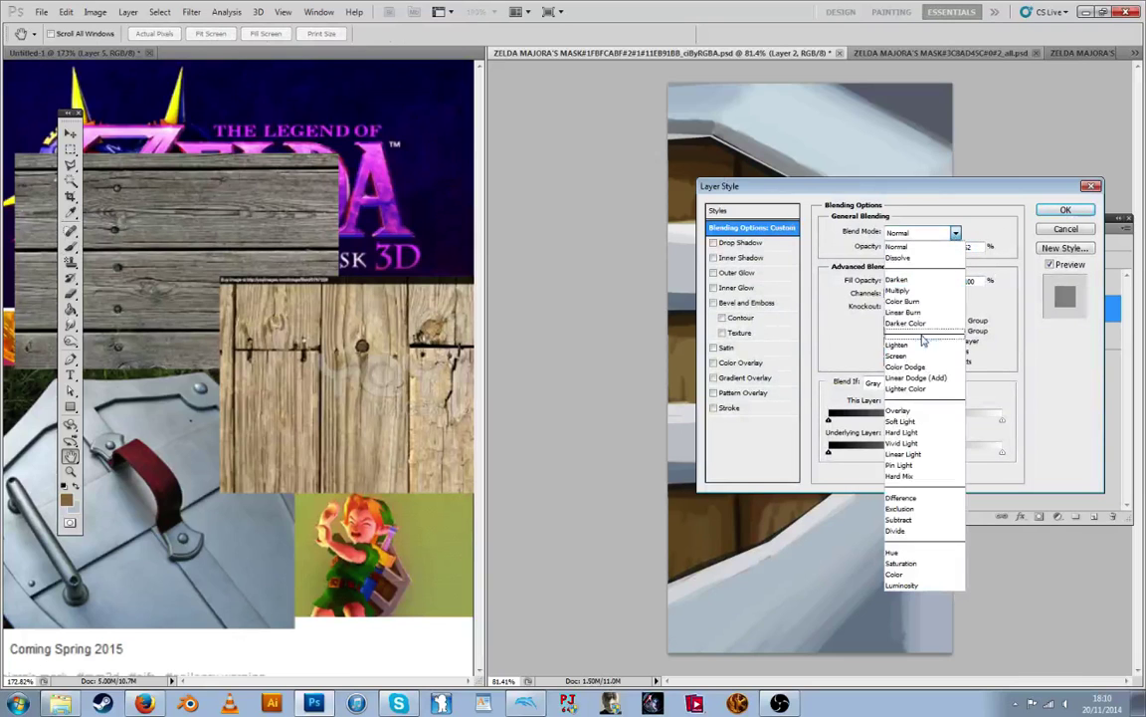
pyautogui.click(918, 279)
pyautogui.press('Return')
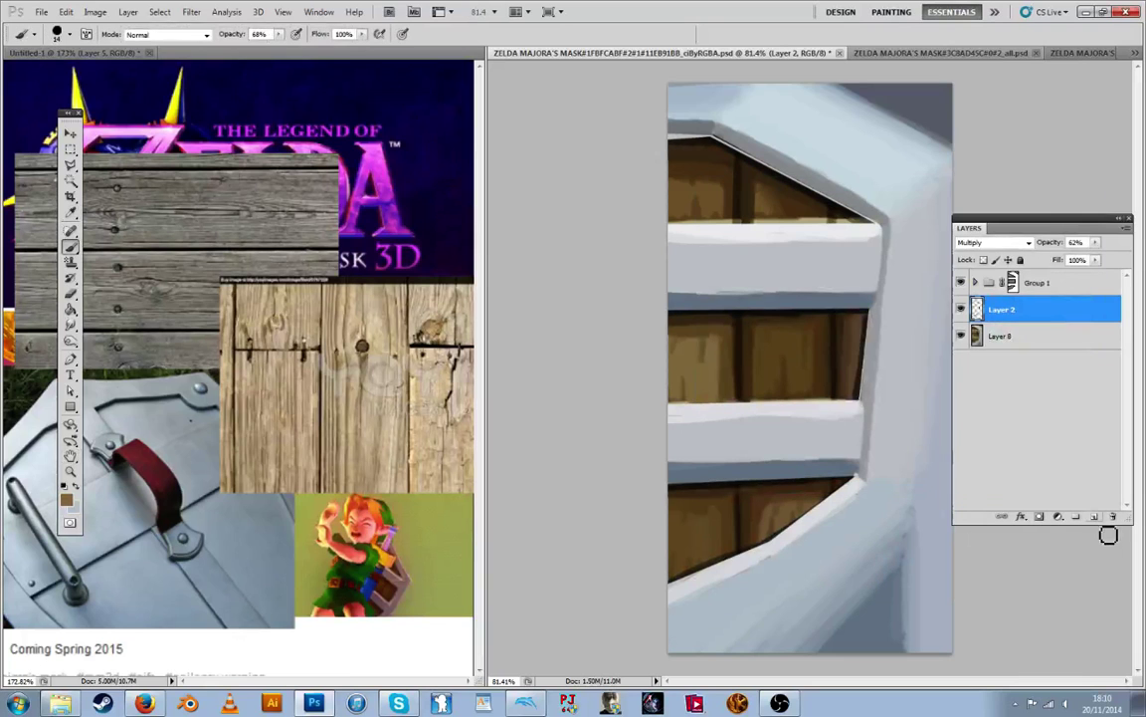
# Add a new layer above Layer 2 and paint near-black shadows along the wood edges of all three openings
pyautogui.click(1093, 516)
pyautogui.press('i')
pyautogui.press('b')
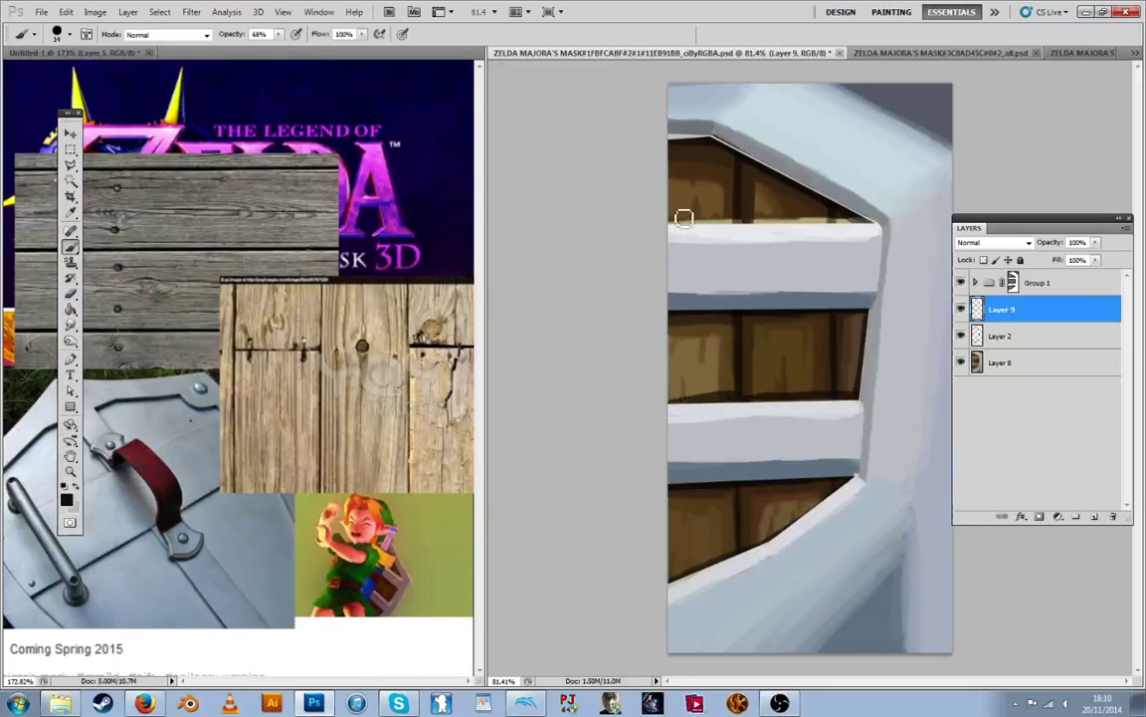
pyautogui.moveTo(683, 220)
pyautogui.mouseDown()
pyautogui.moveTo(747, 227)
pyautogui.moveTo(738, 234)
pyautogui.moveTo(868, 227)
pyautogui.mouseUp()
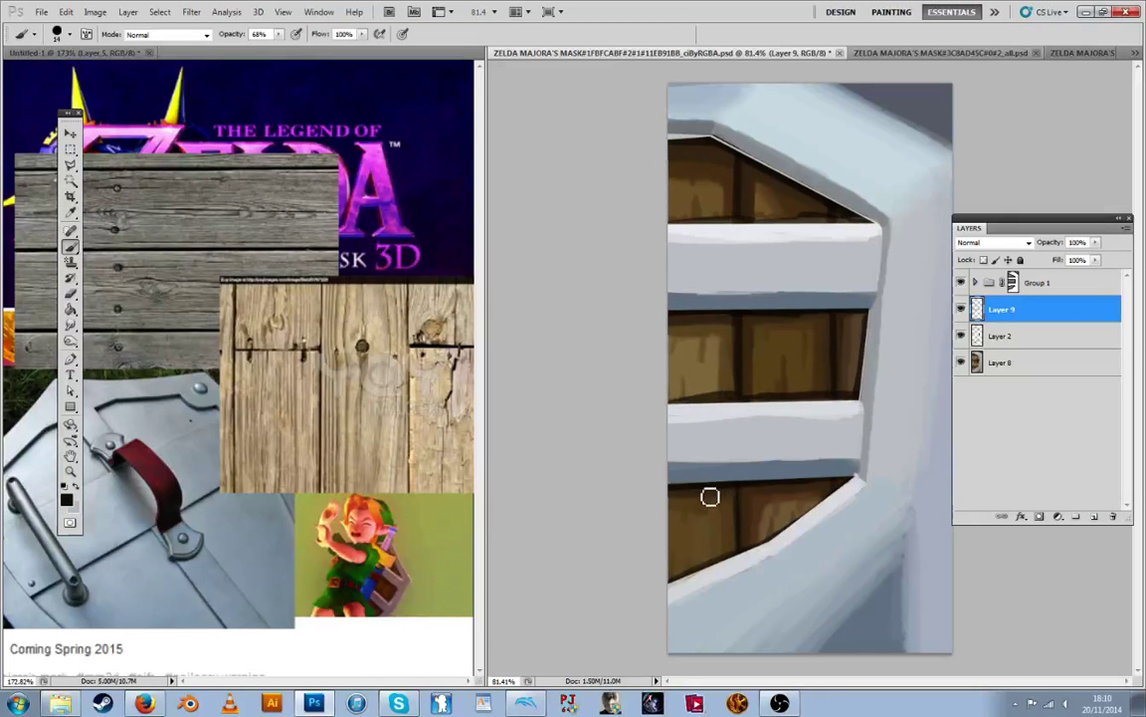
pyautogui.moveTo(799, 494)
pyautogui.mouseDown()
pyautogui.moveTo(799, 532)
pyautogui.moveTo(837, 491)
pyautogui.moveTo(761, 553)
pyautogui.moveTo(720, 569)
pyautogui.mouseUp()
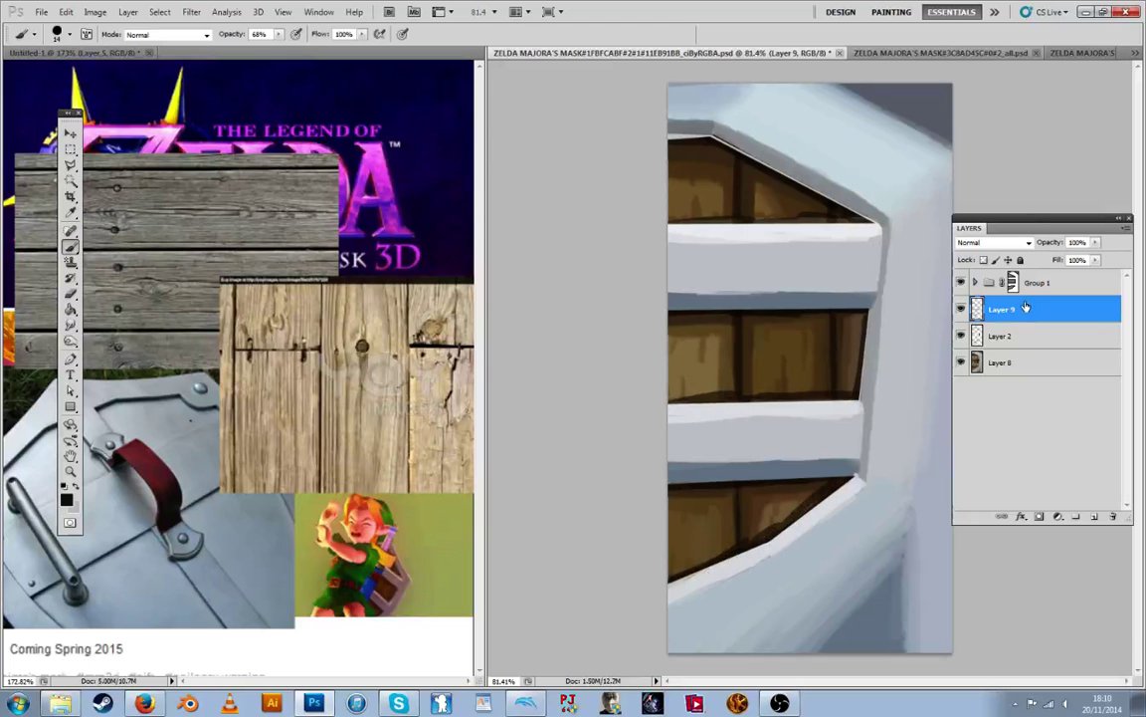
# Set Layer 9's blend mode to Multiply and its opacity to 49%
pyautogui.doubleClick(1054, 310)
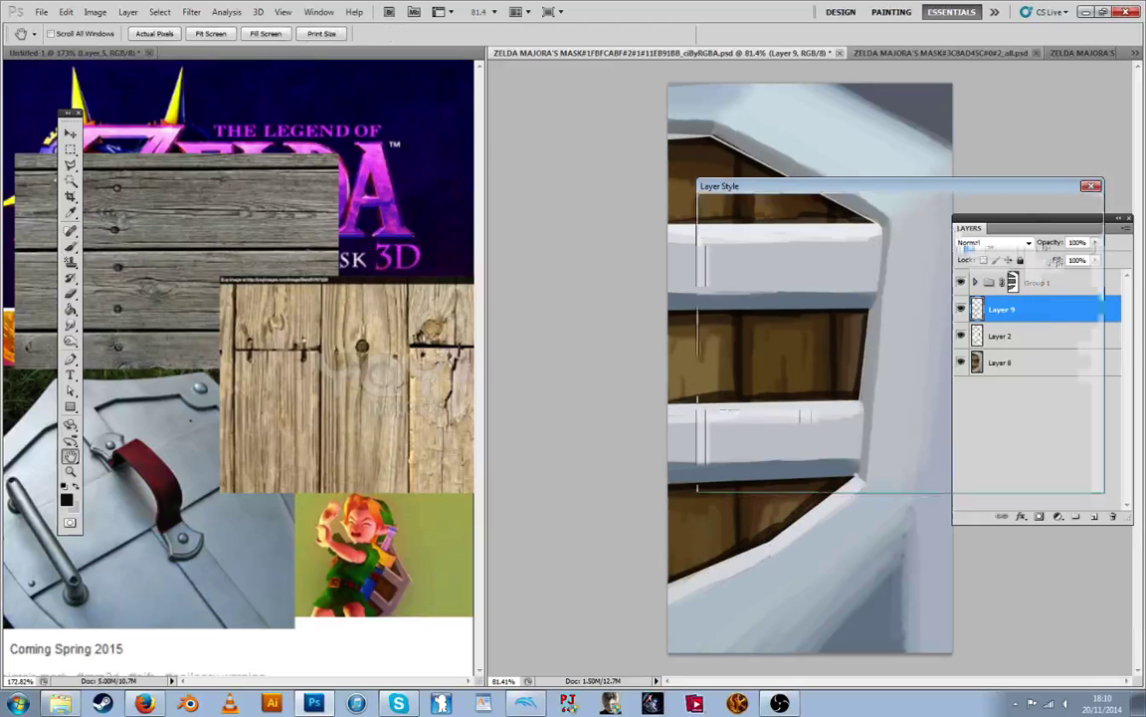
pyautogui.click(921, 232)
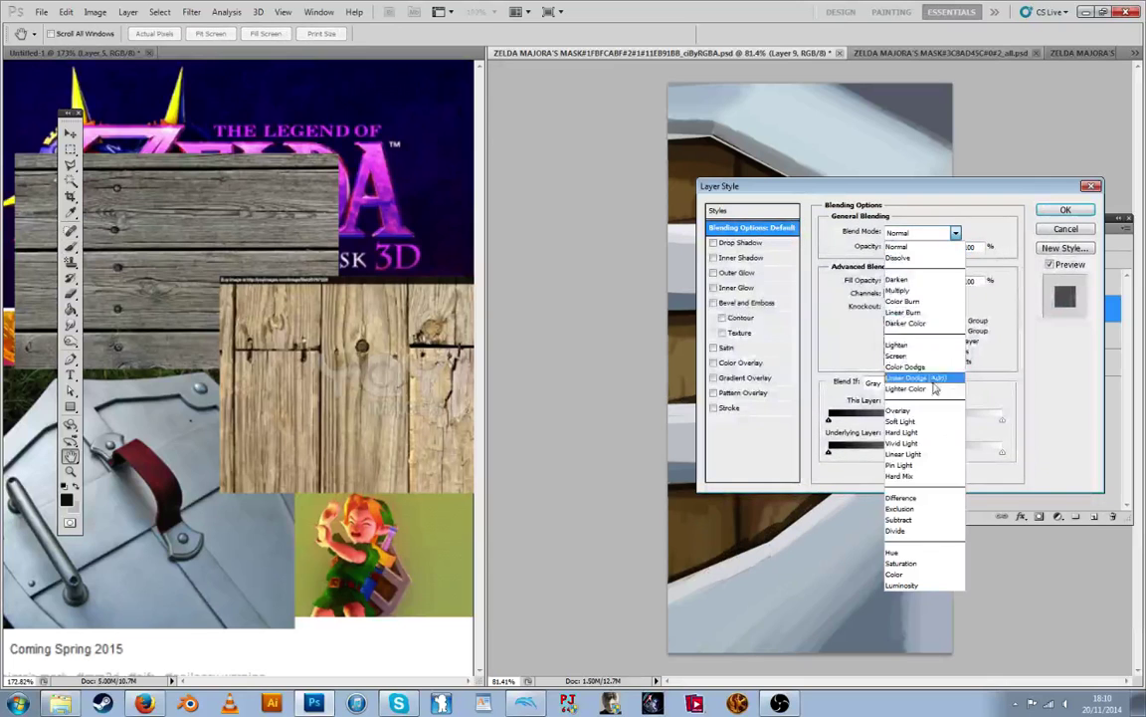
pyautogui.click(911, 291)
pyautogui.press('Return')
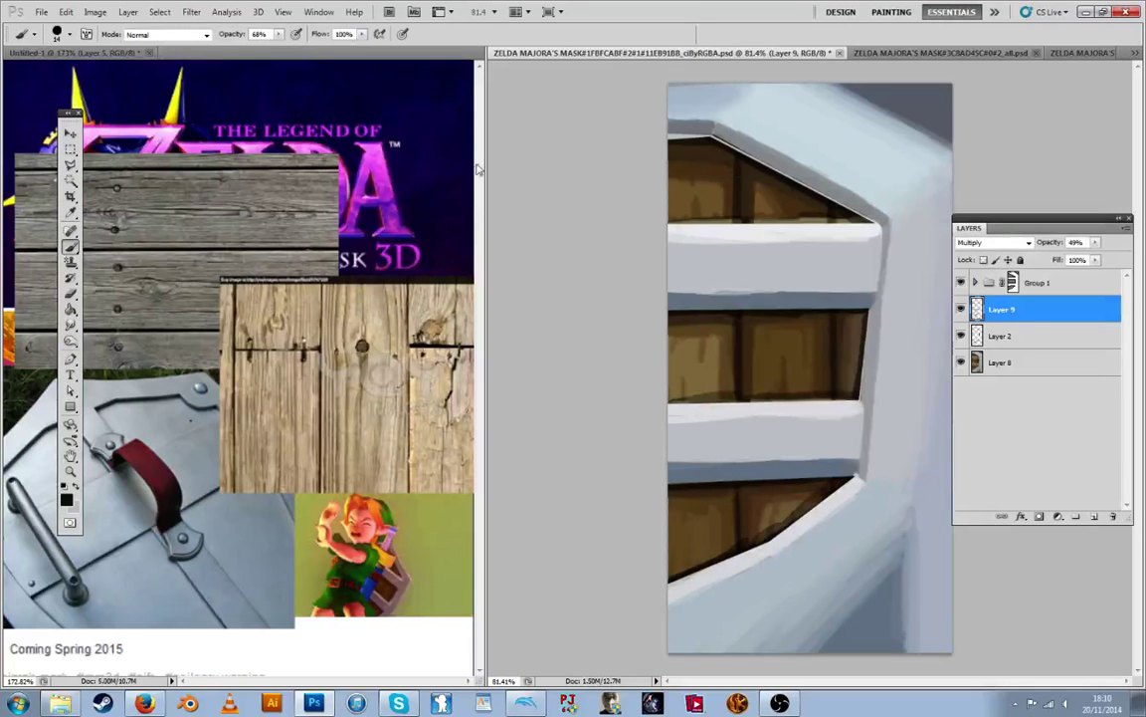
# Soften the edge shadows on Layer 9 with a Gaussian Blur of 7.8 pixels radius
pyautogui.click(191, 12)
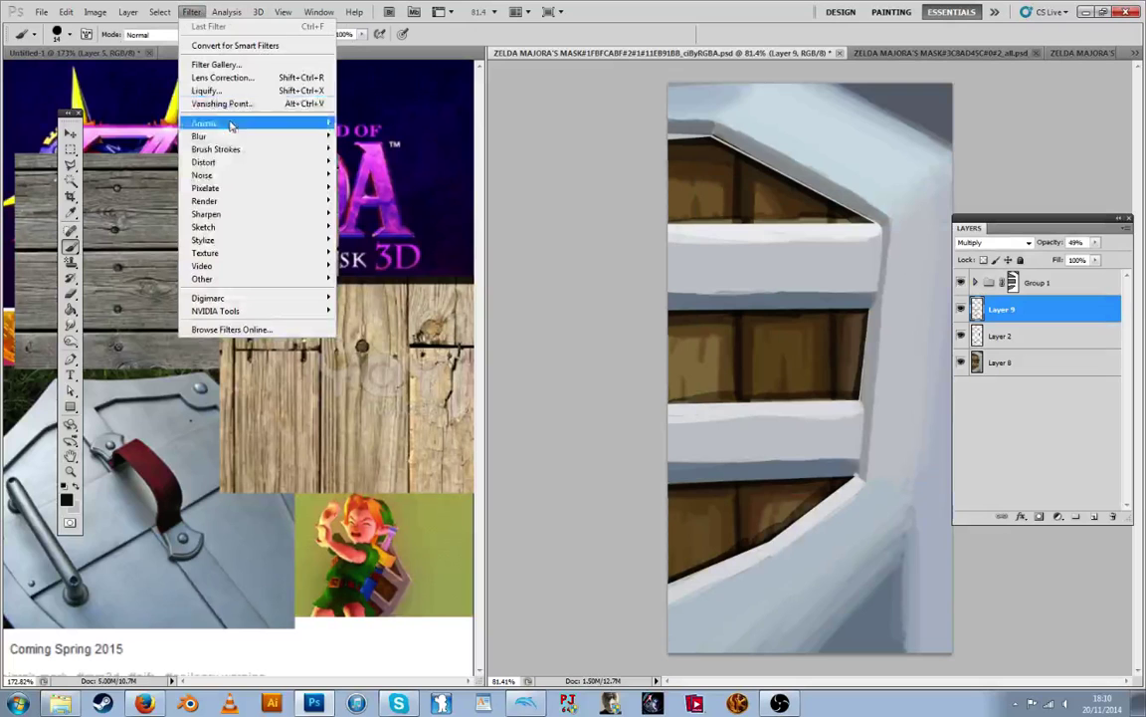
pyautogui.click(141, 187)
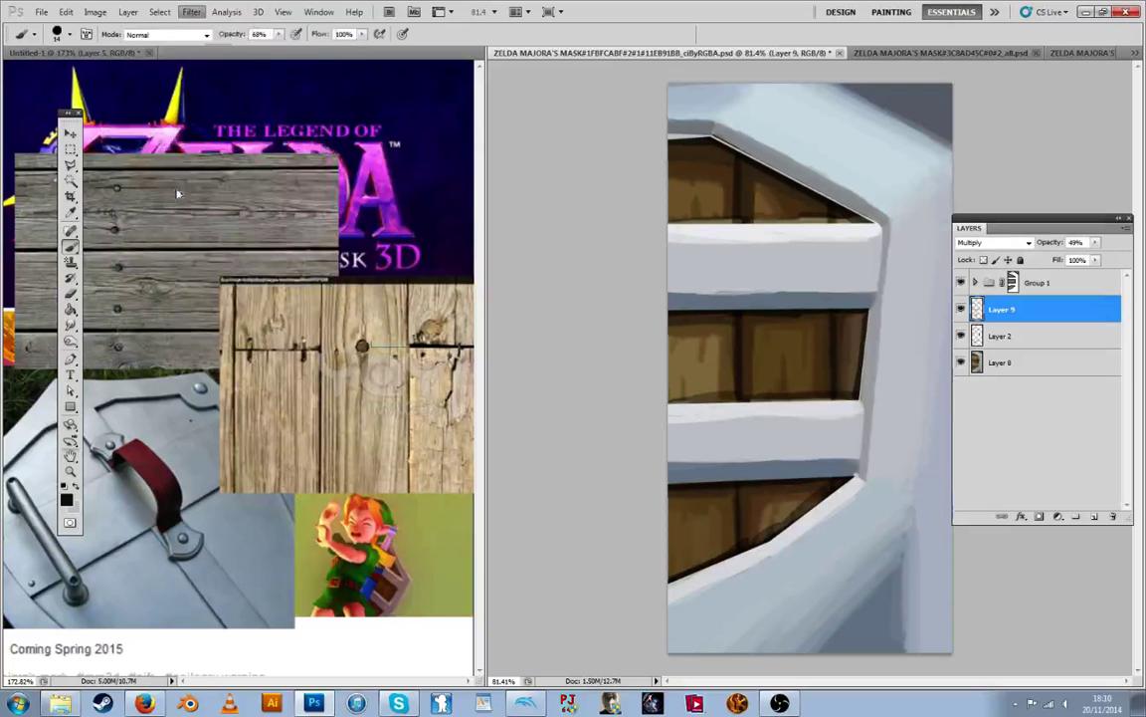
pyautogui.moveTo(426, 339); pyautogui.dragTo(430, 341)
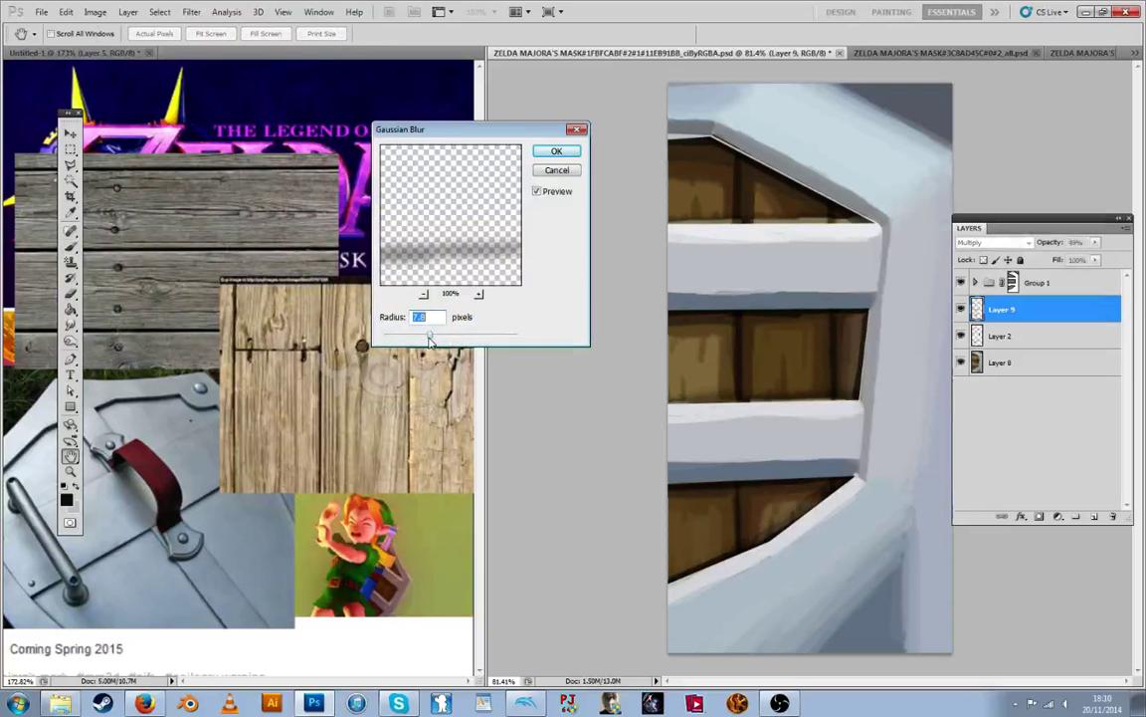
pyautogui.click(558, 151)
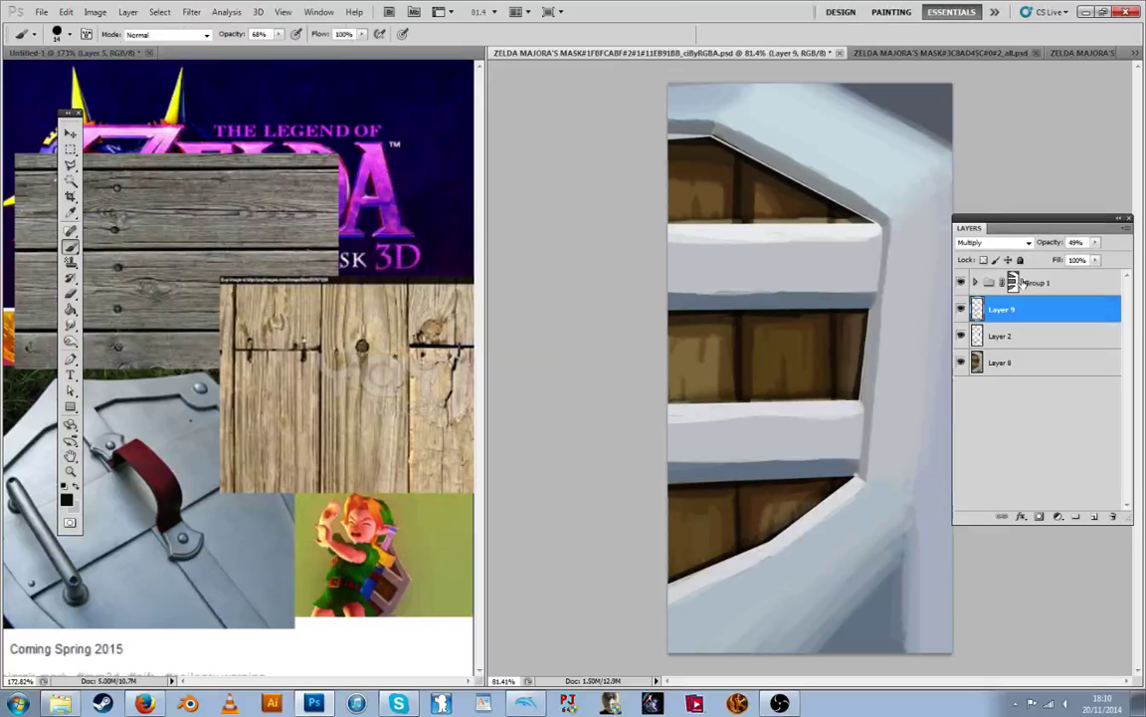
# On Layer 8, paint over the pale lower edge beside the upper opening's main seam with sampled brown and near-black
pyautogui.click(996, 336)
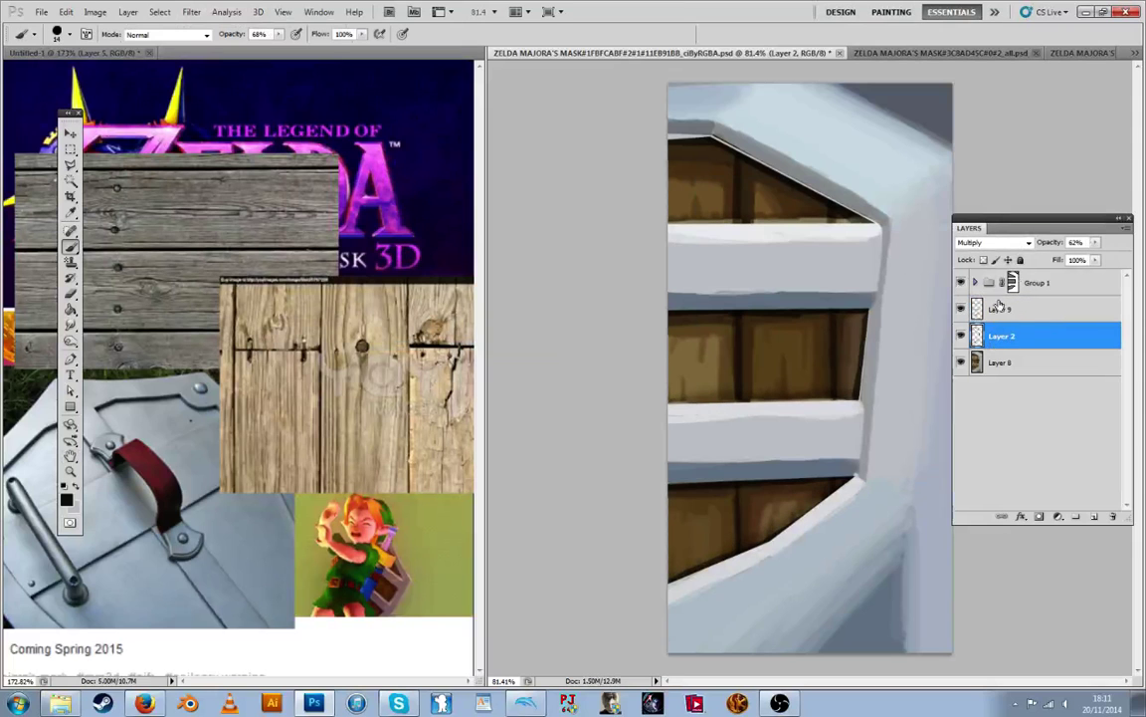
pyautogui.click(72, 295)
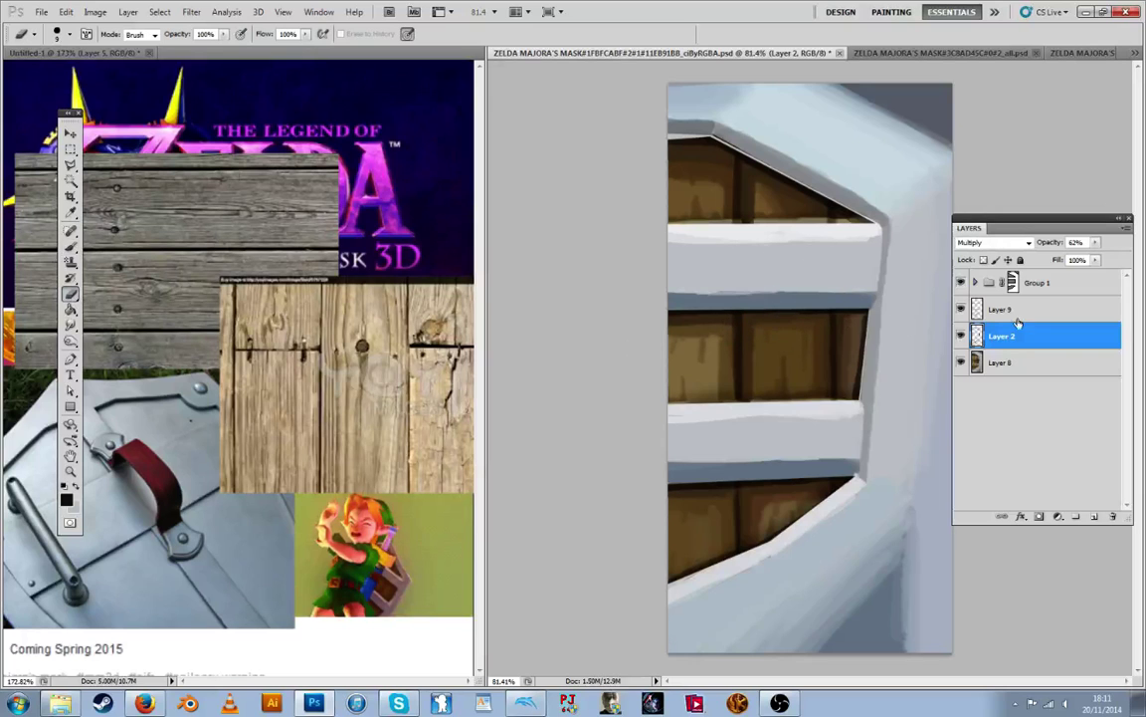
pyautogui.click(1028, 362)
pyautogui.press('i')
pyautogui.click(768, 211)
pyautogui.press('b')
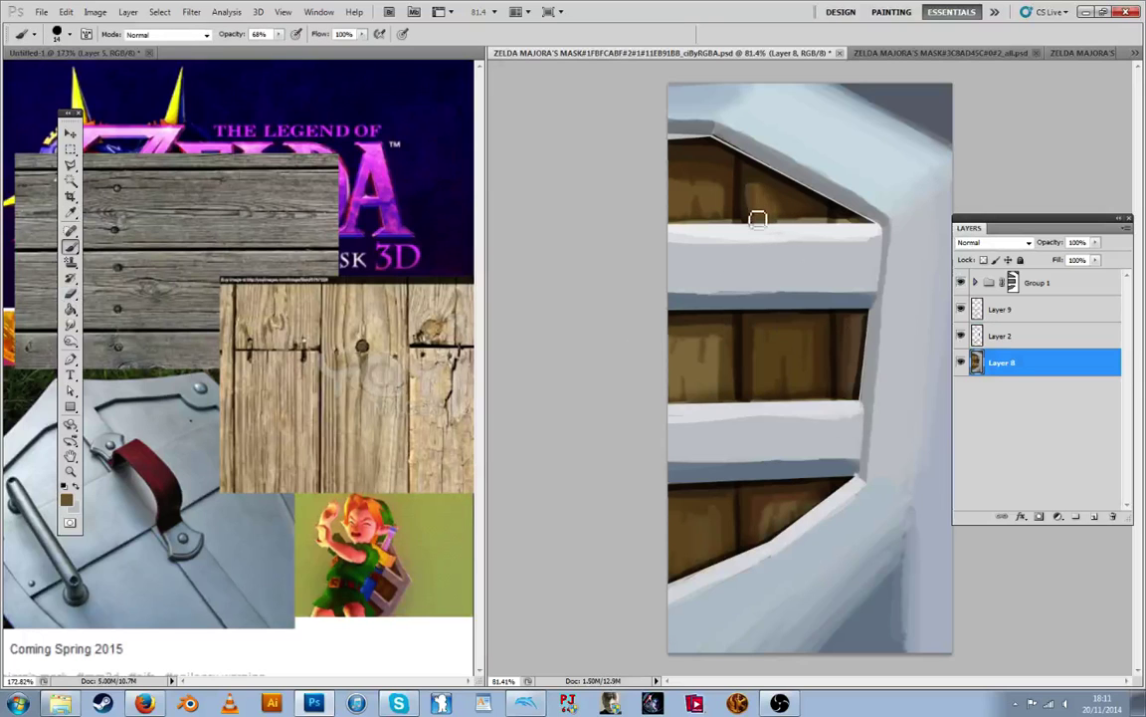
pyautogui.keyDown('alt'); pyautogui.click(742, 201); pyautogui.keyUp('alt')
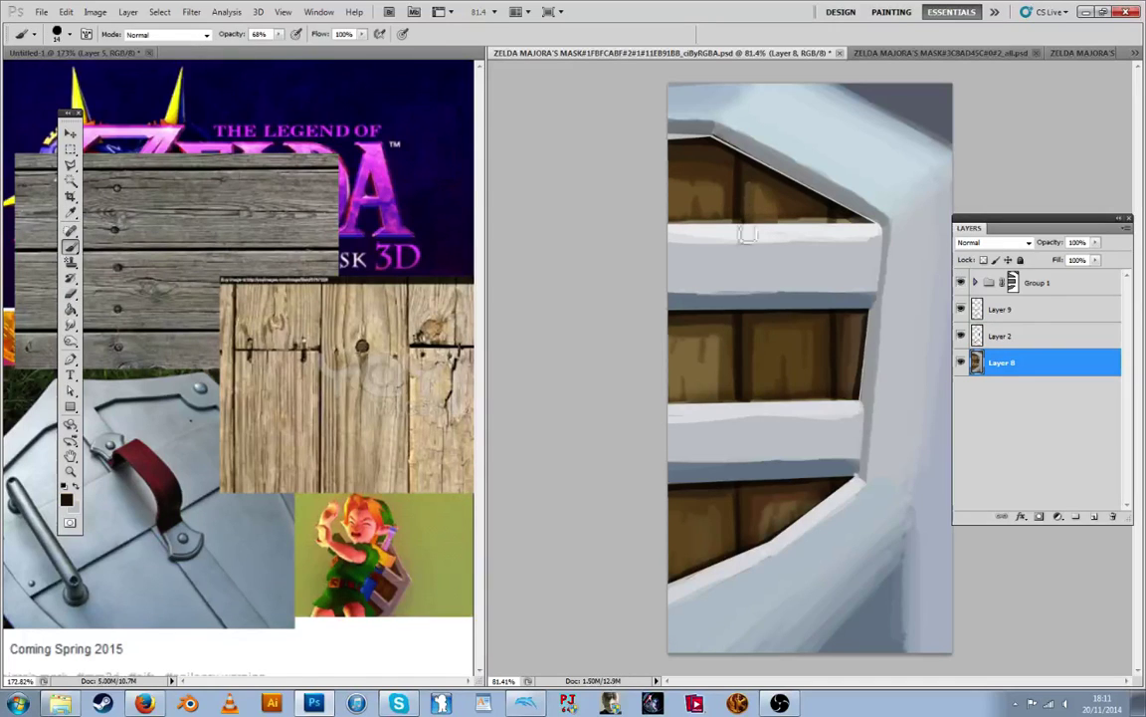
# Repaint the lower part of the upper opening's left plank with browns sampled from the wood
pyautogui.keyDown('alt'); pyautogui.click(730, 180); pyautogui.keyUp('alt')
pyautogui.keyDown('alt'); pyautogui.click(725, 204); pyautogui.keyUp('alt')
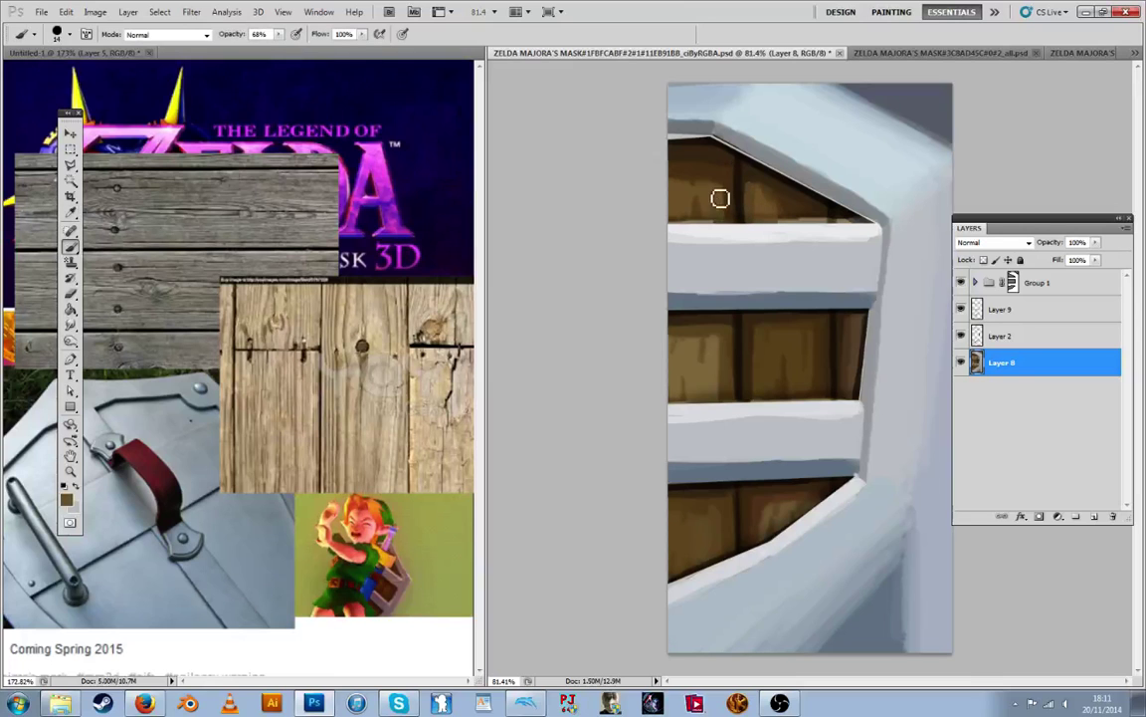
pyautogui.keyDown('alt'); pyautogui.click(684, 203); pyautogui.keyUp('alt')
pyautogui.keyDown('alt'); pyautogui.click(697, 212); pyautogui.keyUp('alt')
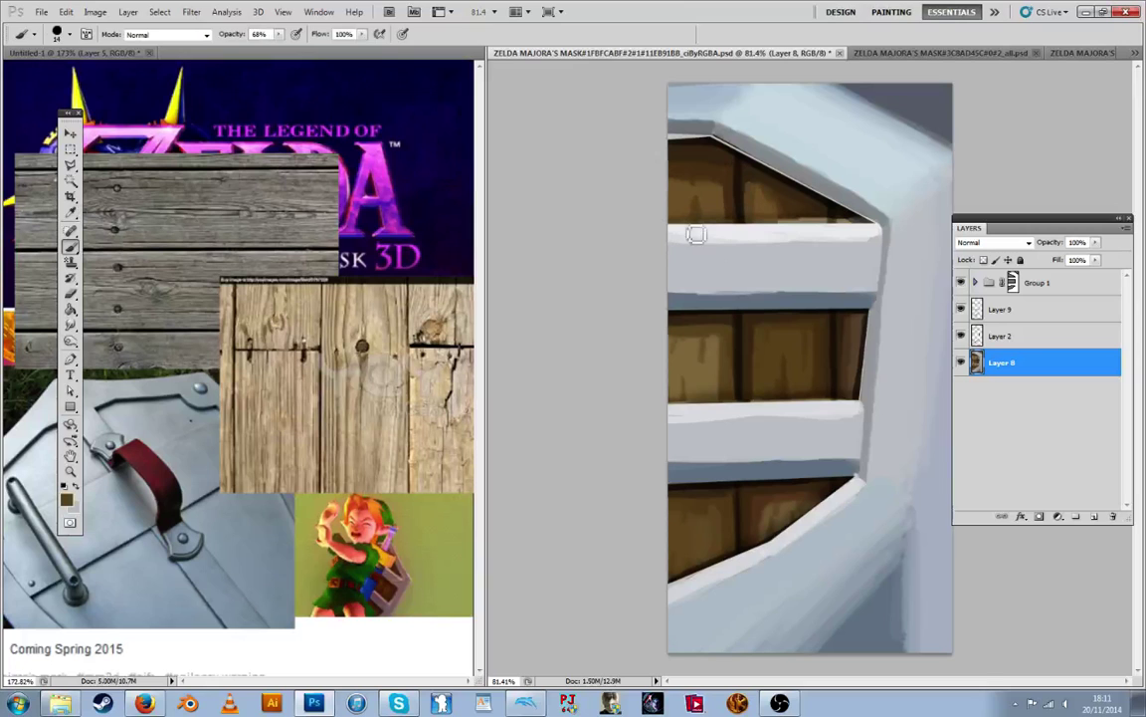
pyautogui.keyDown('alt'); pyautogui.click(705, 207); pyautogui.keyUp('alt')
# Hide Layers 9 and 2 and repaint the upper opening's planks around the main seam on Layer 8 with sampled browns
pyautogui.moveTo(963, 310); pyautogui.dragTo(961, 335)
pyautogui.keyDown('alt'); pyautogui.click(726, 205); pyautogui.keyUp('alt')
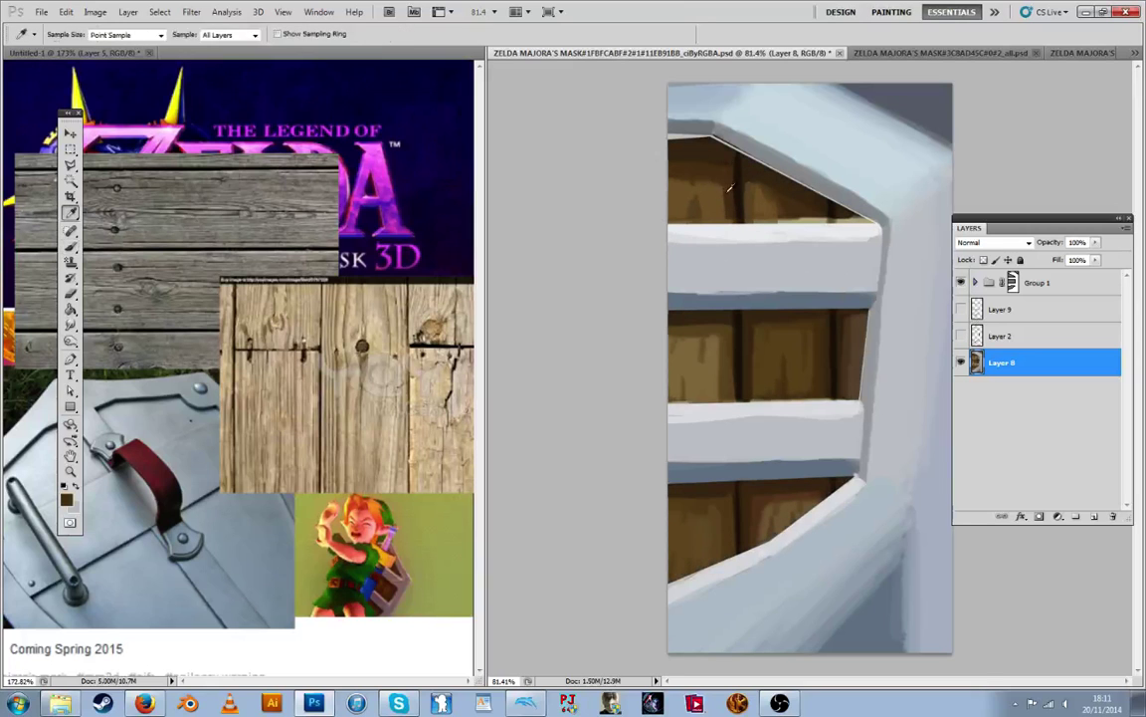
pyautogui.keyDown('alt'); pyautogui.click(750, 196); pyautogui.keyUp('alt')
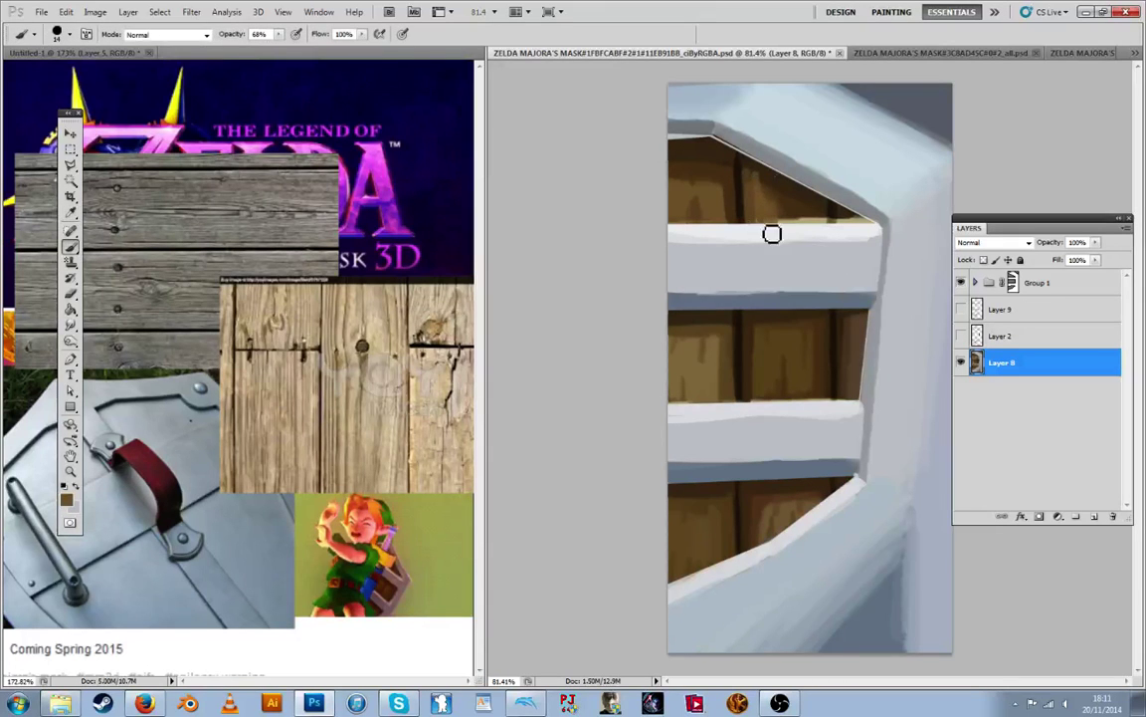
pyautogui.press('alt')
pyautogui.keyDown('alt'); pyautogui.click(761, 182); pyautogui.keyUp('alt')
pyautogui.keyDown('alt'); pyautogui.click(792, 212); pyautogui.keyUp('alt')
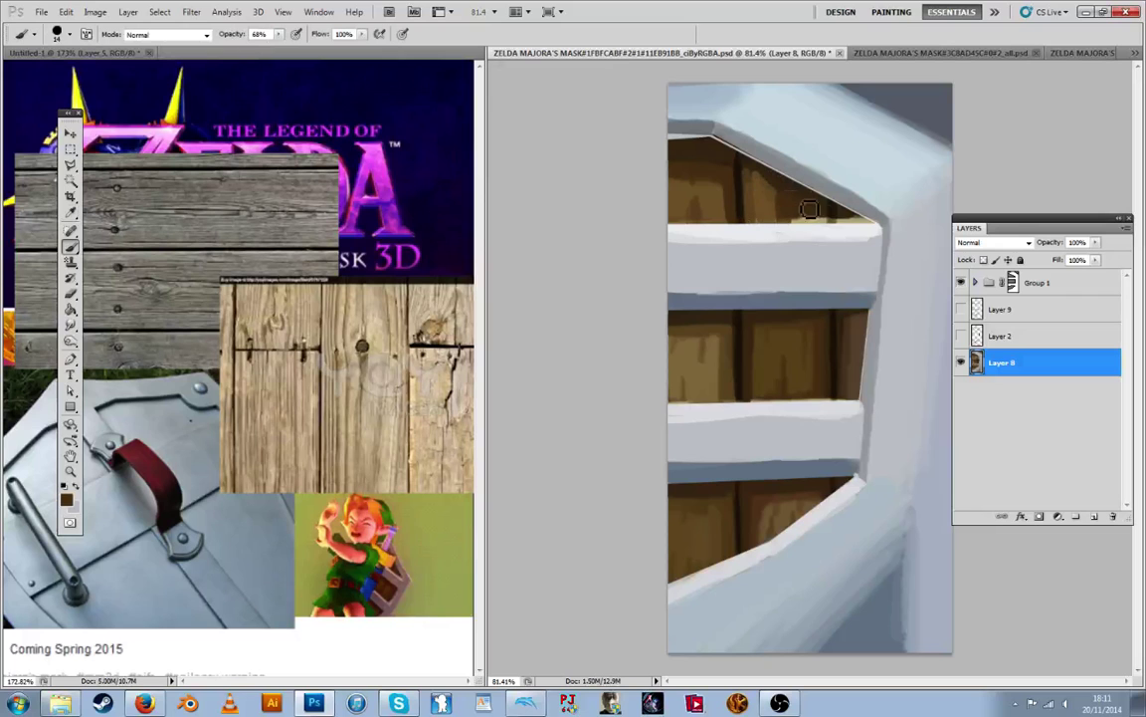
# Paint the upper opening's second seam and narrow corner plank with sampled dark browns, covering the pale lower edge
pyautogui.keyDown('alt'); pyautogui.click(746, 194); pyautogui.keyUp('alt')
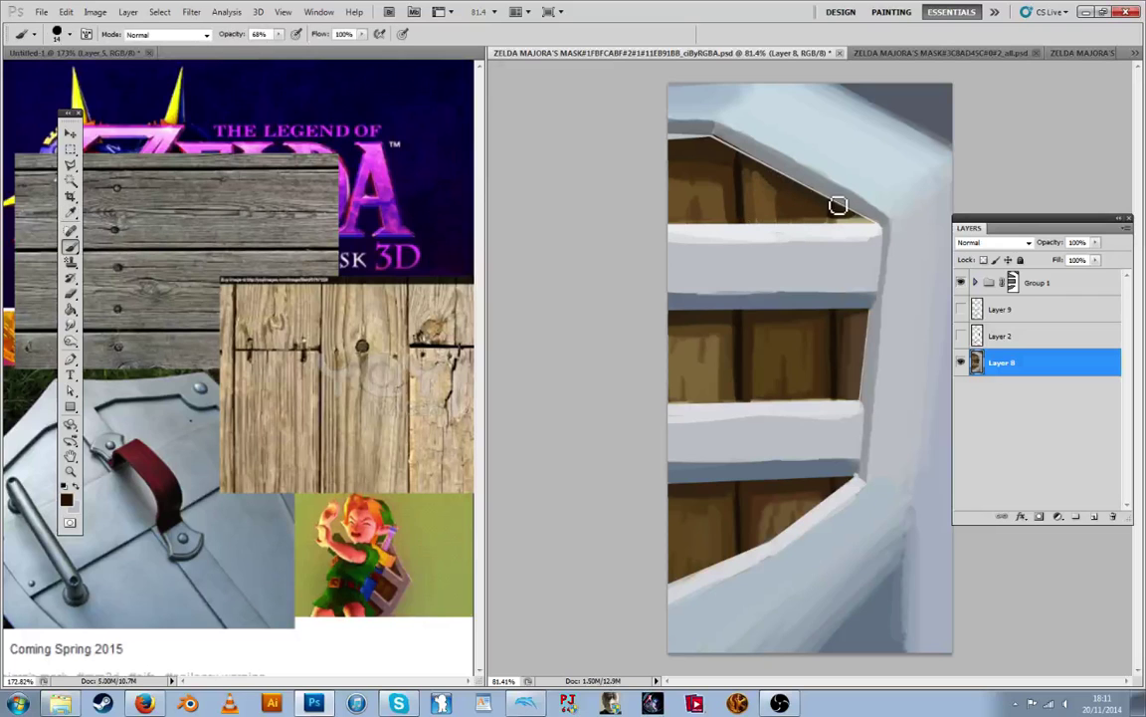
pyautogui.keyDown('alt'); pyautogui.click(844, 206); pyautogui.keyUp('alt')
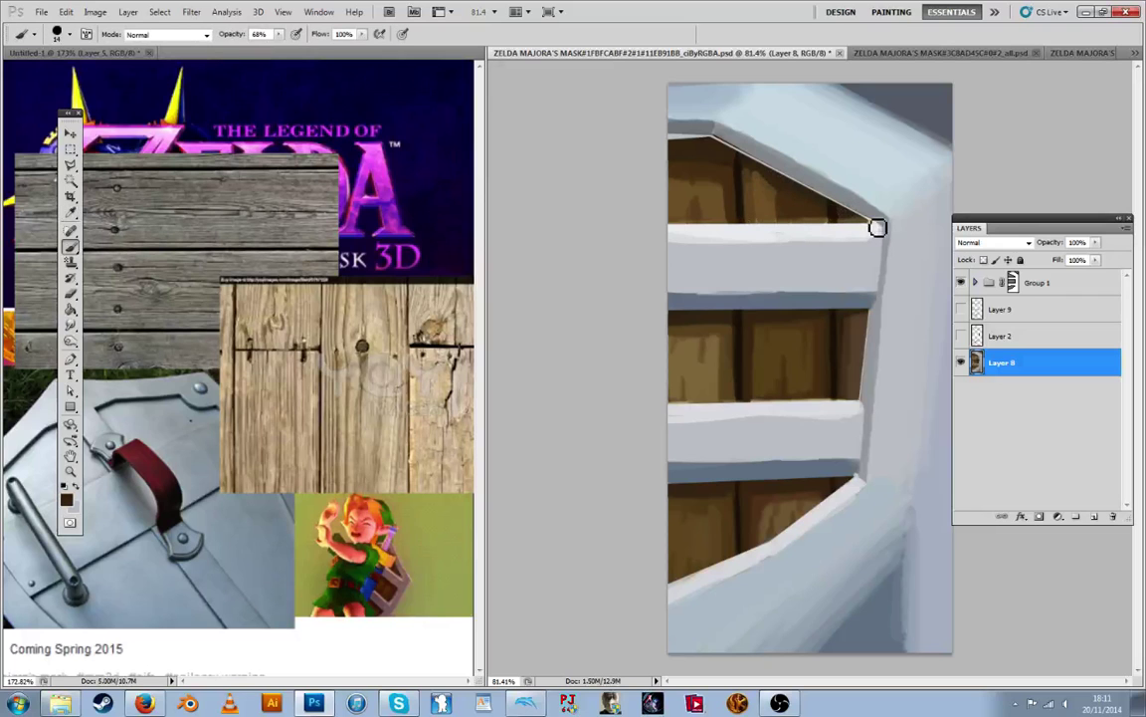
pyautogui.keyDown('alt'); pyautogui.click(818, 203); pyautogui.keyUp('alt')
pyautogui.keyDown('alt'); pyautogui.click(821, 205); pyautogui.keyUp('alt')
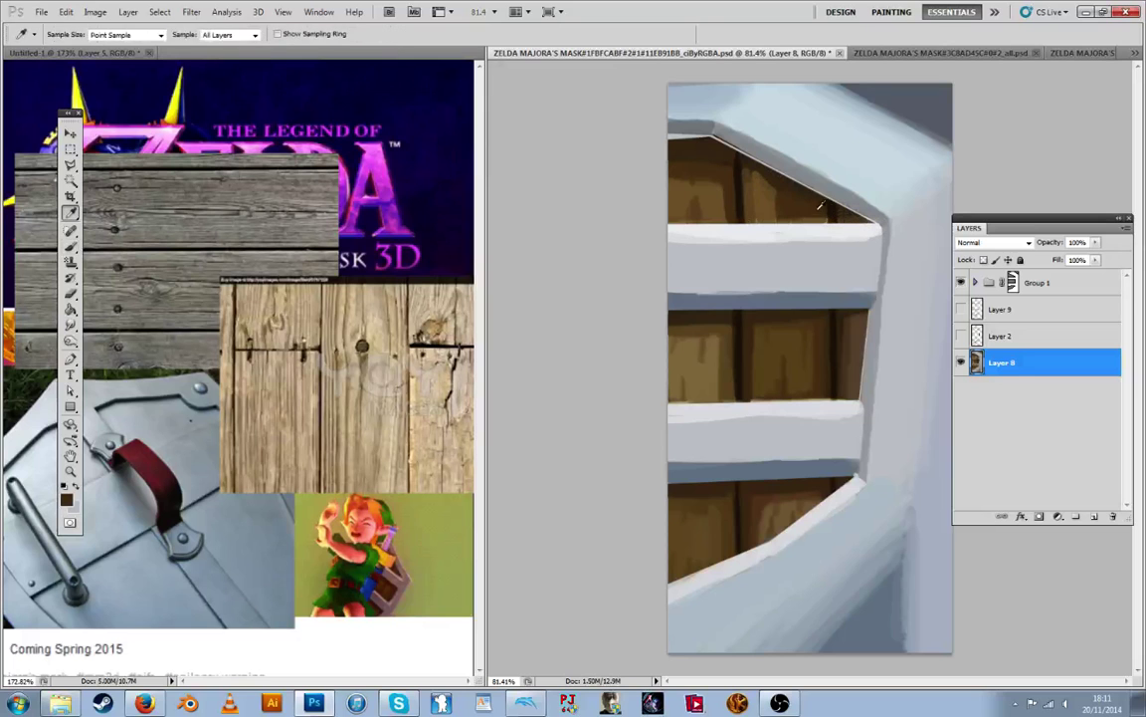
pyautogui.moveTo(831, 220); pyautogui.dragTo(779, 213)
# Blend the middle and left planks of the upper opening with strokes of sampled mid browns
pyautogui.keyDown('alt'); pyautogui.click(758, 178); pyautogui.keyUp('alt')
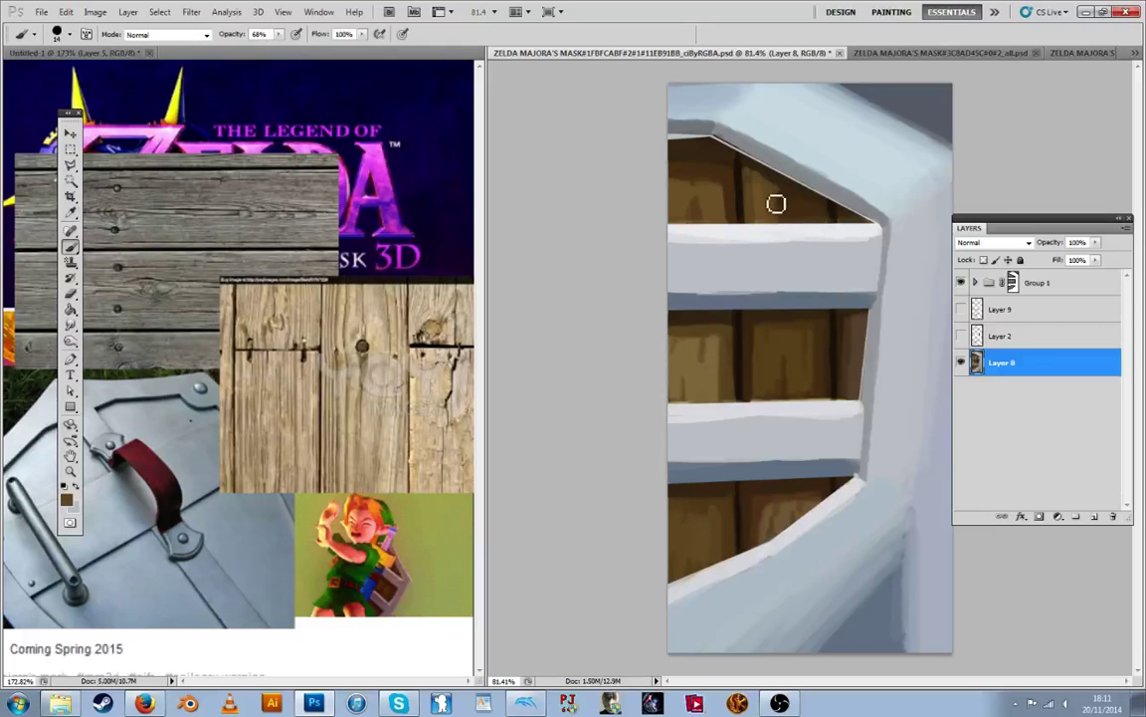
pyautogui.keyDown('alt'); pyautogui.click(683, 175); pyautogui.keyUp('alt')
pyautogui.moveTo(680, 180); pyautogui.dragTo(689, 210)
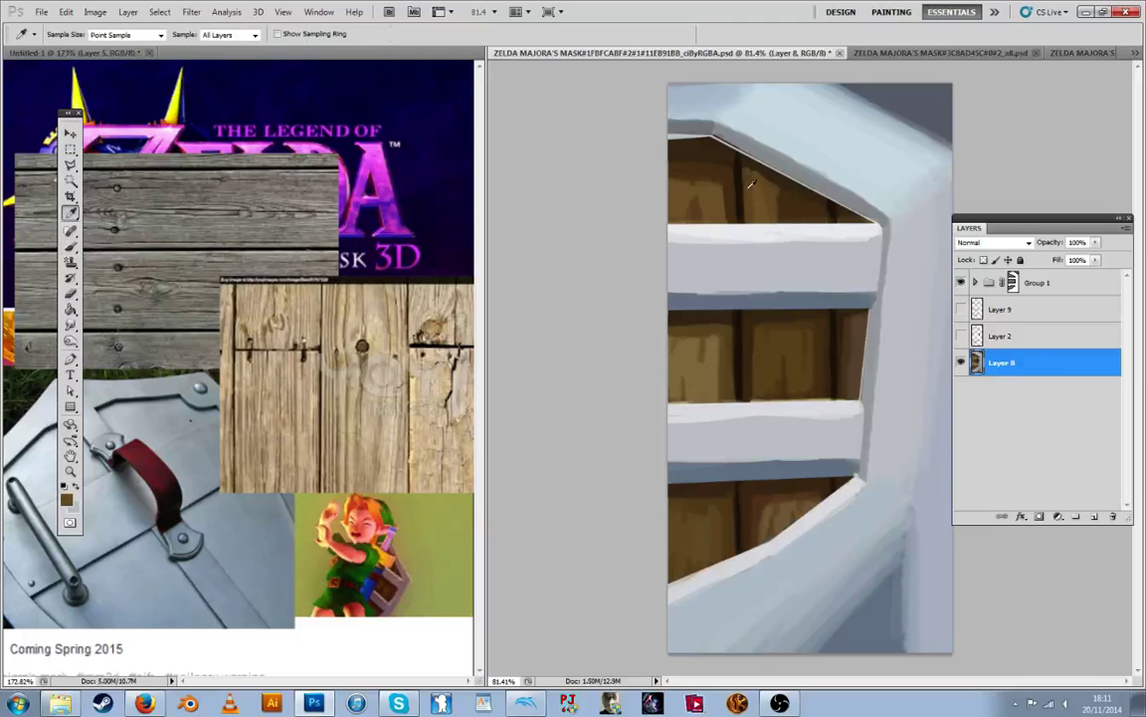
pyautogui.keyDown('alt'); pyautogui.click(682, 154); pyautogui.keyUp('alt')
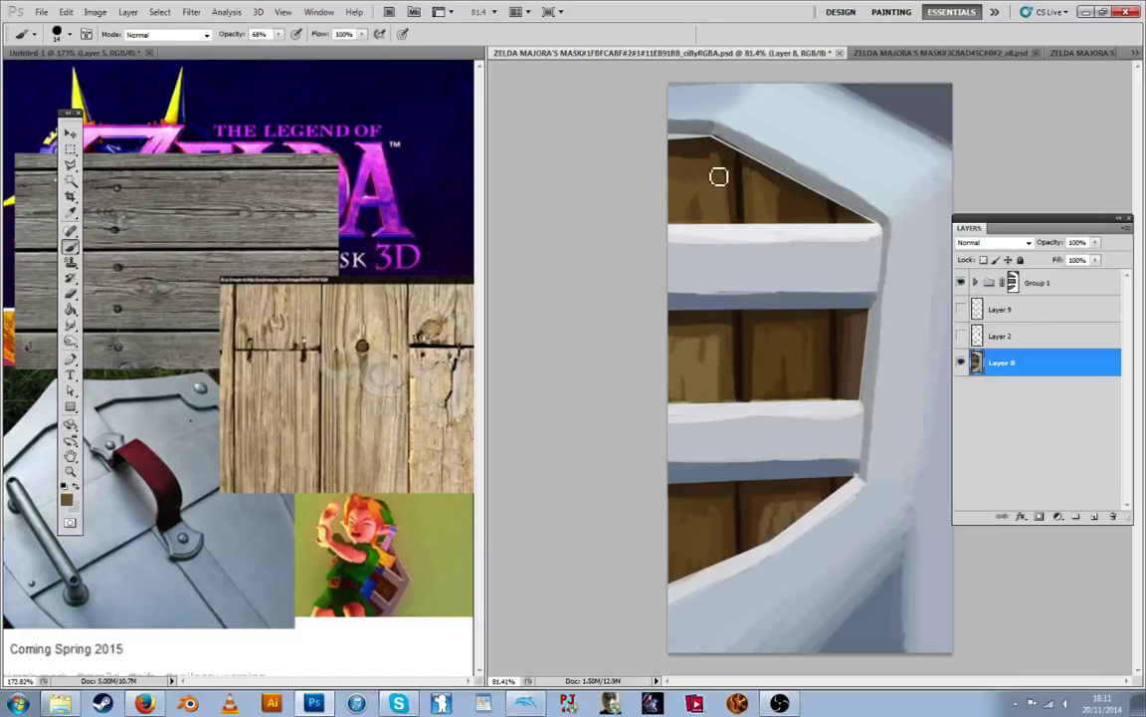
pyautogui.press('alt')
# Move the upper-left corner point of Group 1's vector mask slightly upward outside the canvas, and reselect Layer 8 for colour sampling
pyautogui.click(1035, 283)
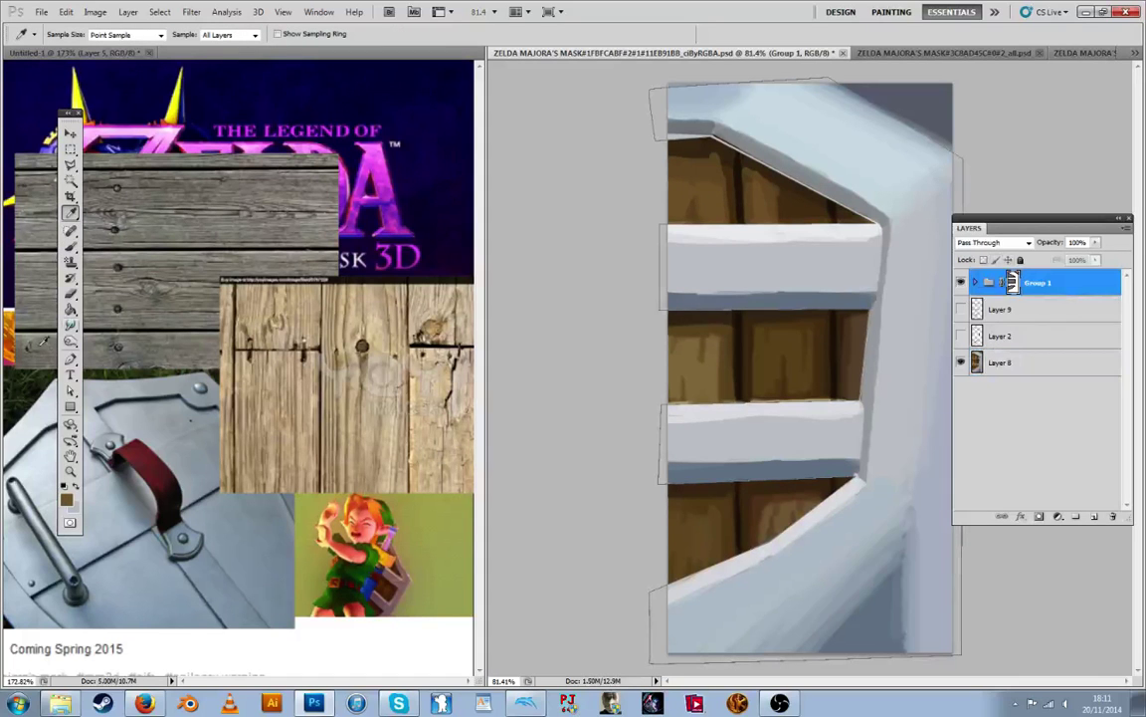
pyautogui.click(69, 391)
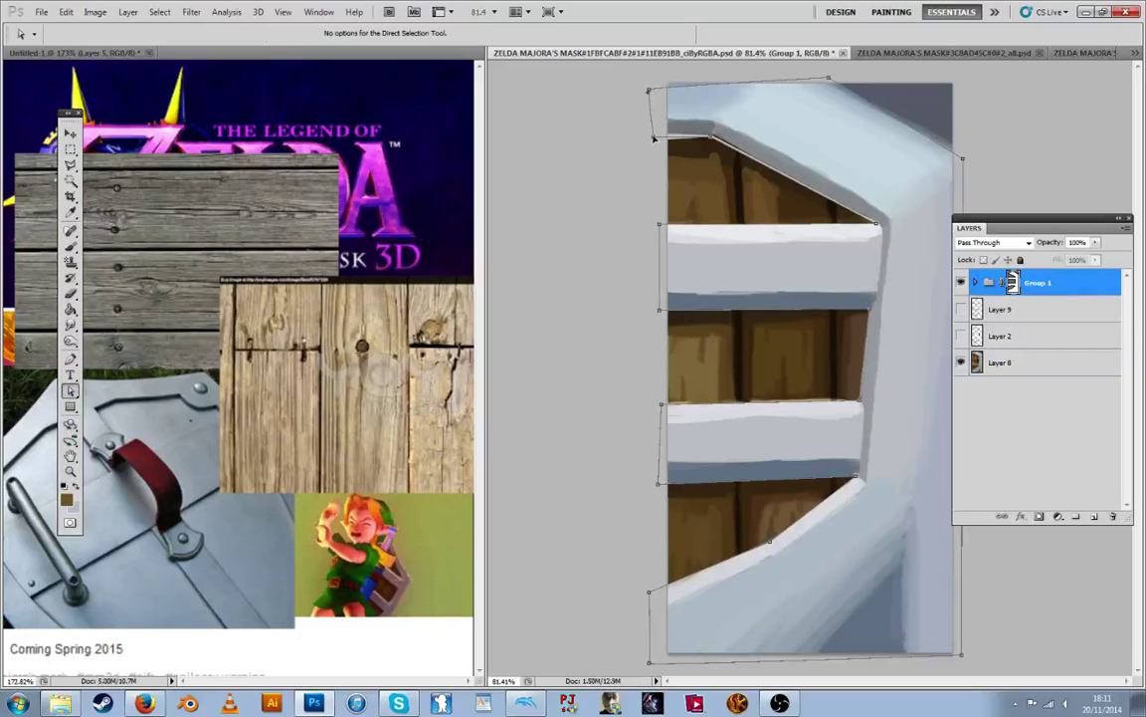
pyautogui.moveTo(648, 94); pyautogui.dragTo(647, 75)
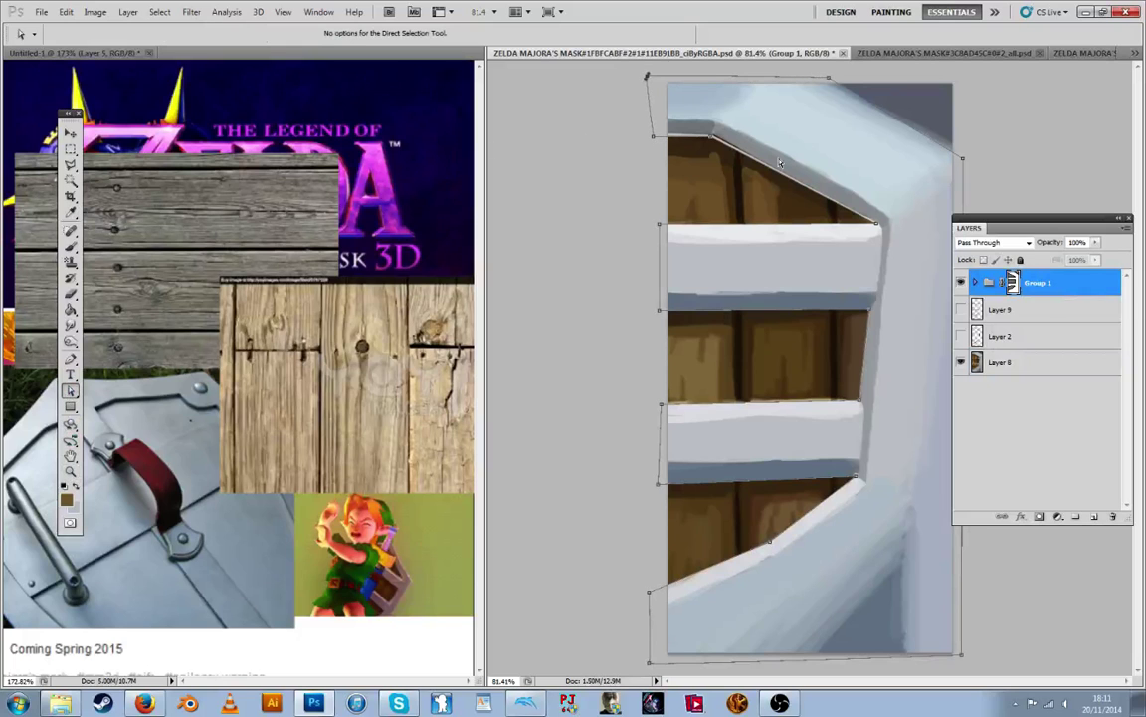
pyautogui.click(1031, 308)
pyautogui.click(1034, 362)
pyautogui.press('i')
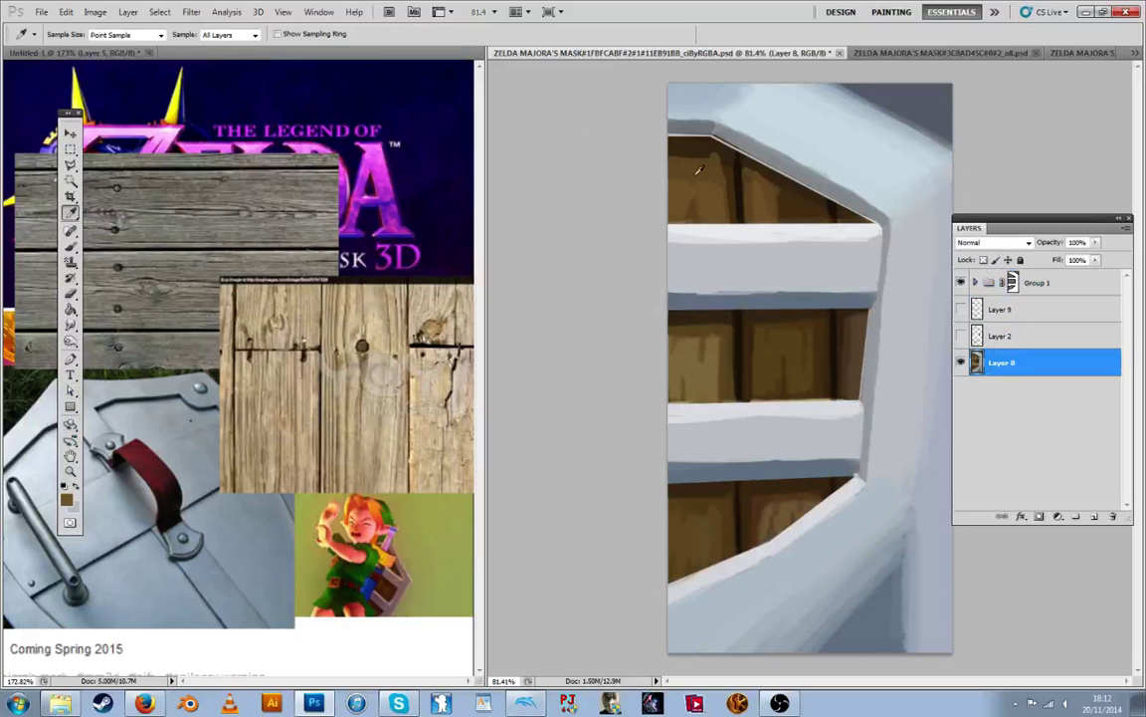
# Smooth the streaks on the upper opening's left plank with a sampled mid brown on Layer 8
pyautogui.keyDown('alt'); pyautogui.click(700, 169); pyautogui.keyUp('alt')
pyautogui.moveTo(712, 168); pyautogui.dragTo(711, 156)
pyautogui.press('b')
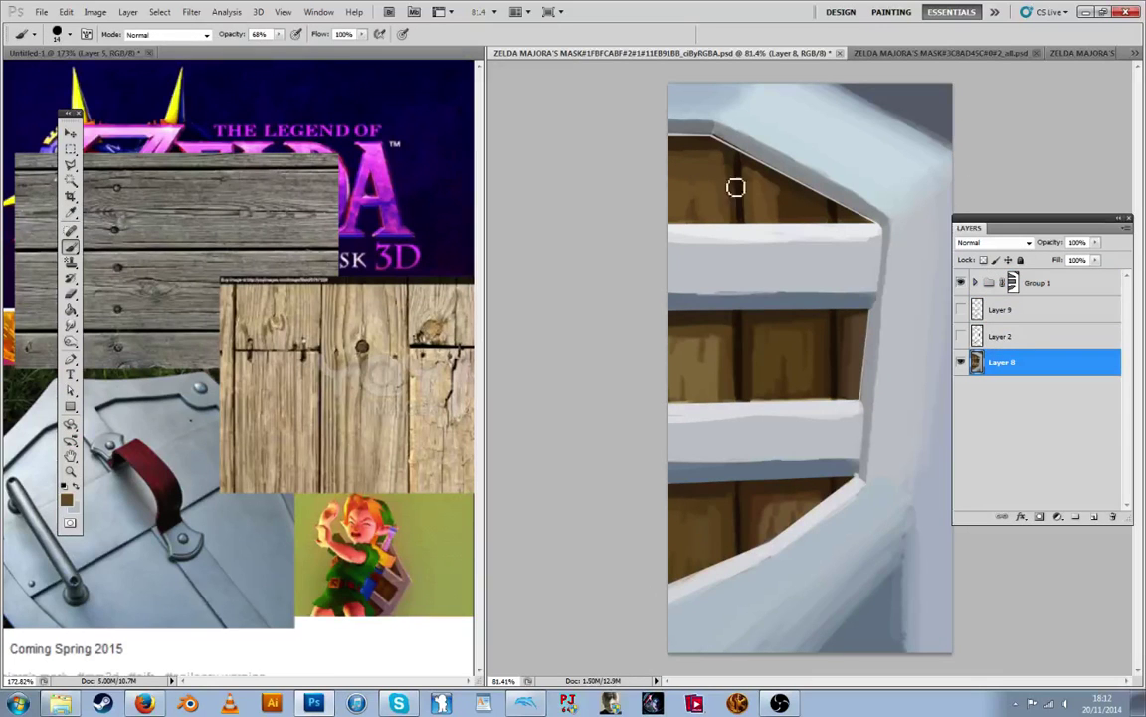
# Repaint the upper opening's main seam and its plank edges with sampled dark browns
pyautogui.press('i')
pyautogui.press('b')
pyautogui.press('i')
pyautogui.press('b')
pyautogui.press('i')
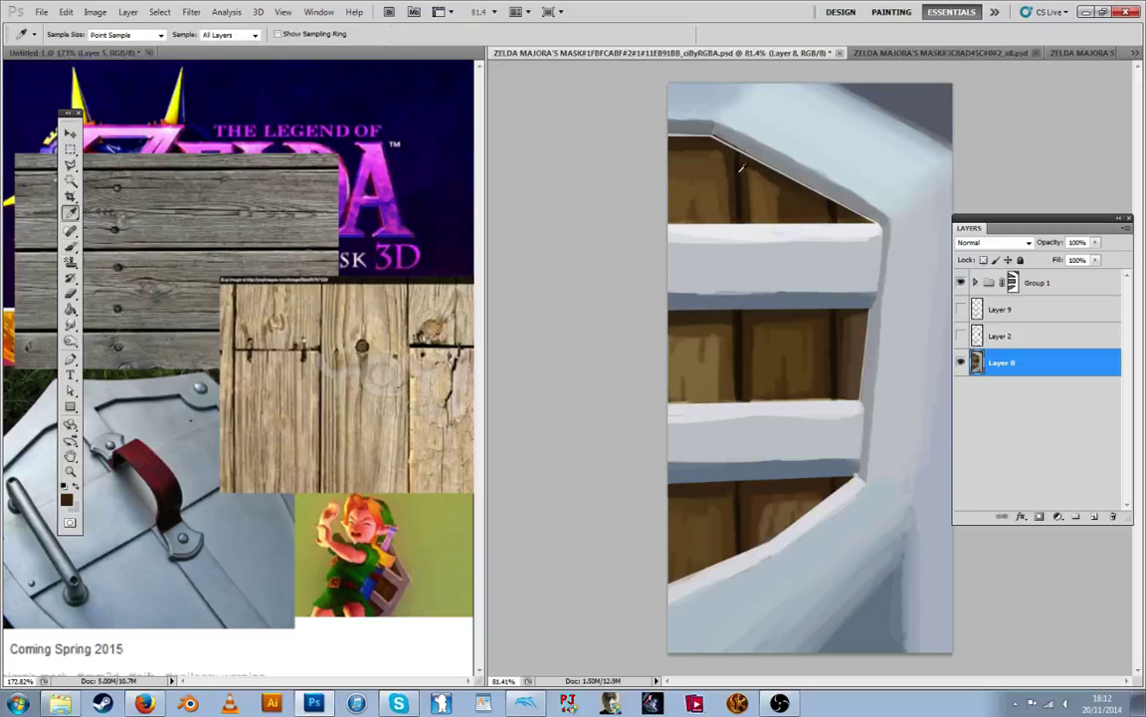
pyautogui.press('b')
pyautogui.press('i')
pyautogui.press('b')
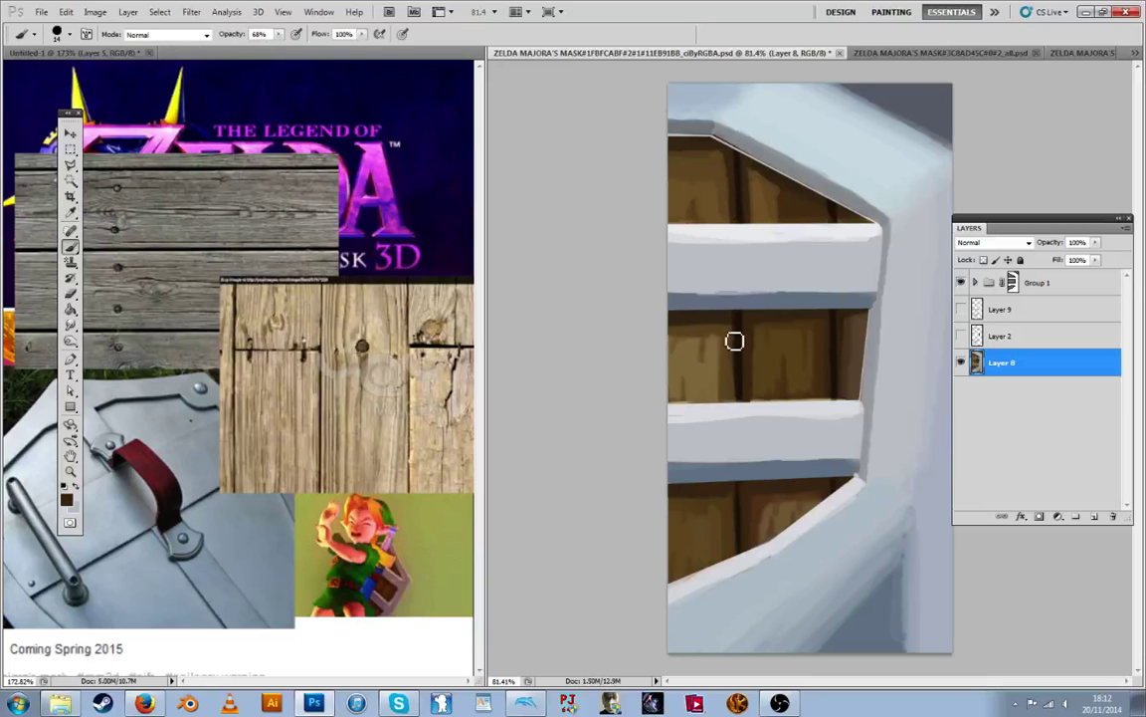
# Redraw the main seam through the middle and lower openings with sampled dark and near-black browns
pyautogui.moveTo(737, 324); pyautogui.dragTo(744, 376)
pyautogui.keyDown('alt'); pyautogui.click(749, 314); pyautogui.keyUp('alt')
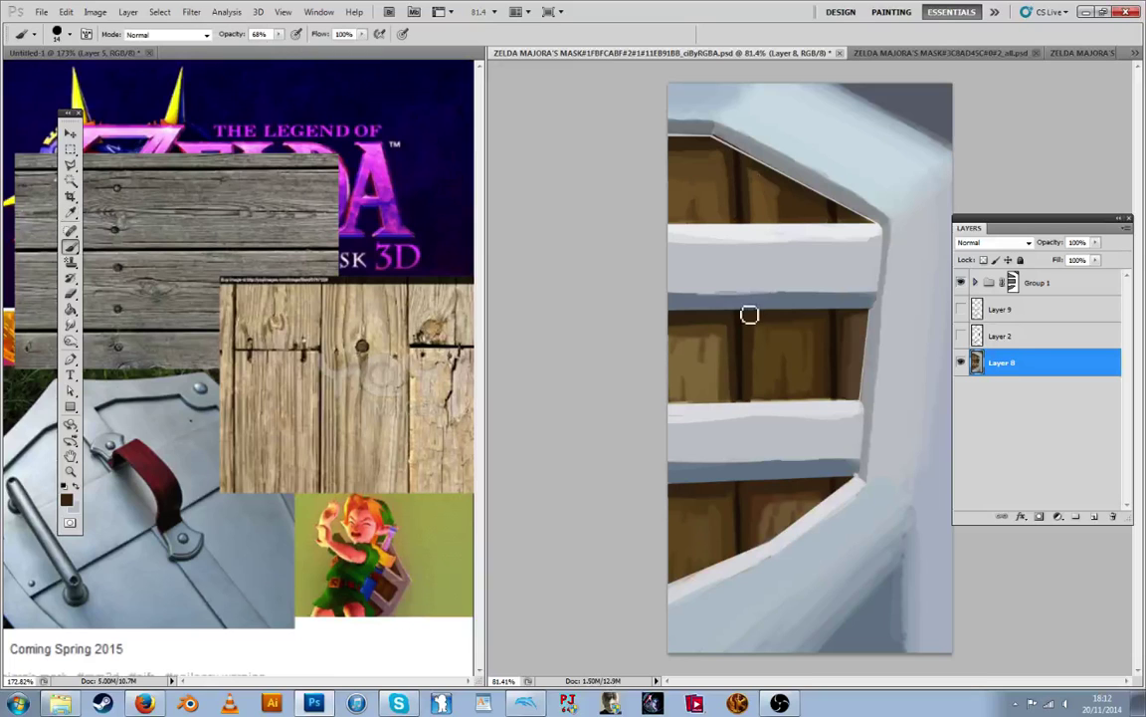
pyautogui.press('i')
pyautogui.press('b')
pyautogui.press('i')
pyautogui.press('b')
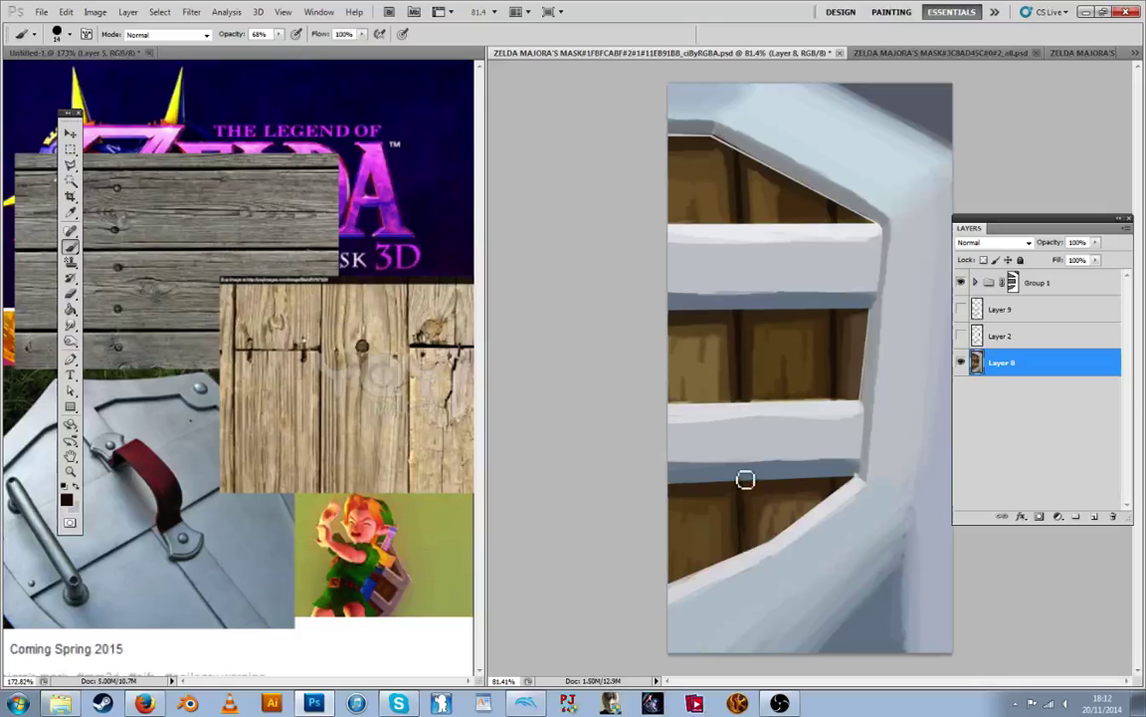
pyautogui.press('i')
pyautogui.press('b')
# Blend the streaks on the middle opening's wide right plank with a mid brown sampled from it
pyautogui.press('i')
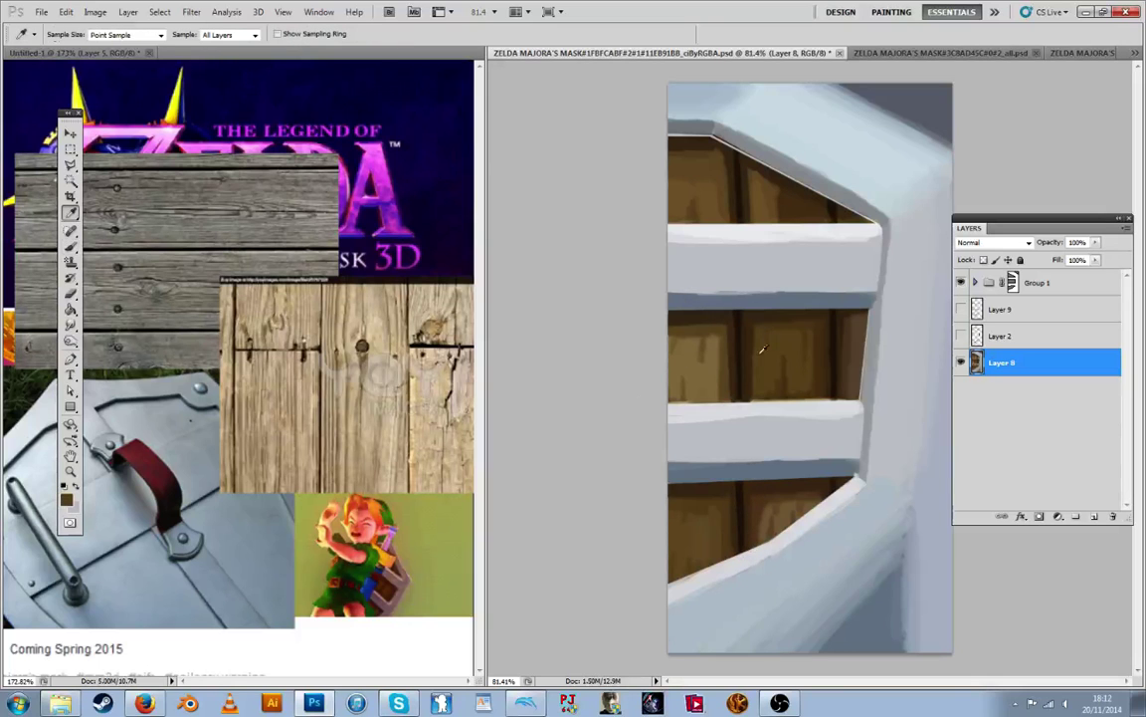
pyautogui.press('b')
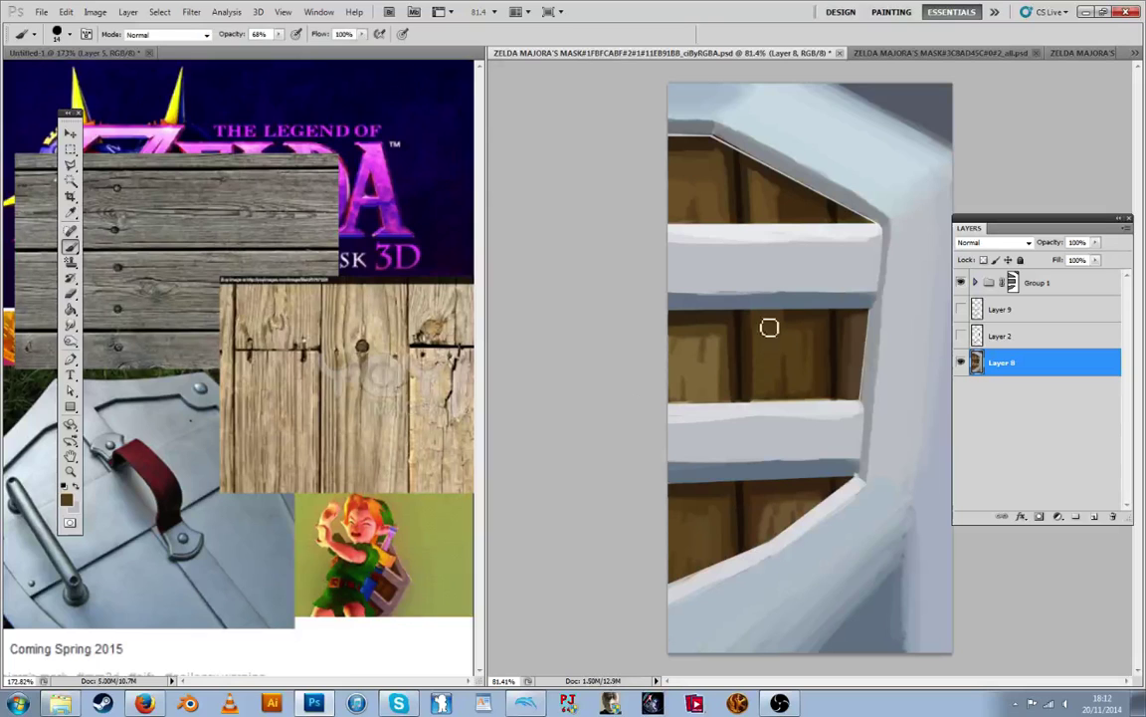
pyautogui.press('i')
pyautogui.press('b')
# Even out the middle opening's left plank with lighter browns sampled from its surface
pyautogui.press('i')
pyautogui.click(685, 328)
pyautogui.press('b')
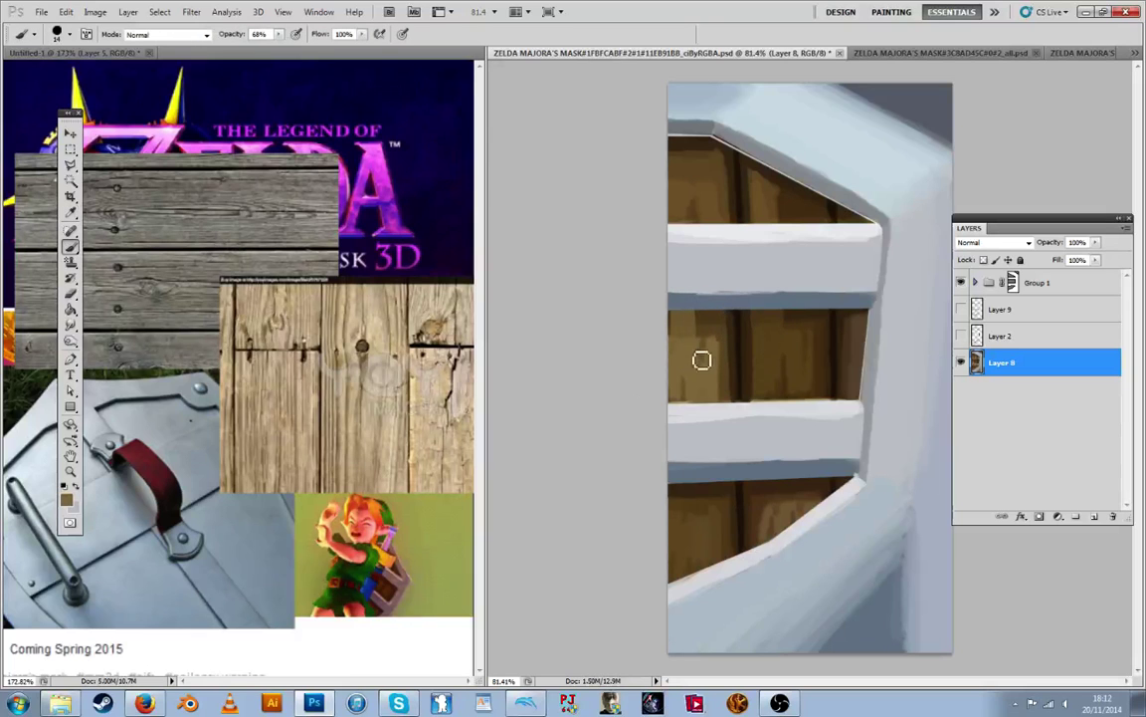
pyautogui.press('i')
pyautogui.press('b')
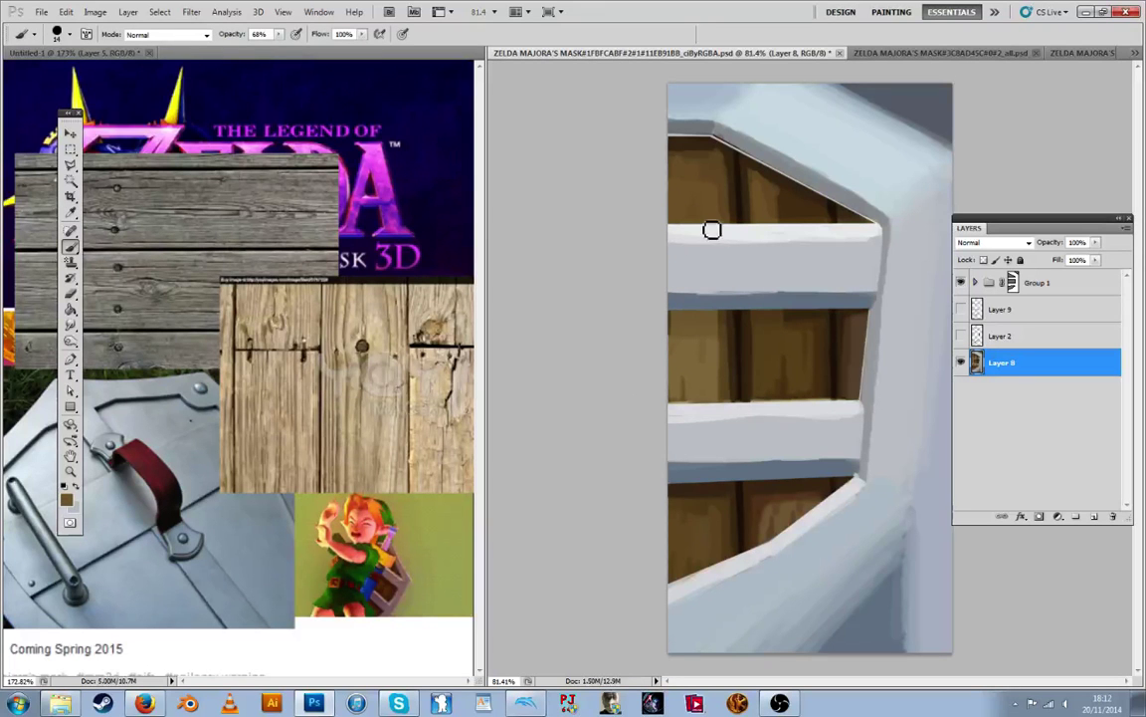
# Refine the main seam in the upper and middle openings with alternately sampled dark browns
pyautogui.press('i')
pyautogui.press('b')
pyautogui.press('i')
pyautogui.click(736, 316)
pyautogui.press('b')
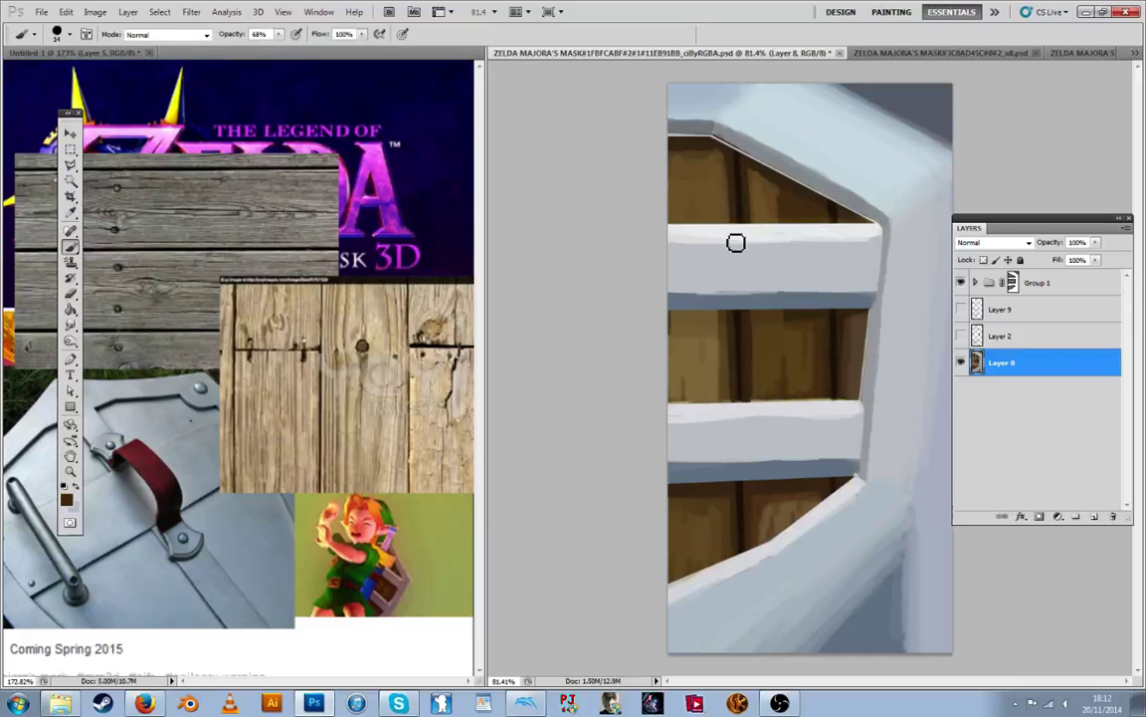
pyautogui.press('i')
pyautogui.click(740, 176)
pyautogui.press('b')
pyautogui.press('i')
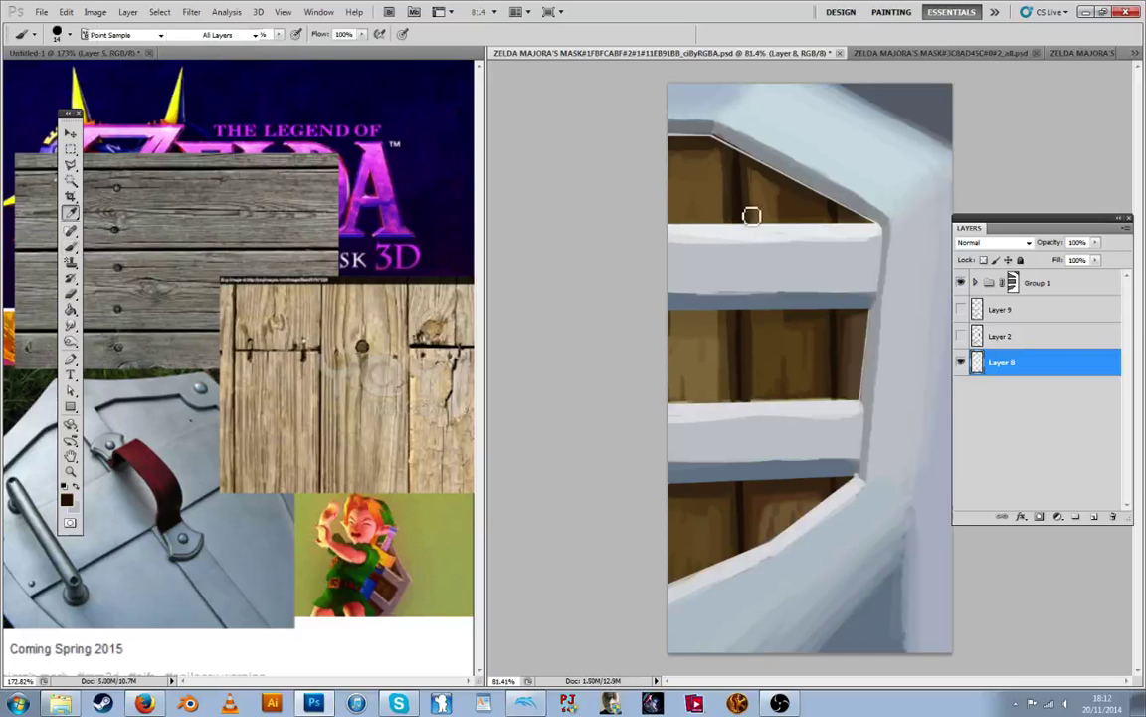
pyautogui.press('b')
pyautogui.press('i')
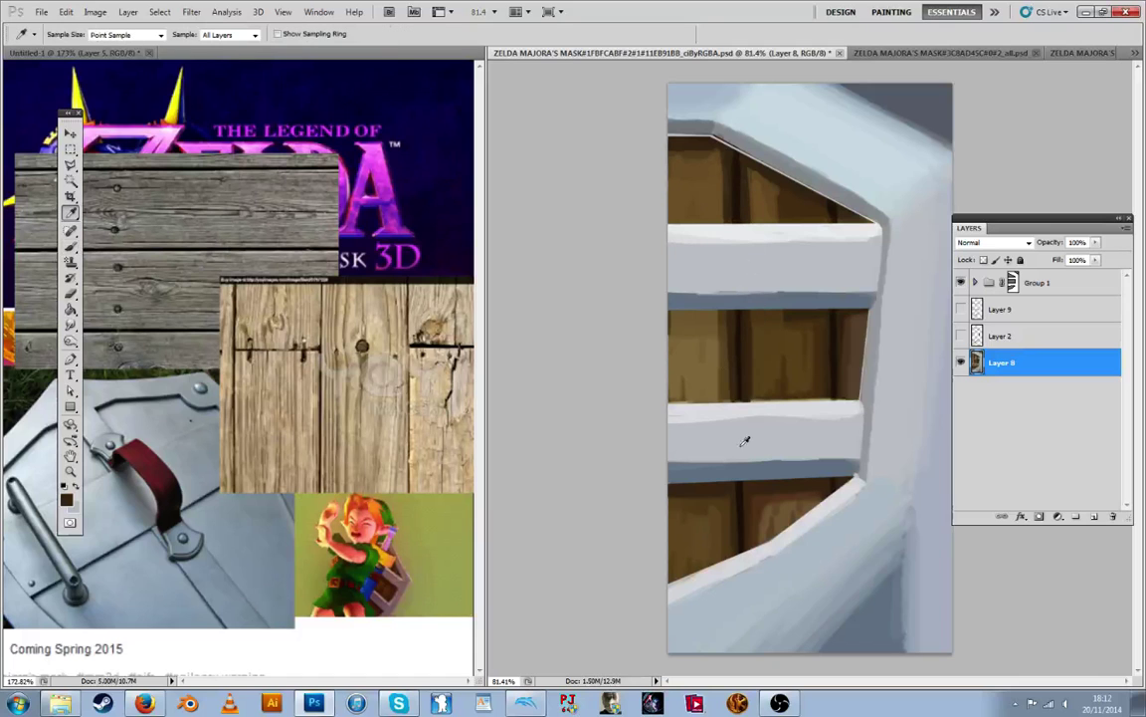
pyautogui.press('b')
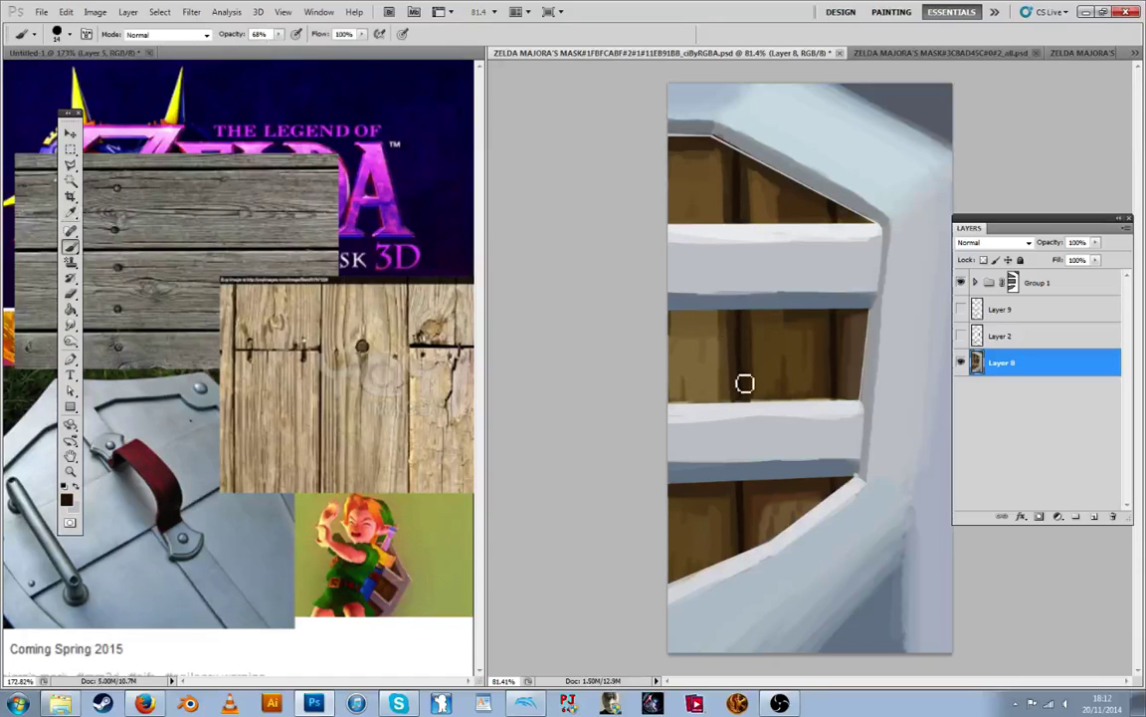
# Blend the lower opening's left plank with a sampled mid brown
pyautogui.press('i')
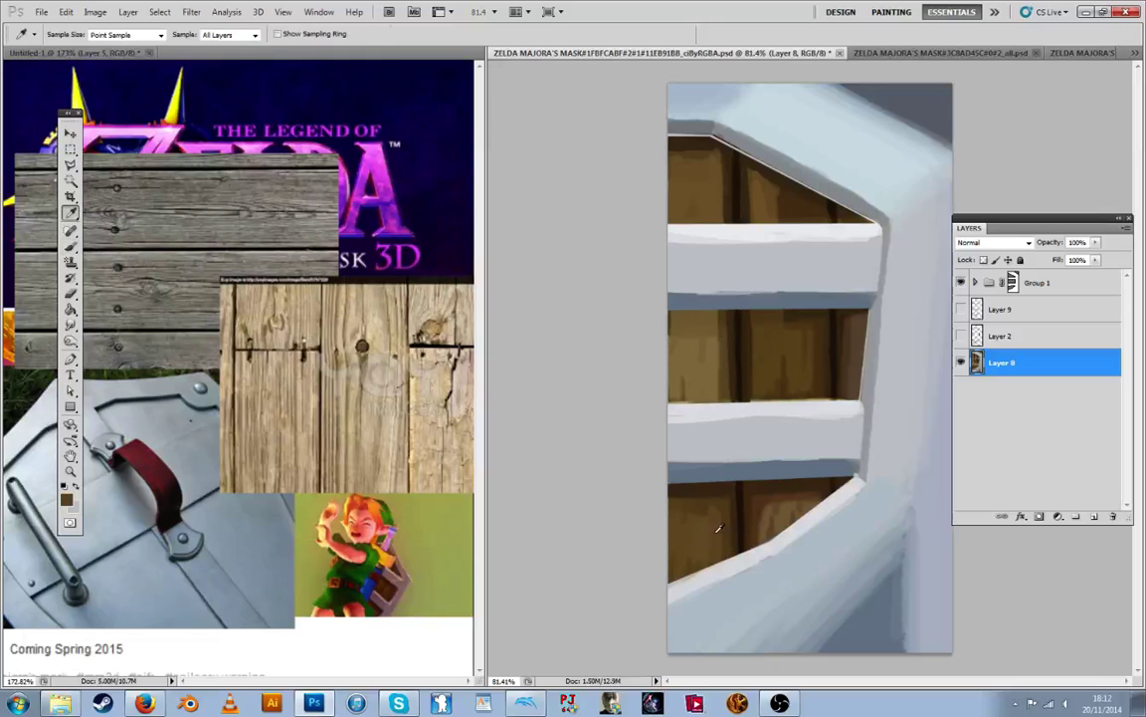
pyautogui.press('b')
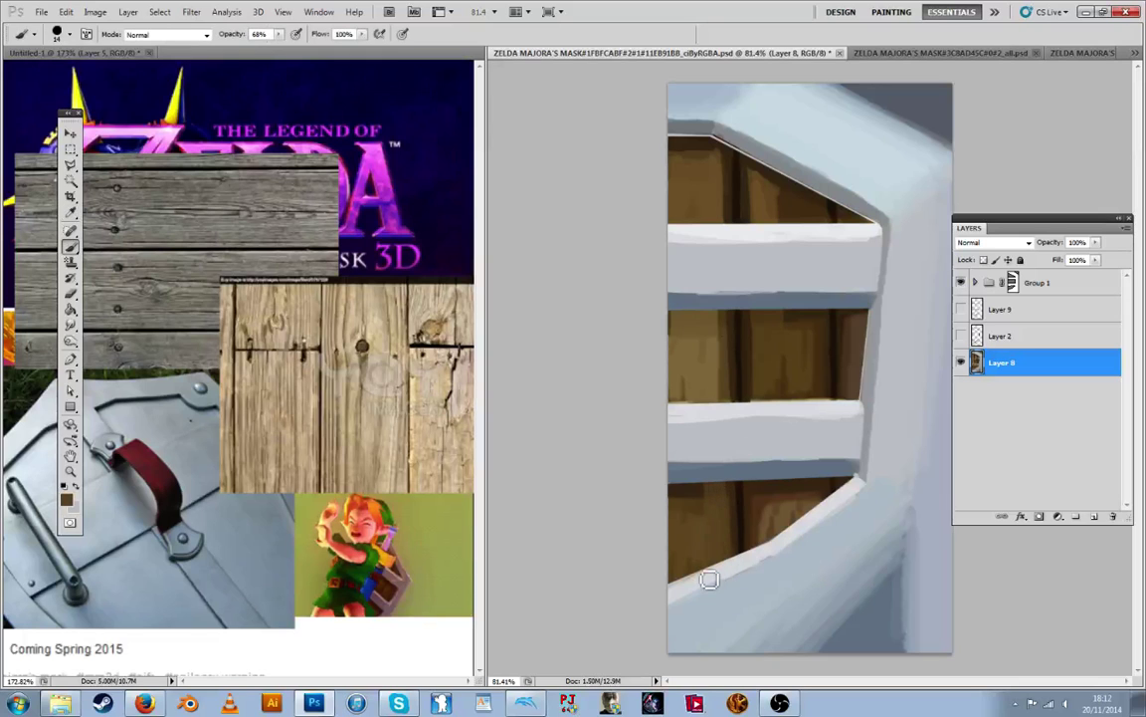
pyautogui.press('i')
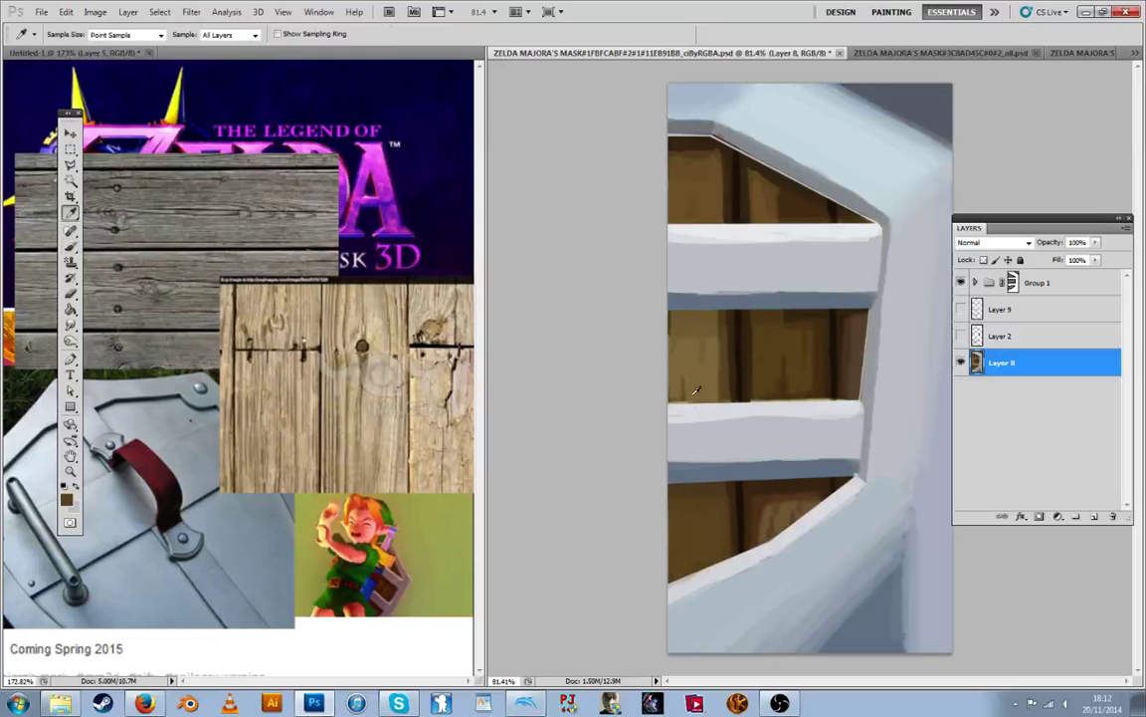
# Paint vertical light-brown strokes on the middle opening's left plank along the main seam
pyautogui.click(696, 391)
pyautogui.press('b')
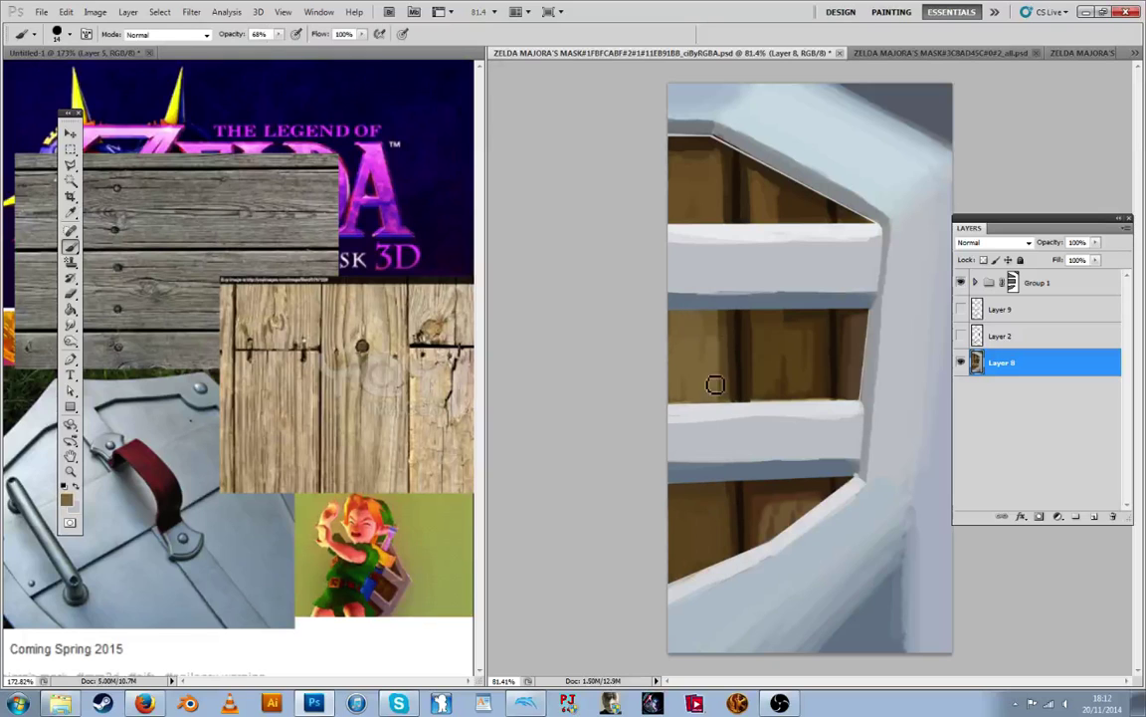
pyautogui.moveTo(716, 384); pyautogui.dragTo(720, 399)
pyautogui.moveTo(719, 295); pyautogui.dragTo(728, 394)
pyautogui.moveTo(726, 313); pyautogui.dragTo(729, 398)
pyautogui.moveTo(729, 315); pyautogui.dragTo(731, 394)
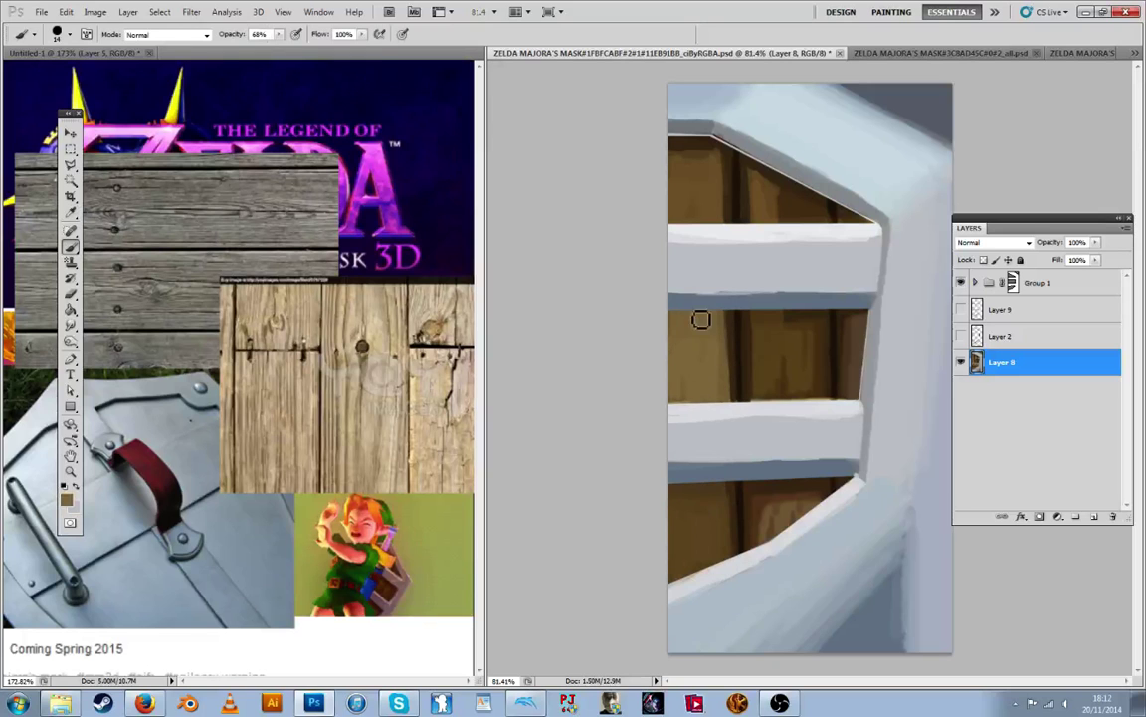
# Smooth the middle opening's wide right plank and narrow edge plank with browns sampled from each
pyautogui.keyDown('alt'); pyautogui.click(769, 335); pyautogui.keyUp('alt')
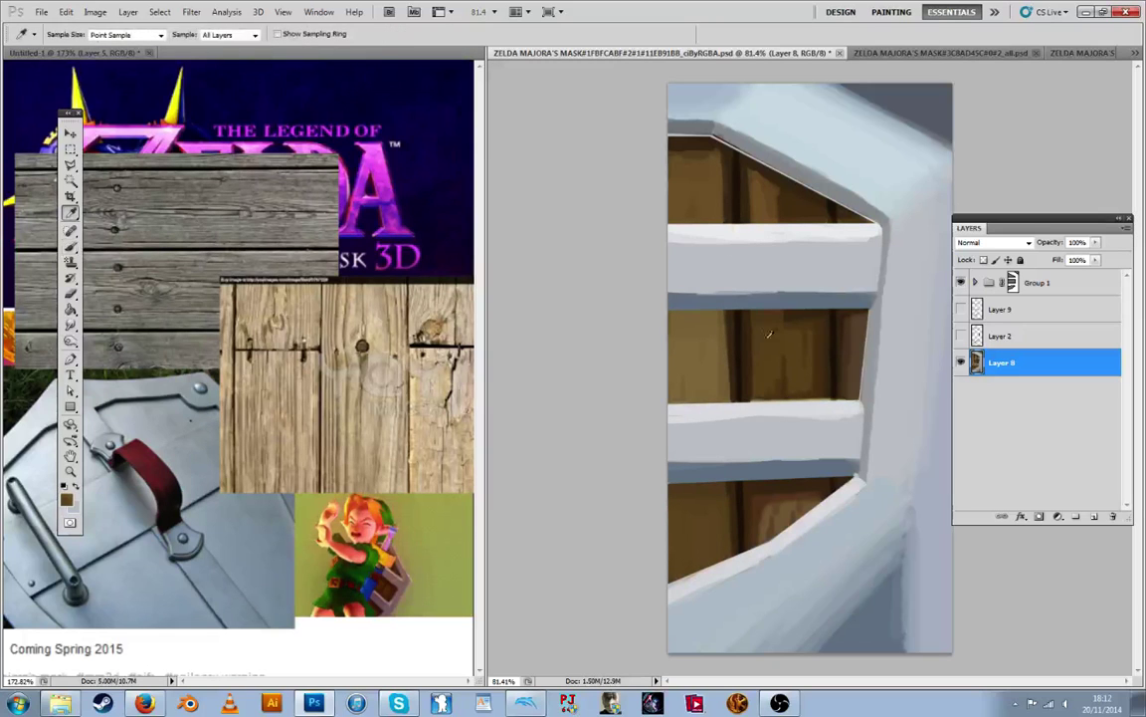
pyautogui.press('b')
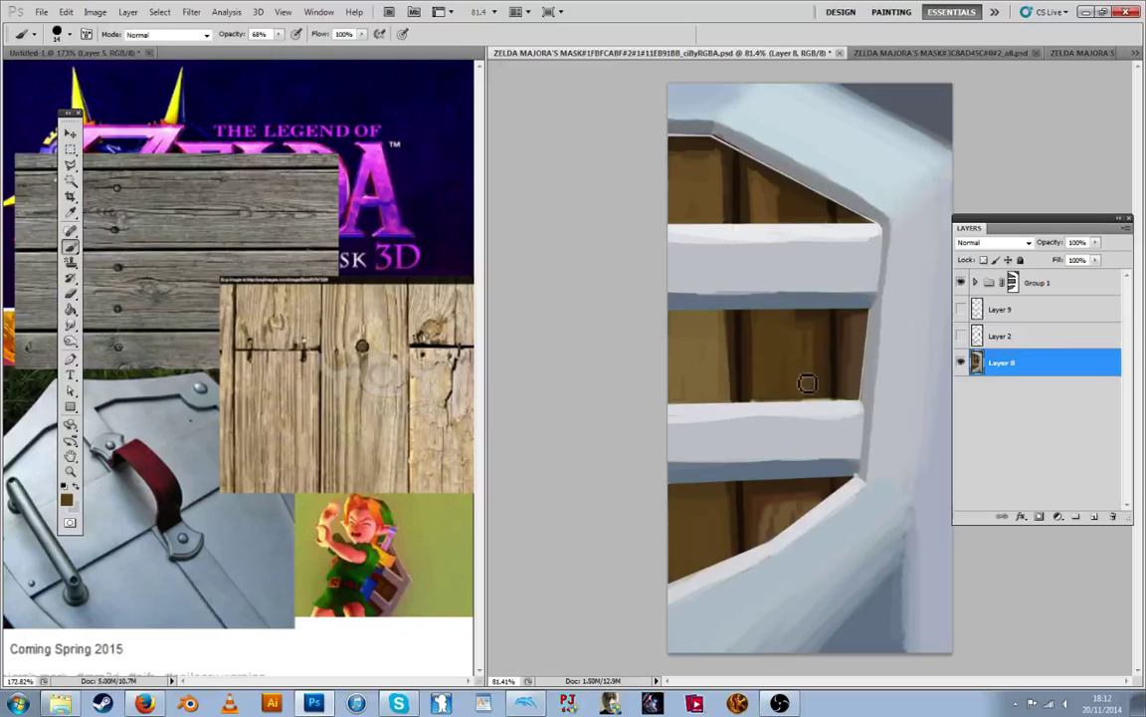
pyautogui.press('i')
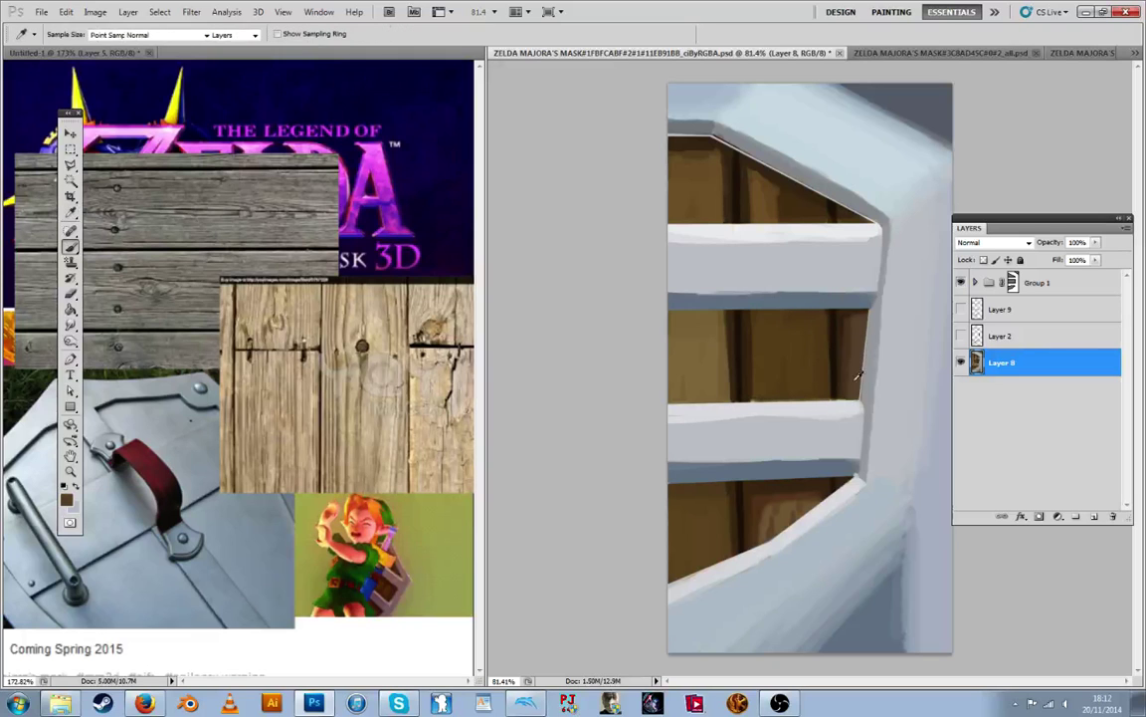
pyautogui.press('b')
pyautogui.press('i')
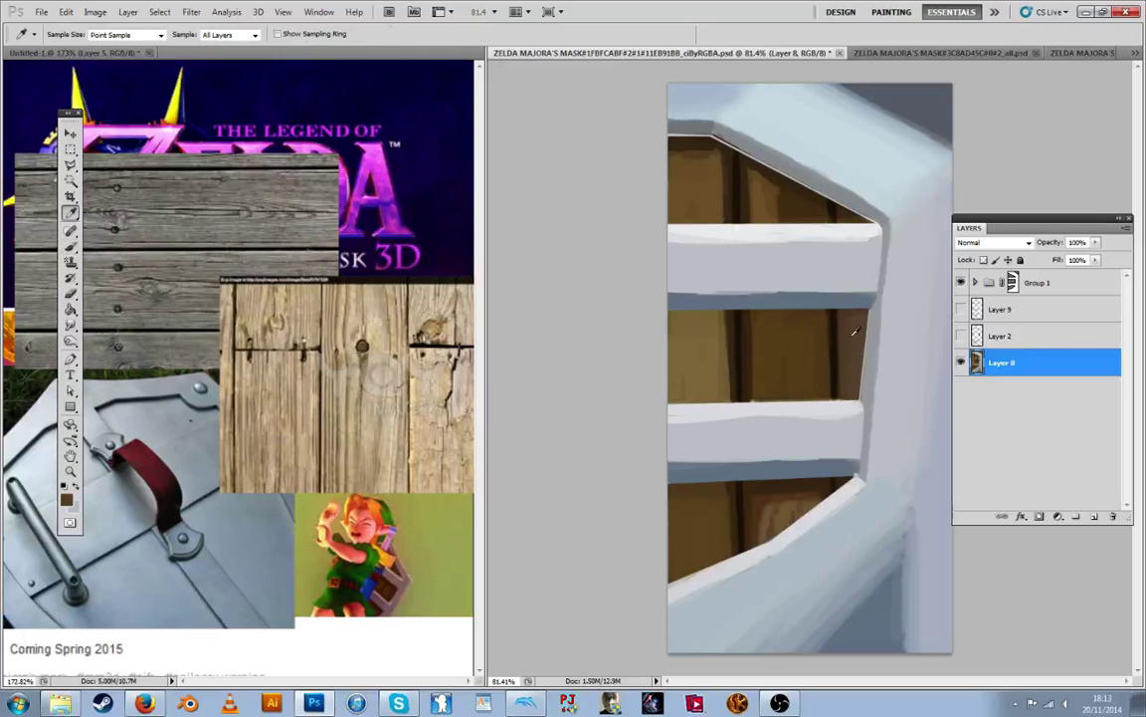
pyautogui.press('b')
pyautogui.press('i')
# Cover the reddish streaks on the lower opening's right plank with browns sampled from the other planks
pyautogui.keyDown('alt'); pyautogui.click(841, 316); pyautogui.keyUp('alt')
pyautogui.keyDown('alt'); pyautogui.click(773, 181); pyautogui.keyUp('alt')
pyautogui.keyDown('alt'); pyautogui.click(772, 177); pyautogui.keyUp('alt')
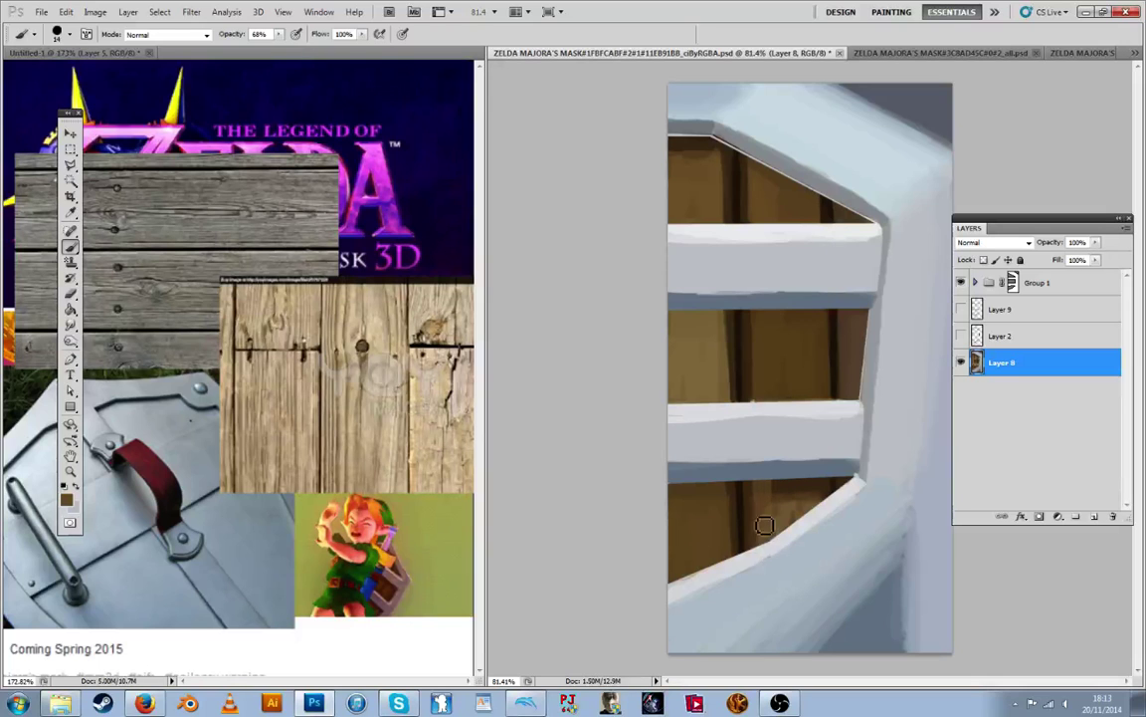
pyautogui.keyDown('alt'); pyautogui.click(790, 510); pyautogui.keyUp('alt')
pyautogui.moveTo(776, 472)
pyautogui.mouseDown()
pyautogui.moveTo(769, 555)
pyautogui.moveTo(778, 467)
pyautogui.moveTo(787, 526)
pyautogui.moveTo(806, 525)
pyautogui.moveTo(810, 464)
pyautogui.moveTo(825, 505)
pyautogui.moveTo(826, 487)
pyautogui.moveTo(758, 539)
pyautogui.mouseUp()
# Repaint the lower opening's main seam with sampled near-black brown and blend the plank edges beside it
pyautogui.keyDown('alt'); pyautogui.click(752, 508); pyautogui.keyUp('alt')
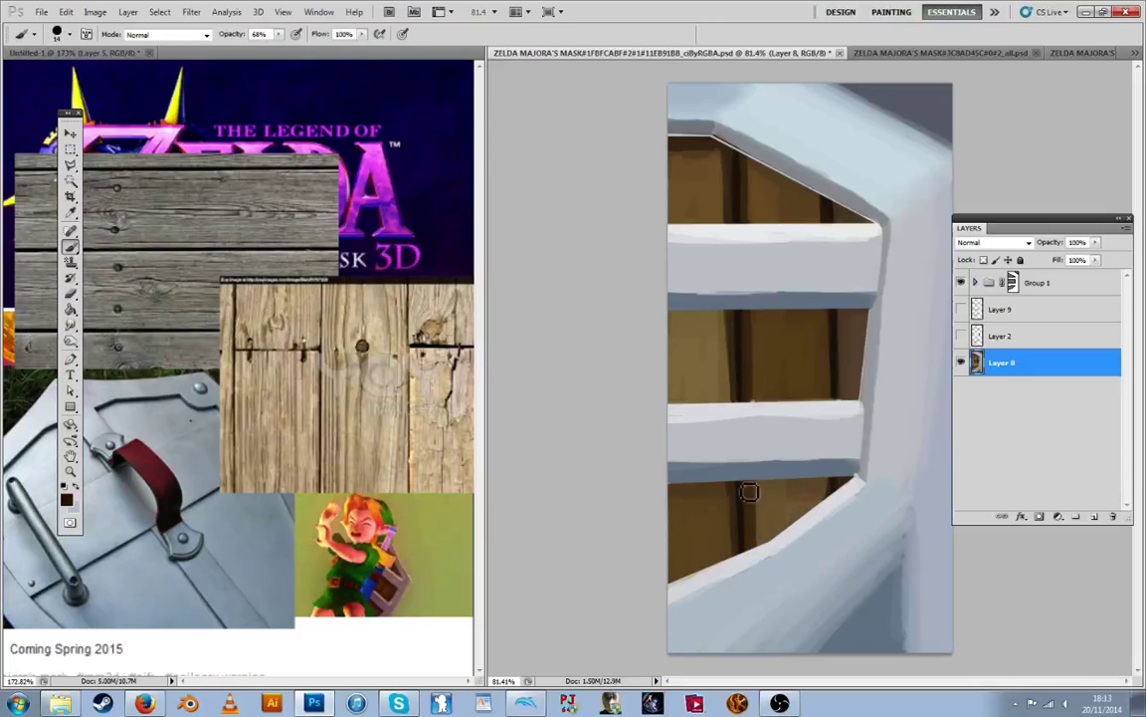
pyautogui.moveTo(750, 489); pyautogui.dragTo(750, 547)
pyautogui.keyDown('alt'); pyautogui.click(743, 514); pyautogui.keyUp('alt')
pyautogui.moveTo(740, 505); pyautogui.dragTo(738, 542)
pyautogui.keyDown('alt'); pyautogui.click(723, 512); pyautogui.keyUp('alt')
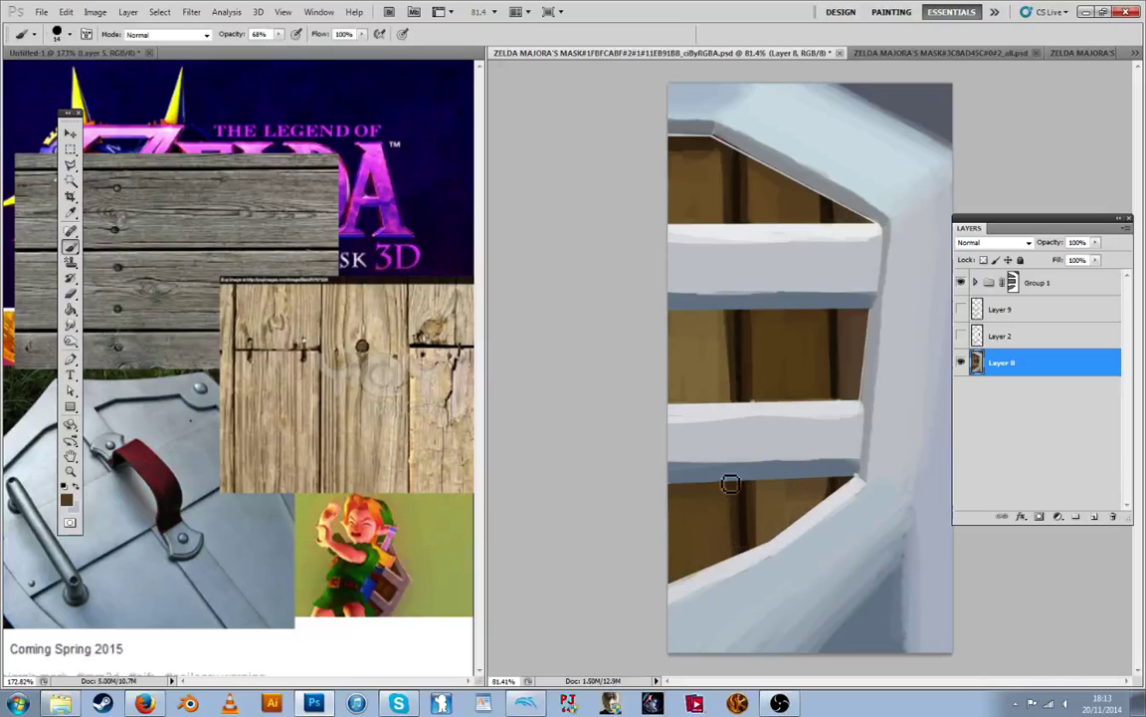
pyautogui.moveTo(730, 482); pyautogui.dragTo(736, 559)
# Soften the left edge of the middle opening's main seam with a sampled dark brown stroke
pyautogui.keyDown('alt'); pyautogui.click(731, 336); pyautogui.keyUp('alt')
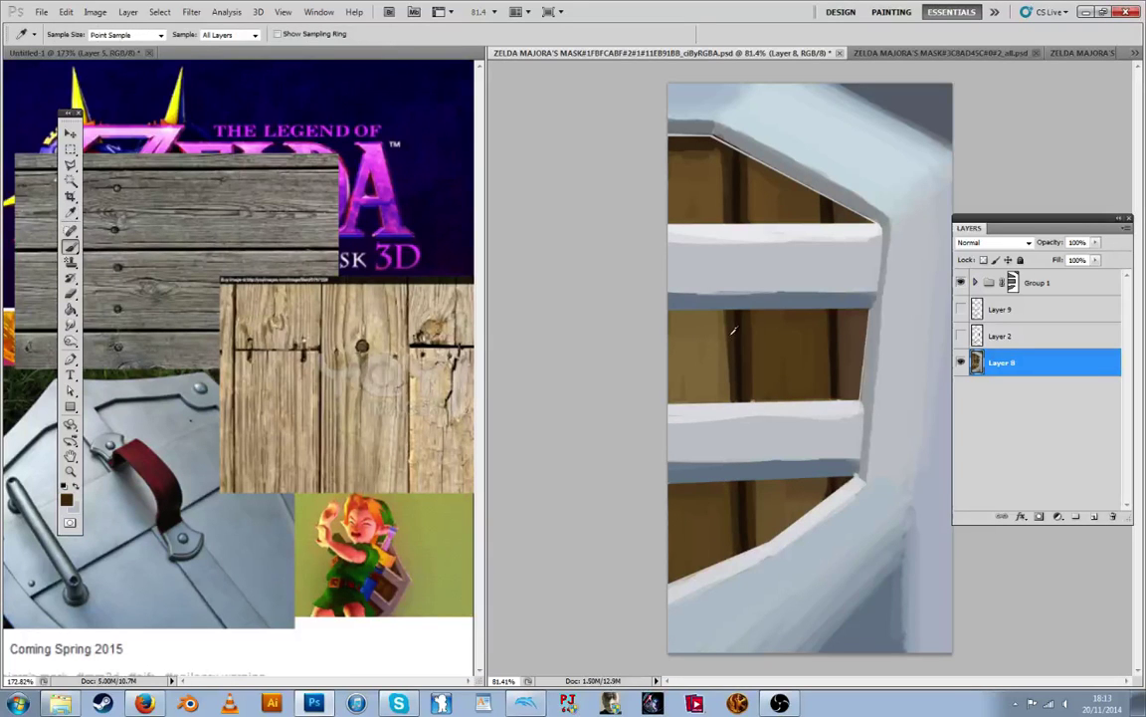
pyautogui.moveTo(734, 339); pyautogui.dragTo(737, 400)
pyautogui.keyDown('alt'); pyautogui.click(715, 359); pyautogui.keyUp('alt')
pyautogui.keyDown('alt'); pyautogui.click(796, 349); pyautogui.keyUp('alt')
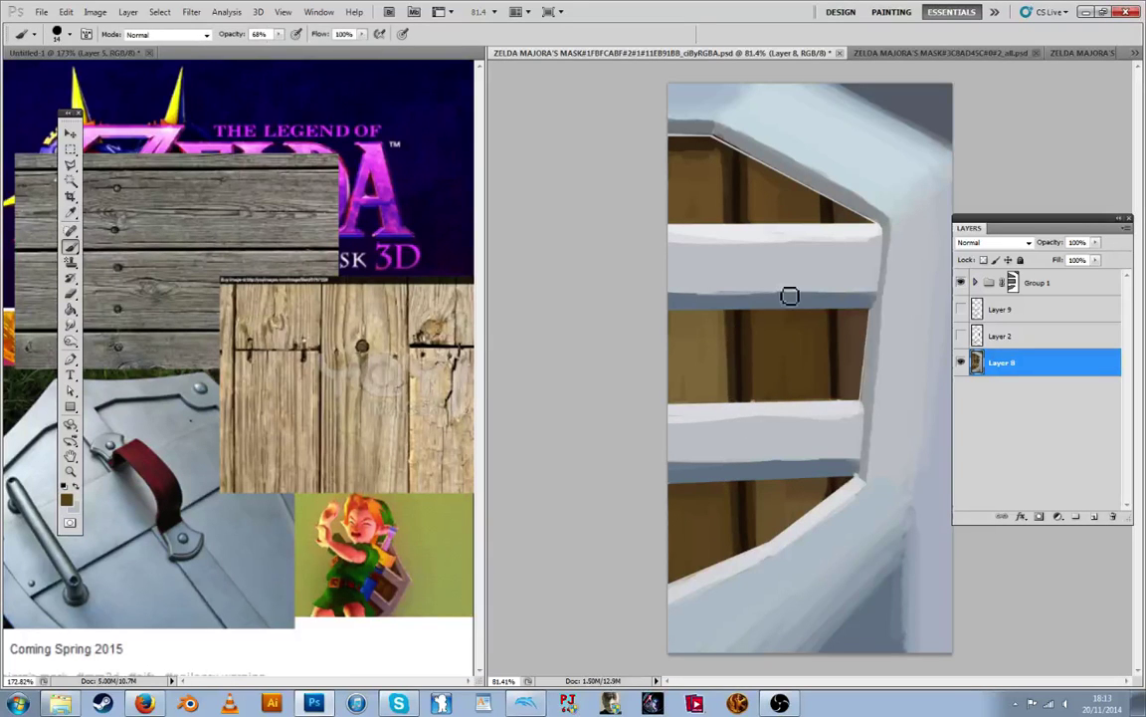
# Blend the upper opening's left plank and the edges of its main seam with sampled browns
pyautogui.keyDown('alt'); pyautogui.click(716, 193); pyautogui.keyUp('alt')
pyautogui.moveTo(719, 117)
pyautogui.mouseDown()
pyautogui.moveTo(730, 178)
pyautogui.moveTo(717, 189)
pyautogui.mouseUp()
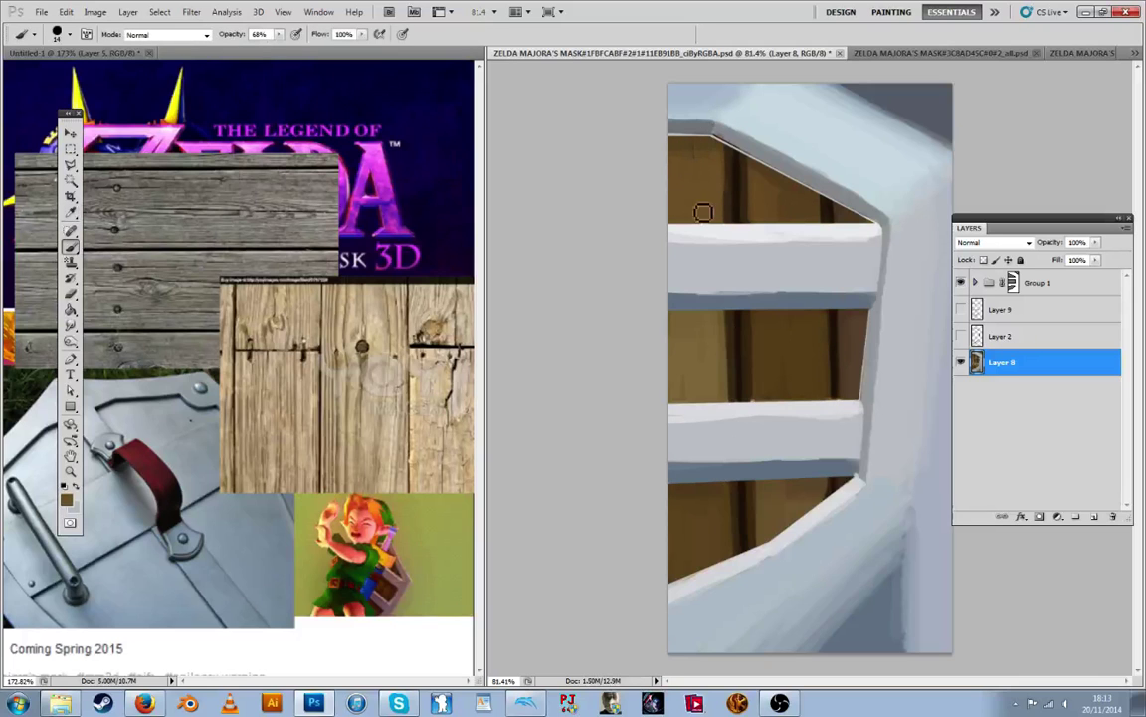
pyautogui.keyDown('alt'); pyautogui.click(732, 171); pyautogui.keyUp('alt')
pyautogui.keyDown('alt'); pyautogui.click(739, 177); pyautogui.keyUp('alt')
pyautogui.moveTo(740, 181)
pyautogui.mouseDown()
pyautogui.moveTo(743, 227)
pyautogui.moveTo(748, 202)
pyautogui.mouseUp()
pyautogui.keyDown('alt'); pyautogui.click(747, 189); pyautogui.keyUp('alt')
pyautogui.keyDown('alt'); pyautogui.click(758, 204); pyautogui.keyUp('alt')
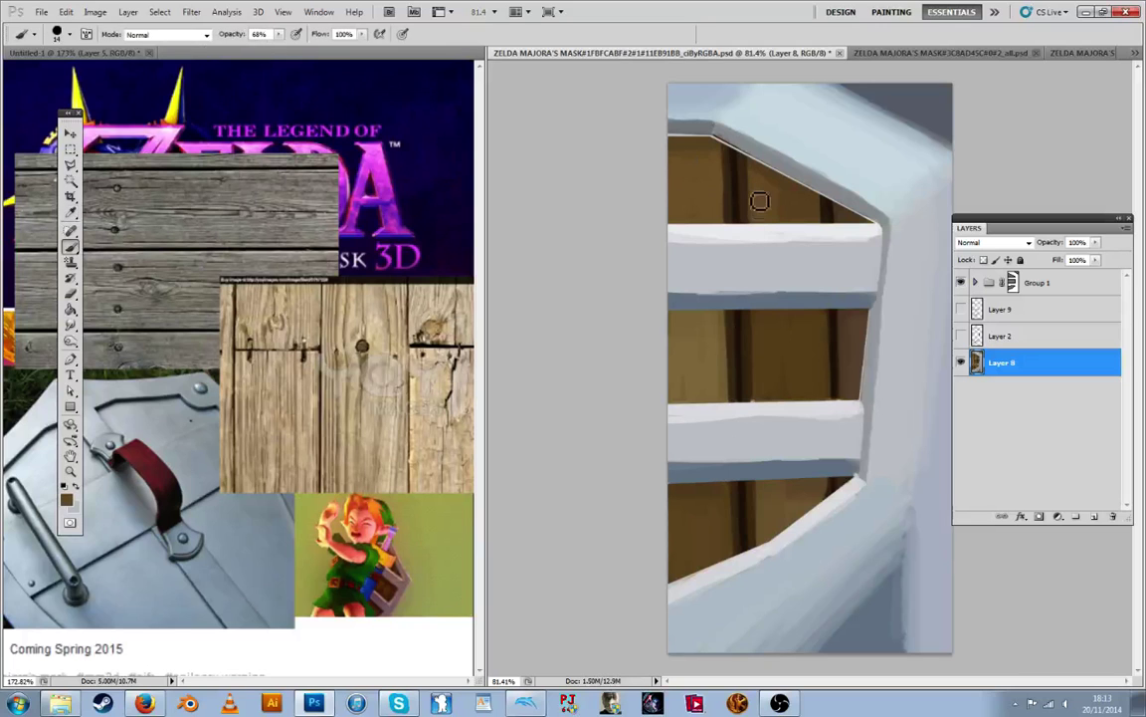
# Repaint the upper opening's right plank and second seam with vertical strokes of sampled browns
pyautogui.keyDown('alt'); pyautogui.click(758, 159); pyautogui.keyUp('alt')
pyautogui.moveTo(757, 159); pyautogui.dragTo(756, 228)
pyautogui.moveTo(764, 175)
pyautogui.mouseDown()
pyautogui.moveTo(779, 230)
pyautogui.moveTo(744, 174)
pyautogui.mouseUp()
pyautogui.keyDown('alt'); pyautogui.click(743, 193); pyautogui.keyUp('alt')
pyautogui.keyDown('alt'); pyautogui.click(822, 220); pyautogui.keyUp('alt')
pyautogui.moveTo(834, 199); pyautogui.dragTo(825, 304)
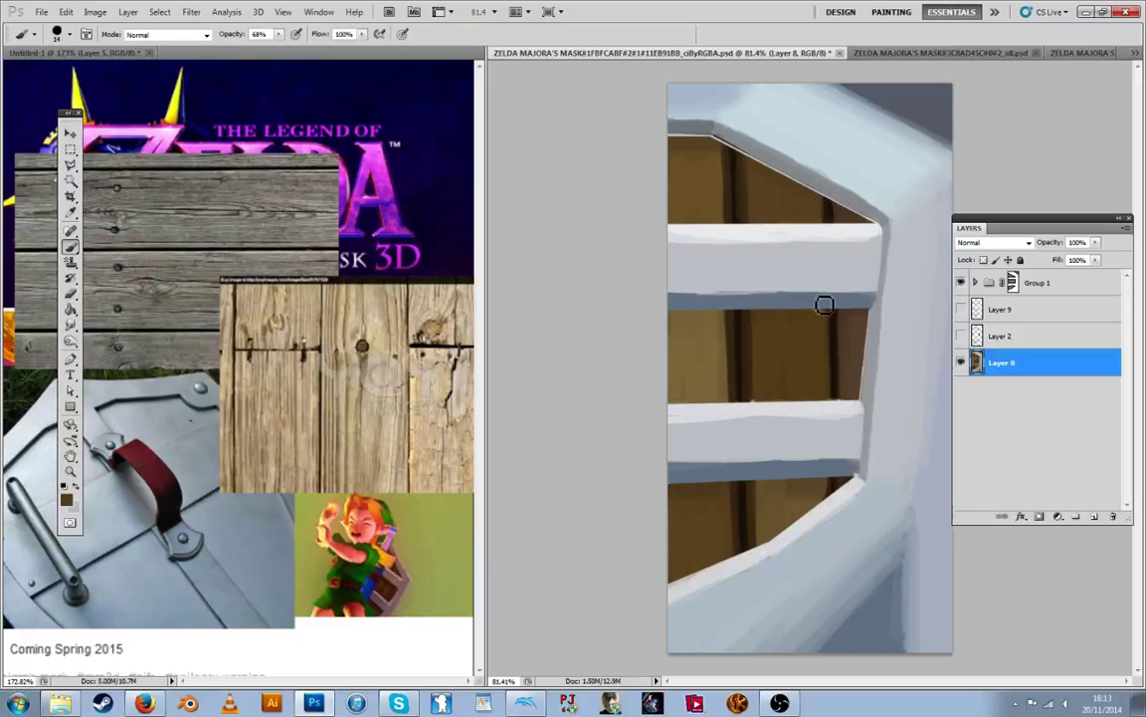
pyautogui.keyDown('alt'); pyautogui.click(834, 216); pyautogui.keyUp('alt')
pyautogui.keyDown('alt'); pyautogui.click(837, 487); pyautogui.keyUp('alt')
pyautogui.keyDown('alt'); pyautogui.click(720, 527); pyautogui.keyUp('alt')
# Widen the reference collage's view to inspect the earlier shield painting, and restore the split layout
pyautogui.click(70, 149)
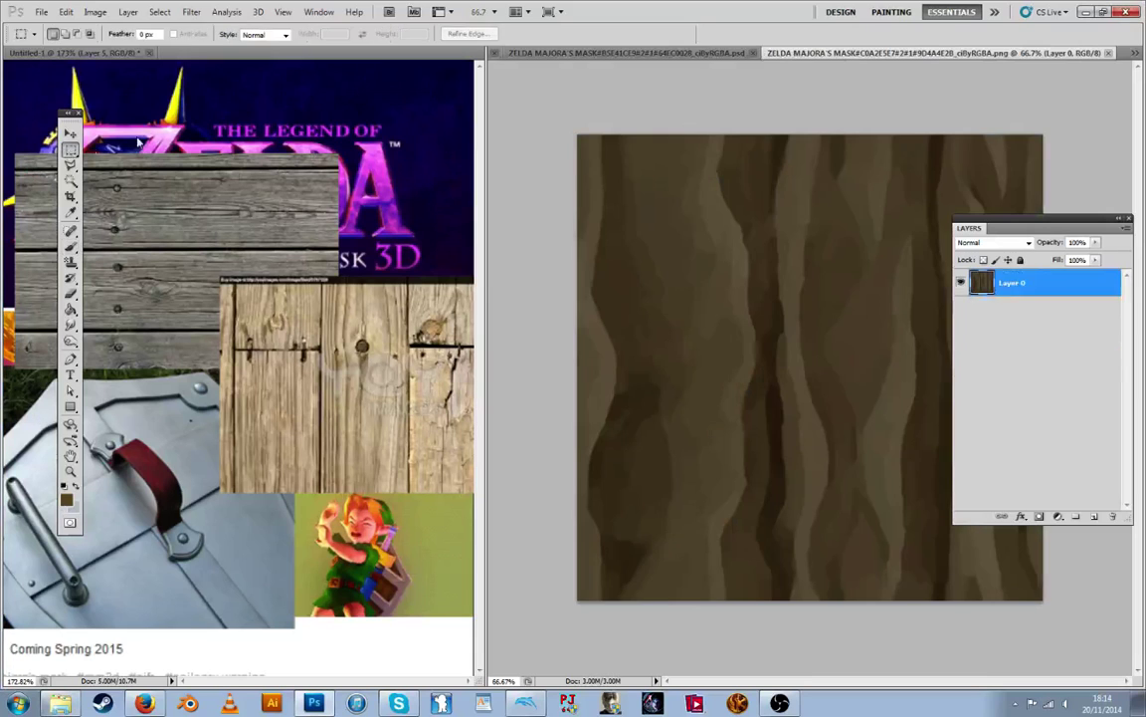
pyautogui.moveTo(489, 135); pyautogui.dragTo(1072, 565)
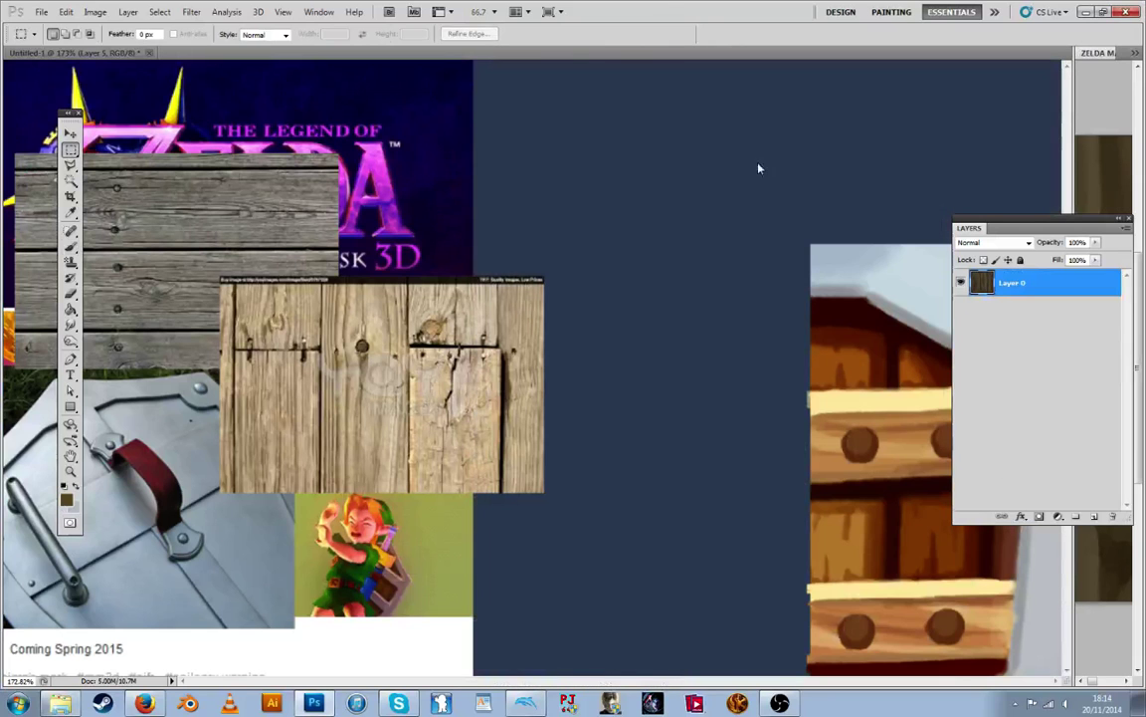
pyautogui.moveTo(1075, 89); pyautogui.dragTo(478, 210)
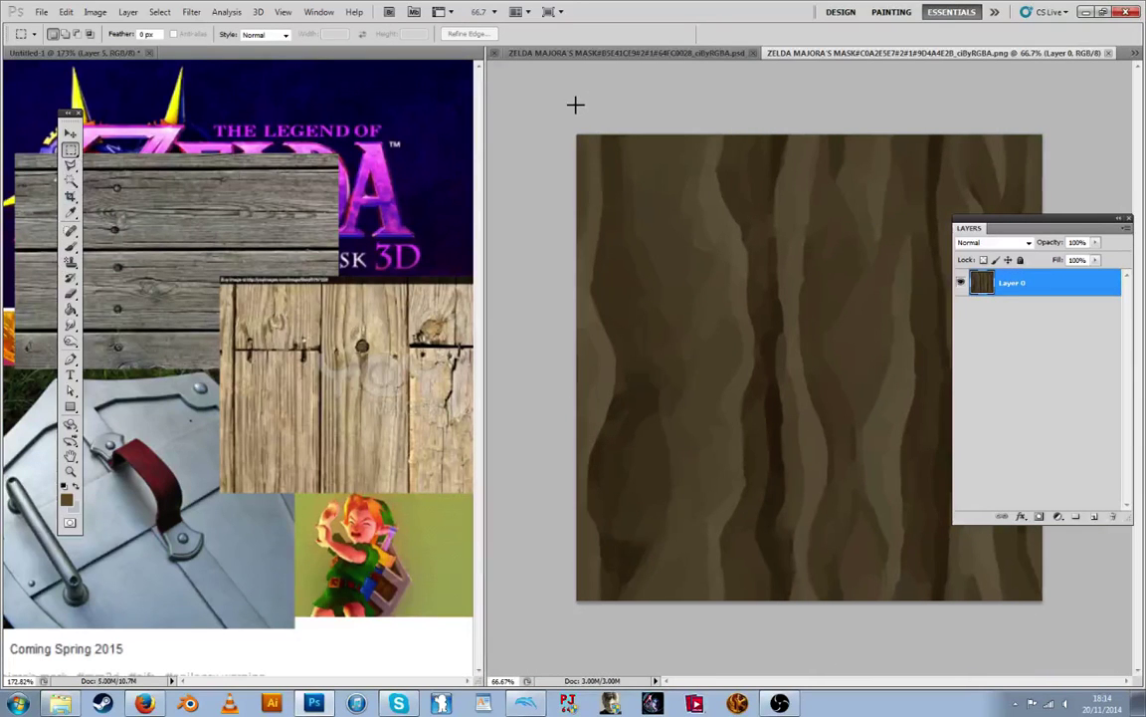
# Select the entire canvas of the brown wood-grain PNG texture and close its document
pyautogui.moveTo(827, 404); pyautogui.dragTo(1065, 614)
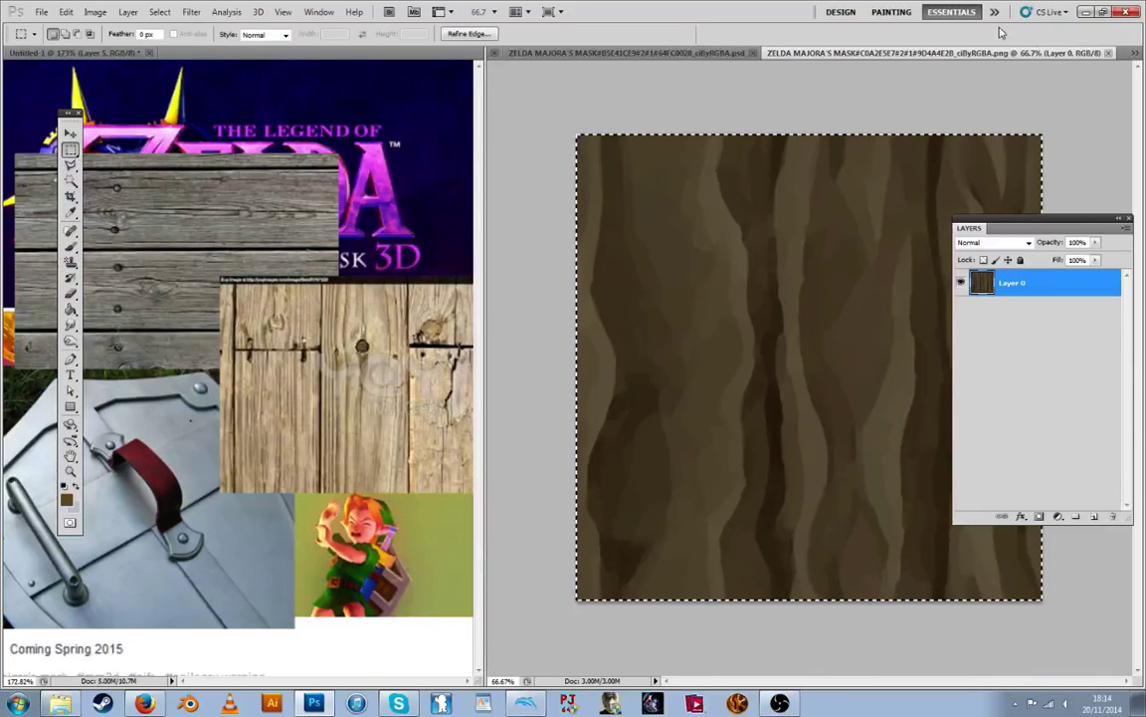
pyautogui.click(1107, 54)
pyautogui.click(1106, 52)
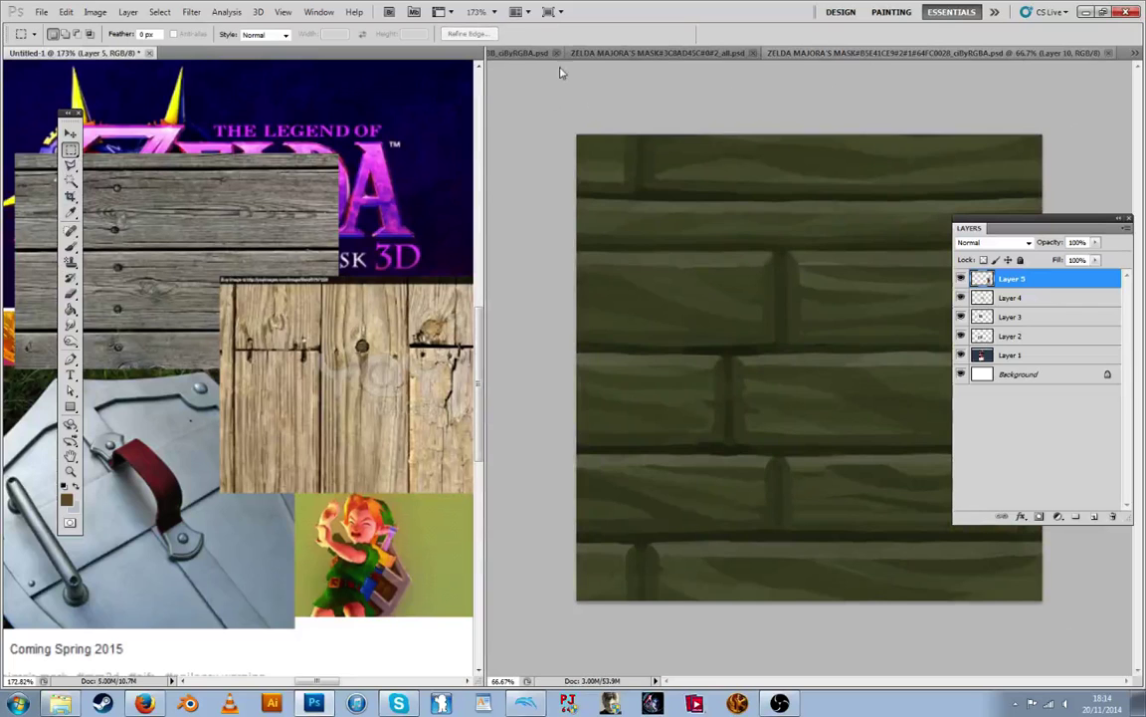
# In the shield document, scale wood-grain Layer 10 to about 44% width and 95% height, position it over the plank openings, and apply the transformation
pyautogui.click(527, 53)
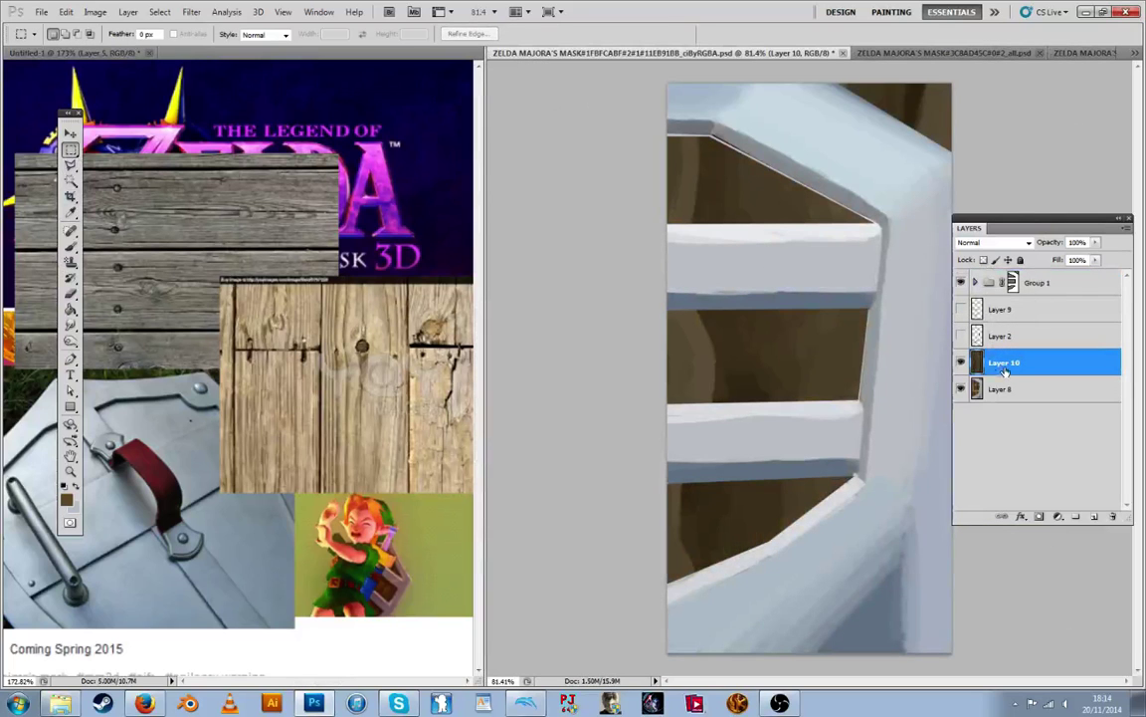
pyautogui.hotkey('ctrl', 't')
pyautogui.moveTo(668, 85); pyautogui.dragTo(832, 249)
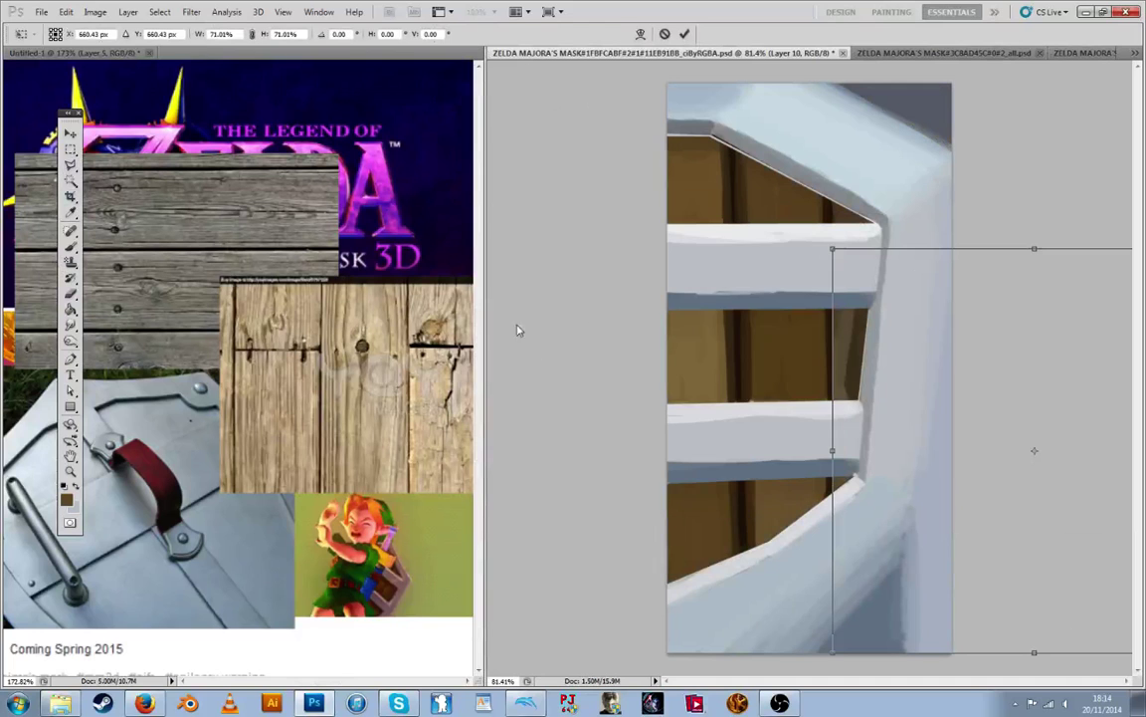
pyautogui.moveTo(518, 329); pyautogui.dragTo(517, 324)
pyautogui.moveTo(903, 279); pyautogui.dragTo(706, 260)
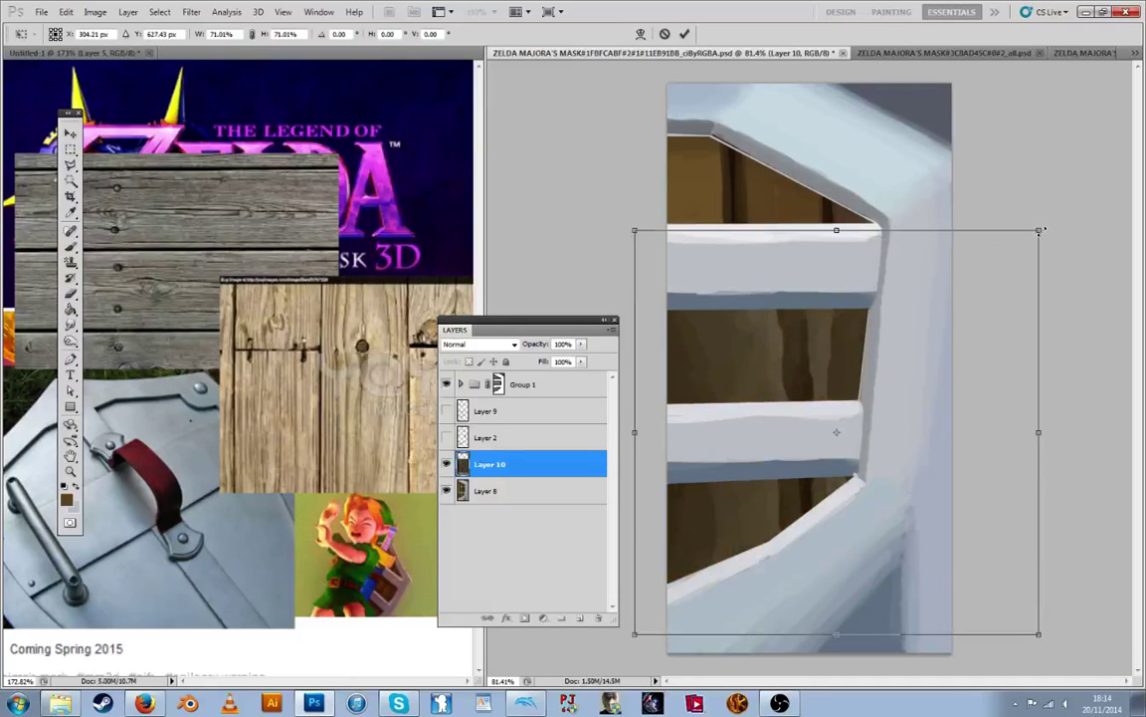
pyautogui.moveTo(1040, 230); pyautogui.dragTo(880, 99)
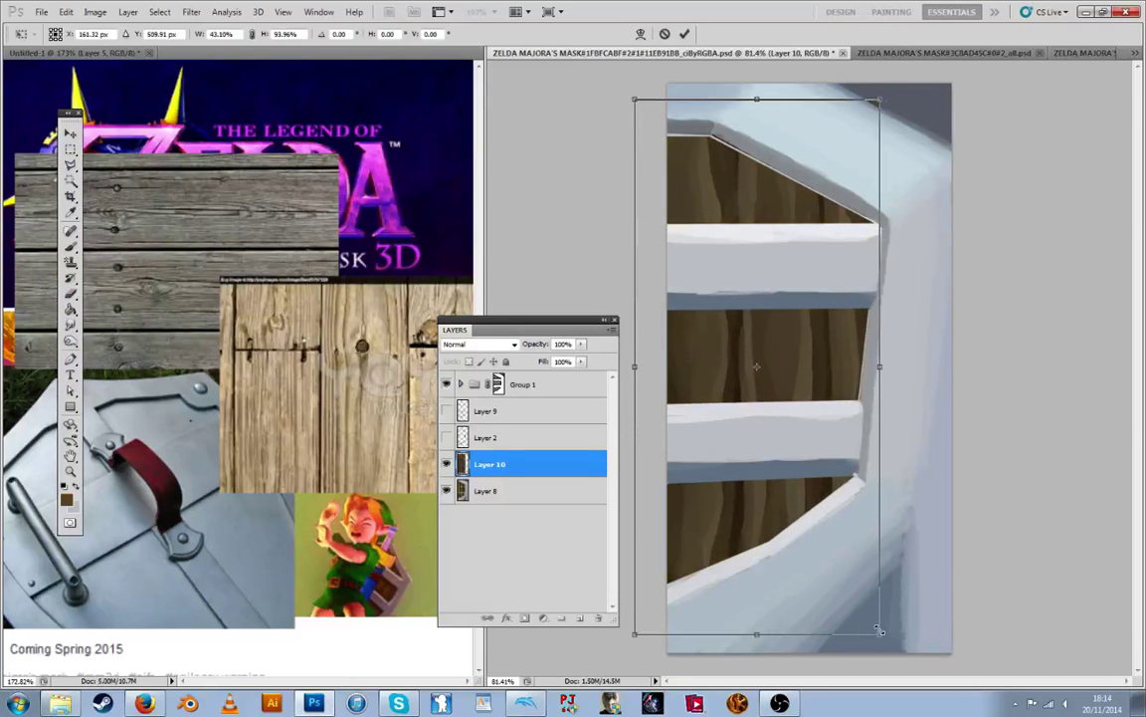
pyautogui.moveTo(880, 630); pyautogui.dragTo(884, 642)
pyautogui.click(70, 149)
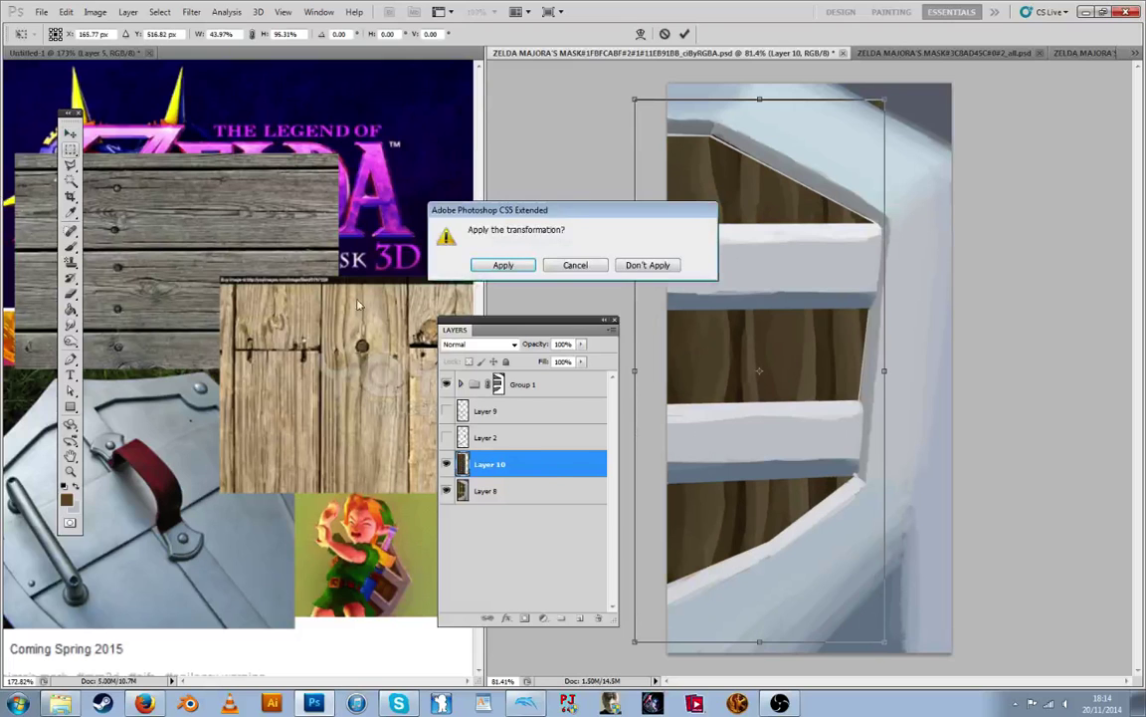
pyautogui.click(503, 264)
# Set Layer 10's Blend If range to 53/81 for the underlying layer's shadows and 63/111 for this layer's highlights
pyautogui.doubleClick(532, 455)
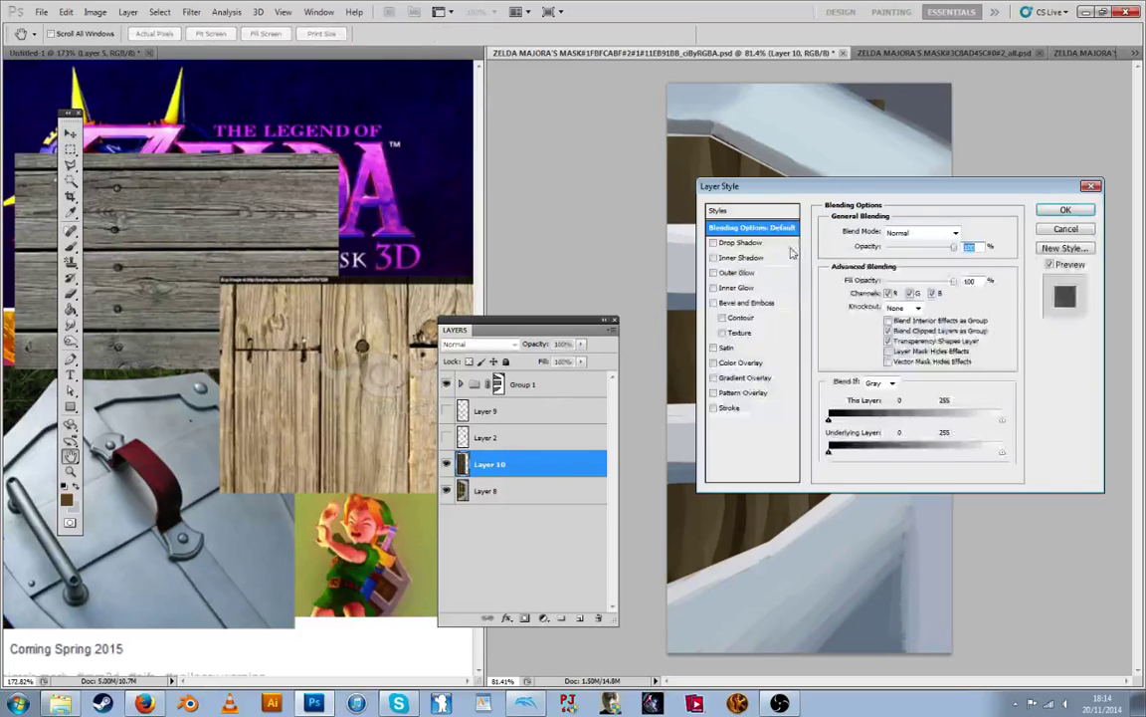
pyautogui.moveTo(826, 159); pyautogui.dragTo(388, 179)
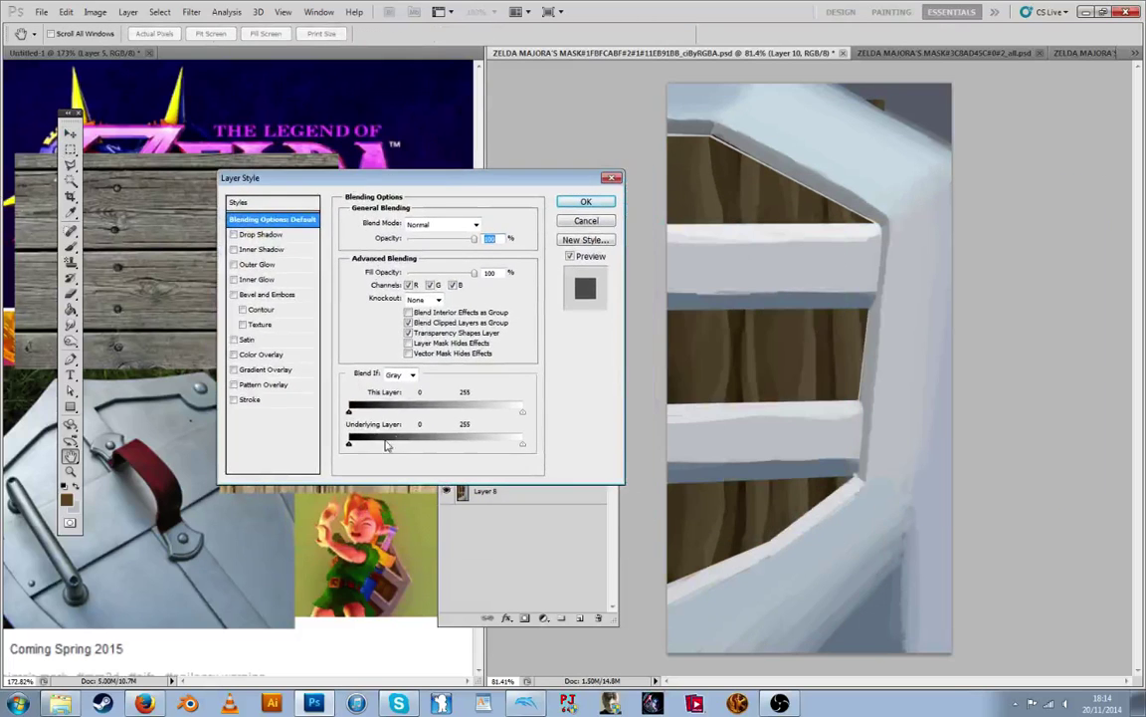
pyautogui.moveTo(348, 444); pyautogui.dragTo(387, 455)
pyautogui.press('alt')
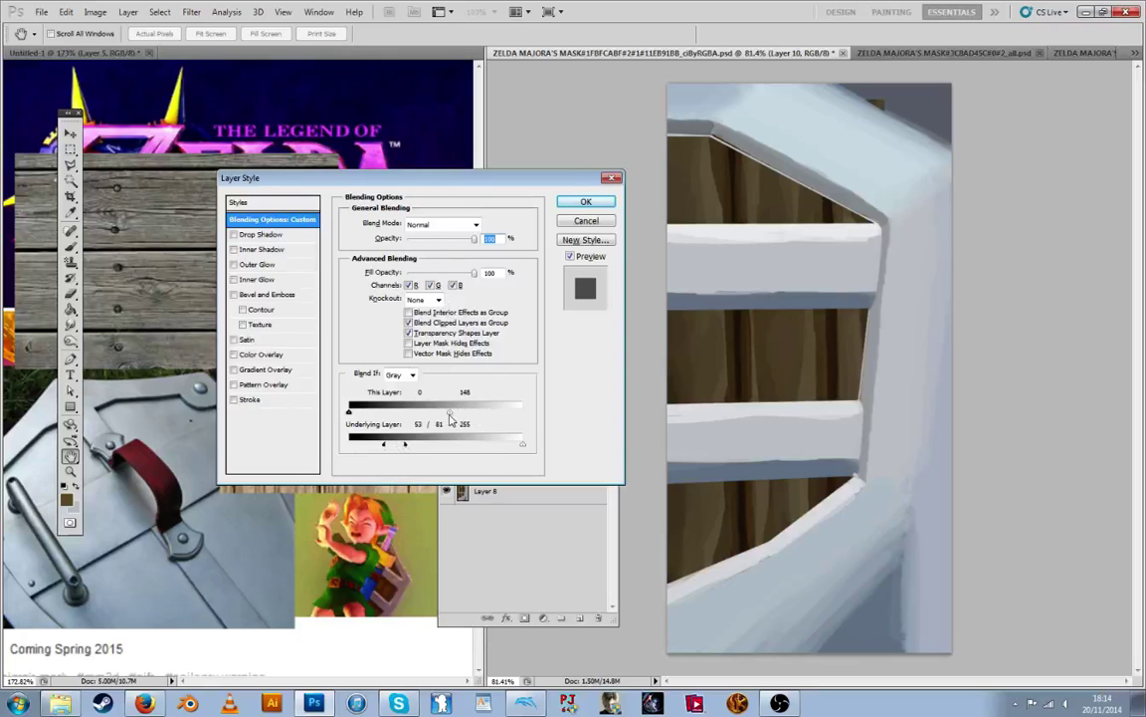
pyautogui.moveTo(420, 416); pyautogui.dragTo(393, 412)
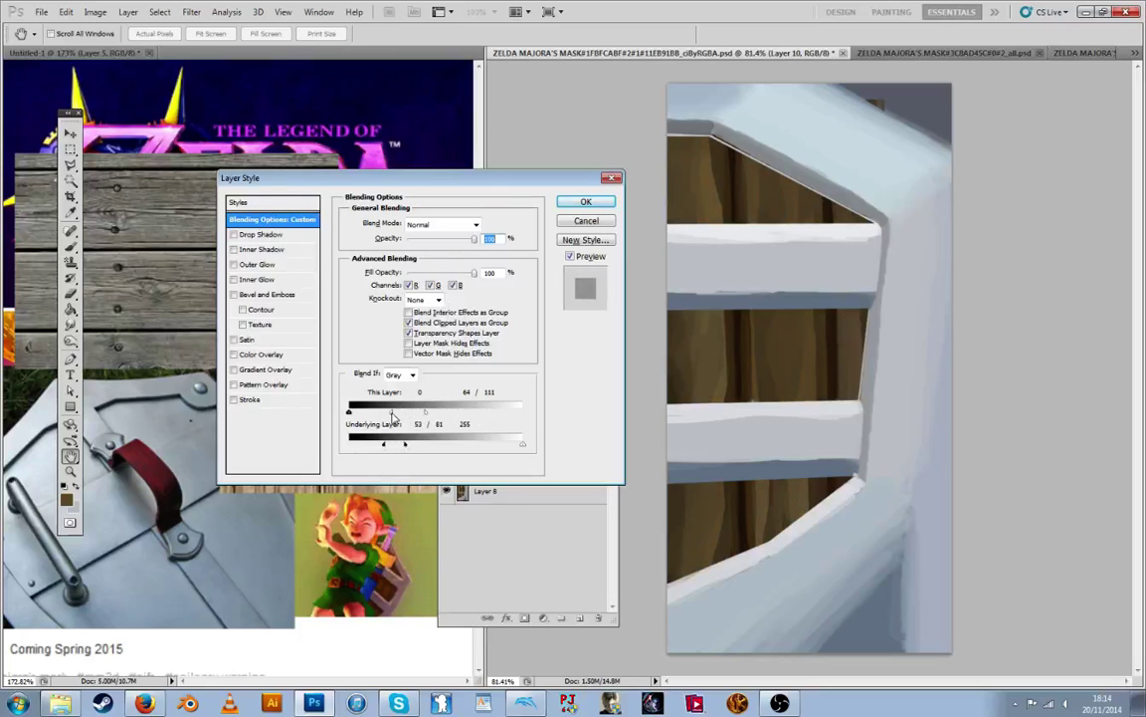
# Set Layer 10 to Multiply at 33% opacity with its own Blend If highlights split at 57/86, and apply the style
pyautogui.click(438, 225)
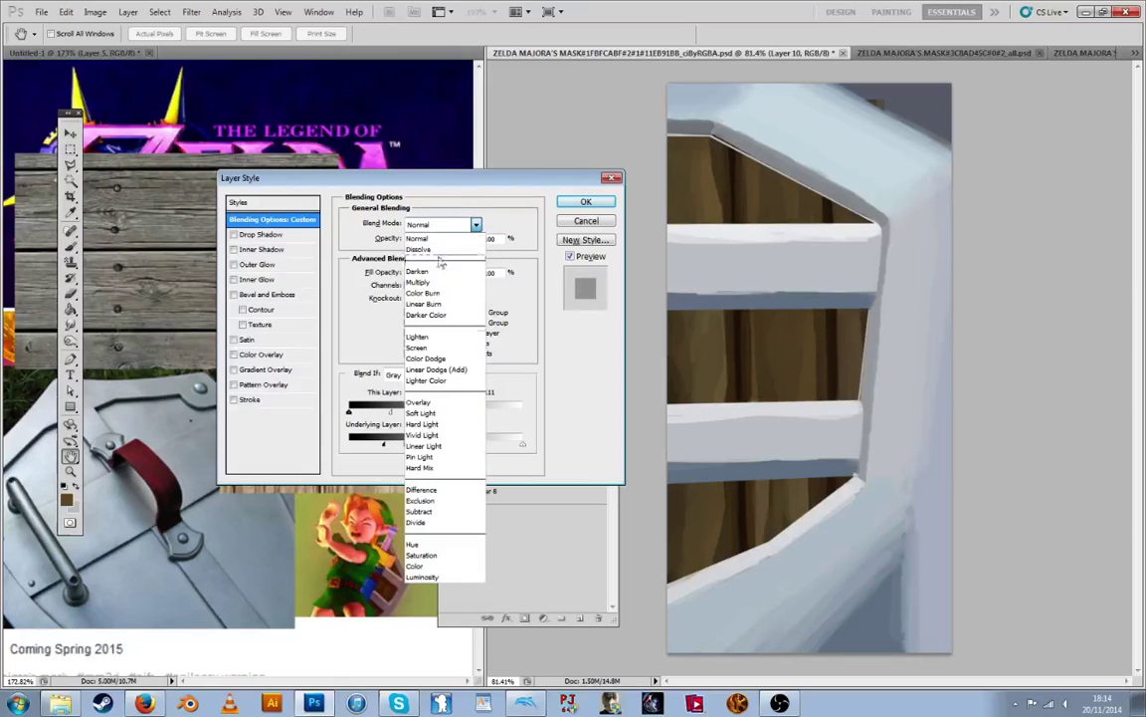
pyautogui.click(425, 283)
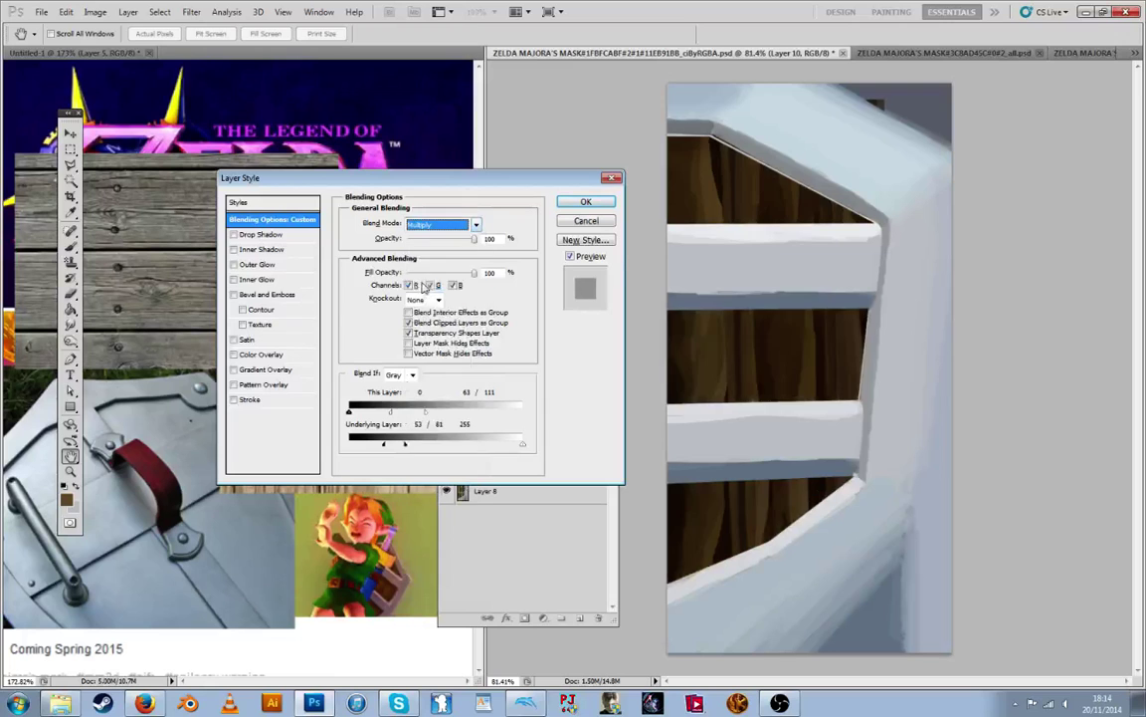
pyautogui.click(421, 240)
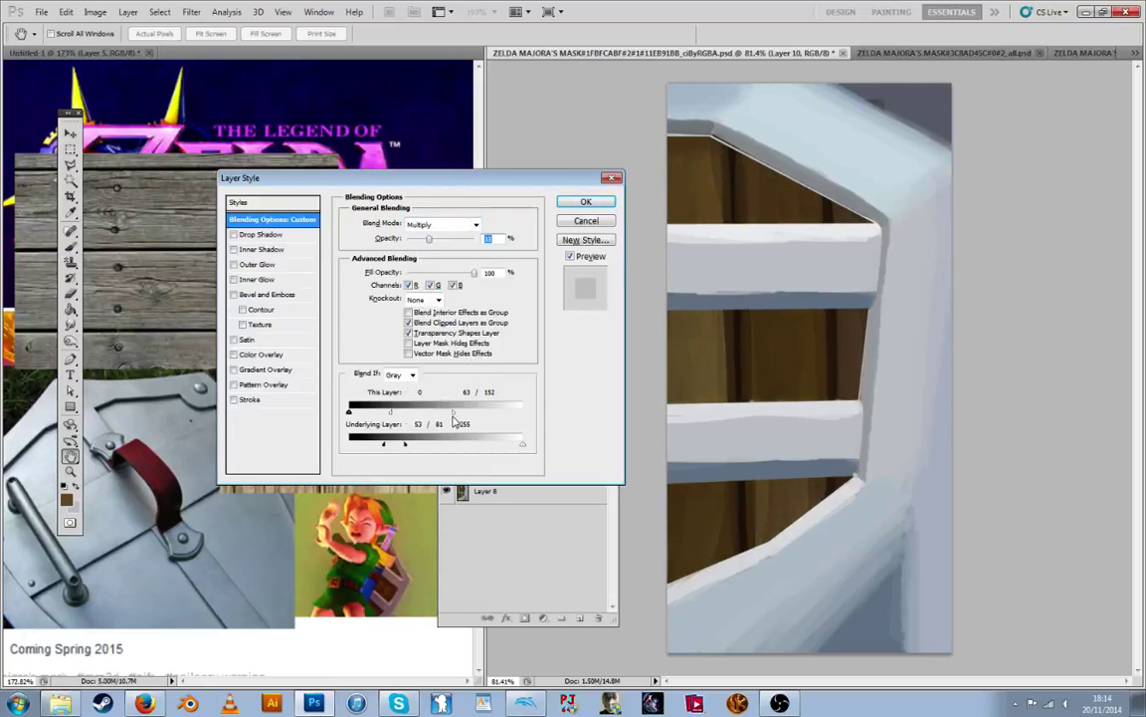
pyautogui.moveTo(416, 414); pyautogui.dragTo(396, 416)
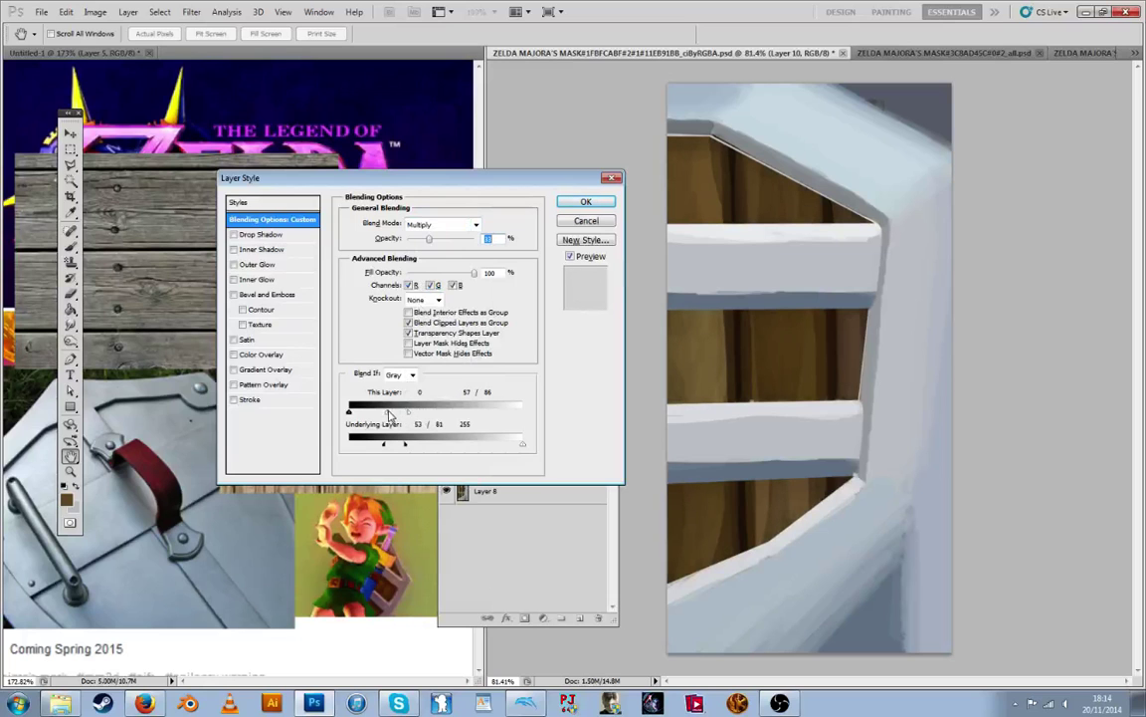
pyautogui.click(559, 200)
pyautogui.press('m')
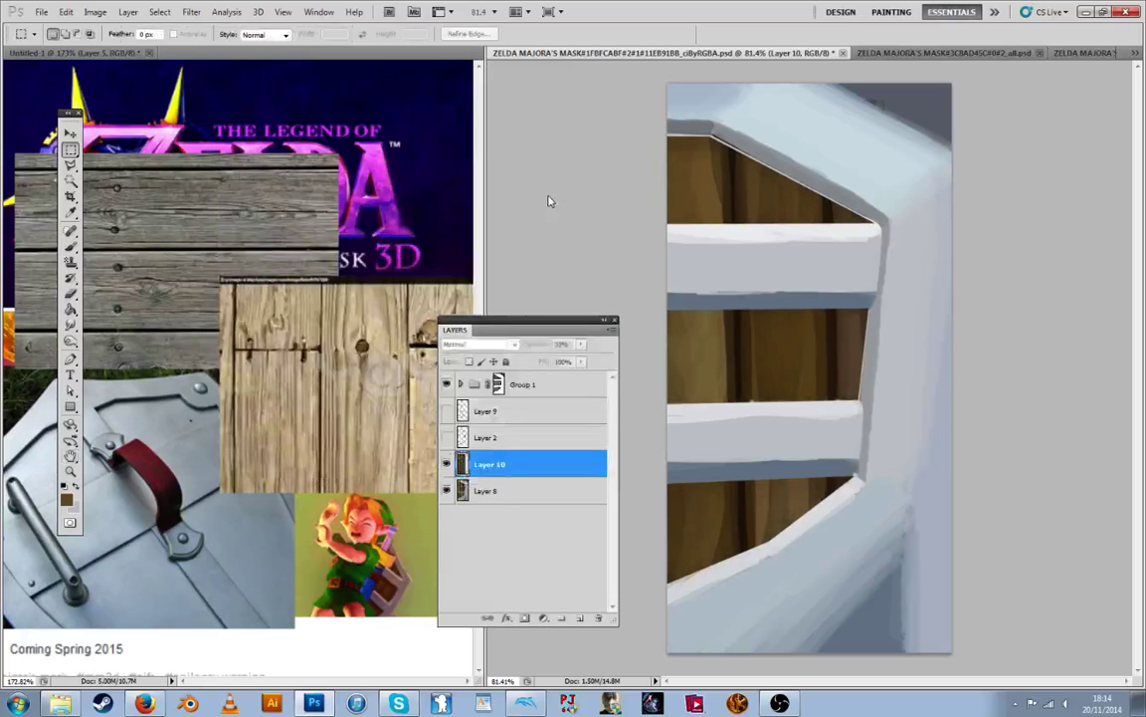
# Add a new layer above Layer 10 and paint the lower opening's planks and main seam with sampled browns
pyautogui.click(597, 617)
pyautogui.press('b')
pyautogui.keyDown('alt'); pyautogui.click(723, 519); pyautogui.keyUp('alt')
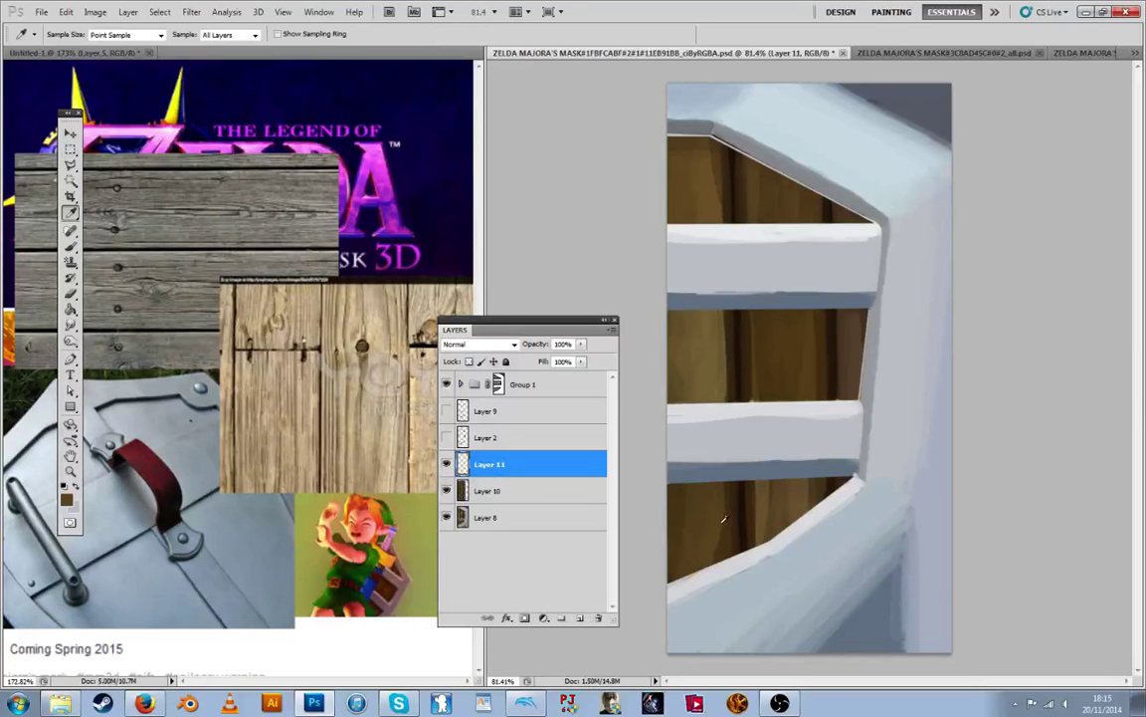
pyautogui.moveTo(719, 554)
pyautogui.mouseDown()
pyautogui.moveTo(739, 498)
pyautogui.moveTo(741, 557)
pyautogui.mouseUp()
pyautogui.keyDown('alt'); pyautogui.click(730, 496); pyautogui.keyUp('alt')
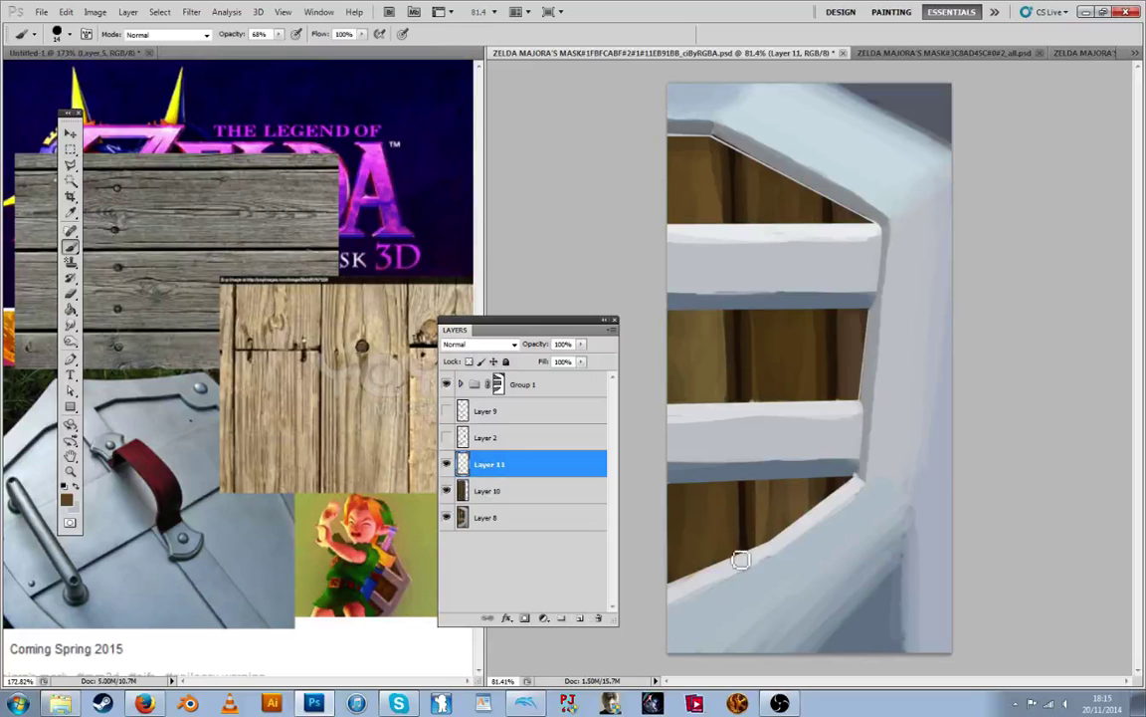
pyautogui.keyDown('alt'); pyautogui.click(758, 501); pyautogui.keyUp('alt')
pyautogui.moveTo(760, 493); pyautogui.dragTo(758, 550)
# Touch up the middle opening's planks and main seam with vertical strokes of sampled browns
pyautogui.keyDown('alt'); pyautogui.click(755, 368); pyautogui.keyUp('alt')
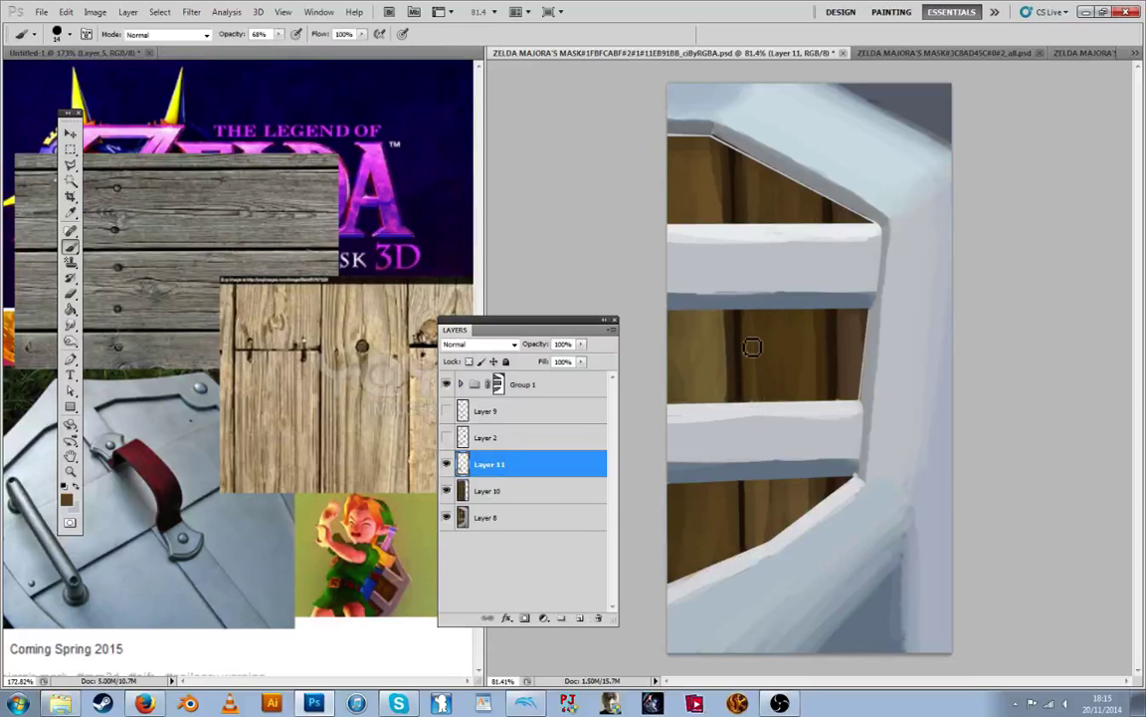
pyautogui.keyDown('alt'); pyautogui.click(723, 360); pyautogui.keyUp('alt')
pyautogui.moveTo(734, 316)
pyautogui.mouseDown()
pyautogui.moveTo(736, 376)
pyautogui.moveTo(737, 304)
pyautogui.mouseUp()
pyautogui.keyDown('alt'); pyautogui.click(734, 362); pyautogui.keyUp('alt')
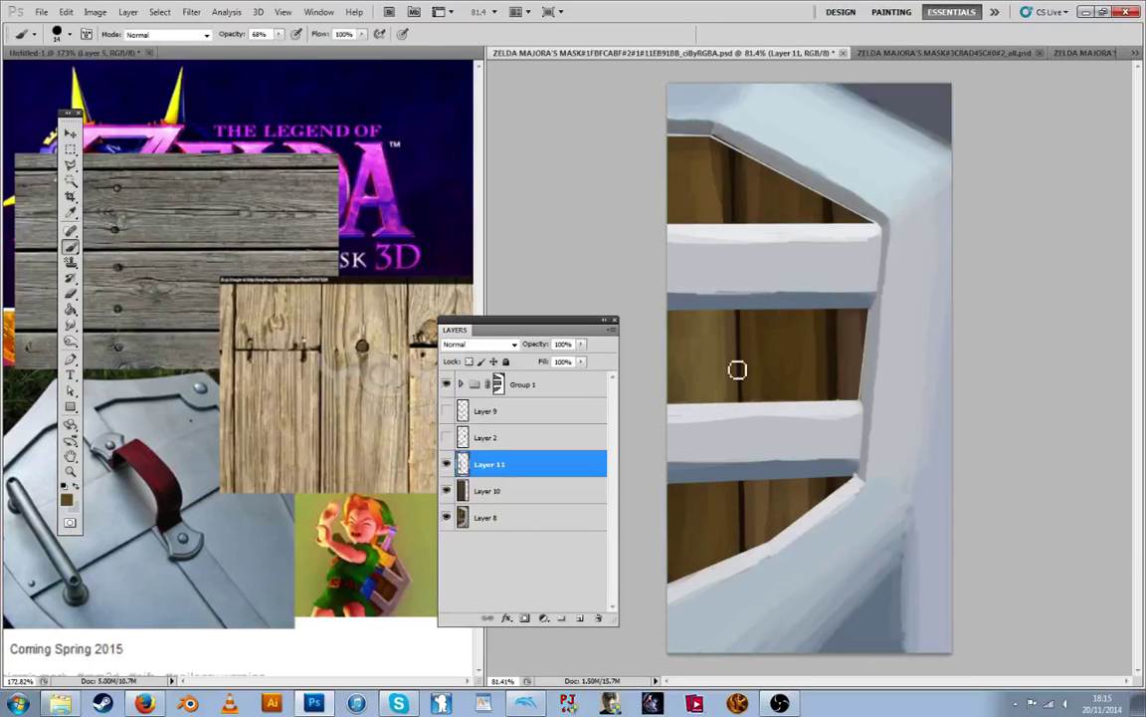
pyautogui.keyDown('alt'); pyautogui.click(736, 313); pyautogui.keyUp('alt')
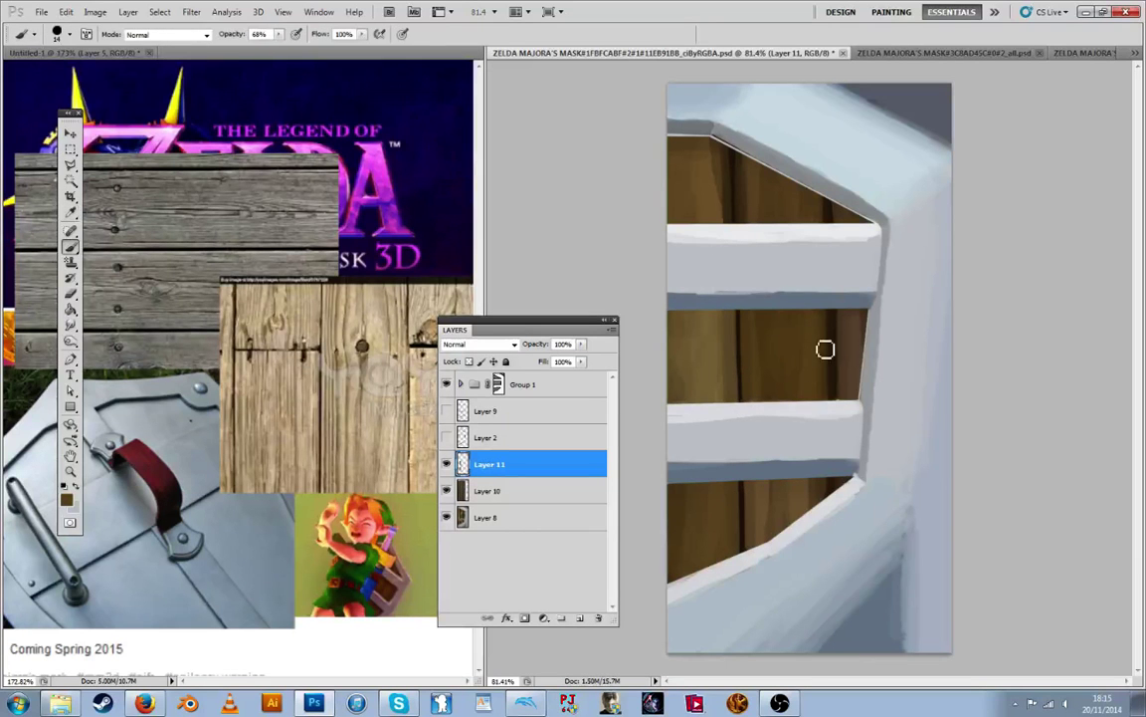
pyautogui.keyDown('alt'); pyautogui.click(744, 363); pyautogui.keyUp('alt')
pyautogui.keyDown('alt'); pyautogui.click(757, 344); pyautogui.keyUp('alt')
# Paint over the upper opening's planks with sampled browns and darken the main seam between them
pyautogui.keyDown('alt'); pyautogui.click(803, 202); pyautogui.keyUp('alt')
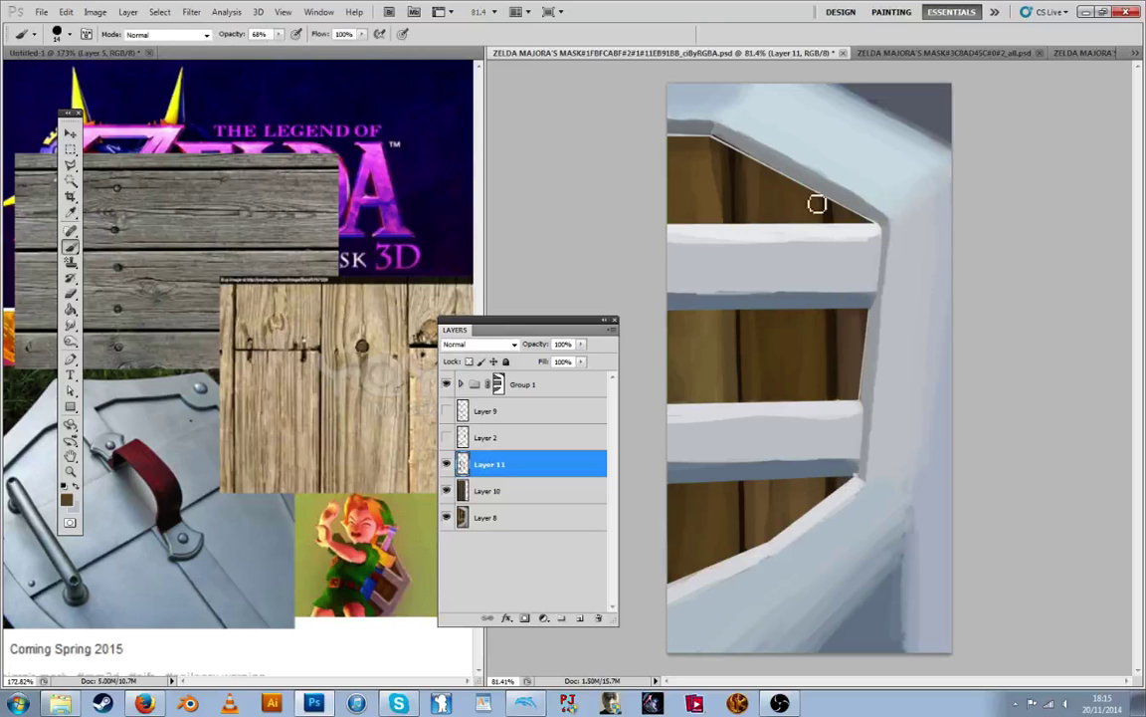
pyautogui.keyDown('alt'); pyautogui.click(742, 182); pyautogui.keyUp('alt')
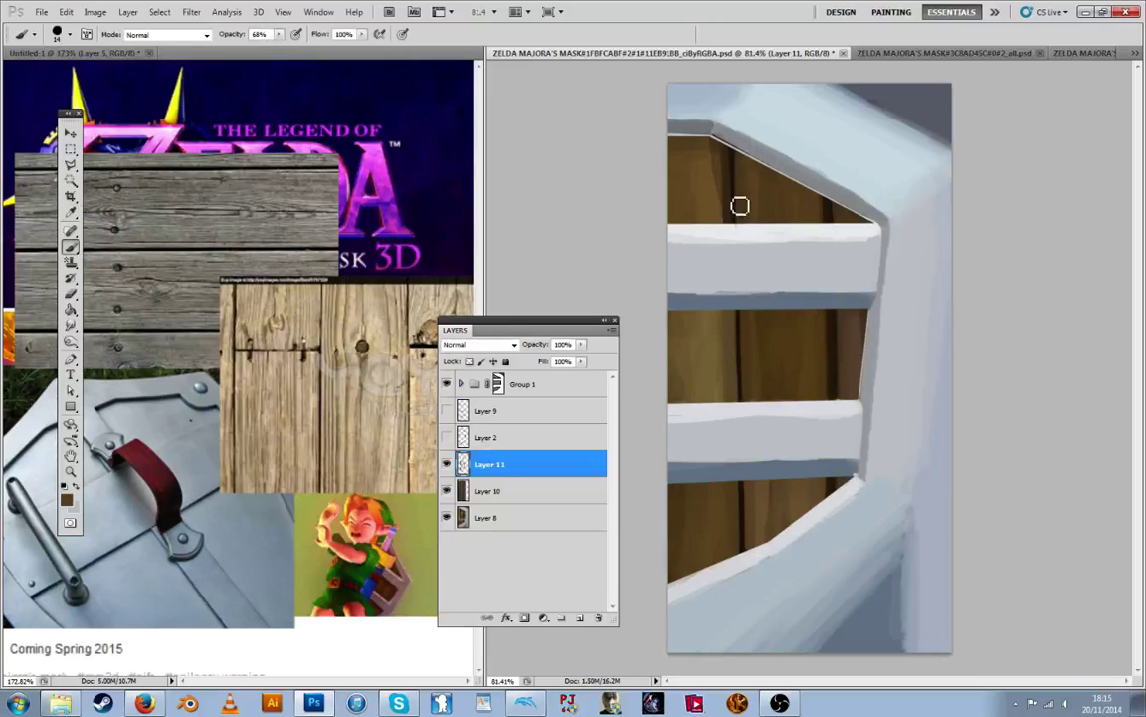
pyautogui.keyDown('alt'); pyautogui.click(740, 206); pyautogui.keyUp('alt')
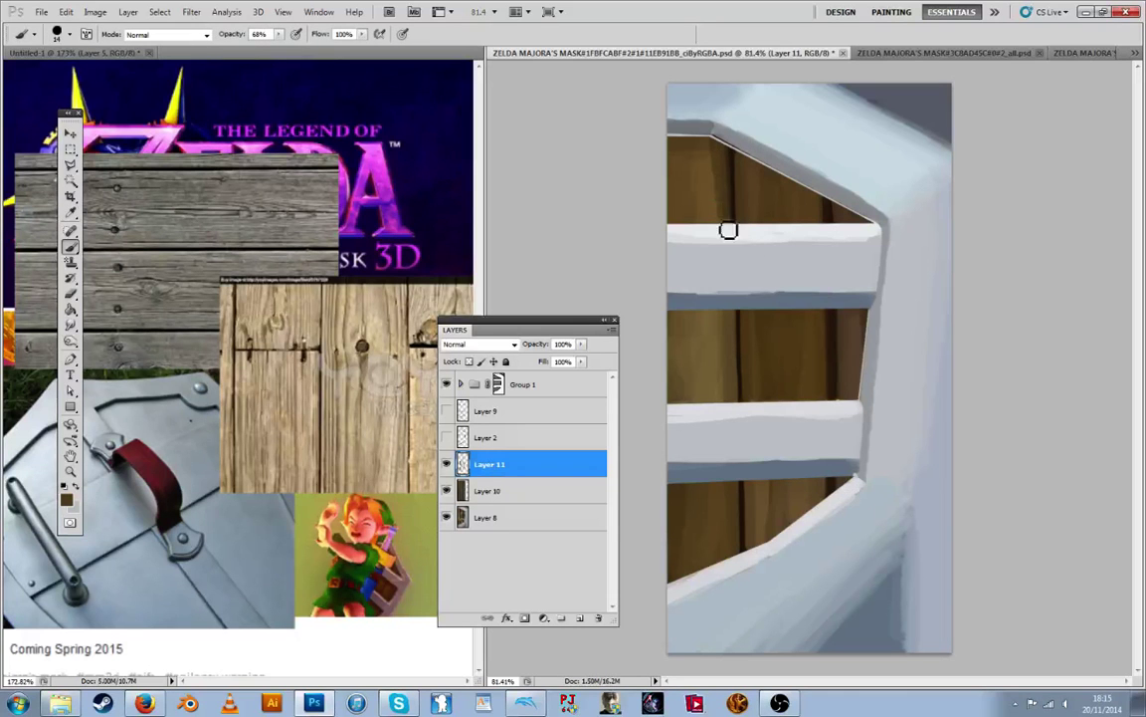
pyautogui.keyDown('alt'); pyautogui.click(724, 204); pyautogui.keyUp('alt')
pyautogui.moveTo(714, 161); pyautogui.dragTo(715, 245)
pyautogui.keyDown('alt'); pyautogui.click(688, 220); pyautogui.keyUp('alt')
pyautogui.keyDown('alt'); pyautogui.click(733, 196); pyautogui.keyUp('alt')
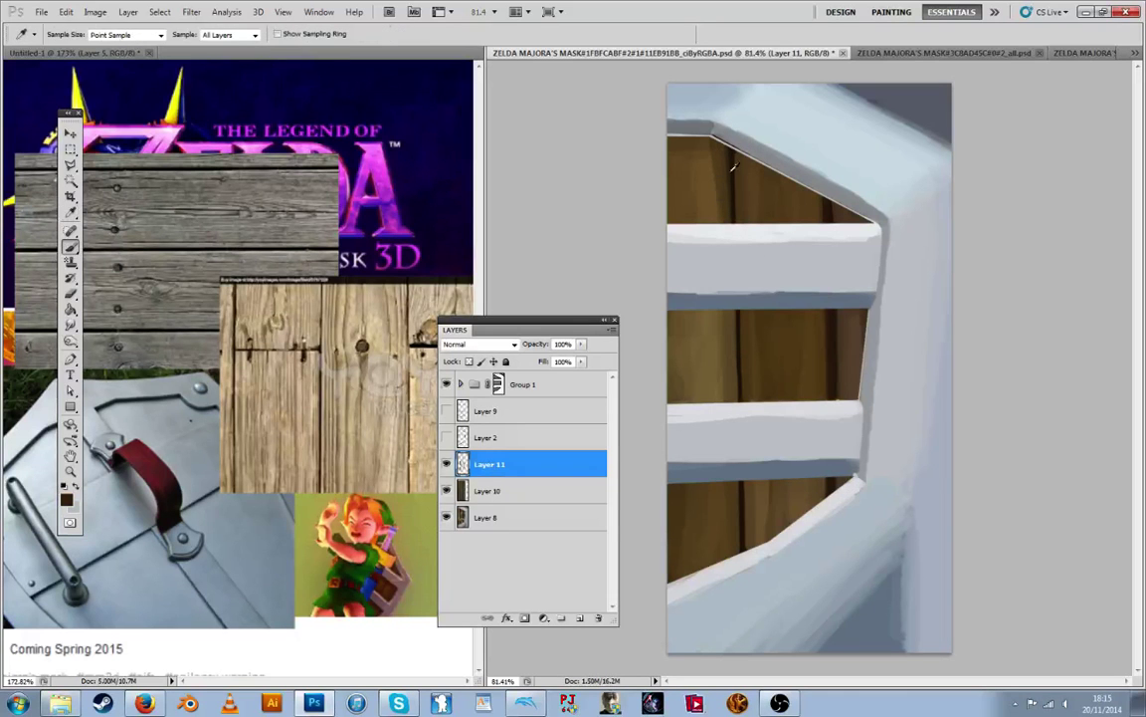
pyautogui.moveTo(732, 165); pyautogui.dragTo(740, 265)
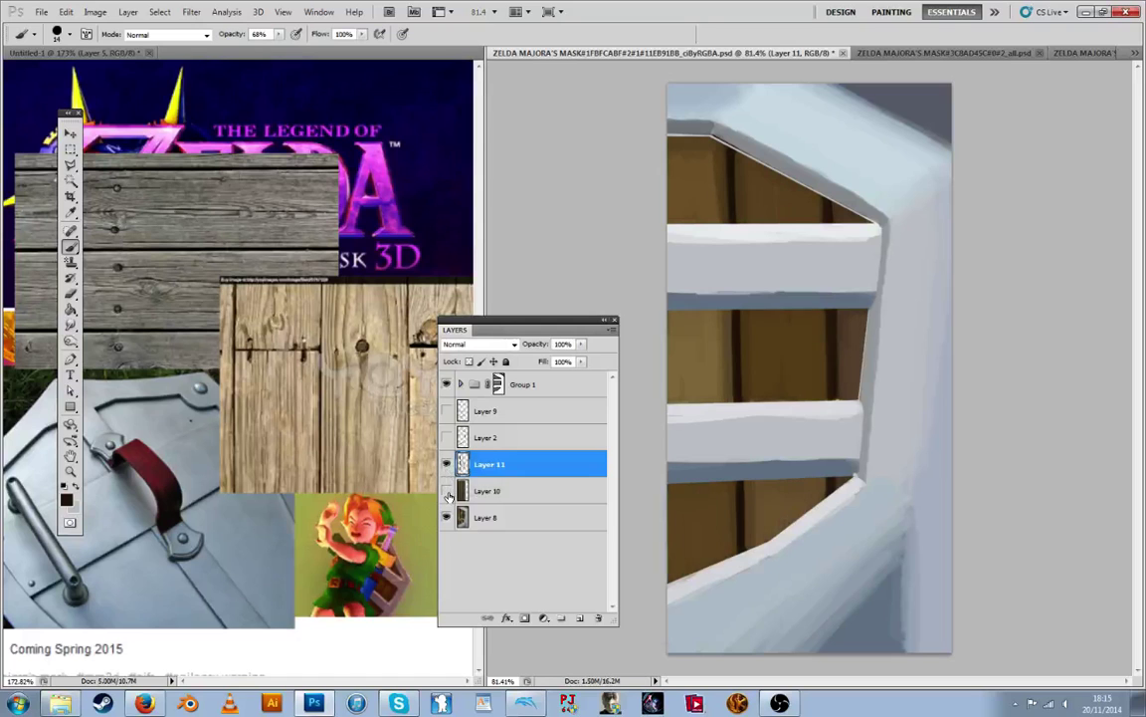
# Merge Layers 11, 10 and 8 into one wood layer and make Layer 2 visible above it
pyautogui.keyDown('shift'); pyautogui.click(508, 517); pyautogui.keyUp('shift')
pyautogui.rightClick(495, 504)
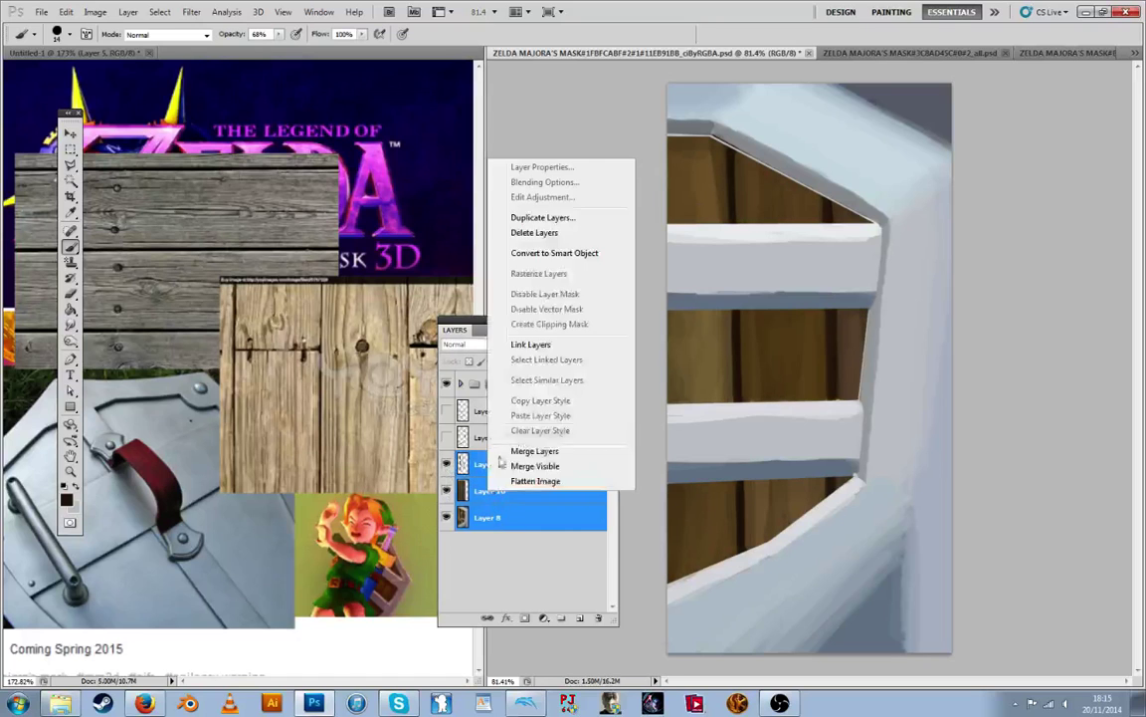
pyautogui.click(519, 454)
pyautogui.click(448, 441)
pyautogui.click(448, 440)
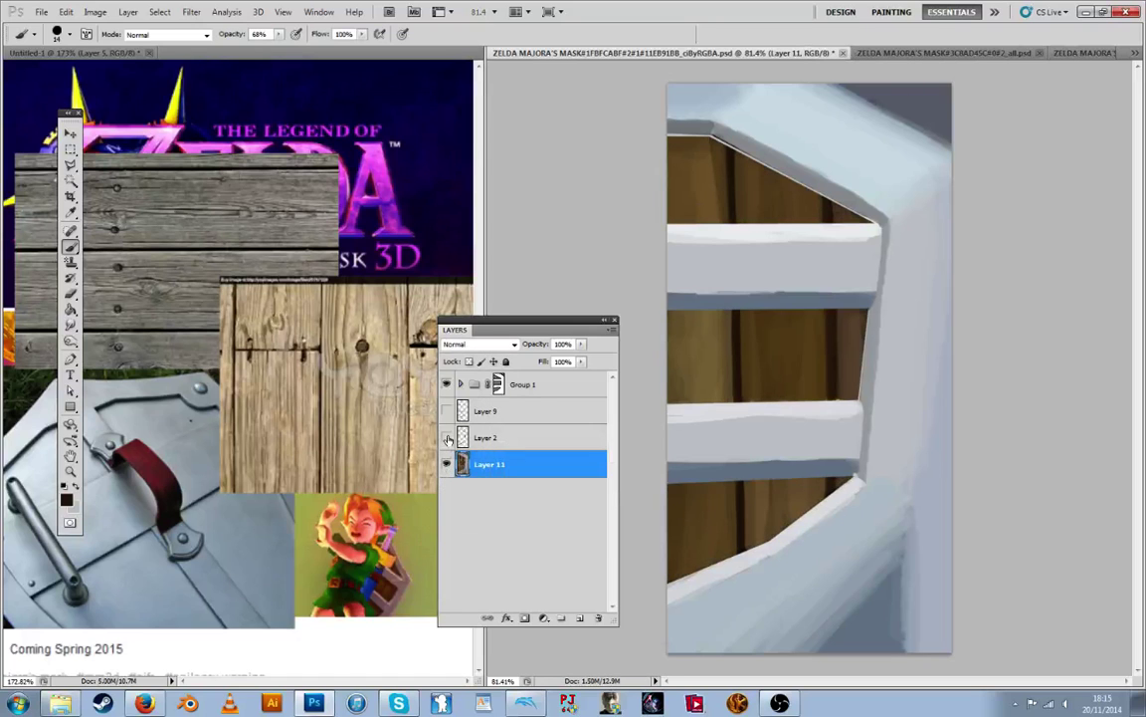
pyautogui.click(447, 438)
# Copy Layer 2's layer style and clear the style from the layer
pyautogui.click(493, 432)
pyautogui.rightClick(505, 438)
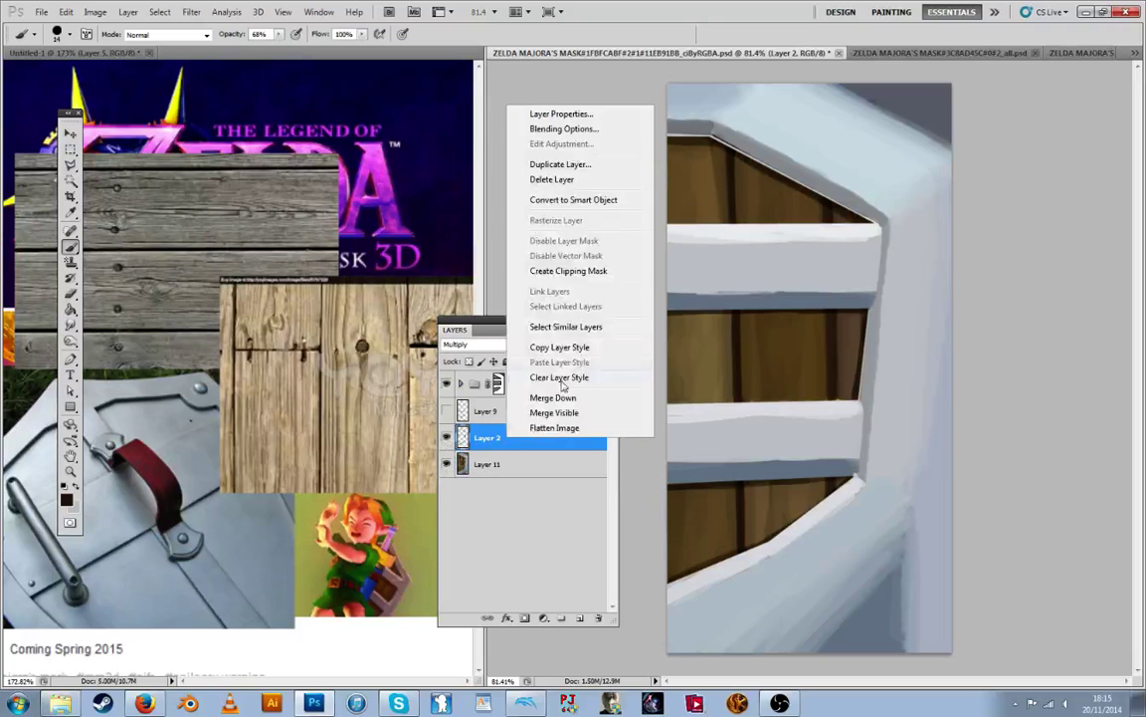
pyautogui.click(562, 349)
pyautogui.rightClick(540, 432)
pyautogui.click(580, 367)
# Paint the shadow along the opening edges and seam ends on Layer 2 with the sampled dark color at 100% brush opacity
pyautogui.press('r')
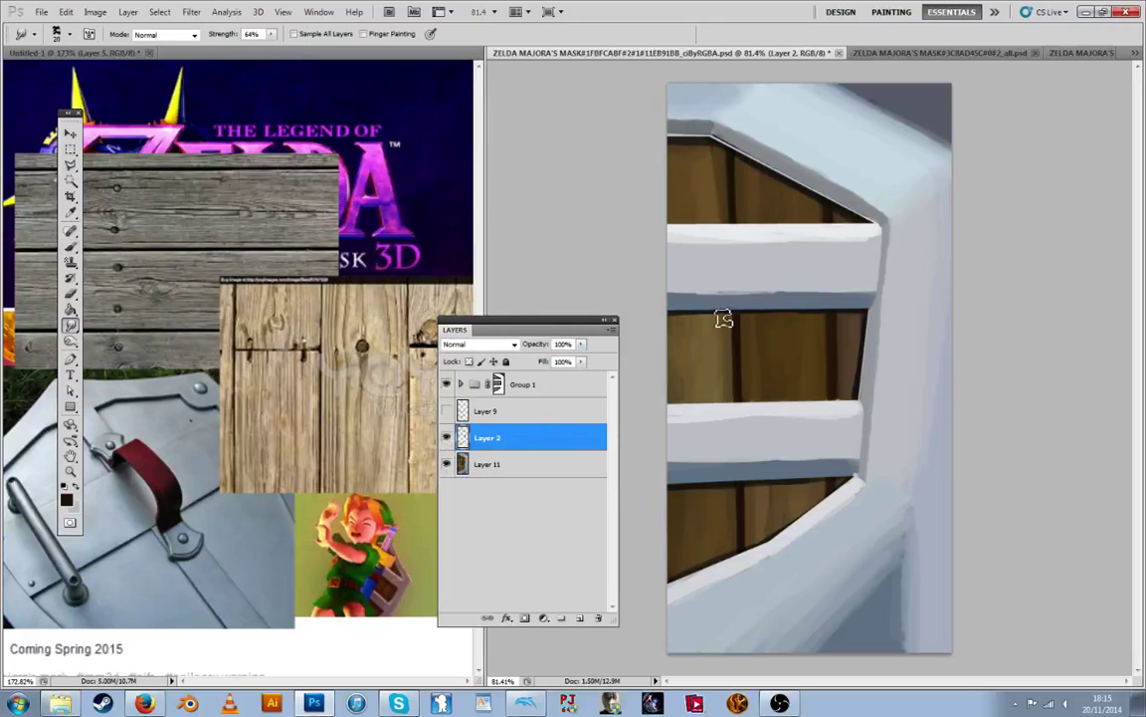
pyautogui.press('i')
pyautogui.click(740, 311)
pyautogui.press('b')
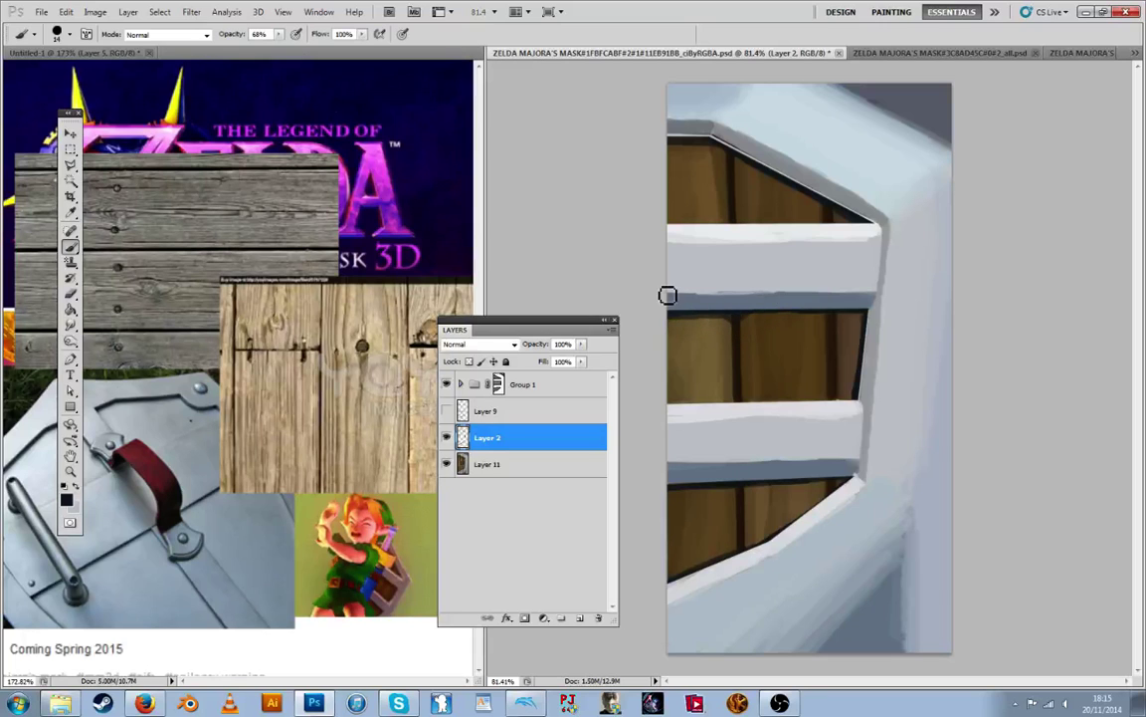
pyautogui.click(280, 35)
pyautogui.click(670, 325)
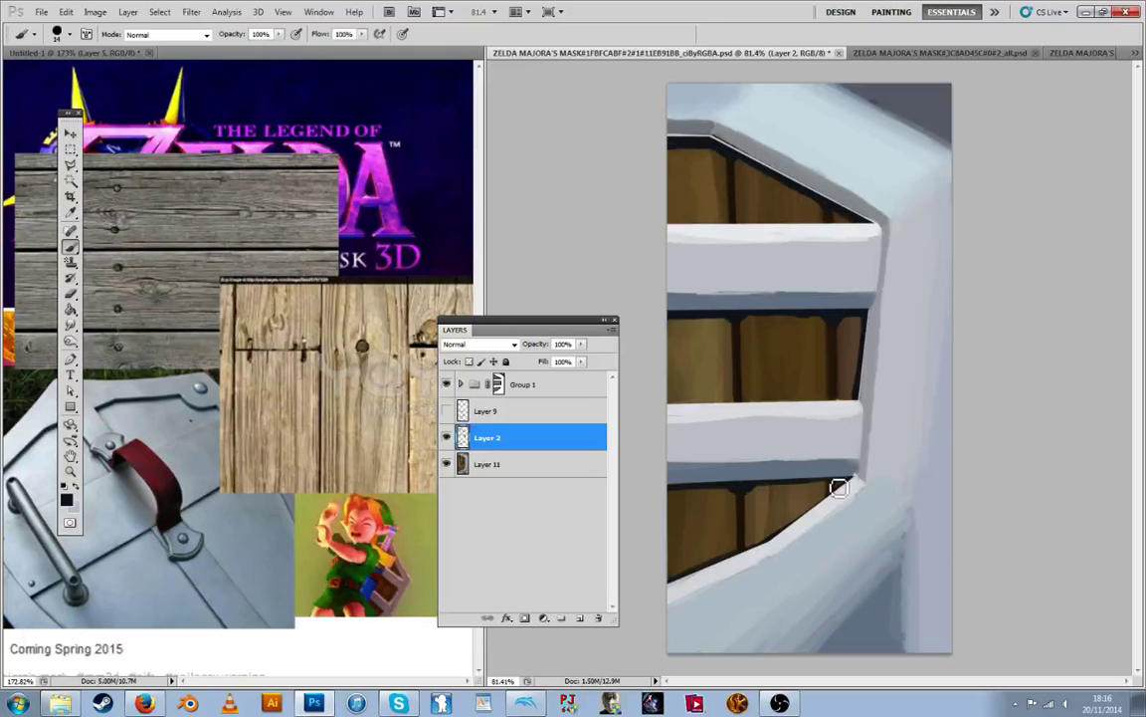
pyautogui.moveTo(825, 484); pyautogui.dragTo(837, 489)
# Paste the copied Multiply style back onto Layer 2 and set the layer's opacity to 29%
pyautogui.rightClick(518, 438)
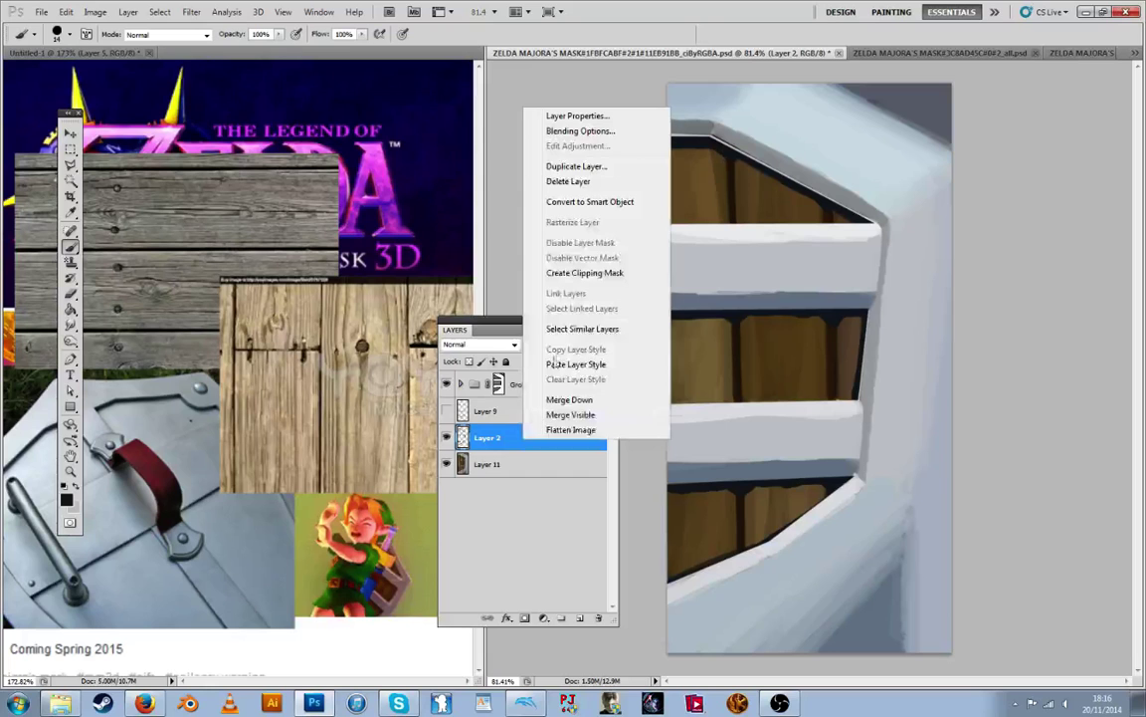
pyautogui.click(525, 367)
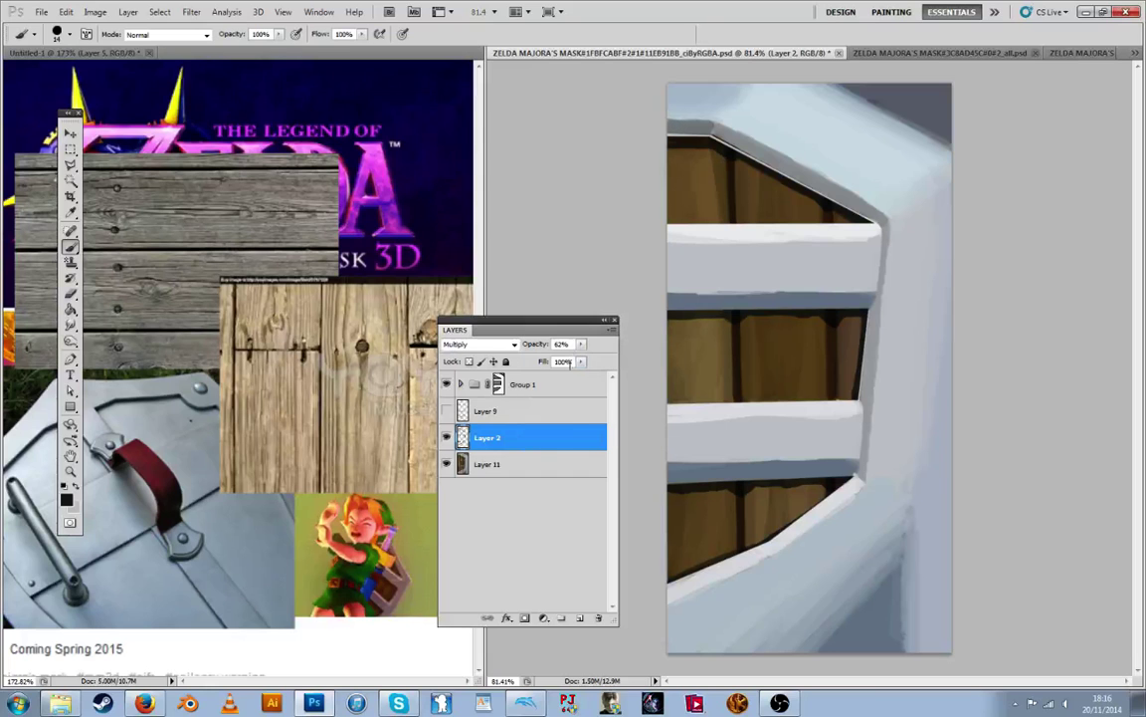
pyautogui.doubleClick(542, 438)
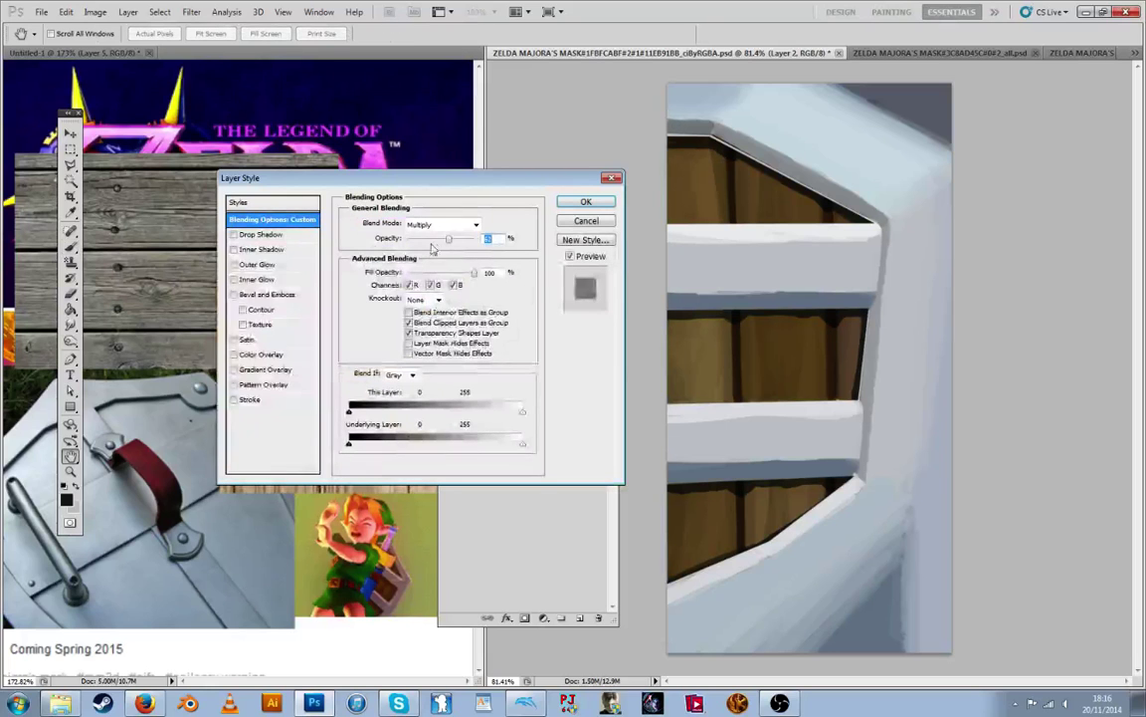
pyautogui.moveTo(448, 240); pyautogui.dragTo(427, 244)
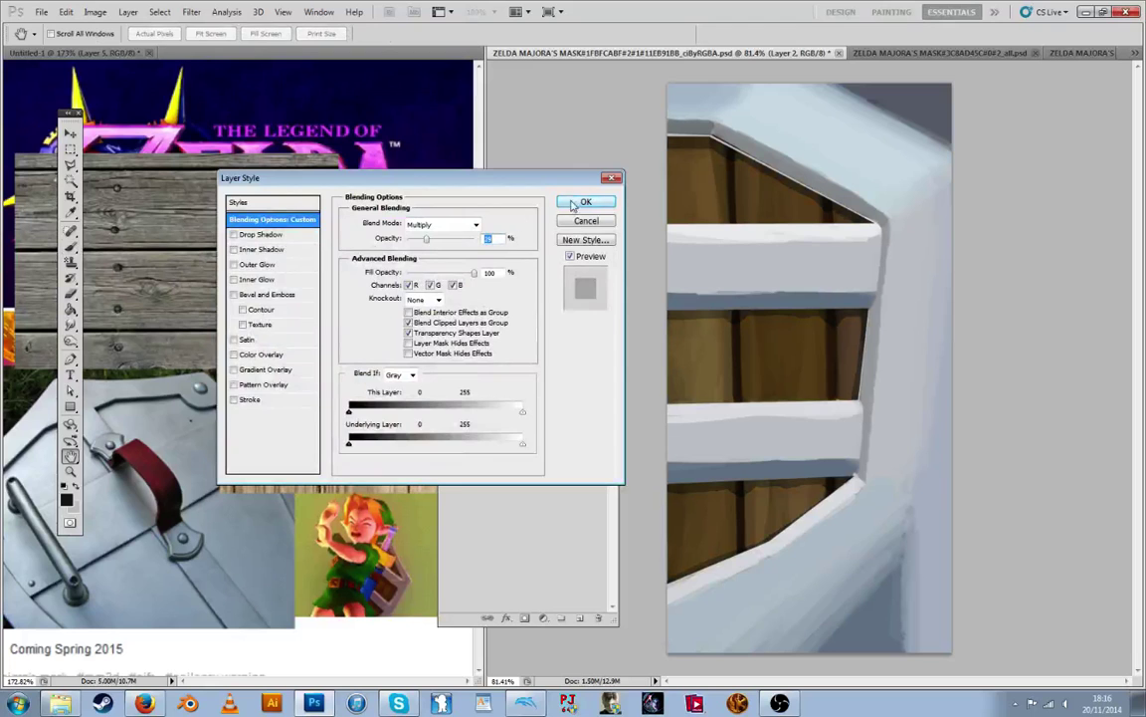
pyautogui.click(575, 203)
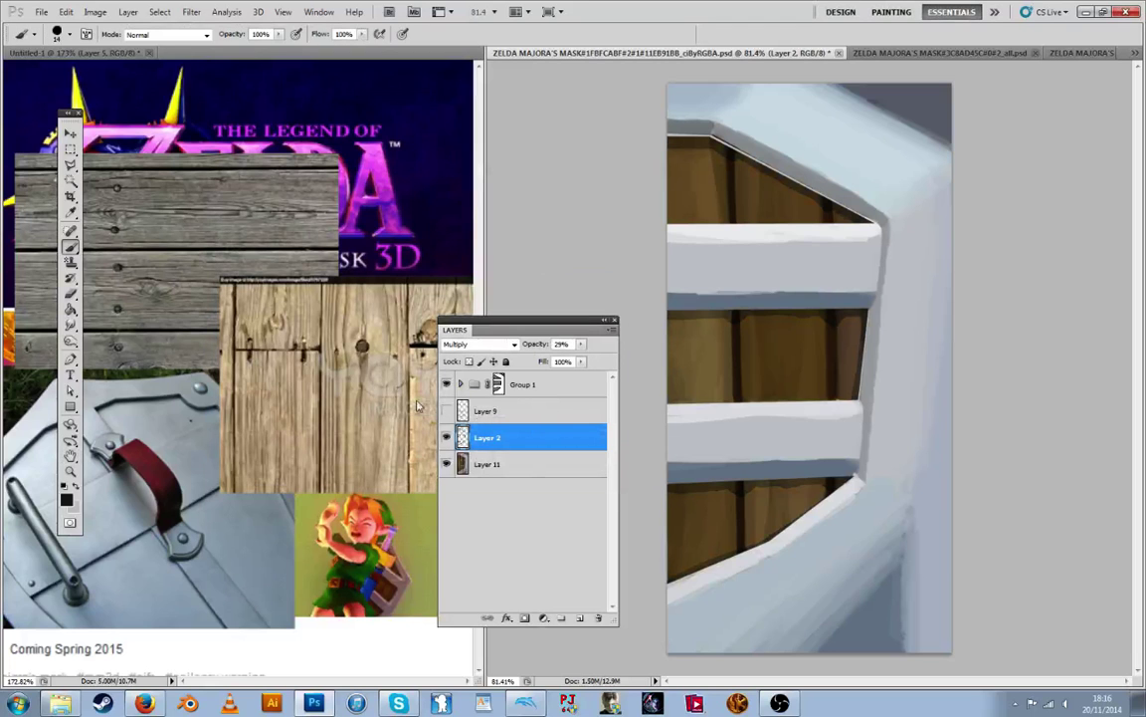
# Show Layer 9, merge it down into Layer 2, and add a new empty layer above Layer 2
pyautogui.click(76, 325)
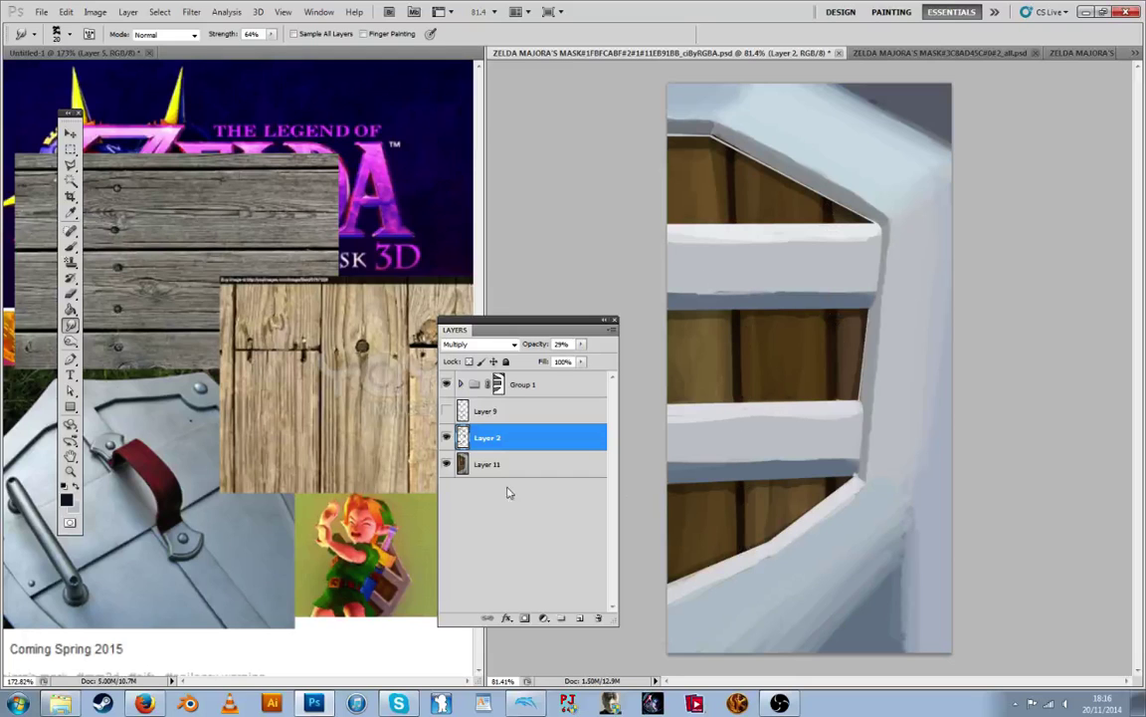
pyautogui.click(446, 412)
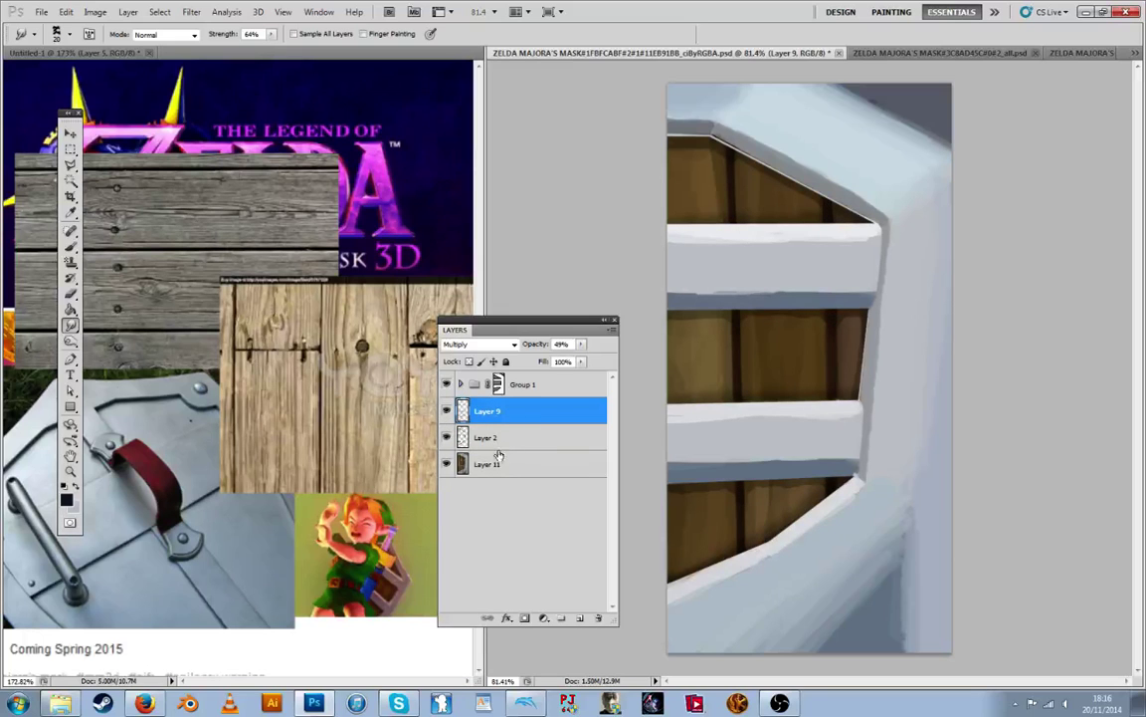
pyautogui.hotkey('ctrl', 'e')
pyautogui.click(579, 618)
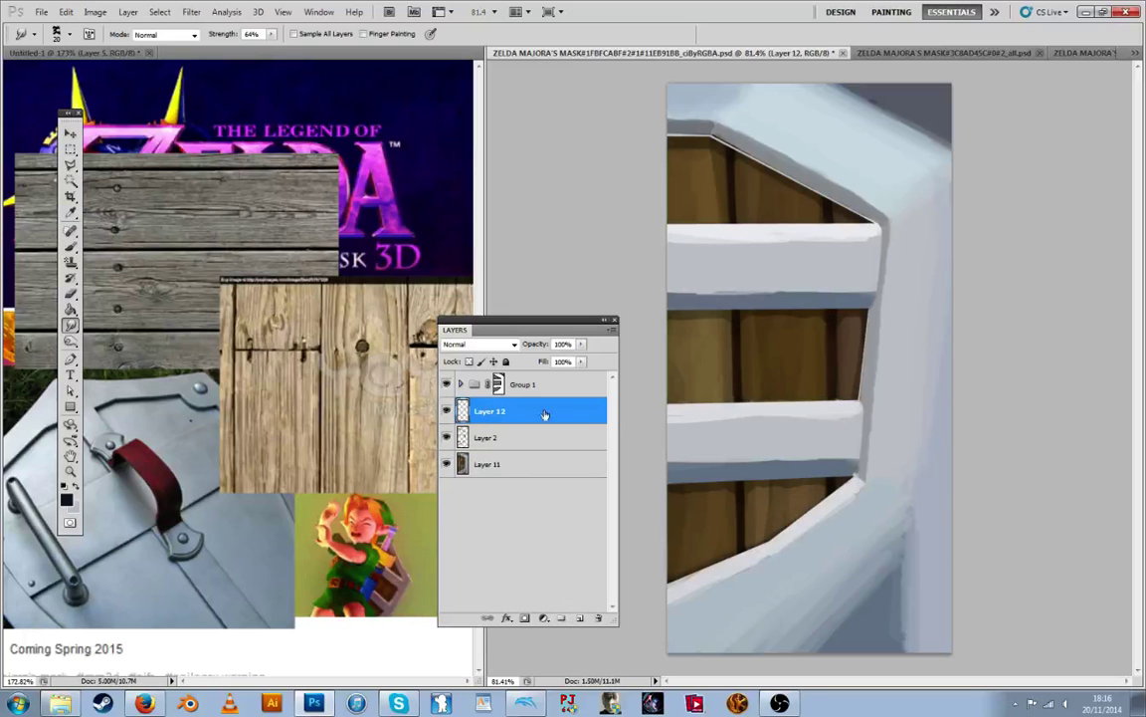
# Brush dark lines on Layer 12 along the edges of the three wood openings and the plank seams
pyautogui.press('r')
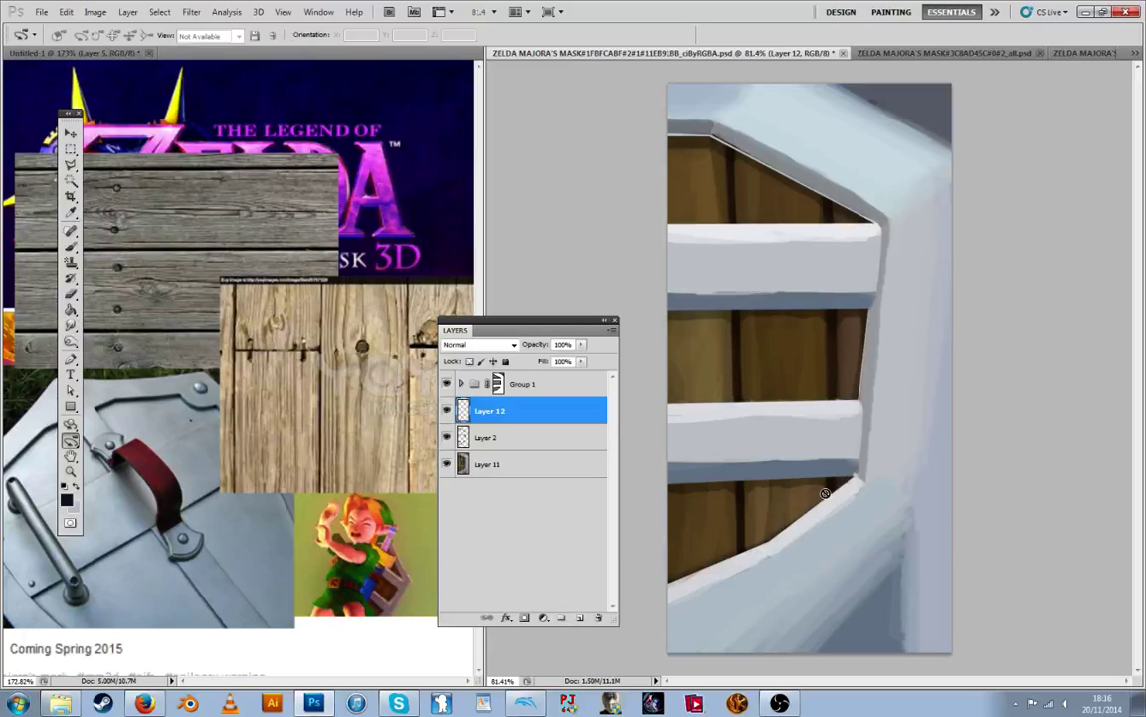
pyautogui.press('b')
pyautogui.moveTo(845, 479)
pyautogui.mouseDown()
pyautogui.moveTo(782, 540)
pyautogui.moveTo(711, 529)
pyautogui.moveTo(671, 575)
pyautogui.mouseUp()
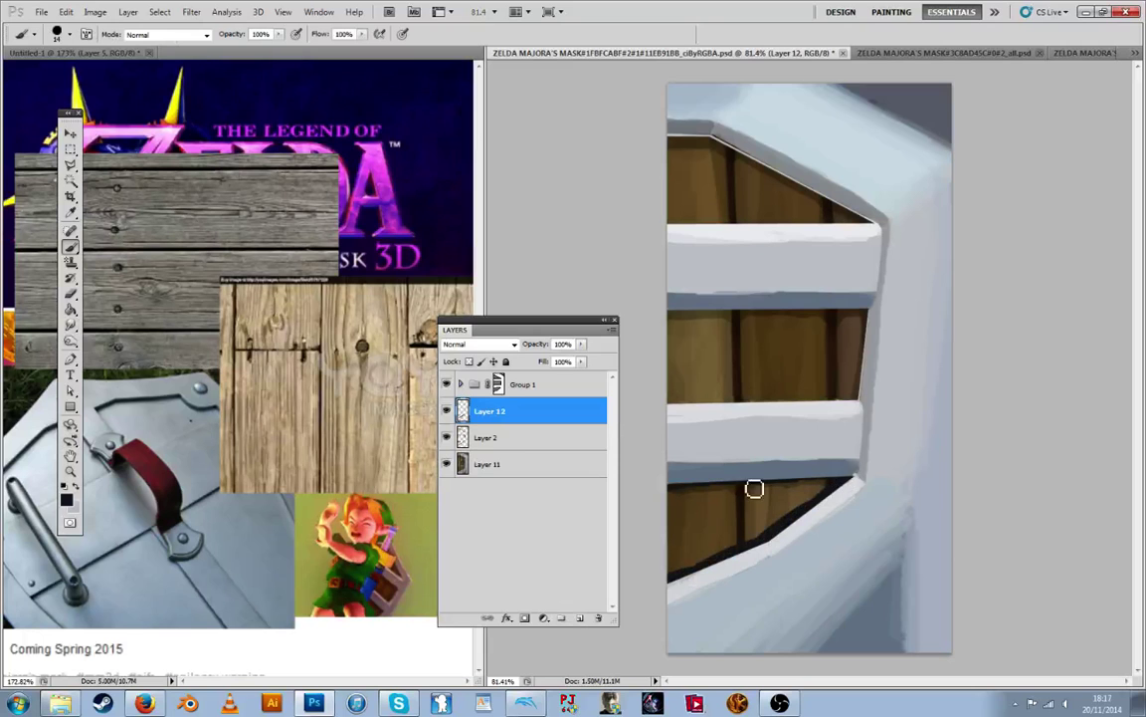
pyautogui.moveTo(669, 402); pyautogui.dragTo(840, 405)
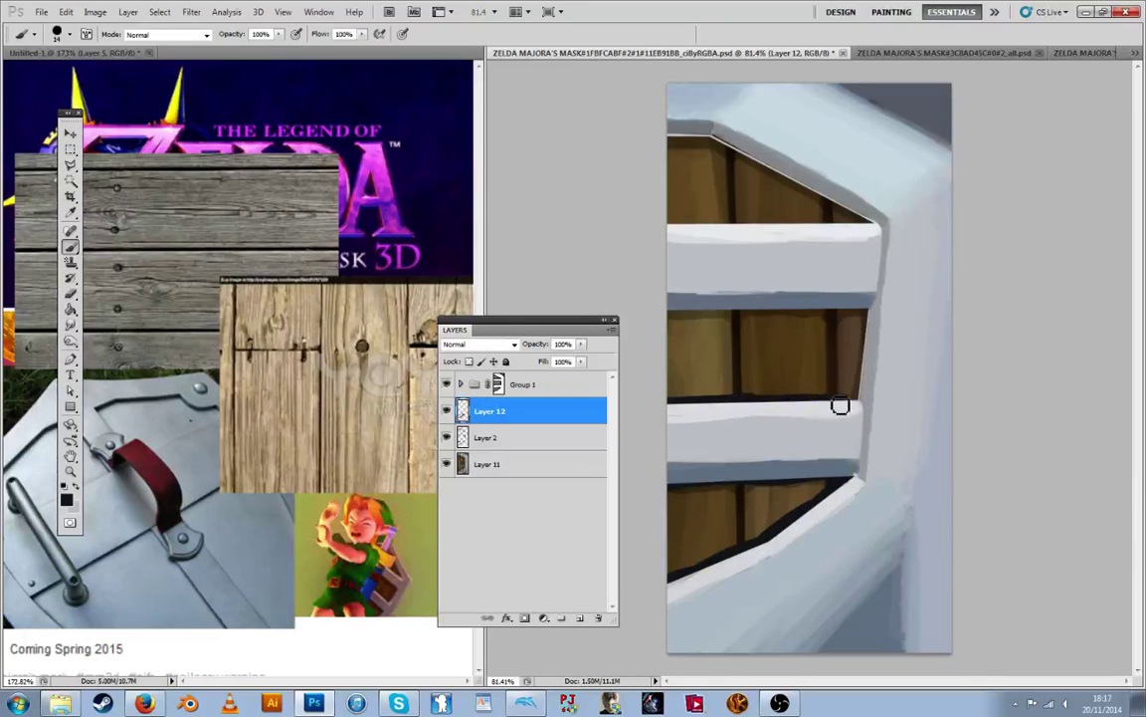
pyautogui.moveTo(864, 316)
pyautogui.mouseDown()
pyautogui.moveTo(862, 389)
pyautogui.moveTo(875, 361)
pyautogui.moveTo(862, 386)
pyautogui.moveTo(868, 327)
pyautogui.moveTo(857, 357)
pyautogui.mouseUp()
pyautogui.press('x')
pyautogui.press('i')
pyautogui.press('b')
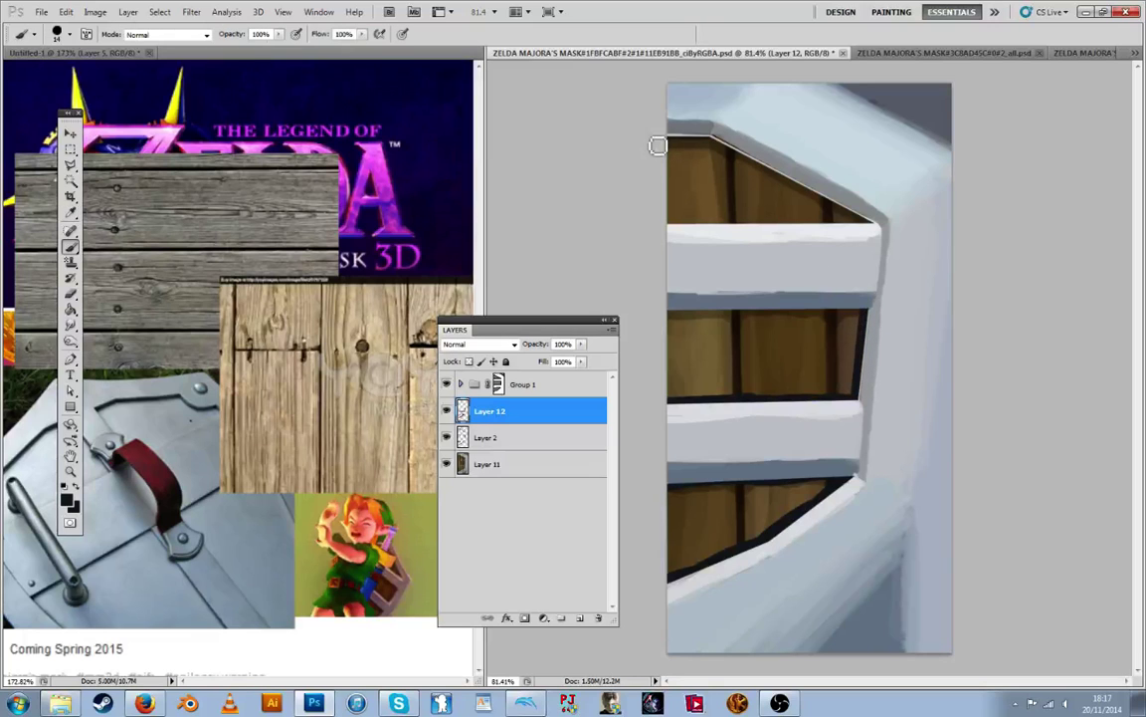
pyautogui.moveTo(724, 144); pyautogui.dragTo(861, 222)
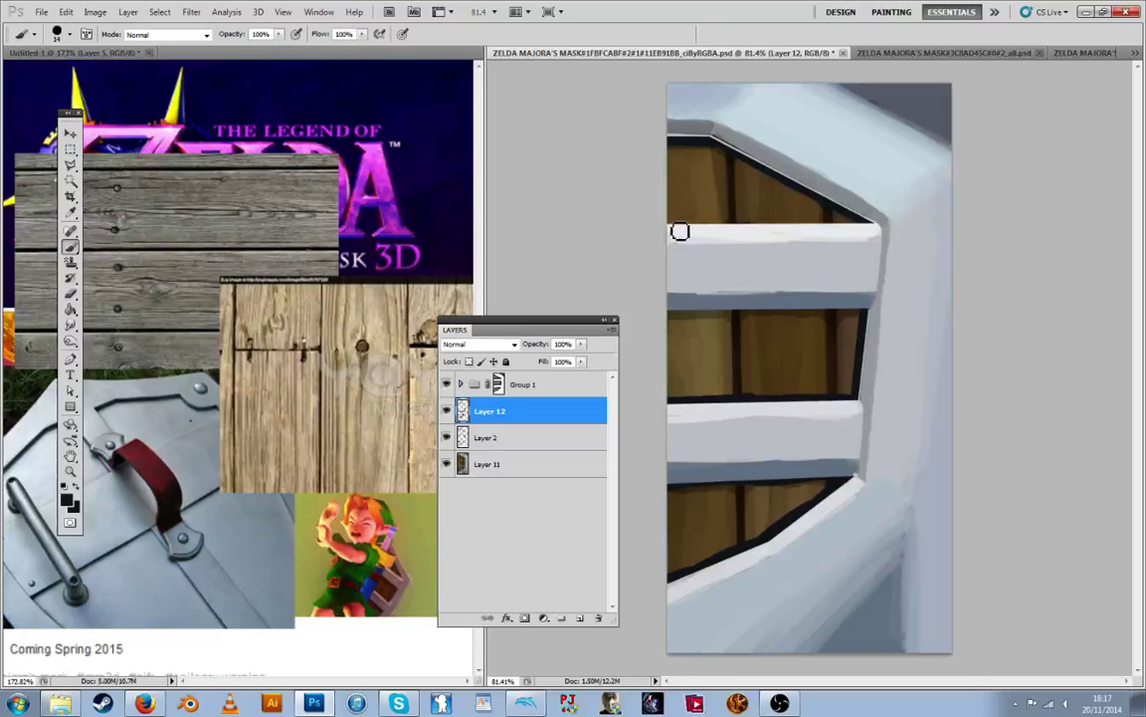
pyautogui.moveTo(681, 230); pyautogui.dragTo(863, 230)
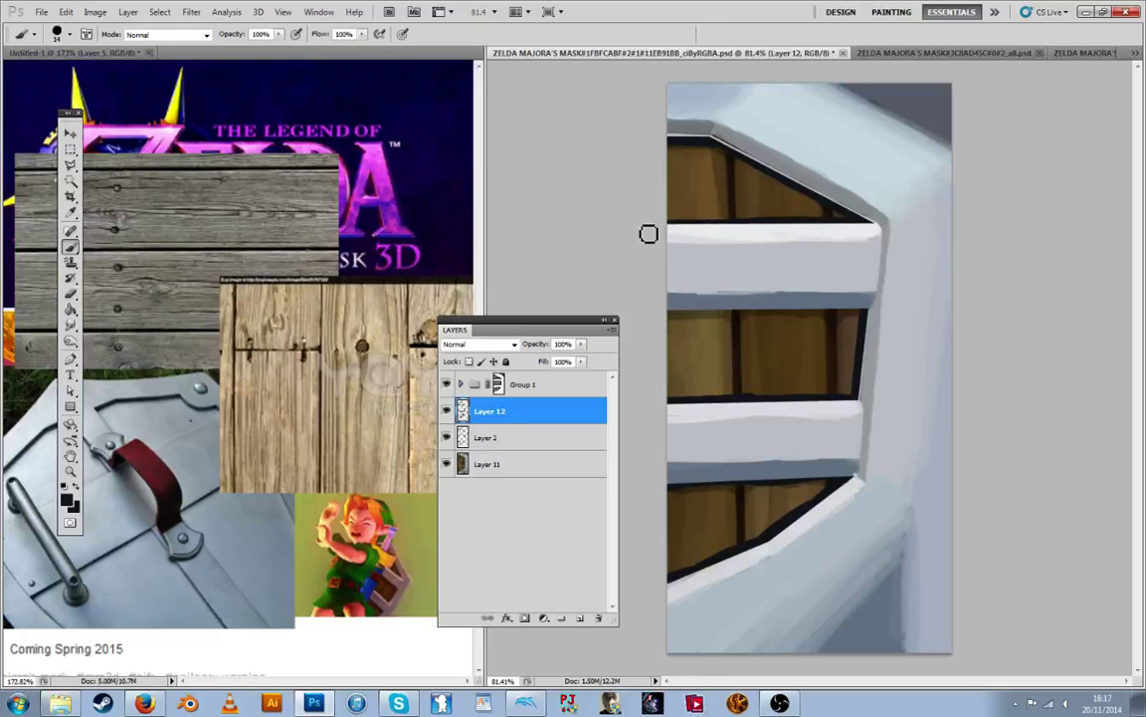
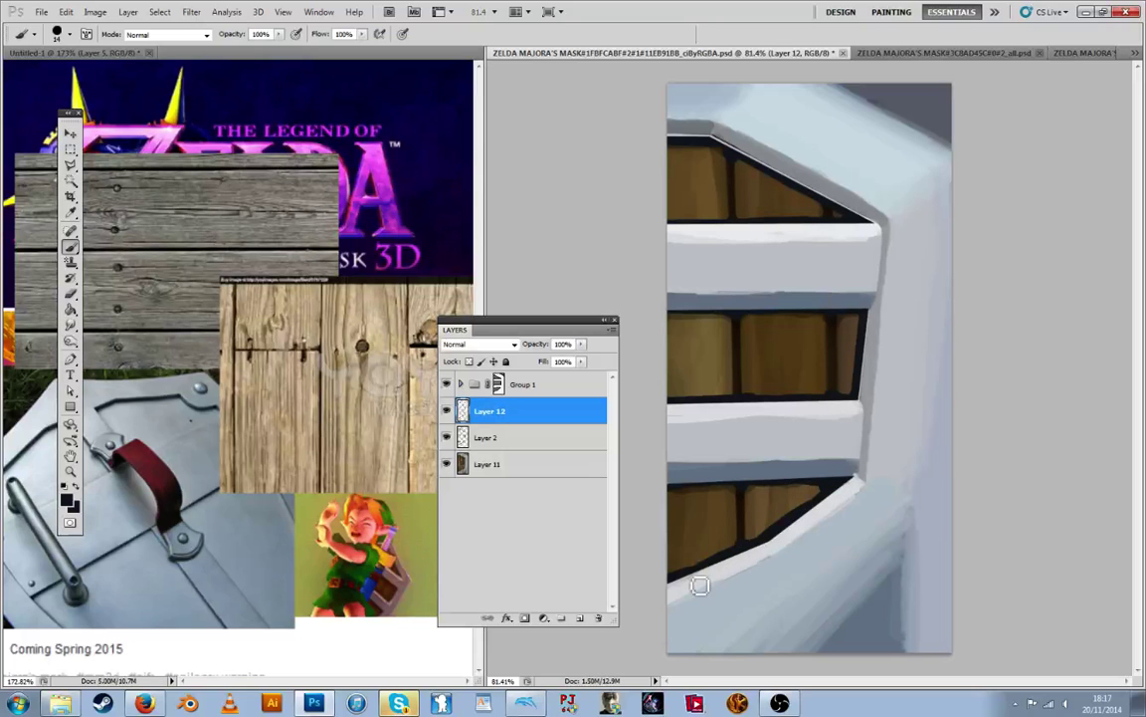
# Paste the copied Multiply style onto Layer 12 and set the layer's opacity to 26%
pyautogui.rightClick(483, 396)
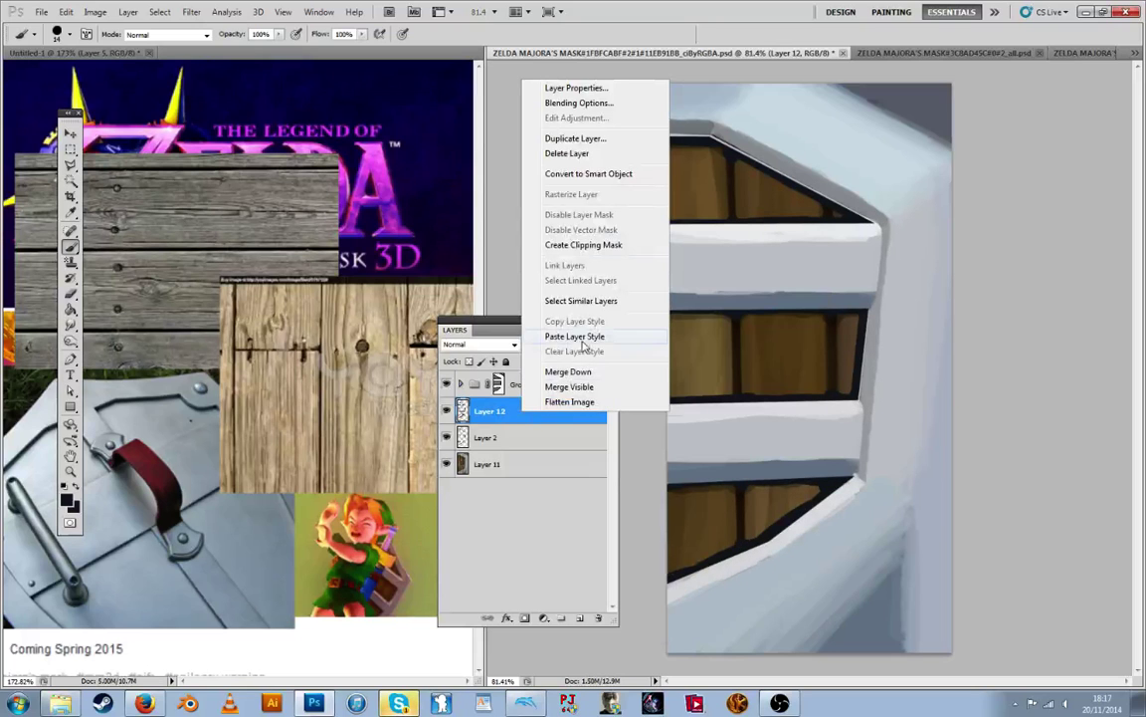
pyautogui.click(583, 335)
pyautogui.doubleClick(547, 406)
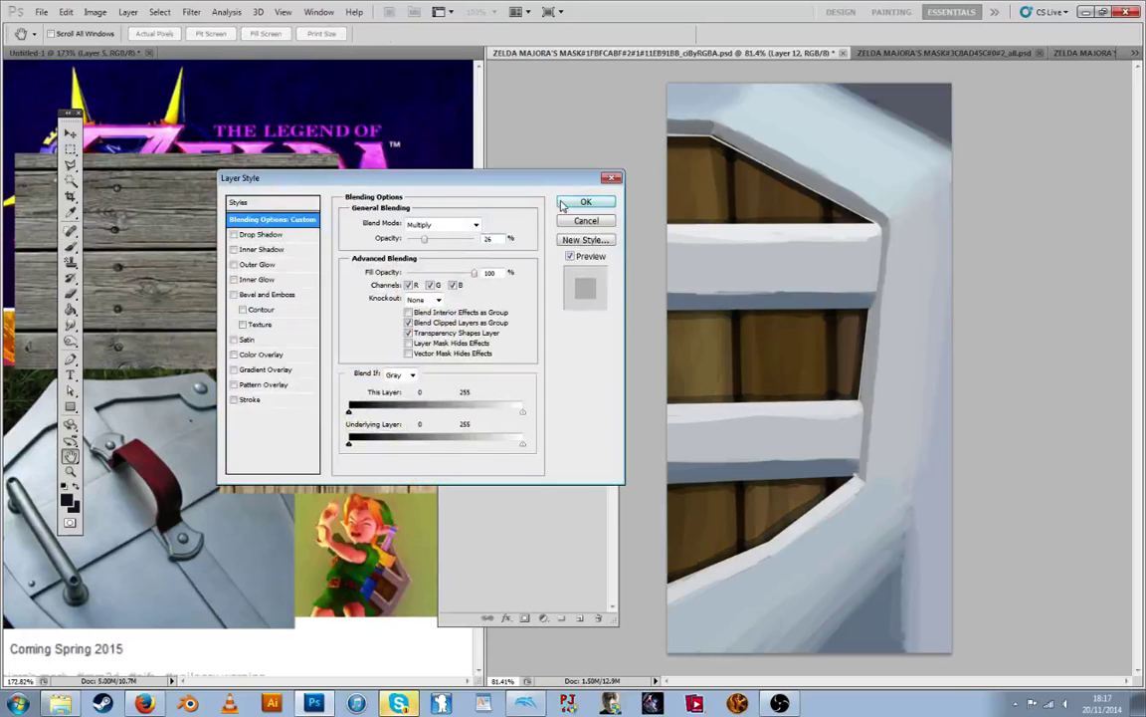
pyautogui.click(564, 203)
# Soften Layer 12's dark lines with a slightly reduced Gaussian Blur radius, and add a new layer above it
pyautogui.click(191, 11)
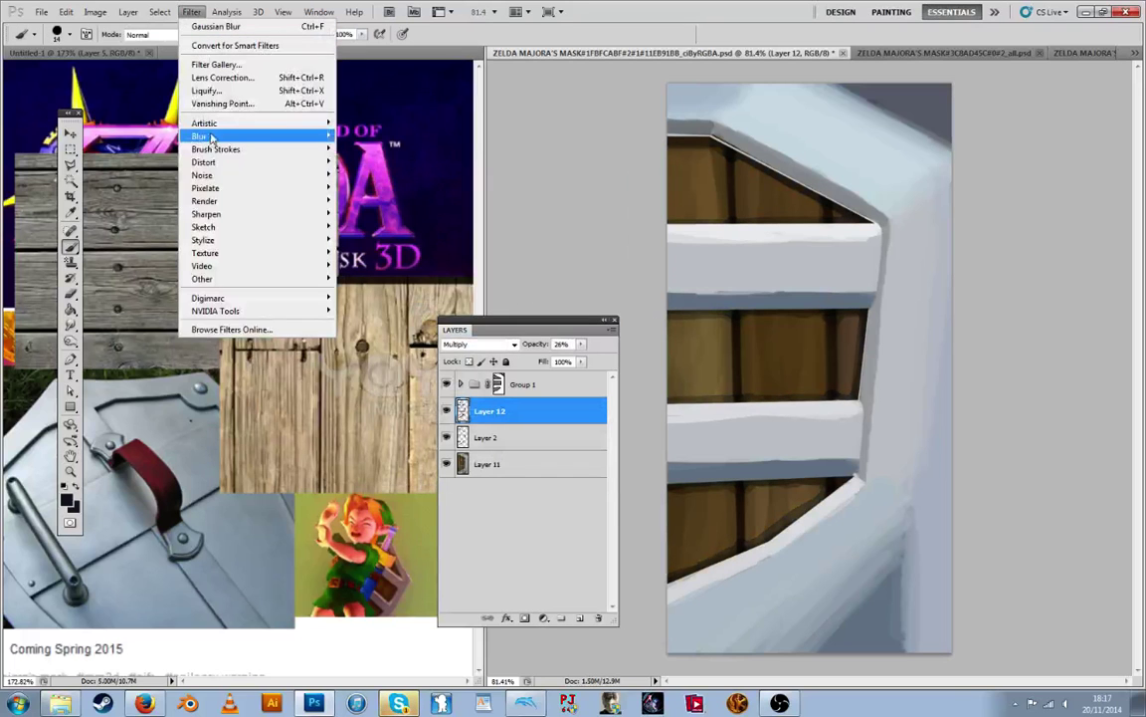
pyautogui.moveTo(189, 123)
pyautogui.click(124, 154)
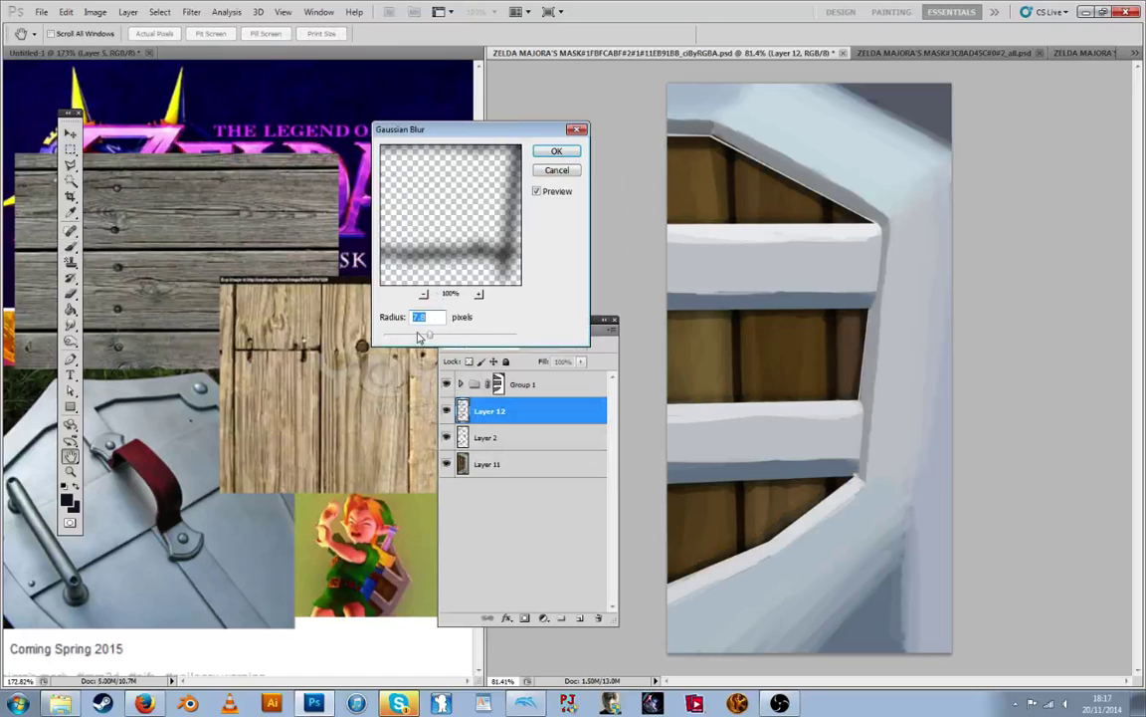
pyautogui.moveTo(419, 337)
pyautogui.mouseDown()
pyautogui.moveTo(402, 337)
pyautogui.moveTo(424, 336)
pyautogui.mouseUp()
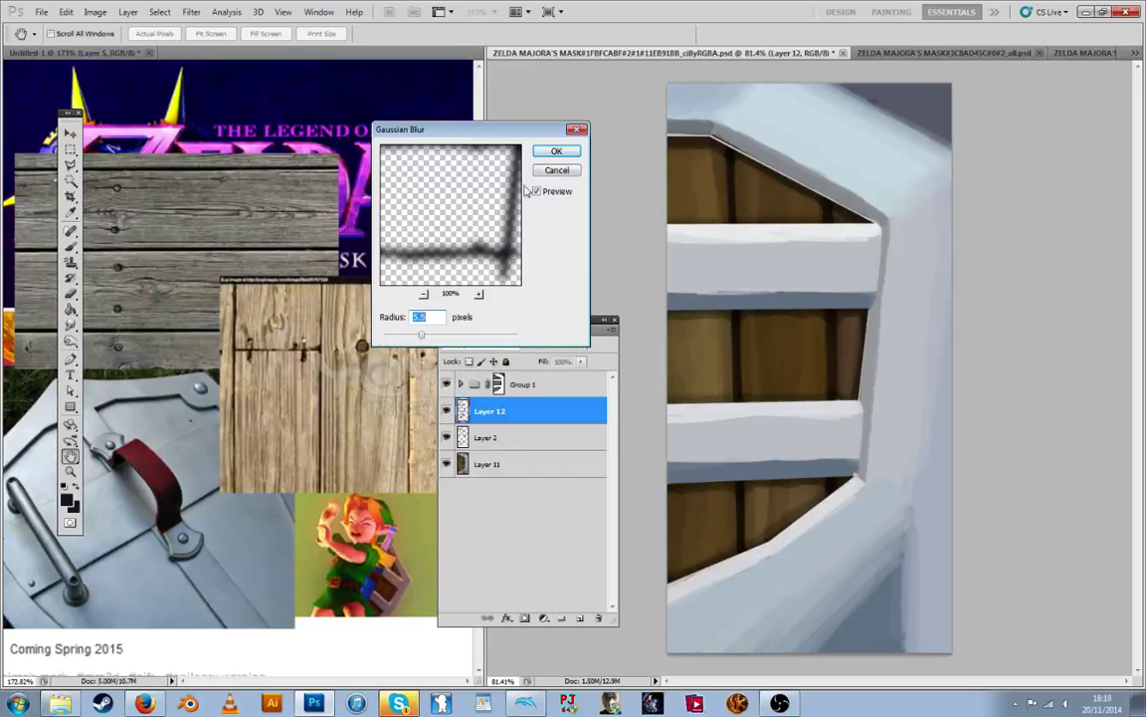
pyautogui.click(535, 149)
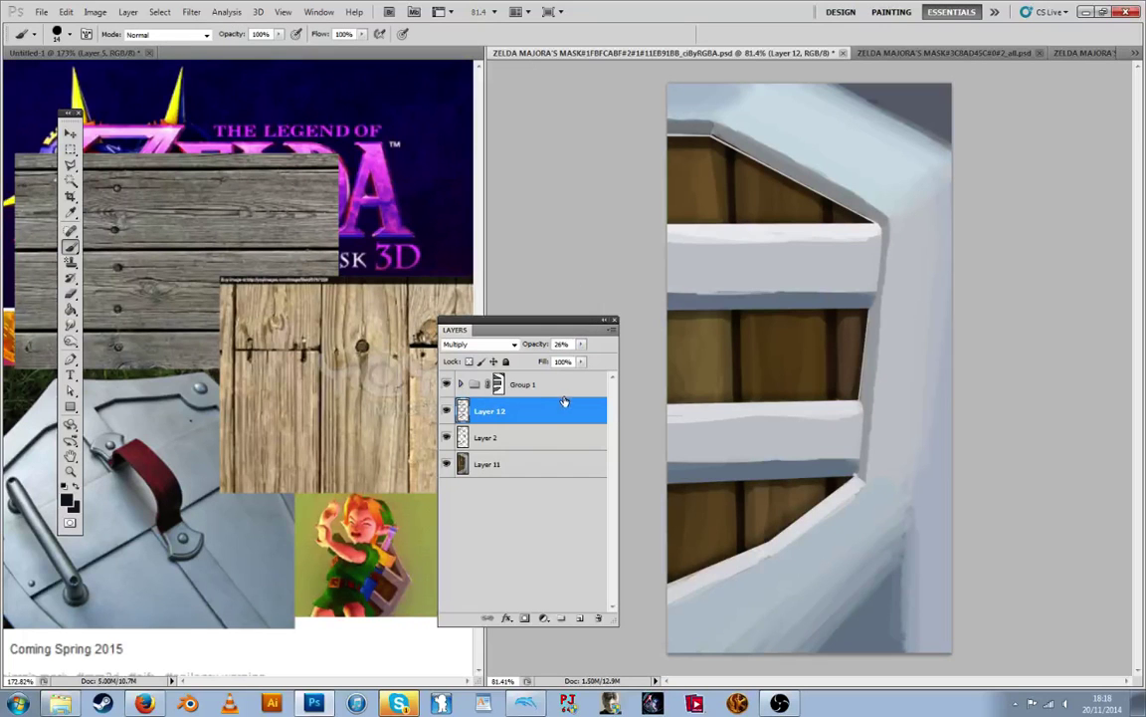
pyautogui.click(582, 618)
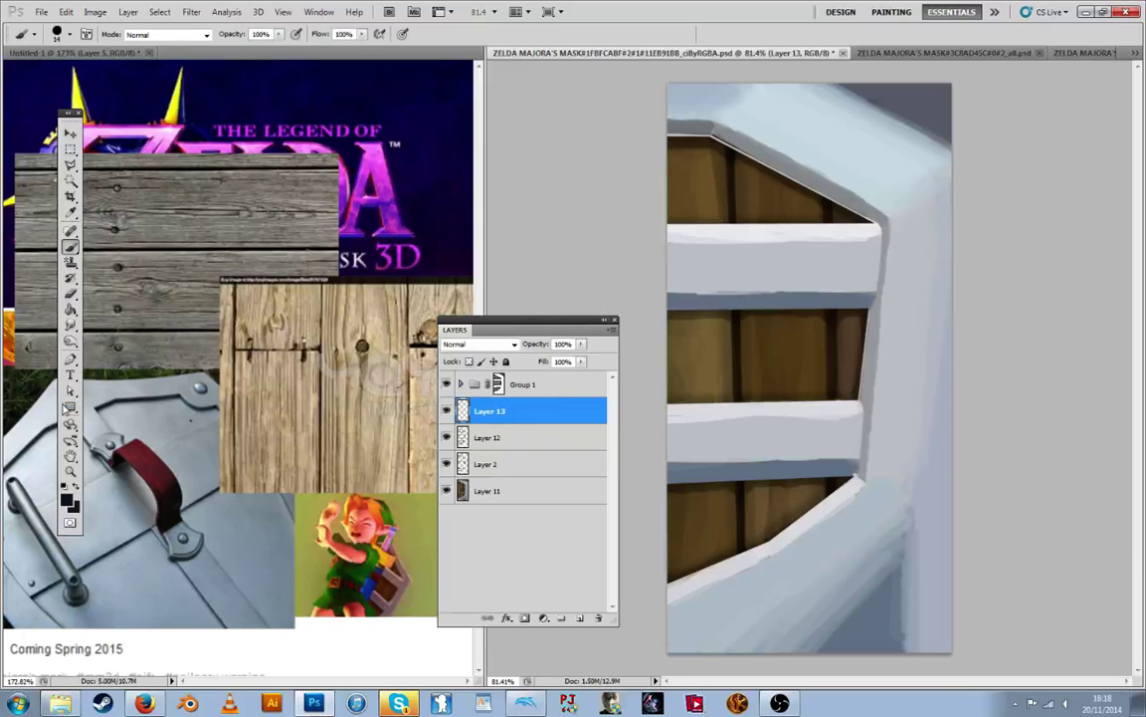
pyautogui.click(70, 406)
pyautogui.moveTo(614, 112); pyautogui.dragTo(823, 164)
pyautogui.hotkey('ctrl', 'z')
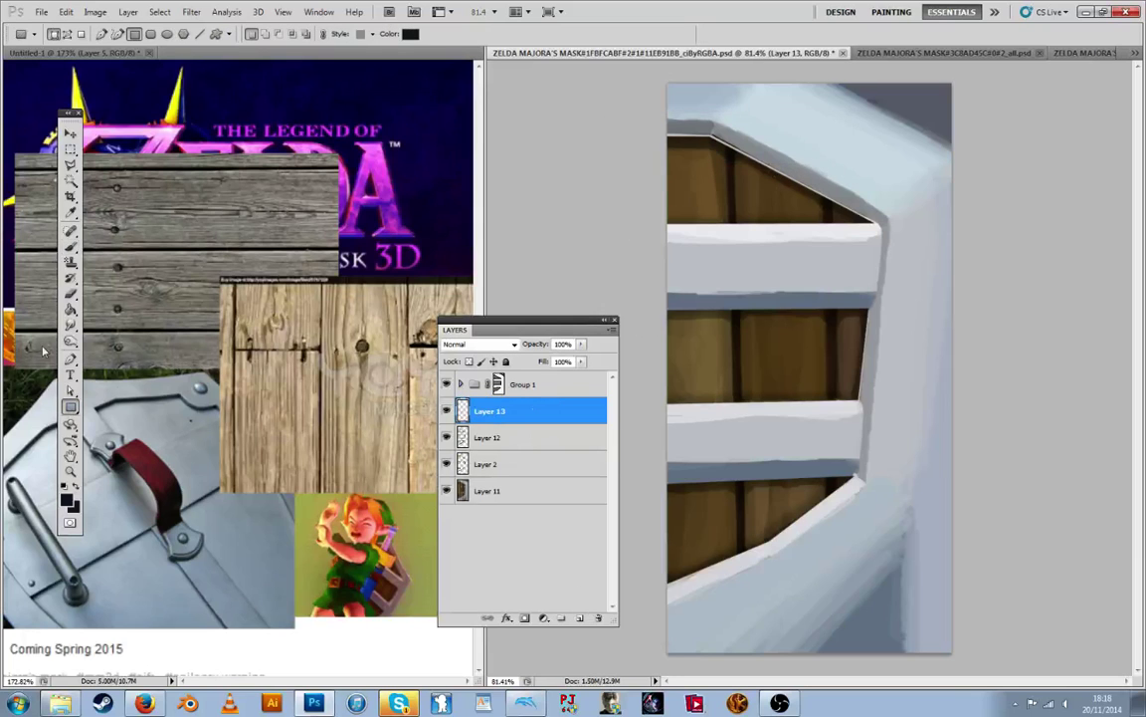
# Start a dark Pen tool shape with a notched edge across the top wood opening, continuing around the upper metal band to its lower edge
pyautogui.click(70, 358)
pyautogui.click(657, 174)
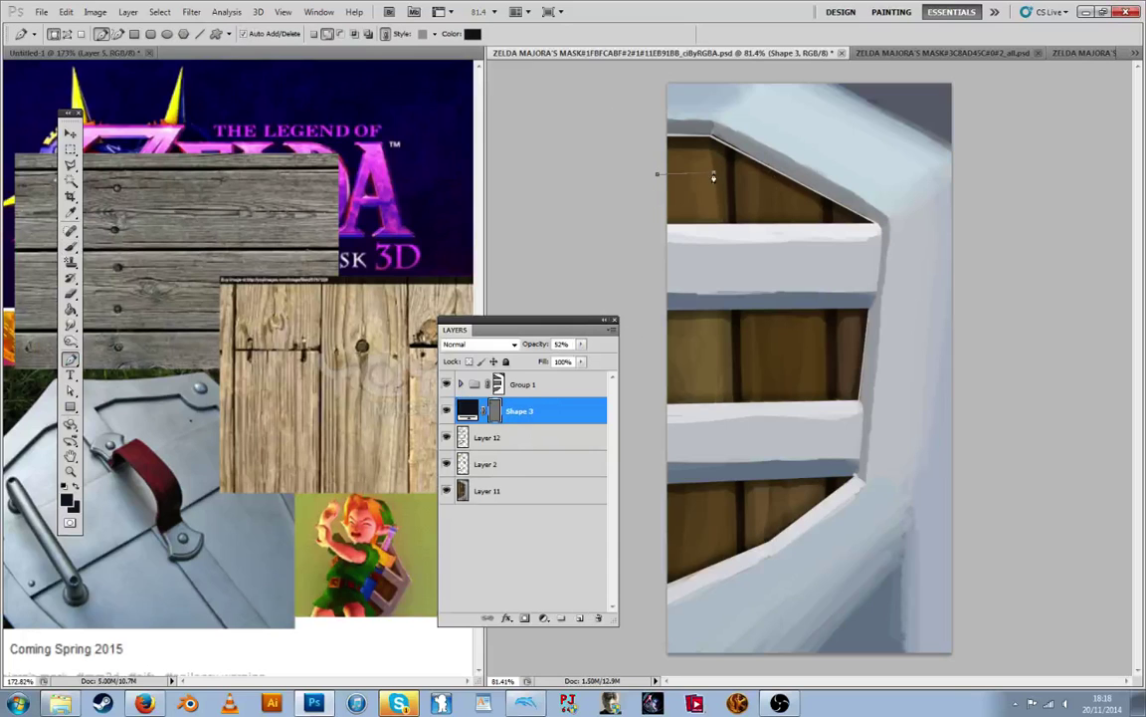
pyautogui.click(886, 221)
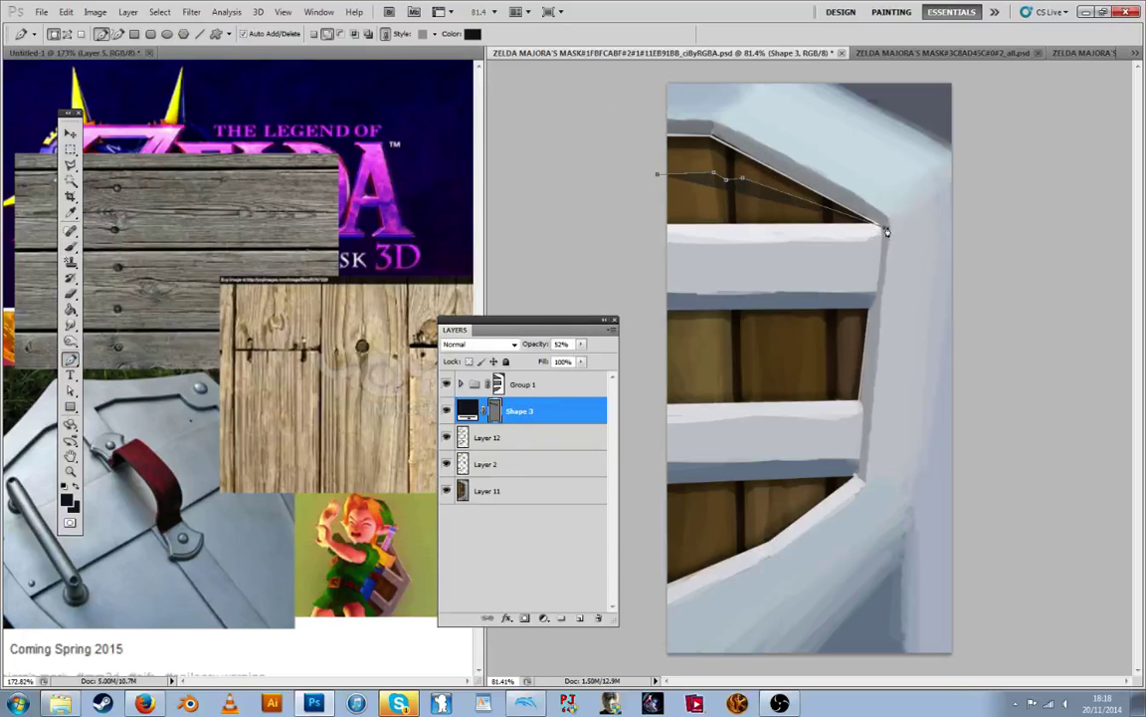
pyautogui.click(874, 304)
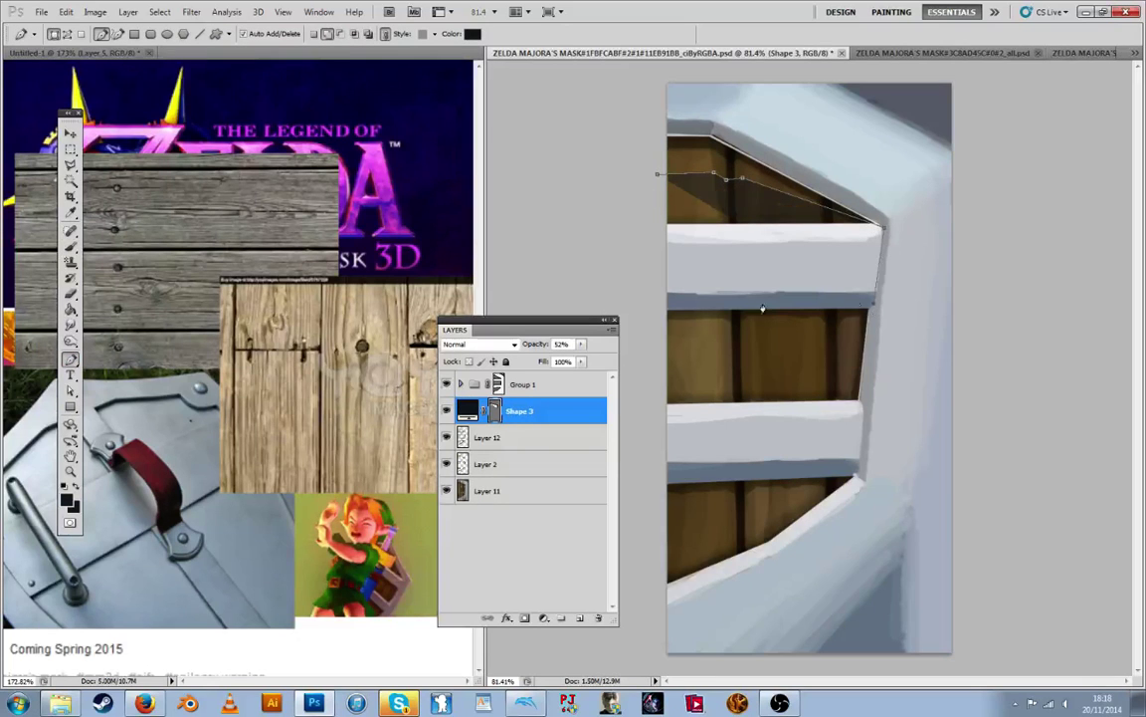
pyautogui.click(652, 305)
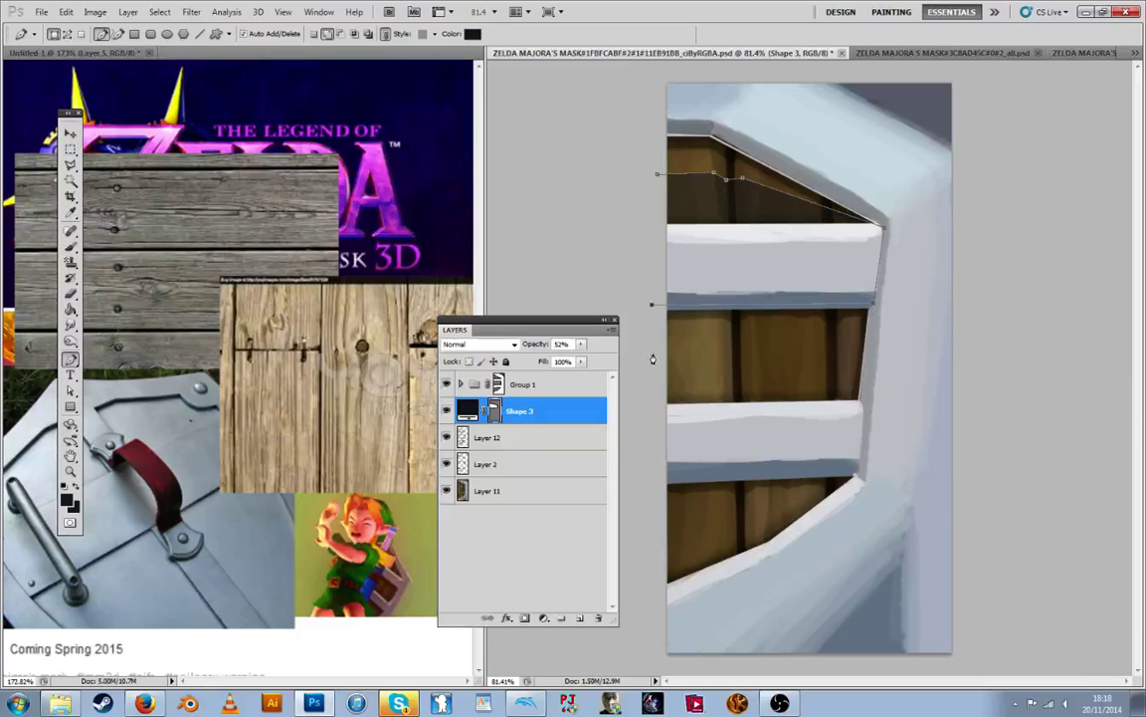
# Extend the shape's shadow edge across the middle wood opening, dipping at the plank seams, and around the lower metal band
pyautogui.click(726, 353)
pyautogui.click(736, 355)
pyautogui.click(750, 347)
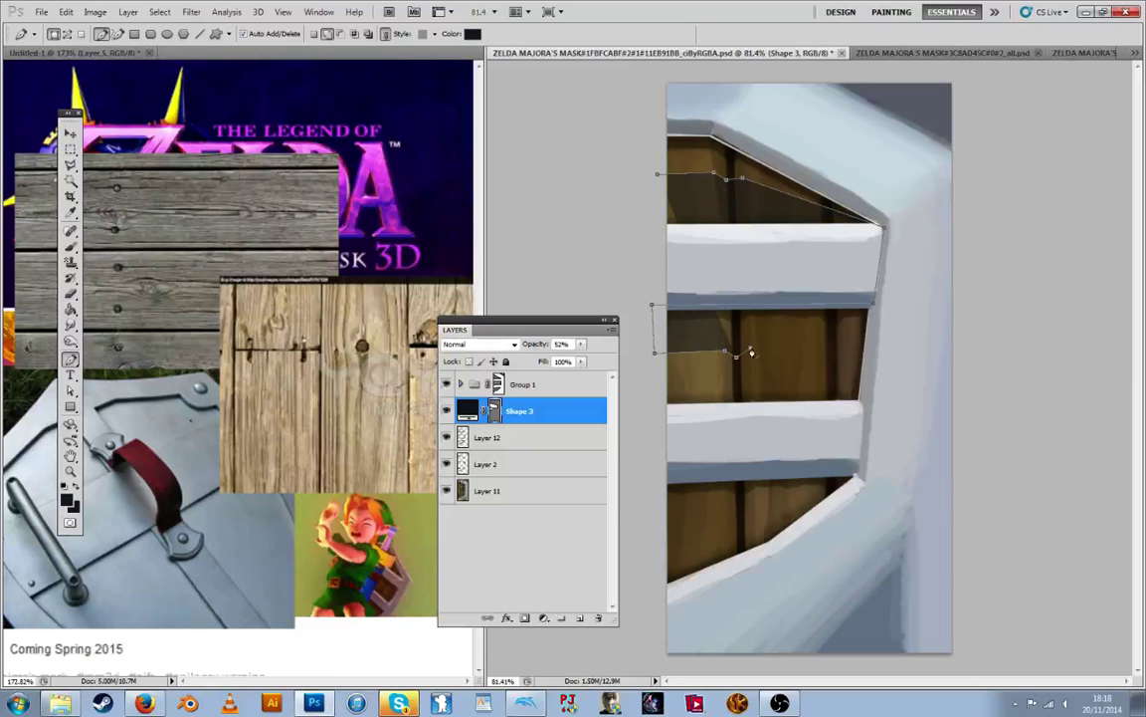
pyautogui.click(828, 358)
pyautogui.click(874, 348)
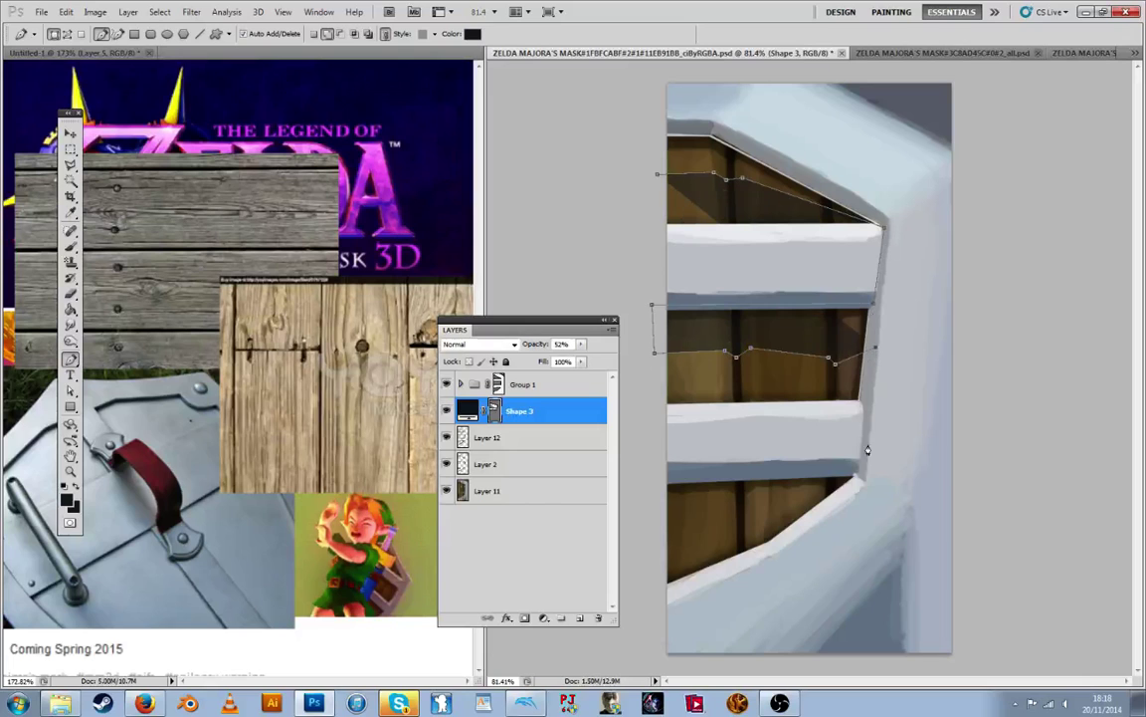
pyautogui.click(650, 478)
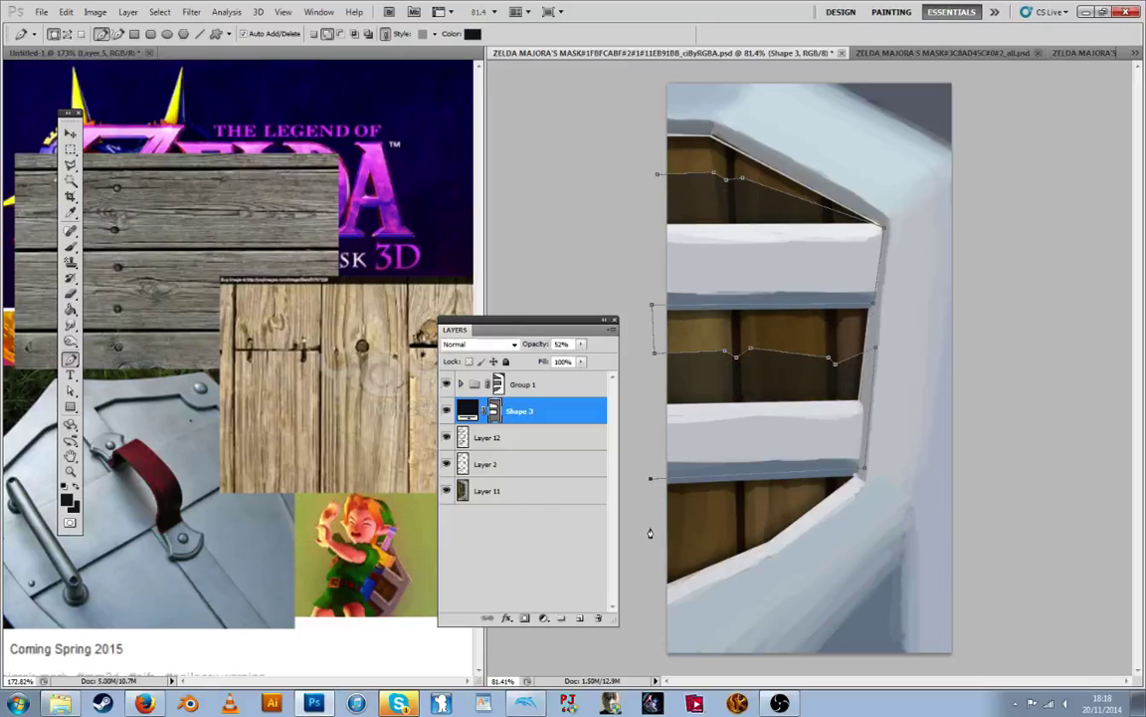
# Run the shadow edge across the bottom opening, loop the path outside the openings to complete the shape, and hide its path outline
pyautogui.click(737, 519)
pyautogui.click(819, 515)
pyautogui.click(880, 485)
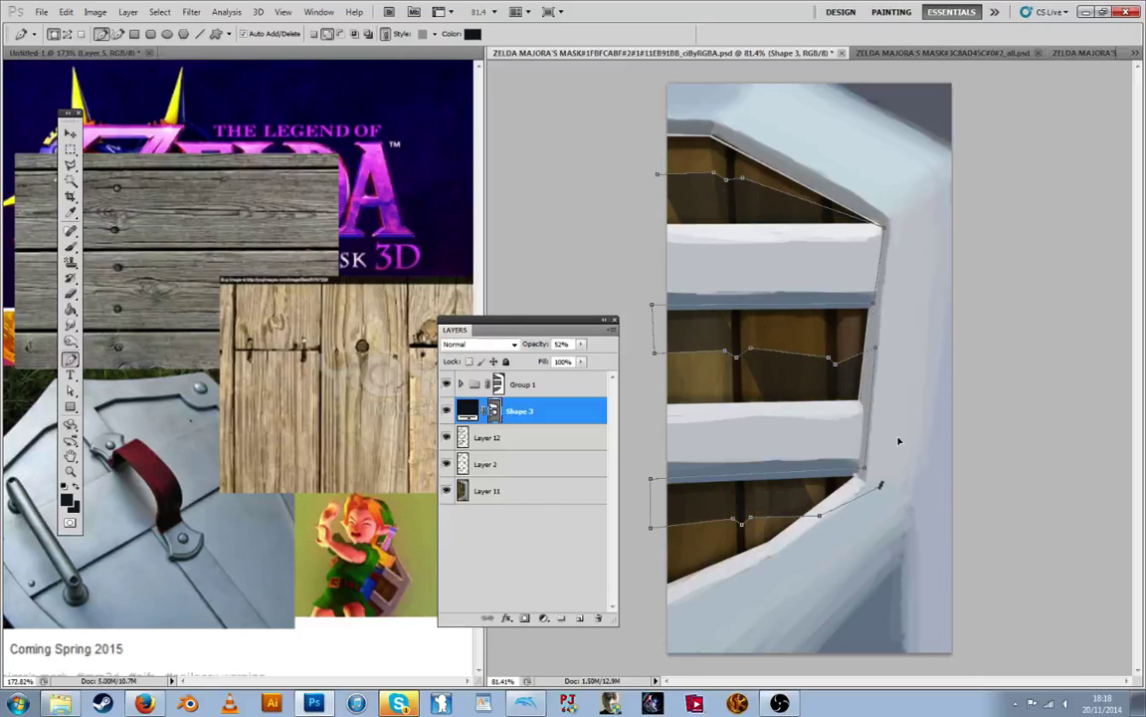
pyautogui.click(924, 286)
pyautogui.click(825, 122)
pyautogui.click(647, 78)
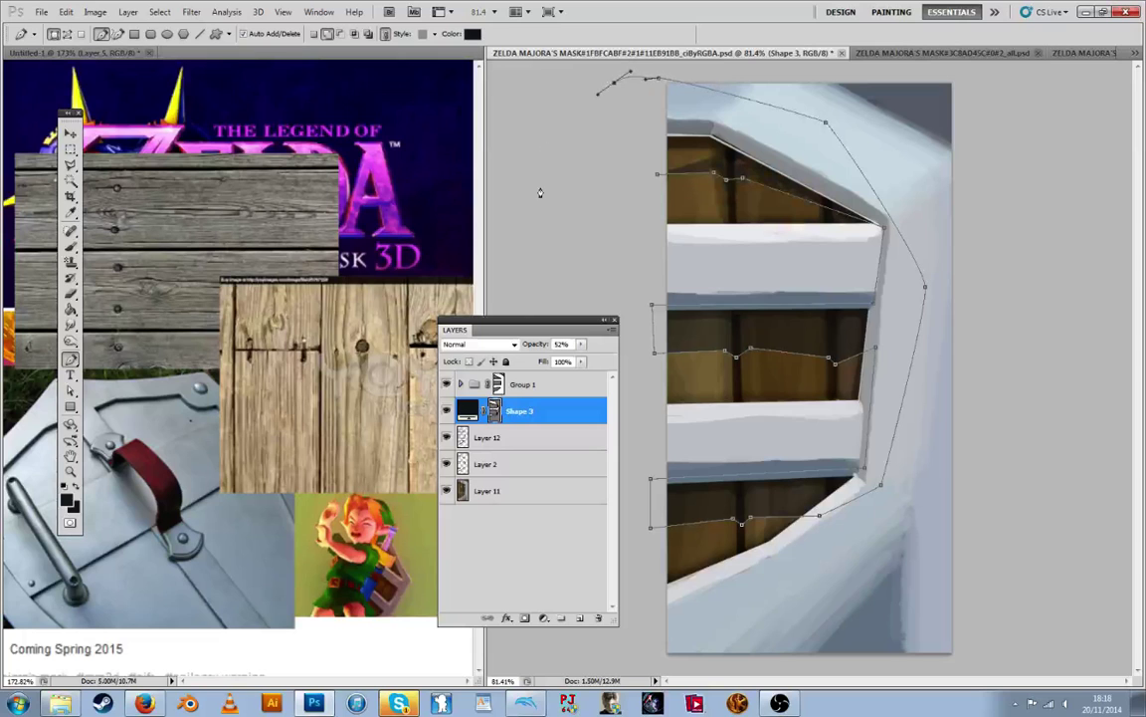
pyautogui.click(498, 461)
pyautogui.click(530, 411)
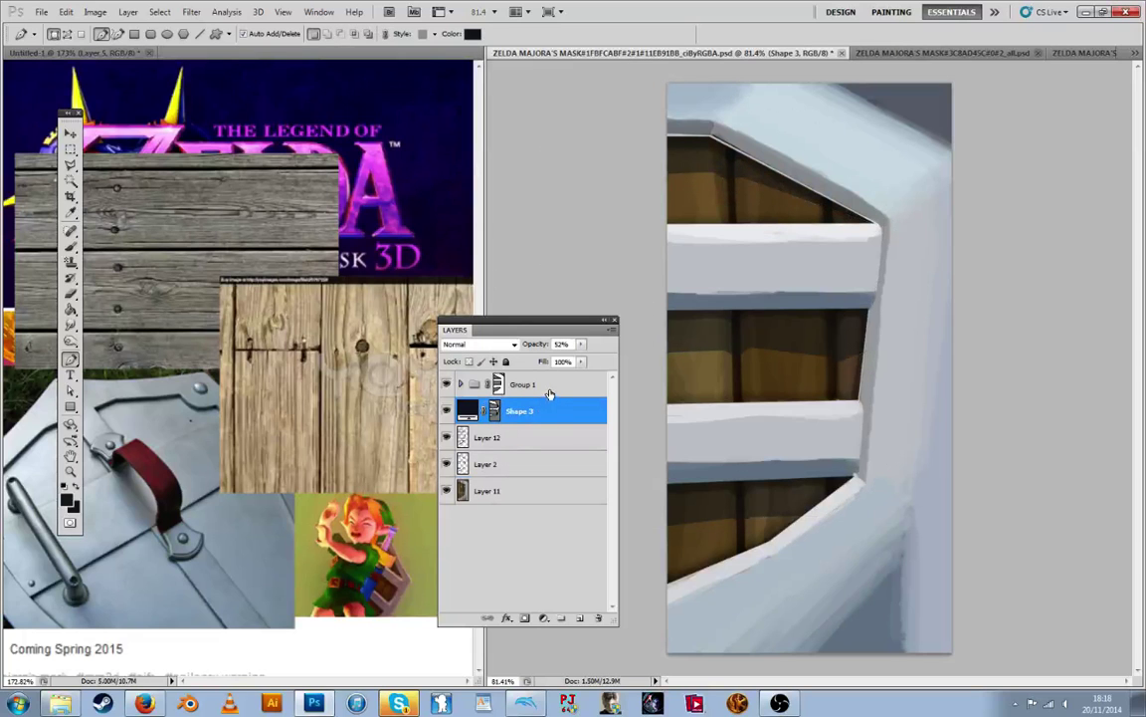
# Set the Shape 3 shadow layer to Multiply blending at 35% opacity
pyautogui.doubleClick(582, 414)
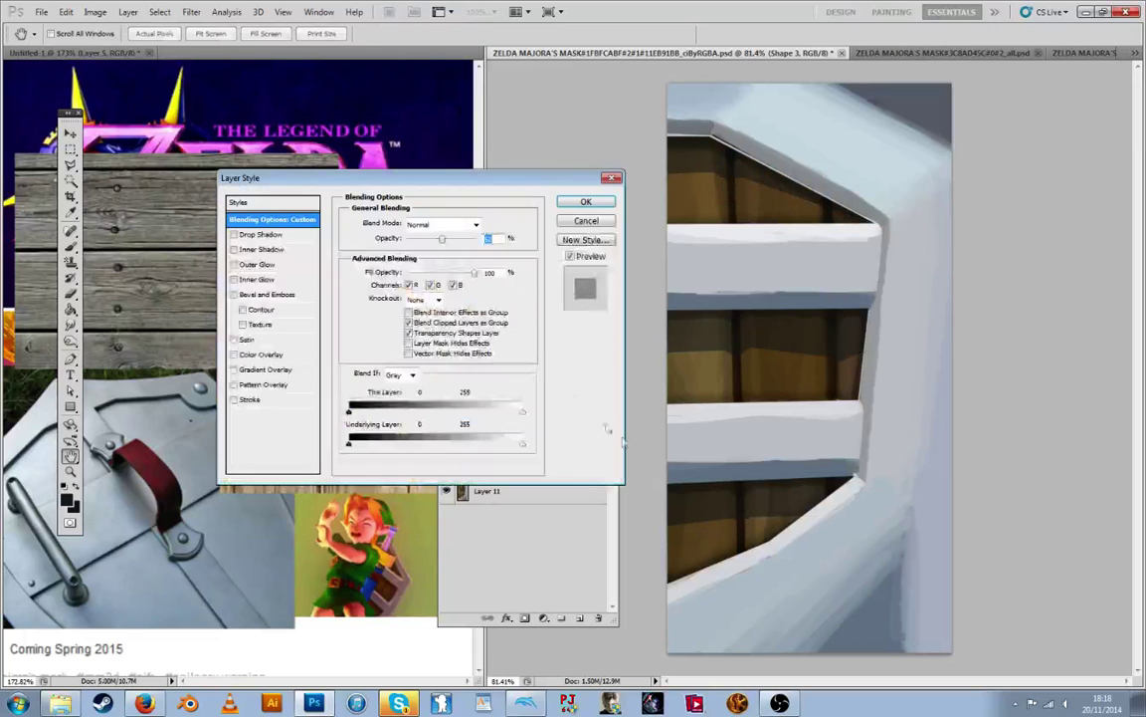
pyautogui.write('24')
pyautogui.click(441, 224)
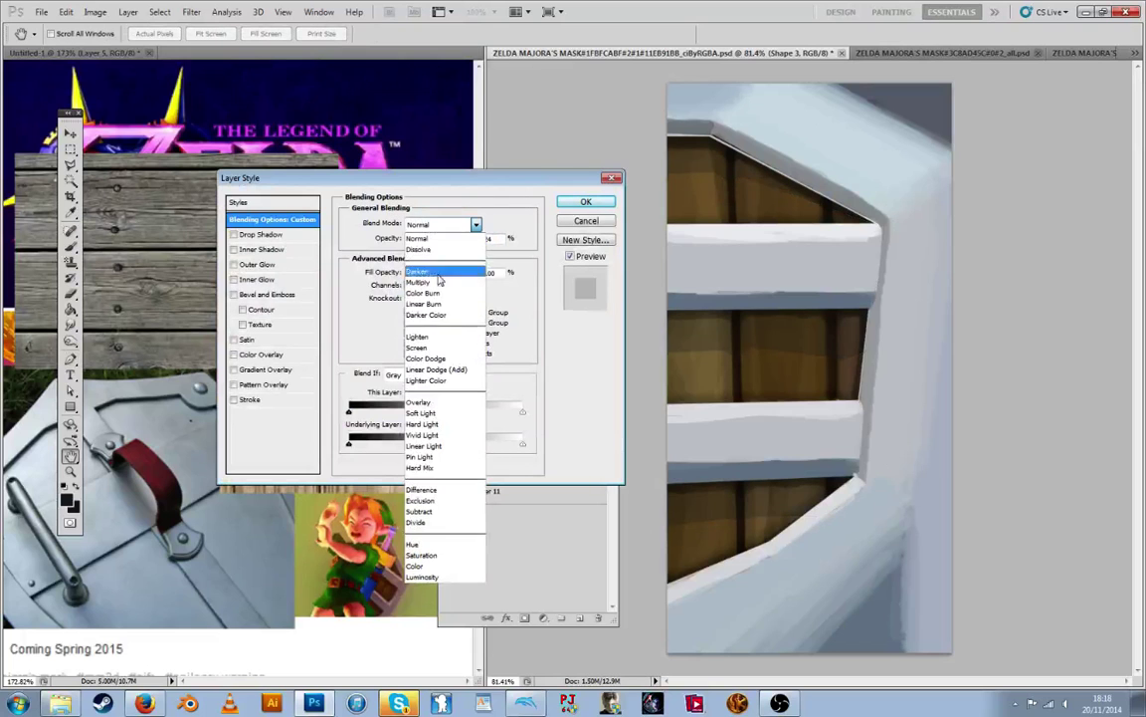
pyautogui.click(418, 266)
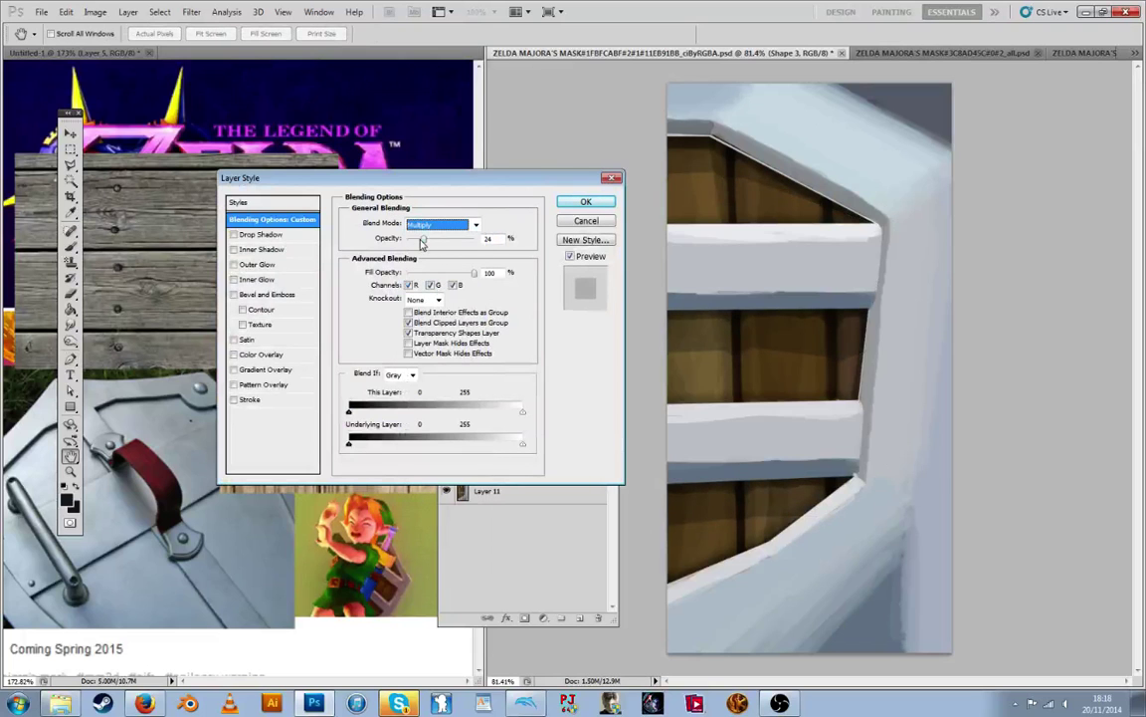
pyautogui.moveTo(421, 243); pyautogui.dragTo(429, 244)
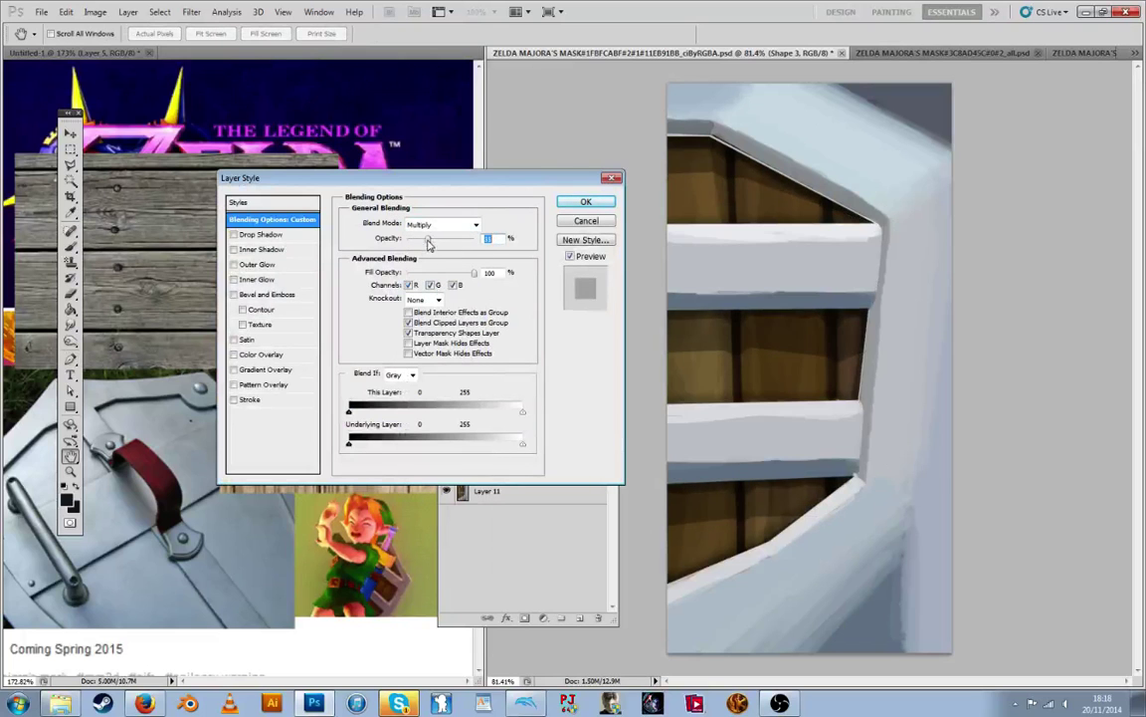
pyautogui.click(579, 201)
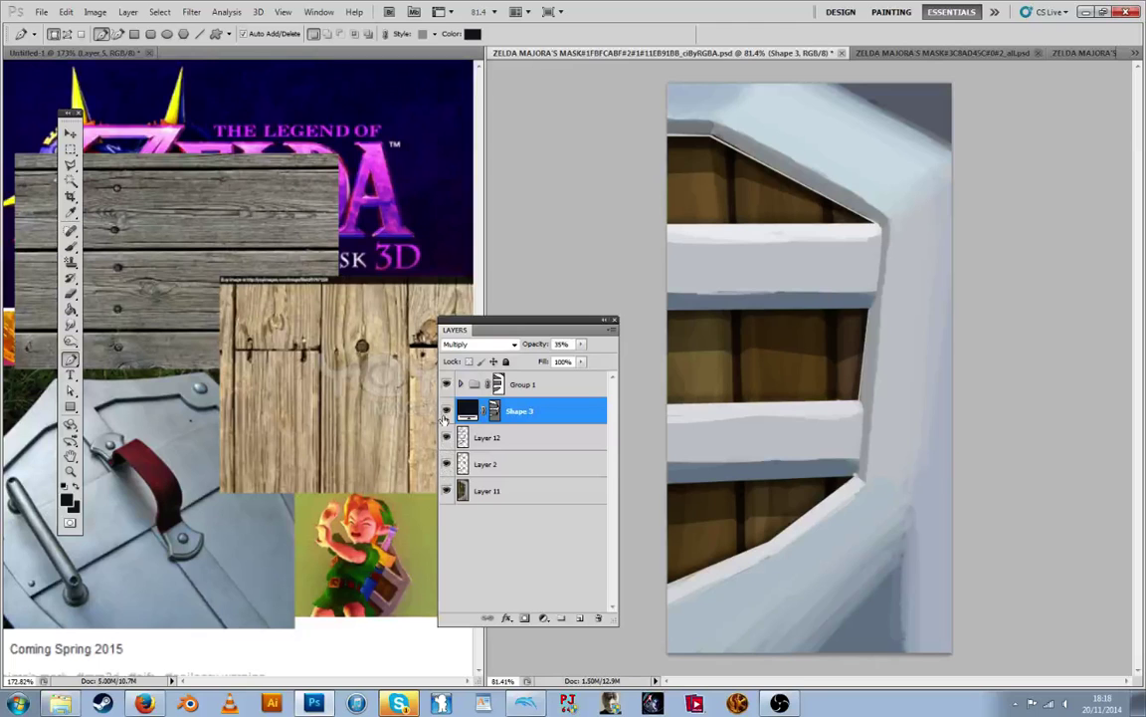
# Hide the Shape 3 layer and rasterize Group 1's vector mask into a layer mask
pyautogui.click(446, 412)
pyautogui.click(488, 386)
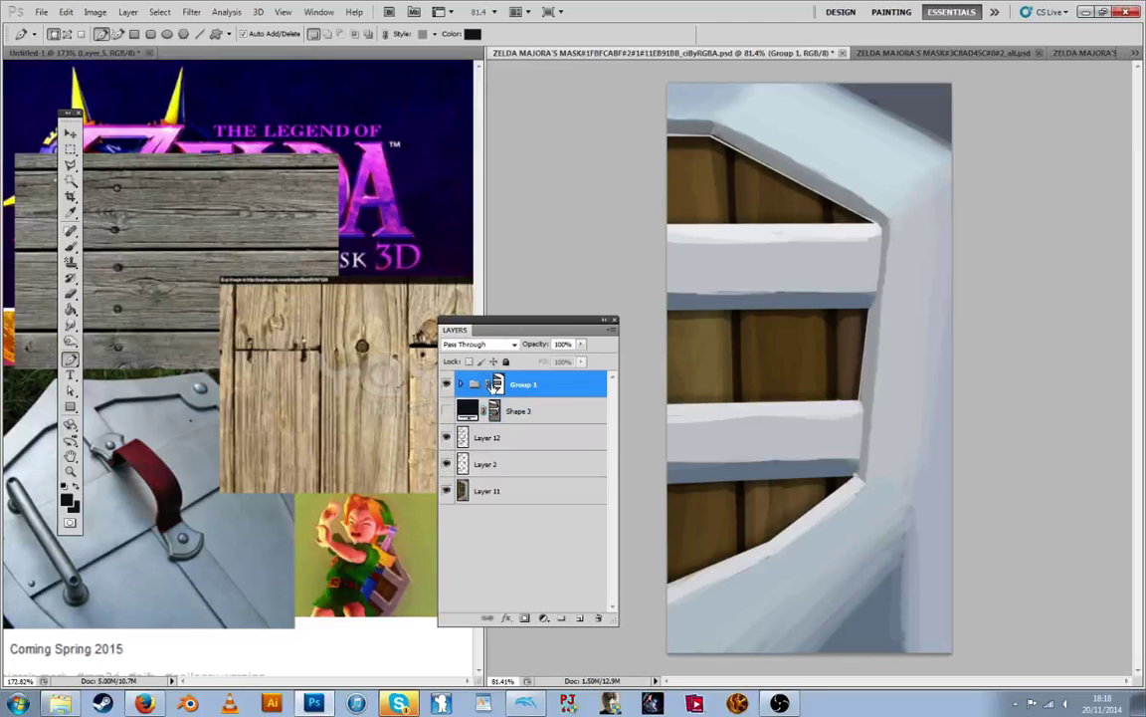
pyautogui.rightClick(497, 388)
pyautogui.click(558, 432)
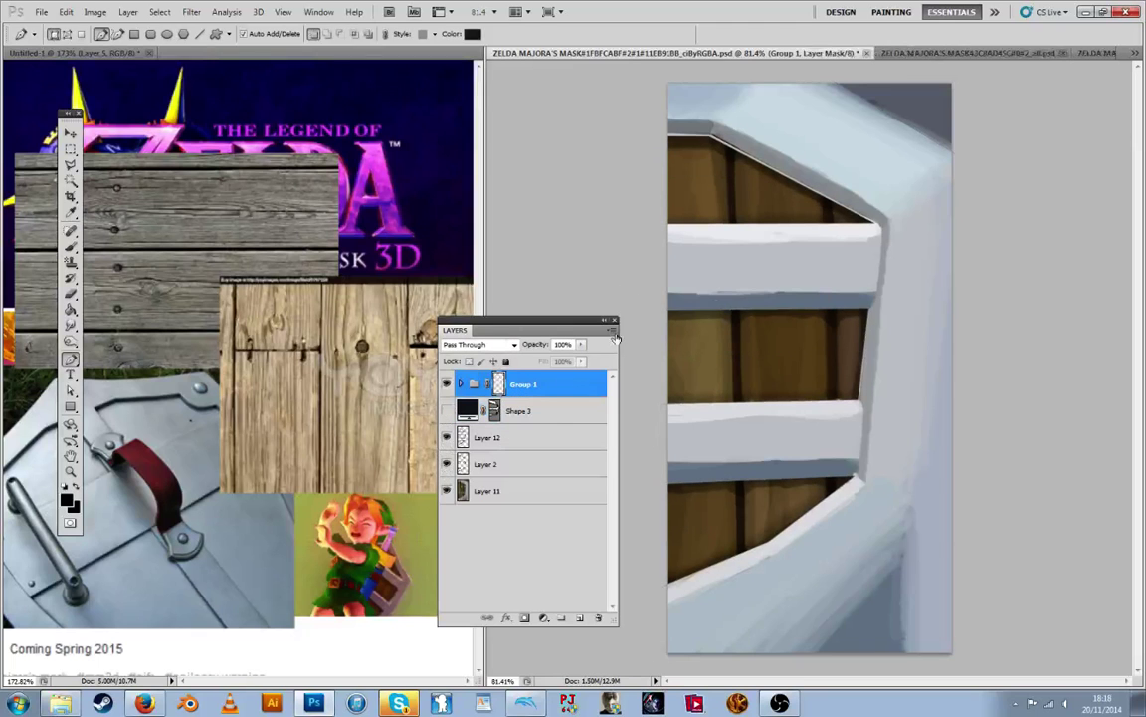
# Paint white on Group 1's layer mask to form small metal bumps over the plank seams in all three wood openings
pyautogui.press('r')
pyautogui.press('x')
pyautogui.press('b')
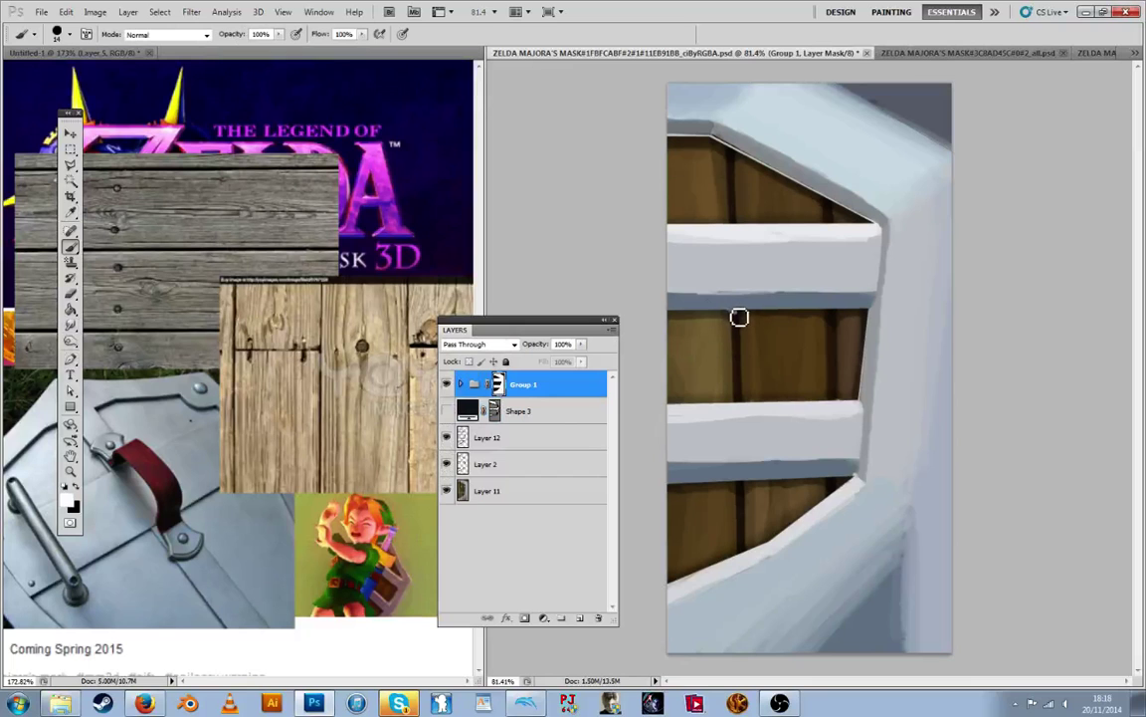
pyautogui.click(829, 313)
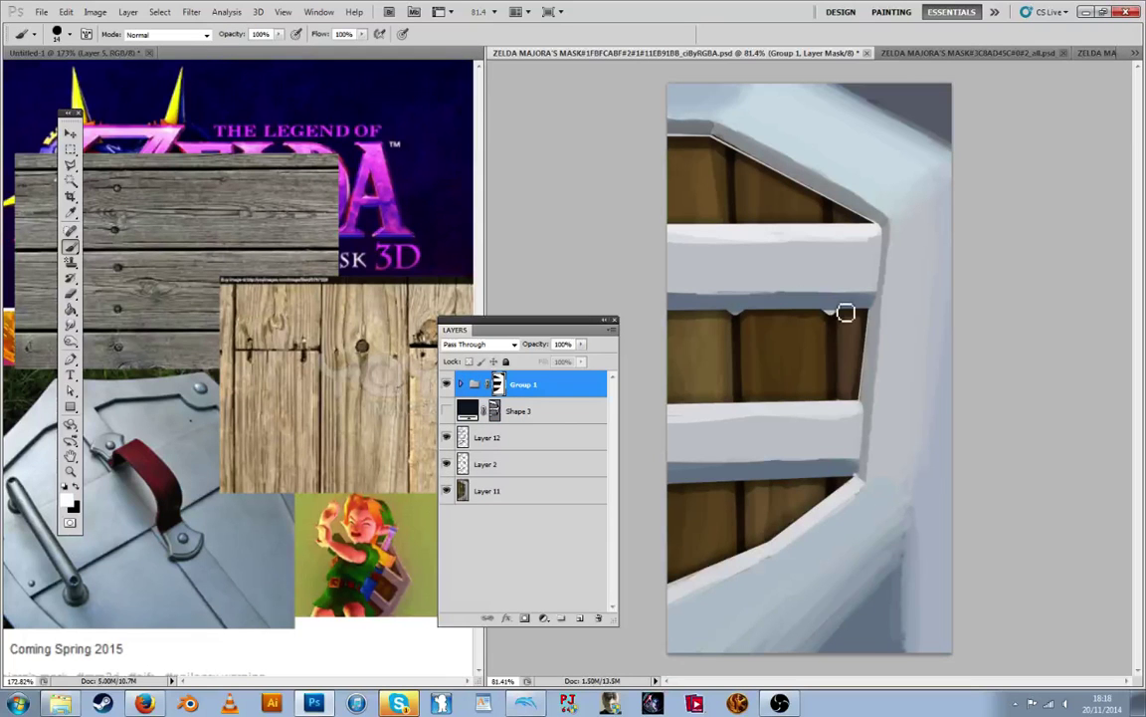
pyautogui.click(738, 480)
pyautogui.click(832, 481)
pyautogui.click(730, 149)
pyautogui.click(830, 199)
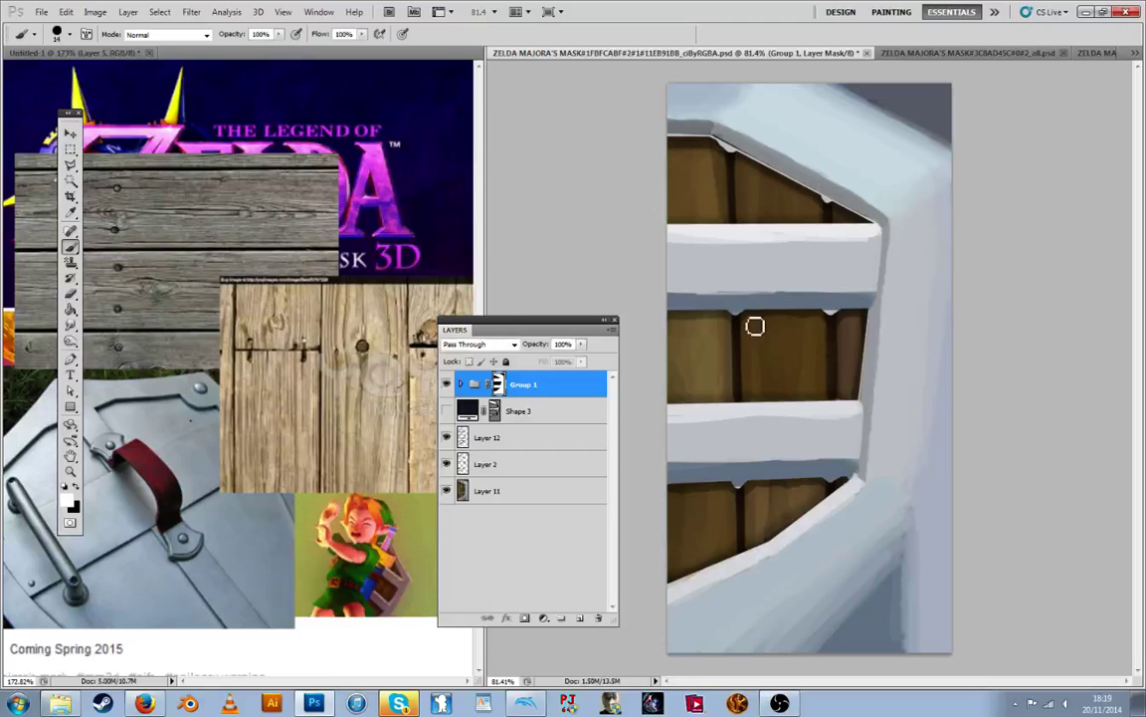
pyautogui.click(838, 420)
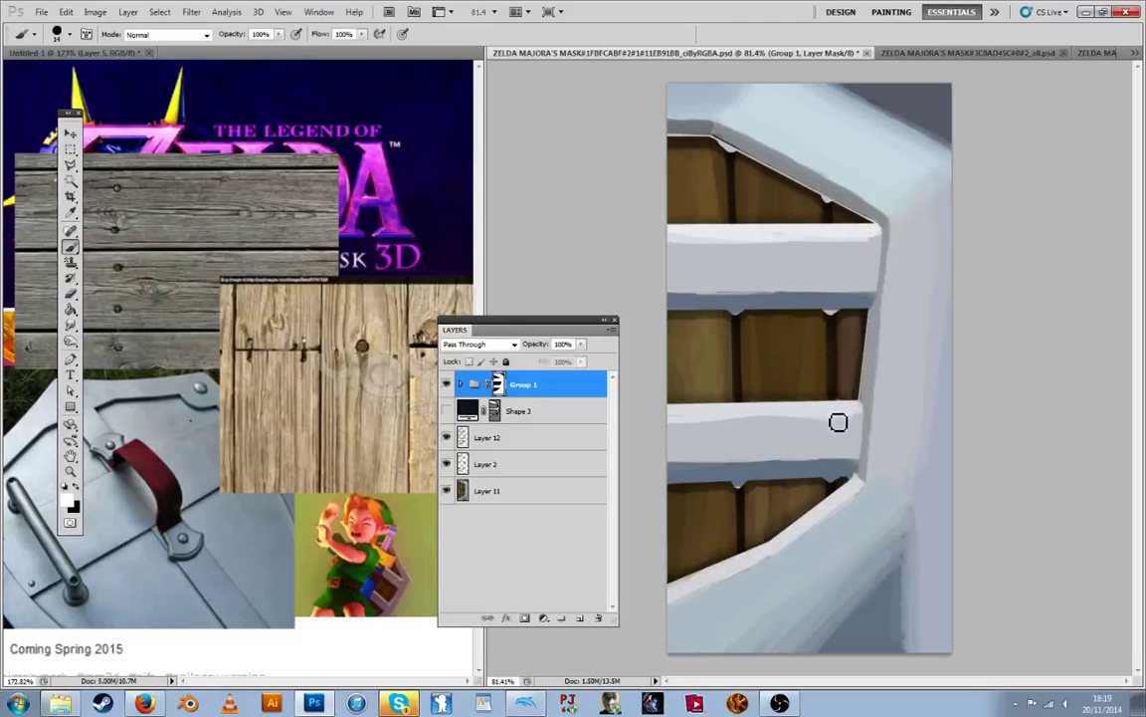
# Merge Layer 1 and Shape 2 inside Group 1 into a single metal band layer
pyautogui.click(71, 294)
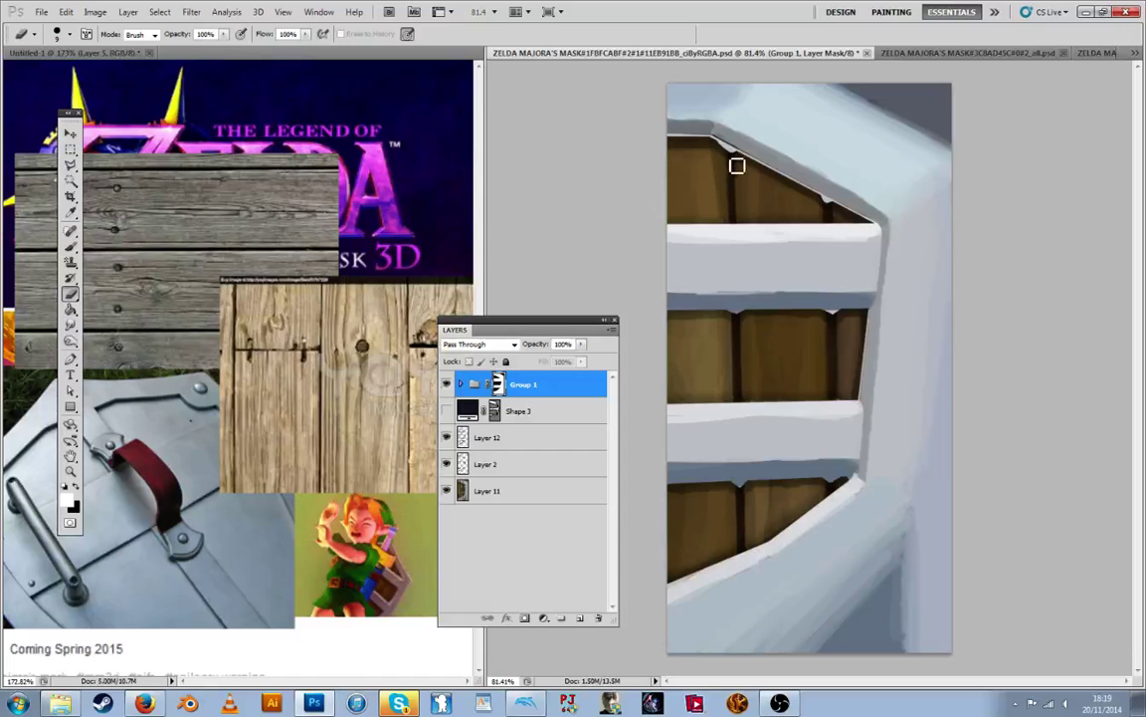
pyautogui.click(459, 385)
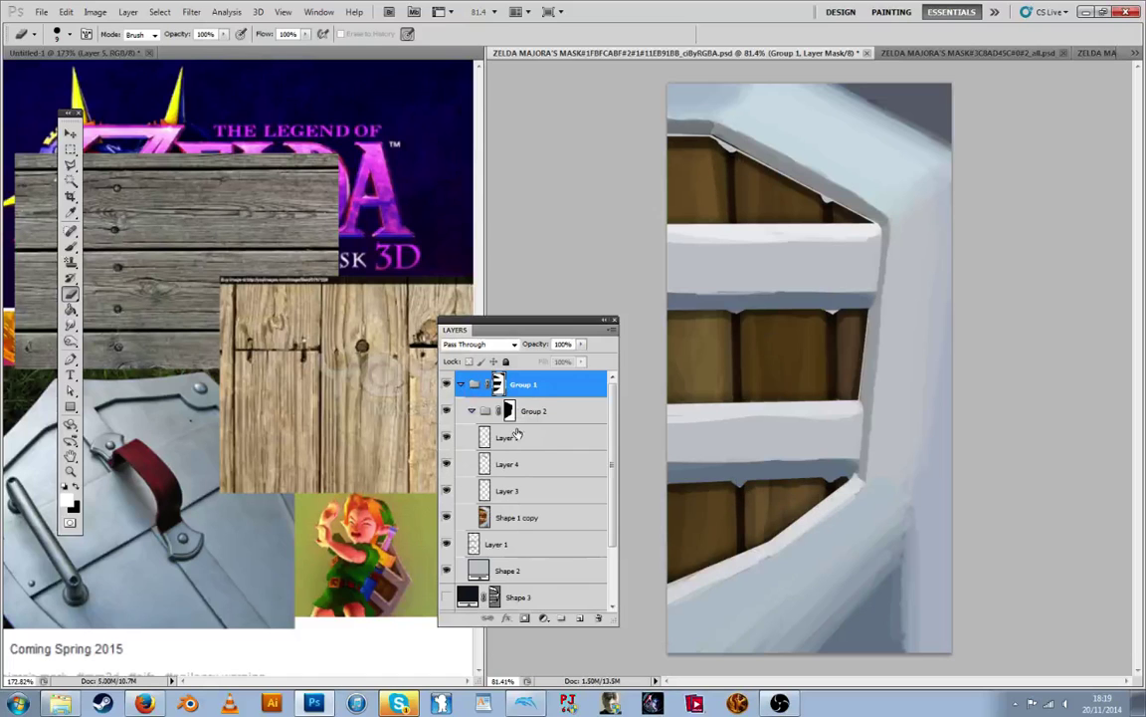
pyautogui.click(470, 411)
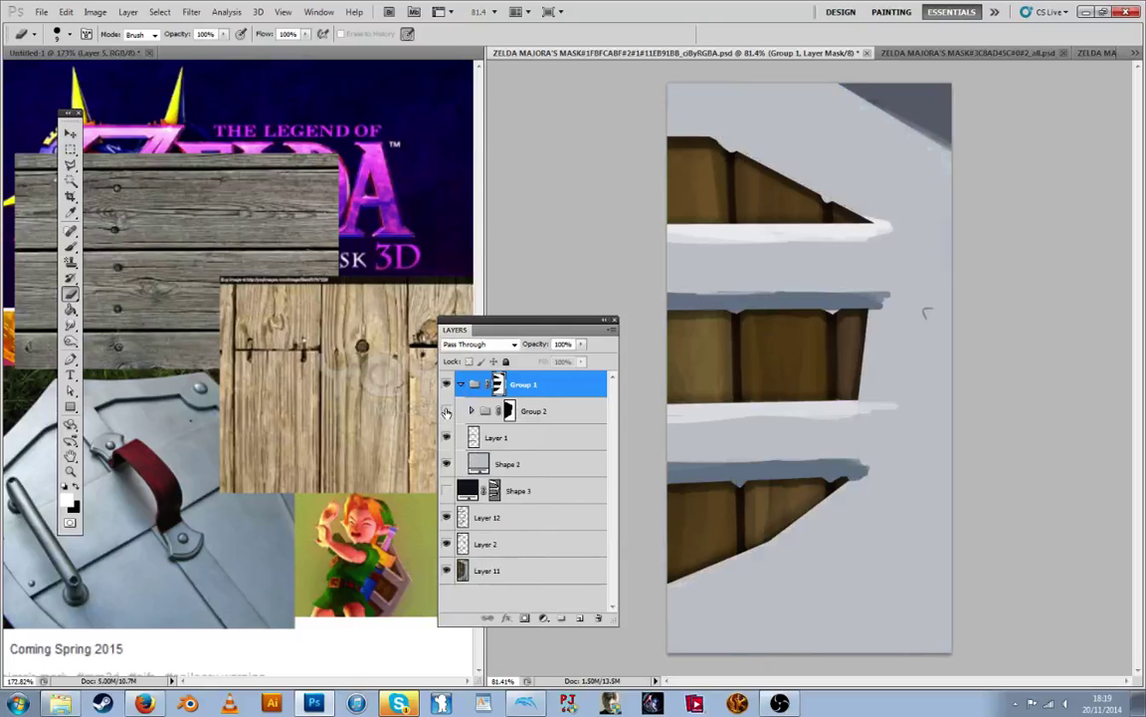
pyautogui.click(497, 438)
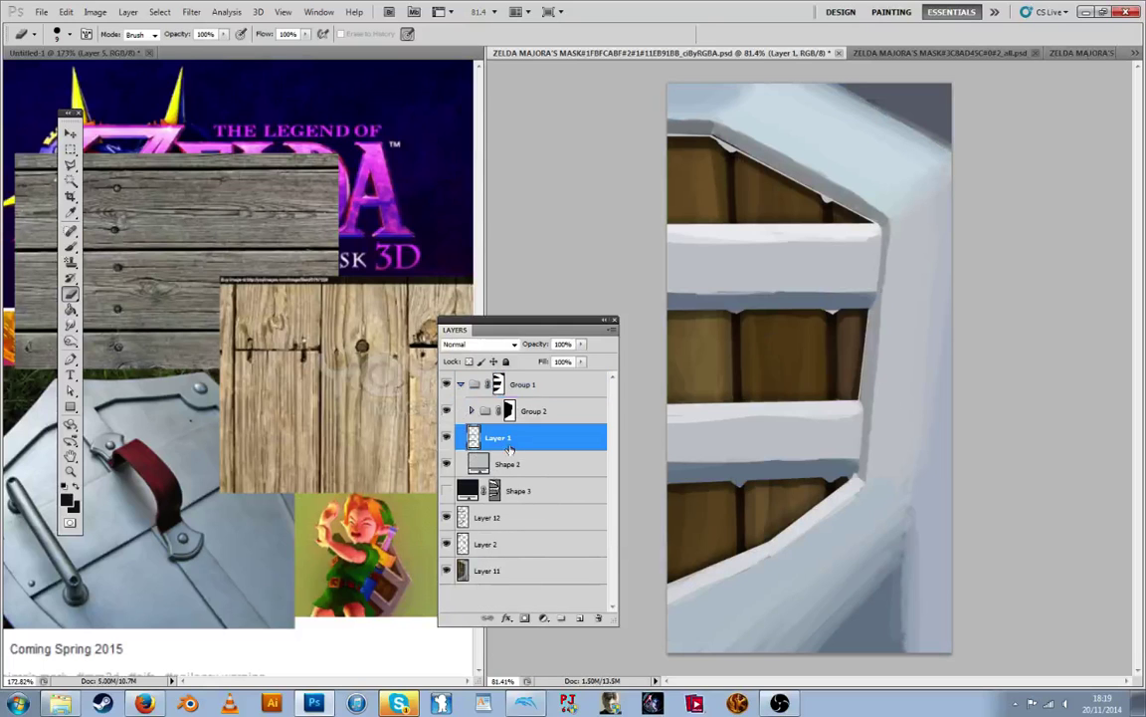
pyautogui.keyDown('shift'); pyautogui.click(508, 463); pyautogui.keyUp('shift')
pyautogui.rightClick(526, 443)
pyautogui.click(587, 406)
# Paint the bumps below the lower band on Layer 1 with the band's sampled dark shadow colour, continuing it to the rim
pyautogui.press('r')
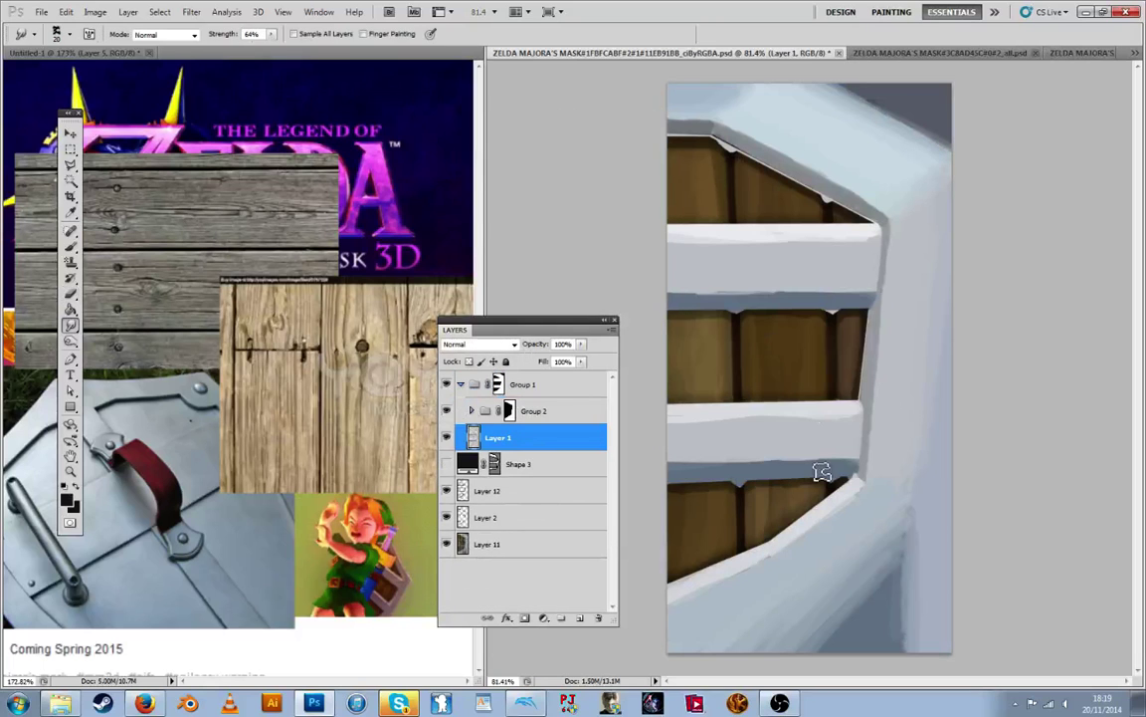
pyautogui.press('p')
pyautogui.press('i')
pyautogui.click(739, 476)
pyautogui.press('b')
pyautogui.moveTo(743, 482); pyautogui.dragTo(737, 503)
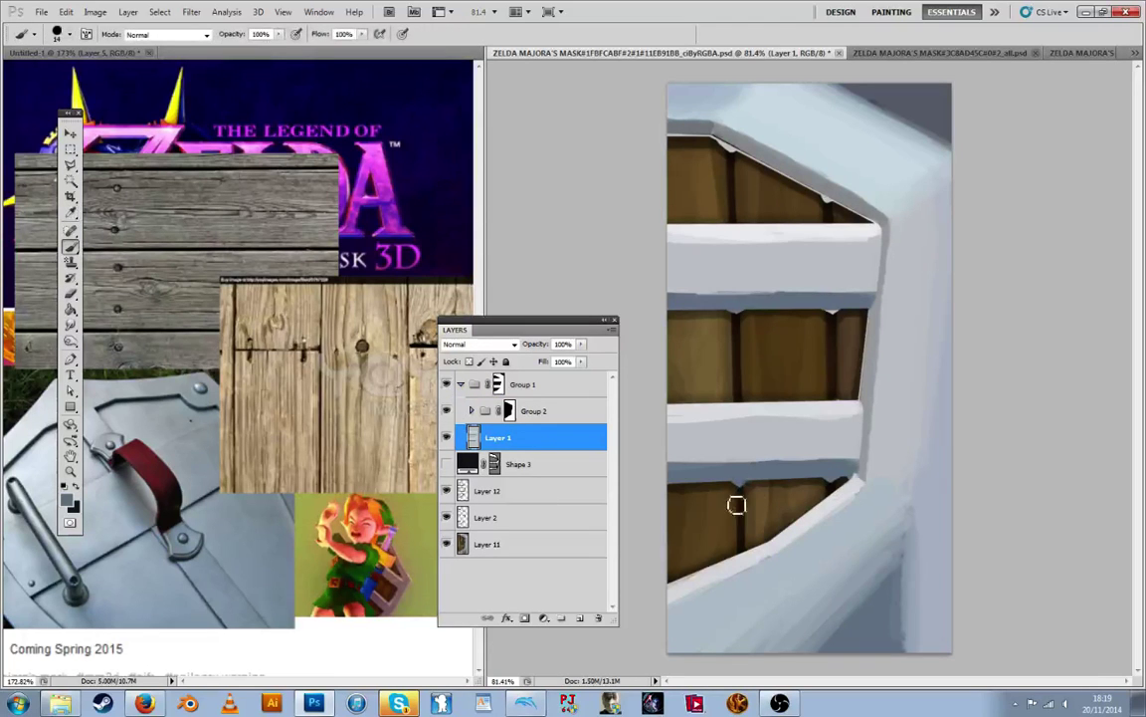
pyautogui.keyDown('alt'); pyautogui.click(826, 471); pyautogui.keyUp('alt')
pyautogui.moveTo(828, 481); pyautogui.dragTo(866, 464)
pyautogui.press('alt')
pyautogui.keyDown('alt'); pyautogui.click(846, 468); pyautogui.keyUp('alt')
# Touch up the Group 2 and Group 1 masks at the corner where the lower band's shadow meets the rim
pyautogui.click(447, 410)
pyautogui.click(447, 410)
pyautogui.click(511, 410)
pyautogui.press('alt')
pyautogui.keyDown('alt'); pyautogui.click(845, 466); pyautogui.keyUp('alt')
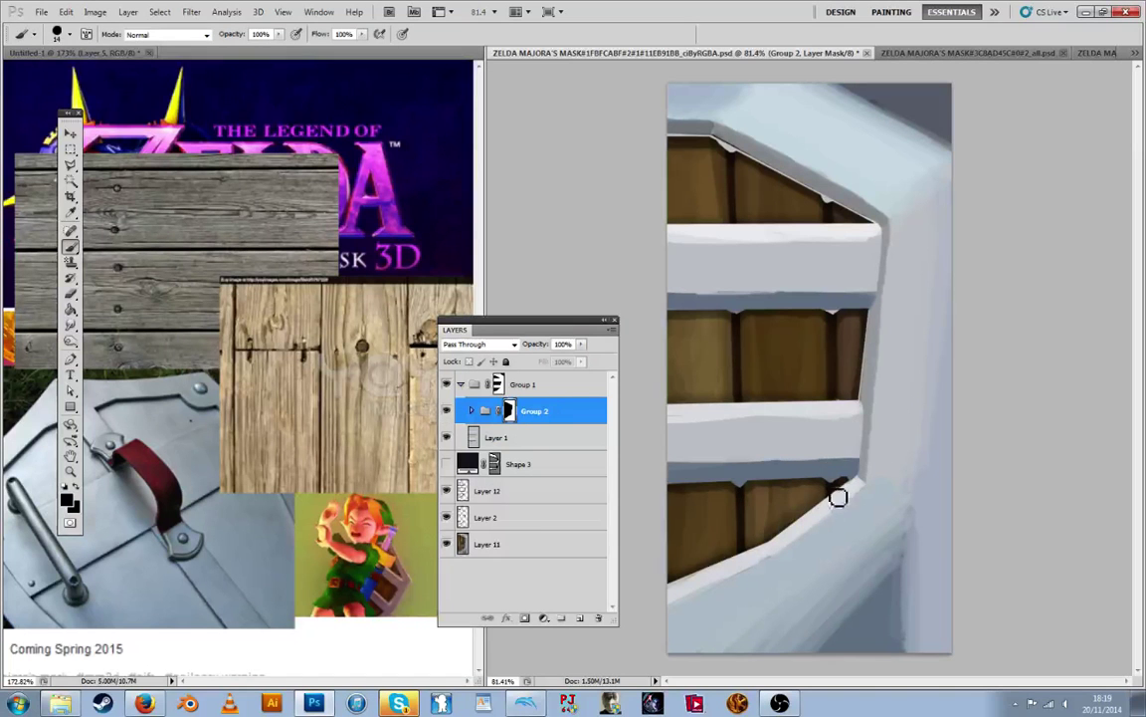
pyautogui.keyDown('alt'); pyautogui.click(858, 485); pyautogui.keyUp('alt')
pyautogui.keyDown('alt'); pyautogui.click(862, 479); pyautogui.keyUp('alt')
pyautogui.keyDown('alt'); pyautogui.click(853, 368); pyautogui.keyUp('alt')
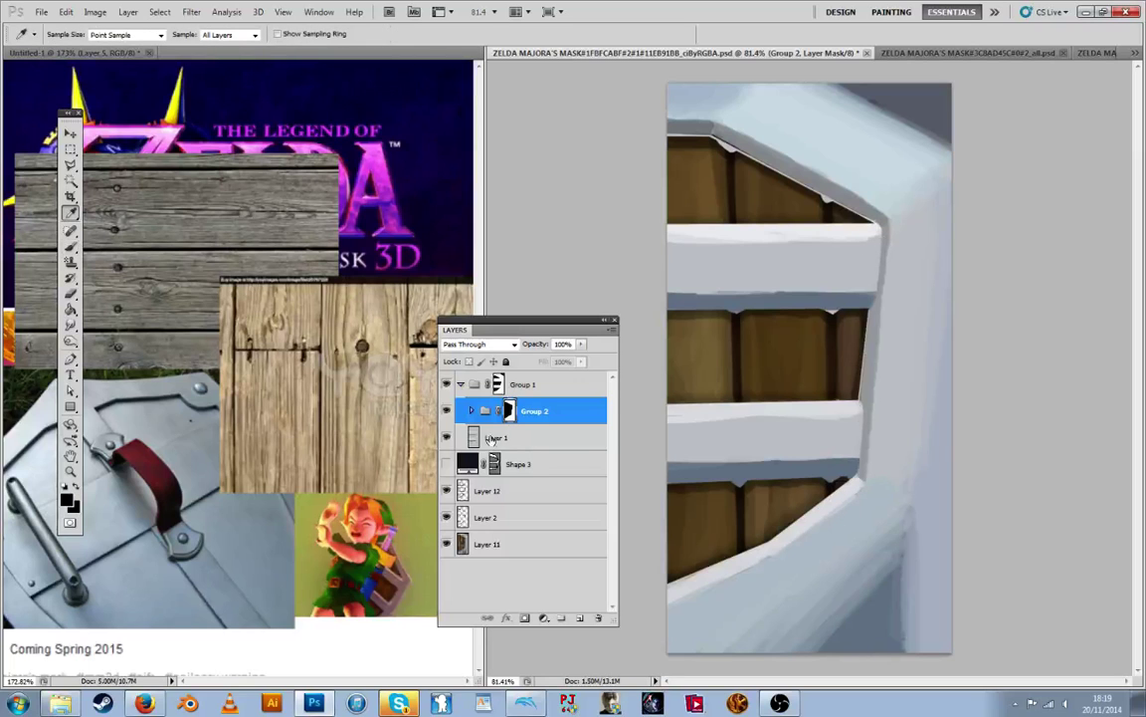
pyautogui.click(493, 389)
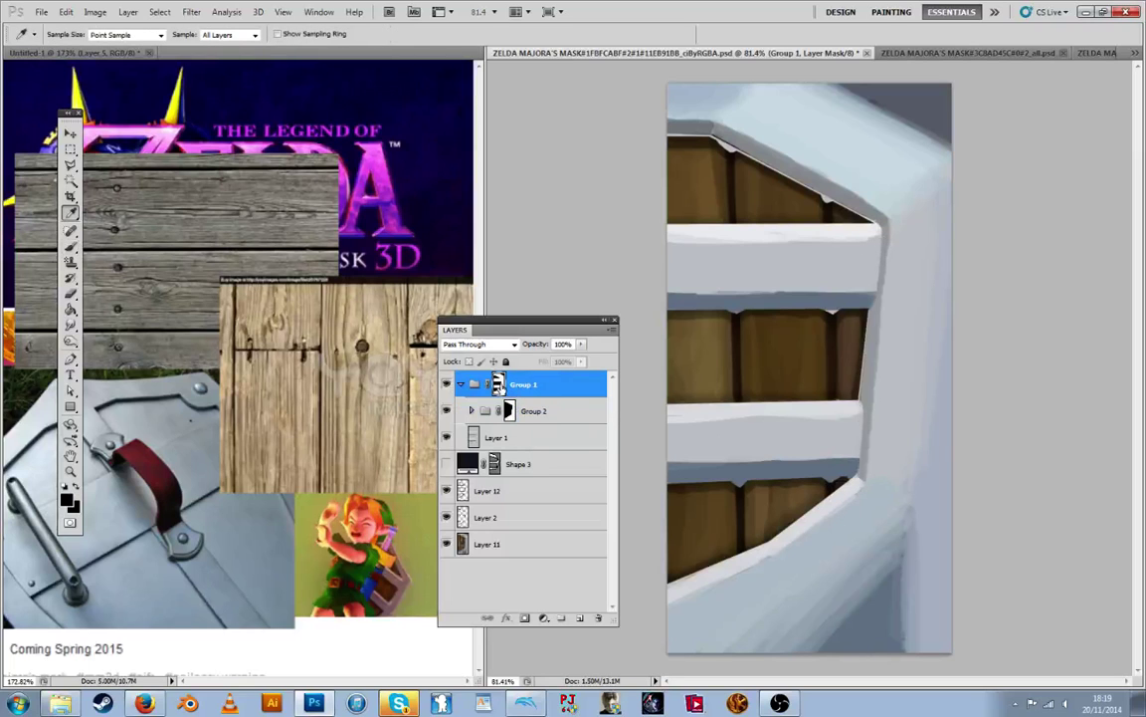
pyautogui.press('b')
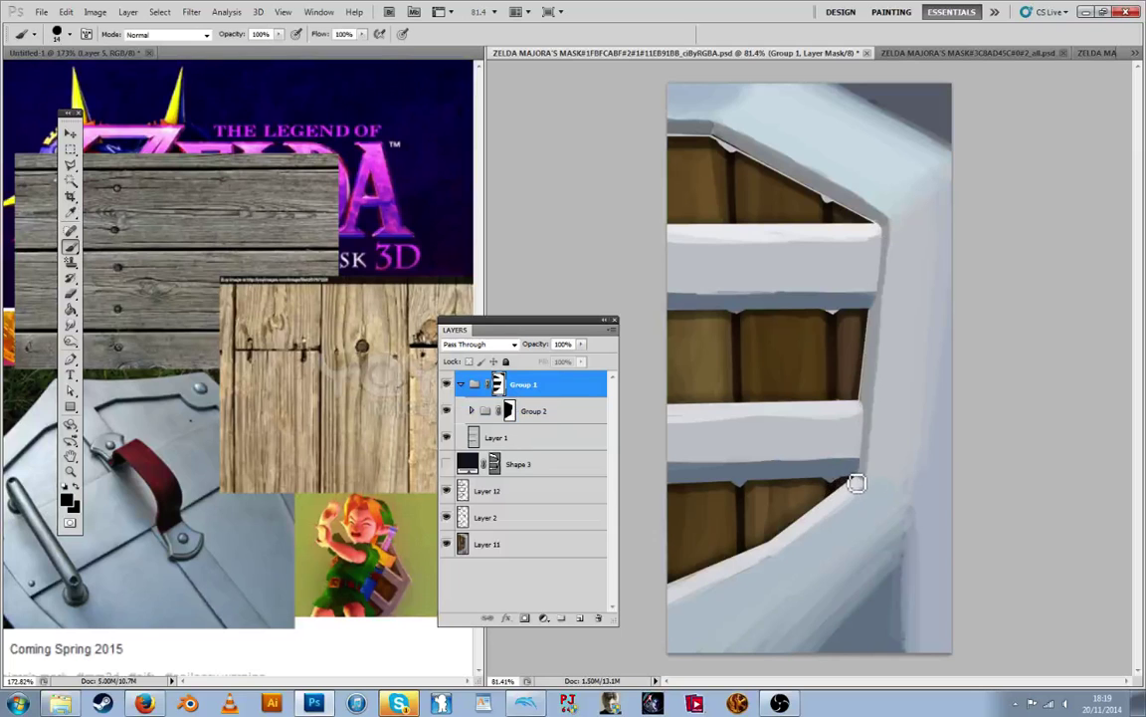
pyautogui.keyDown('alt'); pyautogui.click(857, 481); pyautogui.keyUp('alt')
# Shade the bumps beneath the upper band on Layer 1 with the sampled shadow colour
pyautogui.click(495, 438)
pyautogui.press('i')
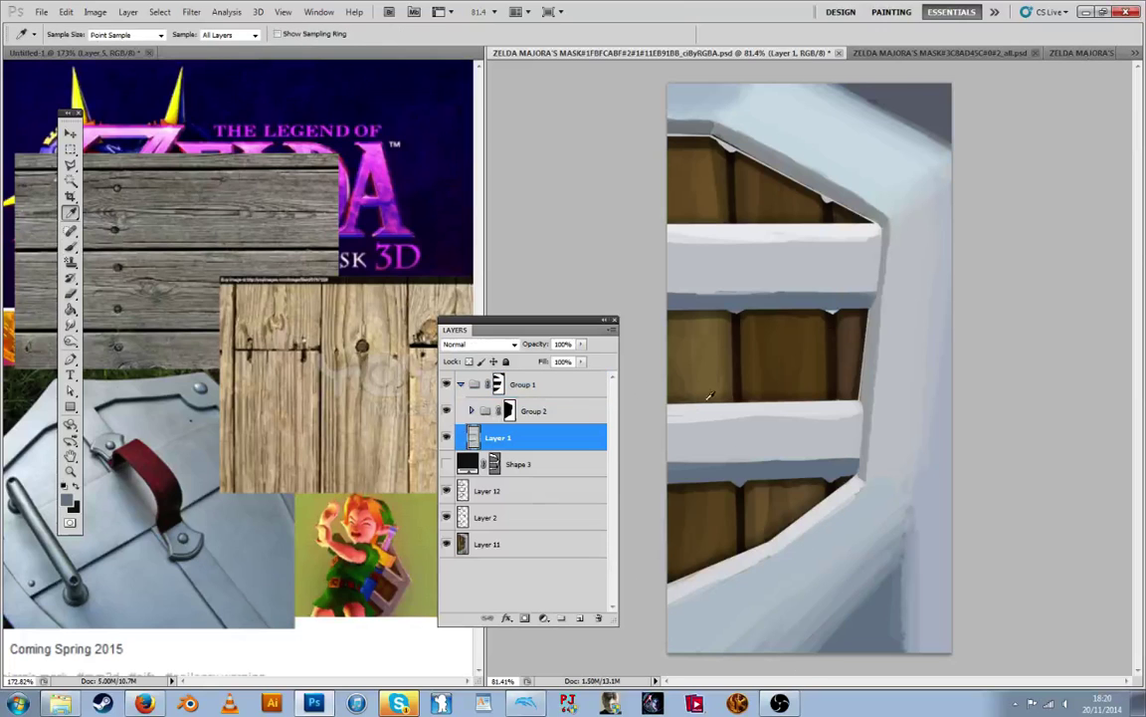
pyautogui.moveTo(741, 301)
pyautogui.mouseDown()
pyautogui.moveTo(668, 301)
pyautogui.moveTo(785, 301)
pyautogui.moveTo(737, 301)
pyautogui.mouseUp()
pyautogui.press('b')
# Lower the brush opacity to 39% and blend the metal bands' highlight and shadow edges using sampled tones
pyautogui.click(279, 33)
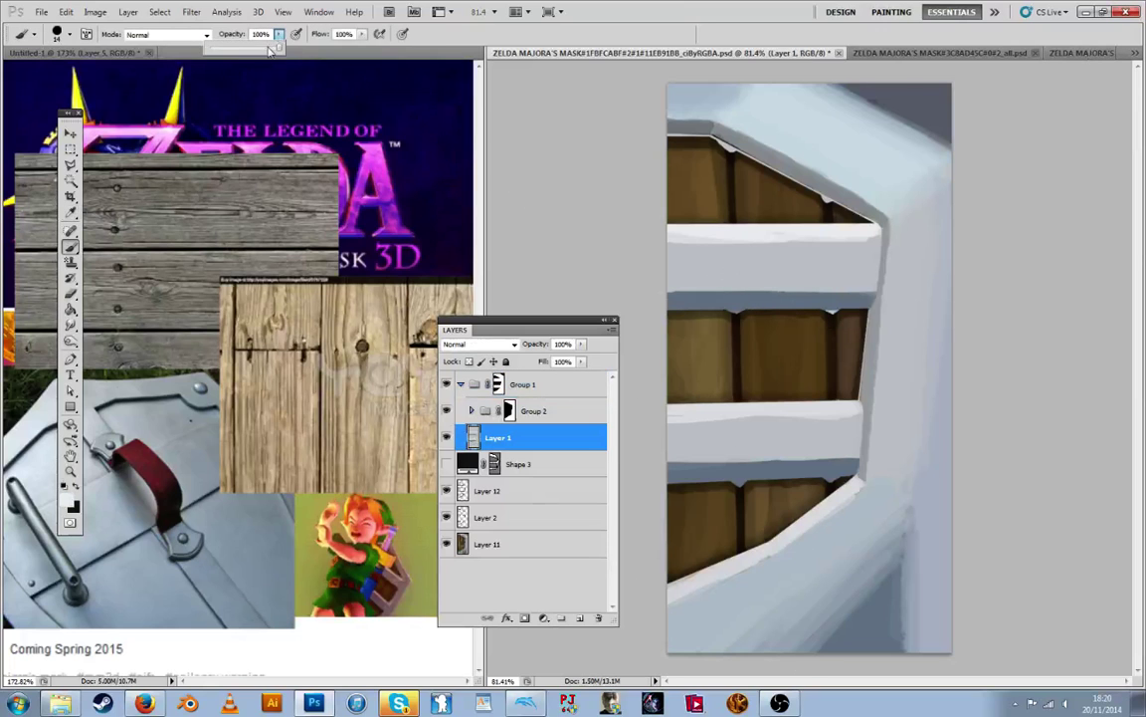
pyautogui.moveTo(678, 298); pyautogui.dragTo(769, 298)
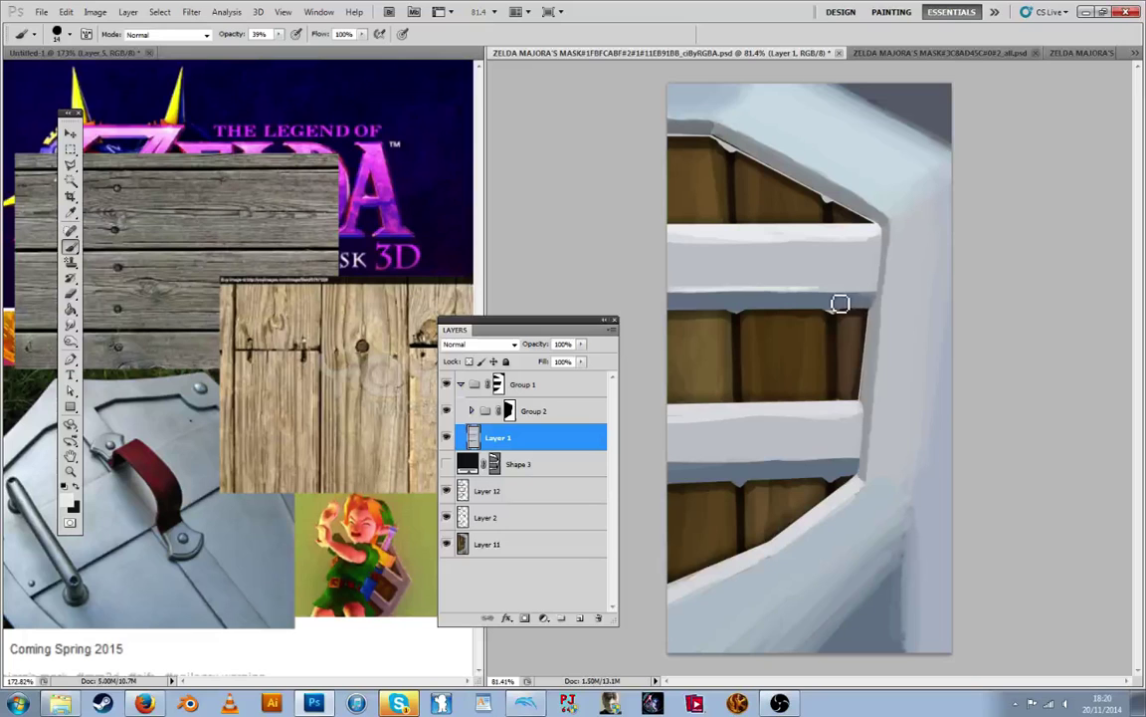
pyautogui.keyDown('alt'); pyautogui.click(720, 252); pyautogui.keyUp('alt')
pyautogui.keyDown('alt'); pyautogui.click(798, 298); pyautogui.keyUp('alt')
pyautogui.moveTo(686, 251); pyautogui.dragTo(874, 248)
pyautogui.keyDown('alt'); pyautogui.click(729, 251); pyautogui.keyUp('alt')
pyautogui.keyDown('alt'); pyautogui.click(763, 252); pyautogui.keyUp('alt')
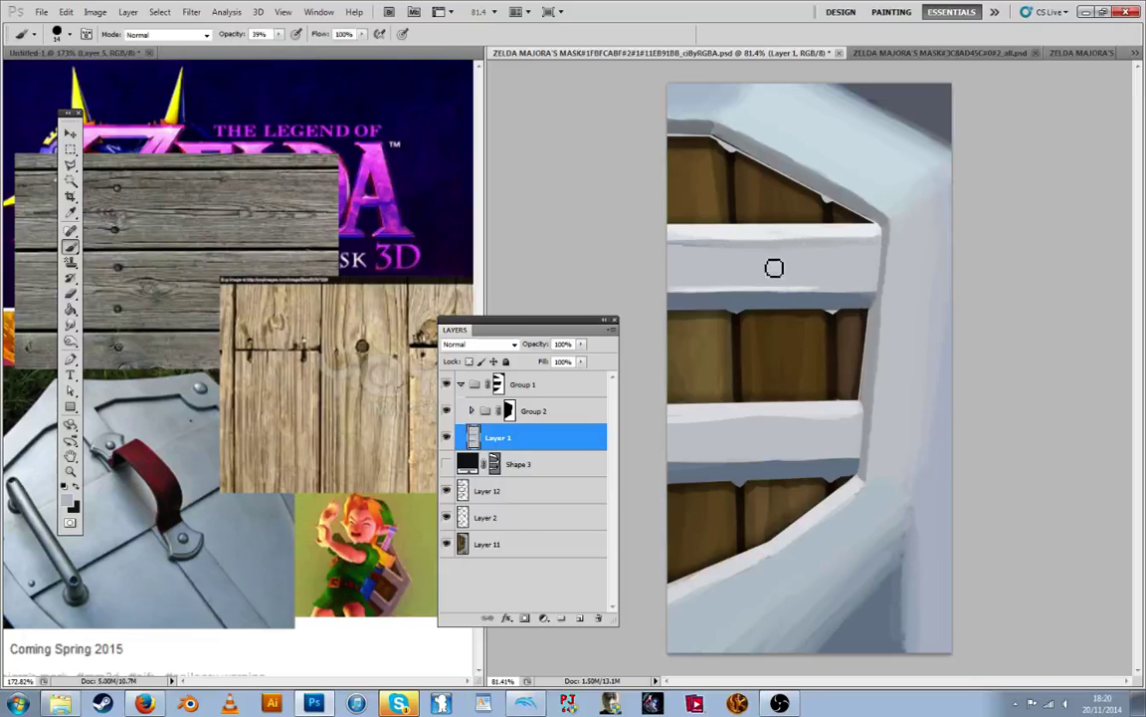
pyautogui.keyDown('alt'); pyautogui.click(821, 280); pyautogui.keyUp('alt')
pyautogui.keyDown('alt'); pyautogui.click(795, 281); pyautogui.keyUp('alt')
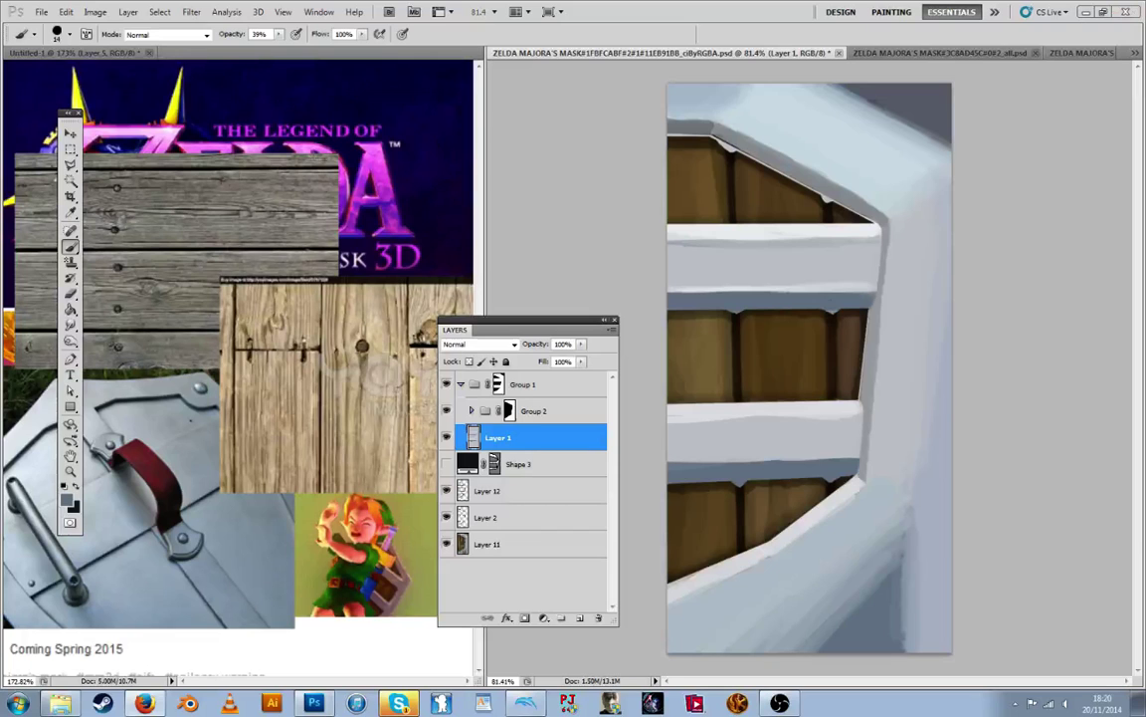
pyautogui.press('i')
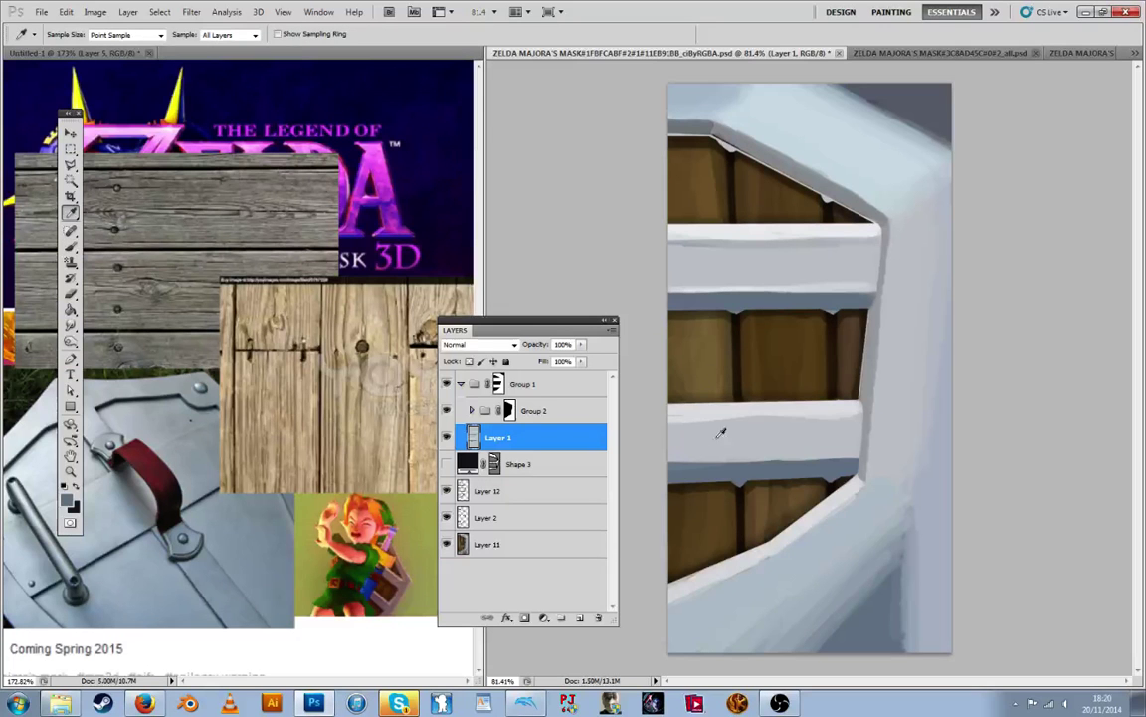
pyautogui.press('b')
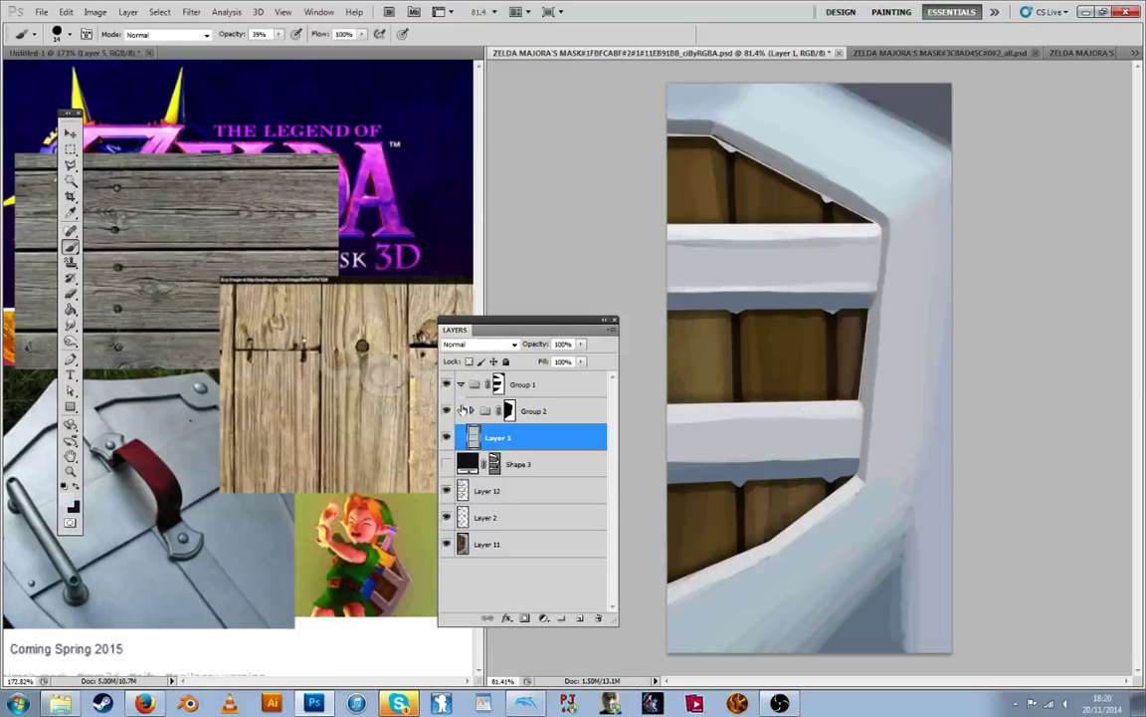
# Brush Group 2's mask to refine the rim's inner edge around the end of the lower band
pyautogui.click(447, 411)
pyautogui.click(447, 412)
pyautogui.click(513, 413)
pyautogui.press('i')
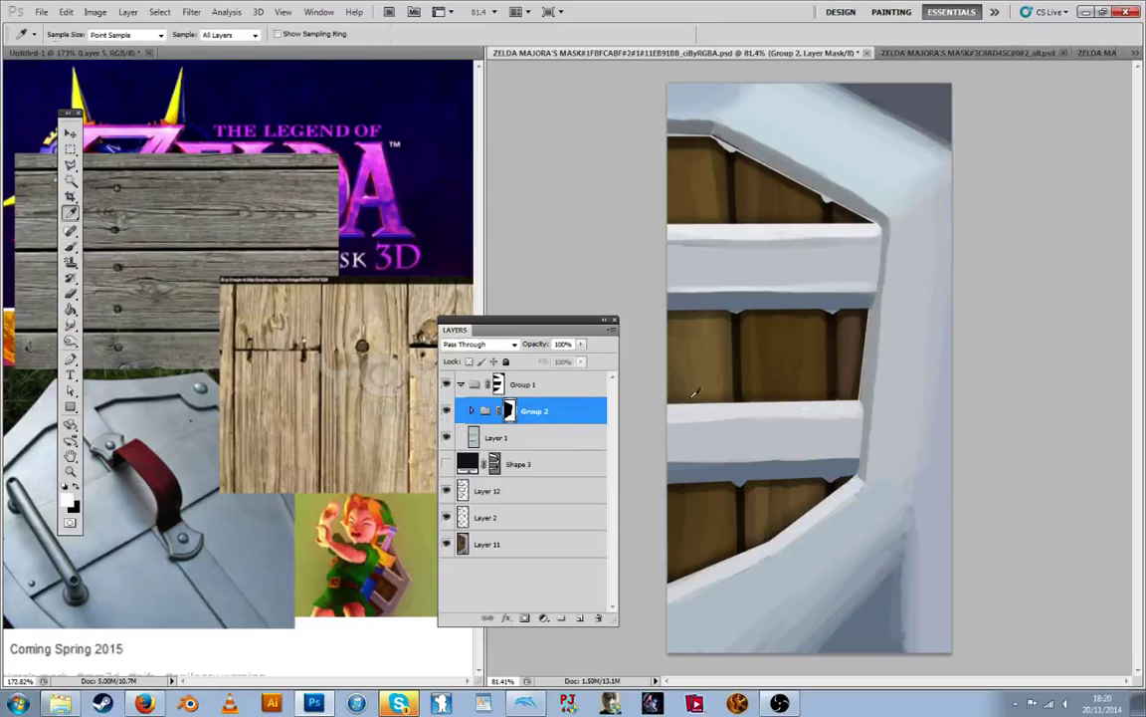
pyautogui.press('b')
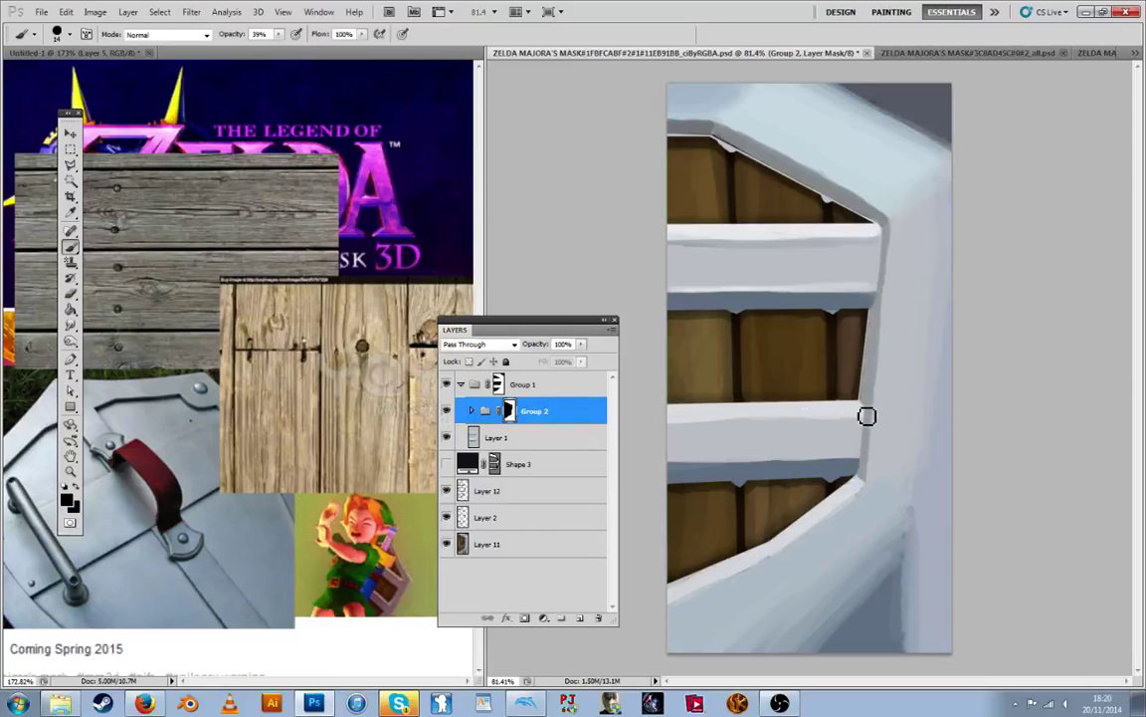
pyautogui.keyDown('alt'); pyautogui.click(873, 390); pyautogui.keyUp('alt')
pyautogui.moveTo(866, 405); pyautogui.dragTo(871, 415)
pyautogui.press('alt')
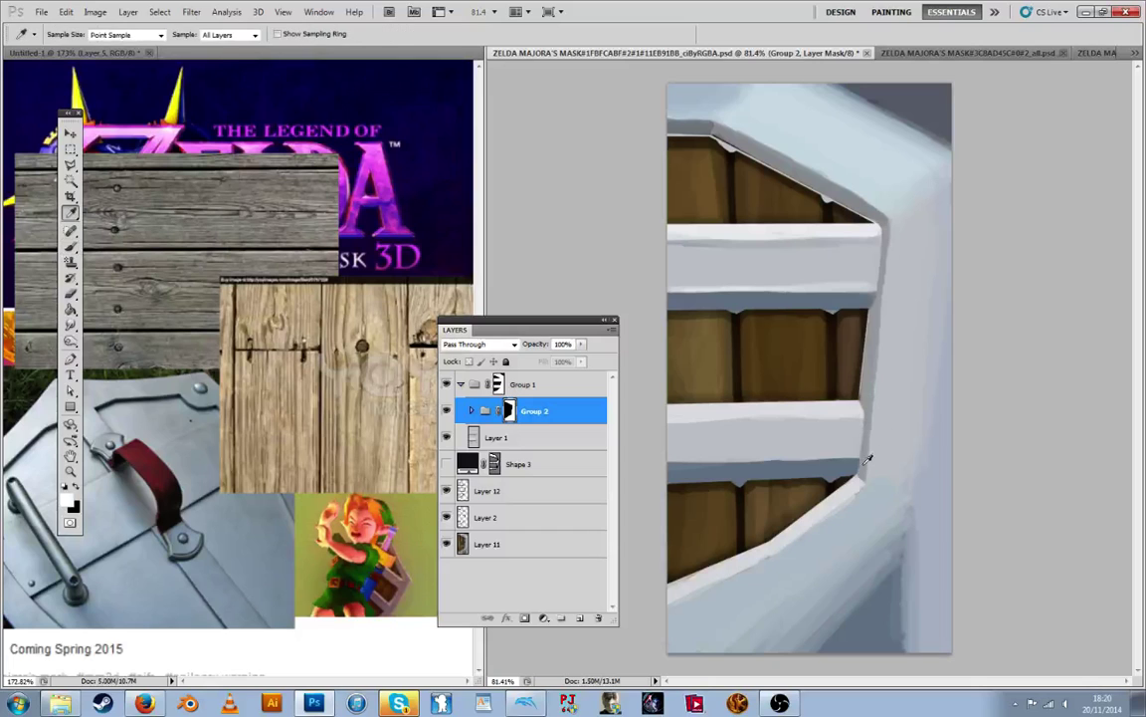
pyautogui.keyDown('alt'); pyautogui.click(865, 466); pyautogui.keyUp('alt')
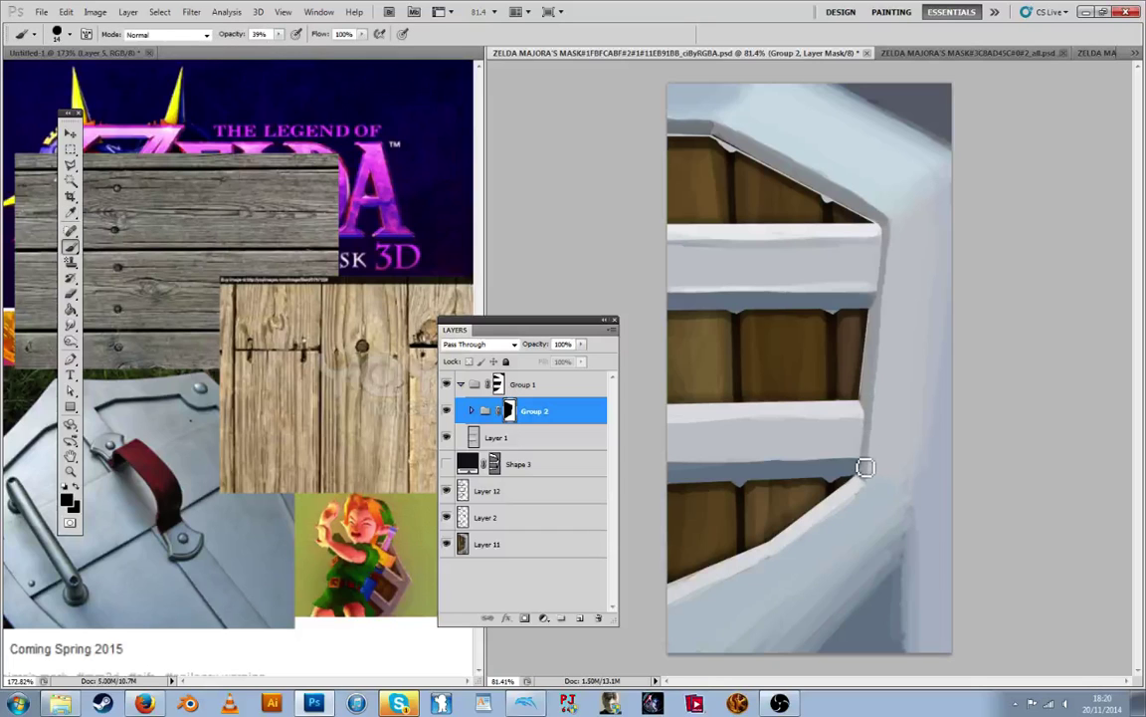
pyautogui.keyDown('alt'); pyautogui.click(864, 427); pyautogui.keyUp('alt')
pyautogui.press('alt')
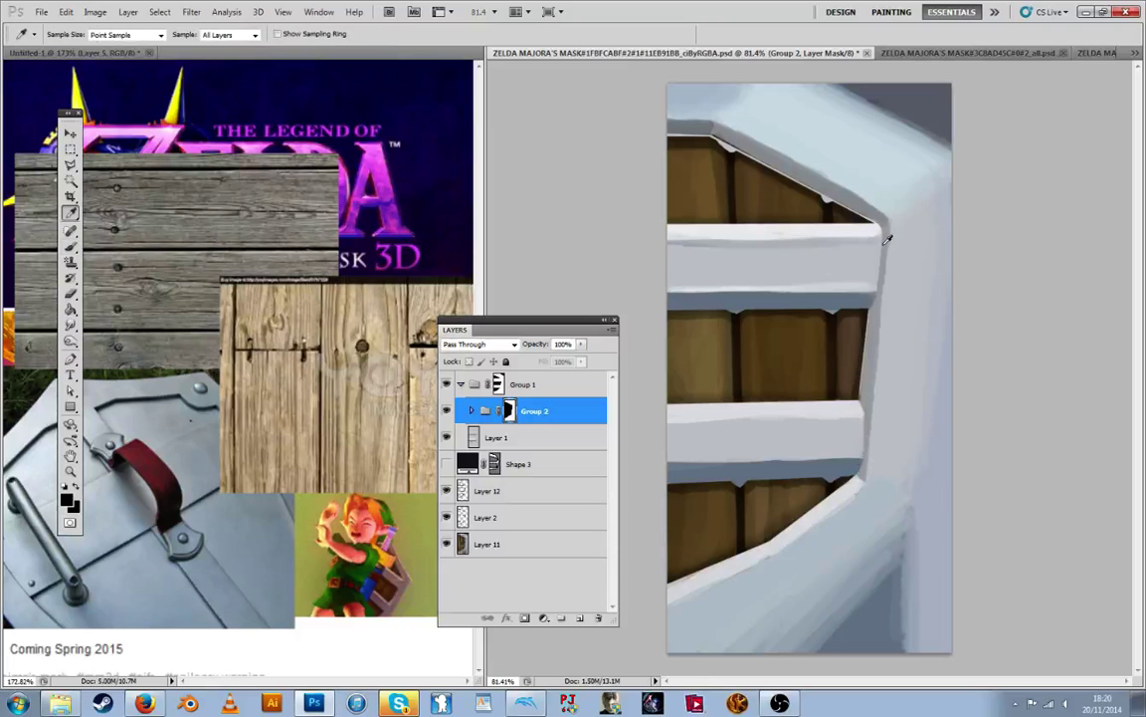
# Refine Group 2's mask along the rim's inner edge at the end of the upper band
pyautogui.keyDown('alt'); pyautogui.click(890, 235); pyautogui.keyUp('alt')
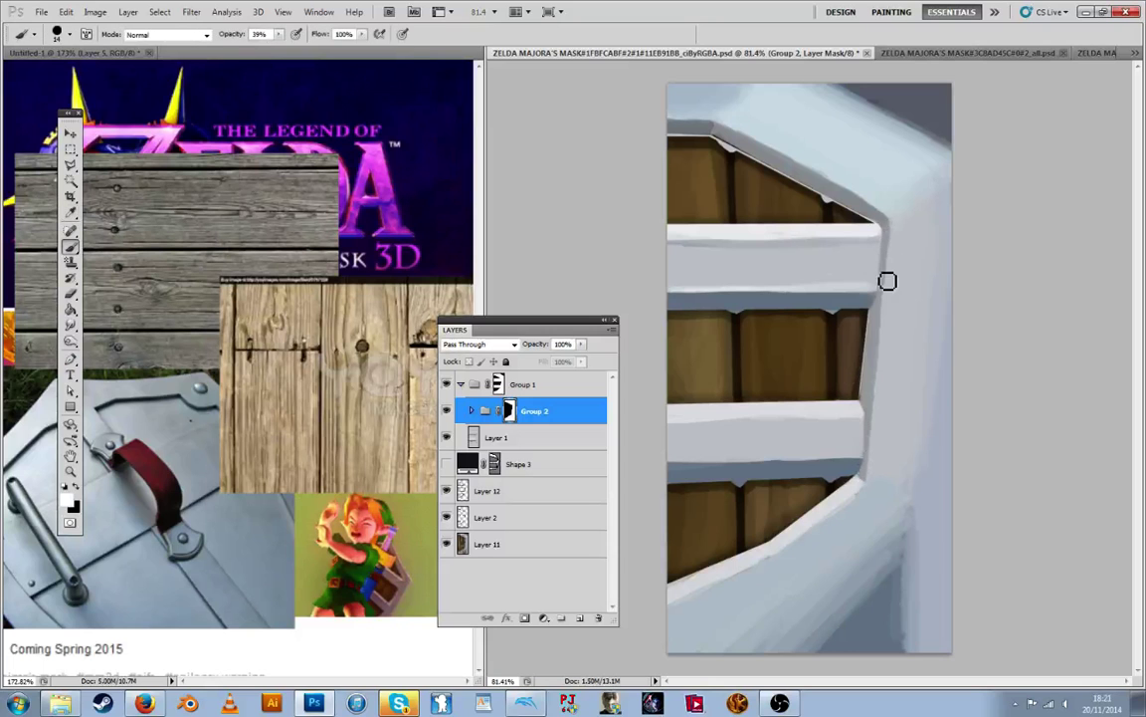
pyautogui.keyDown('alt'); pyautogui.click(879, 311); pyautogui.keyUp('alt')
pyautogui.press('alt')
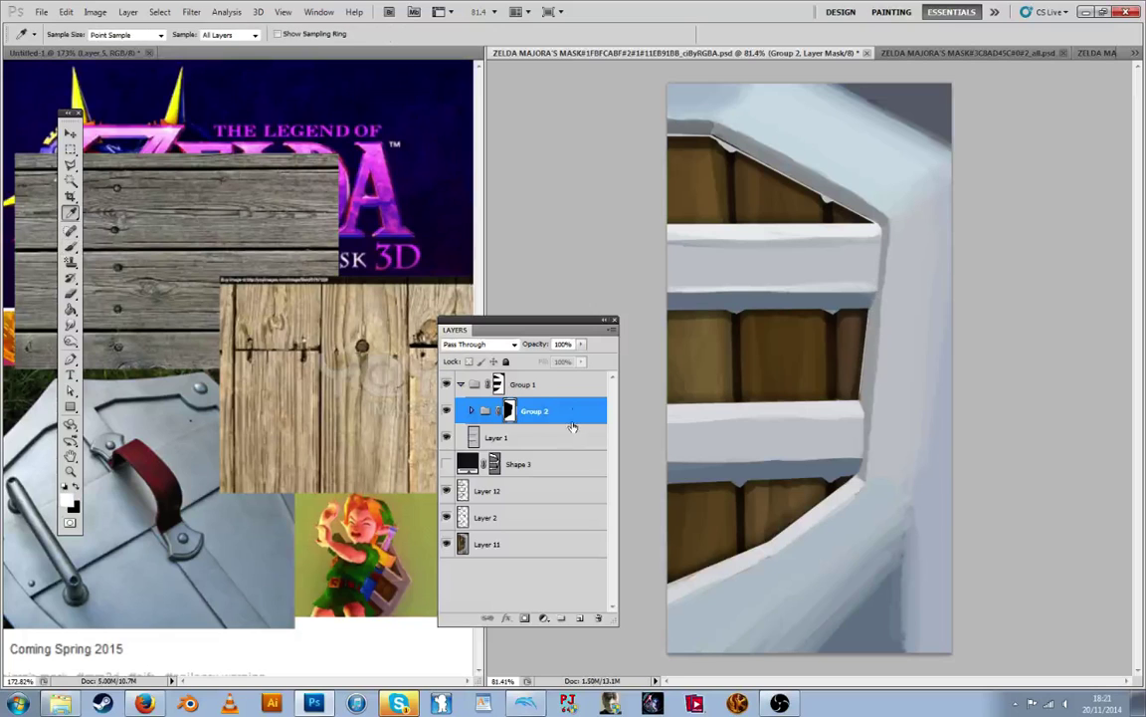
# Touch up the upper band on Layer 1 with sampled metal tones, painting a small dent in its lower highlight edge
pyautogui.click(573, 436)
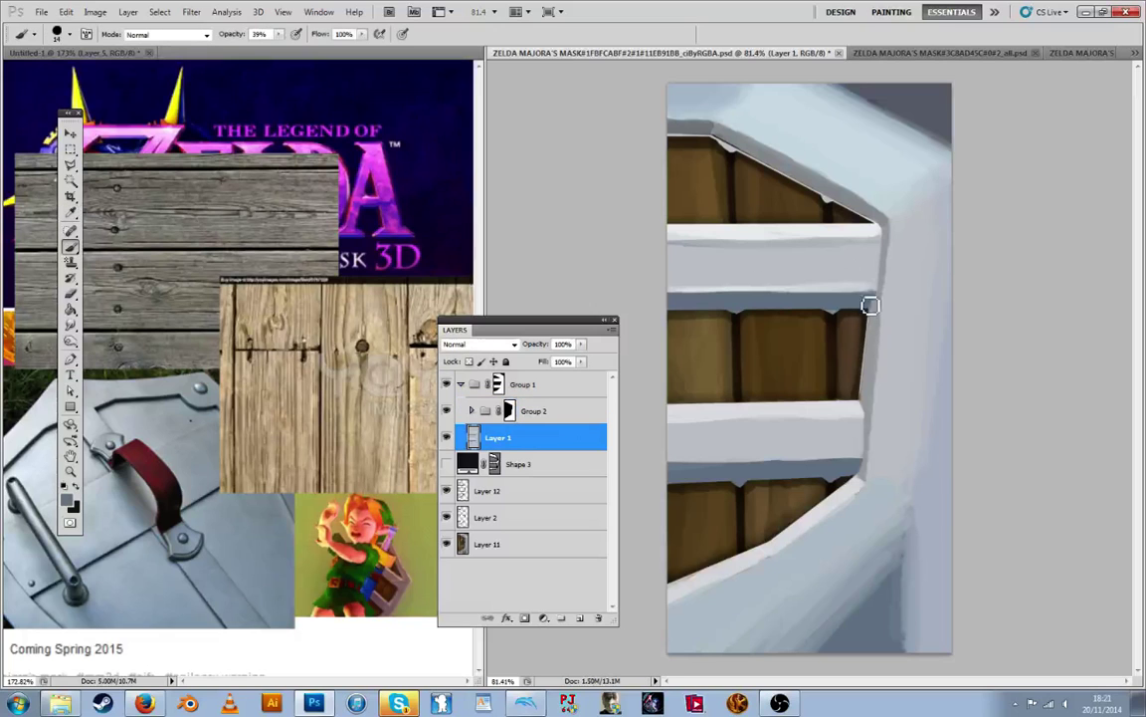
pyautogui.press('alt')
pyautogui.keyDown('alt'); pyautogui.click(816, 227); pyautogui.keyUp('alt')
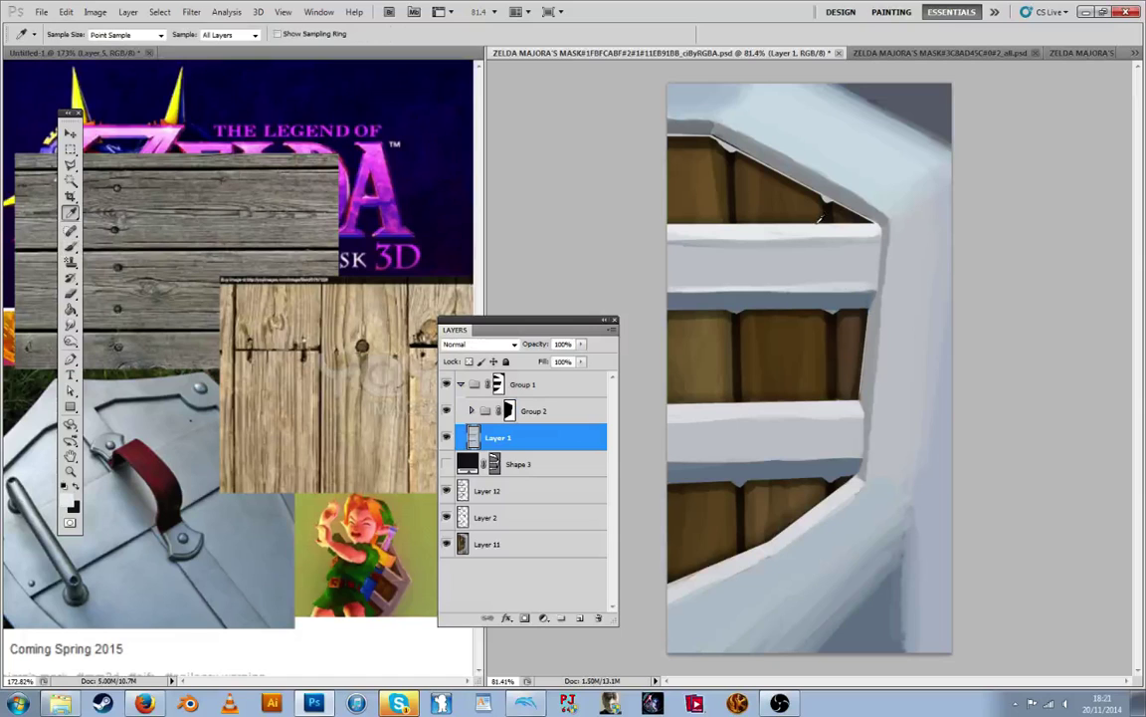
pyautogui.keyDown('alt'); pyautogui.click(787, 298); pyautogui.keyUp('alt')
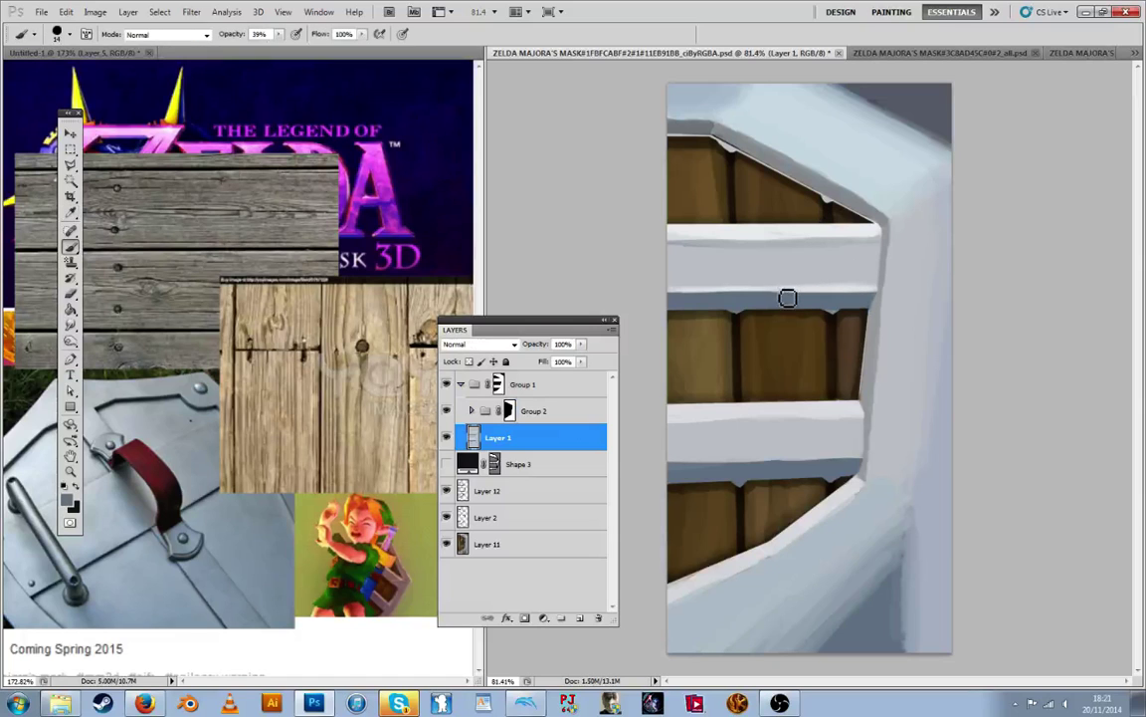
pyautogui.keyDown('alt'); pyautogui.click(780, 286); pyautogui.keyUp('alt')
pyautogui.moveTo(778, 288); pyautogui.dragTo(781, 292)
pyautogui.keyDown('alt'); pyautogui.click(771, 272); pyautogui.keyUp('alt')
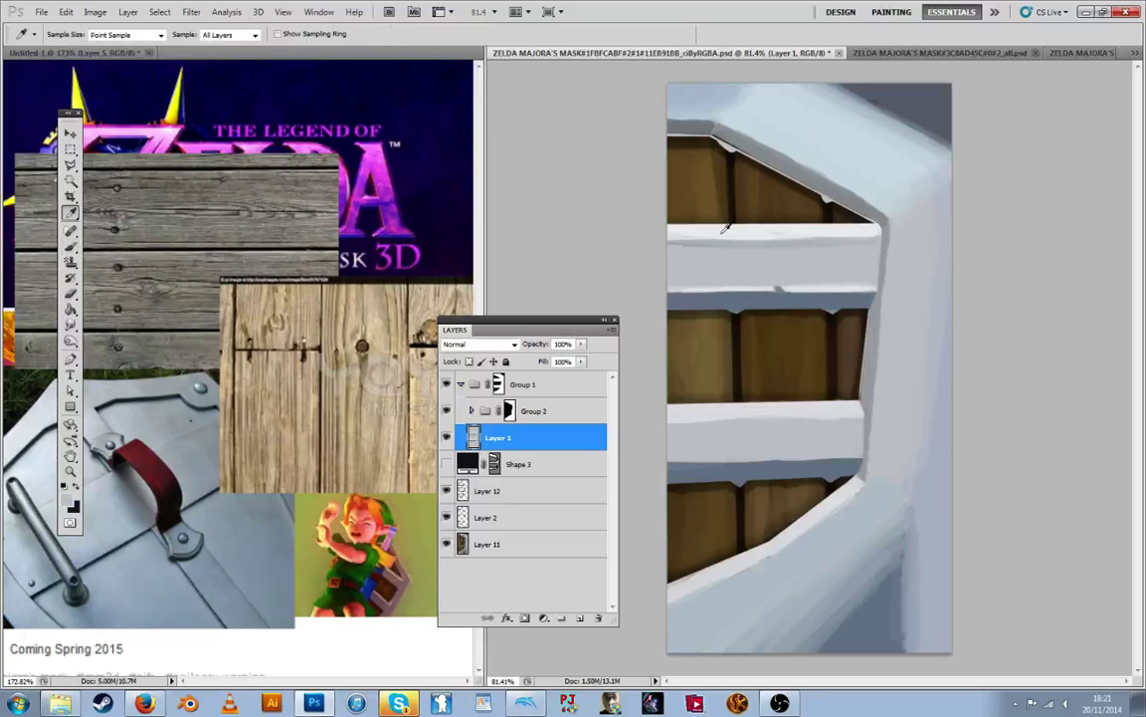
pyautogui.keyDown('alt'); pyautogui.click(761, 300); pyautogui.keyUp('alt')
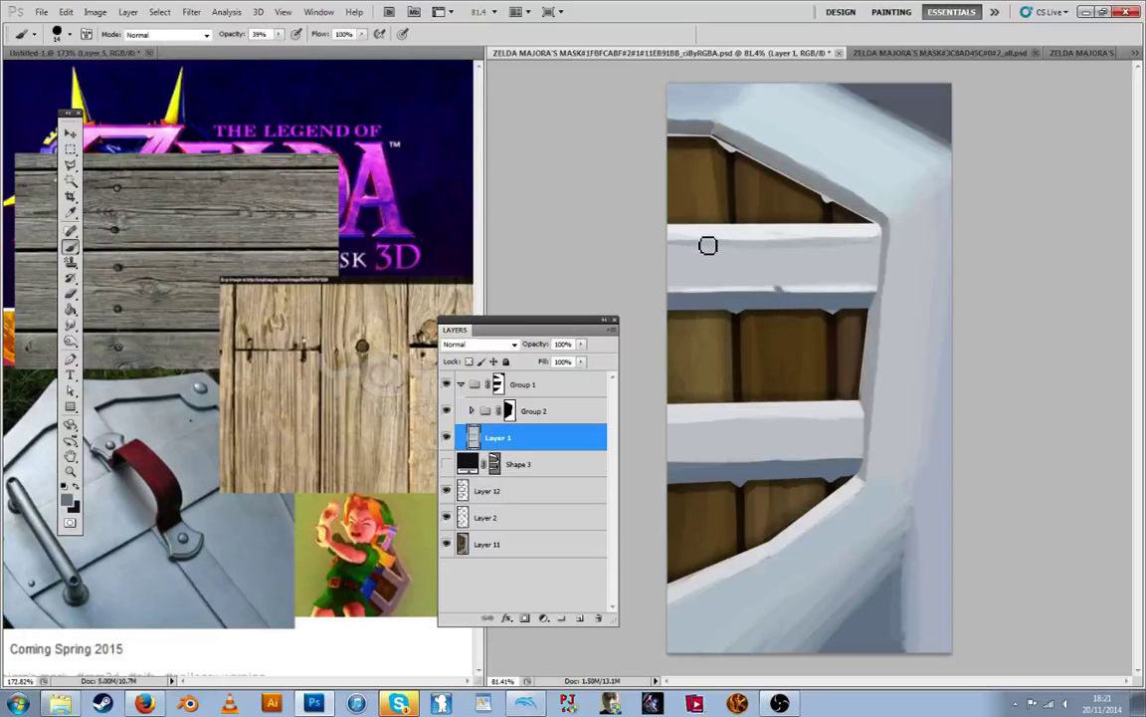
# Blend the upper highlight edge of the upper band on Layer 1 using metal tones sampled along it
pyautogui.moveTo(671, 243); pyautogui.dragTo(849, 247)
pyautogui.keyDown('alt'); pyautogui.click(792, 241); pyautogui.keyUp('alt')
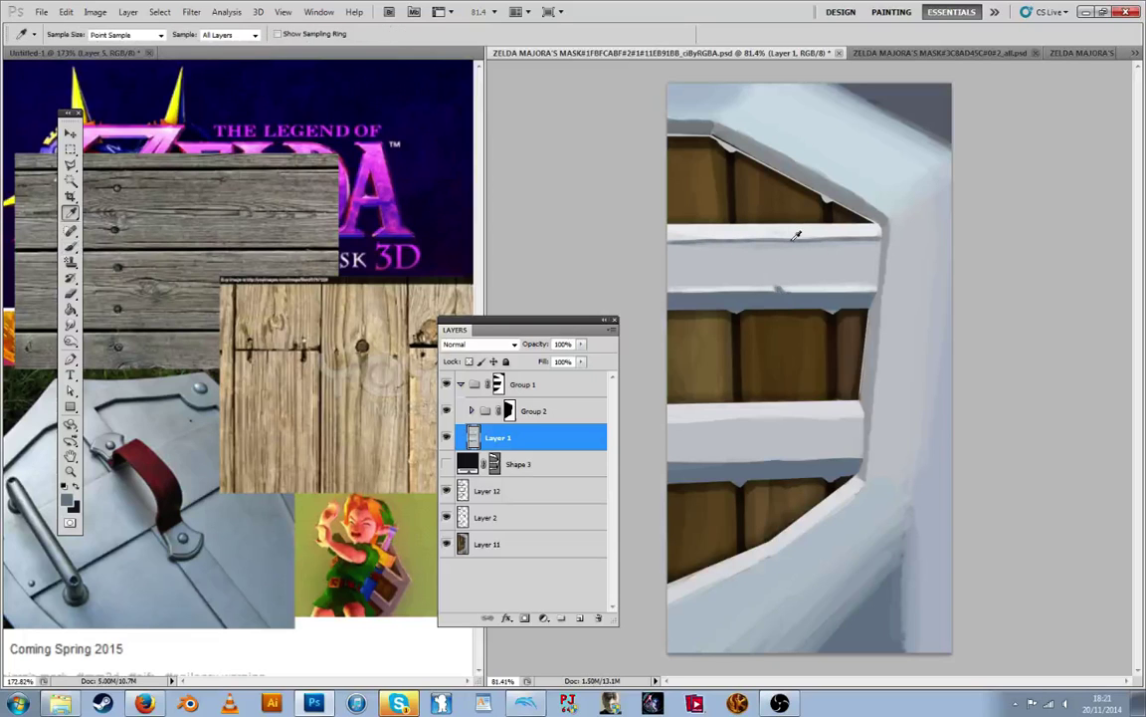
pyautogui.moveTo(751, 249); pyautogui.dragTo(784, 251)
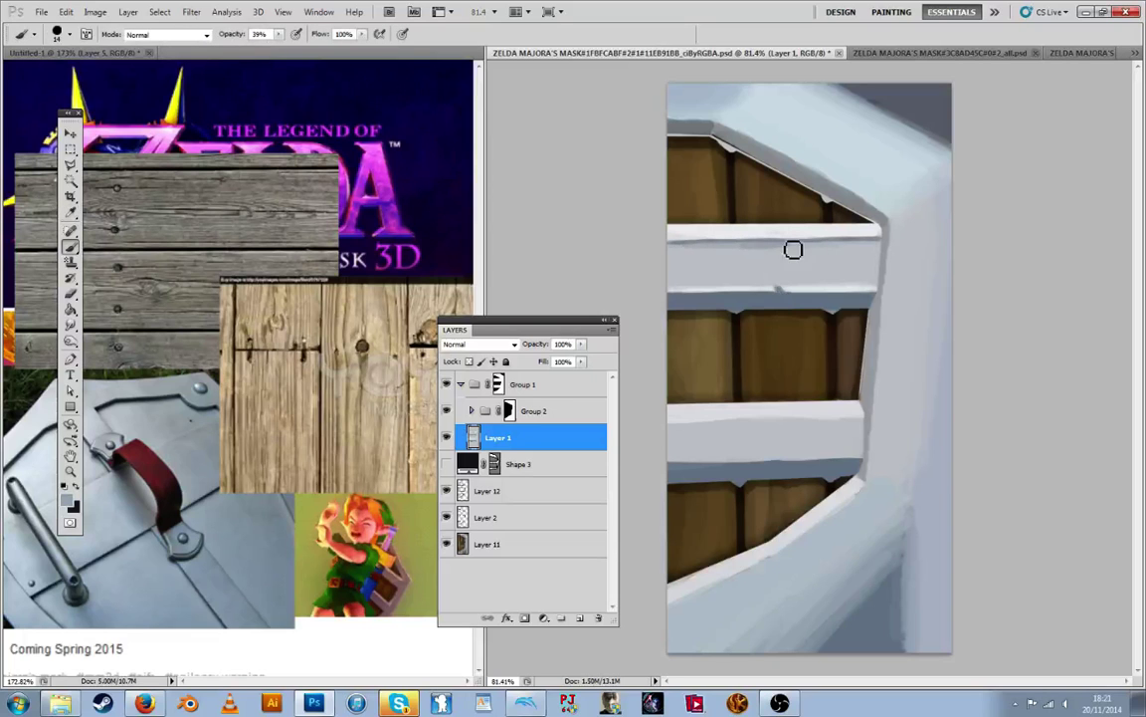
pyautogui.keyDown('alt'); pyautogui.click(708, 251); pyautogui.keyUp('alt')
pyautogui.keyDown('alt'); pyautogui.click(724, 242); pyautogui.keyUp('alt')
pyautogui.moveTo(723, 245); pyautogui.dragTo(680, 251)
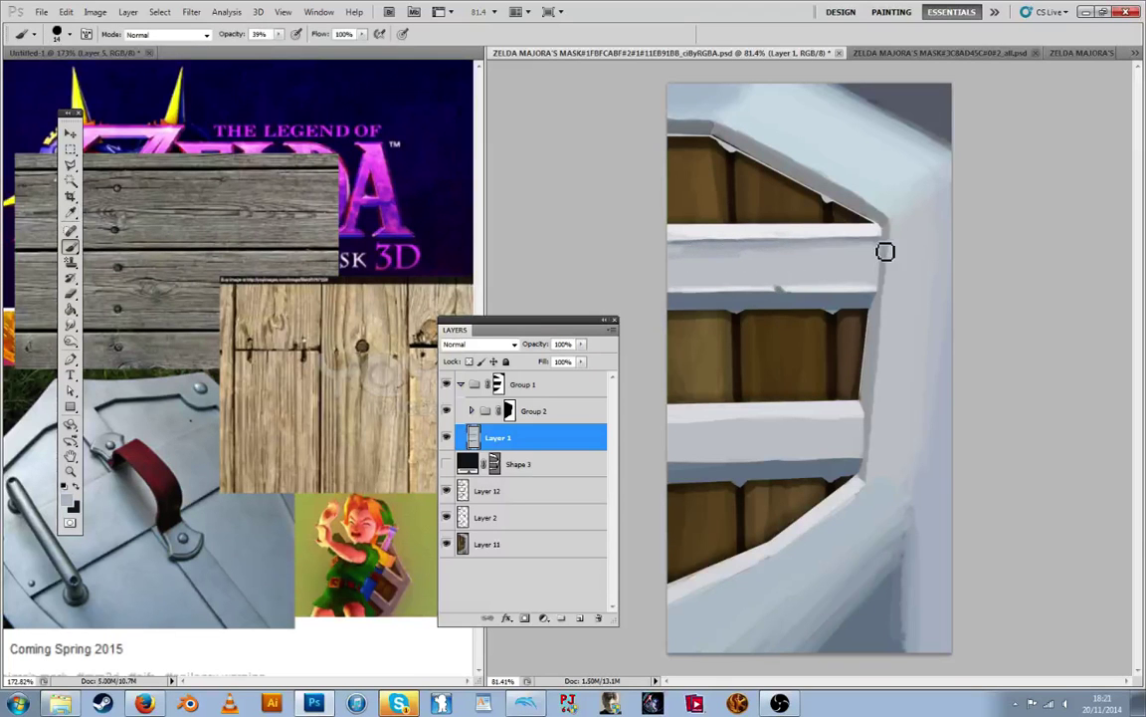
# Shade the underside of the upper band with a dark tone and blend it using sampled blue-grey tones
pyautogui.press('alt')
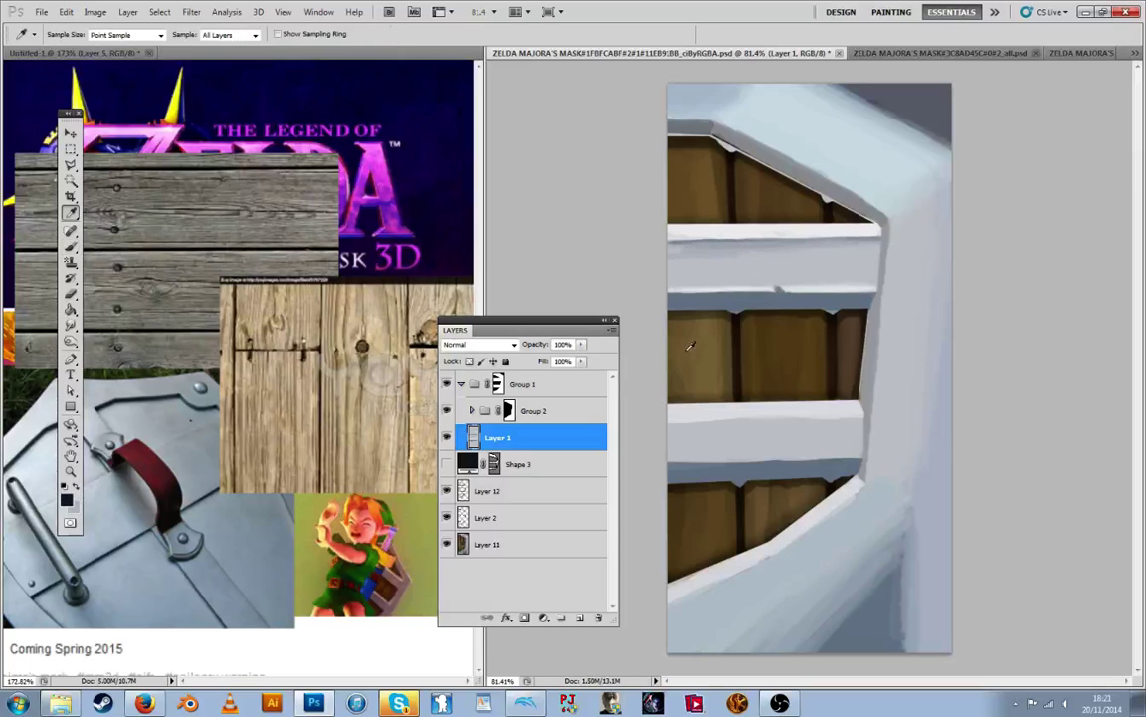
pyautogui.moveTo(699, 318)
pyautogui.mouseDown()
pyautogui.moveTo(848, 309)
pyautogui.moveTo(795, 315)
pyautogui.mouseUp()
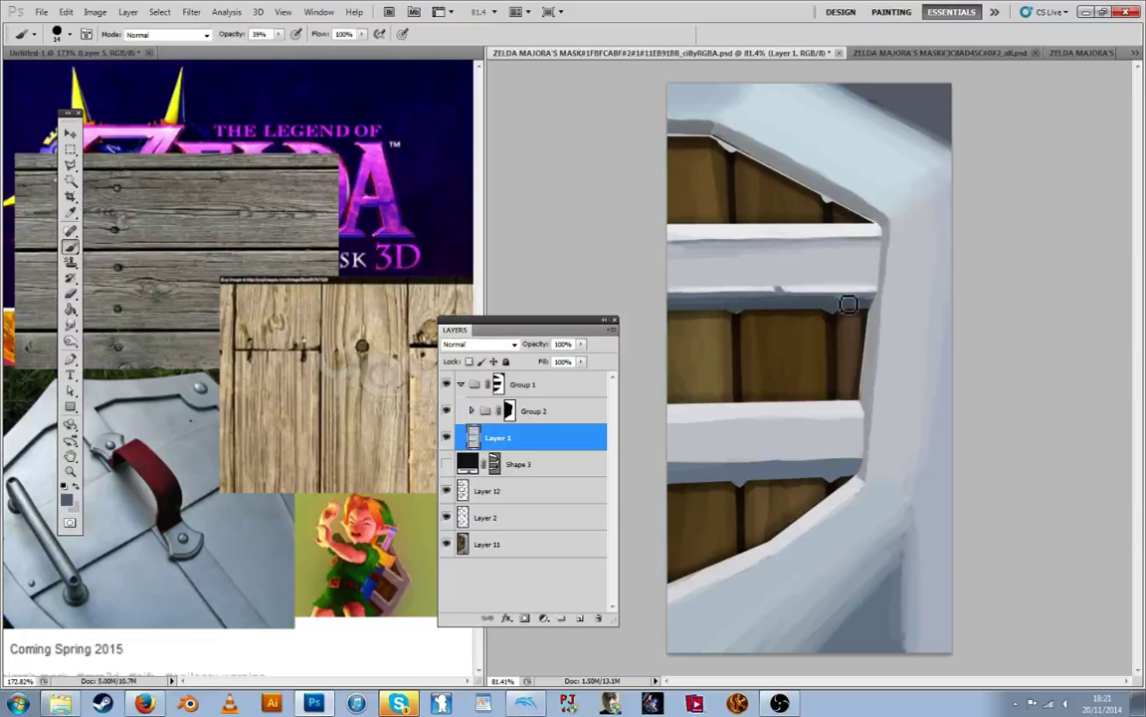
pyautogui.press('alt')
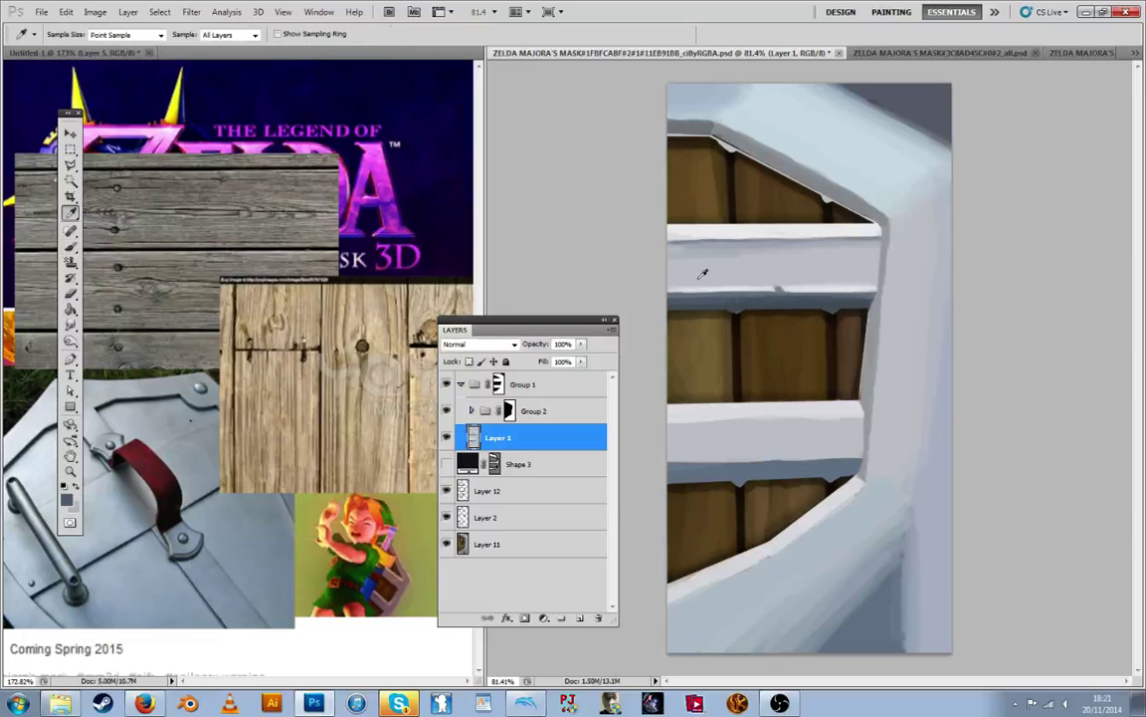
pyautogui.keyDown('alt'); pyautogui.click(745, 300); pyautogui.keyUp('alt')
pyautogui.moveTo(696, 313); pyautogui.dragTo(720, 313)
pyautogui.keyDown('alt'); pyautogui.click(710, 295); pyautogui.keyUp('alt')
pyautogui.keyDown('alt'); pyautogui.click(701, 303); pyautogui.keyUp('alt')
pyautogui.press('alt')
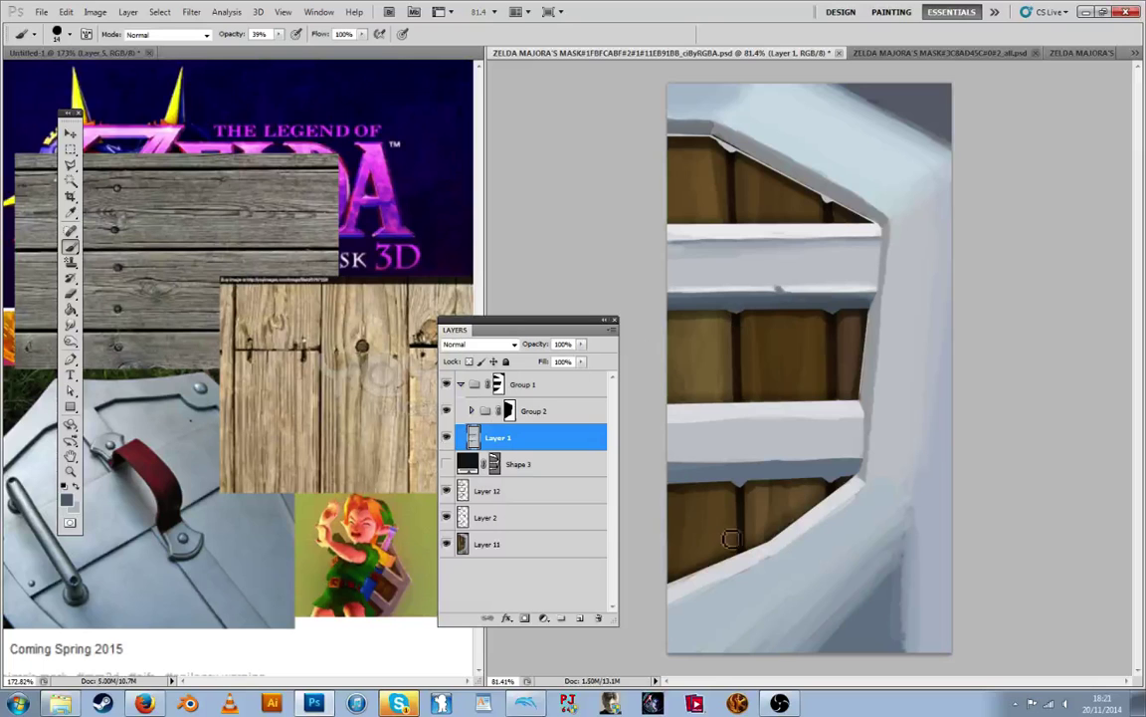
# Choose a near-black foreground colour and deepen the shadow along the bottom edge of the upper band's underside
pyautogui.click(65, 493)
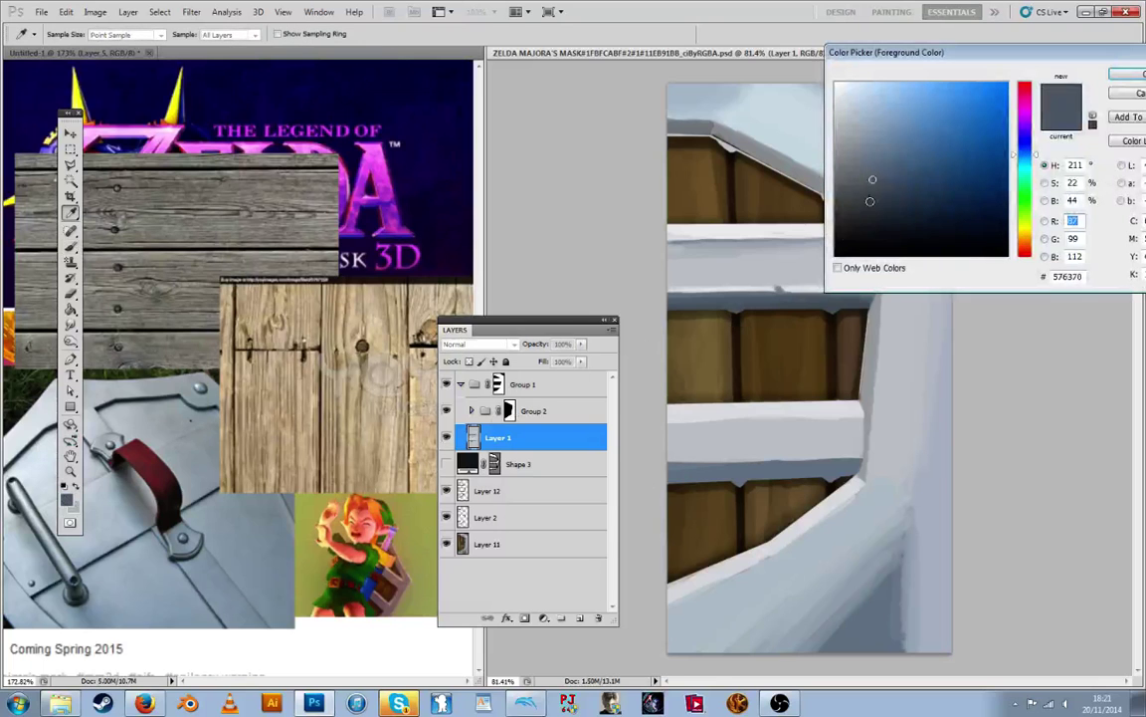
pyautogui.click(845, 234)
pyautogui.click(1125, 77)
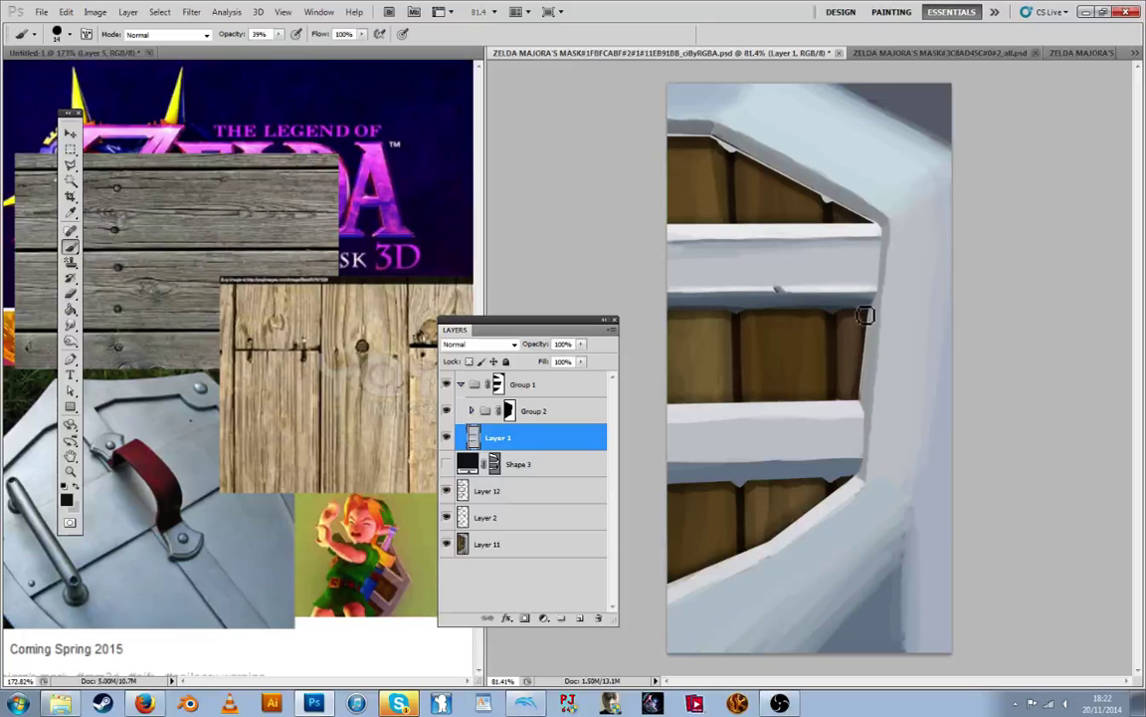
pyautogui.keyDown('alt'); pyautogui.click(804, 313); pyautogui.keyUp('alt')
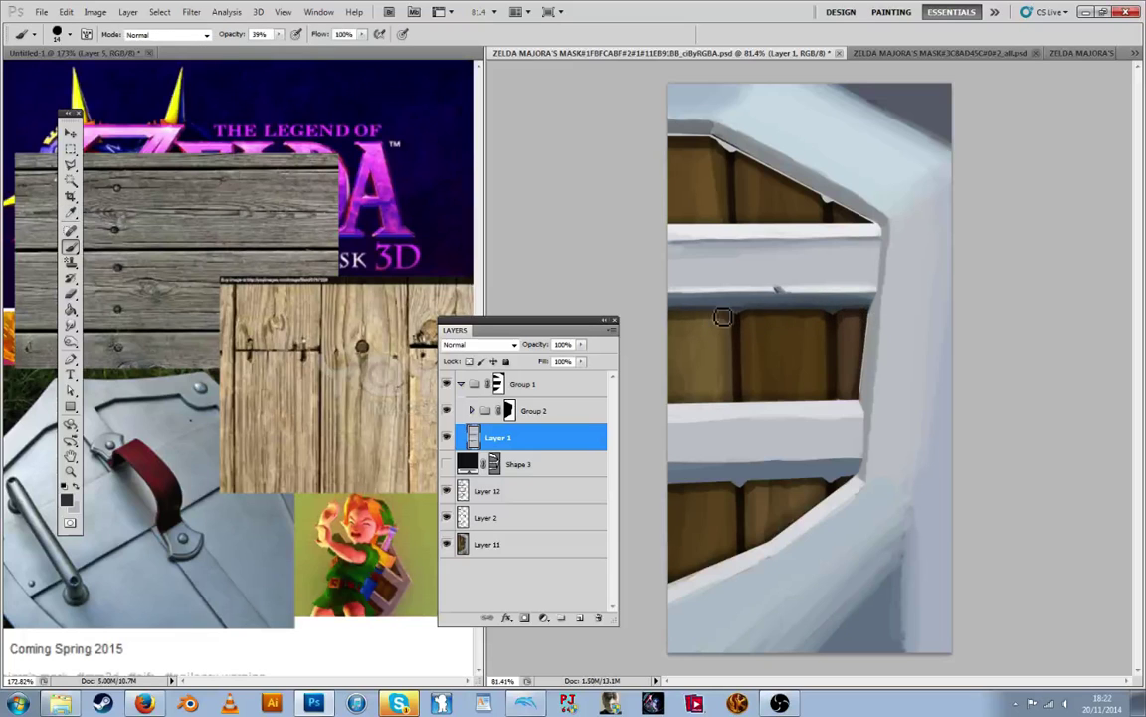
pyautogui.keyDown('alt'); pyautogui.click(684, 314); pyautogui.keyUp('alt')
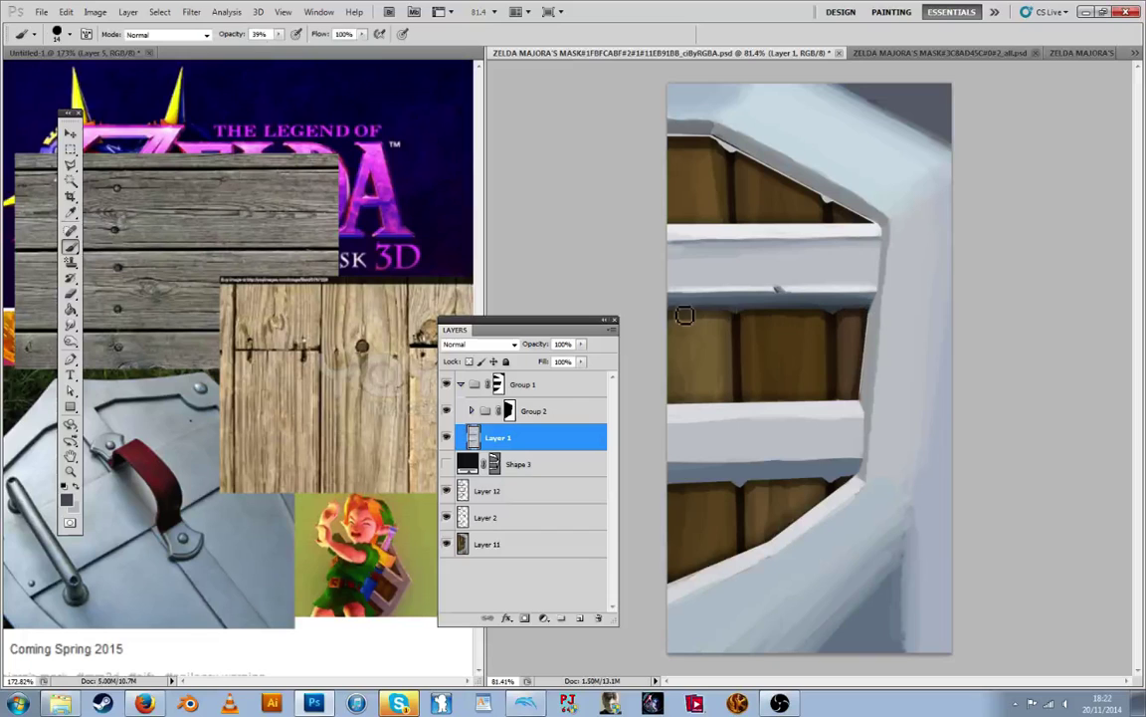
pyautogui.keyDown('alt'); pyautogui.click(737, 313); pyautogui.keyUp('alt')
pyautogui.keyDown('alt'); pyautogui.click(796, 309); pyautogui.keyUp('alt')
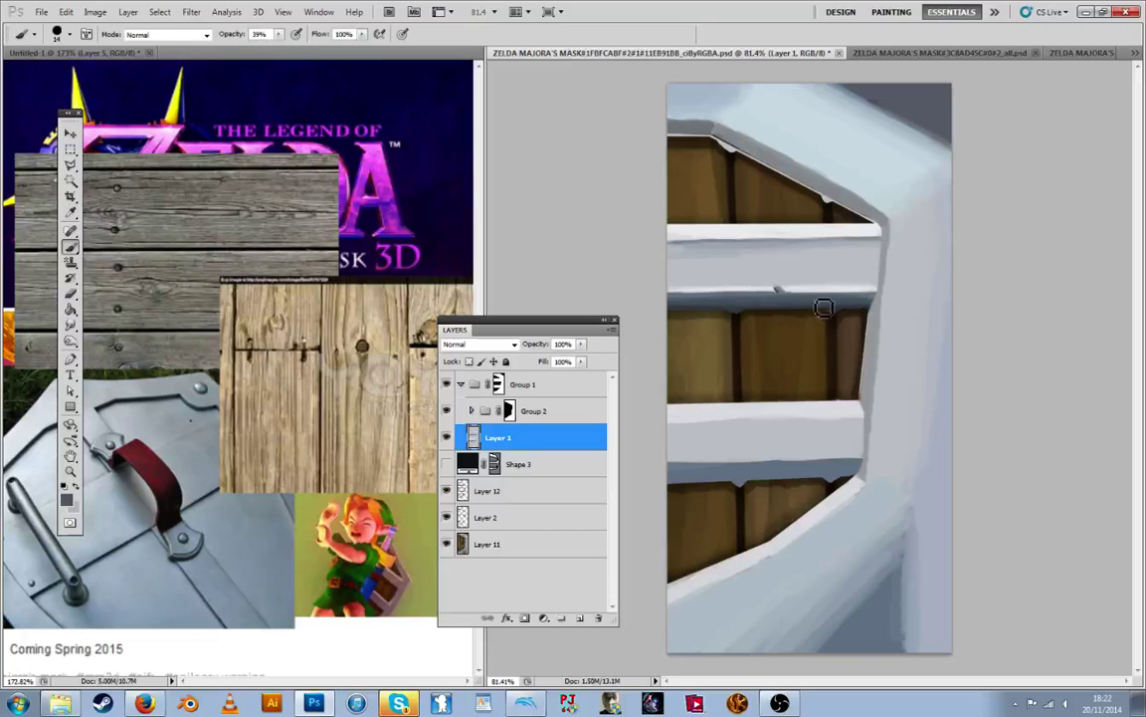
# Smooth the shadow gradient across the upper band's underside with tones resampled along its length
pyautogui.keyDown('alt'); pyautogui.click(860, 306); pyautogui.keyUp('alt')
pyautogui.moveTo(824, 311)
pyautogui.mouseDown()
pyautogui.moveTo(859, 315)
pyautogui.moveTo(862, 297)
pyautogui.moveTo(765, 311)
pyautogui.moveTo(804, 306)
pyautogui.moveTo(800, 295)
pyautogui.moveTo(781, 309)
pyautogui.moveTo(853, 305)
pyautogui.moveTo(726, 317)
pyautogui.moveTo(745, 300)
pyautogui.moveTo(673, 305)
pyautogui.moveTo(731, 300)
pyautogui.moveTo(767, 314)
pyautogui.moveTo(686, 315)
pyautogui.moveTo(759, 304)
pyautogui.mouseUp()
pyautogui.keyDown('alt'); pyautogui.click(836, 306); pyautogui.keyUp('alt')
pyautogui.keyDown('alt'); pyautogui.click(802, 306); pyautogui.keyUp('alt')
pyautogui.keyDown('alt'); pyautogui.click(689, 309); pyautogui.keyUp('alt')
pyautogui.keyDown('alt'); pyautogui.click(695, 306); pyautogui.keyUp('alt')
pyautogui.keyDown('alt'); pyautogui.click(681, 310); pyautogui.keyUp('alt')
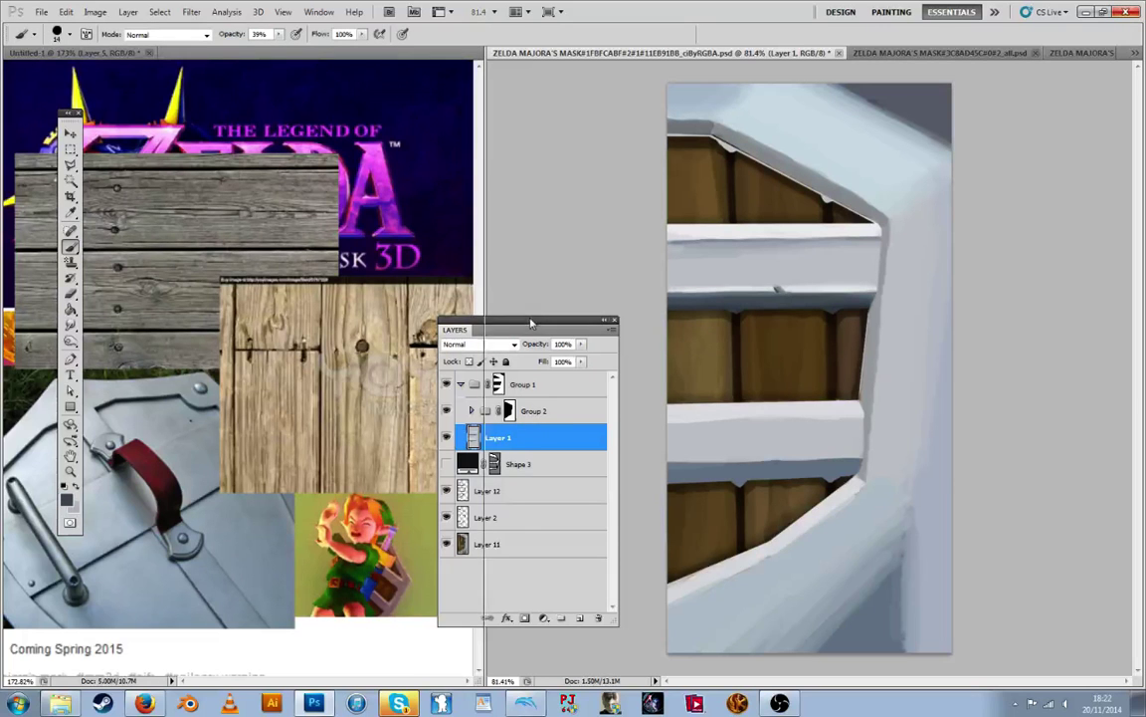
# Move the layer list clear of the canvas area and soften the upper band's face and edges with sampled light greys
pyautogui.moveTo(527, 321); pyautogui.dragTo(537, 169)
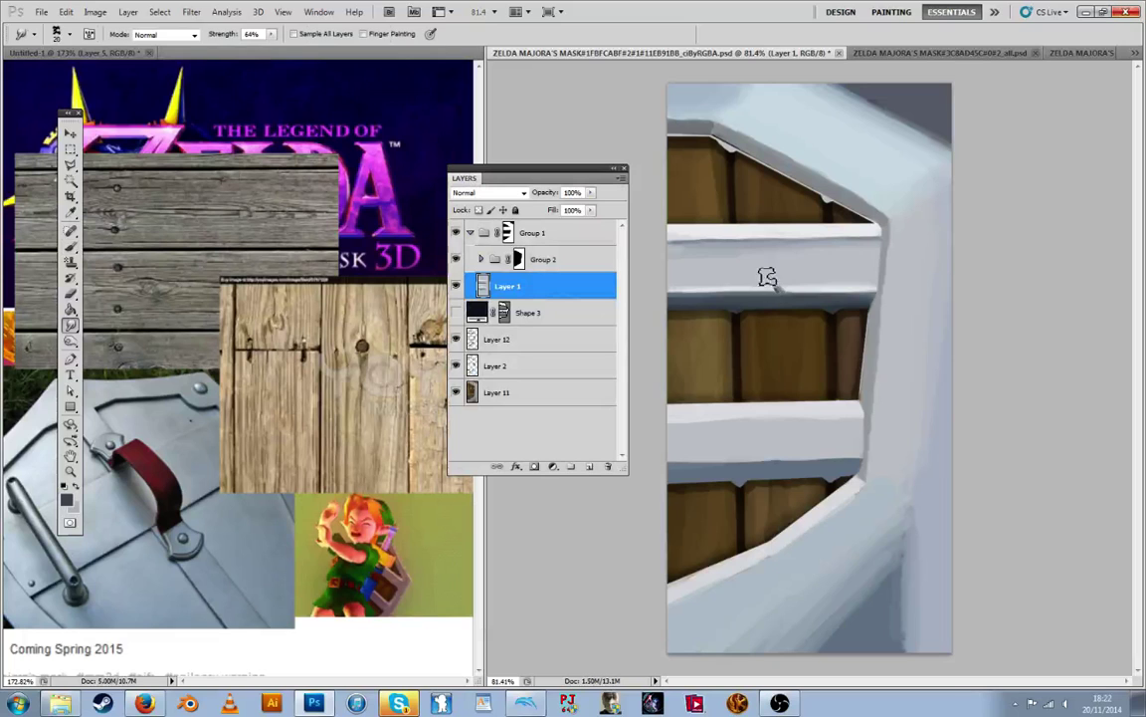
pyautogui.press('i')
pyautogui.press('b')
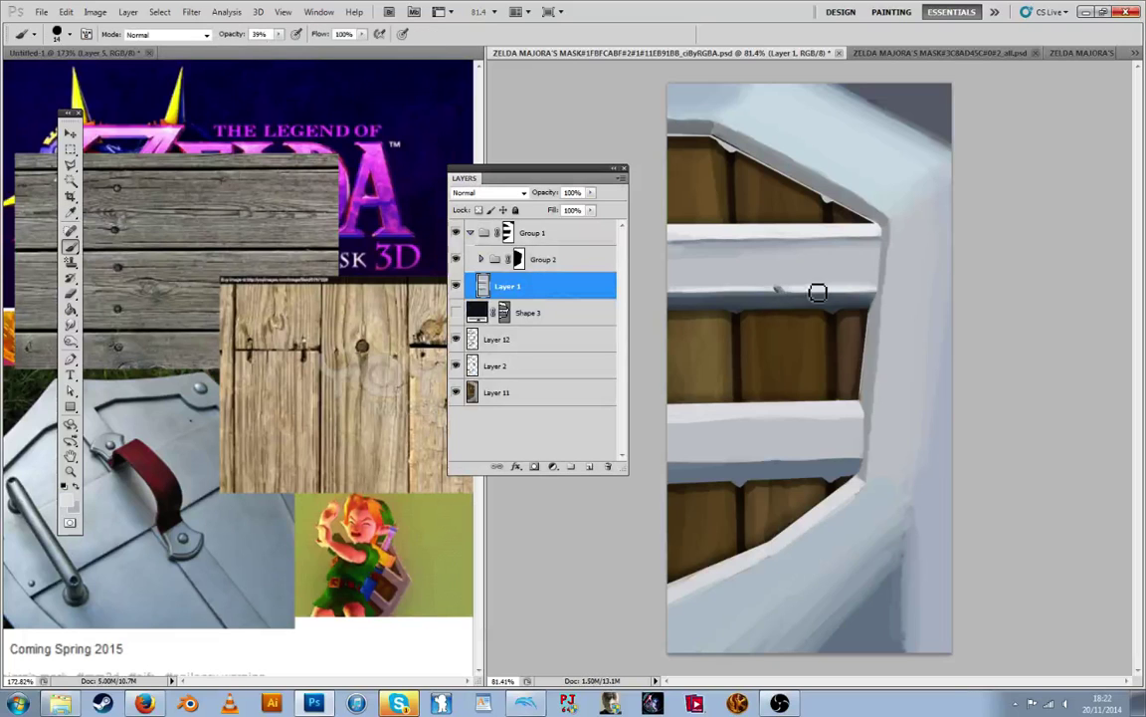
pyautogui.press('i')
pyautogui.press('b')
pyautogui.press('i')
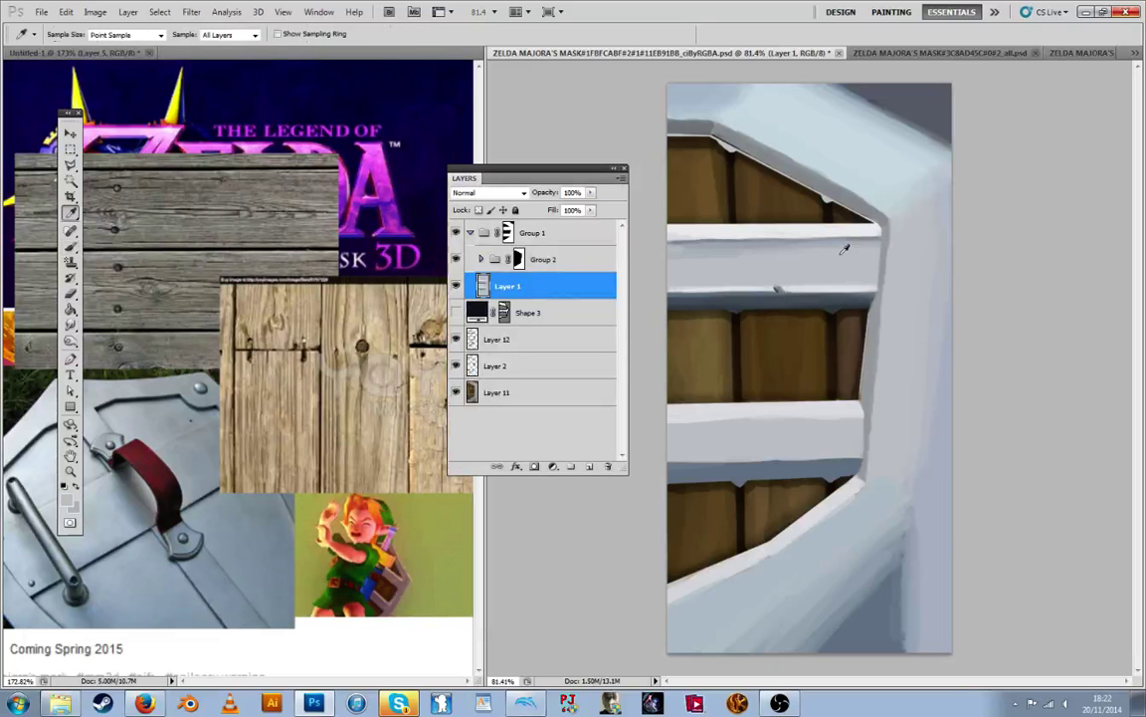
pyautogui.press('b')
pyautogui.press('i')
pyautogui.press('b')
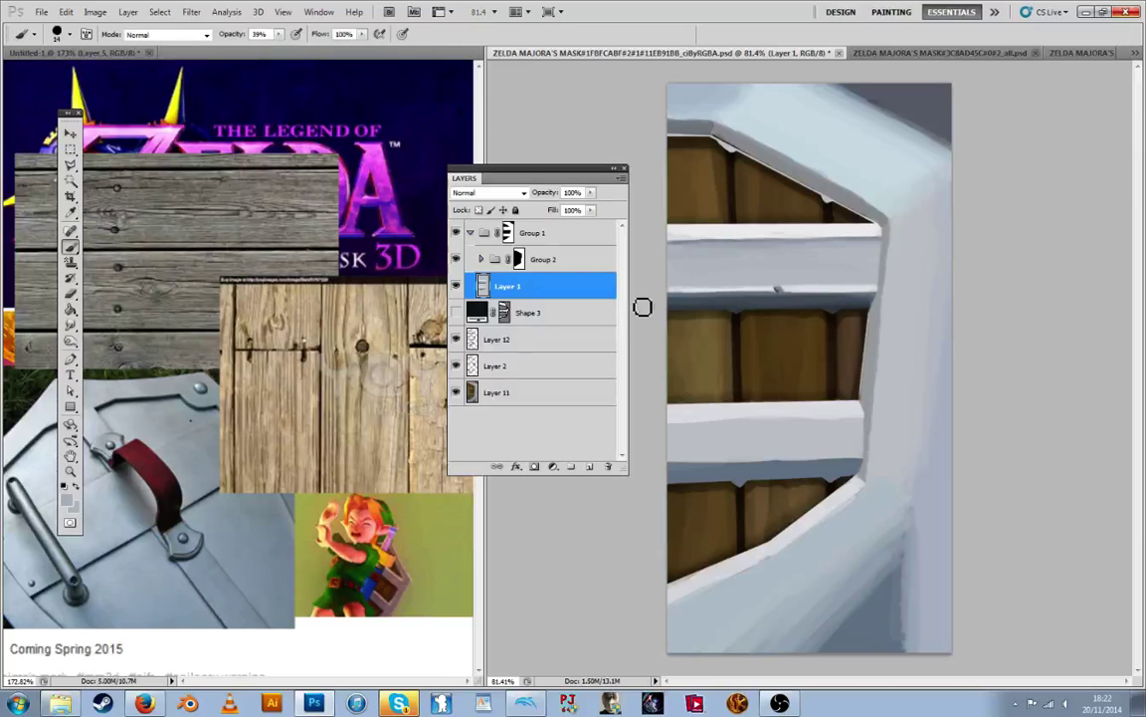
# Copy a rectangular selection around the upper band to a new layer and place the copy over the lower band
pyautogui.click(69, 150)
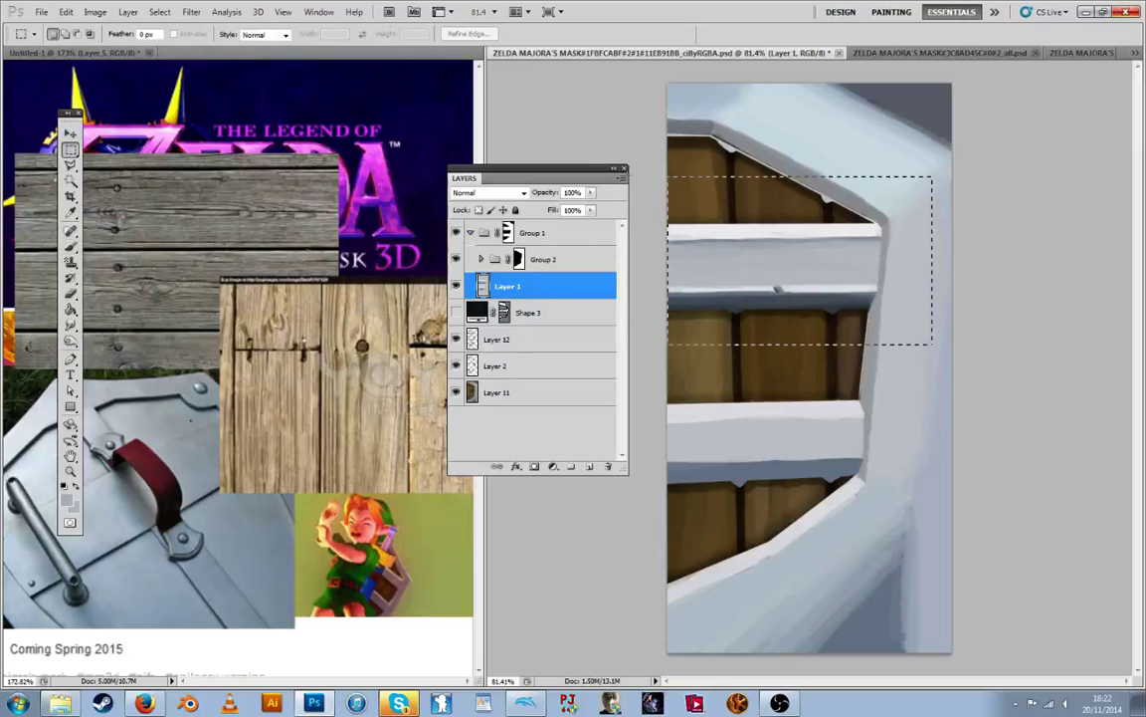
pyautogui.hotkey('ctrl', 'j')
pyautogui.click(69, 132)
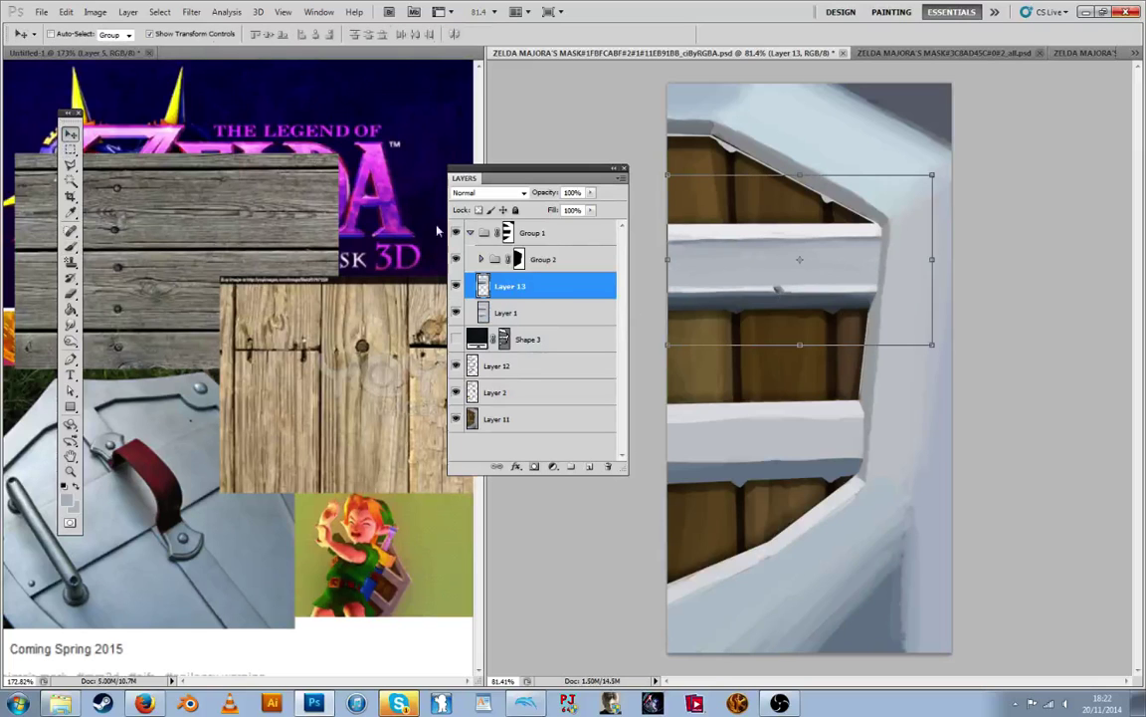
pyautogui.moveTo(693, 317); pyautogui.dragTo(781, 416)
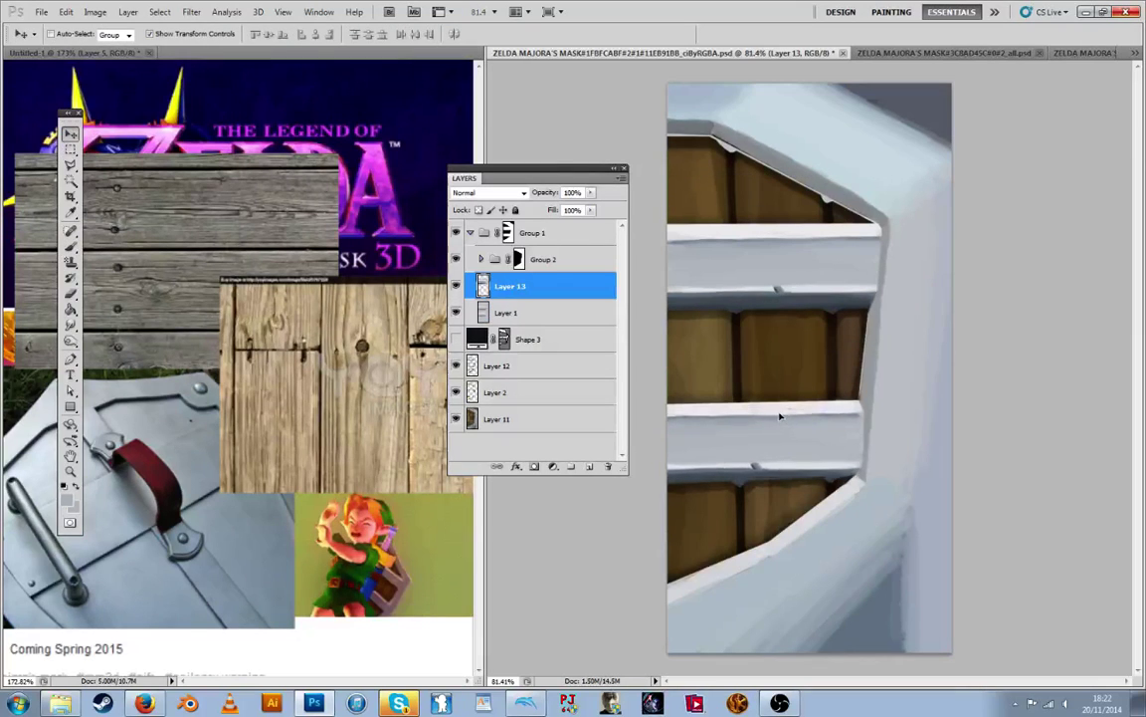
# Transform the copied band to 92.55% height and rotate it -0.07° to fit the lower band's position
pyautogui.hotkey('ctrl', 't')
pyautogui.moveTo(777, 348); pyautogui.dragTo(779, 361)
pyautogui.moveTo(788, 420); pyautogui.dragTo(789, 417)
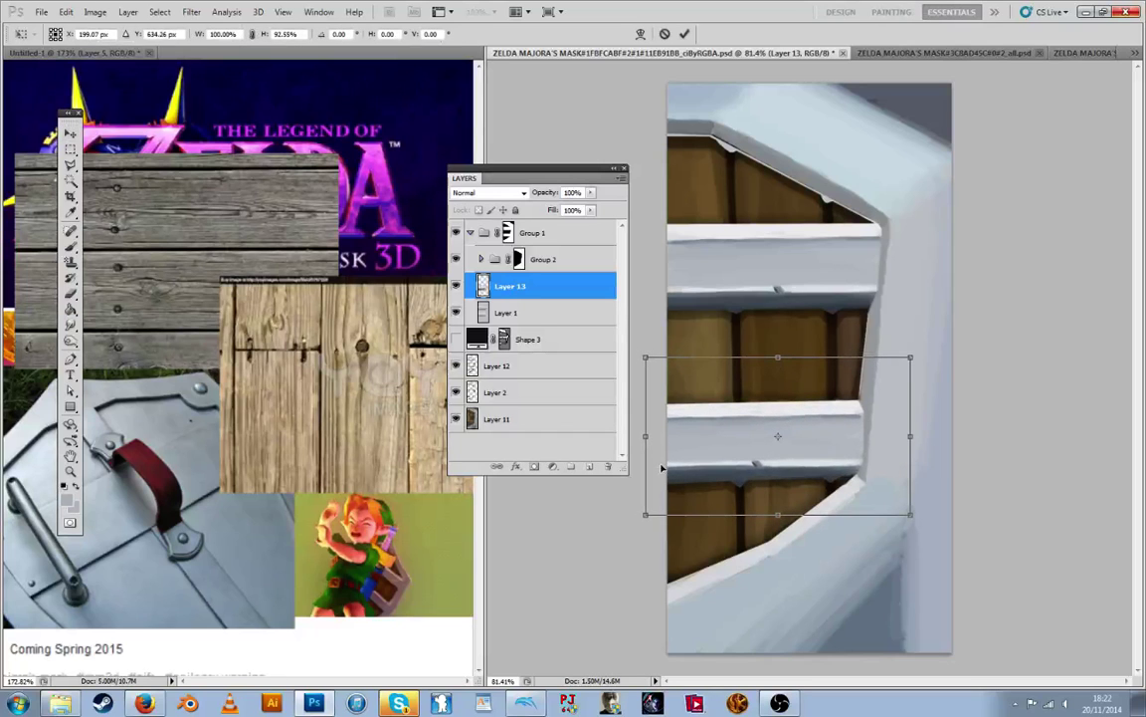
pyautogui.moveTo(631, 488); pyautogui.dragTo(636, 481)
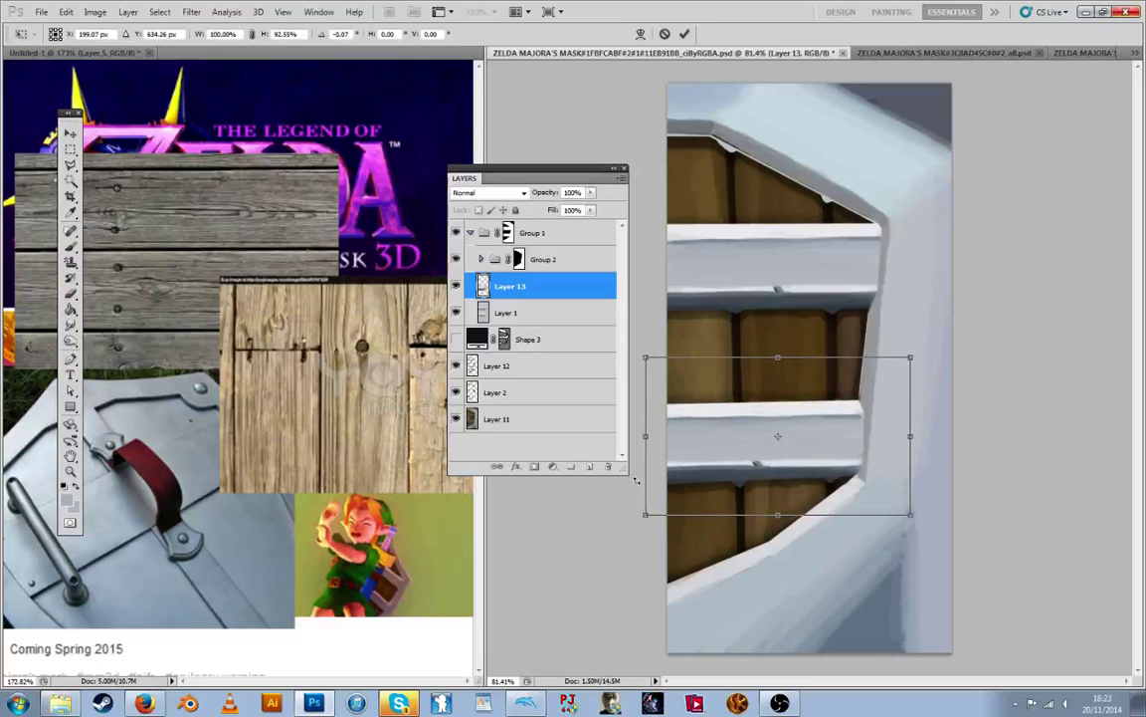
pyautogui.press('Return')
# Target Group 1's mask and retouch it with black along the bottom edge of the lower band
pyautogui.click(38, 252)
pyautogui.click(70, 149)
pyautogui.click(643, 268)
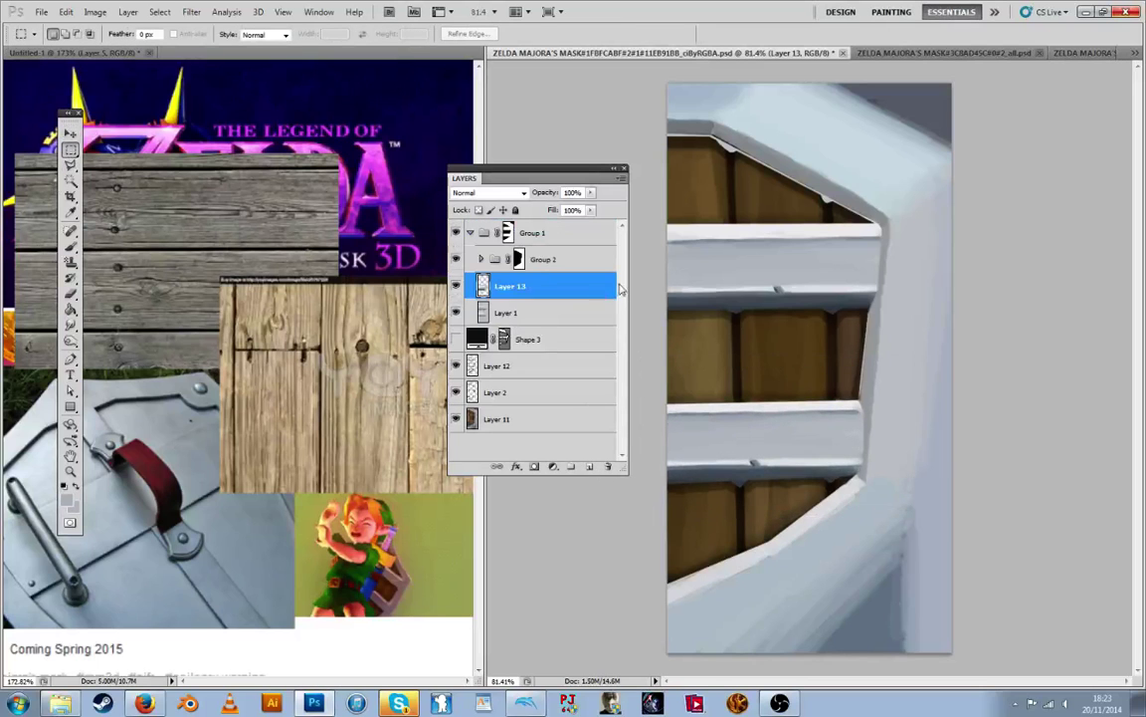
pyautogui.click(536, 315)
pyautogui.click(532, 339)
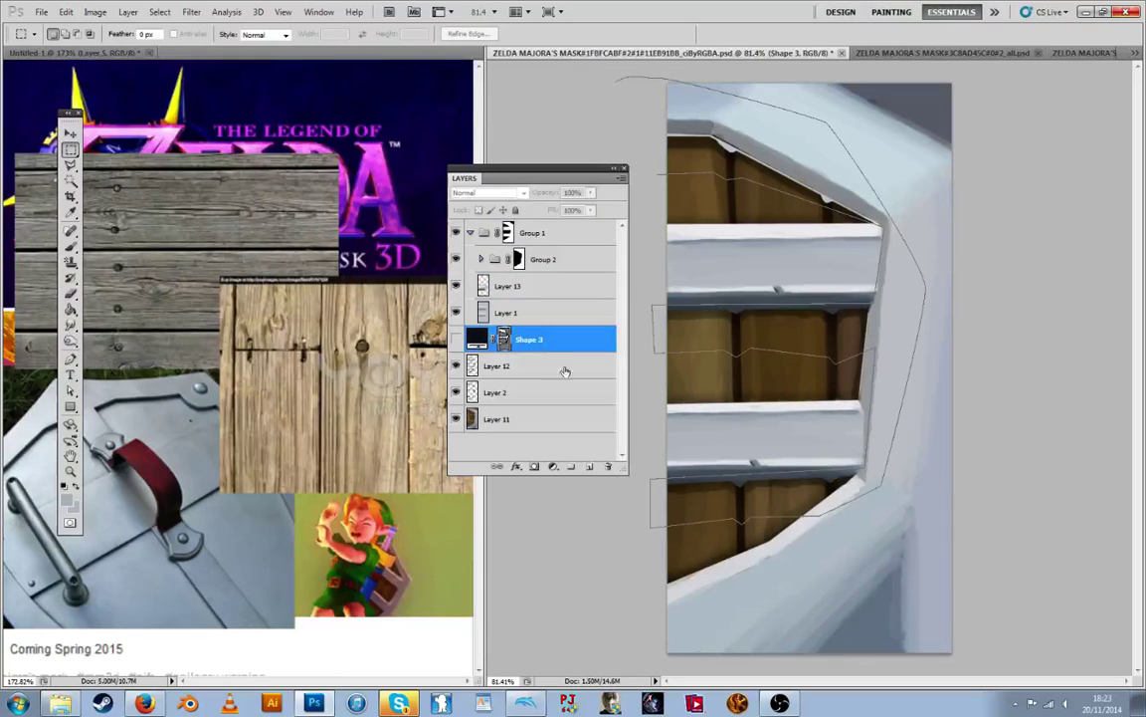
pyautogui.click(509, 233)
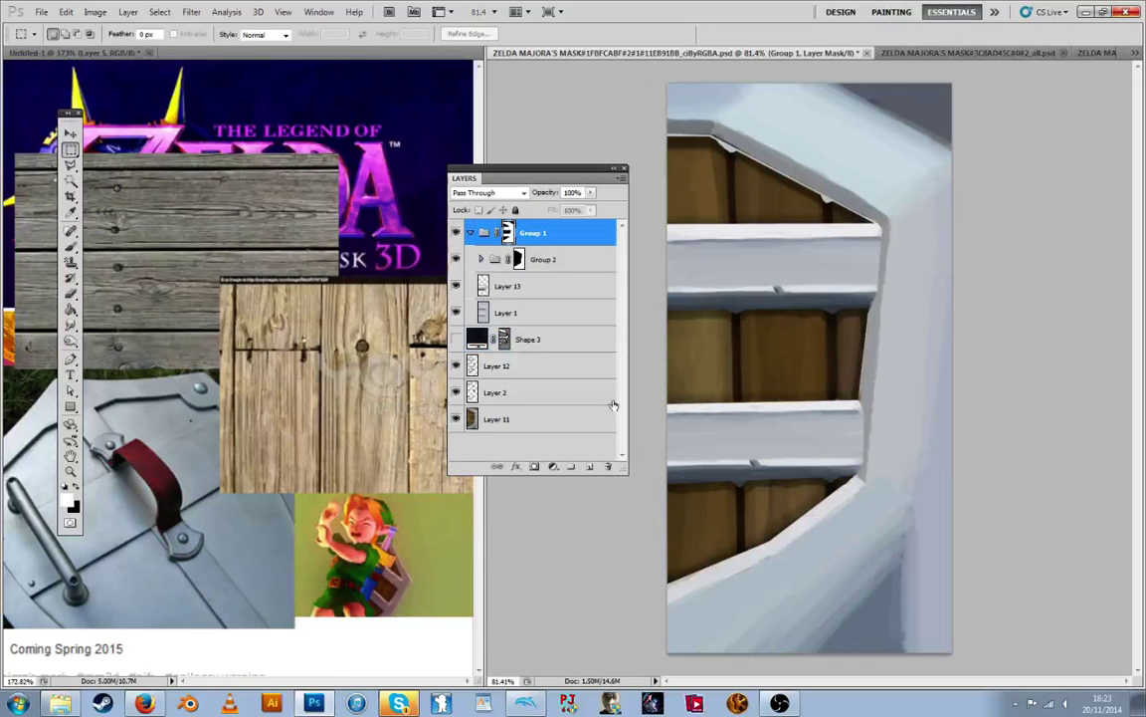
pyautogui.press('r')
pyautogui.press('i')
pyautogui.click(692, 480)
pyautogui.press('b')
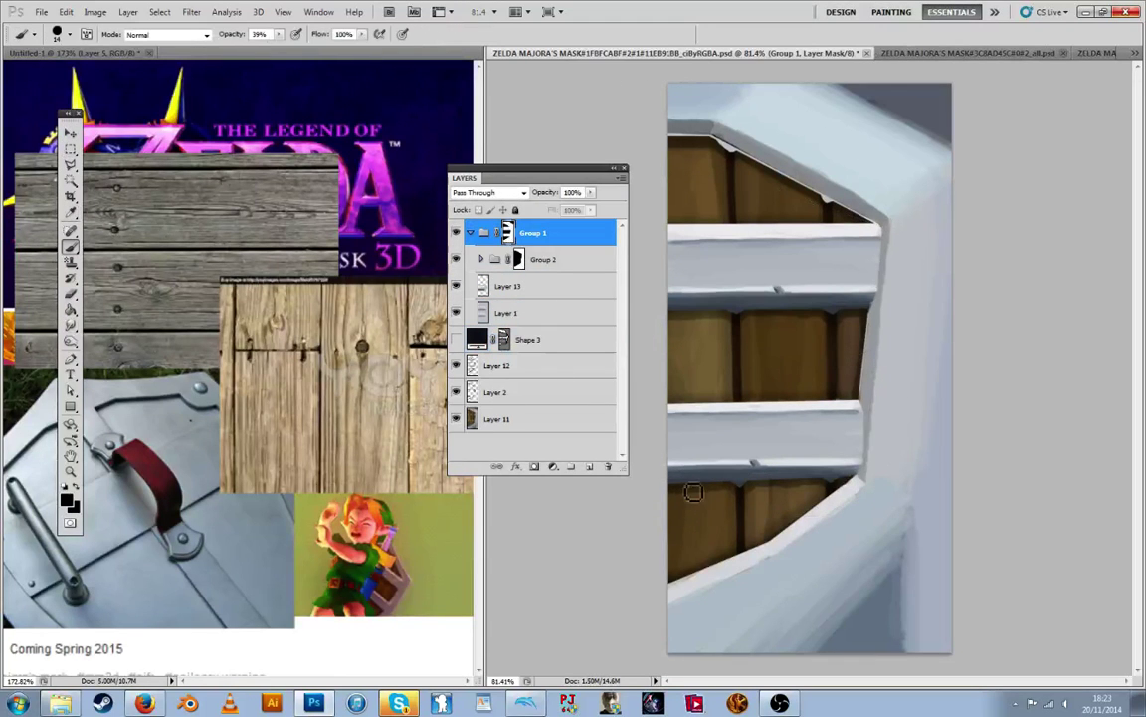
pyautogui.click(513, 366)
pyautogui.press('i')
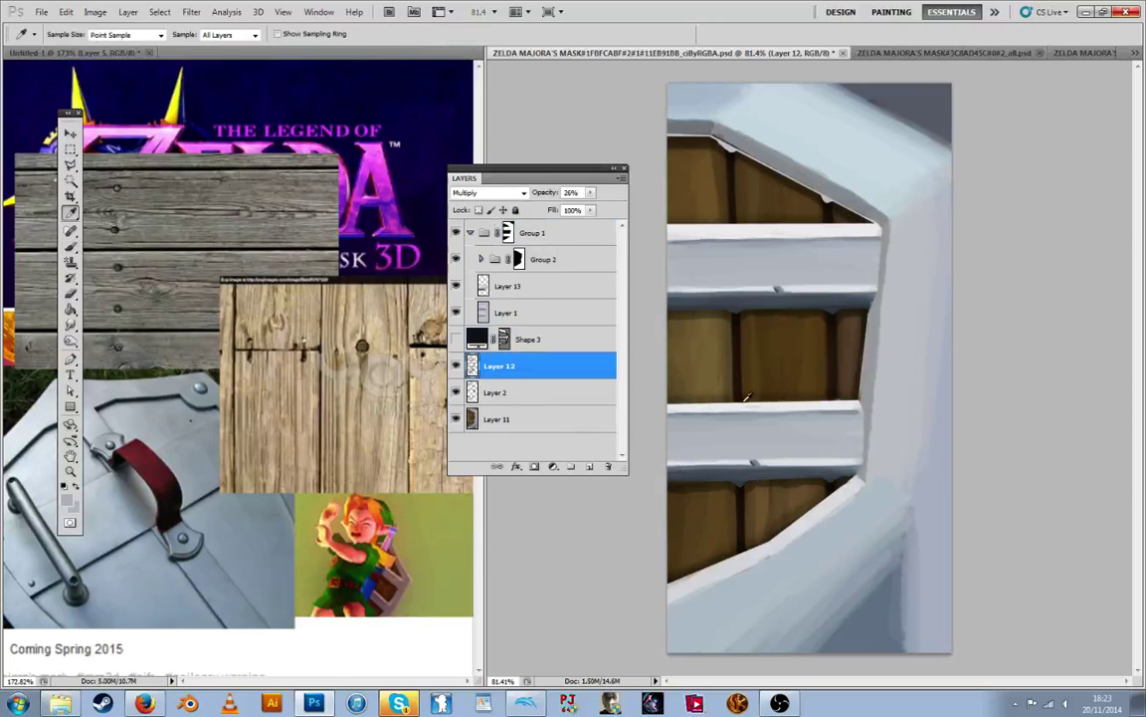
pyautogui.press('b')
pyautogui.click(503, 392)
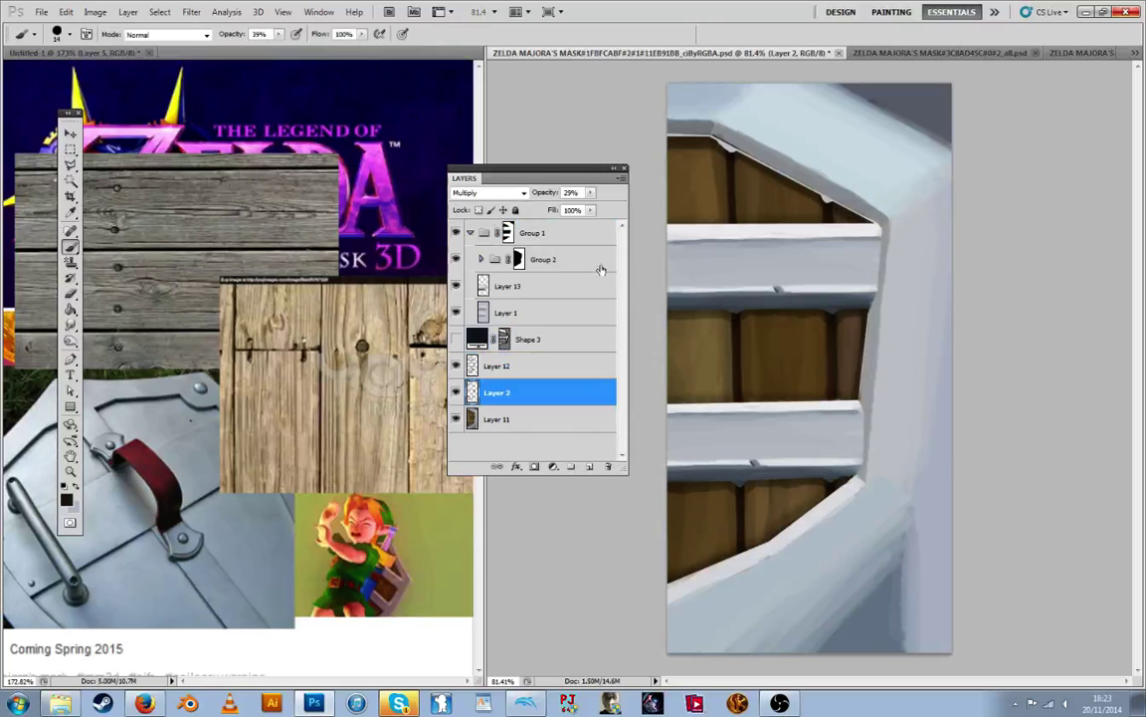
# Paint out the copied dent in the lower band on Layer 13 using sampled face, highlight and shadow tones
pyautogui.click(537, 286)
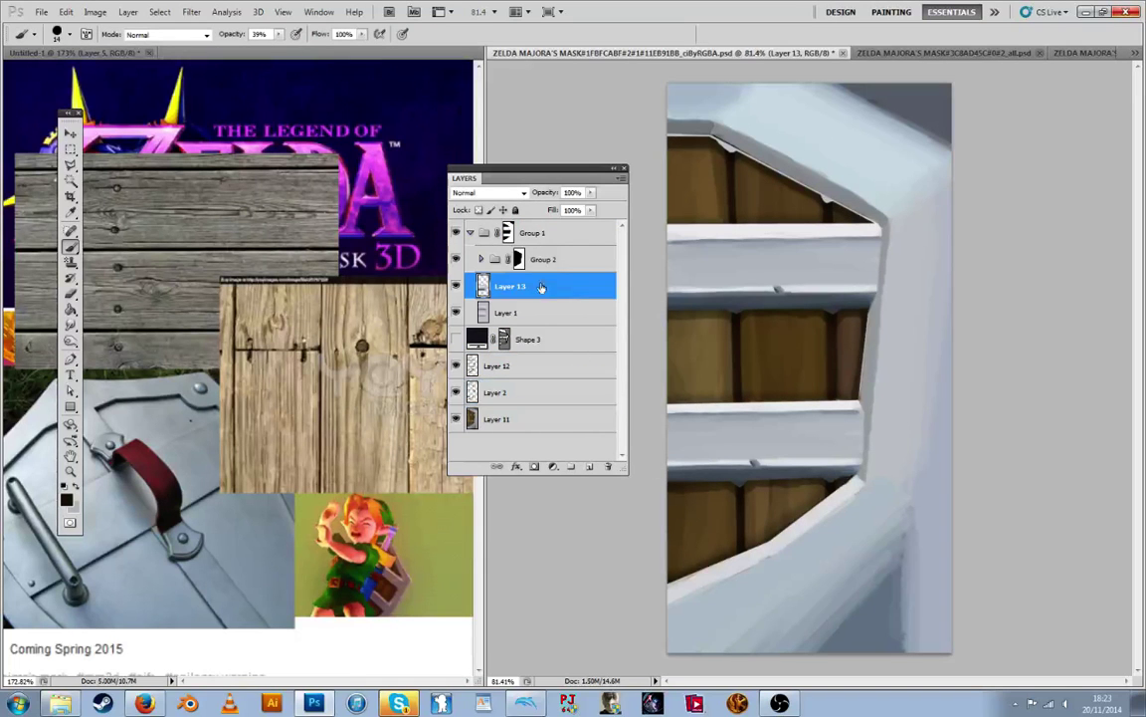
pyautogui.keyDown('alt'); pyautogui.click(752, 461); pyautogui.keyUp('alt')
pyautogui.press('i')
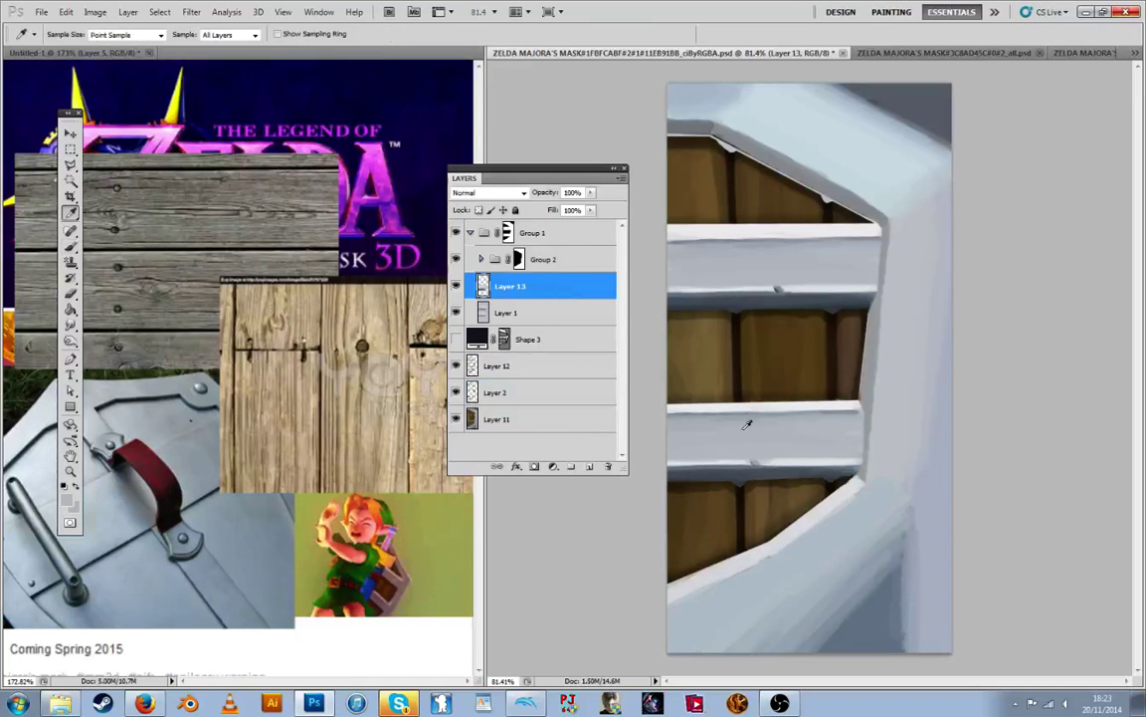
pyautogui.press('b')
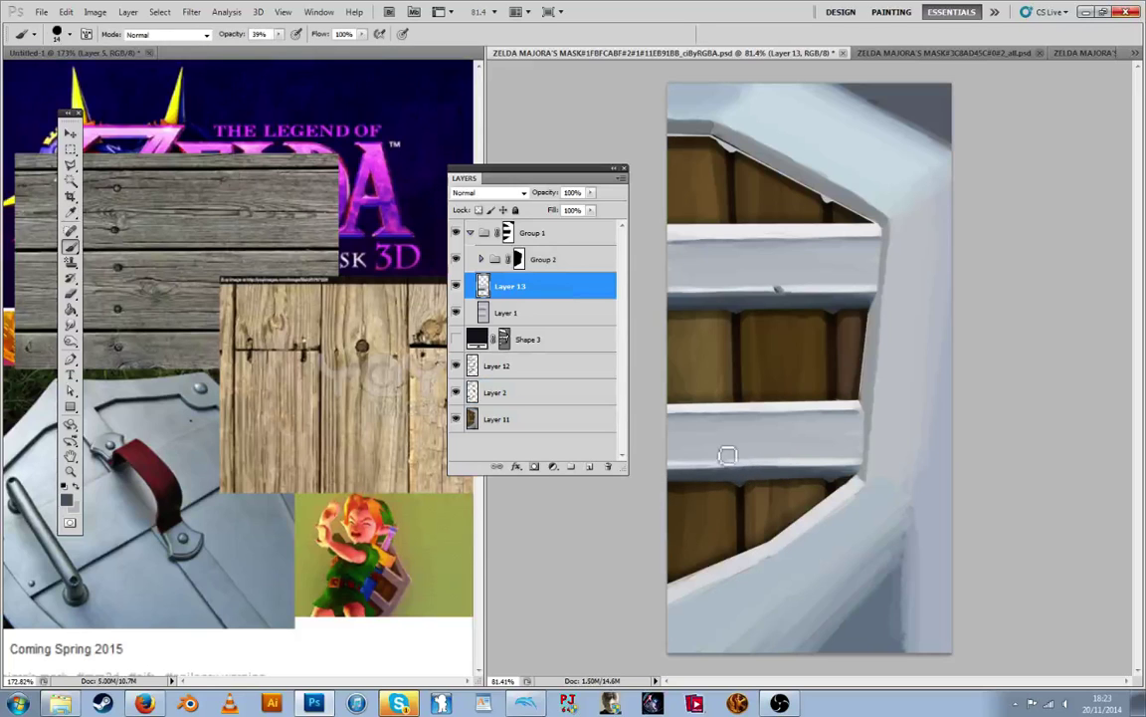
pyautogui.press('i')
pyautogui.press('b')
pyautogui.press('i')
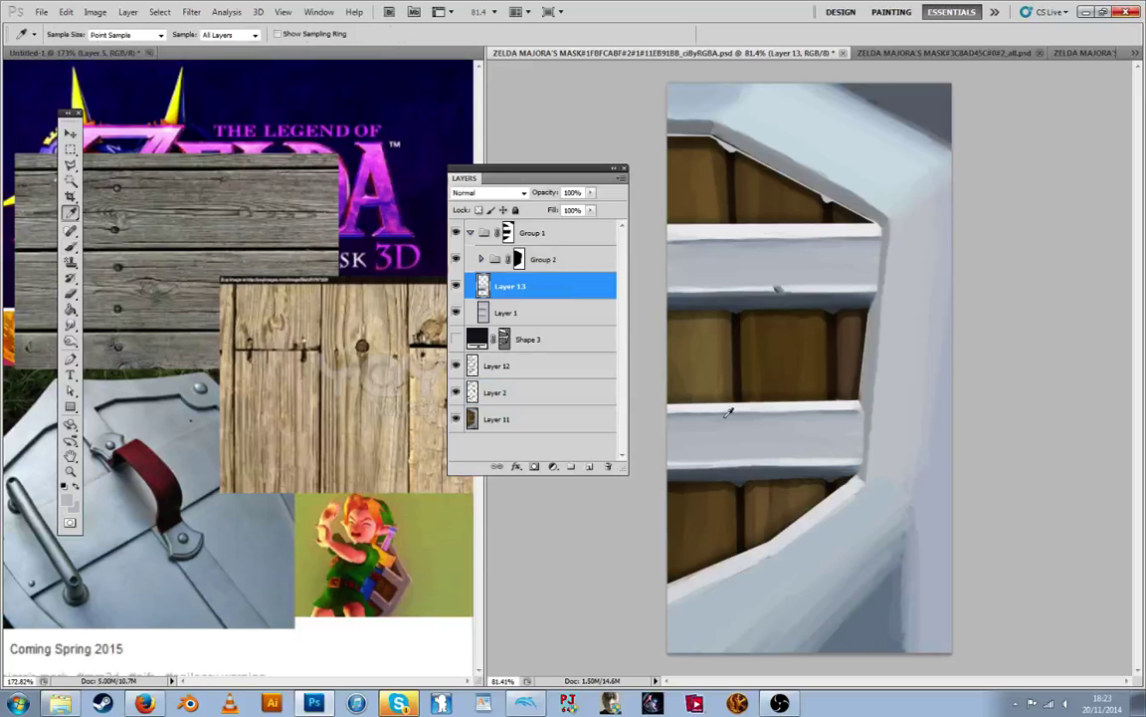
pyautogui.press('b')
# Paint out the dent in the upper band's lower highlight edge with tones sampled around it
pyautogui.keyDown('alt'); pyautogui.click(793, 290); pyautogui.keyUp('alt')
pyautogui.moveTo(798, 294); pyautogui.dragTo(772, 295)
pyautogui.keyDown('alt'); pyautogui.click(767, 290); pyautogui.keyUp('alt')
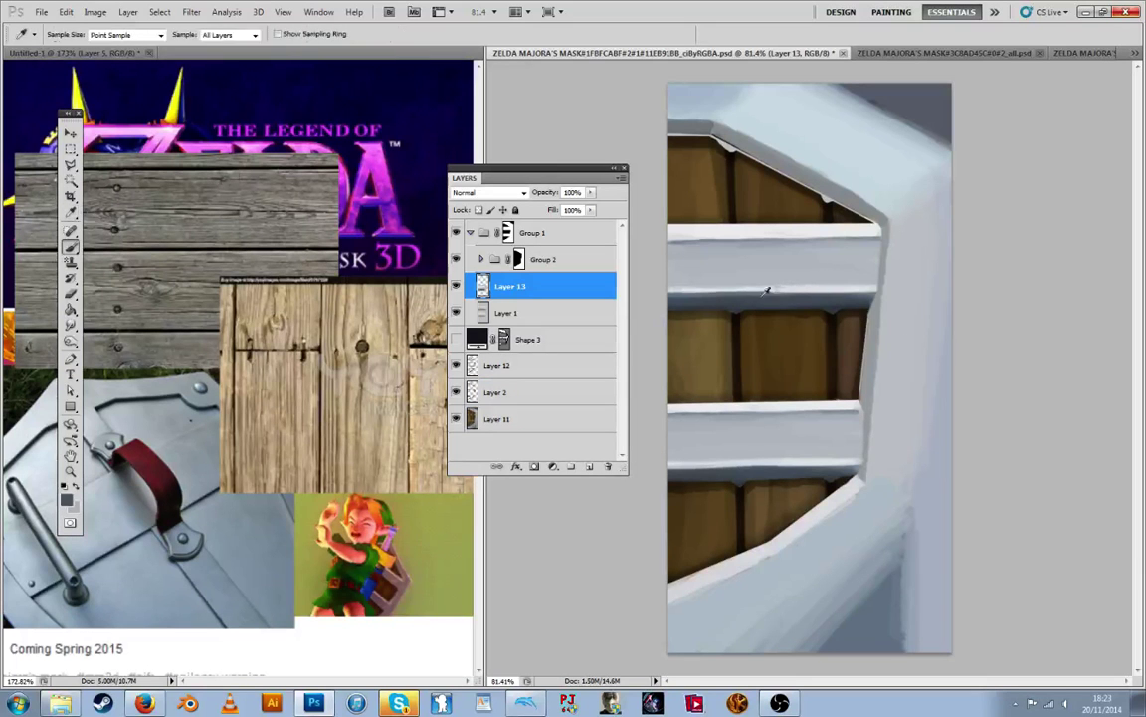
pyautogui.keyDown('alt'); pyautogui.click(788, 270); pyautogui.keyUp('alt')
pyautogui.click(780, 288)
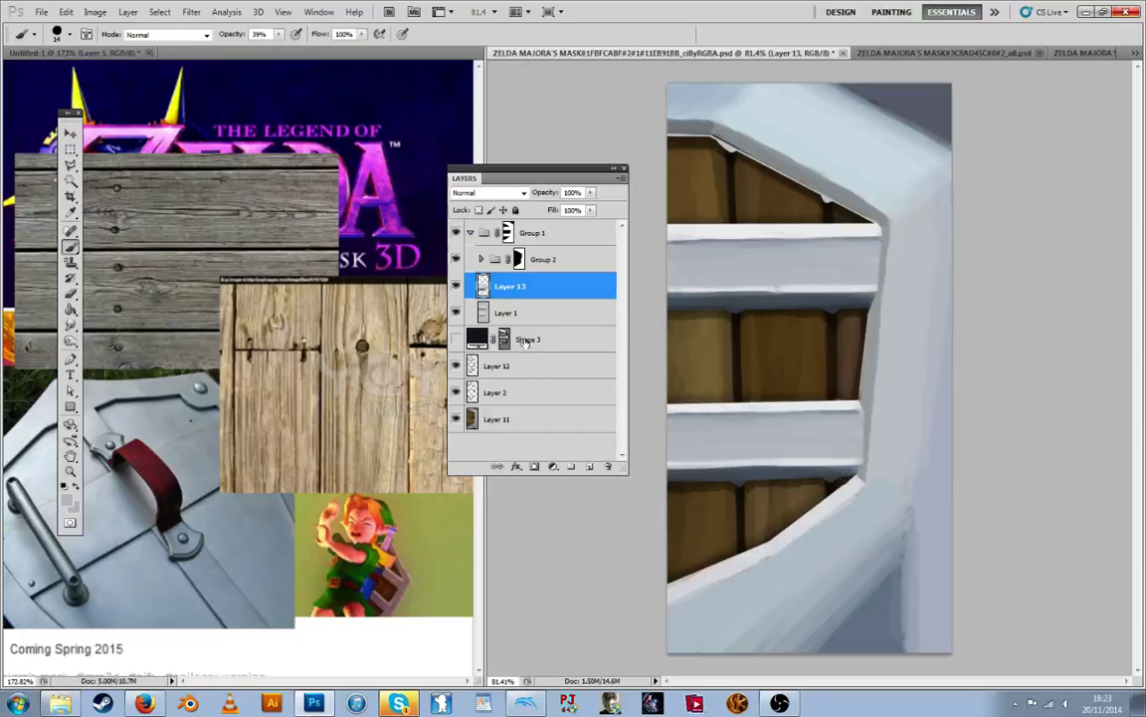
# On a new layer above Layer 13, paint shadows over the right ends of both metal bands and darken them to Lightness -100
pyautogui.click(587, 466)
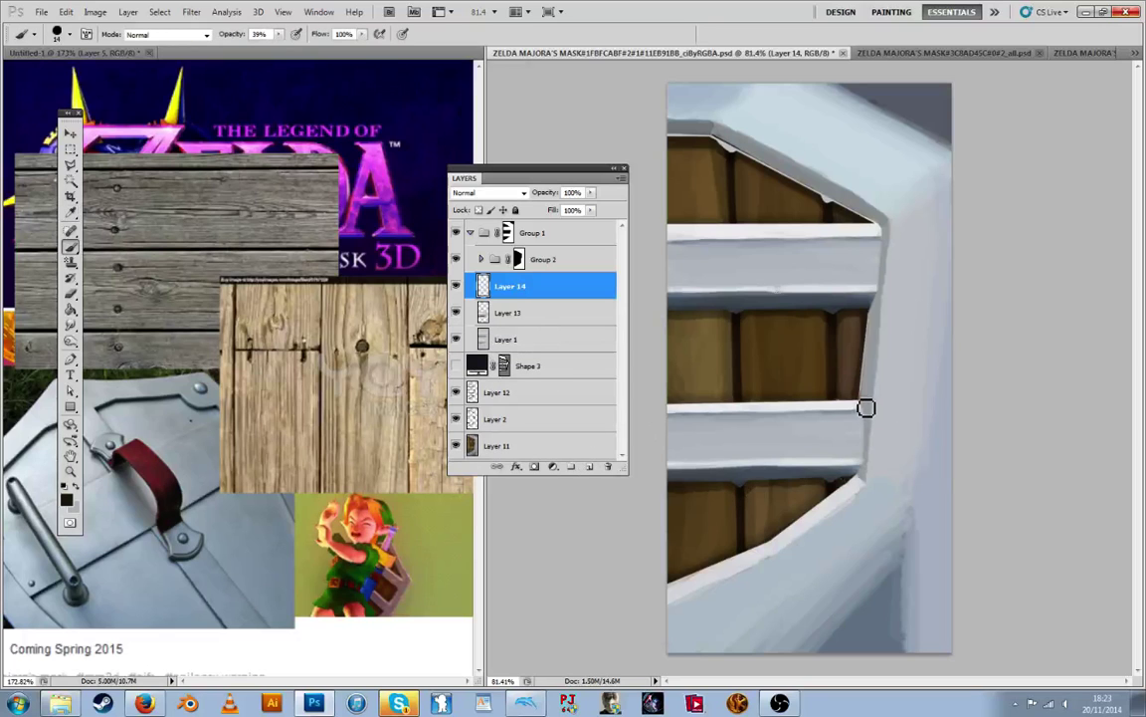
pyautogui.moveTo(867, 420); pyautogui.dragTo(867, 426)
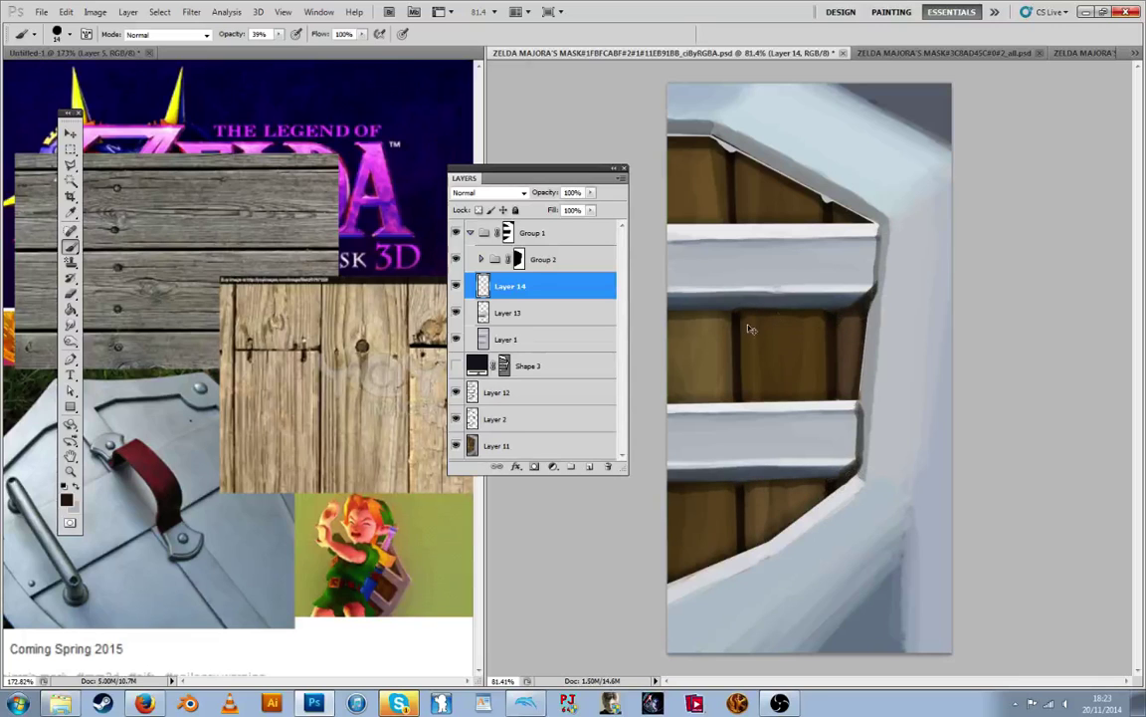
pyautogui.hotkey('ctrl', 'y')
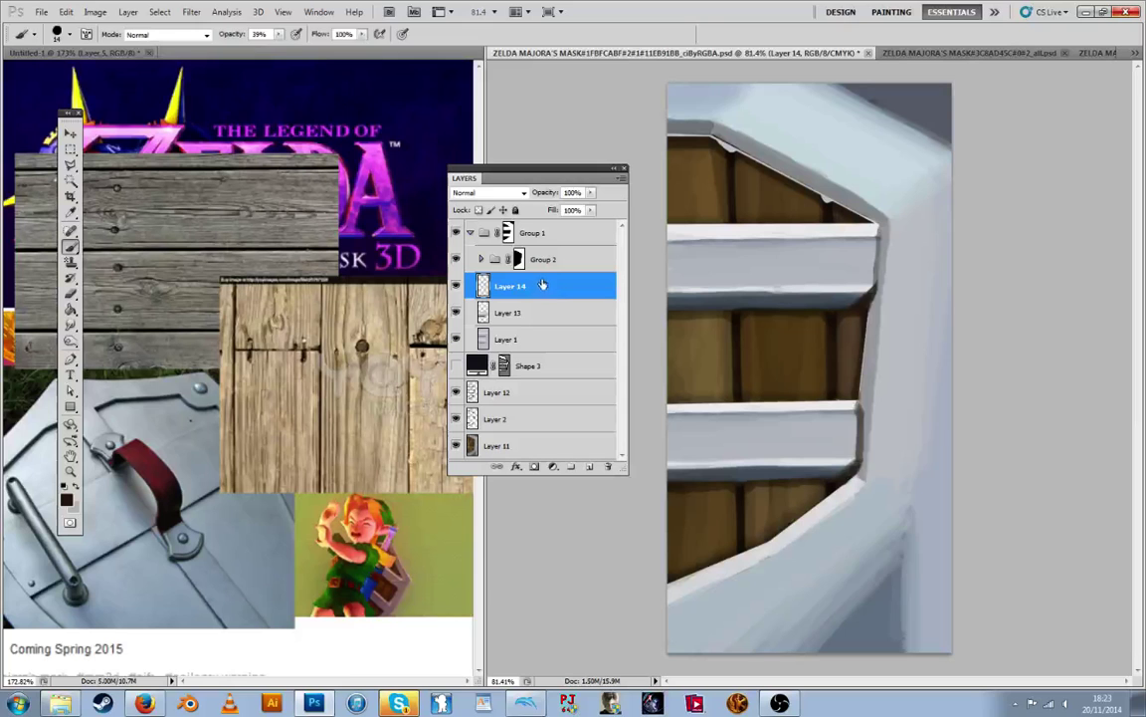
pyautogui.hotkey('ctrl', 'u')
pyautogui.moveTo(962, 583); pyautogui.dragTo(895, 583)
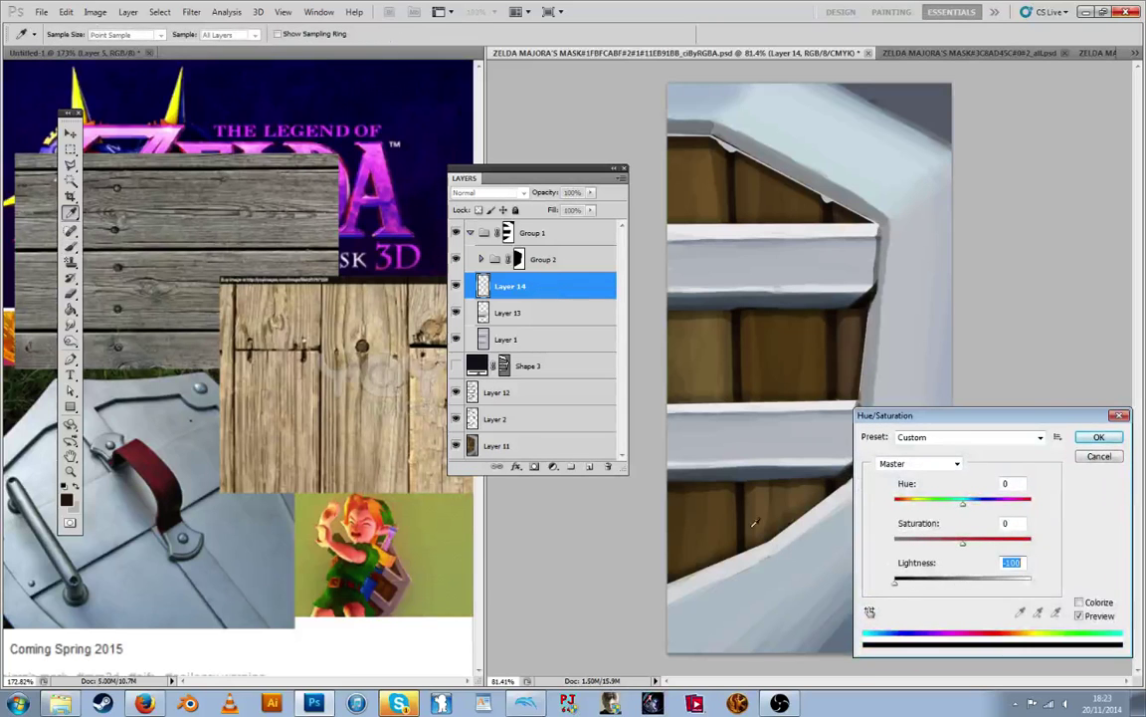
pyautogui.press('Return')
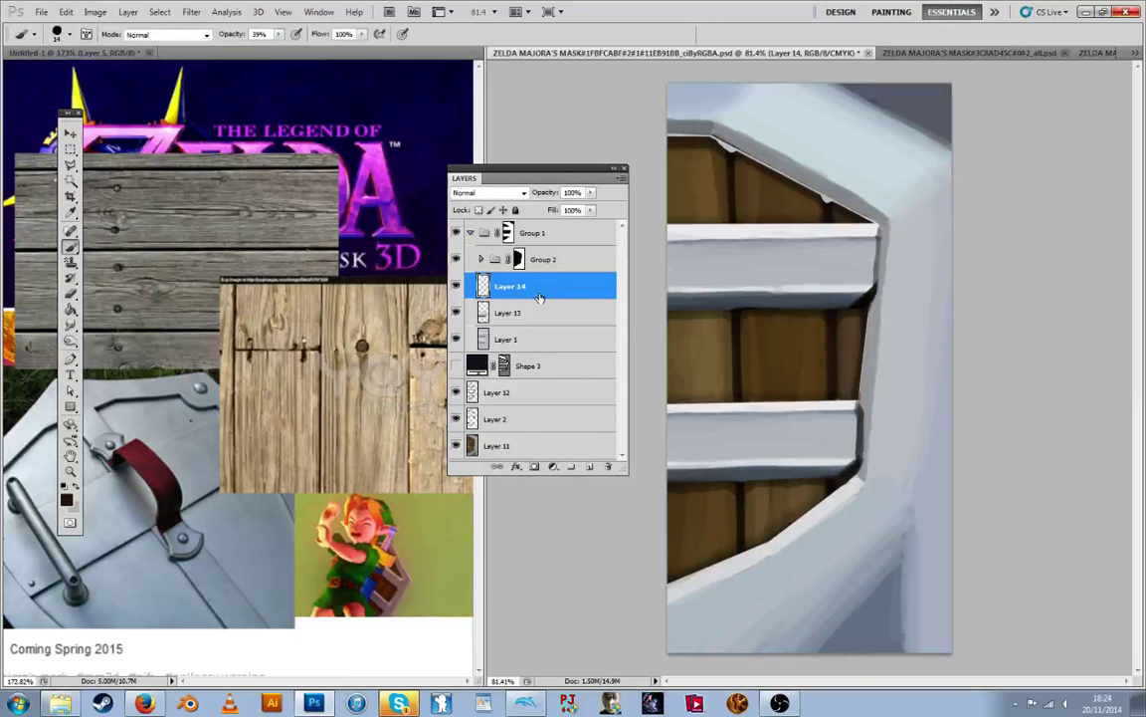
# Set the shadow layer's blend mode to Multiply with 31% opacity
pyautogui.doubleClick(578, 285)
pyautogui.click(438, 224)
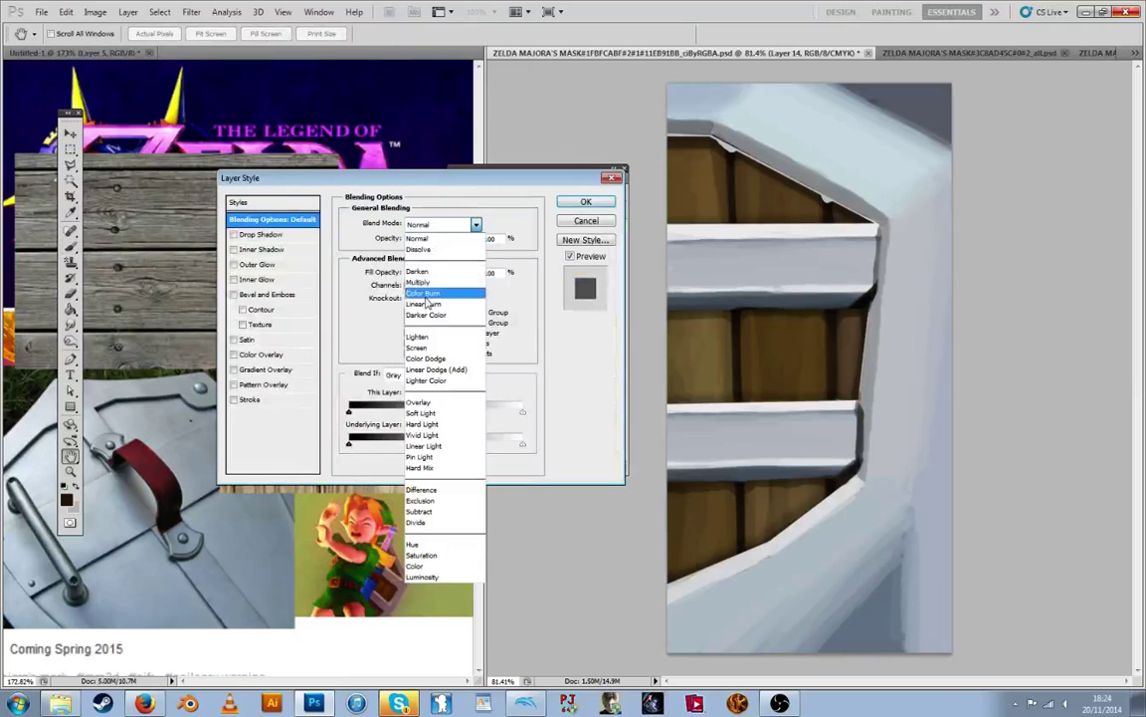
pyautogui.click(430, 286)
pyautogui.moveTo(391, 241); pyautogui.dragTo(430, 243)
pyautogui.click(587, 201)
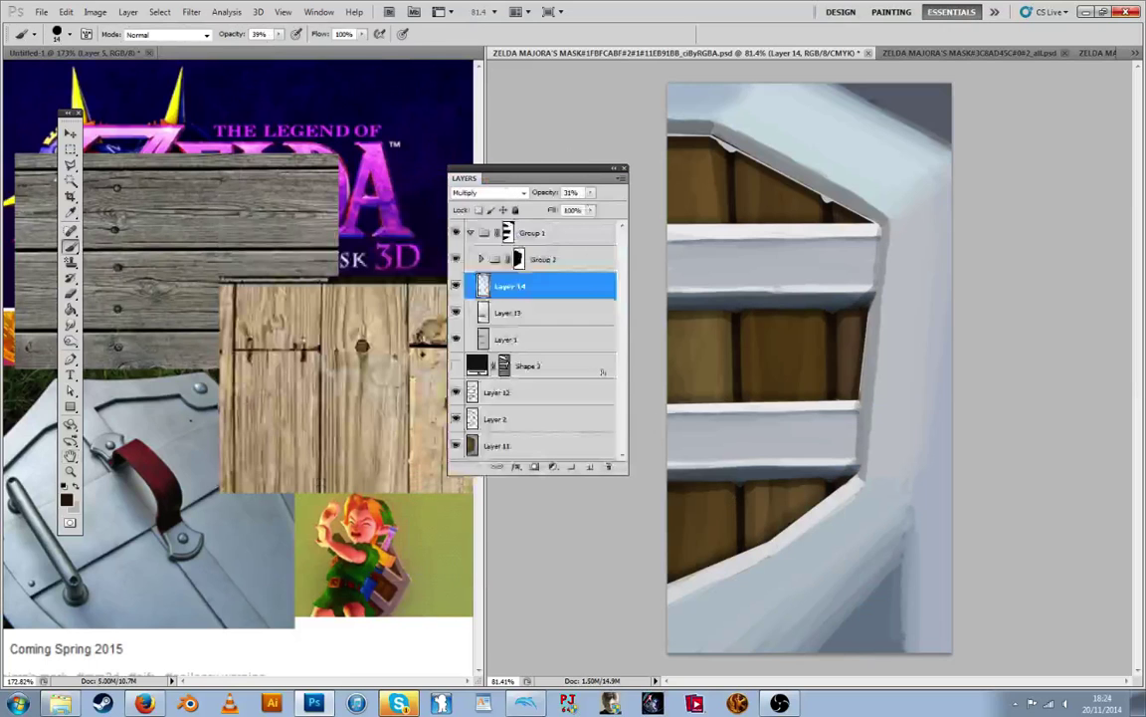
# Change the foreground colour to black and brush more shadow along the right ends of the upper and lower bands
pyautogui.click(69, 500)
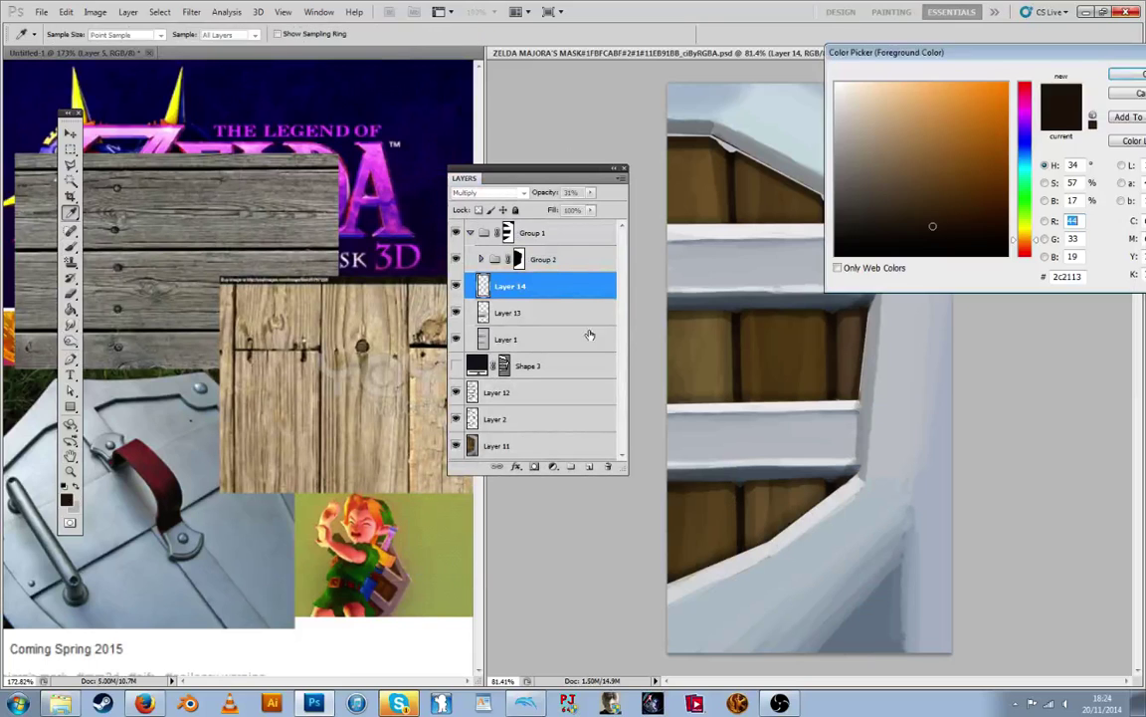
pyautogui.click(846, 255)
pyautogui.click(1116, 71)
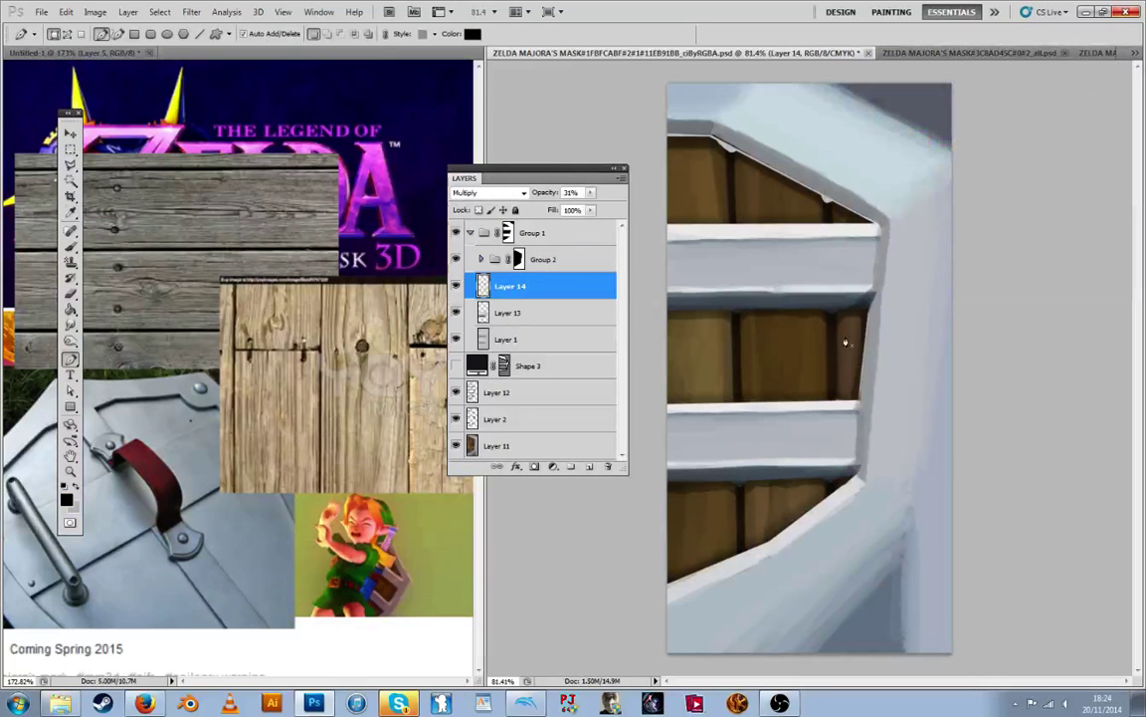
pyautogui.press('b')
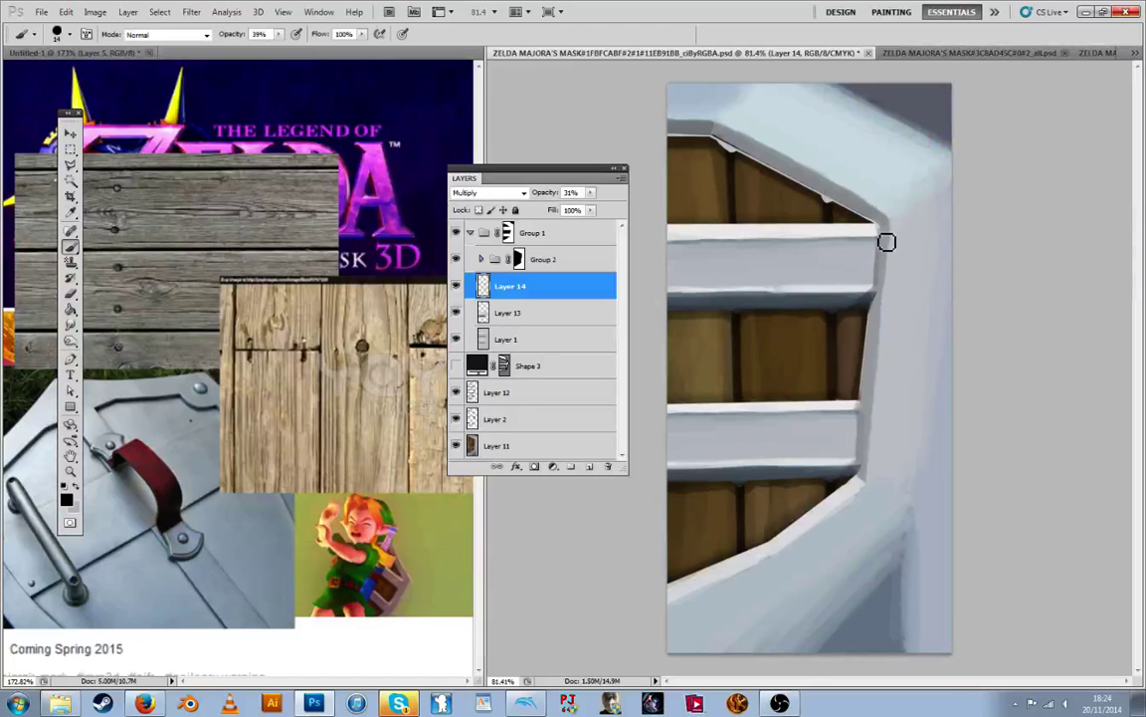
pyautogui.moveTo(885, 246); pyautogui.dragTo(876, 302)
pyautogui.moveTo(865, 424)
pyautogui.mouseDown()
pyautogui.moveTo(867, 467)
pyautogui.moveTo(853, 479)
pyautogui.moveTo(871, 458)
pyautogui.moveTo(868, 404)
pyautogui.moveTo(865, 465)
pyautogui.moveTo(866, 409)
pyautogui.moveTo(868, 441)
pyautogui.mouseUp()
# Reduce Layer 14's opacity to 30%
pyautogui.doubleClick(564, 286)
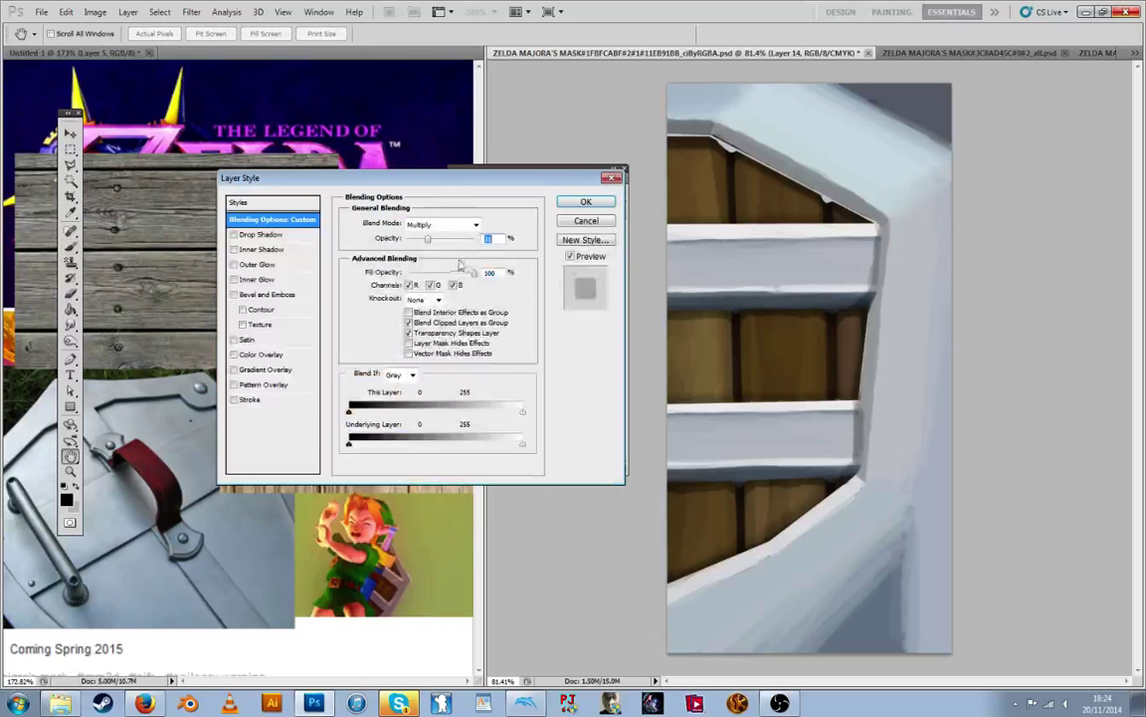
pyautogui.moveTo(422, 241); pyautogui.dragTo(438, 242)
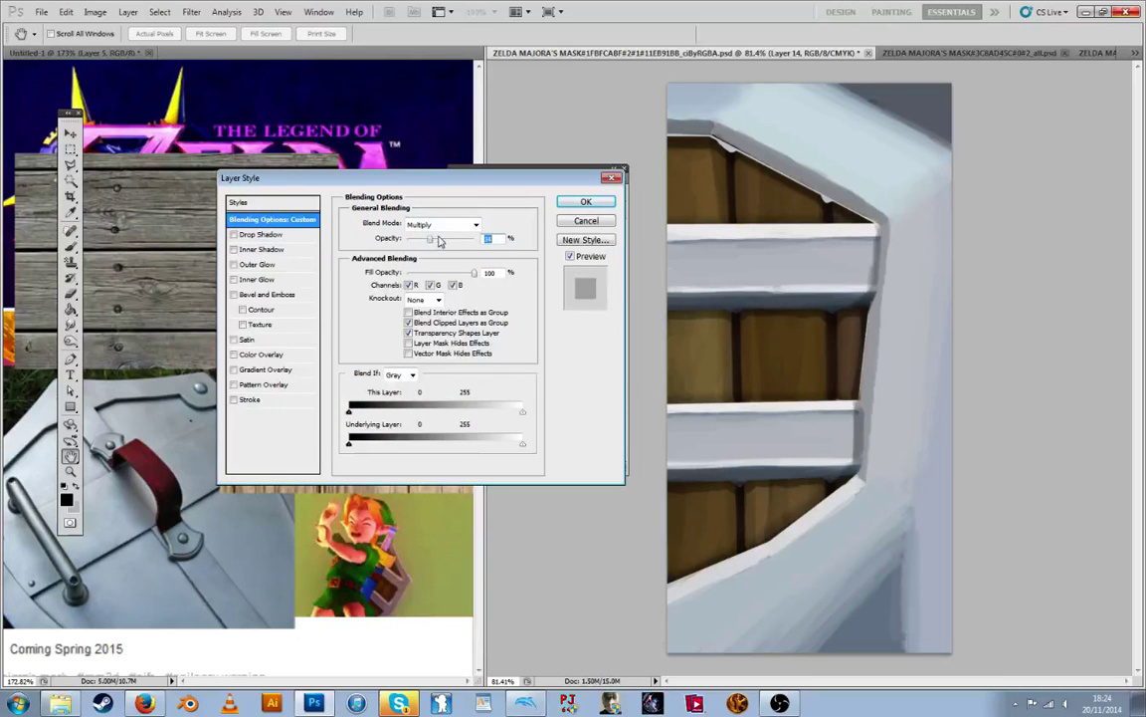
pyautogui.click(587, 204)
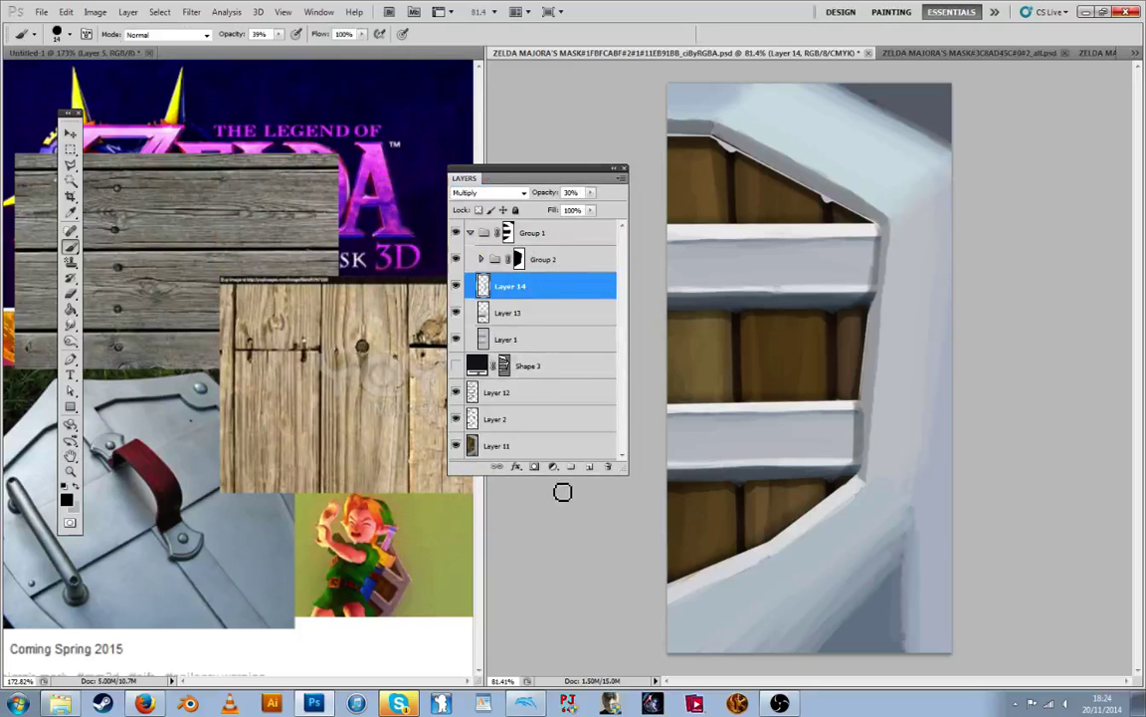
pyautogui.keyDown('shift'); pyautogui.click(539, 318); pyautogui.keyUp('shift')
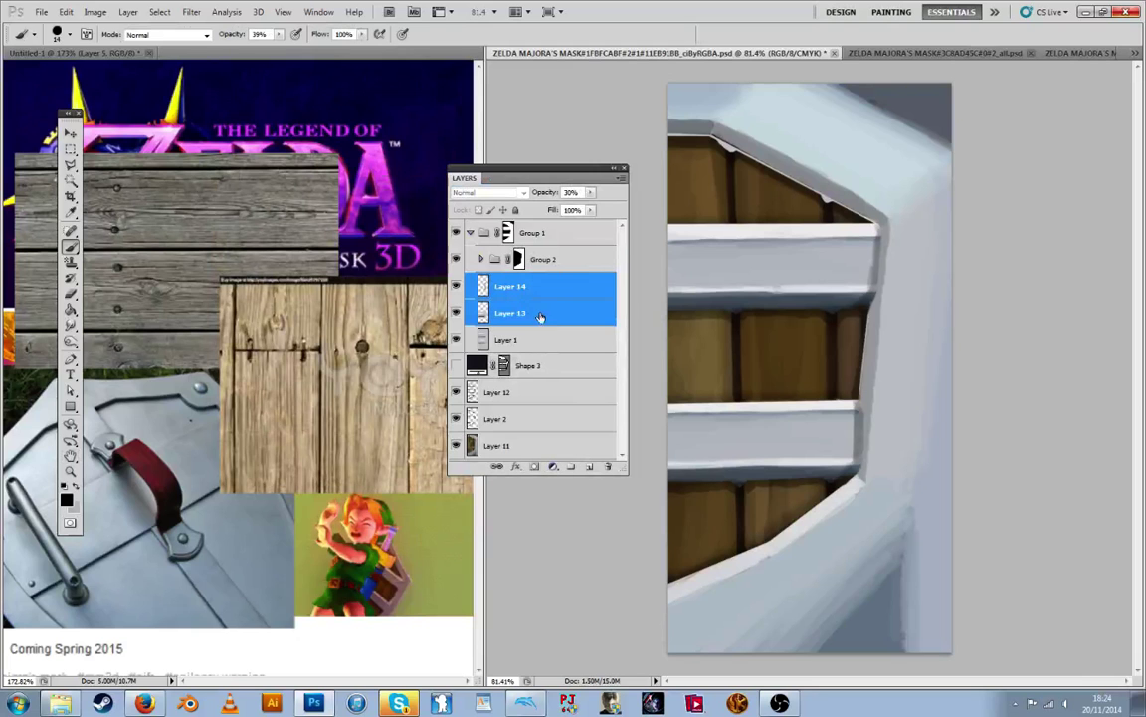
pyautogui.rightClick(541, 308)
pyautogui.click(528, 296)
# Merge Layer 13 and Layer 1 into a single layer
pyautogui.click(542, 343)
pyautogui.keyDown('shift'); pyautogui.click(537, 312); pyautogui.keyUp('shift')
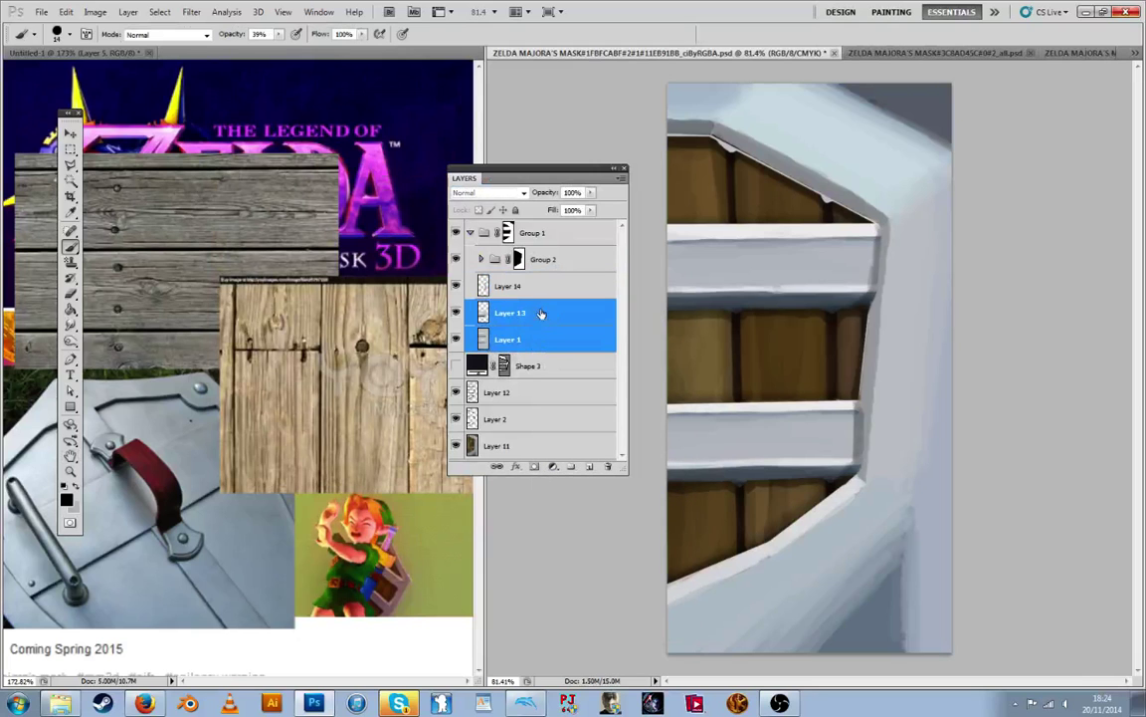
pyautogui.rightClick(545, 298)
pyautogui.click(602, 590)
# Add a layer above the merged bands and apply a white gradient fading inward from the bands' left ends with the Gradient tool
pyautogui.click(586, 467)
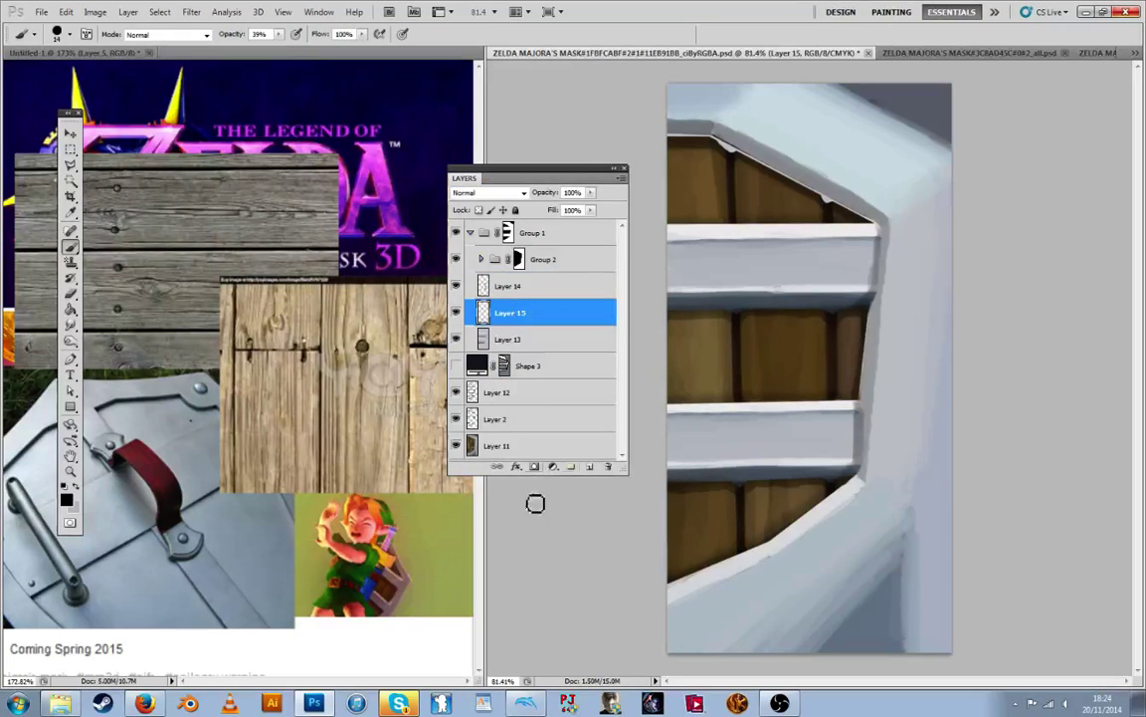
pyautogui.rightClick(71, 309)
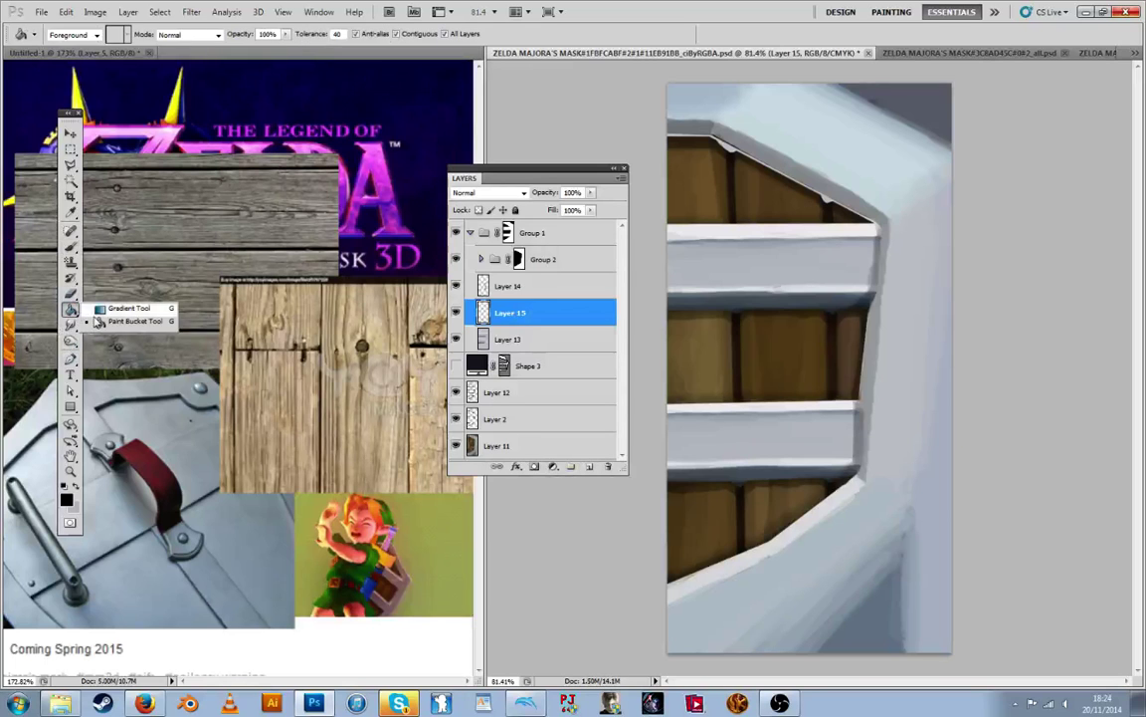
pyautogui.click(100, 313)
pyautogui.moveTo(665, 323); pyautogui.dragTo(992, 343)
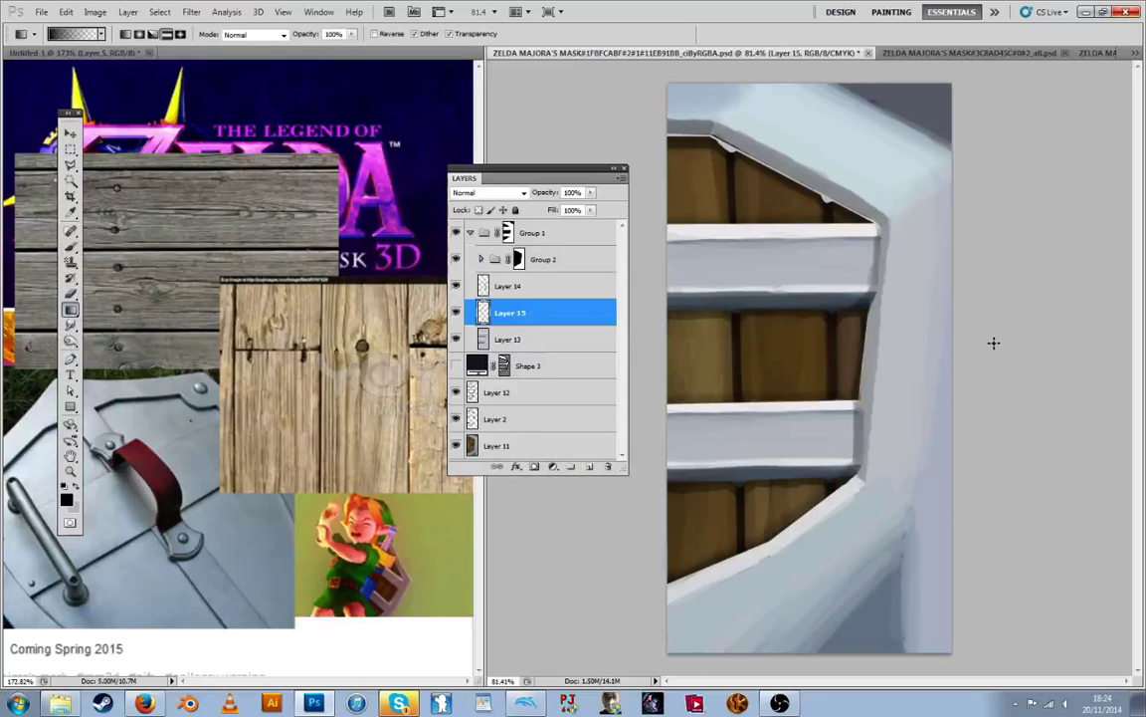
pyautogui.hotkey('ctrl', 'z')
pyautogui.moveTo(668, 350); pyautogui.dragTo(783, 354)
pyautogui.hotkey('ctrl', 'z')
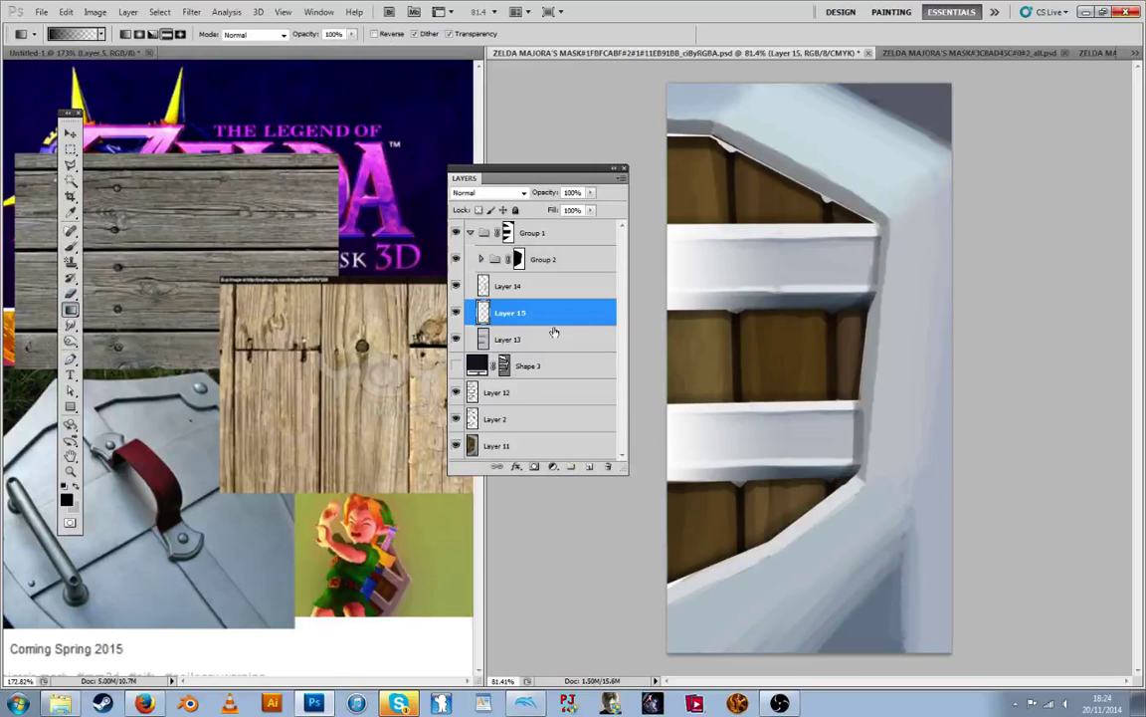
# Set the gradient layer to Soft Light at 58% opacity, splitting its underlying-layer black blend range to 42 / 172
pyautogui.doubleClick(562, 313)
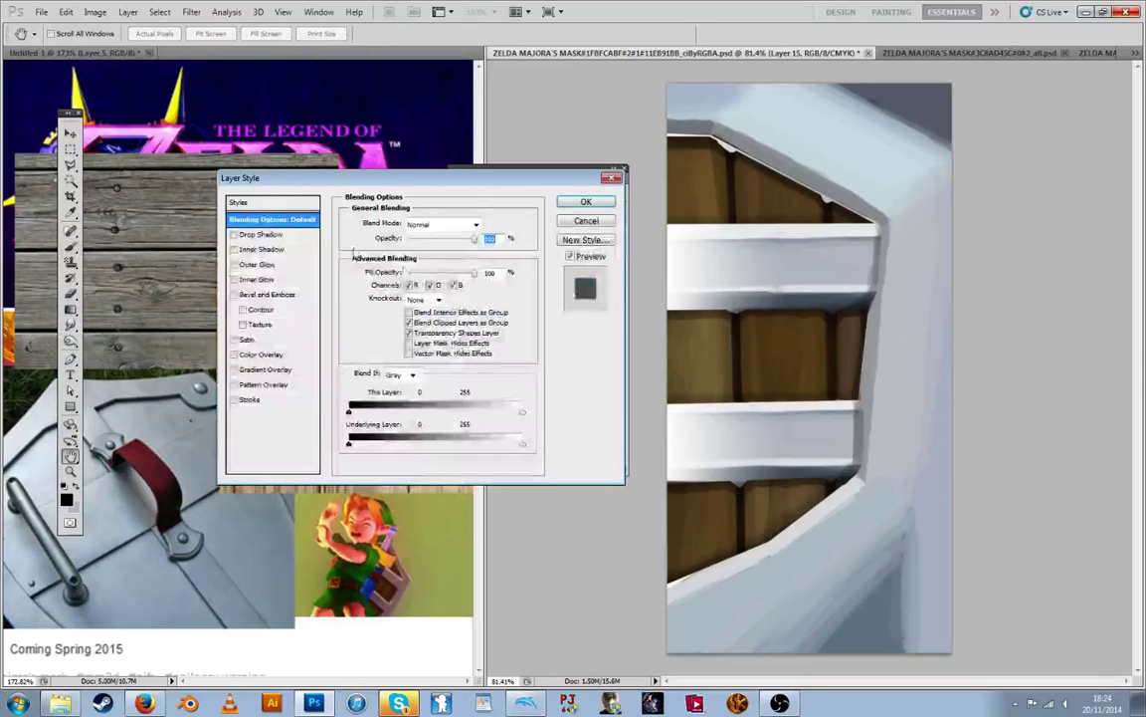
pyautogui.click(473, 224)
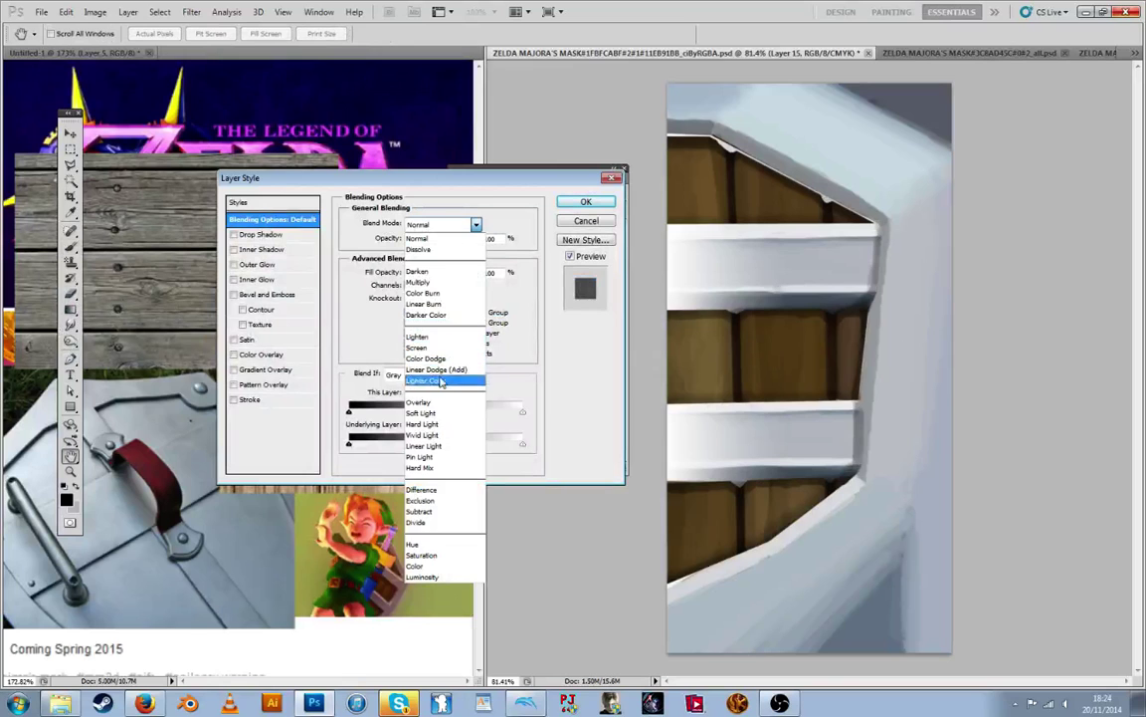
pyautogui.click(445, 414)
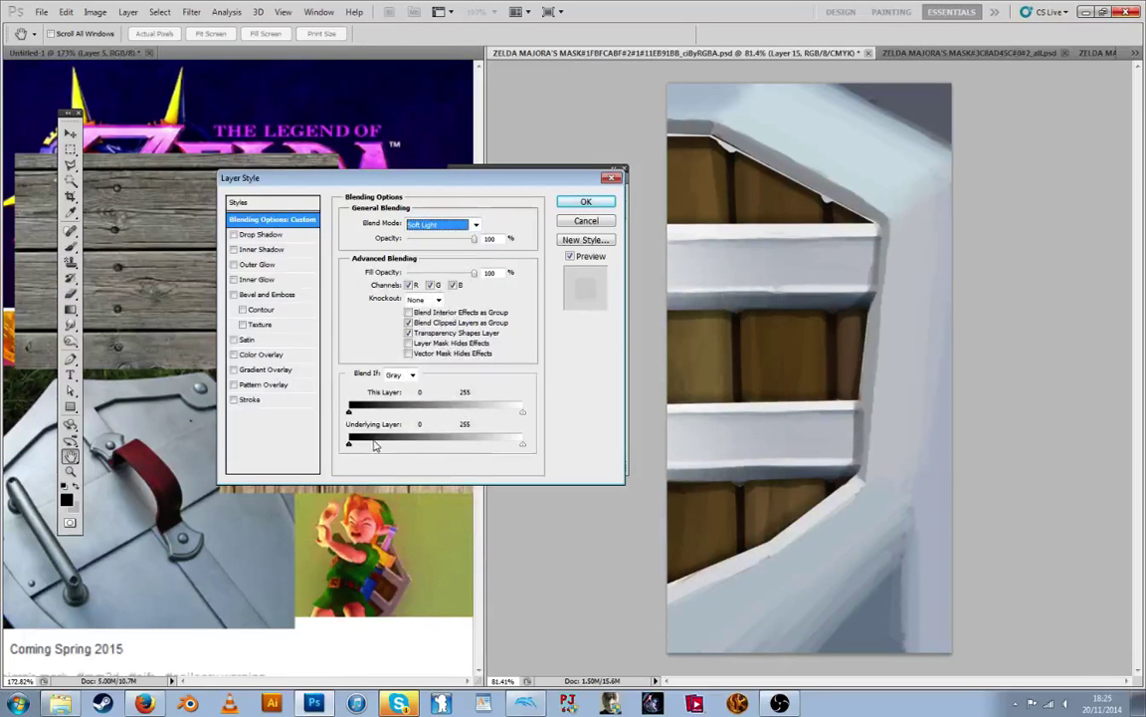
pyautogui.moveTo(350, 444); pyautogui.dragTo(376, 448)
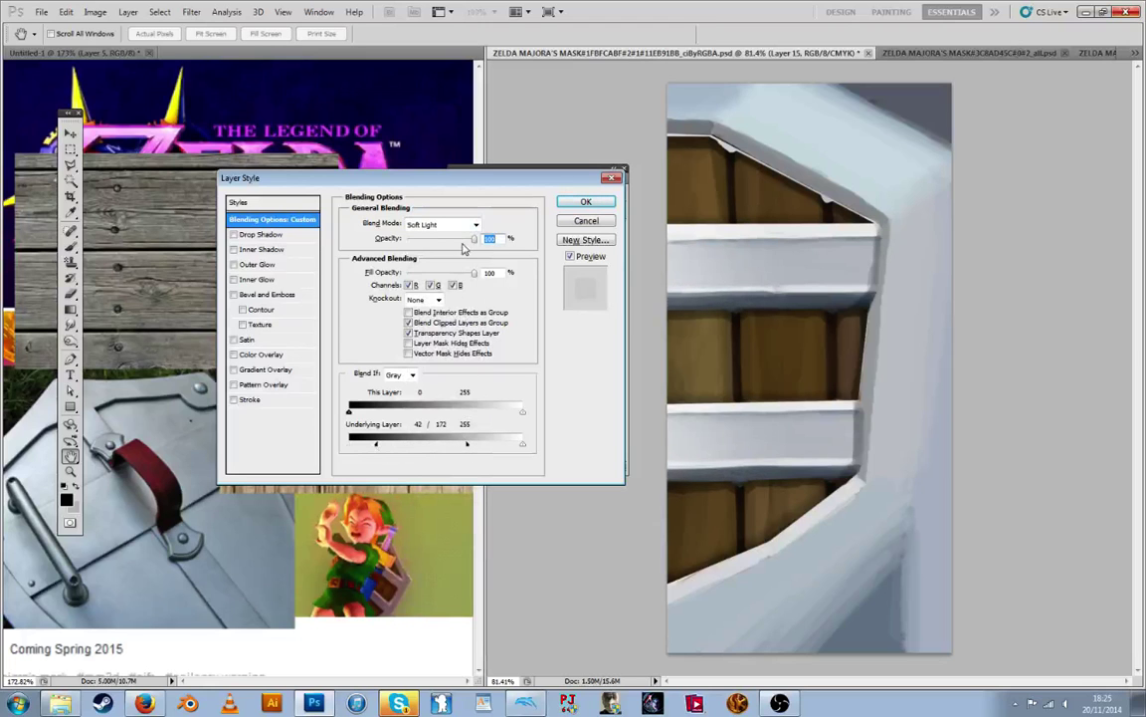
pyautogui.moveTo(462, 244); pyautogui.dragTo(458, 239)
pyautogui.click(586, 204)
# Stretch the Soft Light gradient toward the right to 118.71% width
pyautogui.hotkey('ctrl', 't')
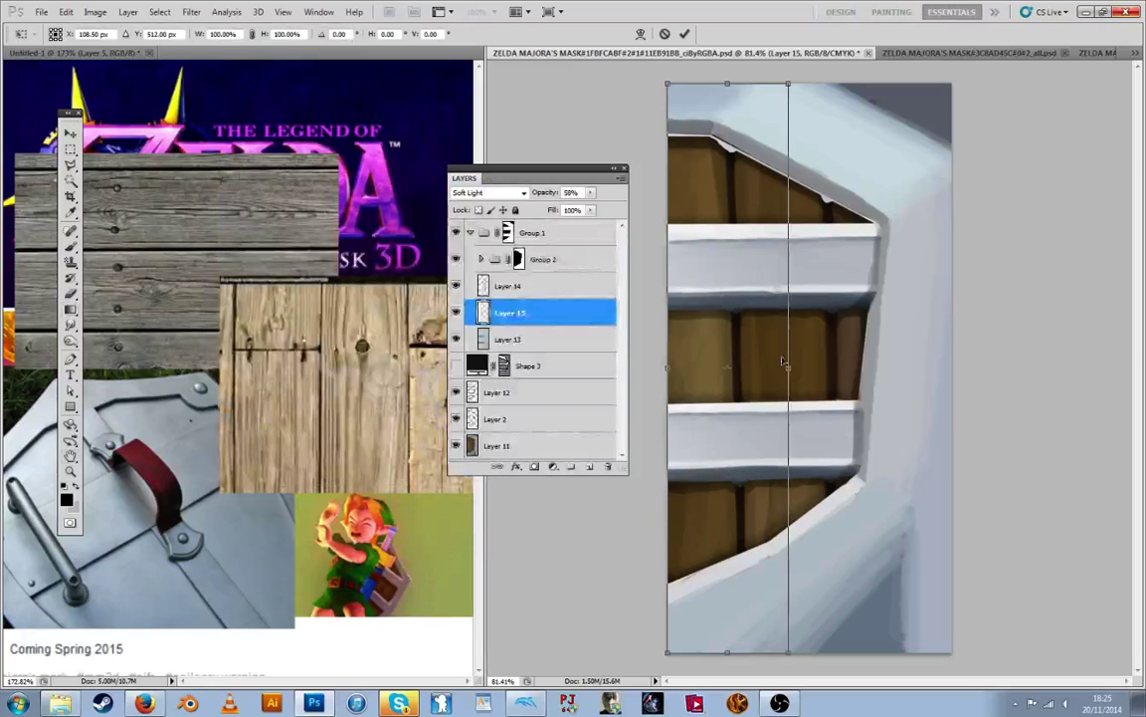
pyautogui.moveTo(784, 360); pyautogui.dragTo(812, 360)
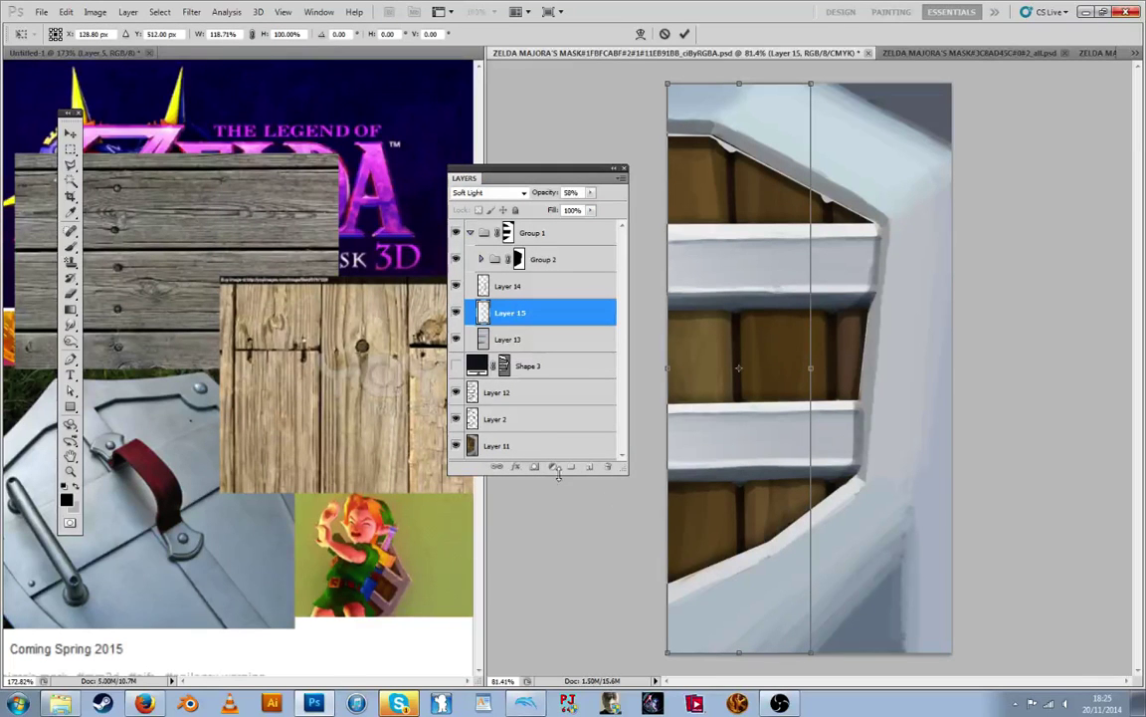
pyautogui.press('Return')
# Add a layer above Layer 15, apply a black gradient fading inward from the bands' right ends, and open Hue/Saturation for it
pyautogui.press('g')
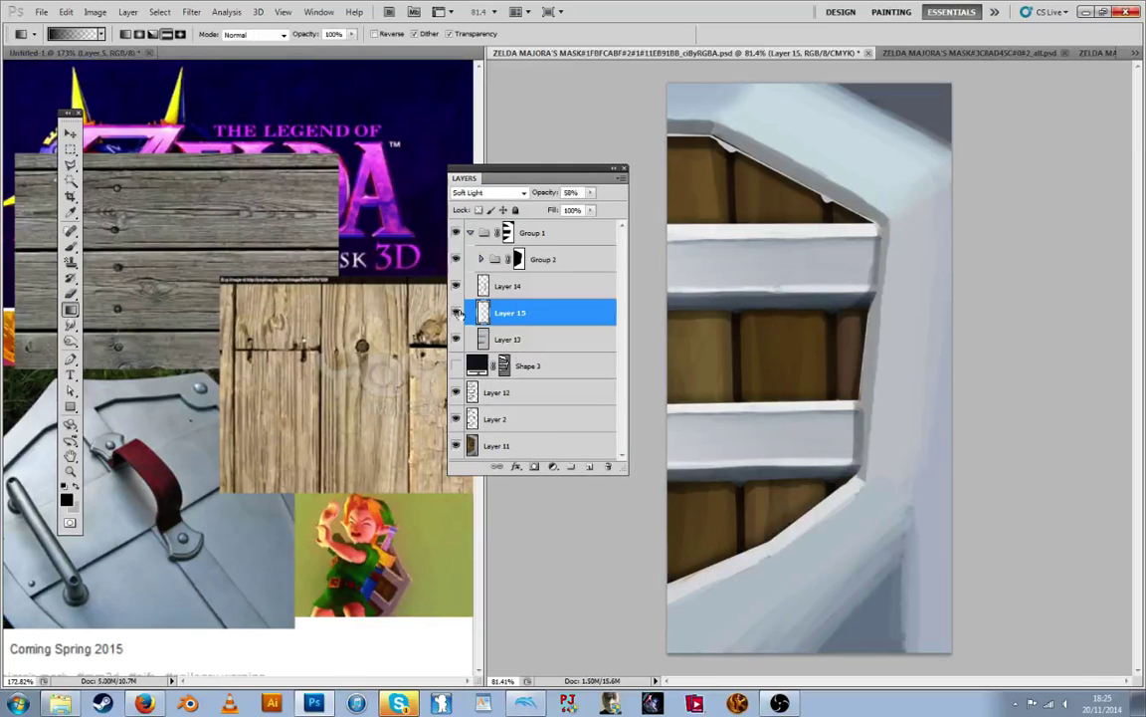
pyautogui.click(590, 467)
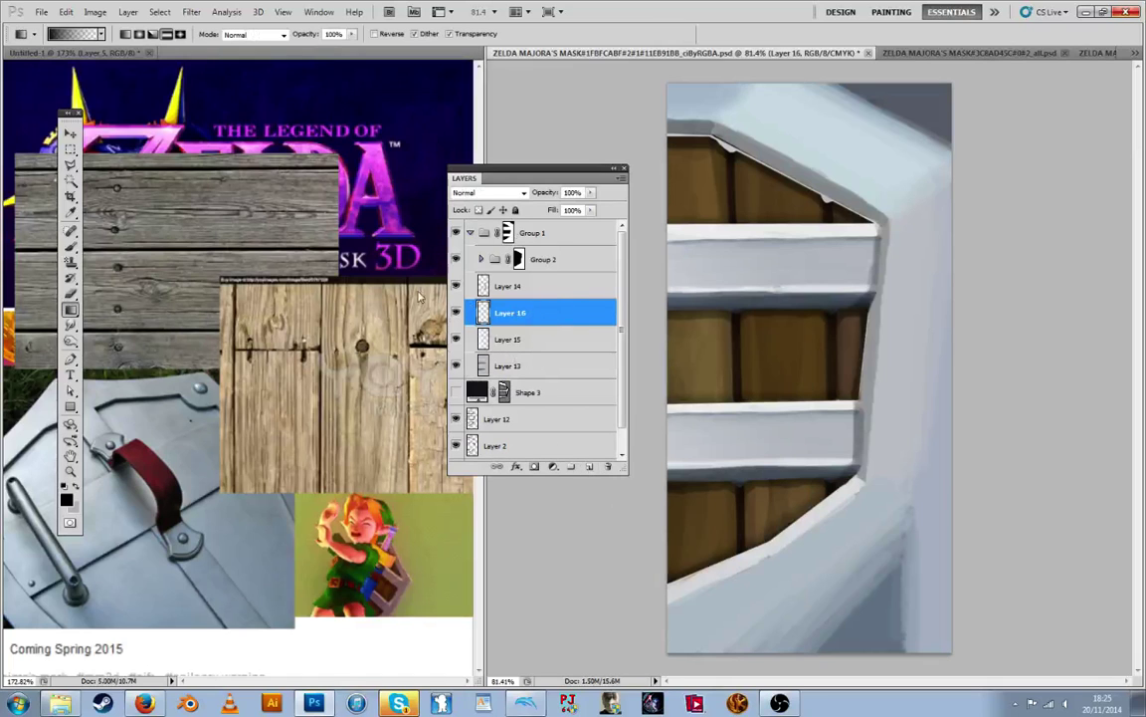
pyautogui.moveTo(887, 351); pyautogui.dragTo(709, 311)
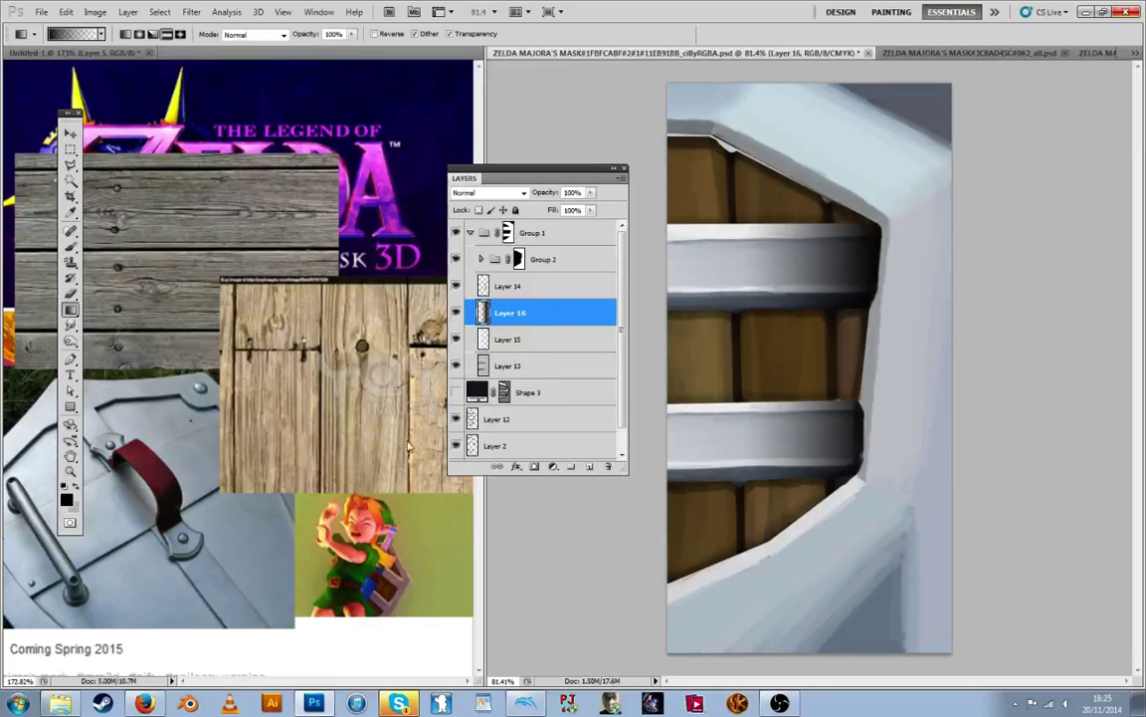
pyautogui.hotkey('ctrl', 'u')
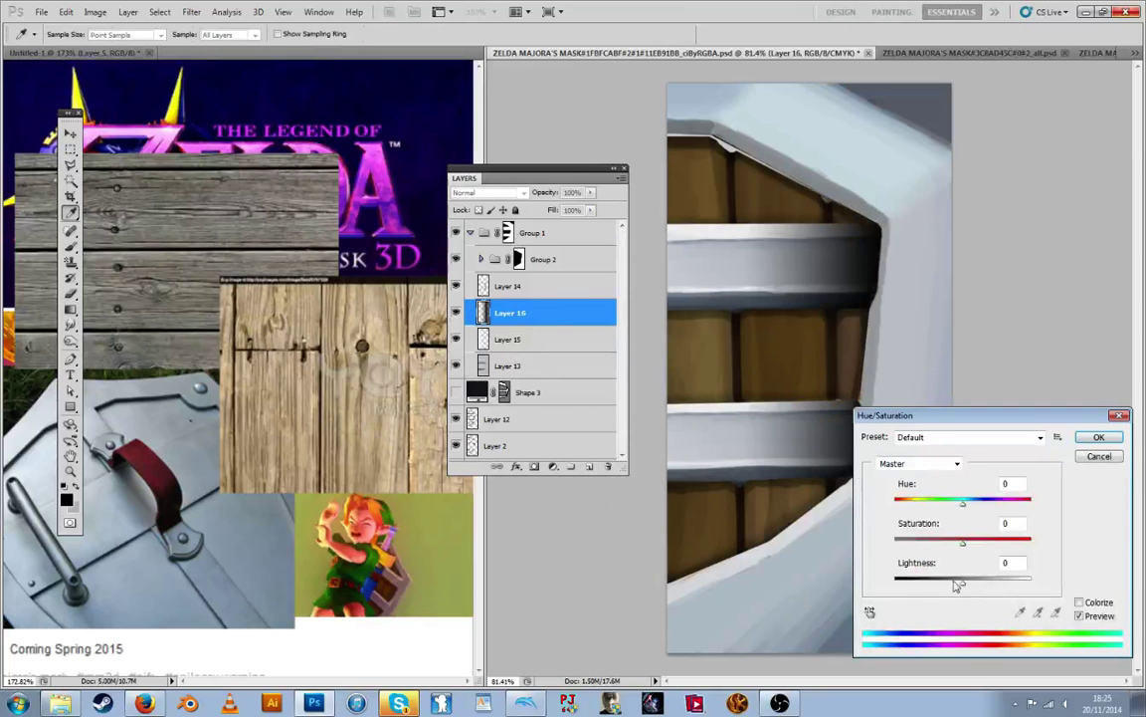
# Dismiss the hue and saturation adjustment and set Layer 16 to Multiply blending at 51% opacity
pyautogui.click(1099, 456)
pyautogui.click(497, 193)
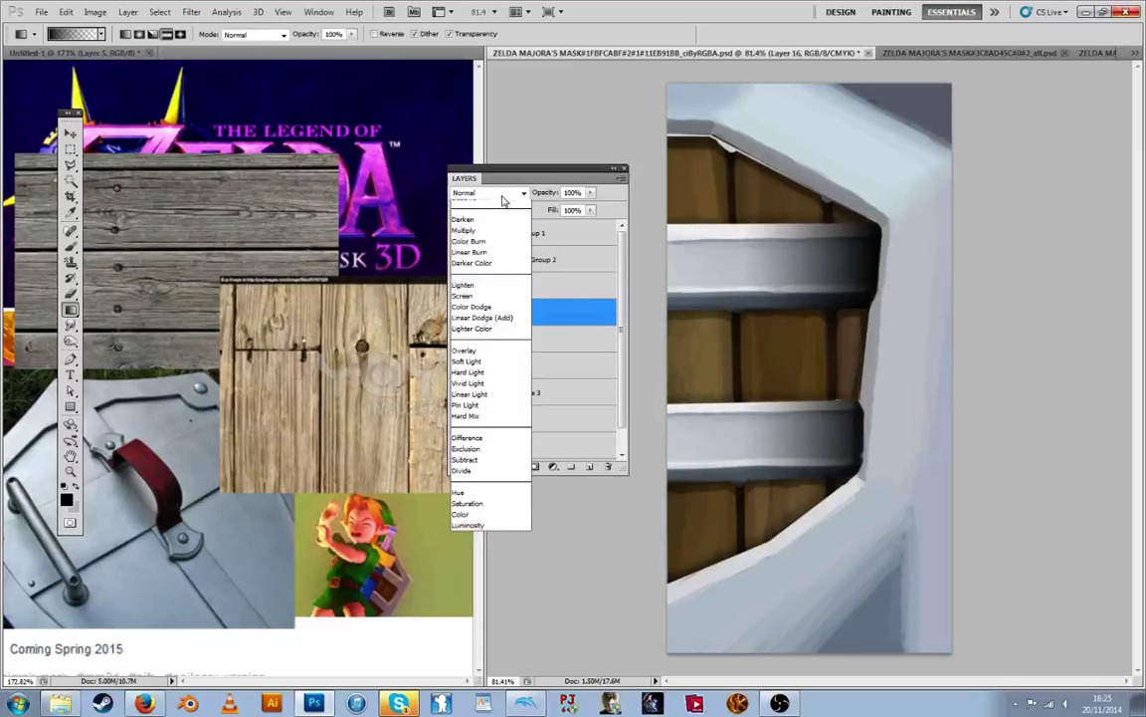
pyautogui.click(494, 241)
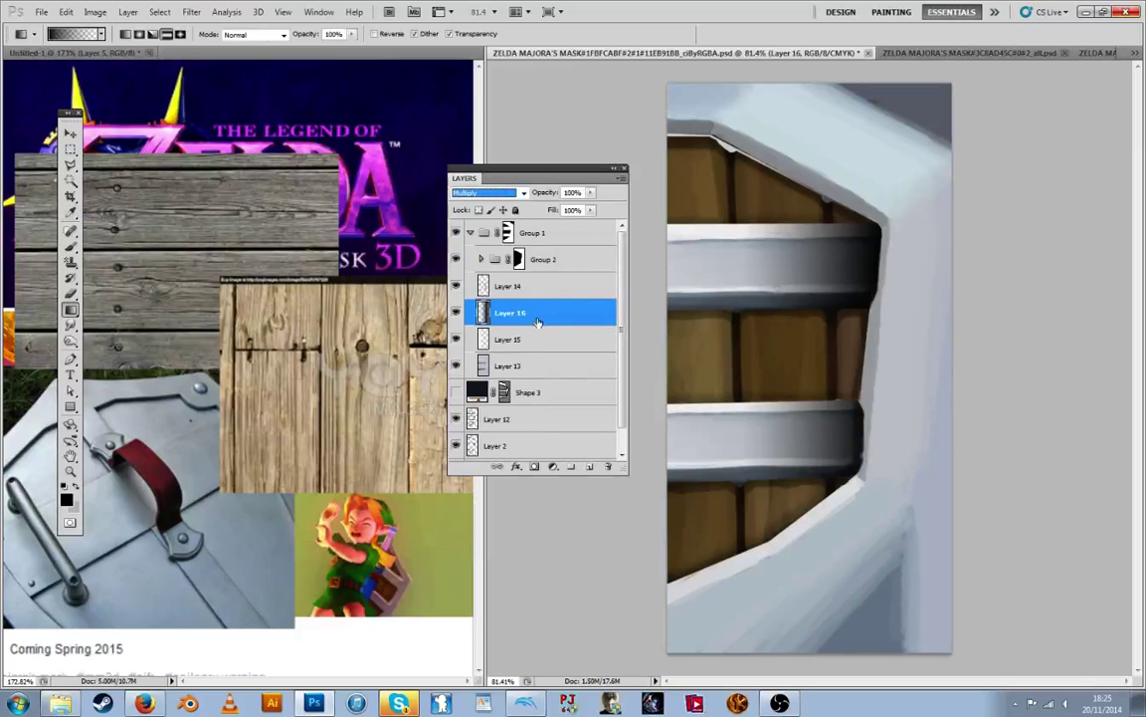
pyautogui.click(590, 193)
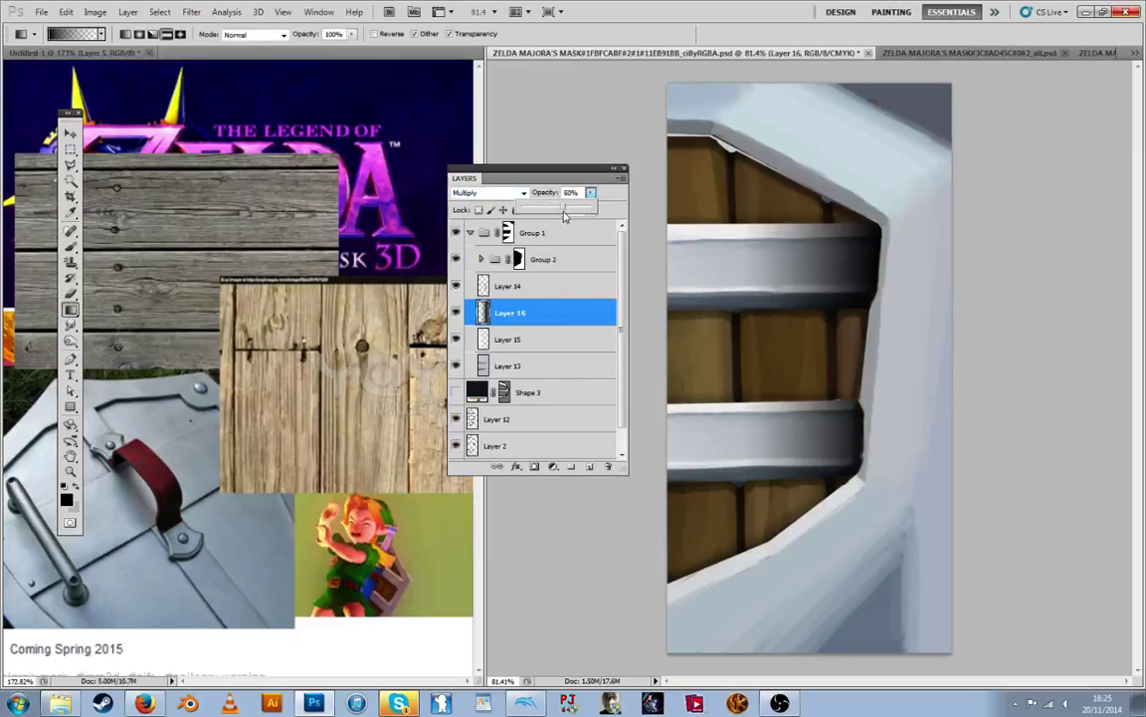
pyautogui.moveTo(548, 217)
pyautogui.mouseDown()
pyautogui.moveTo(534, 216)
pyautogui.moveTo(559, 214)
pyautogui.mouseUp()
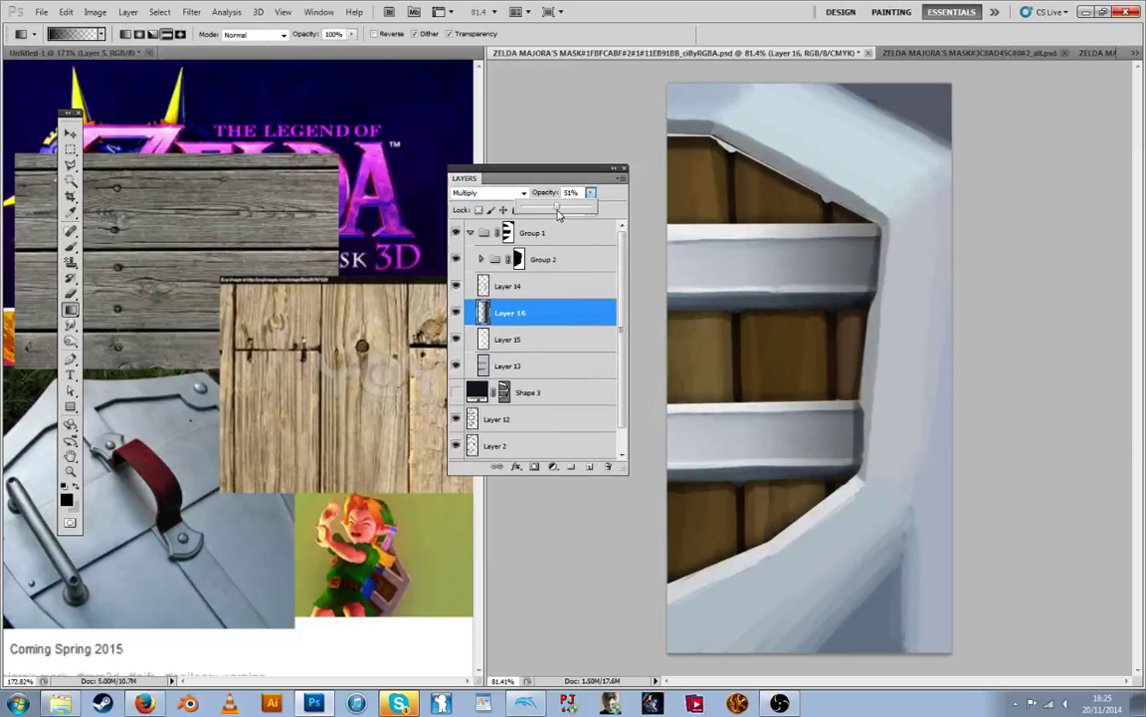
# Duplicate the Layer 16 gradient and place the copy directly beneath Layer 2, outside Group 1
pyautogui.rightClick(564, 317)
pyautogui.click(606, 373)
pyautogui.press('Return')
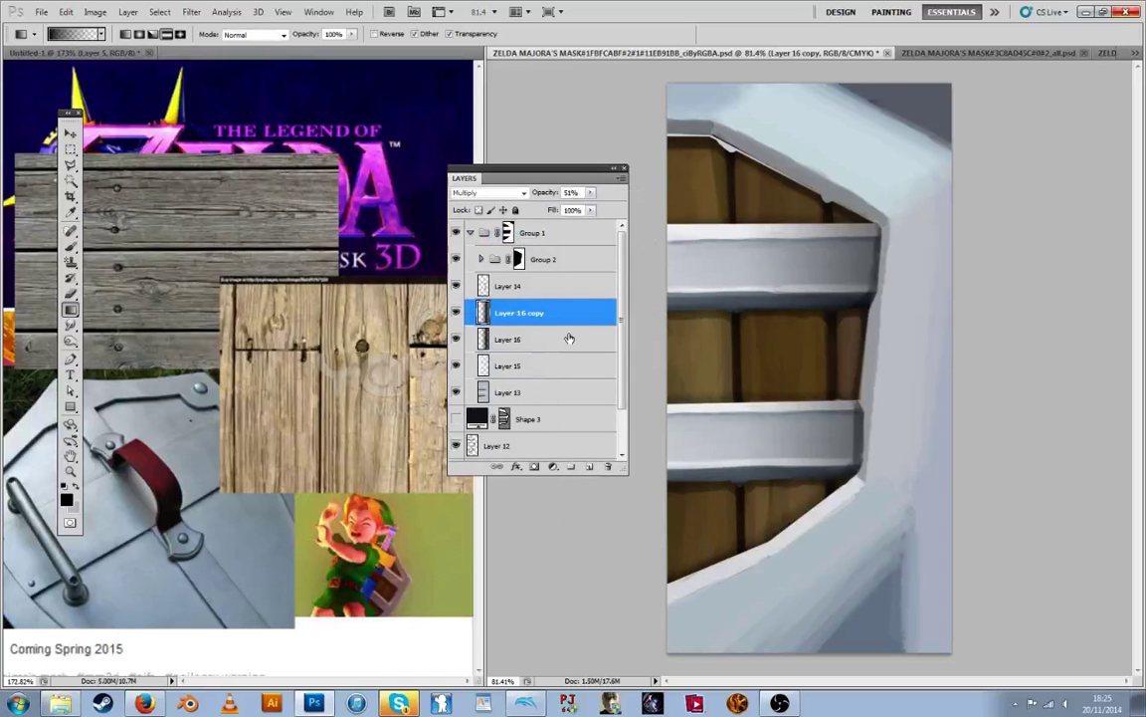
pyautogui.moveTo(622, 330); pyautogui.dragTo(622, 357)
pyautogui.moveTo(576, 284); pyautogui.dragTo(558, 441)
# Stretch the Layer 16 copy toward the planks to about 120% width and set its opacity to 20%
pyautogui.hotkey('ctrl', 't')
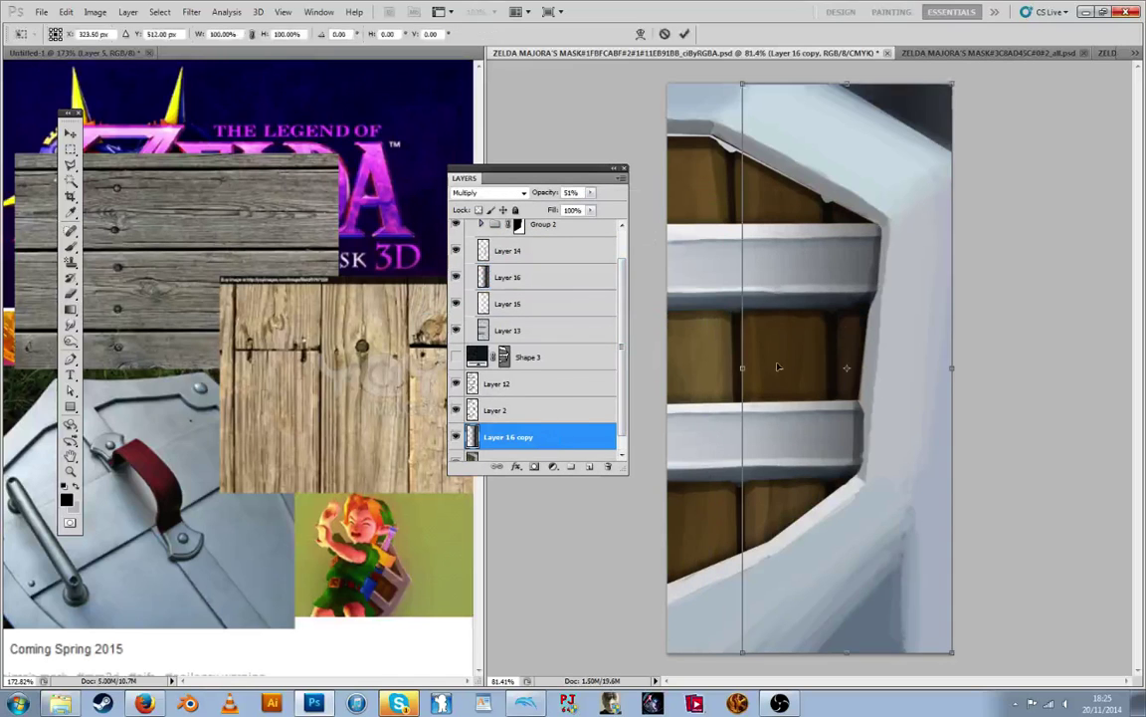
pyautogui.moveTo(738, 368); pyautogui.dragTo(701, 368)
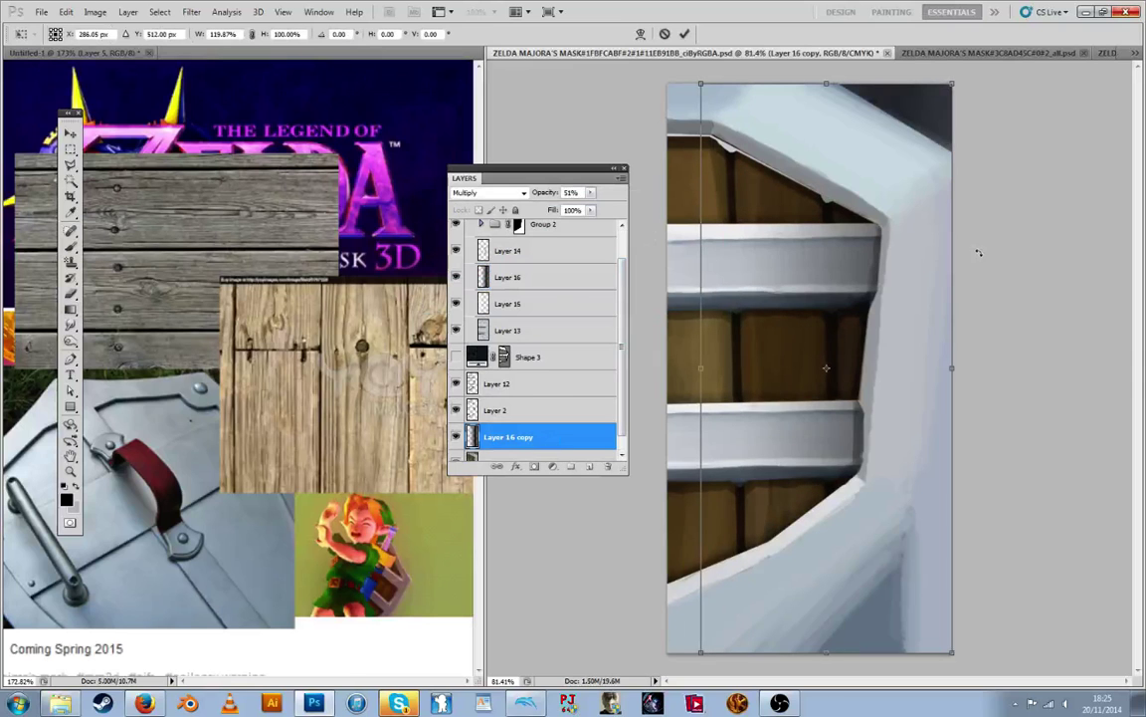
pyautogui.click(70, 151)
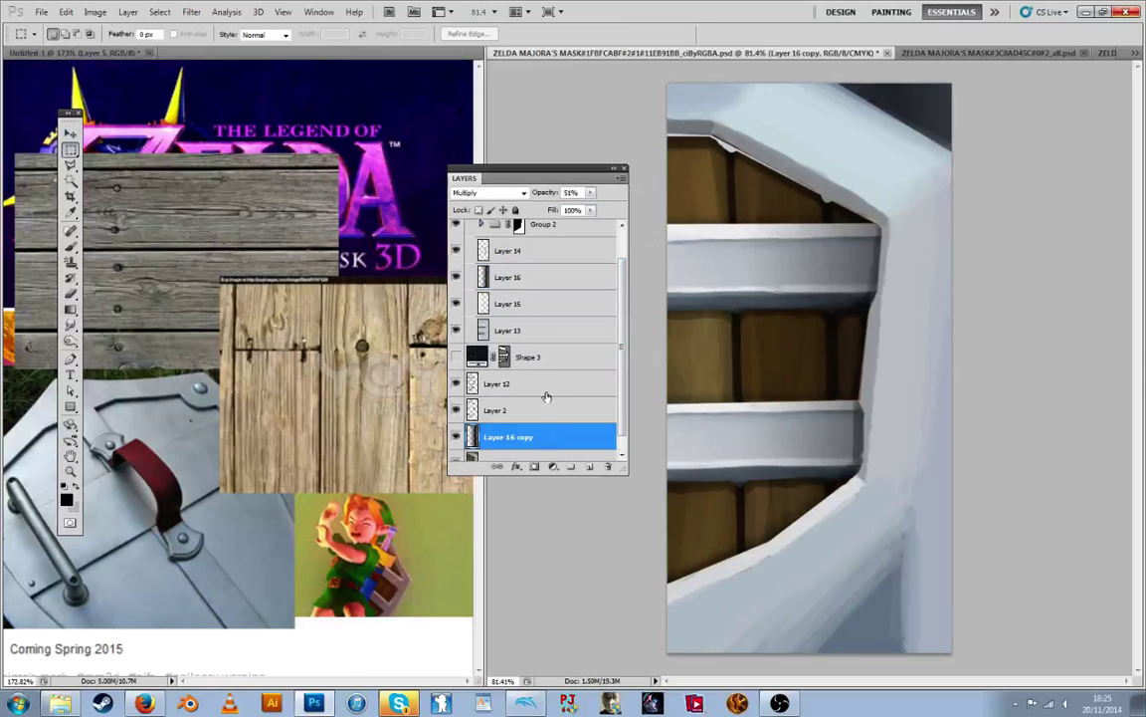
pyautogui.doubleClick(550, 301)
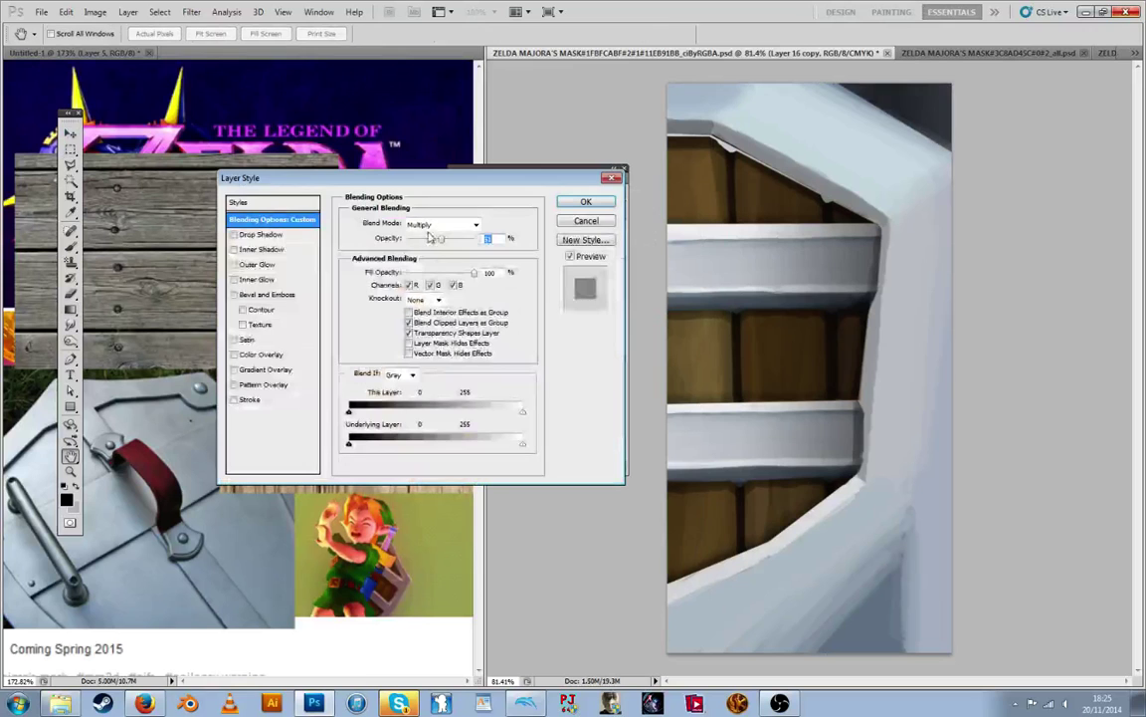
pyautogui.press('Escape')
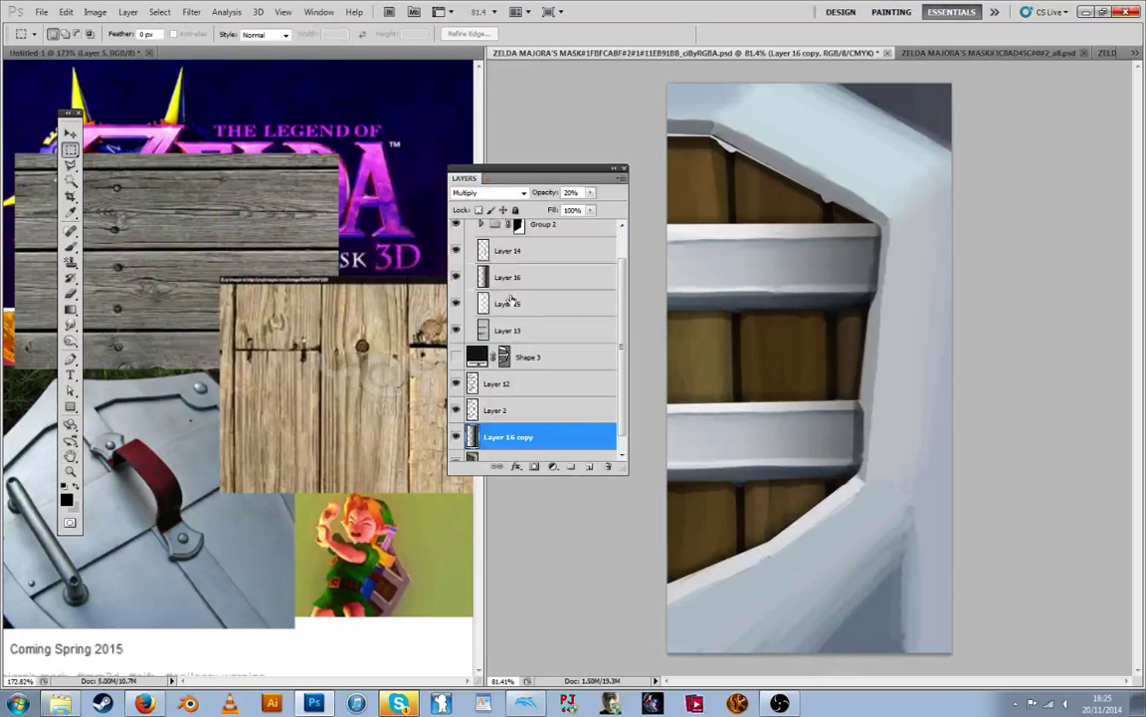
# Set the opacity of the original Layer 16 gradient to 29%
pyautogui.doubleClick(552, 283)
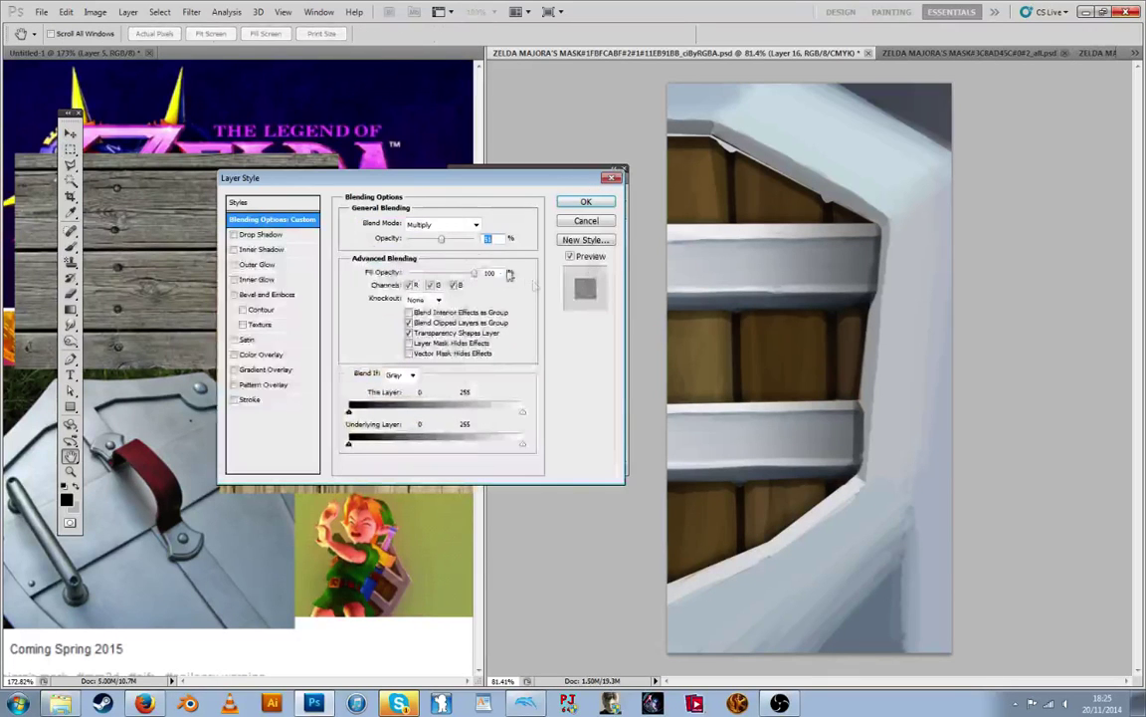
pyautogui.click(588, 202)
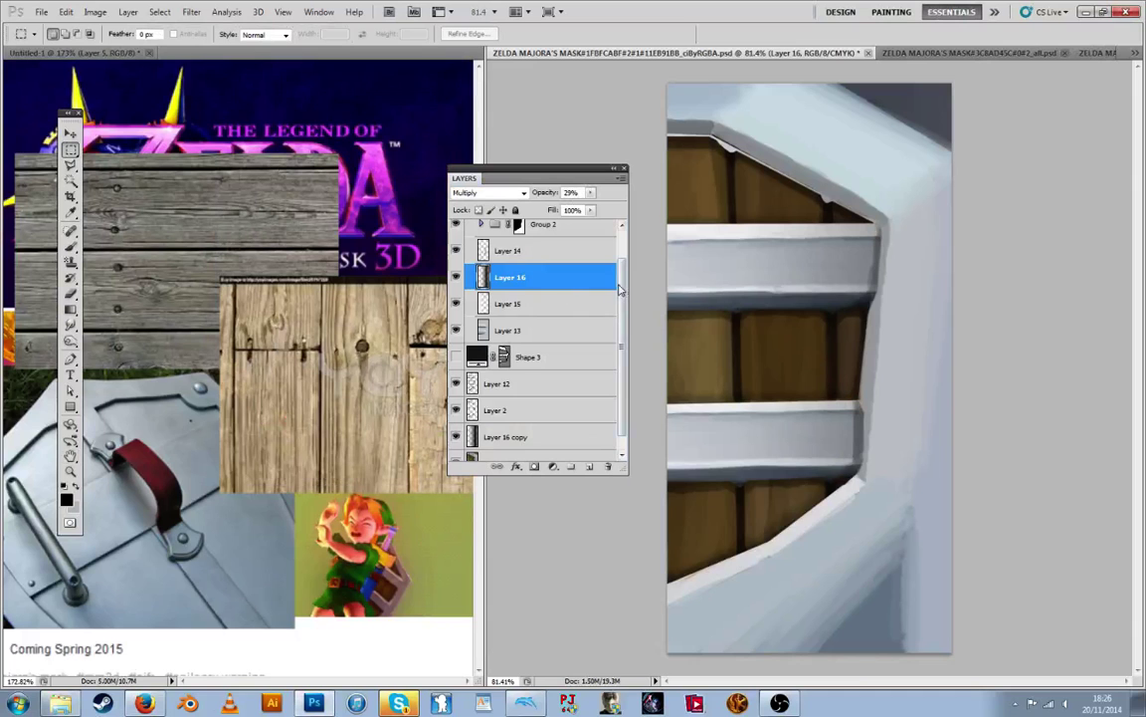
pyautogui.moveTo(621, 290); pyautogui.dragTo(620, 358)
pyautogui.scroll(2, 620, 348)
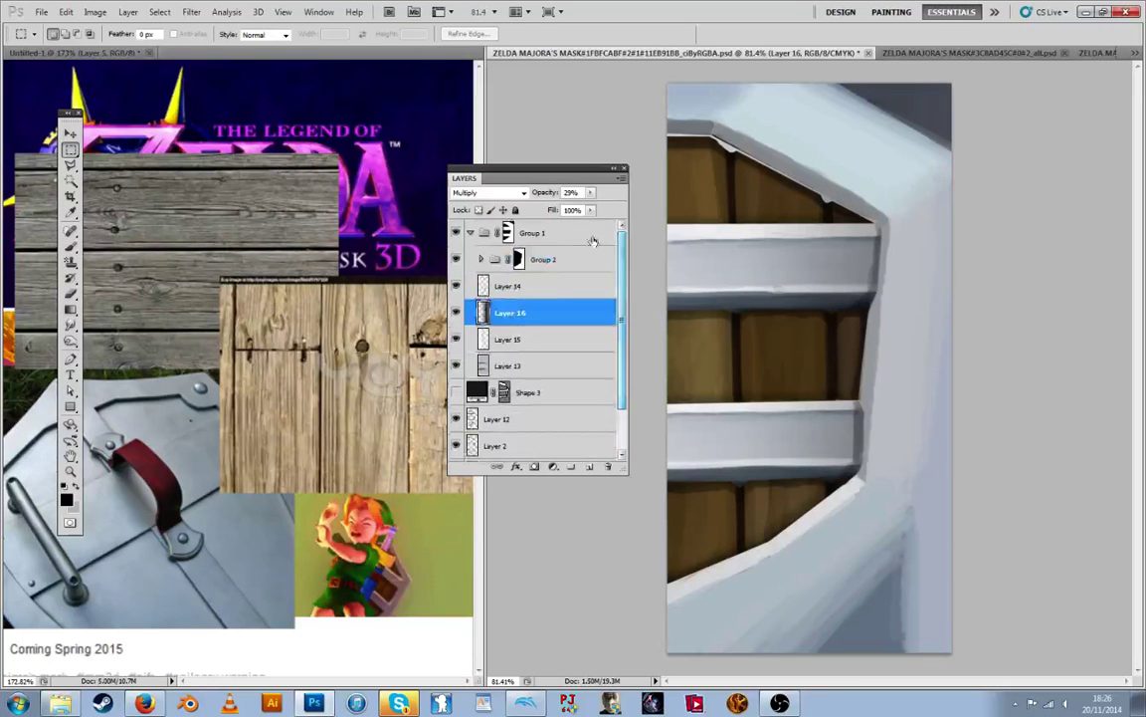
# Collapse Group 1 and toggle the Shape 3 layer to examine its shading on the planks
pyautogui.click(470, 233)
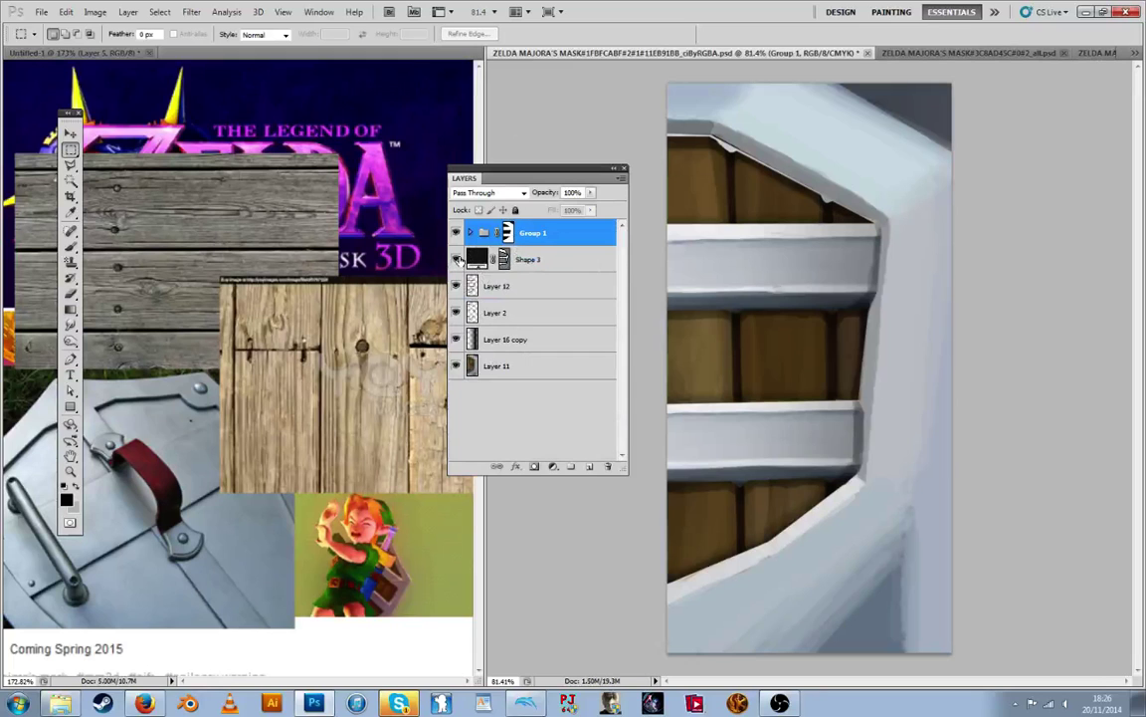
pyautogui.click(457, 259)
pyautogui.click(474, 259)
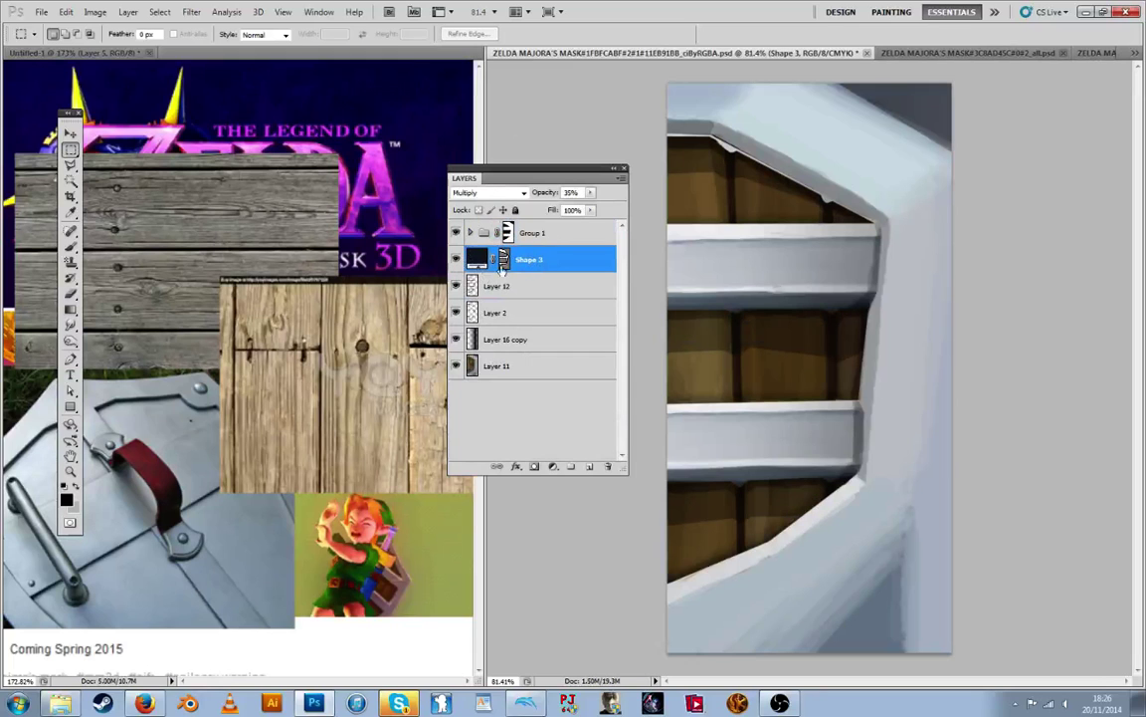
pyautogui.click(455, 260)
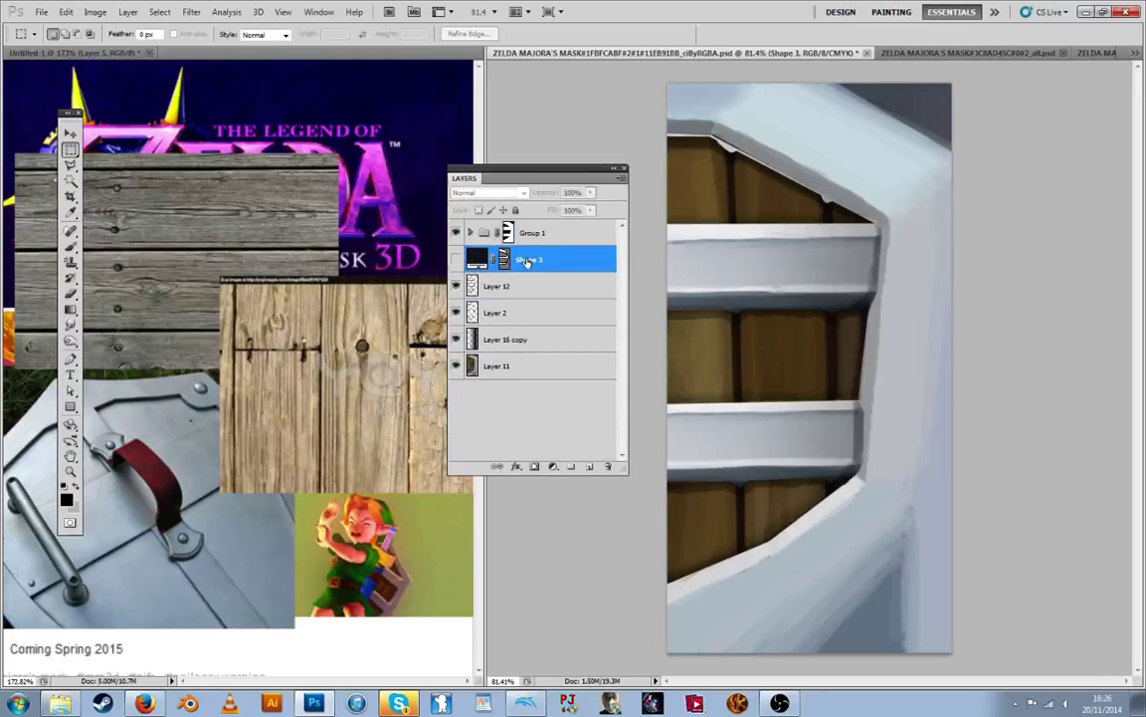
pyautogui.click(457, 259)
pyautogui.click(258, 231)
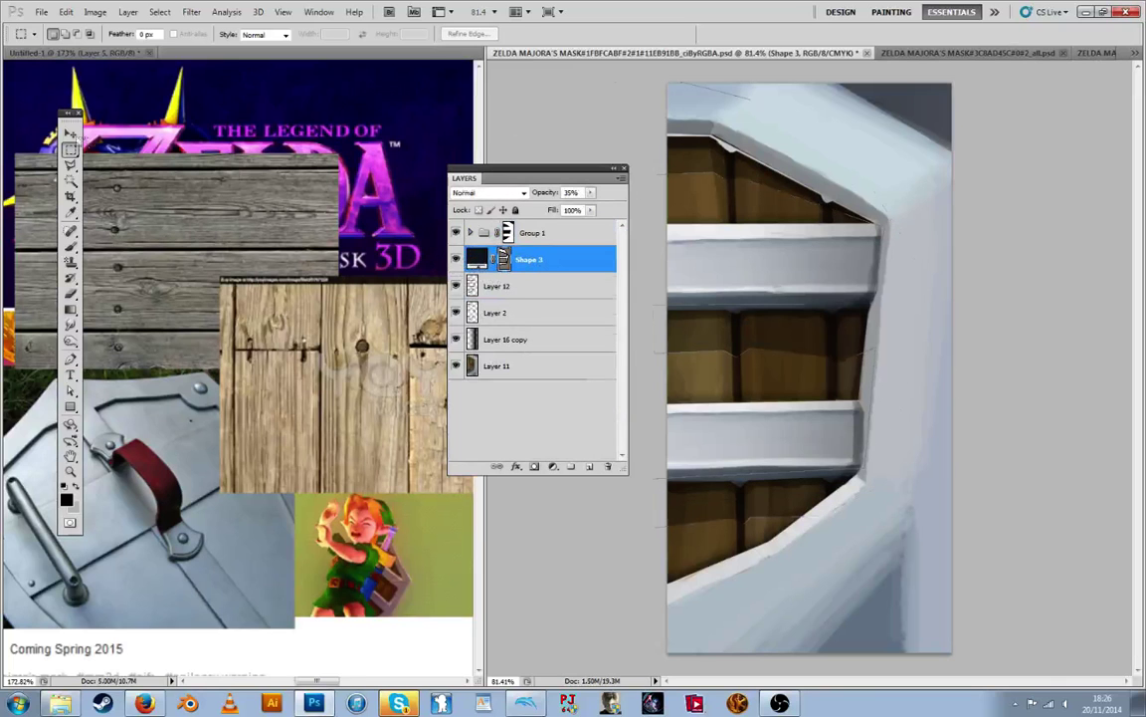
pyautogui.press('v')
pyautogui.click(692, 335)
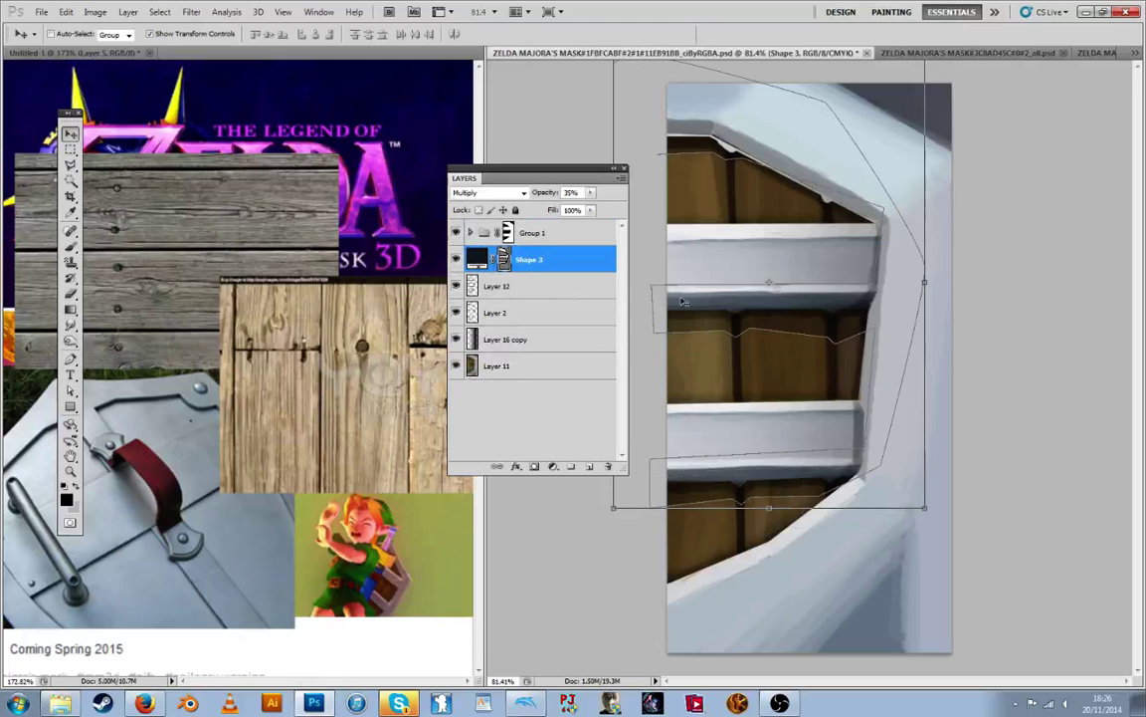
pyautogui.click(508, 344)
pyautogui.click(543, 260)
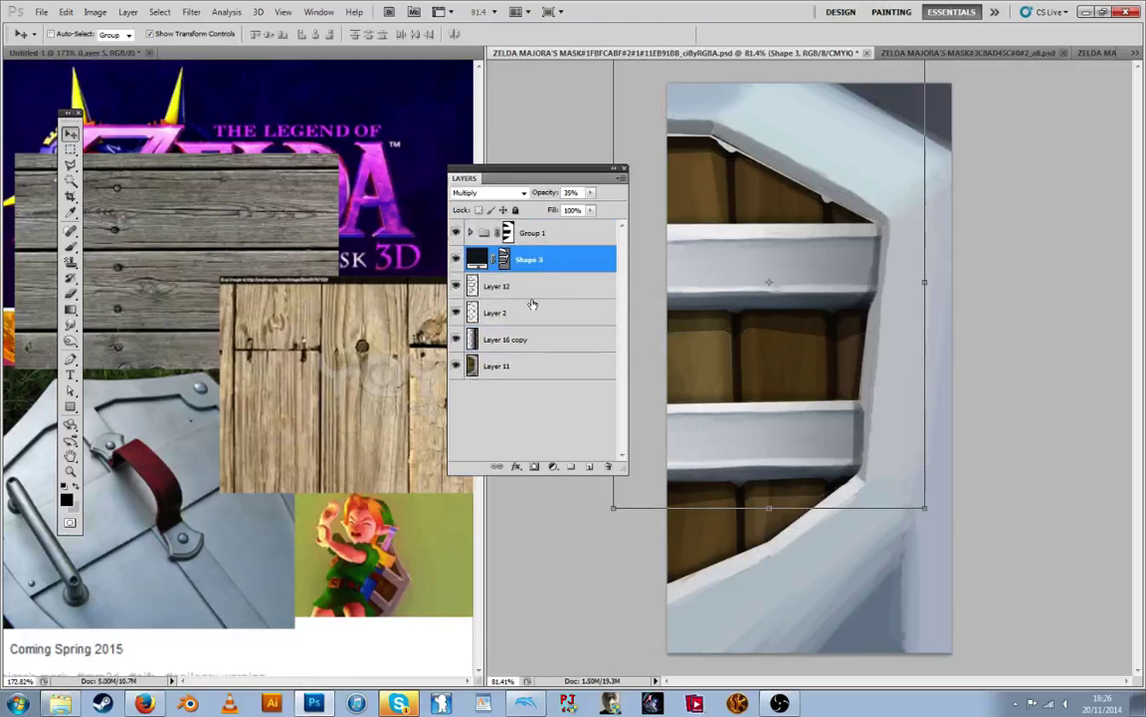
# Toggle Layer 12, Layer 2 and Shape 3 to examine what each one adds to the wood shading
pyautogui.click(535, 339)
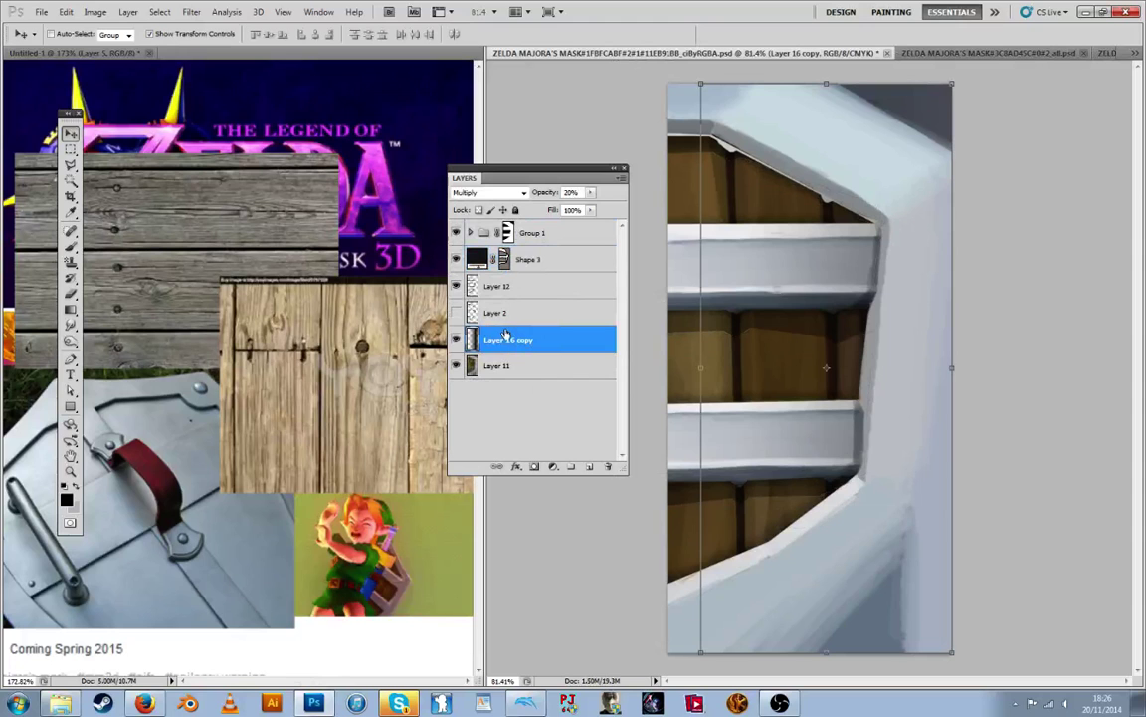
pyautogui.click(456, 287)
pyautogui.click(457, 312)
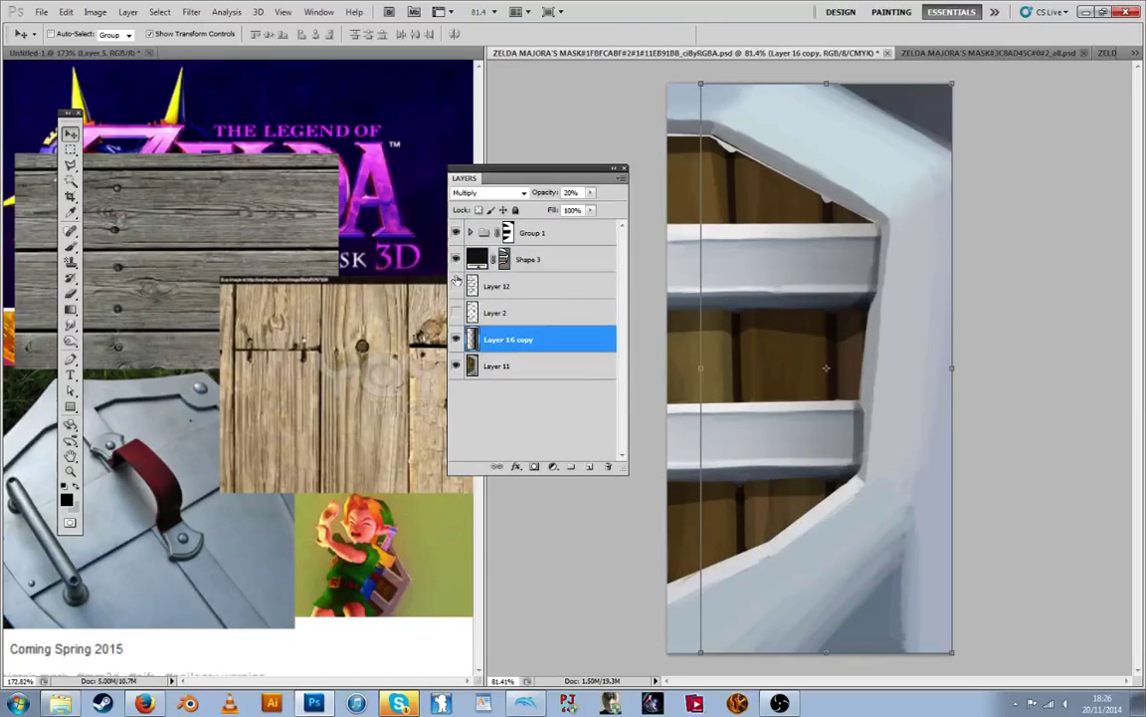
pyautogui.click(457, 259)
pyautogui.click(457, 312)
pyautogui.click(456, 287)
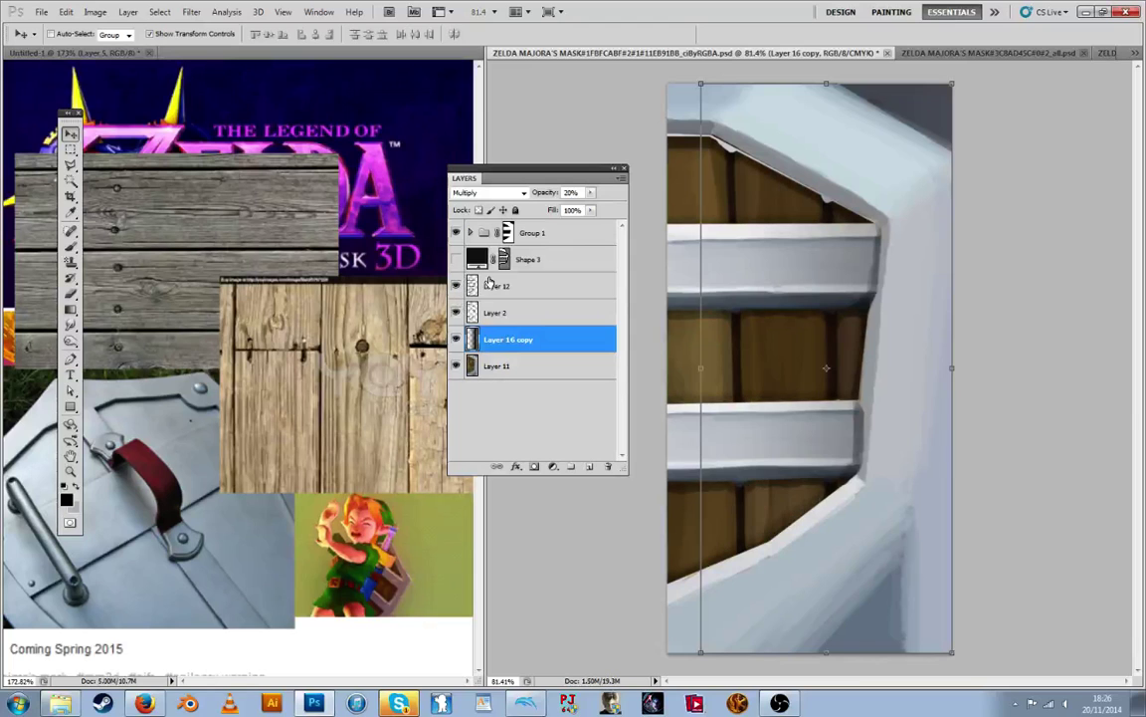
# Compare the planks with and without Shape 3 and delete that layer
pyautogui.click(456, 259)
pyautogui.click(456, 259)
pyautogui.click(457, 260)
pyautogui.click(456, 260)
pyautogui.click(456, 258)
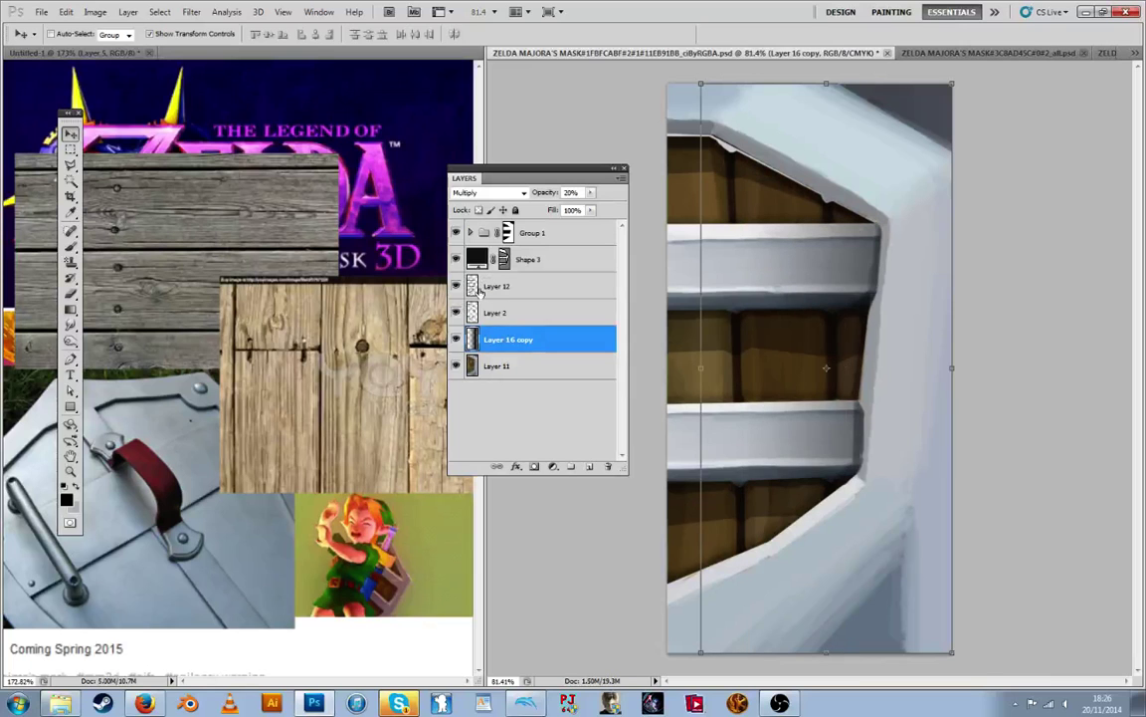
pyautogui.click(456, 258)
pyautogui.click(523, 259)
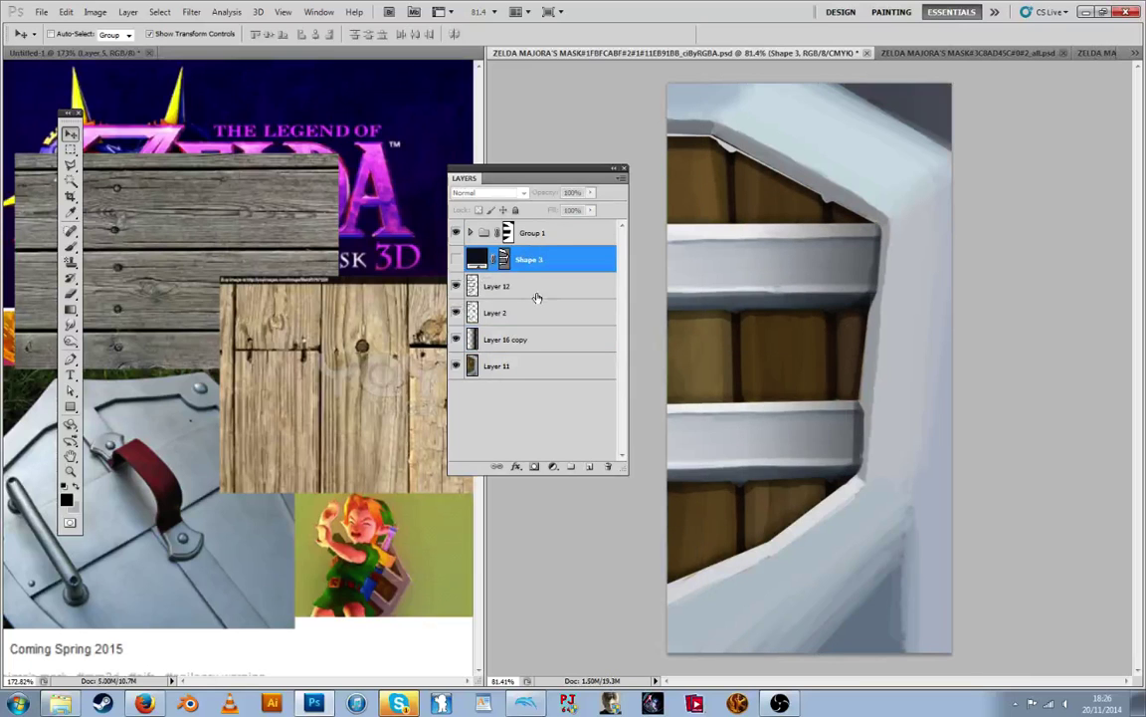
pyautogui.press('Delete')
# Duplicate the Shape 1 copy layer from Group 2 and keep the duplicate hidden at the top of the layer stack
pyautogui.click(470, 232)
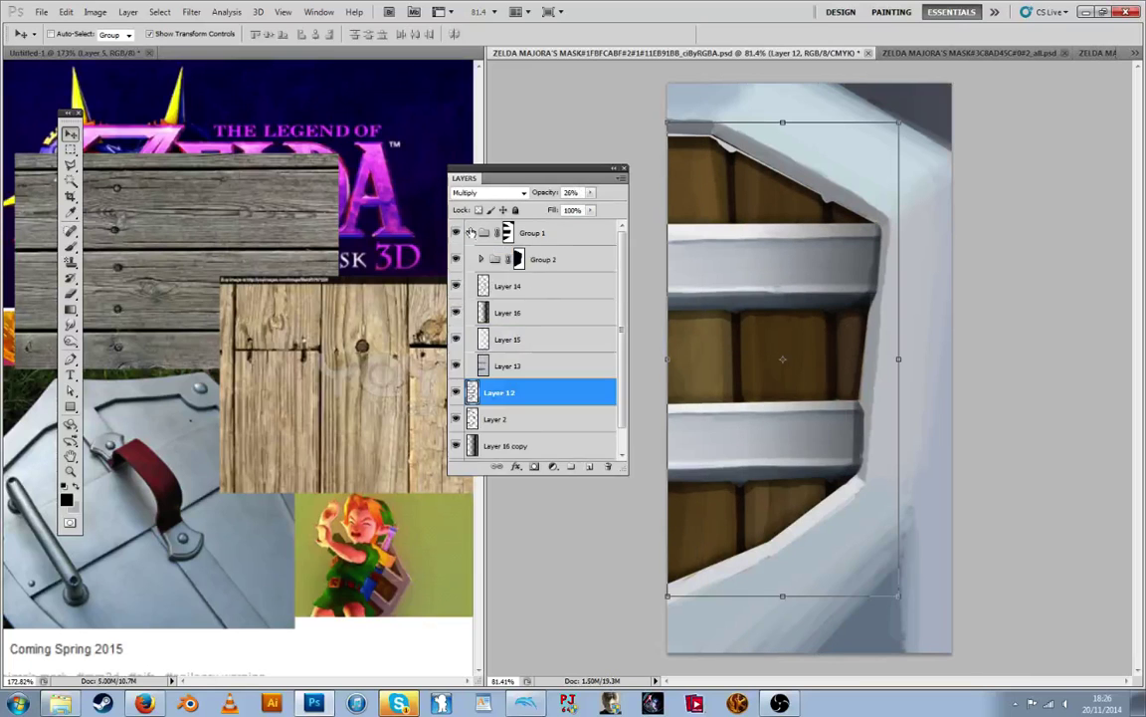
pyautogui.click(489, 260)
pyautogui.click(482, 259)
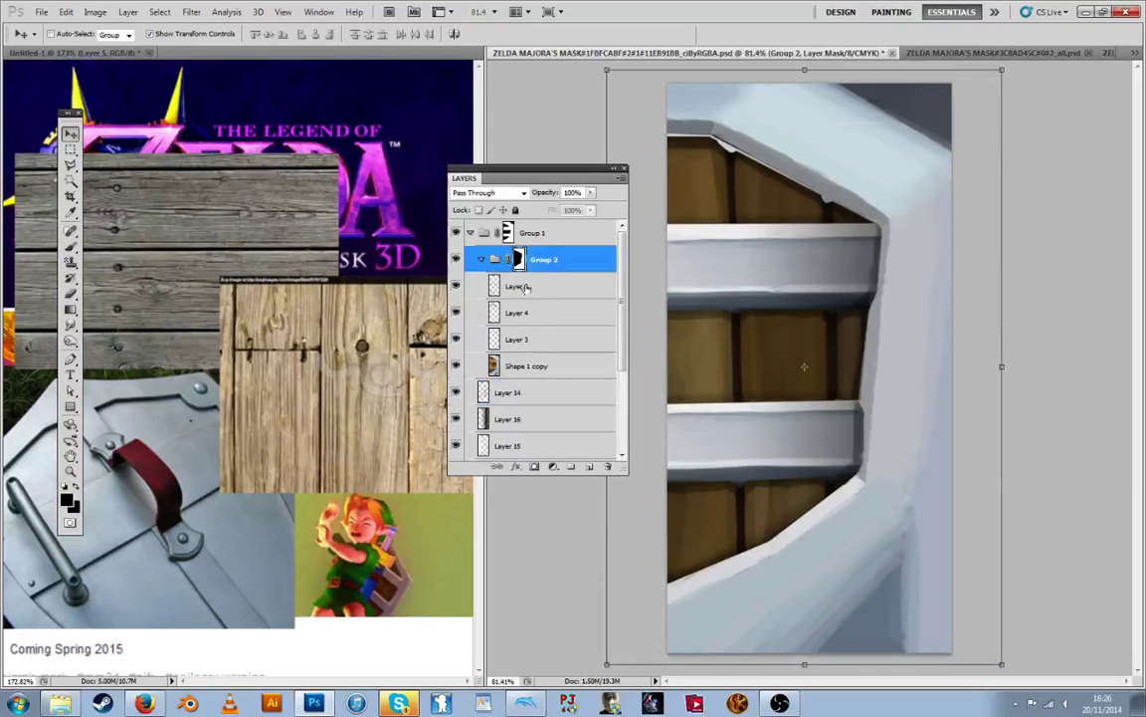
pyautogui.click(532, 338)
pyautogui.click(541, 365)
pyautogui.rightClick(540, 366)
pyautogui.click(595, 91)
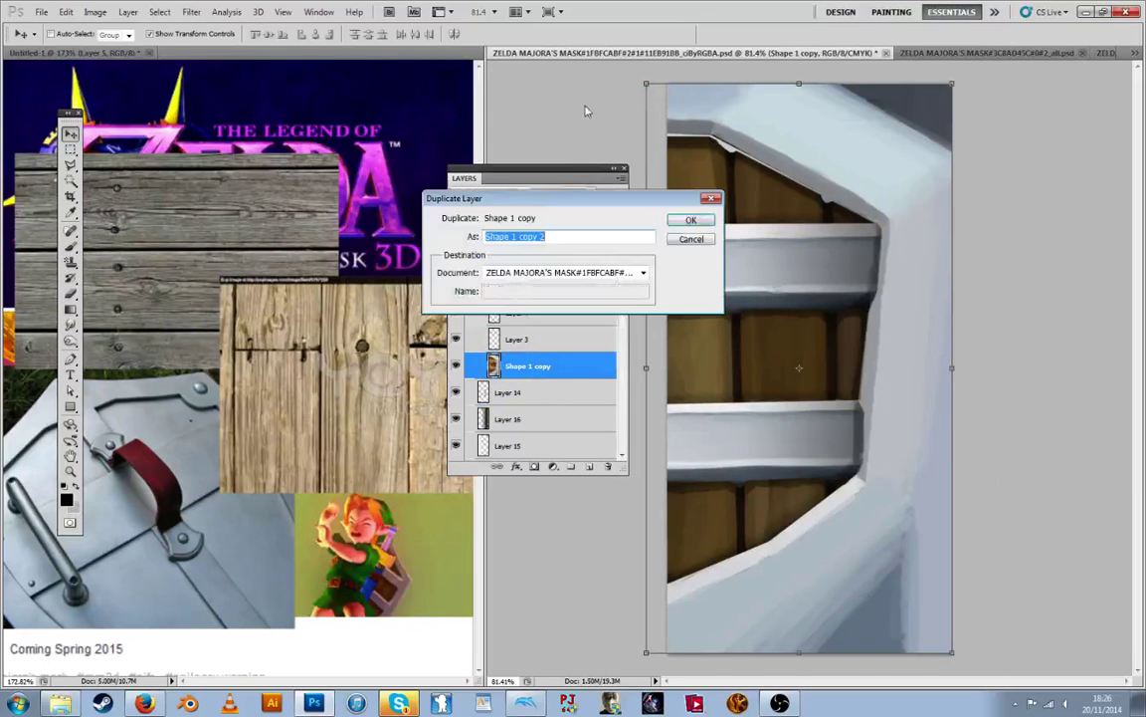
pyautogui.press('Return')
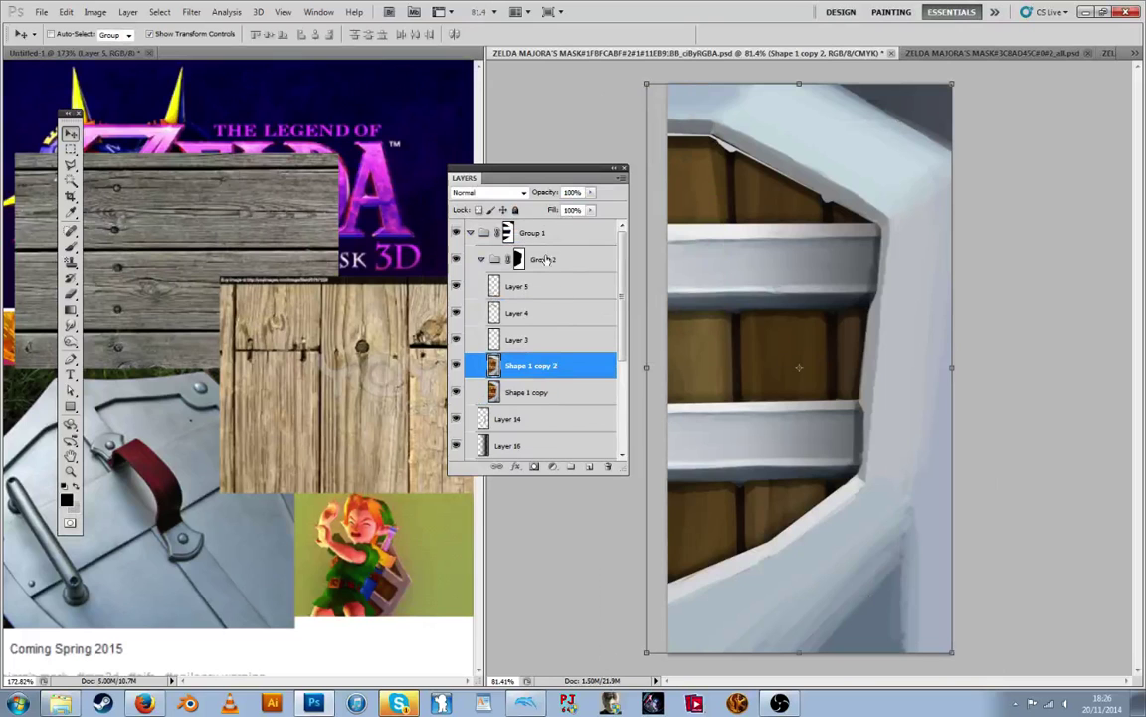
pyautogui.moveTo(528, 366); pyautogui.dragTo(455, 233)
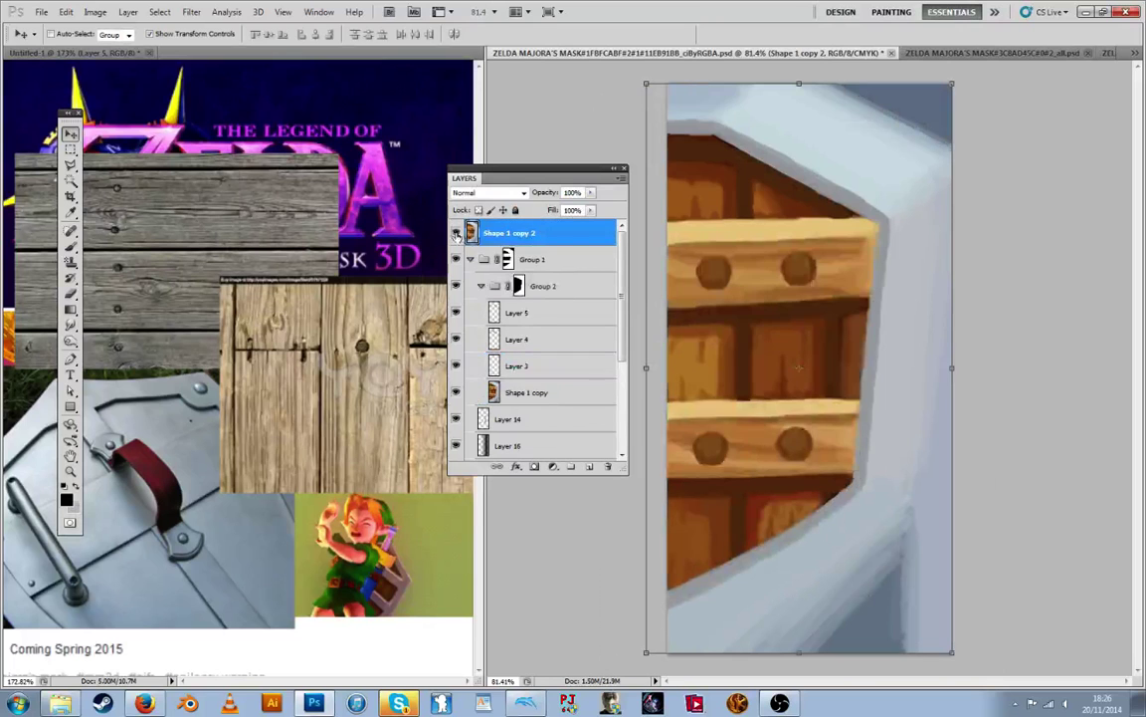
pyautogui.click(456, 233)
# Merge Layer 5, Layer 4, Layer 3 and Shape 1 copy into one layer inside Group 2
pyautogui.click(527, 366)
pyautogui.click(550, 391)
pyautogui.keyDown('shift'); pyautogui.click(546, 312); pyautogui.keyUp('shift')
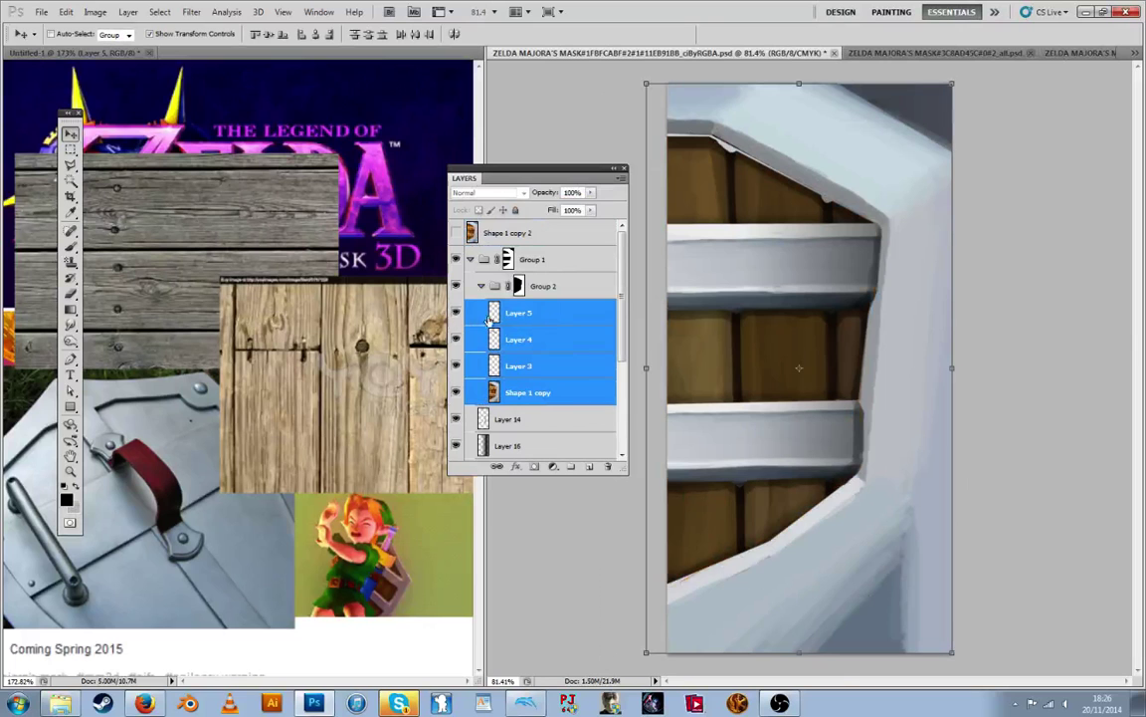
pyautogui.rightClick(514, 316)
pyautogui.click(542, 550)
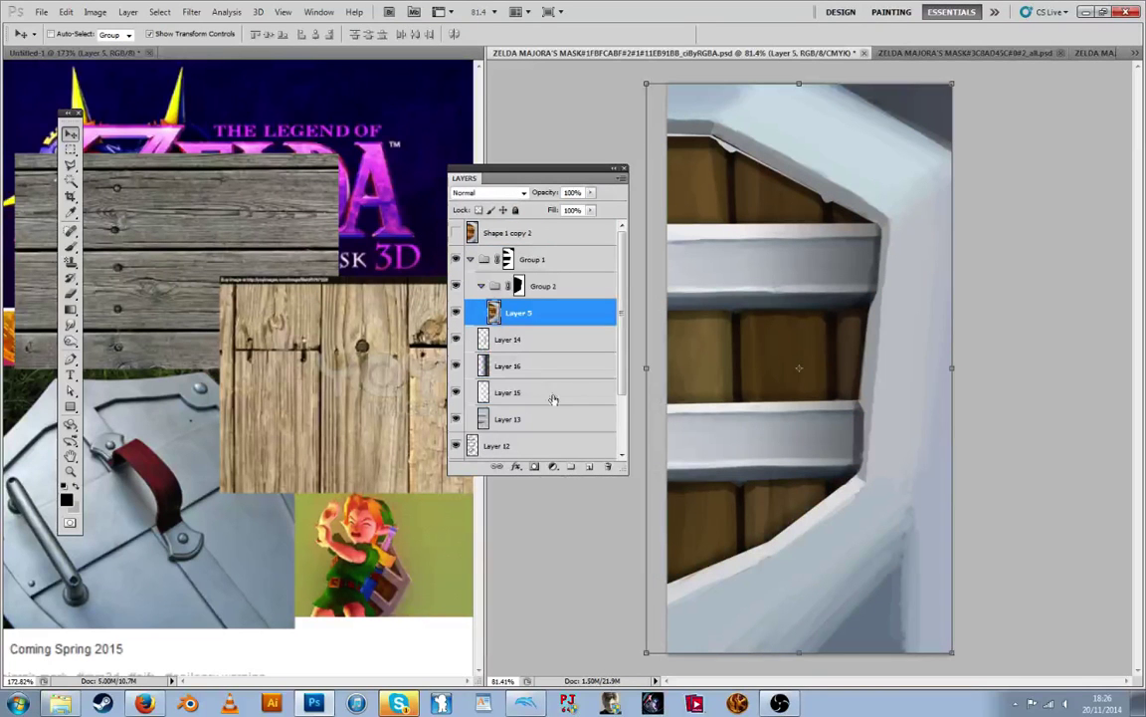
# Paint along the lower inner edge of the shield's metal rim with light greys sampled from the artwork
pyautogui.press('i')
pyautogui.click(688, 408)
pyautogui.press('b')
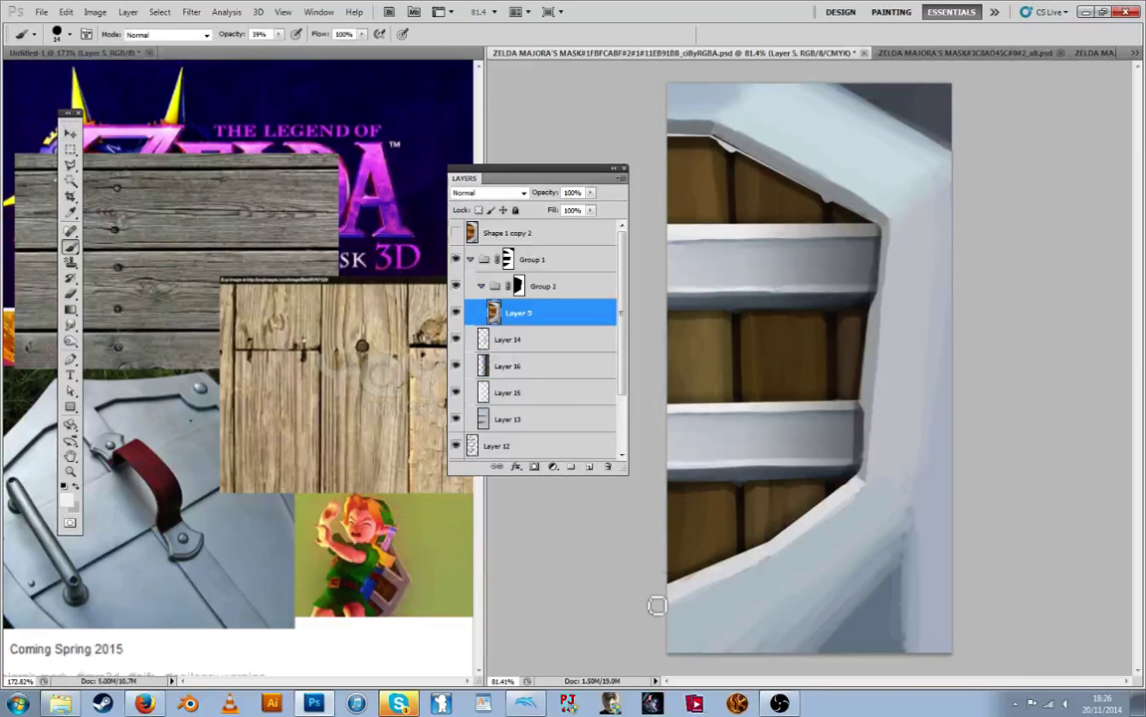
pyautogui.moveTo(694, 592); pyautogui.dragTo(738, 570)
pyautogui.keyDown('alt'); pyautogui.click(792, 549); pyautogui.keyUp('alt')
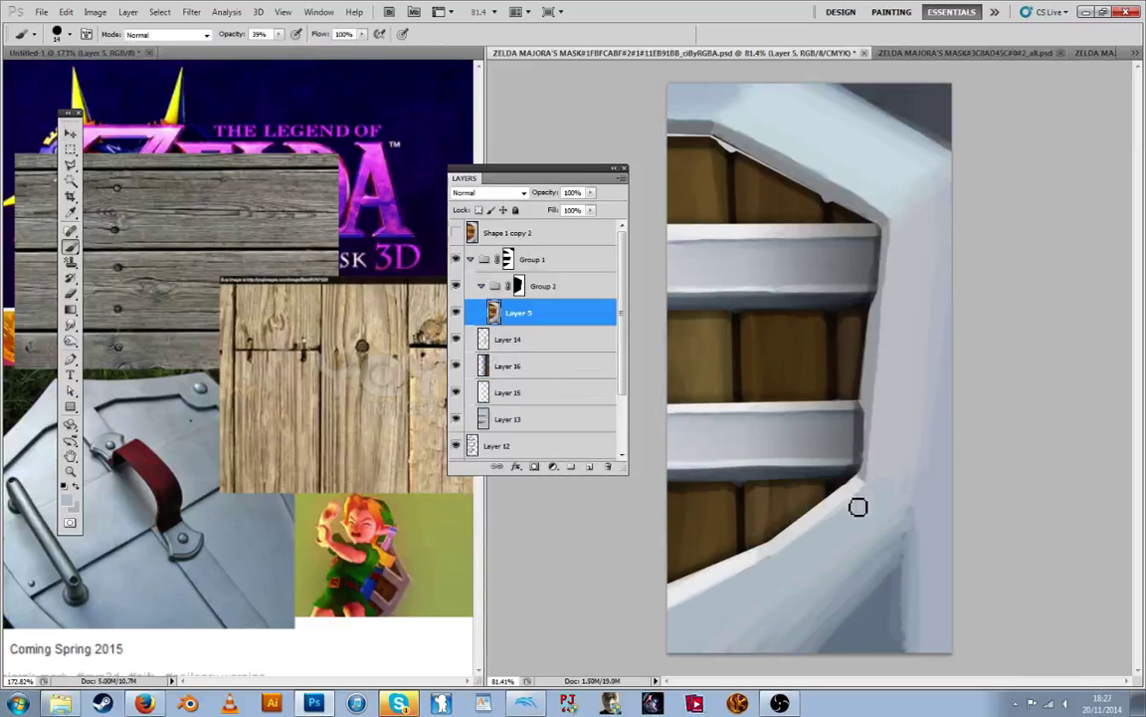
pyautogui.keyDown('alt'); pyautogui.click(817, 511); pyautogui.keyUp('alt')
pyautogui.moveTo(855, 500); pyautogui.dragTo(751, 572)
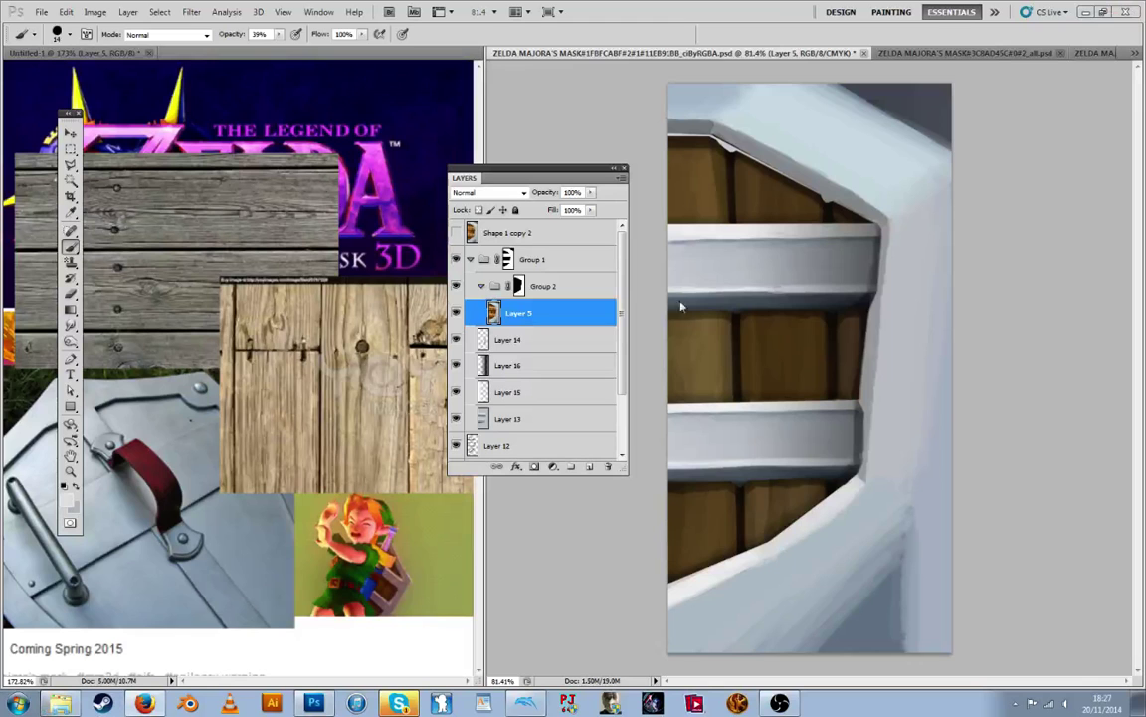
# Sample dark grey from the end of the lower metal band and shade the rim's vertical inner edge down to its lower corner
pyautogui.press('r')
pyautogui.press('i')
pyautogui.click(867, 425)
pyautogui.press('b')
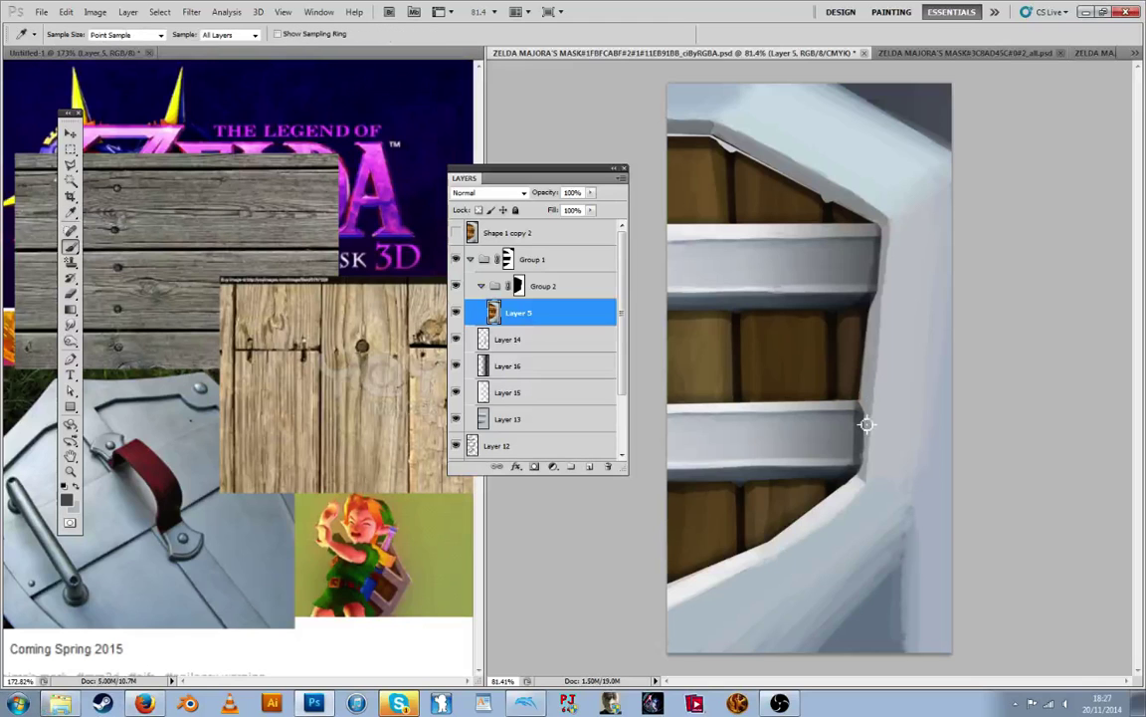
pyautogui.press('b')
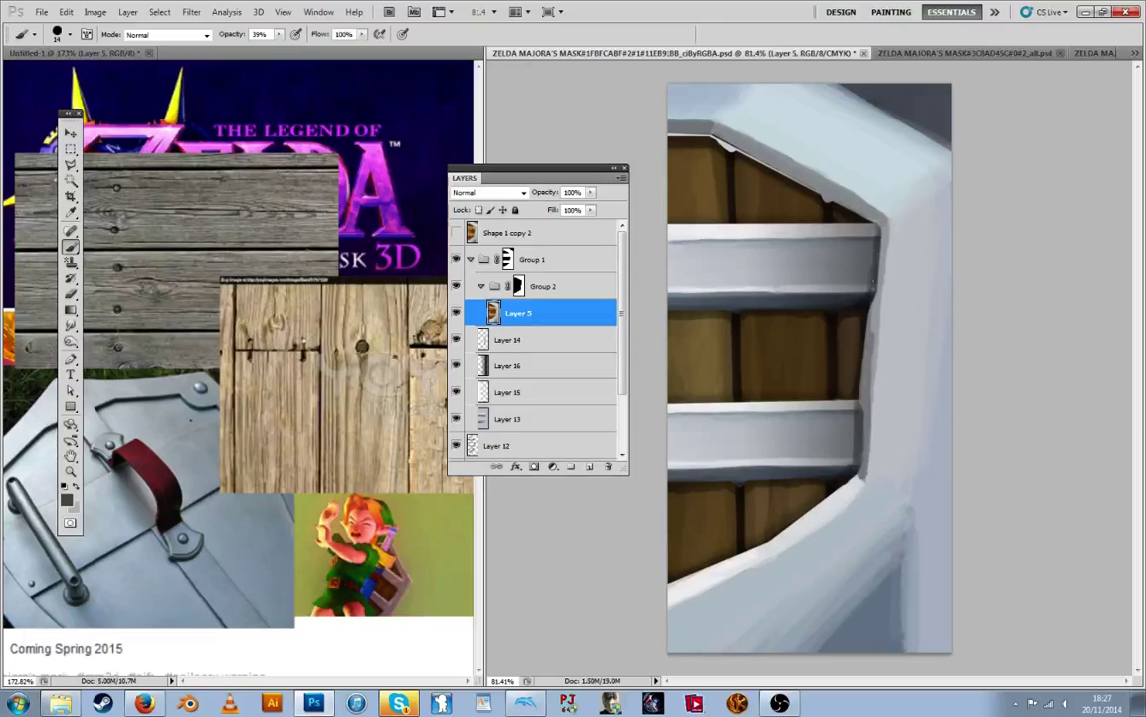
pyautogui.moveTo(882, 262); pyautogui.dragTo(876, 337)
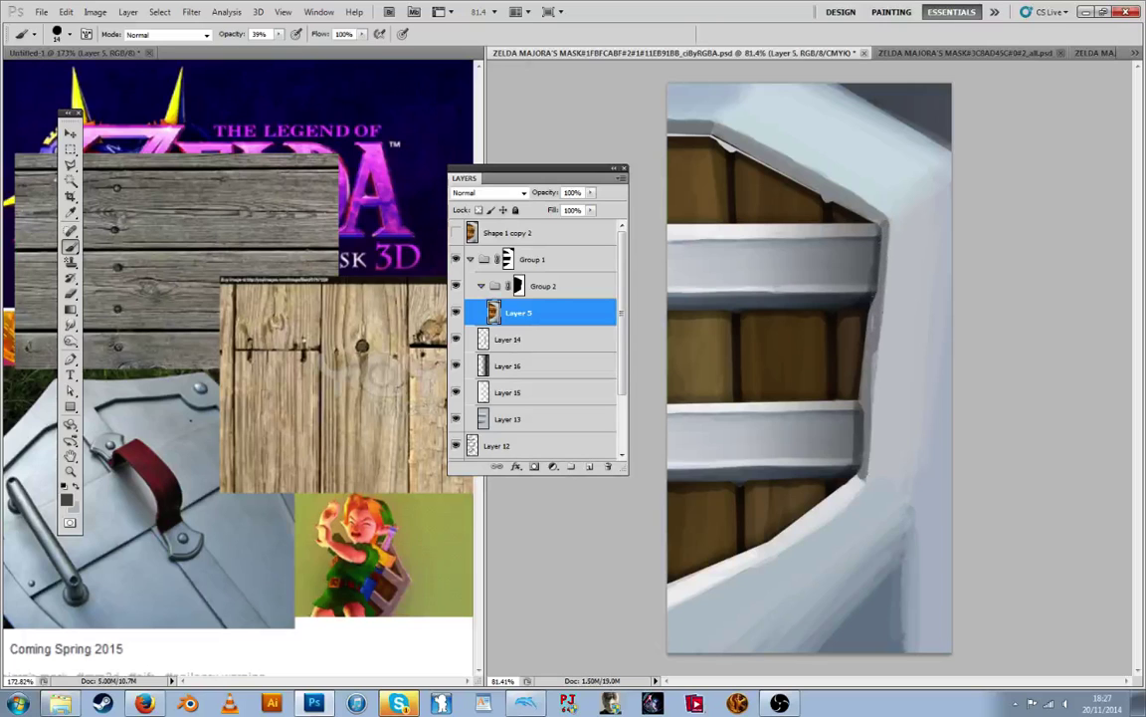
pyautogui.press('i')
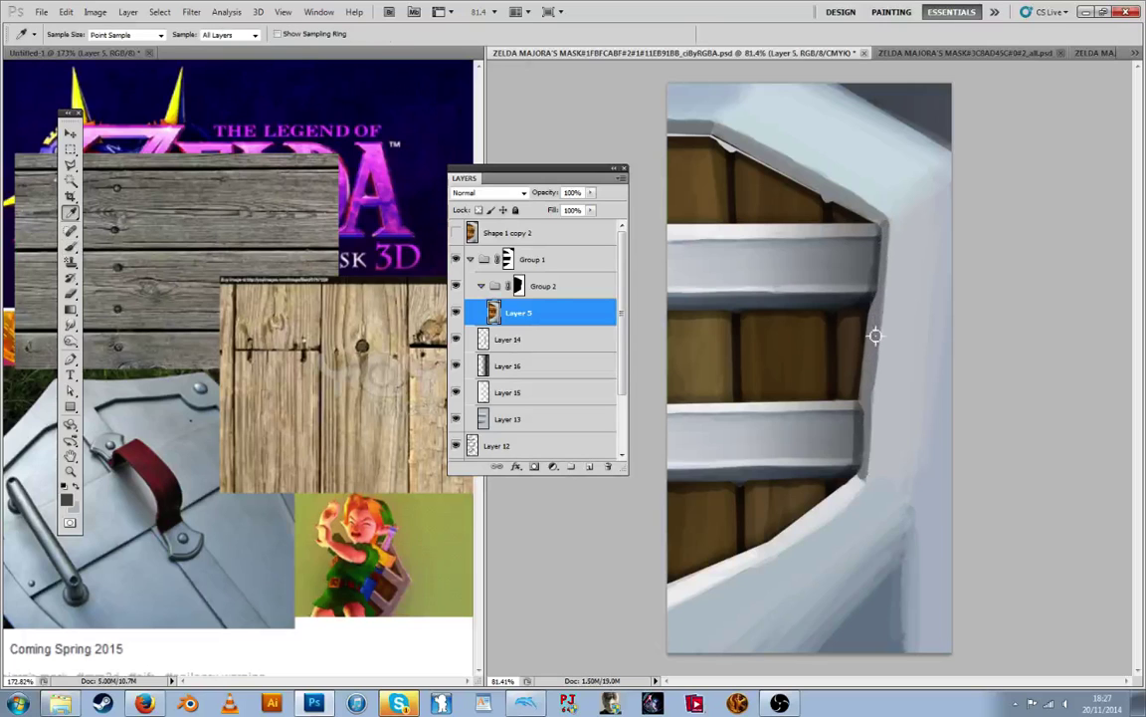
pyautogui.keyDown('alt'); pyautogui.click(876, 336); pyautogui.keyUp('alt')
pyautogui.moveTo(877, 340); pyautogui.dragTo(866, 476)
# Add a new layer above Layer 5 and choose a near-black foreground colour
pyautogui.click(592, 467)
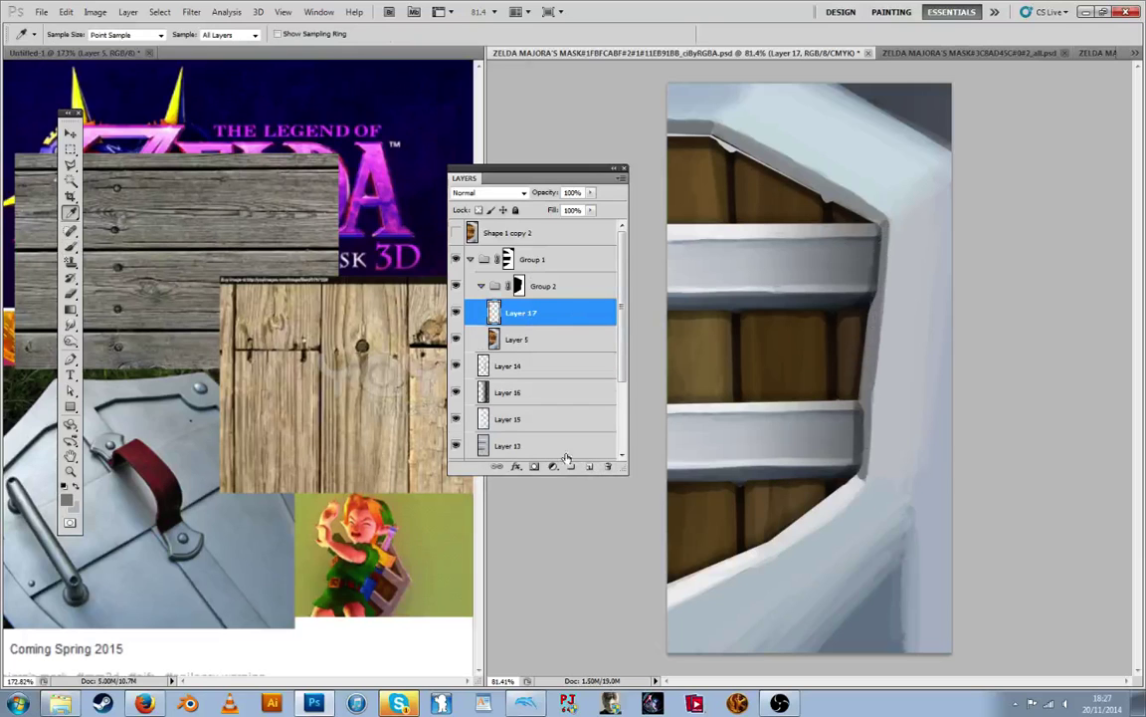
pyautogui.click(66, 501)
pyautogui.moveTo(858, 237); pyautogui.dragTo(808, 278)
pyautogui.click(1122, 71)
pyautogui.click(69, 498)
pyautogui.moveTo(852, 244); pyautogui.dragTo(817, 256)
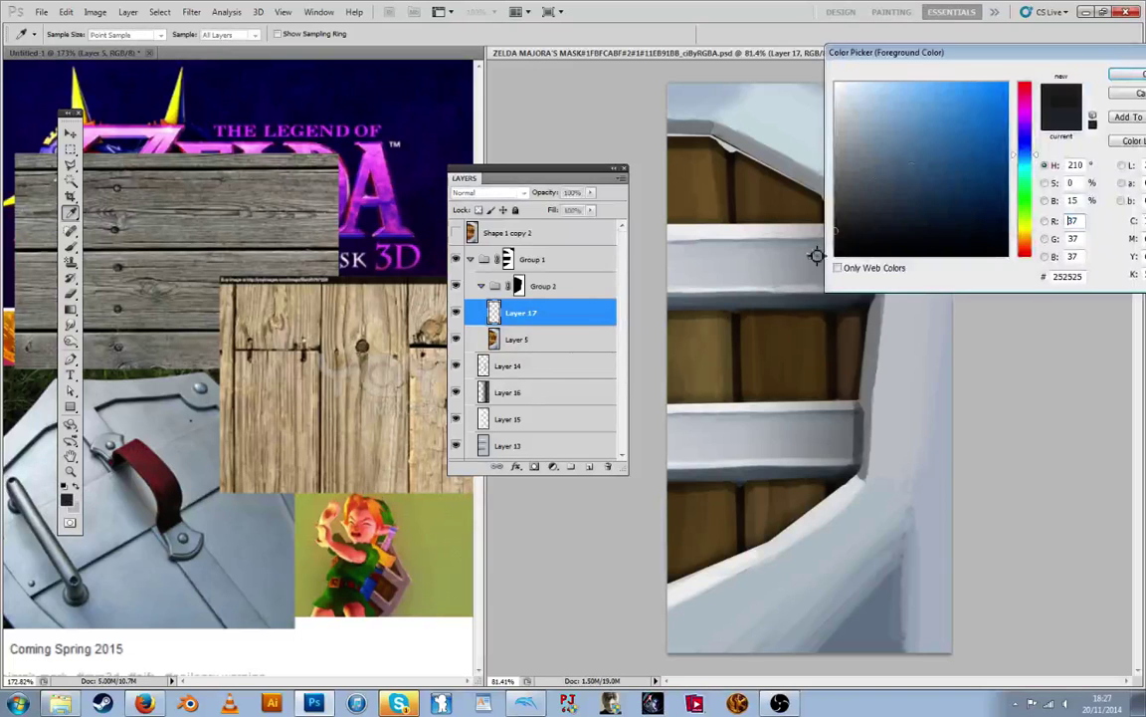
pyautogui.click(1122, 72)
# Paint dark shading on the new layer along the rim's vertical and sloped upper inner edges
pyautogui.press('b')
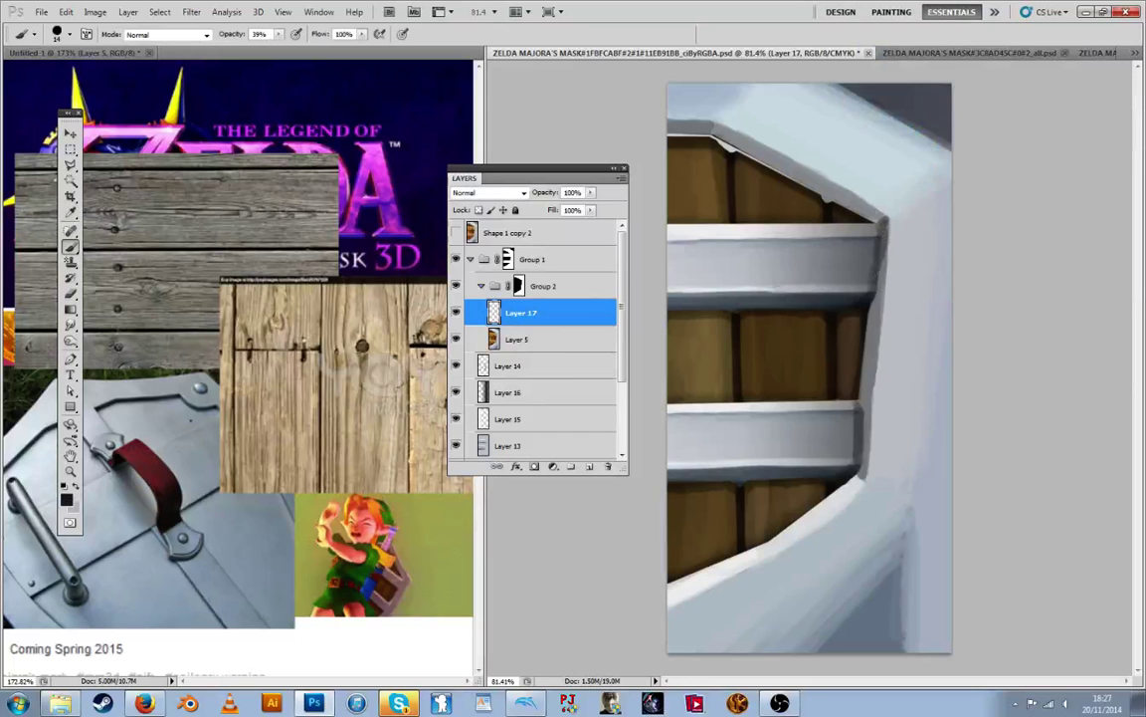
pyautogui.moveTo(876, 302)
pyautogui.mouseDown()
pyautogui.moveTo(868, 372)
pyautogui.moveTo(863, 348)
pyautogui.moveTo(875, 393)
pyautogui.mouseUp()
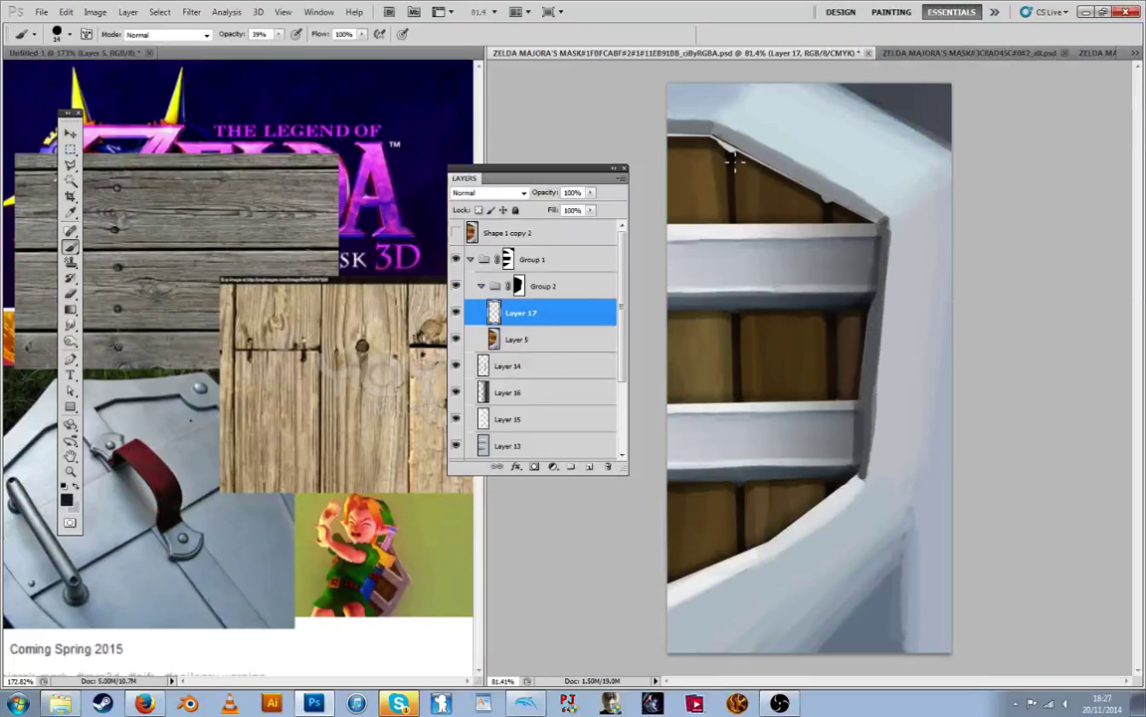
pyautogui.moveTo(705, 130); pyautogui.dragTo(844, 186)
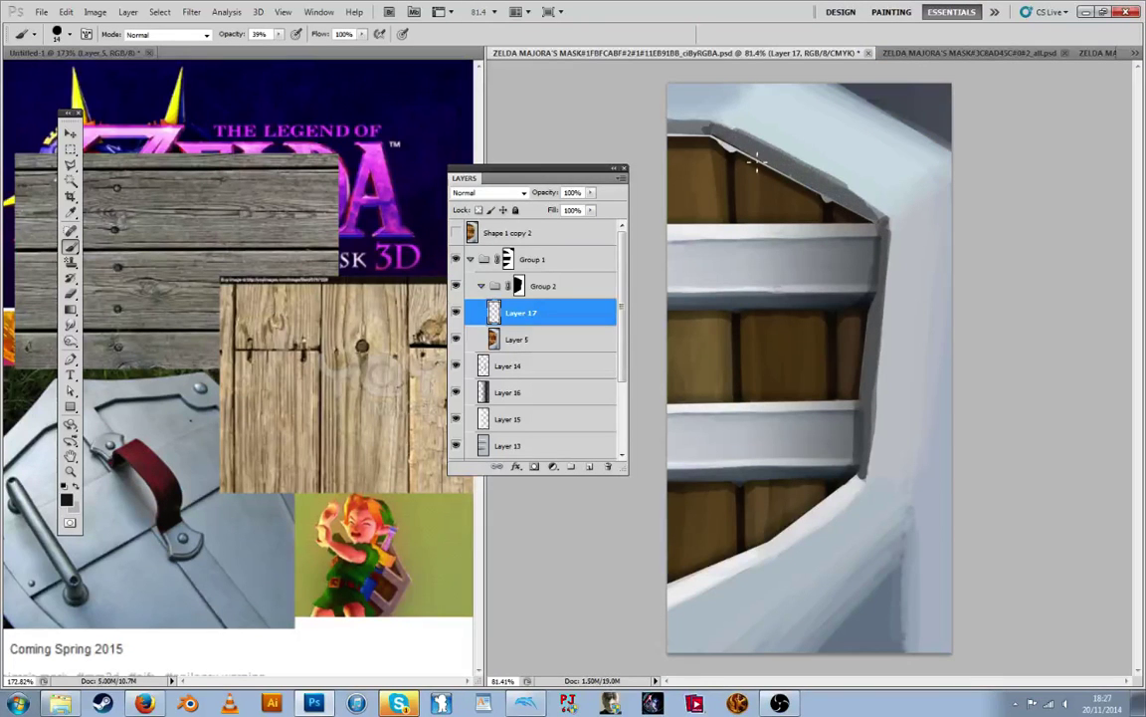
pyautogui.moveTo(717, 129); pyautogui.dragTo(852, 196)
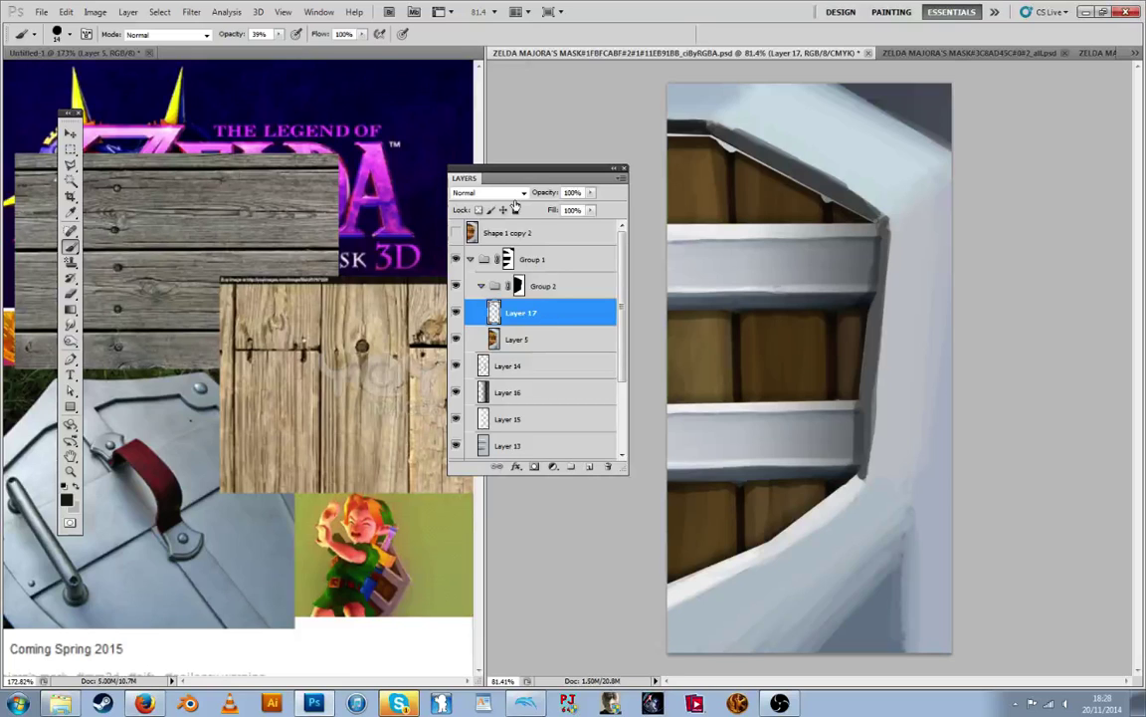
# Set Layer 17 to Multiply at 51% opacity, with the underlying layer's white blend range split at 153 / 166
pyautogui.doubleClick(583, 312)
pyautogui.click(454, 225)
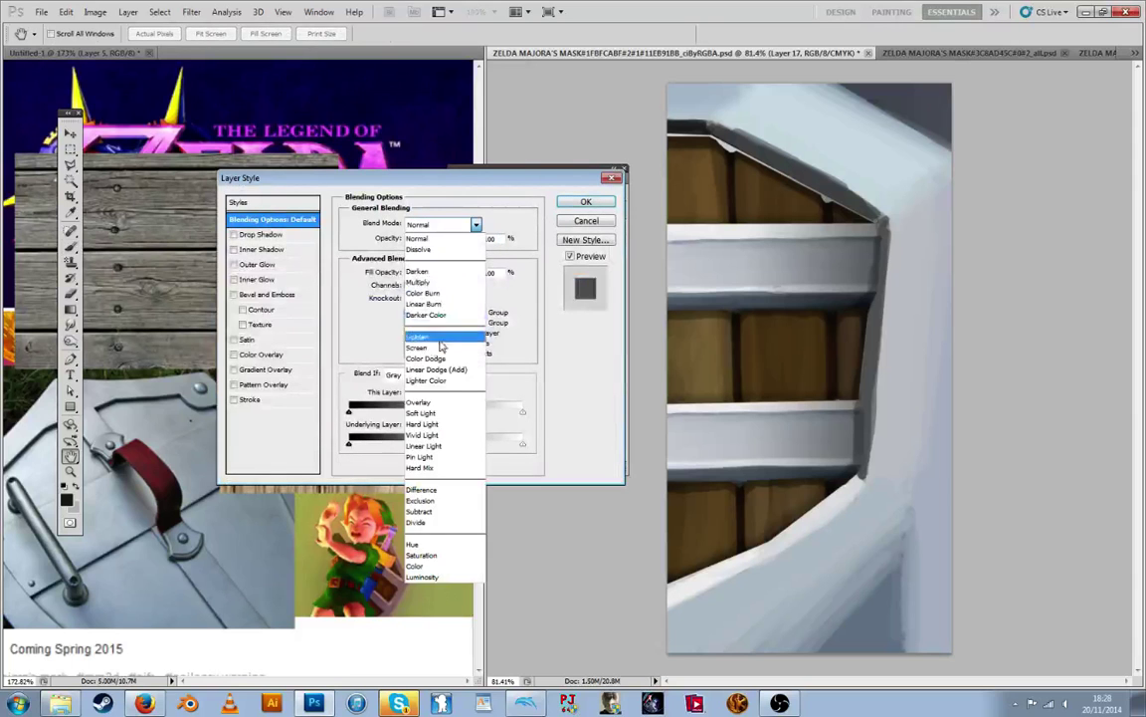
pyautogui.click(427, 285)
pyautogui.moveTo(465, 247); pyautogui.dragTo(443, 248)
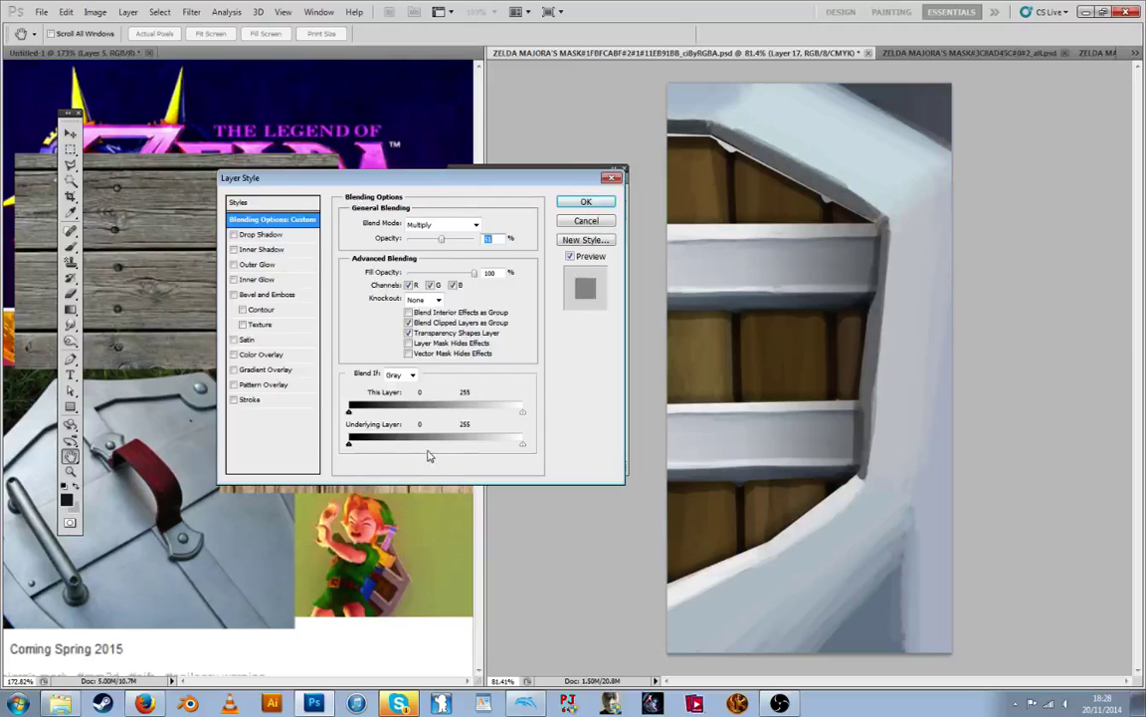
pyautogui.moveTo(471, 448)
pyautogui.mouseDown()
pyautogui.moveTo(442, 443)
pyautogui.moveTo(459, 448)
pyautogui.mouseUp()
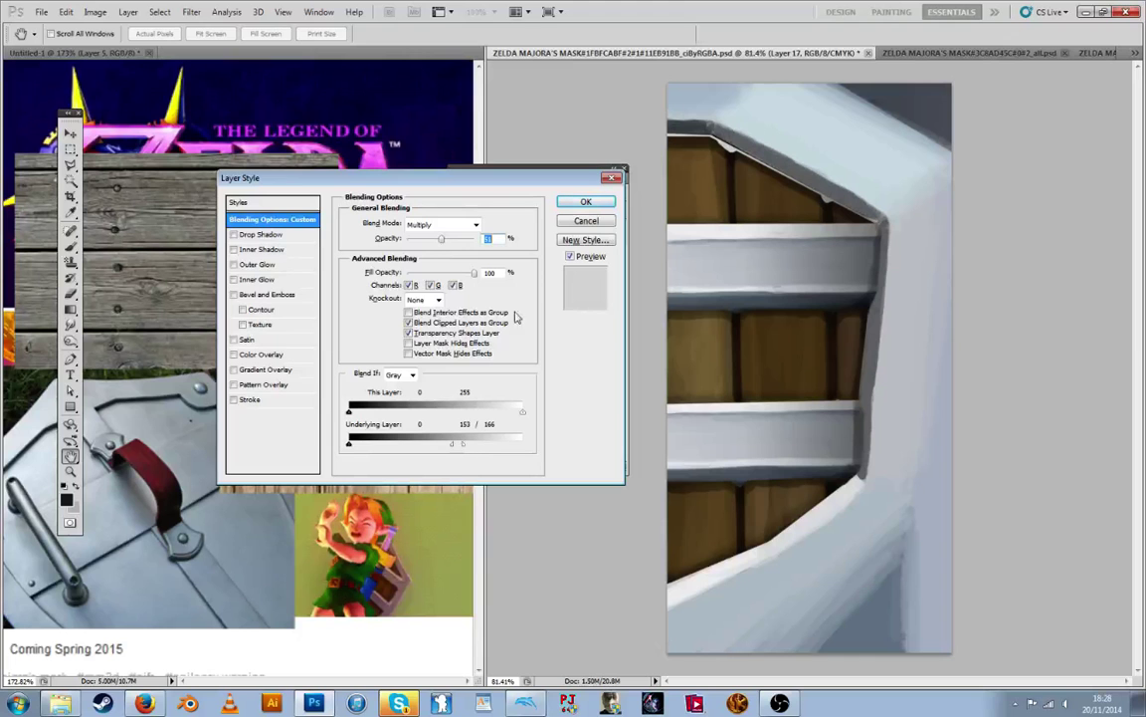
pyautogui.click(586, 201)
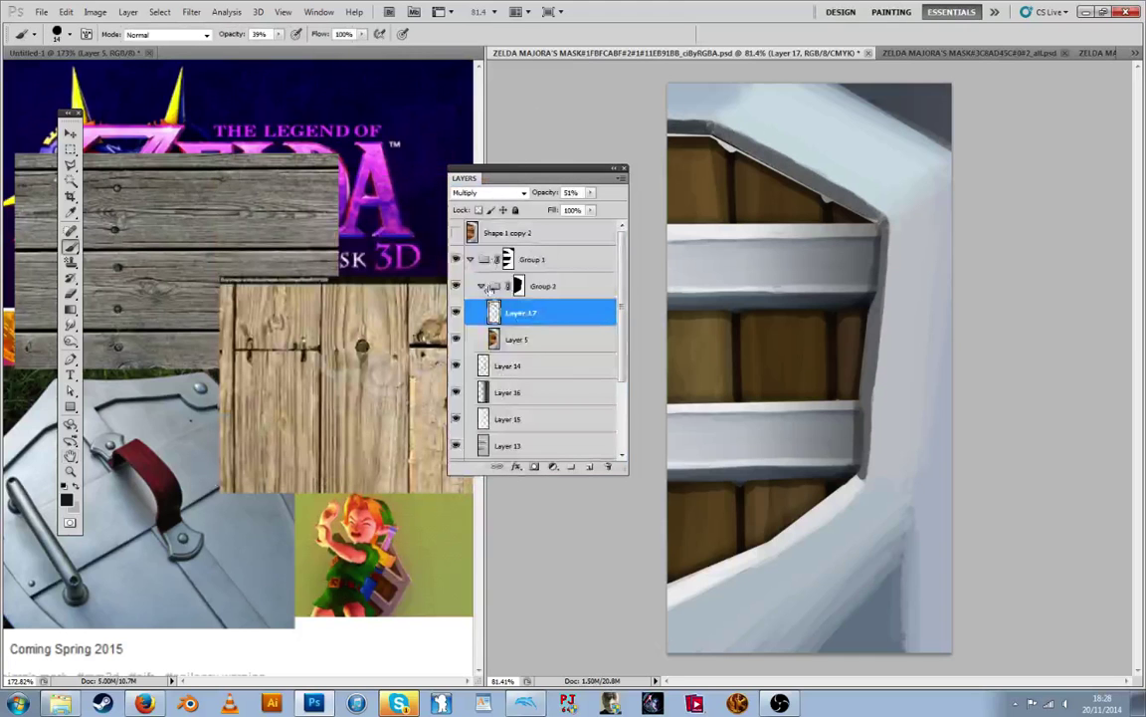
# Merge Layer 17 and Layer 5 into one layer inside Group 2
pyautogui.keyDown('shift'); pyautogui.click(533, 338); pyautogui.keyUp('shift')
pyautogui.rightClick(535, 334)
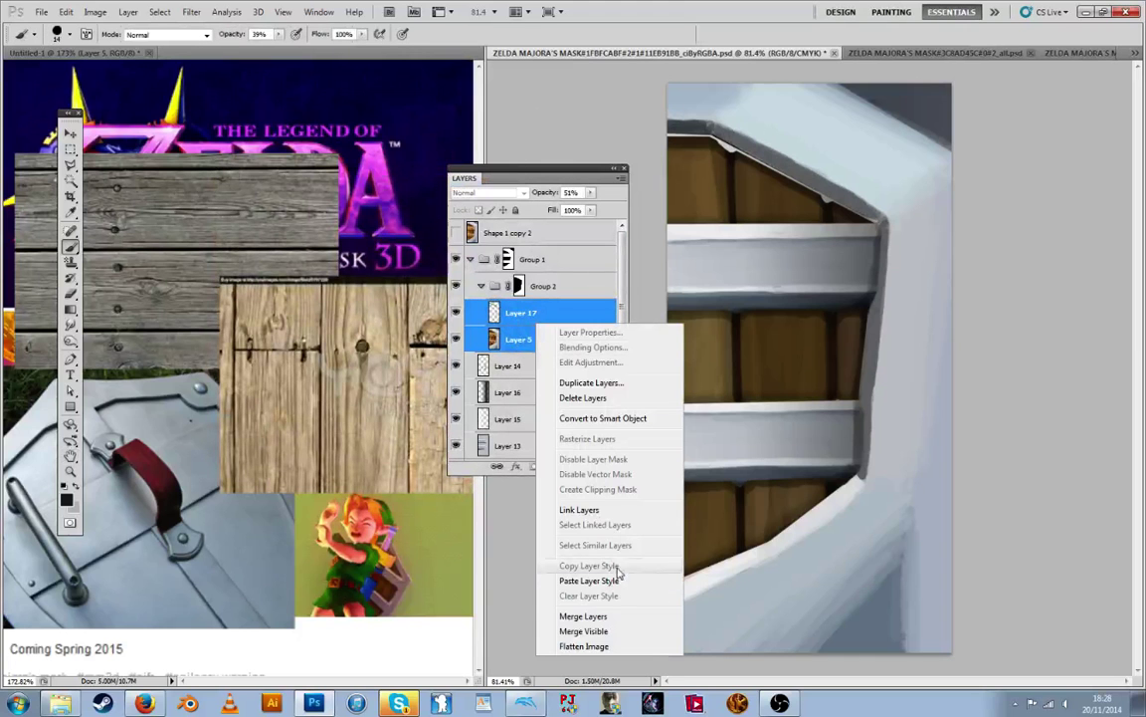
pyautogui.click(587, 614)
# Sample the dark grey of the rim's upper inner corner and compare the artwork with Group 1 hidden and shown
pyautogui.press('r')
pyautogui.press('b')
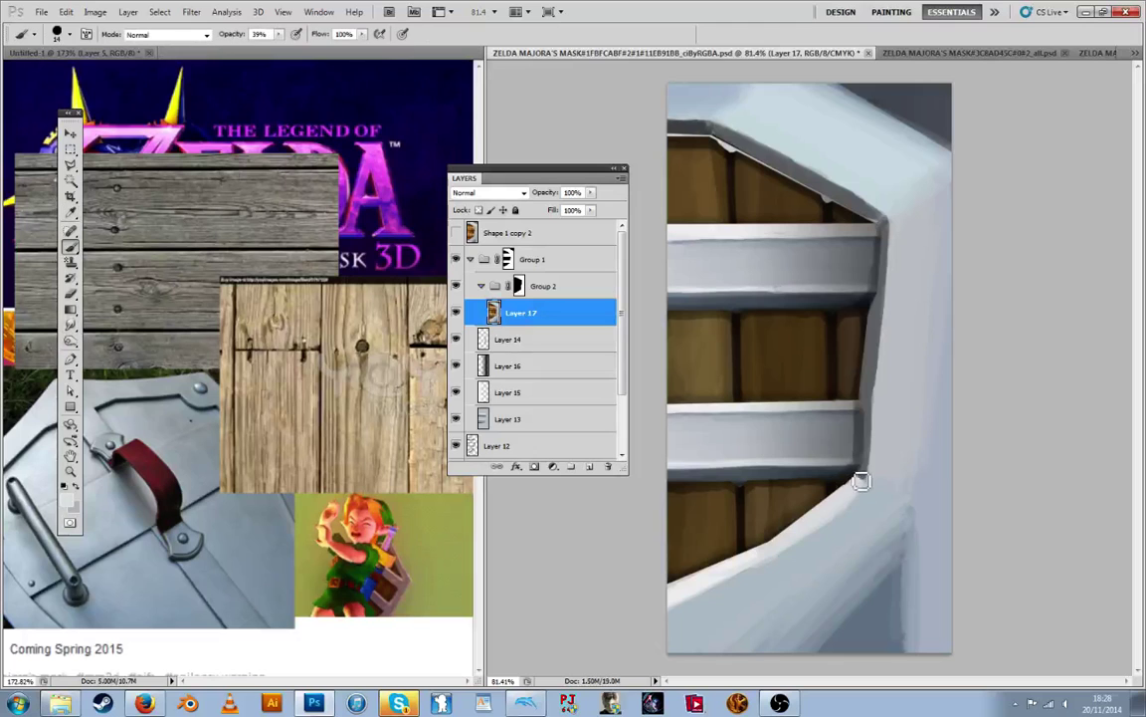
pyautogui.press('i')
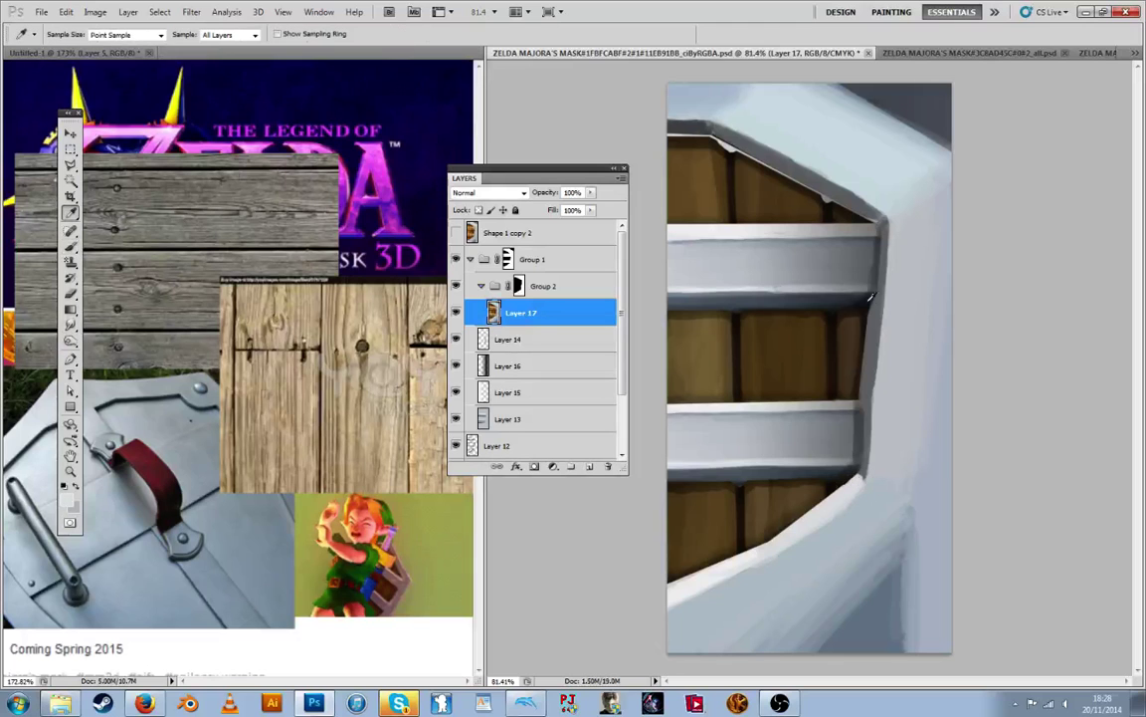
pyautogui.keyDown('alt'); pyautogui.click(709, 128); pyautogui.keyUp('alt')
pyautogui.click(456, 258)
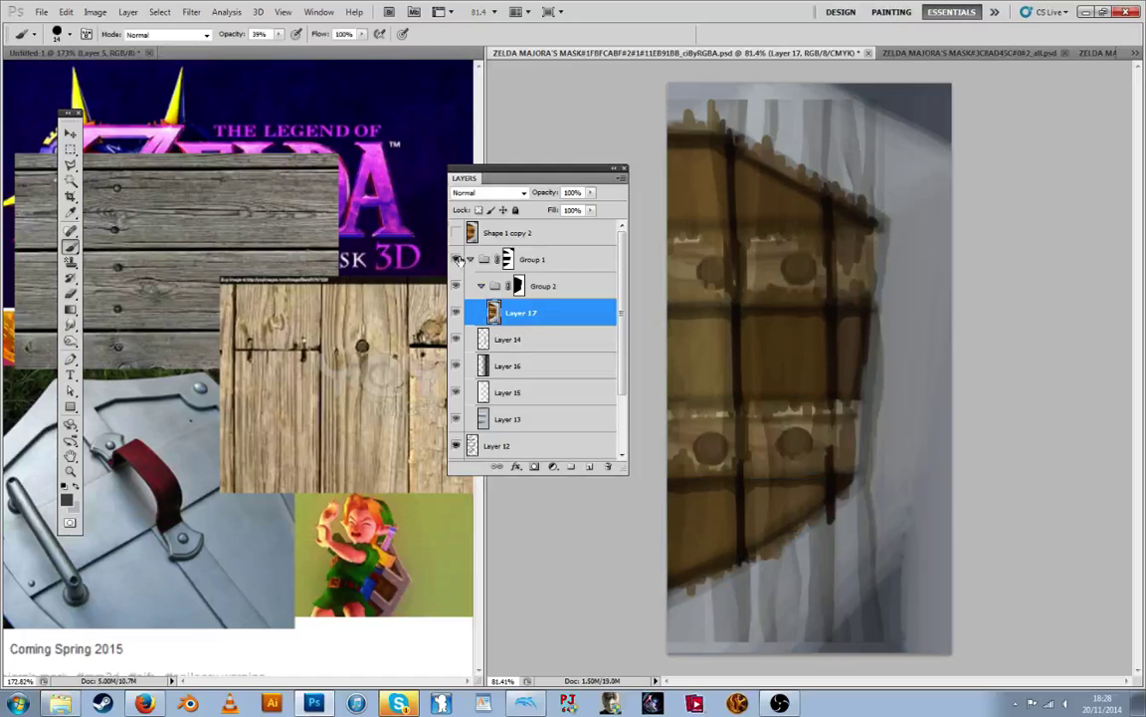
pyautogui.click(455, 258)
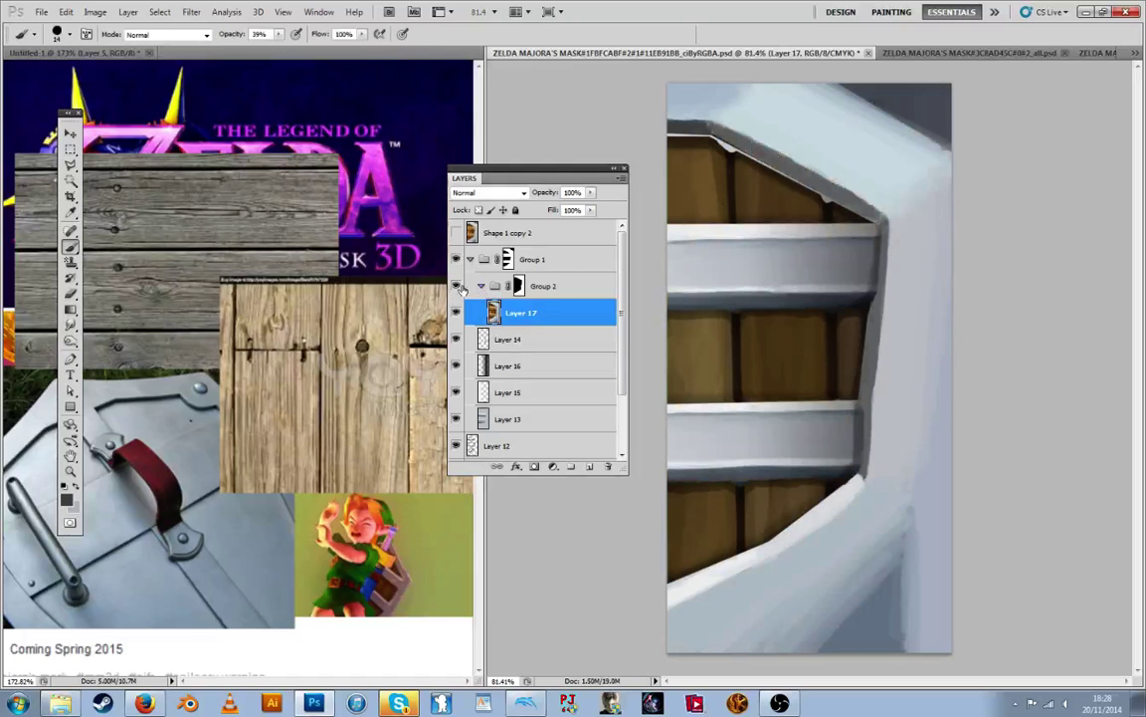
# Paint white on Group 2's mask at the rim's upper inner corner and cover the light spot on Layer 17 in sampled grey
pyautogui.click(517, 284)
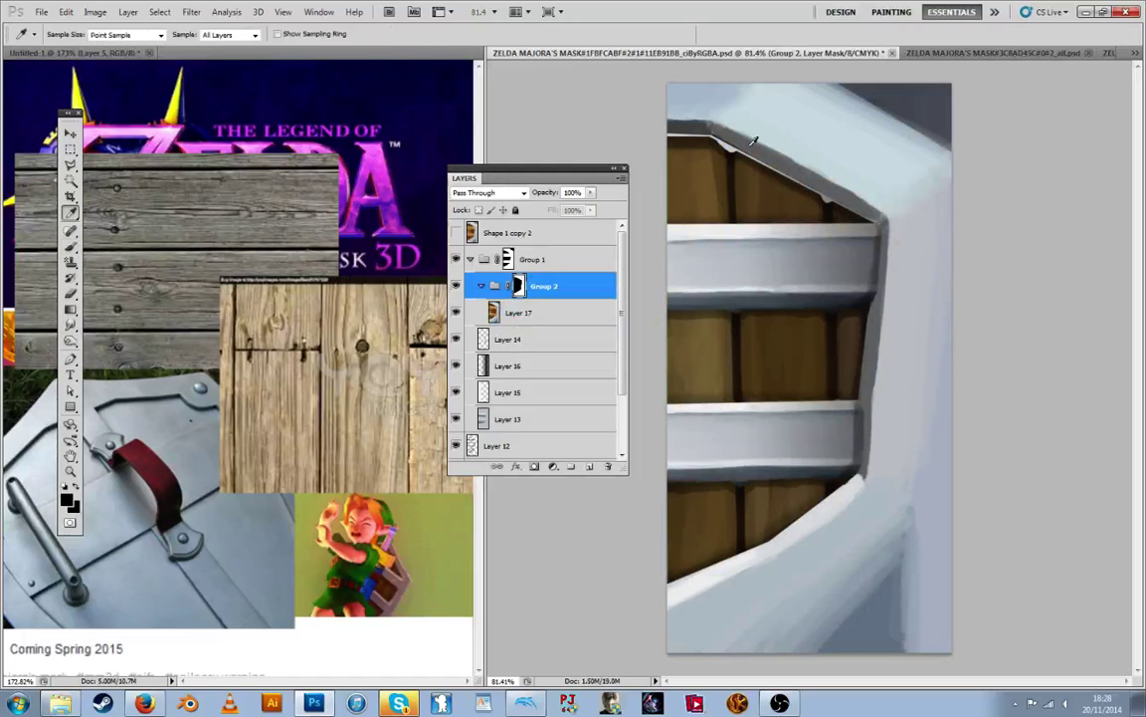
pyautogui.press('x')
pyautogui.moveTo(719, 140); pyautogui.dragTo(744, 162)
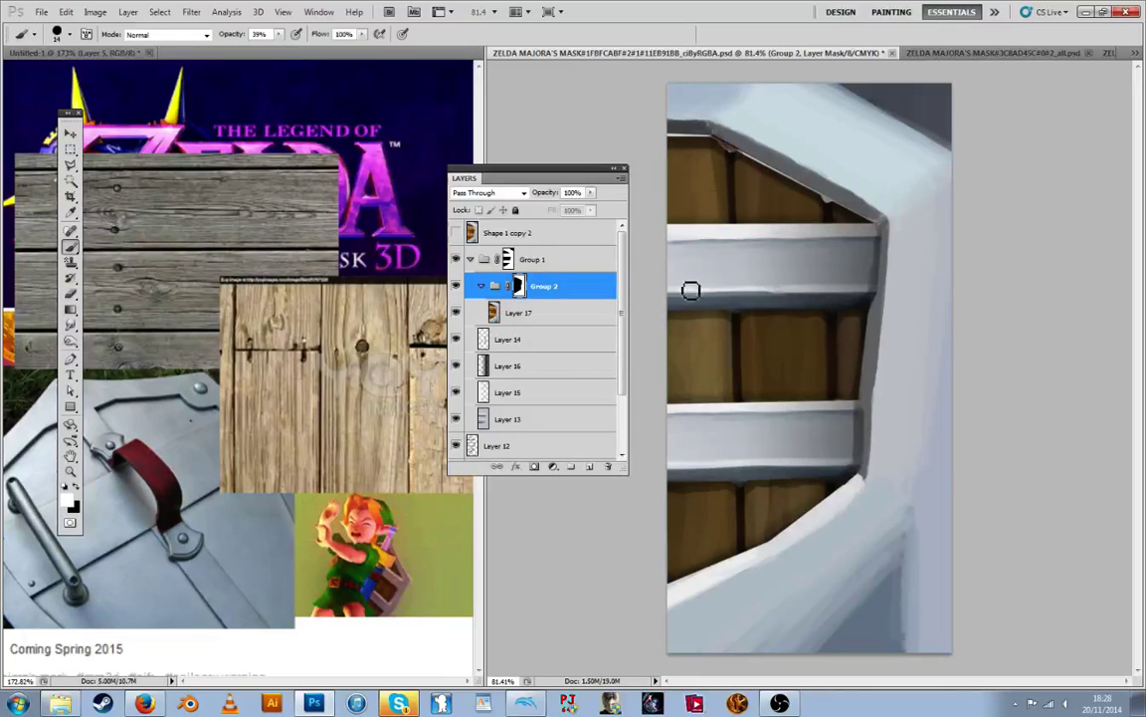
pyautogui.keyDown('alt'); pyautogui.click(792, 135); pyautogui.keyUp('alt')
pyautogui.moveTo(729, 156); pyautogui.dragTo(745, 157)
pyautogui.click(517, 312)
pyautogui.press('i')
pyautogui.press('b')
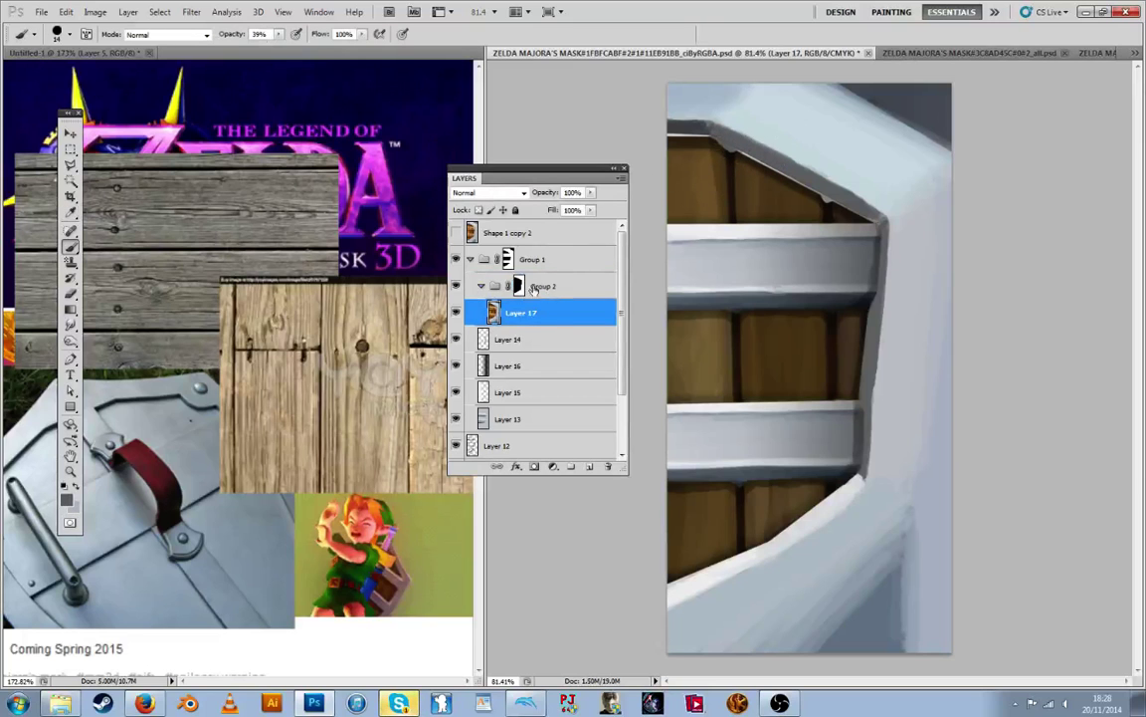
# Paint white on Group 2's mask along the rim's horizontal top inner edge to cover the light line above the planks
pyautogui.click(520, 287)
pyautogui.press('i')
pyautogui.click(722, 136)
pyautogui.press('b')
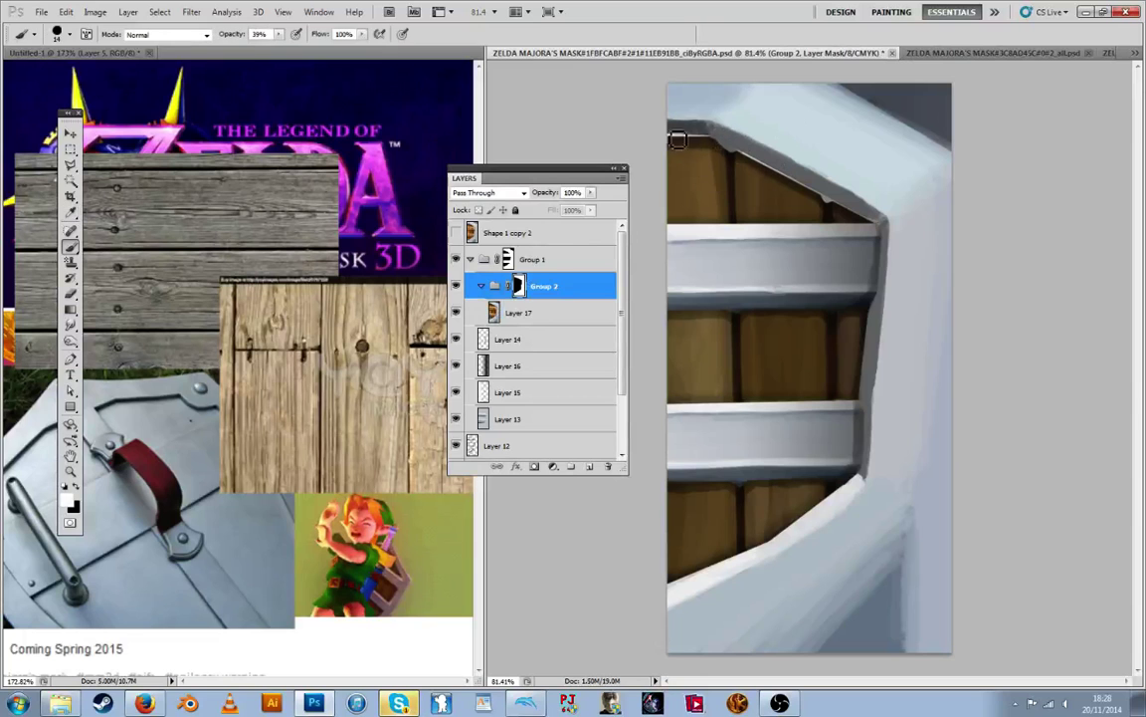
pyautogui.moveTo(709, 140); pyautogui.dragTo(662, 139)
pyautogui.press('i')
pyautogui.press('b')
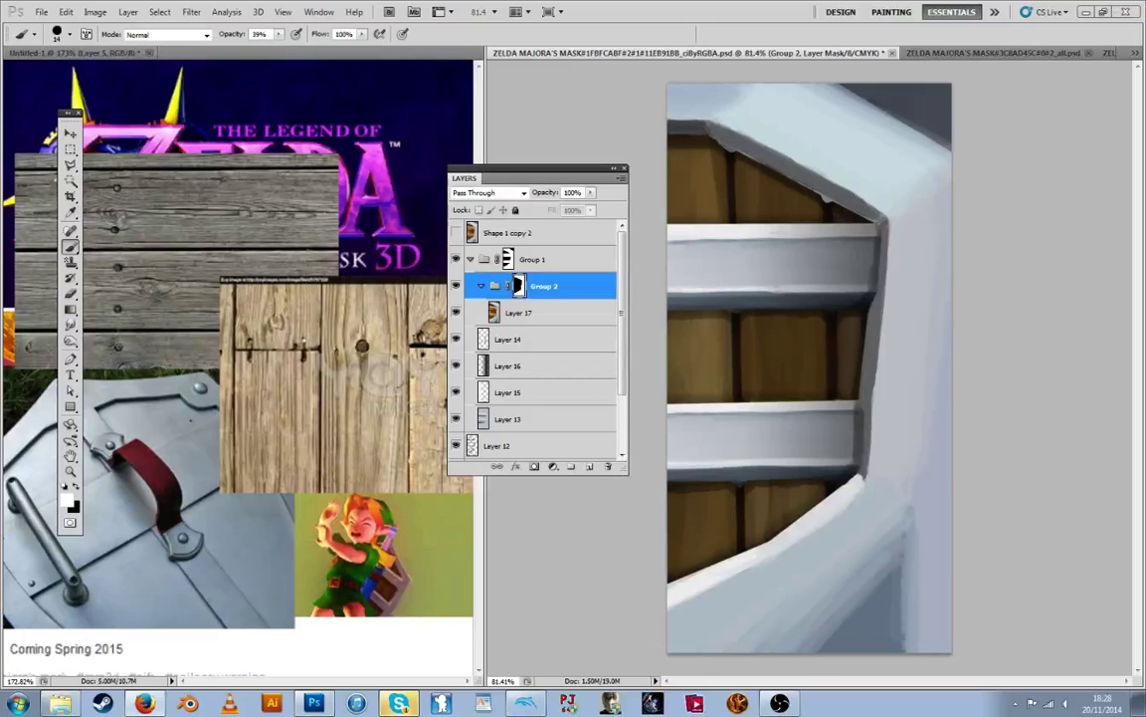
# Paint white on Group 2's mask along the sloped upper inner edge to smooth the rim's border with the planks
pyautogui.press('r')
pyautogui.press('i')
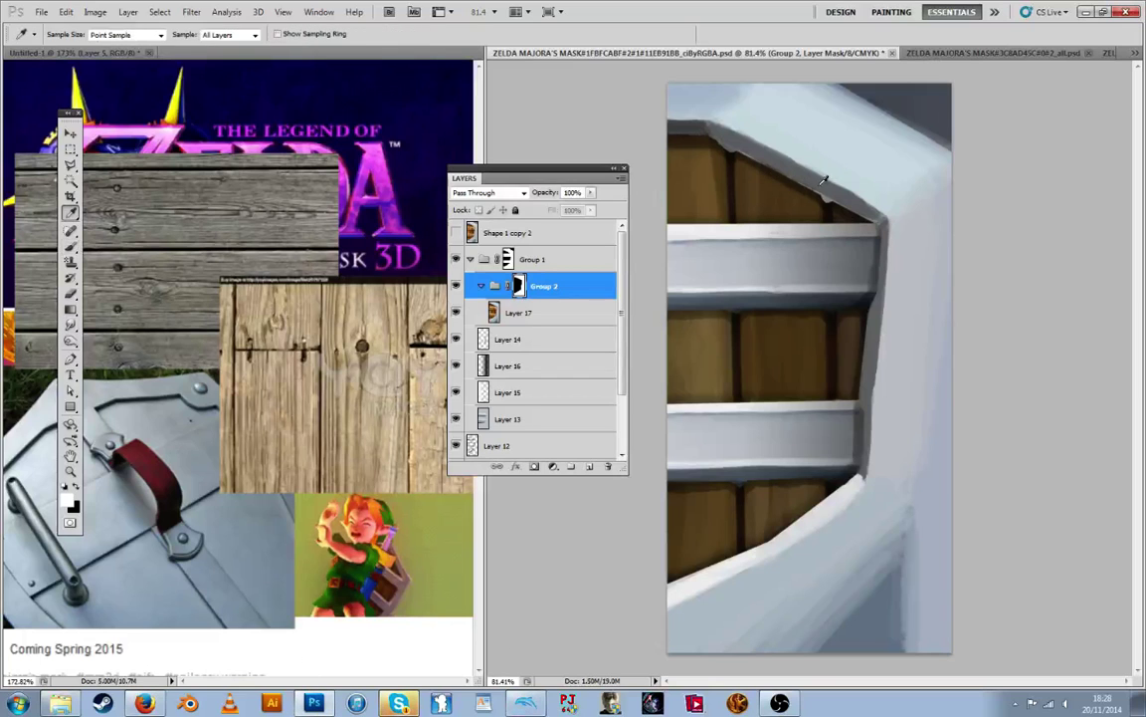
pyautogui.press('b')
pyautogui.moveTo(842, 210); pyautogui.dragTo(799, 183)
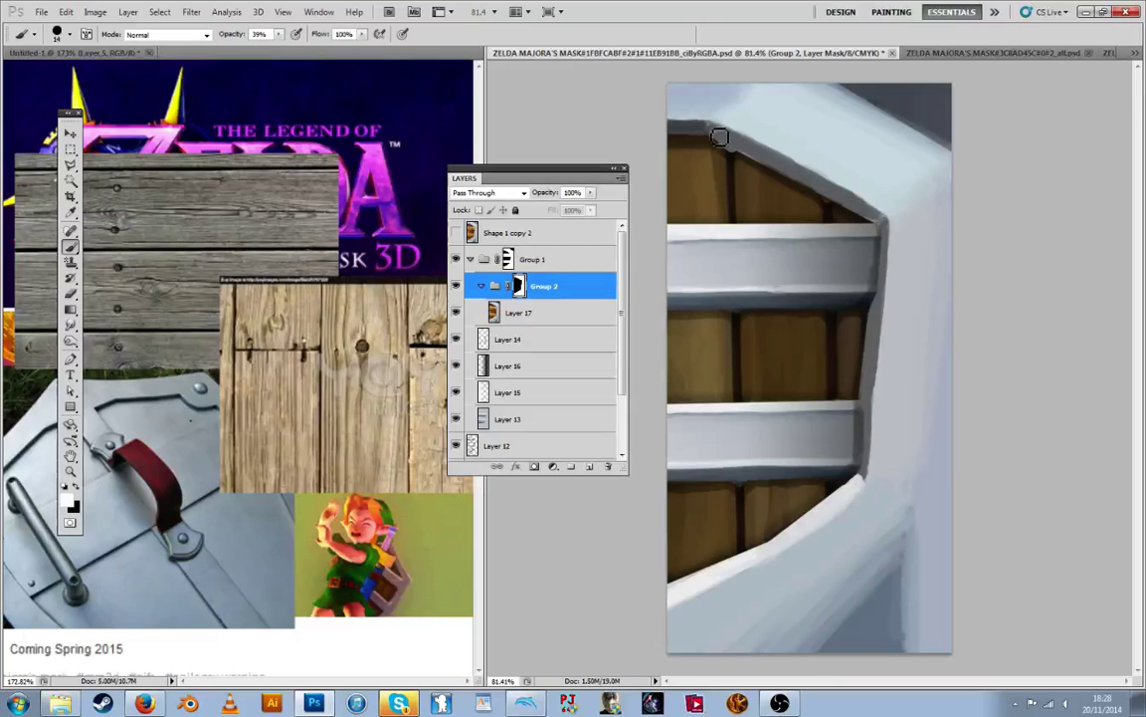
pyautogui.press('i')
# Raise the brush opacity to 100% and clean up Group 2's mask from the top inner edge to the corner above the upper band
pyautogui.press('b')
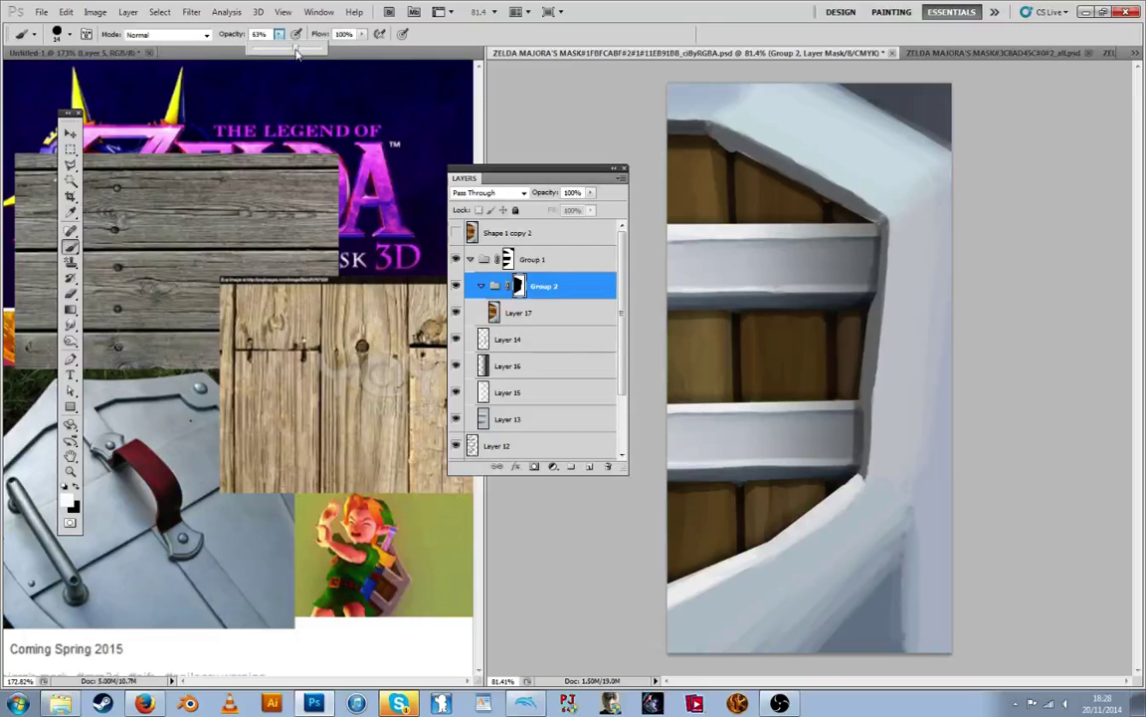
pyautogui.press('0')
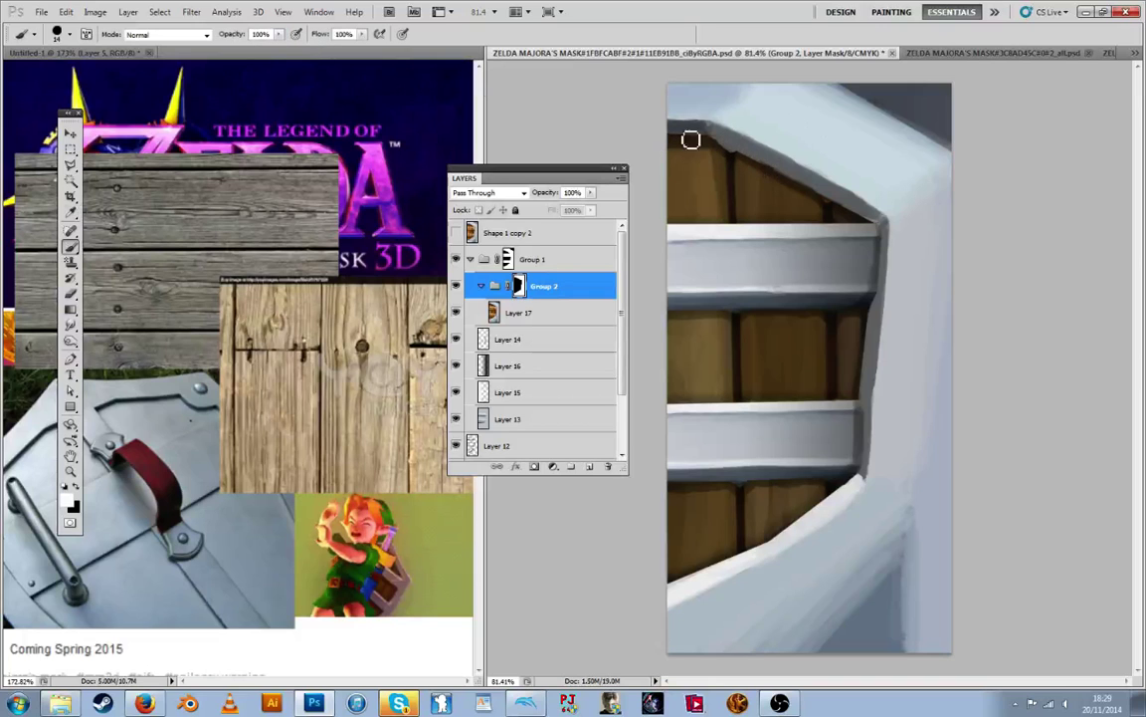
pyautogui.moveTo(689, 138)
pyautogui.mouseDown()
pyautogui.moveTo(891, 227)
pyautogui.moveTo(845, 200)
pyautogui.moveTo(781, 381)
pyautogui.moveTo(821, 416)
pyautogui.moveTo(835, 391)
pyautogui.moveTo(834, 182)
pyautogui.moveTo(879, 191)
pyautogui.moveTo(870, 227)
pyautogui.mouseUp()
pyautogui.keyDown('alt'); pyautogui.click(870, 218); pyautogui.keyUp('alt')
pyautogui.press('alt')
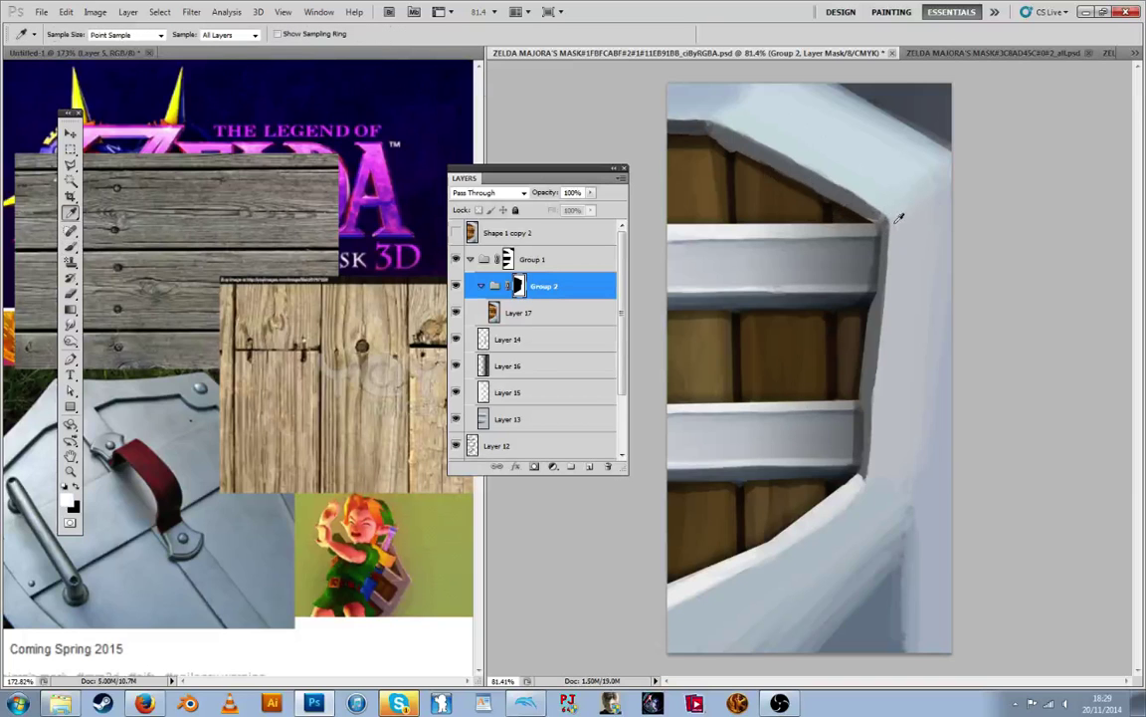
pyautogui.moveTo(884, 226); pyautogui.dragTo(881, 216)
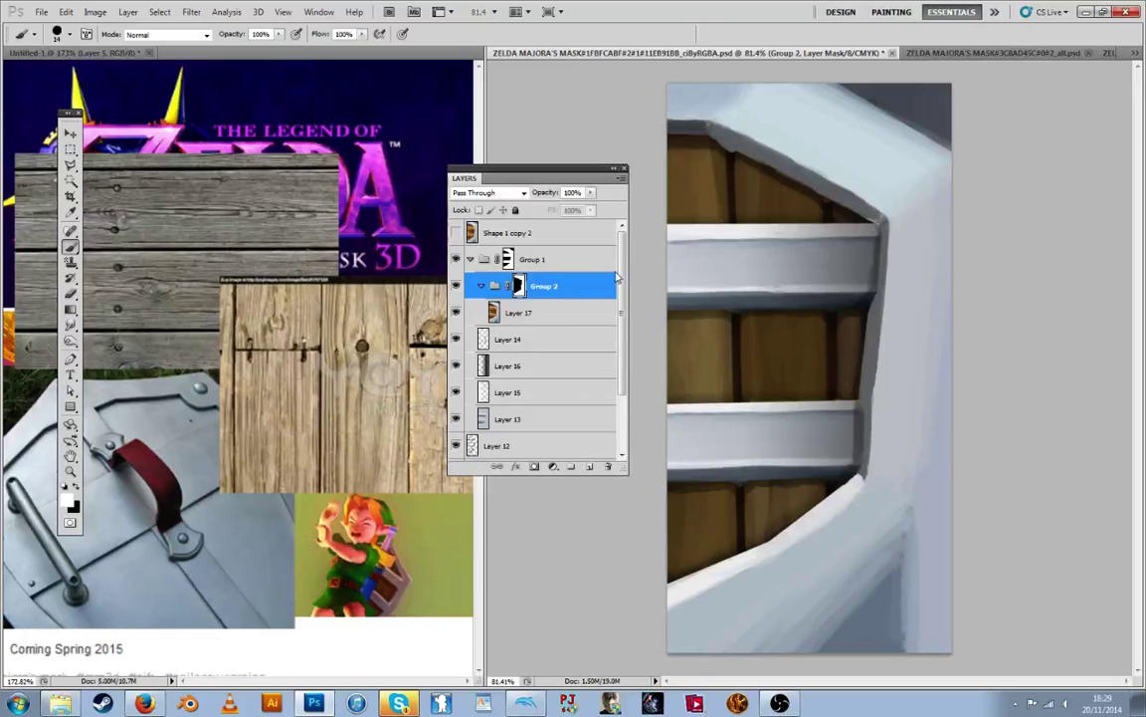
# Repaint the rim's sloped upper inner edge on Layer 17 with dark greys sampled from the artwork
pyautogui.click(483, 287)
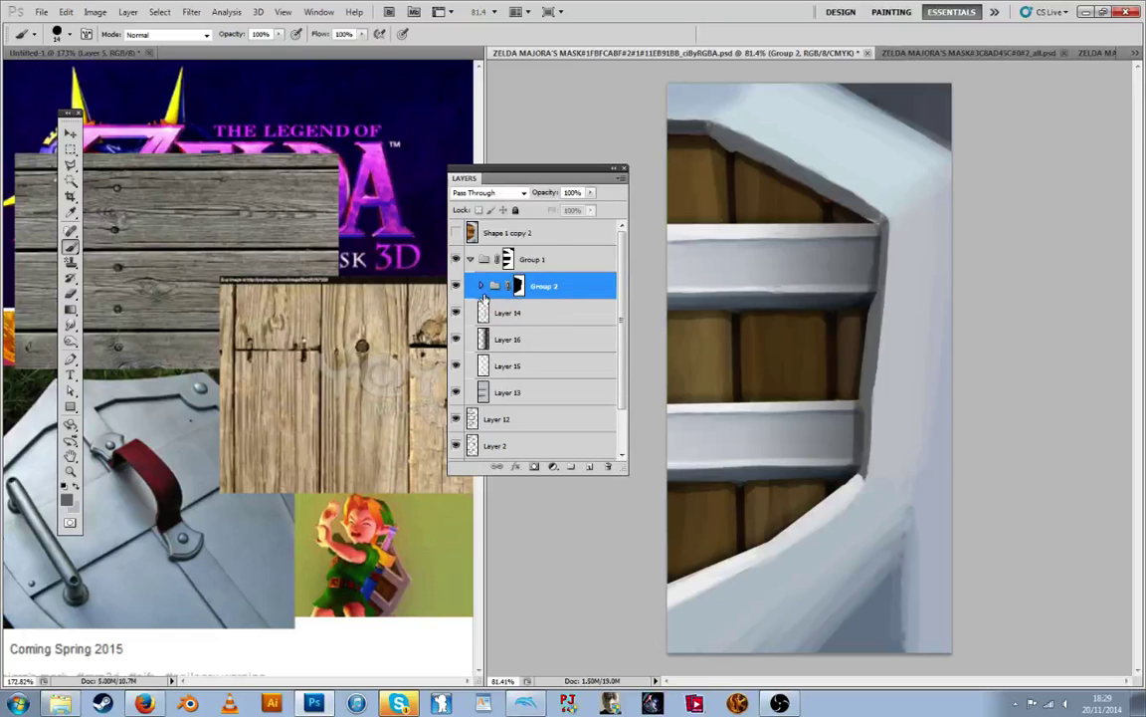
pyautogui.click(483, 287)
pyautogui.press('alt')
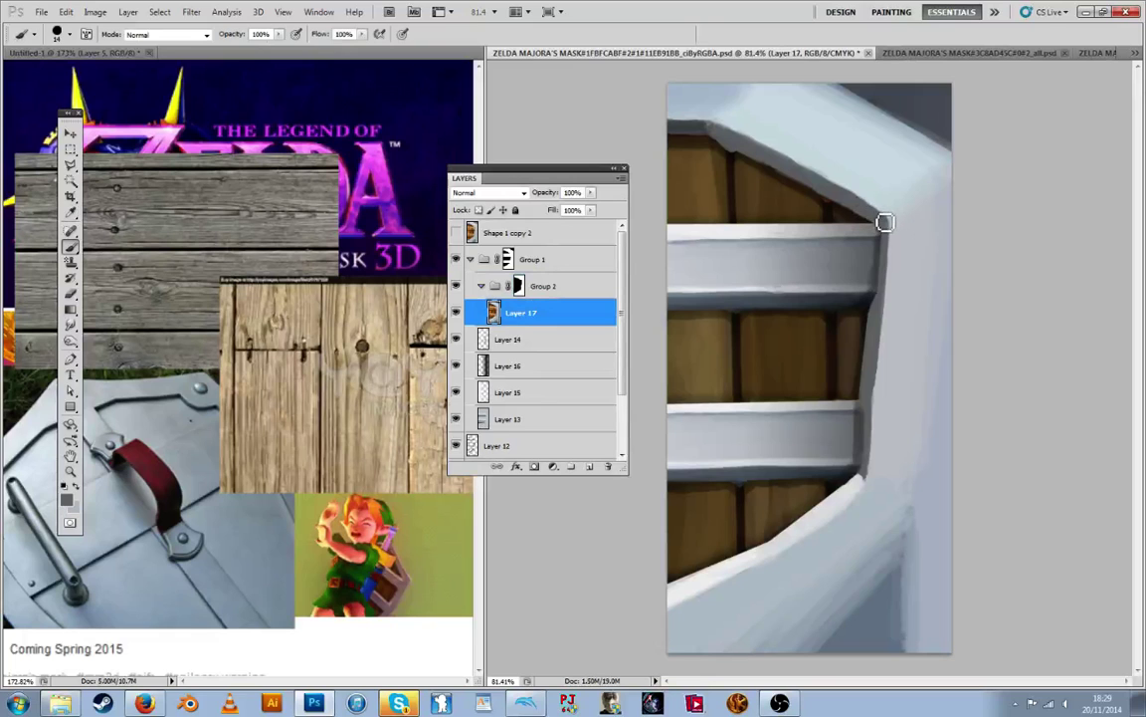
pyautogui.moveTo(885, 222)
pyautogui.mouseDown()
pyautogui.moveTo(807, 184)
pyautogui.moveTo(821, 174)
pyautogui.moveTo(849, 189)
pyautogui.mouseUp()
pyautogui.keyDown('alt'); pyautogui.click(837, 169); pyautogui.keyUp('alt')
pyautogui.keyDown('alt'); pyautogui.click(758, 155); pyautogui.keyUp('alt')
pyautogui.moveTo(734, 144)
pyautogui.mouseDown()
pyautogui.moveTo(842, 209)
pyautogui.moveTo(819, 192)
pyautogui.mouseUp()
# Repaint the rim's horizontal top inner edge on Layer 17 with sampled dark grey and sharpen its border with sampled light grey
pyautogui.keyDown('alt'); pyautogui.click(697, 128); pyautogui.keyUp('alt')
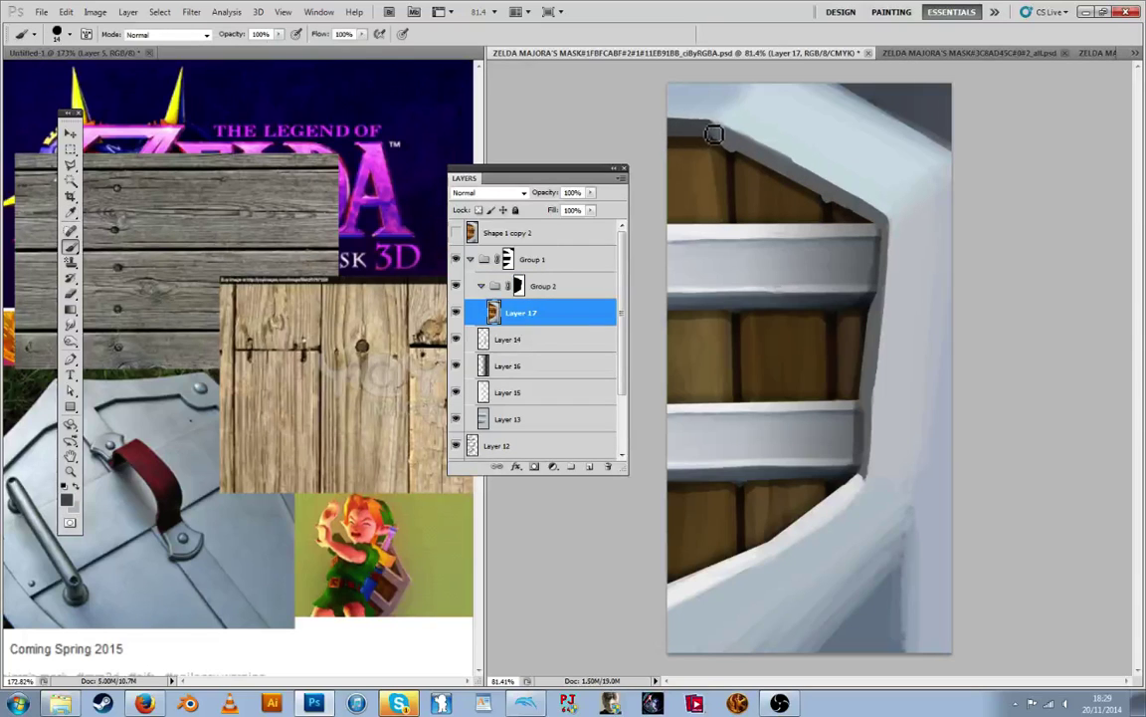
pyautogui.keyDown('alt'); pyautogui.click(715, 109); pyautogui.keyUp('alt')
pyautogui.keyDown('alt'); pyautogui.click(715, 115); pyautogui.keyUp('alt')
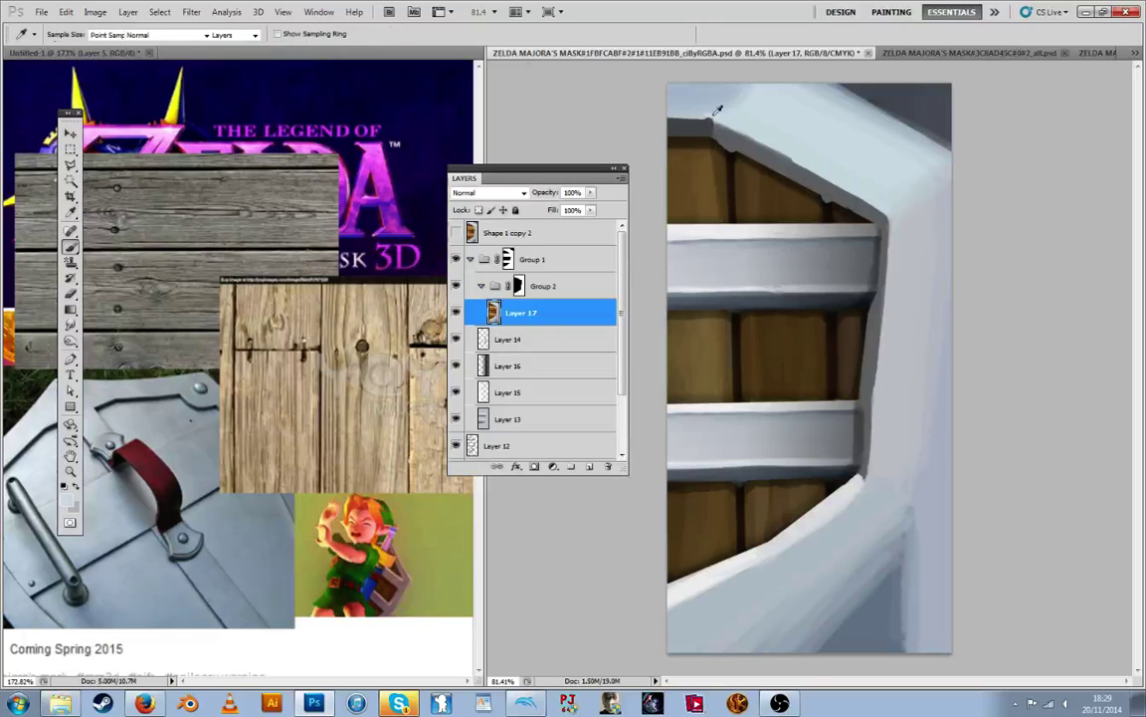
pyautogui.moveTo(714, 119); pyautogui.dragTo(670, 122)
pyautogui.press('alt')
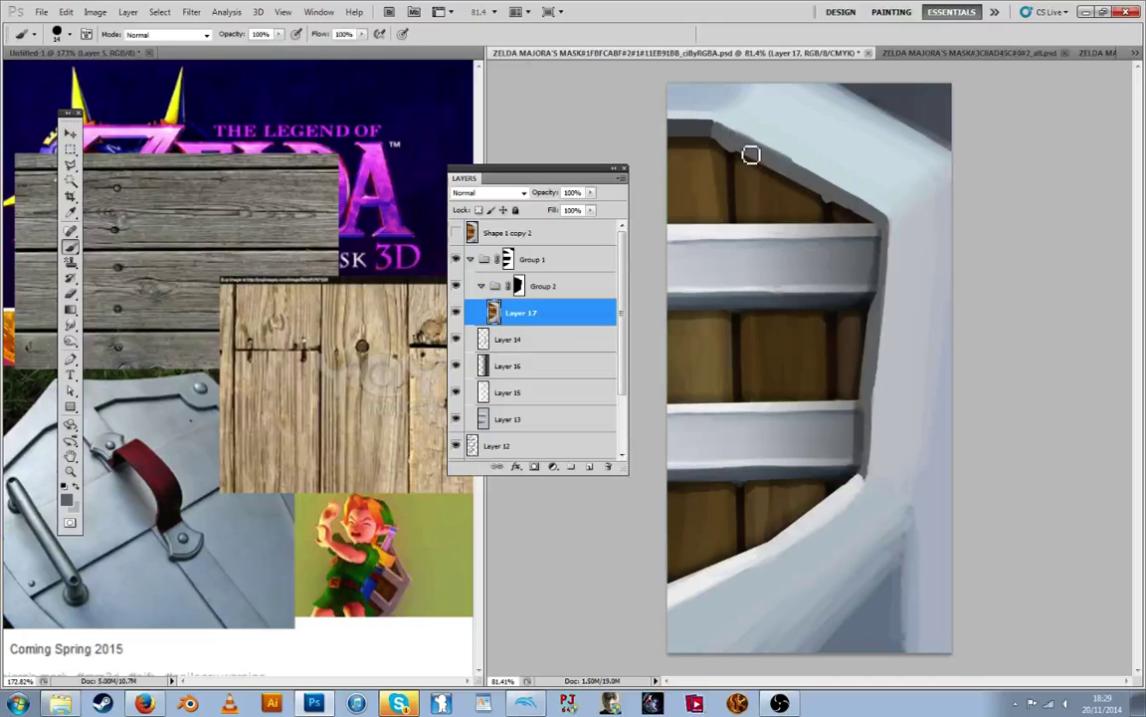
# Even out the dark grey of the rim's sloped upper inner edge on Layer 17 and sharpen its outer border with sampled light blue-grey
pyautogui.press('alt')
pyautogui.moveTo(723, 134); pyautogui.dragTo(784, 161)
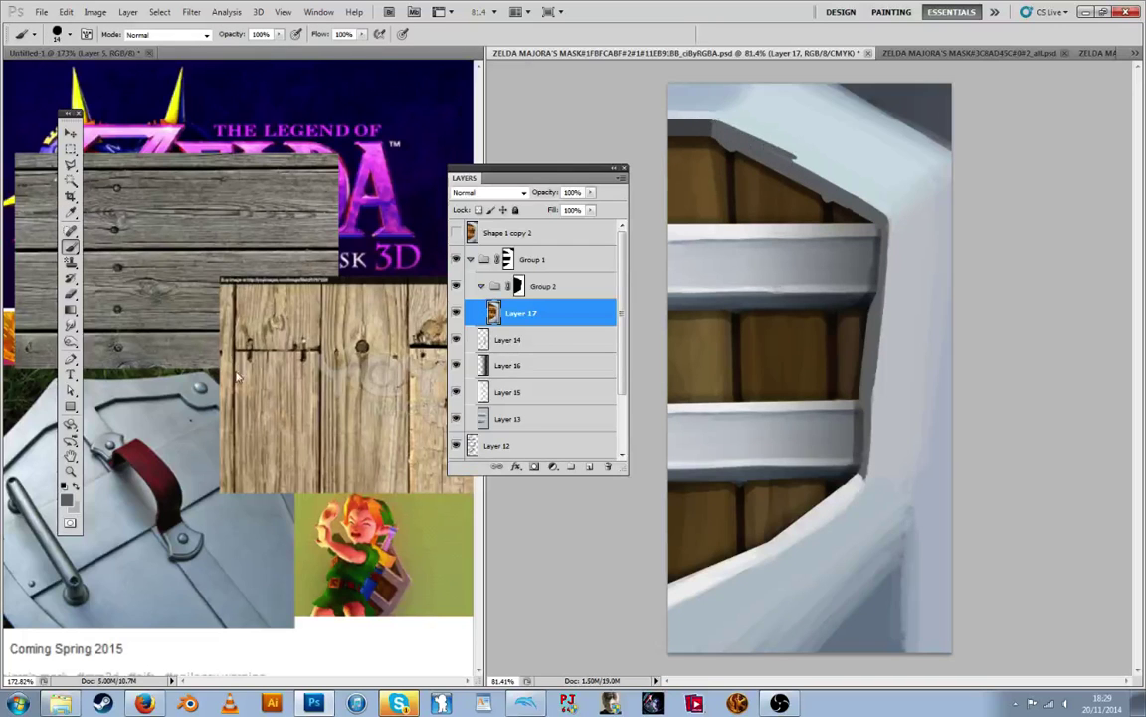
pyautogui.keyDown('alt'); pyautogui.click(796, 127); pyautogui.keyUp('alt')
pyautogui.moveTo(803, 161); pyautogui.dragTo(753, 141)
pyautogui.keyDown('alt'); pyautogui.click(767, 135); pyautogui.keyUp('alt')
pyautogui.keyDown('alt'); pyautogui.click(779, 162); pyautogui.keyUp('alt')
# Touch up the rim's sloped lower inner edge on Layer 17 with light greys sampled along it
pyautogui.keyDown('alt'); pyautogui.click(868, 493); pyautogui.keyUp('alt')
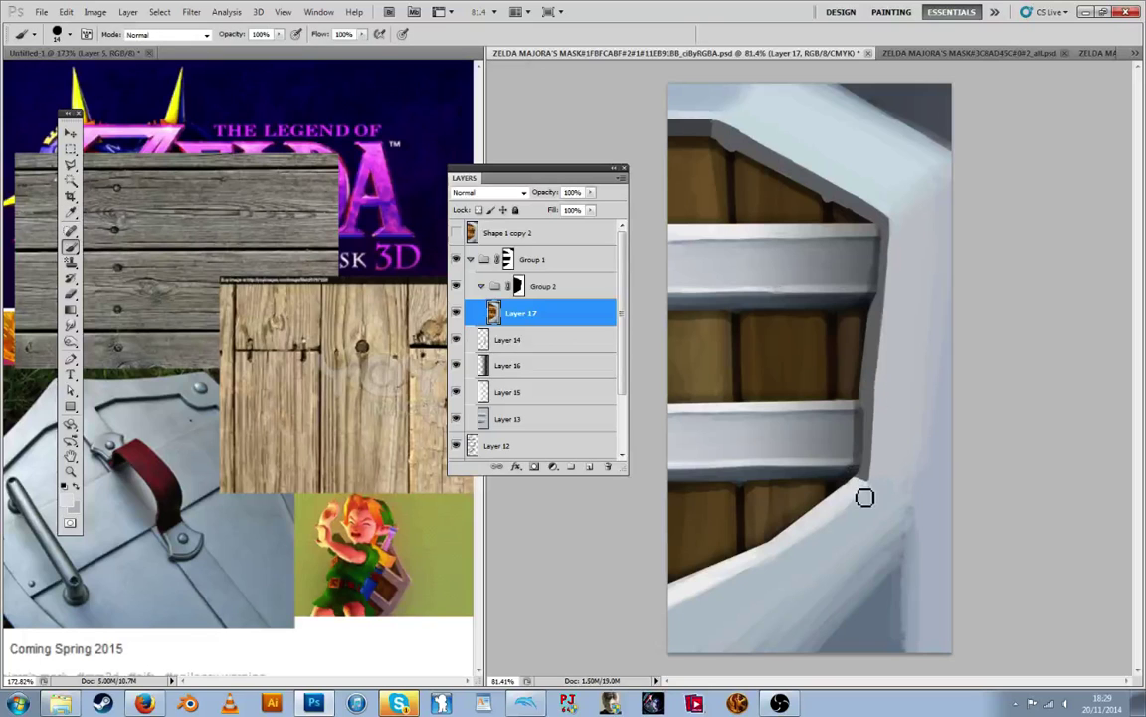
pyautogui.keyDown('alt'); pyautogui.click(880, 482); pyautogui.keyUp('alt')
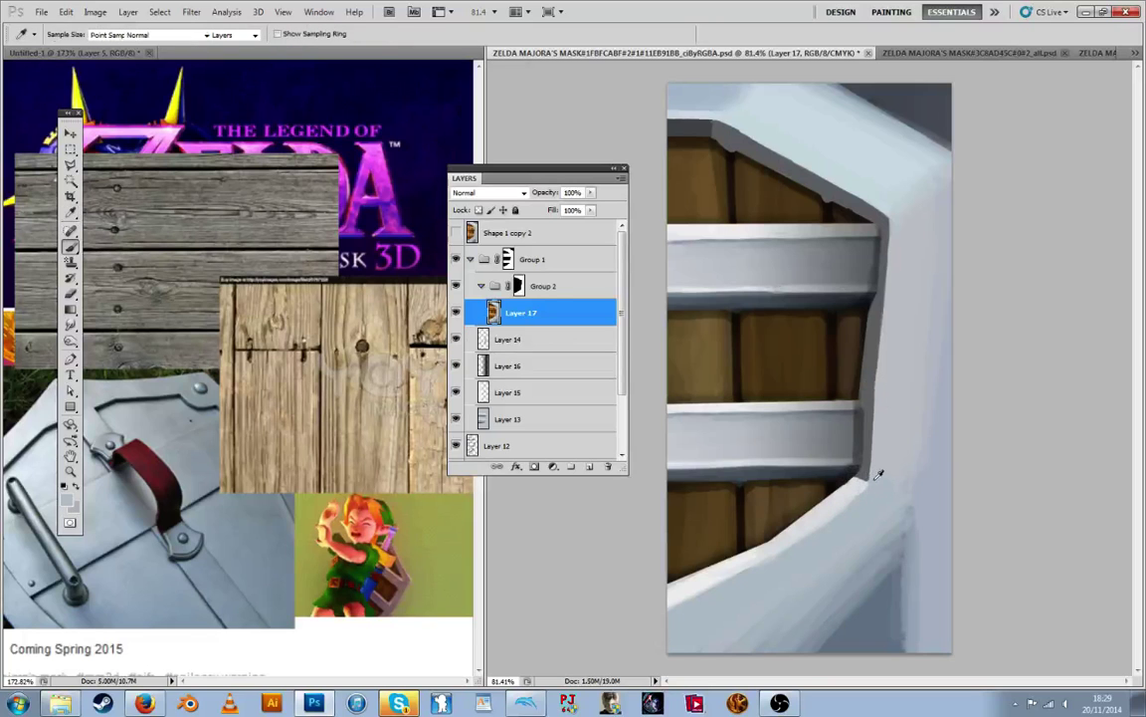
pyautogui.keyDown('alt'); pyautogui.click(848, 523); pyautogui.keyUp('alt')
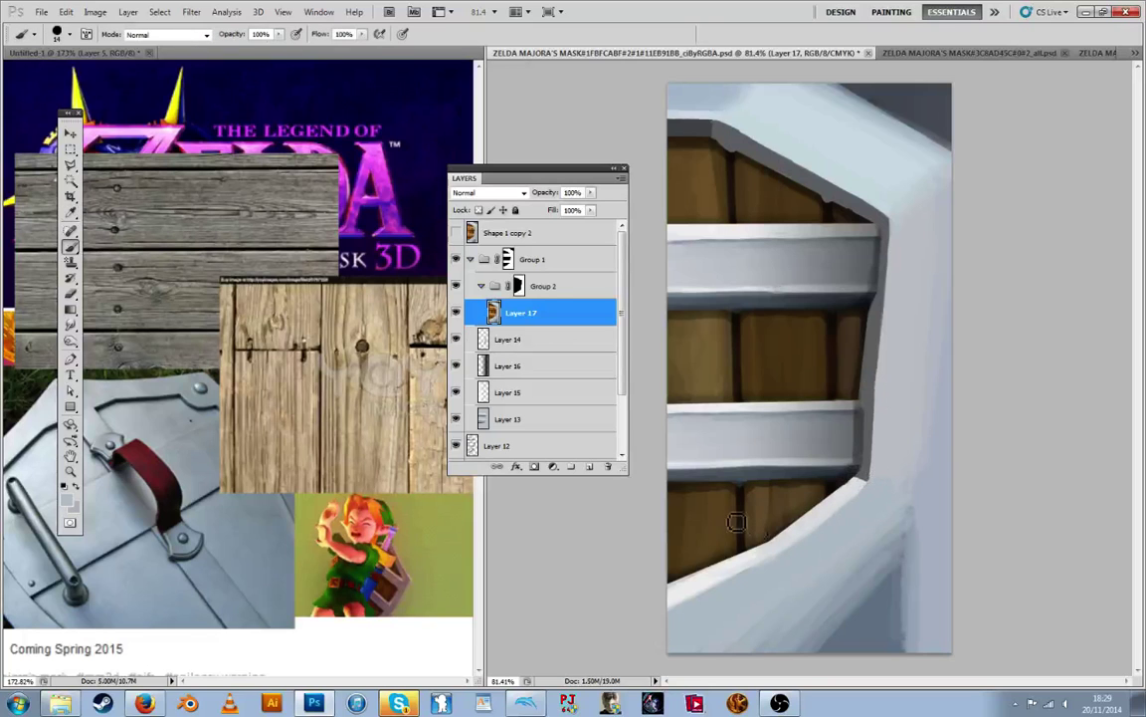
pyautogui.keyDown('alt'); pyautogui.click(765, 544); pyautogui.keyUp('alt')
pyautogui.keyDown('alt'); pyautogui.click(736, 569); pyautogui.keyUp('alt')
pyautogui.moveTo(734, 573); pyautogui.dragTo(698, 596)
pyautogui.keyDown('alt'); pyautogui.click(717, 595); pyautogui.keyUp('alt')
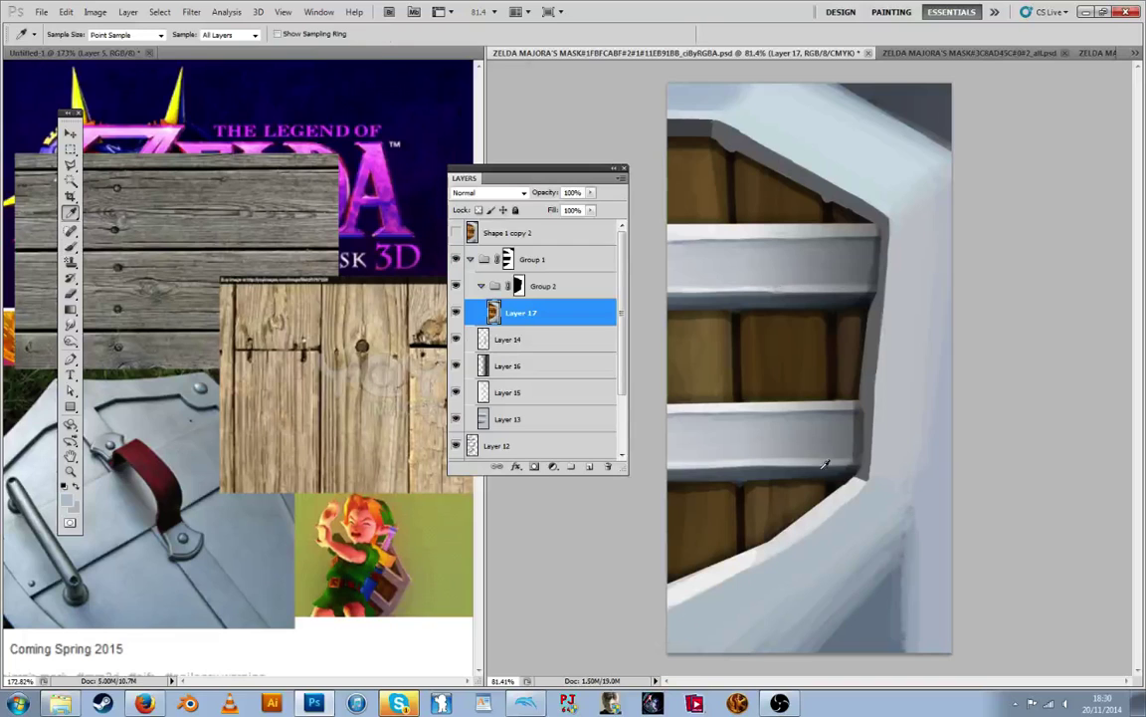
# Add a new layer above Layer 17 and paint grey shading below the rim's sloped lower inner edge at 27% brush opacity
pyautogui.click(588, 467)
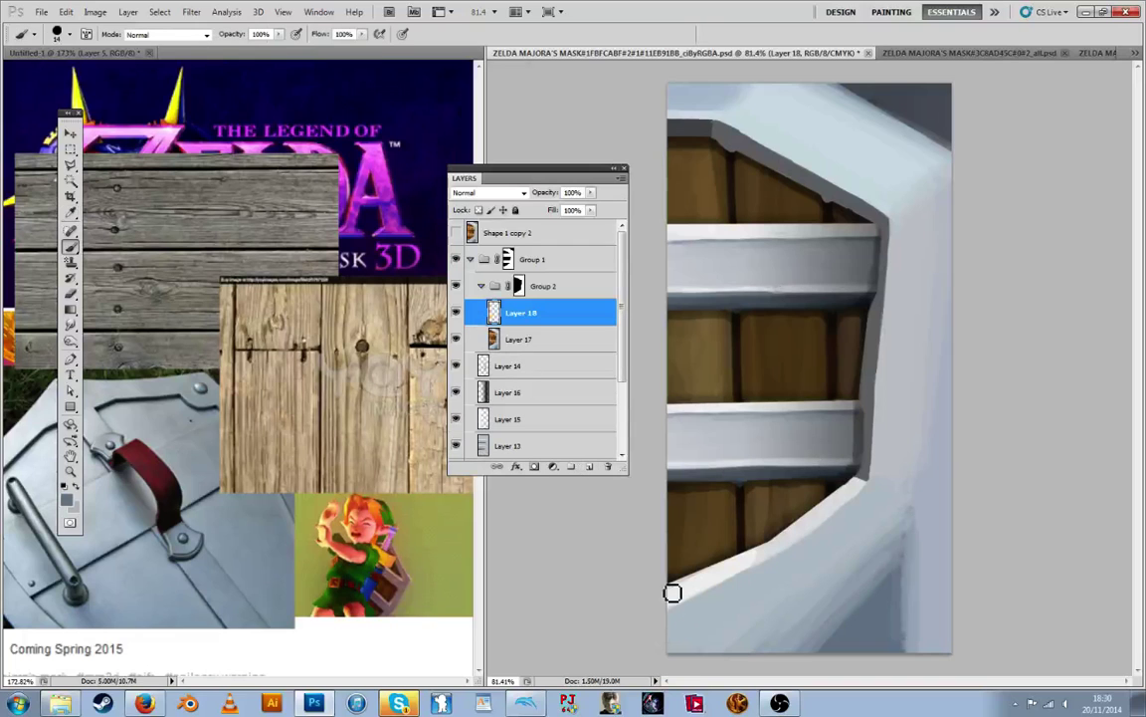
pyautogui.click(279, 35)
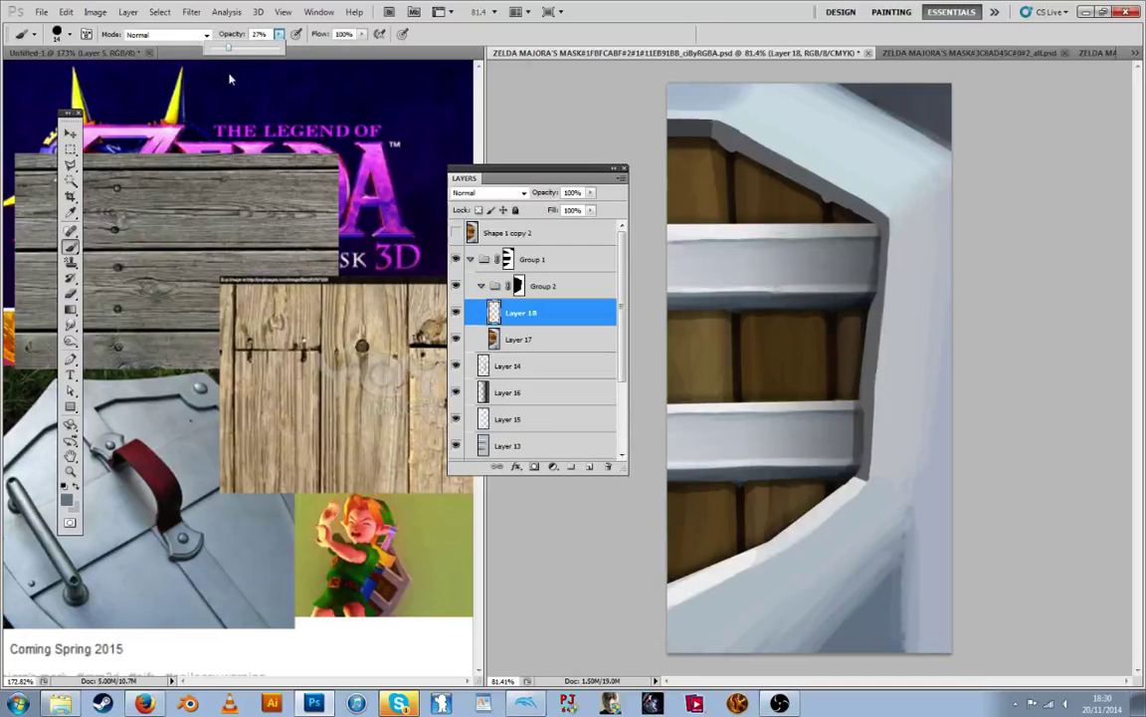
pyautogui.click(677, 617)
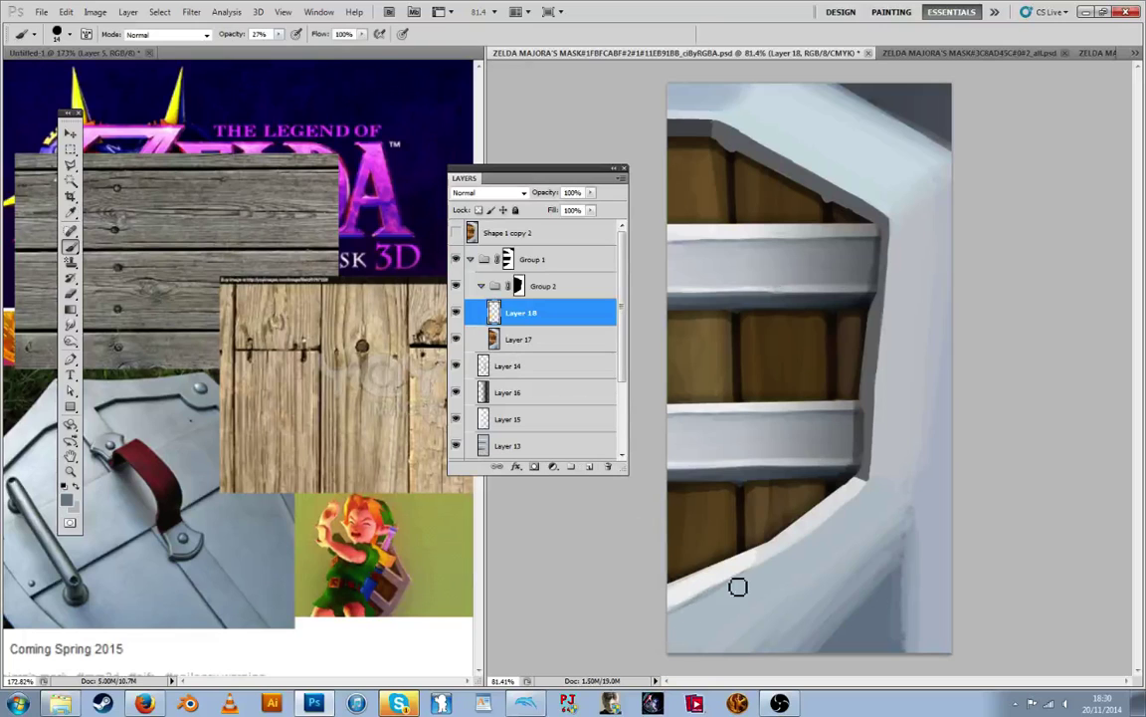
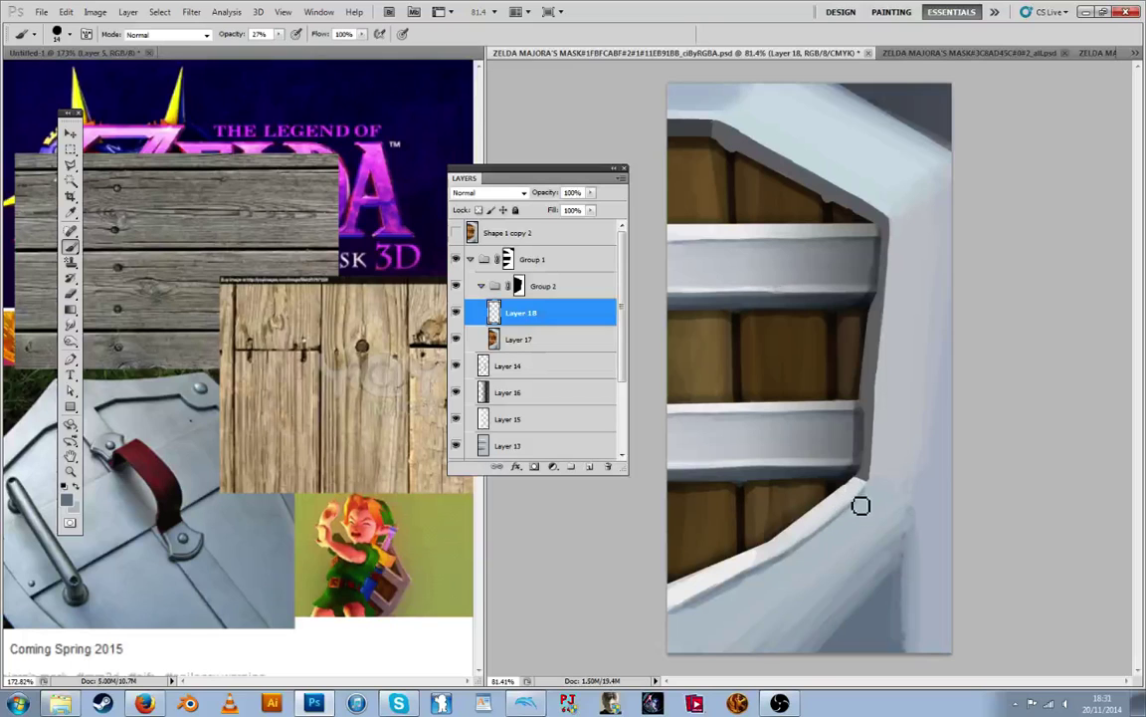
pyautogui.moveTo(860, 506); pyautogui.dragTo(833, 528)
# Blend the shading below the sloped lower inner edge into the metal on Layer 18 with sampled blue-greys
pyautogui.keyDown('alt'); pyautogui.click(726, 590); pyautogui.keyUp('alt')
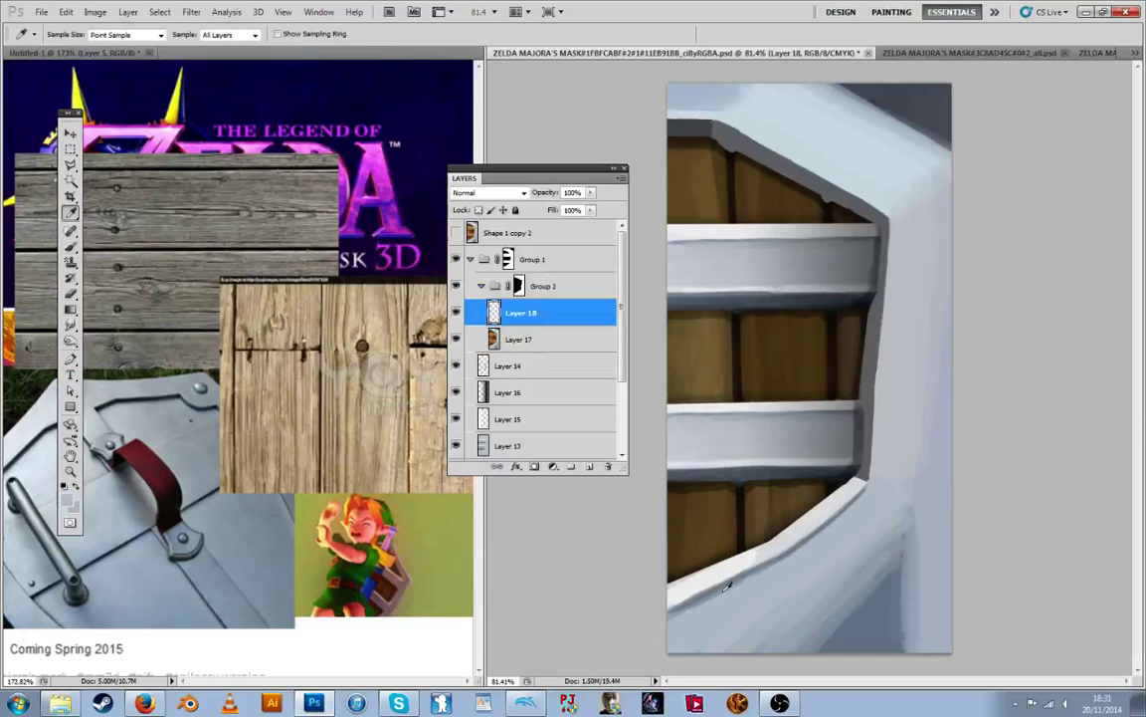
pyautogui.keyDown('alt'); pyautogui.click(712, 596); pyautogui.keyUp('alt')
pyautogui.keyDown('alt'); pyautogui.click(761, 586); pyautogui.keyUp('alt')
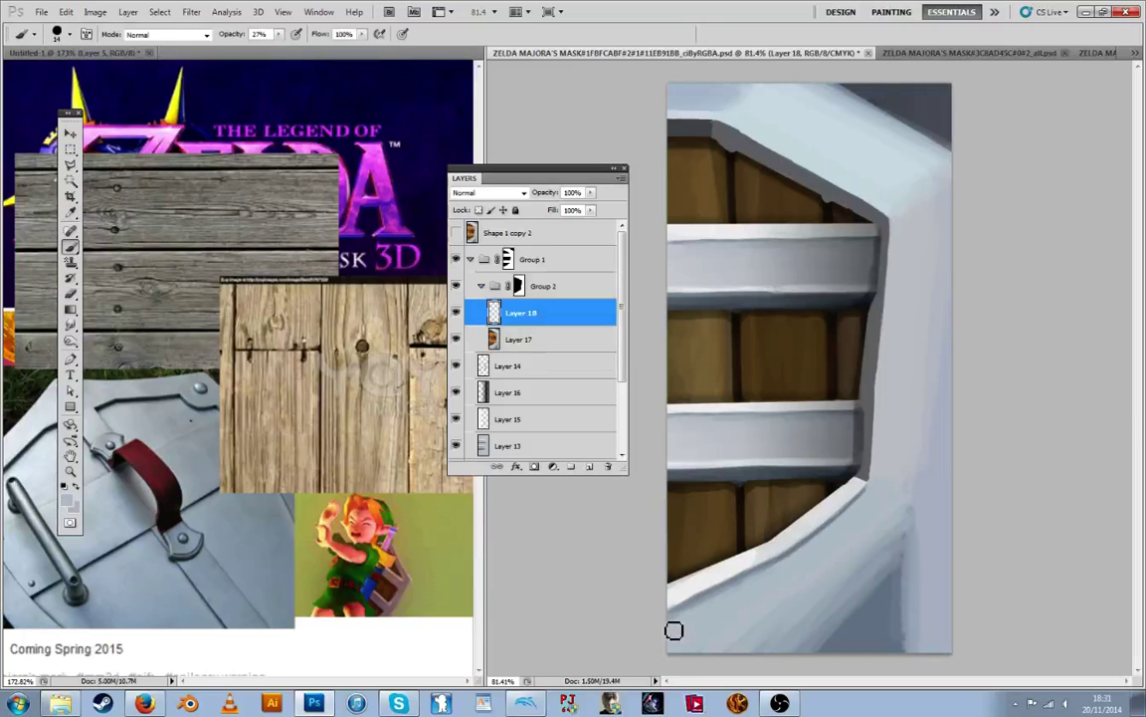
pyautogui.keyDown('alt'); pyautogui.click(734, 496); pyautogui.keyUp('alt')
pyautogui.keyDown('alt'); pyautogui.click(865, 504); pyautogui.keyUp('alt')
pyautogui.keyDown('alt'); pyautogui.click(813, 551); pyautogui.keyUp('alt')
pyautogui.press('alt')
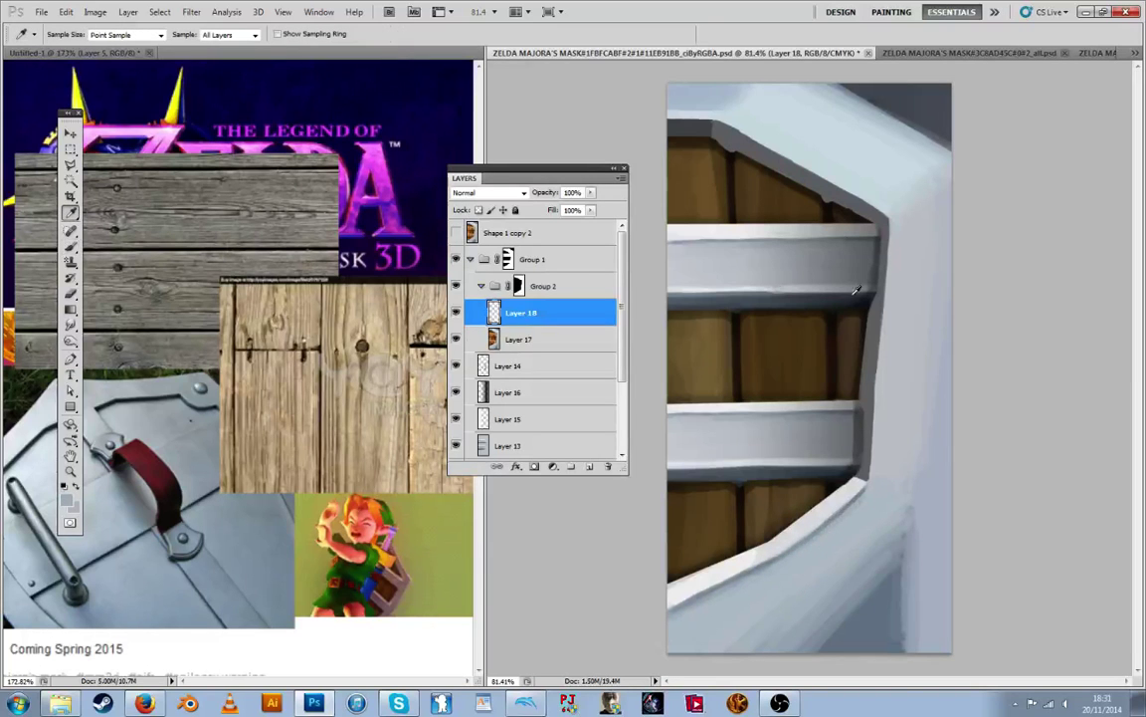
# Paint sampled near-white highlights on Layer 18 along the outer border of the rim's sloped upper and near-vertical inner edges
pyautogui.keyDown('alt'); pyautogui.click(754, 563); pyautogui.keyUp('alt')
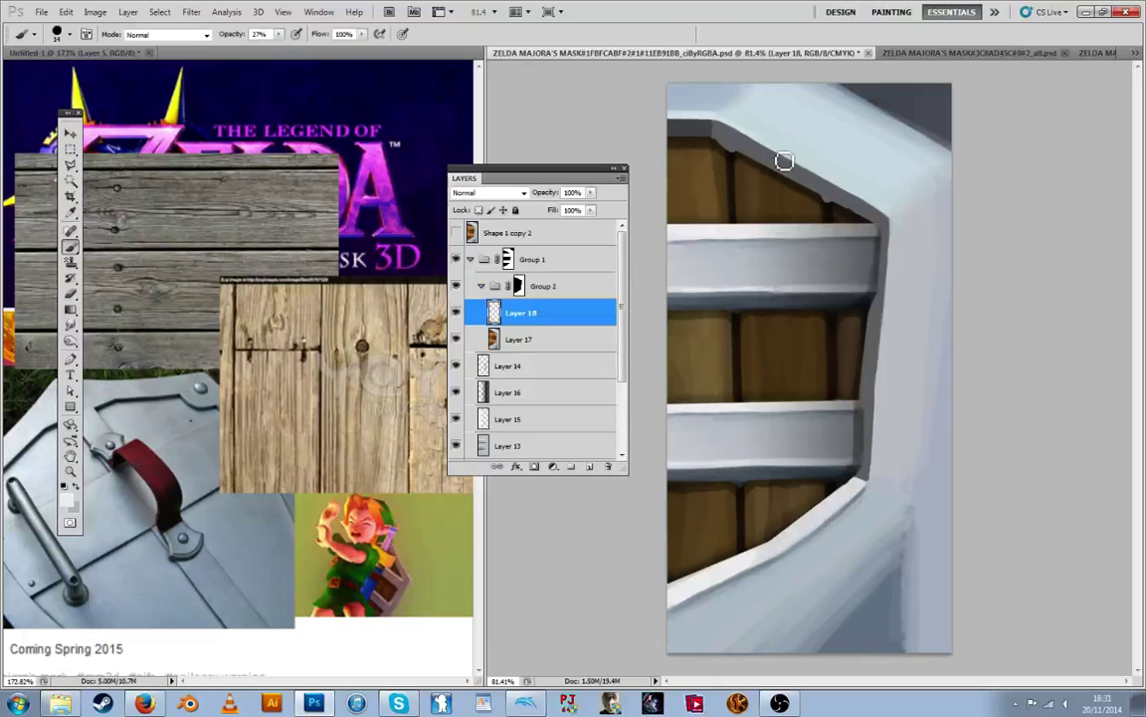
pyautogui.moveTo(792, 163); pyautogui.dragTo(856, 196)
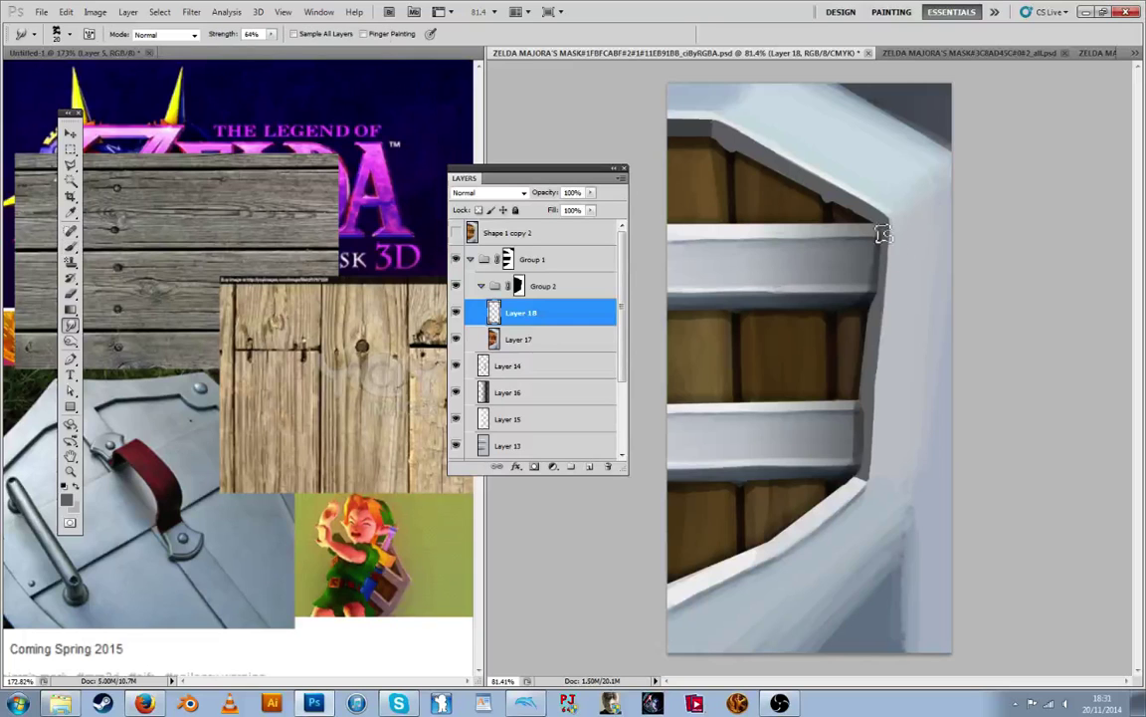
pyautogui.press('i')
pyautogui.click(883, 201)
pyautogui.press('b')
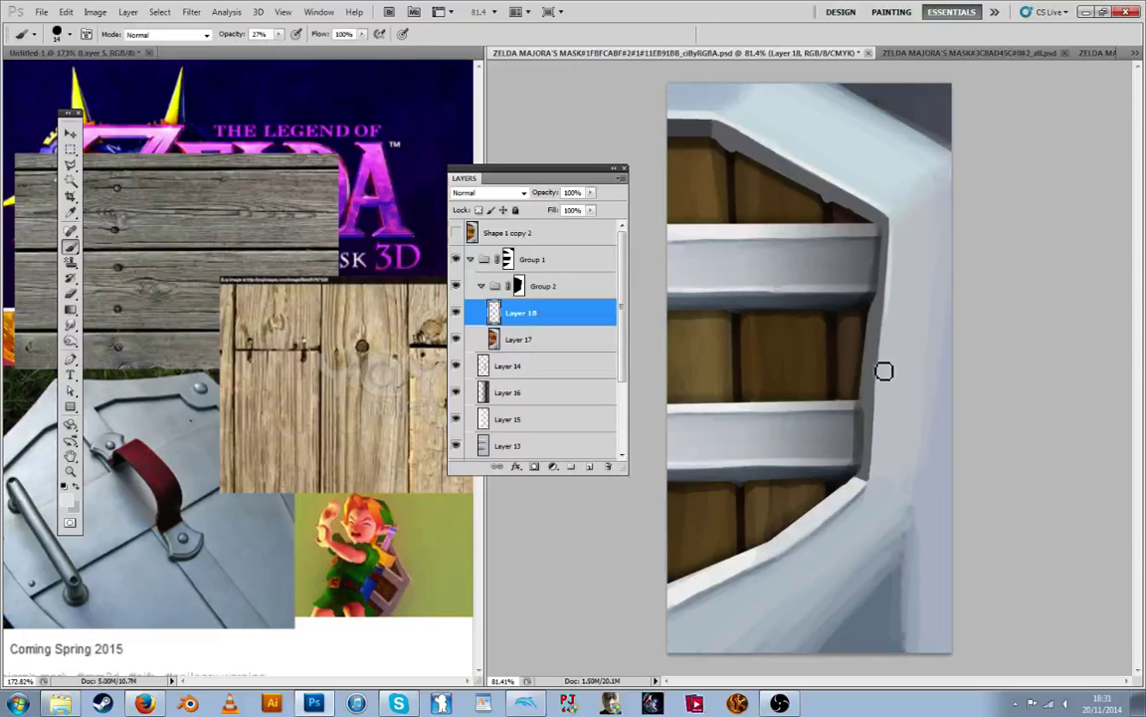
pyautogui.moveTo(878, 452); pyautogui.dragTo(876, 400)
# Refine the rim's inner corner beside the lower planks on Layer 18 with greys sampled around it
pyautogui.press('i')
pyautogui.click(870, 498)
pyautogui.press('b')
pyautogui.moveTo(877, 482); pyautogui.dragTo(878, 471)
pyautogui.keyDown('alt'); pyautogui.click(876, 470); pyautogui.keyUp('alt')
pyautogui.keyDown('alt'); pyautogui.click(876, 485); pyautogui.keyUp('alt')
pyautogui.press('alt')
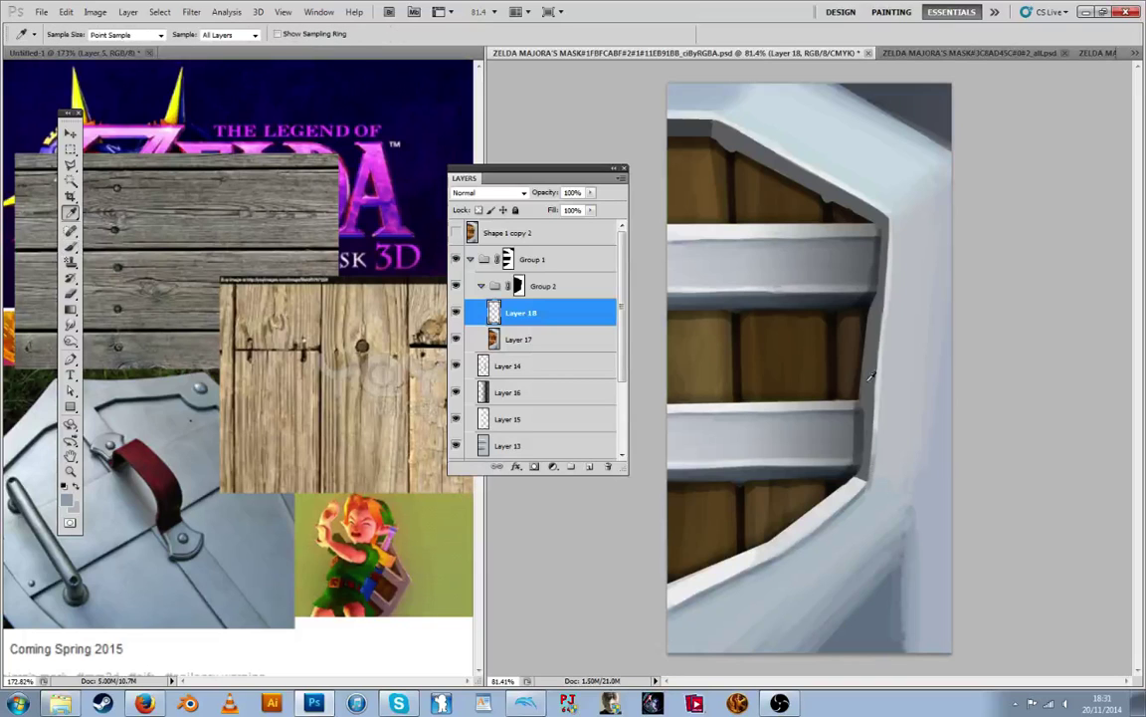
# Shade the near-vertical inner edge beside the lower band on Layer 18 with greys sampled from the edge
pyautogui.moveTo(865, 479)
pyautogui.mouseDown()
pyautogui.moveTo(869, 409)
pyautogui.moveTo(872, 476)
pyautogui.mouseUp()
pyautogui.keyDown('alt'); pyautogui.click(872, 434); pyautogui.keyUp('alt')
pyautogui.keyDown('alt'); pyautogui.click(873, 384); pyautogui.keyUp('alt')
pyautogui.moveTo(873, 373); pyautogui.dragTo(870, 478)
pyautogui.keyDown('alt'); pyautogui.click(873, 388); pyautogui.keyUp('alt')
pyautogui.keyDown('alt'); pyautogui.click(873, 402); pyautogui.keyUp('alt')
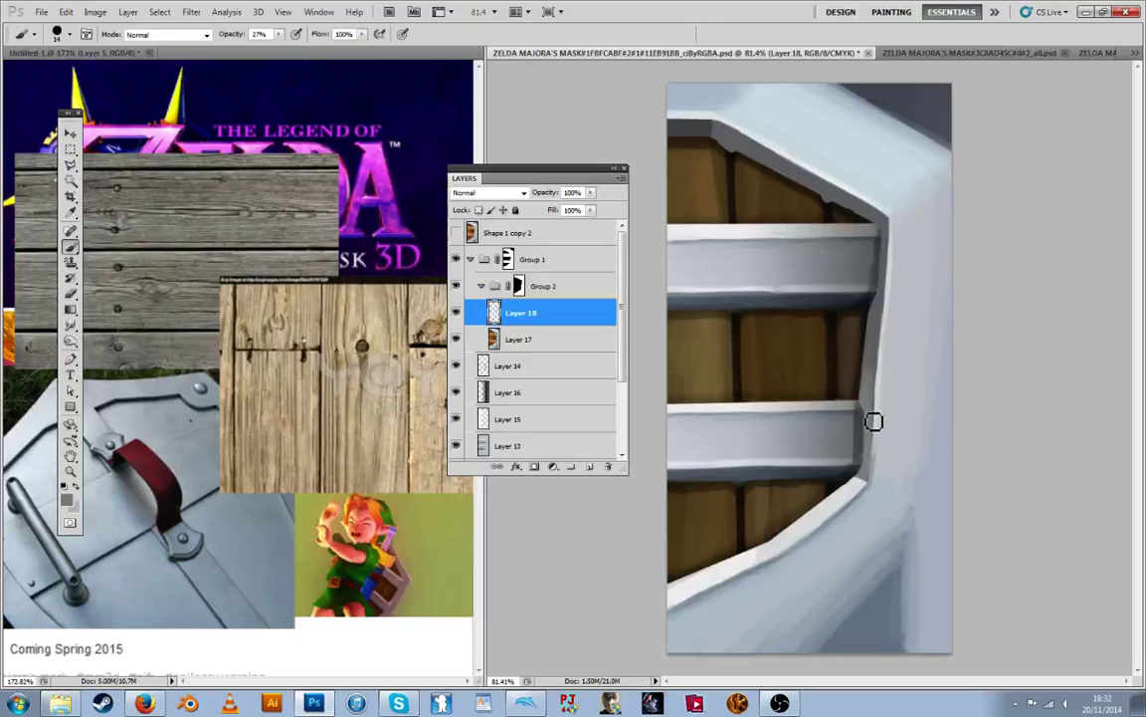
# Darken the near-vertical inner edge beside the upper band on Layer 18 with grey sampled from the rim's top inner edge
pyautogui.keyDown('alt'); pyautogui.click(875, 317); pyautogui.keyUp('alt')
pyautogui.keyDown('alt'); pyautogui.click(699, 129); pyautogui.keyUp('alt')
pyautogui.moveTo(886, 266); pyautogui.dragTo(892, 233)
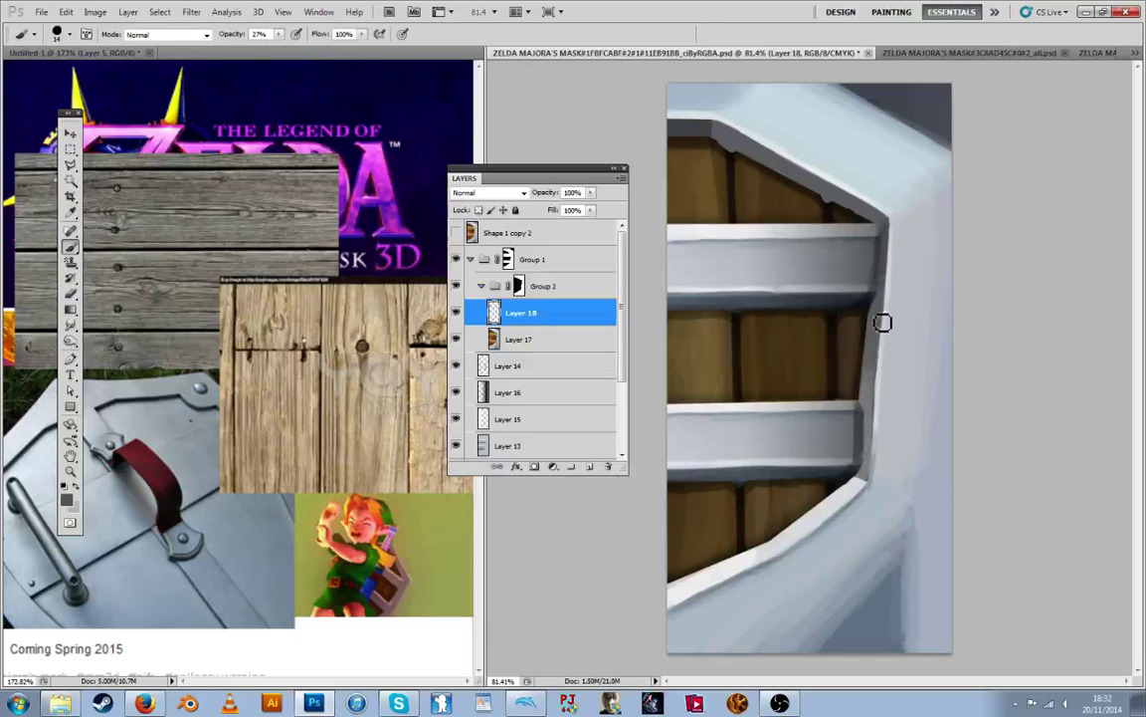
pyautogui.press('alt')
# Deepen the shading of the rim's sloped upper inner edge on Layer 18 with sampled dark greys down to the corner
pyautogui.keyDown('alt'); pyautogui.click(705, 127); pyautogui.keyUp('alt')
pyautogui.moveTo(735, 146)
pyautogui.mouseDown()
pyautogui.moveTo(765, 137)
pyautogui.moveTo(735, 136)
pyautogui.moveTo(800, 170)
pyautogui.mouseUp()
pyautogui.keyDown('alt'); pyautogui.click(730, 129); pyautogui.keyUp('alt')
pyautogui.keyDown('alt'); pyautogui.click(706, 122); pyautogui.keyUp('alt')
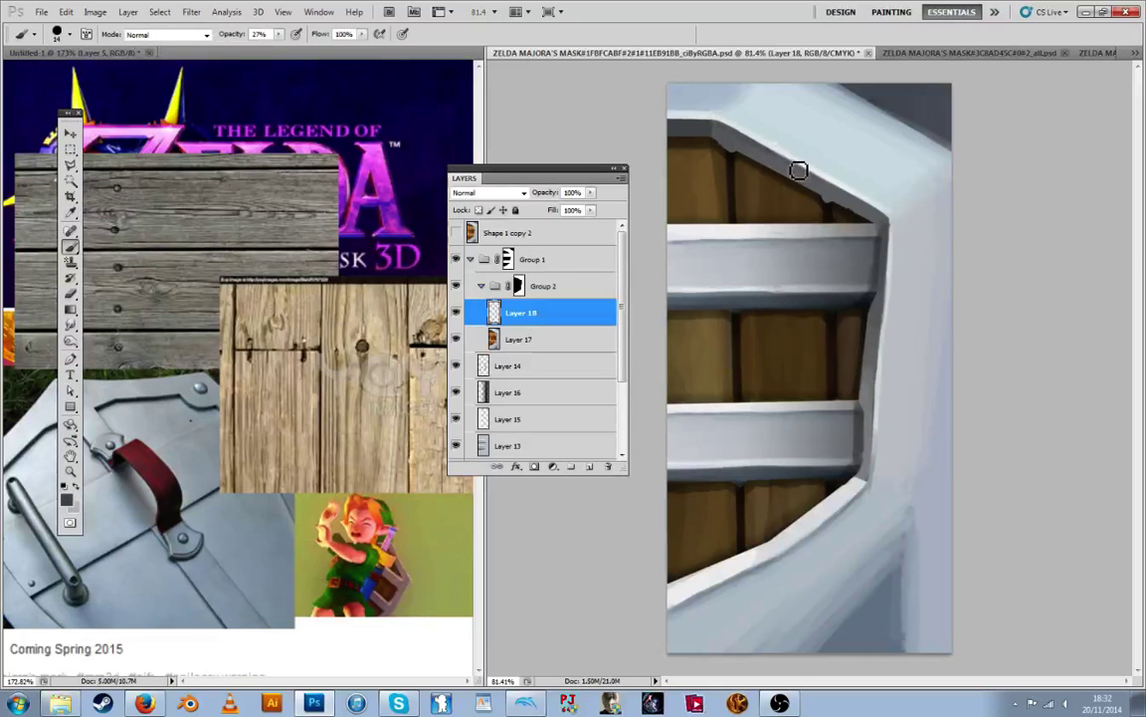
pyautogui.press('alt')
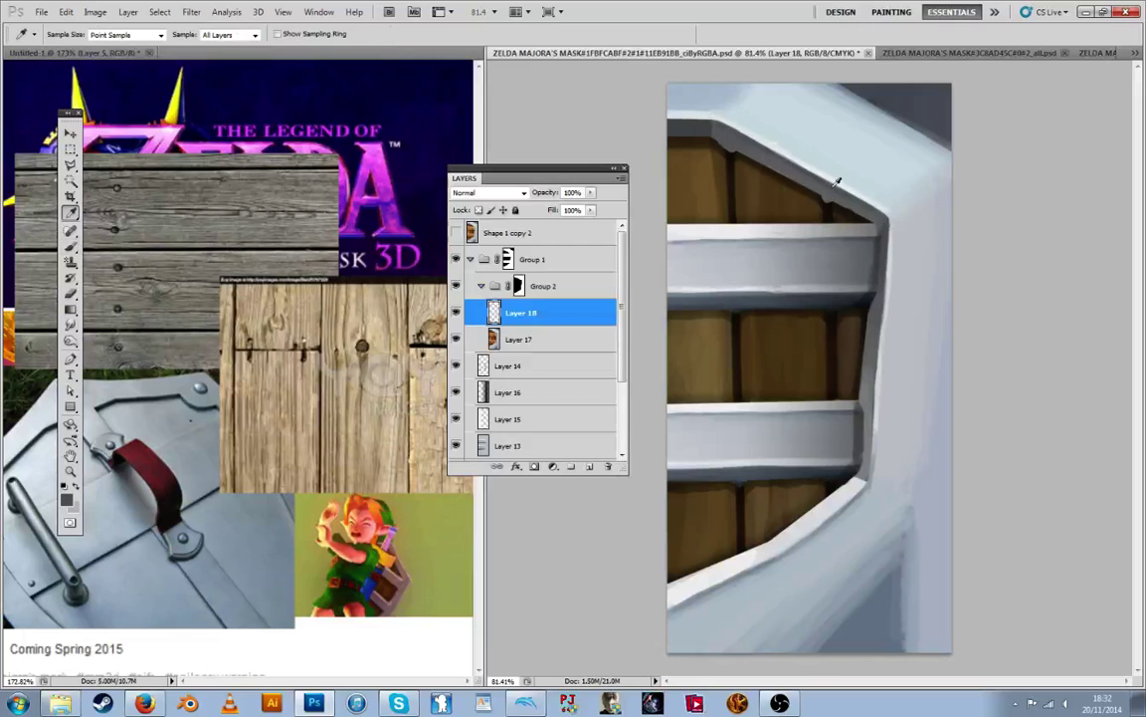
pyautogui.keyDown('alt'); pyautogui.click(834, 187); pyautogui.keyUp('alt')
pyautogui.moveTo(854, 203); pyautogui.dragTo(872, 216)
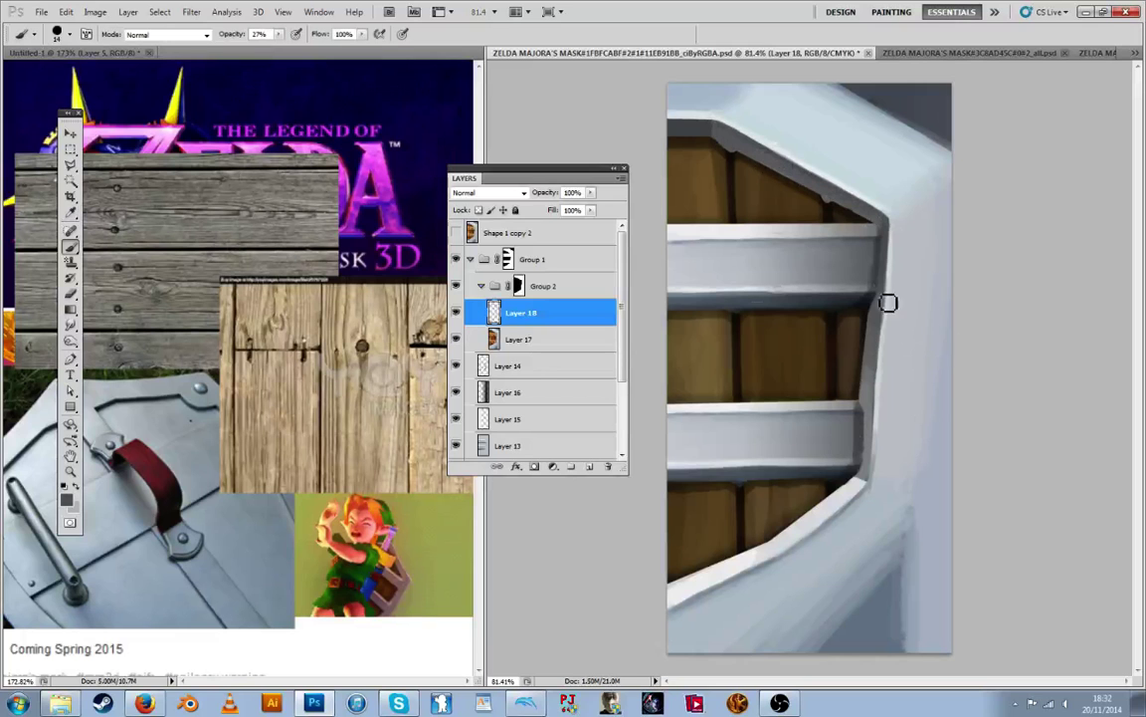
# Paint on Group 1's mask along the sloped upper inner edge to smooth the bumps in its border with the planks
pyautogui.click(507, 259)
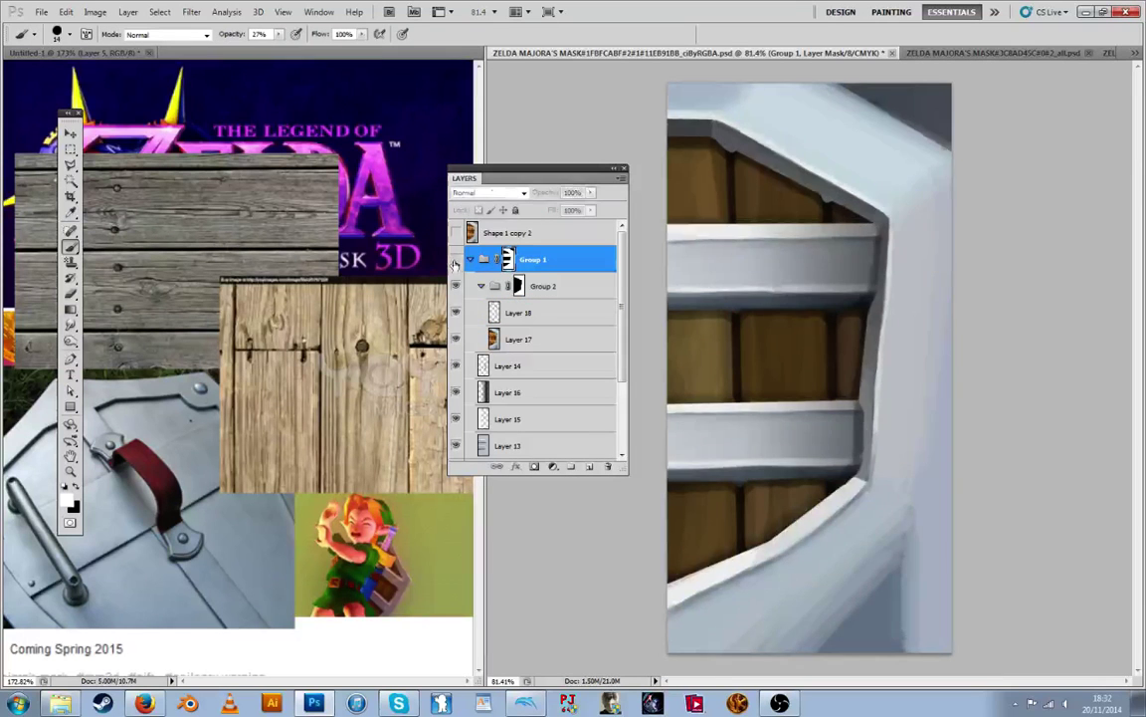
pyautogui.press('r')
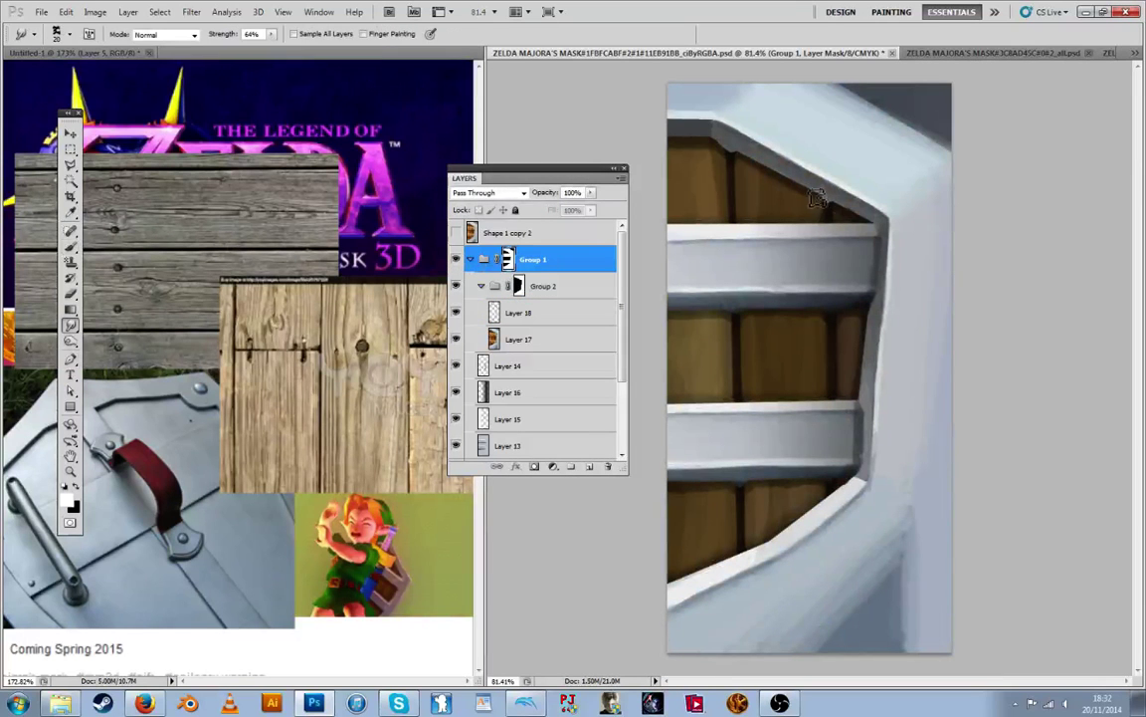
pyautogui.press('i')
pyautogui.click(824, 198)
pyautogui.press('b')
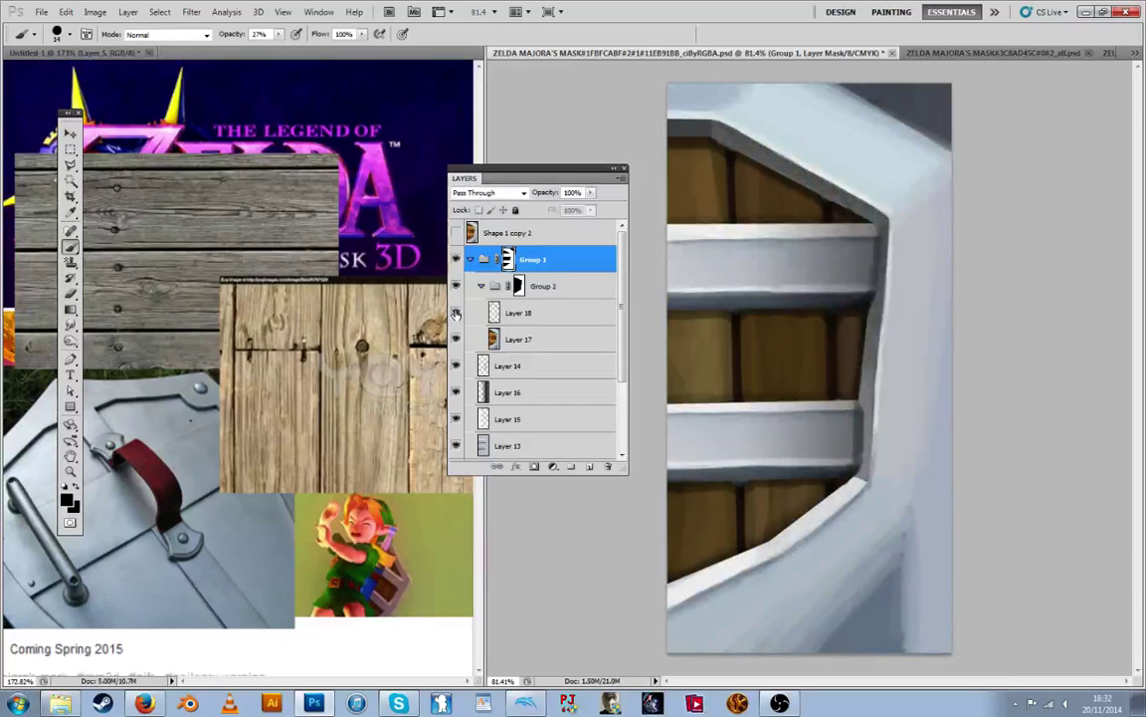
# Soften the outer border of the rim's near-vertical inner edge on Layer 18 with light greys sampled beside it
pyautogui.click(520, 312)
pyautogui.press('i')
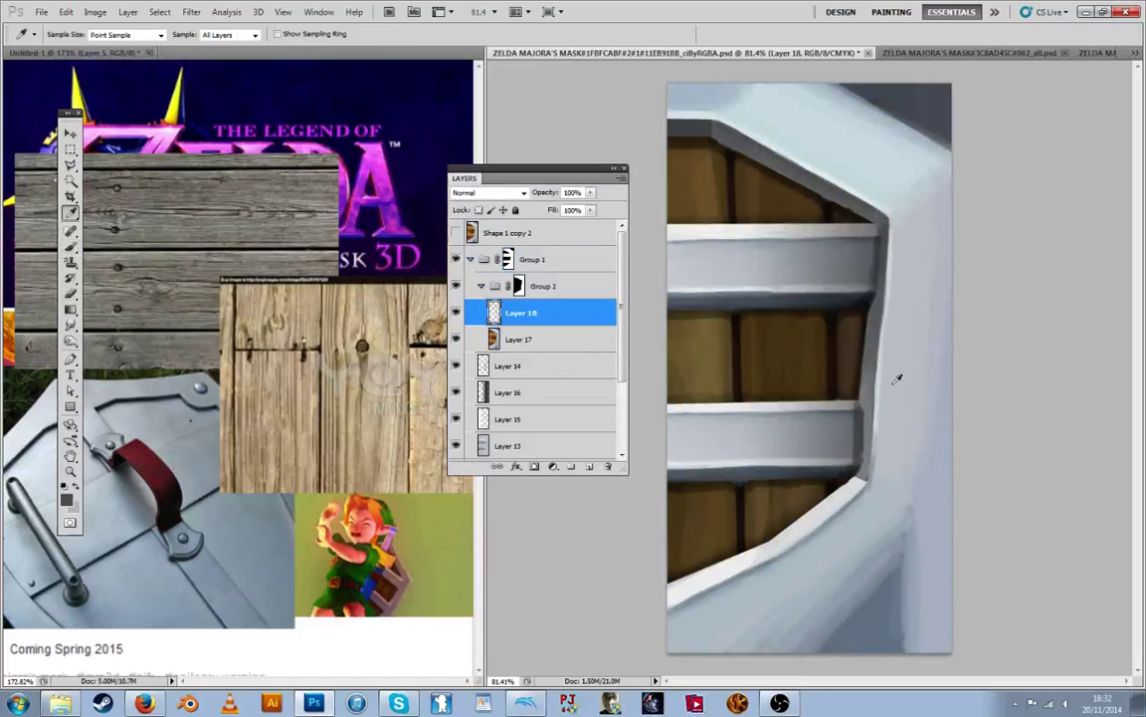
pyautogui.click(882, 379)
pyautogui.press('b')
pyautogui.moveTo(882, 403); pyautogui.dragTo(873, 483)
pyautogui.press('i')
pyautogui.press('b')
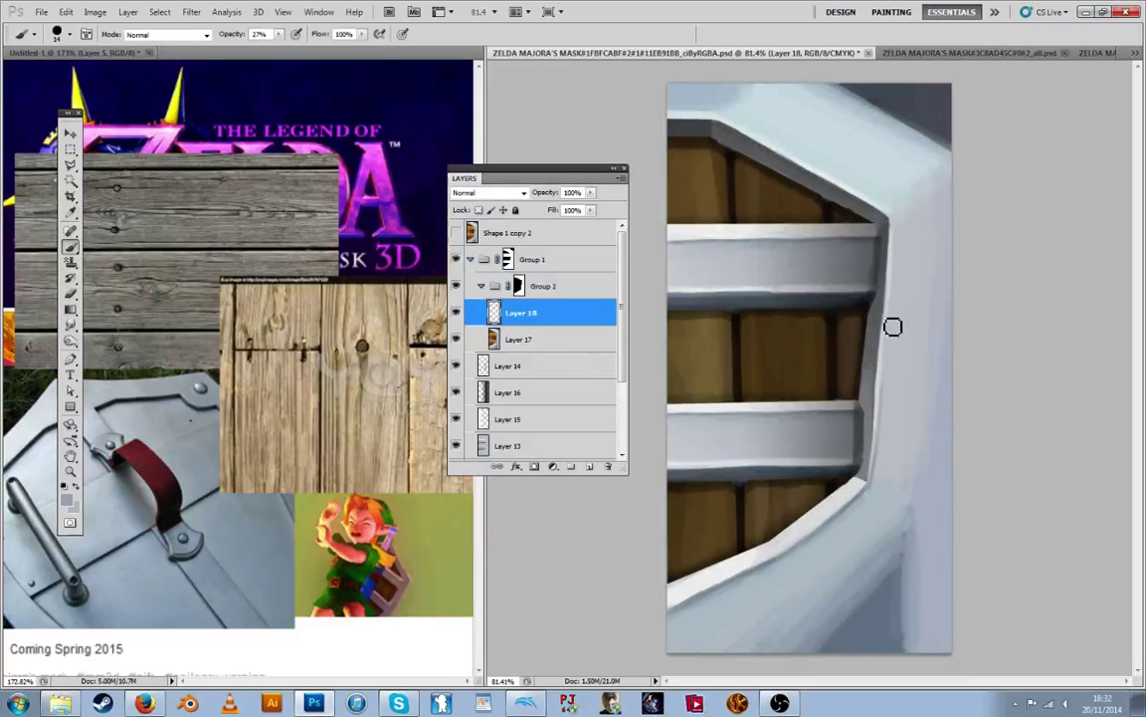
pyautogui.keyDown('alt'); pyautogui.click(882, 378); pyautogui.keyUp('alt')
pyautogui.moveTo(886, 379); pyautogui.dragTo(882, 475)
# Sample the dark grey of the upper band's shaded lower edge
pyautogui.press('i')
pyautogui.click(726, 290)
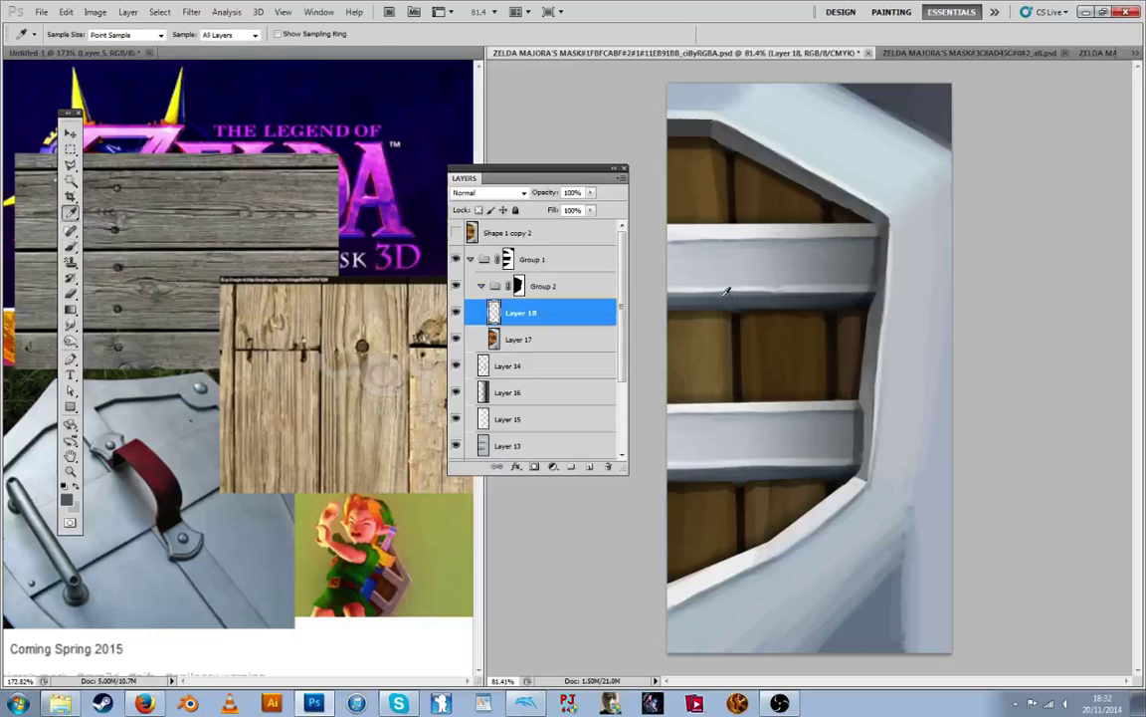
pyautogui.moveTo(686, 314); pyautogui.dragTo(724, 306)
pyautogui.keyDown('alt'); pyautogui.click(718, 295); pyautogui.keyUp('alt')
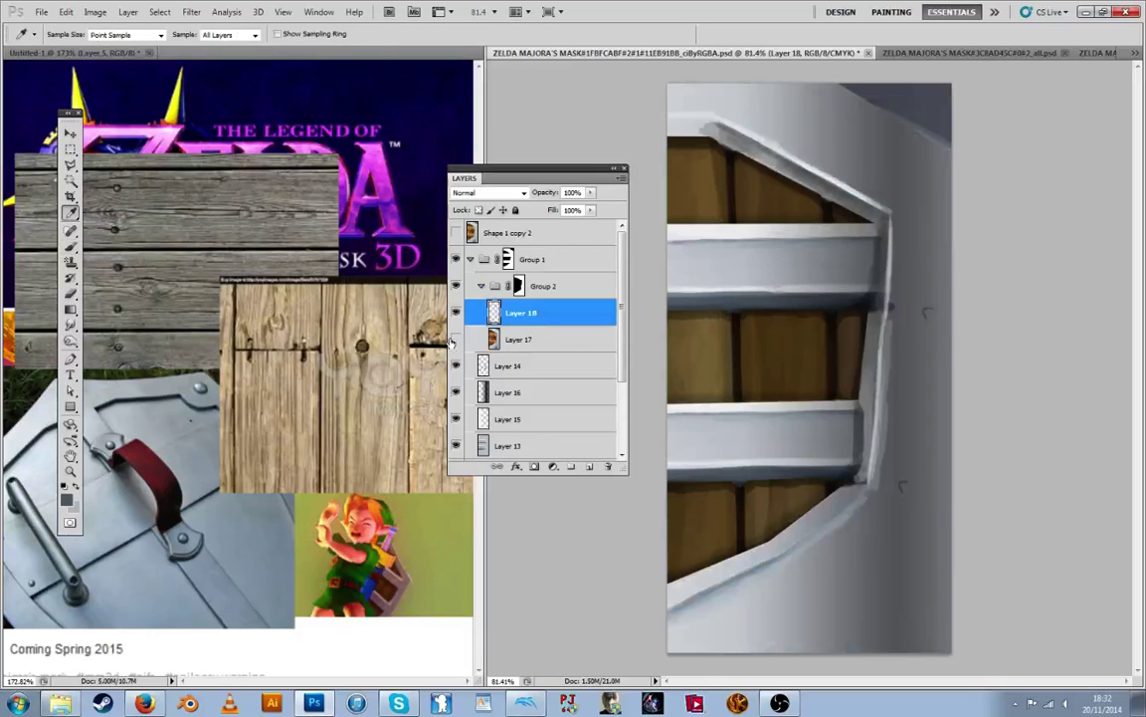
# Toggle the visibility of Layer 17 and Layer 18 to compare the rim with and without each layer's painting
pyautogui.click(456, 339)
pyautogui.click(457, 340)
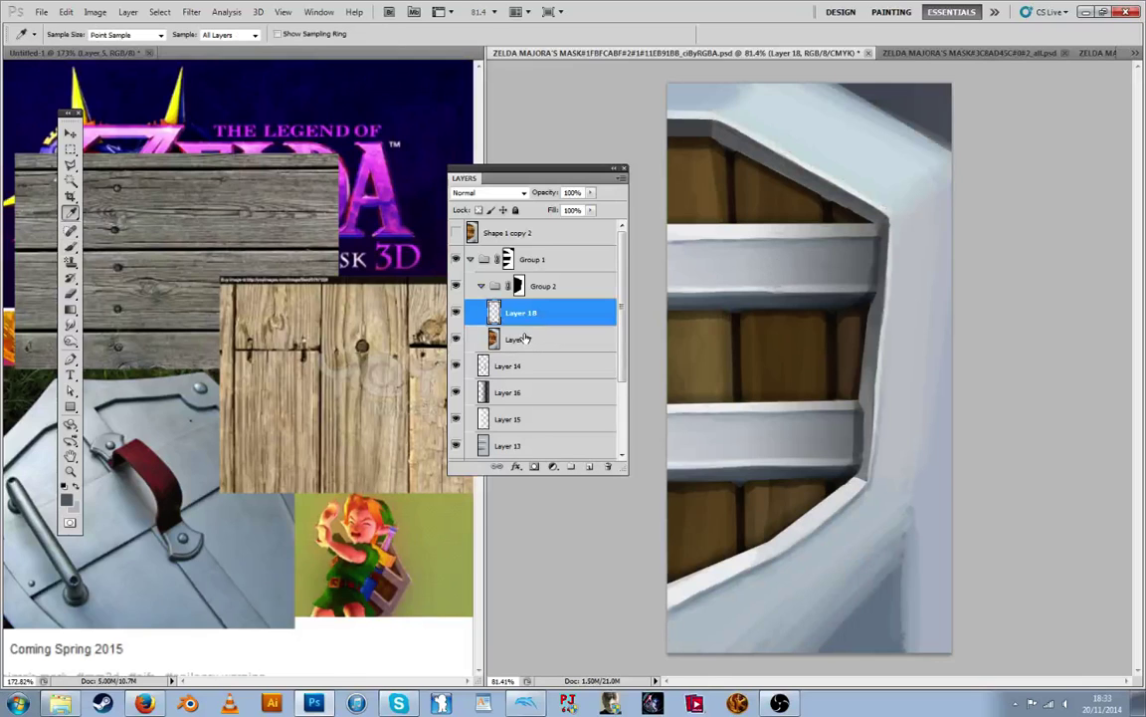
pyautogui.click(457, 320)
pyautogui.click(457, 320)
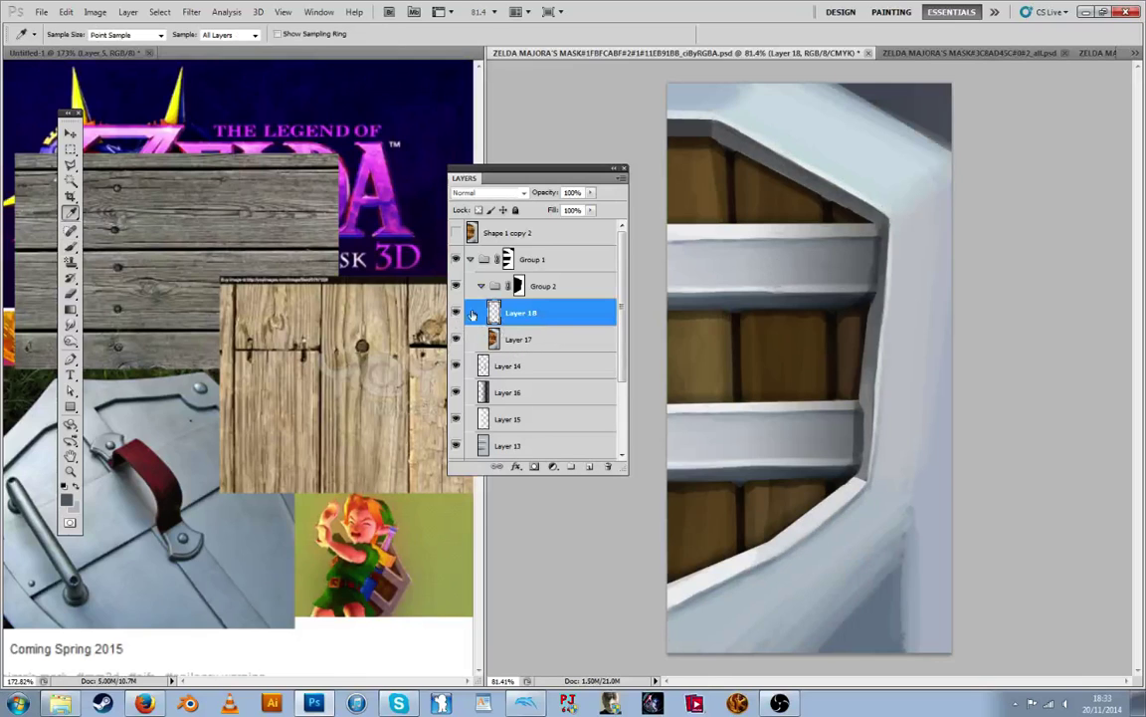
# On a new layer in Group 2, paint a near-black shadow along the rim's sloped upper inner edge and soften it with Gaussian Blur
pyautogui.click(588, 468)
pyautogui.press('r')
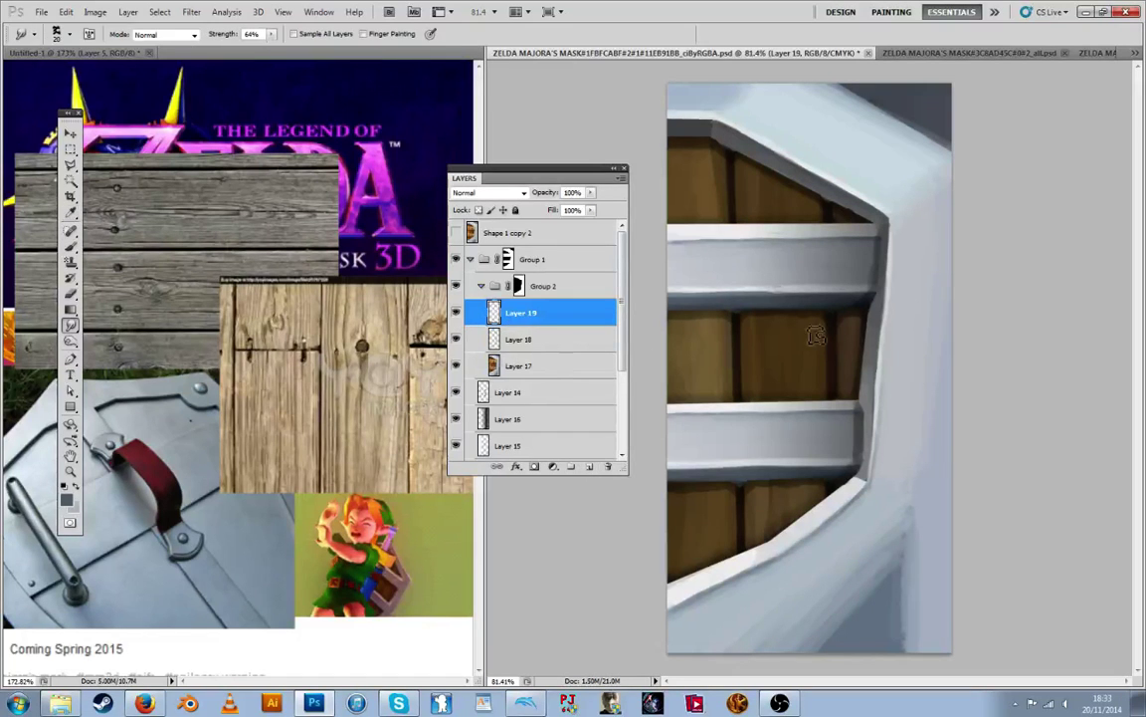
pyautogui.press('i')
pyautogui.press('b')
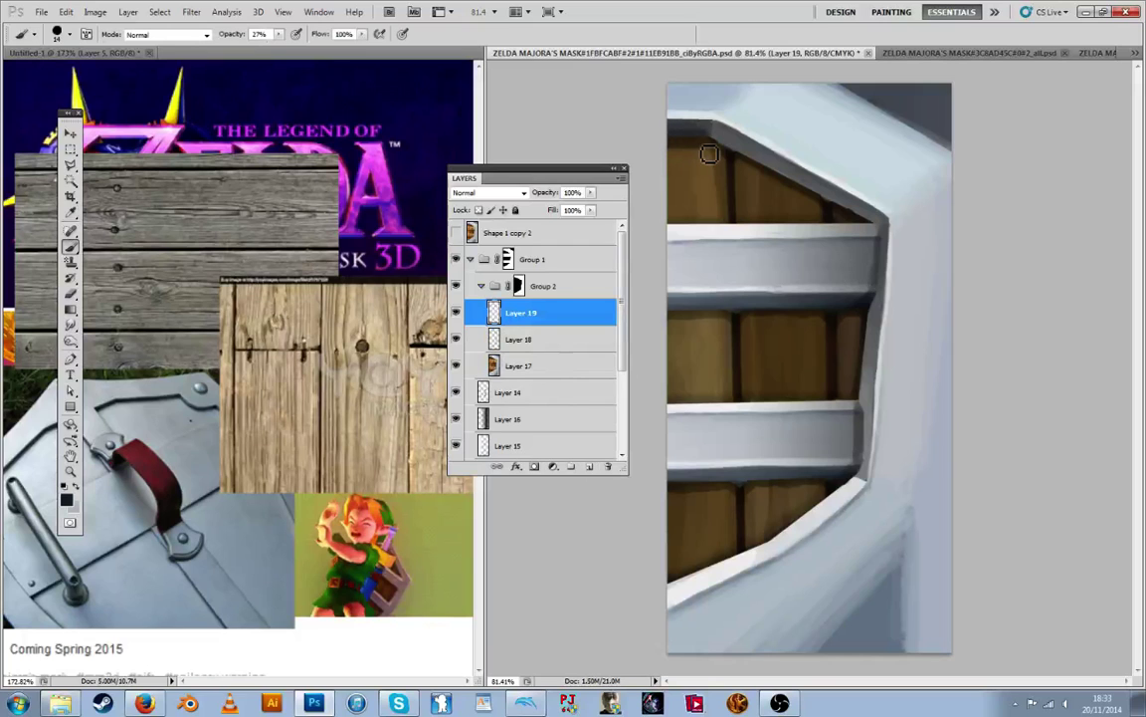
pyautogui.moveTo(711, 135); pyautogui.dragTo(878, 228)
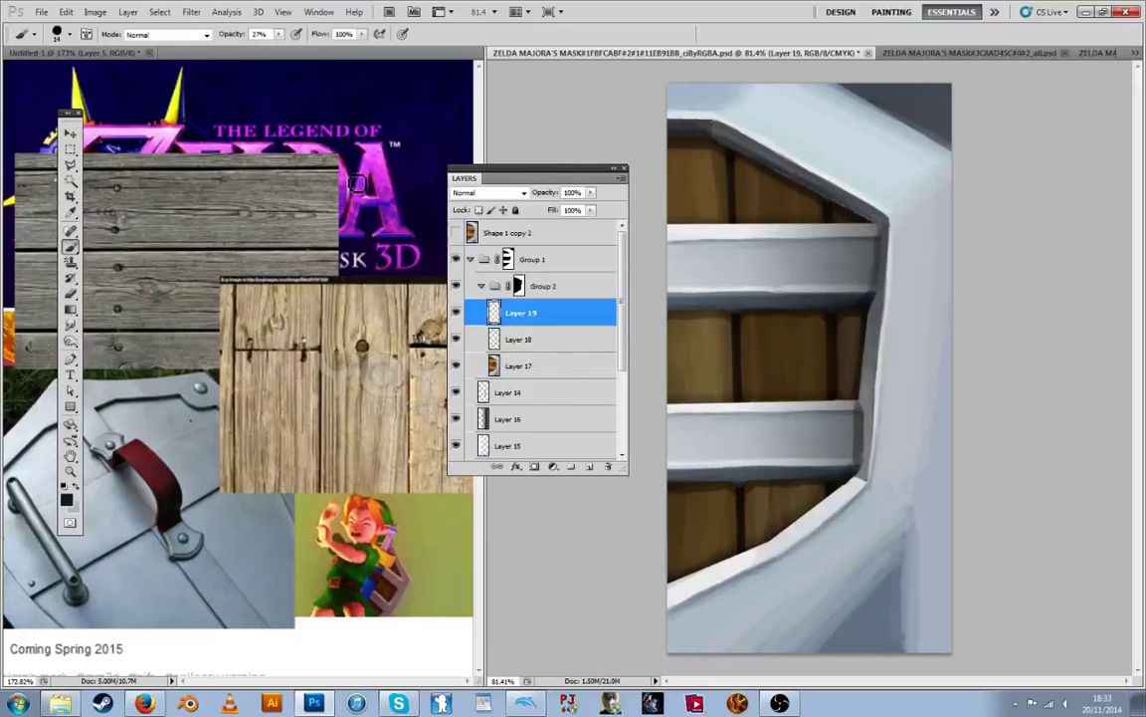
pyautogui.click(201, 13)
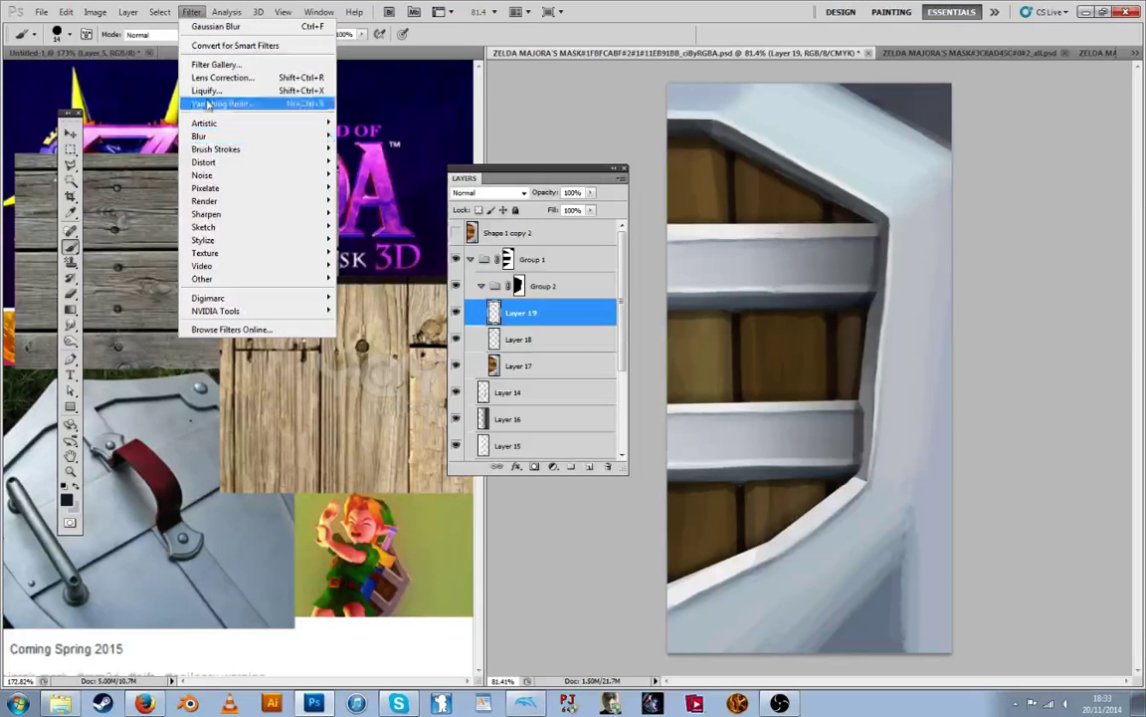
pyautogui.click(232, 28)
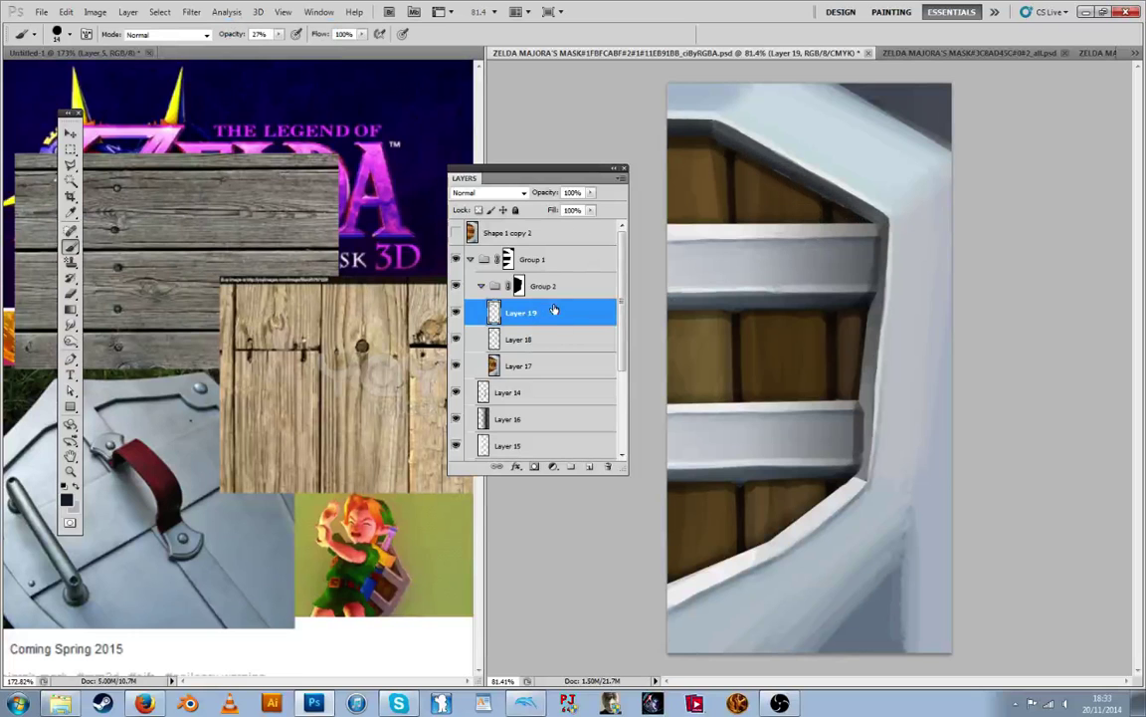
# Set Layer 19's shadow to the Multiply blend mode at 46% opacity
pyautogui.doubleClick(554, 256)
pyautogui.click(441, 224)
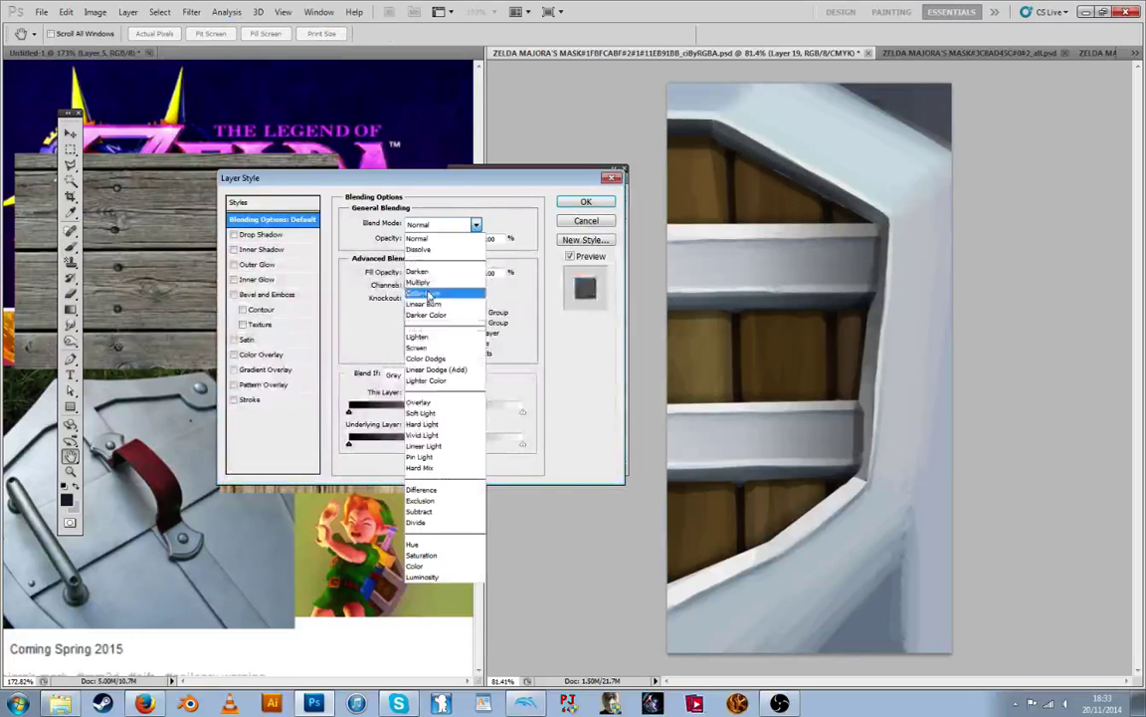
pyautogui.click(442, 224)
pyautogui.click(442, 224)
pyautogui.click(441, 270)
pyautogui.click(440, 241)
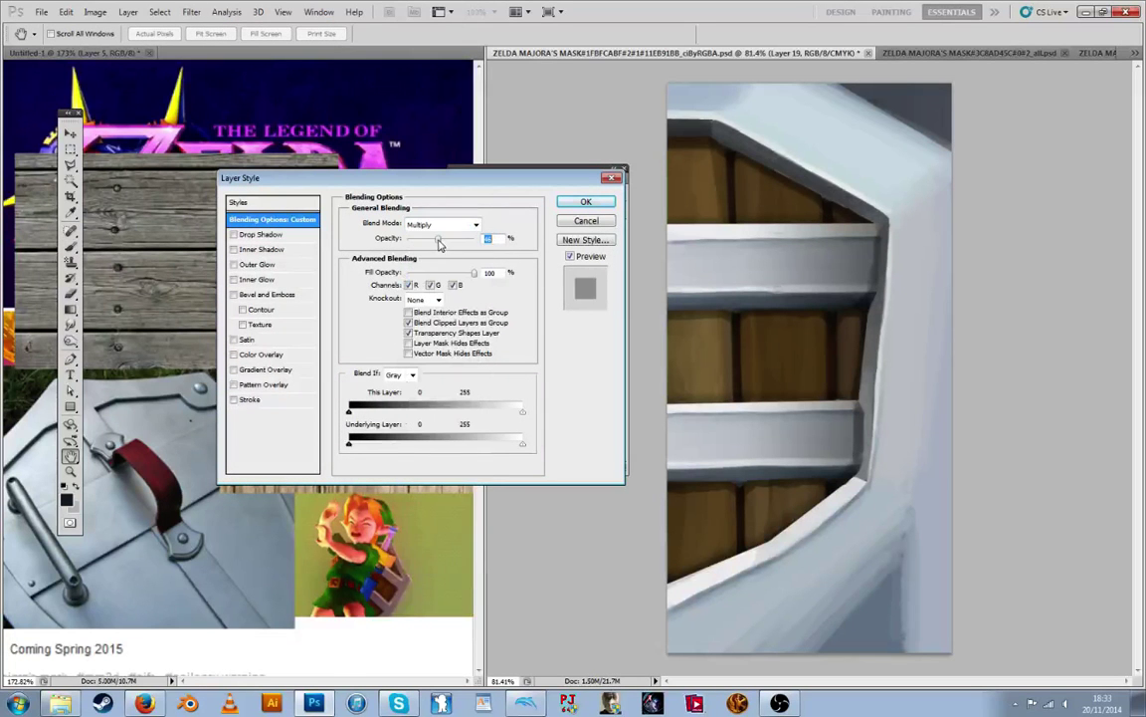
pyautogui.click(583, 203)
# Nudge Layer 19's shadow slightly down and right along the rim's sloped upper inner edge
pyautogui.press('v')
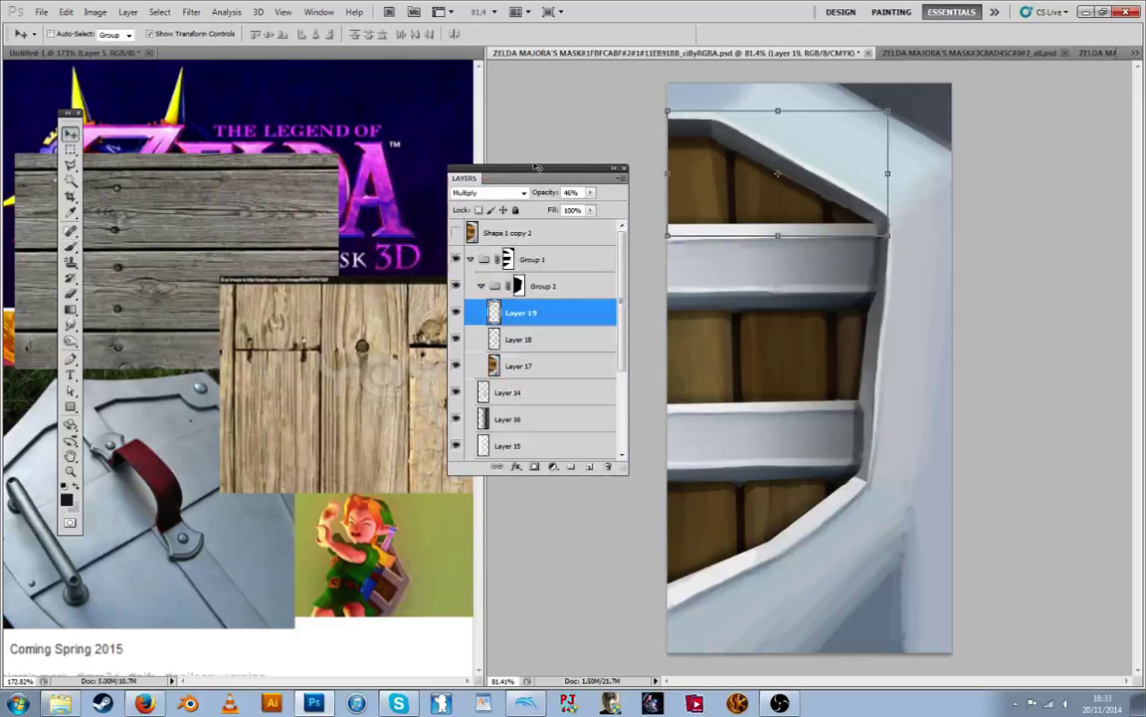
pyautogui.moveTo(729, 195); pyautogui.dragTo(728, 198)
pyautogui.hotkey('ctrl', 'h')
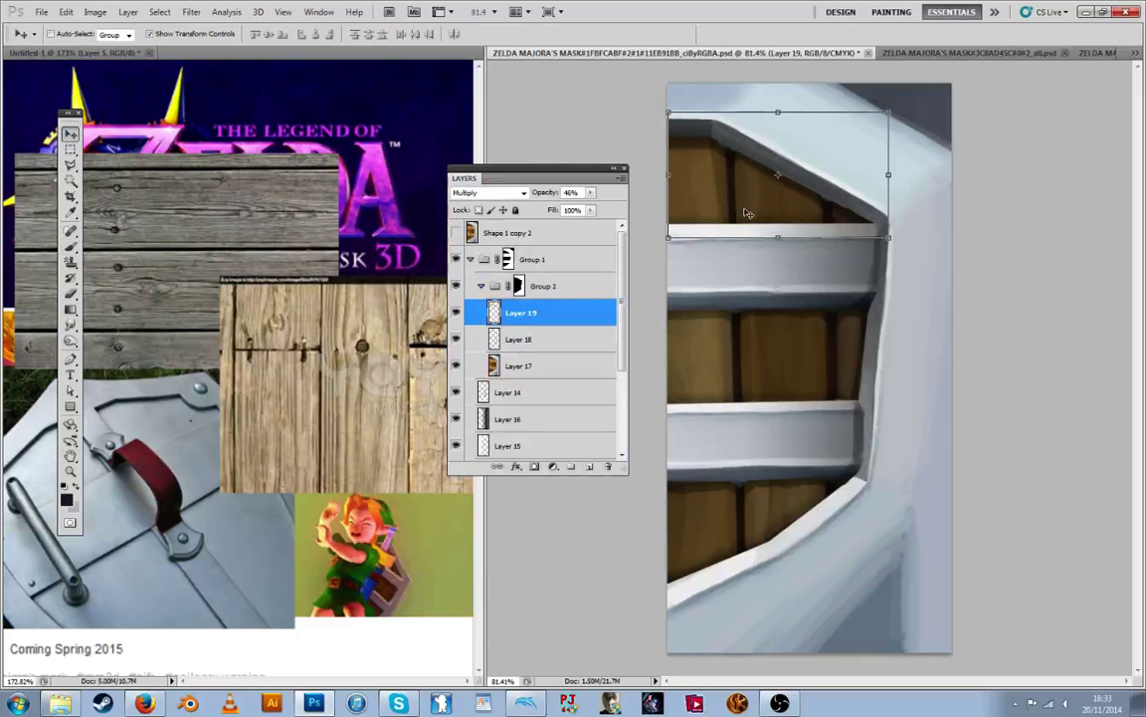
pyautogui.click(70, 149)
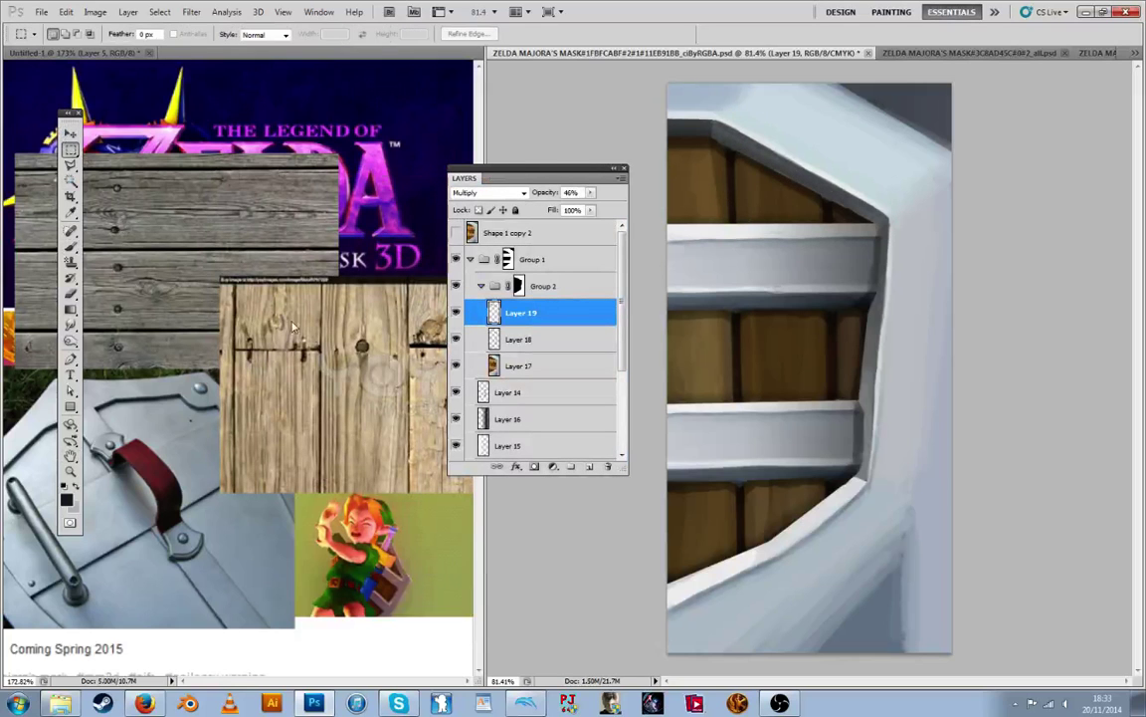
# Compare the rim with and without Layer 18, and merge Layers 17, 18 and 19 into one layer
pyautogui.click(485, 330)
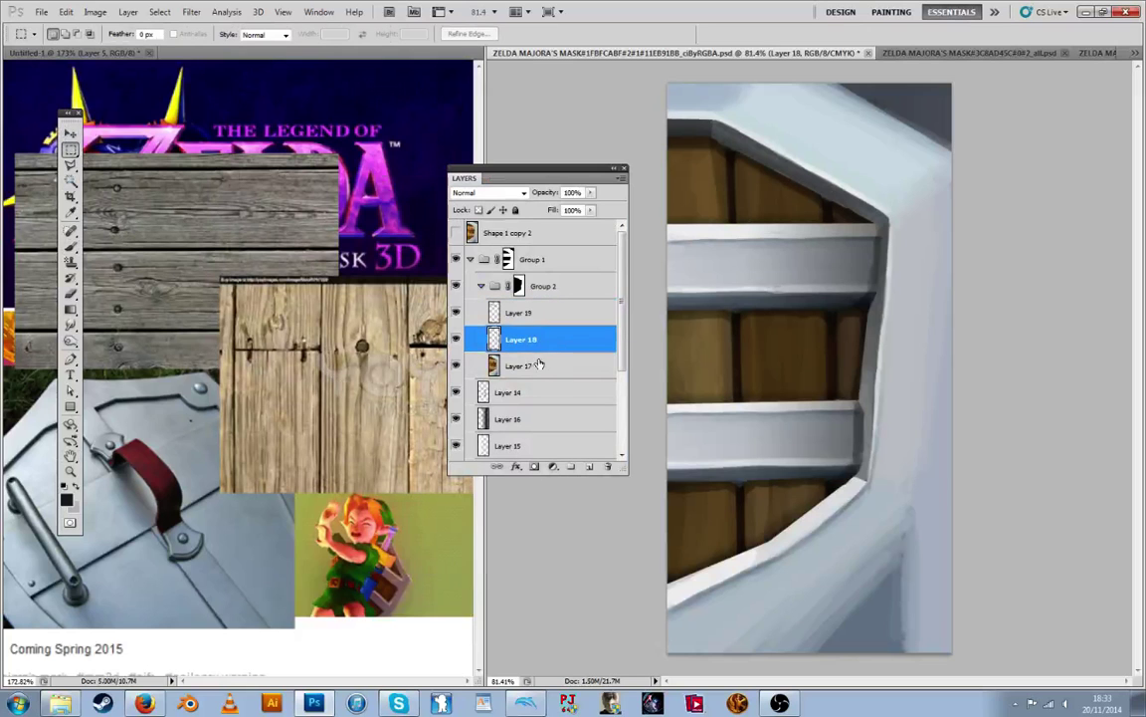
pyautogui.click(456, 339)
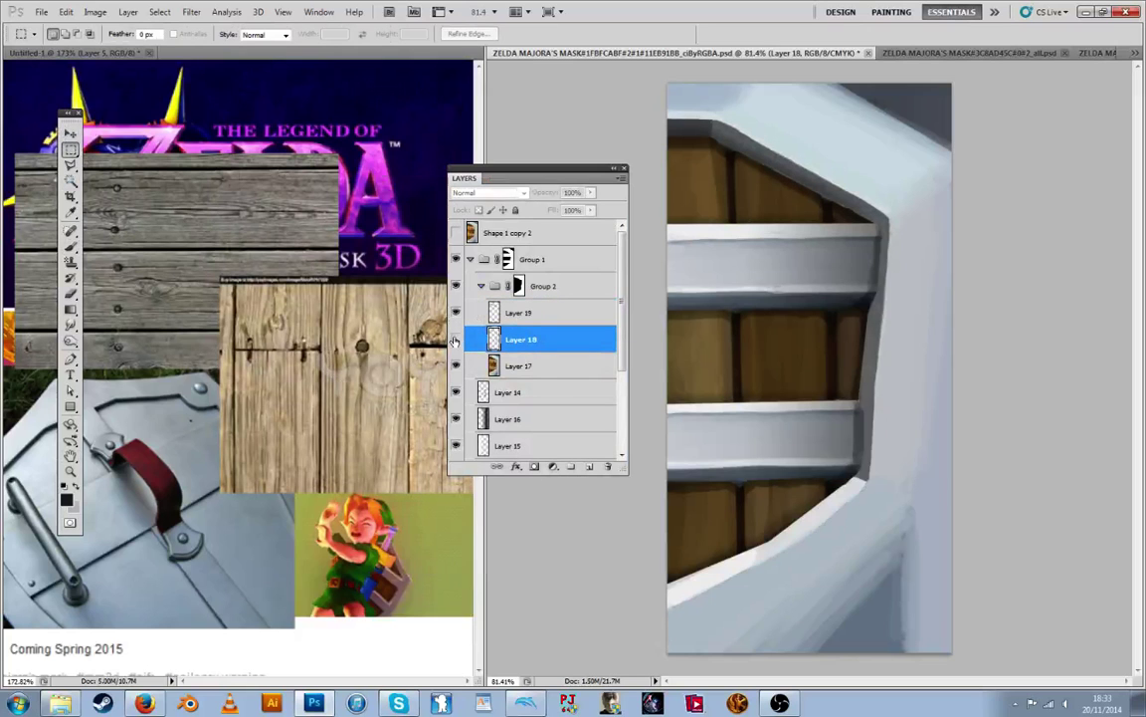
pyautogui.click(457, 338)
pyautogui.click(534, 359)
pyautogui.keyDown('shift'); pyautogui.click(539, 316); pyautogui.keyUp('shift')
pyautogui.rightClick(540, 317)
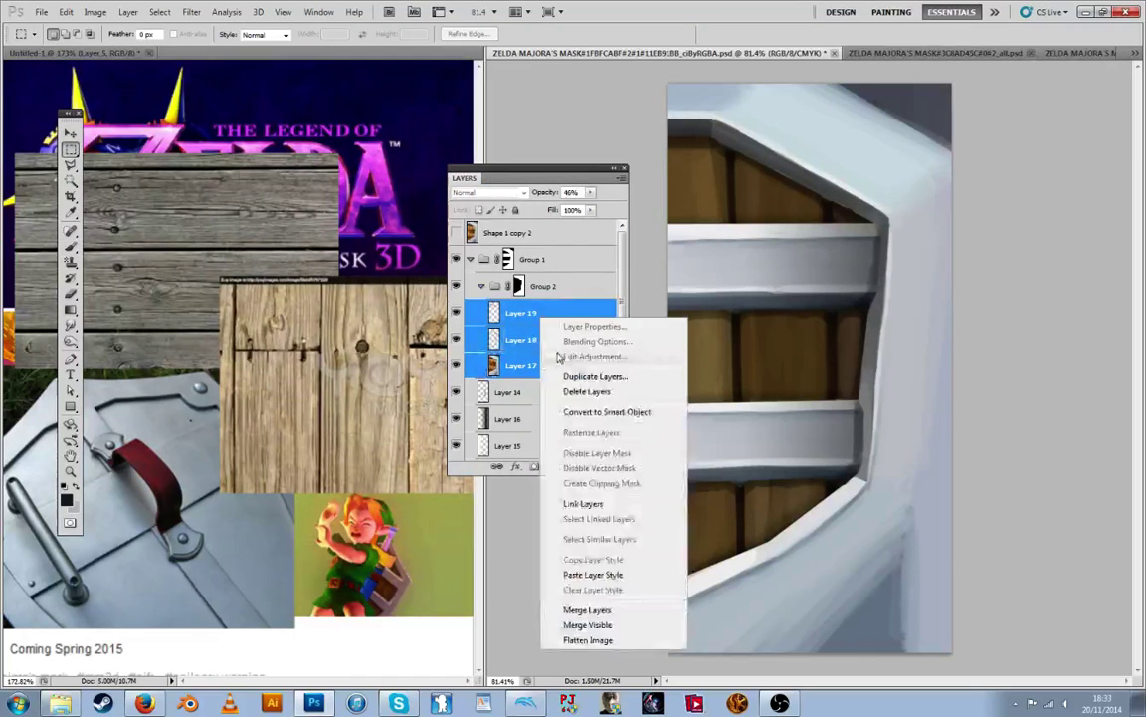
pyautogui.click(587, 609)
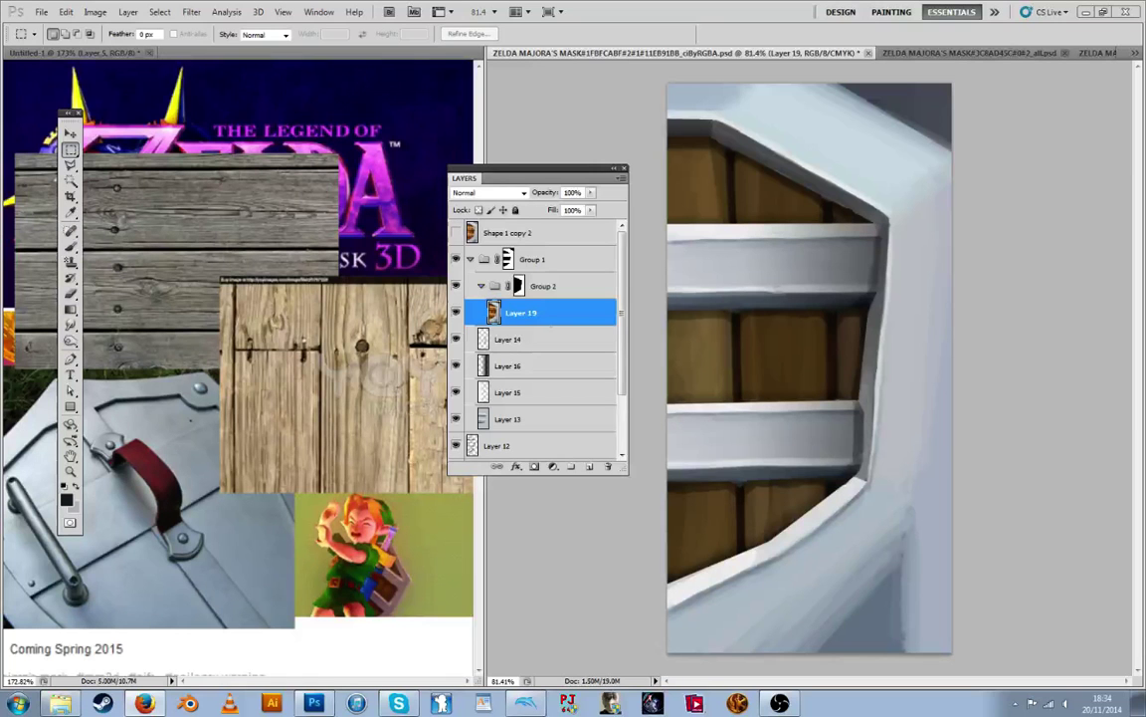
# On a new layer in Group 2, paint a near-black shadow down the rim's near-vertical inner edge to the lower corner and trim it with the Eraser
pyautogui.press('b')
pyautogui.press('r')
pyautogui.press('i')
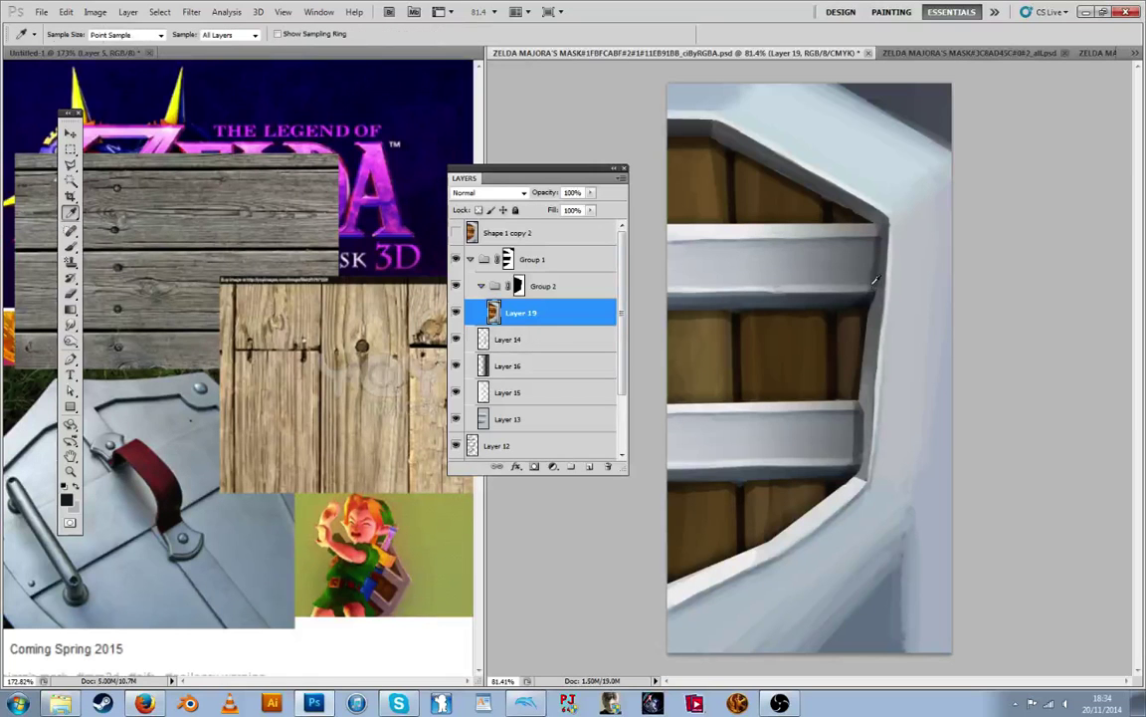
pyautogui.click(590, 466)
pyautogui.press('b')
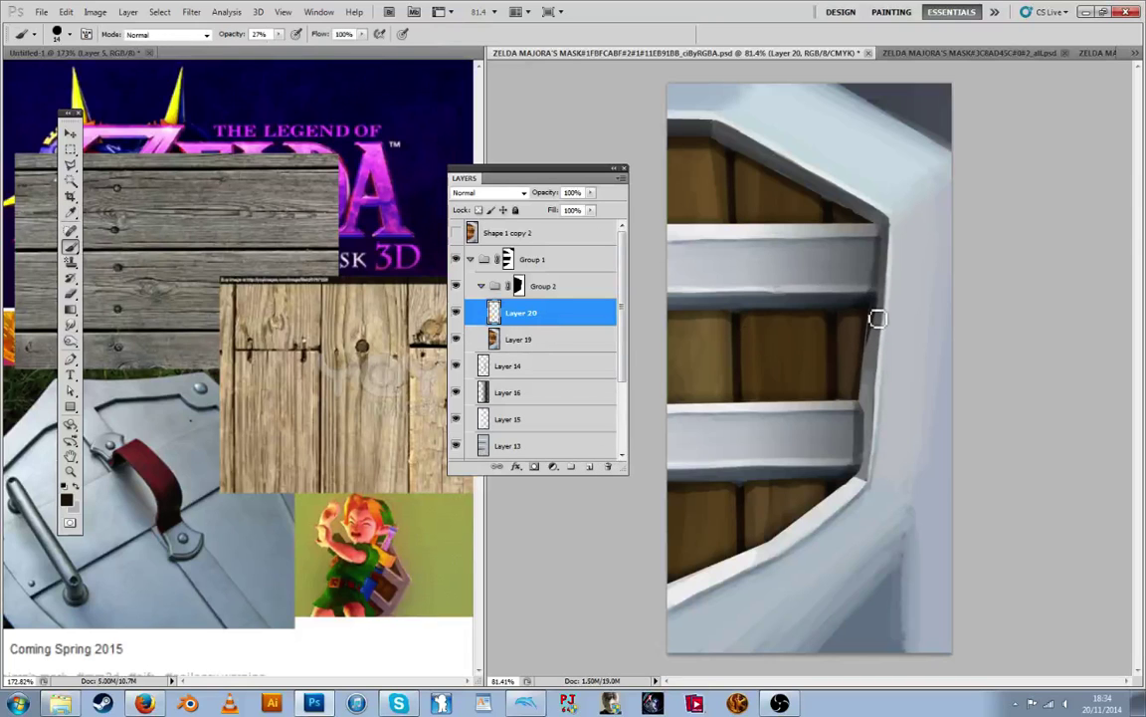
pyautogui.moveTo(878, 318)
pyautogui.mouseDown()
pyautogui.moveTo(861, 481)
pyautogui.moveTo(839, 504)
pyautogui.moveTo(865, 477)
pyautogui.moveTo(853, 500)
pyautogui.mouseUp()
pyautogui.click(70, 293)
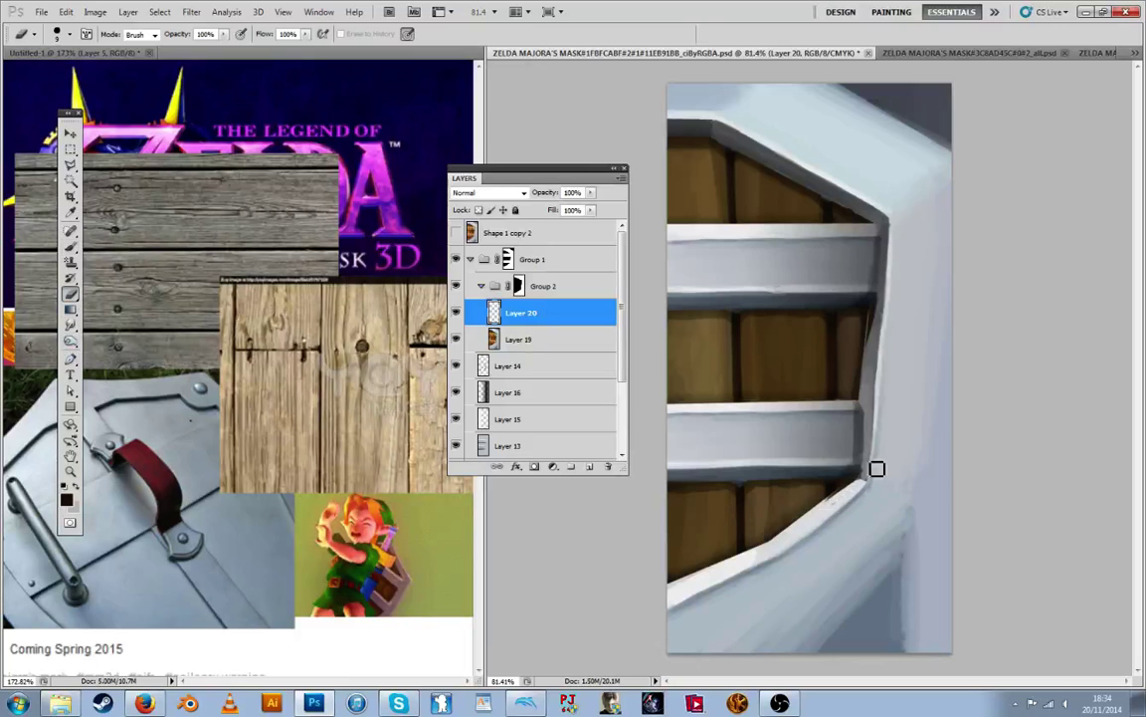
# Check the rim without Group 2, and paint white on the group's mask to fill the inner edge just below the upper band
pyautogui.click(457, 287)
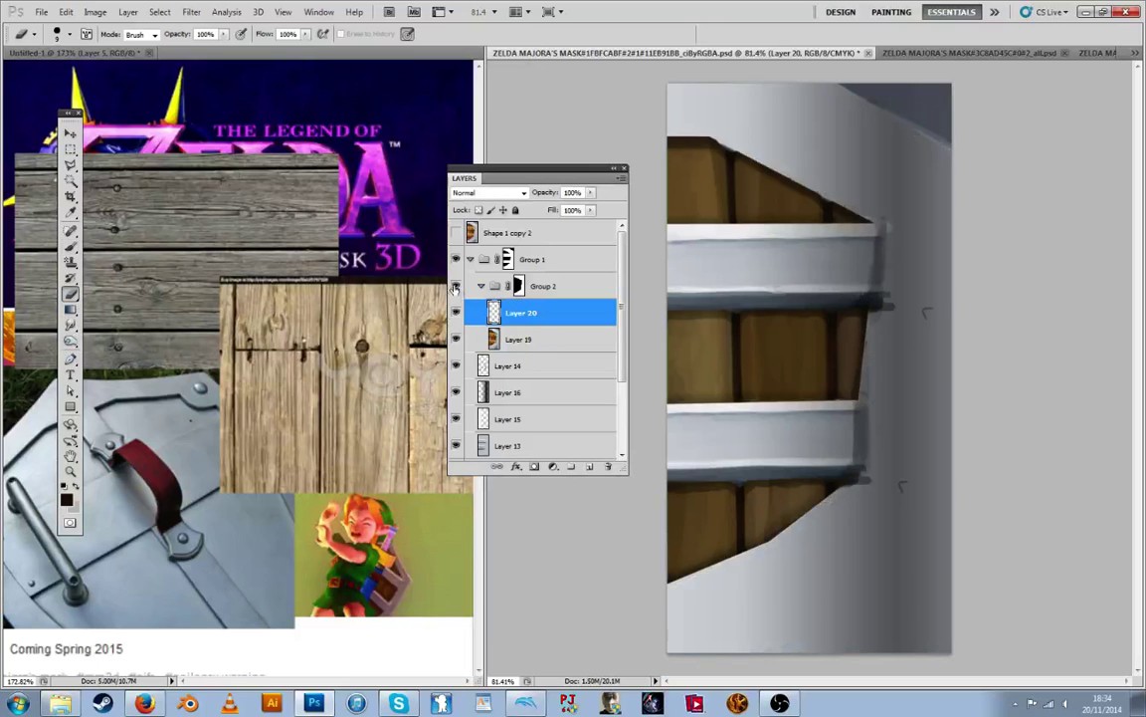
pyautogui.click(457, 288)
pyautogui.click(519, 286)
pyautogui.press('i')
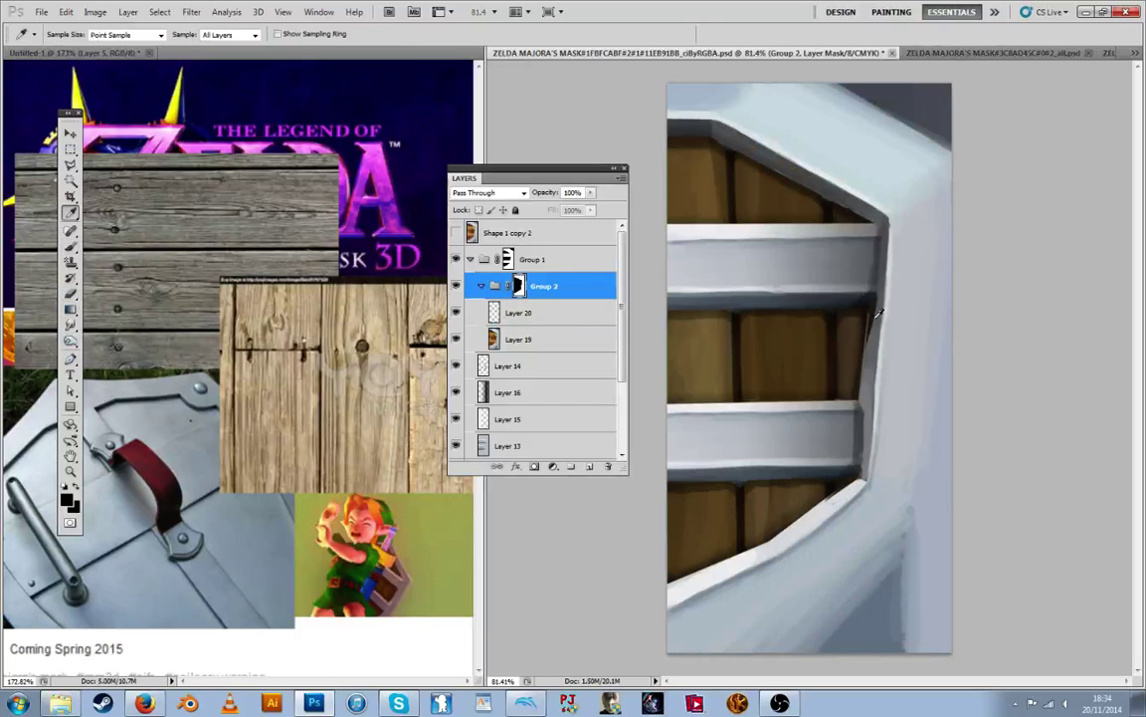
pyautogui.click(877, 315)
pyautogui.press('b')
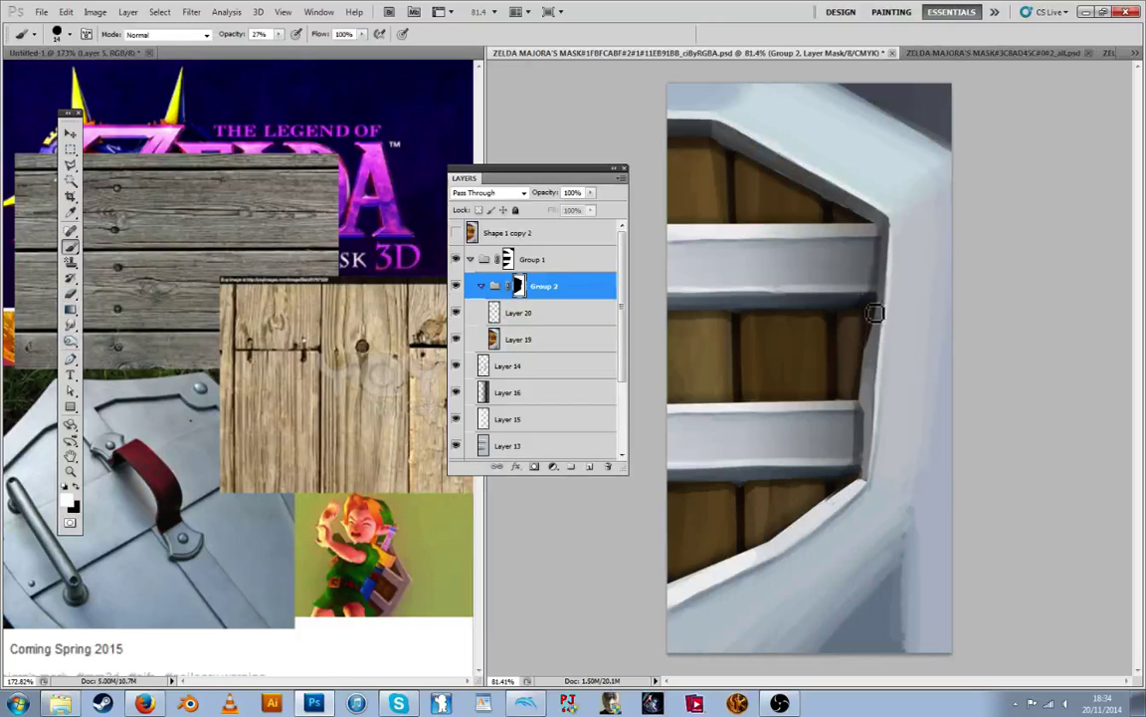
pyautogui.moveTo(874, 314); pyautogui.dragTo(873, 329)
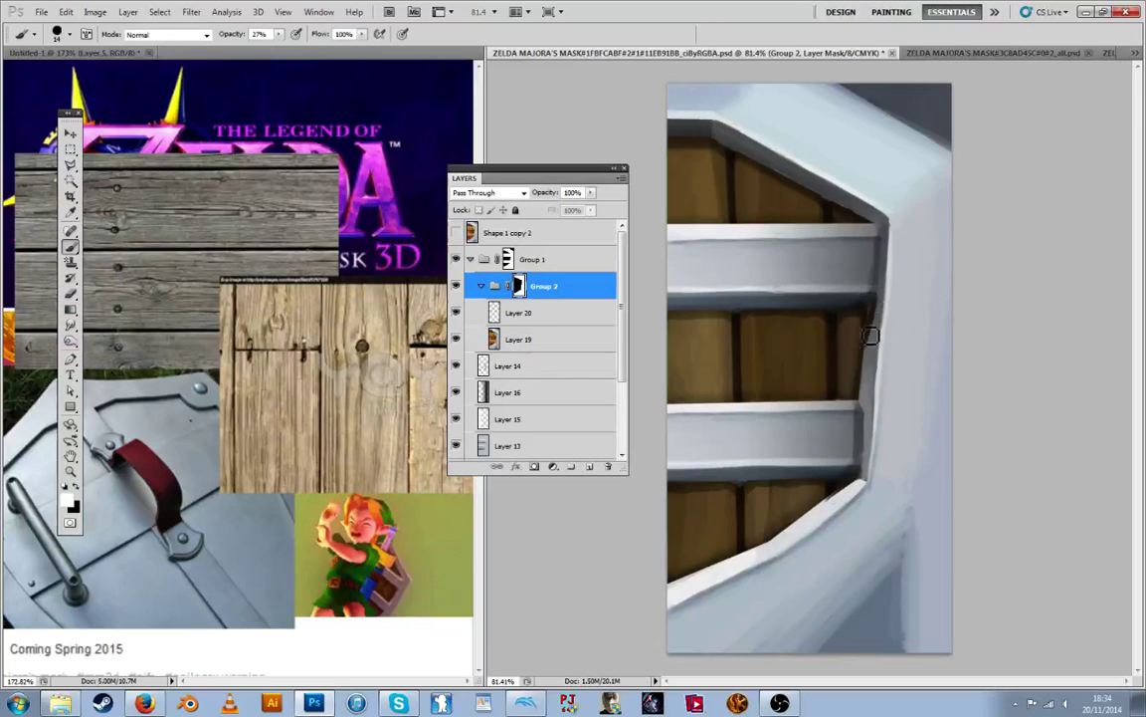
# Darken Layer 20's shadow with Hue/Saturation, lowering its lightness to about -44
pyautogui.click(548, 313)
pyautogui.hotkey('ctrl', 'u')
pyautogui.moveTo(962, 581); pyautogui.dragTo(928, 585)
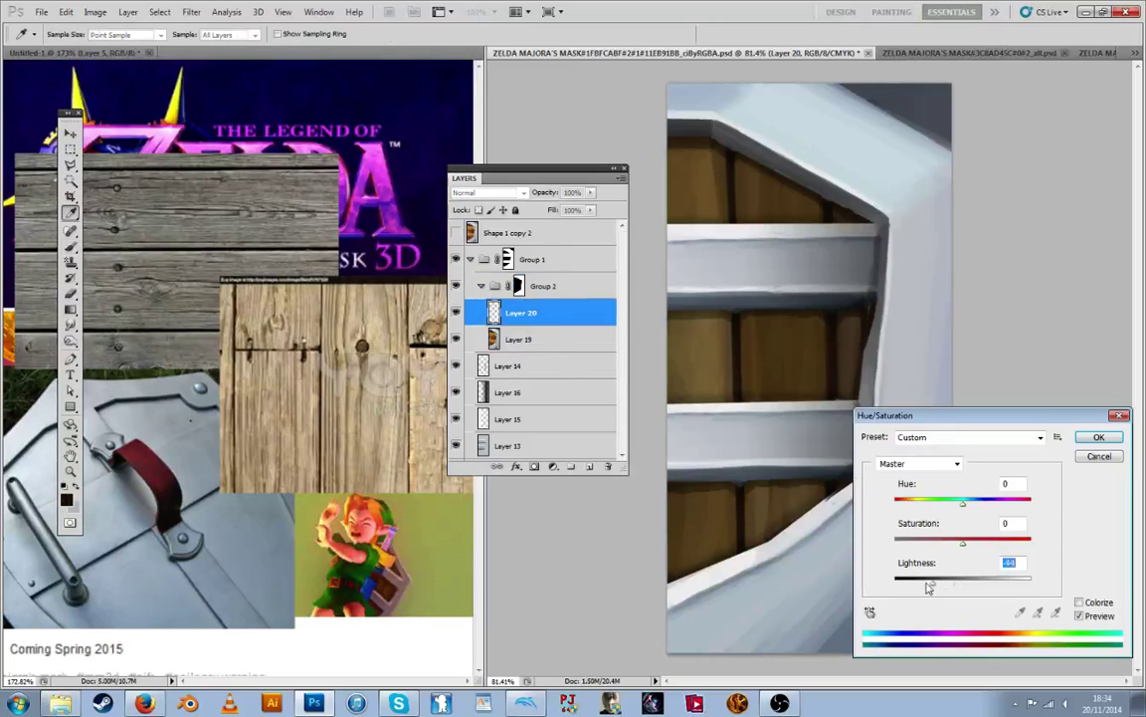
pyautogui.press('Return')
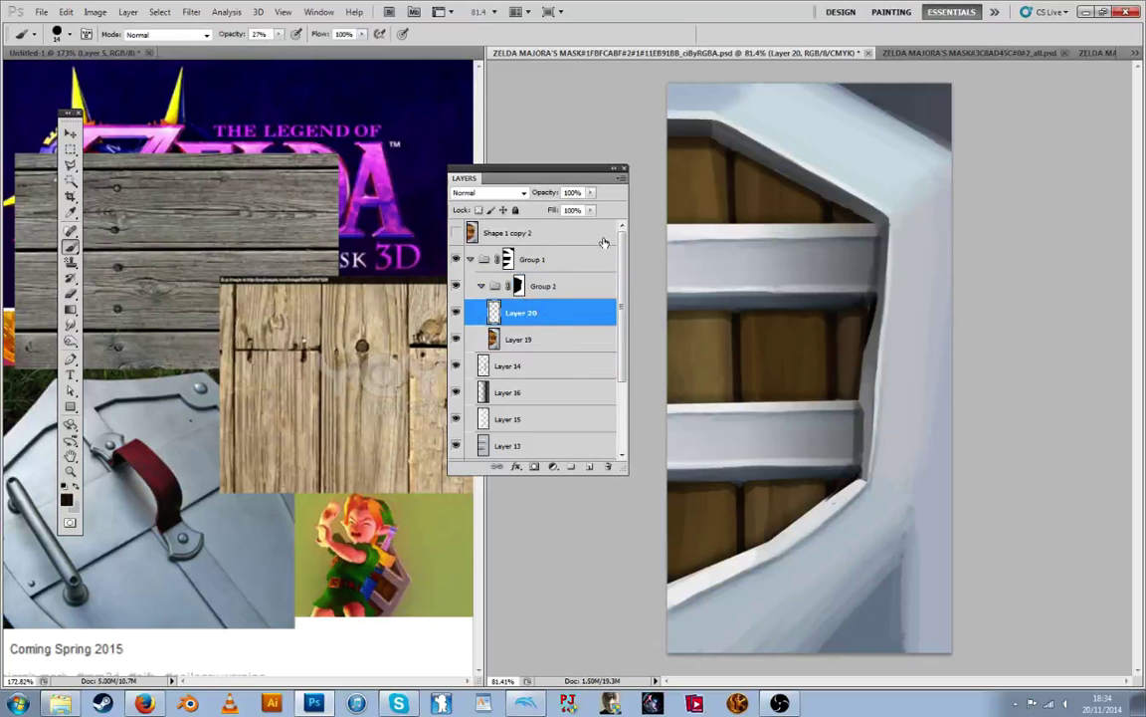
# Set Layer 20's shadow to Multiply at 26% opacity and merge it with Layer 19
pyautogui.doubleClick(547, 298)
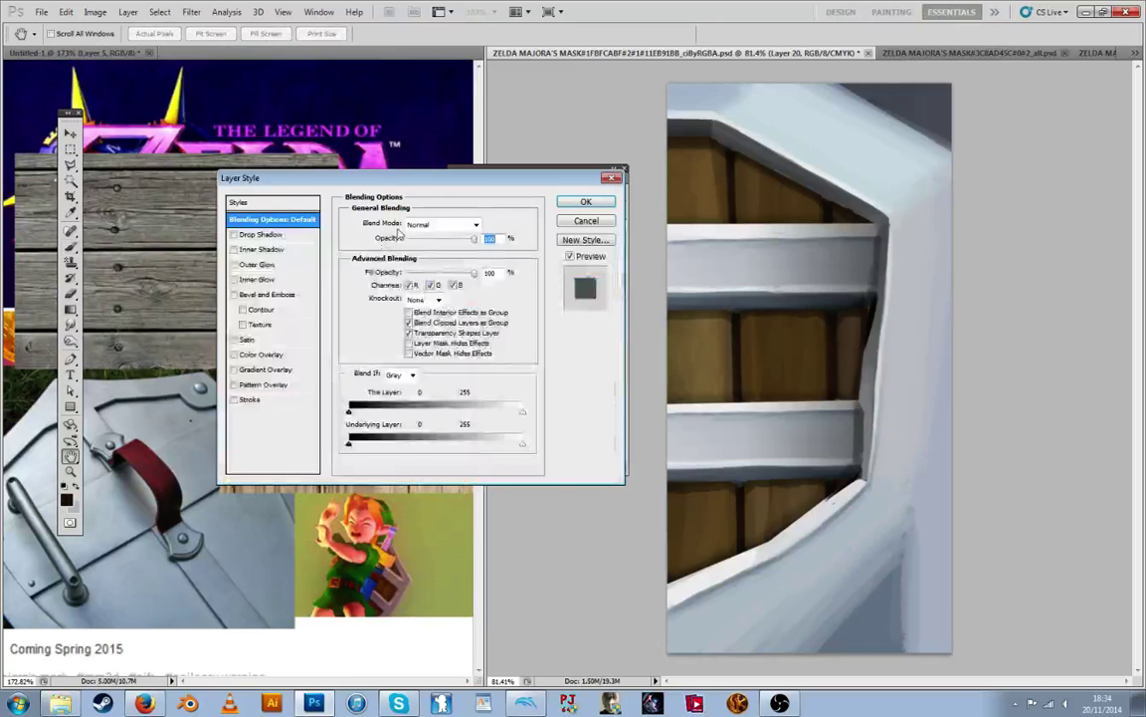
pyautogui.click(476, 225)
pyautogui.click(420, 283)
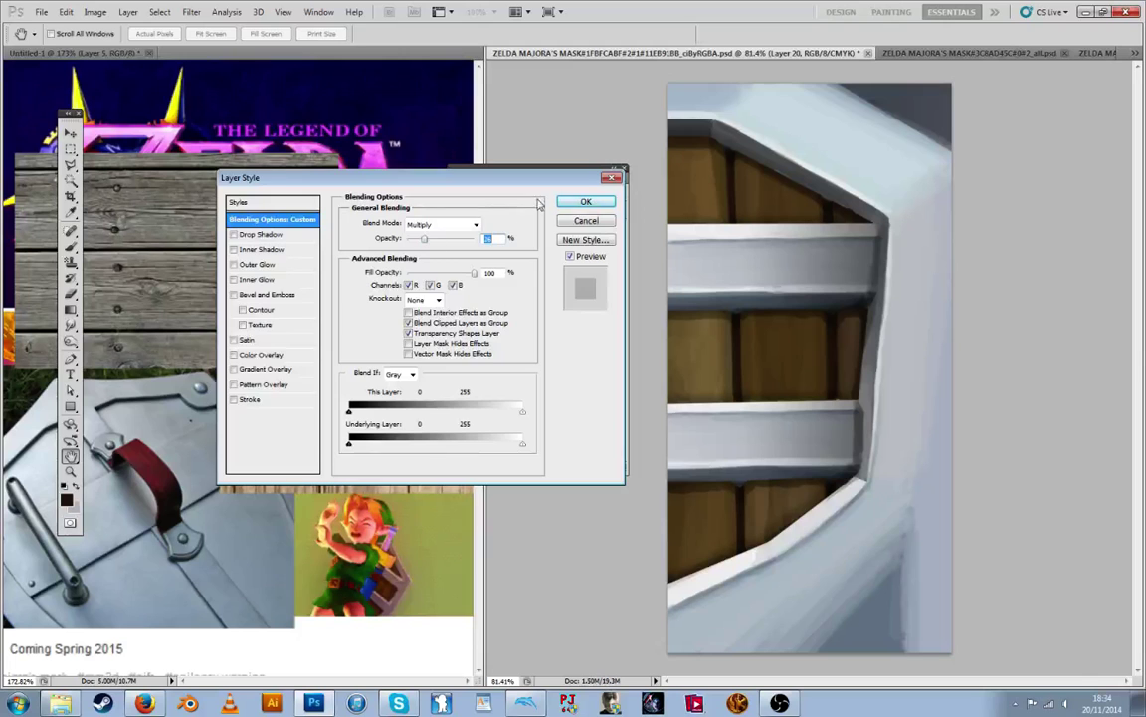
pyautogui.click(573, 199)
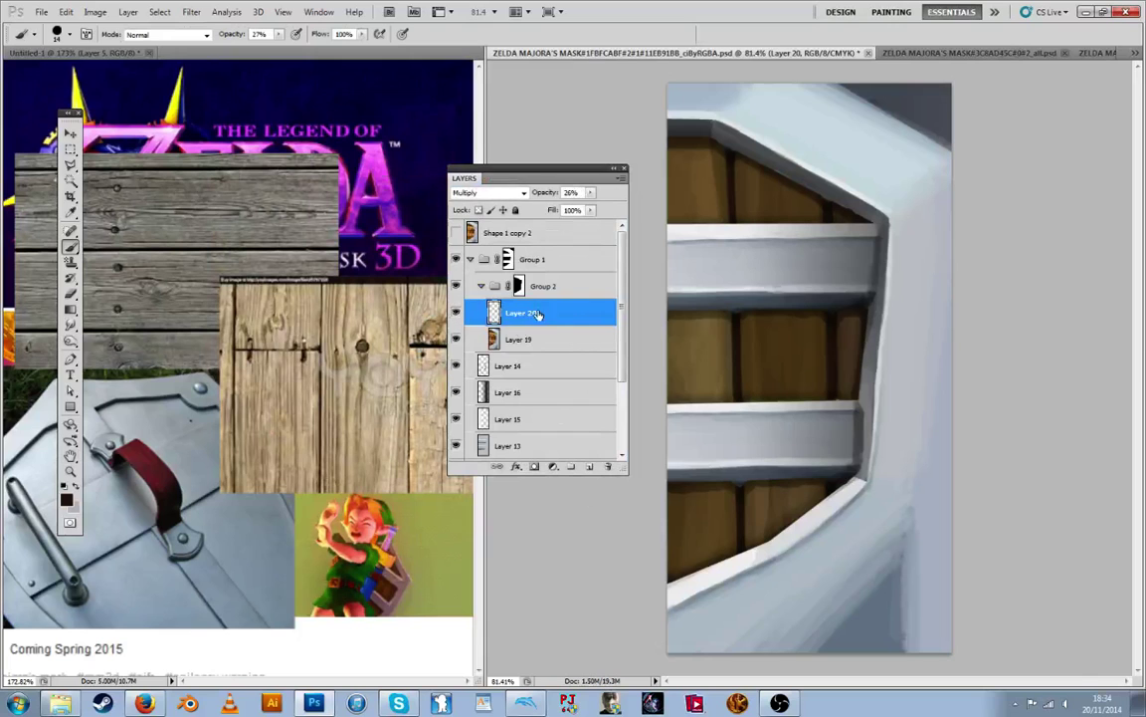
pyautogui.keyDown('shift'); pyautogui.click(527, 338); pyautogui.keyUp('shift')
pyautogui.rightClick(547, 315)
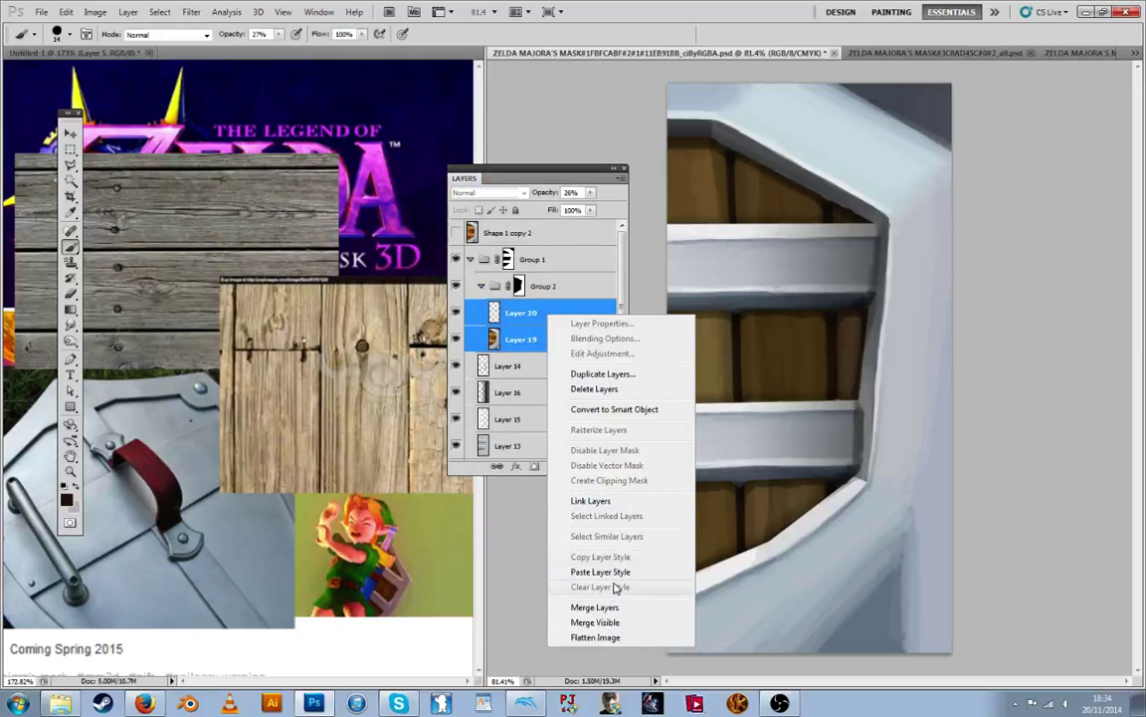
pyautogui.click(588, 548)
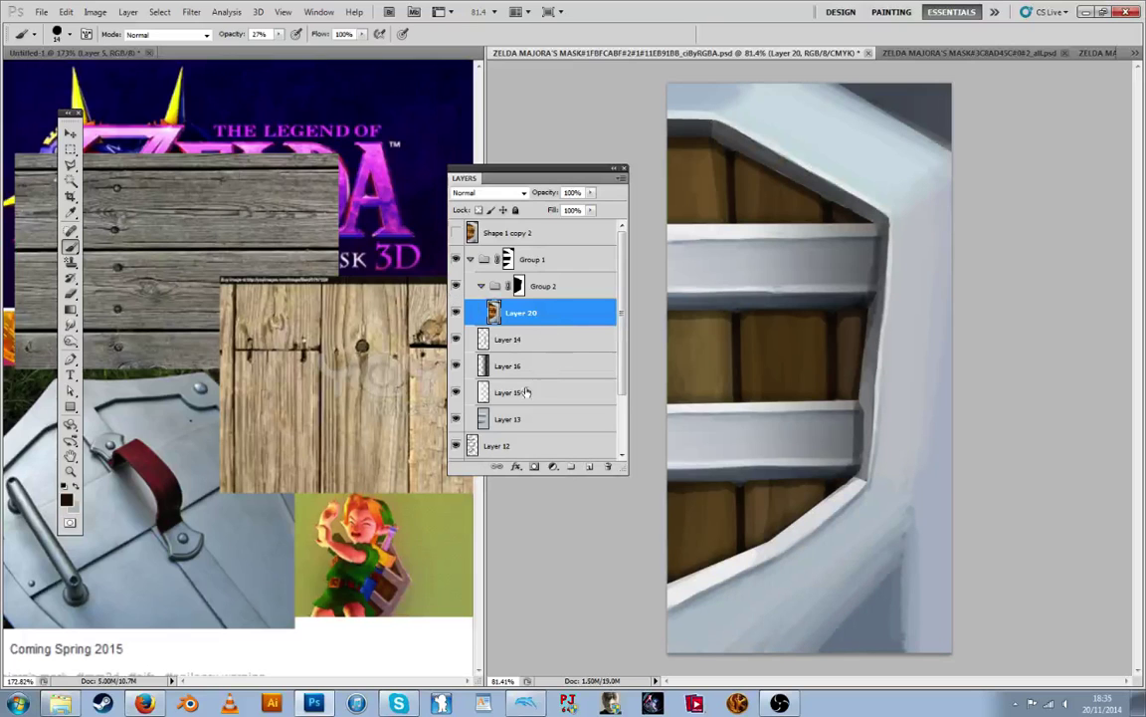
# On a new layer above Layer 20, try dark reflected gradients across the rim, undo them and apply a white gradient instead
pyautogui.hotkey('ctrl', 'shift', 'alt', 'n')
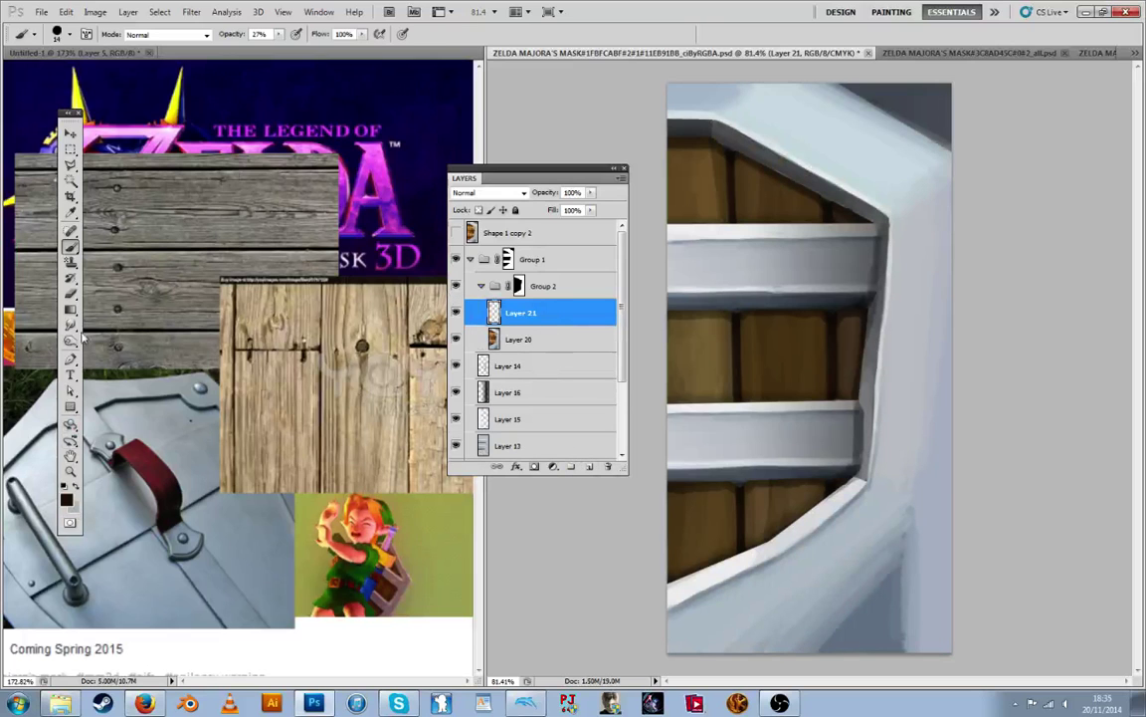
pyautogui.click(72, 308)
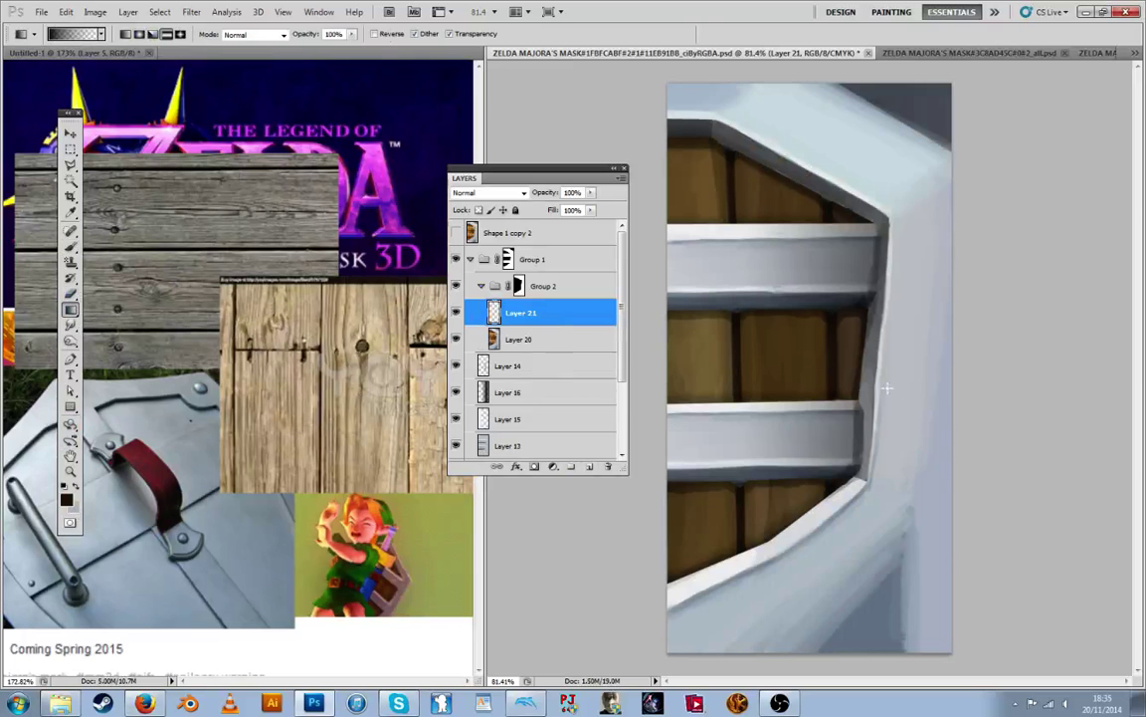
pyautogui.moveTo(887, 388); pyautogui.dragTo(956, 401)
pyautogui.hotkey('ctrl', 'z')
pyautogui.moveTo(733, 312); pyautogui.dragTo(1063, 319)
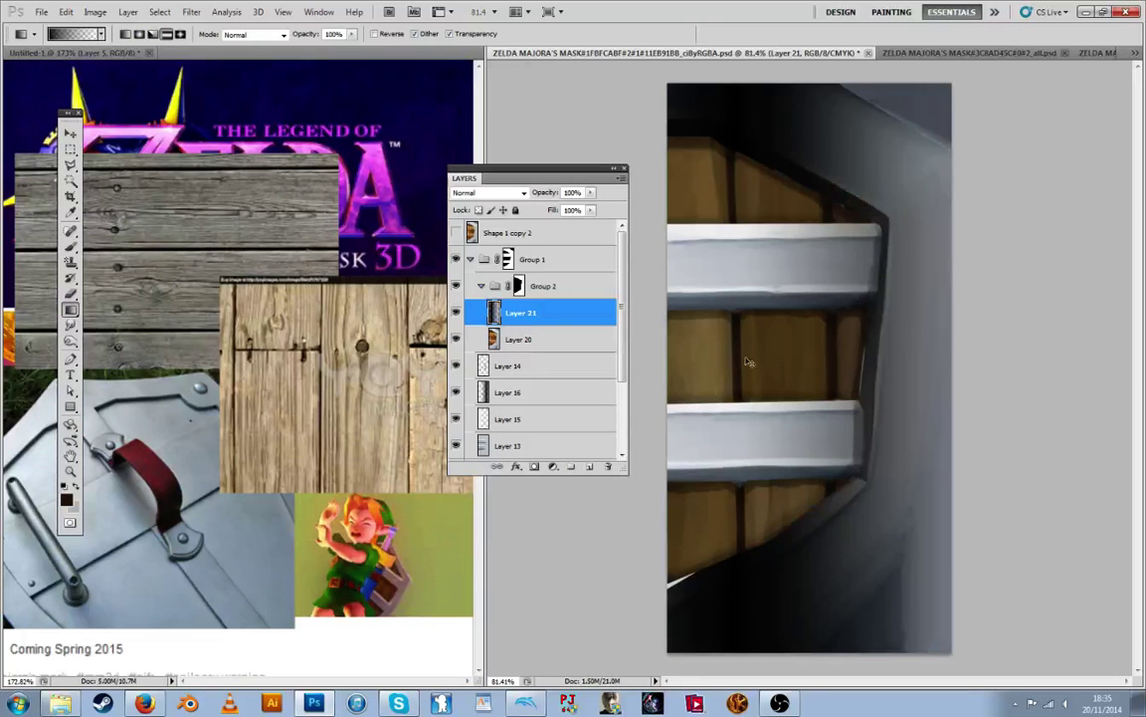
pyautogui.hotkey('ctrl', 'z')
pyautogui.moveTo(659, 343); pyautogui.dragTo(996, 347)
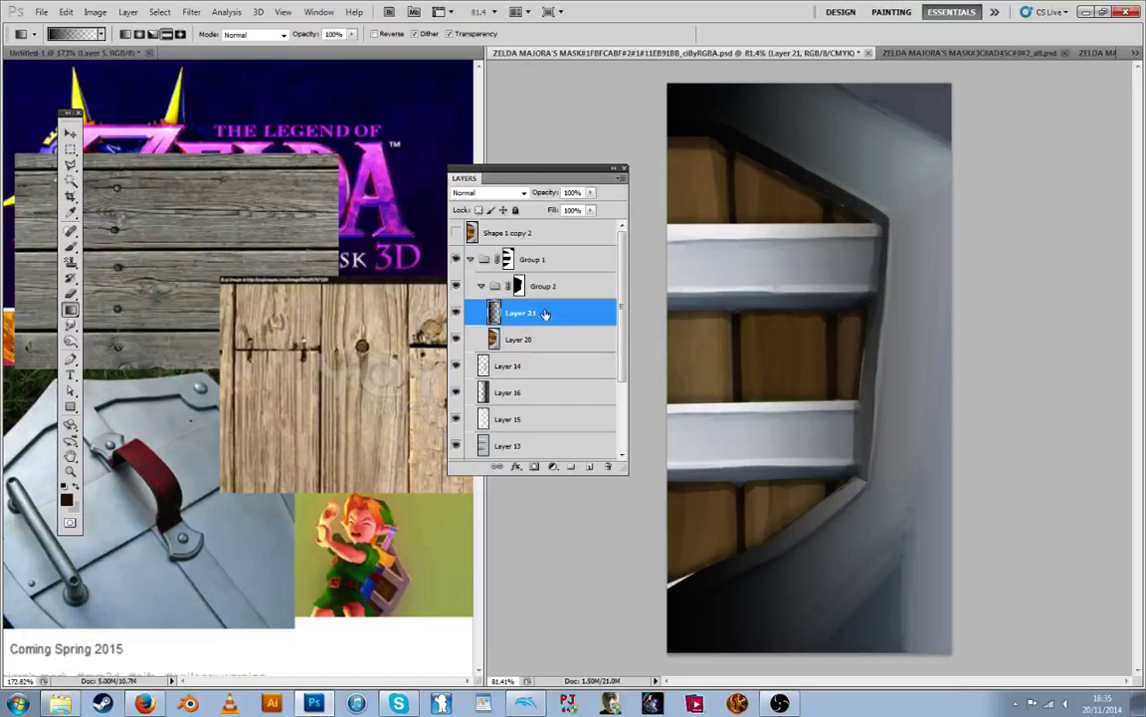
pyautogui.hotkey('ctrl', 'z')
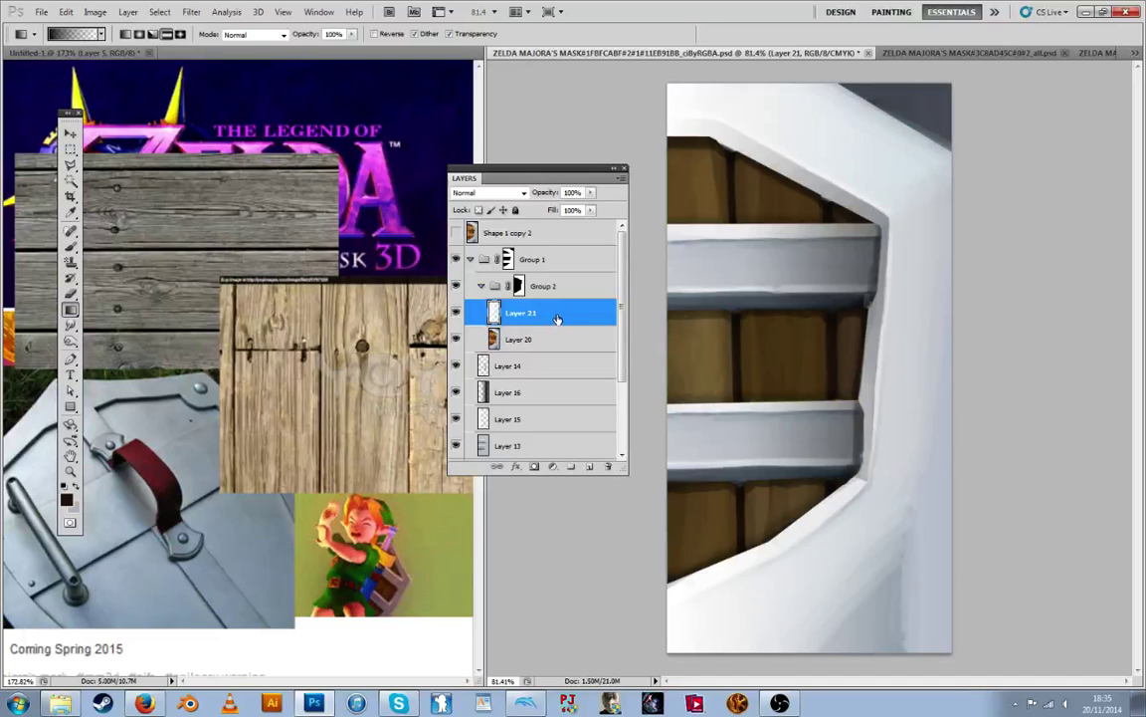
# Blend Layer 21's white gradient as Soft Light at 18% opacity, with the underlying layer's shadow slider split to about 93 / 200
pyautogui.doubleClick(578, 312)
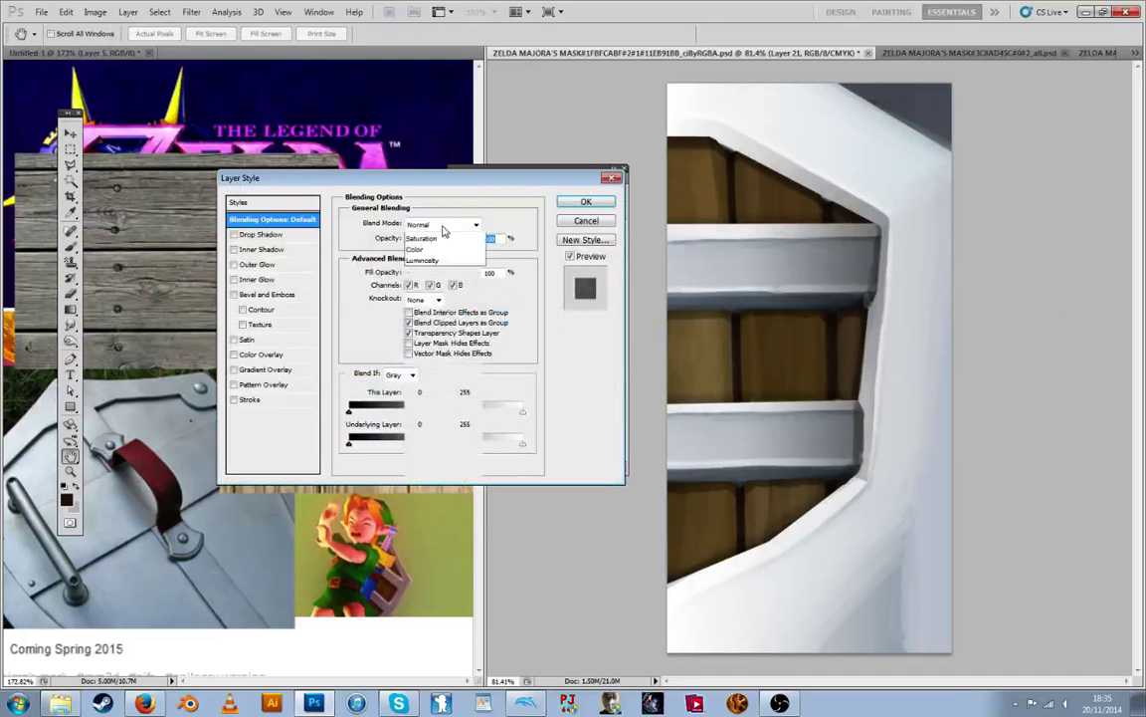
pyautogui.click(443, 225)
pyautogui.click(445, 413)
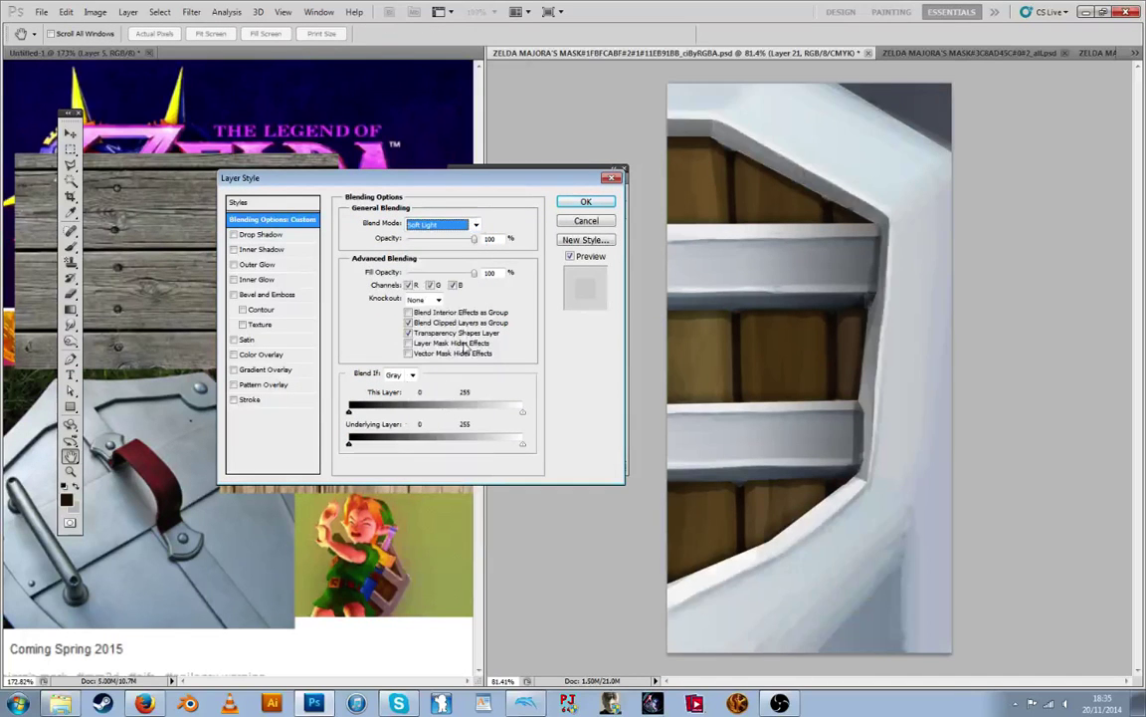
pyautogui.moveTo(349, 444); pyautogui.dragTo(478, 448)
pyautogui.press('alt')
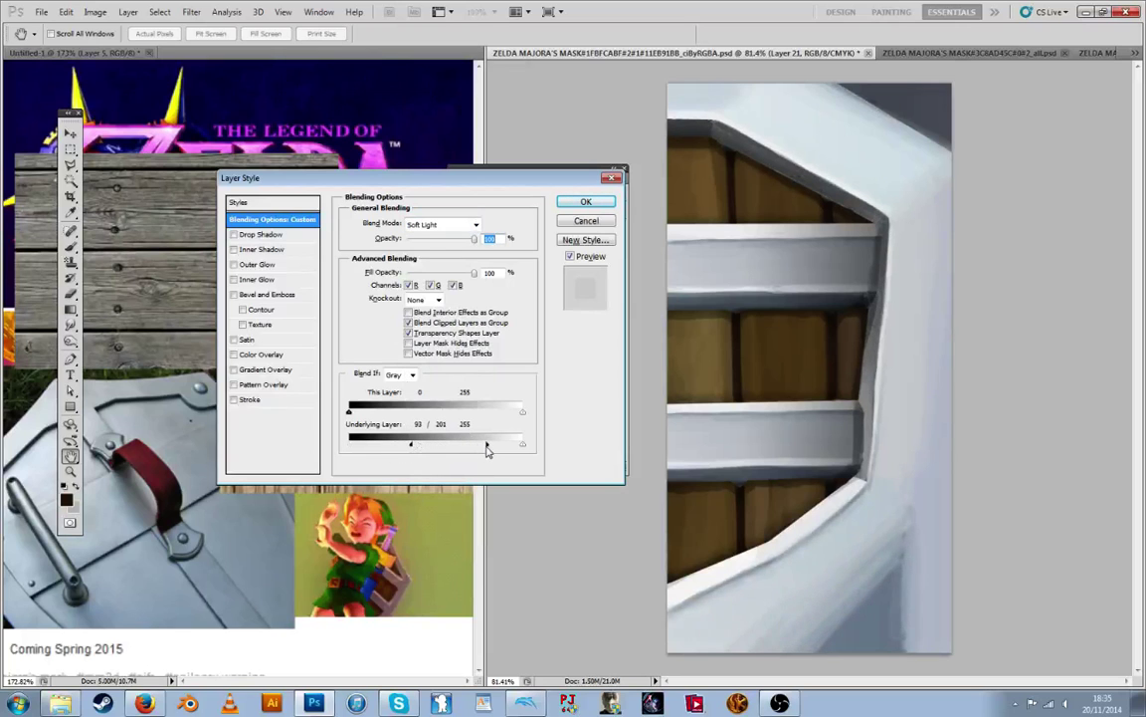
pyautogui.click(587, 201)
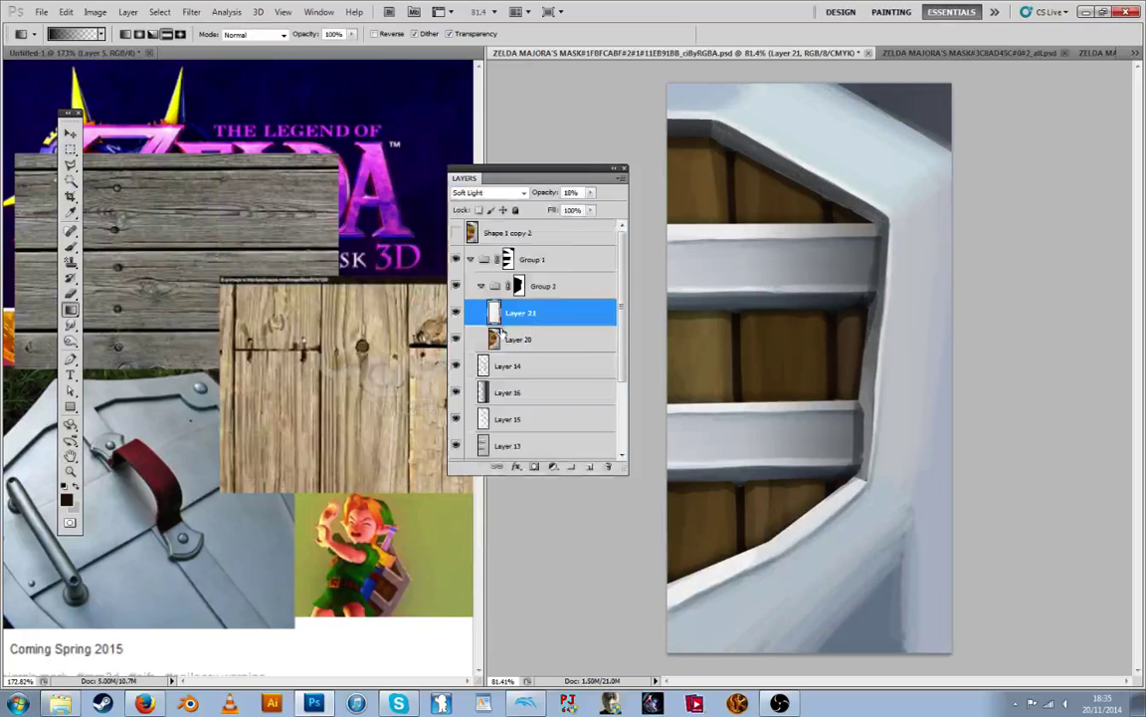
# Change Layer 21's blending to Hard Light at 21% opacity, with the underlying layer's shadow slider split to about 122 / 191
pyautogui.click(455, 312)
pyautogui.click(455, 312)
pyautogui.doubleClick(577, 313)
pyautogui.click(443, 224)
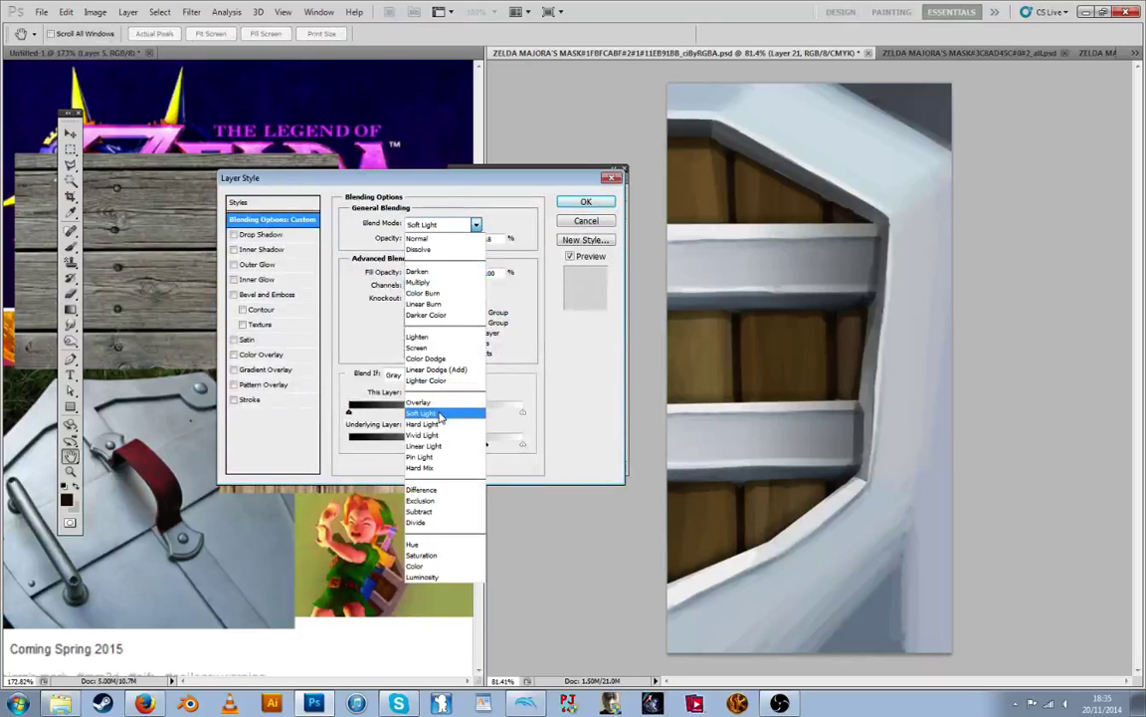
pyautogui.click(428, 424)
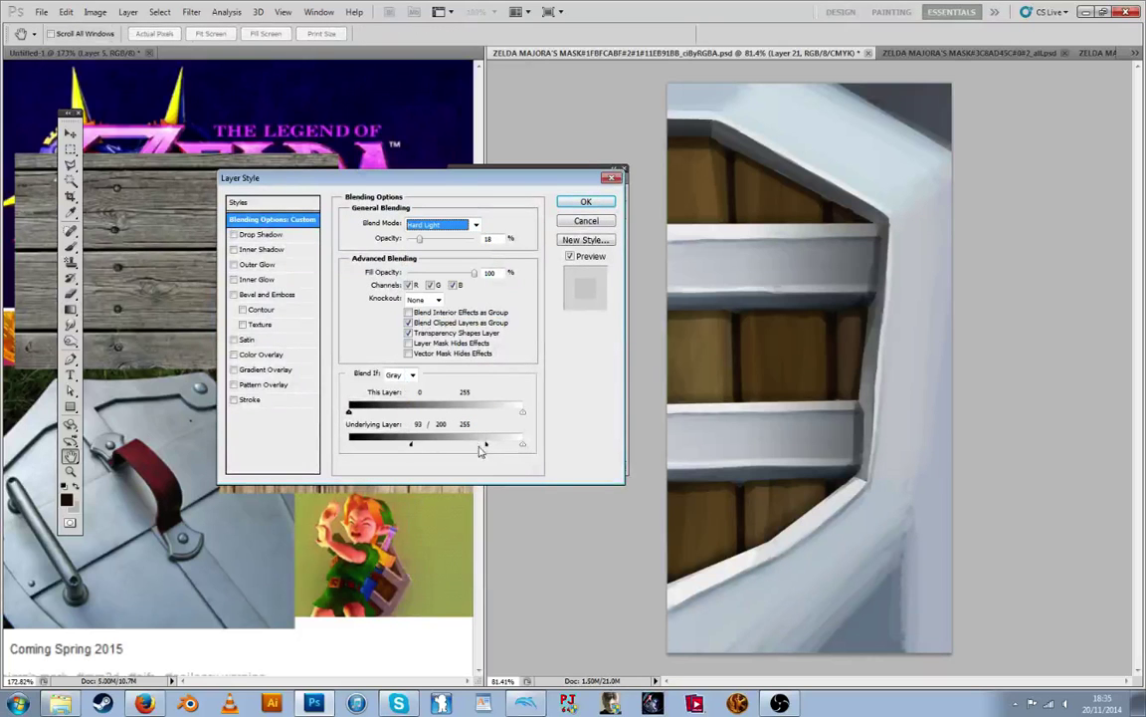
pyautogui.moveTo(481, 451); pyautogui.dragTo(402, 445)
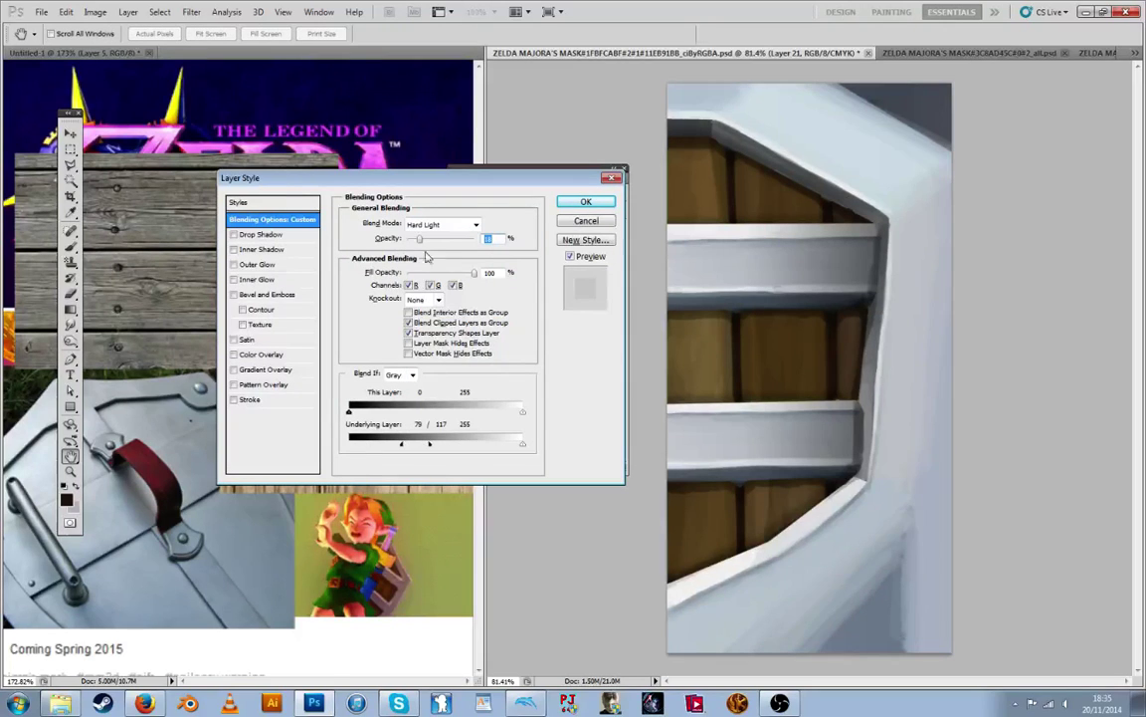
pyautogui.moveTo(419, 239); pyautogui.dragTo(455, 239)
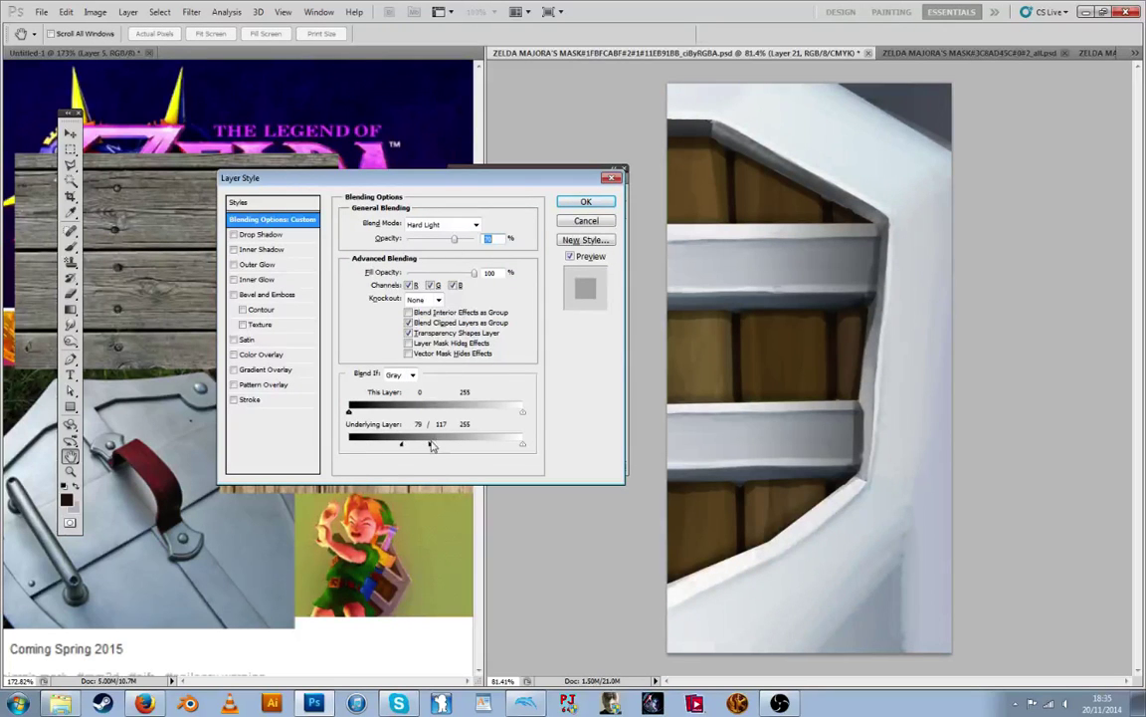
pyautogui.moveTo(430, 444)
pyautogui.mouseDown()
pyautogui.moveTo(480, 445)
pyautogui.moveTo(433, 445)
pyautogui.mouseUp()
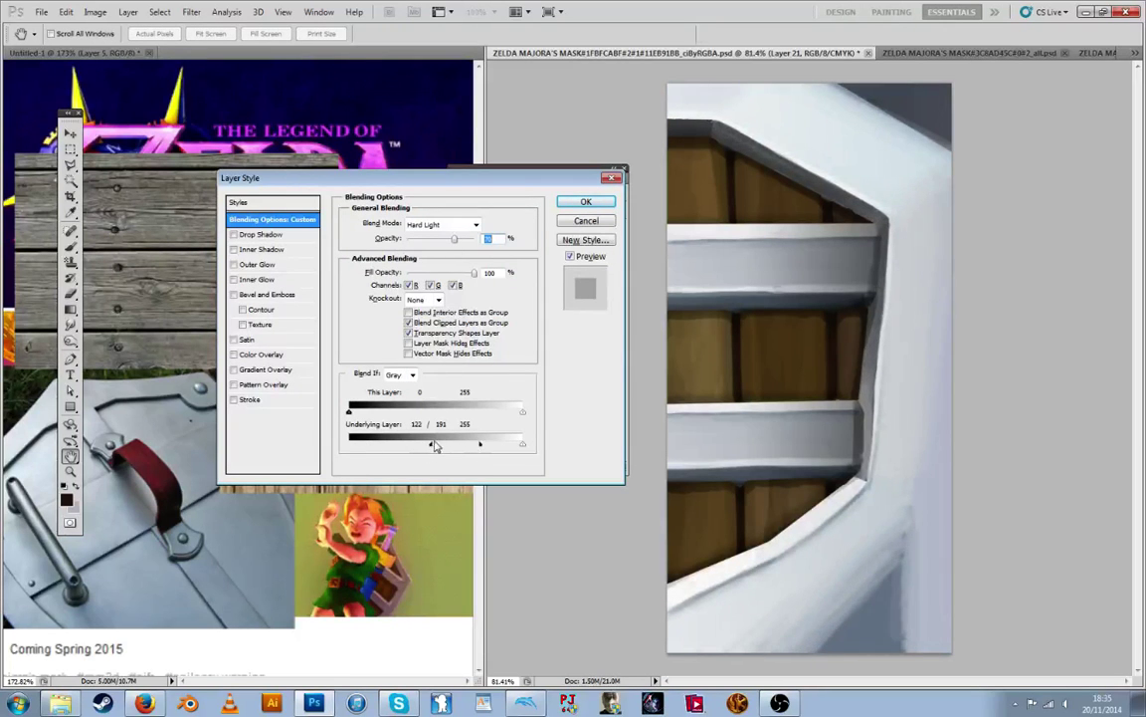
pyautogui.moveTo(453, 243); pyautogui.dragTo(429, 244)
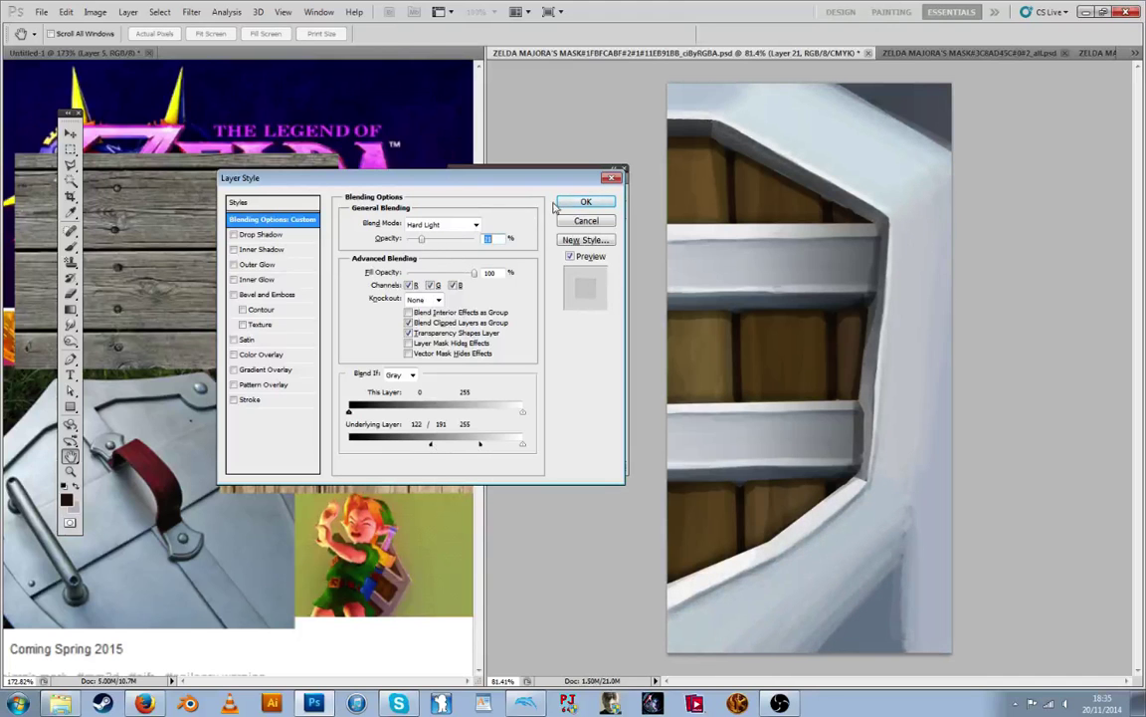
pyautogui.click(586, 202)
# Narrow Layer 21's gradient horizontally to about half the canvas width, keeping its left edge in place
pyautogui.hotkey('ctrl', 't')
pyautogui.moveTo(952, 368); pyautogui.dragTo(817, 369)
pyautogui.press('Return')
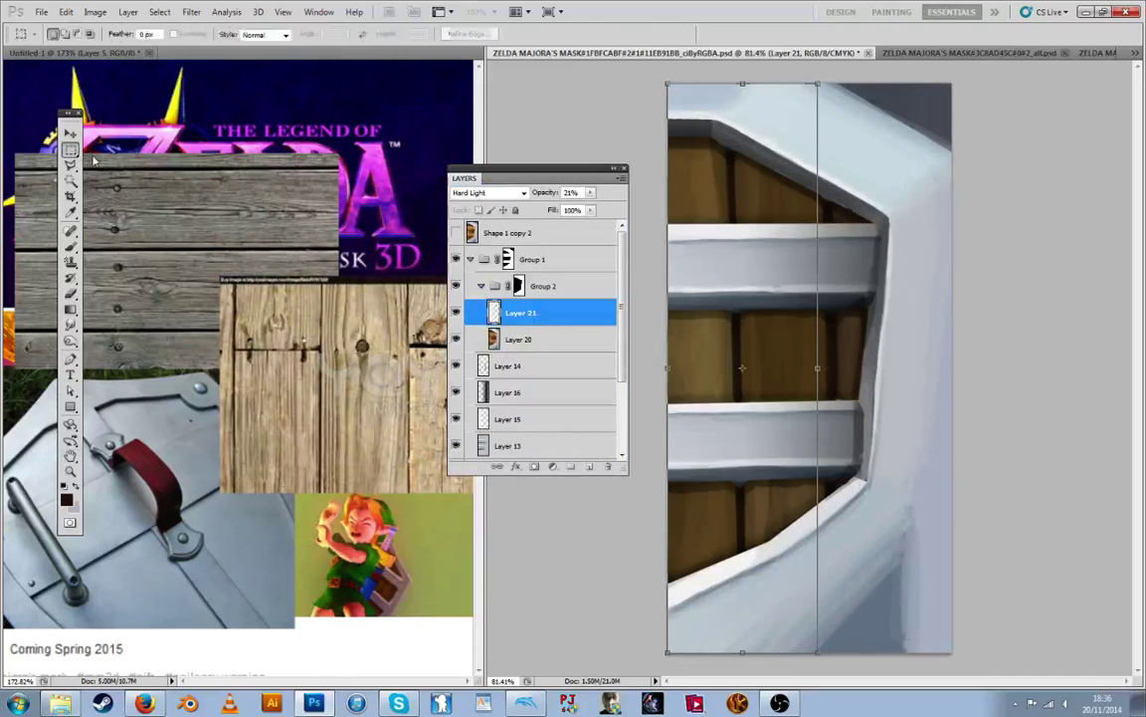
pyautogui.click(428, 234)
pyautogui.click(705, 248)
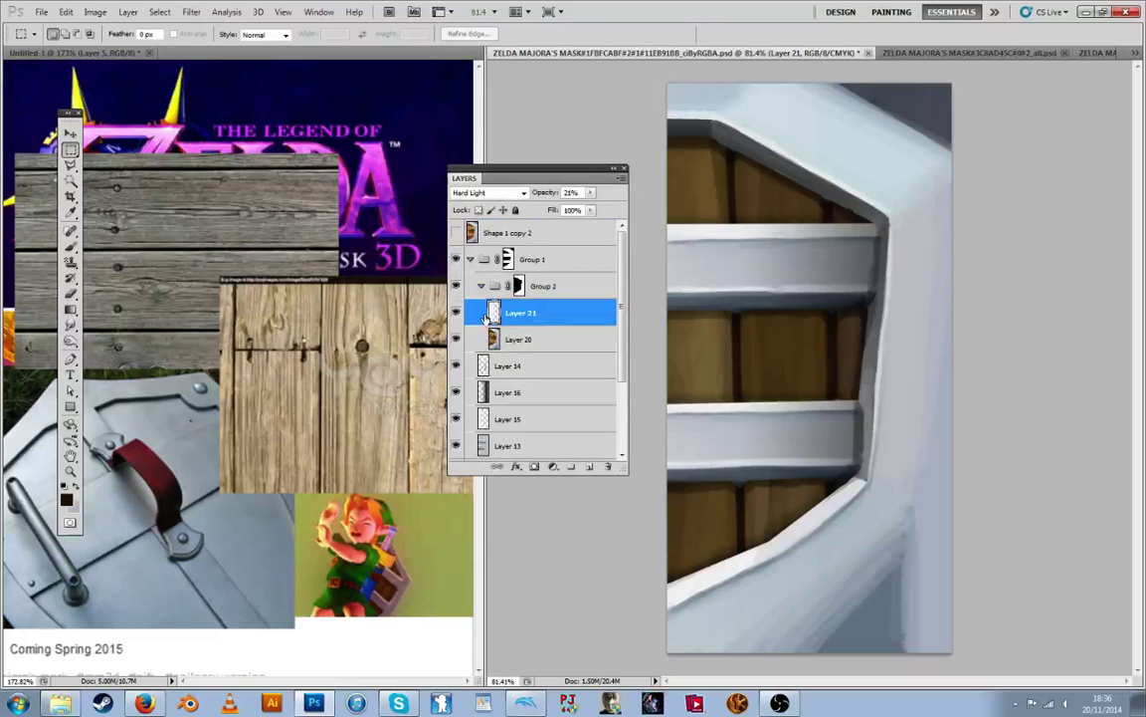
# Merge Layer 21 with Layer 20 inside Group 2
pyautogui.keyDown('ctrl'); pyautogui.click(532, 342); pyautogui.keyUp('ctrl')
pyautogui.rightClick(537, 338)
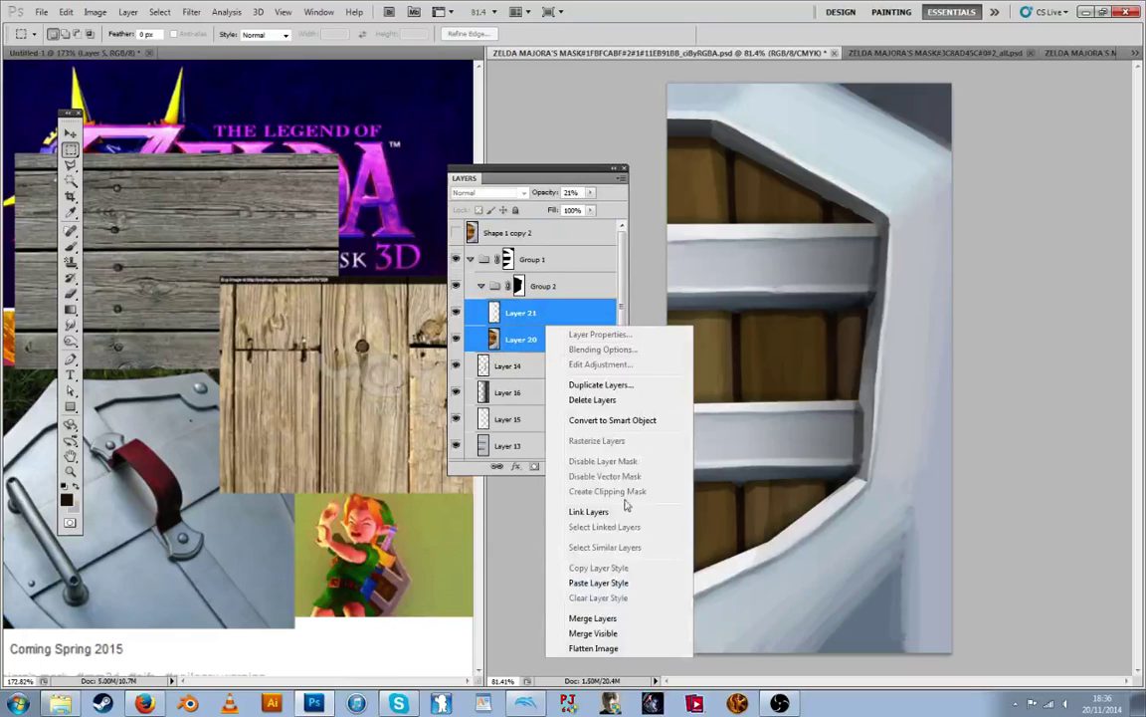
pyautogui.click(563, 541)
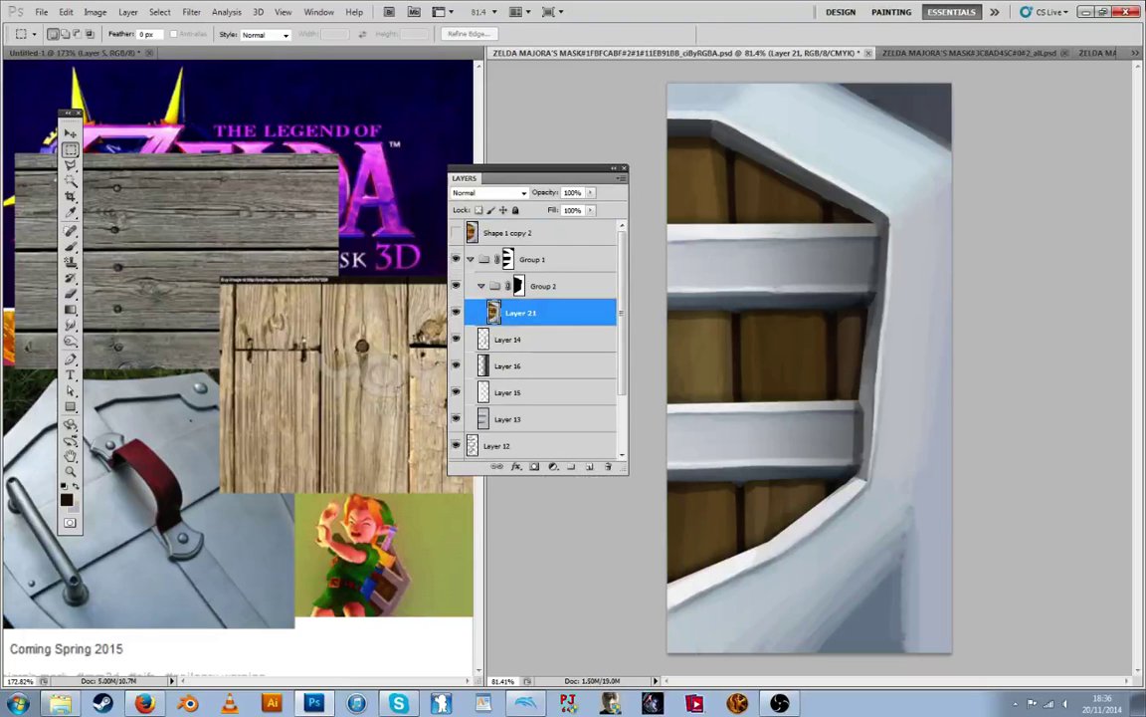
# Open the riveted metal-plate texture GZLE01_6ed85431_14.jpg beside the shield document
pyautogui.click(1104, 13)
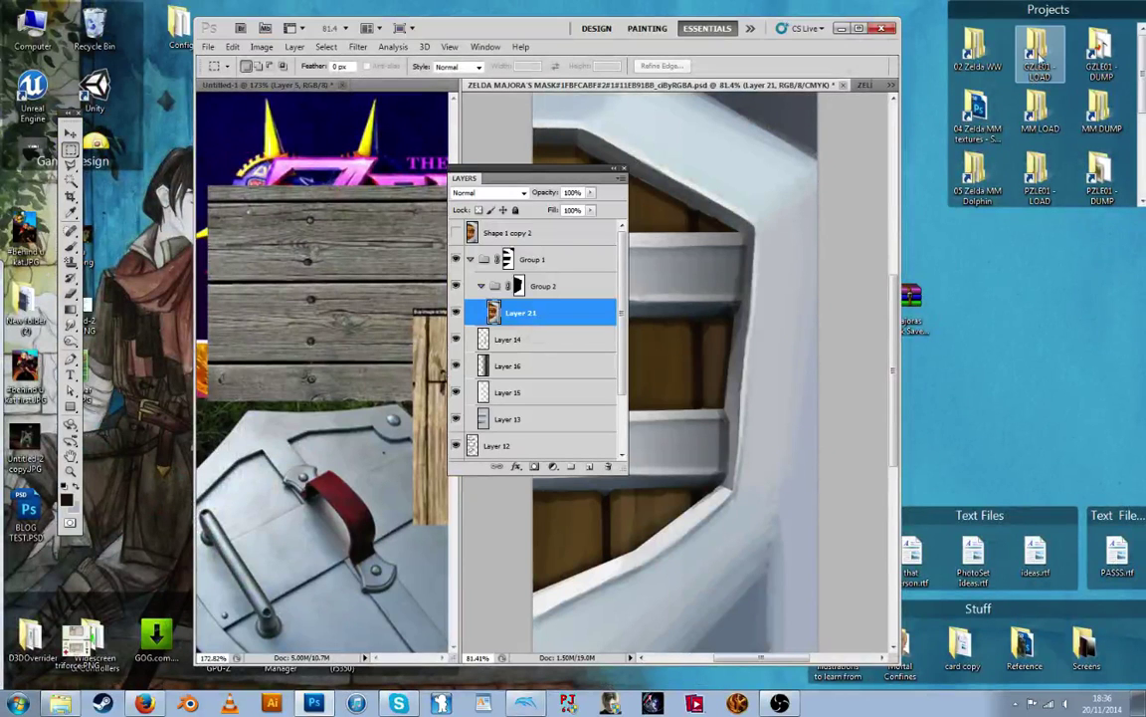
pyautogui.click(861, 30)
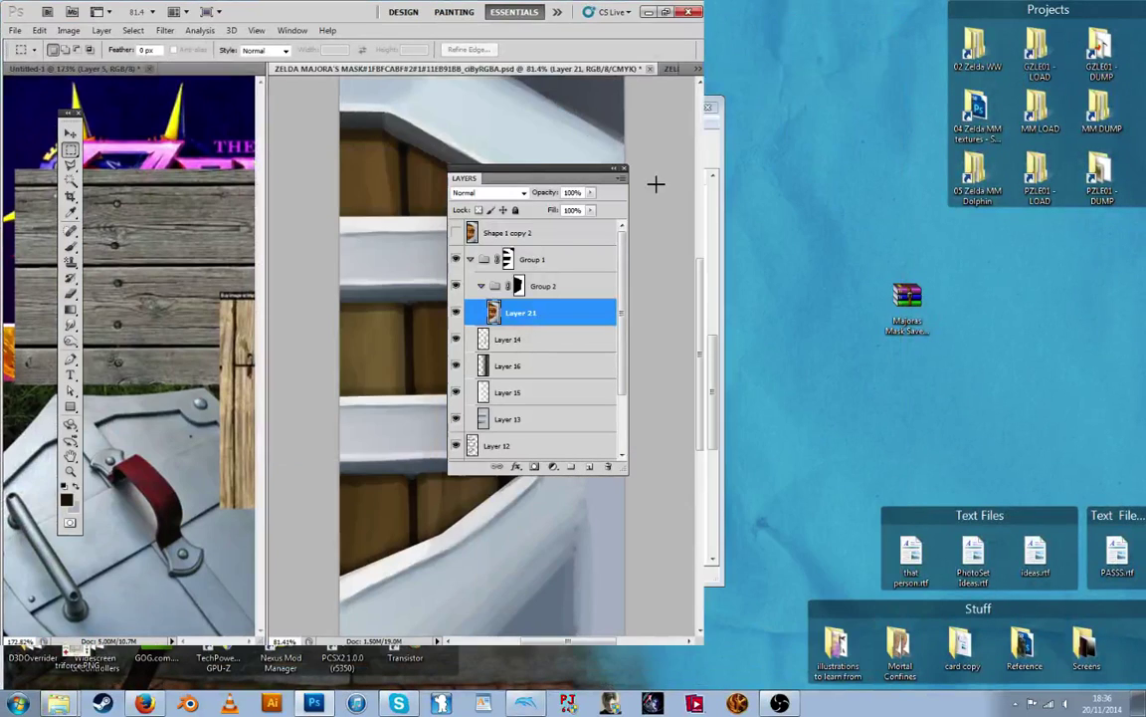
pyautogui.press('super+Up')
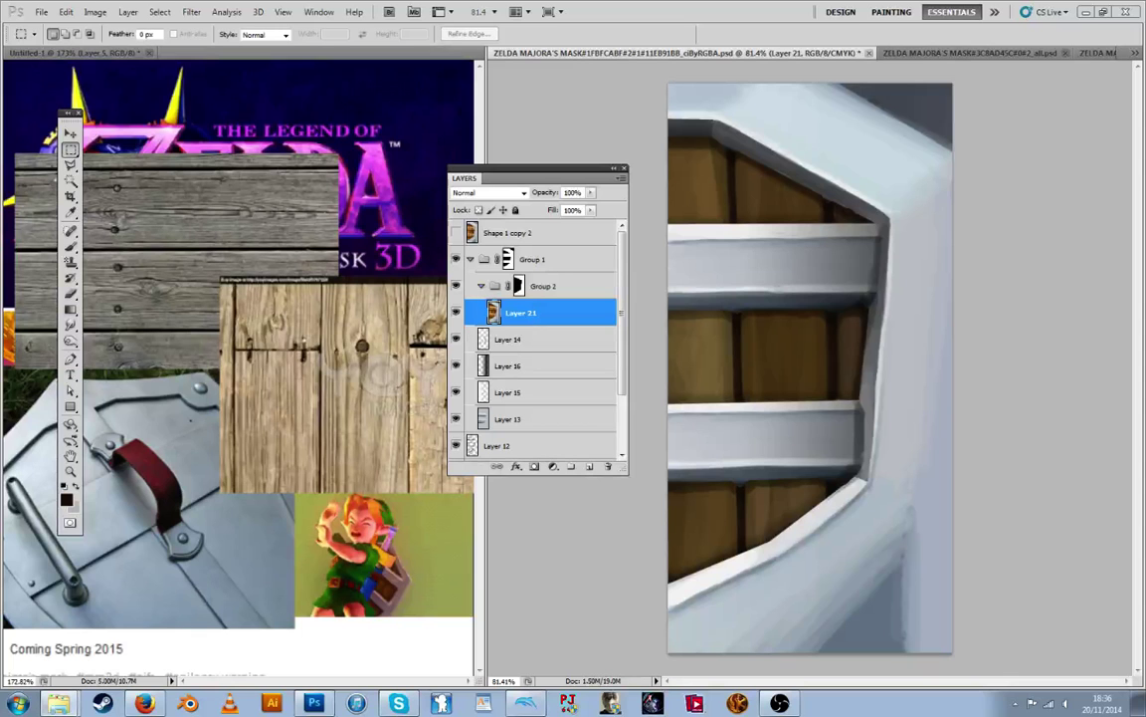
pyautogui.click(1128, 11)
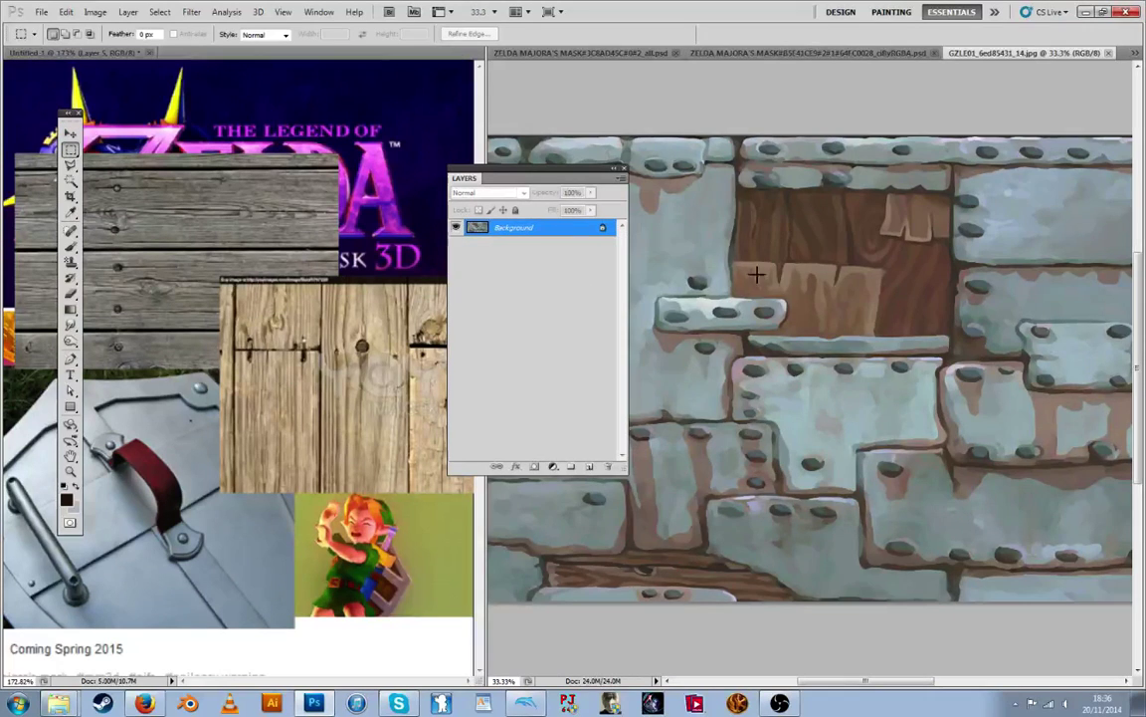
# Copy the metal plates from GZLE01_6ed85431_14.jpg into the shield document as a new layer above Layer 21, and close the source image
pyautogui.scroll(-3, 770, 310)
pyautogui.moveTo(572, 173); pyautogui.dragTo(488, 195)
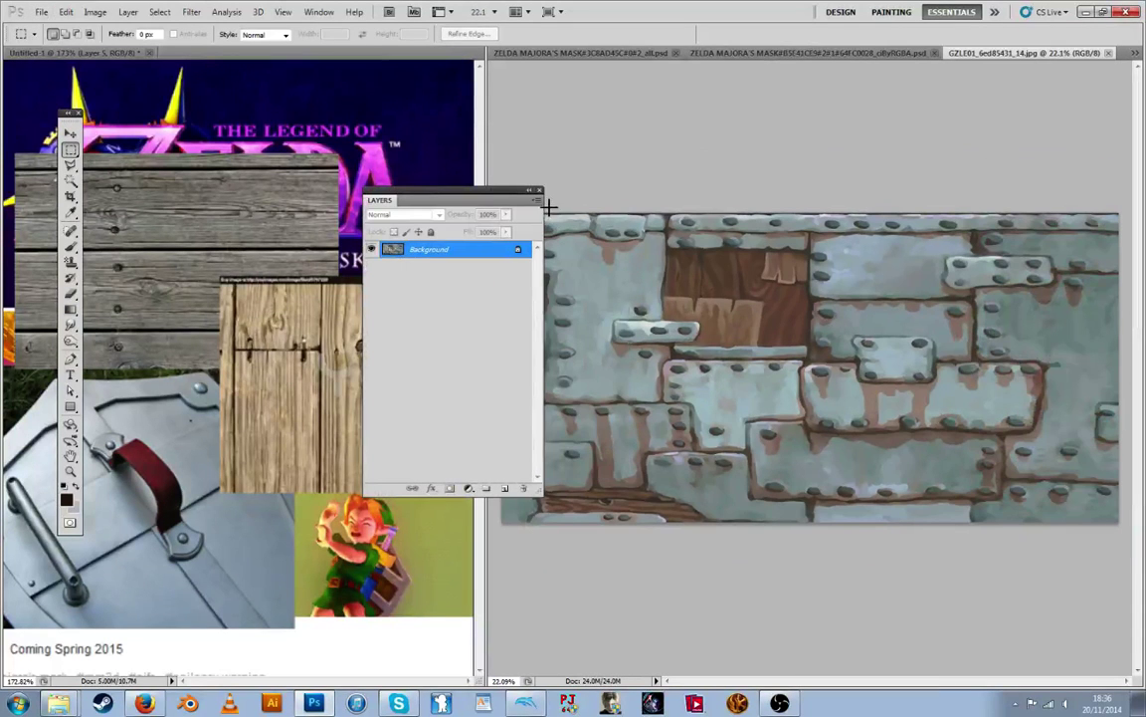
pyautogui.moveTo(642, 451); pyautogui.dragTo(666, 521)
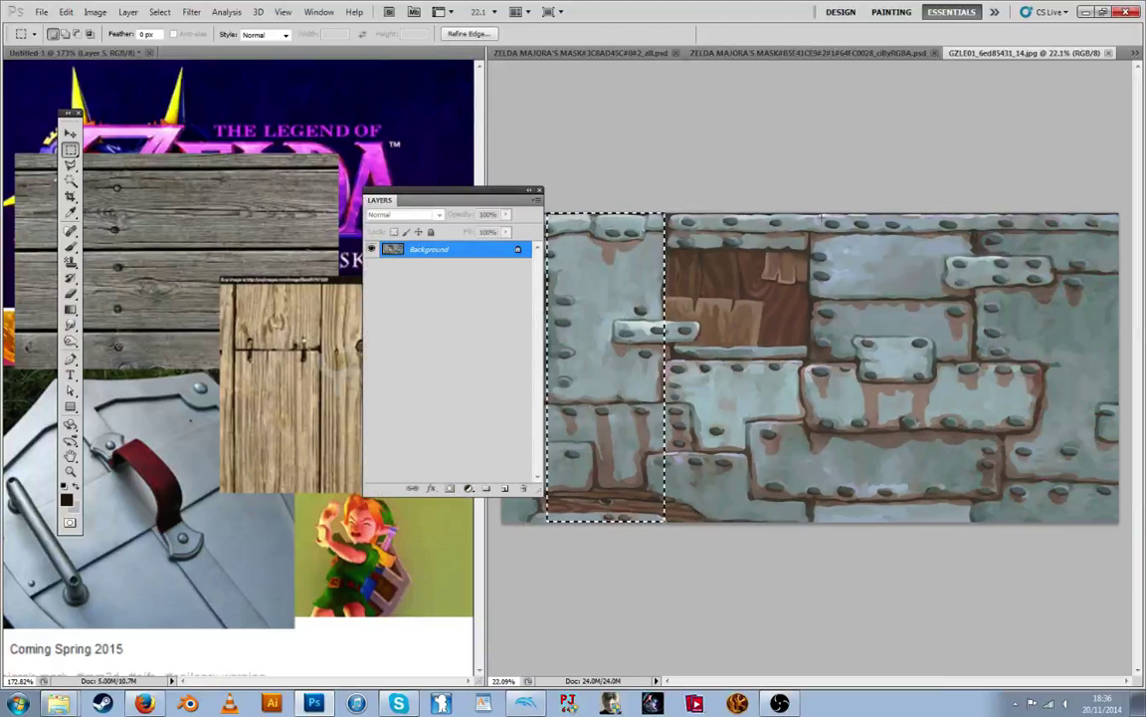
pyautogui.moveTo(823, 223); pyautogui.dragTo(1102, 520)
pyautogui.click(891, 104)
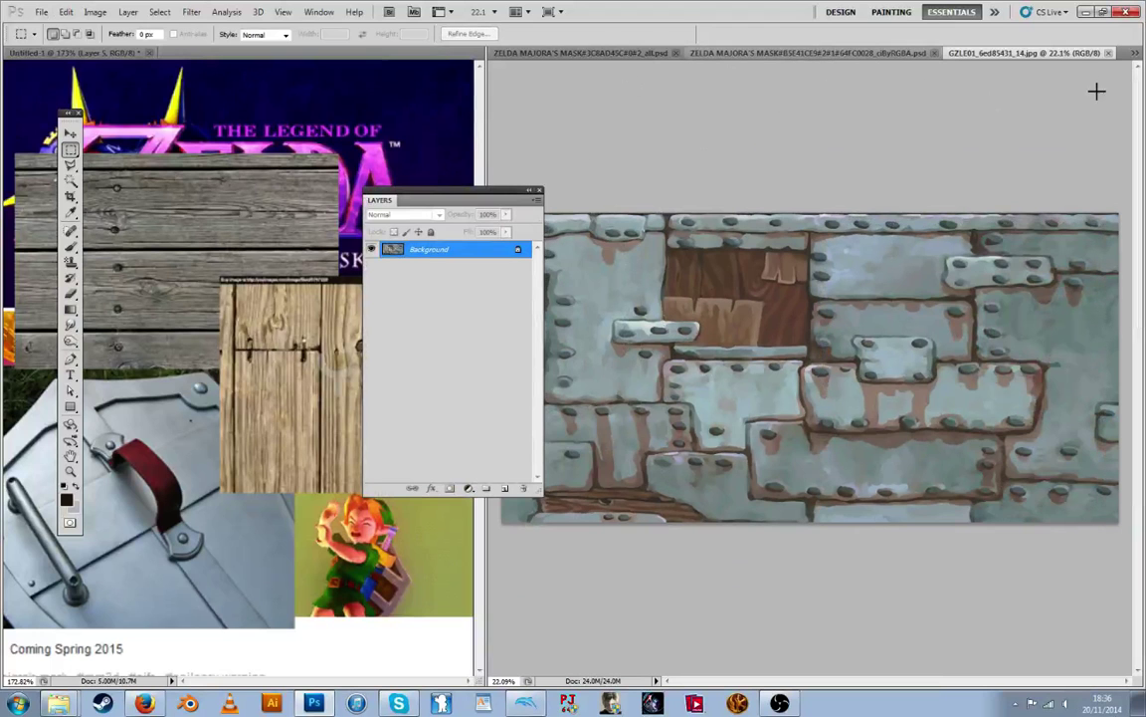
pyautogui.click(1110, 53)
pyautogui.click(525, 51)
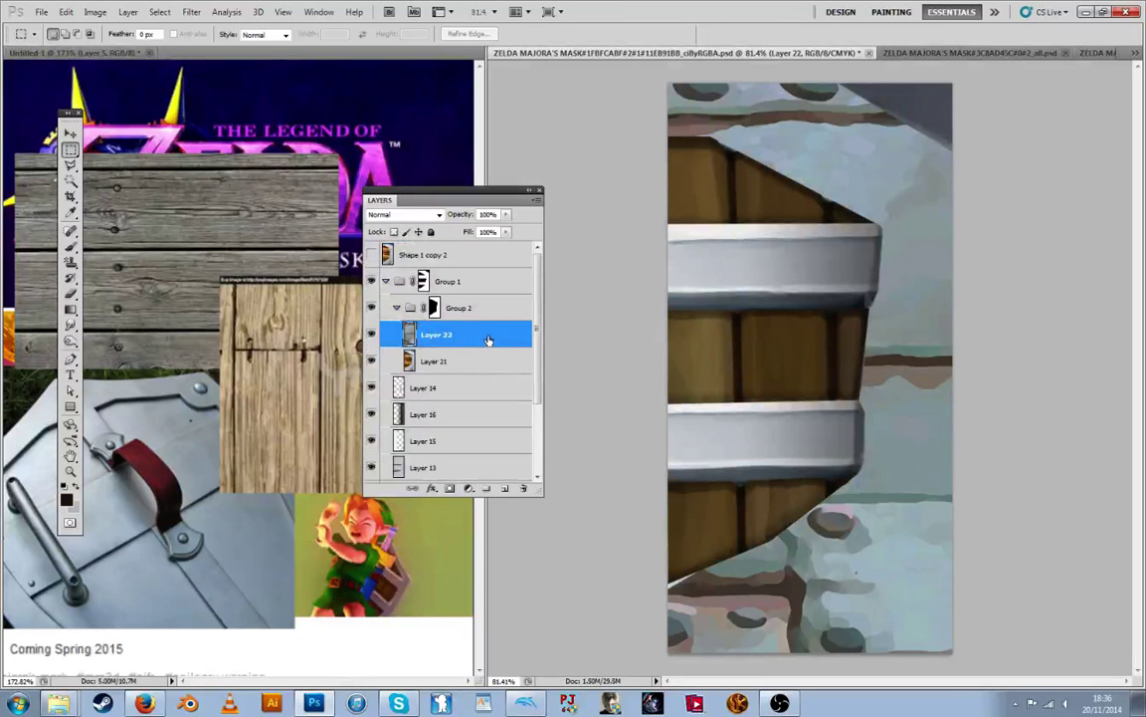
# Place Layer 22 beneath Group 2 and scale the metal texture to about 77% by 81% over the two horizontal bands
pyautogui.moveTo(489, 340); pyautogui.dragTo(482, 384)
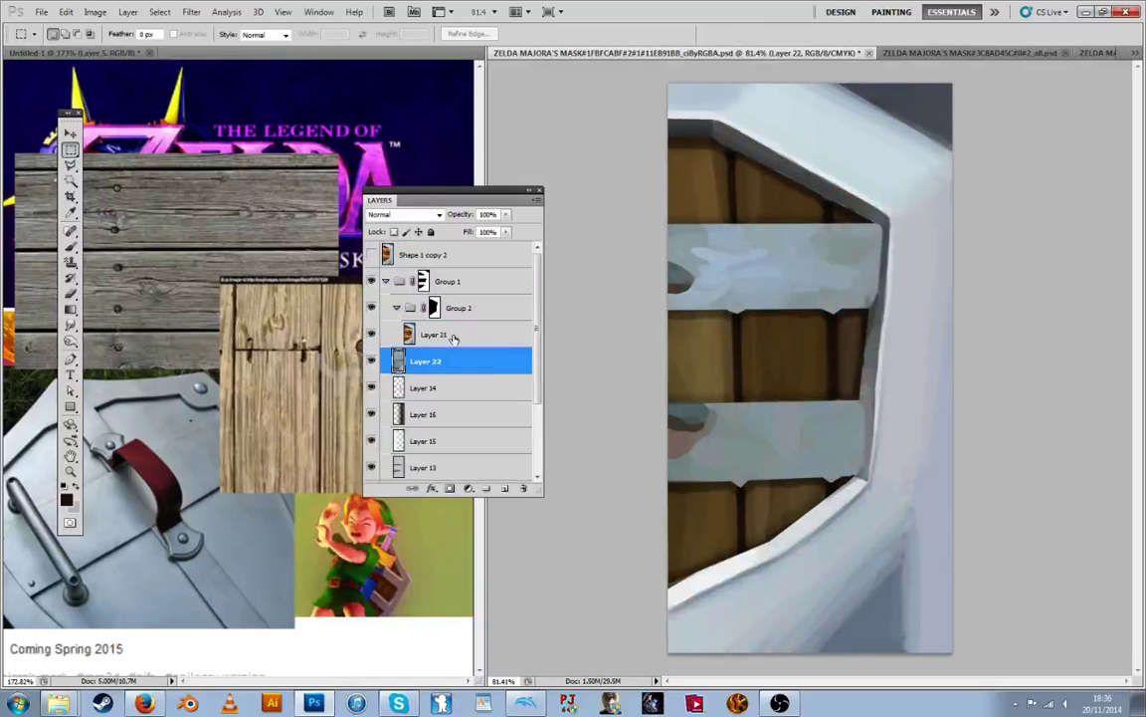
pyautogui.click(69, 132)
pyautogui.moveTo(641, 303); pyautogui.dragTo(622, 333)
pyautogui.hotkey('ctrl', 't')
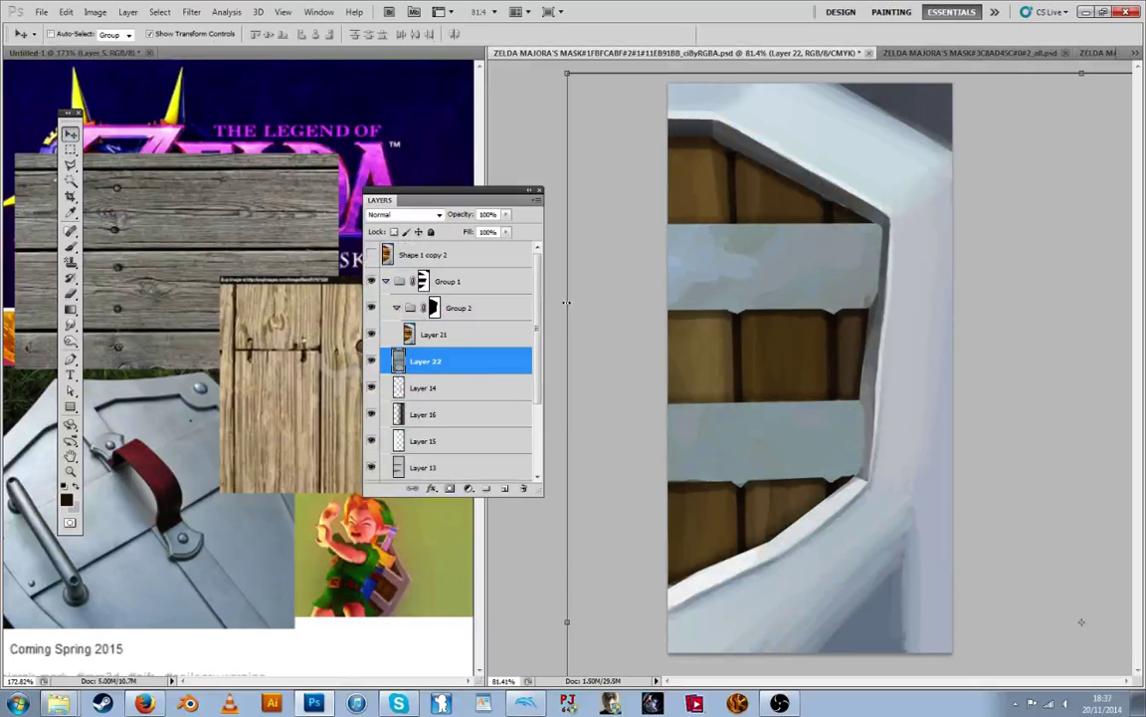
pyautogui.moveTo(567, 72); pyautogui.dragTo(803, 281)
pyautogui.moveTo(909, 363); pyautogui.dragTo(611, 169)
pyautogui.moveTo(739, 327); pyautogui.dragTo(695, 395)
pyautogui.press('Return')
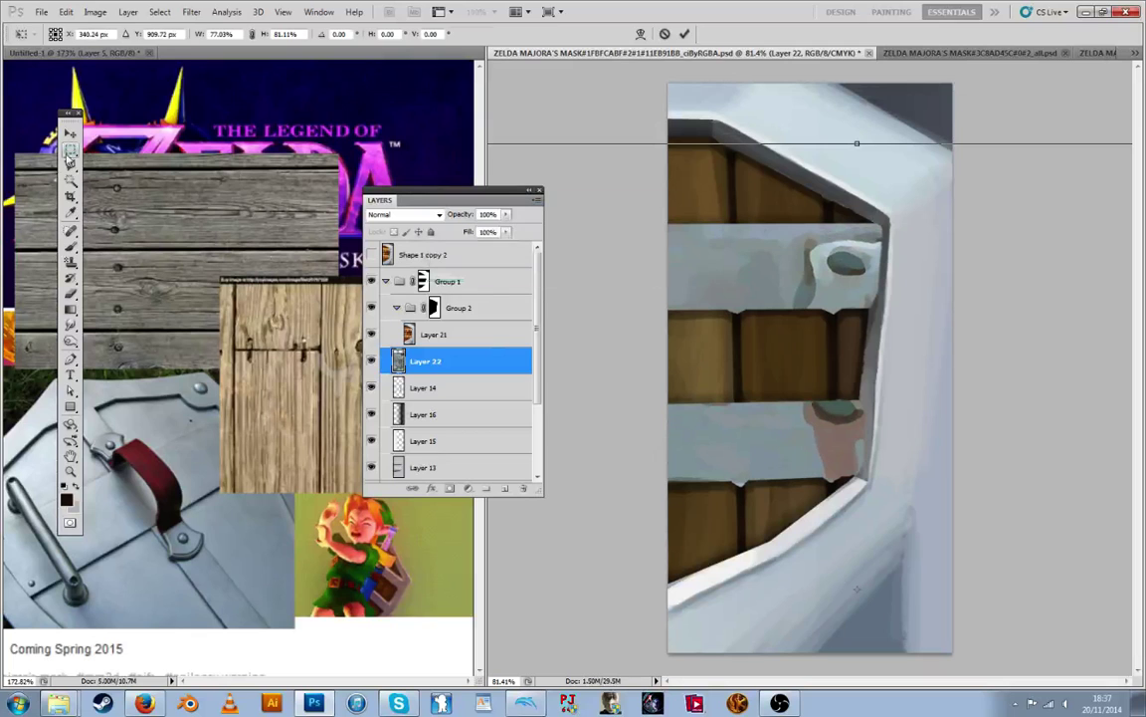
# Paint out the rivet at the right end of the upper band with sampled greys, using the brush at 70% opacity
pyautogui.press('m')
pyautogui.press('p')
pyautogui.press('r')
pyautogui.press('b')
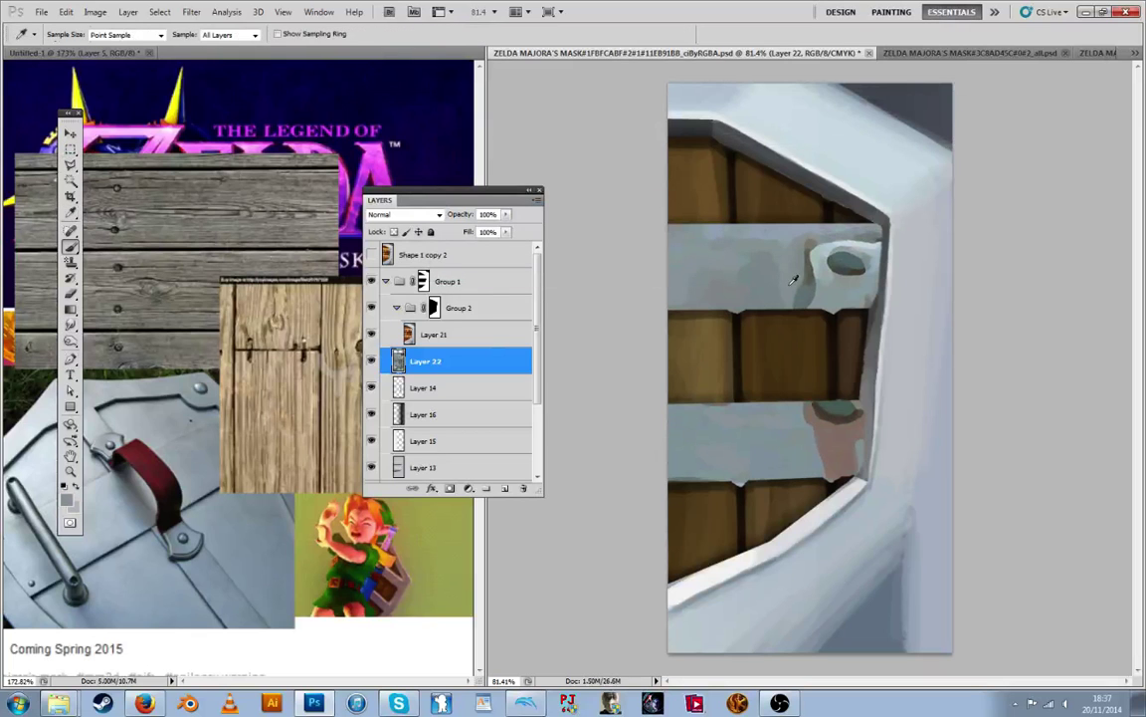
pyautogui.keyDown('alt'); pyautogui.click(796, 279); pyautogui.keyUp('alt')
pyautogui.click(280, 34)
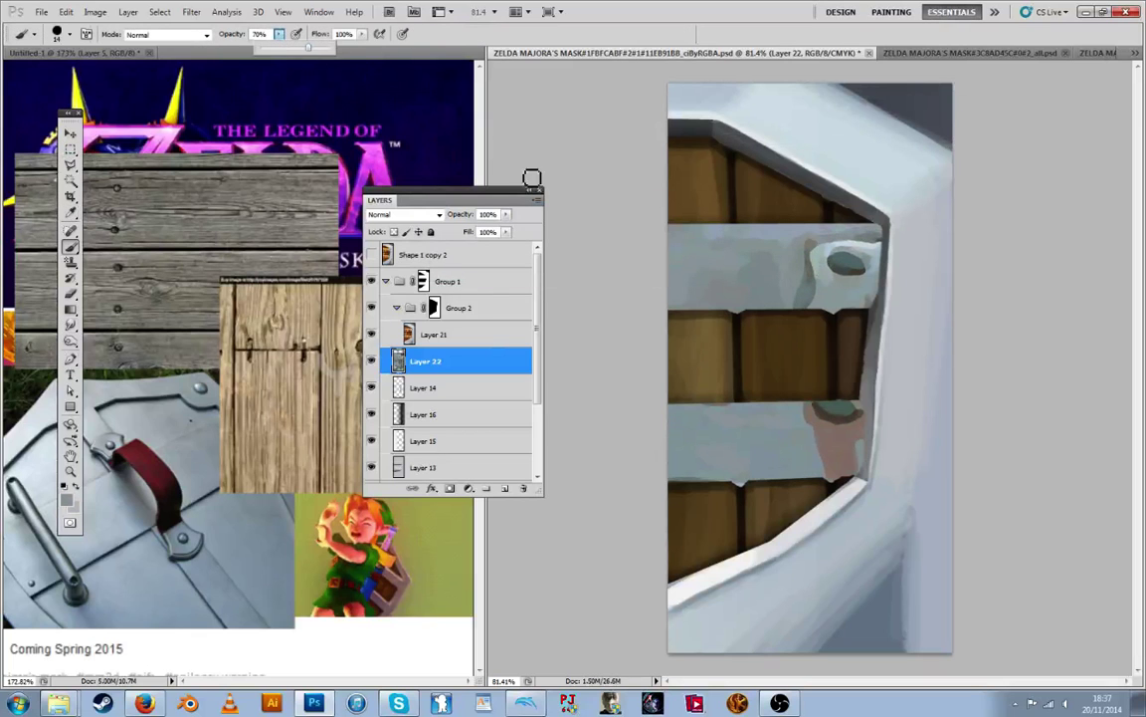
pyautogui.click(775, 277)
pyautogui.keyDown('alt'); pyautogui.click(808, 275); pyautogui.keyUp('alt')
pyautogui.moveTo(803, 305)
pyautogui.mouseDown()
pyautogui.moveTo(883, 264)
pyautogui.moveTo(870, 297)
pyautogui.moveTo(845, 285)
pyautogui.moveTo(883, 260)
pyautogui.moveTo(840, 269)
pyautogui.moveTo(881, 240)
pyautogui.moveTo(867, 232)
pyautogui.moveTo(884, 255)
pyautogui.moveTo(834, 262)
pyautogui.mouseUp()
pyautogui.keyDown('alt'); pyautogui.click(837, 290); pyautogui.keyUp('alt')
pyautogui.keyDown('alt'); pyautogui.click(855, 238); pyautogui.keyUp('alt')
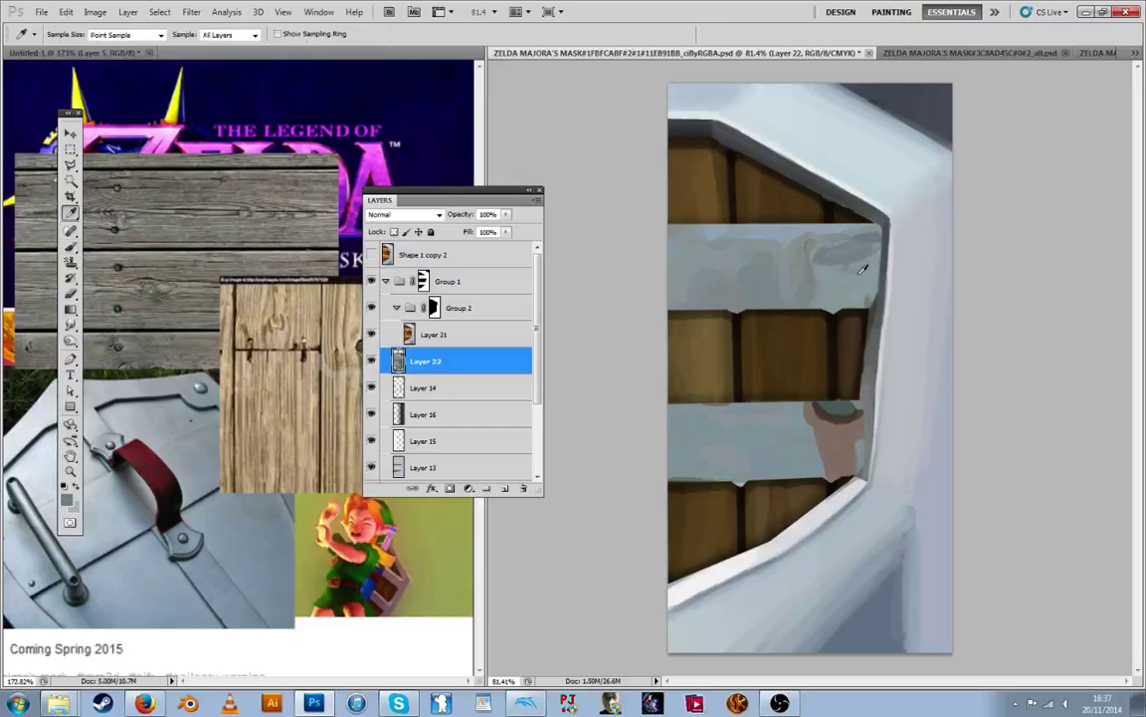
# Choose a hard round brush tip and set its size to 29 px
pyautogui.click(58, 36)
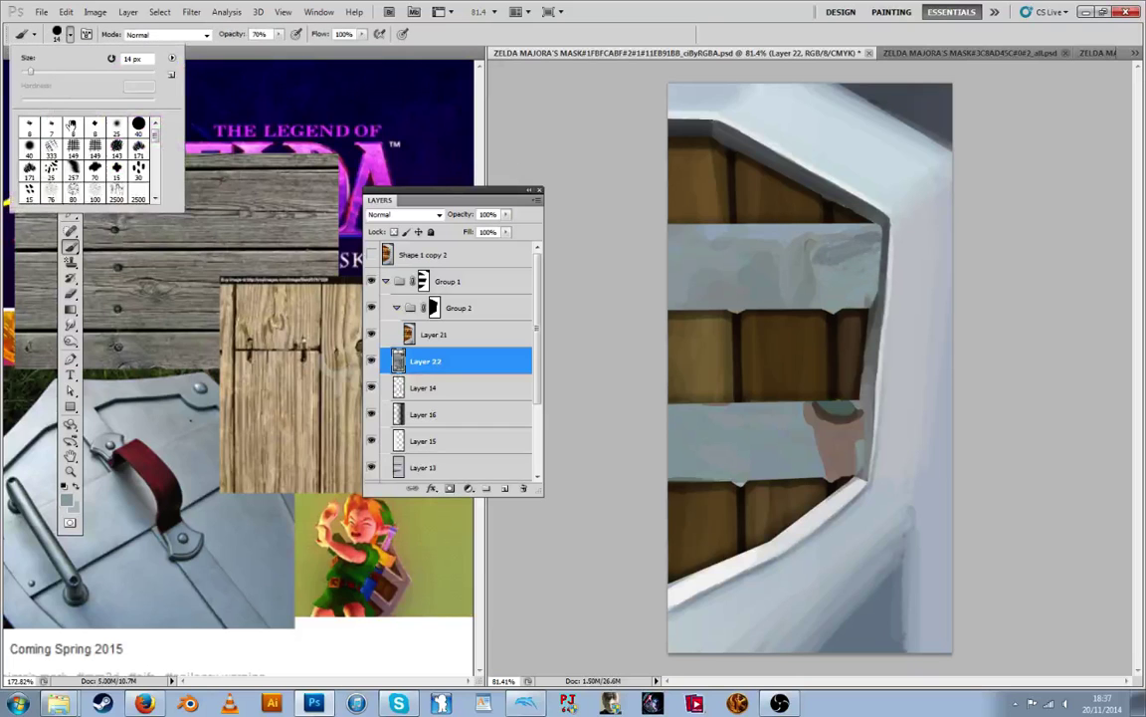
pyautogui.click(95, 169)
pyautogui.click(70, 122)
pyautogui.click(39, 73)
pyautogui.click(71, 34)
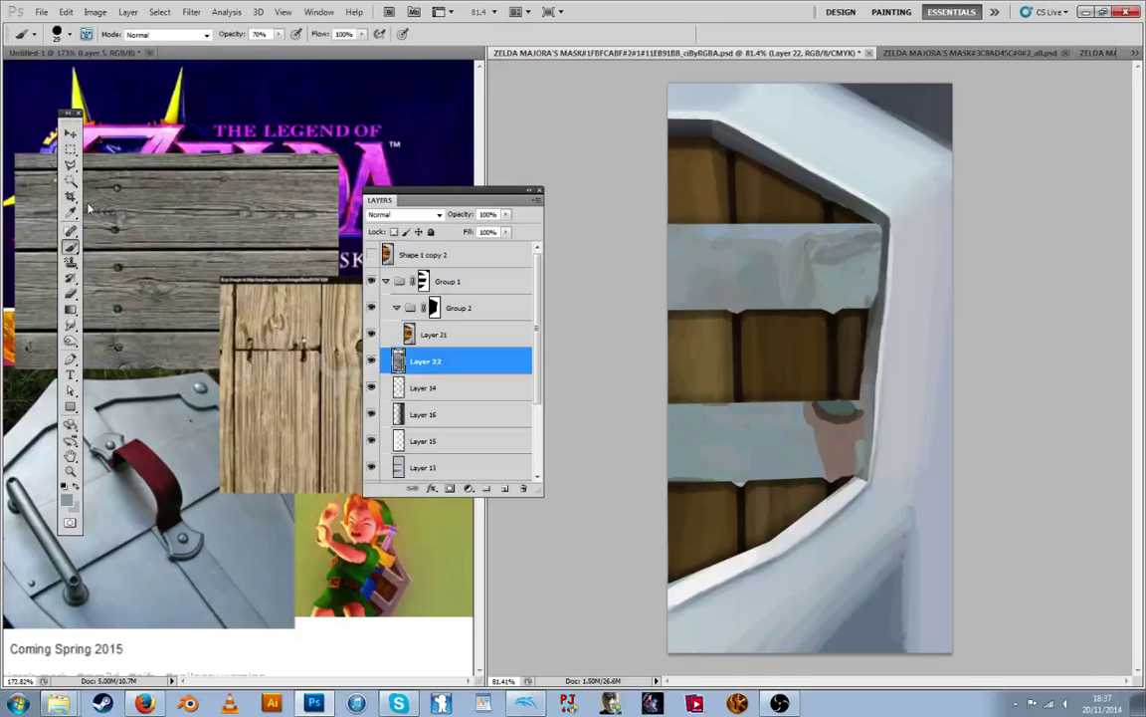
pyautogui.click(87, 35)
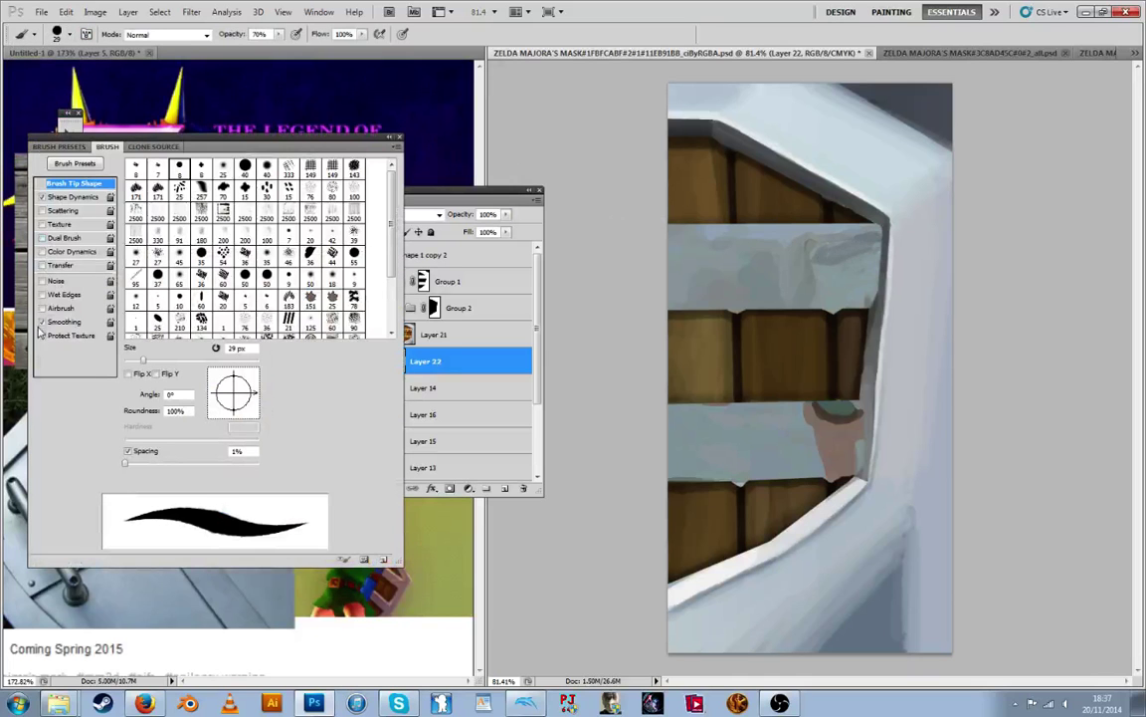
pyautogui.click(396, 140)
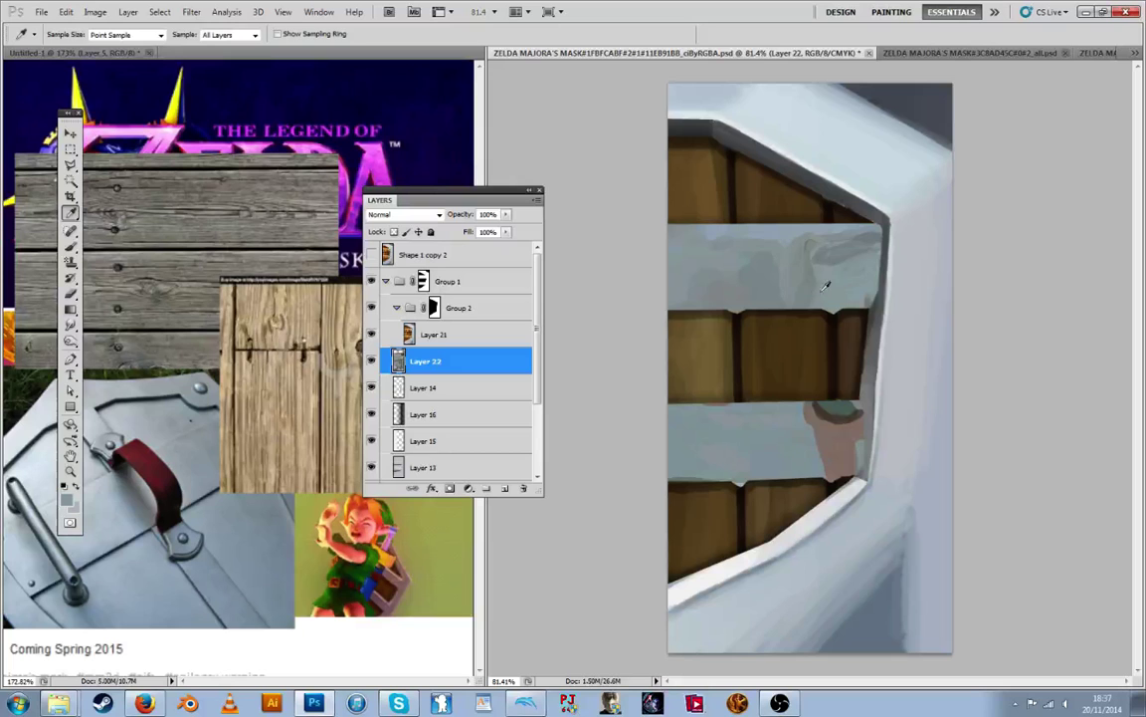
# Blend the repainted patches on the upper band's right half with greys sampled from the surrounding metal
pyautogui.keyDown('alt'); pyautogui.click(741, 259); pyautogui.keyUp('alt')
pyautogui.keyDown('alt'); pyautogui.click(809, 281); pyautogui.keyUp('alt')
pyautogui.moveTo(810, 248); pyautogui.dragTo(817, 254)
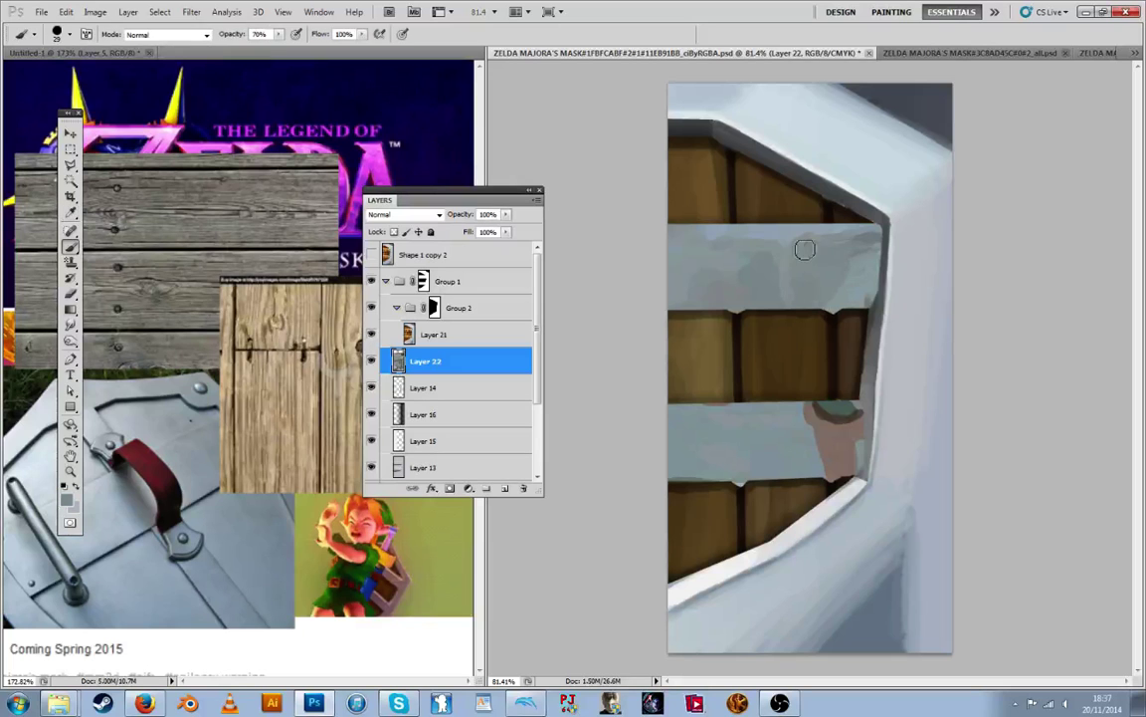
pyautogui.keyDown('alt'); pyautogui.click(779, 247); pyautogui.keyUp('alt')
pyautogui.moveTo(876, 288)
pyautogui.mouseDown()
pyautogui.moveTo(868, 271)
pyautogui.moveTo(834, 294)
pyautogui.moveTo(851, 295)
pyautogui.moveTo(835, 276)
pyautogui.mouseUp()
pyautogui.keyDown('alt'); pyautogui.click(829, 233); pyautogui.keyUp('alt')
pyautogui.keyDown('alt'); pyautogui.click(862, 271); pyautogui.keyUp('alt')
pyautogui.keyDown('alt'); pyautogui.click(837, 280); pyautogui.keyUp('alt')
# Paint over the rust and rivet on the lower band and add lighter grey patches sampled from the metal
pyautogui.moveTo(837, 402)
pyautogui.mouseDown()
pyautogui.moveTo(807, 466)
pyautogui.moveTo(820, 488)
pyautogui.moveTo(860, 413)
pyautogui.moveTo(826, 443)
pyautogui.mouseUp()
pyautogui.keyDown('alt'); pyautogui.click(834, 432); pyautogui.keyUp('alt')
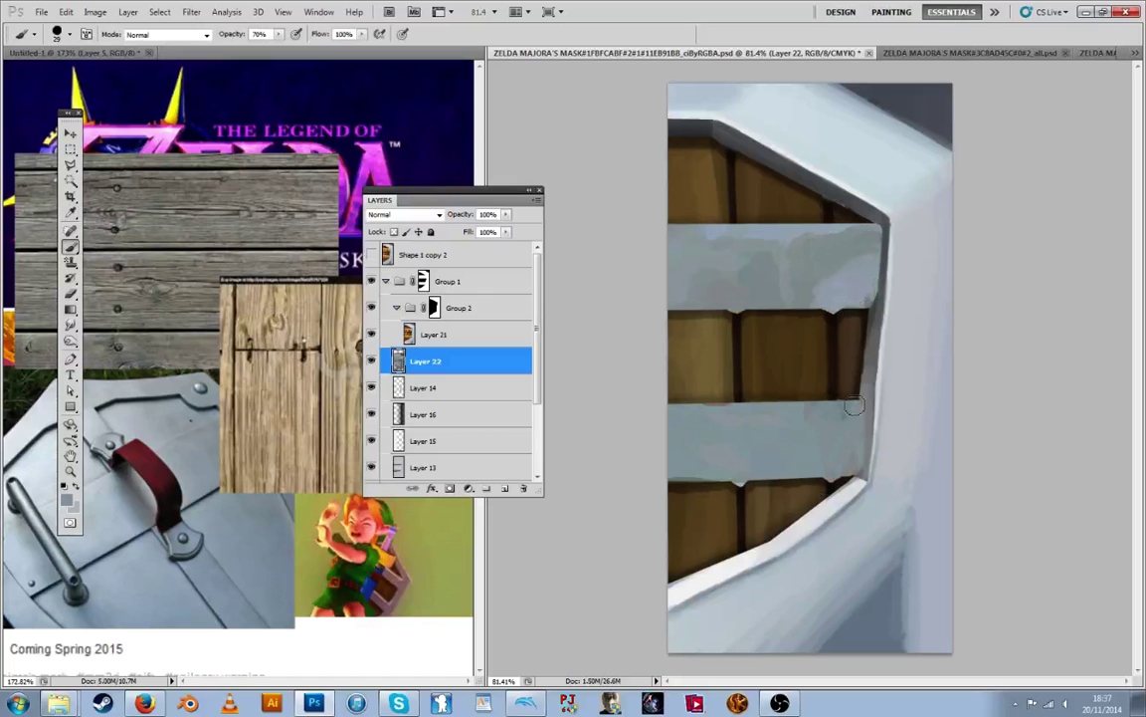
pyautogui.keyDown('alt'); pyautogui.click(830, 301); pyautogui.keyUp('alt')
pyautogui.moveTo(739, 438)
pyautogui.mouseDown()
pyautogui.moveTo(777, 406)
pyautogui.moveTo(794, 419)
pyautogui.moveTo(744, 438)
pyautogui.moveTo(737, 404)
pyautogui.moveTo(772, 448)
pyautogui.moveTo(719, 438)
pyautogui.mouseUp()
pyautogui.keyDown('alt'); pyautogui.click(772, 420); pyautogui.keyUp('alt')
pyautogui.keyDown('alt'); pyautogui.click(766, 447); pyautogui.keyUp('alt')
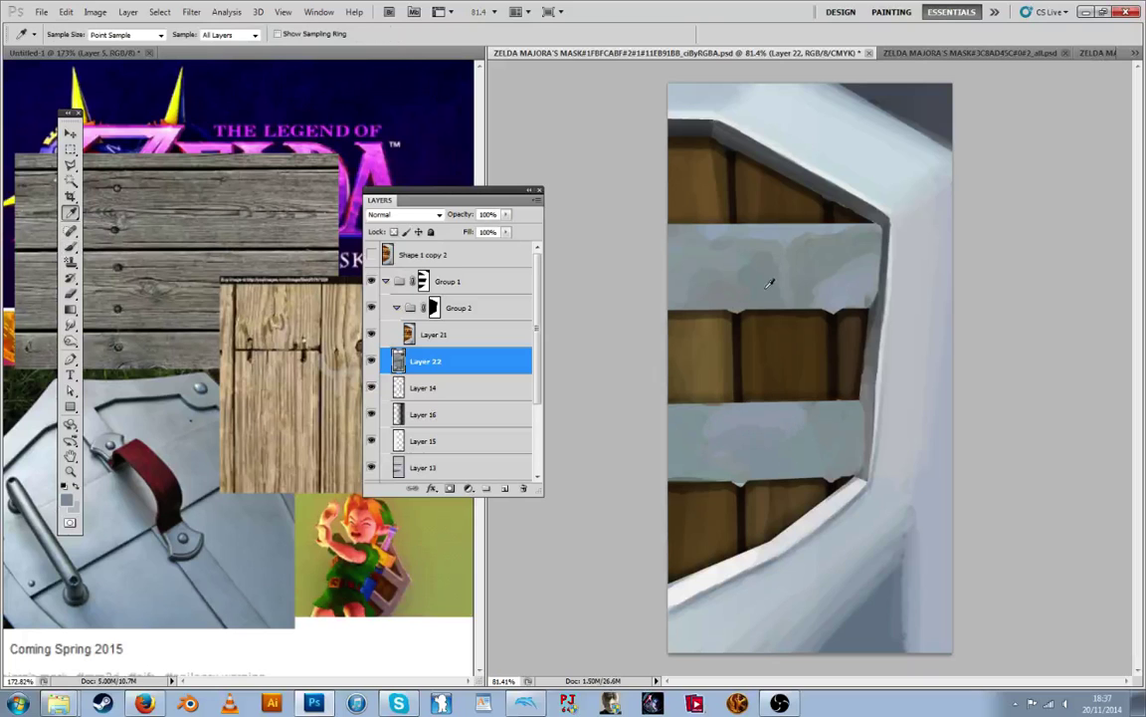
pyautogui.press('alt')
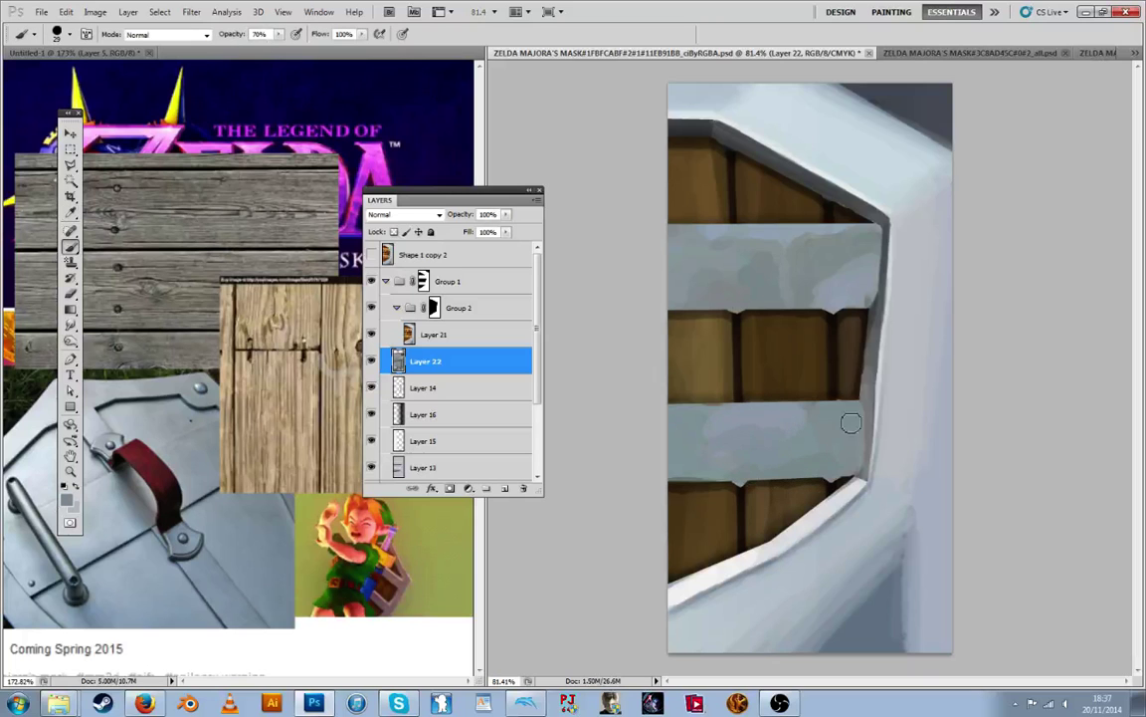
# Blend Layer 22 over the bands with Multiply at about 84% opacity and the Underlying Layer shadow slider split to 77 / 146
pyautogui.doubleClick(518, 360)
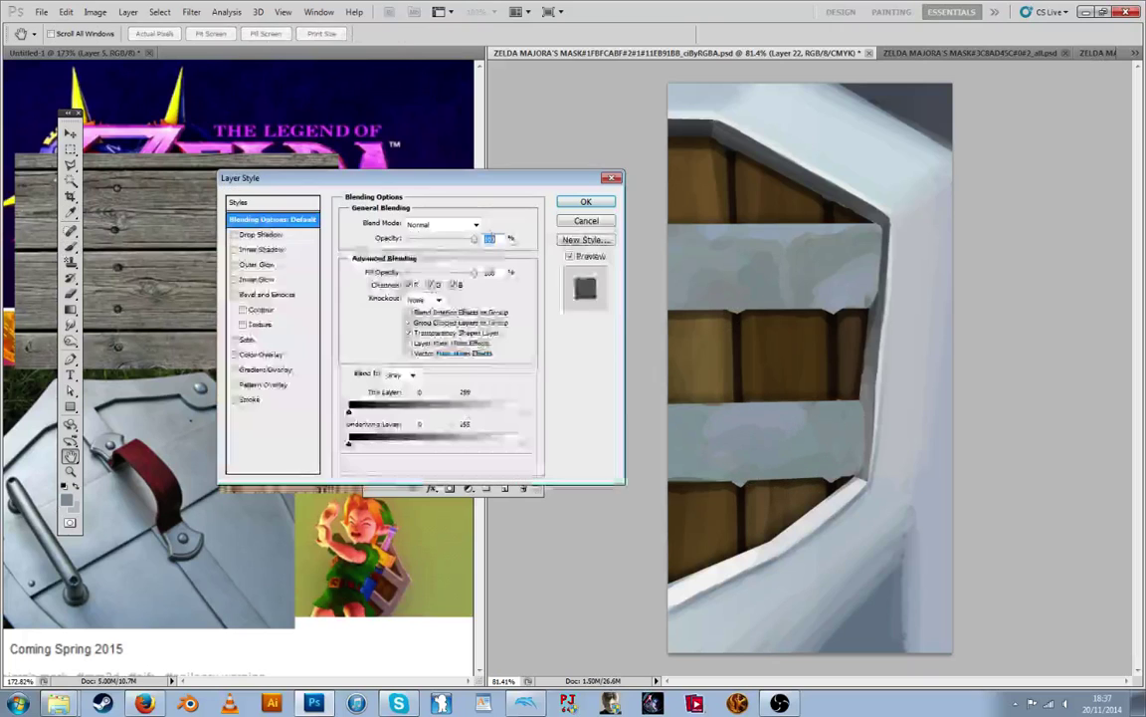
pyautogui.moveTo(350, 444)
pyautogui.mouseDown()
pyautogui.moveTo(474, 443)
pyautogui.moveTo(400, 448)
pyautogui.moveTo(440, 448)
pyautogui.mouseUp()
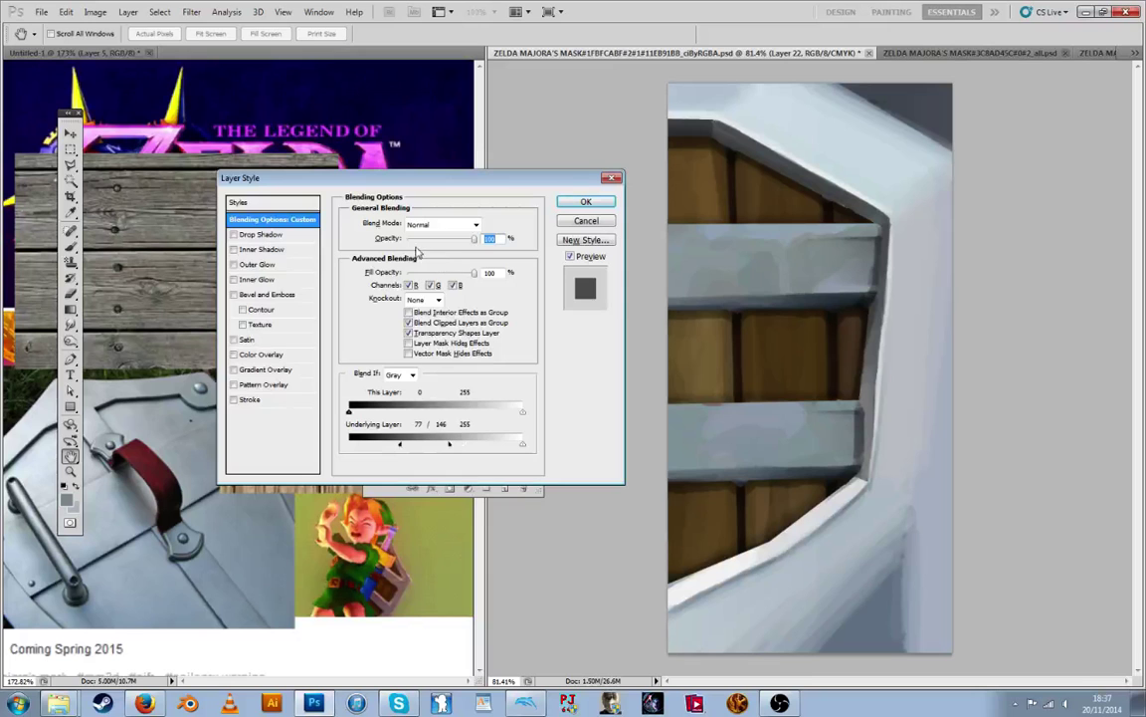
pyautogui.click(437, 225)
pyautogui.click(434, 395)
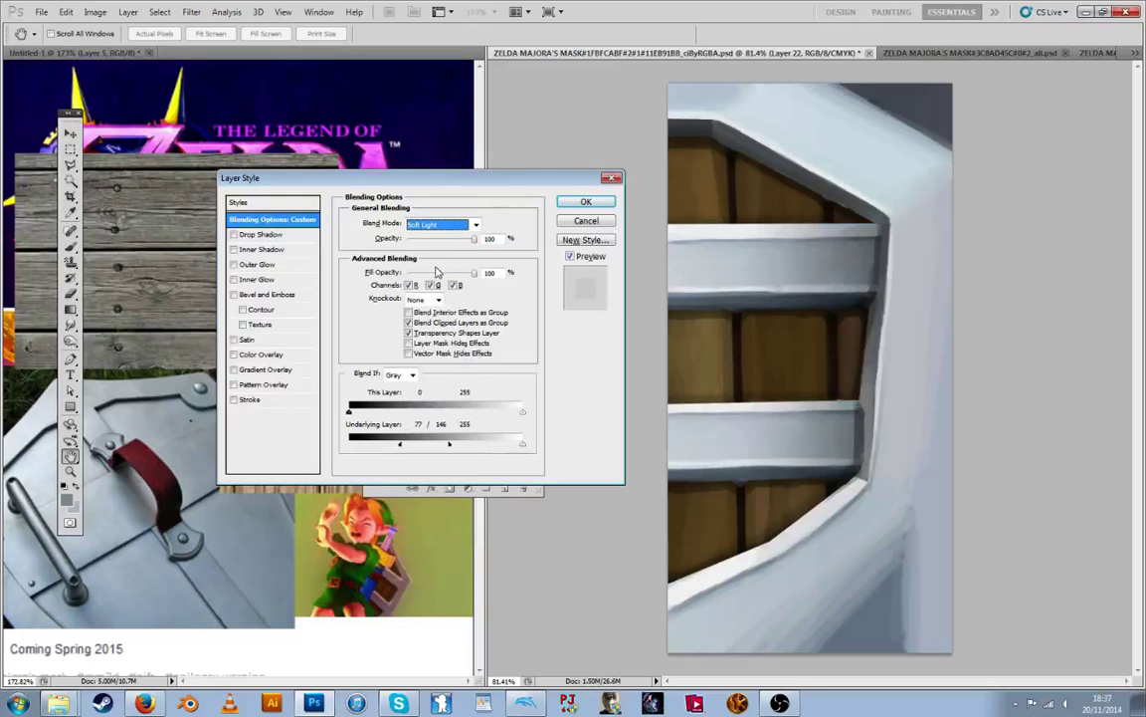
pyautogui.click(491, 240)
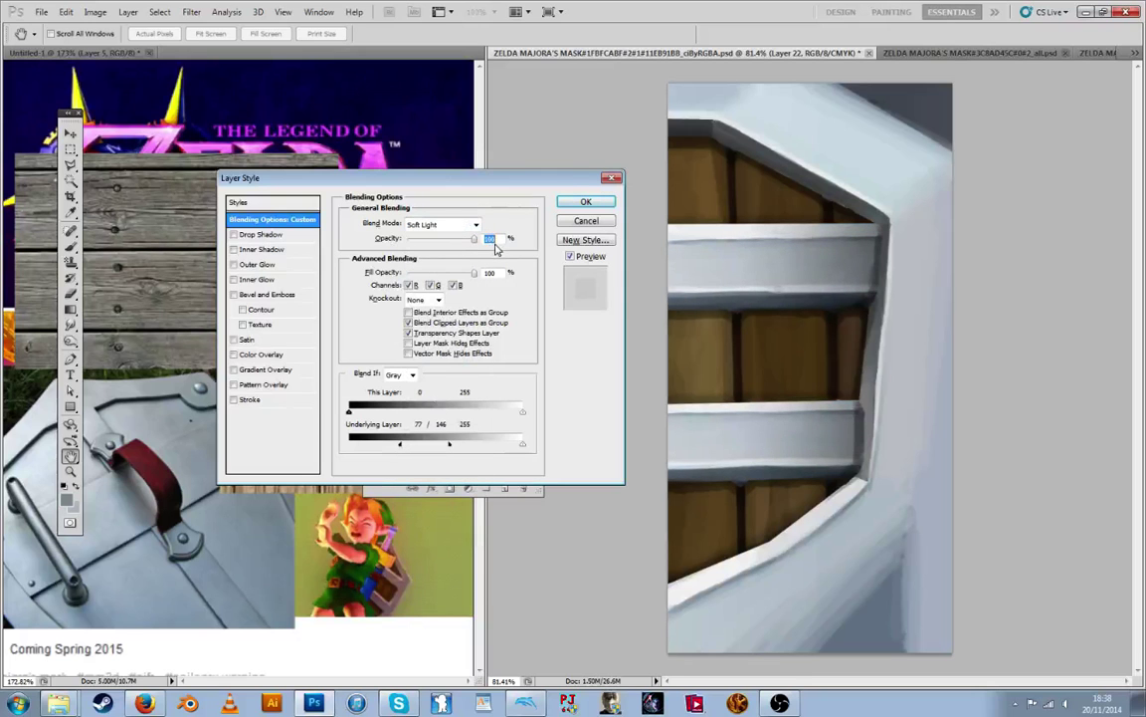
pyautogui.click(452, 225)
pyautogui.click(423, 267)
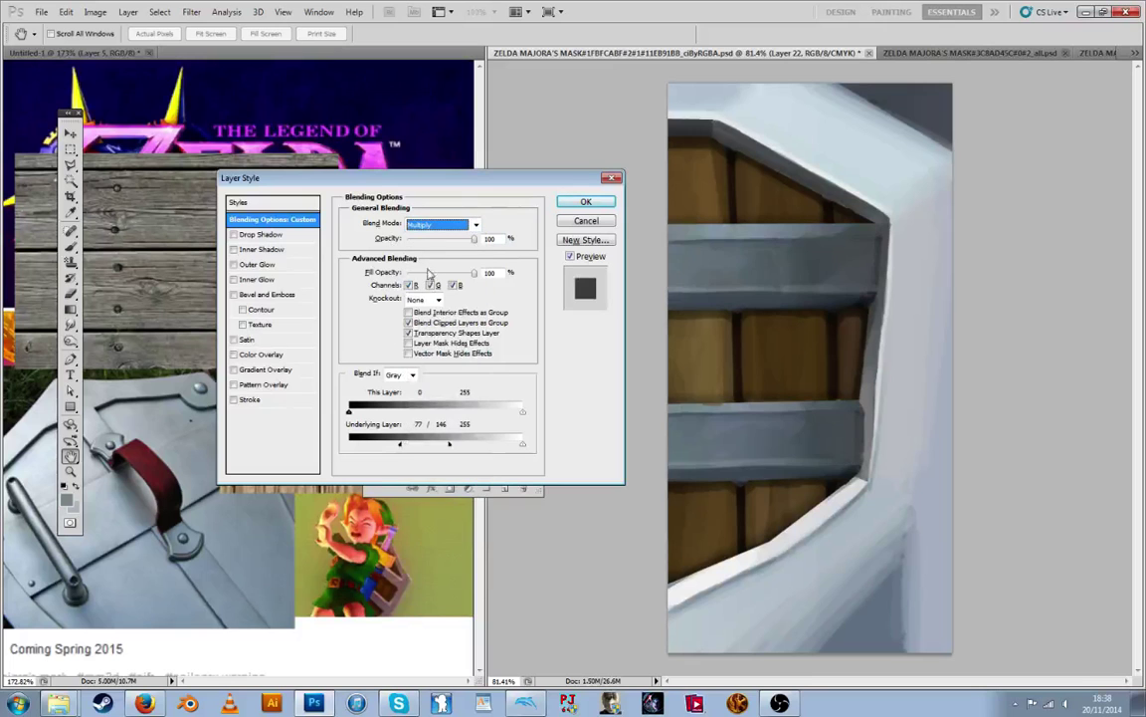
pyautogui.moveTo(444, 244); pyautogui.dragTo(474, 240)
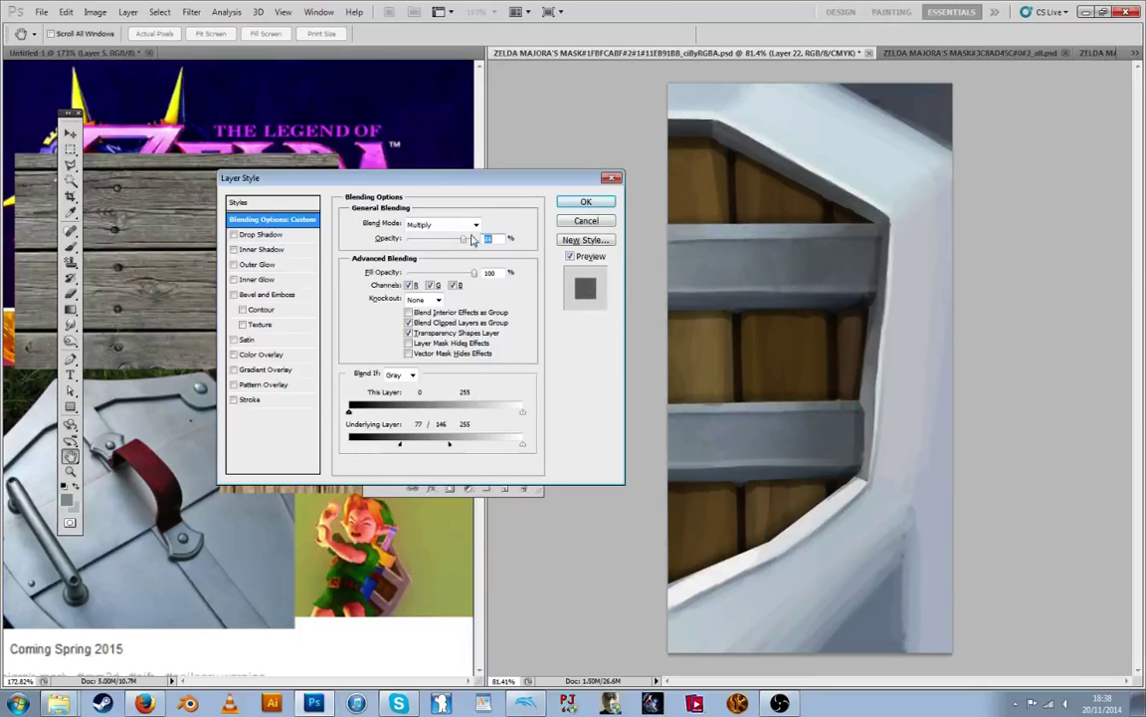
pyautogui.click(564, 204)
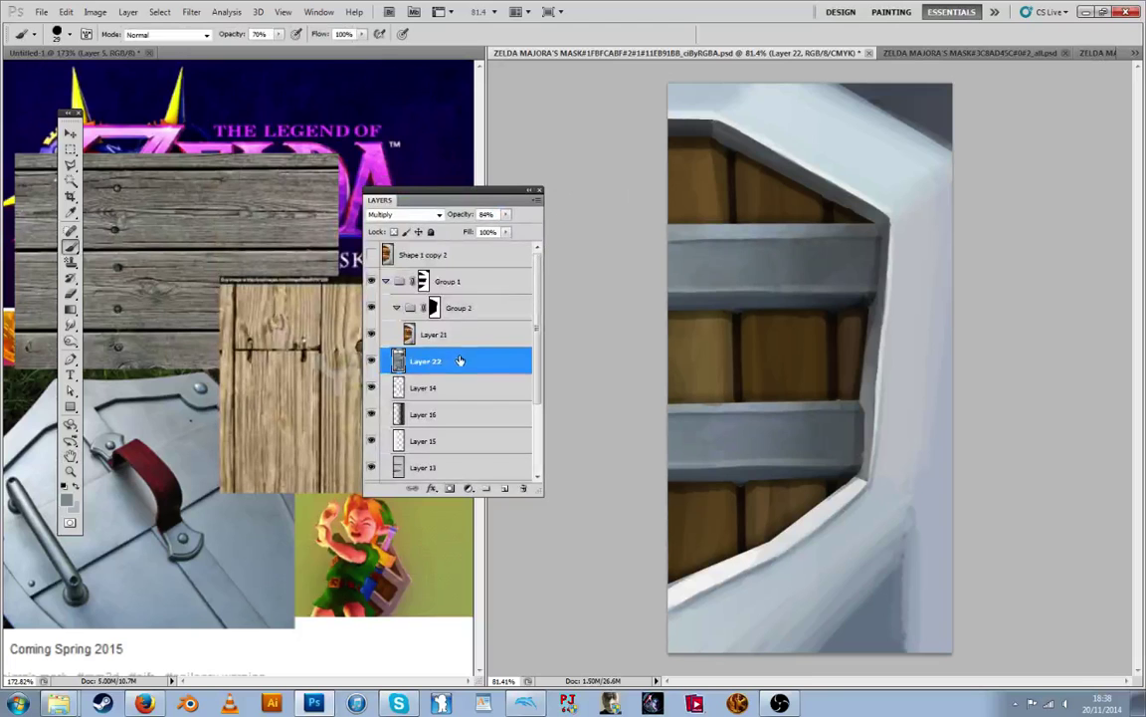
# Refine Layer 22's blending with the This Layer shadow slider split to 95 / 156, white at 254, and 60% opacity
pyautogui.doubleClick(403, 362)
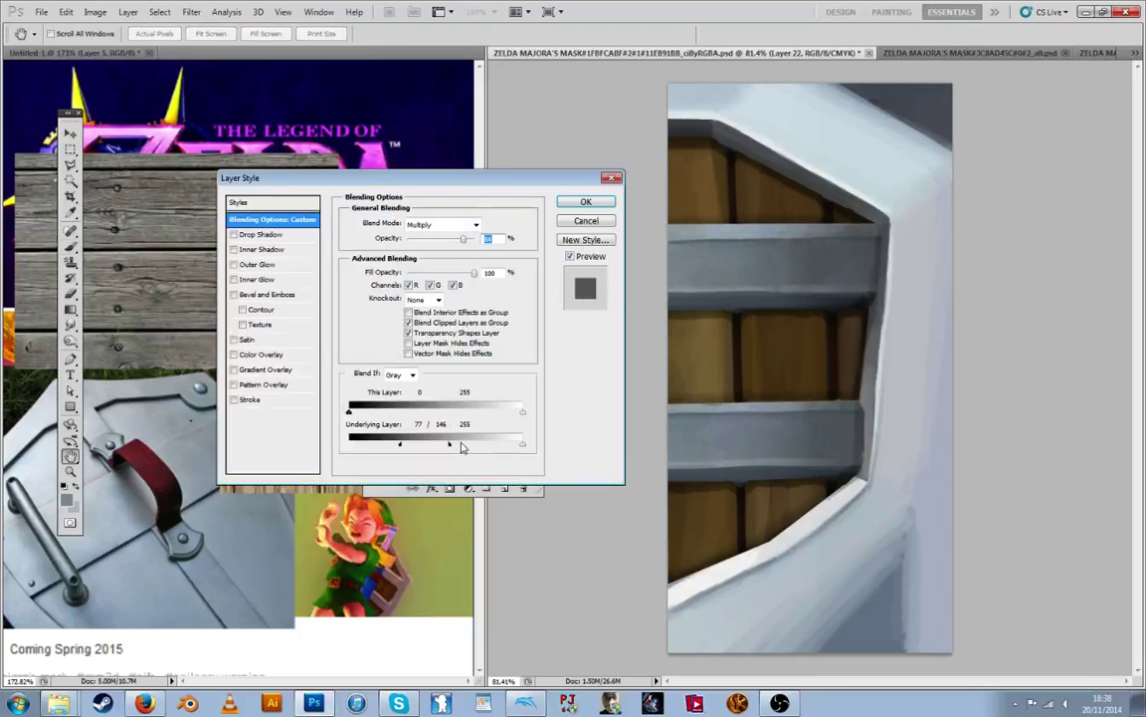
pyautogui.moveTo(477, 416); pyautogui.dragTo(428, 417)
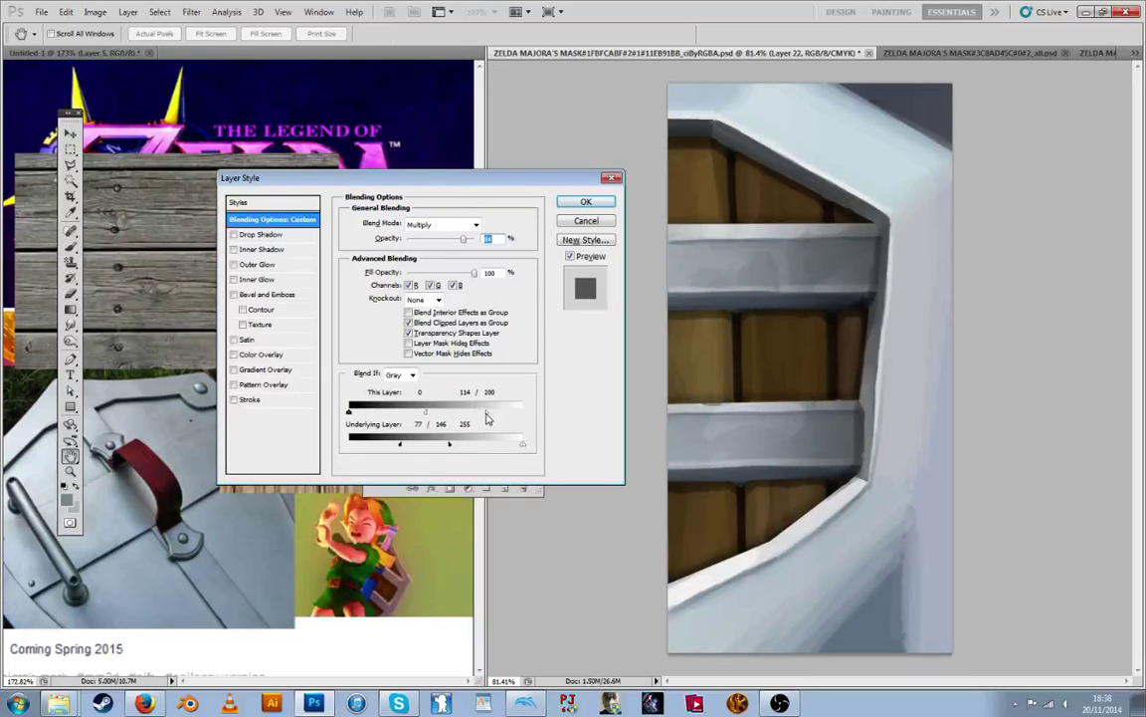
pyautogui.moveTo(483, 418); pyautogui.dragTo(516, 419)
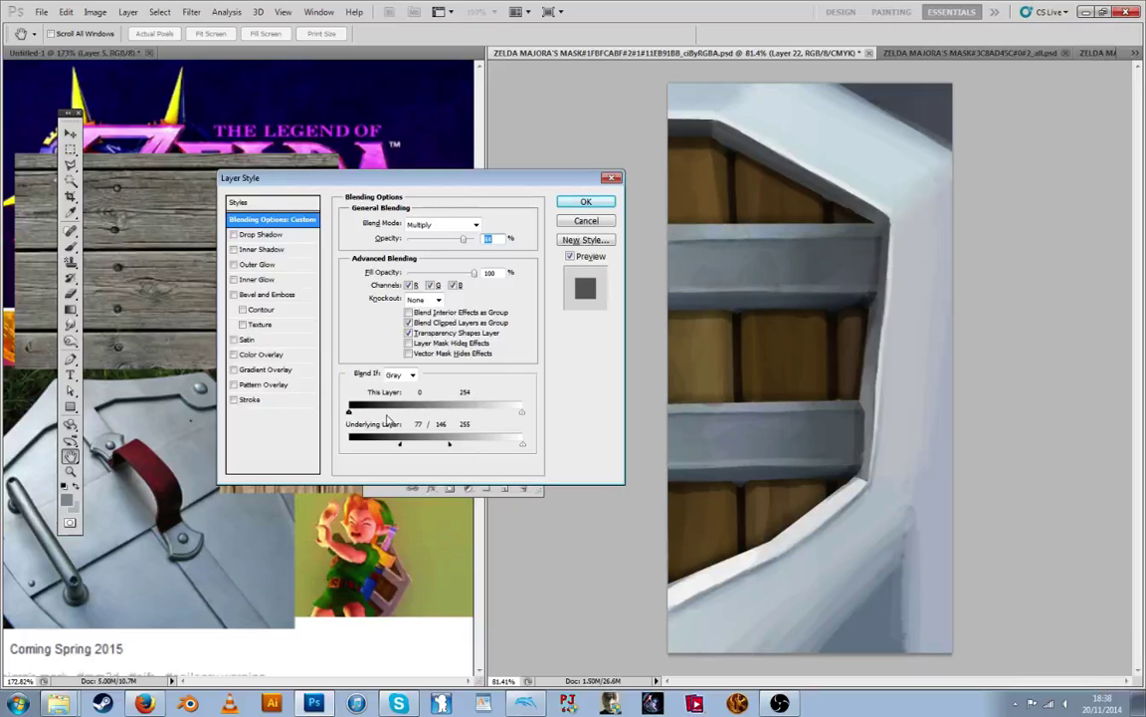
pyautogui.moveTo(440, 415); pyautogui.dragTo(466, 419)
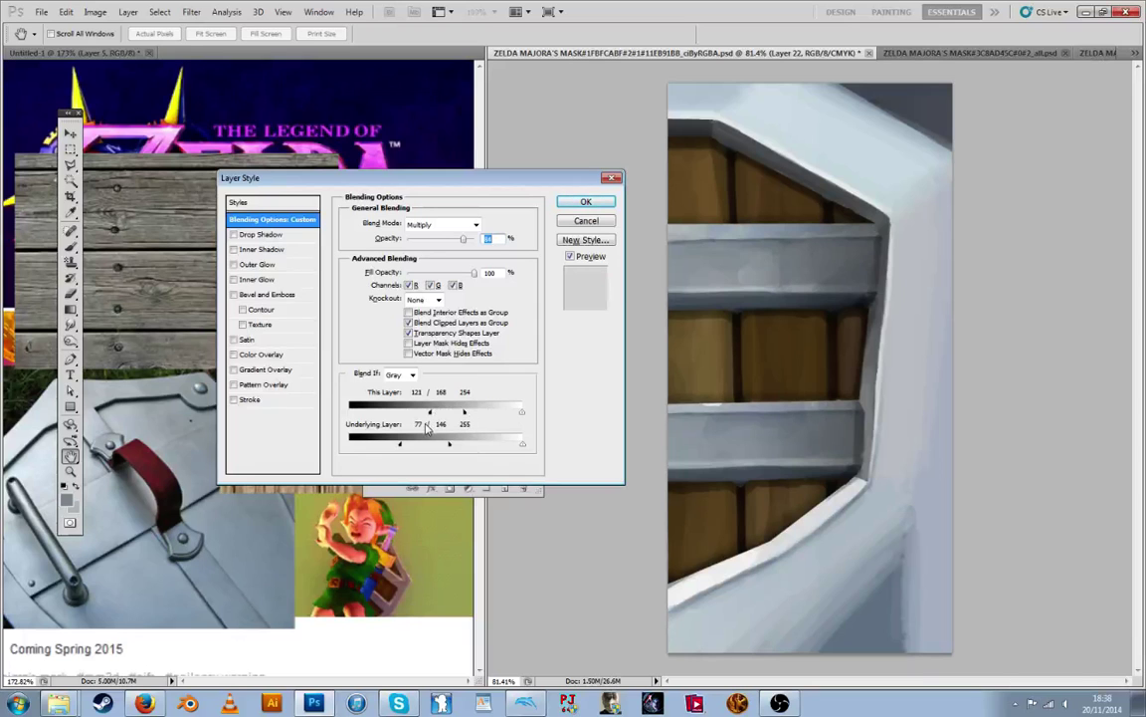
pyautogui.moveTo(416, 418)
pyautogui.mouseDown()
pyautogui.moveTo(463, 422)
pyautogui.moveTo(453, 422)
pyautogui.mouseUp()
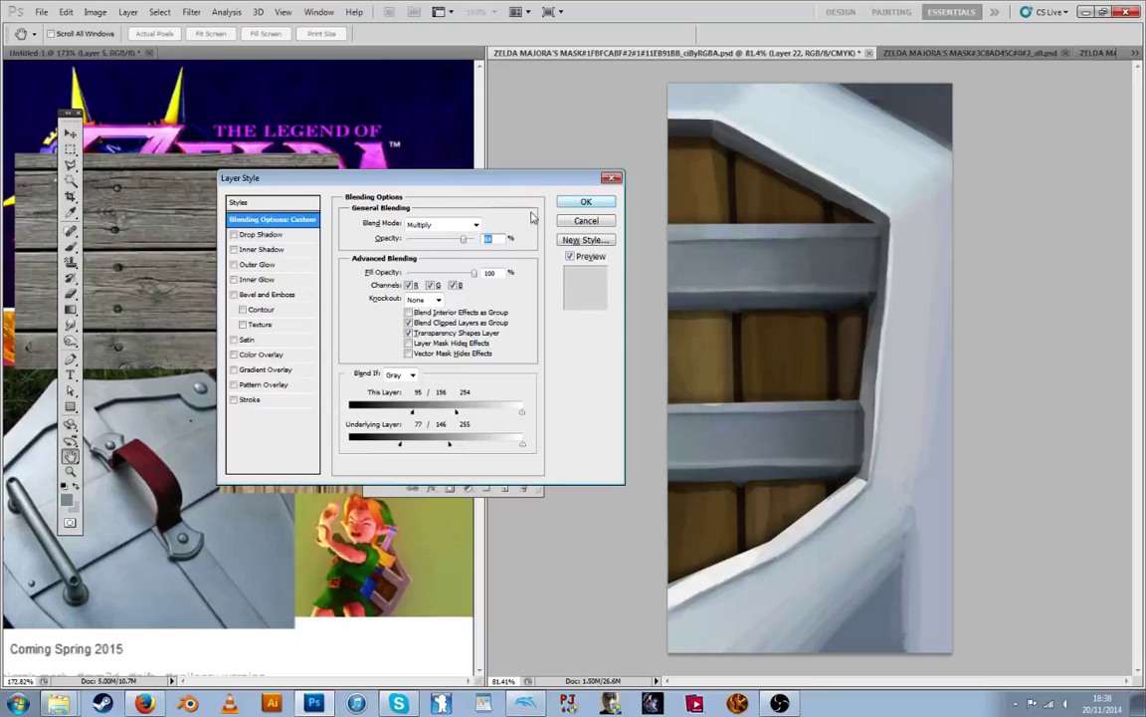
pyautogui.moveTo(450, 244); pyautogui.dragTo(444, 248)
pyautogui.click(586, 202)
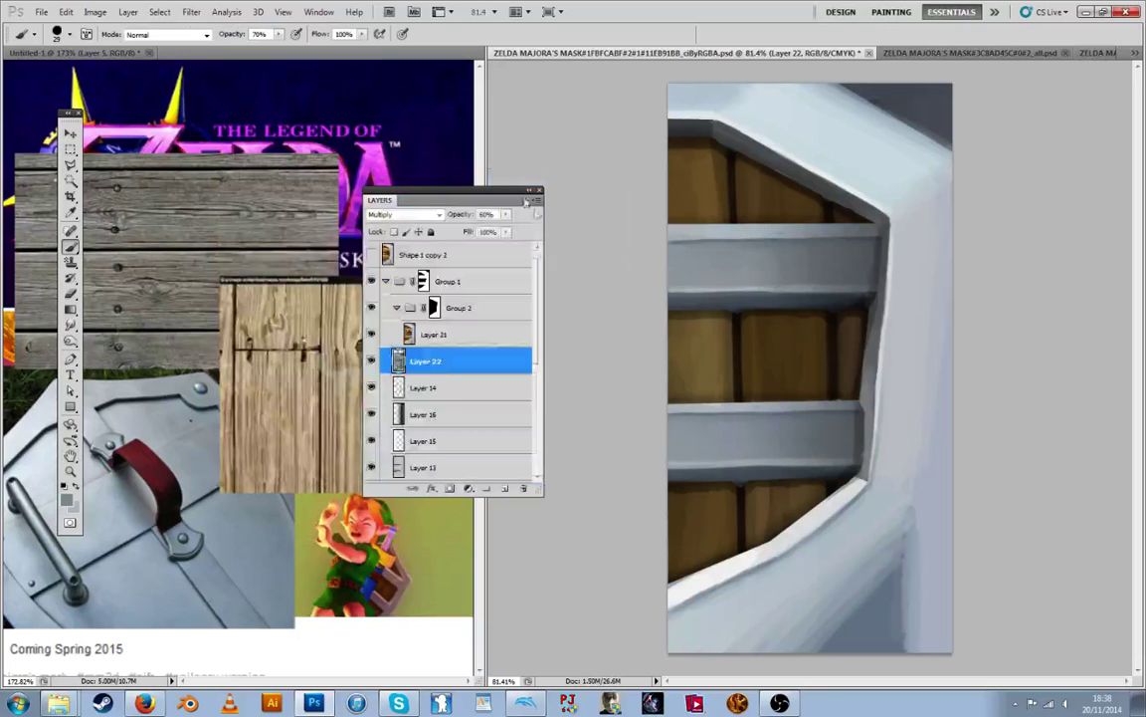
# Raise Layer 22's lightness to +22 with Hue/Saturation and compare the bands with the layer hidden and shown
pyautogui.hotkey('ctrl', 'u')
pyautogui.moveTo(975, 589); pyautogui.dragTo(974, 575)
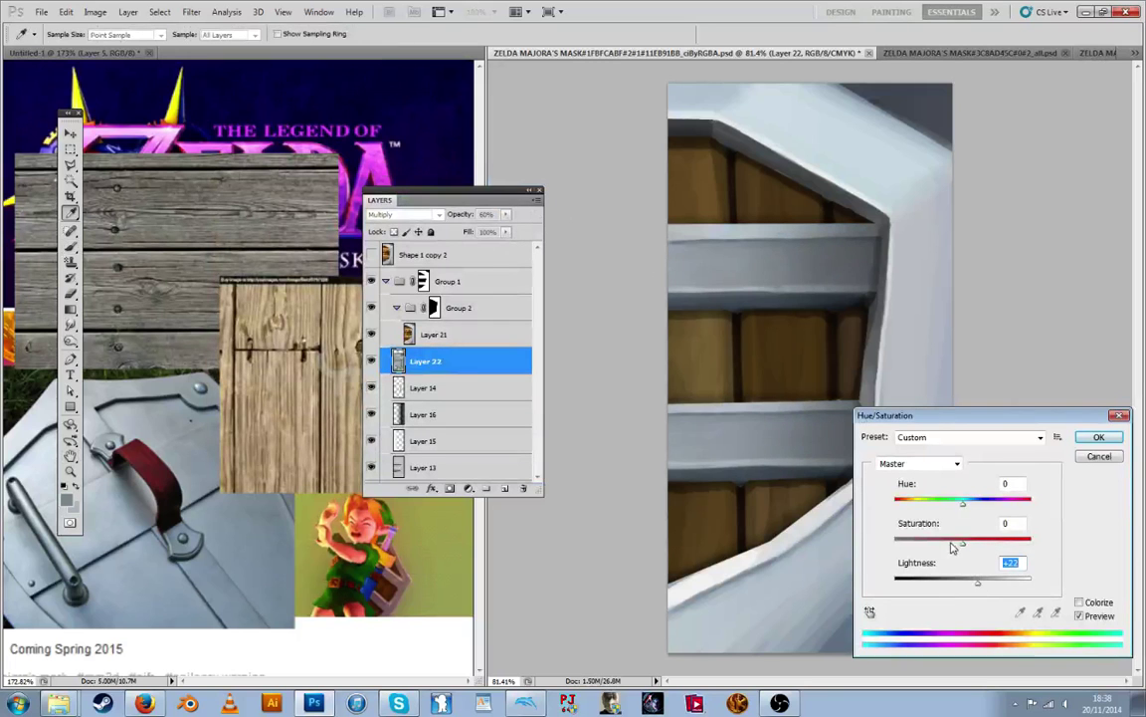
pyautogui.press('Return')
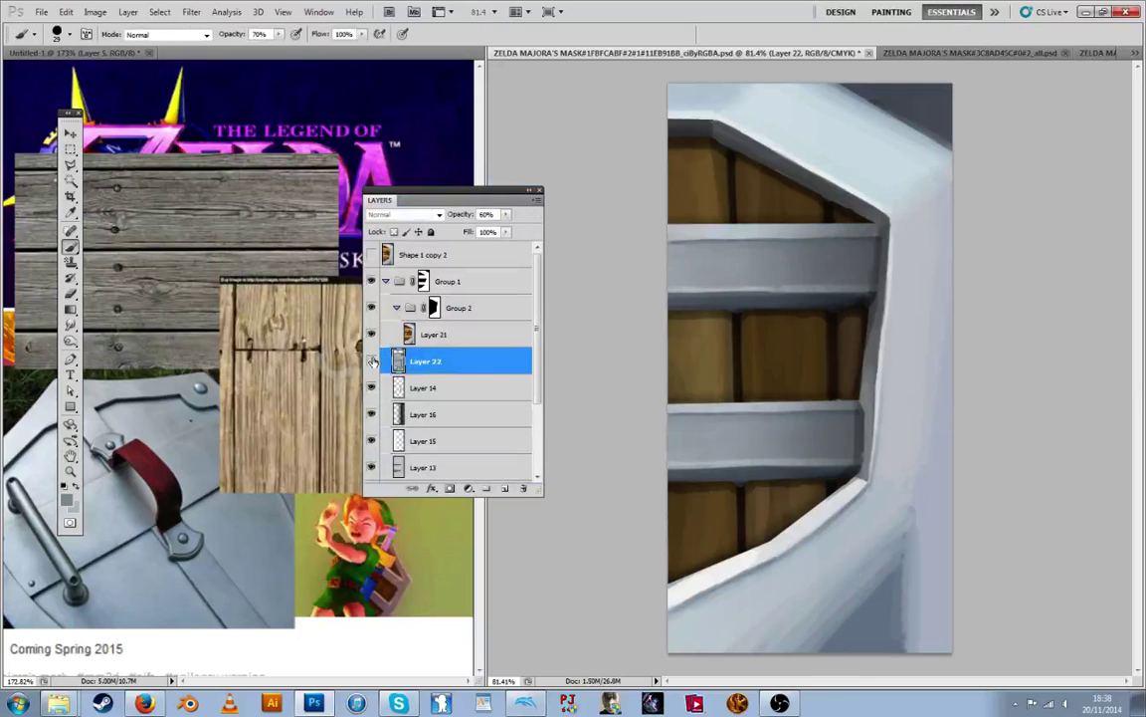
pyautogui.click(373, 361)
# Move Layer 22 below Layer 15 and toggle its visibility to compare the effect
pyautogui.moveTo(457, 361); pyautogui.dragTo(447, 444)
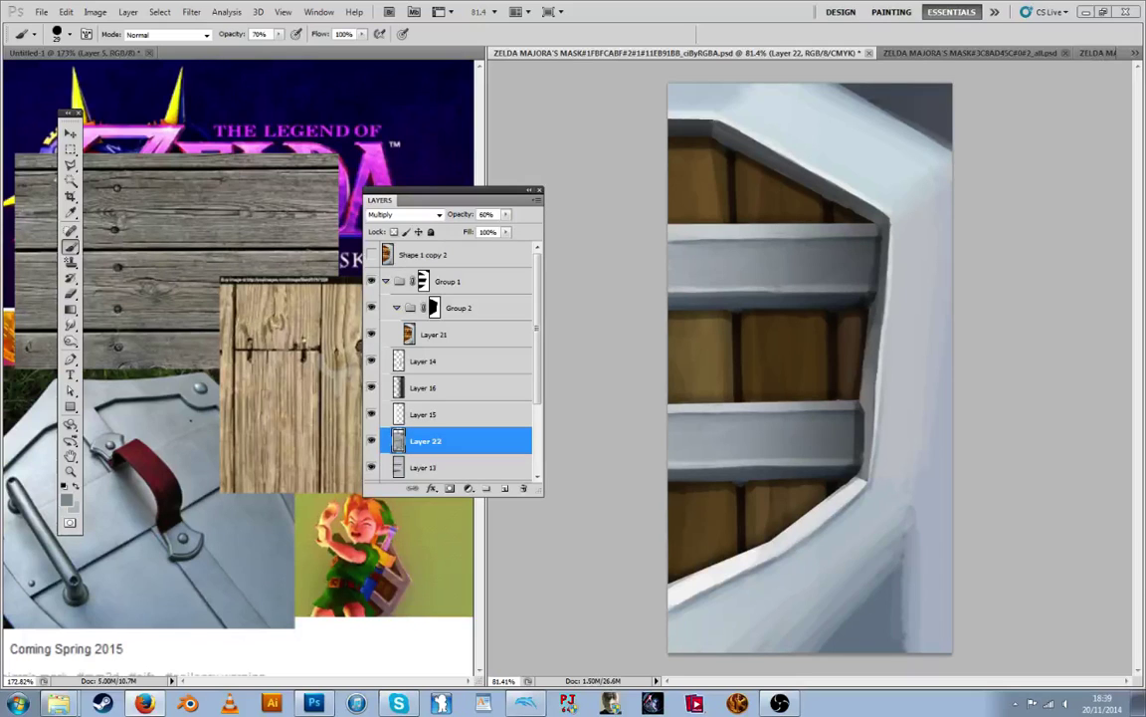
pyautogui.click(375, 442)
pyautogui.click(376, 444)
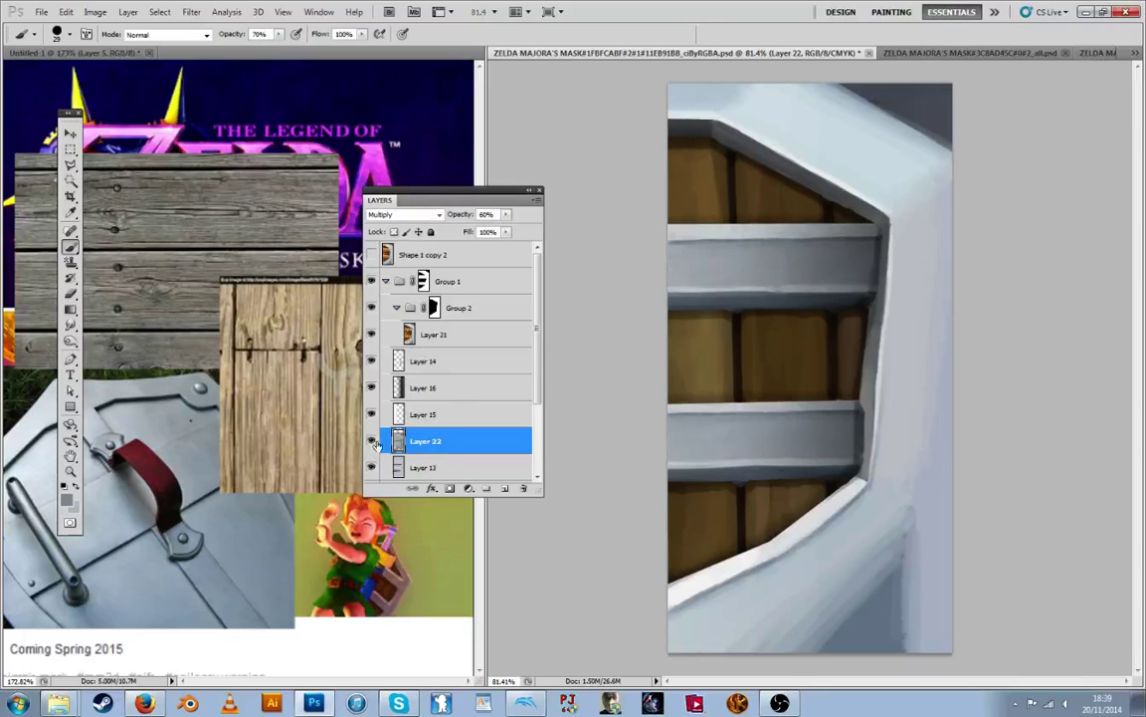
# Duplicate Layer 22 into Group 2 above Layer 21 and reposition the copy over the shield rim
pyautogui.rightClick(460, 441)
pyautogui.click(463, 158)
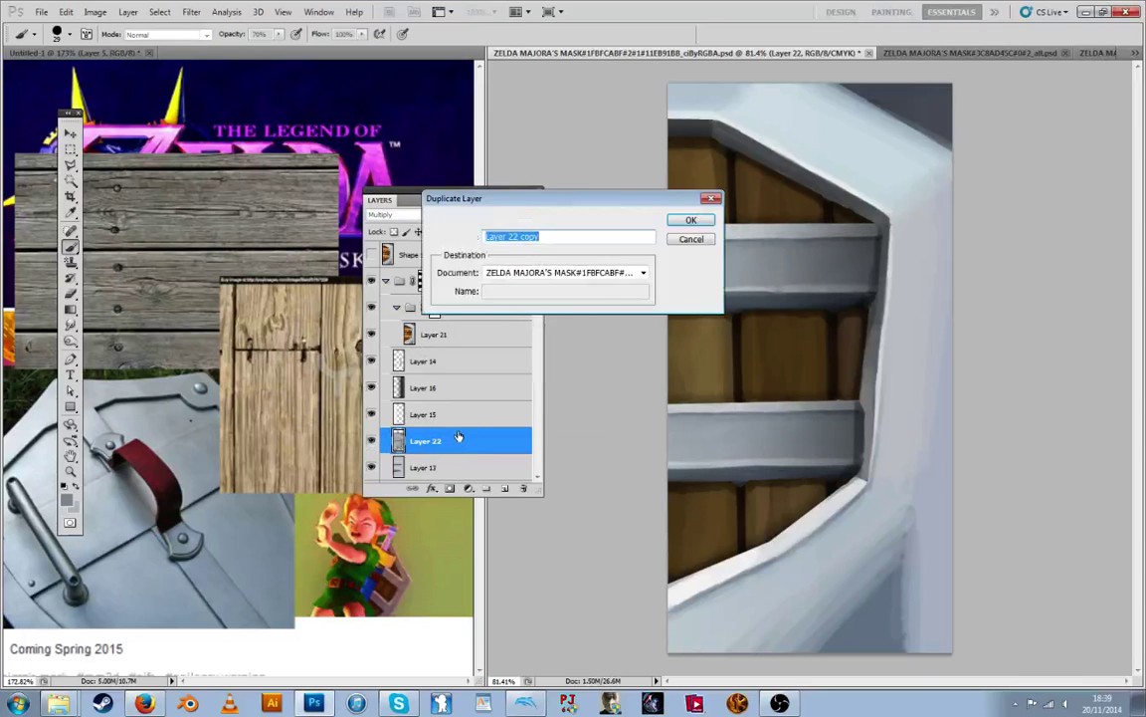
pyautogui.press('Return')
pyautogui.moveTo(466, 414); pyautogui.dragTo(485, 340)
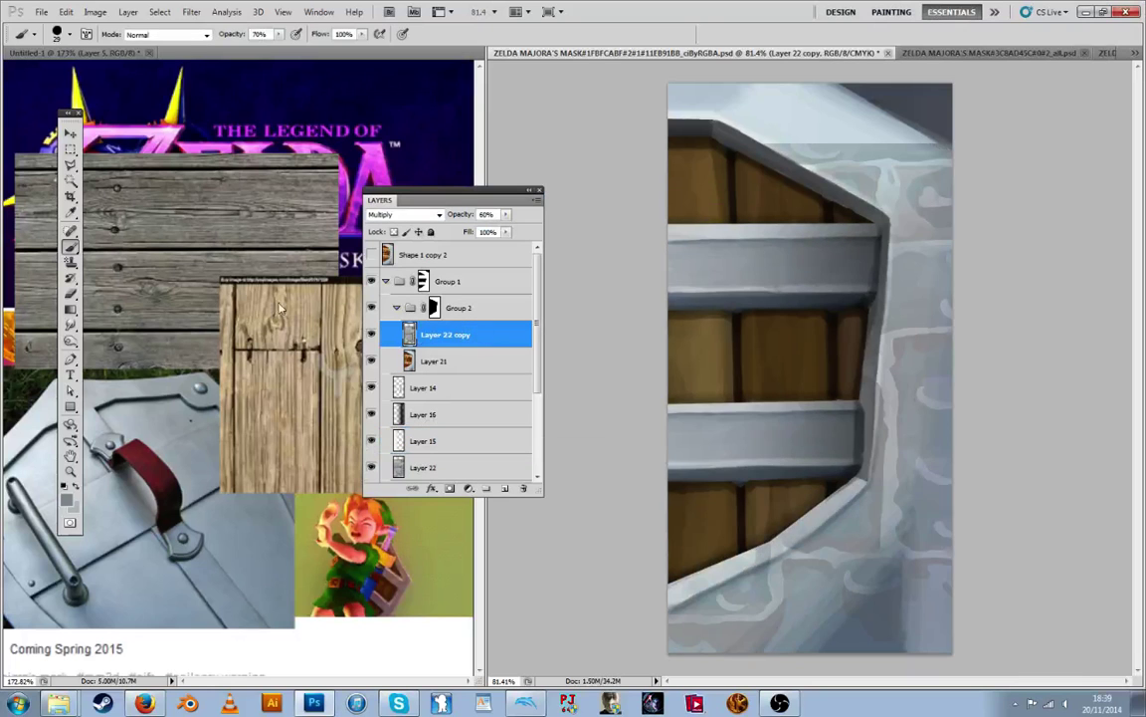
pyautogui.click(68, 131)
pyautogui.moveTo(673, 280); pyautogui.dragTo(742, 265)
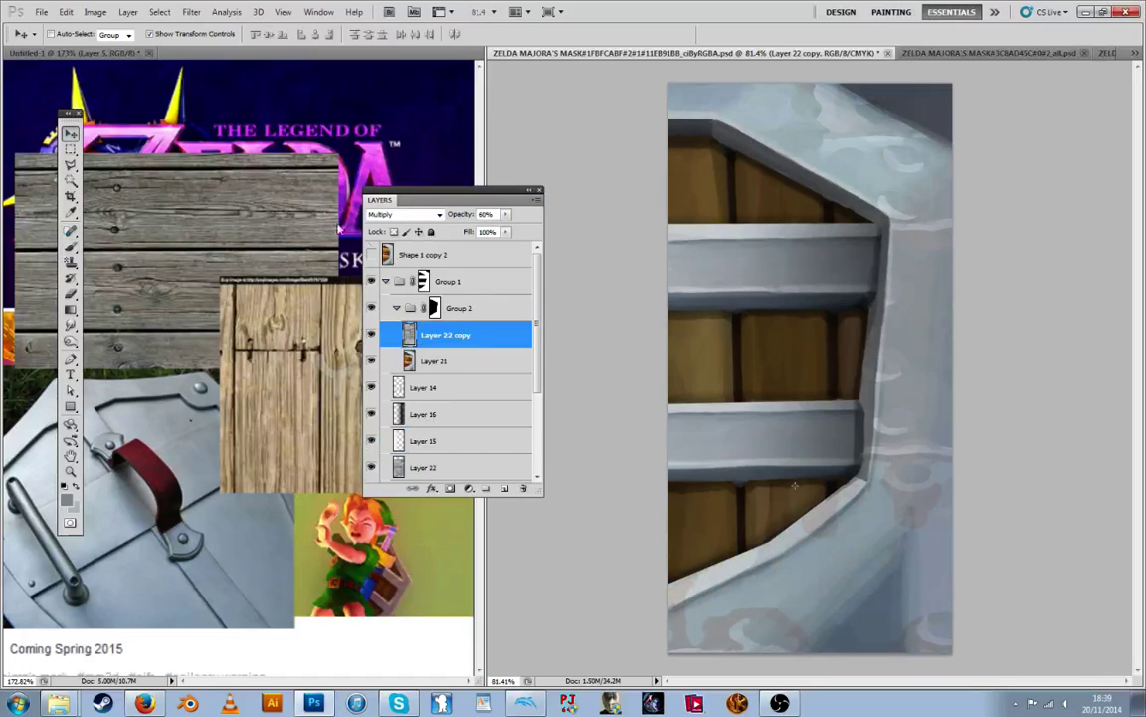
# Clear the layer style from the Layer 22 copy
pyautogui.rightClick(485, 336)
pyautogui.click(508, 496)
pyautogui.rightClick(491, 351)
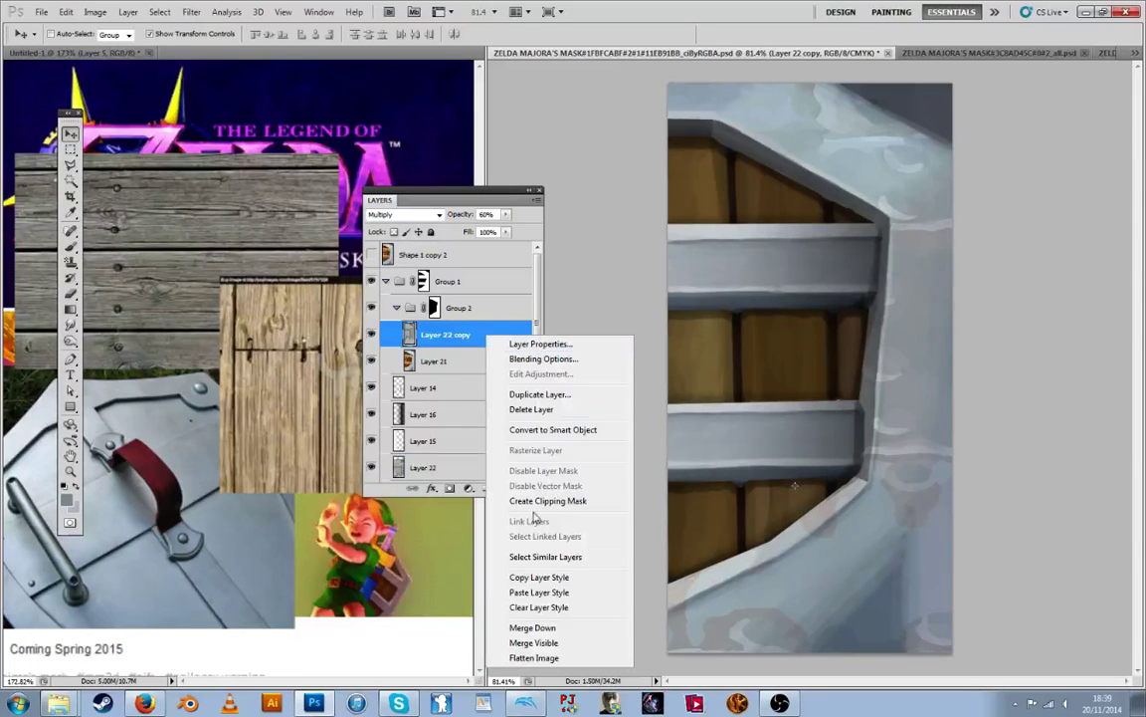
pyautogui.click(533, 621)
# Paint out the rivets and rust seam on the rim's upper right area with the brush and sampled greys
pyautogui.press('p')
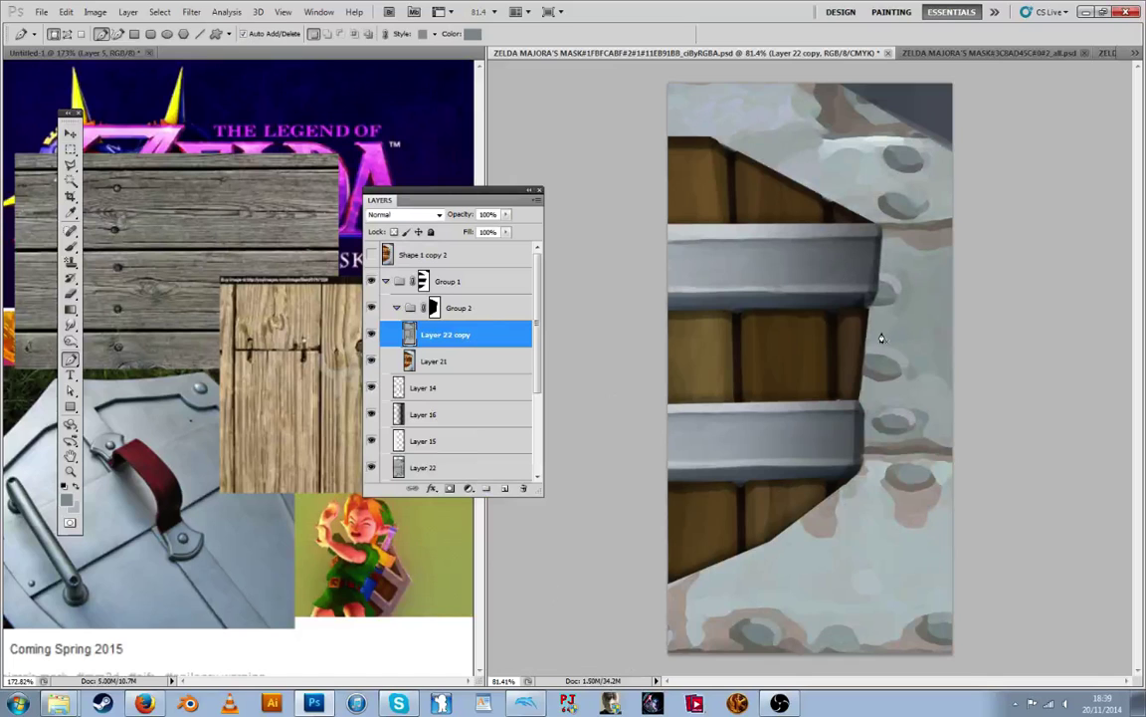
pyautogui.press('b')
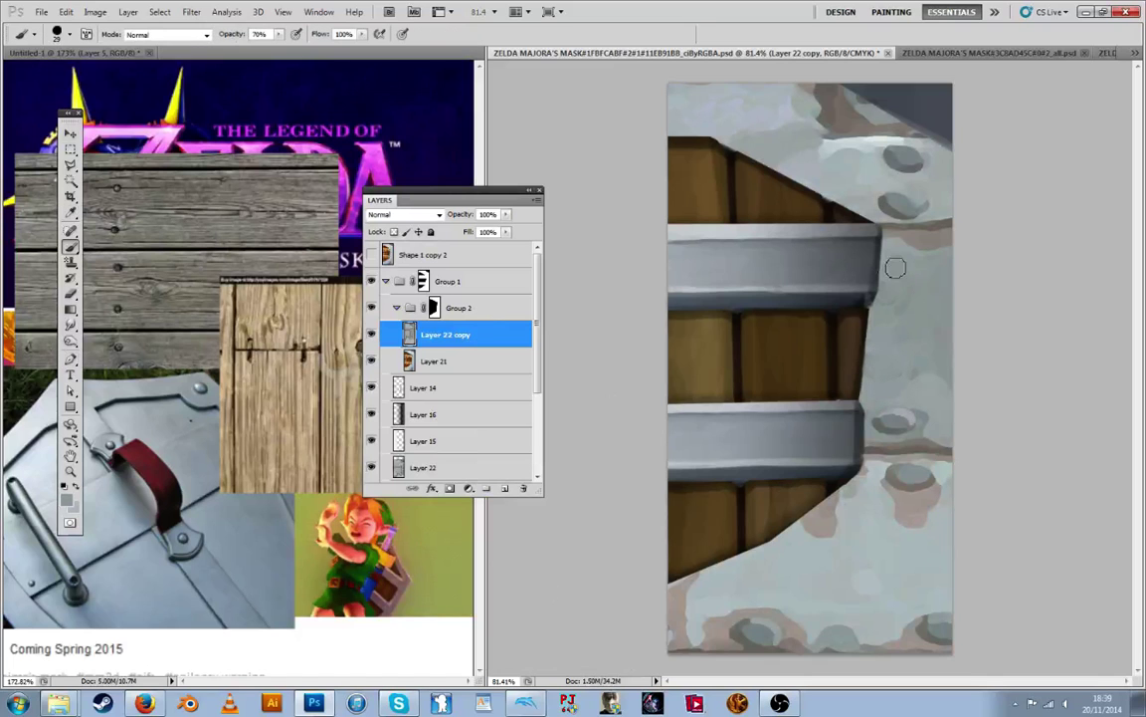
pyautogui.moveTo(897, 239)
pyautogui.mouseDown()
pyautogui.moveTo(940, 223)
pyautogui.moveTo(909, 230)
pyautogui.moveTo(959, 230)
pyautogui.moveTo(872, 241)
pyautogui.moveTo(860, 207)
pyautogui.moveTo(901, 192)
pyautogui.moveTo(887, 215)
pyautogui.moveTo(862, 201)
pyautogui.moveTo(867, 229)
pyautogui.moveTo(919, 209)
pyautogui.mouseUp()
pyautogui.keyDown('alt'); pyautogui.click(902, 209); pyautogui.keyUp('alt')
pyautogui.keyDown('alt'); pyautogui.click(862, 200); pyautogui.keyUp('alt')
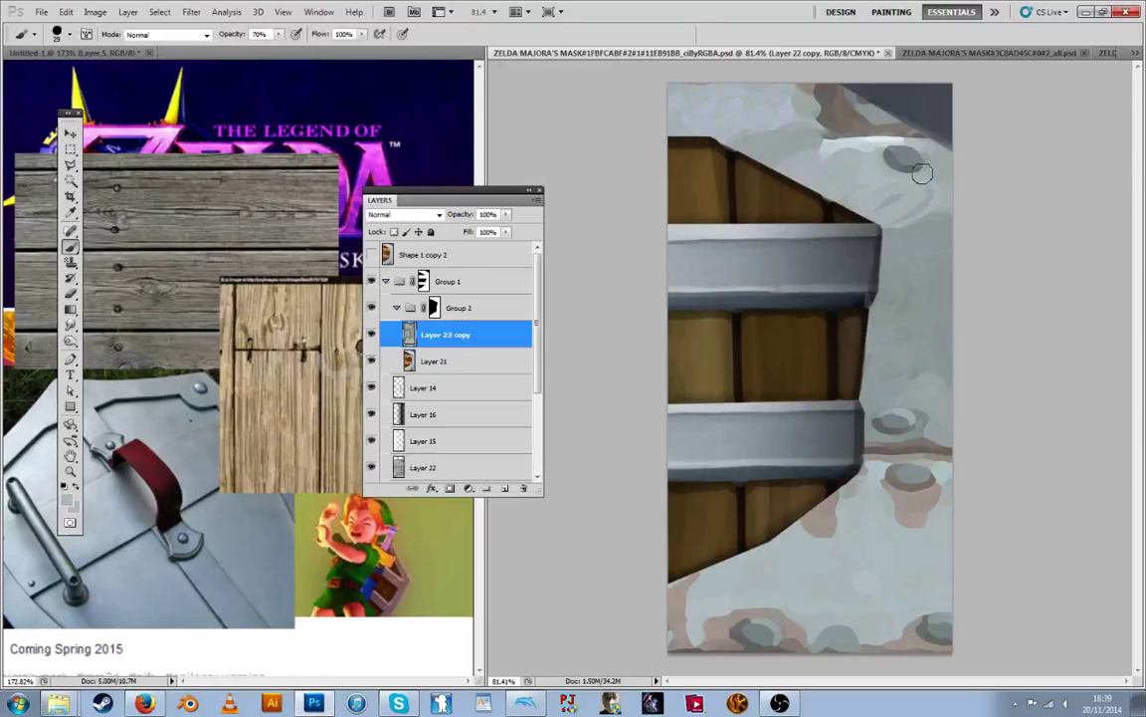
pyautogui.keyDown('alt'); pyautogui.click(934, 168); pyautogui.keyUp('alt')
pyautogui.moveTo(928, 160); pyautogui.dragTo(890, 153)
pyautogui.moveTo(824, 106); pyautogui.dragTo(903, 133)
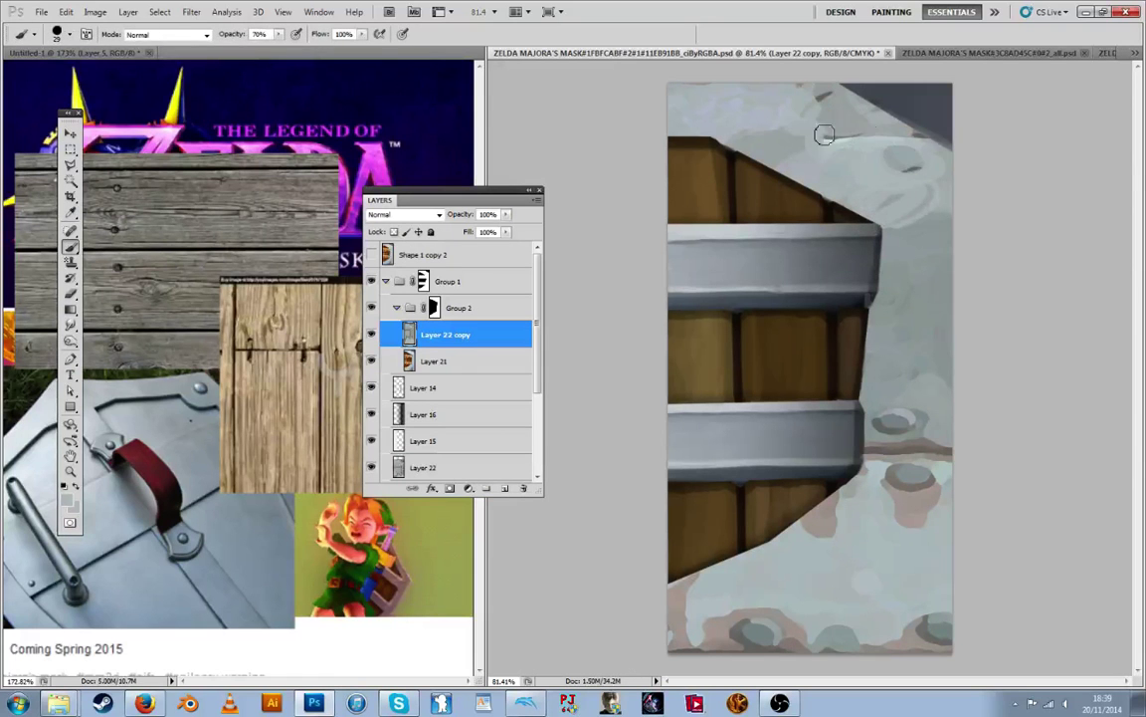
# Paint over the remaining rust patches along the rim's top corner with sampled light greys
pyautogui.keyDown('alt'); pyautogui.click(828, 124); pyautogui.keyUp('alt')
pyautogui.moveTo(832, 102); pyautogui.dragTo(822, 129)
pyautogui.moveTo(890, 138); pyautogui.dragTo(924, 140)
pyautogui.keyDown('alt'); pyautogui.click(834, 134); pyautogui.keyUp('alt')
pyautogui.moveTo(814, 102); pyautogui.dragTo(852, 142)
# Paint out the rivet and seam on the rim's vertical right side, blending with greys sampled from the surrounding metal
pyautogui.keyDown('alt'); pyautogui.click(933, 355); pyautogui.keyUp('alt')
pyautogui.keyDown('alt'); pyautogui.click(932, 249); pyautogui.keyUp('alt')
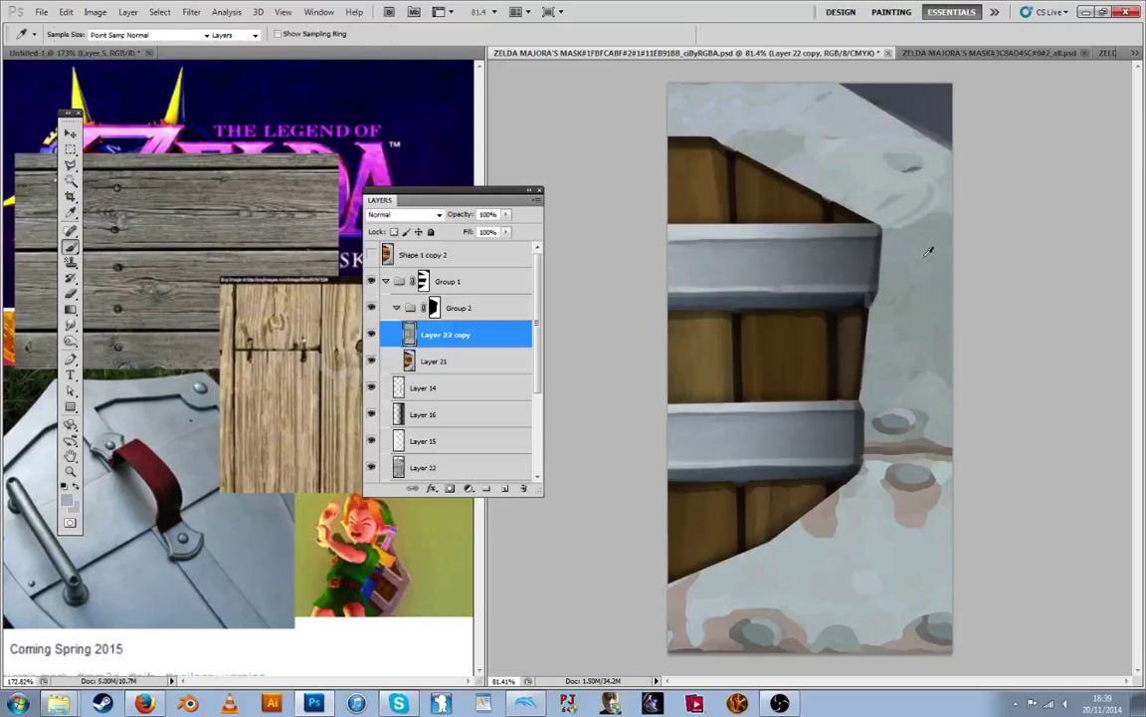
pyautogui.moveTo(931, 287)
pyautogui.mouseDown()
pyautogui.moveTo(919, 314)
pyautogui.moveTo(914, 306)
pyautogui.moveTo(913, 341)
pyautogui.moveTo(919, 317)
pyautogui.moveTo(896, 317)
pyautogui.moveTo(898, 364)
pyautogui.moveTo(882, 369)
pyautogui.moveTo(925, 363)
pyautogui.moveTo(928, 286)
pyautogui.moveTo(933, 387)
pyautogui.moveTo(945, 413)
pyautogui.moveTo(907, 401)
pyautogui.moveTo(896, 433)
pyautogui.moveTo(882, 427)
pyautogui.moveTo(912, 408)
pyautogui.moveTo(885, 446)
pyautogui.moveTo(937, 449)
pyautogui.mouseUp()
pyautogui.keyDown('alt'); pyautogui.click(917, 307); pyautogui.keyUp('alt')
pyautogui.keyDown('alt'); pyautogui.click(897, 325); pyautogui.keyUp('alt')
pyautogui.keyDown('alt'); pyautogui.click(906, 368); pyautogui.keyUp('alt')
pyautogui.keyDown('alt'); pyautogui.click(928, 299); pyautogui.keyUp('alt')
pyautogui.keyDown('alt'); pyautogui.click(947, 333); pyautogui.keyUp('alt')
pyautogui.keyDown('alt'); pyautogui.click(929, 379); pyautogui.keyUp('alt')
pyautogui.keyDown('alt'); pyautogui.click(939, 409); pyautogui.keyUp('alt')
pyautogui.keyDown('alt'); pyautogui.click(913, 406); pyautogui.keyUp('alt')
# Paint over the rivet and rust stains on the rim just below the lower band with sampled pale greys
pyautogui.keyDown('alt'); pyautogui.click(892, 504); pyautogui.keyUp('alt')
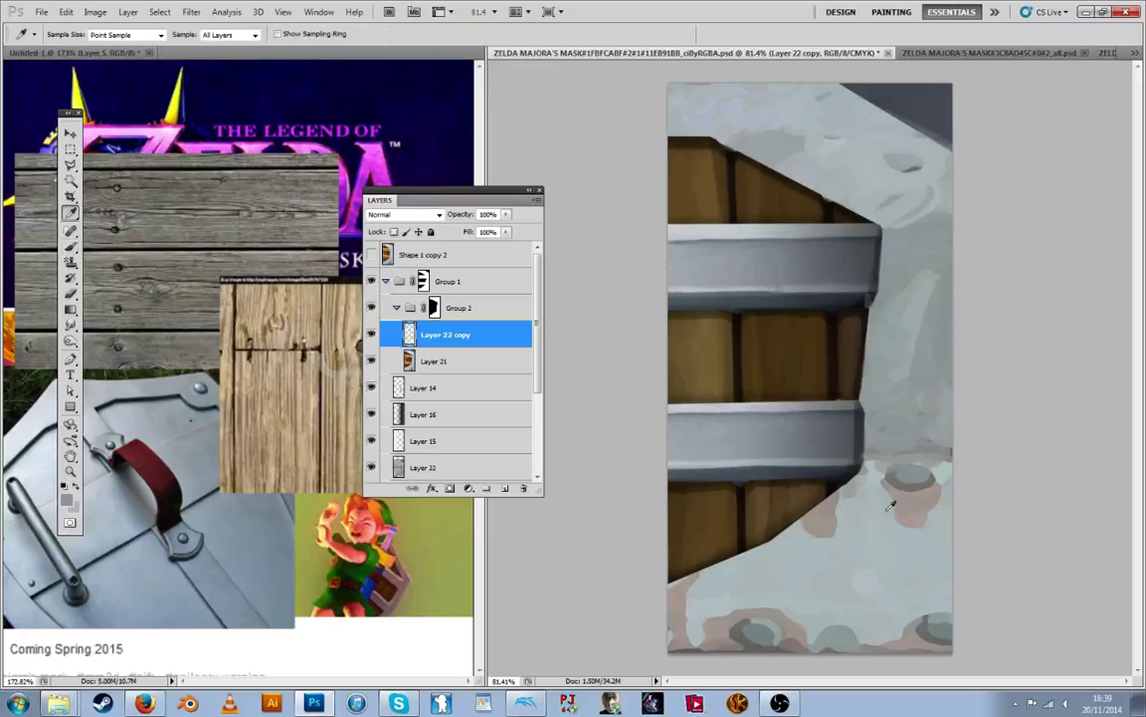
pyautogui.moveTo(875, 472)
pyautogui.mouseDown()
pyautogui.moveTo(928, 486)
pyautogui.moveTo(913, 510)
pyautogui.mouseUp()
pyautogui.keyDown('alt'); pyautogui.click(913, 477); pyautogui.keyUp('alt')
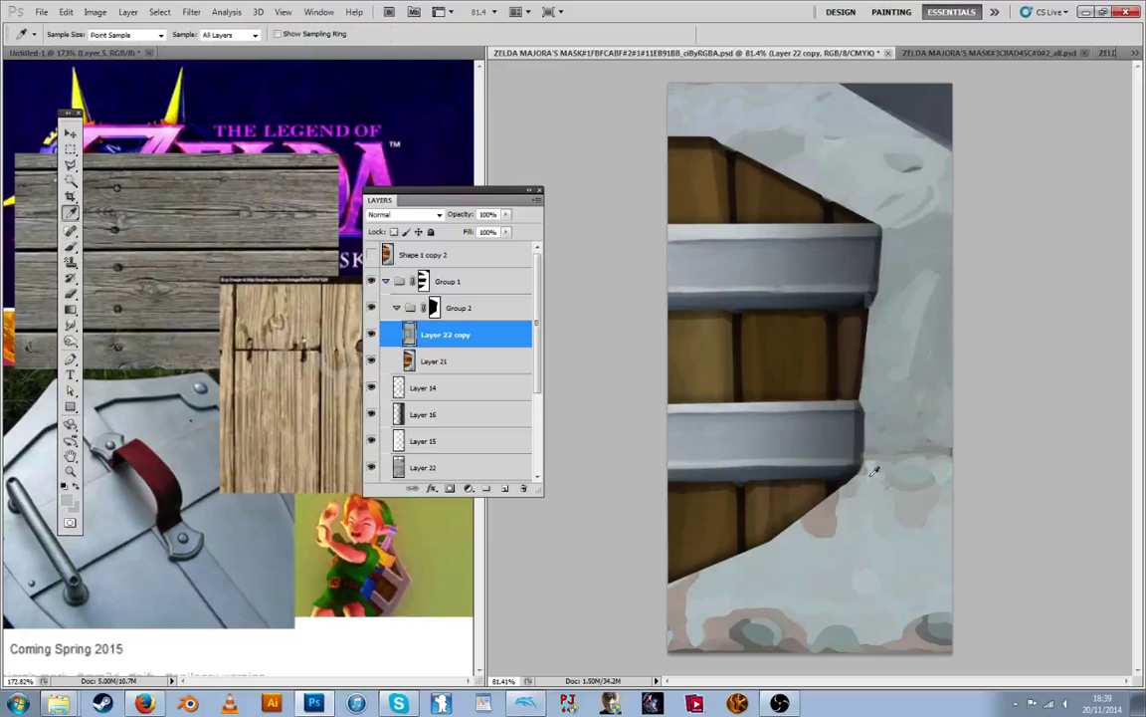
pyautogui.keyDown('alt'); pyautogui.click(872, 476); pyautogui.keyUp('alt')
pyautogui.moveTo(884, 468); pyautogui.dragTo(940, 455)
pyautogui.moveTo(822, 523)
pyautogui.mouseDown()
pyautogui.moveTo(850, 479)
pyautogui.moveTo(926, 513)
pyautogui.mouseUp()
# Paint out the rivets and rust along the bottom edge of the rim with sampled pale greys
pyautogui.keyDown('alt'); pyautogui.click(802, 600); pyautogui.keyUp('alt')
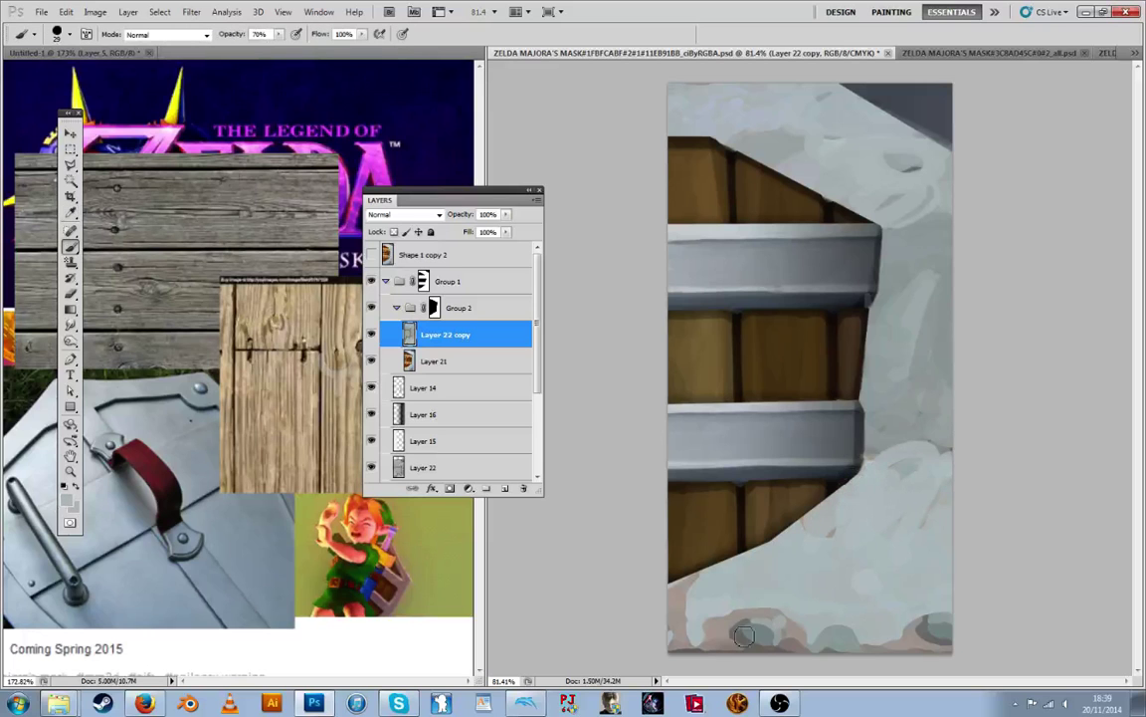
pyautogui.moveTo(744, 636)
pyautogui.mouseDown()
pyautogui.moveTo(775, 658)
pyautogui.moveTo(841, 640)
pyautogui.mouseUp()
pyautogui.moveTo(914, 609)
pyautogui.mouseDown()
pyautogui.moveTo(916, 619)
pyautogui.moveTo(841, 645)
pyautogui.mouseUp()
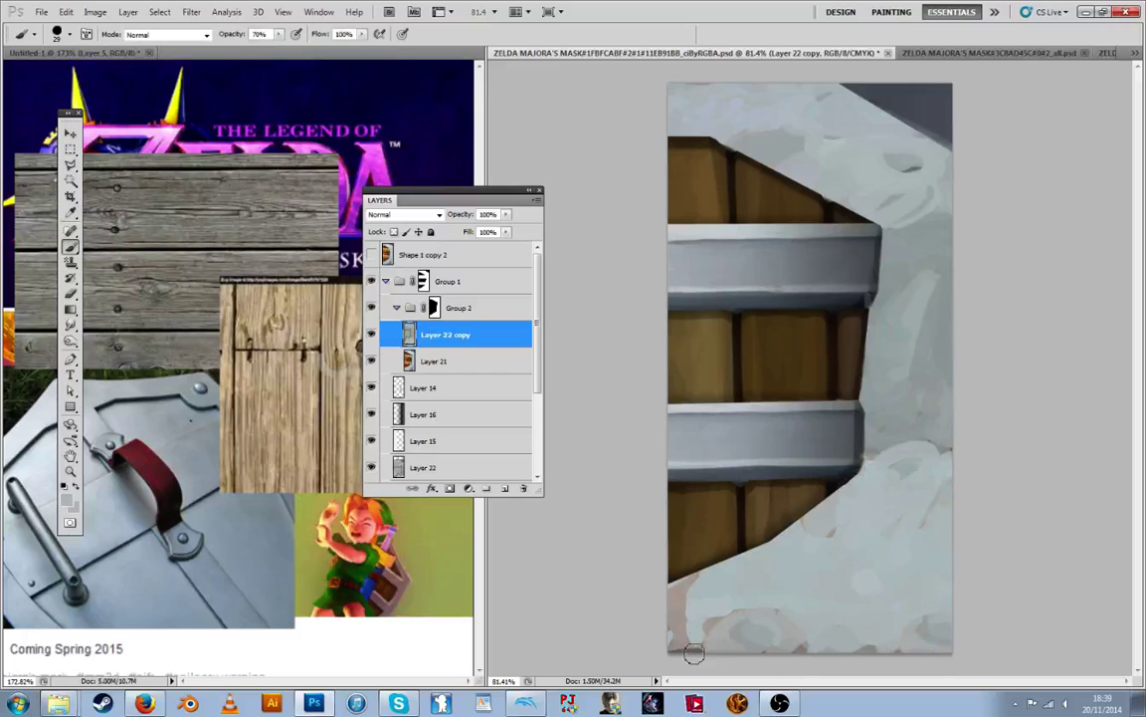
pyautogui.moveTo(693, 653); pyautogui.dragTo(703, 633)
pyautogui.keyDown('alt'); pyautogui.click(754, 568); pyautogui.keyUp('alt')
pyautogui.moveTo(703, 577); pyautogui.dragTo(685, 627)
pyautogui.moveTo(707, 648); pyautogui.dragTo(772, 648)
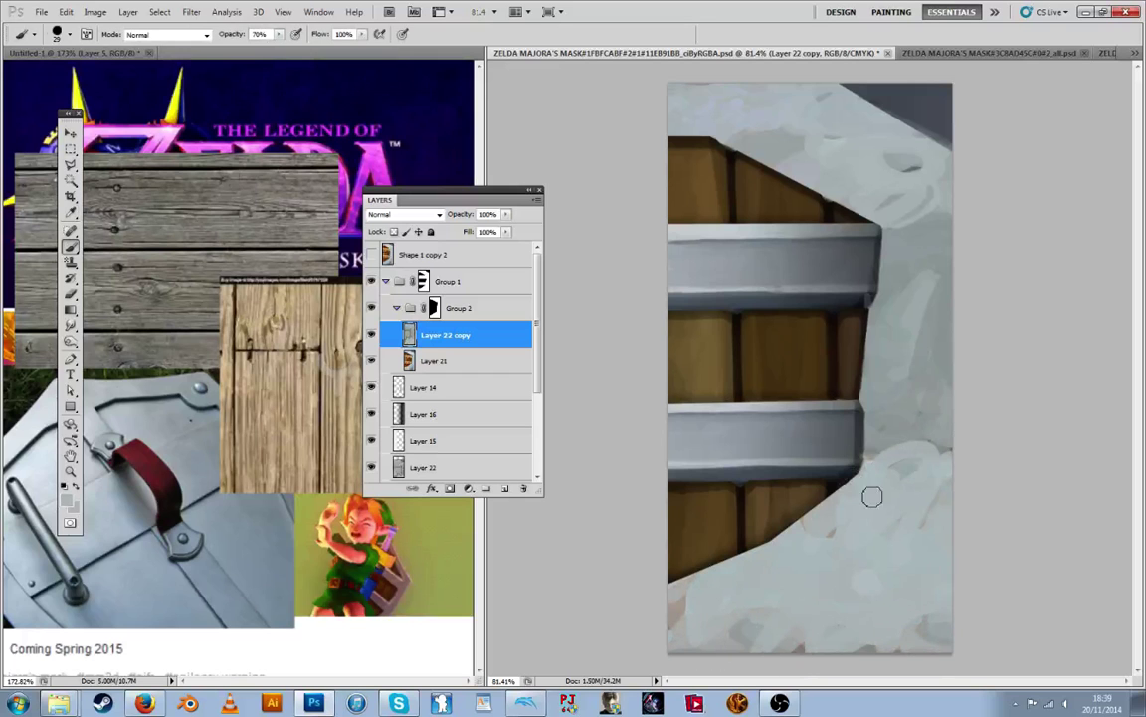
# Add darker grey patches to the lower part of the rim and blend them with greys sampled nearby
pyautogui.keyDown('alt'); pyautogui.click(875, 290); pyautogui.keyUp('alt')
pyautogui.keyDown('alt'); pyautogui.click(917, 231); pyautogui.keyUp('alt')
pyautogui.moveTo(782, 582)
pyautogui.mouseDown()
pyautogui.moveTo(808, 591)
pyautogui.moveTo(765, 619)
pyautogui.moveTo(850, 579)
pyautogui.moveTo(837, 589)
pyautogui.moveTo(870, 594)
pyautogui.moveTo(809, 624)
pyautogui.moveTo(898, 552)
pyautogui.moveTo(854, 609)
pyautogui.mouseUp()
pyautogui.keyDown('alt'); pyautogui.click(859, 585); pyautogui.keyUp('alt')
pyautogui.keyDown('alt'); pyautogui.click(902, 571); pyautogui.keyUp('alt')
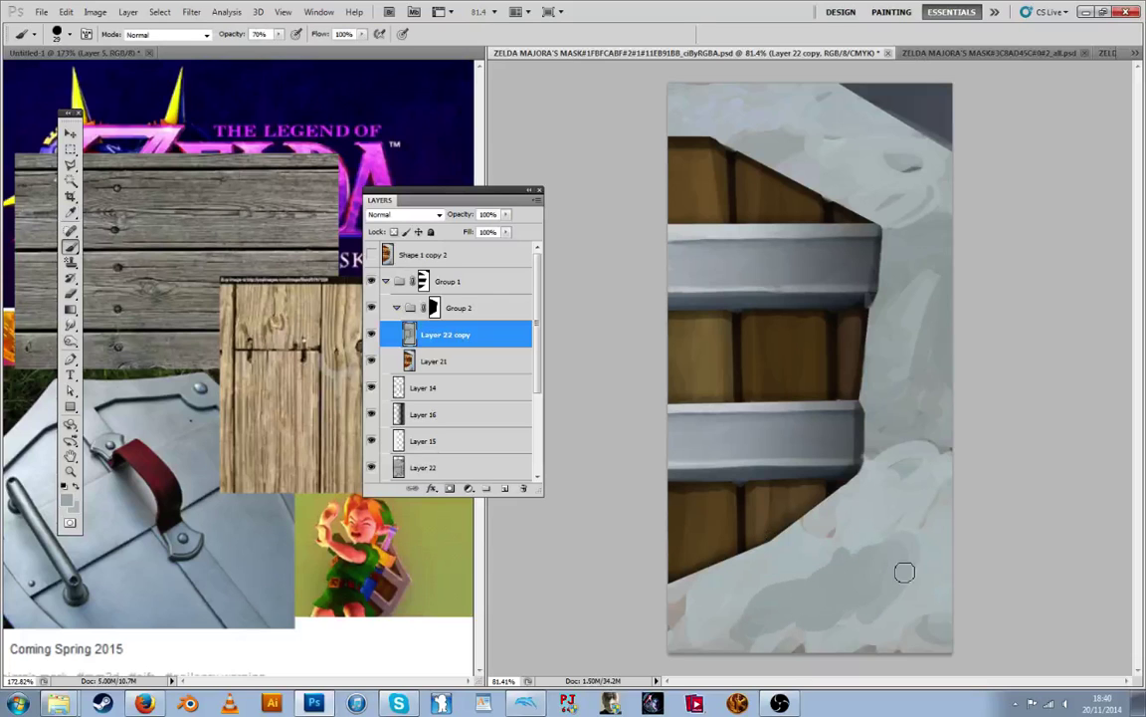
pyautogui.moveTo(902, 572); pyautogui.dragTo(888, 611)
pyautogui.moveTo(762, 608)
pyautogui.mouseDown()
pyautogui.moveTo(844, 535)
pyautogui.moveTo(769, 556)
pyautogui.moveTo(777, 592)
pyautogui.moveTo(819, 576)
pyautogui.moveTo(721, 645)
pyautogui.mouseUp()
pyautogui.keyDown('alt'); pyautogui.click(821, 557); pyautogui.keyUp('alt')
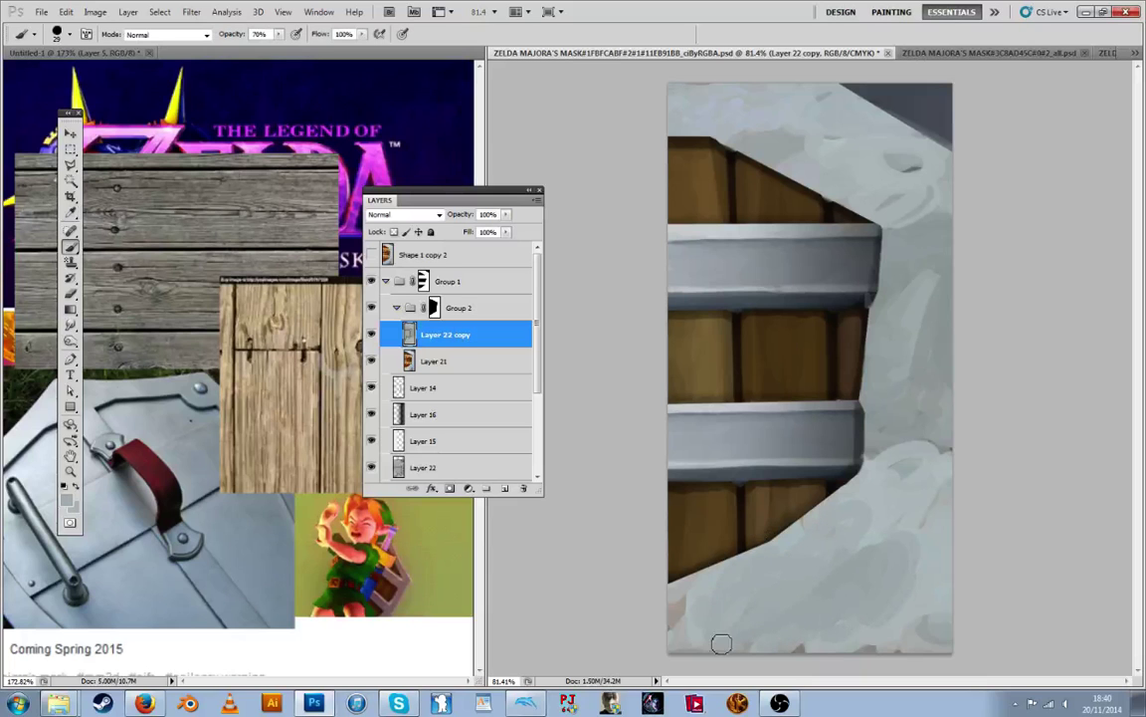
pyautogui.keyDown('alt'); pyautogui.click(882, 591); pyautogui.keyUp('alt')
# Add darker grey patches along the rim's upper diagonal and upper right side using greys sampled from the surrounding metal
pyautogui.keyDown('alt'); pyautogui.click(926, 265); pyautogui.keyUp('alt')
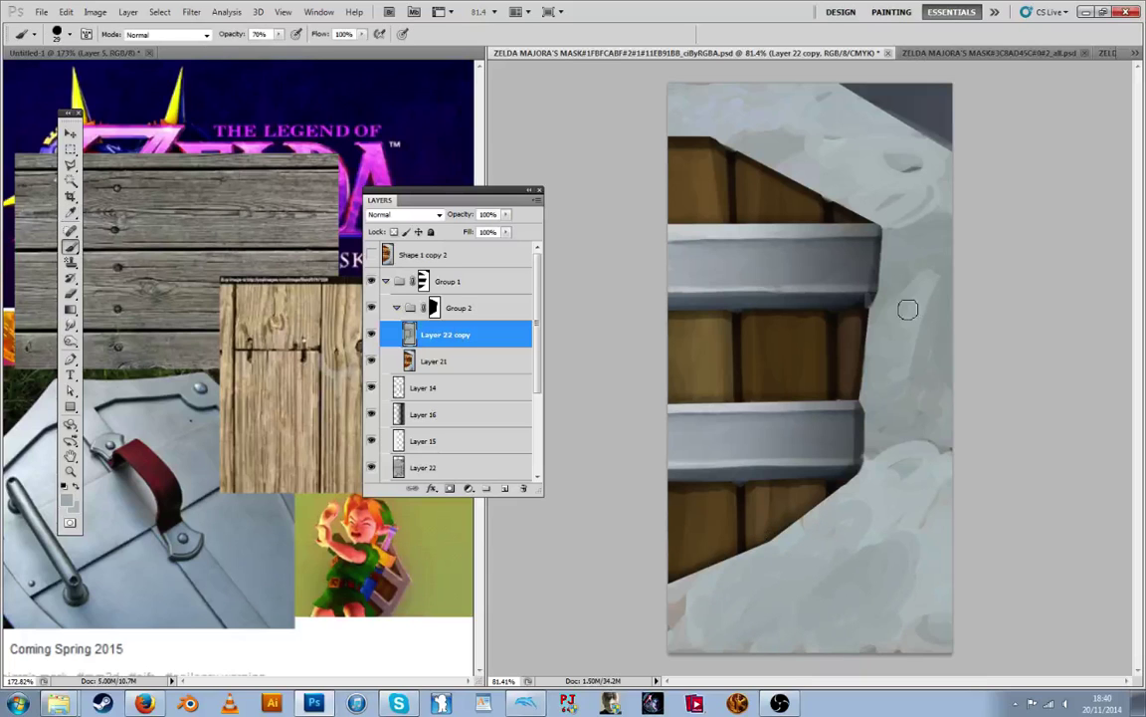
pyautogui.moveTo(907, 309); pyautogui.dragTo(913, 308)
pyautogui.keyDown('alt'); pyautogui.click(897, 197); pyautogui.keyUp('alt')
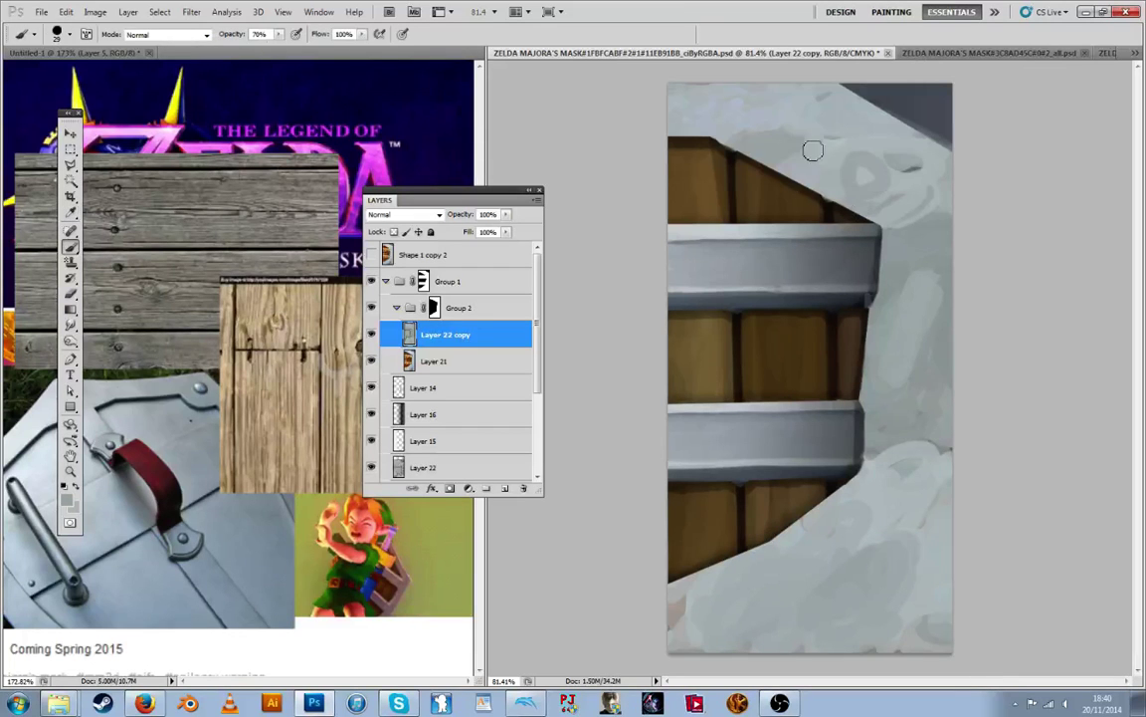
pyautogui.moveTo(814, 152); pyautogui.dragTo(850, 174)
pyautogui.press('b')
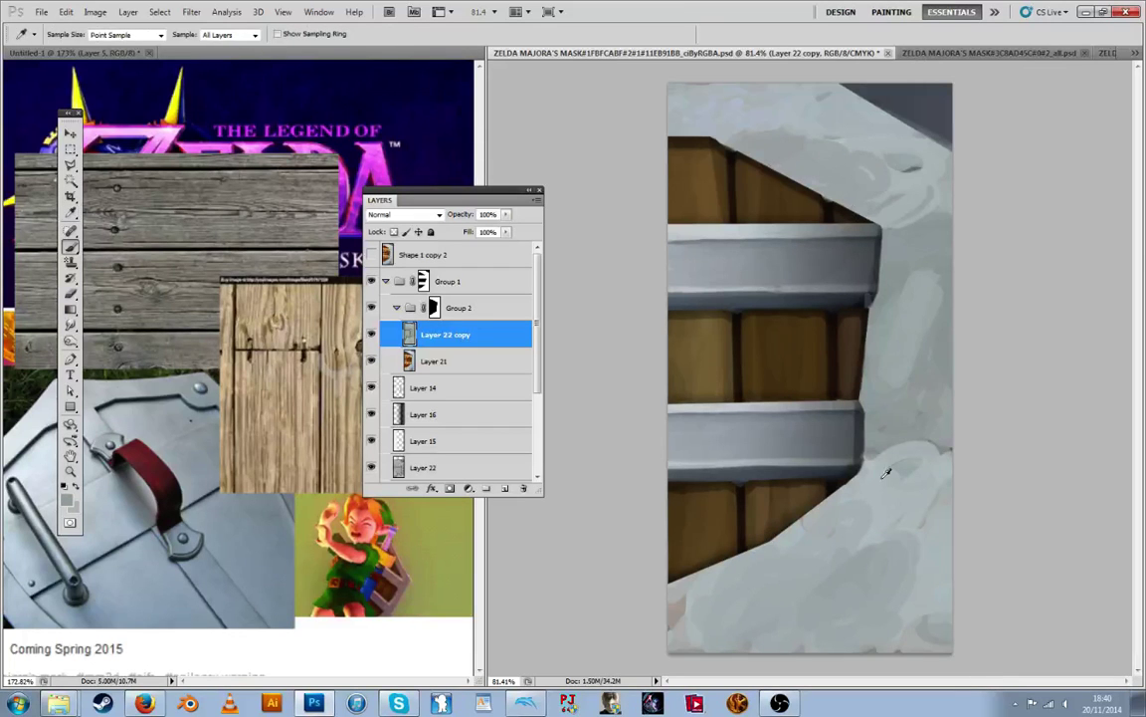
pyautogui.press('i')
pyautogui.press('b')
pyautogui.press('i')
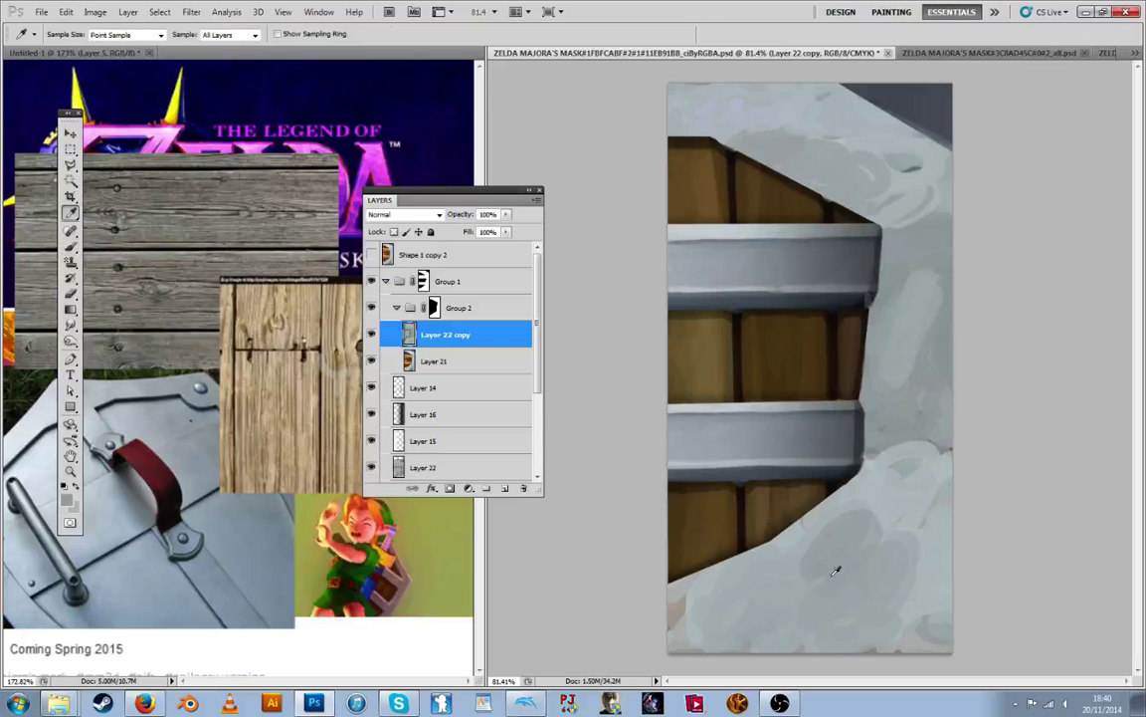
pyautogui.press('b')
# Try the copied layer style on Layer 22 copy, compare the rim with and without the texture, and undo it
pyautogui.rightClick(487, 335)
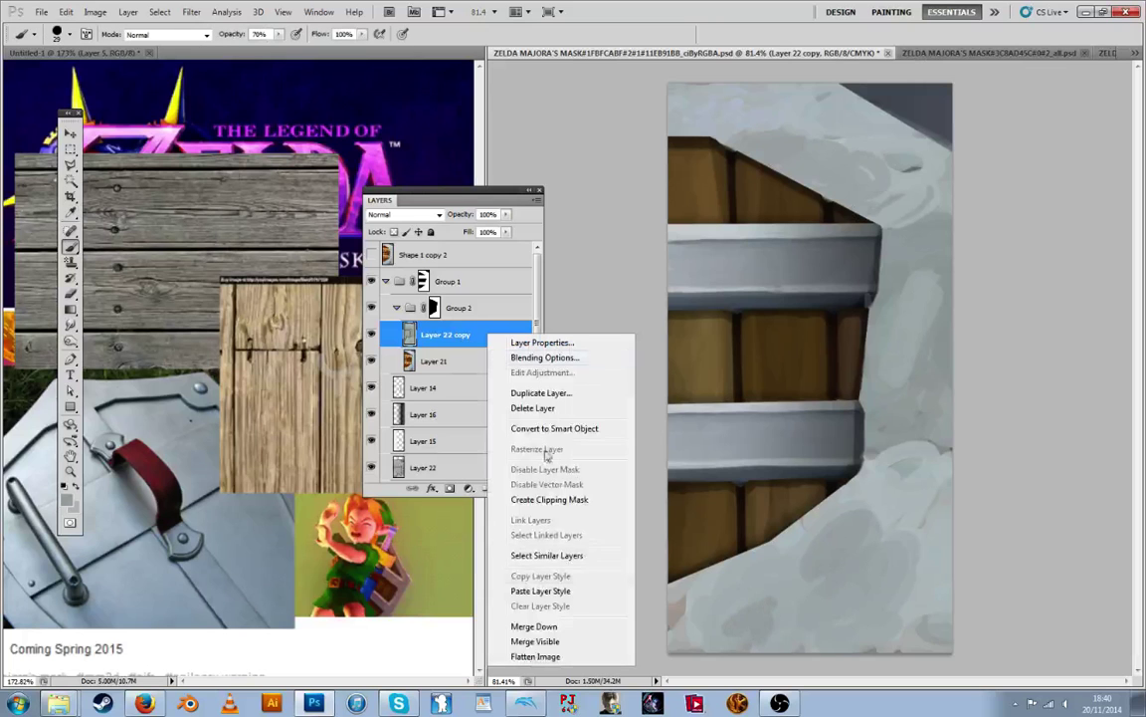
pyautogui.click(572, 591)
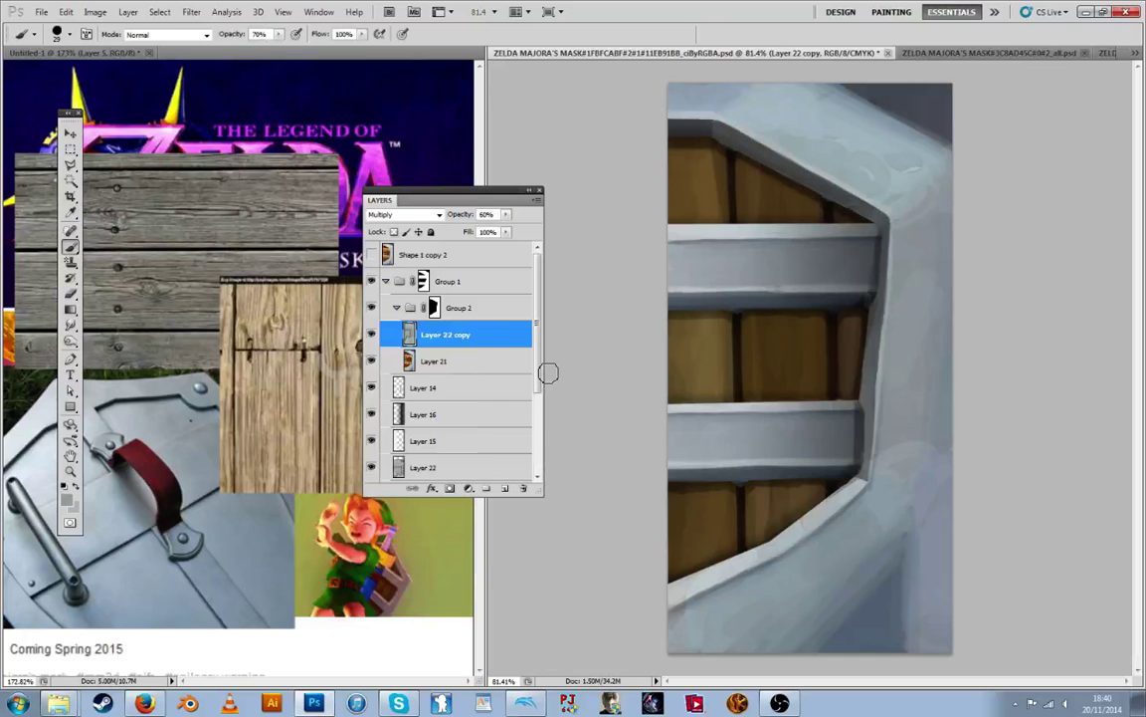
pyautogui.click(372, 336)
pyautogui.click(371, 335)
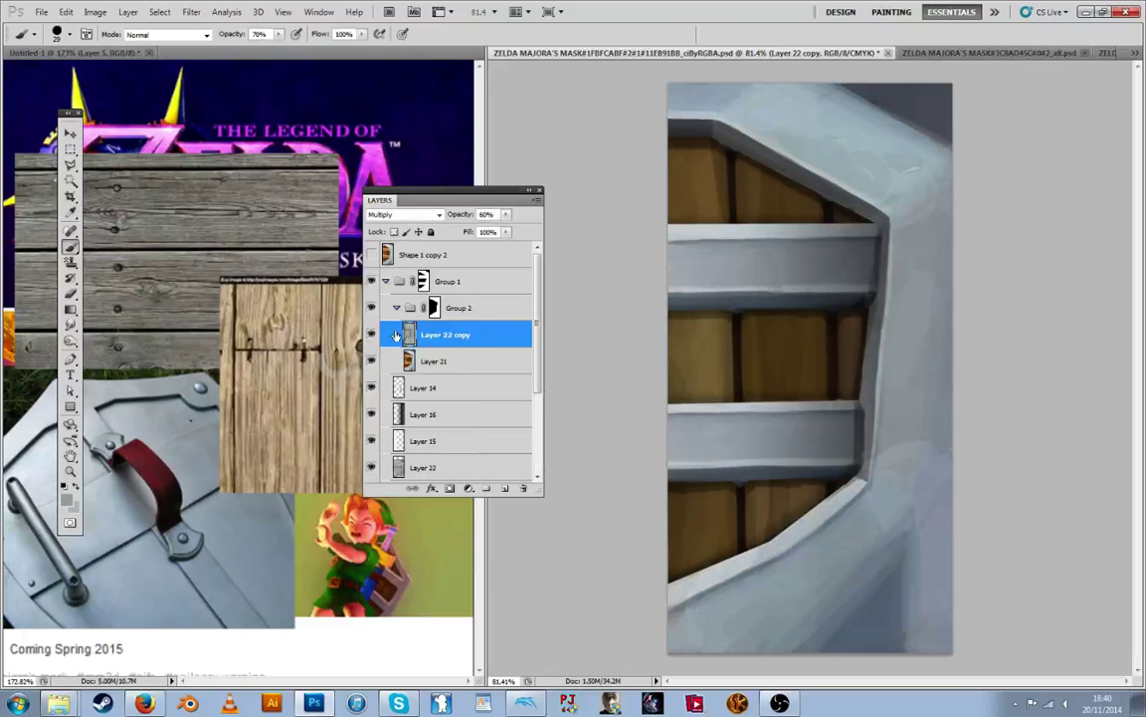
pyautogui.keyDown('alt'); pyautogui.click(909, 446); pyautogui.keyUp('alt')
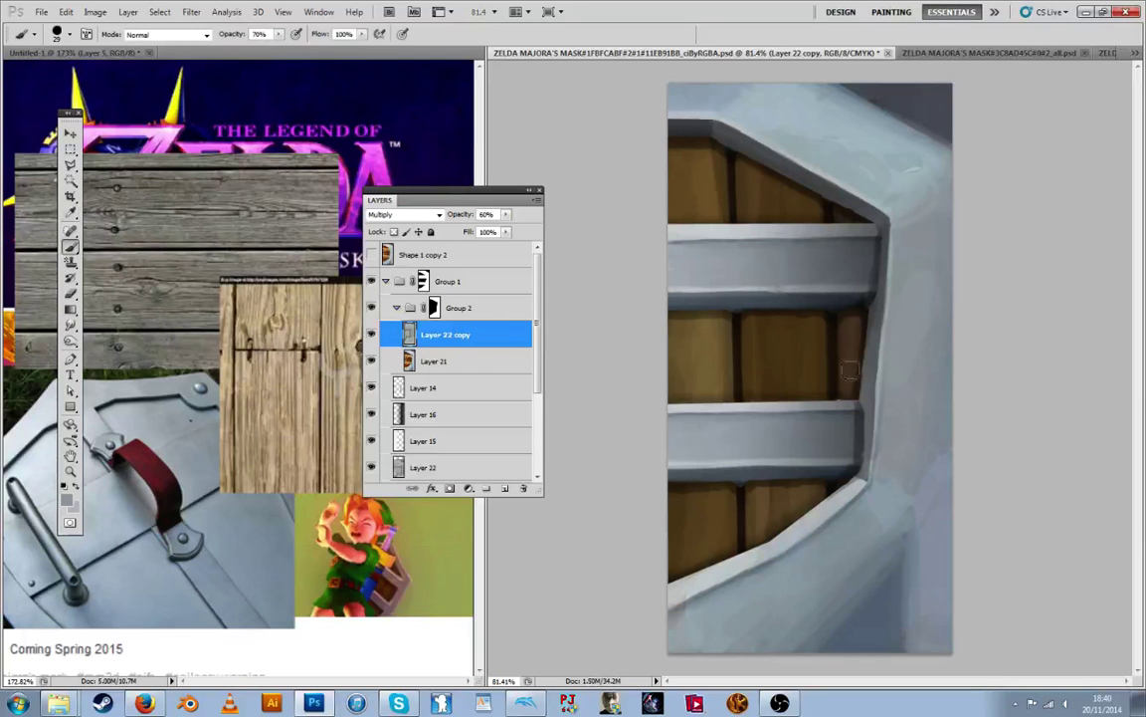
pyautogui.rightClick(475, 335)
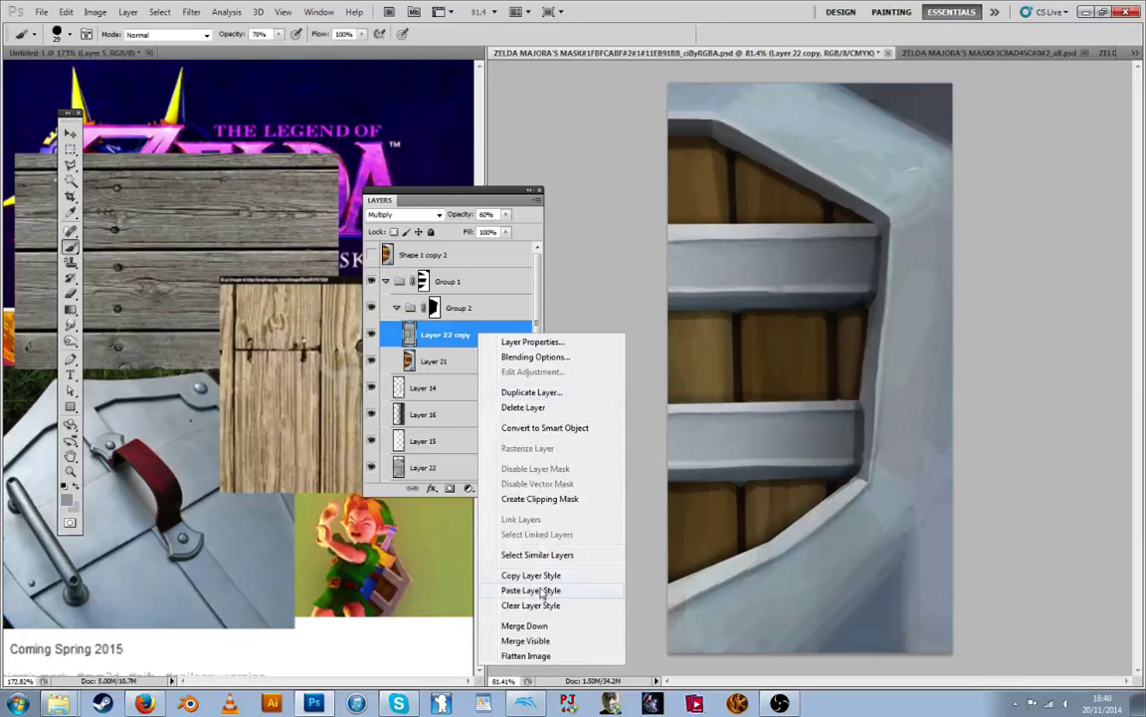
pyautogui.click(577, 597)
pyautogui.keyDown('alt'); pyautogui.click(915, 441); pyautogui.keyUp('alt')
pyautogui.keyDown('alt'); pyautogui.click(882, 478); pyautogui.keyUp('alt')
pyautogui.moveTo(875, 473)
pyautogui.mouseDown()
pyautogui.moveTo(918, 454)
pyautogui.moveTo(927, 432)
pyautogui.mouseUp()
pyautogui.hotkey('ctrl', 'alt', 'z')
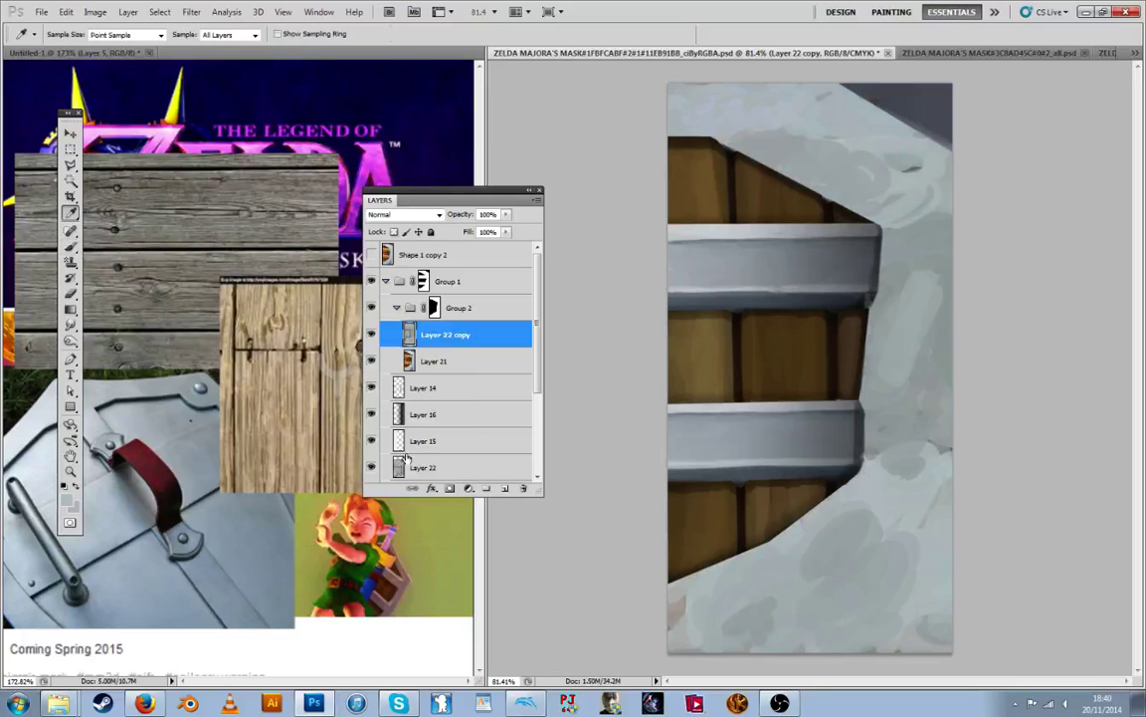
# Lower the brush opacity to 29% and blend the hard paint edge on the rim beside the lower band
pyautogui.click(280, 35)
pyautogui.moveTo(279, 48); pyautogui.dragTo(252, 49)
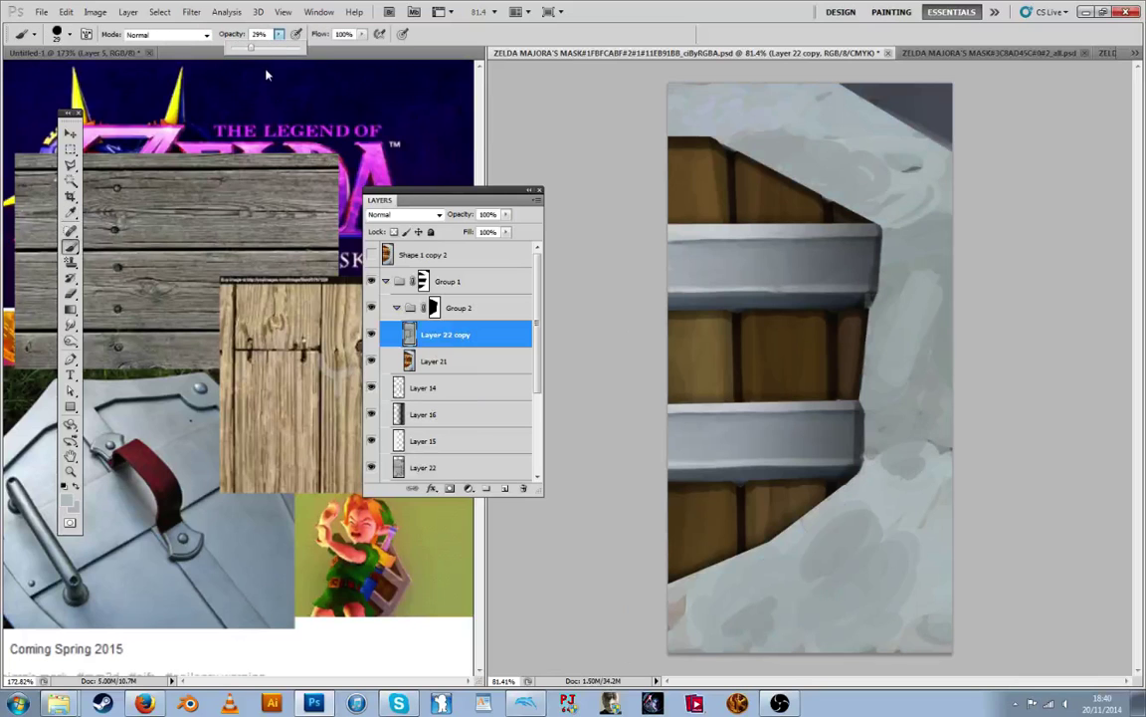
pyautogui.click(897, 454)
pyautogui.keyDown('alt'); pyautogui.click(881, 463); pyautogui.keyUp('alt')
pyautogui.moveTo(895, 456)
pyautogui.mouseDown()
pyautogui.moveTo(909, 451)
pyautogui.moveTo(899, 482)
pyautogui.mouseUp()
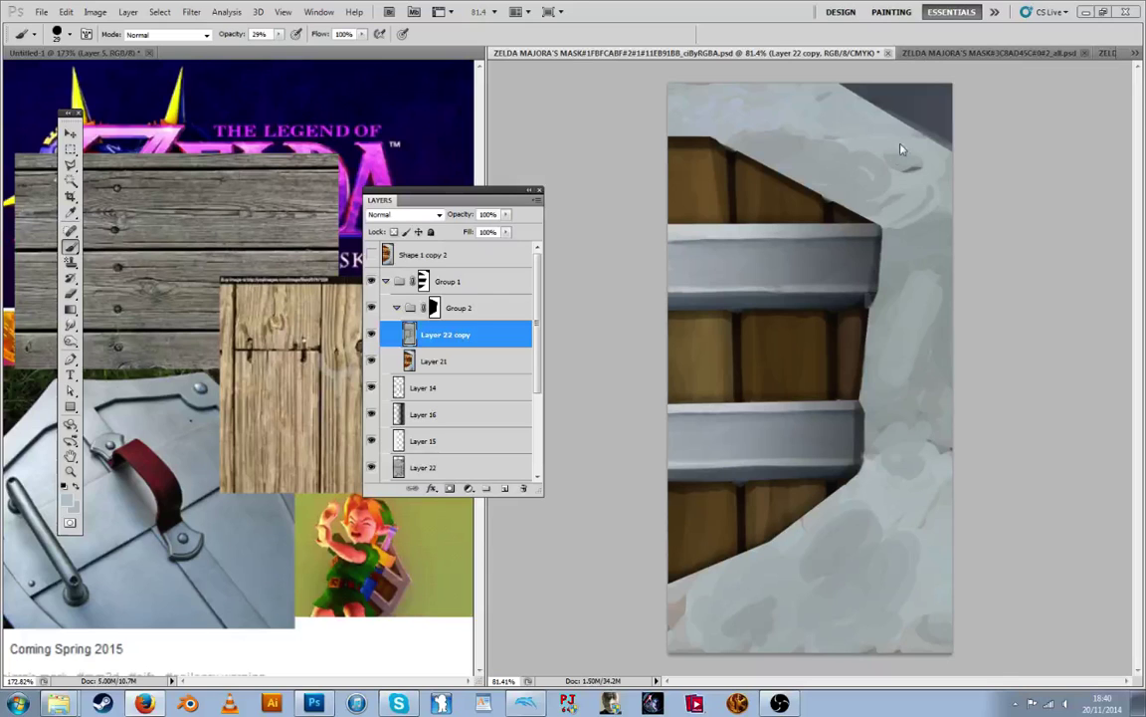
# Soften the patch edges on the rim's upper right corner with greys sampled around the dark mark
pyautogui.click(904, 171)
pyautogui.keyDown('alt'); pyautogui.click(907, 179); pyautogui.keyUp('alt')
pyautogui.moveTo(890, 189)
pyautogui.mouseDown()
pyautogui.moveTo(868, 172)
pyautogui.moveTo(882, 166)
pyautogui.moveTo(864, 189)
pyautogui.moveTo(904, 164)
pyautogui.moveTo(866, 177)
pyautogui.moveTo(927, 192)
pyautogui.moveTo(927, 212)
pyautogui.moveTo(900, 216)
pyautogui.mouseUp()
pyautogui.keyDown('alt'); pyautogui.click(888, 169); pyautogui.keyUp('alt')
pyautogui.keyDown('alt'); pyautogui.click(867, 187); pyautogui.keyUp('alt')
pyautogui.keyDown('alt'); pyautogui.click(903, 174); pyautogui.keyUp('alt')
pyautogui.keyDown('alt'); pyautogui.click(892, 212); pyautogui.keyUp('alt')
pyautogui.keyDown('alt'); pyautogui.click(924, 216); pyautogui.keyUp('alt')
# Blend the grey patches down the rim's vertical right side between the two bands with sampled greys
pyautogui.keyDown('alt'); pyautogui.click(893, 294); pyautogui.keyUp('alt')
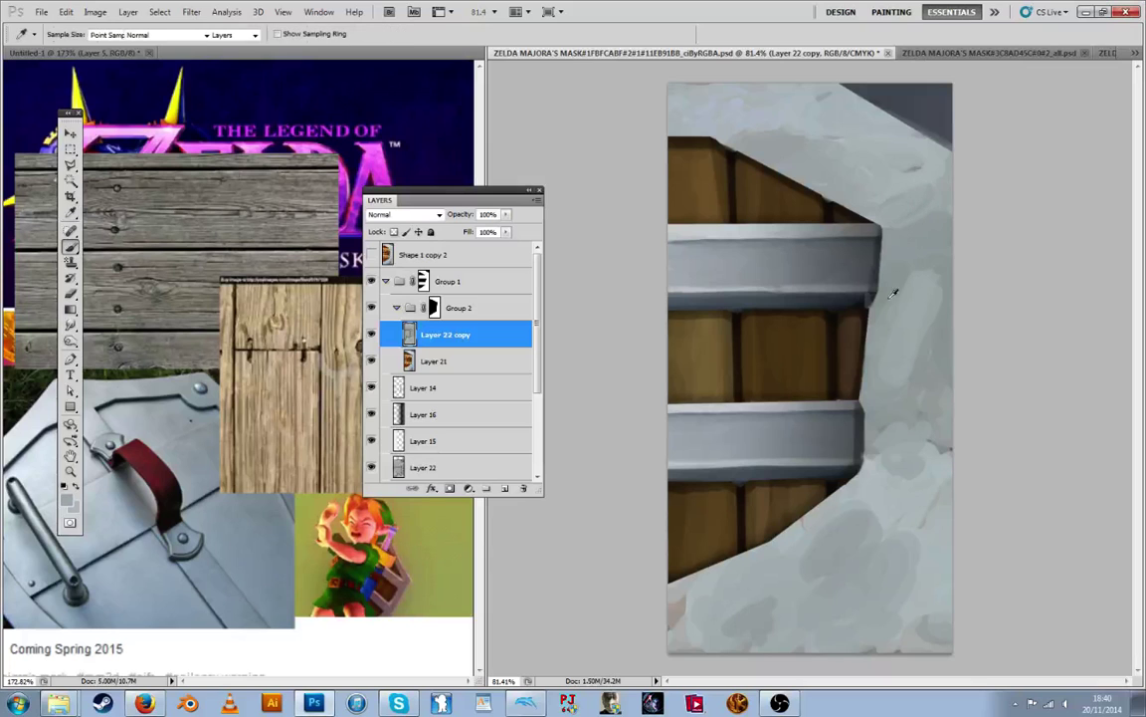
pyautogui.moveTo(905, 298)
pyautogui.mouseDown()
pyautogui.moveTo(932, 271)
pyautogui.moveTo(923, 342)
pyautogui.moveTo(891, 372)
pyautogui.mouseUp()
pyautogui.keyDown('alt'); pyautogui.click(937, 288); pyautogui.keyUp('alt')
pyautogui.keyDown('alt'); pyautogui.click(902, 417); pyautogui.keyUp('alt')
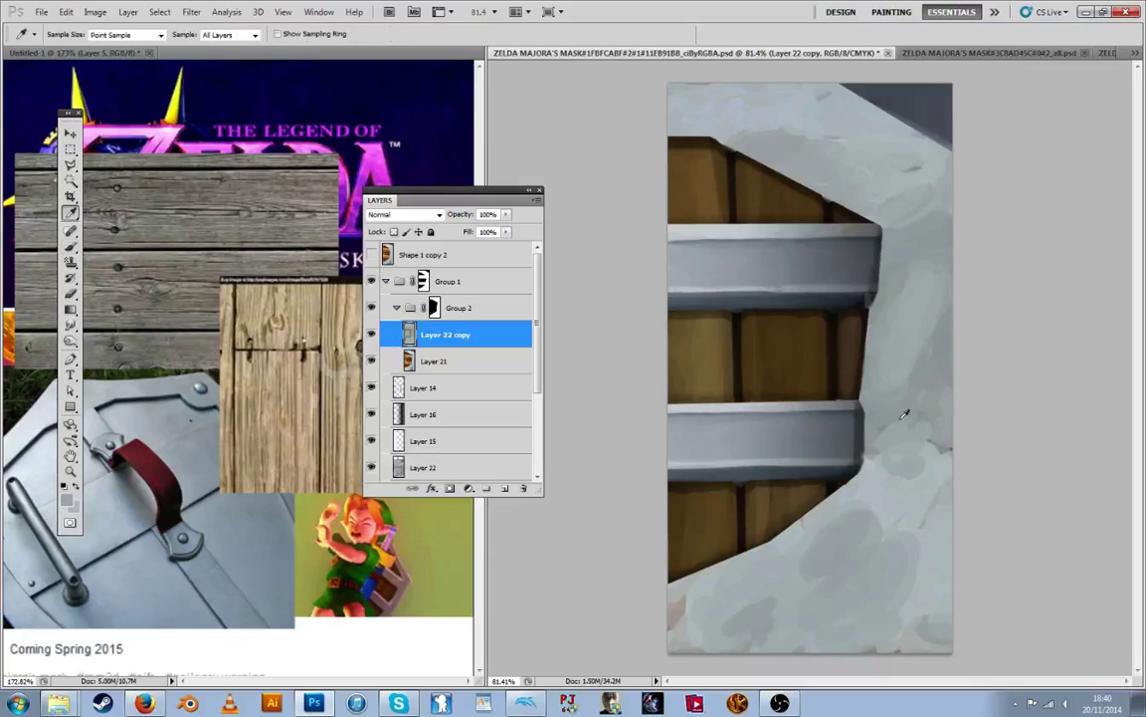
pyautogui.moveTo(904, 422)
pyautogui.mouseDown()
pyautogui.moveTo(921, 470)
pyautogui.moveTo(907, 467)
pyautogui.moveTo(939, 450)
pyautogui.moveTo(919, 422)
pyautogui.mouseUp()
pyautogui.keyDown('alt'); pyautogui.click(908, 464); pyautogui.keyUp('alt')
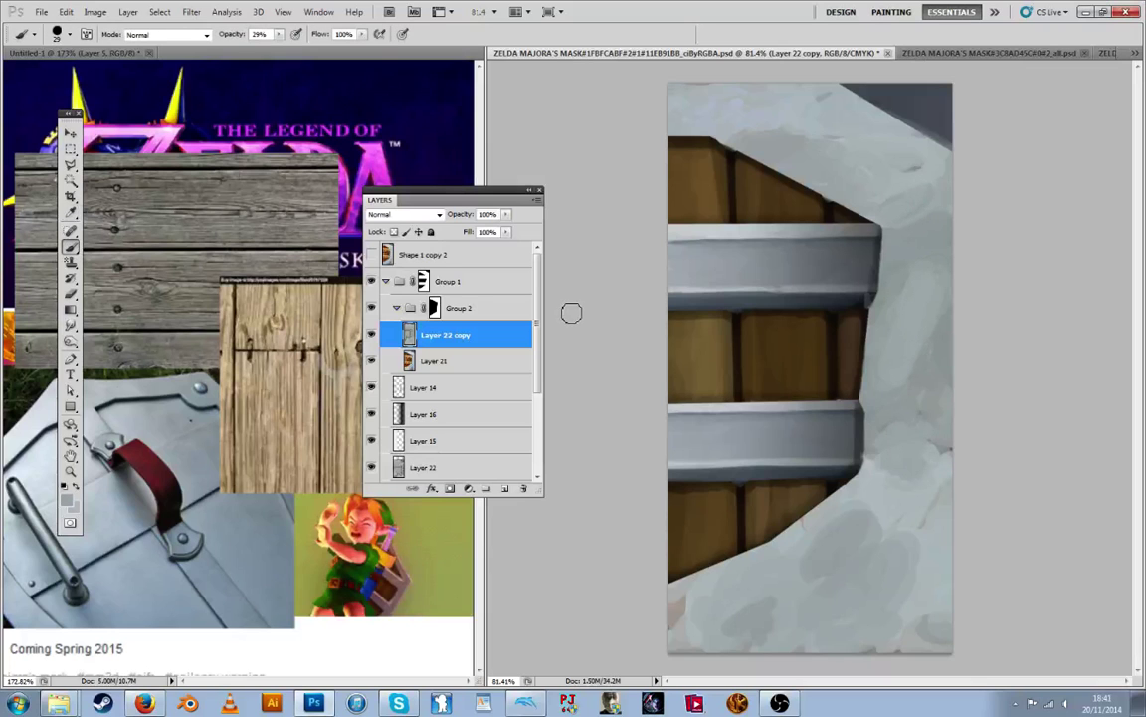
# Preview the Cutout filter with 7 levels and the Palette Knife filter on the rim's metal texture
pyautogui.click(191, 10)
pyautogui.click(219, 69)
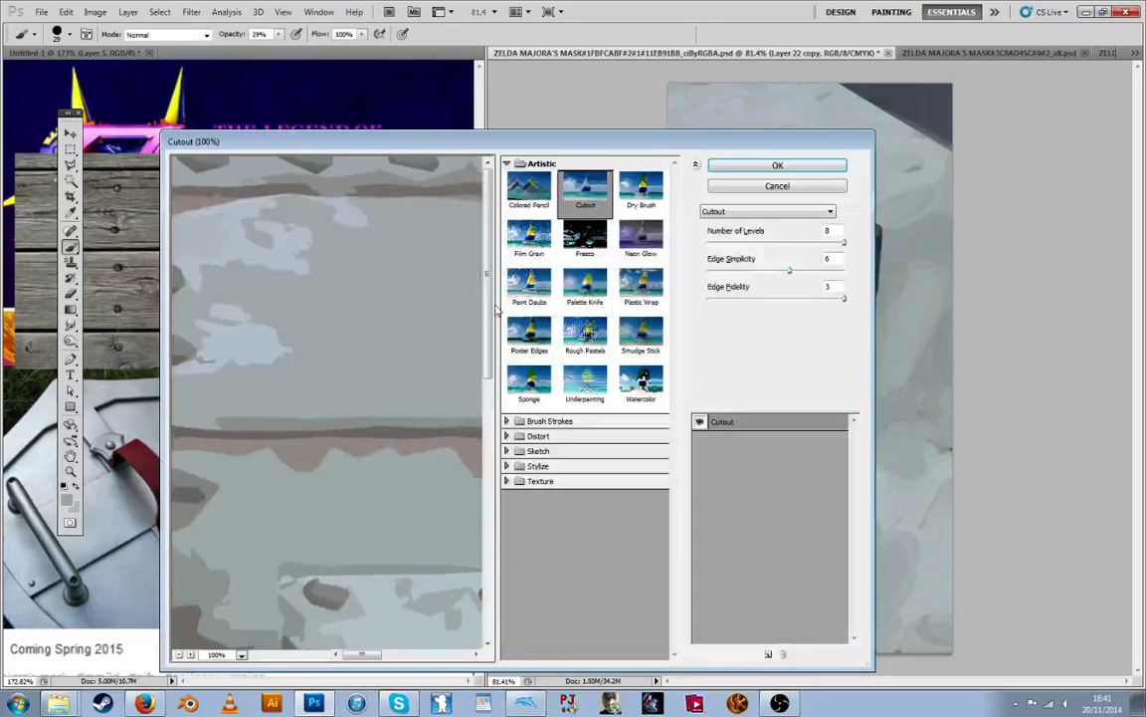
pyautogui.click(179, 655)
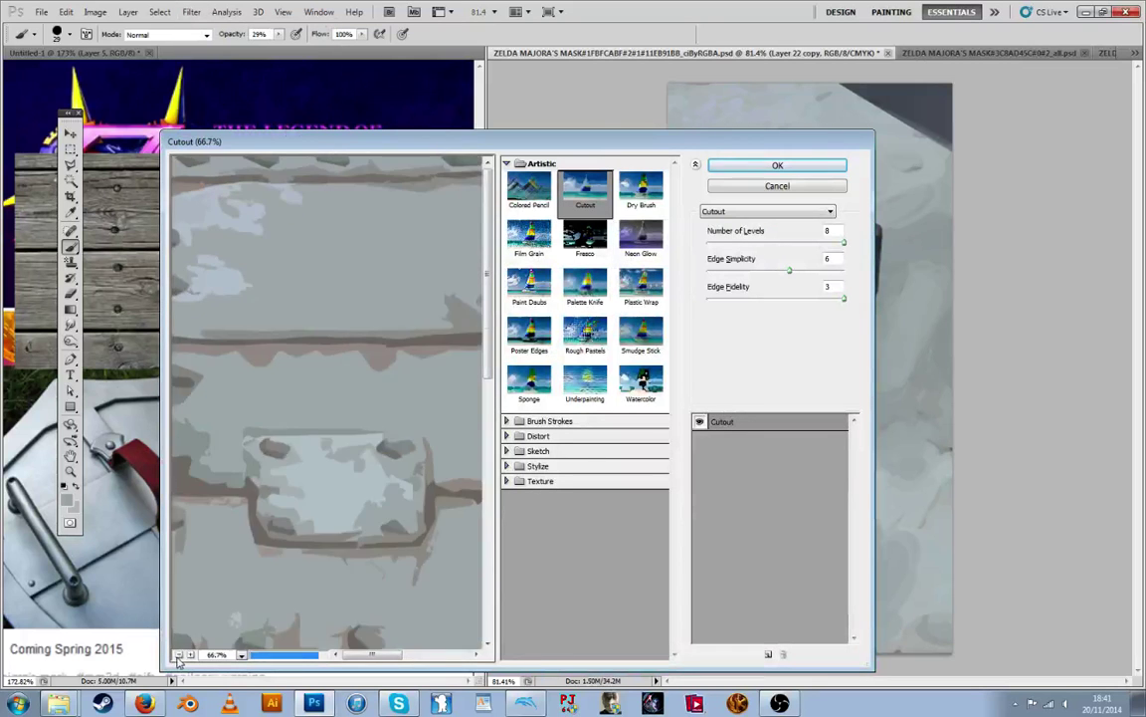
pyautogui.click(179, 655)
pyautogui.click(179, 655)
pyautogui.moveTo(347, 476); pyautogui.dragTo(326, 469)
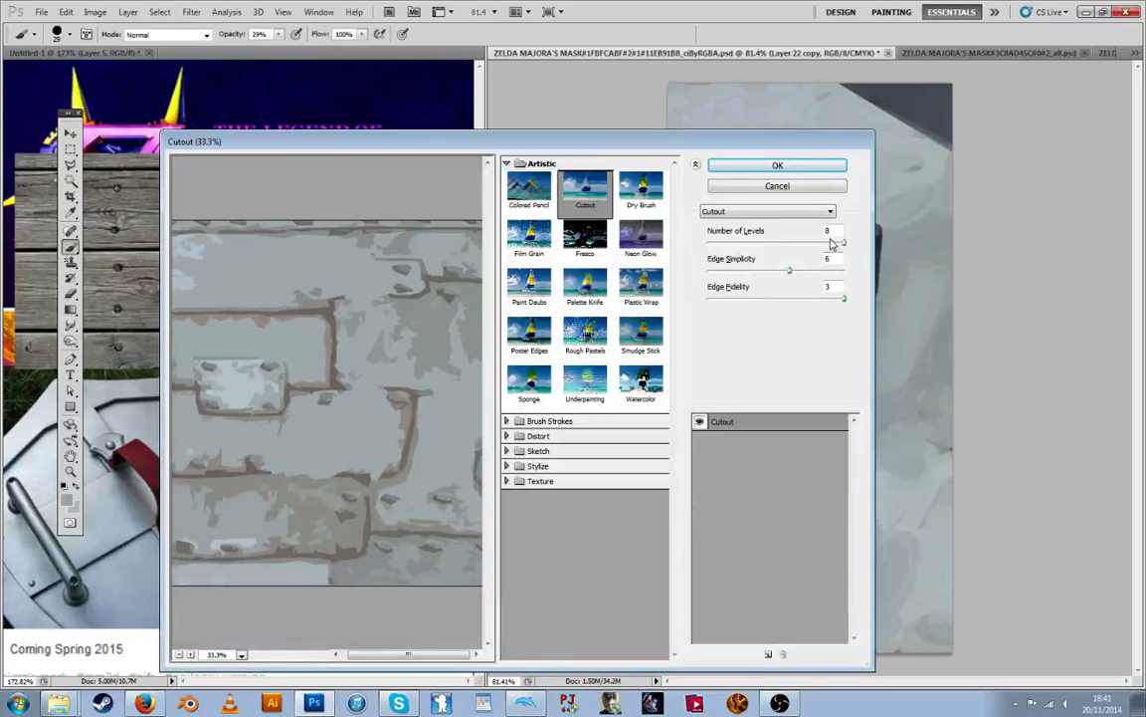
pyautogui.moveTo(832, 245)
pyautogui.mouseDown()
pyautogui.moveTo(801, 248)
pyautogui.moveTo(831, 245)
pyautogui.mouseUp()
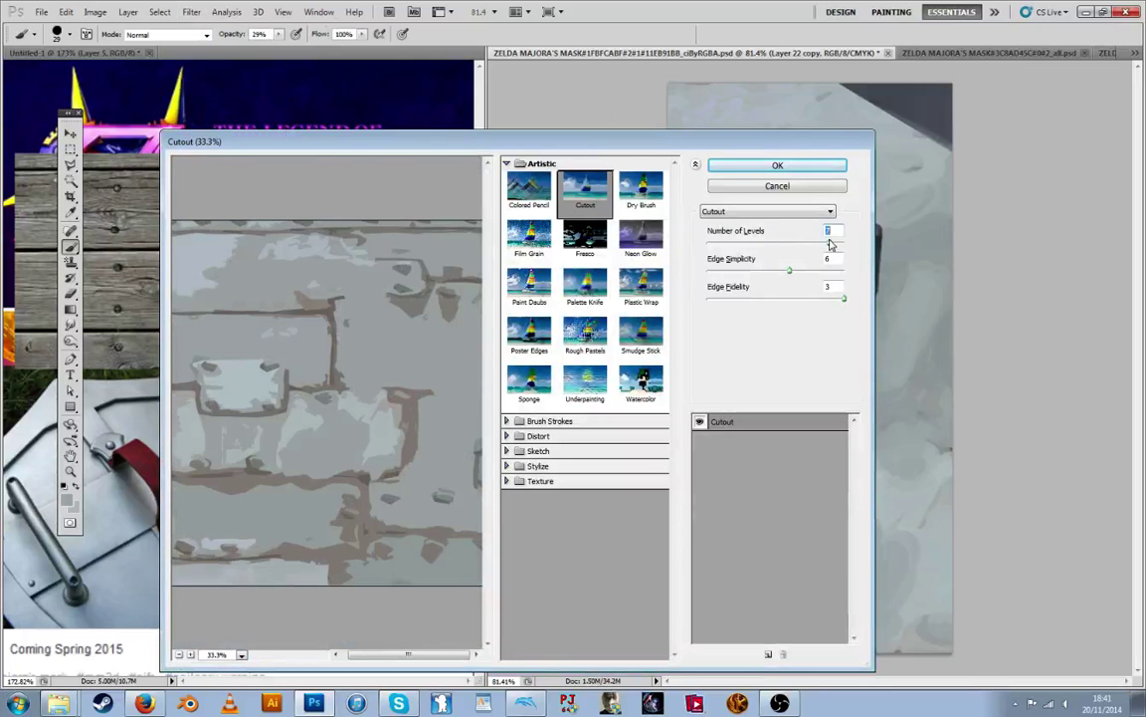
pyautogui.click(585, 286)
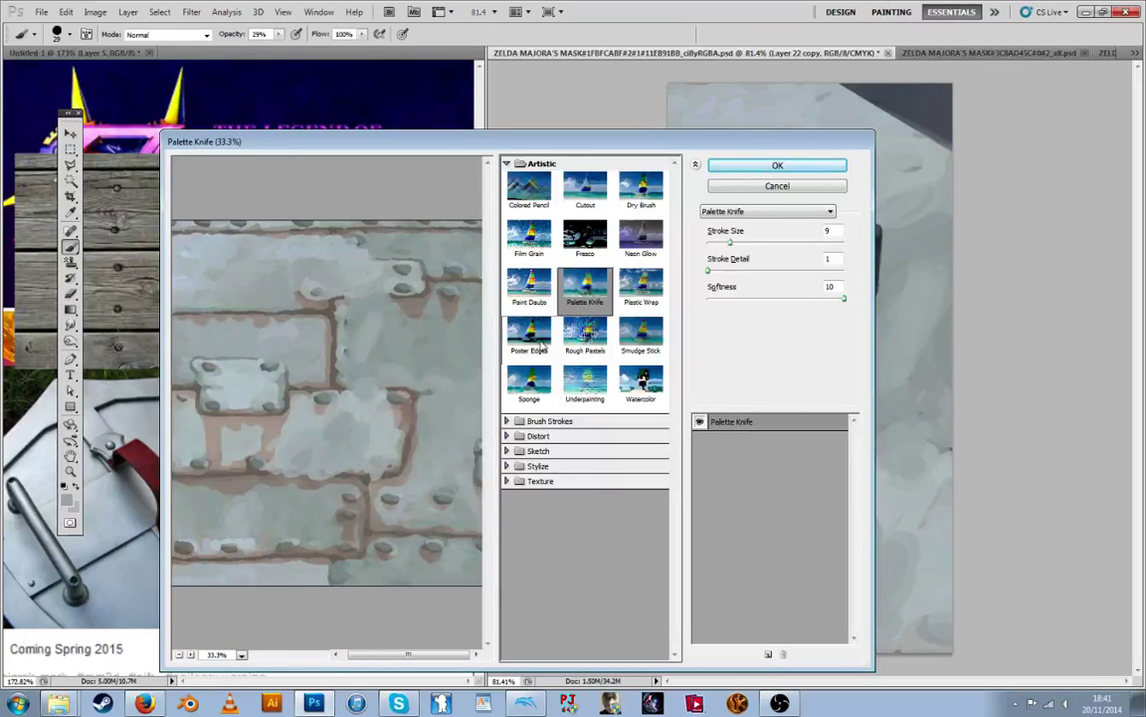
# Apply the Paint Daubs filter to the rim texture with brush size 19, sharpness 2 and the Dark Rough brush type
pyautogui.click(528, 286)
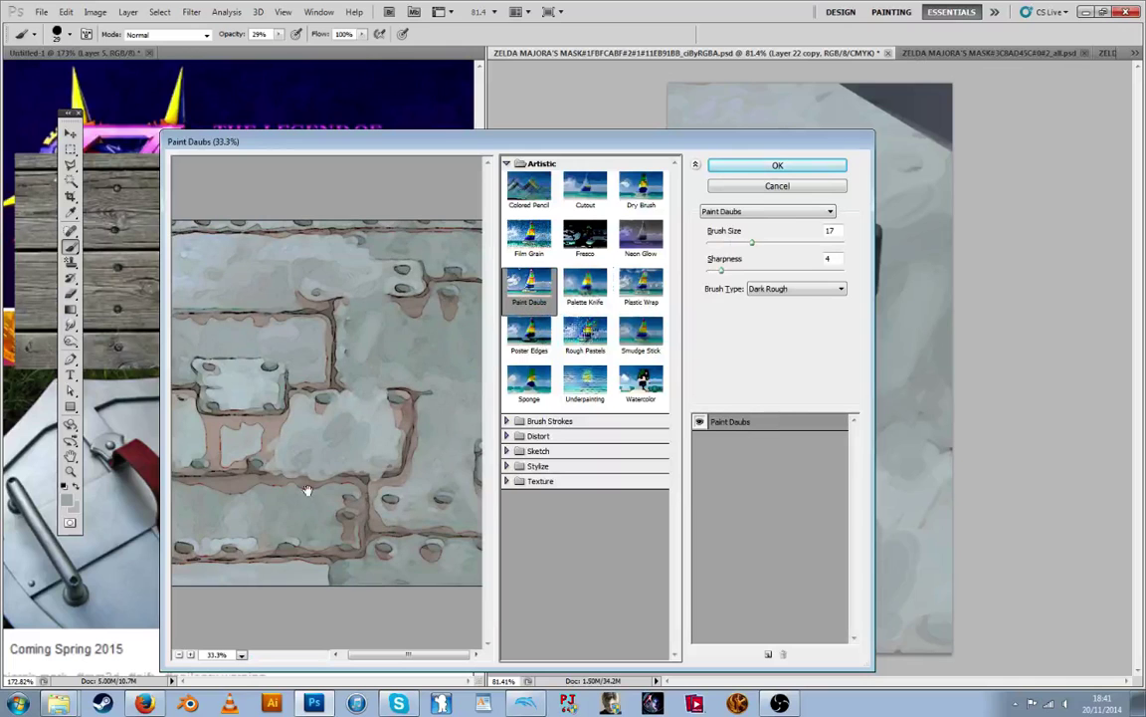
pyautogui.moveTo(722, 270); pyautogui.dragTo(728, 269)
pyautogui.click(757, 242)
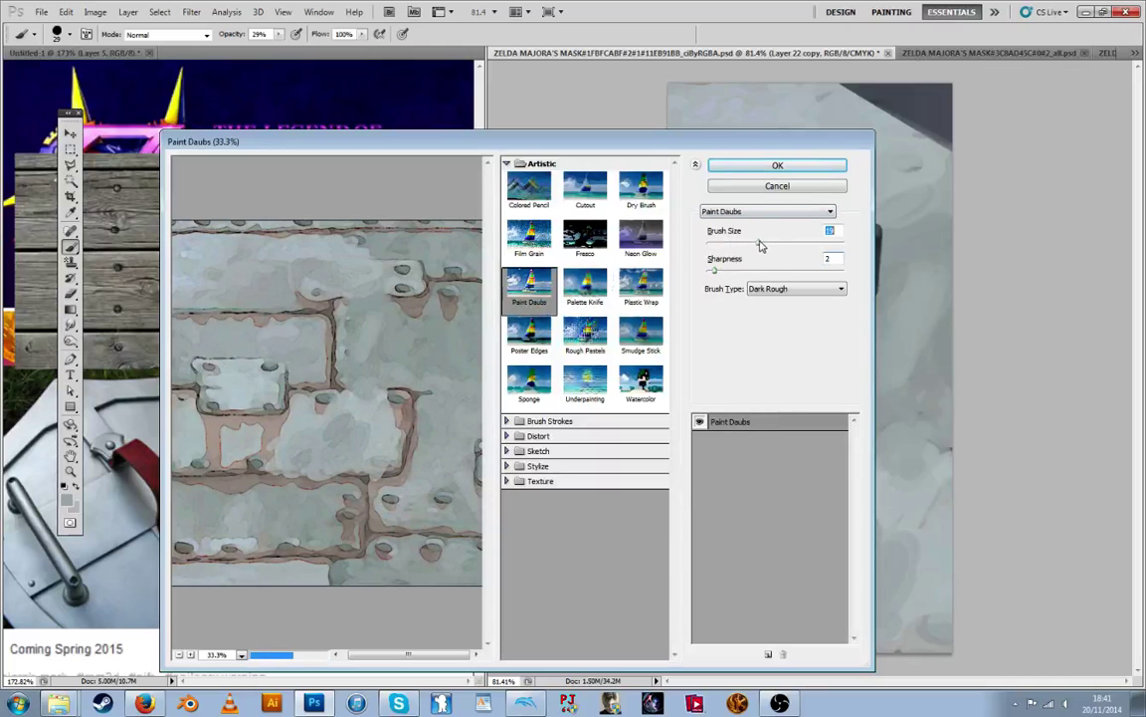
pyautogui.click(776, 165)
pyautogui.click(779, 166)
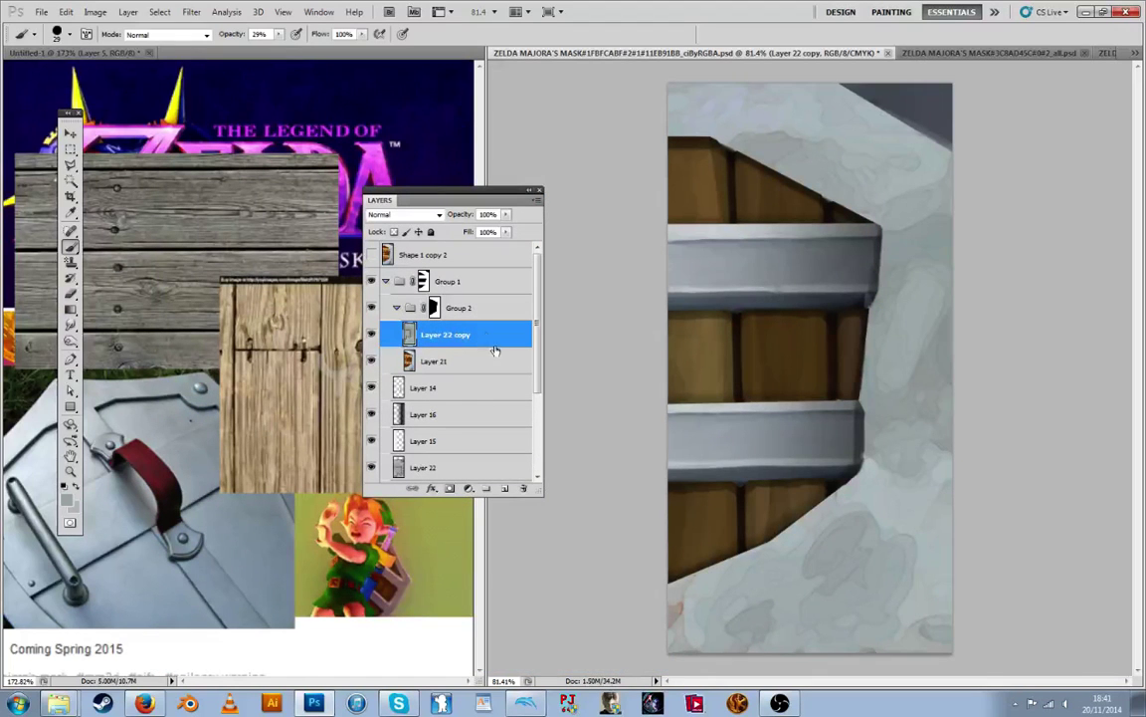
# Paste the copied layer style onto Layer 22 copy and compare the rim with the layer hidden and shown
pyautogui.rightClick(495, 350)
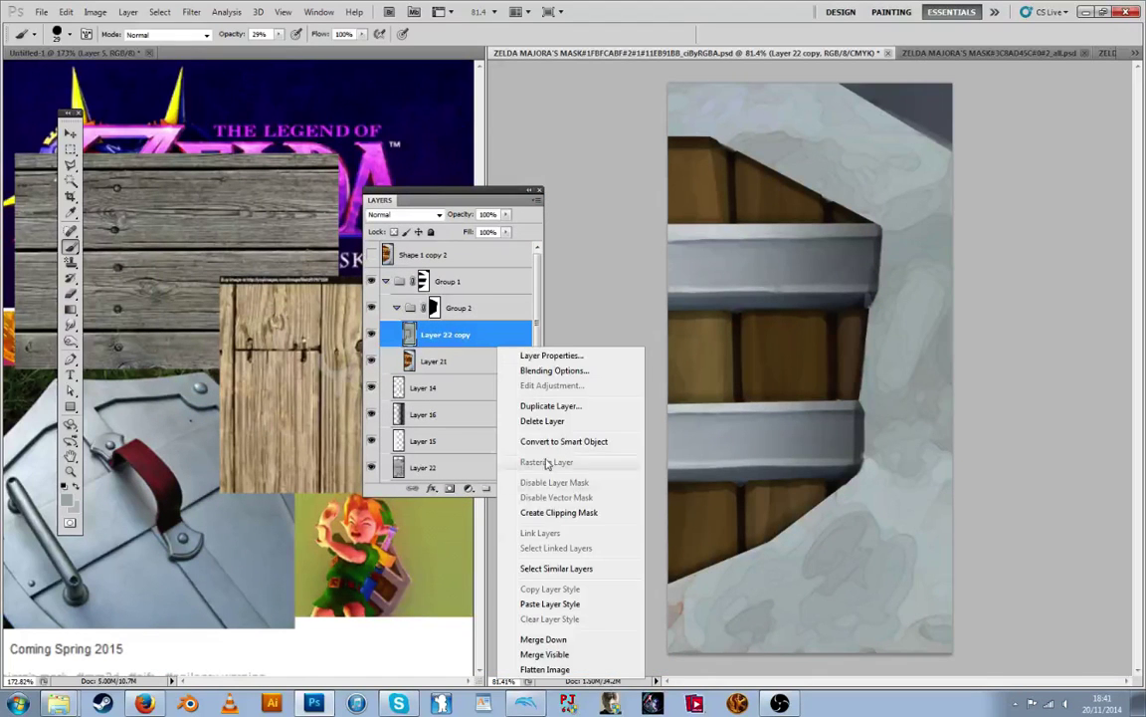
pyautogui.click(552, 603)
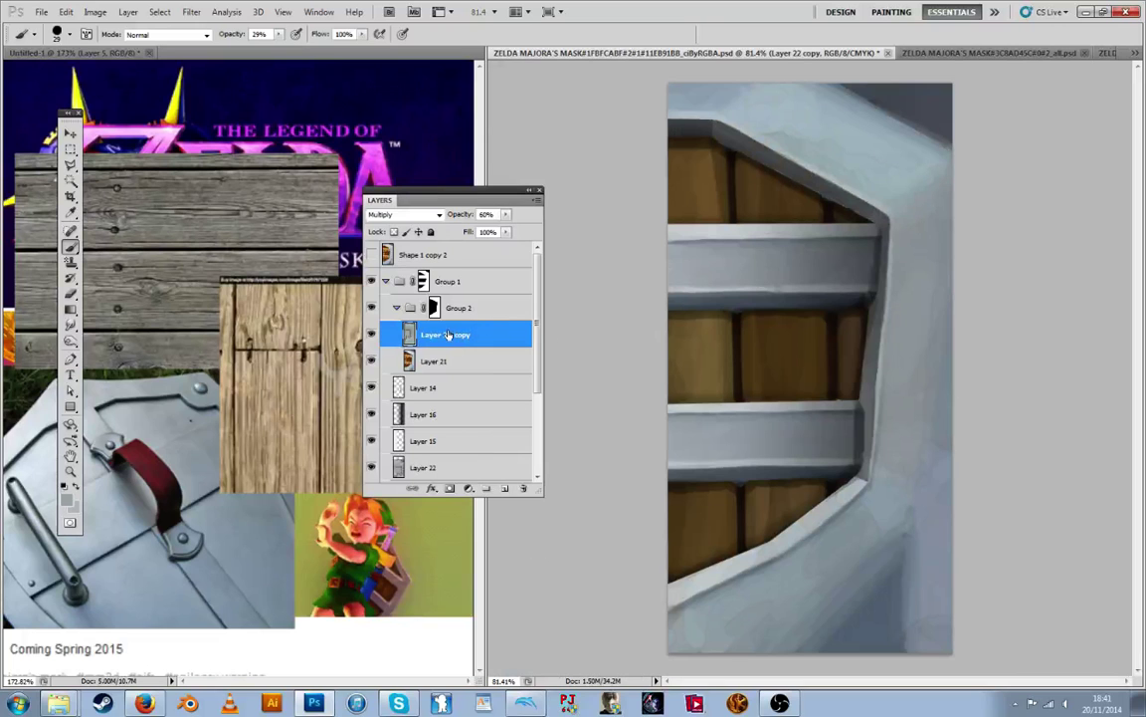
pyautogui.click(370, 335)
pyautogui.click(370, 336)
# Raise the lightness of Layer 22 copy slightly with a Hue/Saturation adjustment
pyautogui.hotkey('ctrl', 'u')
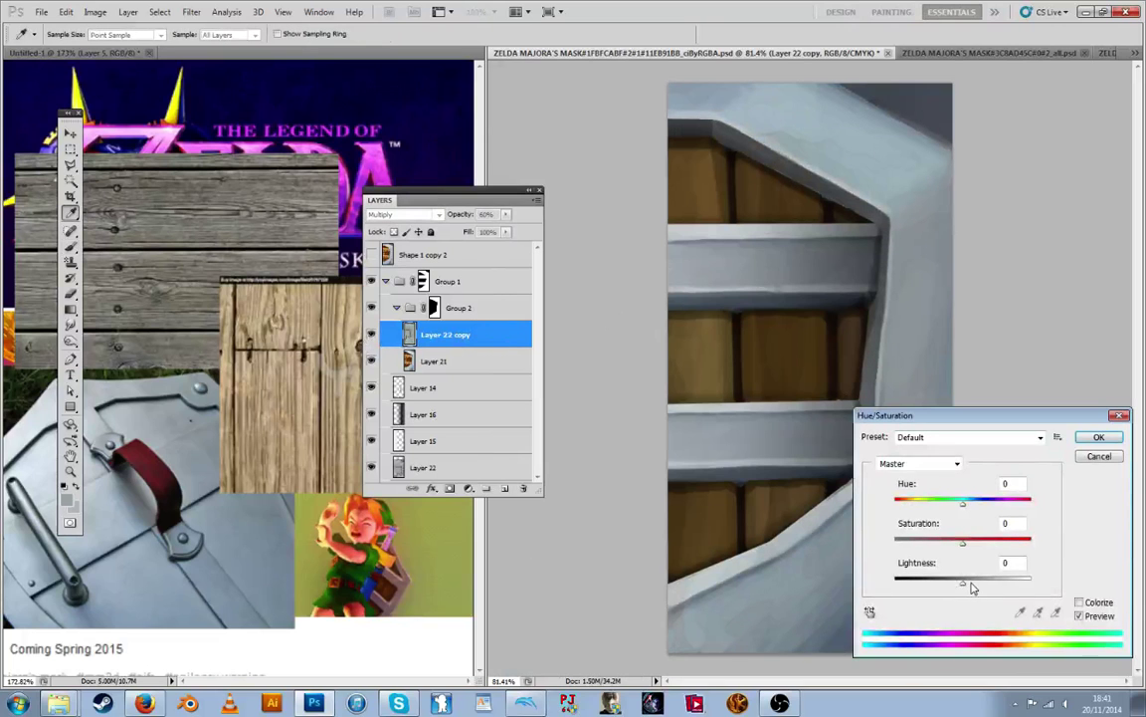
pyautogui.click(971, 586)
pyautogui.press('Return')
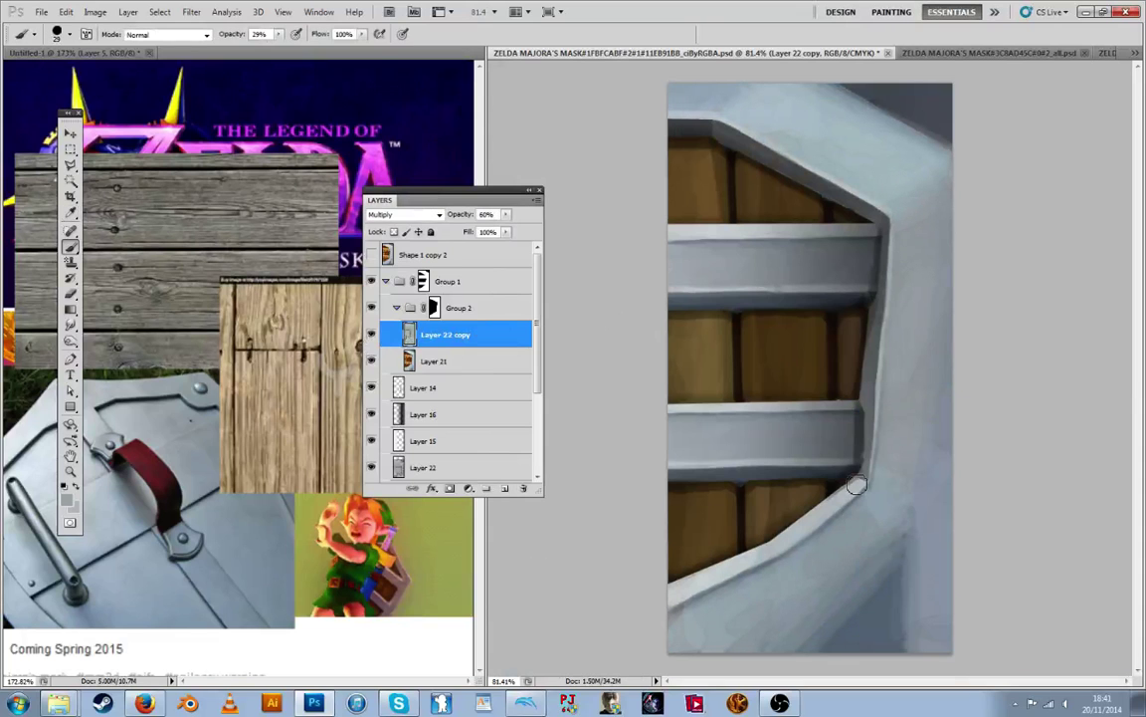
# Add a new layer above the collapsed Group 2 and set the foreground colour to white
pyautogui.click(463, 464)
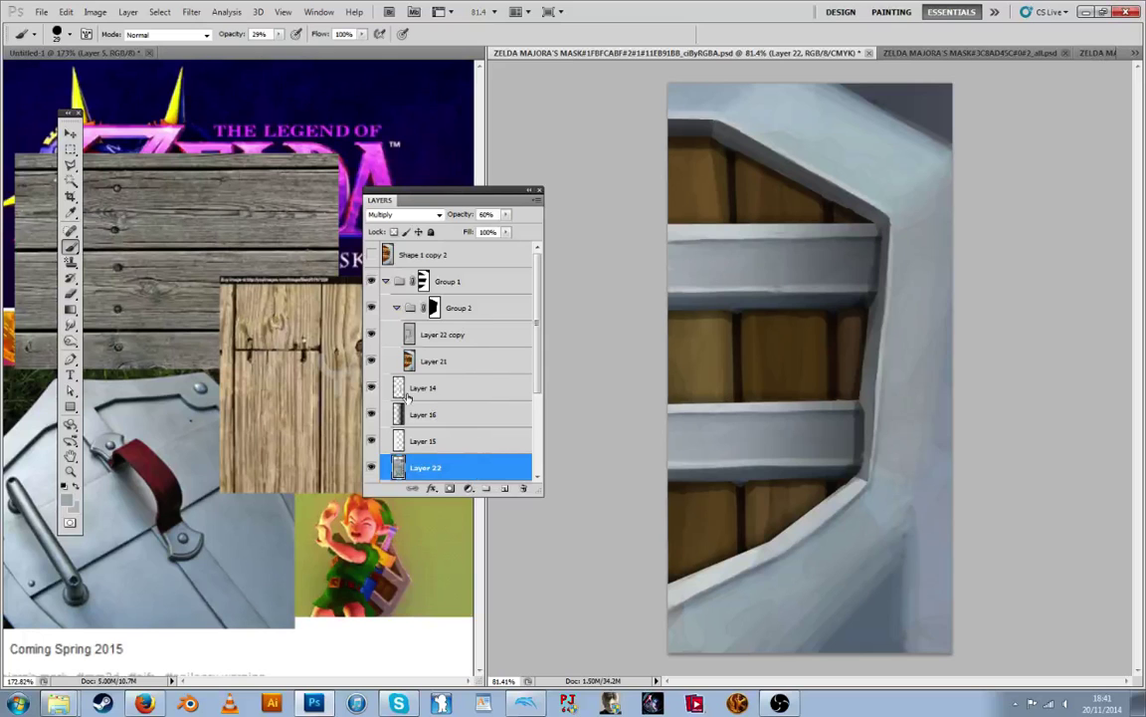
pyautogui.click(396, 307)
pyautogui.click(463, 308)
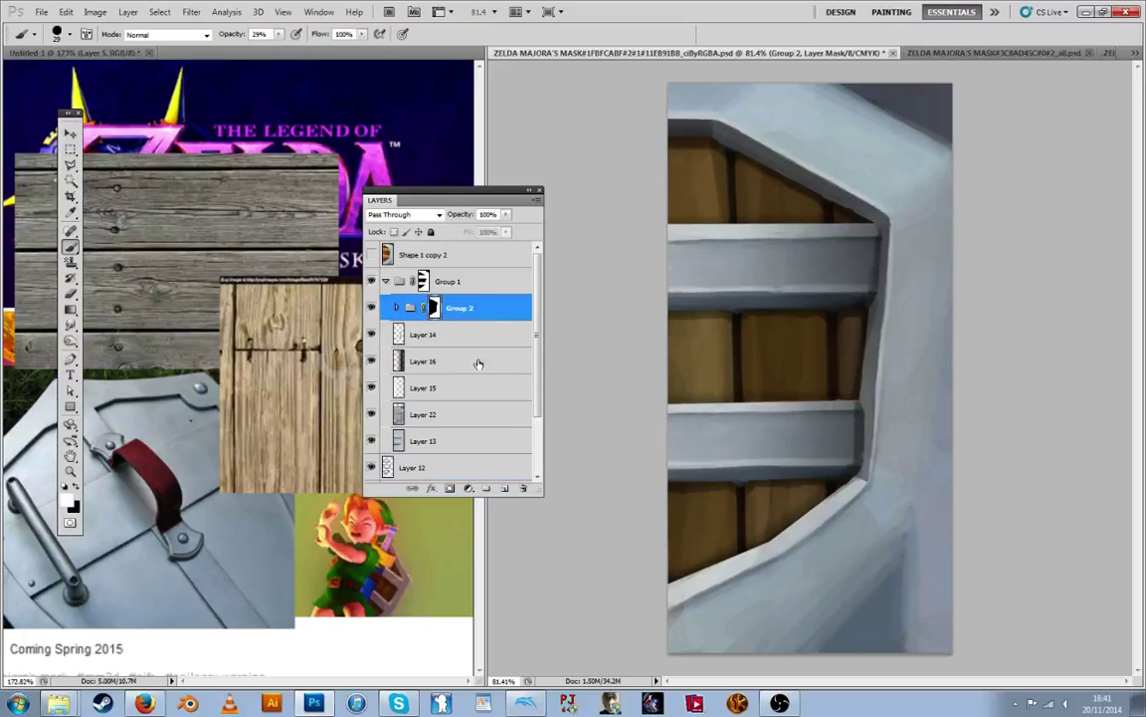
pyautogui.click(505, 489)
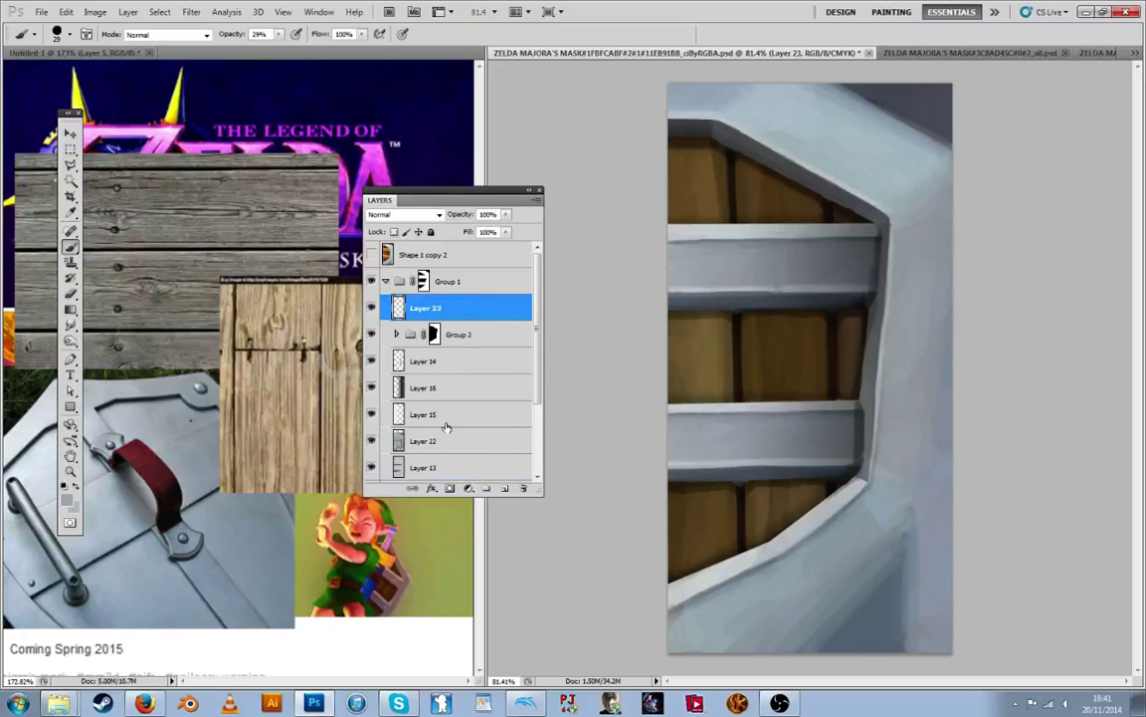
pyautogui.click(69, 501)
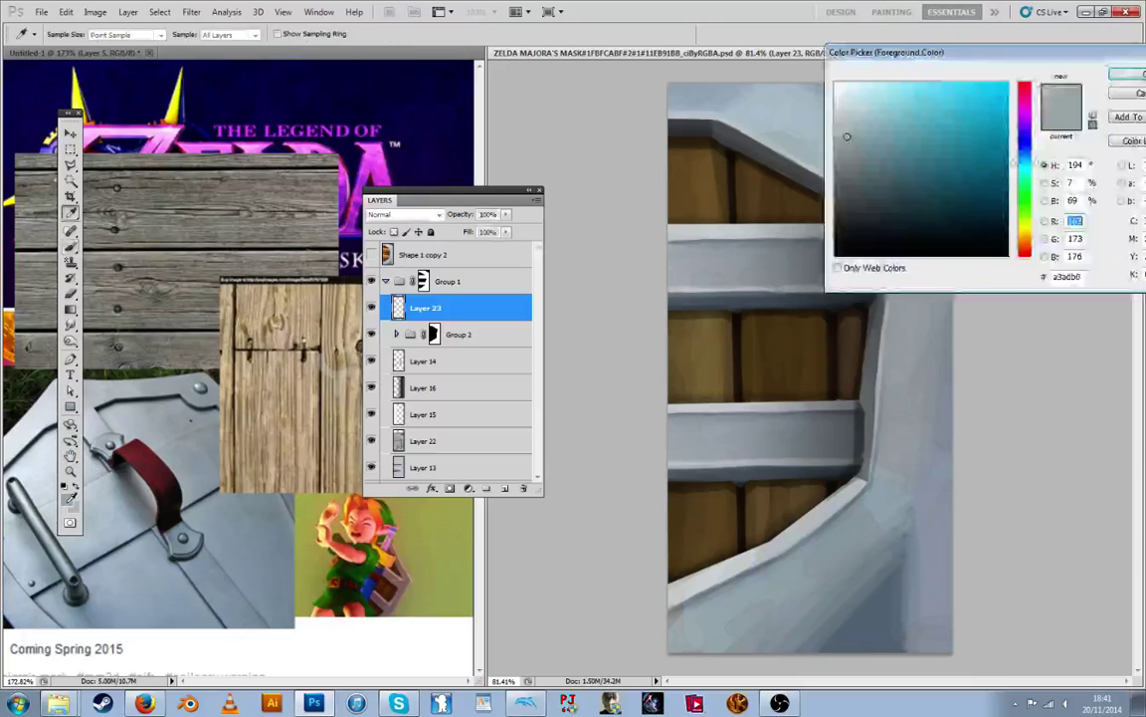
pyautogui.click(834, 81)
pyautogui.press('Return')
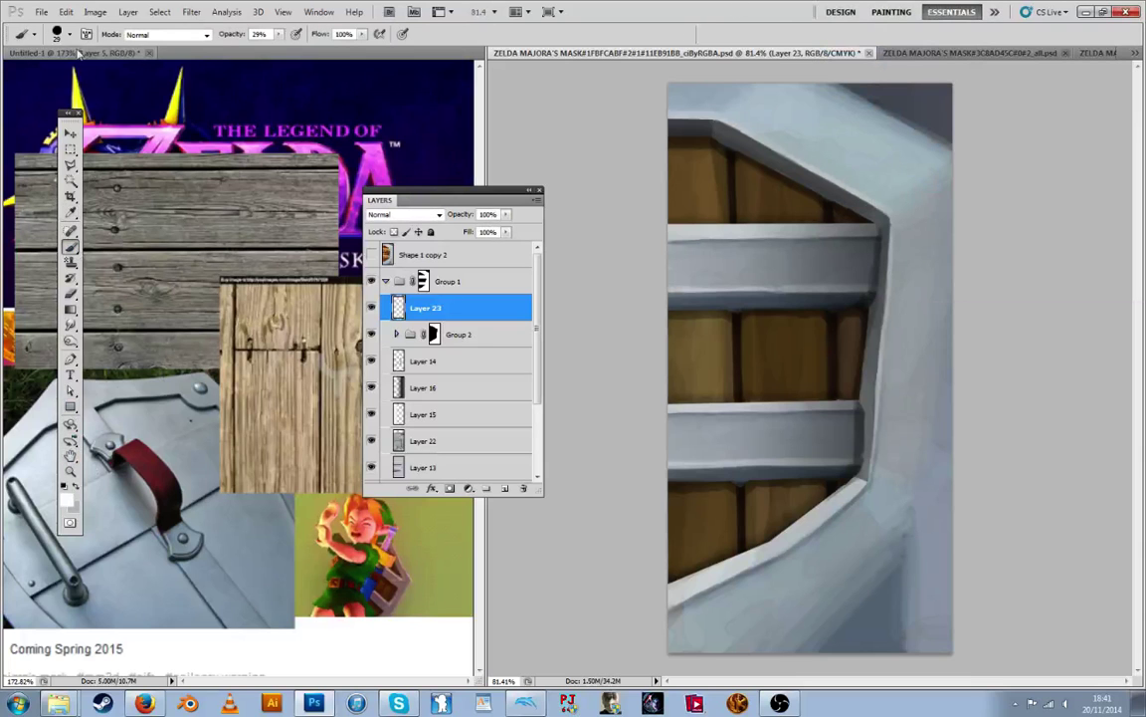
# Create a new 1852 × 1976 pixel RGB document with a white background and add an empty layer to it
pyautogui.click(41, 12)
pyautogui.click(52, 32)
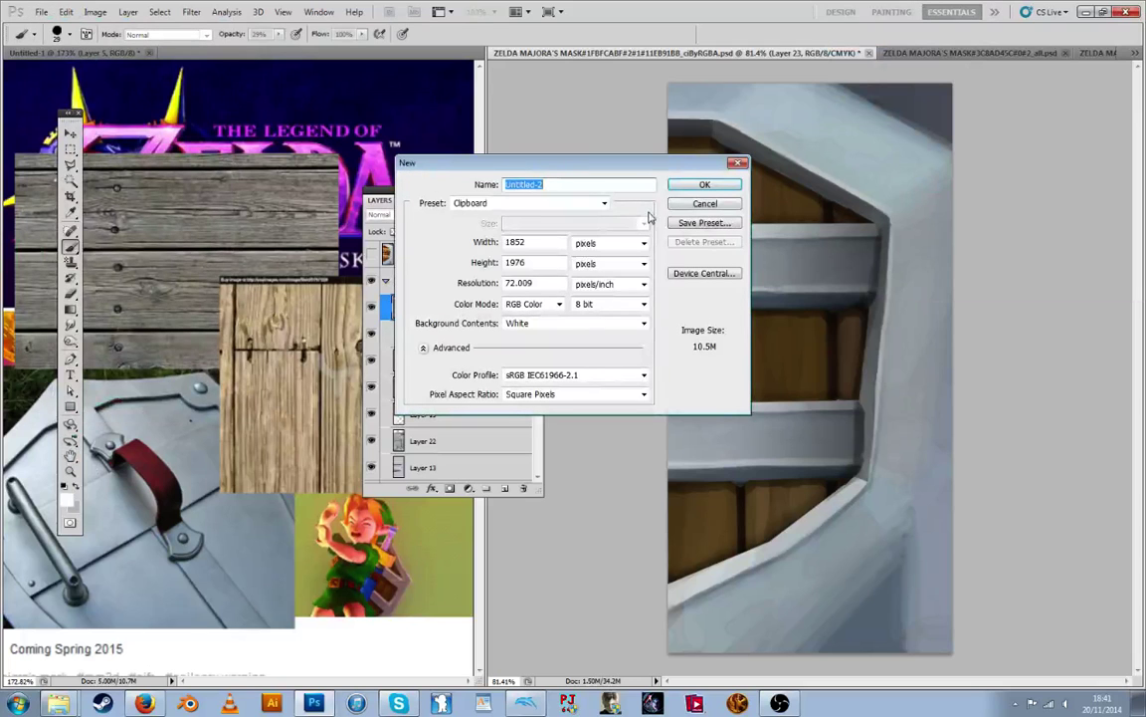
pyautogui.click(703, 185)
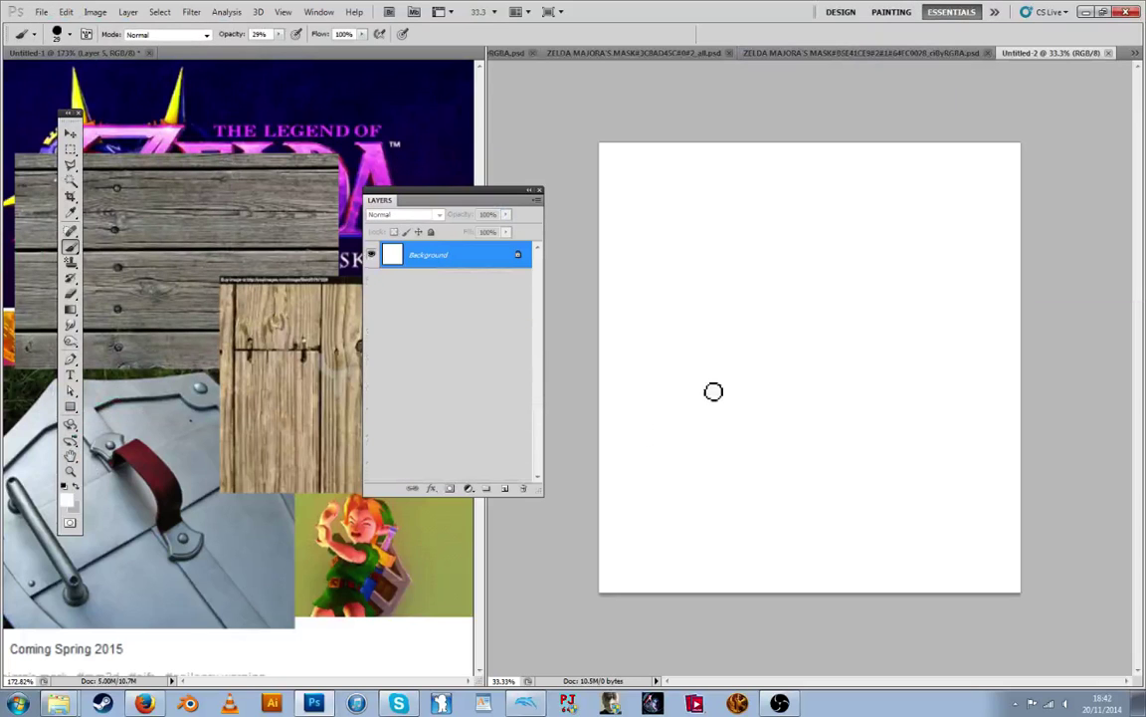
pyautogui.click(487, 487)
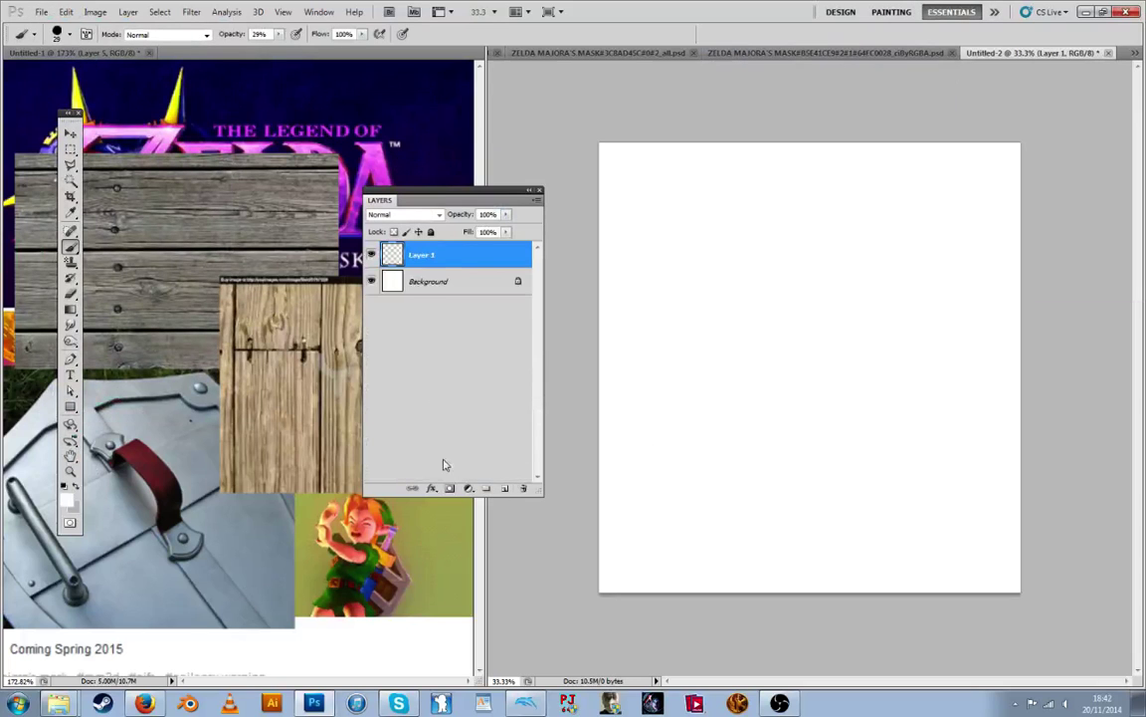
# Reduce the brush size to 5 px and set the foreground colour to black for the new document
pyautogui.click(42, 13)
pyautogui.click(19, 145)
pyautogui.click(58, 54)
pyautogui.click(68, 36)
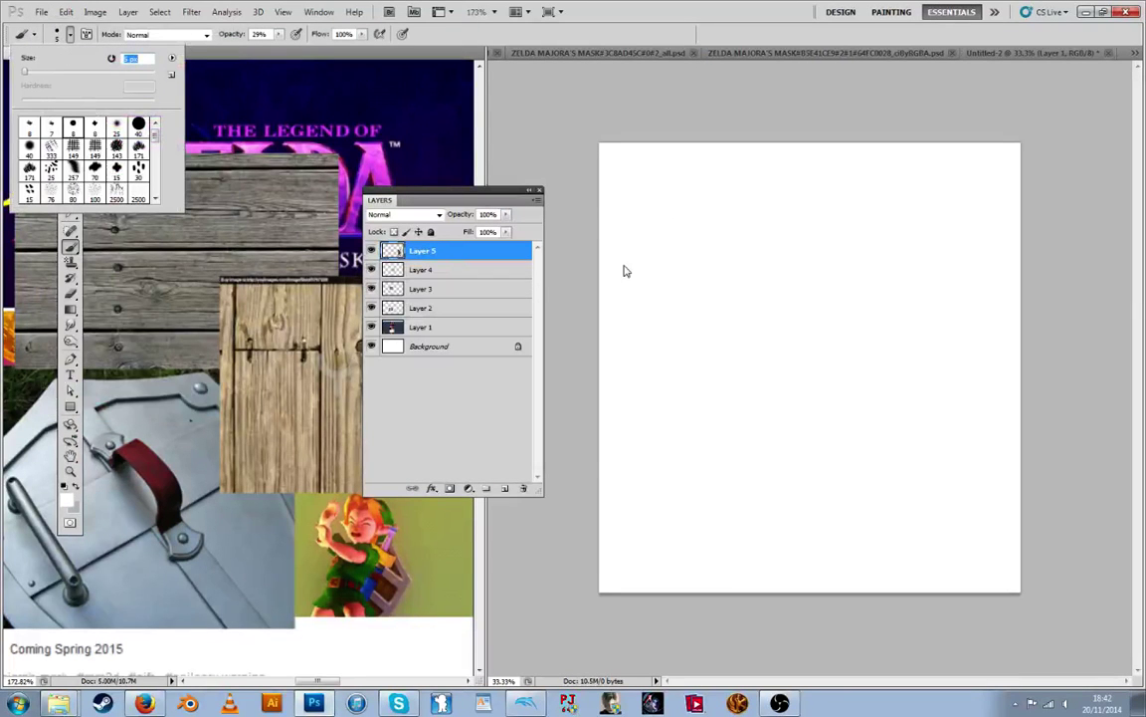
pyautogui.click(656, 261)
pyautogui.click(68, 499)
pyautogui.moveTo(847, 247); pyautogui.dragTo(799, 282)
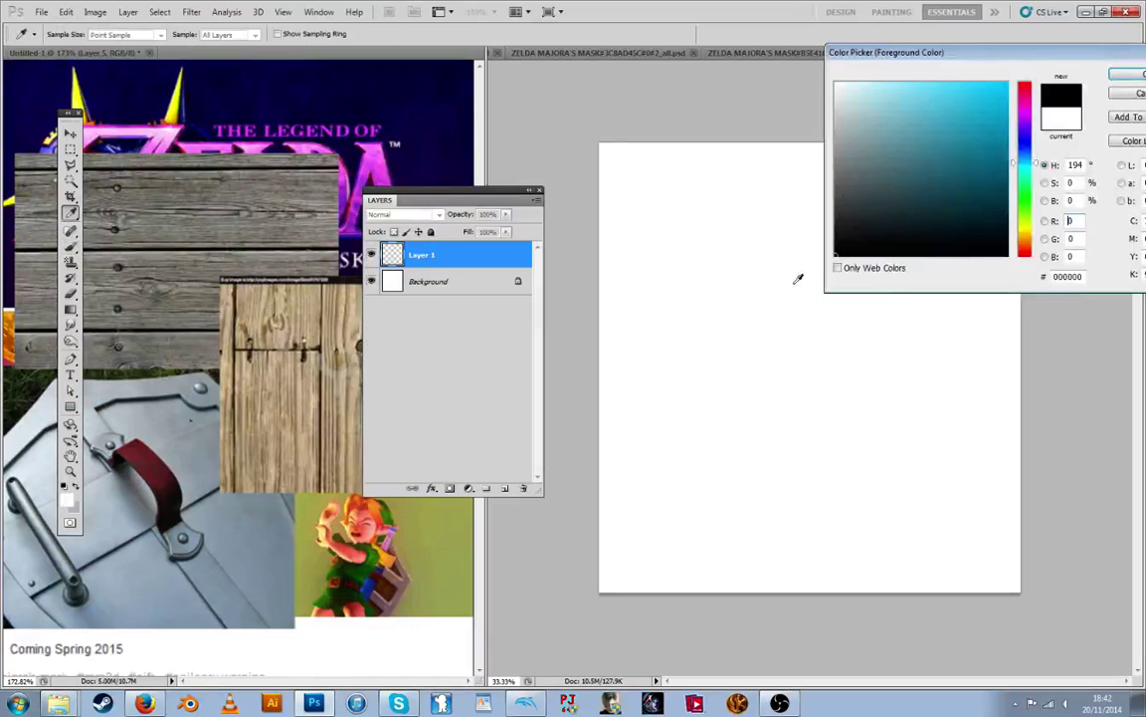
pyautogui.press('Return')
# Draw many thin, crossing scratch lines at 29% opacity across the canvas on Layer 1
pyautogui.moveTo(791, 236)
pyautogui.mouseDown()
pyautogui.moveTo(766, 441)
pyautogui.moveTo(783, 324)
pyautogui.moveTo(791, 353)
pyautogui.mouseUp()
pyautogui.moveTo(748, 231); pyautogui.dragTo(779, 456)
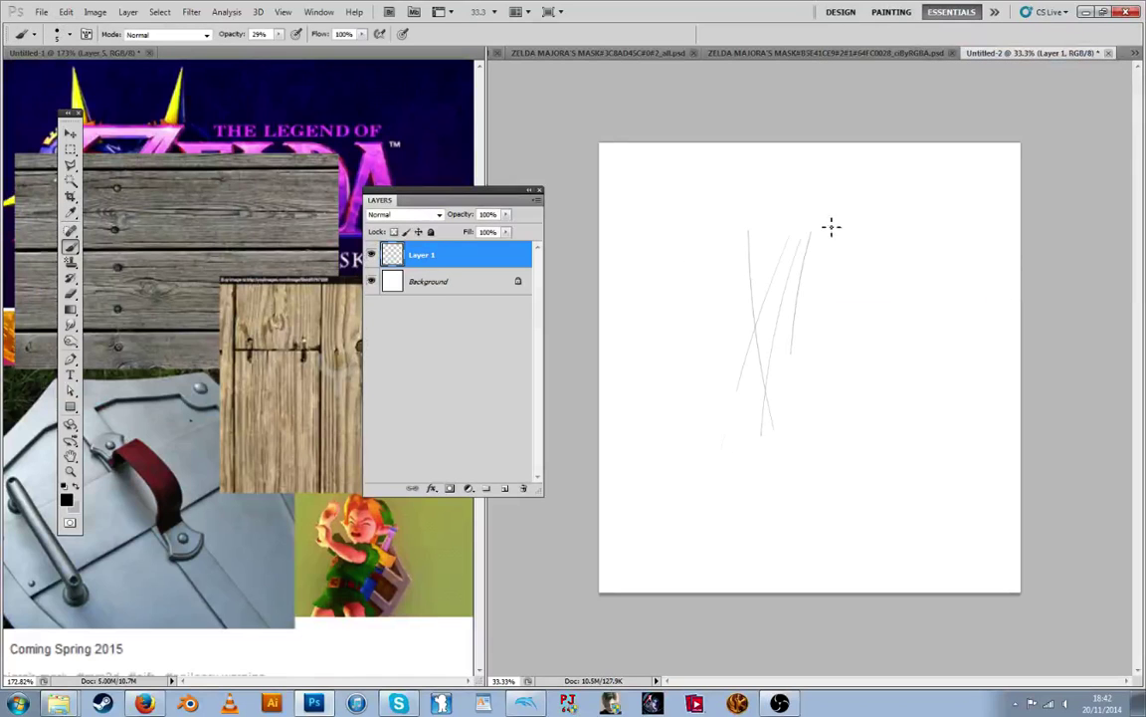
pyautogui.moveTo(751, 258); pyautogui.dragTo(812, 428)
pyautogui.moveTo(835, 224); pyautogui.dragTo(822, 354)
pyautogui.moveTo(904, 234); pyautogui.dragTo(640, 465)
pyautogui.moveTo(809, 320); pyautogui.dragTo(729, 507)
pyautogui.moveTo(859, 397); pyautogui.dragTo(826, 517)
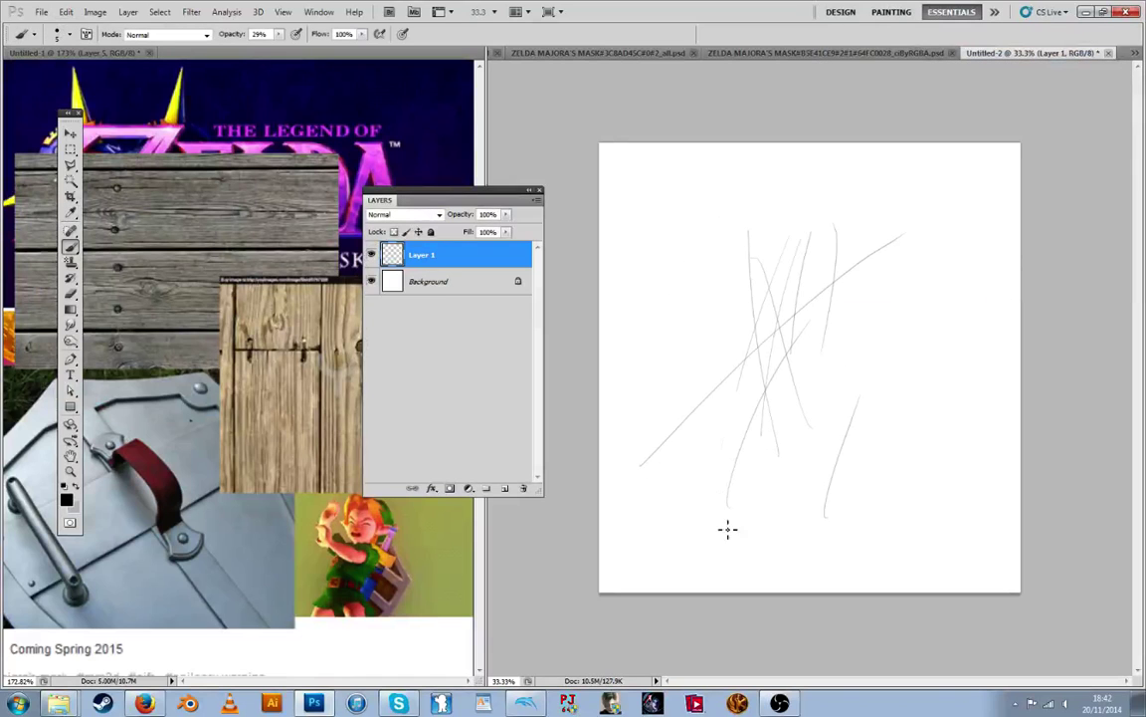
pyautogui.moveTo(897, 399); pyautogui.dragTo(880, 485)
pyautogui.moveTo(702, 264); pyautogui.dragTo(706, 346)
pyautogui.moveTo(677, 304)
pyautogui.mouseDown()
pyautogui.moveTo(705, 450)
pyautogui.moveTo(739, 545)
pyautogui.mouseUp()
pyautogui.moveTo(848, 381); pyautogui.dragTo(857, 544)
pyautogui.moveTo(925, 408); pyautogui.dragTo(846, 559)
pyautogui.moveTo(953, 455)
pyautogui.mouseDown()
pyautogui.moveTo(903, 571)
pyautogui.moveTo(924, 558)
pyautogui.mouseUp()
pyautogui.moveTo(902, 306); pyautogui.dragTo(934, 442)
pyautogui.moveTo(932, 248); pyautogui.dragTo(969, 448)
pyautogui.moveTo(912, 210); pyautogui.dragTo(903, 306)
pyautogui.moveTo(867, 244); pyautogui.dragTo(829, 323)
pyautogui.moveTo(669, 377); pyautogui.dragTo(913, 275)
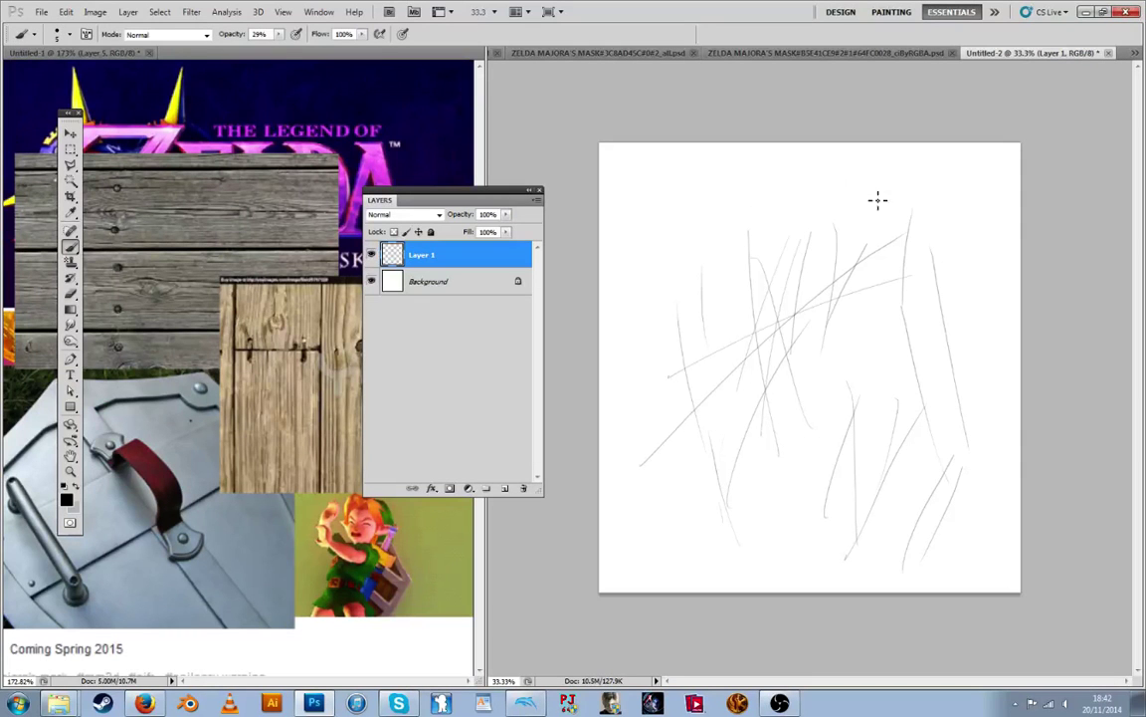
pyautogui.moveTo(676, 270); pyautogui.dragTo(719, 233)
pyautogui.moveTo(839, 169); pyautogui.dragTo(699, 222)
pyautogui.moveTo(674, 270); pyautogui.dragTo(698, 258)
pyautogui.moveTo(833, 177); pyautogui.dragTo(705, 281)
pyautogui.moveTo(838, 201); pyautogui.dragTo(811, 289)
pyautogui.moveTo(868, 161); pyautogui.dragTo(751, 555)
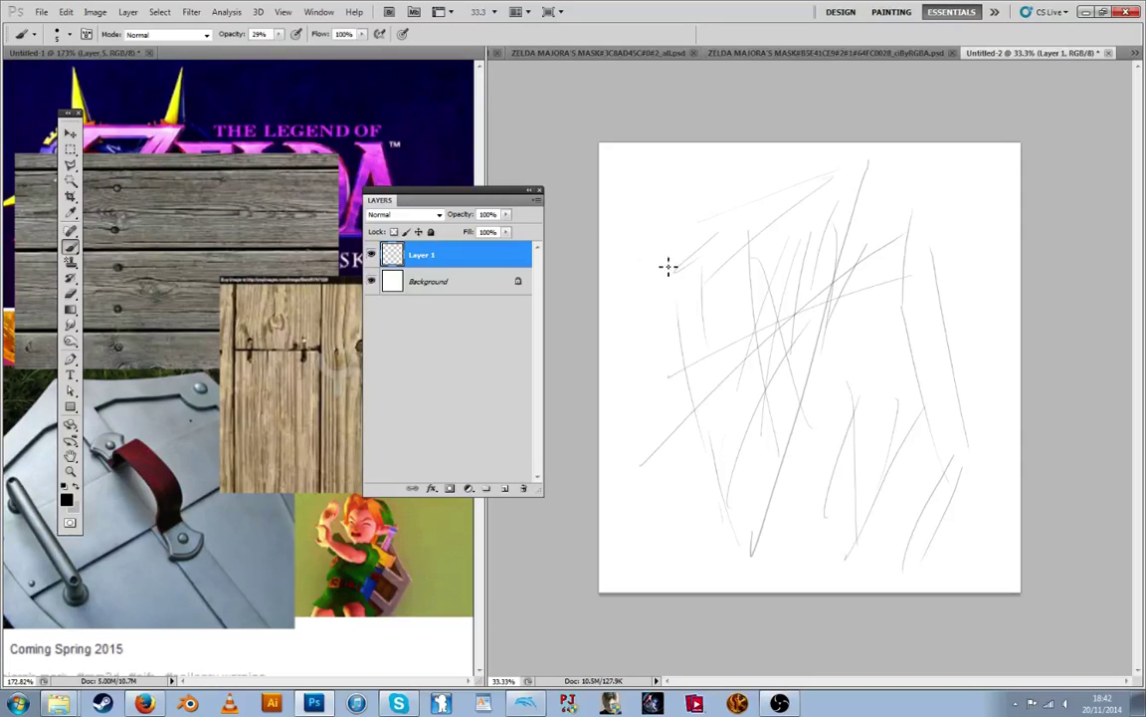
pyautogui.moveTo(657, 263)
pyautogui.mouseDown()
pyautogui.moveTo(750, 450)
pyautogui.moveTo(768, 519)
pyautogui.mouseUp()
pyautogui.moveTo(806, 290); pyautogui.dragTo(809, 451)
pyautogui.moveTo(842, 315); pyautogui.dragTo(847, 410)
pyautogui.moveTo(879, 299); pyautogui.dragTo(874, 450)
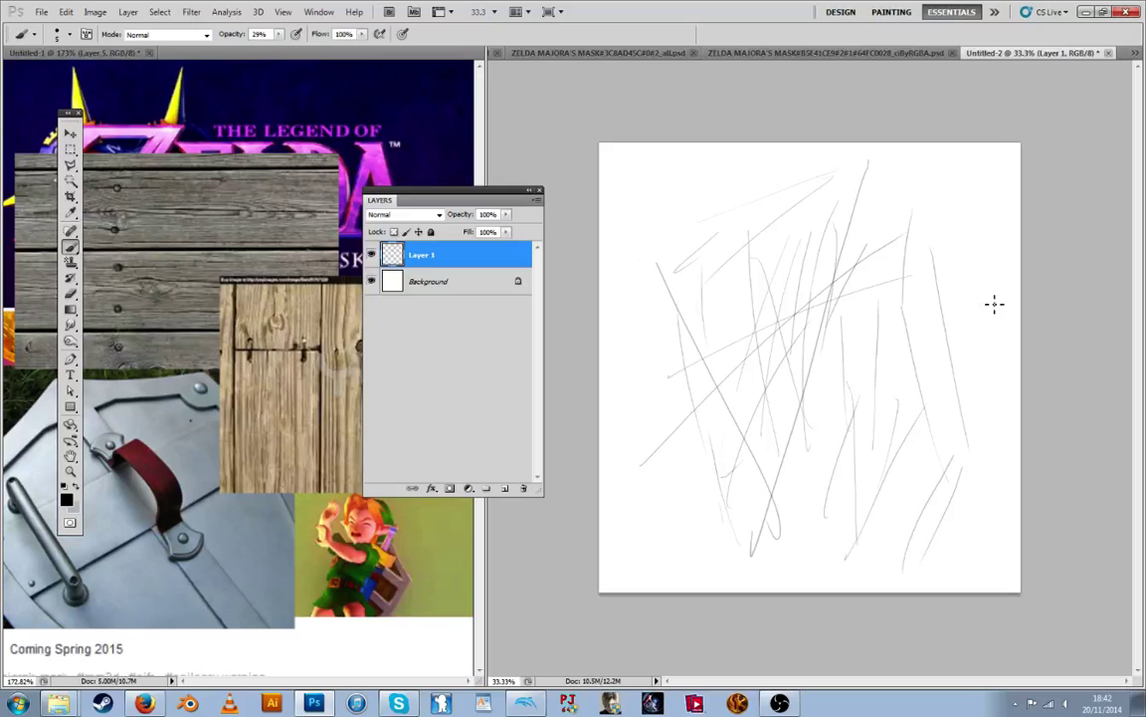
pyautogui.moveTo(975, 308); pyautogui.dragTo(882, 359)
pyautogui.moveTo(744, 459)
pyautogui.mouseDown()
pyautogui.moveTo(722, 477)
pyautogui.moveTo(833, 402)
pyautogui.moveTo(740, 501)
pyautogui.moveTo(895, 435)
pyautogui.moveTo(742, 529)
pyautogui.mouseUp()
pyautogui.hotkey('ctrl', 'z')
pyautogui.moveTo(944, 311)
pyautogui.mouseDown()
pyautogui.moveTo(665, 512)
pyautogui.moveTo(802, 477)
pyautogui.mouseUp()
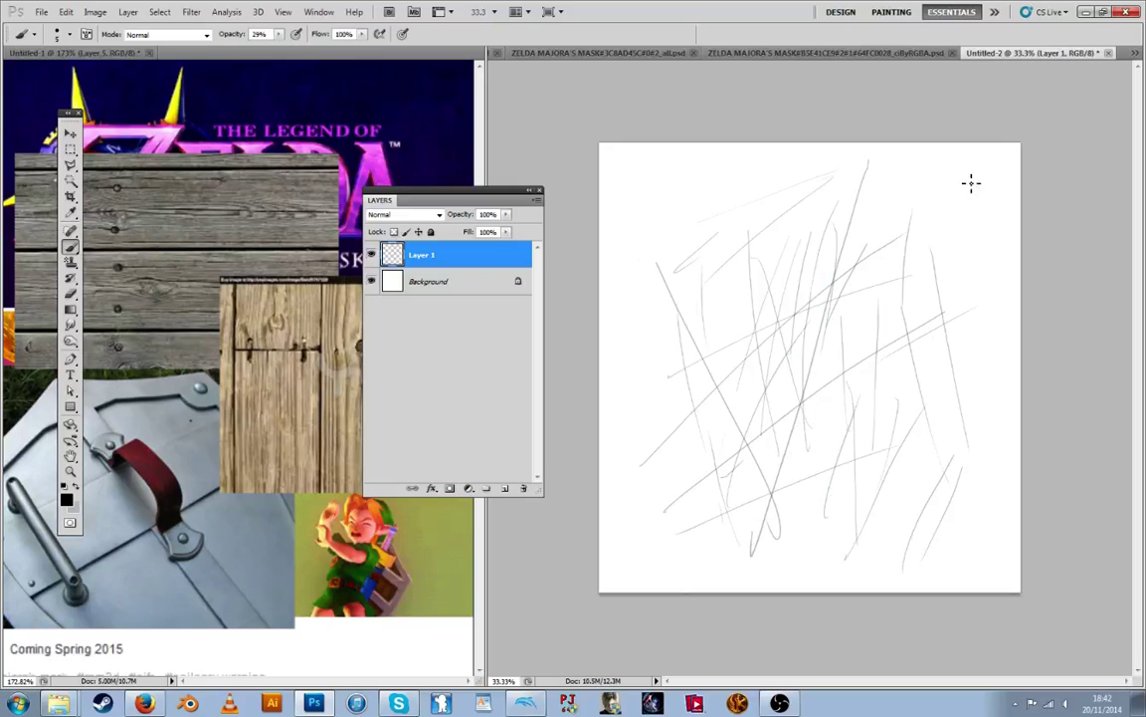
pyautogui.moveTo(972, 182); pyautogui.dragTo(610, 460)
# Add several bolder scratch strokes across the canvas with a 14 px brush at 54% opacity
pyautogui.click(282, 35)
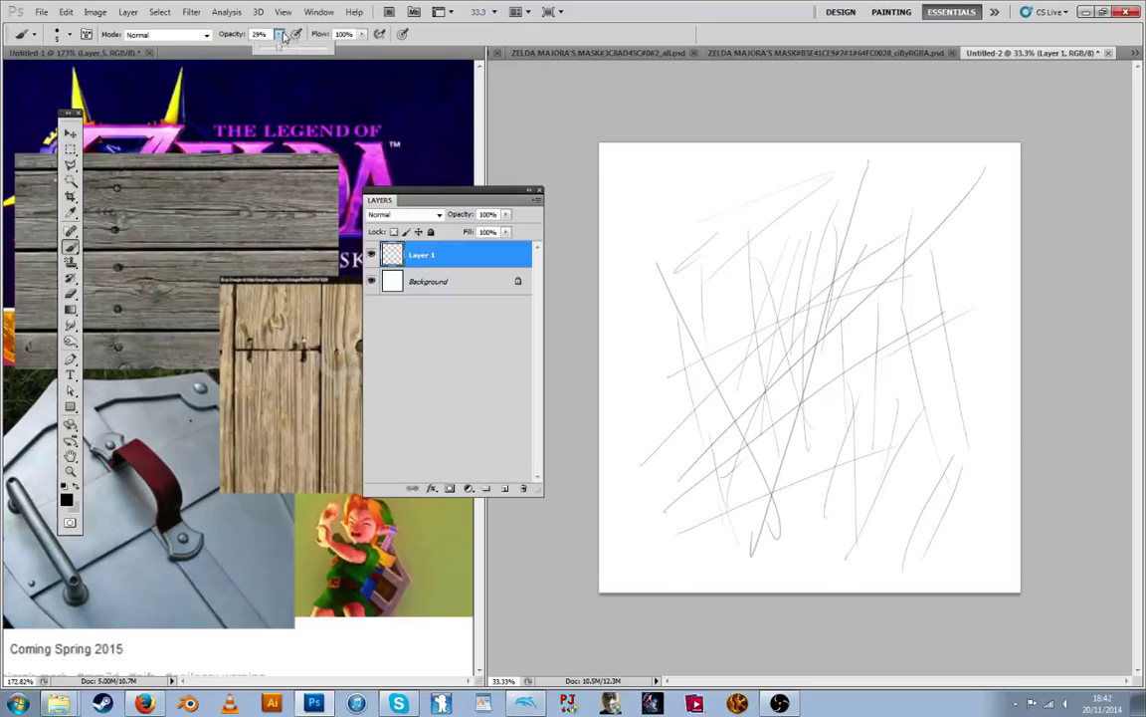
pyautogui.moveTo(264, 47); pyautogui.dragTo(274, 47)
pyautogui.click(62, 34)
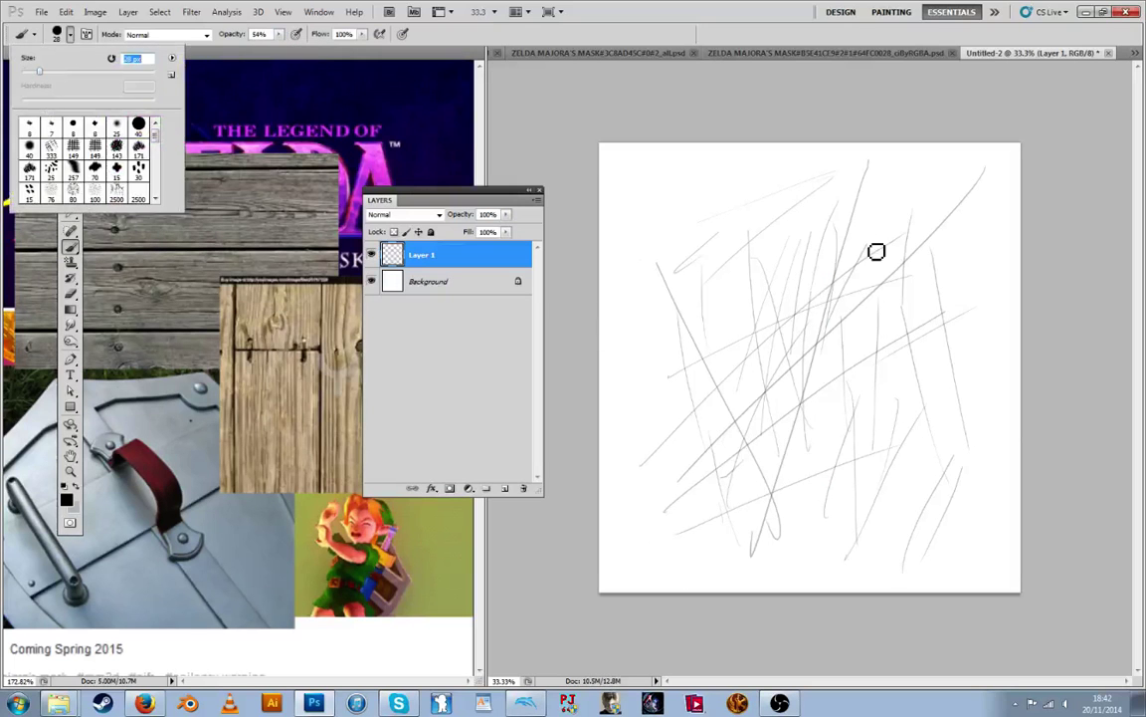
pyautogui.moveTo(900, 189); pyautogui.dragTo(637, 505)
pyautogui.hotkey('ctrl', 'z')
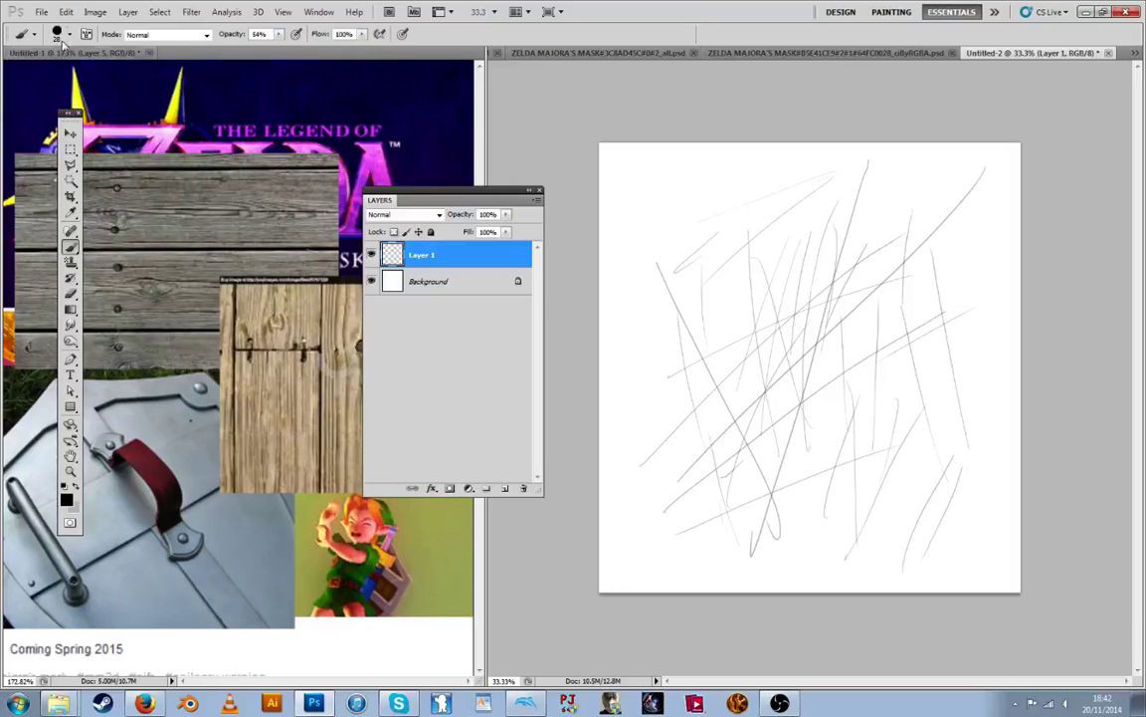
pyautogui.click(62, 34)
pyautogui.moveTo(908, 221); pyautogui.dragTo(771, 398)
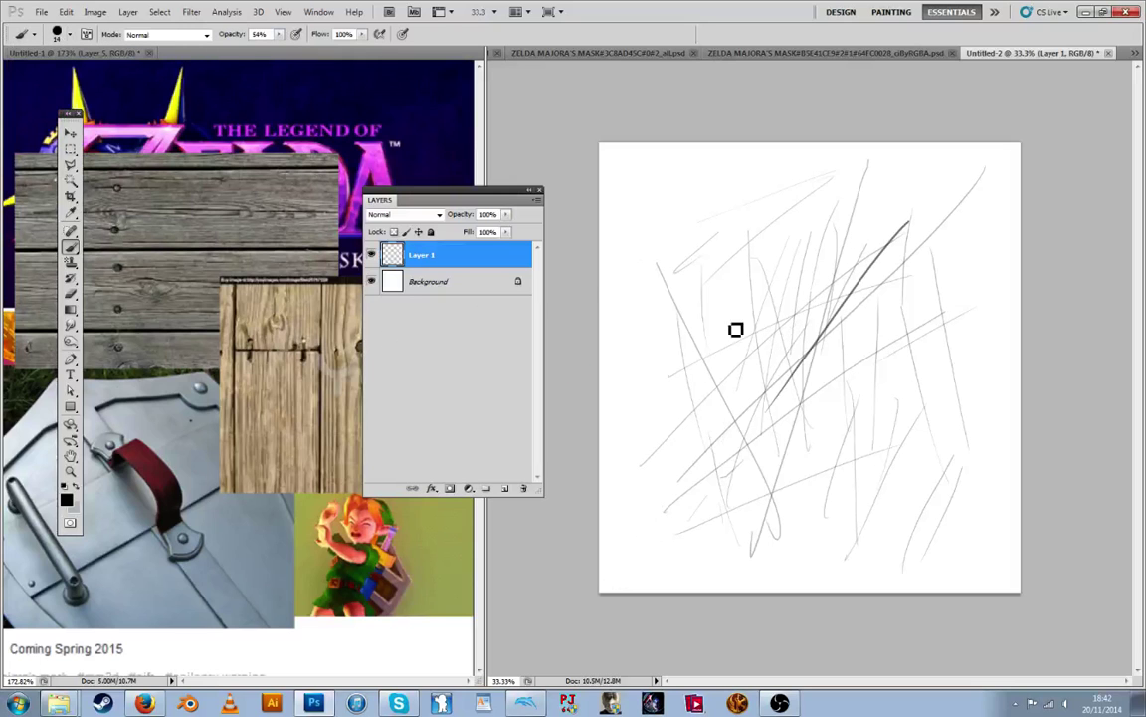
pyautogui.moveTo(759, 199); pyautogui.dragTo(679, 579)
pyautogui.moveTo(614, 368); pyautogui.dragTo(946, 403)
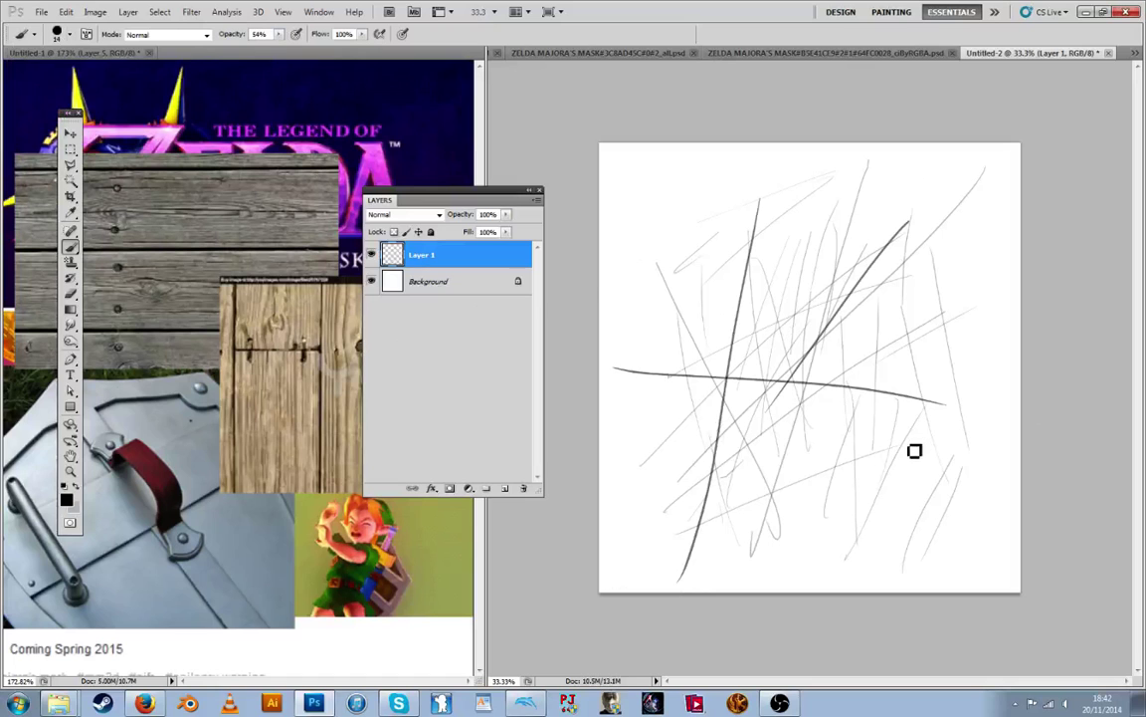
pyautogui.moveTo(958, 288); pyautogui.dragTo(821, 590)
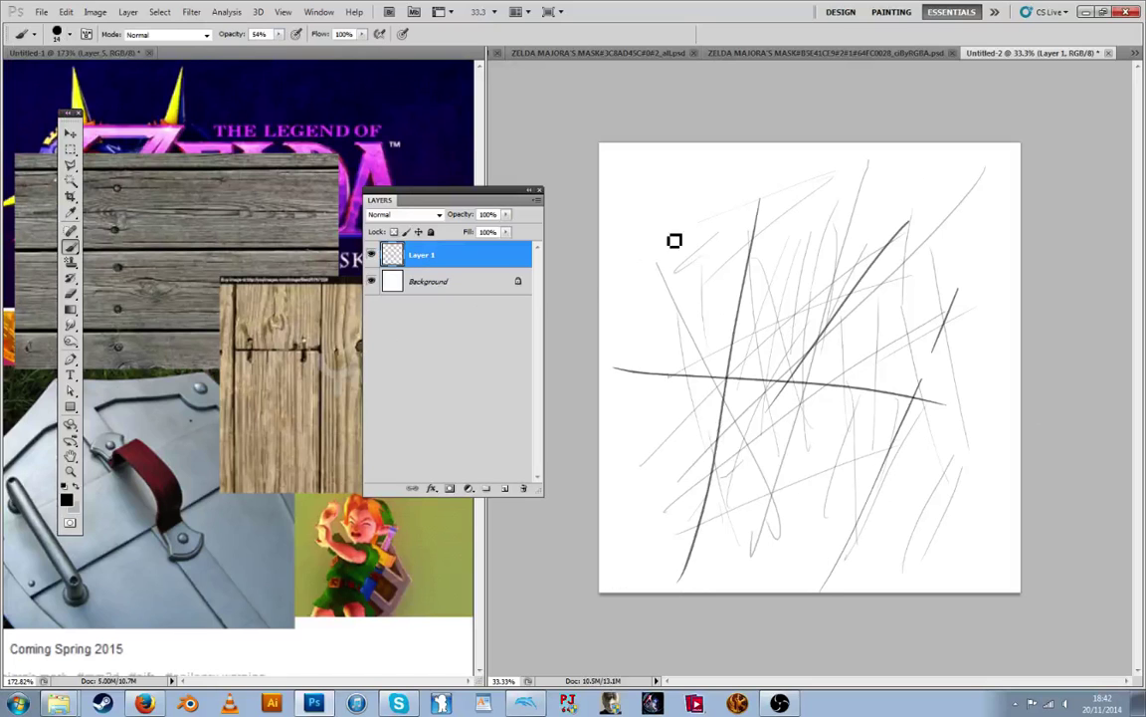
pyautogui.moveTo(785, 201); pyautogui.dragTo(820, 440)
pyautogui.moveTo(691, 236); pyautogui.dragTo(727, 322)
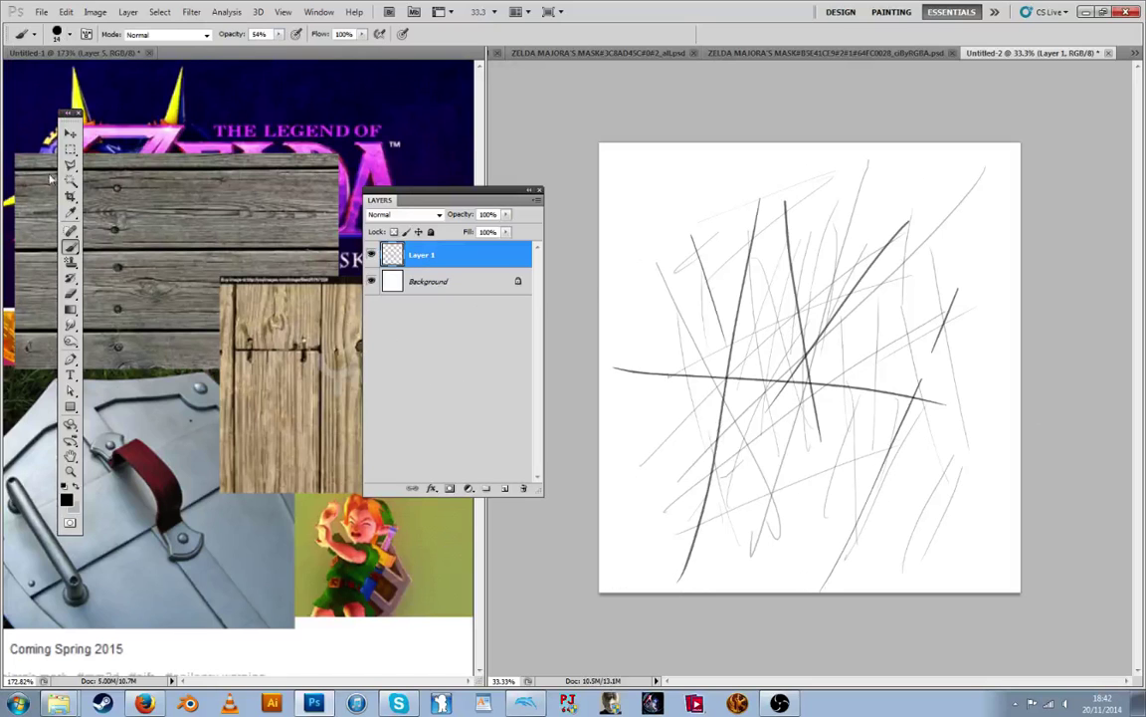
# Select the whole canvas, invert the scratch strokes on Layer 1 to white and hide the Background layer
pyautogui.click(70, 149)
pyautogui.hotkey('ctrl', 'a')
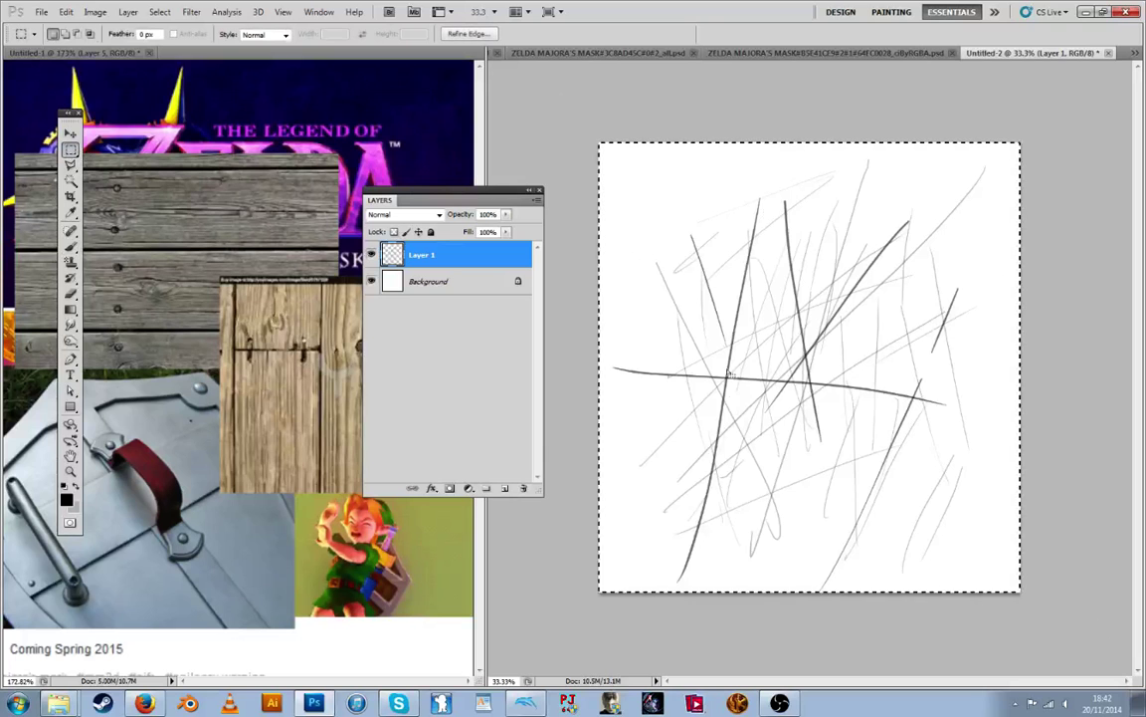
pyautogui.click(329, 269)
pyautogui.click(575, 300)
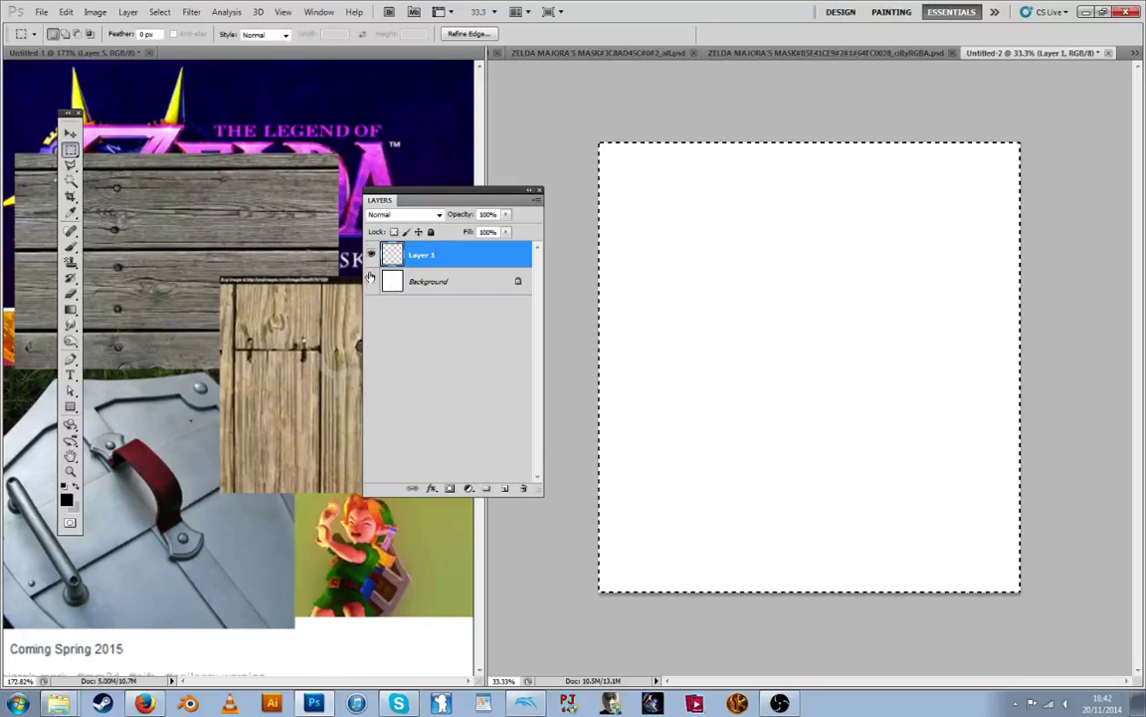
# Define the selected scratch strokes as a brush preset named "scratches" and clear the selection
pyautogui.click(44, 13)
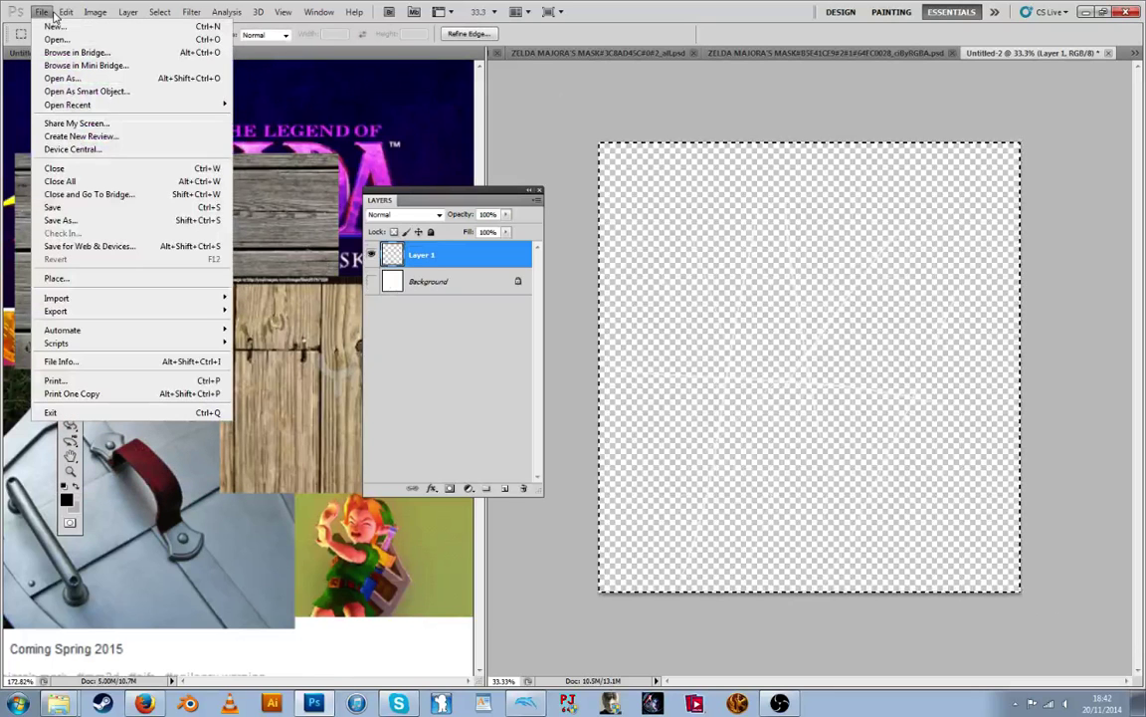
pyautogui.click(63, 14)
pyautogui.click(93, 14)
pyautogui.click(69, 17)
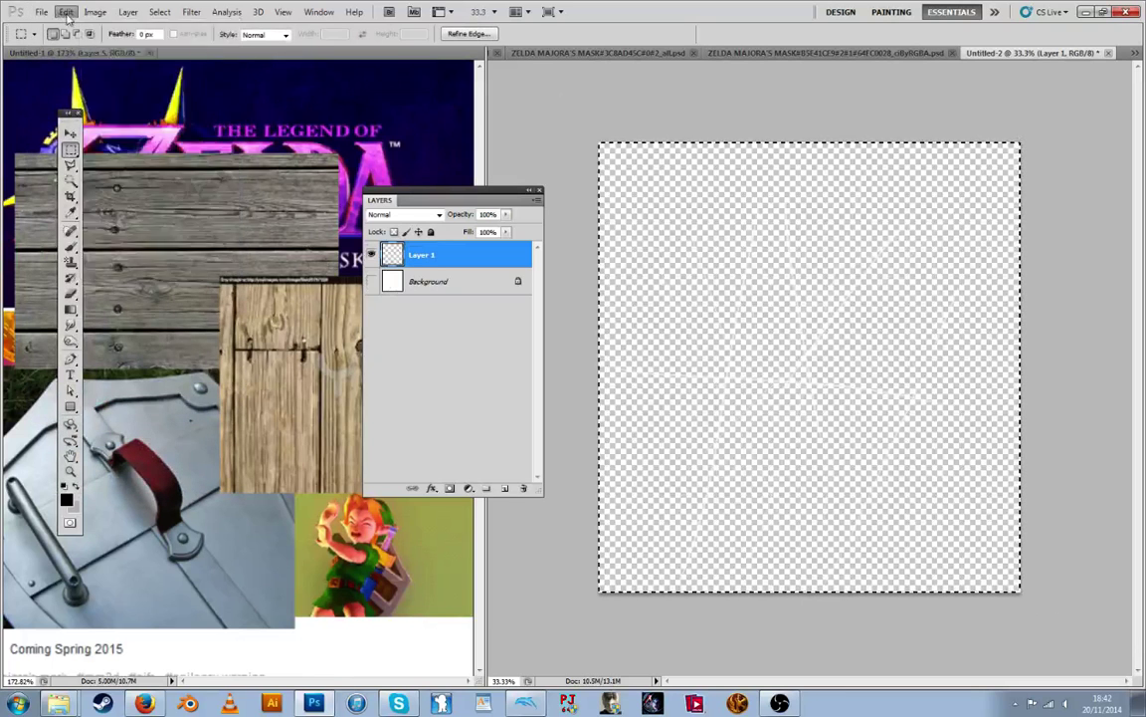
pyautogui.click(43, 12)
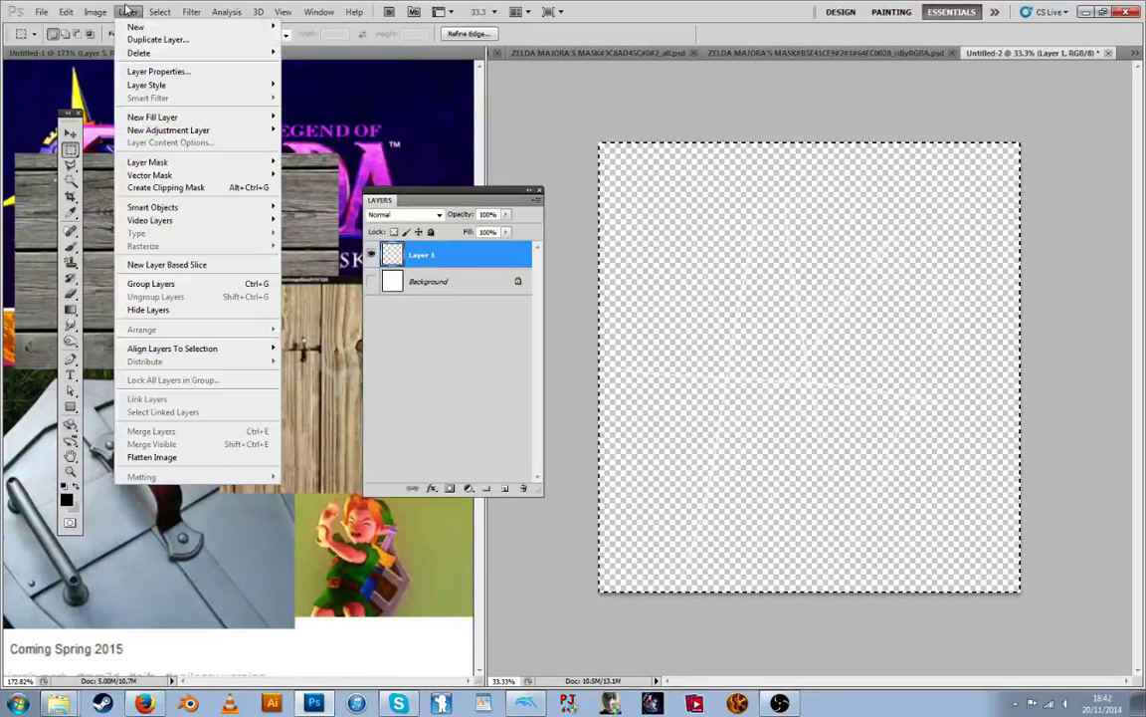
pyautogui.click(91, 12)
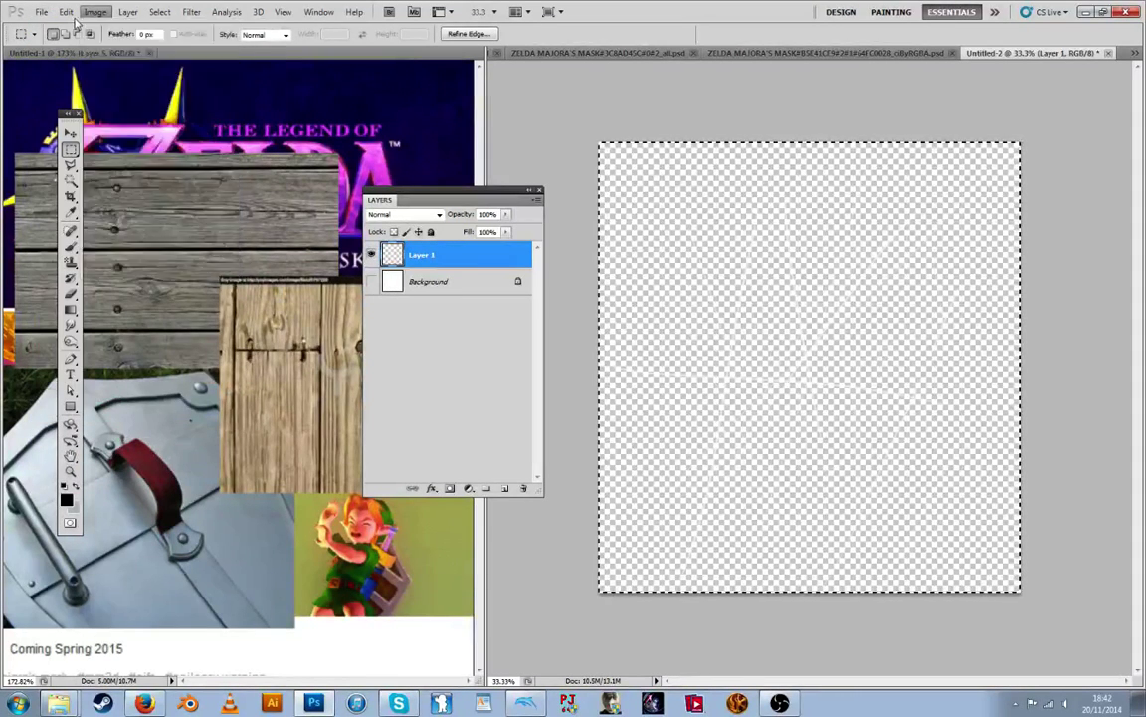
pyautogui.click(70, 12)
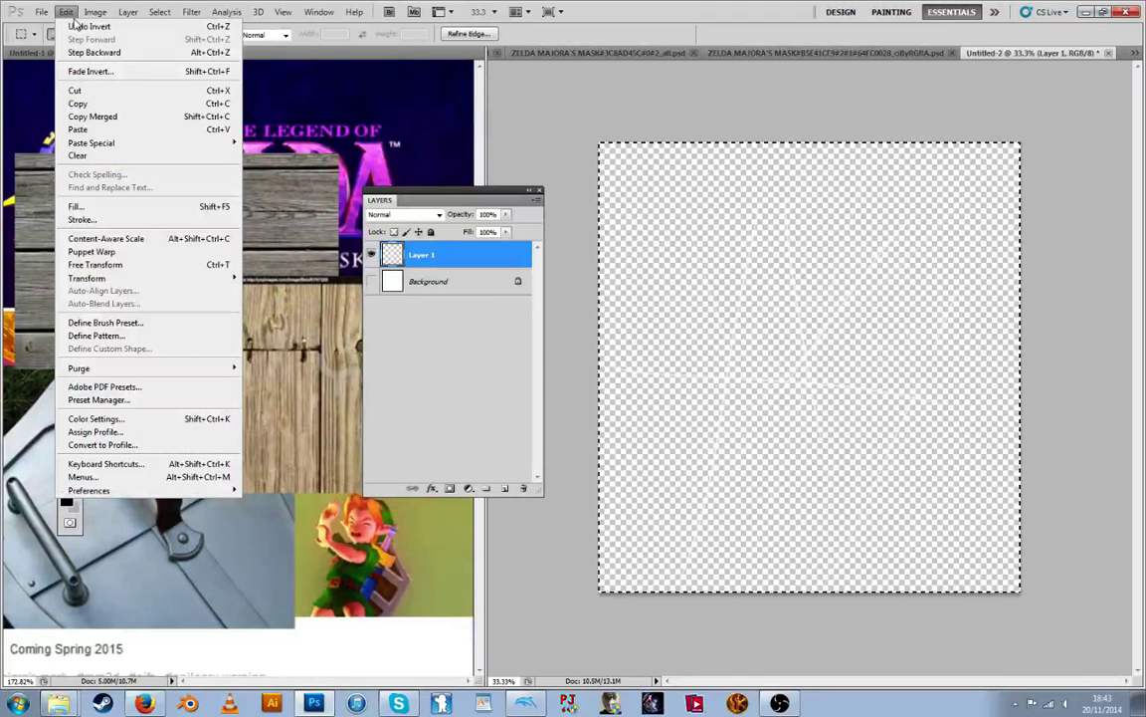
pyautogui.click(104, 322)
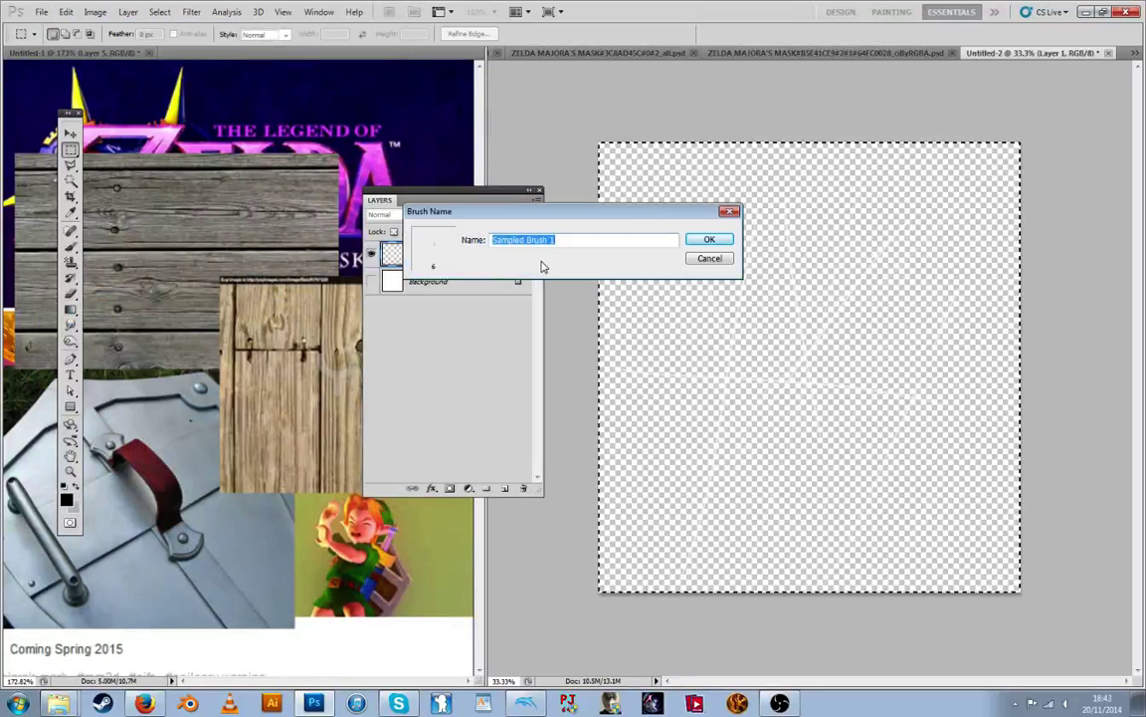
pyautogui.write('scratches')
pyautogui.press('Return')
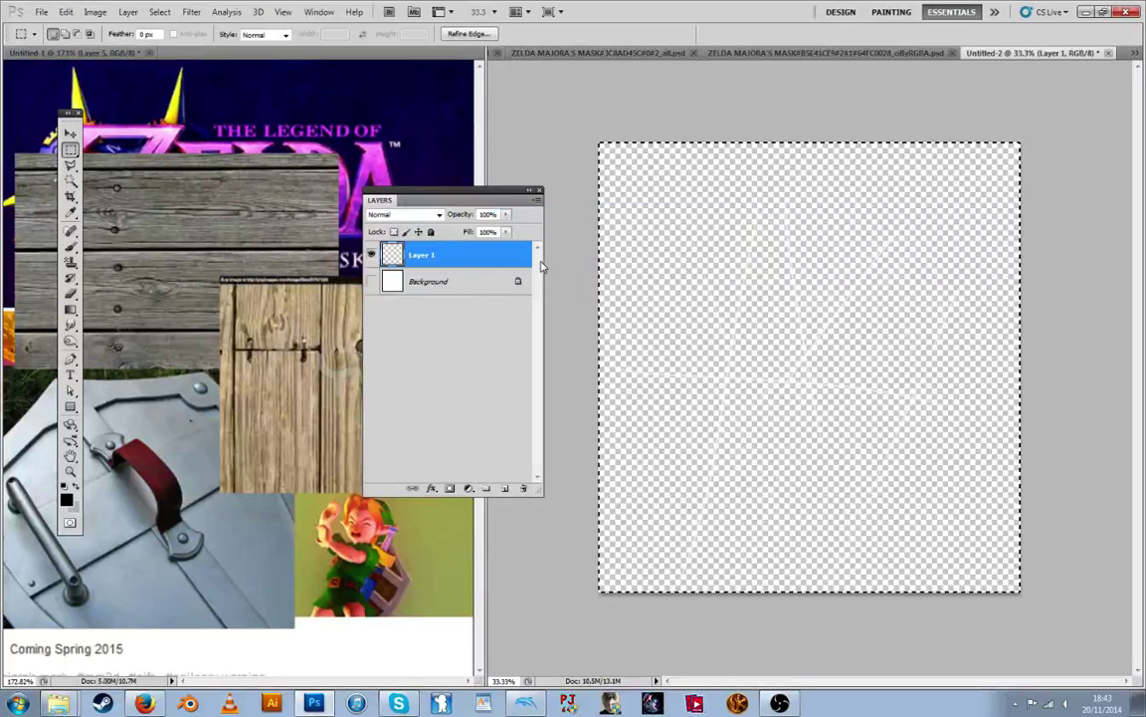
pyautogui.hotkey('ctrl', 'd')
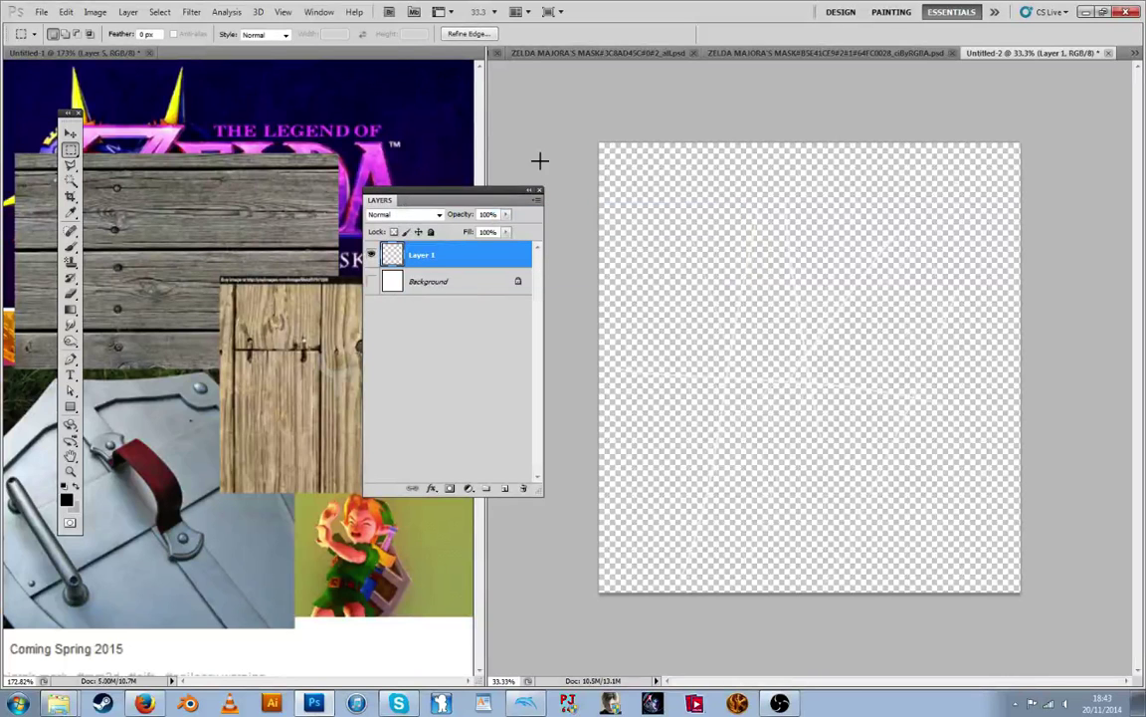
# Choose the new scratches brush, enlarge it to 180 px and paint a test stroke in the canvas's upper-left area
pyautogui.click(70, 245)
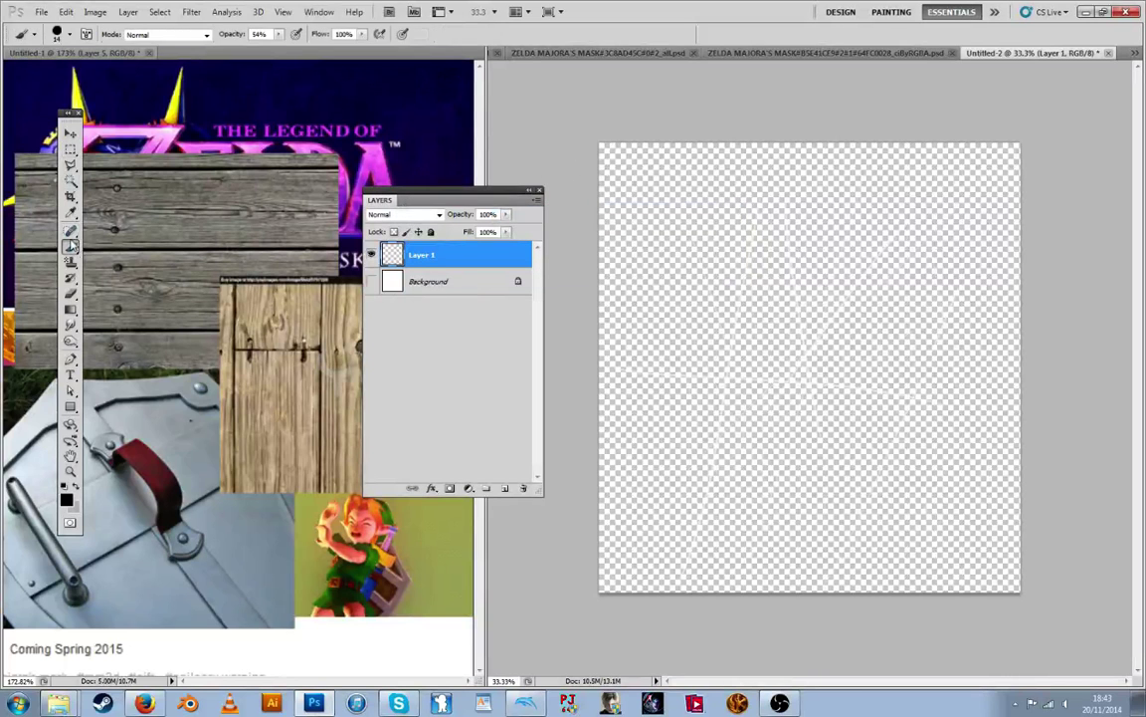
pyautogui.click(57, 34)
pyautogui.click(73, 194)
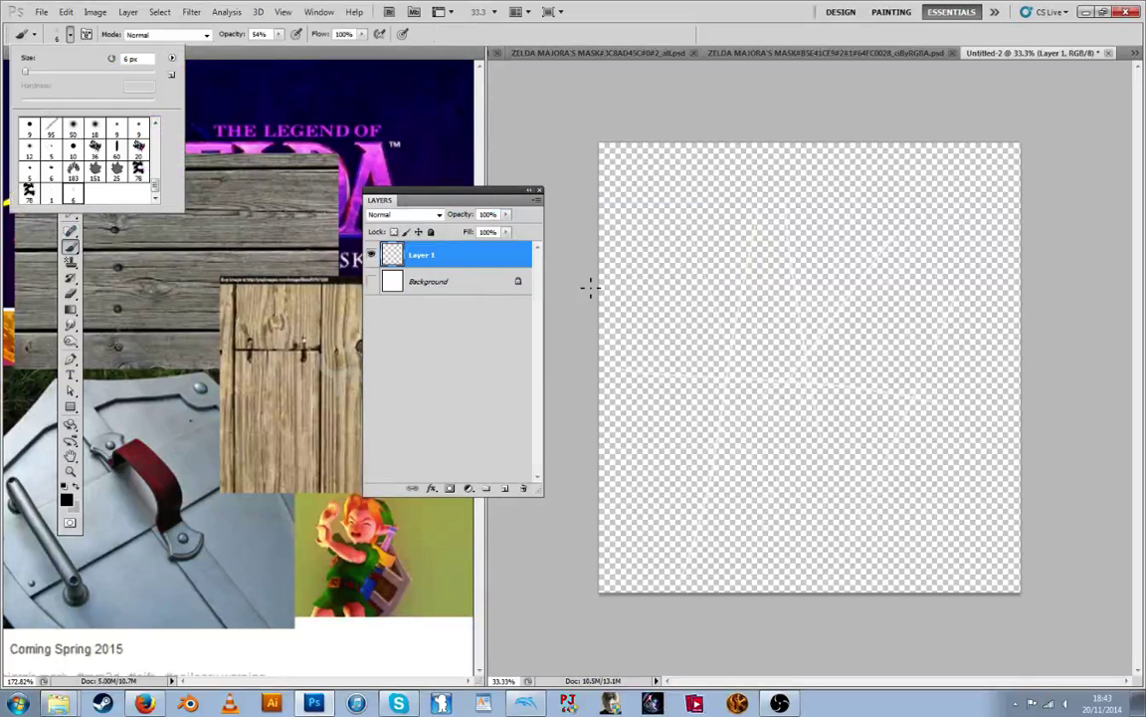
pyautogui.click(624, 197)
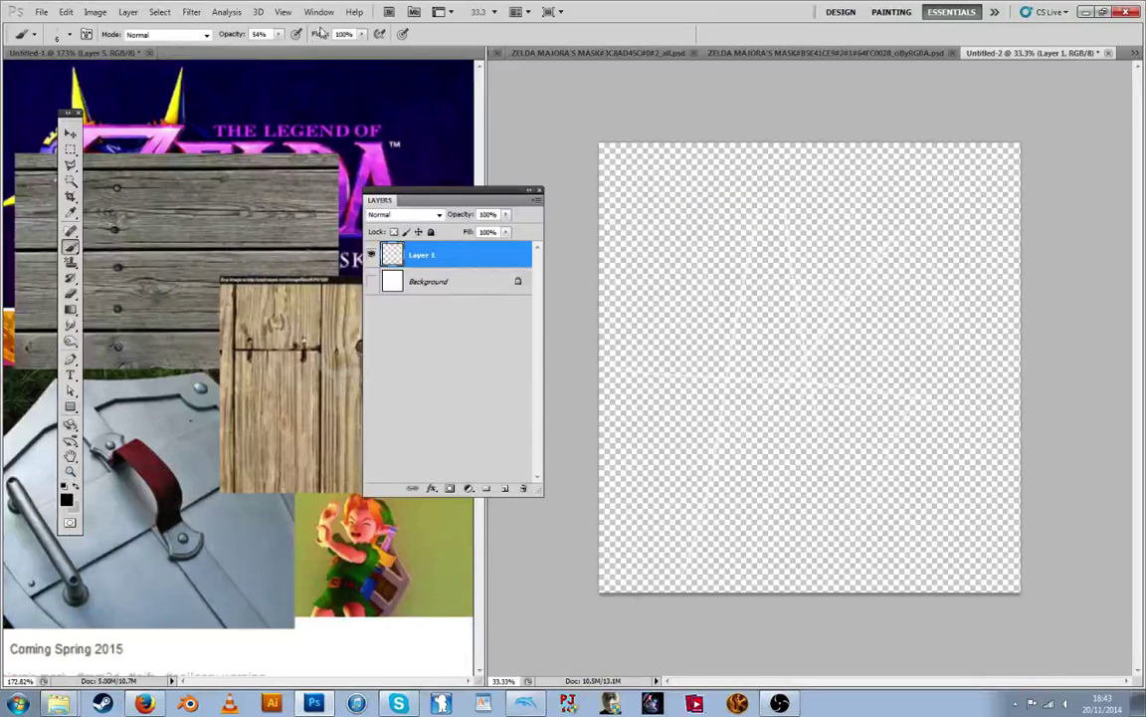
pyautogui.click(70, 34)
pyautogui.moveTo(67, 71); pyautogui.dragTo(114, 74)
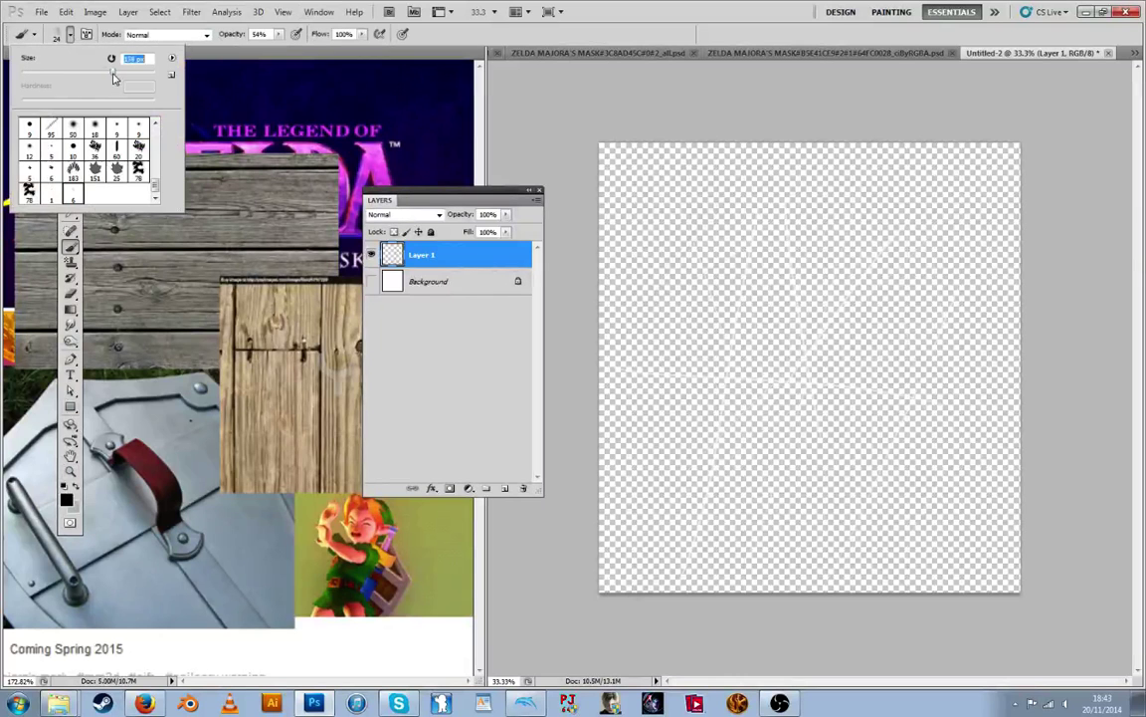
pyautogui.moveTo(684, 295)
pyautogui.mouseDown()
pyautogui.moveTo(729, 324)
pyautogui.moveTo(693, 267)
pyautogui.mouseUp()
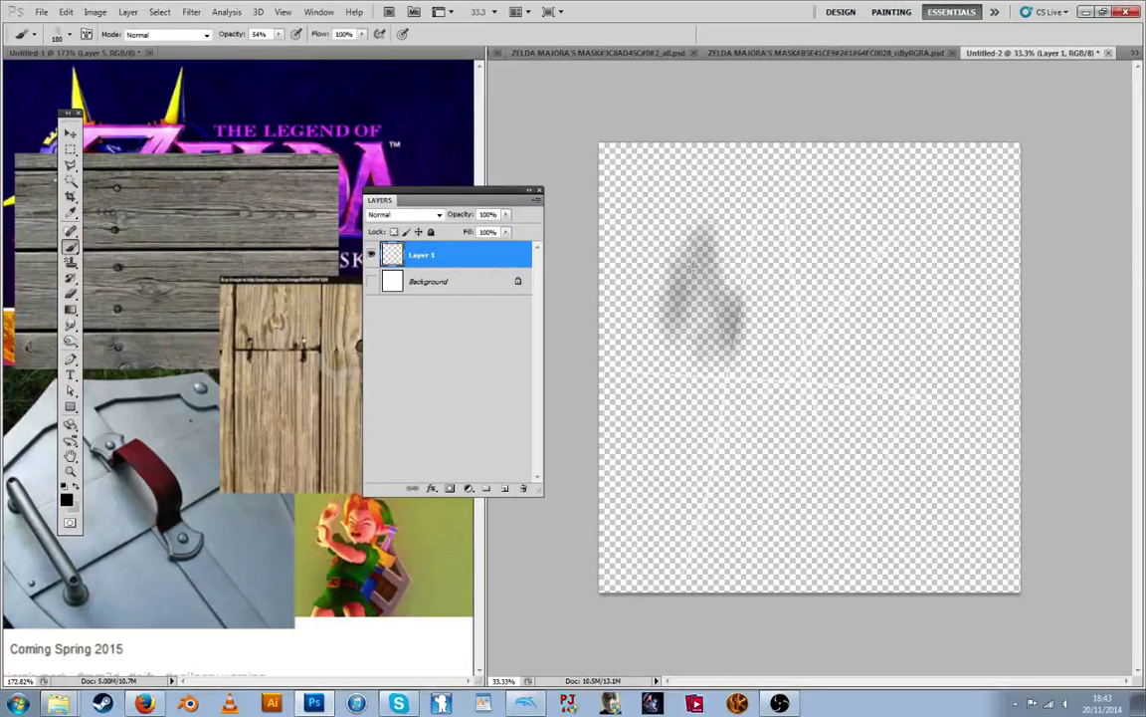
# Try the Shape Dynamics, Scattering, Texture and Dual Brush options on the scratches brush
pyautogui.press('F5')
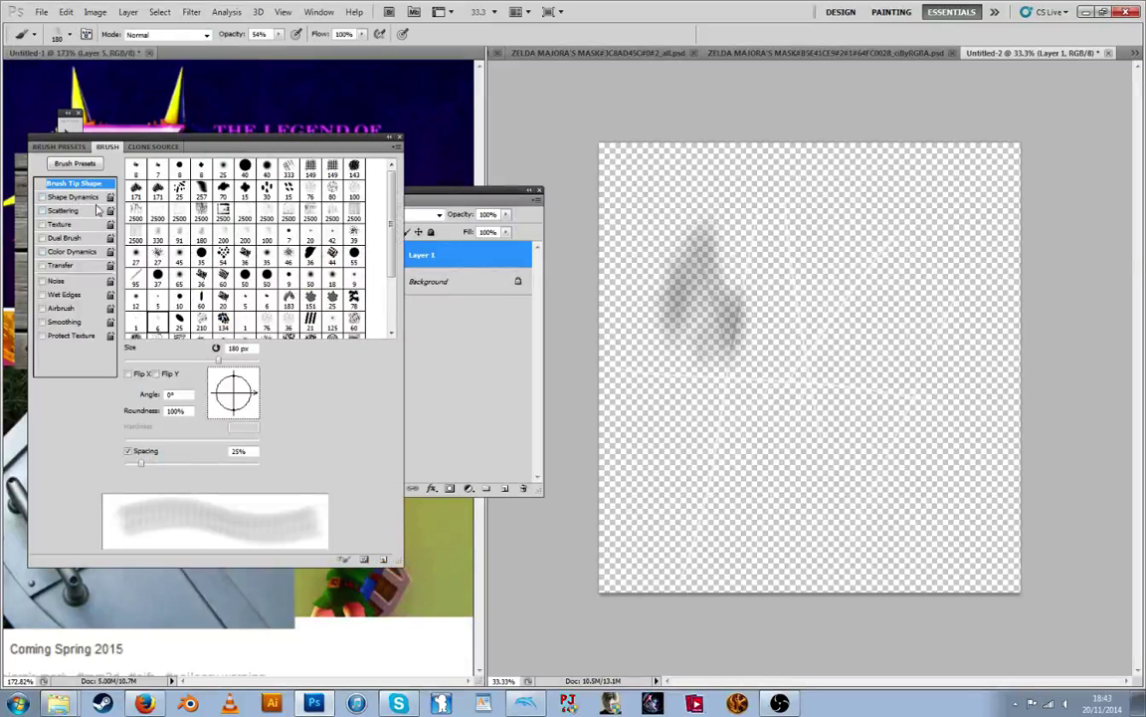
pyautogui.click(54, 198)
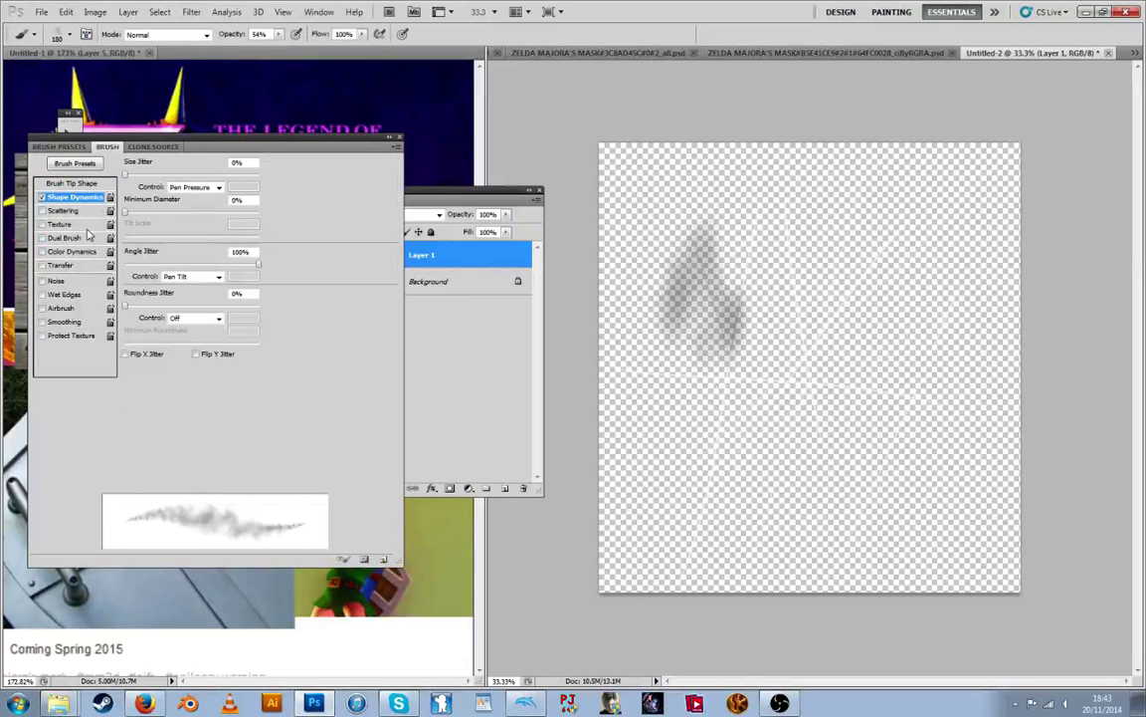
pyautogui.click(68, 211)
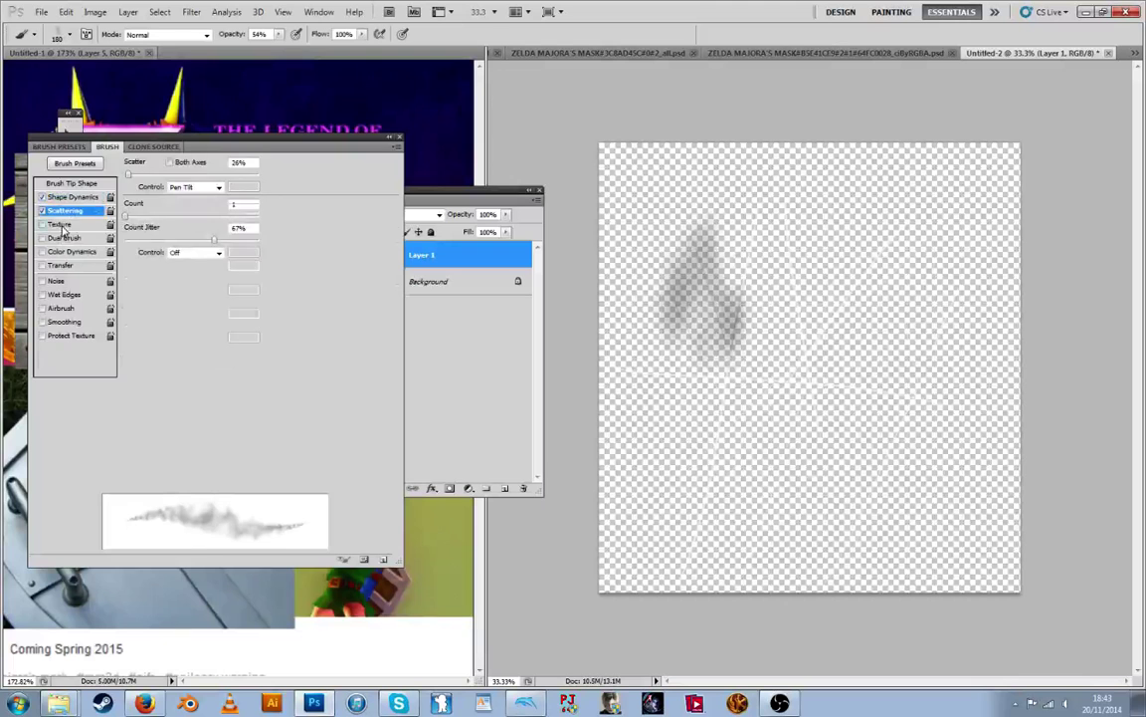
pyautogui.click(59, 224)
pyautogui.click(63, 237)
pyautogui.click(66, 227)
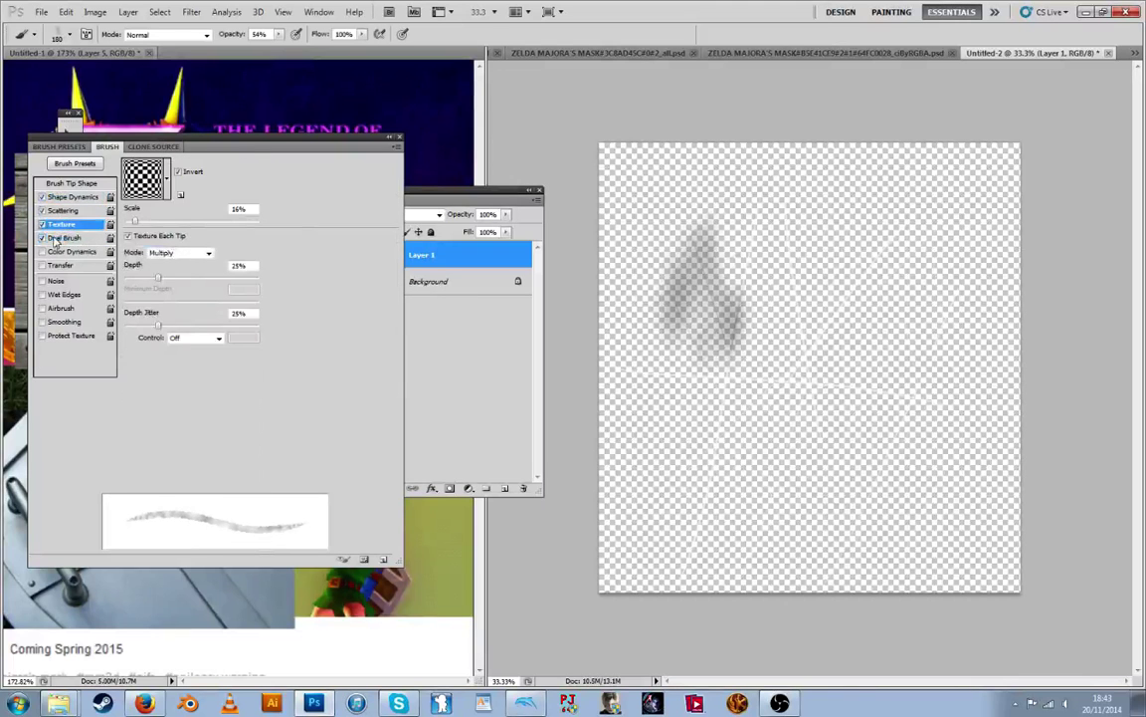
pyautogui.click(55, 239)
pyautogui.click(41, 239)
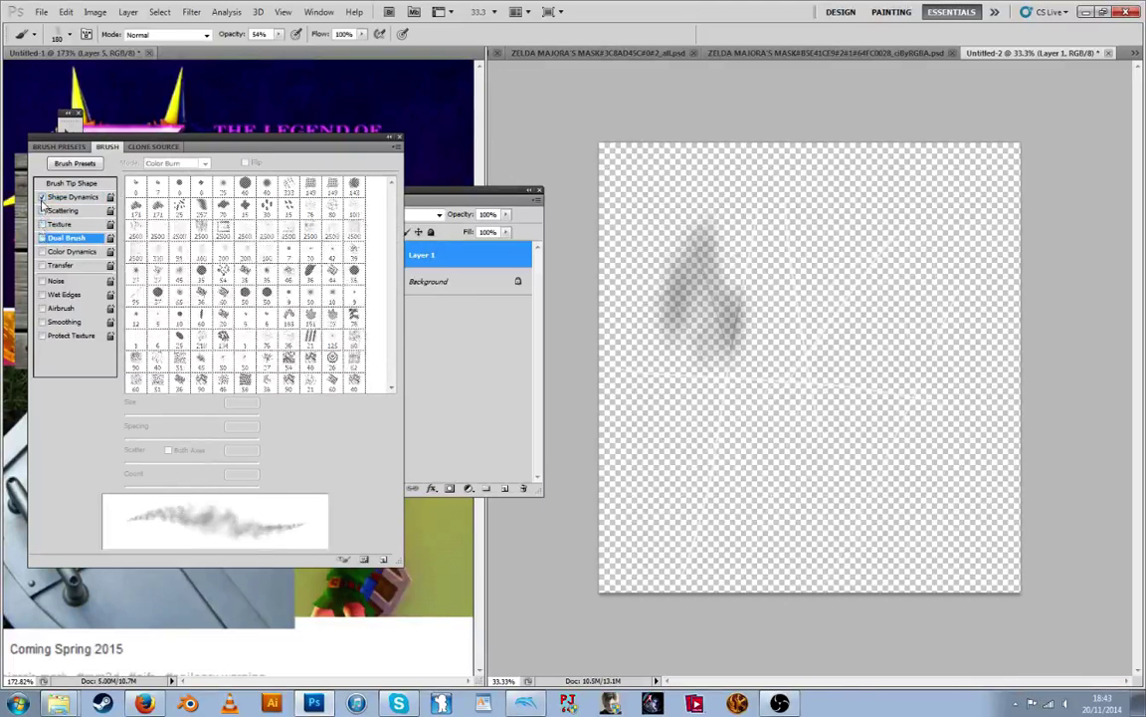
pyautogui.click(43, 197)
pyautogui.click(43, 197)
pyautogui.click(394, 140)
# Undo the test stroke and invert the white scratch strokes on Layer 1 back to black
pyautogui.hotkey('ctrl', 'z')
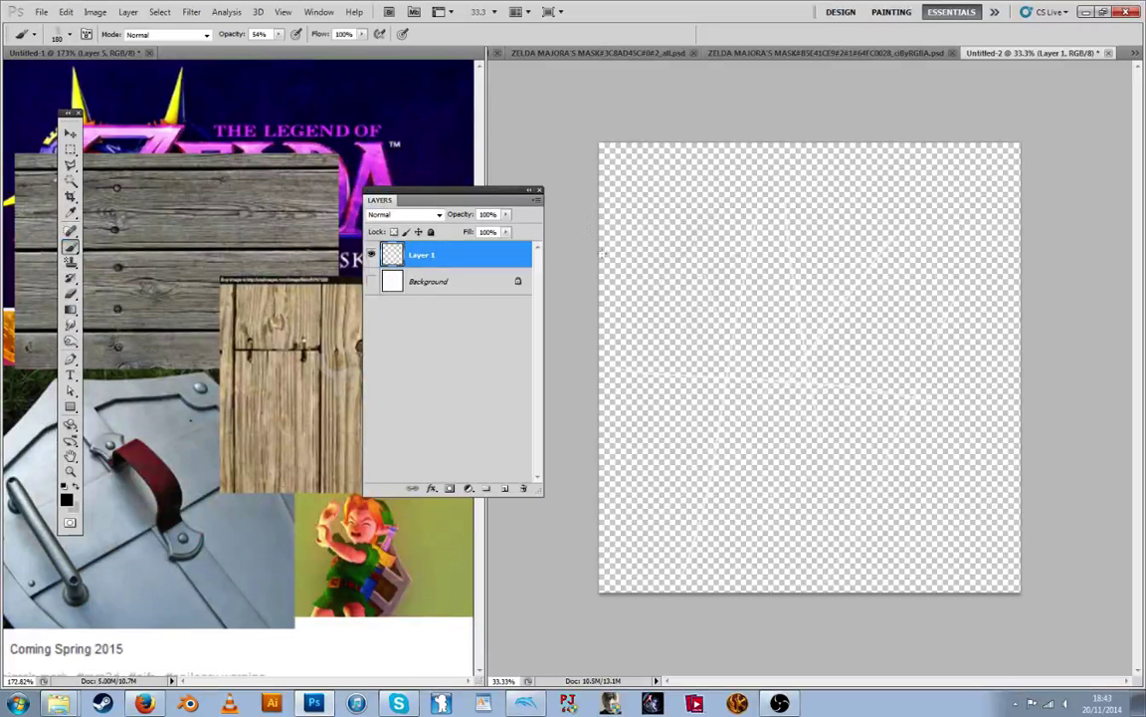
pyautogui.hotkey('ctrl', 'i')
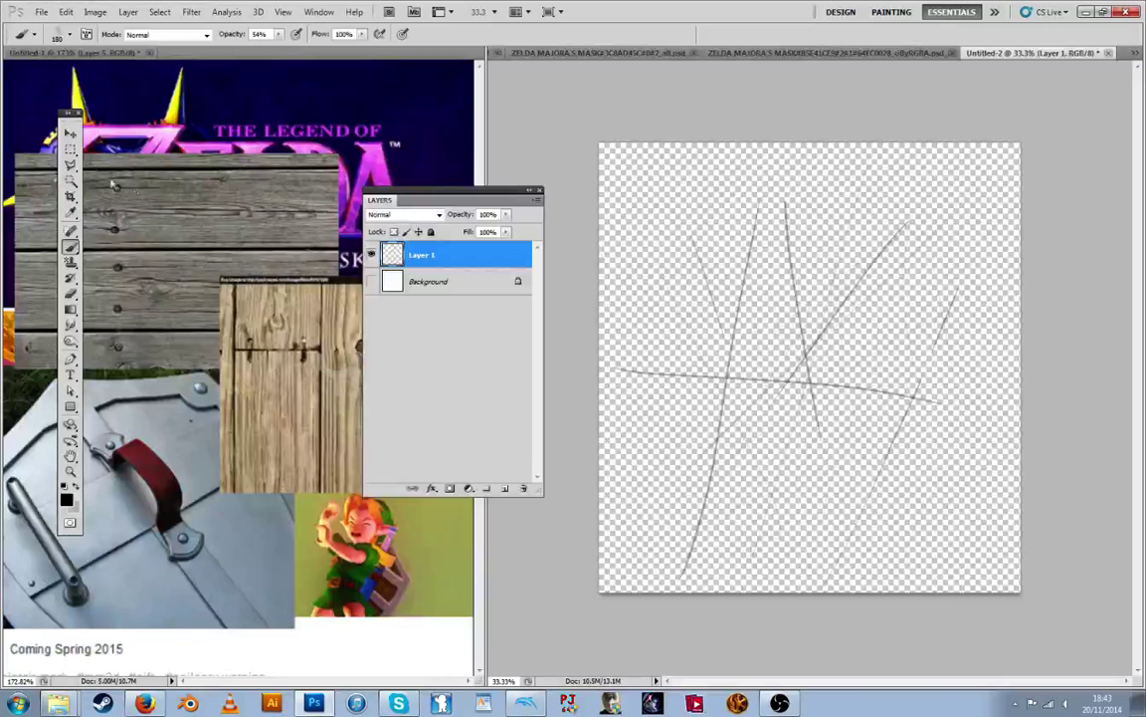
# Darken the scratches by duplicating Layer 1 twice and merging the three scratch layers into one
pyautogui.click(70, 132)
pyautogui.rightClick(464, 250)
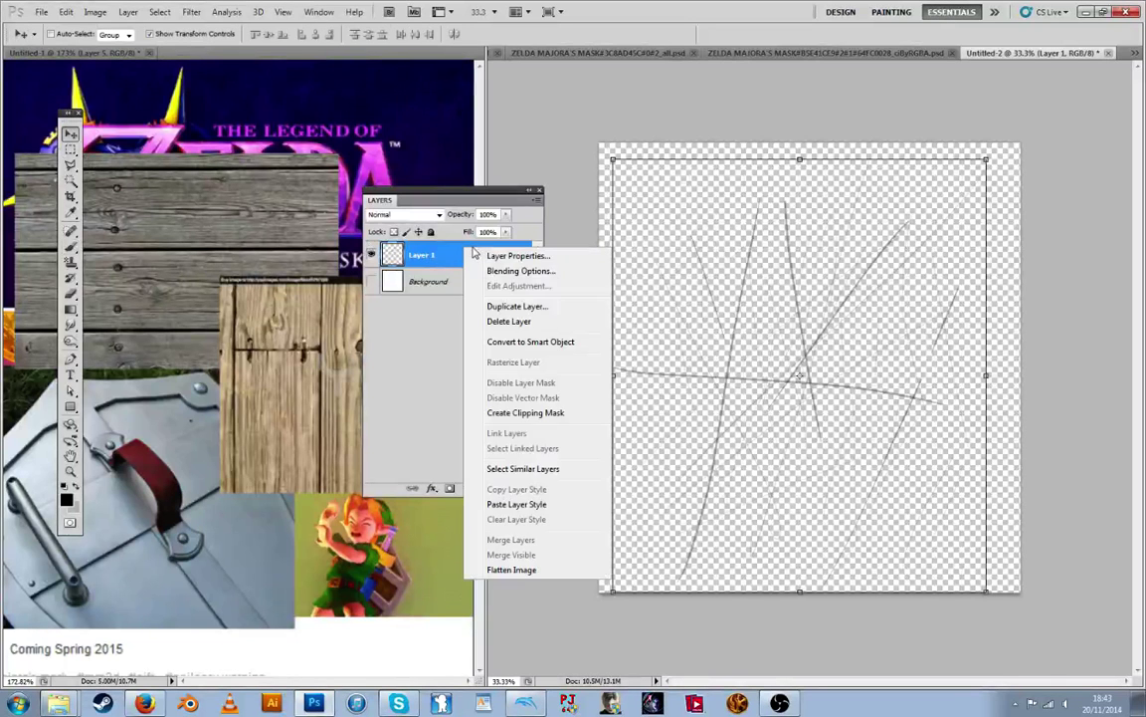
pyautogui.click(507, 307)
pyautogui.rightClick(475, 256)
pyautogui.click(505, 313)
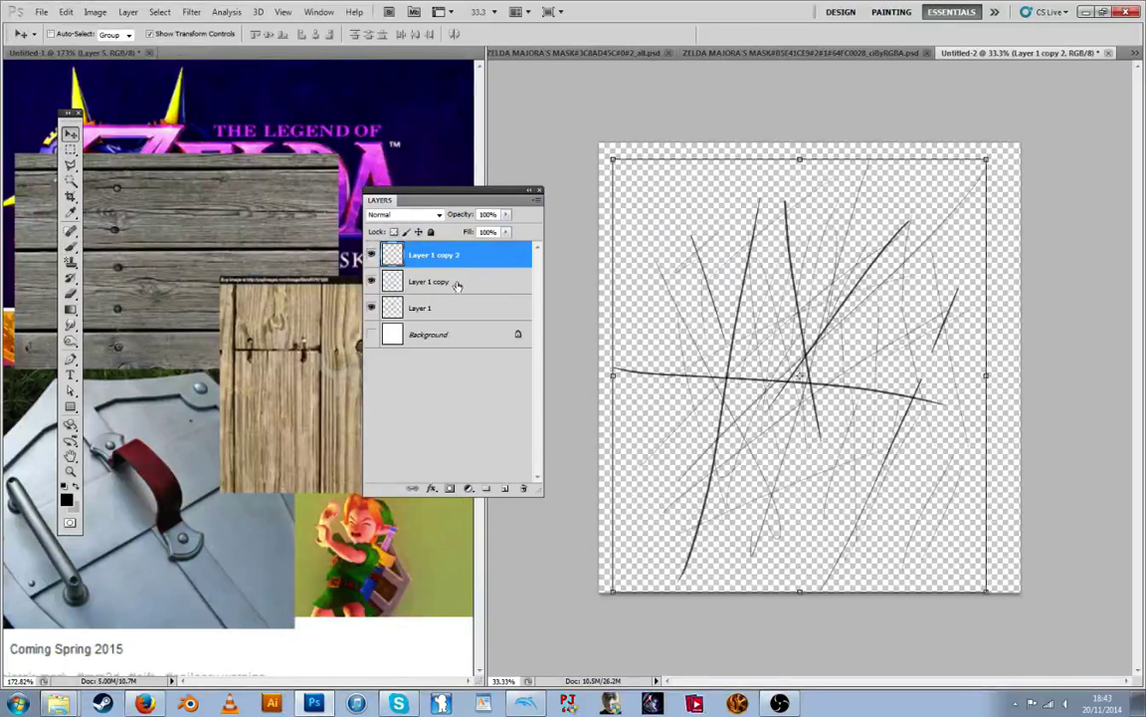
pyautogui.keyDown('shift'); pyautogui.click(469, 307); pyautogui.keyUp('shift')
pyautogui.rightClick(469, 308)
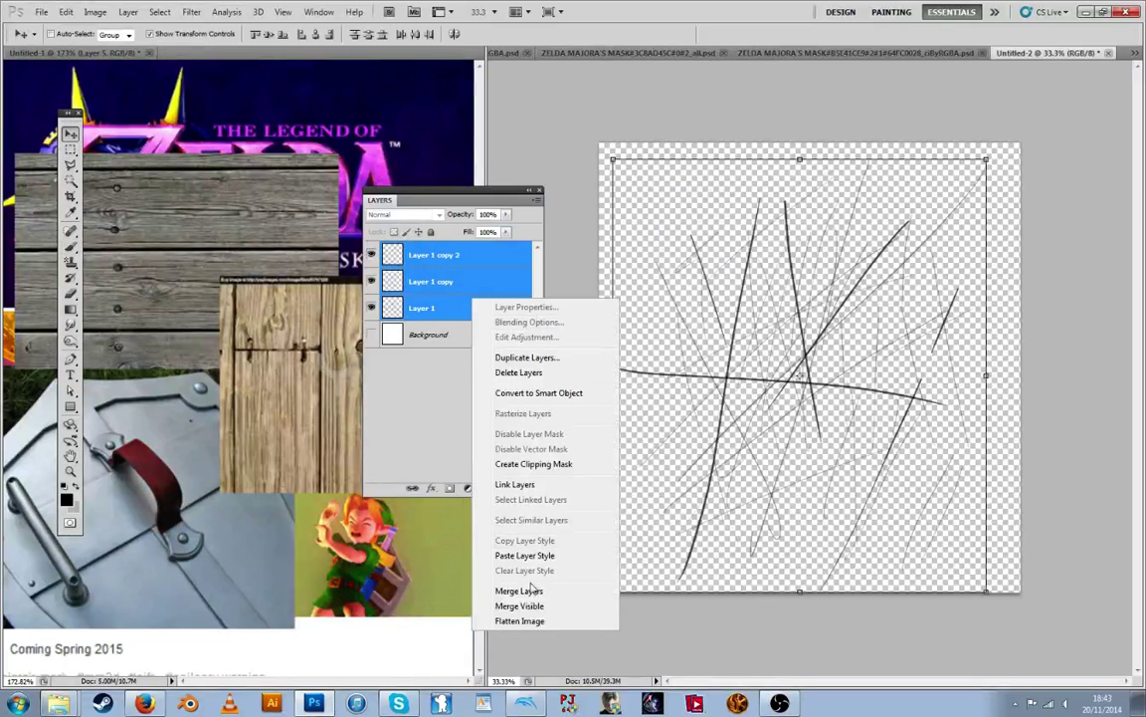
pyautogui.click(468, 519)
# Duplicate the merged scratches layer once more and merge the copy with it for stronger strokes
pyautogui.rightClick(486, 254)
pyautogui.click(512, 317)
pyautogui.press('Return')
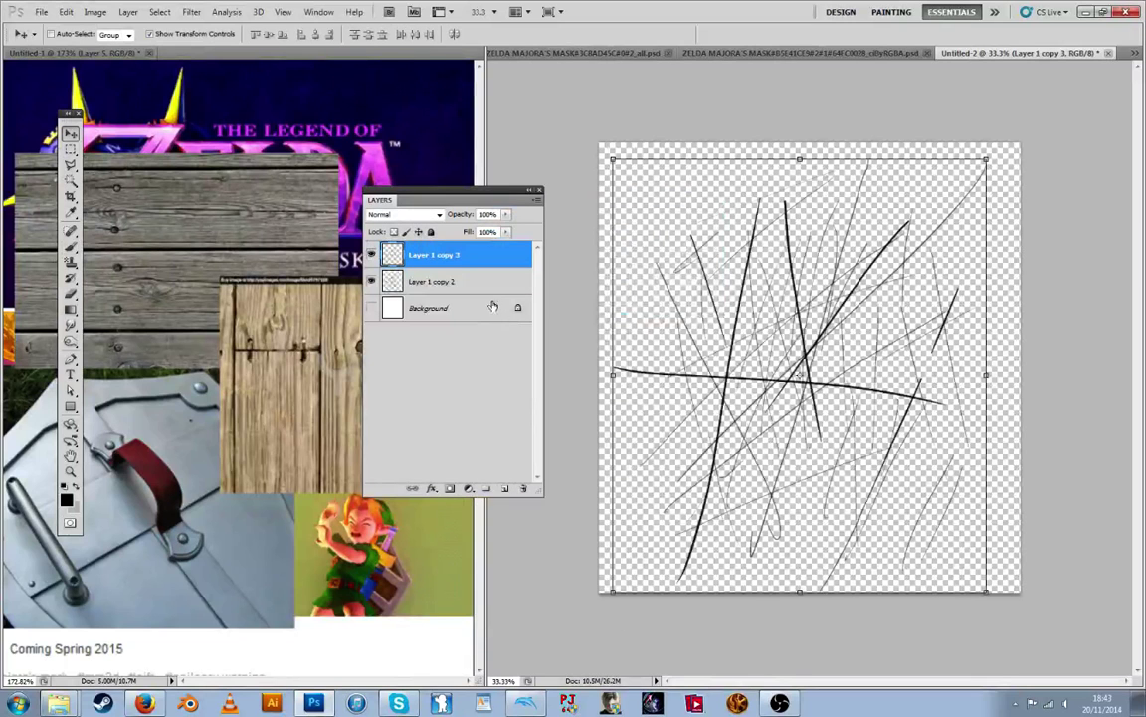
pyautogui.keyDown('shift'); pyautogui.click(481, 283); pyautogui.keyUp('shift')
pyautogui.rightClick(481, 282)
pyautogui.click(547, 568)
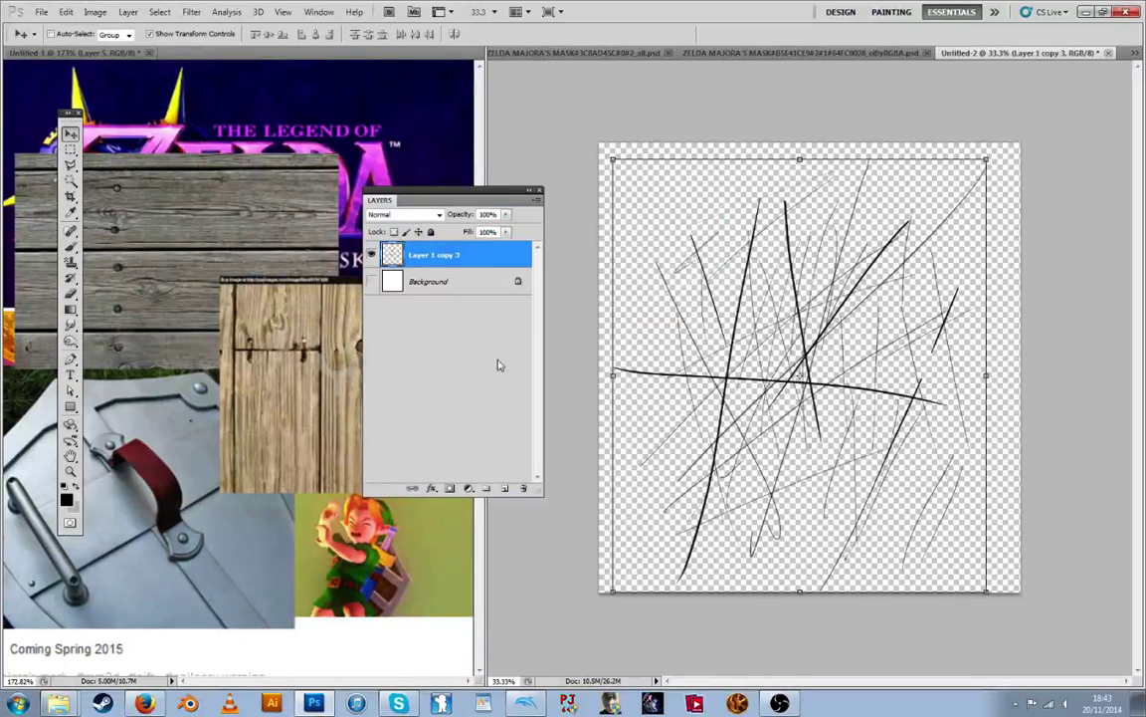
# Select the whole canvas and define the darkened scratches as a brush preset named "scratches"
pyautogui.press('m')
pyautogui.hotkey('ctrl', 'a')
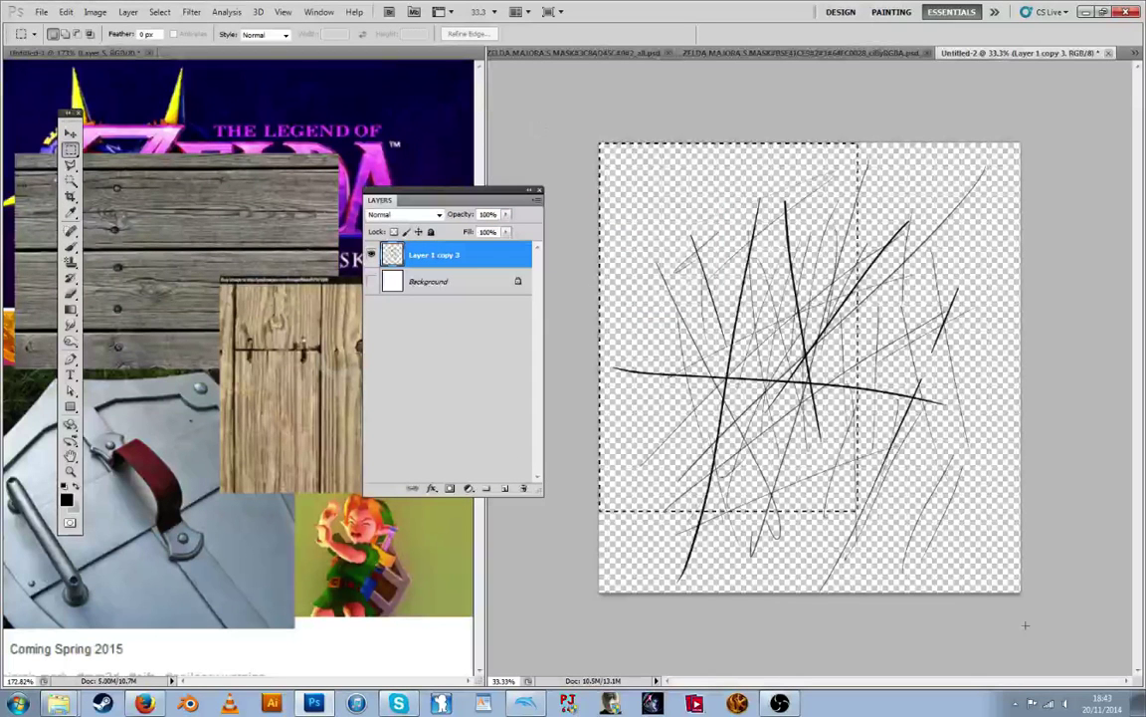
pyautogui.click(94, 11)
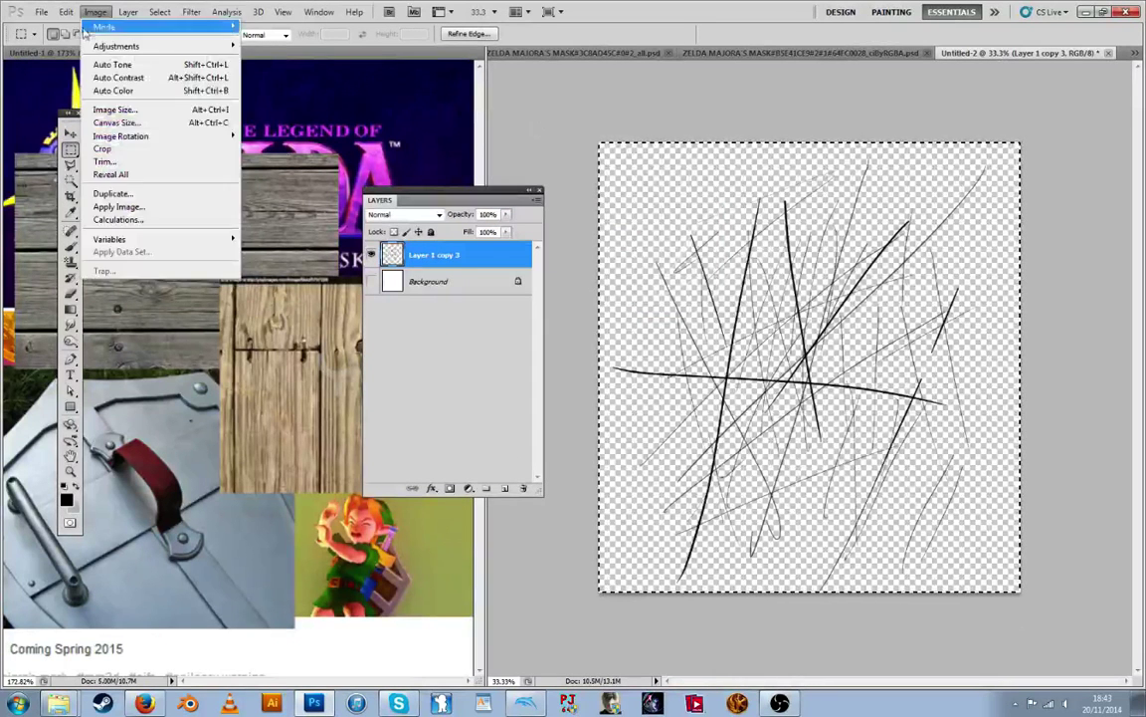
pyautogui.click(91, 13)
pyautogui.click(90, 15)
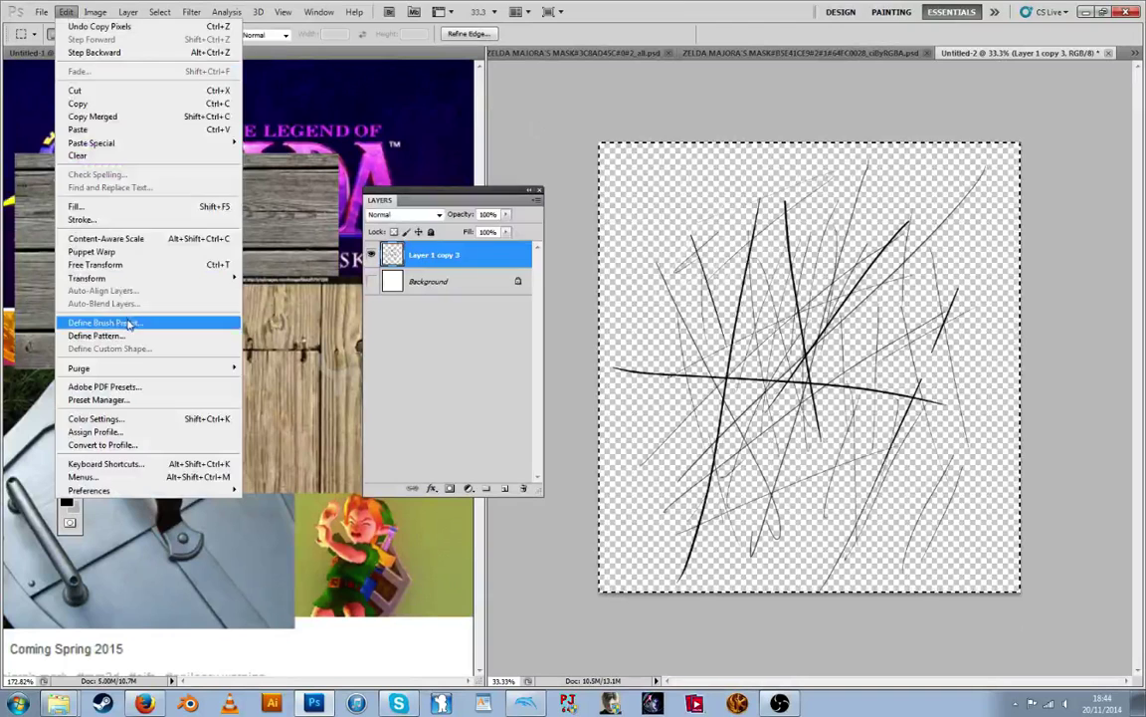
pyautogui.click(112, 290)
pyautogui.write('scratches')
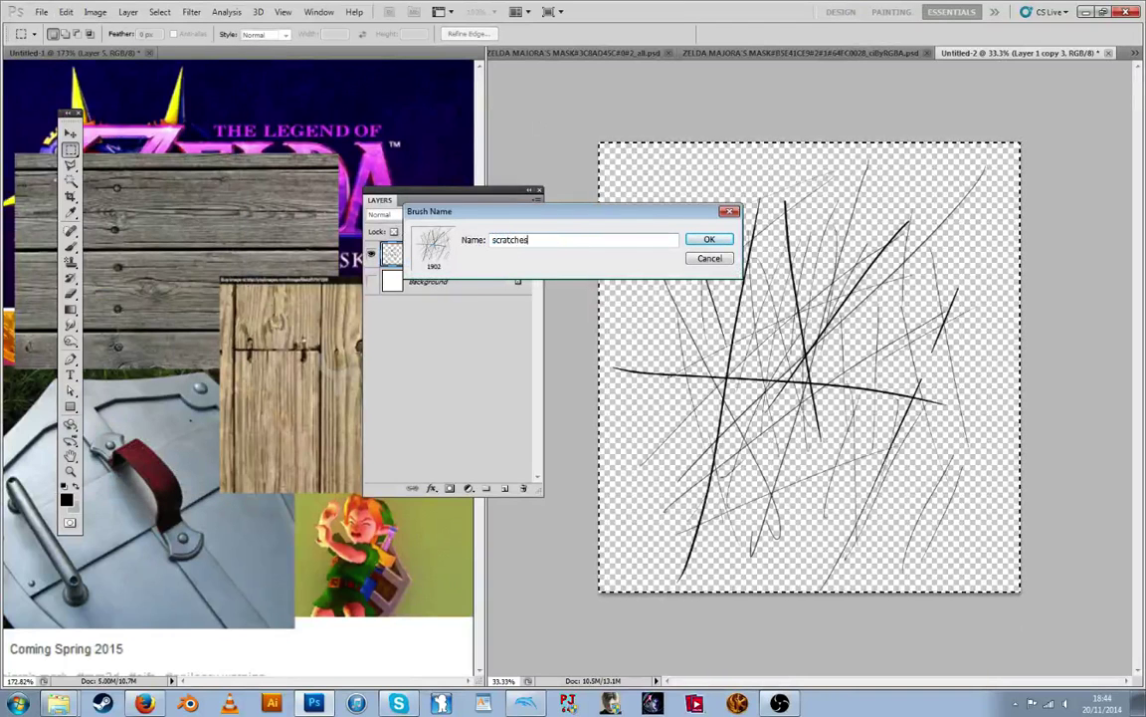
pyautogui.press('Return')
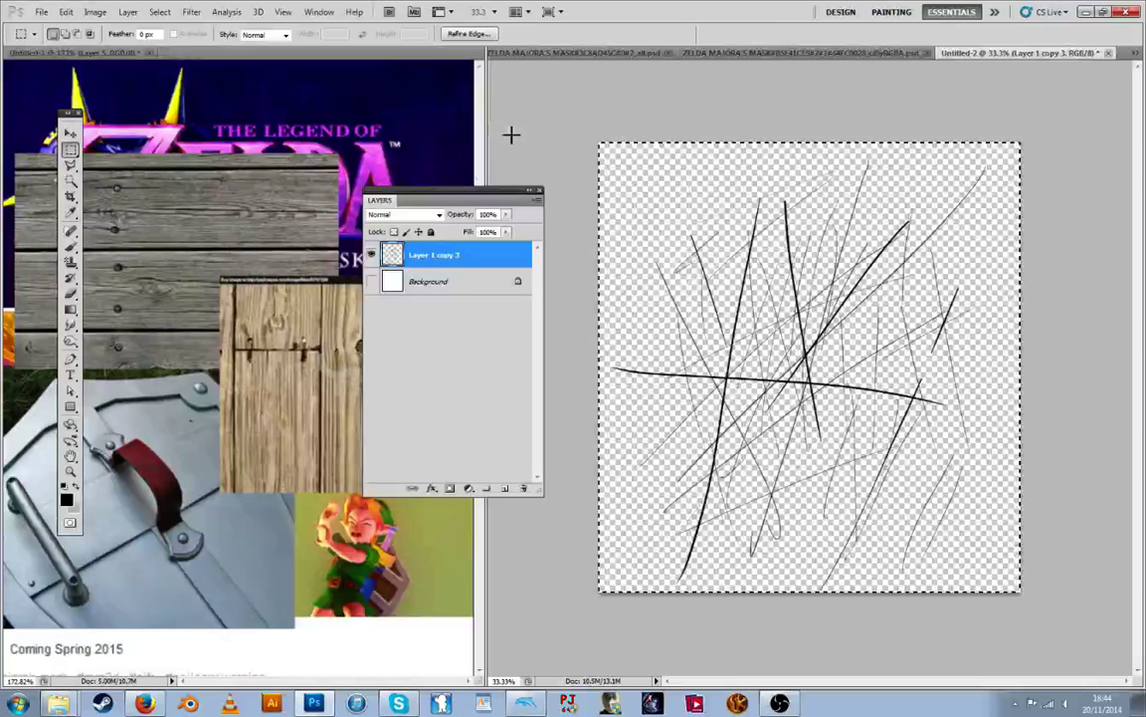
# Hide the Layer 1 copy 3 scratches layer and add a new empty layer above it
pyautogui.press('Delete')
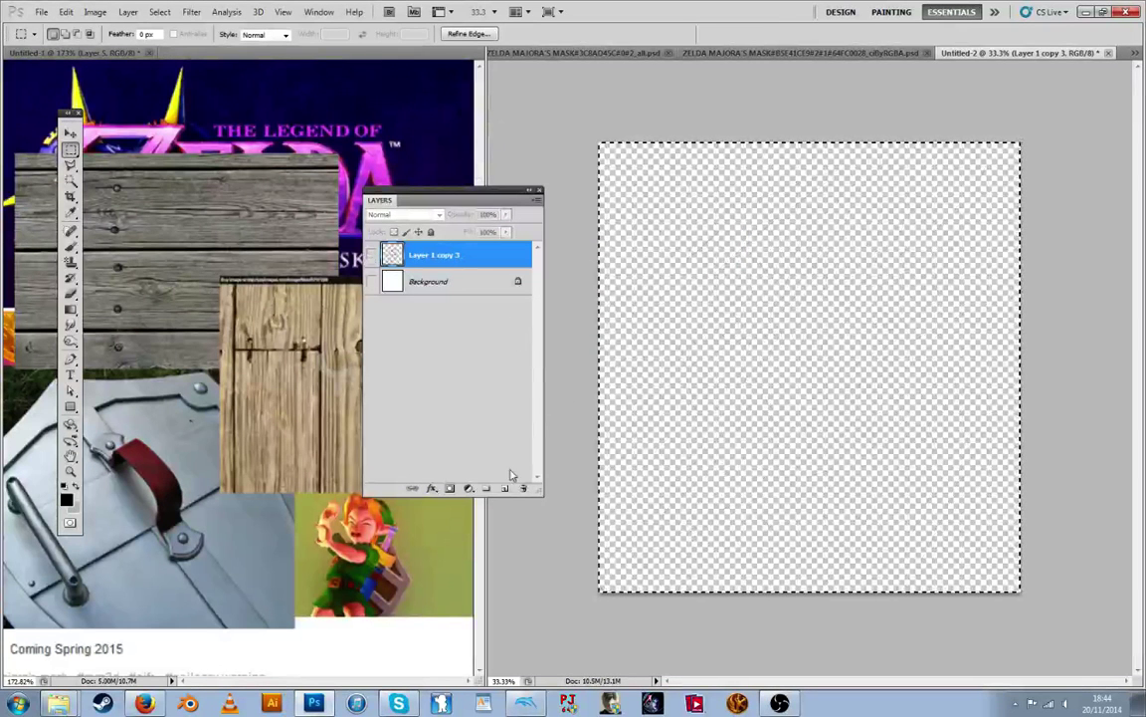
pyautogui.click(505, 487)
# Delete the old 6 px scratches brush preset, leaving the new 1902 px brush selected for painting
pyautogui.click(70, 245)
pyautogui.click(70, 33)
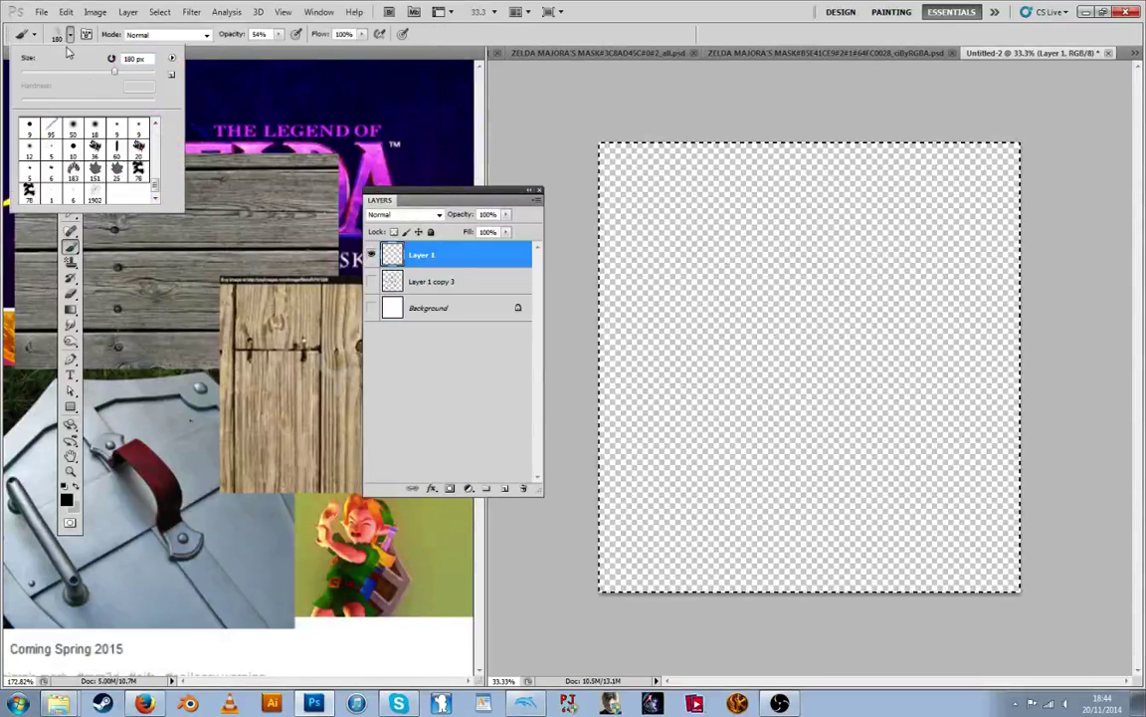
pyautogui.click(72, 187)
pyautogui.rightClick(73, 189)
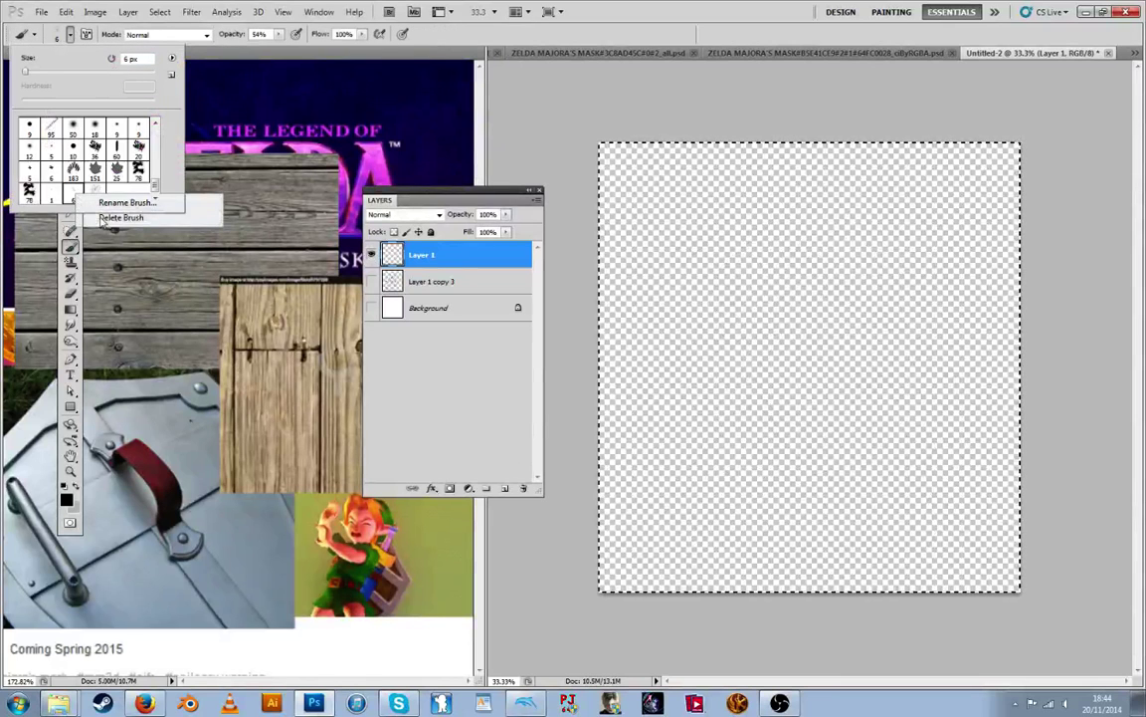
pyautogui.click(121, 216)
pyautogui.click(496, 265)
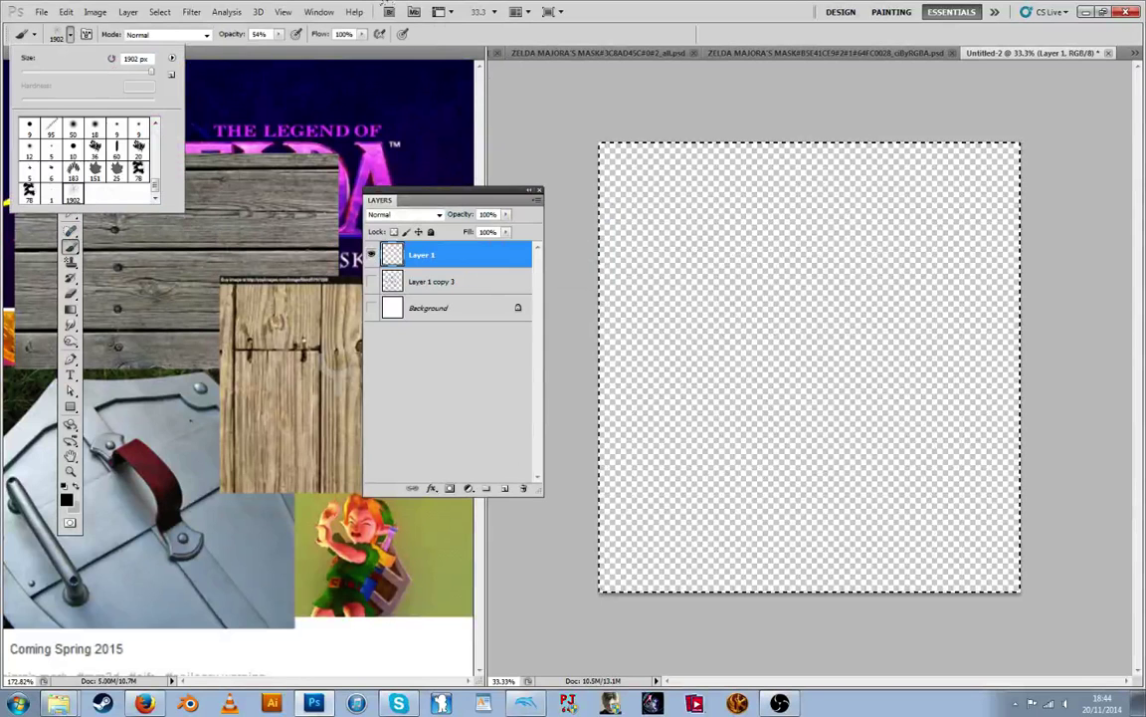
pyautogui.rightClick(75, 199)
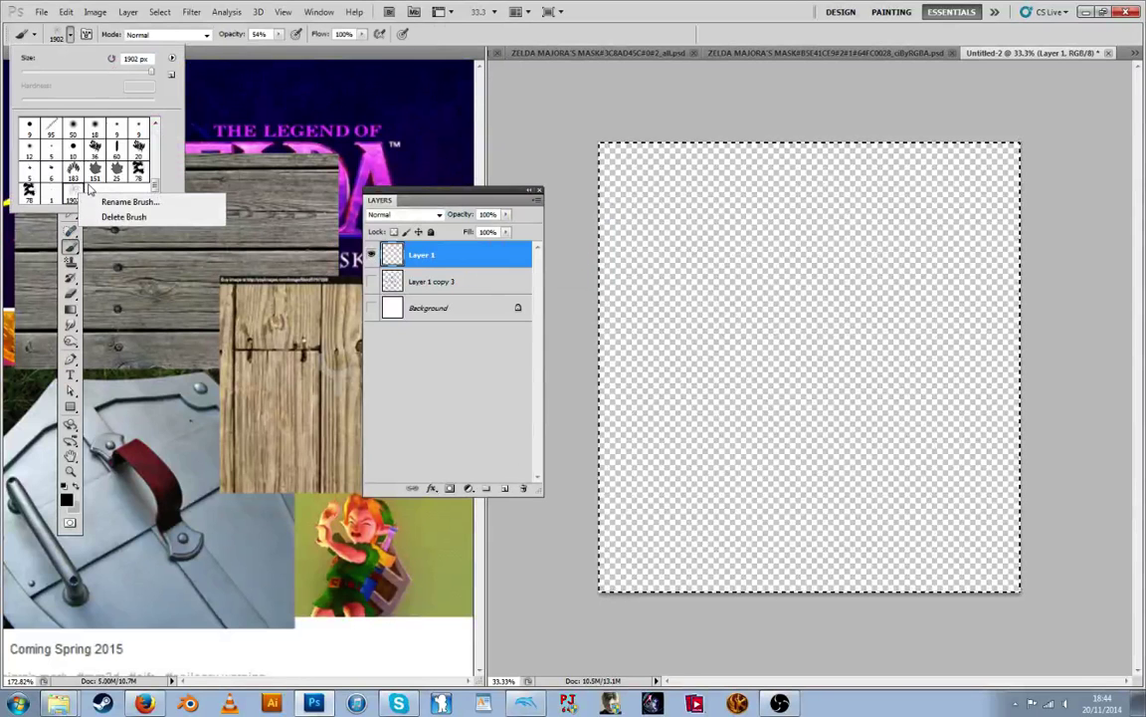
pyautogui.click(89, 188)
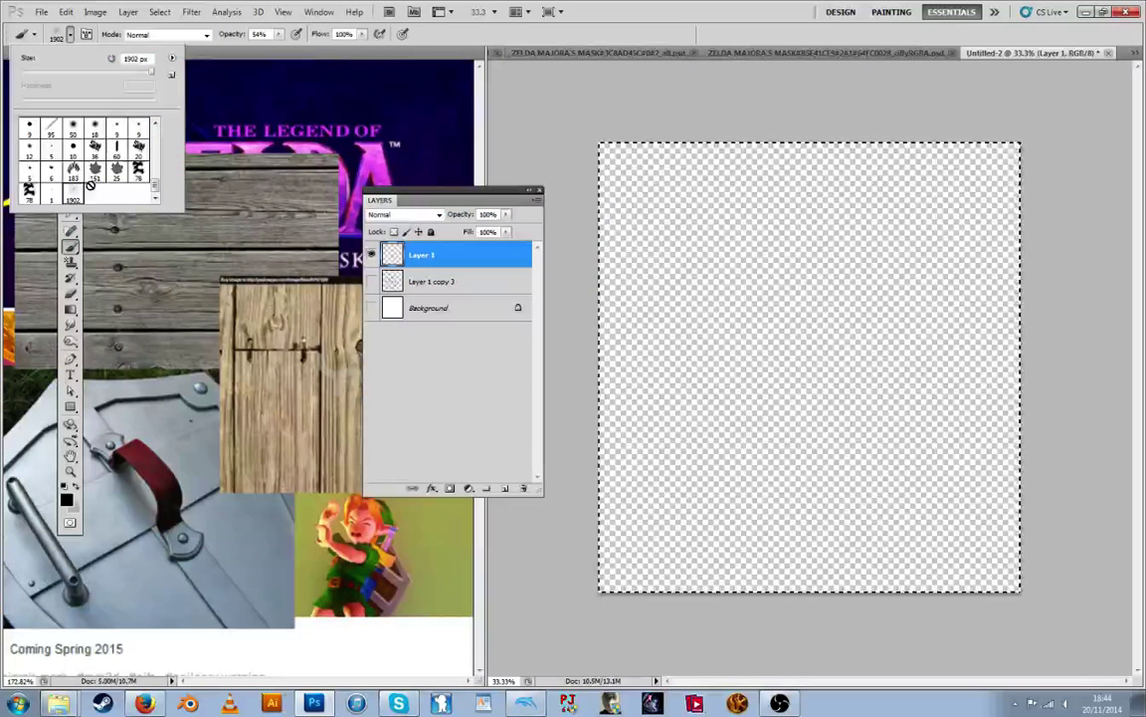
# Enable Shape Dynamics on the 1902 px scratches brush with 8% size jitter, 35% angle jitter and 5% roundness jitter
pyautogui.click(87, 33)
pyautogui.click(69, 197)
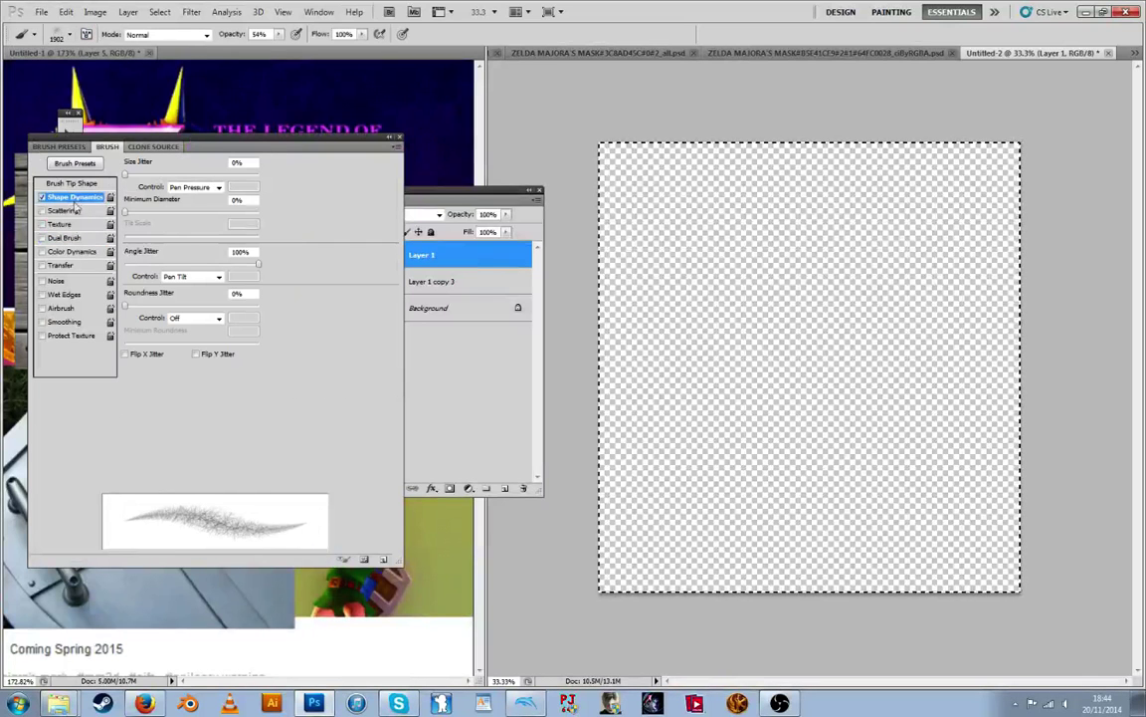
pyautogui.moveTo(137, 177); pyautogui.dragTo(138, 178)
pyautogui.click(172, 265)
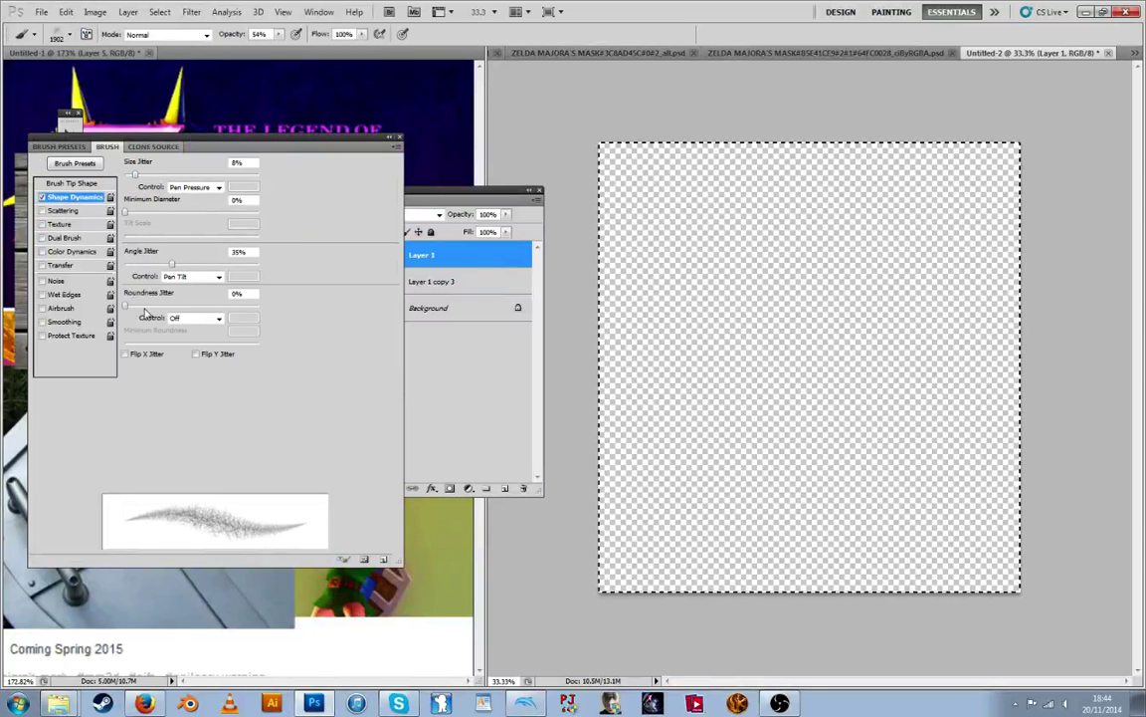
pyautogui.moveTo(127, 308)
pyautogui.mouseDown()
pyautogui.moveTo(174, 309)
pyautogui.moveTo(126, 310)
pyautogui.moveTo(138, 309)
pyautogui.mouseUp()
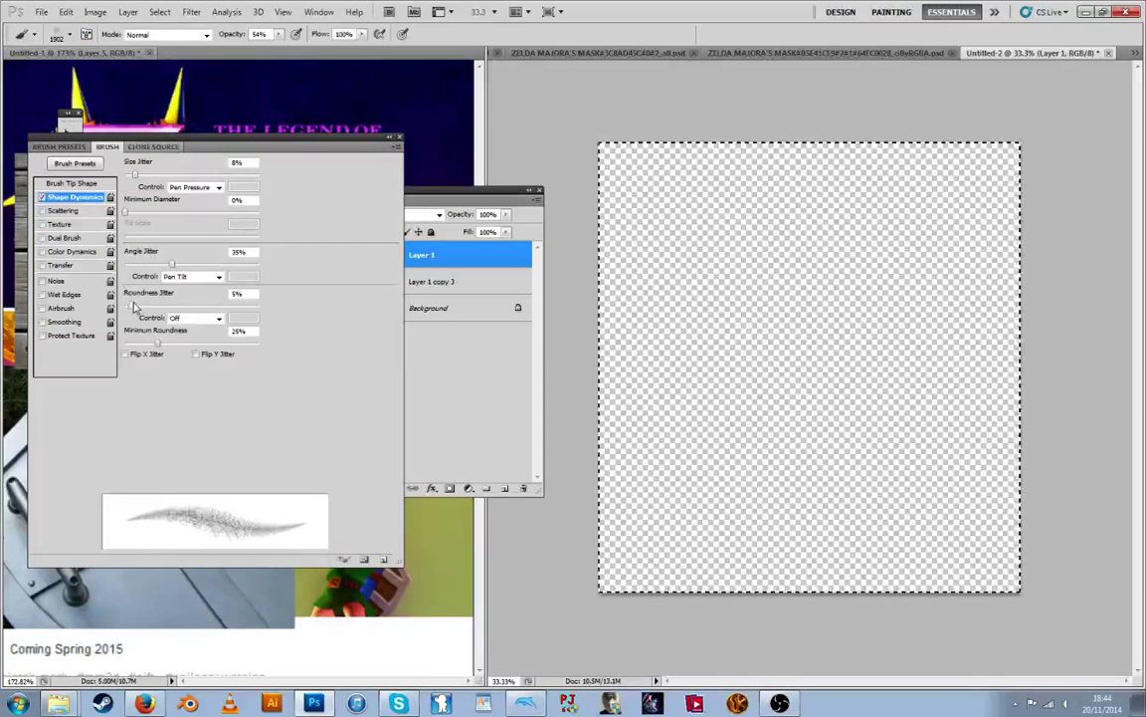
# Enable Scattering for the scratches brush with scatter at 199% and count jitter at 0%
pyautogui.click(57, 211)
pyautogui.moveTo(129, 175); pyautogui.dragTo(148, 175)
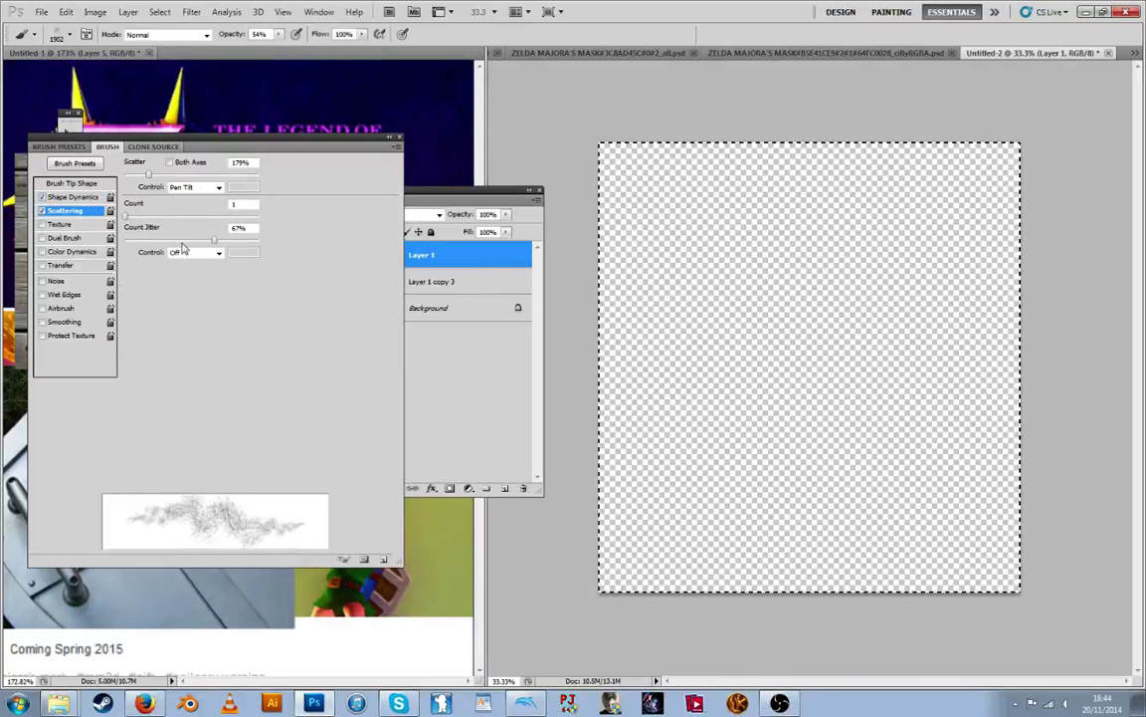
pyautogui.moveTo(211, 242); pyautogui.dragTo(109, 251)
pyautogui.moveTo(157, 177); pyautogui.dragTo(151, 177)
# Try the Noise and Wet Edges options on the scratches brush
pyautogui.click(43, 285)
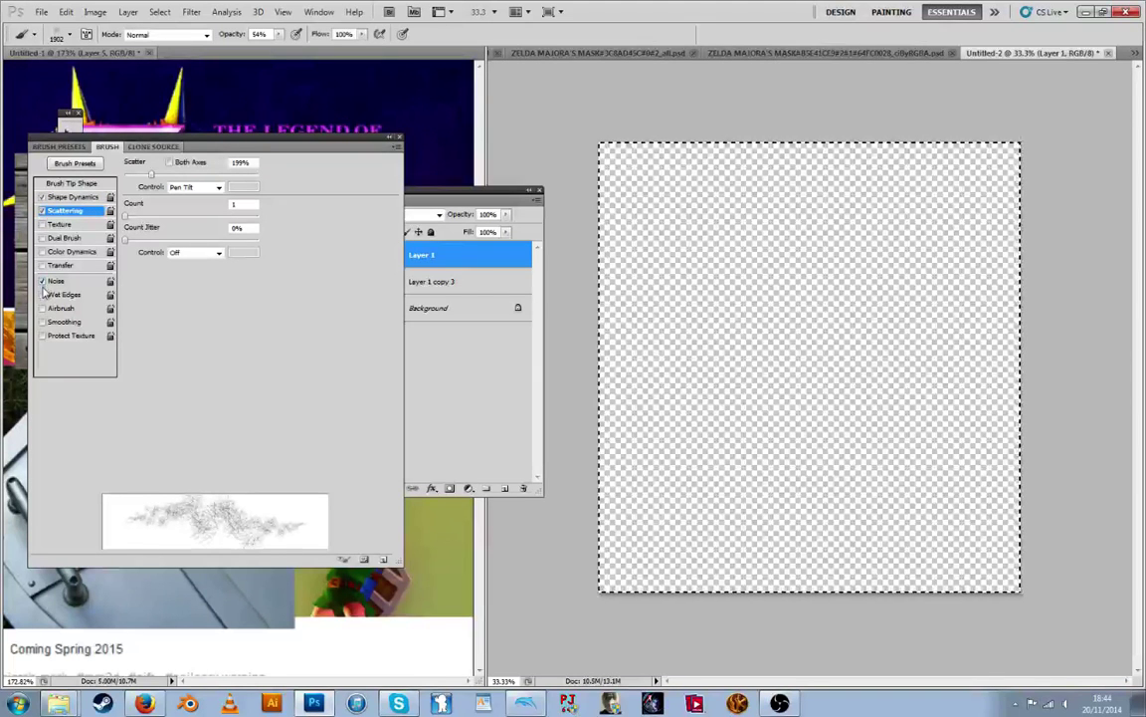
pyautogui.click(42, 295)
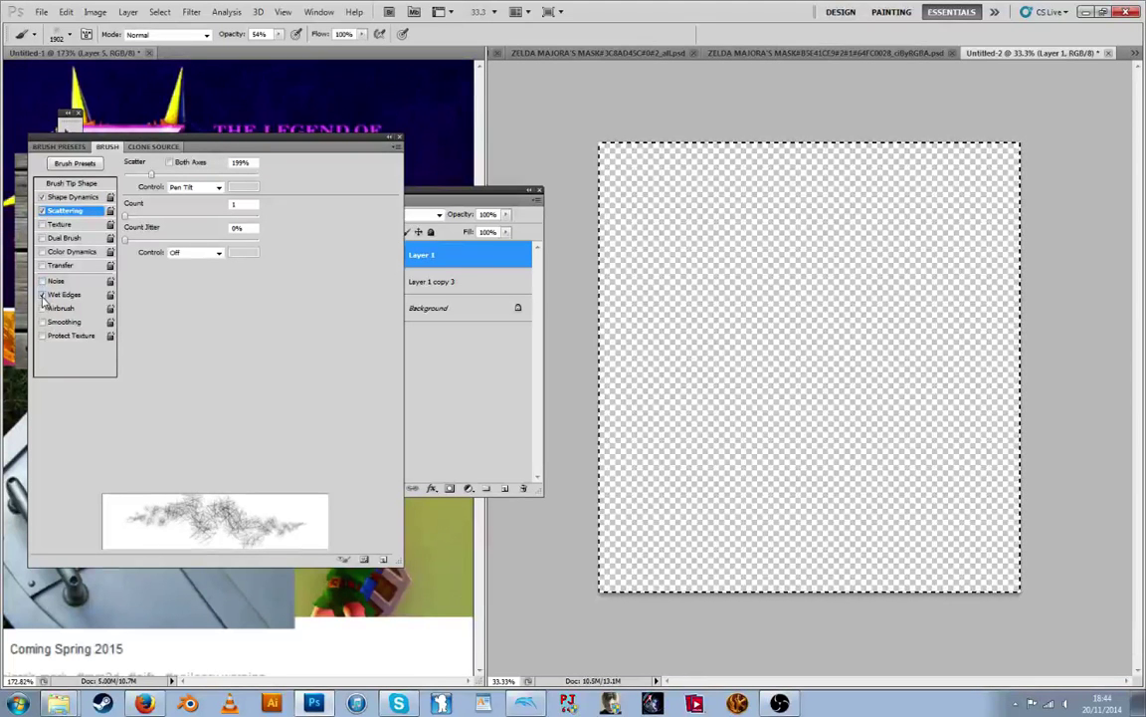
pyautogui.click(43, 295)
# Enable Dual Brush on the scratches brush with the dark, streaky 2500 px tip in Color Burn mode and paint a test stroke
pyautogui.click(43, 238)
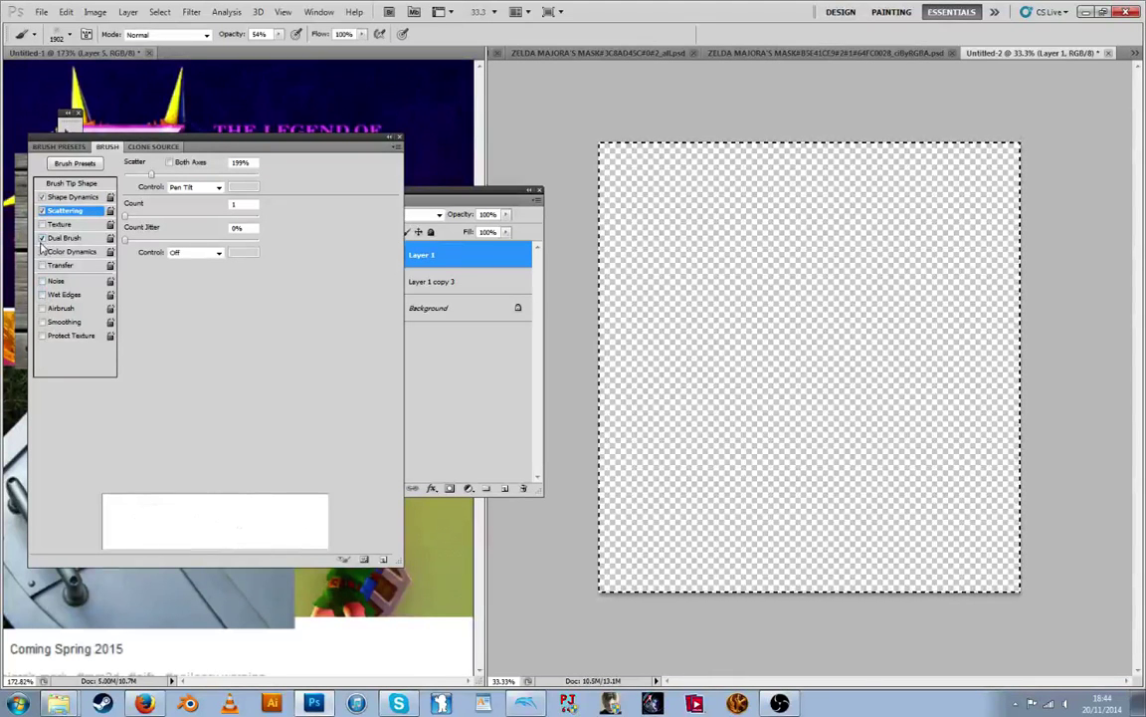
pyautogui.click(59, 239)
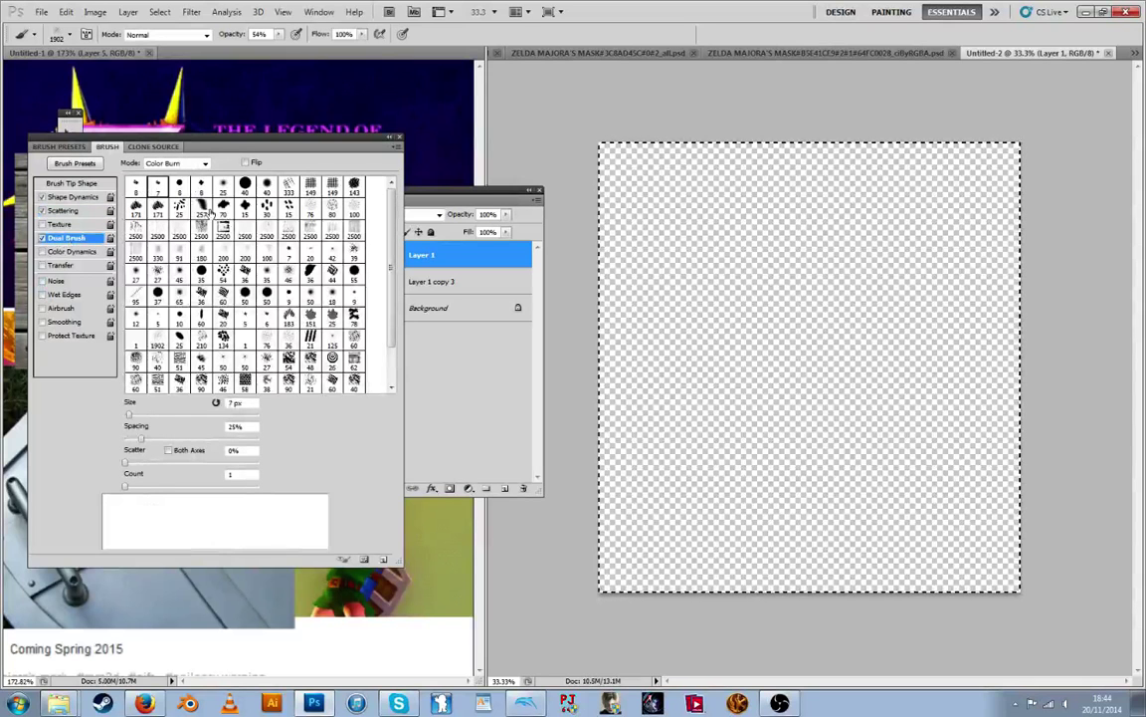
pyautogui.click(265, 297)
pyautogui.click(246, 296)
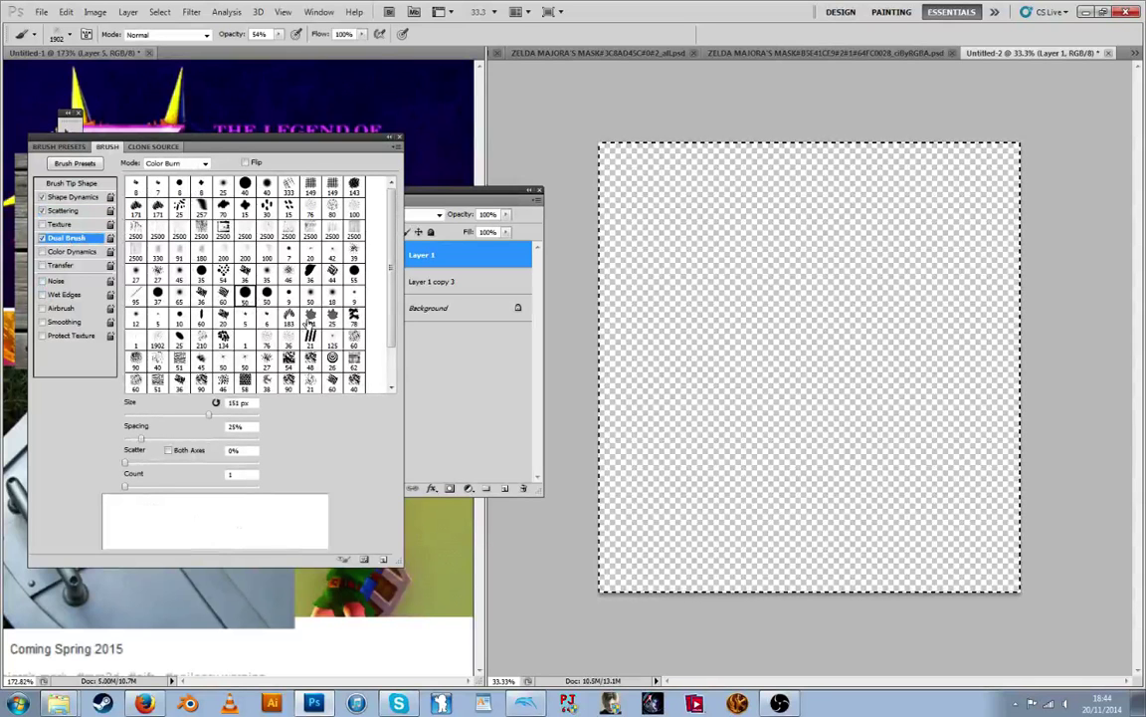
pyautogui.click(307, 319)
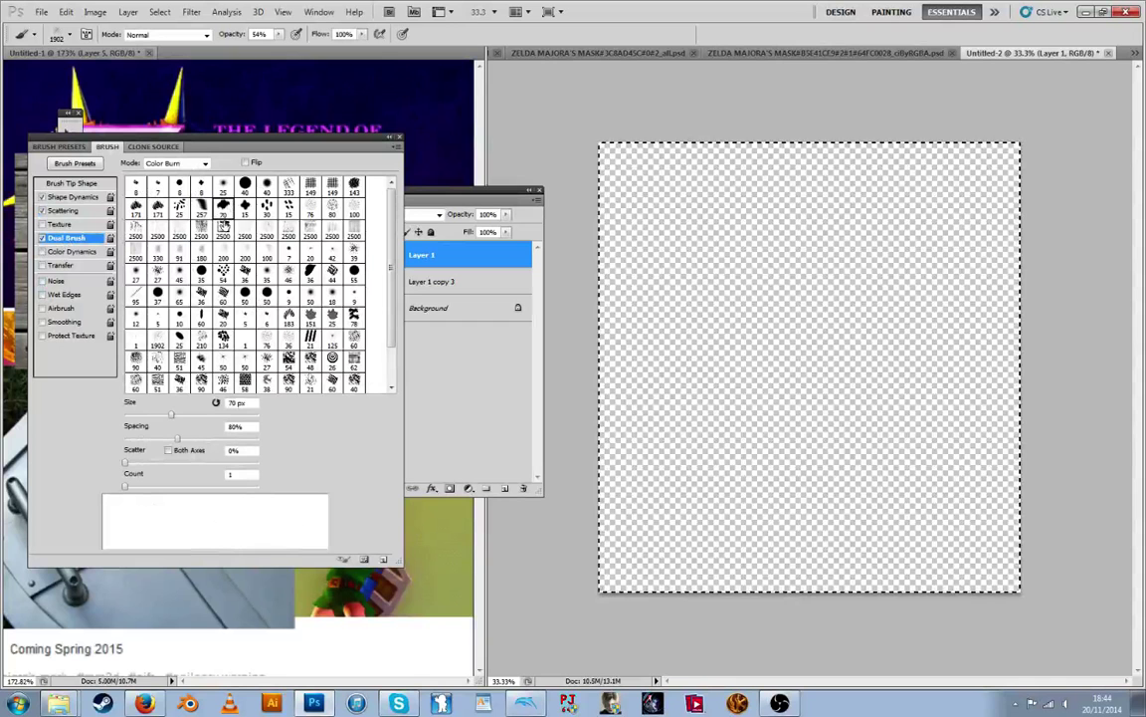
pyautogui.click(224, 227)
pyautogui.click(246, 208)
pyautogui.click(224, 208)
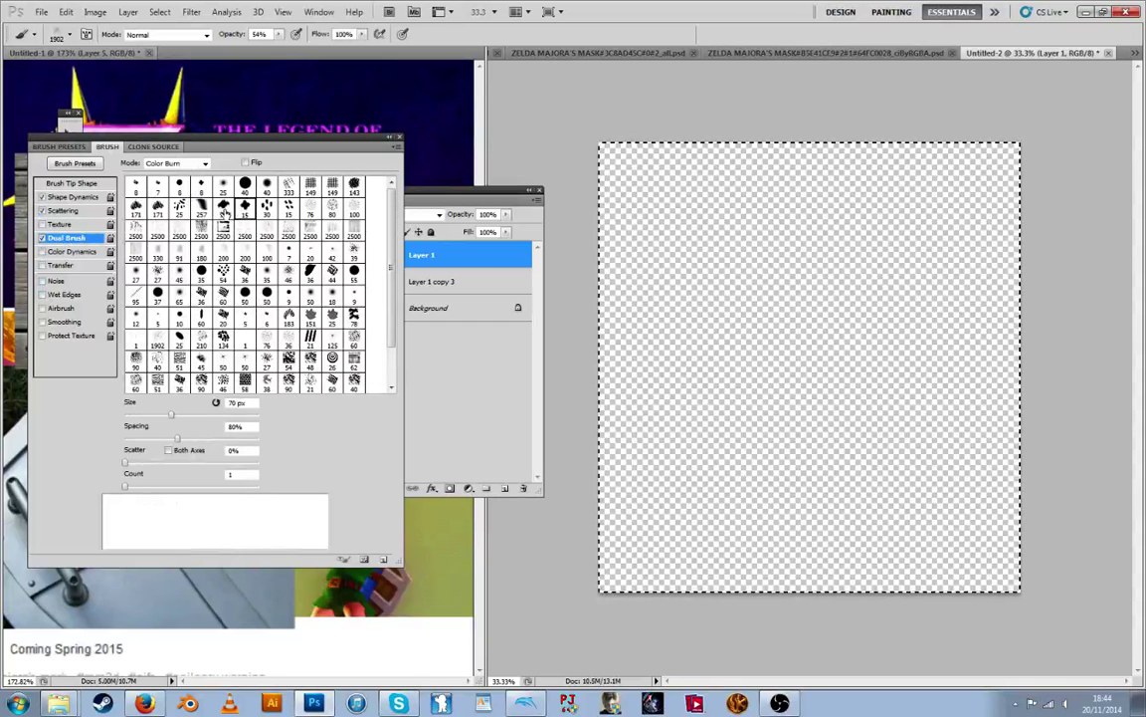
pyautogui.click(246, 208)
pyautogui.click(238, 231)
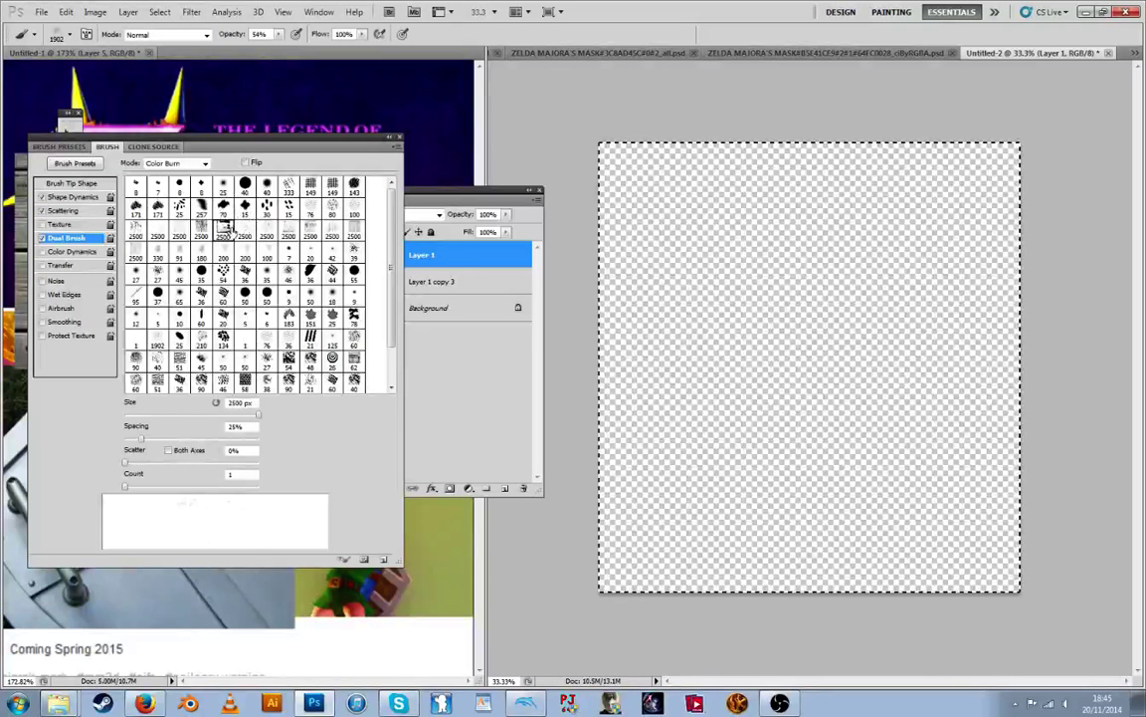
pyautogui.click(242, 231)
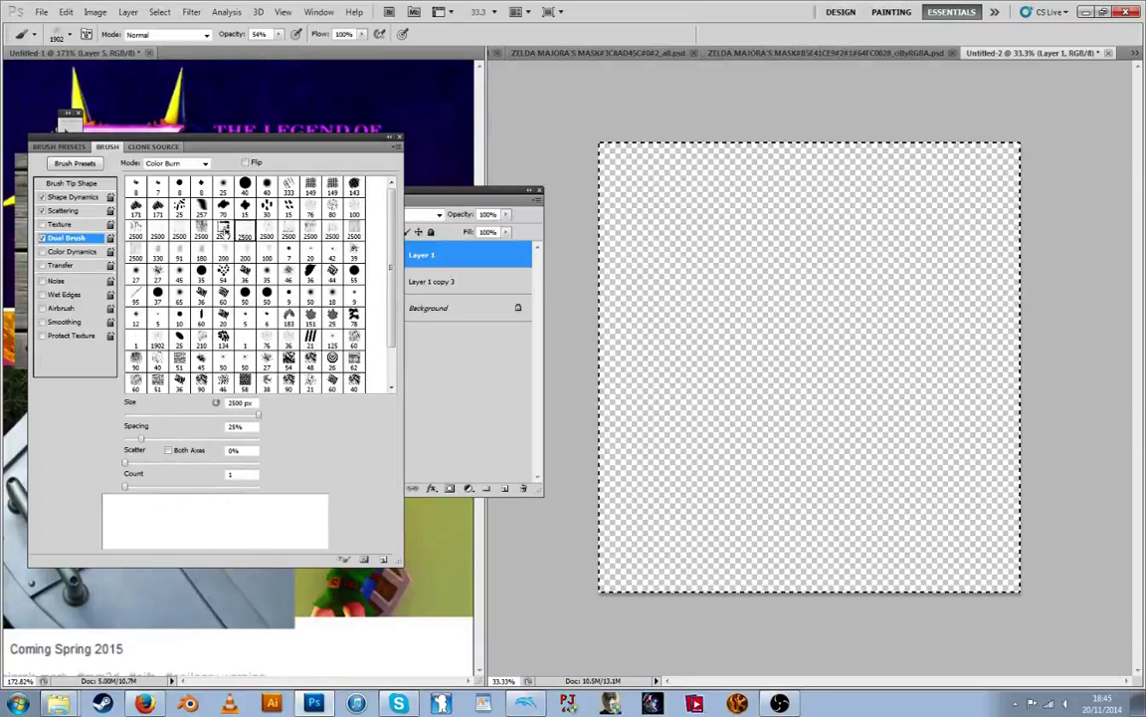
pyautogui.click(226, 231)
pyautogui.moveTo(596, 126)
pyautogui.mouseDown()
pyautogui.moveTo(670, 281)
pyautogui.moveTo(561, 289)
pyautogui.mouseUp()
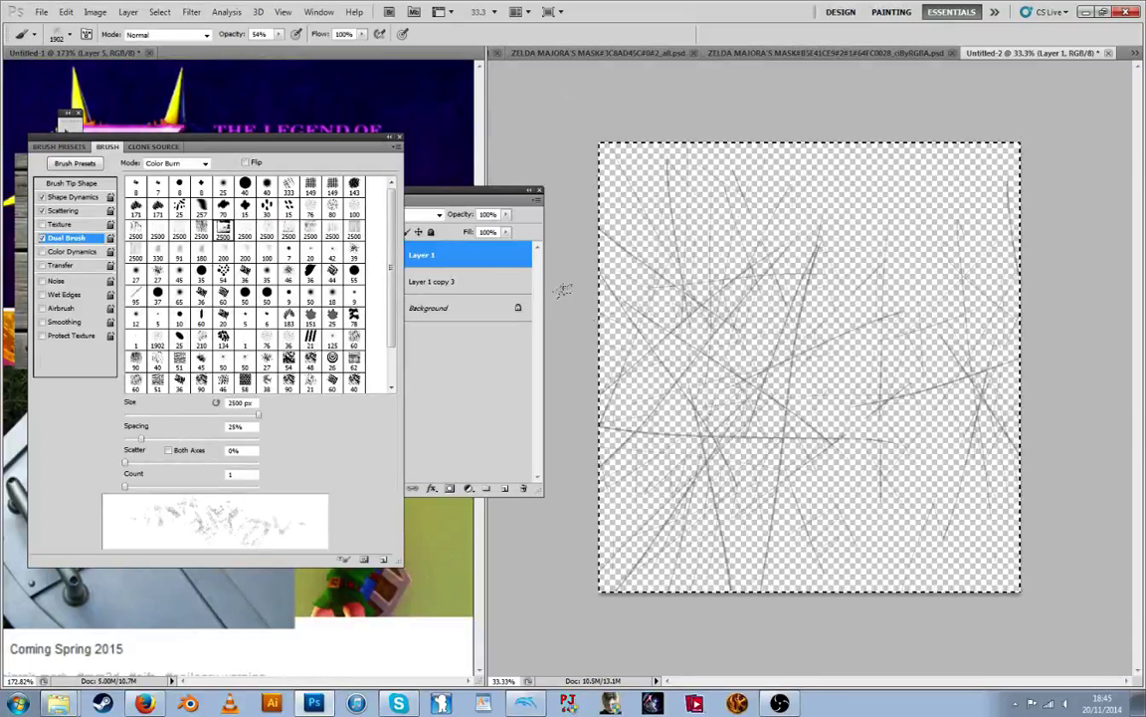
# Try the scratches brush on the test canvas at sizes of 67, 131 and 195 px
pyautogui.click(70, 34)
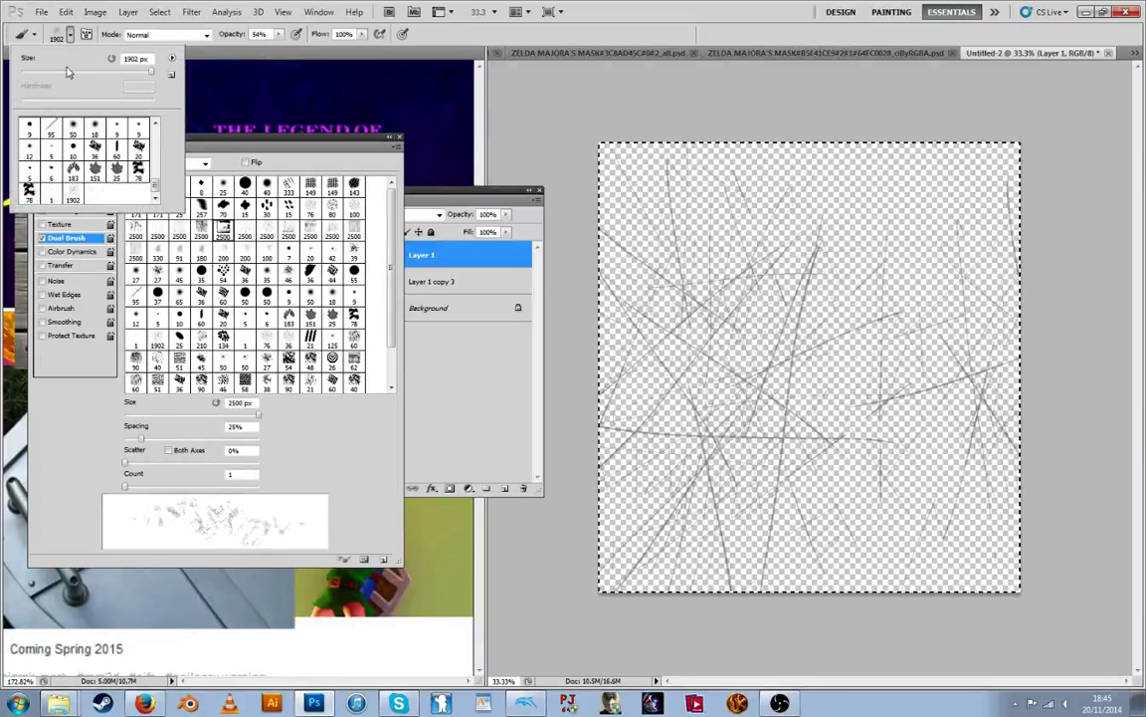
pyautogui.click(70, 74)
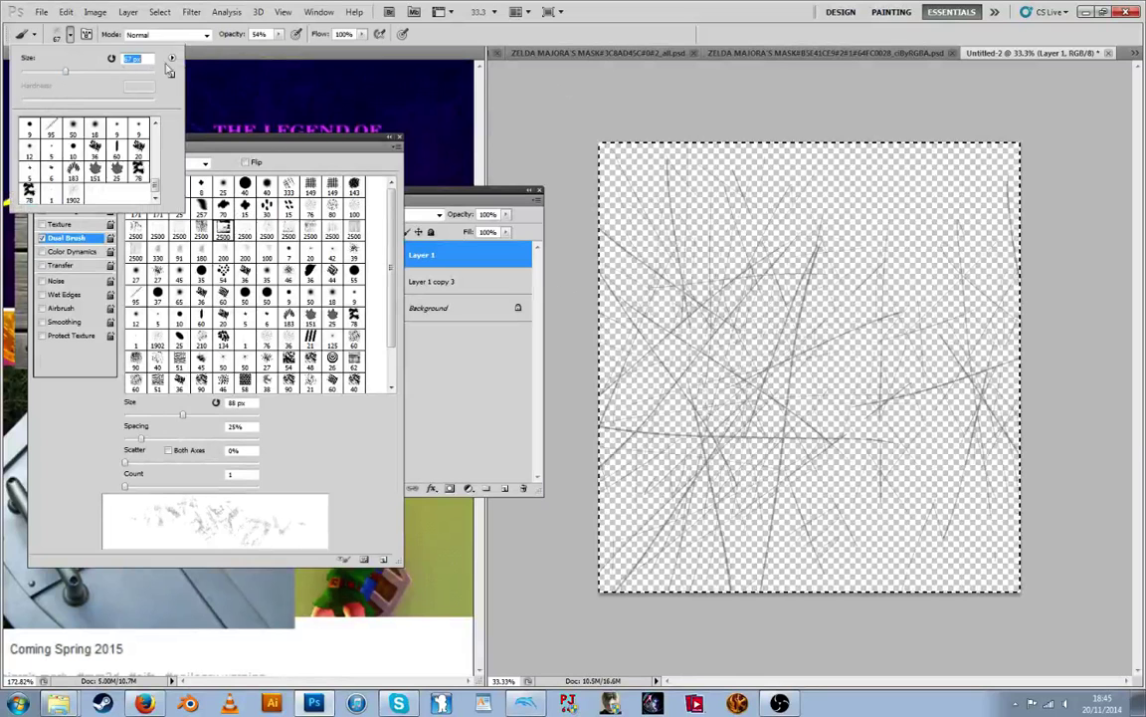
pyautogui.click(731, 262)
pyautogui.click(748, 257)
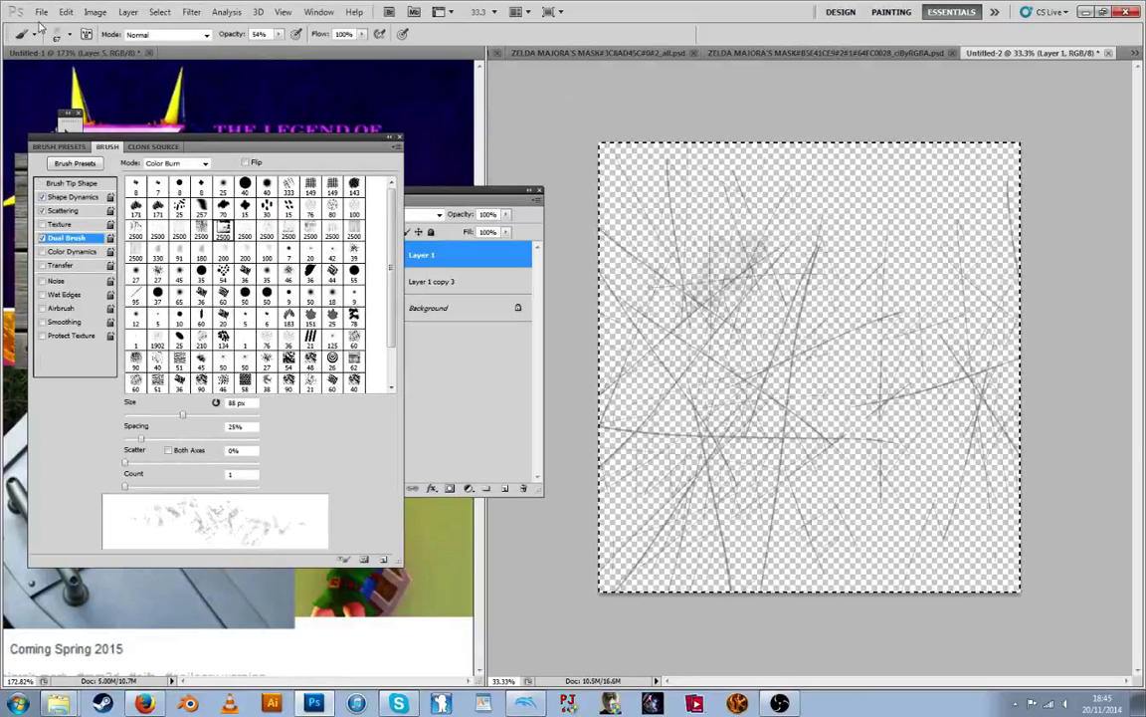
pyautogui.click(70, 34)
pyautogui.moveTo(59, 63); pyautogui.dragTo(89, 67)
pyautogui.press('Return')
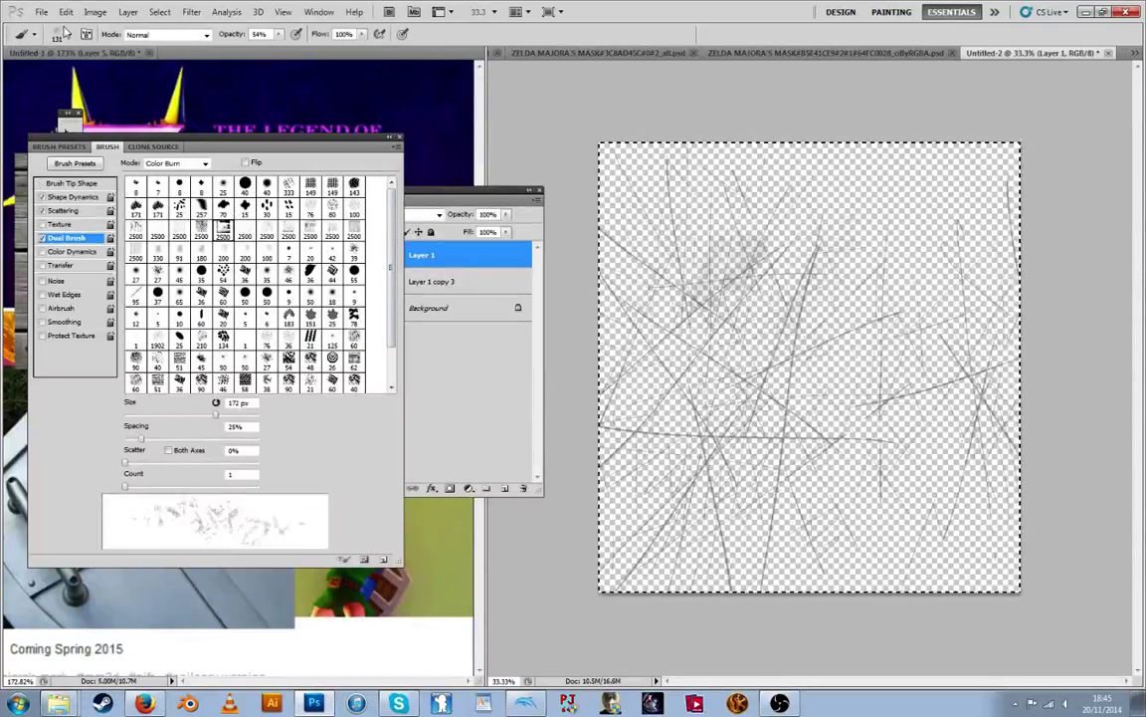
pyautogui.click(70, 34)
pyautogui.moveTo(74, 65); pyautogui.dragTo(107, 67)
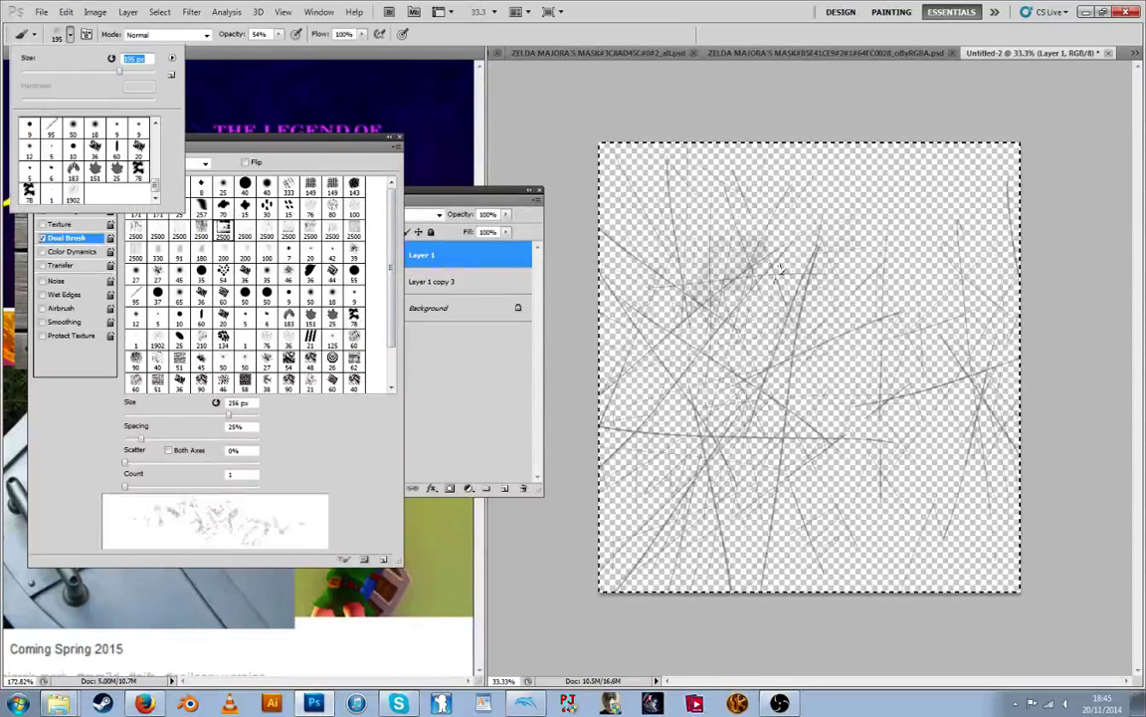
pyautogui.press('Return')
pyautogui.click(850, 221)
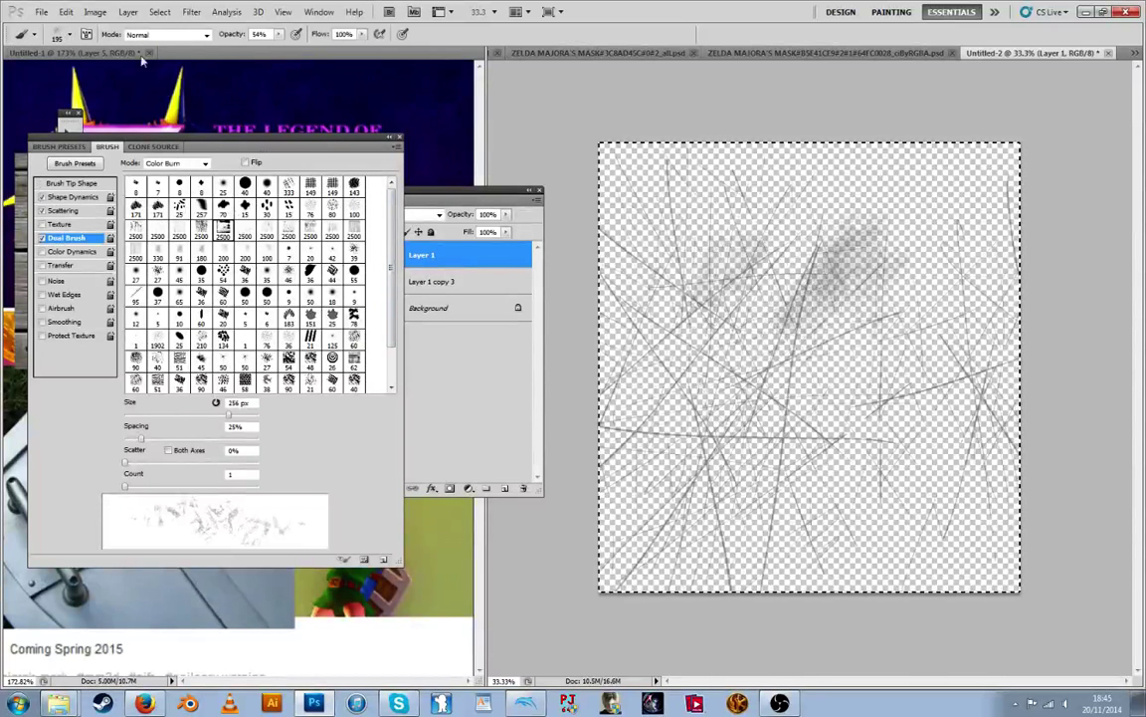
# Set the scratches brush size to 380 px and paint test strokes across the blank canvas
pyautogui.click(70, 34)
pyautogui.moveTo(118, 71); pyautogui.dragTo(130, 73)
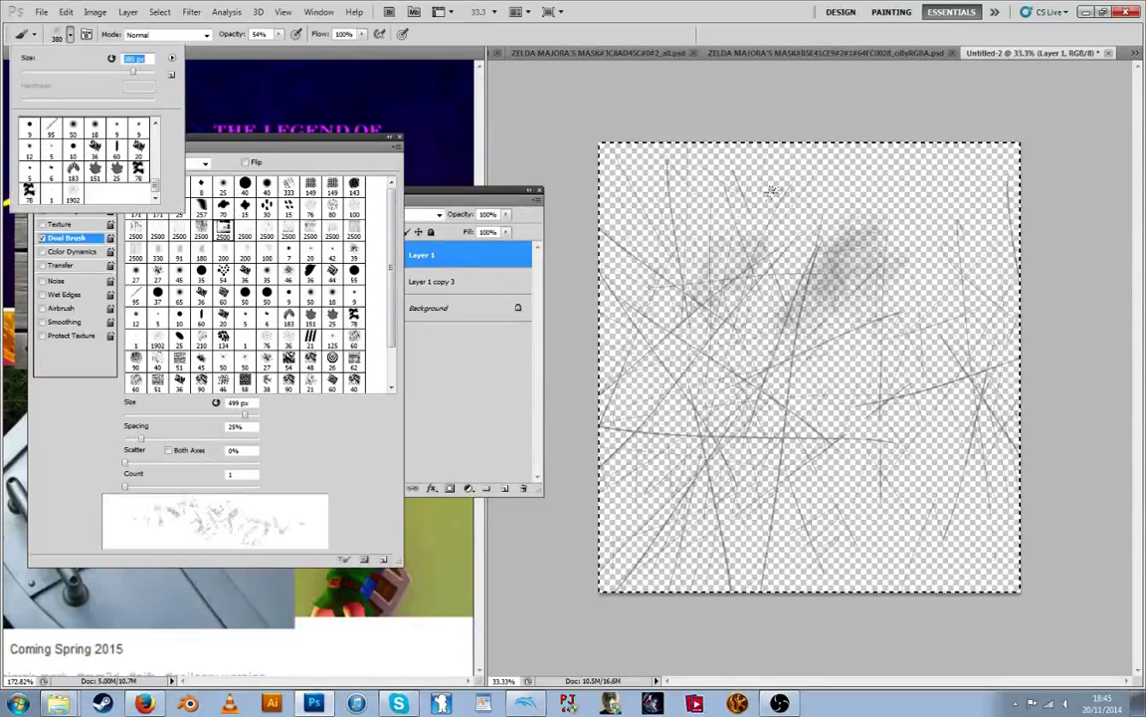
pyautogui.click(717, 333)
pyautogui.moveTo(717, 333)
pyautogui.mouseDown()
pyautogui.moveTo(854, 175)
pyautogui.moveTo(864, 185)
pyautogui.moveTo(885, 168)
pyautogui.moveTo(774, 375)
pyautogui.moveTo(744, 350)
pyautogui.mouseUp()
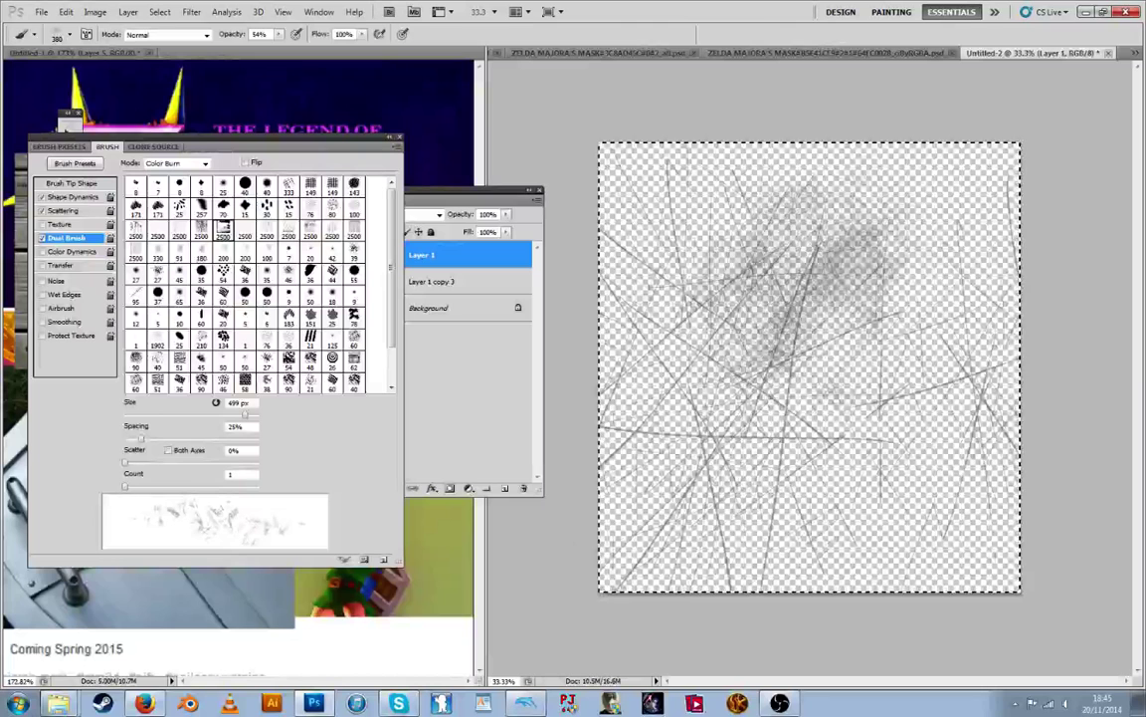
# Close the Untitled-2 test document without saving it
pyautogui.hotkey('ctrl', 'd')
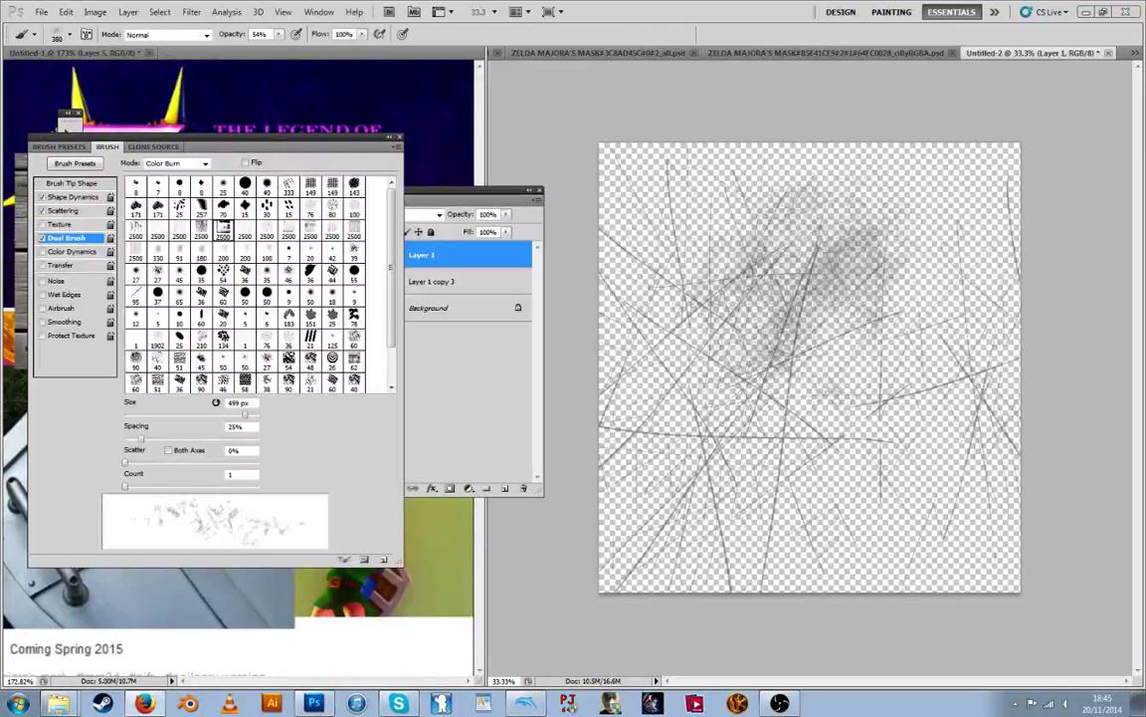
pyautogui.hotkey('ctrl', 'a')
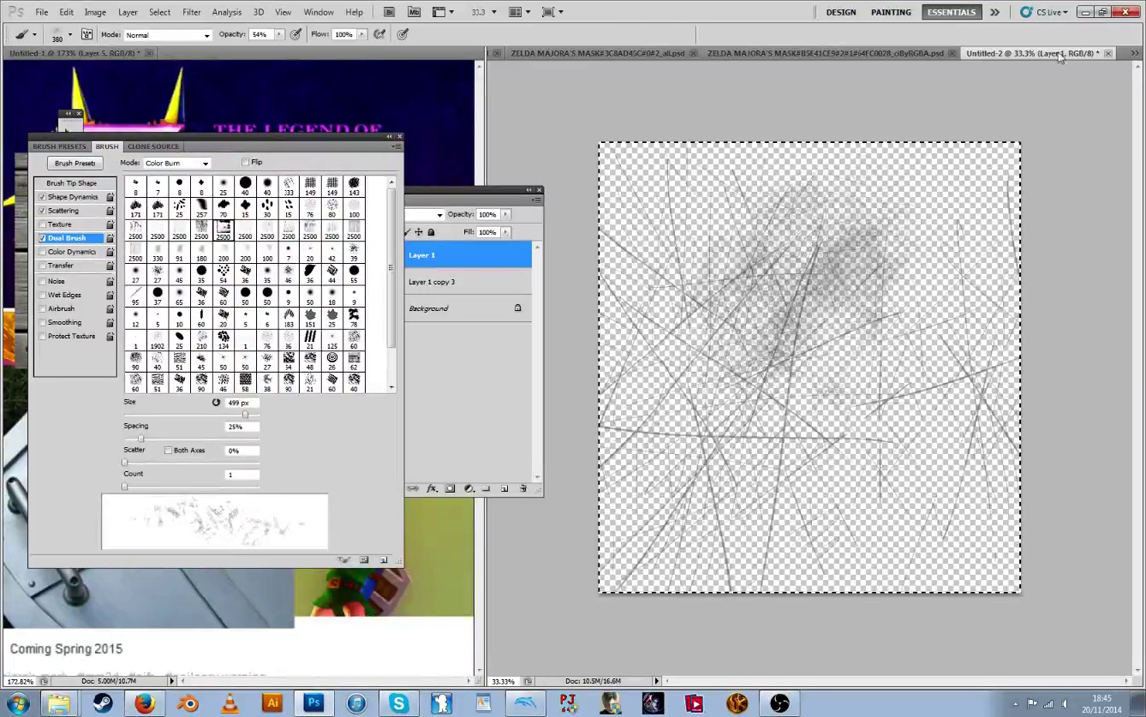
pyautogui.hotkey('ctrl', 'w')
pyautogui.click(549, 264)
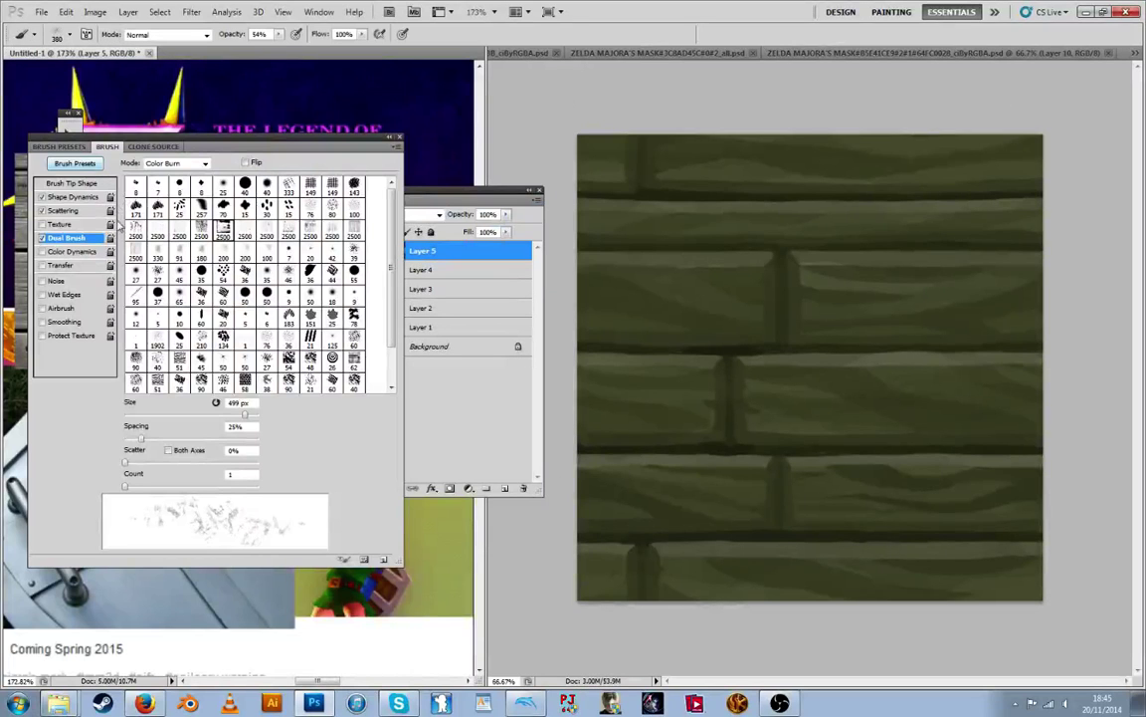
# Save the 380 px scratches brush with its current dynamics as a new brush preset that captures the brush size
pyautogui.click(86, 165)
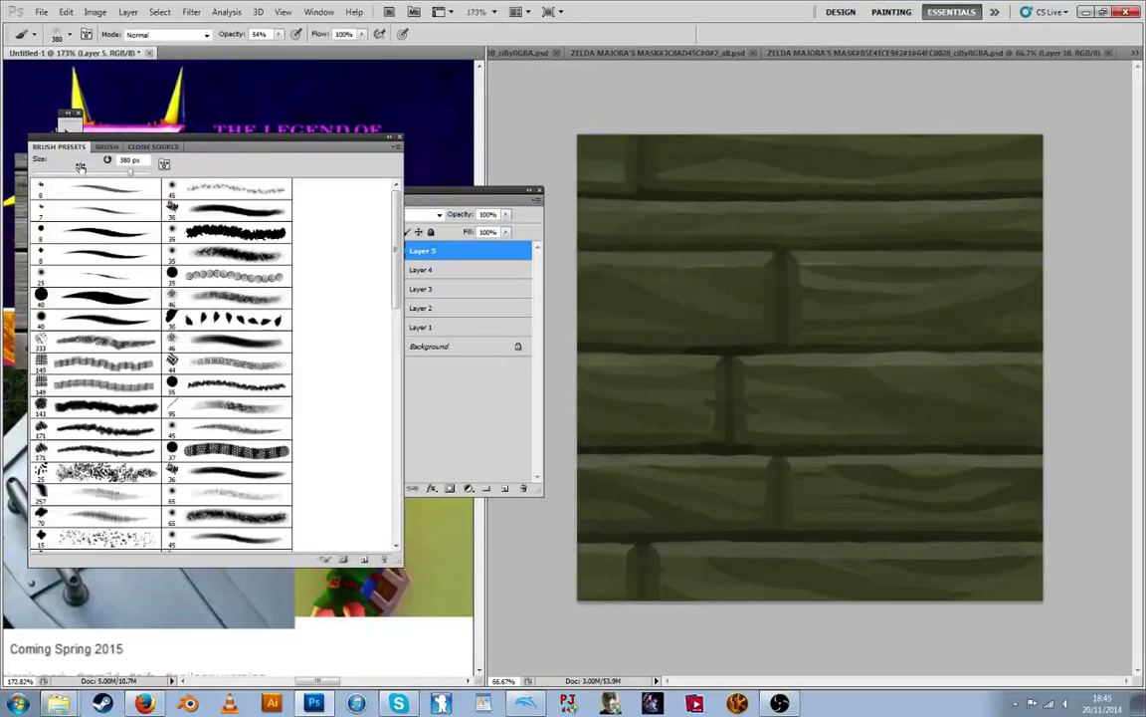
pyautogui.click(106, 146)
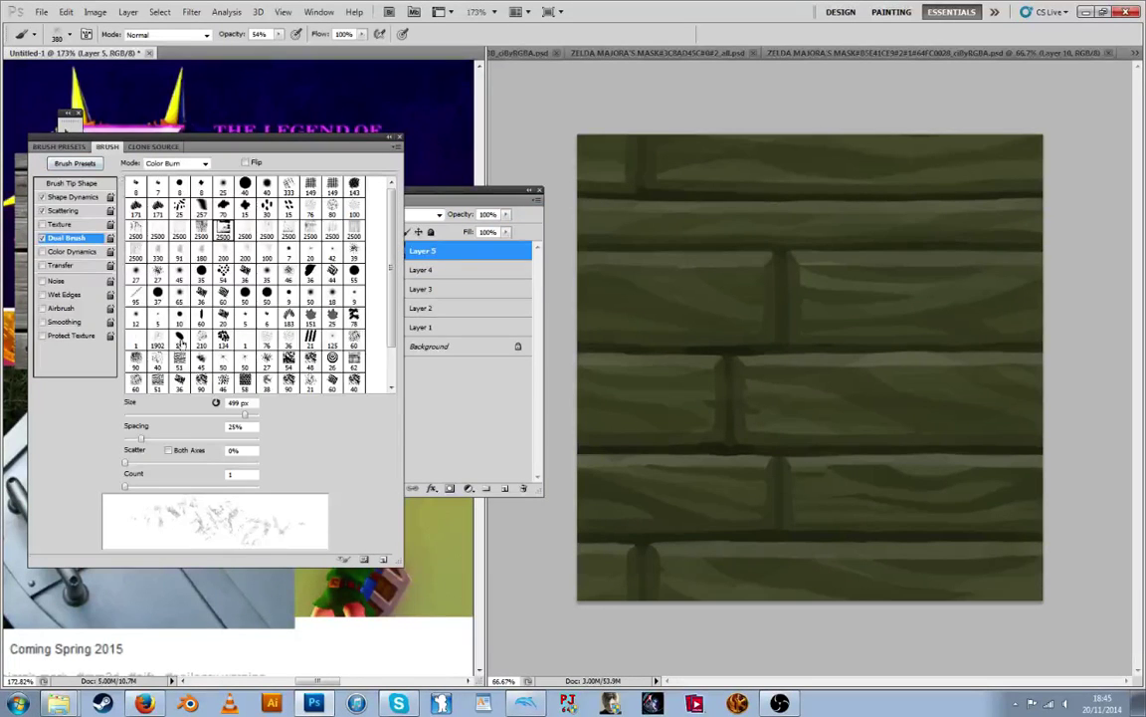
pyautogui.click(71, 37)
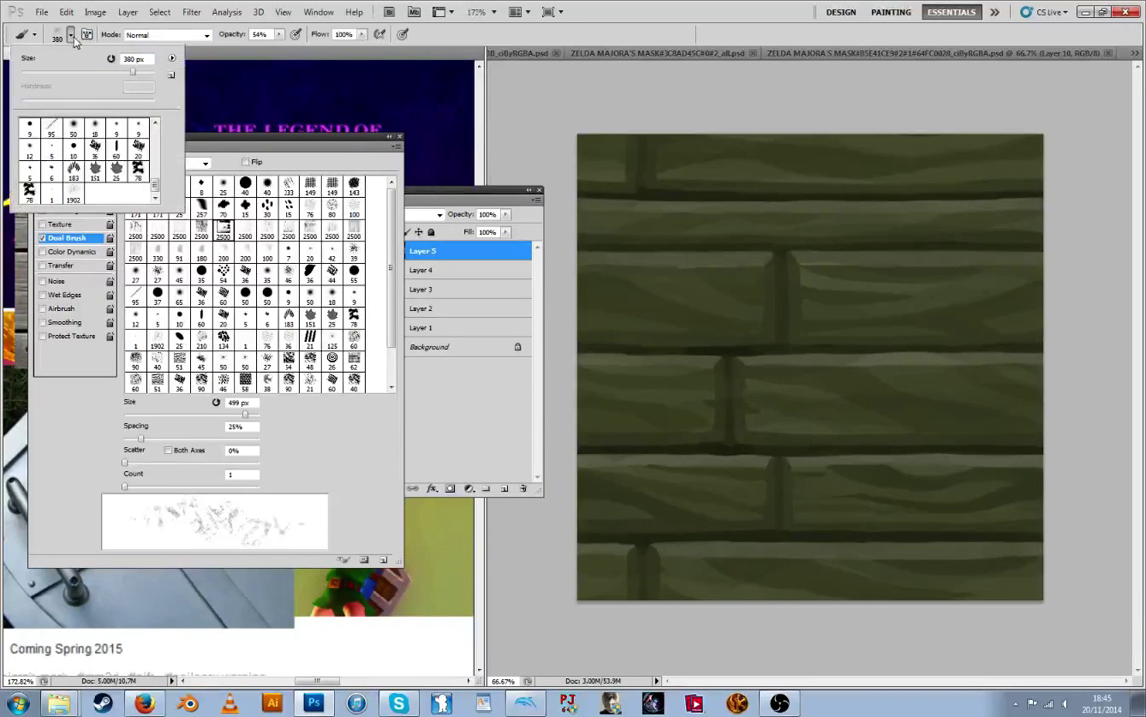
pyautogui.click(171, 78)
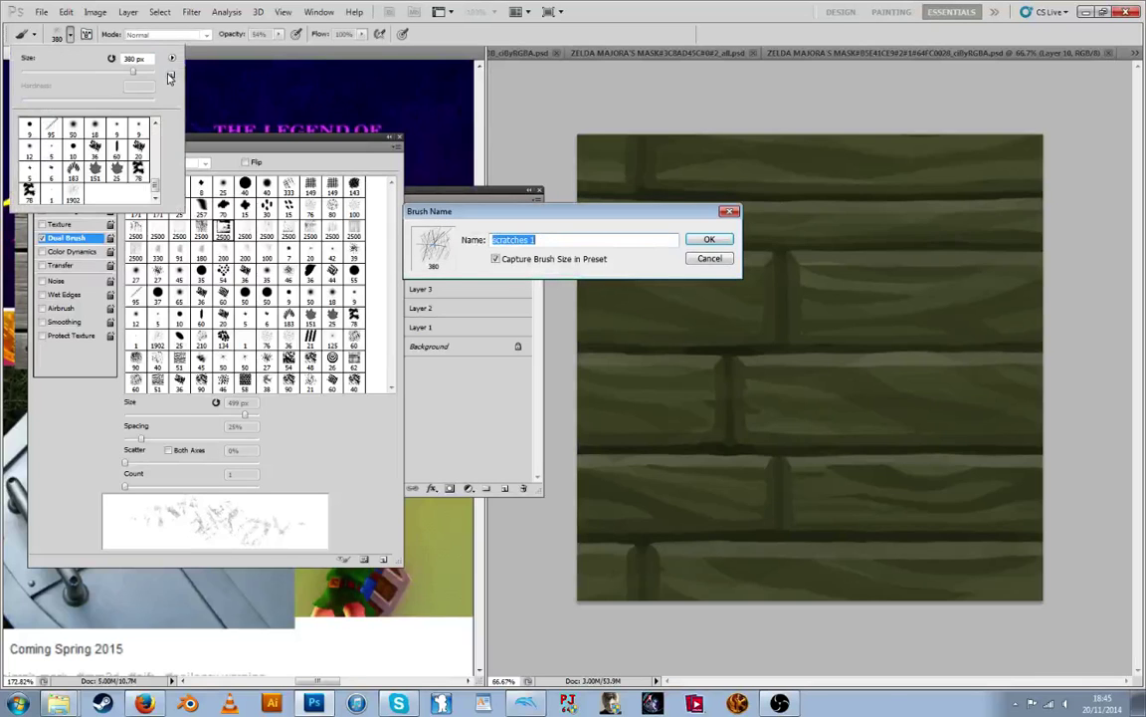
pyautogui.click(531, 240)
pyautogui.press('Return')
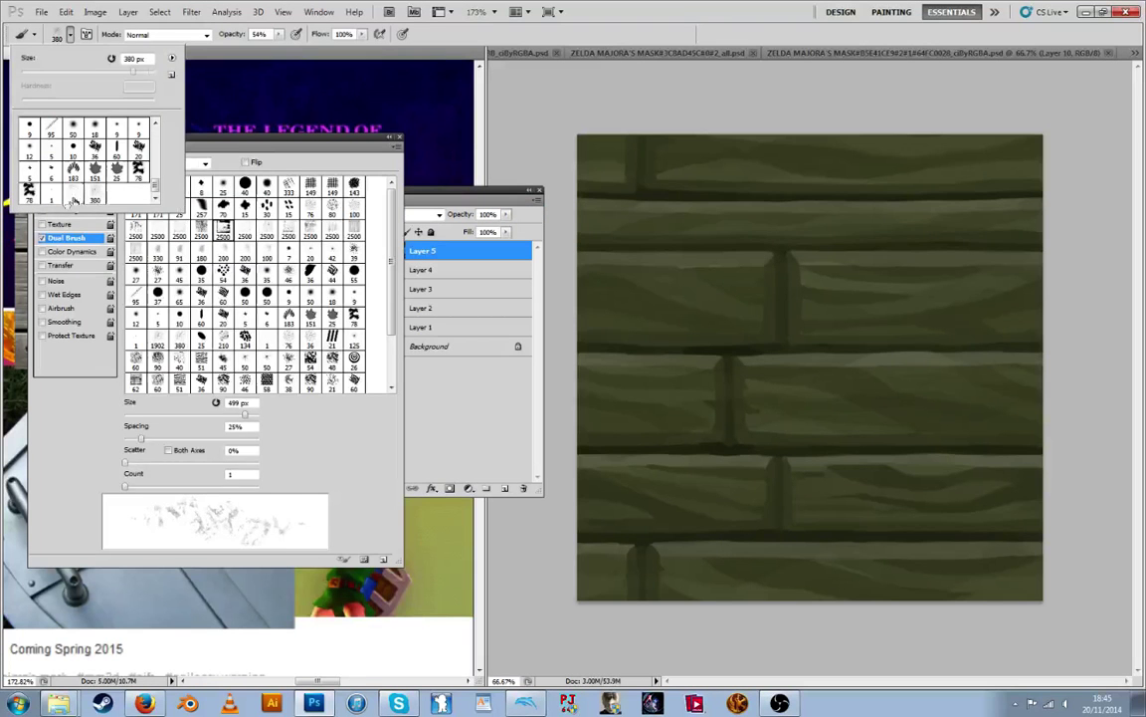
# Delete the old 1902 px scratches brush preset
pyautogui.click(72, 188)
pyautogui.rightClick(70, 185)
pyautogui.click(124, 199)
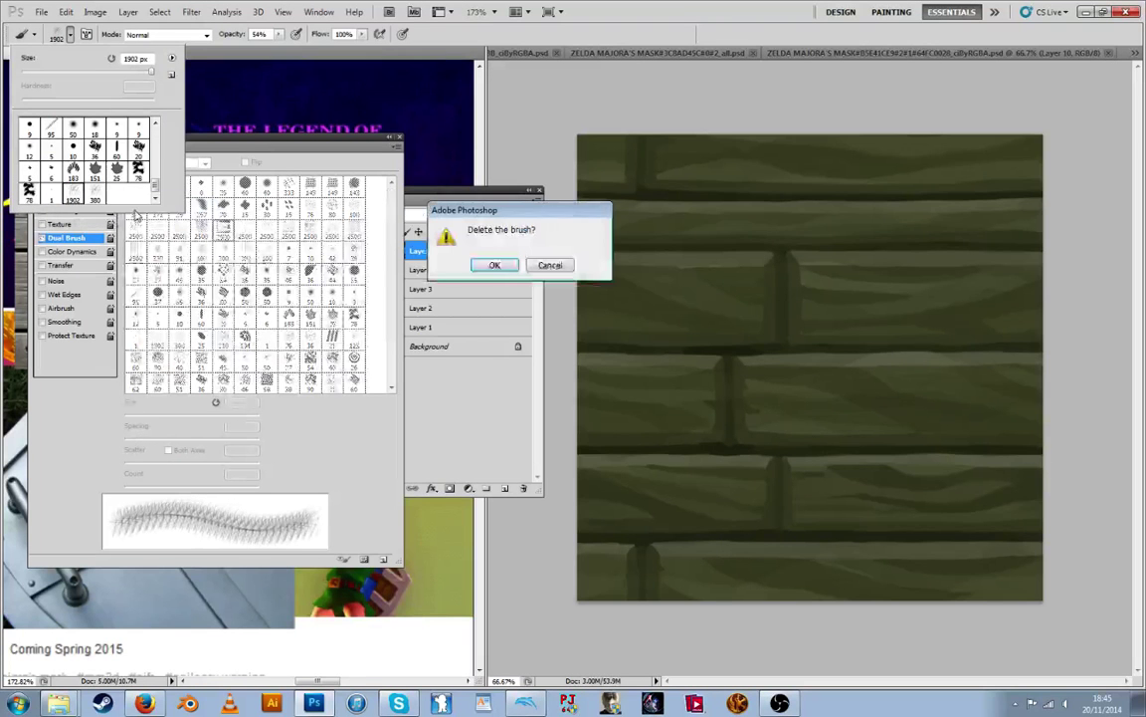
pyautogui.click(498, 267)
pyautogui.click(714, 284)
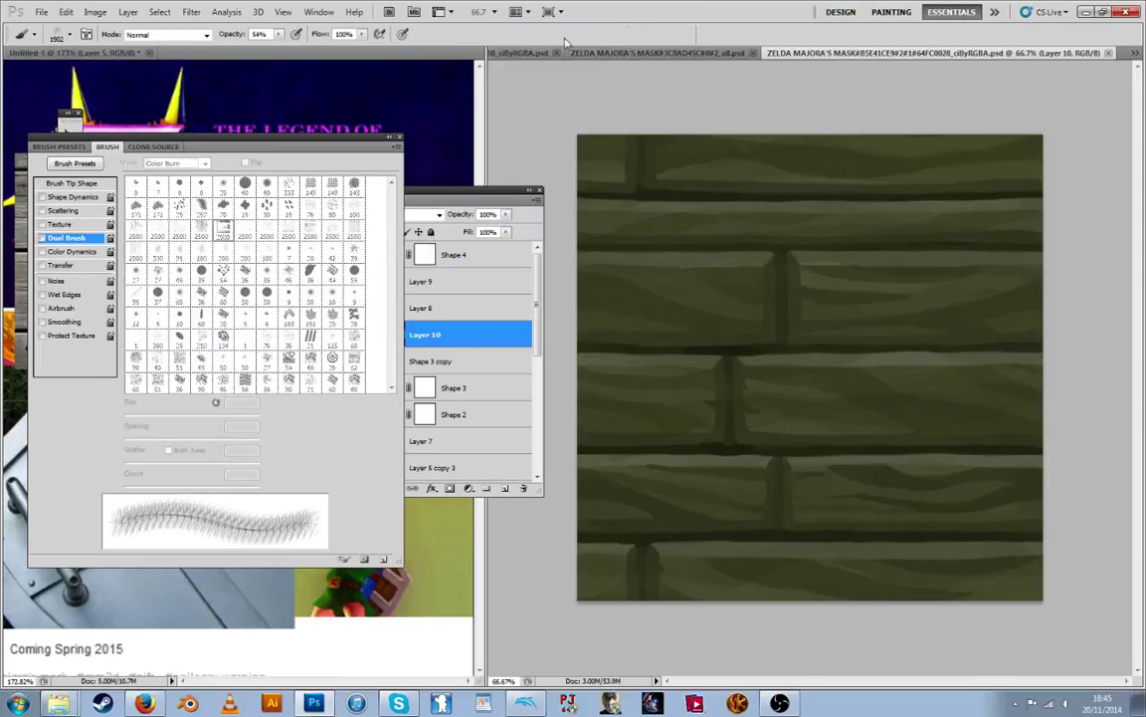
# Switch to the shield texture document and choose the new 380 px scratches preset
pyautogui.click(520, 53)
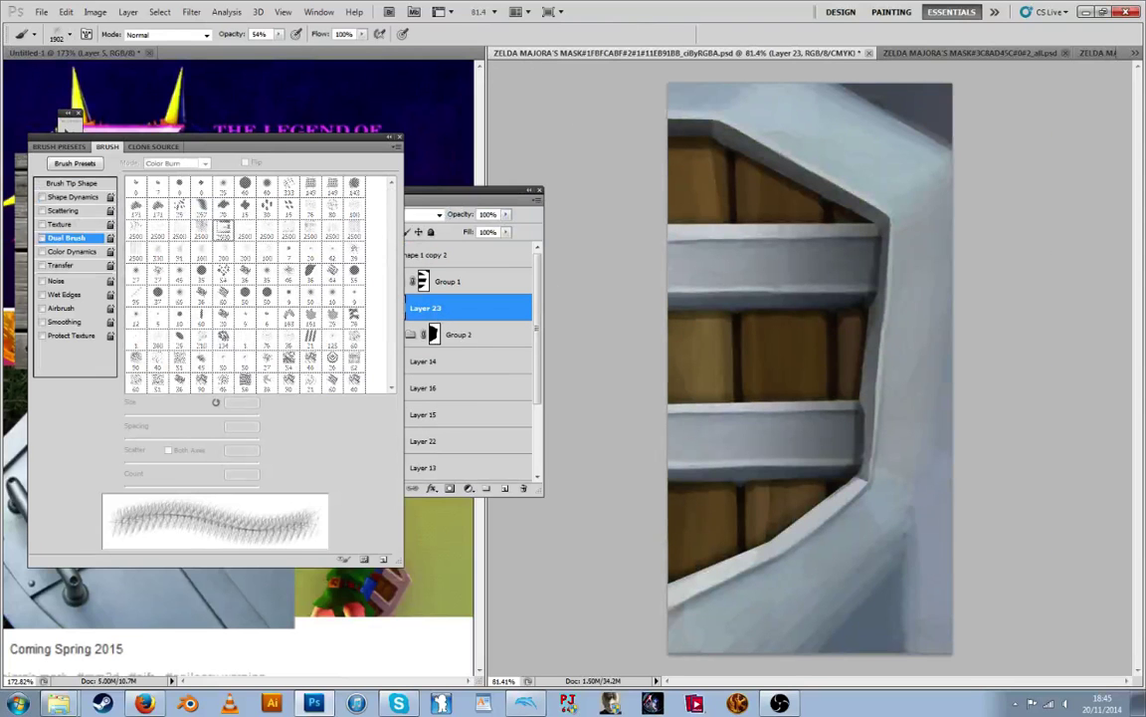
pyautogui.click(68, 36)
pyautogui.click(74, 189)
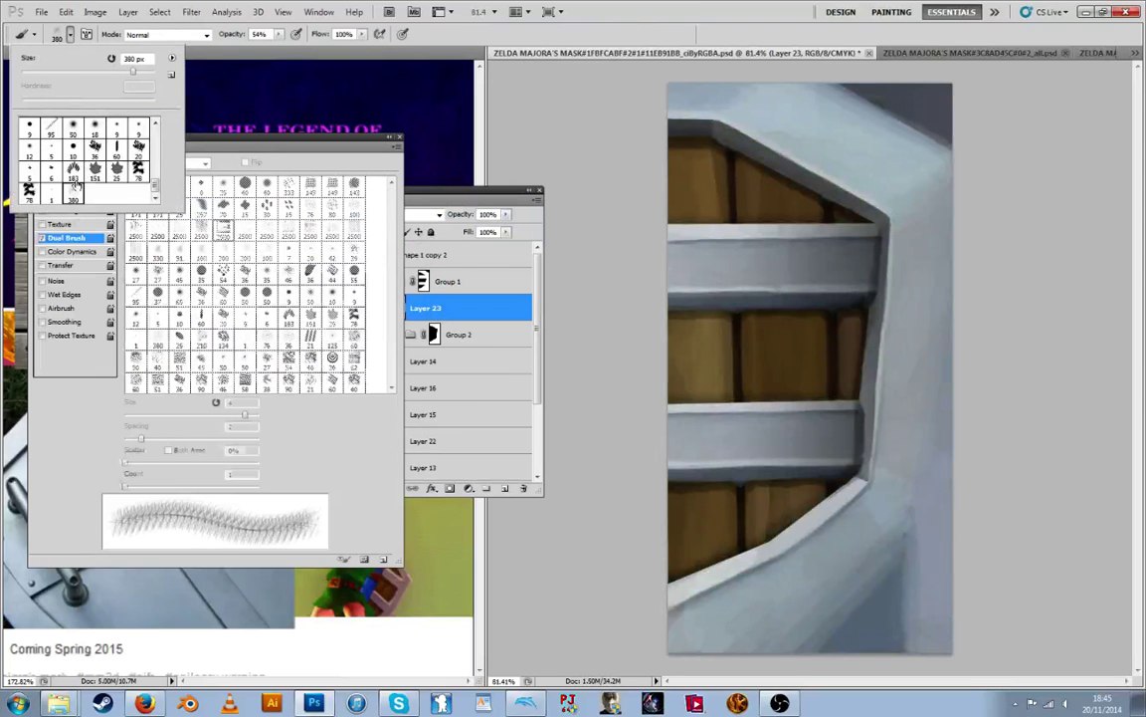
pyautogui.click(589, 57)
# Paint dark scratches over the shield's metal rim and both crossbars on Layer 23, undoing the first test stroke
pyautogui.moveTo(741, 190)
pyautogui.mouseDown()
pyautogui.moveTo(772, 189)
pyautogui.moveTo(773, 294)
pyautogui.mouseUp()
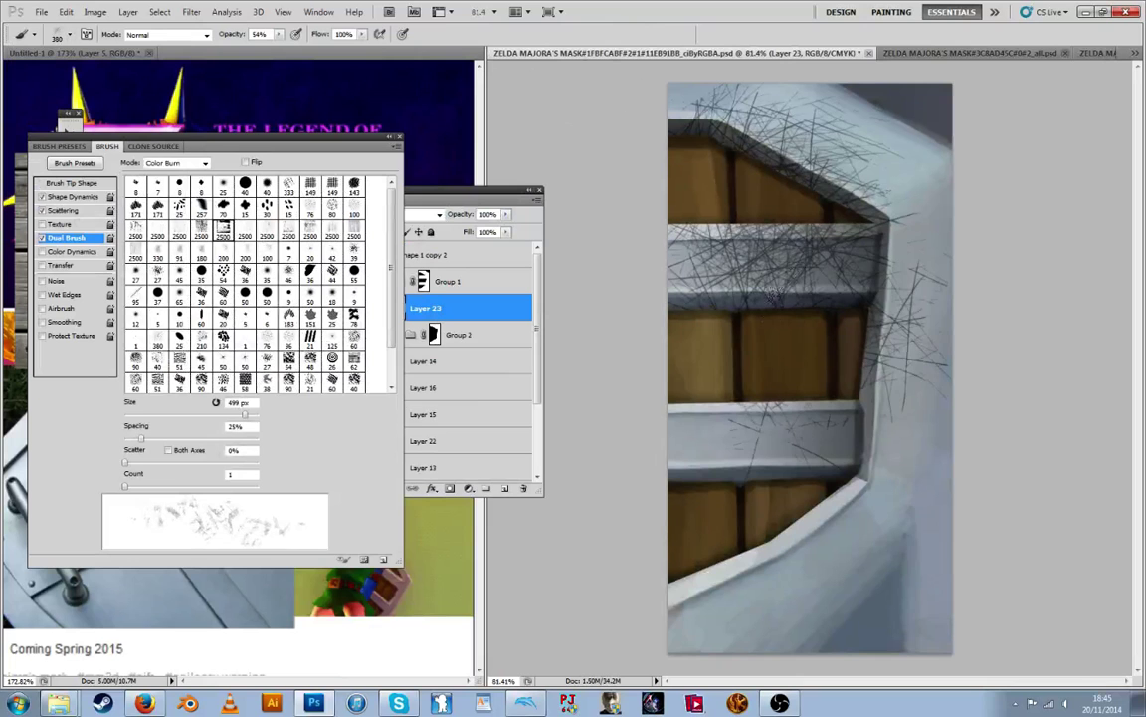
pyautogui.hotkey('ctrl', 'z')
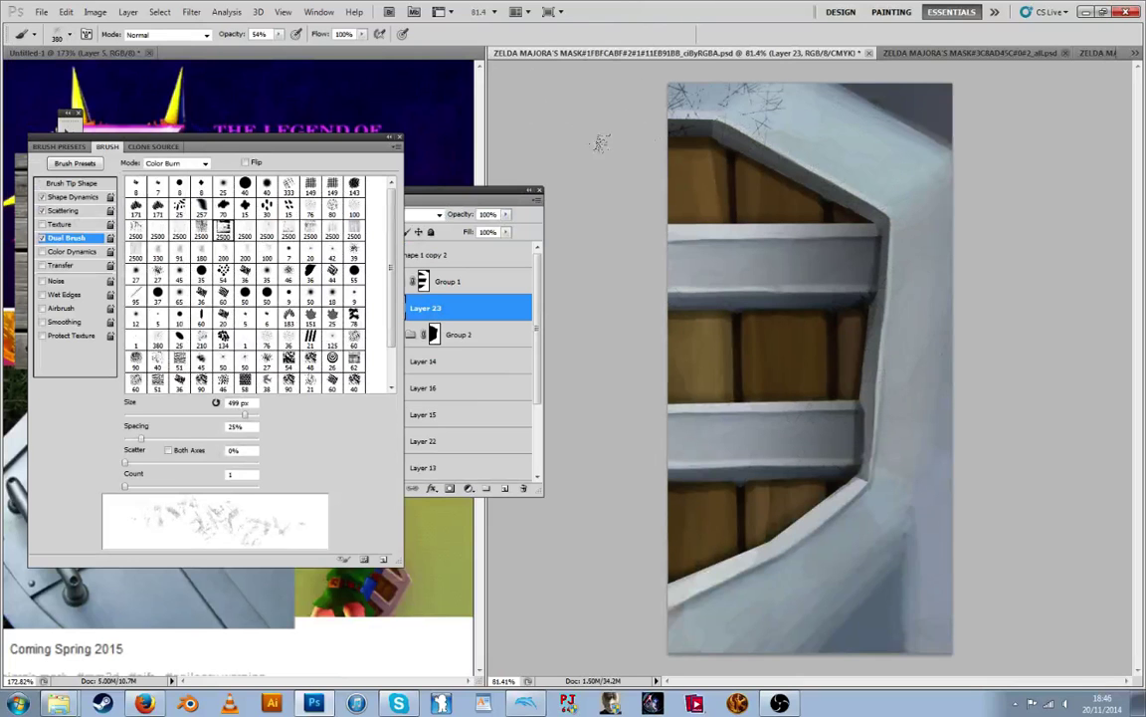
pyautogui.moveTo(600, 144)
pyautogui.mouseDown()
pyautogui.moveTo(720, 78)
pyautogui.moveTo(953, 255)
pyautogui.mouseUp()
pyautogui.moveTo(550, 209); pyautogui.dragTo(935, 379)
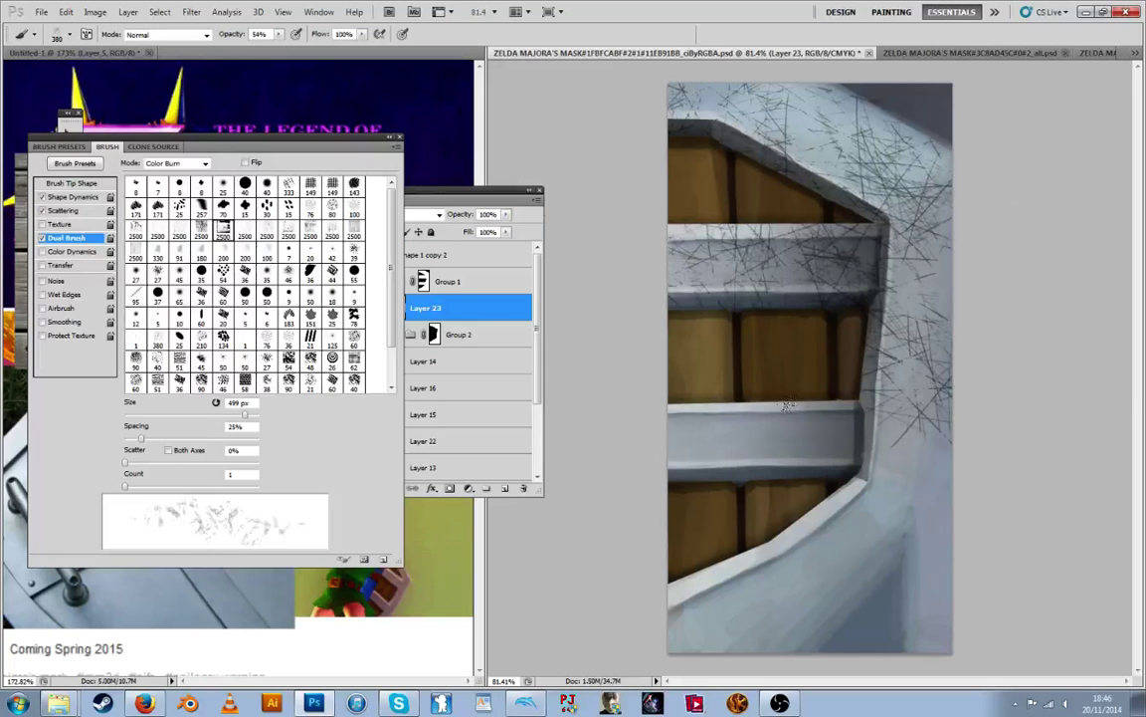
pyautogui.moveTo(786, 405); pyautogui.dragTo(570, 461)
pyautogui.moveTo(586, 534)
pyautogui.mouseDown()
pyautogui.moveTo(728, 462)
pyautogui.moveTo(747, 278)
pyautogui.moveTo(826, 472)
pyautogui.mouseUp()
pyautogui.moveTo(826, 98)
pyautogui.mouseDown()
pyautogui.moveTo(734, 62)
pyautogui.moveTo(632, 105)
pyautogui.moveTo(623, 254)
pyautogui.mouseUp()
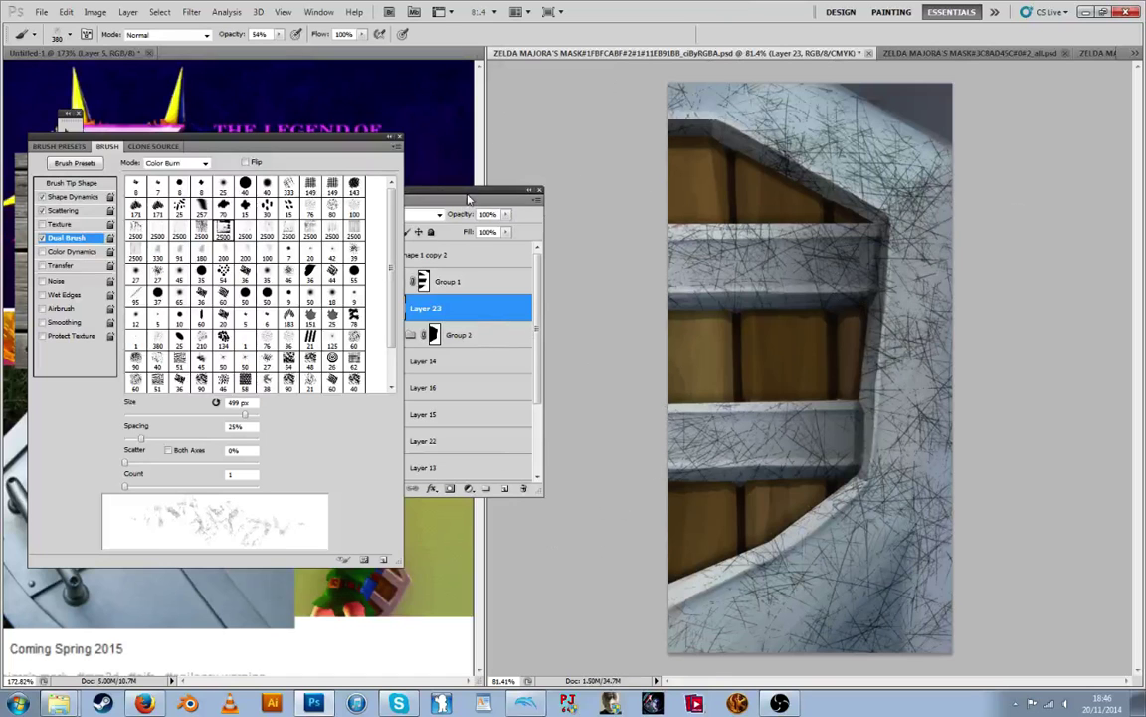
# Invert the scratches on Layer 23 and blend them as Soft Light at 28% opacity, with the underlying black slider split at 64/179
pyautogui.moveTo(469, 199); pyautogui.dragTo(487, 190)
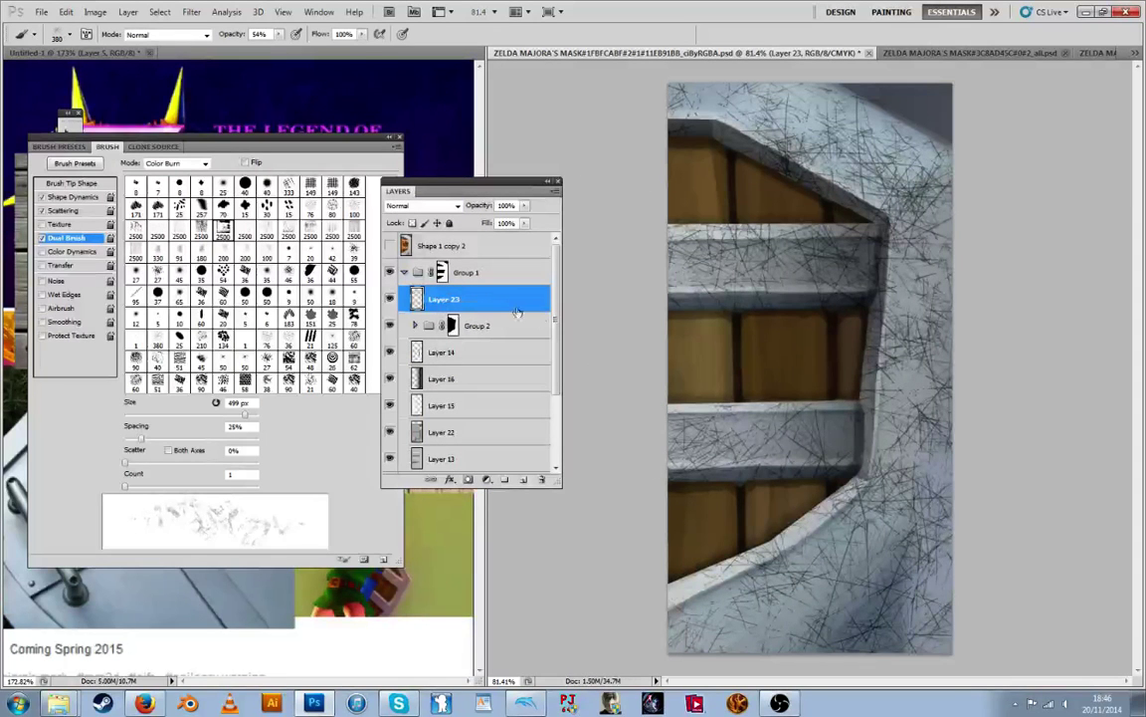
pyautogui.hotkey('ctrl', 'i')
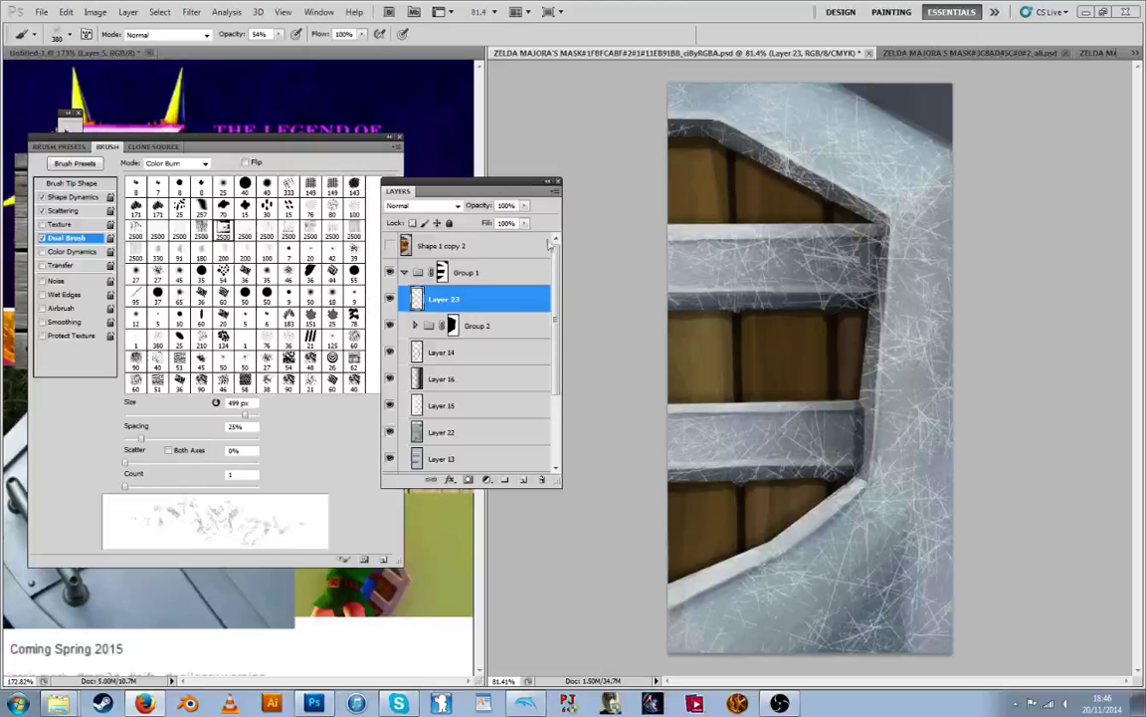
pyautogui.doubleClick(514, 264)
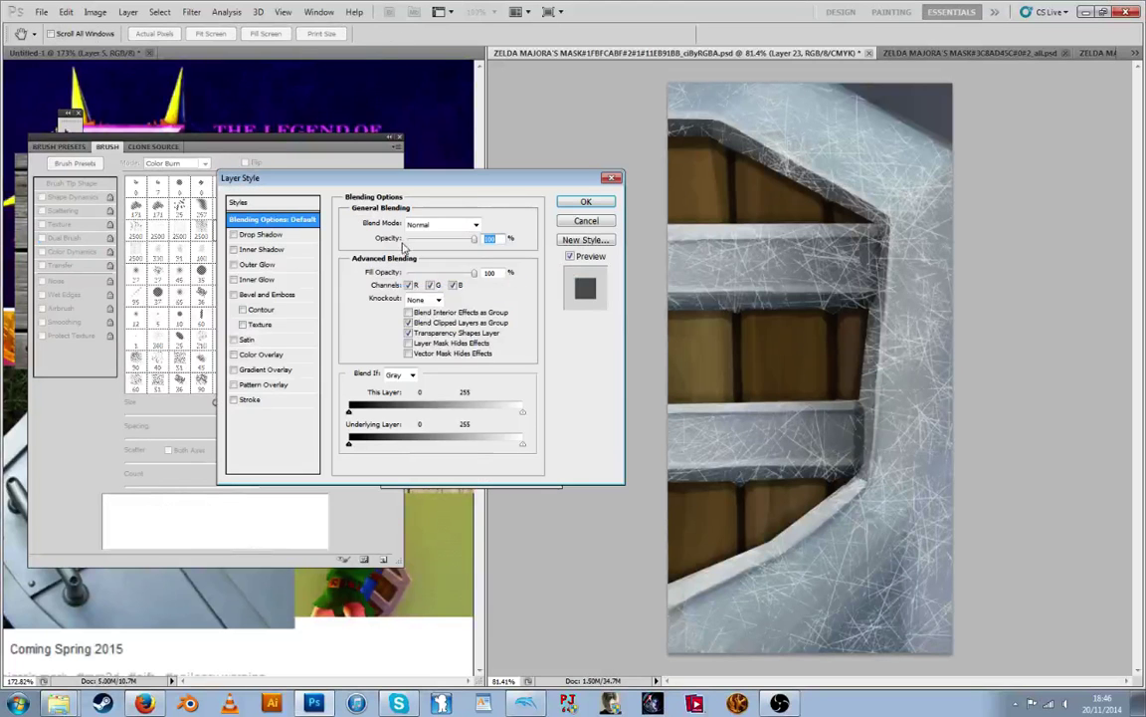
pyautogui.click(468, 224)
pyautogui.click(446, 412)
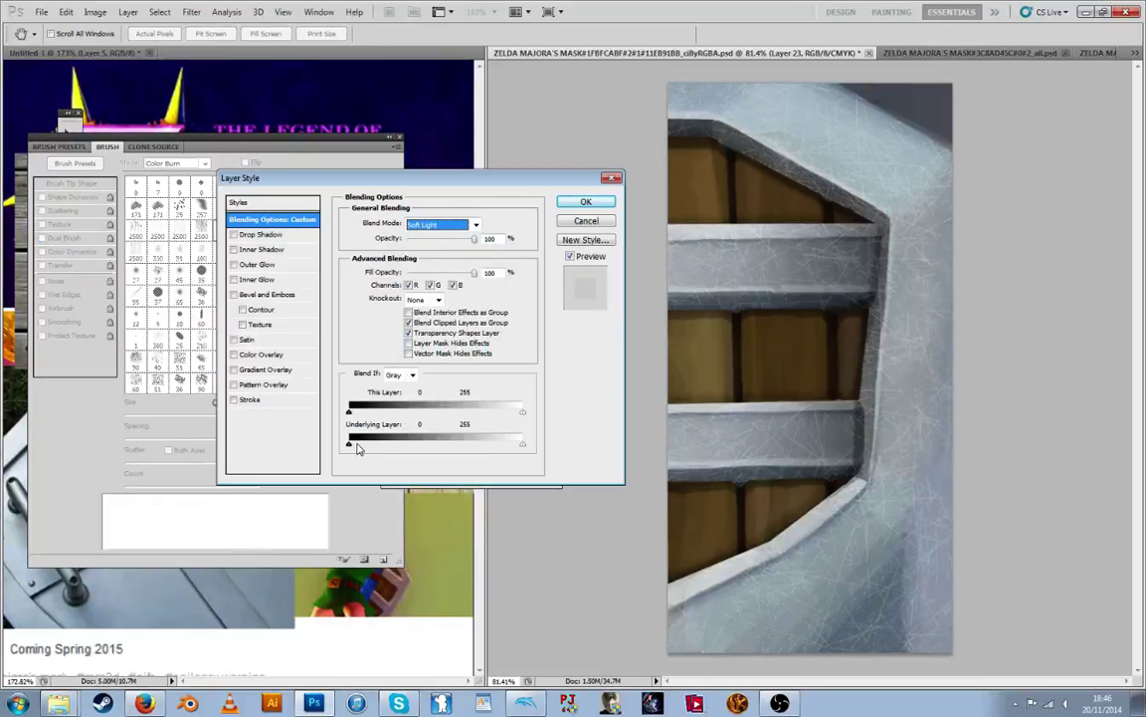
pyautogui.moveTo(349, 444); pyautogui.dragTo(393, 455)
pyautogui.moveTo(474, 240); pyautogui.dragTo(429, 246)
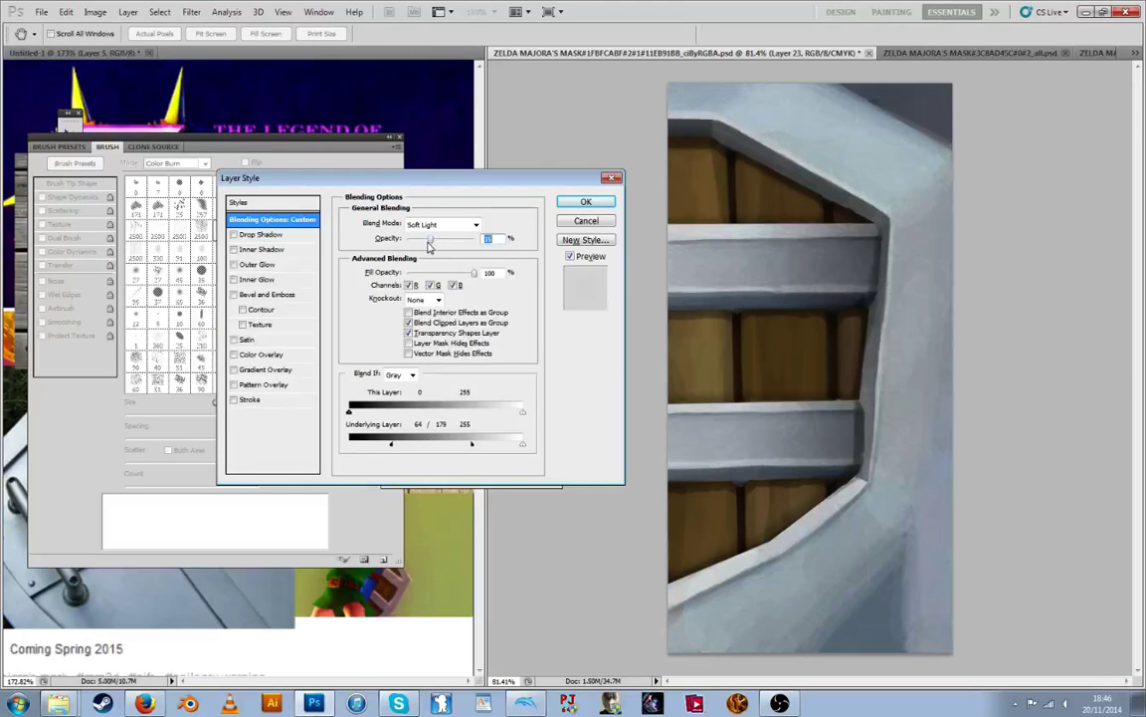
pyautogui.click(586, 201)
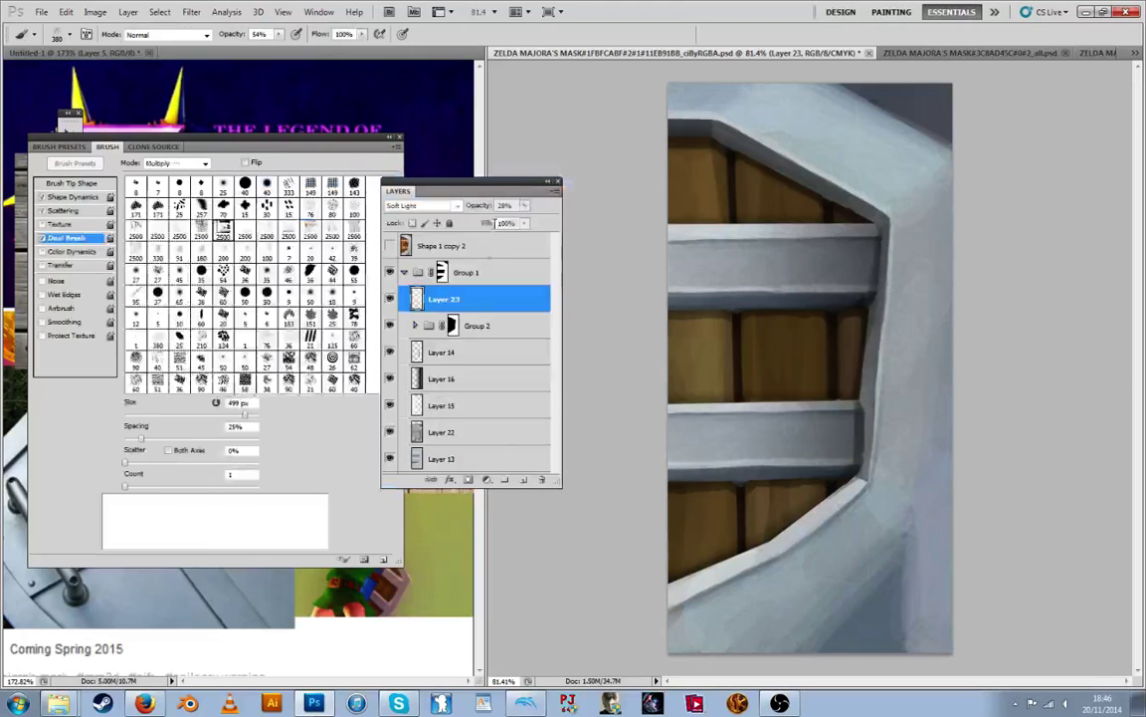
# Create a layer group inside Group 1, move Layer 23 into it and add a new layer above it
pyautogui.click(505, 481)
pyautogui.moveTo(489, 311); pyautogui.dragTo(489, 296)
pyautogui.click(524, 480)
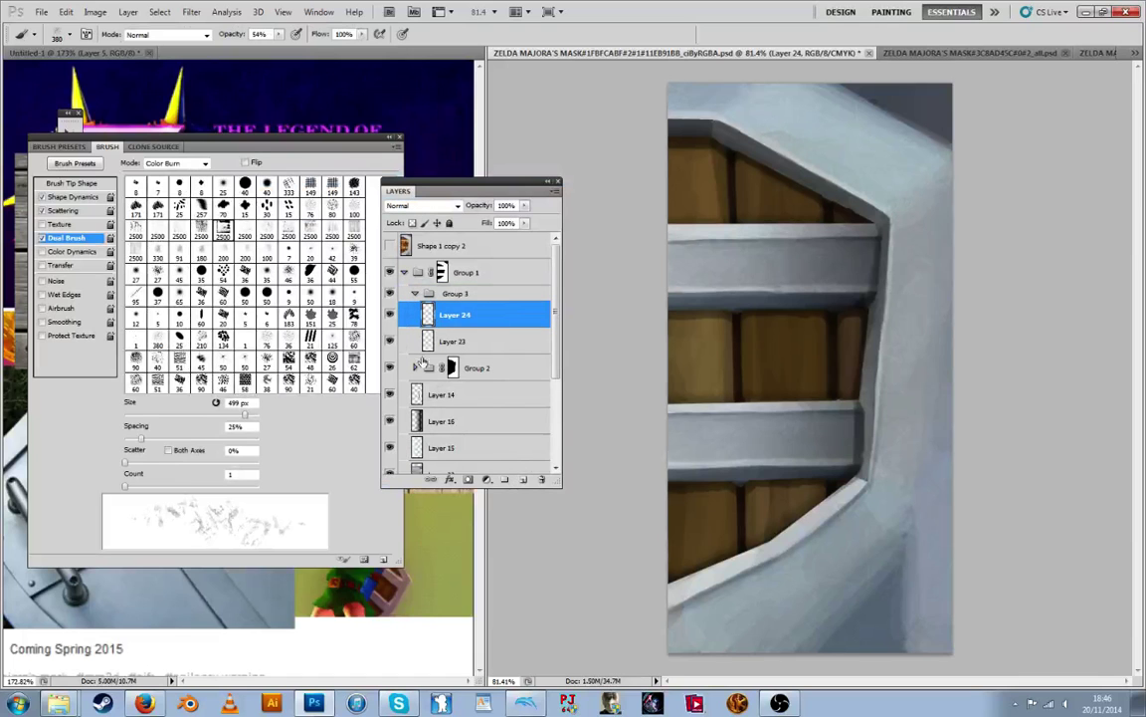
# Enlarge the scratches brush to 618 px for painting on the new layer
pyautogui.click(67, 34)
pyautogui.moveTo(137, 74); pyautogui.dragTo(141, 73)
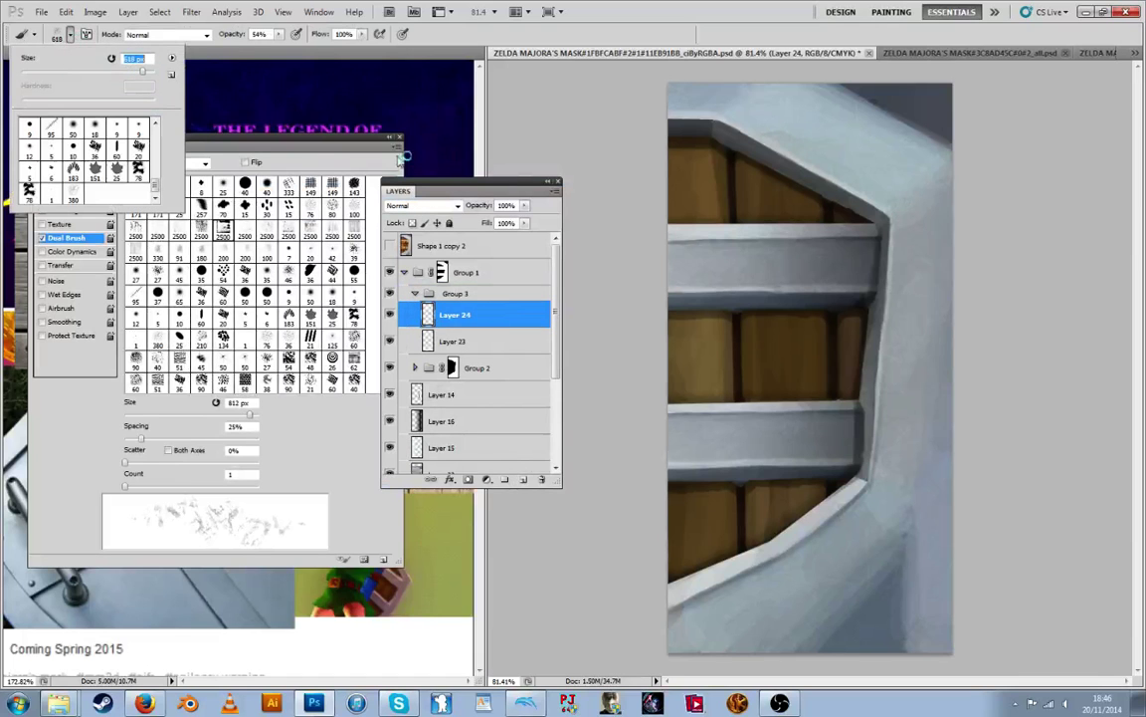
# Stamp scratch marks across the metal frame and bands on Layer 24, and invert the layer's colours
pyautogui.click(531, 40)
pyautogui.moveTo(647, 165); pyautogui.dragTo(617, 332)
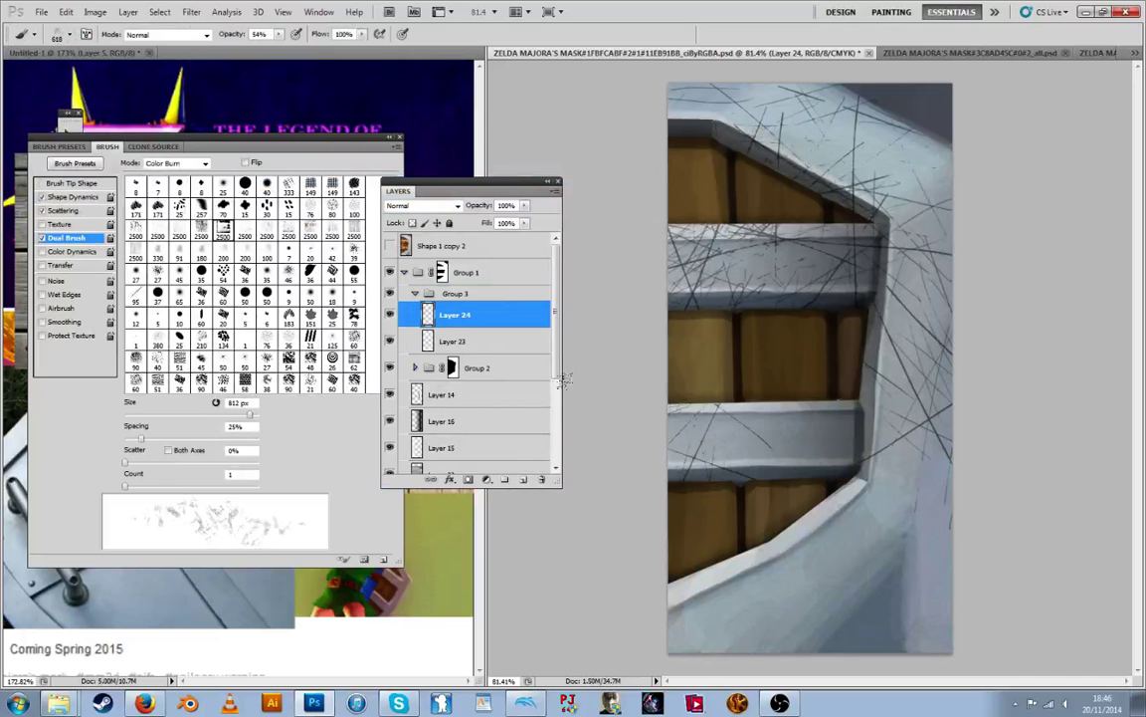
pyautogui.moveTo(595, 406); pyautogui.dragTo(773, 410)
pyautogui.click(624, 443)
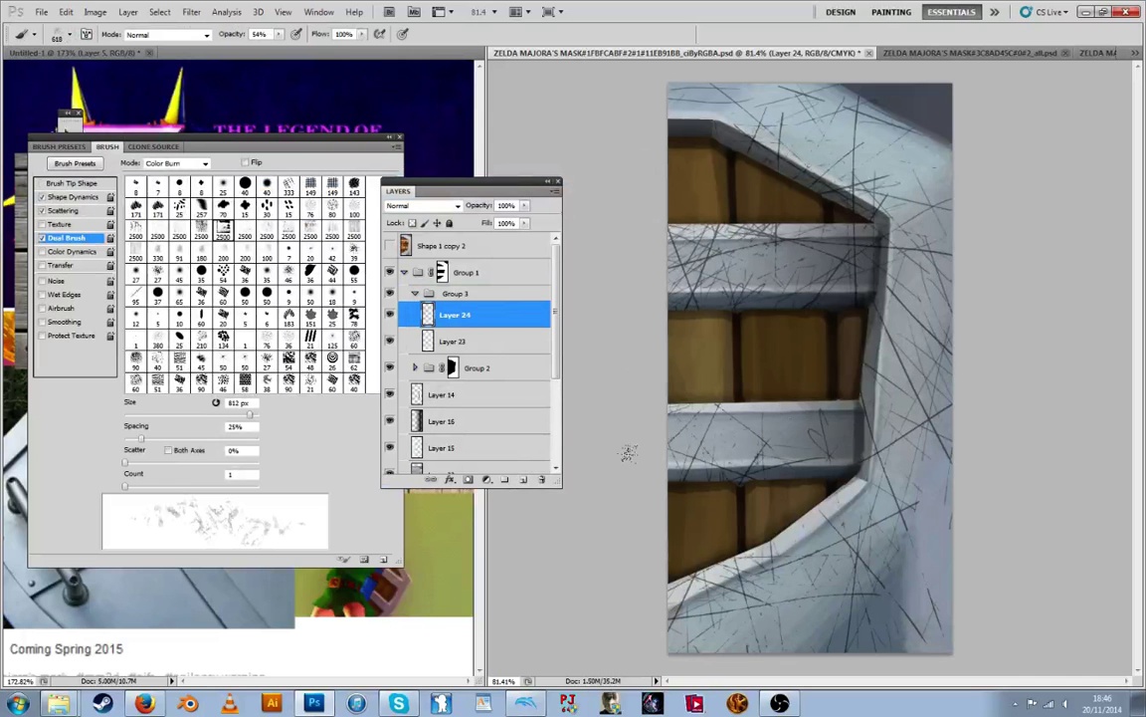
pyautogui.click(682, 408)
pyautogui.click(855, 428)
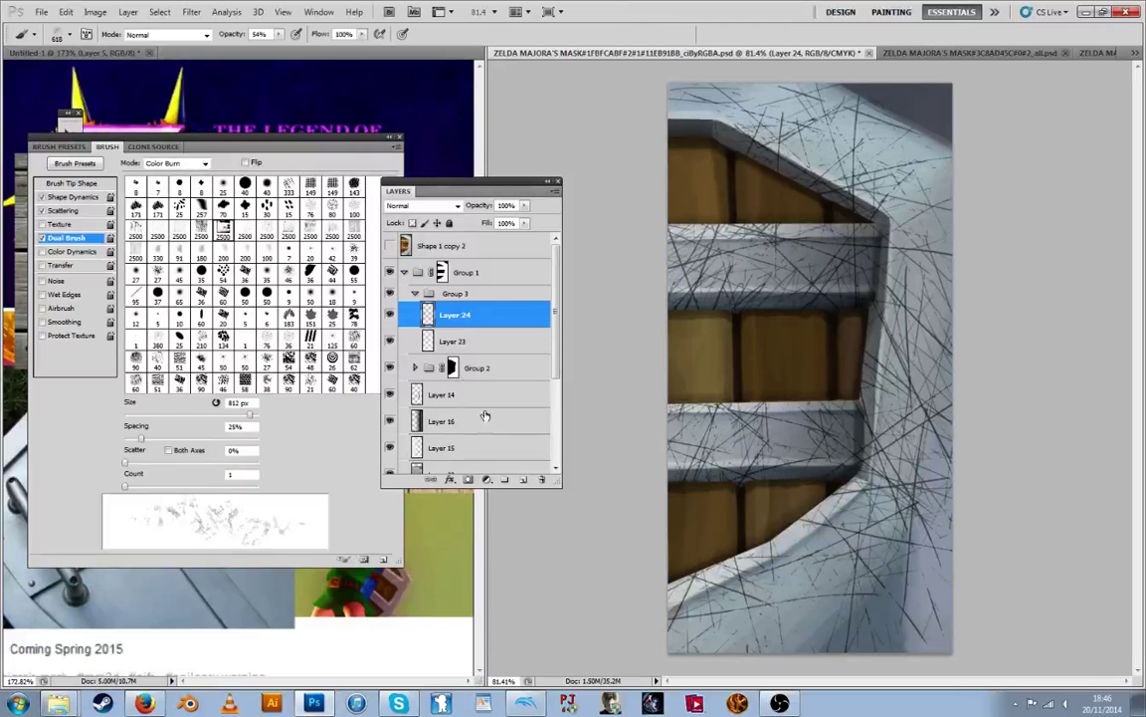
pyautogui.hotkey('ctrl', 'i')
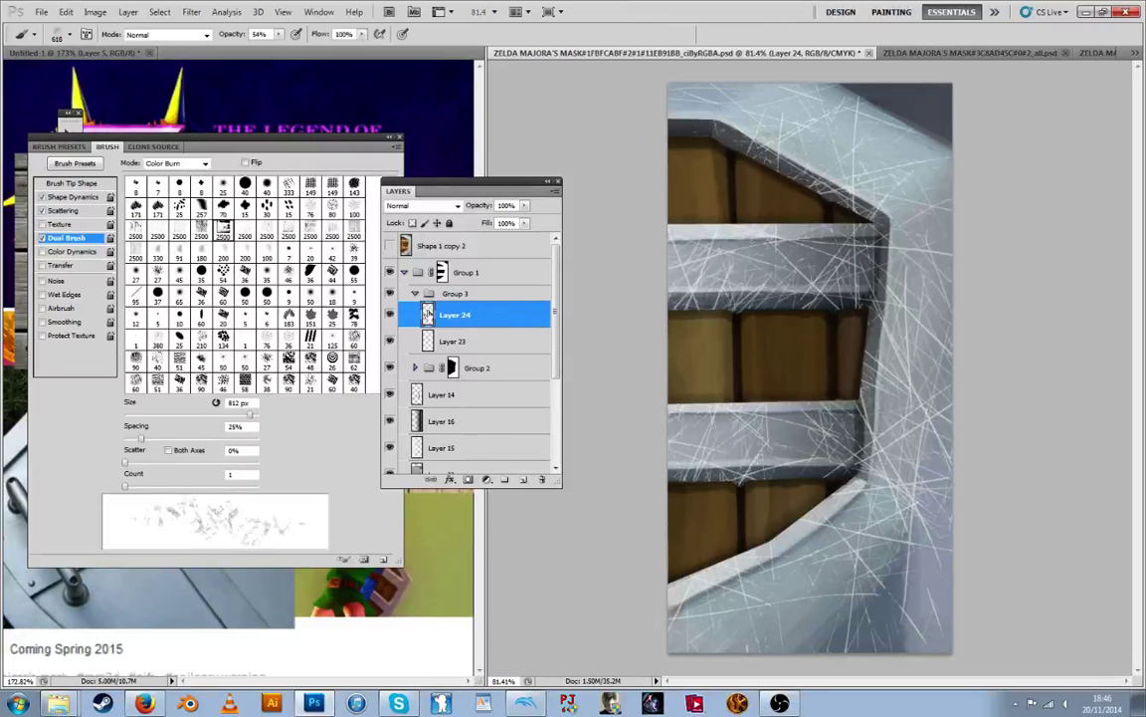
# Blend the Layer 24 scratches in Hard Light mode, with the underlying layer's dark blend range split at 60 / 140
pyautogui.doubleClick(428, 314)
pyautogui.click(440, 224)
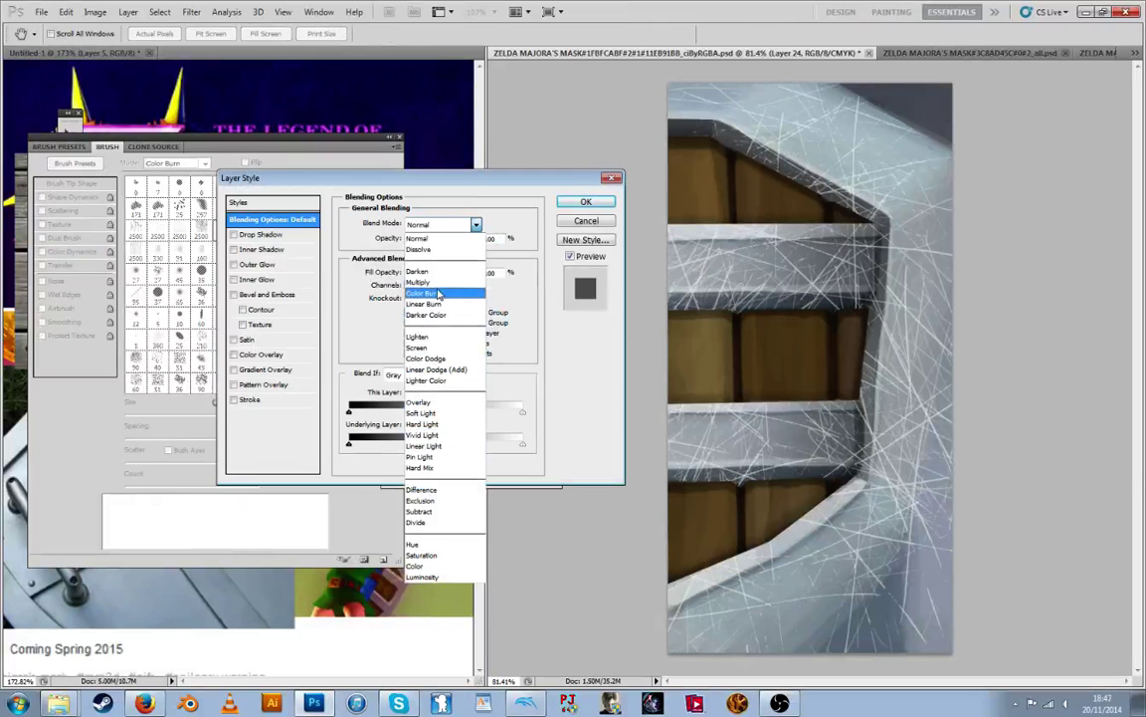
pyautogui.click(438, 423)
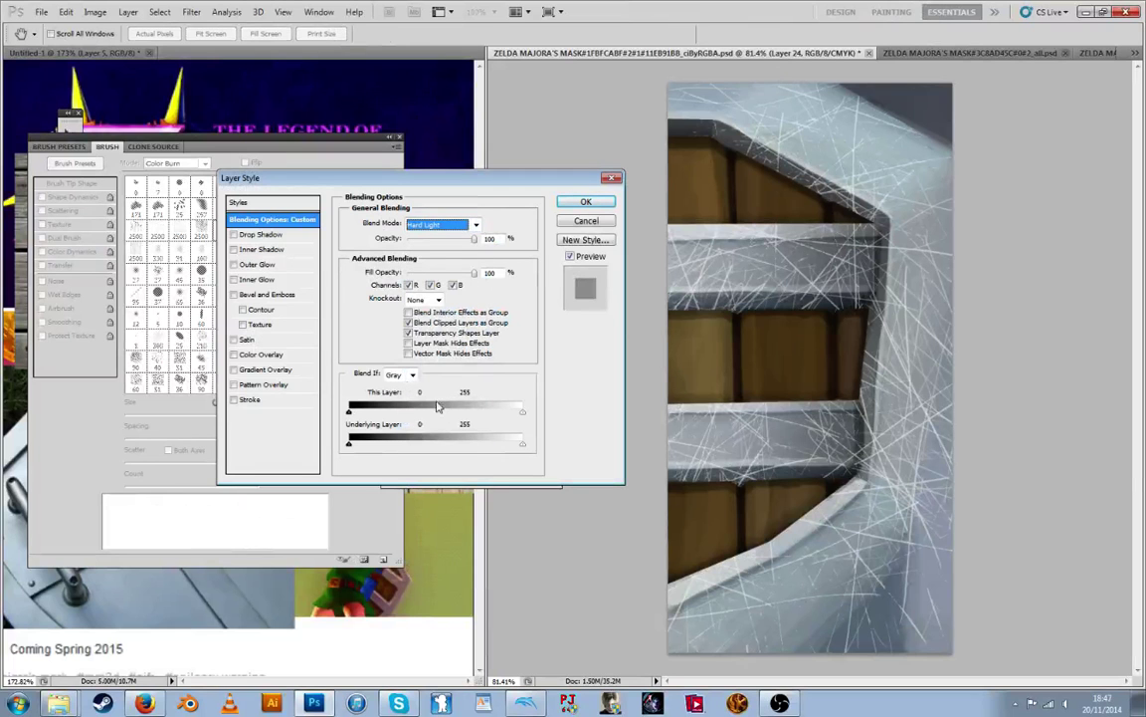
pyautogui.moveTo(350, 444); pyautogui.dragTo(396, 447)
pyautogui.moveTo(467, 445); pyautogui.dragTo(445, 447)
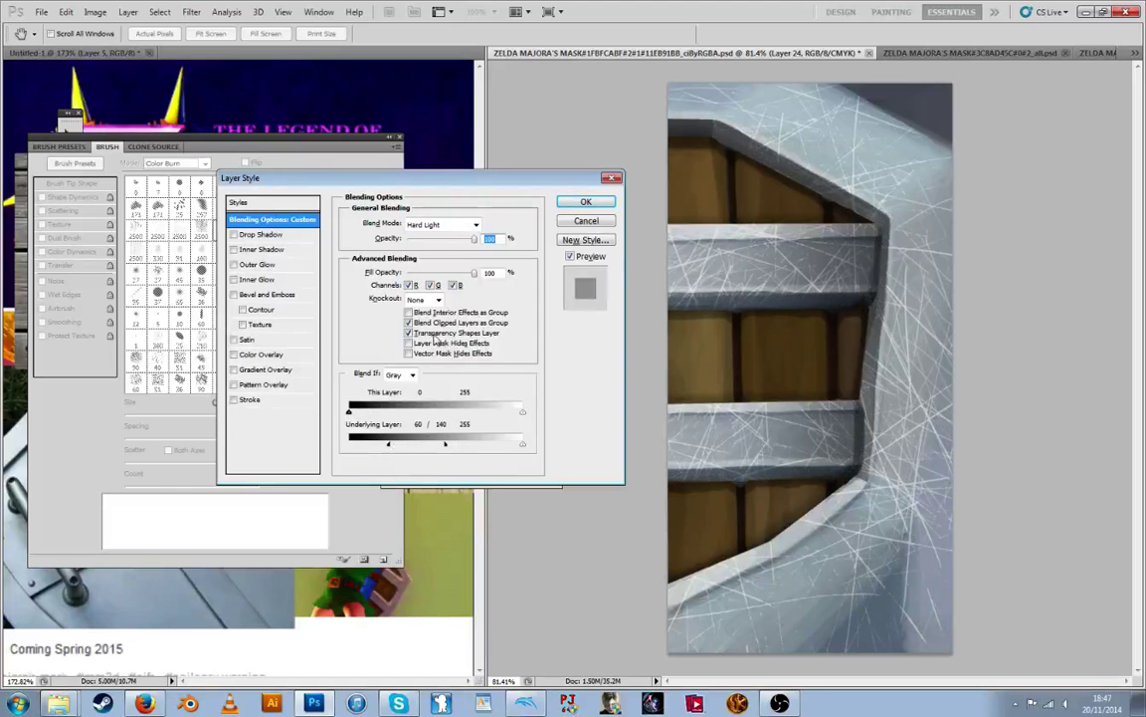
pyautogui.click(585, 202)
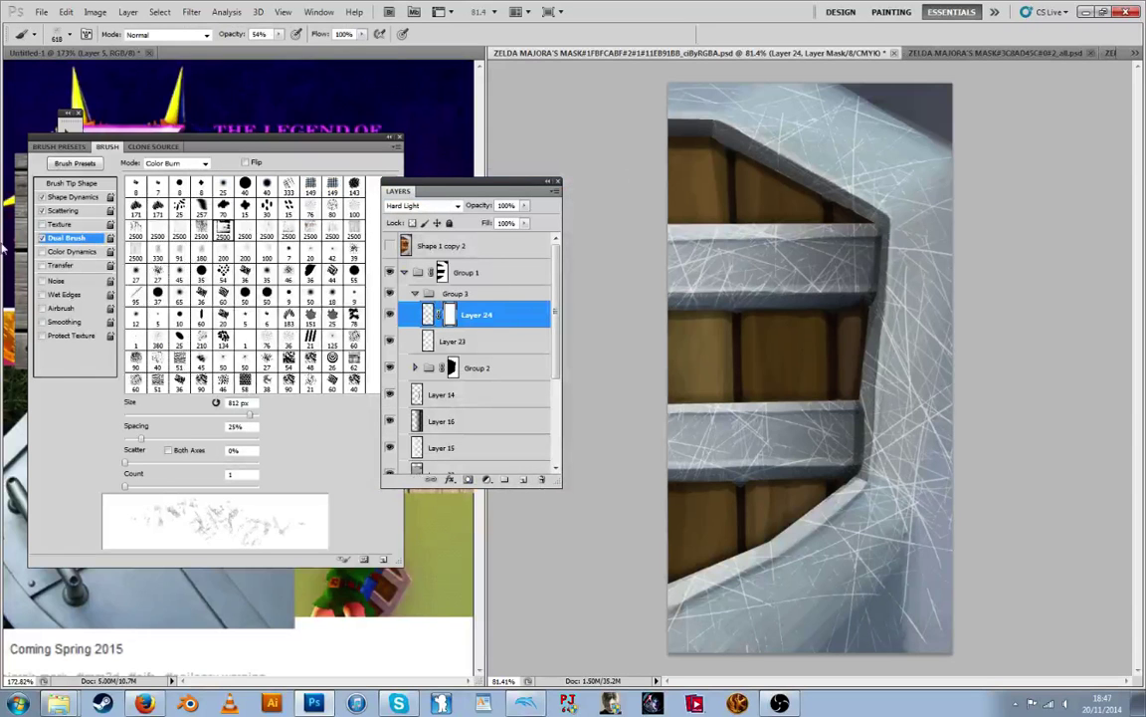
# Paint black on Layer 24's mask with a small soft round brush, raised to 80% opacity, to thin out scratches on the metal bands and frame
pyautogui.click(308, 152)
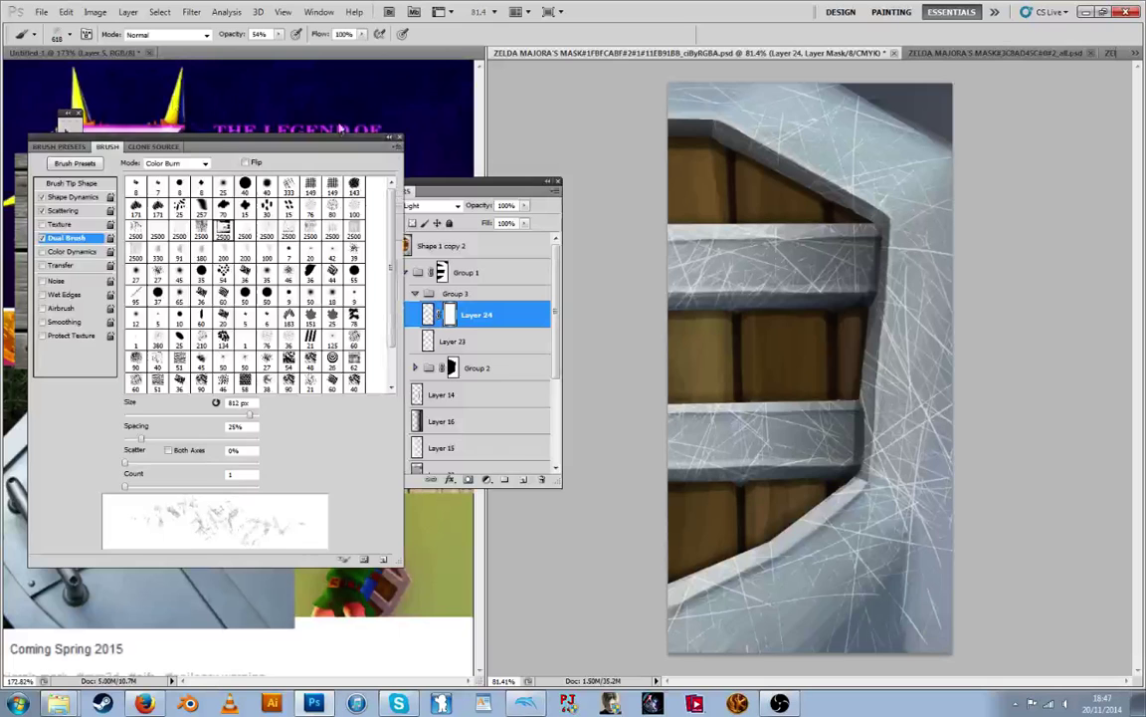
pyautogui.click(399, 146)
pyautogui.click(60, 33)
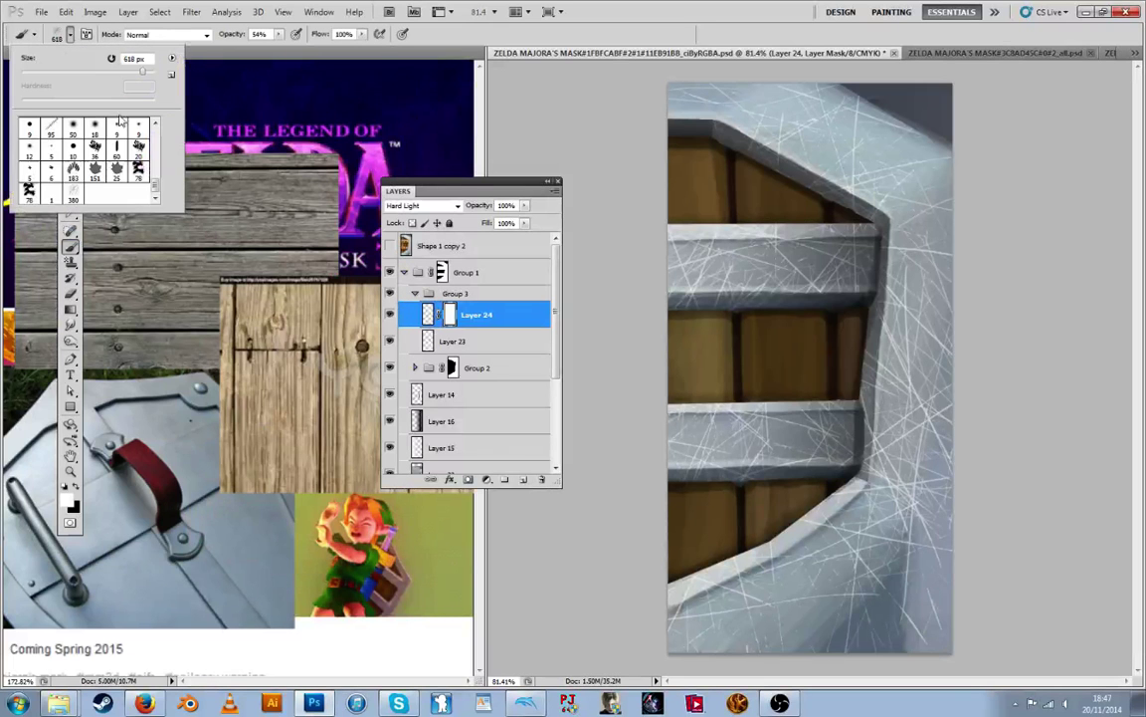
pyautogui.scroll(10, 90, 160)
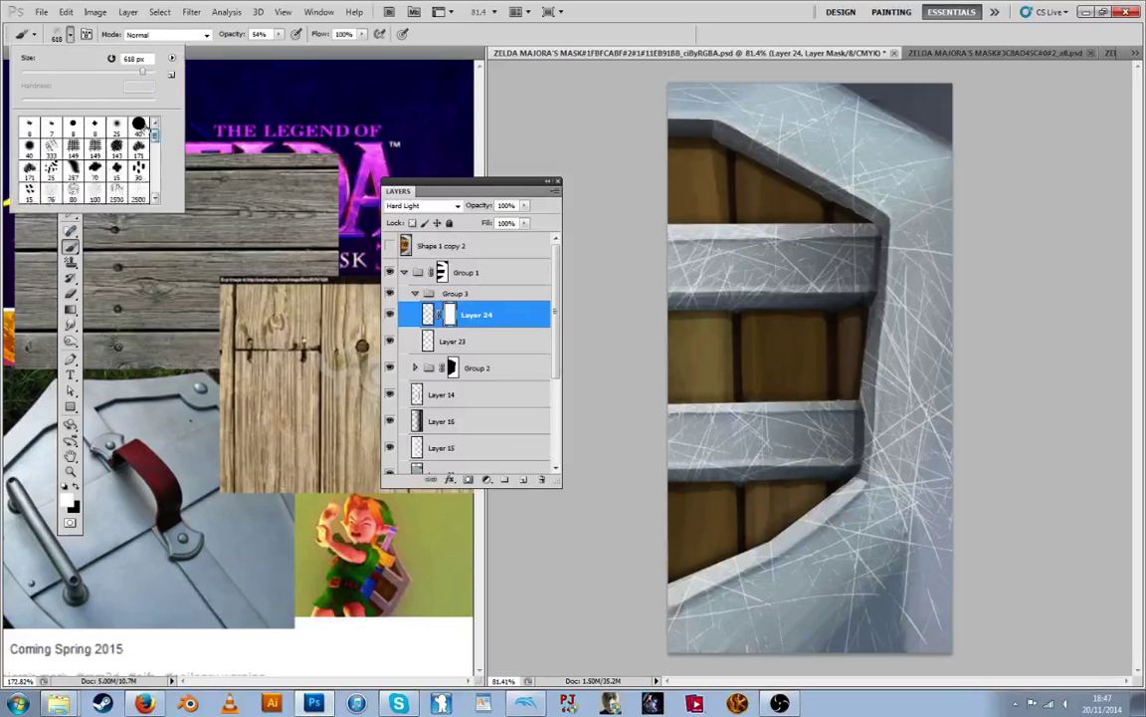
pyautogui.click(117, 127)
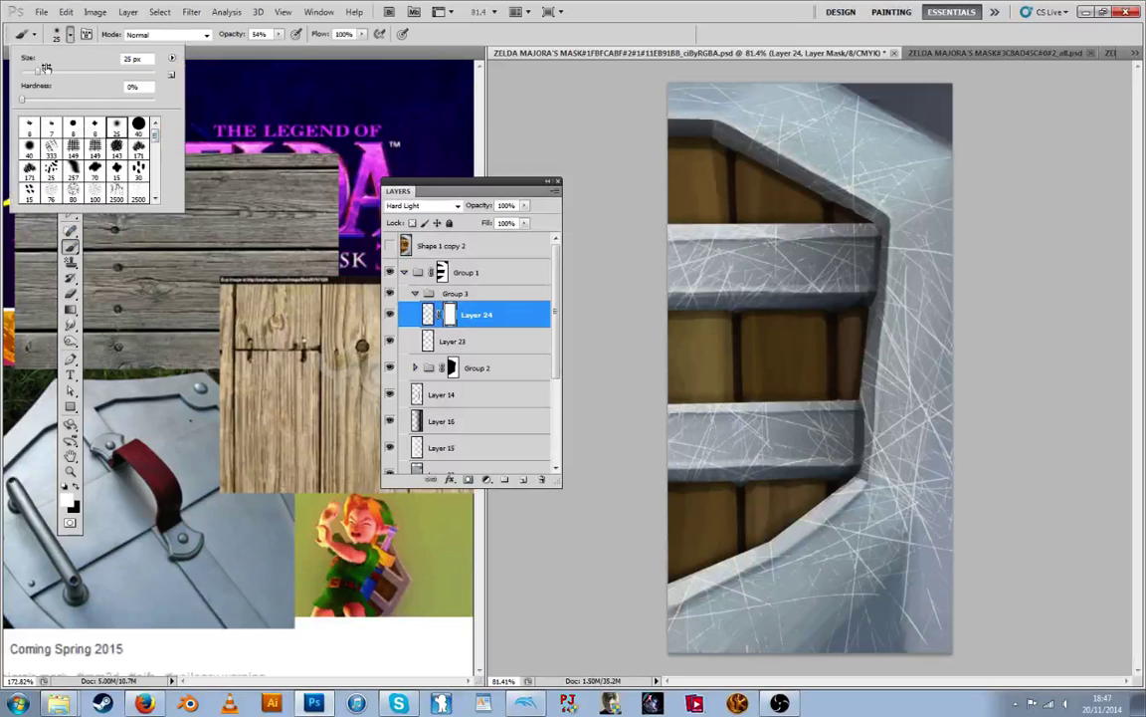
pyautogui.moveTo(37, 72); pyautogui.dragTo(46, 71)
pyautogui.click(74, 487)
pyautogui.moveTo(749, 276)
pyautogui.mouseDown()
pyautogui.moveTo(683, 264)
pyautogui.moveTo(747, 275)
pyautogui.moveTo(753, 258)
pyautogui.mouseUp()
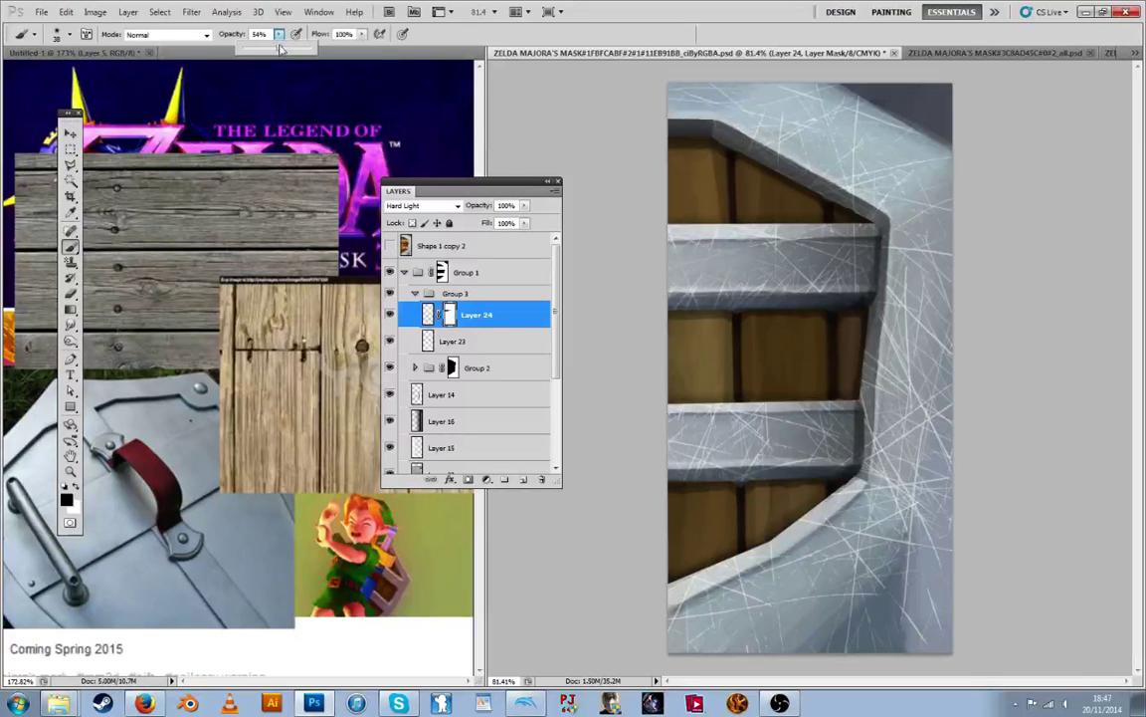
pyautogui.press('8')
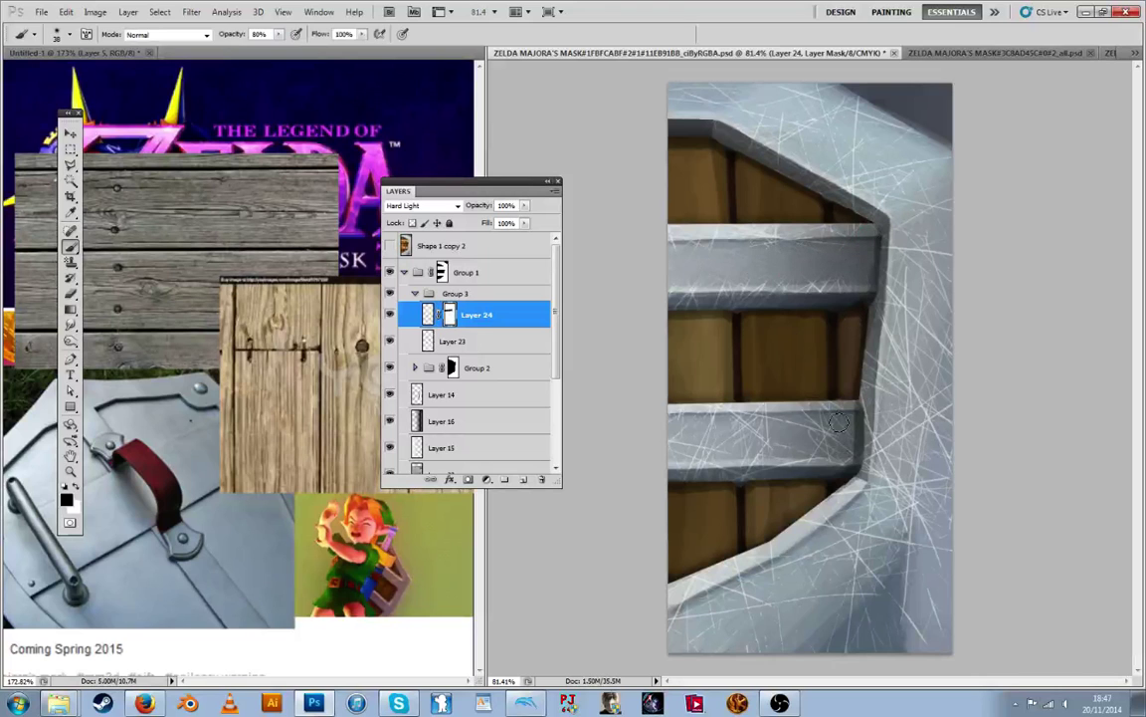
pyautogui.moveTo(824, 456)
pyautogui.mouseDown()
pyautogui.moveTo(789, 437)
pyautogui.moveTo(681, 448)
pyautogui.moveTo(823, 433)
pyautogui.moveTo(691, 436)
pyautogui.moveTo(700, 427)
pyautogui.moveTo(671, 455)
pyautogui.mouseUp()
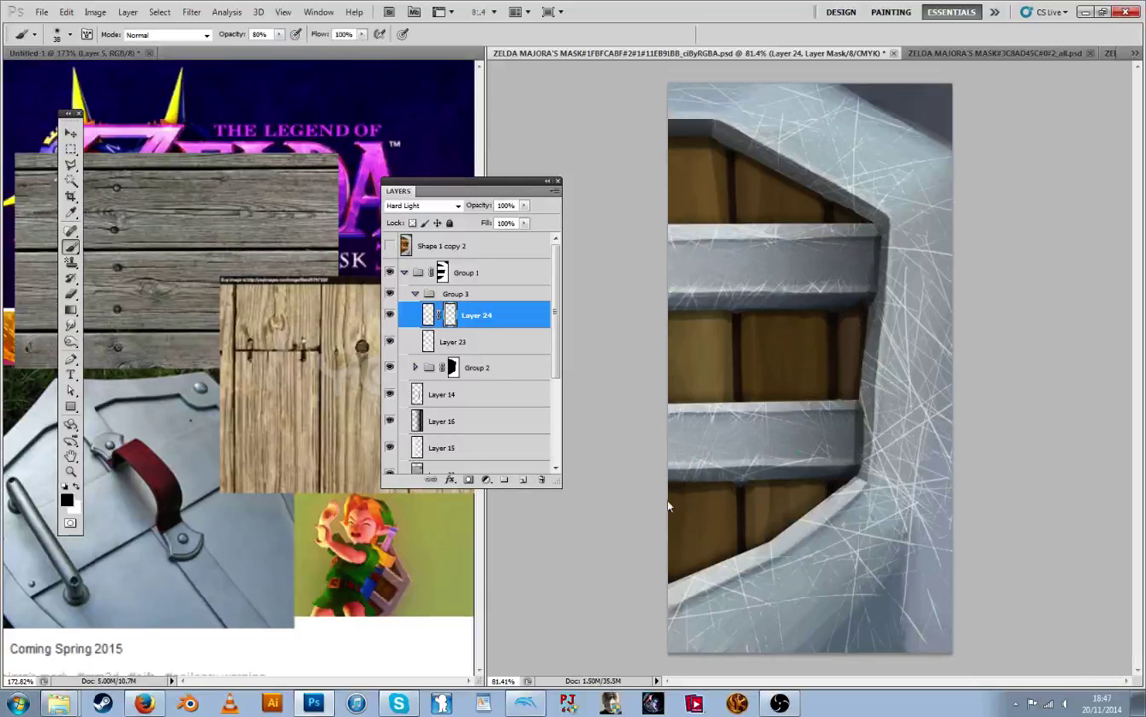
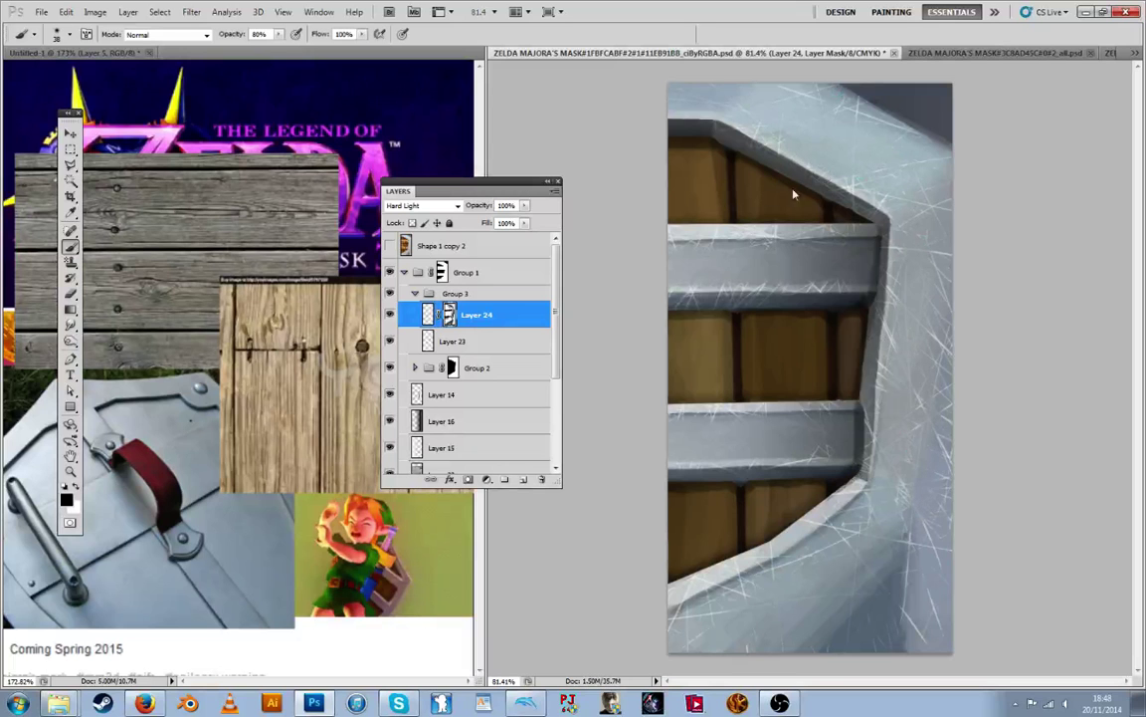
# Soften the Layer 24 scratches by changing the blend mode to Soft Light at 51% opacity
pyautogui.doubleClick(509, 313)
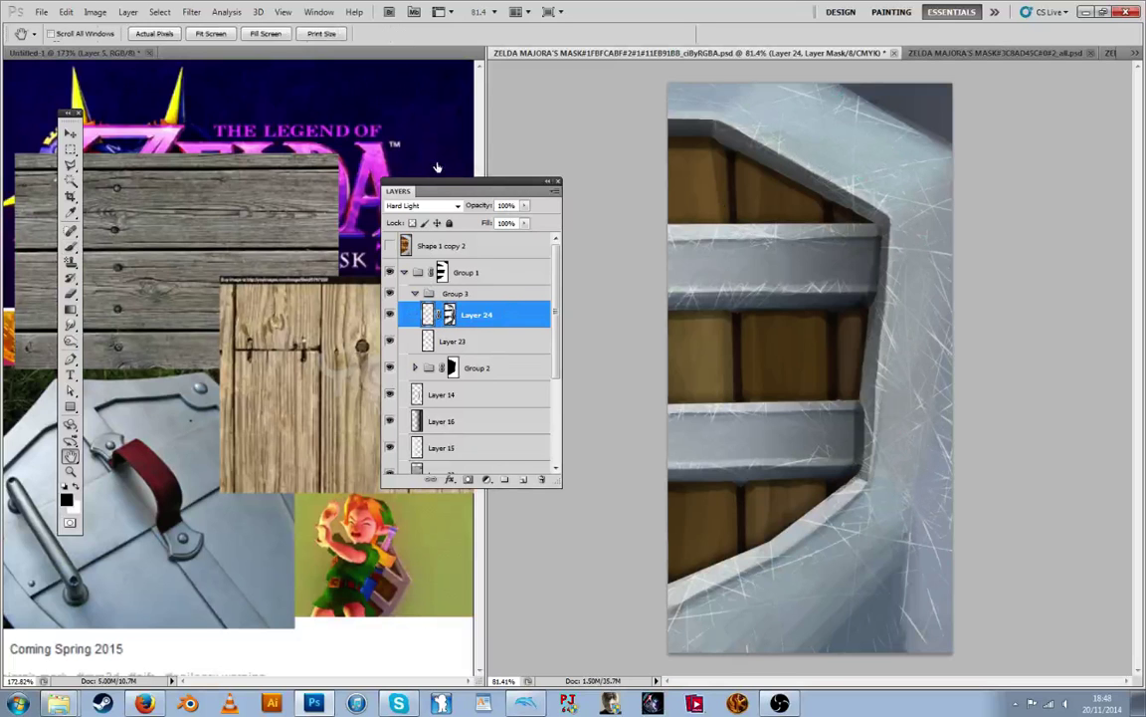
pyautogui.click(443, 224)
pyautogui.click(442, 402)
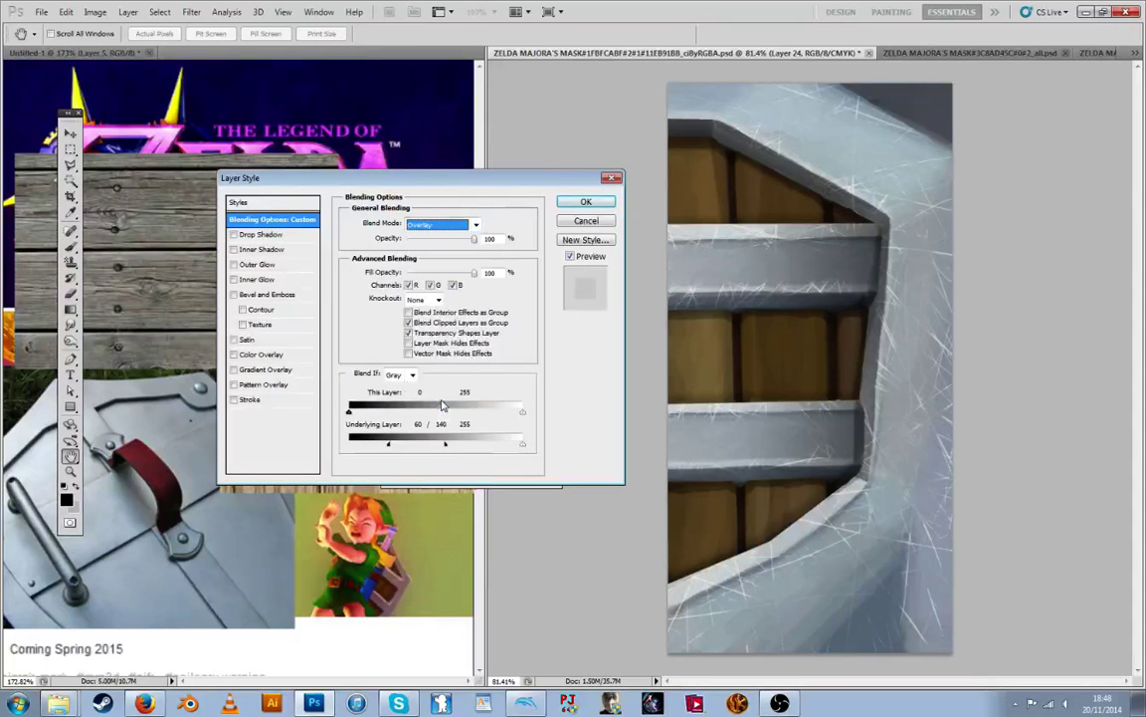
pyautogui.click(438, 224)
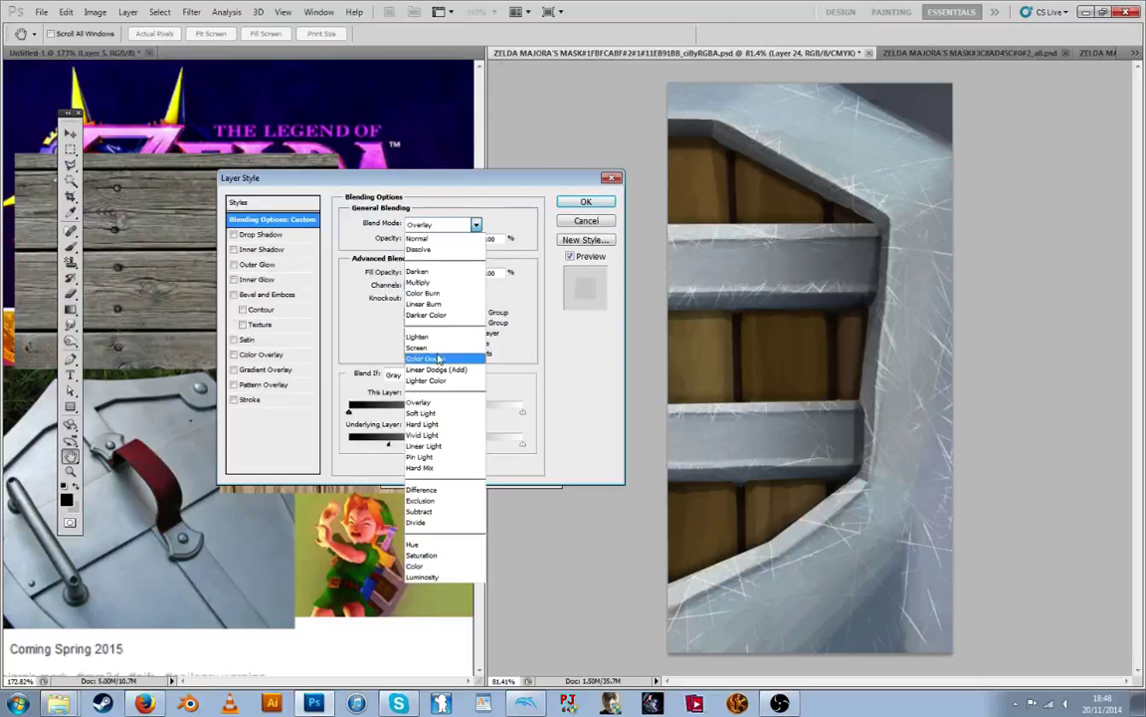
pyautogui.click(435, 411)
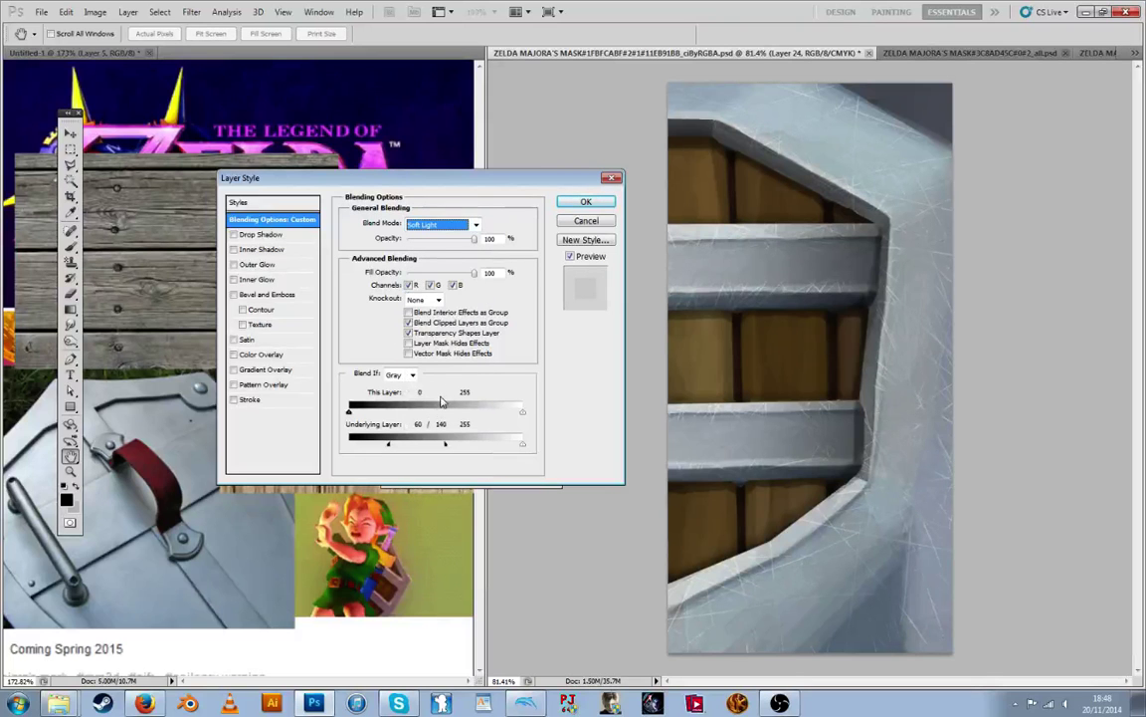
pyautogui.click(448, 243)
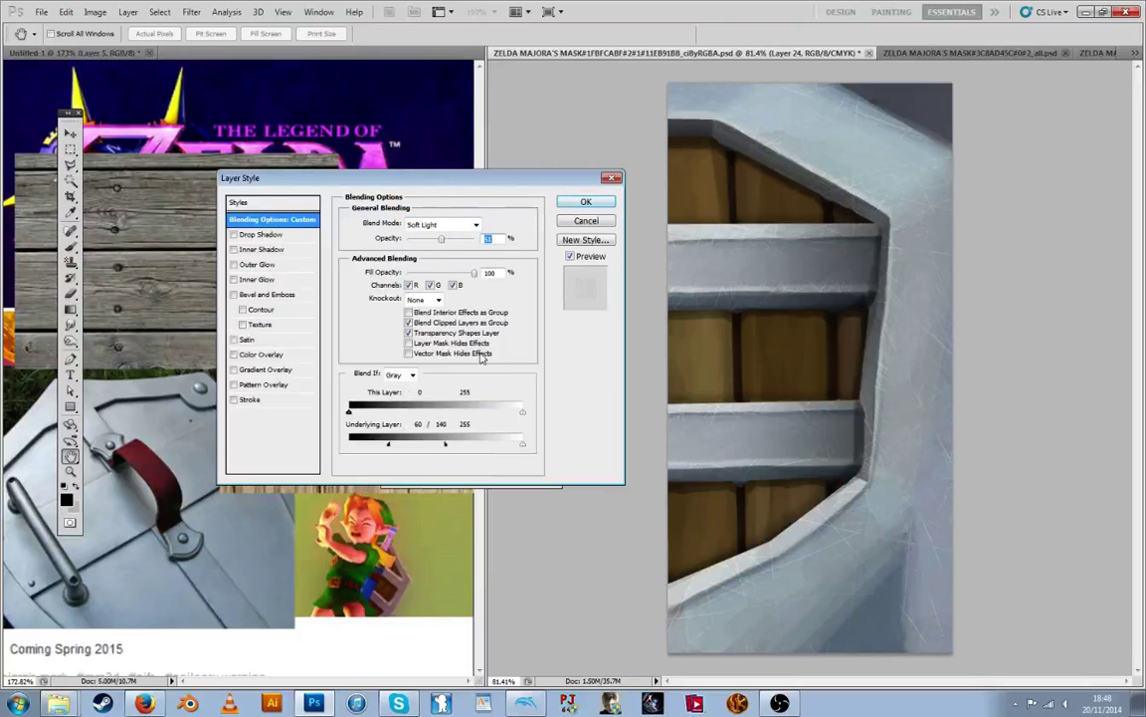
pyautogui.click(585, 203)
pyautogui.press('b')
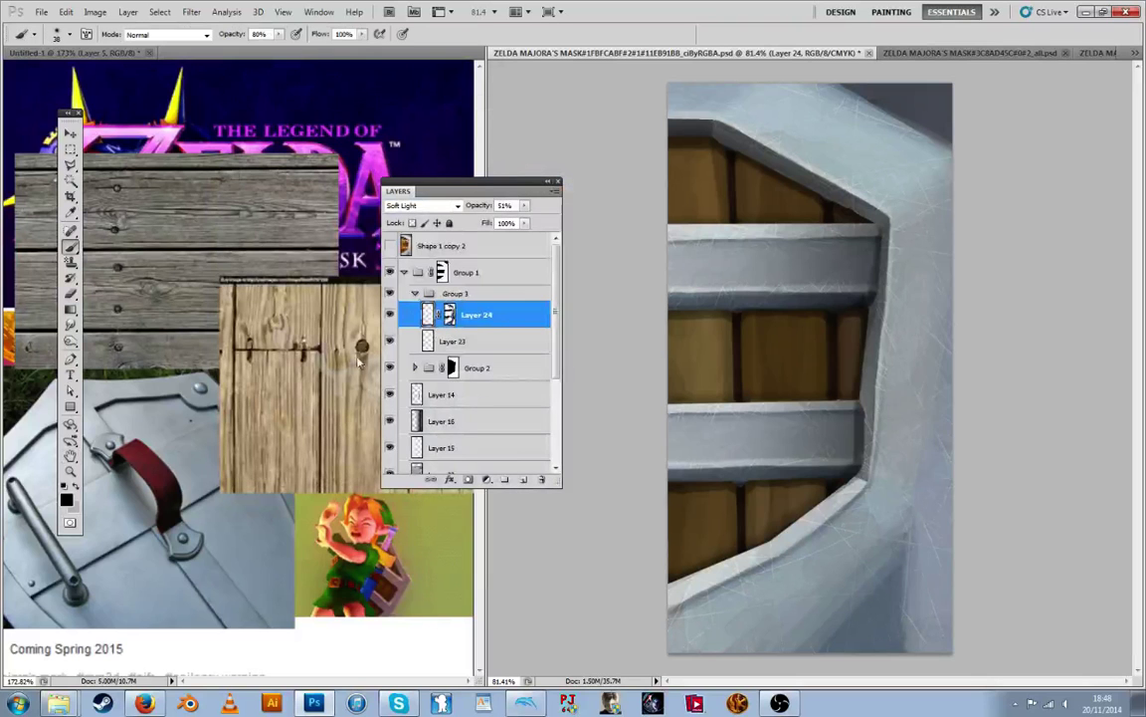
# Copy the grey wood plank photo from the reference document's Layer 3 and paste it directly above Layer 11 in the texture document
pyautogui.click(403, 272)
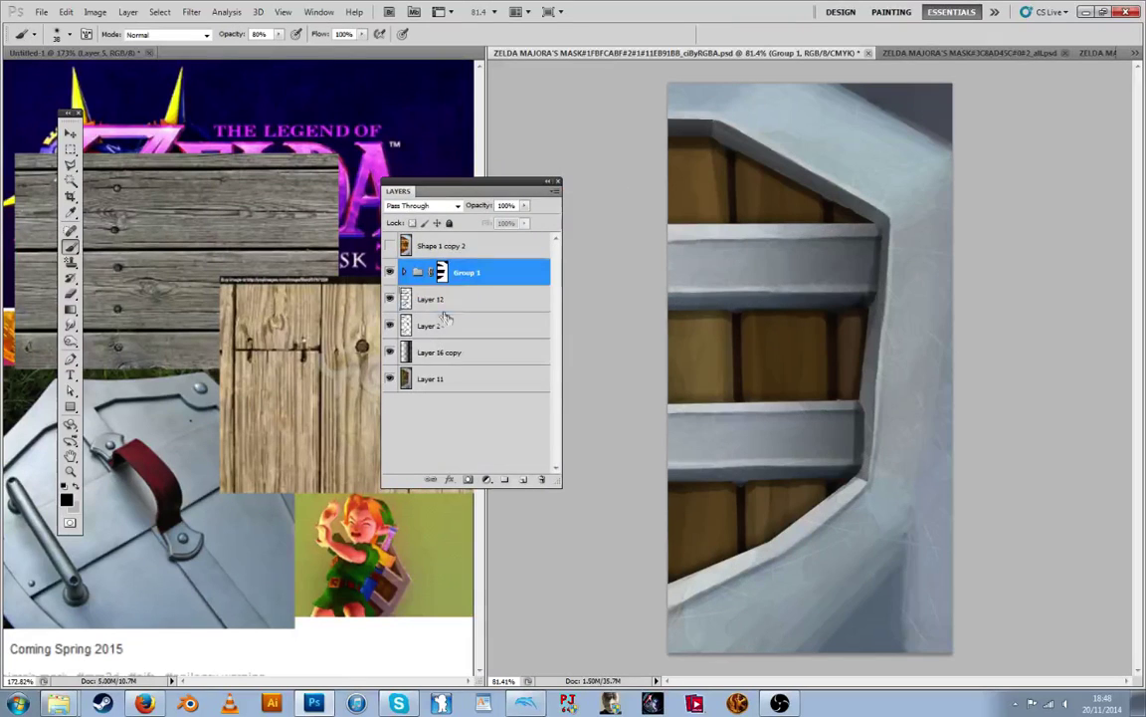
pyautogui.click(423, 361)
pyautogui.click(426, 379)
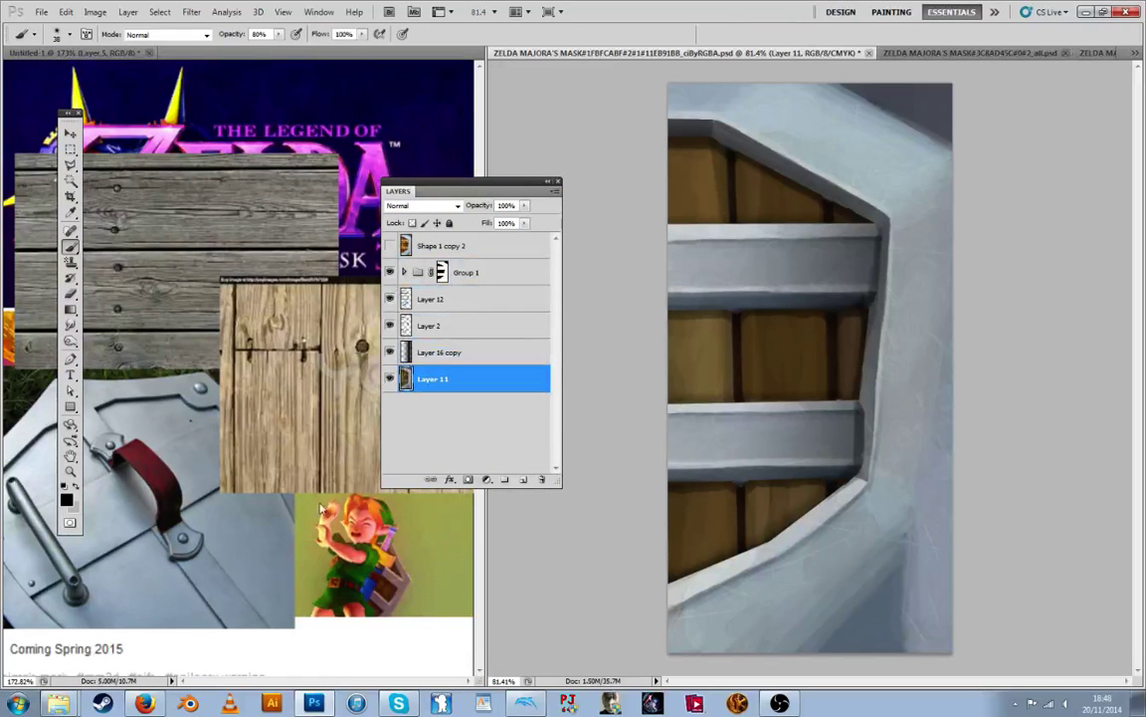
pyautogui.click(228, 260)
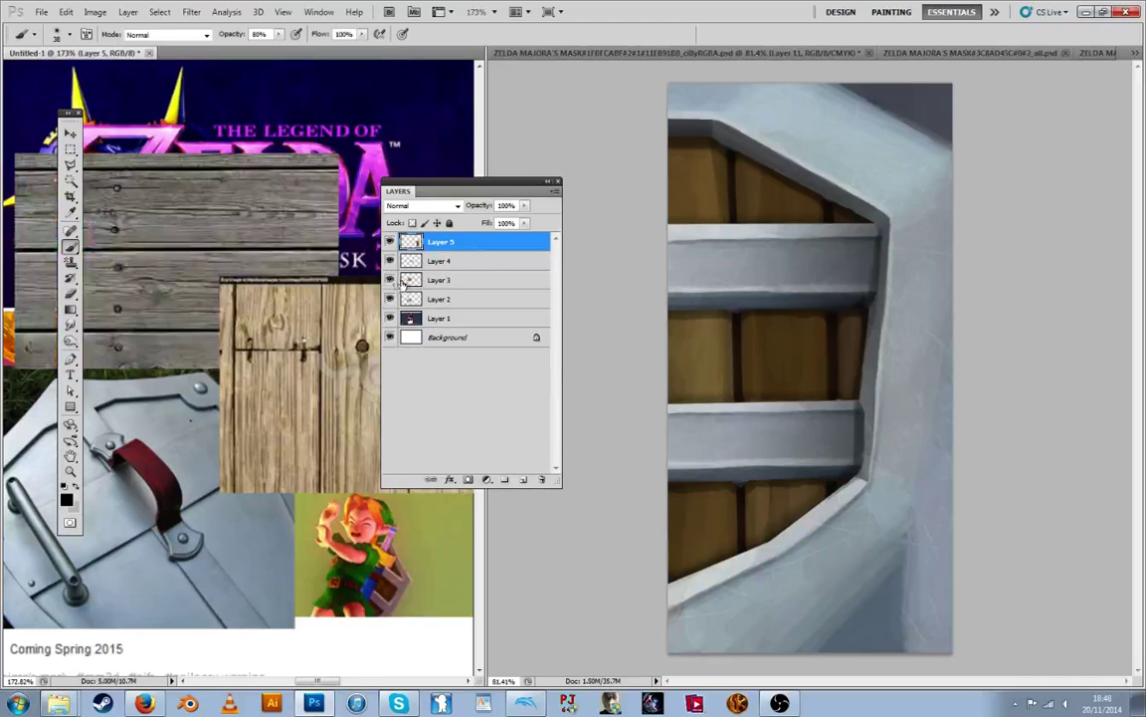
pyautogui.click(437, 279)
pyautogui.click(71, 148)
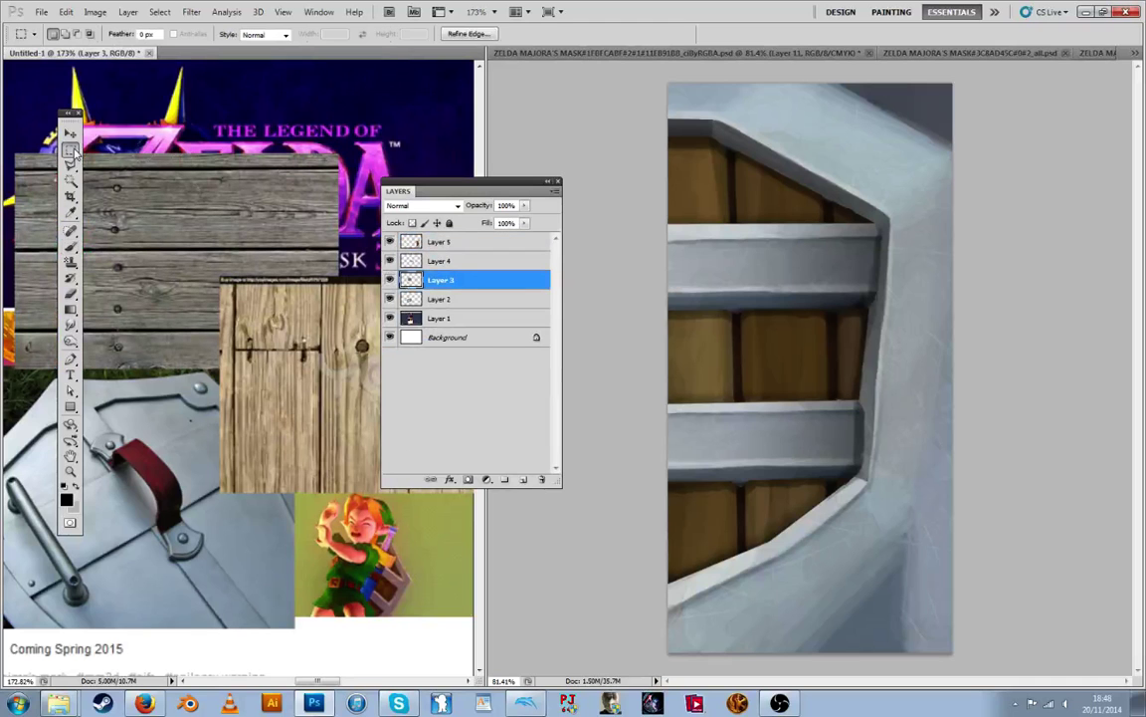
pyautogui.click(578, 363)
pyautogui.click(453, 364)
pyautogui.click(473, 386)
pyautogui.hotkey('ctrl', 'v')
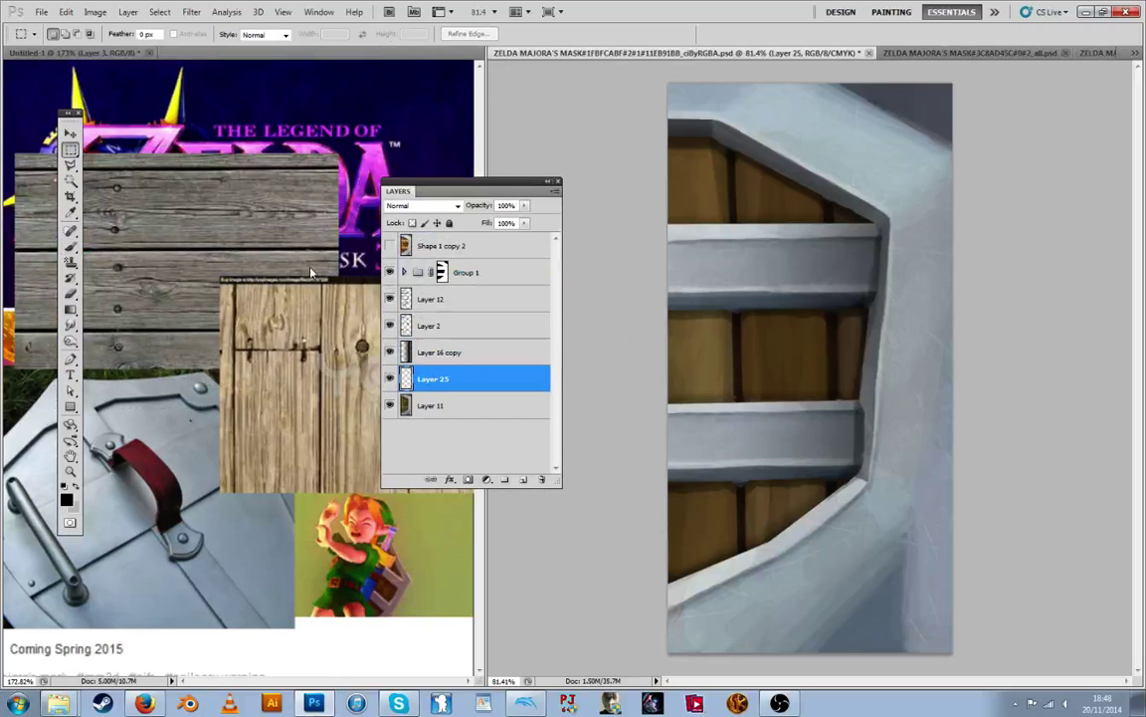
# Rotate the pasted planks 90 degrees, scale them to 339.67%, and position them behind the metal bands to cover the wood openings
pyautogui.hotkey('ctrl', 't')
pyautogui.moveTo(823, 266); pyautogui.dragTo(1024, 53)
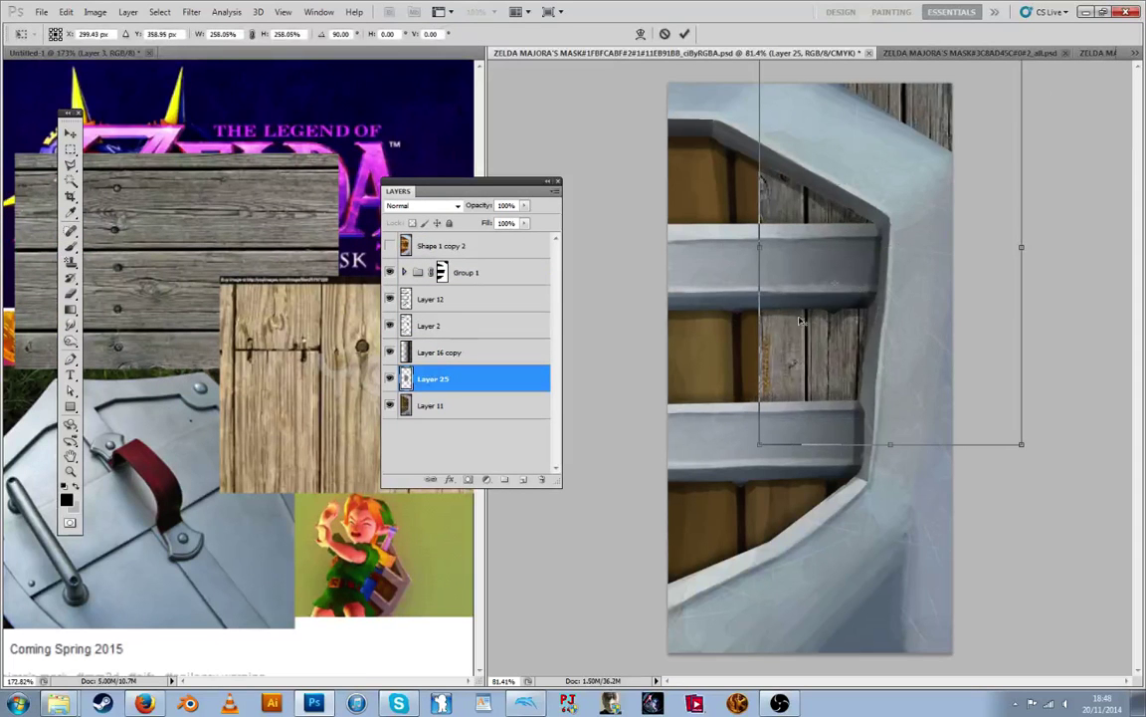
pyautogui.moveTo(833, 301); pyautogui.dragTo(735, 349)
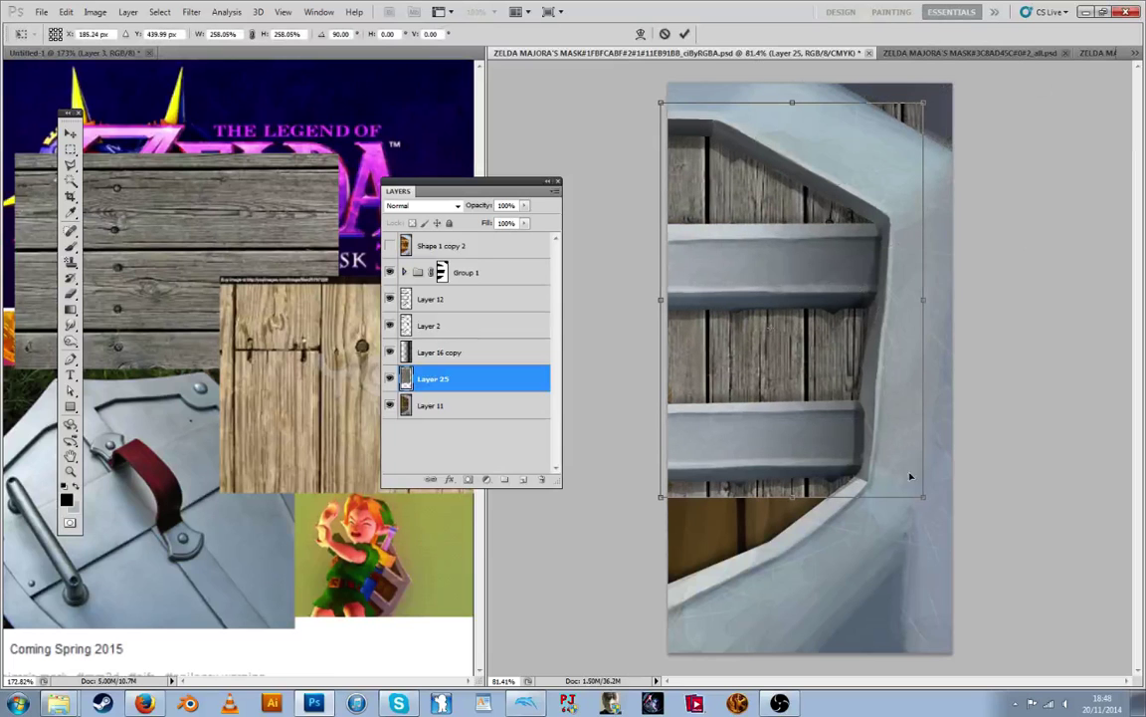
pyautogui.moveTo(924, 497); pyautogui.dragTo(997, 628)
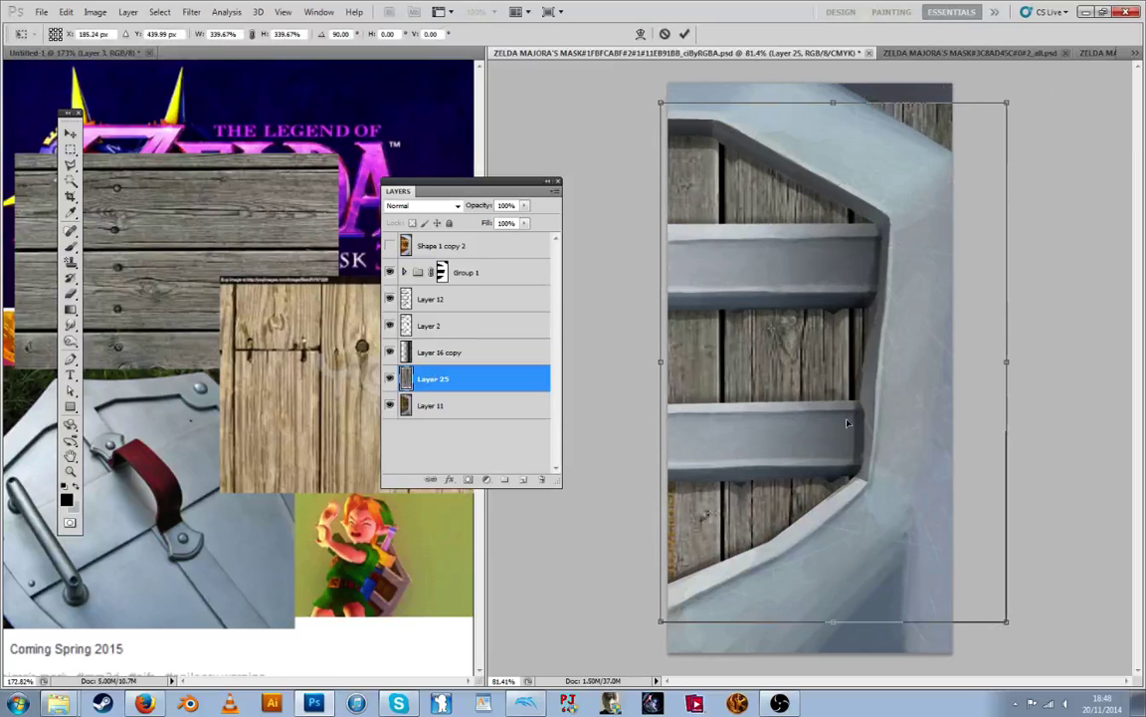
pyautogui.moveTo(827, 418); pyautogui.dragTo(811, 422)
pyautogui.click(70, 150)
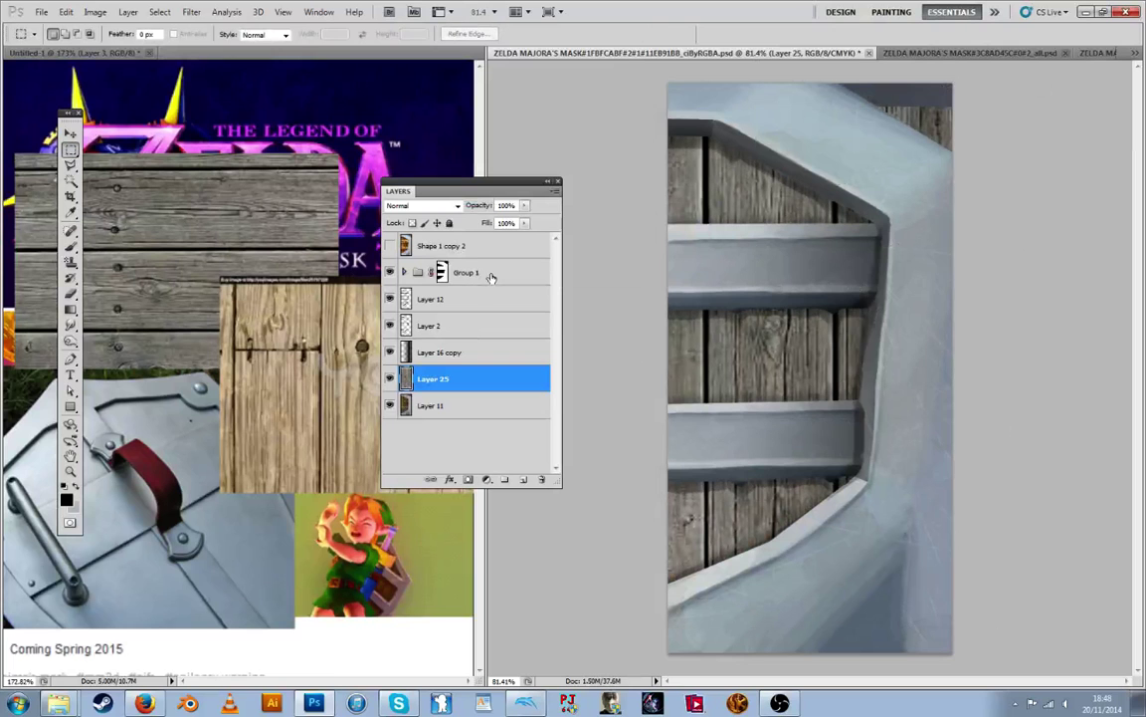
# Apply the Cutout filter to Layer 25's wood planks with 8 levels and an edge simplicity of 1
pyautogui.click(191, 11)
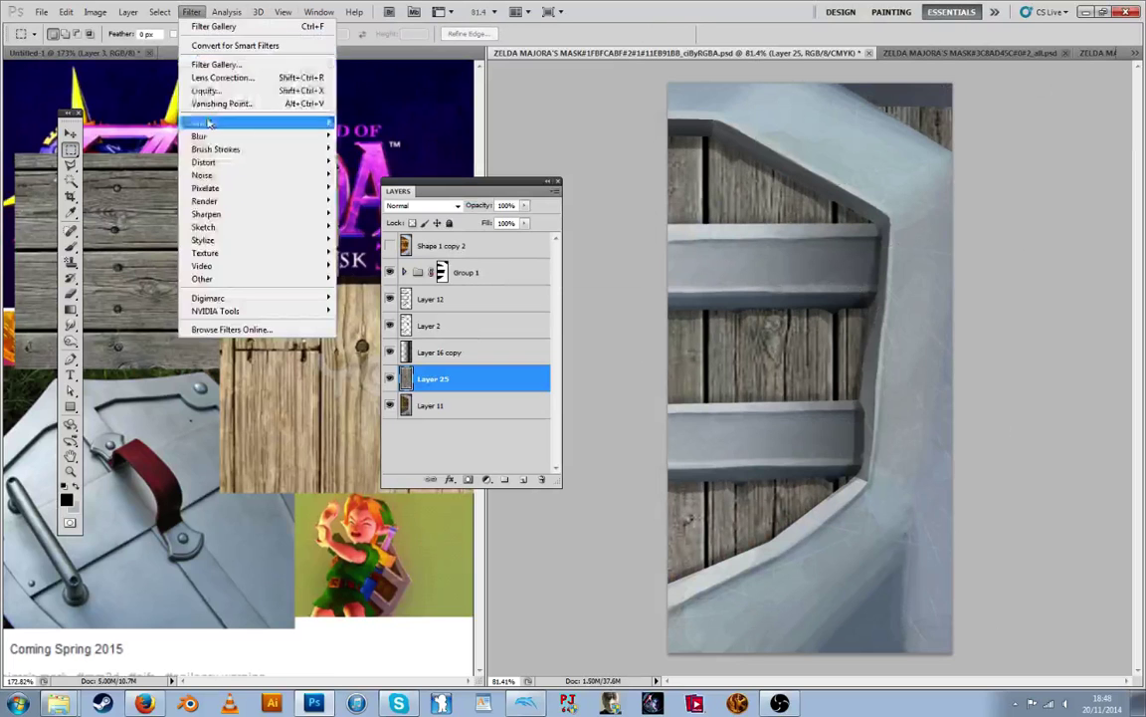
pyautogui.click(212, 64)
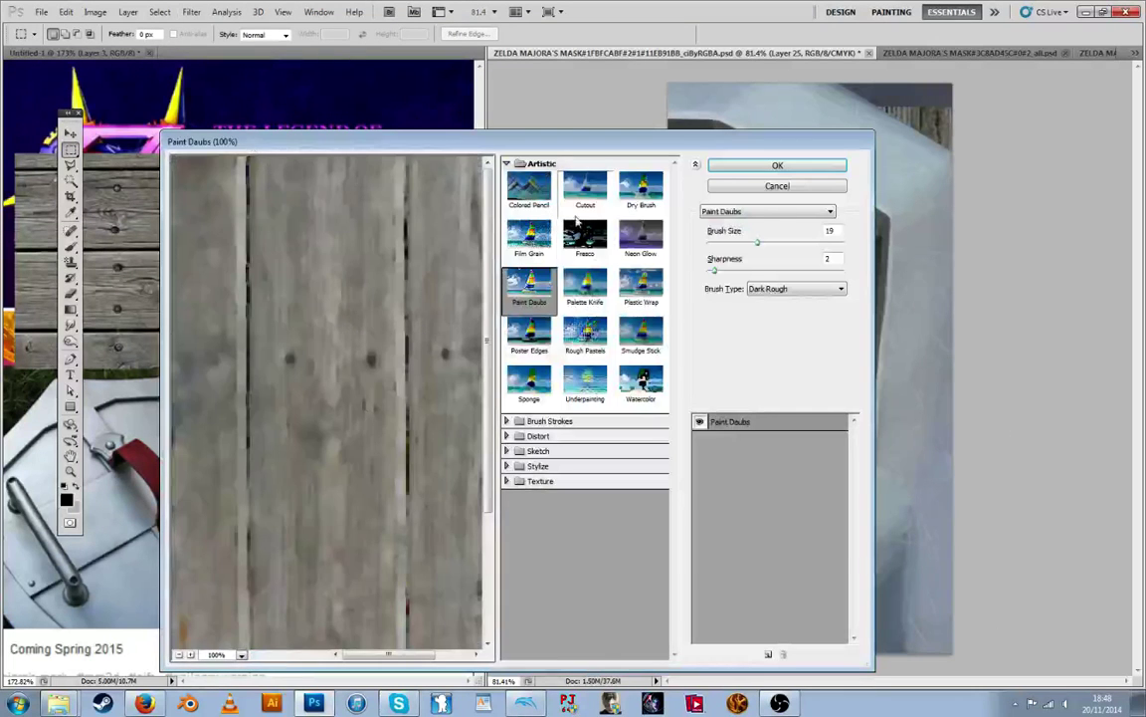
pyautogui.click(580, 200)
pyautogui.moveTo(823, 242); pyautogui.dragTo(851, 245)
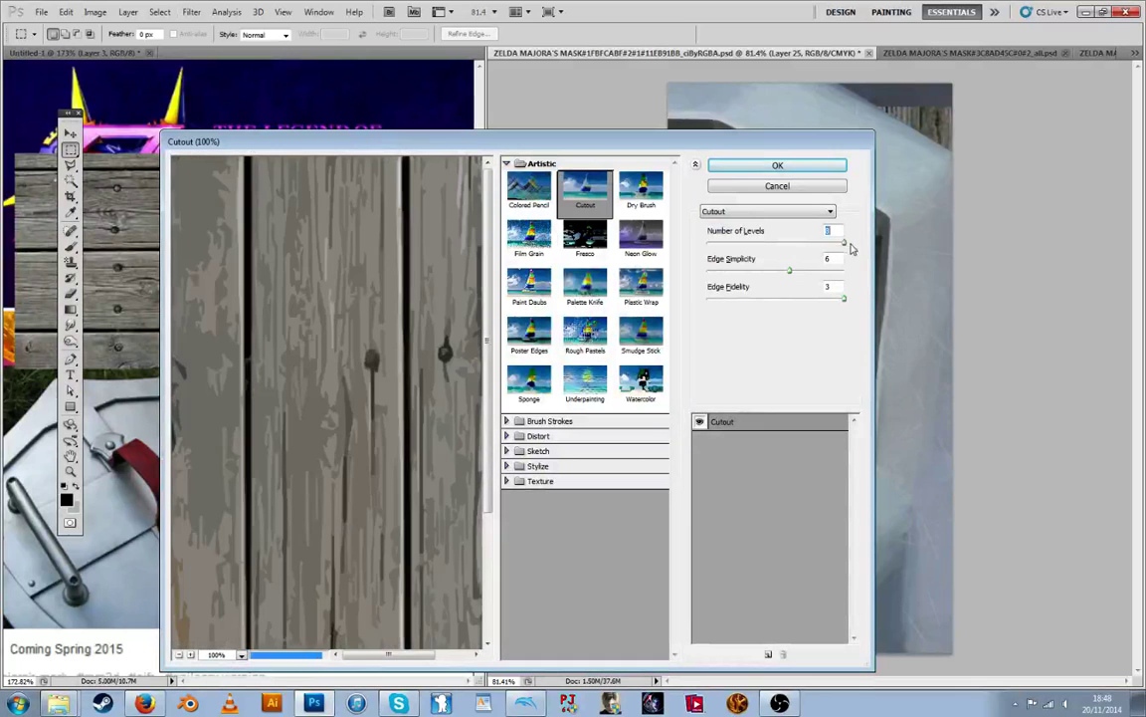
pyautogui.moveTo(784, 270); pyautogui.dragTo(725, 270)
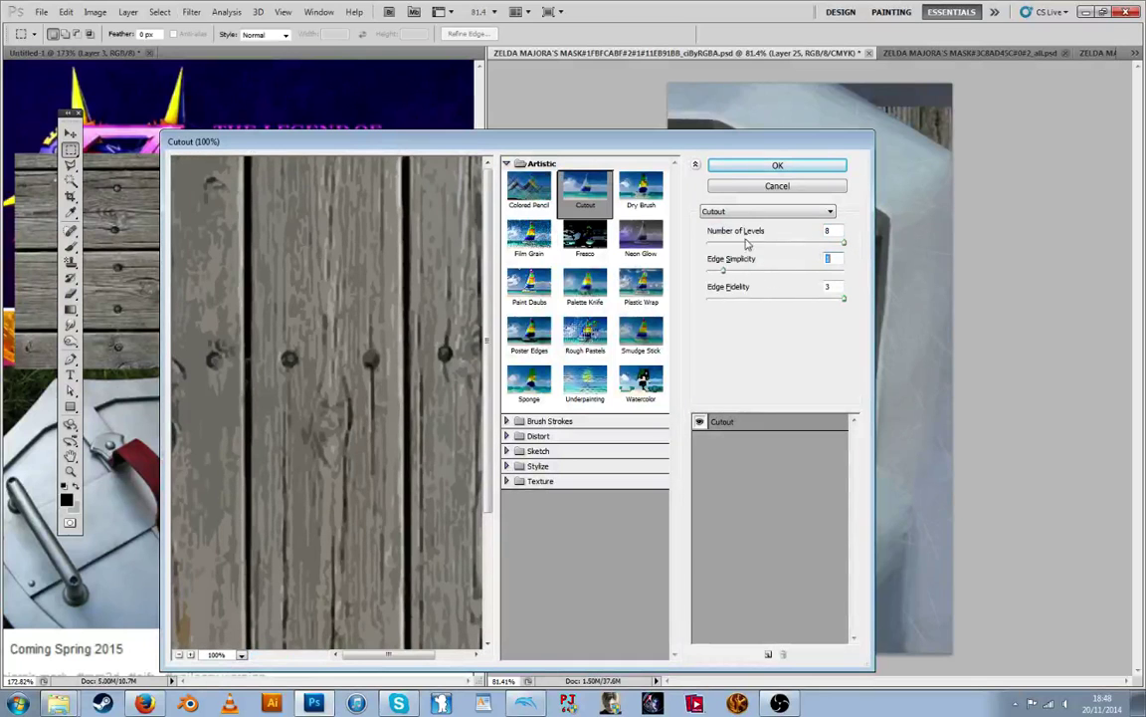
pyautogui.click(774, 166)
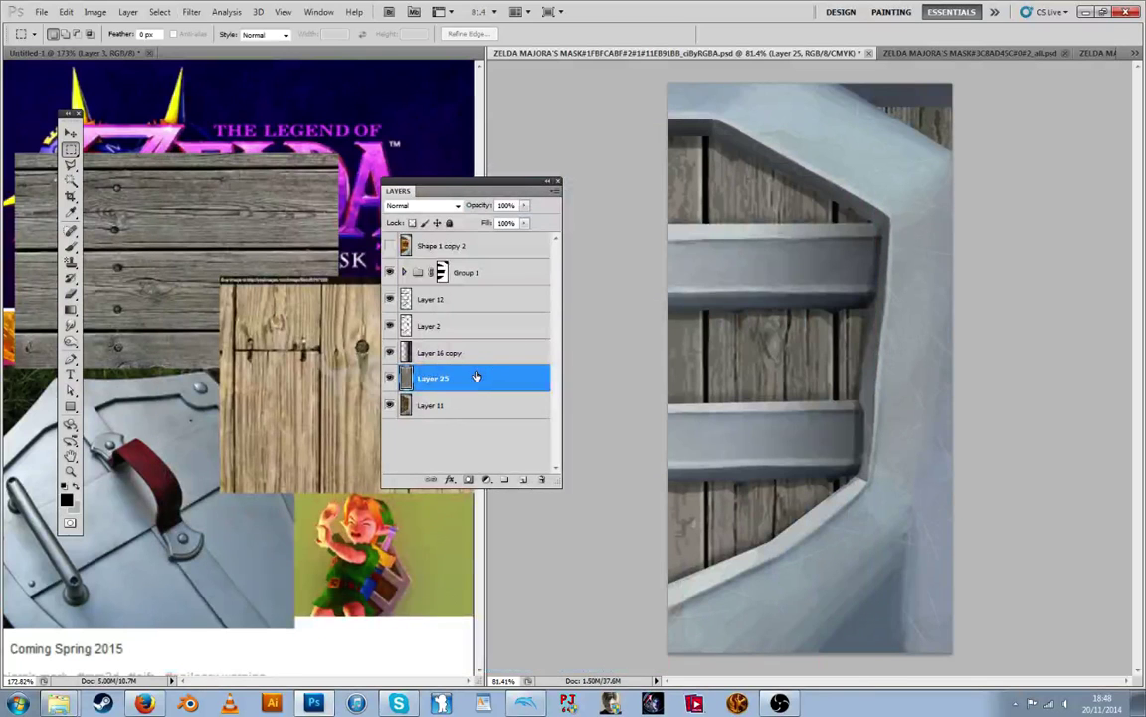
# Blend Layer 25's plank texture into the painted wood using Soft Light at 35% opacity
pyautogui.doubleClick(476, 376)
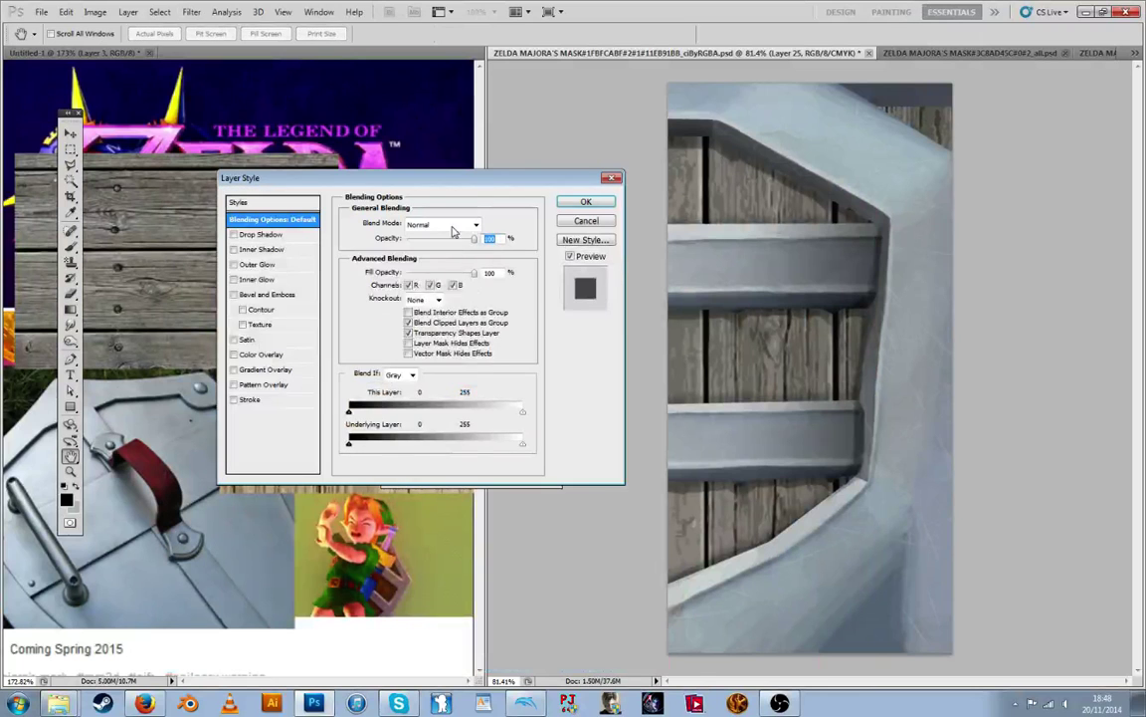
pyautogui.click(458, 227)
pyautogui.click(457, 232)
pyautogui.click(458, 227)
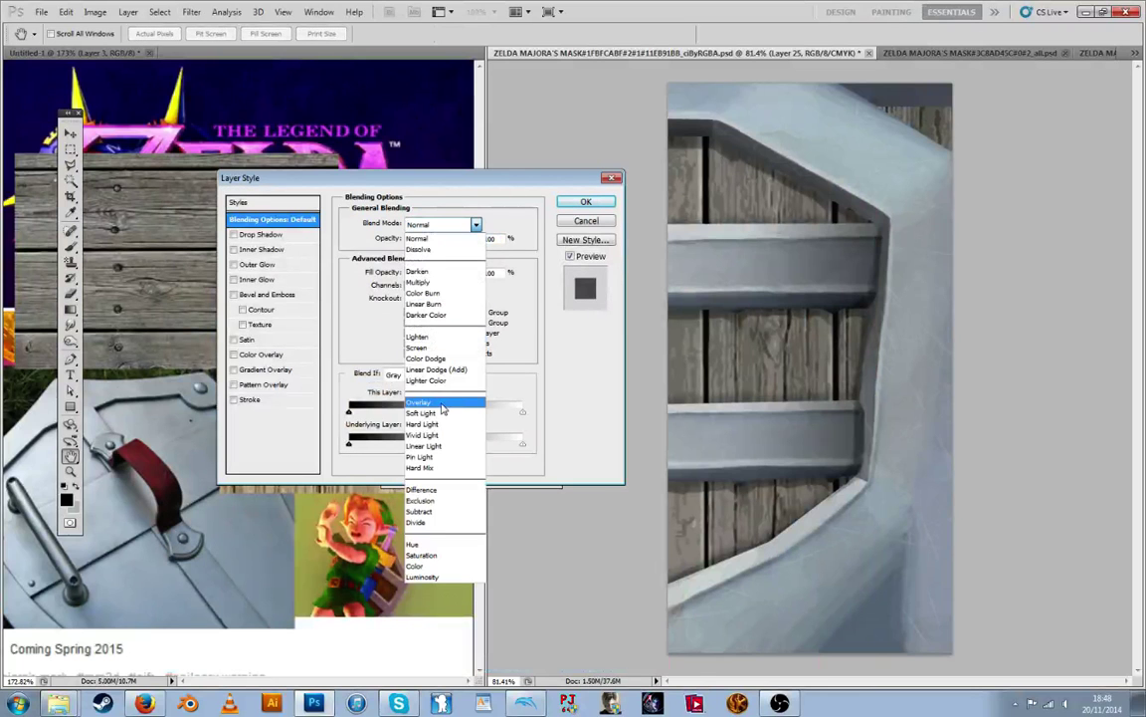
pyautogui.click(419, 282)
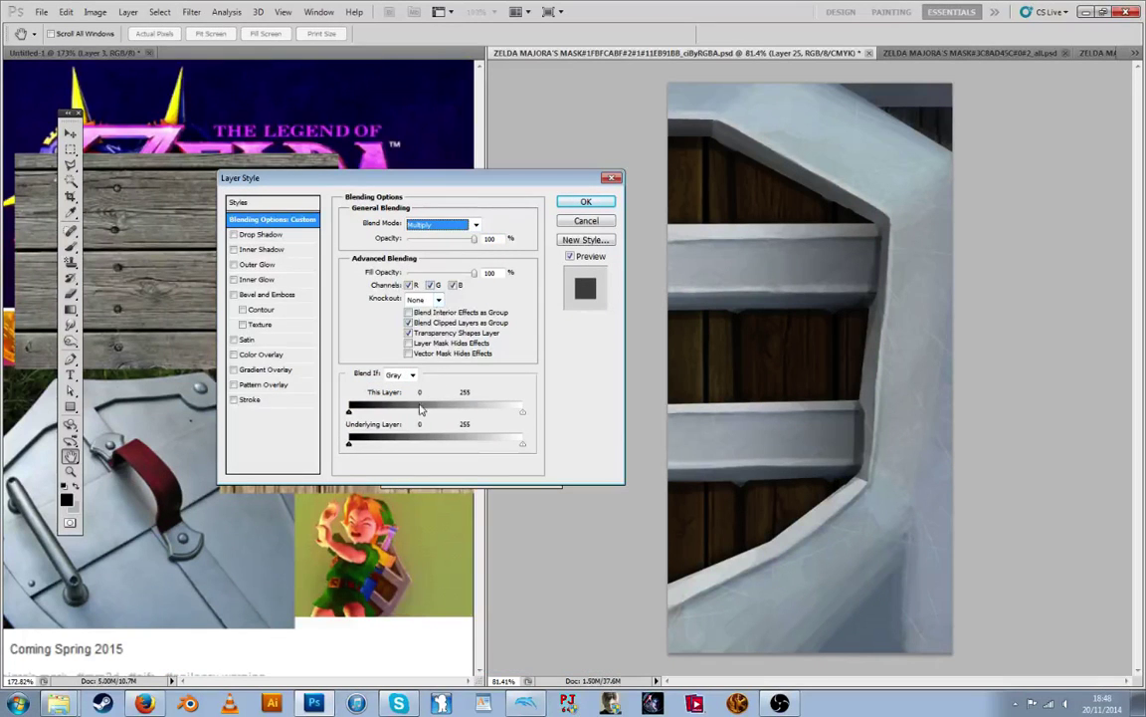
pyautogui.click(457, 227)
pyautogui.click(434, 418)
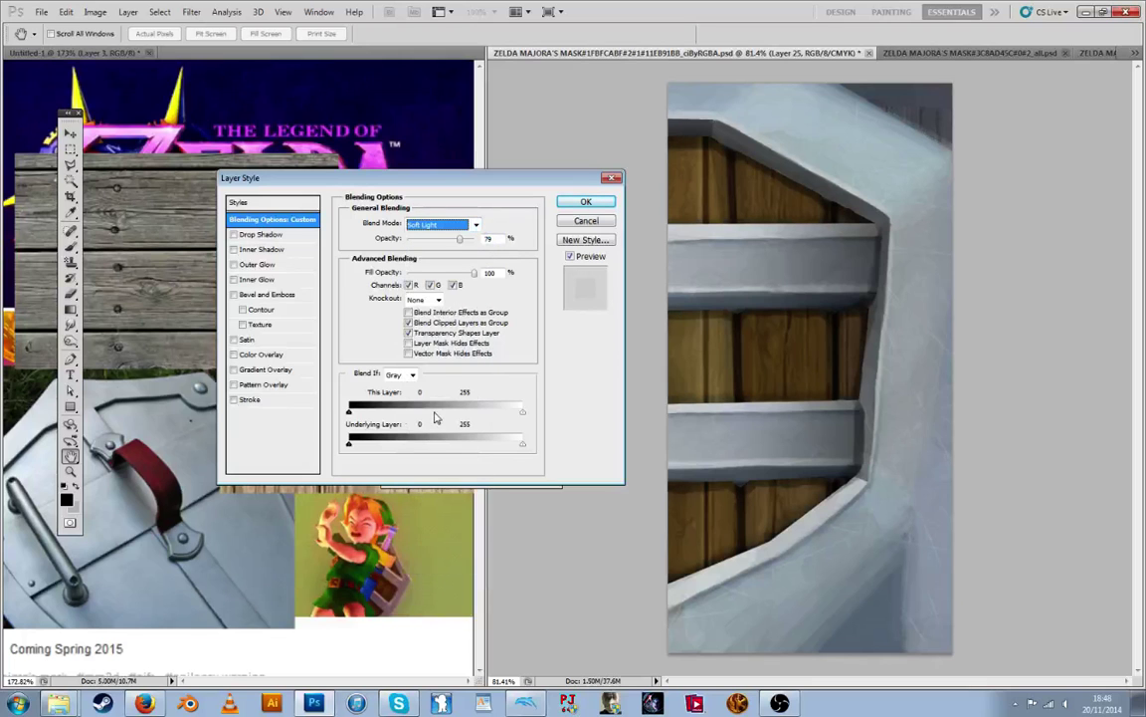
pyautogui.moveTo(460, 240); pyautogui.dragTo(422, 242)
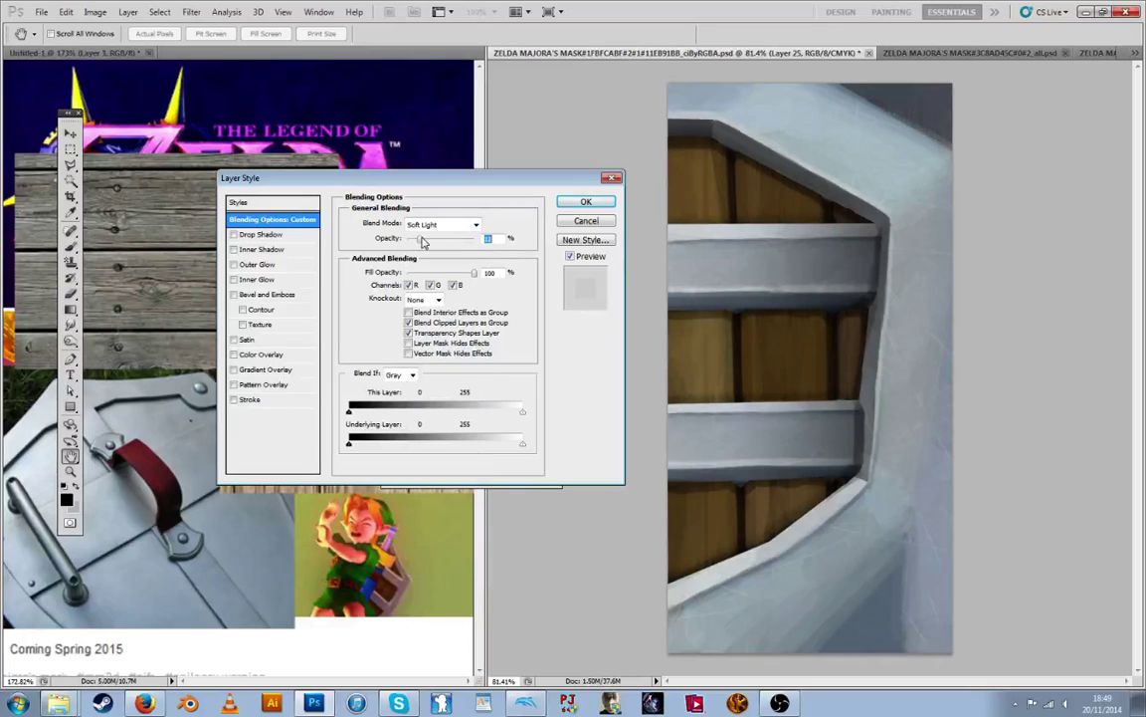
pyautogui.click(586, 201)
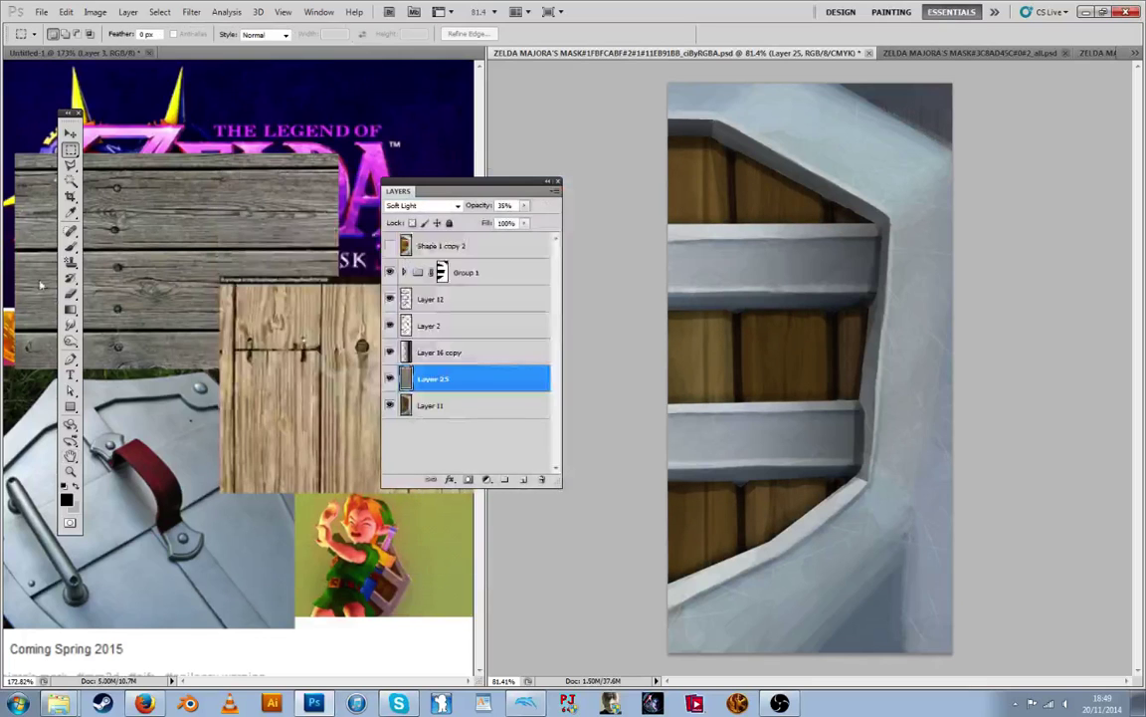
# Soften the scratches inside Group 3 by setting Layer 23 to 14% and Layer 24 to 31% opacity
pyautogui.click(69, 230)
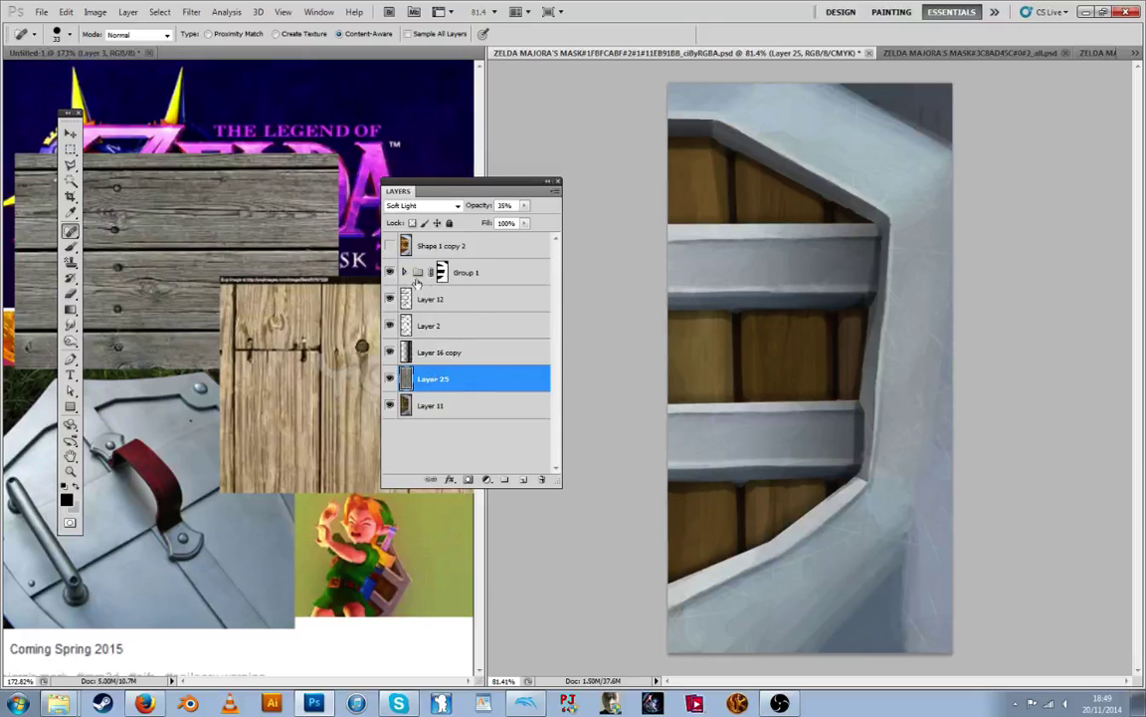
pyautogui.click(404, 271)
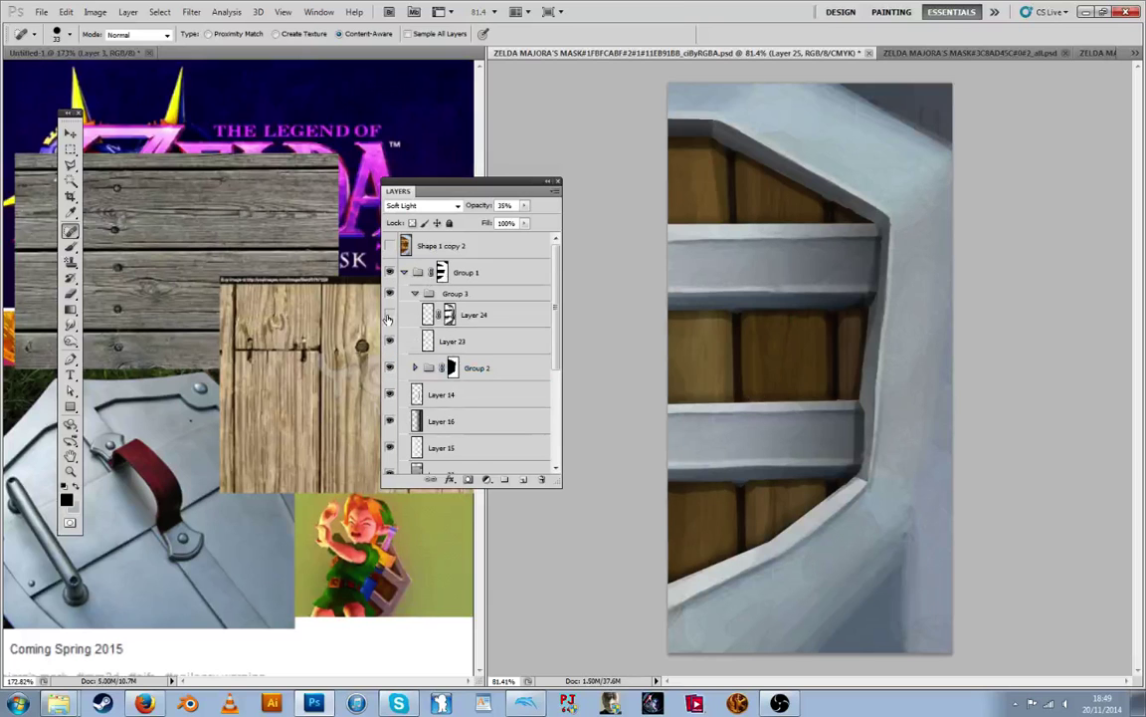
pyautogui.click(498, 341)
pyautogui.doubleClick(498, 340)
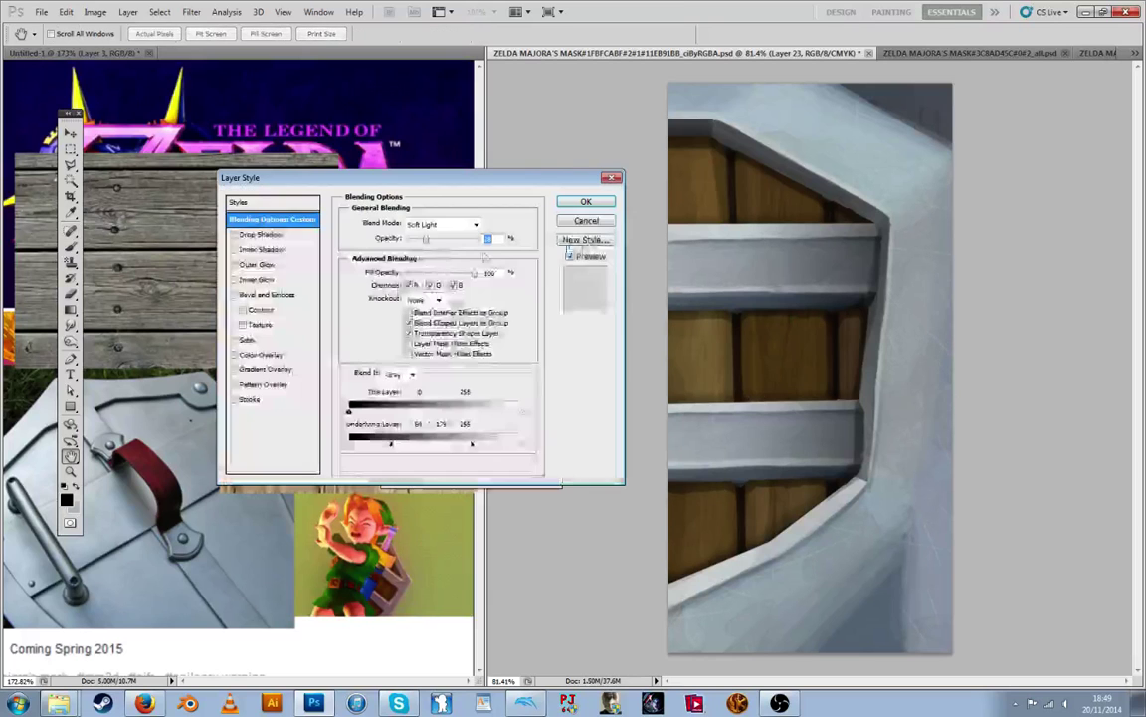
pyautogui.click(585, 201)
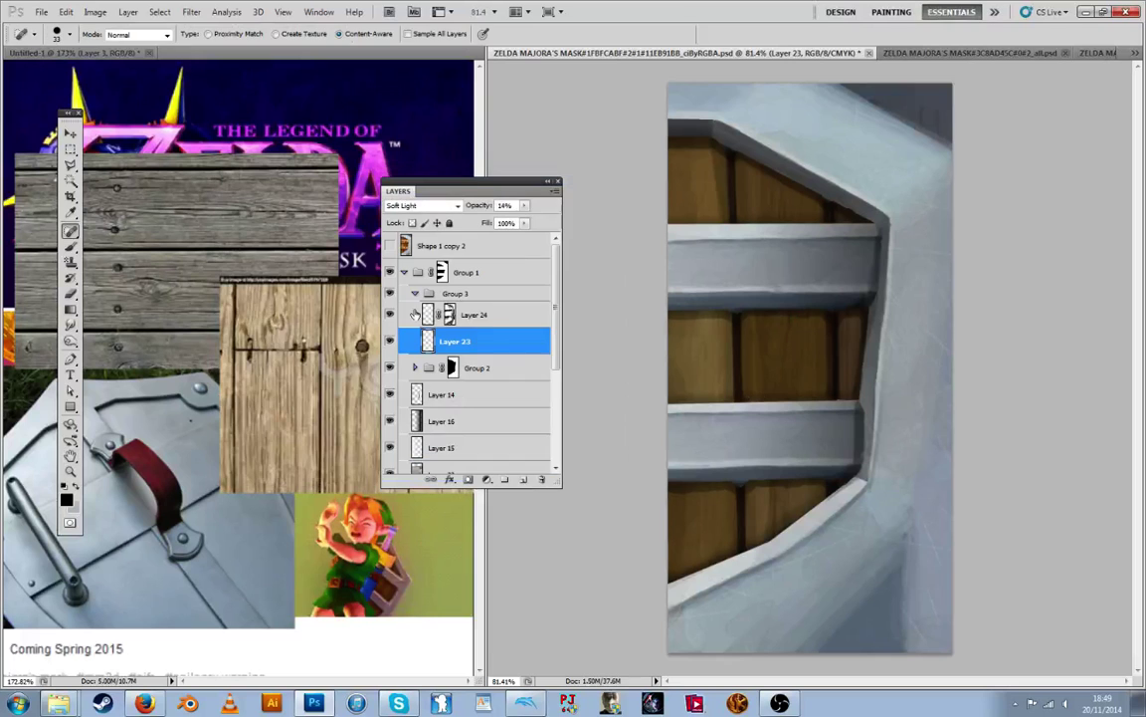
pyautogui.doubleClick(497, 315)
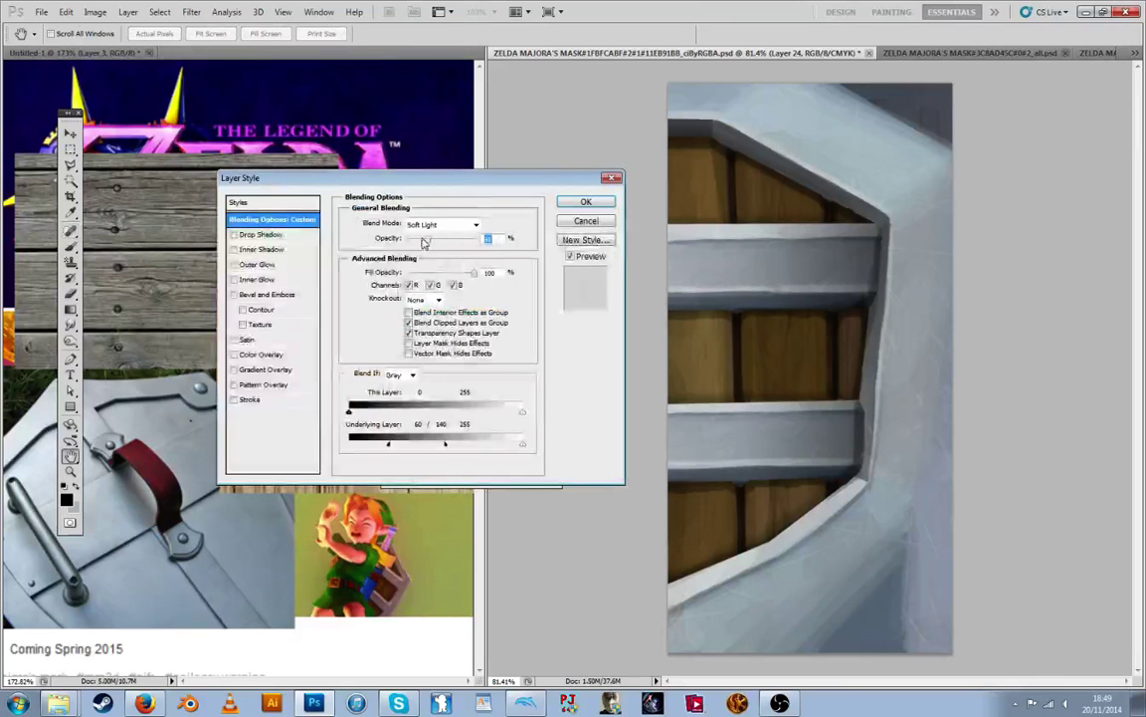
pyautogui.click(563, 204)
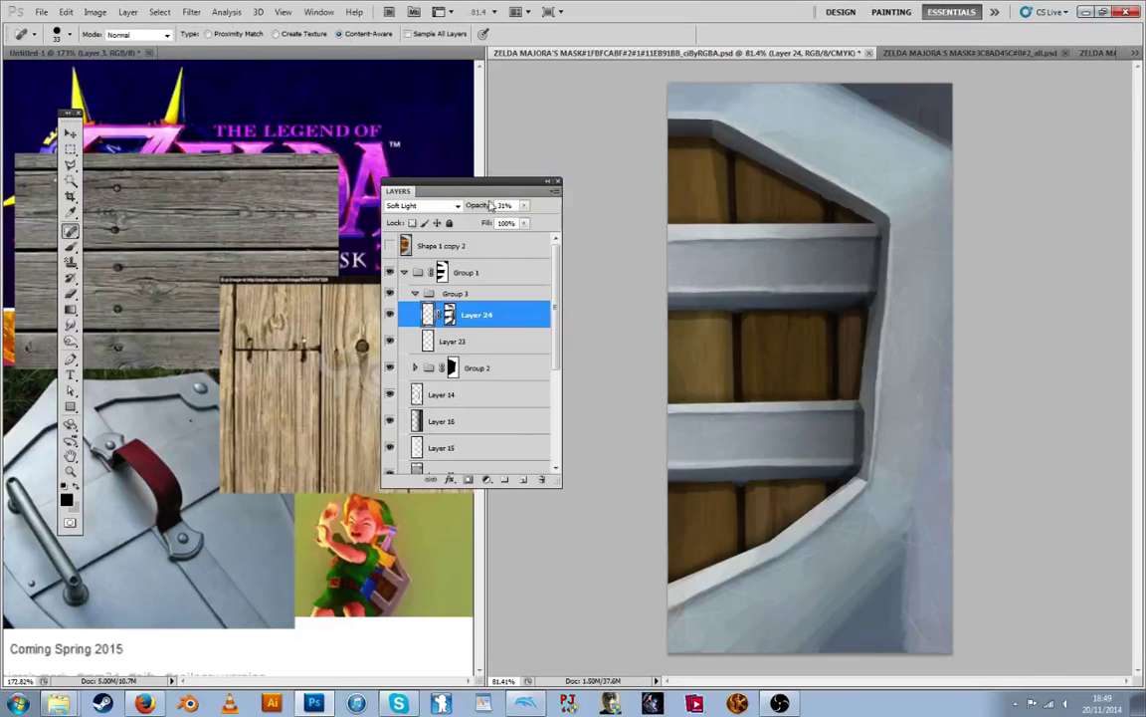
# Collapse Group 1 and reduce Layer 25's opacity to 29%
pyautogui.click(404, 272)
pyautogui.doubleClick(476, 379)
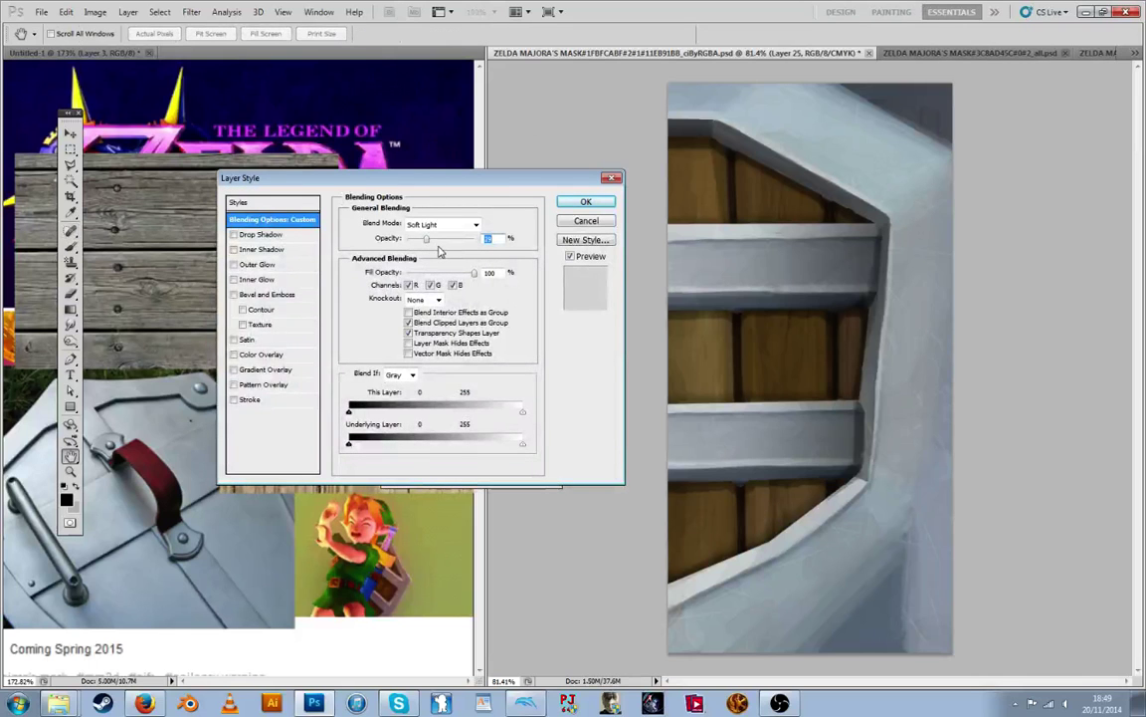
pyautogui.press('Return')
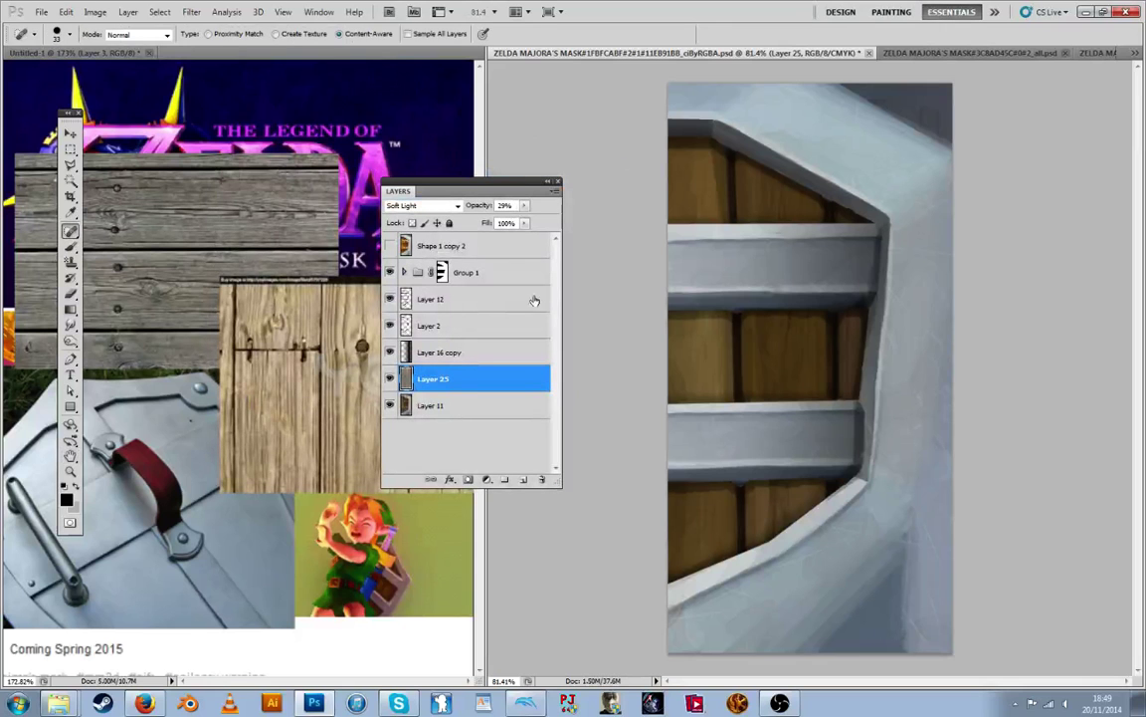
# Compare the painted texture with the original by toggling the visibility of Shape 1 copy 2, leaving it hidden
pyautogui.click(389, 246)
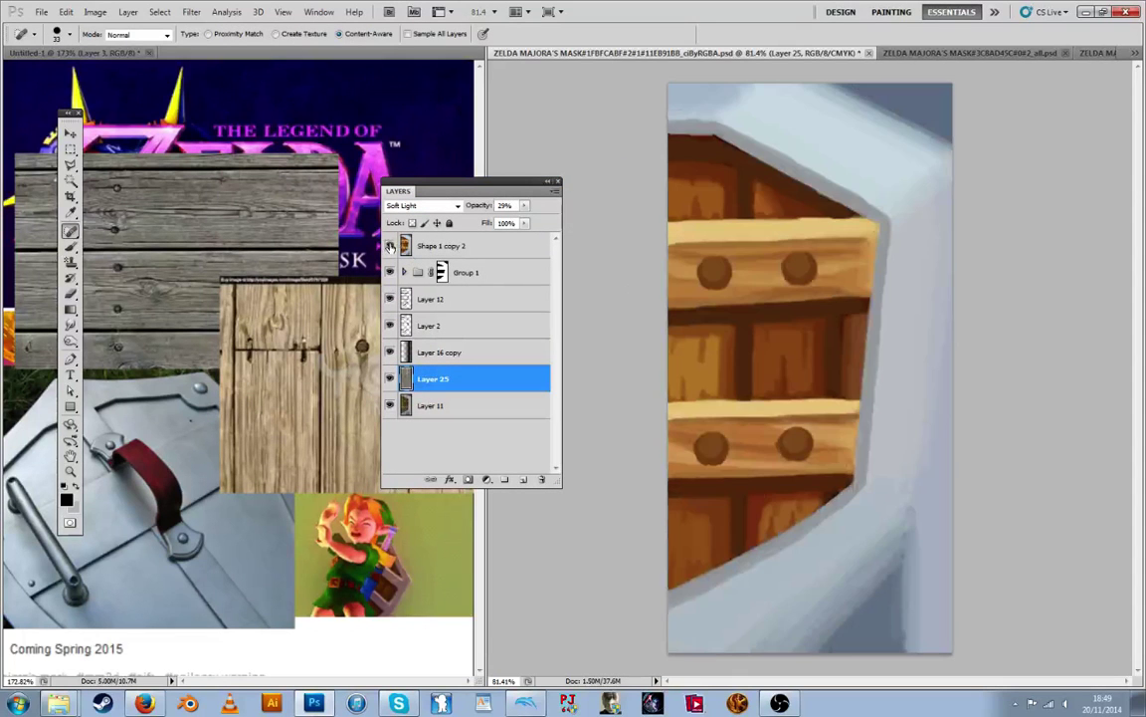
pyautogui.click(389, 245)
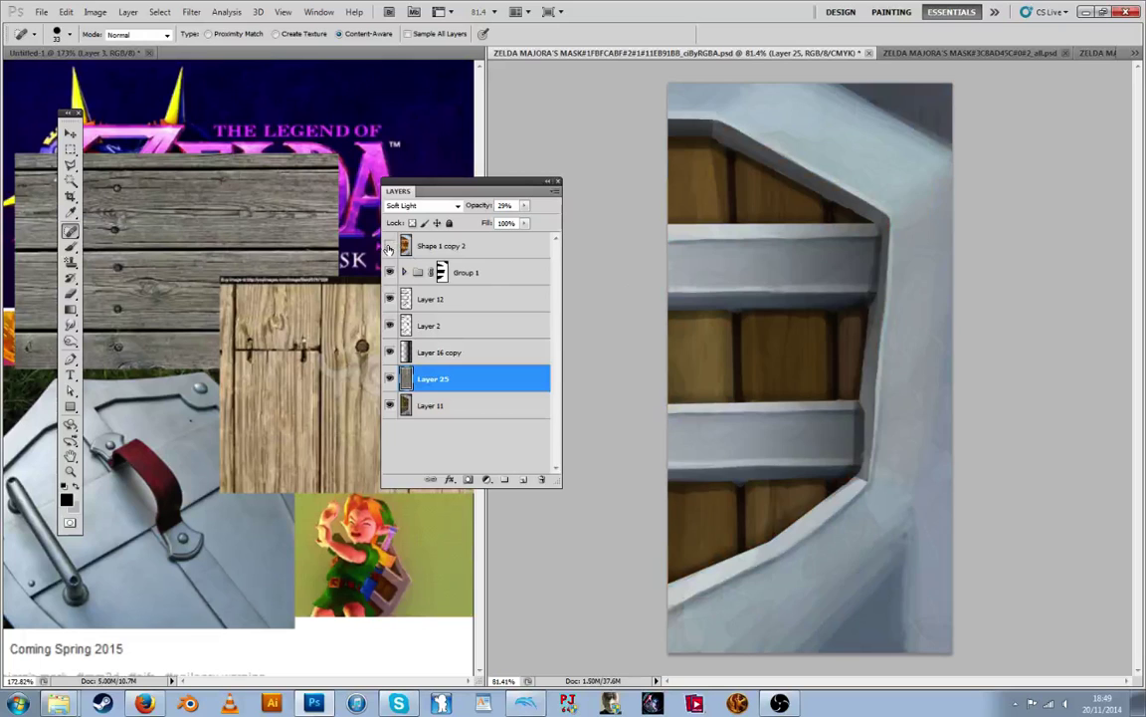
pyautogui.click(389, 246)
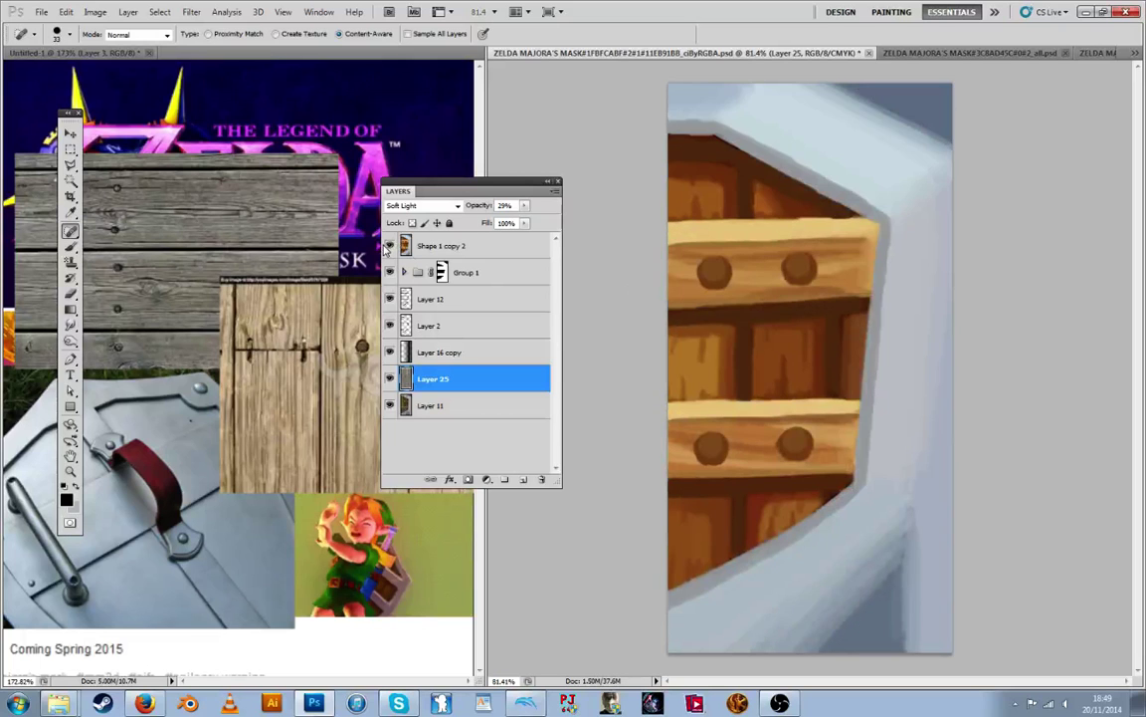
pyautogui.click(389, 246)
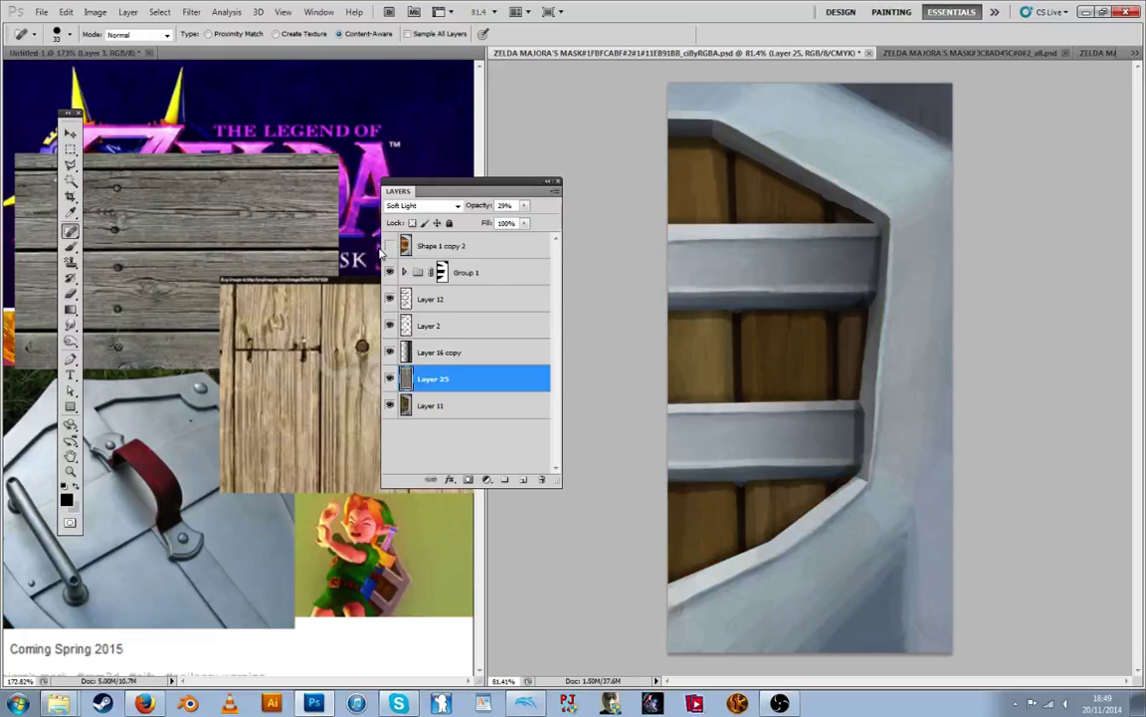
# Collapse Group 3 inside Group 1 and rename it "scratches"
pyautogui.click(403, 272)
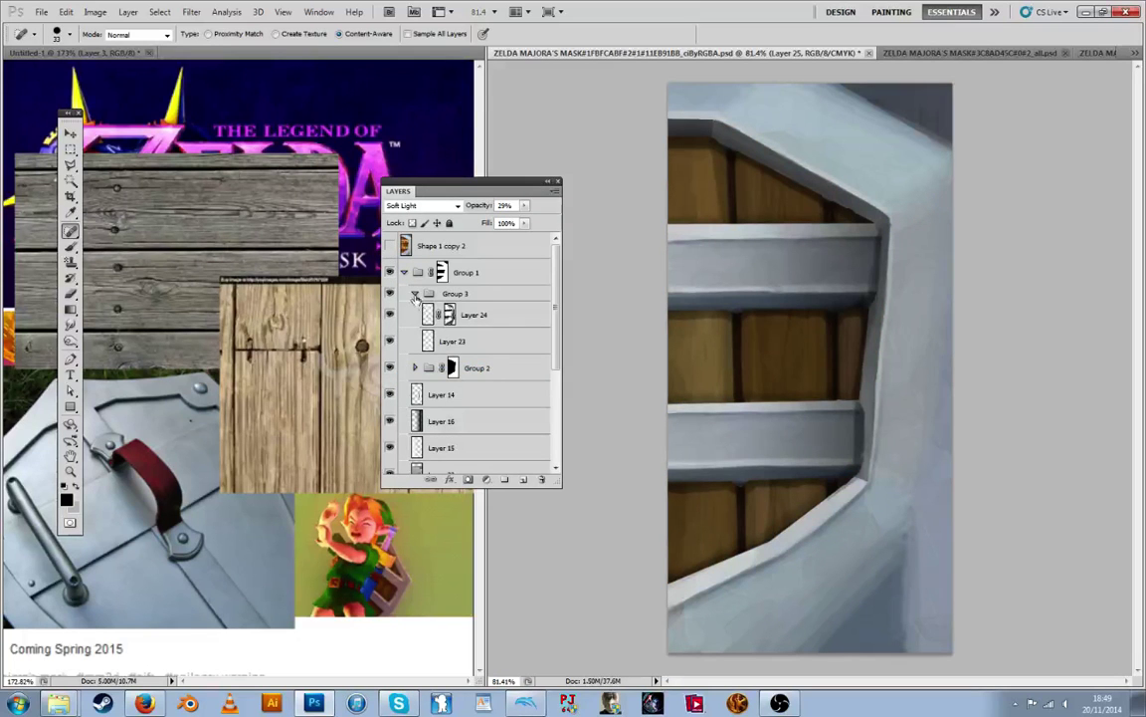
pyautogui.click(415, 294)
pyautogui.doubleClick(454, 294)
pyautogui.write('scra')
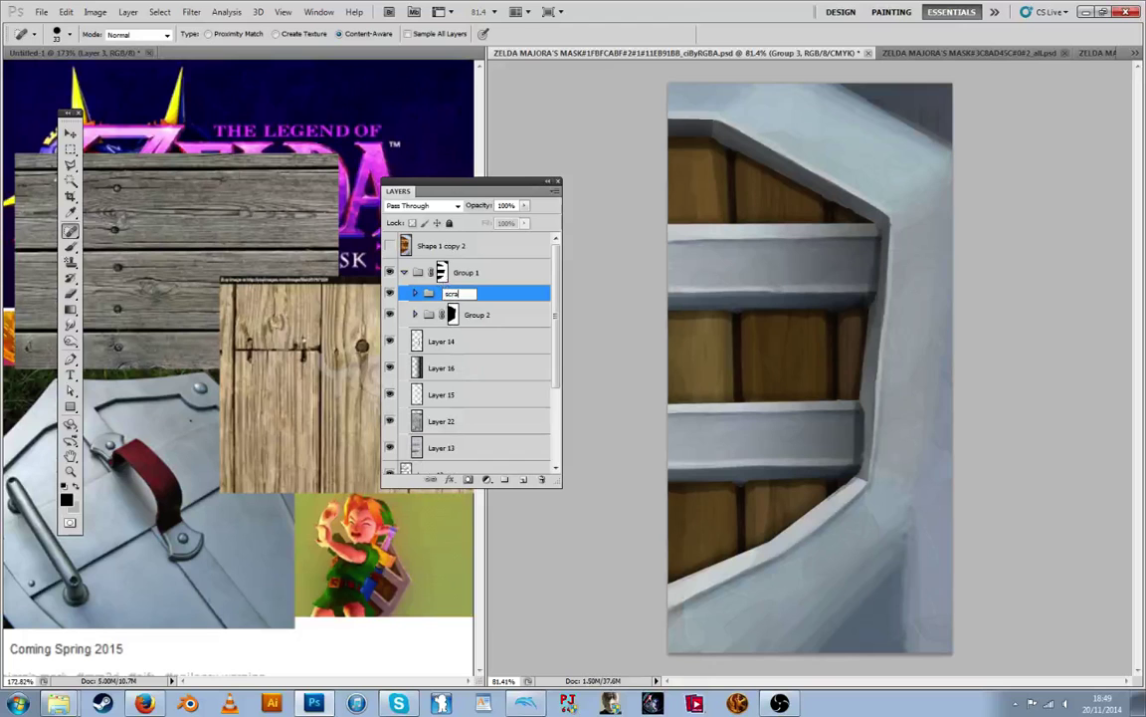
pyautogui.write('tches')
pyautogui.press('Return')
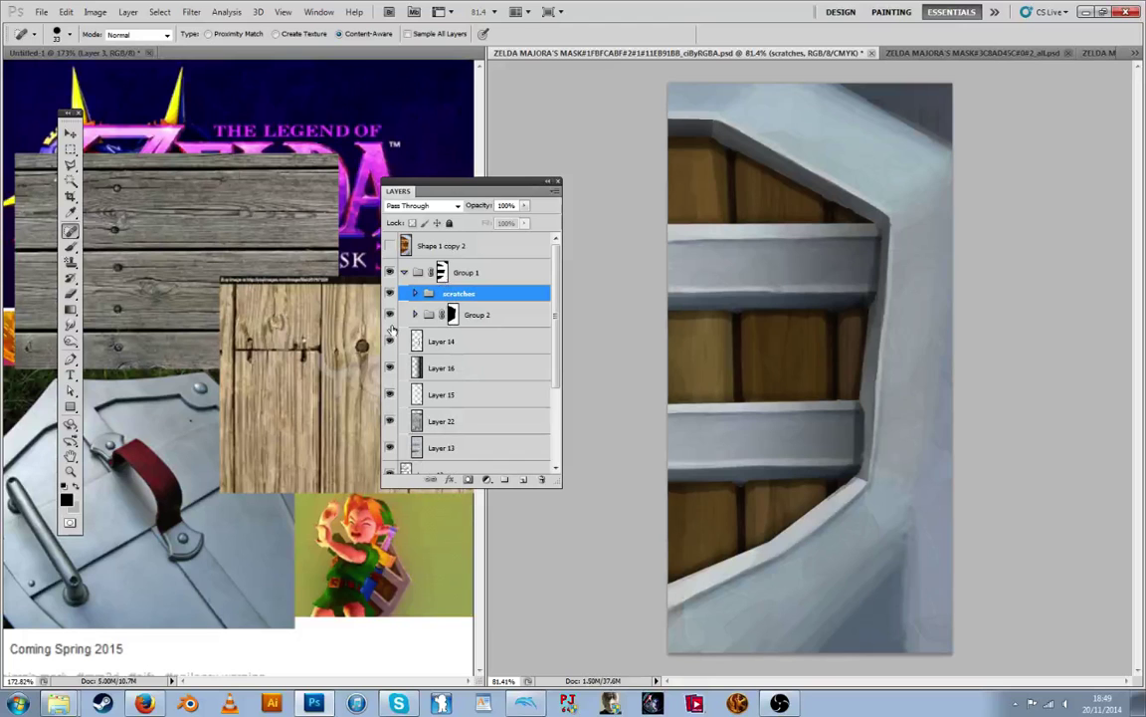
# Check Group 2's contribution by toggling its visibility, and add a new layer above Layer 22 copy inside it
pyautogui.click(389, 316)
pyautogui.click(389, 314)
pyautogui.click(415, 315)
pyautogui.click(457, 342)
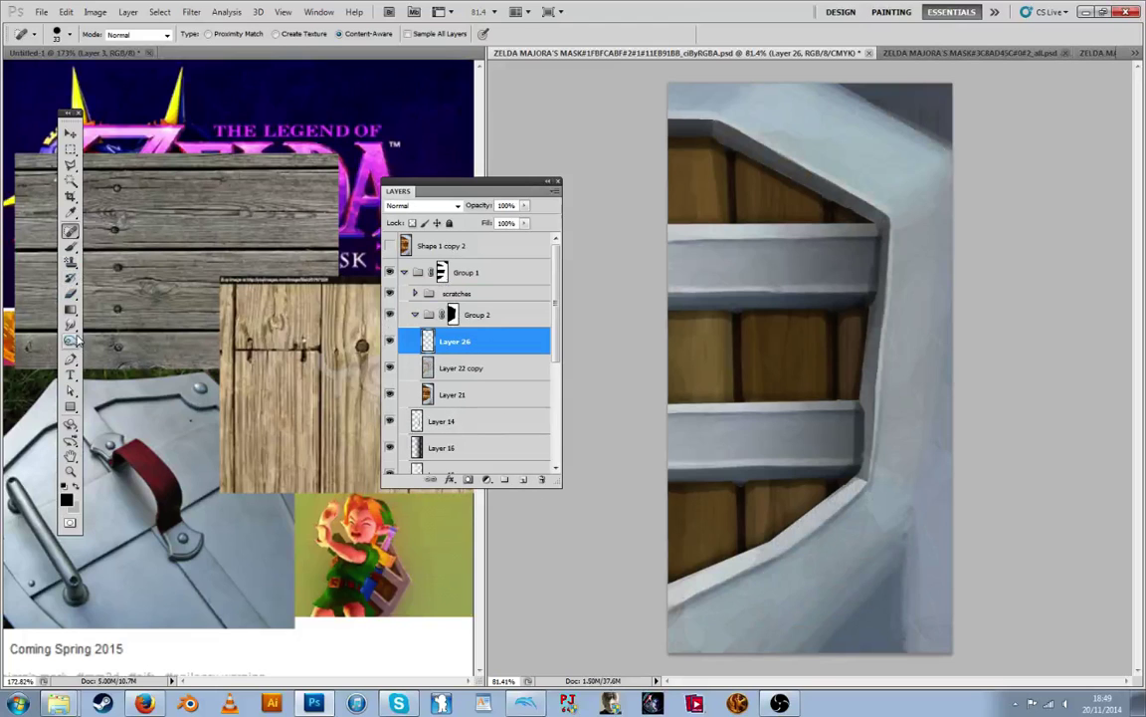
# Darken the frame's inner rim beside the upper metal band on Layer 21 with the Burn tool, Midtones at 21% exposure
pyautogui.click(443, 395)
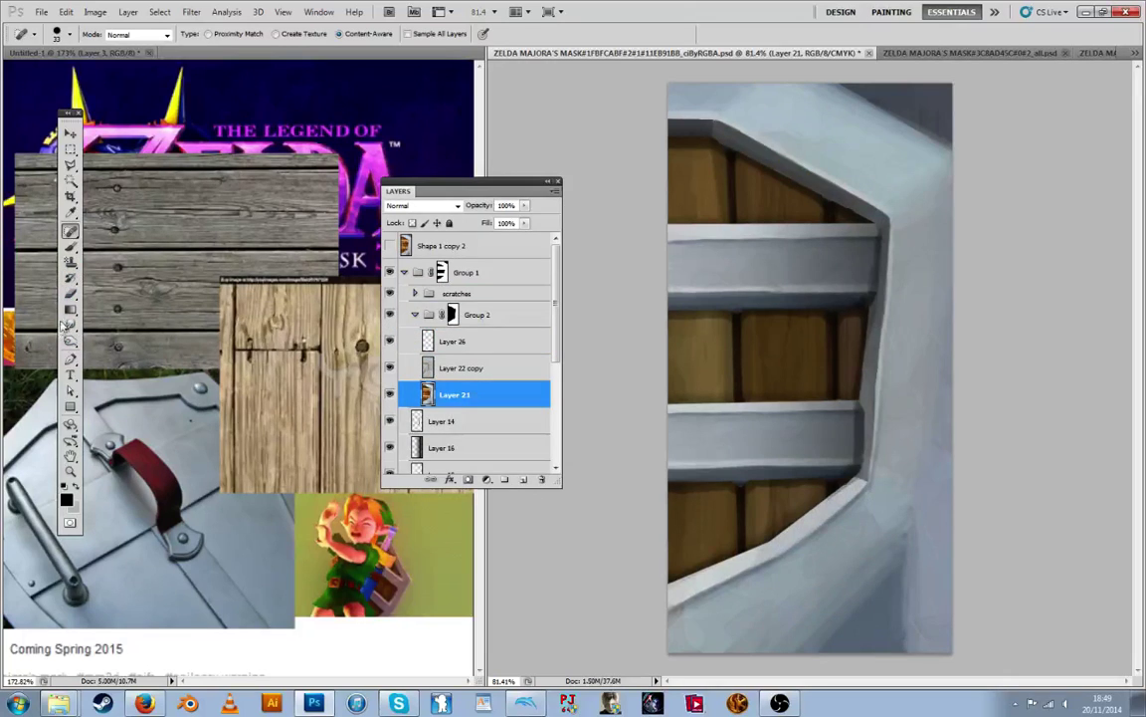
pyautogui.click(71, 325)
pyautogui.click(70, 341)
pyautogui.click(103, 353)
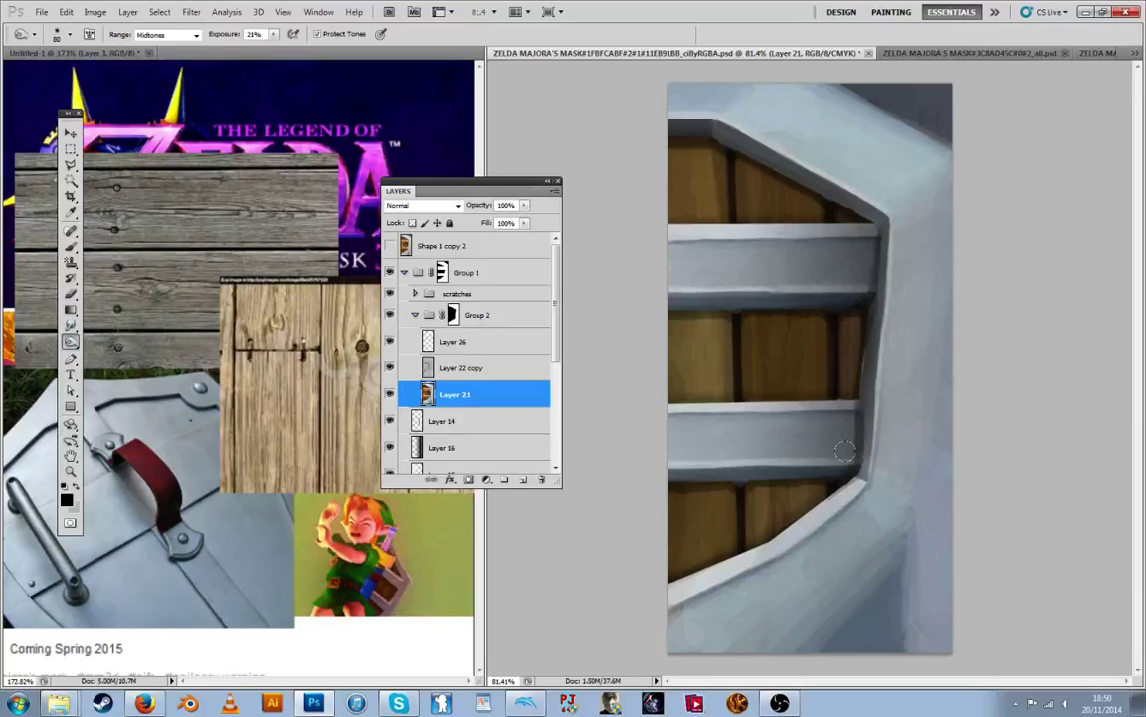
pyautogui.moveTo(861, 239); pyautogui.dragTo(857, 306)
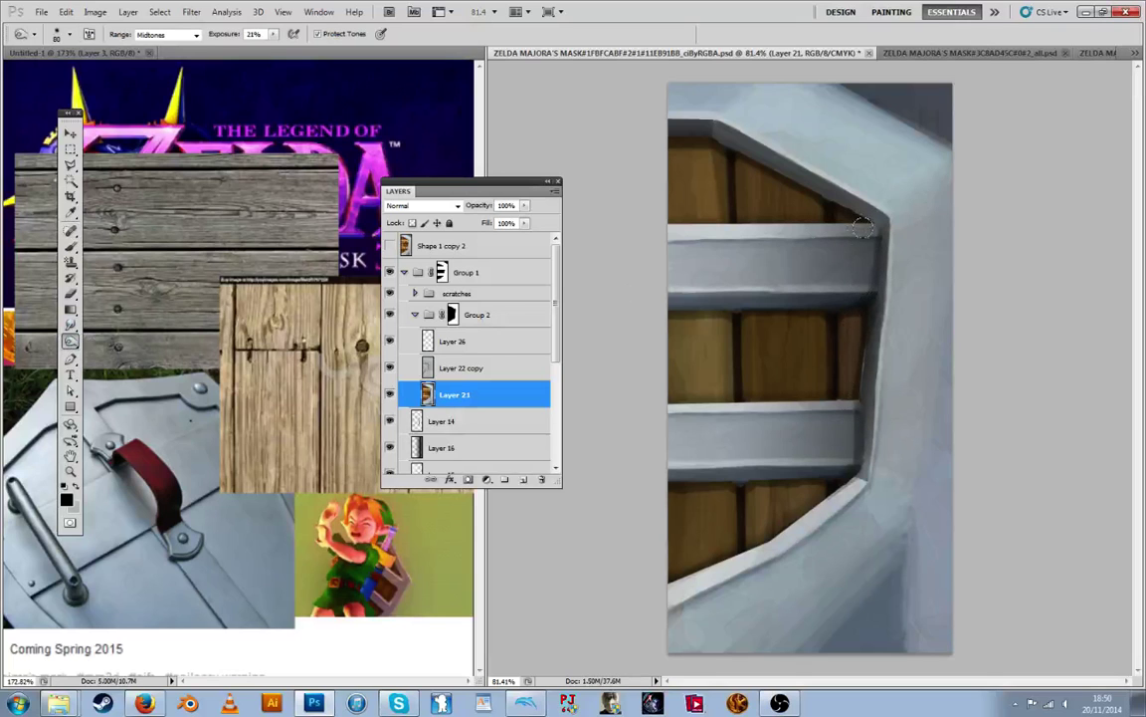
pyautogui.moveTo(864, 217)
pyautogui.mouseDown()
pyautogui.moveTo(840, 200)
pyautogui.moveTo(776, 191)
pyautogui.moveTo(842, 206)
pyautogui.mouseUp()
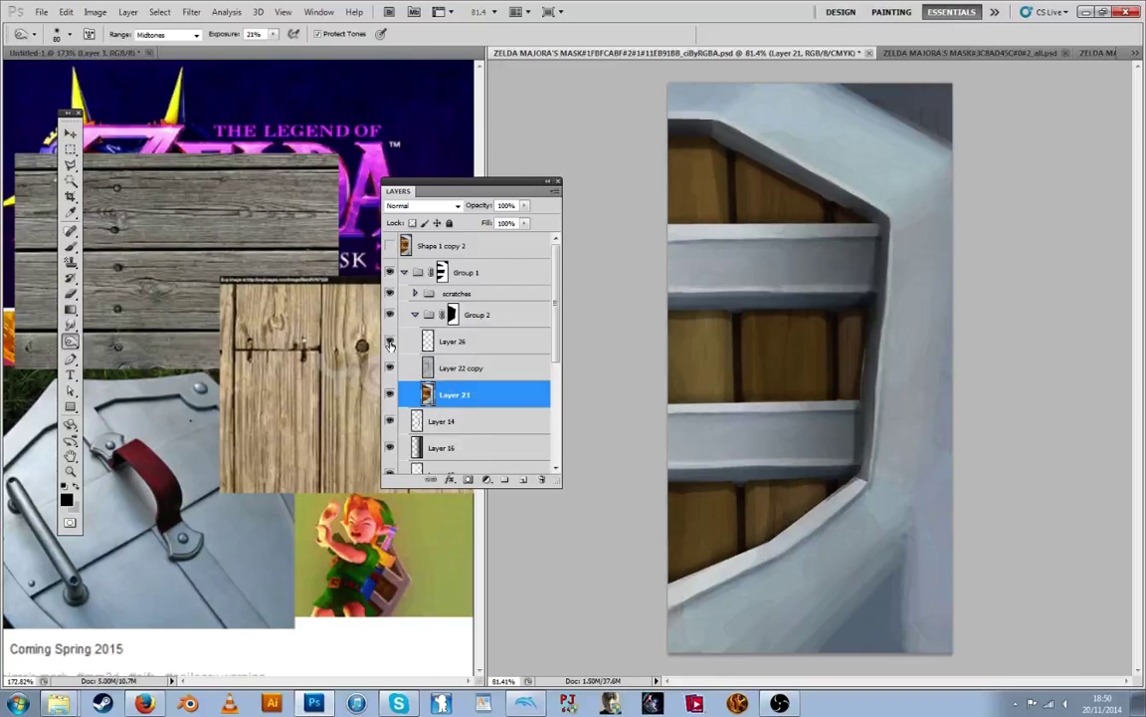
# Add a new layer above Layer 26 in Group 2 and brush light highlights onto the frame's two upper inner corners
pyautogui.click(427, 342)
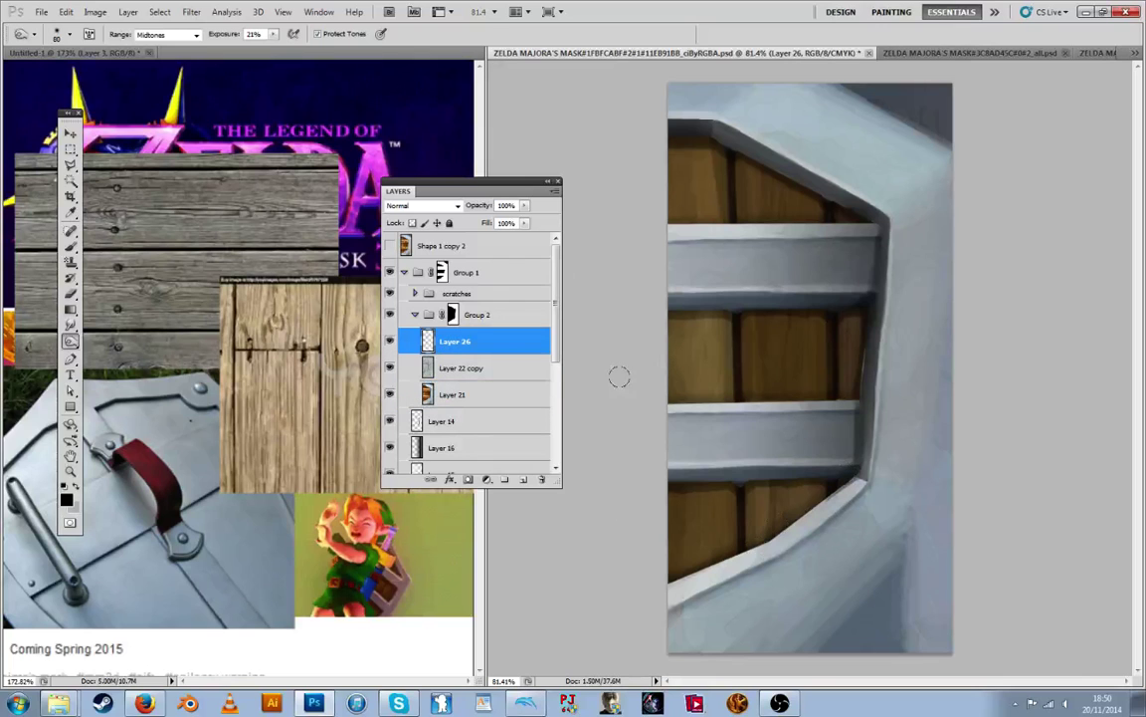
pyautogui.hotkey('ctrl', 'shift', 'alt', 'n')
pyautogui.press('i')
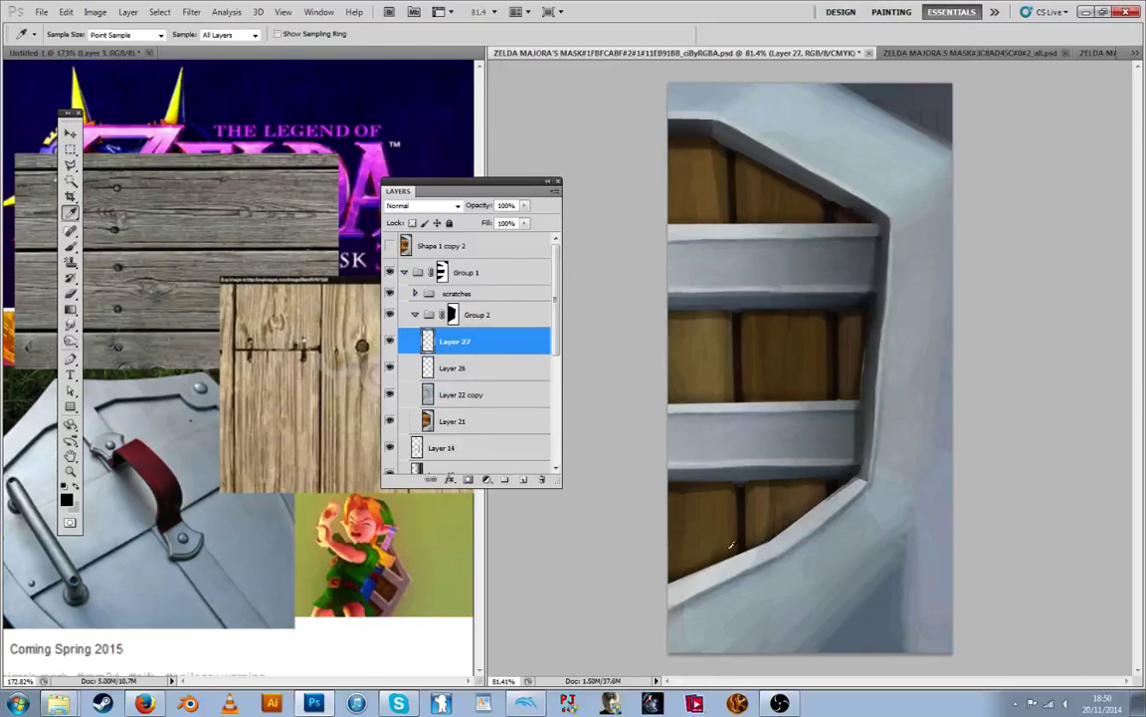
pyautogui.press('b')
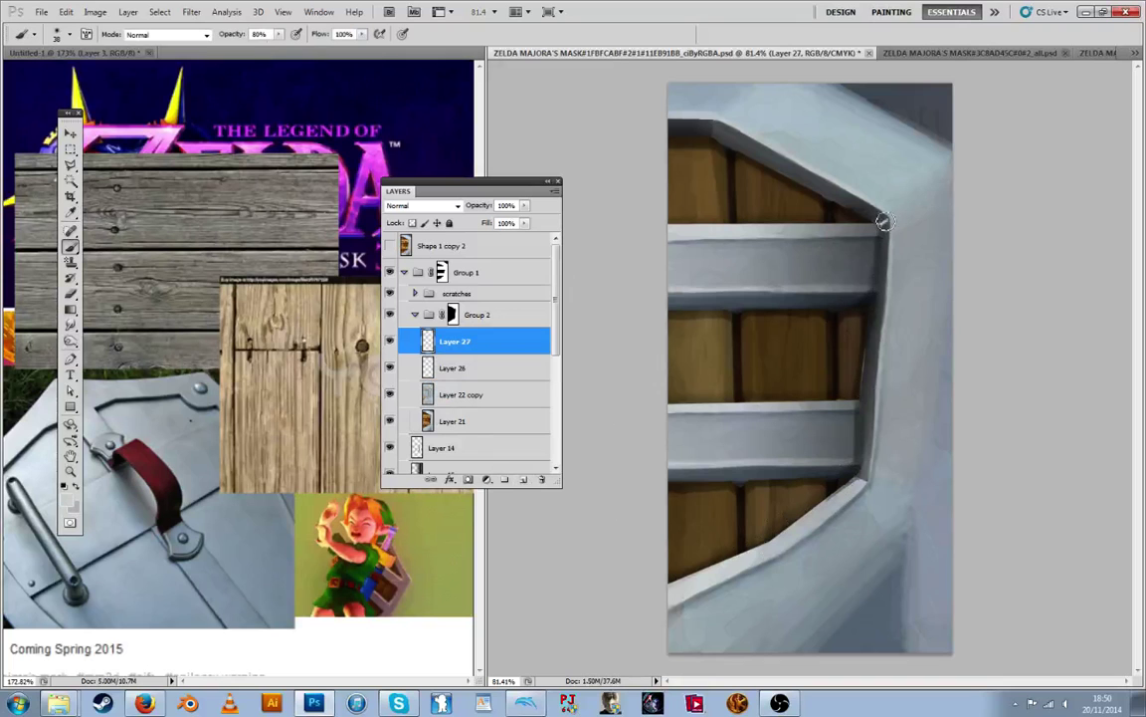
pyautogui.moveTo(713, 125); pyautogui.dragTo(715, 139)
# Soften the painted corner highlights on Layer 27 with a Gaussian Blur
pyautogui.click(189, 12)
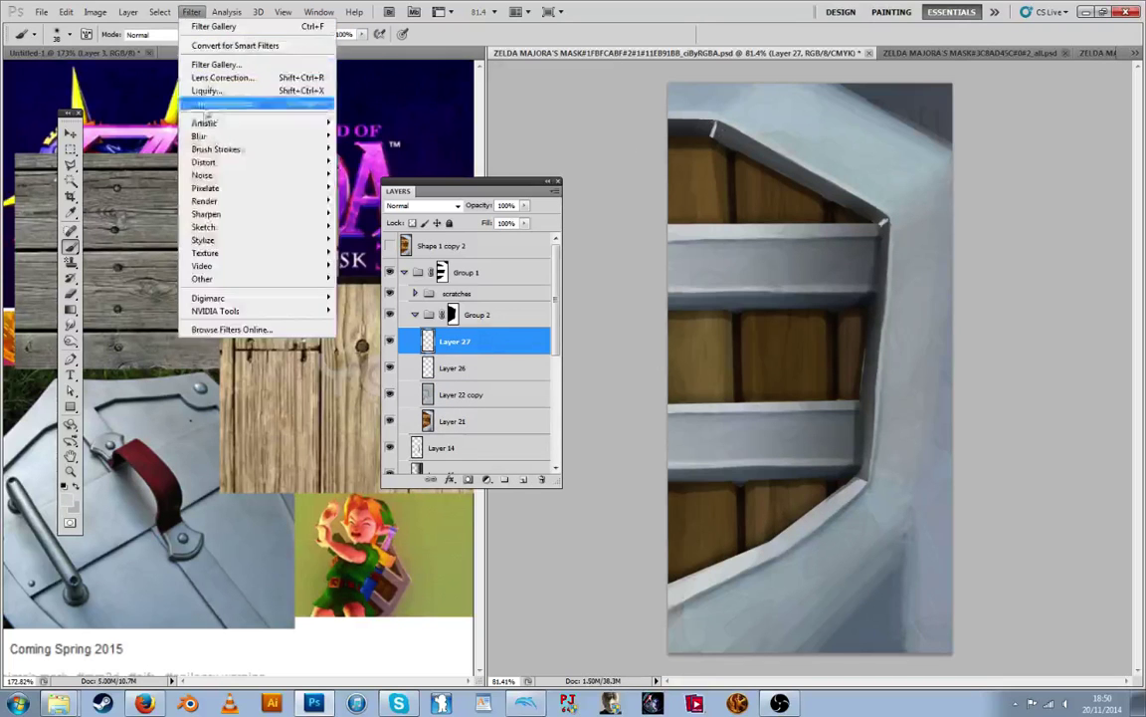
pyautogui.moveTo(184, 134)
pyautogui.click(139, 187)
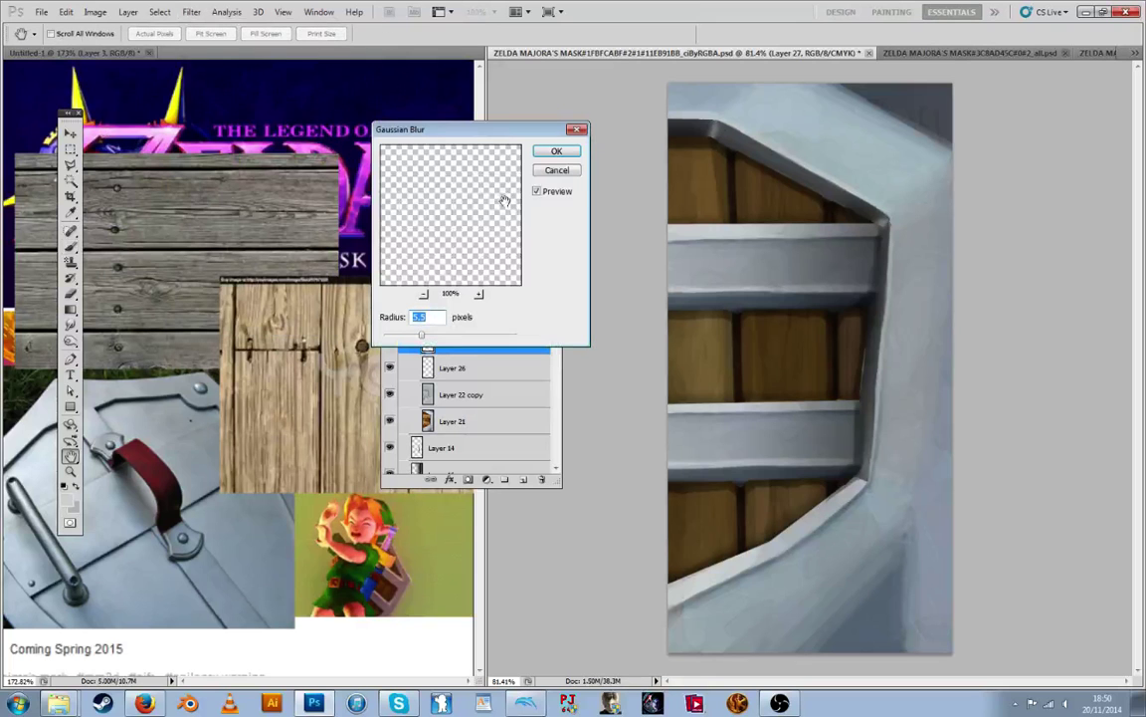
pyautogui.click(548, 152)
# Reduce Layer 27's opacity to 11% in its blending options and compare the highlights by toggling the layer's visibility
pyautogui.doubleClick(509, 342)
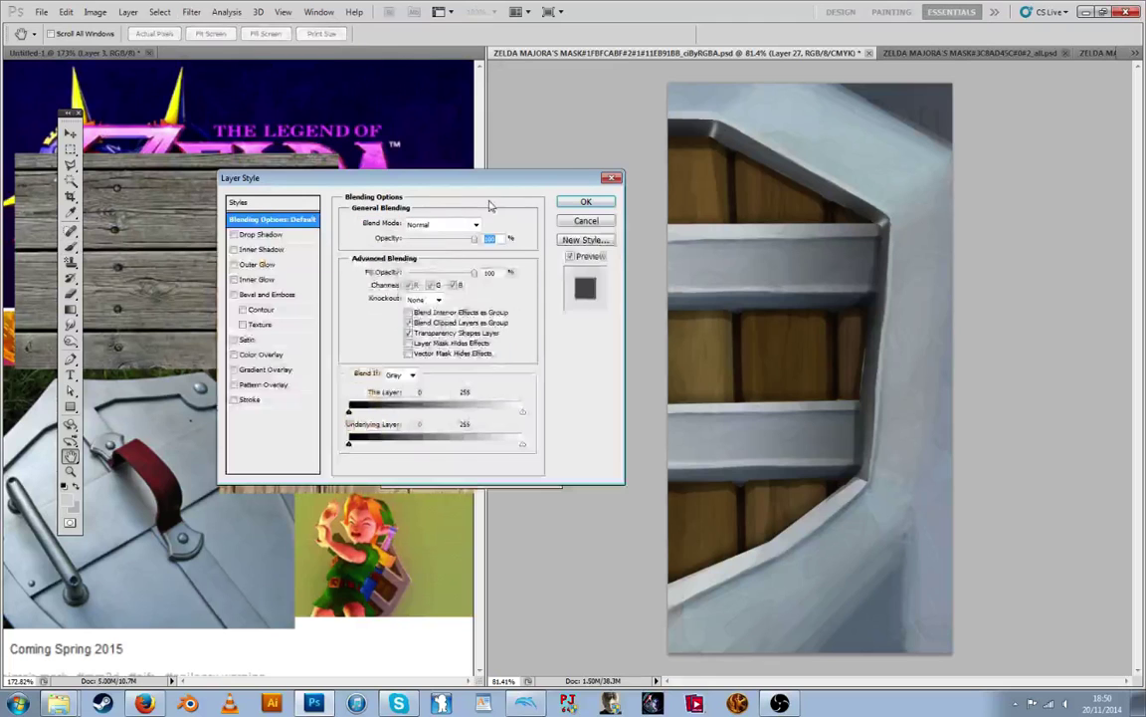
pyautogui.moveTo(474, 239); pyautogui.dragTo(416, 240)
pyautogui.click(573, 205)
pyautogui.click(584, 203)
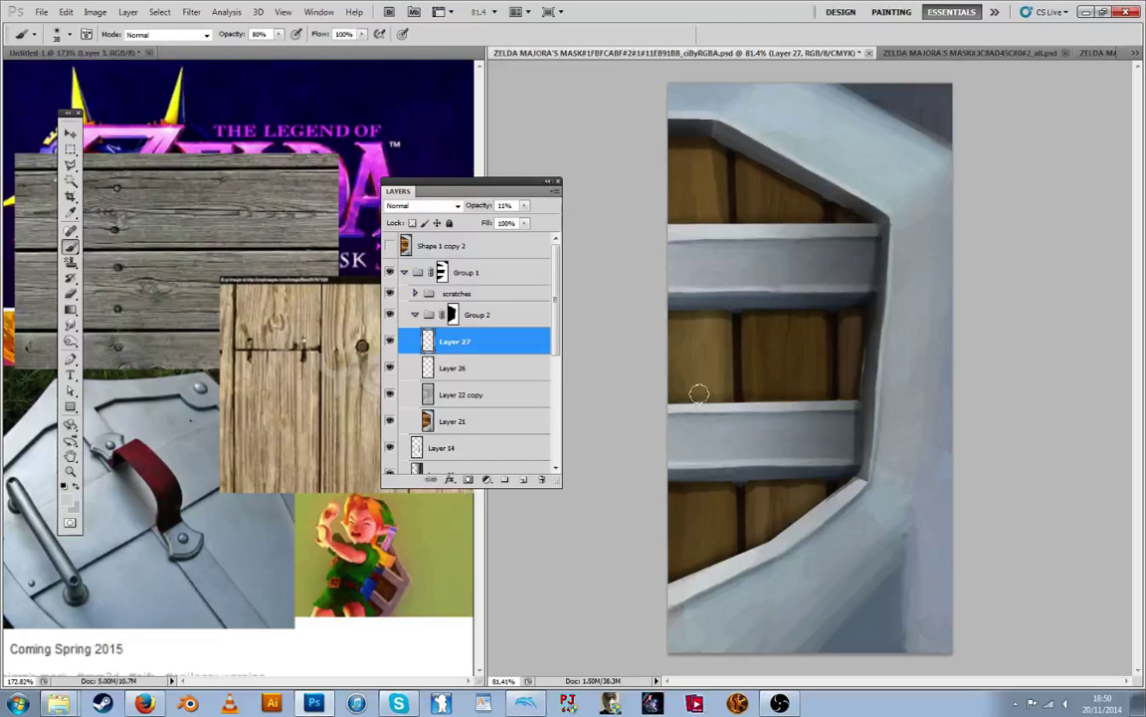
pyautogui.click(389, 342)
pyautogui.click(389, 341)
# Collapse Group 2, check Layer 22's effect, and paint white on Group 2's mask along the frame's inner edge beside the wood
pyautogui.click(415, 316)
pyautogui.click(392, 420)
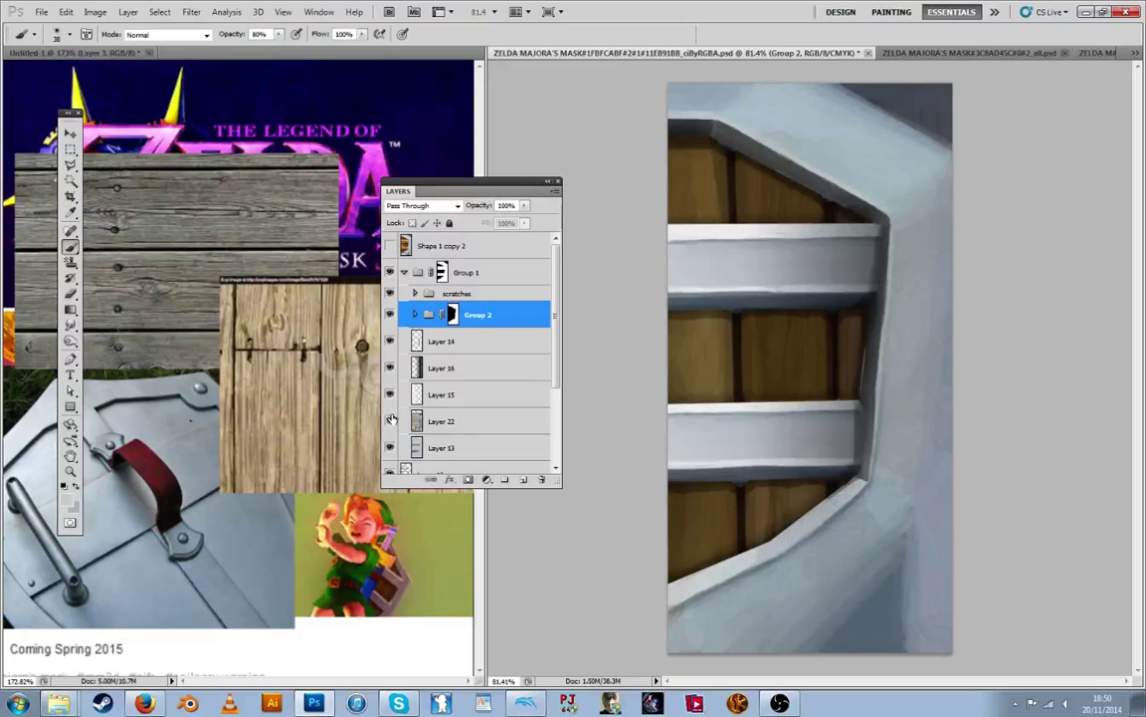
pyautogui.click(454, 315)
pyautogui.press('r')
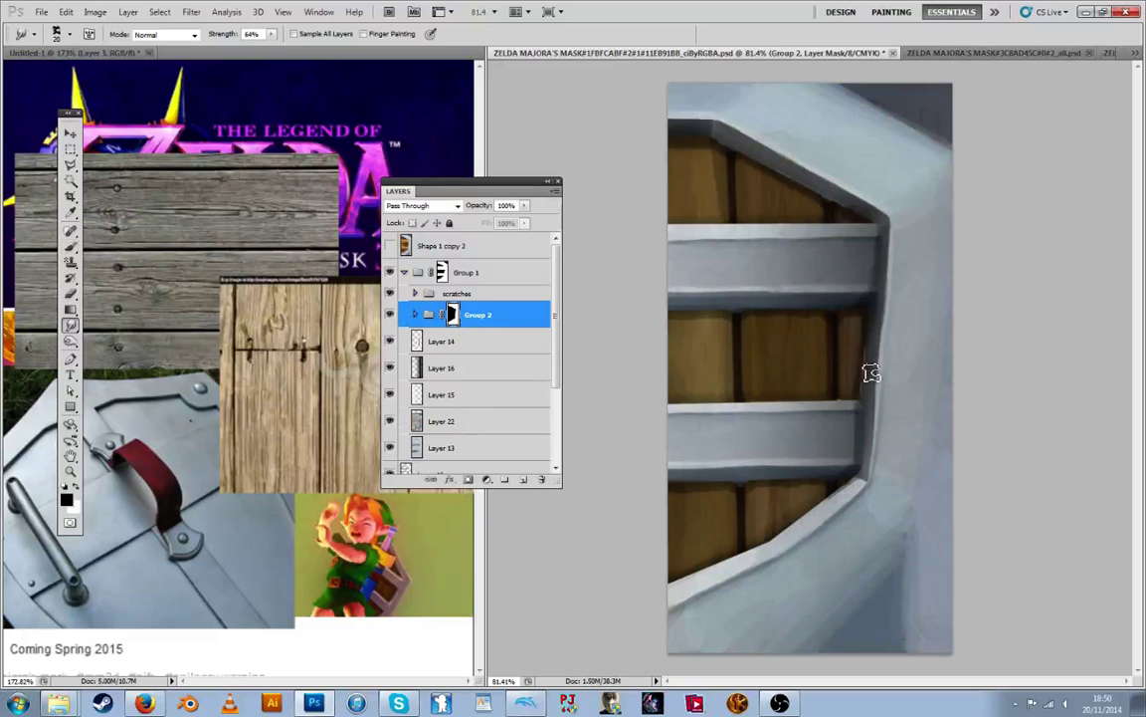
pyautogui.press('b')
pyautogui.press('x')
pyautogui.moveTo(868, 343); pyautogui.dragTo(836, 513)
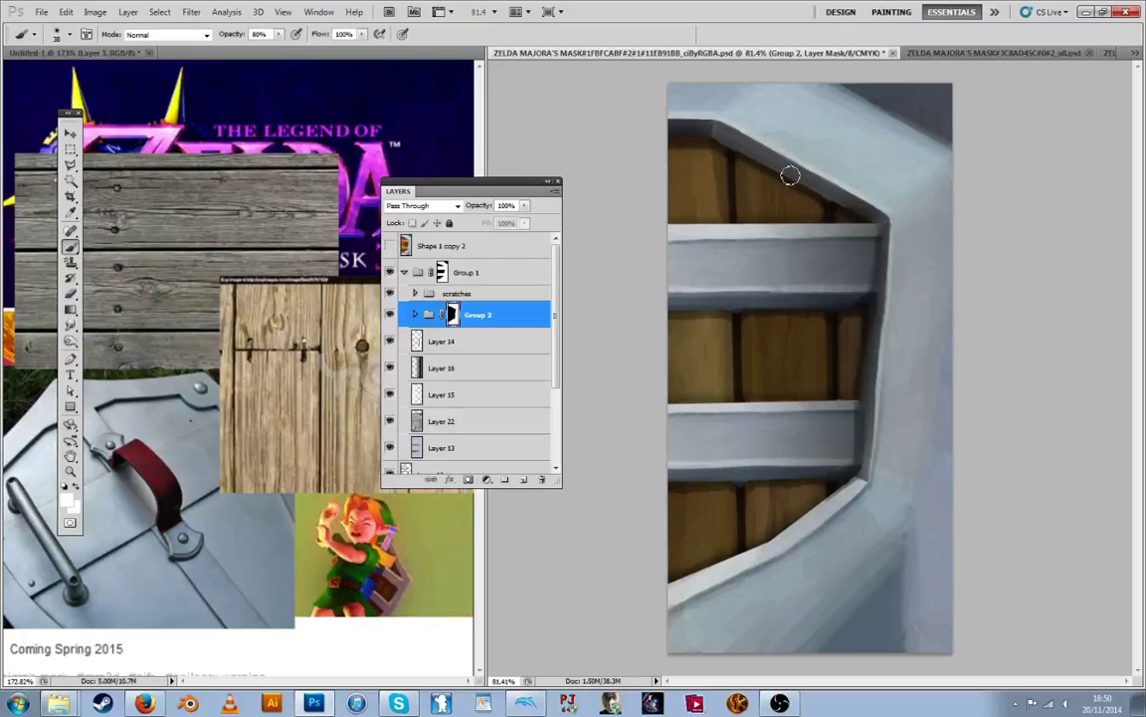
pyautogui.press('i')
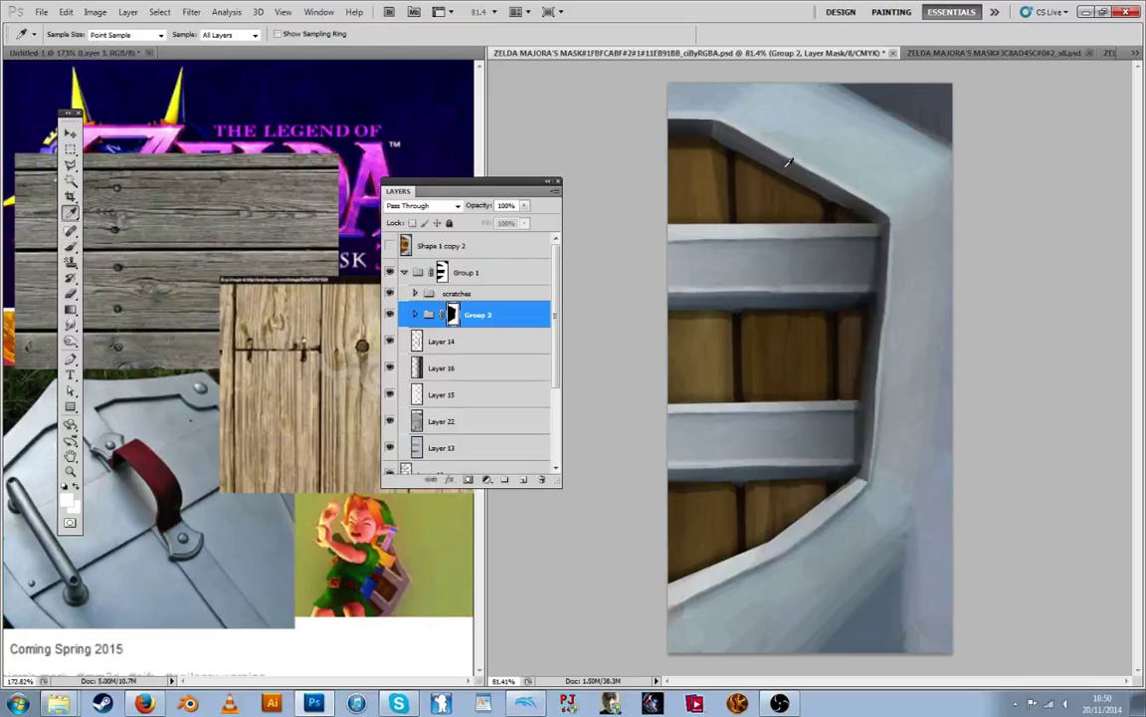
pyautogui.press('b')
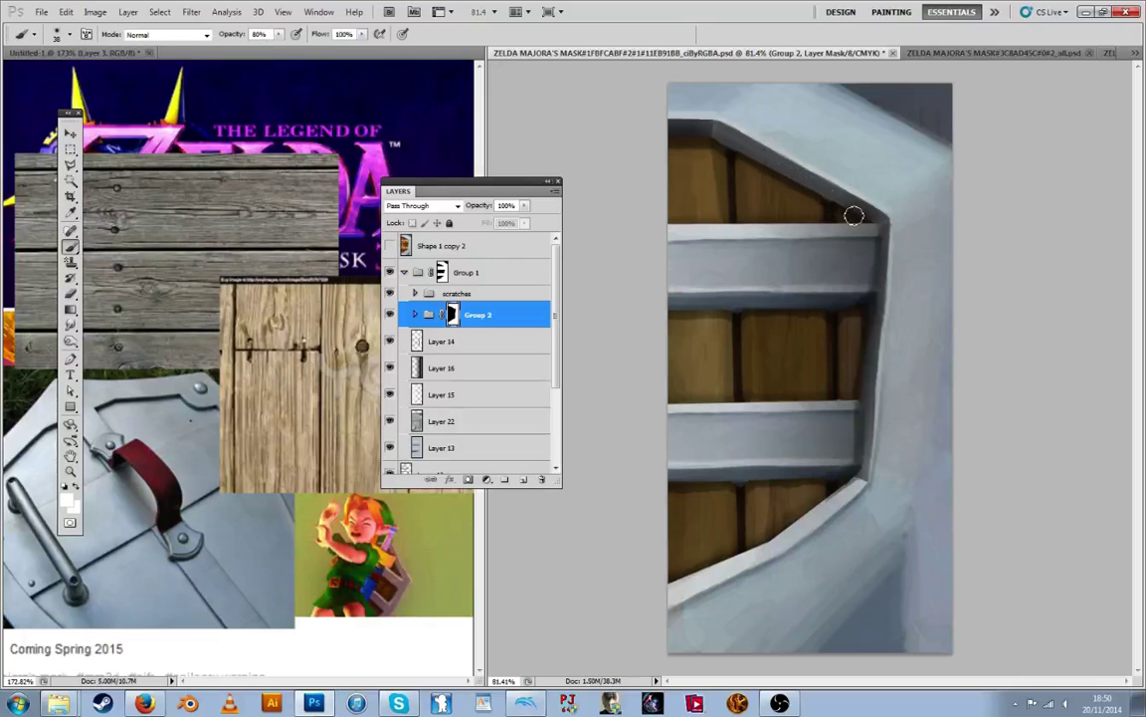
# Touch up Group 1's mask in white along the frame's upper diagonal inner edge with an 8 px brush at 26% opacity
pyautogui.click(466, 272)
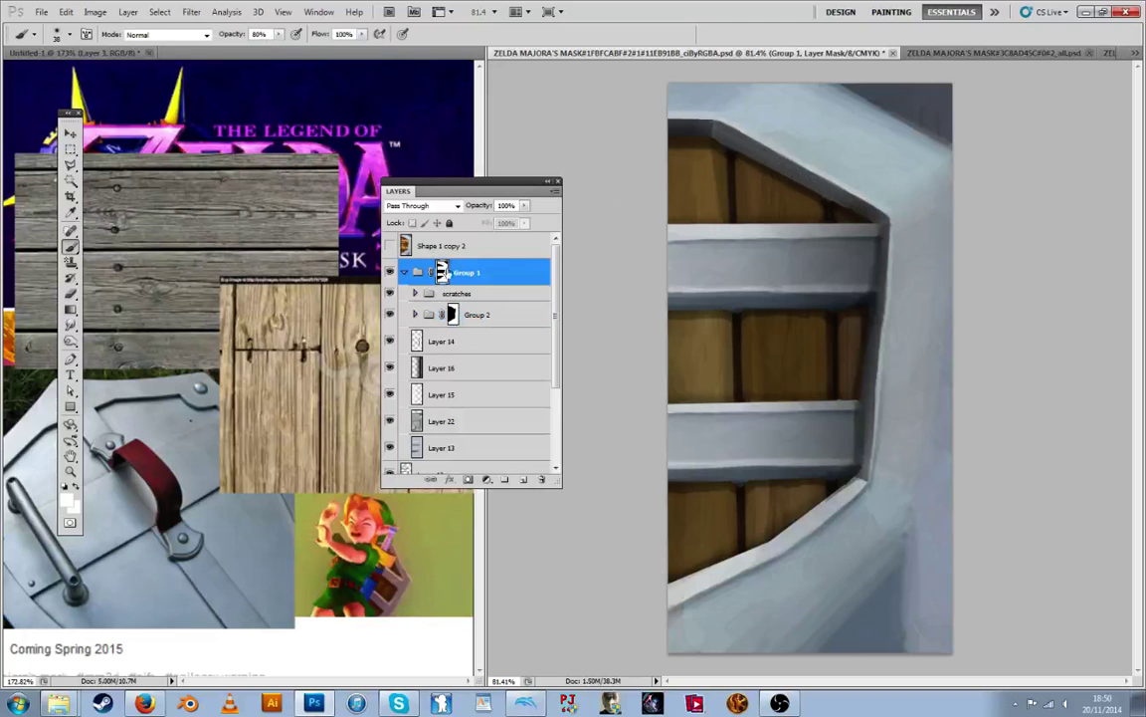
pyautogui.press('i')
pyautogui.press('b')
pyautogui.click(57, 33)
pyautogui.click(68, 130)
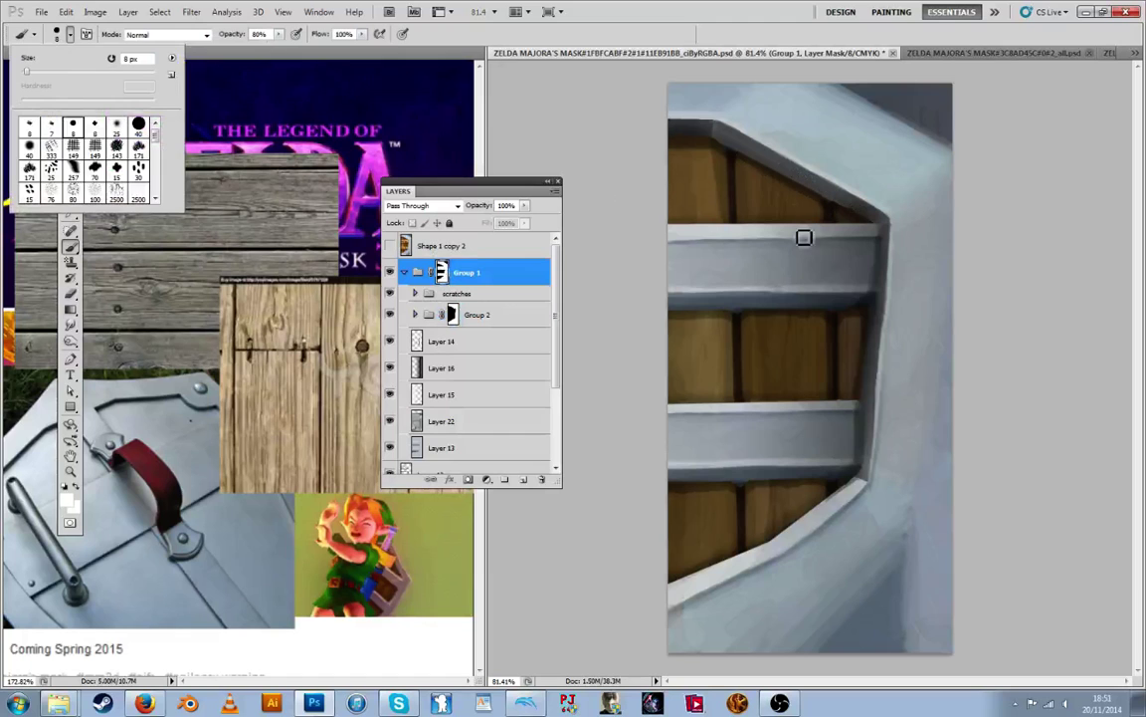
pyautogui.click(784, 177)
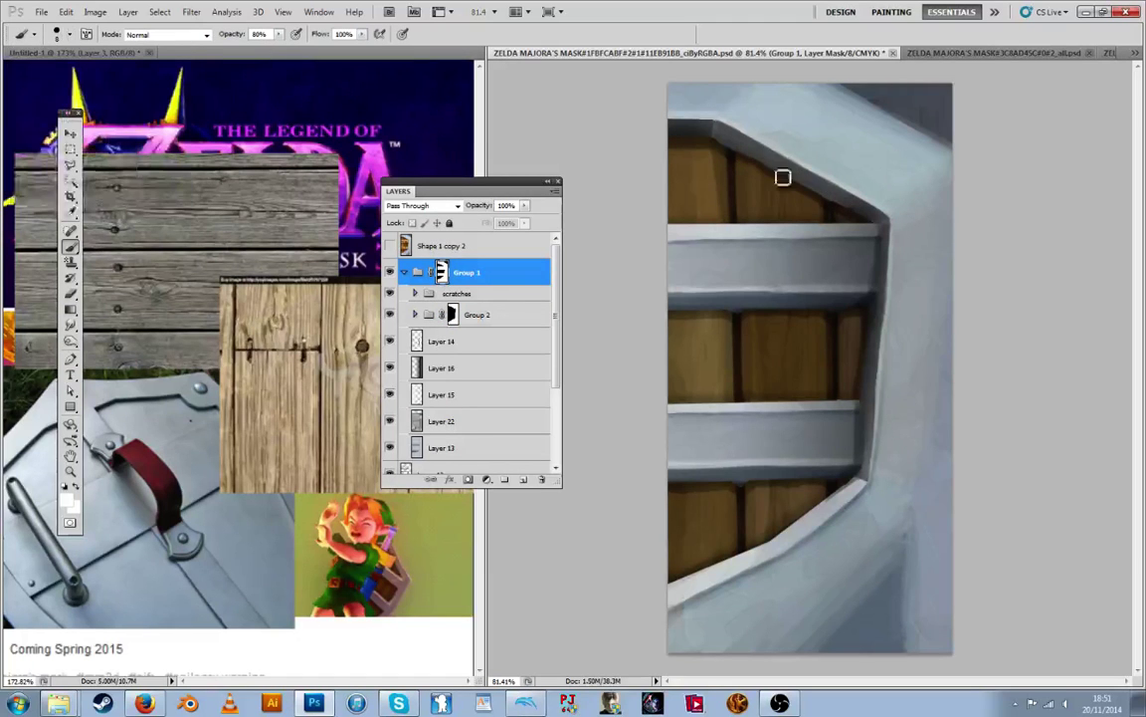
pyautogui.moveTo(280, 34); pyautogui.dragTo(241, 47)
pyautogui.click(850, 213)
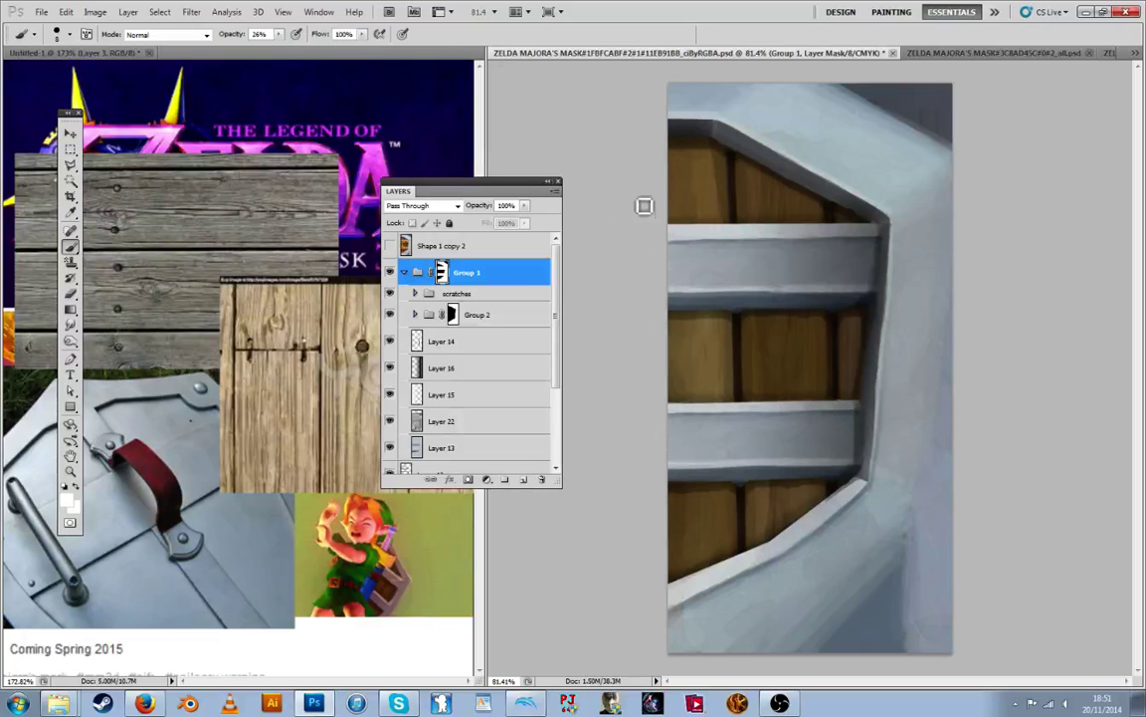
# Collapse Group 1, select Layer 25, and start a Pen tool shape outline along the frame's upper edge and upper right corner
pyautogui.click(403, 272)
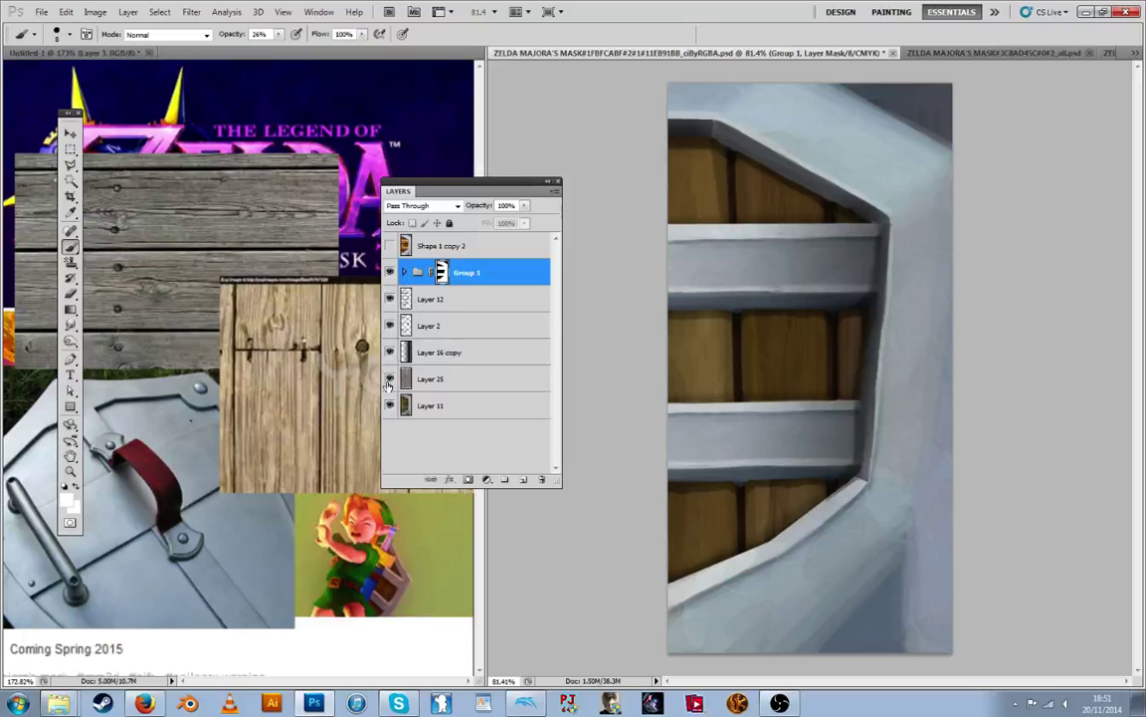
pyautogui.click(436, 404)
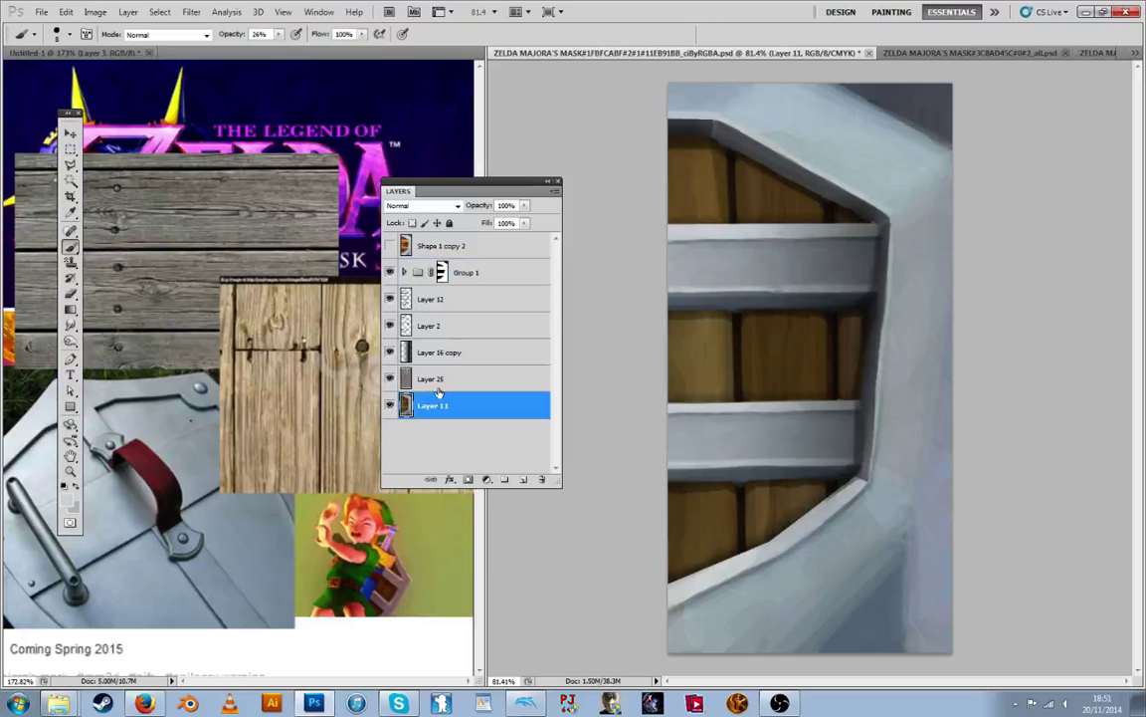
pyautogui.click(408, 375)
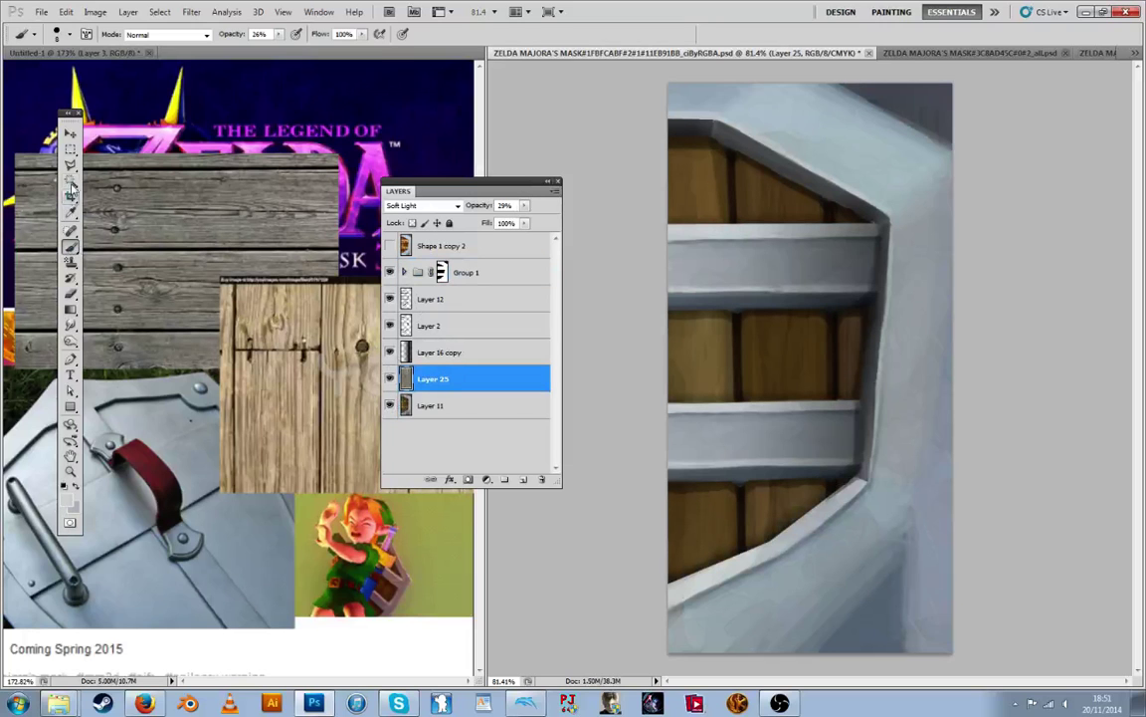
pyautogui.click(70, 358)
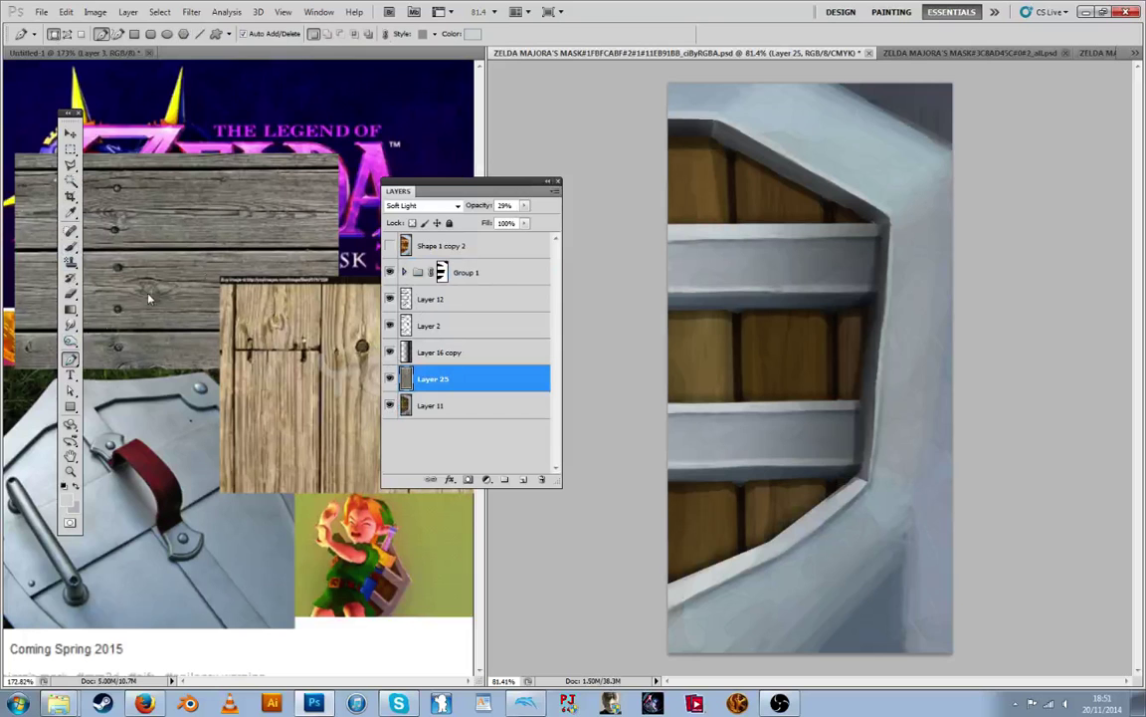
pyautogui.click(623, 103)
pyautogui.click(778, 104)
pyautogui.click(898, 208)
pyautogui.click(921, 290)
pyautogui.click(884, 393)
pyautogui.click(850, 521)
pyautogui.moveTo(807, 580); pyautogui.dragTo(792, 588)
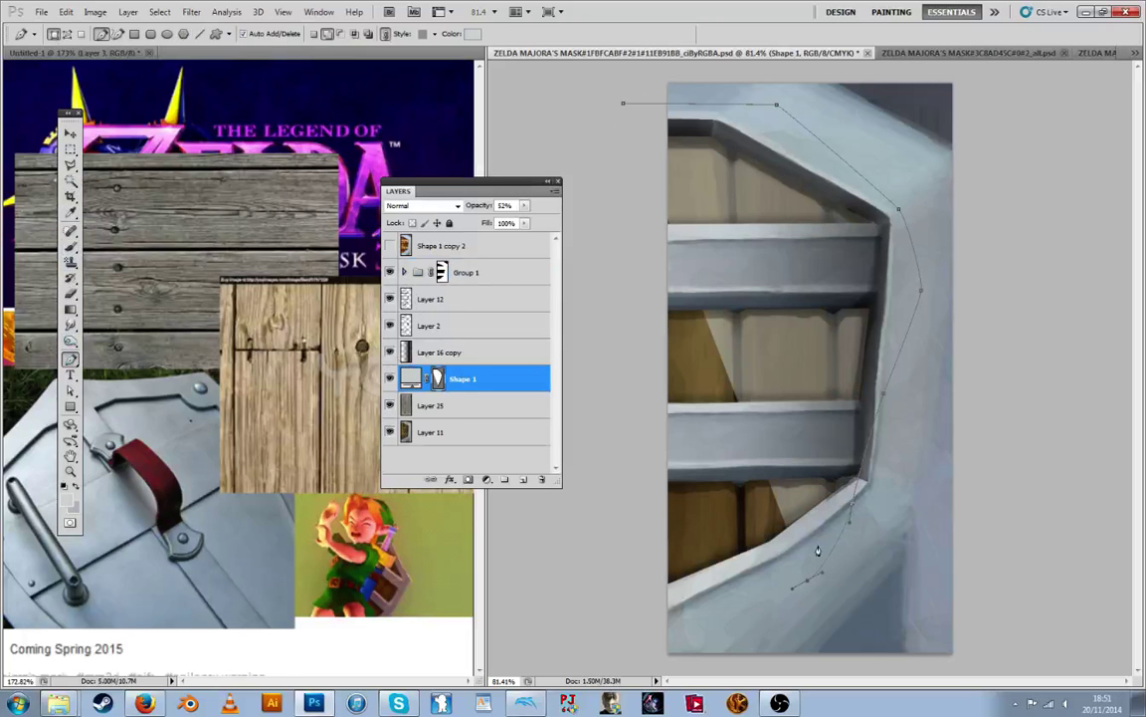
pyautogui.press('super')
pyautogui.press('super')
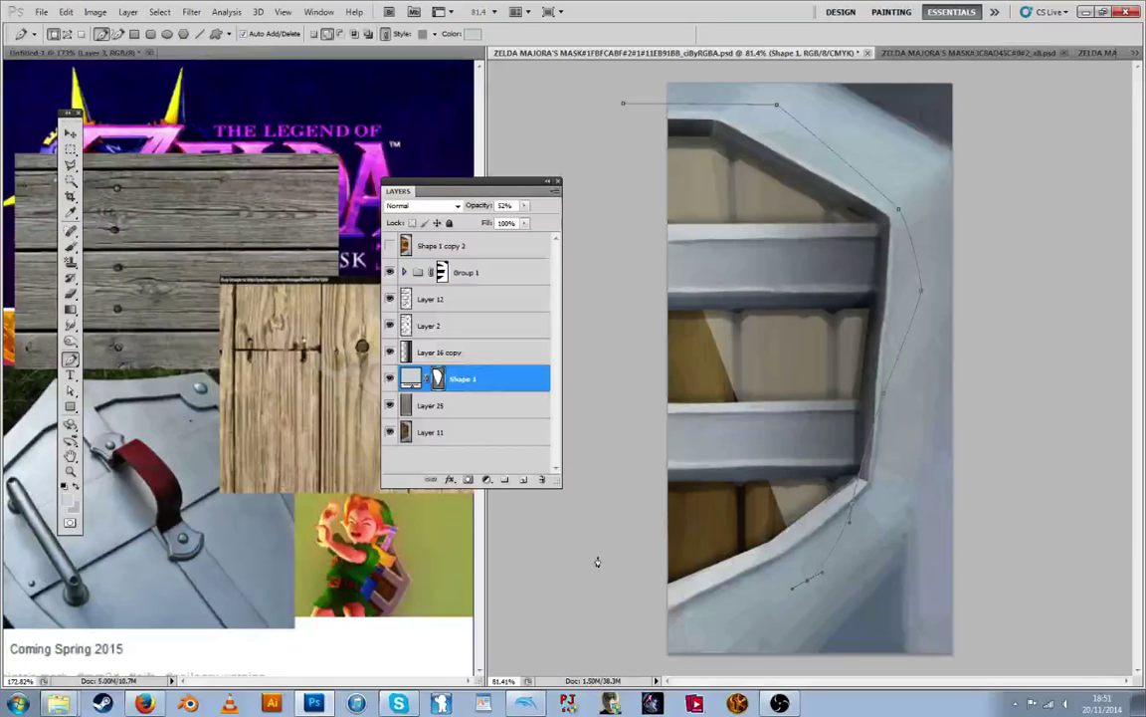
pyautogui.hotkey('ctrl', 'alt', 'z')
pyautogui.hotkey('ctrl', 'alt', 'z')
pyautogui.hotkey('ctrl', 'alt', 'z')
# Close the outline around the whole wooden area and transfer its vector mask to Layer 25, deleting the leftover shape layer
pyautogui.click(879, 523)
pyautogui.click(751, 606)
pyautogui.click(650, 641)
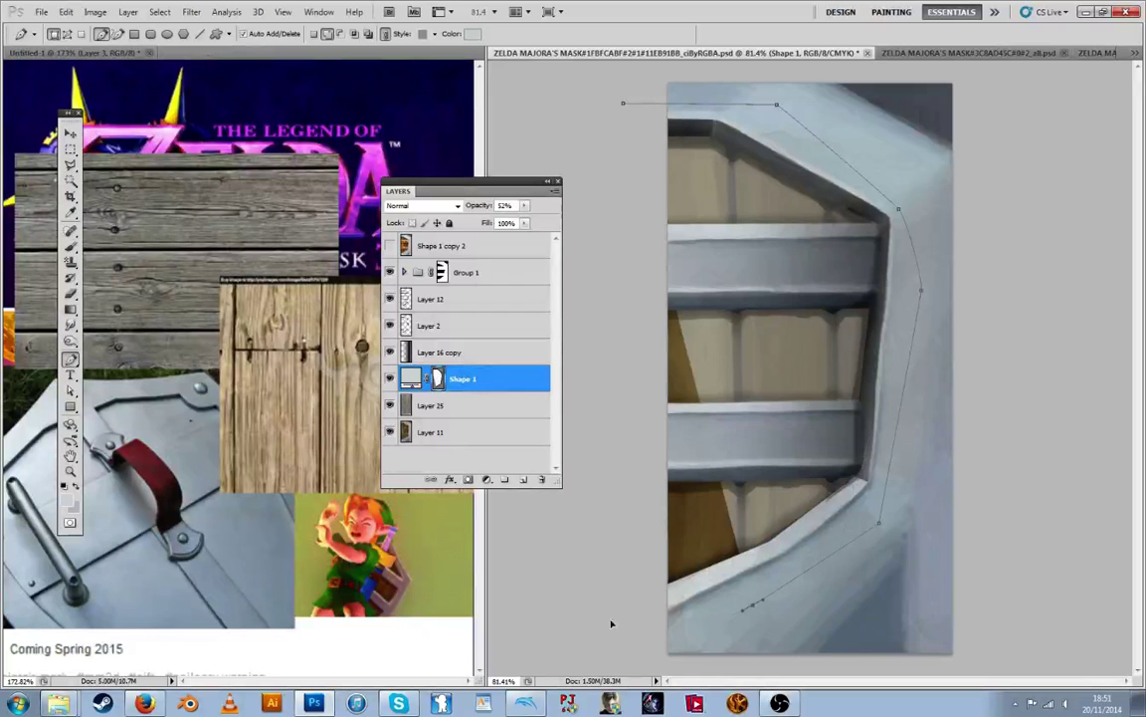
pyautogui.click(623, 103)
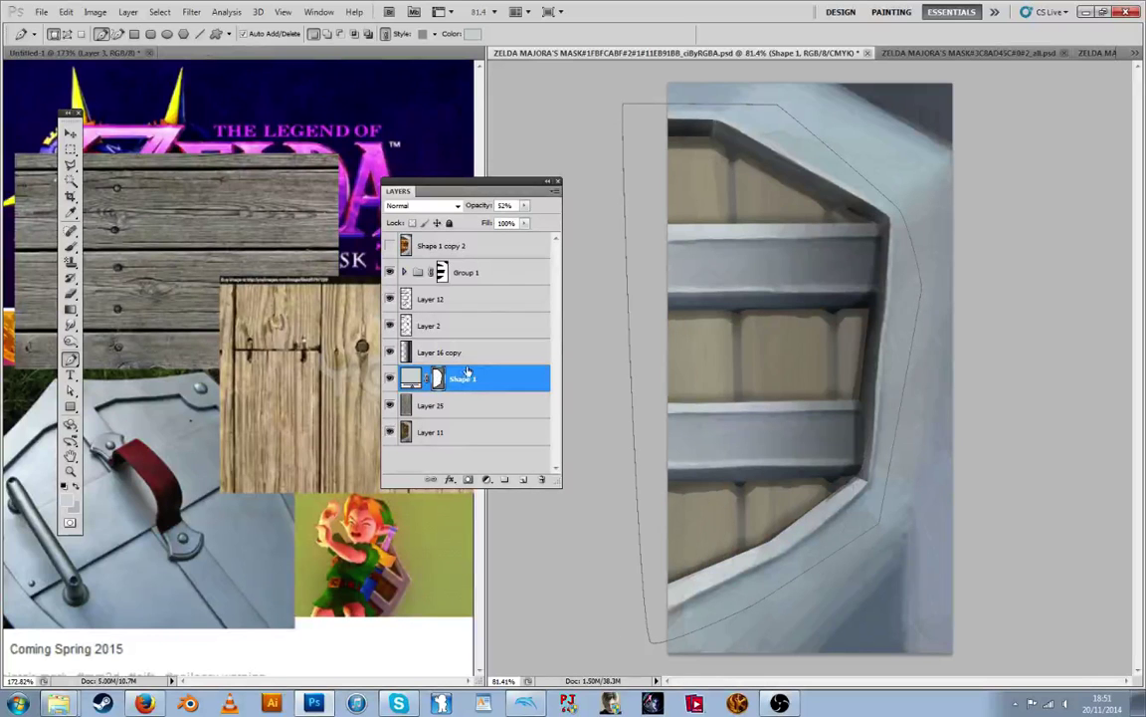
pyautogui.moveTo(439, 383); pyautogui.dragTo(447, 414)
pyautogui.press('Delete')
# Adjust Layer 11 with Hue/Saturation to Saturation -11 and Lightness +9, leaving Layer 11 selected
pyautogui.click(486, 407)
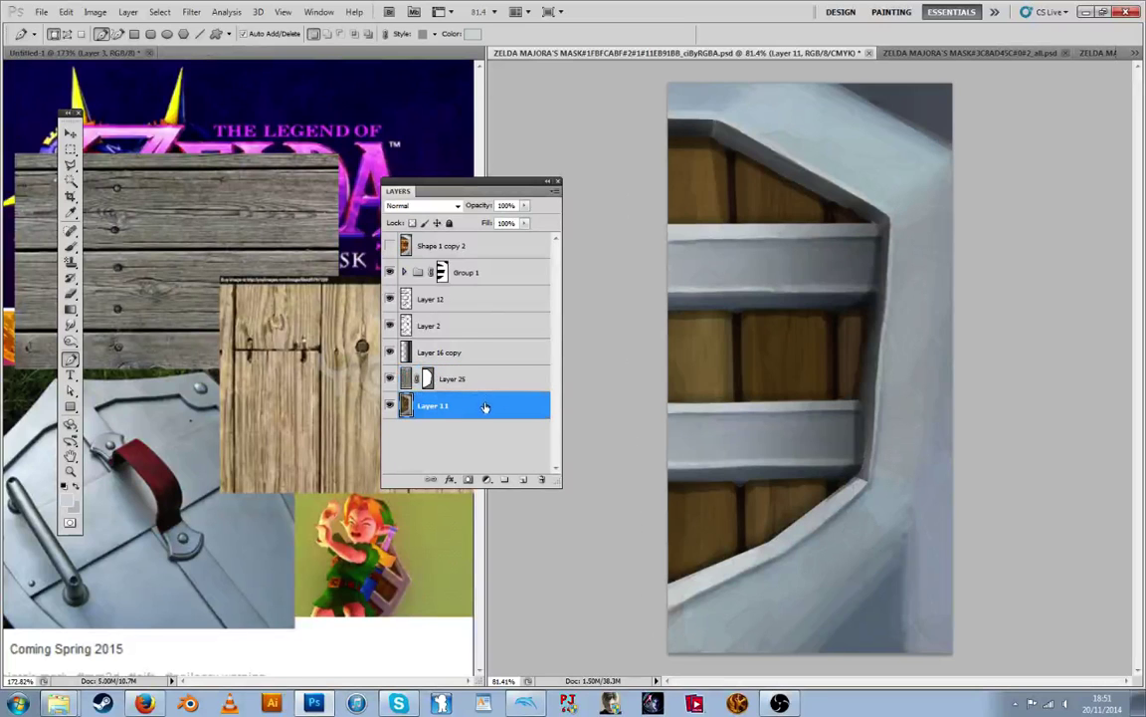
pyautogui.hotkey('ctrl', 'u')
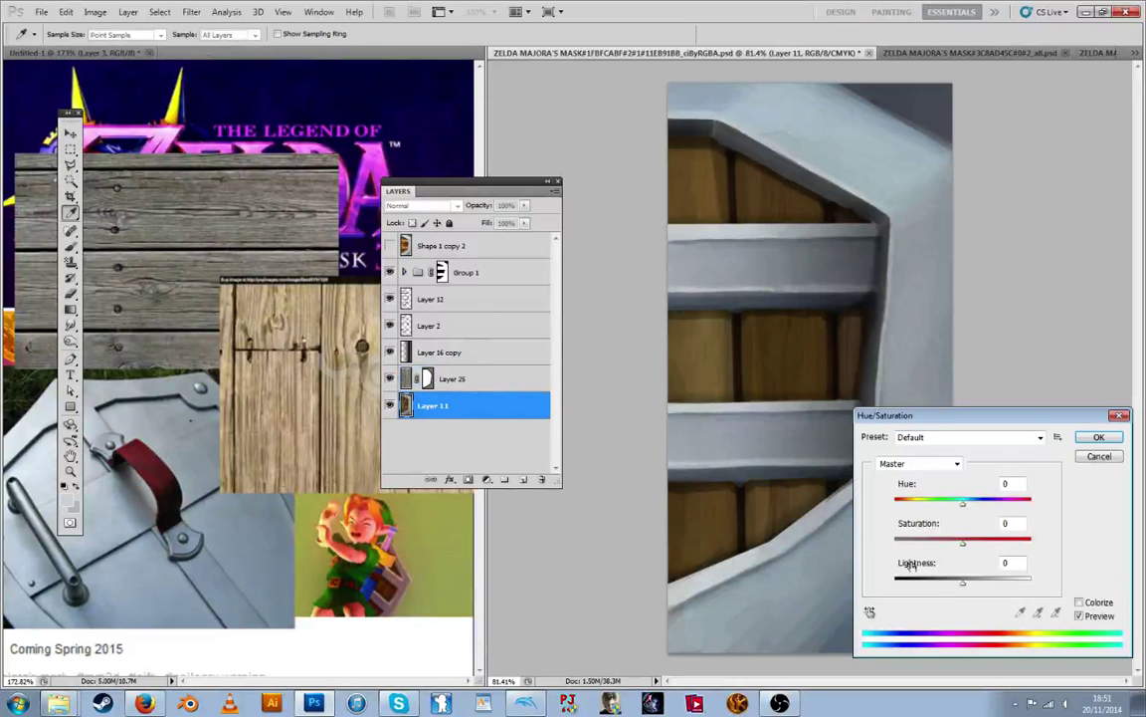
pyautogui.moveTo(964, 586); pyautogui.dragTo(967, 586)
pyautogui.moveTo(962, 542); pyautogui.dragTo(957, 543)
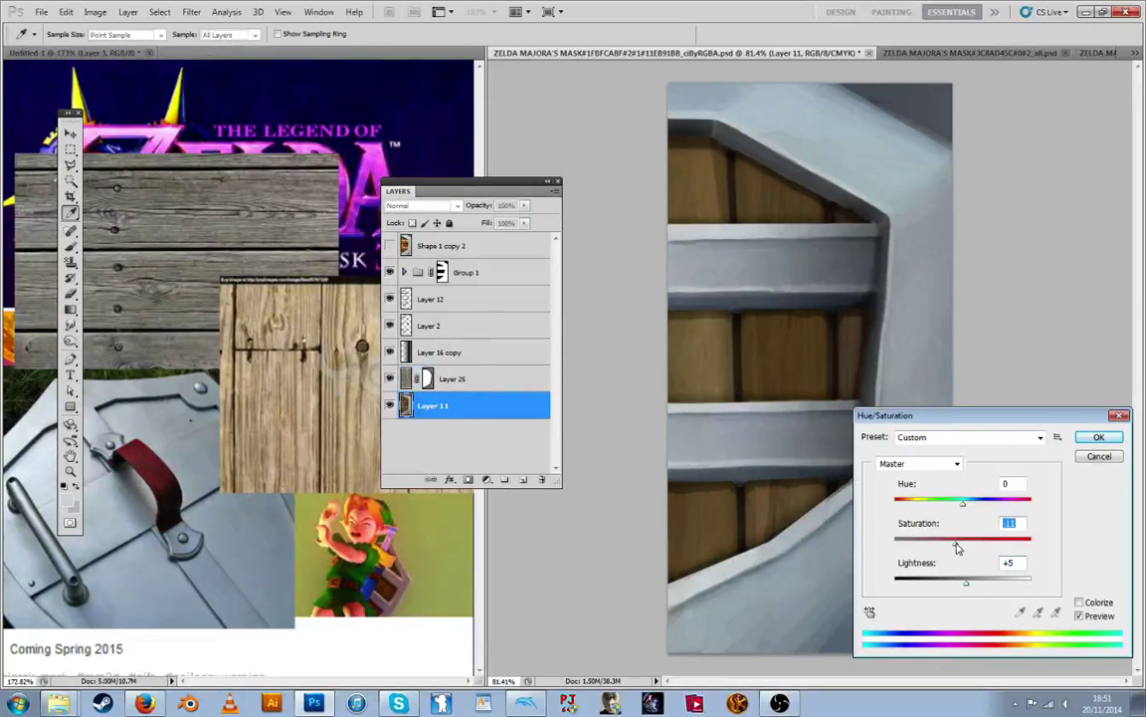
pyautogui.moveTo(967, 587); pyautogui.dragTo(969, 588)
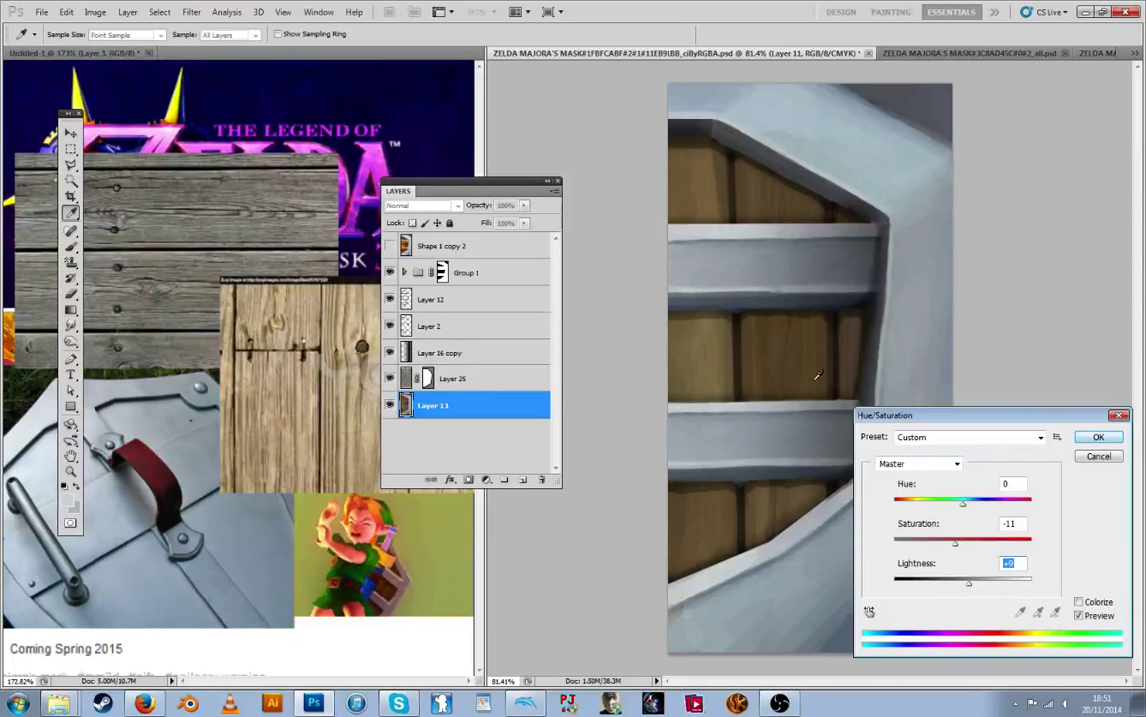
pyautogui.click(1095, 438)
pyautogui.click(537, 378)
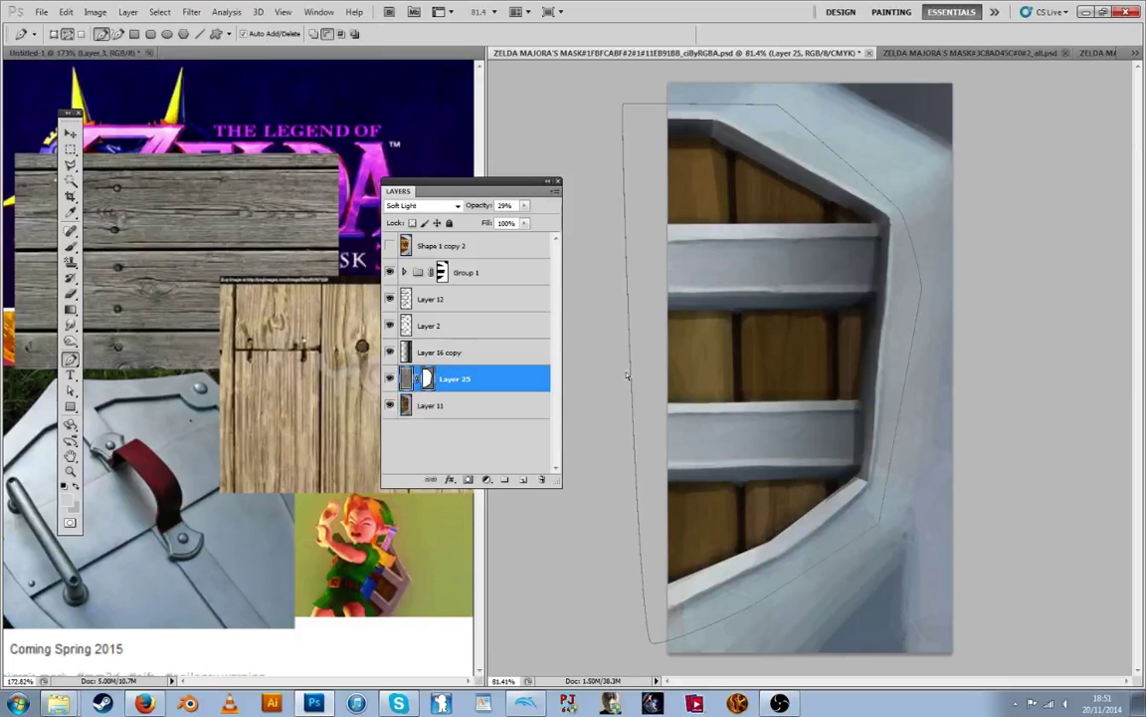
pyautogui.hotkey('alt', '[')
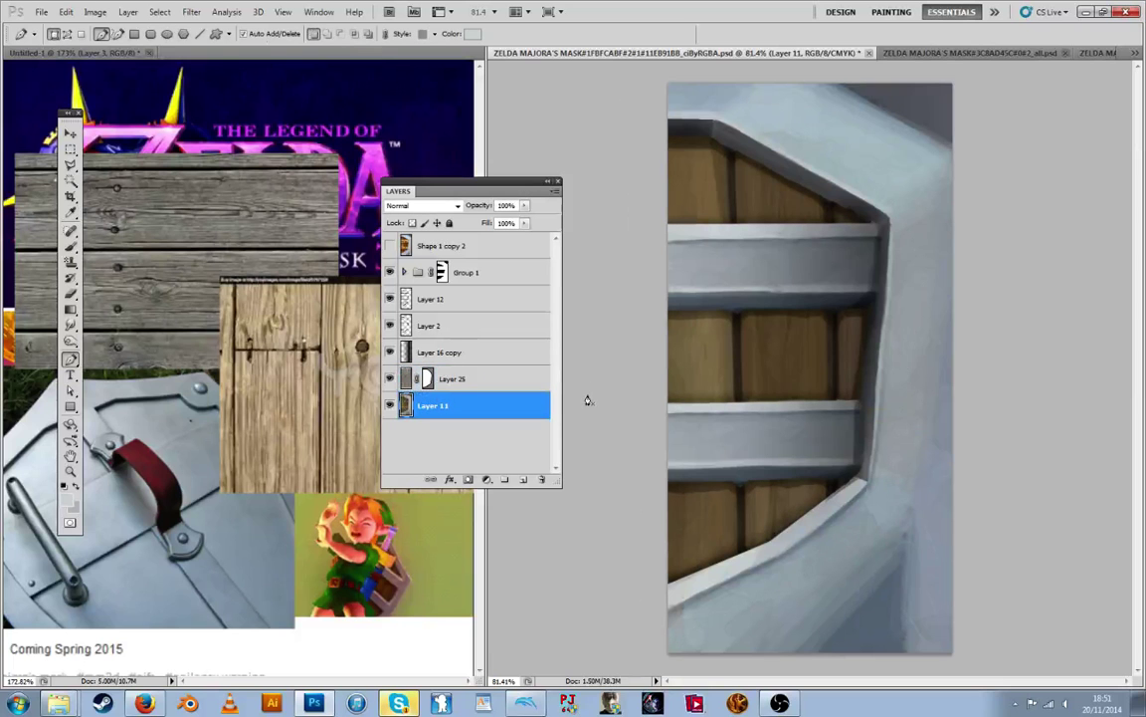
# Save a PNG copy over the existing ZELDA MAJORA'S MASK#1FBFCABF shield texture in the Shield folder, with interlacing set to None
pyautogui.hotkey('ctrl', 'shift', 's')
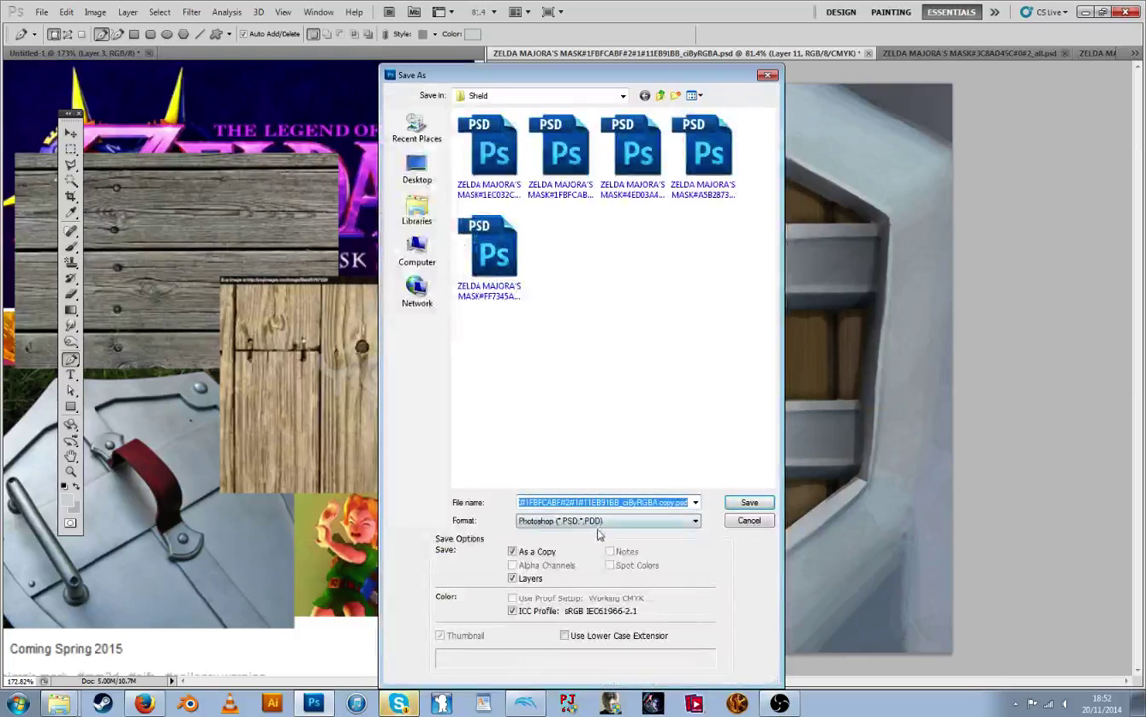
pyautogui.click(607, 519)
pyautogui.click(563, 676)
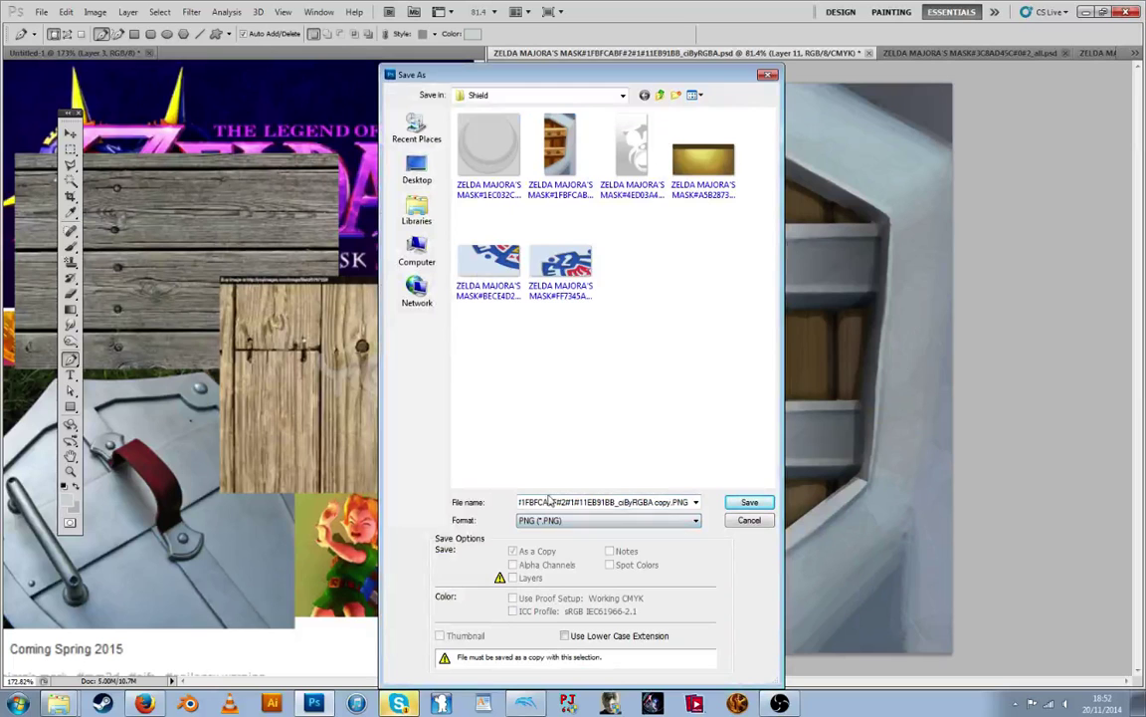
pyautogui.doubleClick(560, 163)
pyautogui.press('Return')
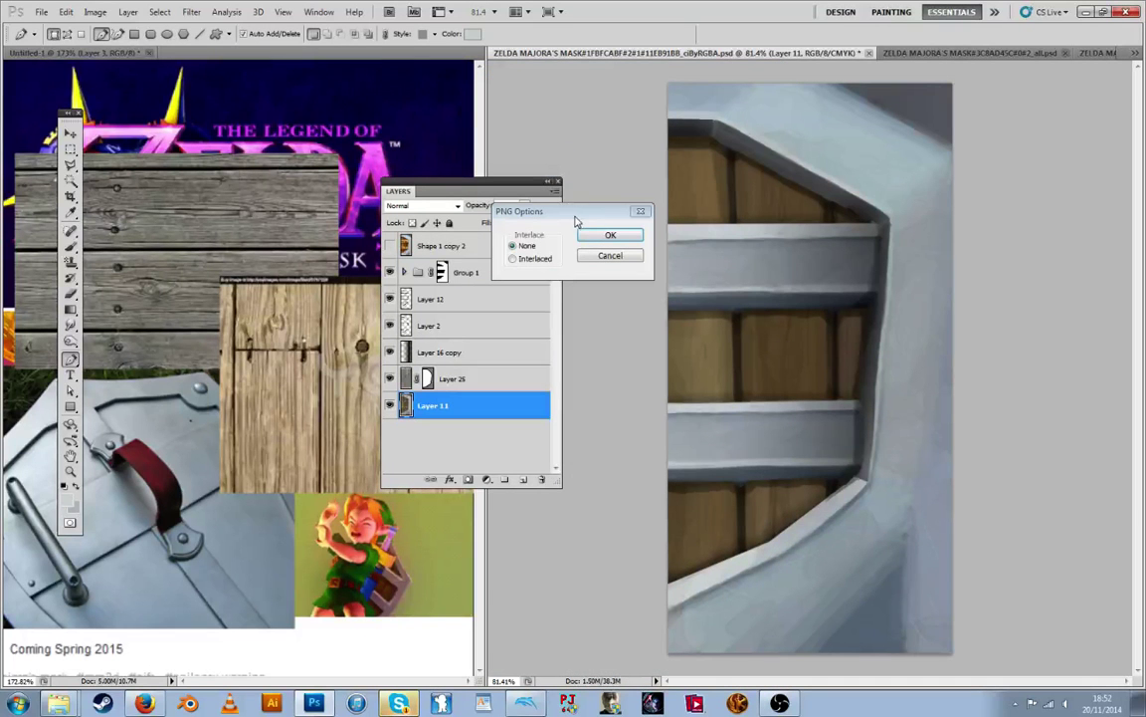
pyautogui.click(596, 235)
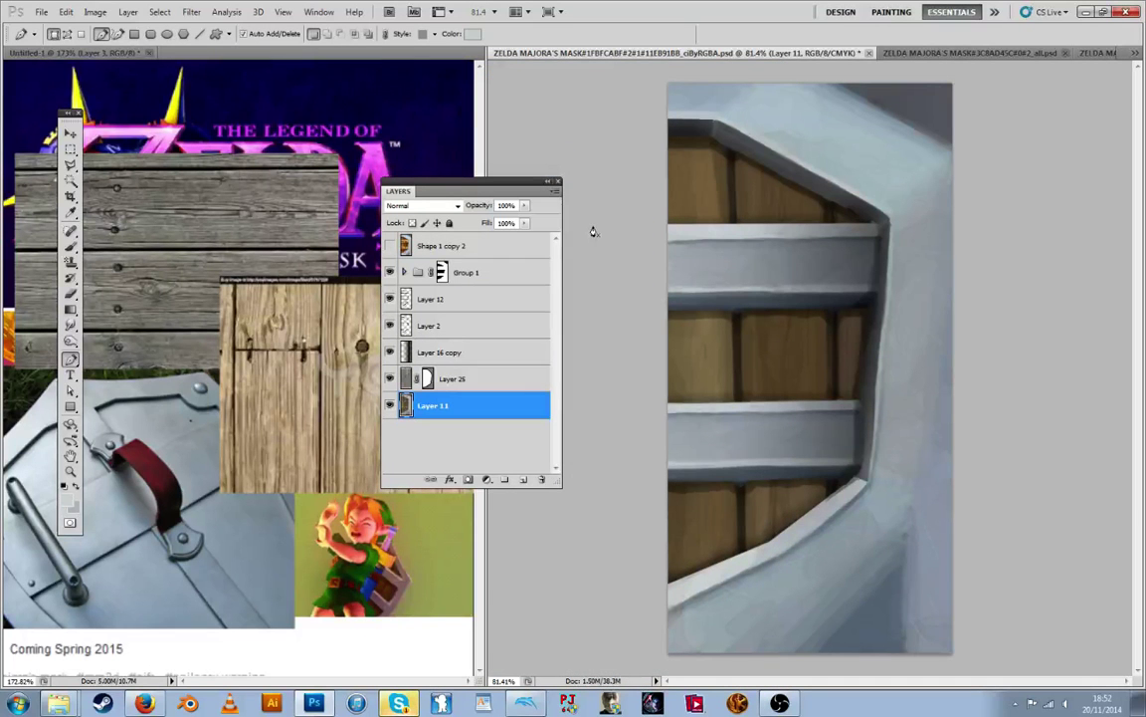
# Close the shield document with its changes saved and bring up the ZELDA MAJORA'S MASK#B5E41CE9 green wood plank document
pyautogui.hotkey('ctrl', 'w')
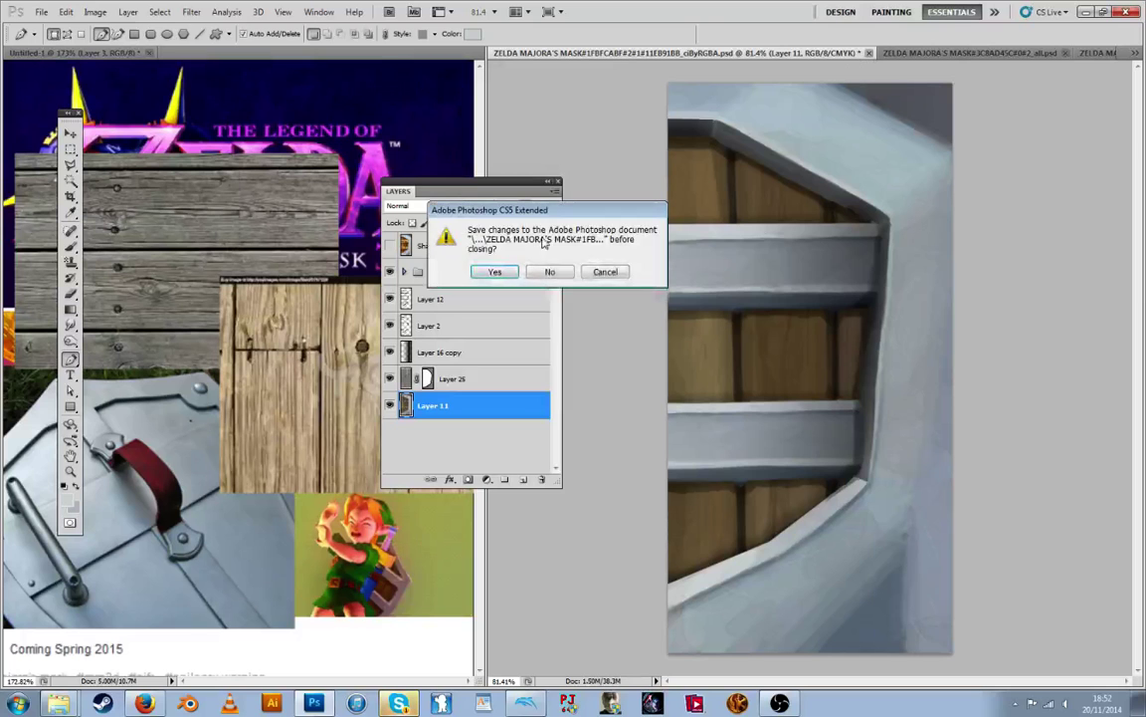
pyautogui.click(495, 271)
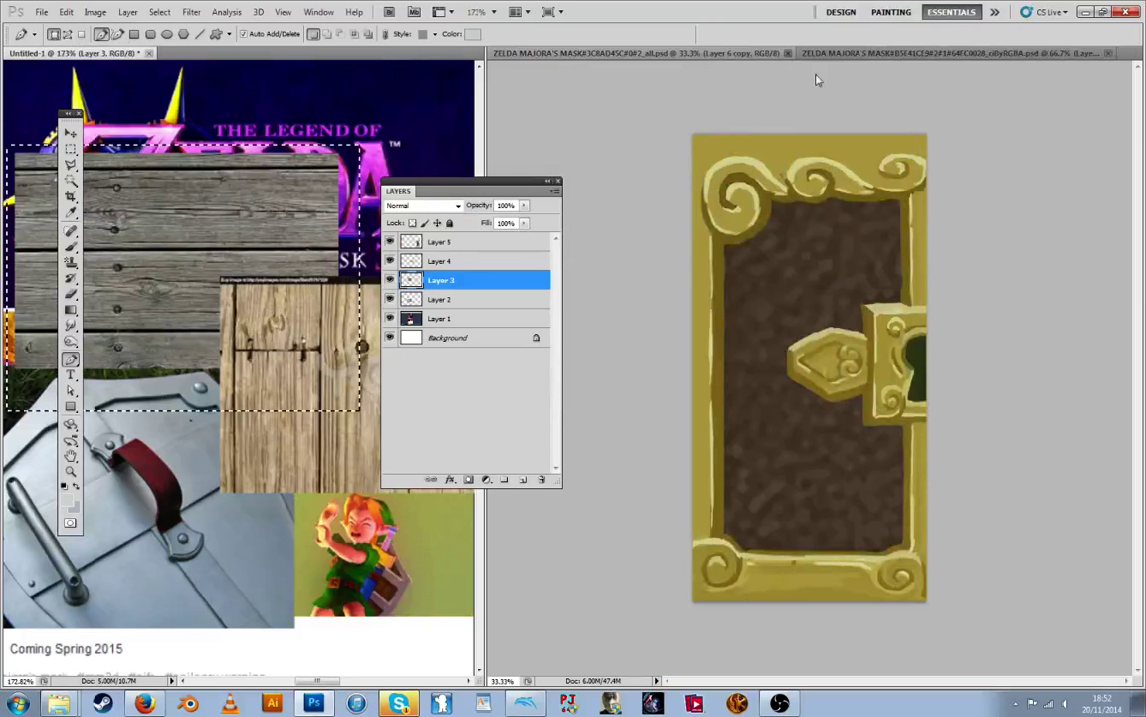
pyautogui.click(838, 55)
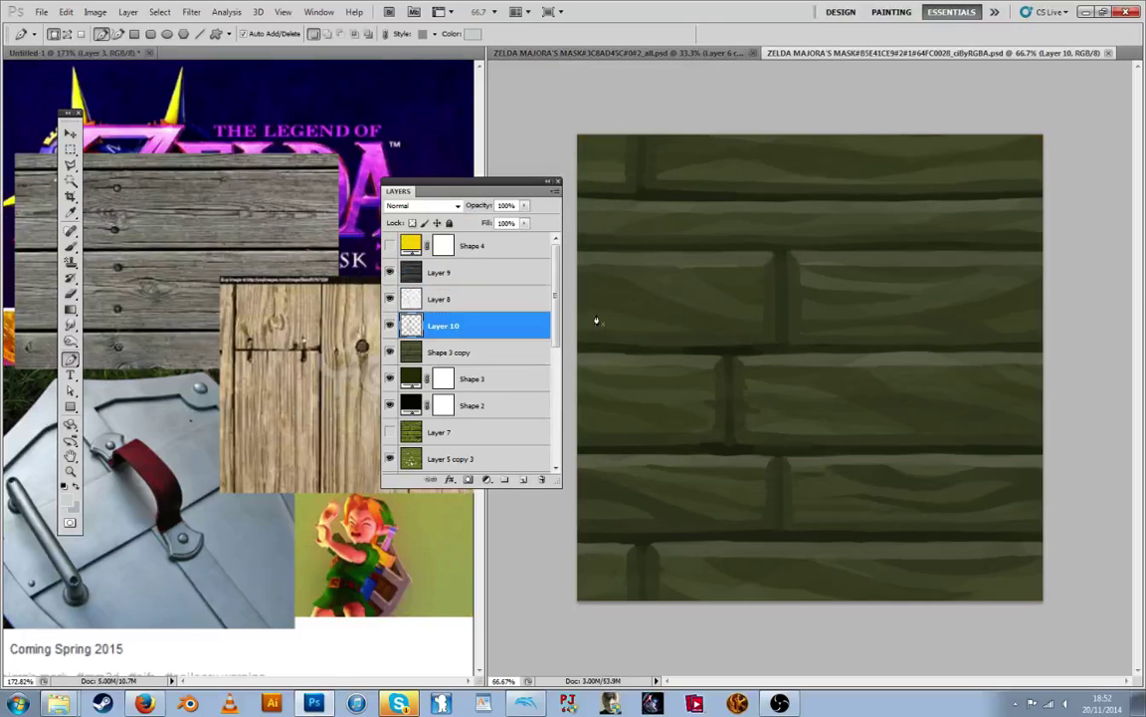
pyautogui.moveTo(458, 192); pyautogui.dragTo(477, 196)
# Delete Layer 1, the large screenshot behind the photos, from the Untitled-1 reference document
pyautogui.click(70, 133)
pyautogui.click(224, 388)
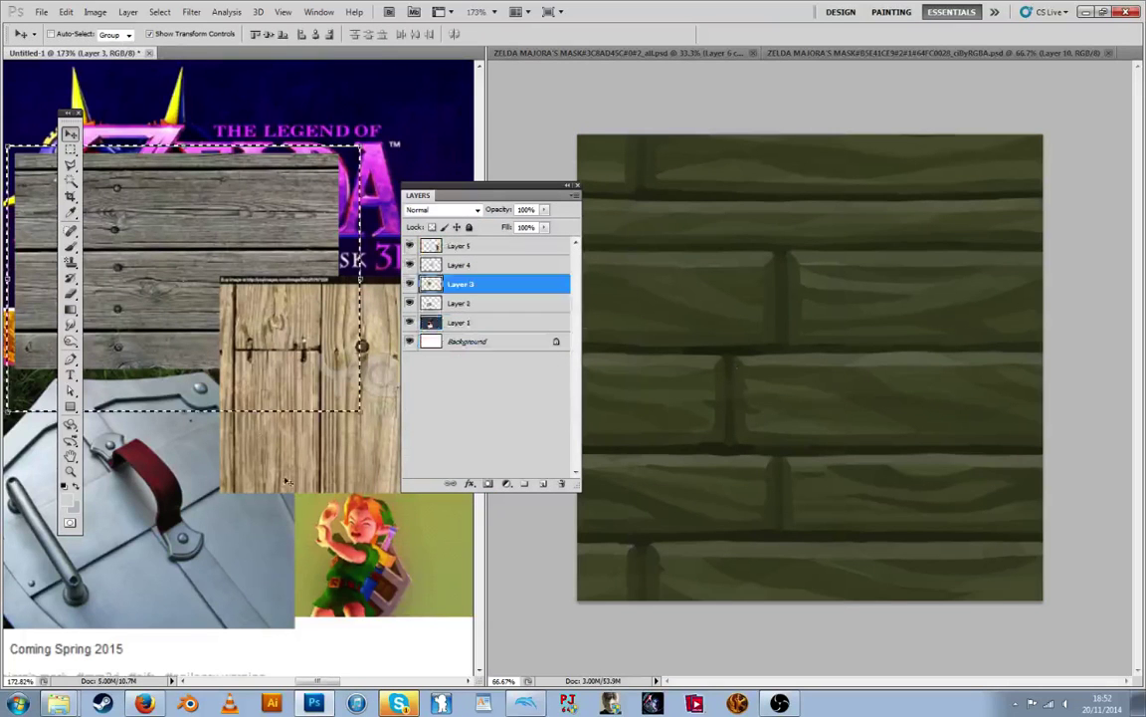
pyautogui.click(433, 322)
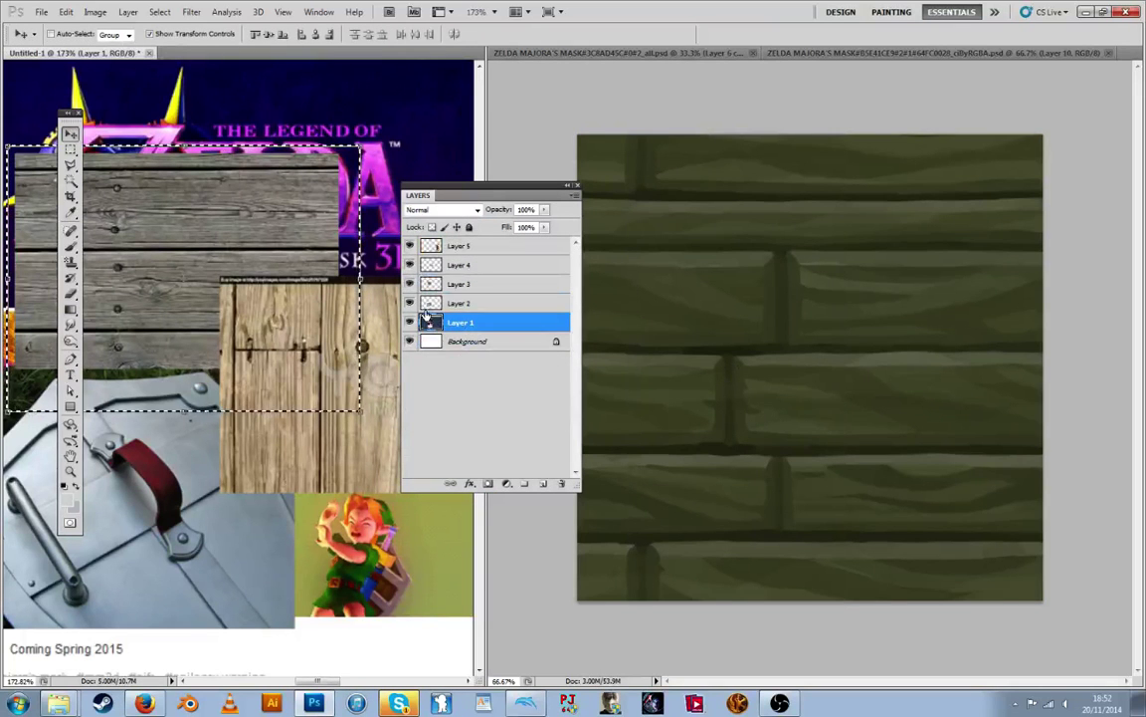
pyautogui.press('End')
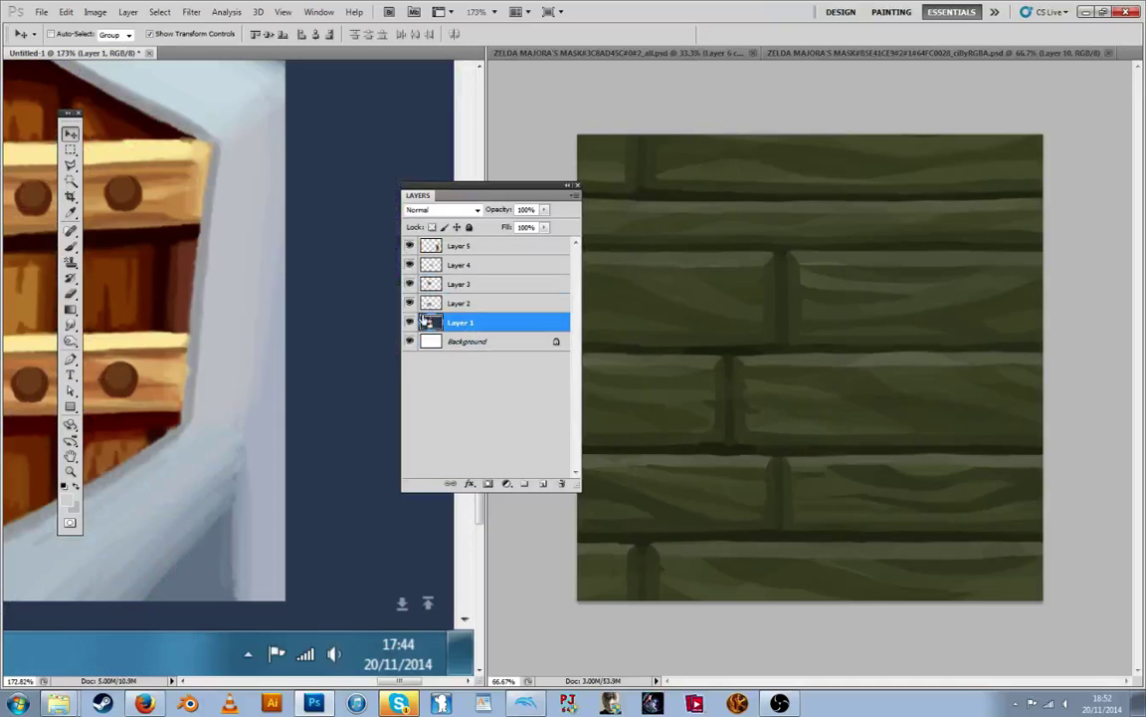
pyautogui.click(70, 150)
pyautogui.click(116, 159)
pyautogui.press('Delete')
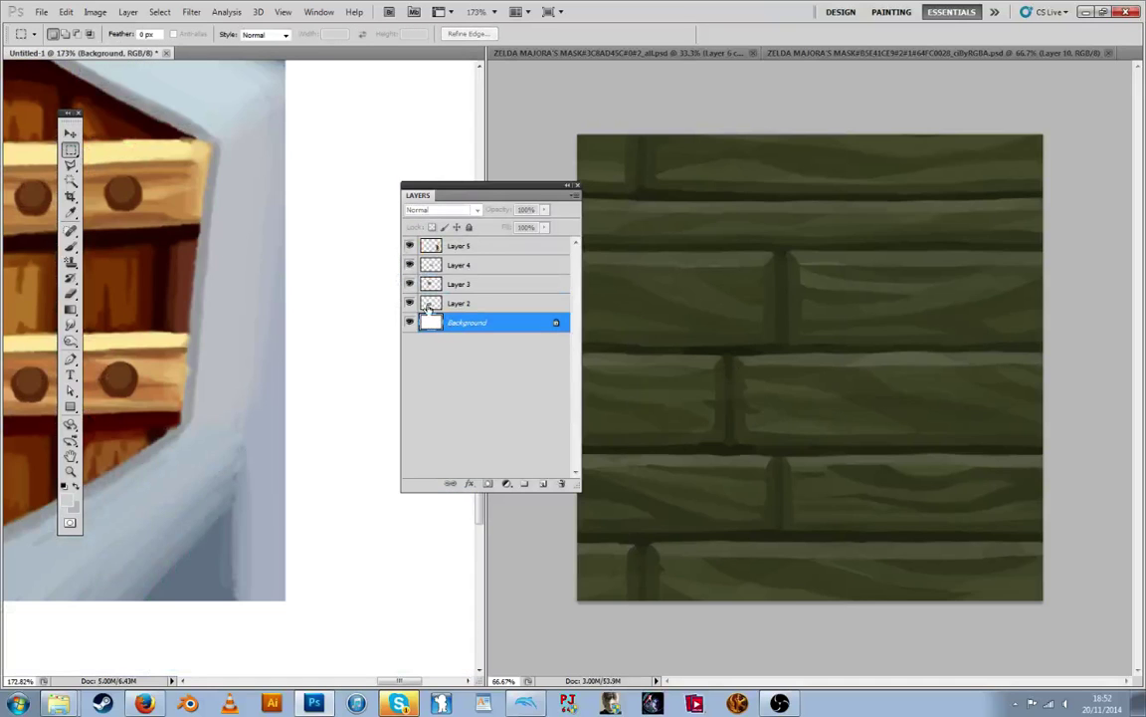
# Delete Layer 2 with the metal shield photo and the white Background layer from the reference document
pyautogui.click(410, 304)
pyautogui.hscroll(-5, 348, 615)
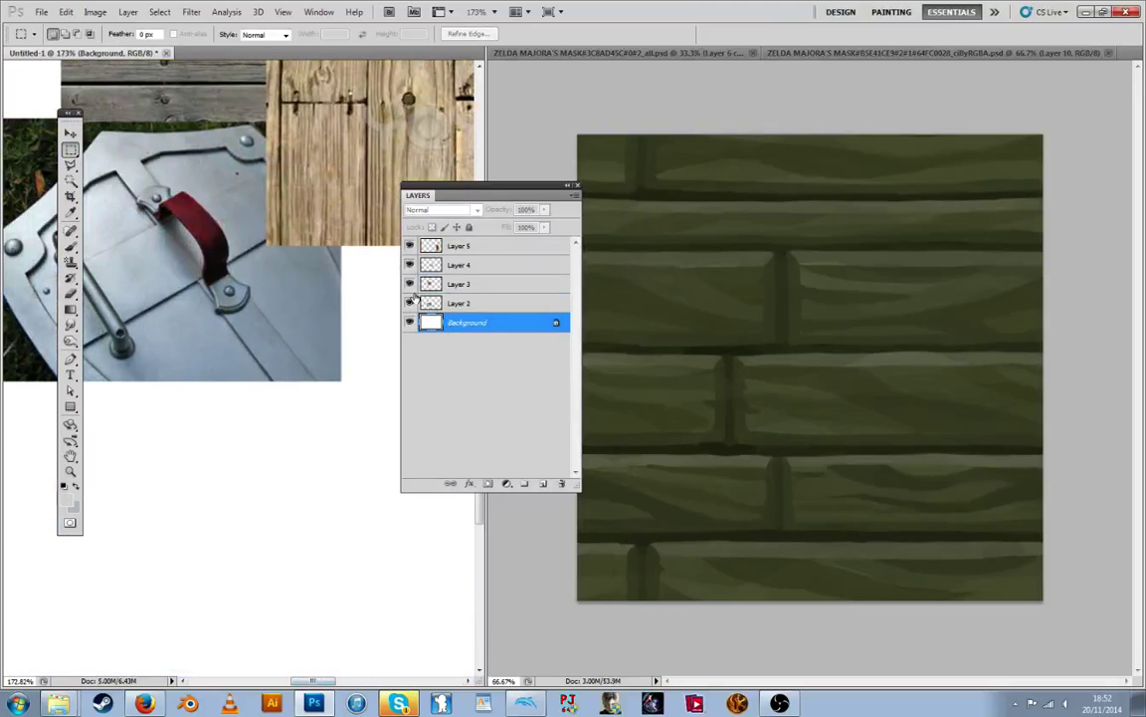
pyautogui.moveTo(411, 290); pyautogui.dragTo(409, 302)
pyautogui.click(409, 302)
pyautogui.click(430, 303)
pyautogui.press('Delete')
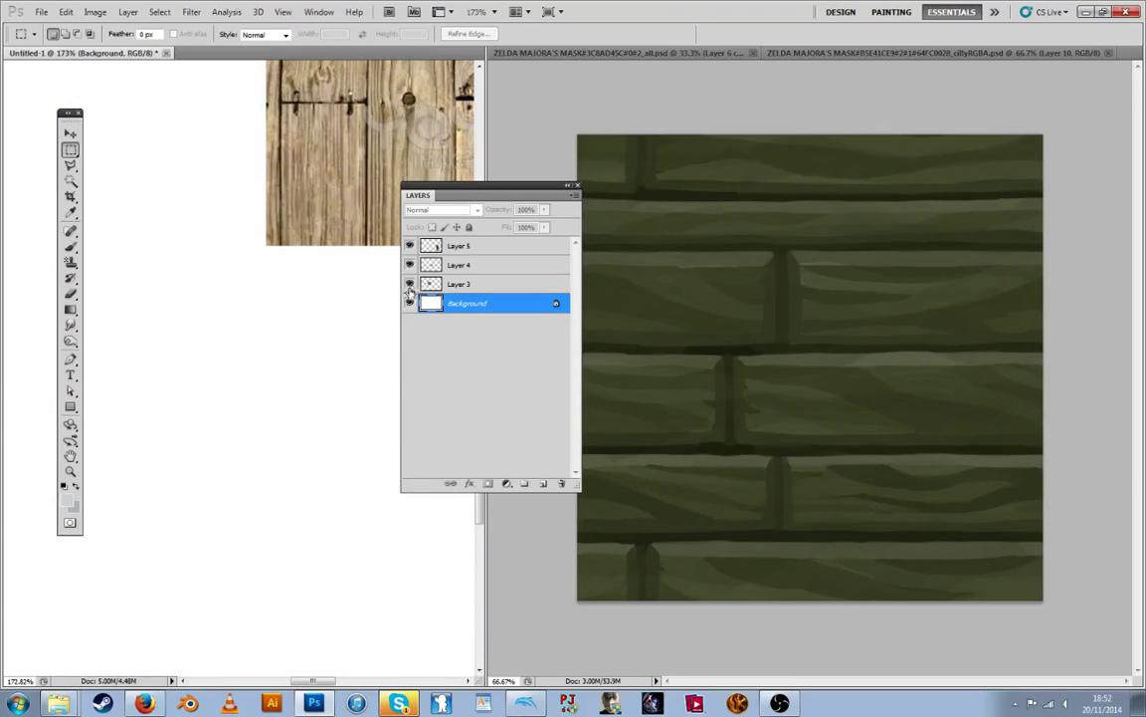
pyautogui.click(409, 284)
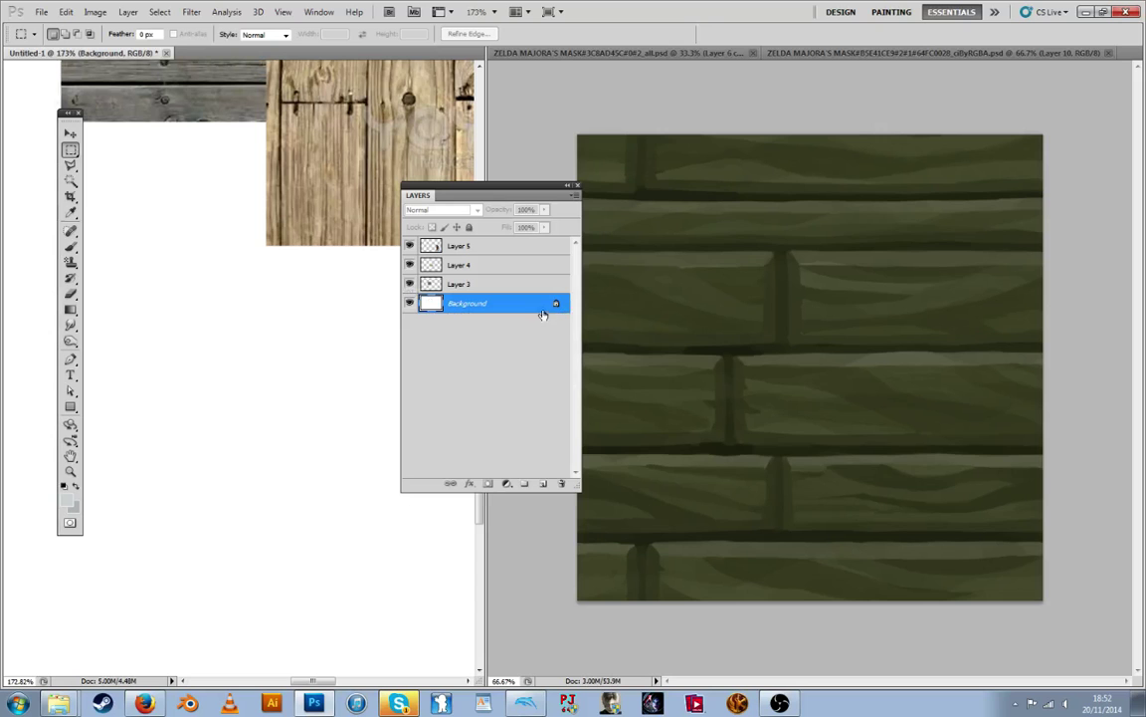
pyautogui.moveTo(560, 483); pyautogui.dragTo(560, 484)
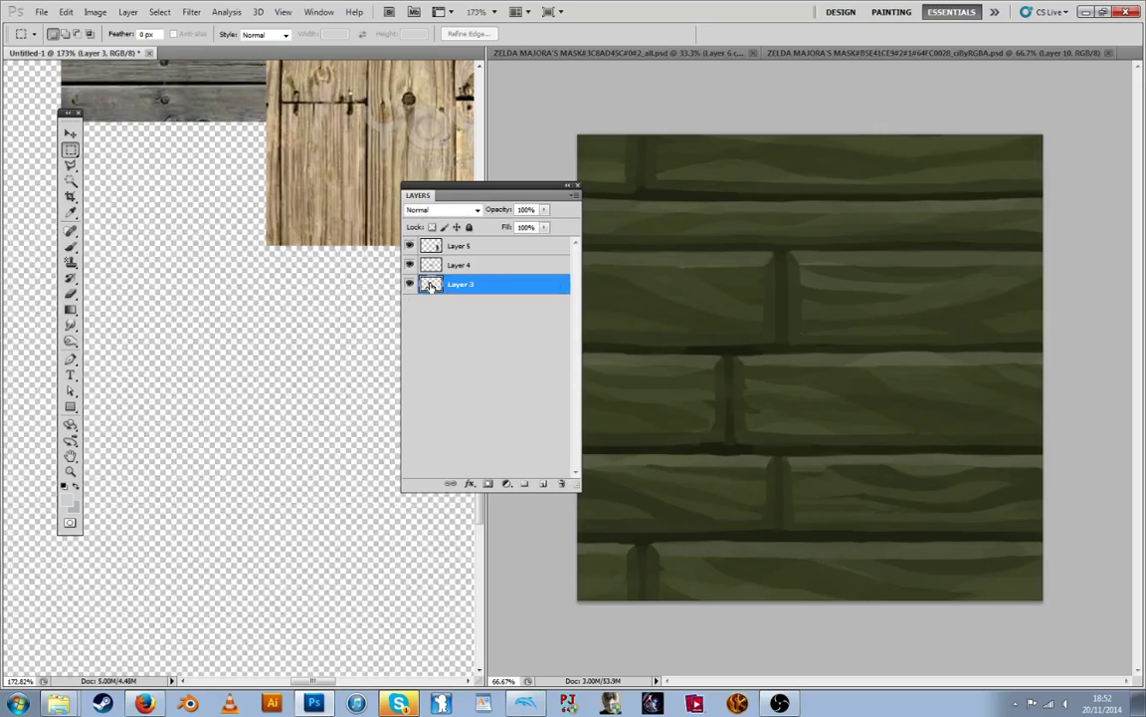
# Move the grey plank photo on Layer 3 upwards, clear of the light wood photo
pyautogui.scroll(11, 431, 285)
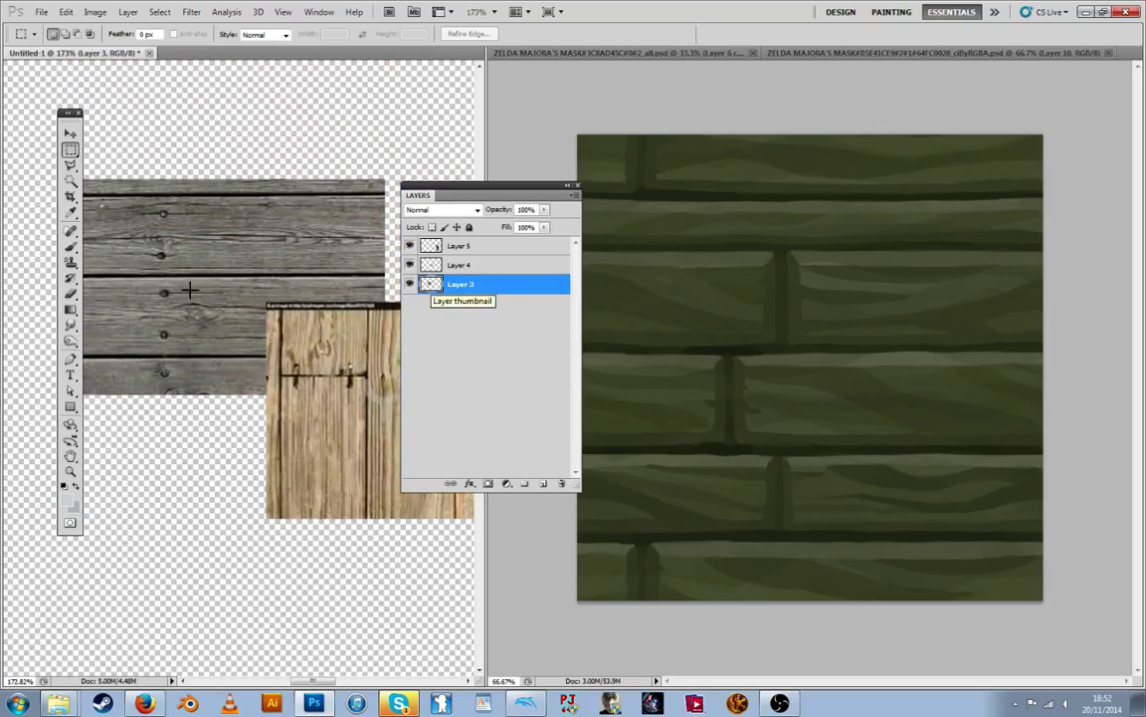
pyautogui.click(73, 133)
pyautogui.moveTo(283, 261); pyautogui.dragTo(294, 176)
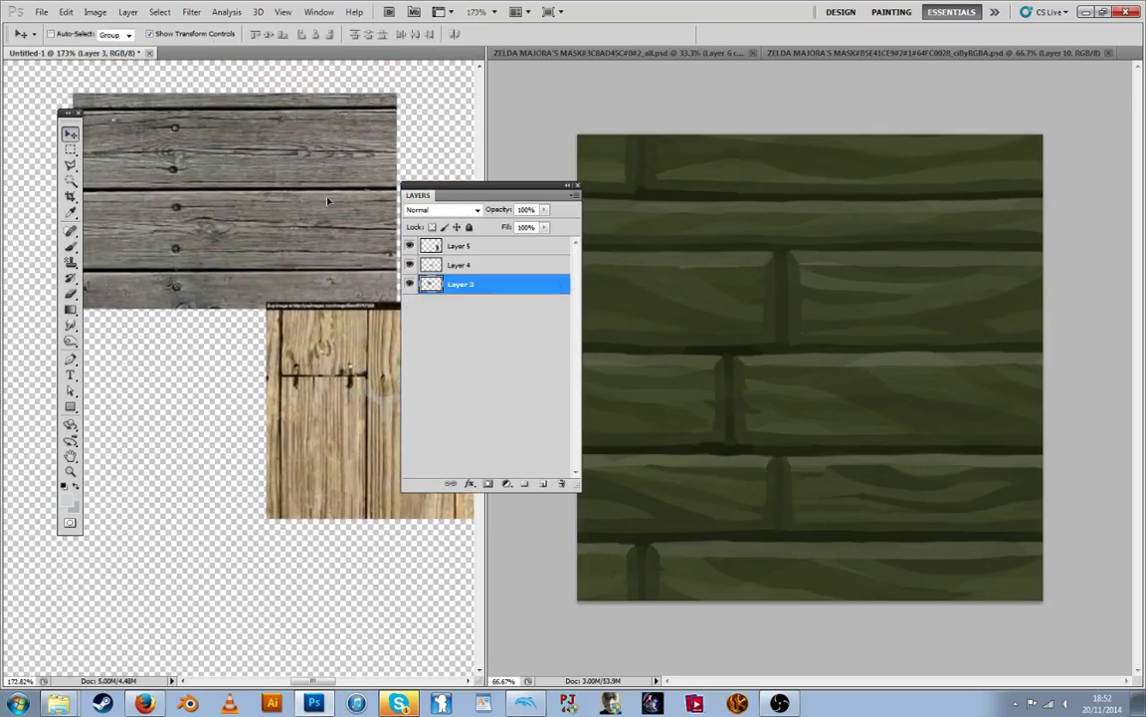
# Delete Layer 5 and move the light wood photo on Layer 4 directly beneath the grey planks
pyautogui.click(458, 246)
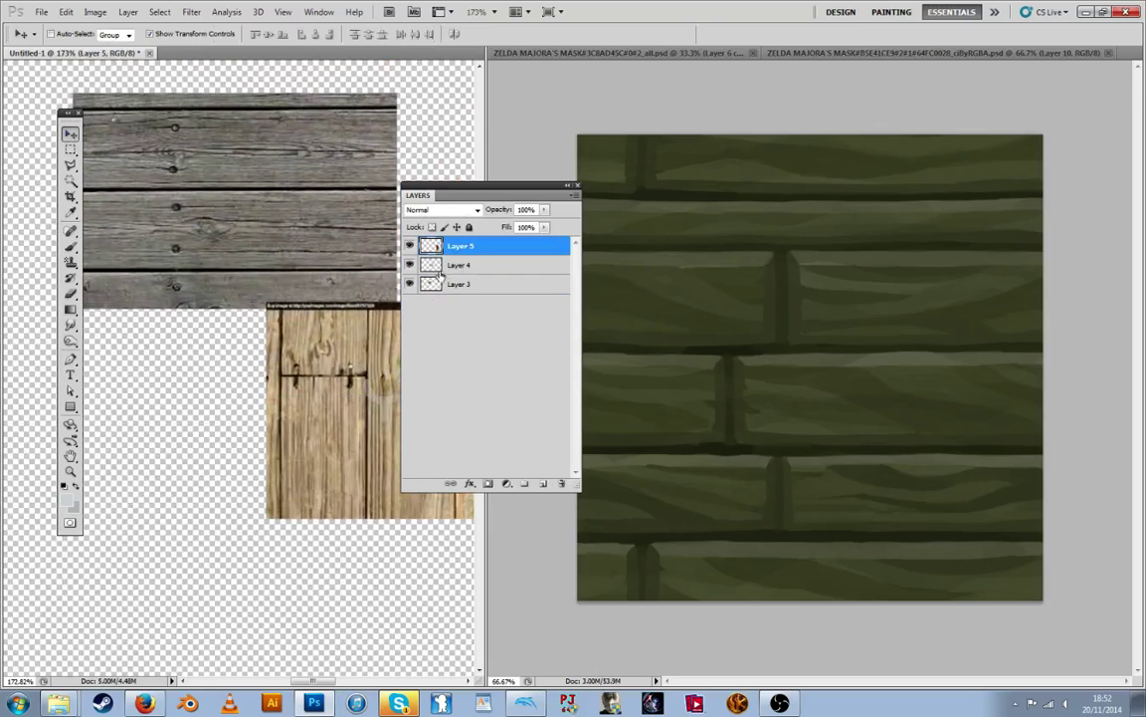
pyautogui.press('Delete')
pyautogui.click(410, 246)
pyautogui.click(410, 246)
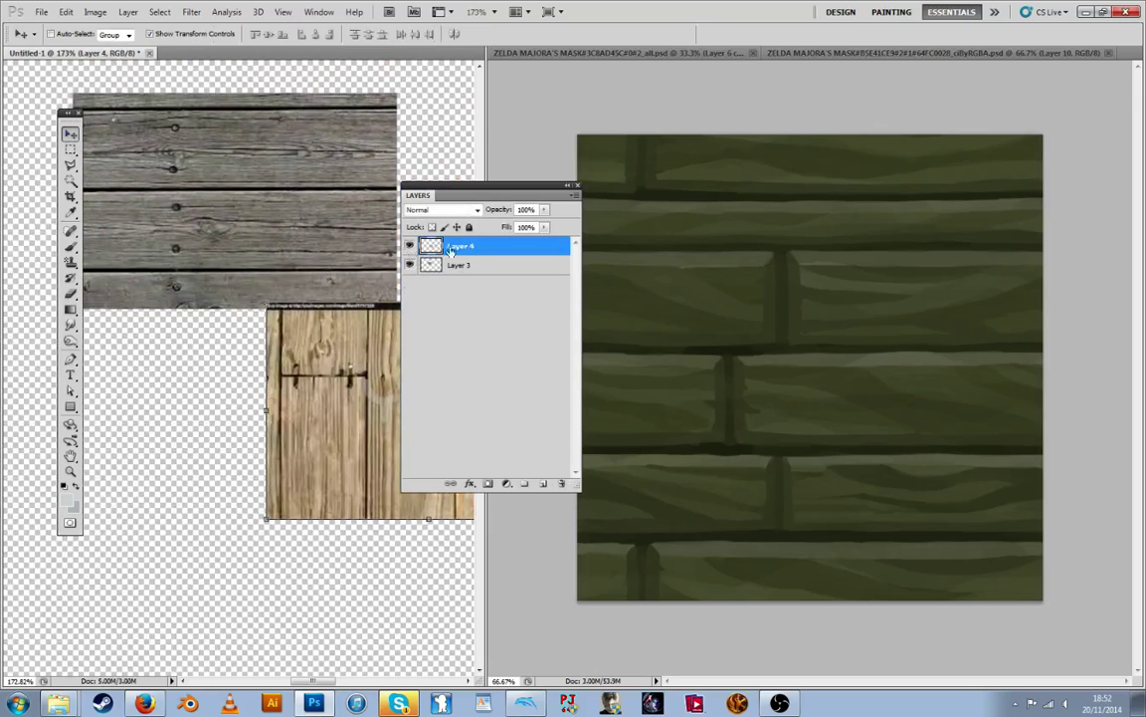
pyautogui.moveTo(335, 406); pyautogui.dragTo(171, 425)
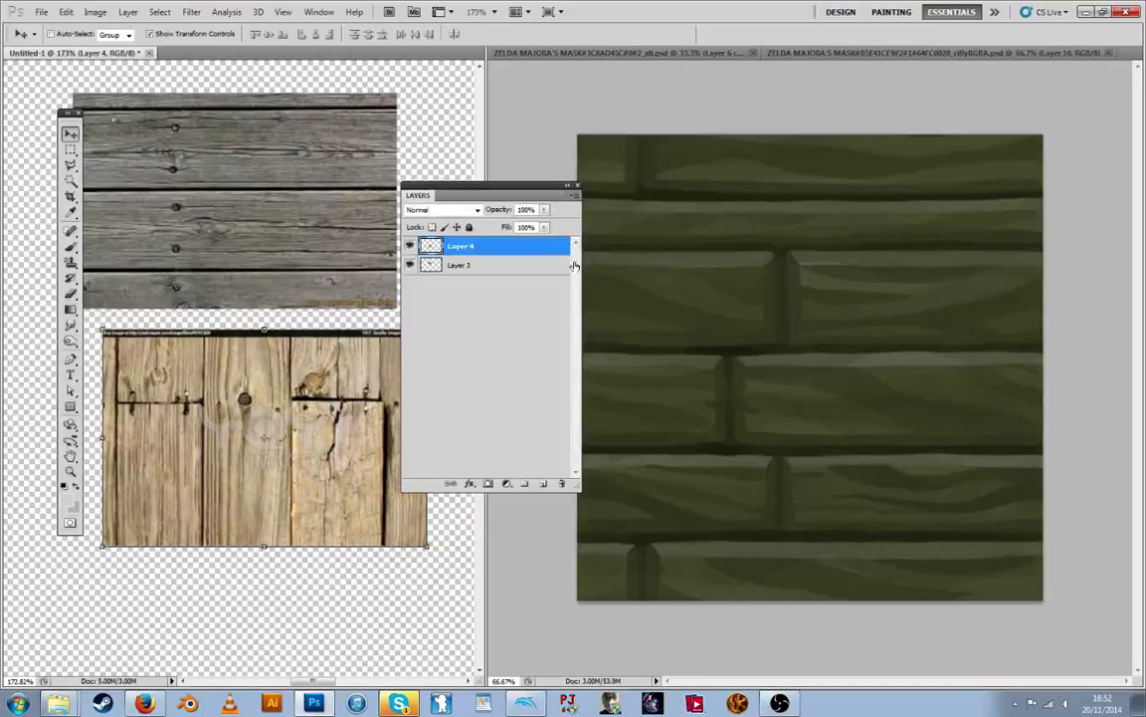
# Rotate the grey plank photo on Layer 3 by 90 degrees so its boards run vertically, and apply the transform
pyautogui.click(635, 261)
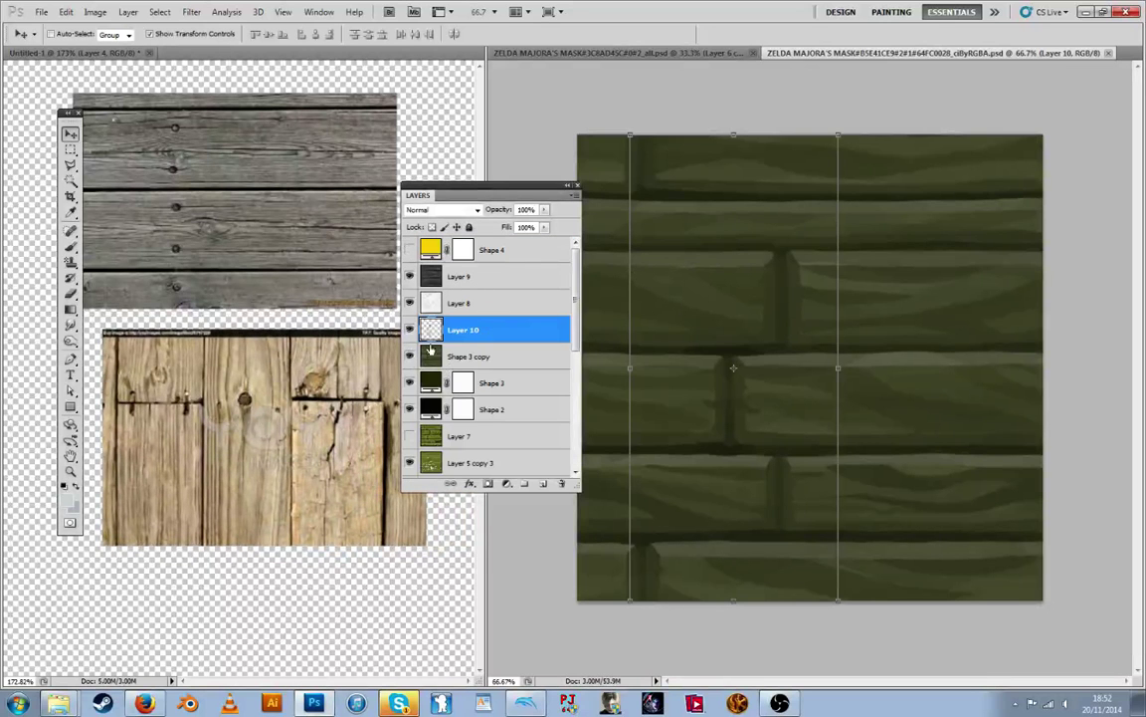
pyautogui.click(328, 308)
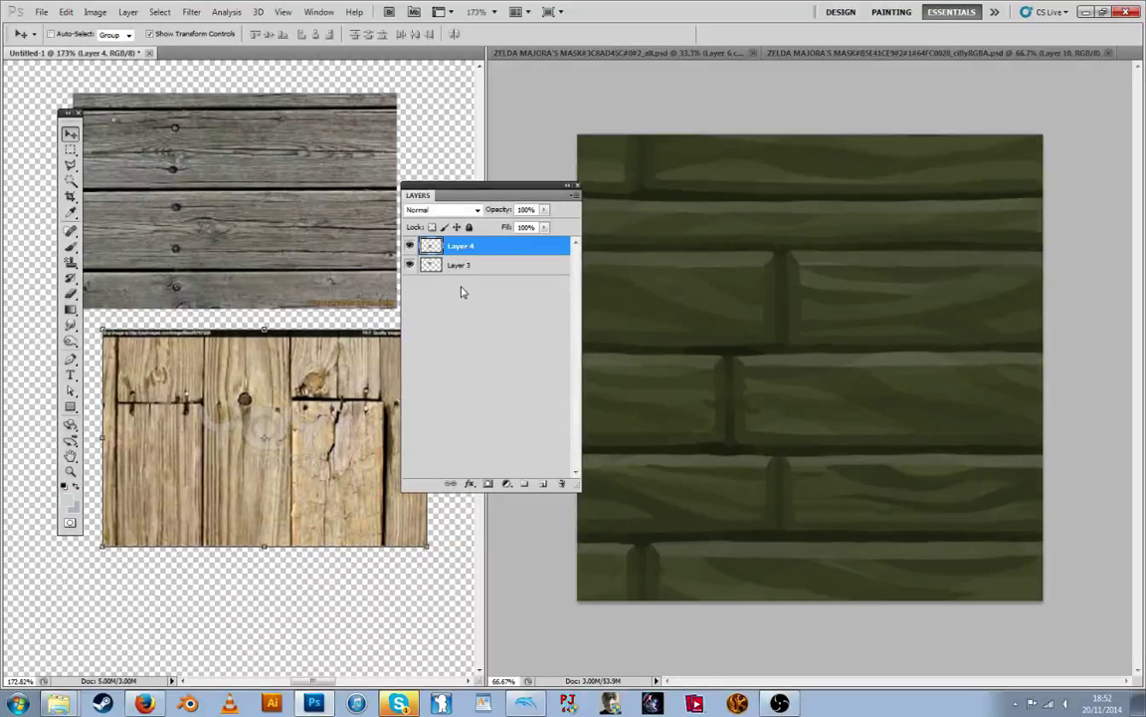
pyautogui.click(470, 267)
pyautogui.hotkey('ctrl', 't')
pyautogui.moveTo(314, 352); pyautogui.dragTo(125, 239)
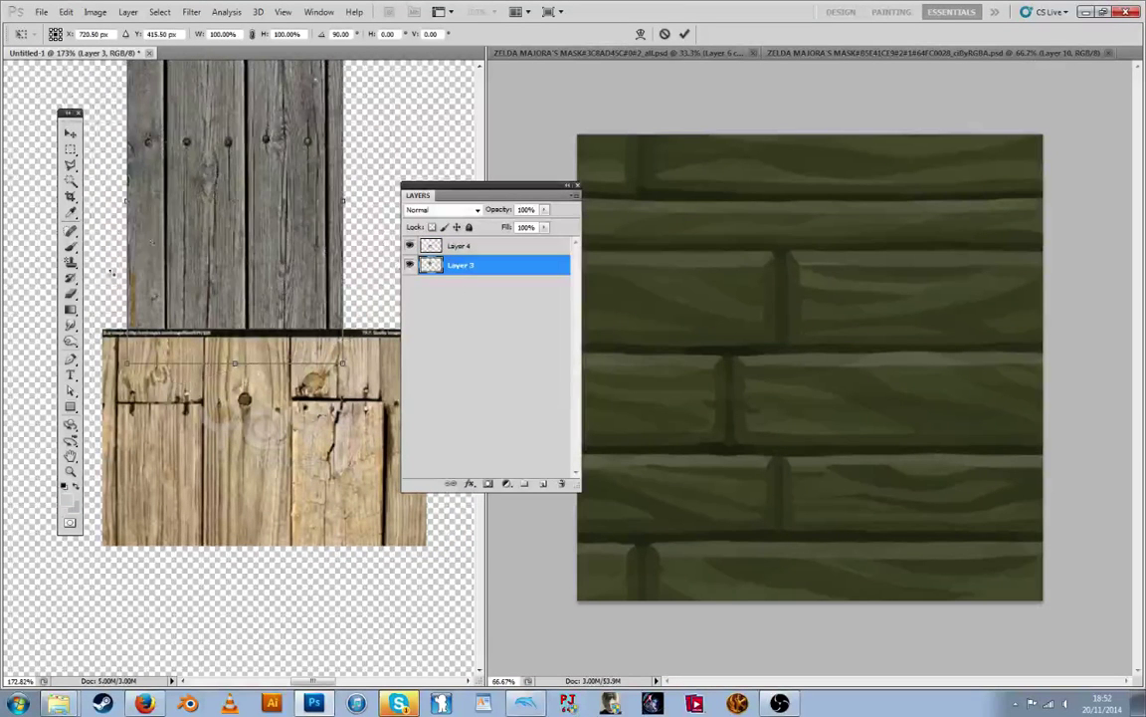
pyautogui.click(70, 135)
pyautogui.click(489, 261)
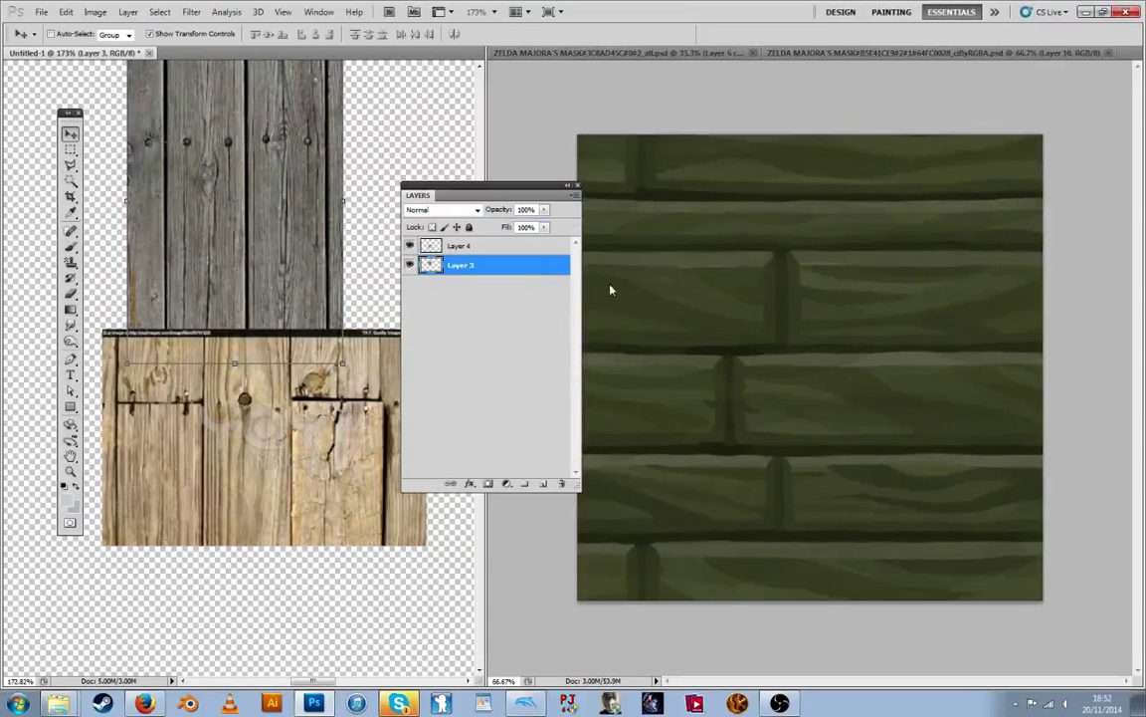
# Rotate the canvas view of the green wood texture until its planks run vertically, and hide Layer 8 and Layer 9
pyautogui.click(674, 311)
pyautogui.scroll(-3, 680, 314)
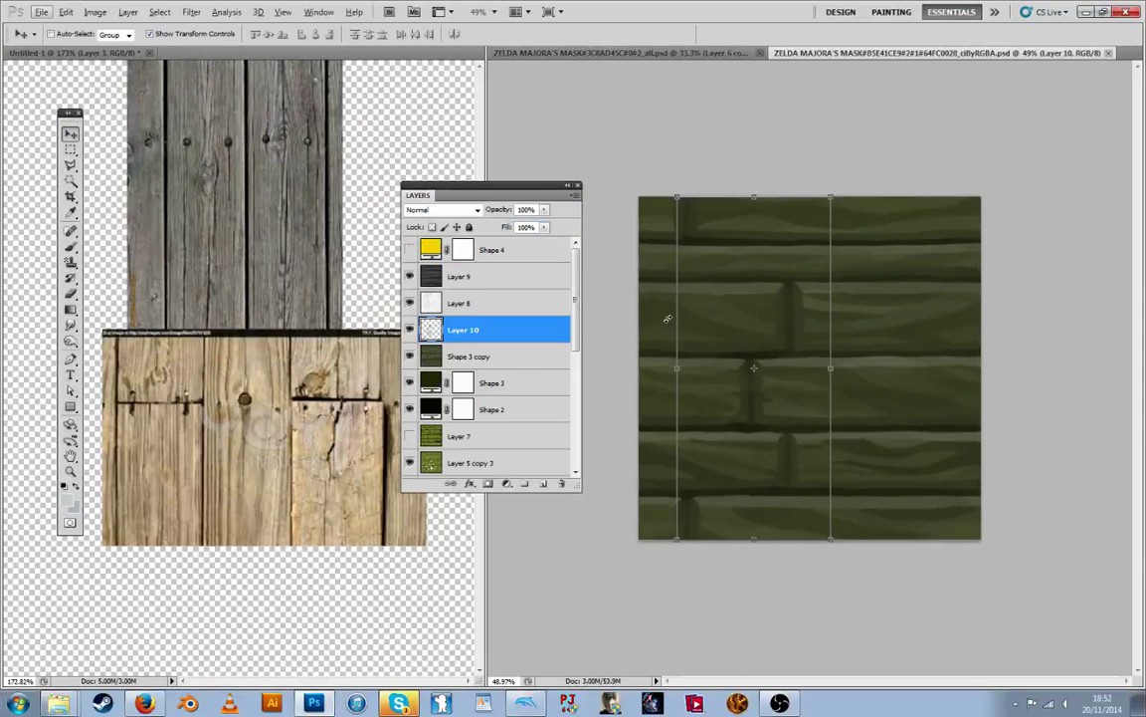
pyautogui.scroll(-6, 662, 318)
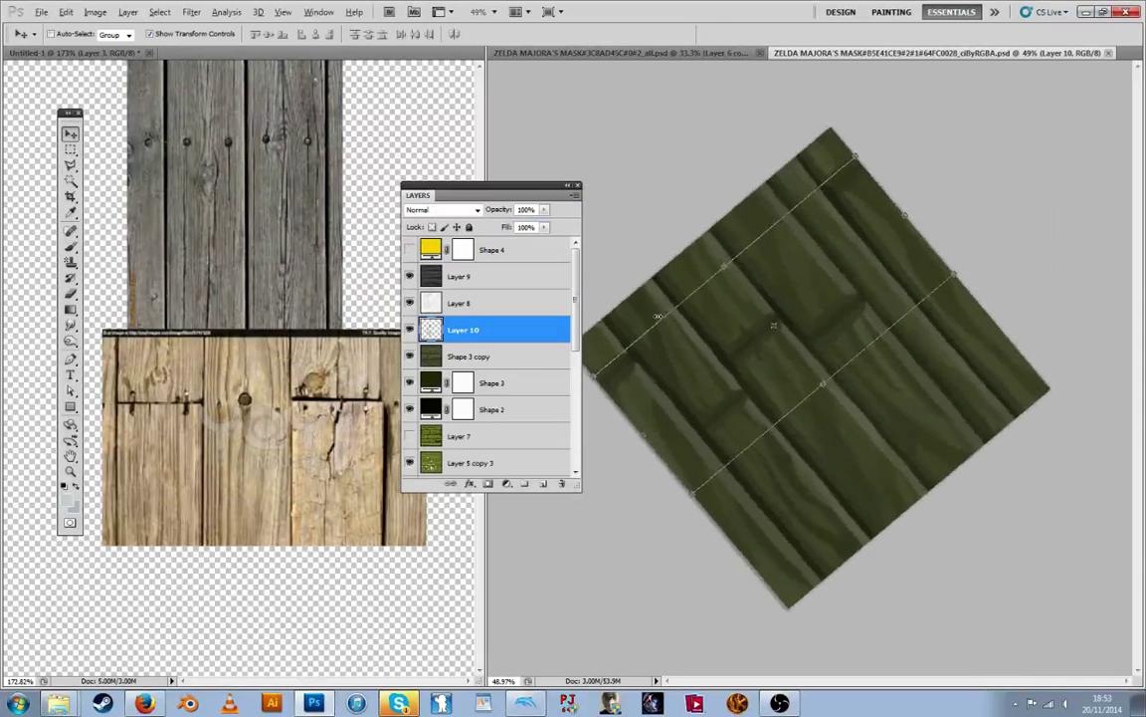
pyautogui.moveTo(658, 321); pyautogui.dragTo(656, 322)
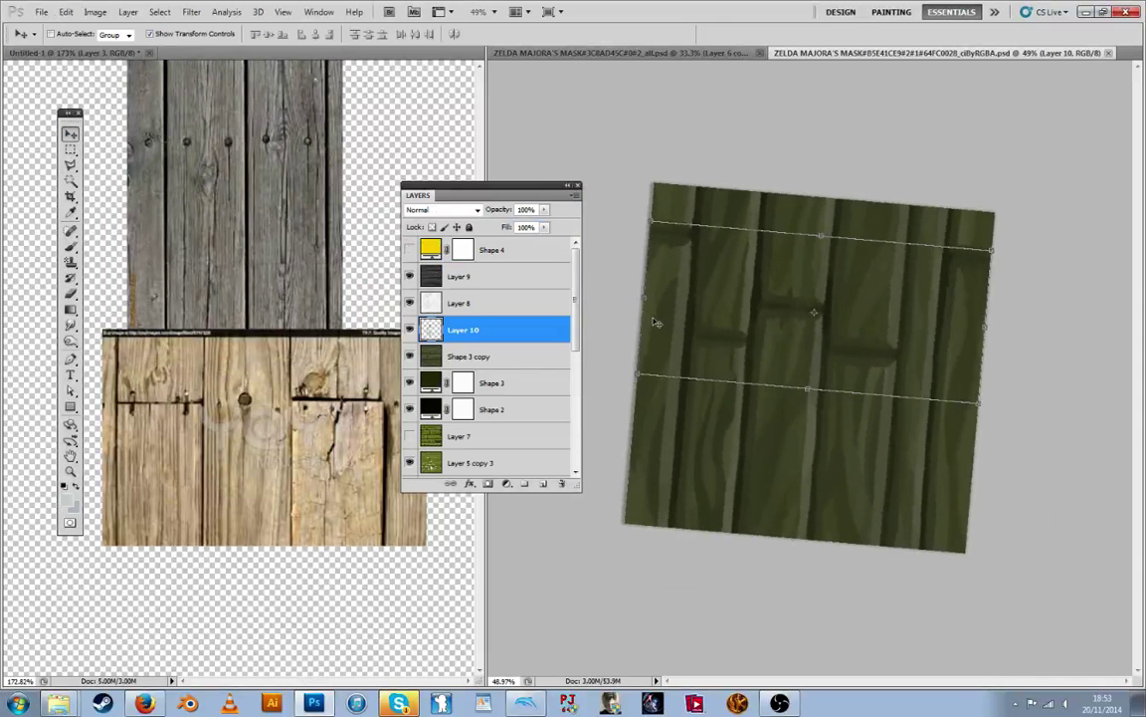
pyautogui.press('Escape')
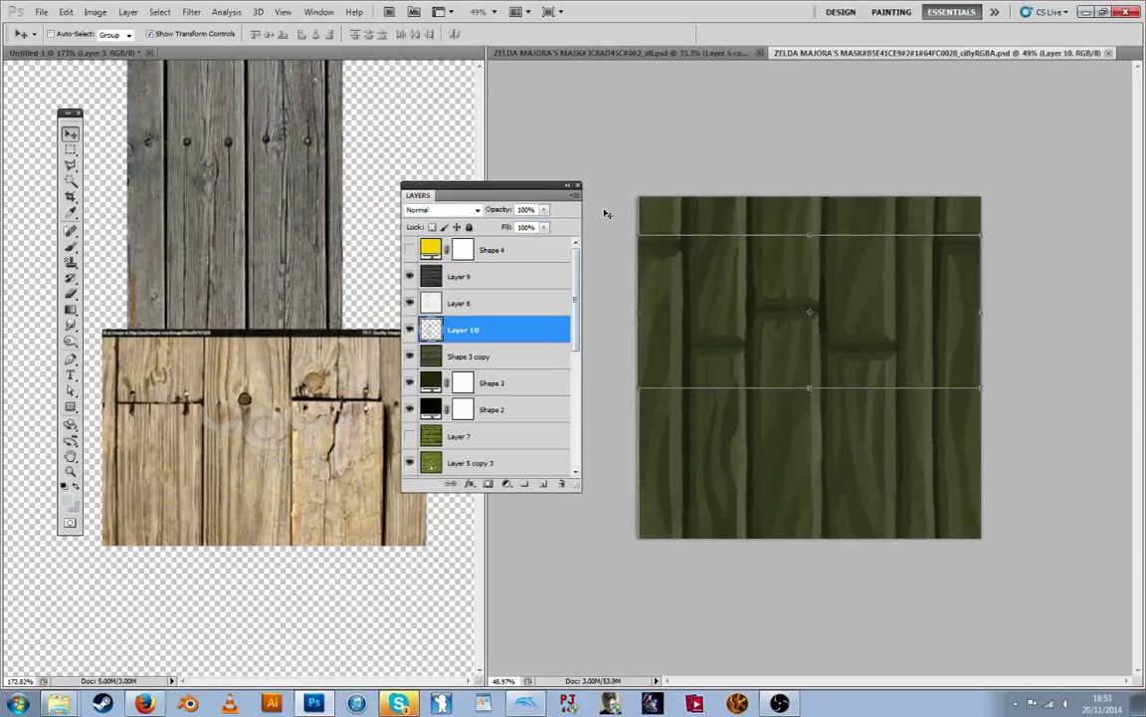
pyautogui.click(409, 302)
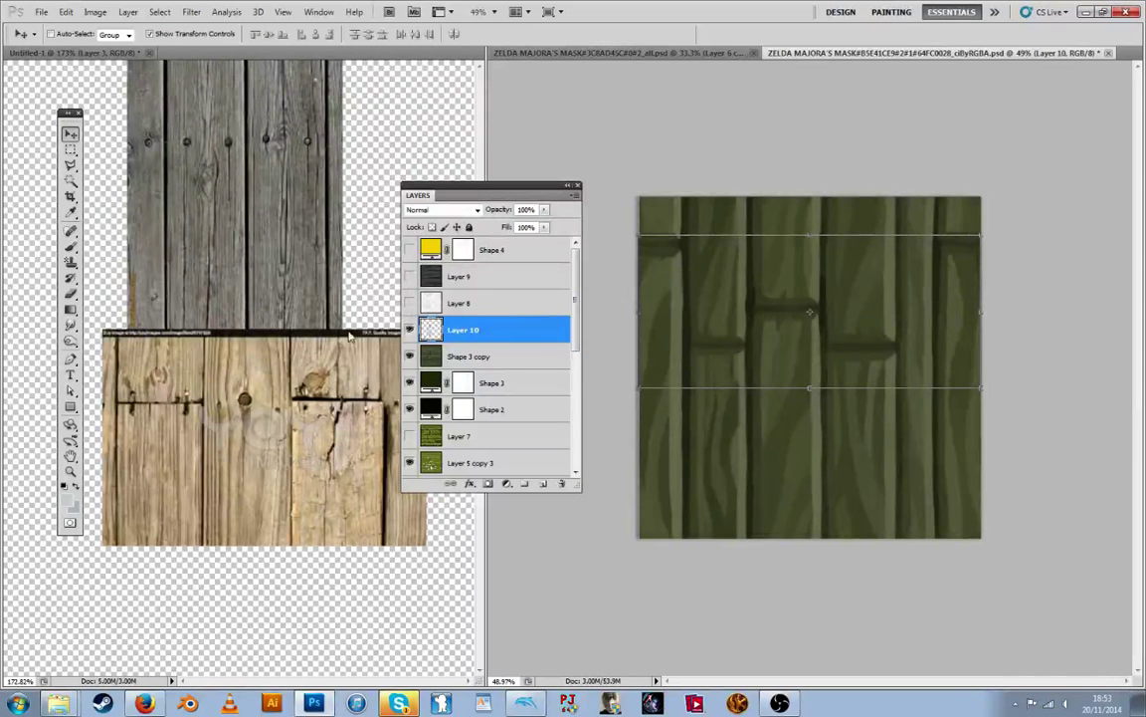
# Create a new empty layer directly above Layer 10 in the green wood texture
pyautogui.click(69, 164)
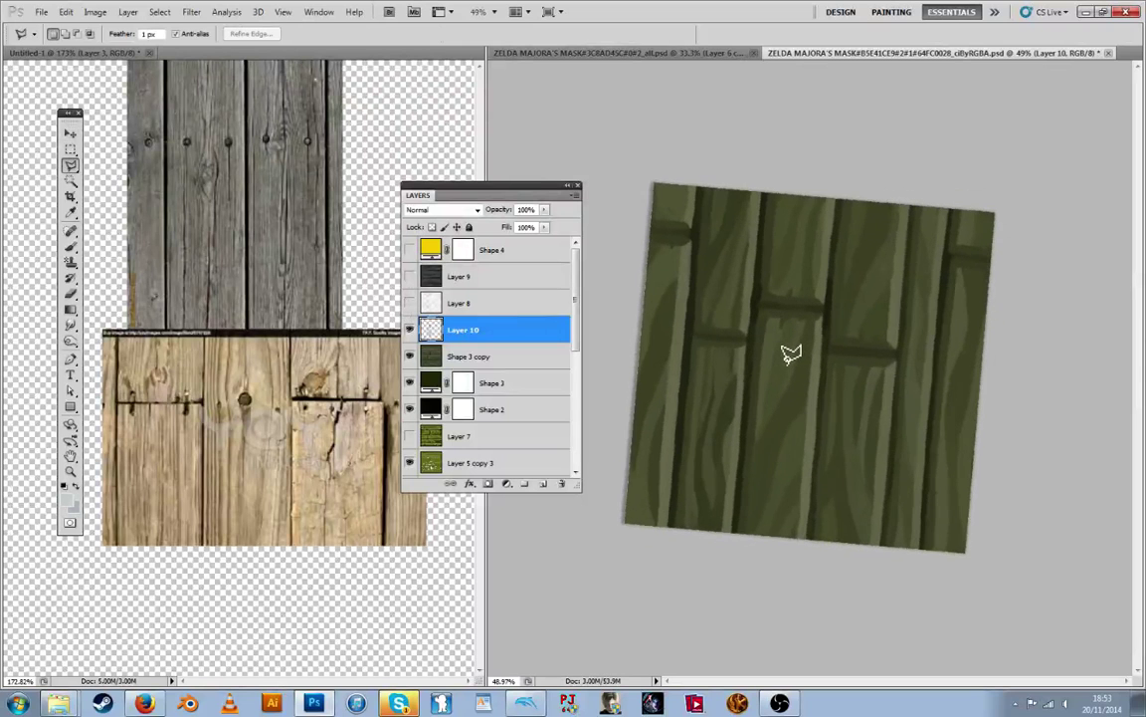
pyautogui.press('Escape')
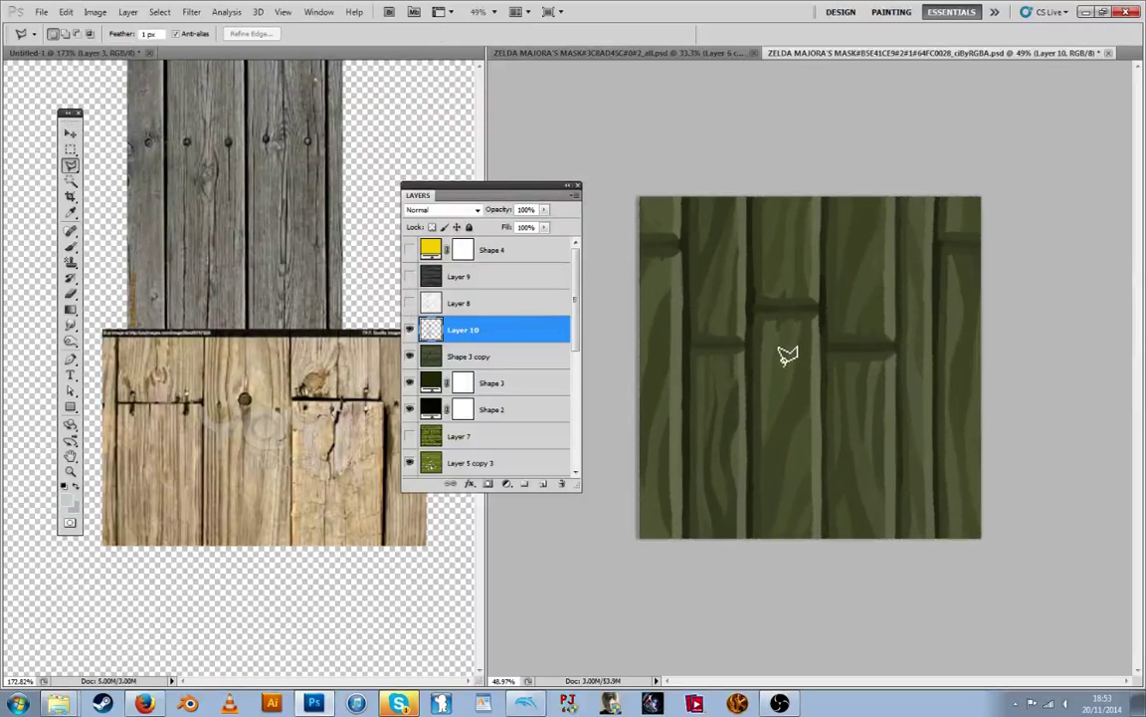
pyautogui.hotkey('ctrl', '+')
pyautogui.hotkey('ctrl', '+')
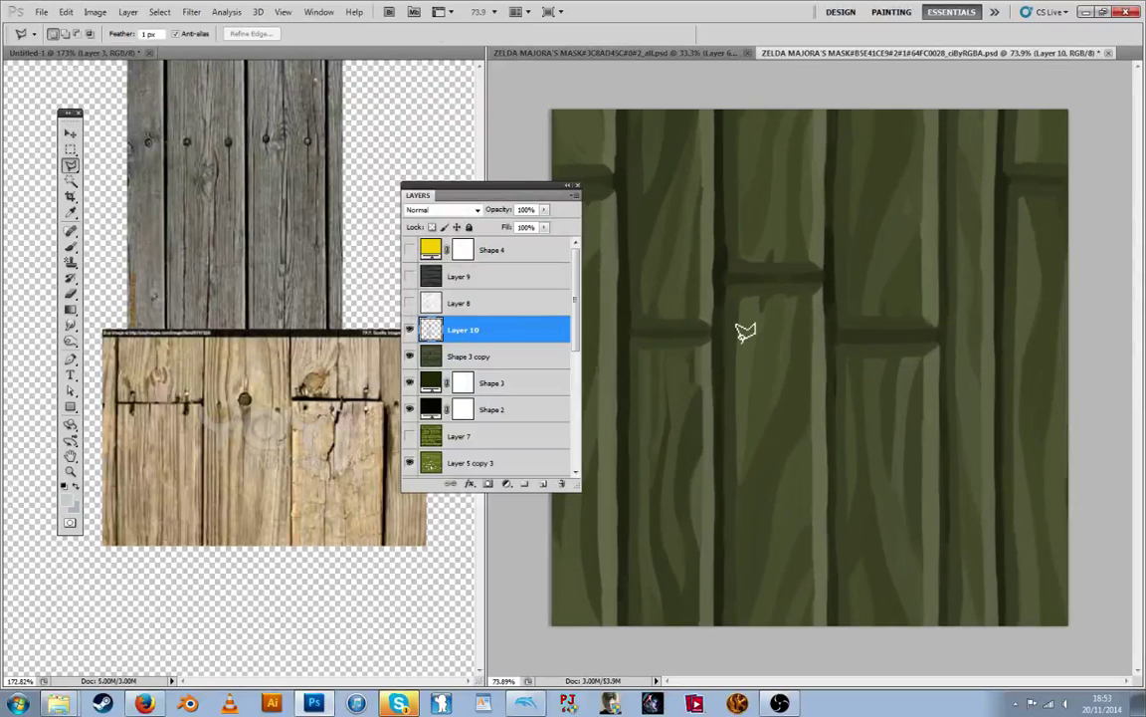
pyautogui.hotkey('ctrl', '+')
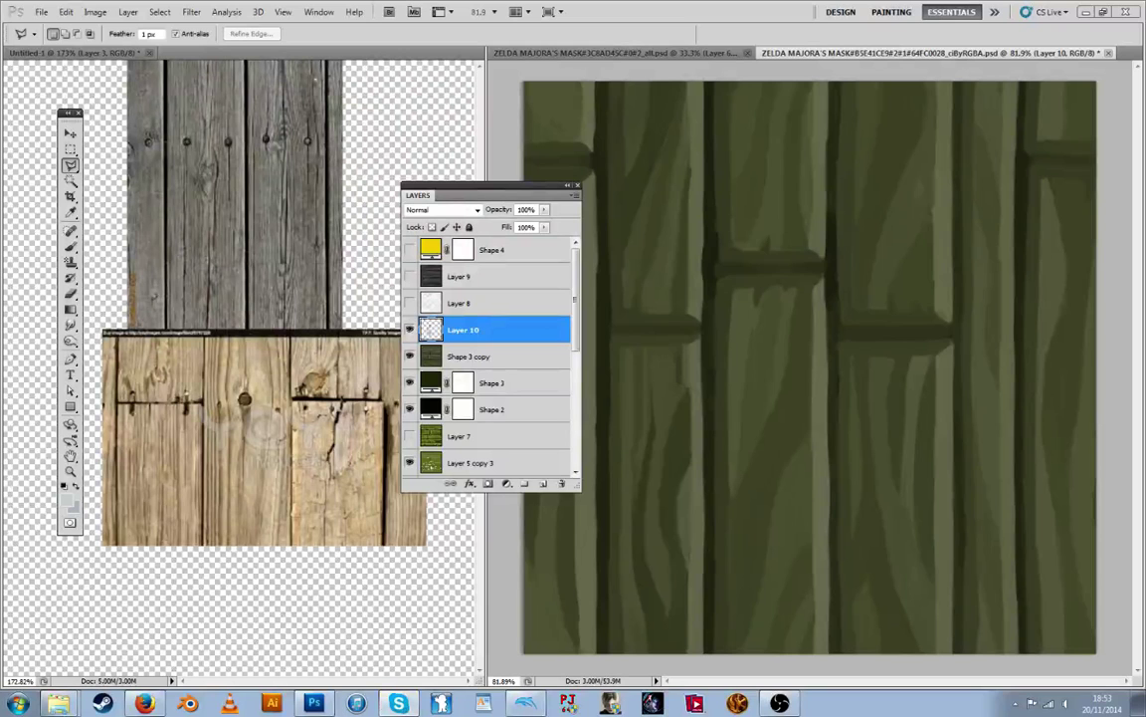
pyautogui.click(758, 249)
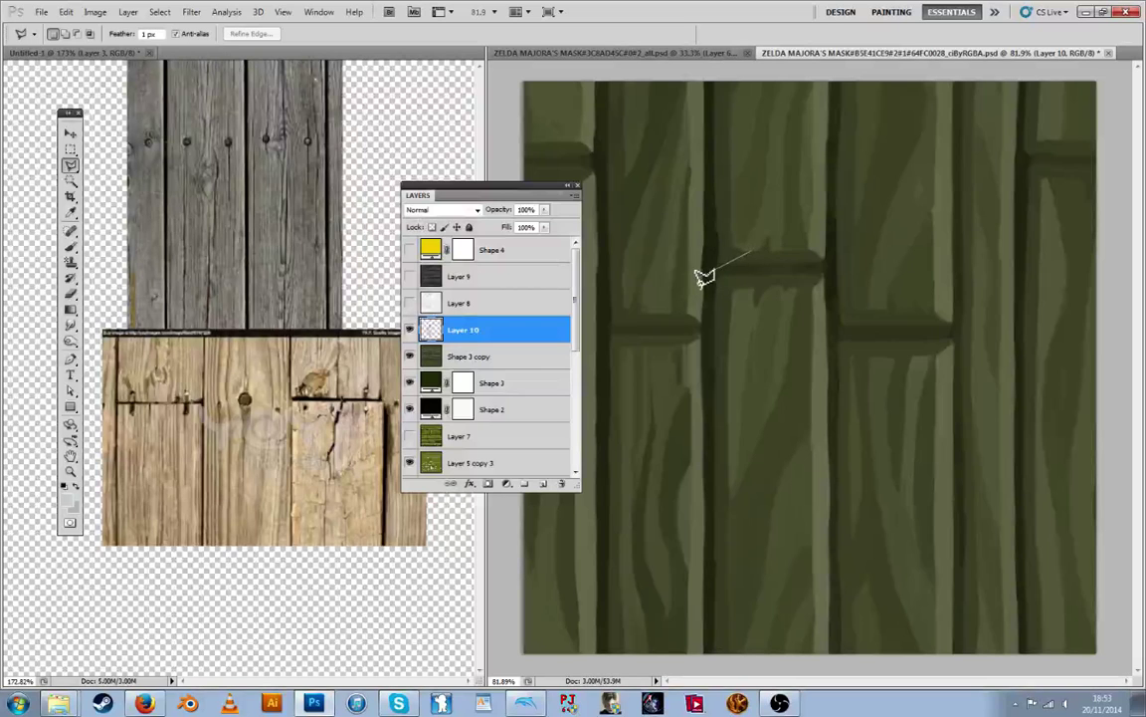
pyautogui.press('Escape')
pyautogui.click(561, 484)
pyautogui.press('r')
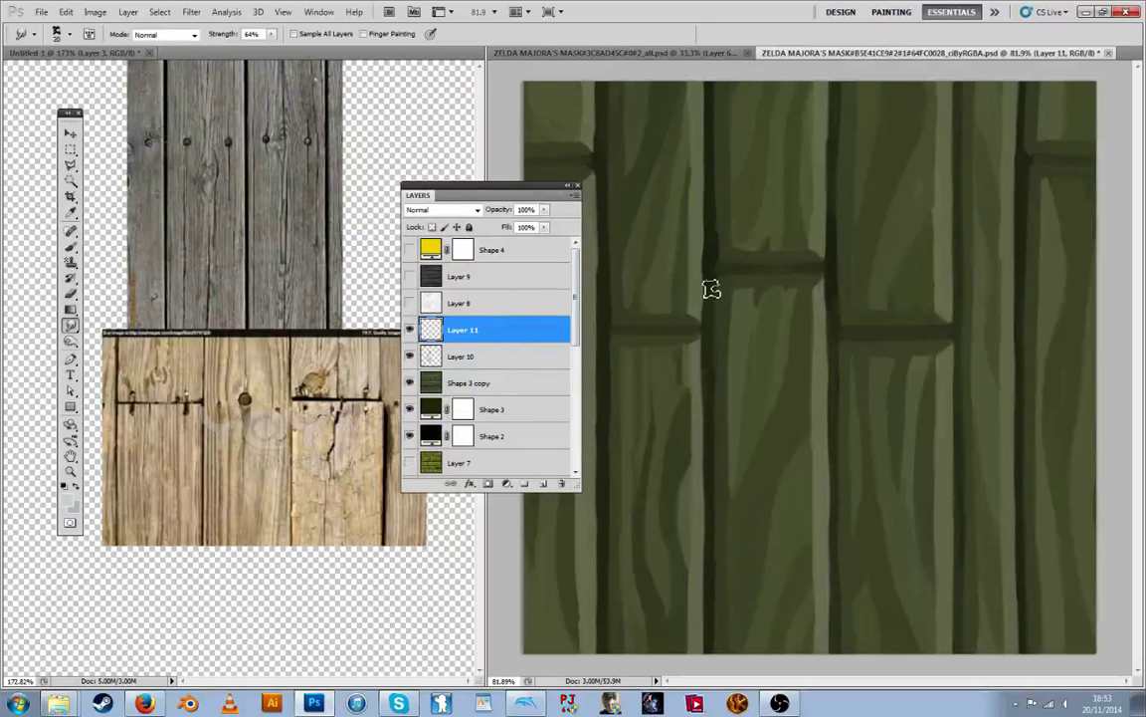
pyautogui.press('i')
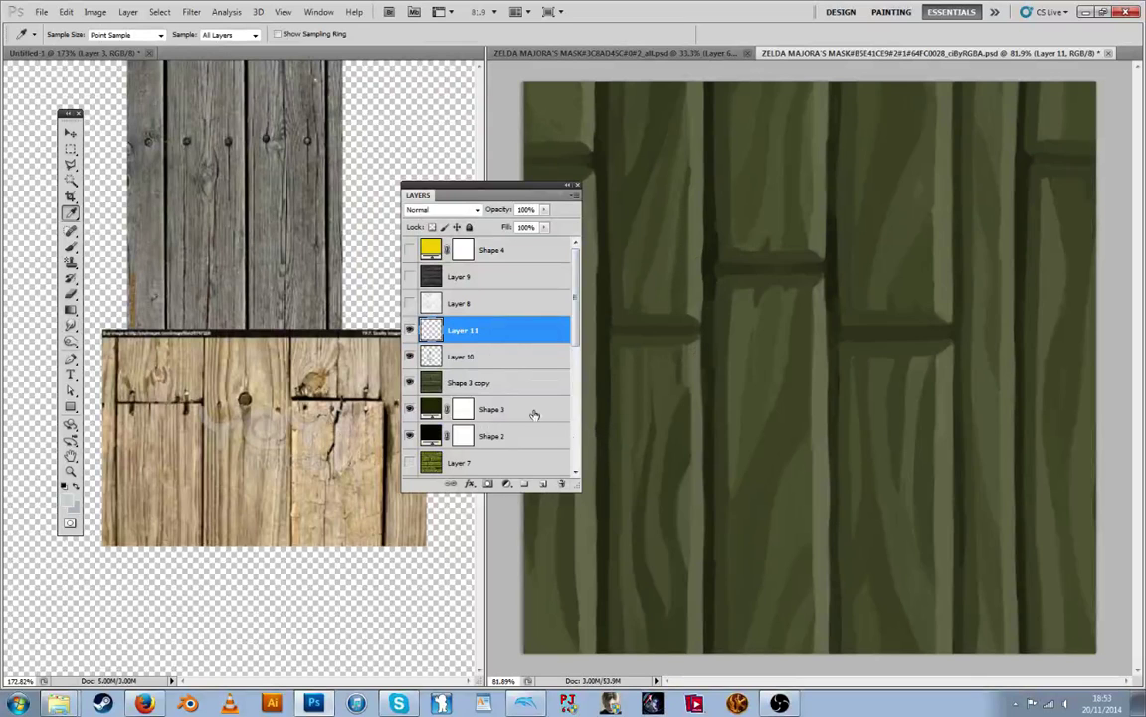
# Flip the light wood photo on Layer 4 horizontally by transforming its width to -100%, and apply the transform
pyautogui.click(69, 149)
pyautogui.click(108, 152)
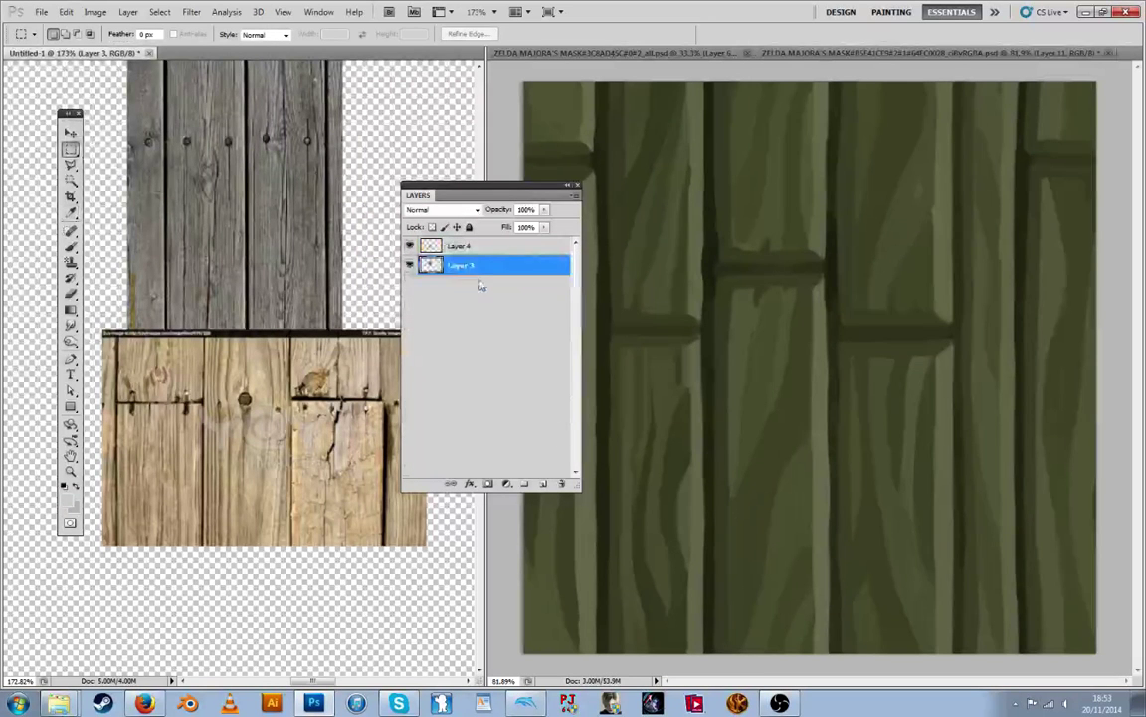
pyautogui.hotkey('ctrl', 't')
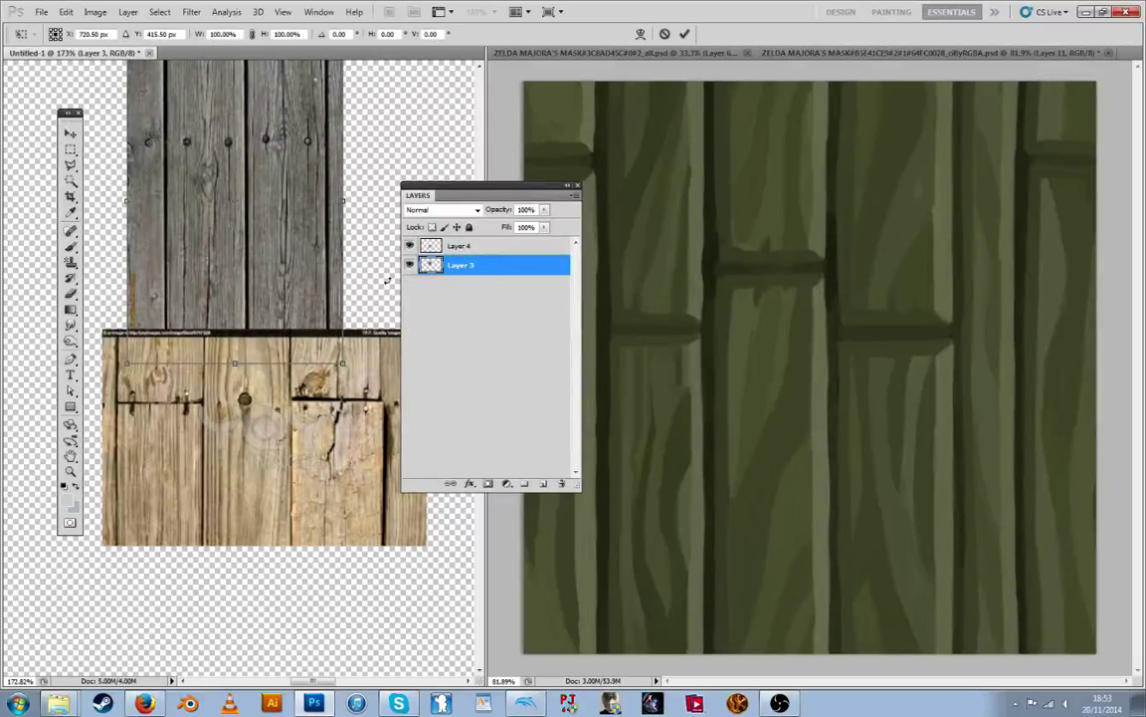
pyautogui.press('Return')
pyautogui.click(428, 244)
pyautogui.hotkey('ctrl', 't')
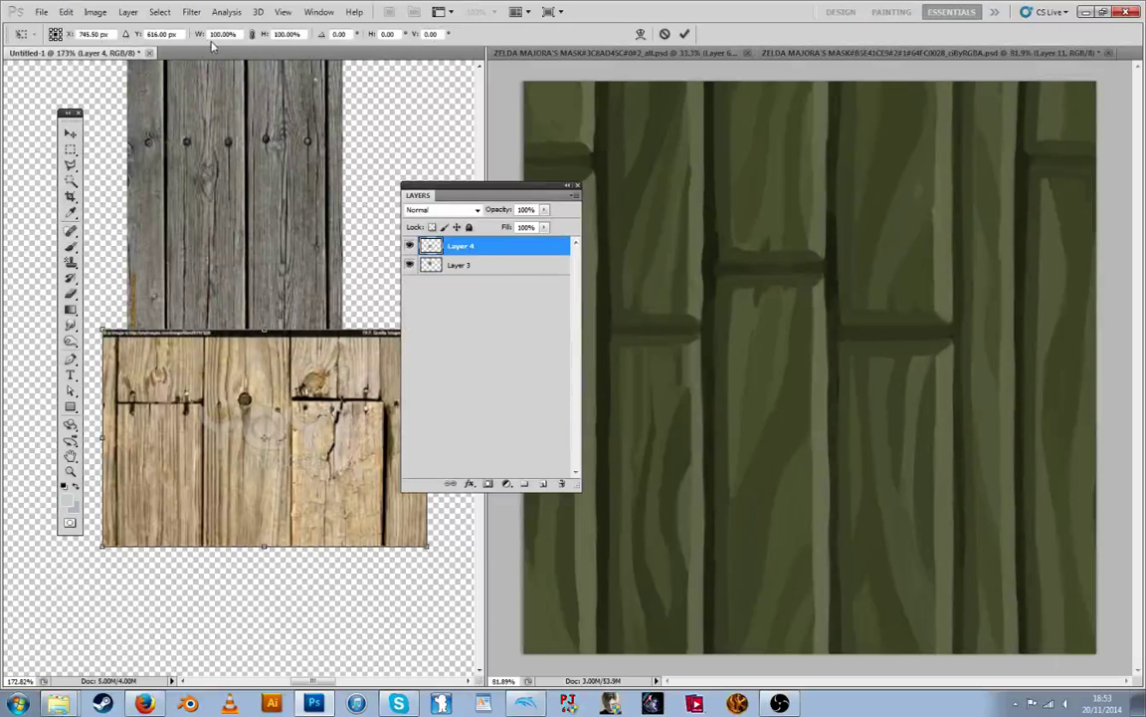
pyautogui.write('-')
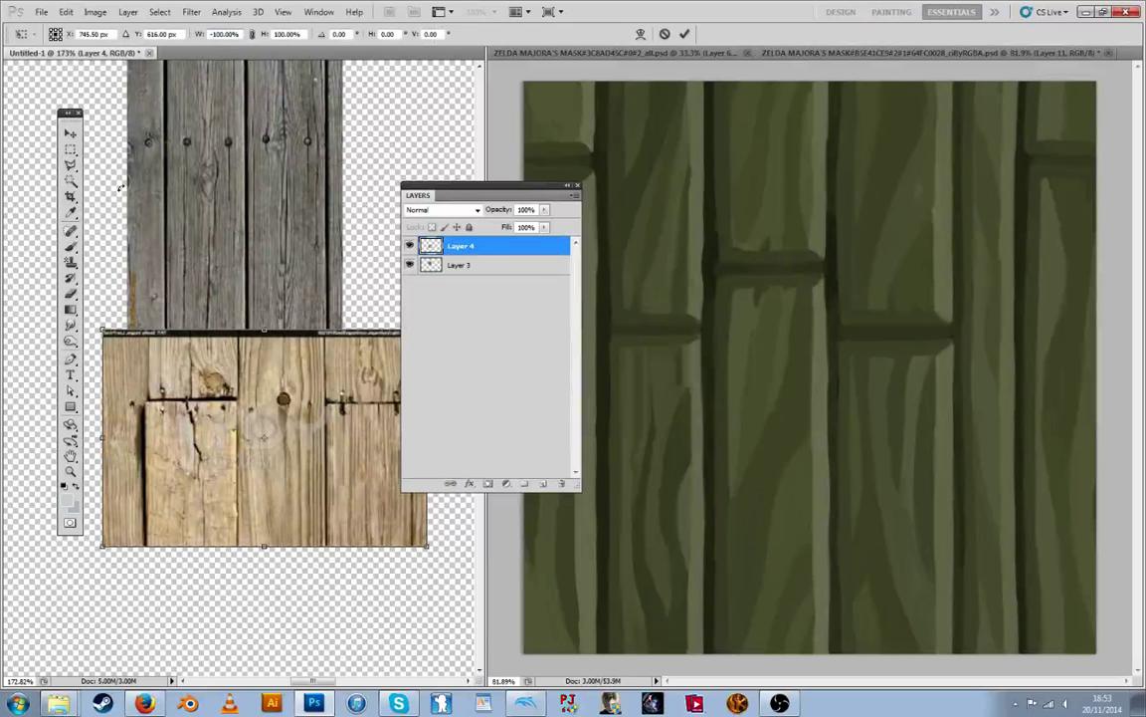
pyautogui.press('Return')
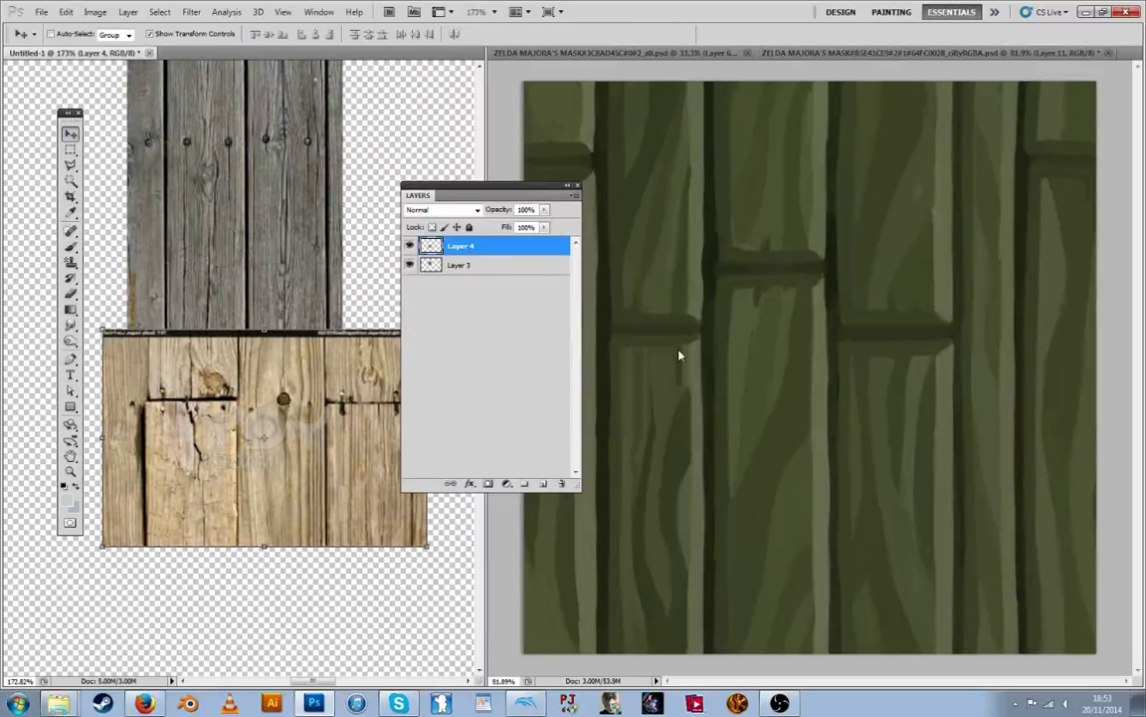
# On Layer 11 of the green texture, paint over the left edge of the second column's lower plank with sampled greens at 53% brush opacity
pyautogui.click(656, 351)
pyautogui.press('r')
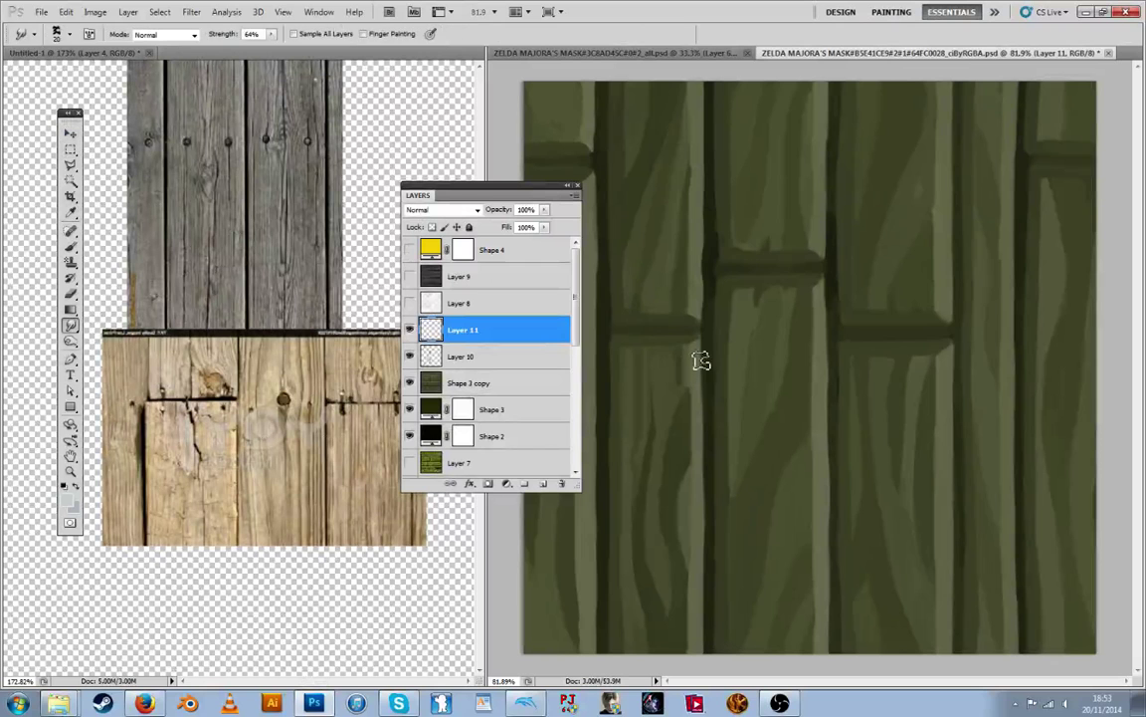
pyautogui.press('i')
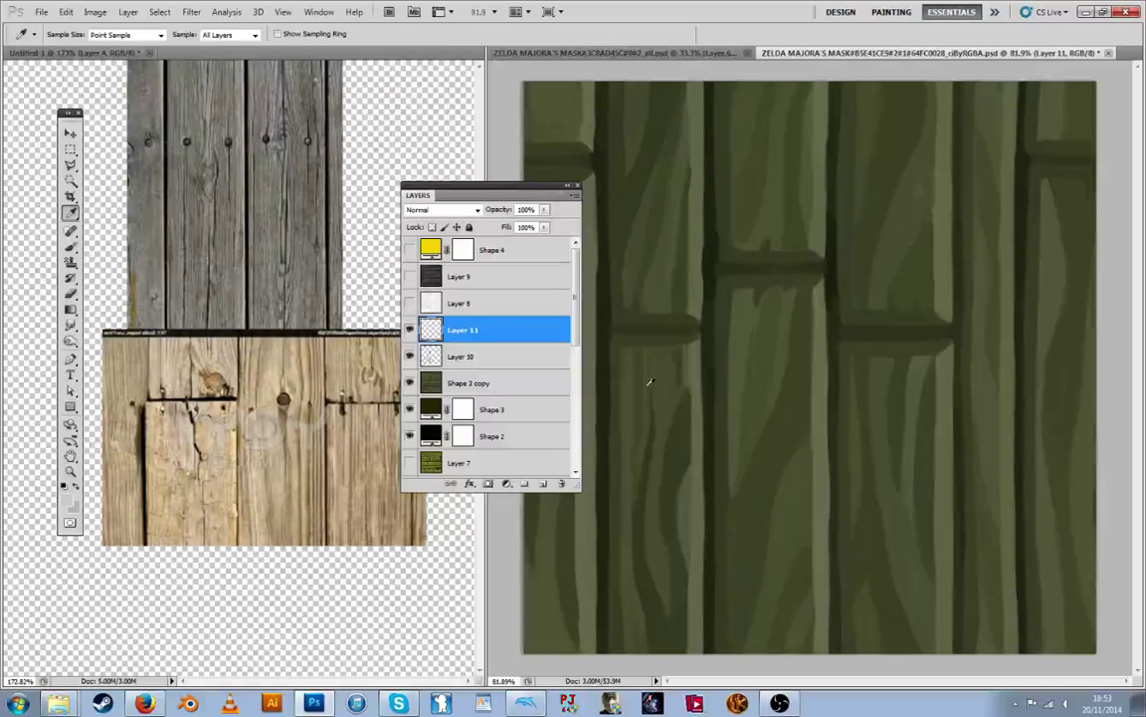
pyautogui.press('b')
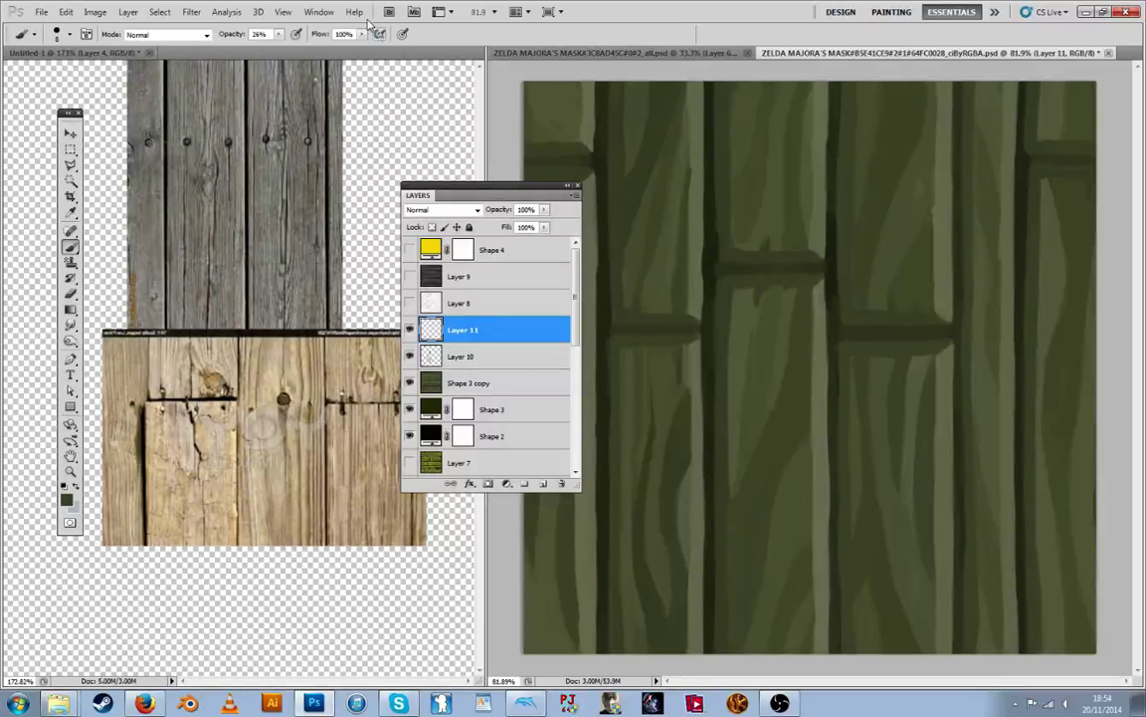
pyautogui.click(279, 35)
pyautogui.click(622, 375)
pyautogui.keyDown('alt'); pyautogui.click(622, 335); pyautogui.keyUp('alt')
pyautogui.moveTo(617, 345); pyautogui.dragTo(618, 443)
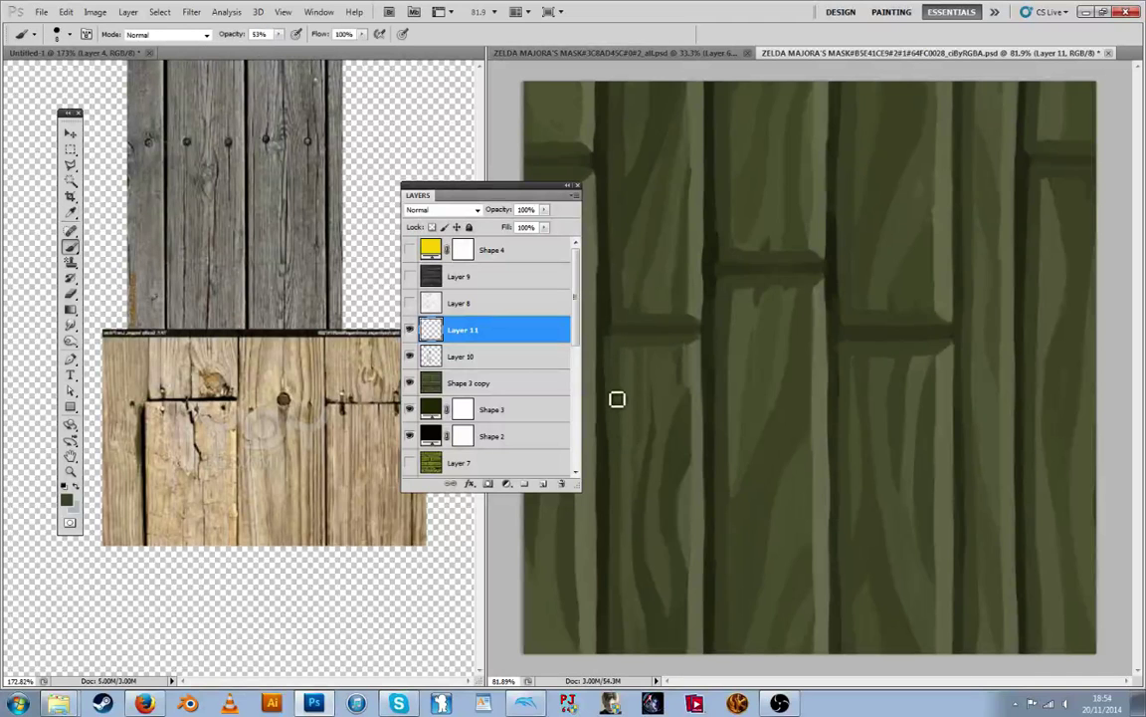
pyautogui.keyDown('alt'); pyautogui.click(617, 397); pyautogui.keyUp('alt')
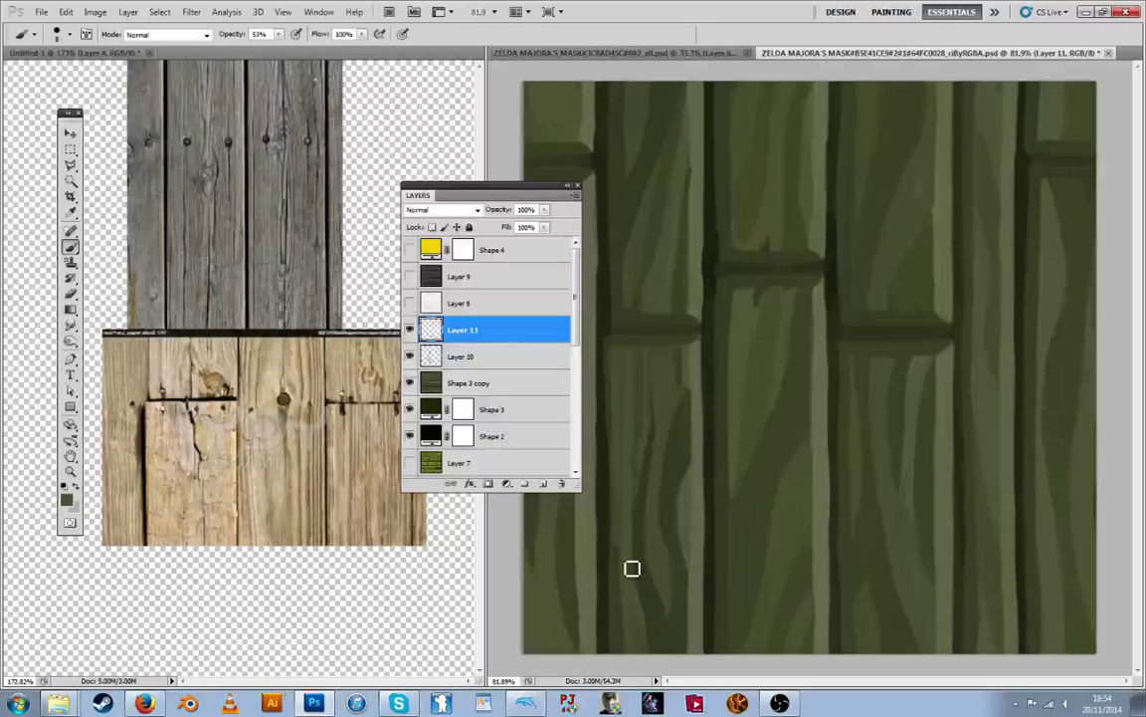
# Break up the light right edge of the second column's lower plank with brush strokes in greens sampled from the plank
pyautogui.keyDown('alt'); pyautogui.click(658, 403); pyautogui.keyUp('alt')
pyautogui.moveTo(700, 356); pyautogui.dragTo(696, 409)
pyautogui.keyDown('alt'); pyautogui.click(691, 436); pyautogui.keyUp('alt')
pyautogui.keyDown('alt'); pyautogui.click(678, 480); pyautogui.keyUp('alt')
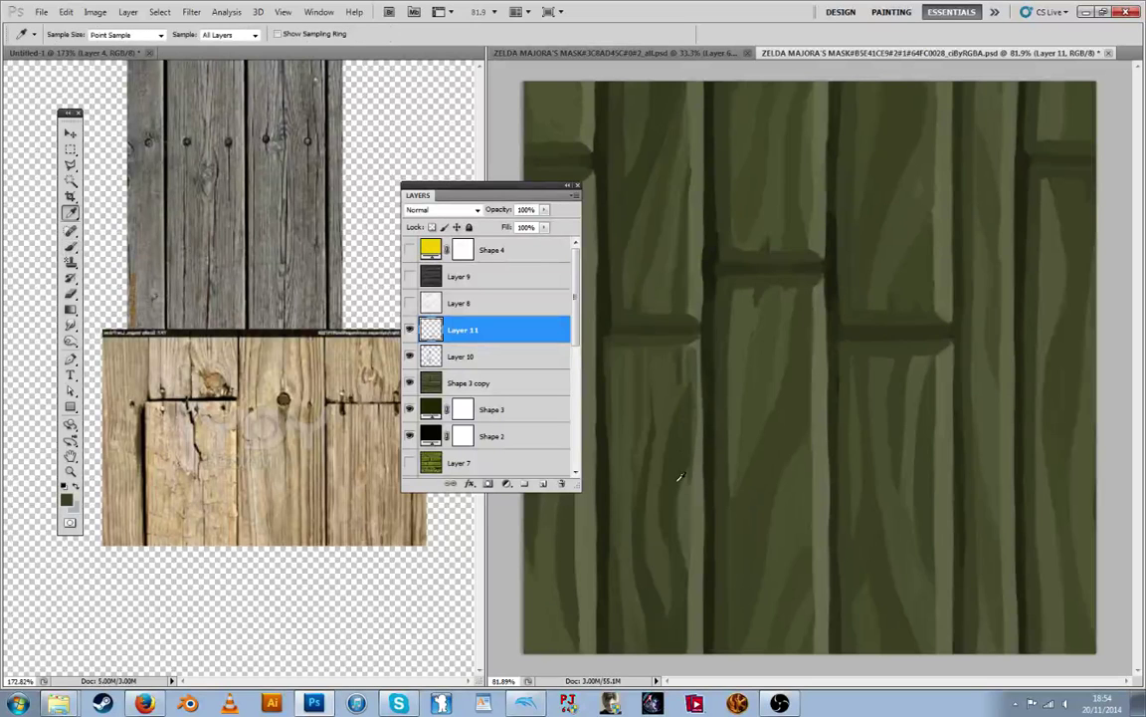
pyautogui.moveTo(693, 476); pyautogui.dragTo(691, 550)
pyautogui.keyDown('alt'); pyautogui.click(684, 535); pyautogui.keyUp('alt')
pyautogui.moveTo(690, 500); pyautogui.dragTo(698, 578)
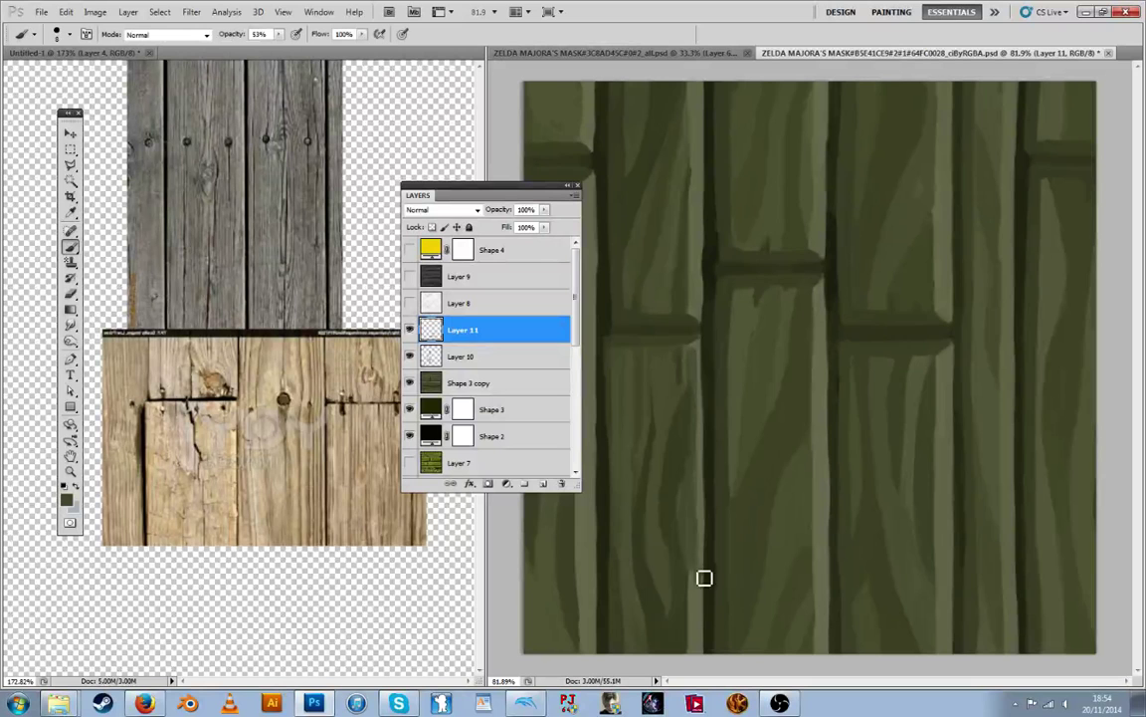
pyautogui.moveTo(702, 647); pyautogui.dragTo(694, 619)
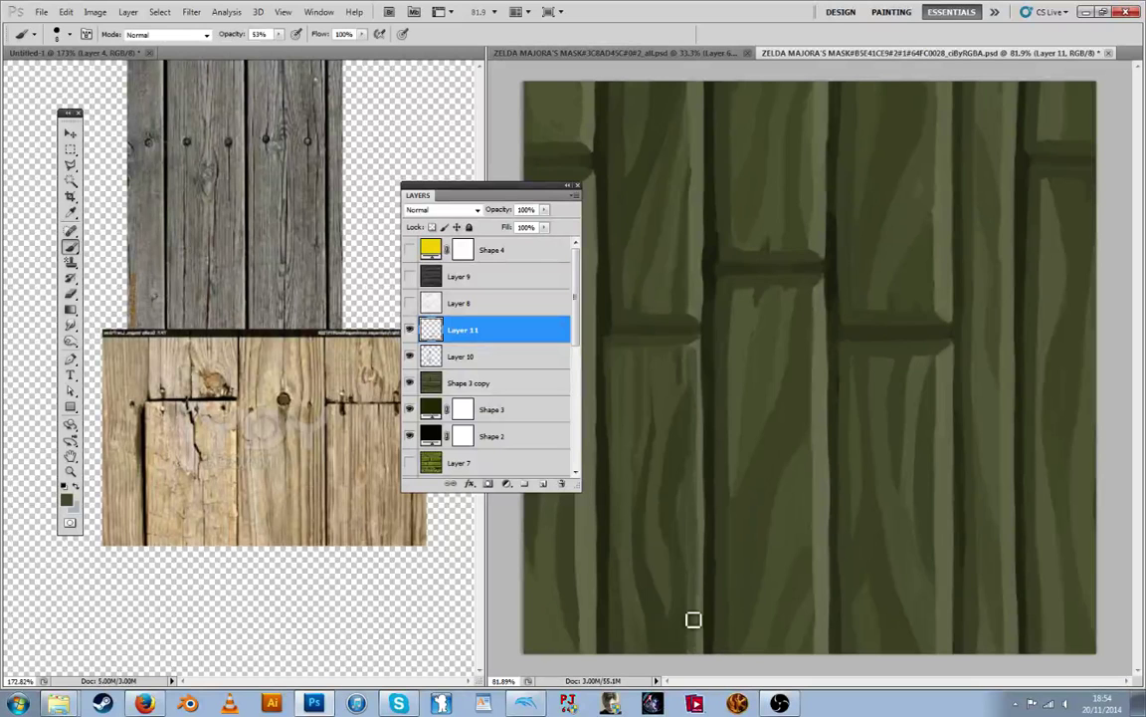
pyautogui.keyDown('alt'); pyautogui.click(673, 510); pyautogui.keyUp('alt')
pyautogui.moveTo(692, 375); pyautogui.dragTo(681, 438)
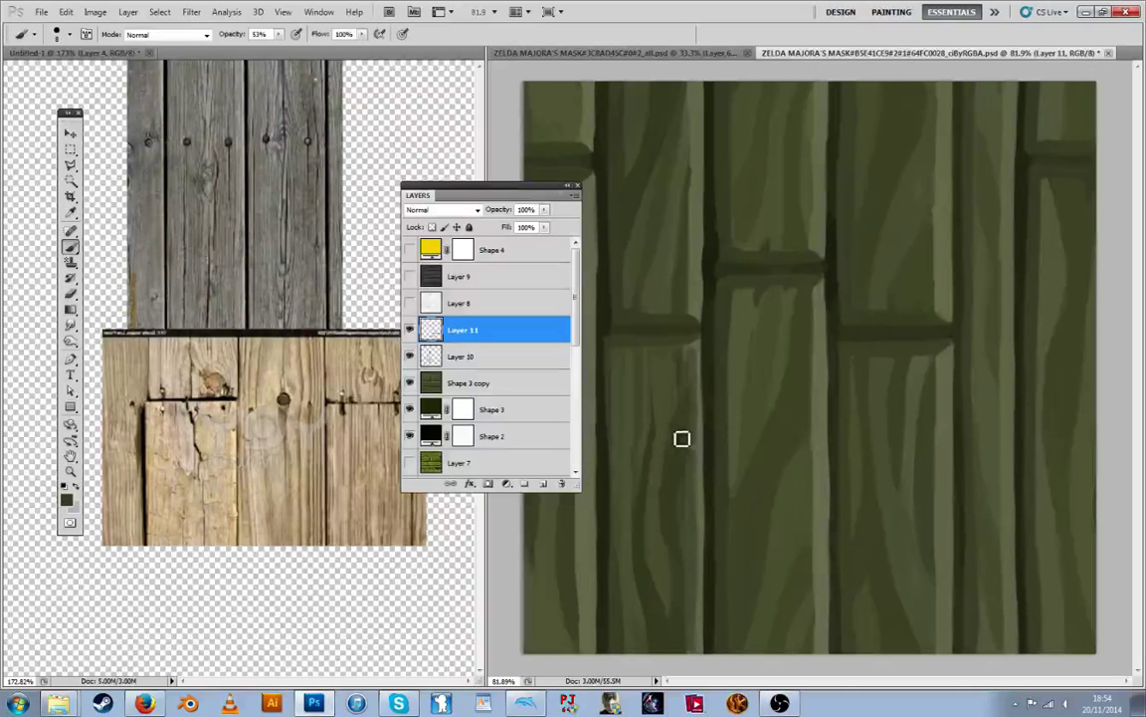
# Paint a lighter sampled green along the top edge of the second column's lower plank, just below the horizontal gap
pyautogui.keyDown('alt'); pyautogui.click(628, 348); pyautogui.keyUp('alt')
pyautogui.moveTo(622, 355); pyautogui.dragTo(689, 351)
pyautogui.keyDown('alt'); pyautogui.click(644, 351); pyautogui.keyUp('alt')
pyautogui.press('F7')
pyautogui.press('F7')
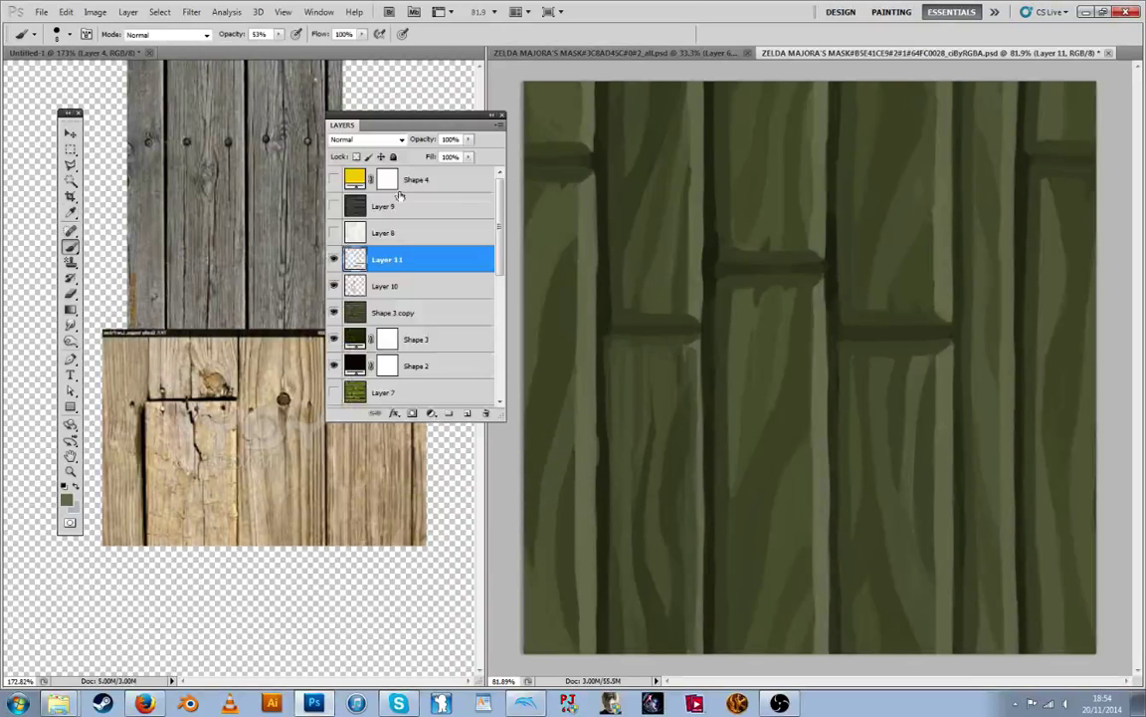
# Move the reference photos on Layer 3 and Layer 4 down and left together, and lengthen the green texture's layer list
pyautogui.click(69, 133)
pyautogui.click(319, 314)
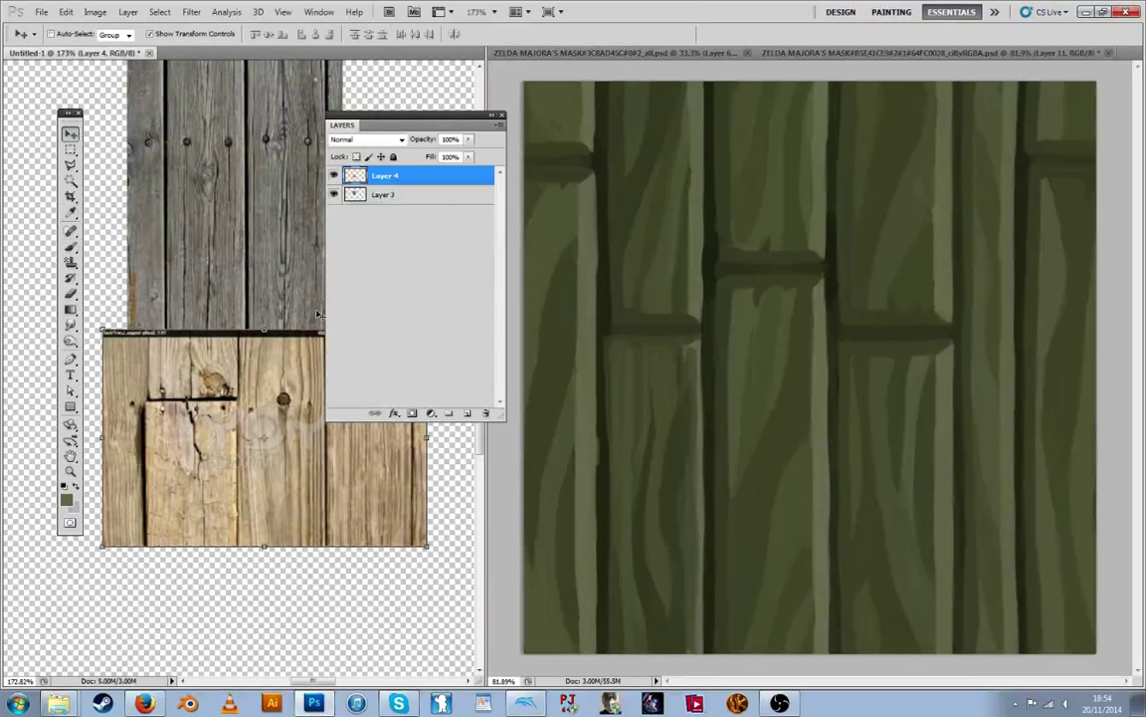
pyautogui.keyDown('shift'); pyautogui.click(393, 195); pyautogui.keyUp('shift')
pyautogui.moveTo(200, 220); pyautogui.dragTo(172, 306)
pyautogui.click(646, 310)
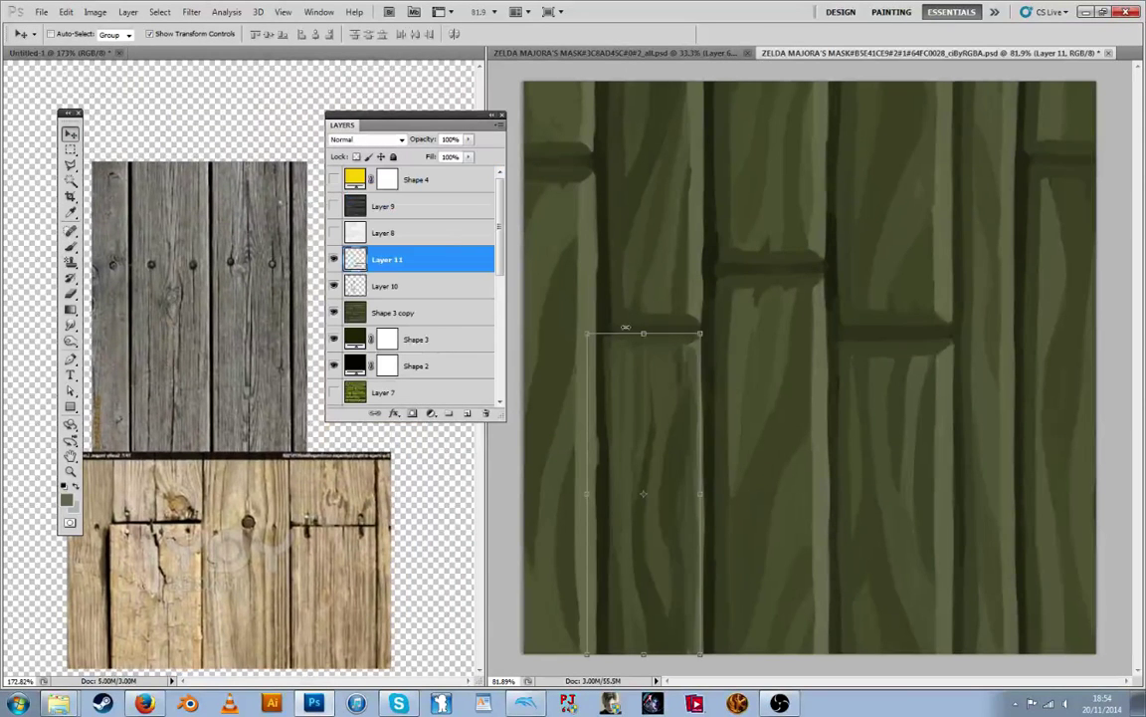
pyautogui.moveTo(505, 420); pyautogui.dragTo(501, 444)
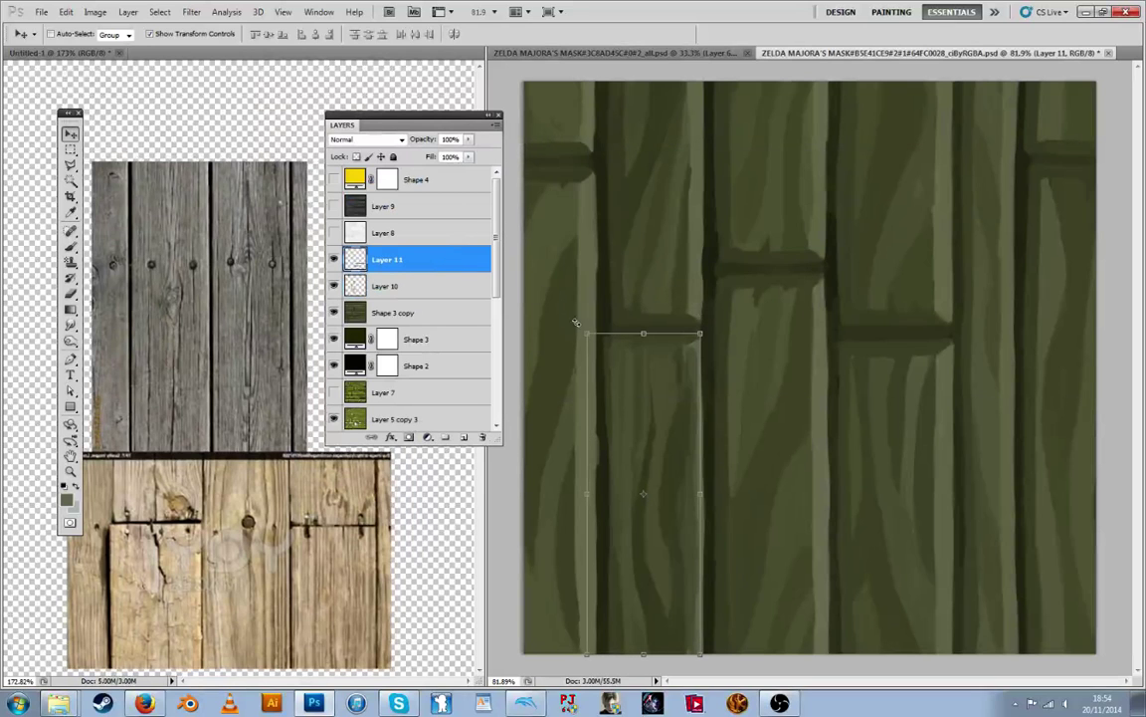
pyautogui.click(73, 150)
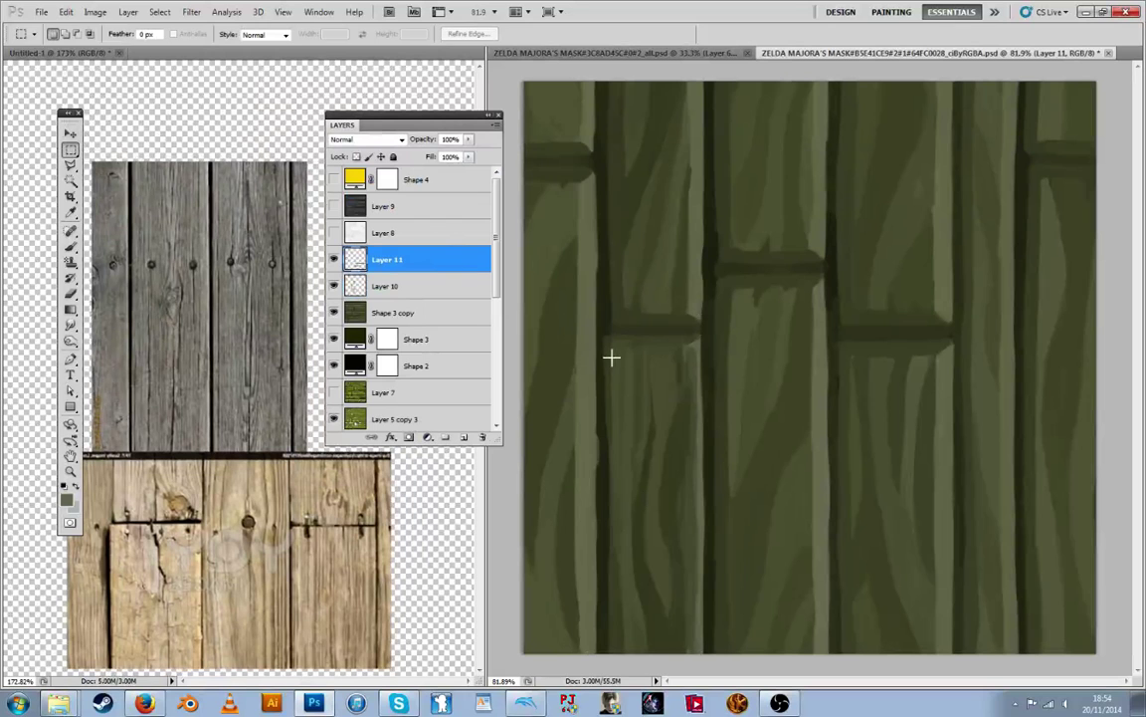
# Paint sampled greens over the upper part of the leftmost plank's light right edge on Layer 11
pyautogui.press('i')
pyautogui.press('b')
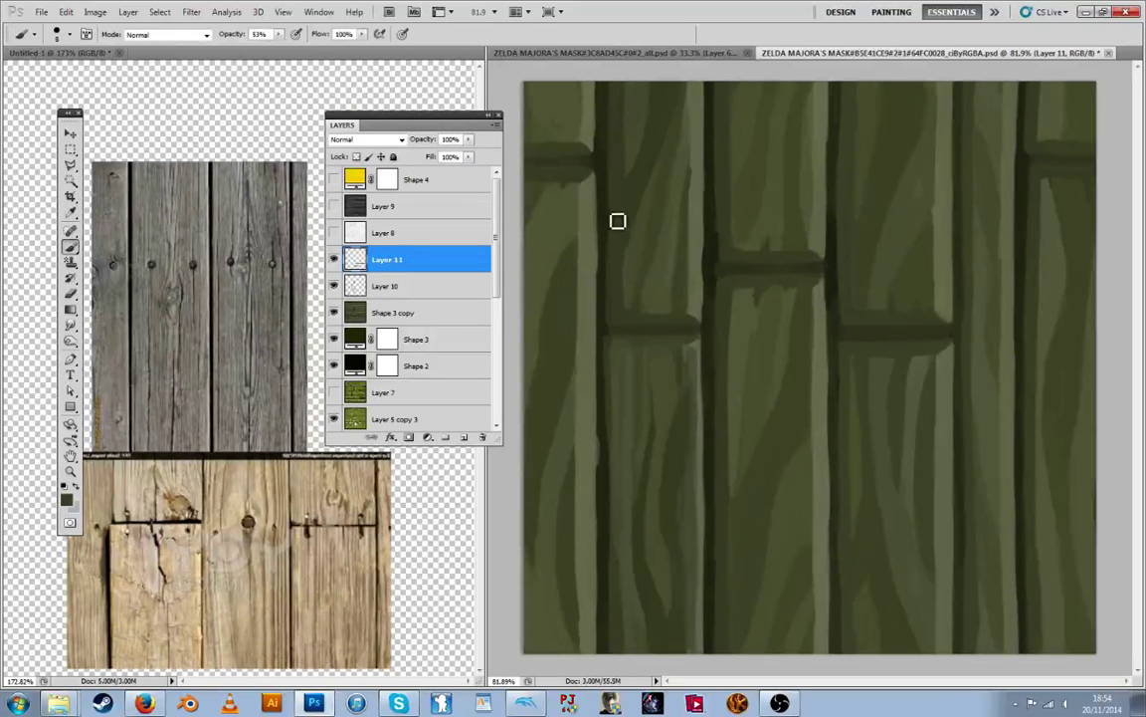
pyautogui.keyDown('alt'); pyautogui.click(579, 220); pyautogui.keyUp('alt')
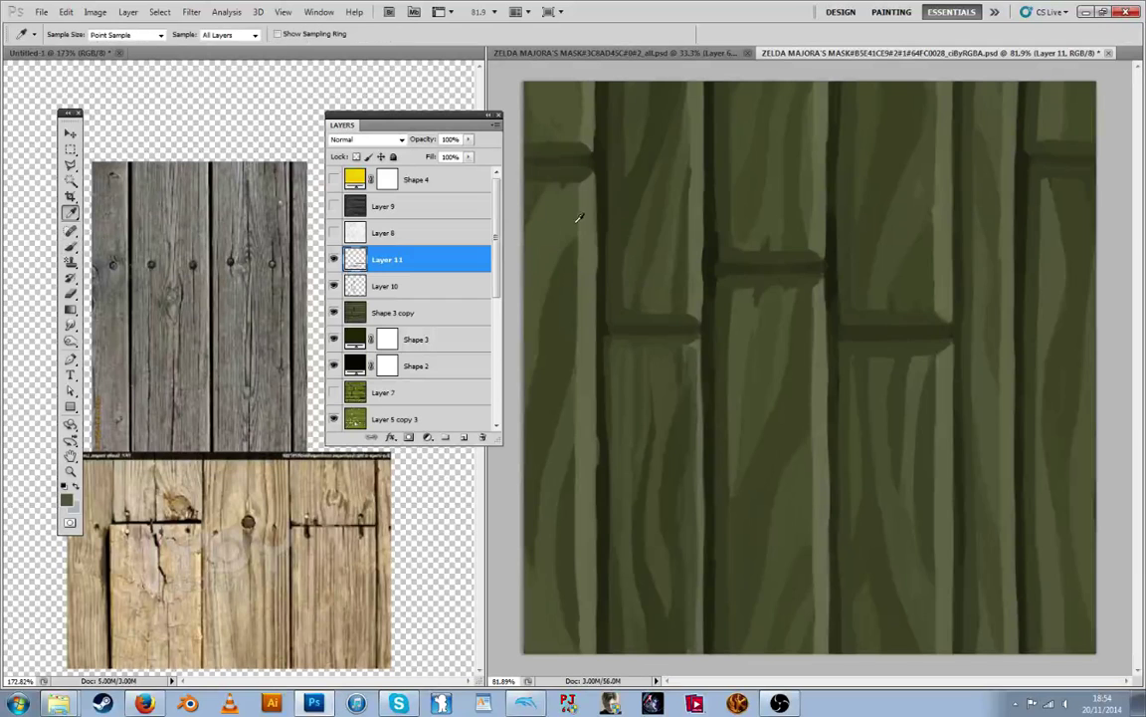
pyautogui.moveTo(580, 221)
pyautogui.mouseDown()
pyautogui.moveTo(591, 264)
pyautogui.moveTo(588, 206)
pyautogui.mouseUp()
pyautogui.moveTo(598, 299); pyautogui.dragTo(596, 255)
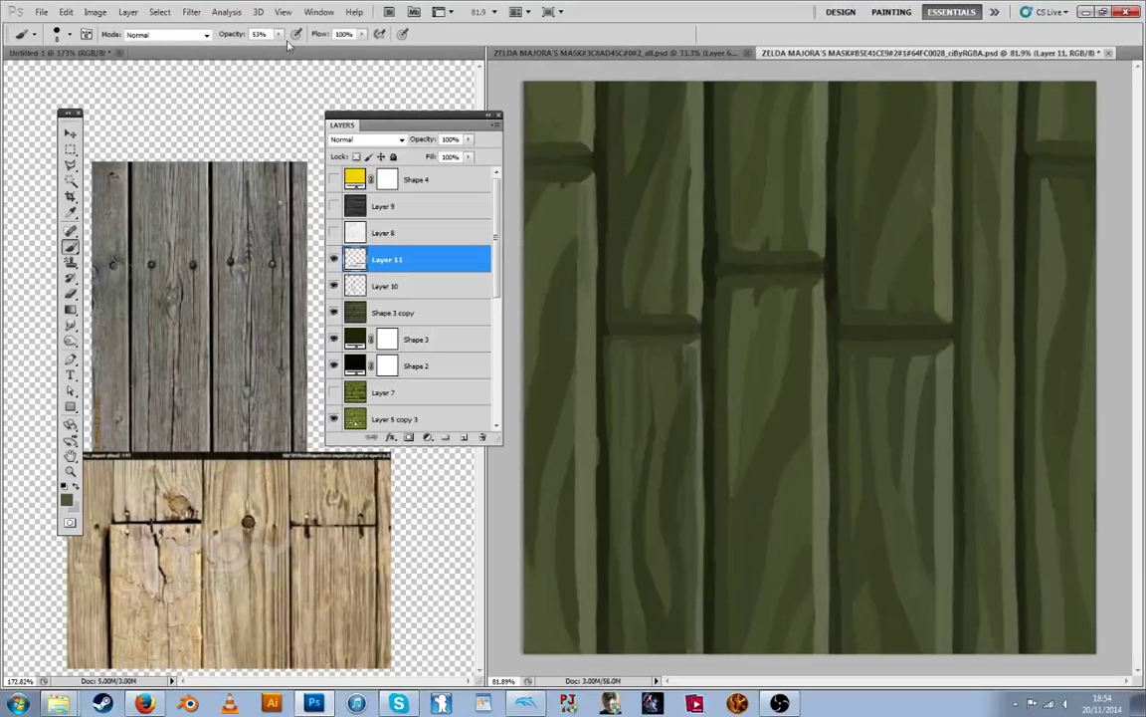
# Raise the brush opacity to 72% and extend the dark and mid-green grain across the leftmost plank's right edge
pyautogui.moveTo(280, 37); pyautogui.dragTo(304, 60)
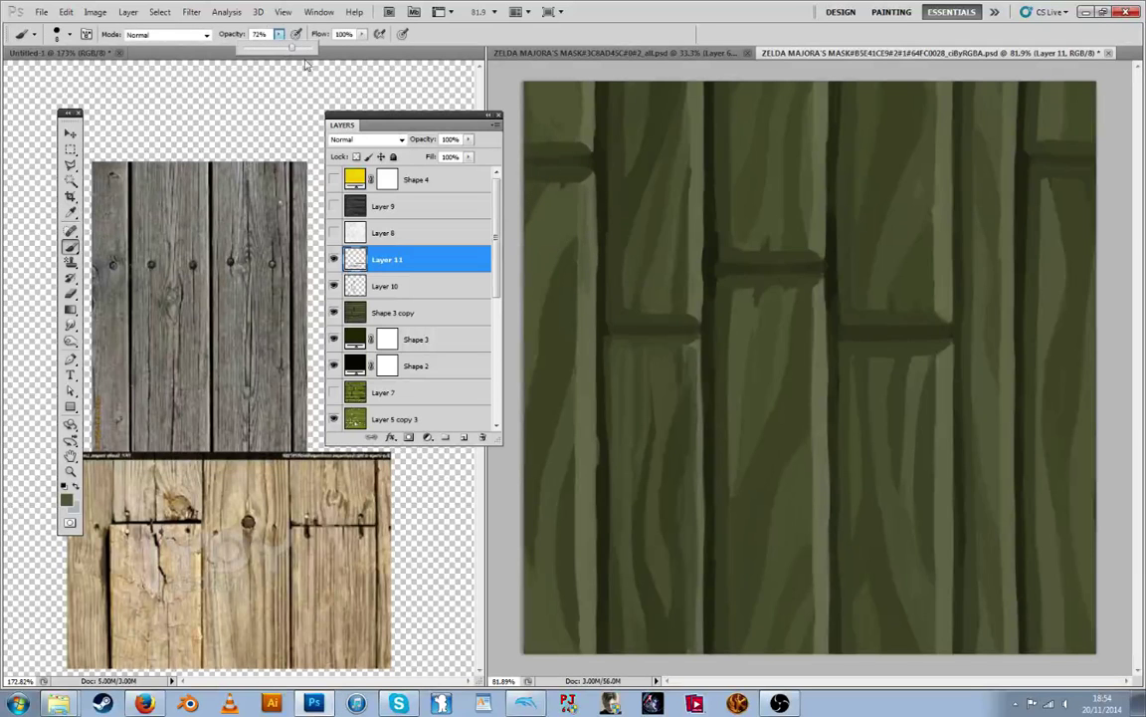
pyautogui.keyDown('alt'); pyautogui.click(569, 302); pyautogui.keyUp('alt')
pyautogui.moveTo(579, 307)
pyautogui.mouseDown()
pyautogui.moveTo(588, 257)
pyautogui.moveTo(593, 361)
pyautogui.mouseUp()
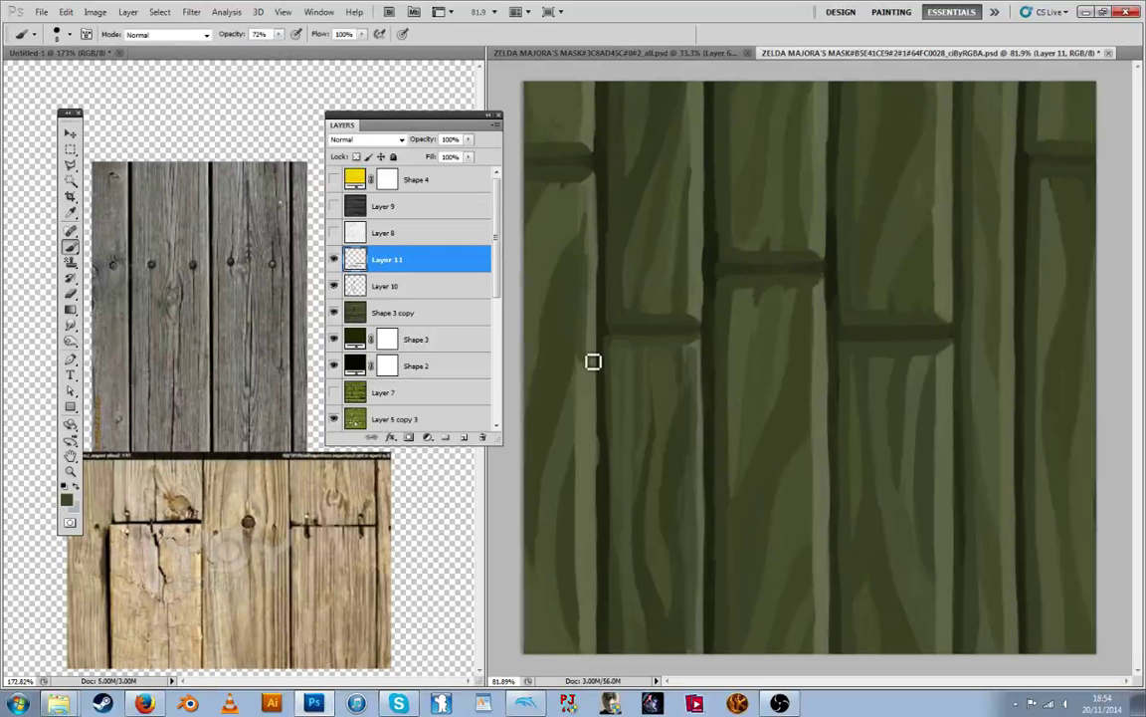
pyautogui.keyDown('alt'); pyautogui.click(570, 202); pyautogui.keyUp('alt')
pyautogui.moveTo(583, 239)
pyautogui.mouseDown()
pyautogui.moveTo(590, 197)
pyautogui.moveTo(574, 243)
pyautogui.mouseUp()
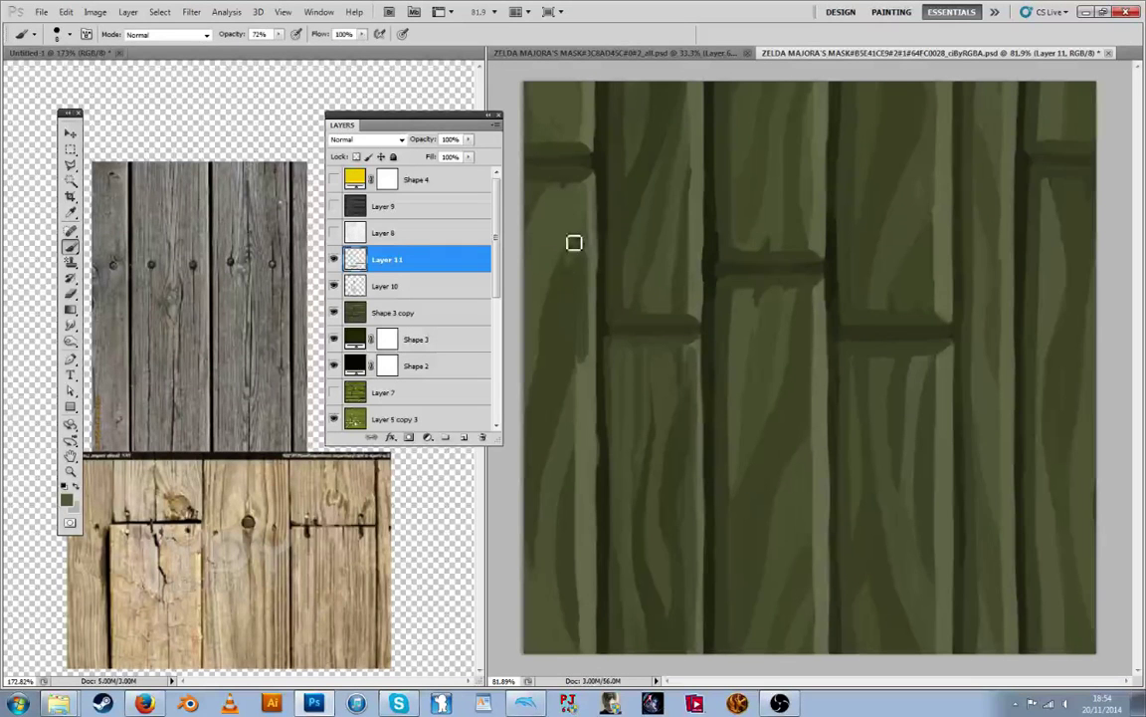
# Enlarge the brush to 34 px and blend the grain in the upper half of the leftmost plank with sampled greens
pyautogui.click(67, 35)
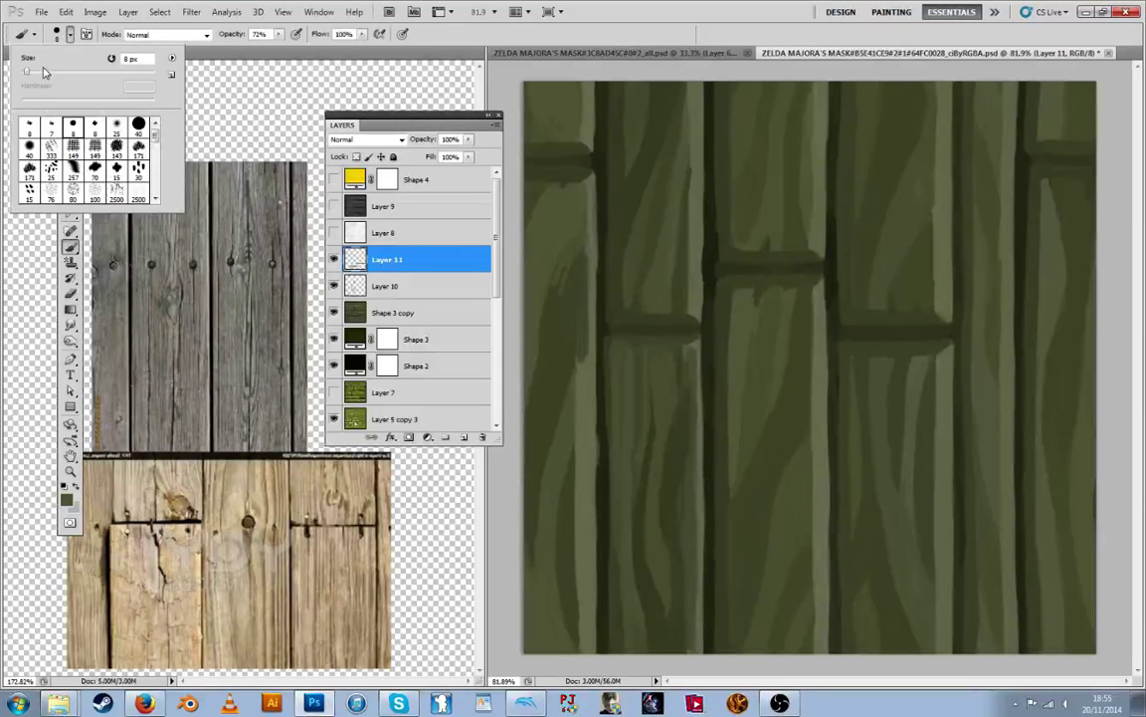
pyautogui.moveTo(44, 72); pyautogui.dragTo(61, 71)
pyautogui.keyDown('alt'); pyautogui.click(576, 247); pyautogui.keyUp('alt')
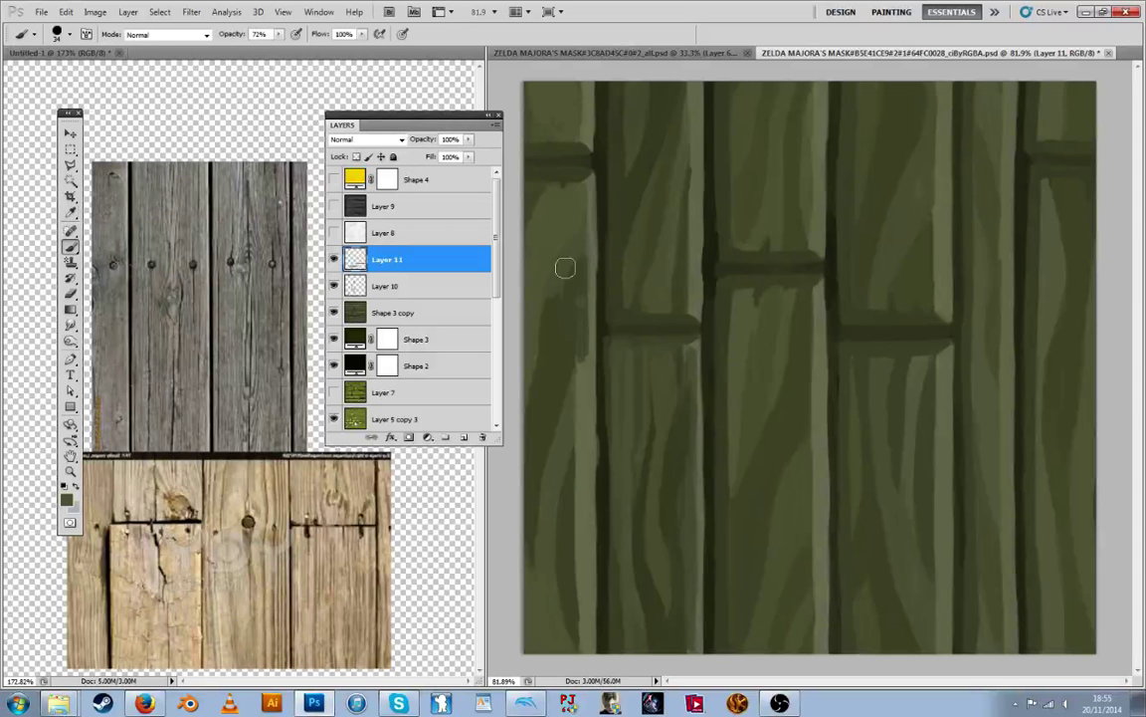
pyautogui.keyDown('alt'); pyautogui.click(563, 342); pyautogui.keyUp('alt')
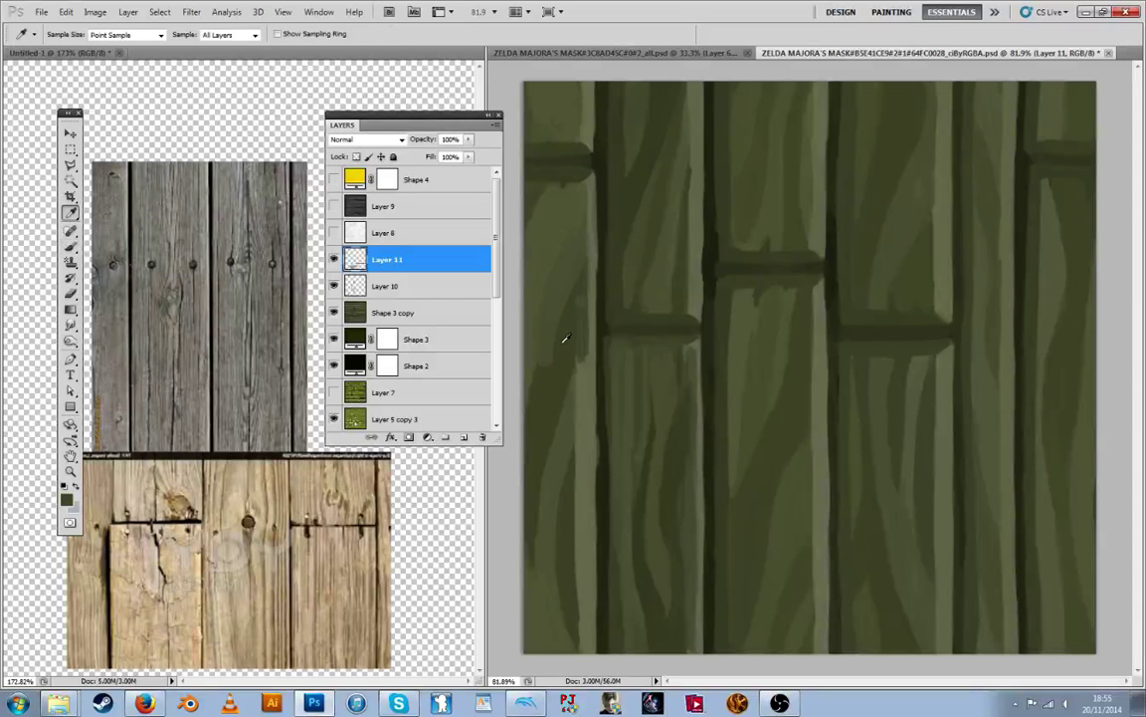
pyautogui.keyDown('alt'); pyautogui.click(569, 341); pyautogui.keyUp('alt')
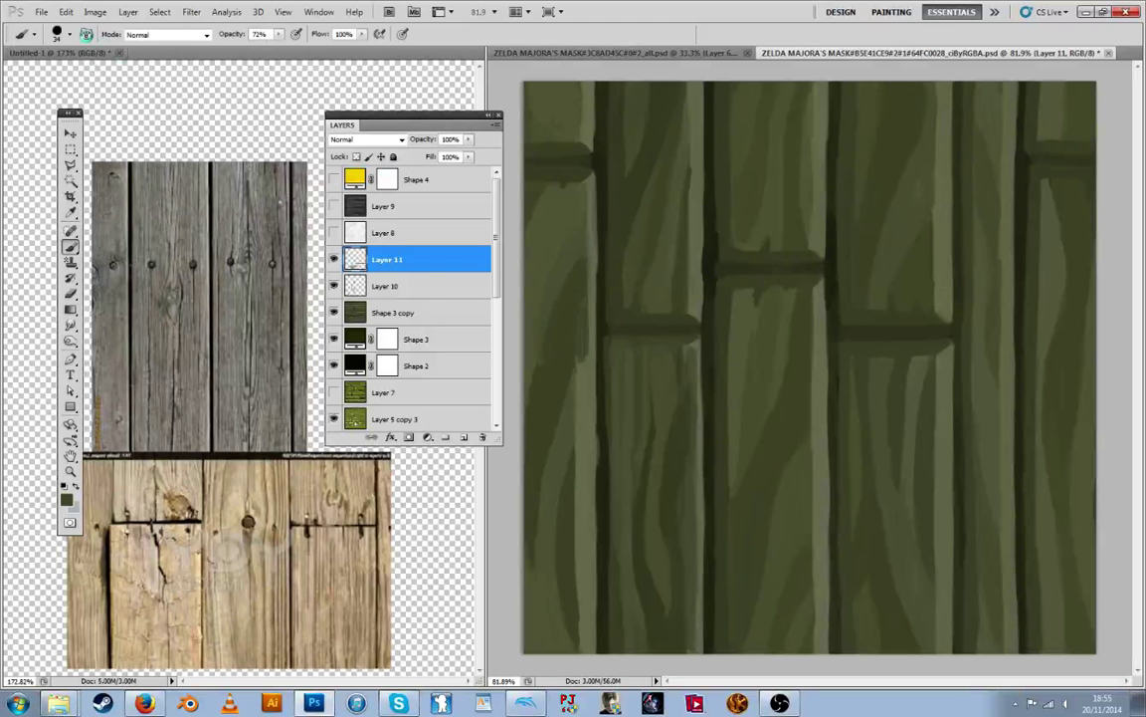
# Turn off the brush's Dual Brush option and reduce the brush size to 20 px
pyautogui.click(85, 34)
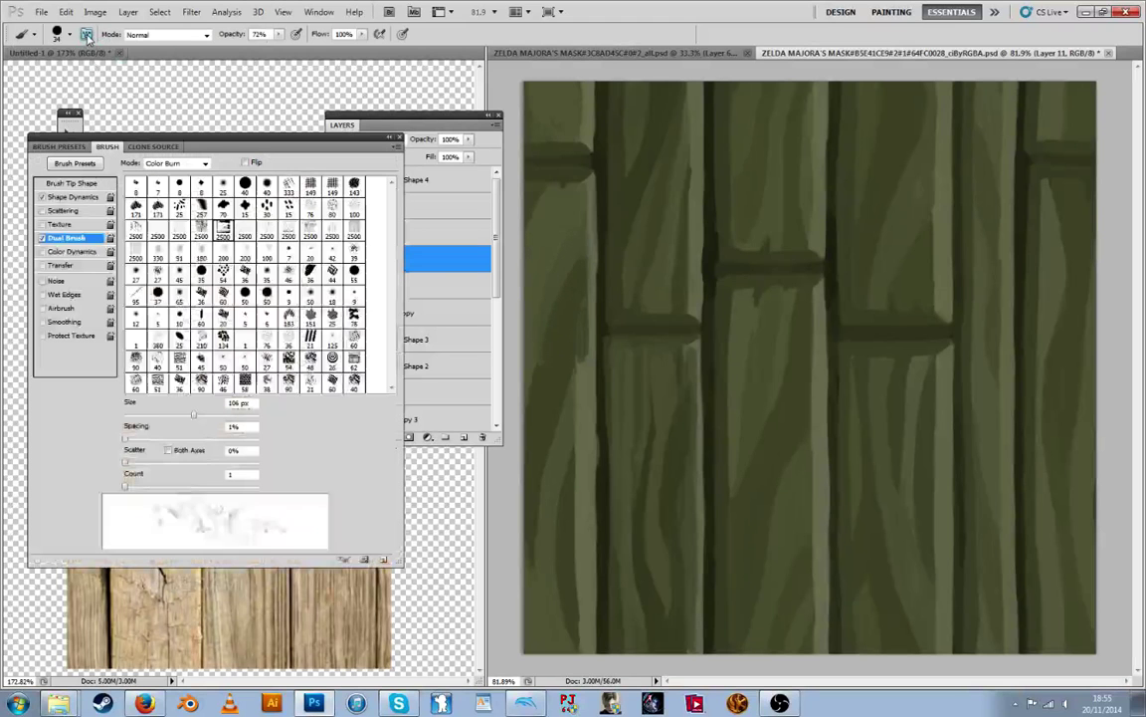
pyautogui.click(42, 238)
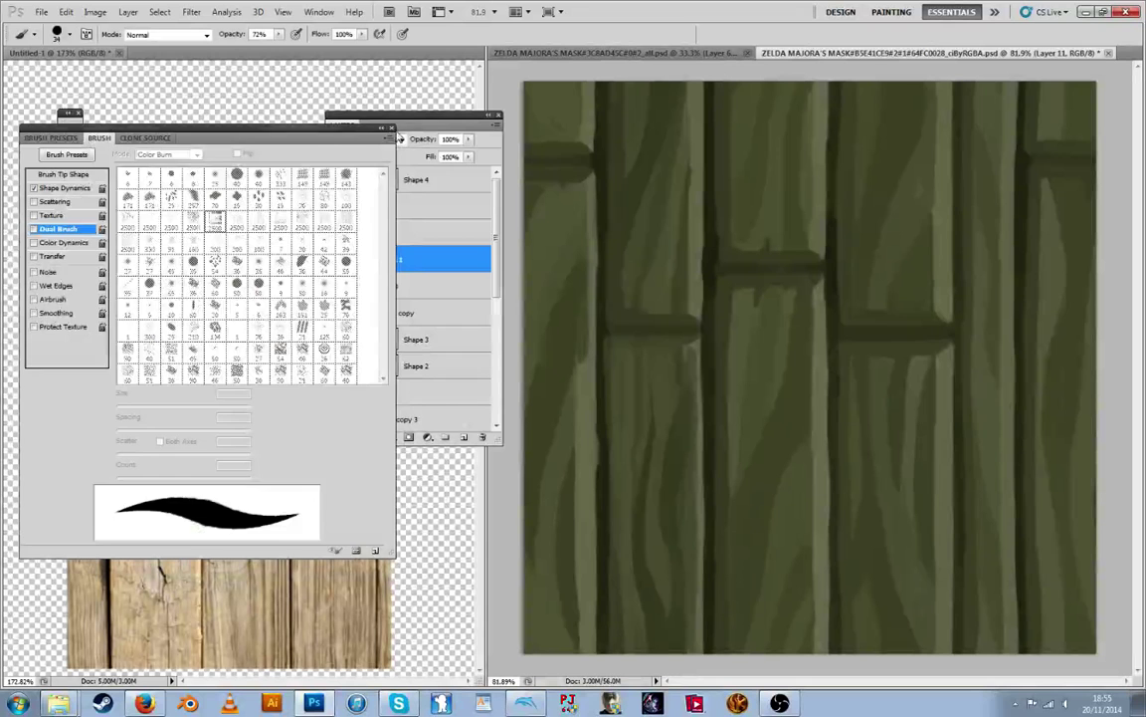
pyautogui.click(400, 138)
pyautogui.click(65, 37)
pyautogui.moveTo(44, 73); pyautogui.dragTo(35, 74)
pyautogui.click(214, 121)
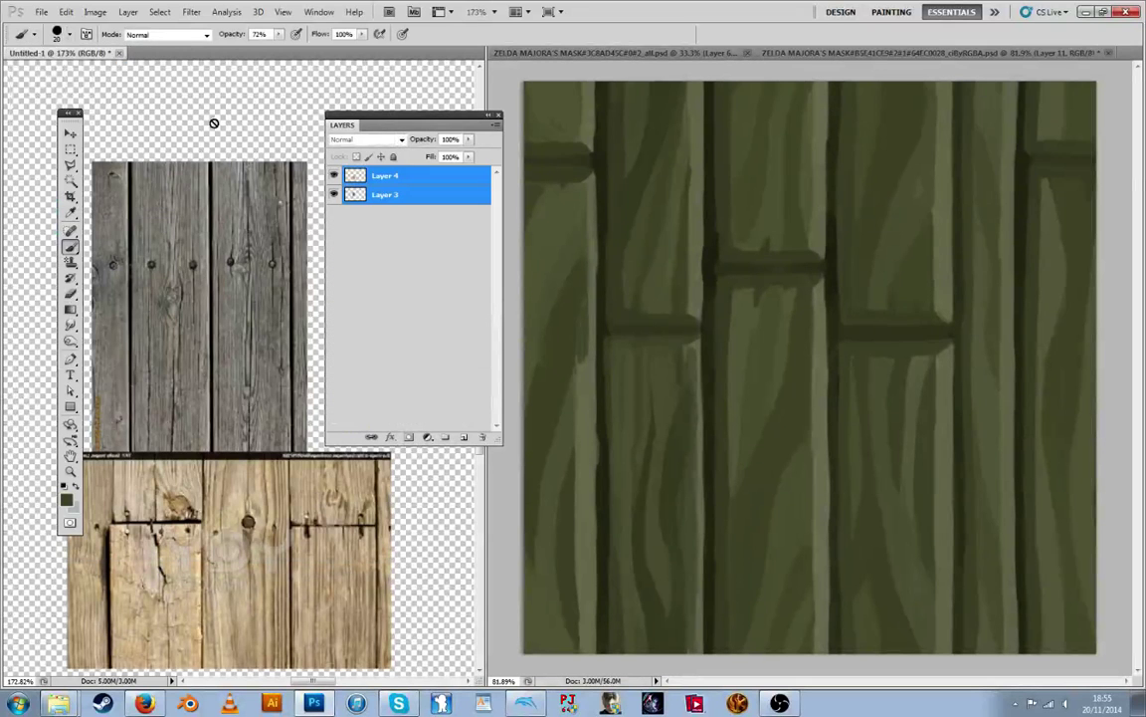
# Paint sampled greens down the lower part of the leftmost plank's right edge to break up its light strip
pyautogui.keyDown('alt'); pyautogui.click(579, 368); pyautogui.keyUp('alt')
pyautogui.click(573, 417)
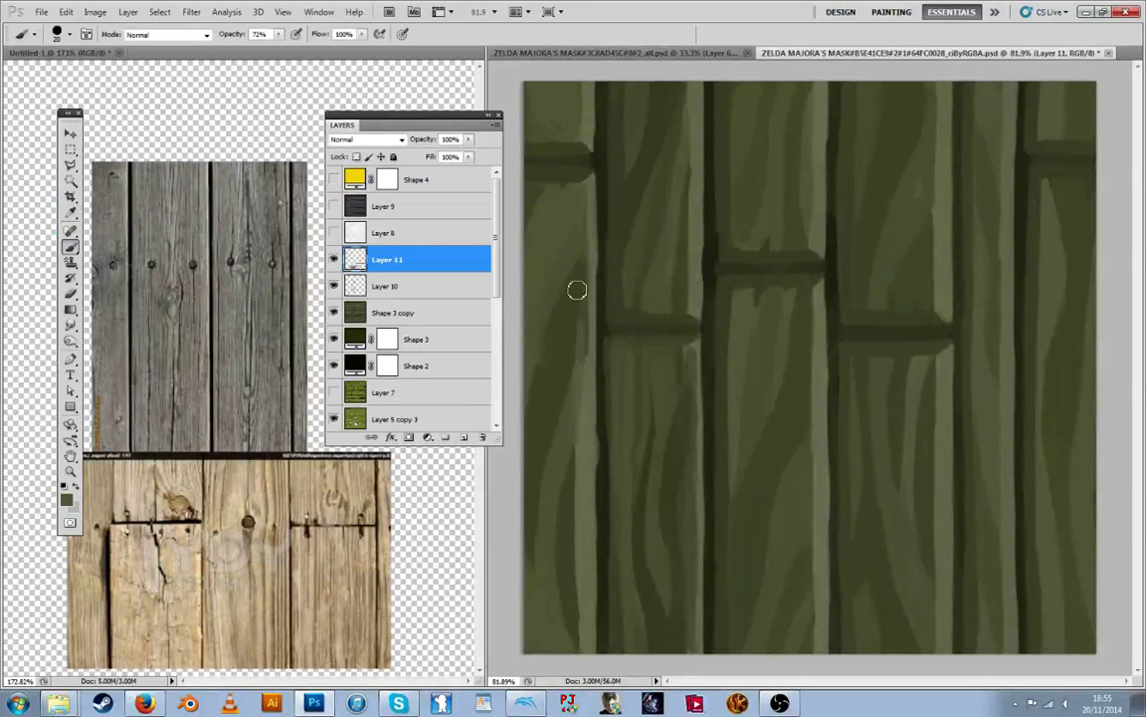
pyautogui.keyDown('alt'); pyautogui.click(568, 422); pyautogui.keyUp('alt')
pyautogui.moveTo(582, 406)
pyautogui.mouseDown()
pyautogui.moveTo(586, 457)
pyautogui.moveTo(586, 387)
pyautogui.moveTo(571, 504)
pyautogui.moveTo(581, 563)
pyautogui.moveTo(584, 527)
pyautogui.moveTo(584, 631)
pyautogui.mouseUp()
pyautogui.keyDown('alt'); pyautogui.click(571, 502); pyautogui.keyUp('alt')
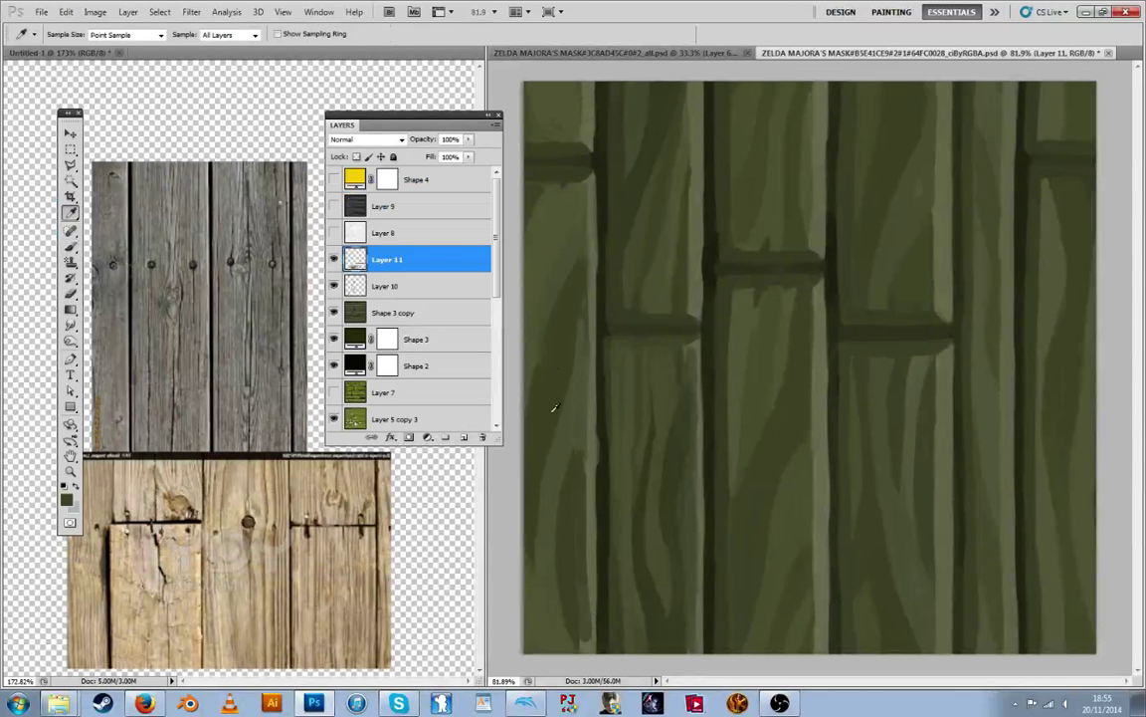
pyautogui.moveTo(586, 459); pyautogui.dragTo(577, 501)
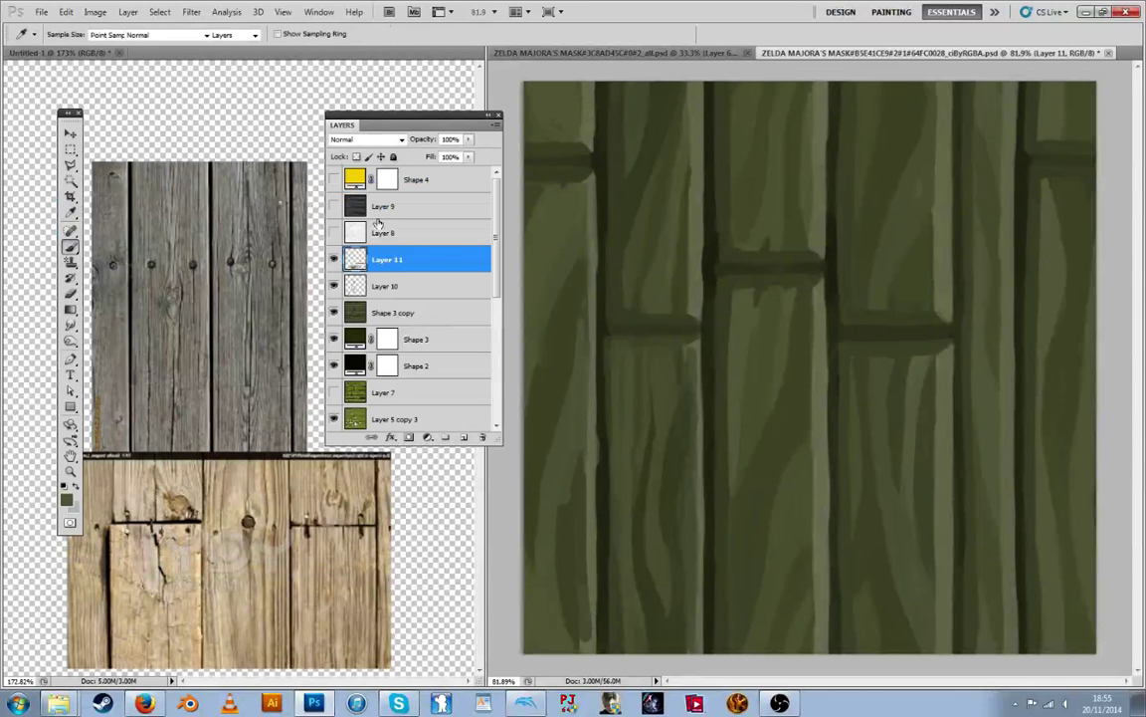
# Set the brush opacity to 42% and blend sampled greens into the lower right edge of the leftmost plank
pyautogui.moveTo(279, 35); pyautogui.dragTo(259, 65)
pyautogui.keyDown('alt'); pyautogui.click(577, 488); pyautogui.keyUp('alt')
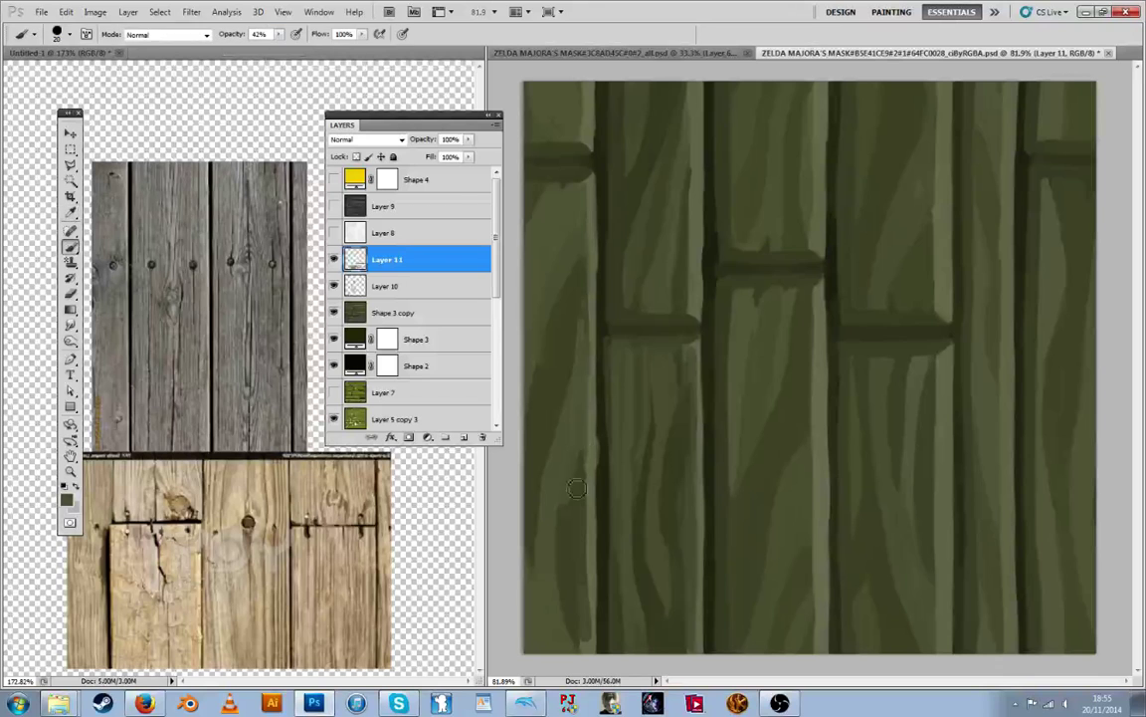
pyautogui.keyDown('alt'); pyautogui.click(561, 519); pyautogui.keyUp('alt')
pyautogui.moveTo(579, 573); pyautogui.dragTo(588, 443)
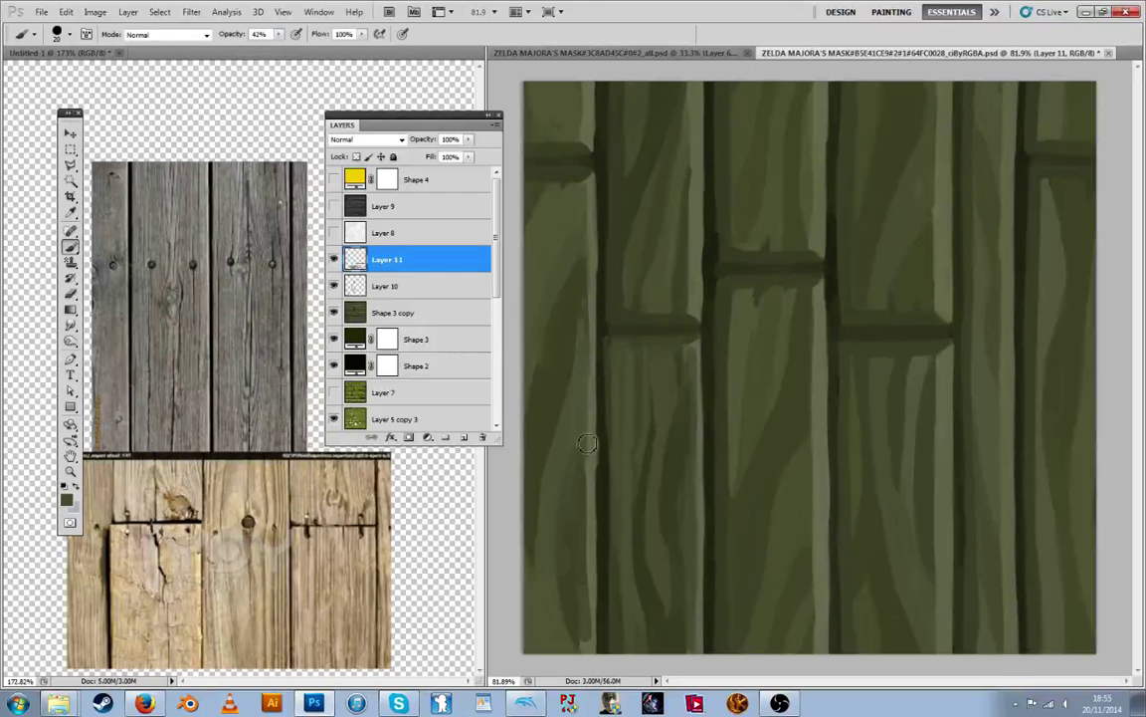
pyautogui.keyDown('alt'); pyautogui.click(575, 495); pyautogui.keyUp('alt')
pyautogui.moveTo(578, 511); pyautogui.dragTo(571, 462)
# Blend sampled greens into the grain midway down the right side of the leftmost plank
pyautogui.keyDown('alt'); pyautogui.click(590, 336); pyautogui.keyUp('alt')
pyautogui.moveTo(581, 360); pyautogui.dragTo(560, 427)
pyautogui.keyDown('alt'); pyautogui.click(558, 393); pyautogui.keyUp('alt')
pyautogui.moveTo(576, 341); pyautogui.dragTo(563, 397)
# Soften the top end of the leftmost plank just below its horizontal joint with sampled greens
pyautogui.keyDown('alt'); pyautogui.click(590, 216); pyautogui.keyUp('alt')
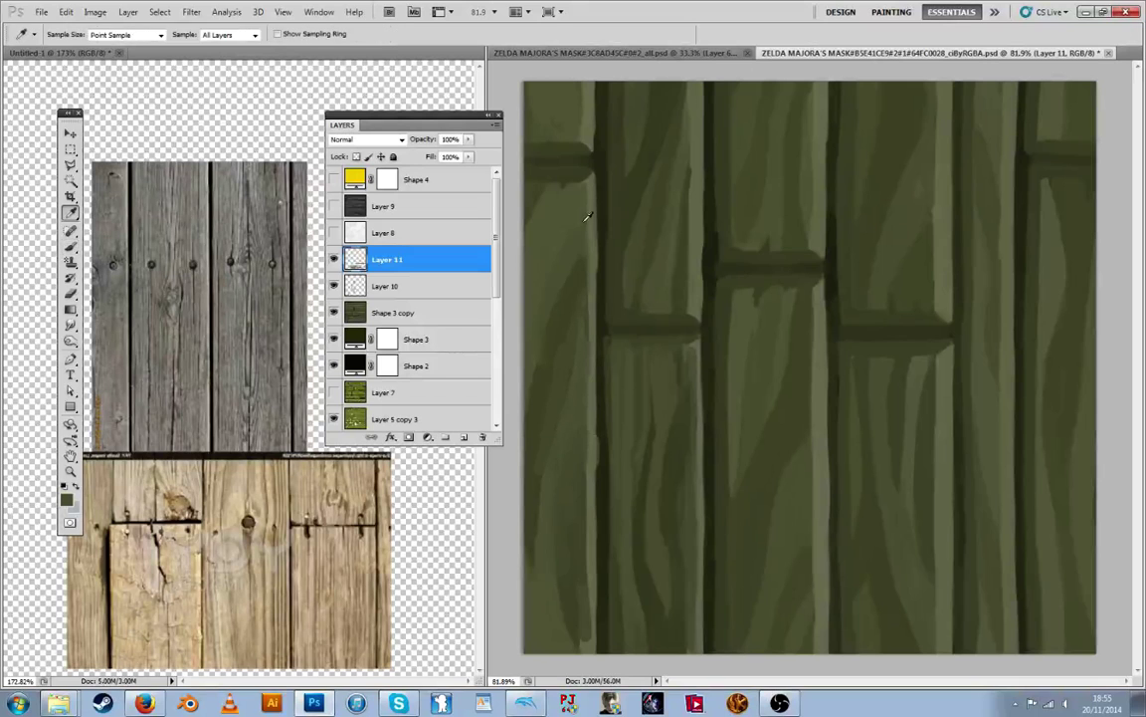
pyautogui.keyDown('alt'); pyautogui.click(581, 152); pyautogui.keyUp('alt')
pyautogui.keyDown('alt'); pyautogui.click(571, 184); pyautogui.keyUp('alt')
pyautogui.moveTo(578, 180)
pyautogui.mouseDown()
pyautogui.moveTo(575, 209)
pyautogui.moveTo(585, 184)
pyautogui.moveTo(593, 206)
pyautogui.mouseUp()
pyautogui.keyDown('alt'); pyautogui.click(574, 211); pyautogui.keyUp('alt')
pyautogui.keyDown('alt'); pyautogui.click(594, 186); pyautogui.keyUp('alt')
pyautogui.keyDown('alt'); pyautogui.click(533, 182); pyautogui.keyUp('alt')
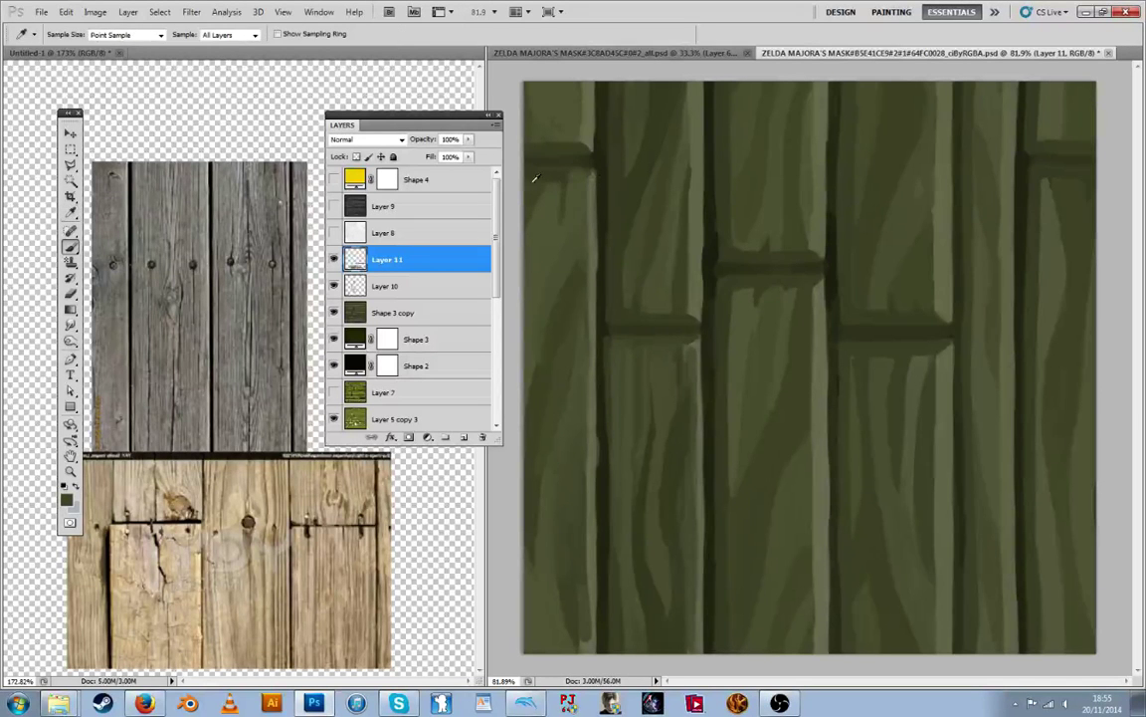
pyautogui.keyDown('alt'); pyautogui.click(535, 177); pyautogui.keyUp('alt')
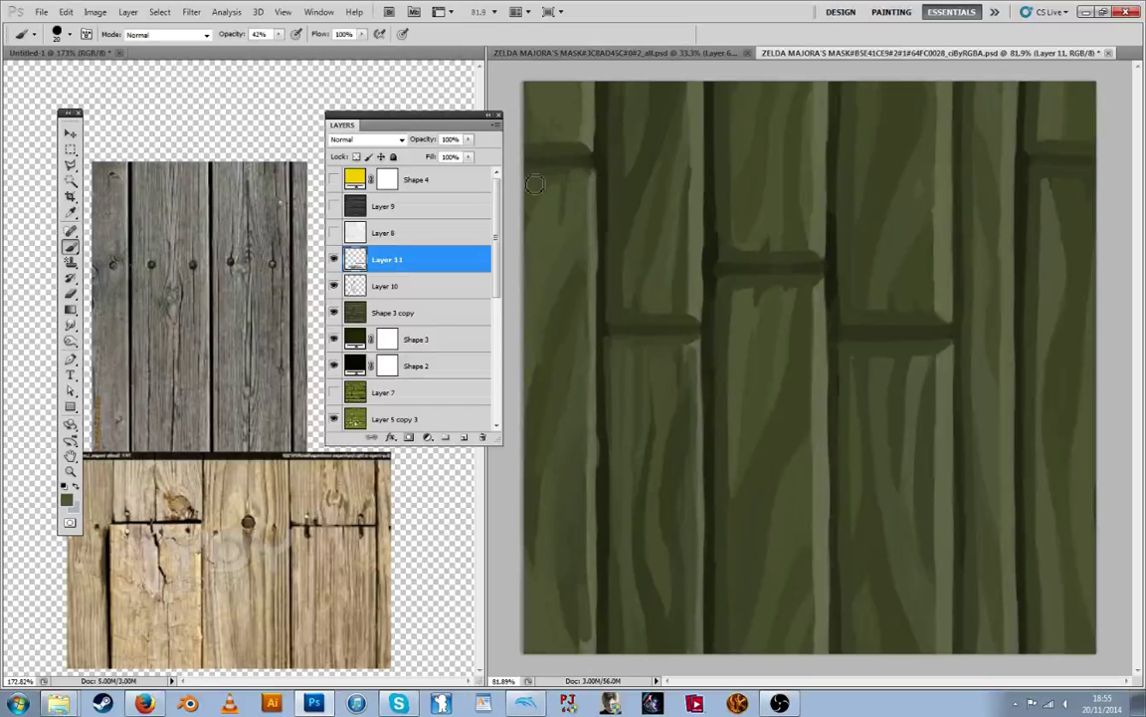
# Paint sampled dark green down the lower part of the gap between the first and second planks
pyautogui.press('alt')
pyautogui.press('alt')
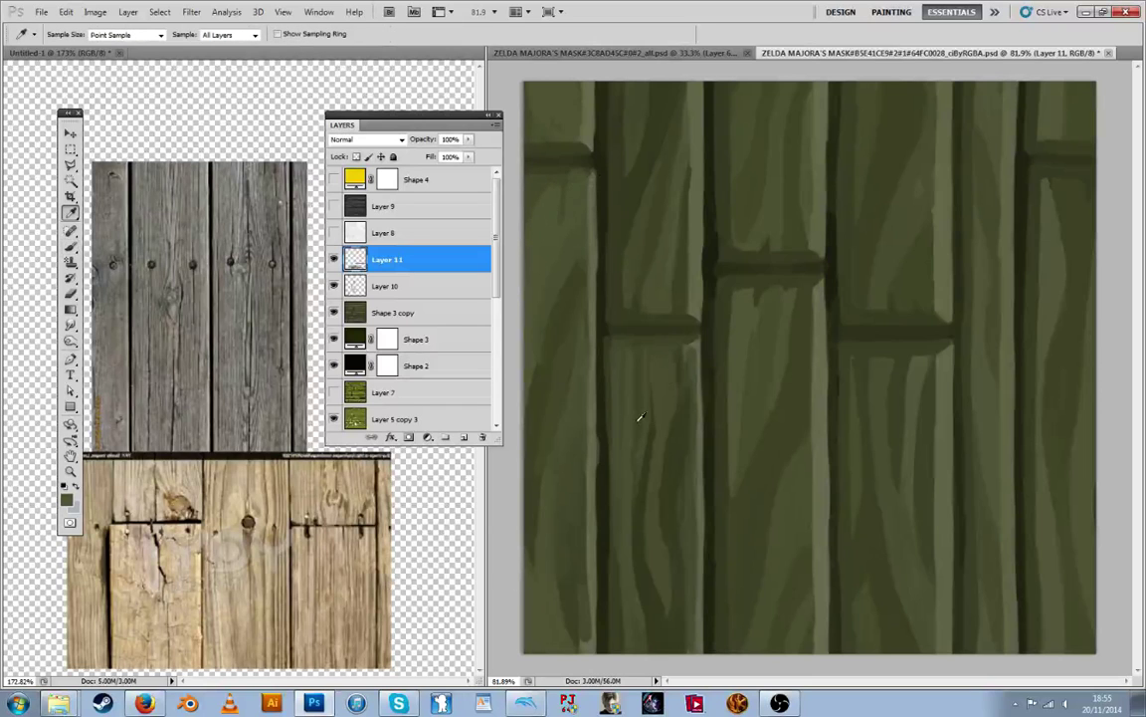
pyautogui.keyDown('alt'); pyautogui.click(610, 376); pyautogui.keyUp('alt')
pyautogui.moveTo(610, 386); pyautogui.dragTo(612, 543)
pyautogui.press('alt')
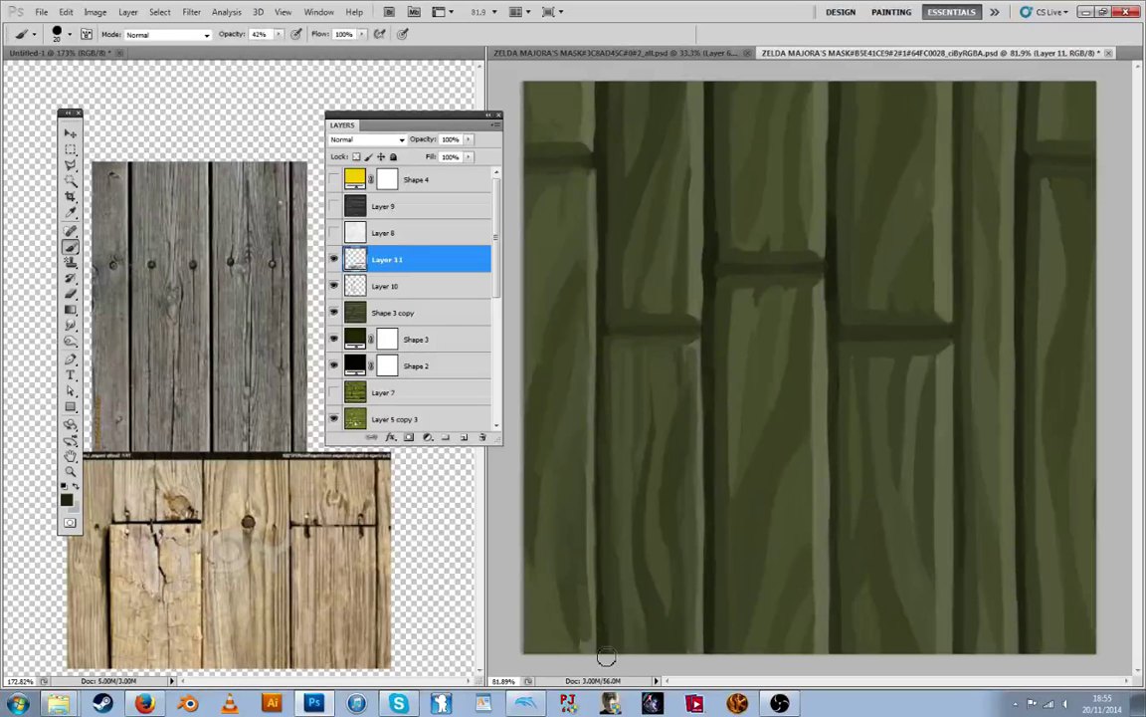
pyautogui.keyDown('alt'); pyautogui.click(595, 513); pyautogui.keyUp('alt')
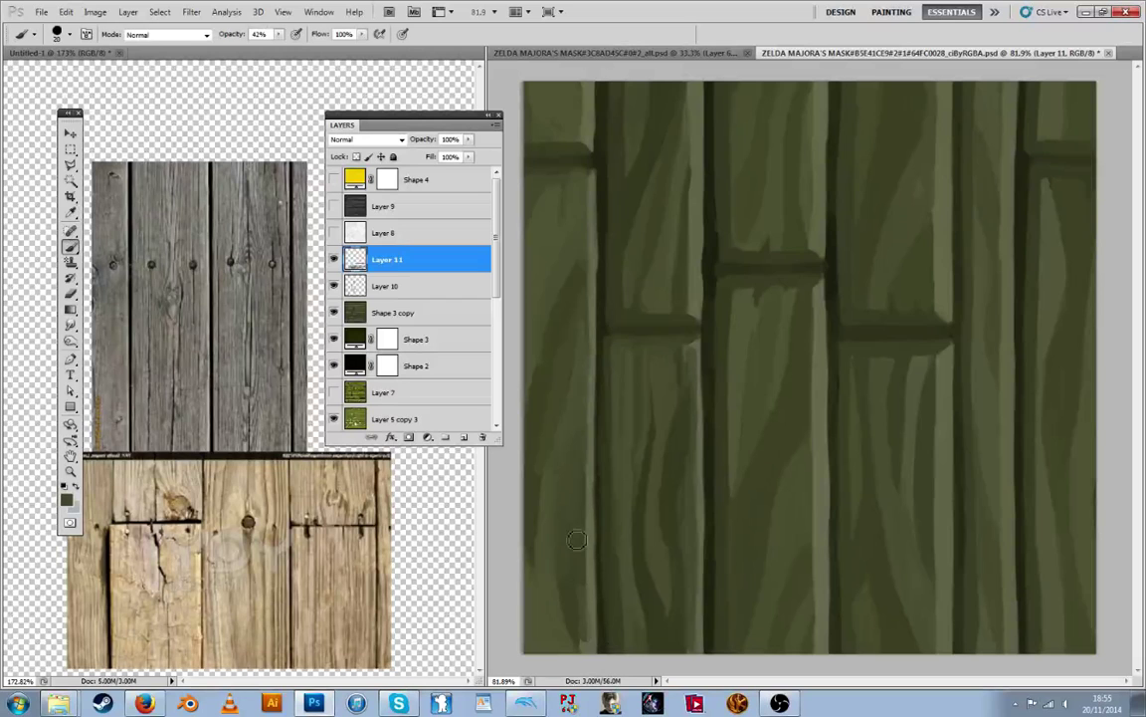
# Darken the left edge of the second plank's upper section with green sampled beside the gap
pyautogui.press('alt')
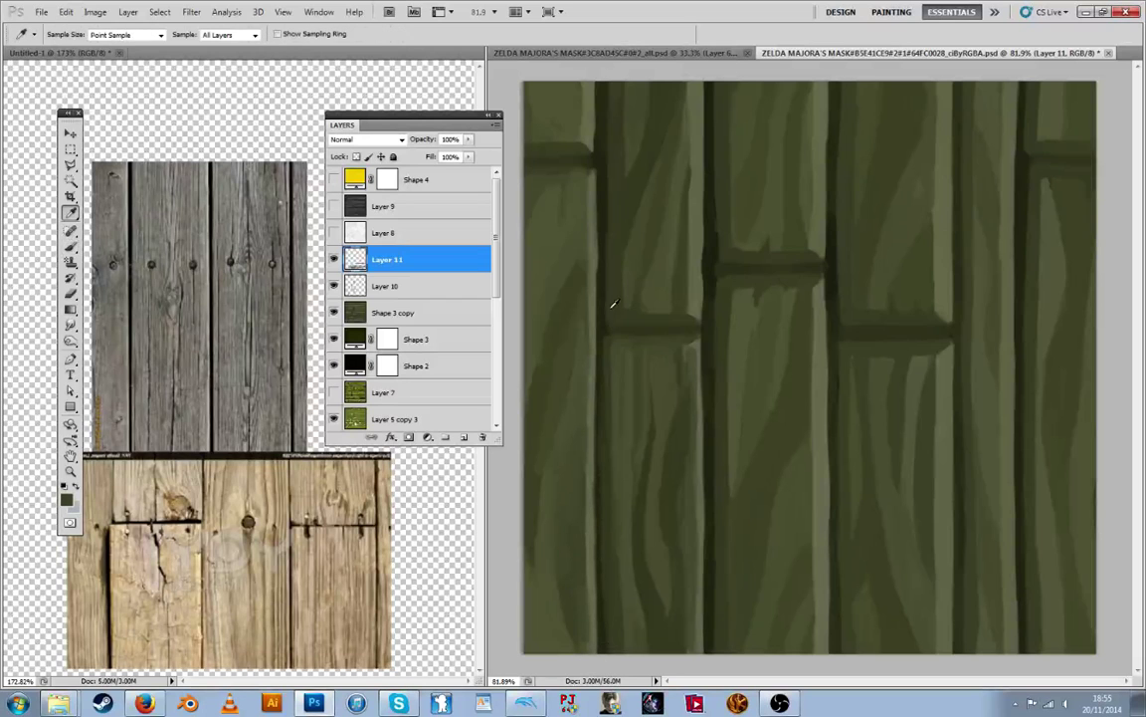
pyautogui.keyDown('alt'); pyautogui.click(612, 307); pyautogui.keyUp('alt')
pyautogui.keyDown('alt'); pyautogui.click(608, 201); pyautogui.keyUp('alt')
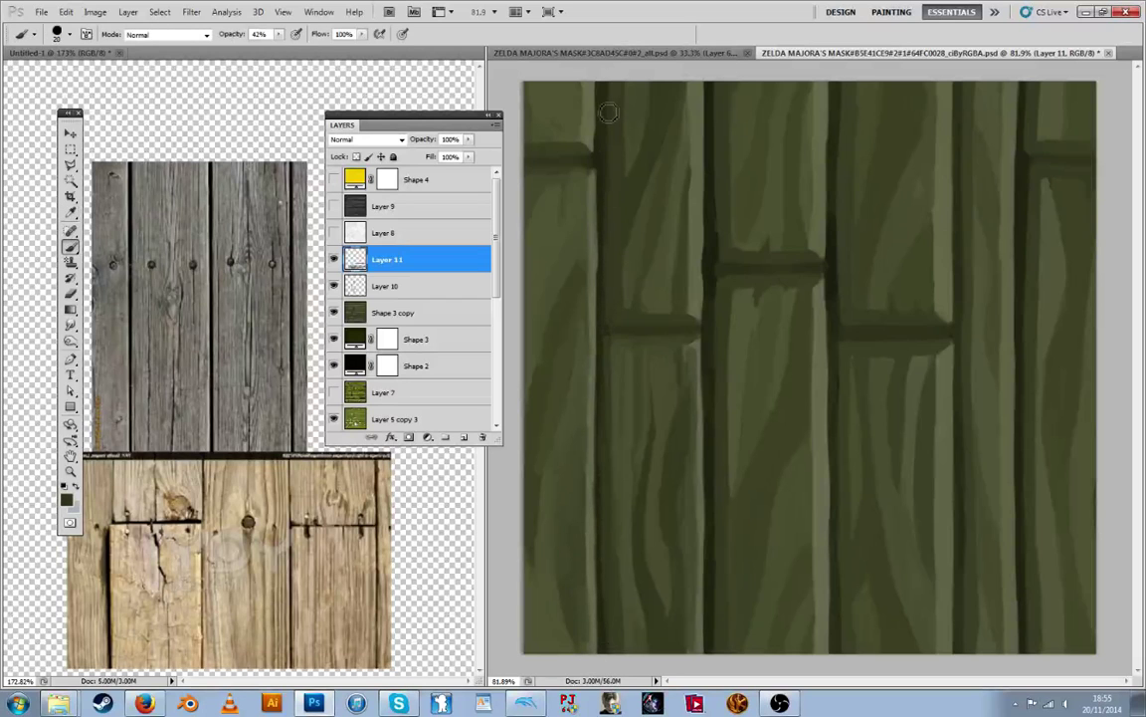
# Blend the short plank piece above the leftmost horizontal joint using greens sampled from it
pyautogui.press('alt')
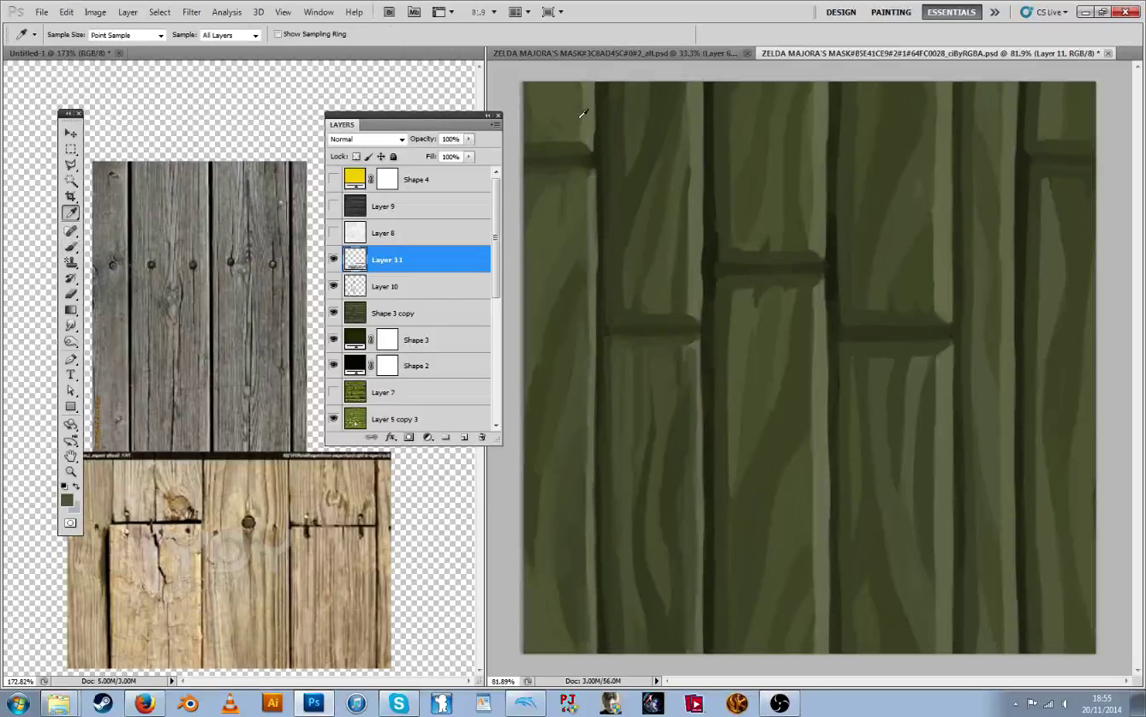
pyautogui.keyDown('alt'); pyautogui.click(584, 112); pyautogui.keyUp('alt')
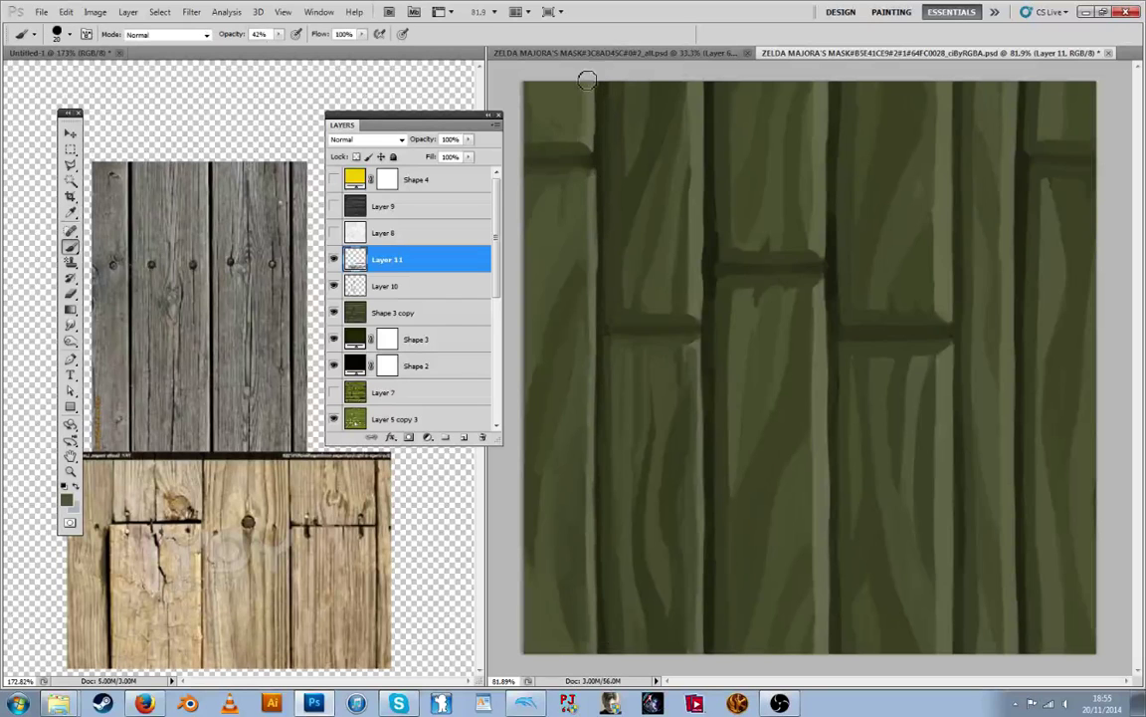
pyautogui.keyDown('alt'); pyautogui.click(549, 128); pyautogui.keyUp('alt')
pyautogui.press('alt')
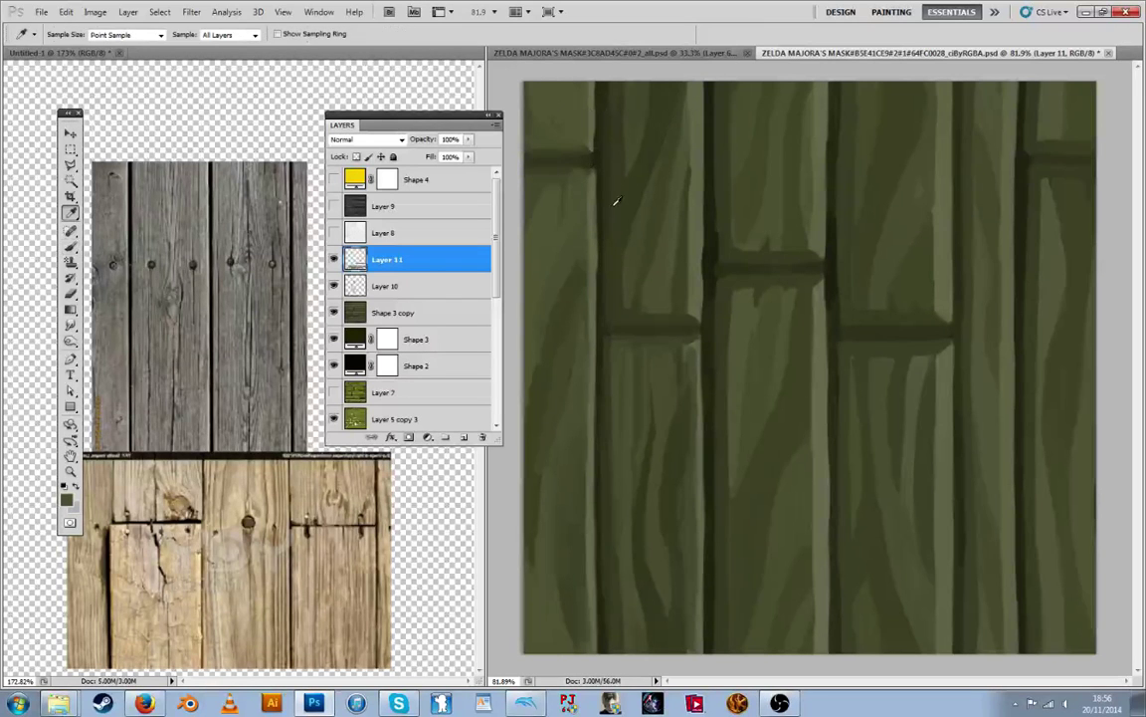
# Blend sampled greens into the left side, lower end and light right edge of the second plank's upper section
pyautogui.keyDown('alt'); pyautogui.click(640, 137); pyautogui.keyUp('alt')
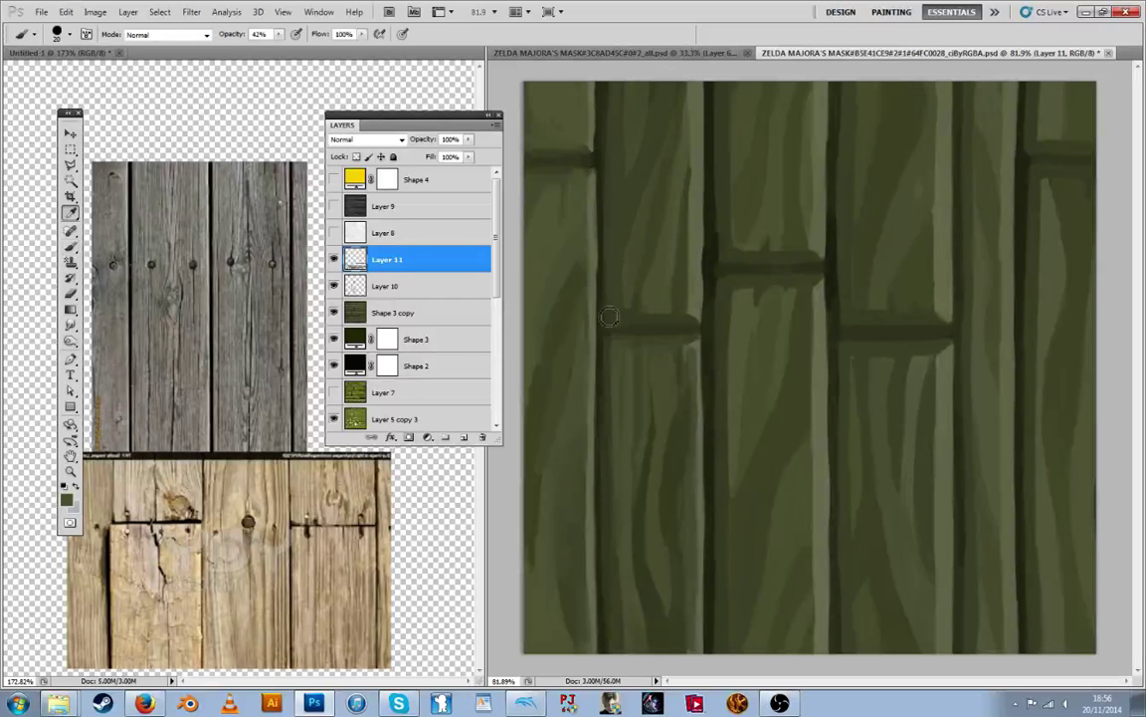
pyautogui.keyDown('alt'); pyautogui.click(633, 290); pyautogui.keyUp('alt')
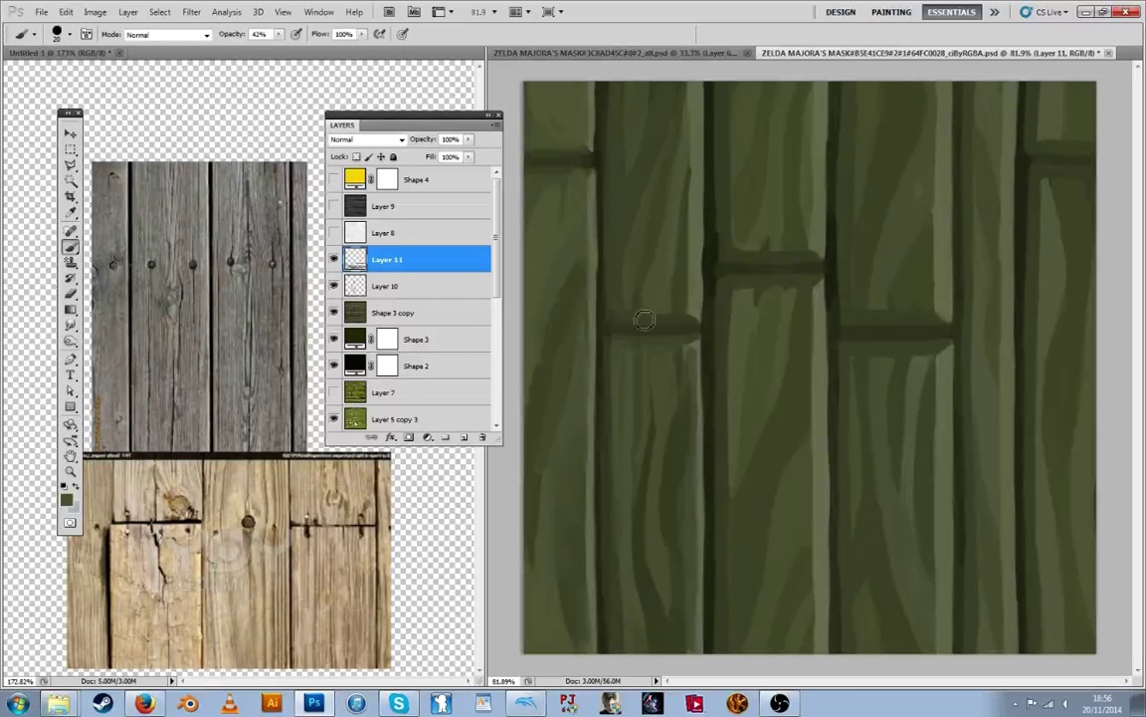
pyautogui.keyDown('alt'); pyautogui.click(684, 256); pyautogui.keyUp('alt')
pyautogui.moveTo(691, 177); pyautogui.dragTo(695, 280)
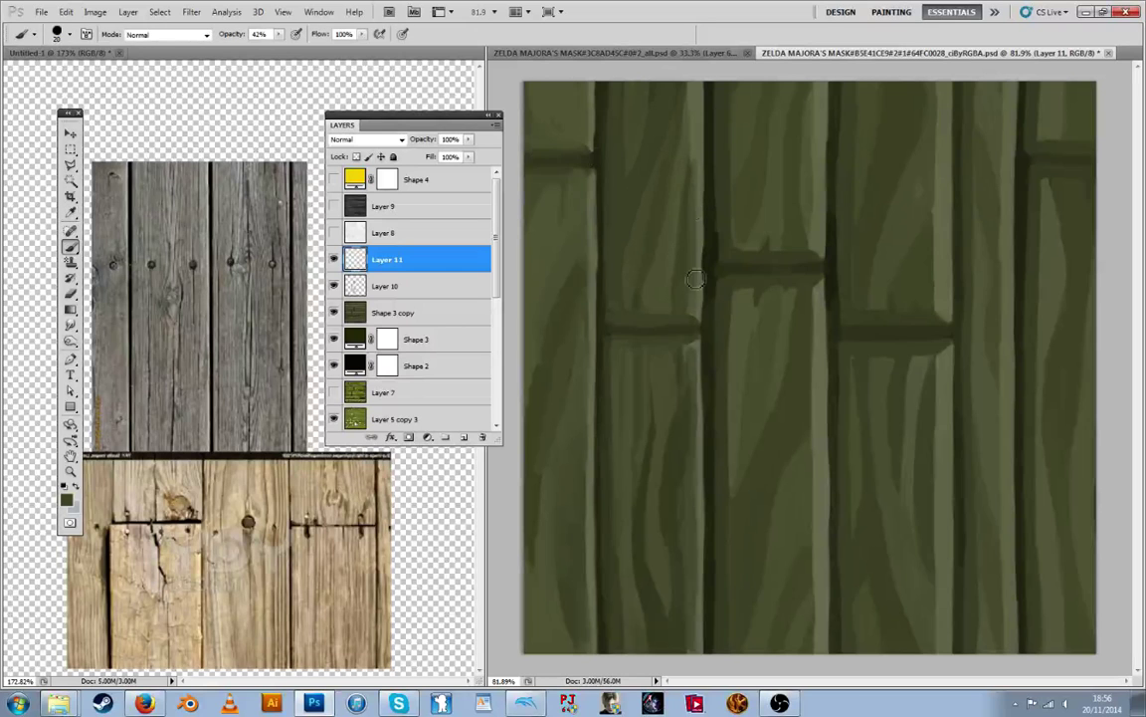
pyautogui.keyDown('alt'); pyautogui.click(687, 140); pyautogui.keyUp('alt')
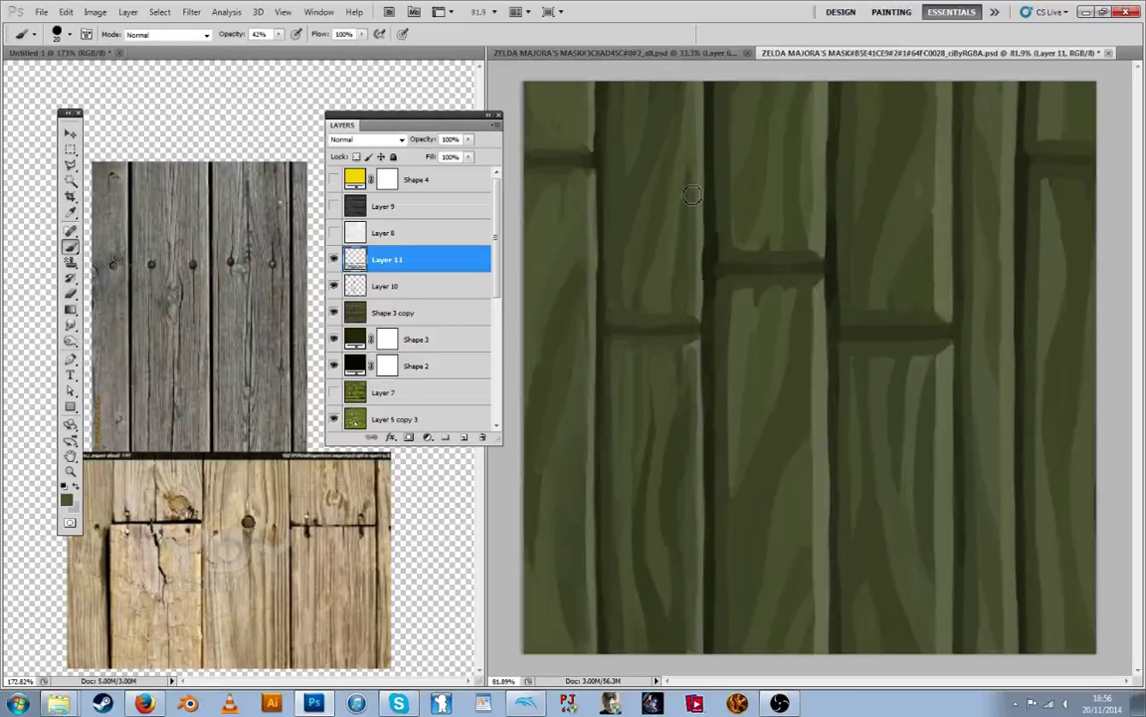
pyautogui.press('alt')
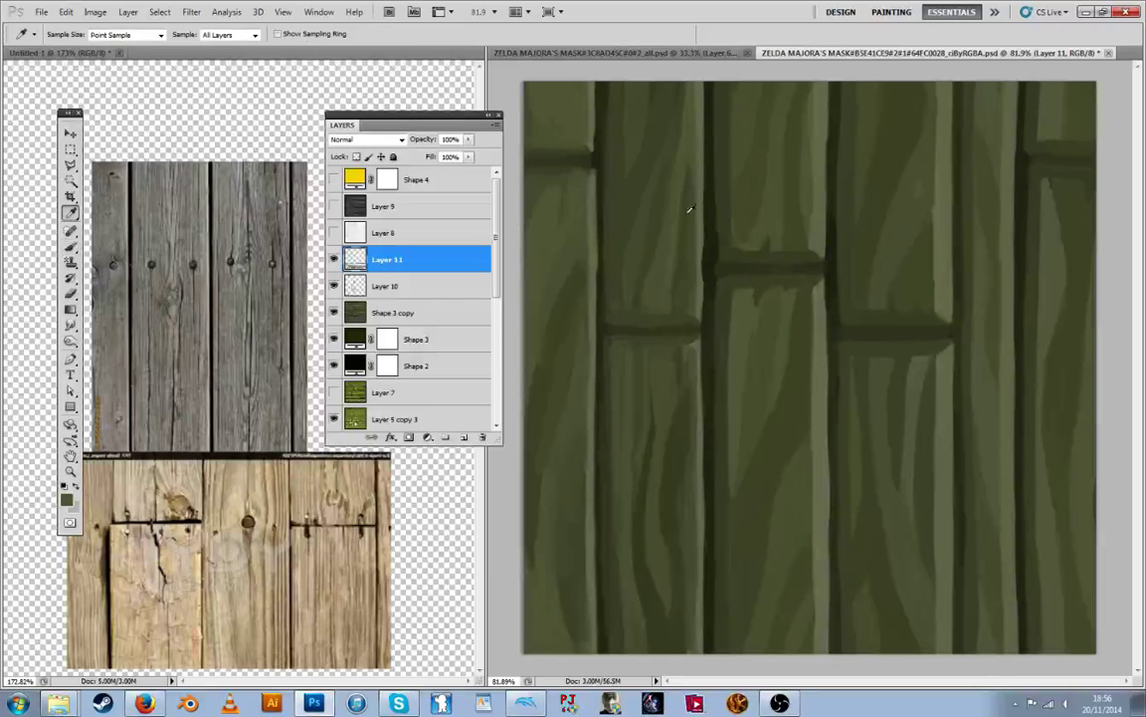
pyautogui.keyDown('alt'); pyautogui.click(702, 207); pyautogui.keyUp('alt')
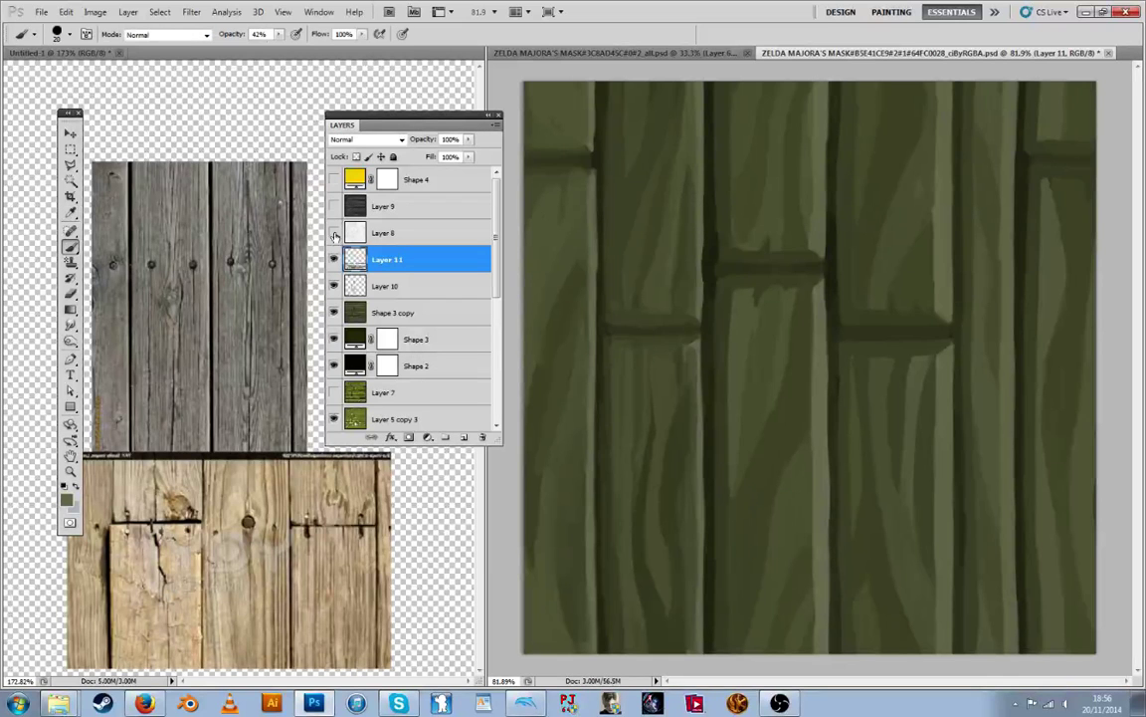
# Reduce the brush size to 10 px and paint thin diagonal grain streaks in the second plank's upper section
pyautogui.press('Return')
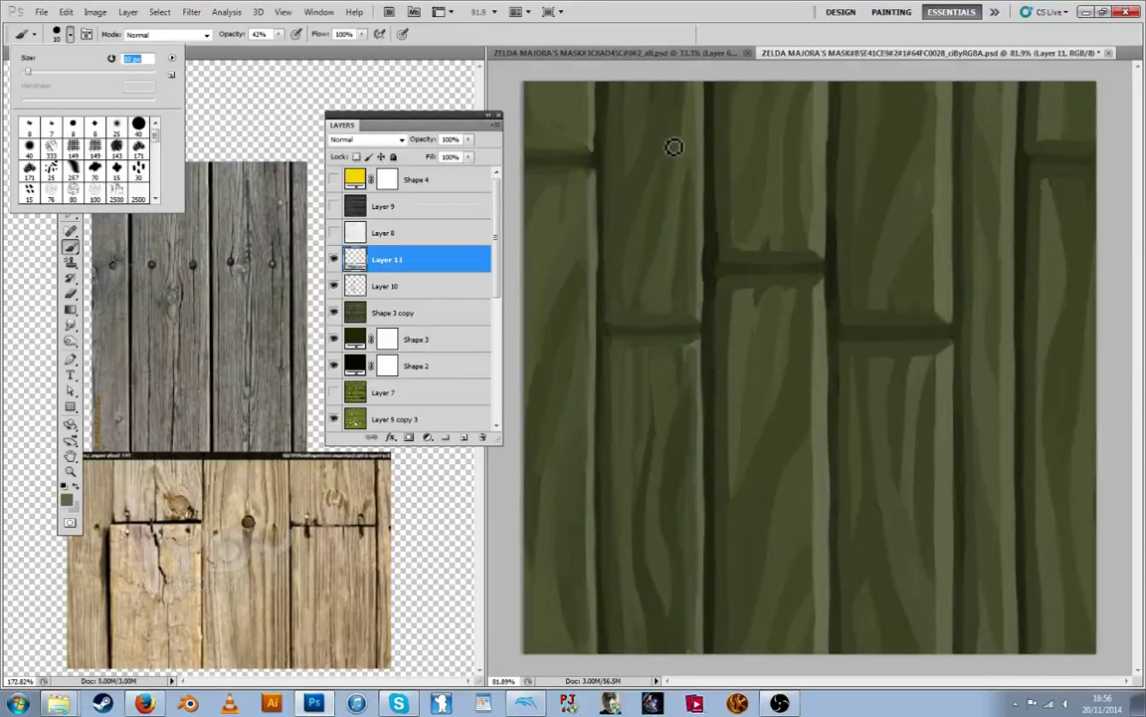
pyautogui.moveTo(679, 165); pyautogui.dragTo(660, 236)
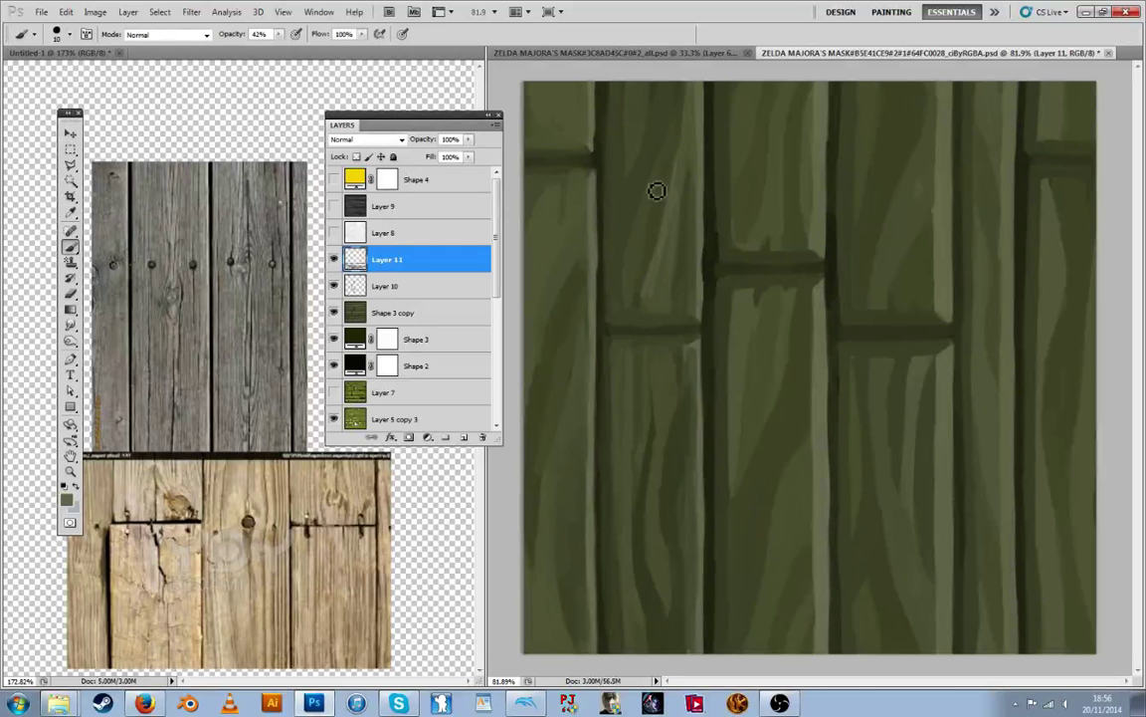
pyautogui.moveTo(654, 192); pyautogui.dragTo(634, 254)
pyautogui.keyDown('alt'); pyautogui.click(632, 256); pyautogui.keyUp('alt')
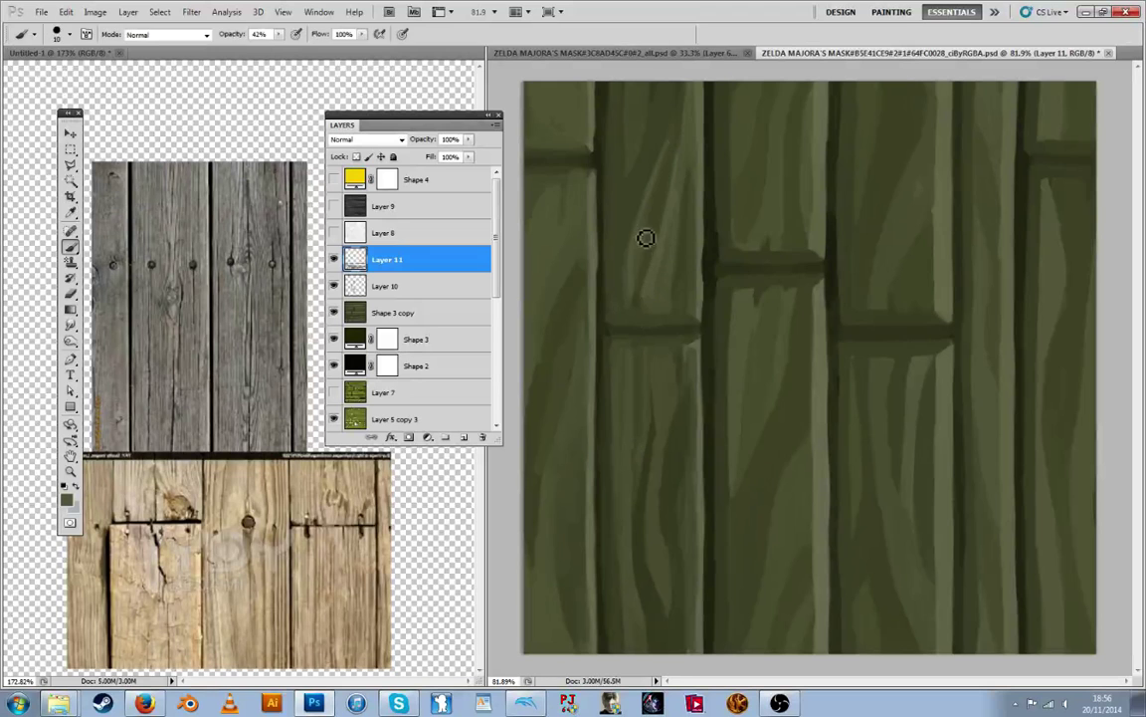
pyautogui.keyDown('alt'); pyautogui.click(650, 232); pyautogui.keyUp('alt')
pyautogui.keyDown('alt'); pyautogui.click(653, 202); pyautogui.keyUp('alt')
pyautogui.moveTo(673, 166); pyautogui.dragTo(647, 267)
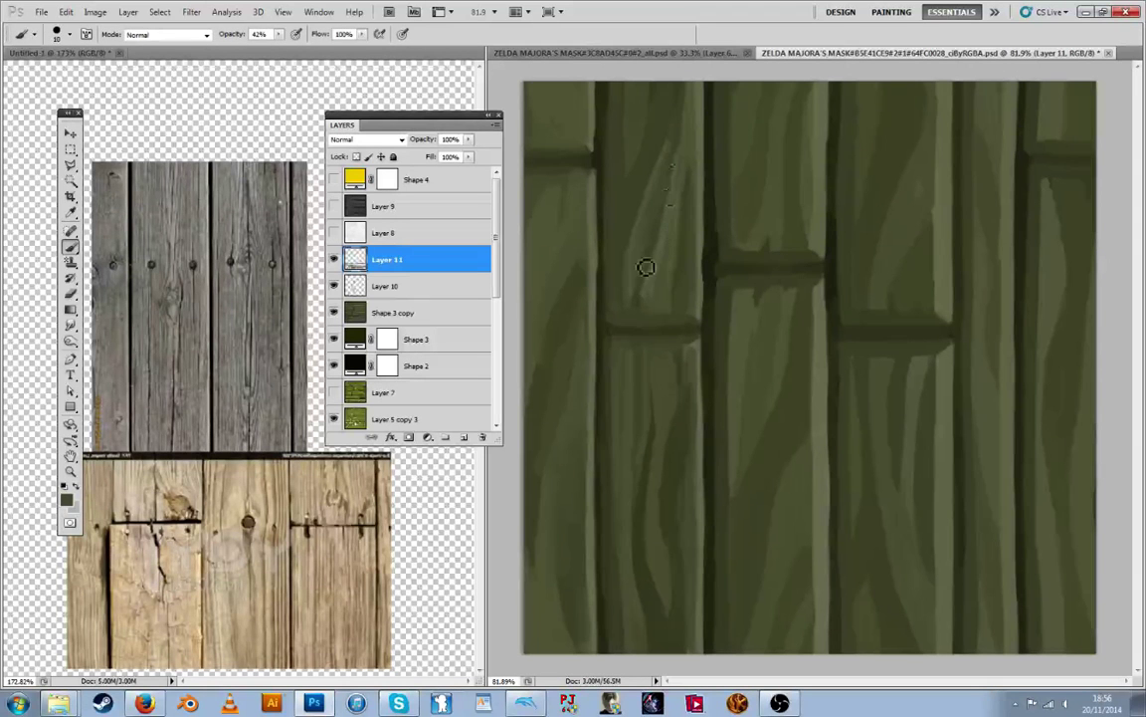
# Refine the fine grain in the middle and upper half of the second plank's upper section with sampled greens
pyautogui.keyDown('alt'); pyautogui.click(671, 215); pyautogui.keyUp('alt')
pyautogui.keyDown('alt'); pyautogui.click(669, 267); pyautogui.keyUp('alt')
pyautogui.keyDown('alt'); pyautogui.click(642, 199); pyautogui.keyUp('alt')
pyautogui.keyDown('alt'); pyautogui.click(657, 174); pyautogui.keyUp('alt')
pyautogui.keyDown('alt'); pyautogui.click(636, 159); pyautogui.keyUp('alt')
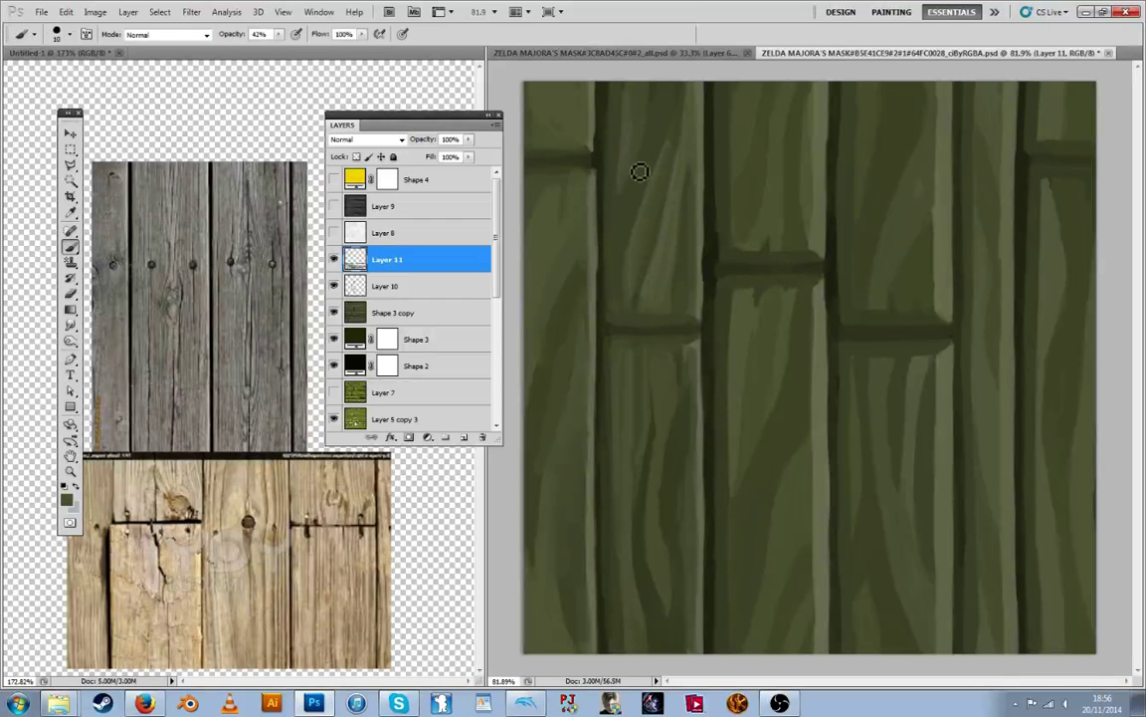
pyautogui.keyDown('alt'); pyautogui.click(656, 131); pyautogui.keyUp('alt')
pyautogui.moveTo(642, 177)
pyautogui.mouseDown()
pyautogui.moveTo(661, 128)
pyautogui.moveTo(650, 144)
pyautogui.mouseUp()
pyautogui.keyDown('alt'); pyautogui.click(635, 146); pyautogui.keyUp('alt')
pyautogui.keyDown('alt'); pyautogui.click(635, 221); pyautogui.keyUp('alt')
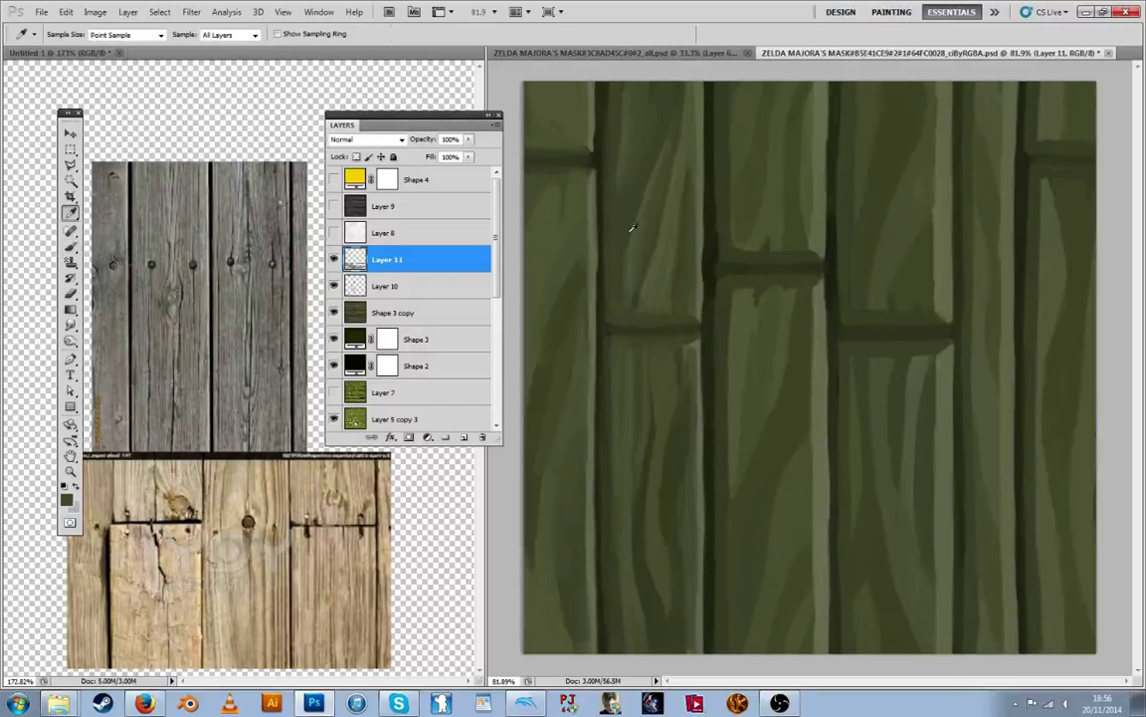
# Paint fine grain strokes down to the joint at the lower end of the second plank's upper section
pyautogui.moveTo(638, 234); pyautogui.dragTo(621, 306)
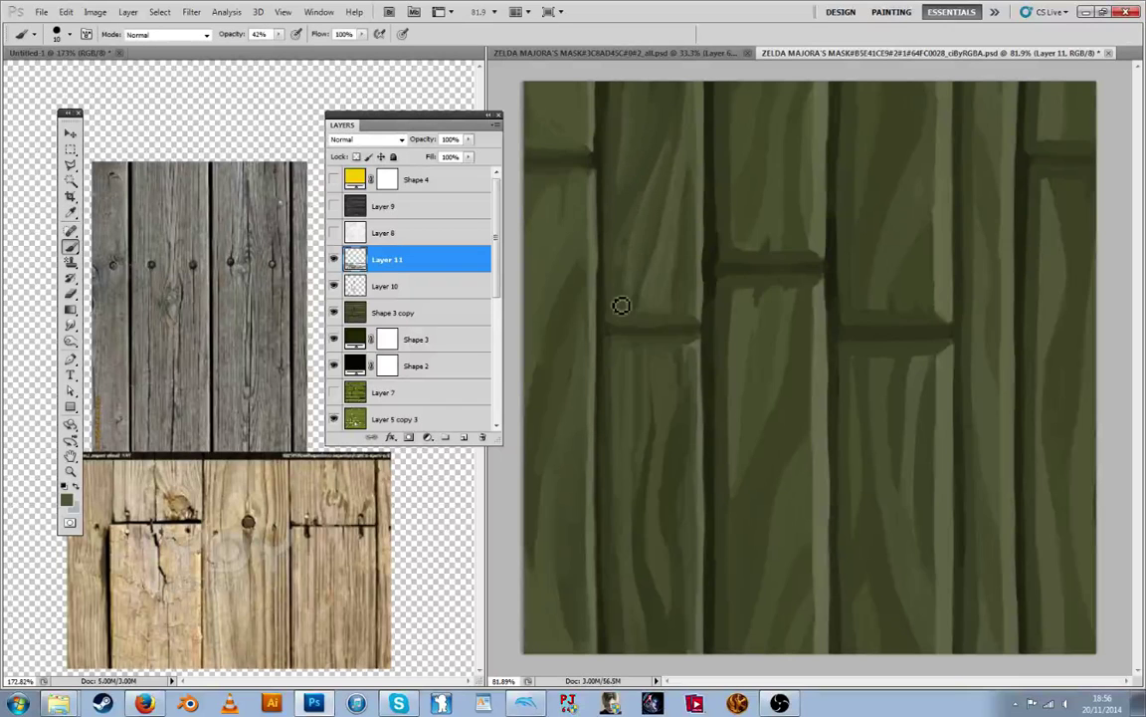
pyautogui.keyDown('alt'); pyautogui.click(627, 236); pyautogui.keyUp('alt')
pyautogui.keyDown('alt'); pyautogui.click(627, 282); pyautogui.keyUp('alt')
pyautogui.moveTo(646, 256); pyautogui.dragTo(636, 303)
pyautogui.keyDown('alt'); pyautogui.click(634, 281); pyautogui.keyUp('alt')
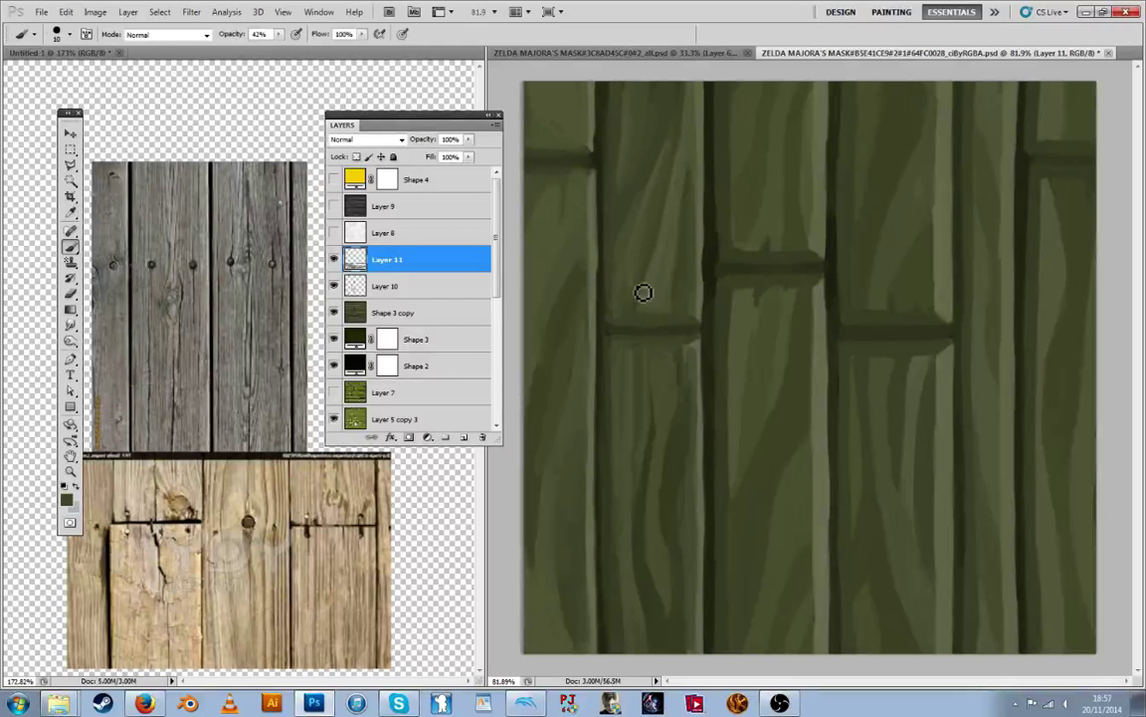
pyautogui.keyDown('alt'); pyautogui.click(637, 296); pyautogui.keyUp('alt')
# Add fine sampled-green strokes to the upper left side of the second plank's upper section
pyautogui.keyDown('alt'); pyautogui.click(653, 138); pyautogui.keyUp('alt')
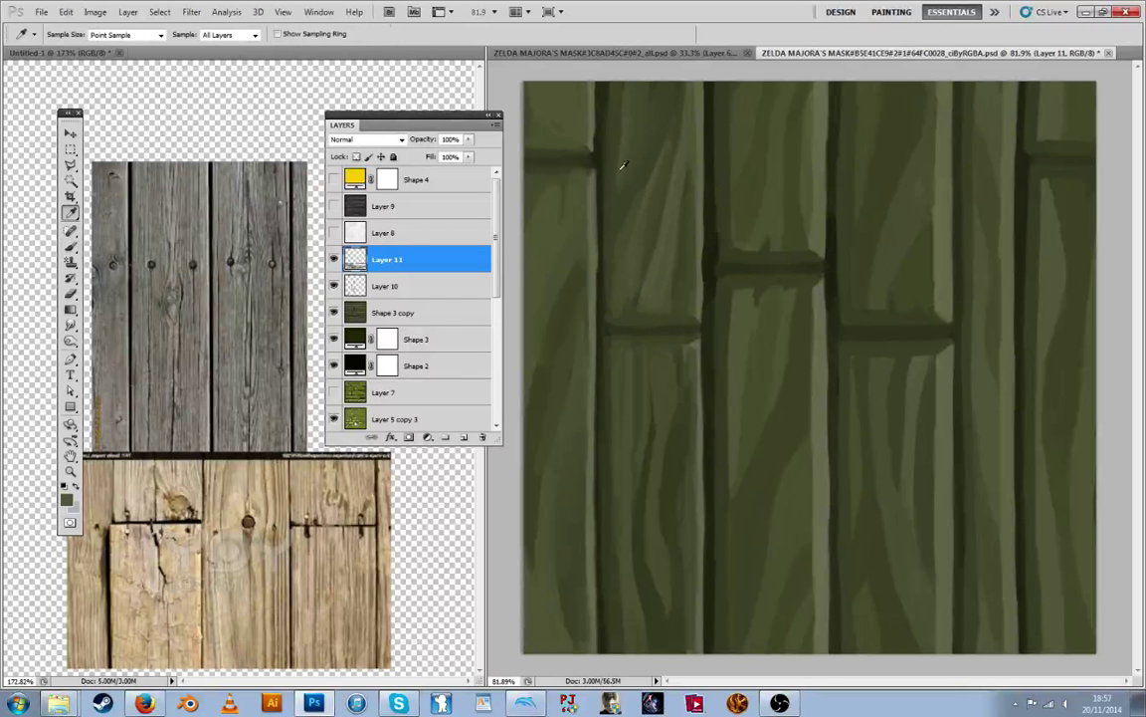
pyautogui.moveTo(621, 171); pyautogui.dragTo(622, 223)
pyautogui.keyDown('alt'); pyautogui.click(640, 163); pyautogui.keyUp('alt')
pyautogui.keyDown('alt'); pyautogui.click(626, 123); pyautogui.keyUp('alt')
# Set the brush size to 27 px and its opacity to 32%, keeping the plank texture document active
pyautogui.click(68, 35)
pyautogui.moveTo(39, 78); pyautogui.dragTo(54, 70)
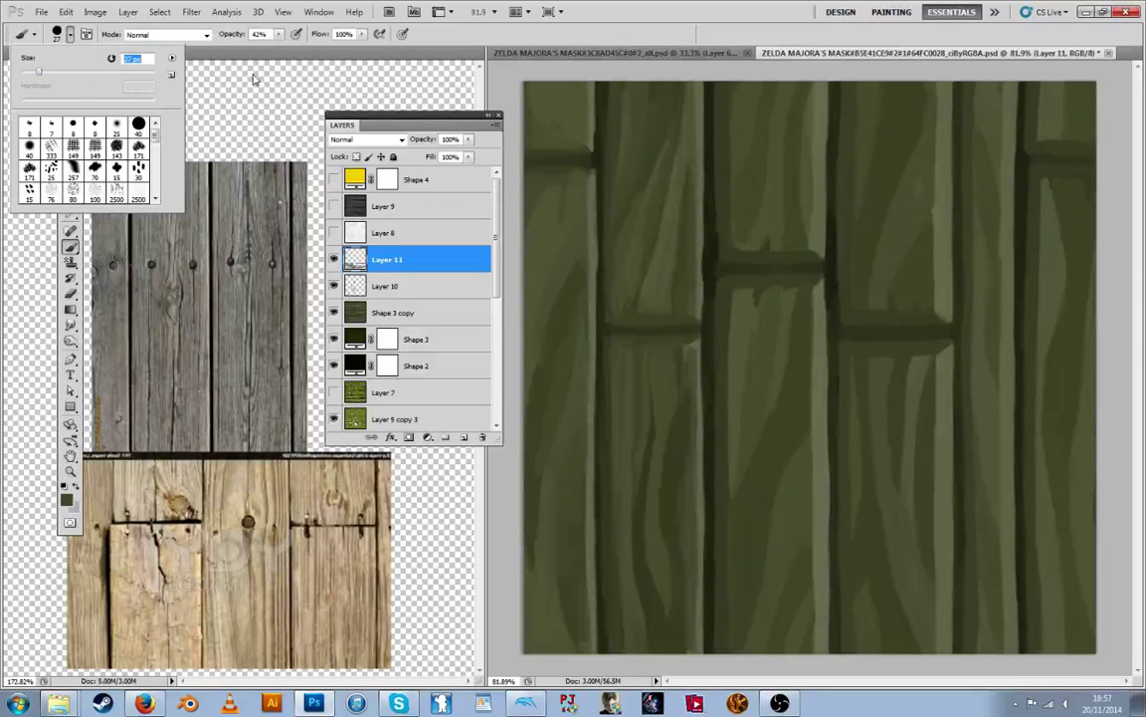
pyautogui.click(281, 36)
pyautogui.click(263, 69)
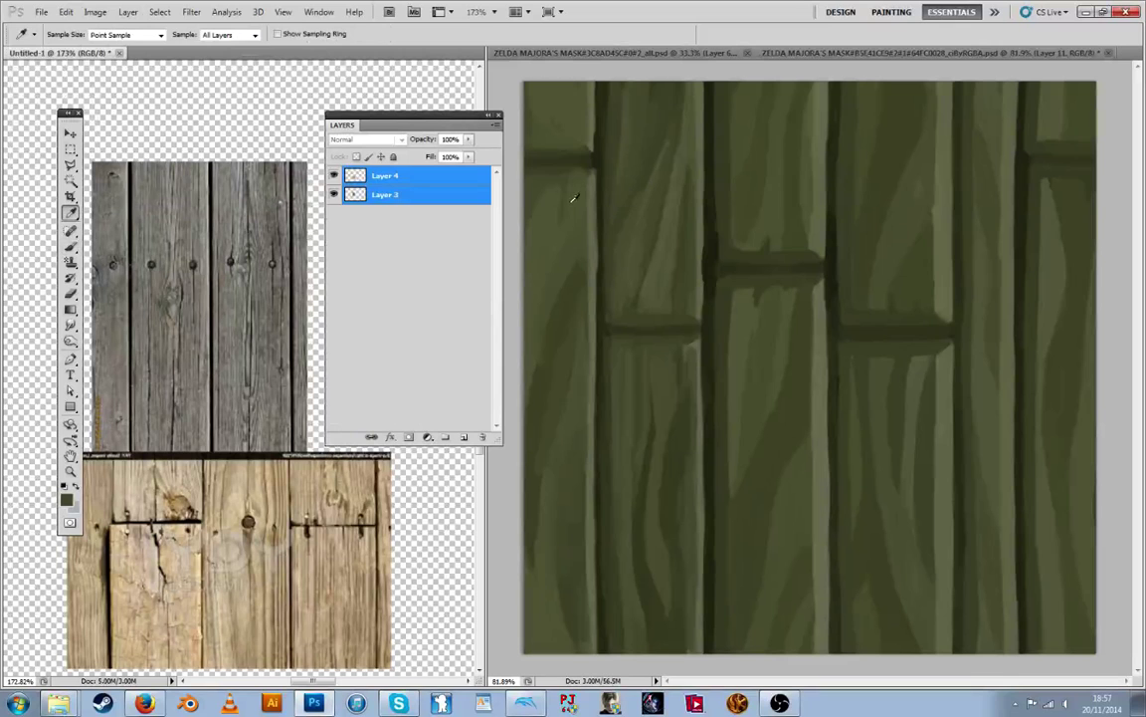
pyautogui.click(681, 199)
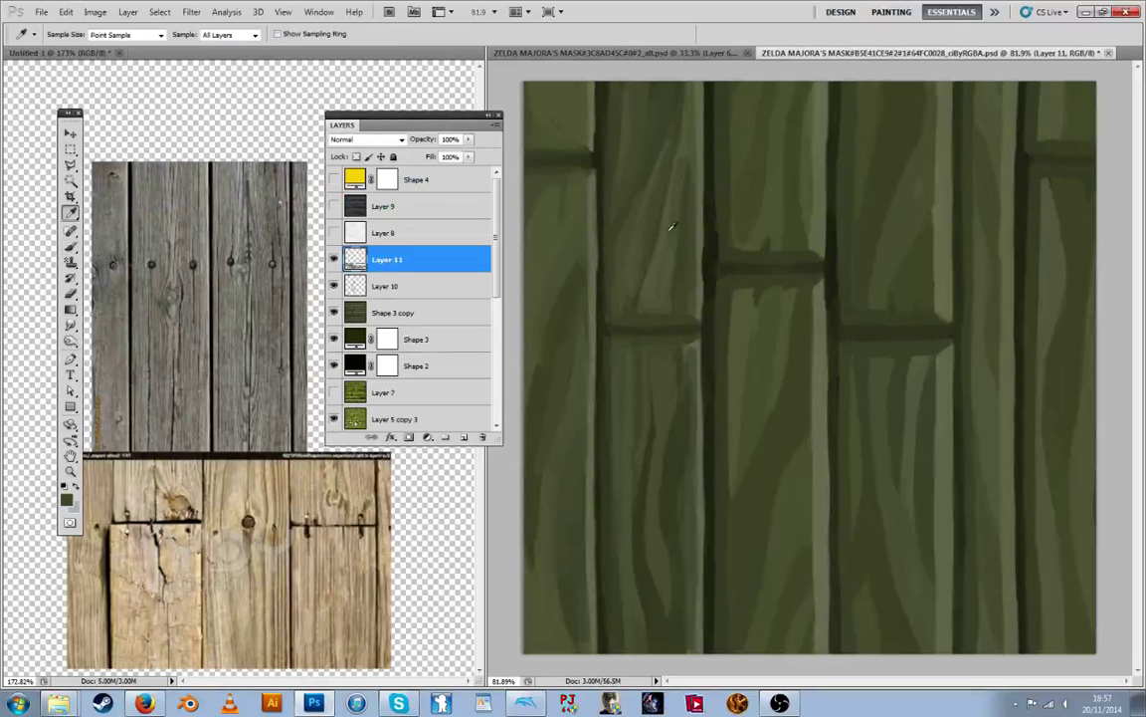
# Soften the diagonal grain streaks across the second plank's upper section with broad strokes of sampled greens
pyautogui.keyDown('alt'); pyautogui.click(677, 229); pyautogui.keyUp('alt')
pyautogui.keyDown('alt'); pyautogui.click(681, 227); pyautogui.keyUp('alt')
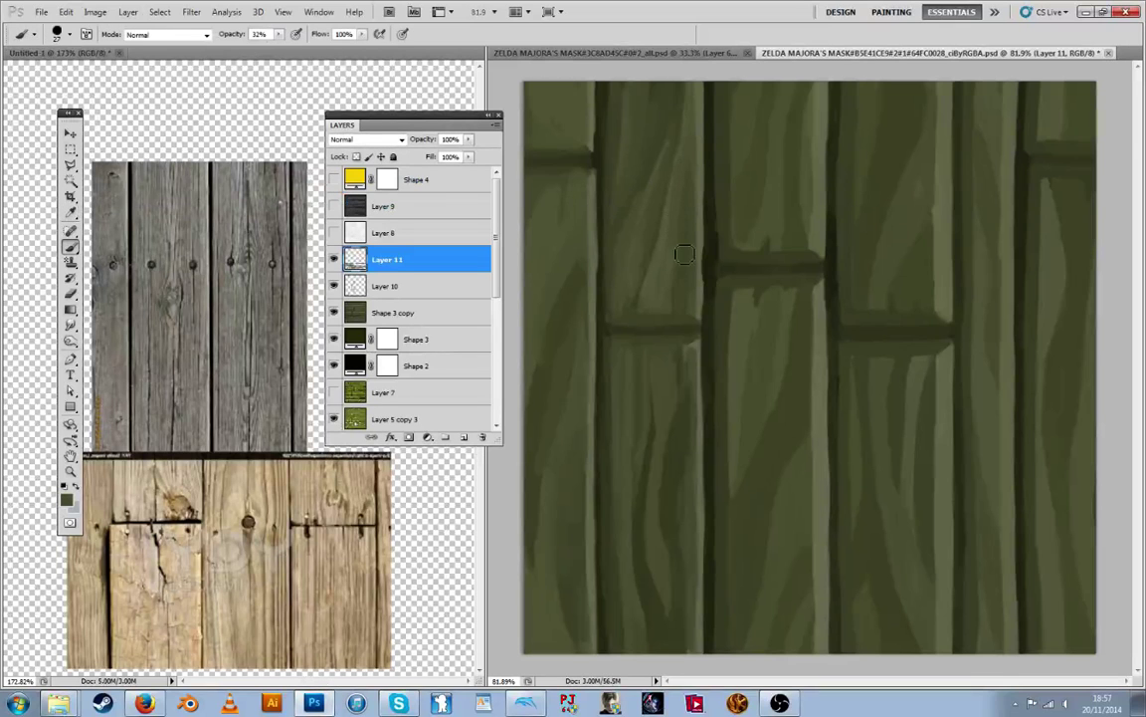
pyautogui.keyDown('alt'); pyautogui.click(663, 209); pyautogui.keyUp('alt')
pyautogui.moveTo(657, 197); pyautogui.dragTo(660, 180)
pyautogui.keyDown('alt'); pyautogui.click(661, 181); pyautogui.keyUp('alt')
pyautogui.keyDown('alt'); pyautogui.click(644, 248); pyautogui.keyUp('alt')
pyautogui.moveTo(638, 292); pyautogui.dragTo(655, 261)
pyautogui.keyDown('alt'); pyautogui.click(665, 259); pyautogui.keyUp('alt')
pyautogui.keyDown('alt'); pyautogui.click(681, 179); pyautogui.keyUp('alt')
pyautogui.keyDown('alt'); pyautogui.click(686, 141); pyautogui.keyUp('alt')
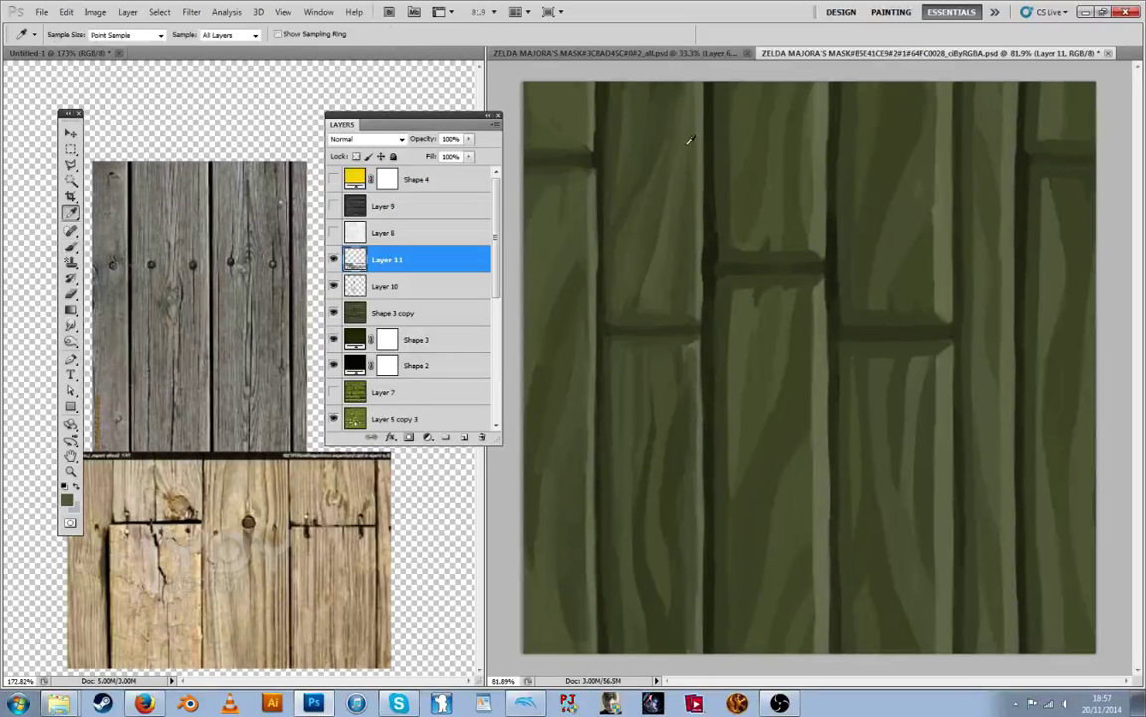
# Blend the second plank's upper section from just above its horizontal joint up to the top with sampled greens
pyautogui.keyDown('alt'); pyautogui.click(657, 310); pyautogui.keyUp('alt')
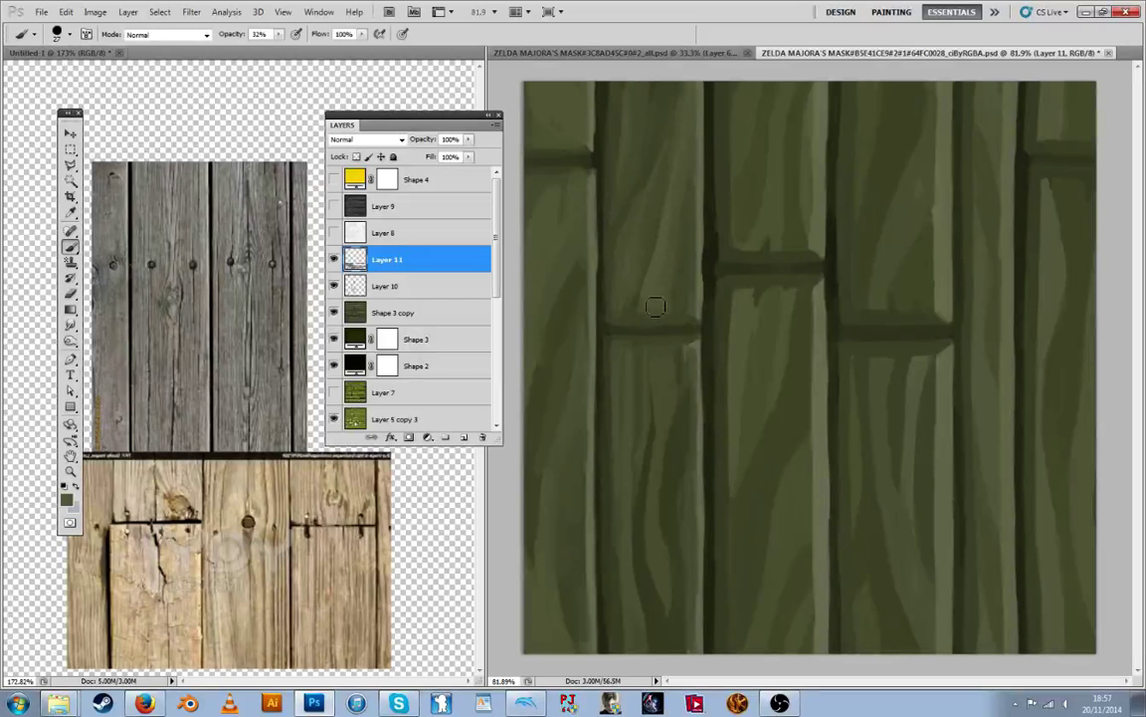
pyautogui.keyDown('alt'); pyautogui.click(688, 289); pyautogui.keyUp('alt')
pyautogui.keyDown('alt'); pyautogui.click(647, 337); pyautogui.keyUp('alt')
pyautogui.keyDown('alt'); pyautogui.click(642, 288); pyautogui.keyUp('alt')
pyautogui.moveTo(647, 283); pyautogui.dragTo(658, 107)
pyautogui.keyDown('alt'); pyautogui.click(642, 307); pyautogui.keyUp('alt')
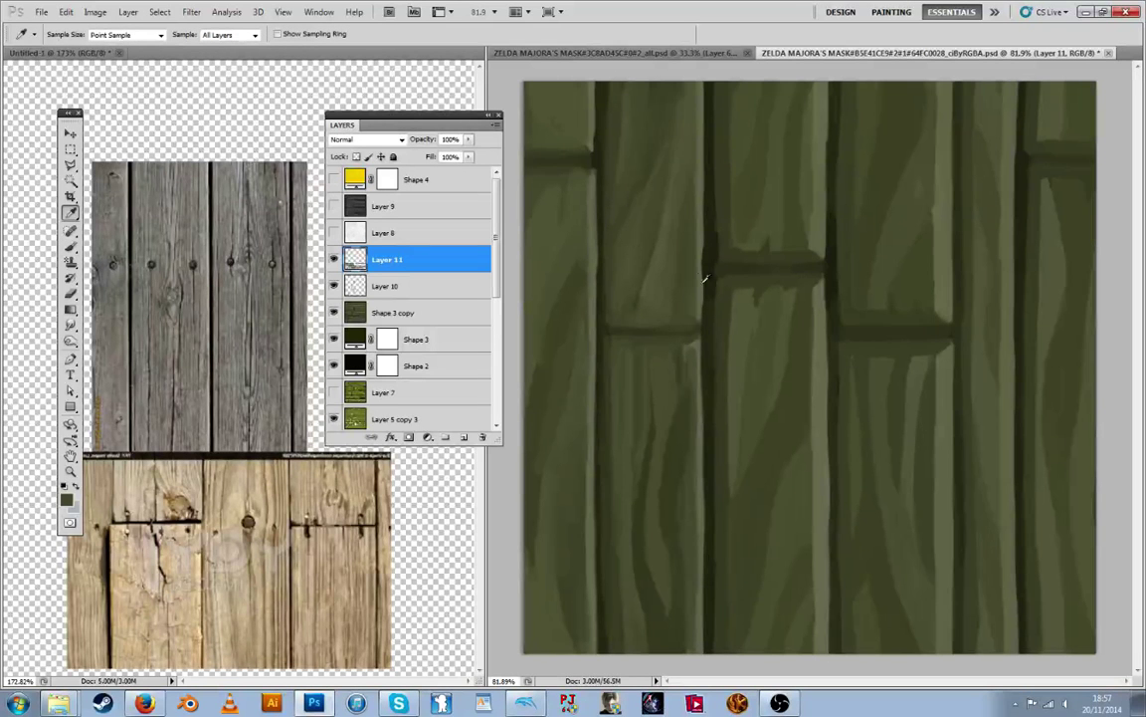
# Blend the second plank's edge and the dark gap beside its horizontal joint with sampled greens
pyautogui.keyDown('alt'); pyautogui.click(705, 280); pyautogui.keyUp('alt')
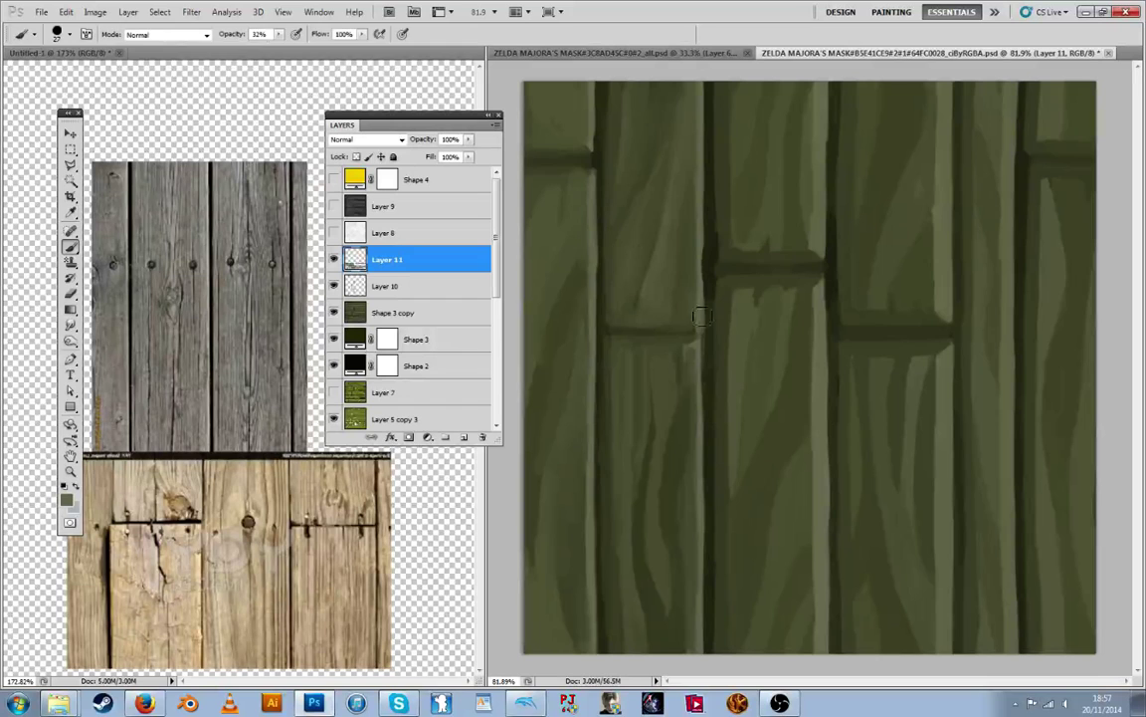
pyautogui.keyDown('alt'); pyautogui.click(703, 320); pyautogui.keyUp('alt')
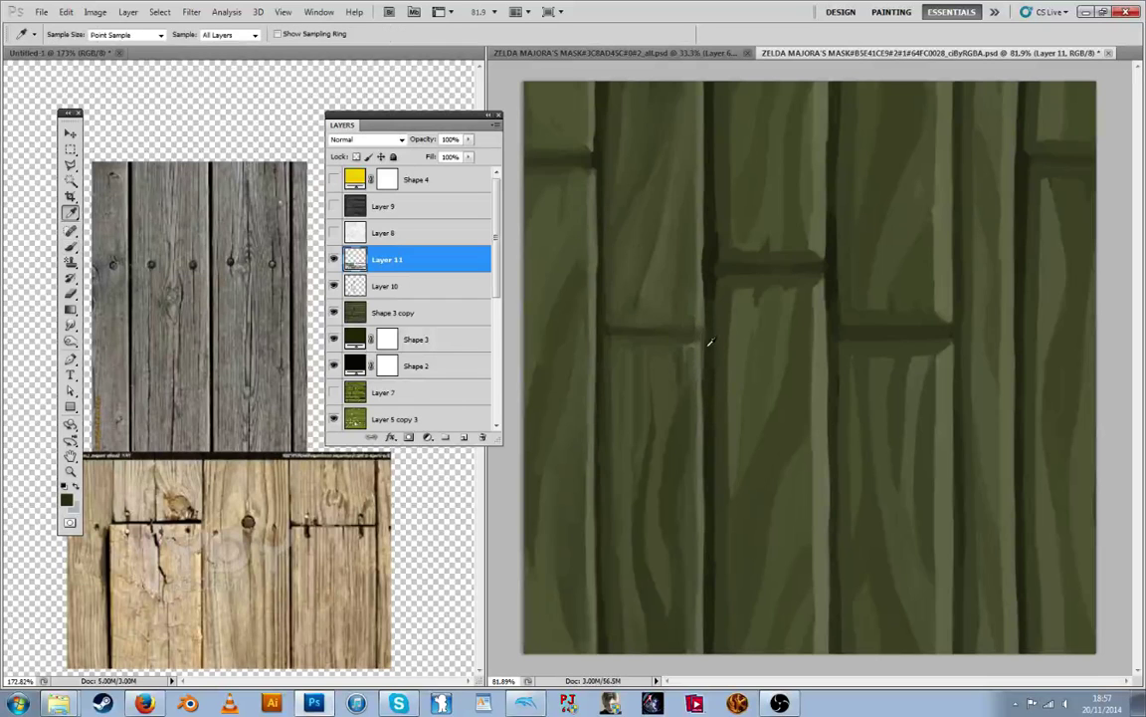
pyautogui.keyDown('alt'); pyautogui.click(708, 338); pyautogui.keyUp('alt')
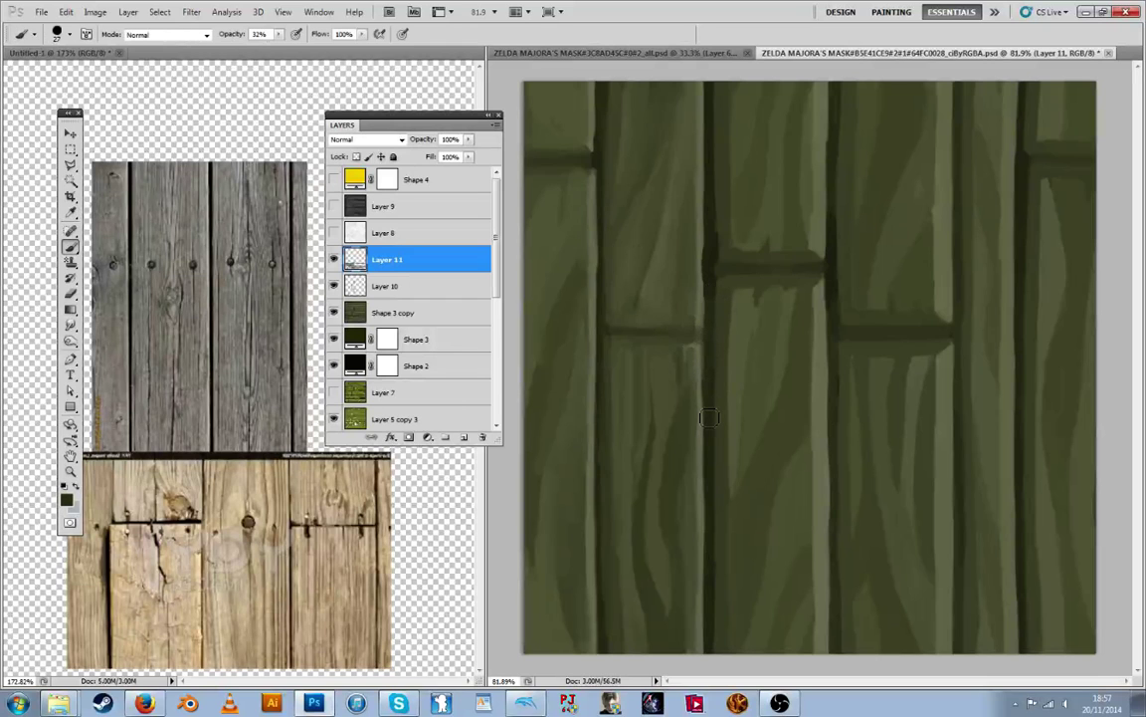
pyautogui.press('alt')
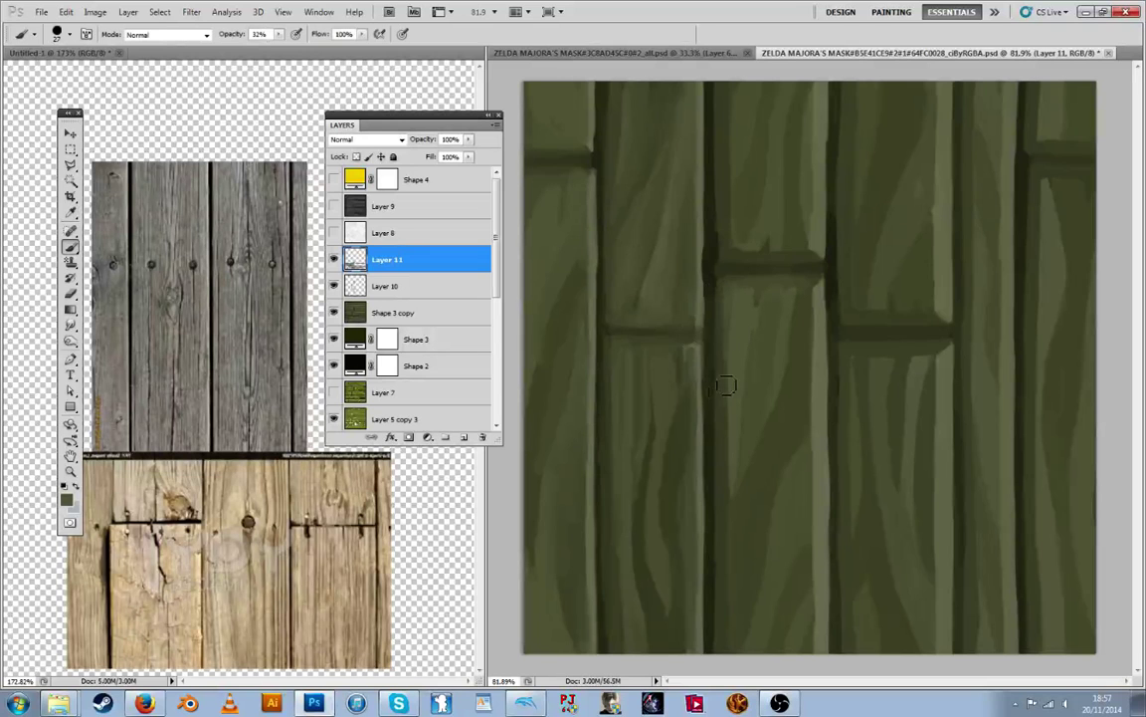
# Soften the light edge along the left side of the third plank's lower section with sampled greens
pyautogui.moveTo(723, 345); pyautogui.dragTo(725, 382)
pyautogui.keyDown('alt'); pyautogui.click(722, 566); pyautogui.keyUp('alt')
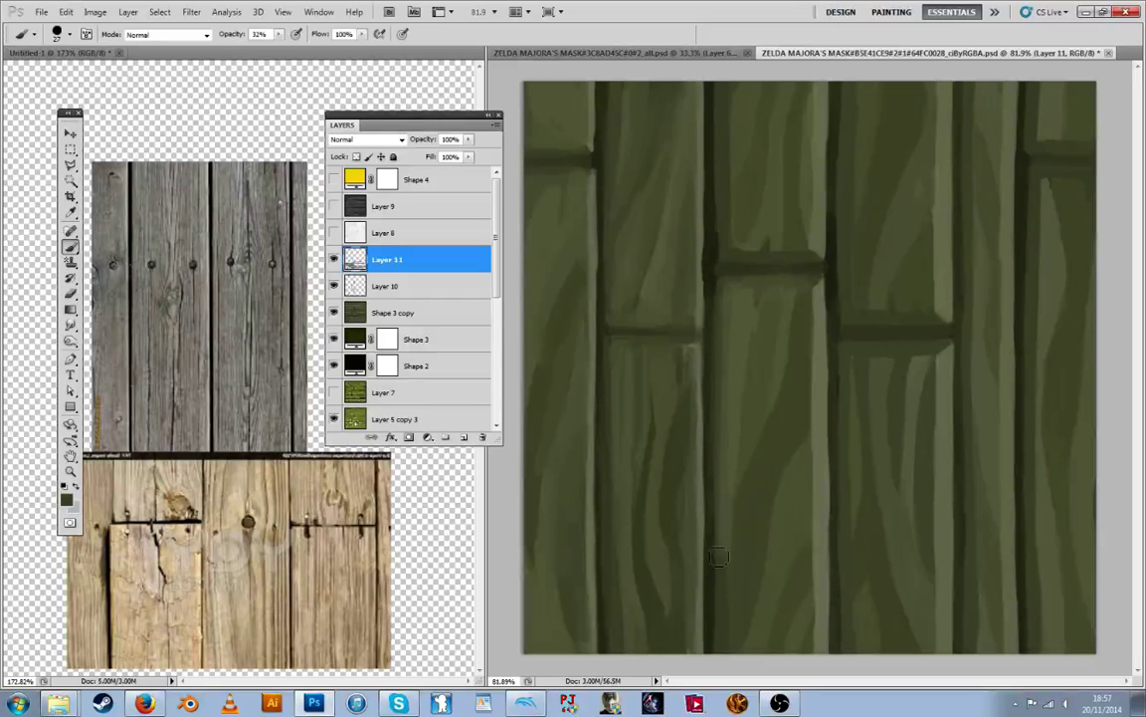
pyautogui.keyDown('alt'); pyautogui.click(731, 348); pyautogui.keyUp('alt')
pyautogui.keyDown('alt'); pyautogui.click(714, 439); pyautogui.keyUp('alt')
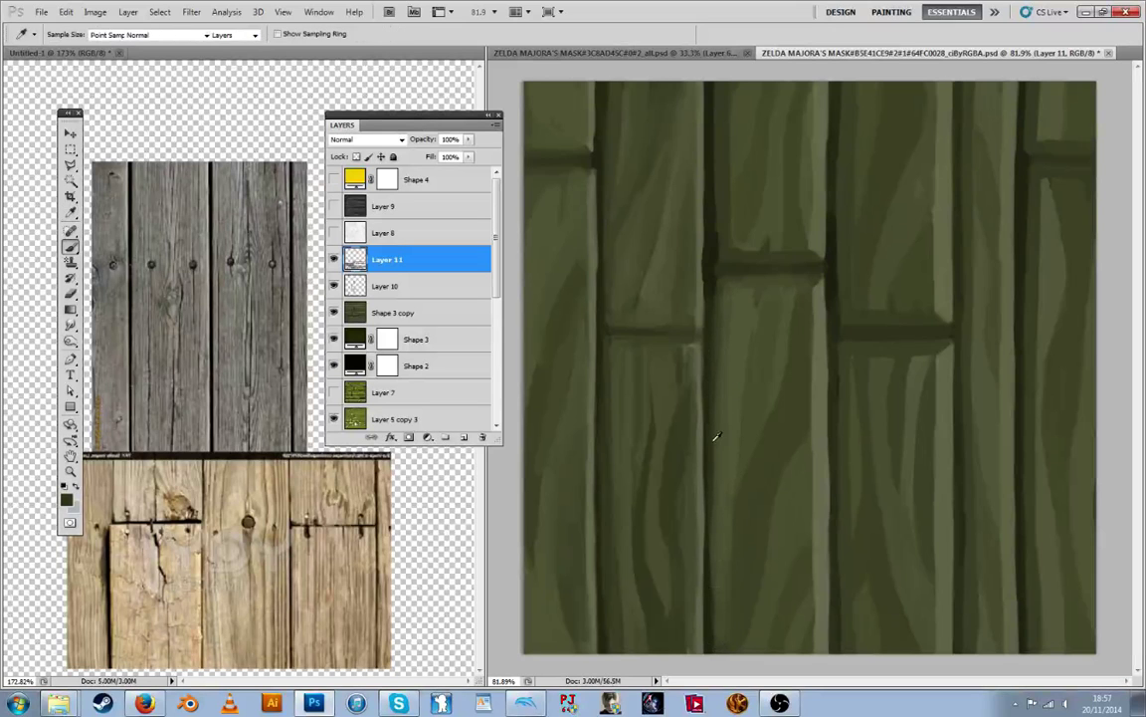
pyautogui.moveTo(716, 478); pyautogui.dragTo(717, 550)
# Blend the grain in the upper part of the third plank's lower section with sampled greens
pyautogui.keyDown('alt'); pyautogui.click(745, 472); pyautogui.keyUp('alt')
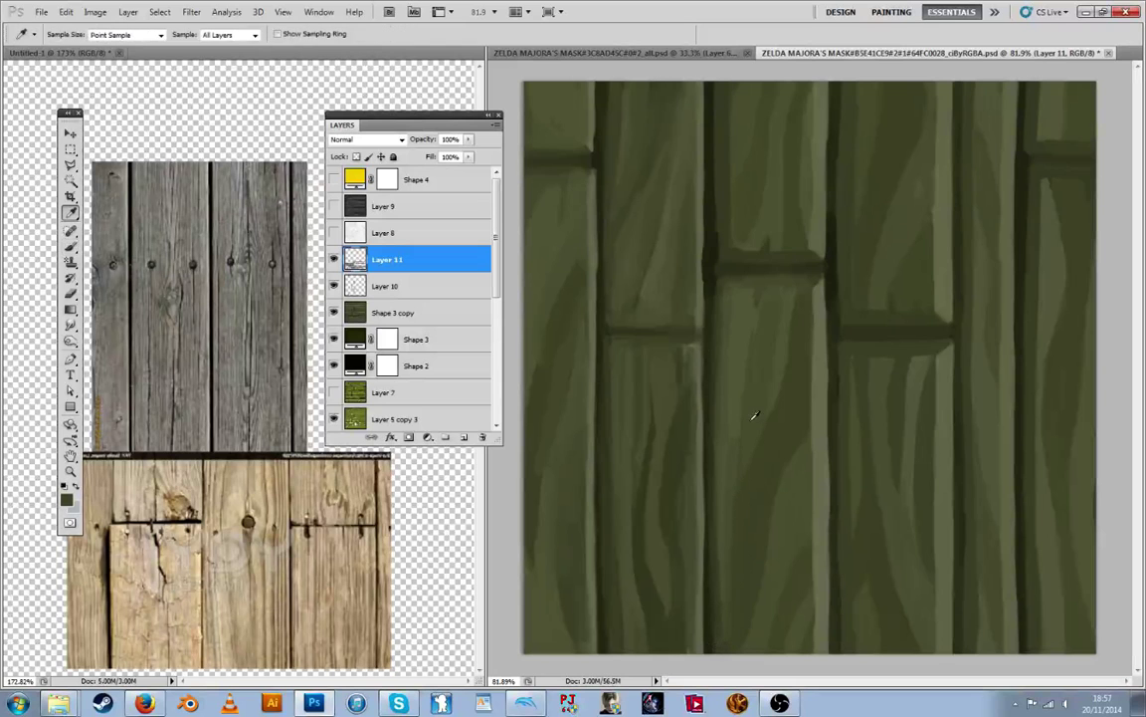
pyautogui.keyDown('alt'); pyautogui.click(754, 416); pyautogui.keyUp('alt')
pyautogui.keyDown('alt'); pyautogui.click(757, 343); pyautogui.keyUp('alt')
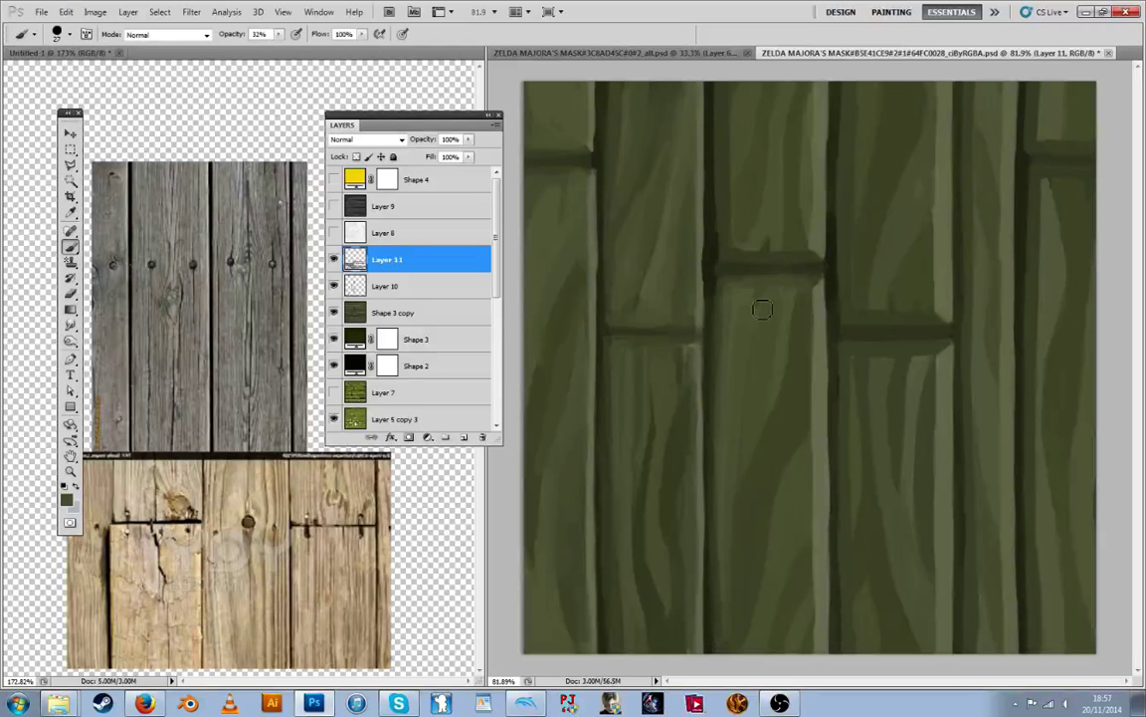
pyautogui.keyDown('alt'); pyautogui.click(789, 343); pyautogui.keyUp('alt')
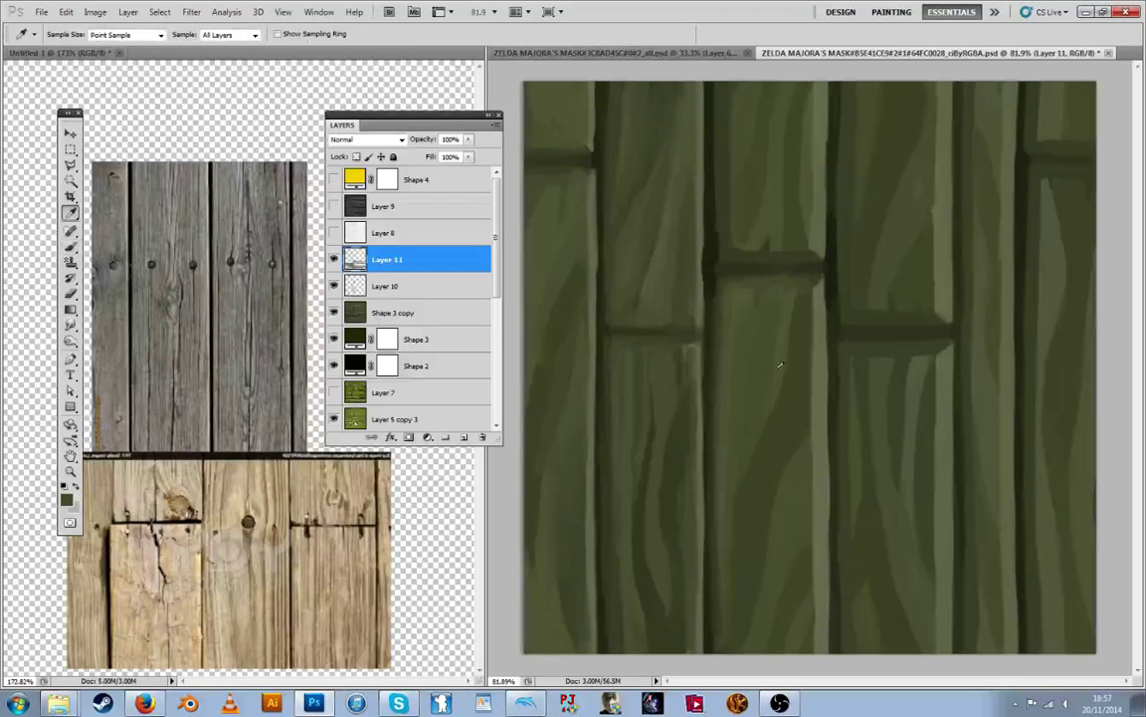
pyautogui.keyDown('alt'); pyautogui.click(786, 396); pyautogui.keyUp('alt')
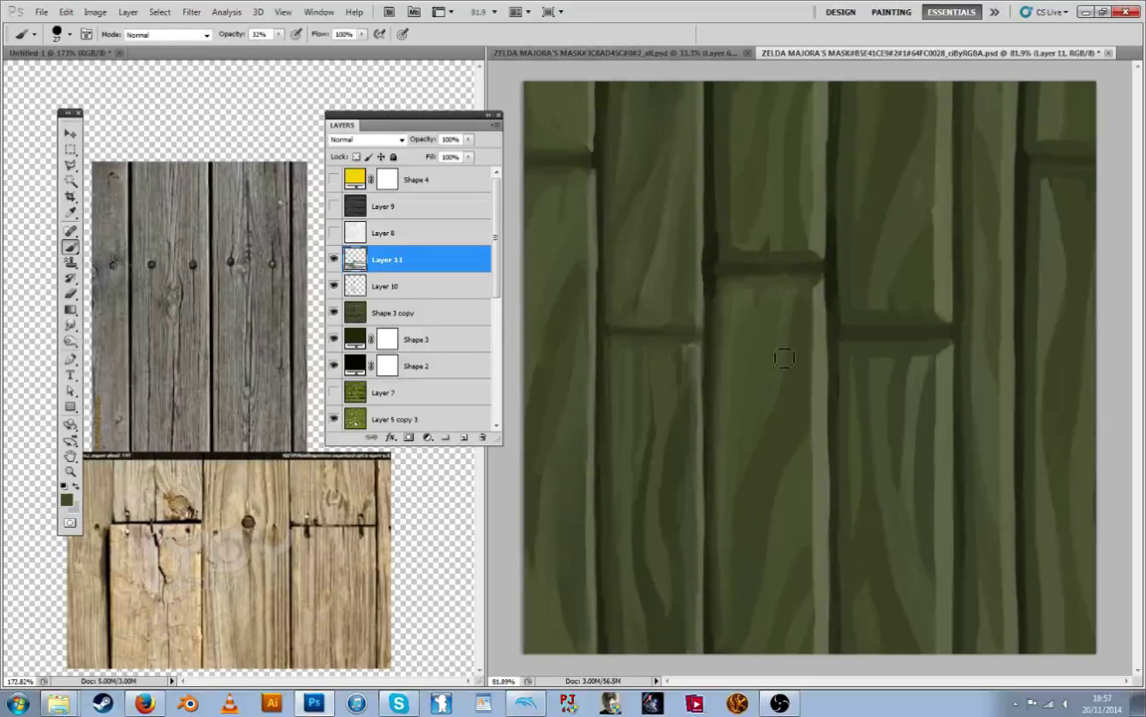
pyautogui.keyDown('alt'); pyautogui.click(779, 343); pyautogui.keyUp('alt')
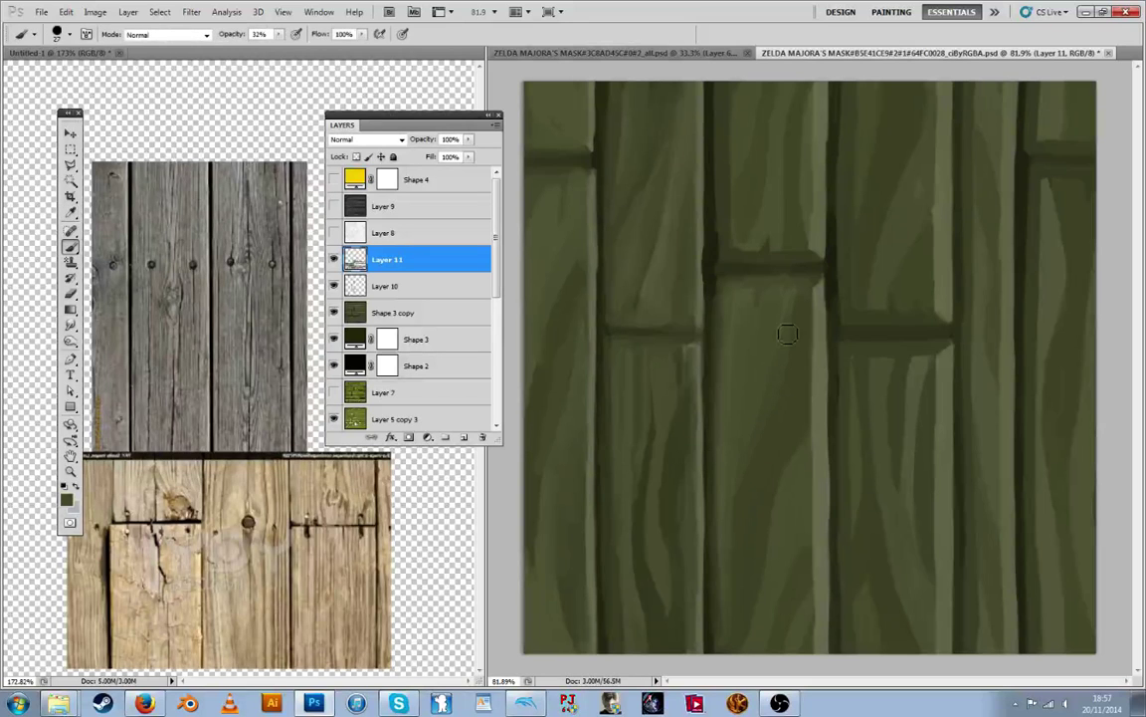
pyautogui.keyDown('alt'); pyautogui.click(701, 347); pyautogui.keyUp('alt')
# Paint broad diagonal grain strokes down the lower half of the third plank with sampled greens
pyautogui.moveTo(795, 459)
pyautogui.mouseDown()
pyautogui.moveTo(774, 525)
pyautogui.moveTo(762, 642)
pyautogui.mouseUp()
pyautogui.keyDown('alt'); pyautogui.click(779, 516); pyautogui.keyUp('alt')
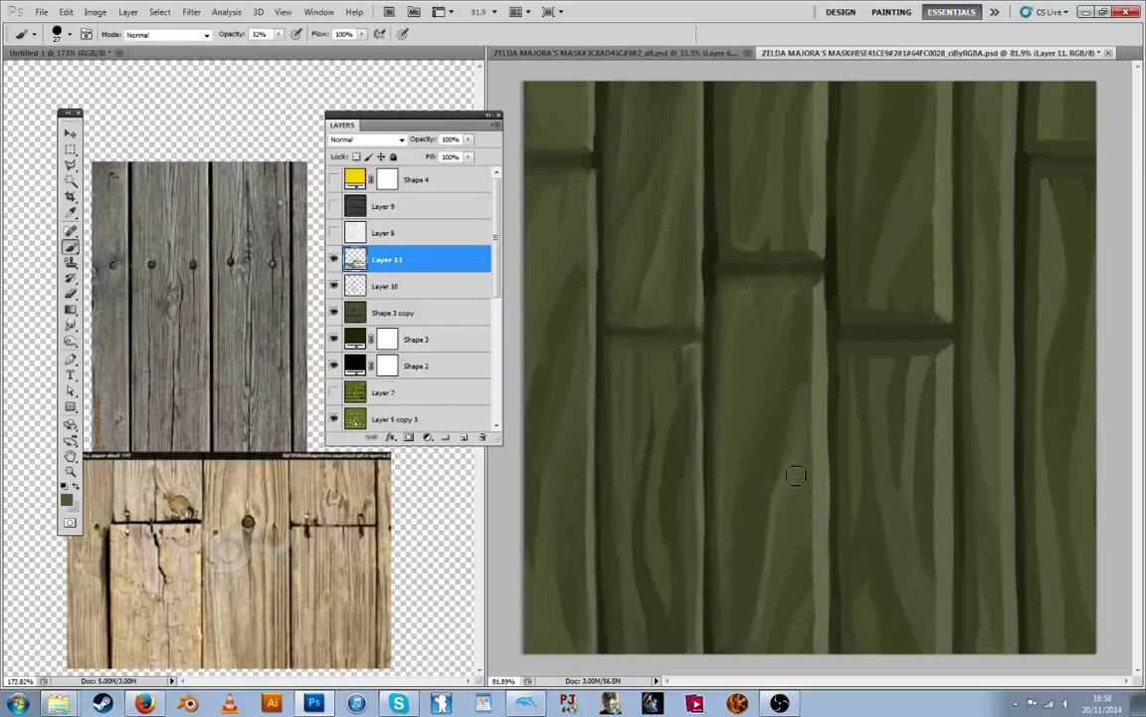
pyautogui.press('alt')
pyautogui.moveTo(794, 489); pyautogui.dragTo(772, 568)
pyautogui.keyDown('alt'); pyautogui.click(785, 404); pyautogui.keyUp('alt')
pyautogui.keyDown('alt'); pyautogui.click(800, 431); pyautogui.keyUp('alt')
# Blend the light right edge of the third plank's lower section into the adjoining grain with sampled greens
pyautogui.moveTo(807, 353); pyautogui.dragTo(807, 393)
pyautogui.keyDown('alt'); pyautogui.click(807, 380); pyautogui.keyUp('alt')
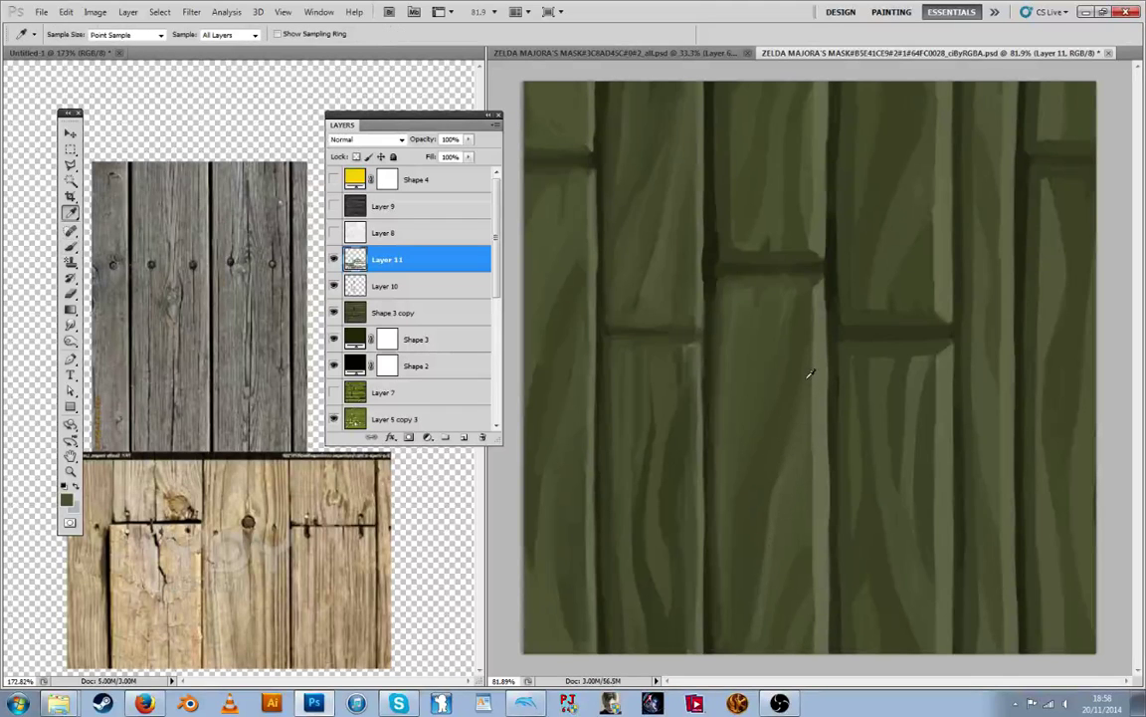
pyautogui.moveTo(816, 285); pyautogui.dragTo(810, 372)
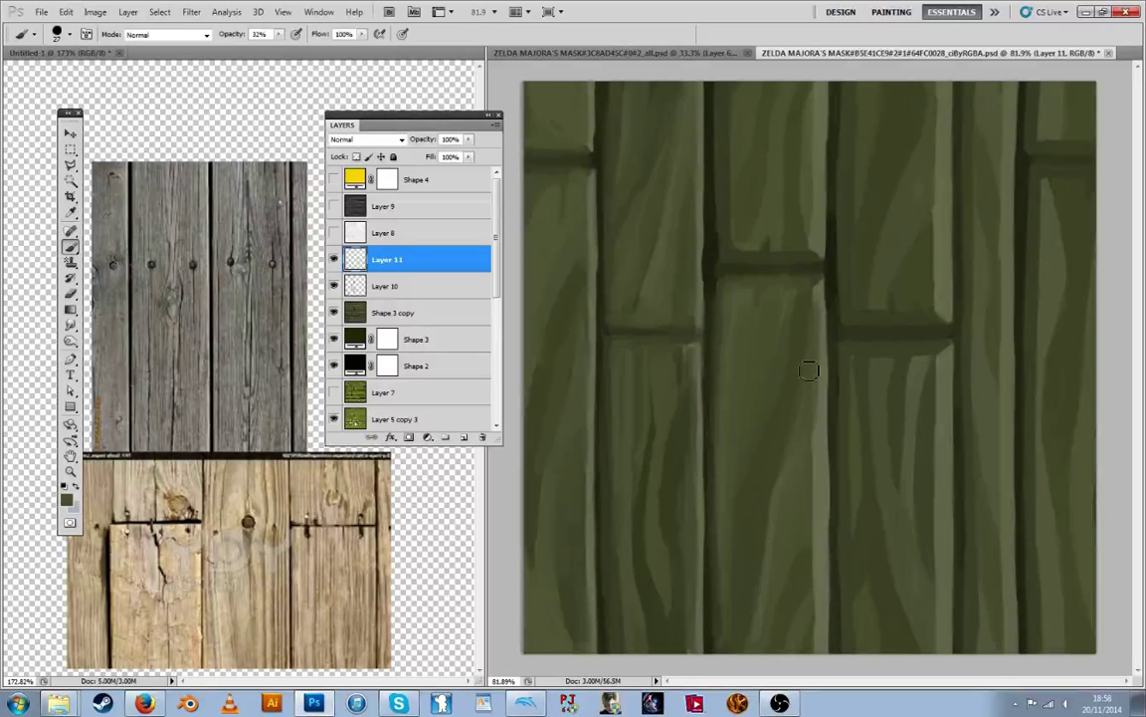
pyautogui.keyDown('alt'); pyautogui.click(808, 489); pyautogui.keyUp('alt')
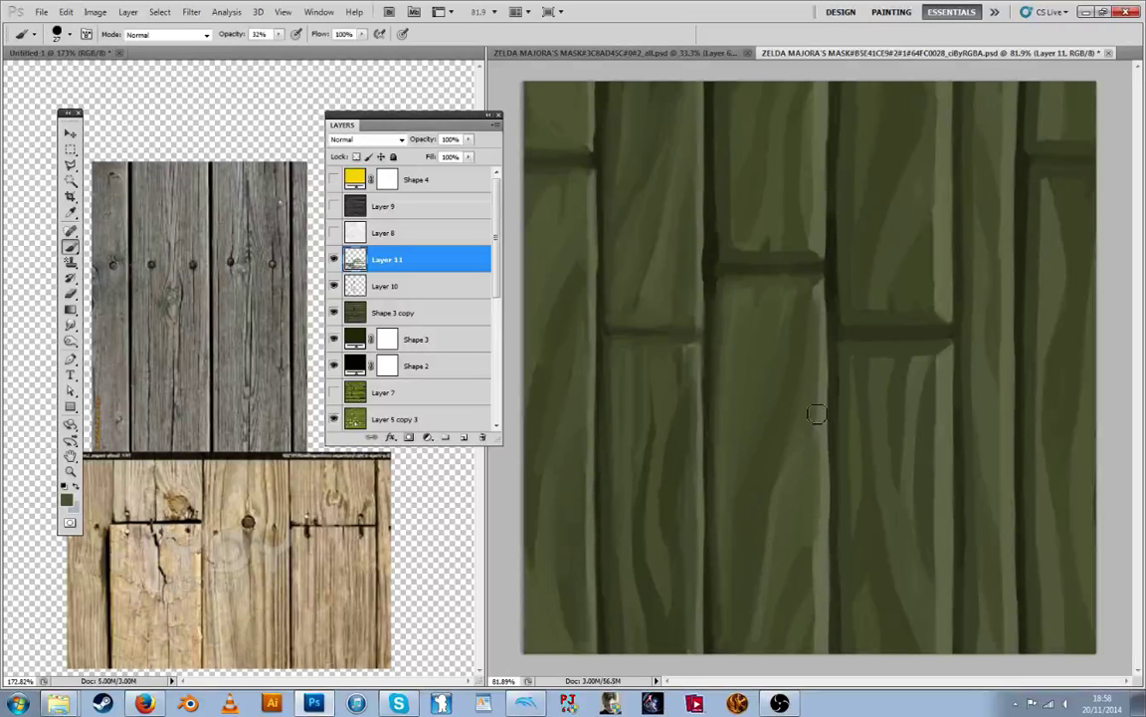
pyautogui.keyDown('alt'); pyautogui.click(811, 486); pyautogui.keyUp('alt')
pyautogui.keyDown('alt'); pyautogui.click(769, 453); pyautogui.keyUp('alt')
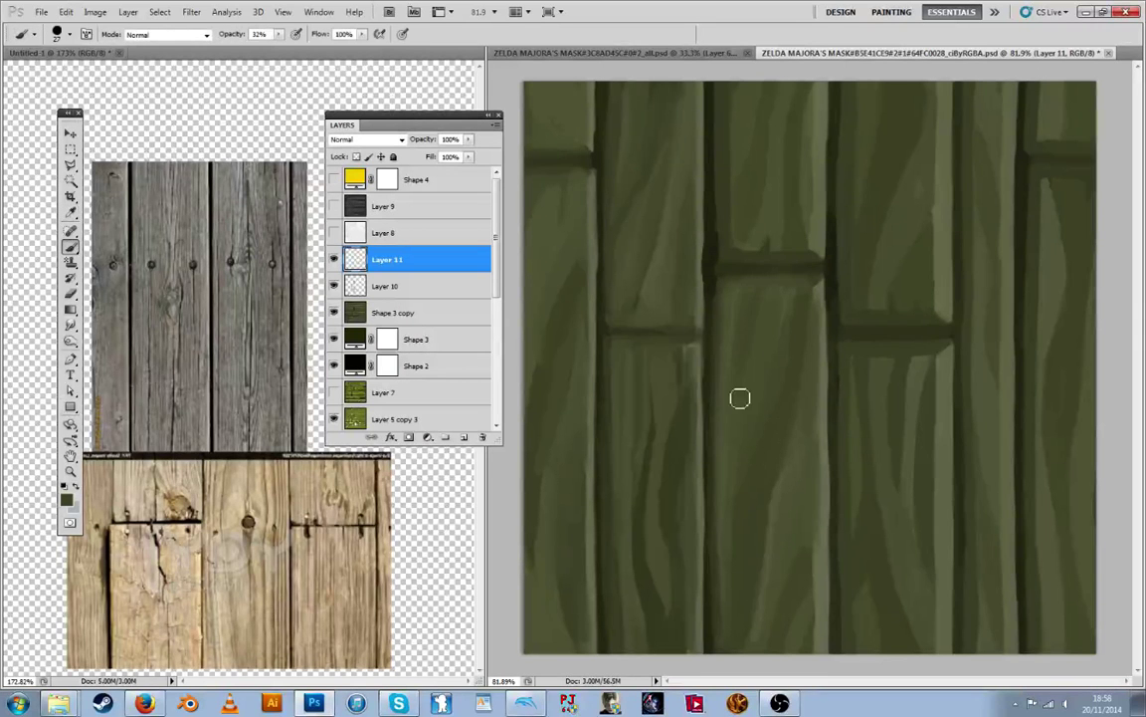
# Paint slanted grain strokes through the middle of the third plank, starting just below its horizontal joint
pyautogui.keyDown('alt'); pyautogui.click(745, 313); pyautogui.keyUp('alt')
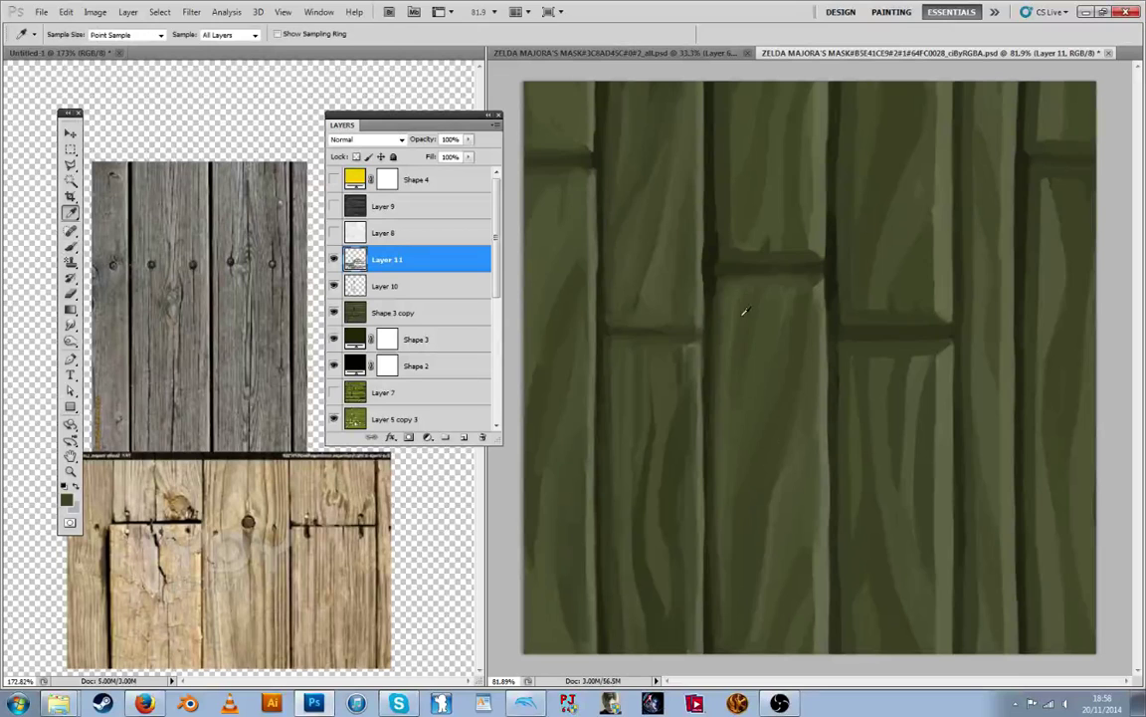
pyautogui.keyDown('alt'); pyautogui.click(702, 343); pyautogui.keyUp('alt')
pyautogui.moveTo(765, 314); pyautogui.dragTo(740, 438)
pyautogui.keyDown('alt'); pyautogui.click(749, 360); pyautogui.keyUp('alt')
pyautogui.moveTo(759, 349); pyautogui.dragTo(751, 405)
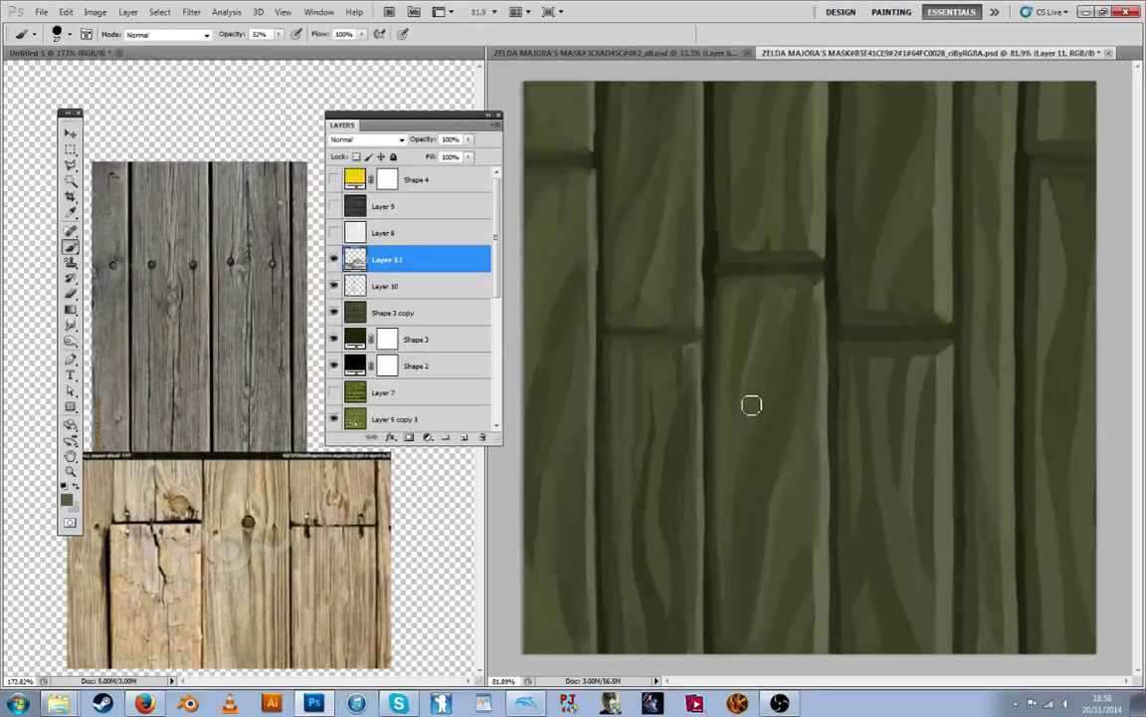
pyautogui.keyDown('alt'); pyautogui.click(761, 349); pyautogui.keyUp('alt')
pyautogui.moveTo(776, 307); pyautogui.dragTo(756, 474)
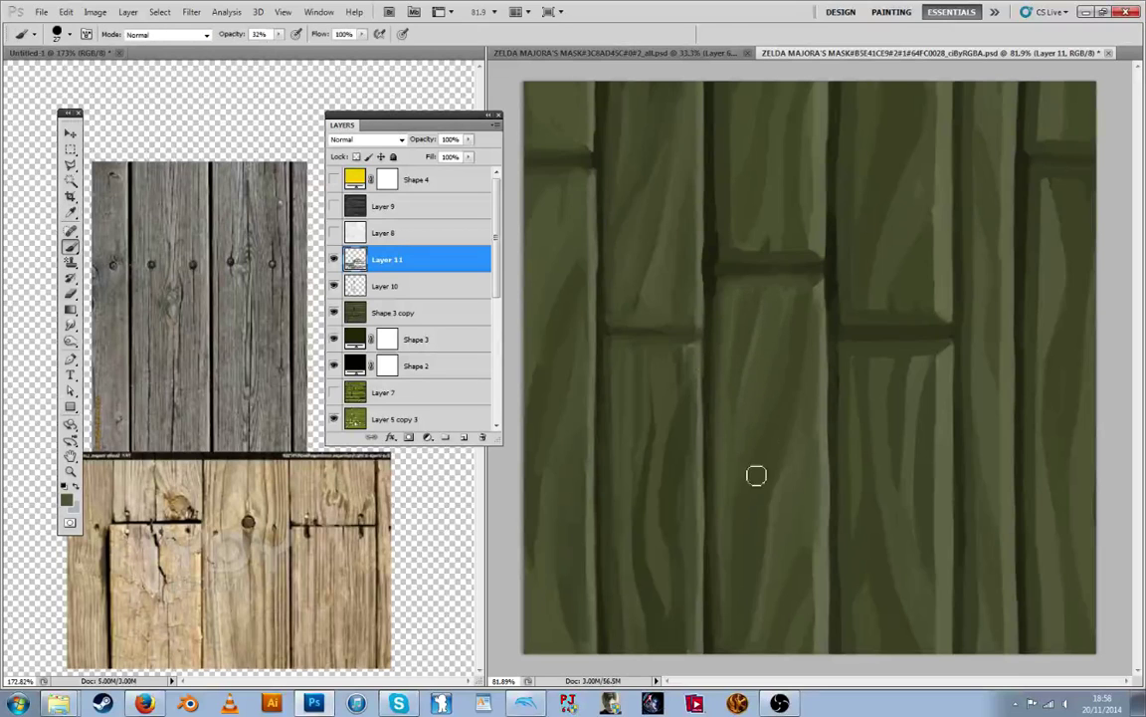
# Add long grain strokes down the left side of the third plank's lower section with sampled greens
pyautogui.keyDown('alt'); pyautogui.click(752, 355); pyautogui.keyUp('alt')
pyautogui.moveTo(751, 360); pyautogui.dragTo(731, 512)
pyautogui.keyDown('alt'); pyautogui.click(737, 368); pyautogui.keyUp('alt')
pyautogui.moveTo(737, 370); pyautogui.dragTo(731, 499)
pyautogui.moveTo(733, 421); pyautogui.dragTo(741, 545)
pyautogui.keyDown('alt'); pyautogui.click(747, 380); pyautogui.keyUp('alt')
# Smooth the lower right grain and edge of the third plank with sampled greens
pyautogui.keyDown('alt'); pyautogui.click(806, 524); pyautogui.keyUp('alt')
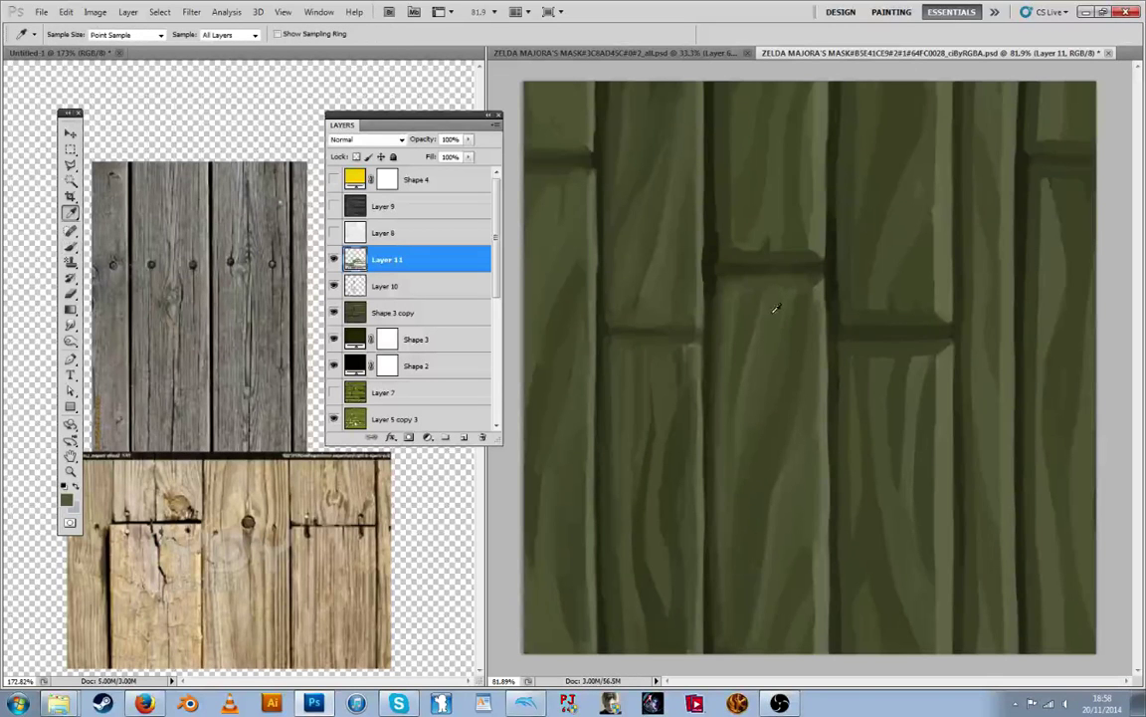
pyautogui.keyDown('alt'); pyautogui.click(807, 577); pyautogui.keyUp('alt')
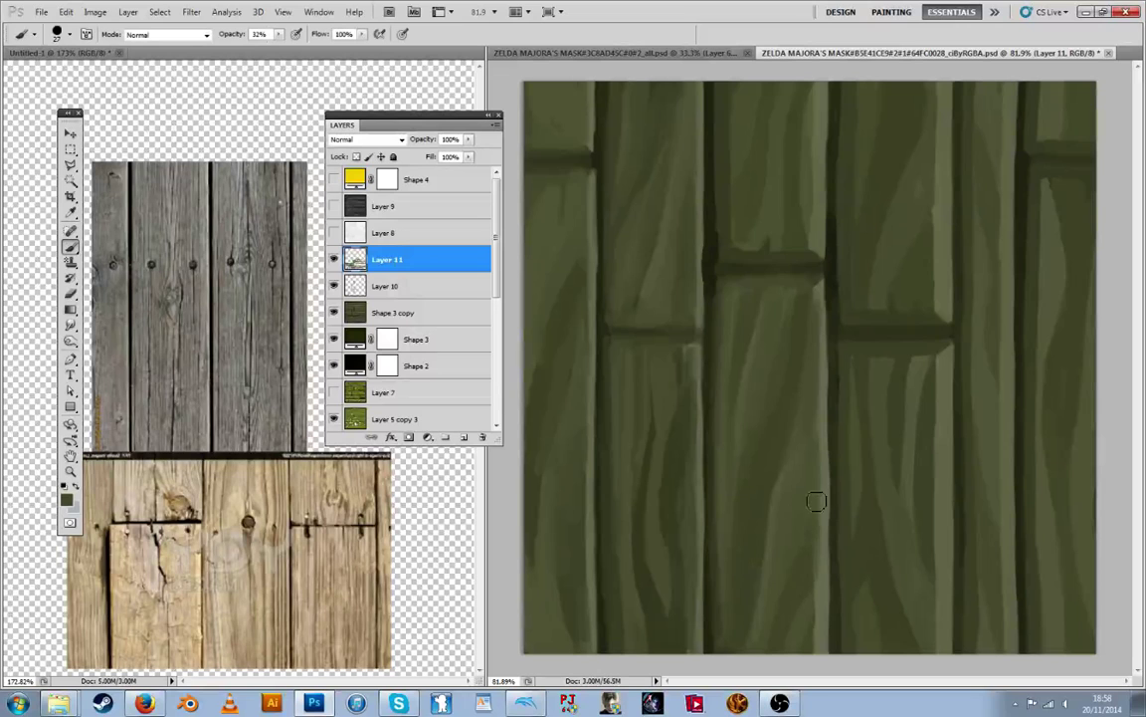
pyautogui.keyDown('alt'); pyautogui.click(808, 601); pyautogui.keyUp('alt')
pyautogui.press('alt')
# Soften the highlight and grain in the upper right corner of the second plank's lower section with sampled greens
pyautogui.keyDown('alt'); pyautogui.click(673, 386); pyautogui.keyUp('alt')
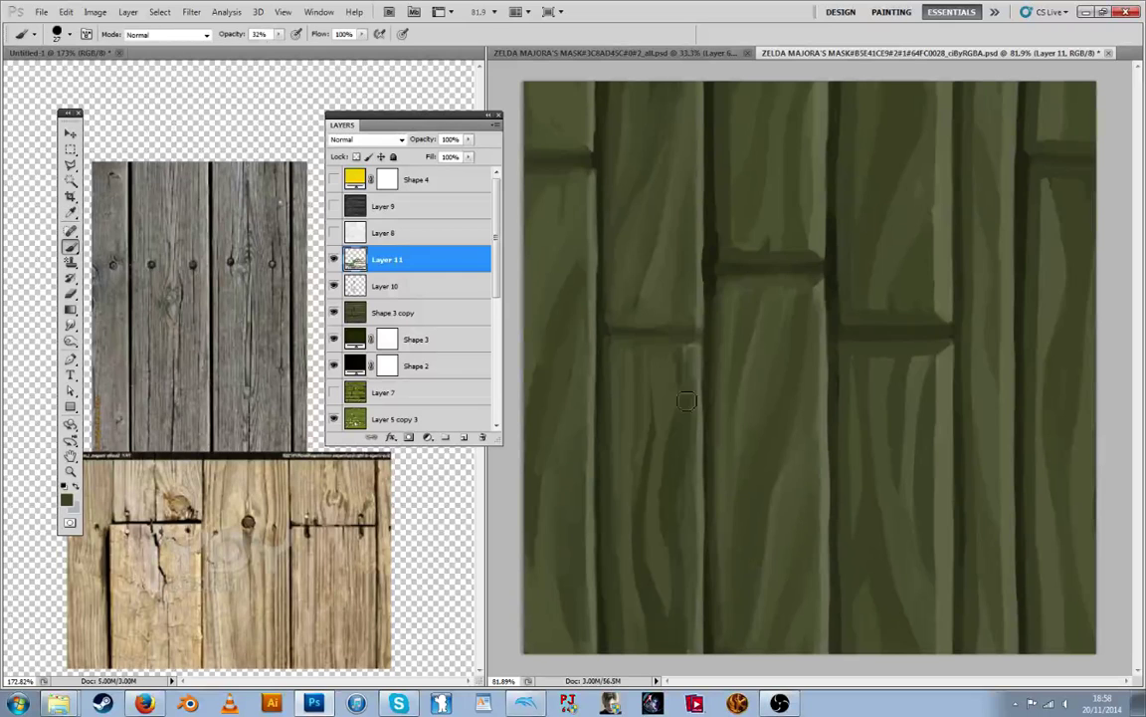
pyautogui.keyDown('alt'); pyautogui.click(668, 355); pyautogui.keyUp('alt')
pyautogui.keyDown('alt'); pyautogui.click(686, 361); pyautogui.keyUp('alt')
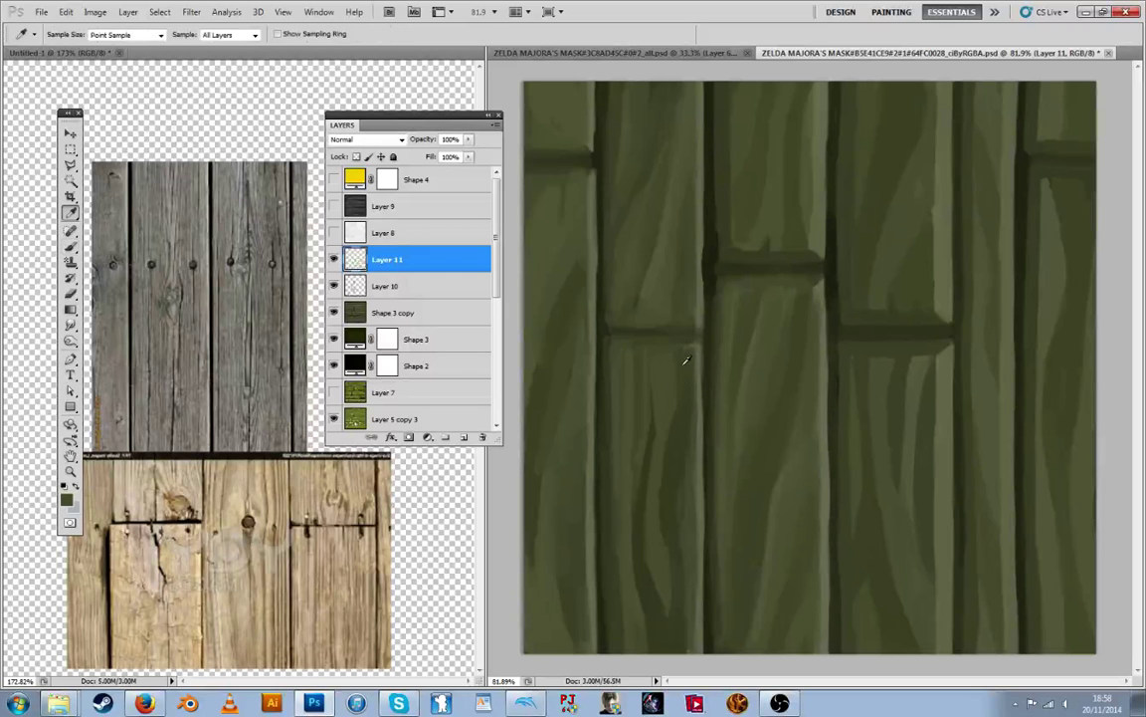
pyautogui.moveTo(683, 358); pyautogui.dragTo(673, 417)
pyautogui.keyDown('alt'); pyautogui.click(672, 389); pyautogui.keyUp('alt')
pyautogui.keyDown('alt'); pyautogui.click(665, 415); pyautogui.keyUp('alt')
pyautogui.keyDown('alt'); pyautogui.click(703, 387); pyautogui.keyUp('alt')
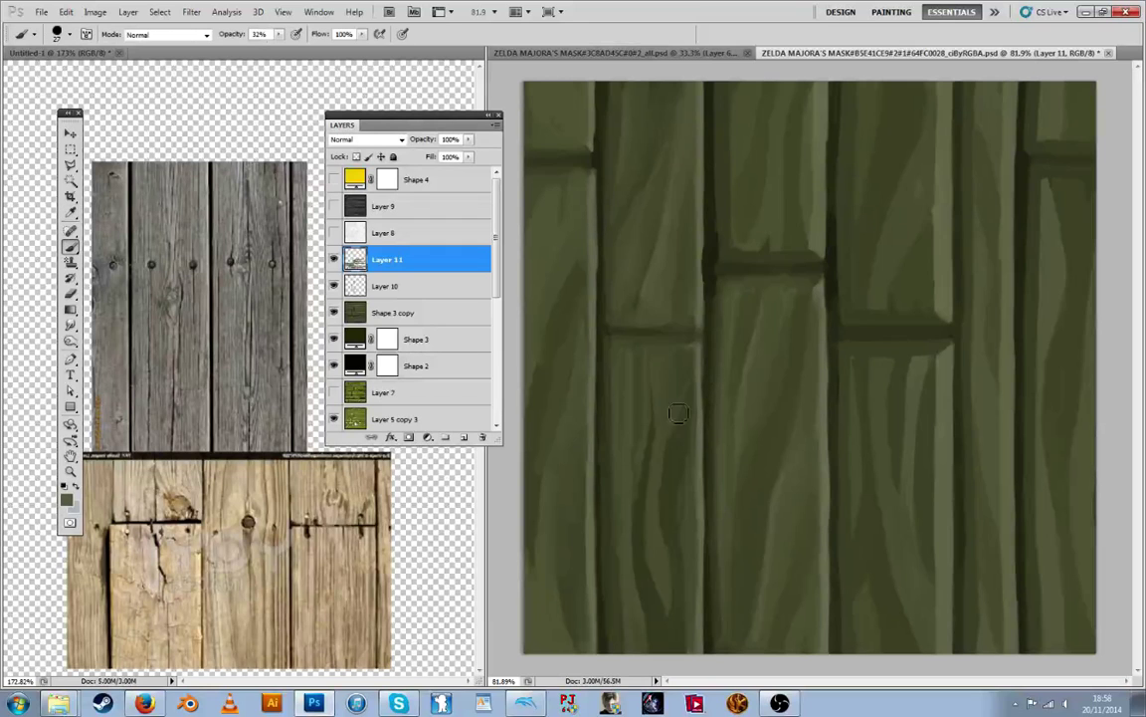
# Blend the dark grain streak in the middle of the second plank's lower section with sampled greens
pyautogui.press('alt')
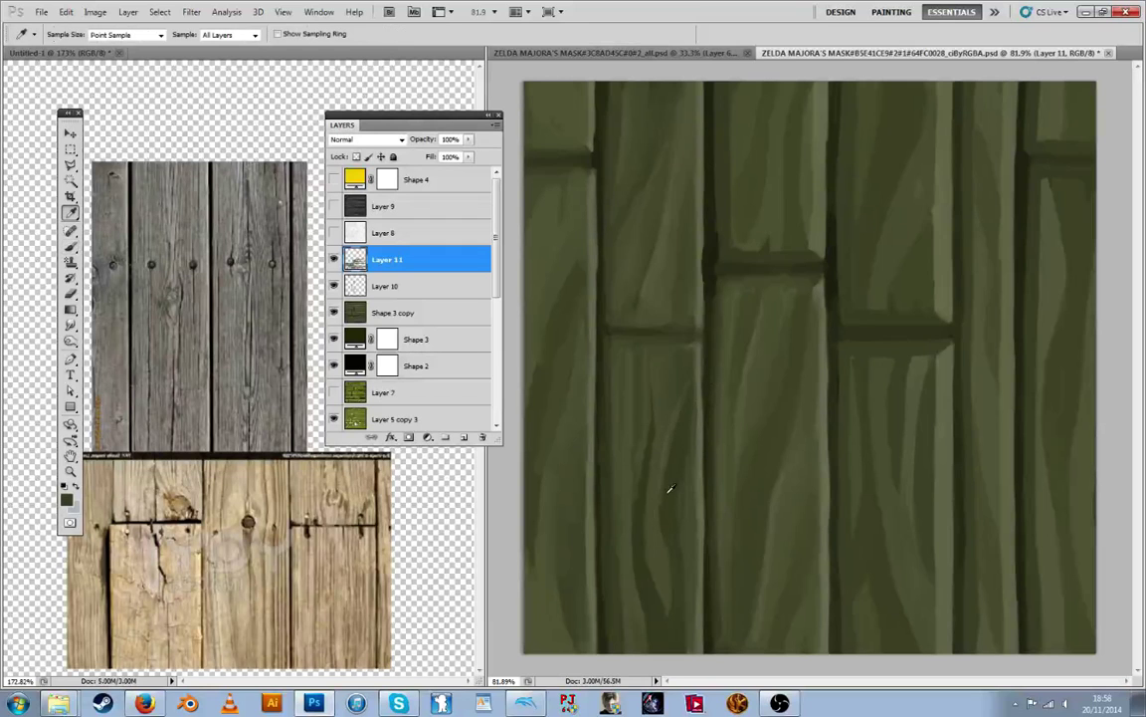
pyautogui.press('alt')
pyautogui.press('alt')
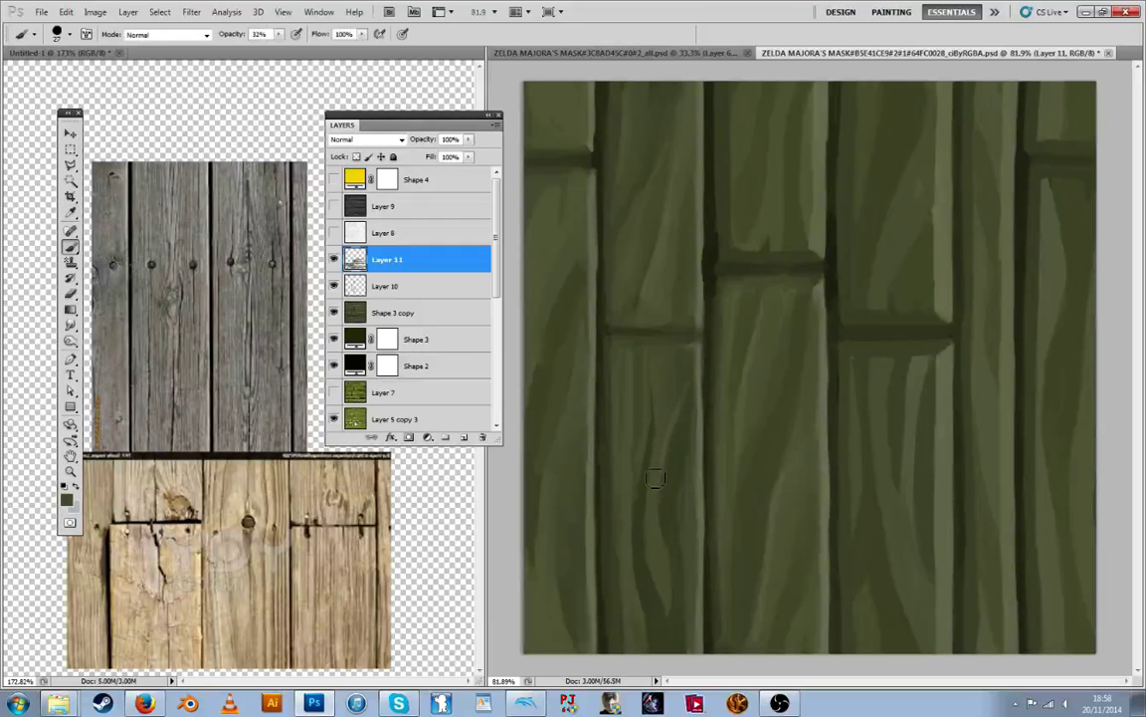
pyautogui.press('alt')
pyautogui.press('alt')
pyautogui.press('alt')
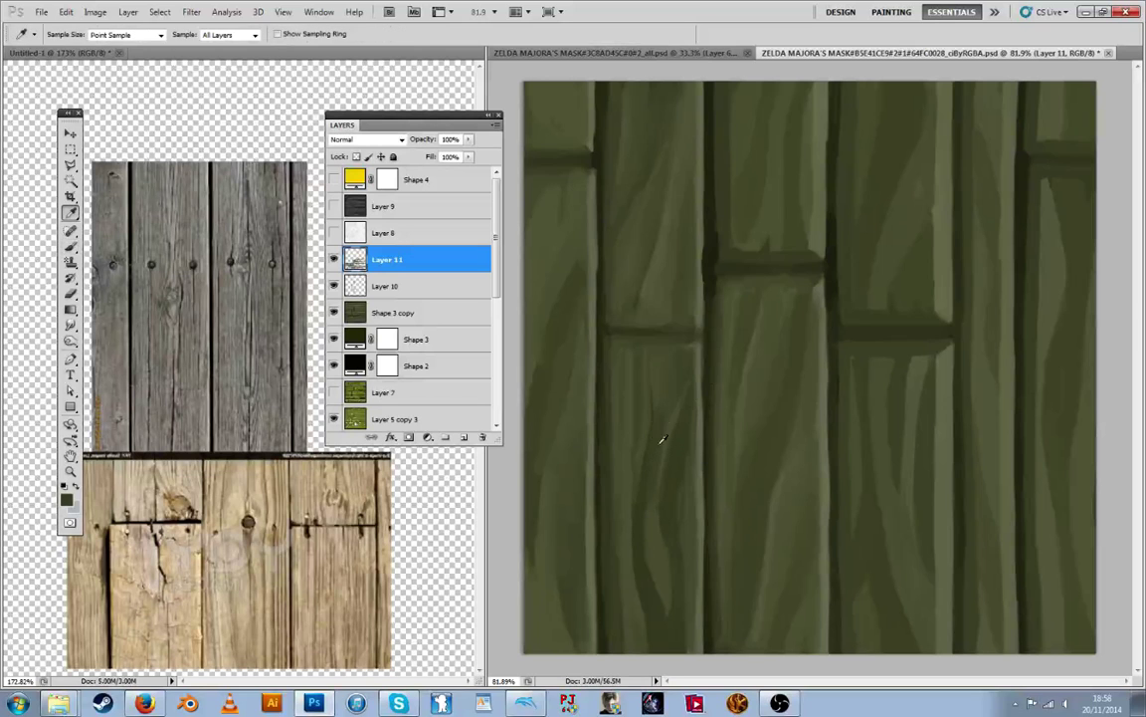
pyautogui.press('alt')
# Soften the remaining grain contrasts down the second plank's lower section with sampled greens
pyautogui.keyDown('alt'); pyautogui.click(648, 515); pyautogui.keyUp('alt')
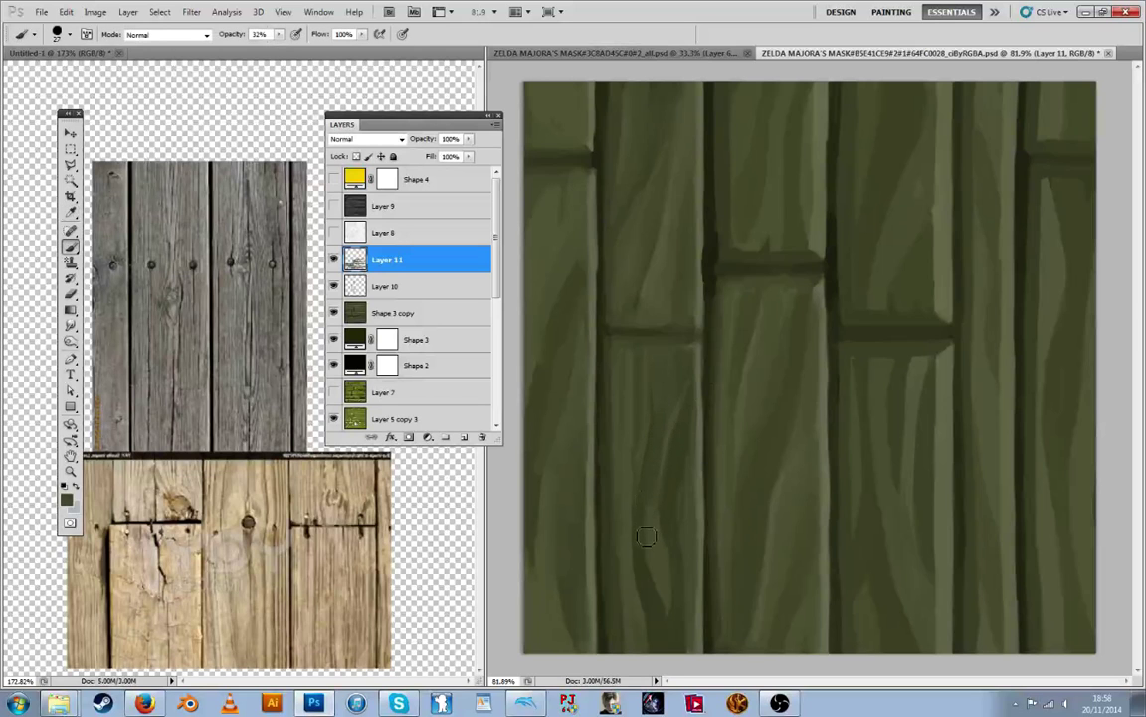
pyautogui.press('alt')
pyautogui.press('alt')
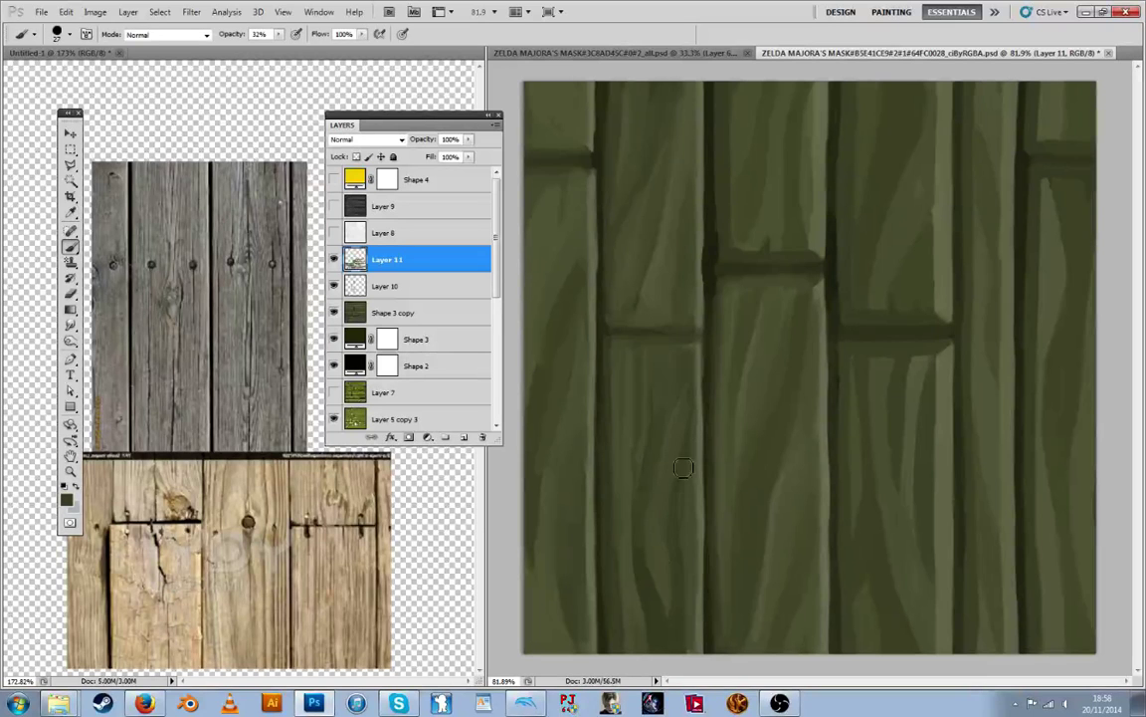
pyautogui.press('alt')
pyautogui.press('alt')
pyautogui.press('alt')
pyautogui.press('alt')
# Set the brush size to 15 px and paint finer grain strokes on the third plank's lower section
pyautogui.click(70, 36)
pyautogui.moveTo(38, 72); pyautogui.dragTo(33, 74)
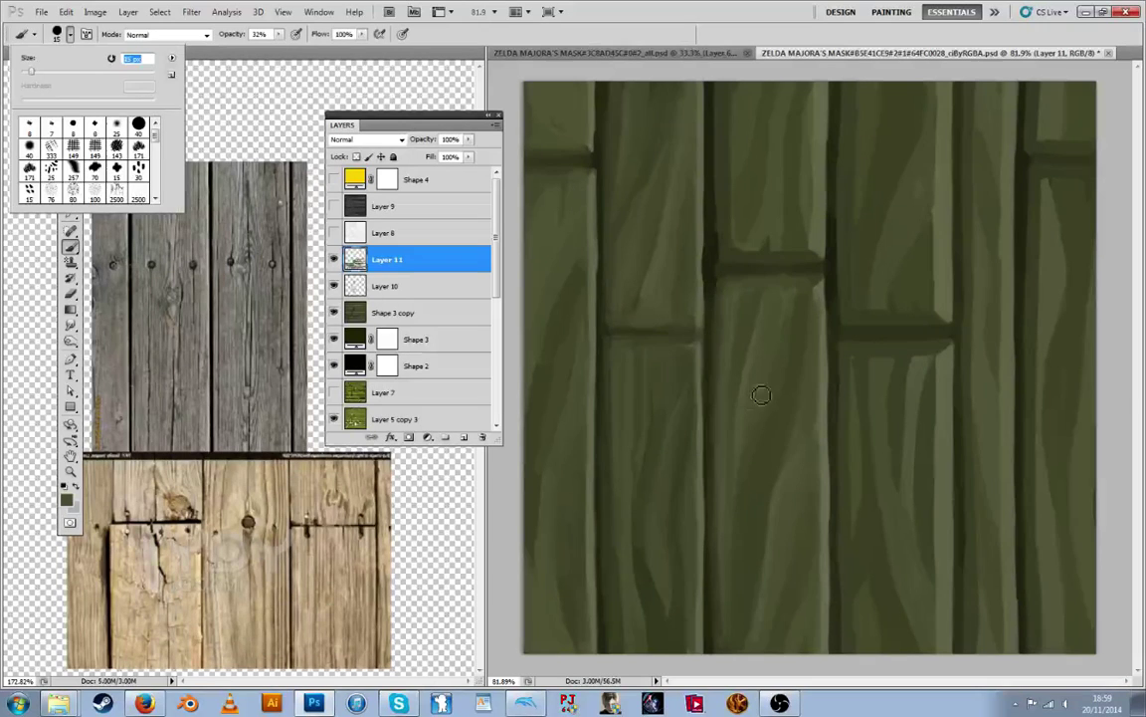
pyautogui.moveTo(795, 318); pyautogui.dragTo(785, 372)
pyautogui.moveTo(765, 483); pyautogui.dragTo(754, 617)
pyautogui.keyDown('alt'); pyautogui.click(766, 439); pyautogui.keyUp('alt')
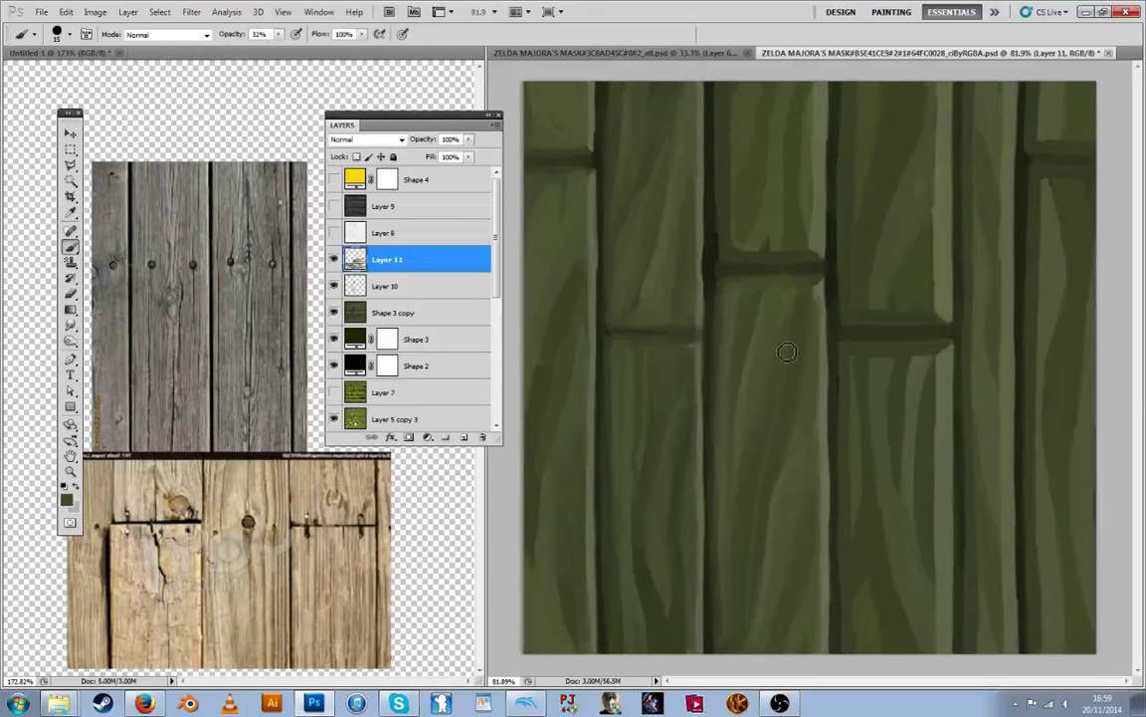
pyautogui.moveTo(791, 310); pyautogui.dragTo(782, 362)
pyautogui.moveTo(788, 289); pyautogui.dragTo(779, 344)
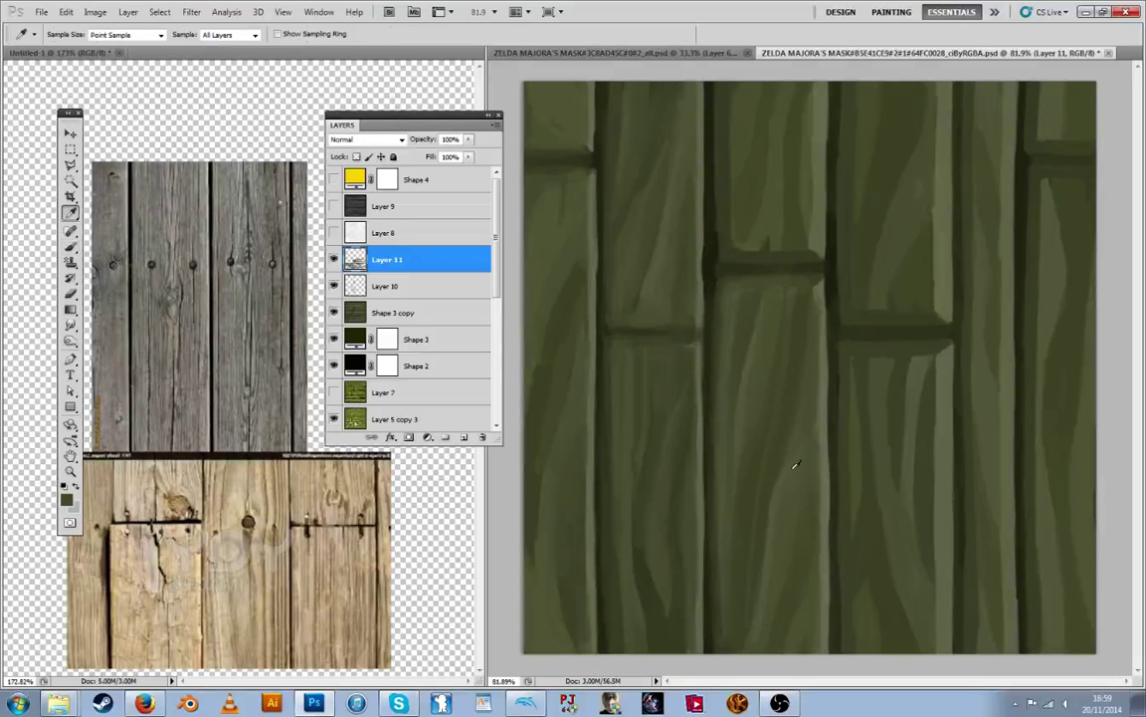
# Add fine vertical grain strokes down the right half of the third plank's lower section with a sampled green
pyautogui.keyDown('alt'); pyautogui.click(795, 399); pyautogui.keyUp('alt')
pyautogui.moveTo(796, 408); pyautogui.dragTo(800, 528)
pyautogui.moveTo(798, 434); pyautogui.dragTo(789, 548)
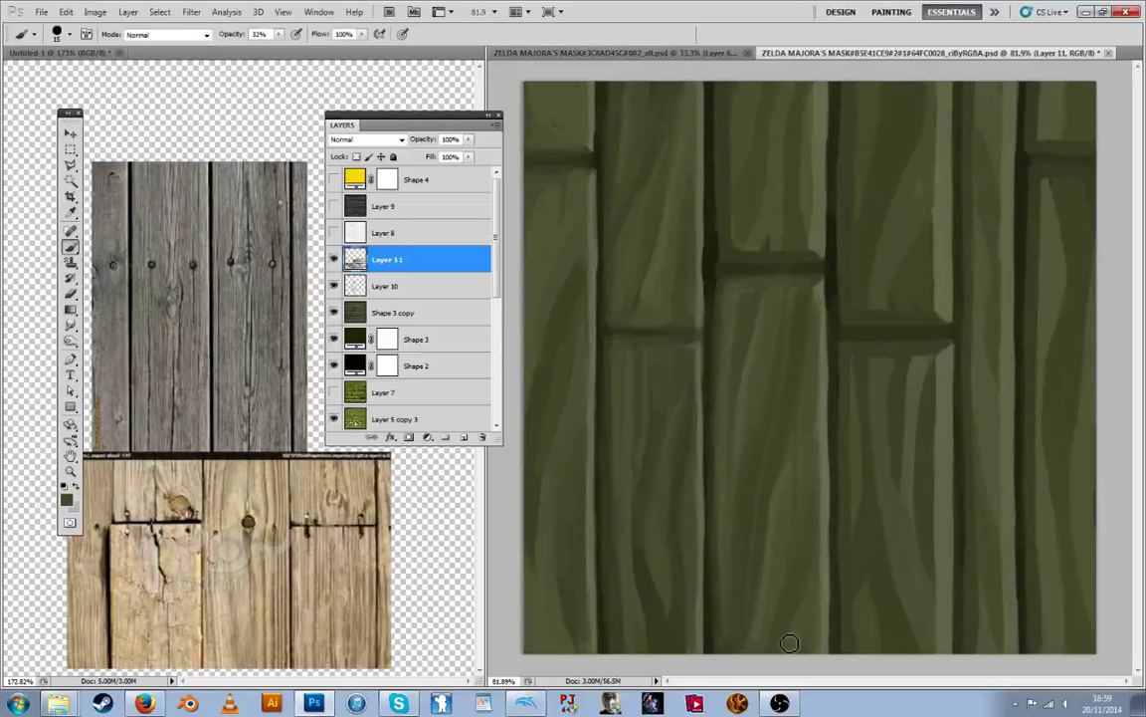
# Paint over the dark grain streaks near the bottom of the second plank's lower section with sampled greens
pyautogui.press('alt')
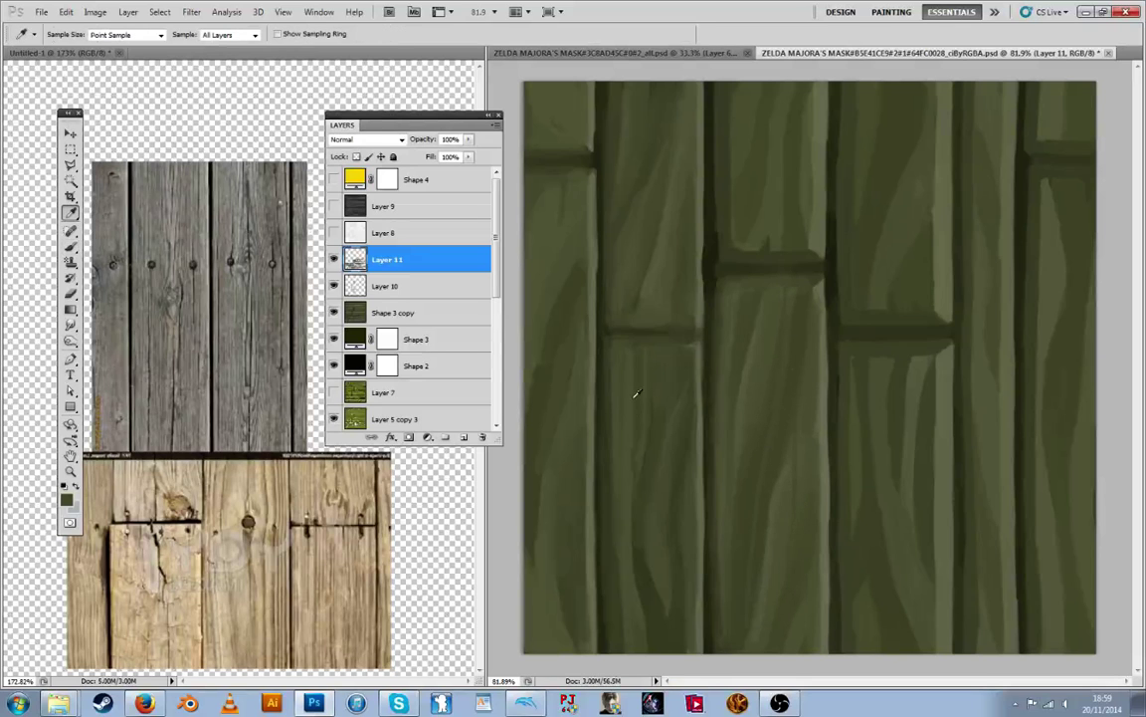
pyautogui.press('alt')
pyautogui.keyDown('alt'); pyautogui.click(618, 458); pyautogui.keyUp('alt')
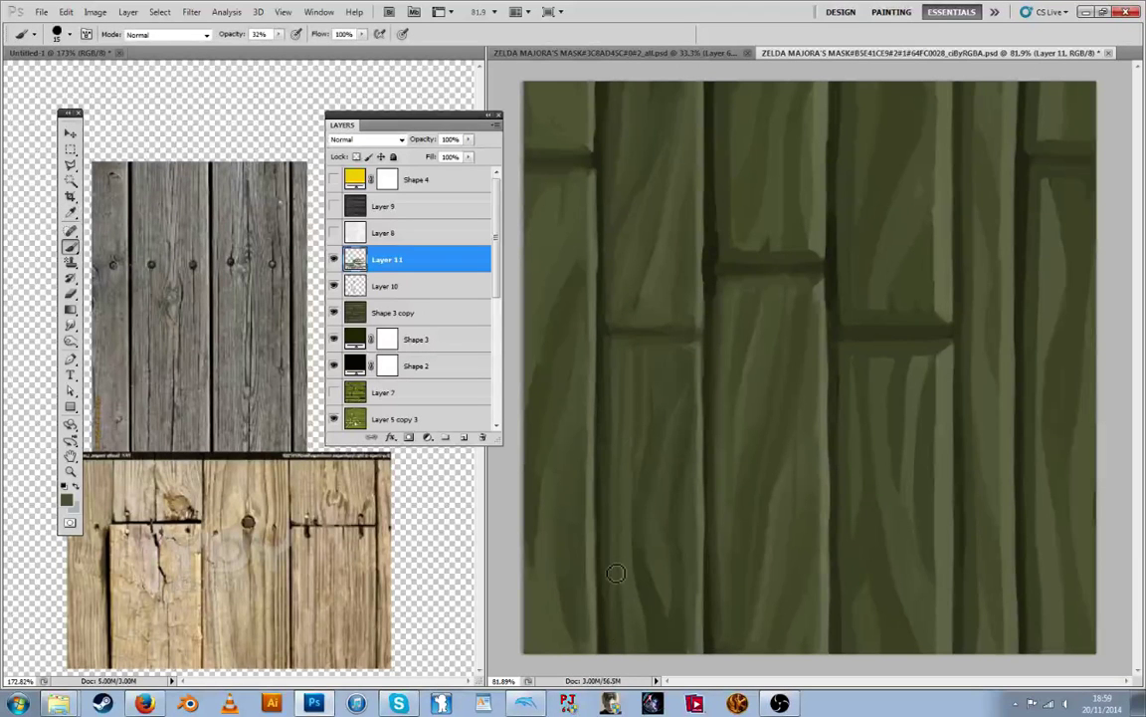
pyautogui.keyDown('alt'); pyautogui.click(663, 578); pyautogui.keyUp('alt')
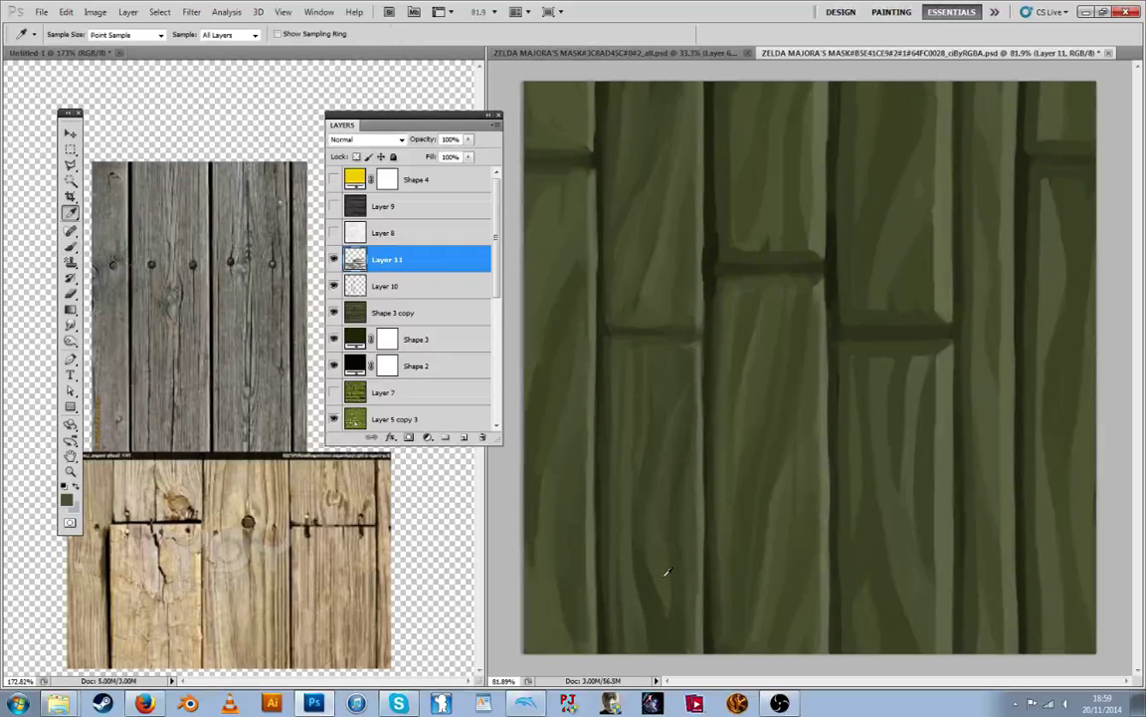
pyautogui.moveTo(668, 598); pyautogui.dragTo(657, 564)
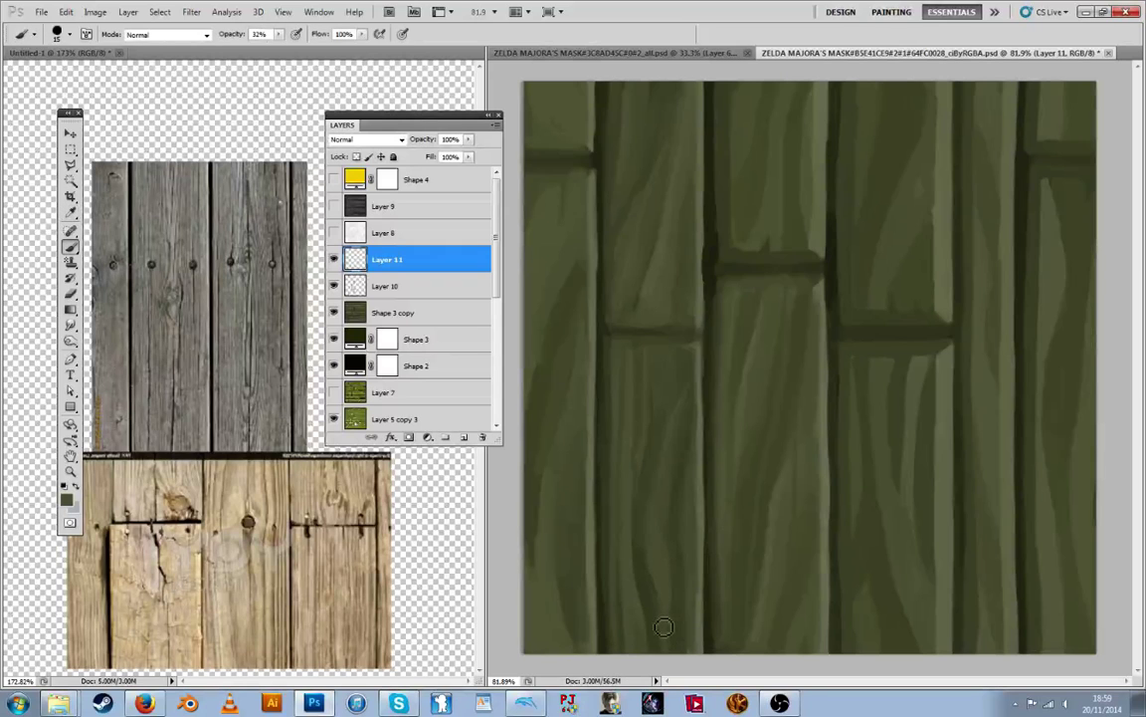
# Add thin vertical grain strokes down the middle of the second plank's lower section, ending at its bottom edge
pyautogui.keyDown('alt'); pyautogui.click(601, 570); pyautogui.keyUp('alt')
pyautogui.keyDown('alt'); pyautogui.click(652, 557); pyautogui.keyUp('alt')
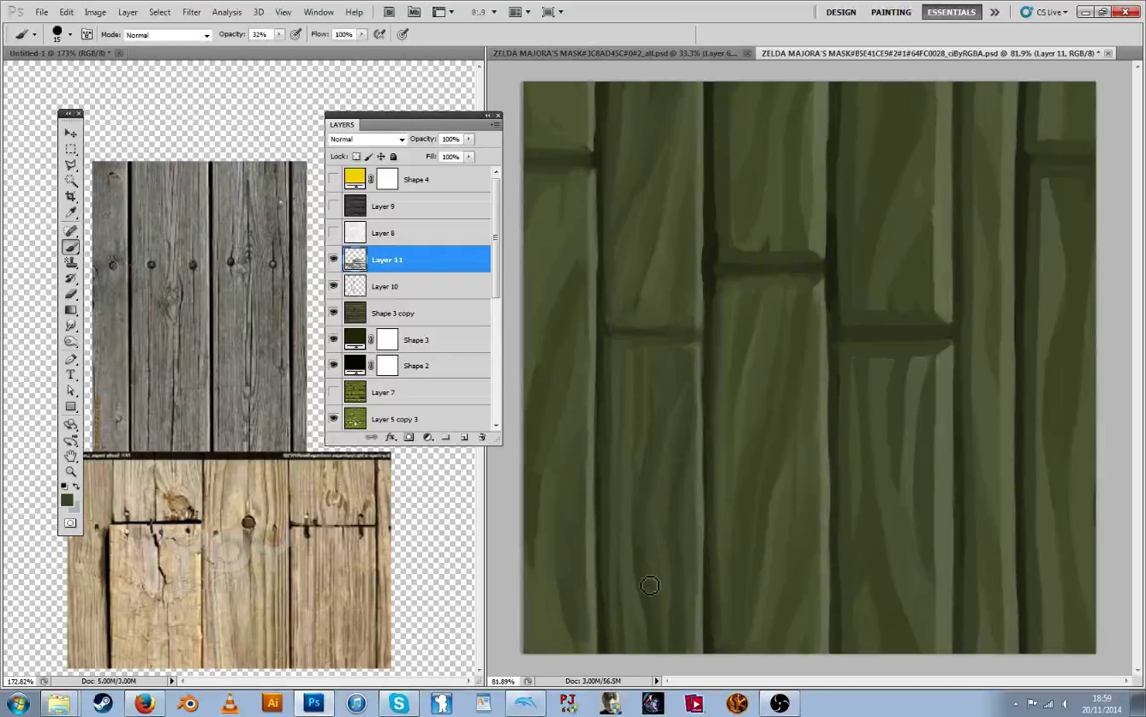
pyautogui.moveTo(651, 584); pyautogui.dragTo(663, 646)
pyautogui.moveTo(647, 553); pyautogui.dragTo(663, 634)
pyautogui.keyDown('alt'); pyautogui.click(652, 499); pyautogui.keyUp('alt')
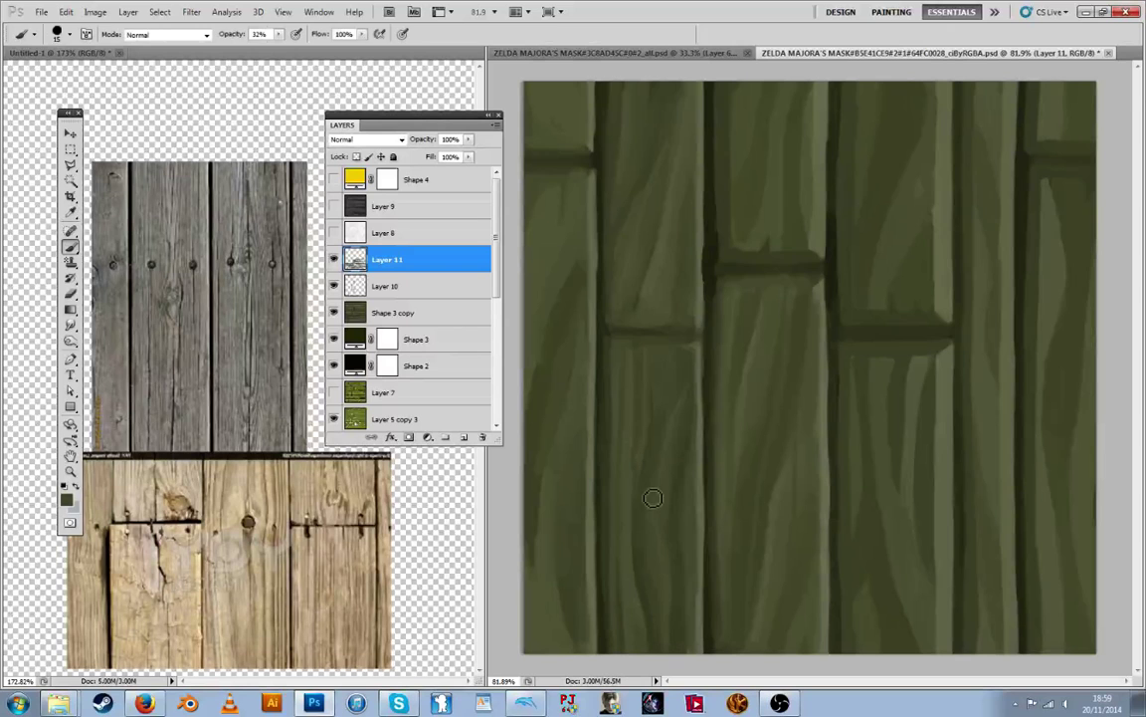
pyautogui.keyDown('alt'); pyautogui.click(670, 550); pyautogui.keyUp('alt')
# Darken the gap between the third and fourth planks' lower sections and retouch the fourth plank's left edge
pyautogui.moveTo(841, 421); pyautogui.dragTo(843, 560)
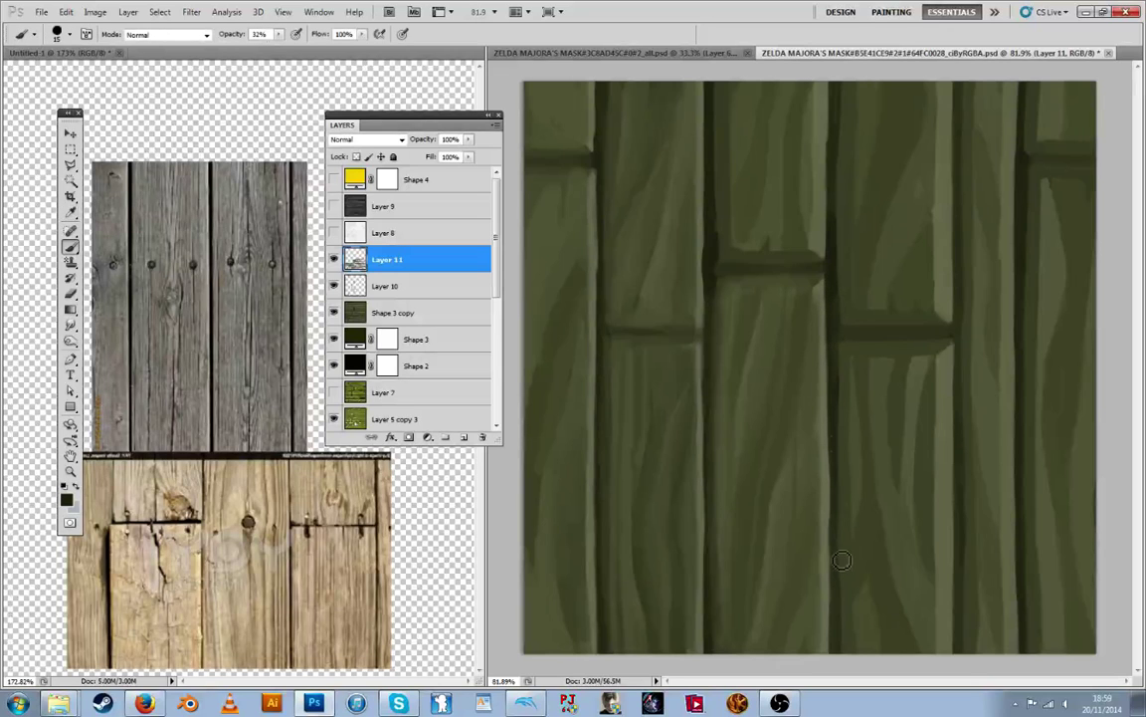
pyautogui.keyDown('alt'); pyautogui.click(846, 360); pyautogui.keyUp('alt')
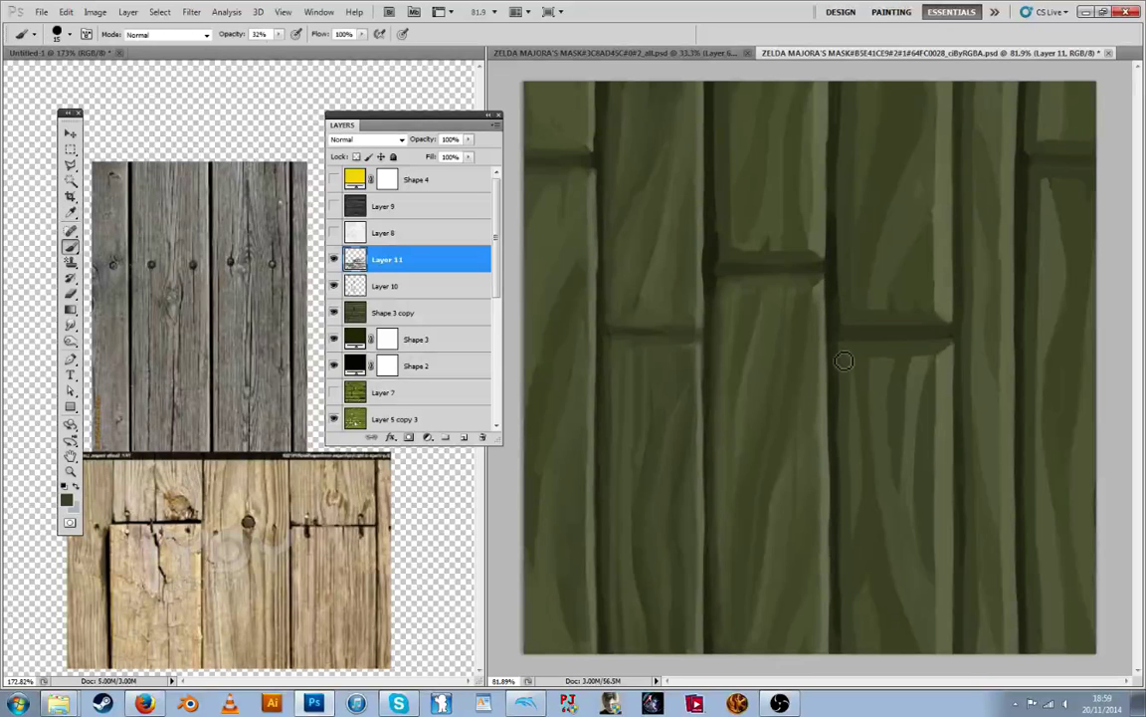
pyautogui.moveTo(841, 495); pyautogui.dragTo(840, 599)
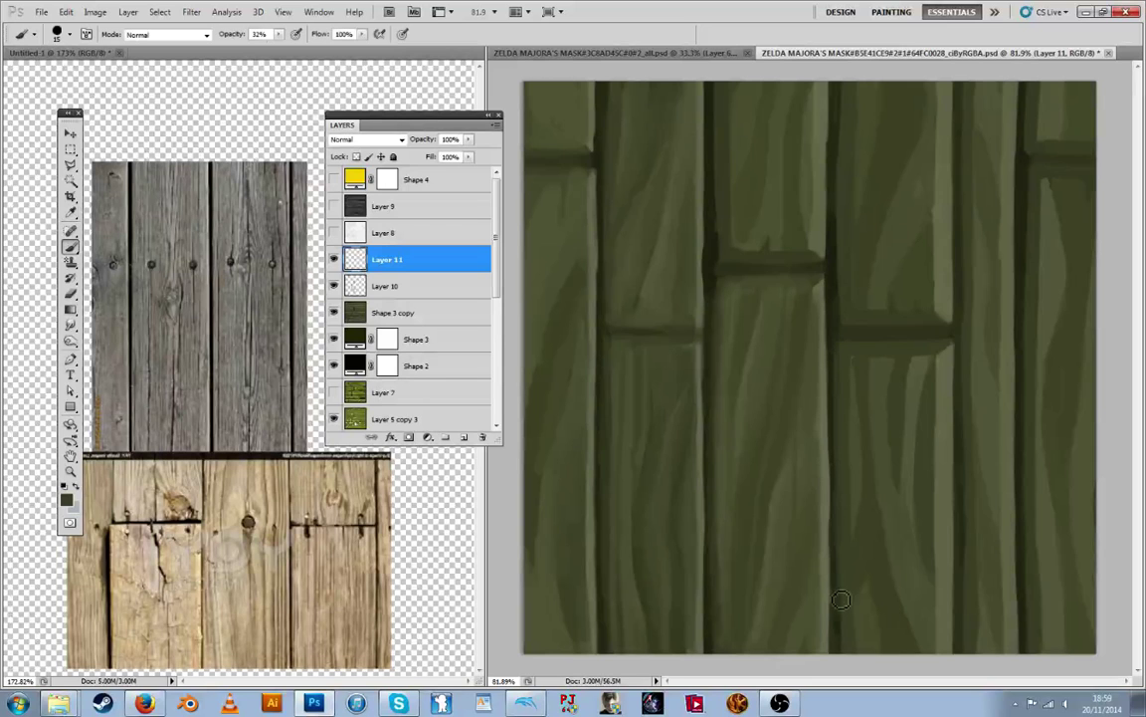
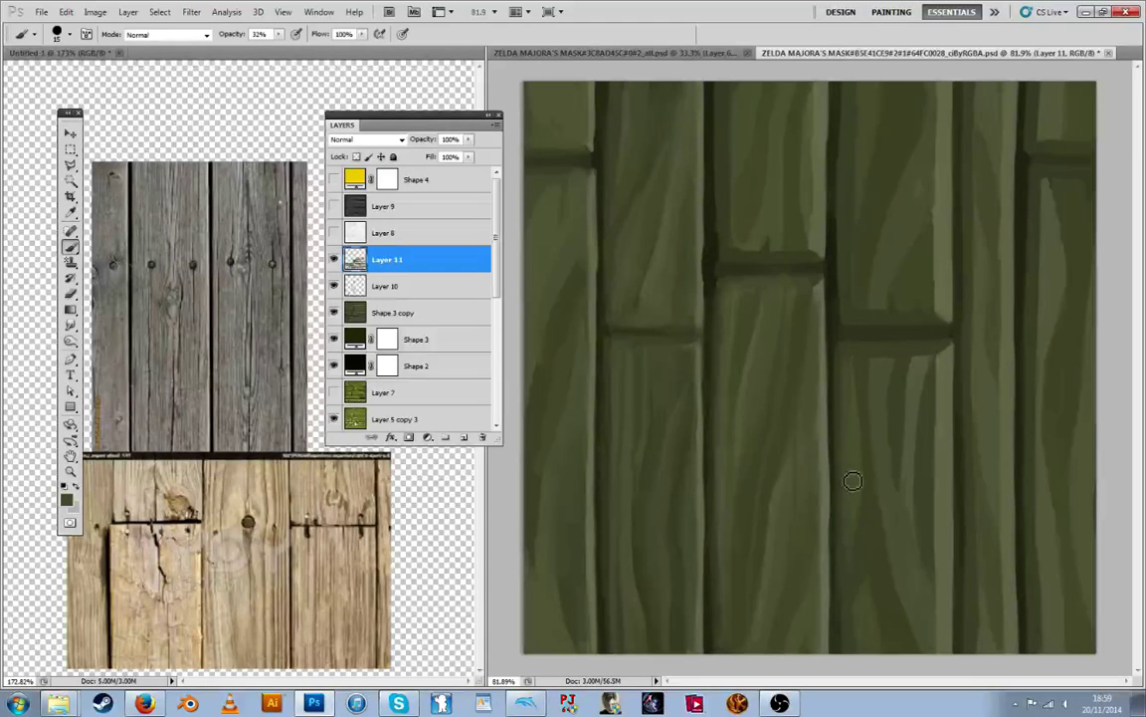
# Paint long vertical grain strokes down the left half of the fourth plank's lower section with sampled greens
pyautogui.keyDown('alt'); pyautogui.click(866, 538); pyautogui.keyUp('alt')
pyautogui.moveTo(863, 448); pyautogui.dragTo(858, 640)
pyautogui.keyDown('alt'); pyautogui.click(867, 466); pyautogui.keyUp('alt')
pyautogui.moveTo(867, 353); pyautogui.dragTo(865, 490)
pyautogui.keyDown('alt'); pyautogui.click(881, 438); pyautogui.keyUp('alt')
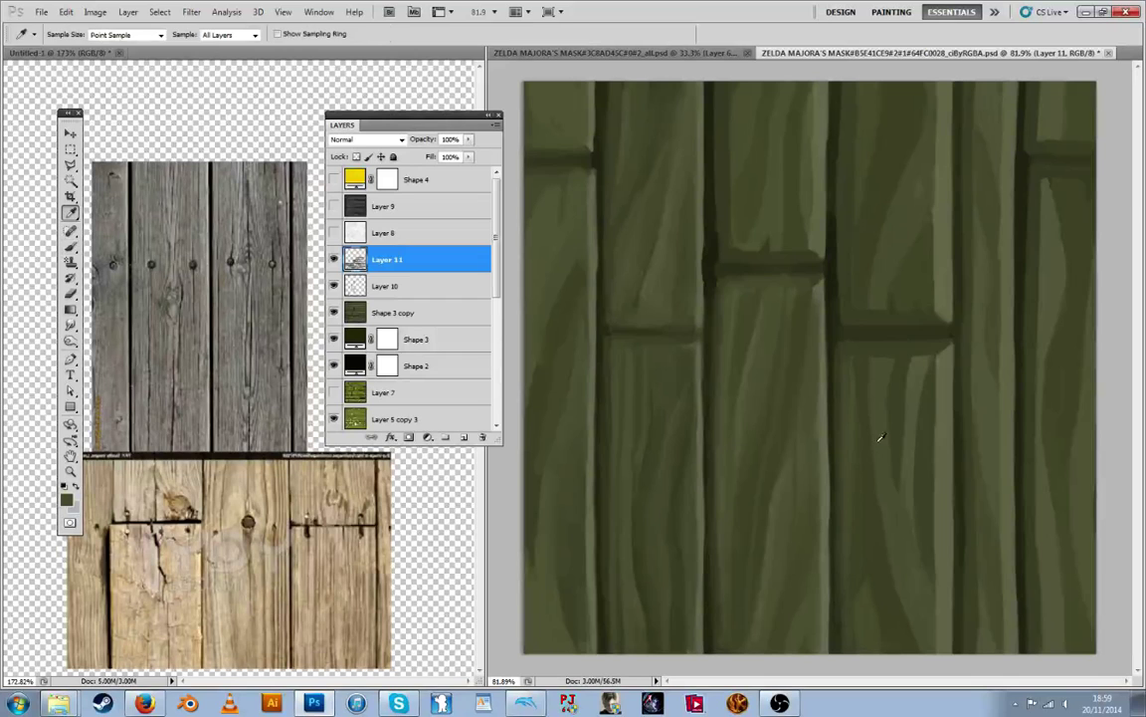
pyautogui.moveTo(877, 395); pyautogui.dragTo(873, 619)
pyautogui.keyDown('alt'); pyautogui.click(870, 456); pyautogui.keyUp('alt')
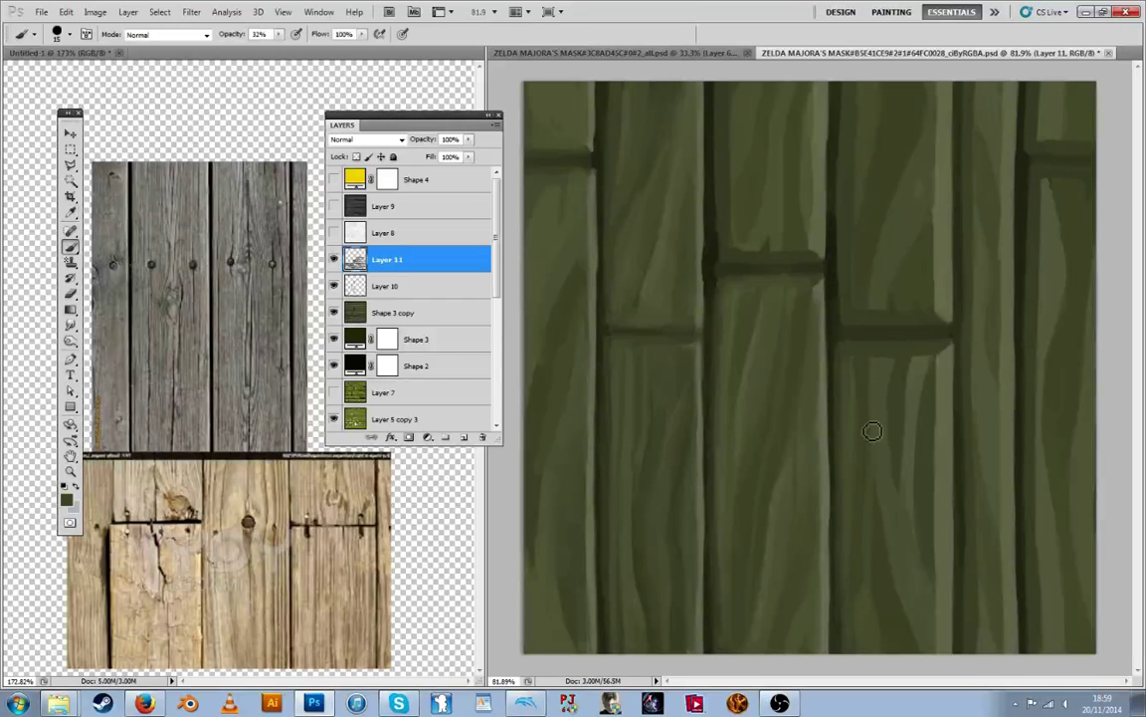
pyautogui.moveTo(874, 431); pyautogui.dragTo(862, 628)
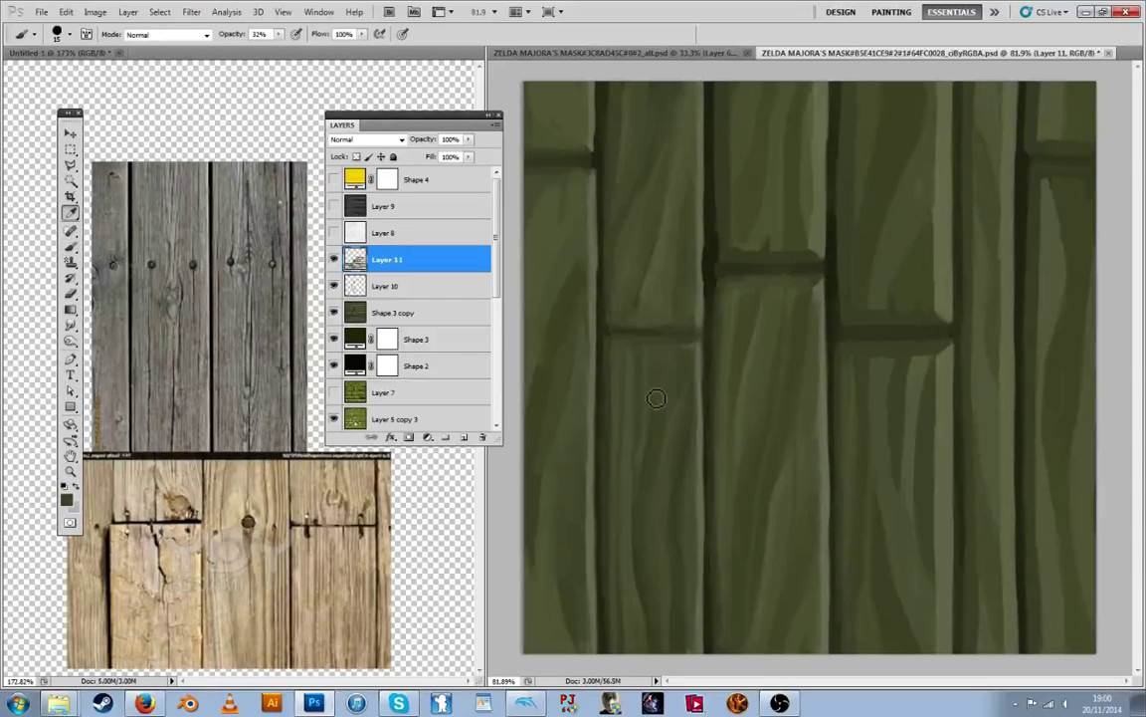
# Add fine grain strokes to the upper left half of the second plank's lower section with sampled greens
pyautogui.keyDown('alt'); pyautogui.click(638, 434); pyautogui.keyUp('alt')
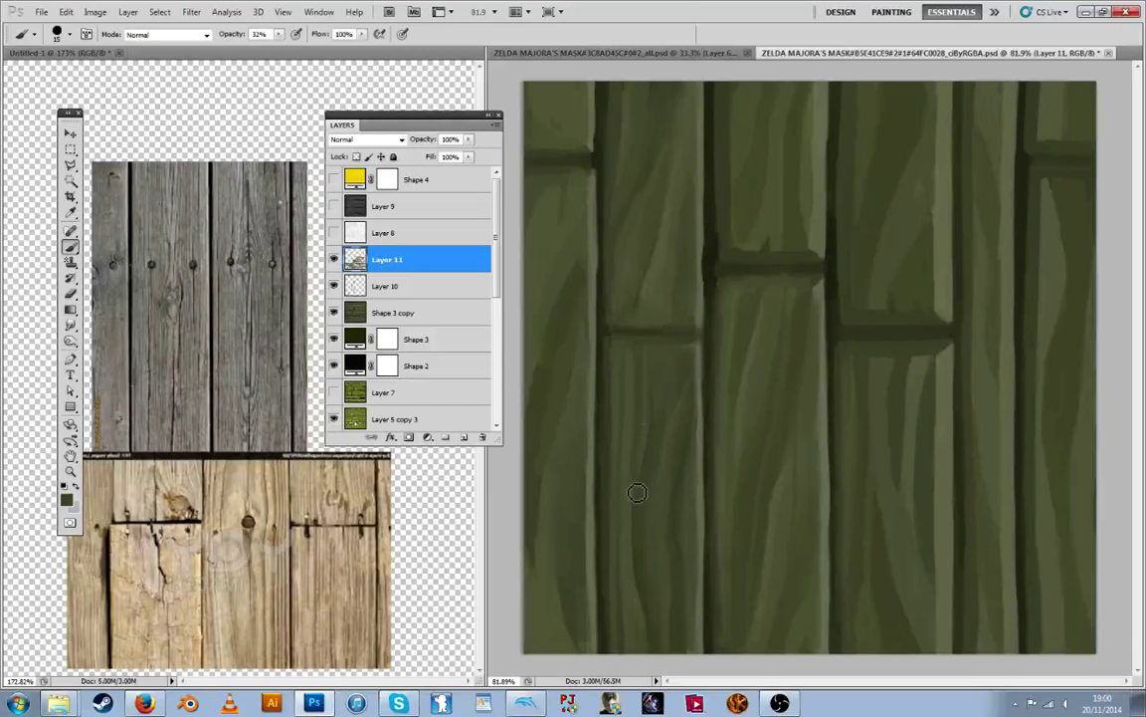
pyautogui.moveTo(636, 495); pyautogui.dragTo(633, 512)
pyautogui.keyDown('alt'); pyautogui.click(628, 446); pyautogui.keyUp('alt')
pyautogui.keyDown('alt'); pyautogui.click(642, 425); pyautogui.keyUp('alt')
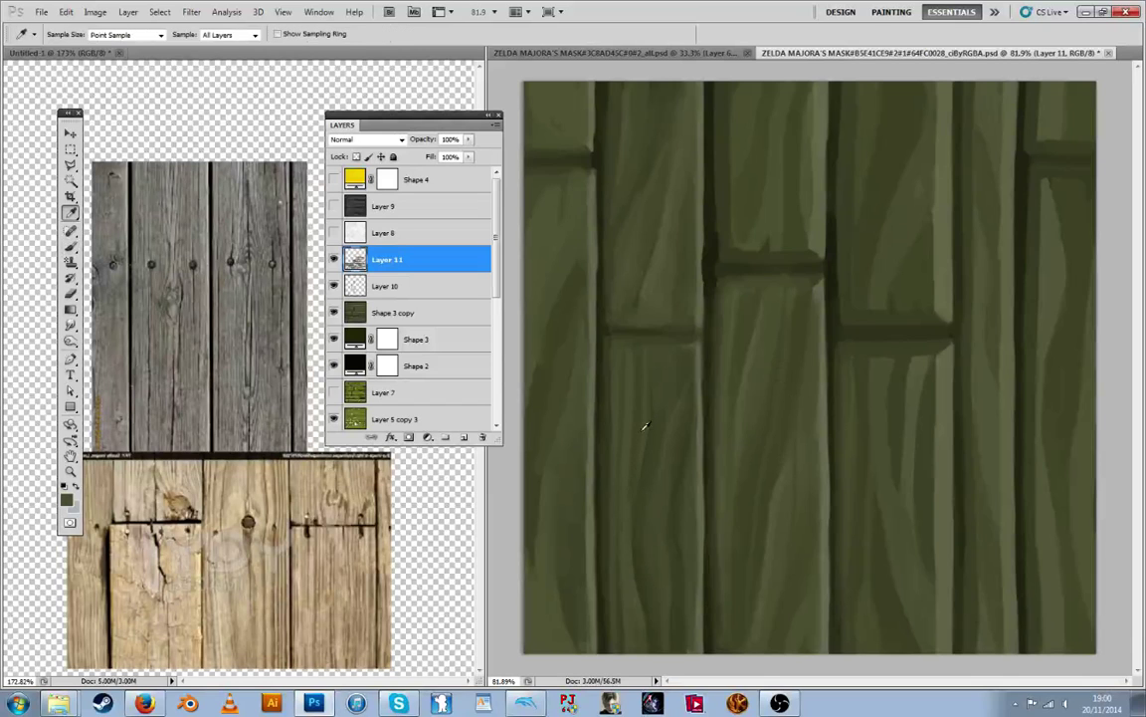
pyautogui.moveTo(653, 357); pyautogui.dragTo(635, 529)
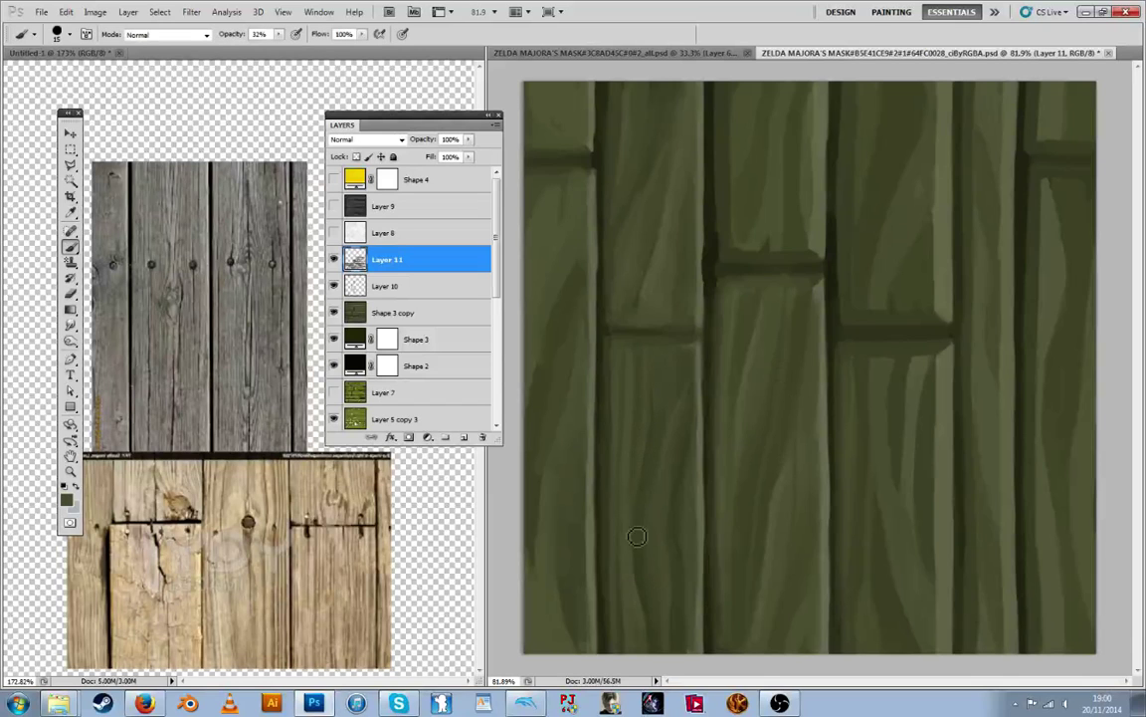
pyautogui.press('alt')
# Blend the grain along the right half of the second plank's lower section with sampled greens
pyautogui.keyDown('alt'); pyautogui.click(695, 393); pyautogui.keyUp('alt')
pyautogui.keyDown('alt'); pyautogui.click(685, 428); pyautogui.keyUp('alt')
pyautogui.moveTo(683, 452); pyautogui.dragTo(690, 449)
pyautogui.keyDown('alt'); pyautogui.click(686, 426); pyautogui.keyUp('alt')
pyautogui.keyDown('alt'); pyautogui.click(679, 540); pyautogui.keyUp('alt')
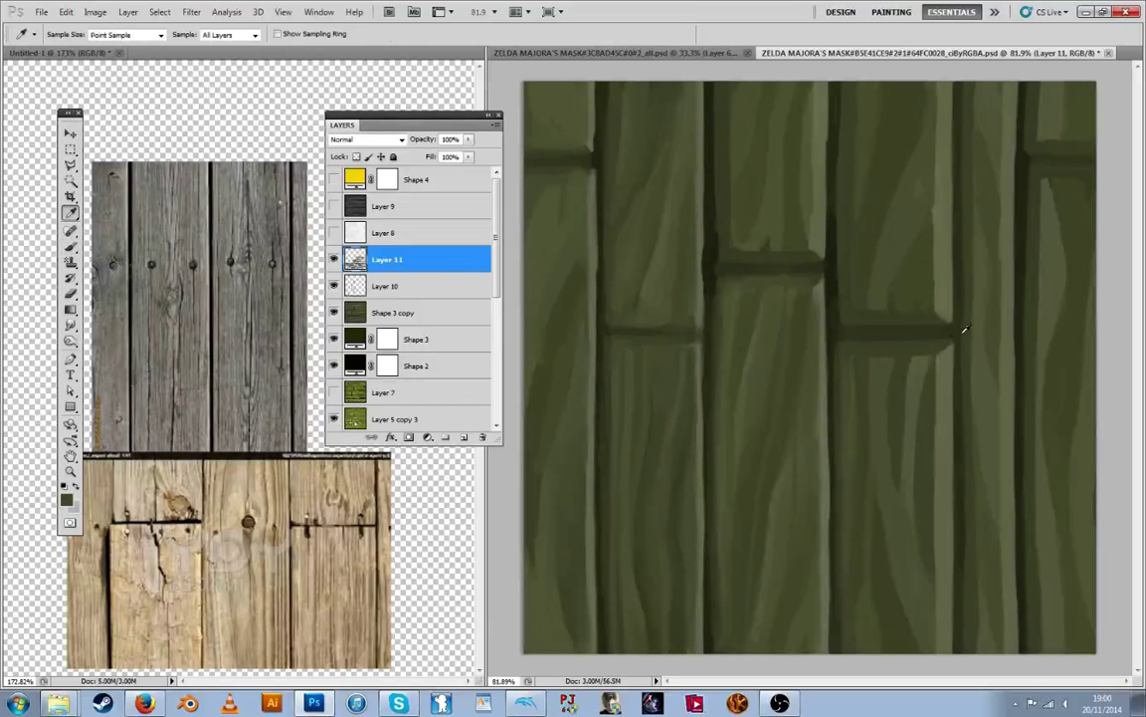
# Set the brush opacity to 51% and paint over the wide light strip along the fourth plank's lower right side
pyautogui.keyDown('alt'); pyautogui.click(939, 379); pyautogui.keyUp('alt')
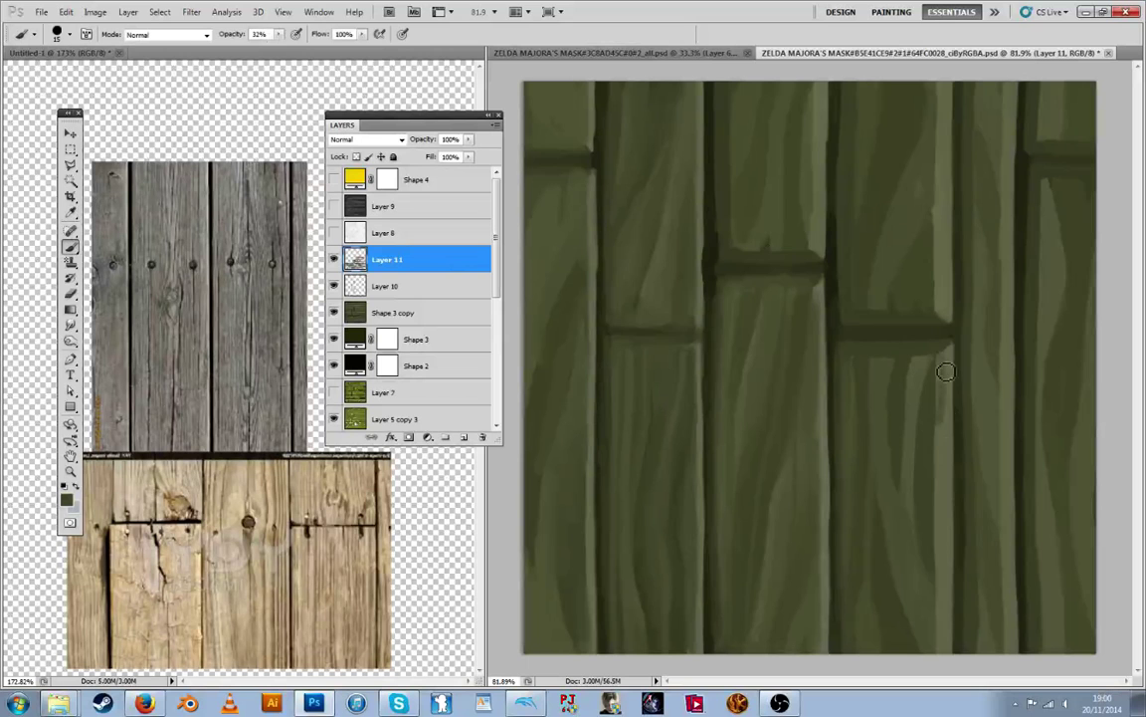
pyautogui.click(278, 34)
pyautogui.moveTo(277, 49); pyautogui.dragTo(292, 50)
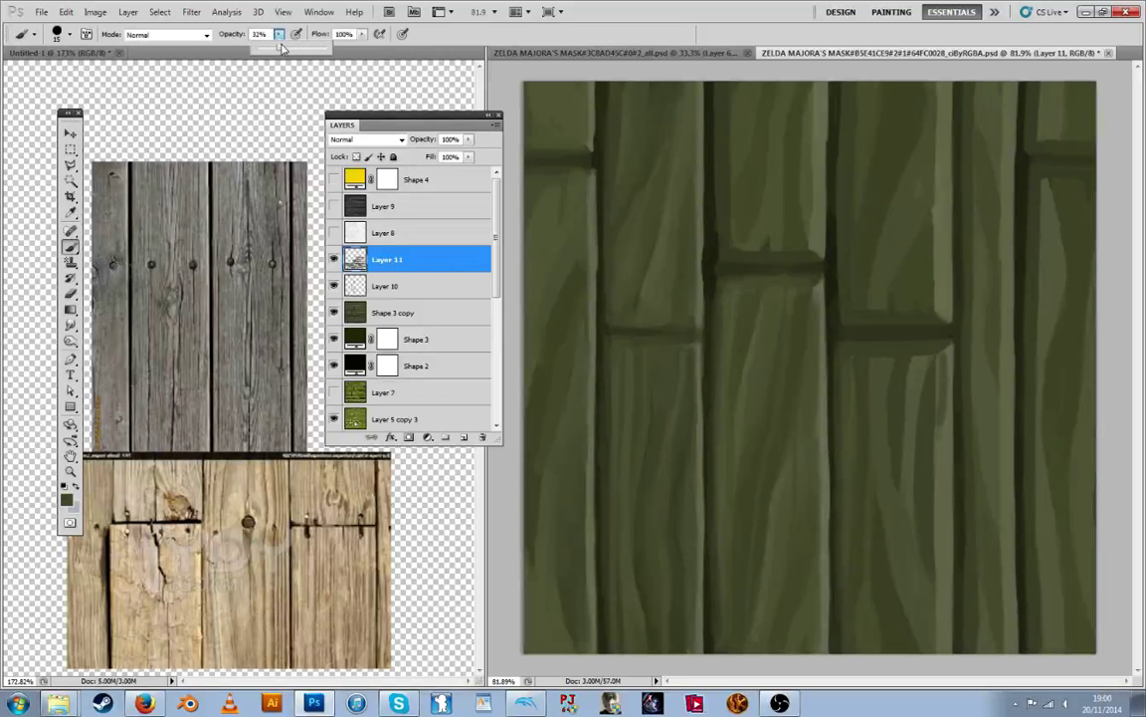
pyautogui.keyDown('alt'); pyautogui.click(936, 411); pyautogui.keyUp('alt')
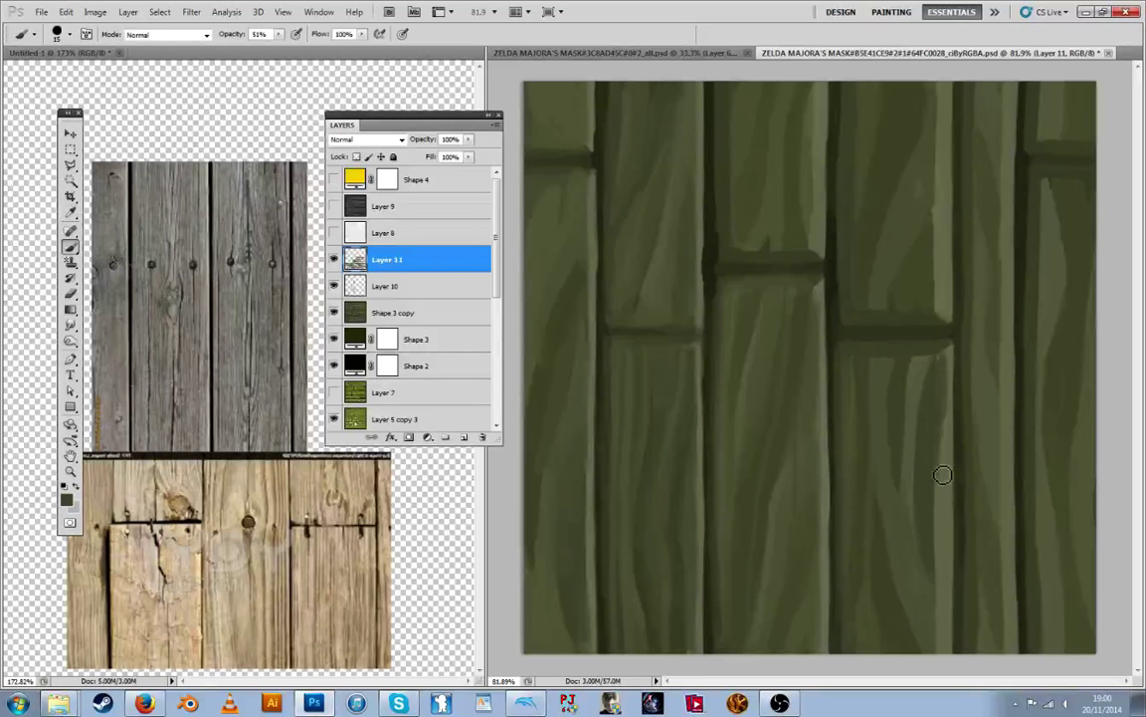
pyautogui.moveTo(942, 433); pyautogui.dragTo(941, 535)
pyautogui.moveTo(941, 479); pyautogui.dragTo(950, 661)
# Paint a lighter grain streak on the right half of the fourth plank's lower section and blend its top edge
pyautogui.keyDown('alt'); pyautogui.click(918, 443); pyautogui.keyUp('alt')
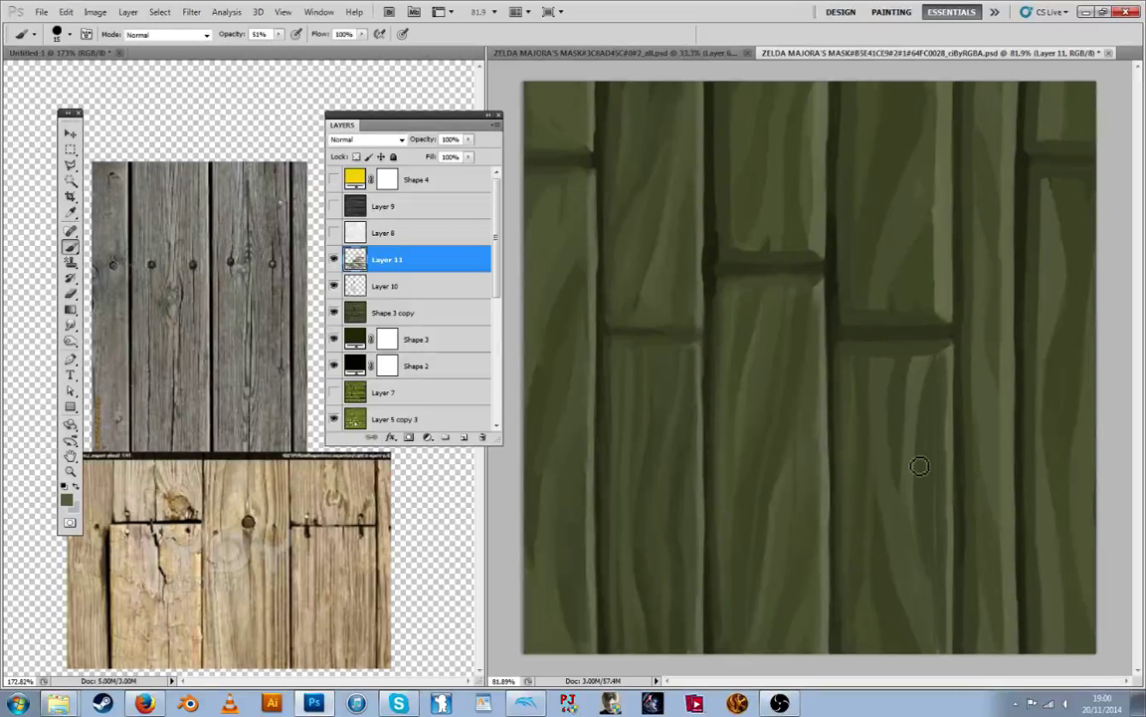
pyautogui.moveTo(917, 466); pyautogui.dragTo(920, 587)
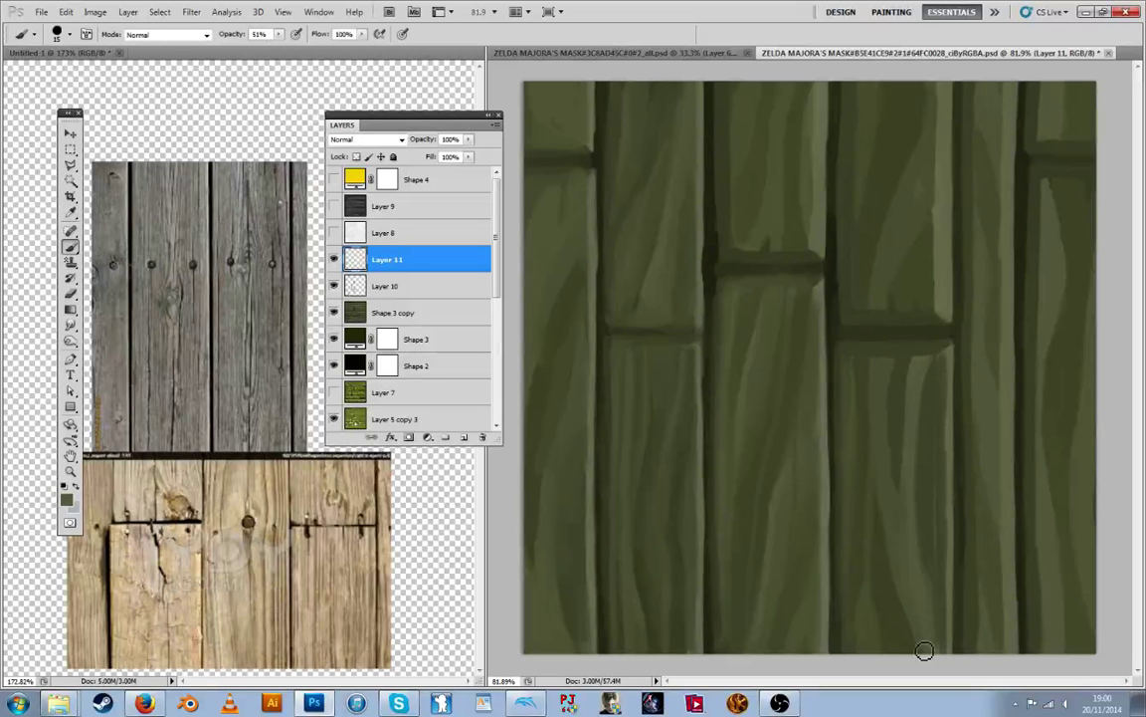
pyautogui.keyDown('alt'); pyautogui.click(931, 508); pyautogui.keyUp('alt')
pyautogui.press('alt')
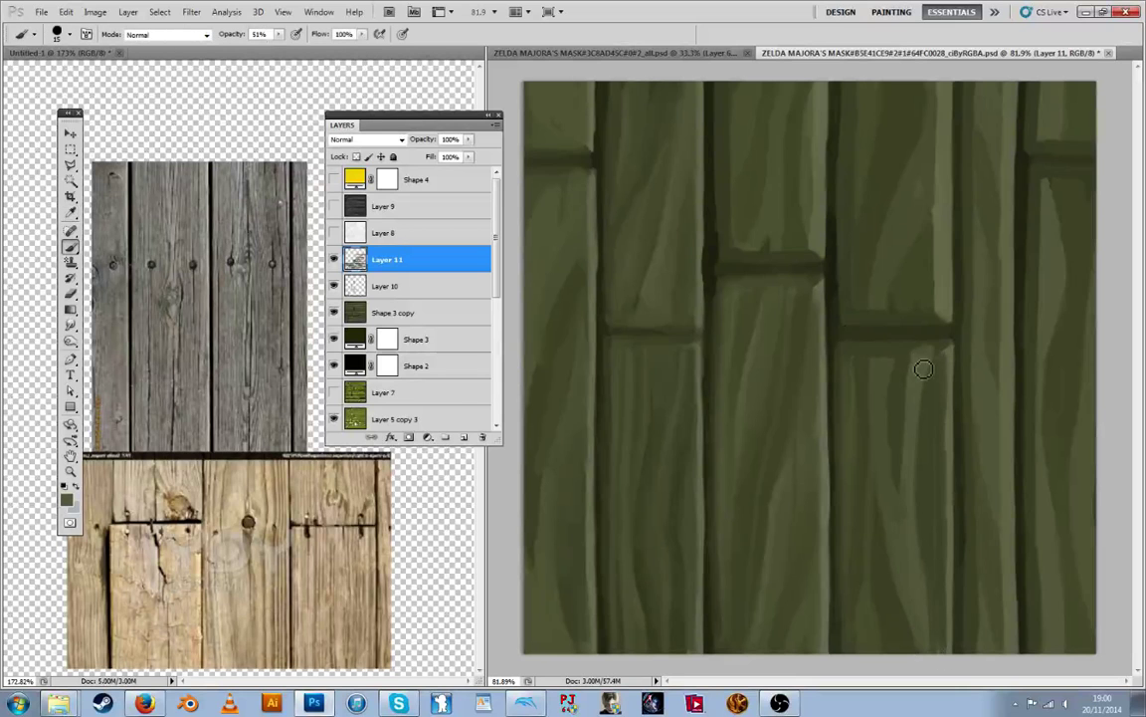
pyautogui.moveTo(944, 373)
pyautogui.mouseDown()
pyautogui.moveTo(942, 351)
pyautogui.moveTo(931, 359)
pyautogui.mouseUp()
pyautogui.keyDown('alt'); pyautogui.click(890, 356); pyautogui.keyUp('alt')
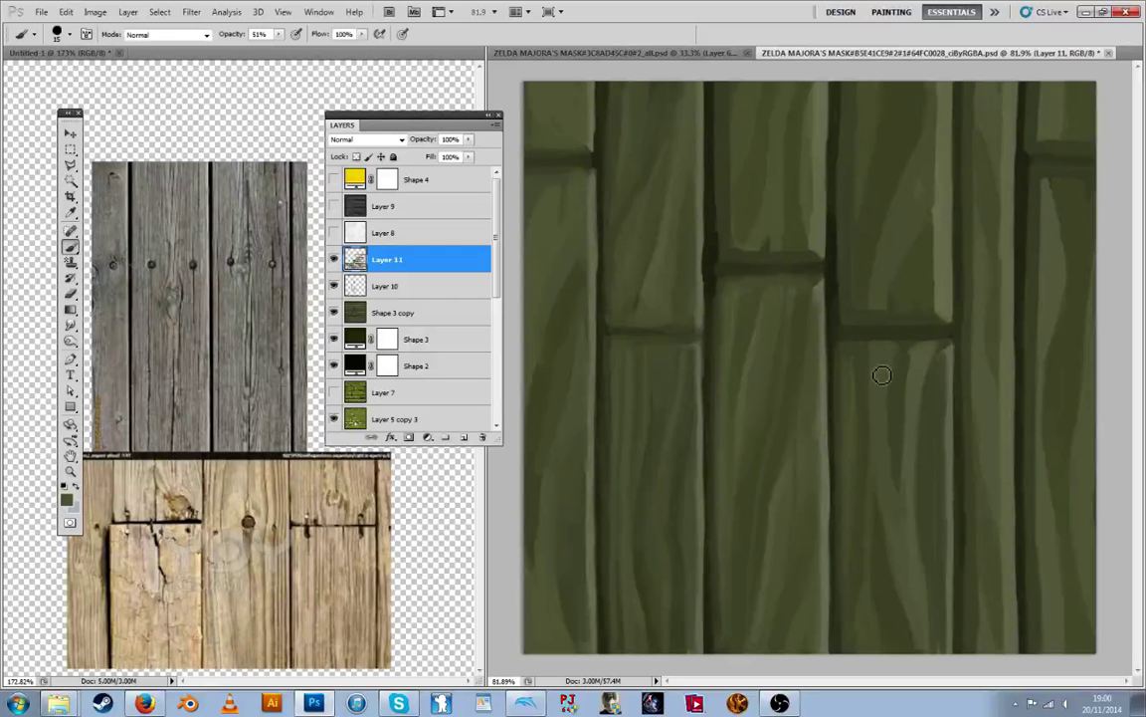
pyautogui.keyDown('alt'); pyautogui.click(870, 305); pyautogui.keyUp('alt')
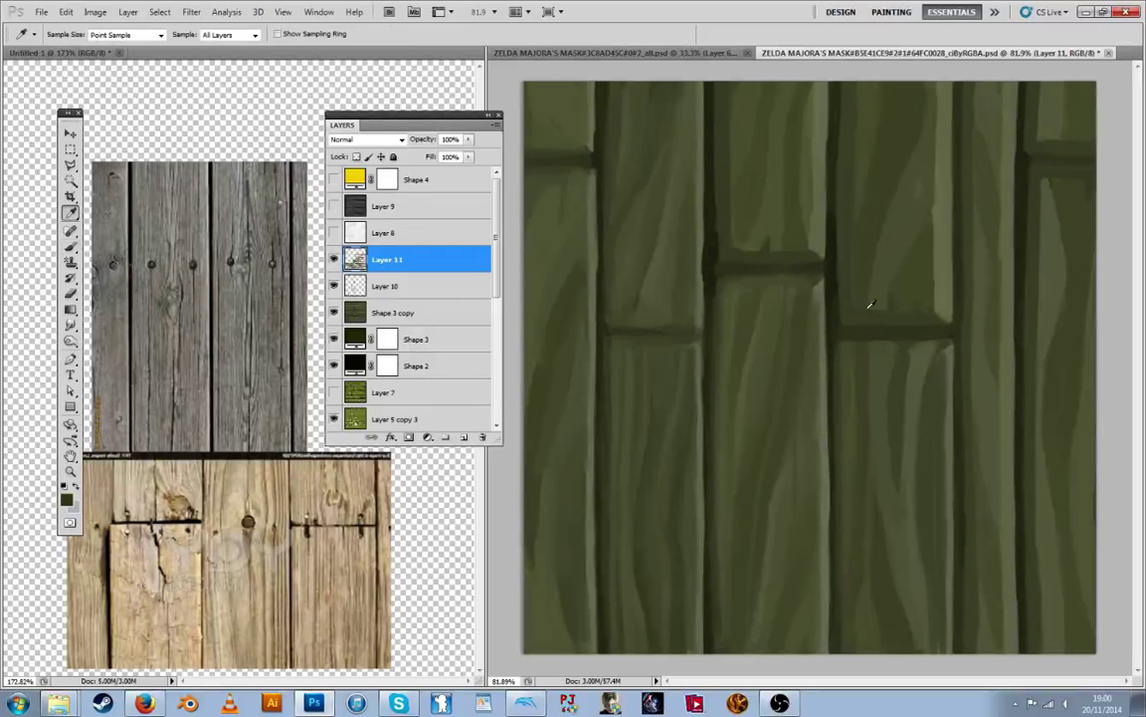
# Paint long grain strokes down the middle of the fourth plank's lower section with sampled greens
pyautogui.keyDown('alt'); pyautogui.click(896, 382); pyautogui.keyUp('alt')
pyautogui.moveTo(892, 349)
pyautogui.mouseDown()
pyautogui.moveTo(881, 380)
pyautogui.moveTo(902, 635)
pyautogui.mouseUp()
pyautogui.keyDown('alt'); pyautogui.click(885, 391); pyautogui.keyUp('alt')
pyautogui.keyDown('alt'); pyautogui.click(903, 408); pyautogui.keyUp('alt')
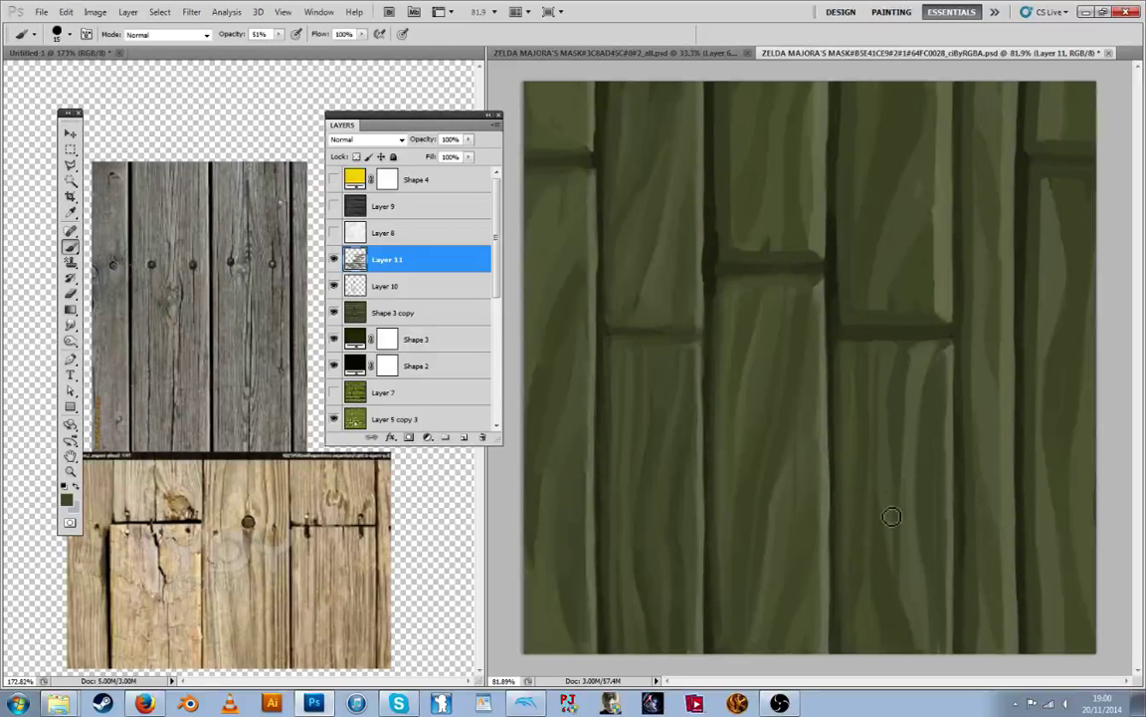
pyautogui.keyDown('alt'); pyautogui.click(891, 488); pyautogui.keyUp('alt')
pyautogui.keyDown('alt'); pyautogui.click(881, 552); pyautogui.keyUp('alt')
# Blend the dark central grain near the bottom of the fourth plank with short strokes of sampled greens
pyautogui.moveTo(885, 563); pyautogui.dragTo(890, 603)
pyautogui.keyDown('alt'); pyautogui.click(890, 517); pyautogui.keyUp('alt')
pyautogui.keyDown('alt'); pyautogui.click(894, 485); pyautogui.keyUp('alt')
pyautogui.keyDown('alt'); pyautogui.click(897, 509); pyautogui.keyUp('alt')
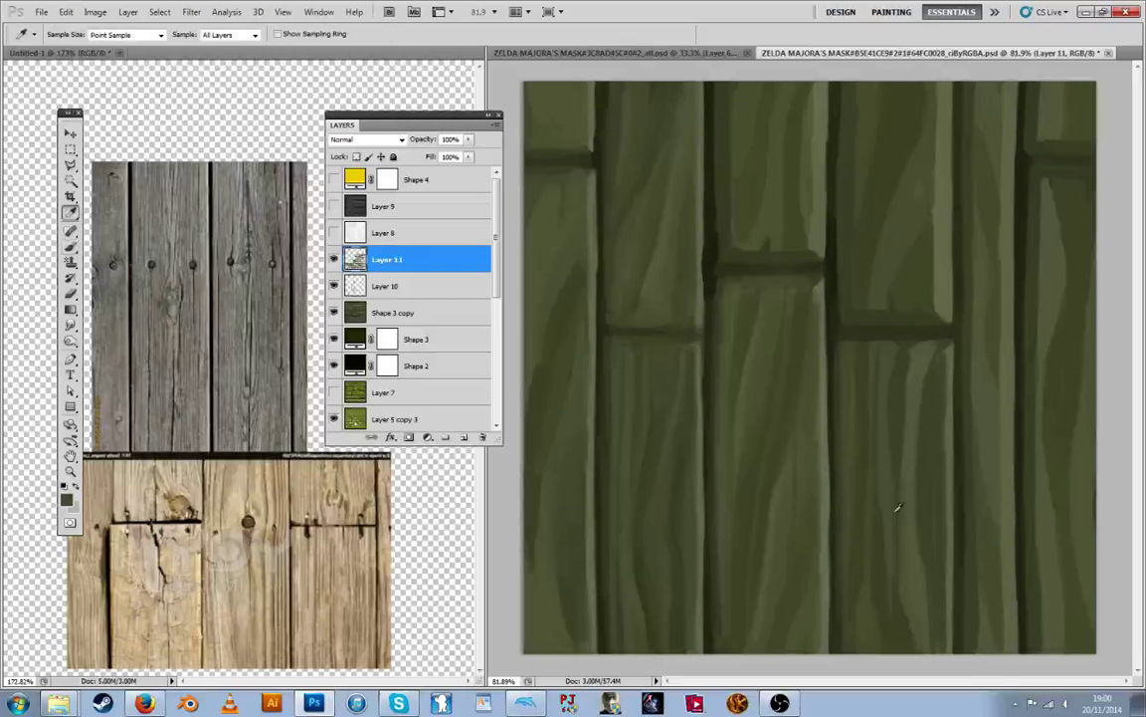
pyautogui.moveTo(903, 500); pyautogui.dragTo(910, 561)
# Refine the light and dark grain streaks down the right half of the fourth plank's lower section
pyautogui.keyDown('alt'); pyautogui.click(907, 403); pyautogui.keyUp('alt')
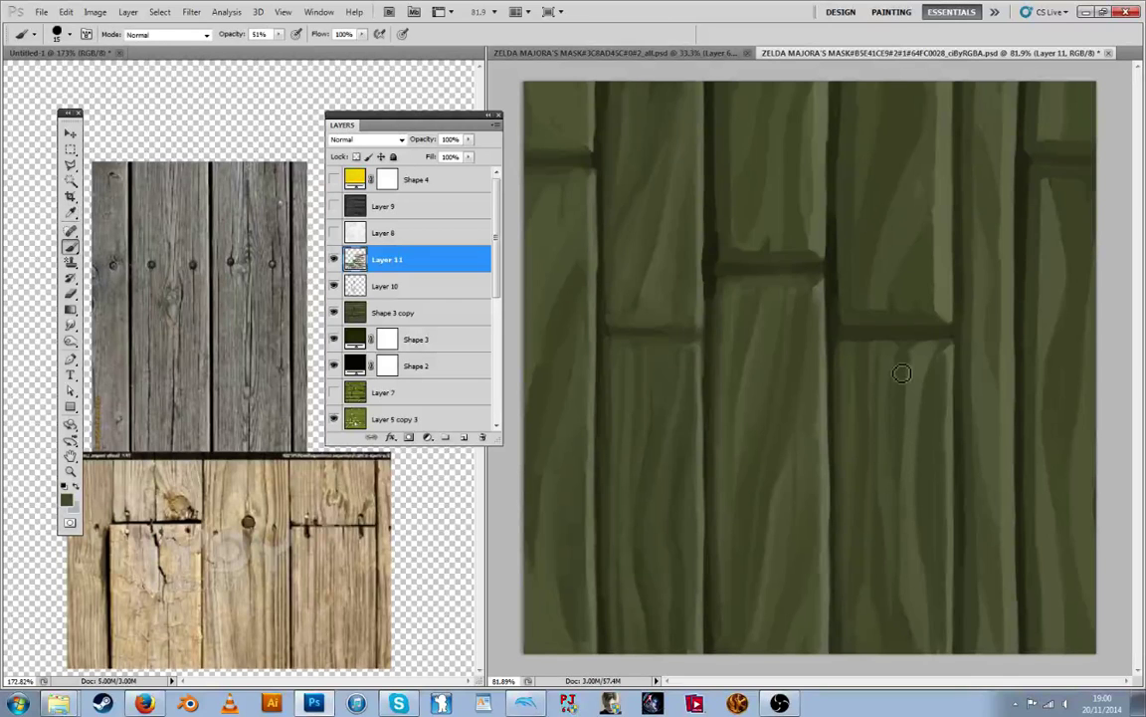
pyautogui.moveTo(914, 380); pyautogui.dragTo(913, 473)
pyautogui.keyDown('alt'); pyautogui.click(916, 408); pyautogui.keyUp('alt')
pyautogui.keyDown('alt'); pyautogui.click(926, 397); pyautogui.keyUp('alt')
pyautogui.moveTo(937, 363); pyautogui.dragTo(907, 605)
pyautogui.keyDown('alt'); pyautogui.click(921, 531); pyautogui.keyUp('alt')
pyautogui.keyDown('alt'); pyautogui.click(920, 570); pyautogui.keyUp('alt')
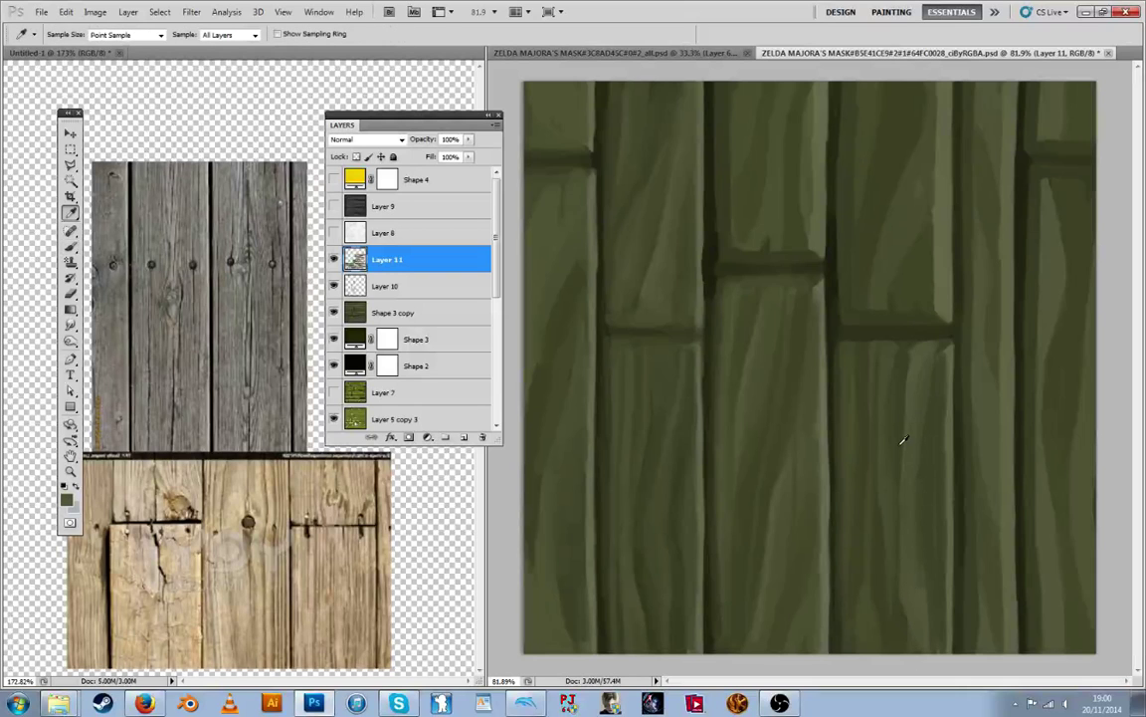
# Darken the vertical gap between the second and third planks' lower sections down to the bottom edge
pyautogui.keyDown('alt'); pyautogui.click(719, 283); pyautogui.keyUp('alt')
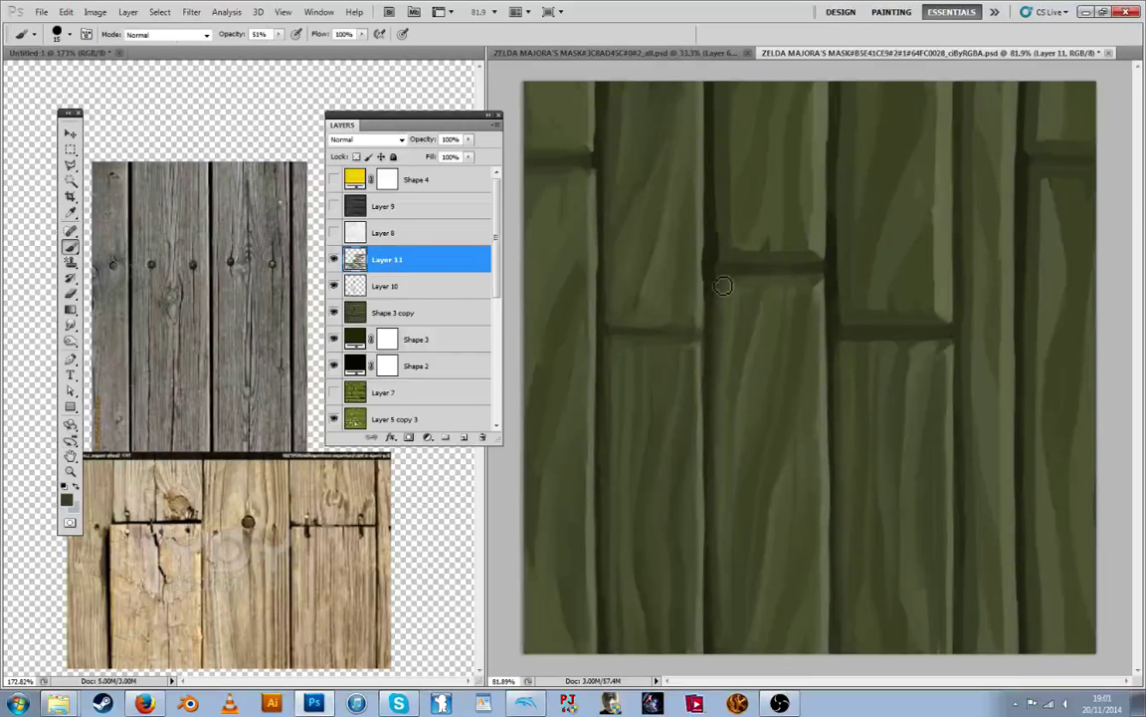
pyautogui.keyDown('alt'); pyautogui.click(713, 269); pyautogui.keyUp('alt')
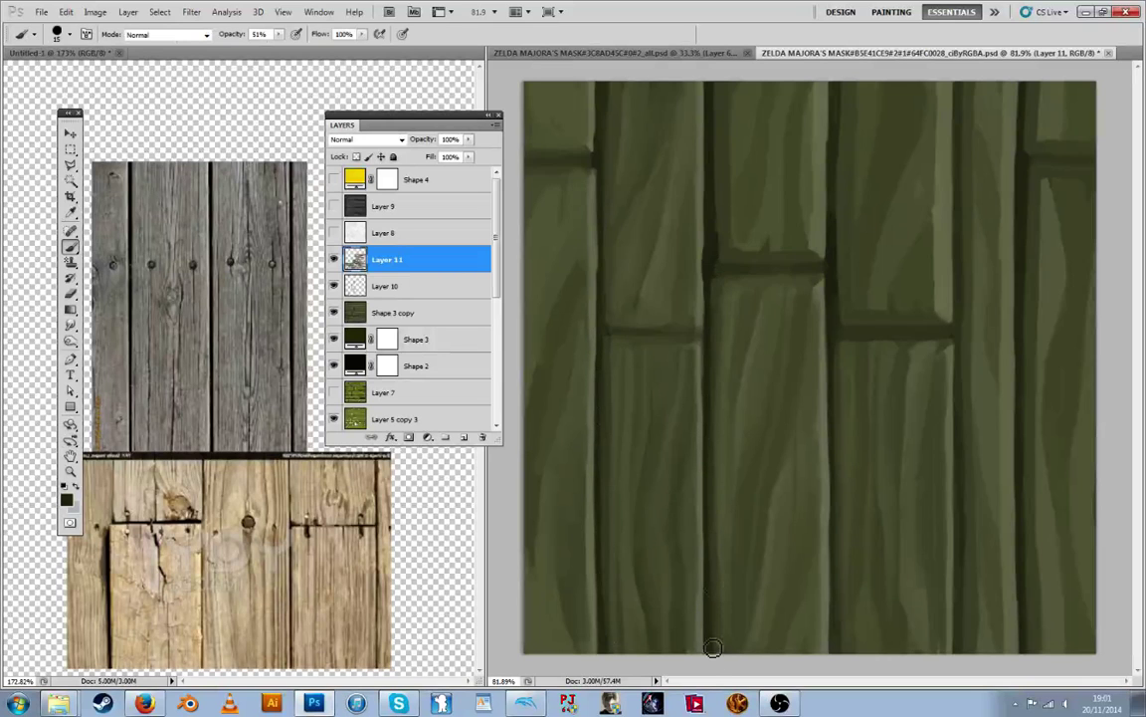
pyautogui.moveTo(713, 648); pyautogui.dragTo(712, 652)
# Repaint the right edges of the second and third planks' lower sections with sampled greens
pyautogui.keyDown('alt'); pyautogui.click(701, 585); pyautogui.keyUp('alt')
pyautogui.moveTo(702, 512); pyautogui.dragTo(705, 675)
pyautogui.keyDown('alt'); pyautogui.click(697, 460); pyautogui.keyUp('alt')
pyautogui.moveTo(704, 445); pyautogui.dragTo(705, 479)
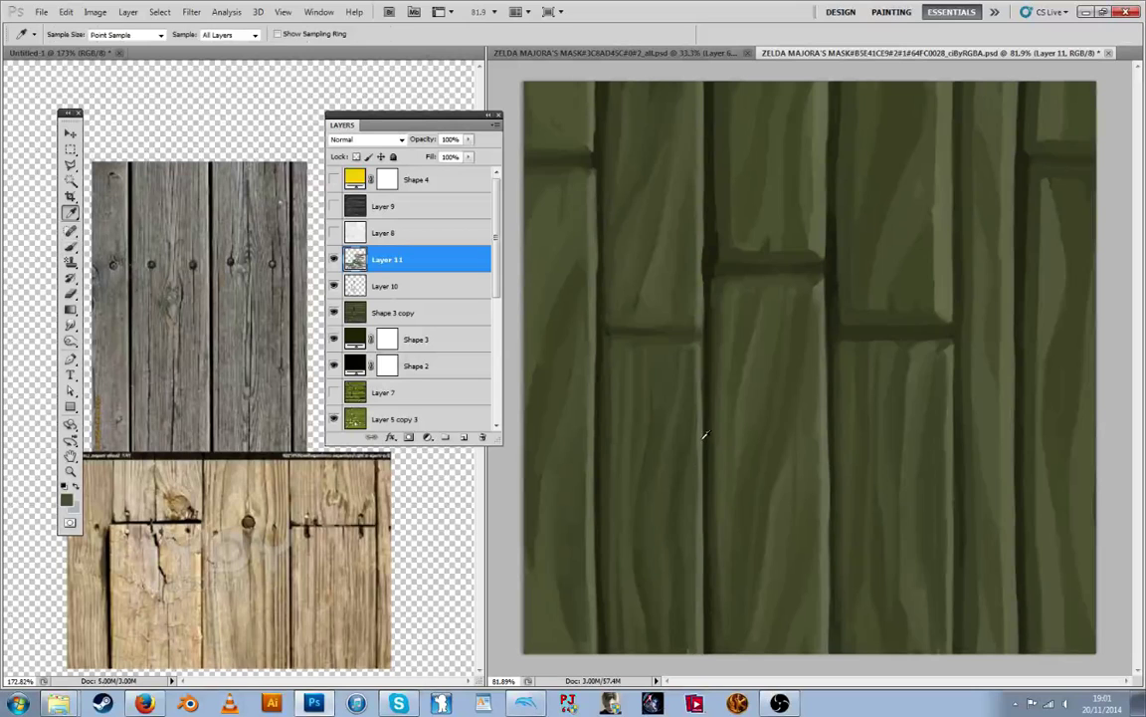
pyautogui.keyDown('alt'); pyautogui.click(817, 342); pyautogui.keyUp('alt')
pyautogui.moveTo(819, 319); pyautogui.dragTo(817, 419)
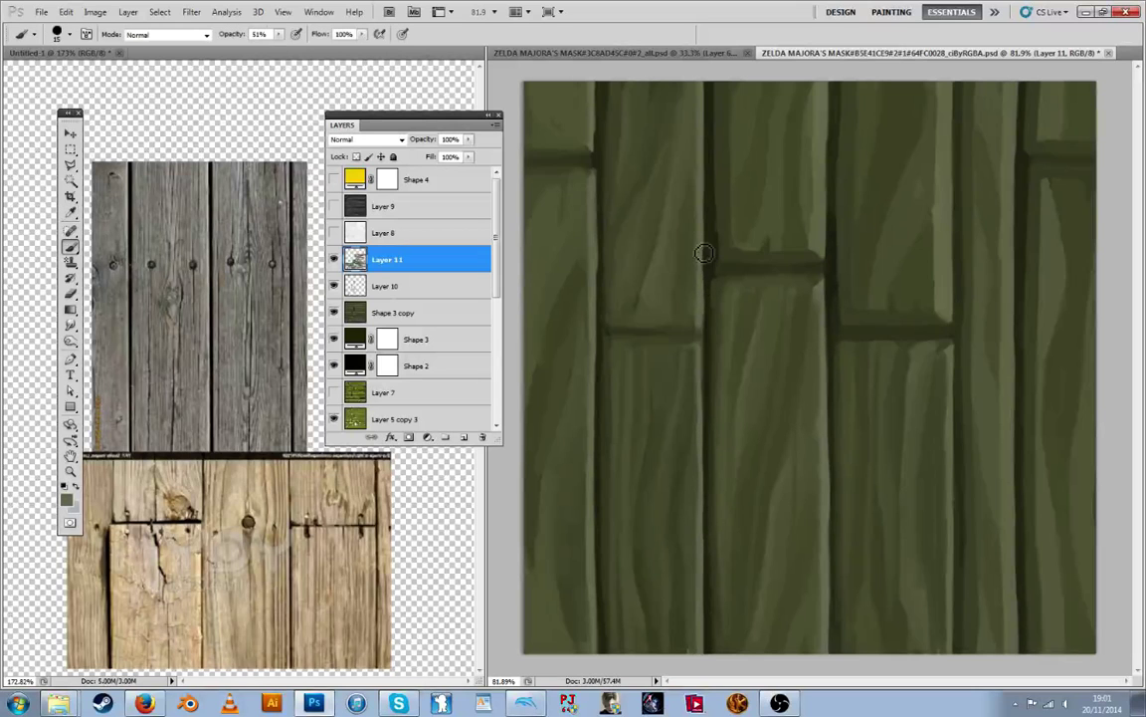
# Blend the bottom end of the second plank's upper section with sampled greens, softening its edge above the horizontal gap
pyautogui.press('alt')
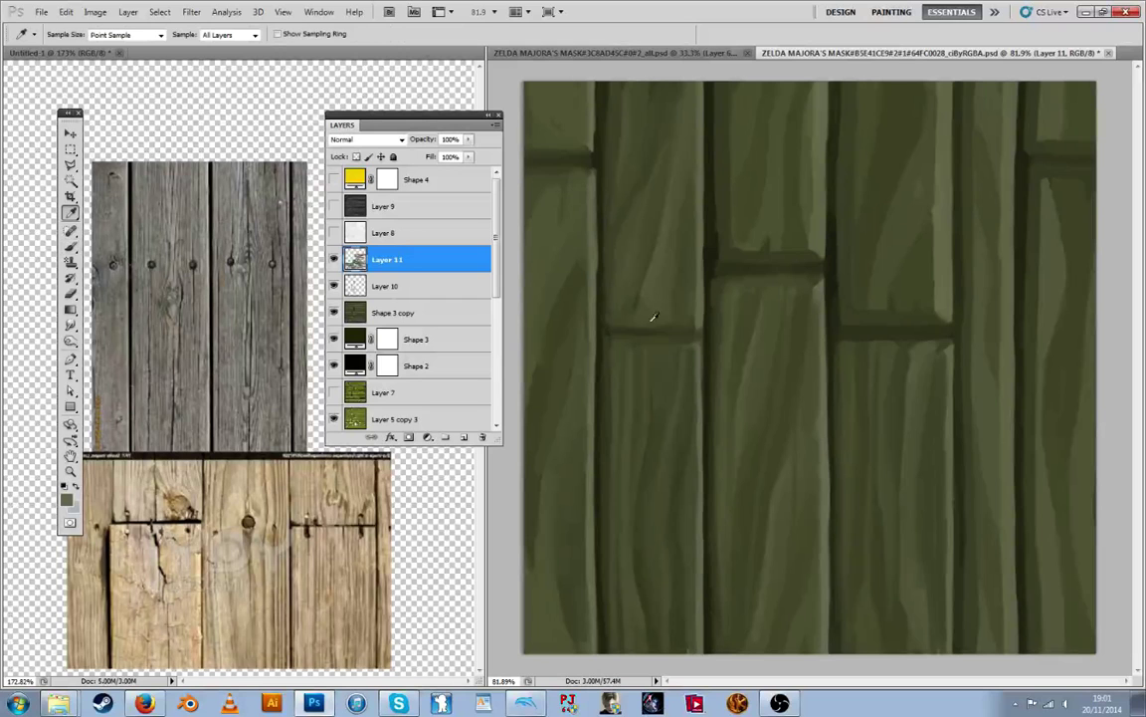
pyautogui.keyDown('alt'); pyautogui.click(588, 289); pyautogui.keyUp('alt')
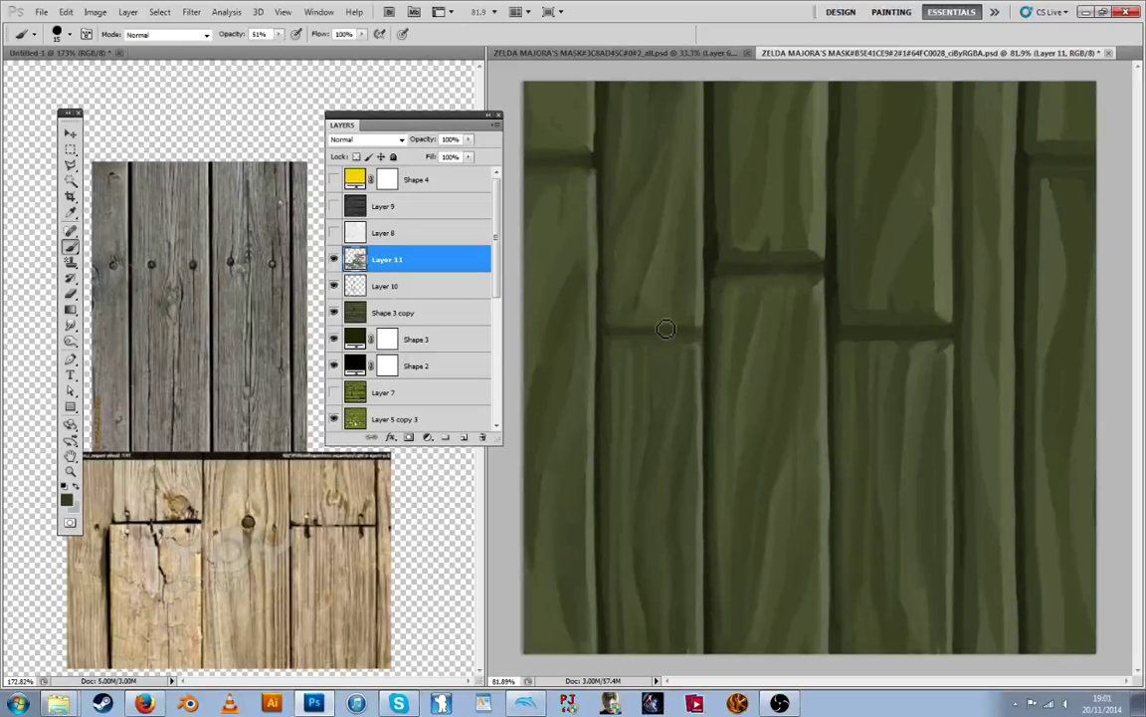
pyautogui.keyDown('alt'); pyautogui.click(574, 283); pyautogui.keyUp('alt')
pyautogui.keyDown('alt'); pyautogui.click(635, 292); pyautogui.keyUp('alt')
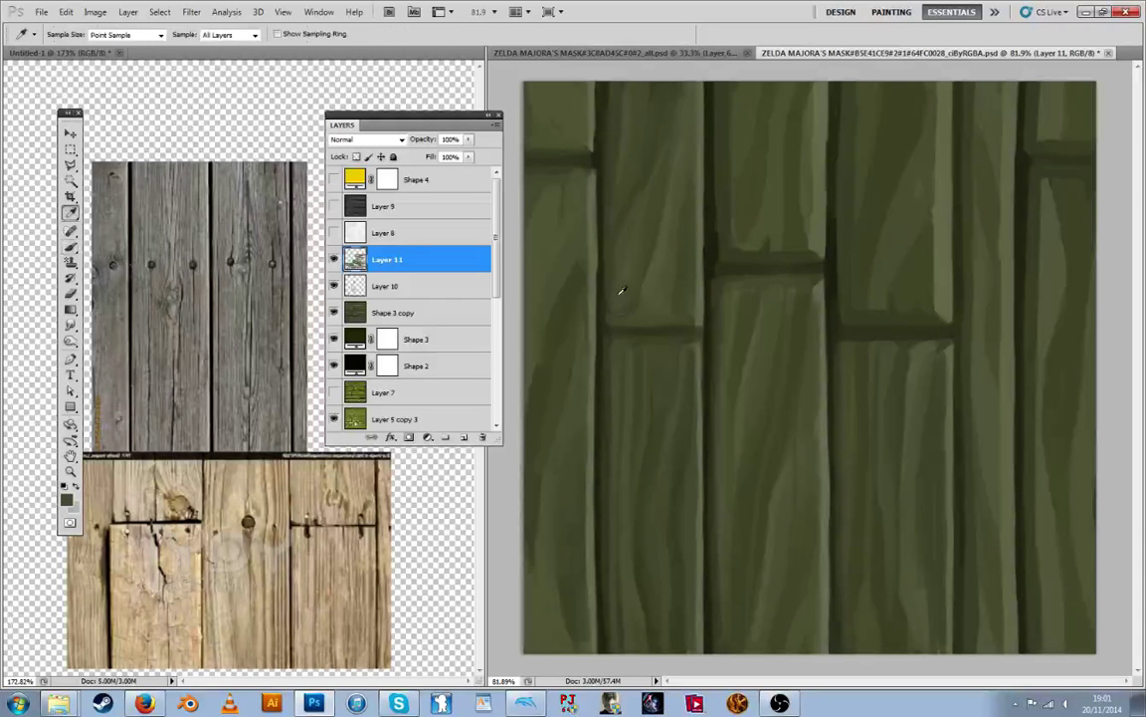
# Repaint the left edge of the third plank's upper section with sampled greens up to the top of the canvas
pyautogui.keyDown('alt'); pyautogui.click(729, 234); pyautogui.keyUp('alt')
pyautogui.moveTo(721, 256); pyautogui.dragTo(726, 104)
pyautogui.press('alt')
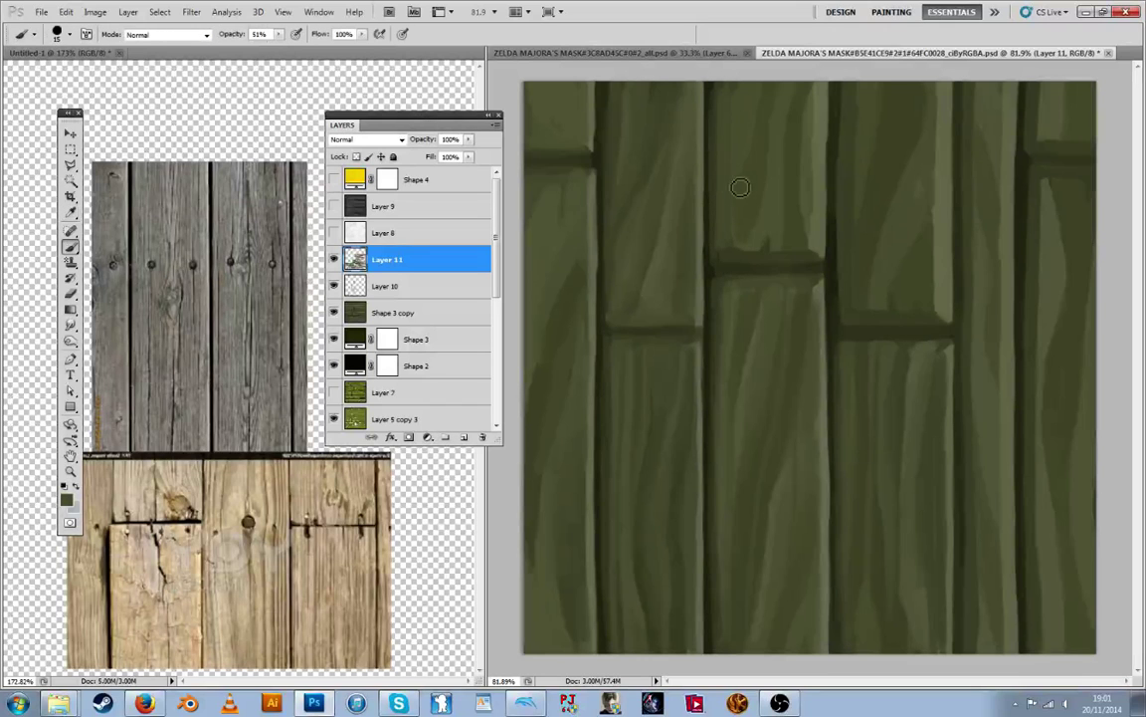
pyautogui.press('alt')
pyautogui.press('alt')
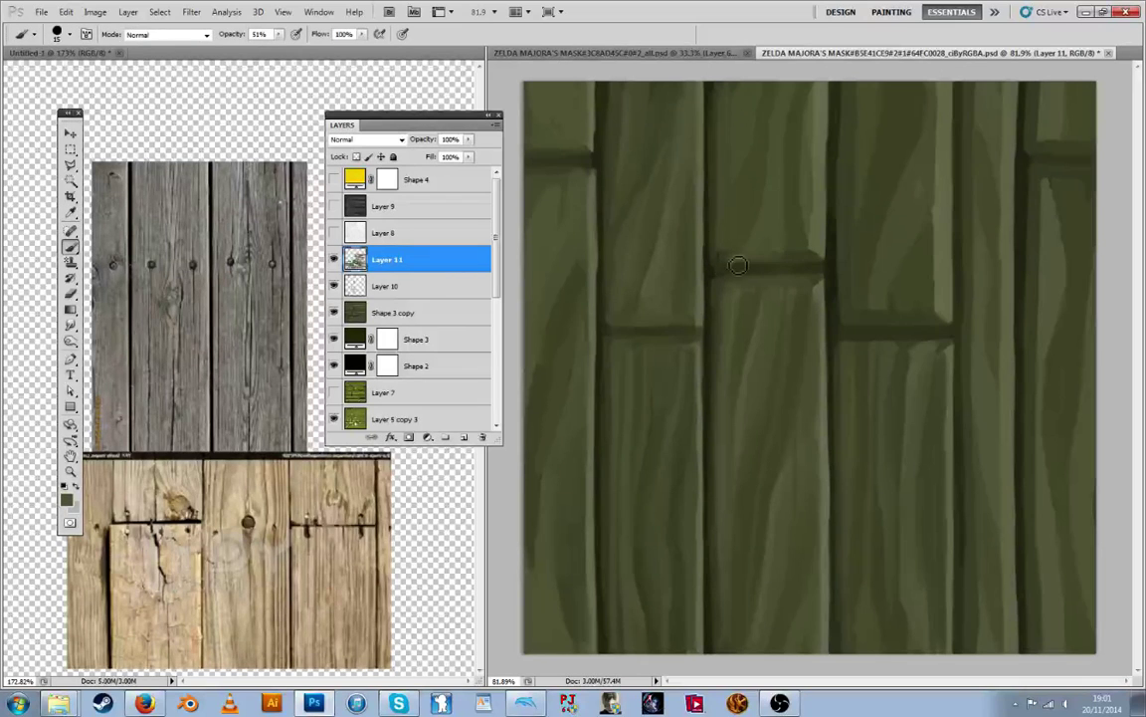
# Repaint the bottom edge of the third plank's upper section and darken the gap around its lower right corner
pyautogui.press('alt')
pyautogui.keyDown('alt'); pyautogui.click(823, 223); pyautogui.keyUp('alt')
pyautogui.press('alt')
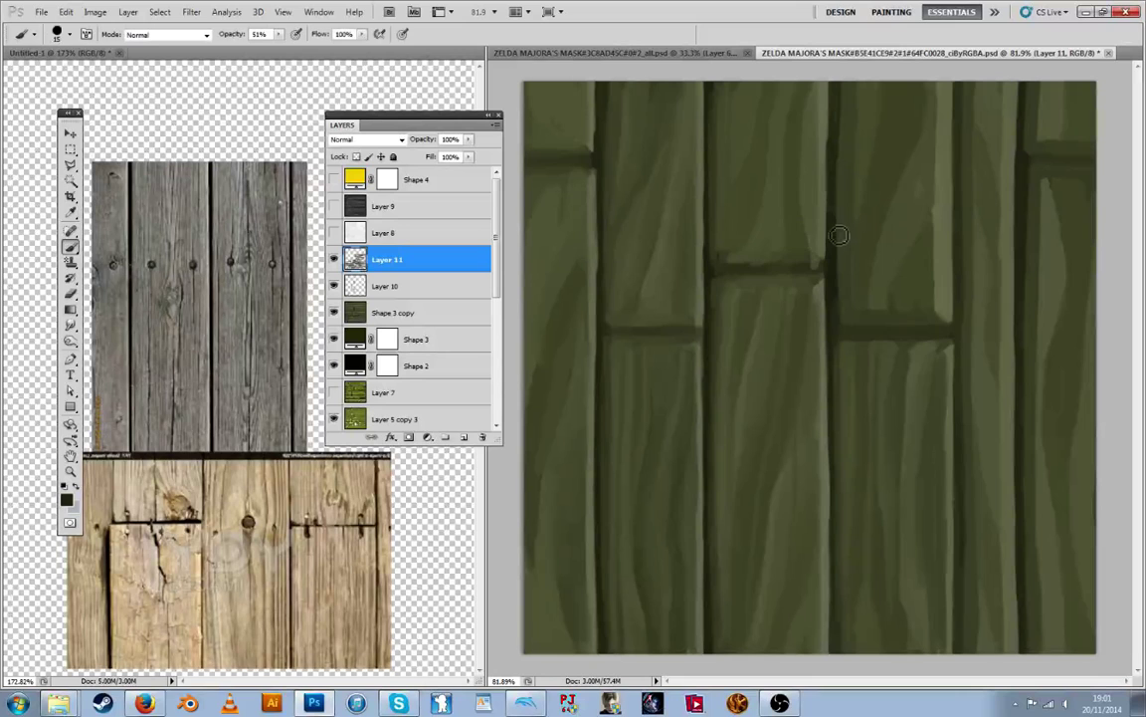
pyautogui.press('alt')
pyautogui.keyDown('alt'); pyautogui.click(804, 261); pyautogui.keyUp('alt')
pyautogui.moveTo(819, 271); pyautogui.dragTo(810, 280)
pyautogui.press('alt')
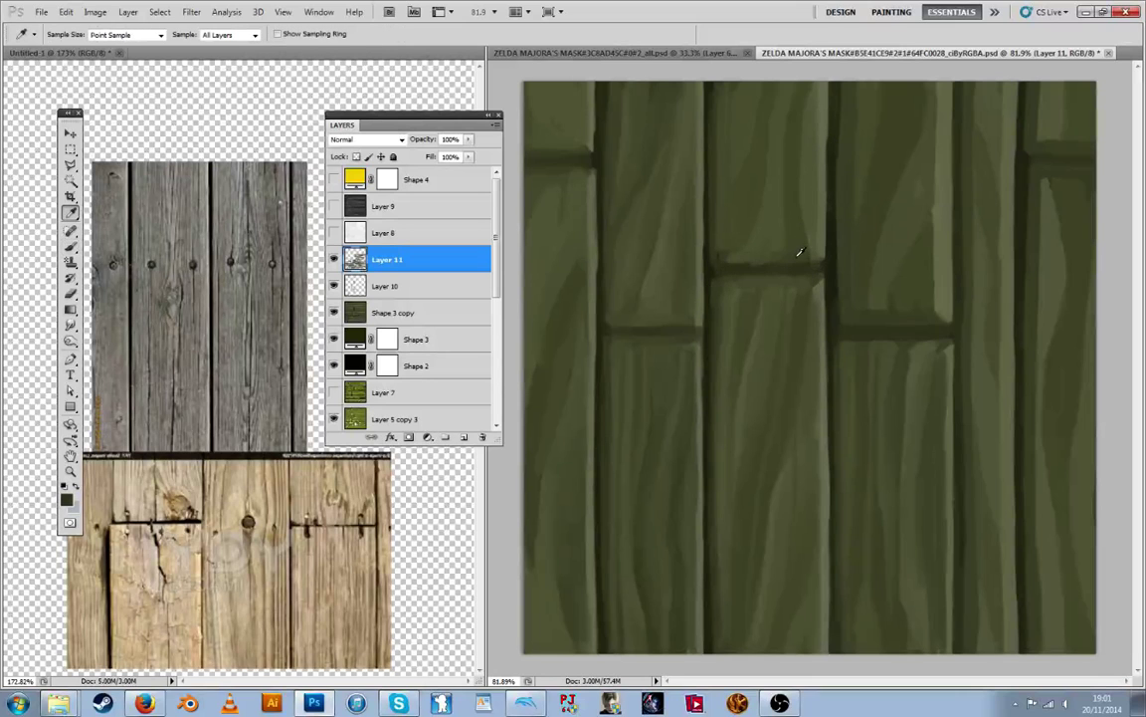
pyautogui.keyDown('alt'); pyautogui.click(797, 255); pyautogui.keyUp('alt')
# Paint long vertical grain streaks down the middle of the third plank's upper section with sampled greens
pyautogui.keyDown('alt'); pyautogui.click(771, 228); pyautogui.keyUp('alt')
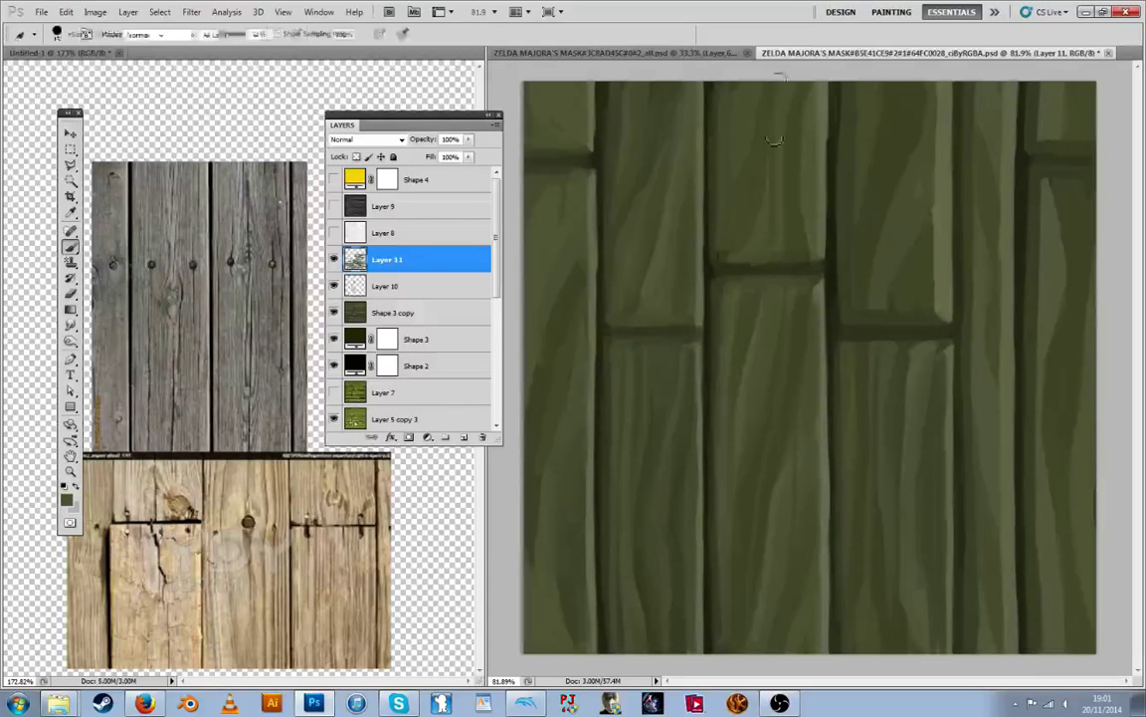
pyautogui.press('alt')
pyautogui.keyDown('alt'); pyautogui.click(749, 191); pyautogui.keyUp('alt')
pyautogui.moveTo(761, 79); pyautogui.dragTo(753, 195)
pyautogui.keyDown('alt'); pyautogui.click(753, 193); pyautogui.keyUp('alt')
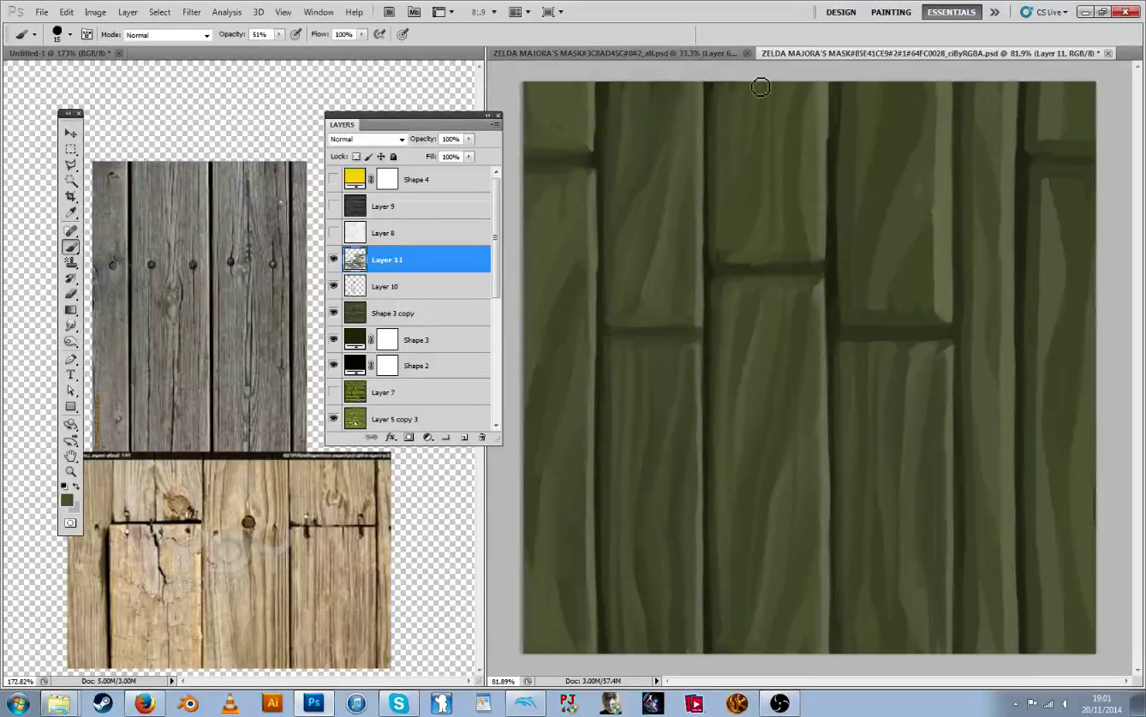
pyautogui.moveTo(761, 82); pyautogui.dragTo(751, 280)
# Add thin light and dark grain streaks to the right half of the third plank's upper section
pyautogui.press('alt')
pyautogui.press('alt')
pyautogui.press('alt')
pyautogui.press('alt')
pyautogui.press('alt')
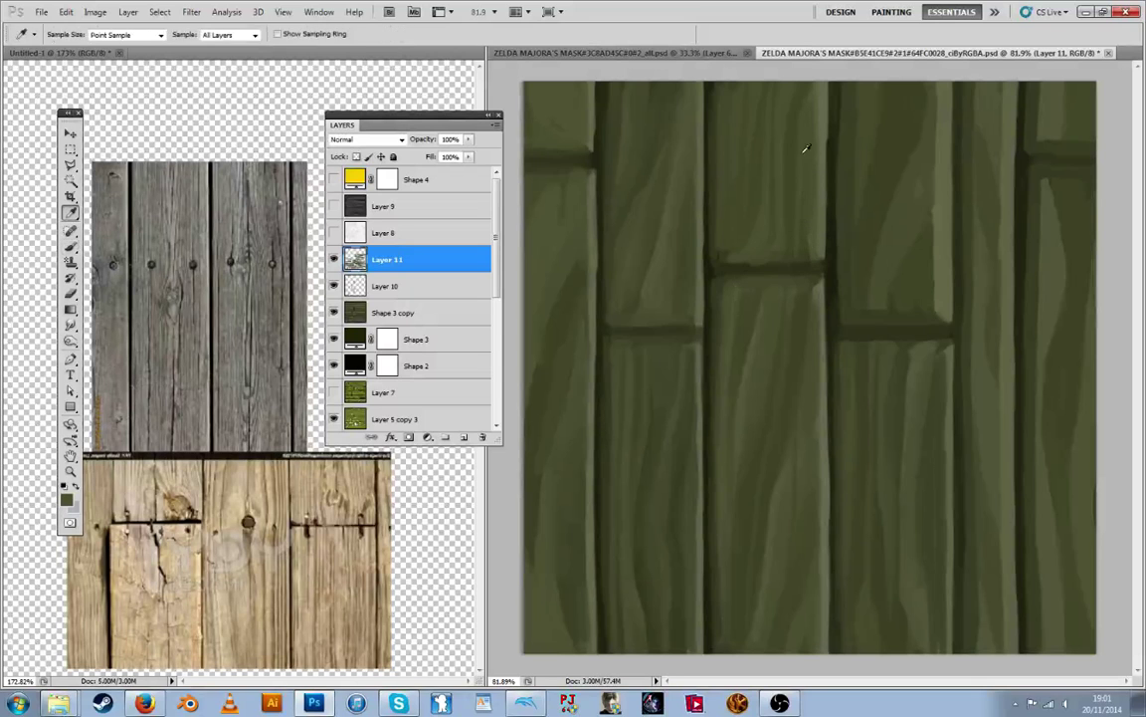
pyautogui.press('alt')
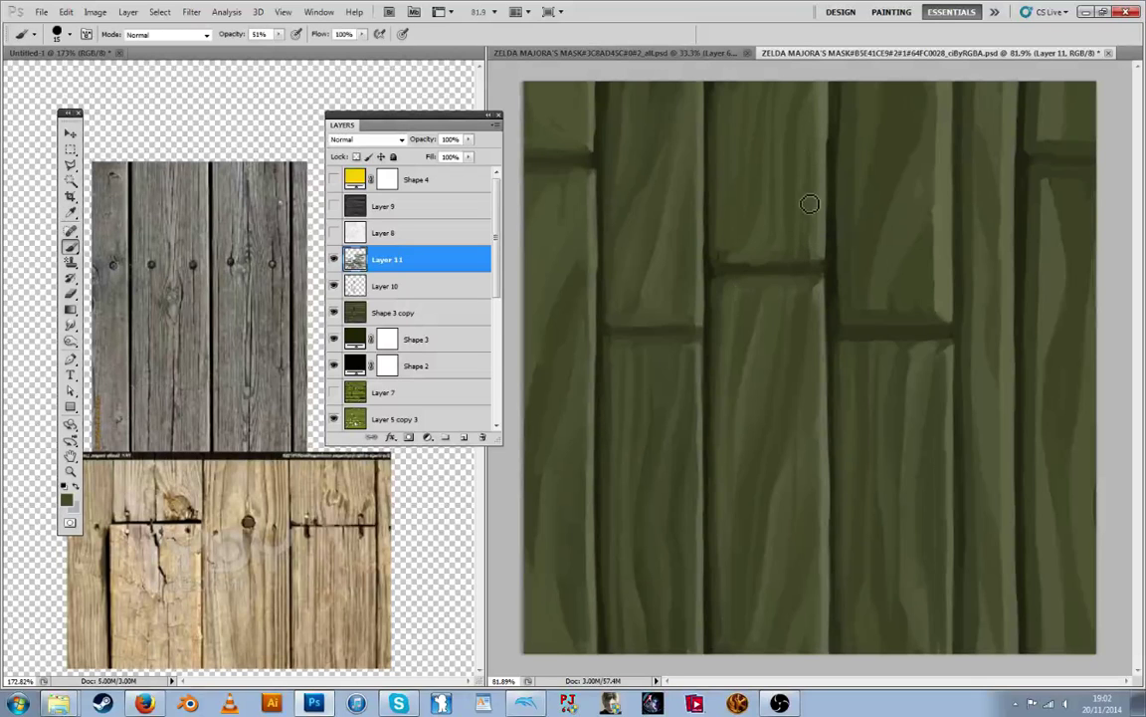
pyautogui.press('alt')
pyautogui.press('alt')
# Blend the grain at the lower end of the third plank's upper section into the dark horizontal gap beneath it
pyautogui.press('alt')
pyautogui.press('alt')
pyautogui.press('alt')
pyautogui.press('alt')
pyautogui.press('alt')
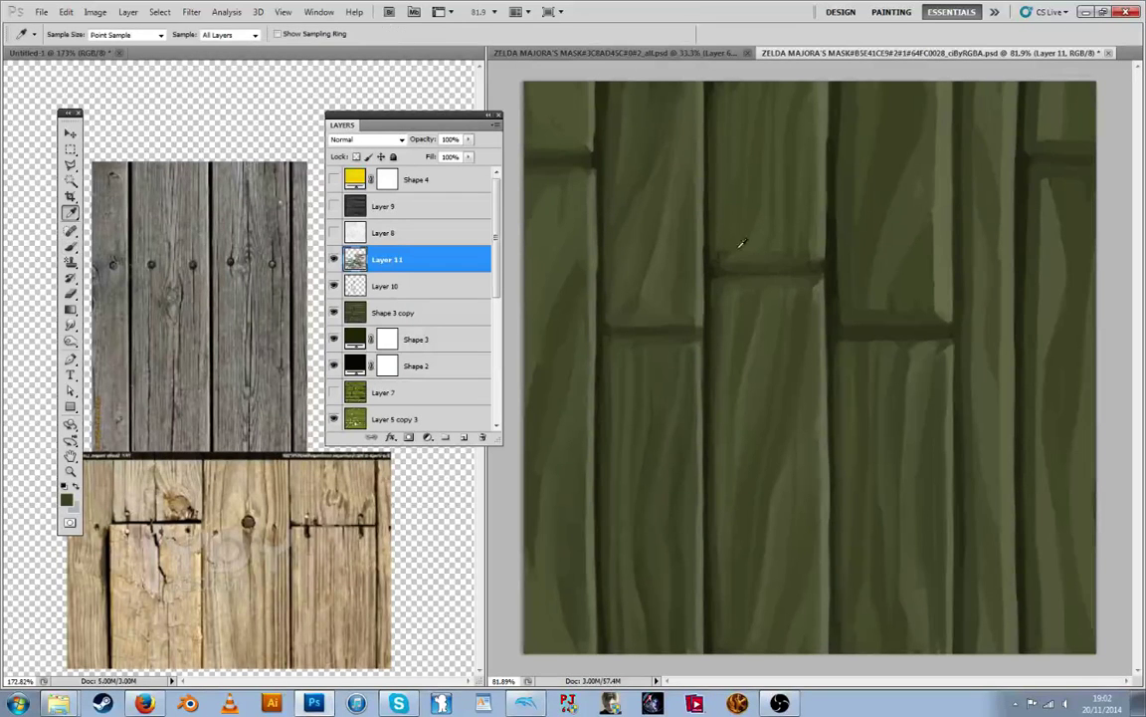
pyautogui.press('alt')
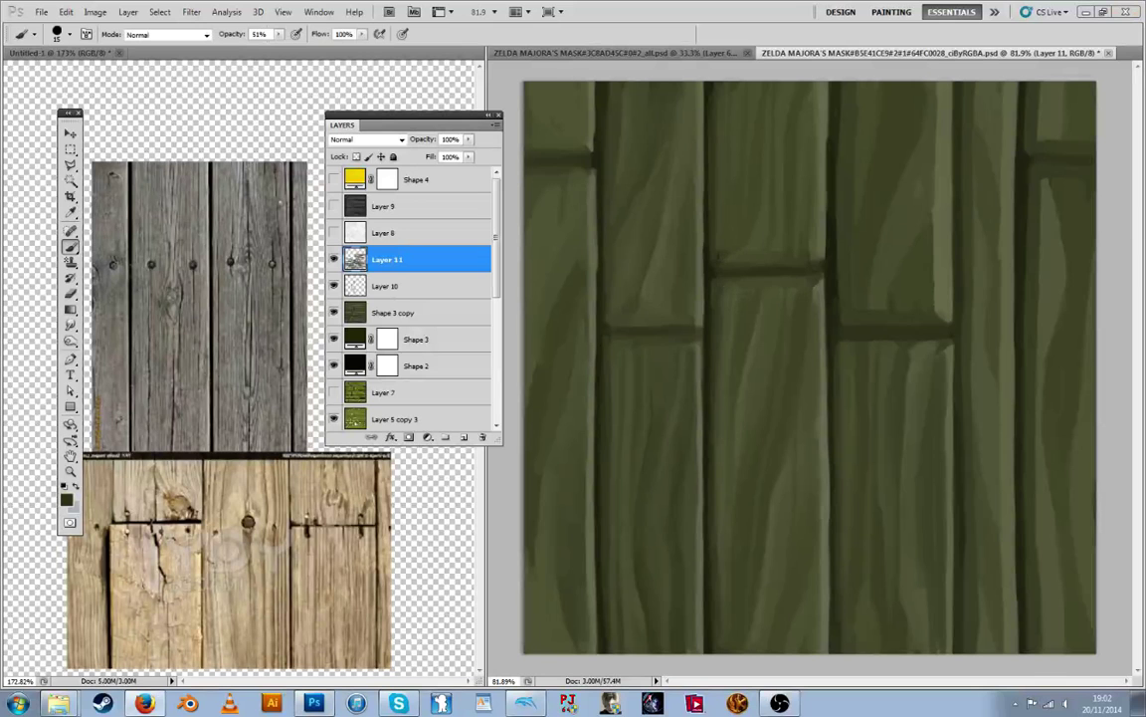
# Tone down the light right edge of the fourth plank's upper section with sampled darker greens
pyautogui.click(941, 258)
pyautogui.press('r')
pyautogui.press('b')
pyautogui.keyDown('alt'); pyautogui.click(934, 239); pyautogui.keyUp('alt')
pyautogui.moveTo(935, 231)
pyautogui.mouseDown()
pyautogui.moveTo(946, 189)
pyautogui.moveTo(944, 302)
pyautogui.mouseUp()
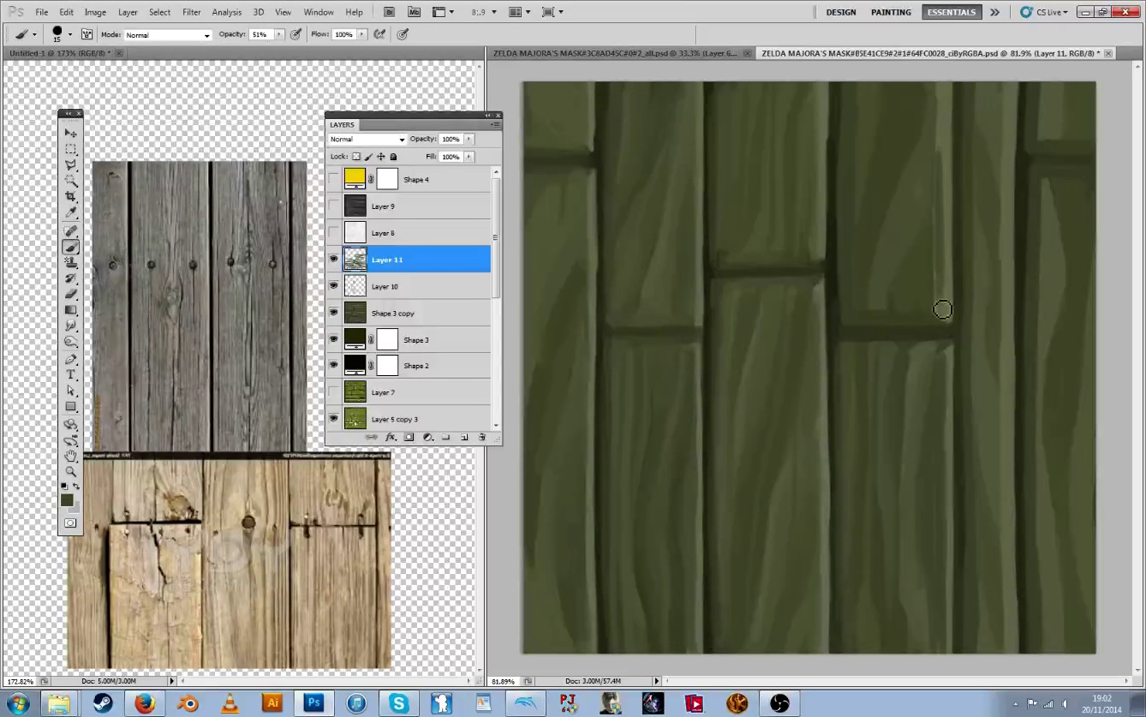
pyautogui.keyDown('alt'); pyautogui.click(931, 152); pyautogui.keyUp('alt')
pyautogui.moveTo(942, 88); pyautogui.dragTo(945, 202)
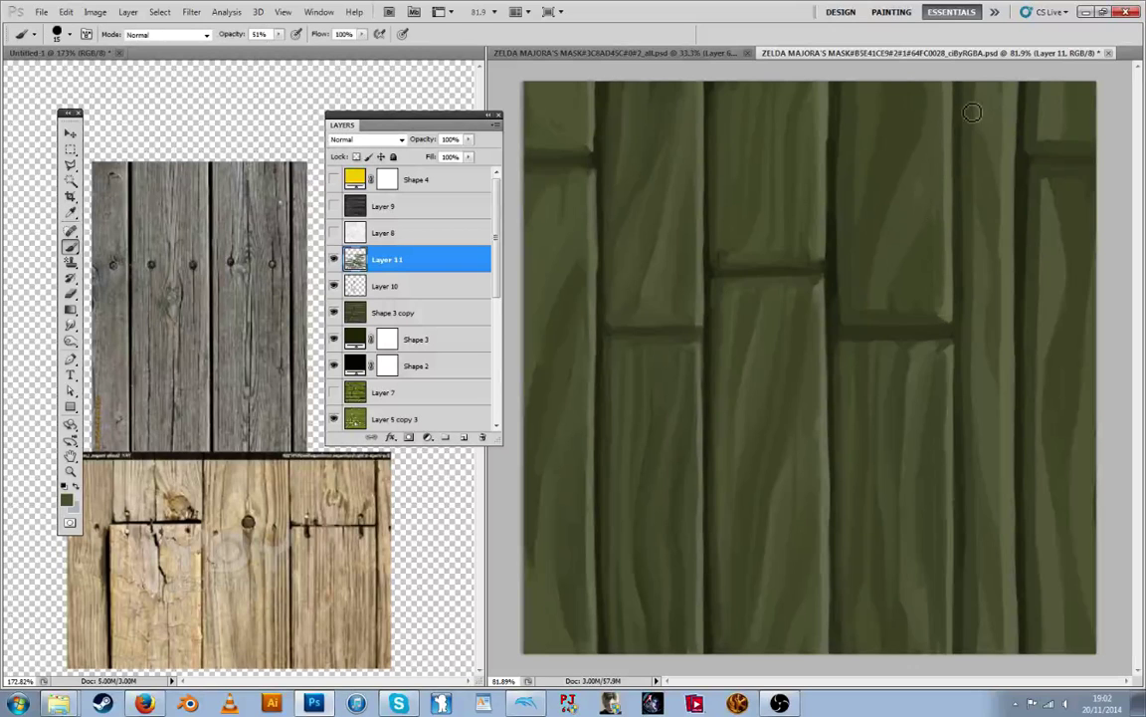
# Repaint the right edge of the fifth plank from top to bottom with sampled greens
pyautogui.keyDown('alt'); pyautogui.click(1000, 125); pyautogui.keyUp('alt')
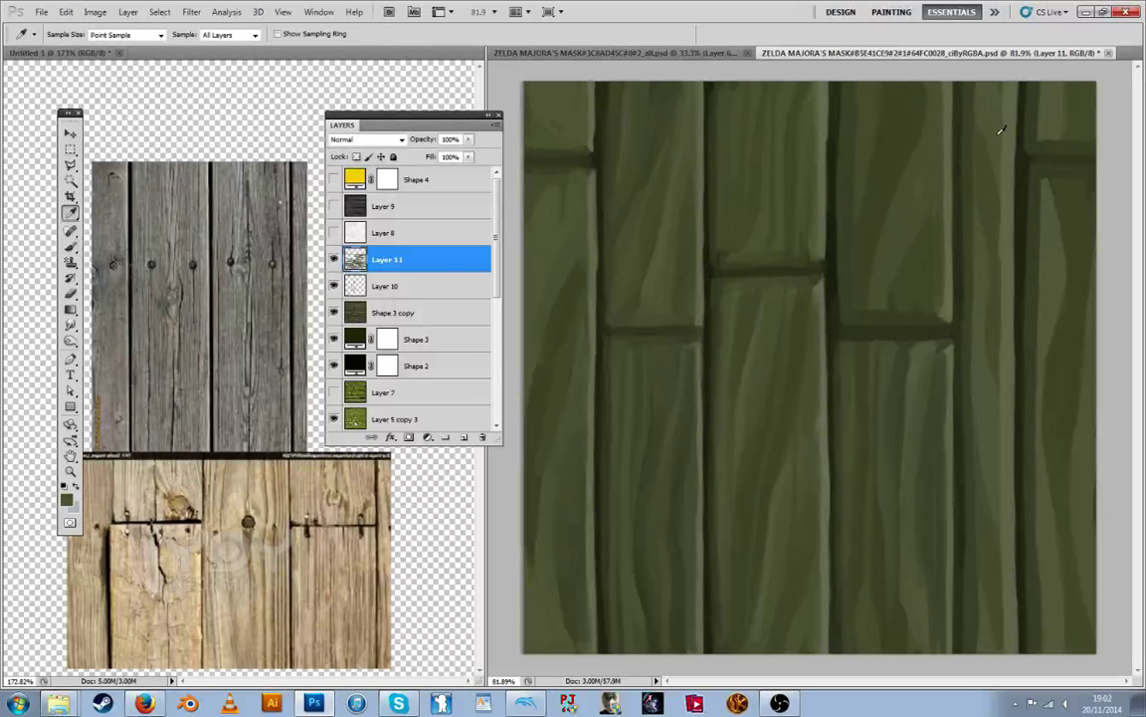
pyautogui.keyDown('alt'); pyautogui.click(998, 273); pyautogui.keyUp('alt')
pyautogui.moveTo(1005, 205); pyautogui.dragTo(1008, 640)
pyautogui.keyDown('alt'); pyautogui.click(997, 418); pyautogui.keyUp('alt')
pyautogui.keyDown('alt'); pyautogui.click(1007, 567); pyautogui.keyUp('alt')
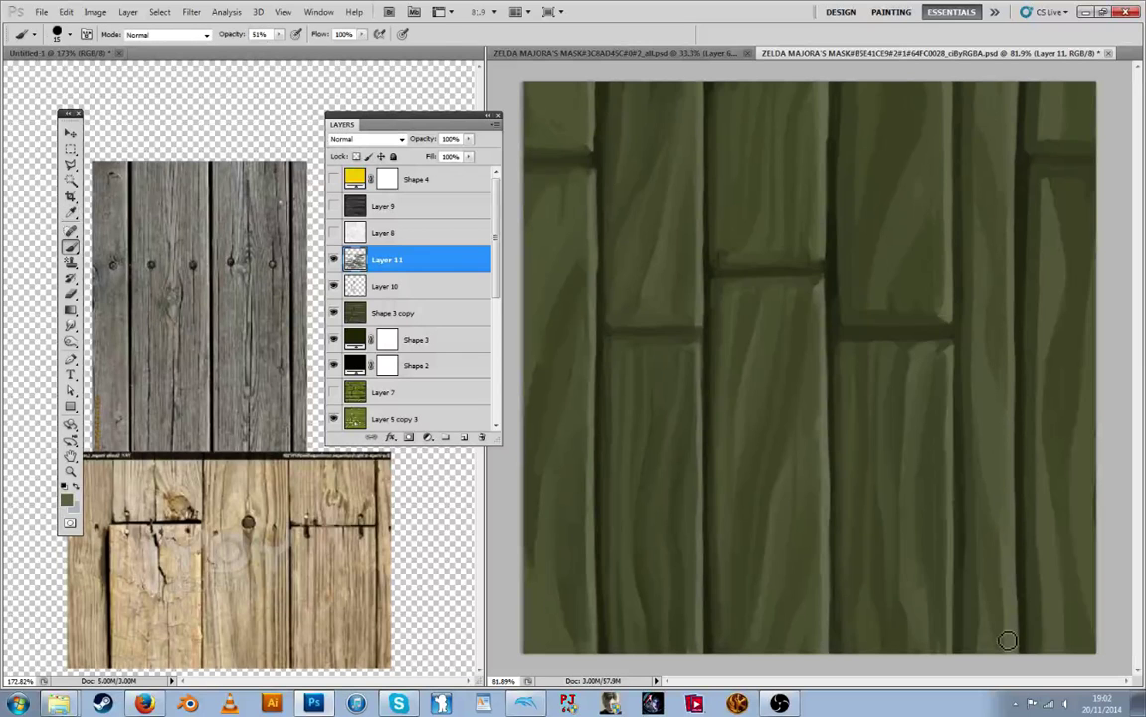
pyautogui.keyDown('alt'); pyautogui.click(998, 569); pyautogui.keyUp('alt')
pyautogui.moveTo(1012, 554); pyautogui.dragTo(1011, 634)
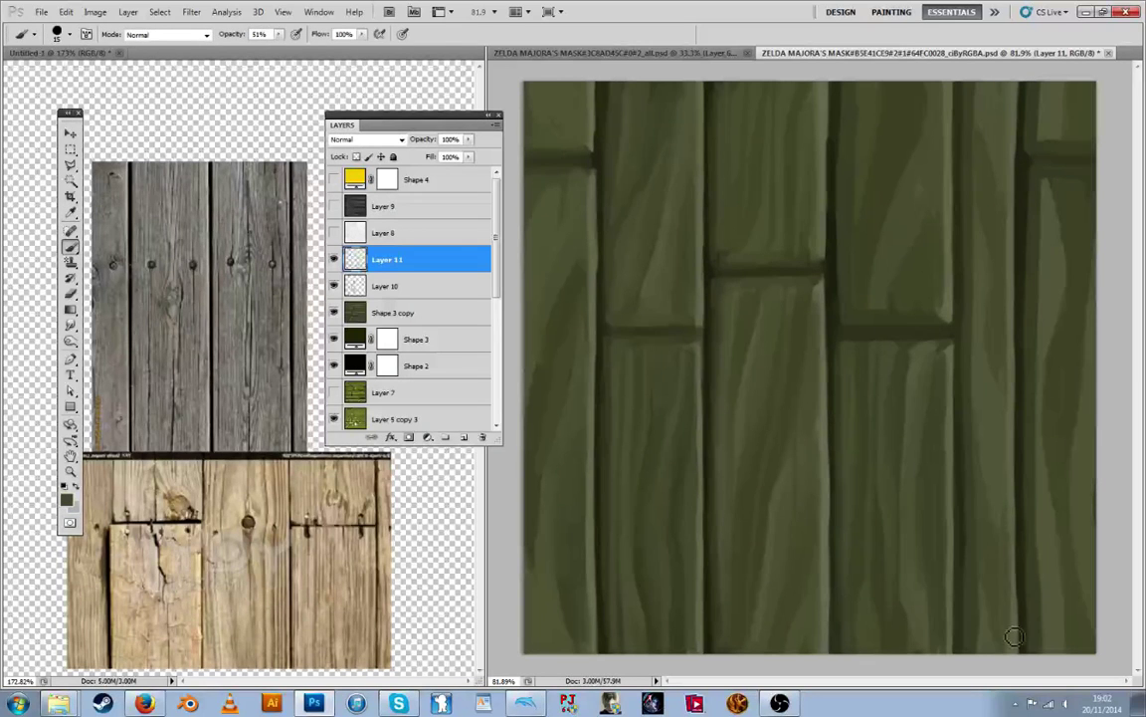
# Paint long vertical grain streaks down the lower half of the fifth plank with sampled greens
pyautogui.keyDown('alt'); pyautogui.click(999, 368); pyautogui.keyUp('alt')
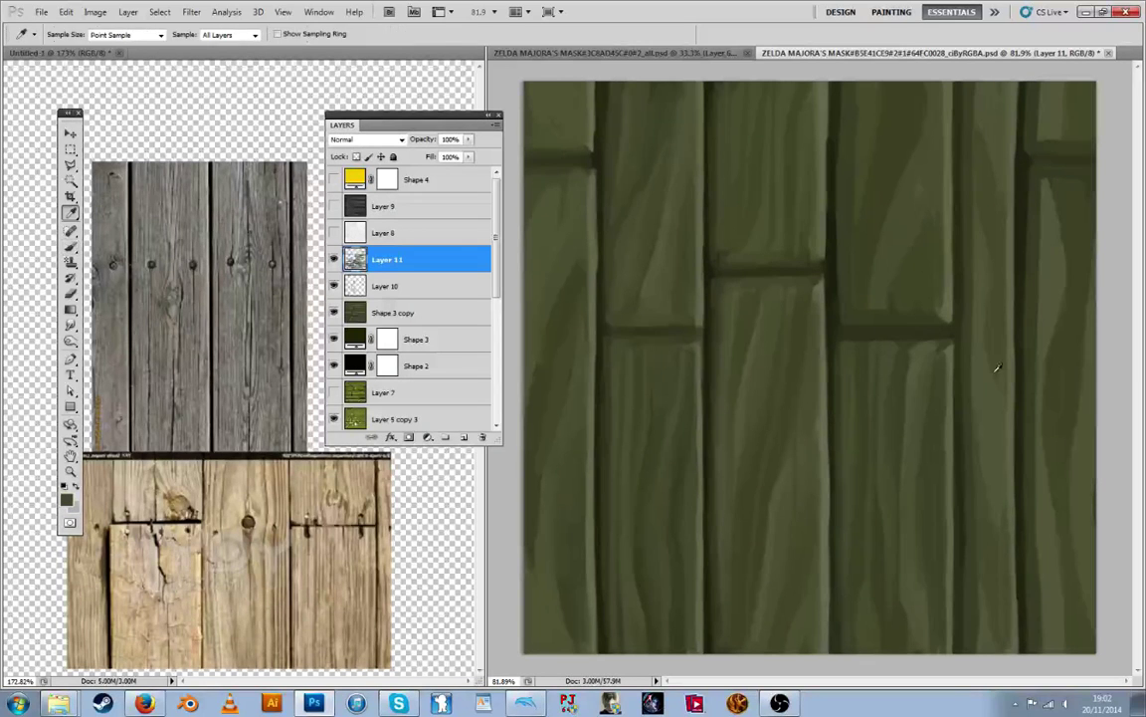
pyautogui.keyDown('alt'); pyautogui.click(1003, 542); pyautogui.keyUp('alt')
pyautogui.moveTo(996, 422); pyautogui.dragTo(998, 548)
pyautogui.keyDown('alt'); pyautogui.click(999, 585); pyautogui.keyUp('alt')
pyautogui.moveTo(1004, 413); pyautogui.dragTo(1001, 614)
pyautogui.keyDown('alt'); pyautogui.click(992, 423); pyautogui.keyUp('alt')
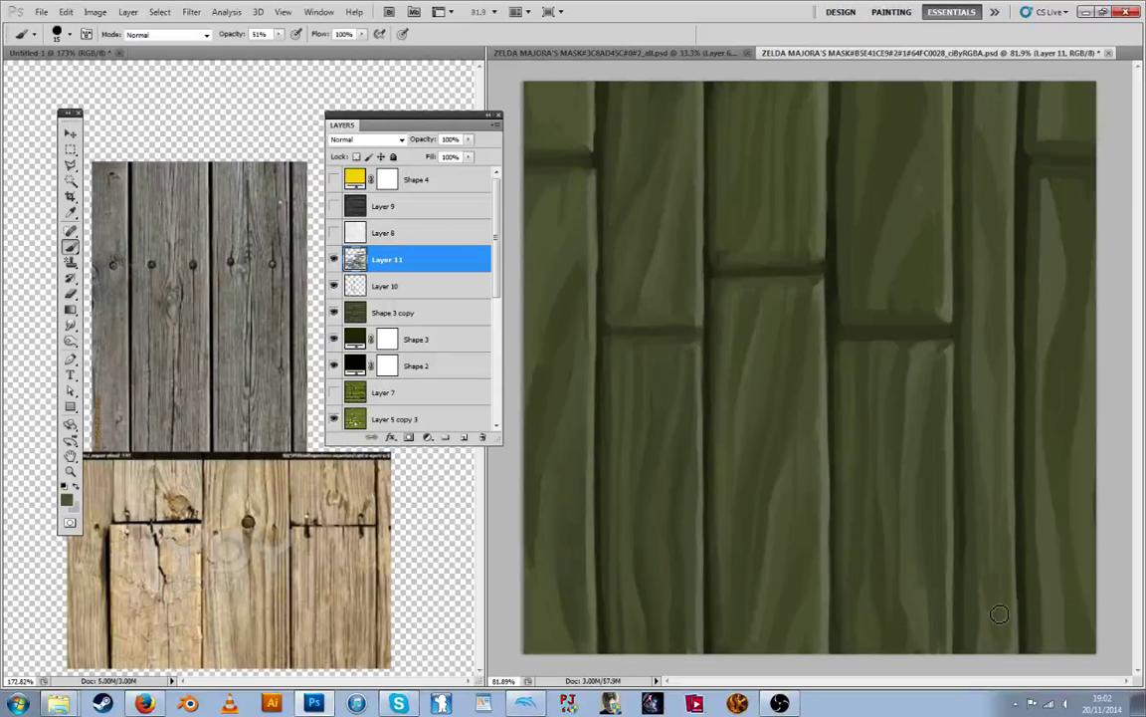
# Paint grain streaks along the upper half of the fifth plank with sampled greens
pyautogui.keyDown('alt'); pyautogui.click(985, 279); pyautogui.keyUp('alt')
pyautogui.moveTo(995, 154); pyautogui.dragTo(987, 266)
pyautogui.keyDown('alt'); pyautogui.click(988, 260); pyautogui.keyUp('alt')
pyautogui.moveTo(994, 147); pyautogui.dragTo(978, 328)
# Repaint the left edge of the sixth plank's lower section with long strokes of sampled greens
pyautogui.keyDown('alt'); pyautogui.click(1040, 204); pyautogui.keyUp('alt')
pyautogui.moveTo(1045, 186); pyautogui.dragTo(1044, 649)
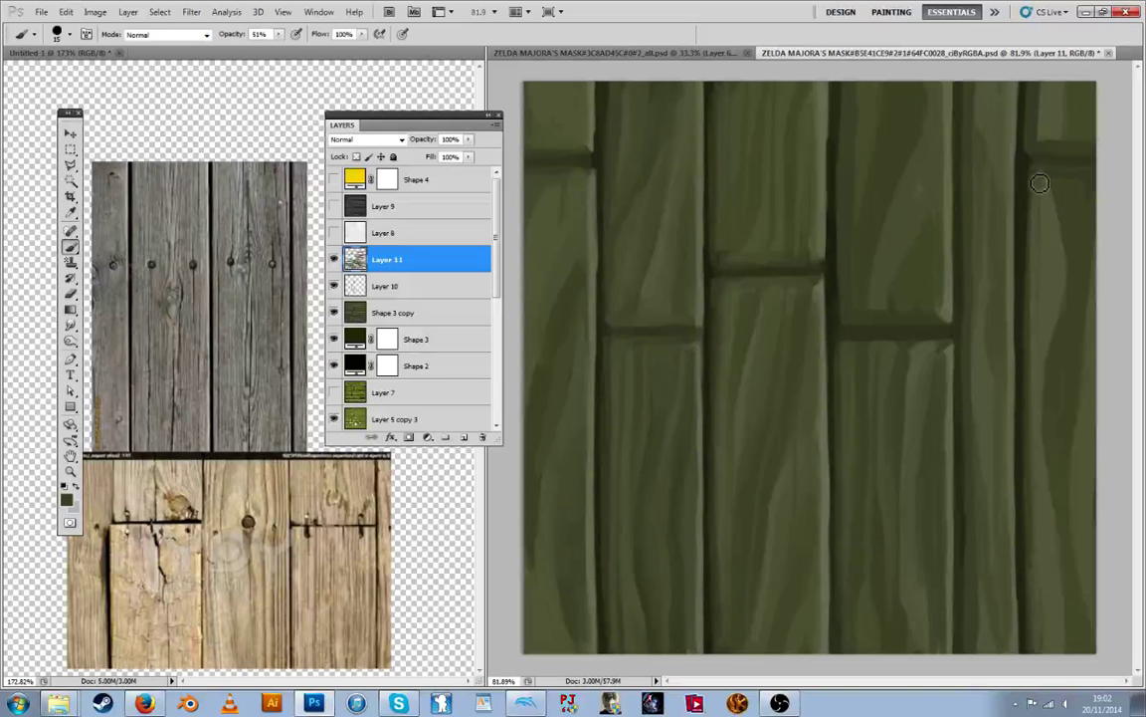
pyautogui.moveTo(1033, 179); pyautogui.dragTo(1029, 450)
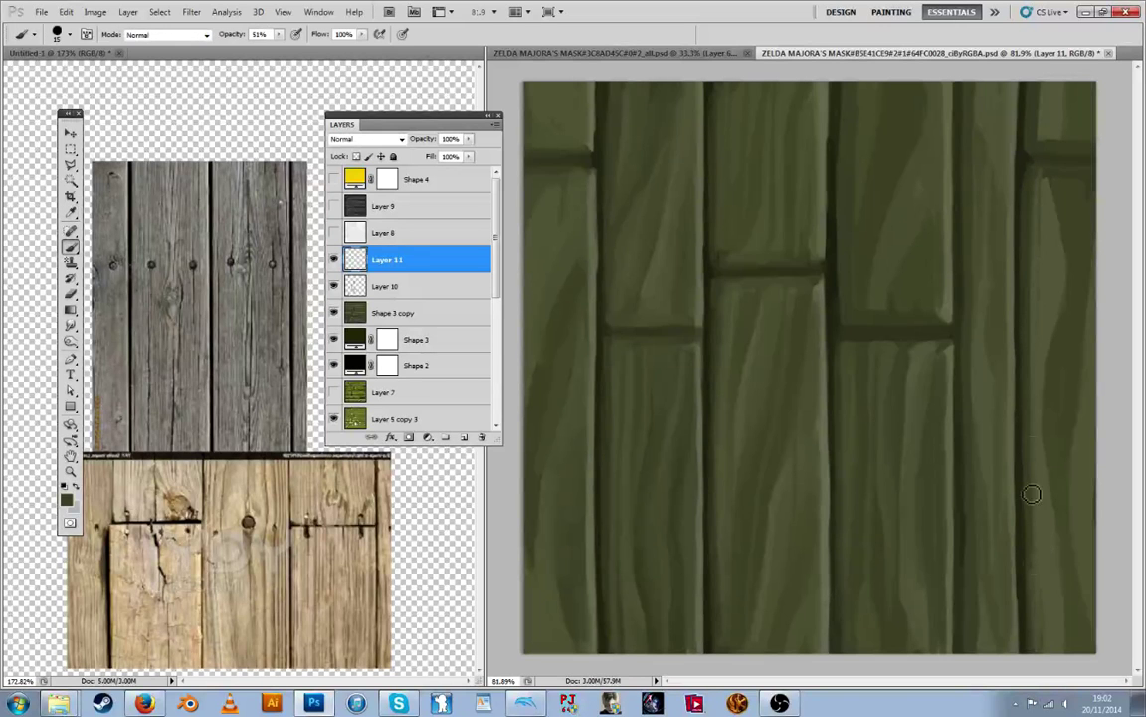
pyautogui.keyDown('alt'); pyautogui.click(1049, 189); pyautogui.keyUp('alt')
pyautogui.moveTo(1032, 181)
pyautogui.mouseDown()
pyautogui.moveTo(1038, 249)
pyautogui.moveTo(1071, 186)
pyautogui.moveTo(1108, 187)
pyautogui.moveTo(1048, 332)
pyautogui.mouseUp()
# Break up the large dark and light grain shapes in the upper half of the sixth plank's lower section
pyautogui.keyDown('alt'); pyautogui.click(1079, 193); pyautogui.keyUp('alt')
pyautogui.keyDown('alt'); pyautogui.click(1067, 237); pyautogui.keyUp('alt')
pyautogui.keyDown('alt'); pyautogui.click(1050, 274); pyautogui.keyUp('alt')
pyautogui.keyDown('alt'); pyautogui.click(1051, 285); pyautogui.keyUp('alt')
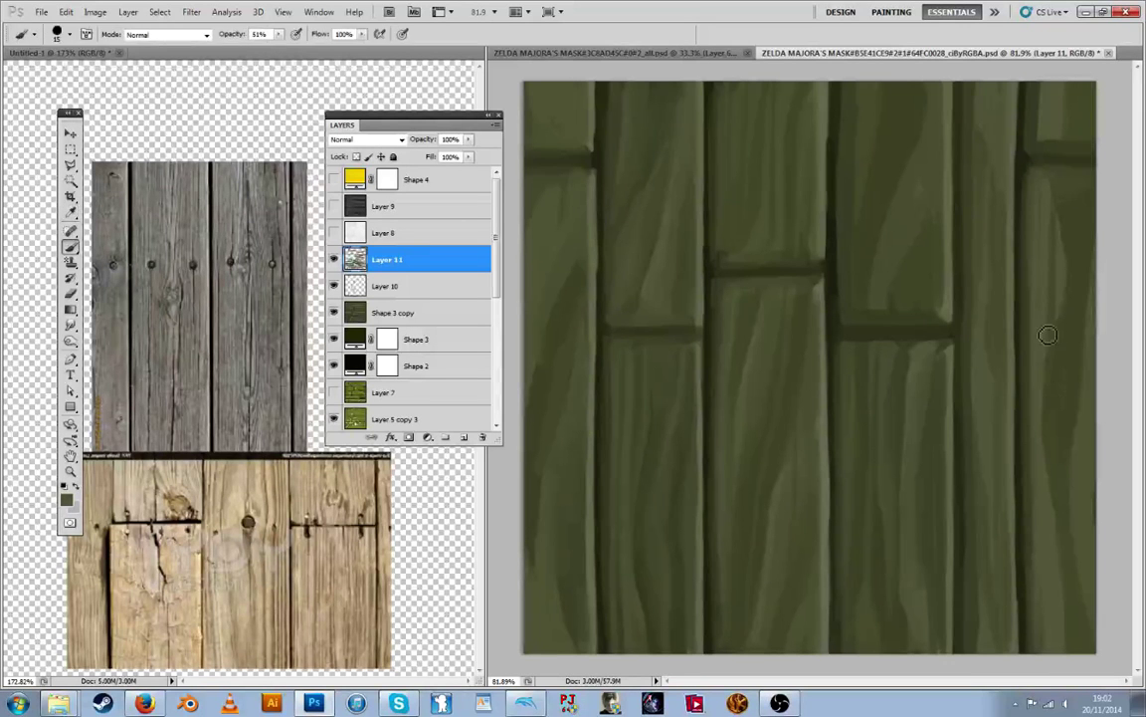
pyautogui.keyDown('alt'); pyautogui.click(1052, 298); pyautogui.keyUp('alt')
pyautogui.keyDown('alt'); pyautogui.click(1053, 248); pyautogui.keyUp('alt')
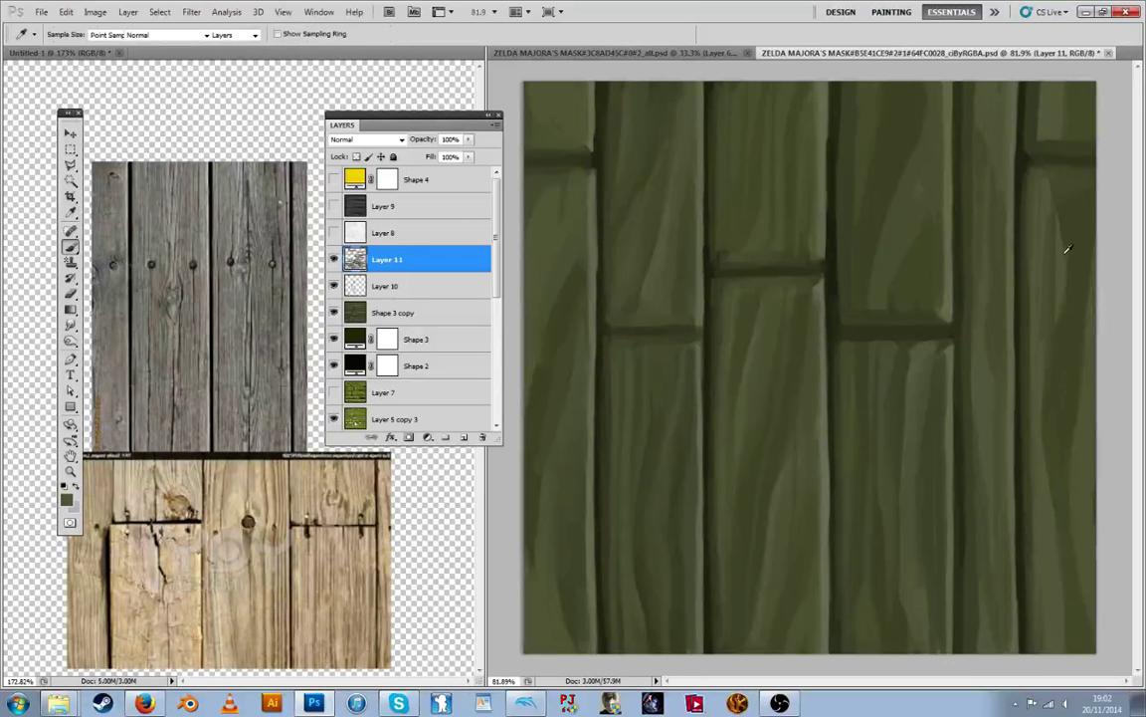
pyautogui.keyDown('alt'); pyautogui.click(1064, 294); pyautogui.keyUp('alt')
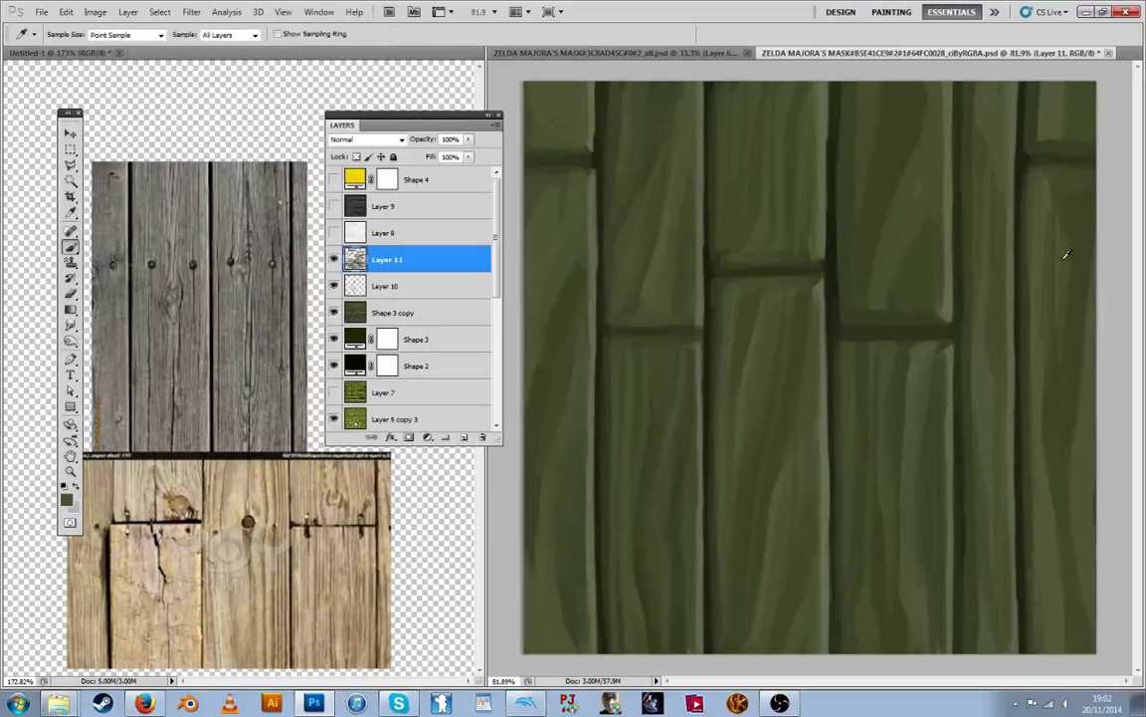
# Blend grain streaks down the bottom half of the sixth plank's lower section with sampled greens
pyautogui.keyDown('alt'); pyautogui.click(1067, 444); pyautogui.keyUp('alt')
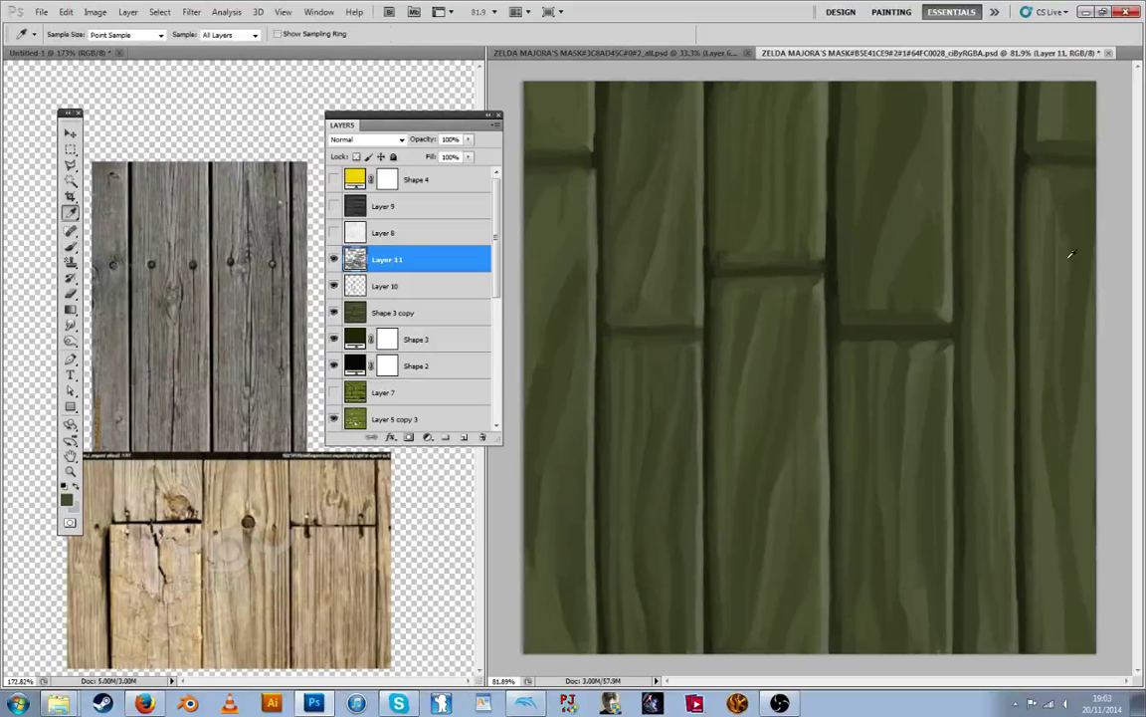
pyautogui.keyDown('alt'); pyautogui.click(1075, 478); pyautogui.keyUp('alt')
pyautogui.moveTo(1061, 462)
pyautogui.mouseDown()
pyautogui.moveTo(1051, 626)
pyautogui.moveTo(1058, 551)
pyautogui.moveTo(1081, 578)
pyautogui.mouseUp()
pyautogui.keyDown('alt'); pyautogui.click(1067, 567); pyautogui.keyUp('alt')
pyautogui.keyDown('alt'); pyautogui.click(1062, 506); pyautogui.keyUp('alt')
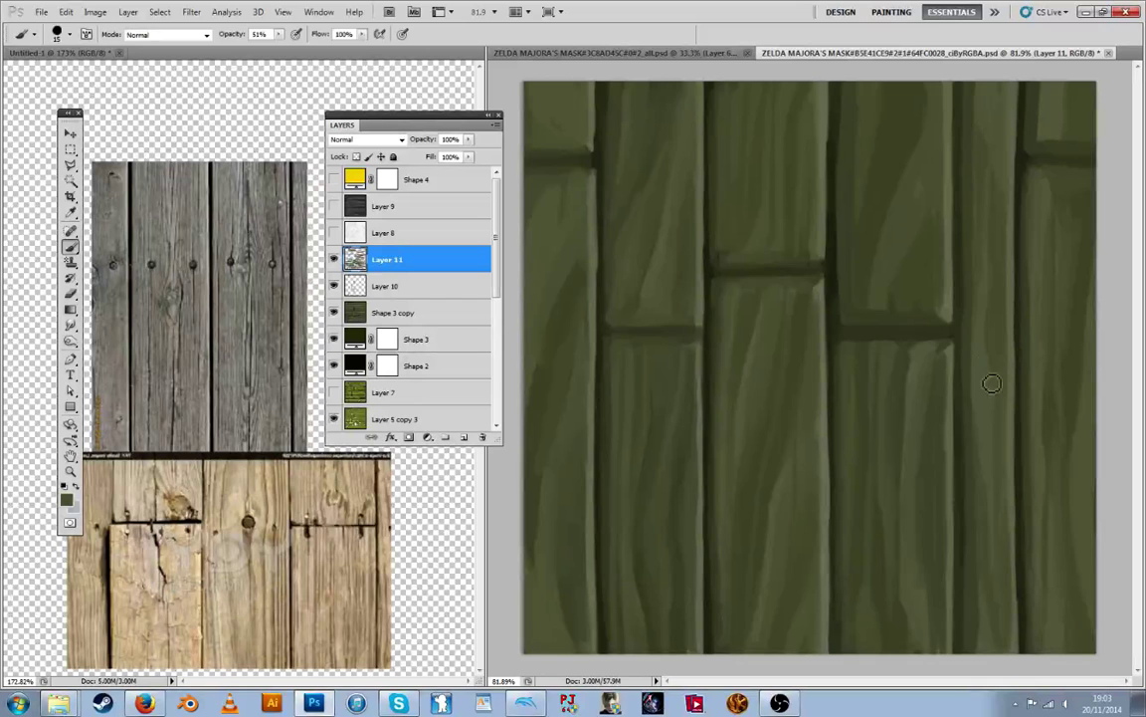
# Repaint the left edge of the fourth plank's upper section with vertical strokes of sampled greens
pyautogui.press('alt')
pyautogui.keyDown('alt'); pyautogui.click(846, 257); pyautogui.keyUp('alt')
pyautogui.moveTo(851, 233); pyautogui.dragTo(847, 317)
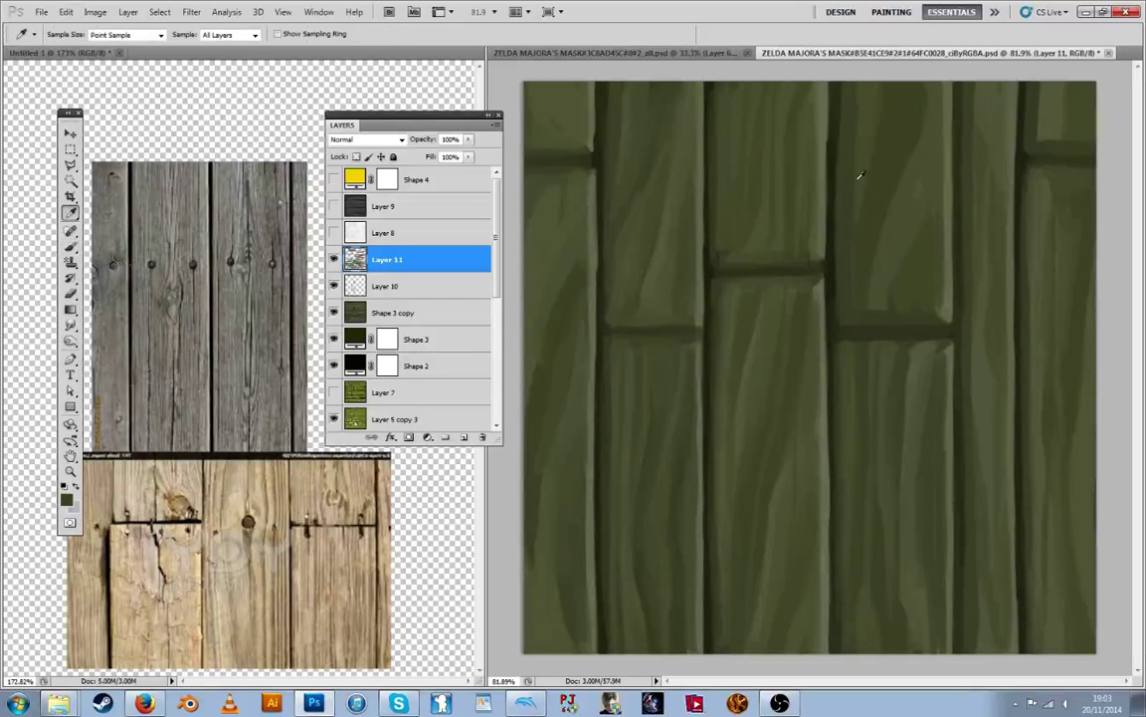
pyautogui.keyDown('alt'); pyautogui.click(859, 177); pyautogui.keyUp('alt')
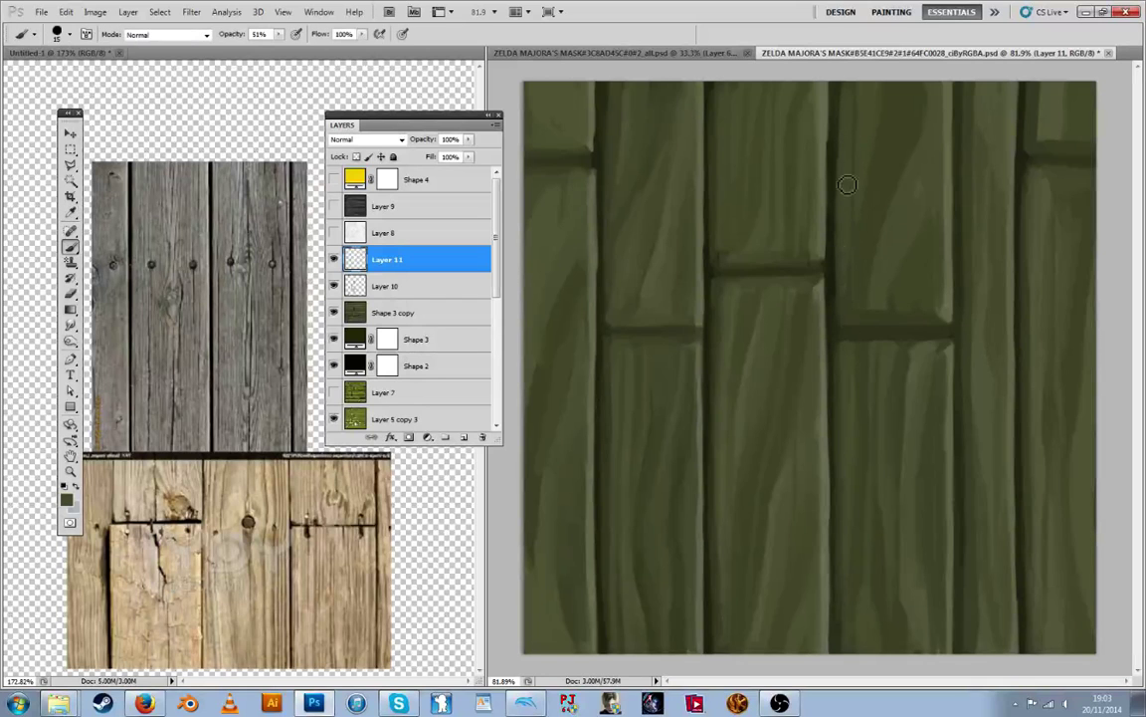
pyautogui.keyDown('alt'); pyautogui.click(854, 290); pyautogui.keyUp('alt')
pyautogui.moveTo(855, 241)
pyautogui.mouseDown()
pyautogui.moveTo(856, 111)
pyautogui.moveTo(853, 282)
pyautogui.moveTo(855, 205)
pyautogui.mouseUp()
pyautogui.keyDown('alt'); pyautogui.click(867, 130); pyautogui.keyUp('alt')
# Smooth the bottom edge of the fourth plank's upper section and the grain just above it
pyautogui.moveTo(865, 284)
pyautogui.mouseDown()
pyautogui.moveTo(870, 197)
pyautogui.moveTo(873, 268)
pyautogui.moveTo(903, 232)
pyautogui.moveTo(907, 312)
pyautogui.mouseUp()
pyautogui.keyDown('alt'); pyautogui.click(900, 277); pyautogui.keyUp('alt')
pyautogui.keyDown('alt'); pyautogui.click(891, 254); pyautogui.keyUp('alt')
pyautogui.keyDown('alt'); pyautogui.click(896, 251); pyautogui.keyUp('alt')
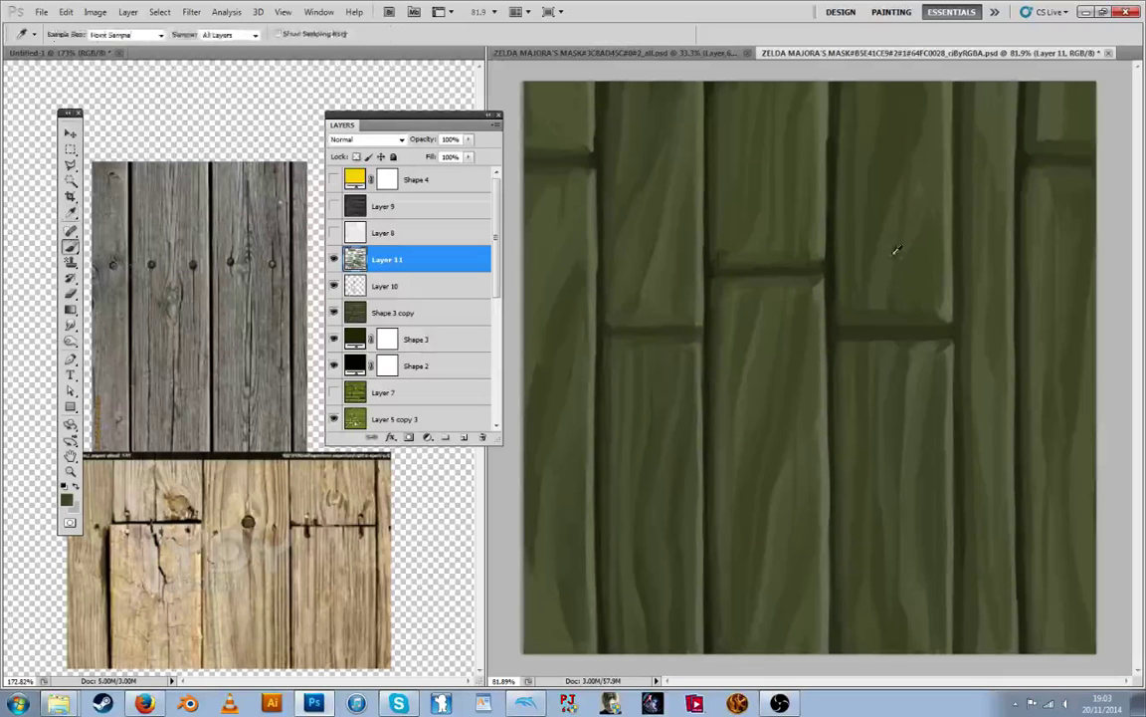
pyautogui.moveTo(896, 246)
pyautogui.mouseDown()
pyautogui.moveTo(918, 125)
pyautogui.moveTo(881, 220)
pyautogui.moveTo(895, 296)
pyautogui.mouseUp()
# Blend diagonal grain streaks through the middle and right of the fourth plank's upper section with sampled greens
pyautogui.keyDown('alt'); pyautogui.click(890, 145); pyautogui.keyUp('alt')
pyautogui.keyDown('alt'); pyautogui.click(904, 216); pyautogui.keyUp('alt')
pyautogui.keyDown('alt'); pyautogui.click(881, 265); pyautogui.keyUp('alt')
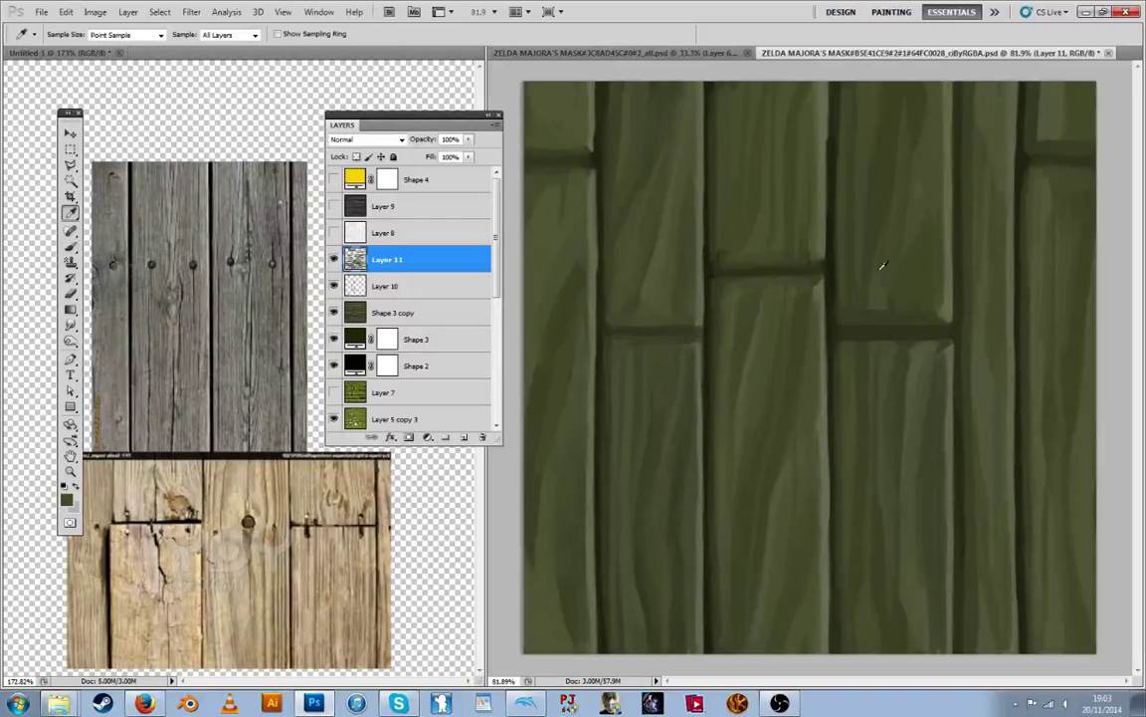
pyautogui.moveTo(910, 135); pyautogui.dragTo(879, 296)
pyautogui.keyDown('alt'); pyautogui.click(919, 195); pyautogui.keyUp('alt')
pyautogui.keyDown('alt'); pyautogui.click(919, 272); pyautogui.keyUp('alt')
pyautogui.keyDown('alt'); pyautogui.click(925, 217); pyautogui.keyUp('alt')
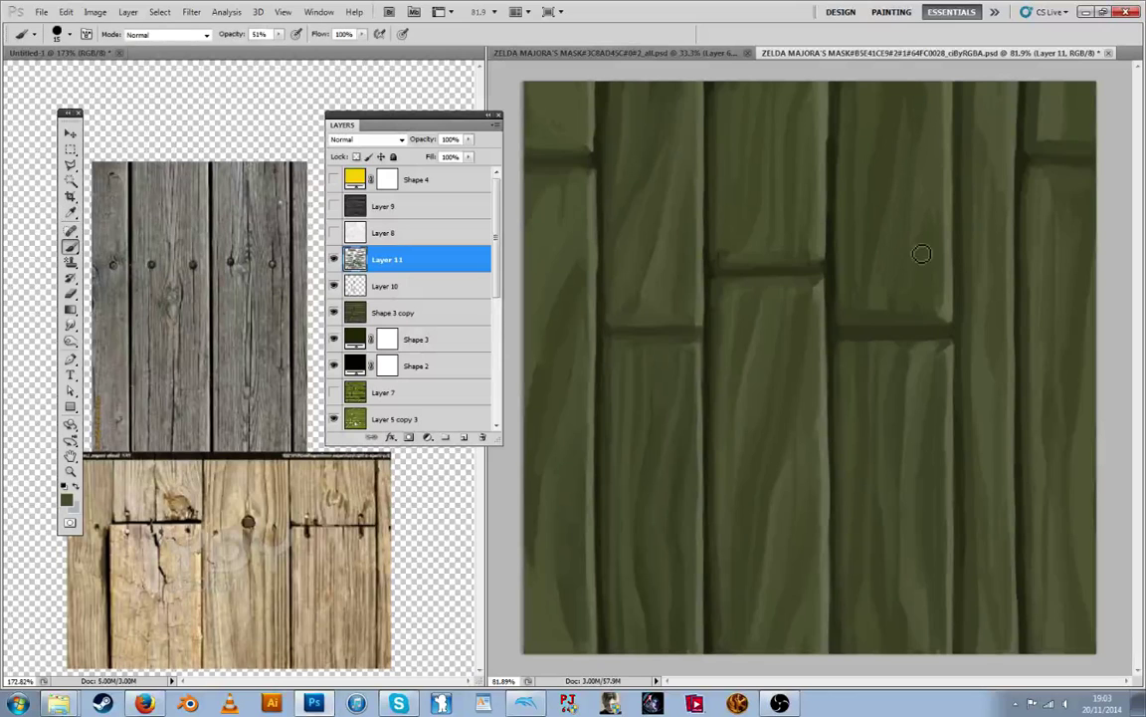
pyautogui.keyDown('alt'); pyautogui.click(927, 253); pyautogui.keyUp('alt')
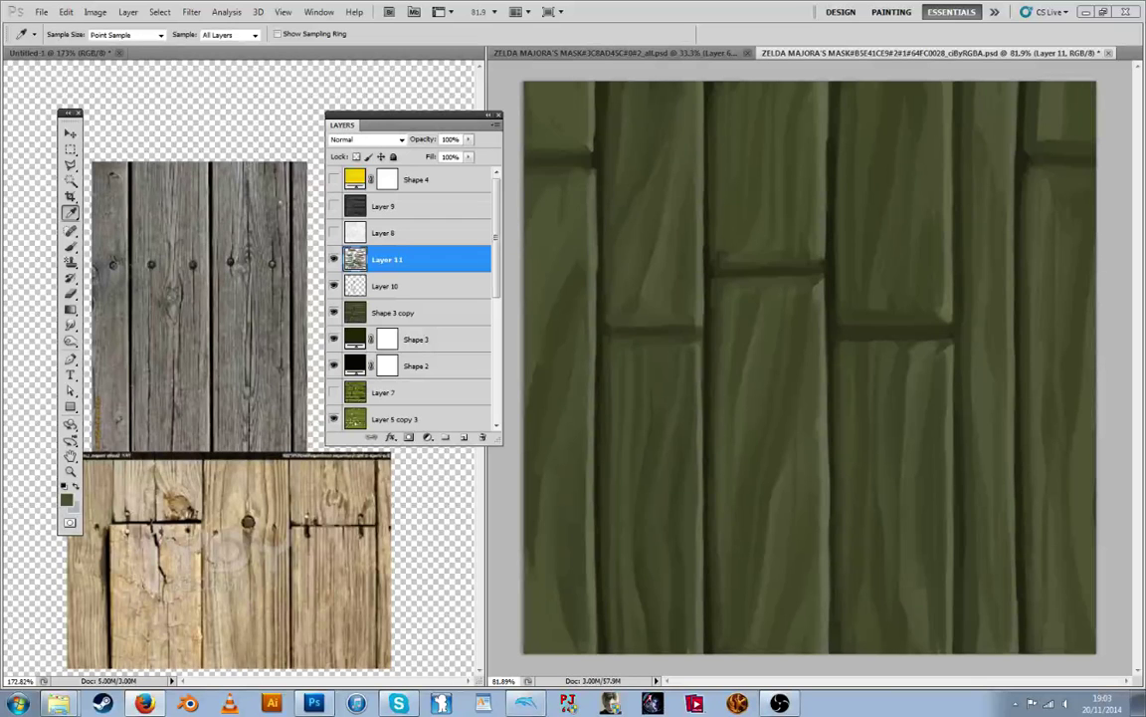
# Save a non-interlaced PNG copy over the existing PNG of the B5E41CE9 plank texture in the Floors folder
pyautogui.hotkey('ctrl', 'alt', 's')
pyautogui.click(624, 520)
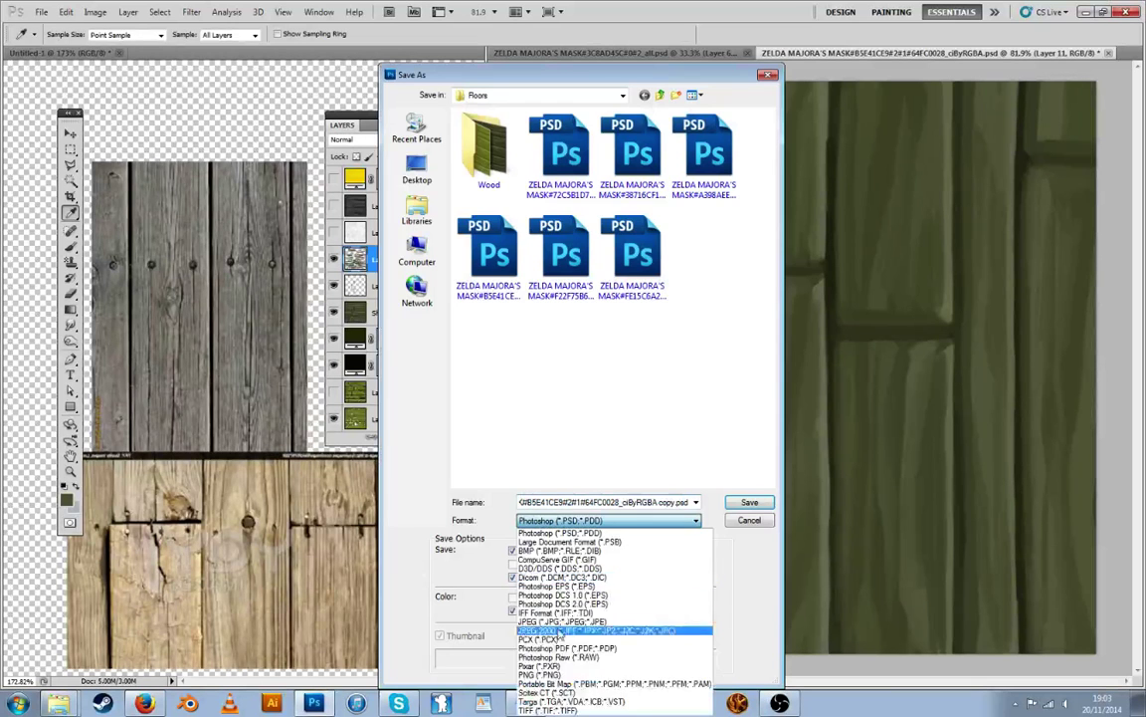
pyautogui.click(577, 675)
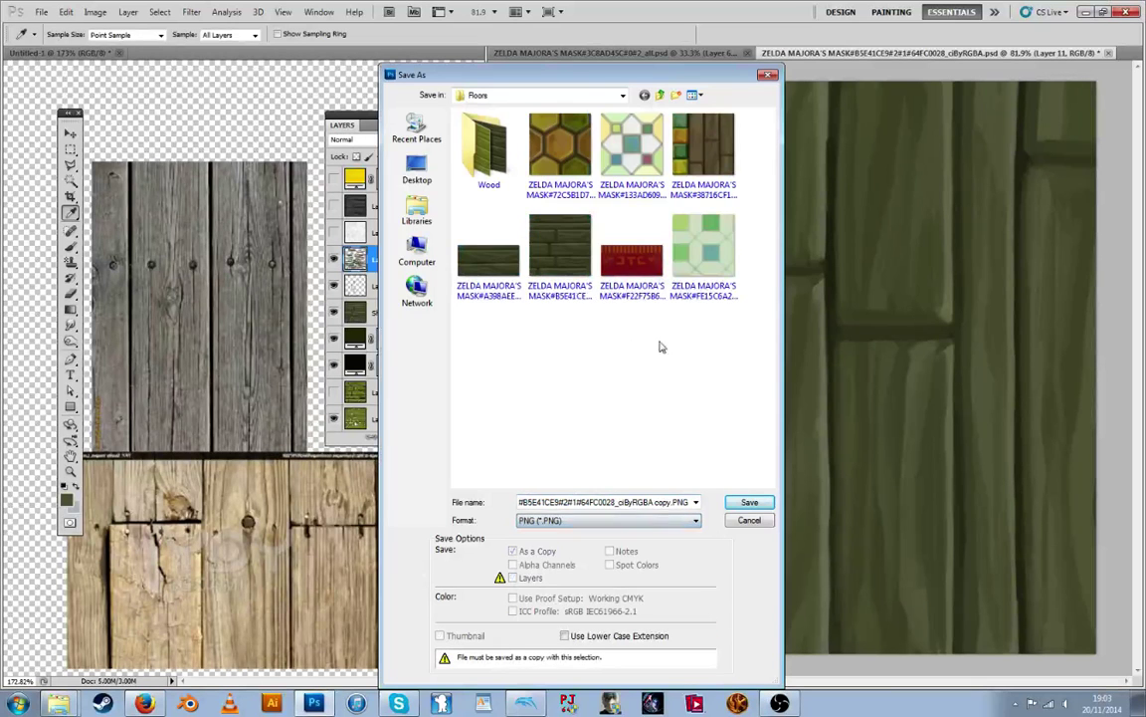
pyautogui.doubleClick(559, 267)
pyautogui.press('Return')
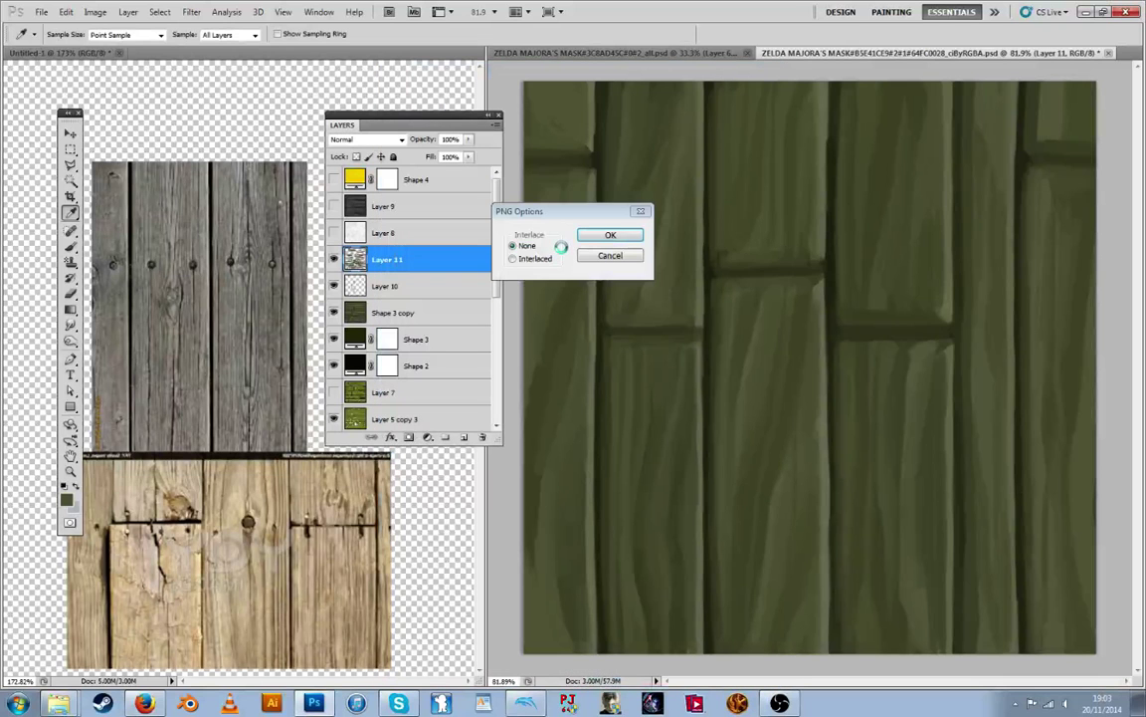
pyautogui.press('Return')
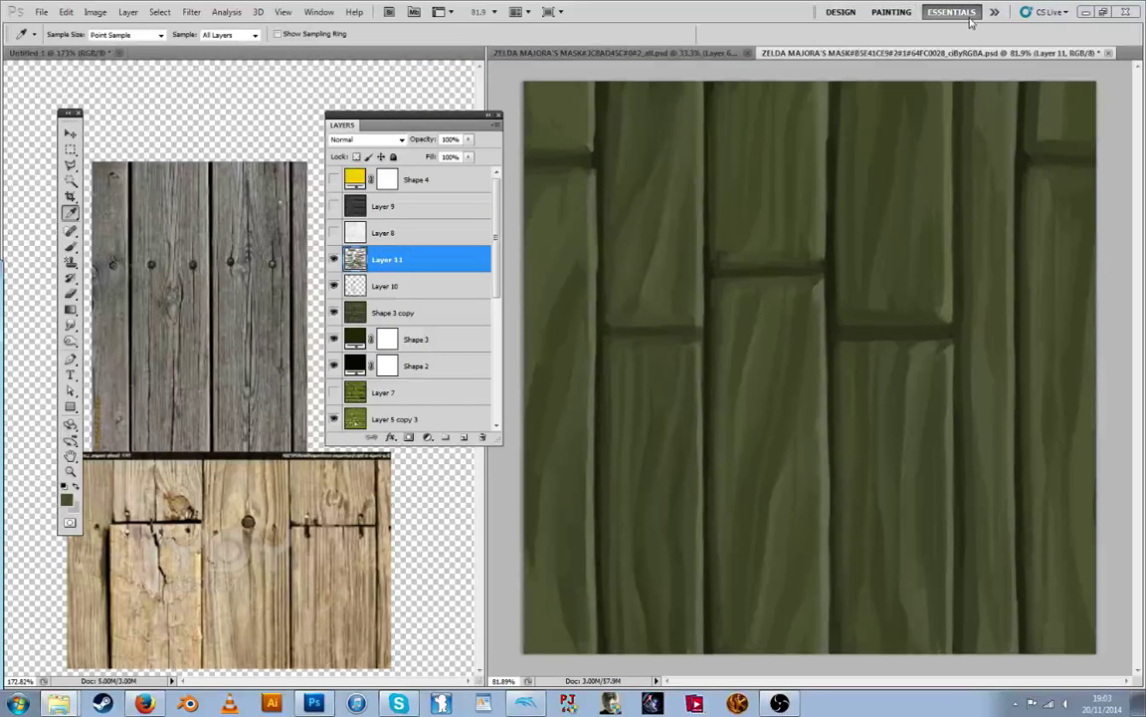
pyautogui.click(1103, 11)
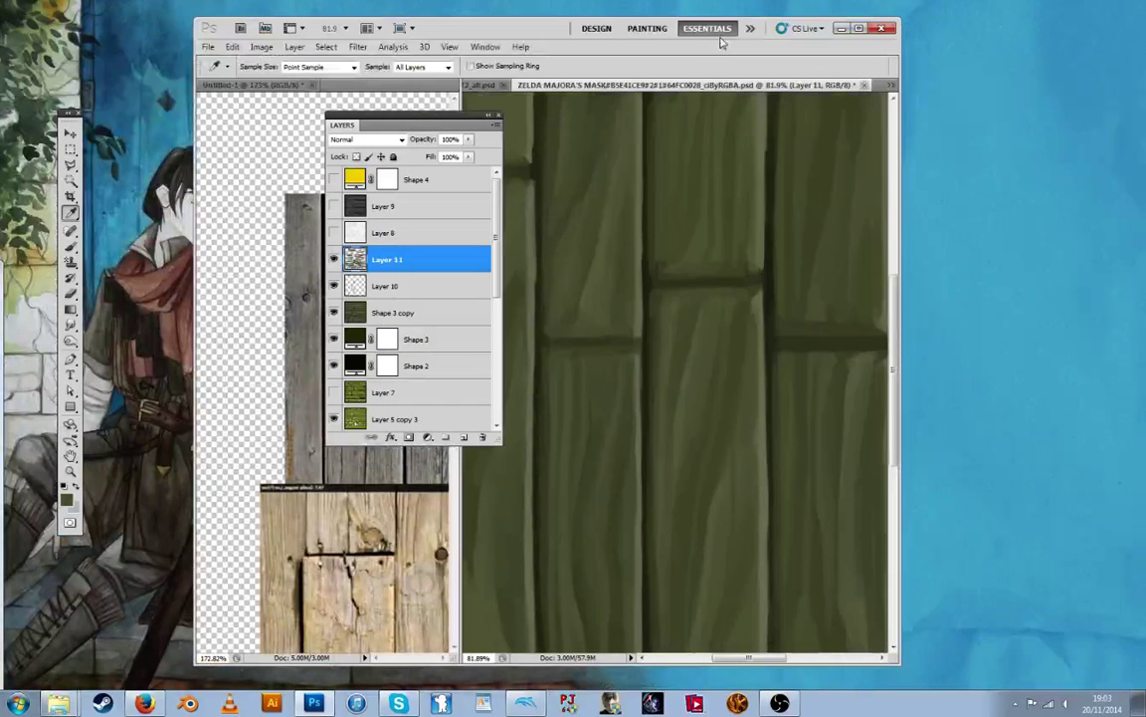
pyautogui.moveTo(507, 26); pyautogui.dragTo(328, 14)
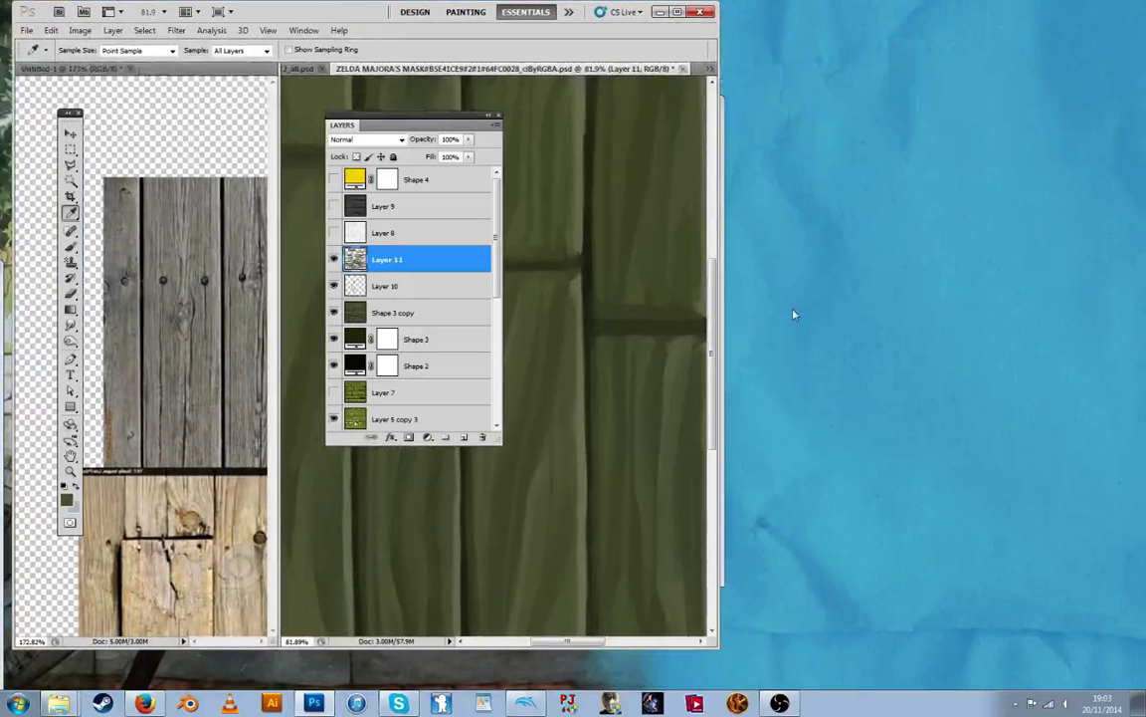
pyautogui.moveTo(710, 642); pyautogui.dragTo(946, 383)
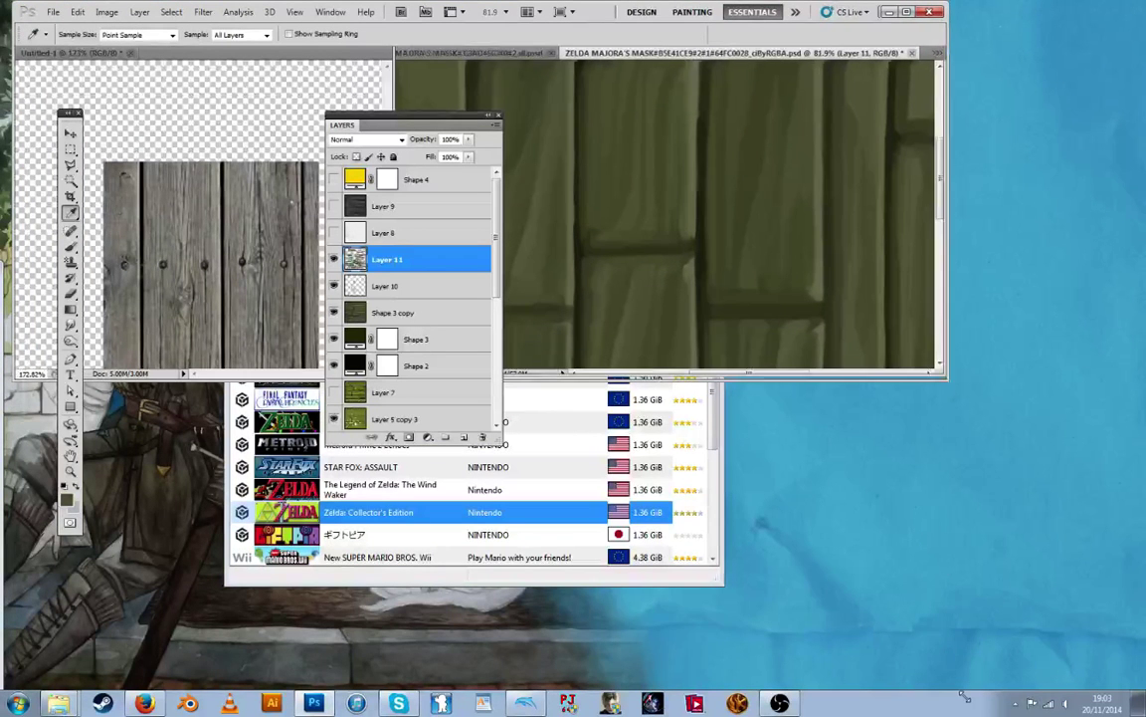
pyautogui.moveTo(963, 697); pyautogui.dragTo(970, 701)
pyautogui.doubleClick(1068, 271)
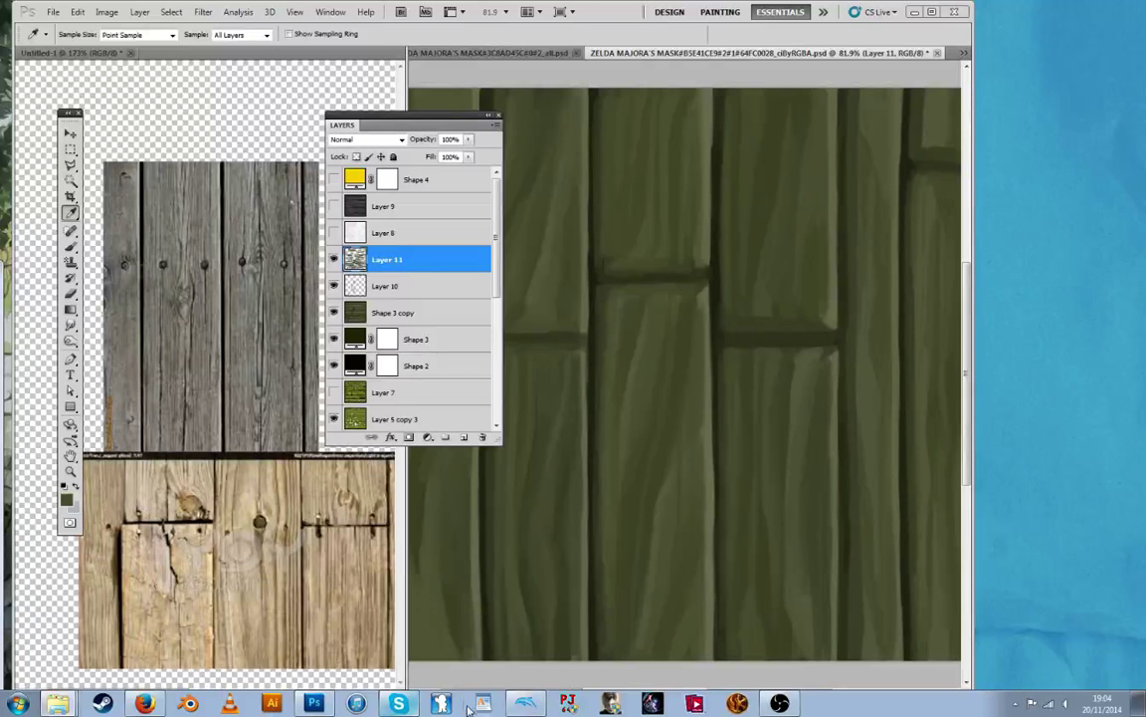
pyautogui.click(932, 14)
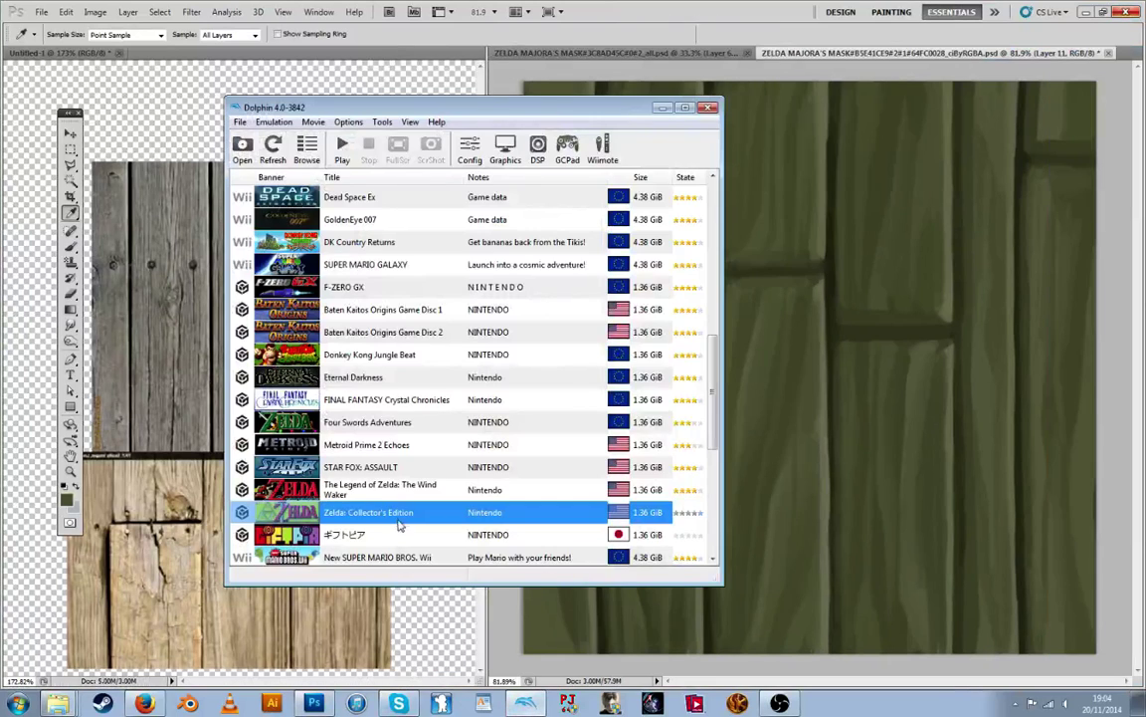
# Launch Zelda: Collector's Edition in Dolphin and load the saved state from slot 2
pyautogui.doubleClick(398, 512)
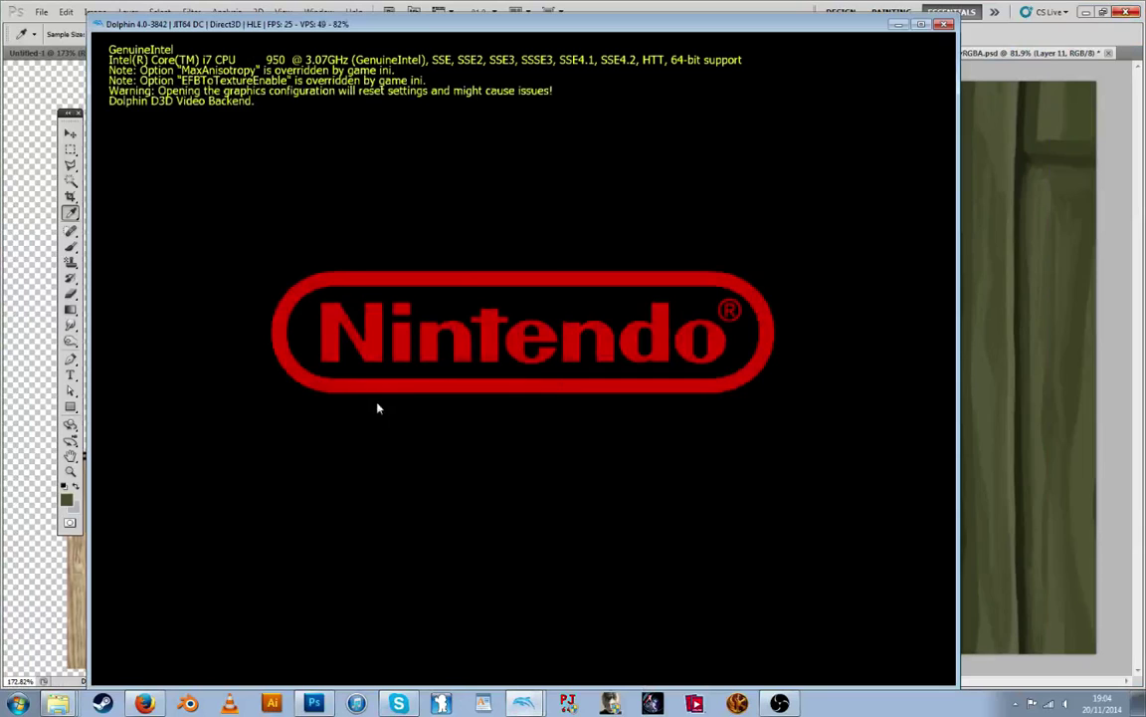
pyautogui.press('F2')
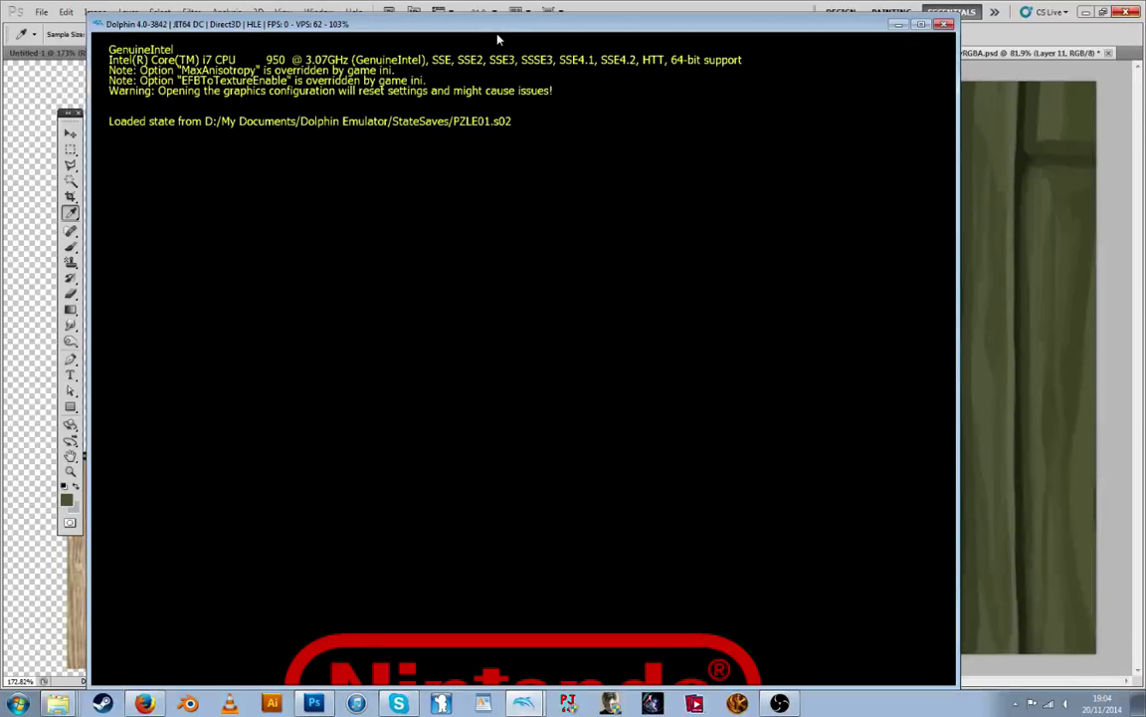
pyautogui.moveTo(502, 32); pyautogui.dragTo(498, 25)
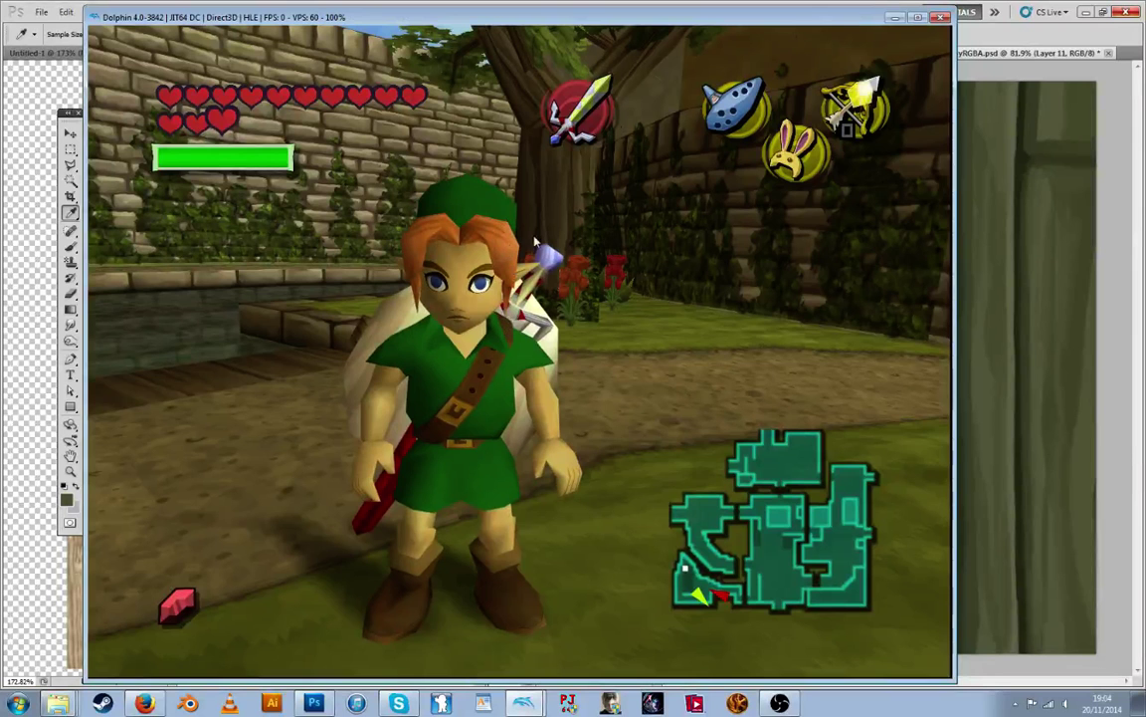
pyautogui.press('F2')
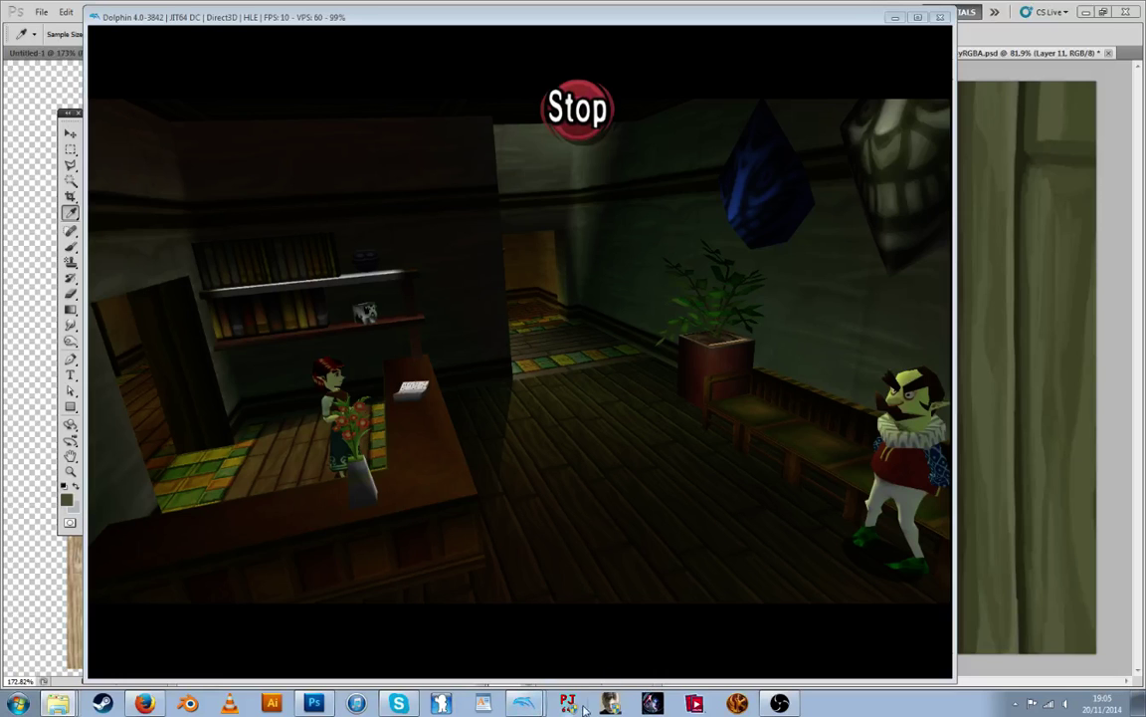
# Examine the wooden plank floor in the game's reception room
pyautogui.click(535, 703)
pyautogui.click(547, 657)
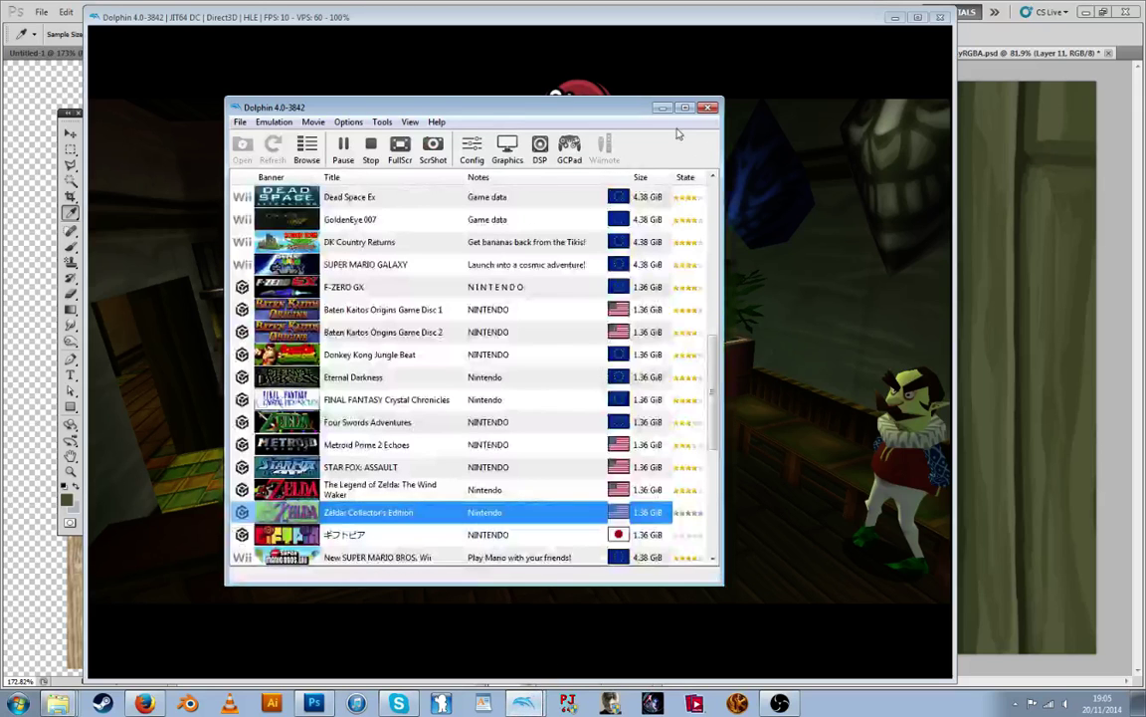
pyautogui.click(514, 84)
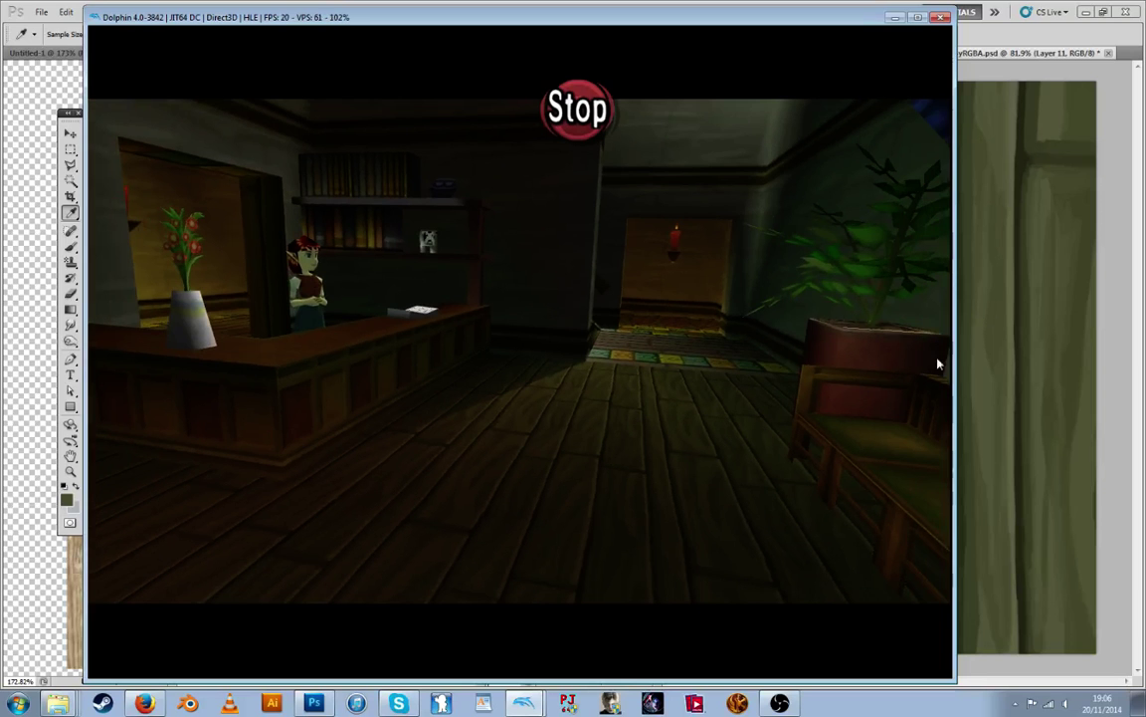
# Switch back to Photoshop and compare the plank texture with Layer 11 hidden and shown
pyautogui.click(1005, 384)
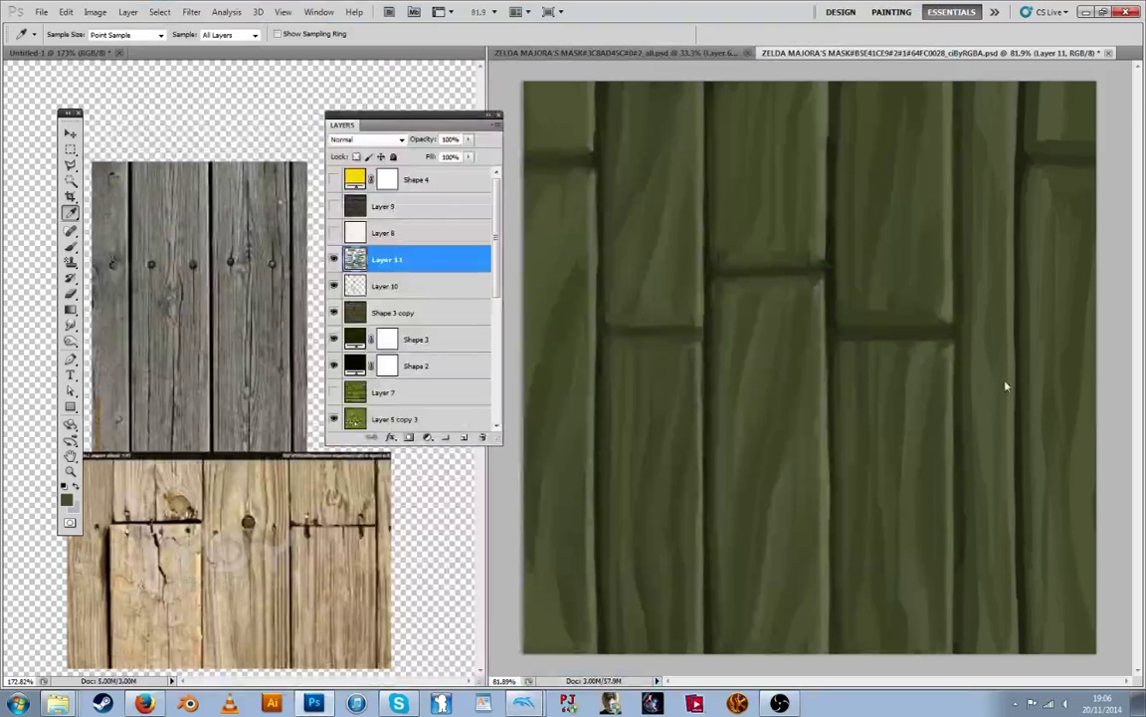
pyautogui.click(334, 260)
pyautogui.click(335, 260)
pyautogui.hotkey('ctrl', '-')
pyautogui.scroll(-2, 727, 298)
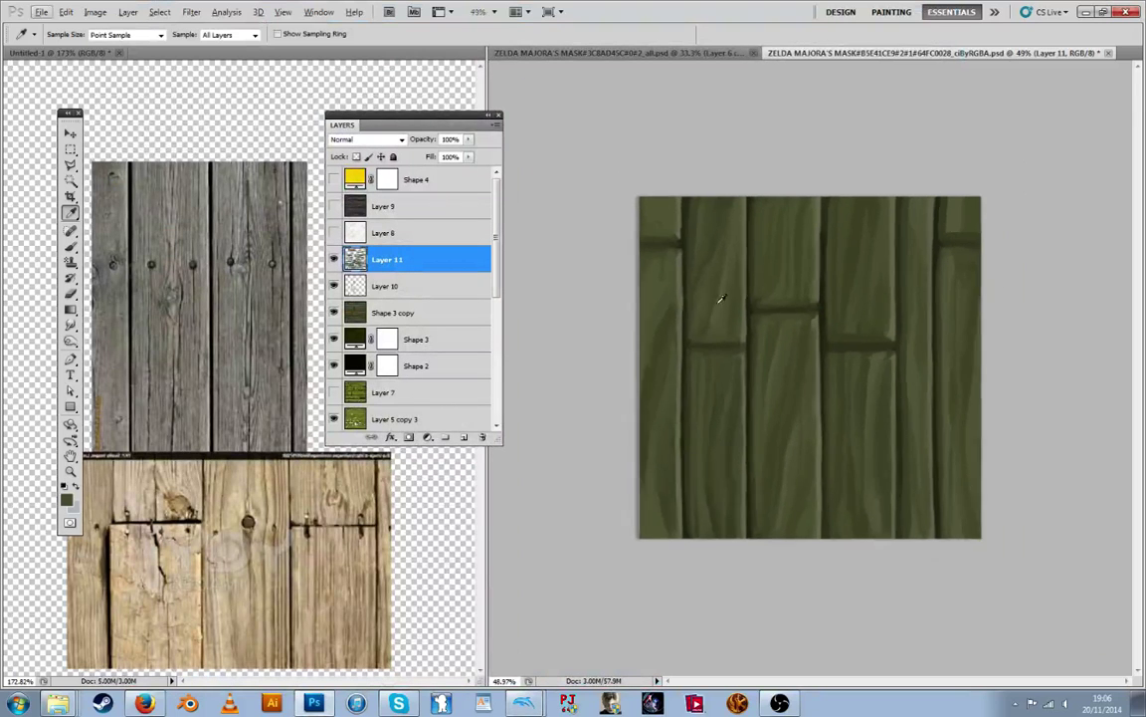
pyautogui.scroll(2, 721, 300)
# Duplicate the layers from Layer 5 copy 3 up to Layer 10 and merge the duplicates into one layer
pyautogui.click(419, 415)
pyautogui.keyDown('shift'); pyautogui.click(430, 289); pyautogui.keyUp('shift')
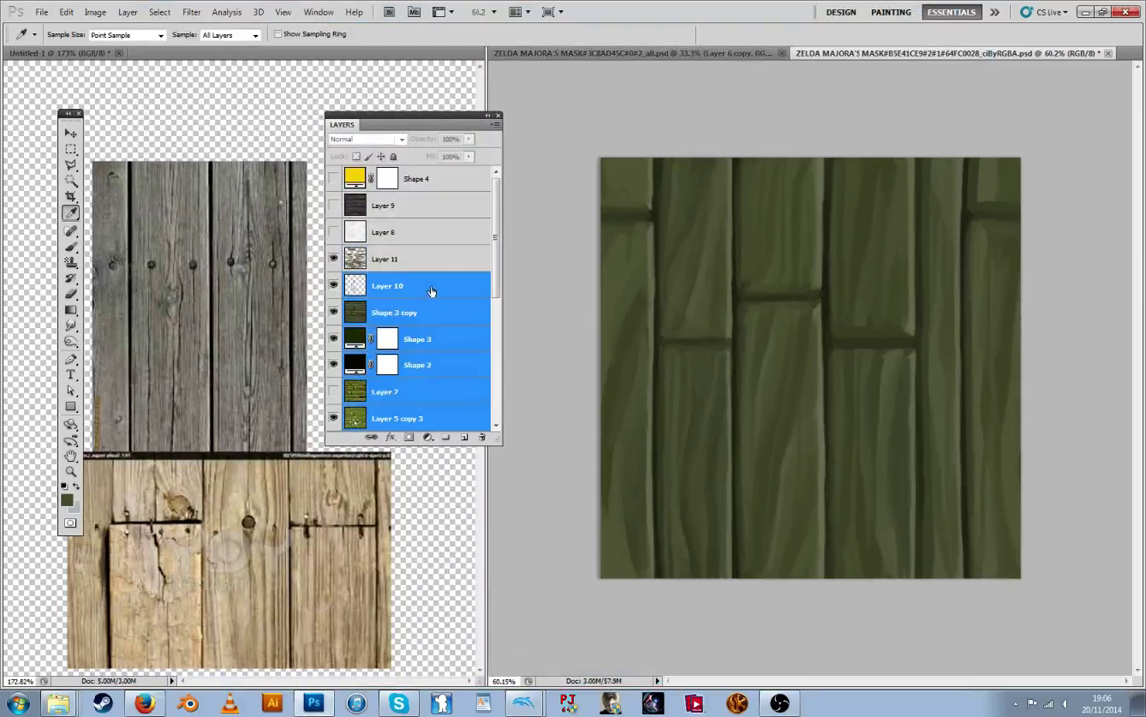
pyautogui.rightClick(438, 288)
pyautogui.click(548, 346)
pyautogui.press('Return')
pyautogui.rightClick(433, 296)
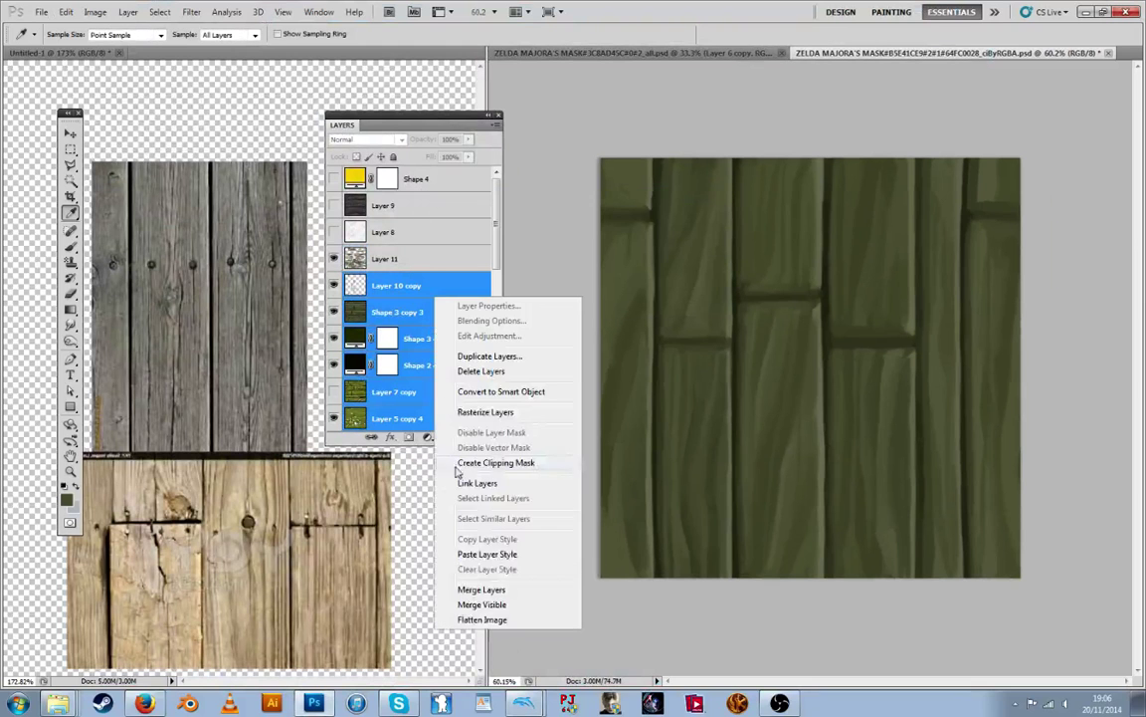
pyautogui.click(470, 585)
# Merge Layer 11 with the merged duplicate, Layer 10 copy
pyautogui.keyDown('shift'); pyautogui.click(428, 261); pyautogui.keyUp('shift')
pyautogui.rightClick(430, 260)
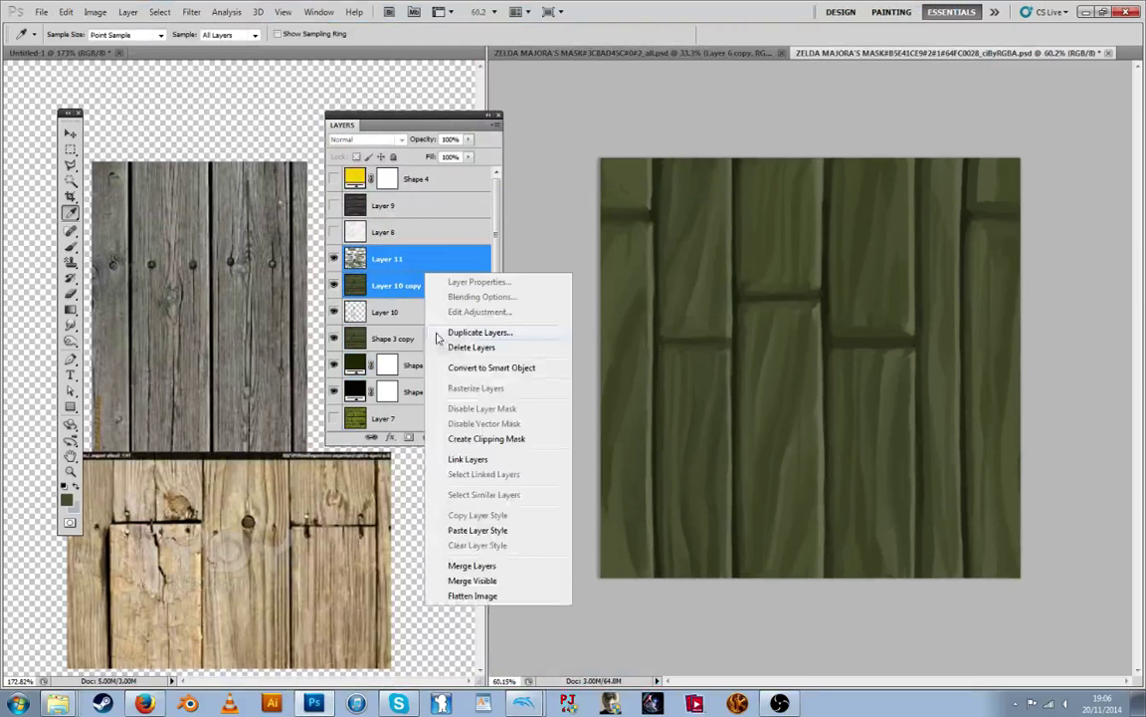
pyautogui.click(468, 558)
# Copy the full canvas area of Layer 11 into a new layer and remove the original Layer 11
pyautogui.click(71, 149)
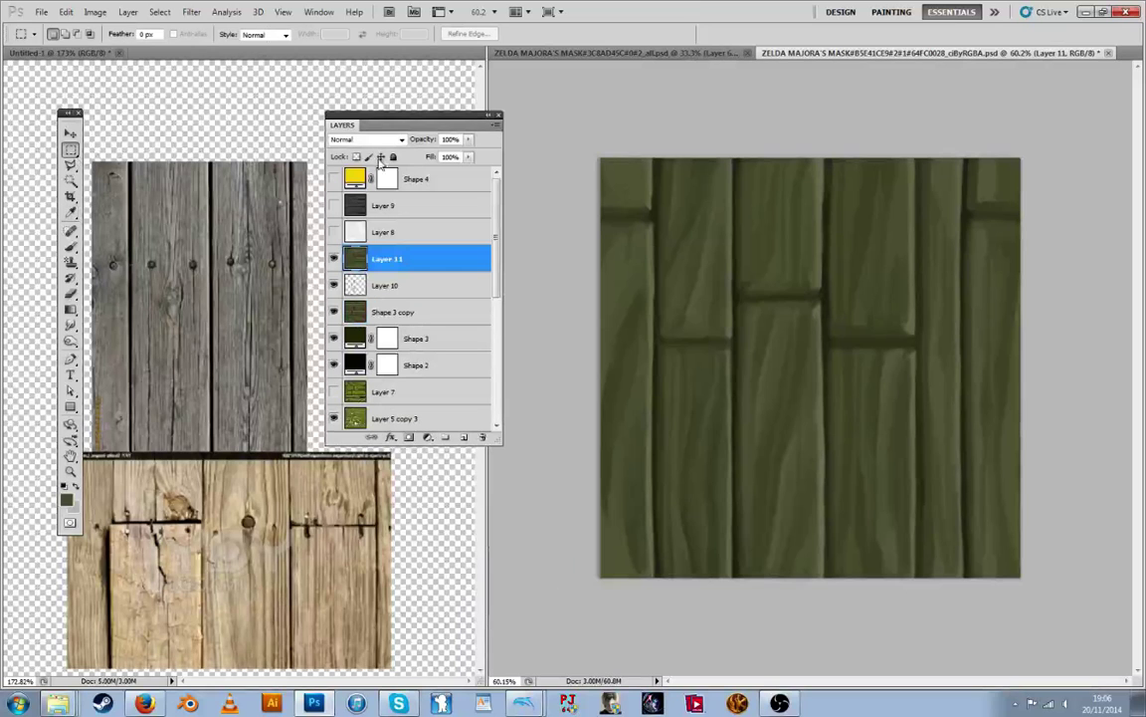
pyautogui.moveTo(1032, 655); pyautogui.dragTo(1035, 657)
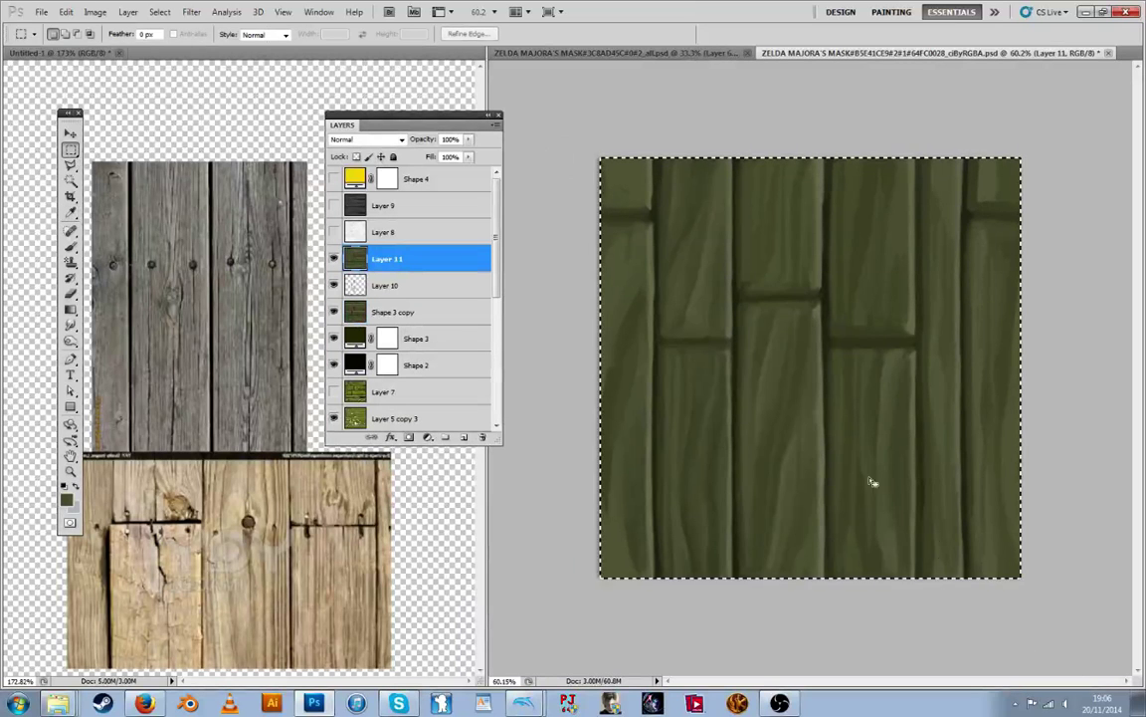
pyautogui.hotkey('ctrl', 'c')
pyautogui.hotkey('ctrl', 'v')
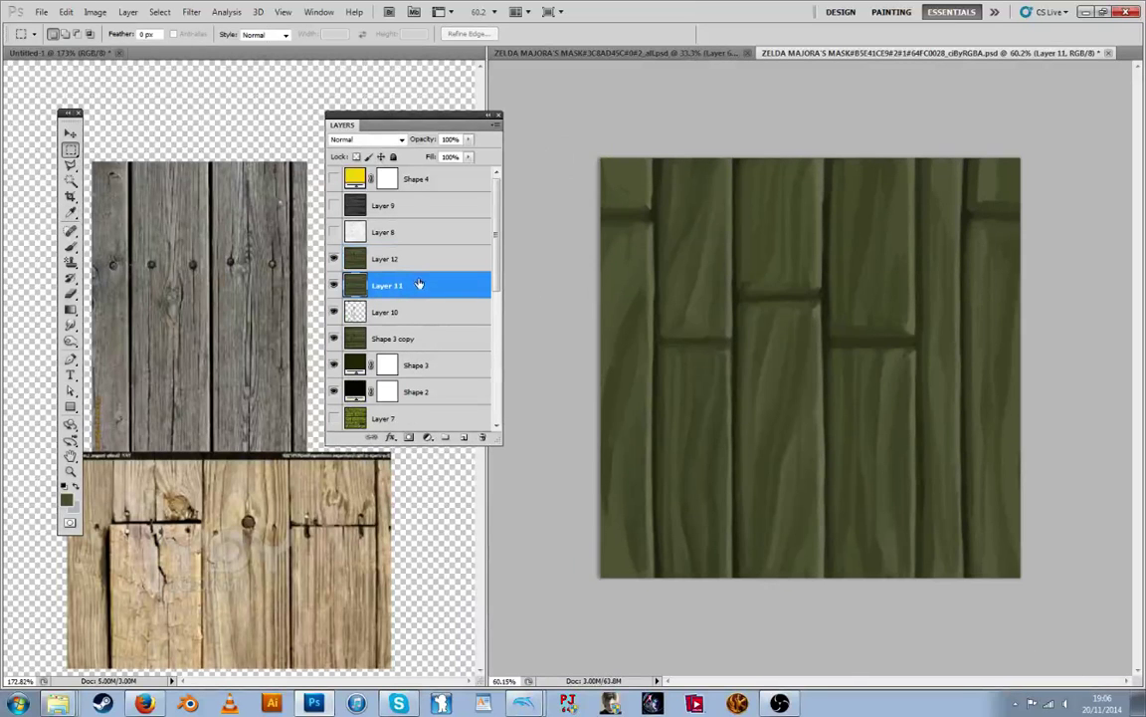
pyautogui.hotkey('ctrl', 'e')
# Show Layer 8 and Layer 9, and save a non-interlaced PNG copy over PZLE01_03a0d4b8_9.png in the Floors folder
pyautogui.click(333, 205)
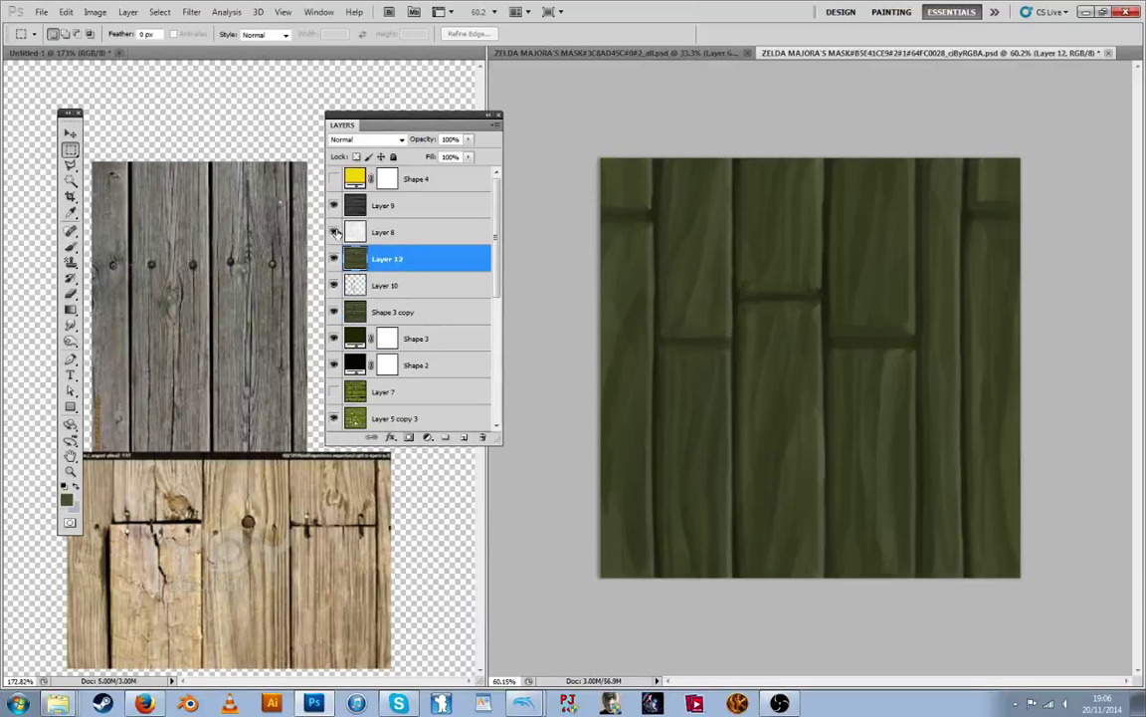
pyautogui.hotkey('ctrl', 'shift', 's')
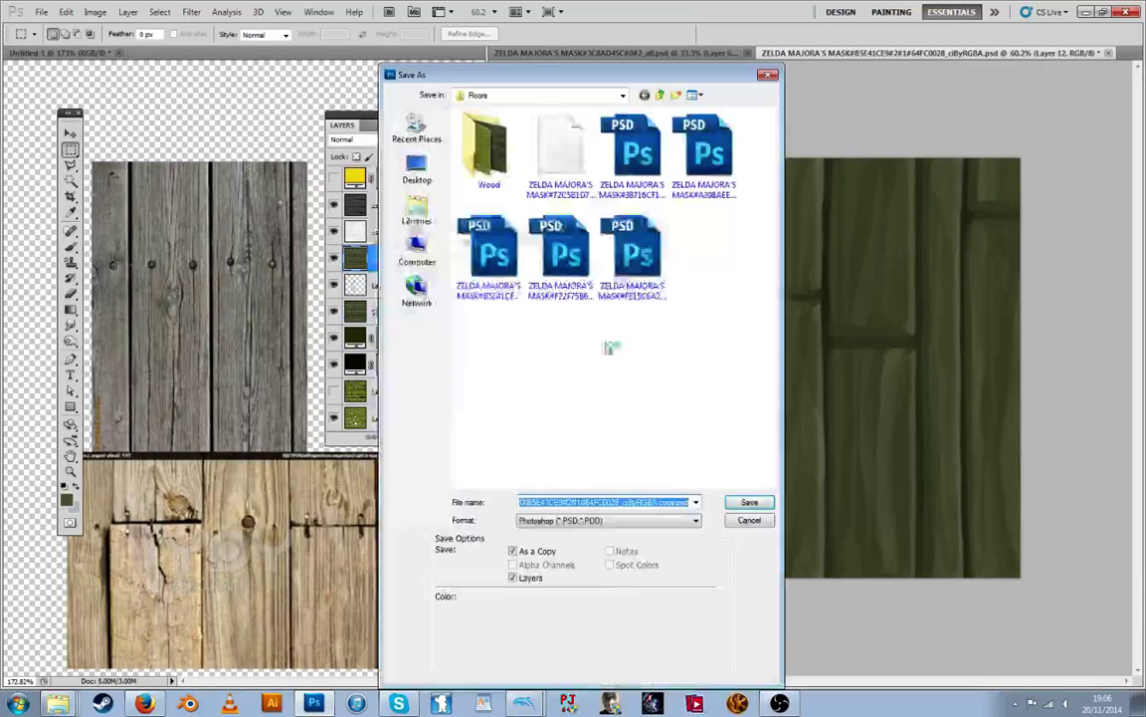
pyautogui.click(607, 519)
pyautogui.click(563, 676)
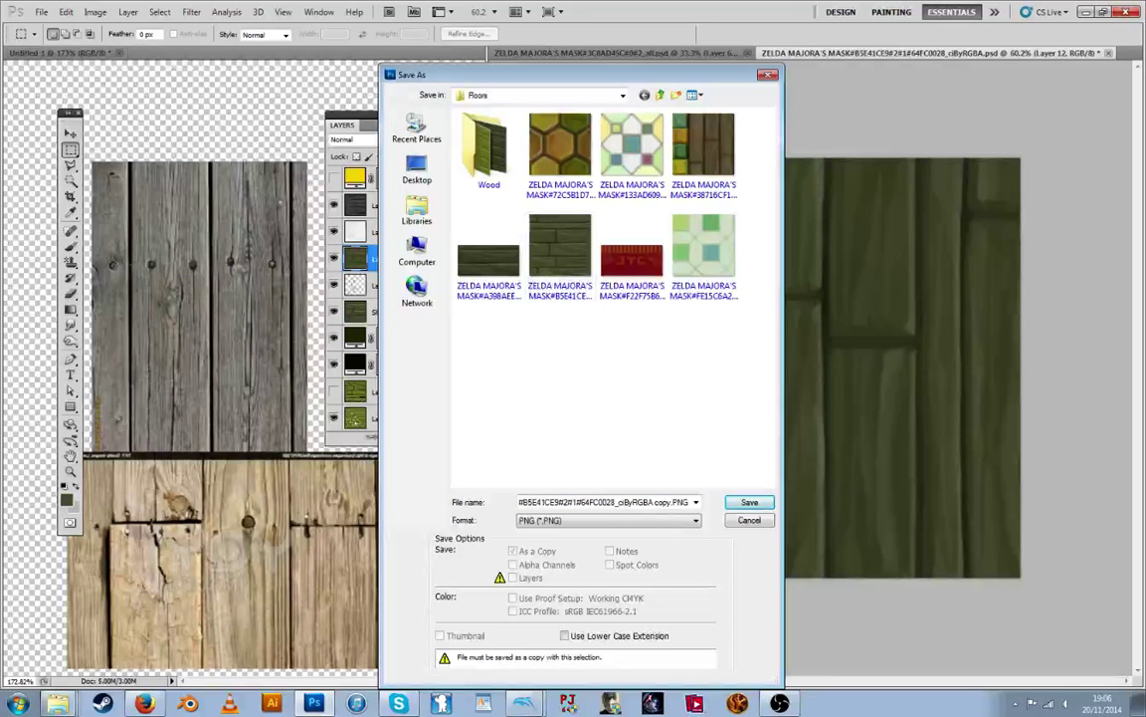
pyautogui.hotkey('alt', 'Tab')
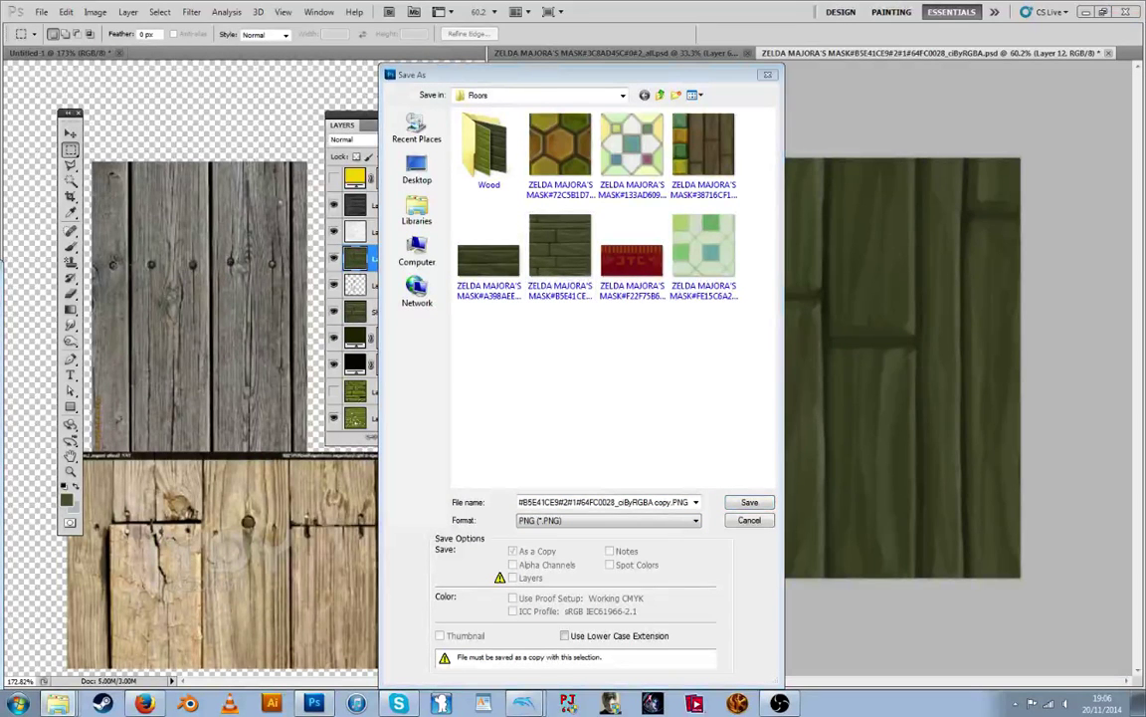
pyautogui.click(580, 156)
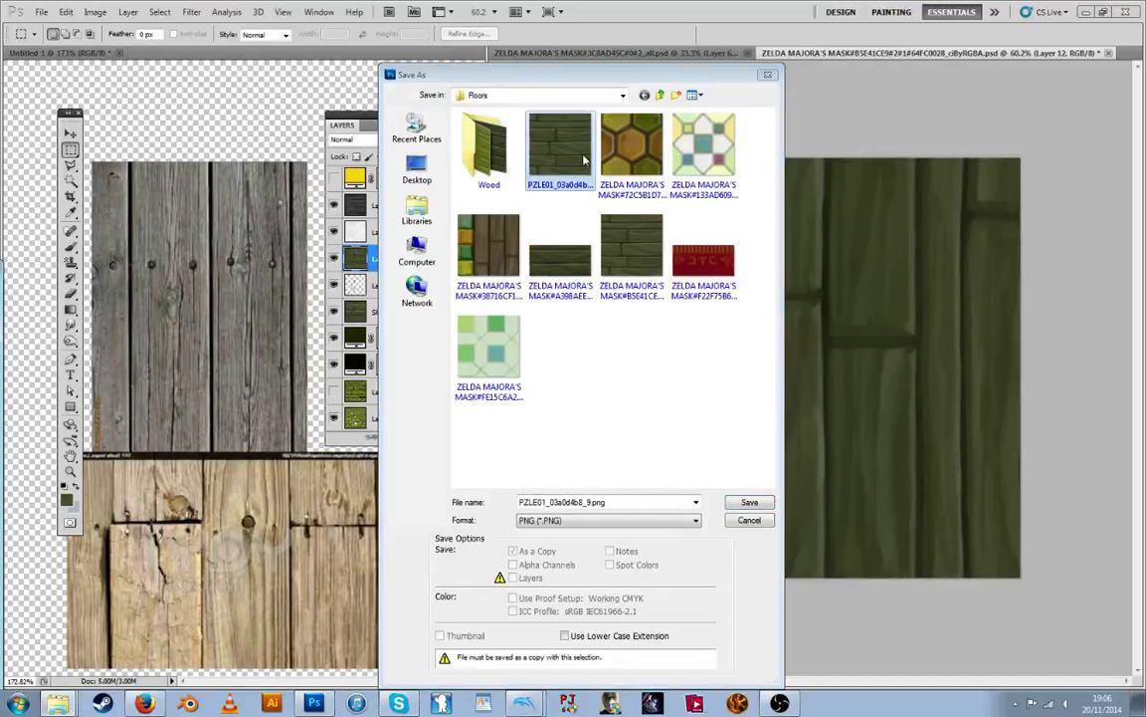
pyautogui.press('Return')
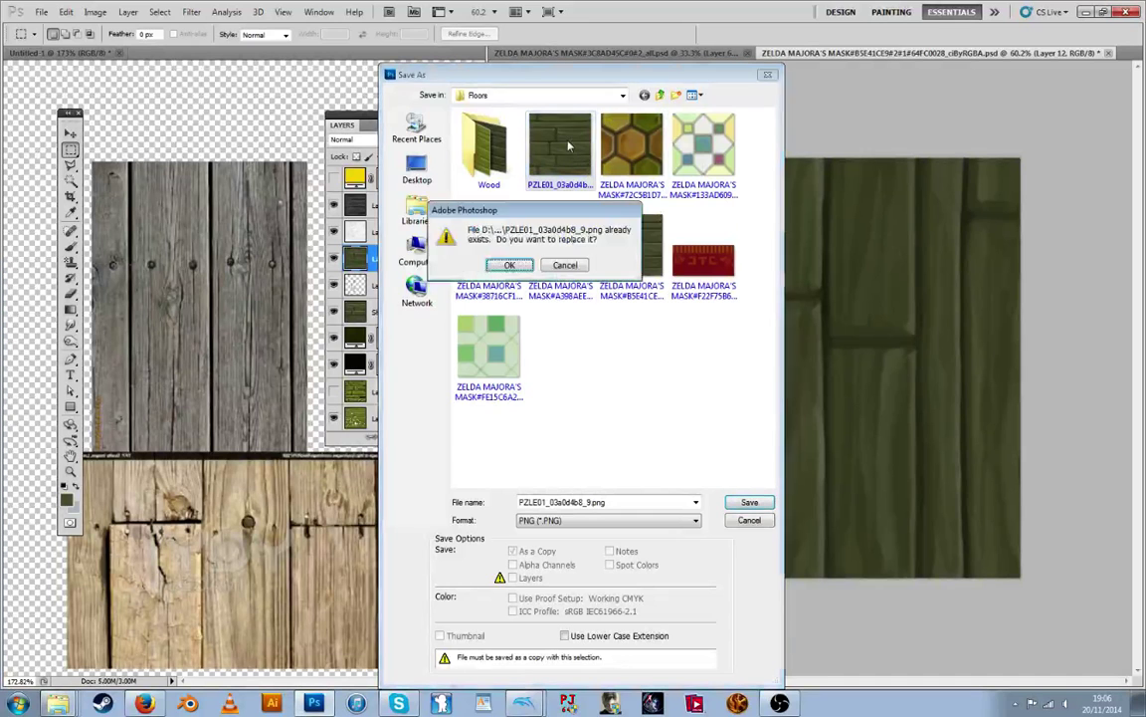
pyautogui.press('Return')
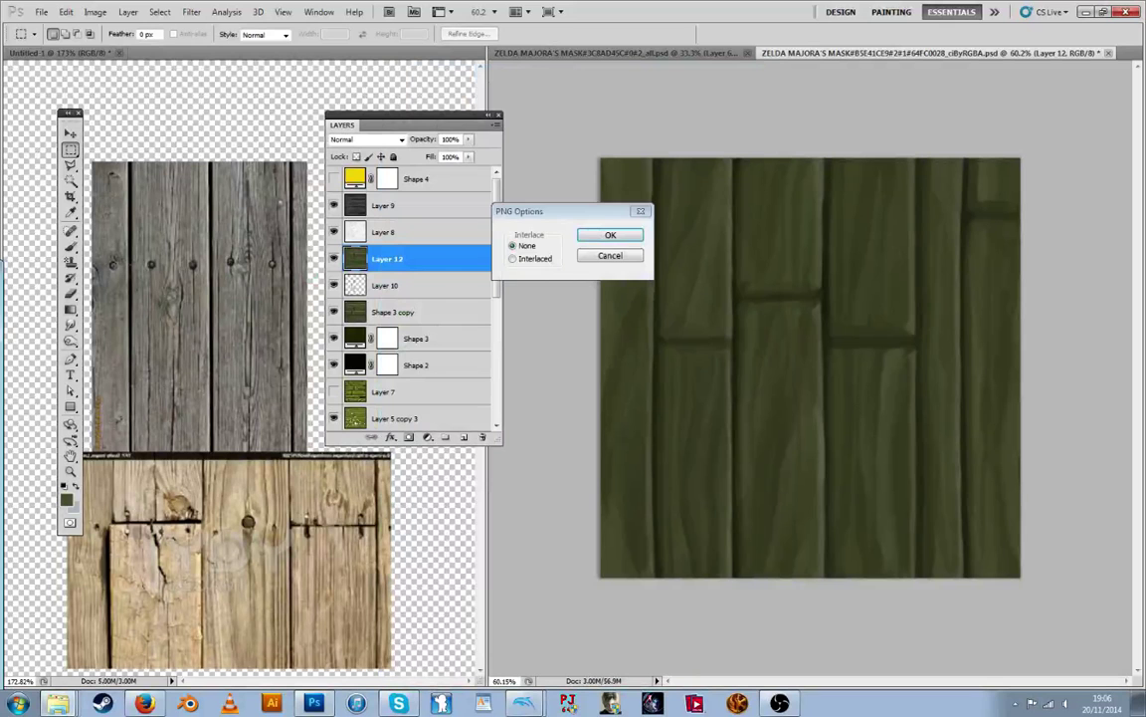
pyautogui.press('Return')
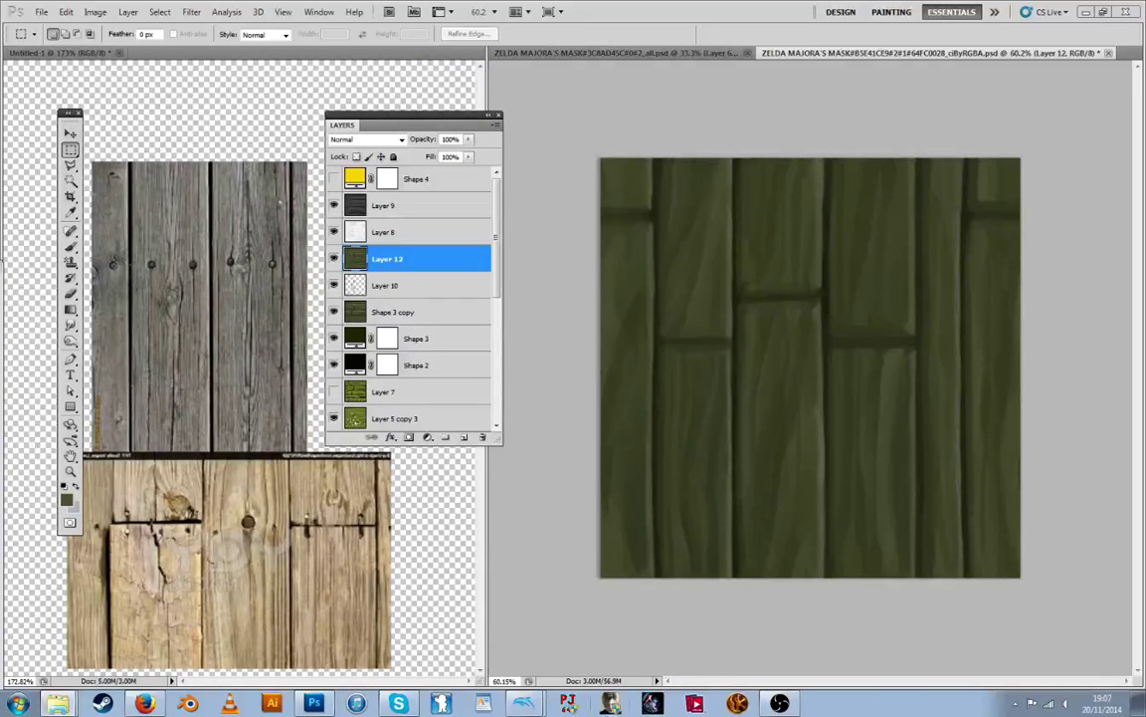
# Check the floor in the Dolphin game, return to Photoshop and hide Layer 8 and Layer 9
pyautogui.click(527, 704)
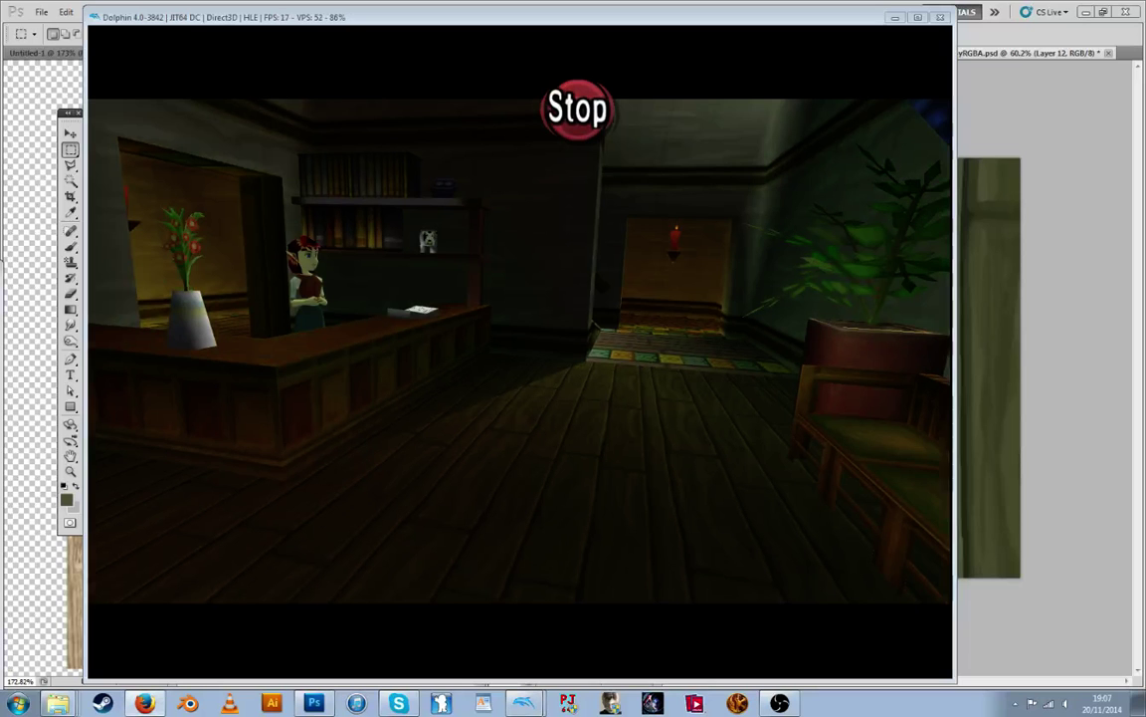
pyautogui.click(979, 148)
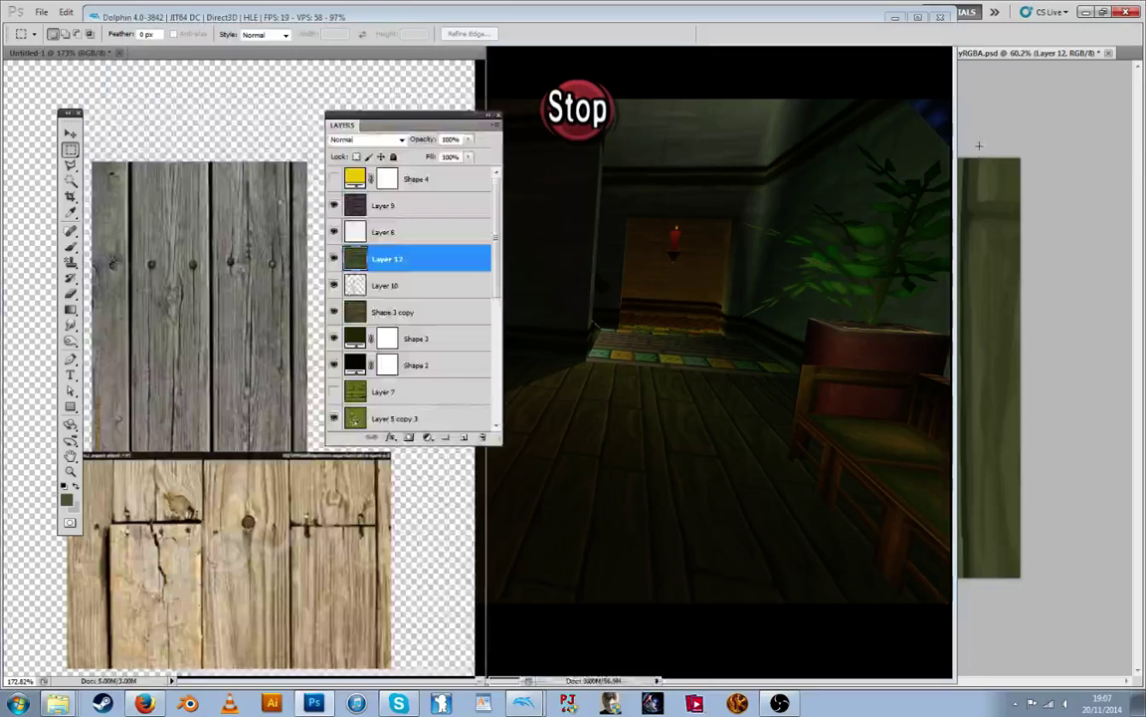
pyautogui.moveTo(333, 207); pyautogui.dragTo(335, 232)
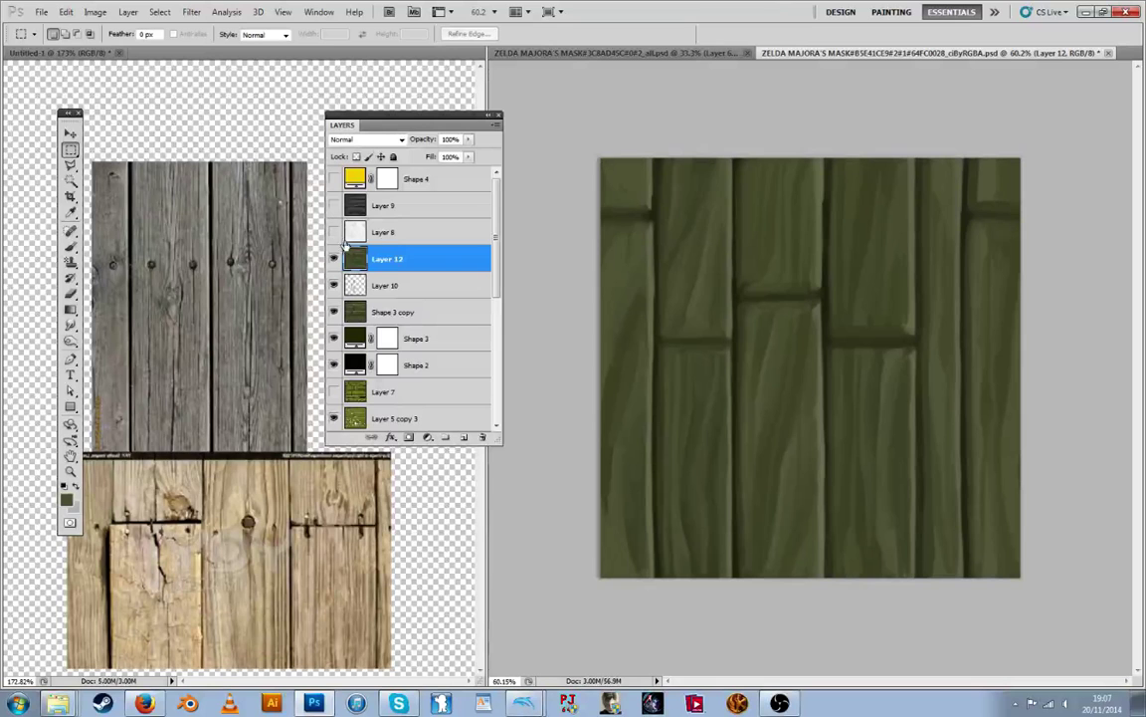
# Offset Layer 12 by 512 pixels right and 512 pixels down with wrap-around edges
pyautogui.click(192, 12)
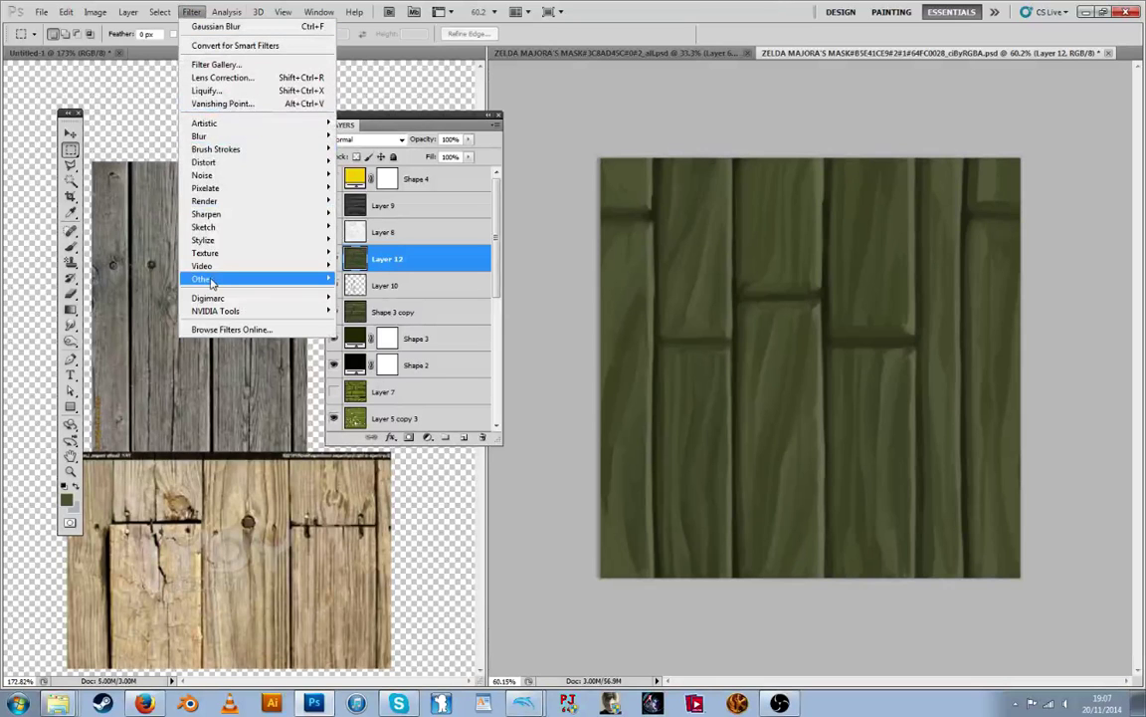
pyautogui.moveTo(204, 278)
pyautogui.click(145, 331)
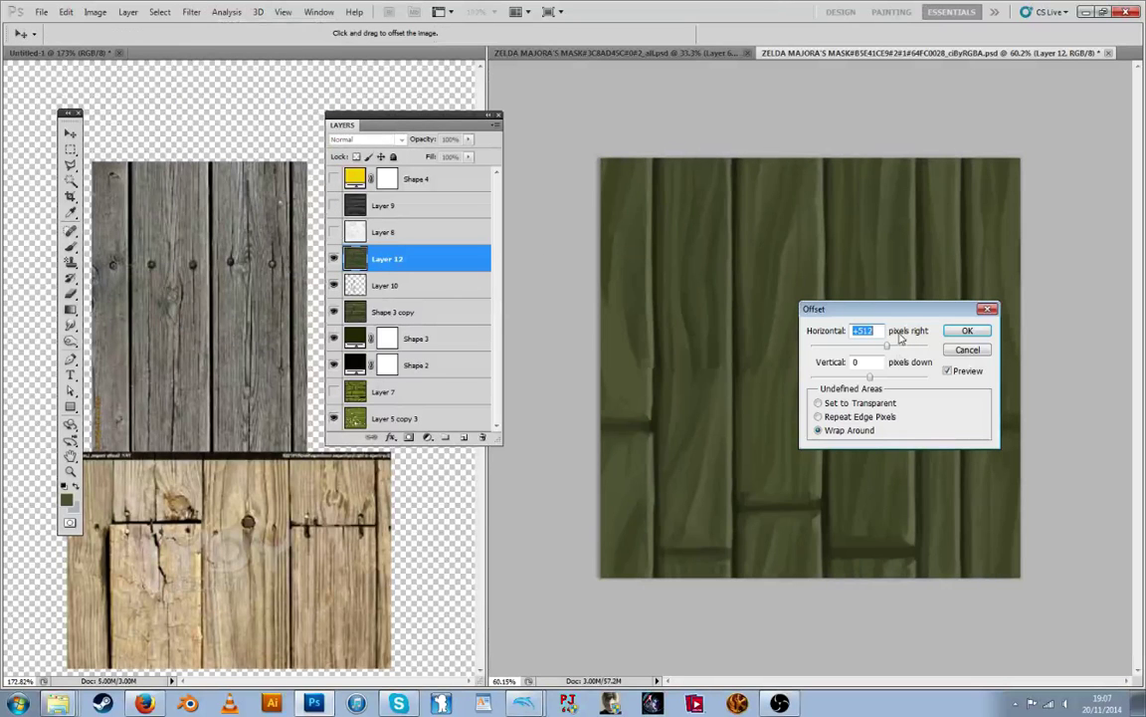
pyautogui.moveTo(900, 310); pyautogui.dragTo(488, 302)
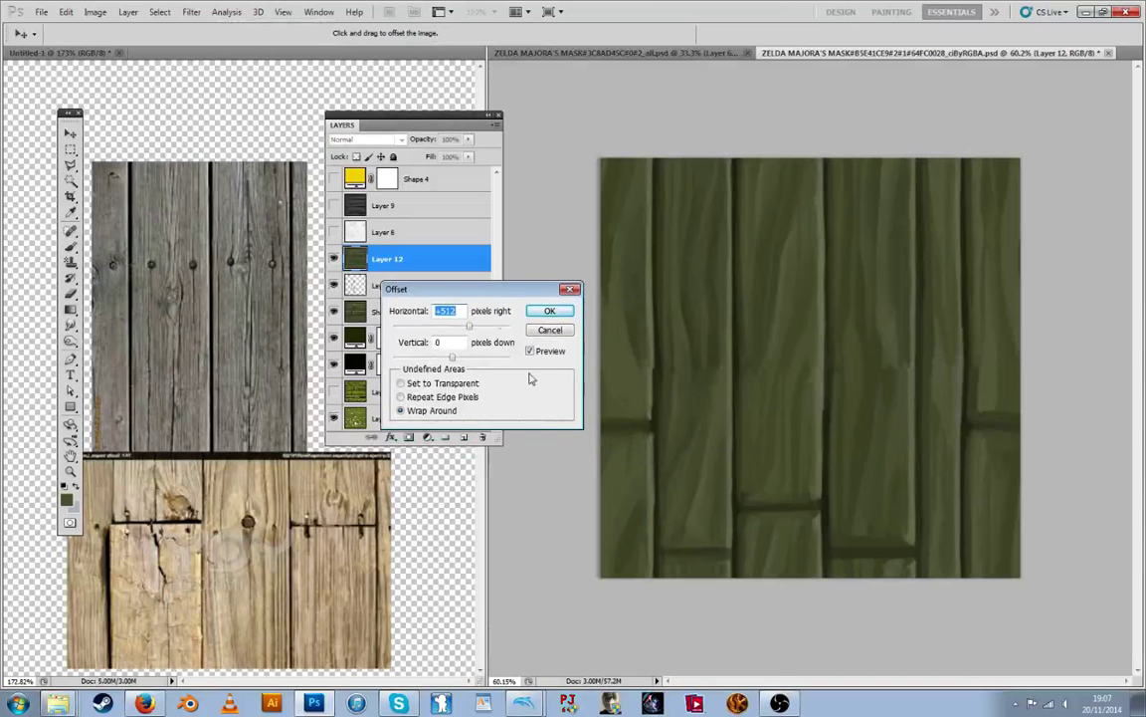
pyautogui.press('Tab')
pyautogui.write('512')
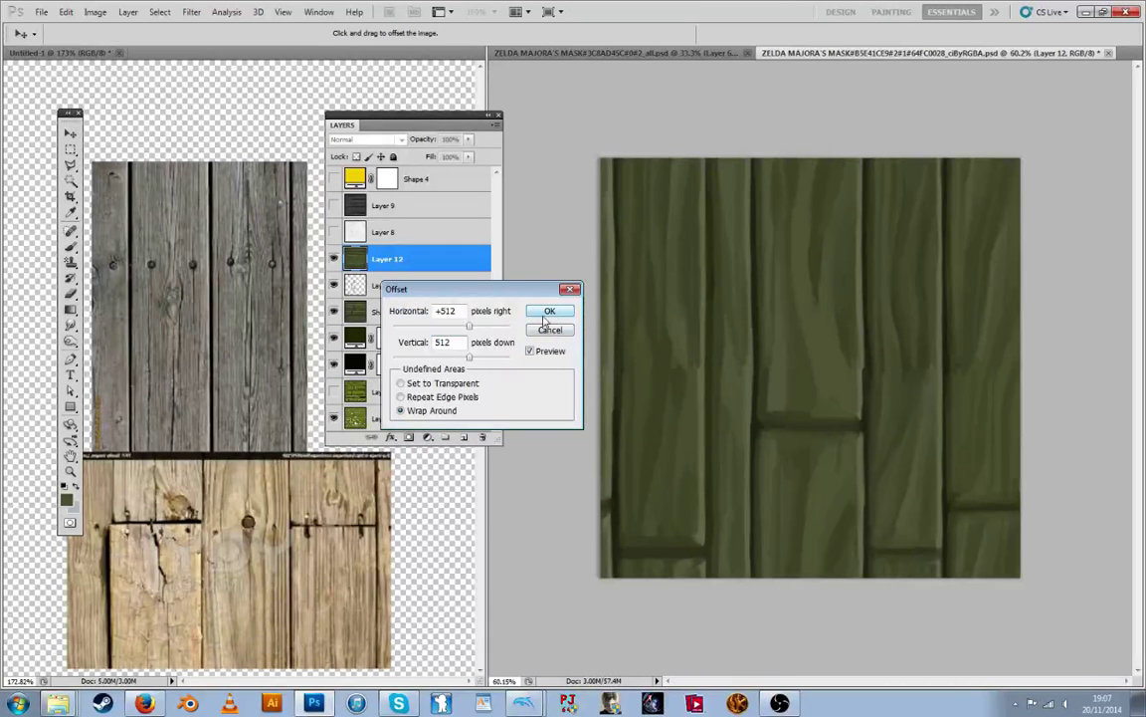
# Offset Layer 12 by 0 pixels horizontally and 512 pixels vertically, with undefined areas wrapped around
pyautogui.moveTo(456, 312); pyautogui.dragTo(429, 311)
pyautogui.write('0')
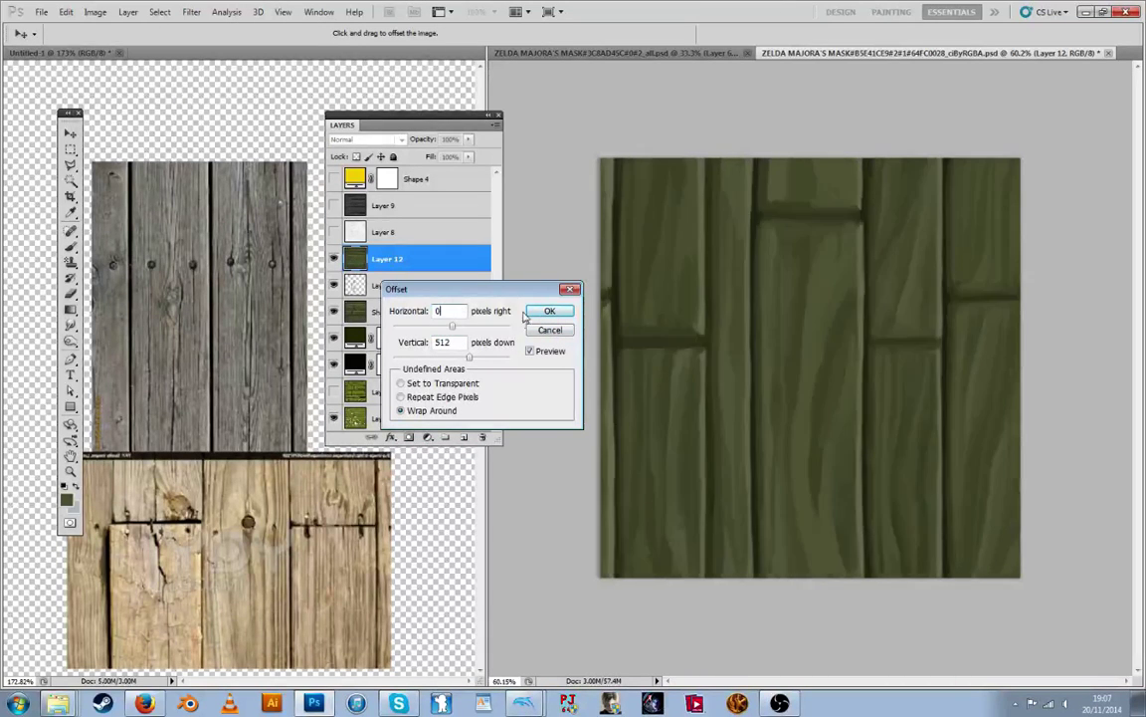
pyautogui.click(545, 305)
# Sample greens from the wide middle plank and paint over the broken grain at the offset seam
pyautogui.press('i')
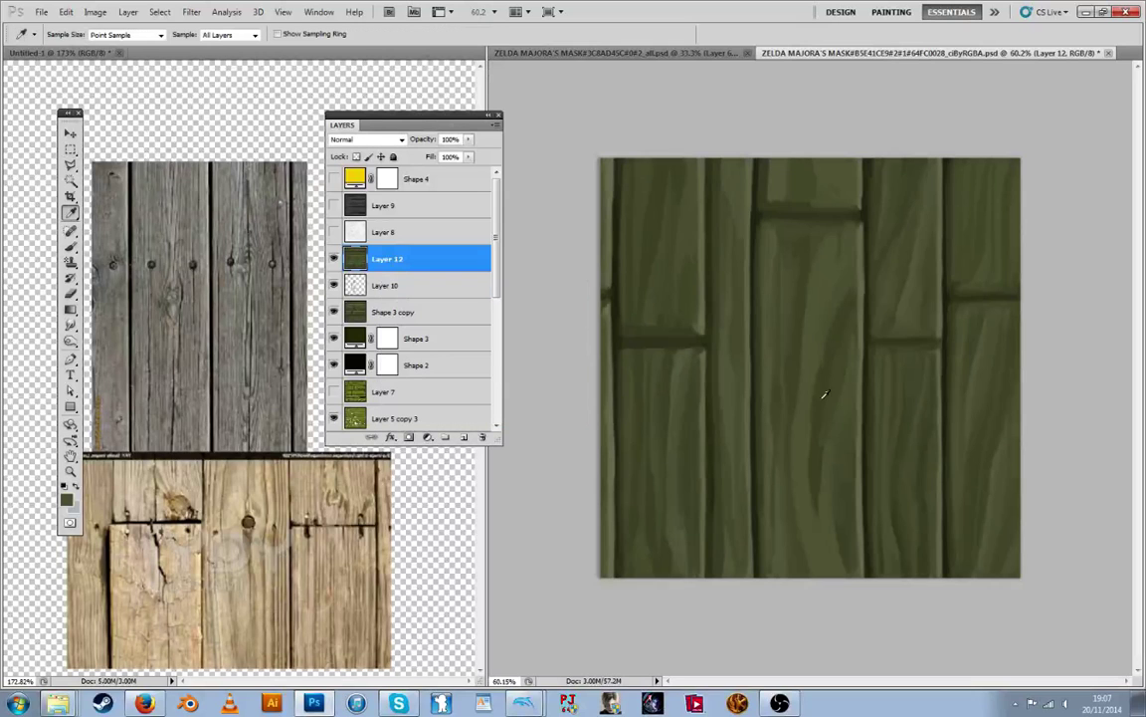
pyautogui.press('b')
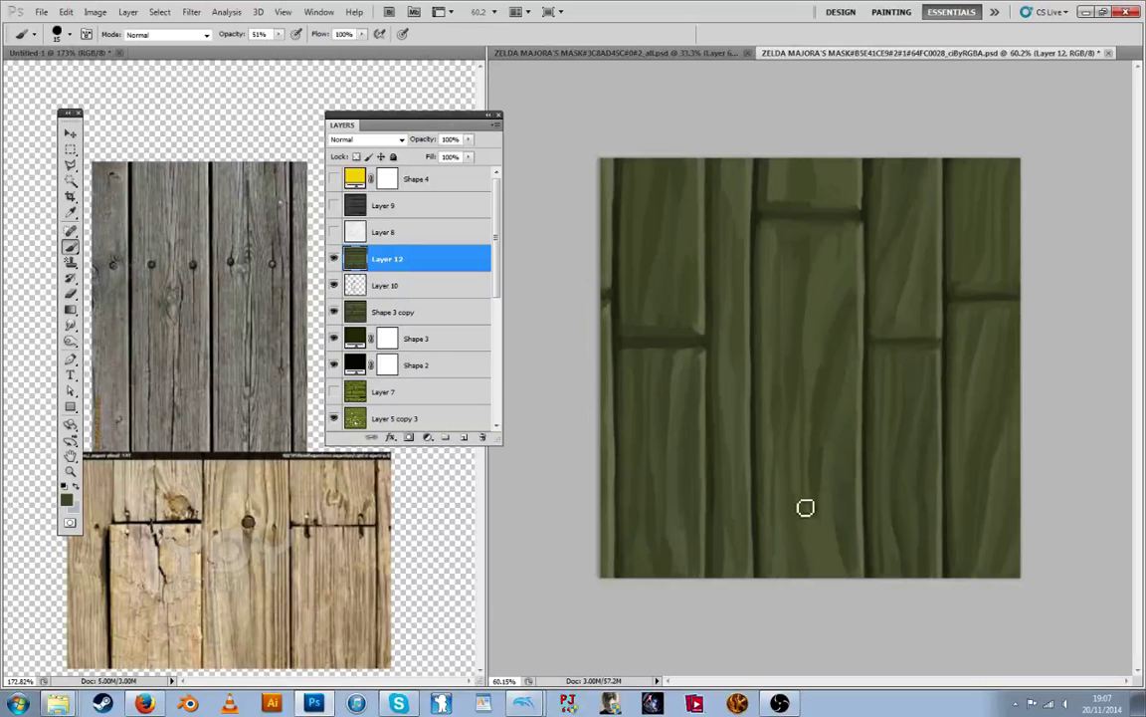
pyautogui.press('i')
pyautogui.press('b')
# With a 22 px brush at 29% opacity, blend sampled greens down the upper half of the wide middle plank
pyautogui.click(68, 36)
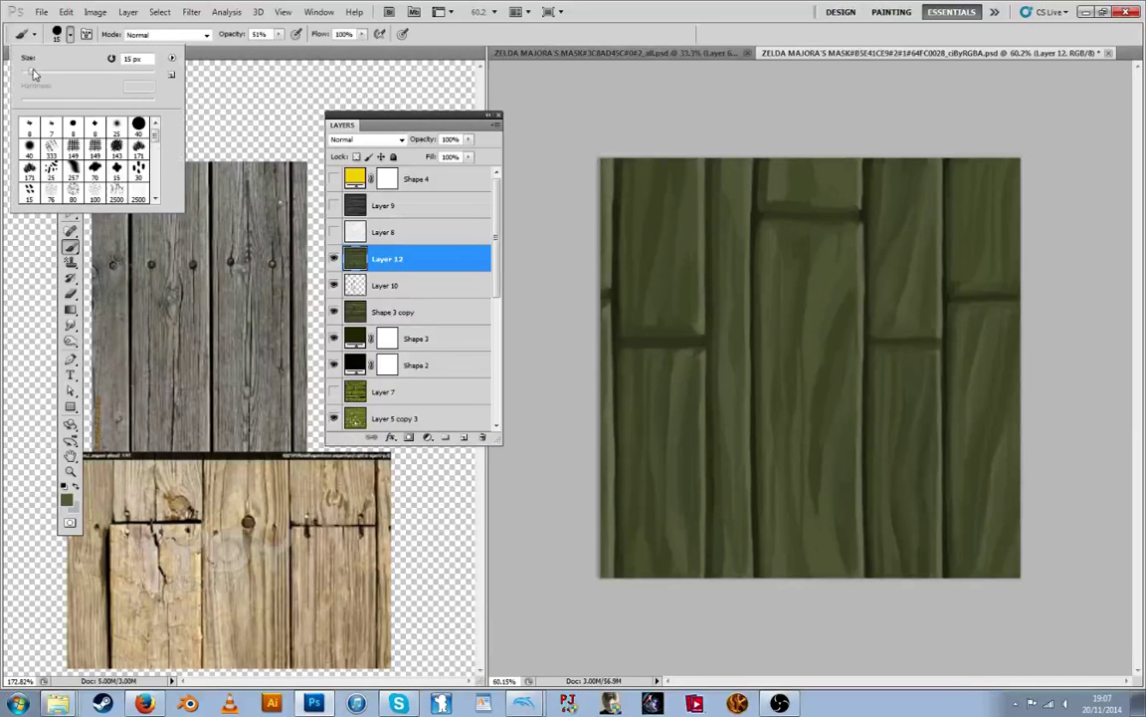
pyautogui.moveTo(29, 64); pyautogui.dragTo(32, 64)
pyautogui.click(280, 37)
pyautogui.moveTo(283, 40); pyautogui.dragTo(246, 47)
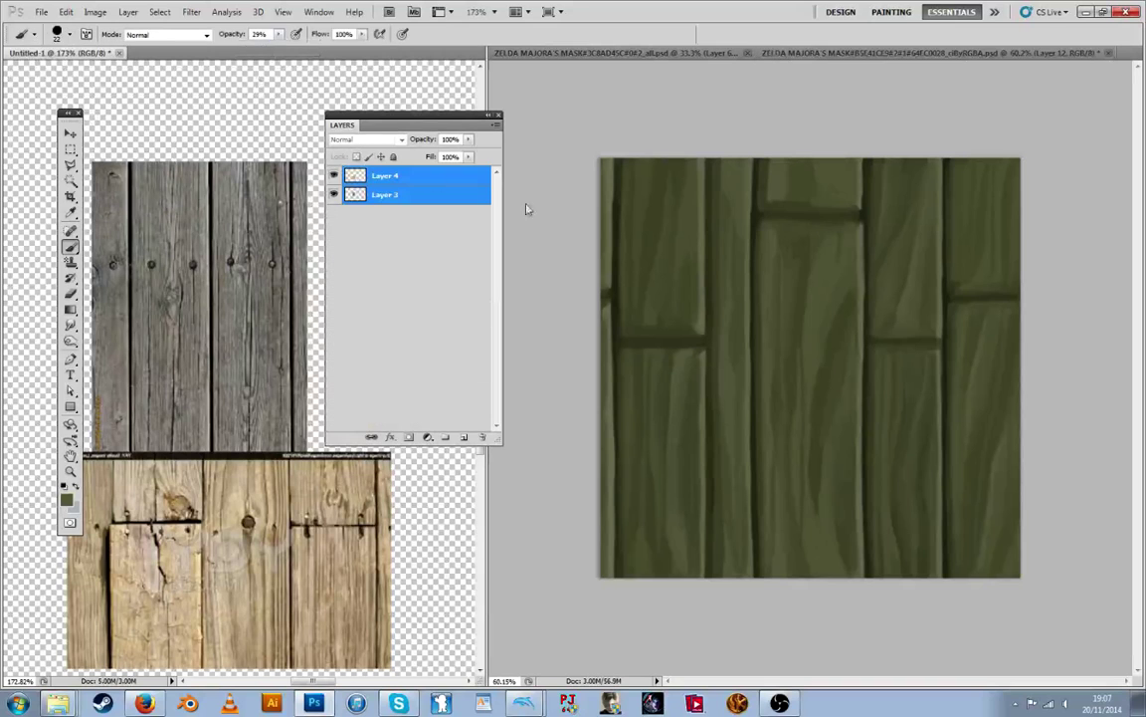
pyautogui.moveTo(806, 303); pyautogui.dragTo(809, 386)
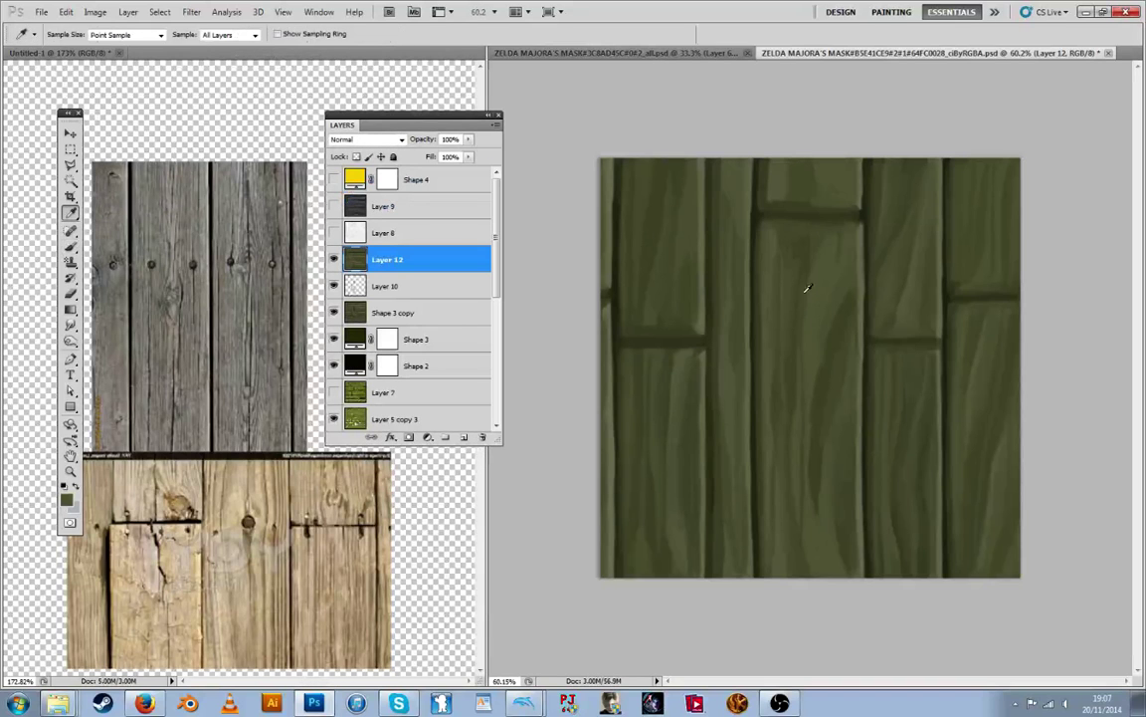
pyautogui.keyDown('alt'); pyautogui.click(811, 283); pyautogui.keyUp('alt')
pyautogui.moveTo(811, 285); pyautogui.dragTo(812, 431)
pyautogui.keyDown('alt'); pyautogui.click(824, 403); pyautogui.keyUp('alt')
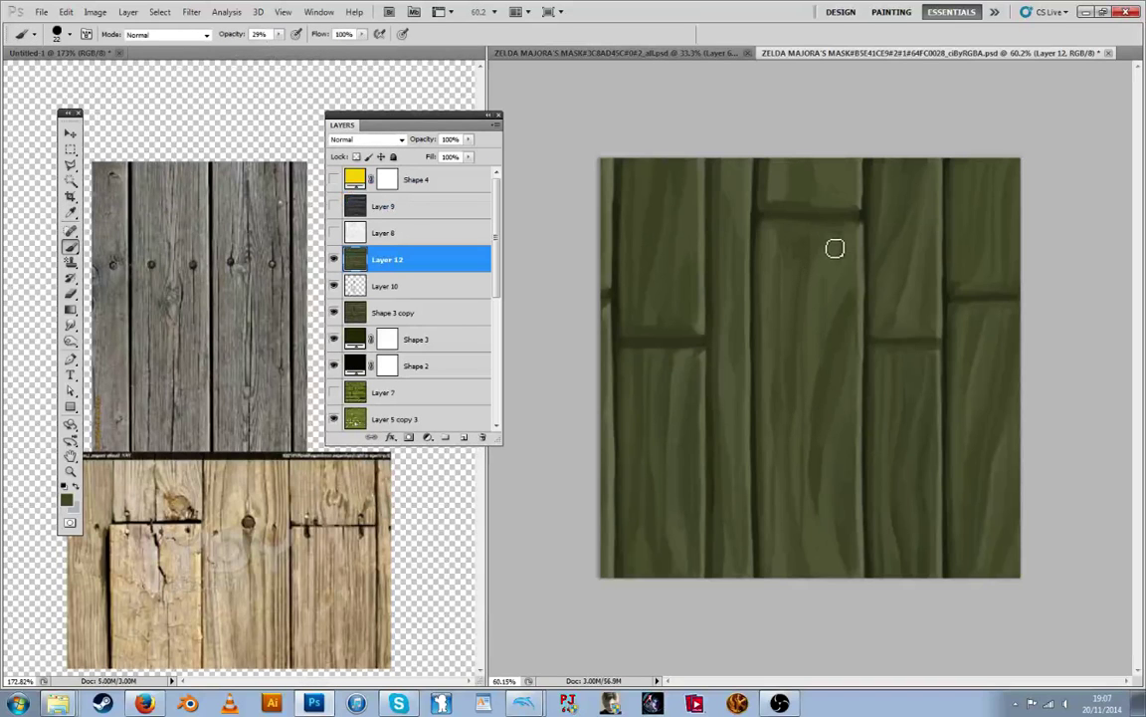
pyautogui.moveTo(834, 248); pyautogui.dragTo(829, 358)
pyautogui.moveTo(835, 270); pyautogui.dragTo(830, 373)
pyautogui.keyDown('alt'); pyautogui.click(827, 277); pyautogui.keyUp('alt')
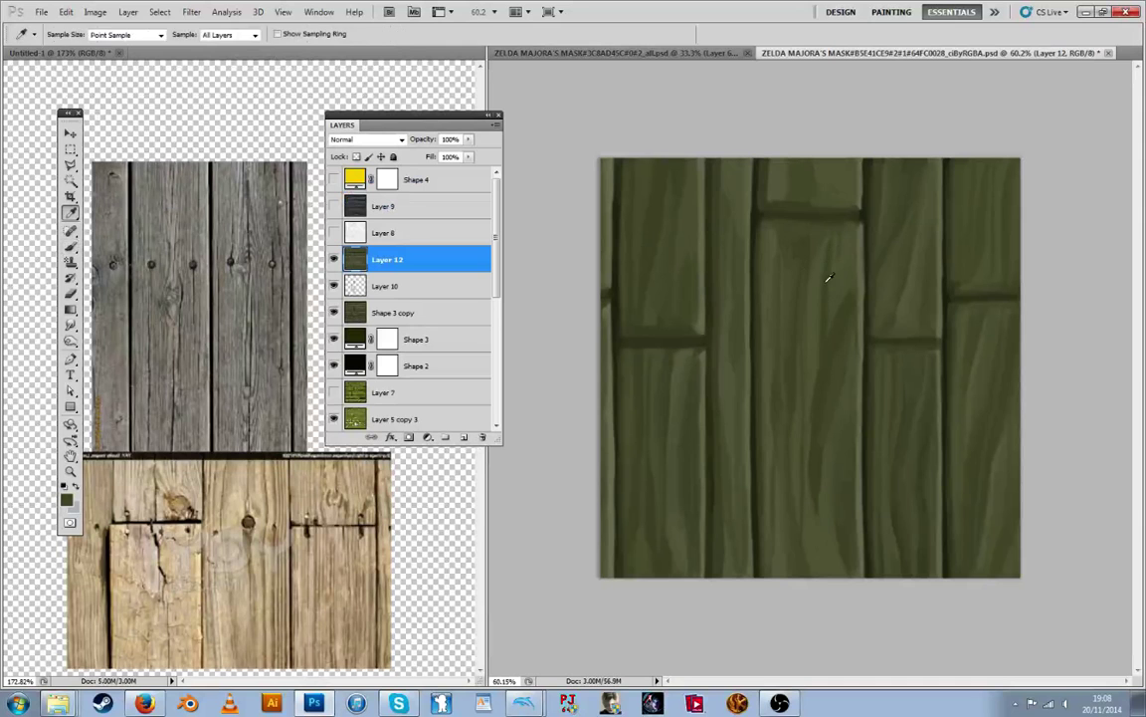
# Paint long vertical grain strokes in sampled greens along the middle plank's right side, down to its lower end
pyautogui.moveTo(830, 254); pyautogui.dragTo(821, 336)
pyautogui.moveTo(827, 272); pyautogui.dragTo(825, 324)
pyautogui.keyDown('alt'); pyautogui.click(819, 335); pyautogui.keyUp('alt')
pyautogui.keyDown('alt'); pyautogui.click(840, 303); pyautogui.keyUp('alt')
pyautogui.moveTo(842, 255); pyautogui.dragTo(842, 371)
pyautogui.keyDown('alt'); pyautogui.click(833, 454); pyautogui.keyUp('alt')
pyautogui.moveTo(845, 283); pyautogui.dragTo(843, 396)
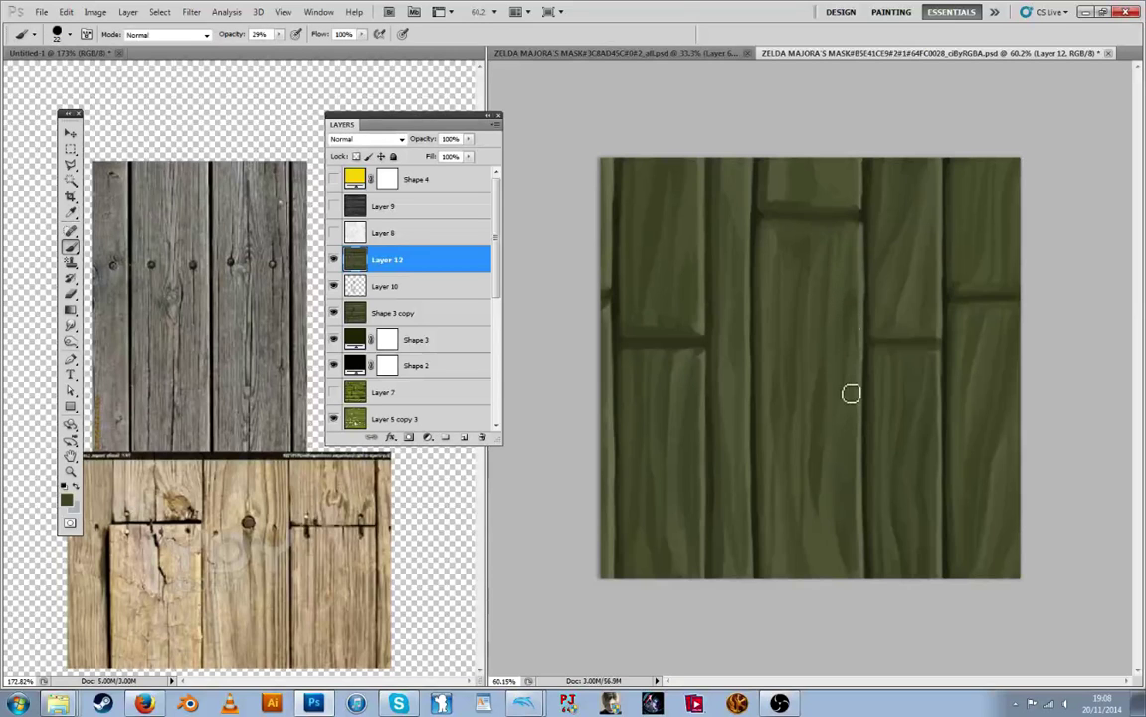
pyautogui.moveTo(849, 398); pyautogui.dragTo(846, 570)
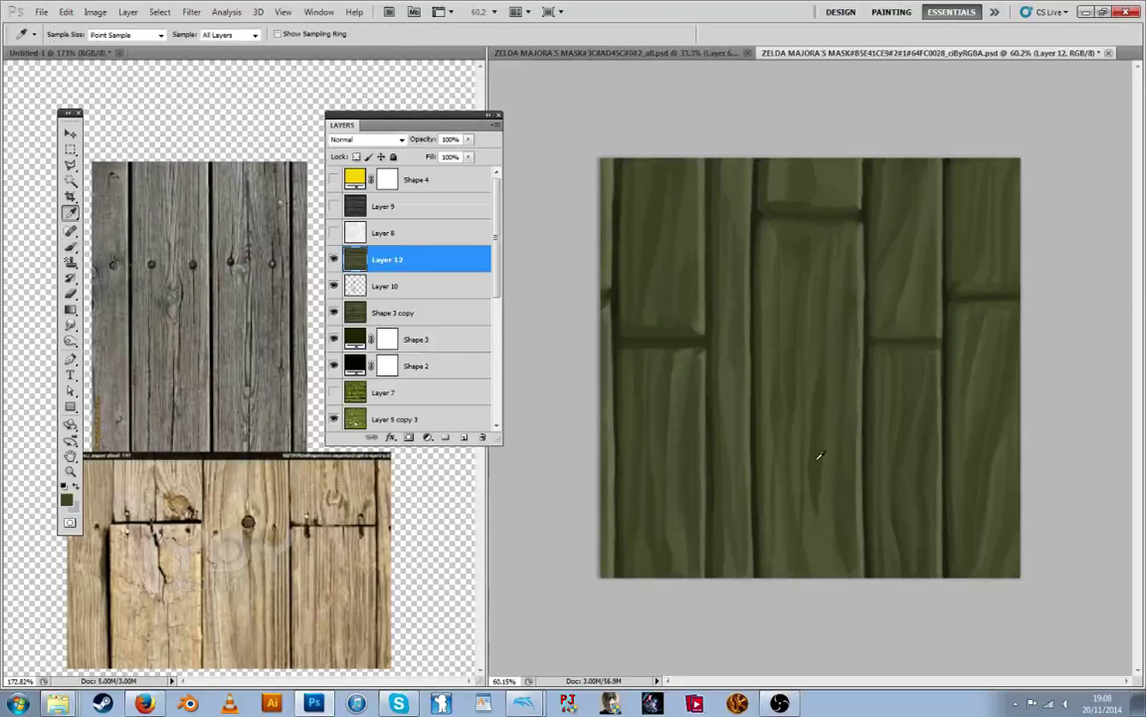
# Soften the dark grain streak in the lower part of the middle plank with sampled lighter green
pyautogui.keyDown('alt'); pyautogui.click(813, 544); pyautogui.keyUp('alt')
pyautogui.moveTo(814, 441); pyautogui.dragTo(819, 542)
pyautogui.moveTo(818, 419); pyautogui.dragTo(820, 537)
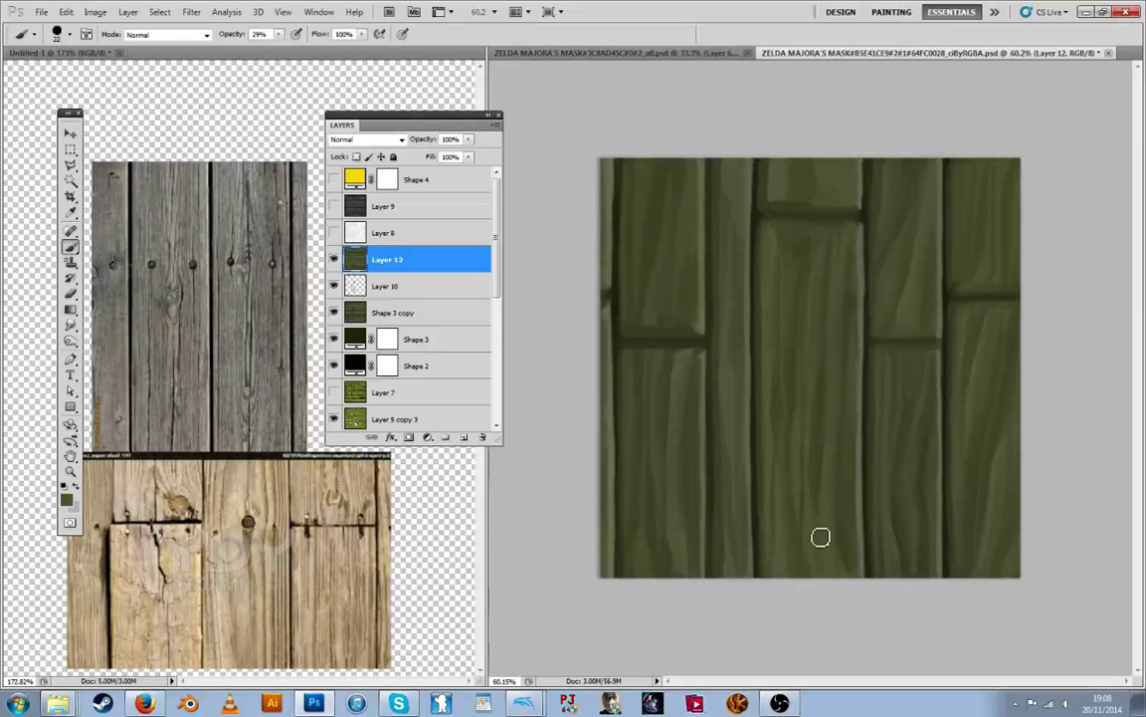
pyautogui.keyDown('alt'); pyautogui.click(823, 402); pyautogui.keyUp('alt')
pyautogui.press('alt')
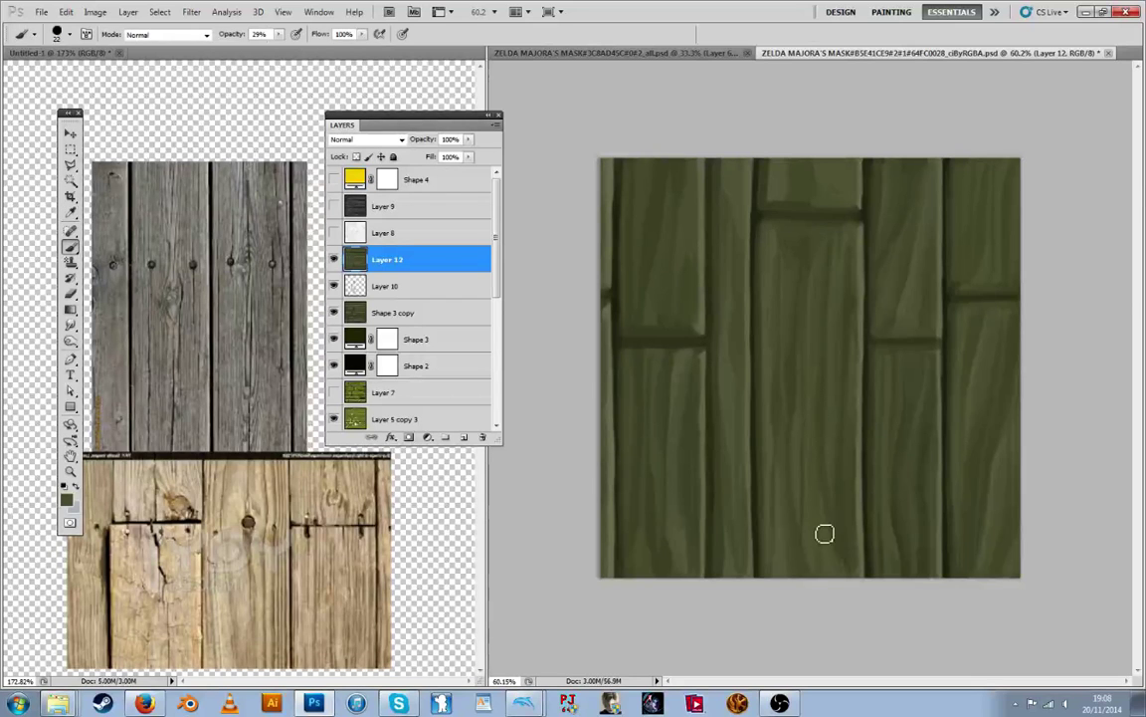
pyautogui.press('alt')
pyautogui.press('alt')
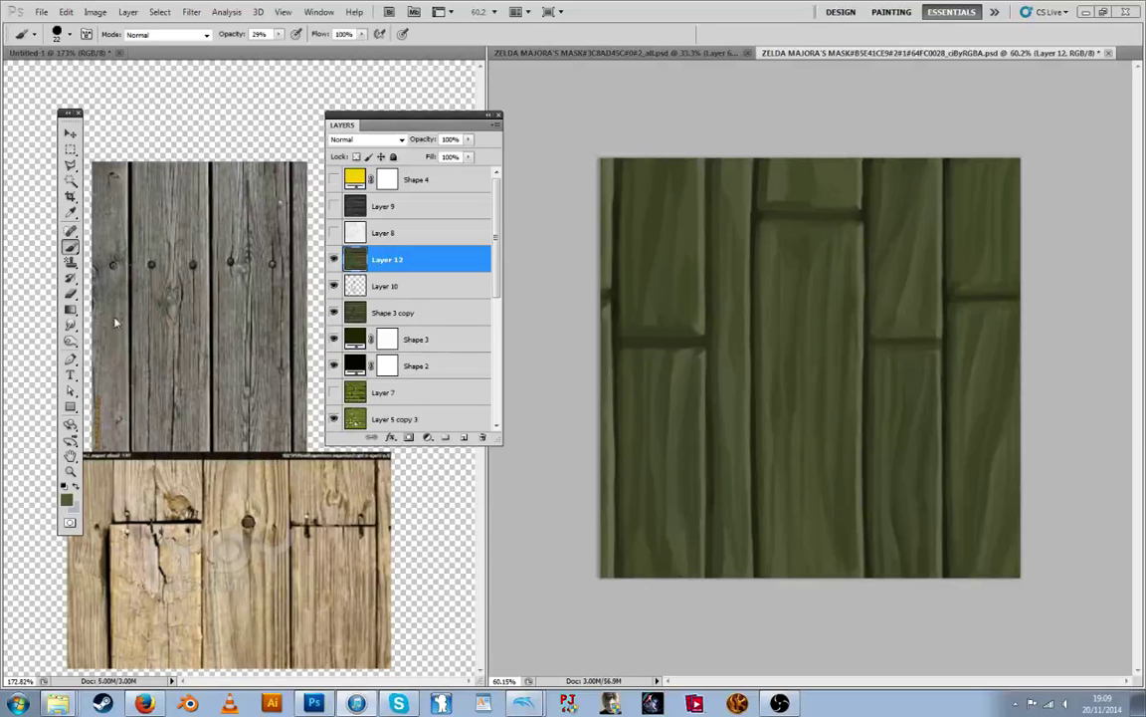
# Raise the system volume
pyautogui.click(1066, 703)
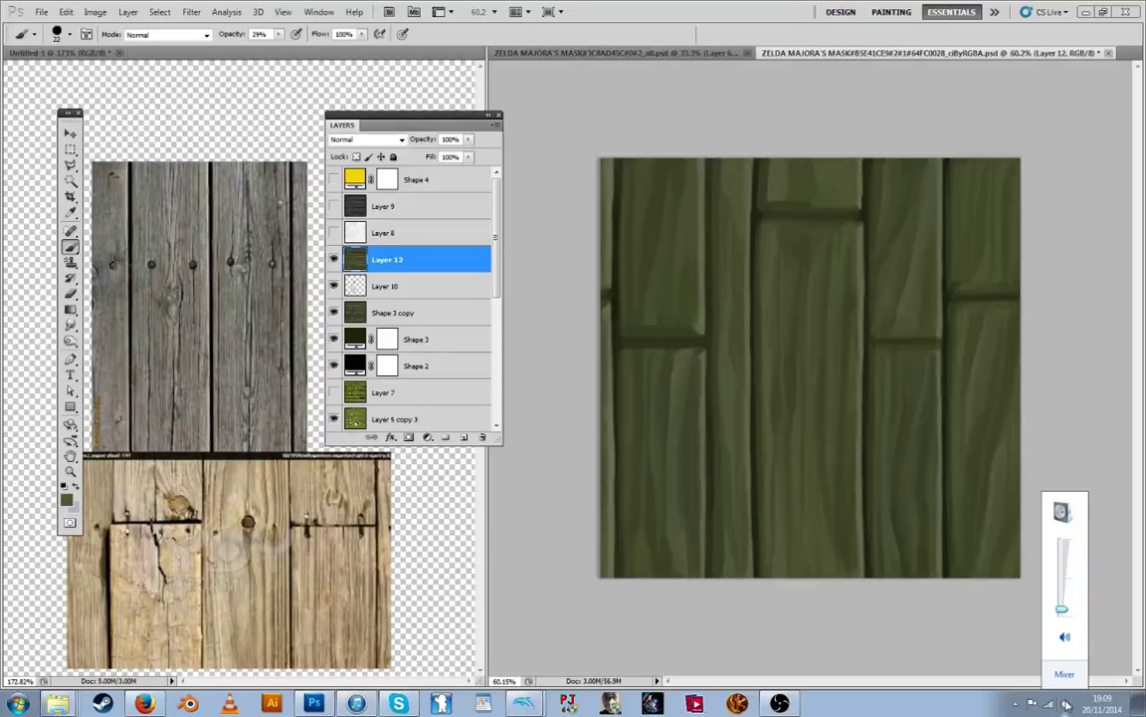
pyautogui.scroll(4, 1065, 704)
pyautogui.press('Escape')
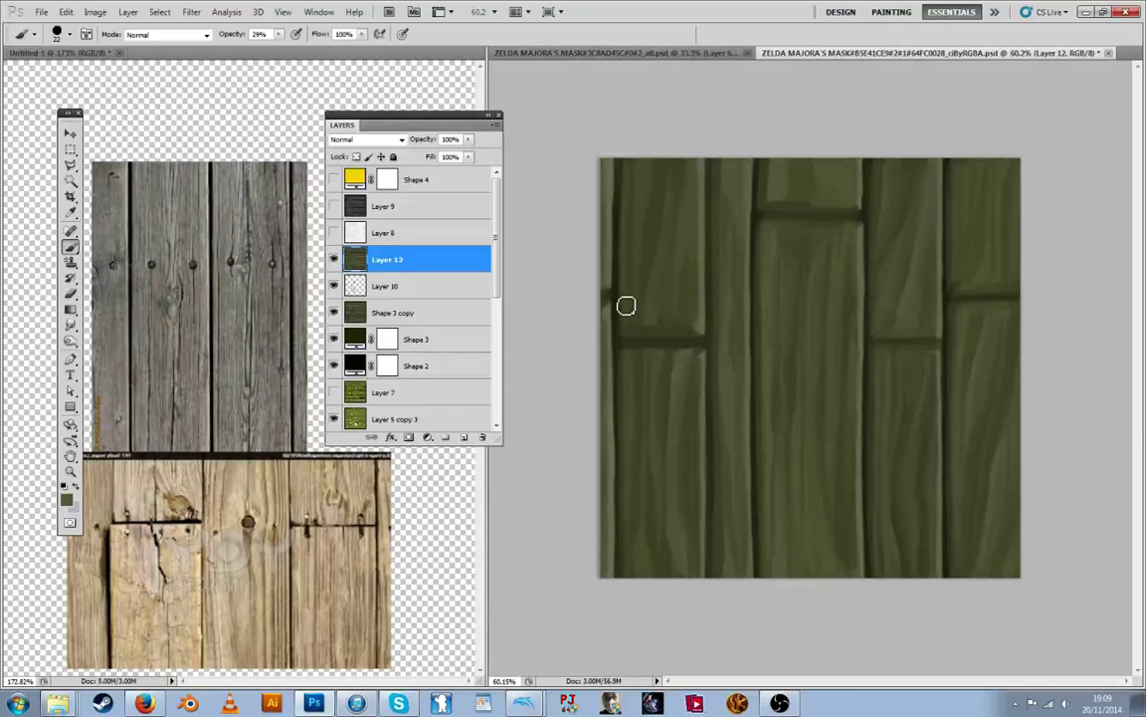
# Repaint the horizontal joint between the two wide left planks with greens sampled beside it
pyautogui.press('i')
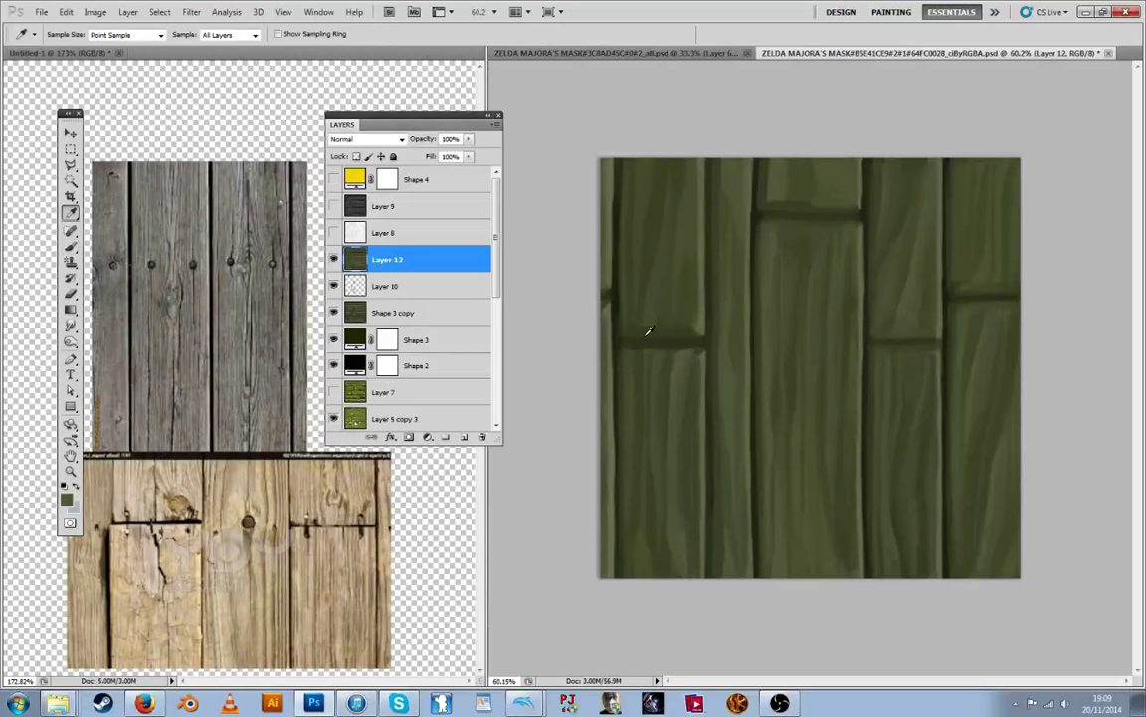
pyautogui.keyDown('alt'); pyautogui.click(647, 334); pyautogui.keyUp('alt')
pyautogui.moveTo(633, 344); pyautogui.dragTo(651, 344)
pyautogui.keyDown('alt'); pyautogui.click(669, 336); pyautogui.keyUp('alt')
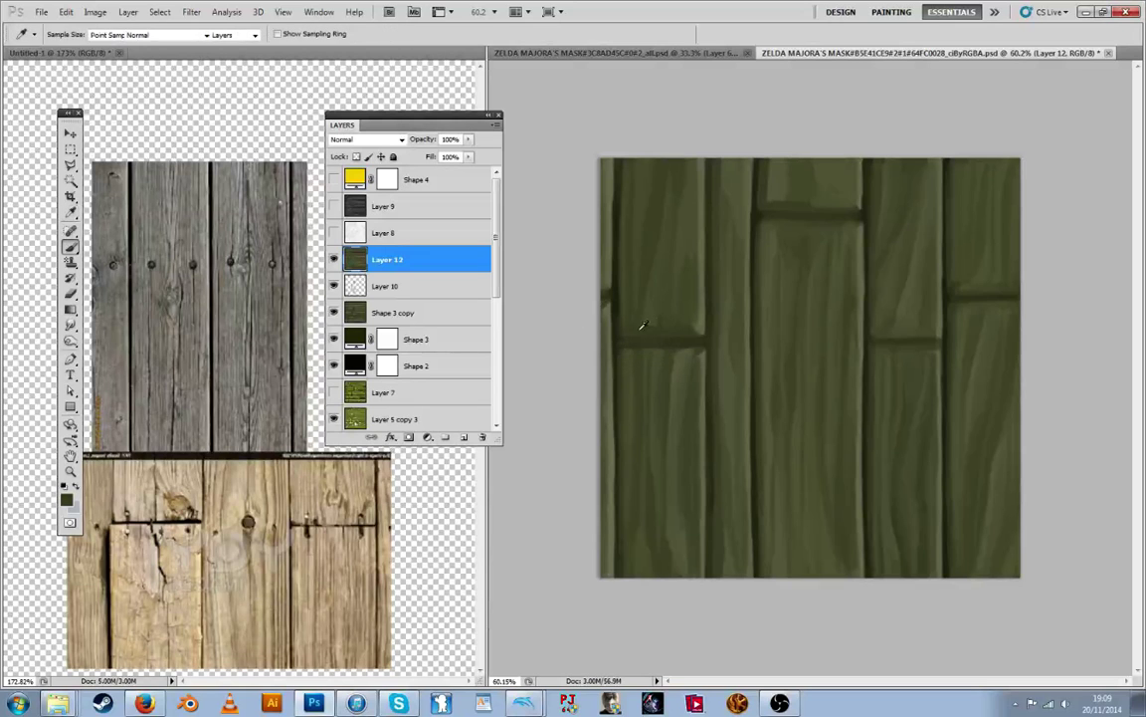
pyautogui.keyDown('alt'); pyautogui.click(677, 337); pyautogui.keyUp('alt')
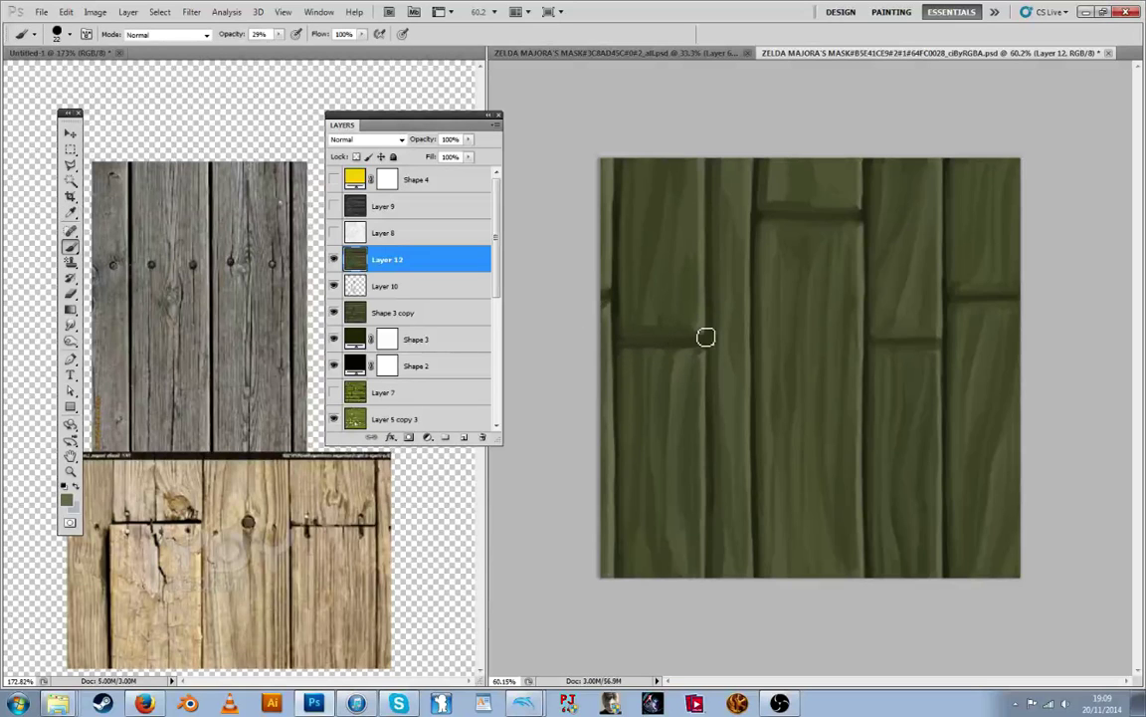
pyautogui.moveTo(705, 338); pyautogui.dragTo(696, 340)
pyautogui.keyDown('alt'); pyautogui.click(698, 323); pyautogui.keyUp('alt')
# Blend the lower end of the upper left plank into its joint by alternately sampling and painting greens
pyautogui.keyDown('alt'); pyautogui.click(625, 292); pyautogui.keyUp('alt')
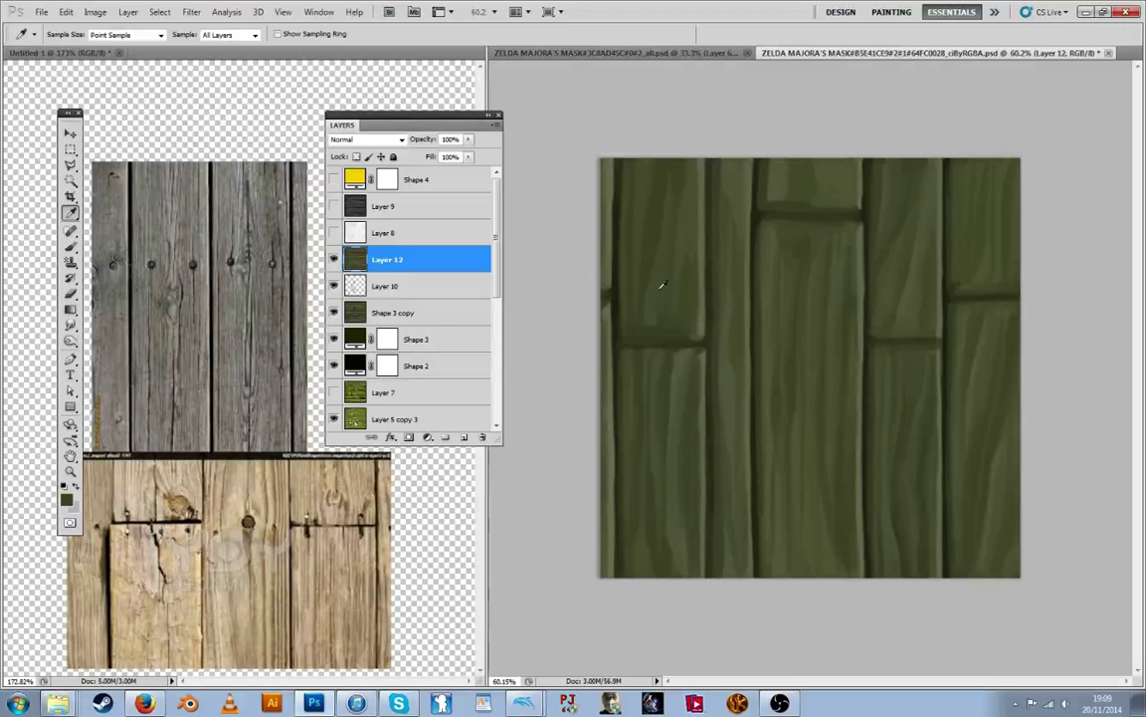
pyautogui.press('b')
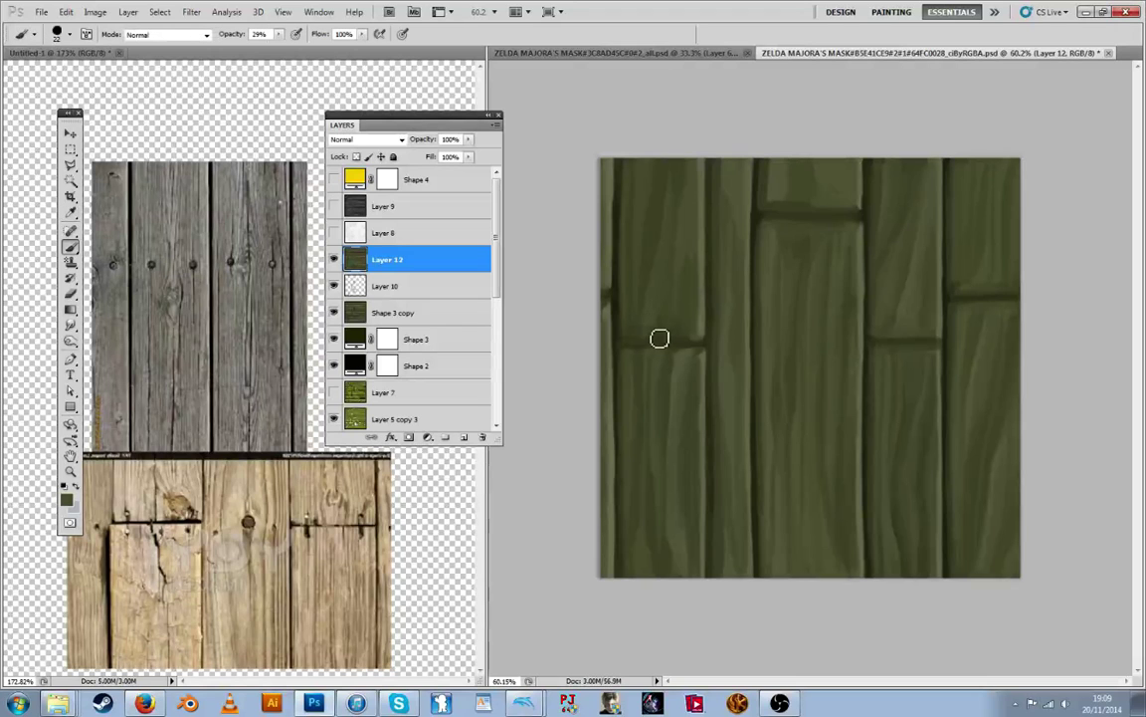
pyautogui.press('i')
pyautogui.press('b')
pyautogui.press('i')
pyautogui.press('b')
pyautogui.press('i')
pyautogui.press('b')
pyautogui.press('i')
pyautogui.press('b')
pyautogui.press('i')
pyautogui.press('b')
pyautogui.press('i')
pyautogui.press('b')
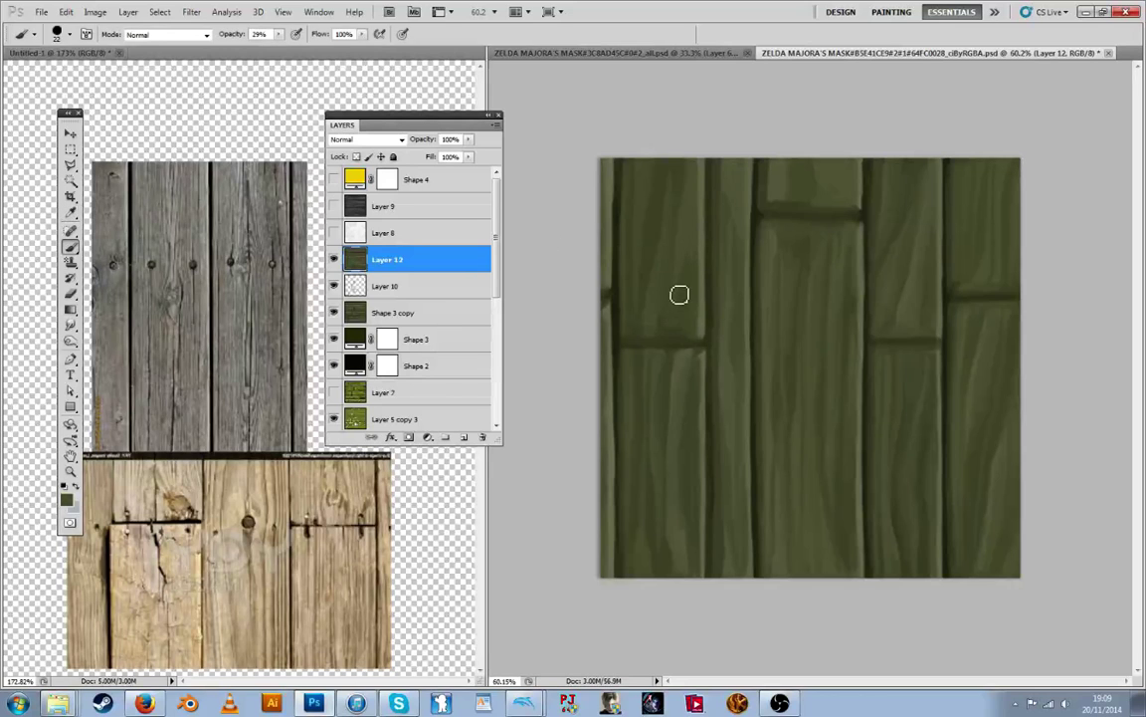
pyautogui.press('i')
pyautogui.press('b')
# Soften the joint and upper end of the wide middle plank with sampled greens
pyautogui.press('i')
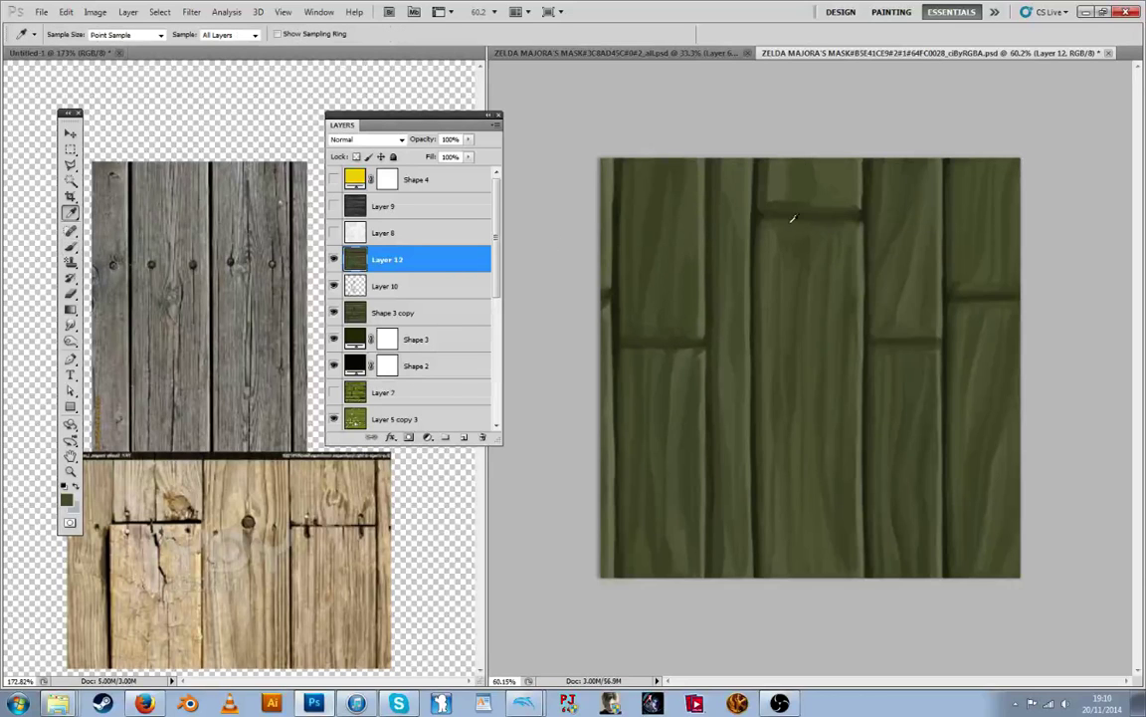
pyautogui.press('b')
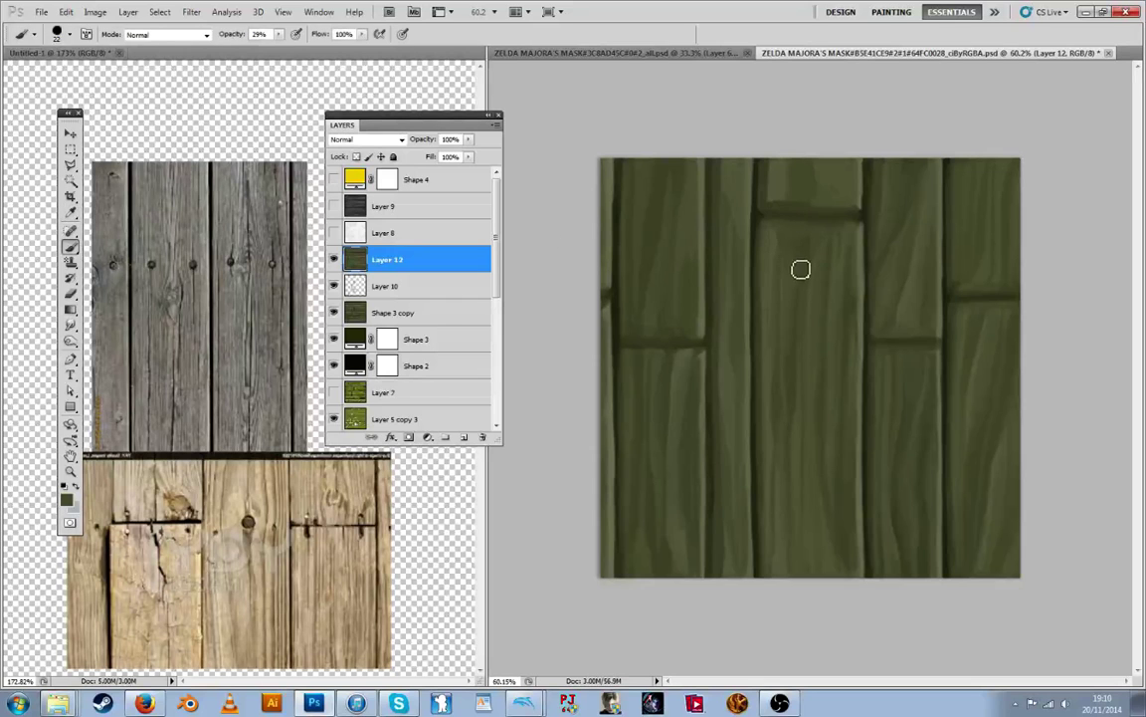
pyautogui.press('i')
pyautogui.press('b')
pyautogui.press('i')
pyautogui.press('b')
pyautogui.press('i')
pyautogui.press('b')
pyautogui.press('i')
# Set the brush size to 12 px and enlarge the wood reference photos to about 167%
pyautogui.click(68, 34)
pyautogui.moveTo(36, 71); pyautogui.dragTo(29, 78)
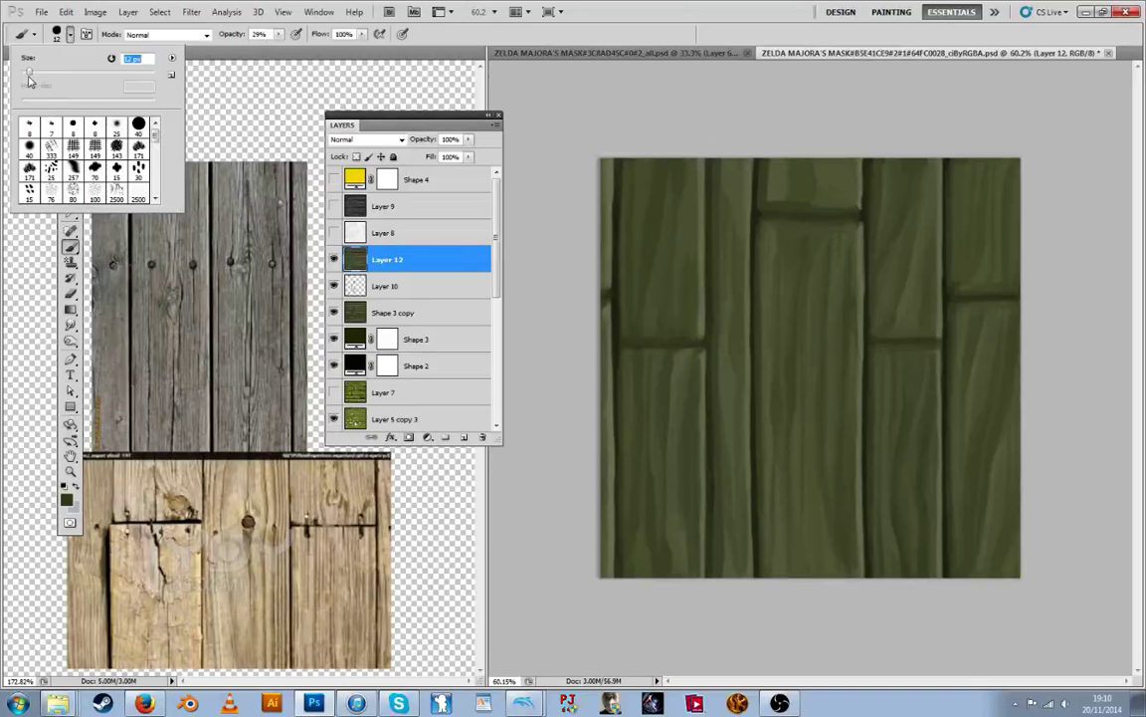
pyautogui.click(236, 307)
pyautogui.doubleClick(70, 474)
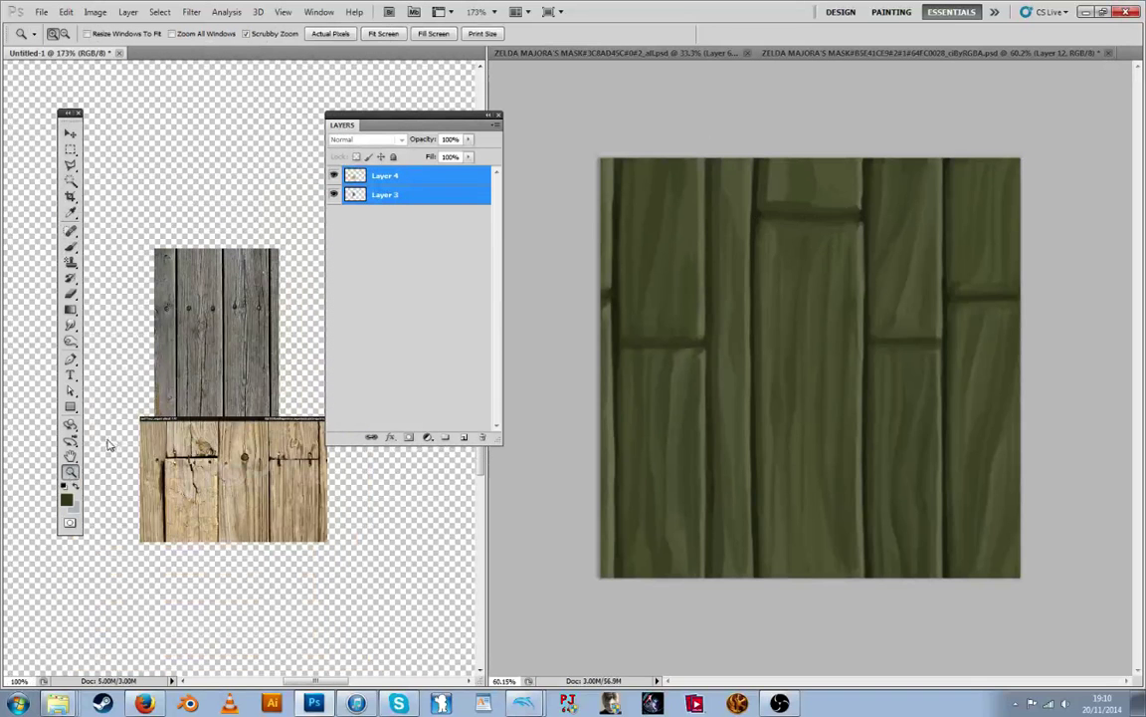
pyautogui.moveTo(242, 442); pyautogui.dragTo(328, 438)
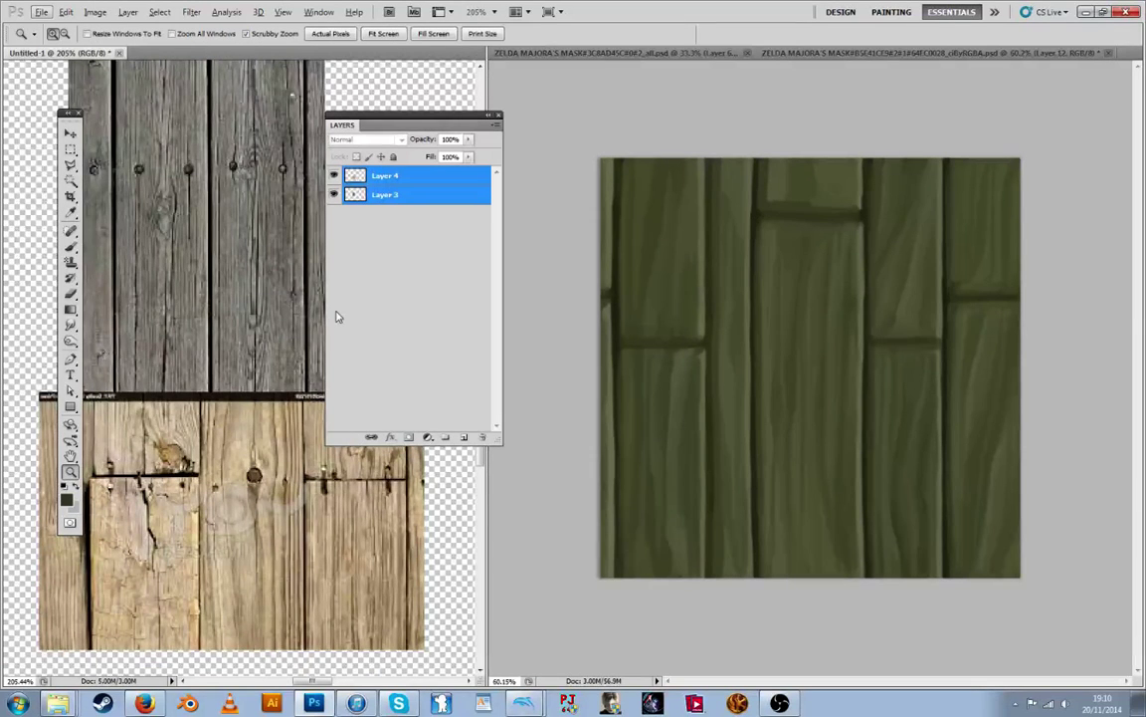
pyautogui.scroll(-2, 304, 318)
pyautogui.scroll(5, 304, 319)
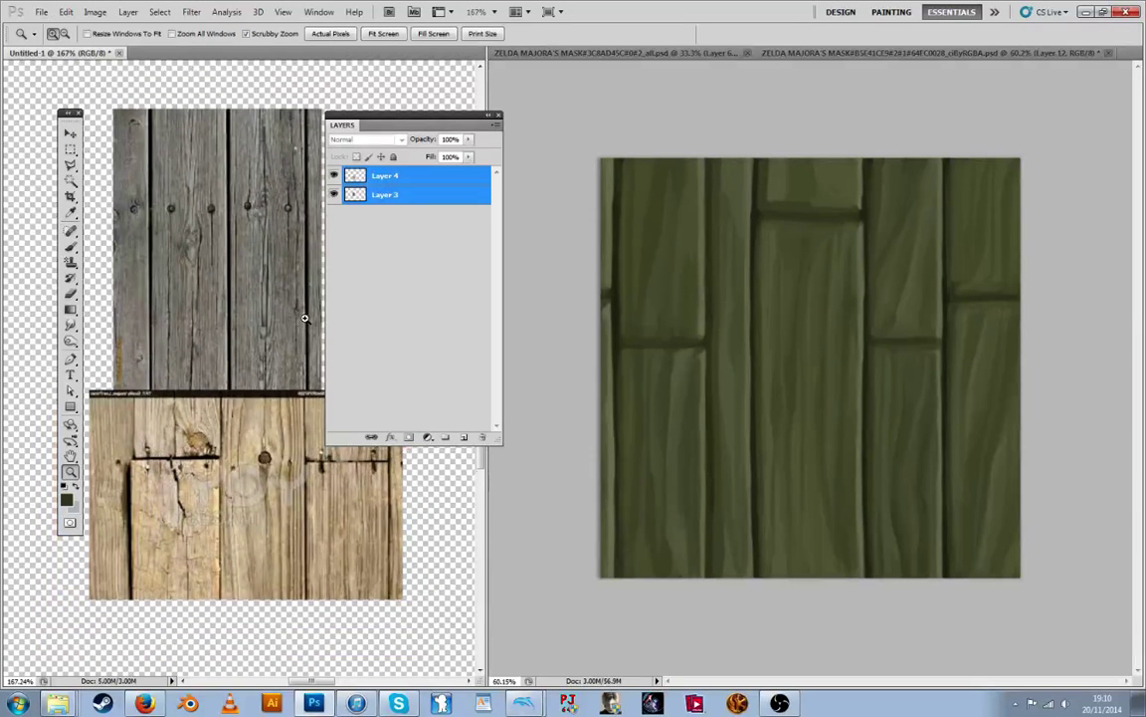
# At 100% zoom on the plank texture, paint a short grain stroke on the narrow plank in sampled green at 44% opacity
pyautogui.click(687, 268)
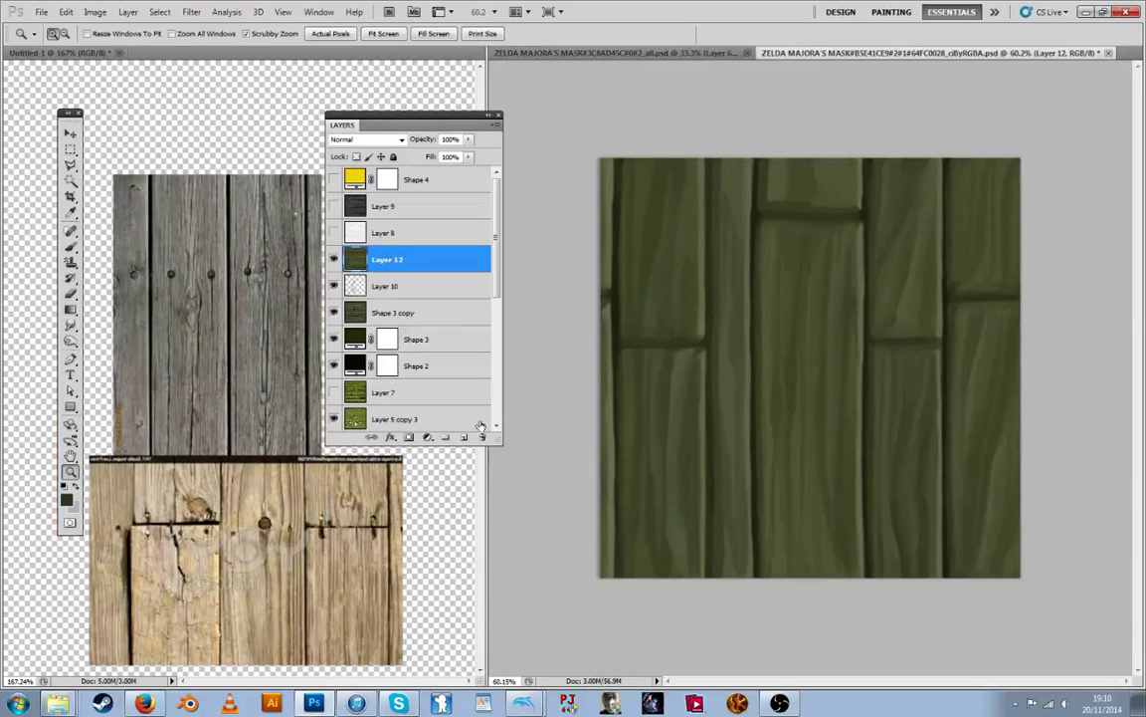
pyautogui.doubleClick(71, 475)
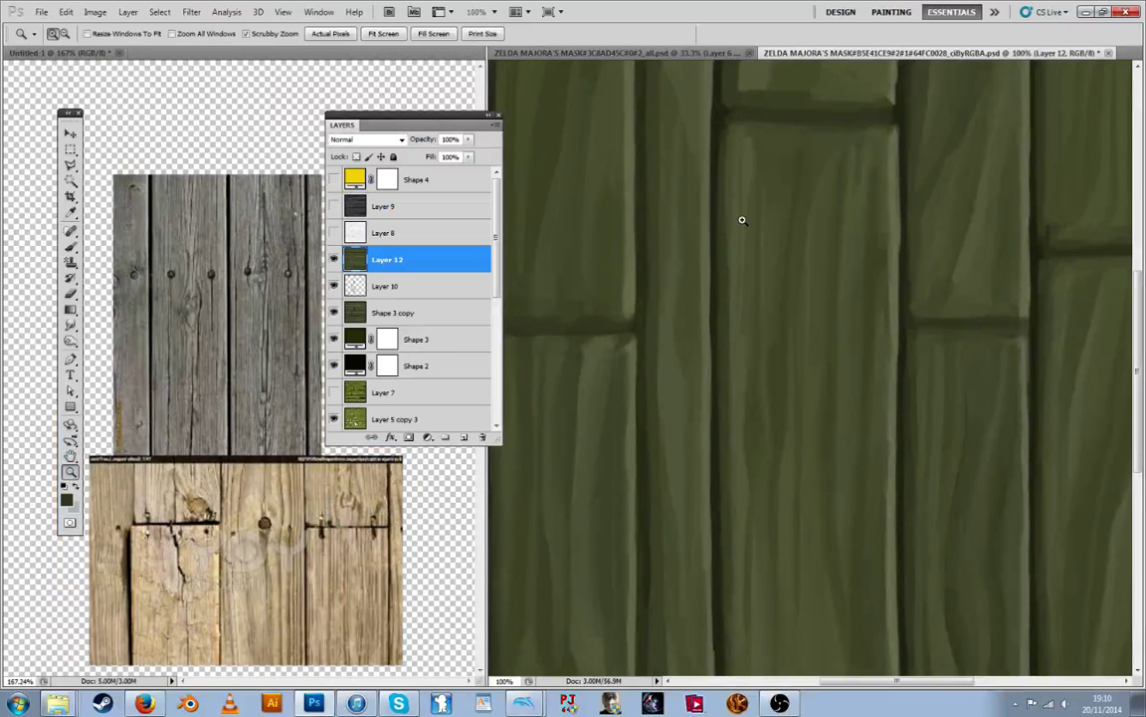
pyautogui.scroll(-2, 743, 221)
pyautogui.press('r')
pyautogui.press('i')
pyautogui.click(683, 297)
pyautogui.press('b')
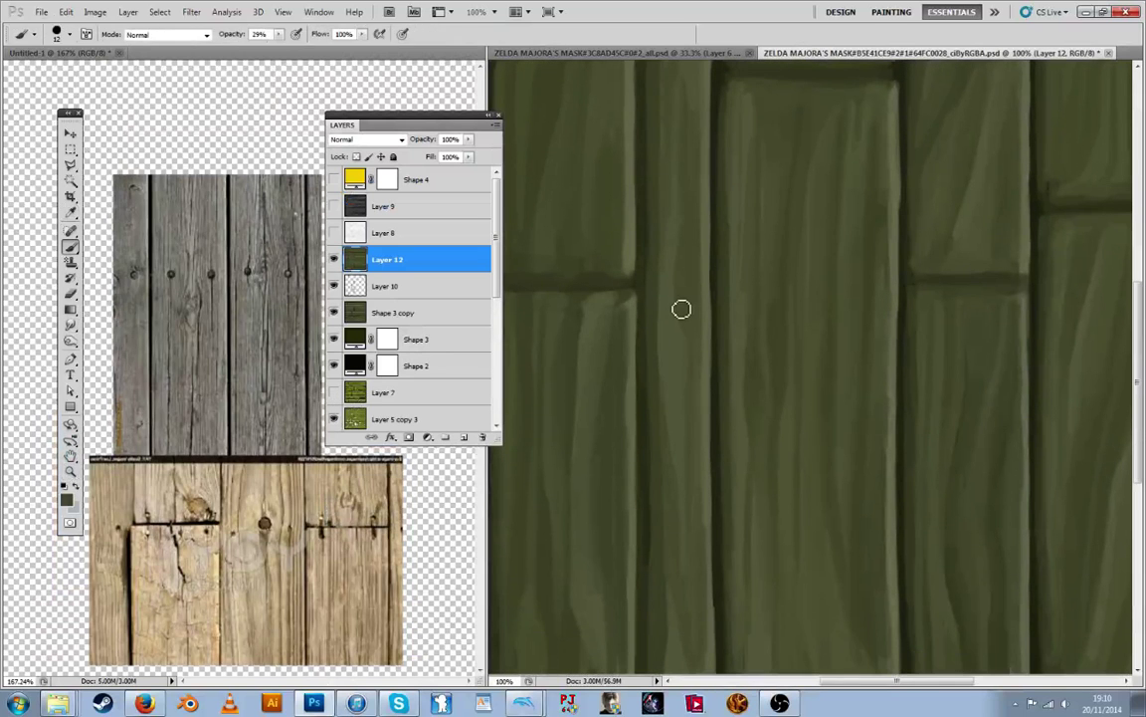
pyautogui.click(278, 34)
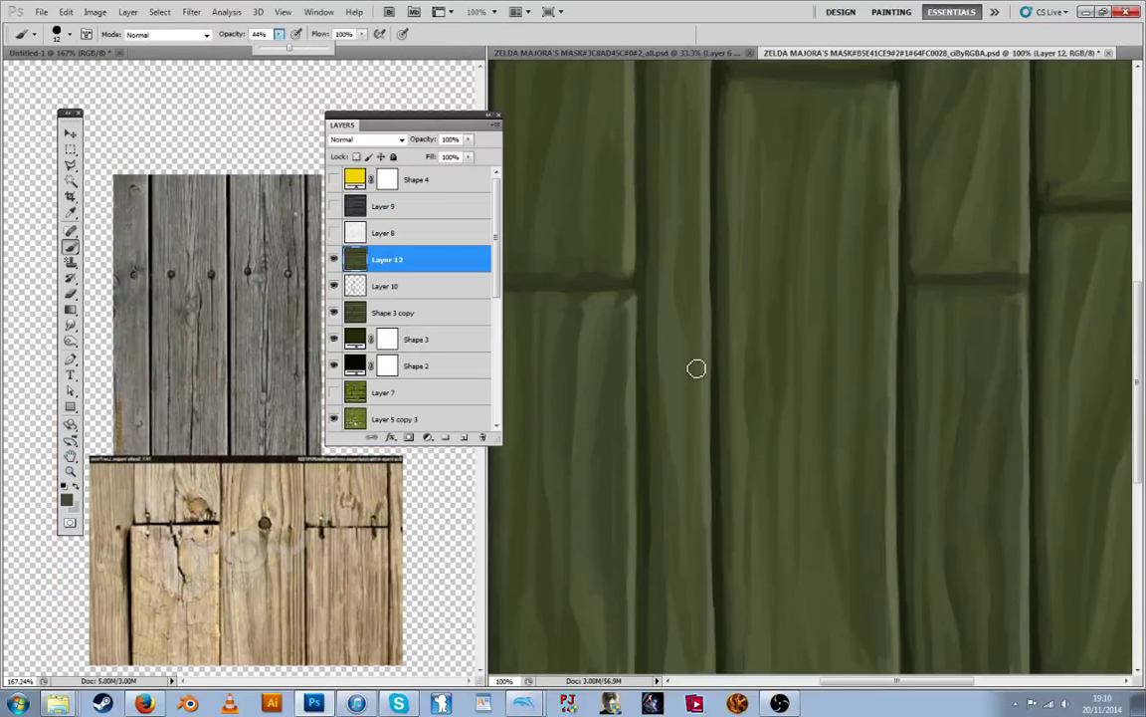
pyautogui.moveTo(684, 295); pyautogui.dragTo(683, 331)
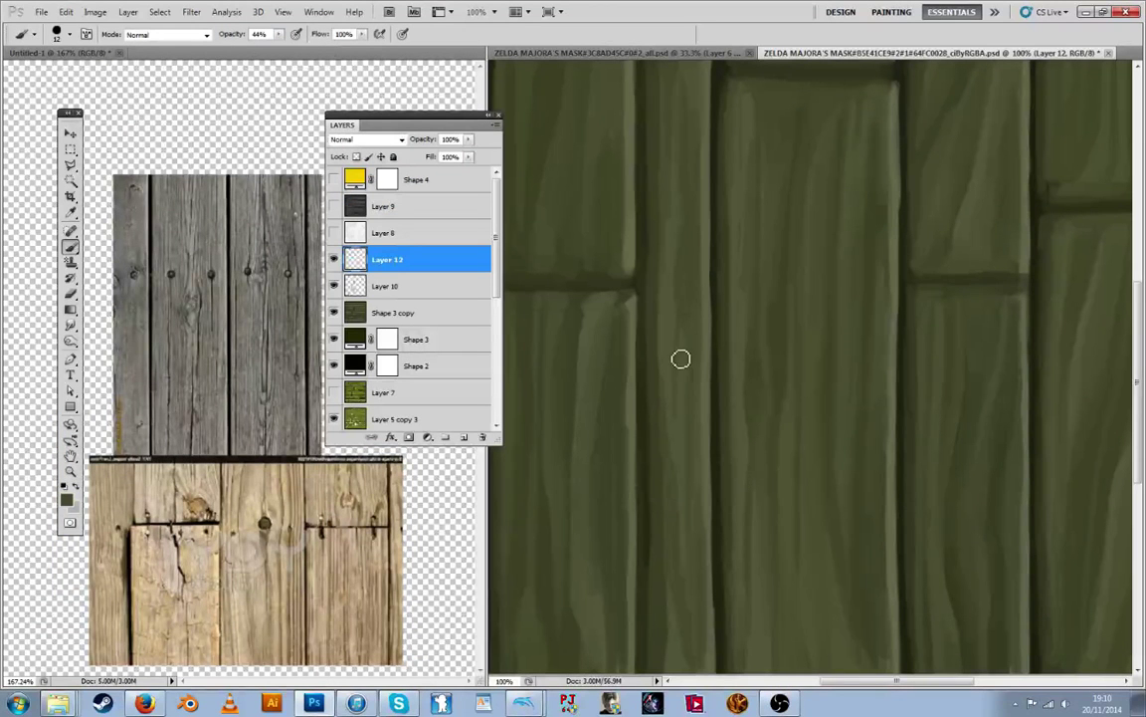
pyautogui.click(70, 34)
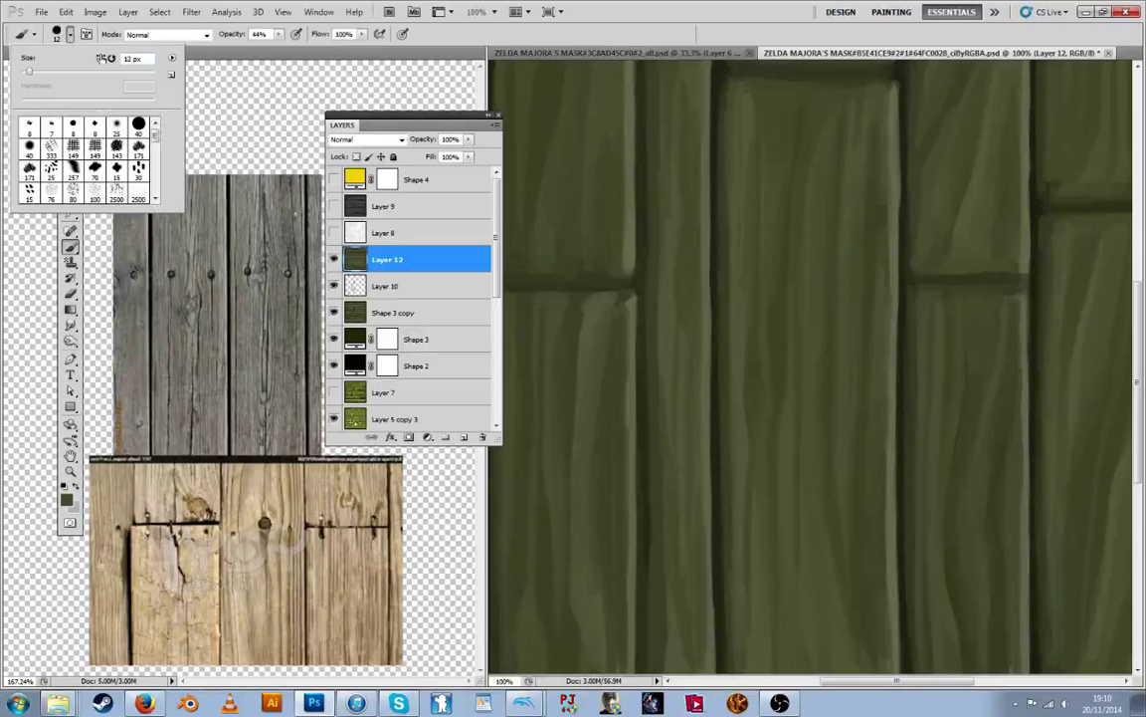
pyautogui.click(87, 33)
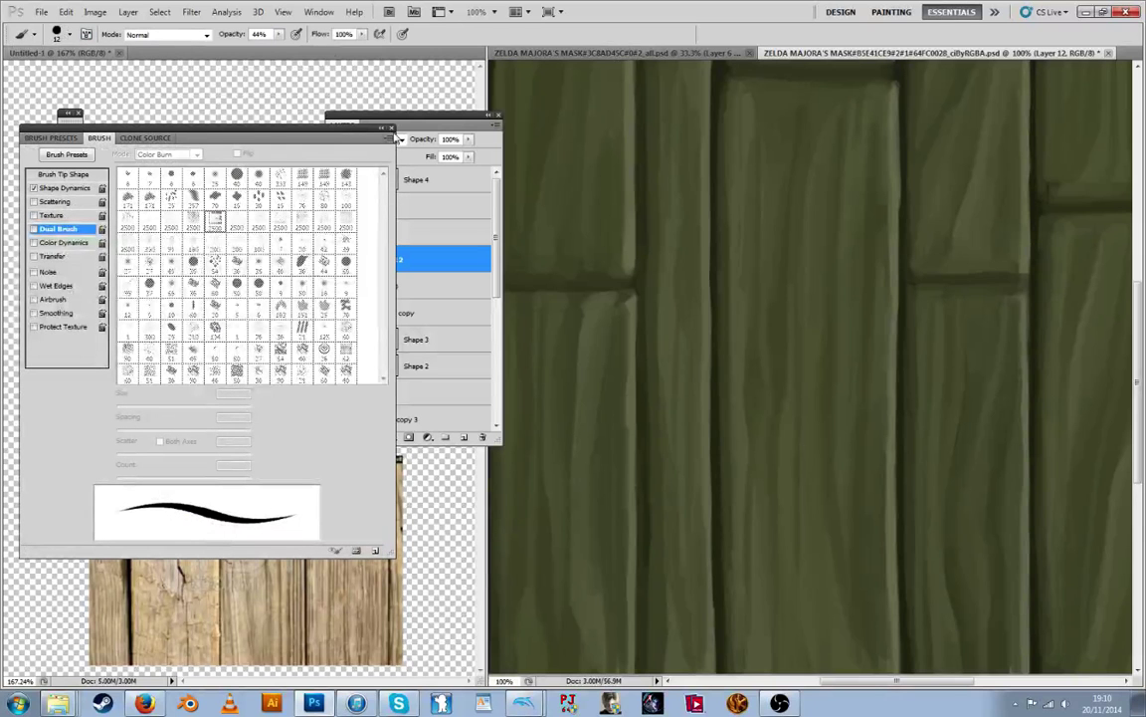
pyautogui.moveTo(395, 135); pyautogui.dragTo(387, 139)
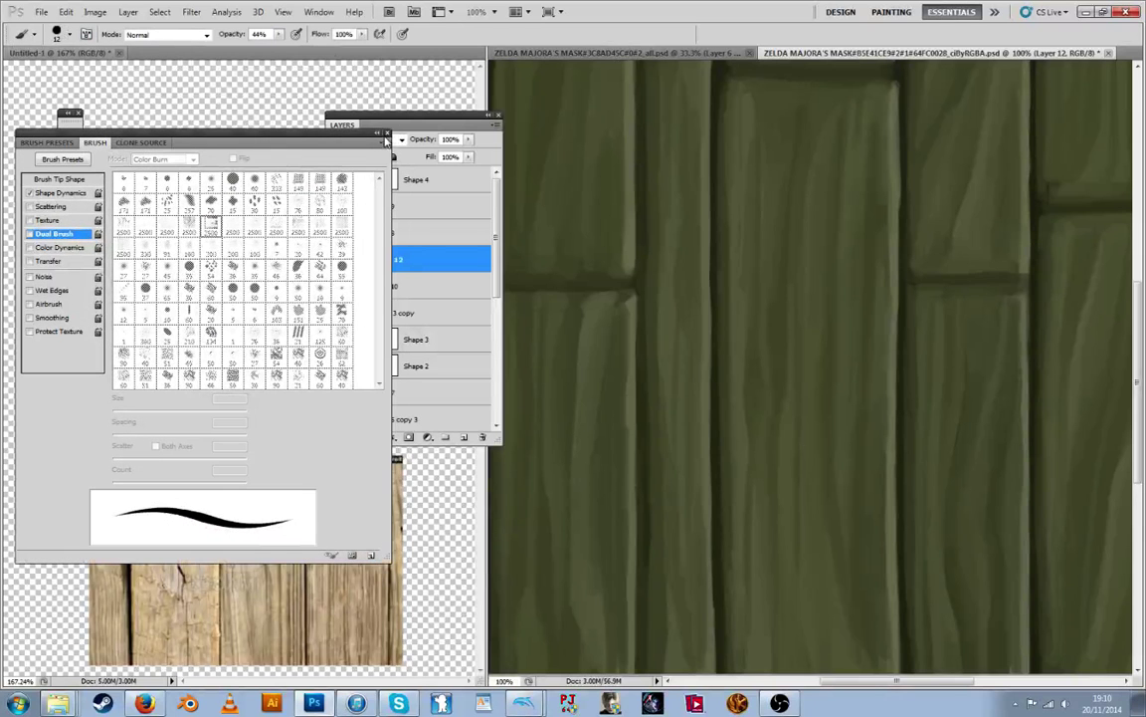
pyautogui.click(388, 134)
# Switch to the Dolphin game window to examine the wooden floor in the scene, and return to Photoshop
pyautogui.click(524, 703)
pyautogui.click(567, 665)
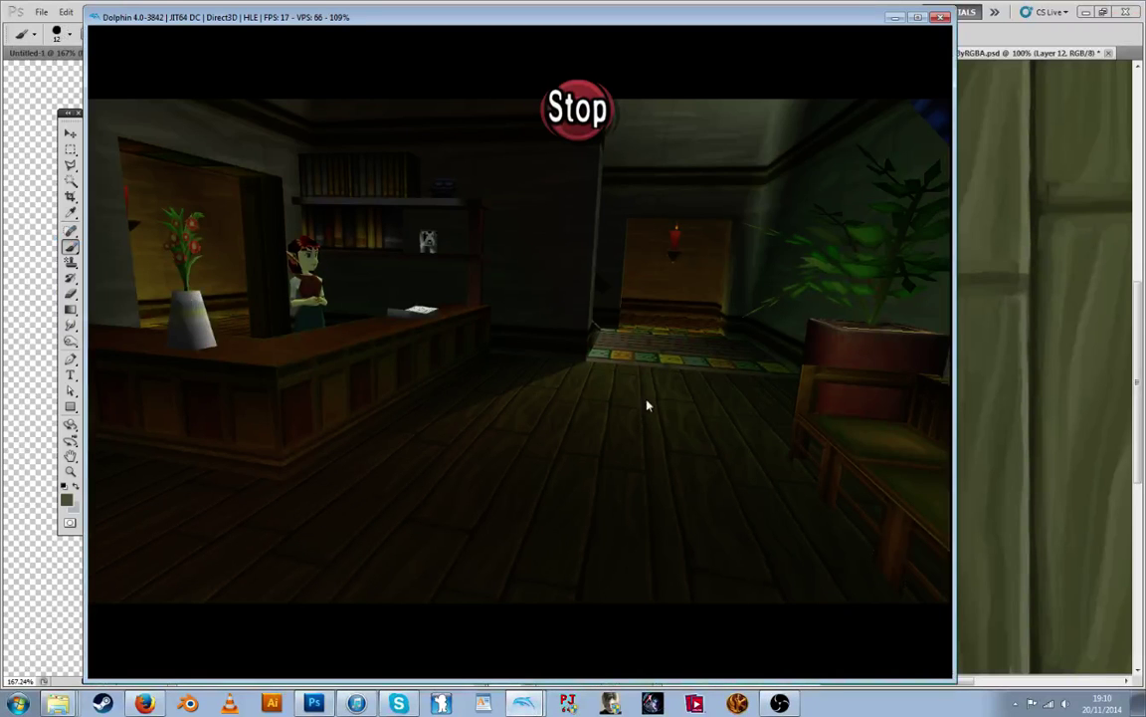
pyautogui.hotkey('alt', 'Tab')
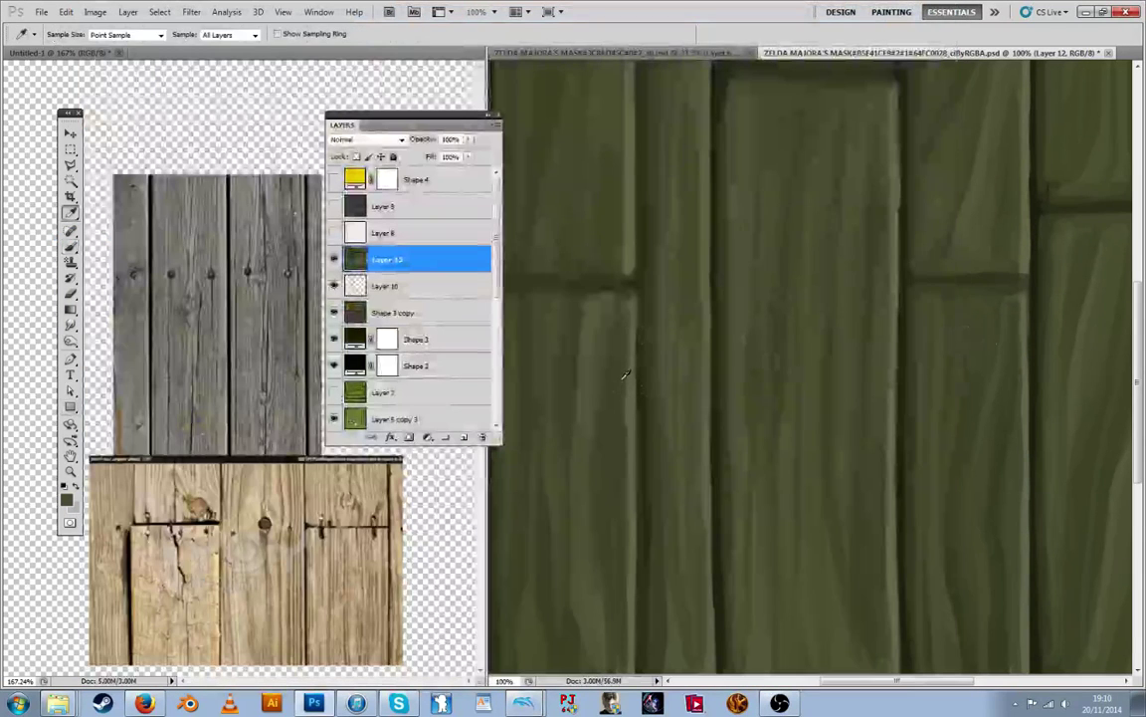
# Soften the light right edge and upper right corner of the lower left plank with sampled greens at 44% opacity
pyautogui.moveTo(632, 385)
pyautogui.mouseDown()
pyautogui.moveTo(633, 420)
pyautogui.moveTo(634, 331)
pyautogui.mouseUp()
pyautogui.keyDown('alt'); pyautogui.click(632, 371); pyautogui.keyUp('alt')
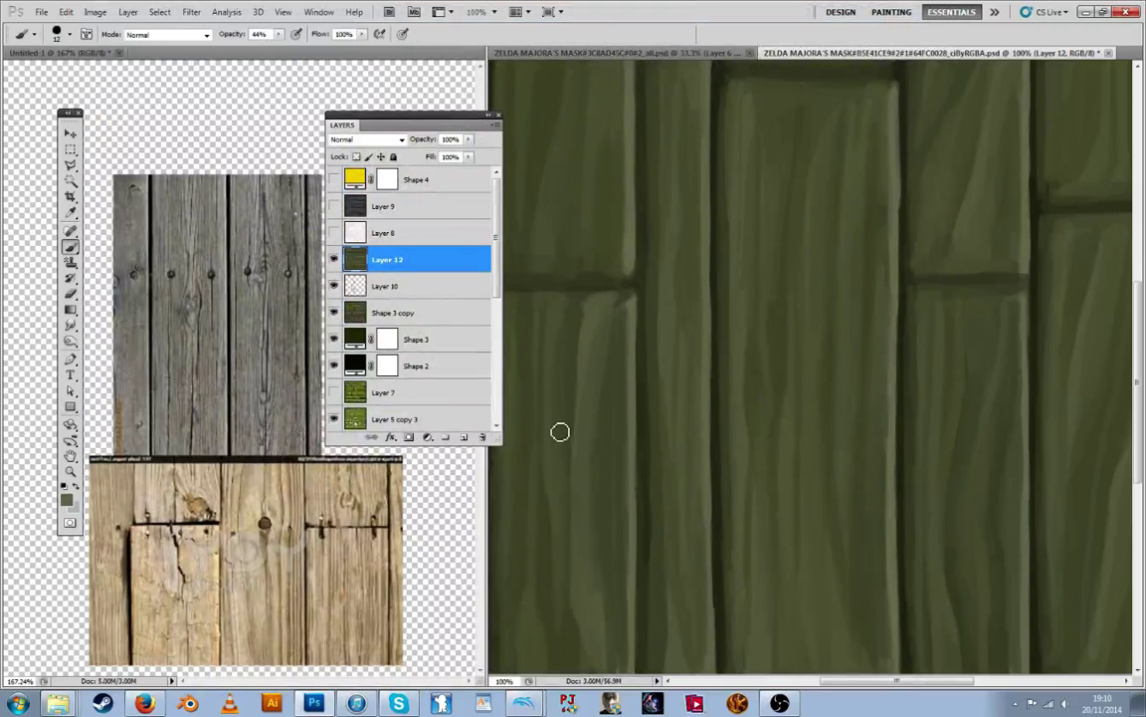
pyautogui.press('alt')
pyautogui.keyDown('alt'); pyautogui.click(587, 342); pyautogui.keyUp('alt')
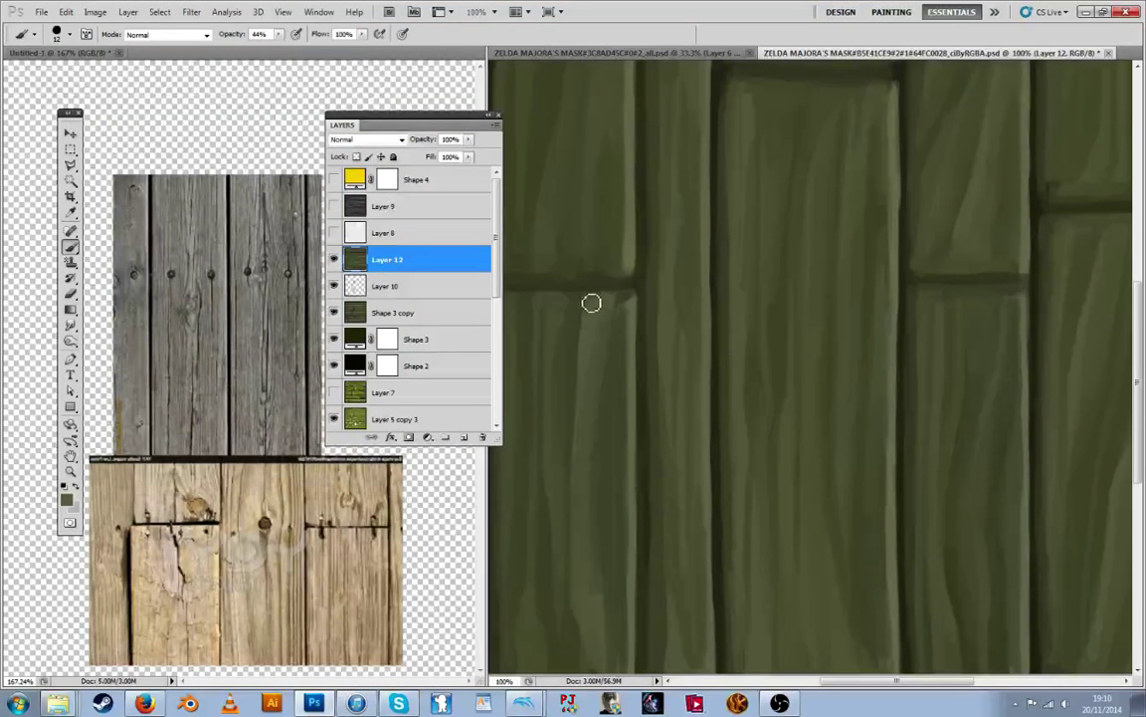
pyautogui.keyDown('alt'); pyautogui.click(603, 329); pyautogui.keyUp('alt')
pyautogui.keyDown('alt'); pyautogui.click(600, 322); pyautogui.keyUp('alt')
pyautogui.moveTo(621, 303)
pyautogui.mouseDown()
pyautogui.moveTo(608, 342)
pyautogui.moveTo(618, 327)
pyautogui.mouseUp()
pyautogui.keyDown('alt'); pyautogui.click(607, 342); pyautogui.keyUp('alt')
pyautogui.press('alt')
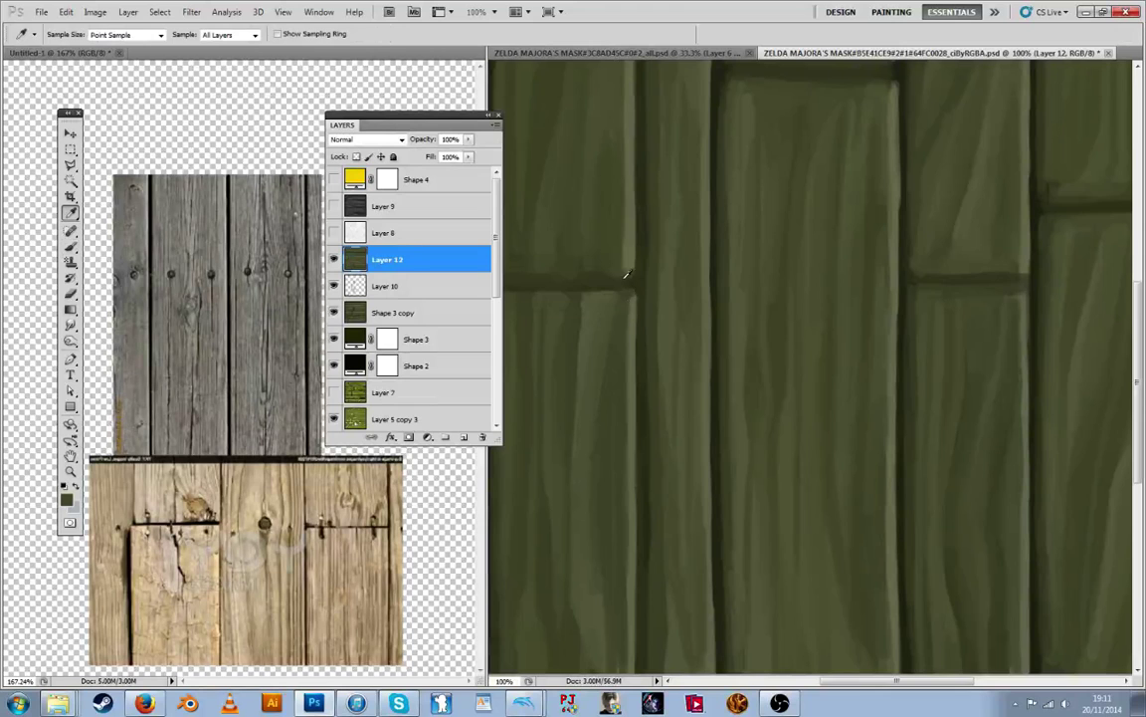
# Even out the dark horizontal joint between the two left planks with a sampled dark green stroke
pyautogui.keyDown('alt'); pyautogui.click(601, 273); pyautogui.keyUp('alt')
pyautogui.moveTo(541, 291); pyautogui.dragTo(625, 284)
pyautogui.press('alt')
pyautogui.press('alt')
pyautogui.press('alt')
# Blend the lower end of the upper left plank into its joint, repeatedly resampling neighbouring greens
pyautogui.keyDown('alt'); pyautogui.click(591, 254); pyautogui.keyUp('alt')
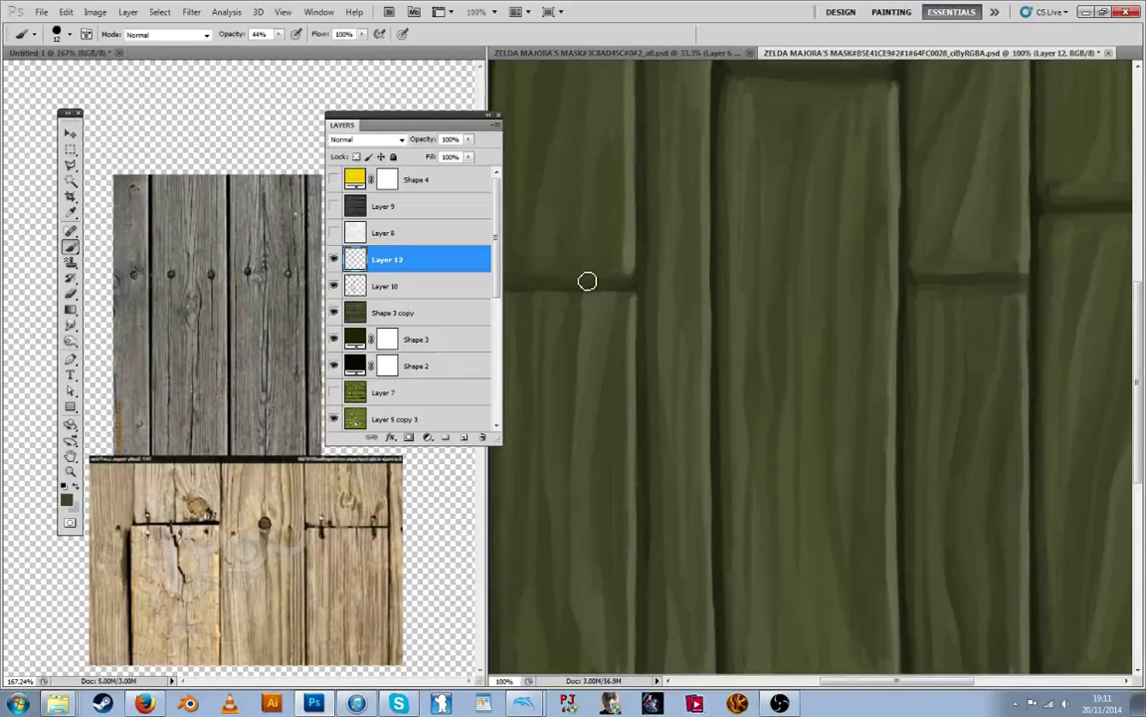
pyautogui.press('alt')
pyautogui.press('alt')
pyautogui.keyDown('alt'); pyautogui.click(580, 249); pyautogui.keyUp('alt')
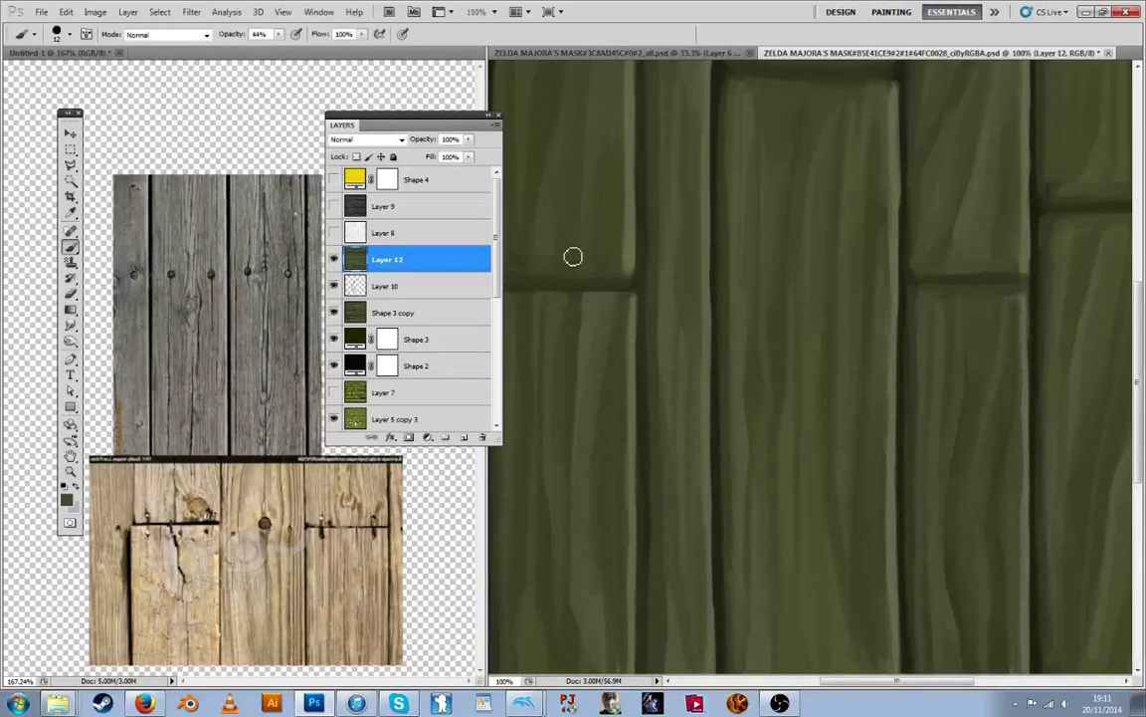
pyautogui.press('alt')
pyautogui.press('alt')
pyautogui.press('alt')
pyautogui.press('alt')
pyautogui.press('alt')
pyautogui.press('alt')
pyautogui.press('alt')
pyautogui.press('alt')
pyautogui.press('alt')
pyautogui.press('alt')
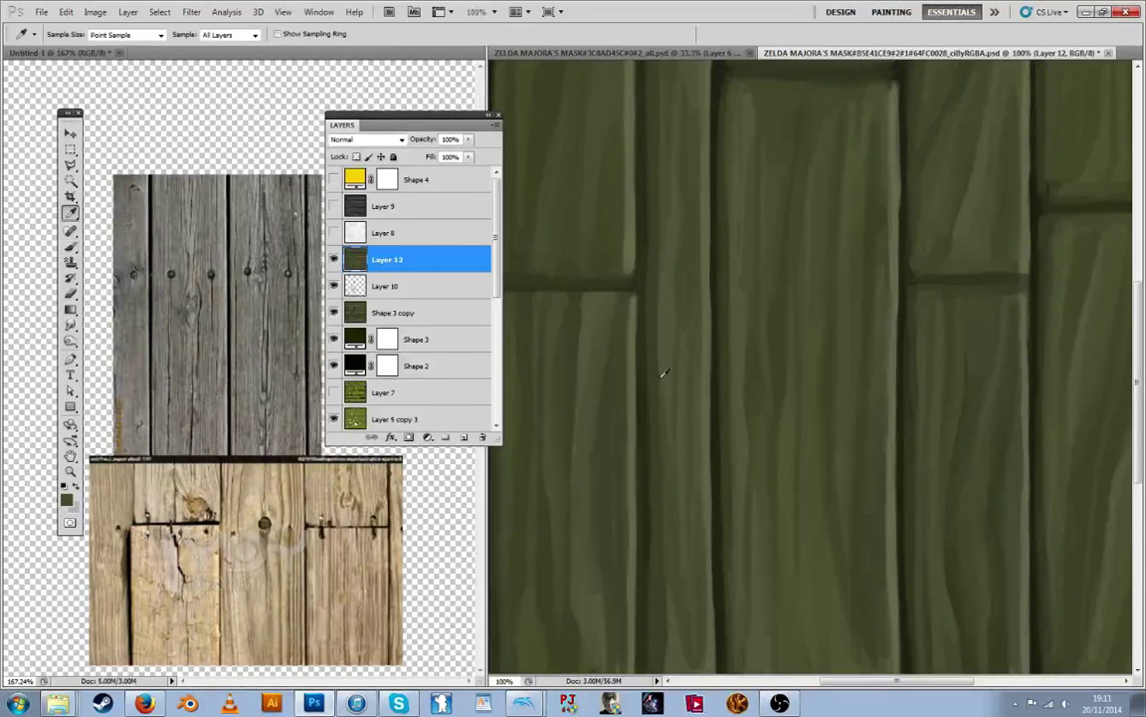
# Smooth the grain in the upper left part of the wide middle plank using sampled greens
pyautogui.moveTo(762, 361); pyautogui.dragTo(762, 249)
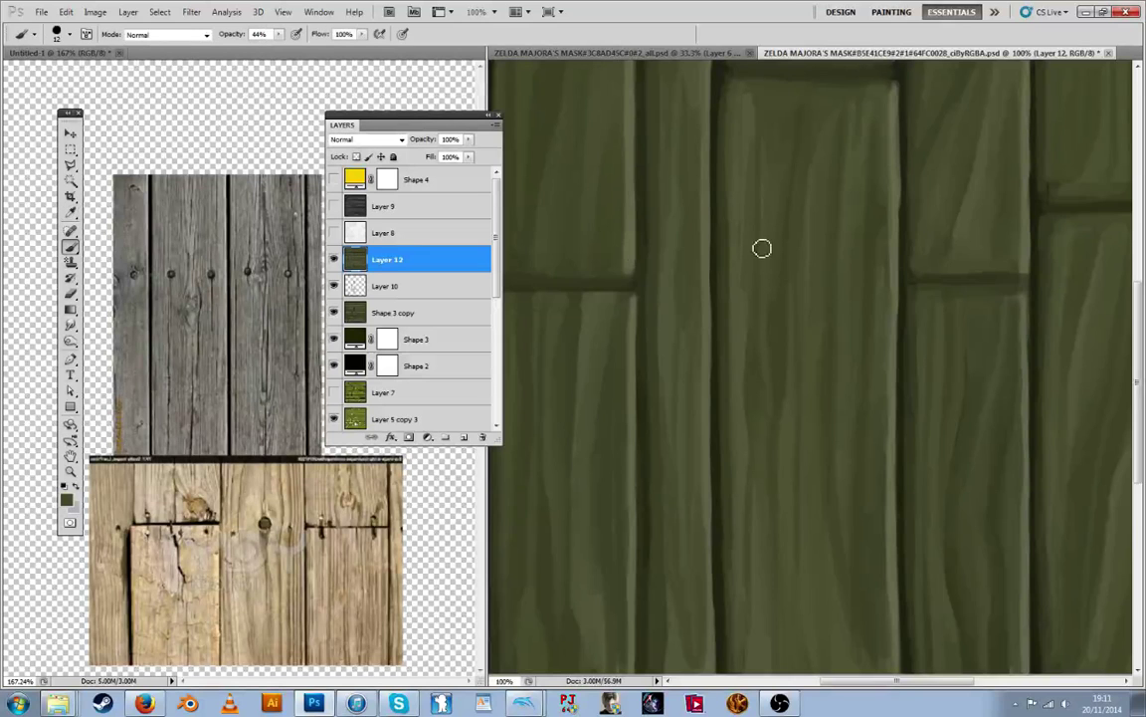
pyautogui.keyDown('alt'); pyautogui.click(749, 264); pyautogui.keyUp('alt')
pyautogui.keyDown('alt'); pyautogui.click(749, 123); pyautogui.keyUp('alt')
pyautogui.press('alt')
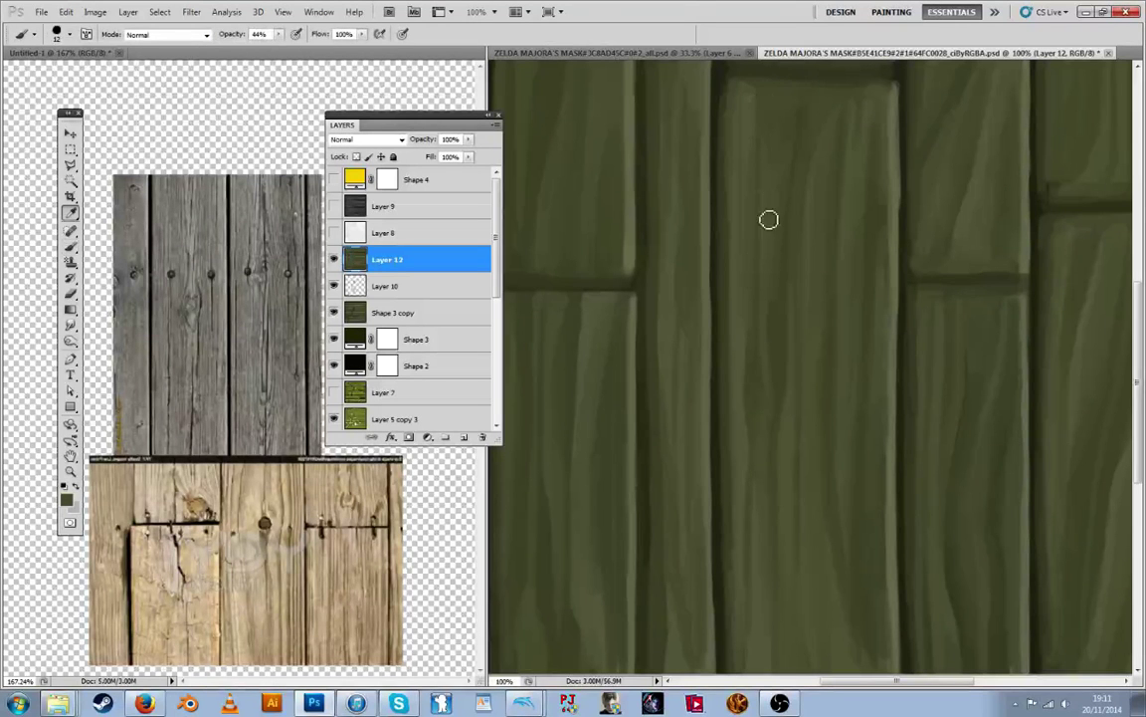
pyautogui.press('alt')
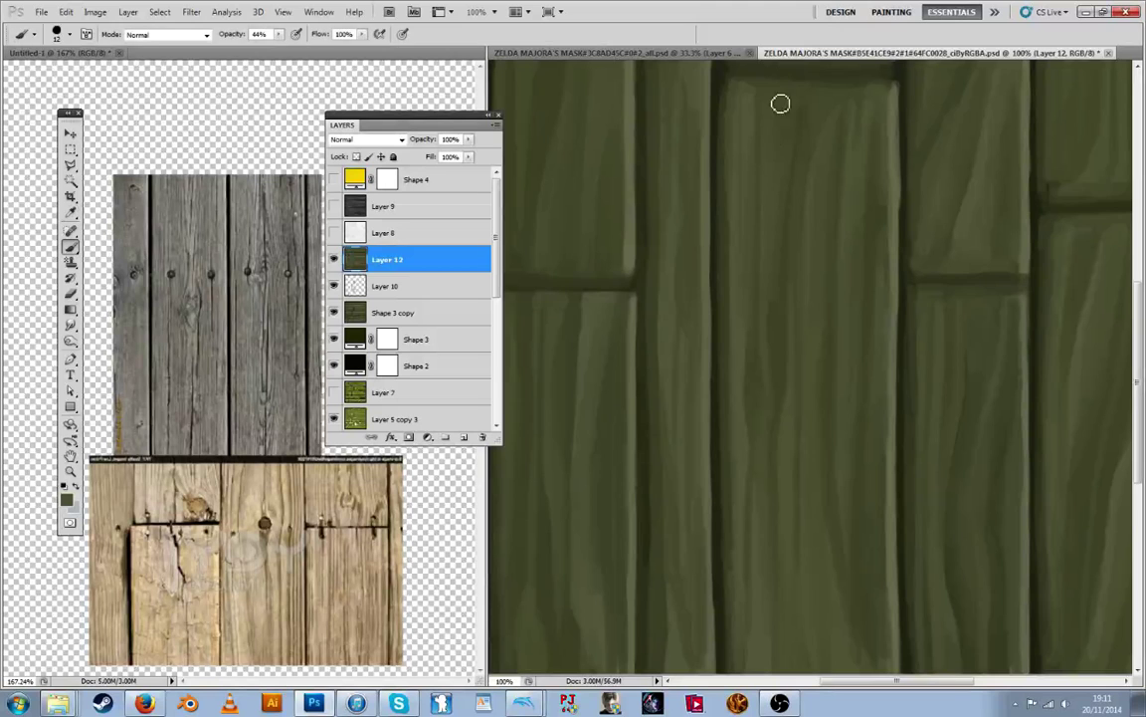
pyautogui.press('alt')
pyautogui.press('alt')
pyautogui.press('alt')
pyautogui.press('alt')
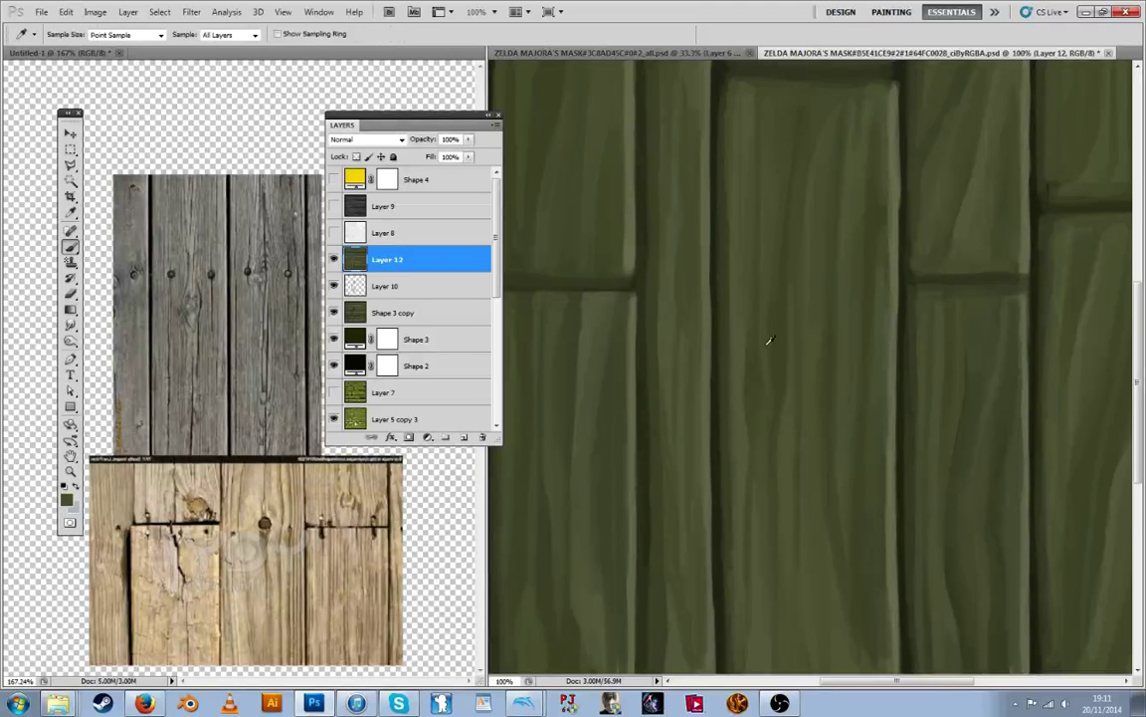
pyautogui.press('alt')
pyautogui.press('alt')
pyautogui.press('alt')
pyautogui.press('alt')
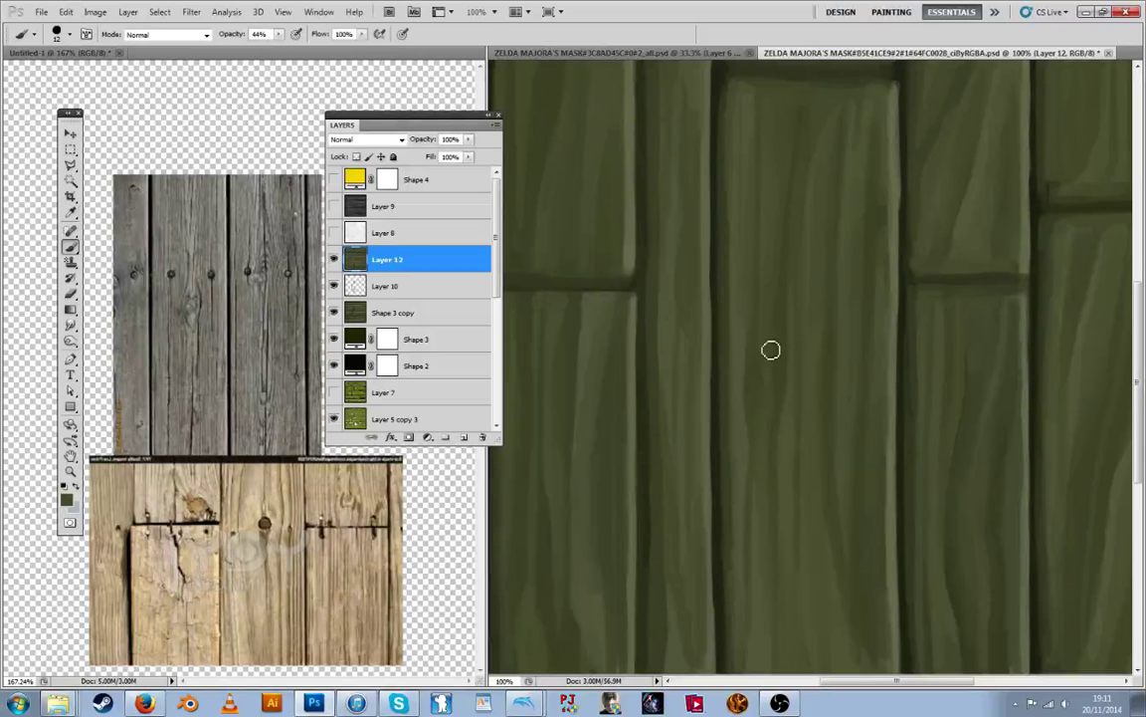
pyautogui.press('alt')
# Blend the hard-edged lower end of the short plank above the wide middle plank into its joint with sampled greens
pyautogui.scroll(3, 768, 304)
pyautogui.press('alt')
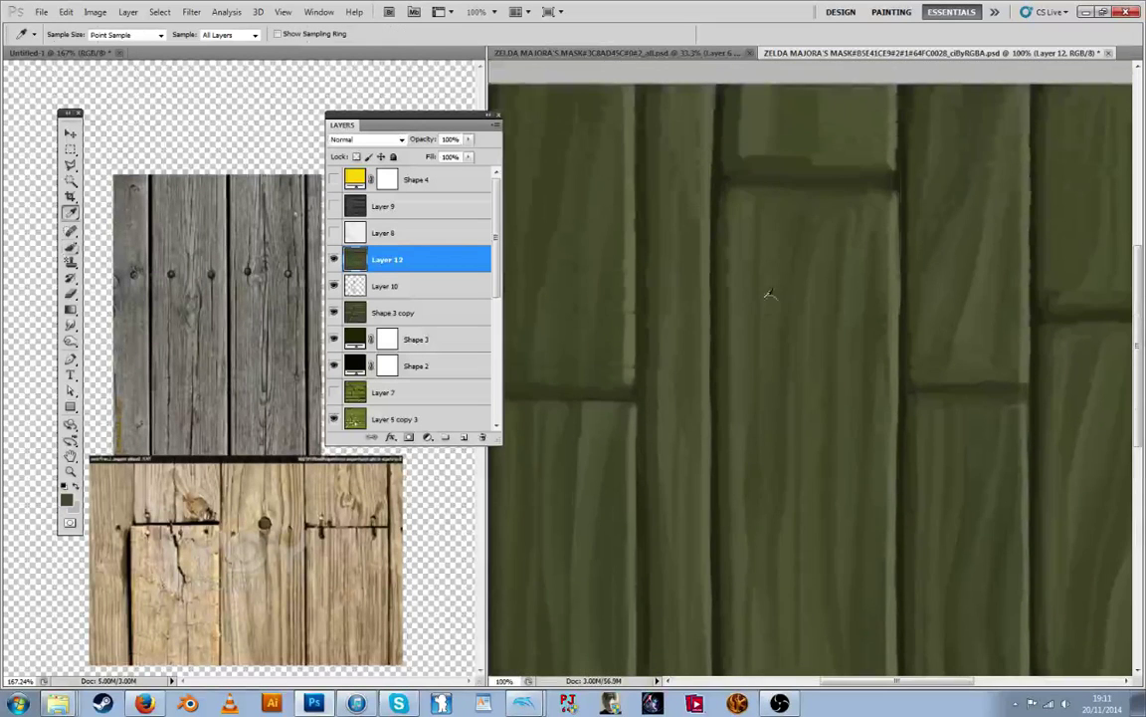
pyautogui.keyDown('alt'); pyautogui.click(752, 136); pyautogui.keyUp('alt')
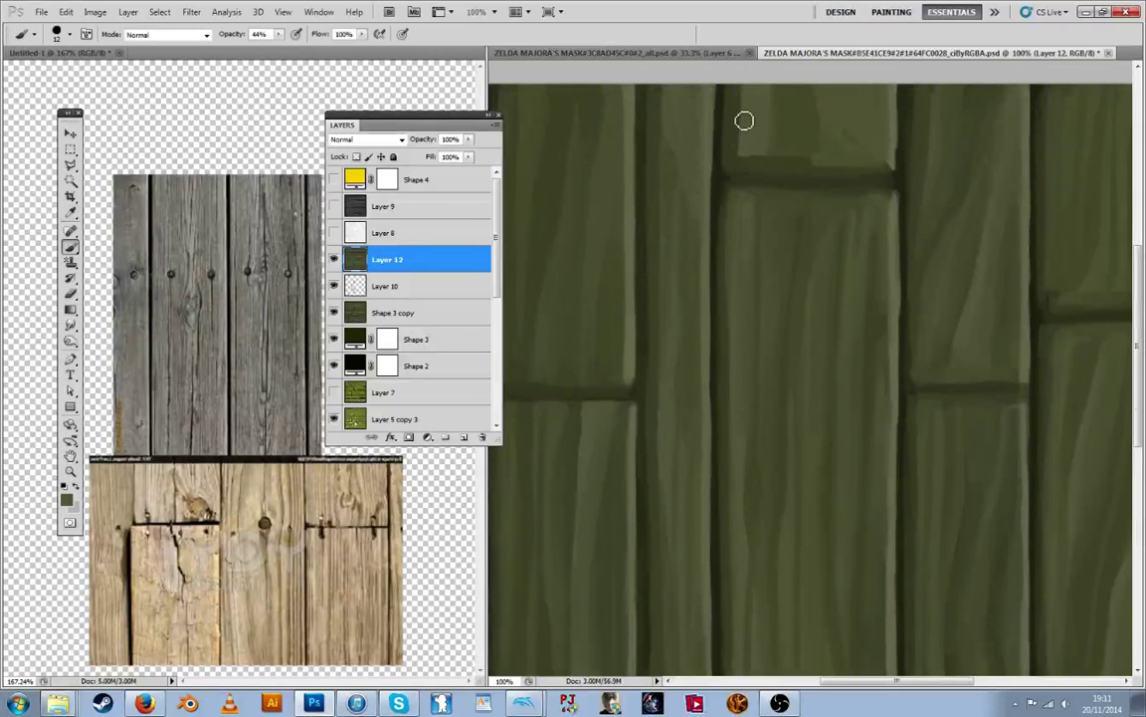
pyautogui.moveTo(744, 124)
pyautogui.mouseDown()
pyautogui.moveTo(740, 88)
pyautogui.moveTo(740, 167)
pyautogui.moveTo(770, 163)
pyautogui.moveTo(769, 139)
pyautogui.moveTo(798, 136)
pyautogui.moveTo(769, 165)
pyautogui.moveTo(819, 166)
pyautogui.mouseUp()
pyautogui.keyDown('alt'); pyautogui.click(798, 142); pyautogui.keyUp('alt')
pyautogui.press('alt')
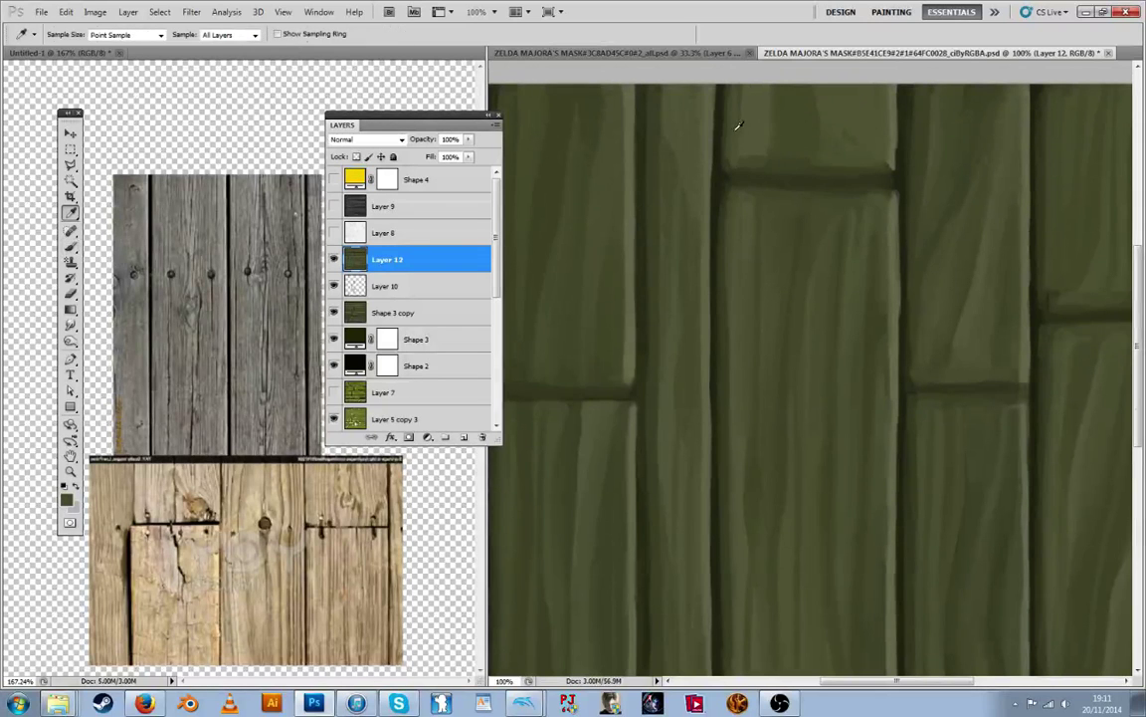
pyautogui.keyDown('alt'); pyautogui.click(763, 166); pyautogui.keyUp('alt')
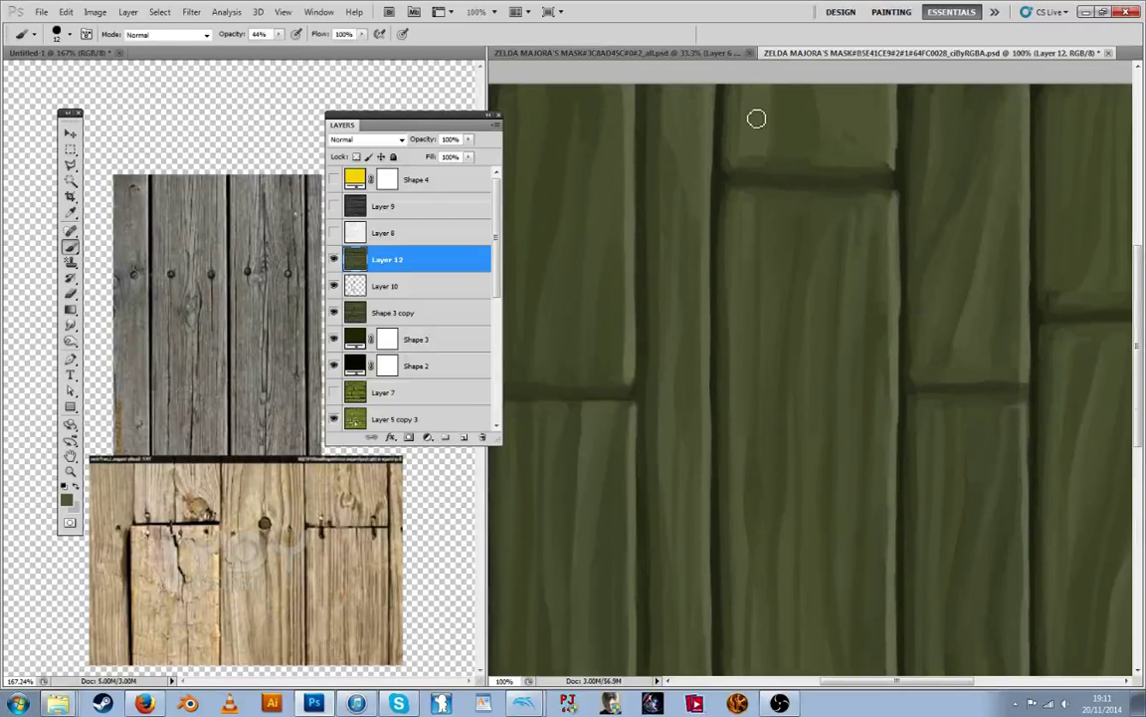
pyautogui.press('i')
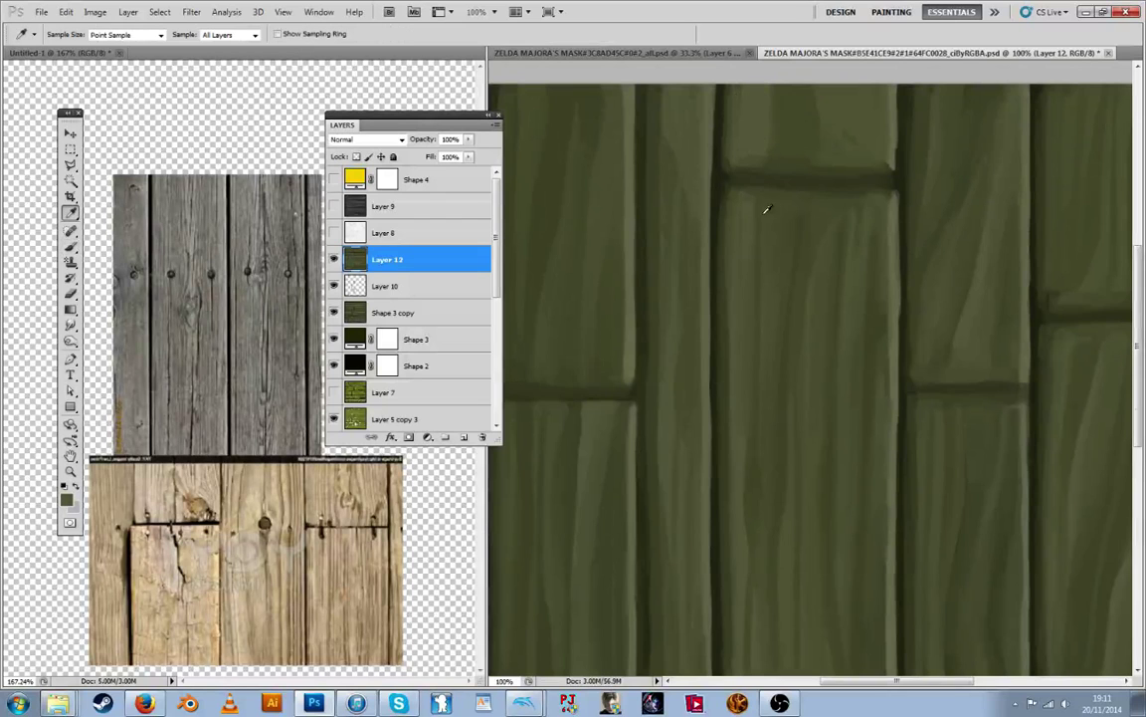
pyautogui.press('b')
pyautogui.keyDown('alt'); pyautogui.click(830, 120); pyautogui.keyUp('alt')
pyautogui.moveTo(850, 163)
pyautogui.mouseDown()
pyautogui.moveTo(857, 171)
pyautogui.moveTo(873, 162)
pyautogui.mouseUp()
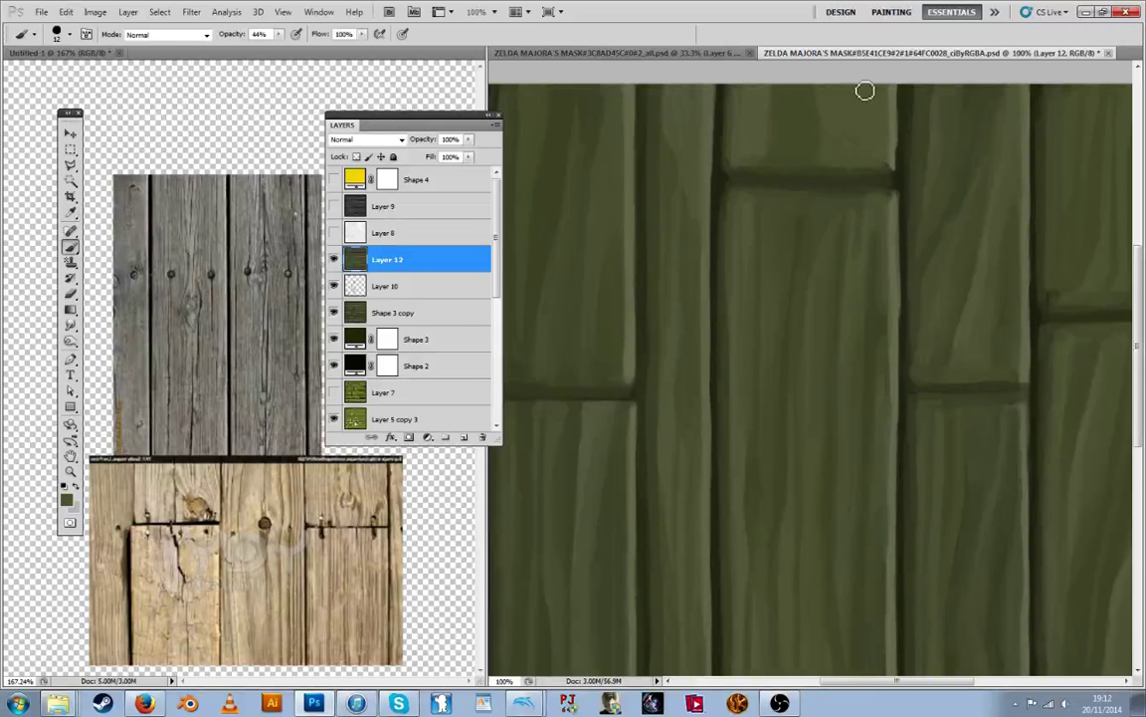
# Paint short grain strokes just below the joint of the wide middle plank, right of its centre, in sampled greens
pyautogui.keyDown('alt'); pyautogui.click(848, 202); pyautogui.keyUp('alt')
pyautogui.keyDown('alt'); pyautogui.click(853, 210); pyautogui.keyUp('alt')
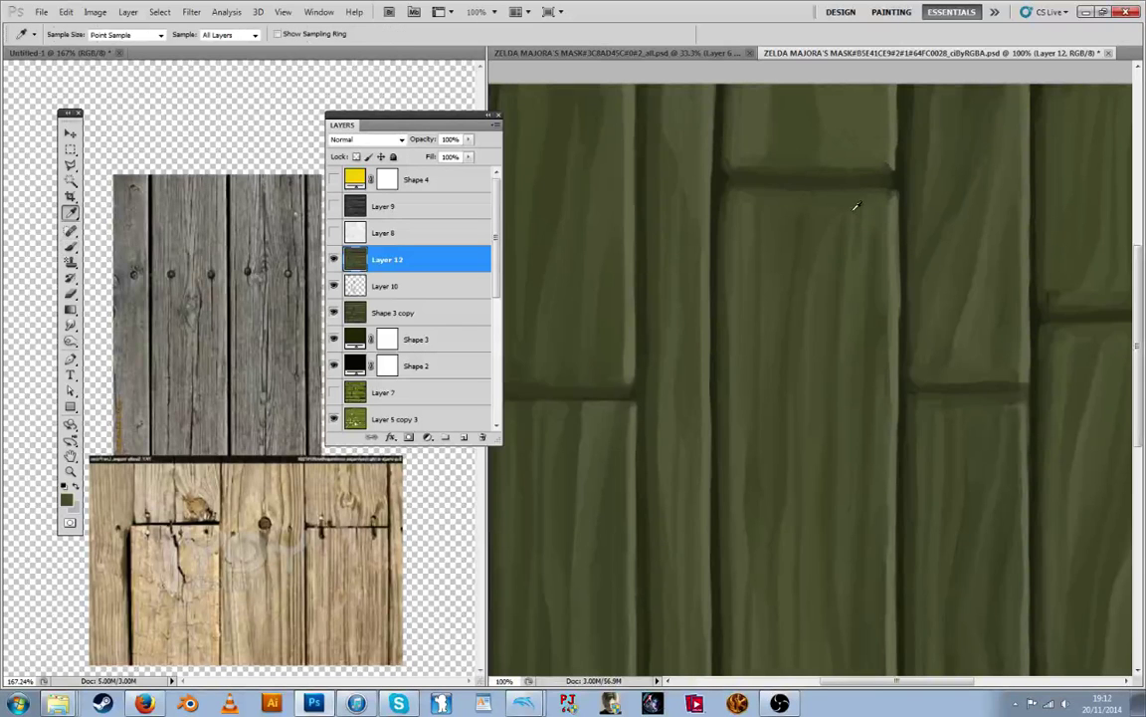
pyautogui.keyDown('alt'); pyautogui.click(838, 266); pyautogui.keyUp('alt')
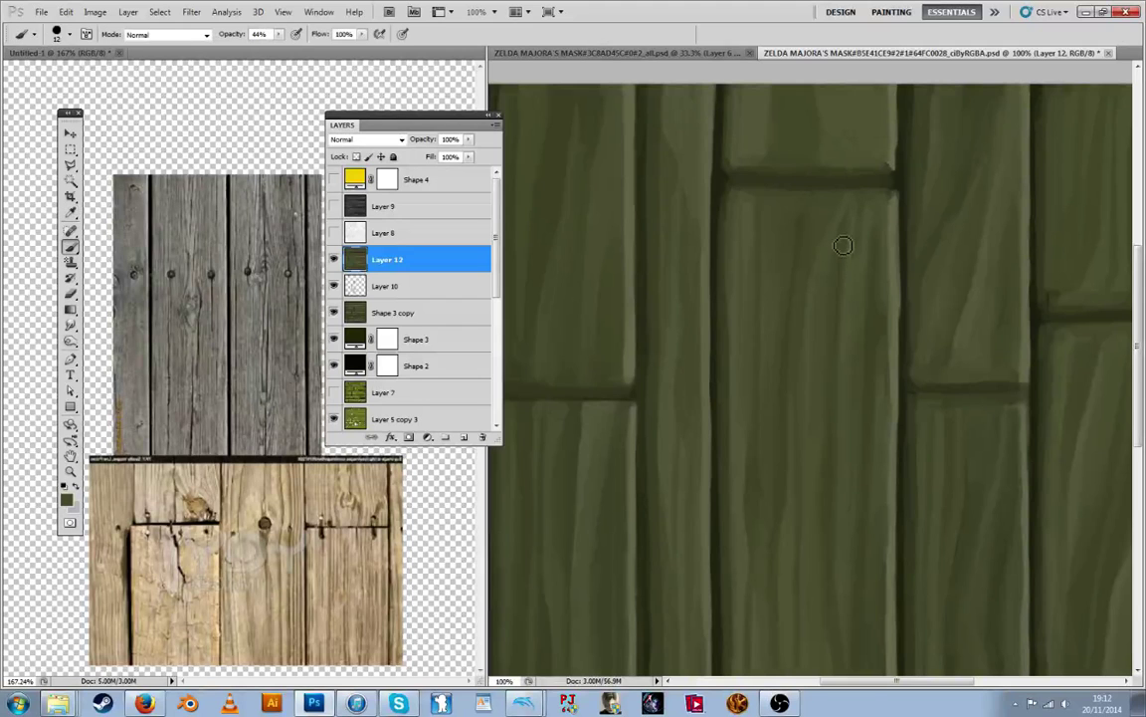
pyautogui.keyDown('alt'); pyautogui.click(844, 239); pyautogui.keyUp('alt')
pyautogui.moveTo(852, 225); pyautogui.dragTo(846, 251)
pyautogui.keyDown('alt'); pyautogui.click(845, 200); pyautogui.keyUp('alt')
pyautogui.keyDown('alt'); pyautogui.click(822, 358); pyautogui.keyUp('alt')
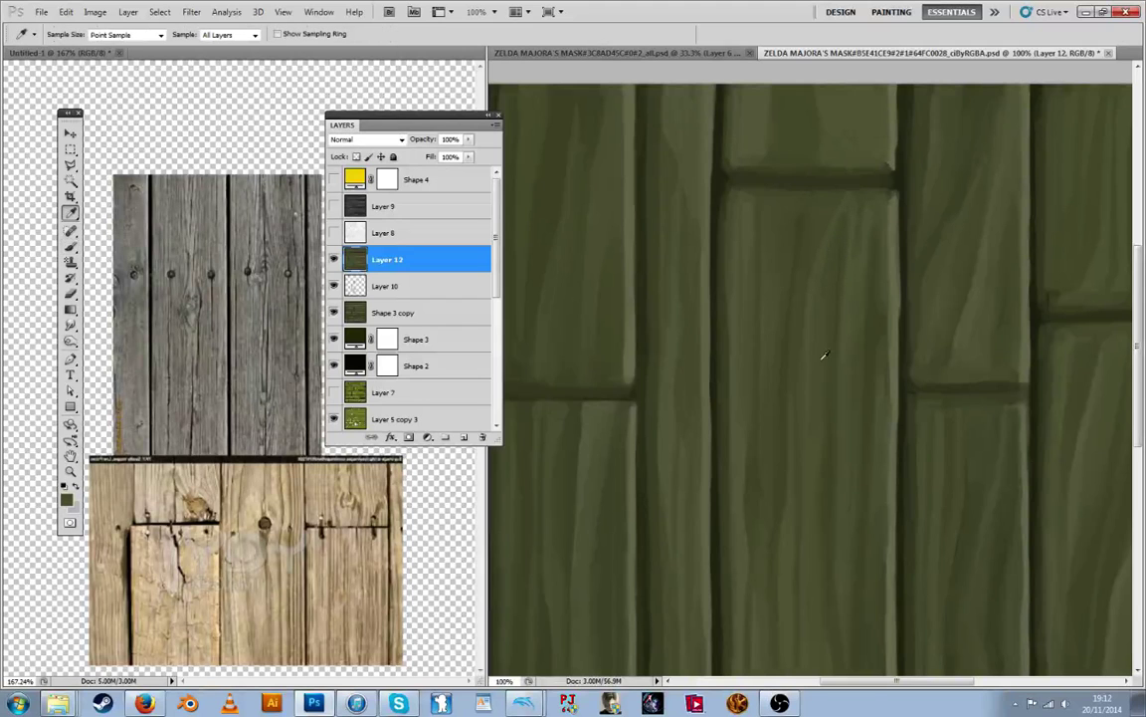
# Blend the upper right corner area of the wide middle plank with vertical strokes in sampled greens
pyautogui.keyDown('alt'); pyautogui.click(859, 245); pyautogui.keyUp('alt')
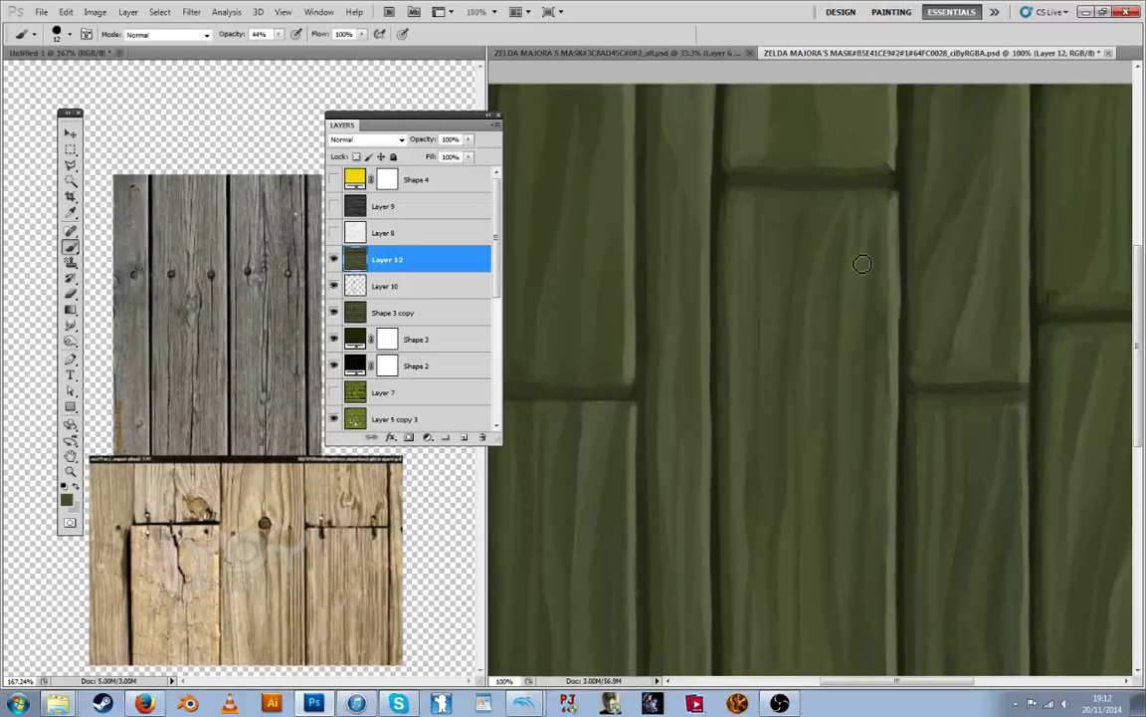
pyautogui.keyDown('alt'); pyautogui.click(864, 239); pyautogui.keyUp('alt')
pyautogui.moveTo(864, 235); pyautogui.dragTo(862, 263)
pyautogui.keyDown('alt'); pyautogui.click(872, 211); pyautogui.keyUp('alt')
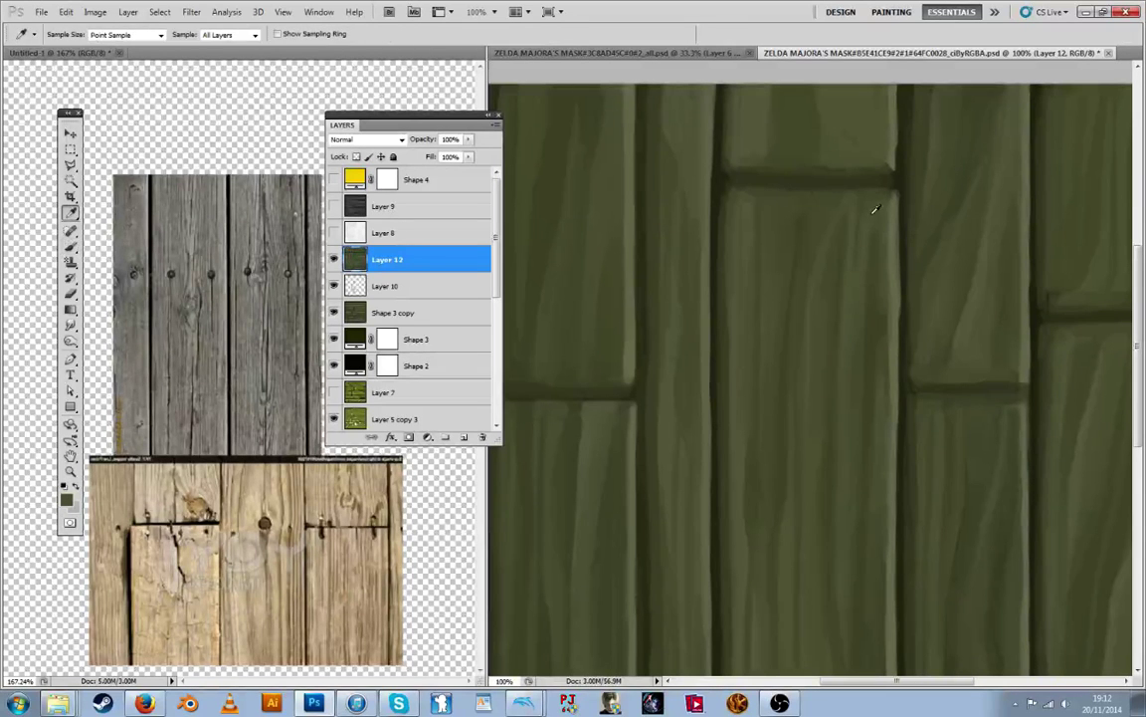
pyautogui.moveTo(872, 211); pyautogui.dragTo(883, 283)
pyautogui.keyDown('alt'); pyautogui.click(880, 220); pyautogui.keyUp('alt')
pyautogui.keyDown('alt'); pyautogui.click(886, 214); pyautogui.keyUp('alt')
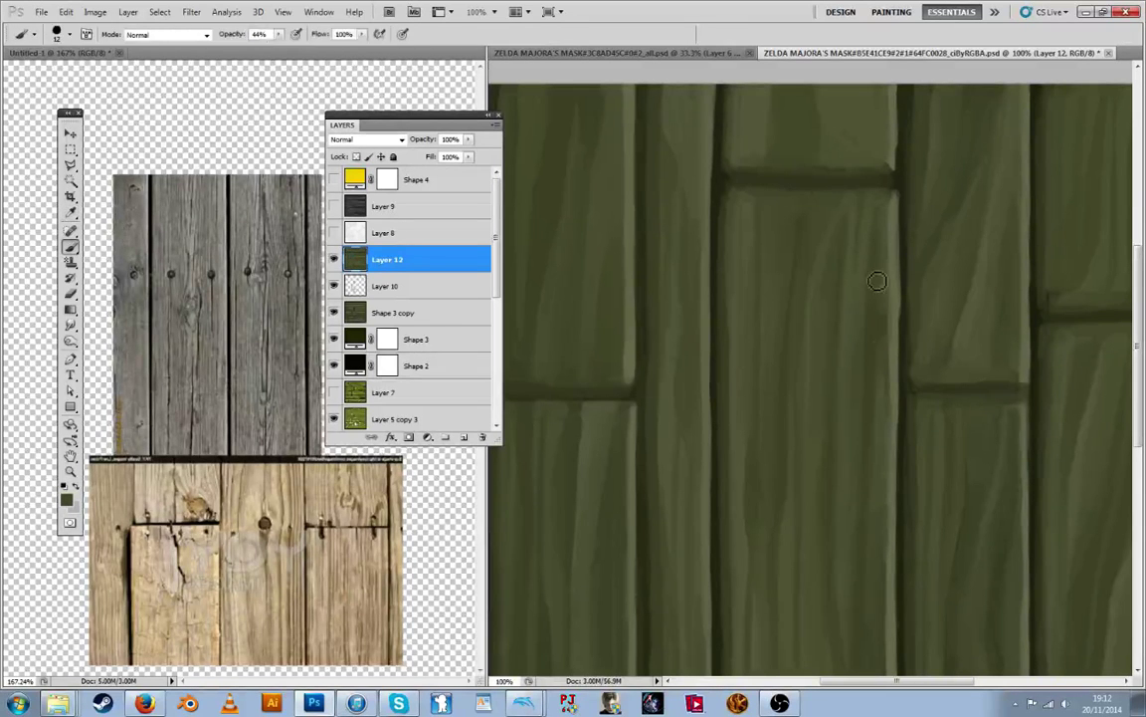
# Paint long vertical grain strokes down the right half of the wide middle plank in sampled greens
pyautogui.keyDown('alt'); pyautogui.click(860, 209); pyautogui.keyUp('alt')
pyautogui.moveTo(861, 213); pyautogui.dragTo(857, 368)
pyautogui.keyDown('alt'); pyautogui.click(859, 236); pyautogui.keyUp('alt')
pyautogui.keyDown('alt'); pyautogui.click(856, 269); pyautogui.keyUp('alt')
pyautogui.keyDown('alt'); pyautogui.click(853, 323); pyautogui.keyUp('alt')
pyautogui.keyDown('alt'); pyautogui.click(855, 218); pyautogui.keyUp('alt')
pyautogui.moveTo(855, 220); pyautogui.dragTo(847, 339)
# Blend the grain at the upper centre of the wide middle plank with alternating sampled greens
pyautogui.keyDown('alt'); pyautogui.click(842, 194); pyautogui.keyUp('alt')
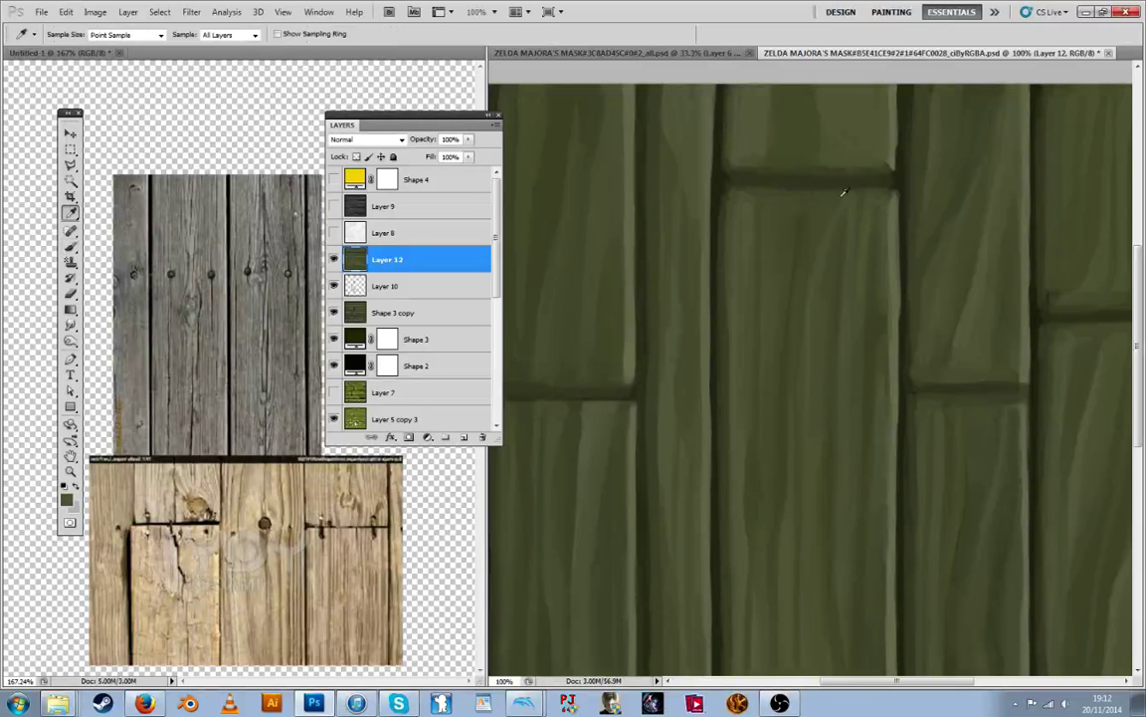
pyautogui.moveTo(828, 205); pyautogui.dragTo(820, 294)
pyautogui.keyDown('alt'); pyautogui.click(827, 242); pyautogui.keyUp('alt')
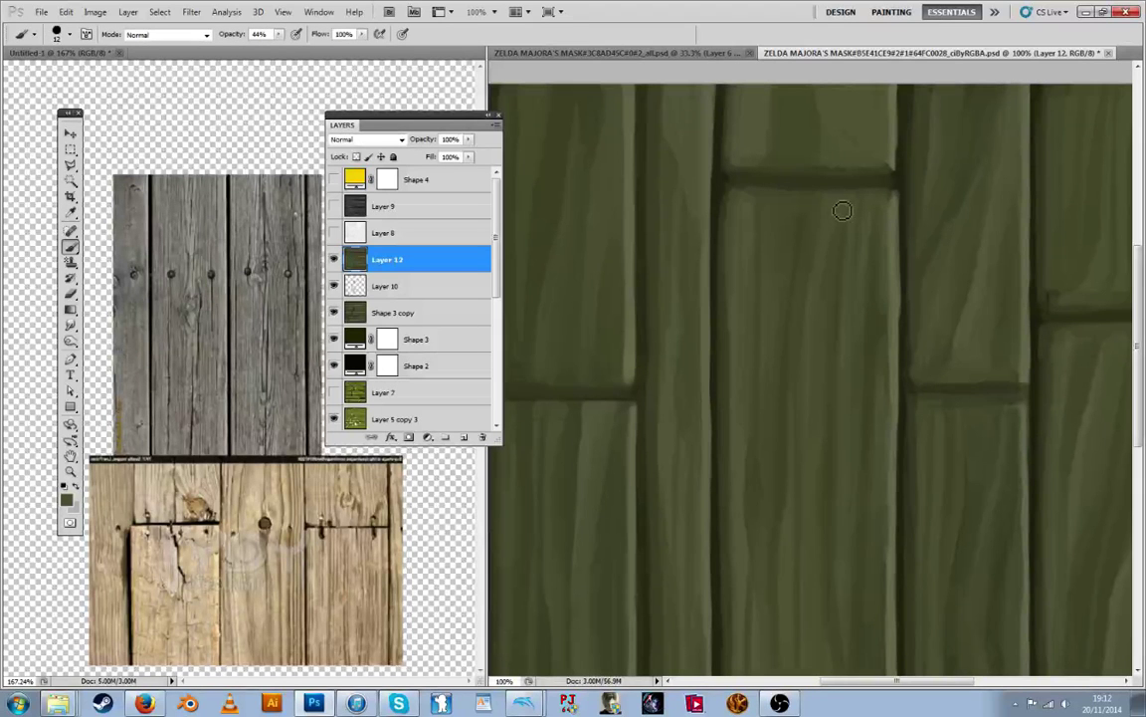
pyautogui.keyDown('alt'); pyautogui.click(834, 237); pyautogui.keyUp('alt')
pyautogui.keyDown('alt'); pyautogui.click(819, 227); pyautogui.keyUp('alt')
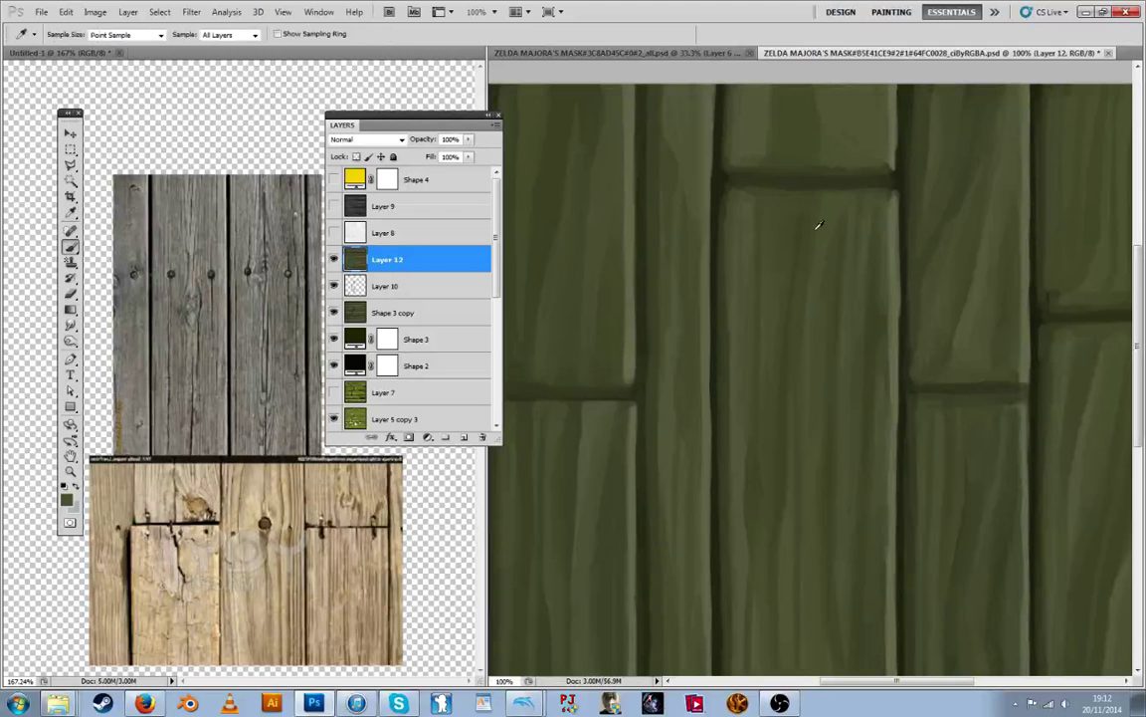
pyautogui.moveTo(837, 218); pyautogui.dragTo(818, 293)
pyautogui.keyDown('alt'); pyautogui.click(816, 205); pyautogui.keyUp('alt')
pyautogui.moveTo(818, 207)
pyautogui.mouseDown()
pyautogui.moveTo(814, 308)
pyautogui.moveTo(829, 254)
pyautogui.moveTo(827, 306)
pyautogui.mouseUp()
pyautogui.keyDown('alt'); pyautogui.click(822, 239); pyautogui.keyUp('alt')
pyautogui.keyDown('alt'); pyautogui.click(825, 247); pyautogui.keyUp('alt')
pyautogui.keyDown('alt'); pyautogui.click(828, 251); pyautogui.keyUp('alt')
pyautogui.keyDown('alt'); pyautogui.click(826, 251); pyautogui.keyUp('alt')
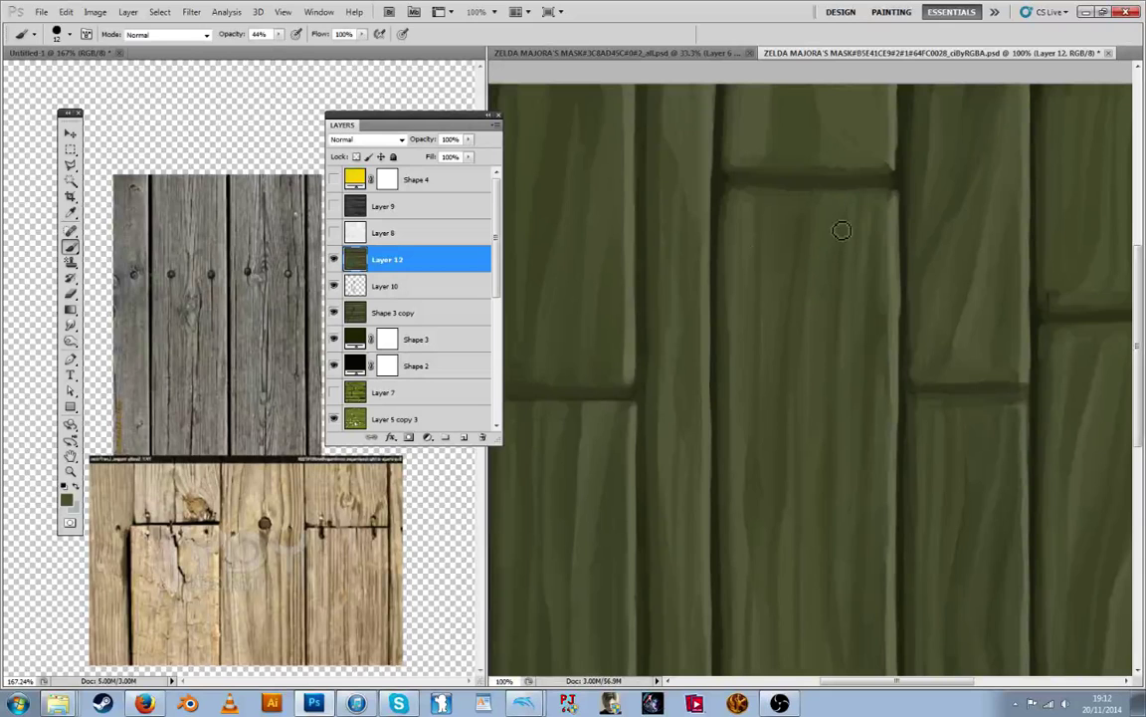
# Soften the light right edge of the wide middle plank with vertical strokes in sampled greens
pyautogui.keyDown('alt'); pyautogui.click(890, 268); pyautogui.keyUp('alt')
pyautogui.moveTo(892, 280)
pyautogui.mouseDown()
pyautogui.moveTo(893, 367)
pyautogui.moveTo(889, 321)
pyautogui.moveTo(886, 341)
pyautogui.mouseUp()
pyautogui.keyDown('alt'); pyautogui.click(889, 282); pyautogui.keyUp('alt')
pyautogui.keyDown('alt'); pyautogui.click(891, 321); pyautogui.keyUp('alt')
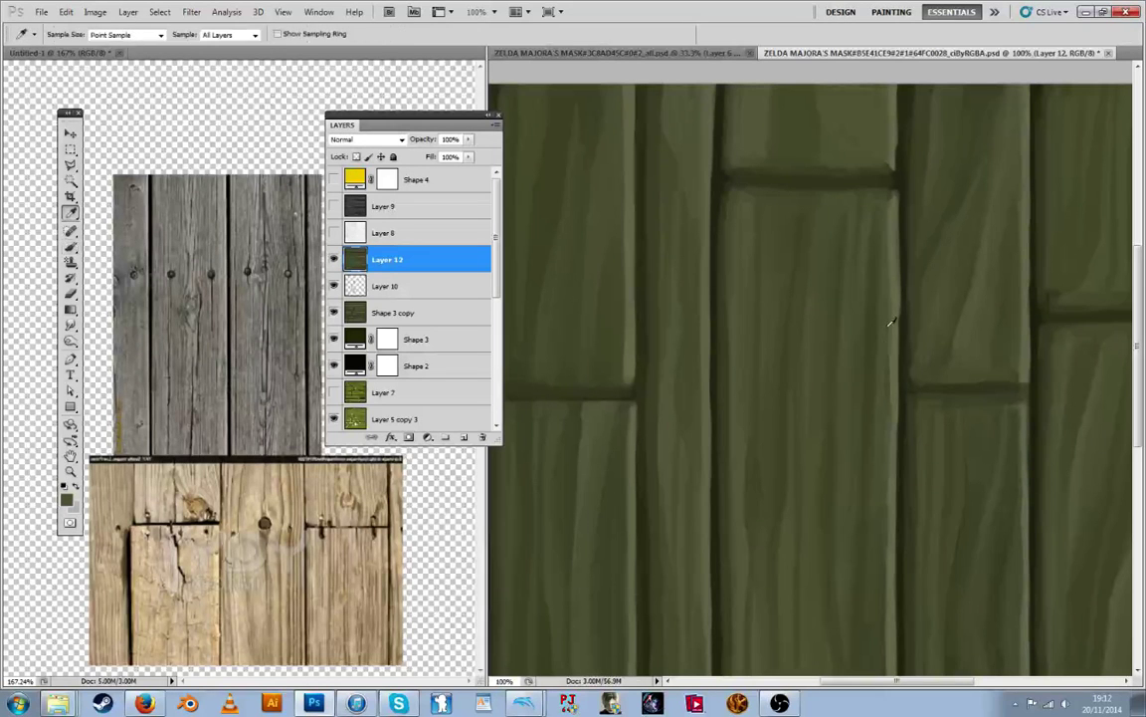
pyautogui.moveTo(893, 297); pyautogui.dragTo(892, 383)
pyautogui.keyDown('alt'); pyautogui.click(890, 356); pyautogui.keyUp('alt')
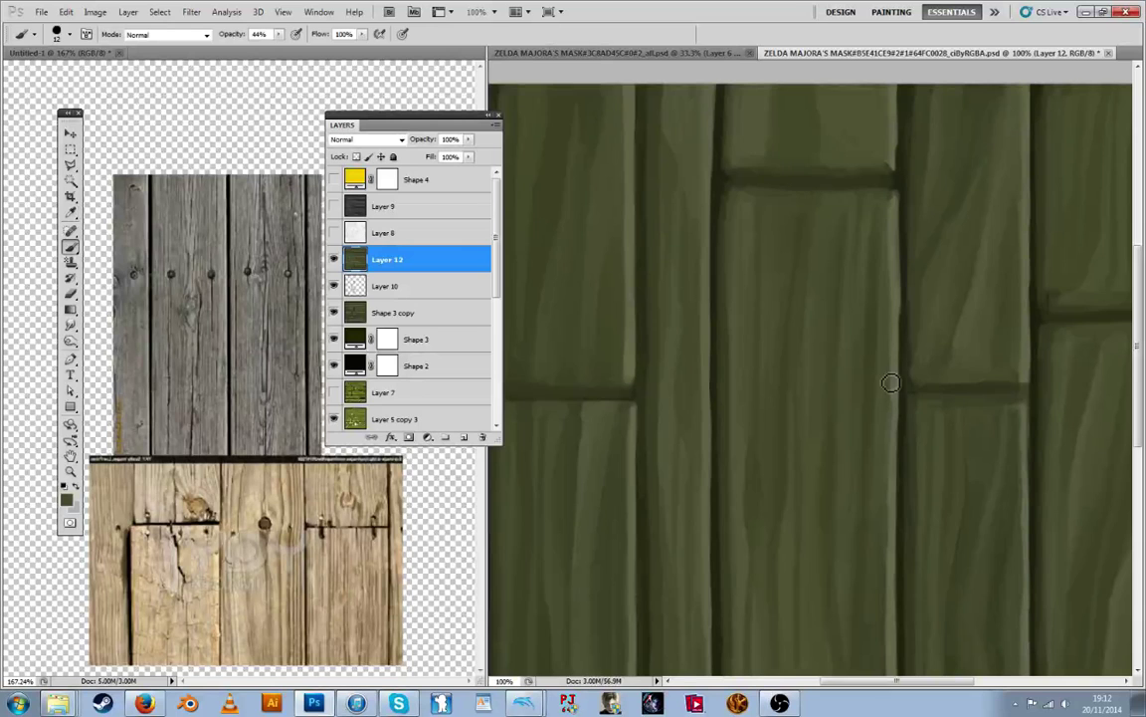
# Touch up the dark gap beside the wide middle plank's right edge with a short stroke in a sampled colour
pyautogui.keyDown('alt'); pyautogui.click(901, 315); pyautogui.keyUp('alt')
pyautogui.keyDown('alt'); pyautogui.click(904, 290); pyautogui.keyUp('alt')
pyautogui.moveTo(906, 314); pyautogui.dragTo(906, 339)
pyautogui.keyDown('alt'); pyautogui.click(902, 334); pyautogui.keyUp('alt')
pyautogui.press('alt')
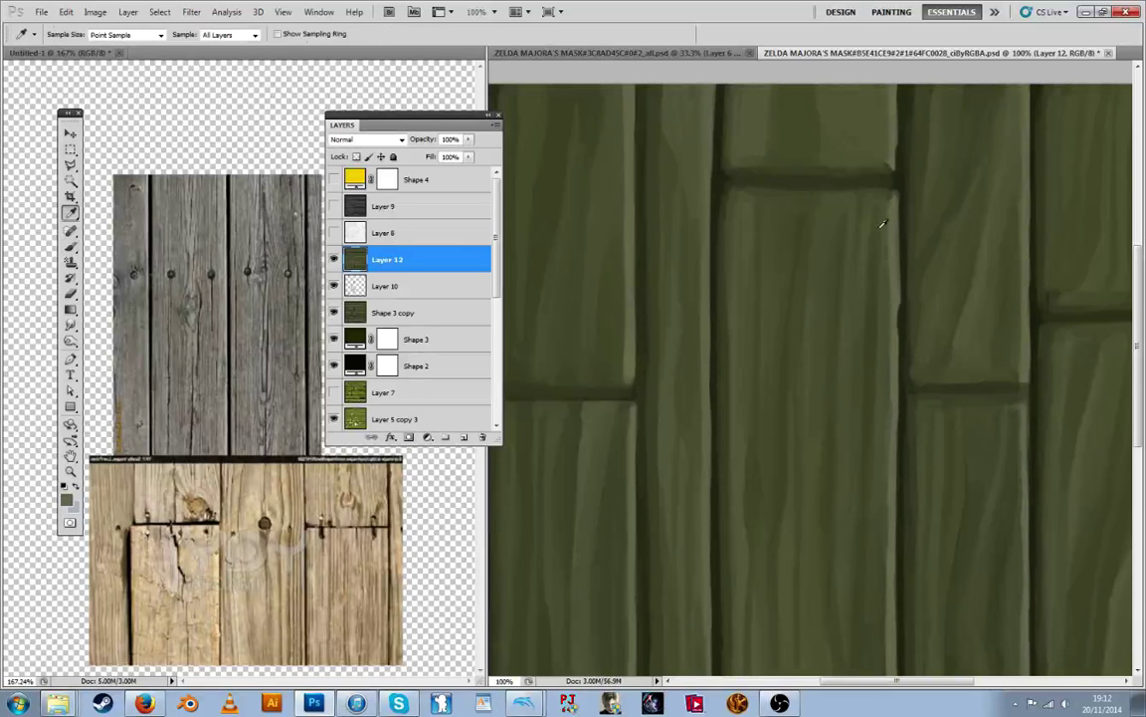
# Touch up the dark gap beside the wide middle plank's upper right edge and soften that corner with sampled colours
pyautogui.moveTo(902, 201)
pyautogui.mouseDown()
pyautogui.moveTo(904, 243)
pyautogui.moveTo(903, 233)
pyautogui.mouseUp()
pyautogui.keyDown('alt'); pyautogui.click(903, 235); pyautogui.keyUp('alt')
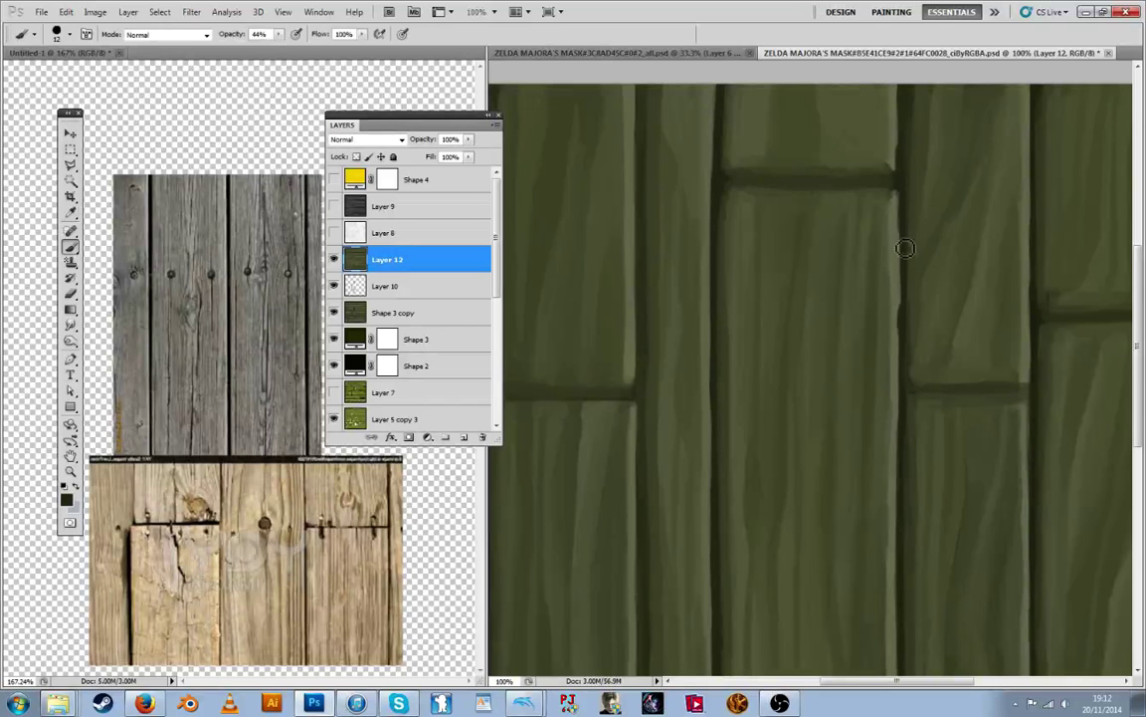
pyautogui.keyDown('alt'); pyautogui.click(863, 185); pyautogui.keyUp('alt')
pyautogui.press('alt')
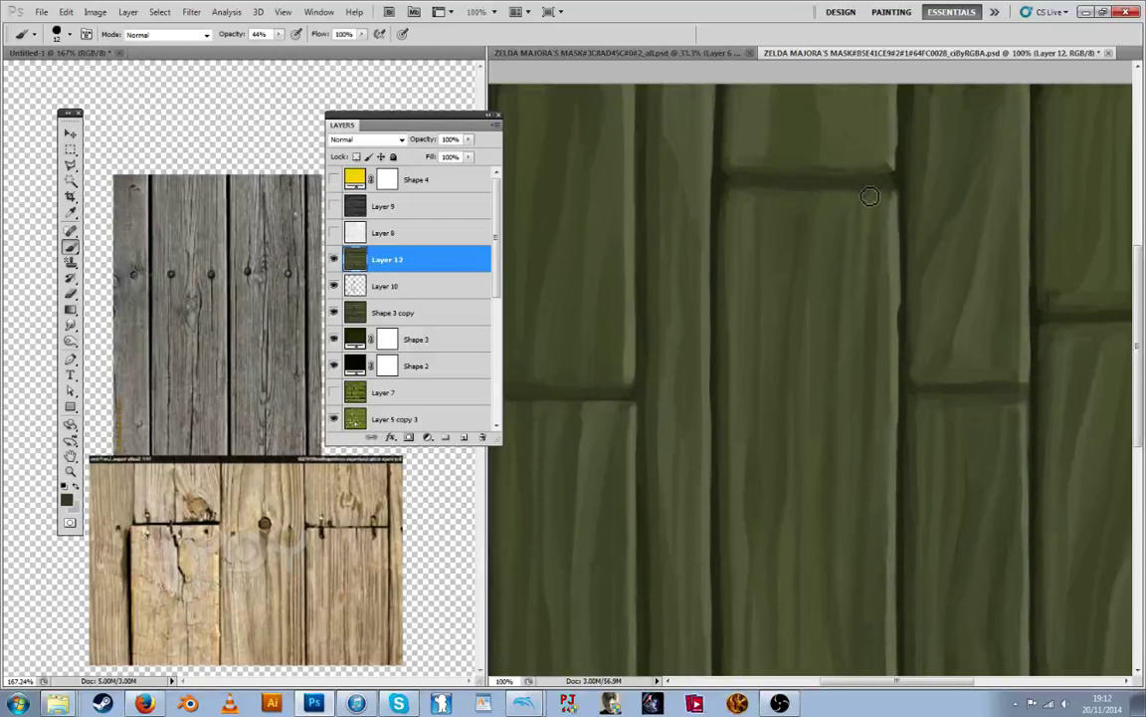
pyautogui.press('alt')
pyautogui.press('alt')
pyautogui.press('alt')
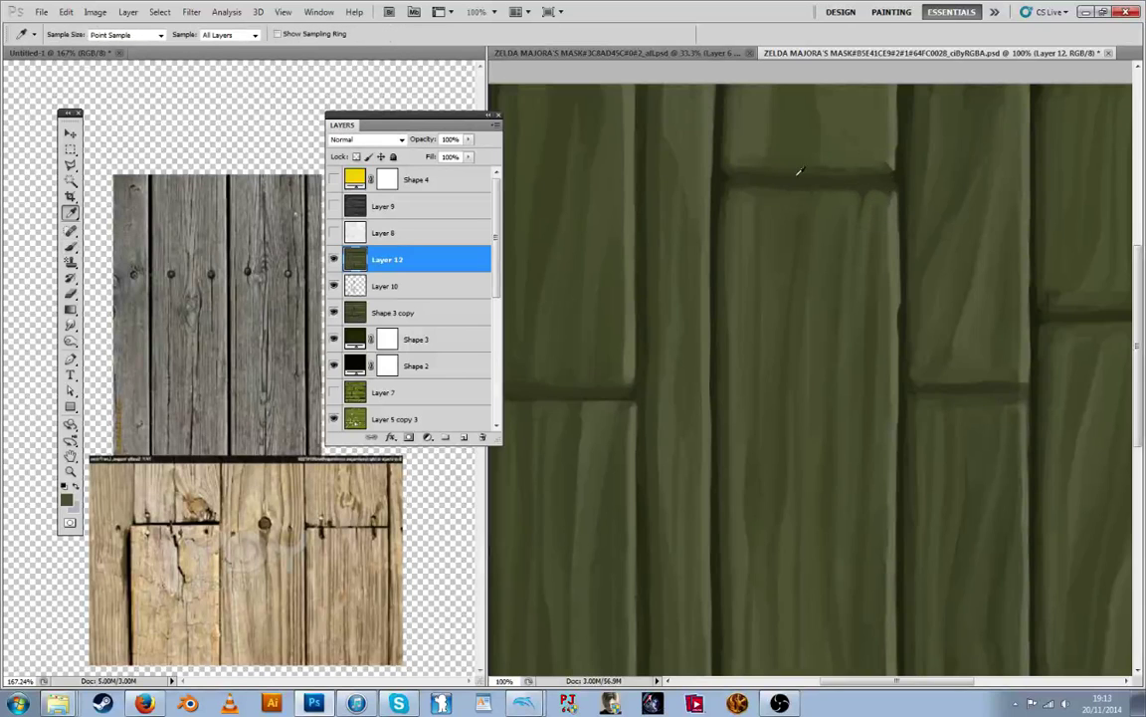
# Reshape the top left corner of the wide middle plank with short strokes in sampled greens
pyautogui.moveTo(757, 187); pyautogui.dragTo(737, 196)
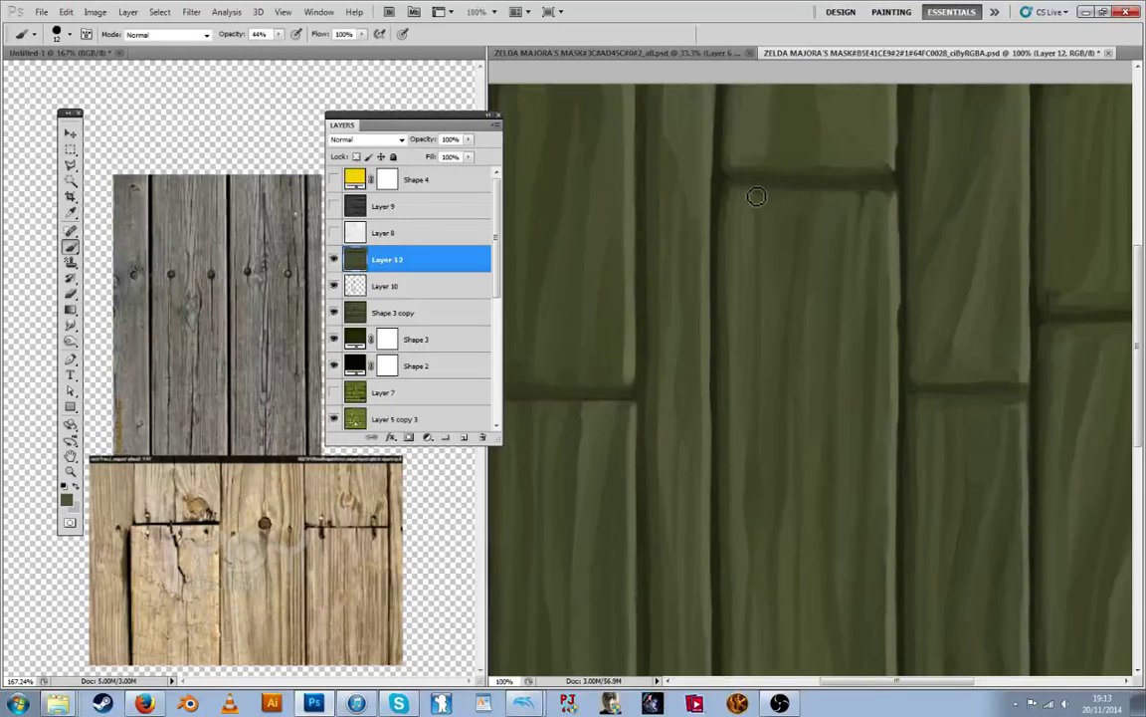
pyautogui.keyDown('alt'); pyautogui.click(751, 202); pyautogui.keyUp('alt')
pyautogui.keyDown('alt'); pyautogui.click(733, 203); pyautogui.keyUp('alt')
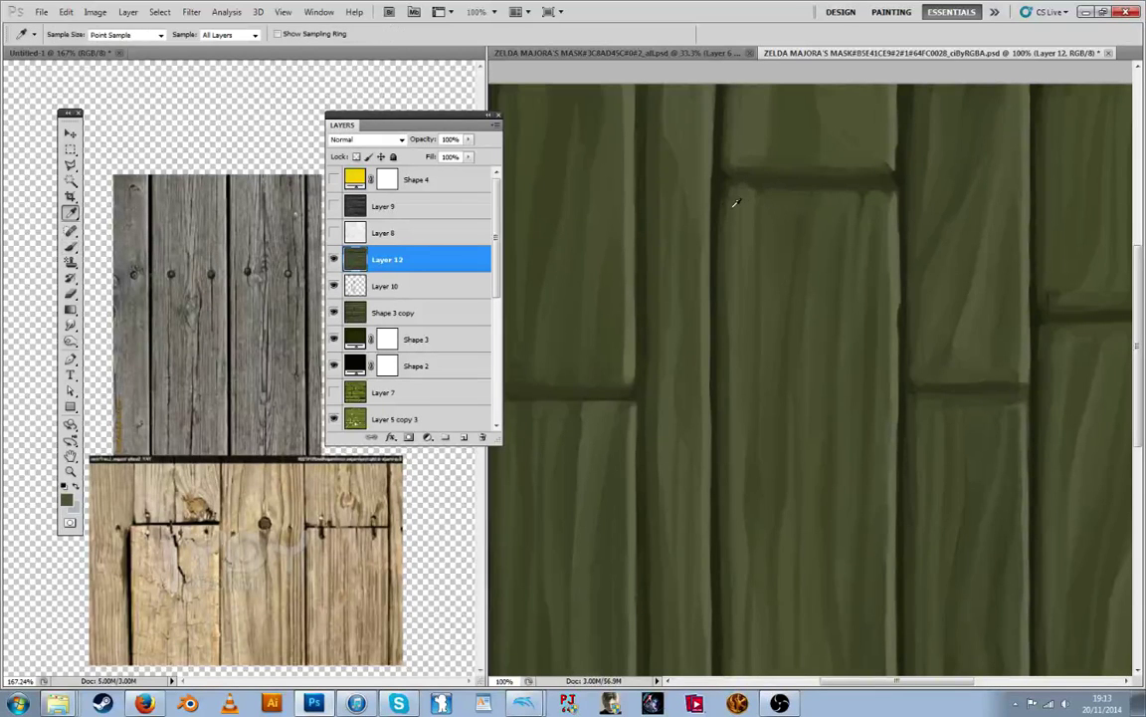
pyautogui.moveTo(734, 203); pyautogui.dragTo(745, 187)
pyautogui.keyDown('alt'); pyautogui.click(730, 212); pyautogui.keyUp('alt')
pyautogui.keyDown('alt'); pyautogui.click(732, 199); pyautogui.keyUp('alt')
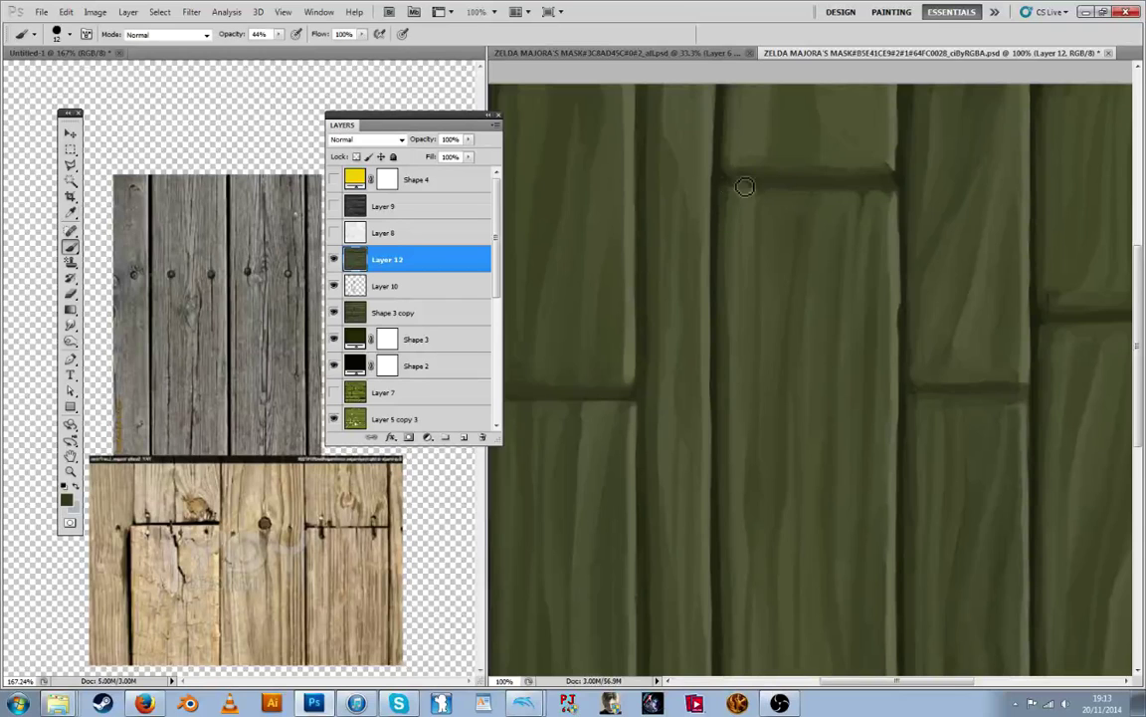
# Blend the left end of the dark horizontal joint above the wide middle plank with sampled dark greens
pyautogui.keyDown('alt'); pyautogui.click(736, 183); pyautogui.keyUp('alt')
pyautogui.press('alt')
pyautogui.keyDown('alt'); pyautogui.click(723, 170); pyautogui.keyUp('alt')
pyautogui.moveTo(735, 181); pyautogui.dragTo(753, 183)
pyautogui.keyDown('alt'); pyautogui.click(745, 183); pyautogui.keyUp('alt')
# Darken and smooth the right half of the horizontal joint above the wide middle plank with sampled colours
pyautogui.keyDown('alt'); pyautogui.click(902, 179); pyautogui.keyUp('alt')
pyautogui.moveTo(904, 182)
pyautogui.mouseDown()
pyautogui.moveTo(756, 190)
pyautogui.moveTo(824, 192)
pyautogui.moveTo(794, 190)
pyautogui.mouseUp()
pyautogui.keyDown('alt'); pyautogui.click(899, 180); pyautogui.keyUp('alt')
pyautogui.keyDown('alt'); pyautogui.click(855, 184); pyautogui.keyUp('alt')
pyautogui.keyDown('alt'); pyautogui.click(861, 185); pyautogui.keyUp('alt')
pyautogui.moveTo(872, 189); pyautogui.dragTo(814, 186)
pyautogui.keyDown('alt'); pyautogui.click(867, 182); pyautogui.keyUp('alt')
pyautogui.keyDown('alt'); pyautogui.click(867, 180); pyautogui.keyUp('alt')
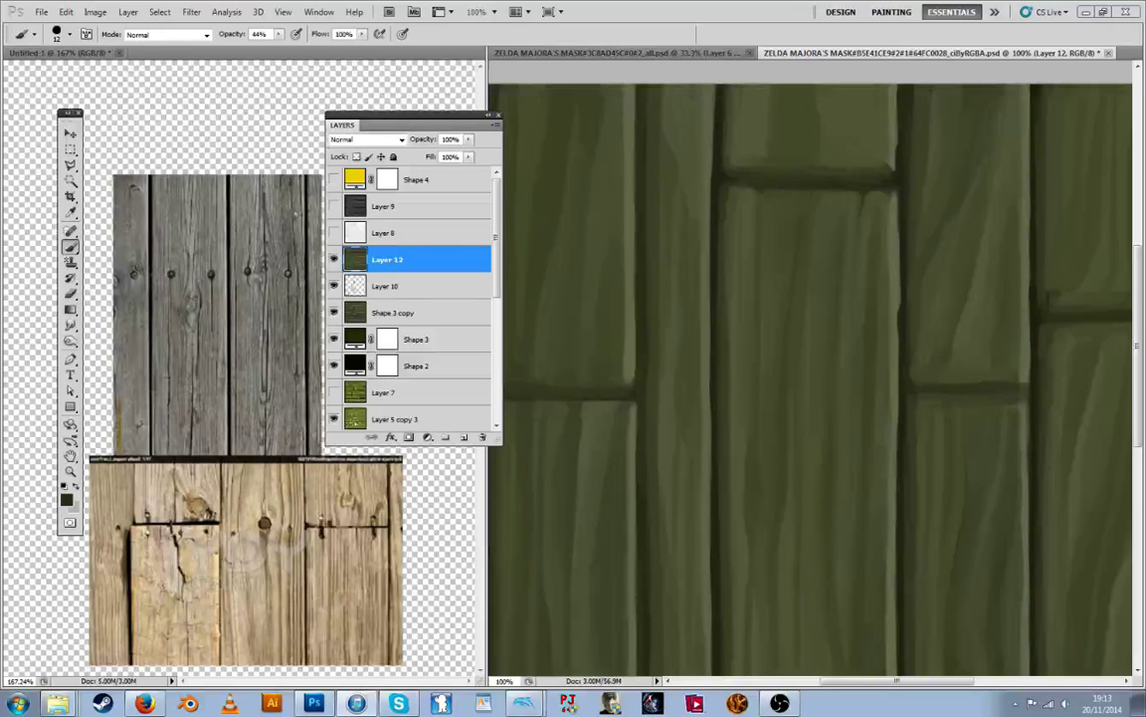
# Soften the upper right edge of the narrow plank left of the wide middle plank with sampled greens
pyautogui.keyDown('alt'); pyautogui.click(700, 267); pyautogui.keyUp('alt')
pyautogui.moveTo(701, 258)
pyautogui.mouseDown()
pyautogui.moveTo(704, 238)
pyautogui.moveTo(700, 249)
pyautogui.mouseUp()
pyautogui.keyDown('alt'); pyautogui.click(703, 221); pyautogui.keyUp('alt')
pyautogui.keyDown('alt'); pyautogui.click(696, 271); pyautogui.keyUp('alt')
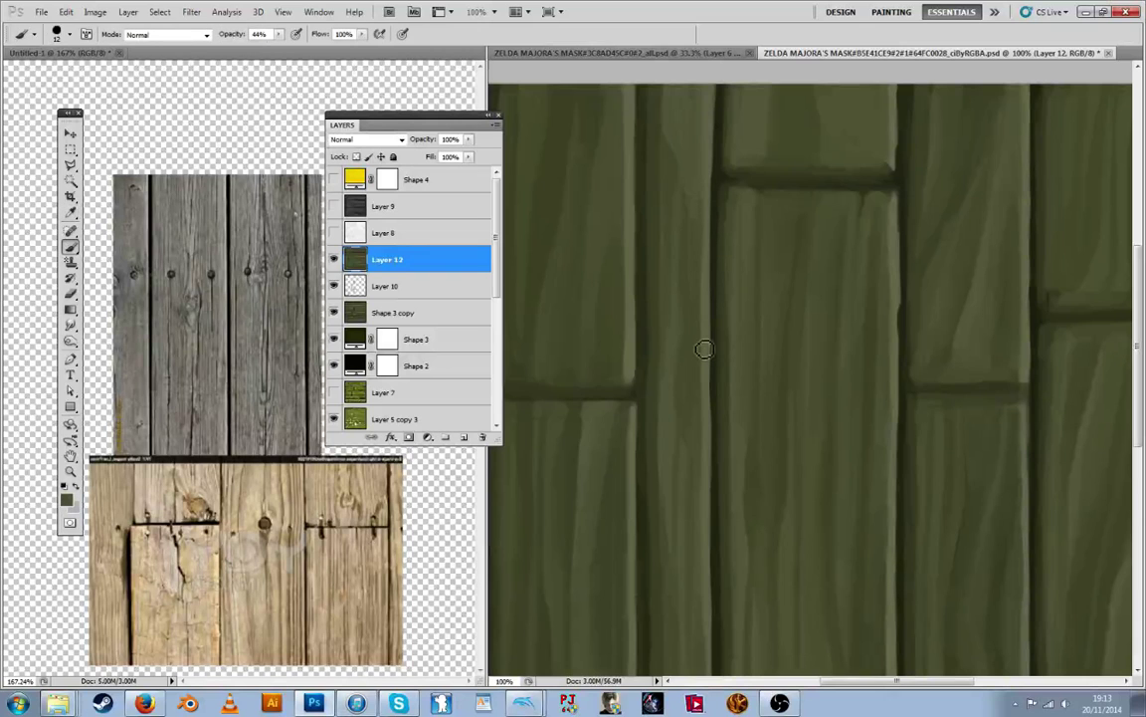
pyautogui.keyDown('alt'); pyautogui.click(699, 187); pyautogui.keyUp('alt')
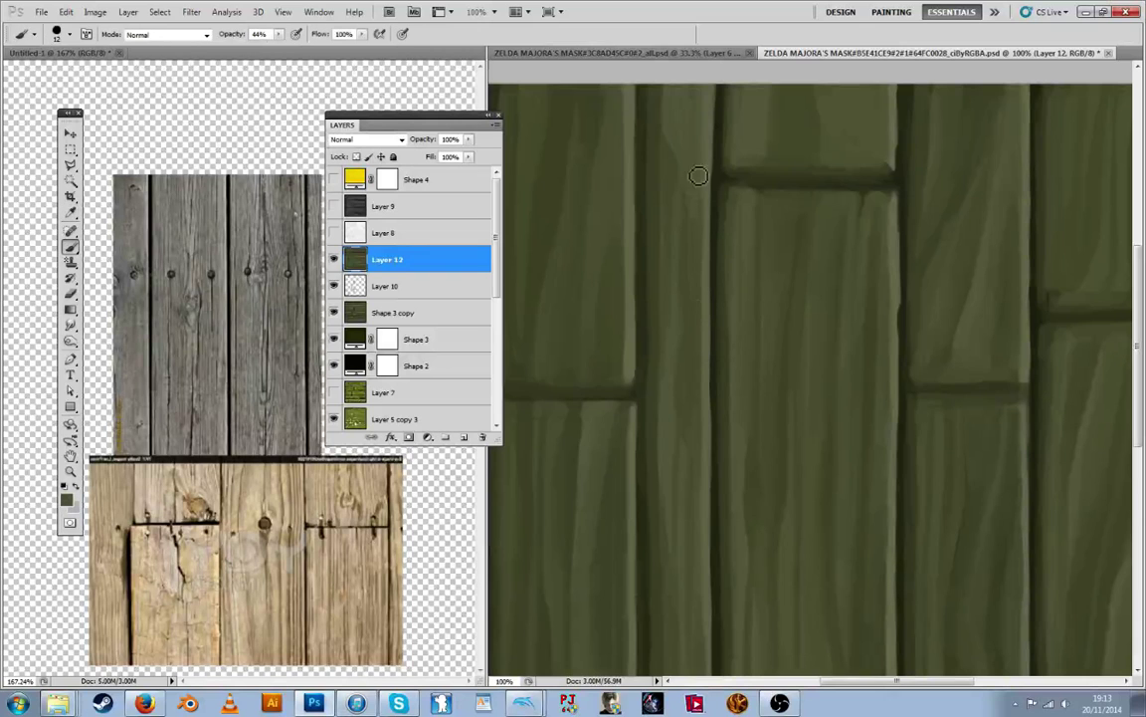
# Paint long vertical grain strokes down the middle of the narrow plank in sampled greens
pyautogui.moveTo(694, 288); pyautogui.dragTo(693, 362)
pyautogui.keyDown('alt'); pyautogui.click(695, 269); pyautogui.keyUp('alt')
pyautogui.keyDown('alt'); pyautogui.click(702, 257); pyautogui.keyUp('alt')
pyautogui.moveTo(702, 259)
pyautogui.mouseDown()
pyautogui.moveTo(701, 363)
pyautogui.moveTo(678, 445)
pyautogui.mouseUp()
pyautogui.keyDown('alt'); pyautogui.click(687, 328); pyautogui.keyUp('alt')
pyautogui.keyDown('alt'); pyautogui.click(682, 382); pyautogui.keyUp('alt')
pyautogui.keyDown('alt'); pyautogui.click(668, 318); pyautogui.keyUp('alt')
pyautogui.moveTo(668, 321); pyautogui.dragTo(668, 480)
pyautogui.click(1064, 704)
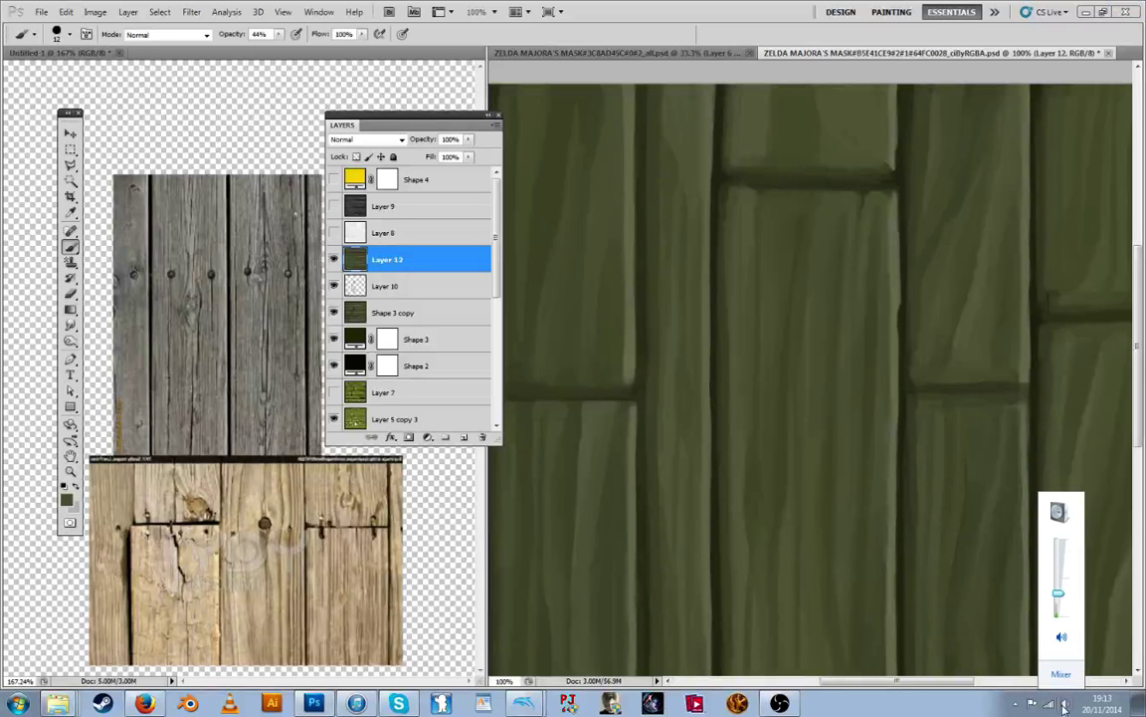
pyautogui.click(1064, 705)
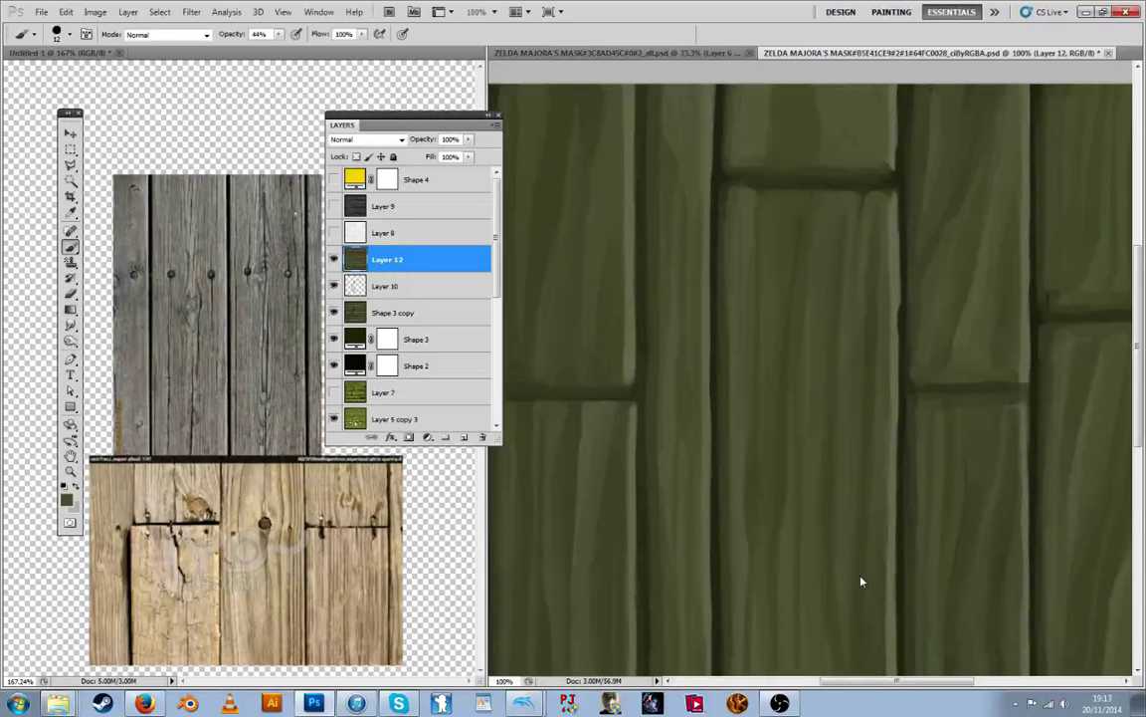
# Touch up the corner where the left plank joint meets the narrow plank's gap with a sampled dark green
pyautogui.scroll(-1, 862, 582)
pyautogui.press('i')
pyautogui.press('b')
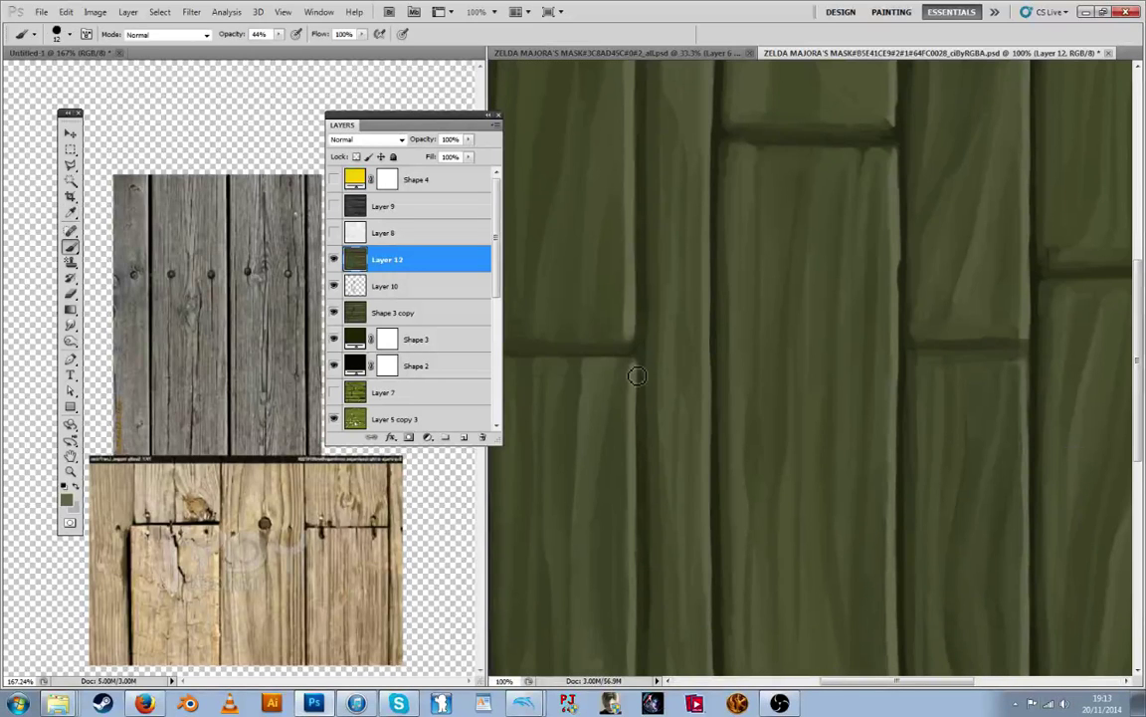
pyautogui.press('i')
pyautogui.click(637, 345)
pyautogui.press('b')
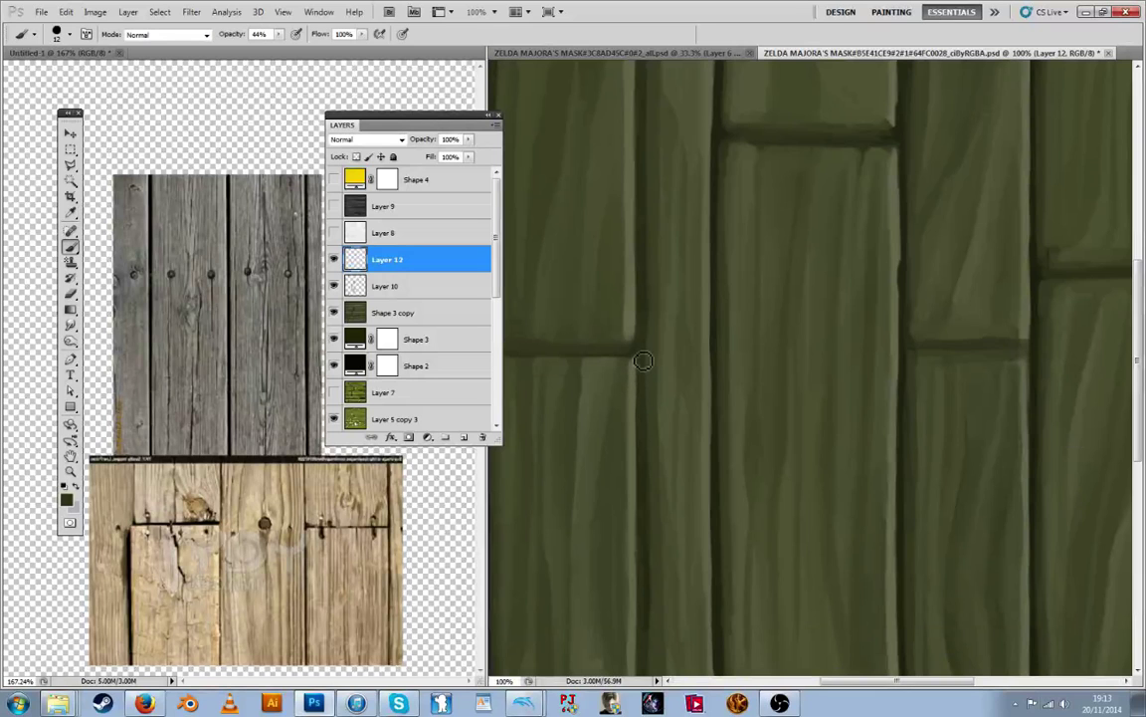
# Examine the plank texture close up and as a whole to judge the grain, joints and edges
pyautogui.press('i')
pyautogui.scroll(3, 736, 133)
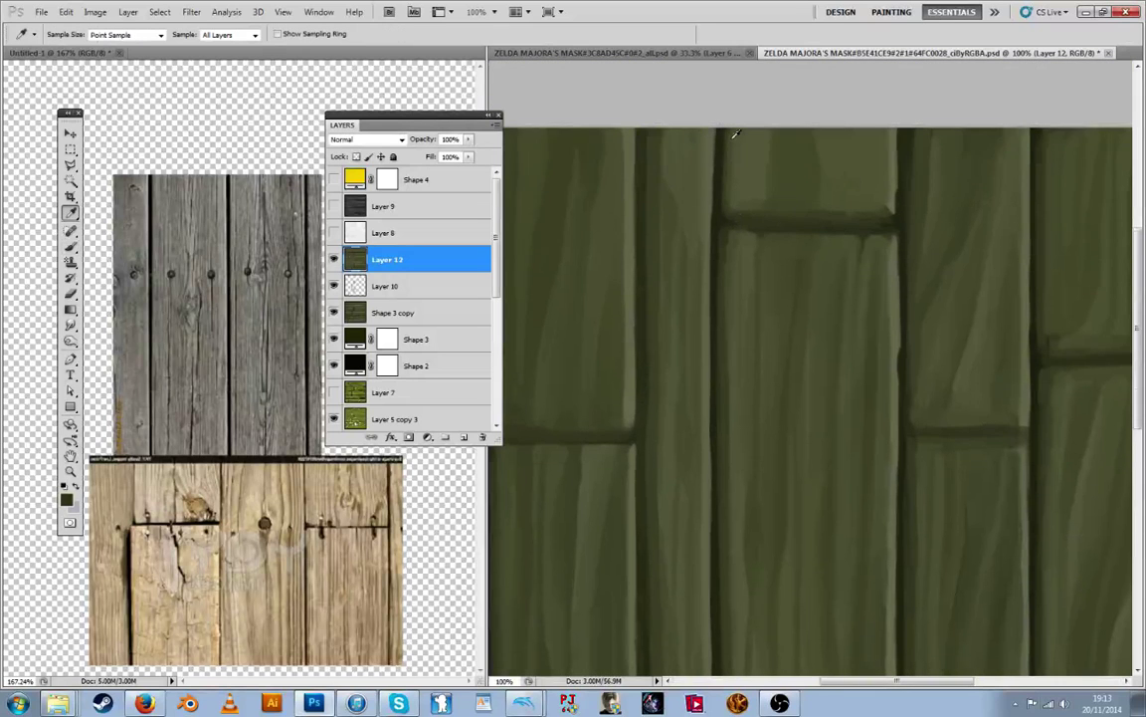
pyautogui.press('b')
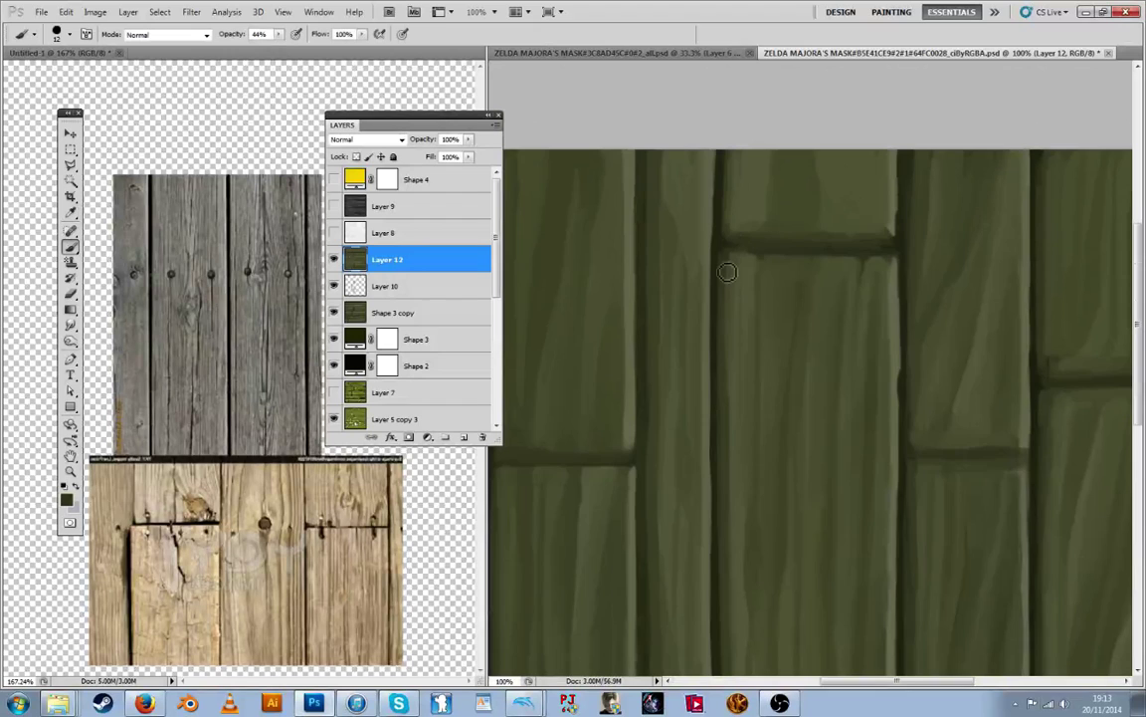
pyautogui.scroll(-3, 706, 268)
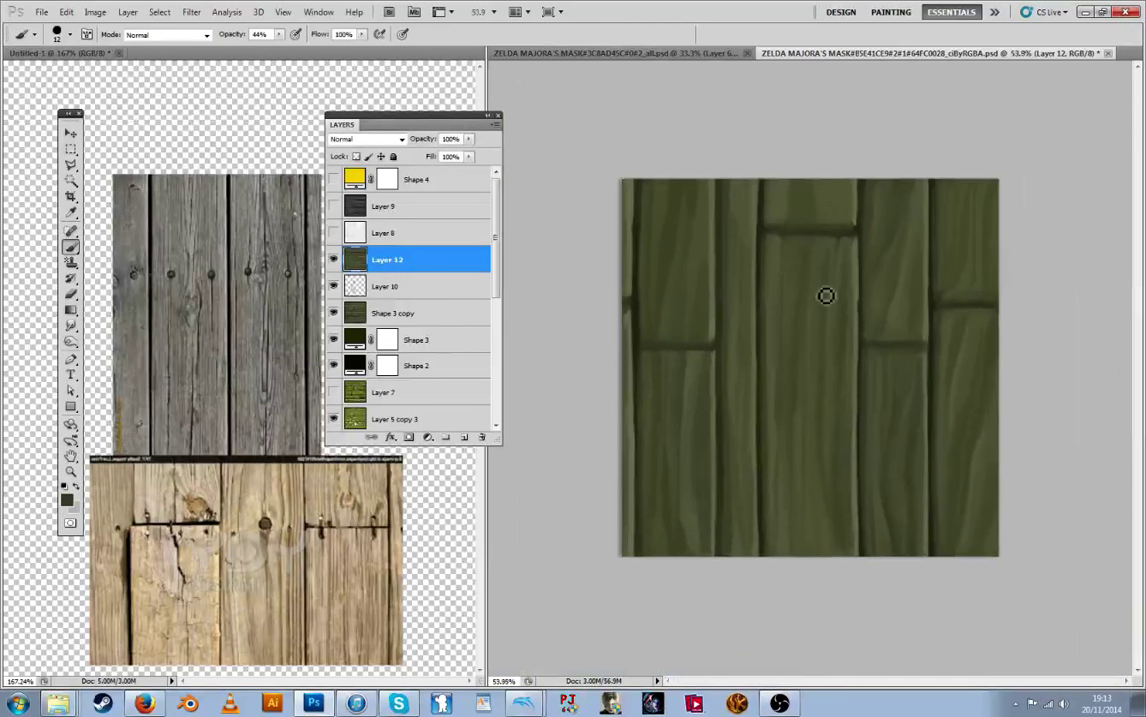
pyautogui.scroll(1, 699, 274)
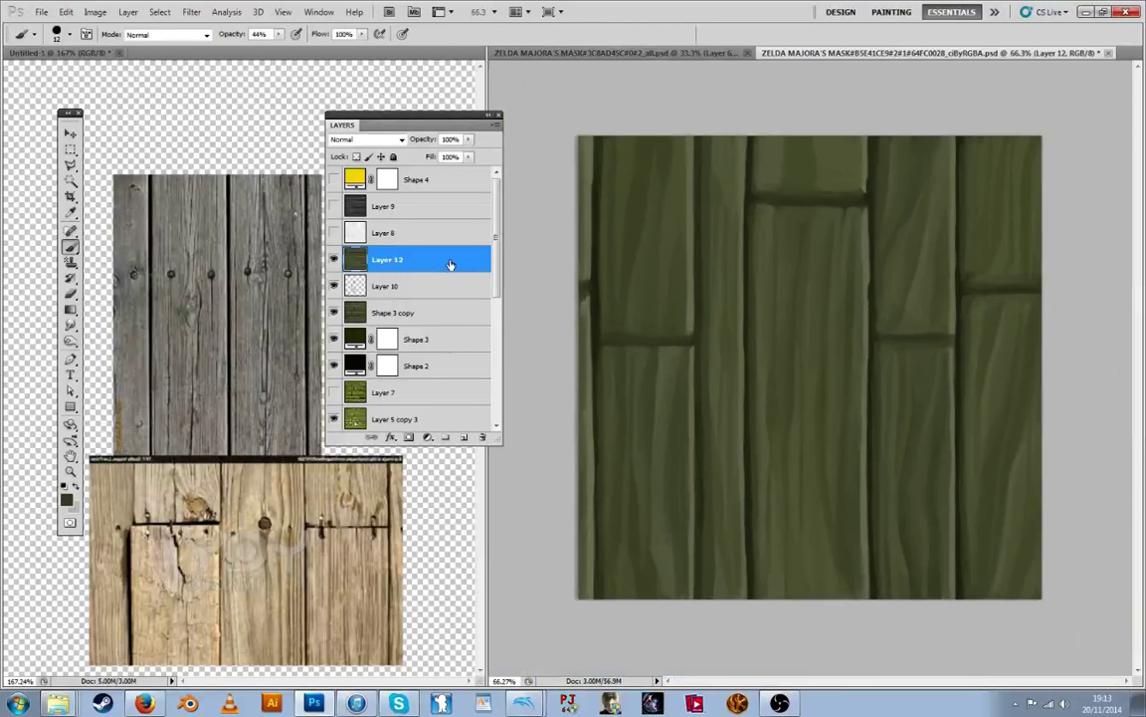
pyautogui.hotkey('ctrl', 'f')
pyautogui.hotkey('ctrl', 'f')
pyautogui.scroll(5, 802, 518)
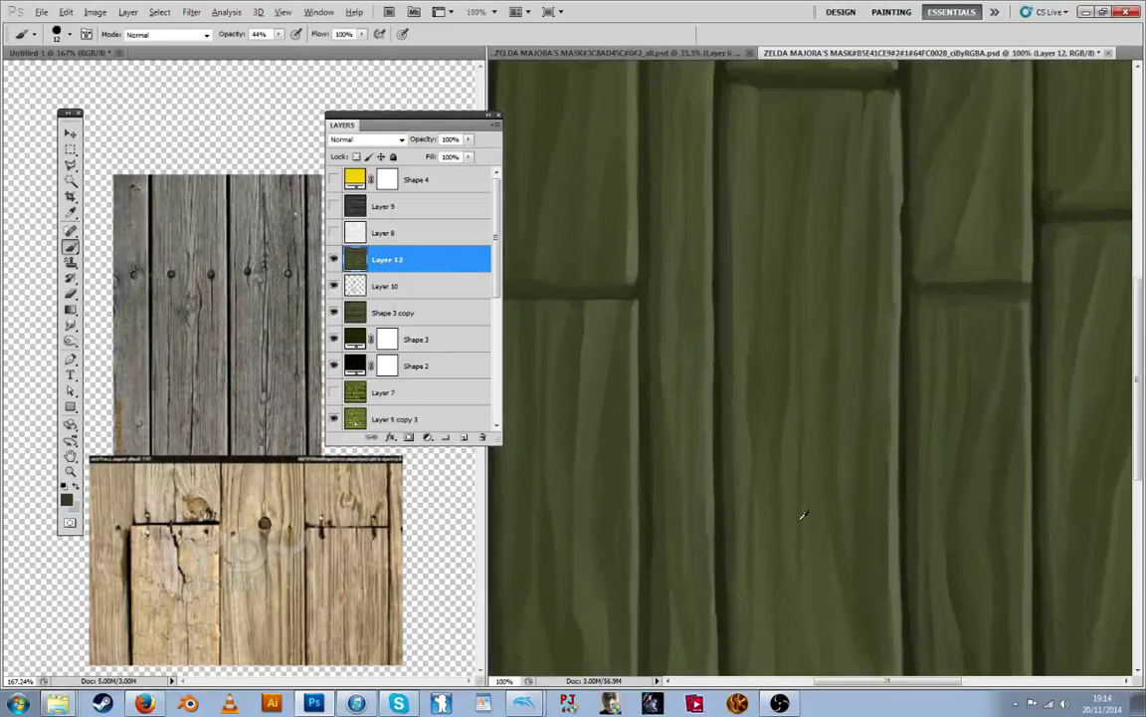
pyautogui.scroll(-3, 803, 515)
# Blend the grain along the centre of the wide middle plank's lower half with sampled greens
pyautogui.press('r')
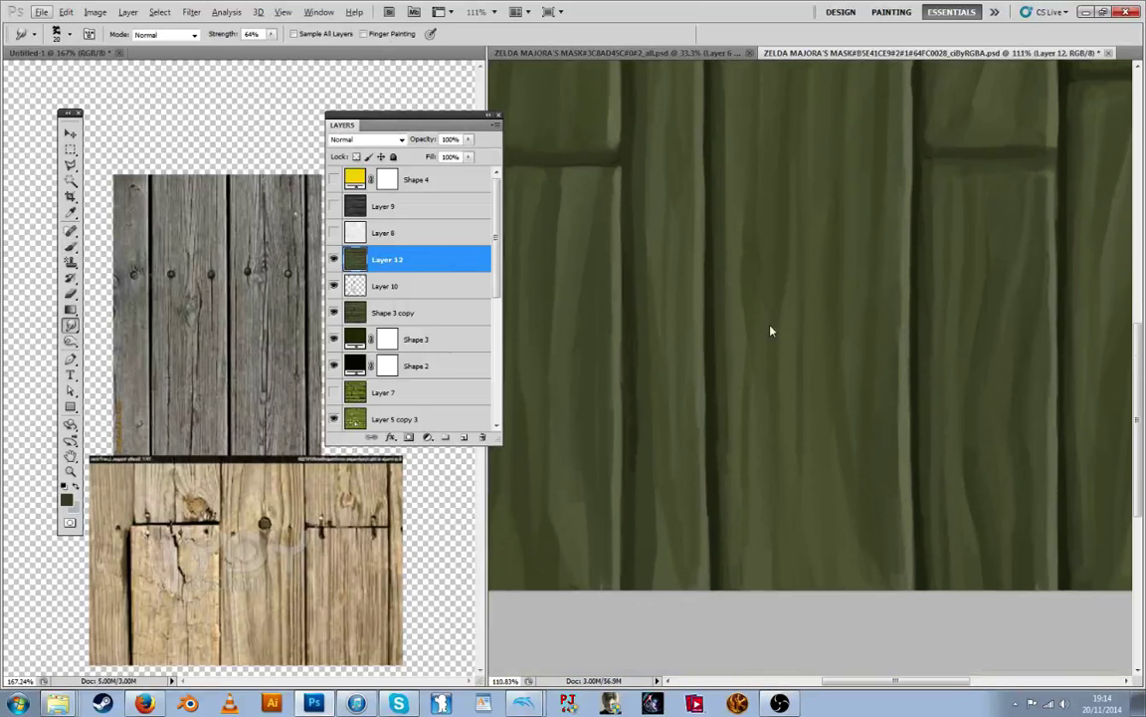
pyautogui.press('b')
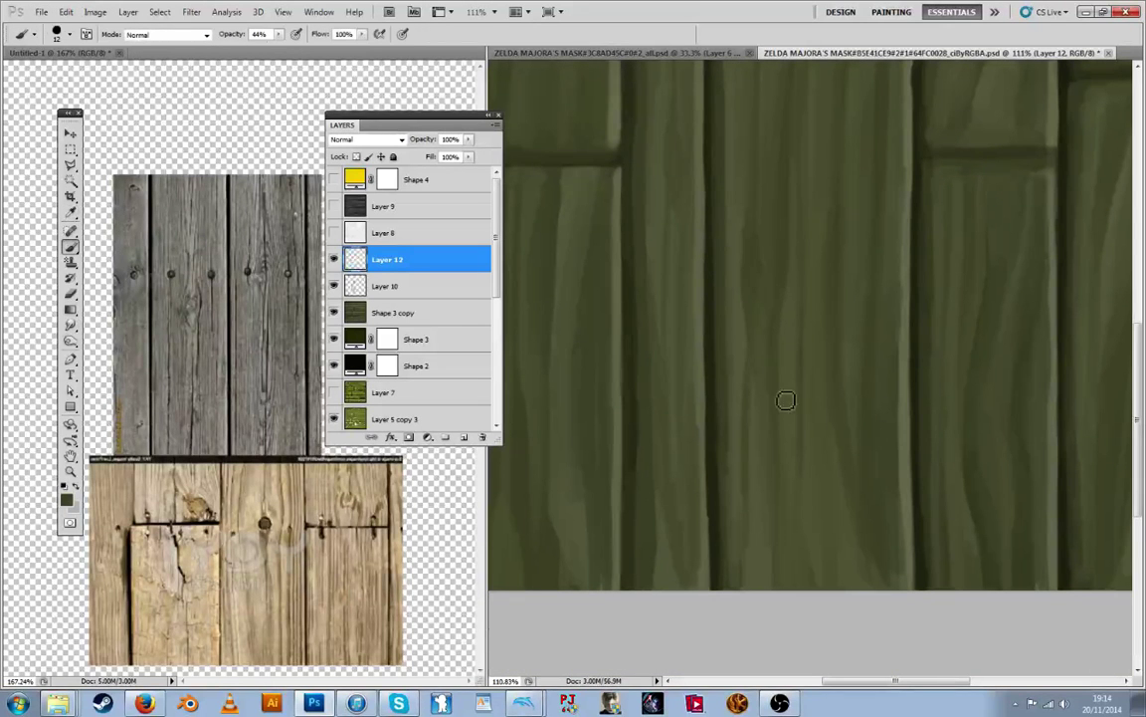
pyautogui.press('r')
pyautogui.press('b')
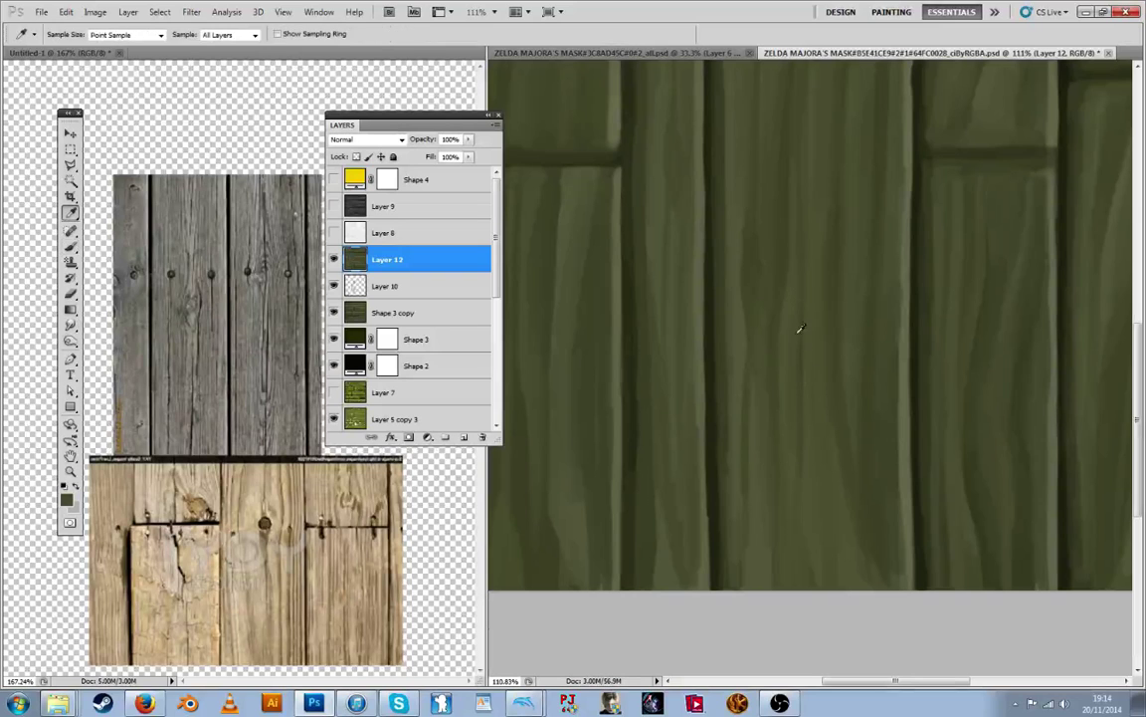
pyautogui.keyDown('alt'); pyautogui.click(797, 330); pyautogui.keyUp('alt')
pyautogui.keyDown('alt'); pyautogui.click(789, 321); pyautogui.keyUp('alt')
pyautogui.press('b')
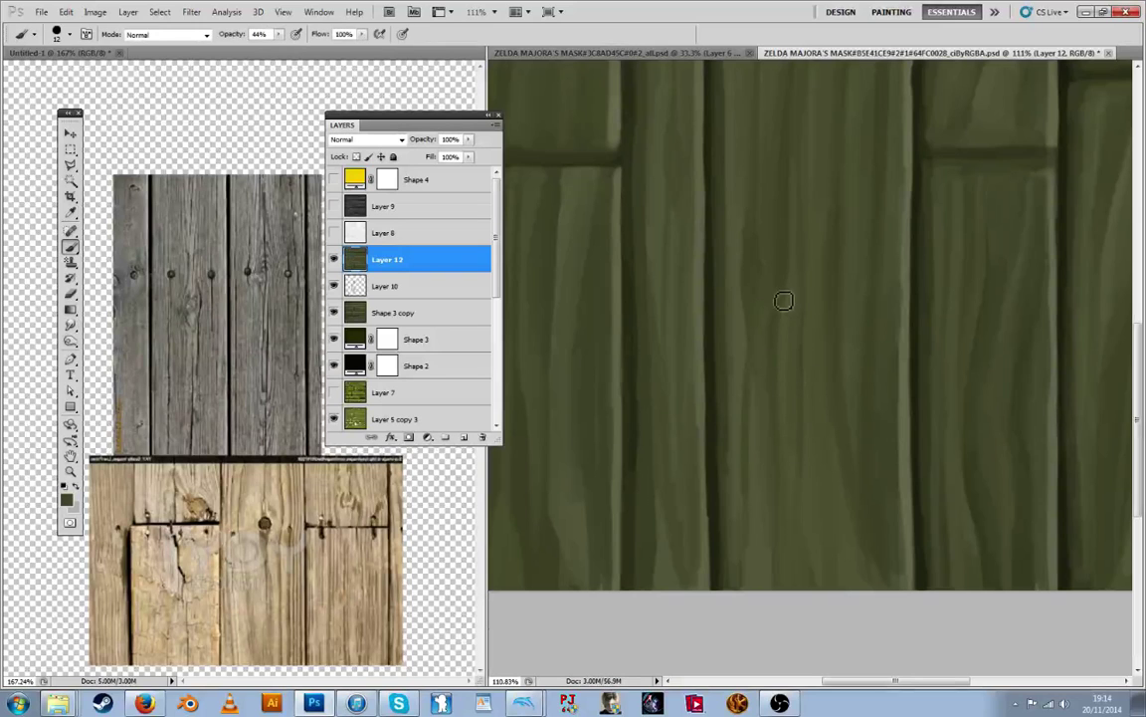
pyautogui.keyDown('alt'); pyautogui.click(789, 318); pyautogui.keyUp('alt')
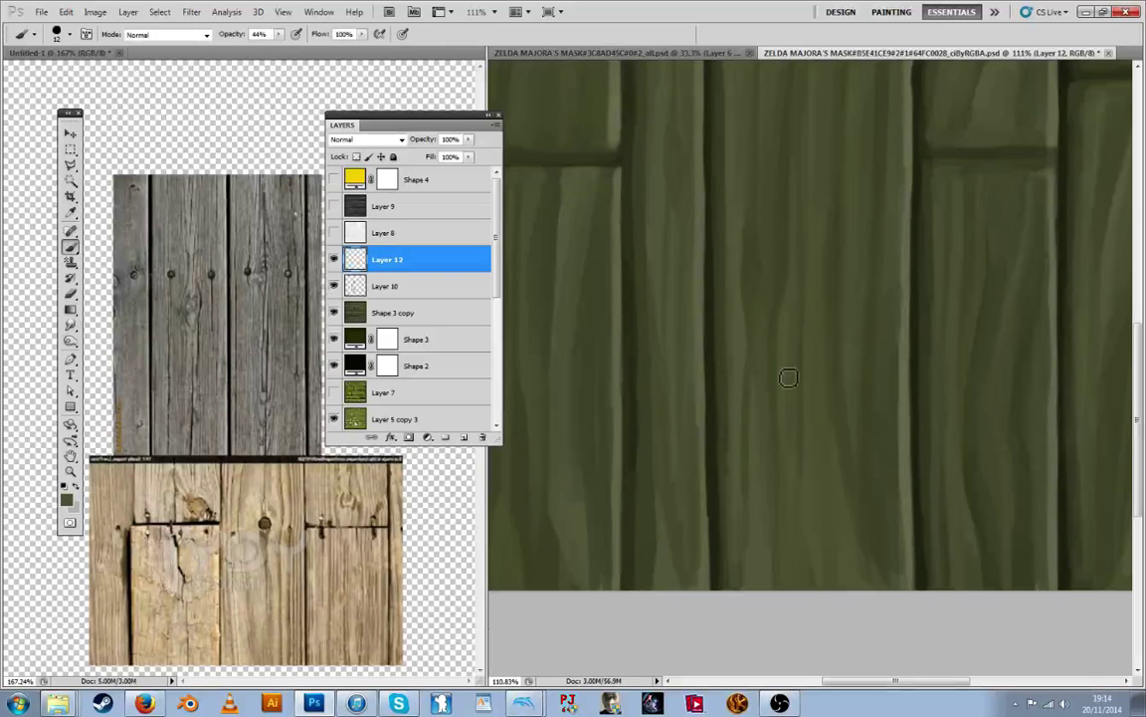
# Refine the grain just left of centre in the wide middle plank's lower half with sampled greens
pyautogui.press('i')
pyautogui.press('b')
pyautogui.keyDown('alt'); pyautogui.click(774, 317); pyautogui.keyUp('alt')
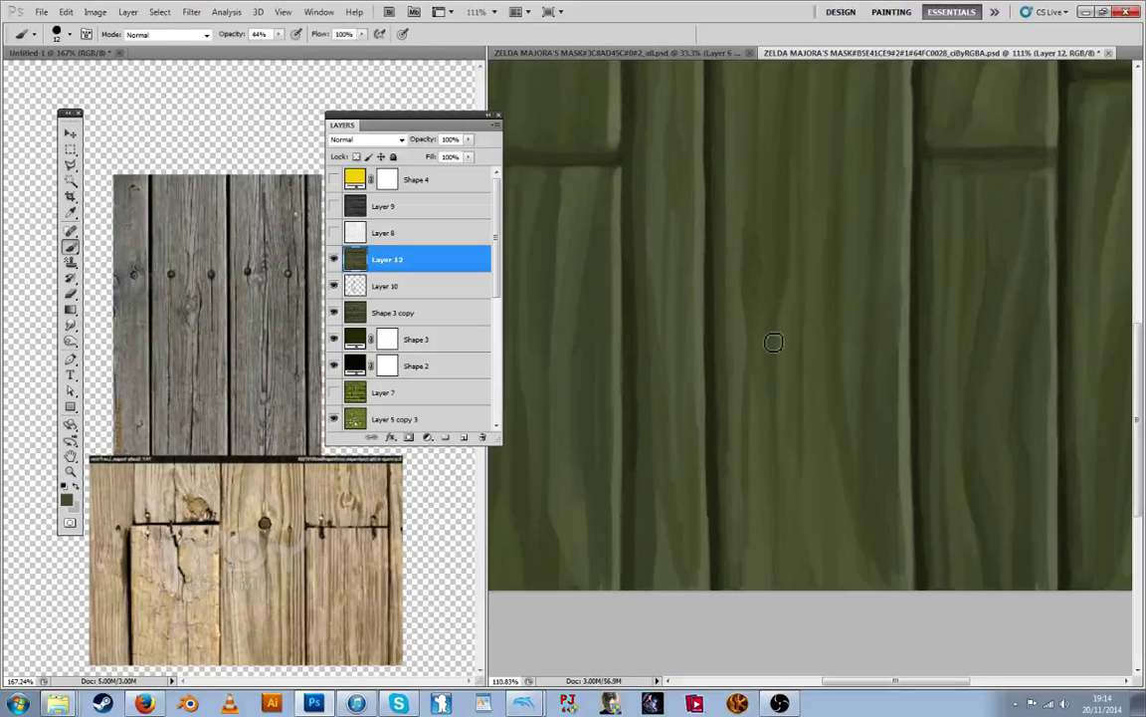
pyautogui.keyDown('alt'); pyautogui.click(766, 340); pyautogui.keyUp('alt')
pyautogui.keyDown('alt'); pyautogui.click(757, 281); pyautogui.keyUp('alt')
pyautogui.press('b')
pyautogui.press('i')
pyautogui.press('b')
pyautogui.hotkey('ctrl', 'alt', 'shift', 'e')
# Paint long vertical grain strokes down the left part of the wide middle plank's lower half in sampled greens
pyautogui.moveTo(763, 317); pyautogui.dragTo(765, 419)
pyautogui.keyDown('alt'); pyautogui.click(766, 374); pyautogui.keyUp('alt')
pyautogui.keyDown('alt'); pyautogui.click(767, 311); pyautogui.keyUp('alt')
pyautogui.moveTo(767, 311); pyautogui.dragTo(768, 422)
pyautogui.keyDown('alt'); pyautogui.click(767, 363); pyautogui.keyUp('alt')
pyautogui.keyDown('alt'); pyautogui.click(752, 348); pyautogui.keyUp('alt')
pyautogui.moveTo(752, 300); pyautogui.dragTo(749, 462)
# Smooth the grain beside the lower left edge of the wide middle plank, alternating sampled greens with brush strokes
pyautogui.press('b')
pyautogui.press('i')
pyautogui.press('b')
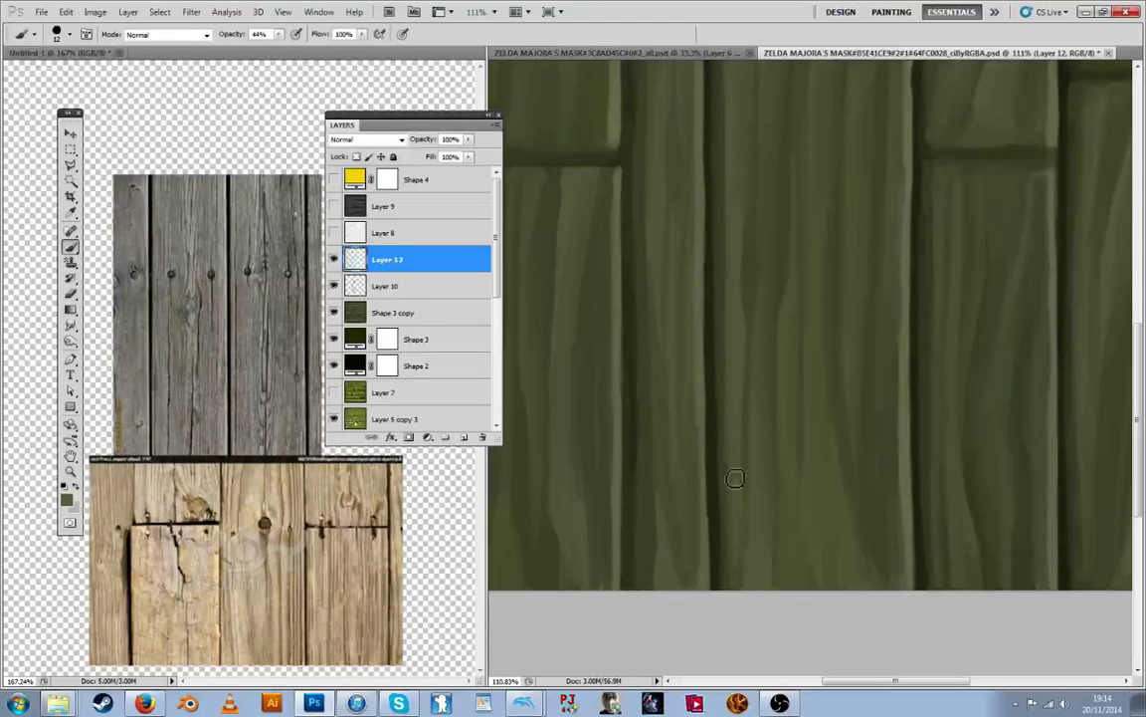
pyautogui.press('i')
pyautogui.press('b')
pyautogui.press('i')
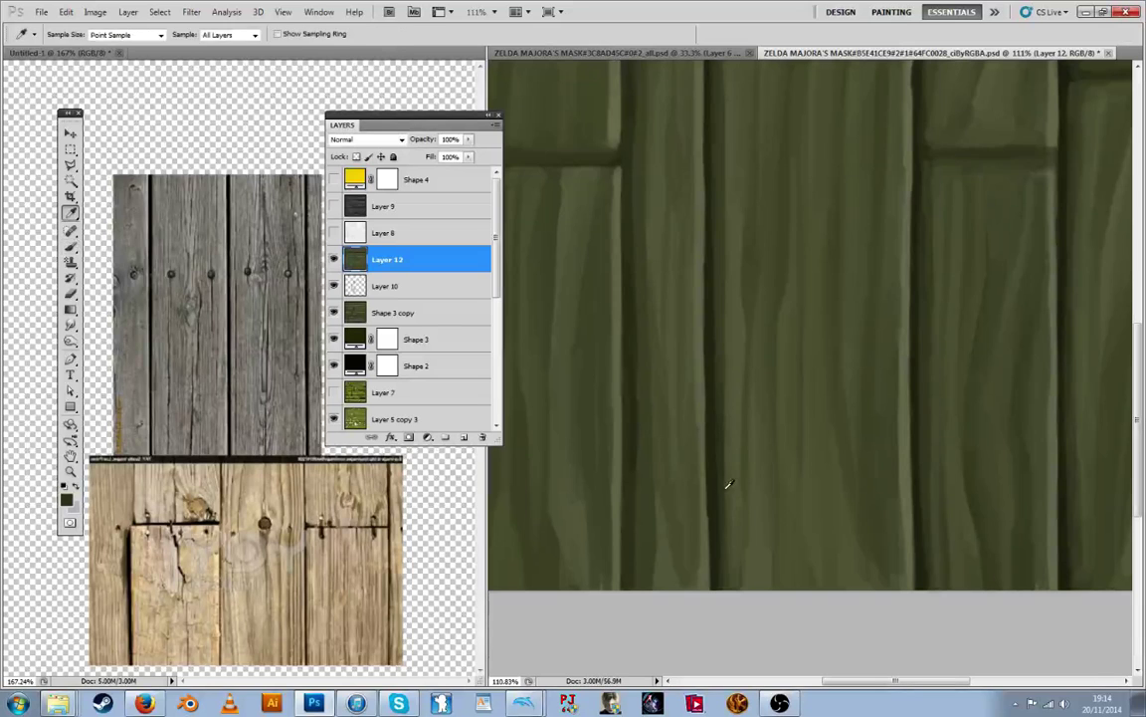
pyautogui.press('b')
pyautogui.press('i')
pyautogui.press('b')
pyautogui.press('i')
pyautogui.press('b')
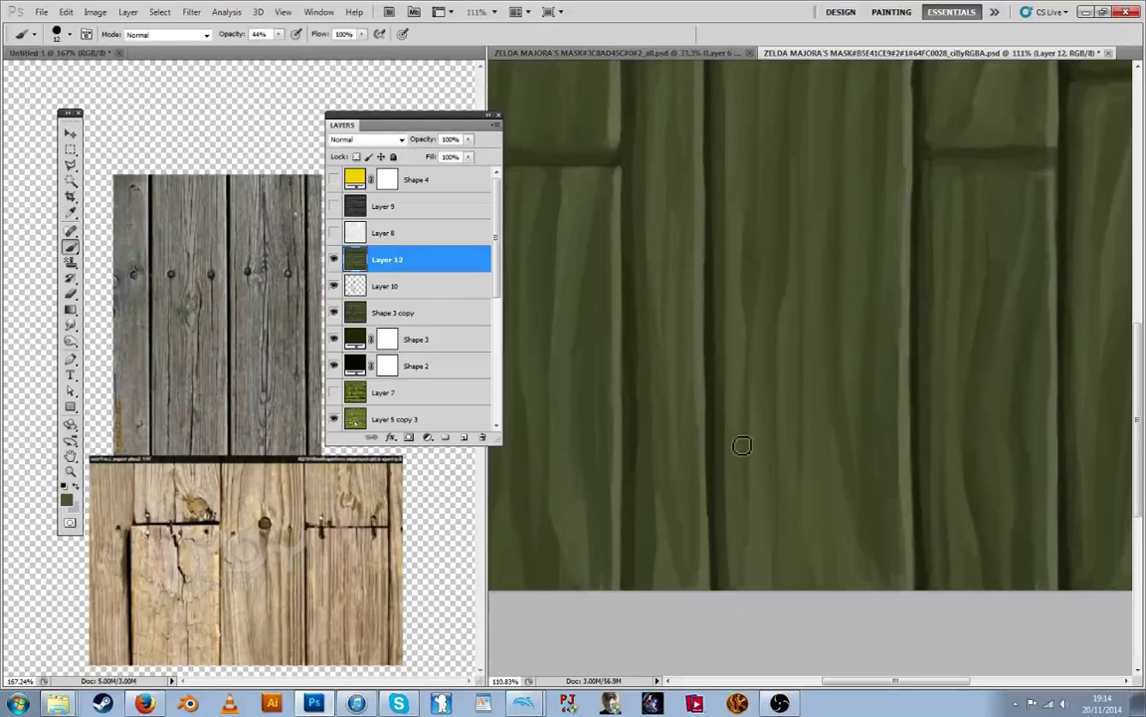
# Blend the light grain patches near the bottom end of the wide middle plank, left of centre, with sampled greens
pyautogui.press('i')
pyautogui.press('b')
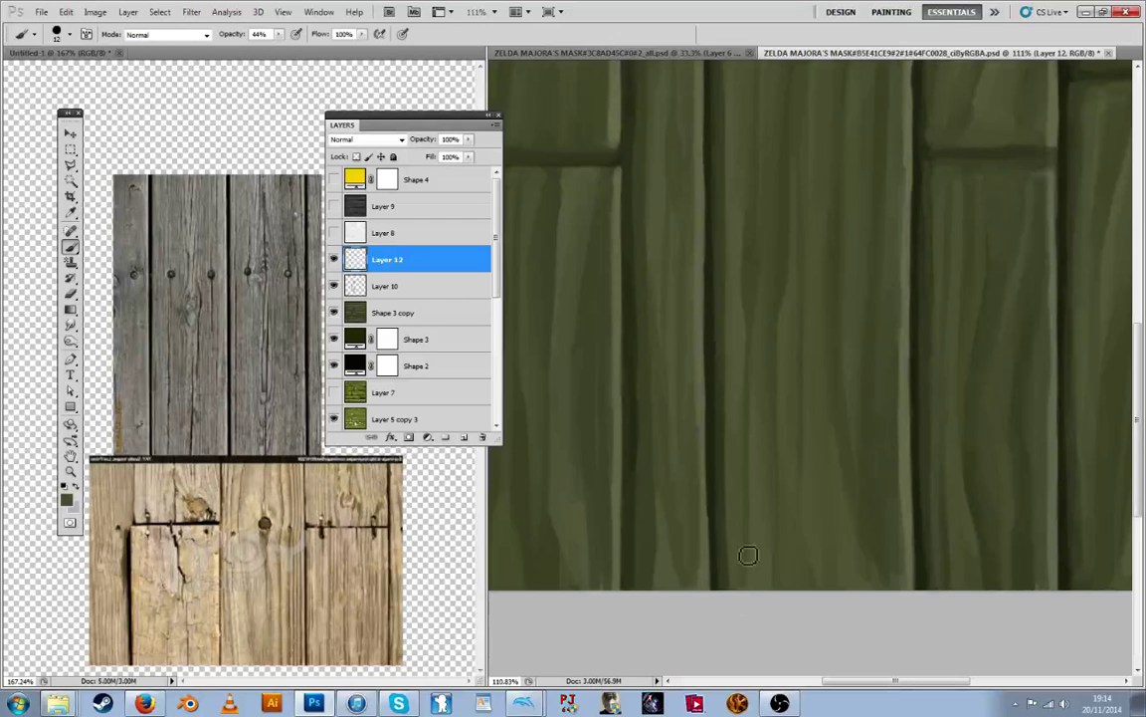
pyautogui.press('i')
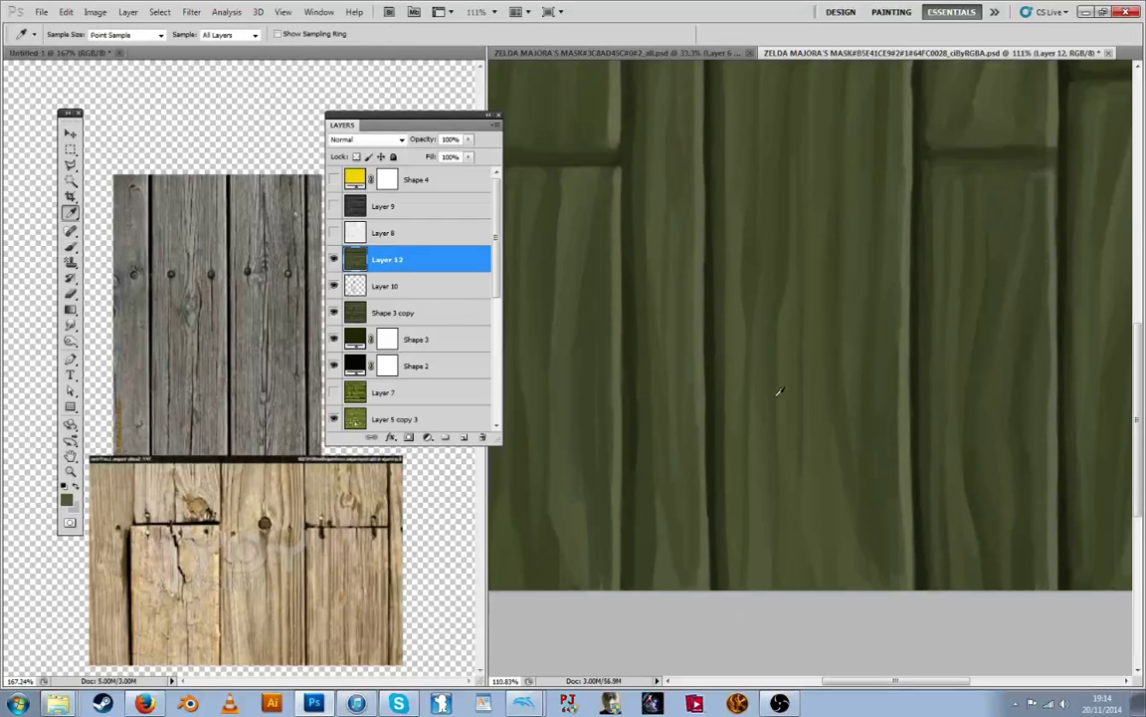
pyautogui.press('b')
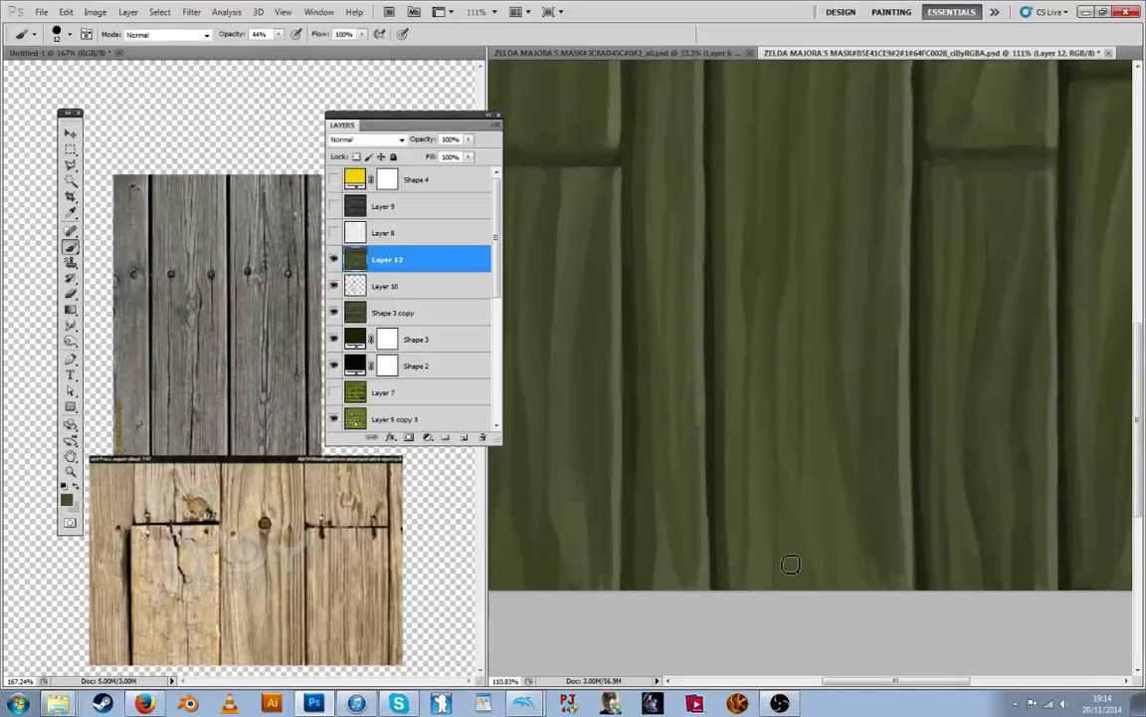
pyautogui.press('i')
pyautogui.press('b')
pyautogui.keyDown('alt'); pyautogui.click(774, 579); pyautogui.keyUp('alt')
pyautogui.keyDown('alt'); pyautogui.click(762, 479); pyautogui.keyUp('alt')
pyautogui.keyDown('alt'); pyautogui.click(778, 461); pyautogui.keyUp('alt')
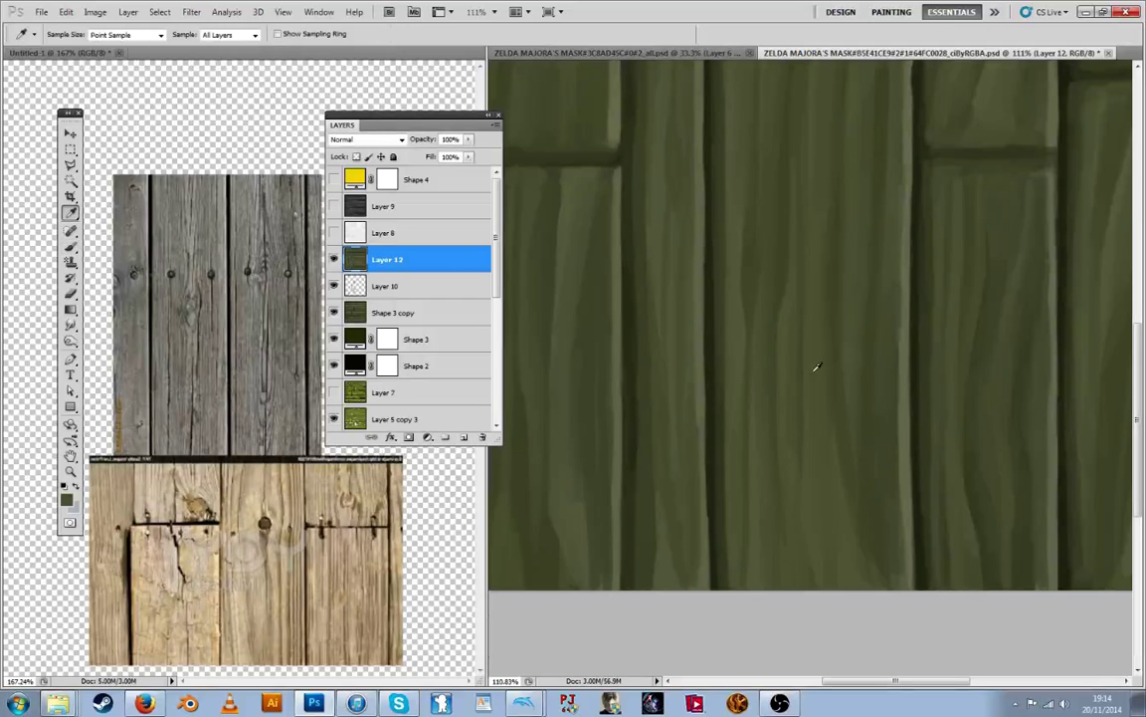
# Refine the grain down the centre of the wide middle plank's bottom third with brush strokes in sampled greens
pyautogui.press('b')
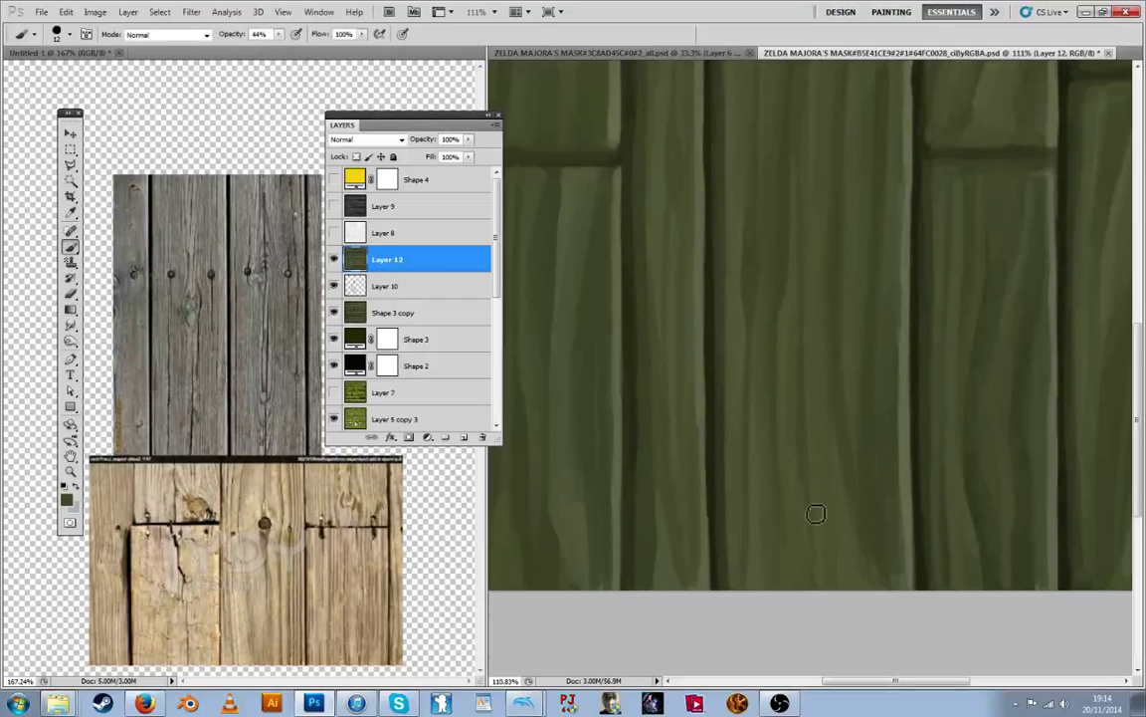
pyautogui.press('i')
pyautogui.press('b')
pyautogui.moveTo(804, 473); pyautogui.dragTo(810, 532)
pyautogui.keyDown('alt'); pyautogui.click(813, 479); pyautogui.keyUp('alt')
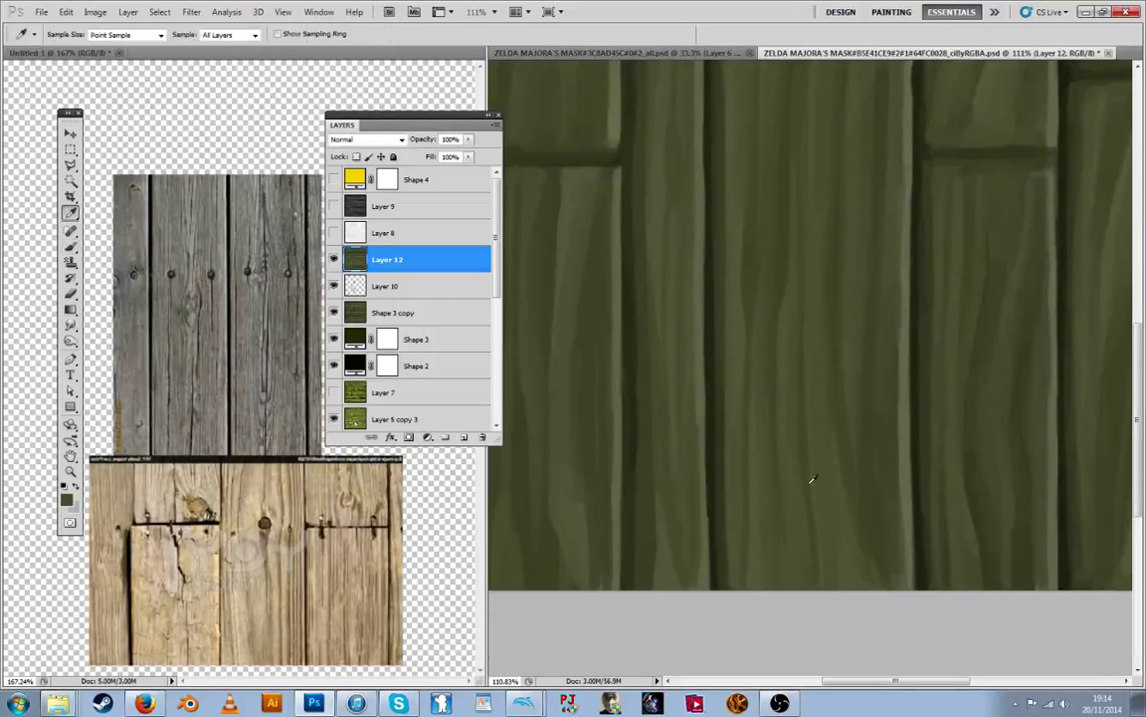
pyautogui.moveTo(807, 451); pyautogui.dragTo(814, 574)
pyautogui.keyDown('alt'); pyautogui.click(809, 489); pyautogui.keyUp('alt')
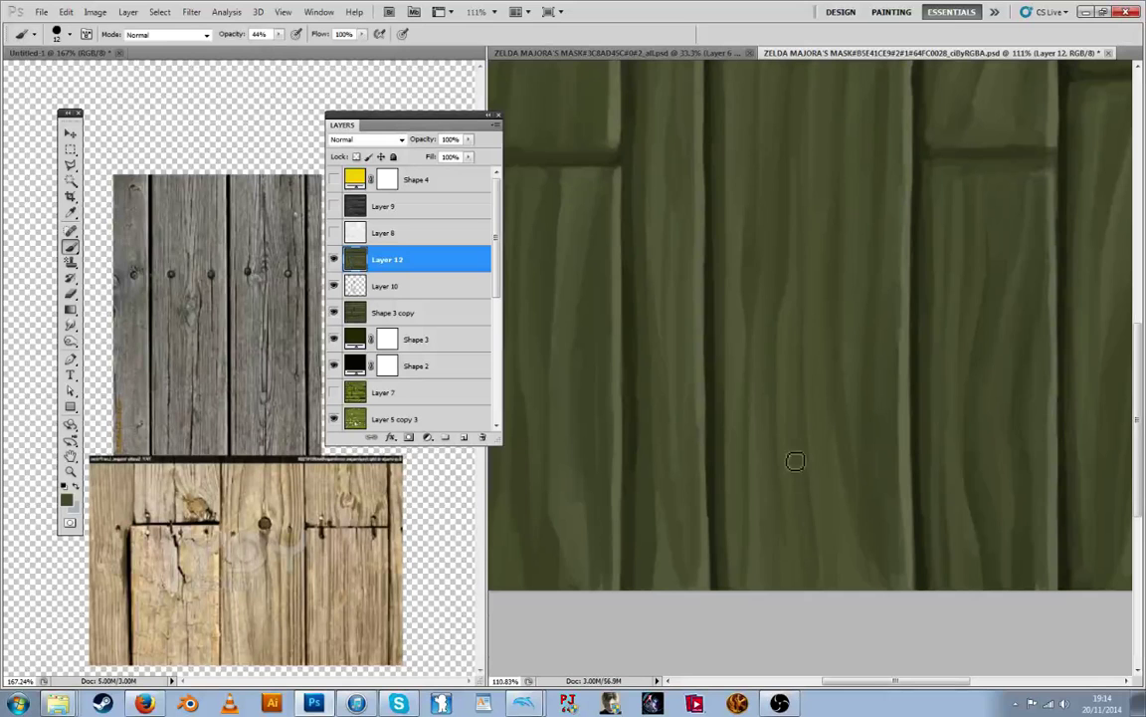
pyautogui.keyDown('alt'); pyautogui.click(796, 458); pyautogui.keyUp('alt')
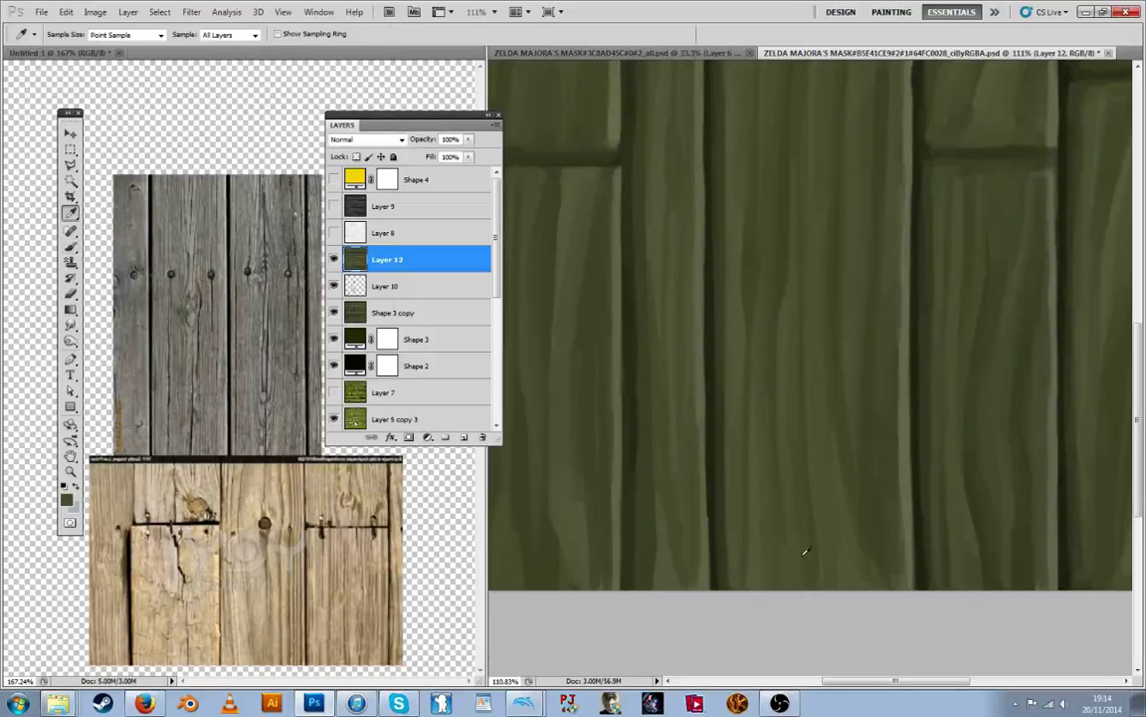
pyautogui.press('i')
pyautogui.keyDown('alt'); pyautogui.click(810, 475); pyautogui.keyUp('alt')
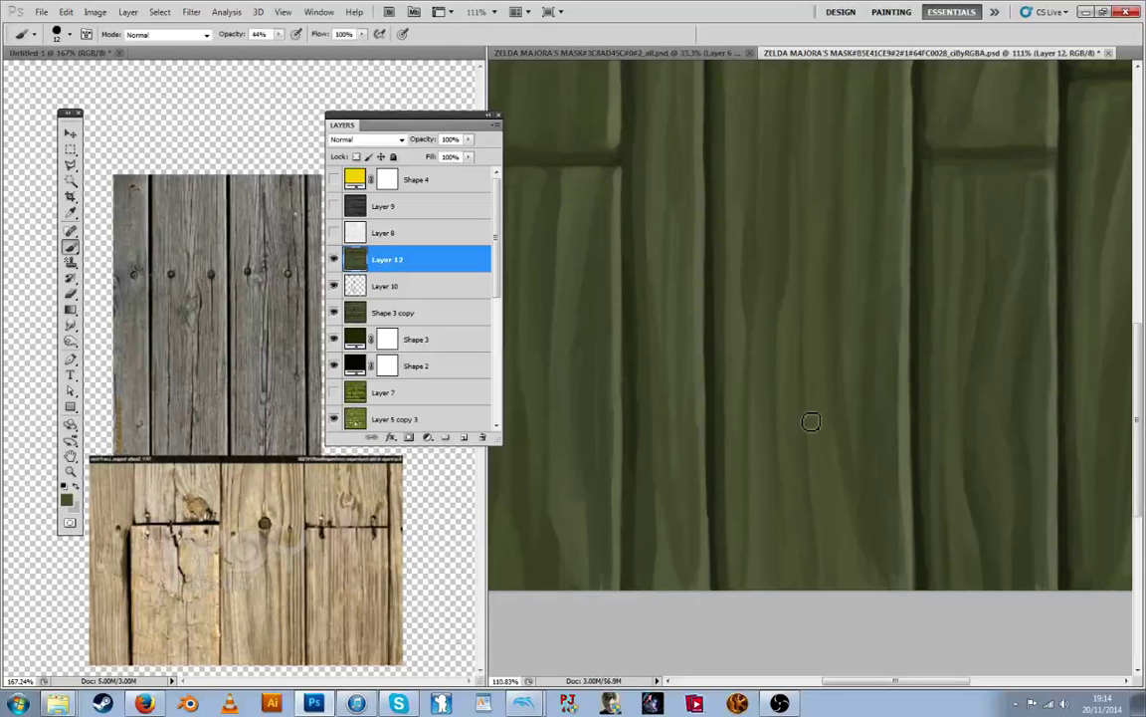
# Smooth the central grain line higher up the wide middle plank's lower half, resampling nearby greens between strokes
pyautogui.moveTo(811, 420); pyautogui.dragTo(814, 504)
pyautogui.press('alt')
pyautogui.press('alt')
pyautogui.moveTo(810, 485); pyautogui.dragTo(823, 547)
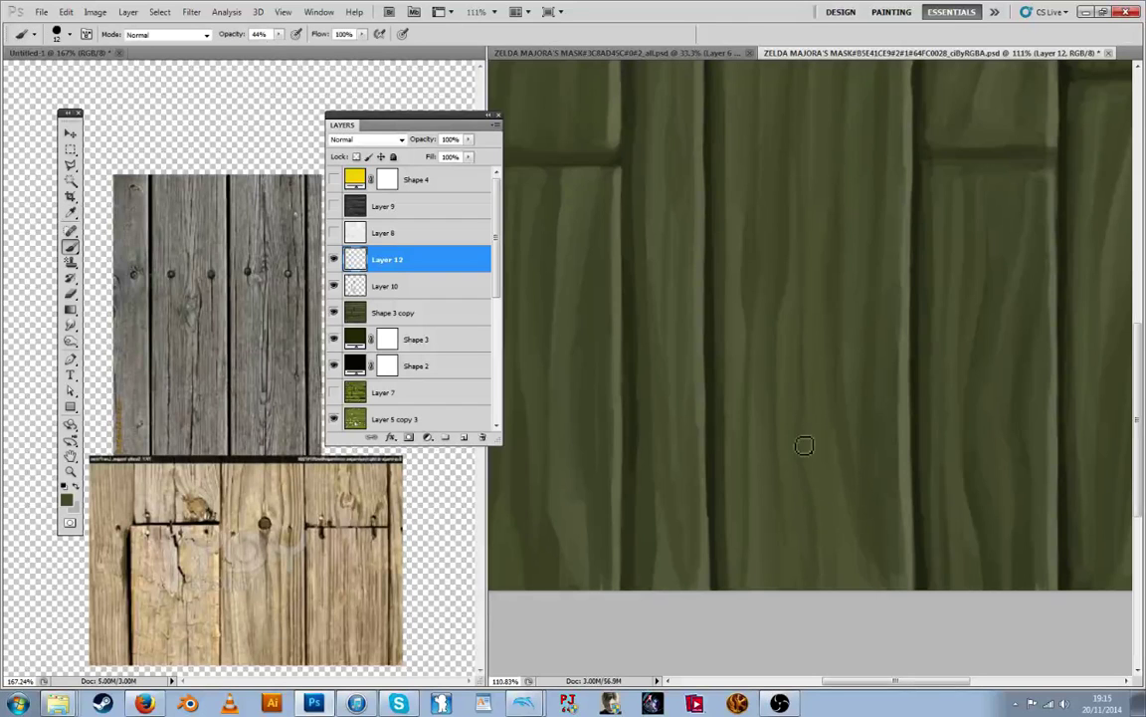
pyautogui.moveTo(808, 377)
pyautogui.mouseDown()
pyautogui.moveTo(805, 445)
pyautogui.moveTo(796, 359)
pyautogui.moveTo(795, 468)
pyautogui.mouseUp()
pyautogui.keyDown('alt'); pyautogui.click(806, 402); pyautogui.keyUp('alt')
pyautogui.keyDown('alt'); pyautogui.click(799, 398); pyautogui.keyUp('alt')
pyautogui.press('alt')
pyautogui.press('alt')
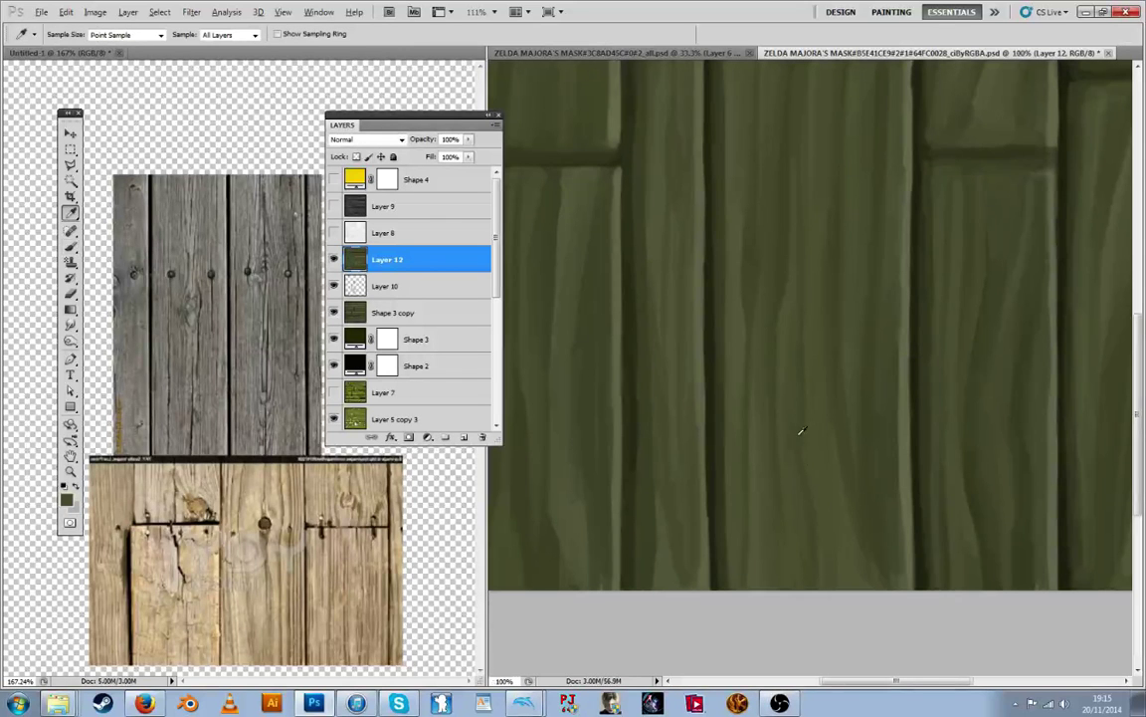
pyautogui.scroll(-2, 801, 431)
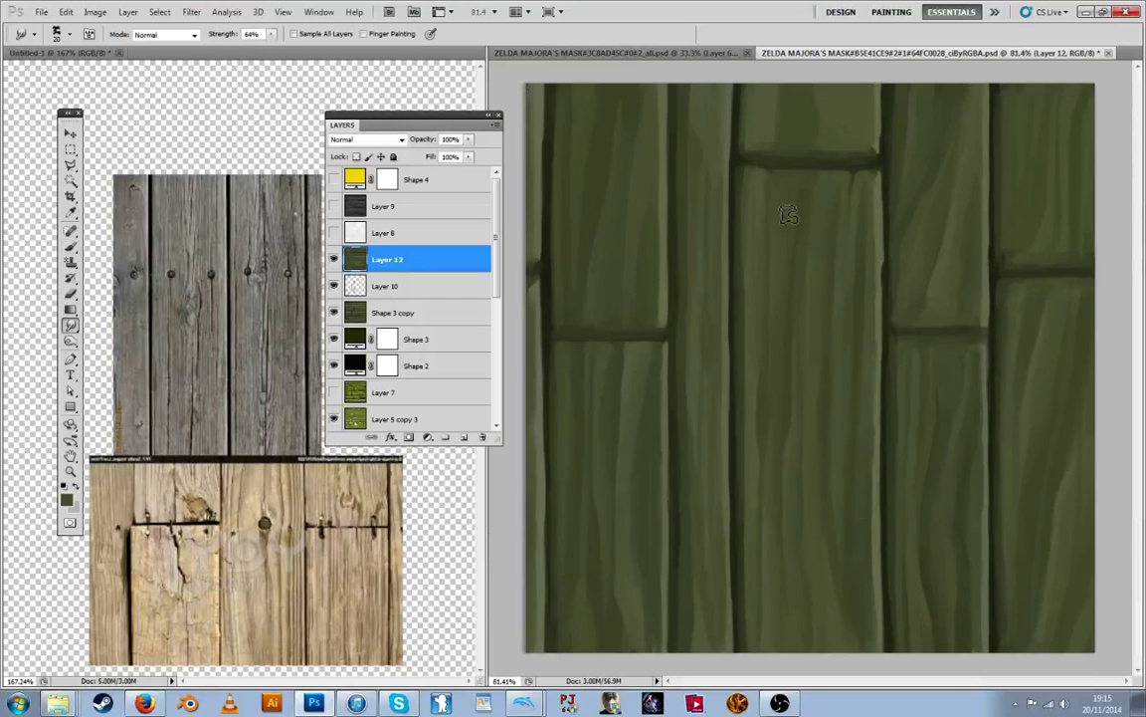
# Blend the grain at the wide middle plank's top end and touch up the dark joint above it with sampled greens
pyautogui.press('alt')
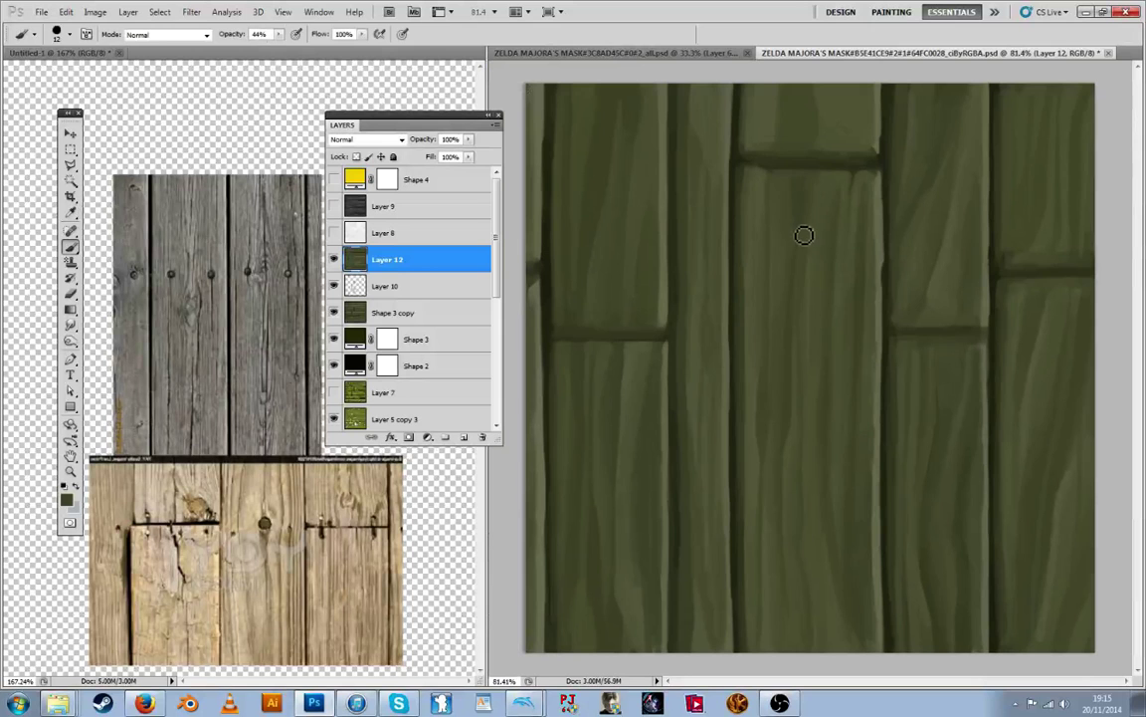
pyautogui.keyDown('alt'); pyautogui.click(807, 173); pyautogui.keyUp('alt')
pyautogui.moveTo(808, 177); pyautogui.dragTo(806, 234)
pyautogui.keyDown('alt'); pyautogui.click(803, 171); pyautogui.keyUp('alt')
pyautogui.keyDown('alt'); pyautogui.click(804, 171); pyautogui.keyUp('alt')
pyautogui.keyDown('alt'); pyautogui.click(792, 202); pyautogui.keyUp('alt')
pyautogui.moveTo(804, 173)
pyautogui.mouseDown()
pyautogui.moveTo(804, 226)
pyautogui.moveTo(795, 217)
pyautogui.mouseUp()
pyautogui.keyDown('alt'); pyautogui.click(797, 186); pyautogui.keyUp('alt')
pyautogui.press('alt')
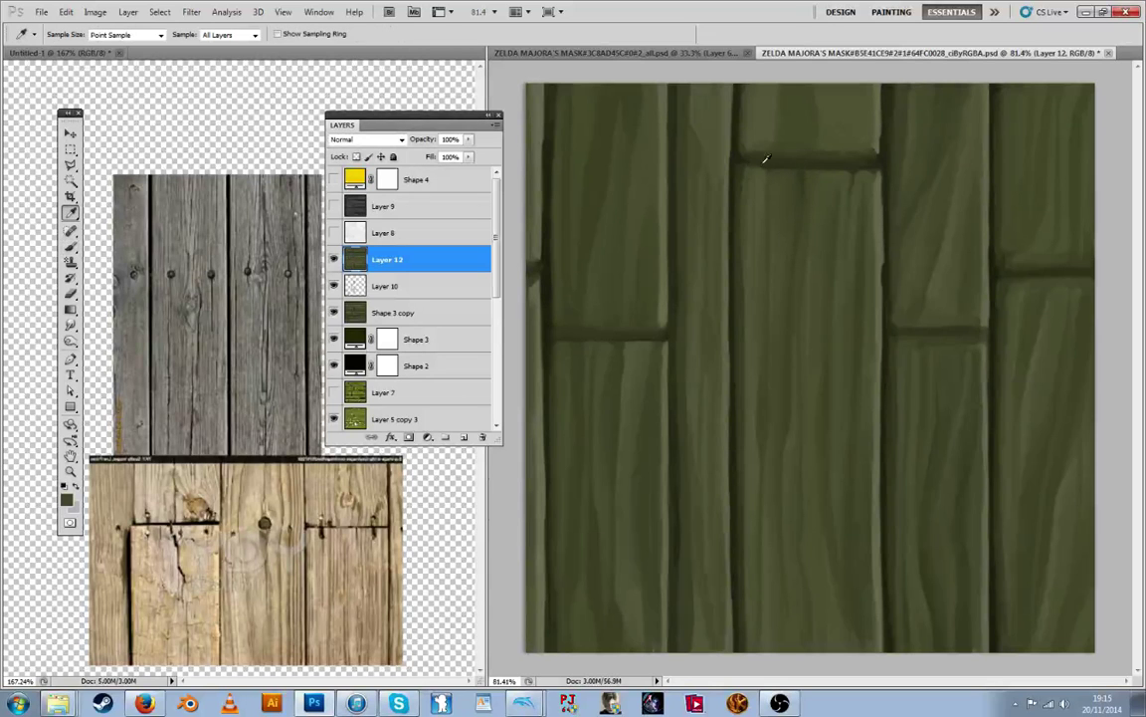
pyautogui.keyDown('alt'); pyautogui.click(753, 157); pyautogui.keyUp('alt')
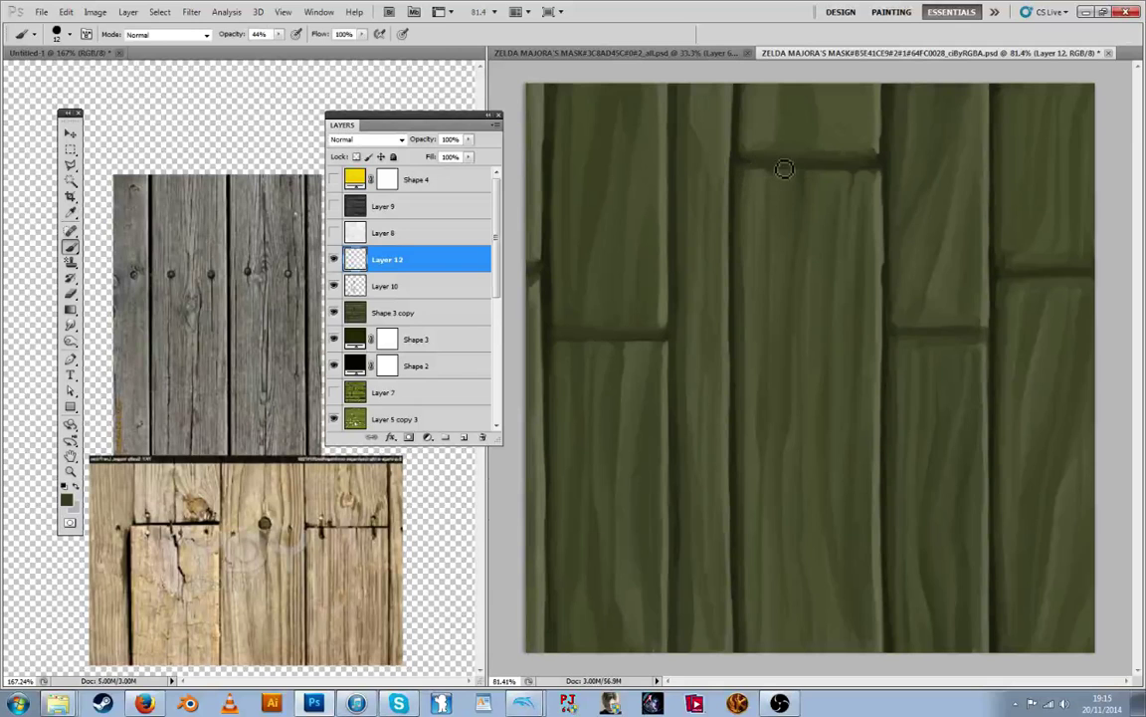
pyautogui.press('alt')
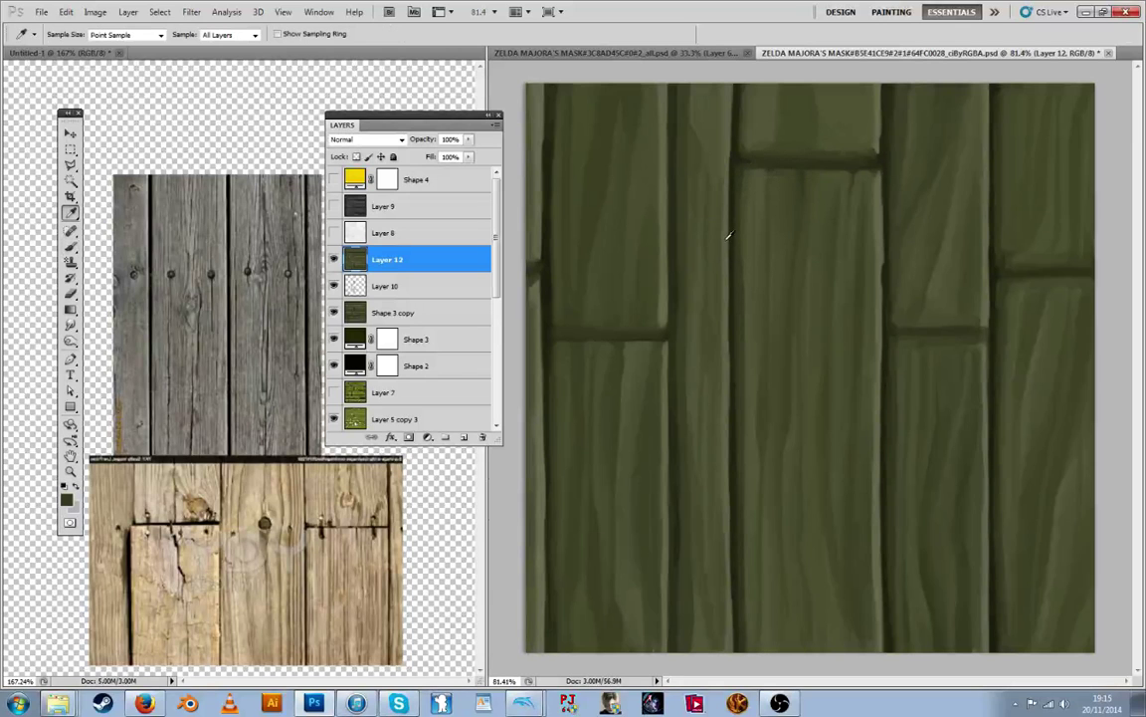
# Clean up the edge and dark gap between the narrow plank and the wide middle plank with sampled light and dark greens
pyautogui.keyDown('alt'); pyautogui.click(721, 228); pyautogui.keyUp('alt')
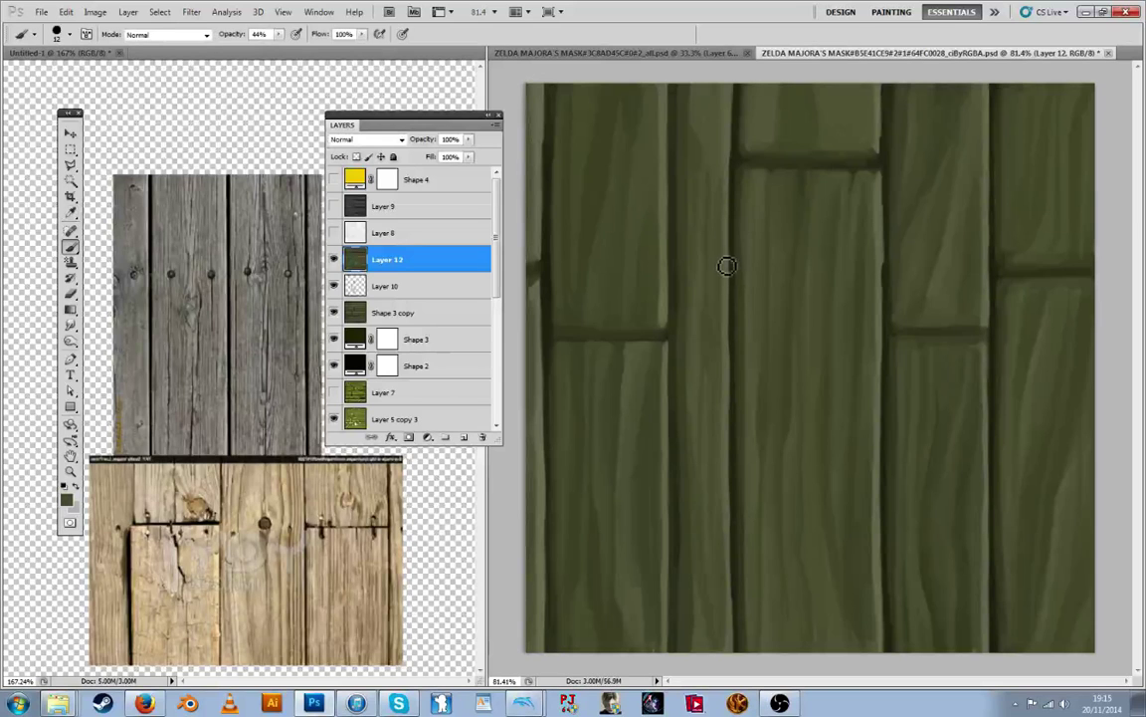
pyautogui.keyDown('alt'); pyautogui.click(730, 247); pyautogui.keyUp('alt')
pyautogui.keyDown('alt'); pyautogui.click(734, 345); pyautogui.keyUp('alt')
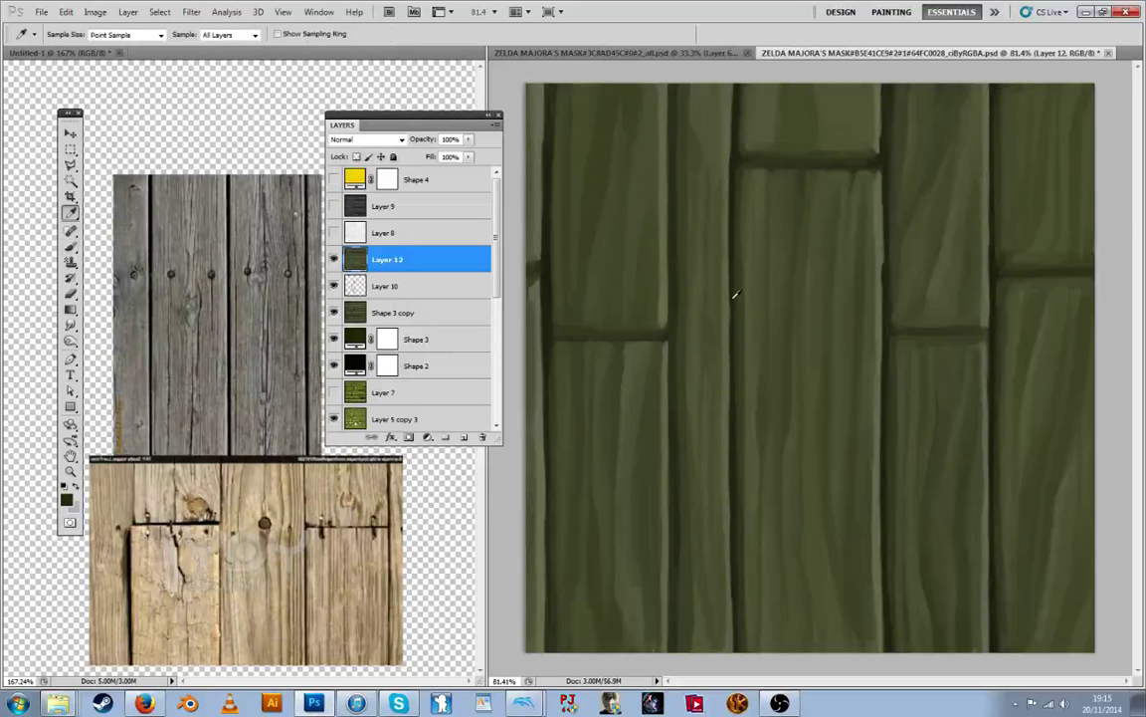
pyautogui.keyDown('alt'); pyautogui.click(731, 346); pyautogui.keyUp('alt')
pyautogui.keyDown('alt'); pyautogui.click(721, 380); pyautogui.keyUp('alt')
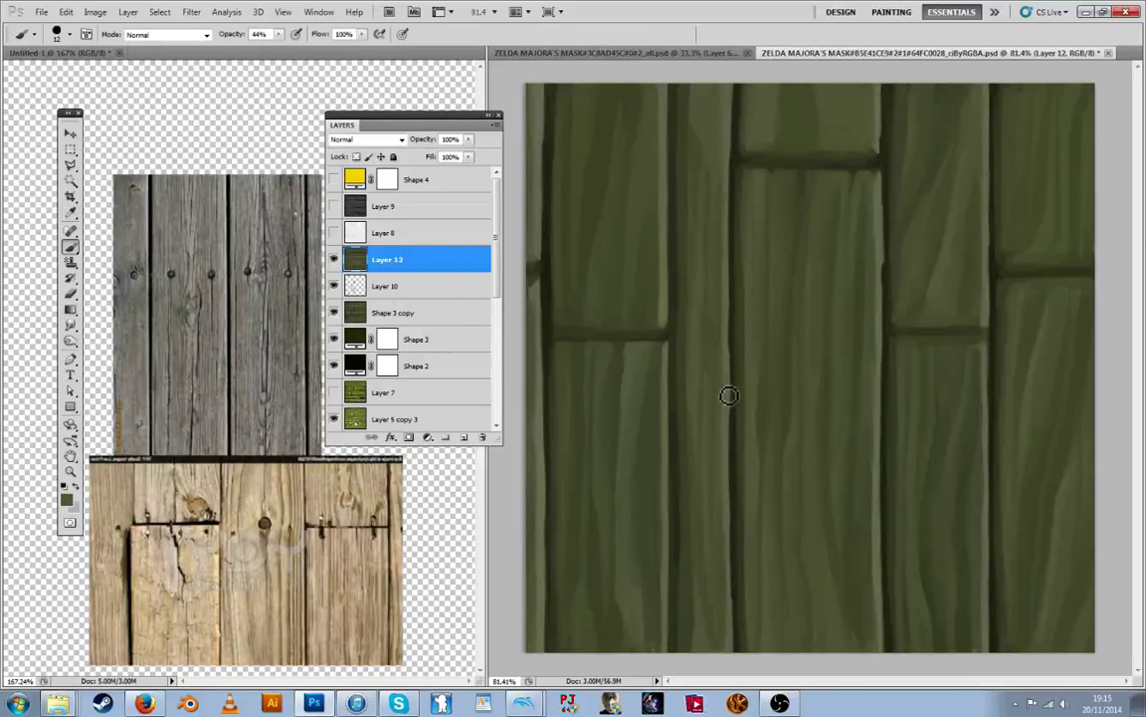
pyautogui.keyDown('alt'); pyautogui.click(729, 383); pyautogui.keyUp('alt')
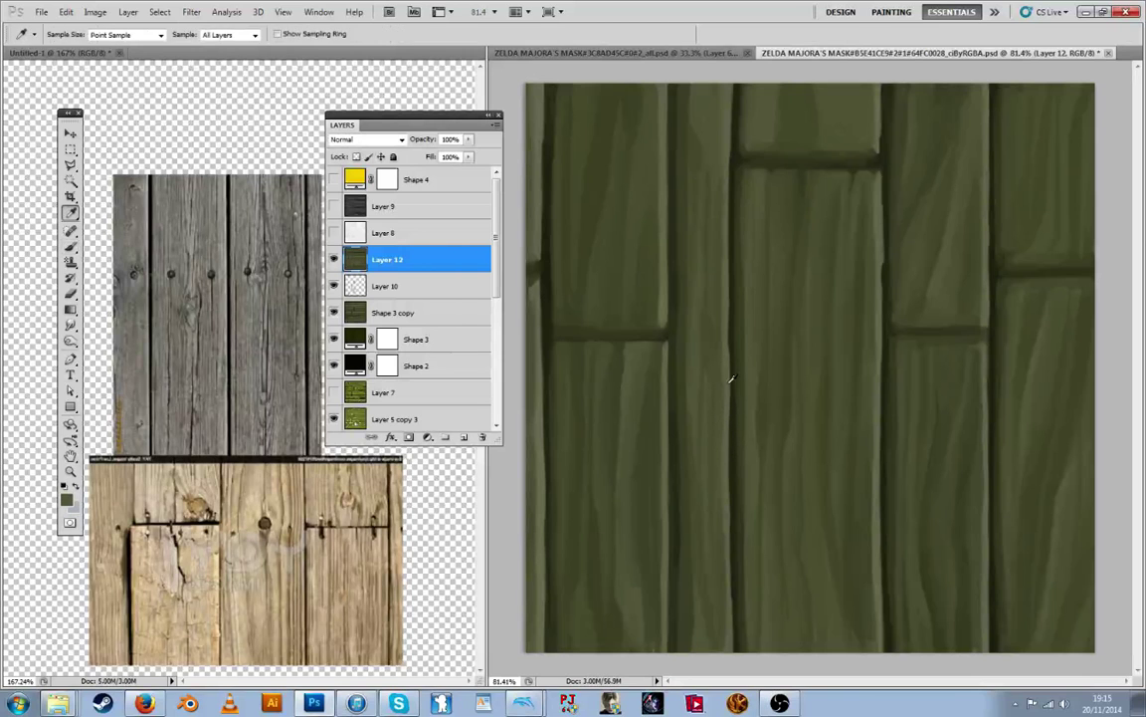
pyautogui.keyDown('alt'); pyautogui.click(731, 435); pyautogui.keyUp('alt')
pyautogui.keyDown('alt'); pyautogui.click(737, 468); pyautogui.keyUp('alt')
pyautogui.keyDown('alt'); pyautogui.click(733, 486); pyautogui.keyUp('alt')
pyautogui.press('alt')
# Paint vertical grain strokes down the lower half of the narrow plank beside the wide middle plank in sampled greens
pyautogui.moveTo(688, 540)
pyautogui.mouseDown()
pyautogui.moveTo(686, 489)
pyautogui.moveTo(687, 522)
pyautogui.mouseUp()
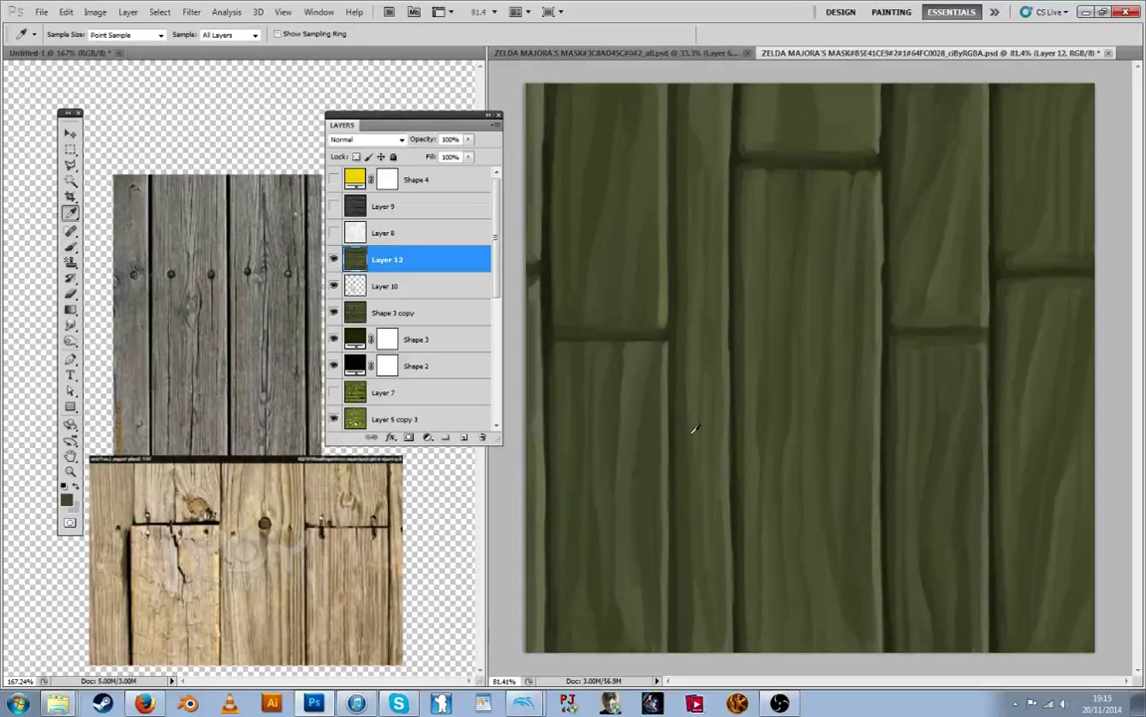
pyautogui.keyDown('alt'); pyautogui.click(690, 425); pyautogui.keyUp('alt')
pyautogui.moveTo(693, 468); pyautogui.dragTo(691, 550)
pyautogui.press('alt')
pyautogui.moveTo(699, 648)
pyautogui.mouseDown()
pyautogui.moveTo(695, 589)
pyautogui.moveTo(694, 625)
pyautogui.moveTo(698, 616)
pyautogui.mouseUp()
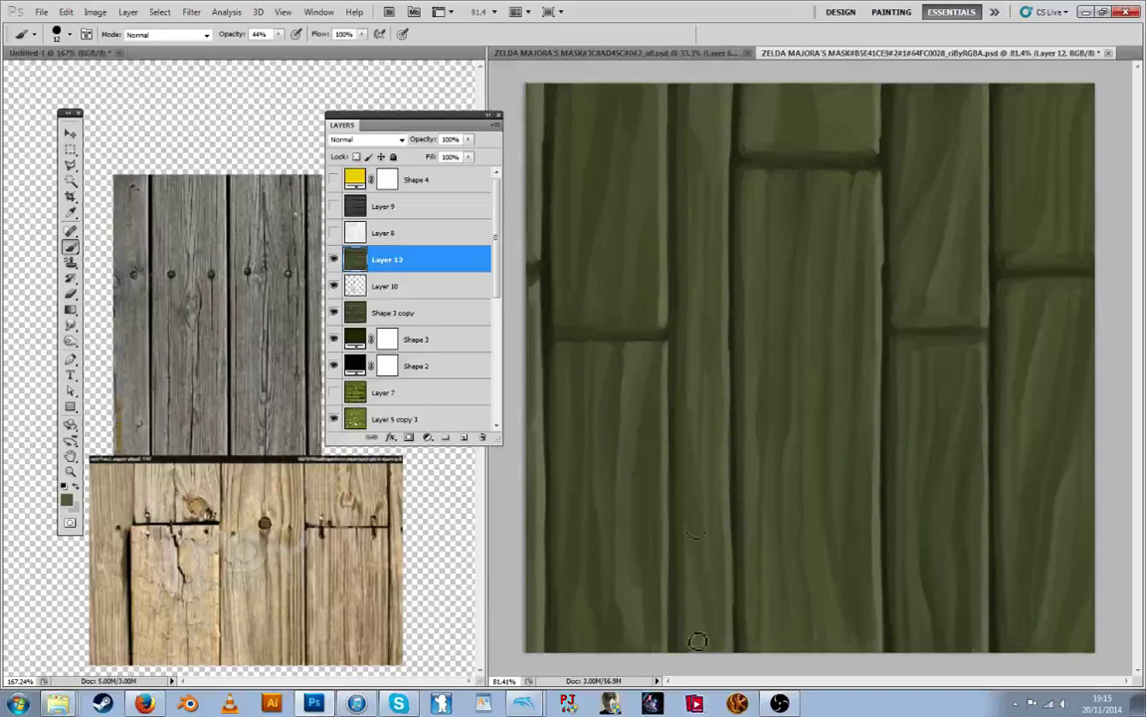
pyautogui.press('alt')
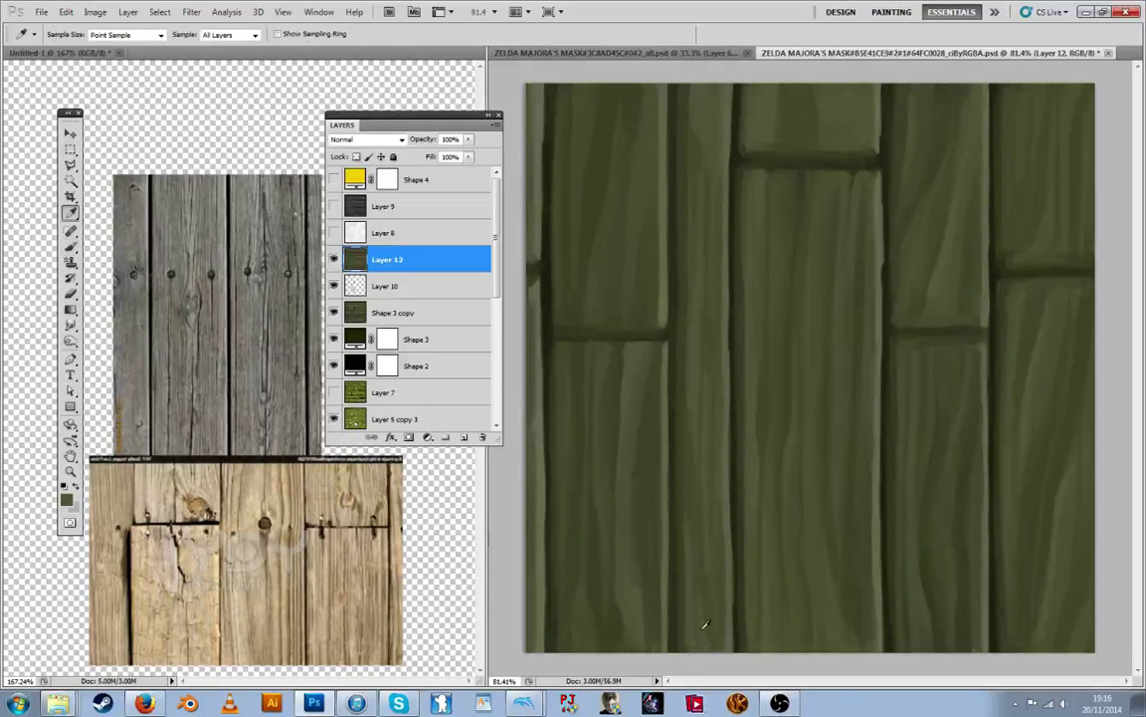
# Blend the grain from the narrow plank's bottom end up to its middle with resampled greens
pyautogui.keyDown('alt'); pyautogui.click(703, 628); pyautogui.keyUp('alt')
pyautogui.moveTo(704, 561)
pyautogui.mouseDown()
pyautogui.moveTo(712, 643)
pyautogui.moveTo(700, 460)
pyautogui.moveTo(704, 557)
pyautogui.mouseUp()
pyautogui.keyDown('alt'); pyautogui.click(704, 586); pyautogui.keyUp('alt')
pyautogui.keyDown('alt'); pyautogui.click(688, 511); pyautogui.keyUp('alt')
pyautogui.moveTo(686, 452); pyautogui.dragTo(692, 533)
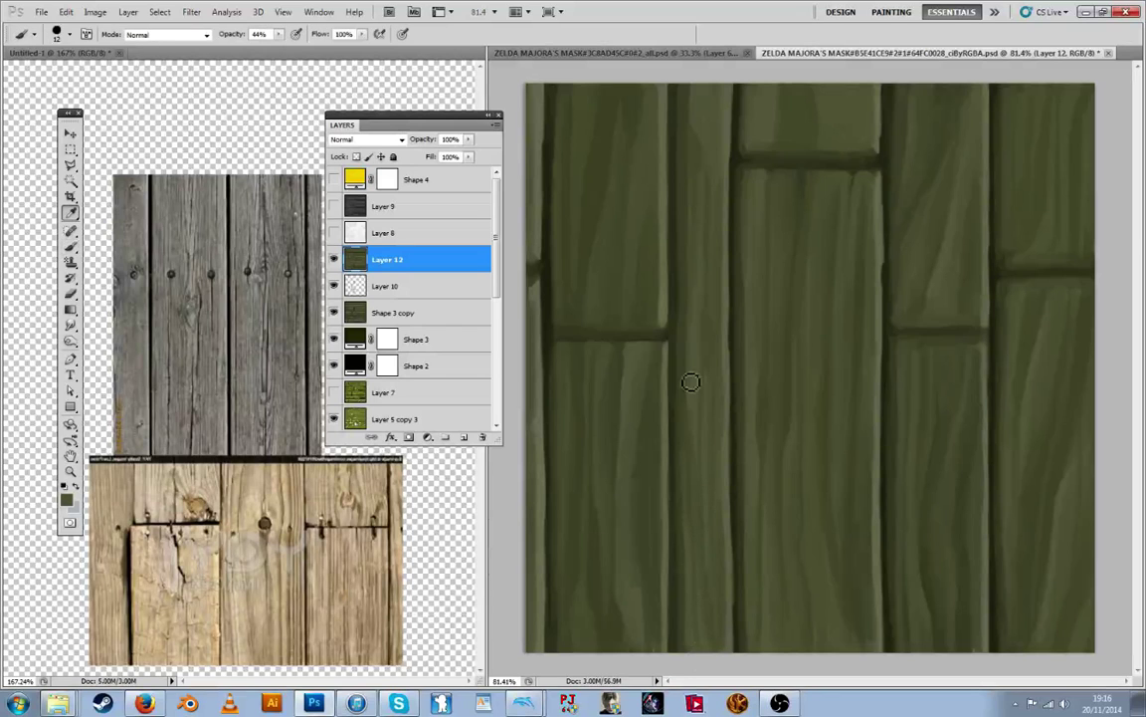
pyautogui.press('alt')
pyautogui.press('alt')
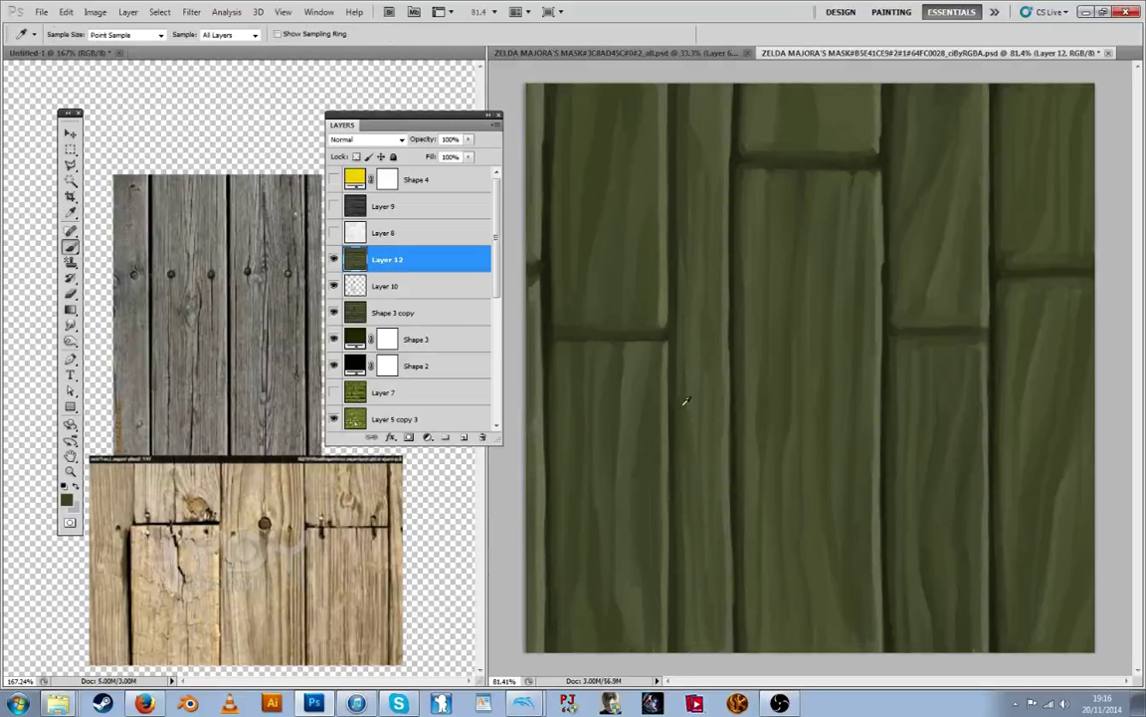
# Soften the grain across the middle section of the narrow plank with long strokes in sampled greens
pyautogui.keyDown('alt'); pyautogui.click(685, 403); pyautogui.keyUp('alt')
pyautogui.moveTo(690, 266); pyautogui.dragTo(688, 416)
pyautogui.keyDown('alt'); pyautogui.click(685, 289); pyautogui.keyUp('alt')
pyautogui.moveTo(687, 291)
pyautogui.mouseDown()
pyautogui.moveTo(695, 373)
pyautogui.moveTo(709, 357)
pyautogui.mouseUp()
pyautogui.keyDown('alt'); pyautogui.click(698, 318); pyautogui.keyUp('alt')
pyautogui.press('alt')
pyautogui.keyDown('alt'); pyautogui.click(710, 339); pyautogui.keyUp('alt')
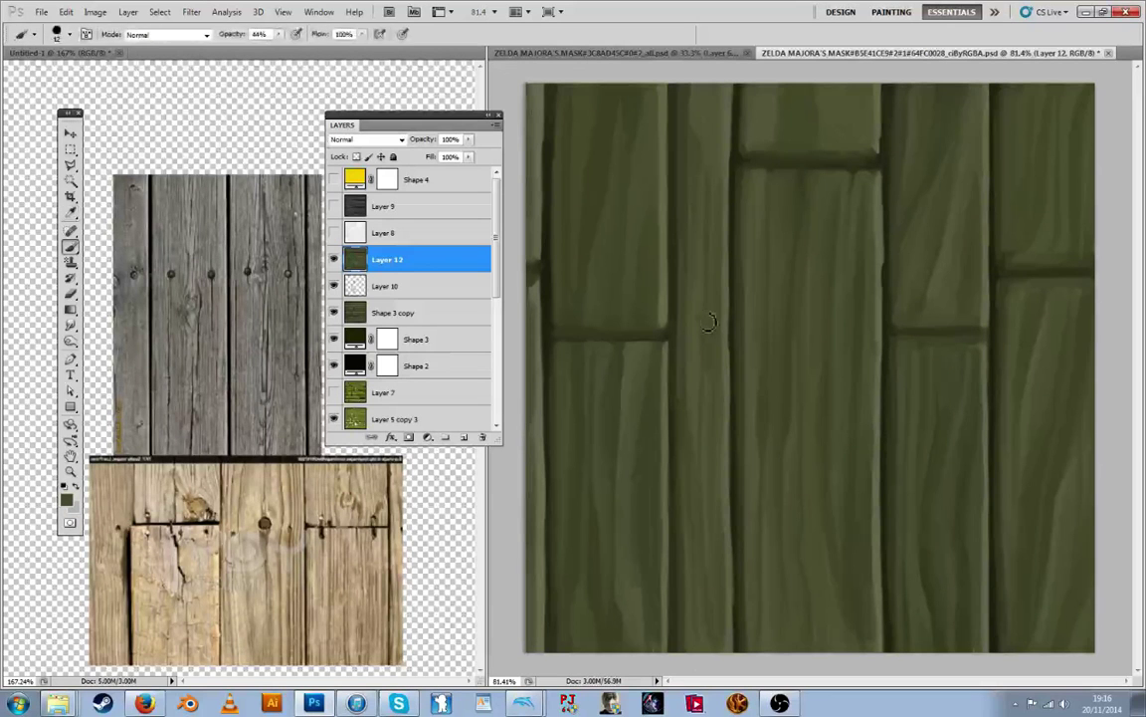
pyautogui.keyDown('alt'); pyautogui.click(712, 321); pyautogui.keyUp('alt')
pyautogui.moveTo(704, 311)
pyautogui.mouseDown()
pyautogui.moveTo(705, 348)
pyautogui.moveTo(709, 277)
pyautogui.mouseUp()
pyautogui.press('alt')
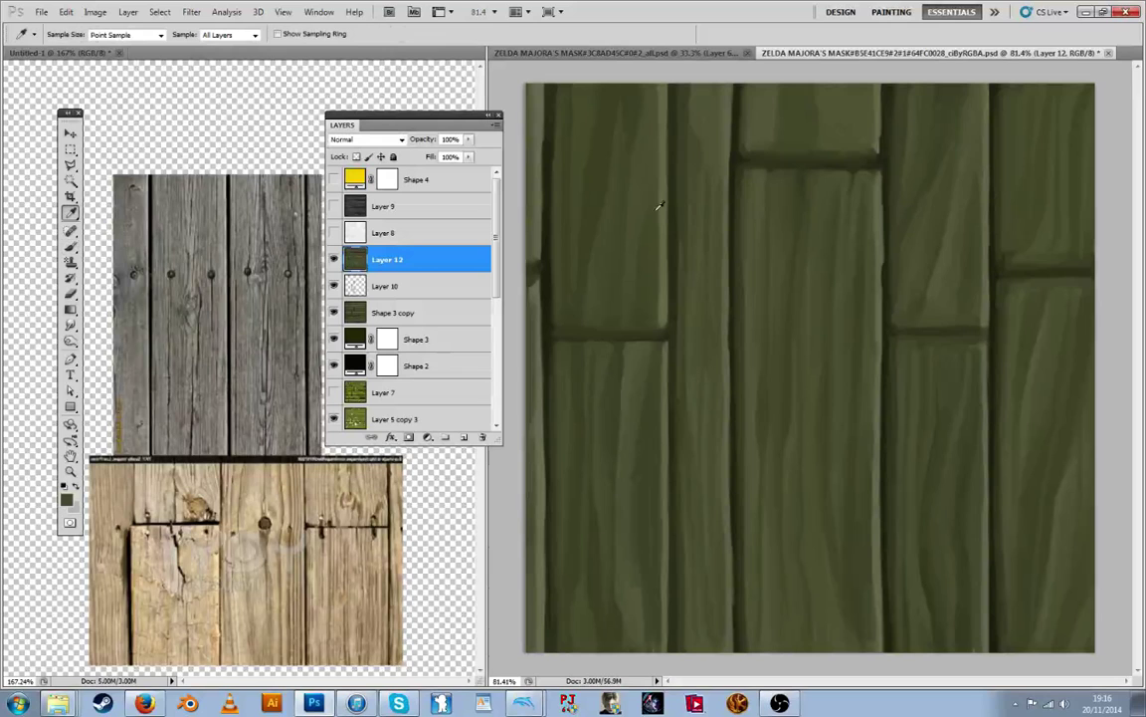
# Repaint the right side and light edge of the upper-left plank down to its joint with sampled greens
pyautogui.press('alt')
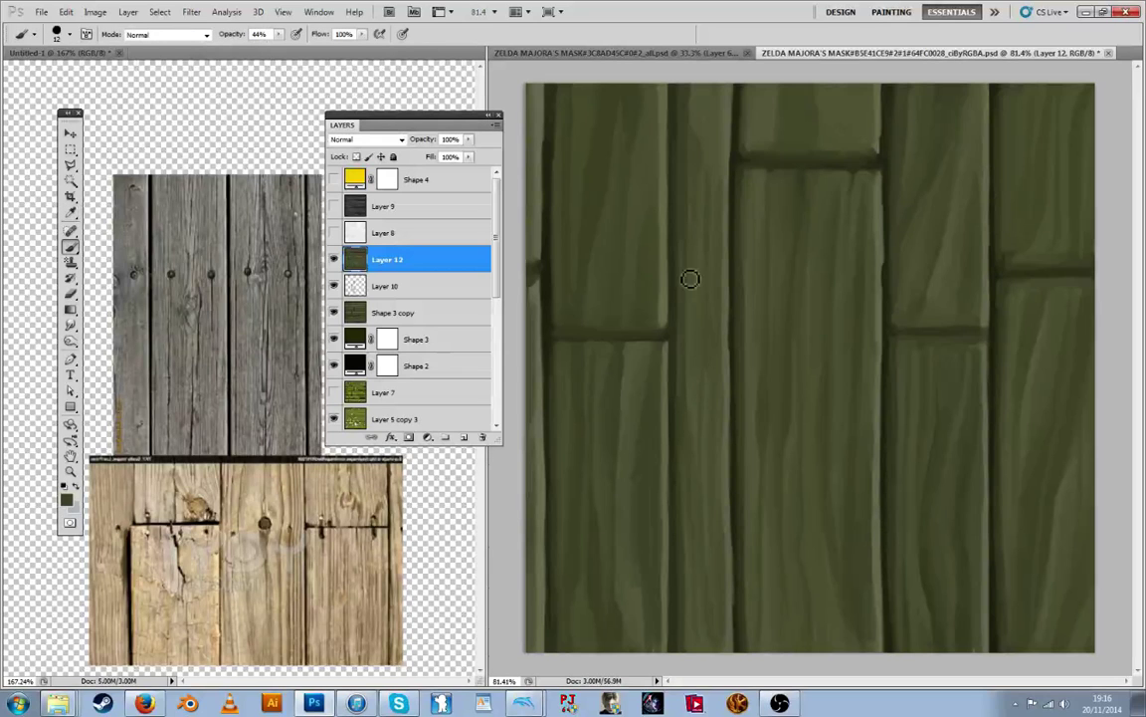
pyautogui.press('alt')
pyautogui.press('alt')
pyautogui.keyDown('alt'); pyautogui.click(655, 182); pyautogui.keyUp('alt')
pyautogui.moveTo(659, 139); pyautogui.dragTo(650, 308)
pyautogui.keyDown('alt'); pyautogui.click(646, 212); pyautogui.keyUp('alt')
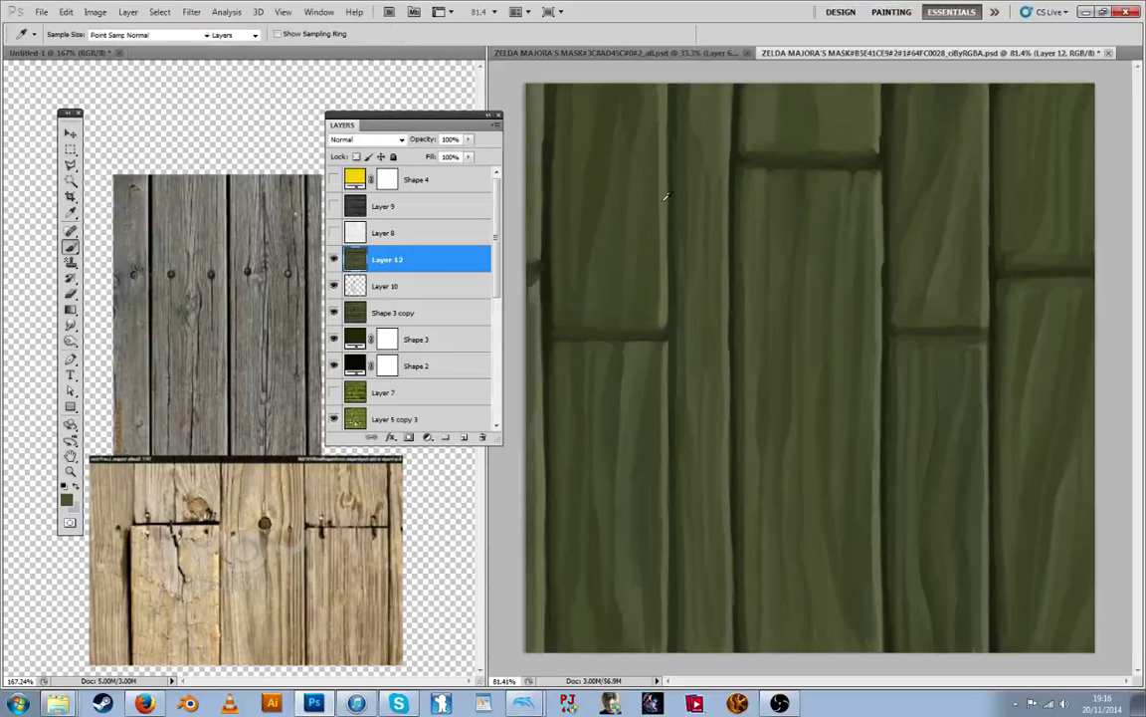
pyautogui.keyDown('alt'); pyautogui.click(666, 195); pyautogui.keyUp('alt')
pyautogui.moveTo(665, 214); pyautogui.dragTo(665, 329)
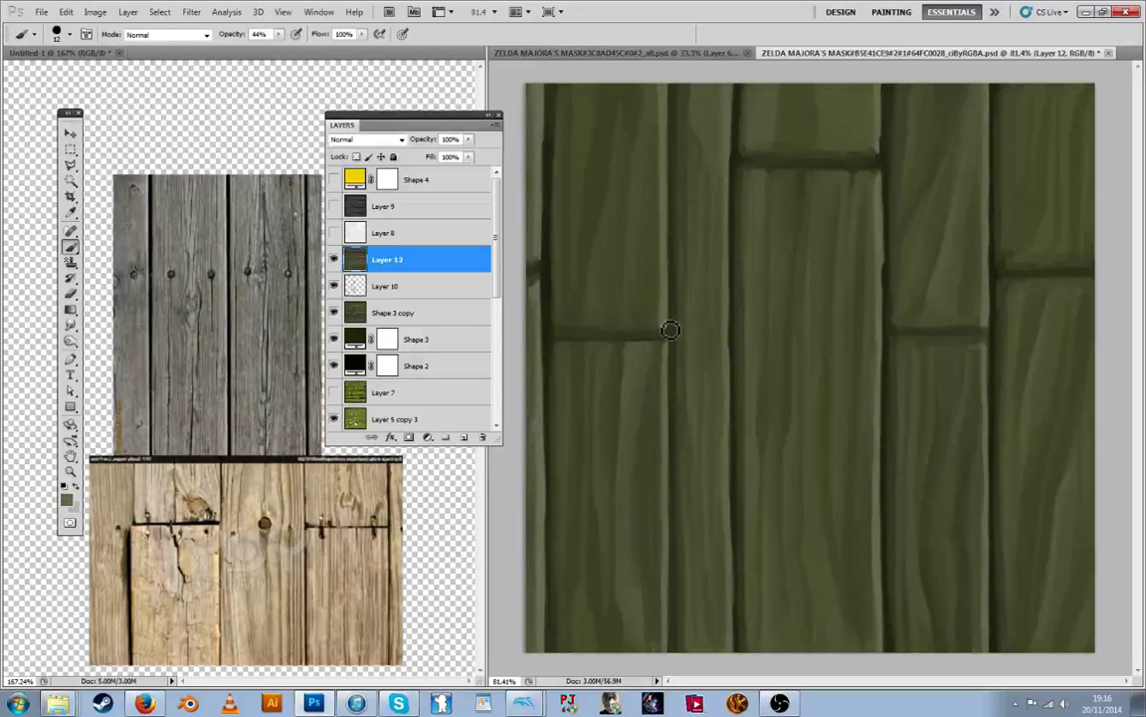
pyautogui.keyDown('alt'); pyautogui.click(670, 330); pyautogui.keyUp('alt')
pyautogui.keyDown('alt'); pyautogui.click(669, 319); pyautogui.keyUp('alt')
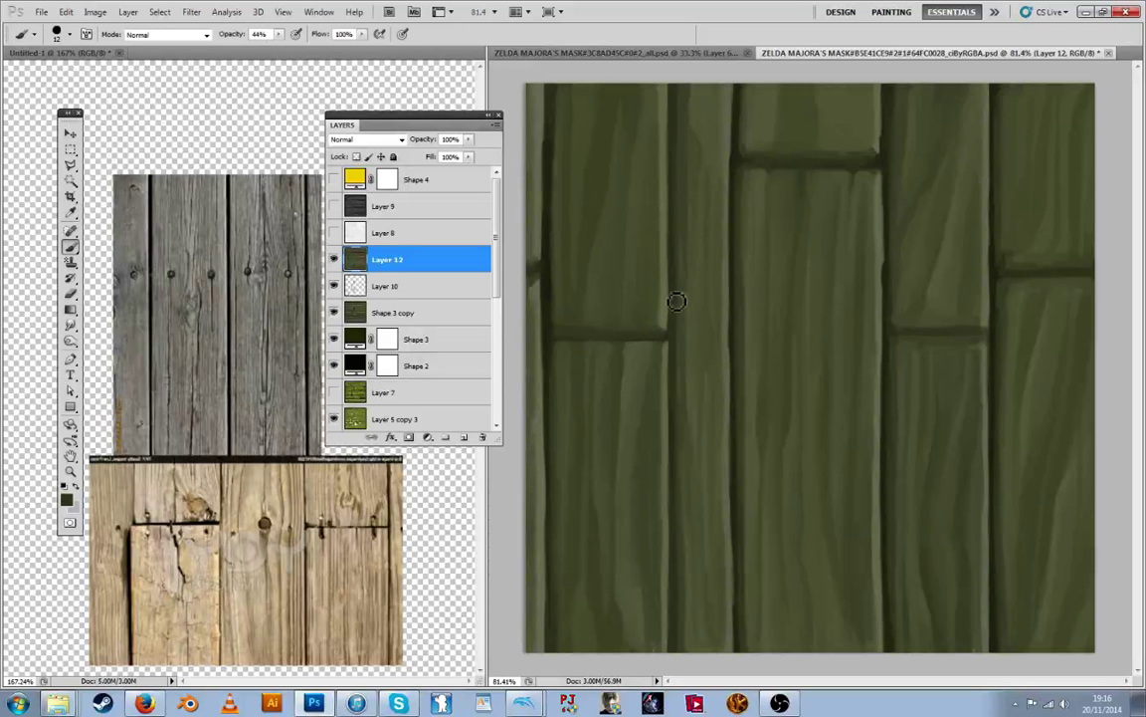
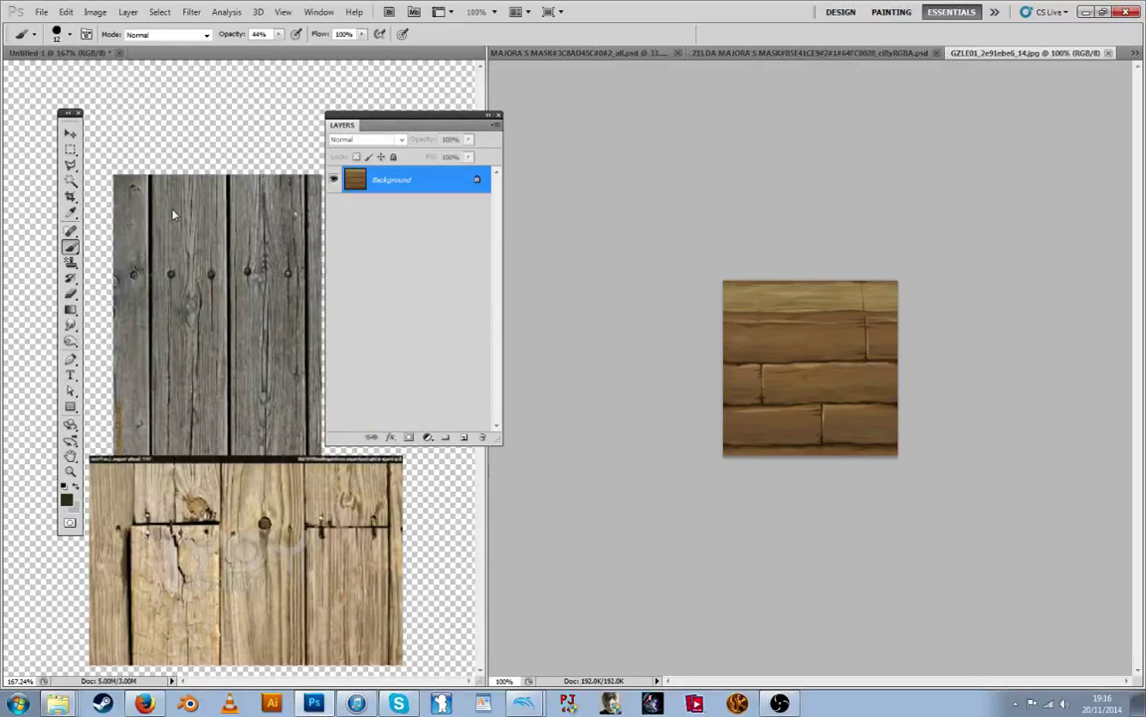
# Copy the entire GZLE01_2e91ebe6_14.jpg plank image, close it, and paste it into the Untitled-1 reference document
pyautogui.click(69, 150)
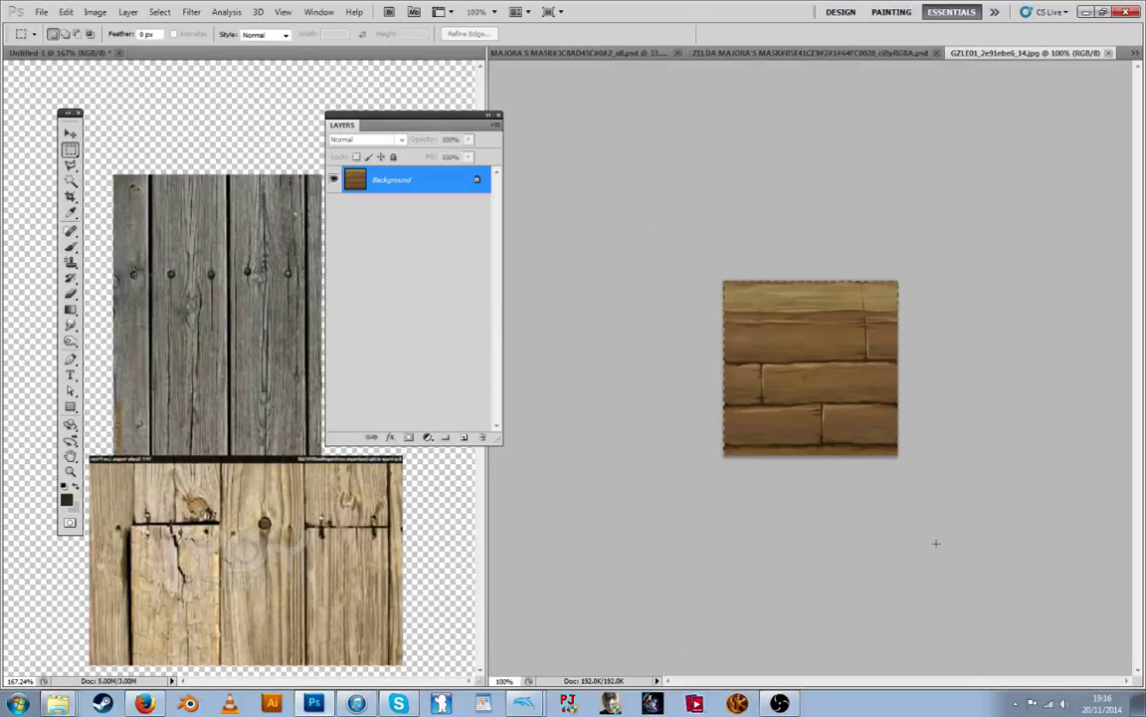
pyautogui.hotkey('ctrl', 'a')
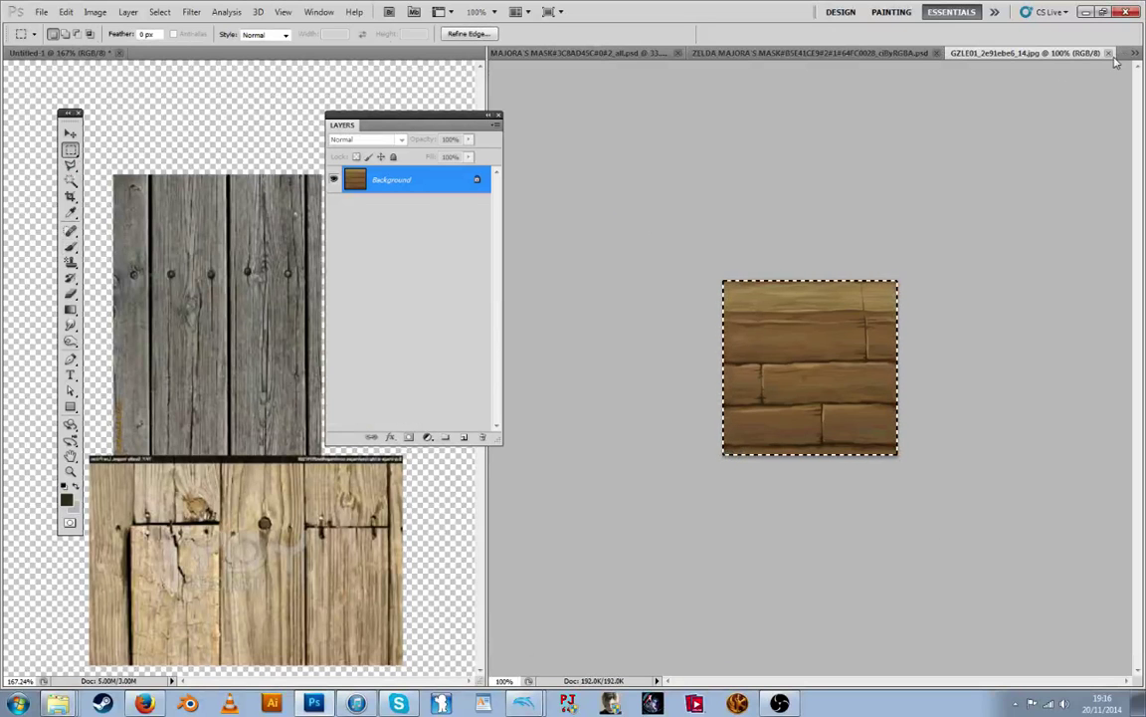
pyautogui.click(1108, 53)
pyautogui.hotkey('ctrl', 'v')
pyautogui.hotkey('ctrl', 't')
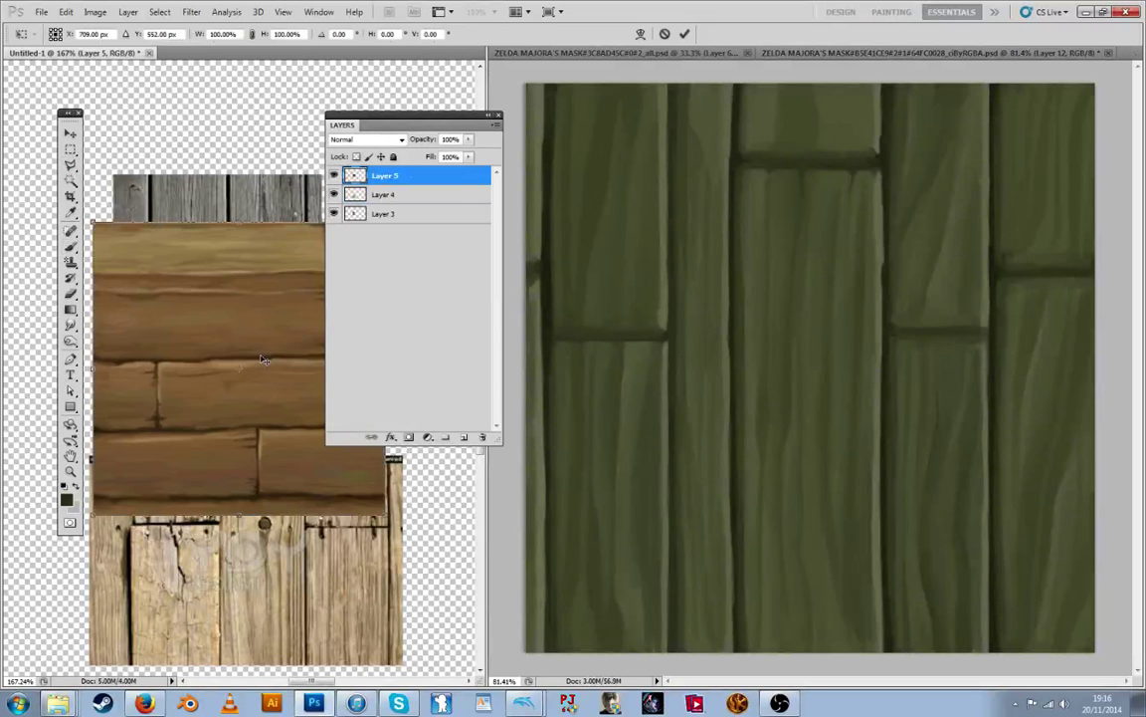
pyautogui.moveTo(418, 528); pyautogui.dragTo(89, 546)
pyautogui.moveTo(314, 474); pyautogui.dragTo(408, 406)
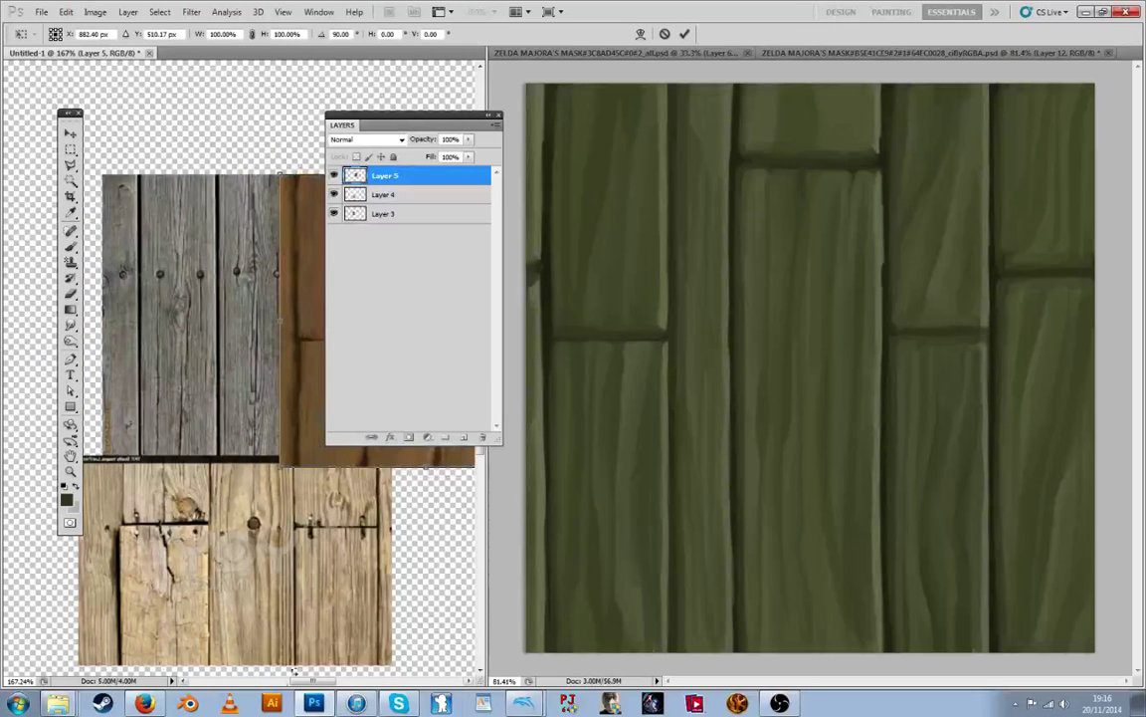
pyautogui.moveTo(301, 685); pyautogui.dragTo(311, 685)
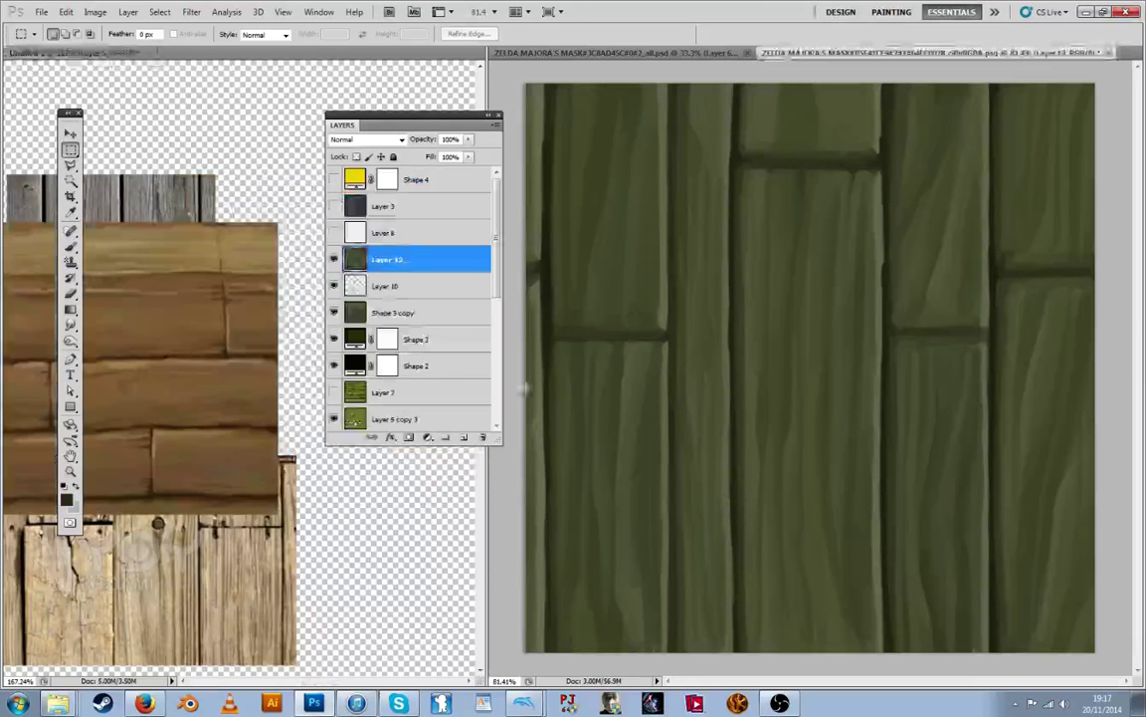
# Rotate the pasted brown plank reference 90 degrees and place it beside the grey planks in Untitled-1
pyautogui.click(119, 74)
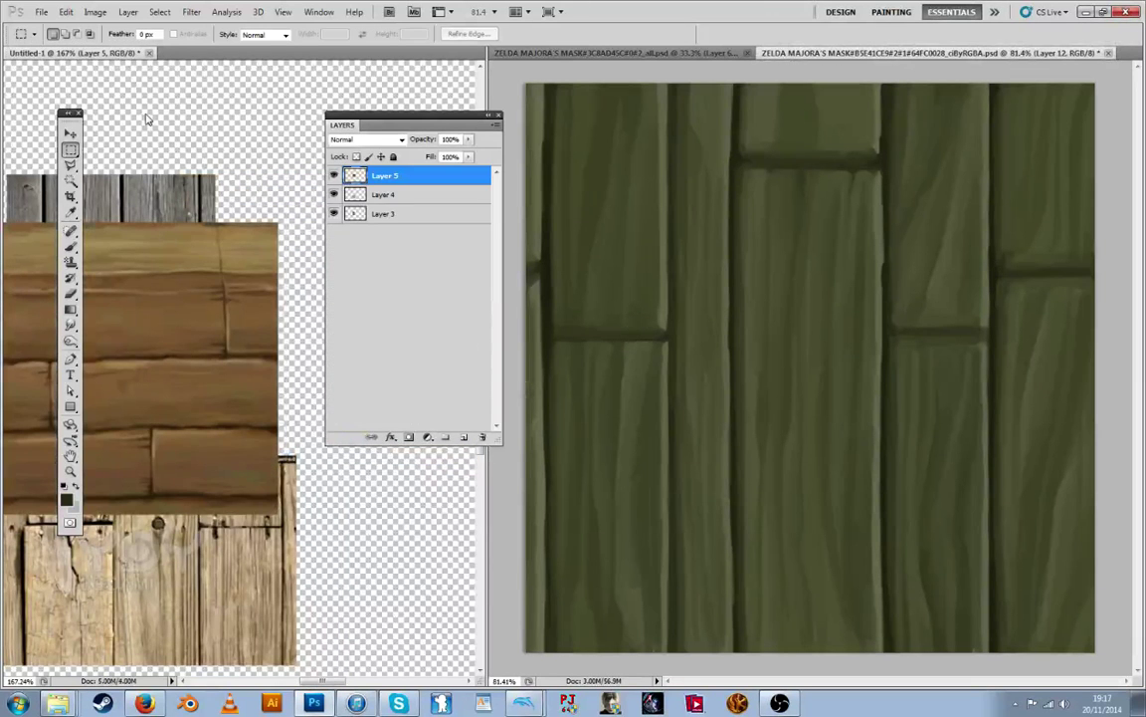
pyautogui.click(71, 132)
pyautogui.moveTo(179, 360); pyautogui.dragTo(22, 543)
pyautogui.hotkey('ctrl', 't')
pyautogui.moveTo(193, 405); pyautogui.dragTo(364, 305)
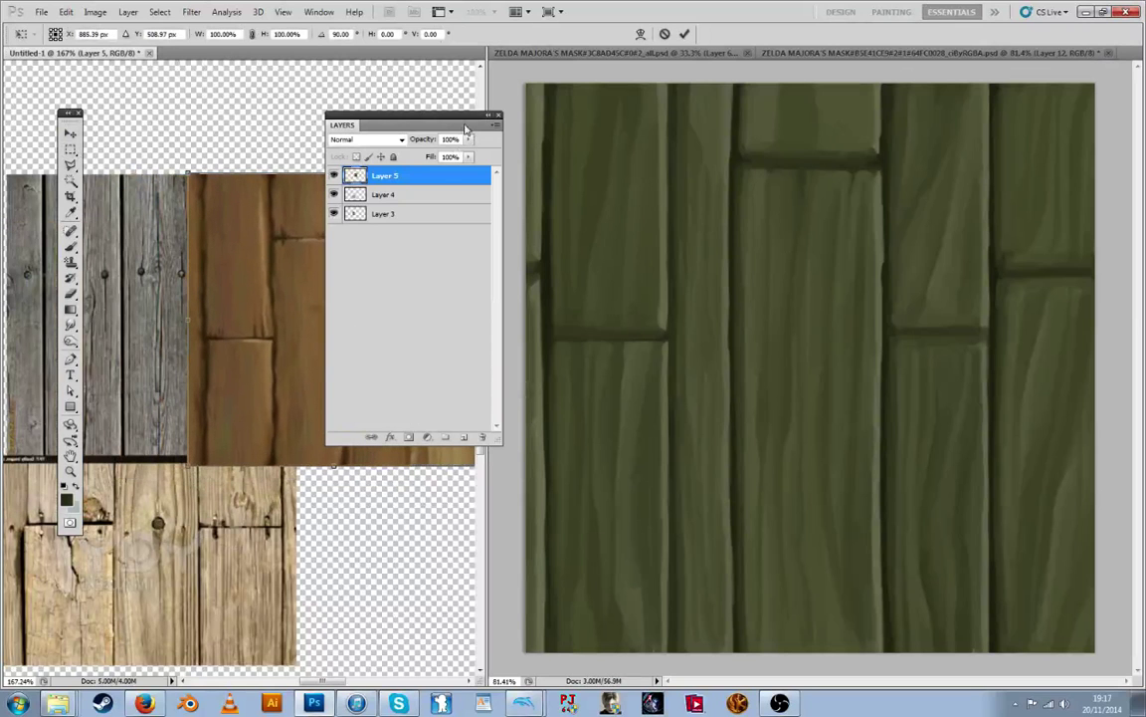
pyautogui.moveTo(465, 126); pyautogui.dragTo(512, 247)
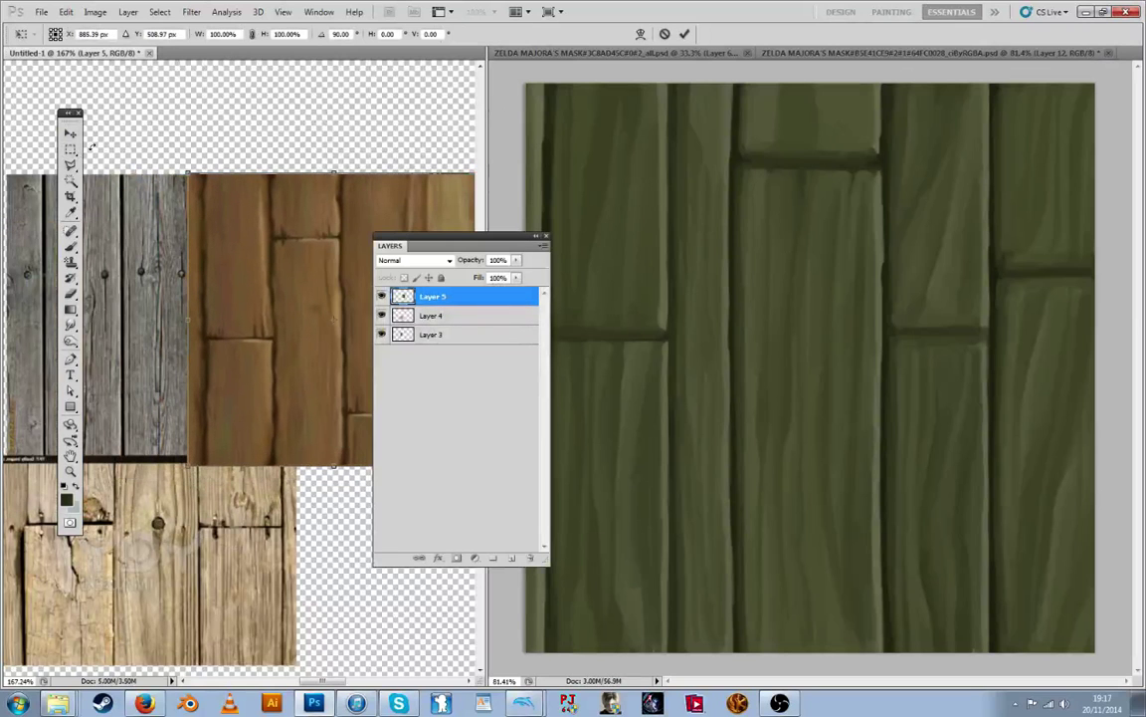
pyautogui.click(70, 136)
pyautogui.click(506, 264)
# Paint short dark cracks across the wide centre plank's upper joint in the green texture with sampled dark green
pyautogui.click(640, 248)
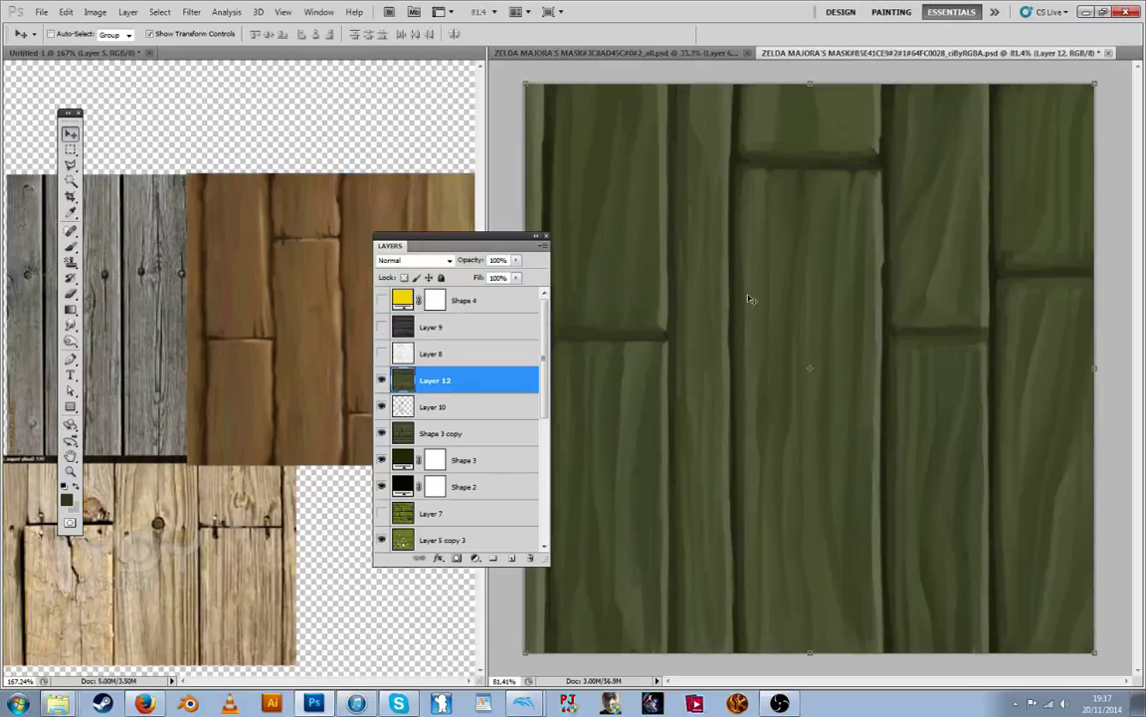
pyautogui.press('i')
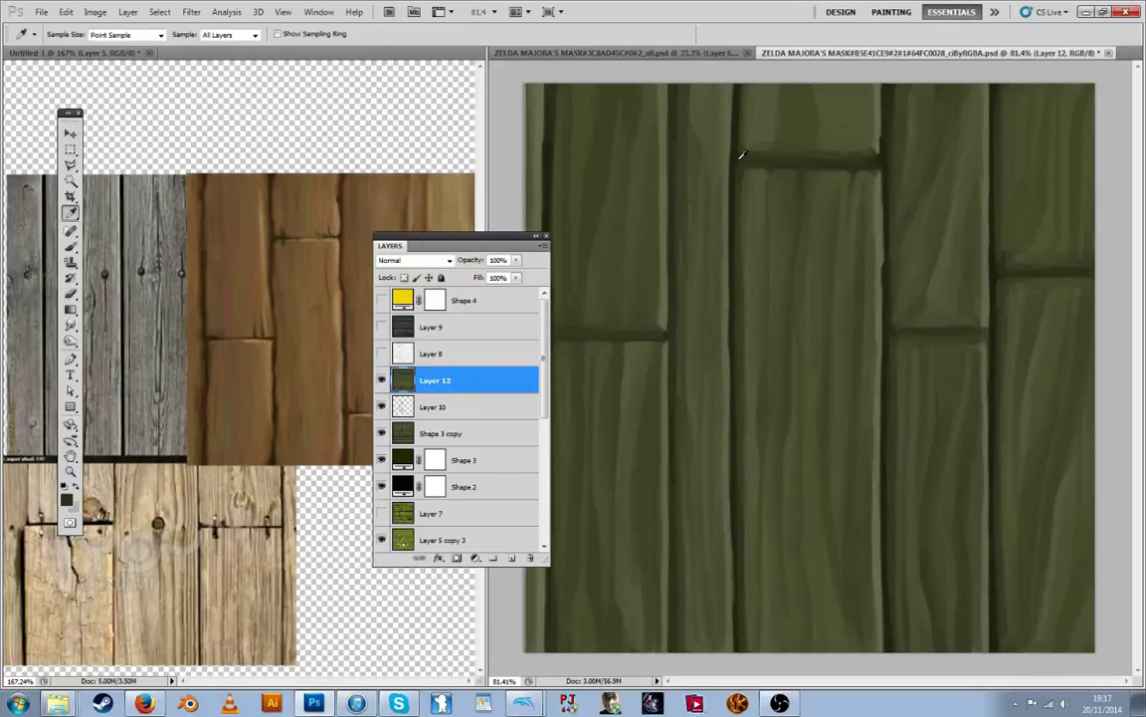
pyautogui.press('b')
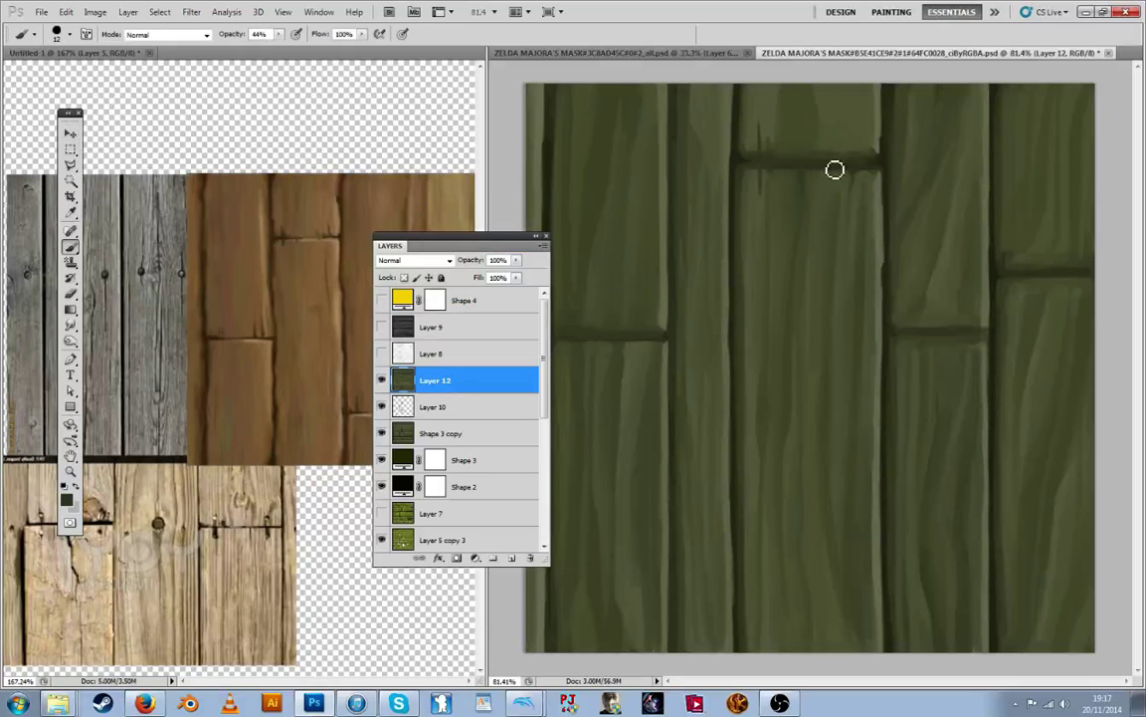
# Paint a dark crack with a lighter edge beneath the right end of the left plank's joint
pyautogui.press('i')
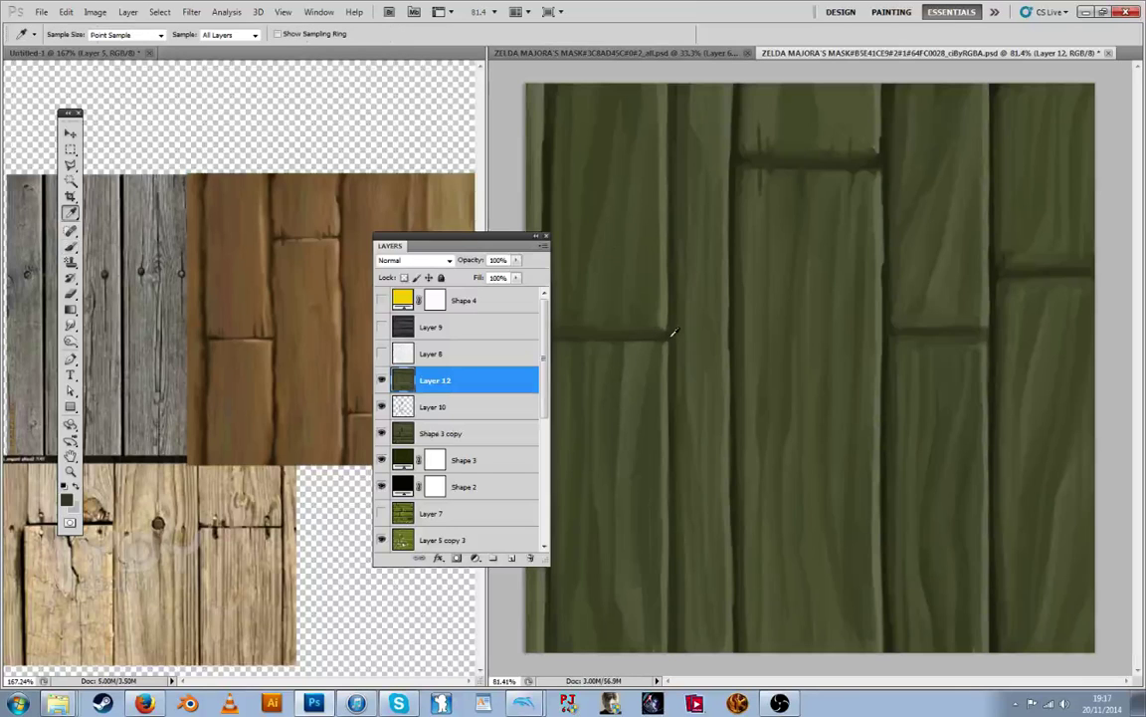
pyautogui.press('b')
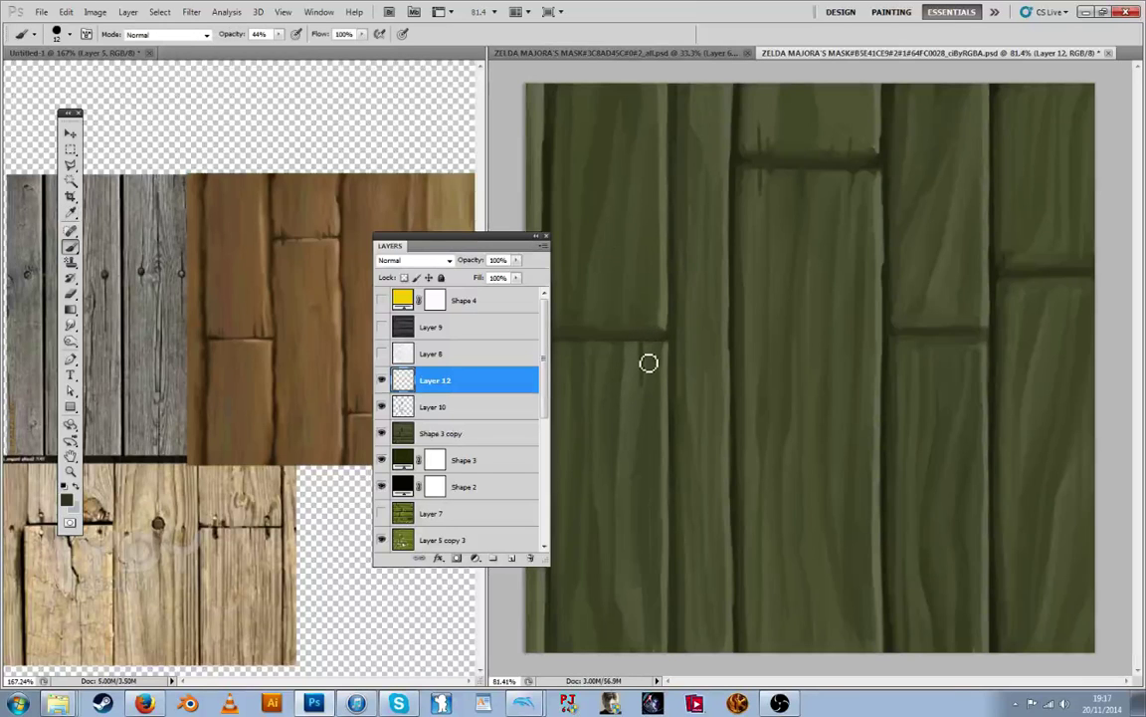
pyautogui.press('i')
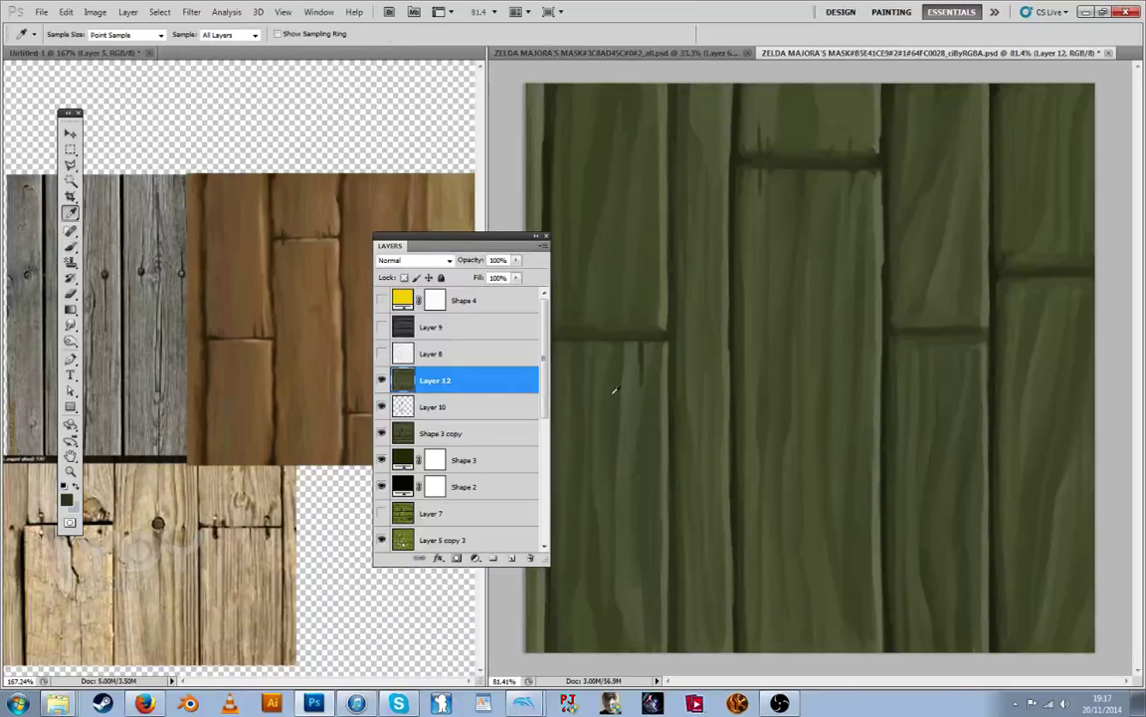
pyautogui.press('b')
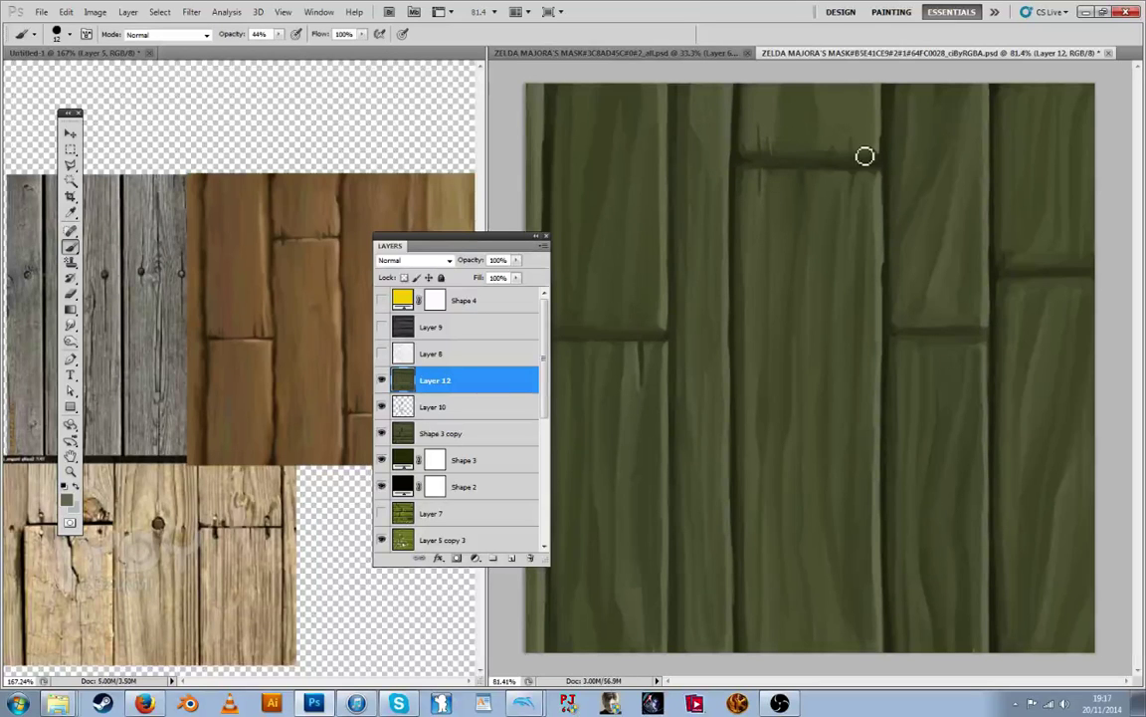
# Add light grain highlights around the cracks at the centre plank's upper joint and blend them with sampled greens
pyautogui.moveTo(865, 156)
pyautogui.mouseDown()
pyautogui.moveTo(842, 151)
pyautogui.moveTo(855, 164)
pyautogui.moveTo(853, 140)
pyautogui.moveTo(808, 197)
pyautogui.moveTo(810, 274)
pyautogui.mouseUp()
pyautogui.keyDown('alt'); pyautogui.click(808, 215); pyautogui.keyUp('alt')
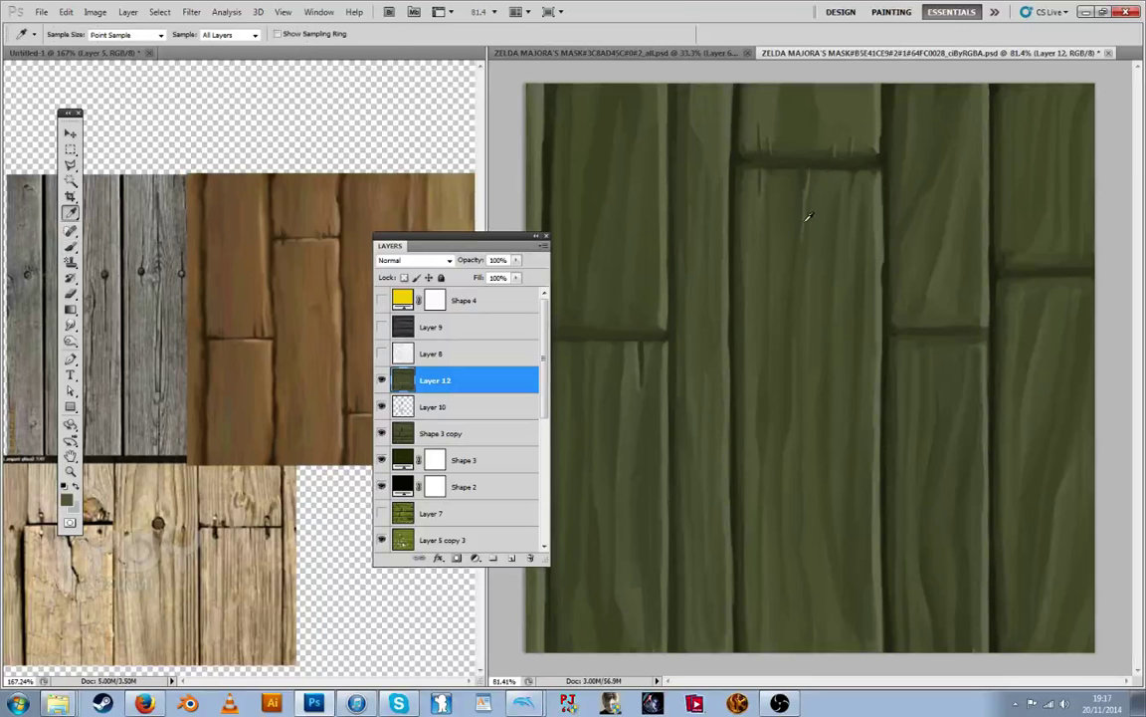
pyautogui.keyDown('alt'); pyautogui.click(812, 239); pyautogui.keyUp('alt')
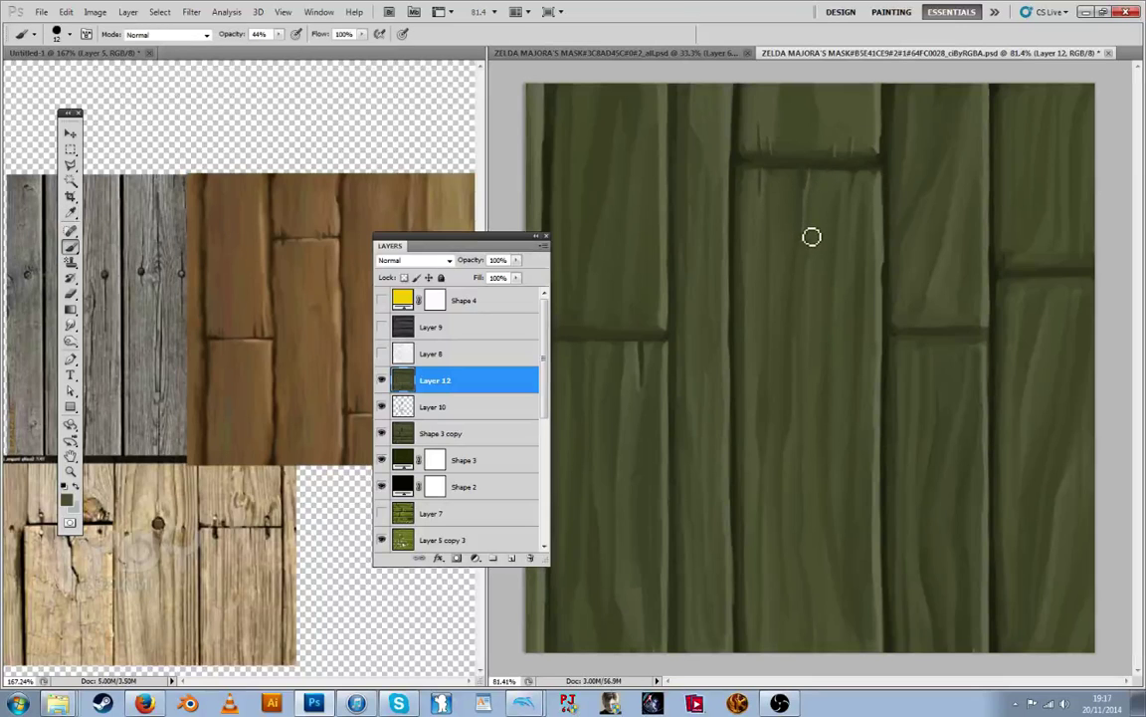
pyautogui.keyDown('alt'); pyautogui.click(808, 177); pyautogui.keyUp('alt')
pyautogui.moveTo(808, 175); pyautogui.dragTo(810, 197)
pyautogui.keyDown('alt'); pyautogui.click(824, 156); pyautogui.keyUp('alt')
pyautogui.keyDown('alt'); pyautogui.click(803, 133); pyautogui.keyUp('alt')
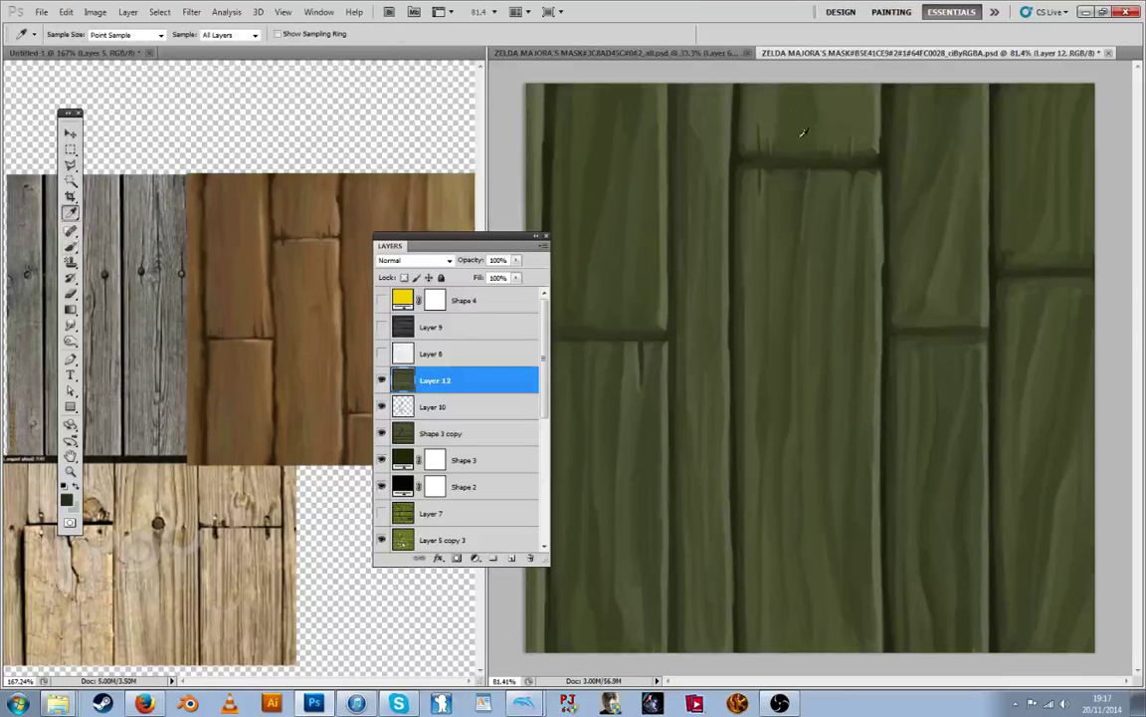
# Refine the cracks at the right end of the centre plank's upper joint with resampled dark and mid greens
pyautogui.moveTo(859, 143)
pyautogui.mouseDown()
pyautogui.moveTo(858, 203)
pyautogui.moveTo(859, 183)
pyautogui.mouseUp()
pyautogui.keyDown('alt'); pyautogui.click(853, 159); pyautogui.keyUp('alt')
pyautogui.keyDown('alt'); pyautogui.click(857, 140); pyautogui.keyUp('alt')
pyautogui.keyDown('alt'); pyautogui.click(805, 129); pyautogui.keyUp('alt')
pyautogui.keyDown('alt'); pyautogui.click(883, 181); pyautogui.keyUp('alt')
pyautogui.keyDown('alt'); pyautogui.click(853, 162); pyautogui.keyUp('alt')
# Touch up the crack beneath the left plank's joint and shift the Layers panel clear of the green texture
pyautogui.moveTo(647, 383)
pyautogui.mouseDown()
pyautogui.moveTo(647, 399)
pyautogui.moveTo(648, 386)
pyautogui.mouseUp()
pyautogui.keyDown('alt'); pyautogui.click(629, 334); pyautogui.keyUp('alt')
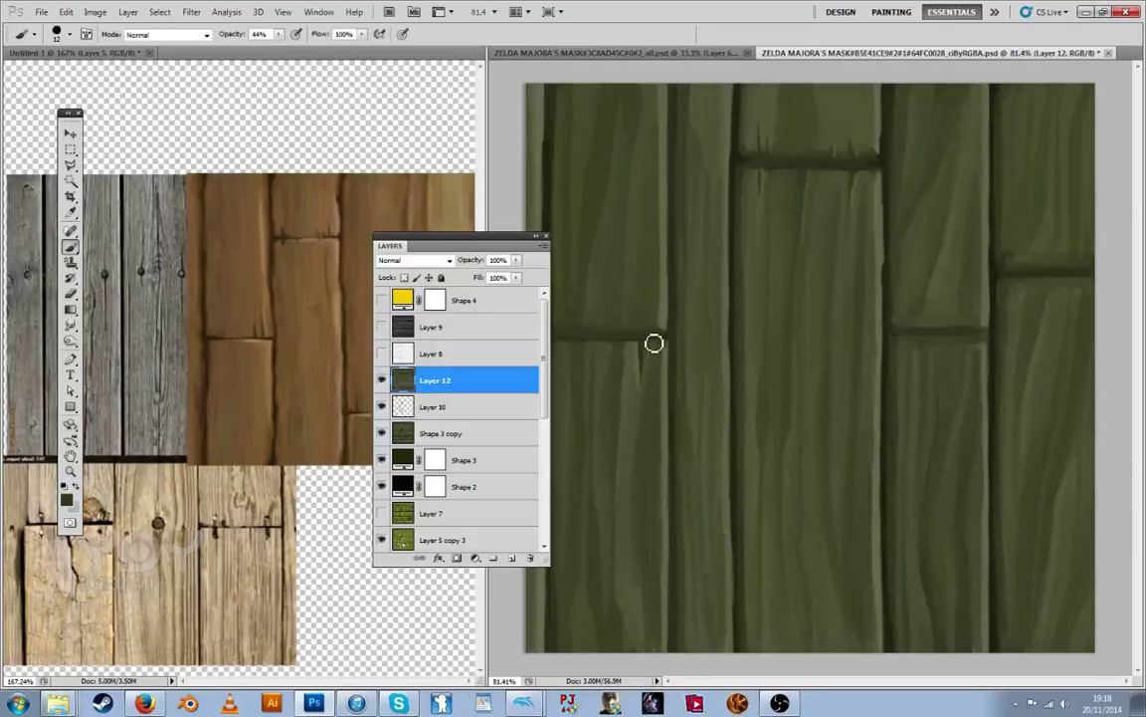
pyautogui.press('alt')
pyautogui.press('alt')
pyautogui.press('F7')
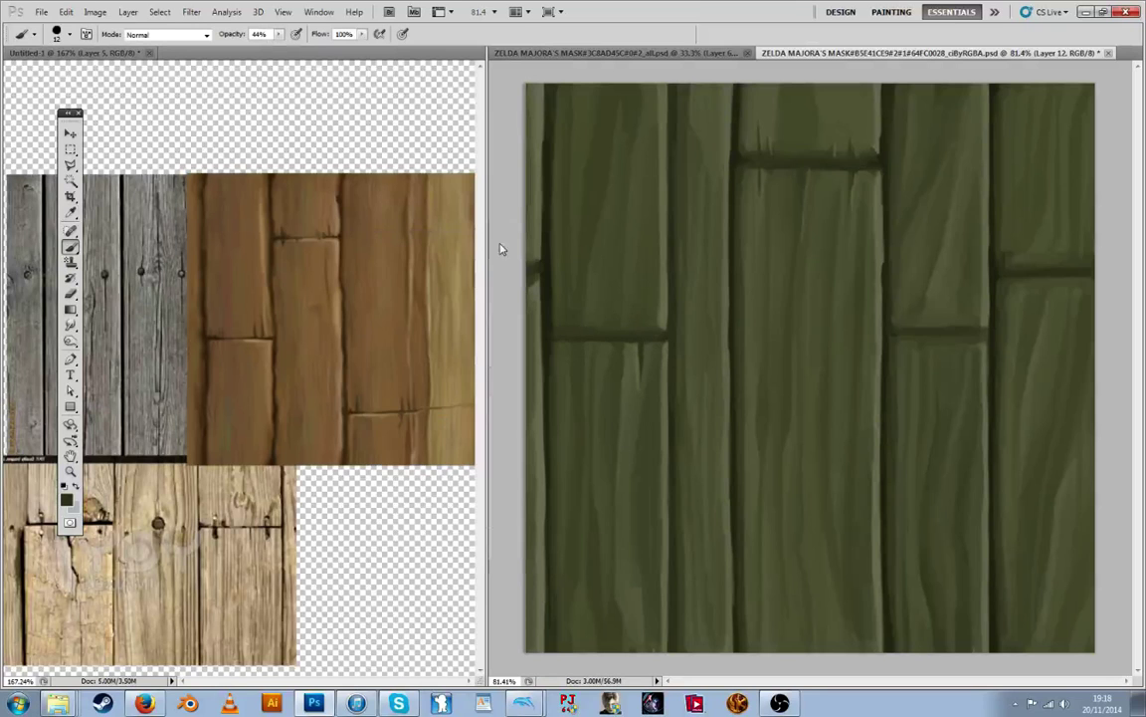
pyautogui.press('F7')
# Paint a dark crack rising above the left end of the left plank's joint with sampled dark green
pyautogui.press('alt')
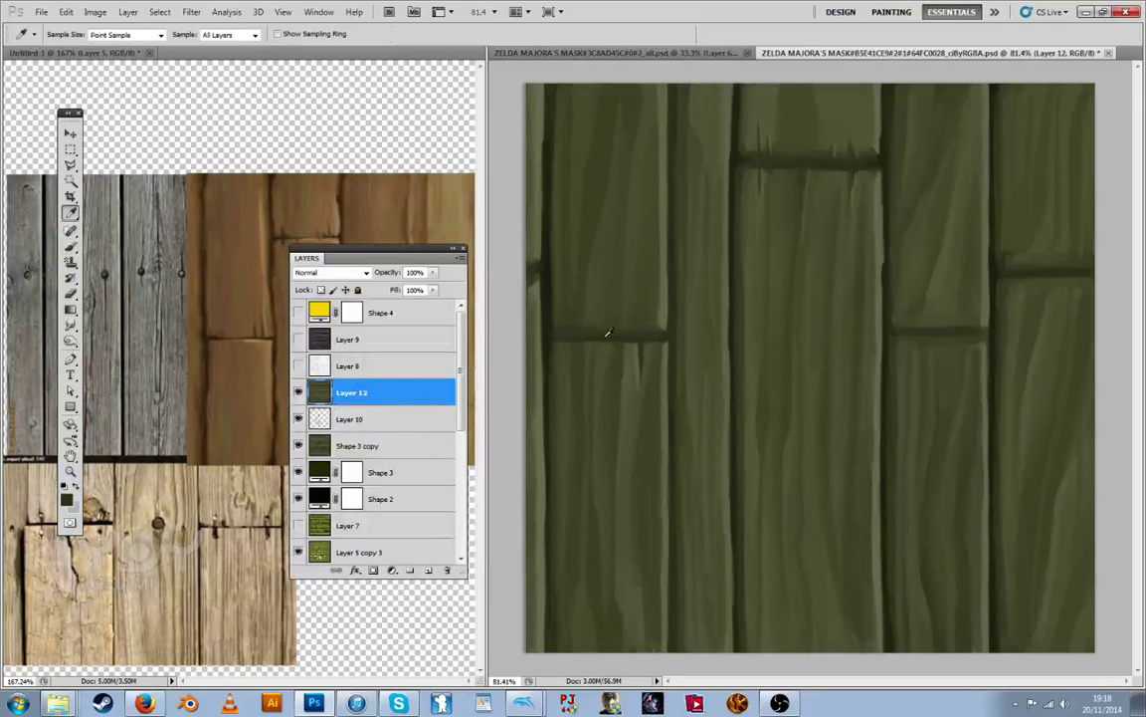
pyautogui.press('b')
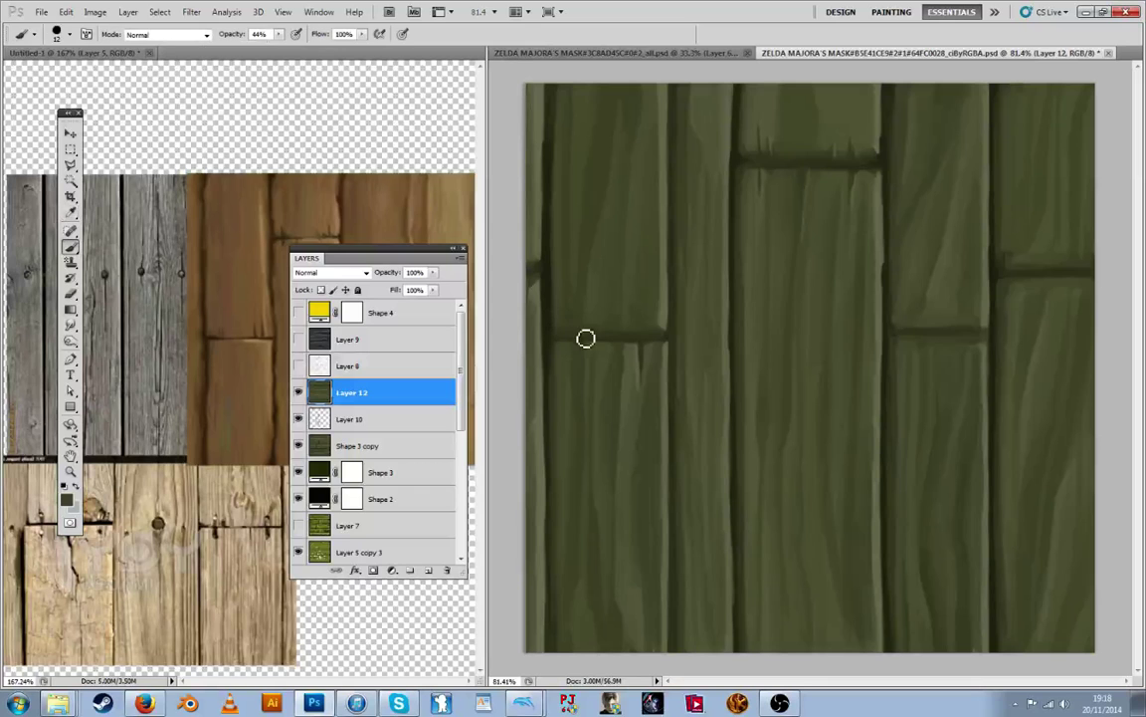
pyautogui.keyDown('alt'); pyautogui.click(588, 309); pyautogui.keyUp('alt')
pyautogui.keyDown('alt'); pyautogui.click(562, 301); pyautogui.keyUp('alt')
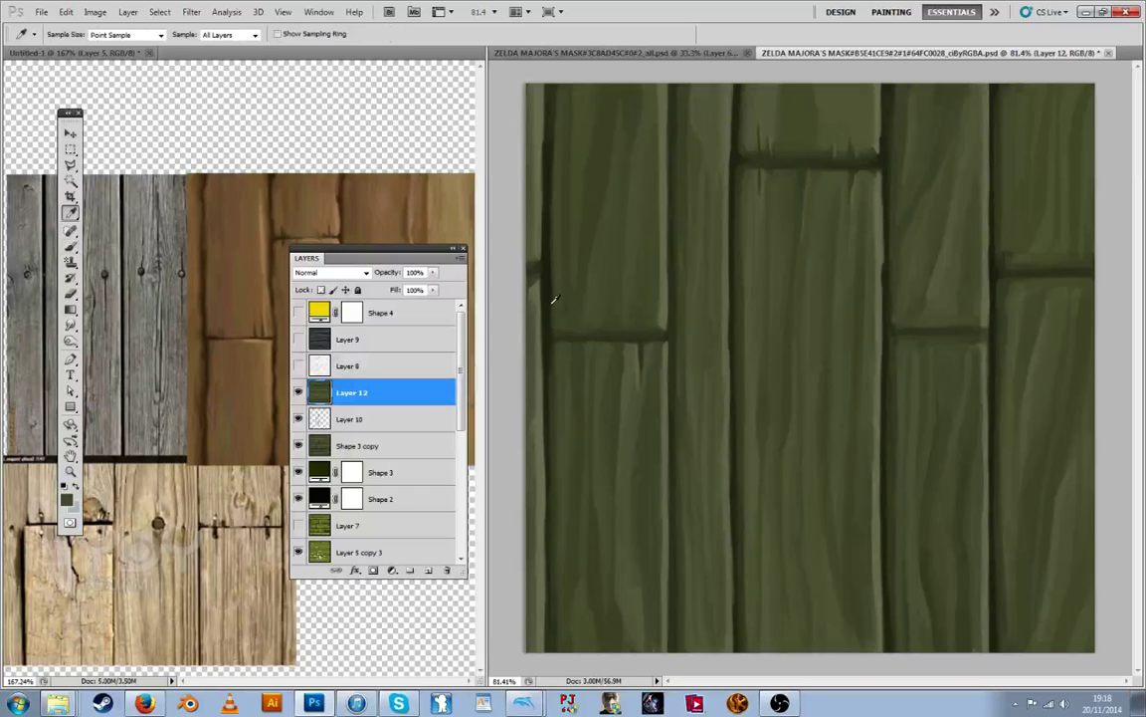
pyautogui.keyDown('alt'); pyautogui.click(552, 299); pyautogui.keyUp('alt')
pyautogui.keyDown('alt'); pyautogui.click(602, 334); pyautogui.keyUp('alt')
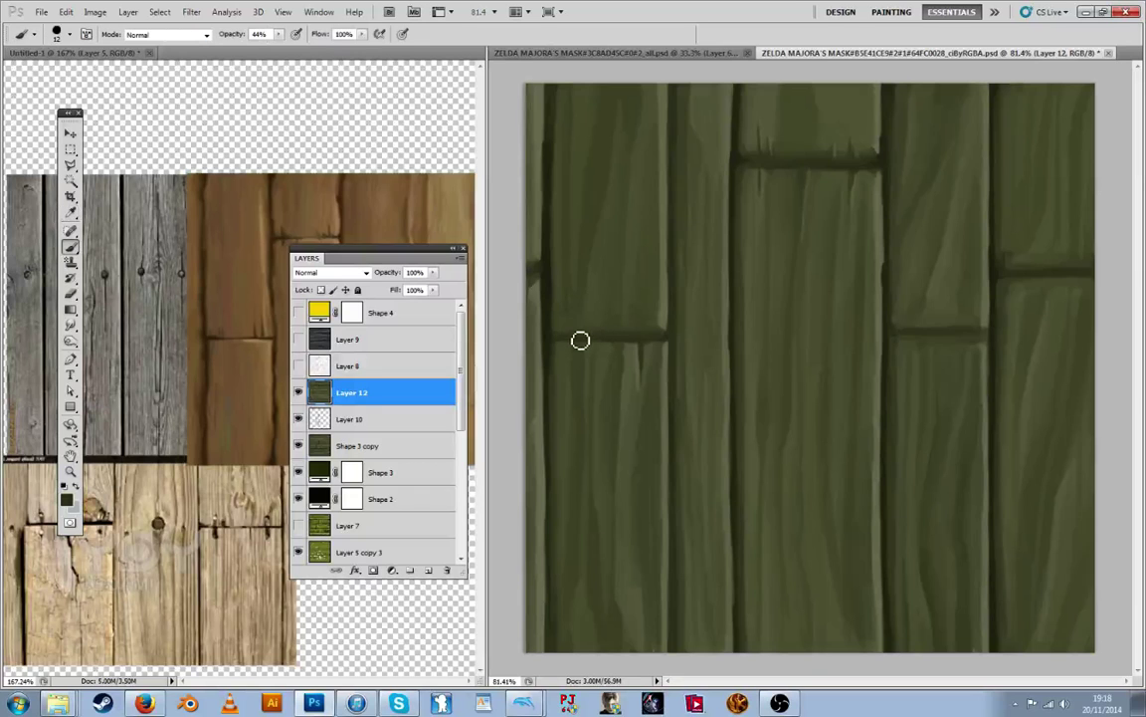
pyautogui.moveTo(576, 336); pyautogui.dragTo(571, 318)
pyautogui.press('alt')
# Add light edges to the cracks above the left plank's joint and blend them with sampled greens
pyautogui.keyDown('alt'); pyautogui.click(654, 309); pyautogui.keyUp('alt')
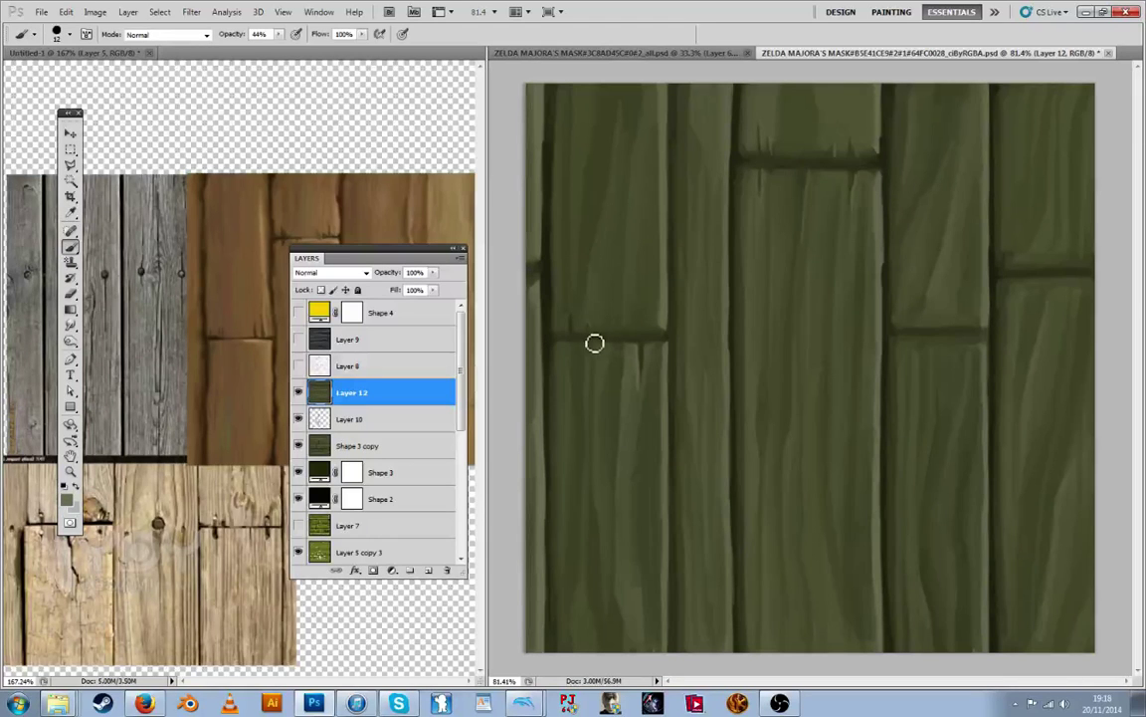
pyautogui.keyDown('alt'); pyautogui.click(577, 319); pyautogui.keyUp('alt')
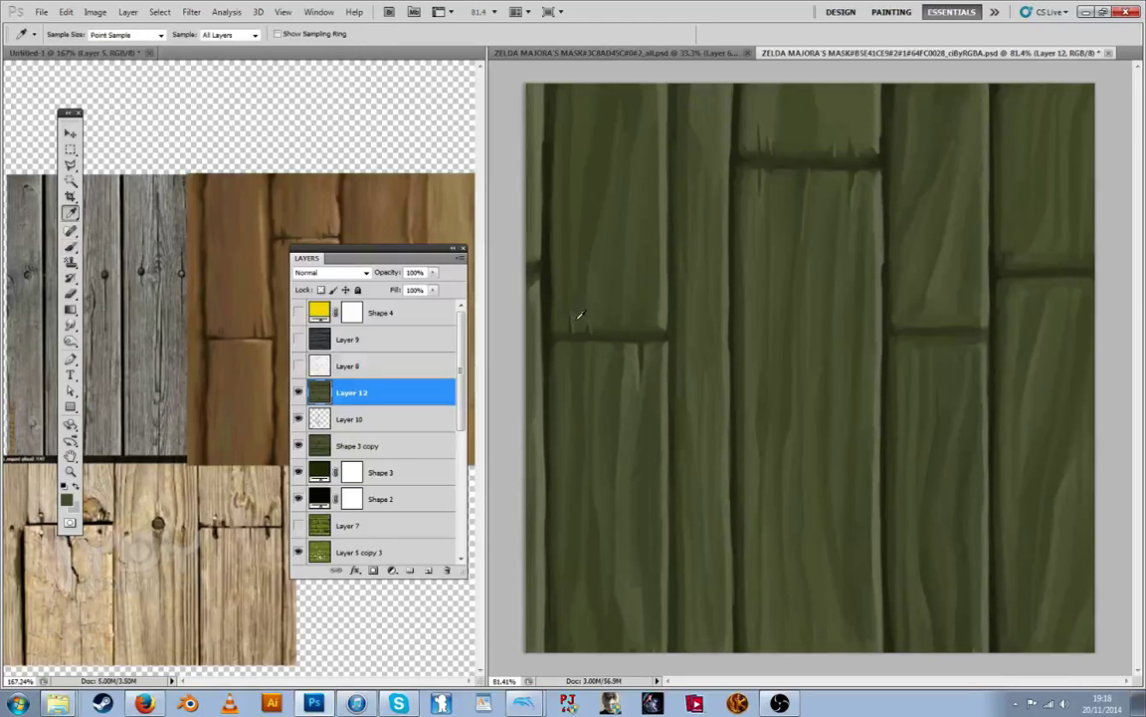
pyautogui.keyDown('alt'); pyautogui.click(579, 319); pyautogui.keyUp('alt')
pyautogui.keyDown('alt'); pyautogui.click(592, 327); pyautogui.keyUp('alt')
pyautogui.moveTo(594, 323); pyautogui.dragTo(575, 340)
pyautogui.keyDown('alt'); pyautogui.click(595, 333); pyautogui.keyUp('alt')
# Extend a short dark crack beneath the left end of the left plank's joint using resampled greens
pyautogui.press('alt')
pyautogui.keyDown('alt'); pyautogui.click(591, 335); pyautogui.keyUp('alt')
pyautogui.moveTo(576, 346); pyautogui.dragTo(579, 373)
pyautogui.keyDown('alt'); pyautogui.click(576, 346); pyautogui.keyUp('alt')
pyautogui.keyDown('alt'); pyautogui.click(577, 342); pyautogui.keyUp('alt')
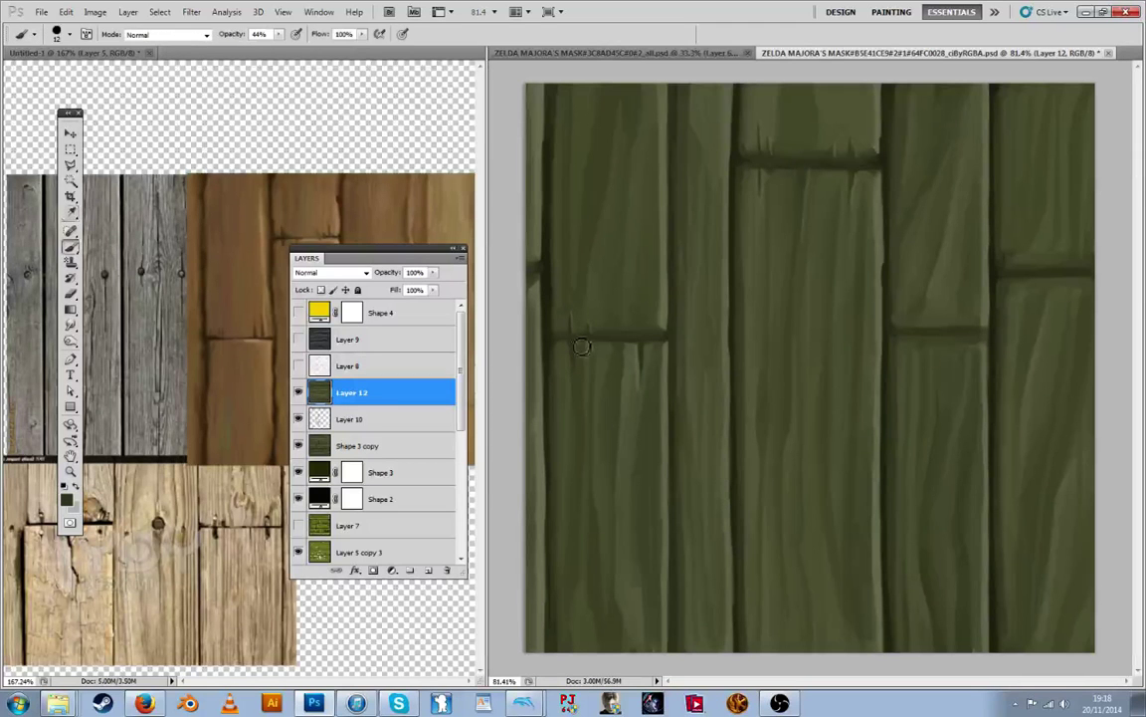
pyautogui.keyDown('alt'); pyautogui.click(581, 337); pyautogui.keyUp('alt')
pyautogui.moveTo(571, 337); pyautogui.dragTo(574, 344)
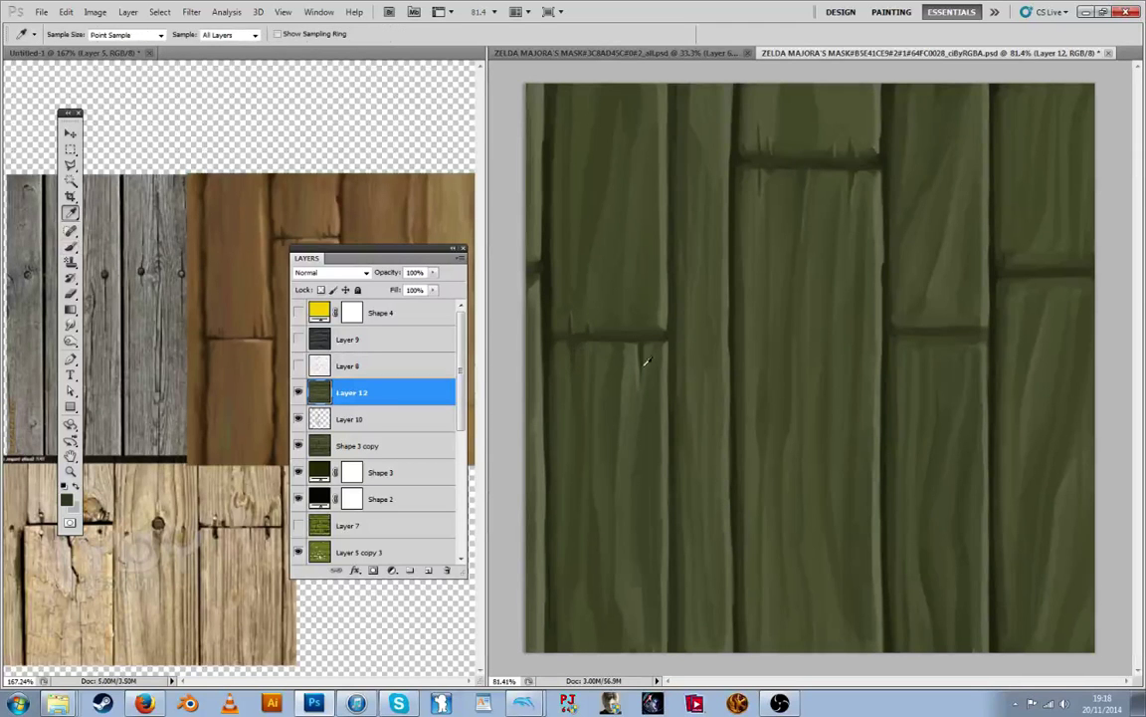
# Highlight the new crack beneath the left plank's joint and reinforce the joint's lower edge with sampled dark green
pyautogui.keyDown('alt'); pyautogui.click(640, 363); pyautogui.keyUp('alt')
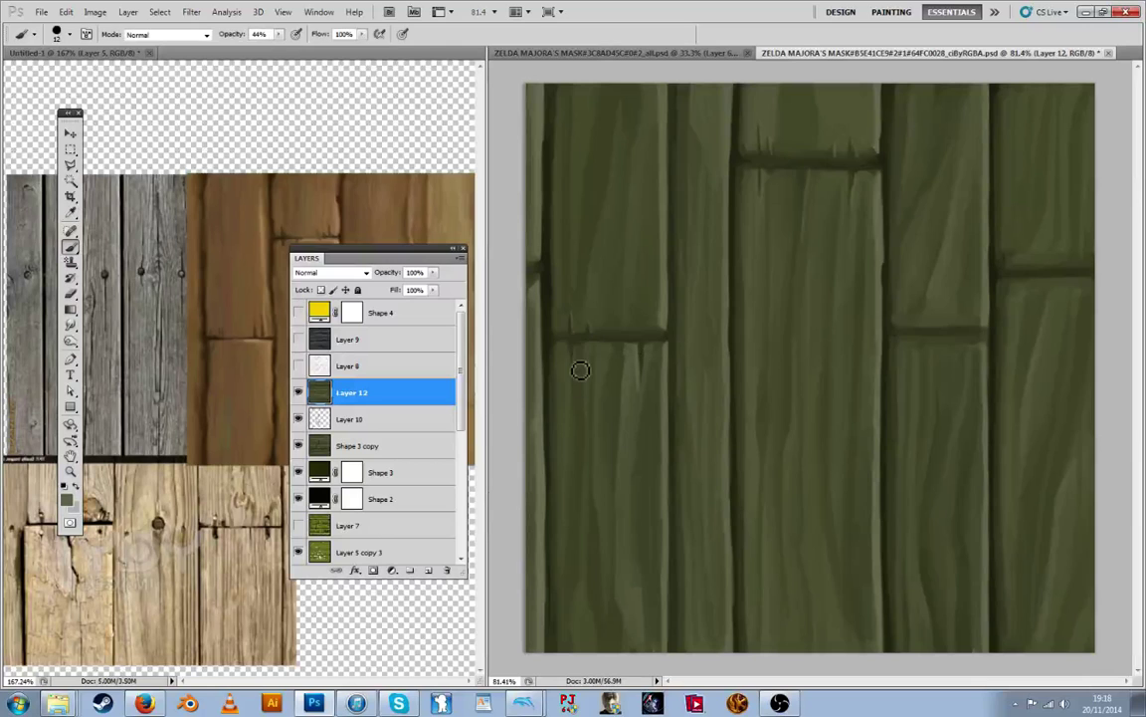
pyautogui.keyDown('alt'); pyautogui.click(577, 332); pyautogui.keyUp('alt')
pyautogui.keyDown('alt'); pyautogui.click(576, 359); pyautogui.keyUp('alt')
pyautogui.press('alt')
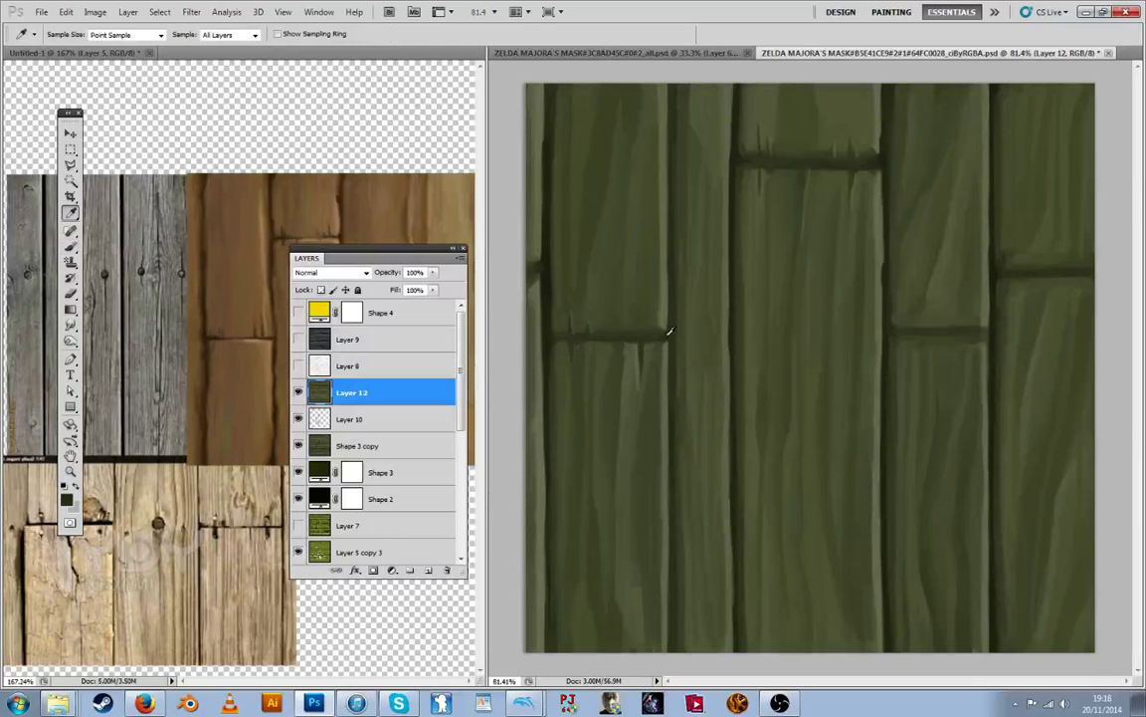
pyautogui.keyDown('alt'); pyautogui.click(669, 332); pyautogui.keyUp('alt')
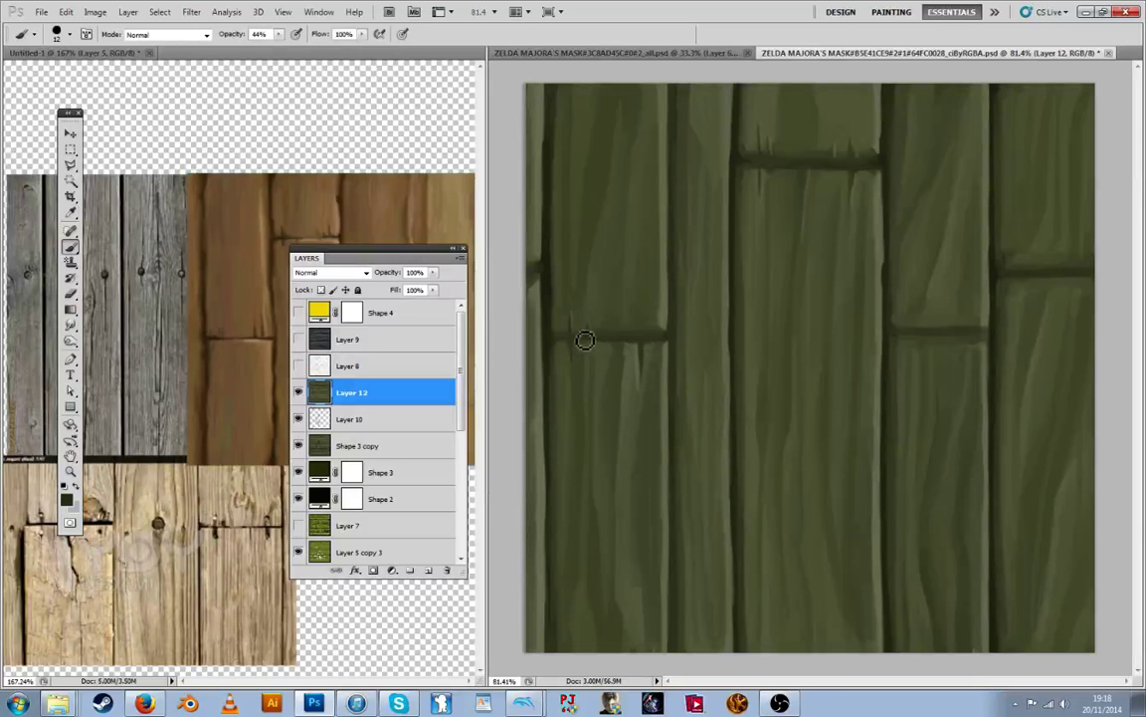
pyautogui.moveTo(565, 343); pyautogui.dragTo(659, 339)
# Darken the lower edge of the centre plank's upper joint with sampled dark green
pyautogui.keyDown('alt'); pyautogui.click(744, 159); pyautogui.keyUp('alt')
pyautogui.keyDown('alt'); pyautogui.click(750, 151); pyautogui.keyUp('alt')
pyautogui.moveTo(784, 167); pyautogui.dragTo(865, 168)
# Repaint the grain of the upper plank to the right of the centre plank with sampled greens
pyautogui.keyDown('alt'); pyautogui.click(941, 312); pyautogui.keyUp('alt')
pyautogui.keyDown('alt'); pyautogui.click(936, 311); pyautogui.keyUp('alt')
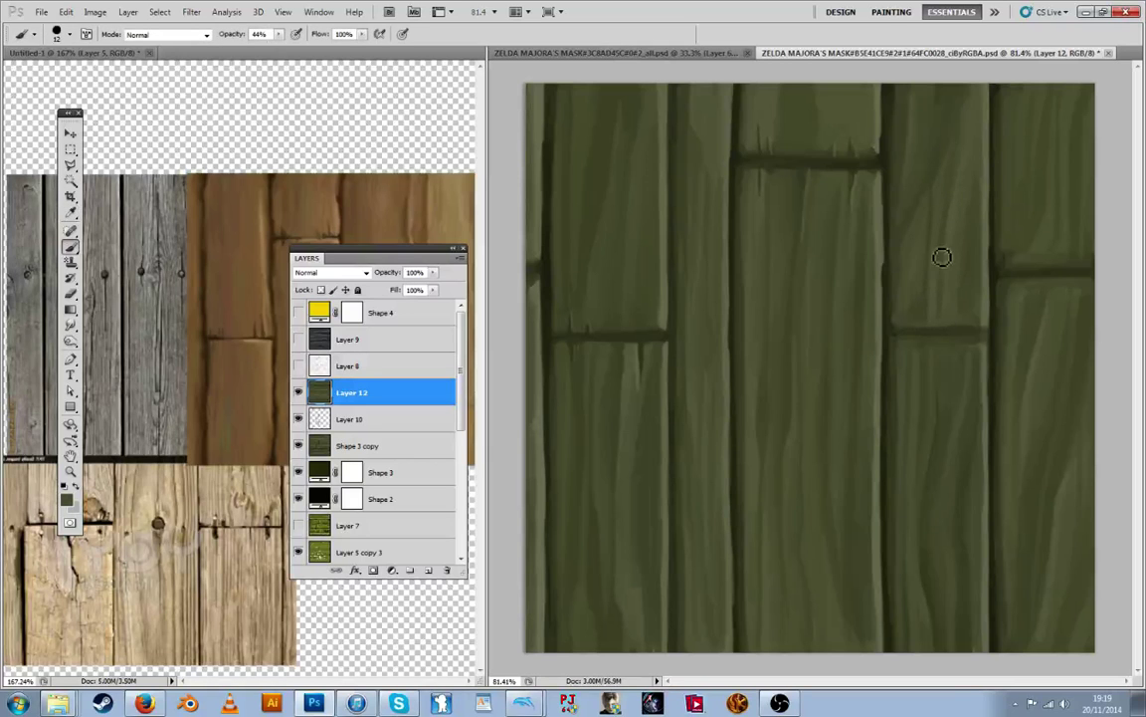
pyautogui.moveTo(944, 304); pyautogui.dragTo(947, 321)
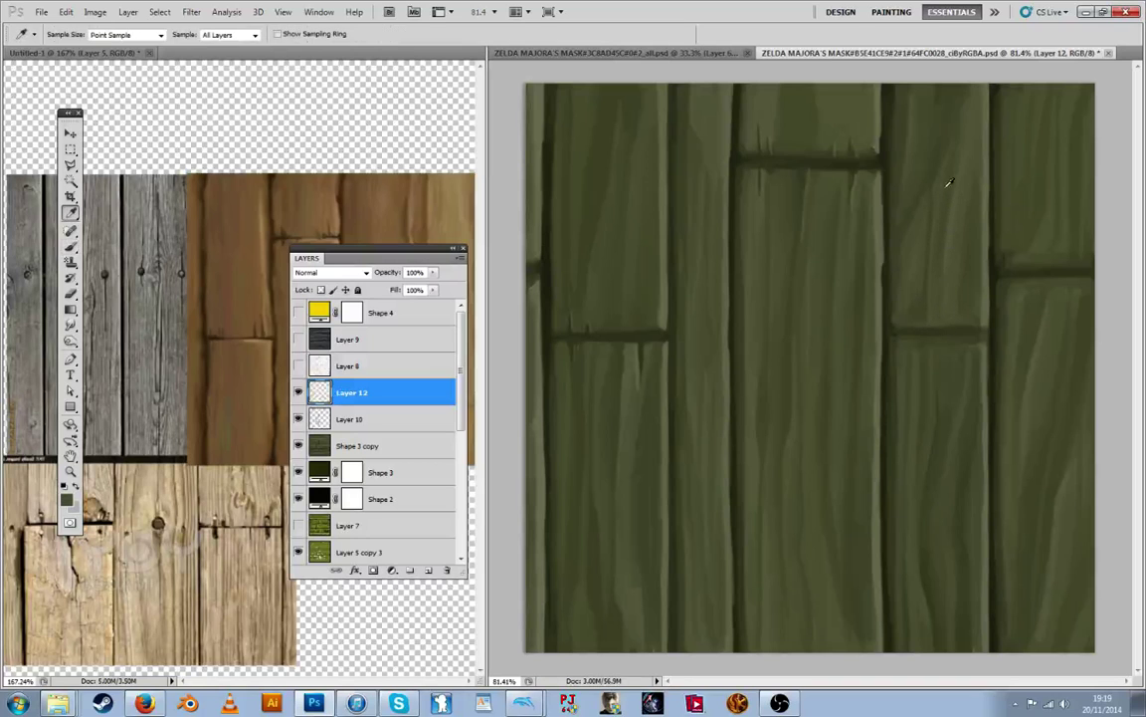
pyautogui.moveTo(948, 182); pyautogui.dragTo(946, 261)
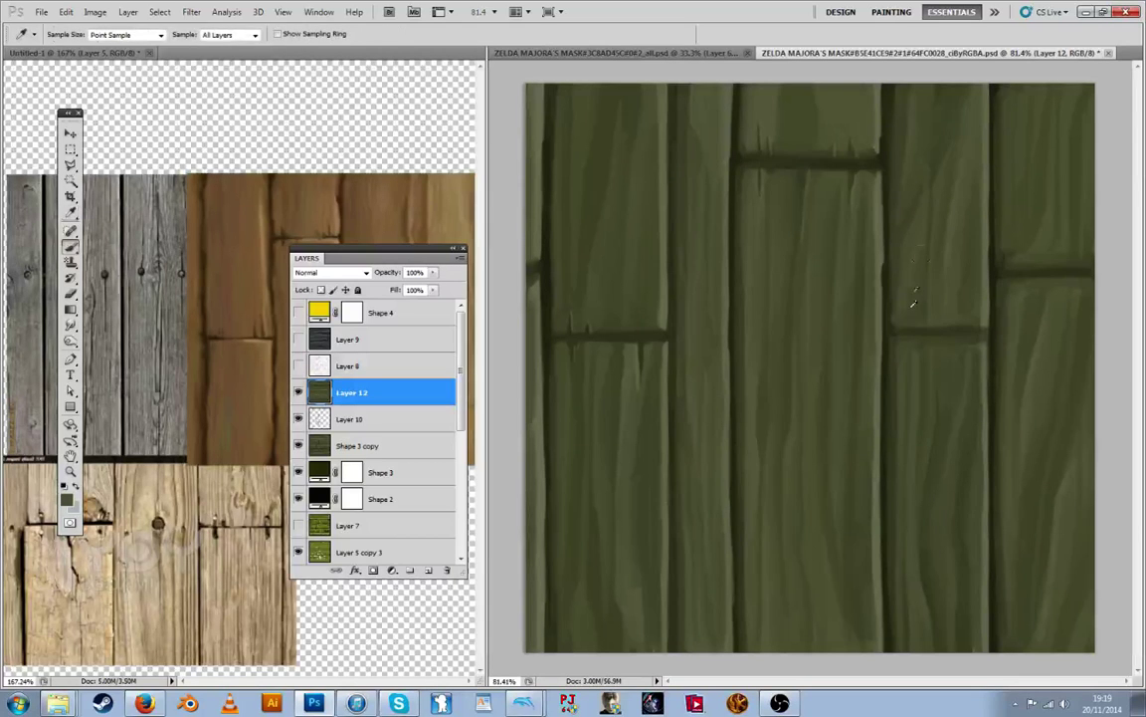
pyautogui.keyDown('alt'); pyautogui.click(918, 231); pyautogui.keyUp('alt')
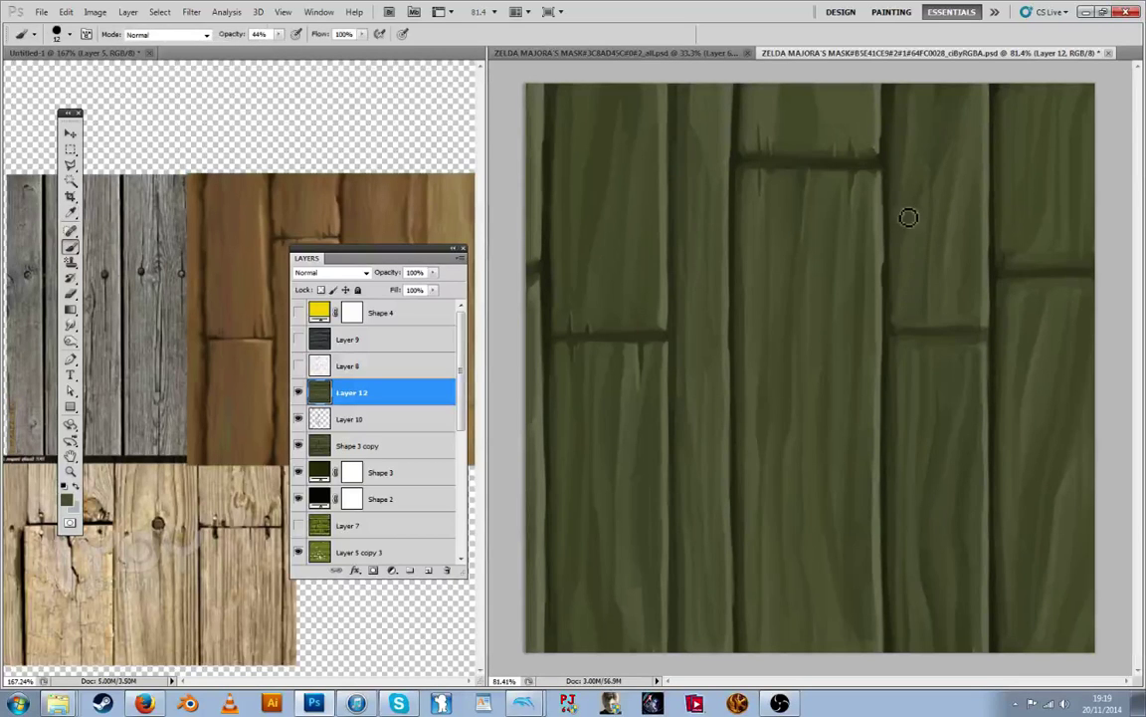
pyautogui.keyDown('alt'); pyautogui.click(916, 201); pyautogui.keyUp('alt')
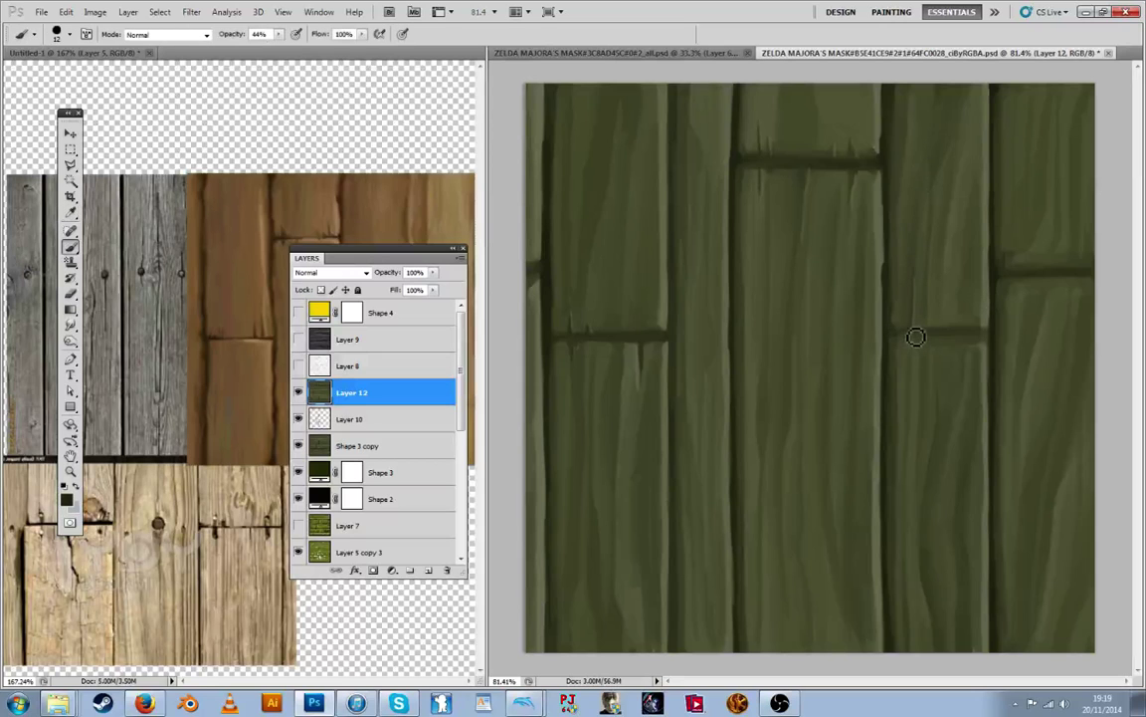
# Darken the joint right of the centre plank and paint cracks rising above both of its ends
pyautogui.moveTo(907, 304); pyautogui.dragTo(917, 337)
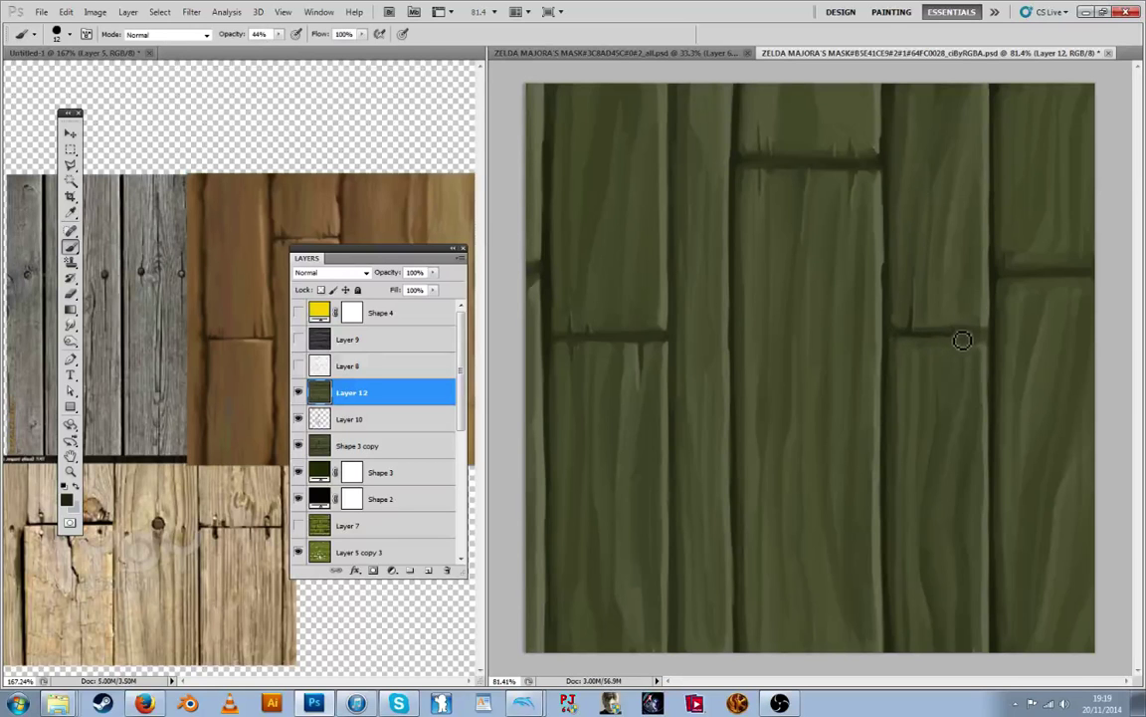
pyautogui.press('alt')
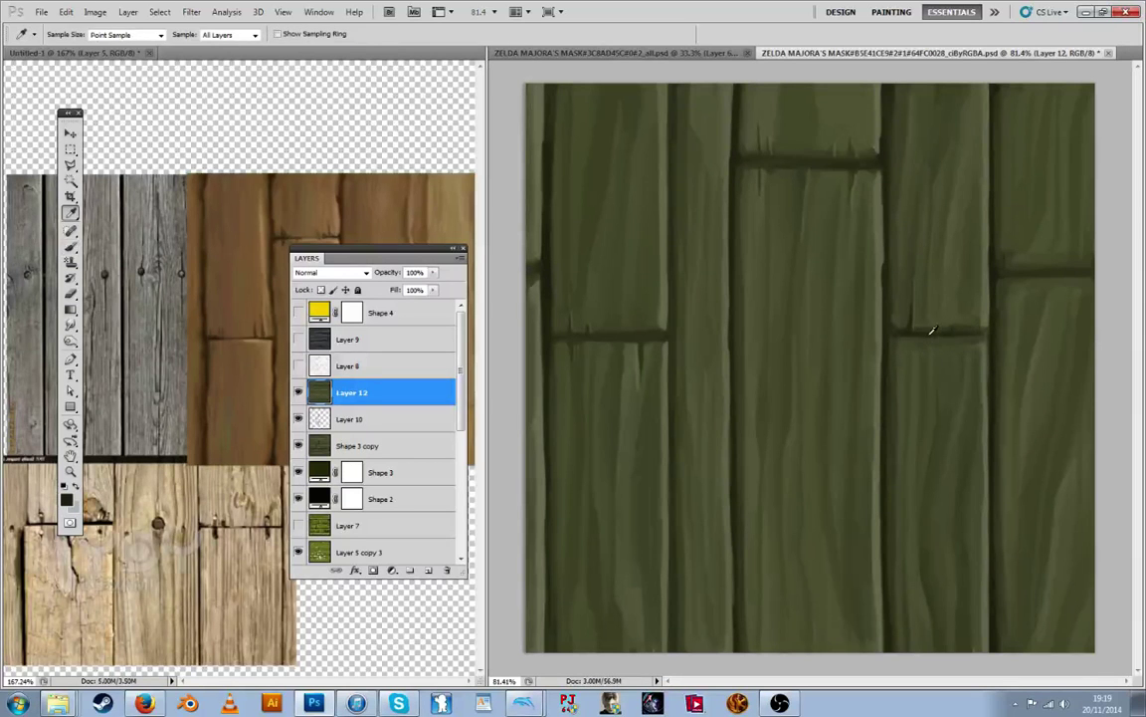
pyautogui.keyDown('alt'); pyautogui.click(939, 327); pyautogui.keyUp('alt')
pyautogui.keyDown('alt'); pyautogui.click(964, 318); pyautogui.keyUp('alt')
pyautogui.moveTo(958, 323)
pyautogui.mouseDown()
pyautogui.moveTo(975, 341)
pyautogui.moveTo(985, 331)
pyautogui.mouseUp()
pyautogui.keyDown('alt'); pyautogui.click(961, 330); pyautogui.keyUp('alt')
pyautogui.press('alt')
pyautogui.press('alt')
# Resample greens and clean up the cracks along the upper edge of the centre plank's joint
pyautogui.press('alt')
pyautogui.press('alt')
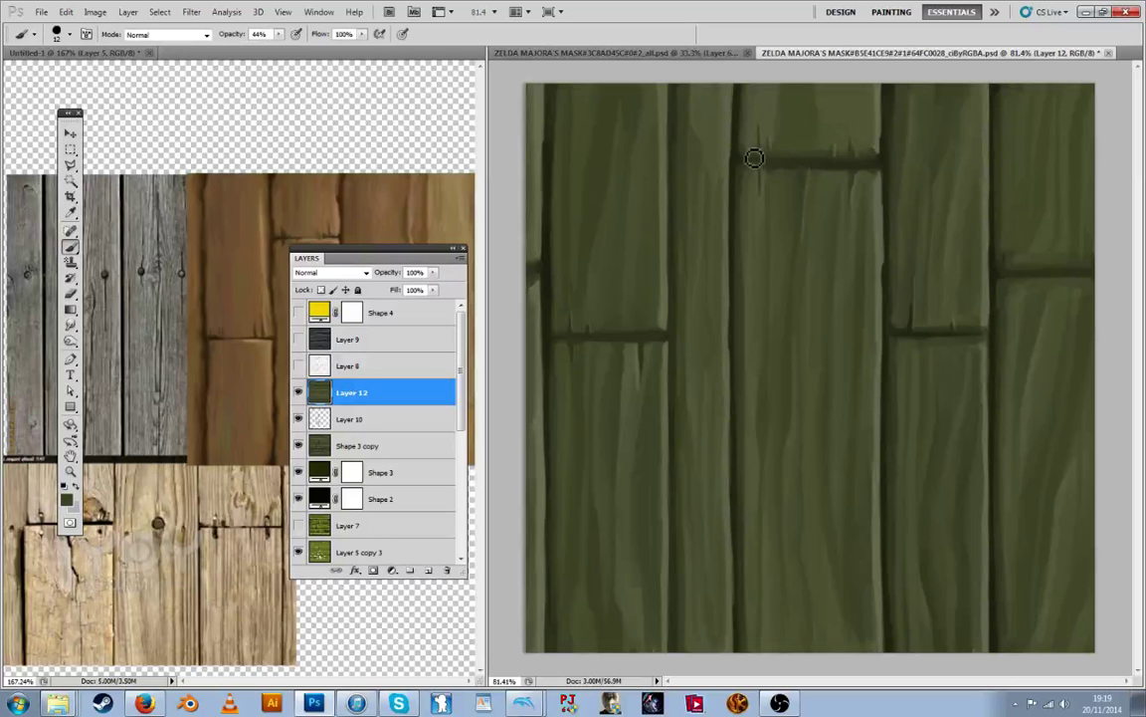
pyautogui.keyDown('alt'); pyautogui.click(757, 149); pyautogui.keyUp('alt')
pyautogui.press('alt')
pyautogui.moveTo(824, 159); pyautogui.dragTo(865, 160)
pyautogui.press('alt')
pyautogui.press('alt')
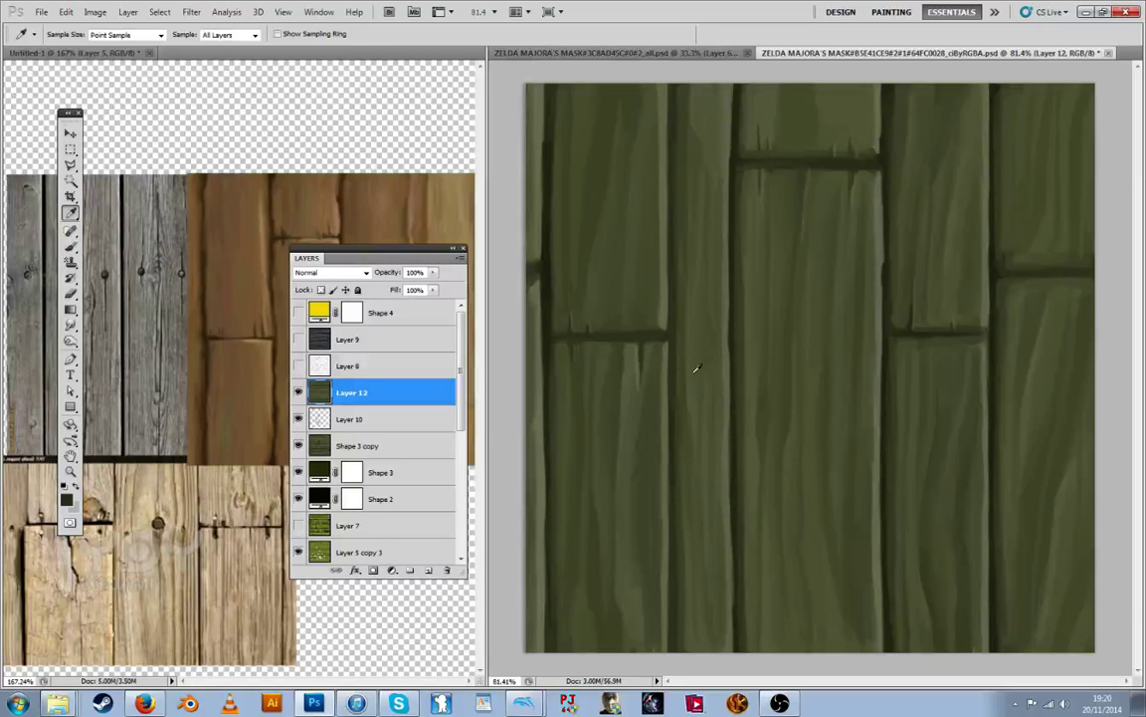
# Paint dark vertical grain strokes down the narrow full-height plank left of the centre plank with sampled greens
pyautogui.press('b')
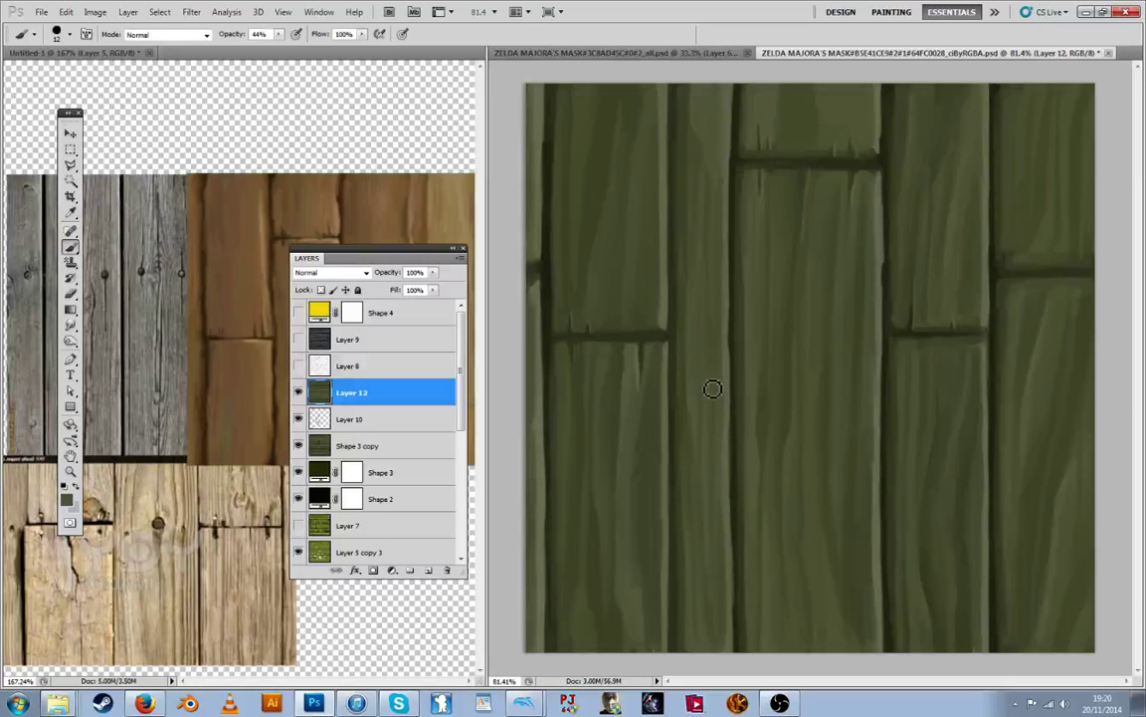
pyautogui.keyDown('alt'); pyautogui.click(705, 322); pyautogui.keyUp('alt')
pyautogui.moveTo(710, 338); pyautogui.dragTo(714, 364)
pyautogui.keyDown('alt'); pyautogui.click(715, 312); pyautogui.keyUp('alt')
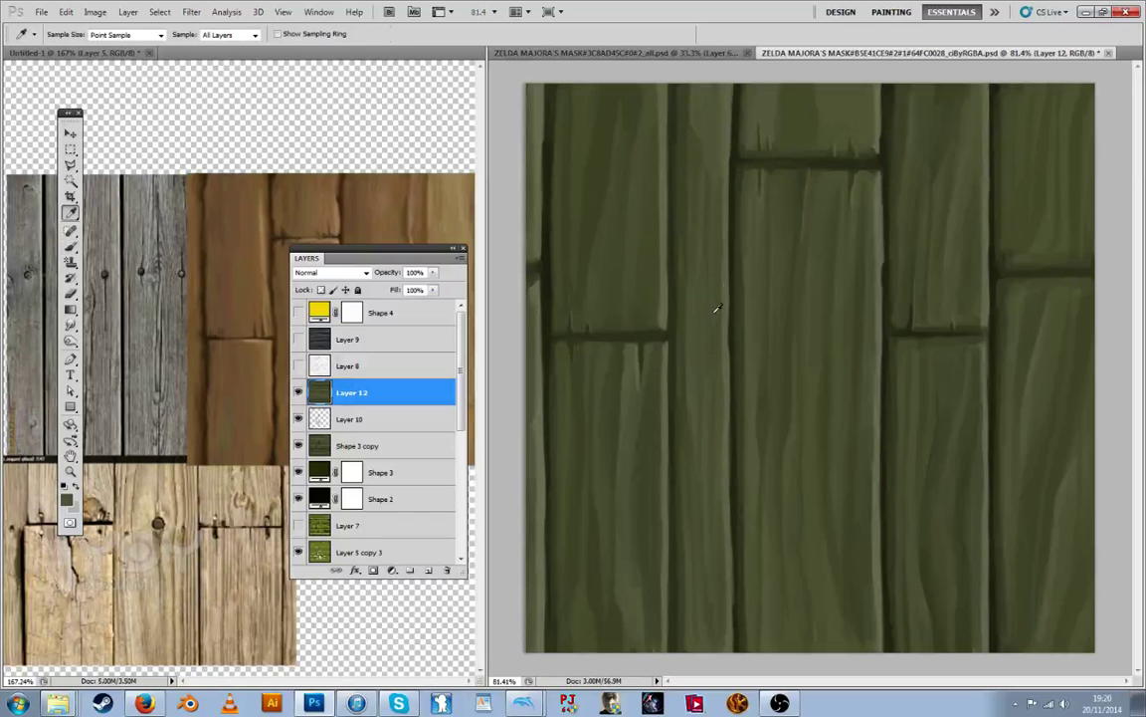
pyautogui.keyDown('alt'); pyautogui.click(728, 311); pyautogui.keyUp('alt')
pyautogui.moveTo(709, 246); pyautogui.dragTo(707, 338)
pyautogui.moveTo(706, 274); pyautogui.dragTo(705, 386)
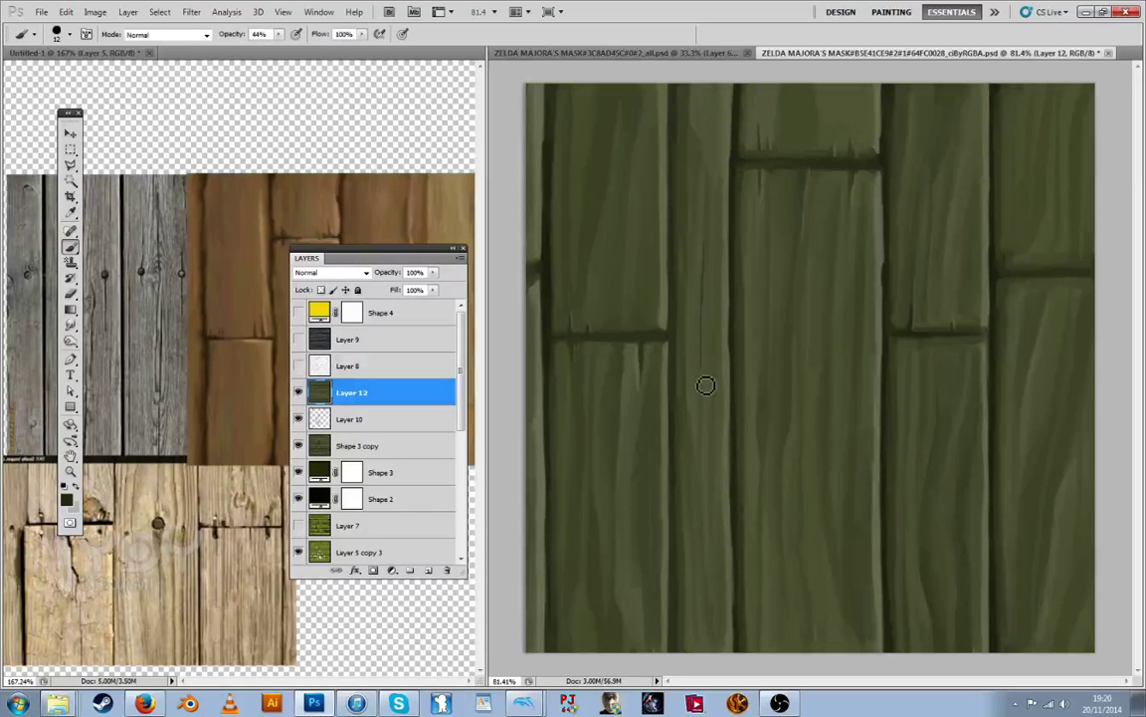
# Blend the narrow plank's new grain up to its upper end with resampled greens
pyautogui.keyDown('alt'); pyautogui.click(703, 309); pyautogui.keyUp('alt')
pyautogui.press('alt')
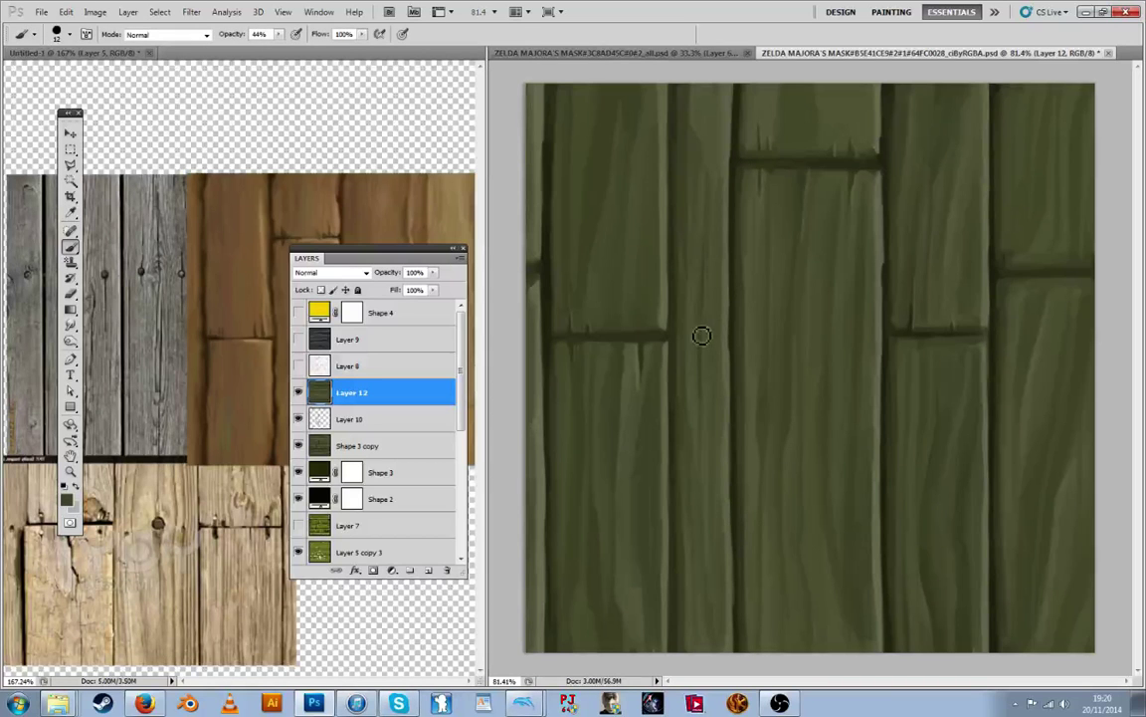
pyautogui.press('alt')
pyautogui.press('alt')
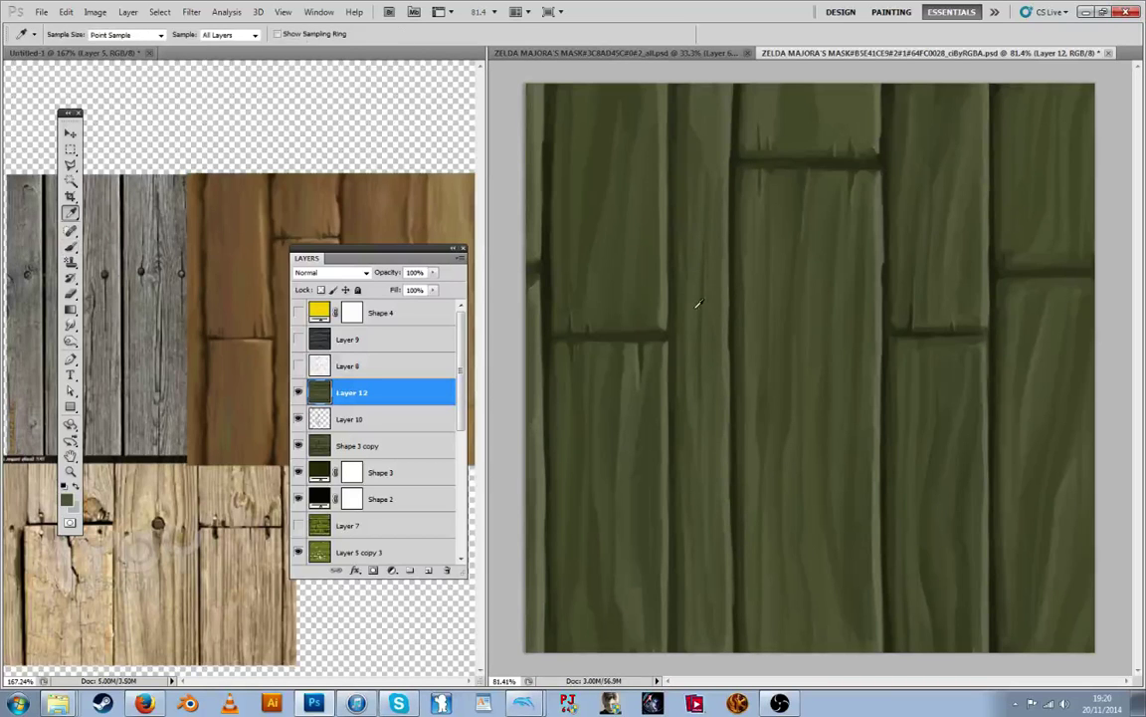
pyautogui.press('alt')
pyautogui.press('alt')
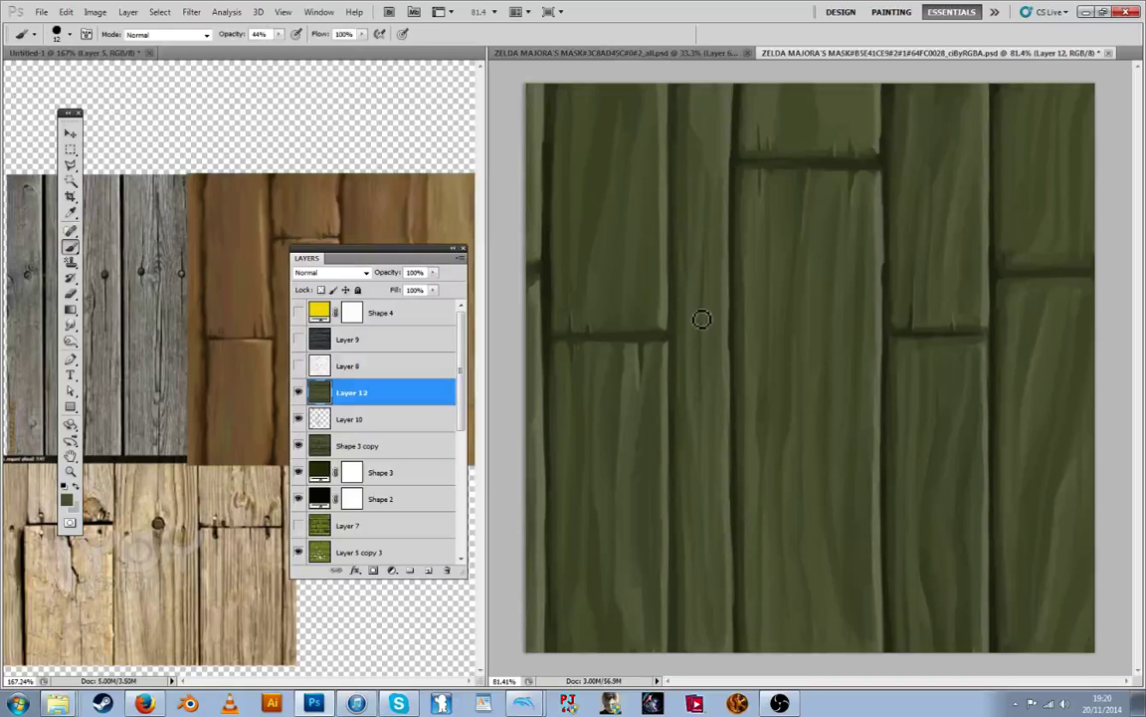
pyautogui.press('alt')
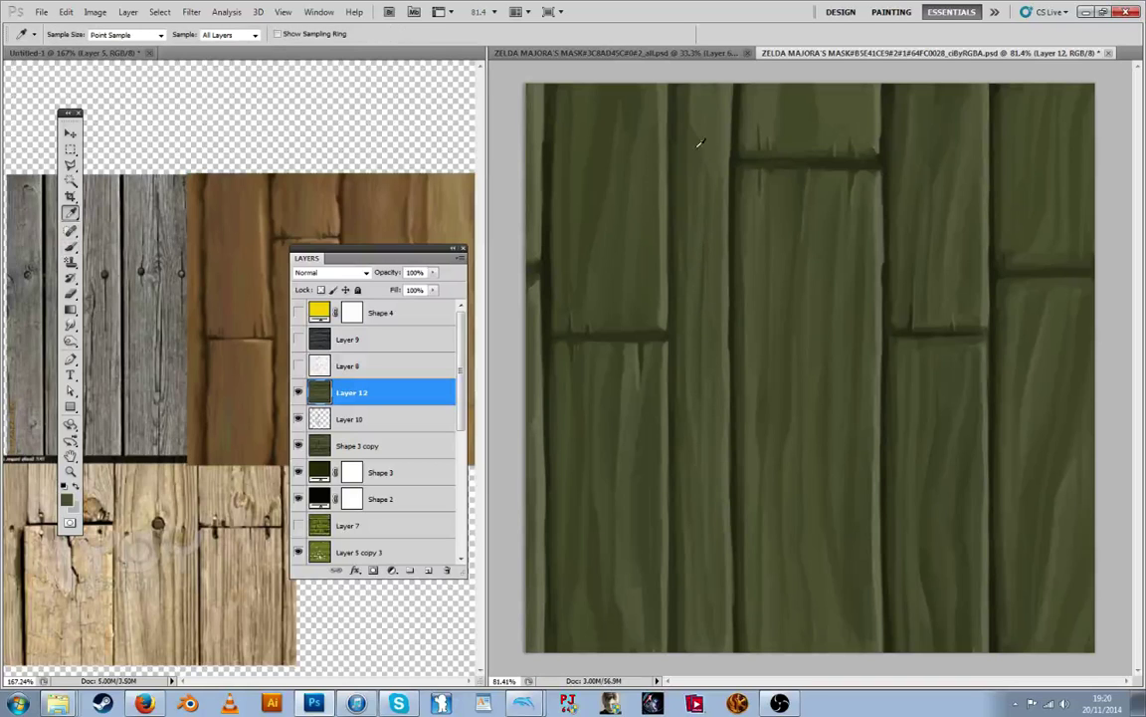
pyautogui.press('alt')
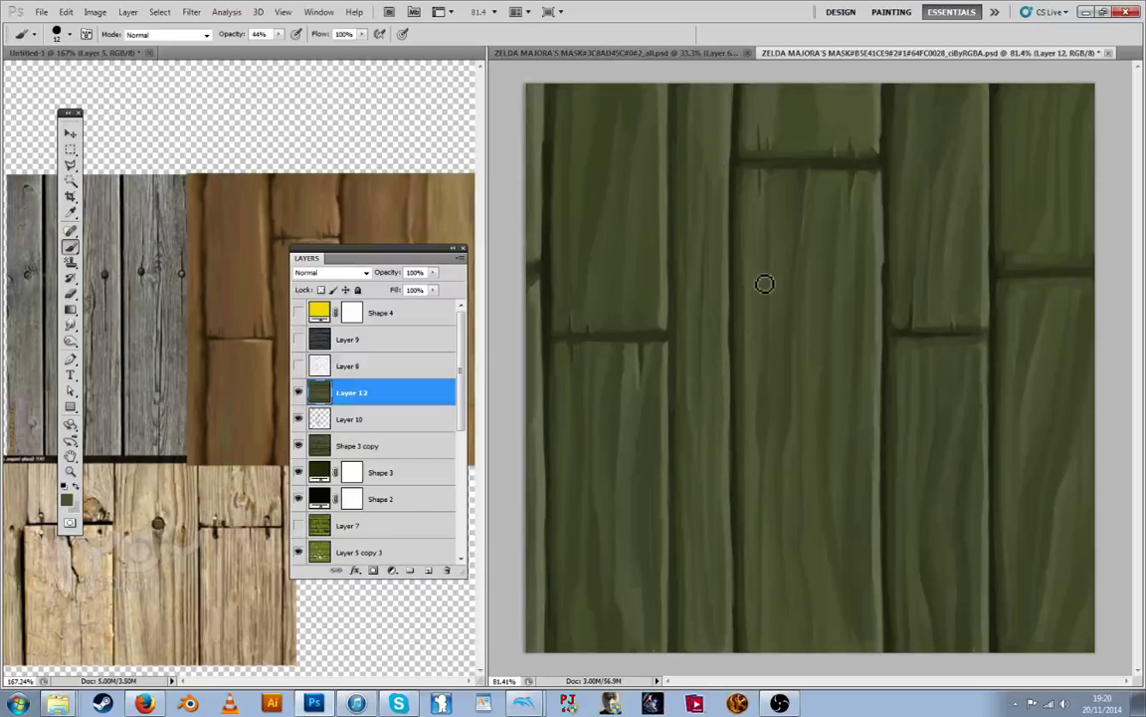
# Repaint the grain in the middle of the upper plank left of the narrow plank with a sampled green
pyautogui.press('alt')
pyautogui.keyDown('alt'); pyautogui.click(601, 255); pyautogui.keyUp('alt')
pyautogui.moveTo(609, 167); pyautogui.dragTo(600, 269)
pyautogui.press('alt')
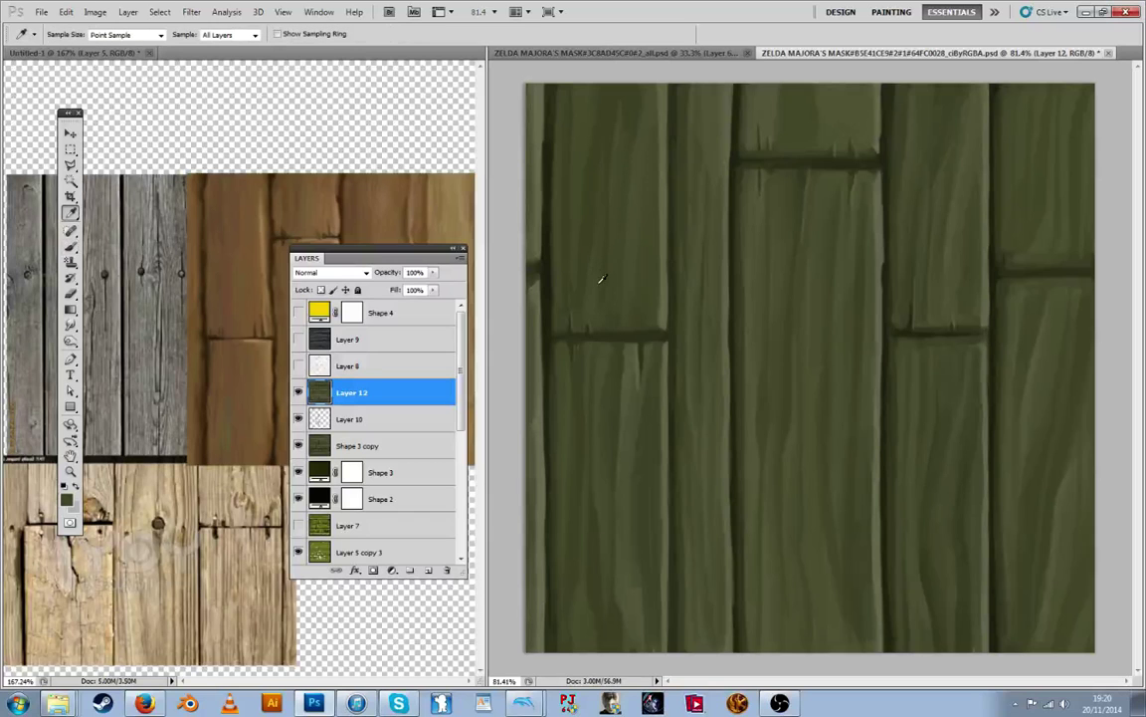
# Paint a small oval wood knot near the left edge of the centre plank, roughly halfway down the texture
pyautogui.scroll(-1, 816, 326)
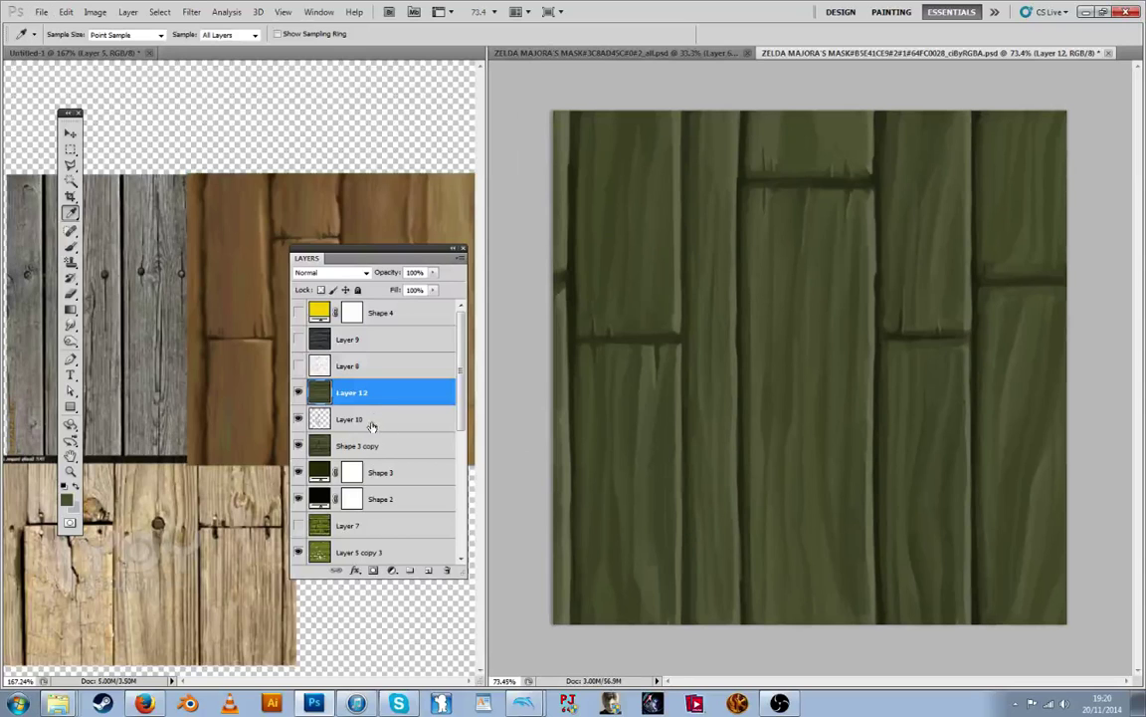
pyautogui.press('alt')
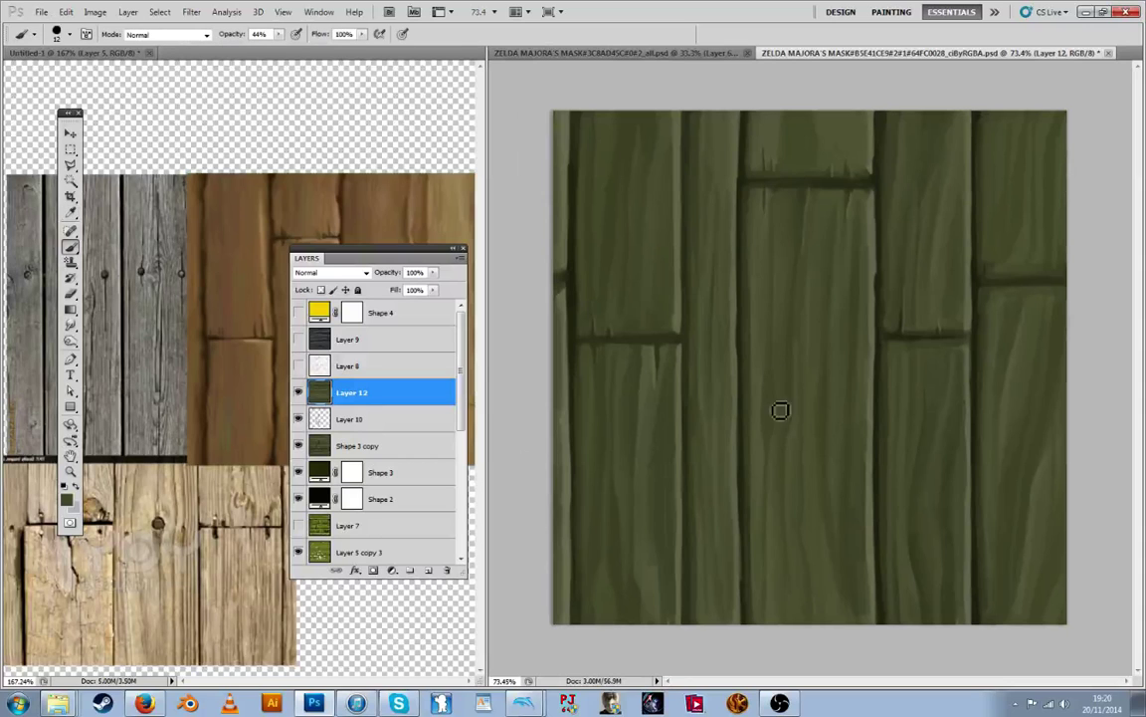
pyautogui.press('alt')
pyautogui.keyDown('alt'); pyautogui.click(778, 418); pyautogui.keyUp('alt')
pyautogui.keyDown('alt'); pyautogui.click(802, 352); pyautogui.keyUp('alt')
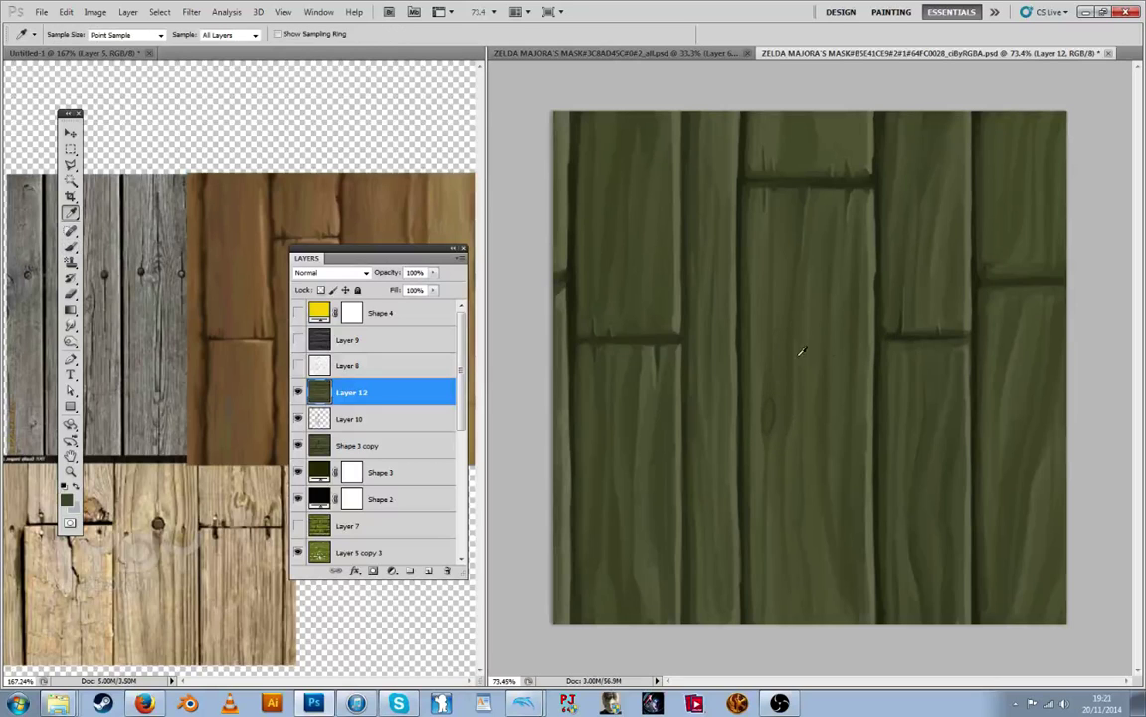
pyautogui.press('b')
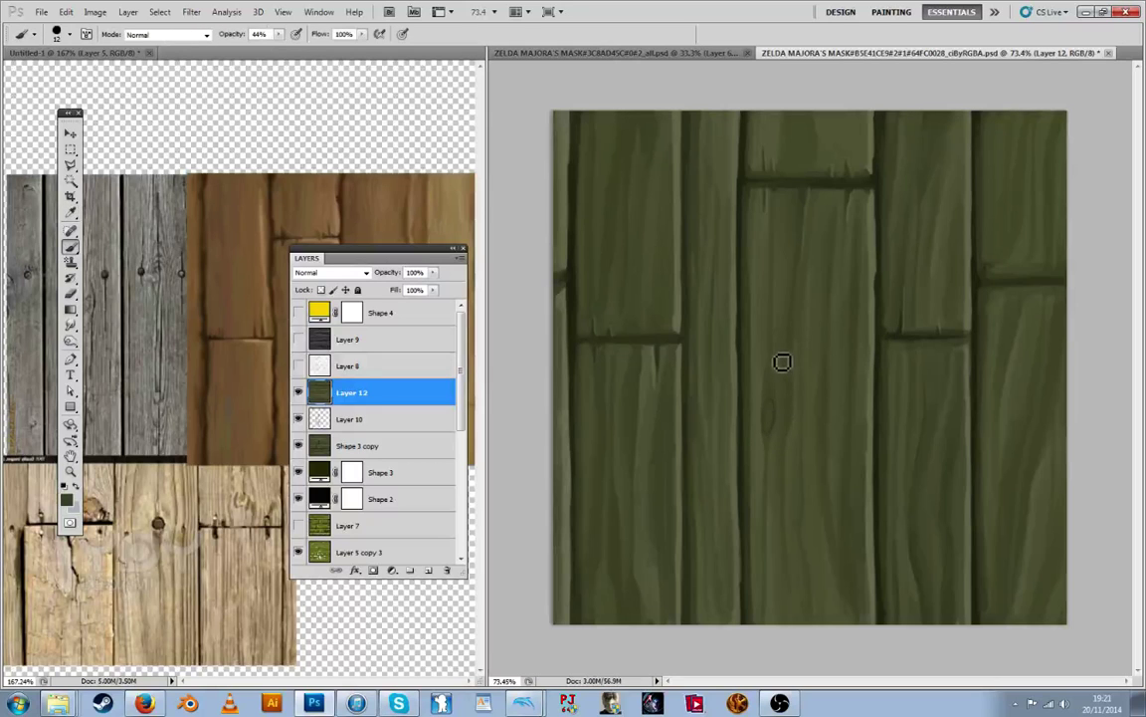
# Paint a dark crack running down from the middle of the centre plank's upper joint
pyautogui.press('alt')
pyautogui.keyDown('alt'); pyautogui.click(806, 182); pyautogui.keyUp('alt')
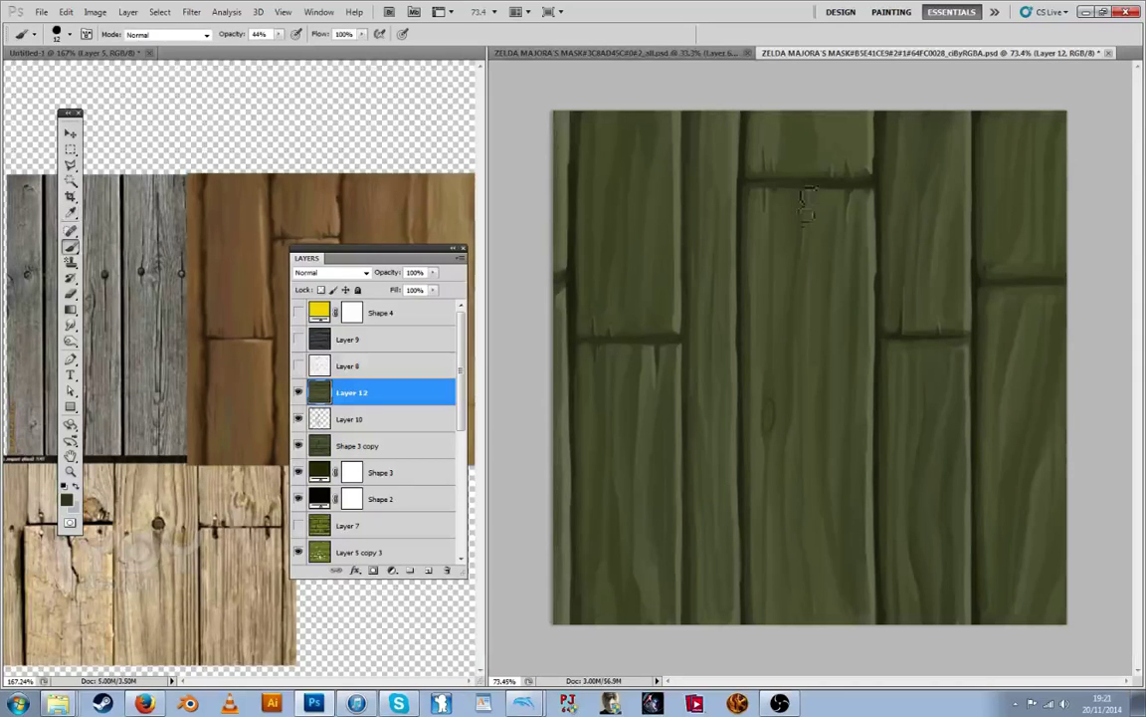
pyautogui.press('alt')
pyautogui.keyDown('alt'); pyautogui.click(802, 207); pyautogui.keyUp('alt')
pyautogui.moveTo(801, 200); pyautogui.dragTo(801, 258)
# Refine the cracks below the centre plank's upper joint with alternating dark joint and plank greens
pyautogui.keyDown('alt'); pyautogui.click(794, 206); pyautogui.keyUp('alt')
pyautogui.press('alt')
pyautogui.keyDown('alt'); pyautogui.click(795, 197); pyautogui.keyUp('alt')
pyautogui.keyDown('alt'); pyautogui.click(799, 182); pyautogui.keyUp('alt')
pyautogui.keyDown('alt'); pyautogui.click(799, 182); pyautogui.keyUp('alt')
pyautogui.press('alt')
pyautogui.moveTo(803, 204); pyautogui.dragTo(801, 289)
pyautogui.keyDown('alt'); pyautogui.click(800, 202); pyautogui.keyUp('alt')
pyautogui.keyDown('alt'); pyautogui.click(801, 214); pyautogui.keyUp('alt')
pyautogui.press('alt')
pyautogui.press('alt')
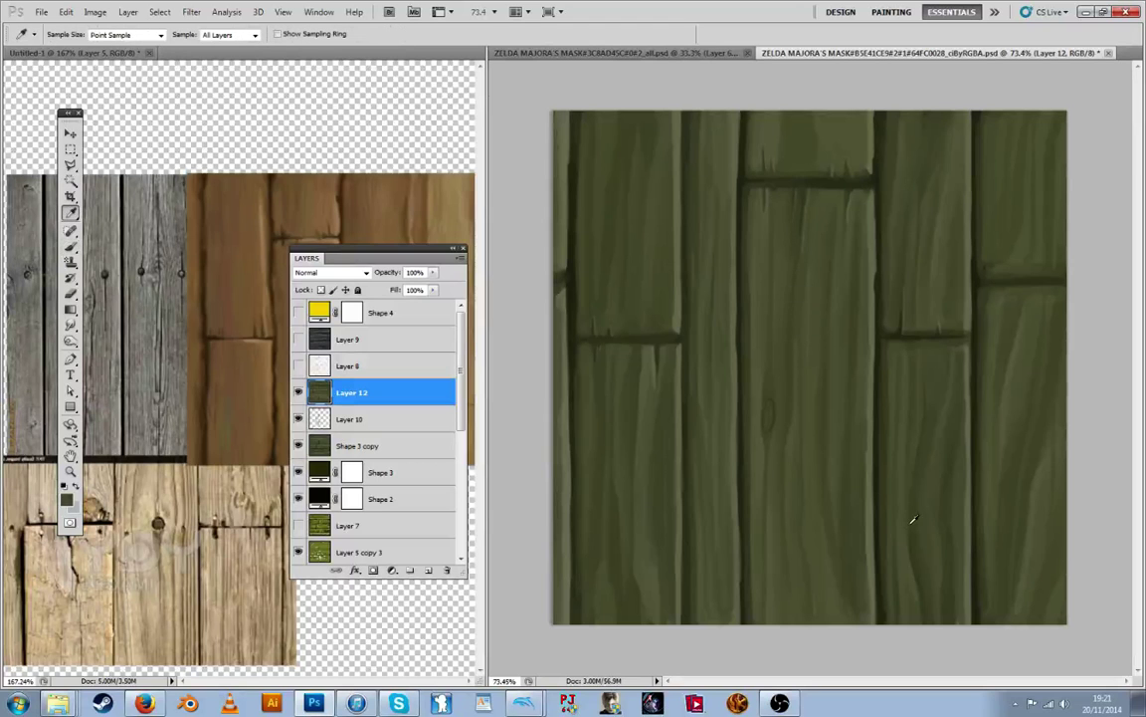
# Darken the crack below the left plank's joint and reapply the last filter to wrap the texture sideways
pyautogui.keyDown('alt'); pyautogui.click(657, 351); pyautogui.keyUp('alt')
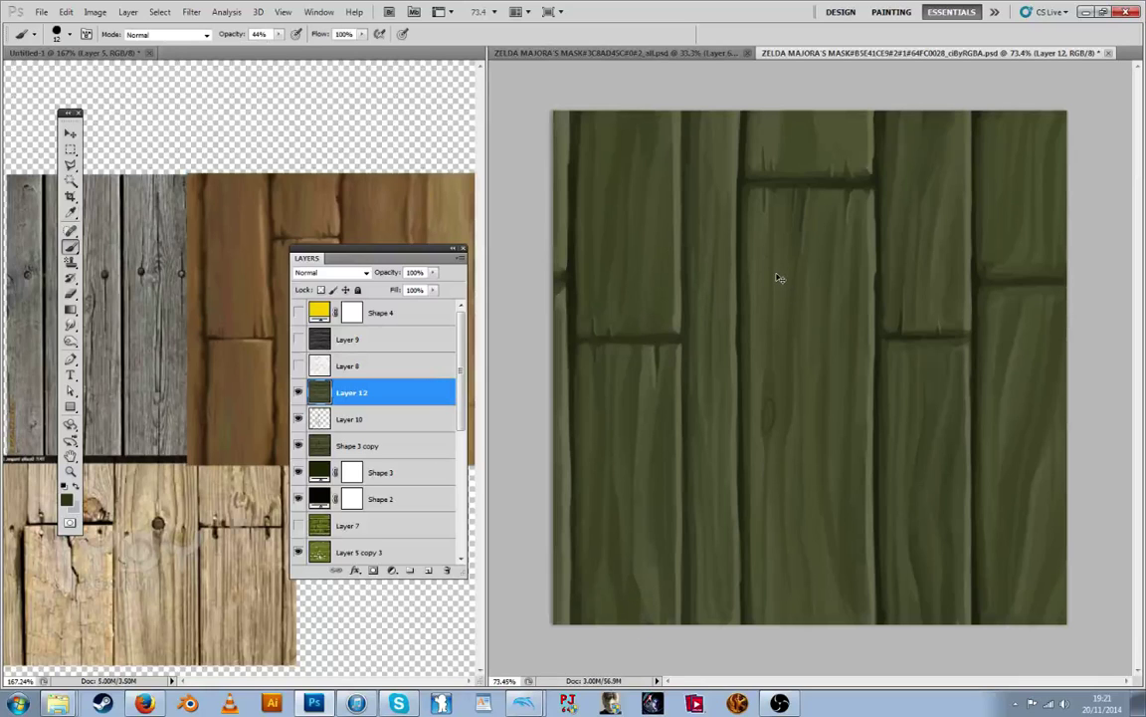
pyautogui.hotkey('ctrl', 'f')
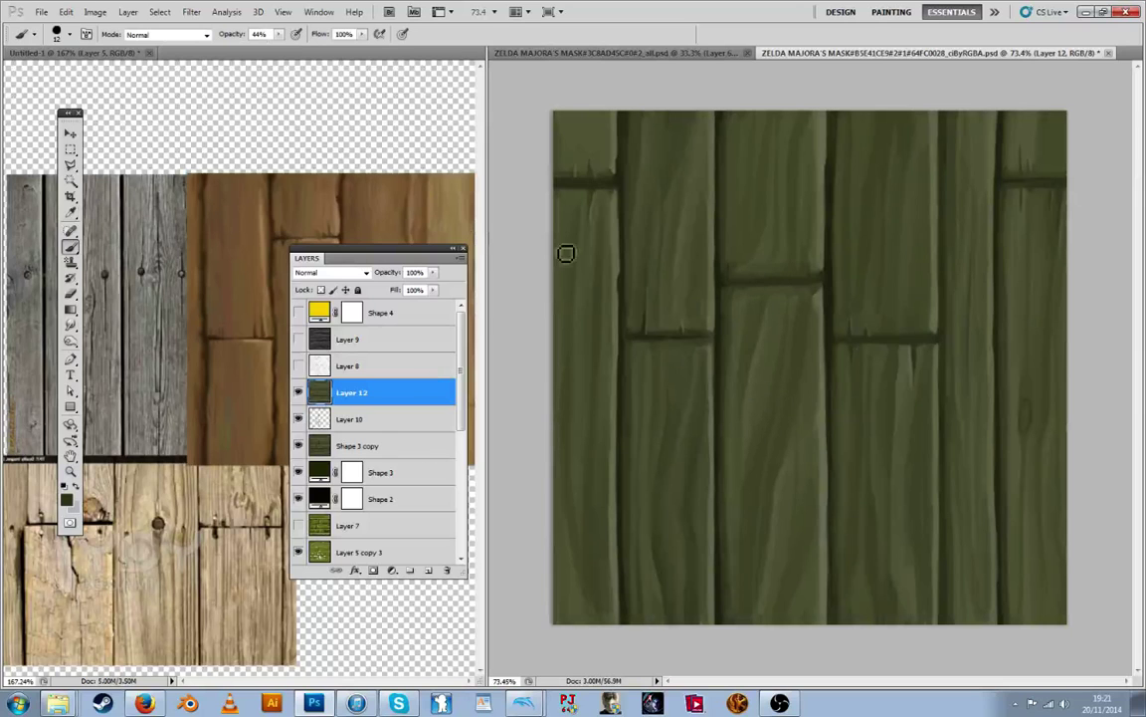
# Darken the joint of the plank at the middle of the shifted texture and even out its edges with sampled greens
pyautogui.press('r')
pyautogui.press('b')
pyautogui.keyDown('alt'); pyautogui.click(728, 253); pyautogui.keyUp('alt')
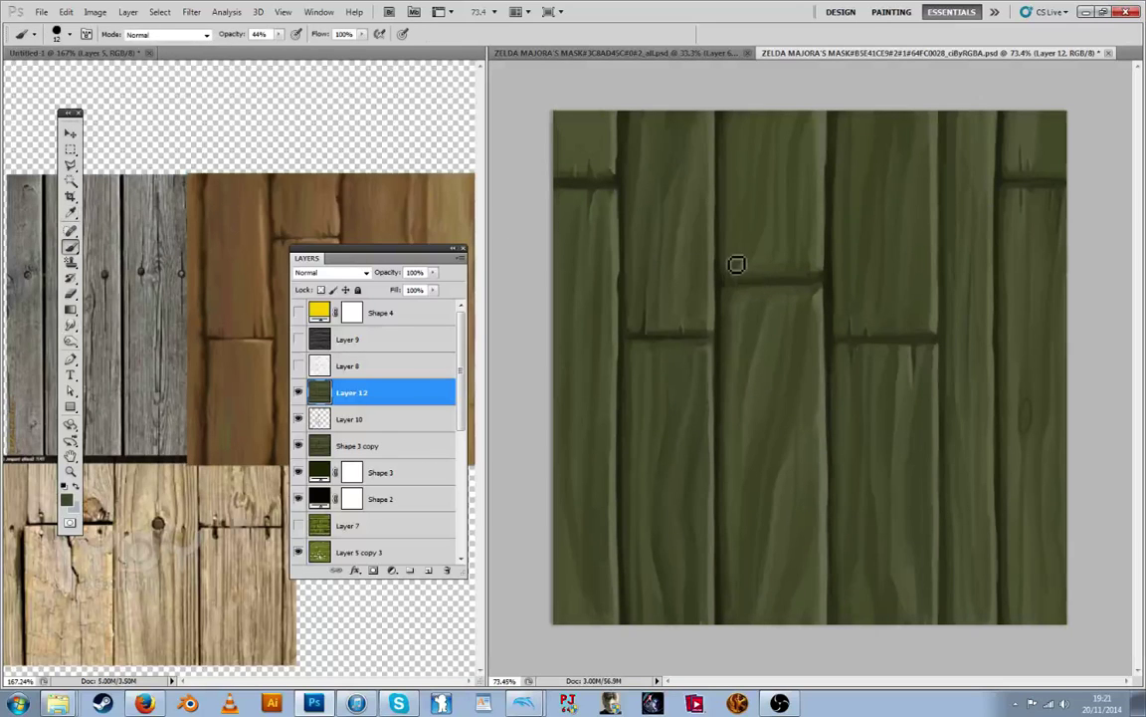
pyautogui.press('i')
pyautogui.press('b')
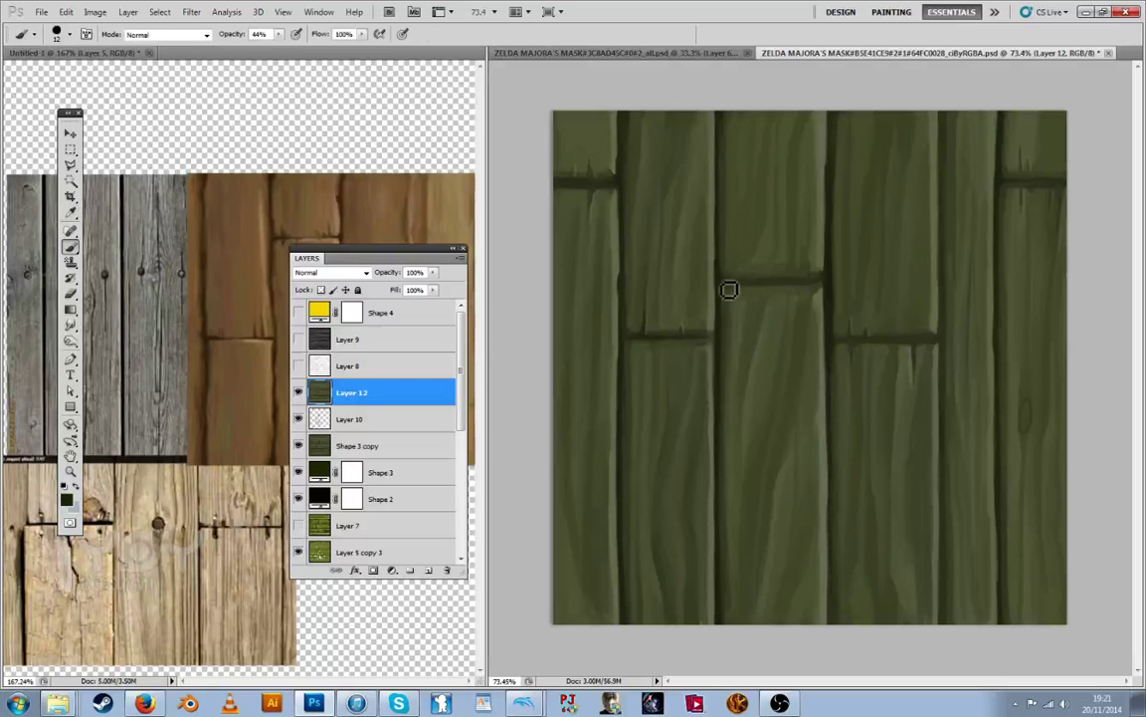
pyautogui.keyDown('alt'); pyautogui.click(803, 274); pyautogui.keyUp('alt')
pyautogui.moveTo(771, 288)
pyautogui.mouseDown()
pyautogui.moveTo(799, 287)
pyautogui.moveTo(755, 283)
pyautogui.moveTo(815, 282)
pyautogui.mouseUp()
pyautogui.keyDown('alt'); pyautogui.click(739, 269); pyautogui.keyUp('alt')
pyautogui.press('i')
pyautogui.press('b')
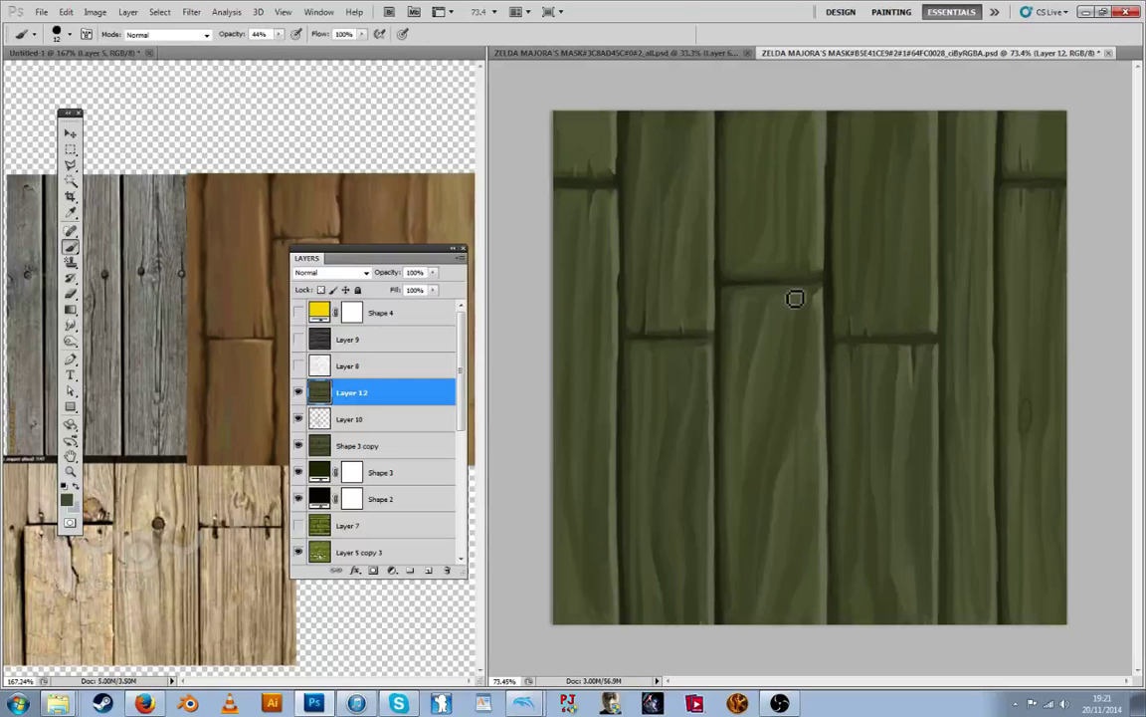
# Repaint the grain and upper edge of the middle plank just below its joint with sampled greens
pyautogui.press('i')
pyautogui.press('b')
pyautogui.press('i')
pyautogui.press('b')
pyautogui.press('i')
pyautogui.press('b')
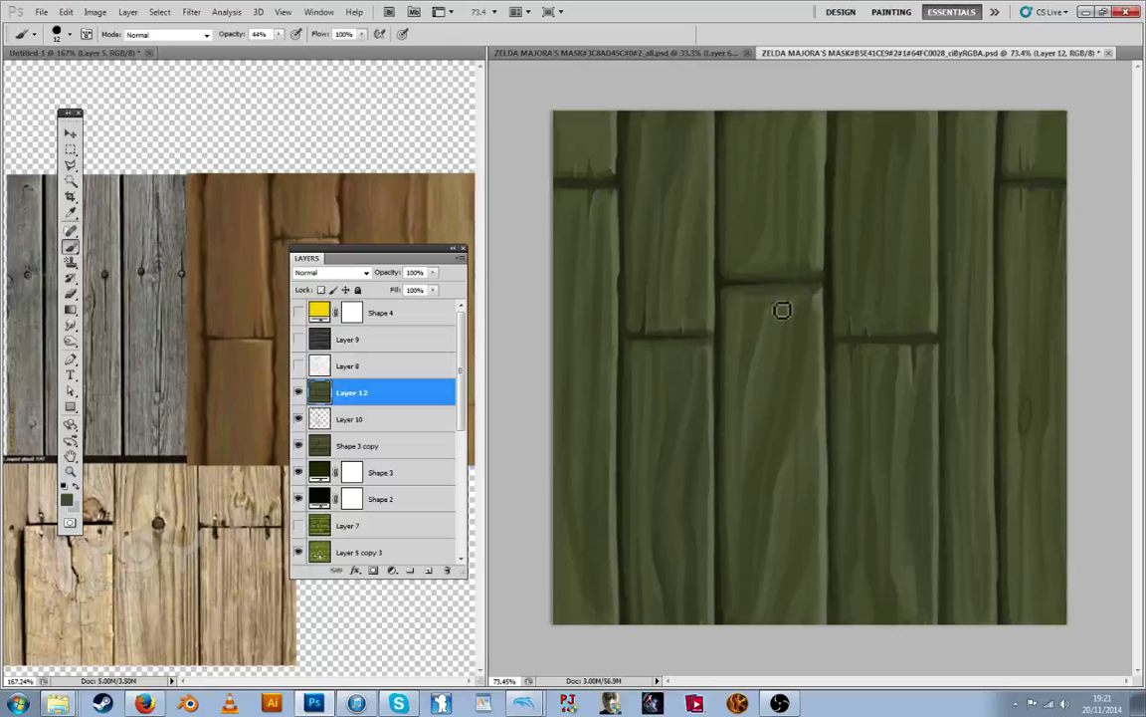
pyautogui.keyDown('alt'); pyautogui.click(779, 305); pyautogui.keyUp('alt')
pyautogui.keyDown('alt'); pyautogui.click(802, 314); pyautogui.keyUp('alt')
pyautogui.press('i')
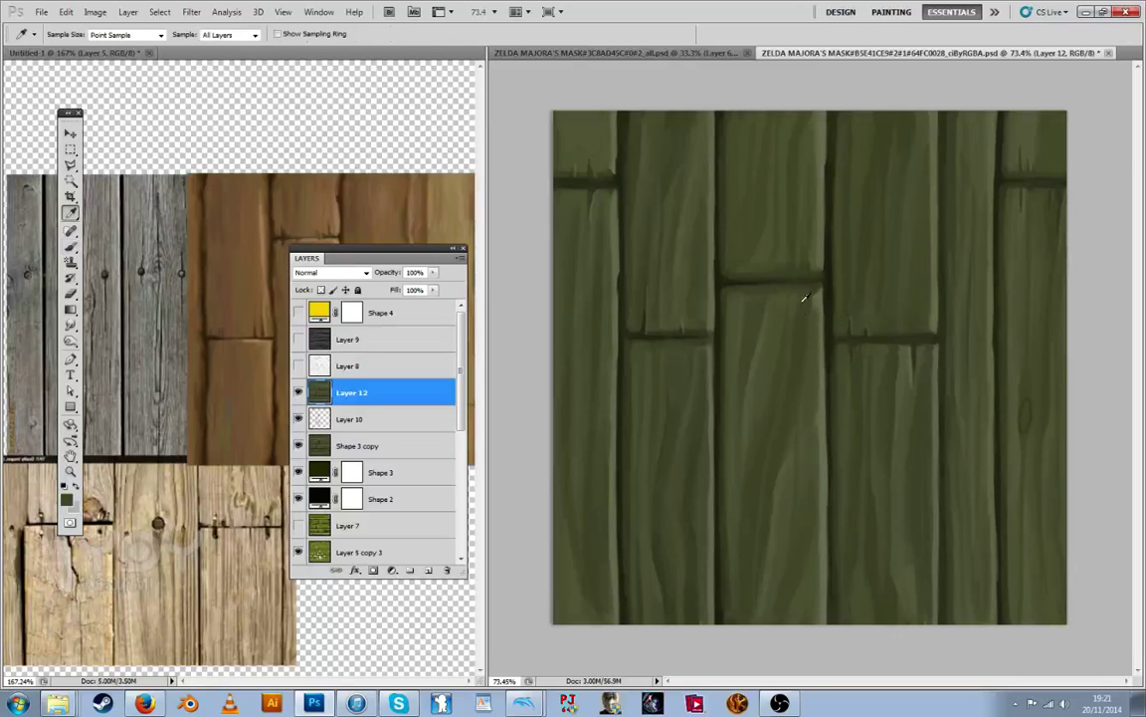
pyautogui.press('b')
pyautogui.press('i')
pyautogui.press('b')
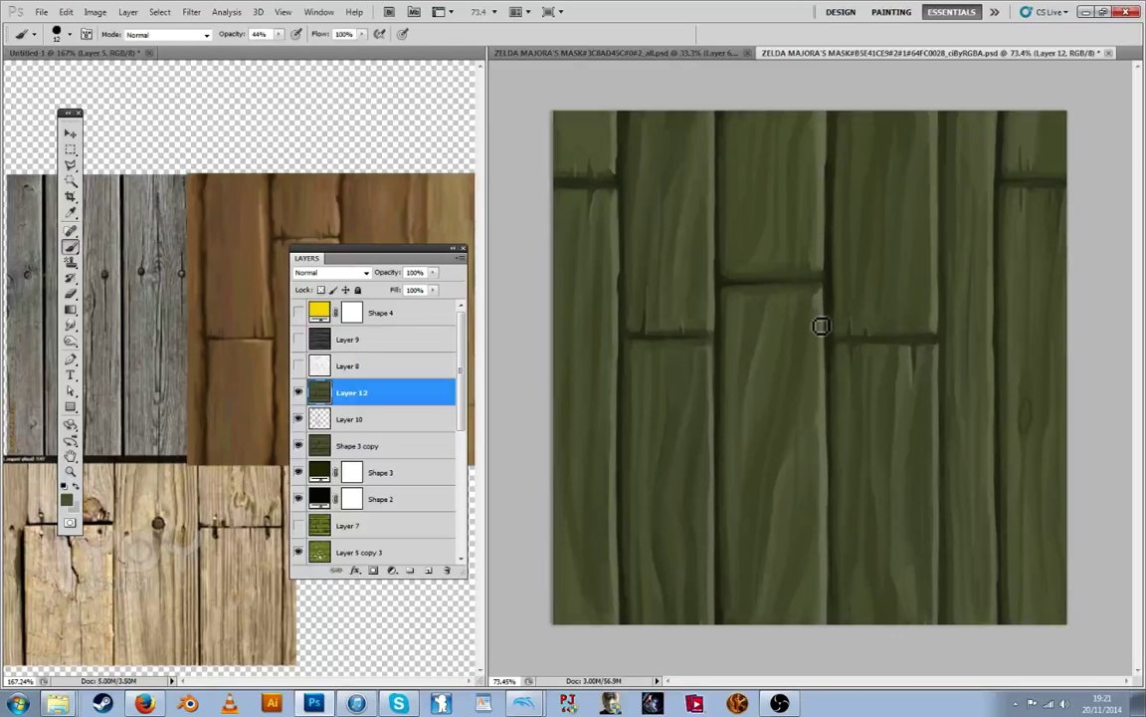
# Rework the right end of the middle plank's joint and thicken its dark line with sampled dark green
pyautogui.press('i')
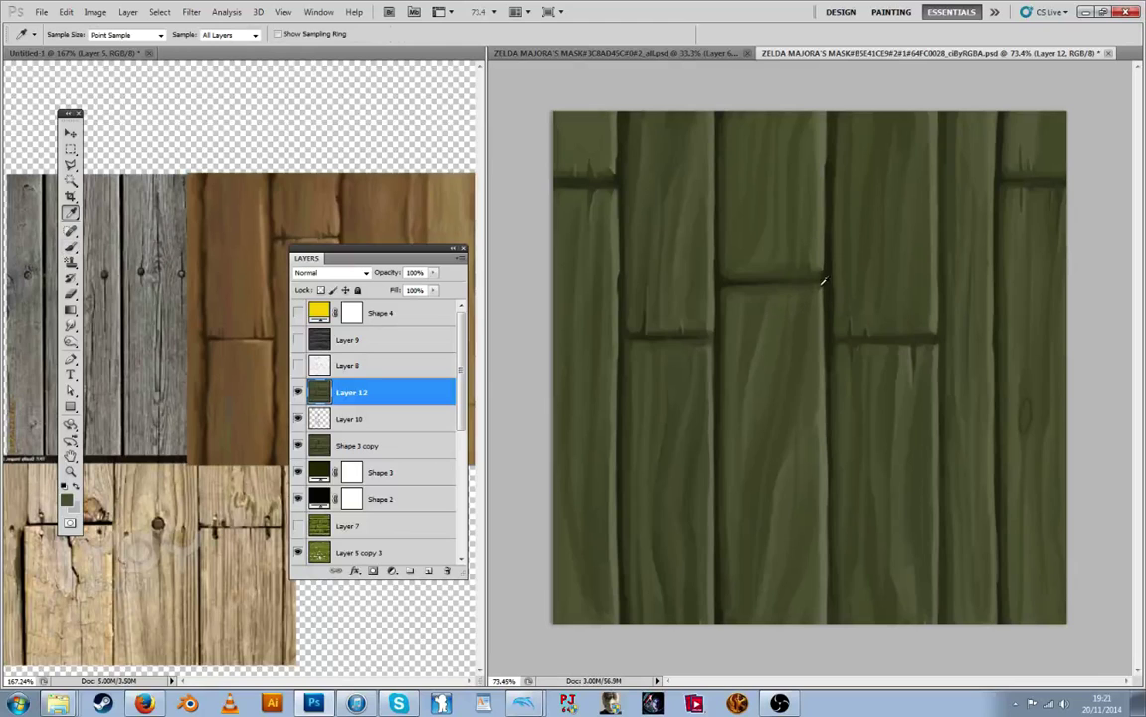
pyautogui.keyDown('alt'); pyautogui.click(825, 276); pyautogui.keyUp('alt')
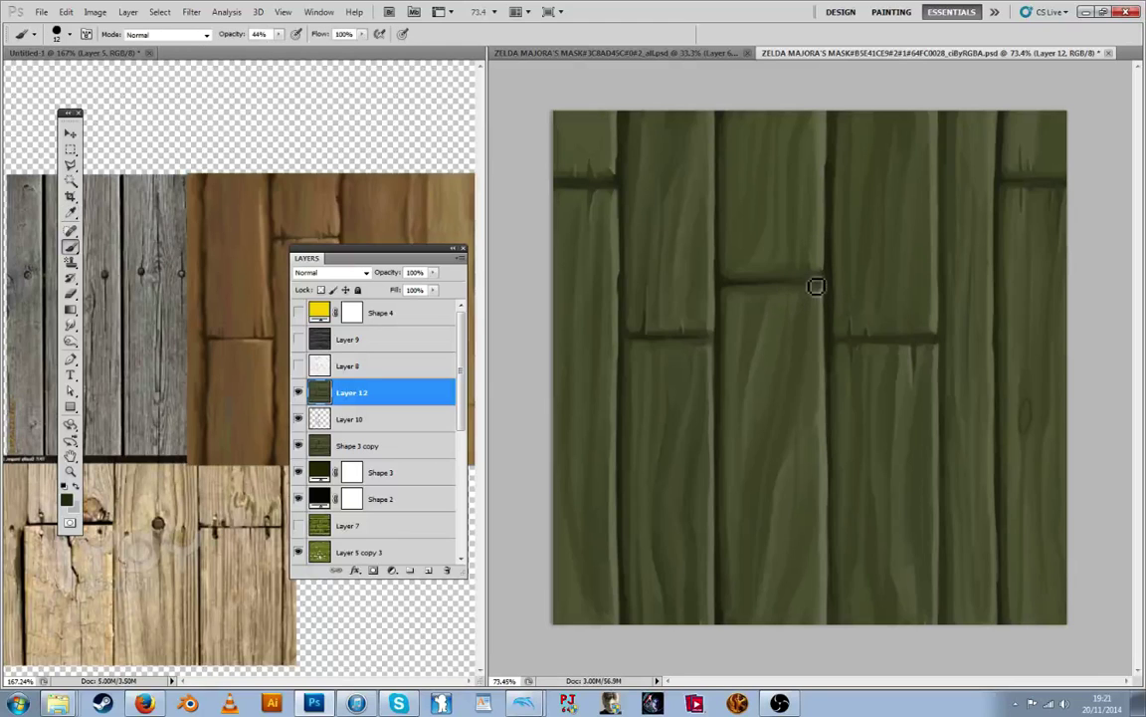
pyautogui.moveTo(818, 288); pyautogui.dragTo(801, 285)
pyautogui.keyDown('alt'); pyautogui.click(820, 277); pyautogui.keyUp('alt')
pyautogui.keyDown('alt'); pyautogui.click(802, 273); pyautogui.keyUp('alt')
pyautogui.press('b')
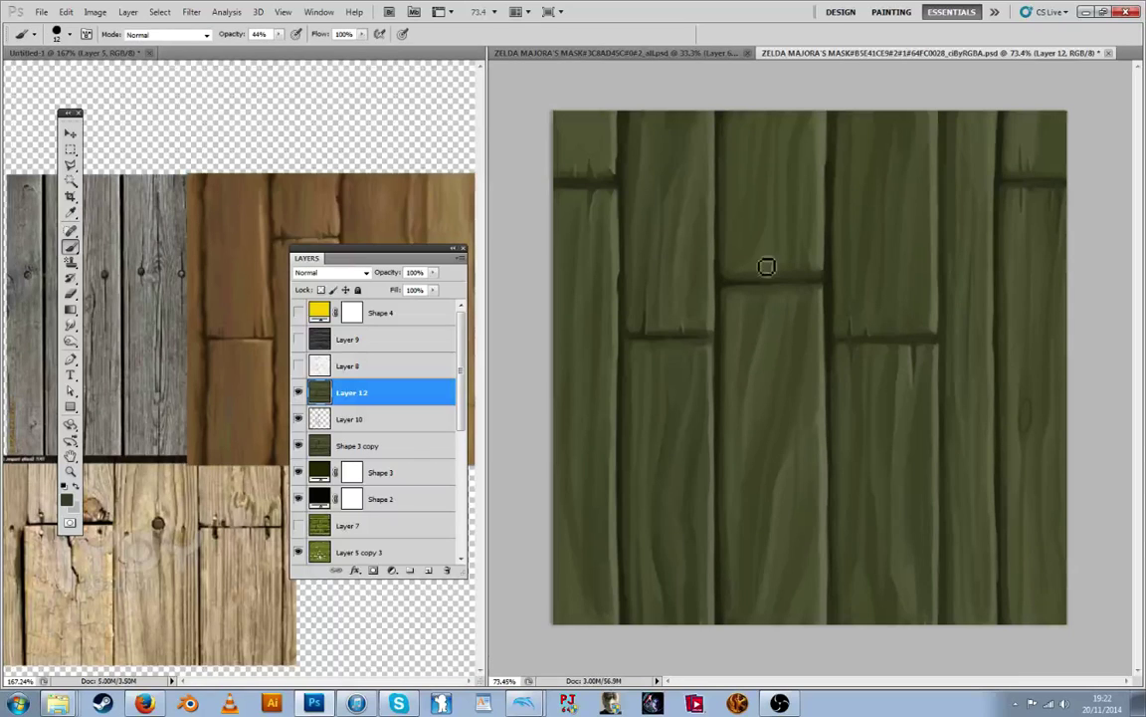
pyautogui.press('i')
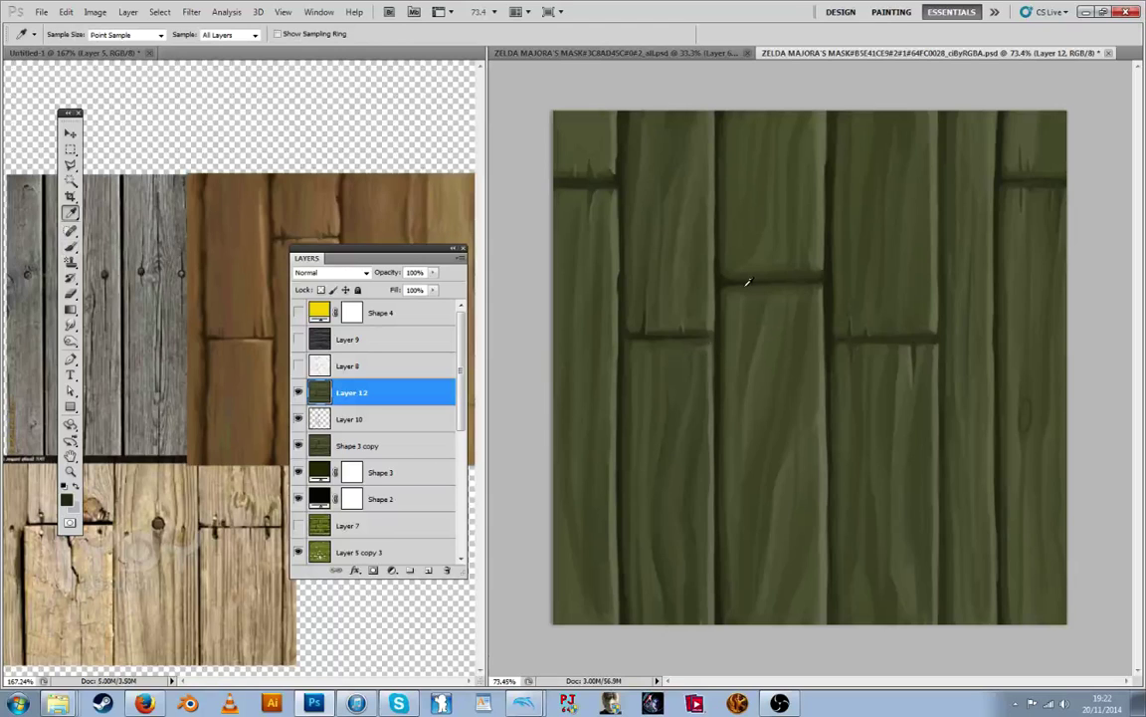
pyautogui.press('b')
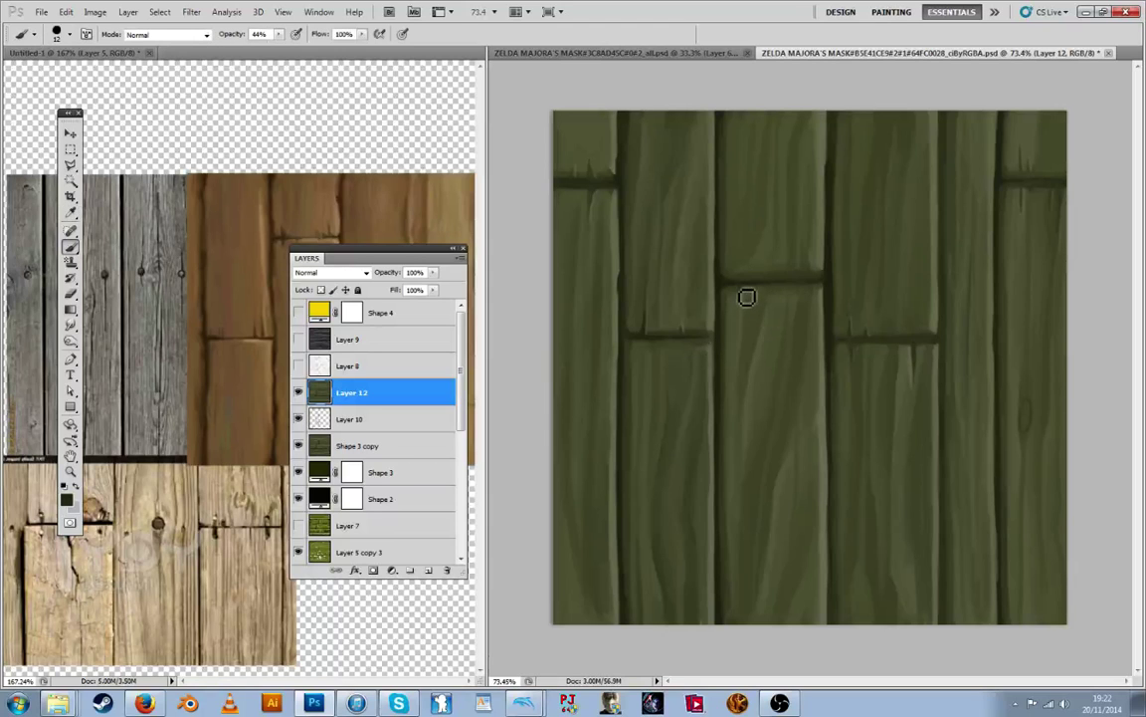
# Paint two short cracks below the middle plank's joint and one above its right end
pyautogui.moveTo(744, 295); pyautogui.dragTo(744, 286)
pyautogui.keyDown('alt'); pyautogui.click(739, 285); pyautogui.keyUp('alt')
pyautogui.moveTo(788, 292)
pyautogui.mouseDown()
pyautogui.moveTo(808, 276)
pyautogui.moveTo(804, 288)
pyautogui.mouseUp()
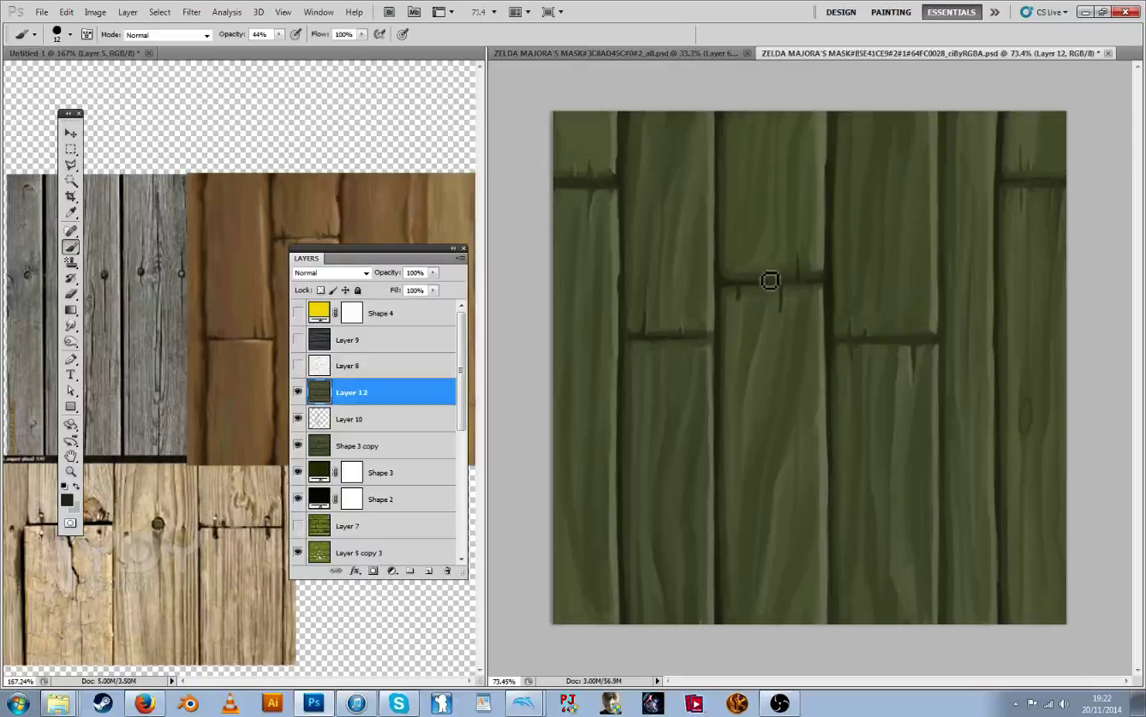
# Taper the new cracks around the middle plank's joint and lighten the plank edge beneath it with sampled greens
pyautogui.keyDown('alt'); pyautogui.click(793, 268); pyautogui.keyUp('alt')
pyautogui.press('alt')
pyautogui.keyDown('alt'); pyautogui.click(783, 289); pyautogui.keyUp('alt')
pyautogui.keyDown('alt'); pyautogui.click(780, 300); pyautogui.keyUp('alt')
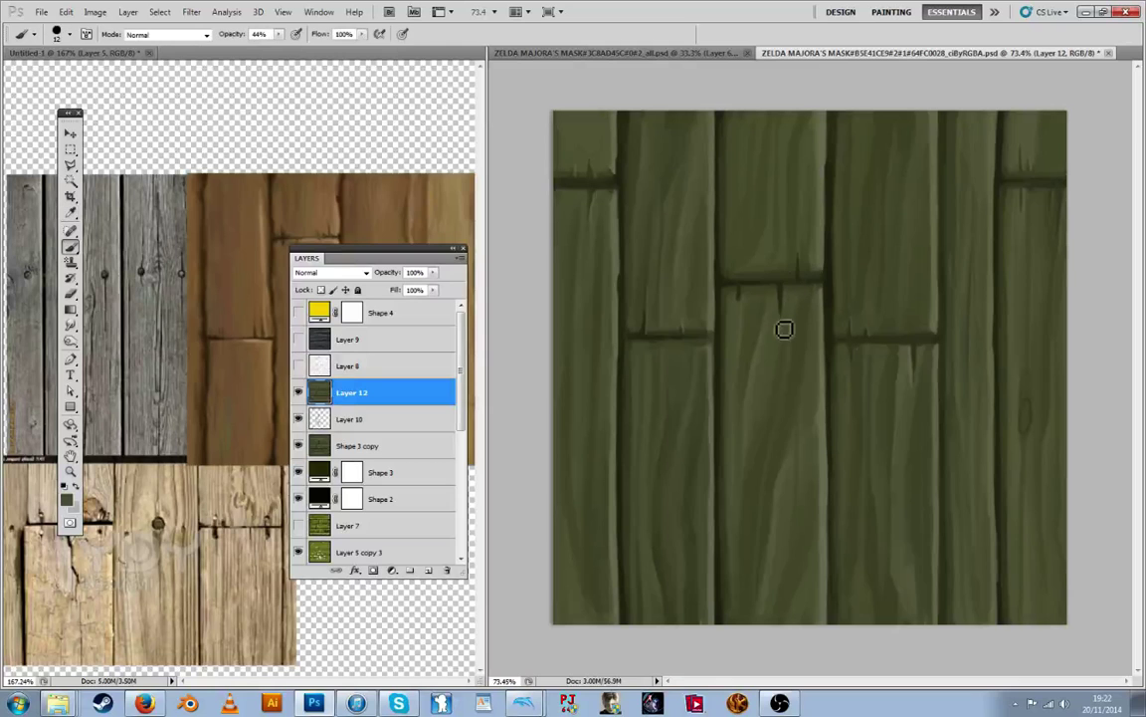
pyautogui.press('alt')
pyautogui.keyDown('alt'); pyautogui.click(824, 290); pyautogui.keyUp('alt')
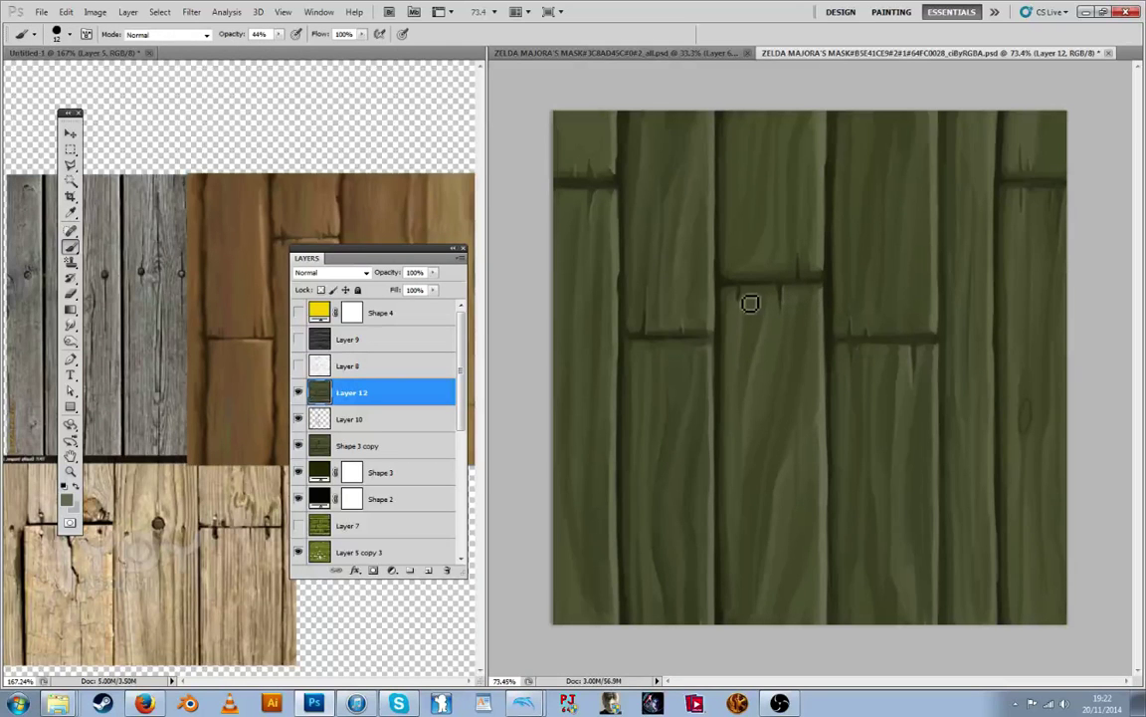
# Repaint the crack above the joint's right end and touch up the central crack below it with sampled greens
pyautogui.moveTo(807, 256); pyautogui.dragTo(806, 266)
pyautogui.keyDown('alt'); pyautogui.click(806, 261); pyautogui.keyUp('alt')
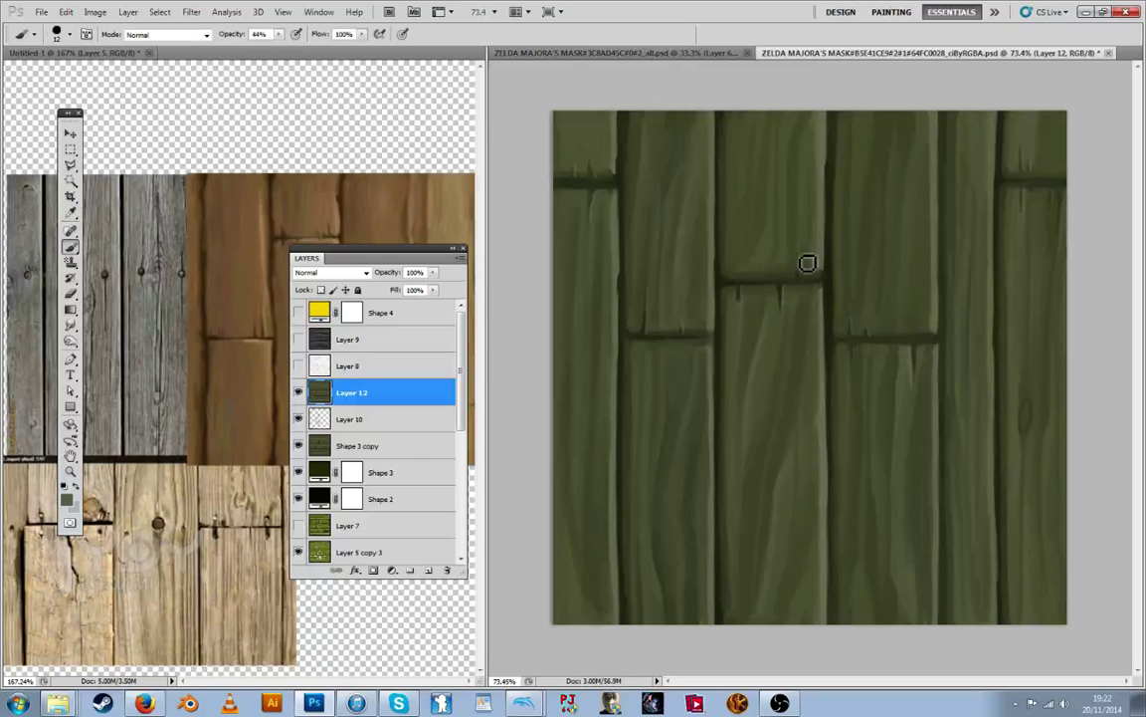
pyautogui.keyDown('alt'); pyautogui.click(831, 279); pyautogui.keyUp('alt')
pyautogui.press('alt')
pyautogui.keyDown('alt'); pyautogui.click(776, 297); pyautogui.keyUp('alt')
pyautogui.moveTo(783, 289); pyautogui.dragTo(783, 308)
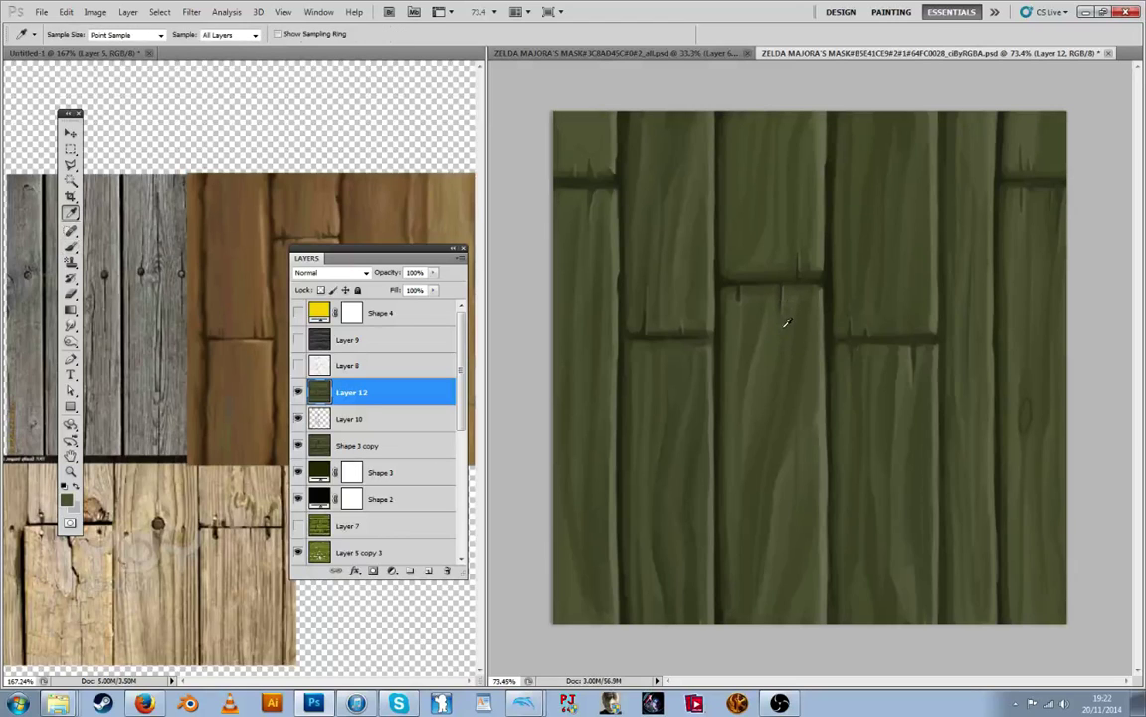
pyautogui.press('alt')
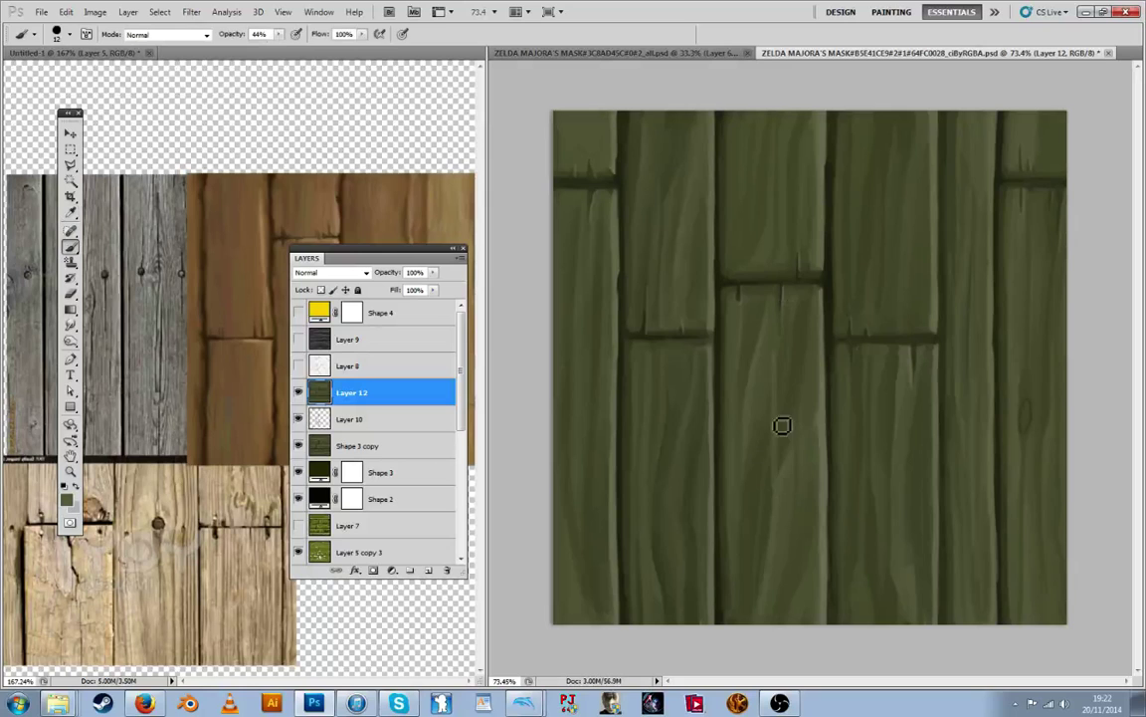
pyautogui.press('alt')
pyautogui.press('alt')
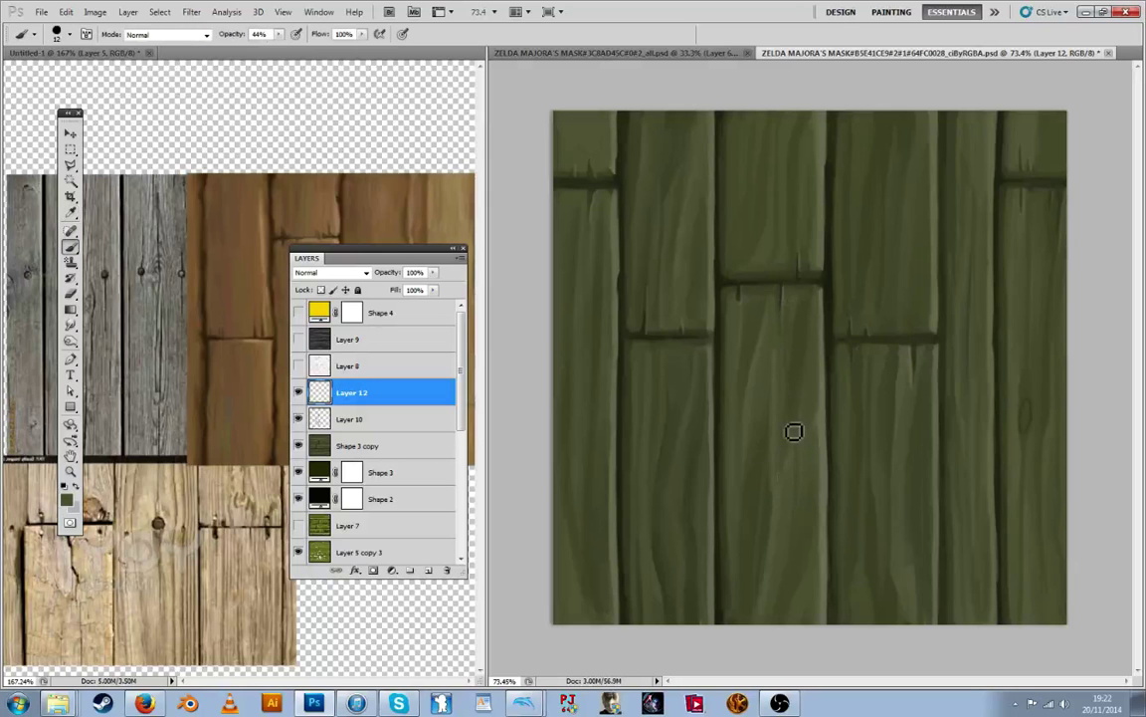
# Soften the grain streaks on the middle plank below its joint with sampled greens
pyautogui.press('alt')
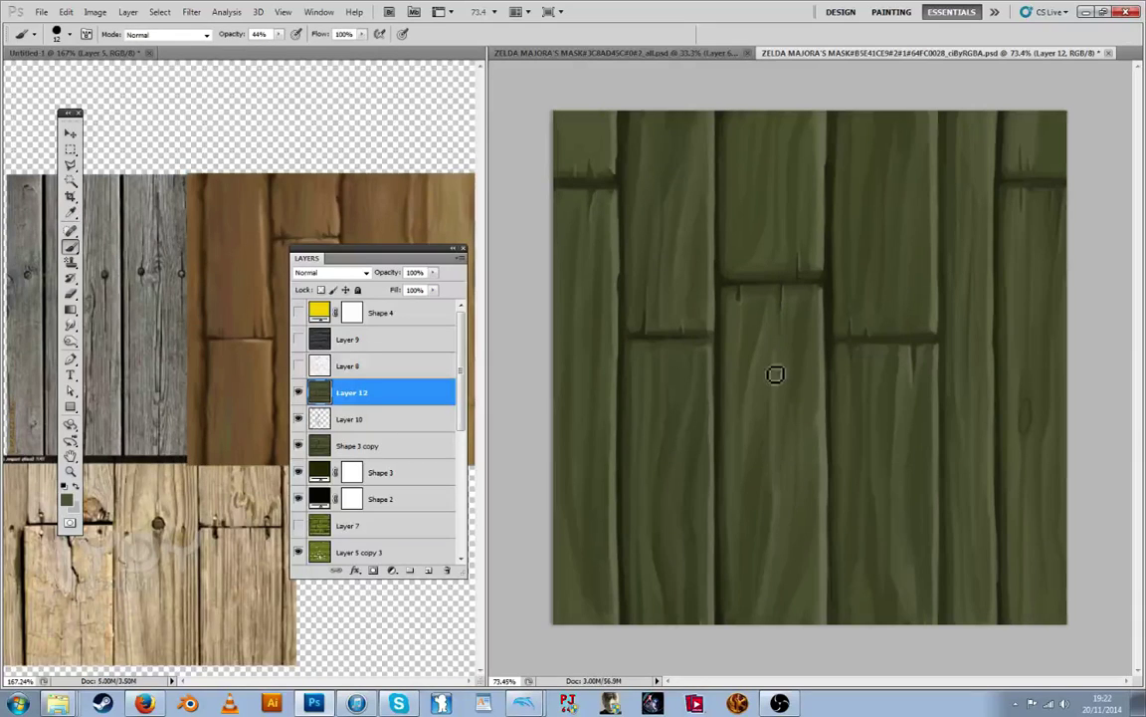
pyautogui.press('alt')
pyautogui.press('alt')
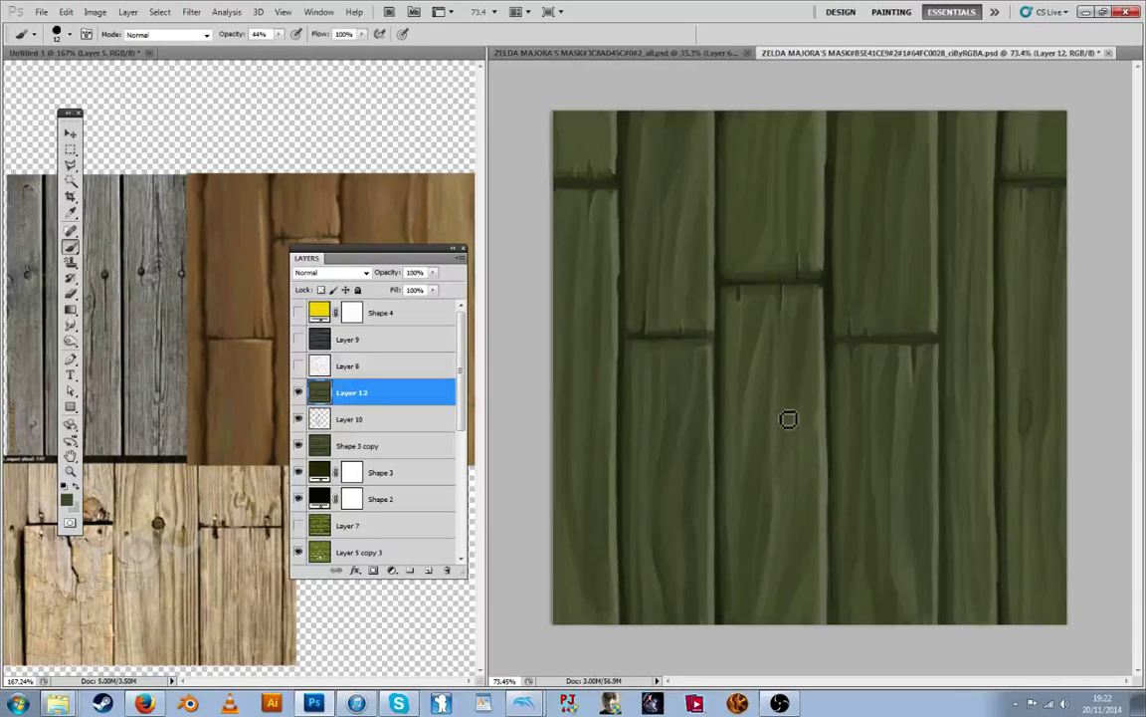
pyautogui.keyDown('alt'); pyautogui.click(791, 382); pyautogui.keyUp('alt')
pyautogui.keyDown('alt'); pyautogui.click(801, 324); pyautogui.keyUp('alt')
pyautogui.press('alt')
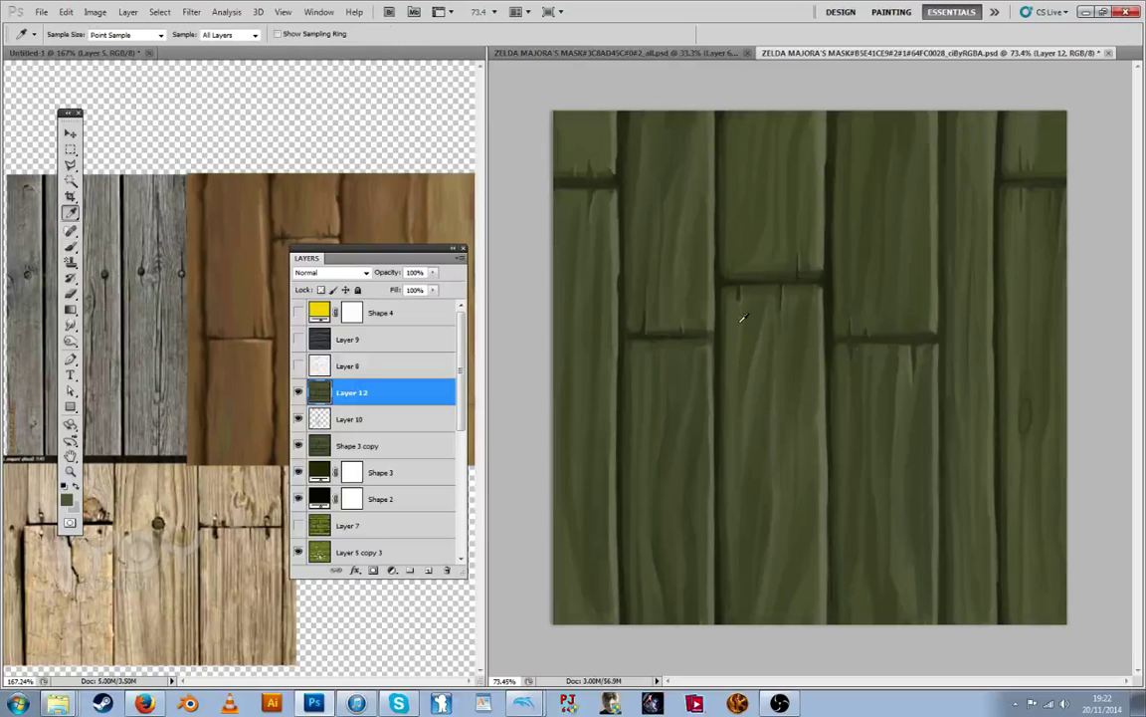
# Touch up the top of the middle plank beneath the joint cracks and repaint its right edge up to the joint
pyautogui.press('alt')
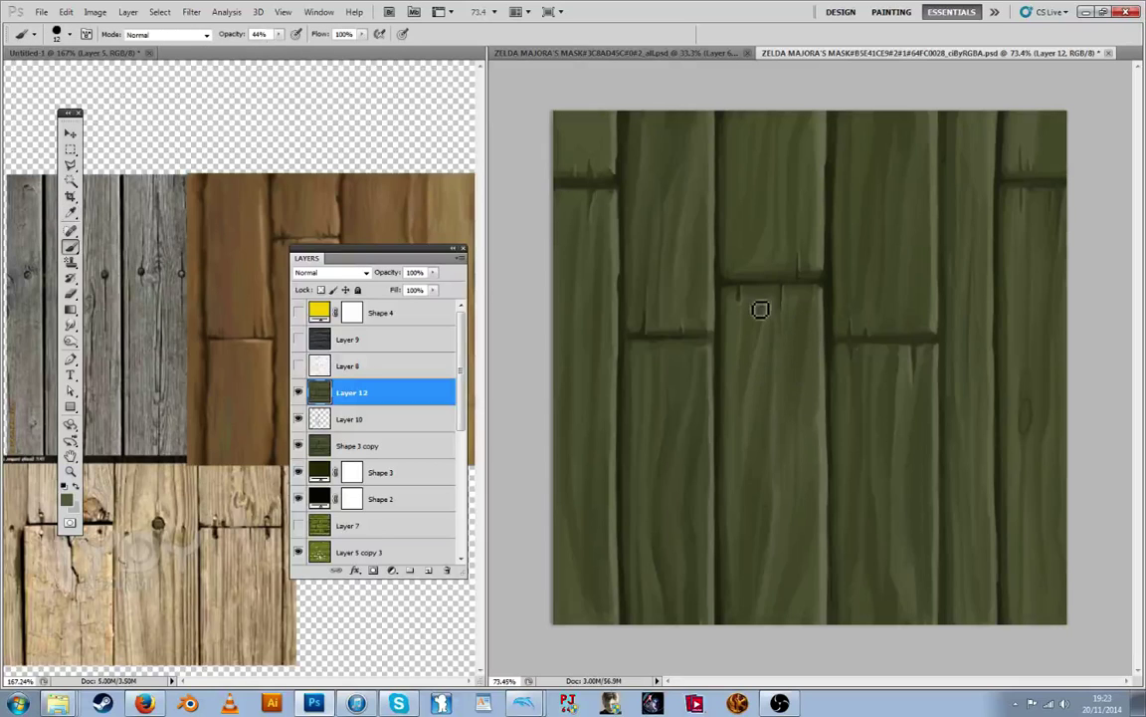
pyautogui.press('alt')
pyautogui.press('alt')
pyautogui.press('alt')
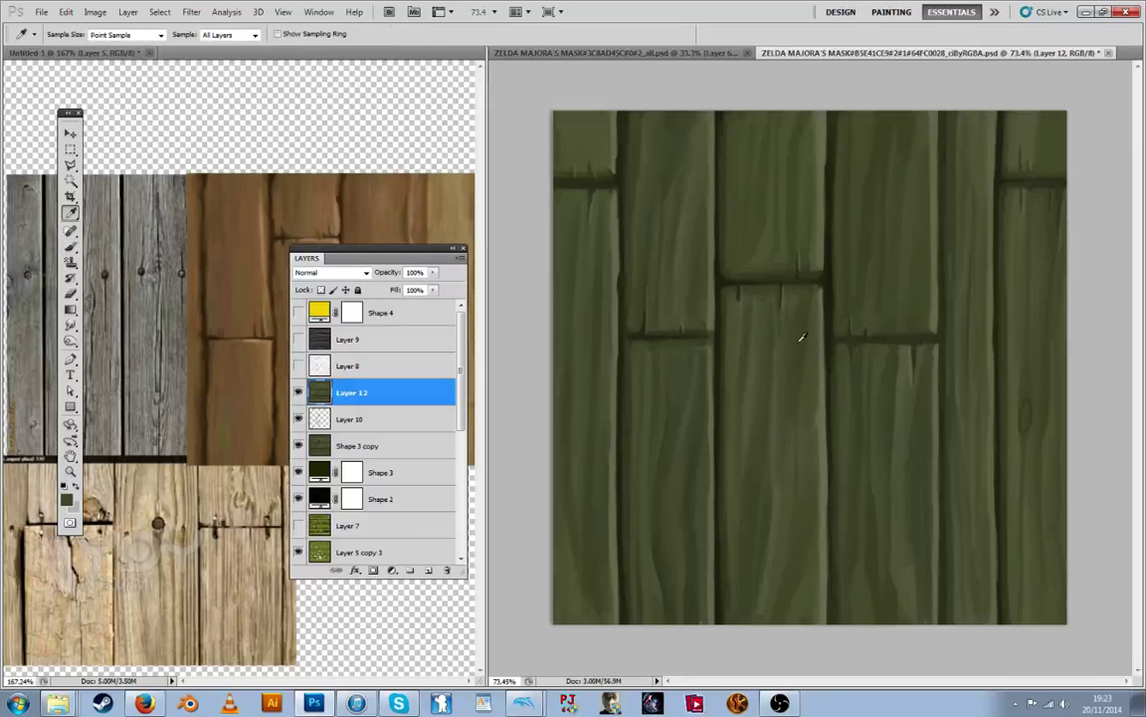
pyautogui.moveTo(822, 362)
pyautogui.mouseDown()
pyautogui.moveTo(822, 395)
pyautogui.moveTo(821, 323)
pyautogui.moveTo(819, 541)
pyautogui.moveTo(821, 290)
pyautogui.mouseUp()
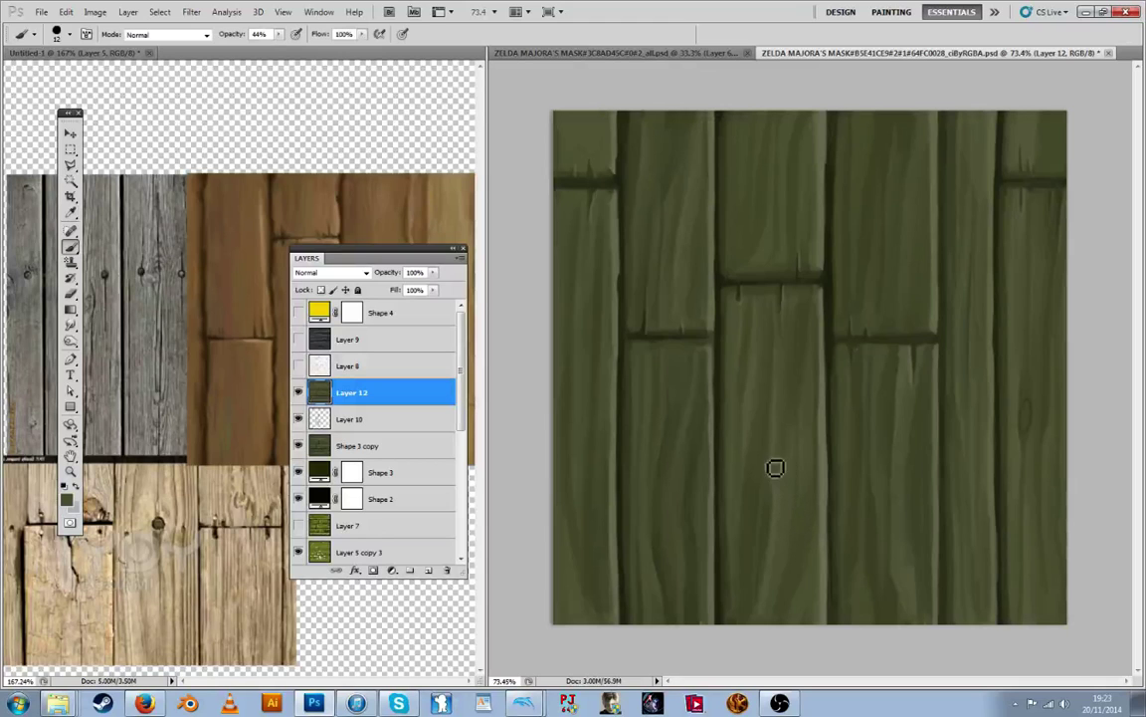
# Offset Layer 12 by 512 pixels right and 512 pixels down with wrap-around to bring the tile seams into view
pyautogui.press('r')
pyautogui.press('i')
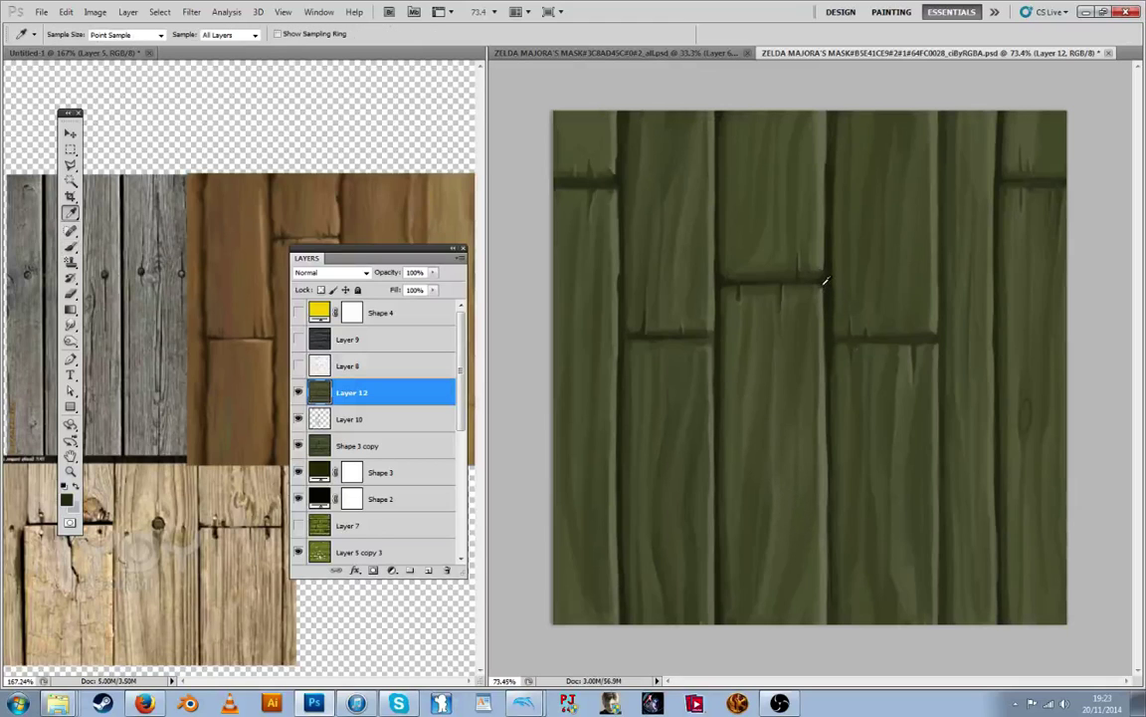
pyautogui.click(195, 14)
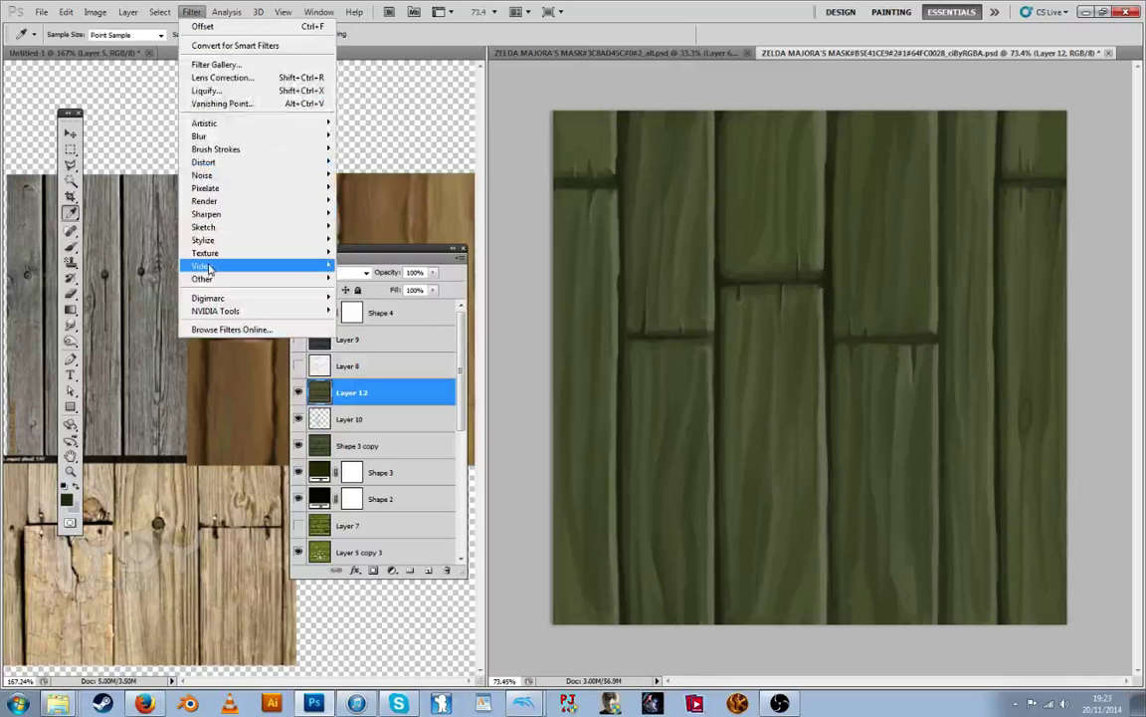
pyautogui.moveTo(192, 256)
pyautogui.click(130, 300)
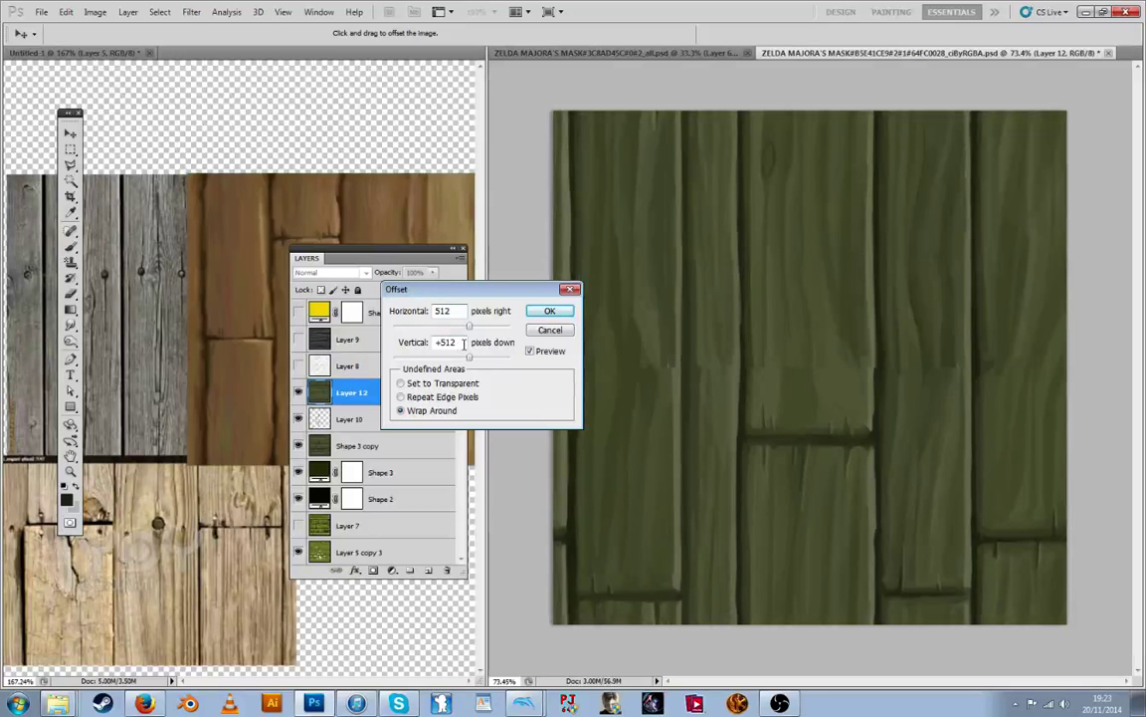
pyautogui.press('Return')
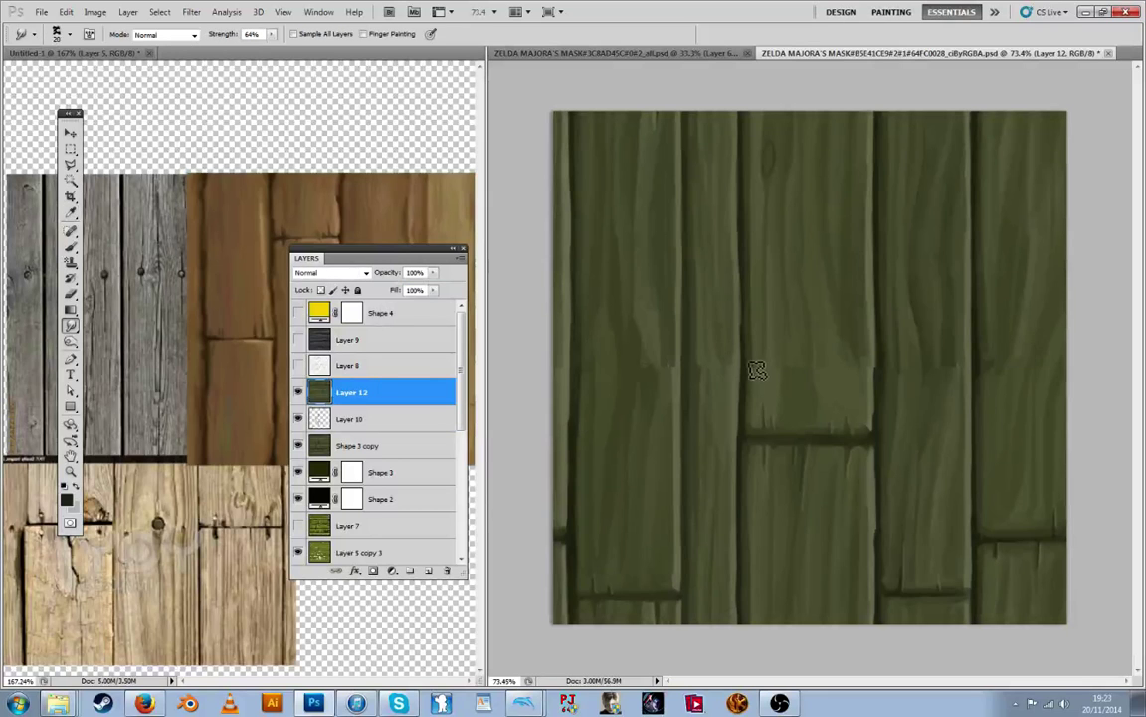
# Paint over the tile seam along the dark gap between the narrow plank and the jointed central plank
pyautogui.keyDown('alt'); pyautogui.click(754, 354); pyautogui.keyUp('alt')
pyautogui.moveTo(758, 366)
pyautogui.mouseDown()
pyautogui.moveTo(756, 392)
pyautogui.moveTo(755, 368)
pyautogui.mouseUp()
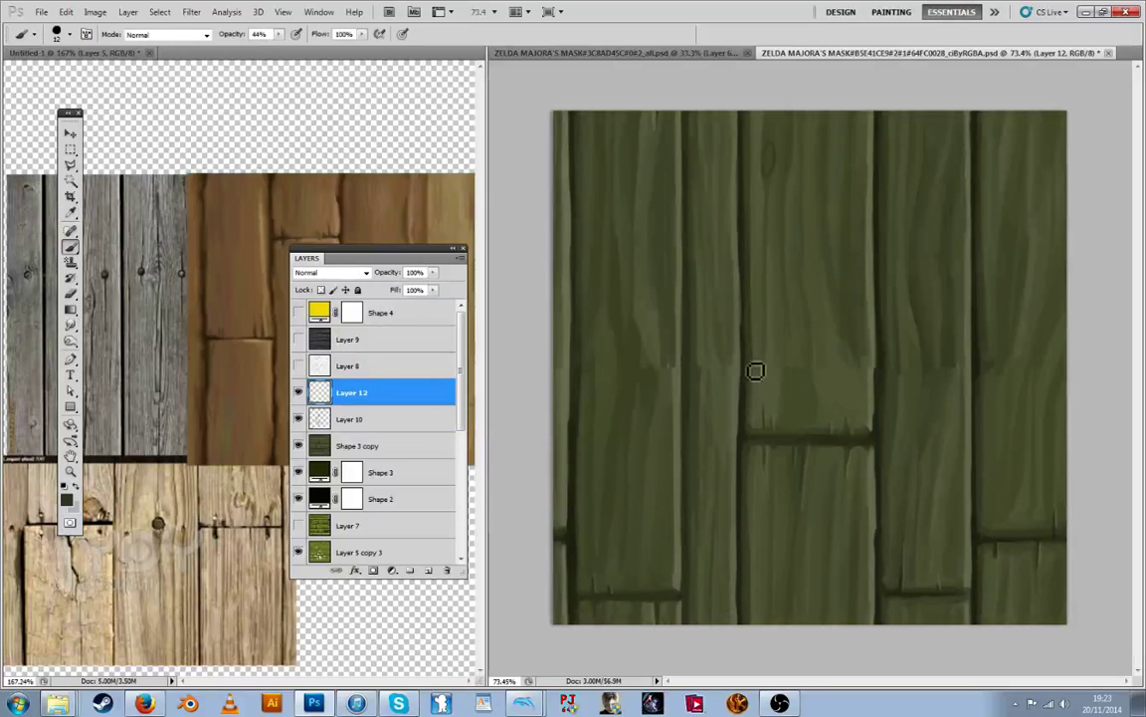
pyautogui.press('b')
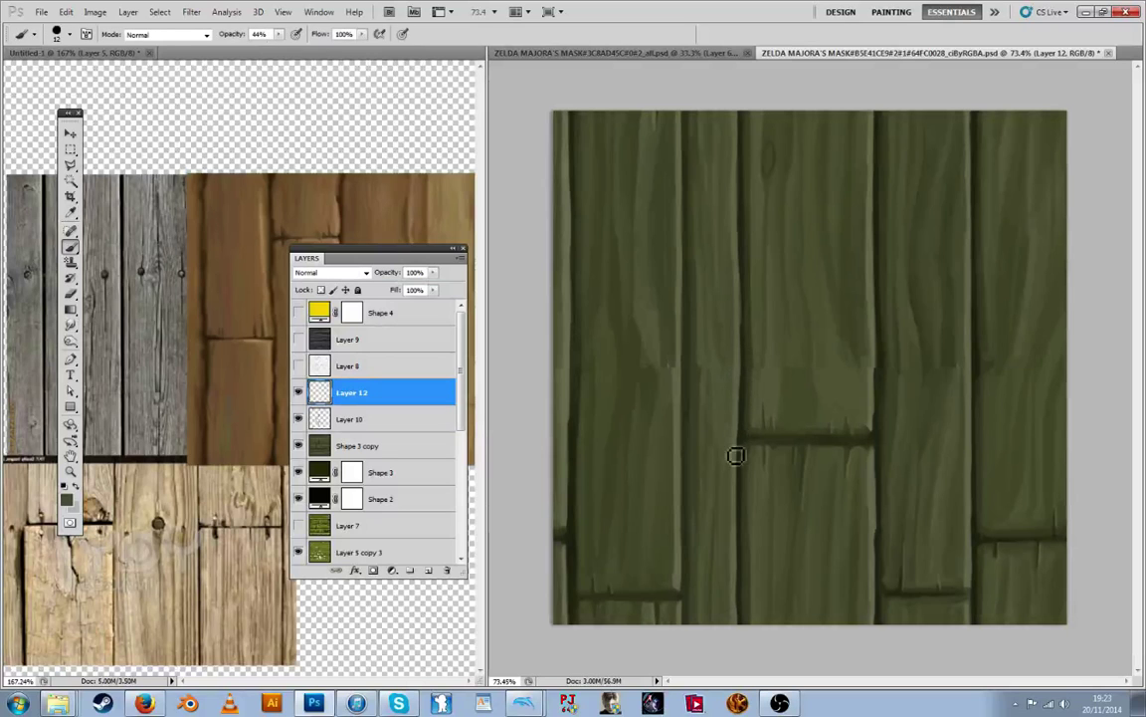
pyautogui.moveTo(737, 384); pyautogui.dragTo(740, 355)
# Extend the narrow plank's vertical grain across the horizontal seam with sampled greens
pyautogui.keyDown('alt'); pyautogui.click(715, 455); pyautogui.keyUp('alt')
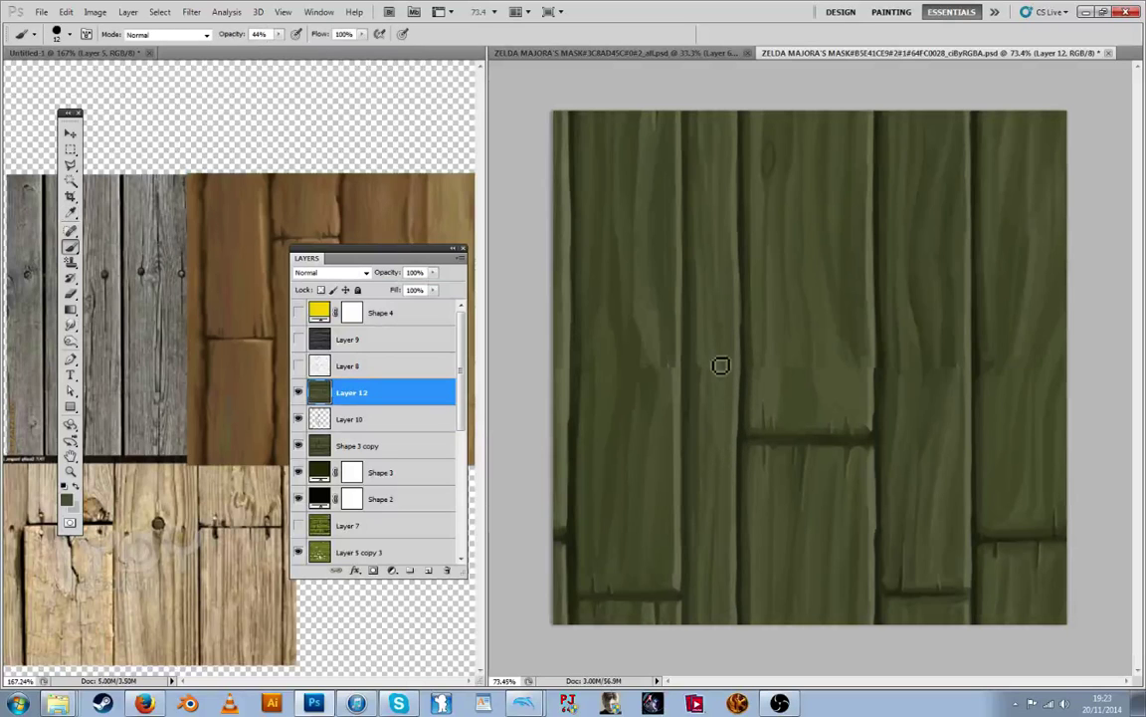
pyautogui.keyDown('alt'); pyautogui.click(723, 398); pyautogui.keyUp('alt')
pyautogui.moveTo(724, 418); pyautogui.dragTo(724, 371)
pyautogui.keyDown('alt'); pyautogui.click(705, 386); pyautogui.keyUp('alt')
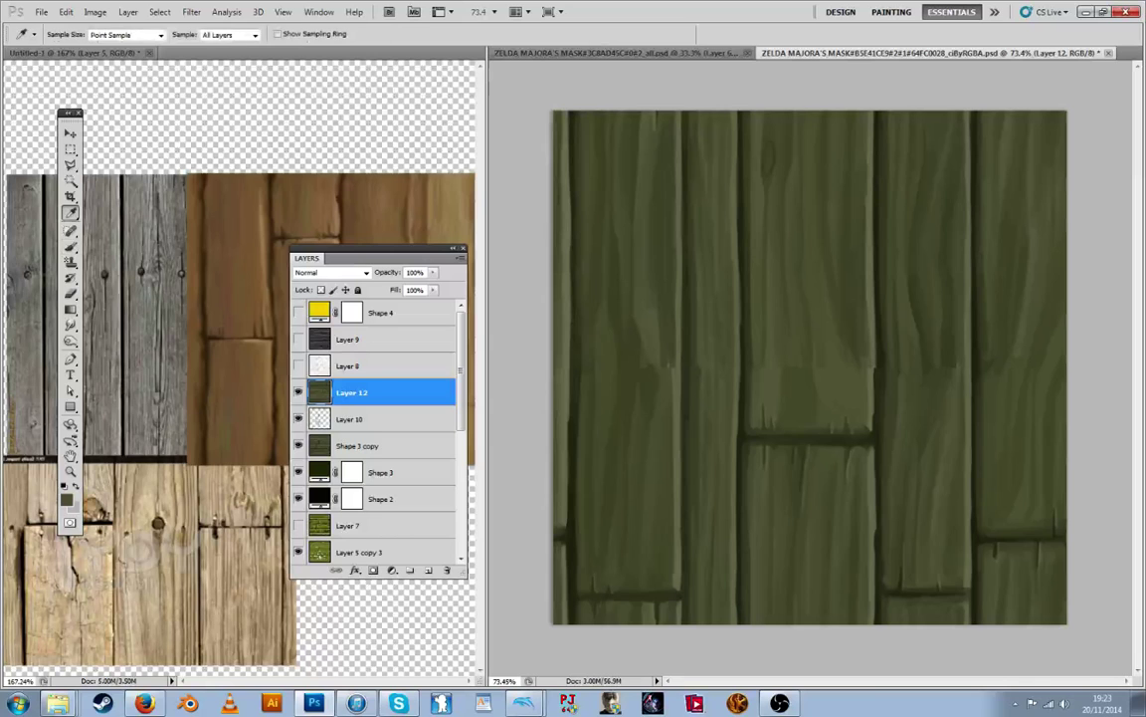
pyautogui.press('i')
pyautogui.press('b')
pyautogui.press('i')
pyautogui.press('b')
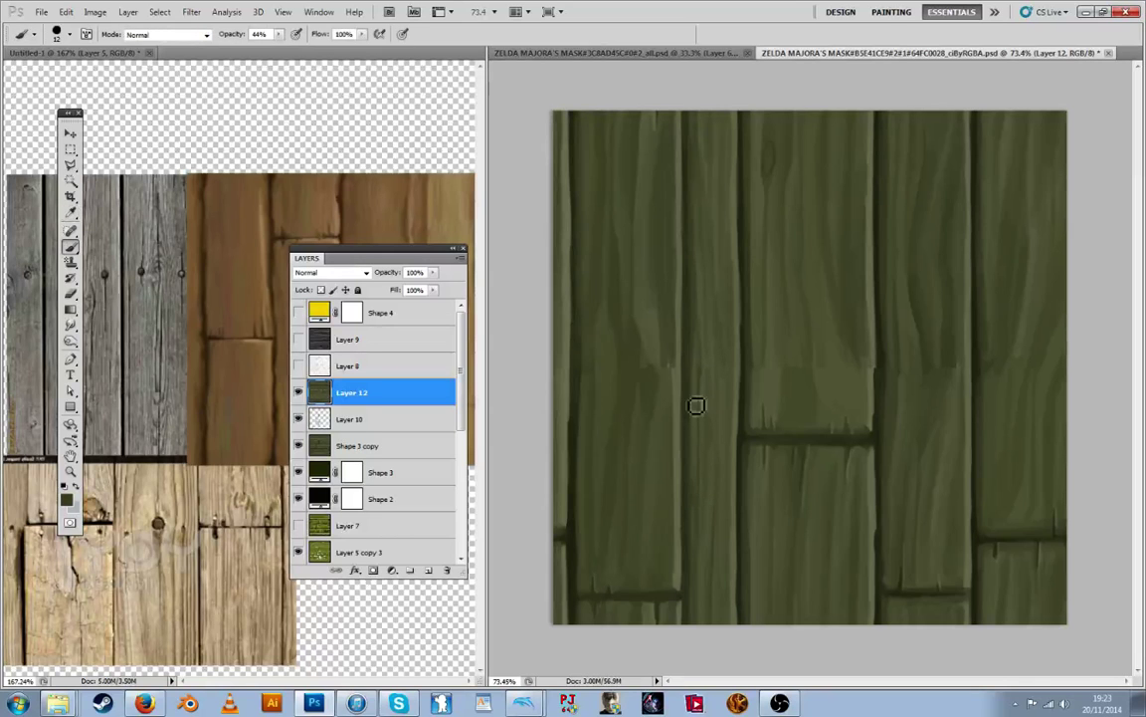
# Blend the seam where the narrow plank meets the right edge of the wide plank beside it
pyautogui.press('i')
pyautogui.press('b')
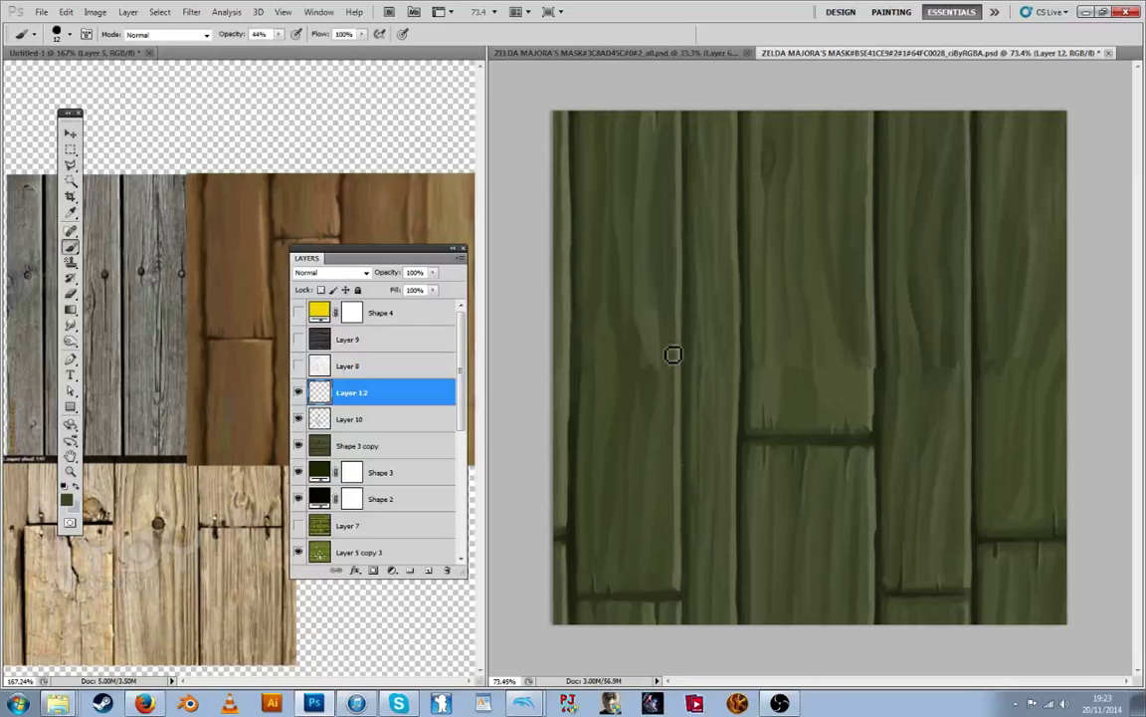
pyautogui.press('i')
pyautogui.press('b')
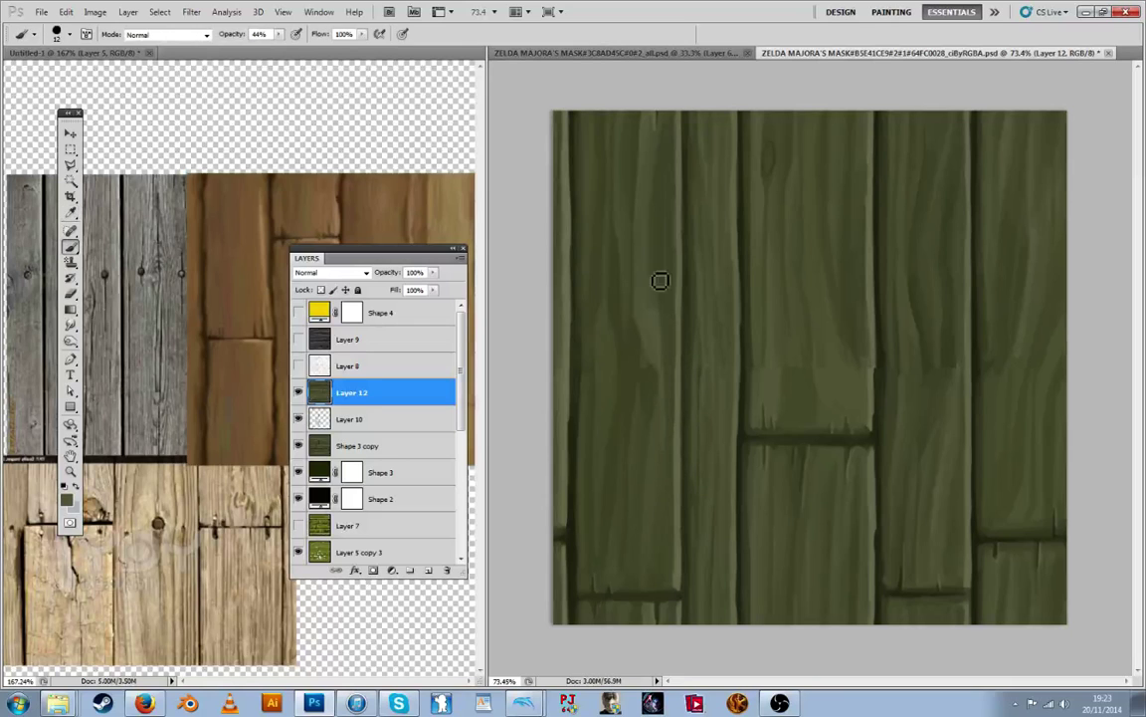
# Blend the seam on the left half of the jointed central plank and retouch the area down to its joint
pyautogui.press('i')
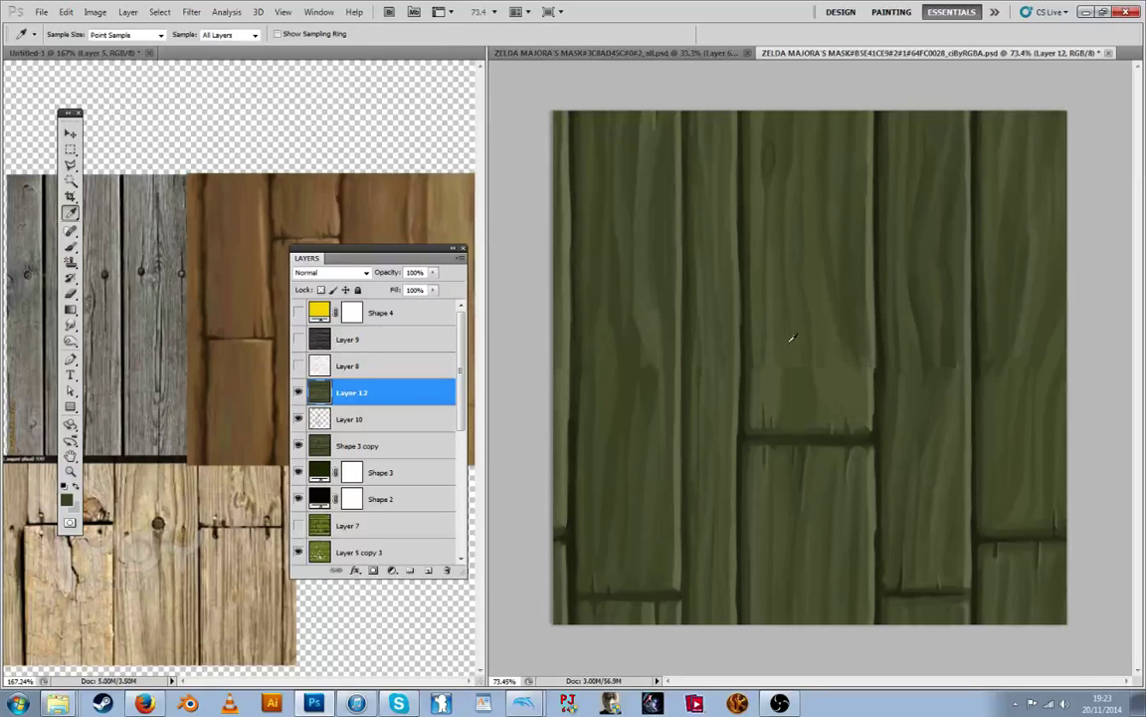
pyautogui.press('b')
pyautogui.press('i')
pyautogui.press('b')
pyautogui.press('i')
pyautogui.press('b')
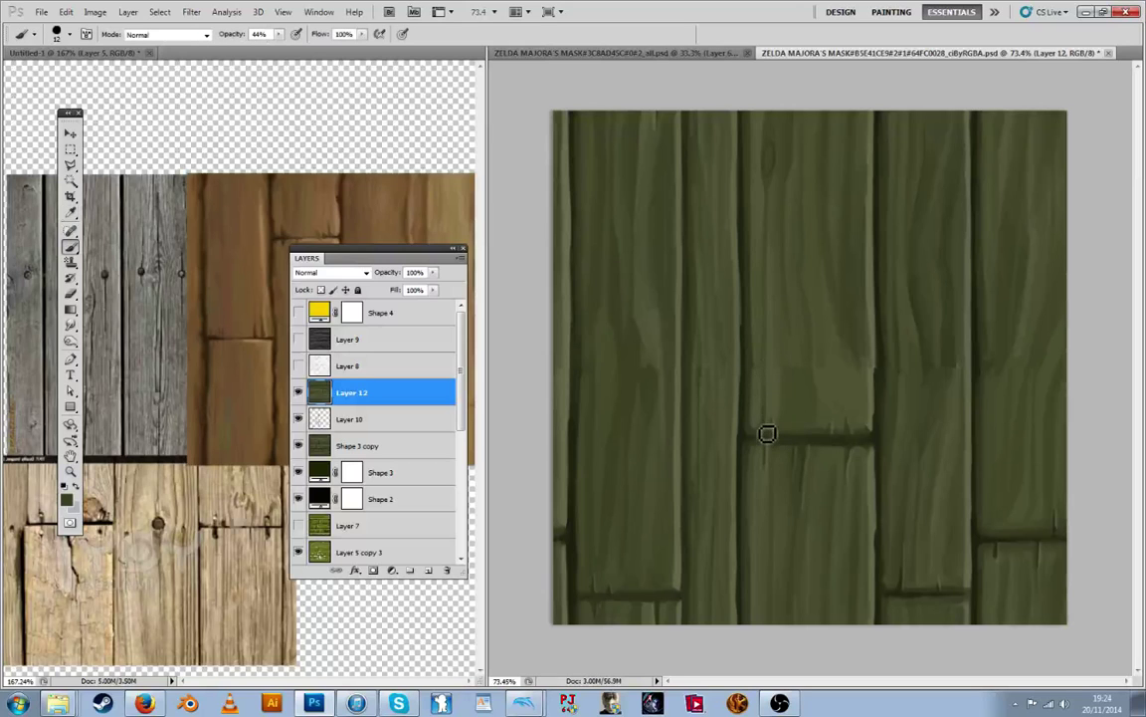
pyautogui.press('i')
pyautogui.press('b')
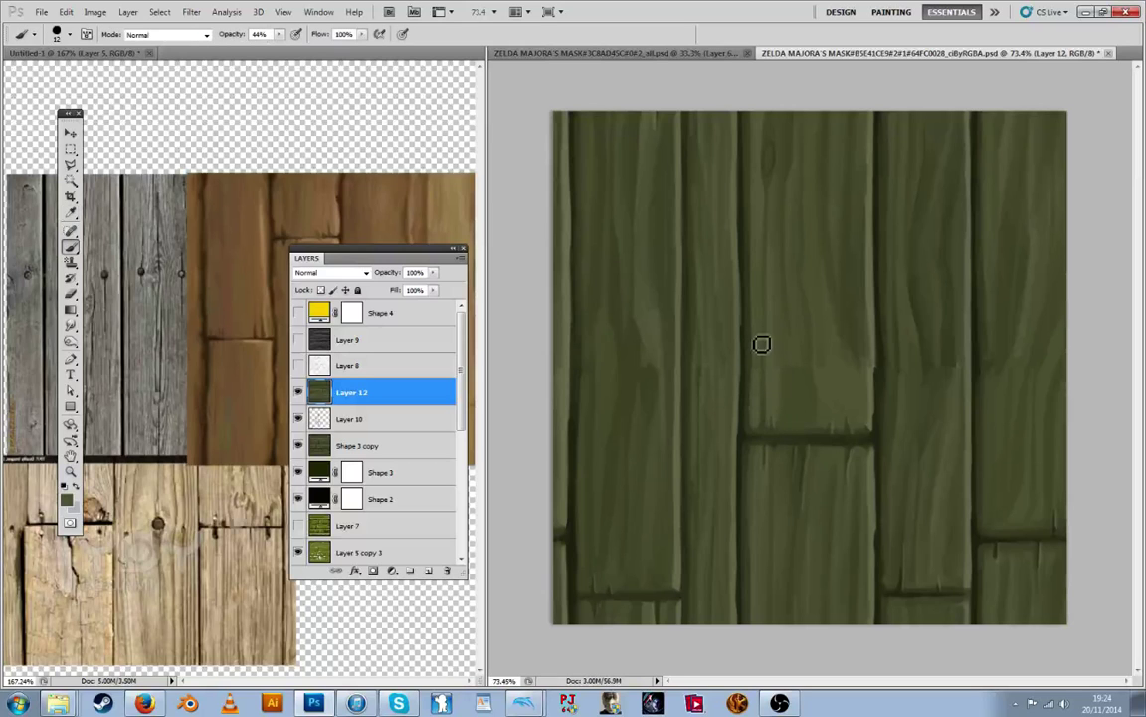
pyautogui.keyDown('alt'); pyautogui.click(765, 438); pyautogui.keyUp('alt')
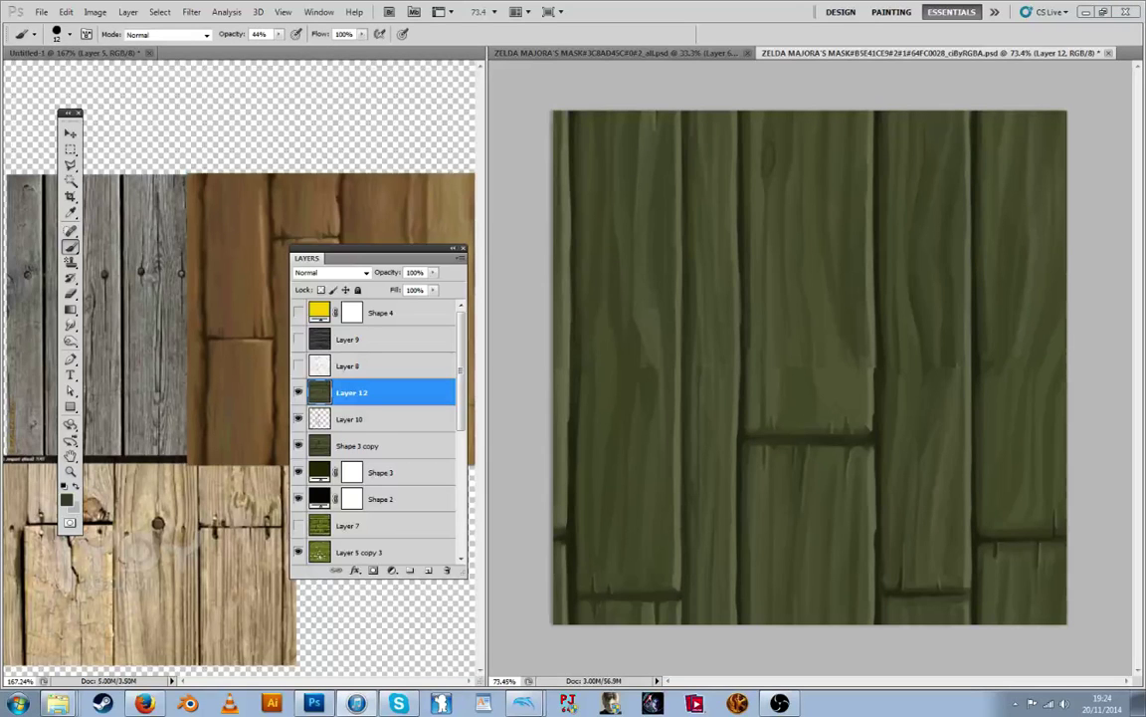
# Continue the wide left plank's grain and right-edge shading across the seam with sampled light and dark greens
pyautogui.press('i')
pyautogui.keyDown('alt'); pyautogui.click(670, 369); pyautogui.keyUp('alt')
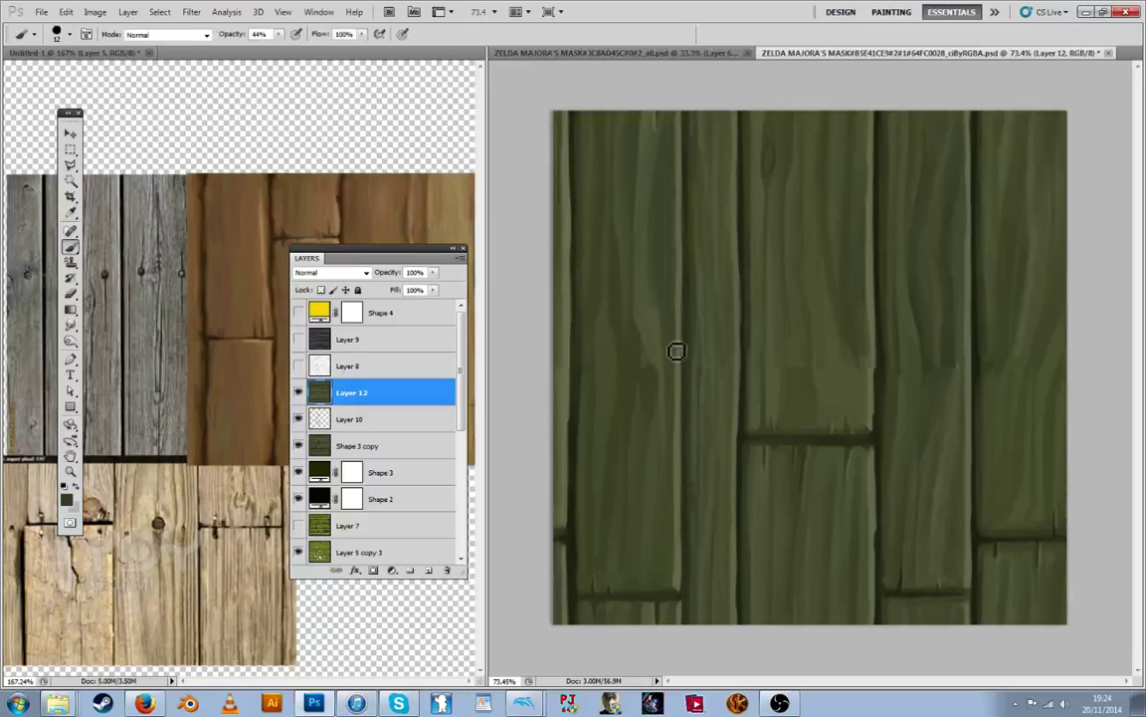
pyautogui.keyDown('alt'); pyautogui.click(673, 347); pyautogui.keyUp('alt')
pyautogui.press('i')
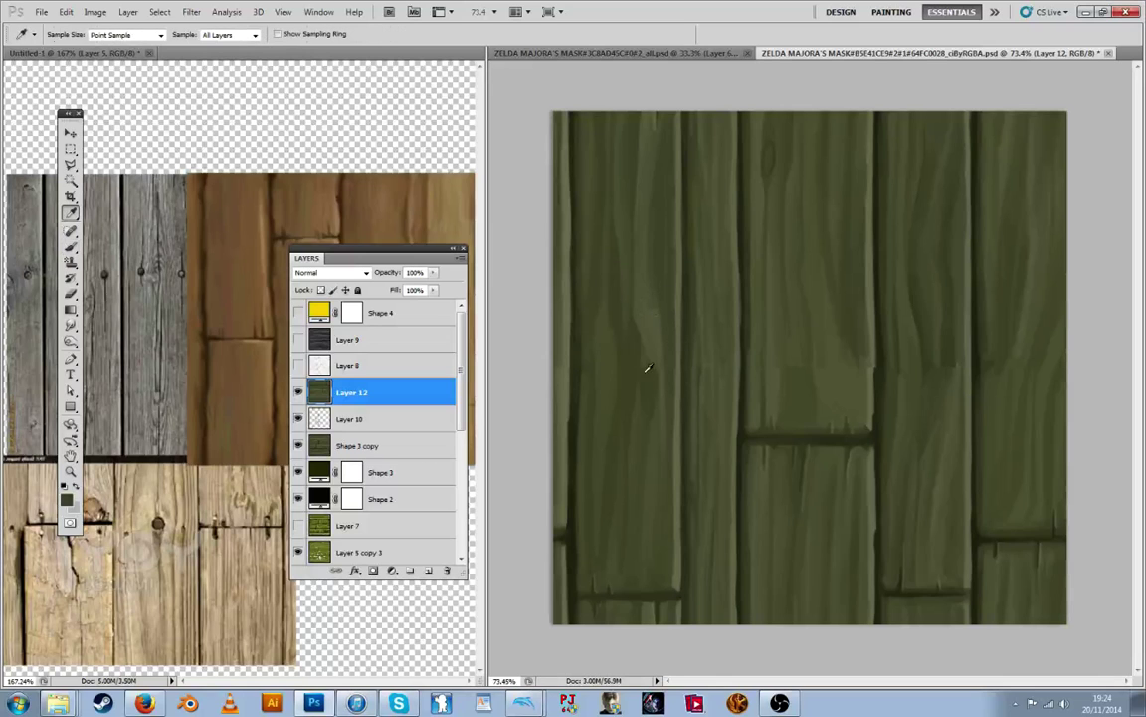
pyautogui.press('b')
pyautogui.press('i')
pyautogui.press('b')
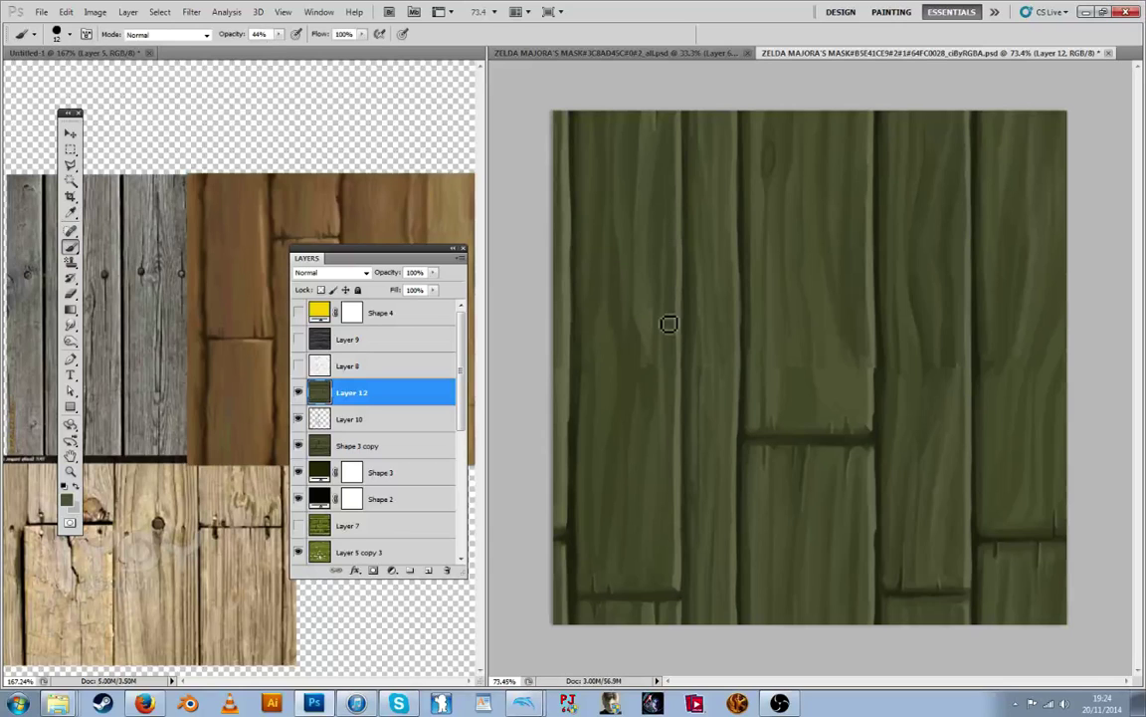
pyautogui.keyDown('alt'); pyautogui.click(671, 376); pyautogui.keyUp('alt')
pyautogui.keyDown('alt'); pyautogui.click(671, 339); pyautogui.keyUp('alt')
pyautogui.press('i')
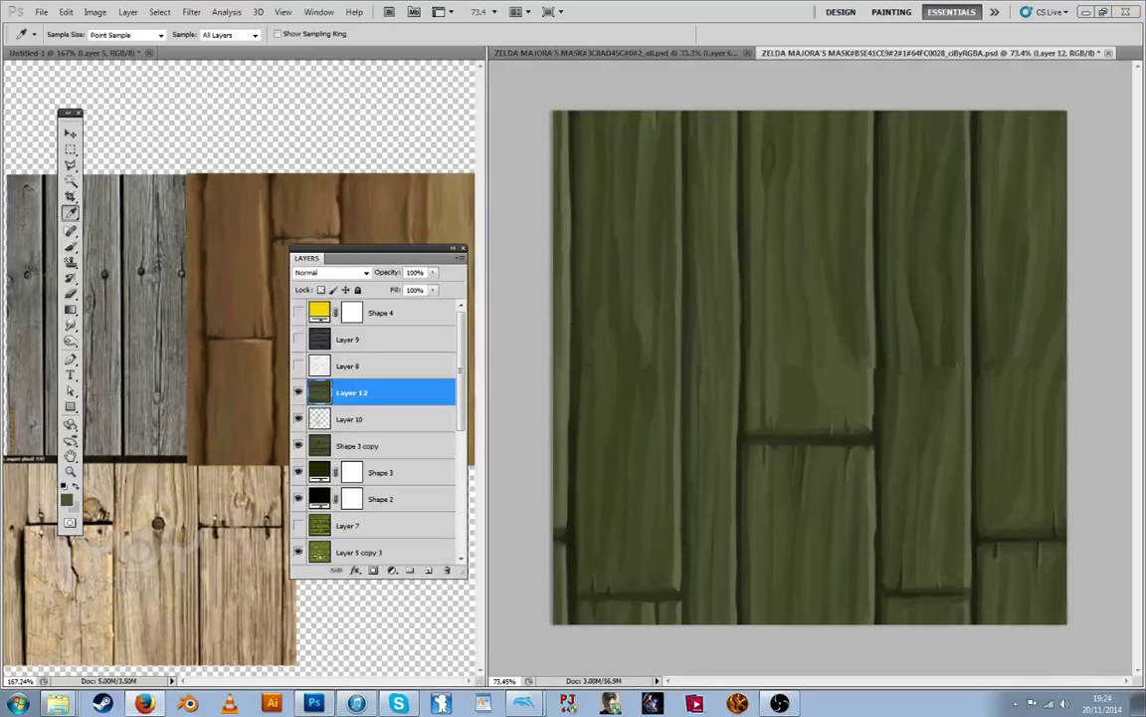
pyautogui.press('b')
# Repaint the central plank's right edge and the adjoining dark gap so they run continuously across the seam
pyautogui.press('i')
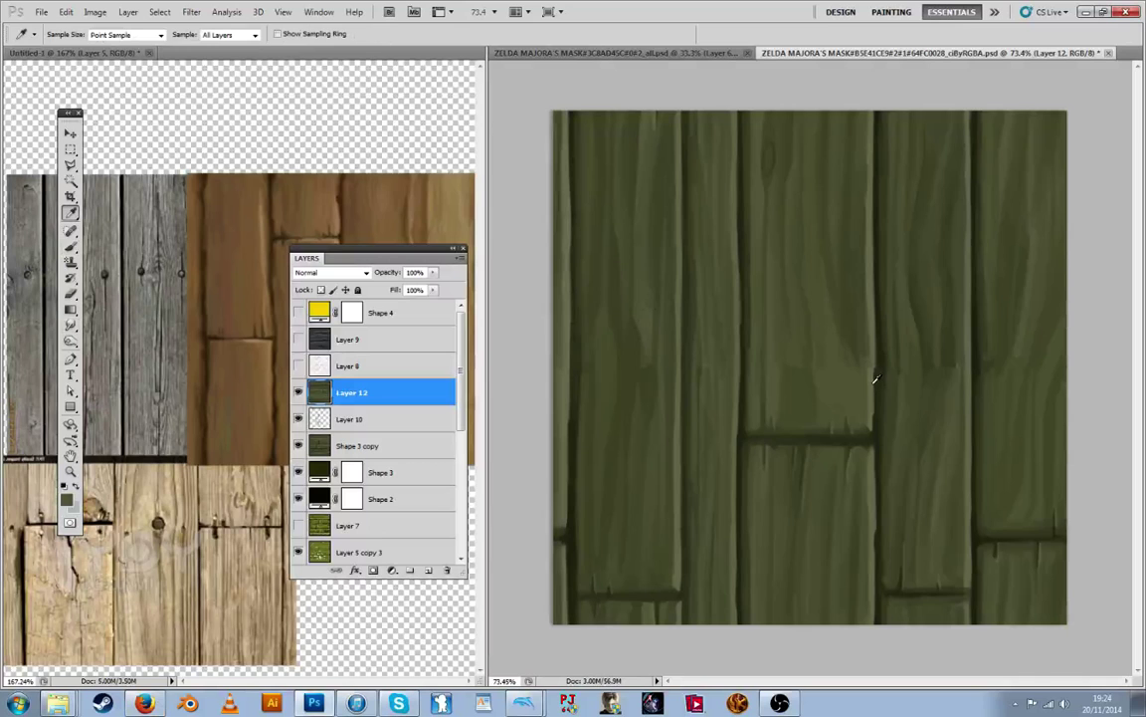
pyautogui.press('b')
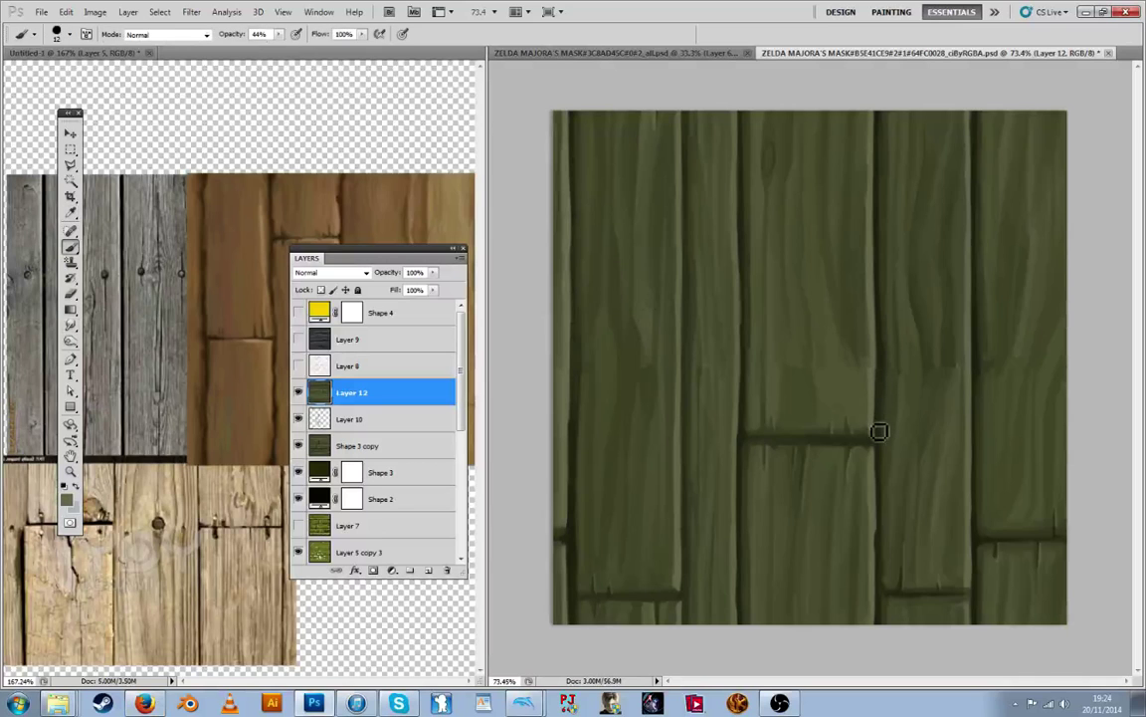
pyautogui.press('i')
pyautogui.press('b')
pyautogui.press('i')
pyautogui.press('b')
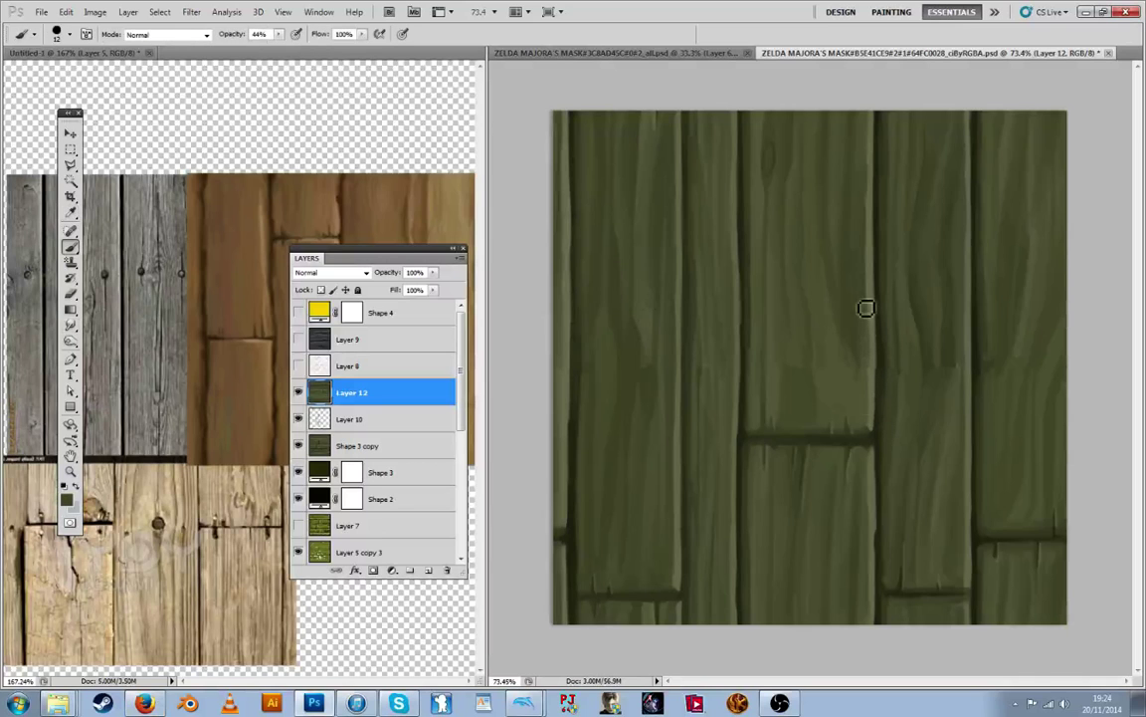
pyautogui.press('i')
pyautogui.press('b')
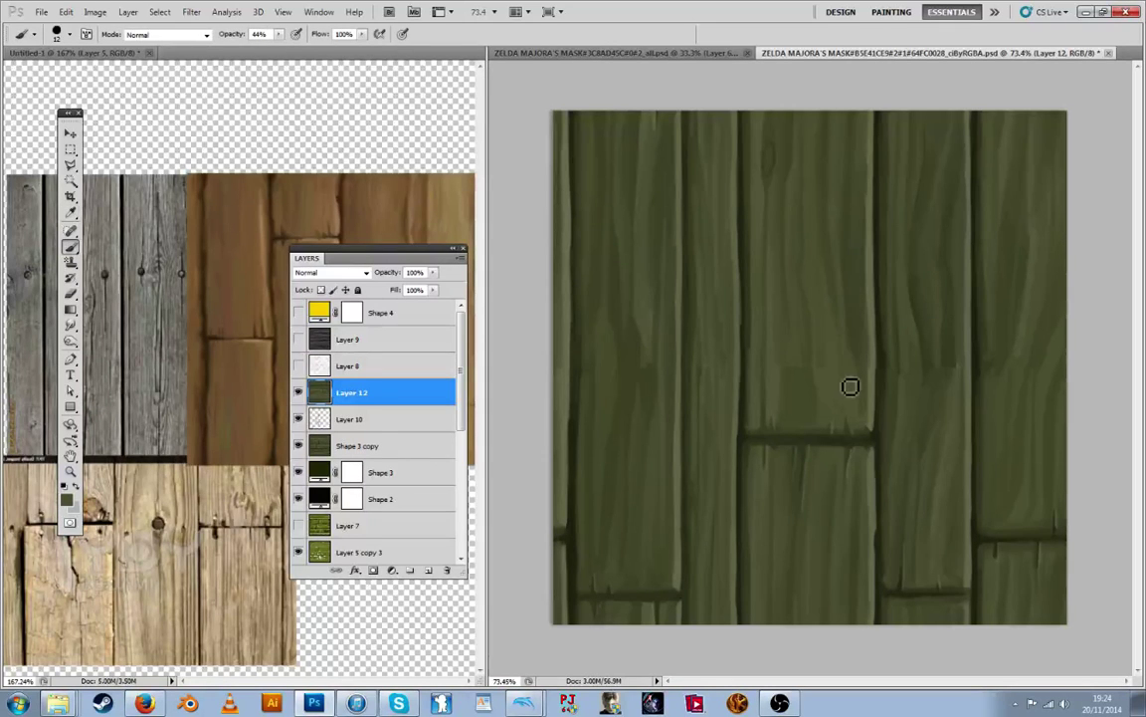
# Blend the grain on the right side of the central plank across the seam with sampled greens
pyautogui.keyDown('alt'); pyautogui.click(852, 307); pyautogui.keyUp('alt')
pyautogui.press('i')
pyautogui.press('b')
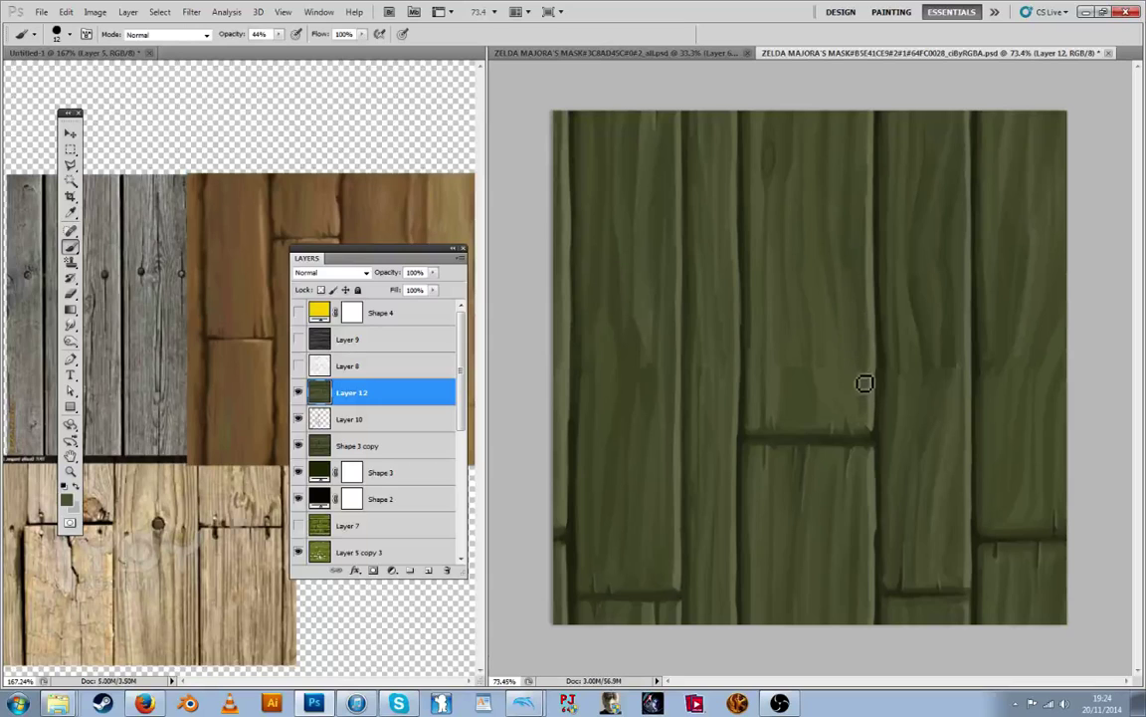
pyautogui.press('i')
pyautogui.press('b')
pyautogui.press('i')
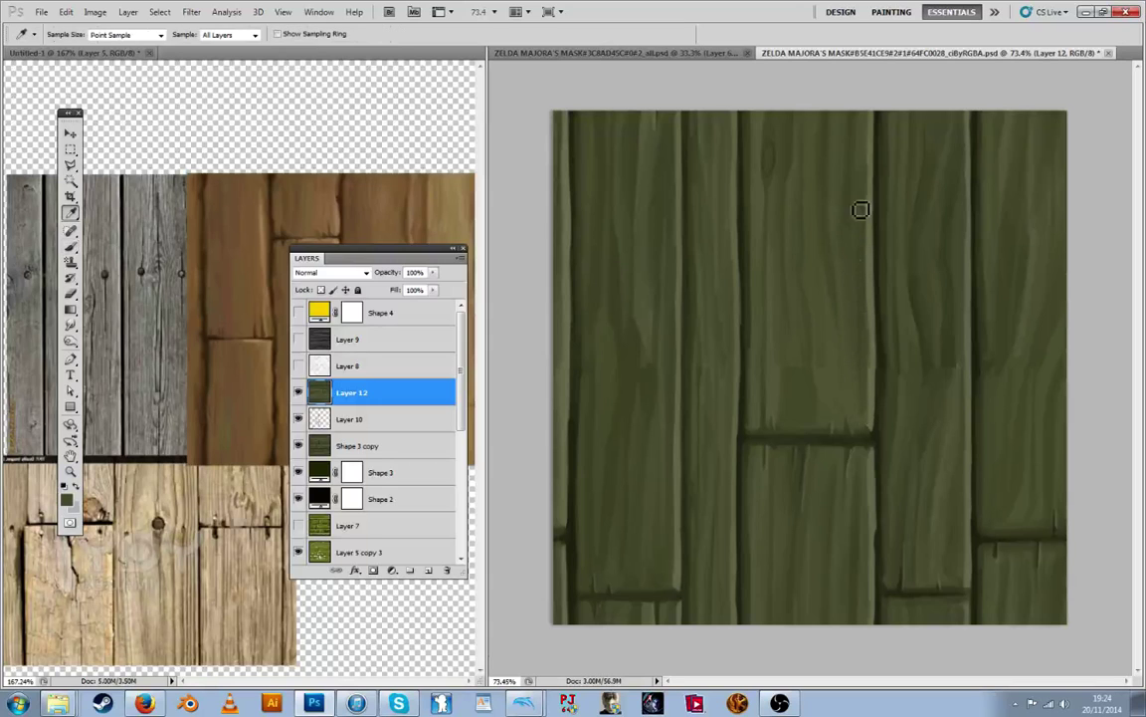
# Smooth the remaining seam in the middle of the central plank above its joint with sampled greens
pyautogui.press('b')
pyautogui.press('i')
pyautogui.press('b')
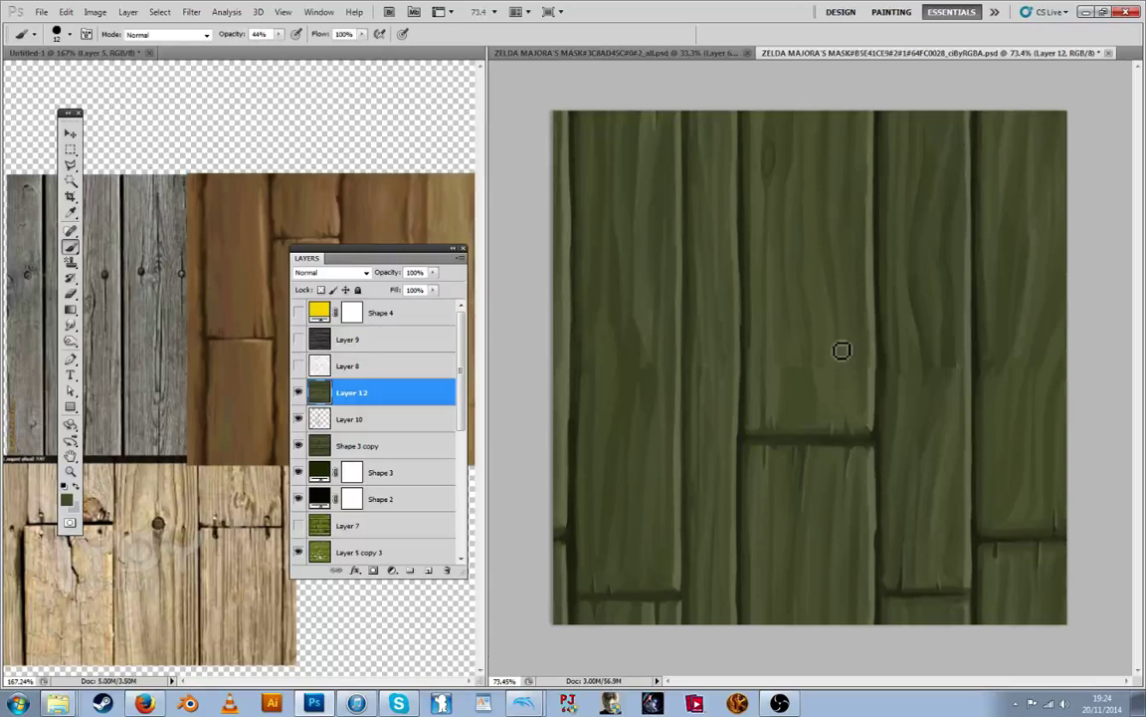
pyautogui.press('i')
pyautogui.press('b')
pyautogui.press('i')
pyautogui.press('b')
# Paint over the long crack above the right part of the central plank's joint with sampled green
pyautogui.keyDown('alt'); pyautogui.click(834, 410); pyautogui.keyUp('alt')
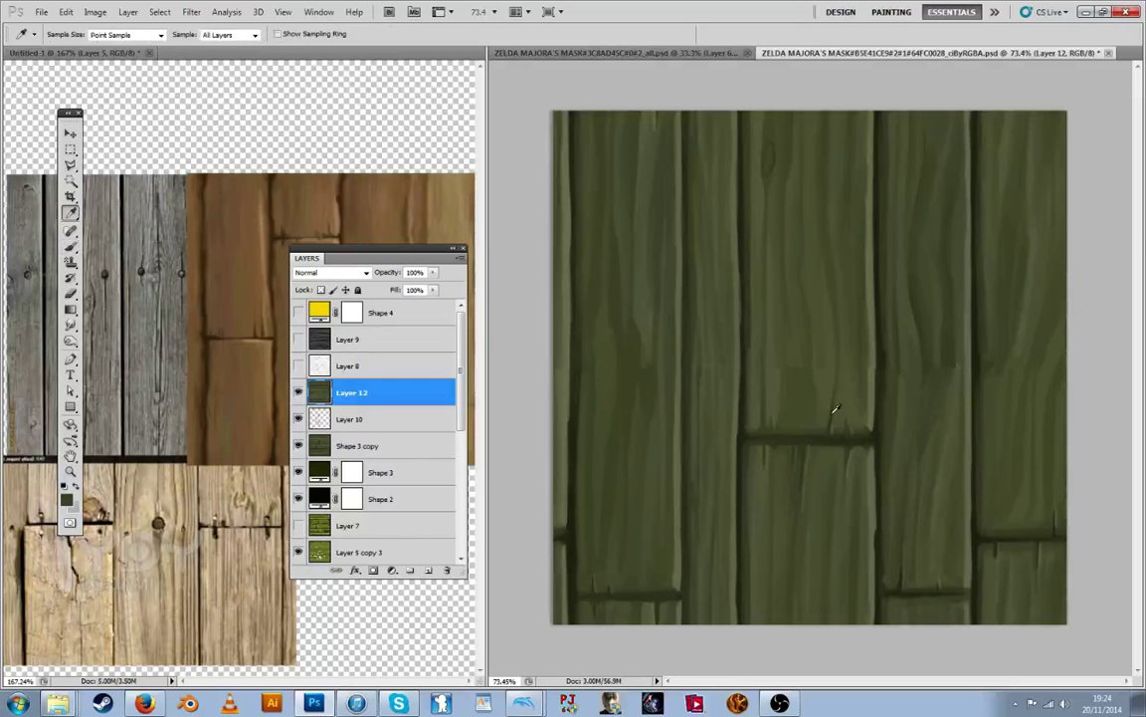
pyautogui.keyDown('alt'); pyautogui.click(837, 397); pyautogui.keyUp('alt')
pyautogui.moveTo(836, 398); pyautogui.dragTo(834, 443)
pyautogui.keyDown('alt'); pyautogui.click(837, 438); pyautogui.keyUp('alt')
pyautogui.press('i')
pyautogui.press('b')
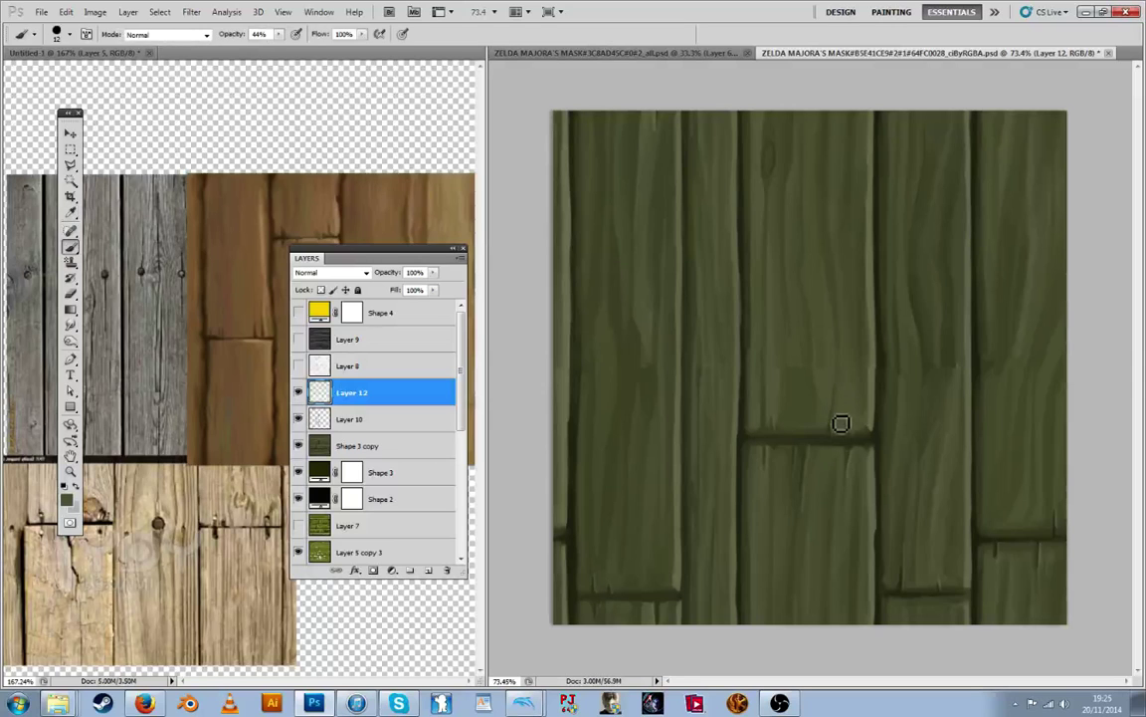
# Repaint a shorter dark crack above the right part of the central plank's joint
pyautogui.press('i')
pyautogui.press('b')
pyautogui.press('i')
pyautogui.press('b')
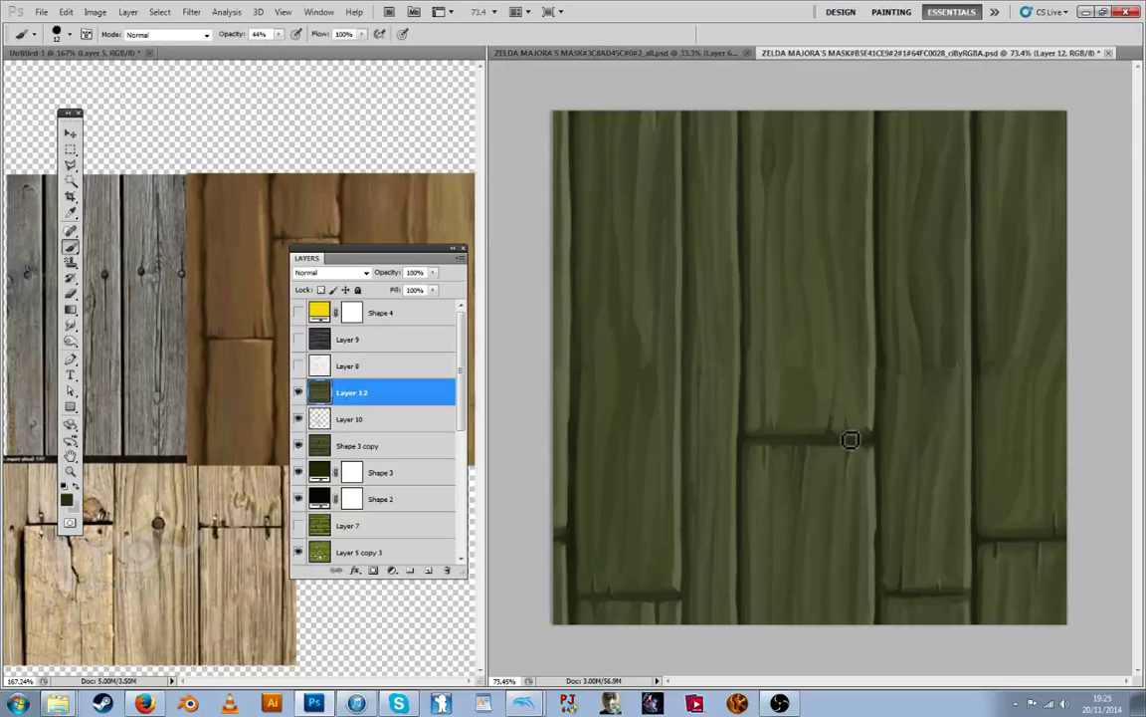
# Touch up the right end of the central plank's joint and blend the grain in the middle above it with sampled greens
pyautogui.keyDown('alt'); pyautogui.click(873, 419); pyautogui.keyUp('alt')
pyautogui.press('i')
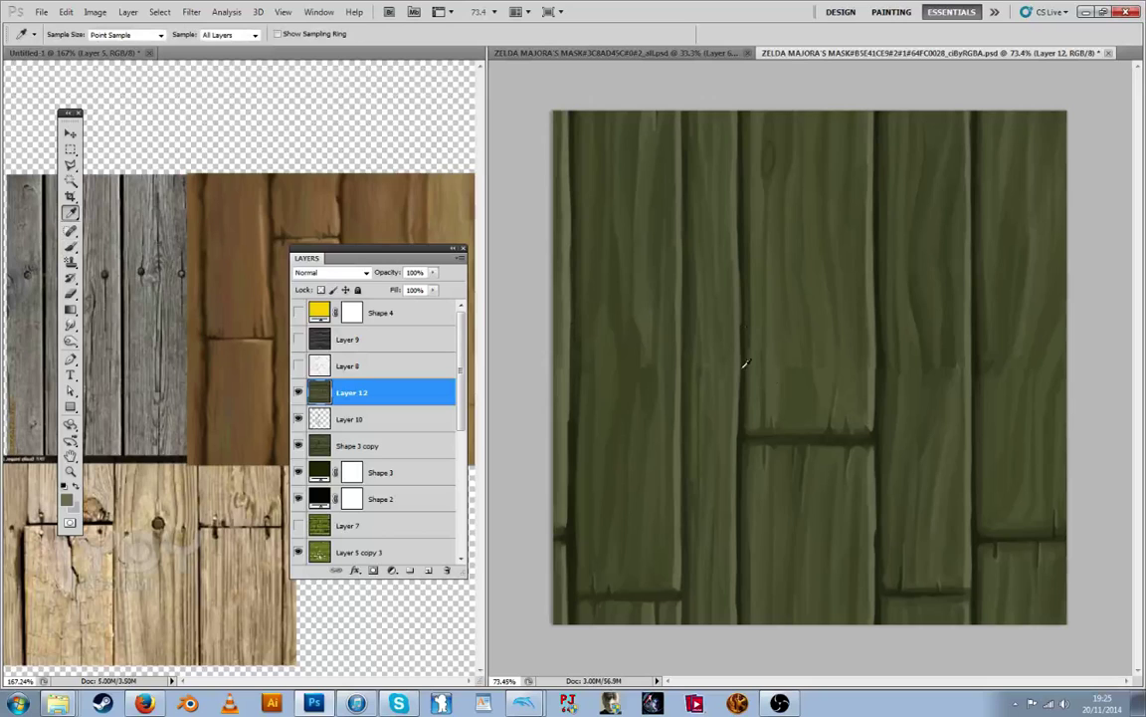
pyautogui.press('b')
pyautogui.keyDown('alt'); pyautogui.click(797, 346); pyautogui.keyUp('alt')
pyautogui.press('i')
pyautogui.click(789, 286)
pyautogui.press('b')
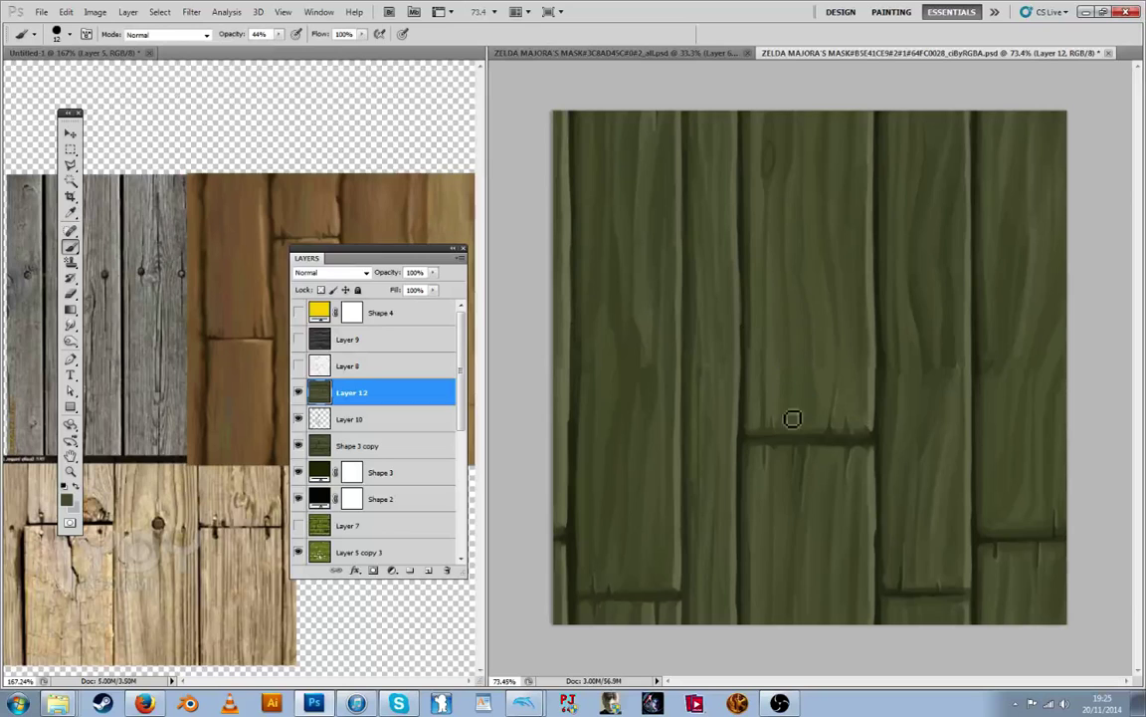
pyautogui.press('i')
pyautogui.click(795, 360)
pyautogui.press('b')
# Smooth the seam in the left-middle grain of the central plank above its joint with sampled greens
pyautogui.press('i')
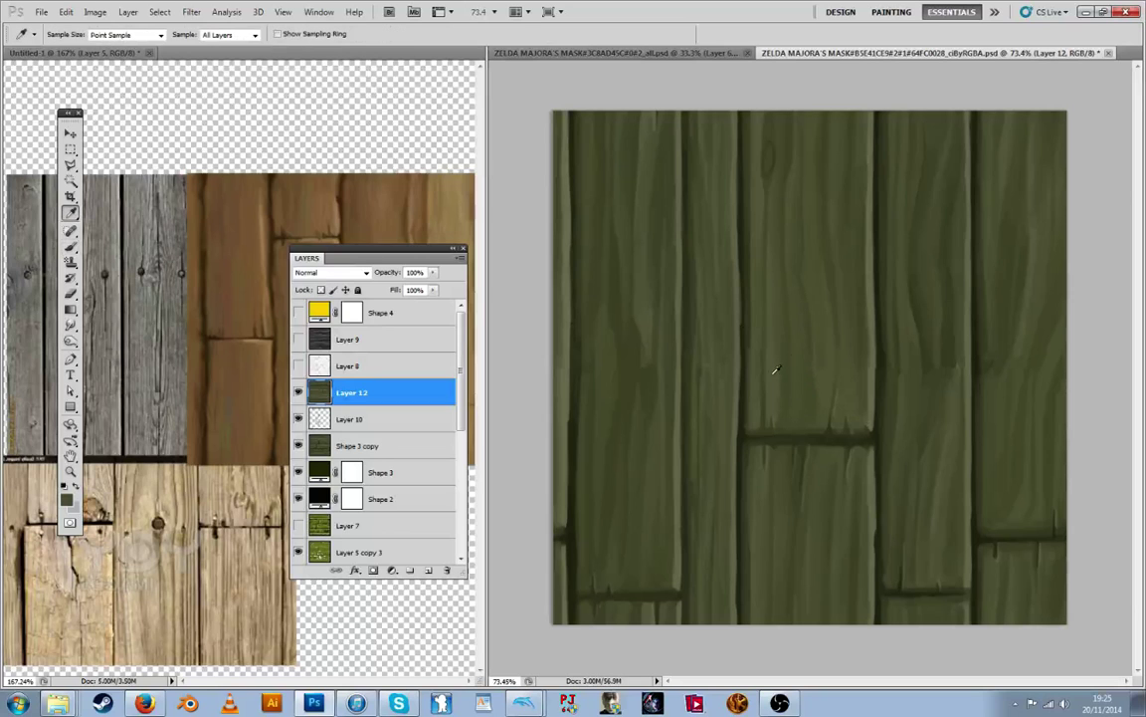
pyautogui.keyDown('alt'); pyautogui.click(776, 373); pyautogui.keyUp('alt')
pyautogui.keyDown('alt'); pyautogui.click(795, 349); pyautogui.keyUp('alt')
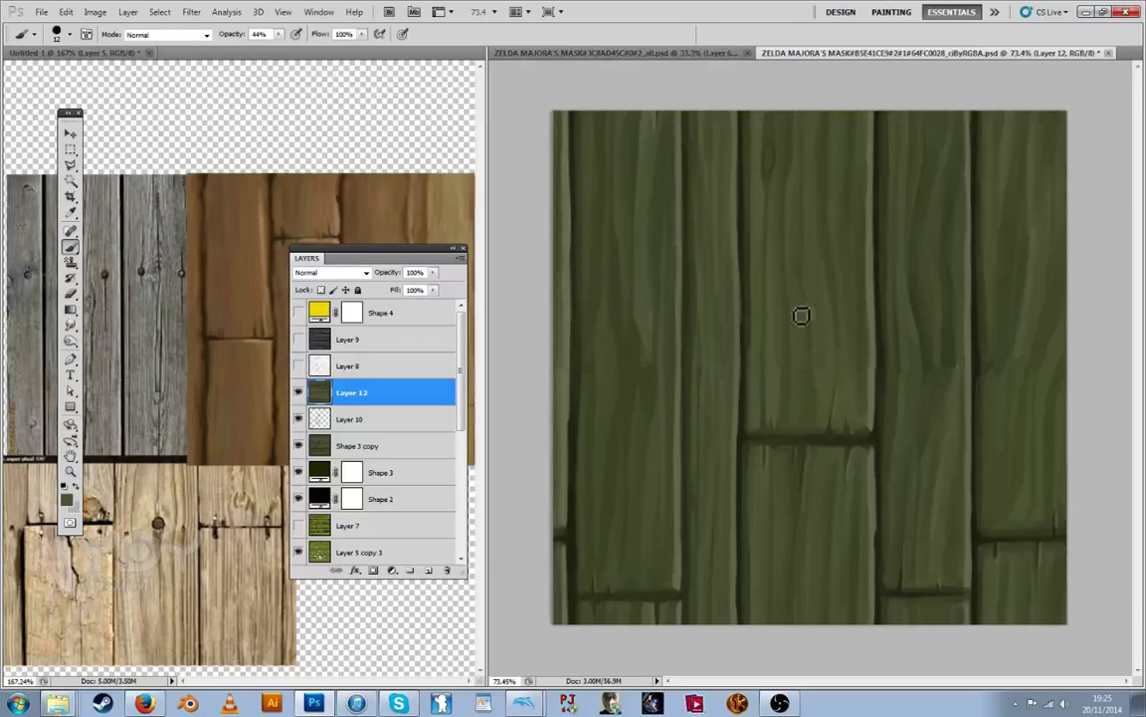
pyautogui.press('i')
pyautogui.click(791, 396)
pyautogui.press('b')
pyautogui.press('i')
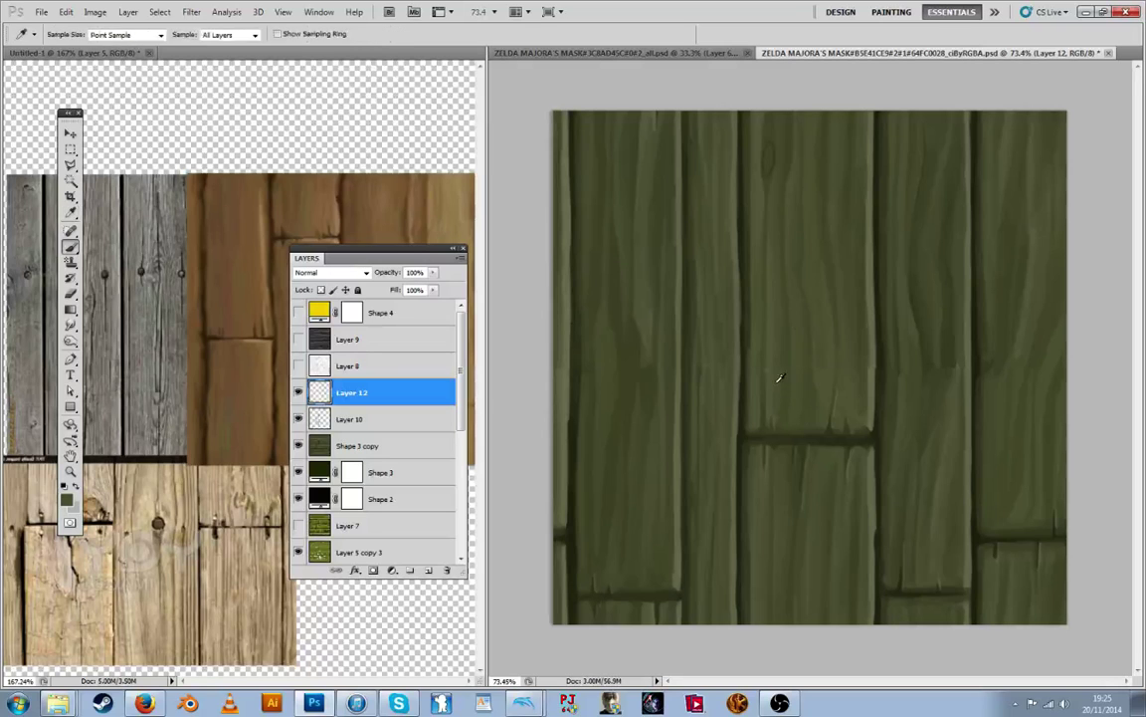
pyautogui.click(775, 379)
pyautogui.press('b')
pyautogui.press('i')
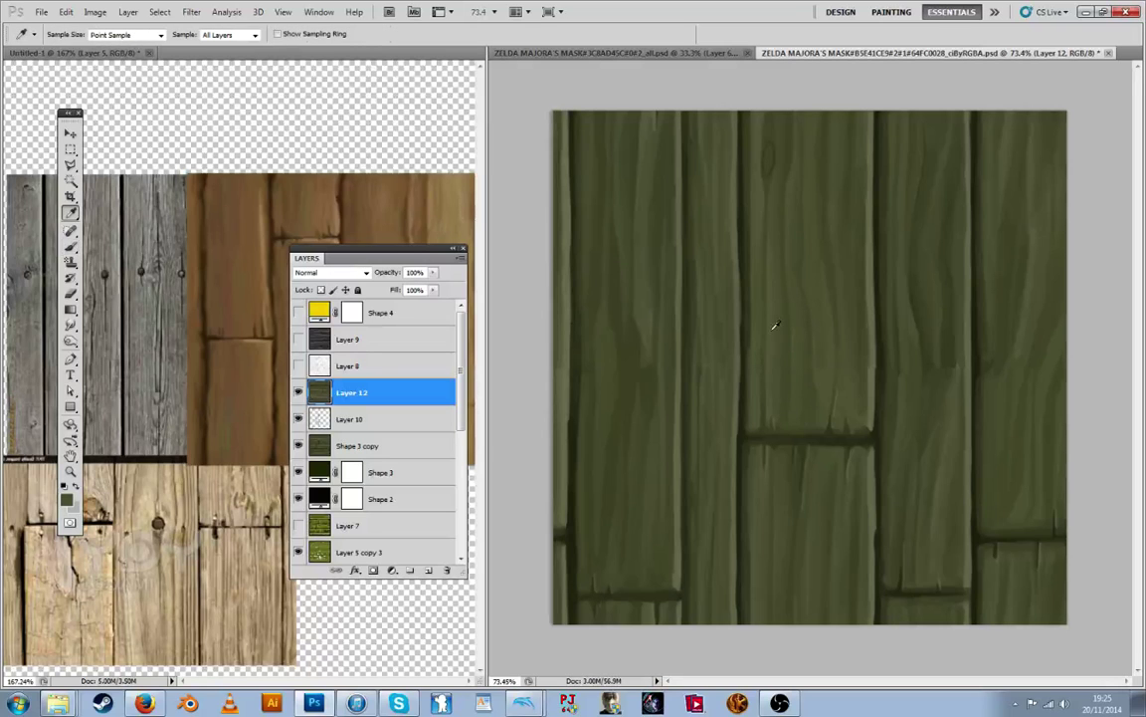
pyautogui.press('b')
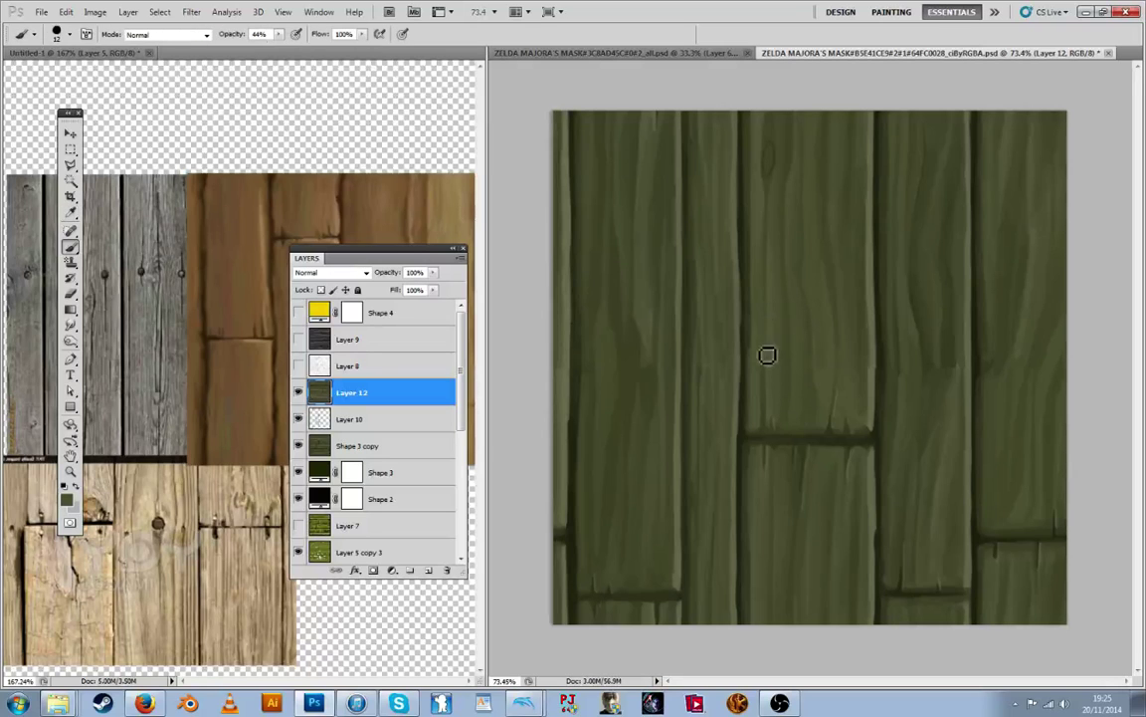
# Refine the grain streaks on the left part of the central plank across the seam with alternating sampled greens
pyautogui.press('i')
pyautogui.press('b')
pyautogui.press('i')
pyautogui.press('b')
pyautogui.press('i')
pyautogui.press('b')
pyautogui.press('i')
pyautogui.press('b')
pyautogui.press('i')
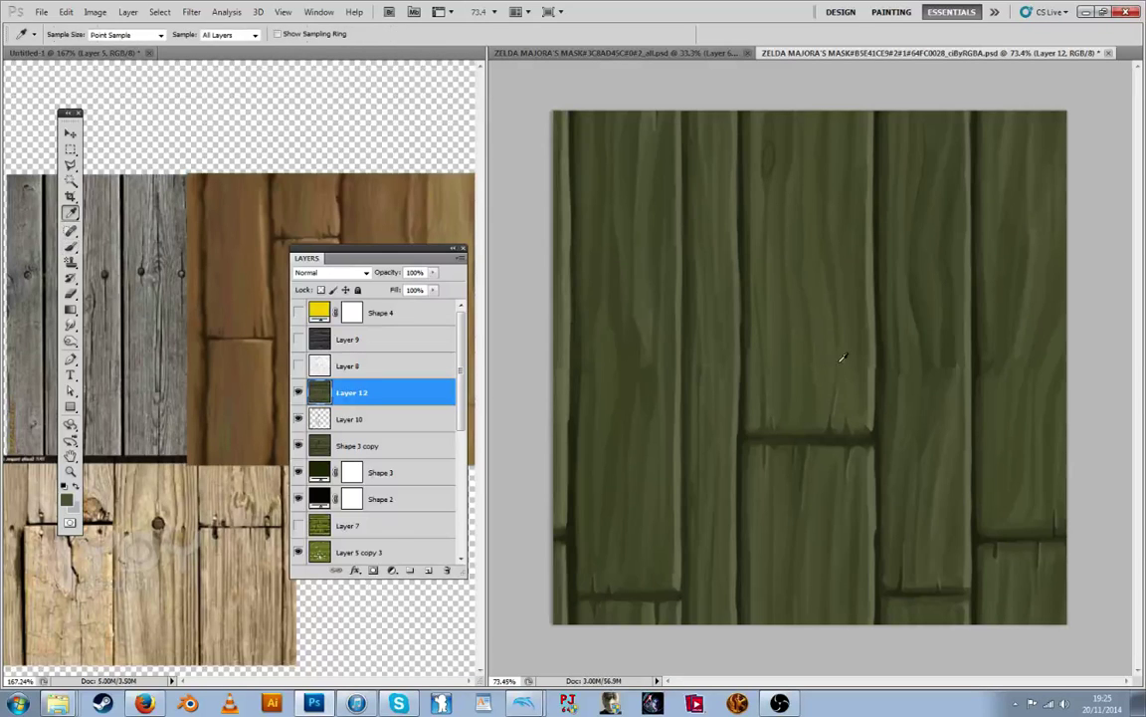
# Blend the grain on the right-middle part of the central plank above its joint with sampled greens
pyautogui.press('b')
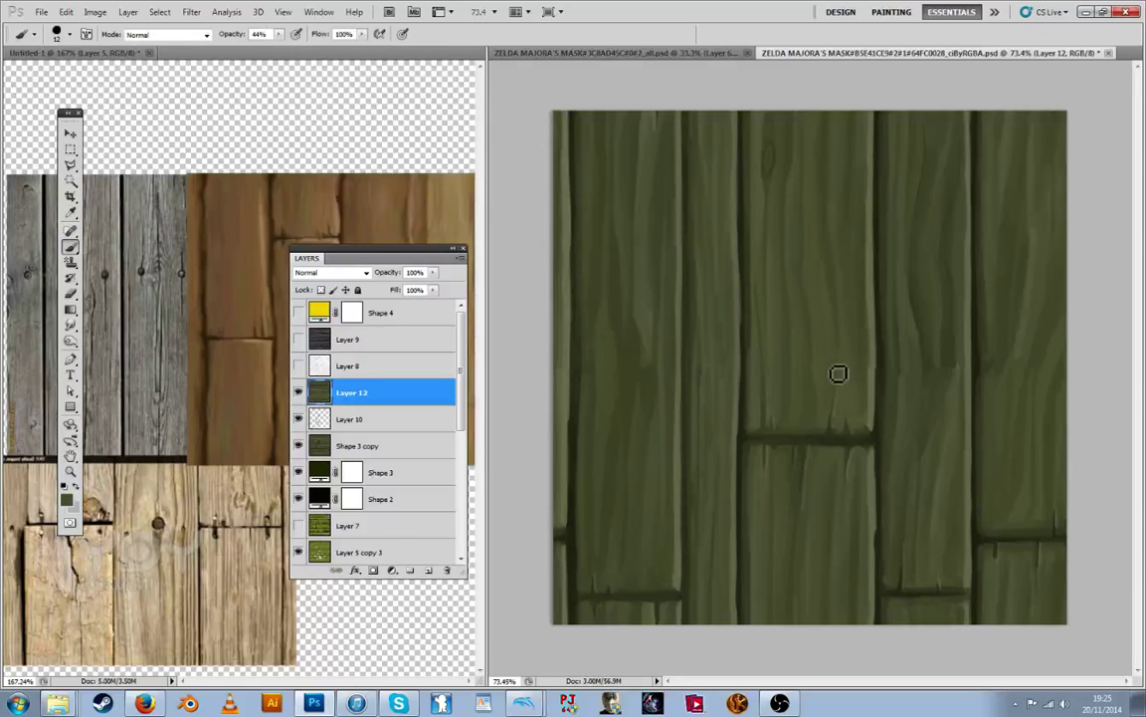
pyautogui.press('i')
pyautogui.press('b')
pyautogui.press('i')
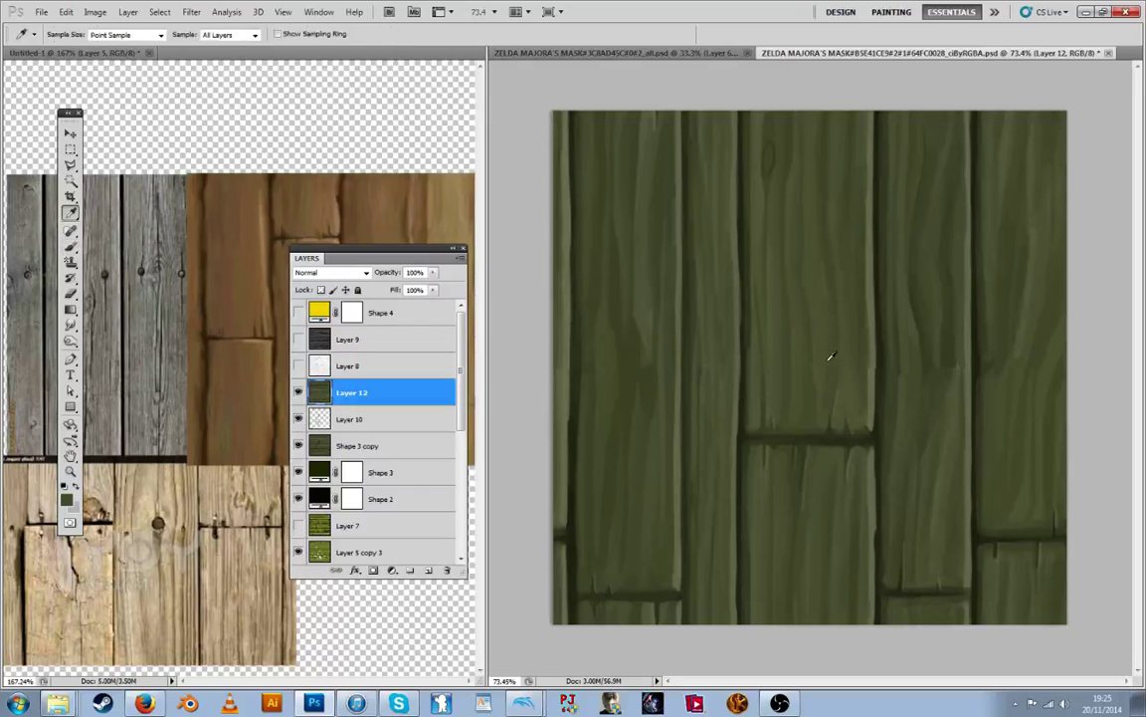
pyautogui.press('b')
pyautogui.press('i')
pyautogui.press('b')
pyautogui.press('i')
pyautogui.press('b')
pyautogui.press('i')
# Repaint the shadowed edges along both sides of the central plank across the seam with sampled dark greens
pyautogui.keyDown('alt'); pyautogui.click(880, 354); pyautogui.keyUp('alt')
pyautogui.keyDown('alt'); pyautogui.click(880, 358); pyautogui.keyUp('alt')
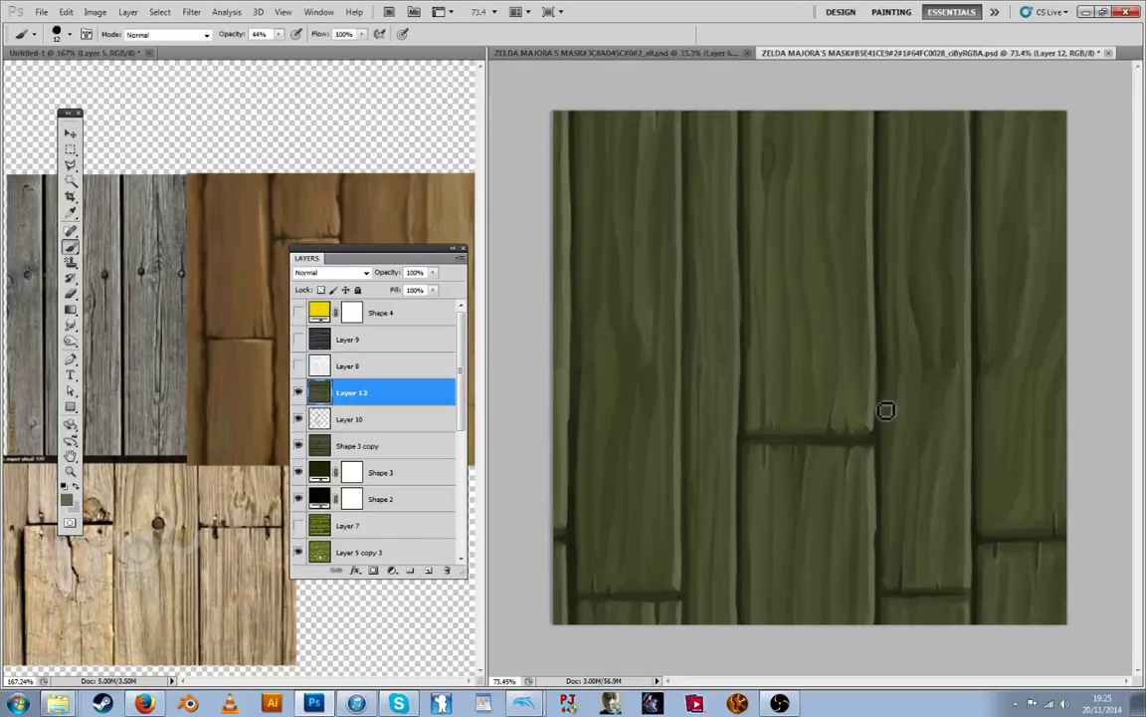
pyautogui.keyDown('alt'); pyautogui.click(748, 333); pyautogui.keyUp('alt')
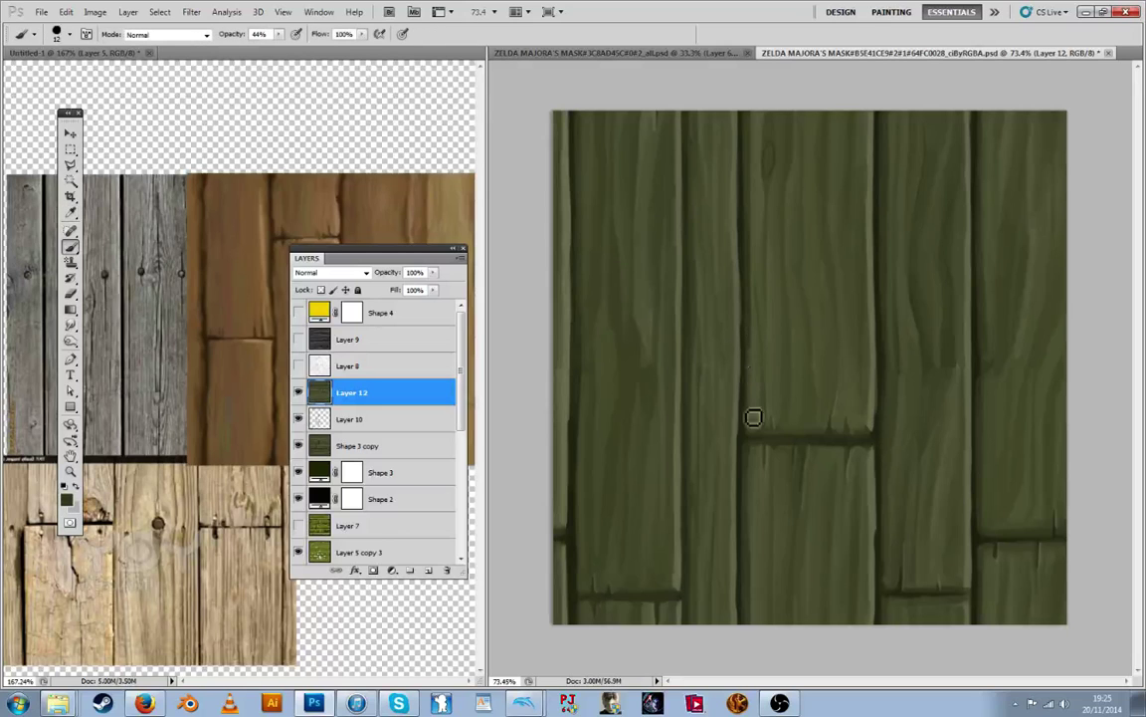
pyautogui.keyDown('alt'); pyautogui.click(746, 332); pyautogui.keyUp('alt')
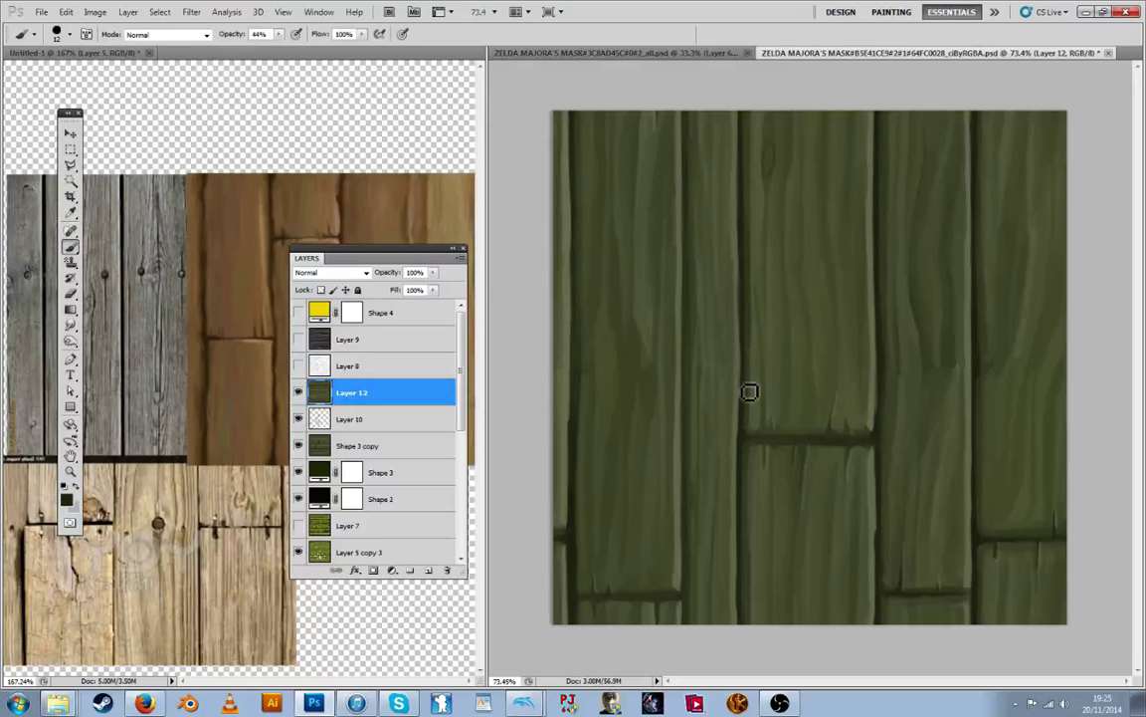
# Rework the central plank's right edge down to the end of its joint with sampled greens
pyautogui.keyDown('alt'); pyautogui.click(870, 426); pyautogui.keyUp('alt')
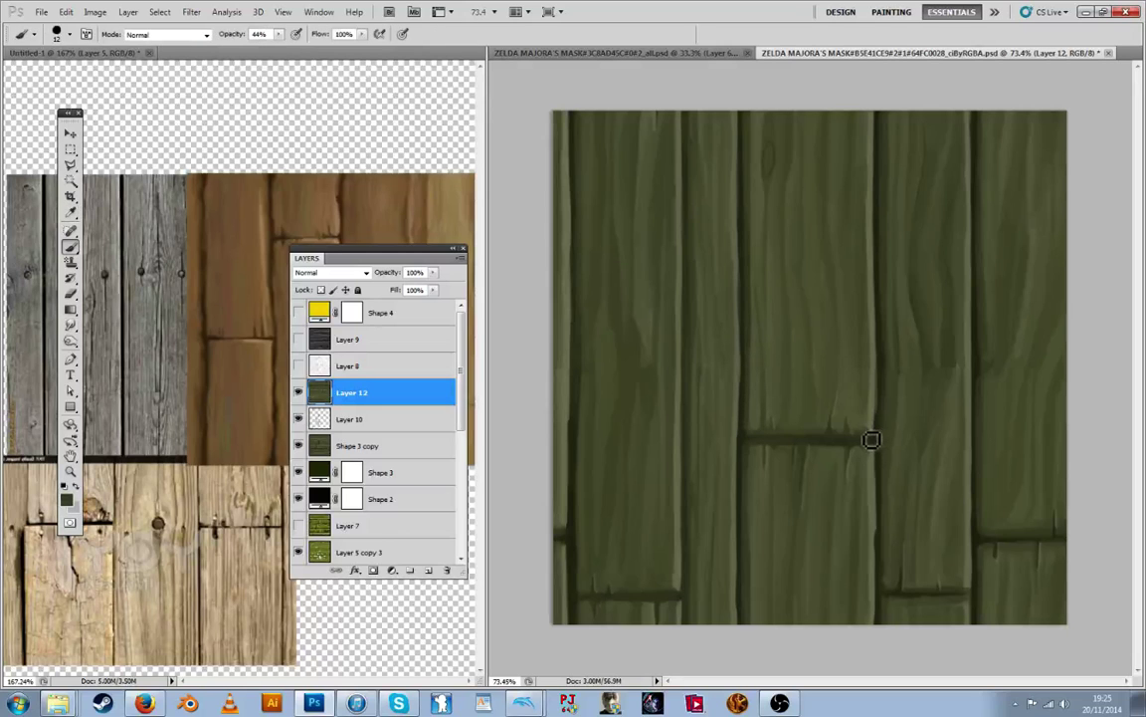
pyautogui.keyDown('alt'); pyautogui.click(864, 415); pyautogui.keyUp('alt')
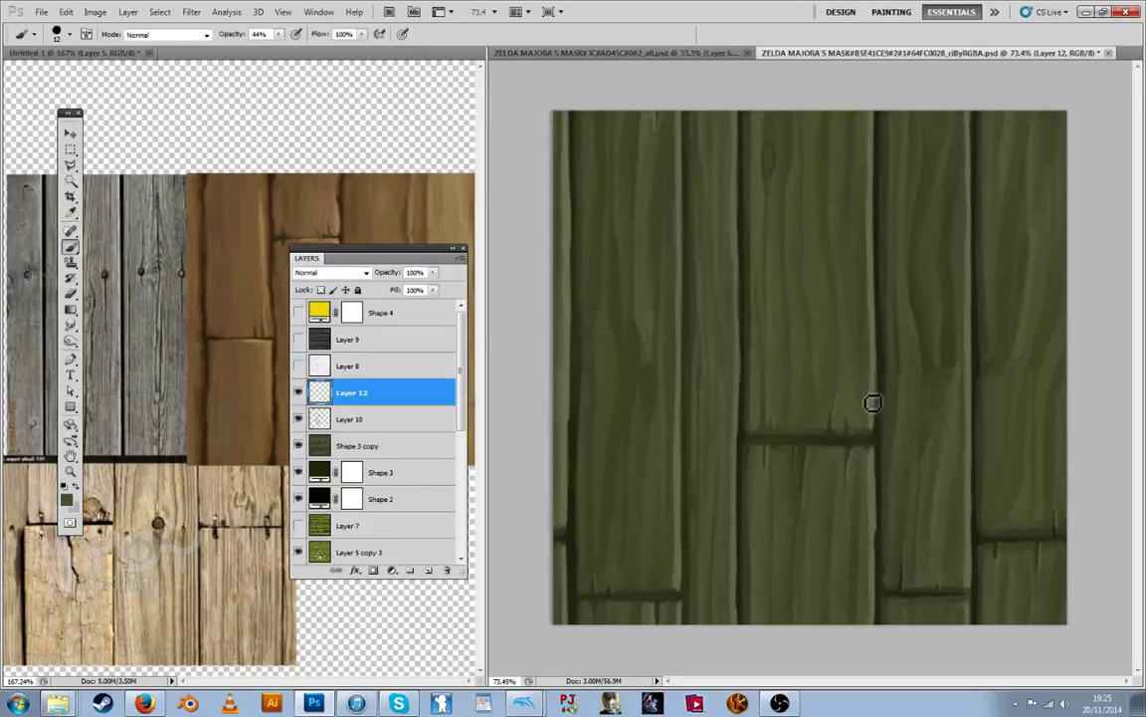
pyautogui.keyDown('alt'); pyautogui.click(869, 382); pyautogui.keyUp('alt')
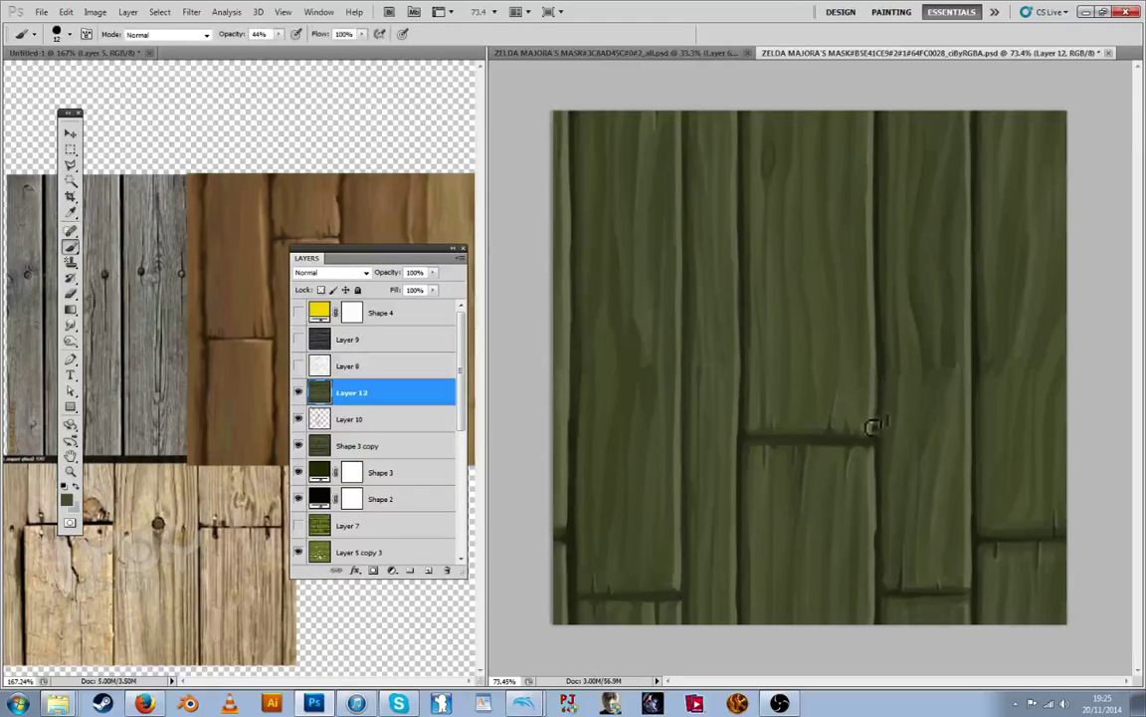
# Paint the shaded left edge of the plank right of the central one across the seam with sampled dark greens
pyautogui.keyDown('alt'); pyautogui.click(883, 379); pyautogui.keyUp('alt')
pyautogui.moveTo(886, 375); pyautogui.dragTo(891, 430)
pyautogui.keyDown('alt'); pyautogui.click(885, 357); pyautogui.keyUp('alt')
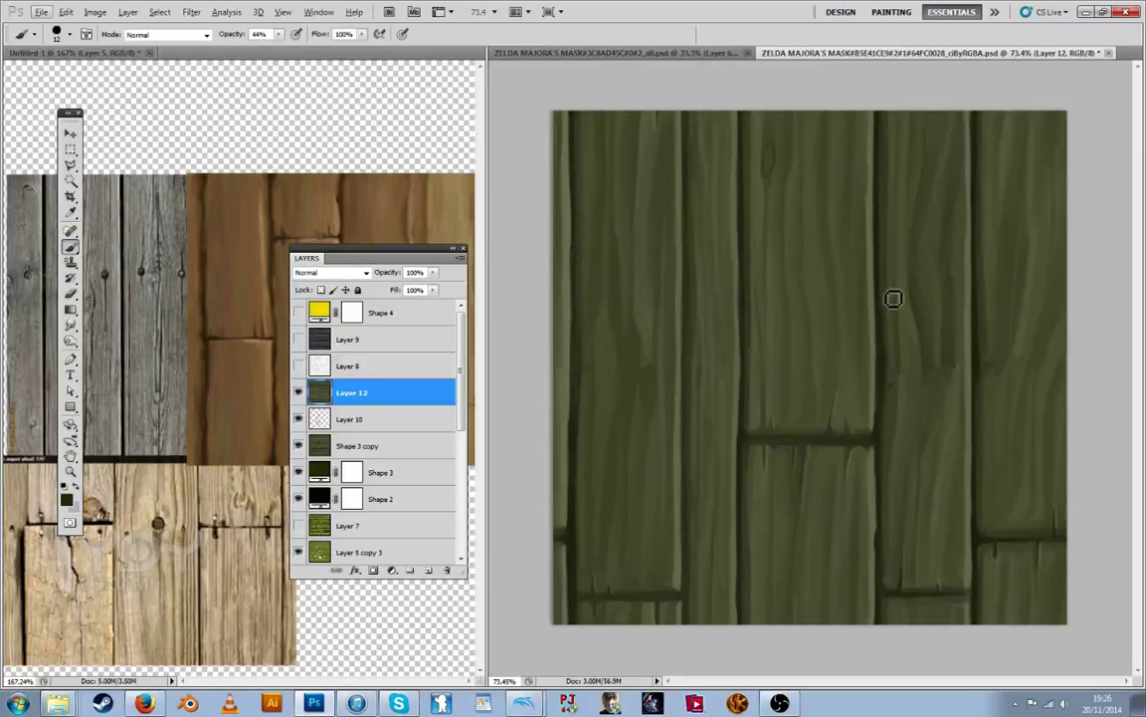
pyautogui.keyDown('alt'); pyautogui.click(891, 376); pyautogui.keyUp('alt')
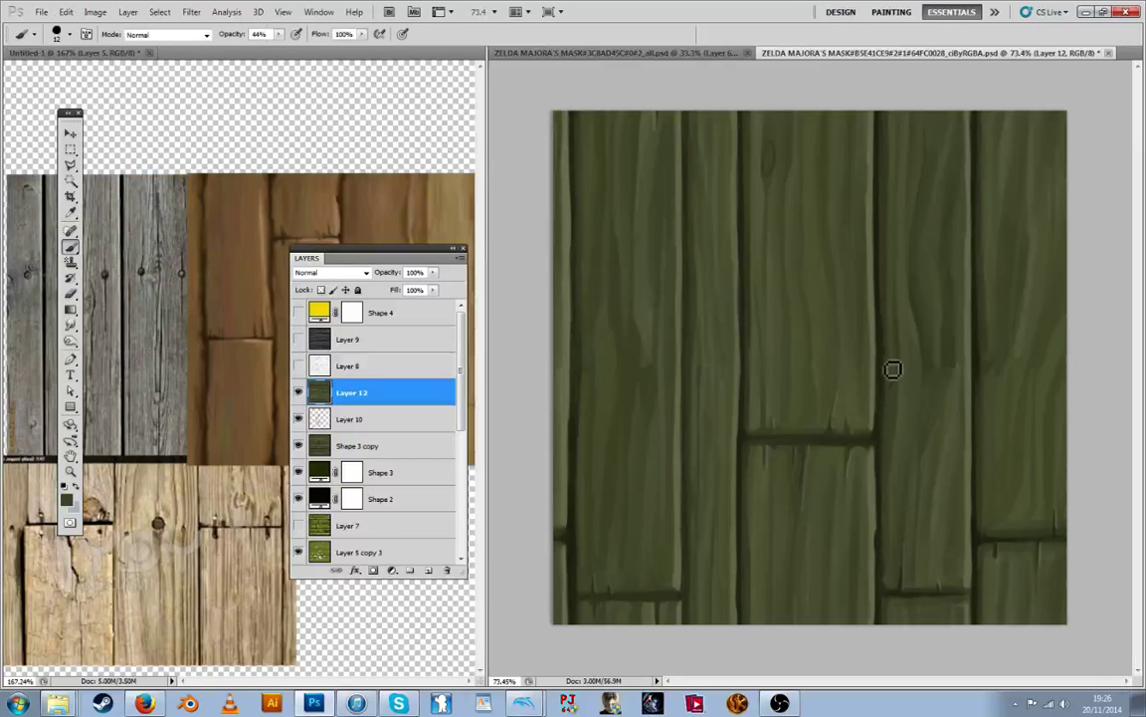
# Blend the left and middle grain of the plank right of the central one across the seam with sampled greens
pyautogui.keyDown('alt'); pyautogui.click(892, 353); pyautogui.keyUp('alt')
pyautogui.moveTo(899, 430)
pyautogui.mouseDown()
pyautogui.moveTo(914, 389)
pyautogui.moveTo(933, 404)
pyautogui.mouseUp()
pyautogui.keyDown('alt'); pyautogui.click(900, 357); pyautogui.keyUp('alt')
pyautogui.keyDown('alt'); pyautogui.click(906, 380); pyautogui.keyUp('alt')
pyautogui.keyDown('alt'); pyautogui.click(927, 339); pyautogui.keyUp('alt')
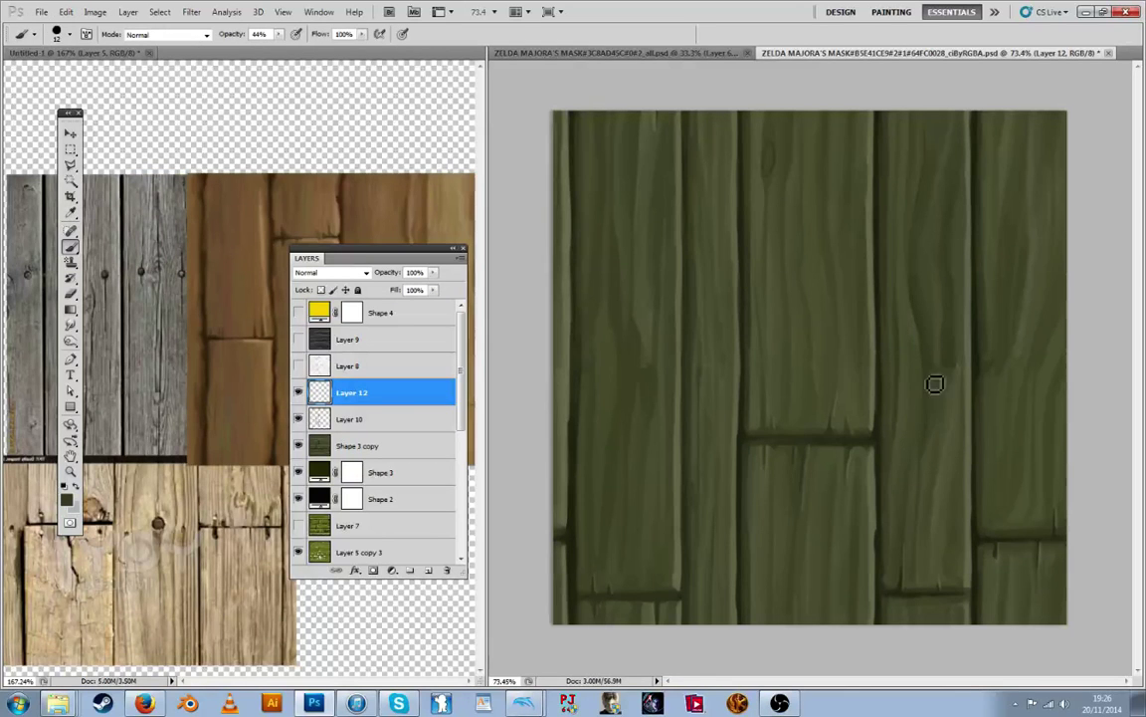
pyautogui.hotkey('ctrl', 'alt', 'shift', 'e')
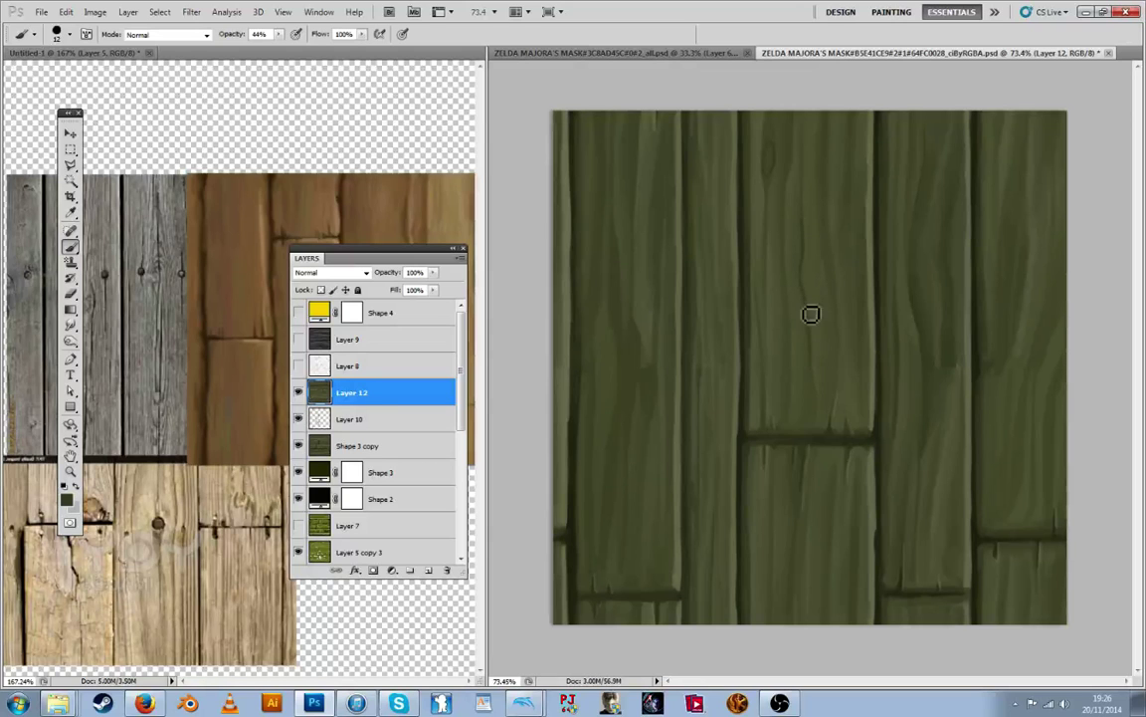
# Paint a darker wavy grain line down the middle of the central plank toward its joint with sampled greens
pyautogui.press('i')
pyautogui.keyDown('alt'); pyautogui.click(808, 304); pyautogui.keyUp('alt')
pyautogui.moveTo(806, 299); pyautogui.dragTo(813, 360)
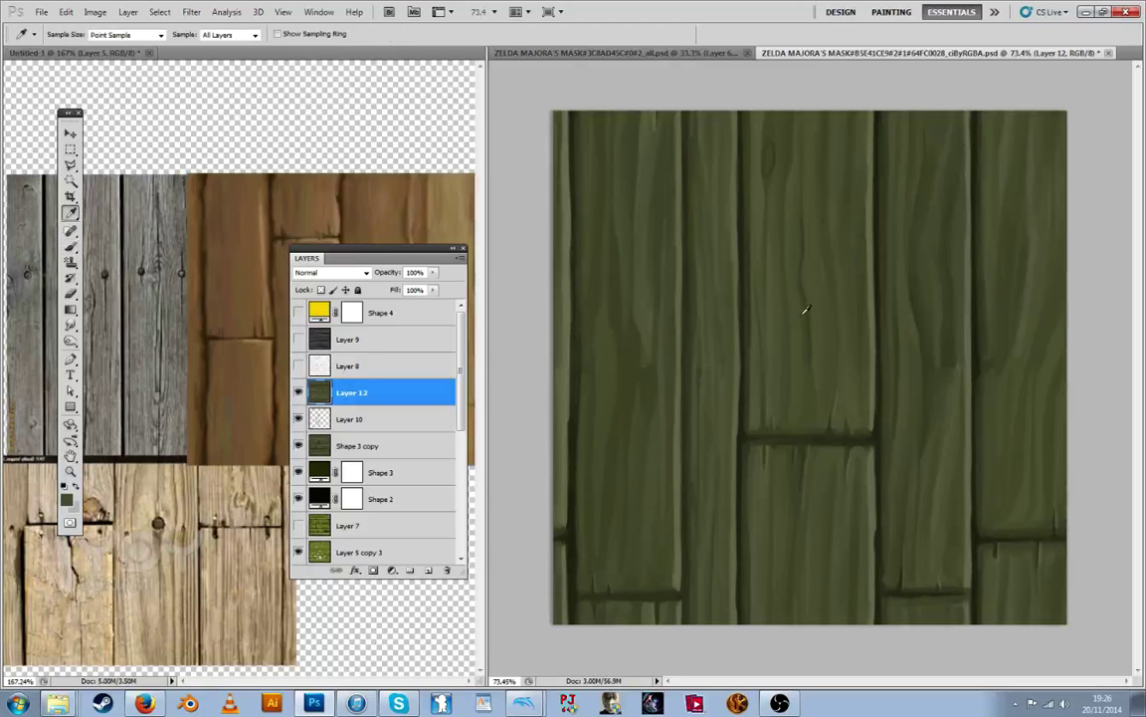
pyautogui.keyDown('alt'); pyautogui.click(805, 312); pyautogui.keyUp('alt')
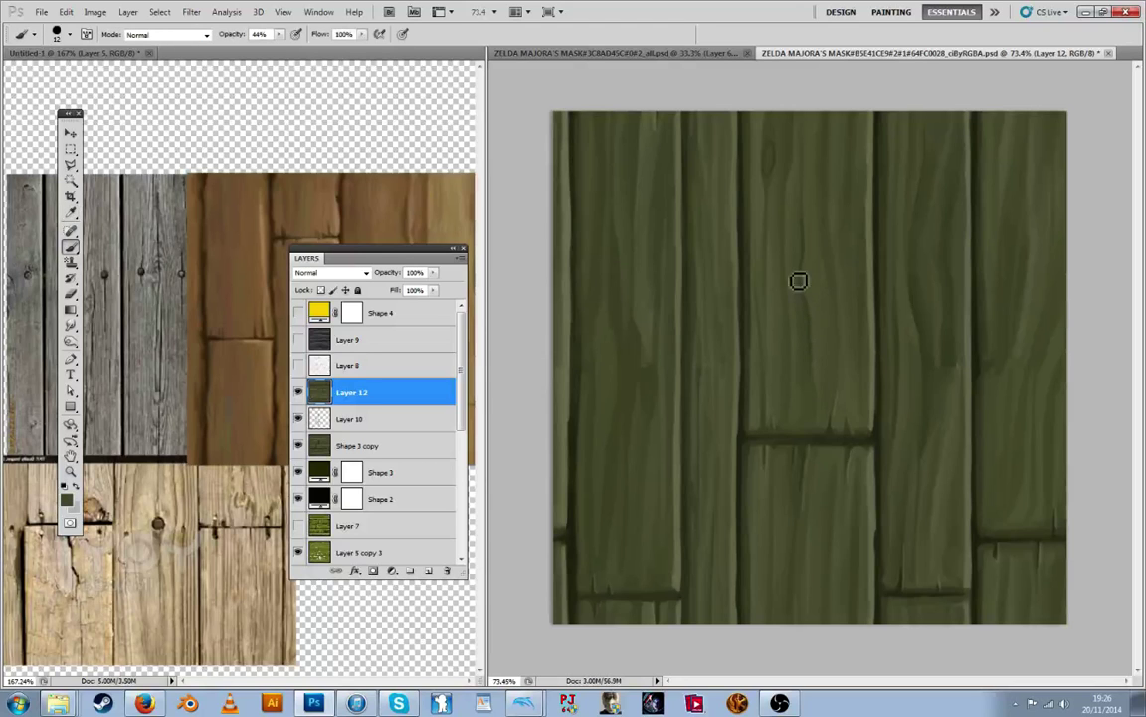
pyautogui.press('i')
pyautogui.press('b')
pyautogui.press('i')
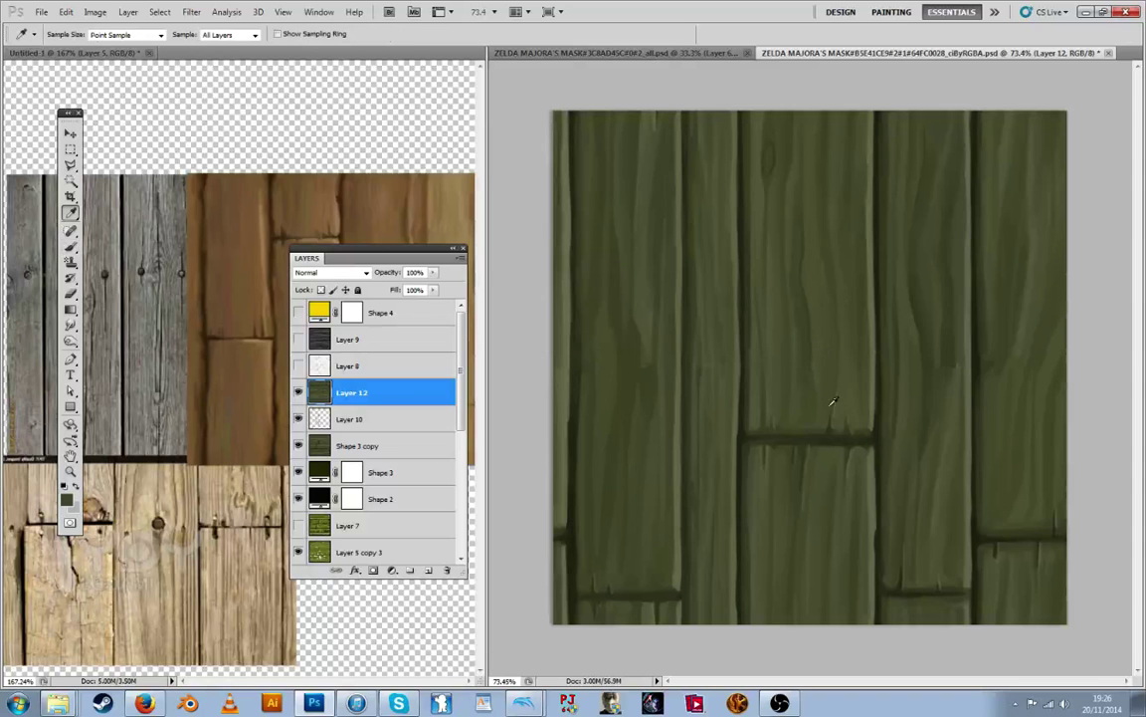
pyautogui.press('b')
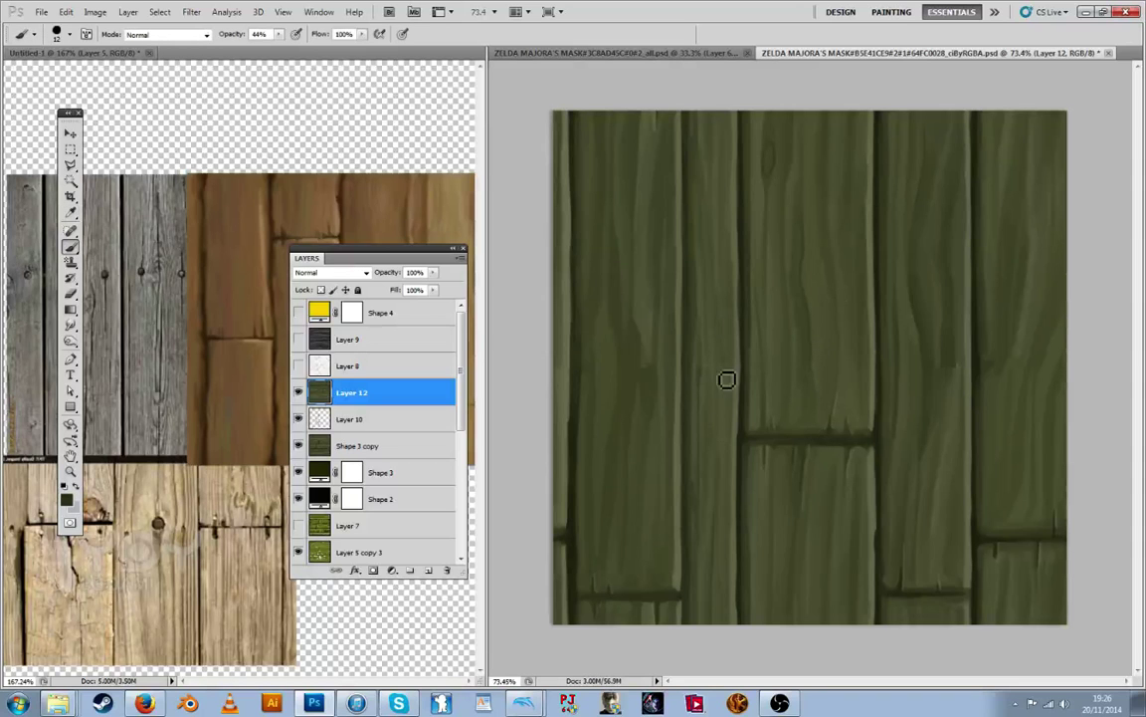
# Add grain streaks to the right side of the narrow plank left of the central one with sampled greens
pyautogui.press('i')
pyautogui.press('b')
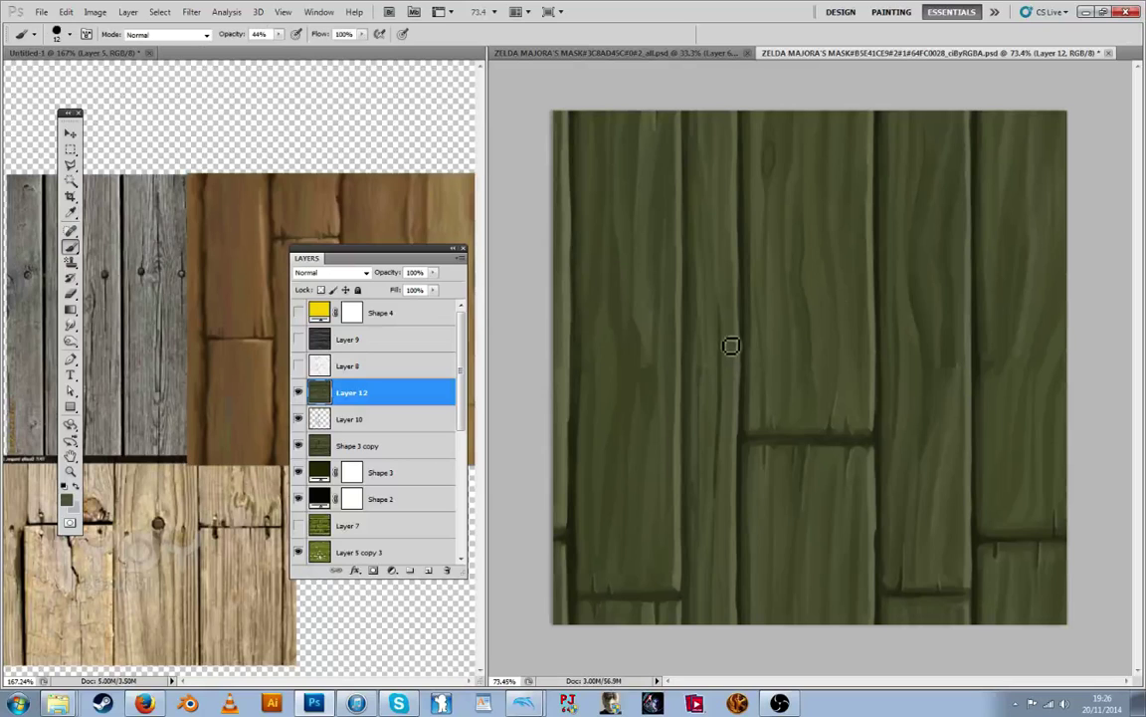
pyautogui.press('i')
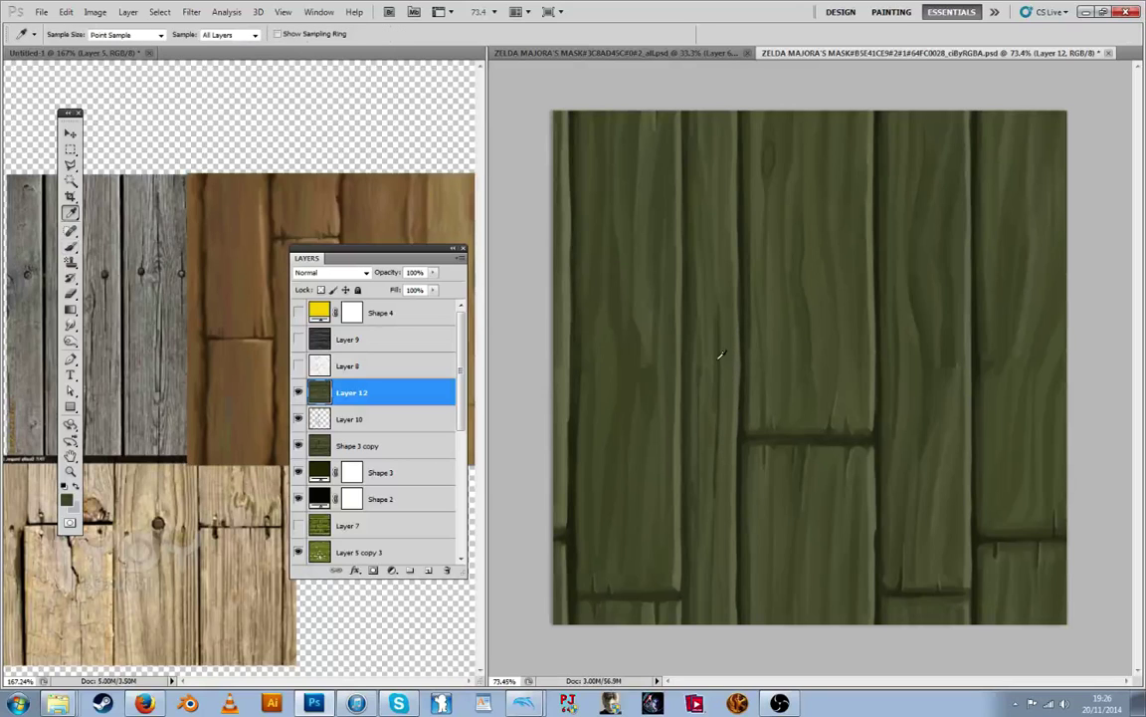
pyautogui.press('b')
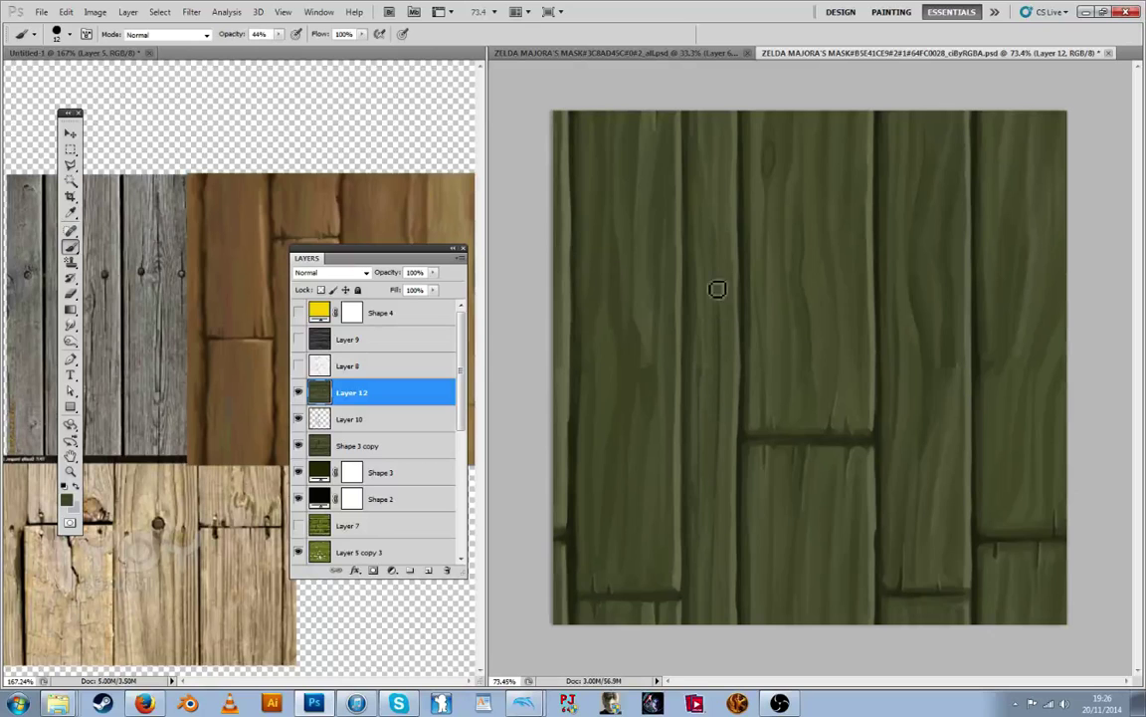
# Paint a small dark crack rising from the middle of the central plank's joint
pyautogui.press('i')
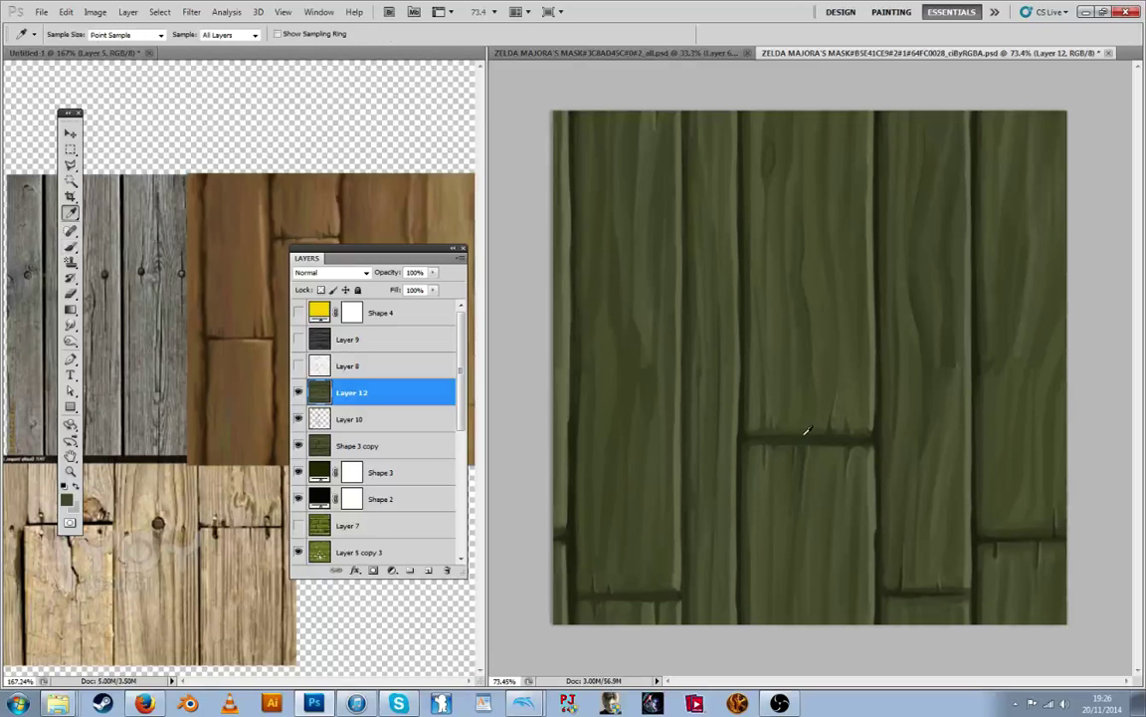
pyautogui.press('b')
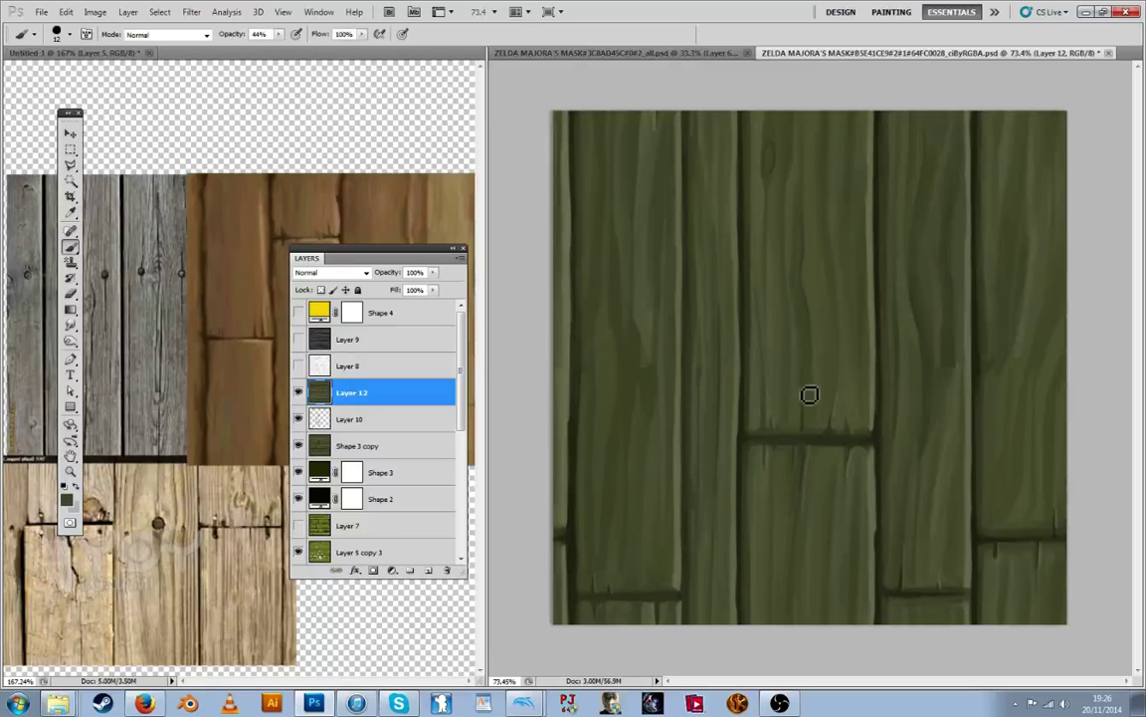
pyautogui.press('i')
pyautogui.press('b')
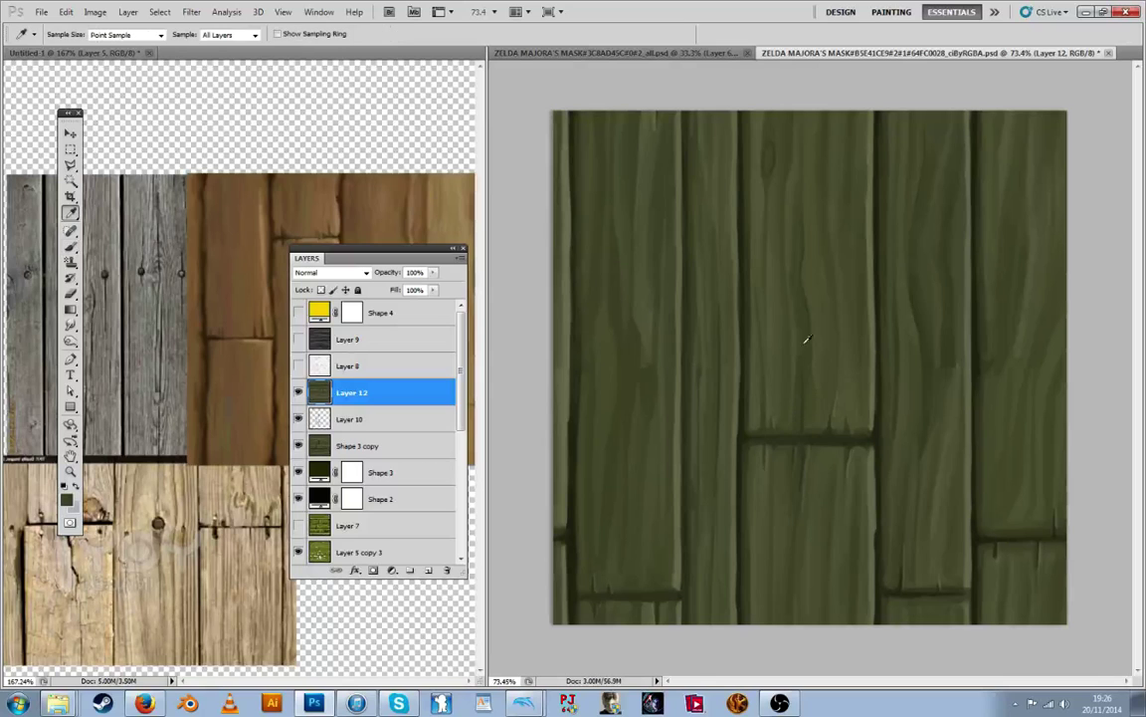
# Blend the grain above the new crack in the middle of the central plank with sampled greens
pyautogui.keyDown('alt'); pyautogui.click(807, 342); pyautogui.keyUp('alt')
pyautogui.moveTo(799, 398); pyautogui.dragTo(801, 374)
pyautogui.keyDown('alt'); pyautogui.click(802, 390); pyautogui.keyUp('alt')
pyautogui.press('i')
pyautogui.press('b')
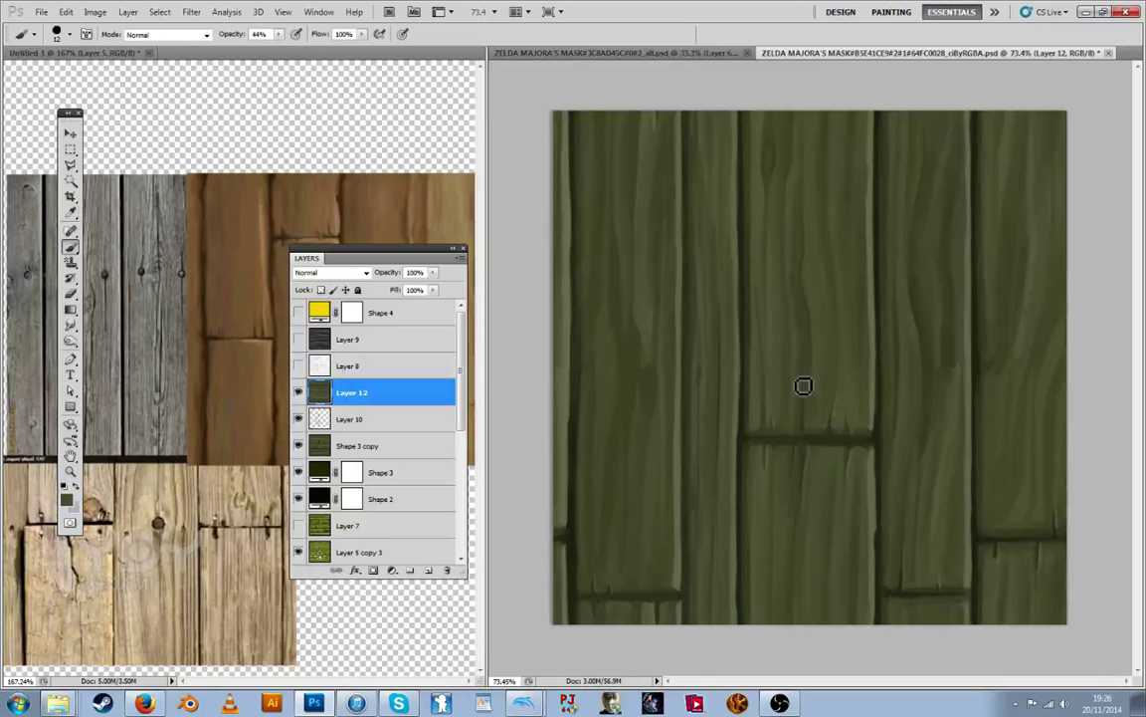
pyautogui.press('i')
pyautogui.press('b')
# Touch up the edge between the narrow plank and the central plank with sampled greens
pyautogui.press('i')
pyautogui.press('b')
pyautogui.press('i')
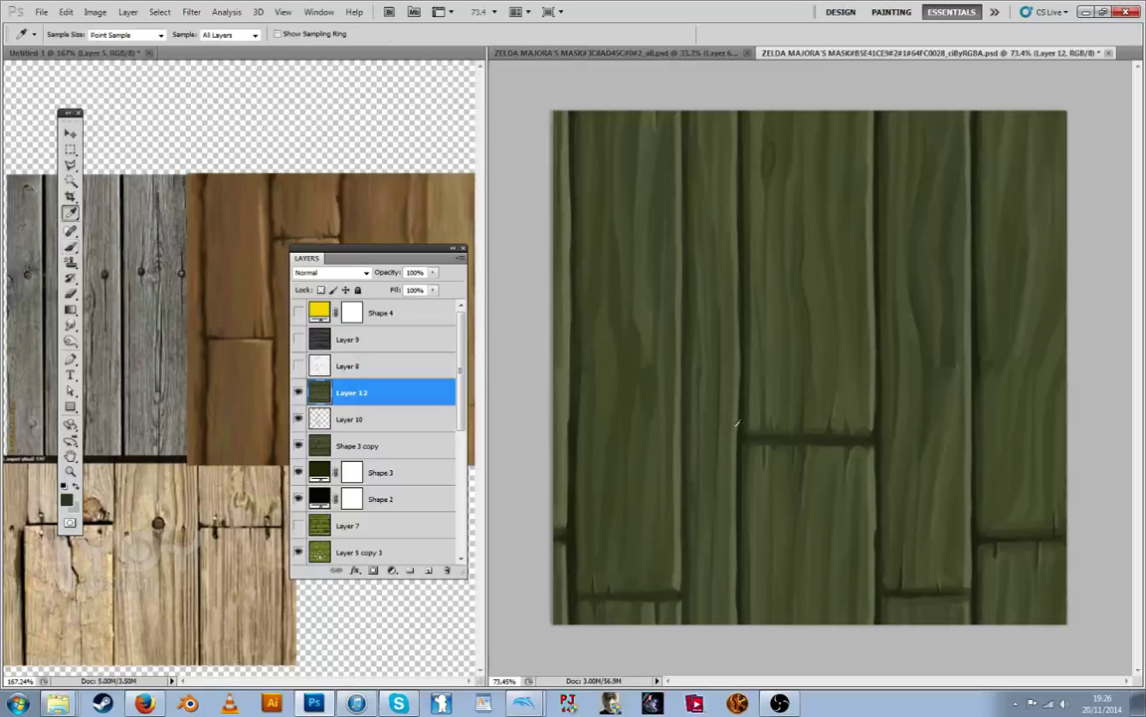
pyautogui.press('b')
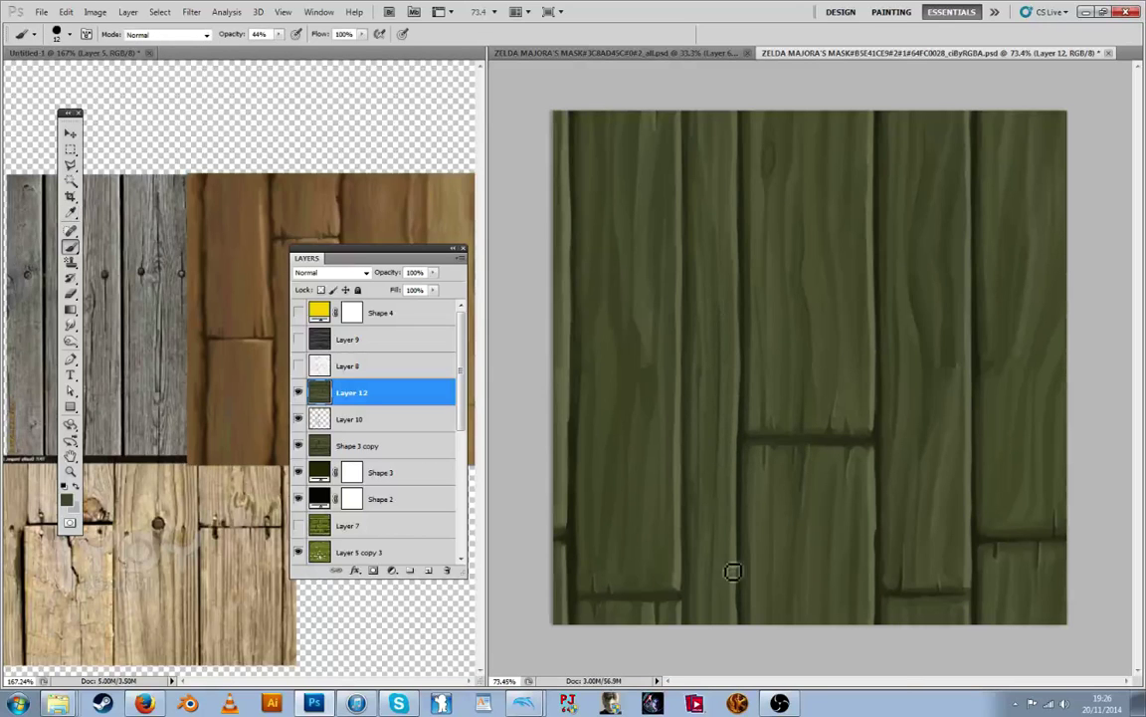
pyautogui.rightClick(732, 570)
pyautogui.press('Escape')
# Extend the dark grain of the plank right of the central one downward across the seam with sampled greens
pyautogui.press('i')
pyautogui.keyDown('alt'); pyautogui.click(930, 357); pyautogui.keyUp('alt')
pyautogui.moveTo(933, 363); pyautogui.dragTo(932, 402)
pyautogui.keyDown('alt'); pyautogui.click(938, 344); pyautogui.keyUp('alt')
pyautogui.moveTo(947, 346)
pyautogui.mouseDown()
pyautogui.moveTo(940, 444)
pyautogui.moveTo(953, 359)
pyautogui.moveTo(957, 391)
pyautogui.moveTo(941, 445)
pyautogui.mouseUp()
pyautogui.keyDown('alt'); pyautogui.click(952, 352); pyautogui.keyUp('alt')
# Layer long sampled-green strokes over the dark grain in that plank to smooth its transition below the seam
pyautogui.keyDown('alt'); pyautogui.click(945, 355); pyautogui.keyUp('alt')
pyautogui.moveTo(949, 332); pyautogui.dragTo(942, 433)
pyautogui.keyDown('alt'); pyautogui.click(939, 356); pyautogui.keyUp('alt')
pyautogui.moveTo(946, 338)
pyautogui.mouseDown()
pyautogui.moveTo(952, 378)
pyautogui.moveTo(937, 448)
pyautogui.mouseUp()
pyautogui.press('alt')
pyautogui.keyDown('alt'); pyautogui.click(939, 372); pyautogui.keyUp('alt')
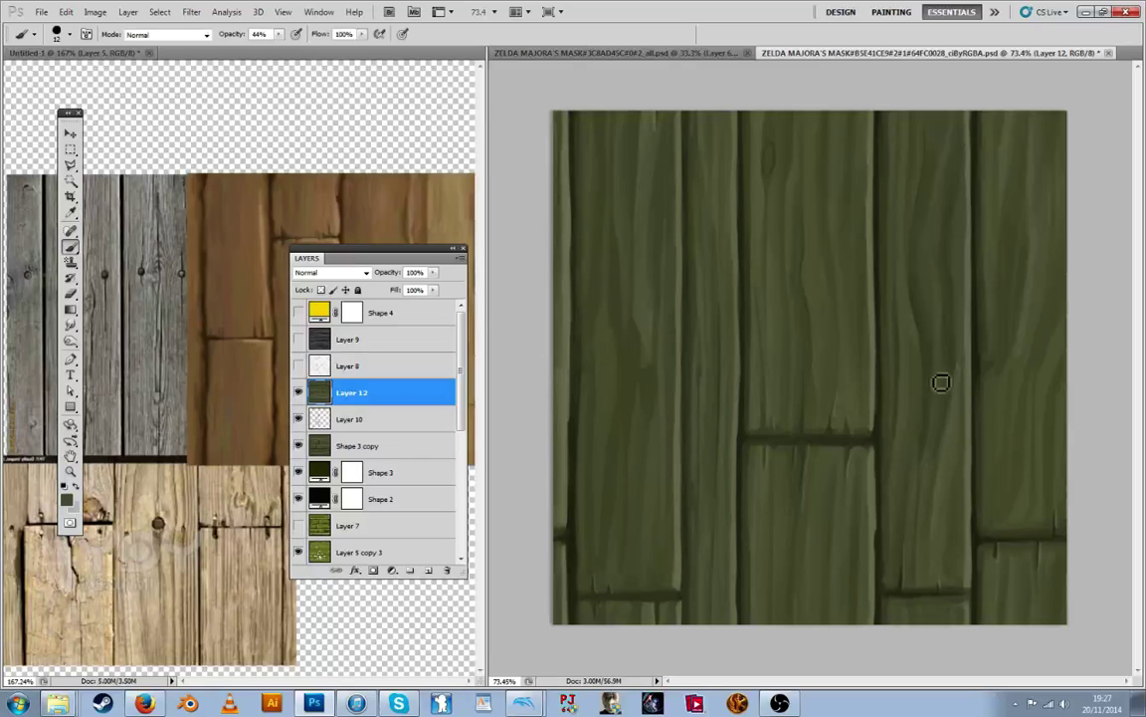
pyautogui.moveTo(941, 383); pyautogui.dragTo(938, 457)
# Blend the right edge of the plank right of the central one across the seam with a sampled green
pyautogui.keyDown('alt'); pyautogui.click(944, 404); pyautogui.keyUp('alt')
pyautogui.keyDown('alt'); pyautogui.click(958, 396); pyautogui.keyUp('alt')
pyautogui.press('alt')
pyautogui.keyDown('alt'); pyautogui.click(961, 352); pyautogui.keyUp('alt')
pyautogui.moveTo(961, 353); pyautogui.dragTo(964, 452)
pyautogui.press('alt')
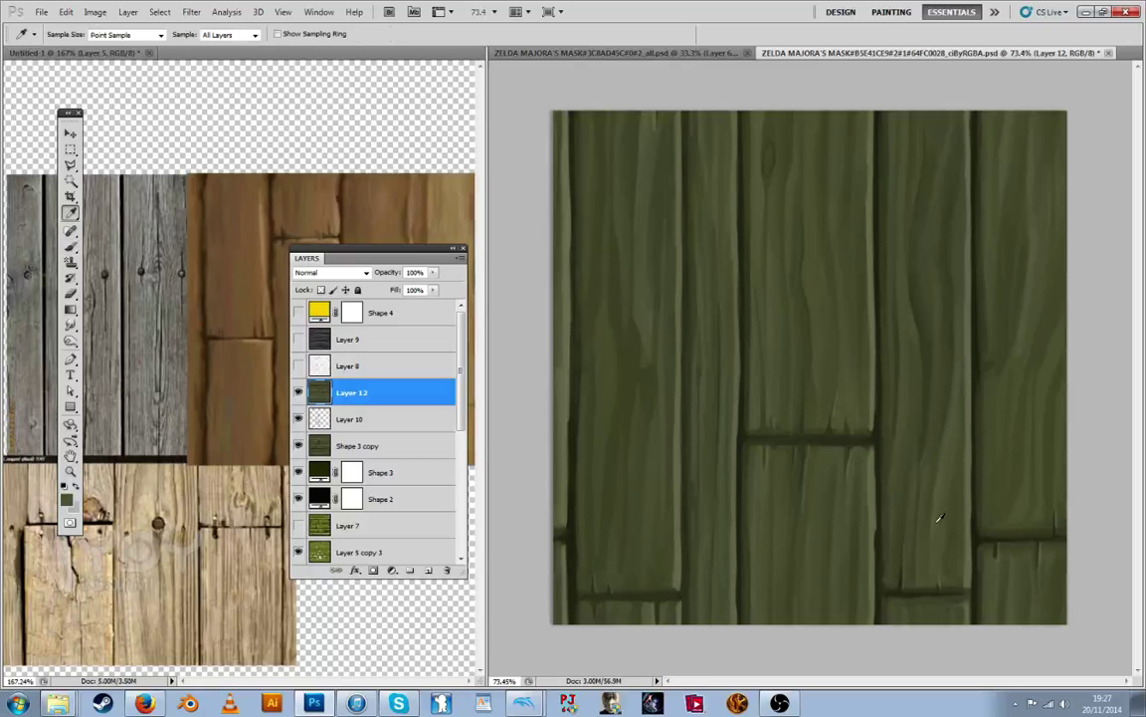
# Blend the lower grain of the plank right of the central one above its bottom joint with sampled greens
pyautogui.moveTo(944, 547); pyautogui.dragTo(942, 595)
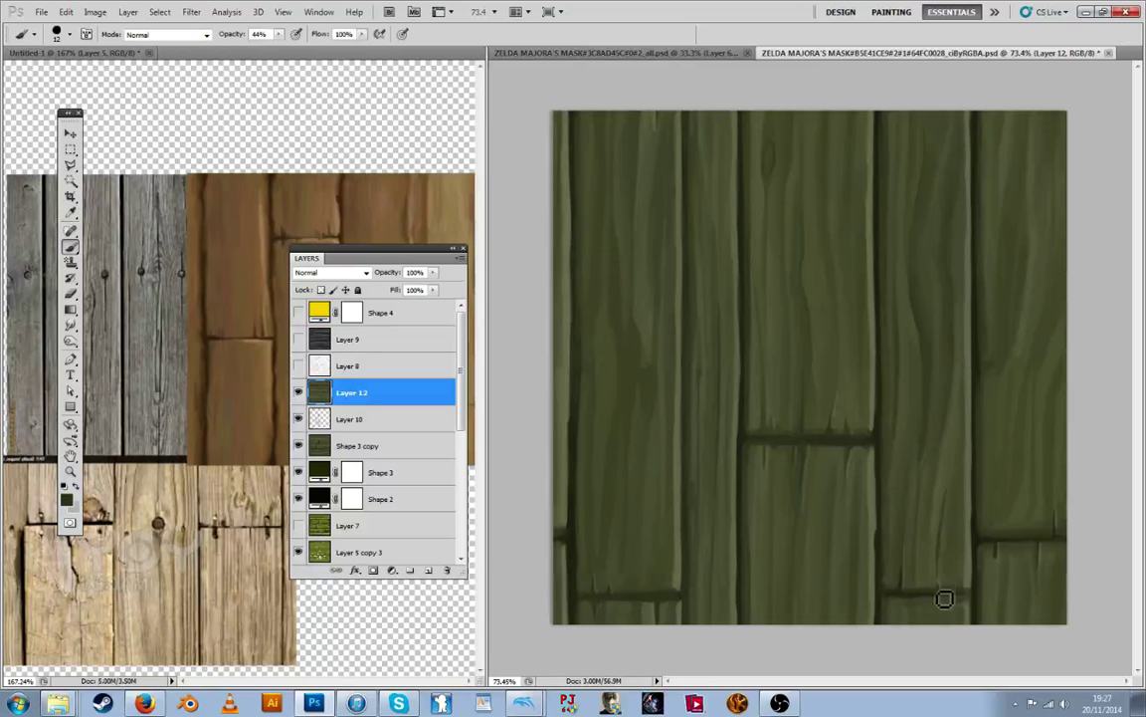
pyautogui.keyDown('alt'); pyautogui.click(945, 569); pyautogui.keyUp('alt')
pyautogui.moveTo(955, 491); pyautogui.dragTo(950, 582)
pyautogui.press('alt')
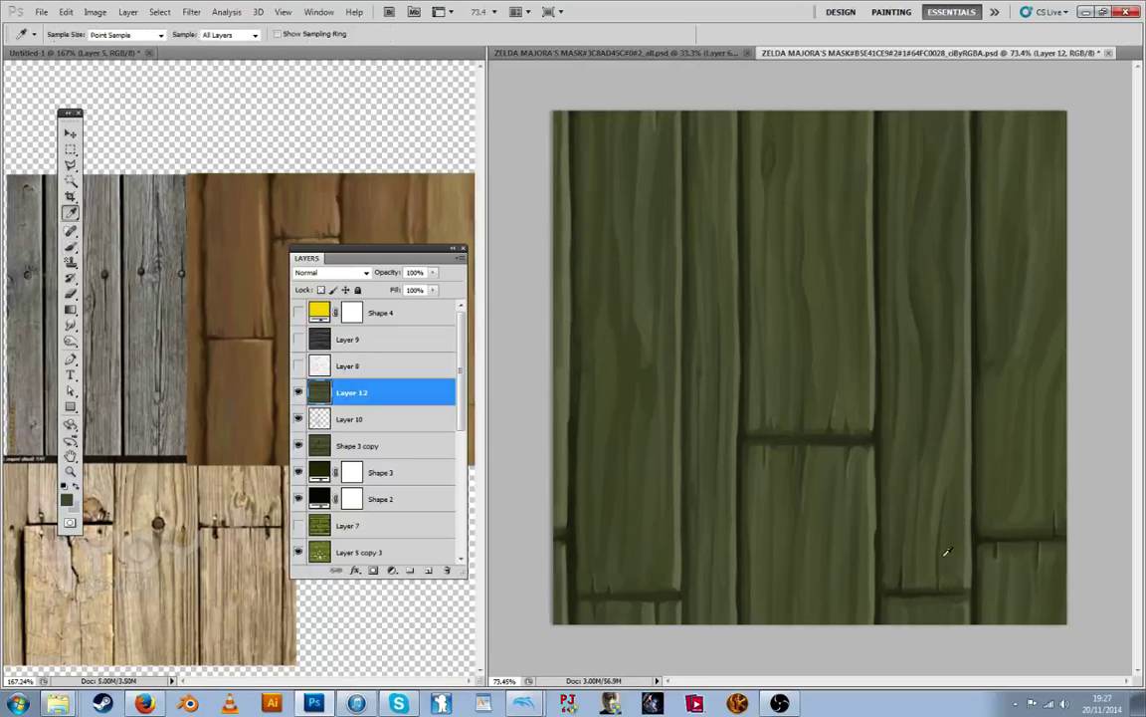
pyautogui.press('alt')
pyautogui.keyDown('alt'); pyautogui.click(950, 477); pyautogui.keyUp('alt')
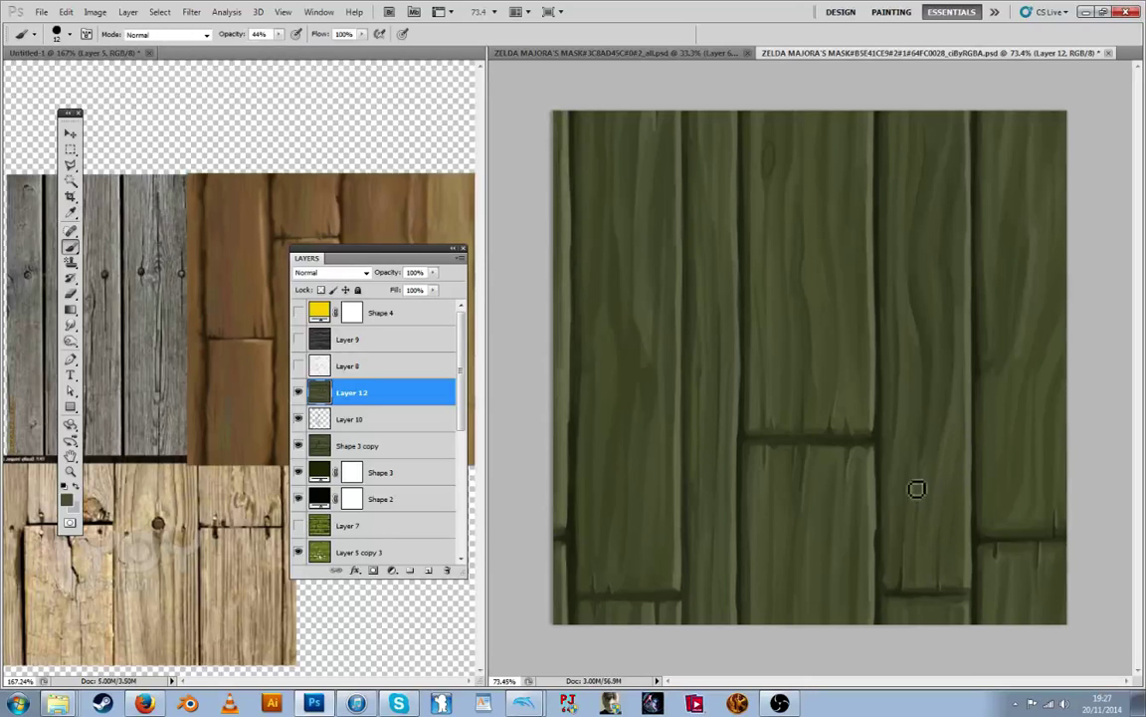
# Touch up the lower left edge of the plank right of the central one with a sampled dark green
pyautogui.press('alt')
pyautogui.press('alt')
pyautogui.keyDown('alt'); pyautogui.click(880, 486); pyautogui.keyUp('alt')
pyautogui.moveTo(884, 495); pyautogui.dragTo(884, 557)
# Carry the dark grain of the wide left plank across the seam with sampled green strokes
pyautogui.scroll(1, 866, 501)
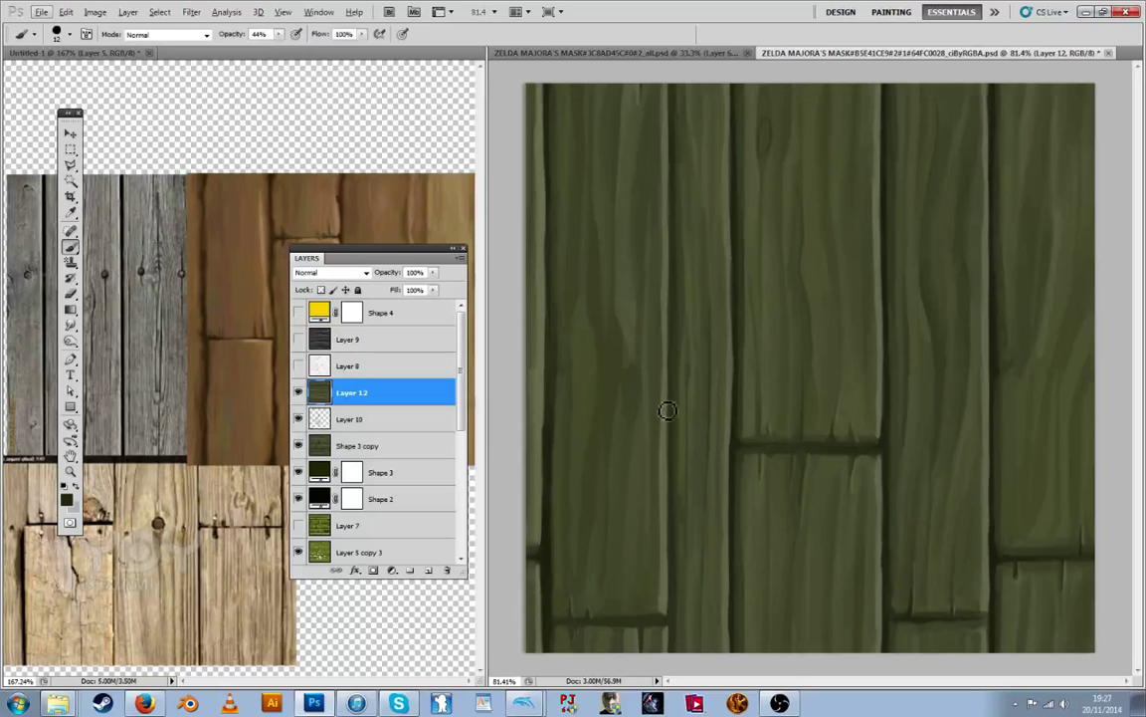
pyautogui.hotkey('alt', 'i')
pyautogui.keyDown('alt'); pyautogui.click(600, 385); pyautogui.keyUp('alt')
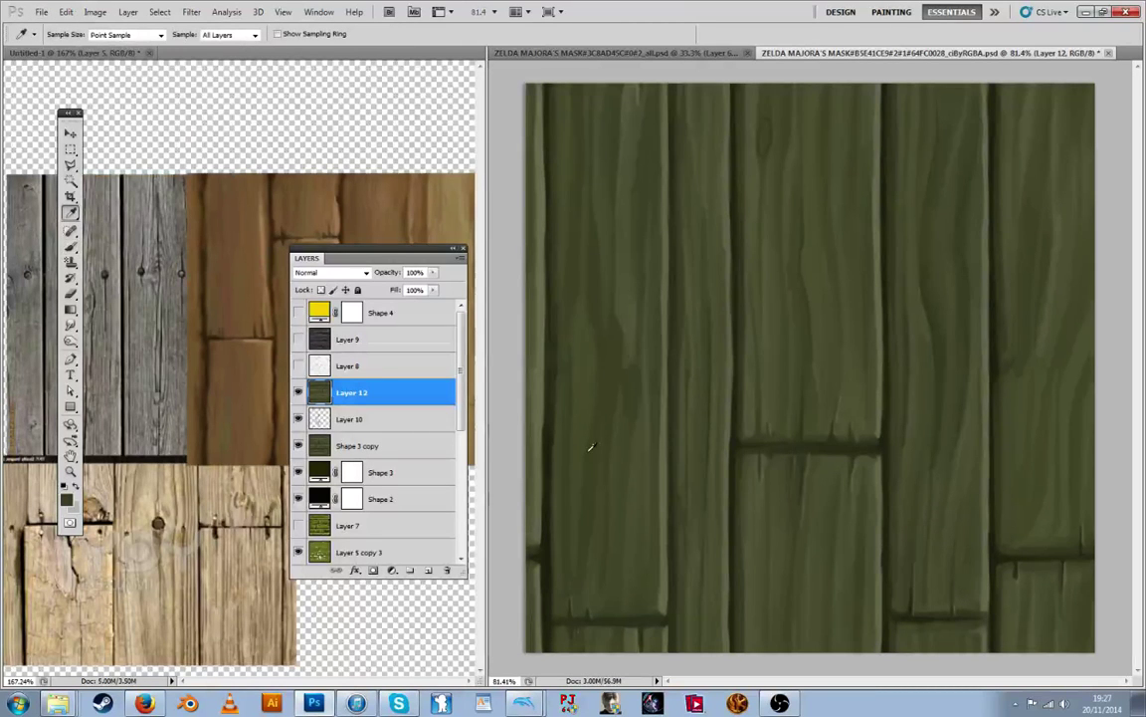
pyautogui.moveTo(612, 295)
pyautogui.mouseDown()
pyautogui.moveTo(609, 417)
pyautogui.moveTo(609, 356)
pyautogui.mouseUp()
pyautogui.press('b')
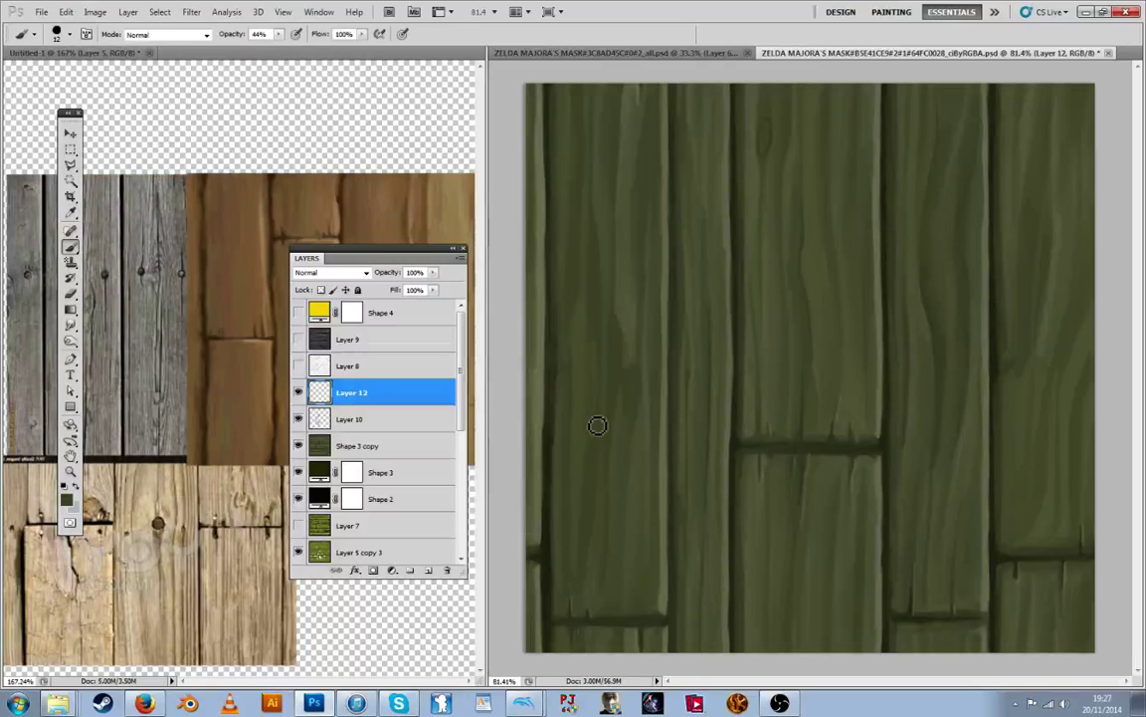
pyautogui.keyDown('alt'); pyautogui.click(605, 330); pyautogui.keyUp('alt')
pyautogui.moveTo(604, 333)
pyautogui.mouseDown()
pyautogui.moveTo(605, 437)
pyautogui.moveTo(602, 311)
pyautogui.moveTo(597, 372)
pyautogui.mouseUp()
# Soften the remaining abrupt grain patches around the wide left plank's seam with sampled greens
pyautogui.keyDown('alt'); pyautogui.click(597, 394); pyautogui.keyUp('alt')
pyautogui.keyDown('alt'); pyautogui.click(569, 358); pyautogui.keyUp('alt')
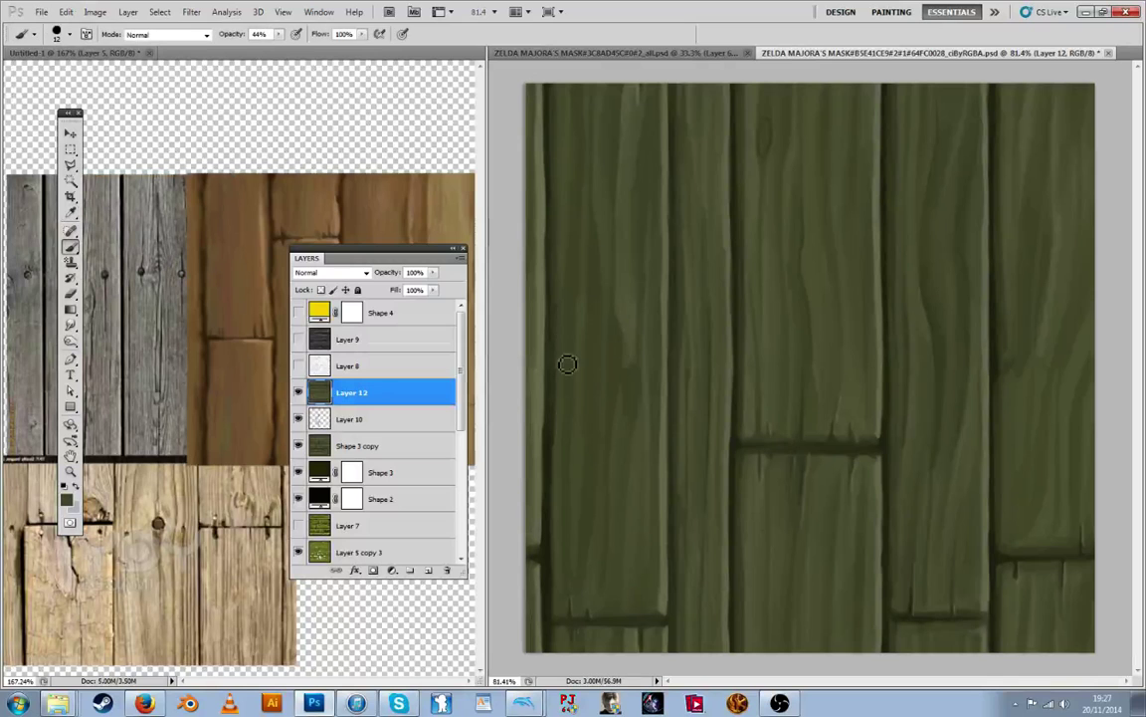
pyautogui.keyDown('alt'); pyautogui.click(555, 353); pyautogui.keyUp('alt')
pyautogui.keyDown('alt'); pyautogui.click(619, 353); pyautogui.keyUp('alt')
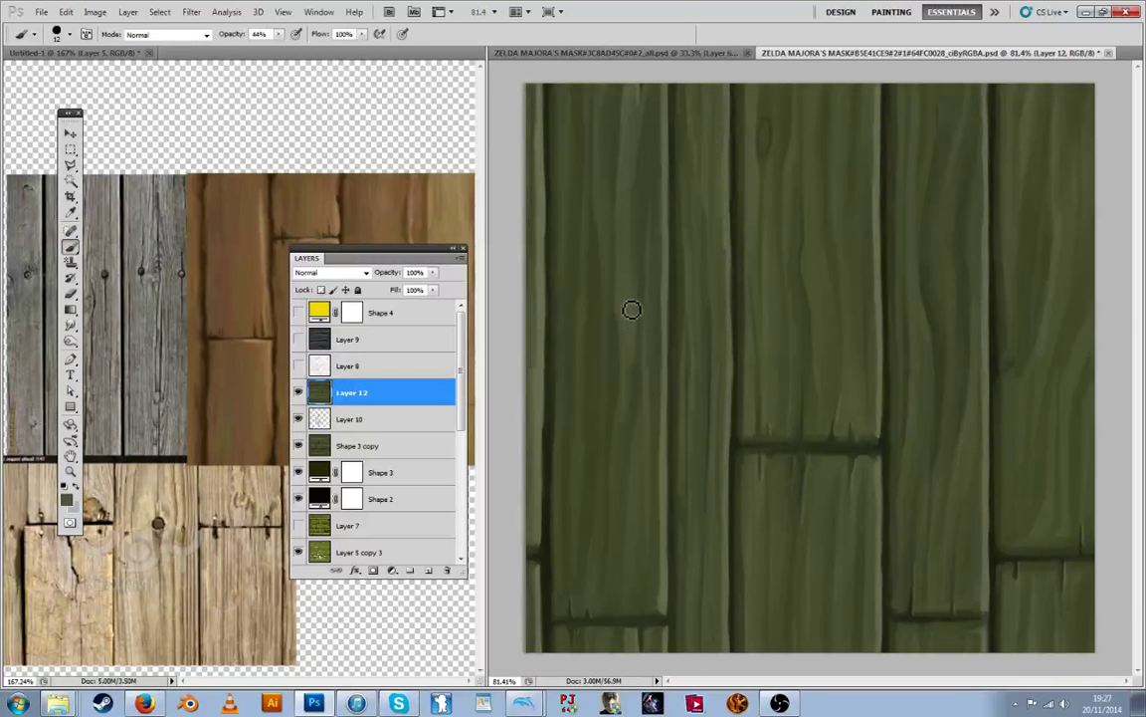
pyautogui.keyDown('alt'); pyautogui.click(637, 398); pyautogui.keyUp('alt')
pyautogui.keyDown('alt'); pyautogui.click(632, 362); pyautogui.keyUp('alt')
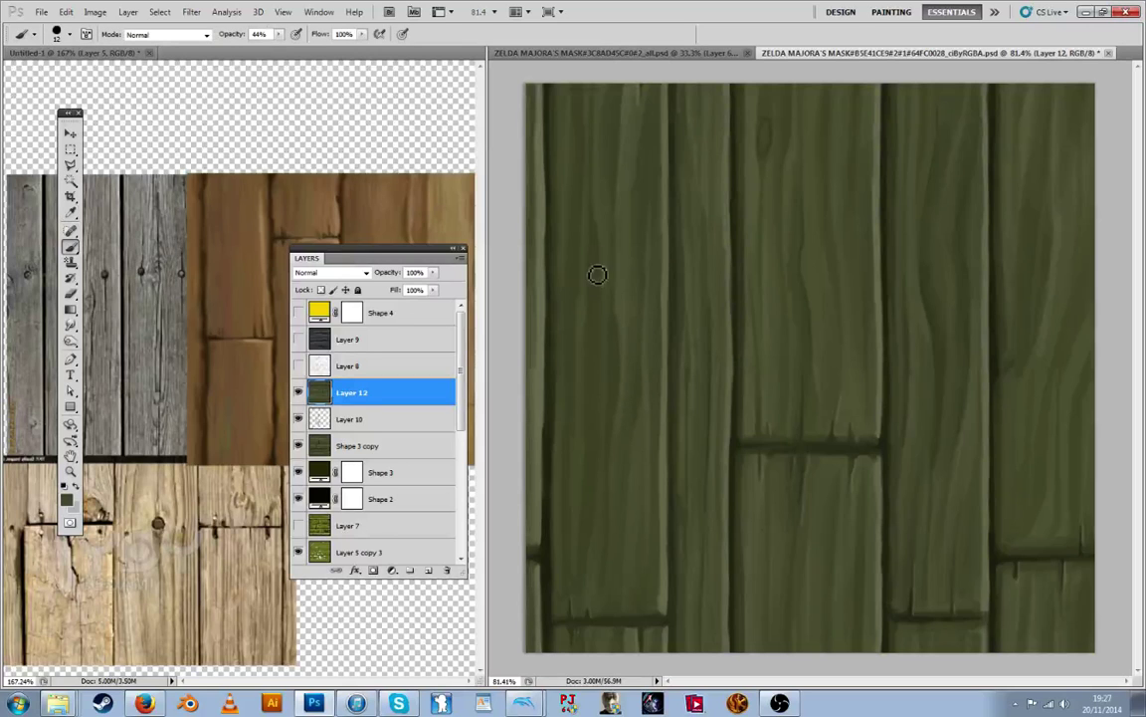
# Blend the dark gap and left edge of the wide left plank across the seam with sampled greens
pyautogui.press('alt')
pyautogui.keyDown('alt'); pyautogui.click(534, 353); pyautogui.keyUp('alt')
pyautogui.keyDown('alt'); pyautogui.click(551, 433); pyautogui.keyUp('alt')
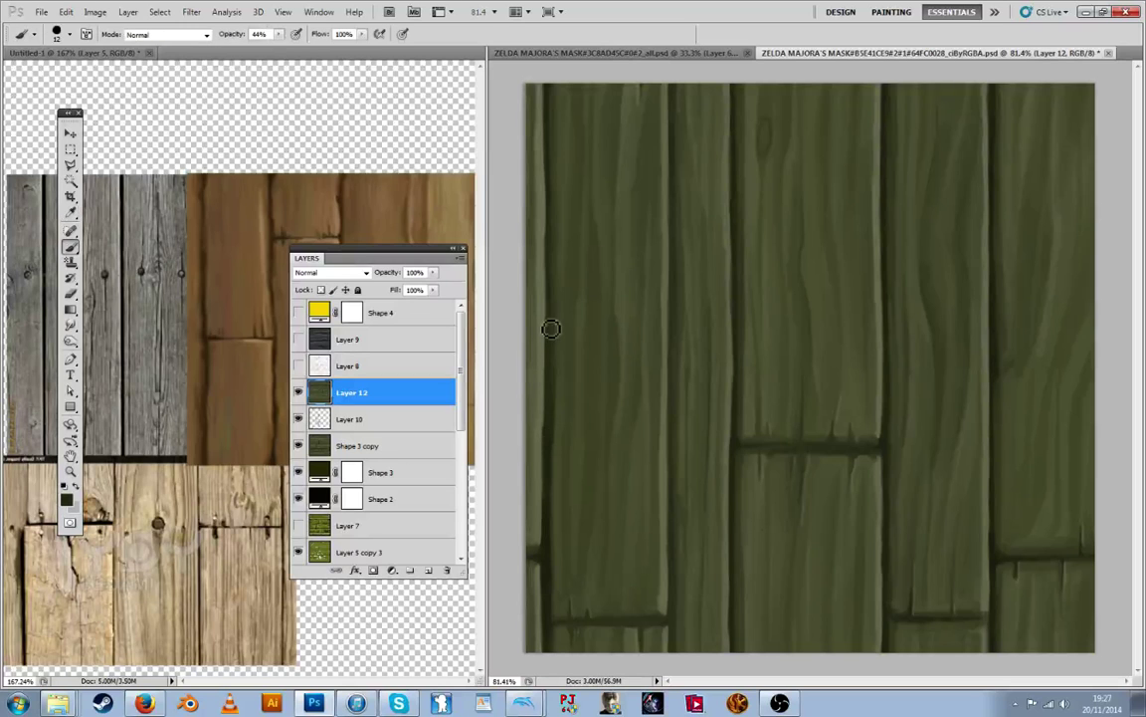
pyautogui.keyDown('alt'); pyautogui.click(561, 361); pyautogui.keyUp('alt')
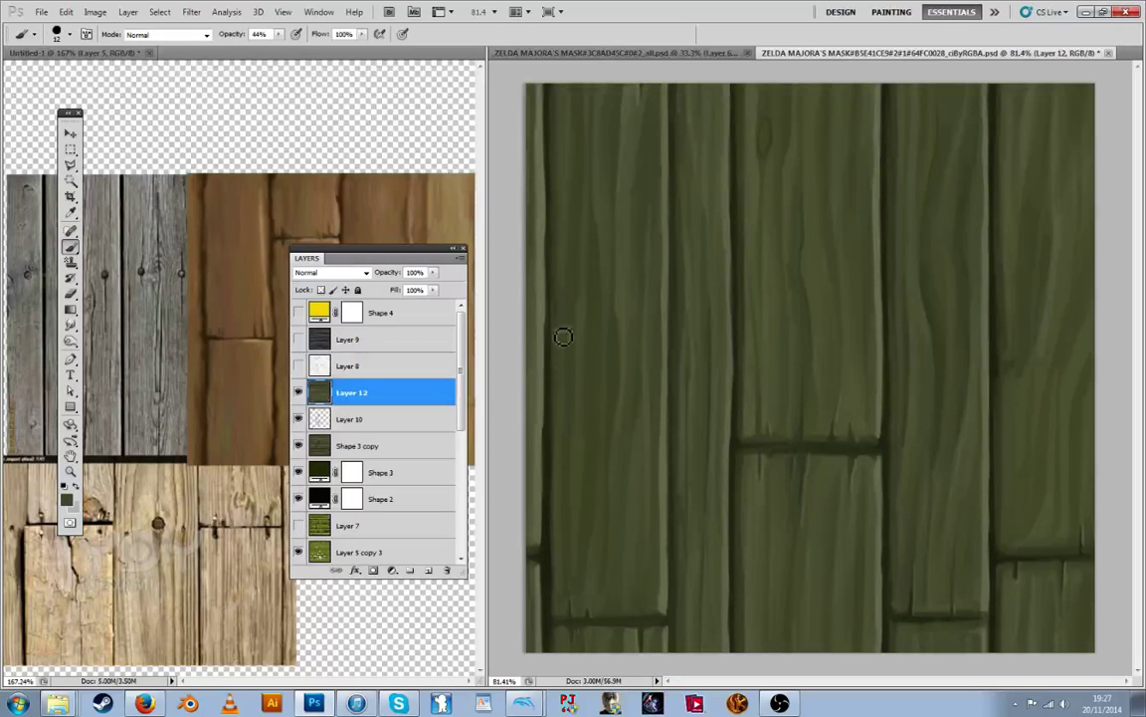
pyautogui.keyDown('alt'); pyautogui.click(553, 307); pyautogui.keyUp('alt')
# Smooth the seam along the left edge of the rightmost plank with sampled greens
pyautogui.press('alt')
pyautogui.keyDown('alt'); pyautogui.click(1001, 387); pyautogui.keyUp('alt')
pyautogui.moveTo(1003, 320)
pyautogui.mouseDown()
pyautogui.moveTo(1004, 413)
pyautogui.moveTo(1016, 340)
pyautogui.moveTo(1014, 396)
pyautogui.mouseUp()
pyautogui.keyDown('alt'); pyautogui.click(1012, 379); pyautogui.keyUp('alt')
pyautogui.press('alt')
pyautogui.press('alt')
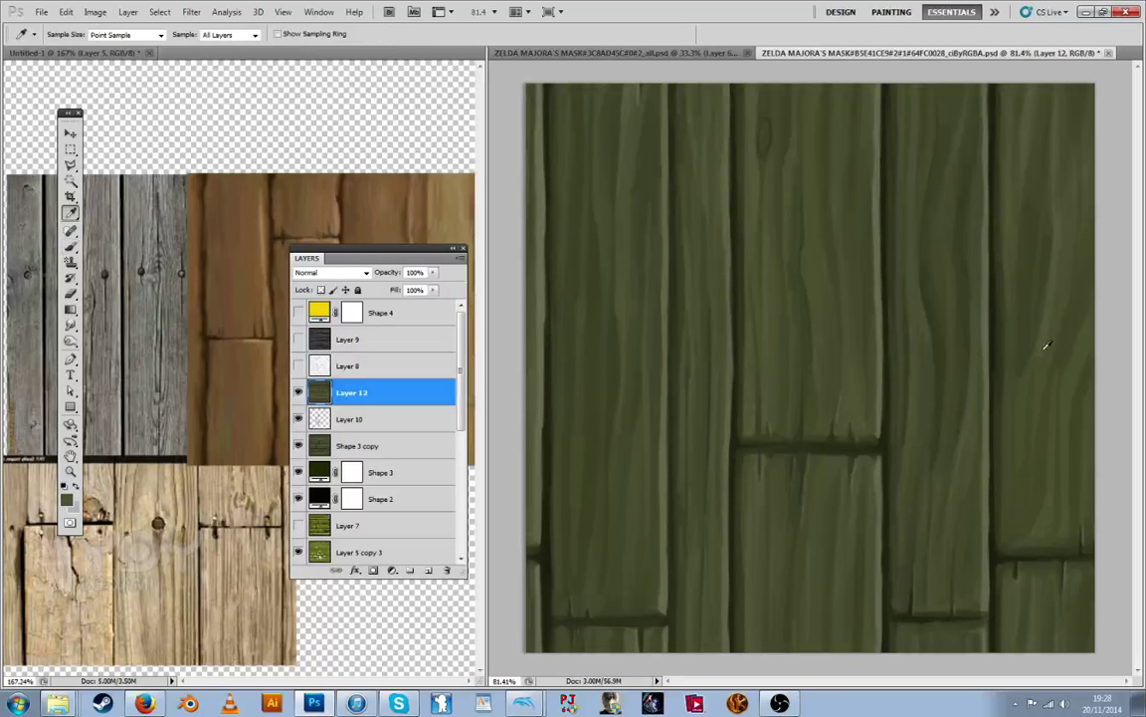
# Paint diagonal grain strokes across the seam toward the rightmost plank's right edge with sampled greens
pyautogui.keyDown('alt'); pyautogui.click(1051, 400); pyautogui.keyUp('alt')
pyautogui.moveTo(1053, 394); pyautogui.dragTo(1062, 358)
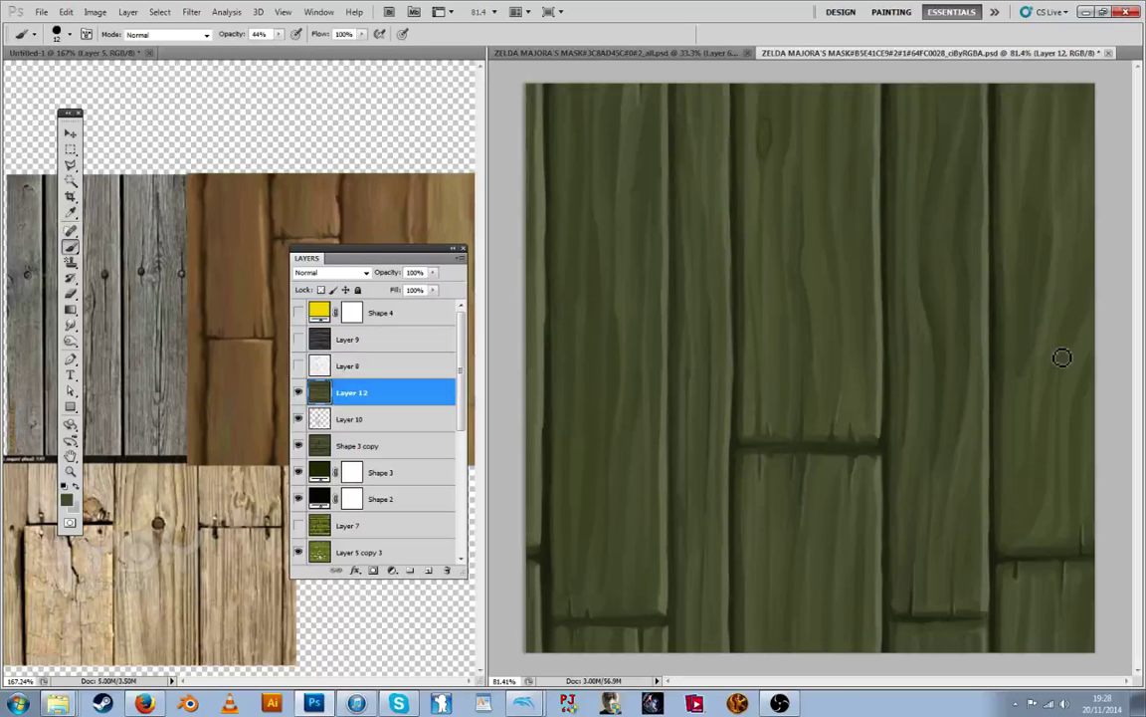
pyautogui.keyDown('alt'); pyautogui.click(1059, 375); pyautogui.keyUp('alt')
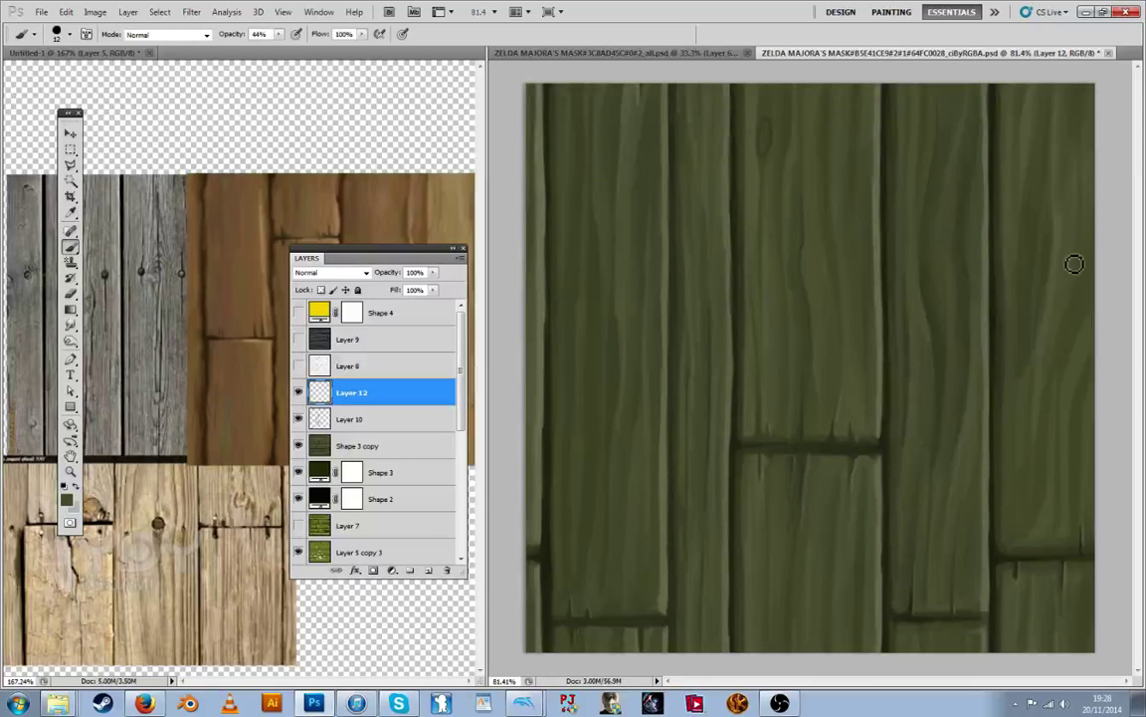
pyautogui.moveTo(1057, 414); pyautogui.dragTo(1075, 333)
pyautogui.keyDown('alt'); pyautogui.click(1078, 417); pyautogui.keyUp('alt')
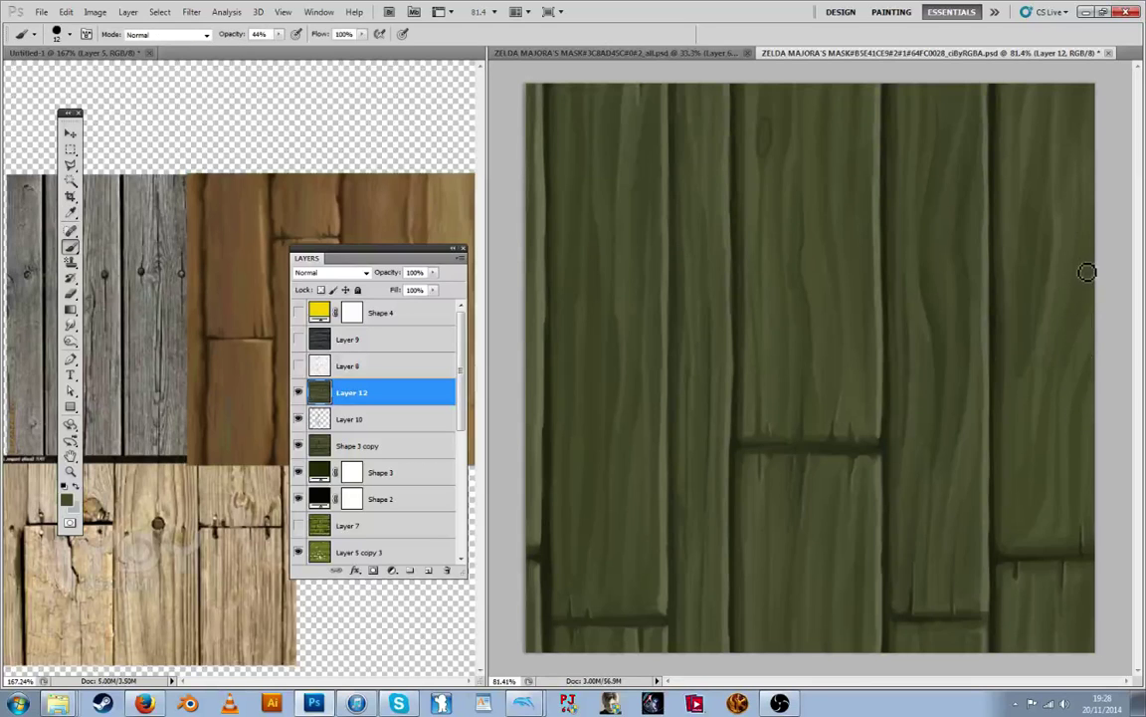
pyautogui.press('alt')
pyautogui.press('alt')
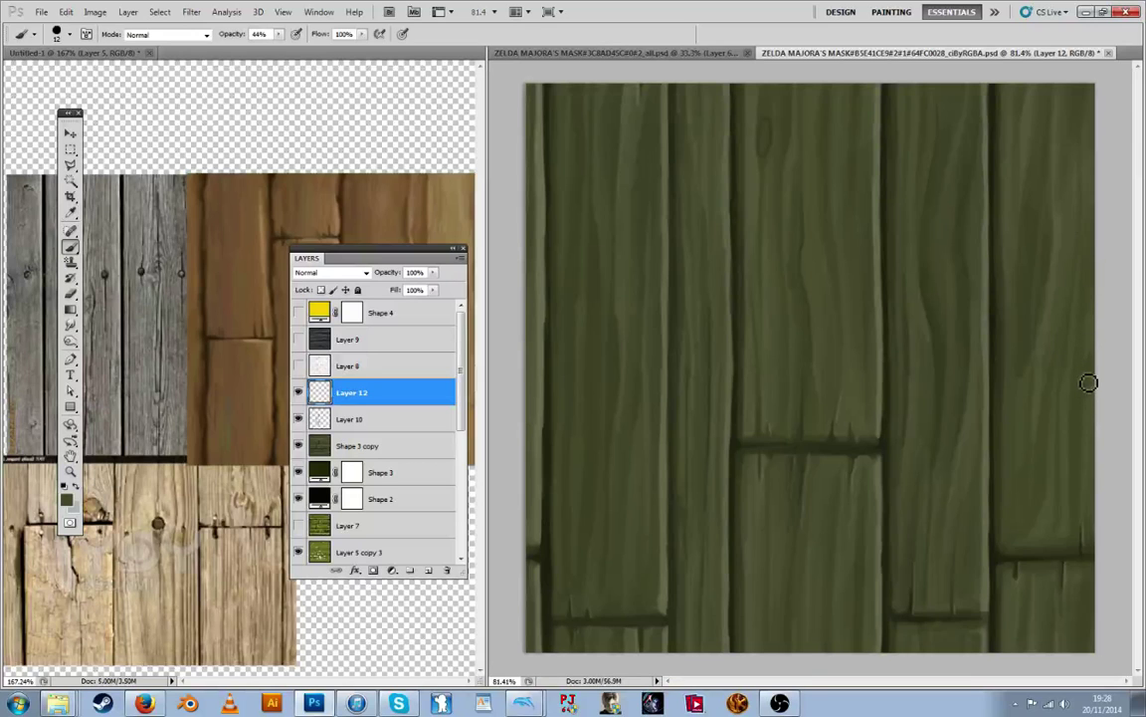
pyautogui.keyDown('alt'); pyautogui.click(1091, 386); pyautogui.keyUp('alt')
pyautogui.press('alt')
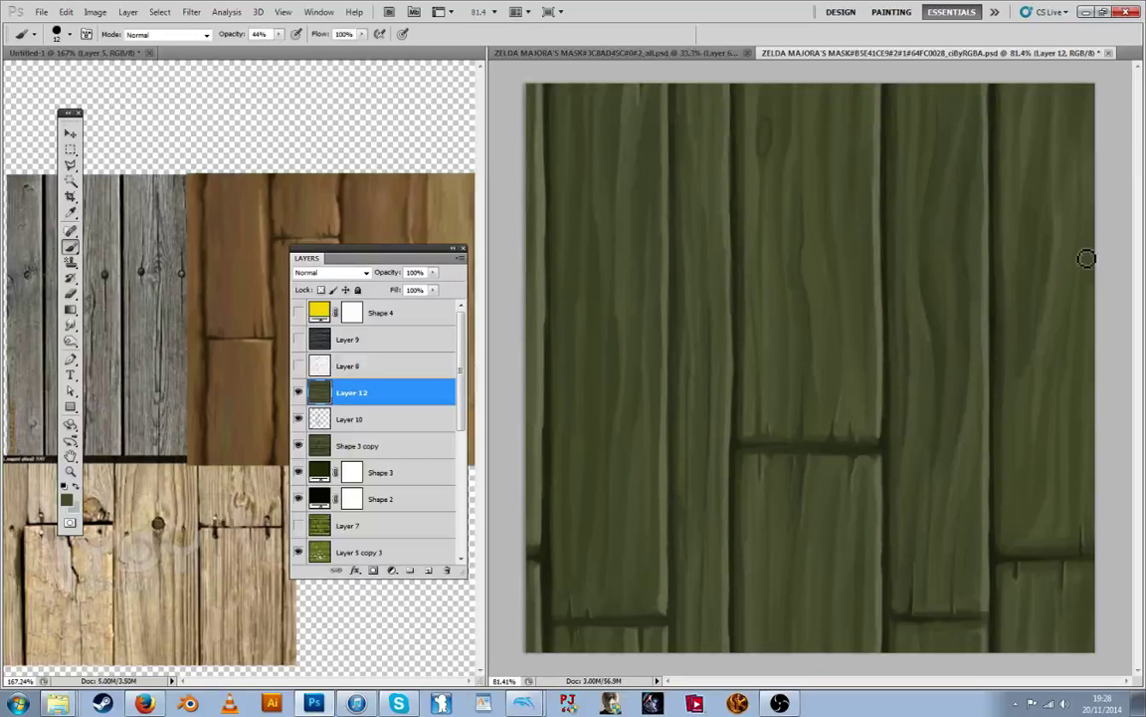
# Refine the grain through the middle of the rightmost plank with sampled greens
pyautogui.press('alt')
pyautogui.keyDown('alt'); pyautogui.click(1028, 401); pyautogui.keyUp('alt')
pyautogui.press('alt')
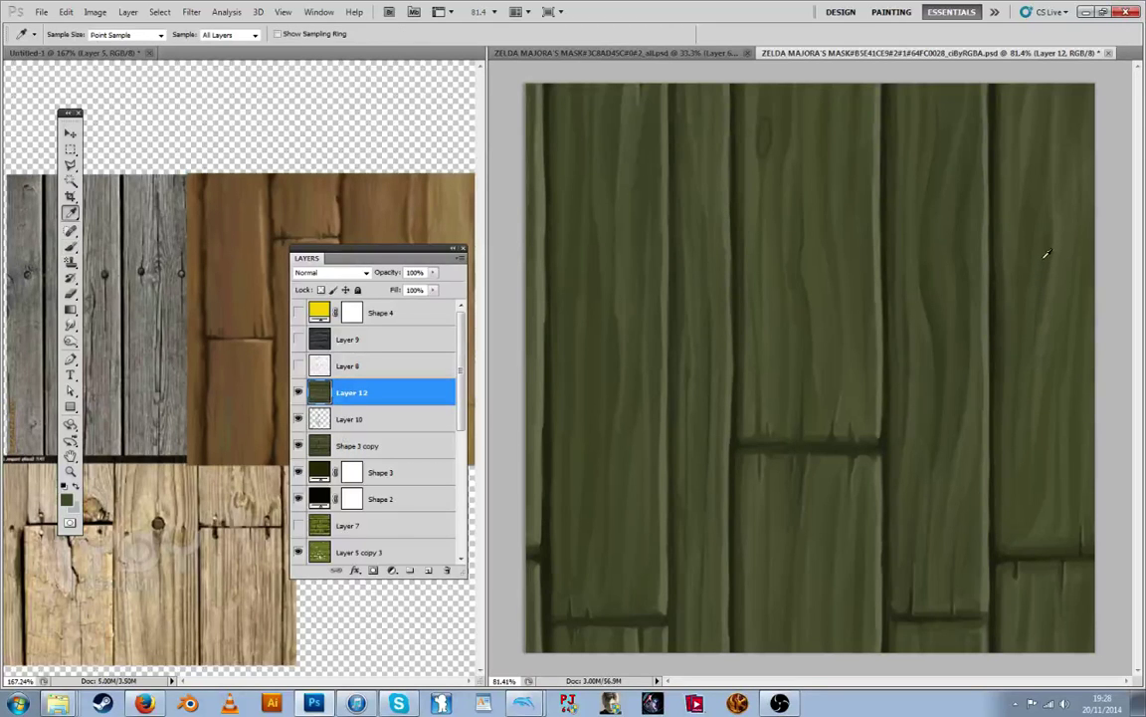
pyautogui.press('alt')
pyautogui.press('alt')
pyautogui.press('alt')
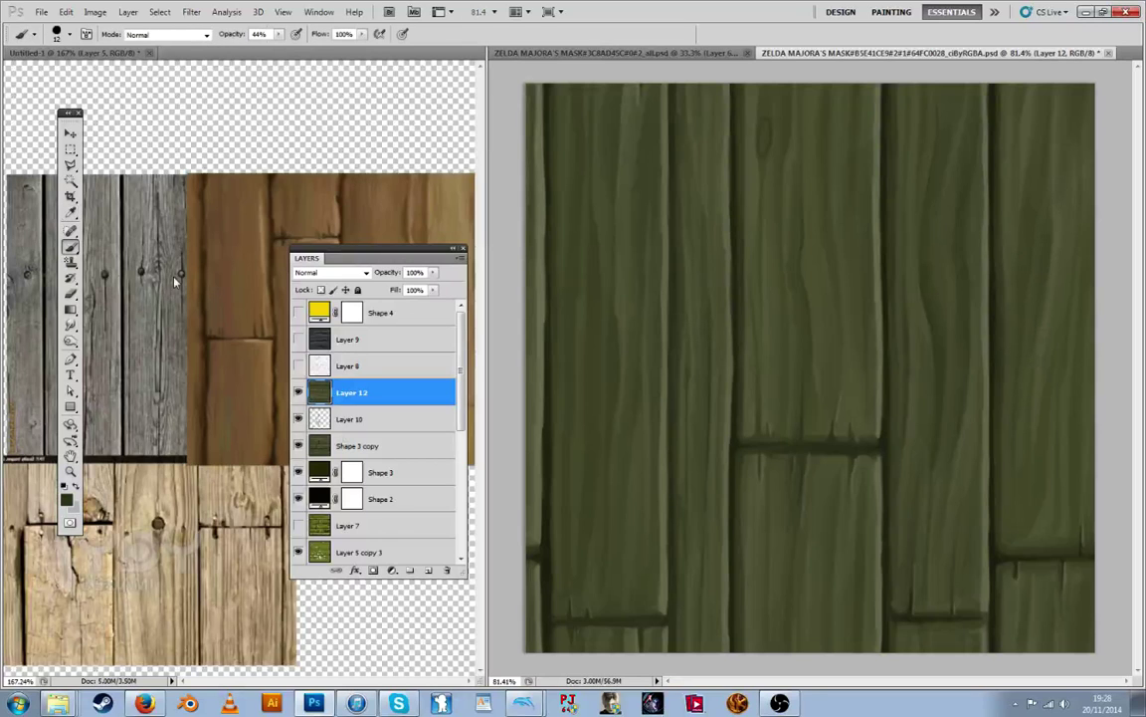
# Paint a long dark grain line down the middle of the wide left plank with sampled greens
pyautogui.keyDown('alt'); pyautogui.click(613, 338); pyautogui.keyUp('alt')
pyautogui.press('alt')
pyautogui.keyDown('alt'); pyautogui.click(601, 351); pyautogui.keyUp('alt')
pyautogui.moveTo(606, 322); pyautogui.dragTo(599, 503)
pyautogui.keyDown('alt'); pyautogui.click(601, 331); pyautogui.keyUp('alt')
pyautogui.keyDown('alt'); pyautogui.click(596, 427); pyautogui.keyUp('alt')
pyautogui.keyDown('alt'); pyautogui.click(604, 282); pyautogui.keyUp('alt')
pyautogui.moveTo(602, 279); pyautogui.dragTo(598, 244)
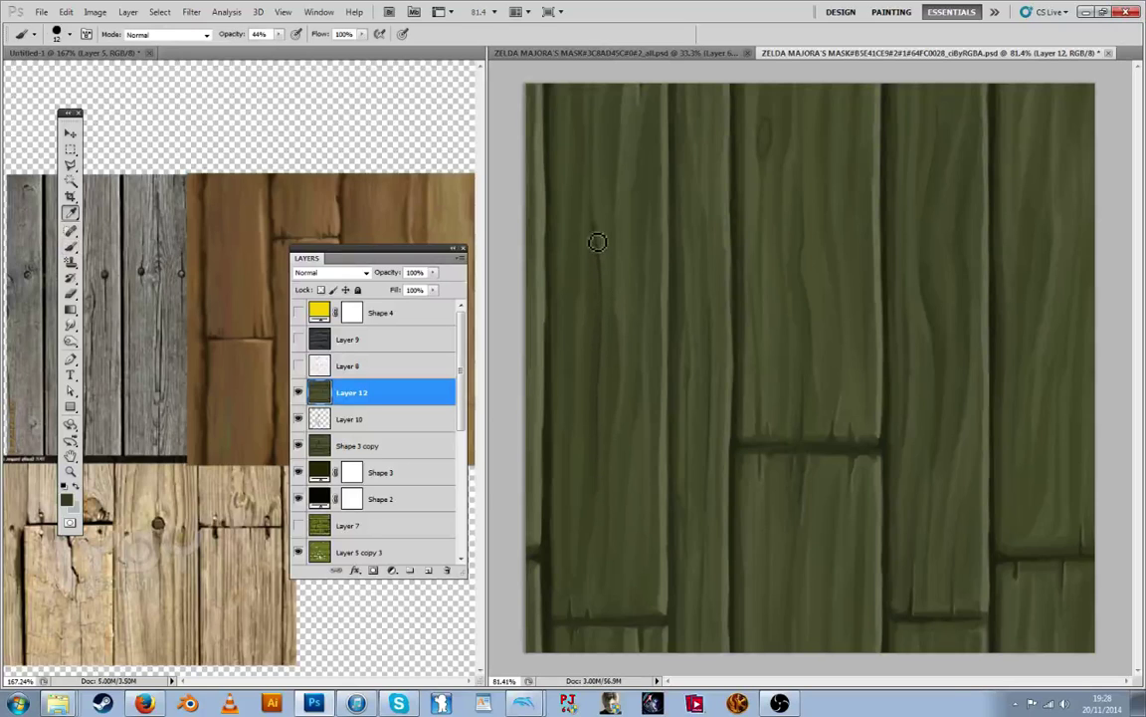
# Extend the wide left plank's dark grain line upward and taper its tip with sampled greens
pyautogui.keyDown('alt'); pyautogui.click(595, 213); pyautogui.keyUp('alt')
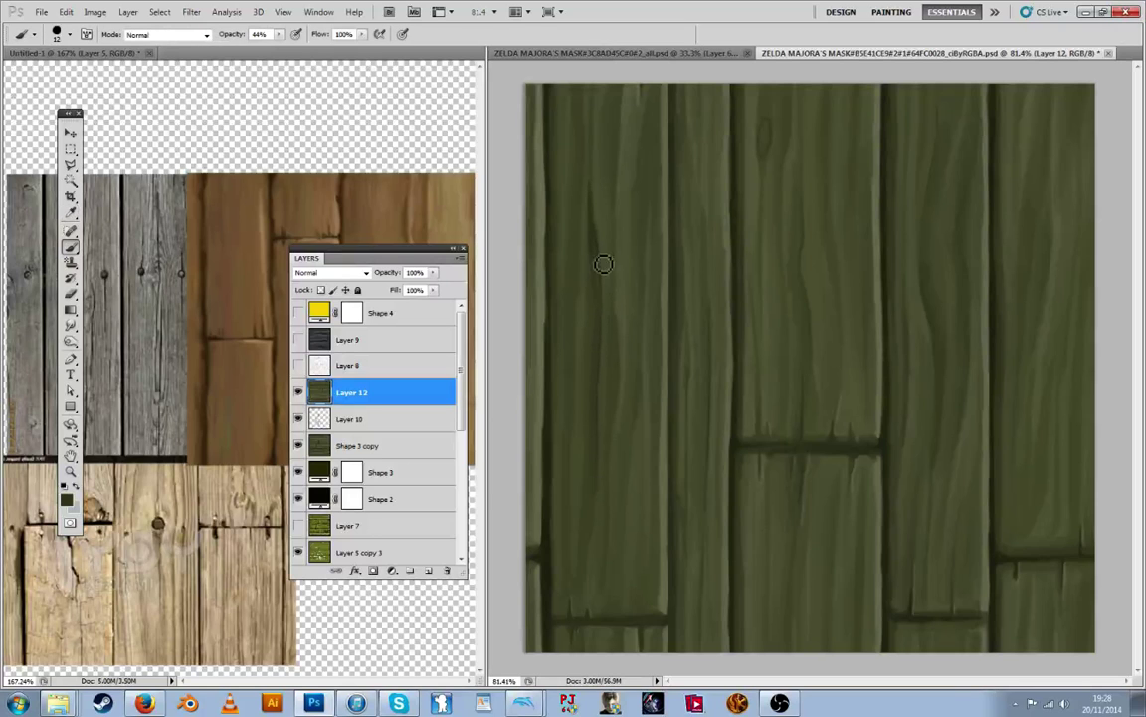
pyautogui.keyDown('alt'); pyautogui.click(597, 228); pyautogui.keyUp('alt')
pyautogui.moveTo(601, 204); pyautogui.dragTo(600, 230)
pyautogui.press('alt')
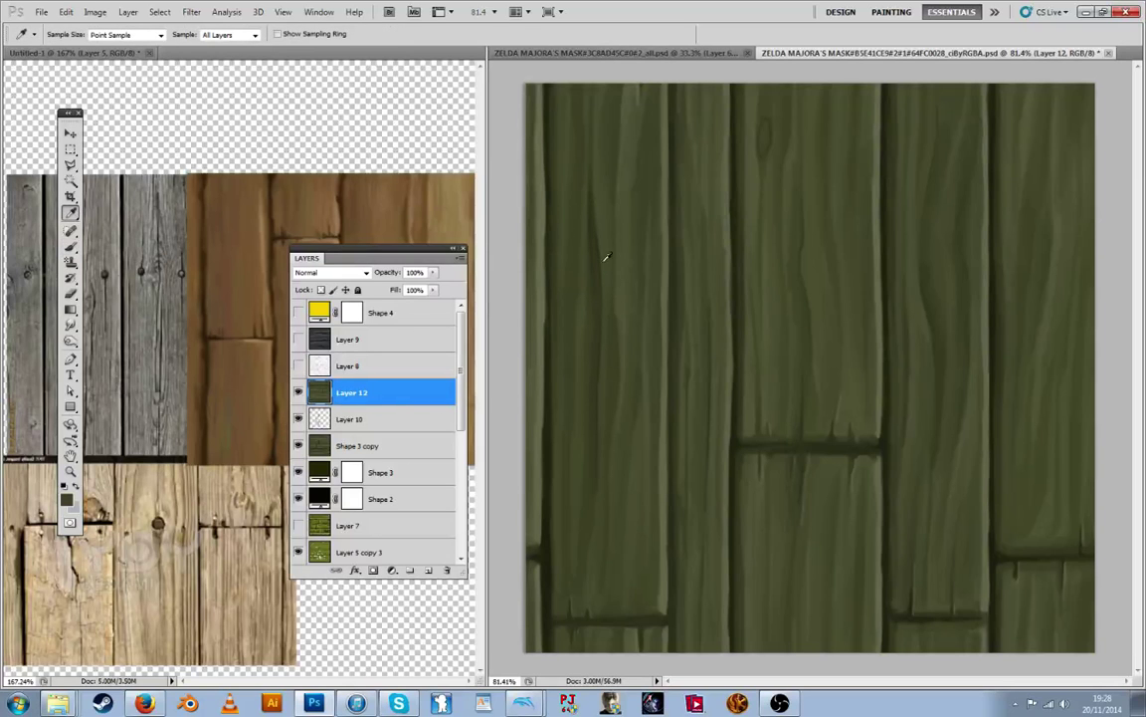
# Add a new layer above Layer 12 and paint rough split-grain detail along the wide left plank's dark grain line
pyautogui.click(411, 572)
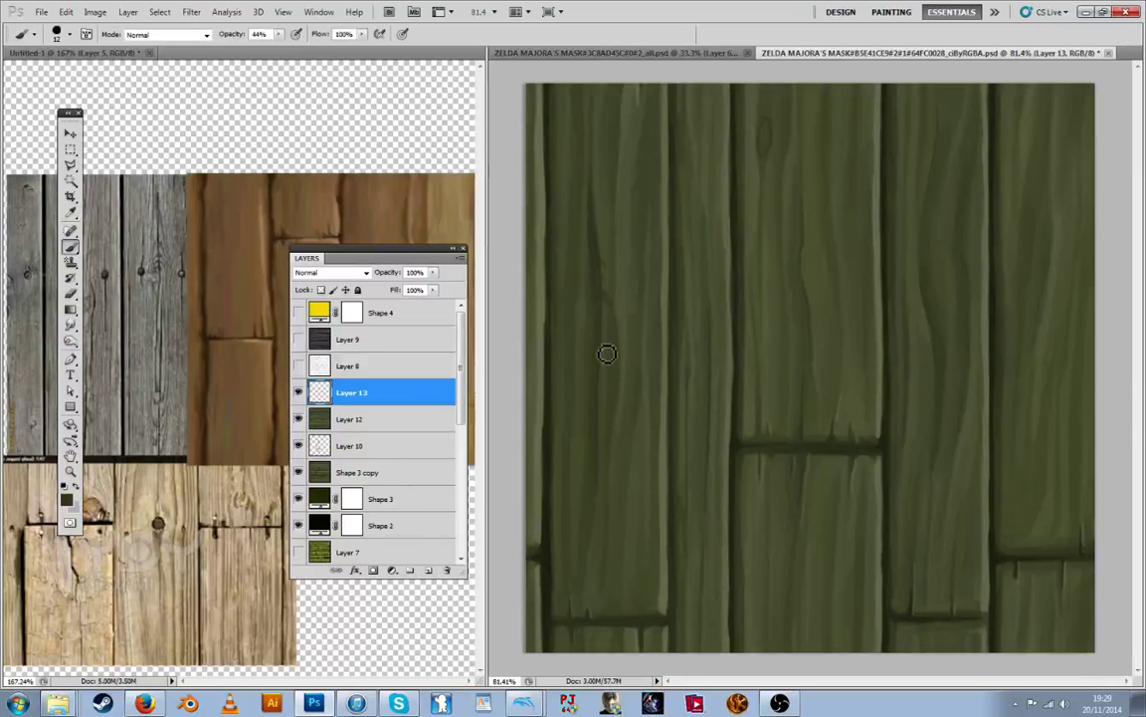
pyautogui.moveTo(615, 329); pyautogui.dragTo(595, 309)
pyautogui.keyDown('alt'); pyautogui.click(606, 320); pyautogui.keyUp('alt')
pyautogui.keyDown('alt'); pyautogui.click(611, 300); pyautogui.keyUp('alt')
pyautogui.keyDown('alt'); pyautogui.click(612, 283); pyautogui.keyUp('alt')
pyautogui.keyDown('alt'); pyautogui.click(605, 266); pyautogui.keyUp('alt')
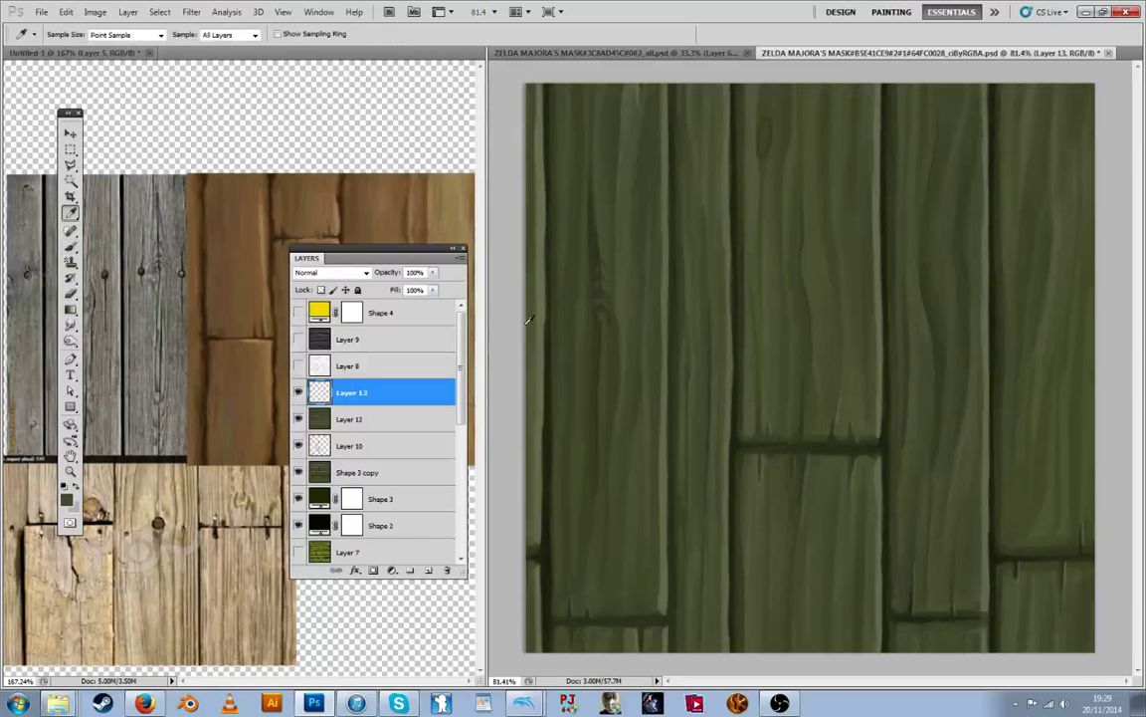
pyautogui.keyDown('alt'); pyautogui.click(601, 340); pyautogui.keyUp('alt')
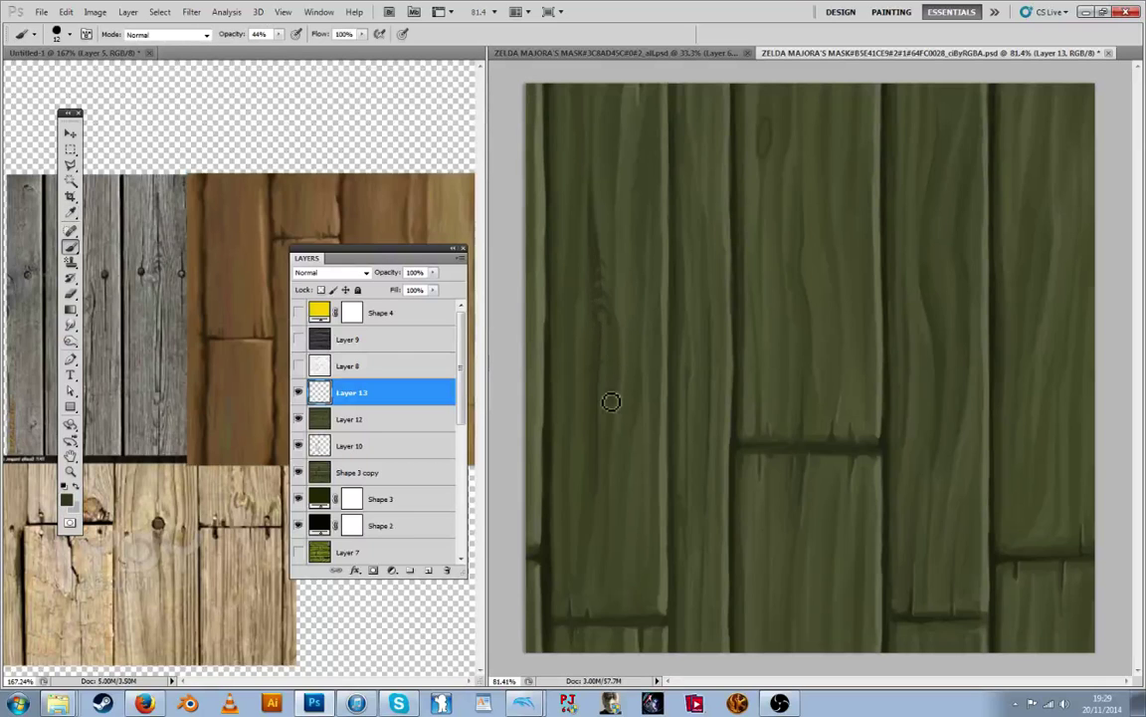
pyautogui.keyDown('alt'); pyautogui.click(589, 346); pyautogui.keyUp('alt')
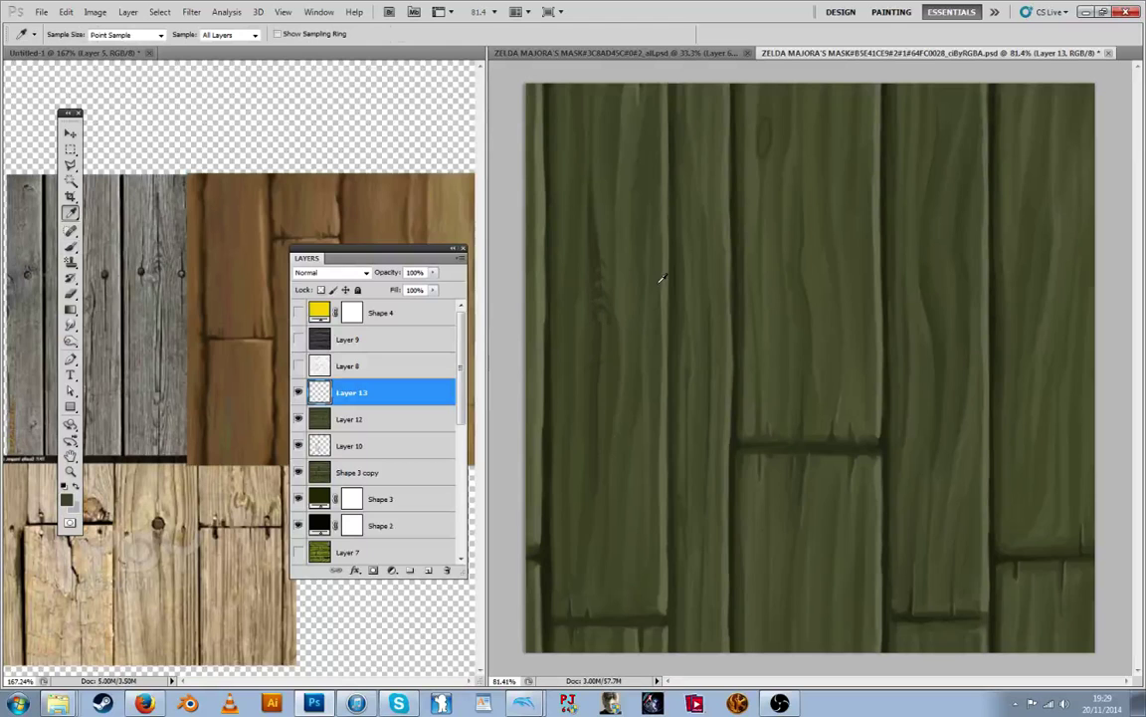
# Paint fine grain strokes through the middle of the central plank above its joint with sampled greens
pyautogui.keyDown('alt'); pyautogui.click(814, 428); pyautogui.keyUp('alt')
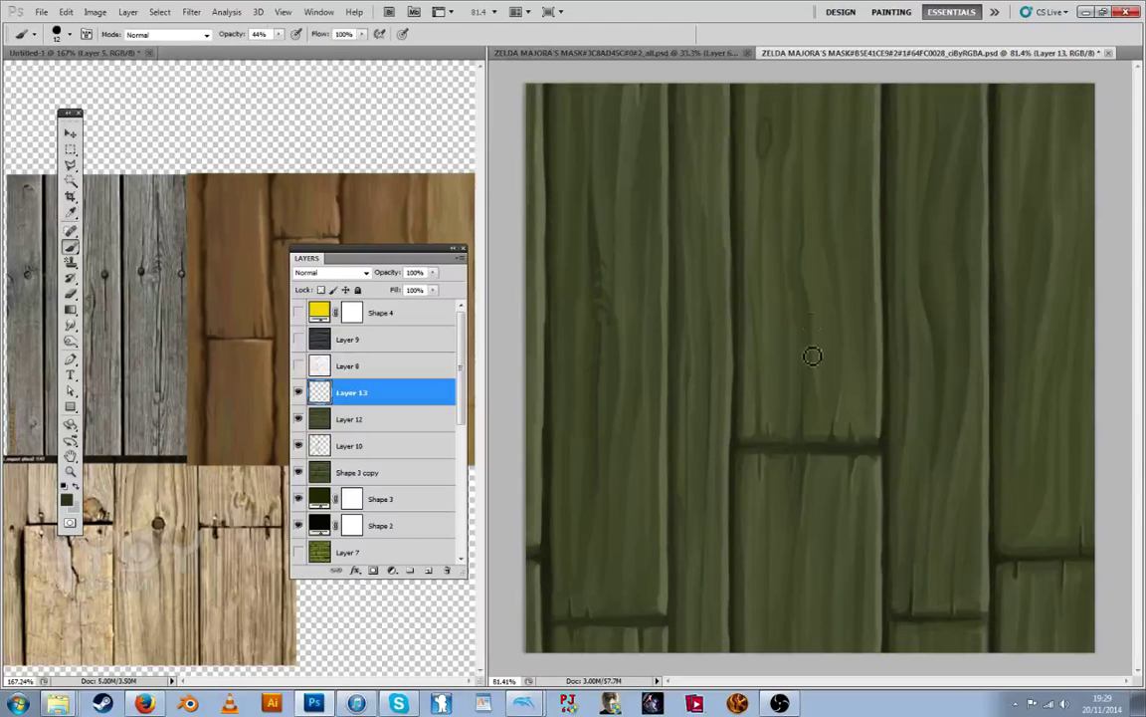
pyautogui.keyDown('alt'); pyautogui.click(798, 308); pyautogui.keyUp('alt')
pyautogui.keyDown('alt'); pyautogui.click(797, 281); pyautogui.keyUp('alt')
pyautogui.moveTo(796, 277); pyautogui.dragTo(798, 338)
pyautogui.keyDown('alt'); pyautogui.click(787, 230); pyautogui.keyUp('alt')
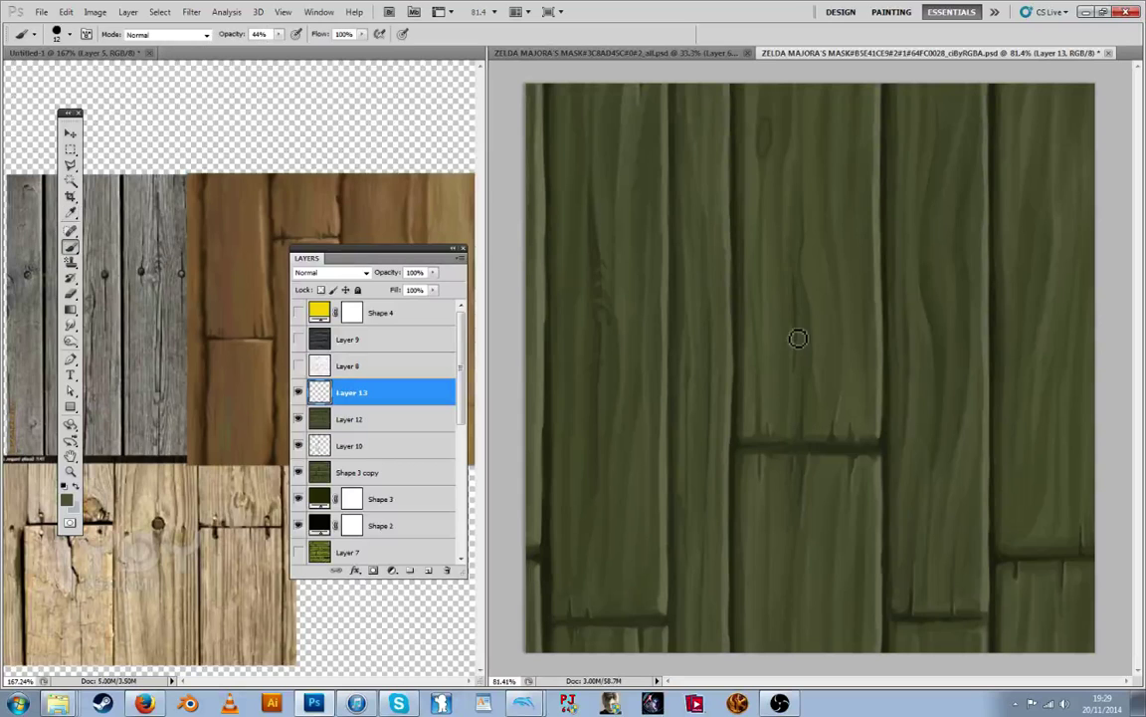
pyautogui.keyDown('alt'); pyautogui.click(798, 343); pyautogui.keyUp('alt')
pyautogui.keyDown('alt'); pyautogui.click(813, 241); pyautogui.keyUp('alt')
pyautogui.keyDown('alt'); pyautogui.click(807, 236); pyautogui.keyUp('alt')
pyautogui.moveTo(816, 246); pyautogui.dragTo(816, 276)
pyautogui.press('alt')
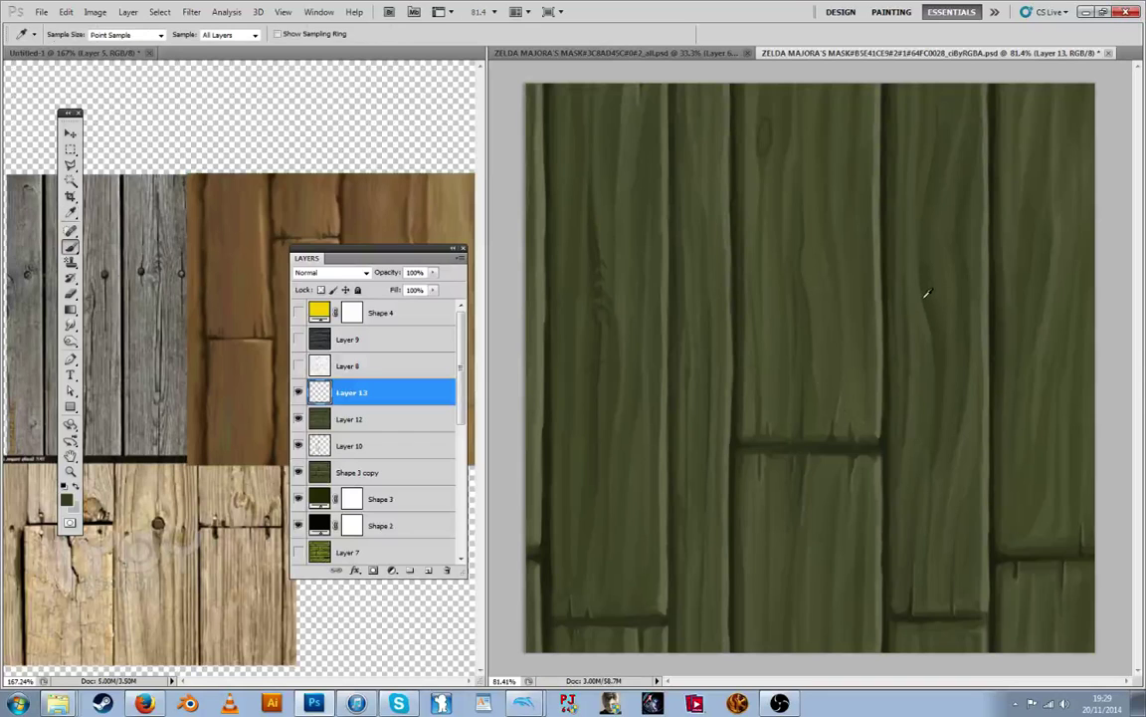
# Start a small knot in the dark grain of the plank right of the central one with sampled greens
pyautogui.press('alt')
pyautogui.press('alt')
pyautogui.keyDown('alt'); pyautogui.click(940, 273); pyautogui.keyUp('alt')
pyautogui.moveTo(940, 273); pyautogui.dragTo(936, 294)
pyautogui.keyDown('alt'); pyautogui.click(938, 286); pyautogui.keyUp('alt')
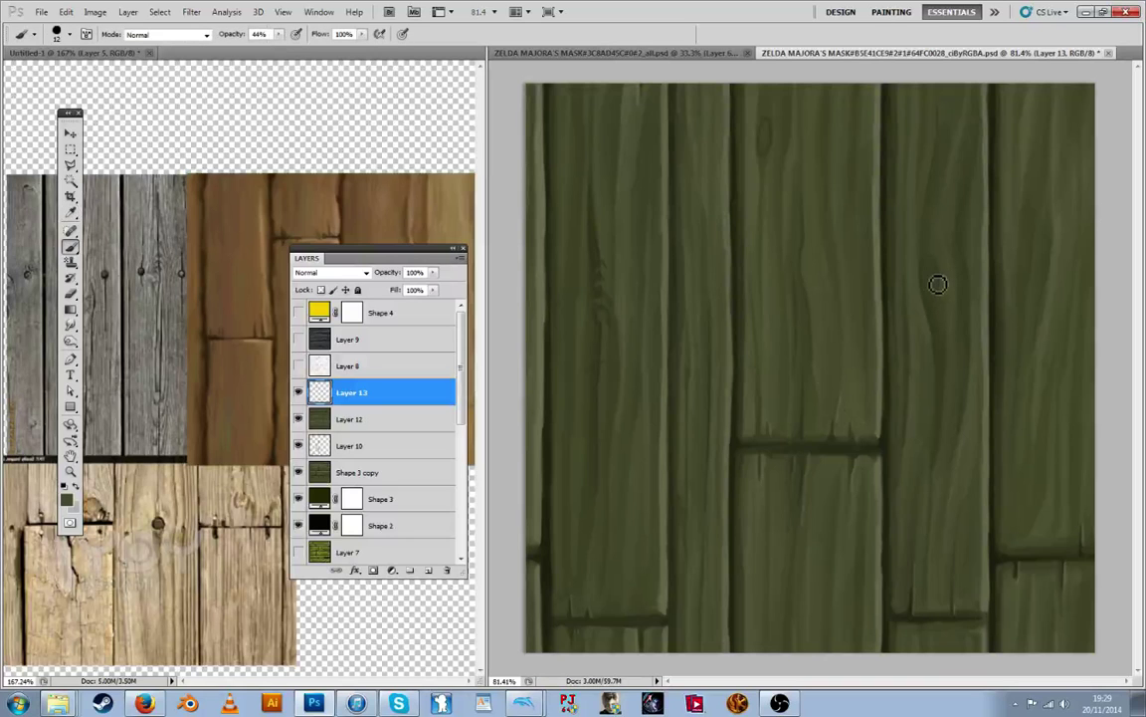
# Shape the rings and highlights of the small knot in that plank with sampled greens
pyautogui.press('alt')
pyautogui.press('alt')
pyautogui.press('alt')
pyautogui.press('alt')
pyautogui.press('alt')
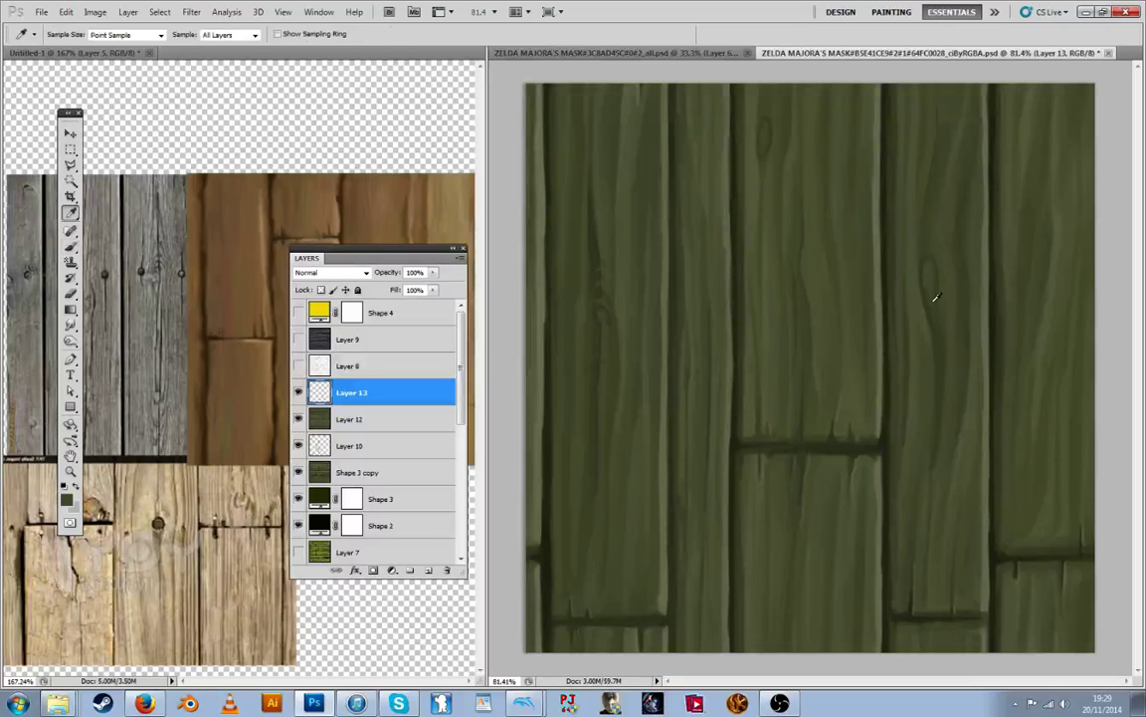
pyautogui.press('alt')
pyautogui.press('alt')
pyautogui.press('alt')
pyautogui.press('alt')
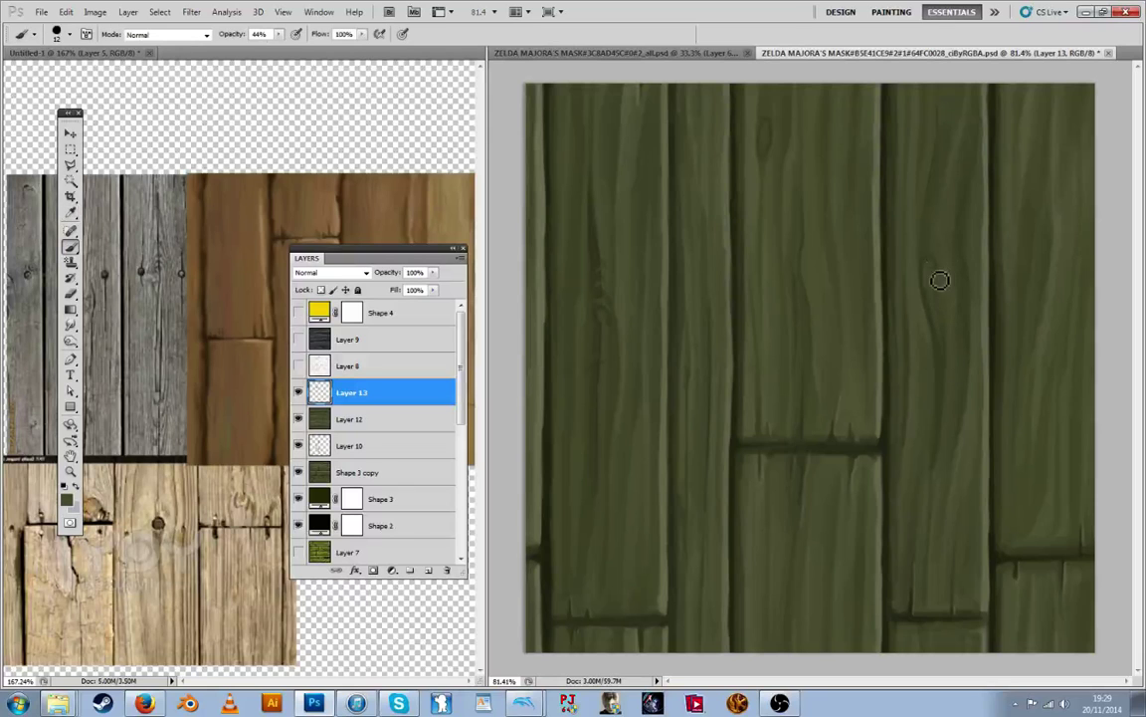
pyautogui.press('alt')
# Compare Layer 13 on and off and raise the underlying-layer shadow limit in its Blend If settings
pyautogui.scroll(-3, 960, 448)
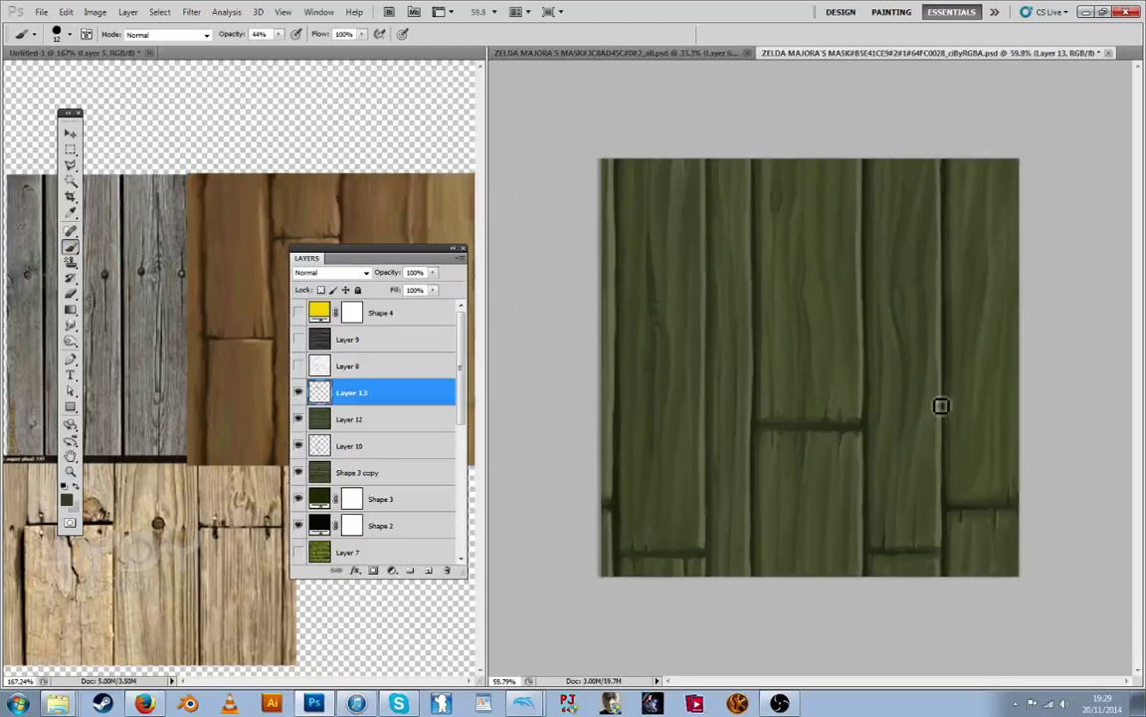
pyautogui.scroll(-1, 942, 406)
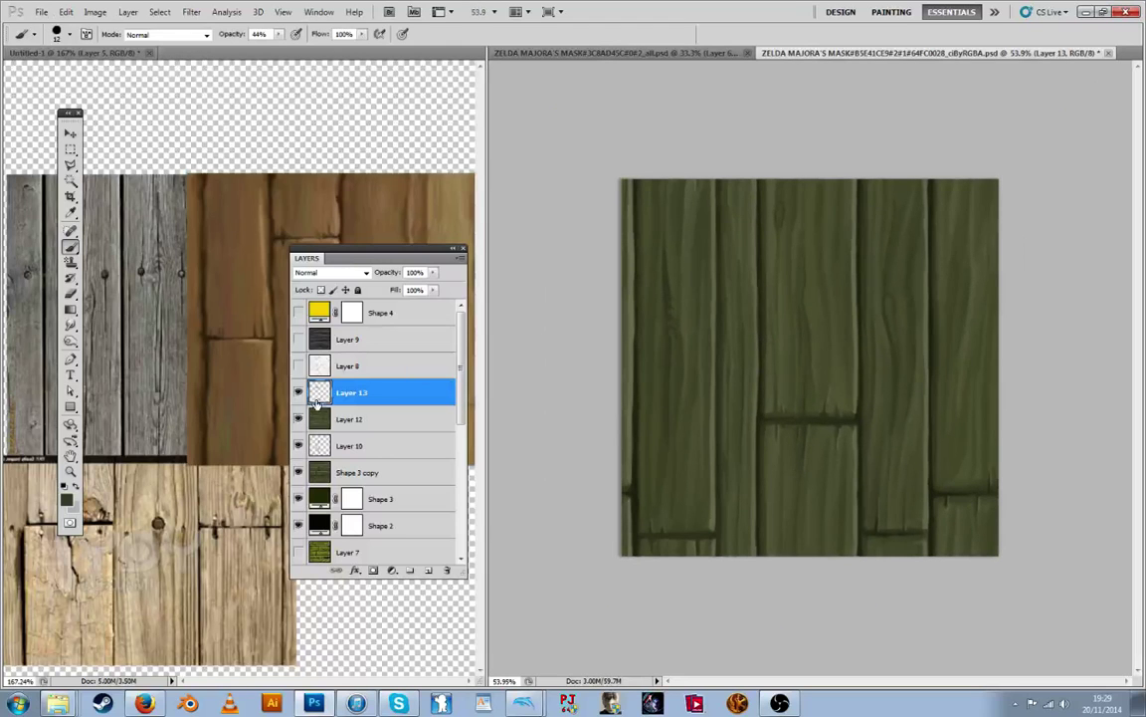
pyautogui.keyDown('shift'); pyautogui.click(348, 420); pyautogui.keyUp('shift')
pyautogui.click(321, 398)
pyautogui.click(299, 392)
pyautogui.click(298, 392)
pyautogui.click(390, 392)
pyautogui.doubleClick(442, 377)
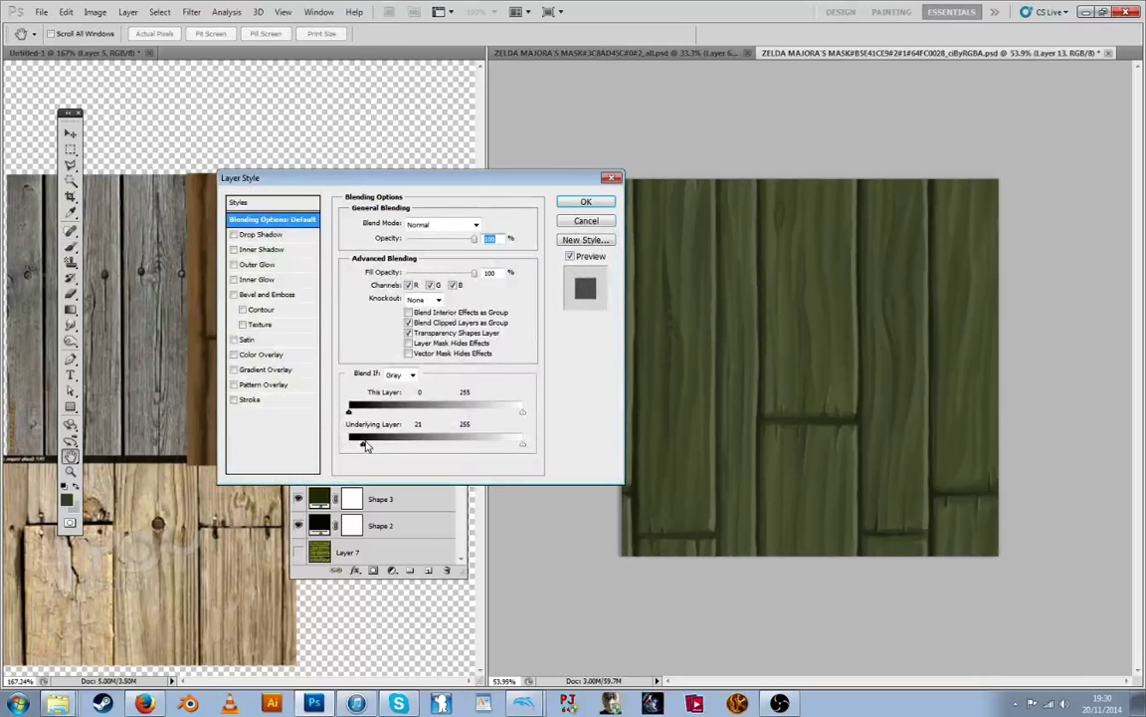
pyautogui.moveTo(394, 448); pyautogui.dragTo(391, 449)
pyautogui.moveTo(379, 445); pyautogui.dragTo(377, 447)
pyautogui.press('Return')
# Merge Layer 13 with Layer 12 and shift the merged planks back to their original unoffset position
pyautogui.keyDown('shift'); pyautogui.click(405, 428); pyautogui.keyUp('shift')
pyautogui.rightClick(405, 426)
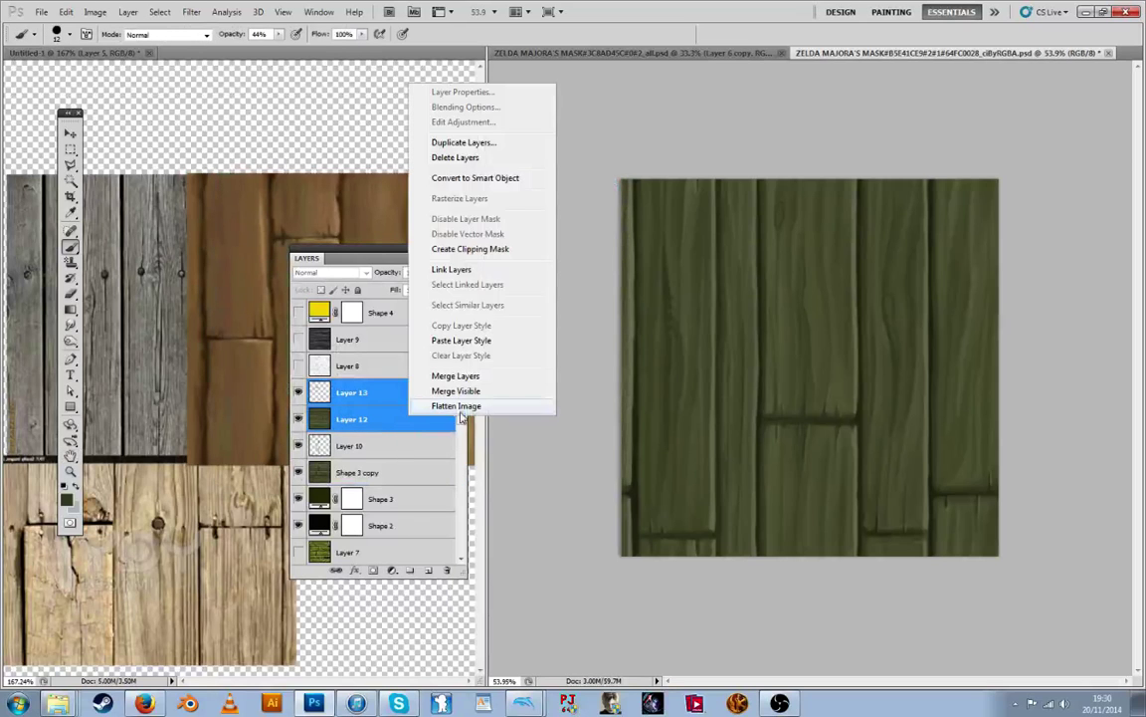
pyautogui.click(447, 361)
# Compare the merged planks with the rougher paint layers beneath by toggling Layer 13's visibility
pyautogui.click(296, 394)
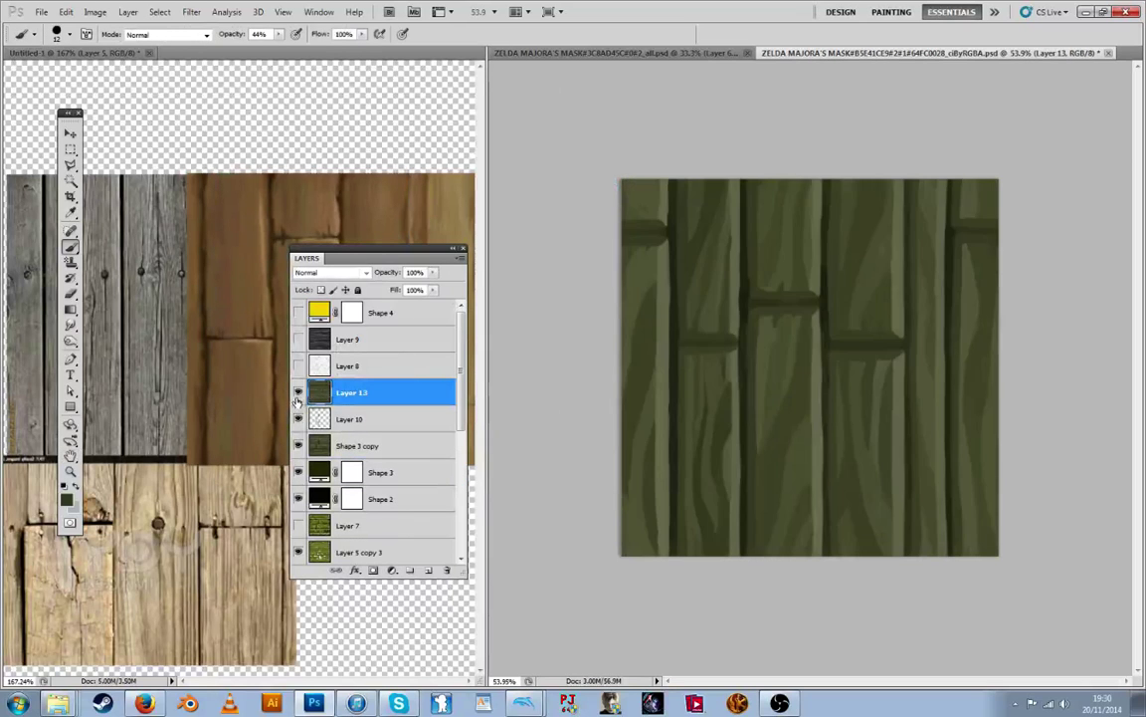
pyautogui.click(297, 393)
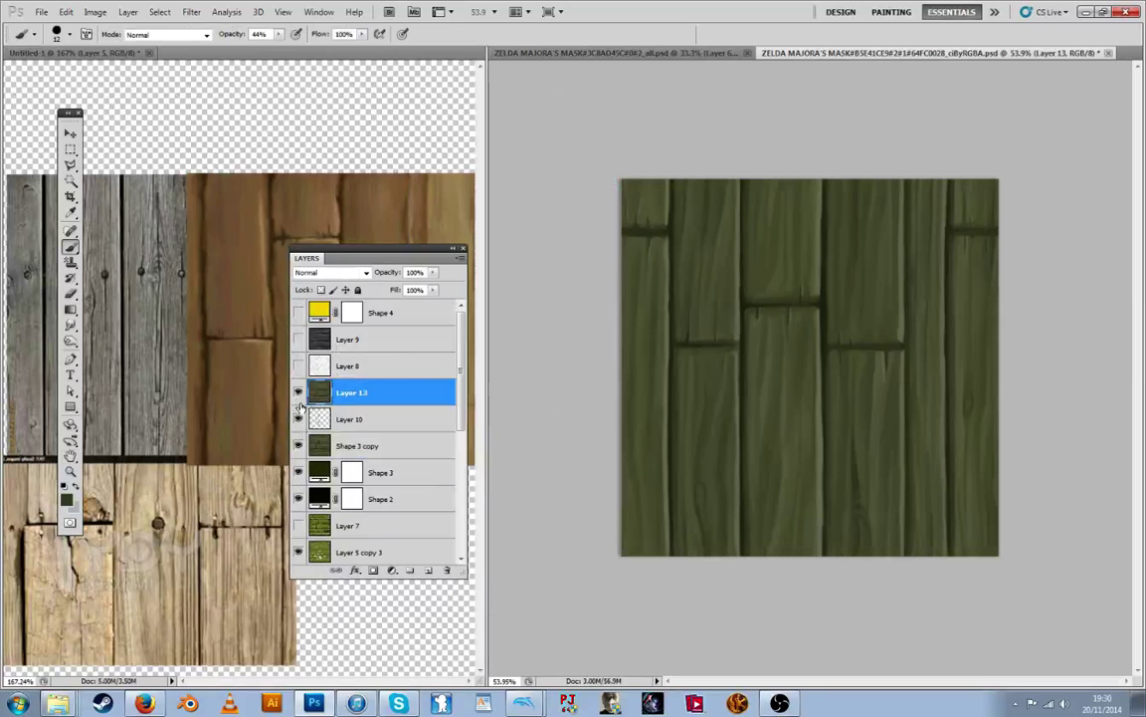
pyautogui.click(297, 393)
pyautogui.click(298, 393)
pyautogui.click(298, 393)
pyautogui.click(298, 393)
pyautogui.hotkey('ctrl', 'shift', 's')
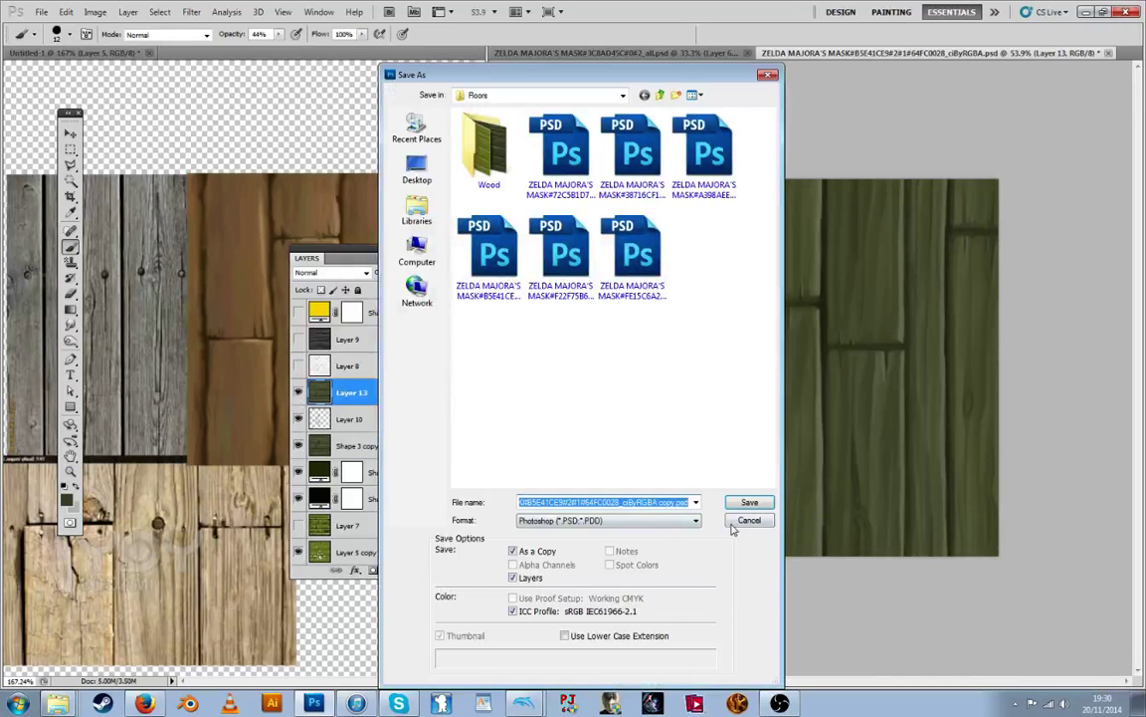
pyautogui.press('Return')
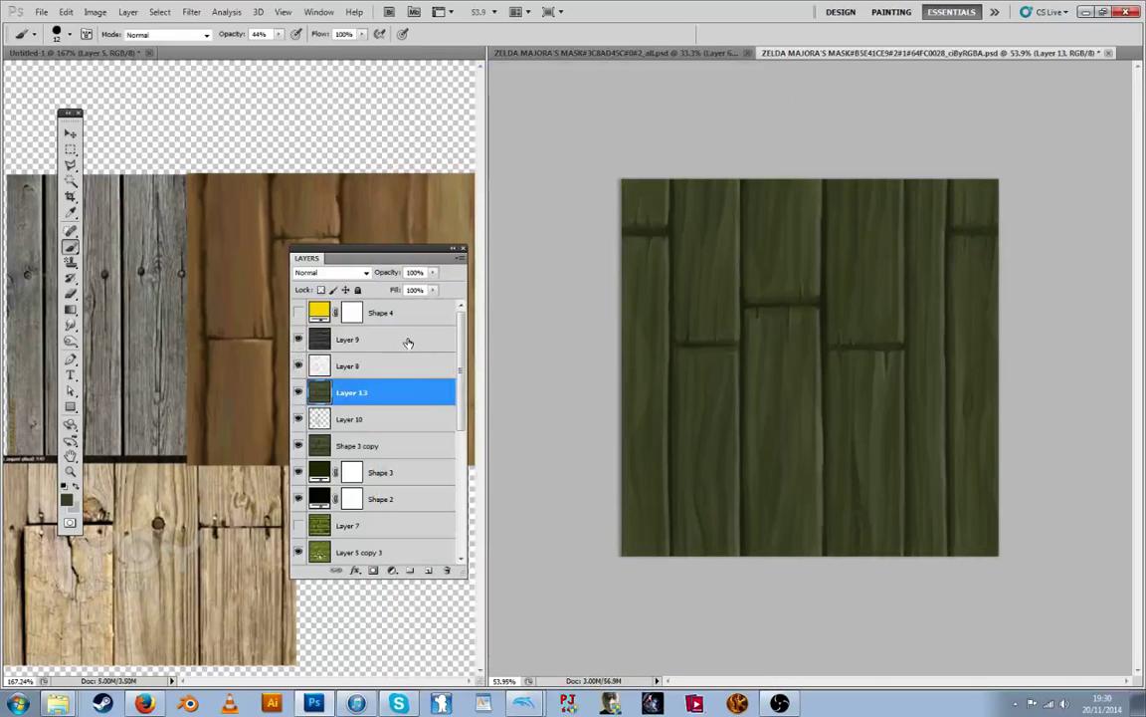
# Show Layers 8 and 9, and set Layer 9's underlying-layer highlight range to 66 / 104 with 46% opacity
pyautogui.click(399, 340)
pyautogui.doubleClick(399, 340)
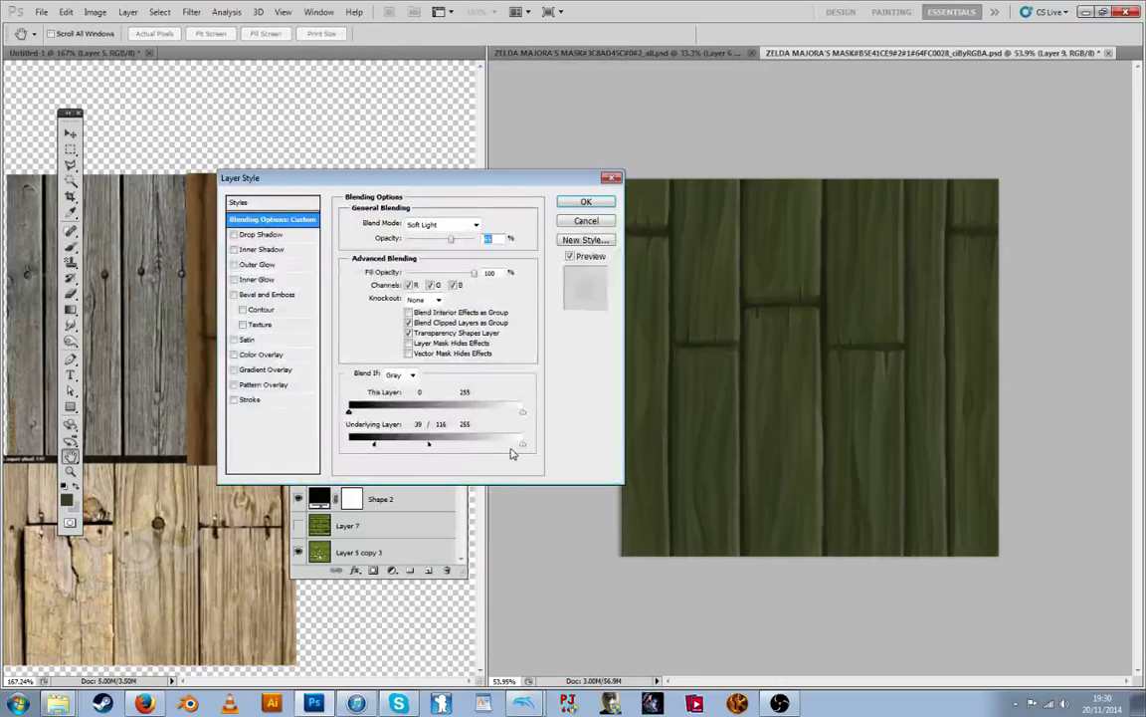
pyautogui.moveTo(500, 448)
pyautogui.mouseDown()
pyautogui.moveTo(428, 448)
pyautogui.moveTo(515, 446)
pyautogui.mouseUp()
pyautogui.moveTo(451, 242); pyautogui.dragTo(492, 244)
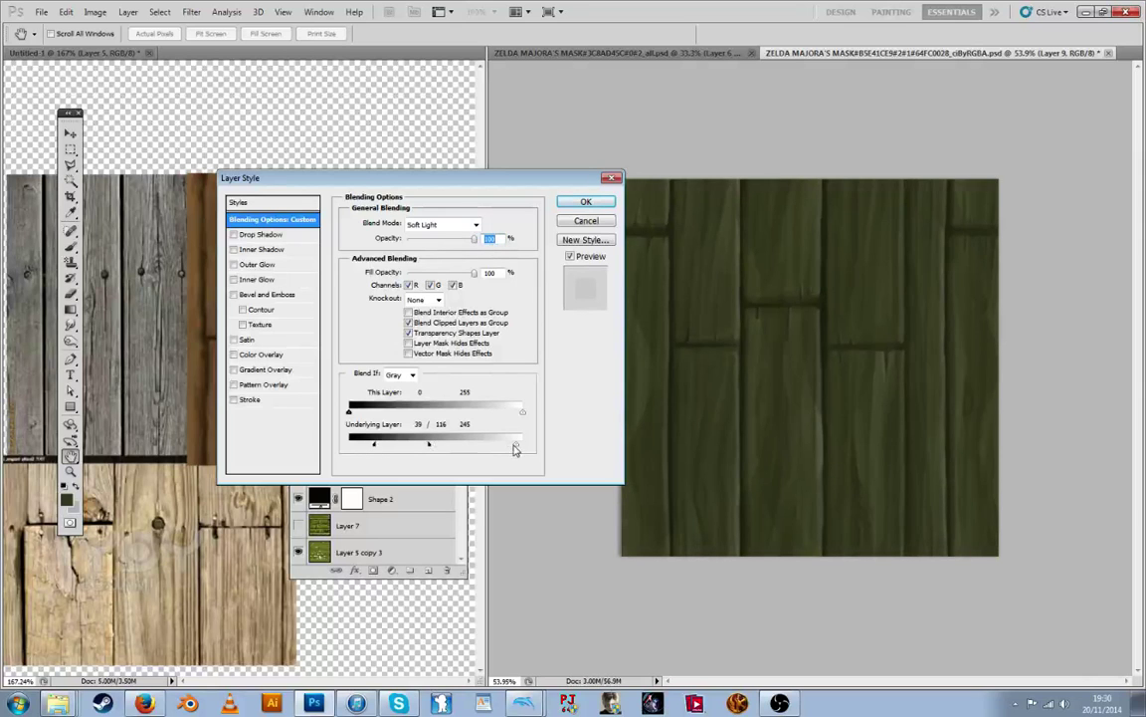
pyautogui.moveTo(515, 446); pyautogui.dragTo(421, 453)
pyautogui.click(439, 241)
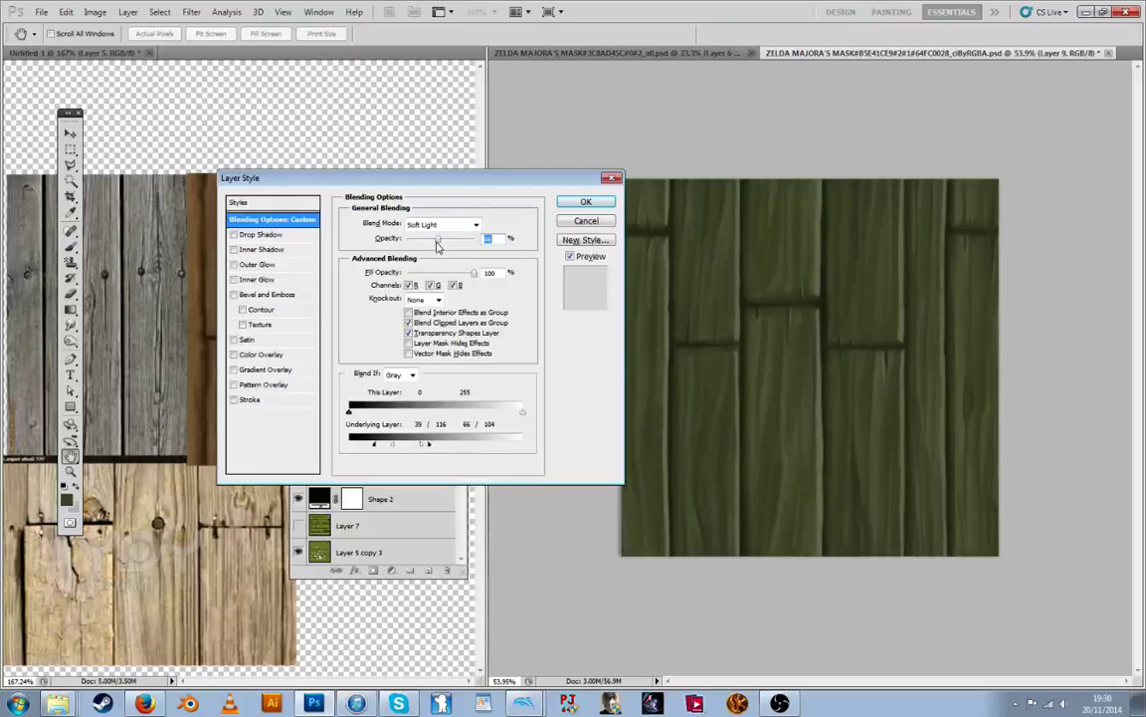
pyautogui.click(585, 202)
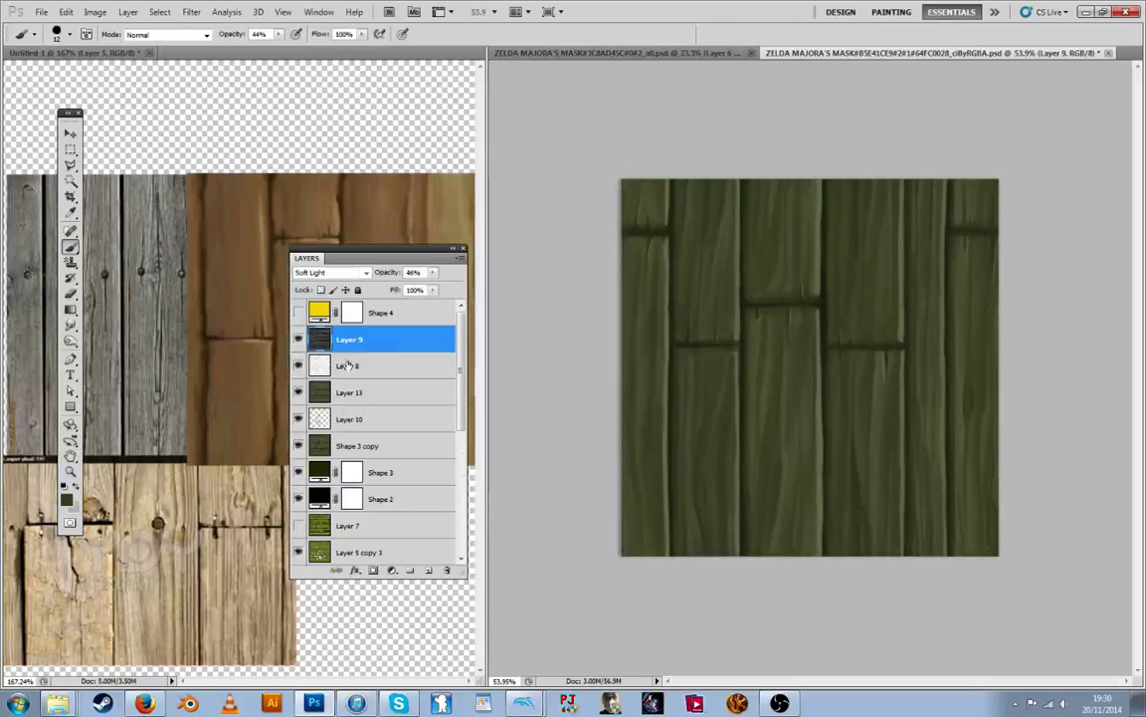
# Lower the opacity of the Soft Light Layer 9 to 25%
pyautogui.click(299, 341)
pyautogui.doubleClick(353, 339)
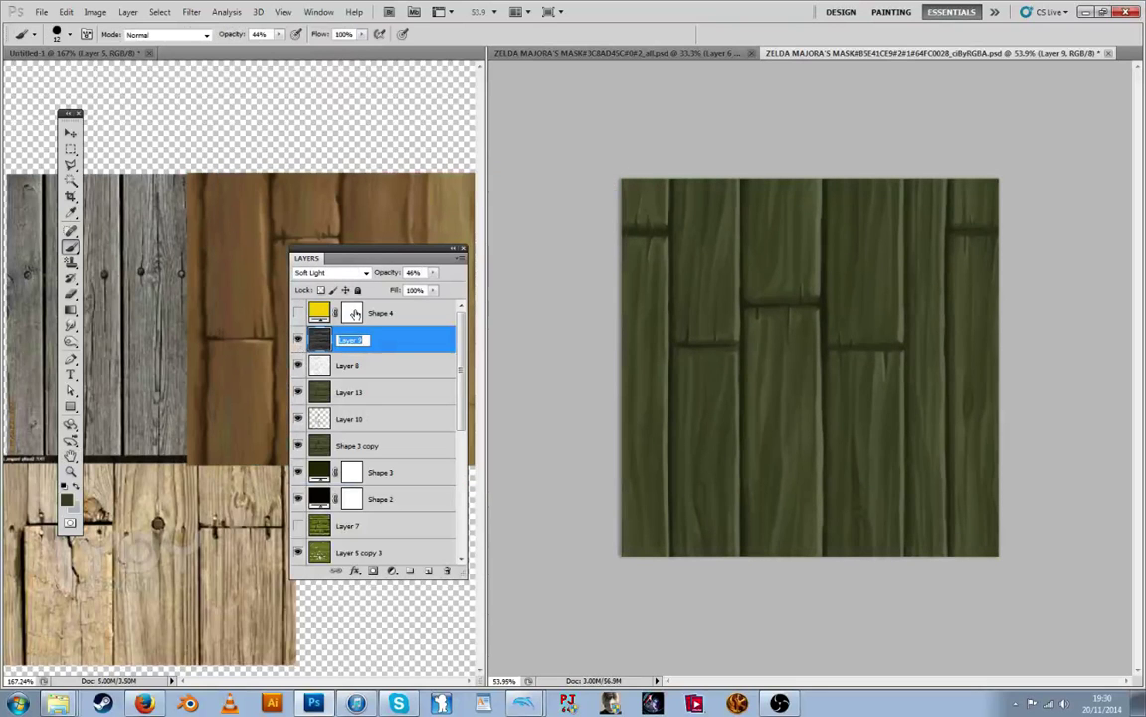
pyautogui.click(433, 272)
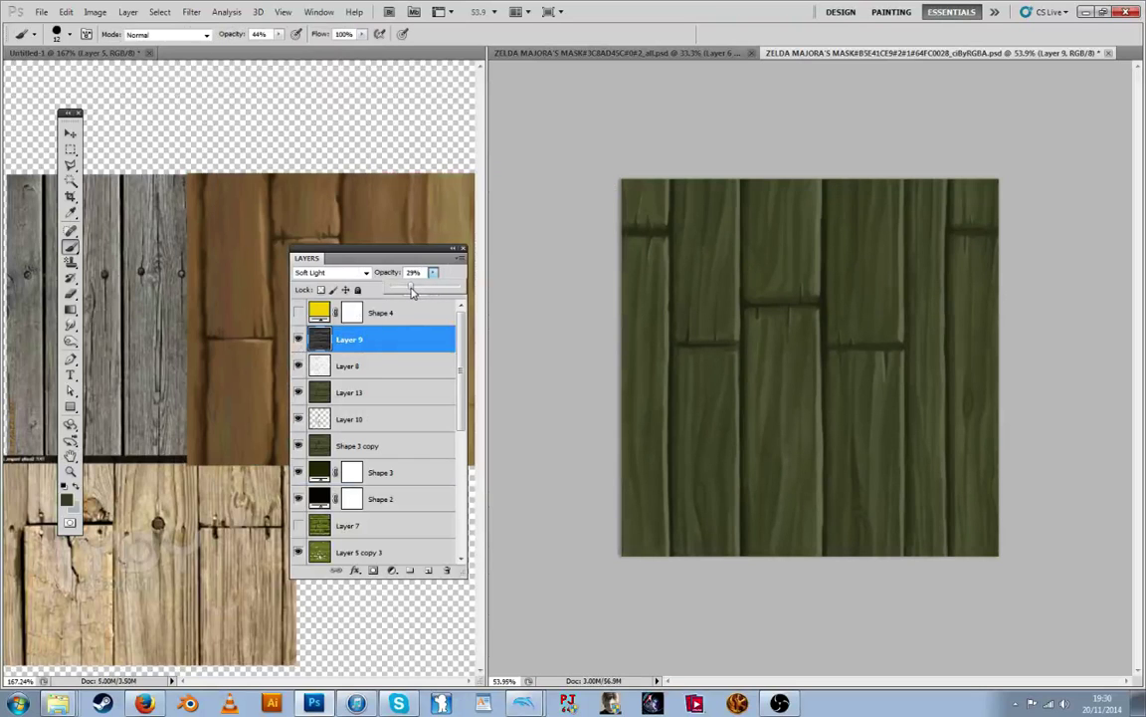
pyautogui.moveTo(409, 290); pyautogui.dragTo(406, 290)
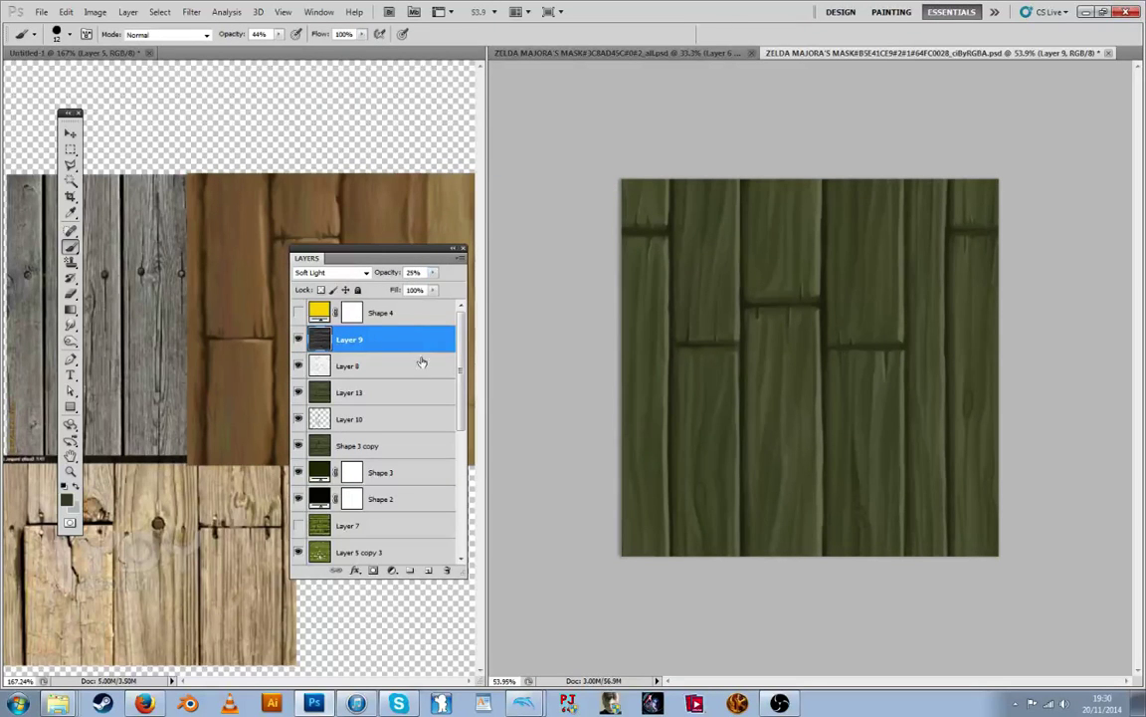
# Save a non-interlaced PNG copy over the existing PZLE01_03a0d4b… texture in the Floors folder
pyautogui.hotkey('ctrl', 'shift', 's')
pyautogui.click(607, 519)
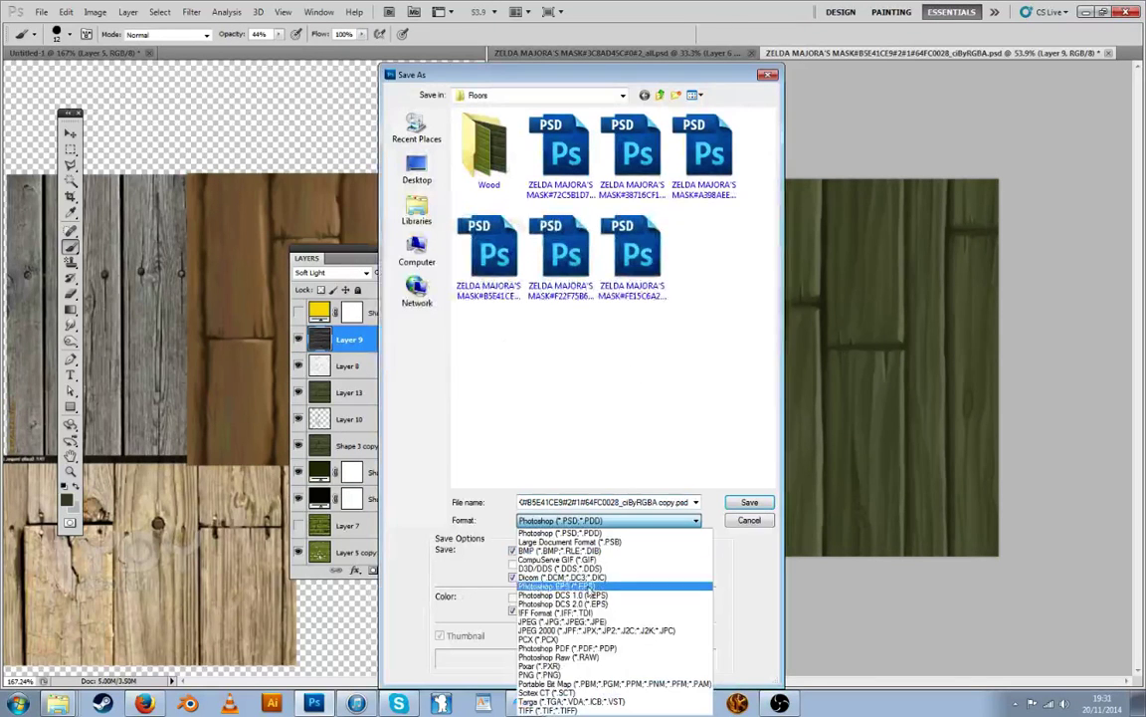
pyautogui.click(589, 673)
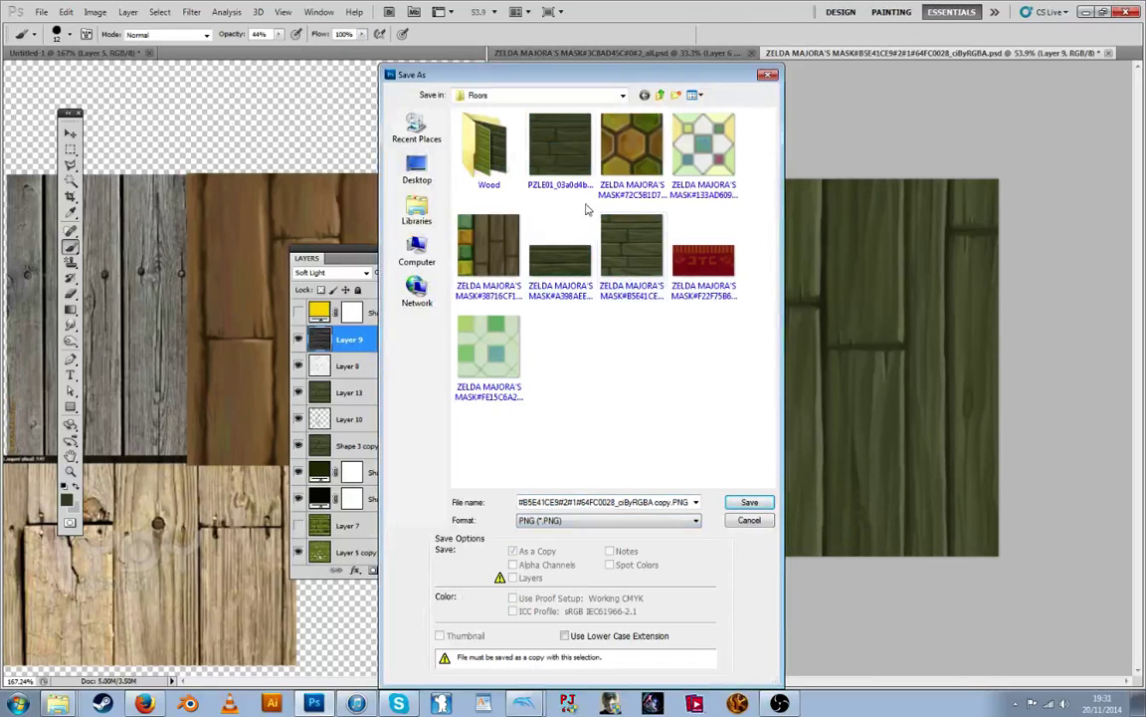
pyautogui.click(572, 177)
pyautogui.press('Return')
pyautogui.press('Return')
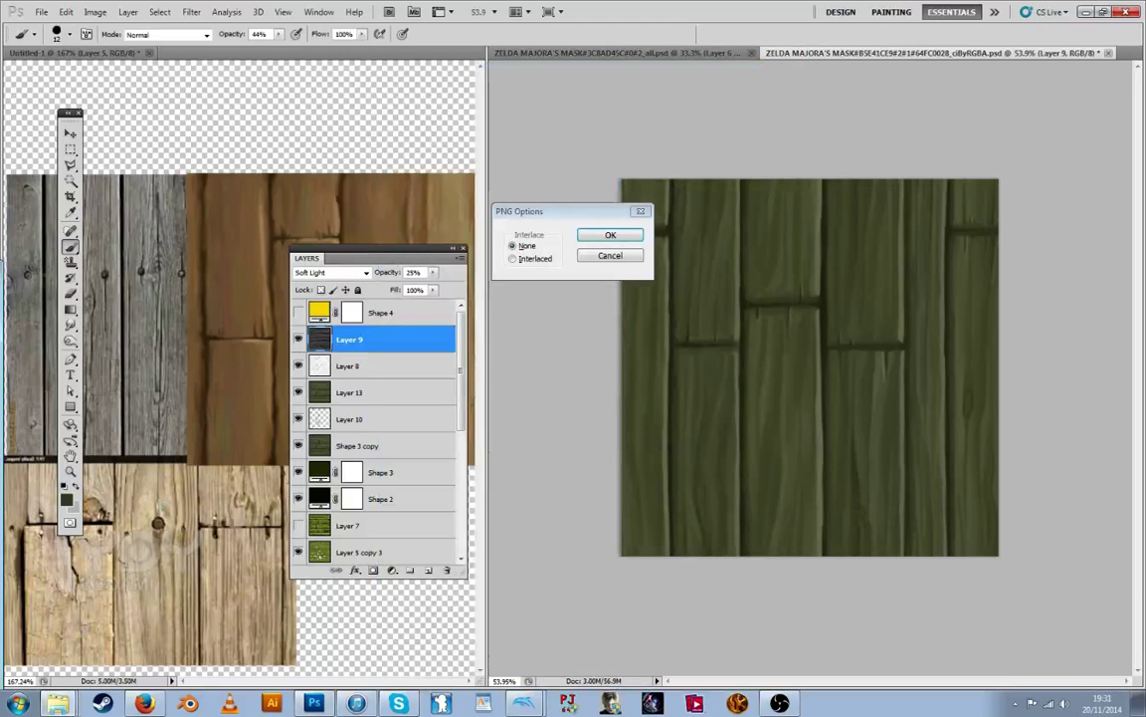
pyautogui.press('Return')
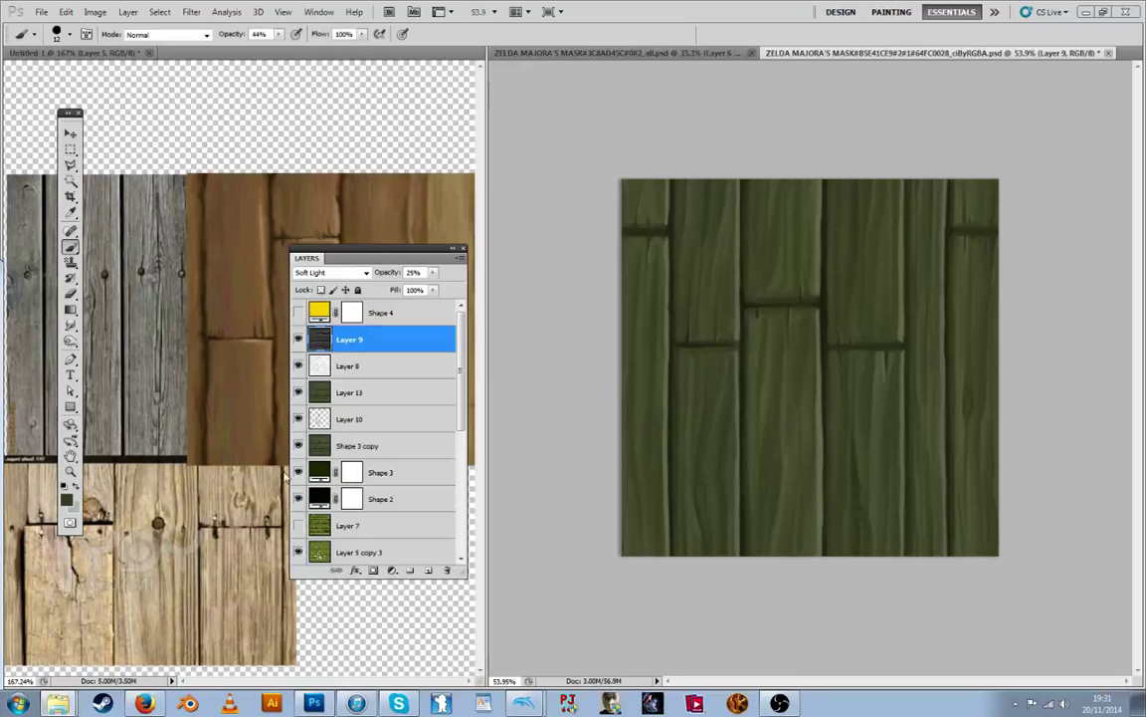
# Switch to Dolphin and examine the wooden floor in the inn from different camera angles
pyautogui.click(526, 701)
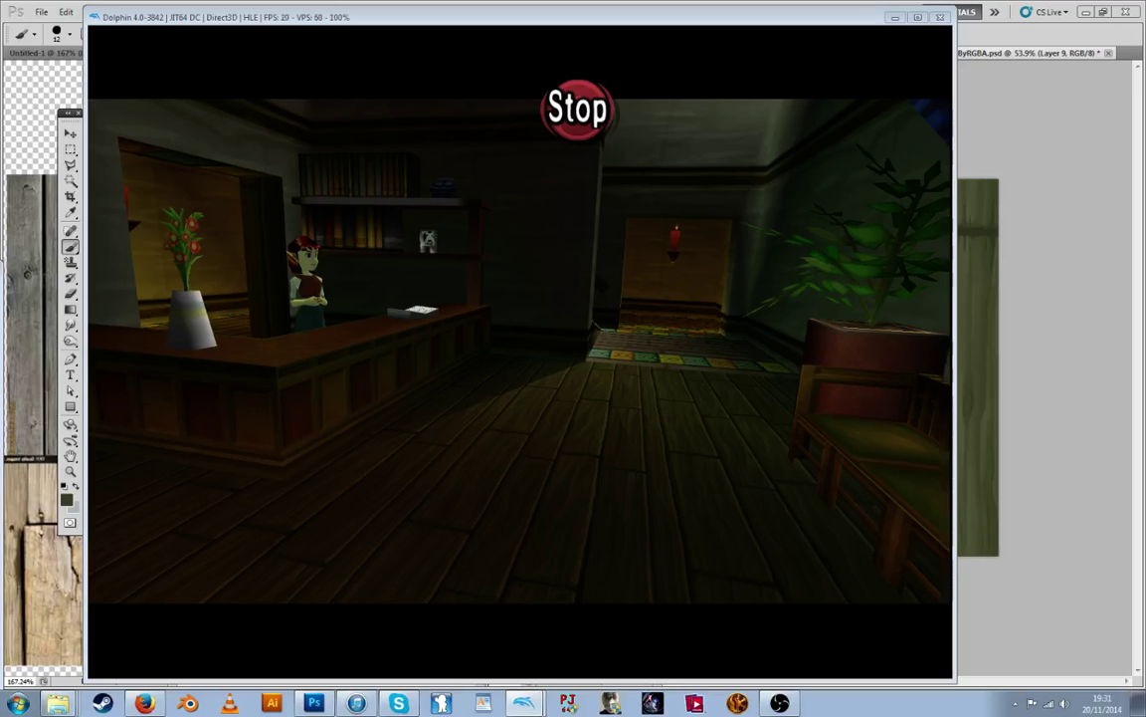
pyautogui.click(445, 476)
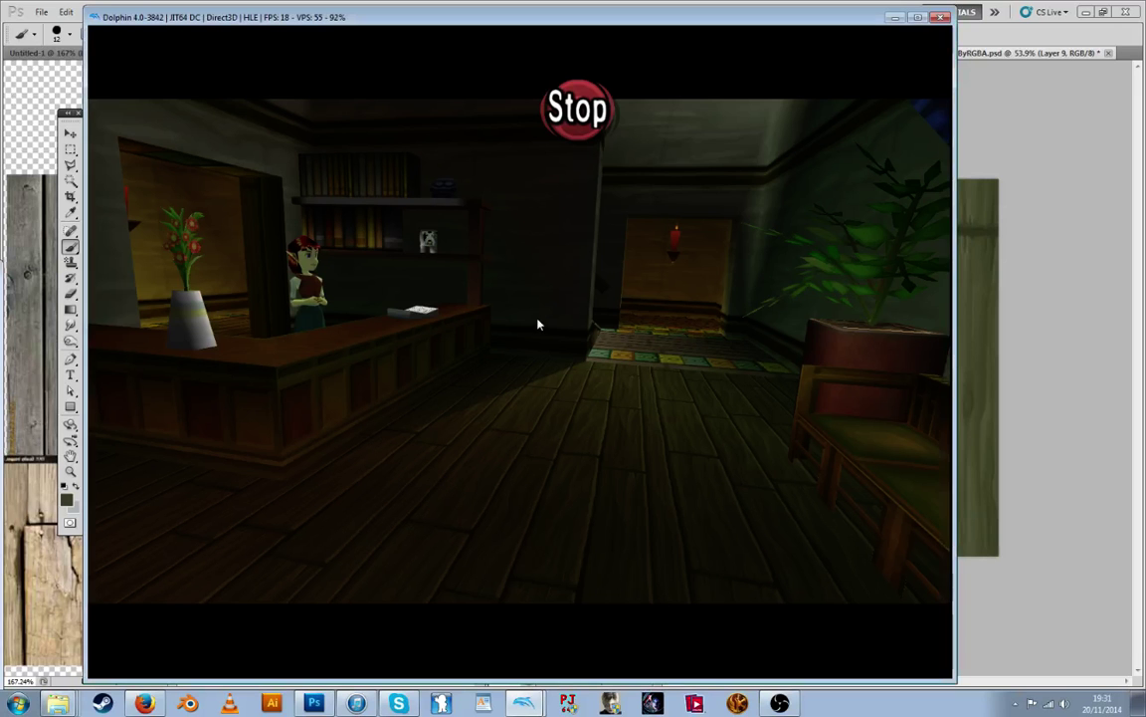
pyautogui.moveTo(540, 321); pyautogui.dragTo(511, 304)
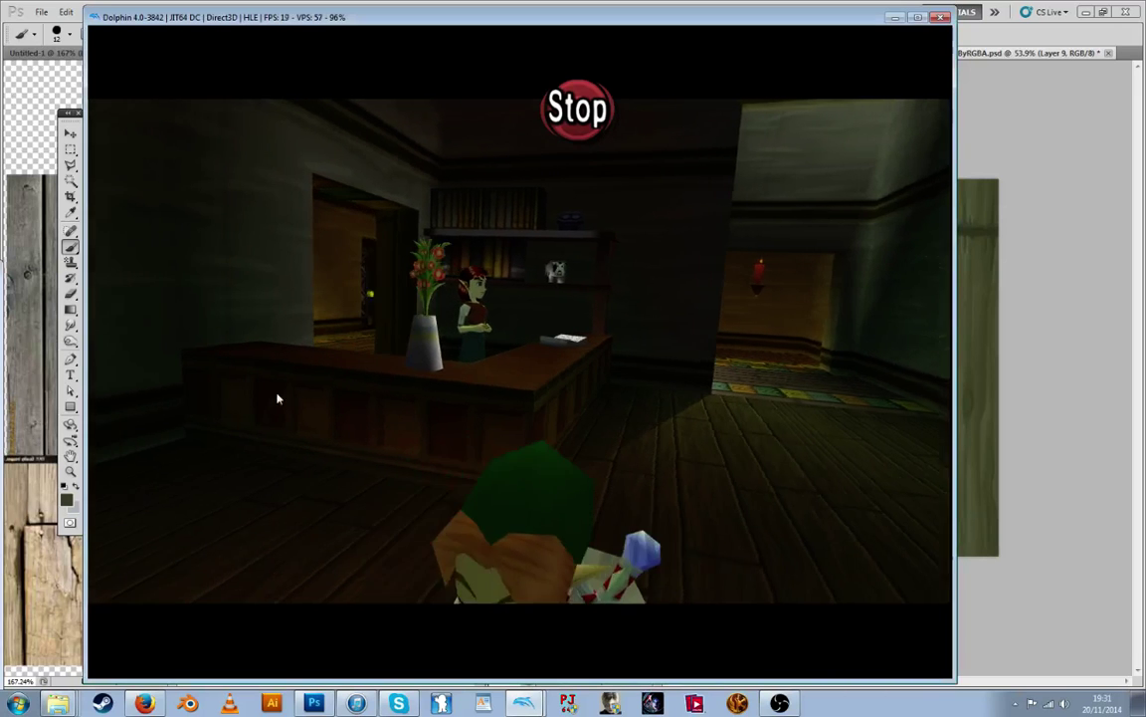
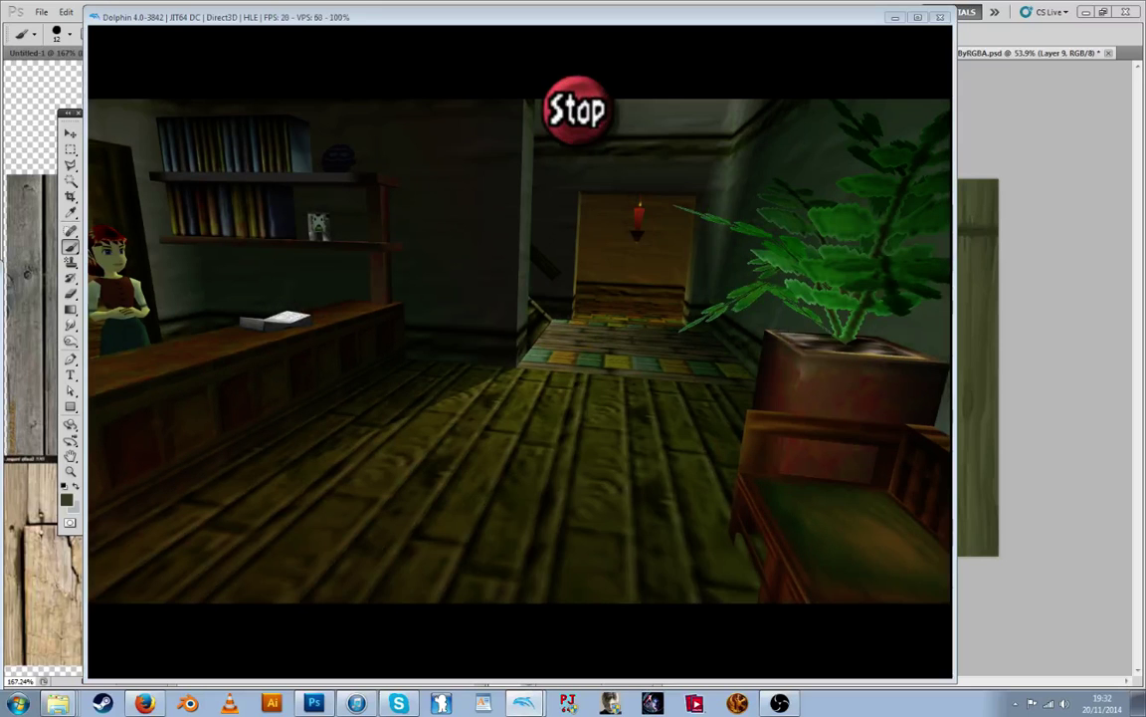
# Return to Photoshop, duplicate the original-texture Layer 7 and move the copy above Layer 9
pyautogui.click(1012, 307)
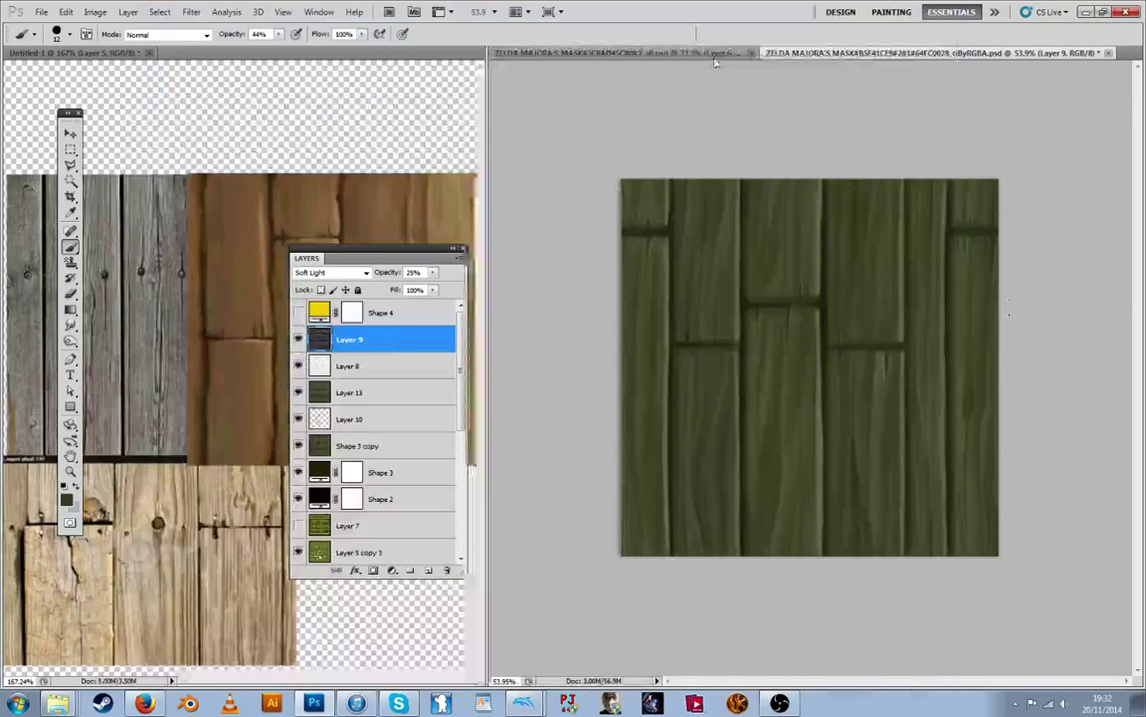
pyautogui.click(408, 528)
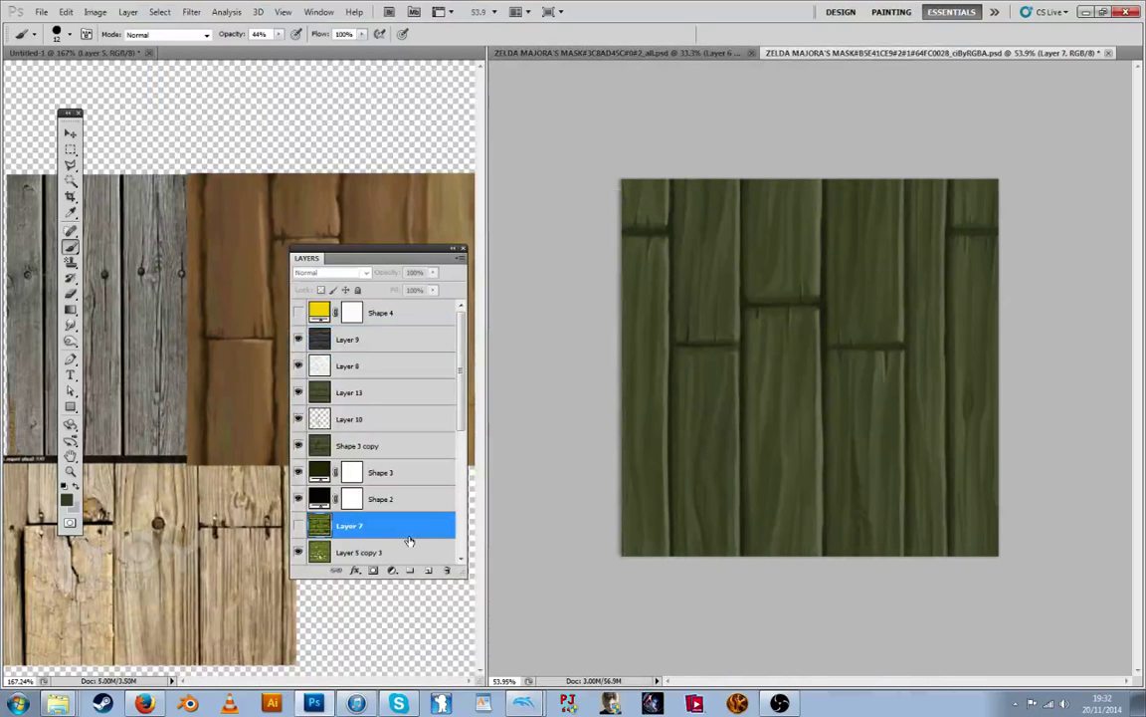
pyautogui.rightClick(411, 537)
pyautogui.click(443, 258)
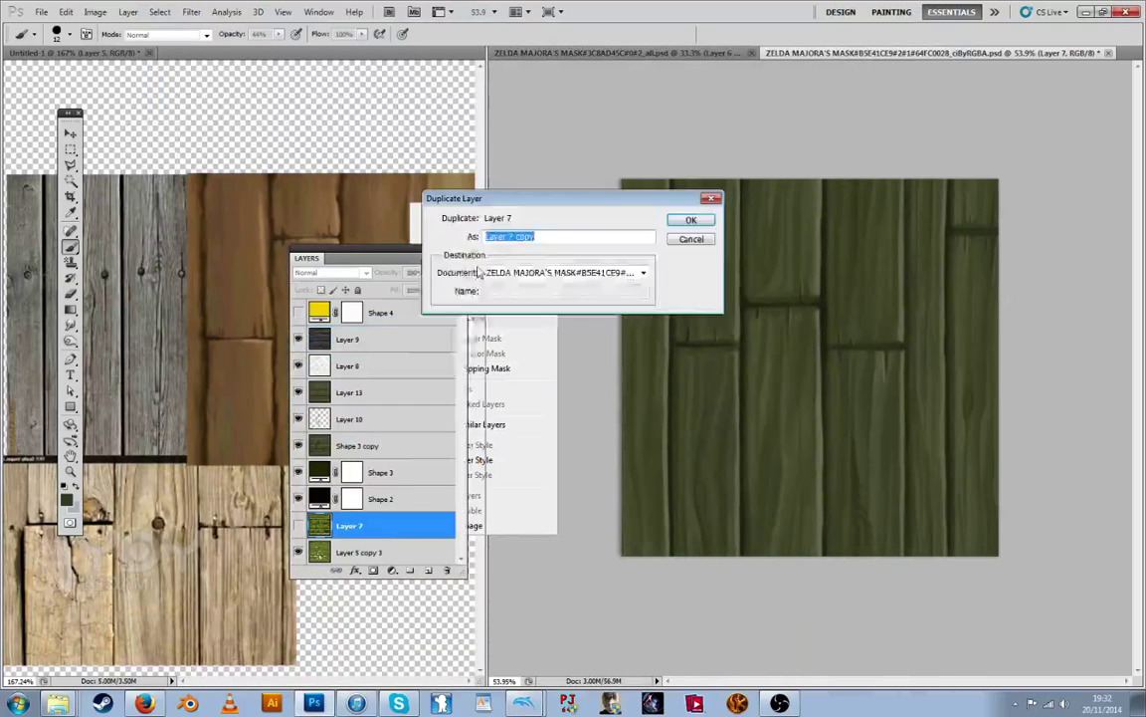
pyautogui.press('Return')
pyautogui.moveTo(369, 525); pyautogui.dragTo(435, 324)
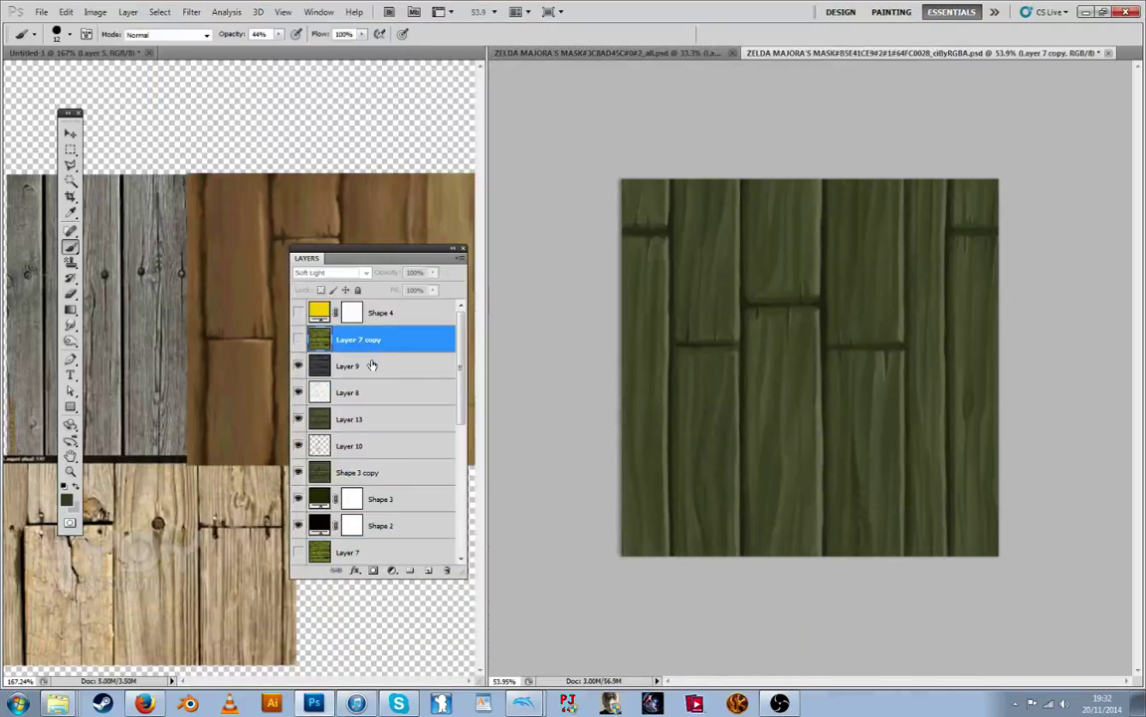
# Hide Layer 9, then show and select the Layer 7 copy
pyautogui.click(310, 366)
pyautogui.click(298, 366)
pyautogui.click(298, 340)
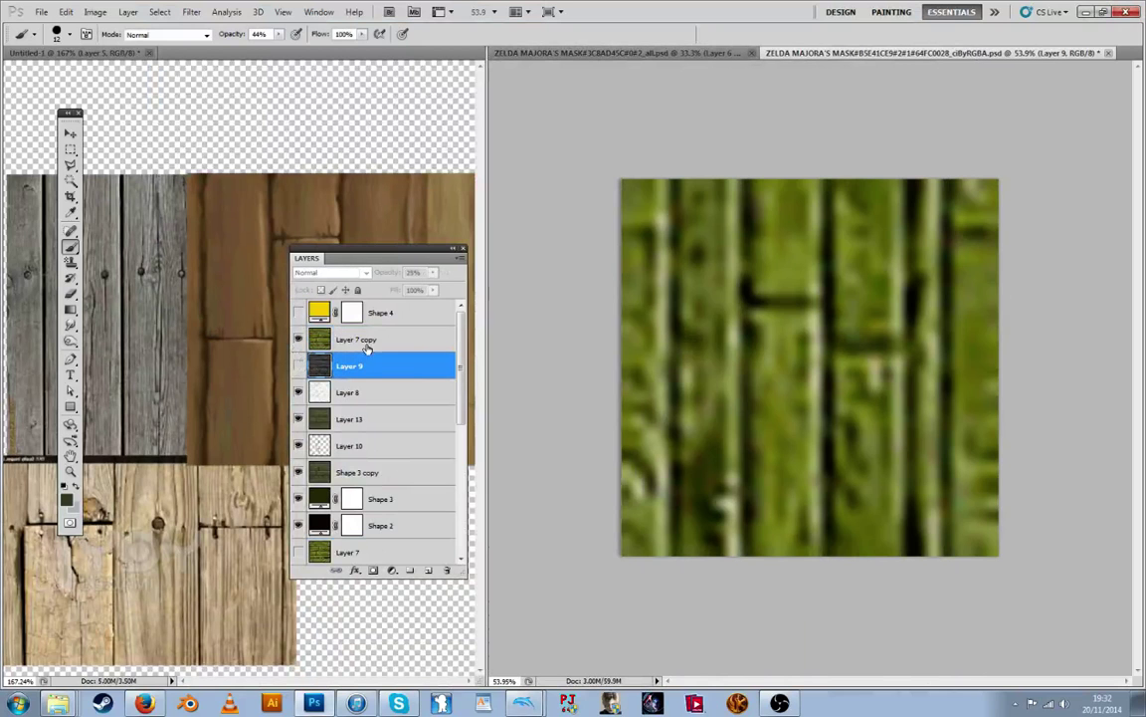
pyautogui.click(369, 345)
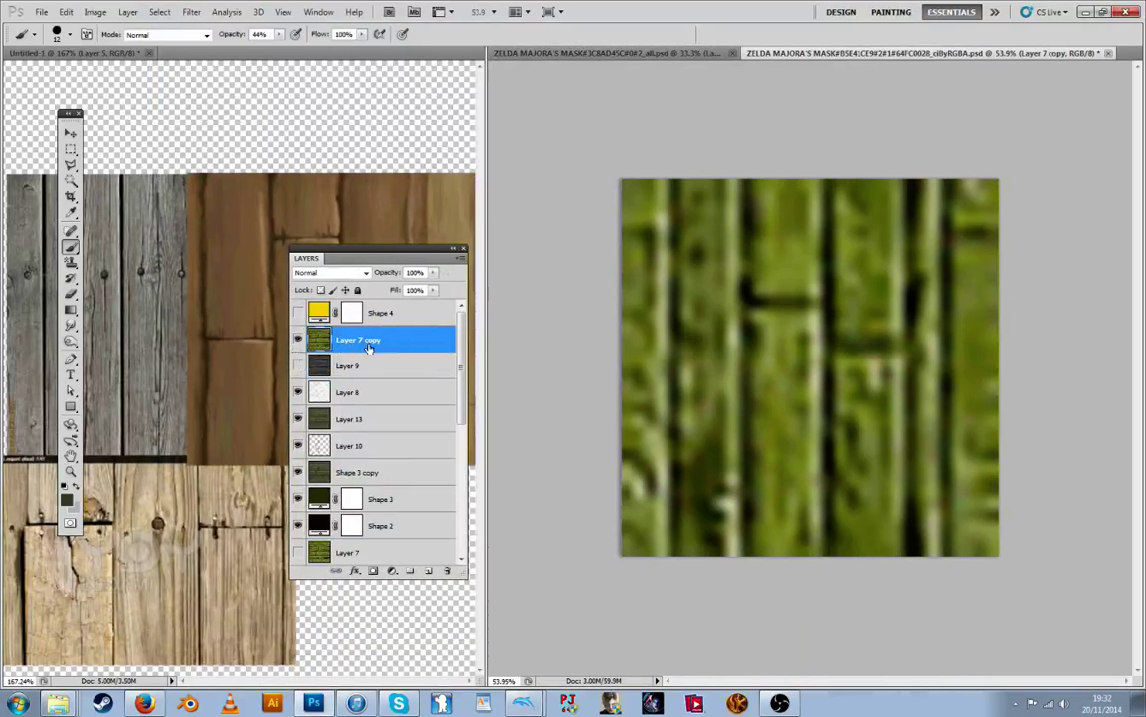
pyautogui.click(191, 12)
pyautogui.click(243, 64)
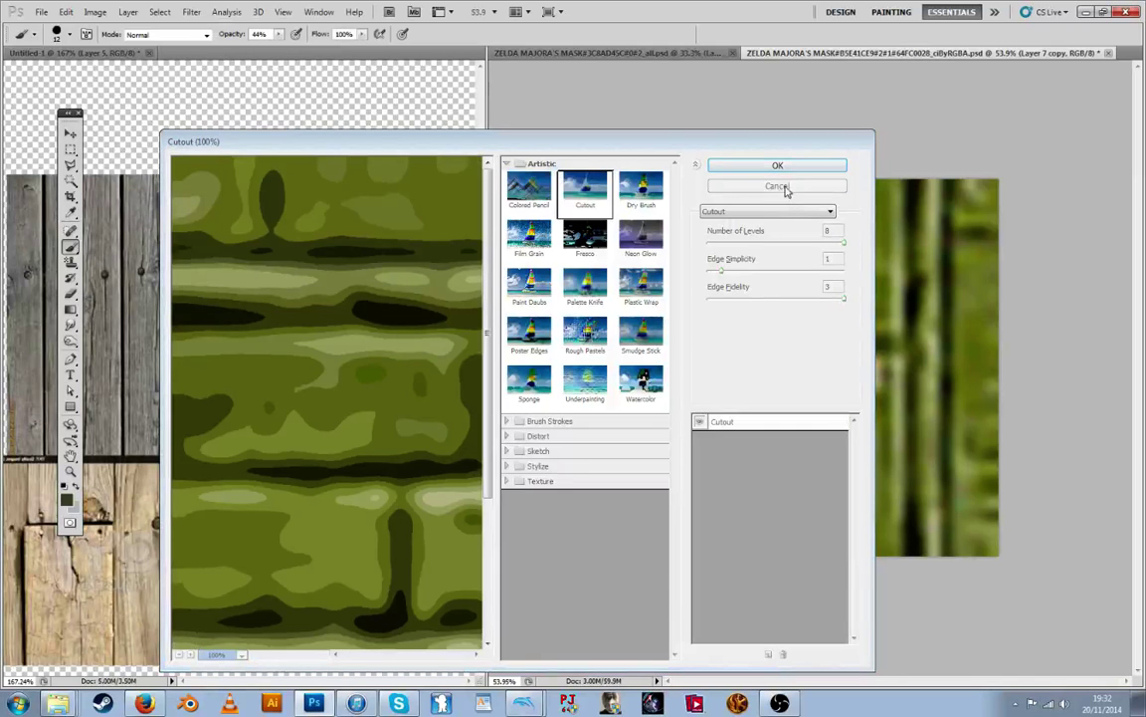
pyautogui.click(785, 187)
# Fully desaturate the Layer 7 copy to greyscale with Hue/Saturation
pyautogui.hotkey('ctrl', 'u')
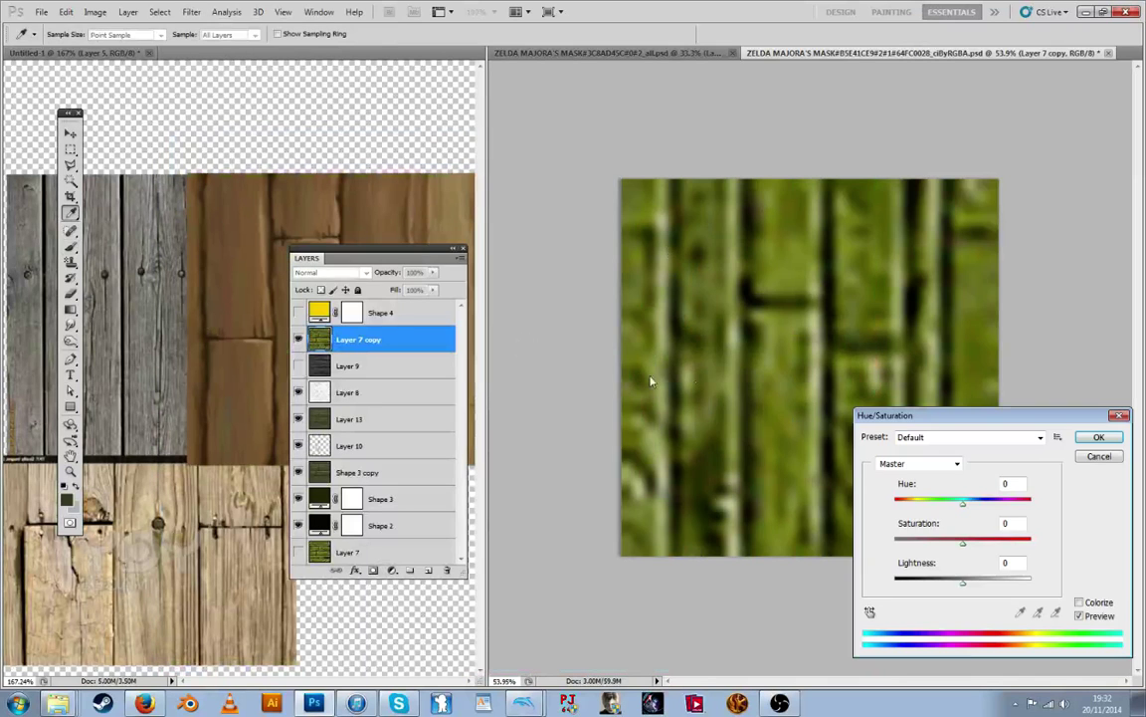
pyautogui.moveTo(961, 543); pyautogui.dragTo(637, 425)
pyautogui.press('Return')
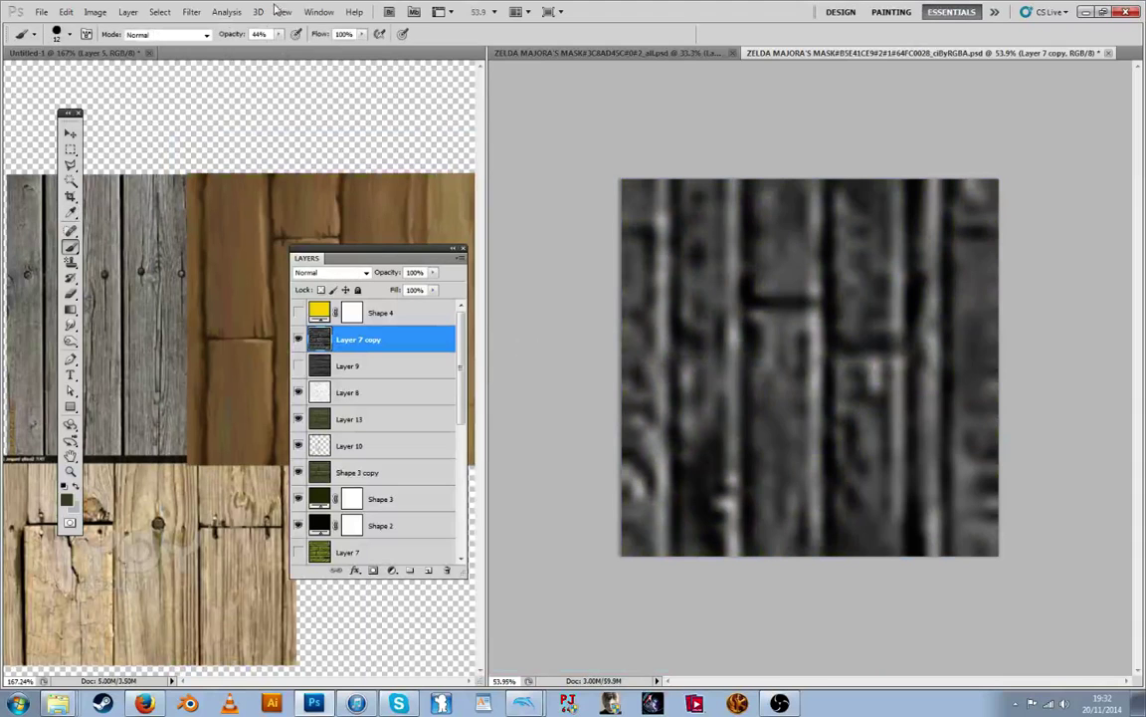
# Apply the Cutout filter to Layer 7 copy with fewer levels, edge simplicity 1 and edge fidelity 3
pyautogui.click(216, 15)
pyautogui.moveTo(187, 15)
pyautogui.click(206, 65)
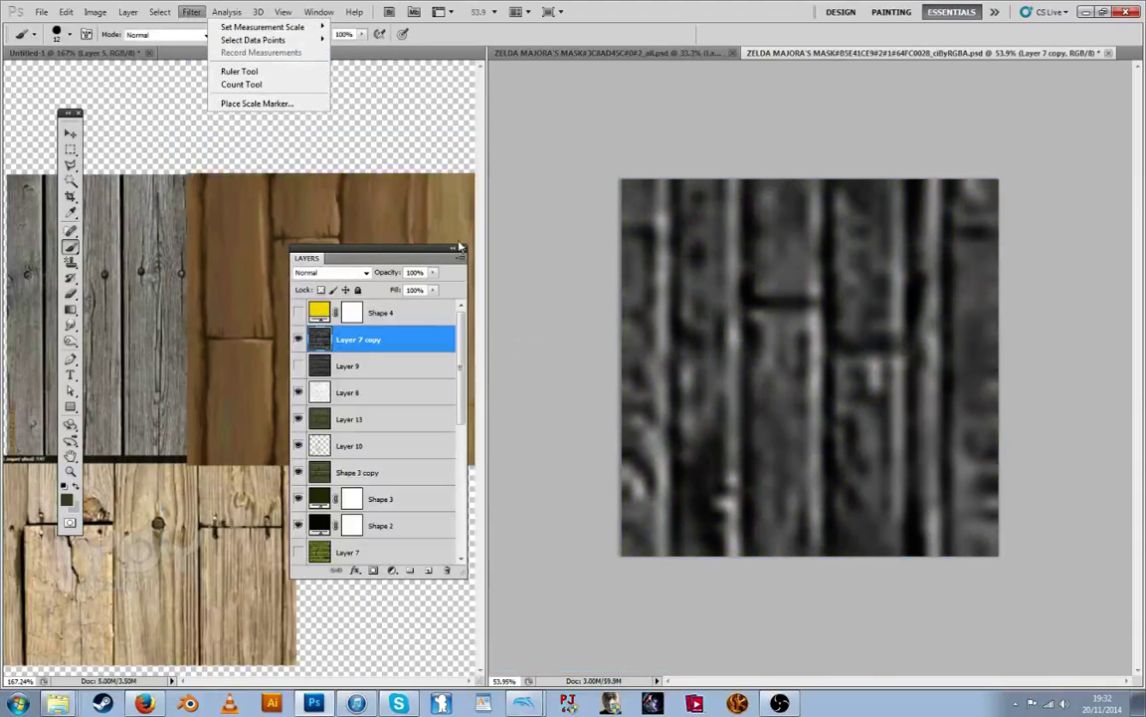
pyautogui.click(416, 224)
pyautogui.click(794, 243)
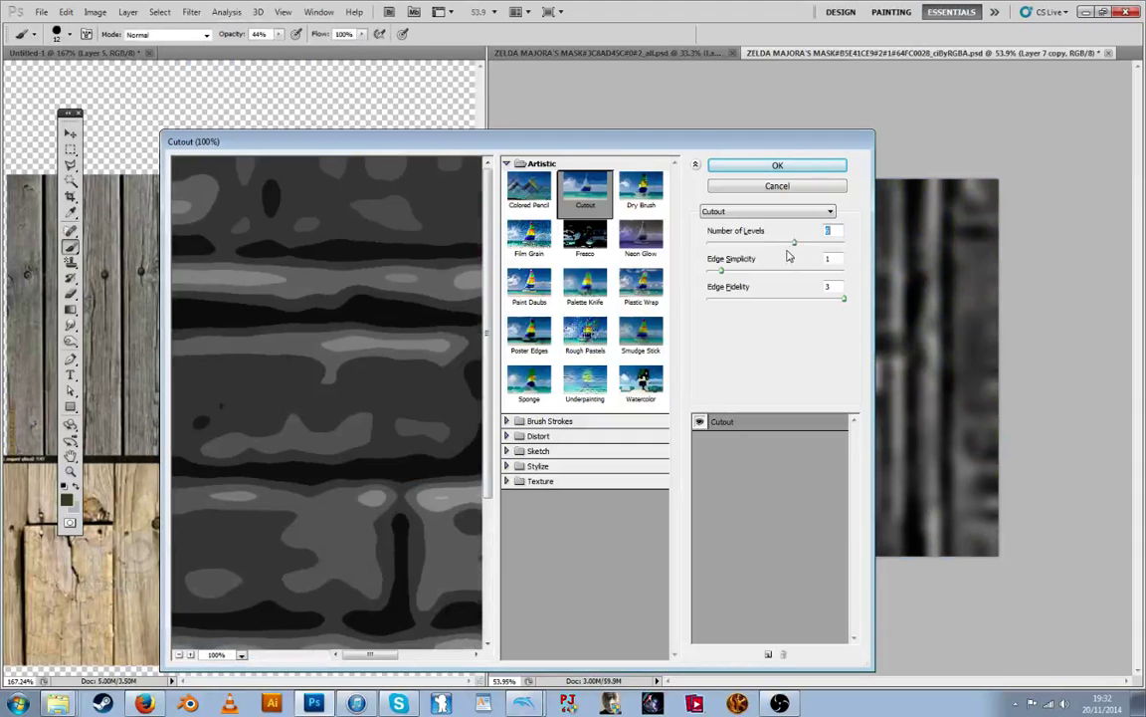
pyautogui.click(179, 655)
pyautogui.click(179, 655)
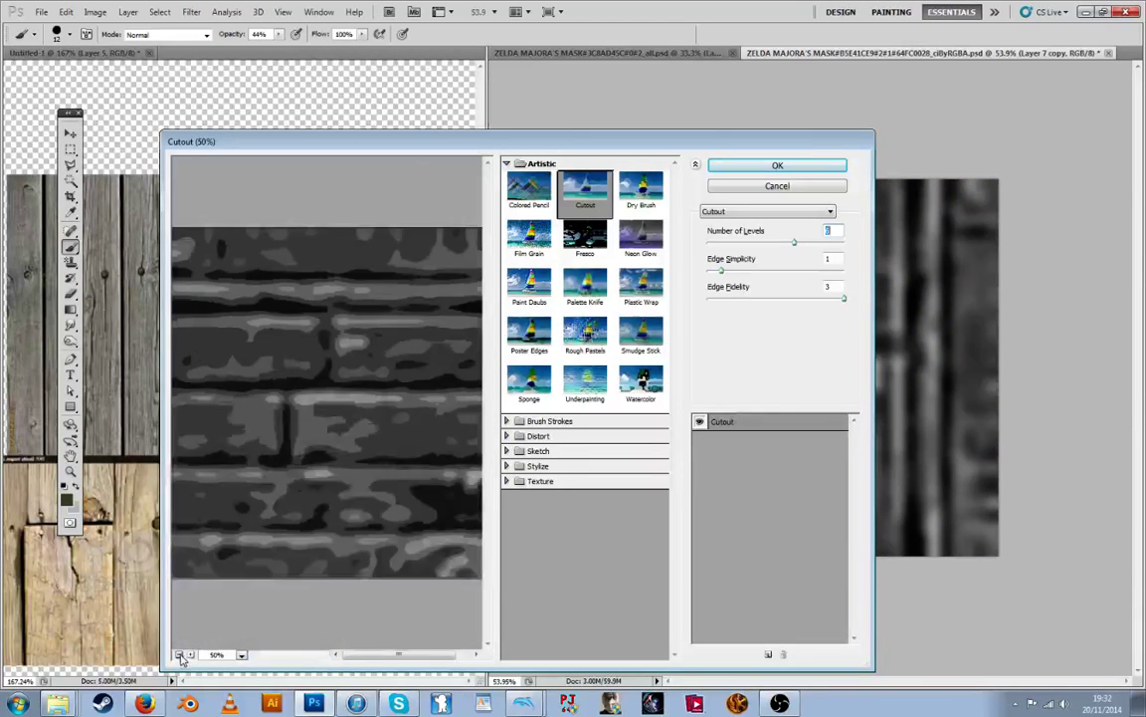
pyautogui.click(179, 655)
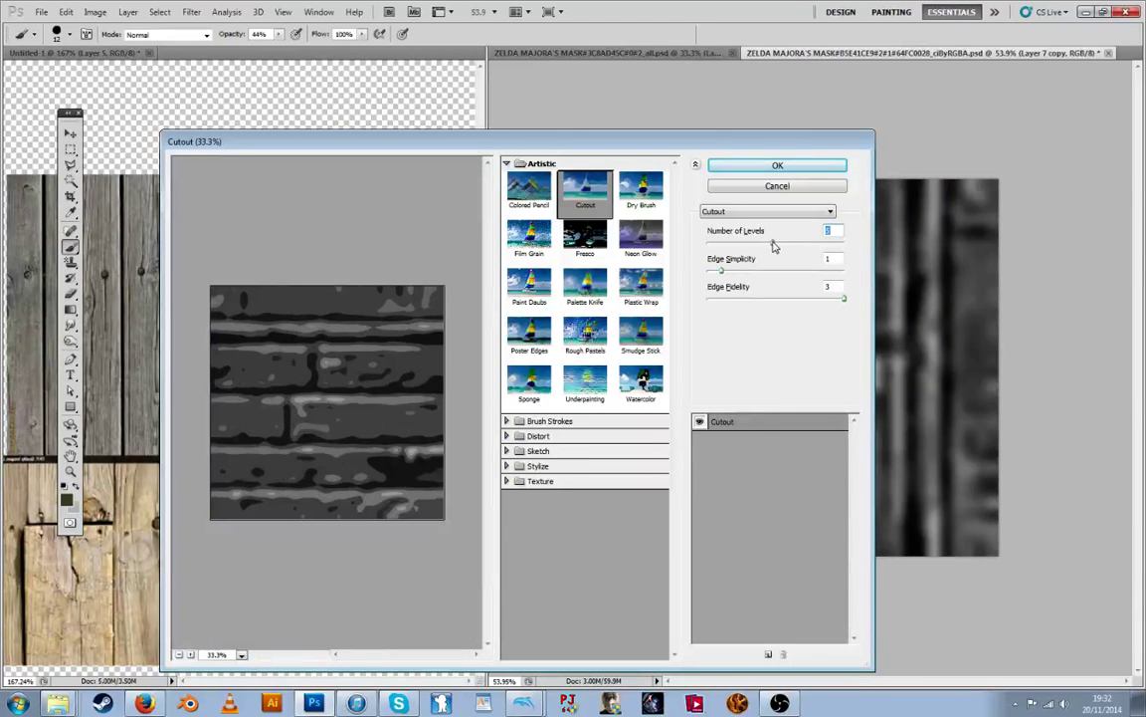
pyautogui.moveTo(774, 246)
pyautogui.mouseDown()
pyautogui.moveTo(741, 246)
pyautogui.moveTo(851, 244)
pyautogui.moveTo(772, 243)
pyautogui.mouseUp()
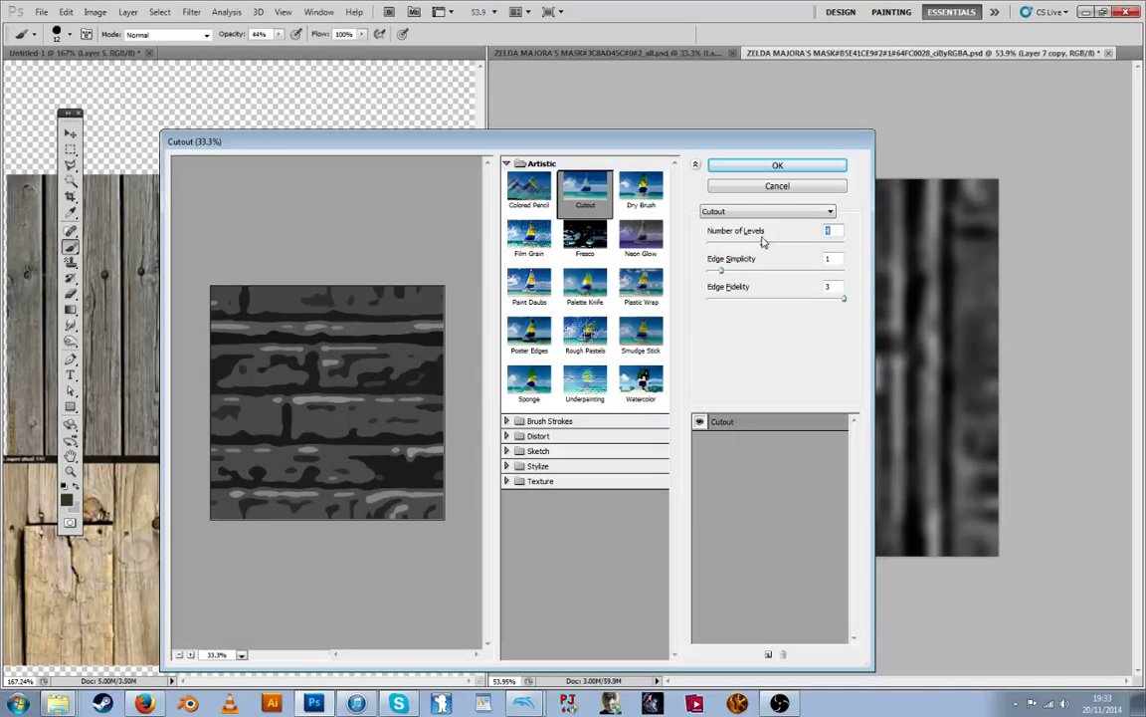
pyautogui.click(732, 164)
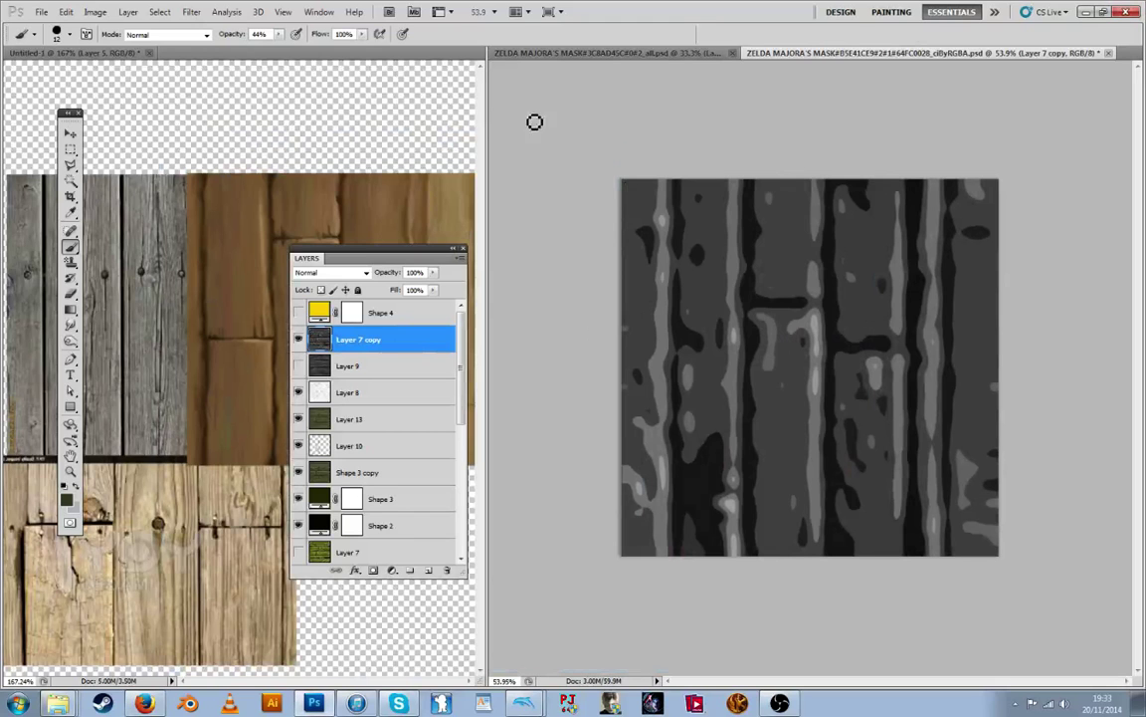
# Offset Layer 7 copy by +512 pixels horizontally and vertically with wrap around
pyautogui.click(191, 12)
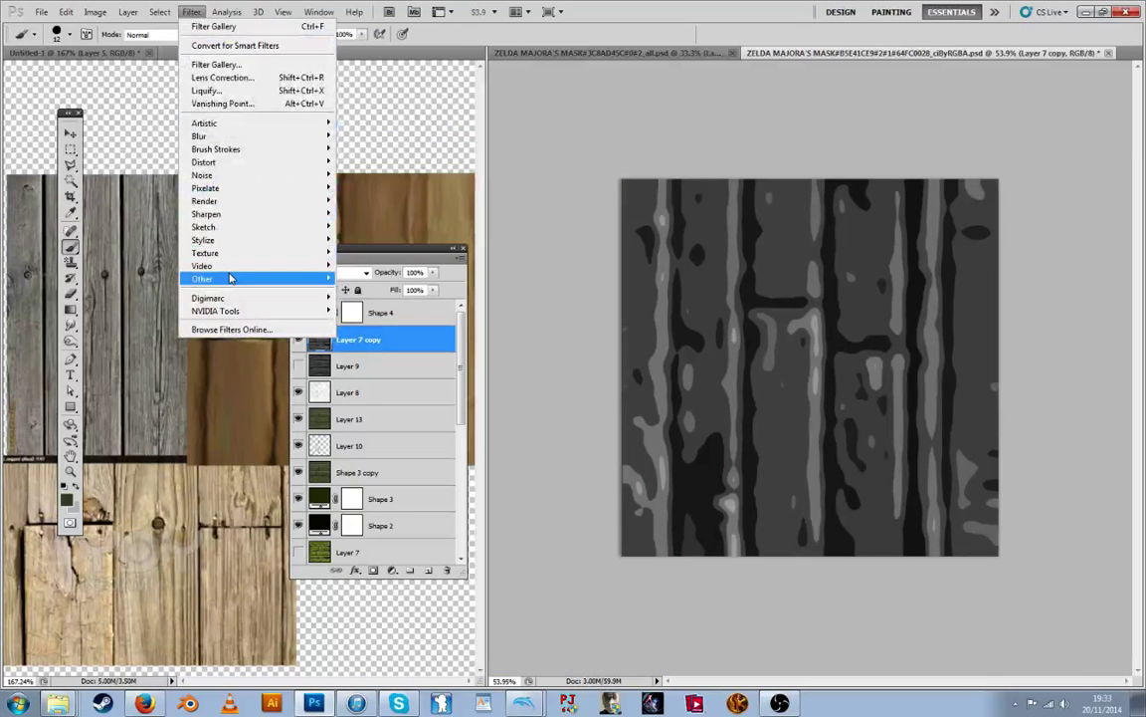
pyautogui.moveTo(204, 281)
pyautogui.click(137, 329)
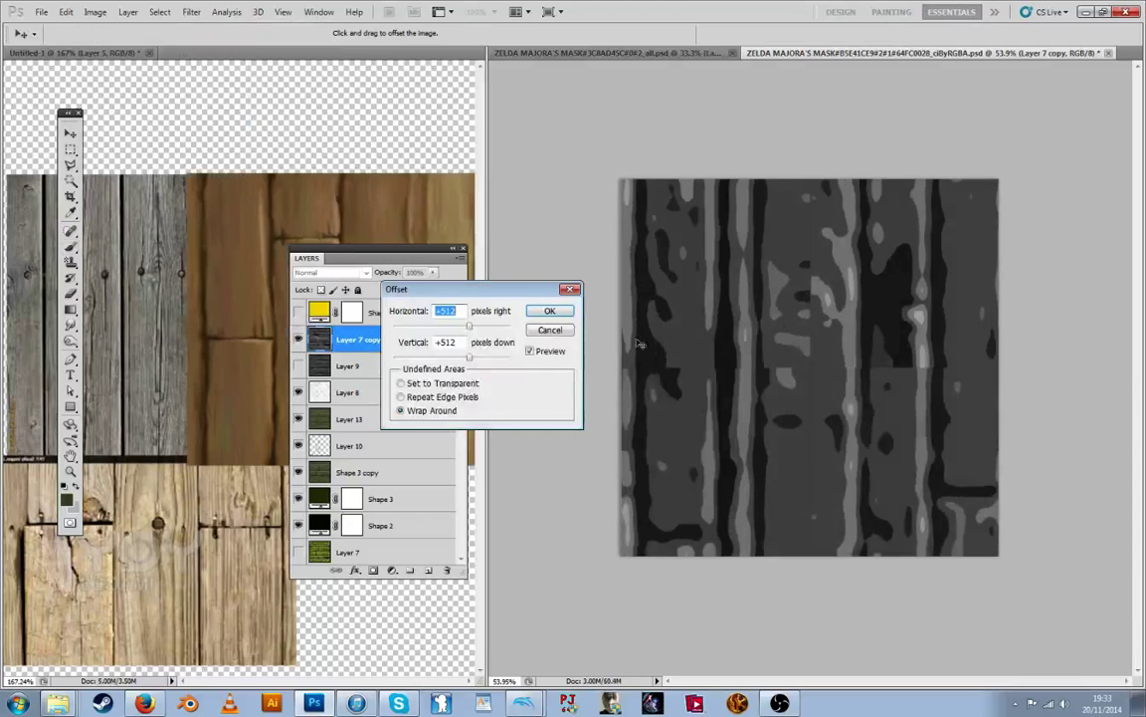
pyautogui.click(550, 312)
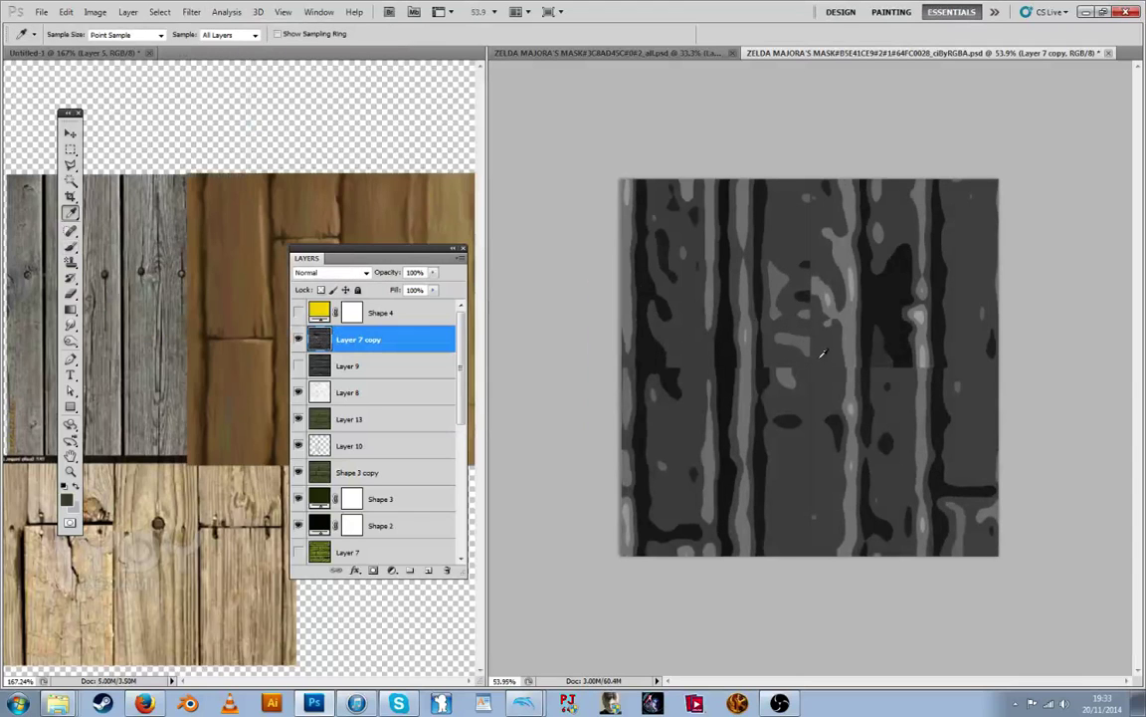
# Heal the horizontal and vertical centre seams of the offset texture with content-aware Spot Healing Brush strokes
pyautogui.press('b')
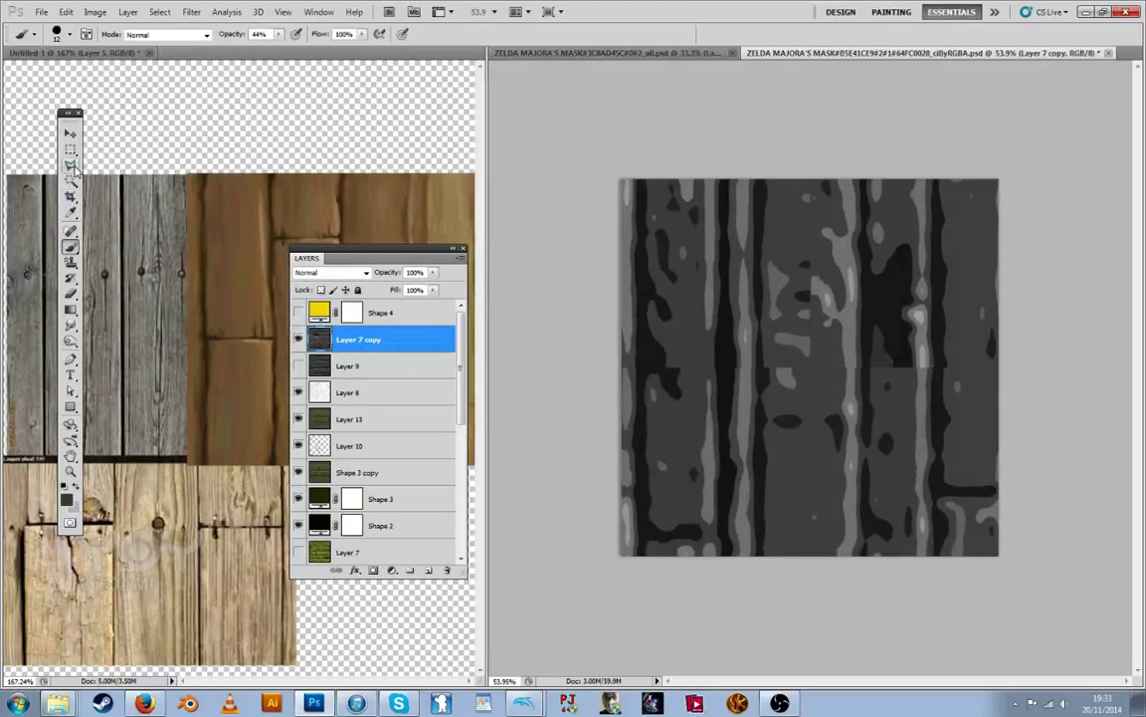
pyautogui.click(70, 232)
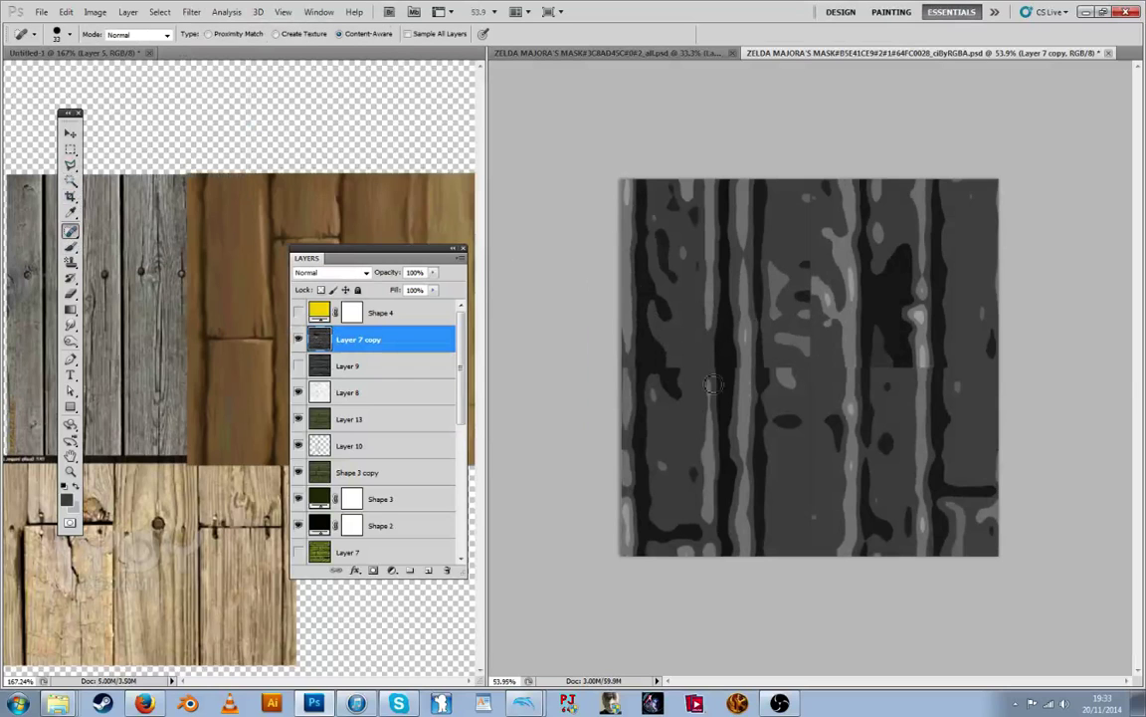
pyautogui.moveTo(639, 367); pyautogui.dragTo(859, 375)
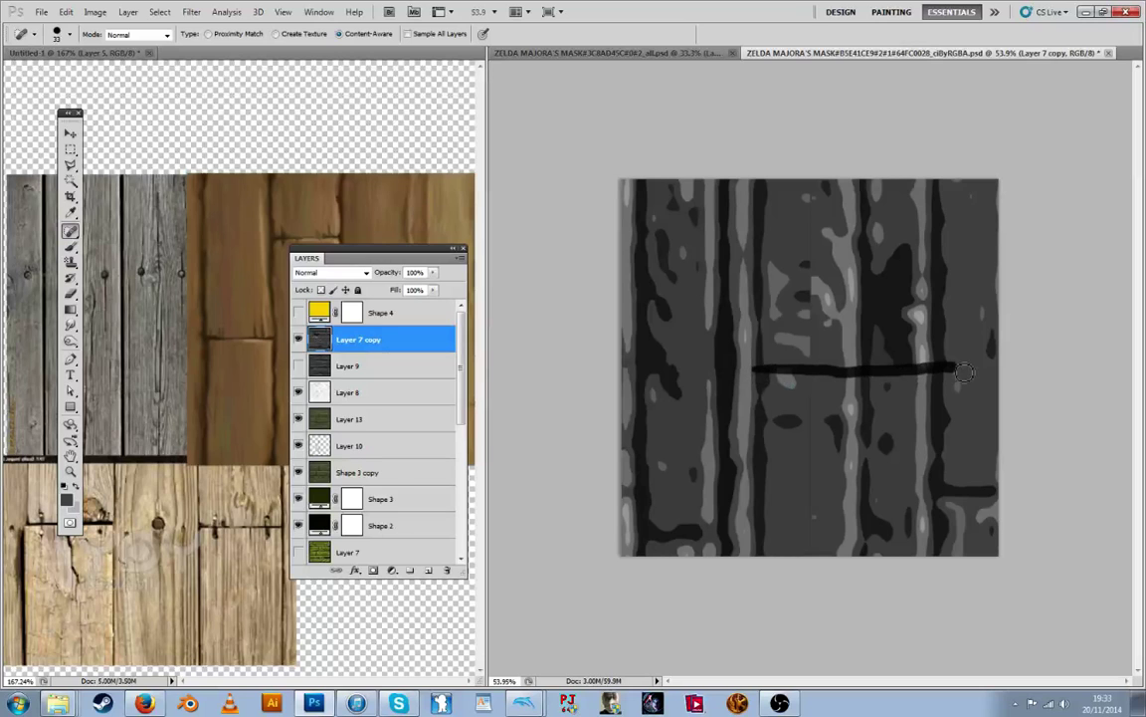
pyautogui.hotkey('ctrl', 'z')
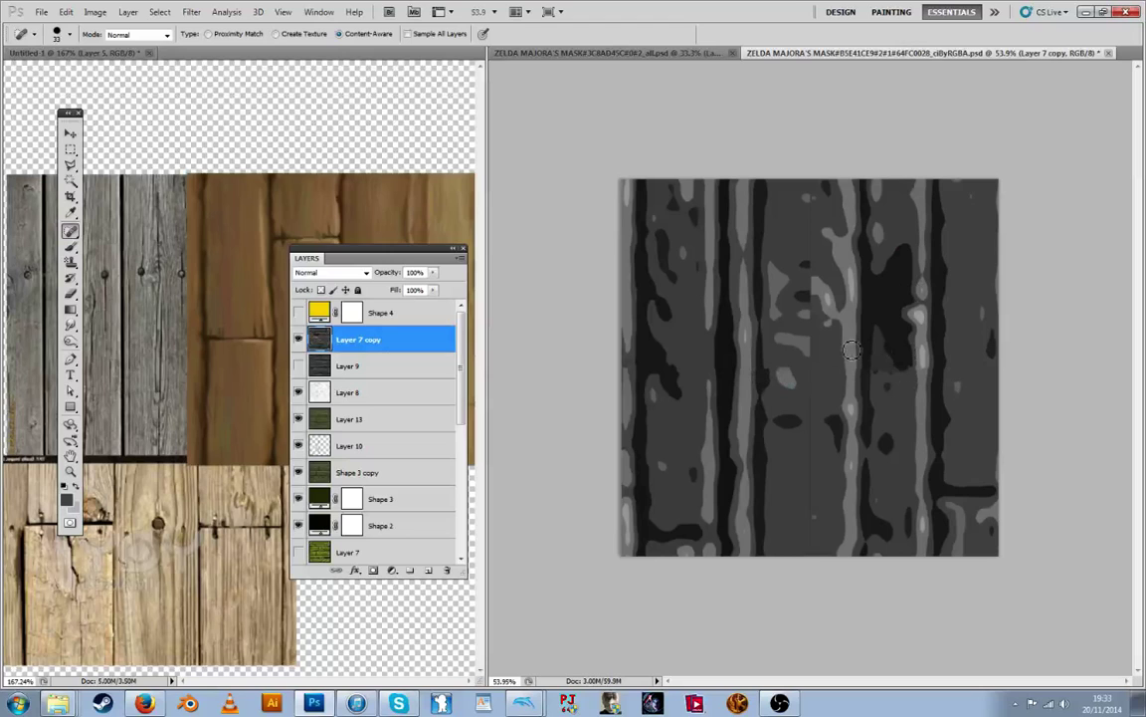
pyautogui.moveTo(813, 180); pyautogui.dragTo(810, 562)
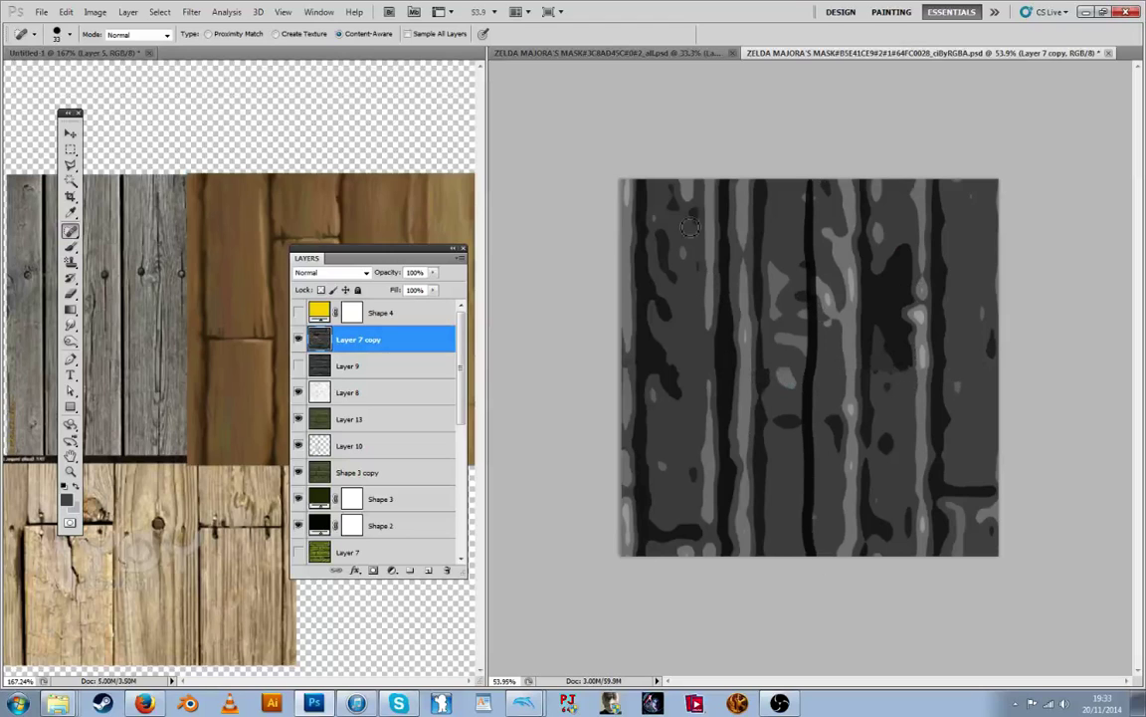
# Raise the brush opacity to 100% and sample a plank grey near the texture's centre as the painting colour
pyautogui.press('i')
pyautogui.click(787, 380)
pyautogui.press('b')
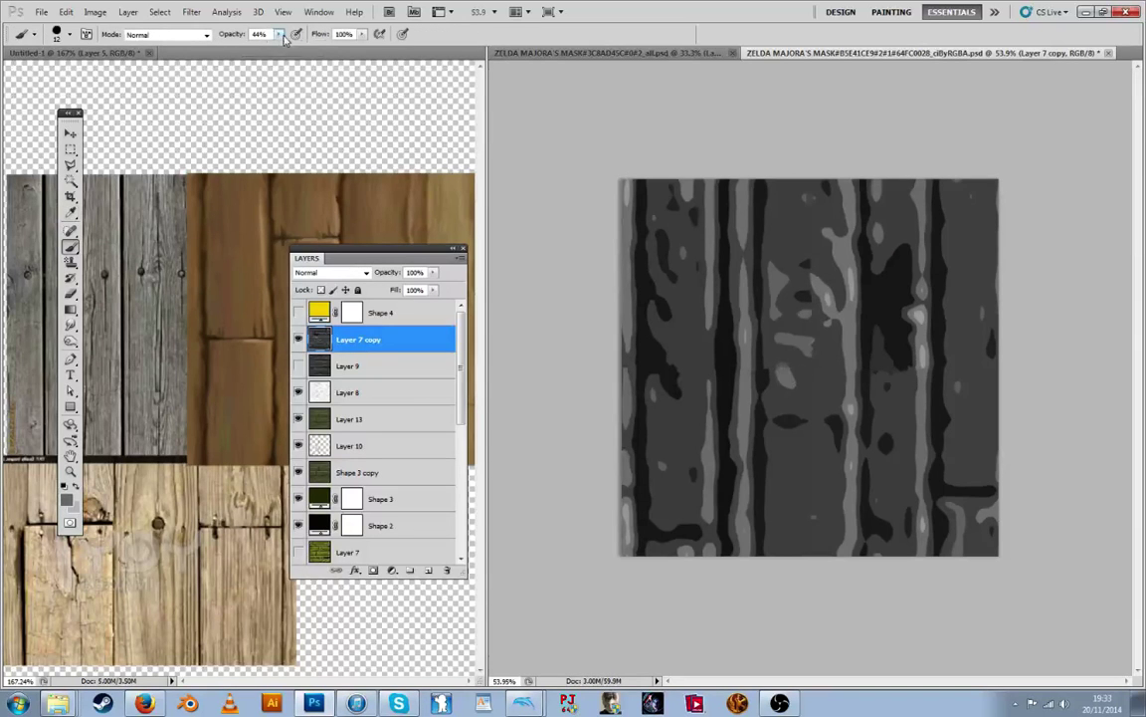
pyautogui.moveTo(282, 37); pyautogui.dragTo(389, 69)
pyautogui.press('i')
pyautogui.click(792, 382)
pyautogui.press('b')
# Try to fill the dark patch beside the horizontal seam with the sampled grey using the Paint Bucket
pyautogui.press('i')
pyautogui.press('g')
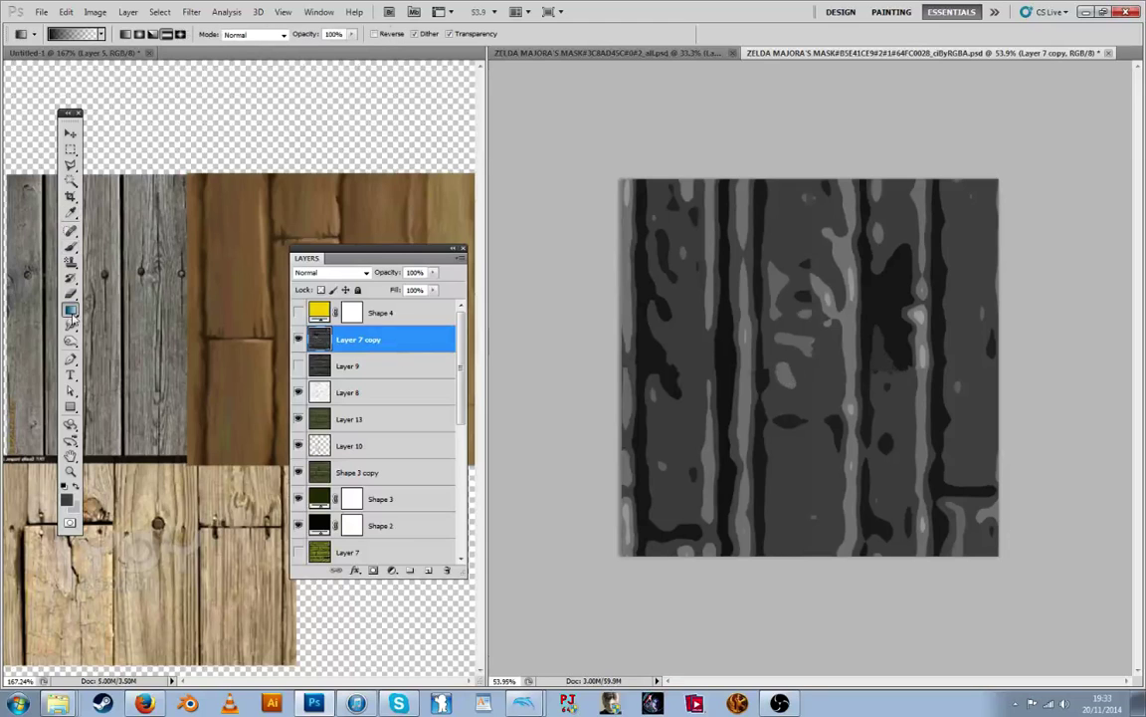
pyautogui.moveTo(71, 311); pyautogui.dragTo(101, 320)
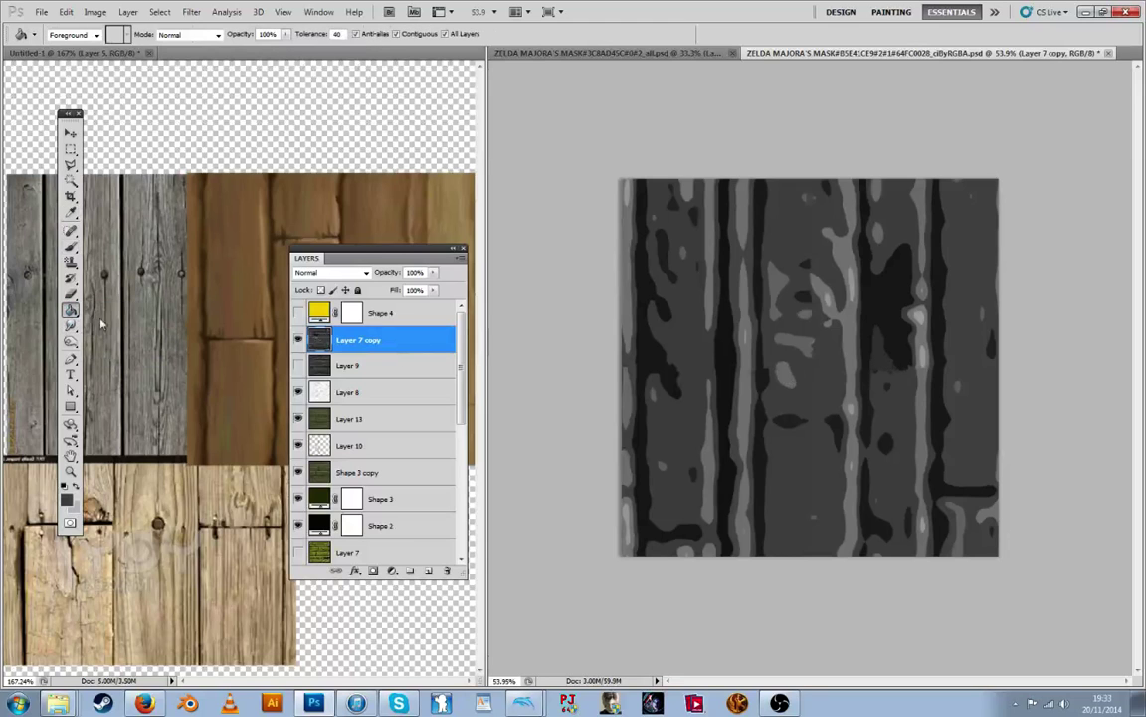
pyautogui.click(899, 355)
pyautogui.press('i')
pyautogui.hotkey('ctrl', 'z')
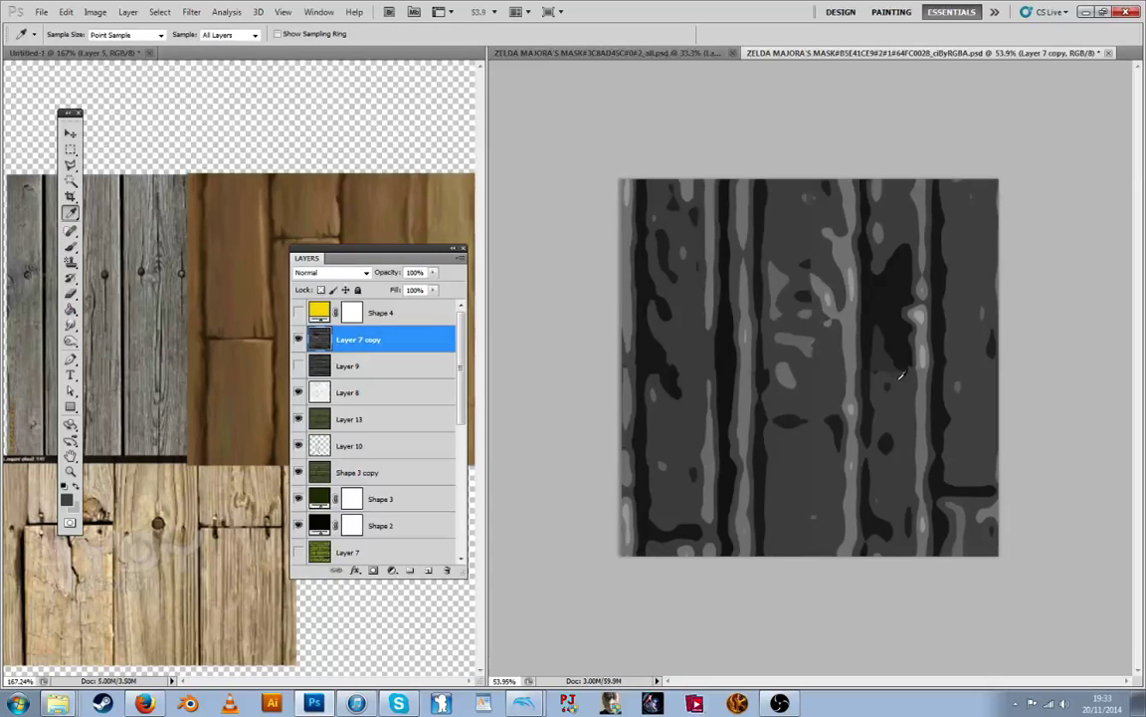
# Touch up the dark patch along the horizontal seam with brush strokes in greys sampled from the surrounding wood
pyautogui.press('b')
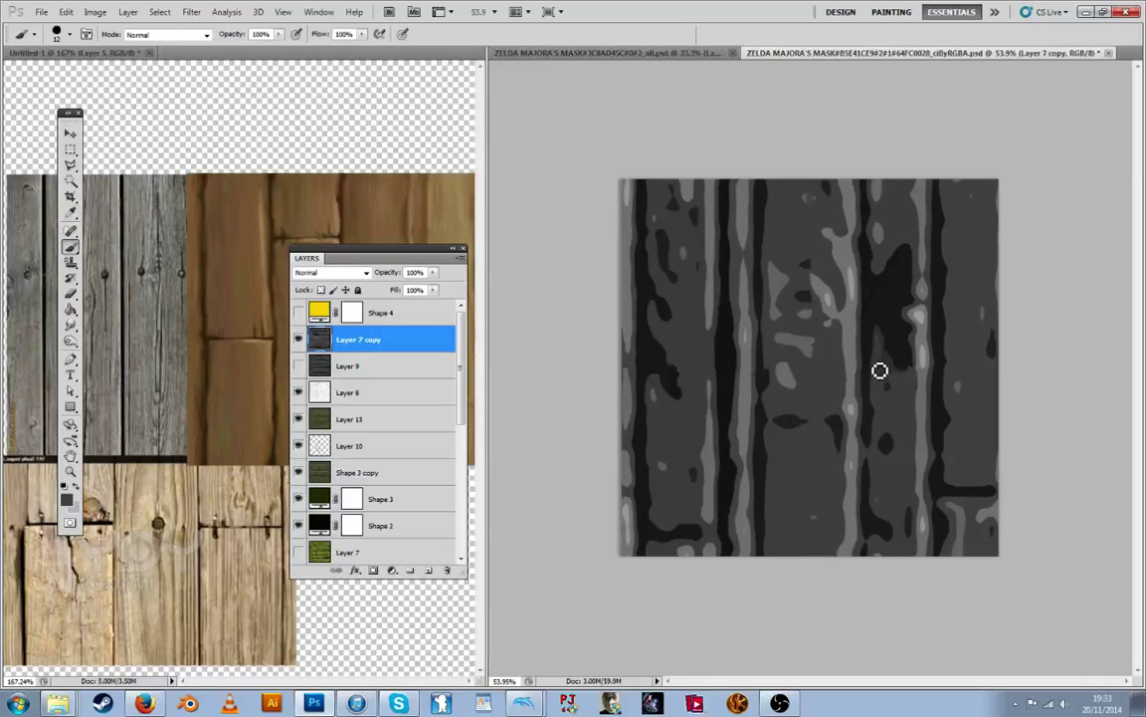
pyautogui.moveTo(885, 374)
pyautogui.mouseDown()
pyautogui.moveTo(909, 372)
pyautogui.moveTo(913, 385)
pyautogui.mouseUp()
pyautogui.keyDown('alt'); pyautogui.click(906, 362); pyautogui.keyUp('alt')
pyautogui.keyDown('alt'); pyautogui.click(914, 383); pyautogui.keyUp('alt')
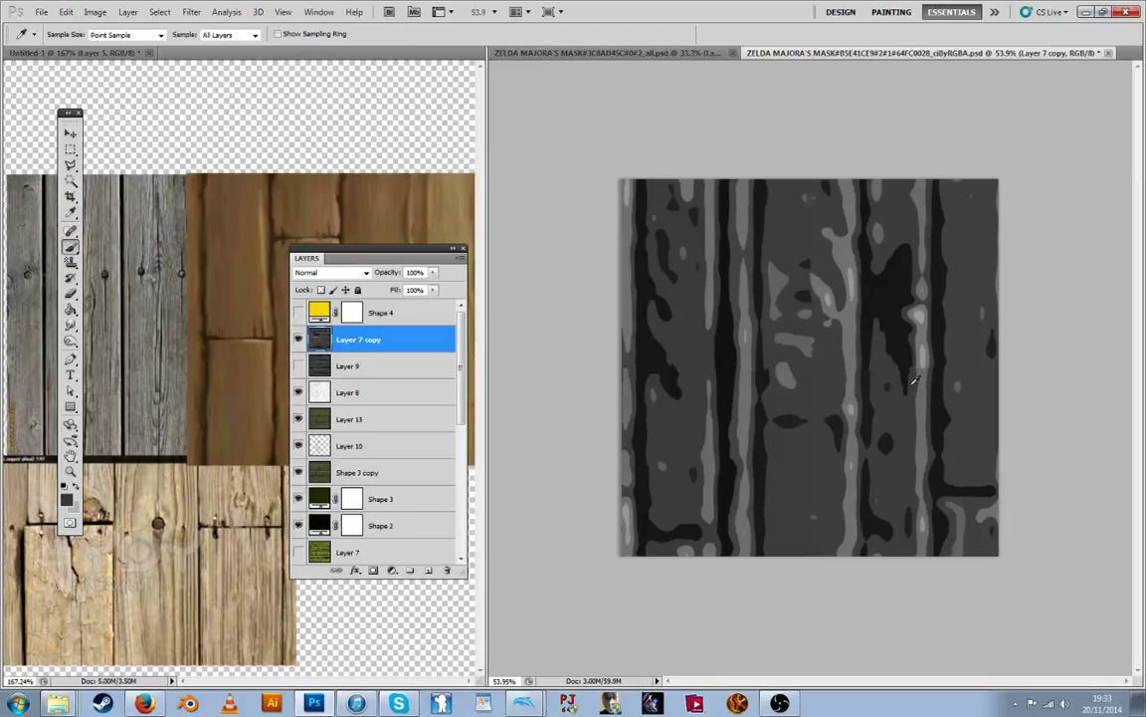
pyautogui.keyDown('alt'); pyautogui.click(868, 358); pyautogui.keyUp('alt')
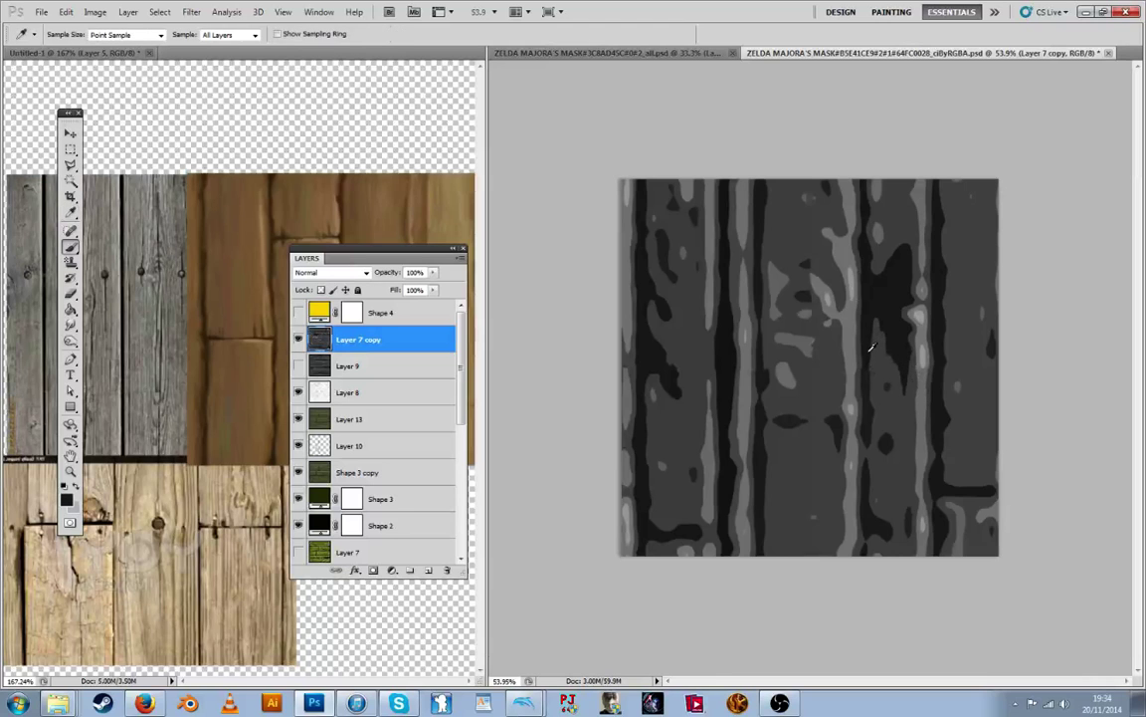
pyautogui.keyDown('alt'); pyautogui.click(880, 436); pyautogui.keyUp('alt')
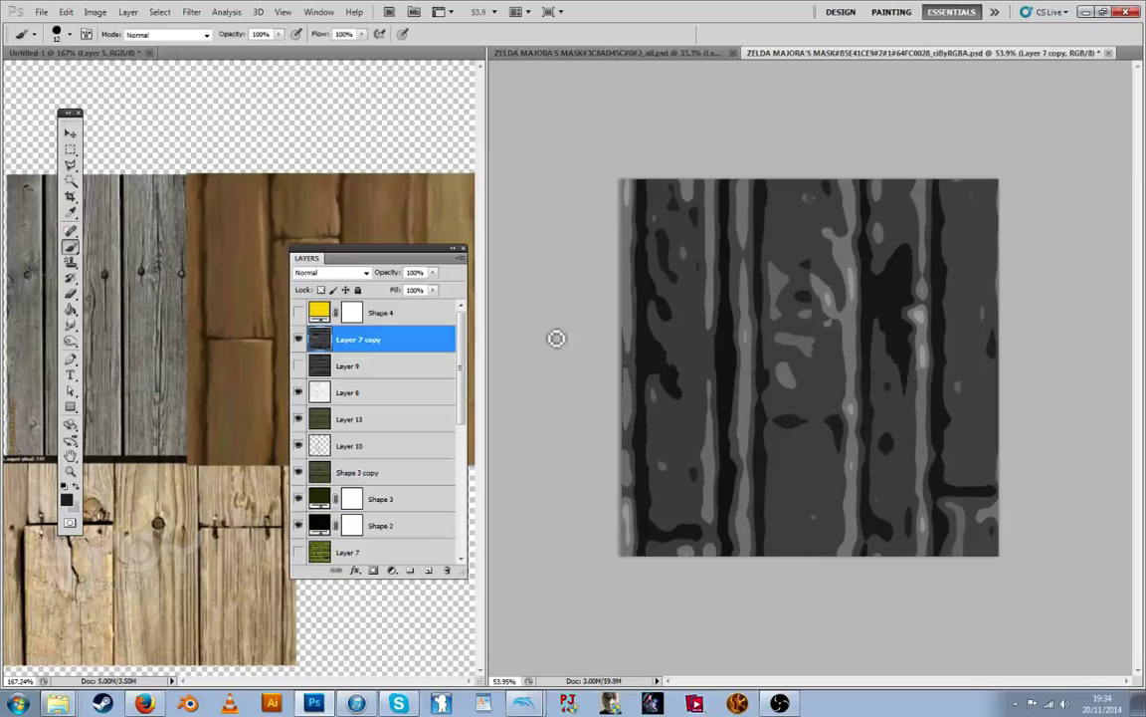
# Reapply the last Offset filter to Layer 7 copy and toggle the layer's visibility to compare the texture
pyautogui.click(299, 339)
pyautogui.click(298, 339)
pyautogui.hotkey('ctrl', 'f')
pyautogui.click(299, 340)
pyautogui.click(300, 340)
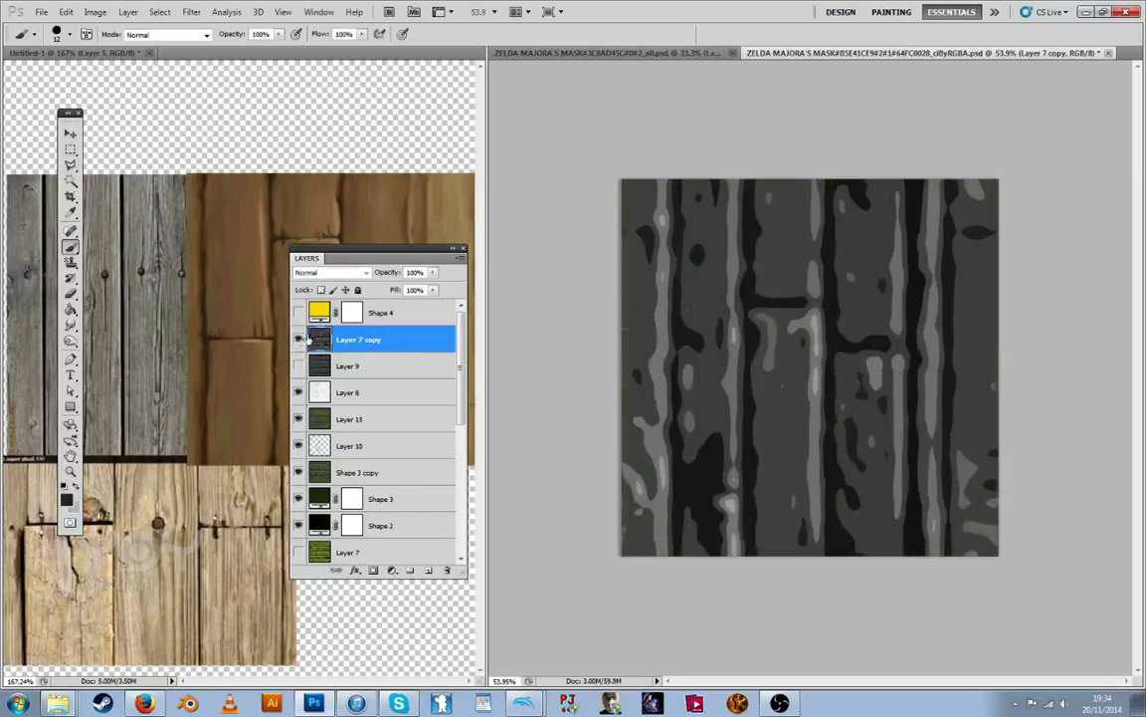
# Try several blend modes for Layer 7 copy in its blending options and settle on Soft Light
pyautogui.doubleClick(429, 337)
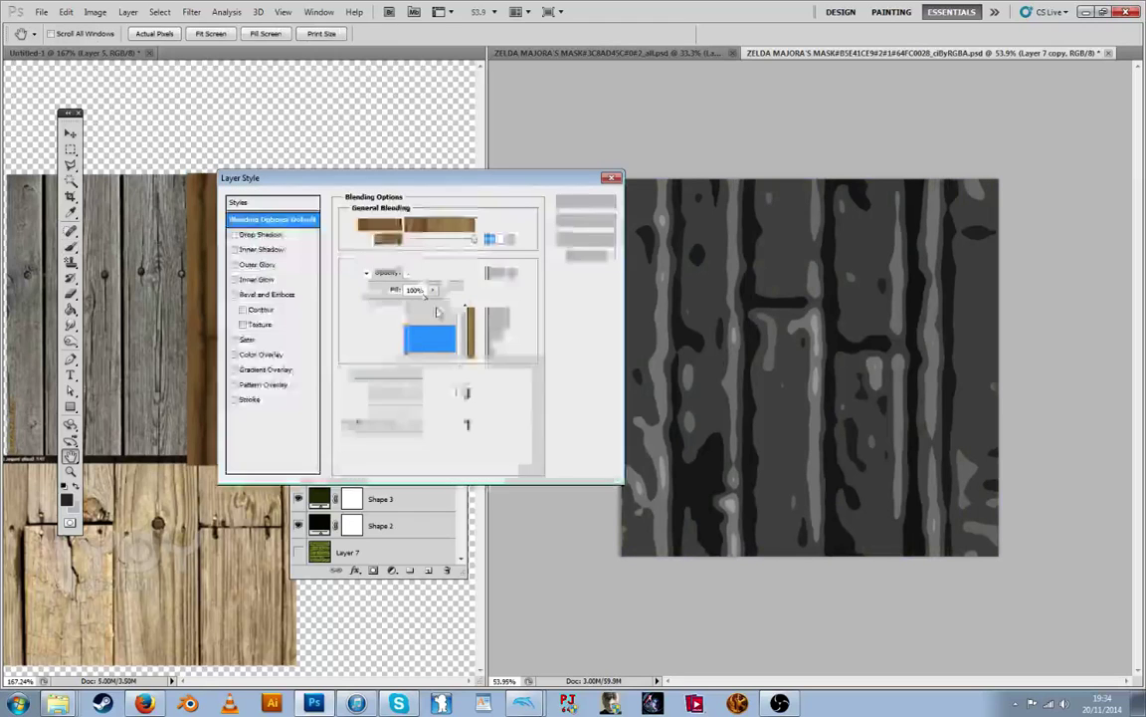
pyautogui.click(450, 227)
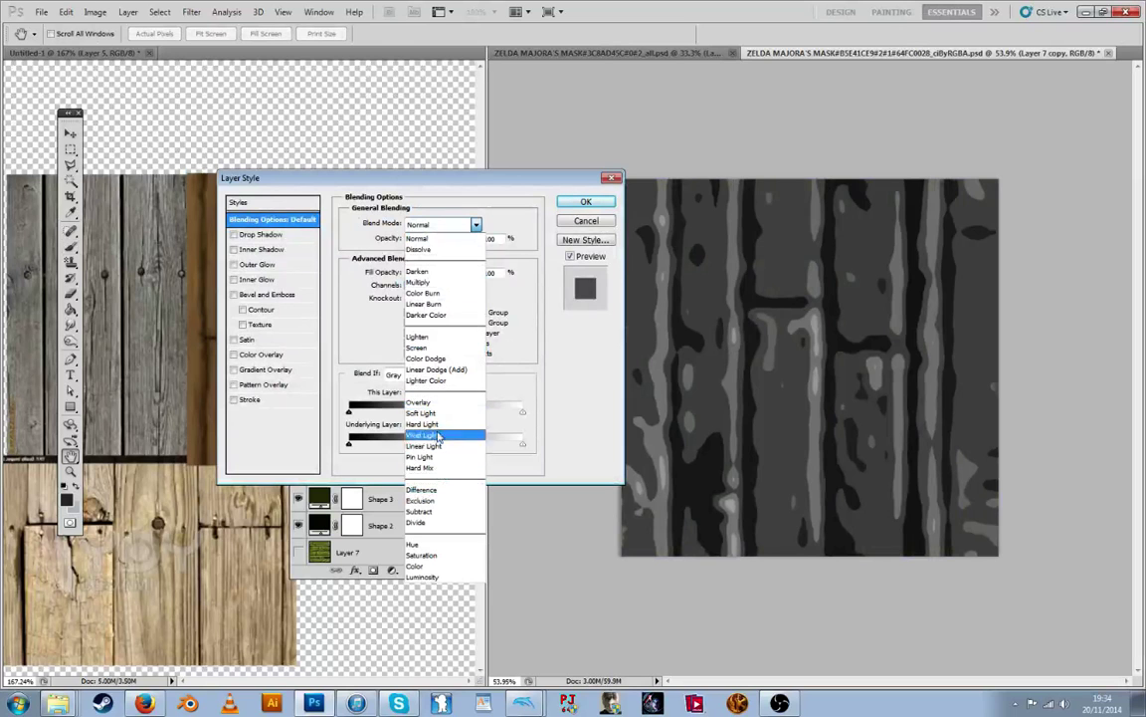
pyautogui.click(434, 456)
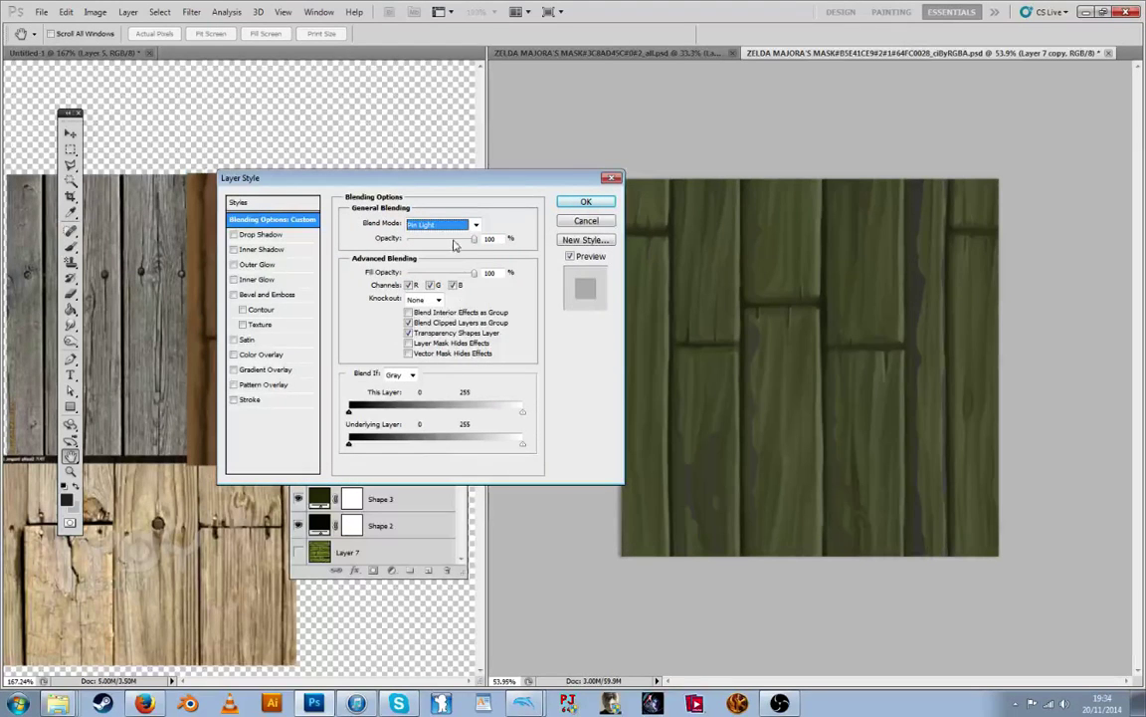
pyautogui.scroll(1, 445, 225)
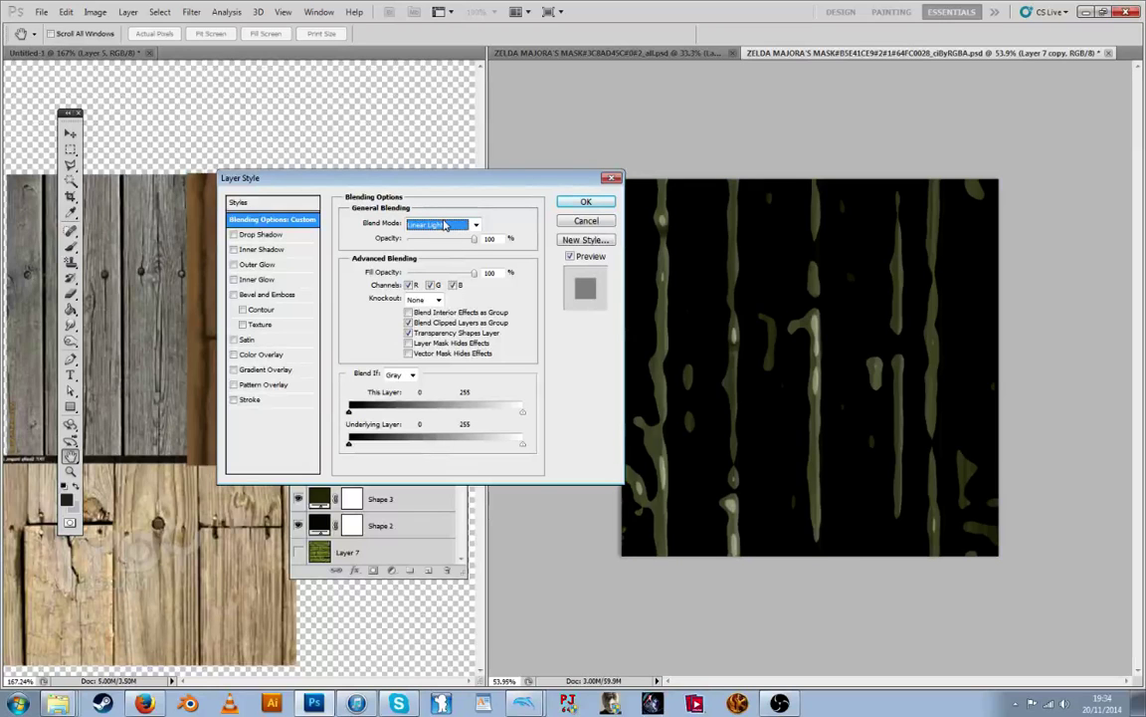
pyautogui.scroll(2, 445, 225)
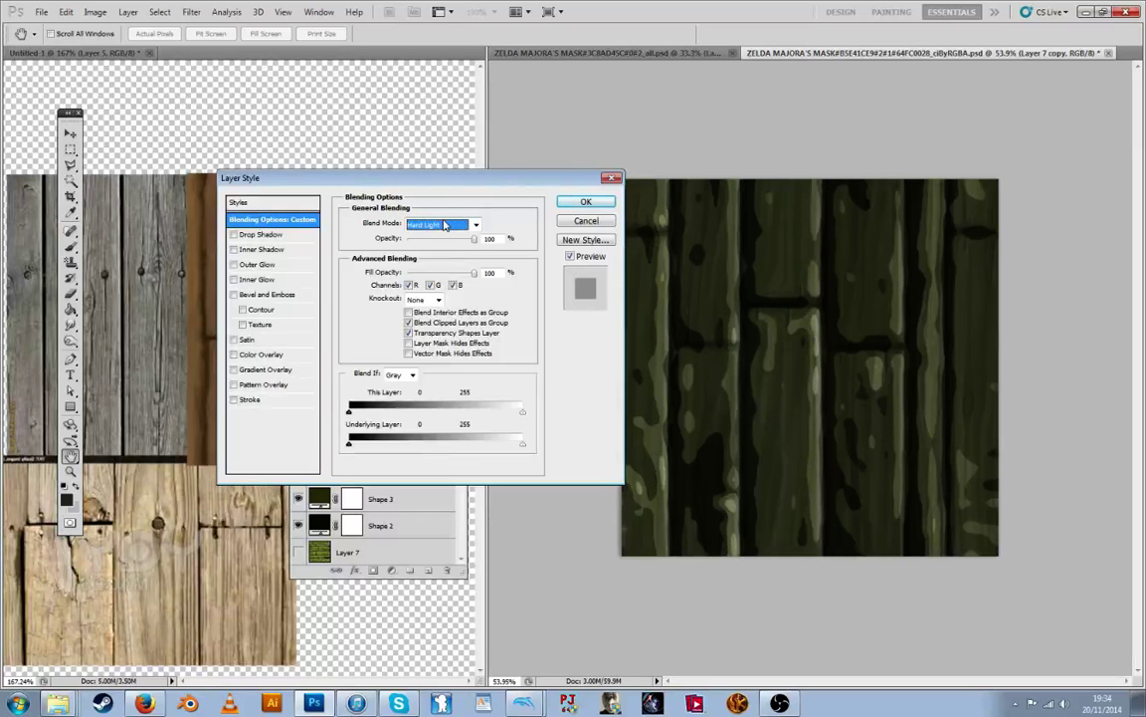
pyautogui.scroll(1, 445, 225)
pyautogui.scroll(-1, 444, 225)
pyautogui.scroll(1, 445, 224)
pyautogui.scroll(1, 444, 225)
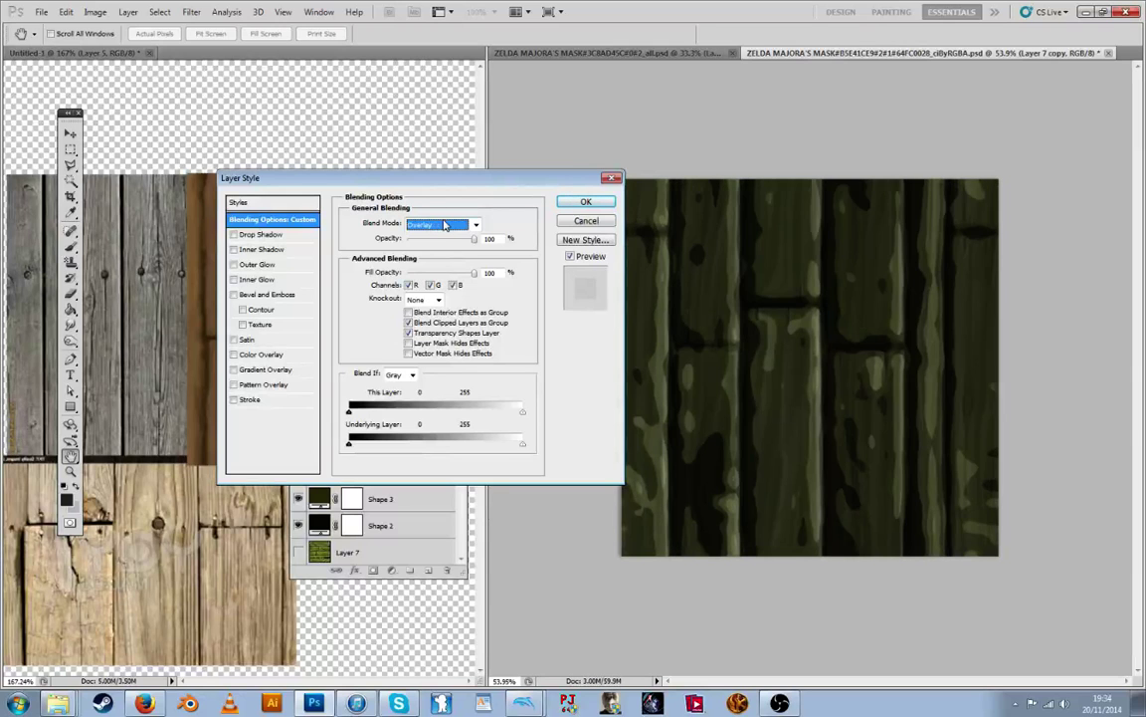
pyautogui.scroll(-1, 444, 225)
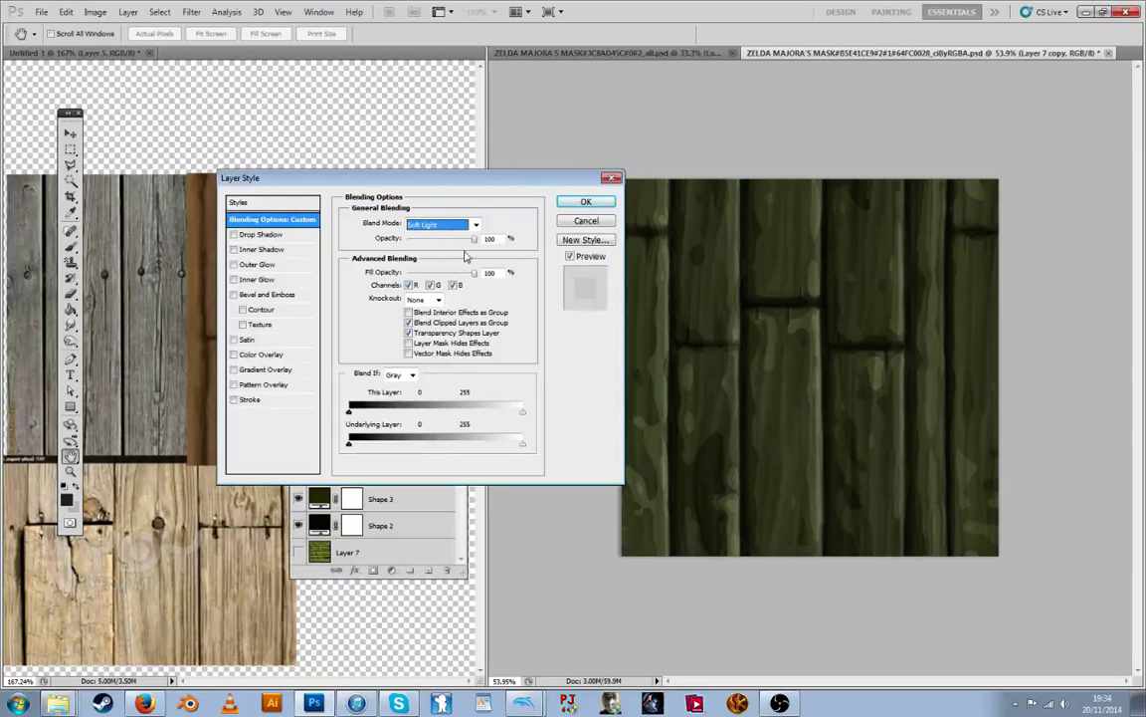
# Set Layer 7 copy's opacity to 60% and split its This Layer Blend If highlight limit to 21 / 92, then apply
pyautogui.click(444, 241)
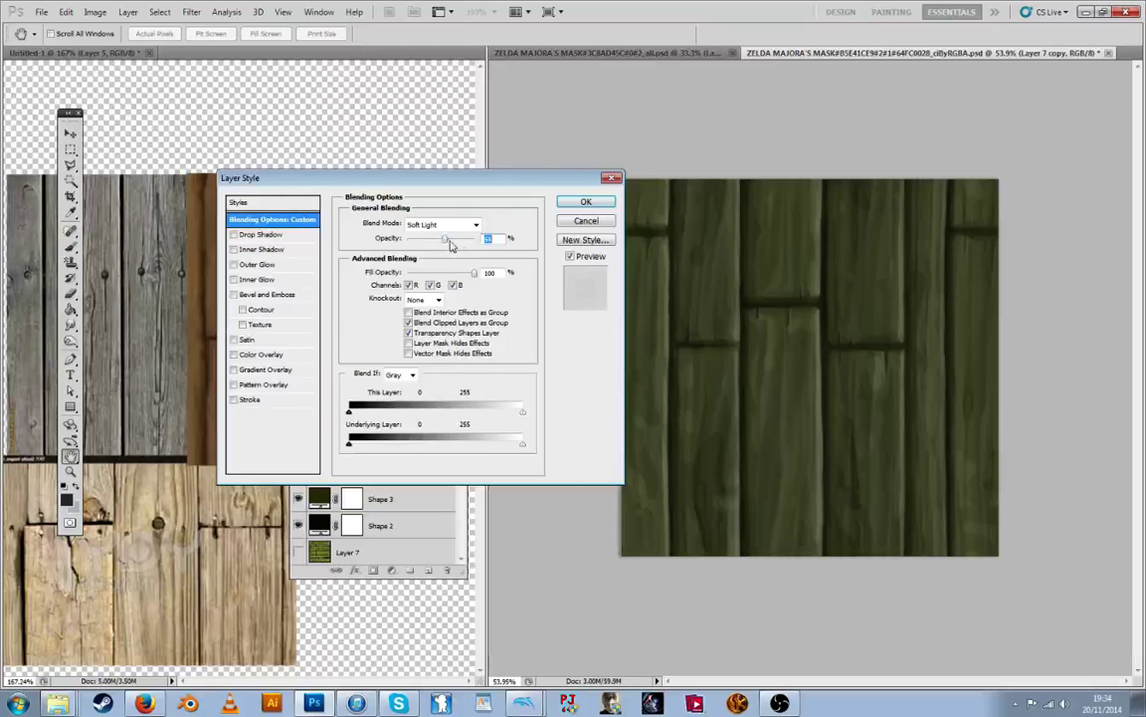
pyautogui.moveTo(449, 241); pyautogui.dragTo(483, 253)
pyautogui.moveTo(387, 455); pyautogui.dragTo(349, 428)
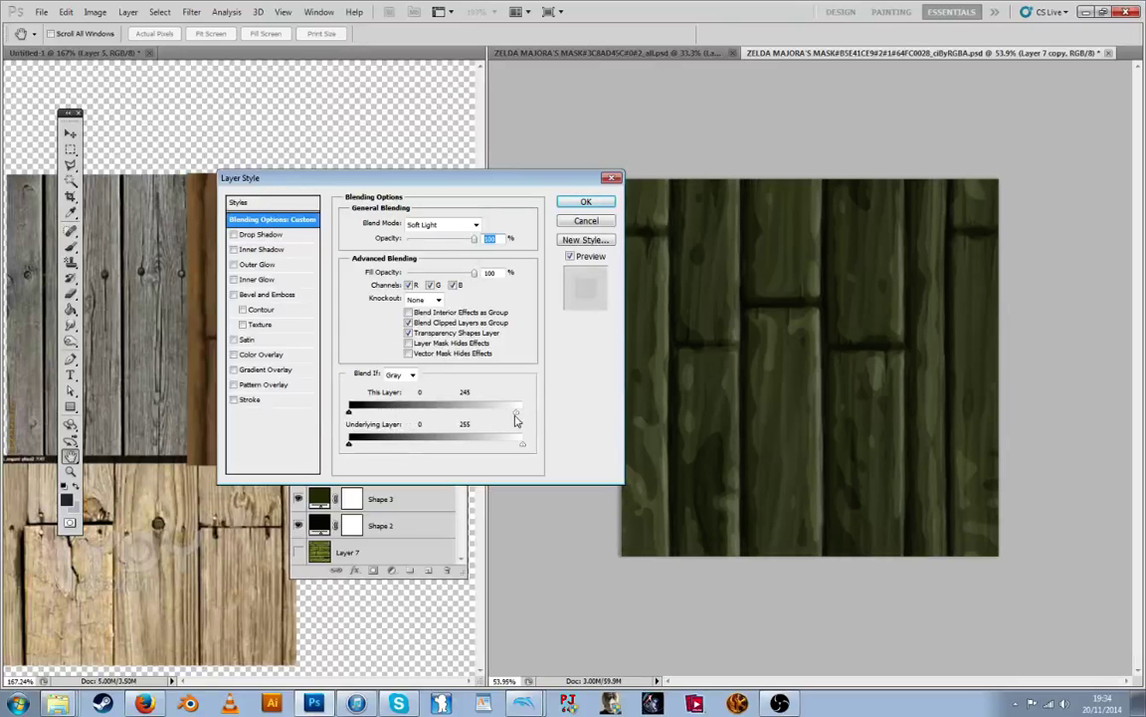
pyautogui.moveTo(469, 425); pyautogui.dragTo(363, 411)
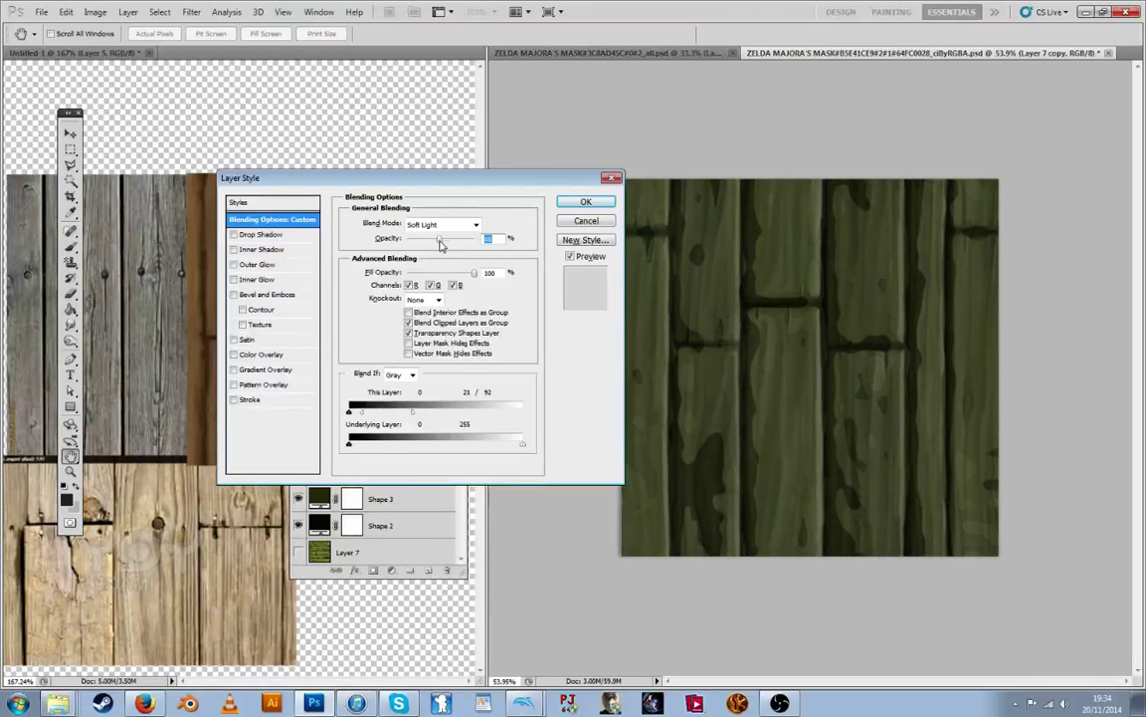
pyautogui.moveTo(442, 245); pyautogui.dragTo(434, 245)
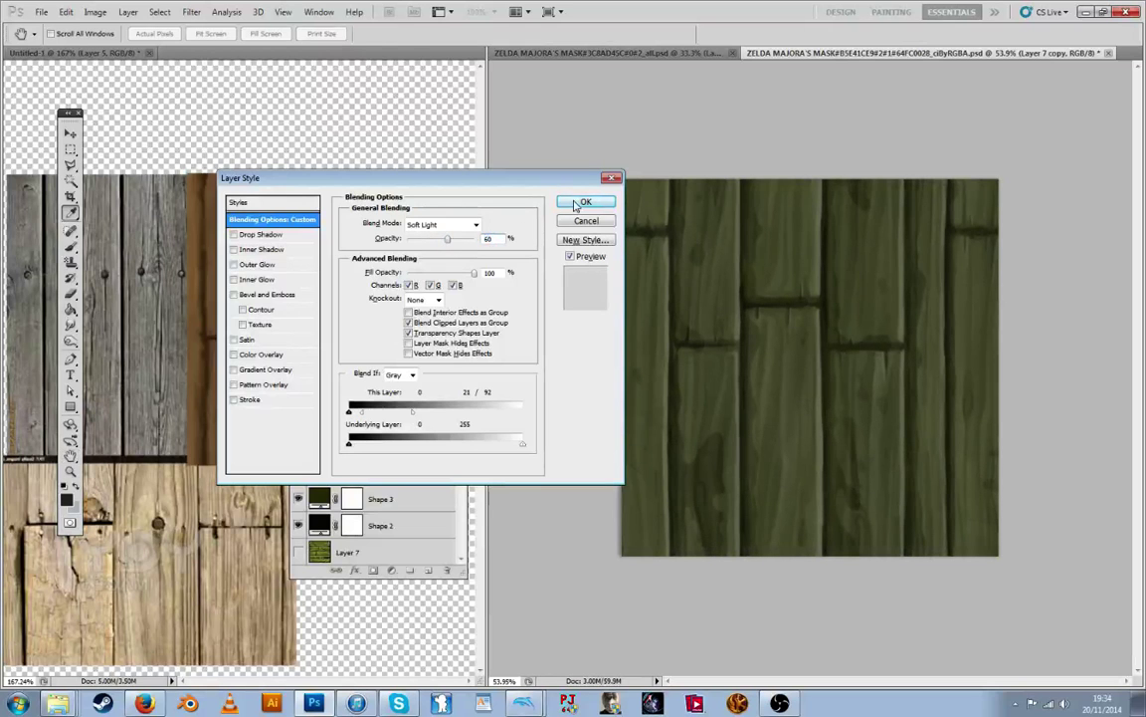
pyautogui.press('Return')
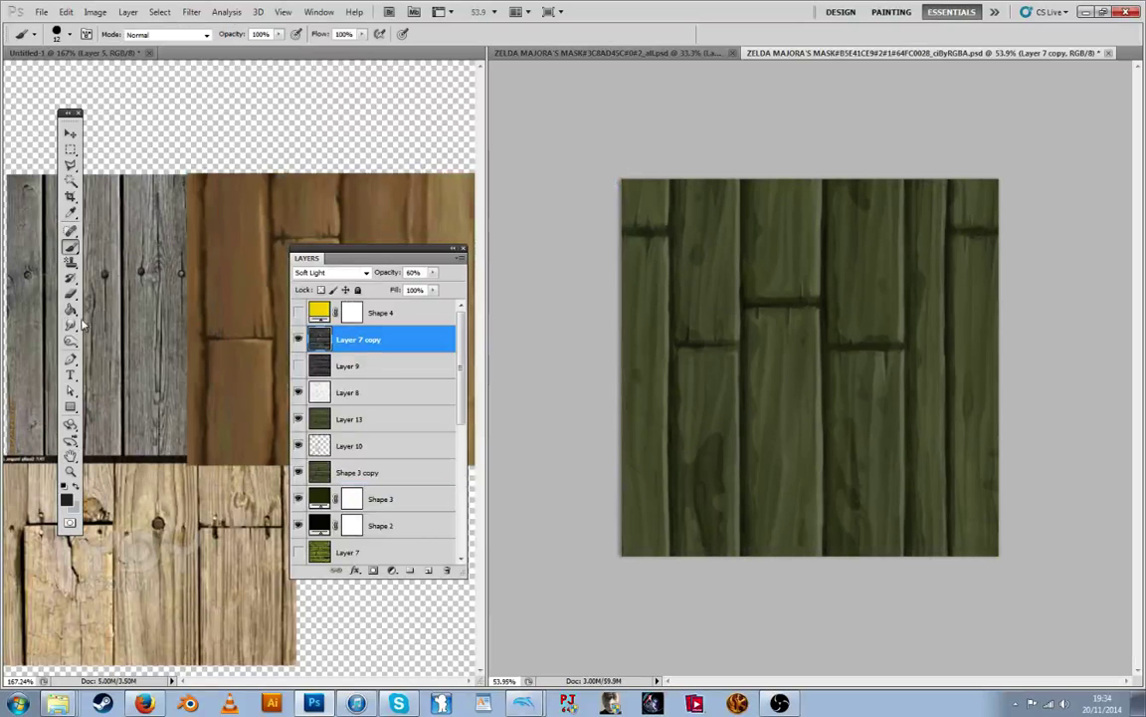
# Copy Layer 7 copy's layer style and clear it so the layer's raw greys can be worked on
pyautogui.click(72, 325)
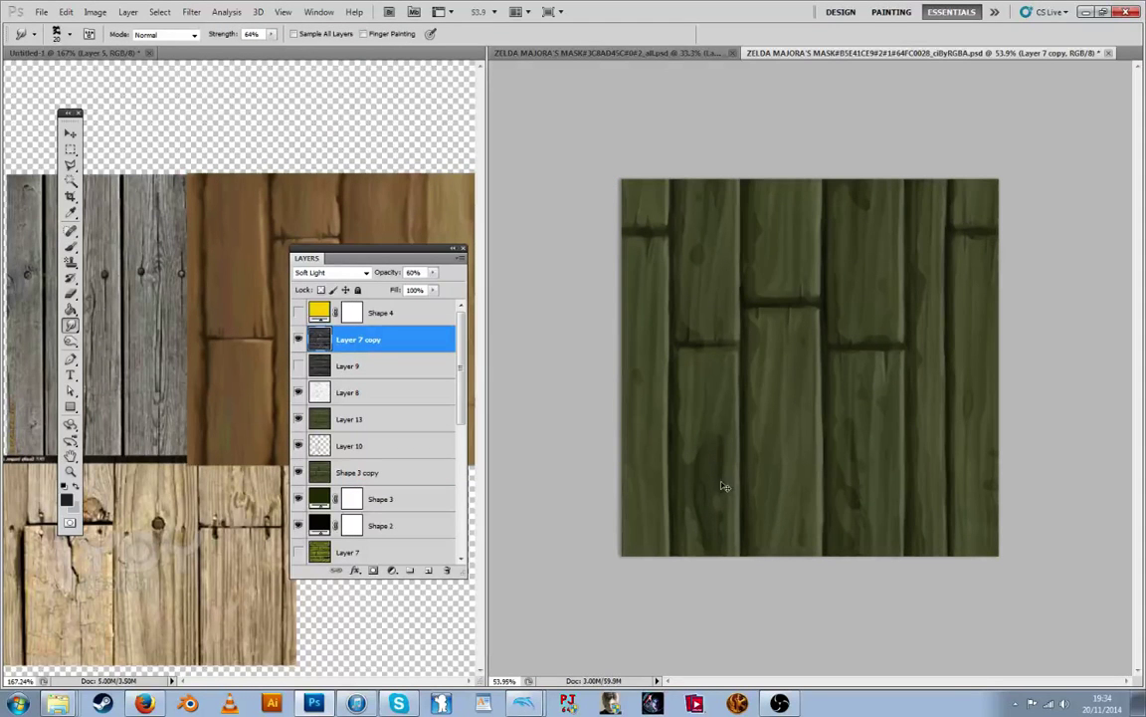
pyautogui.hotkey('ctrl', 'alt', 'z')
pyautogui.rightClick(382, 362)
pyautogui.click(438, 581)
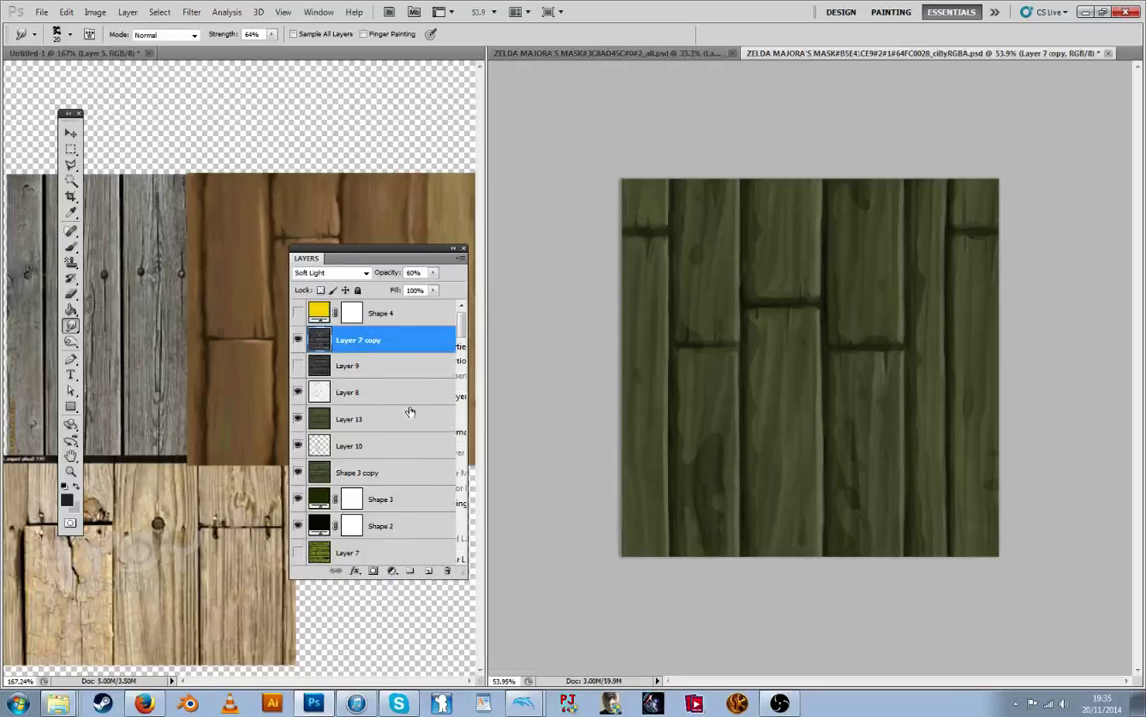
pyautogui.rightClick(409, 344)
pyautogui.click(447, 601)
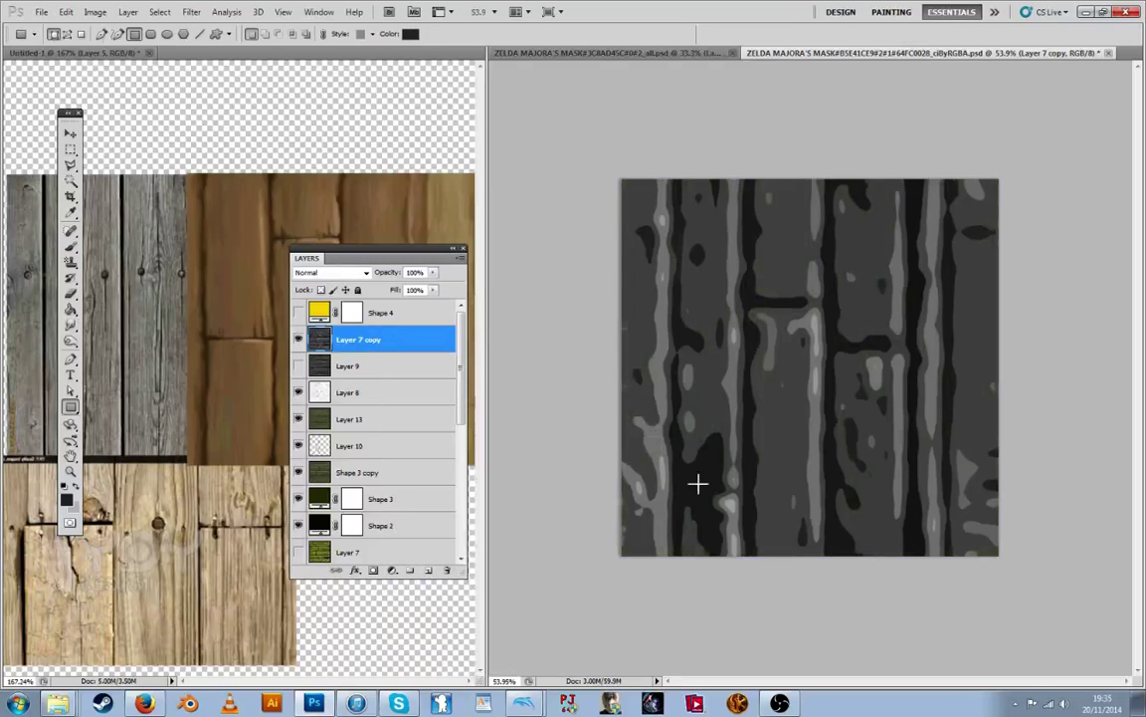
# Ready the Brush with a colour sampled from the unblended planks and paste the copied layer style back onto Layer 7 copy
pyautogui.press('i')
pyautogui.press('b')
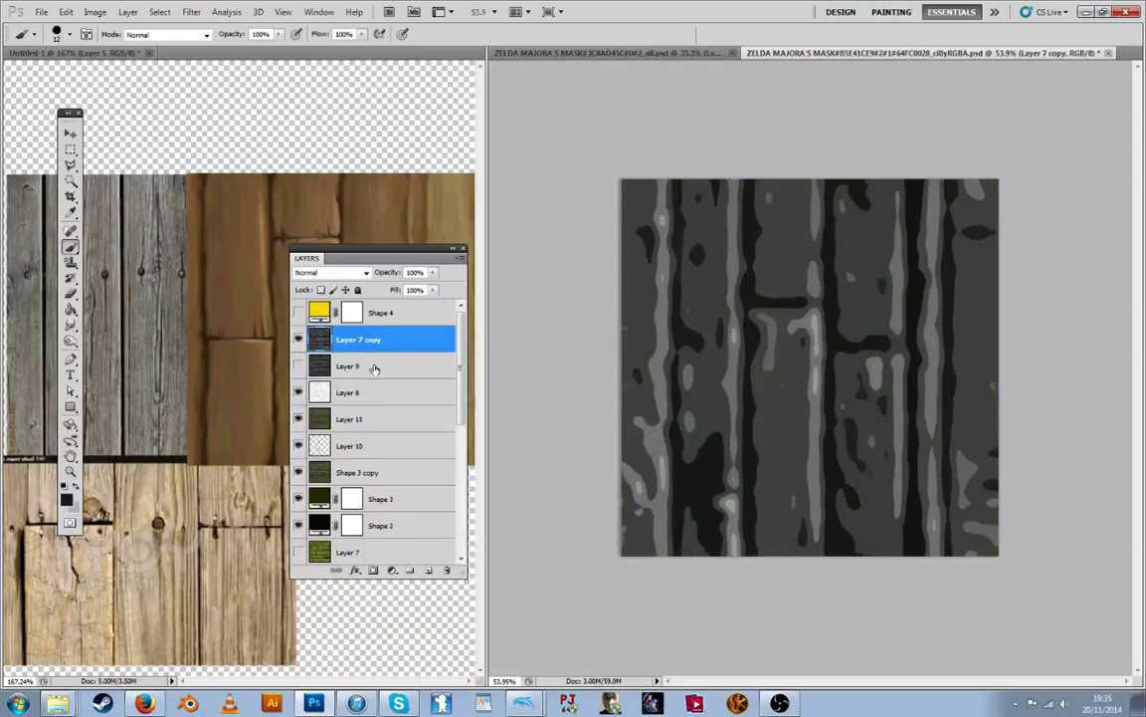
pyautogui.rightClick(381, 338)
pyautogui.click(433, 593)
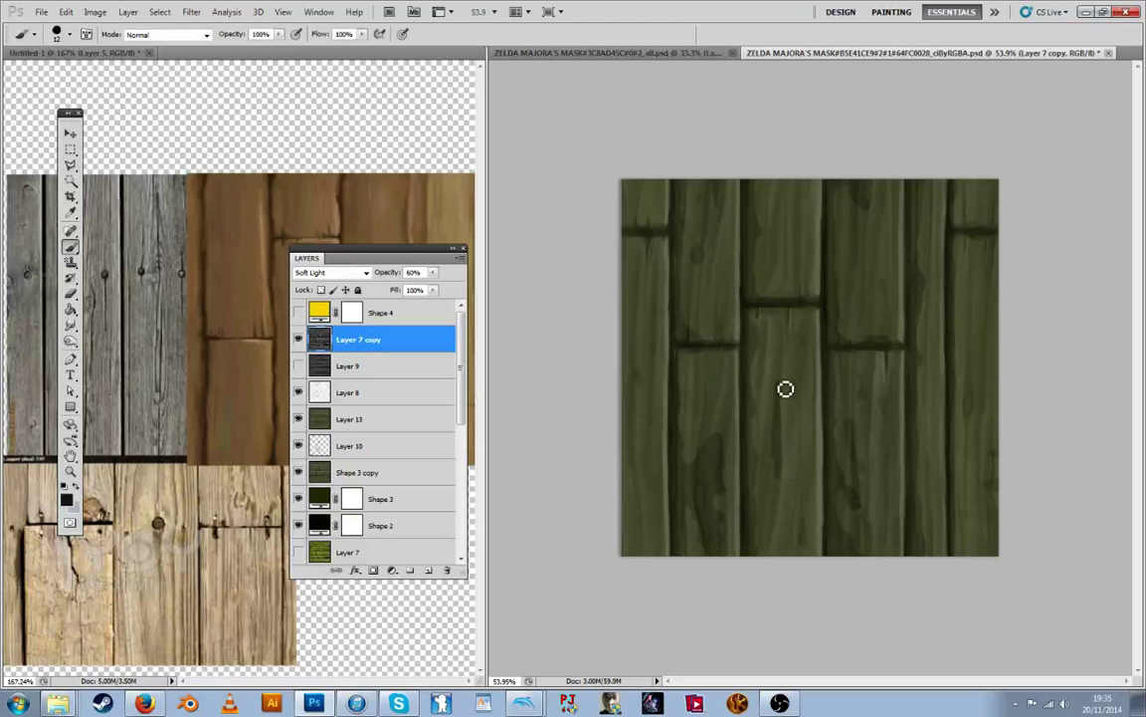
# Set the Brush to 38% opacity and 30 px, and touch up the planks on Layer 7 copy in light and dark grey
pyautogui.press('x')
pyautogui.click(279, 35)
pyautogui.click(237, 47)
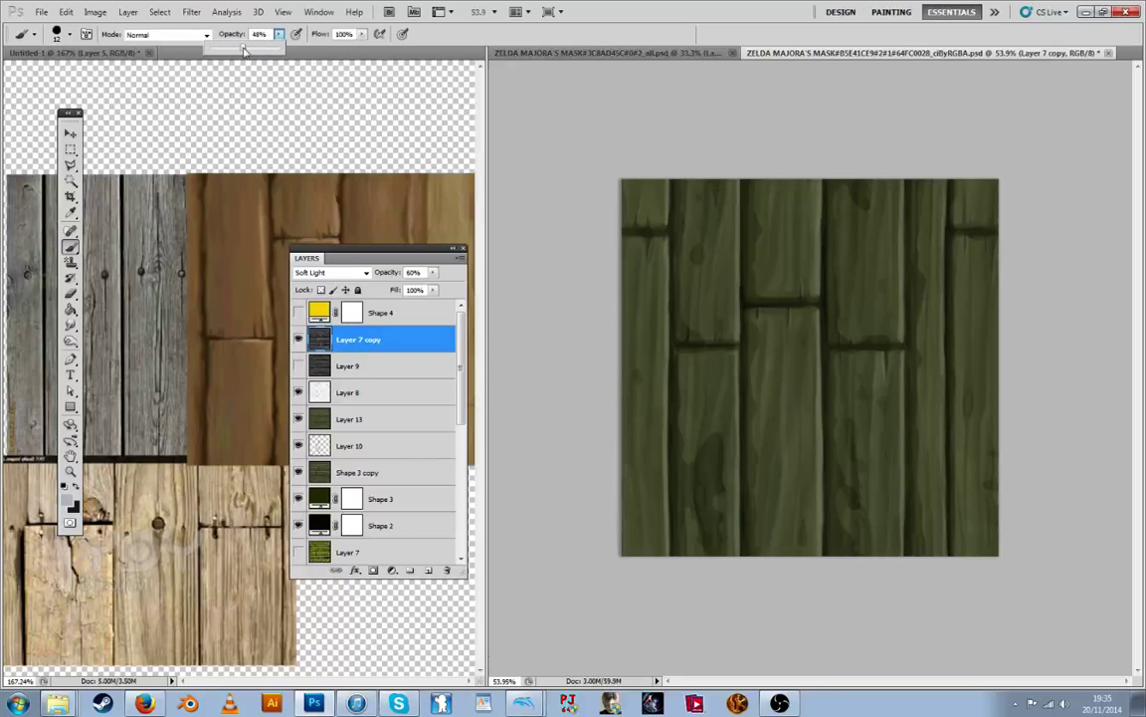
pyautogui.click(60, 37)
pyautogui.click(41, 74)
pyautogui.click(197, 105)
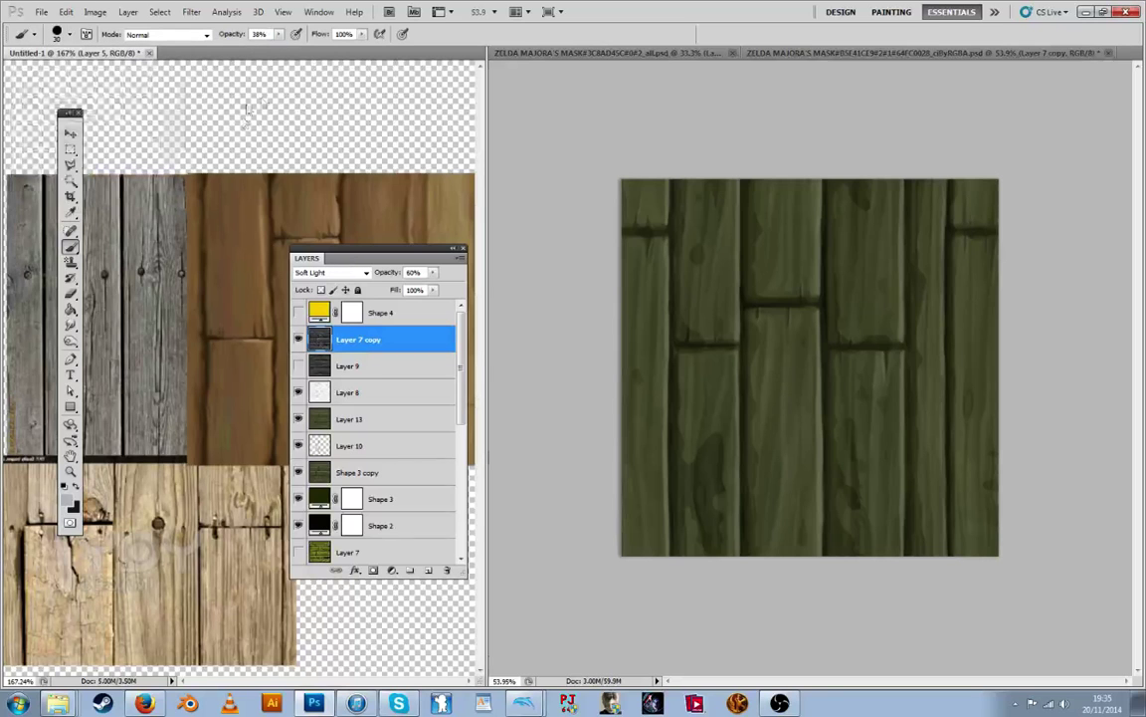
pyautogui.click(782, 359)
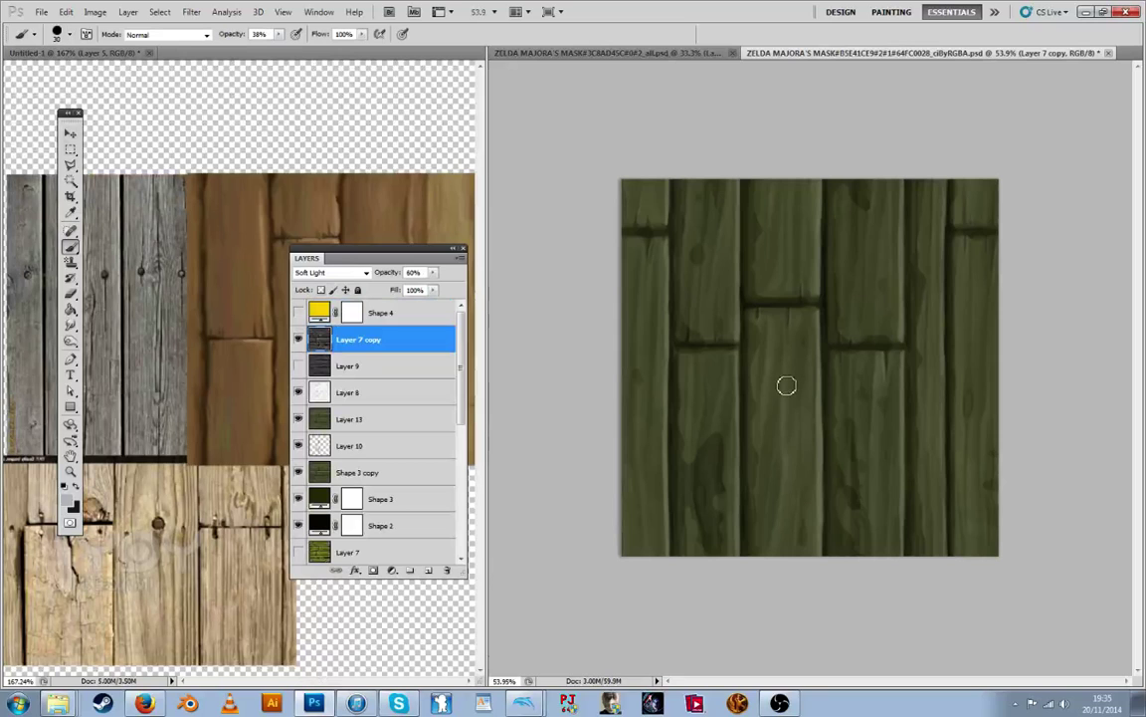
pyautogui.click(76, 488)
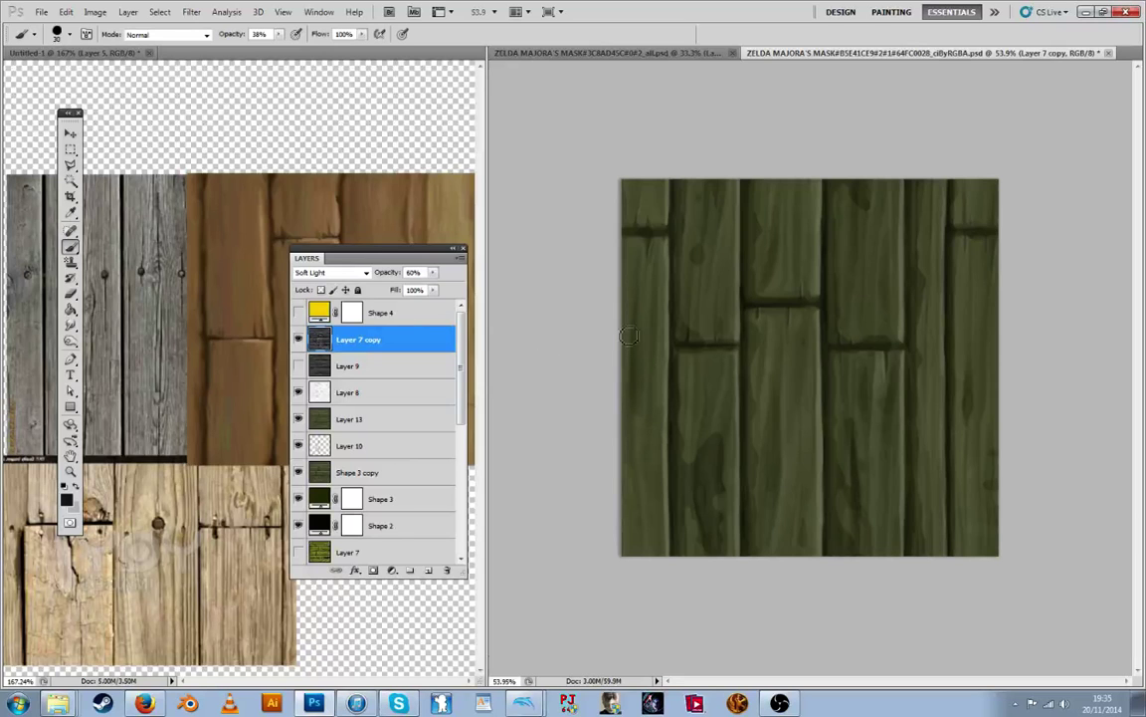
# Save a non-interlaced PNG copy of the plank texture over the existing PZLE01 texture file in the Floors folder
pyautogui.hotkey('ctrl', 'shift', 's')
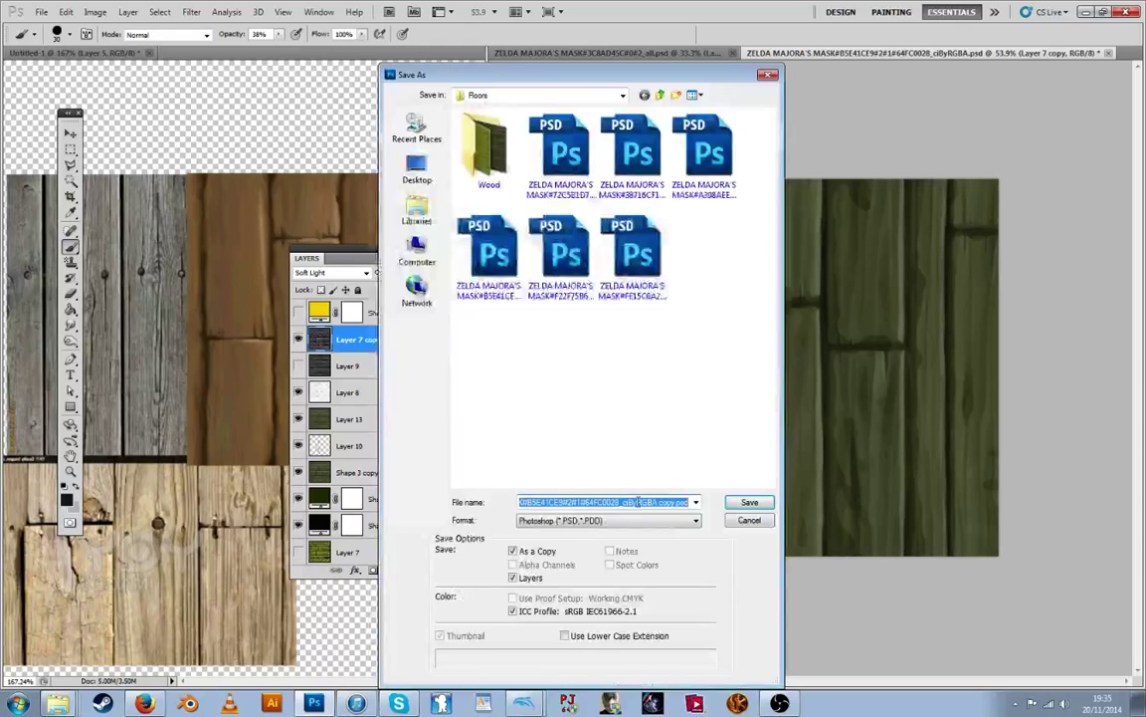
pyautogui.click(607, 520)
pyautogui.click(558, 565)
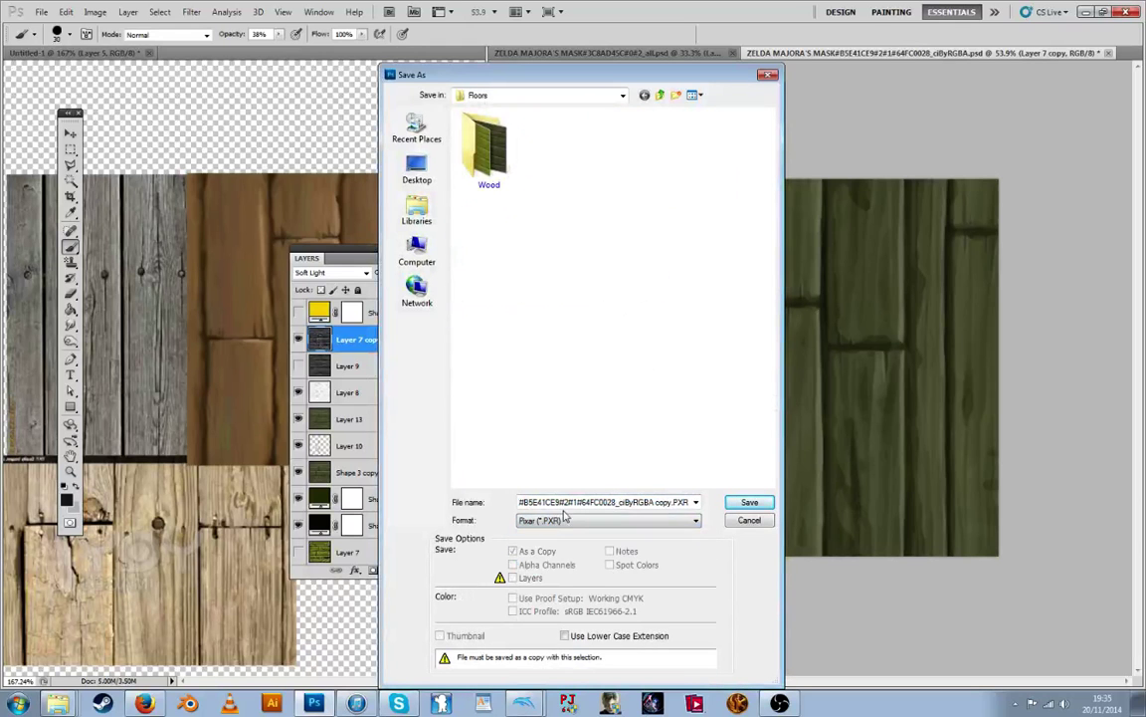
pyautogui.click(573, 521)
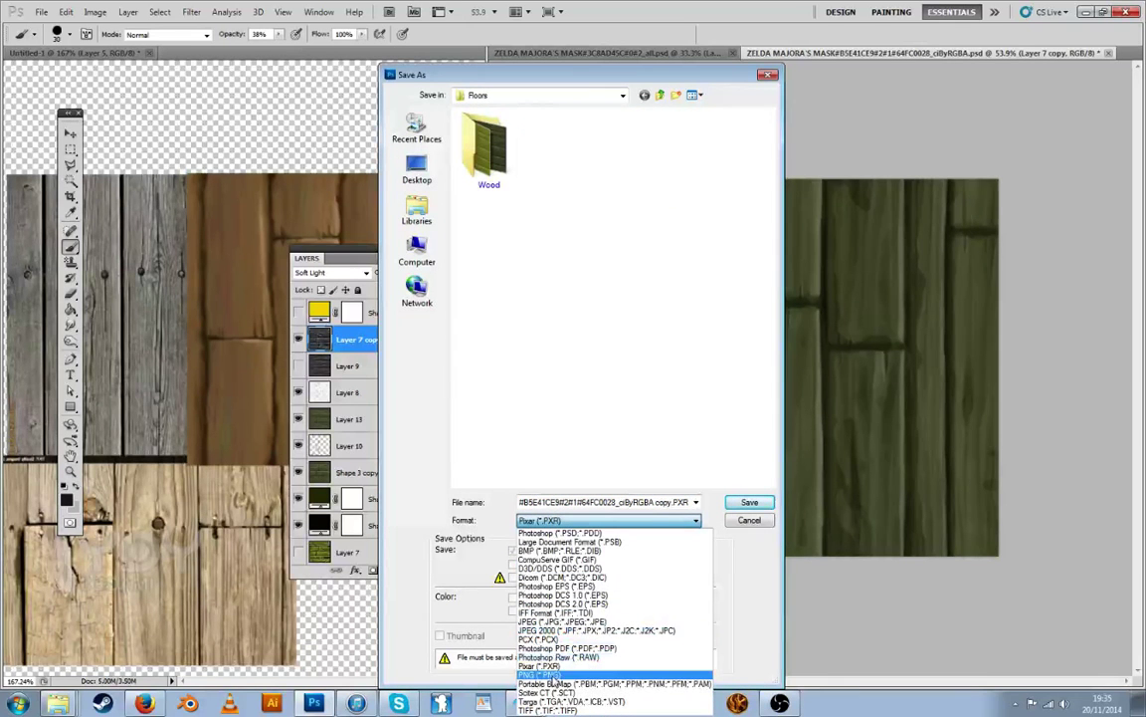
pyautogui.click(539, 675)
pyautogui.doubleClick(562, 146)
pyautogui.press('Return')
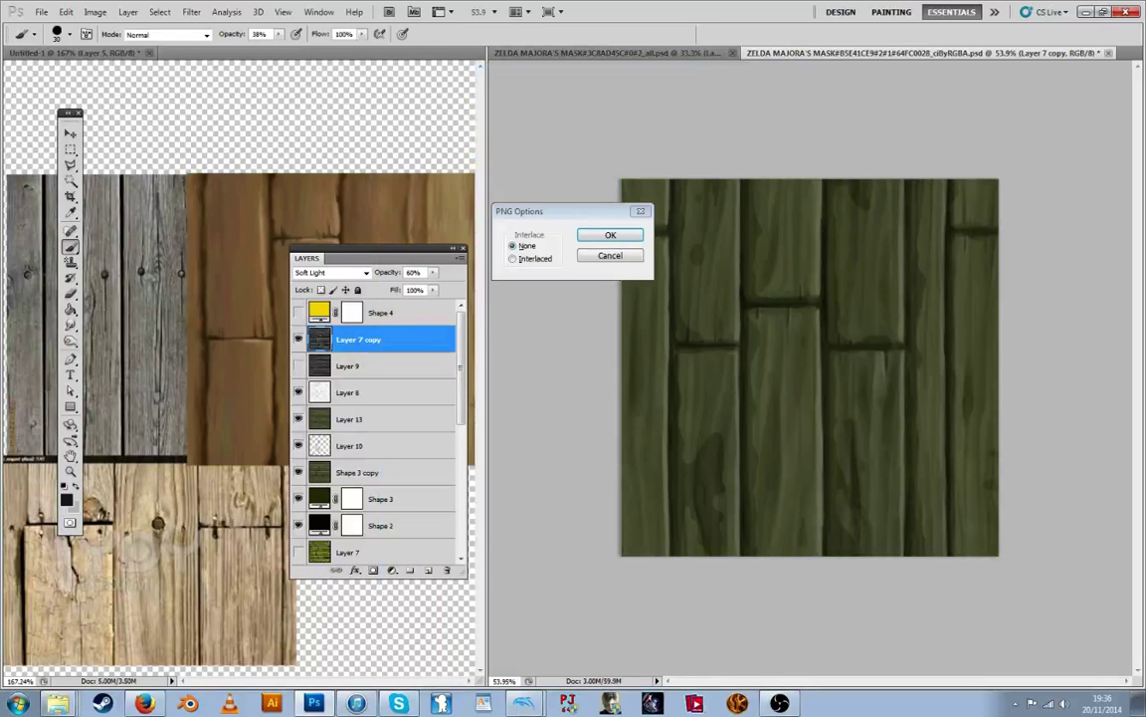
pyautogui.press('Return')
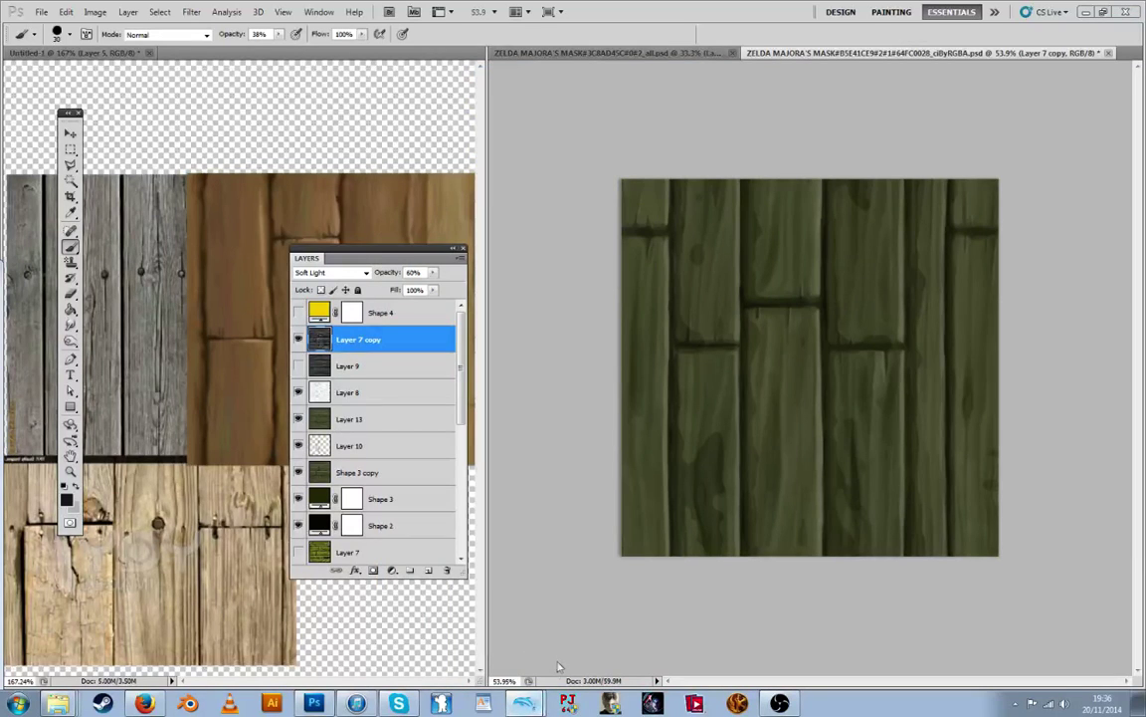
# Switch to Dolphin, examine the updated plank floor in the inn scene, and return to Photoshop
pyautogui.click(525, 670)
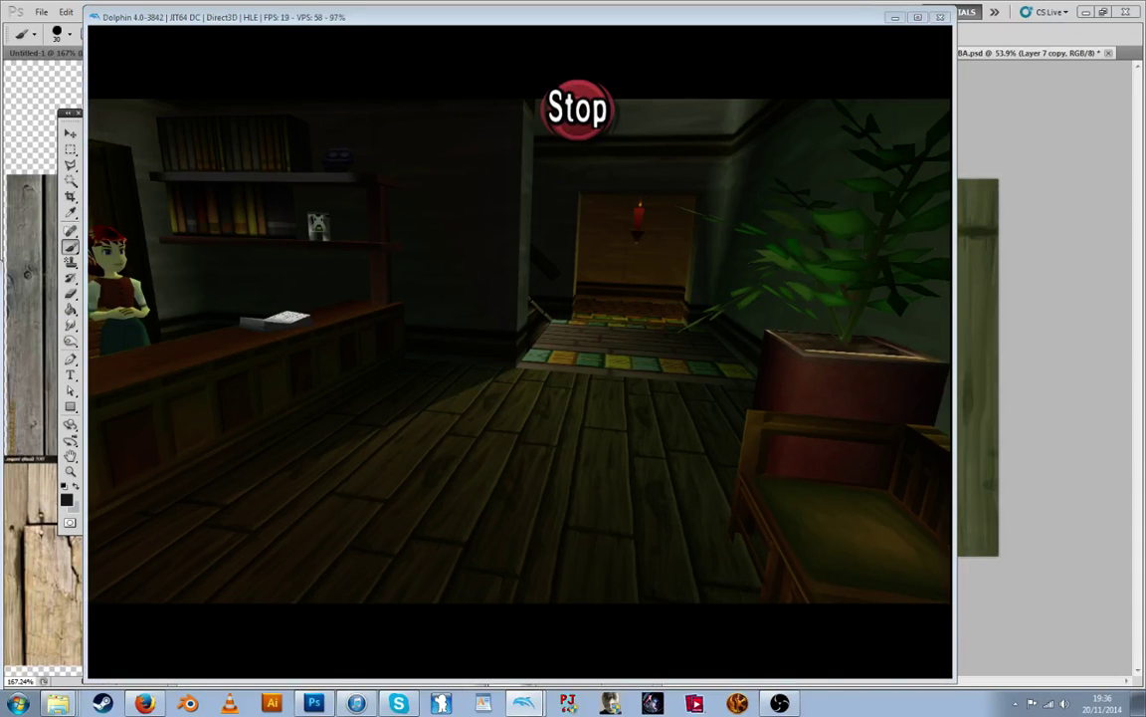
pyautogui.moveTo(664, 432); pyautogui.dragTo(598, 445)
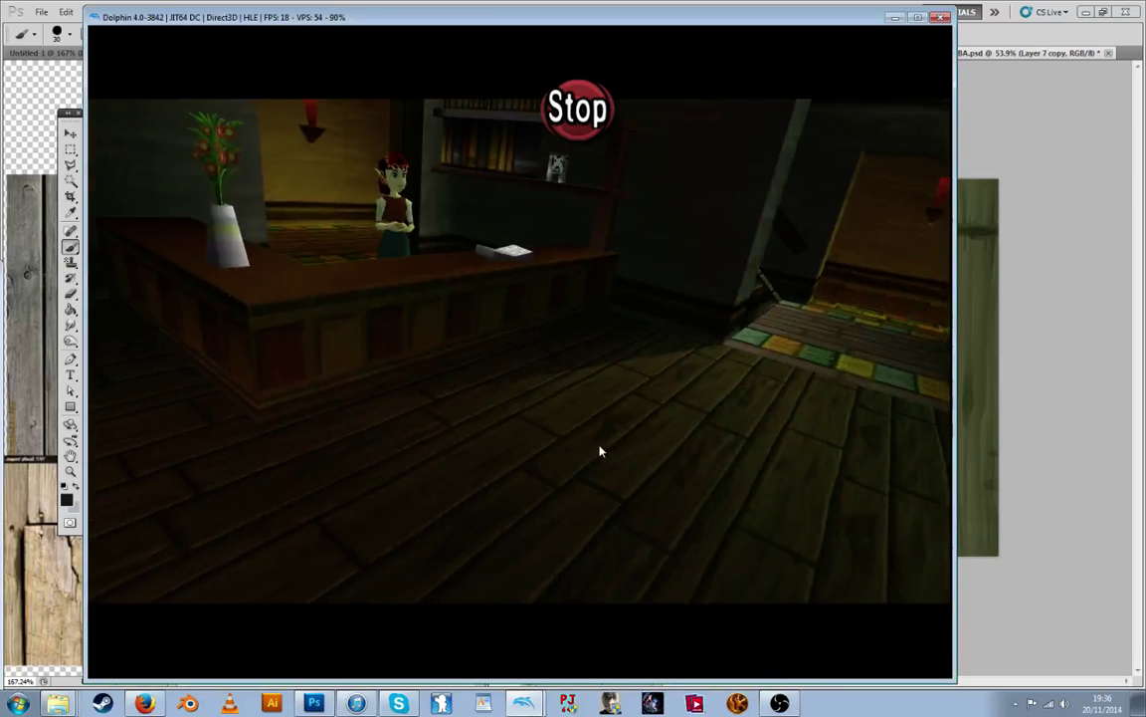
pyautogui.click(1022, 410)
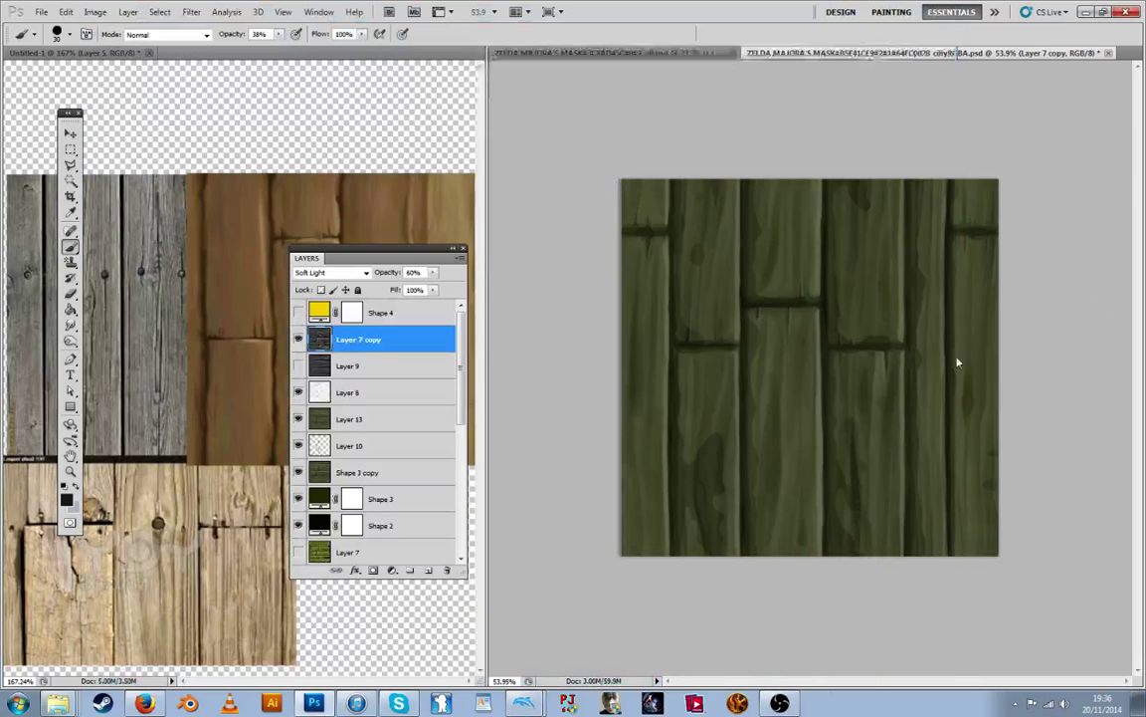
# Split Layer 7 copy's Underlying Layer Blend If highlight limit to 74 / 99 and apply it
pyautogui.doubleClick(385, 336)
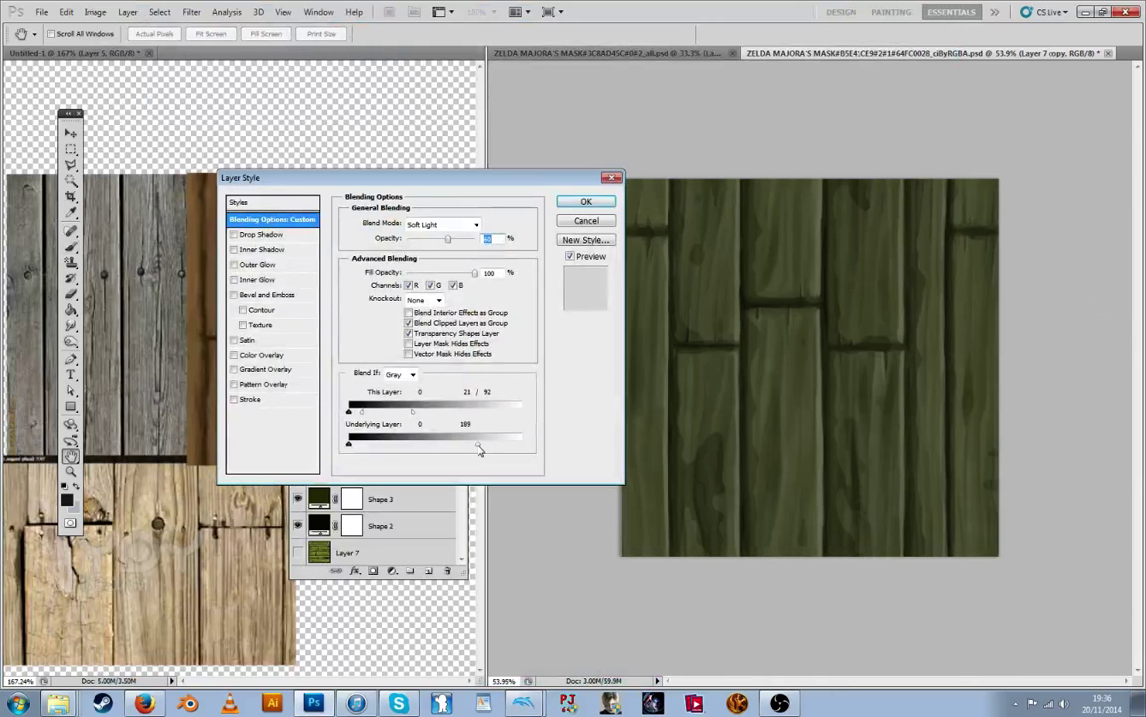
pyautogui.moveTo(479, 449); pyautogui.dragTo(416, 447)
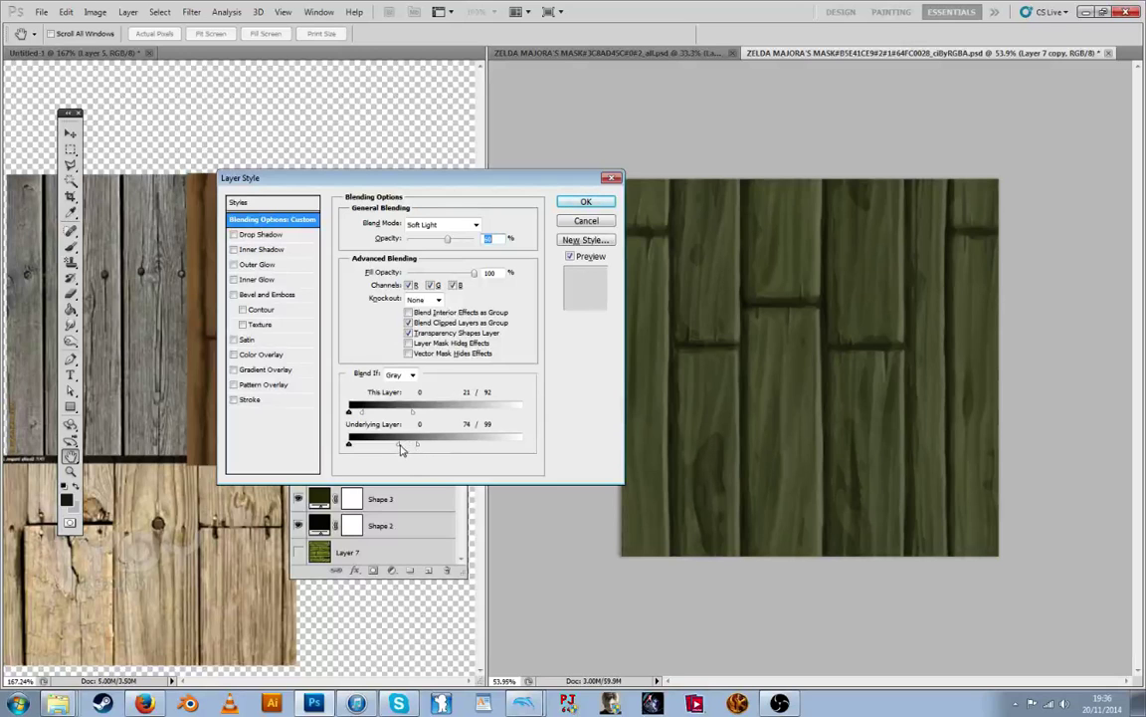
pyautogui.click(586, 201)
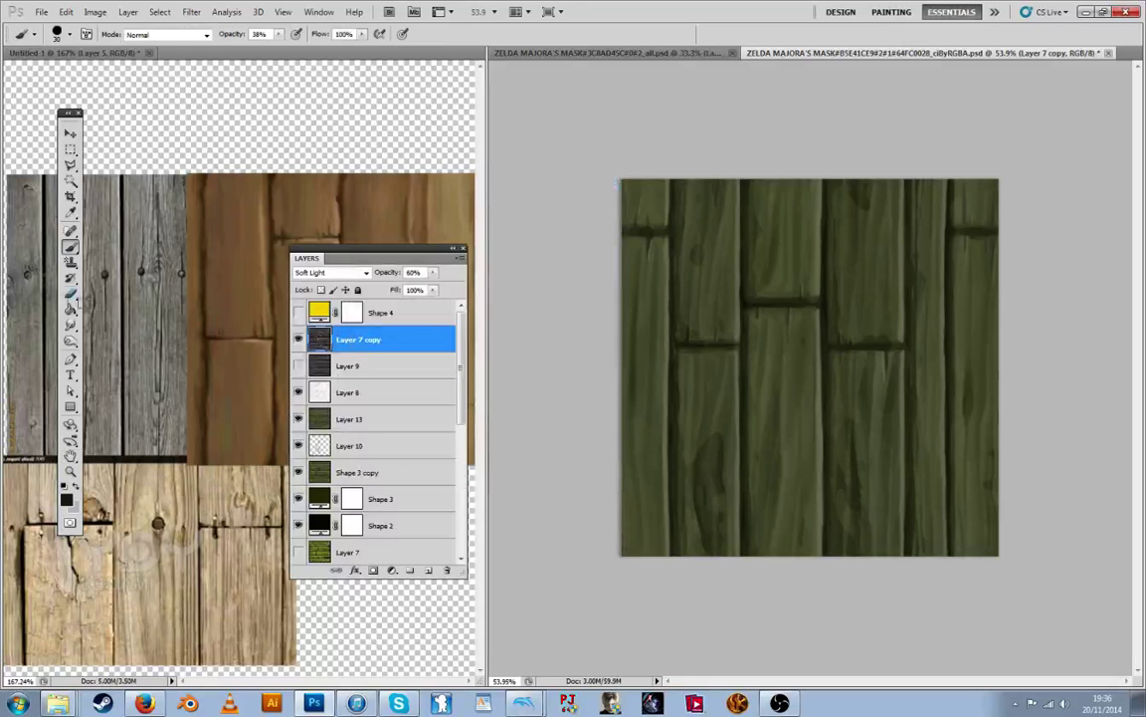
# Smudge the dark patches on the planks with a soft 25 px tip and set Layer 7 copy's opacity to 49%
pyautogui.click(72, 326)
pyautogui.click(62, 33)
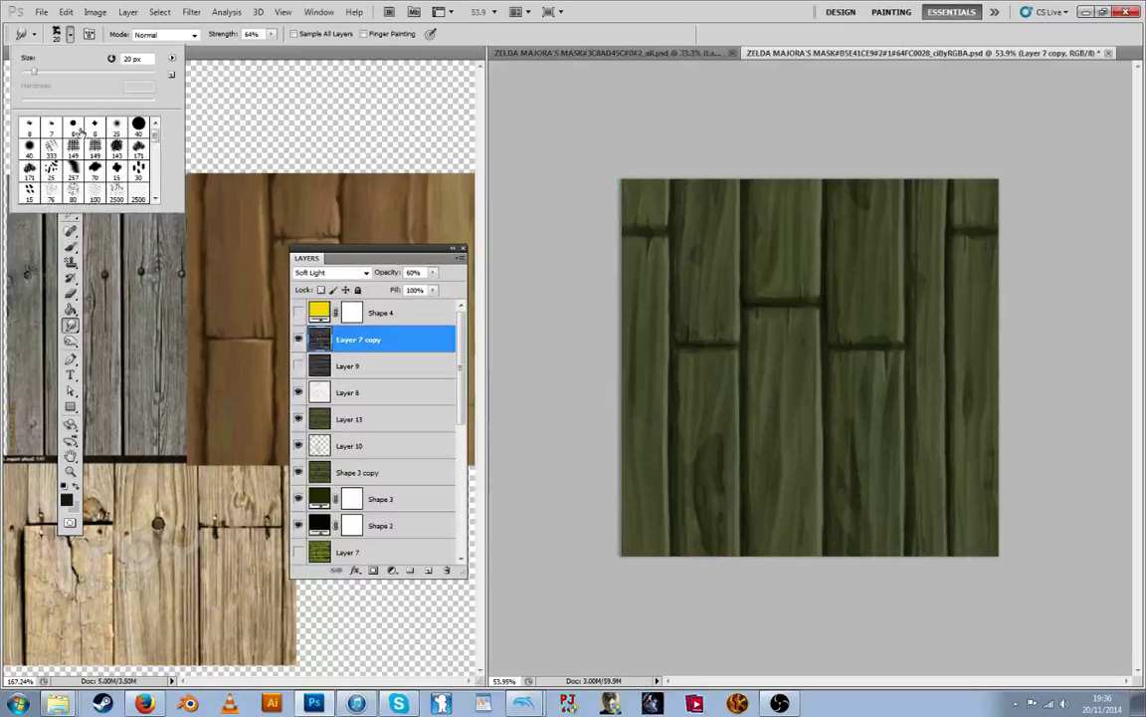
pyautogui.click(119, 129)
pyautogui.click(712, 477)
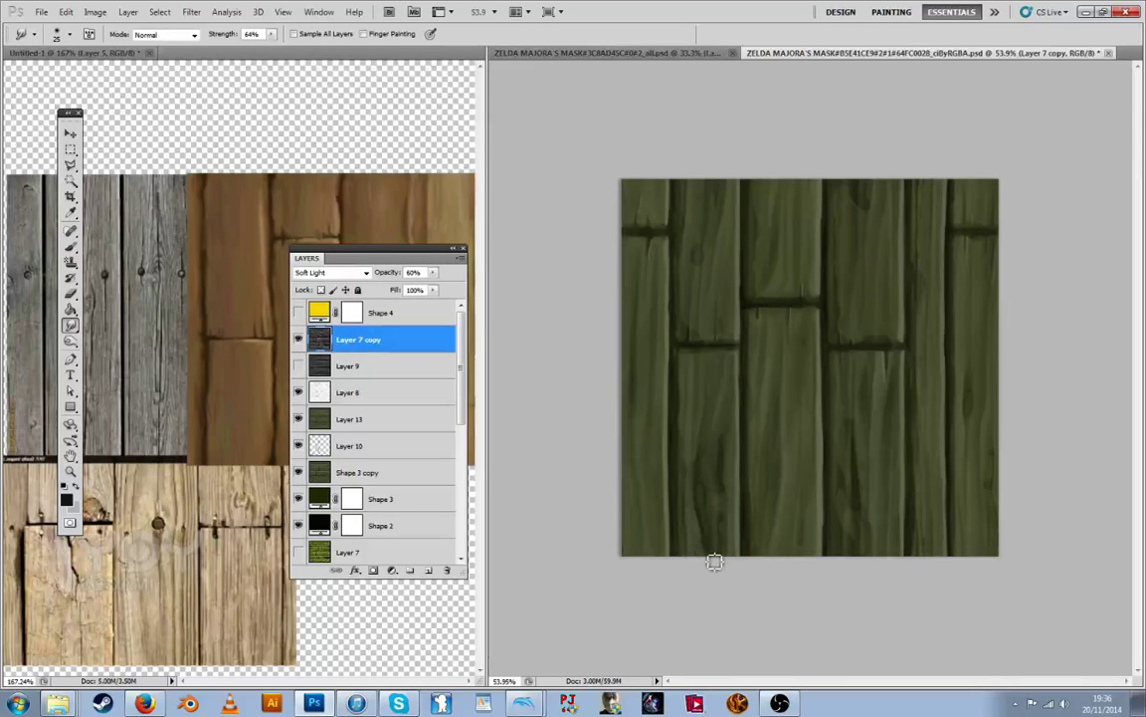
pyautogui.moveTo(703, 317); pyautogui.dragTo(698, 265)
pyautogui.moveTo(855, 422)
pyautogui.mouseDown()
pyautogui.moveTo(855, 488)
pyautogui.moveTo(837, 421)
pyautogui.mouseUp()
pyautogui.doubleClick(415, 332)
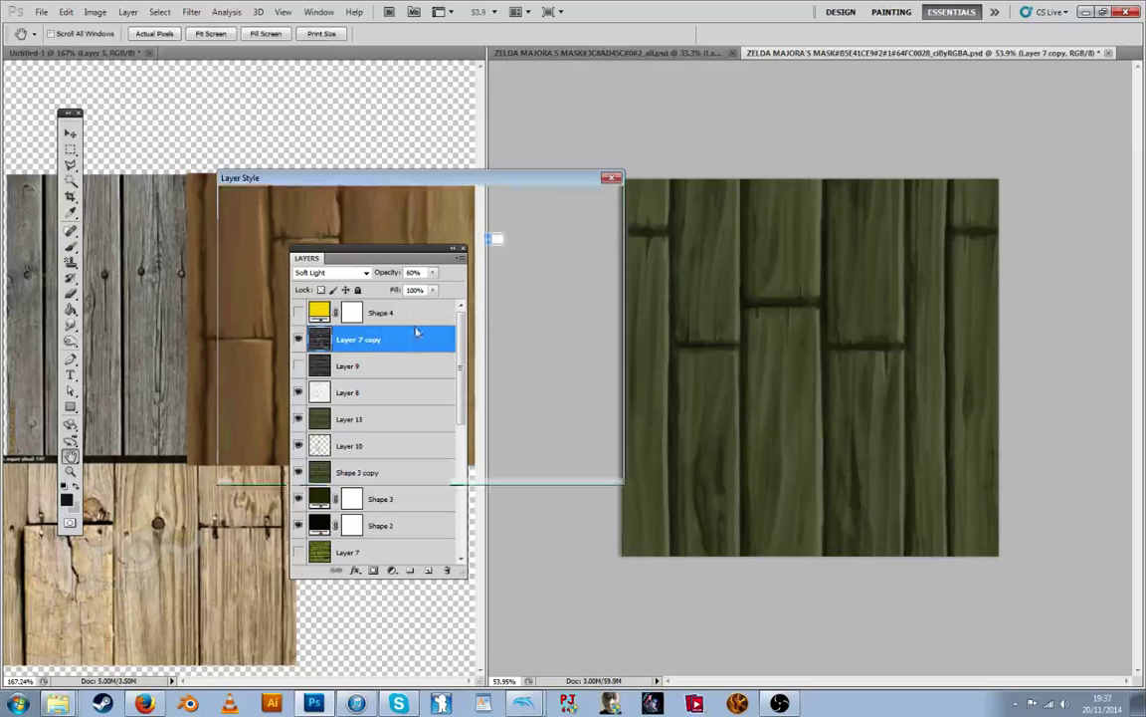
pyautogui.press('Return')
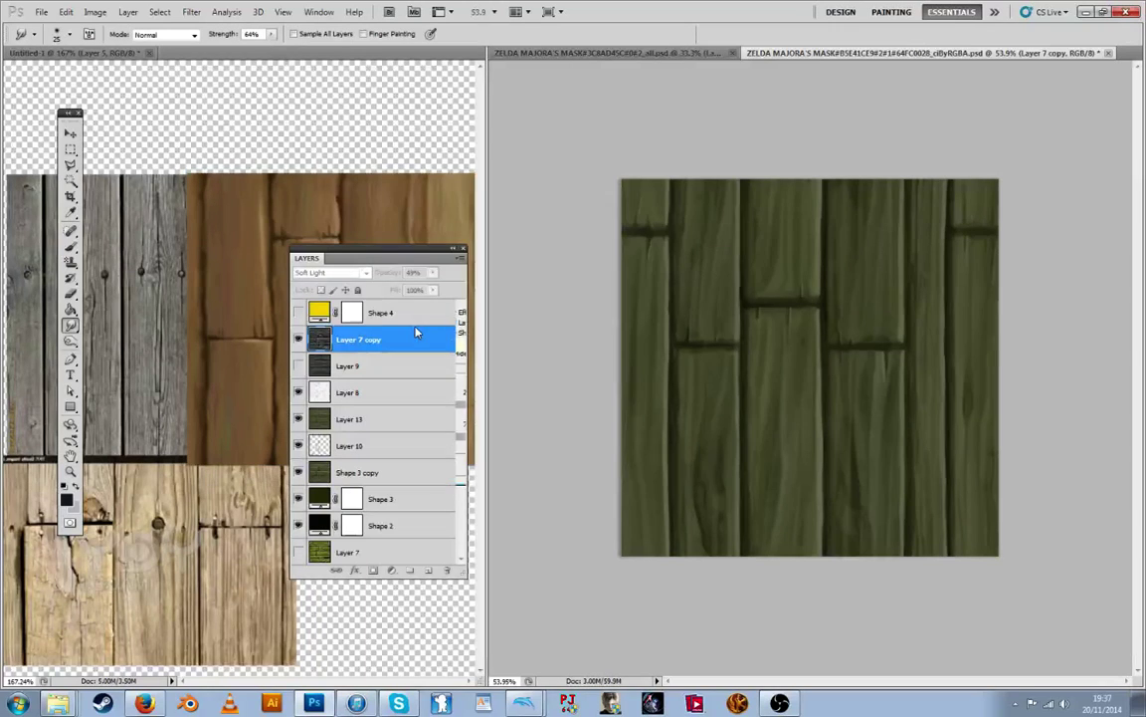
# Try to save a non-interlaced PNG copy of the texture over PZLE01_03a0d4b8_9.png
pyautogui.hotkey('ctrl', 'shift', 's')
pyautogui.click(696, 519)
pyautogui.click(542, 674)
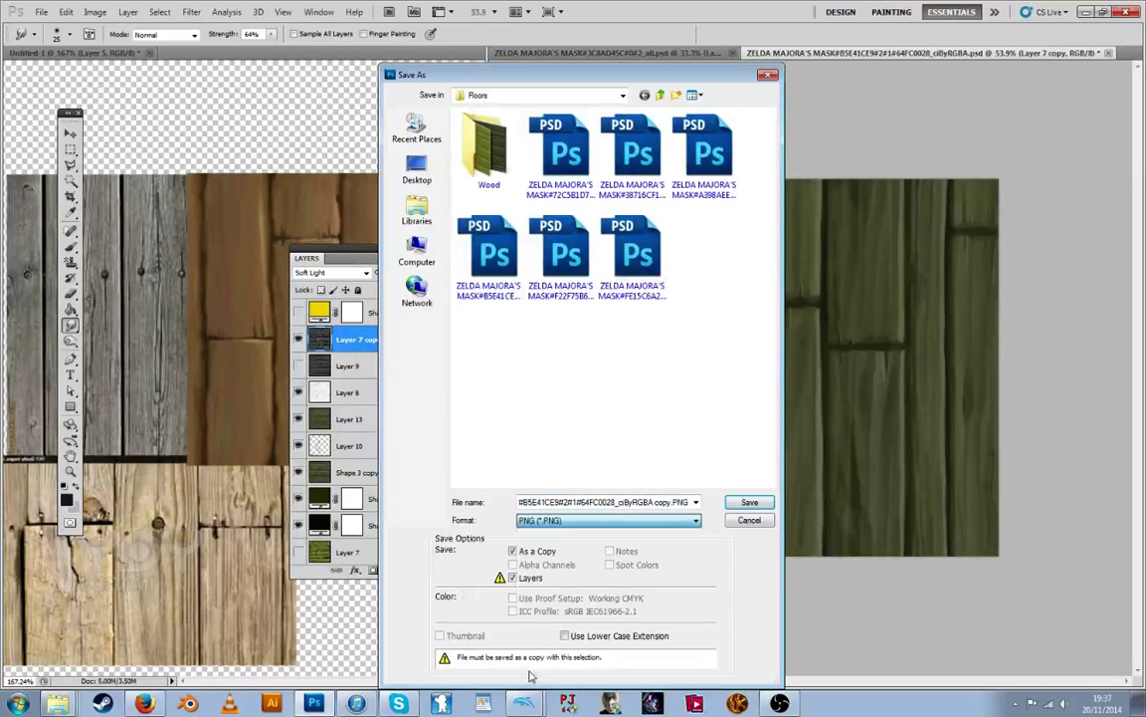
pyautogui.doubleClick(568, 124)
pyautogui.press('Return')
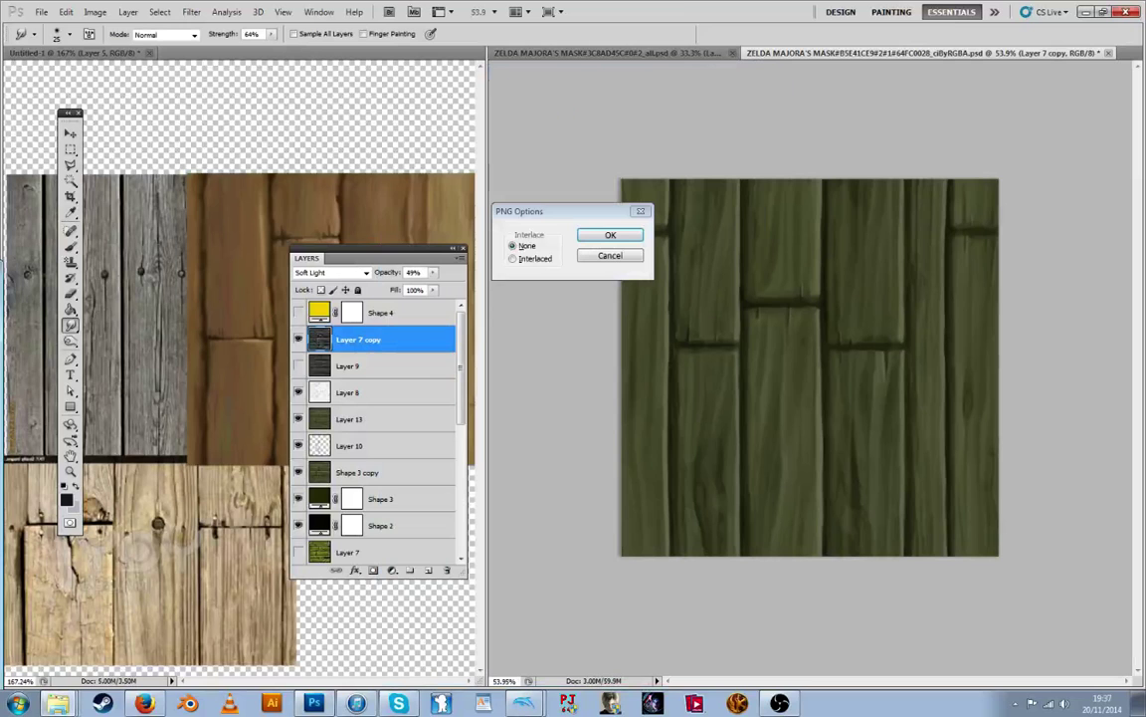
pyautogui.press('Return')
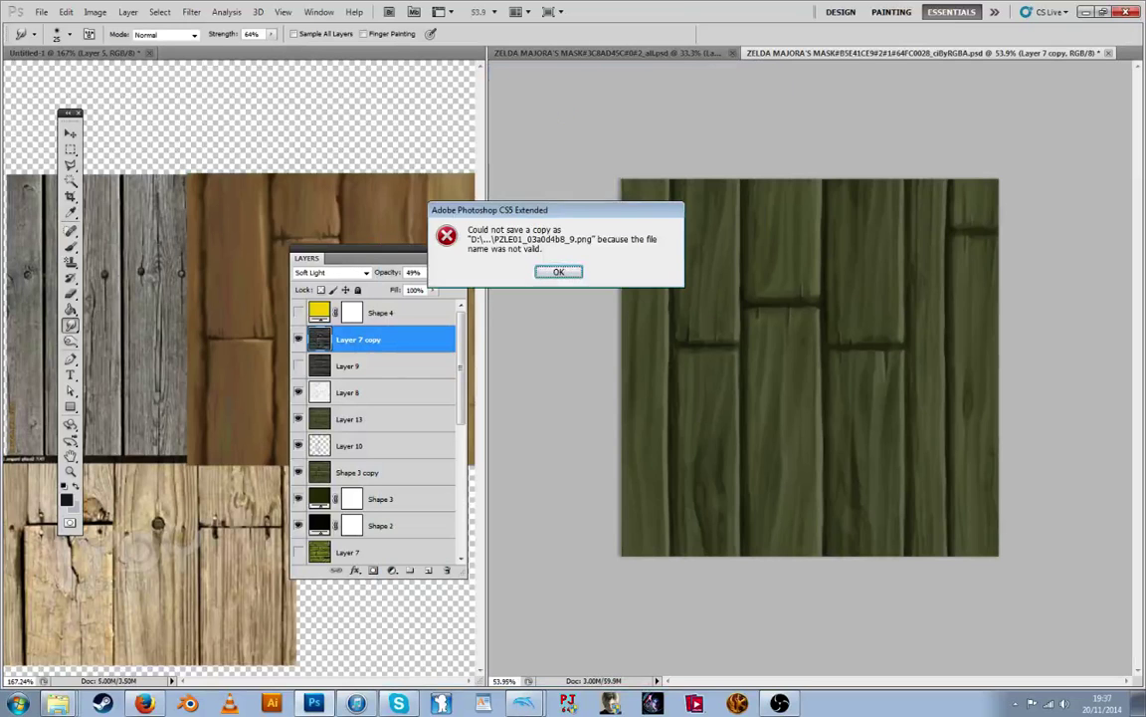
pyautogui.hotkey('alt', 'Tab')
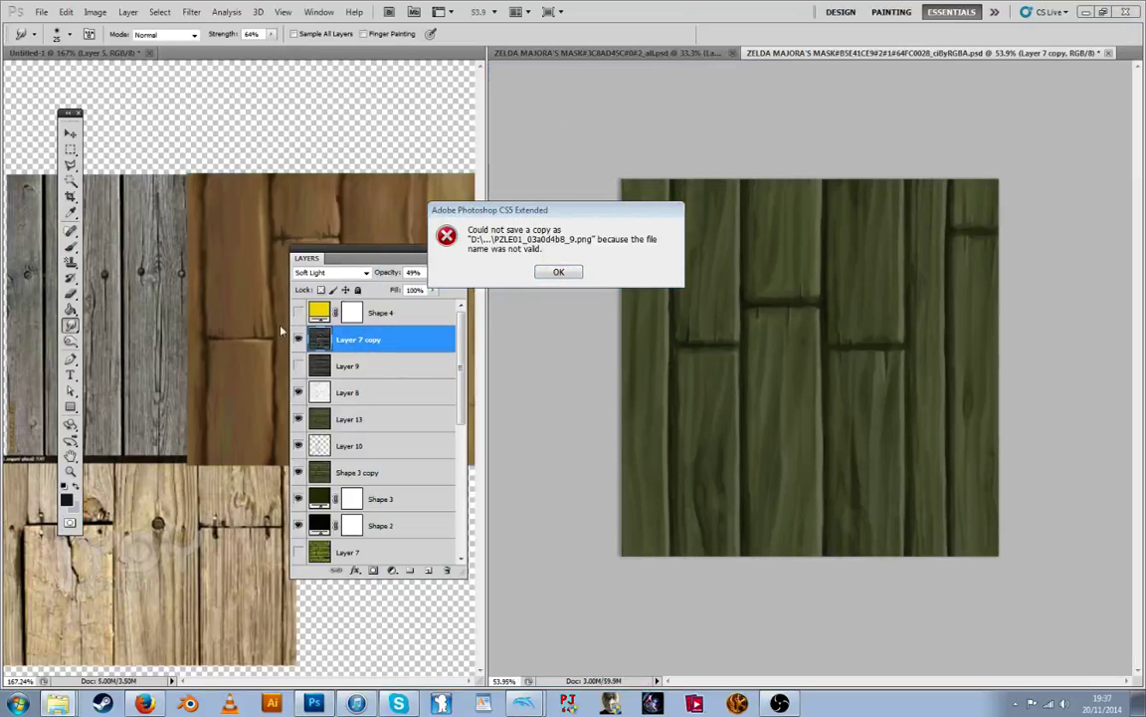
pyautogui.click(550, 272)
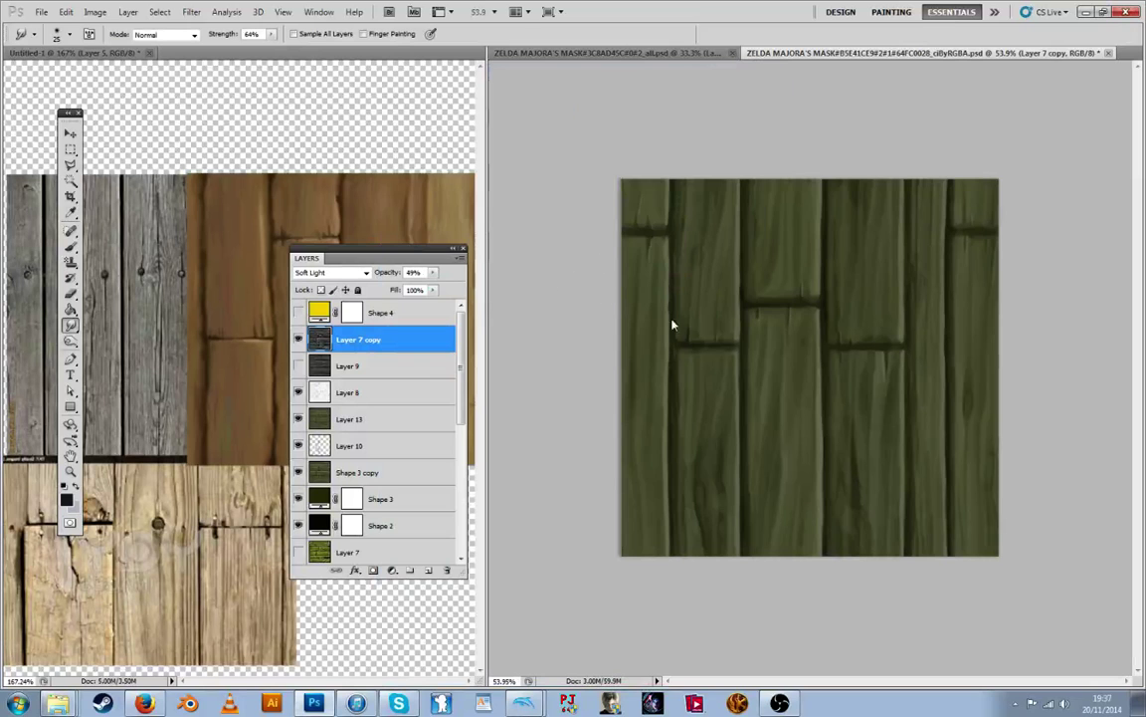
# Save the revised plank texture as a non-interlaced PNG copy, replacing PZLE01_03a0d4b8_9.png in the Floors folder
pyautogui.hotkey('ctrl', 'shift', 's')
pyautogui.click(652, 520)
pyautogui.click(597, 652)
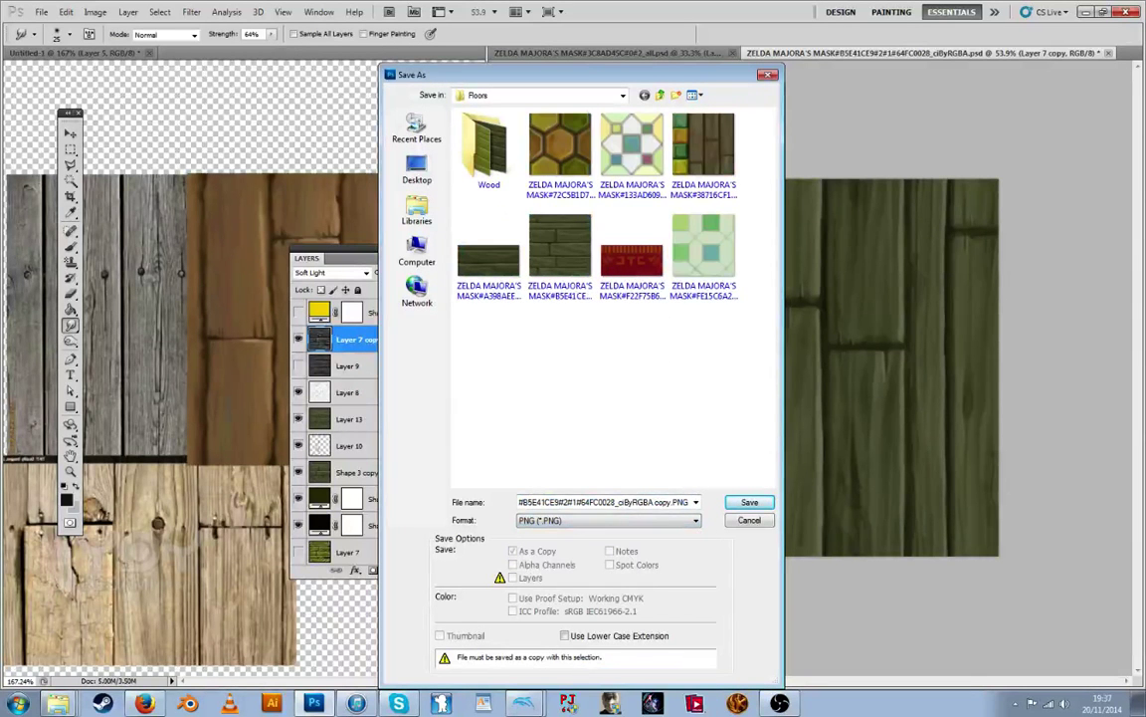
pyautogui.hotkey('alt', 'Tab')
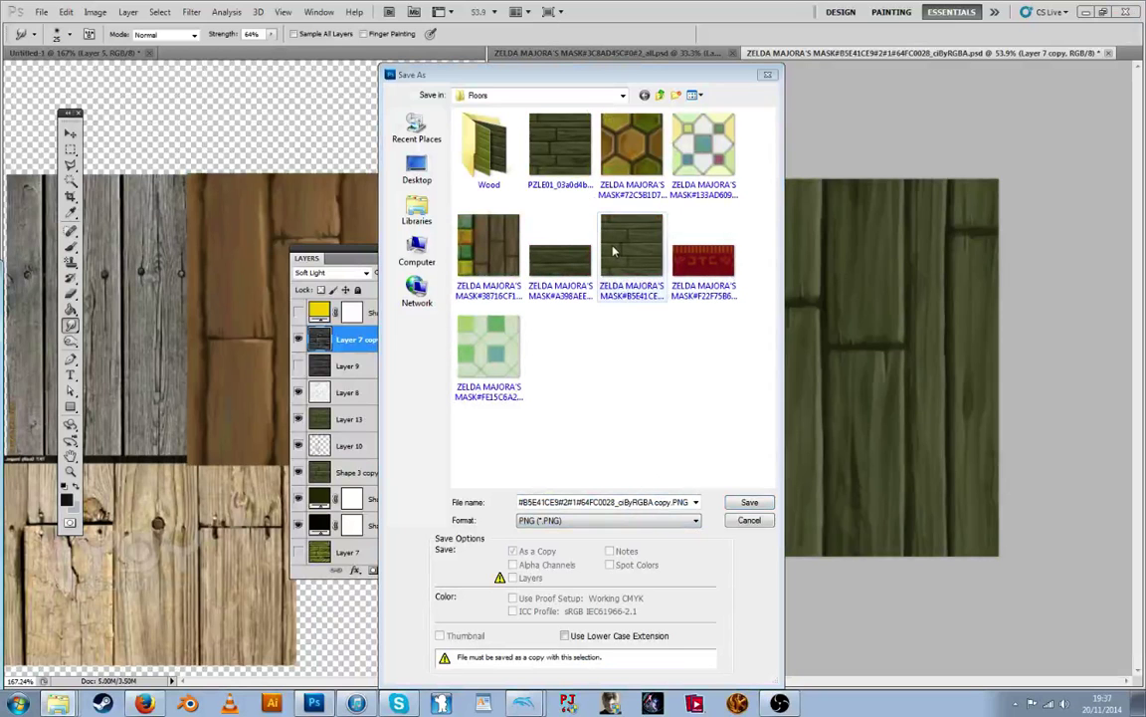
pyautogui.click(631, 257)
pyautogui.doubleClick(565, 147)
pyautogui.press('Return')
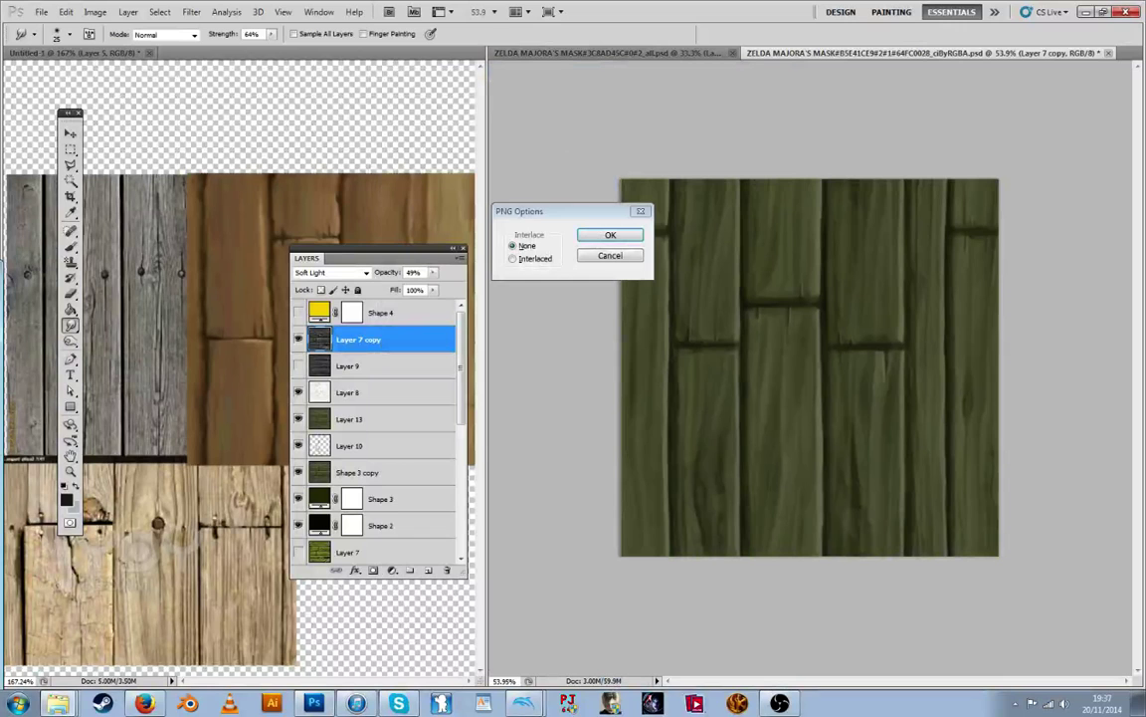
pyautogui.press('Return')
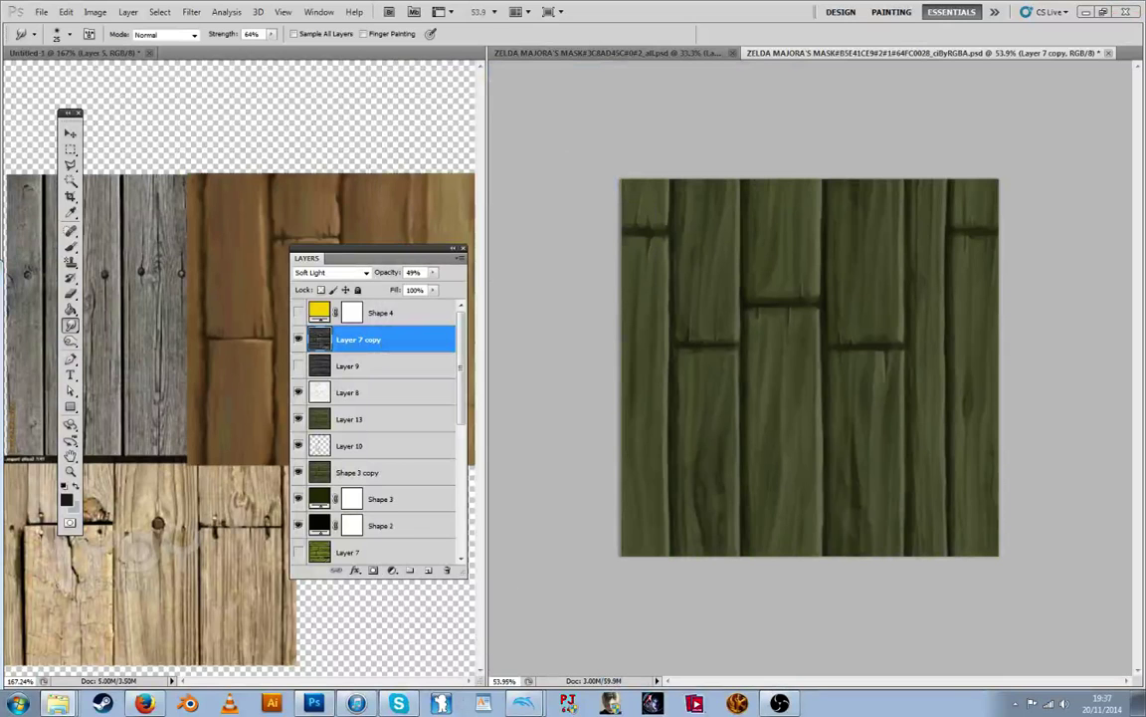
# Switch to Dolphin and turn the character and camera to inspect the revised plank floor in the inn
pyautogui.click(525, 703)
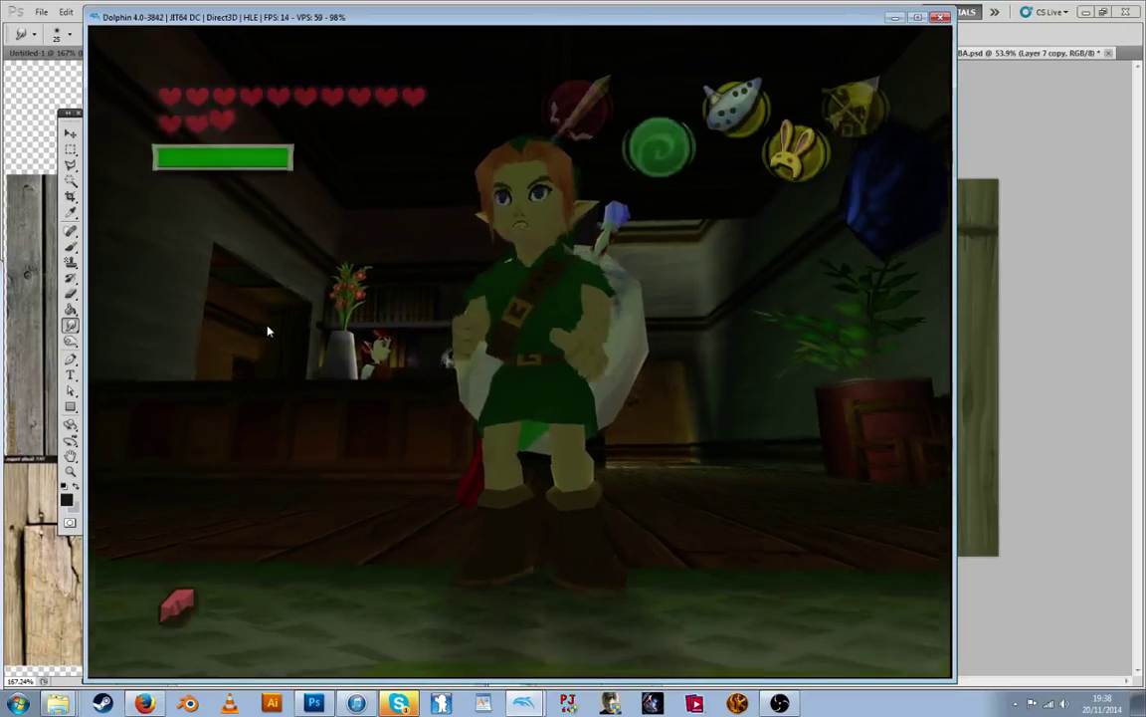
pyautogui.press('r')
pyautogui.press('Left')
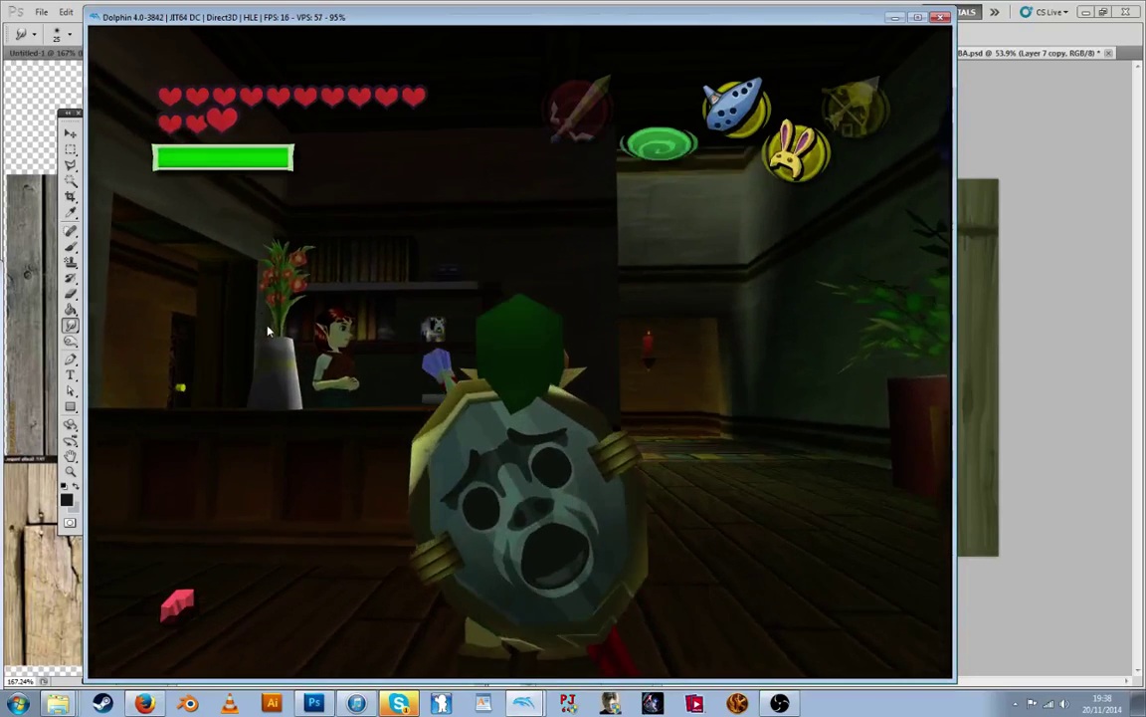
# Walk the character through the inn lobby into the tiled corridor to examine the plank floor along the way
pyautogui.press('Right')
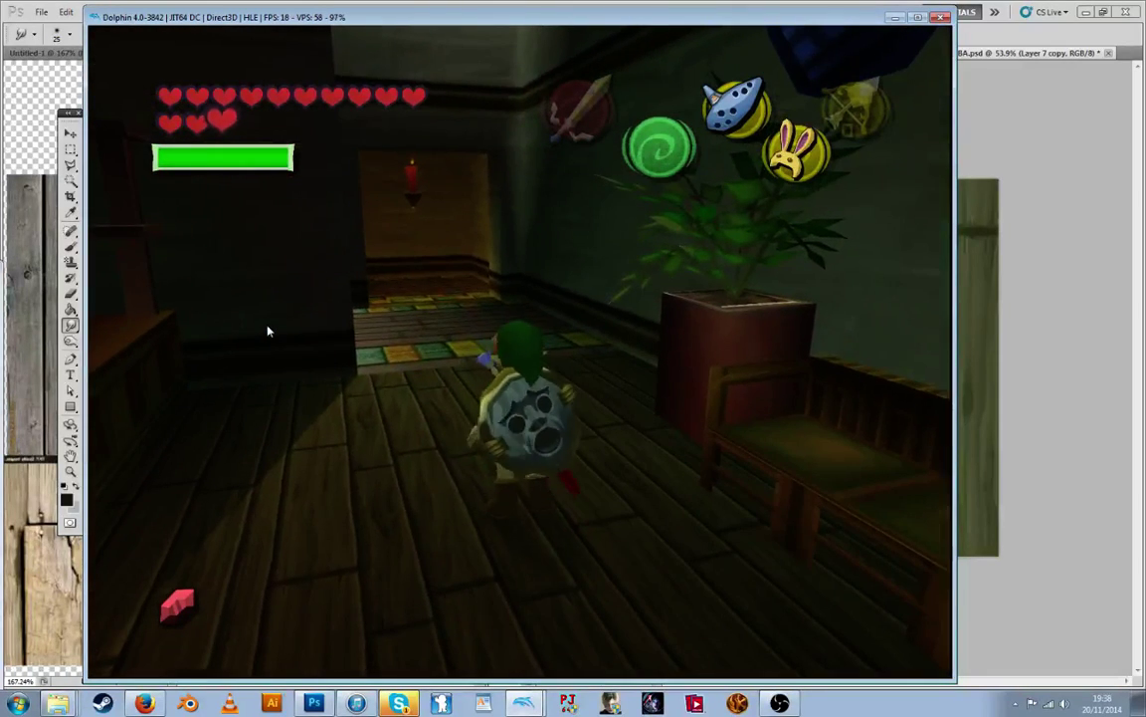
pyautogui.press('Left')
pyautogui.press('Left')
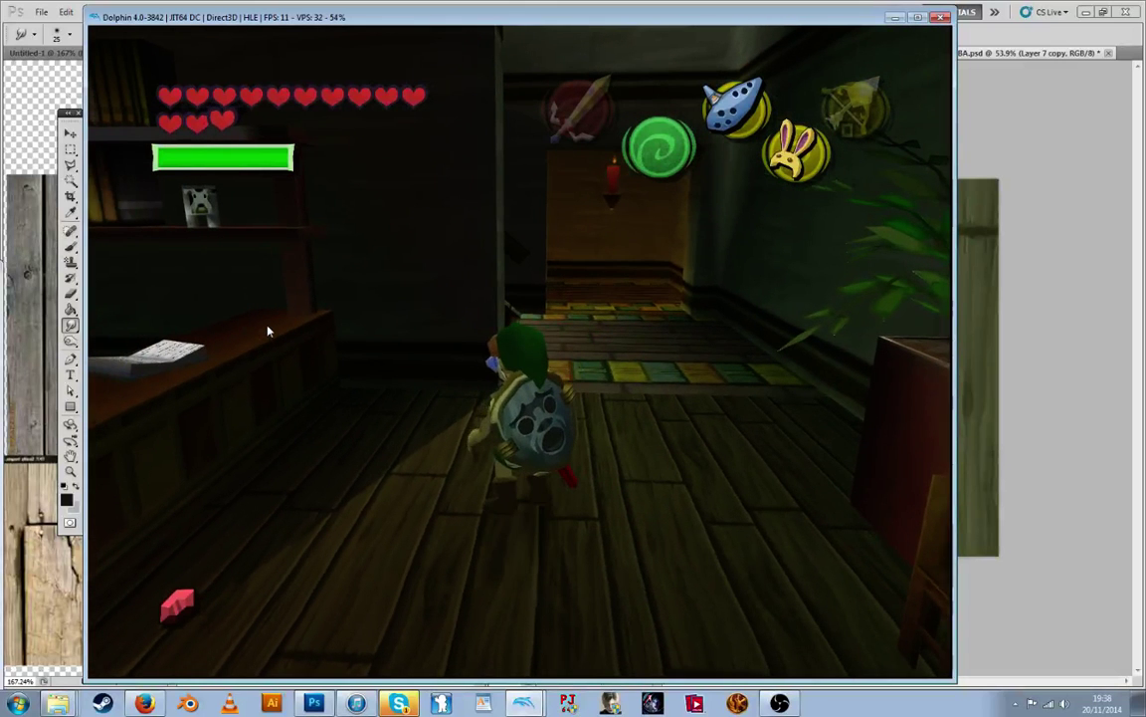
pyautogui.press('Up')
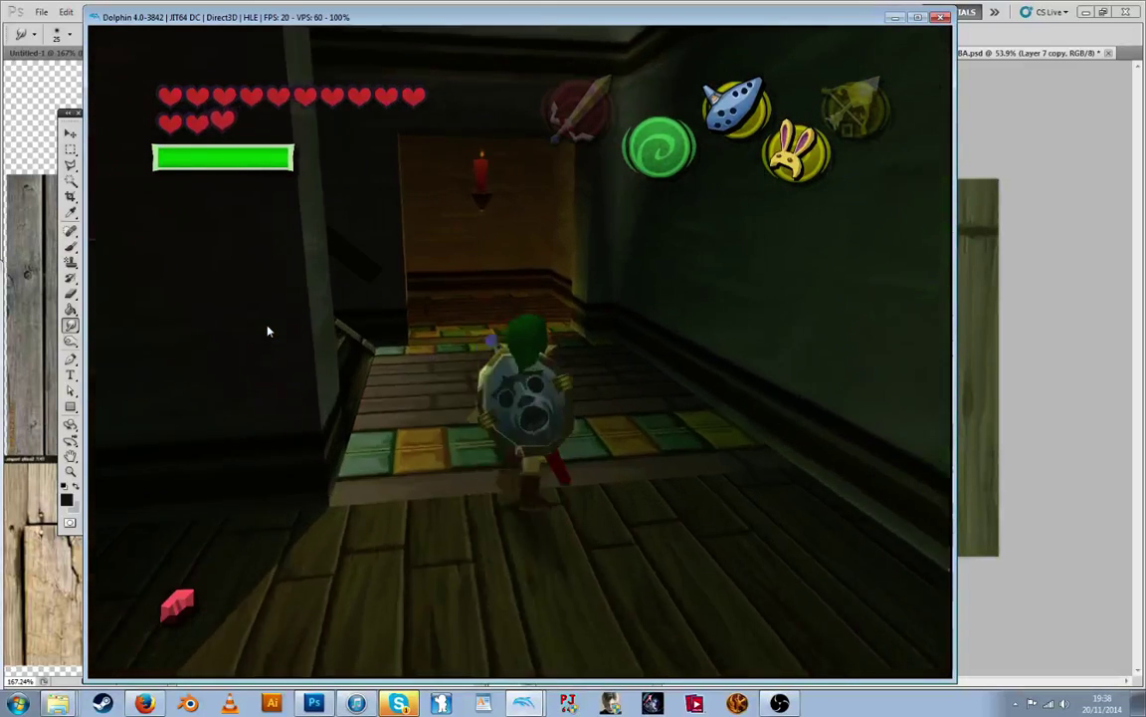
pyautogui.press('Left')
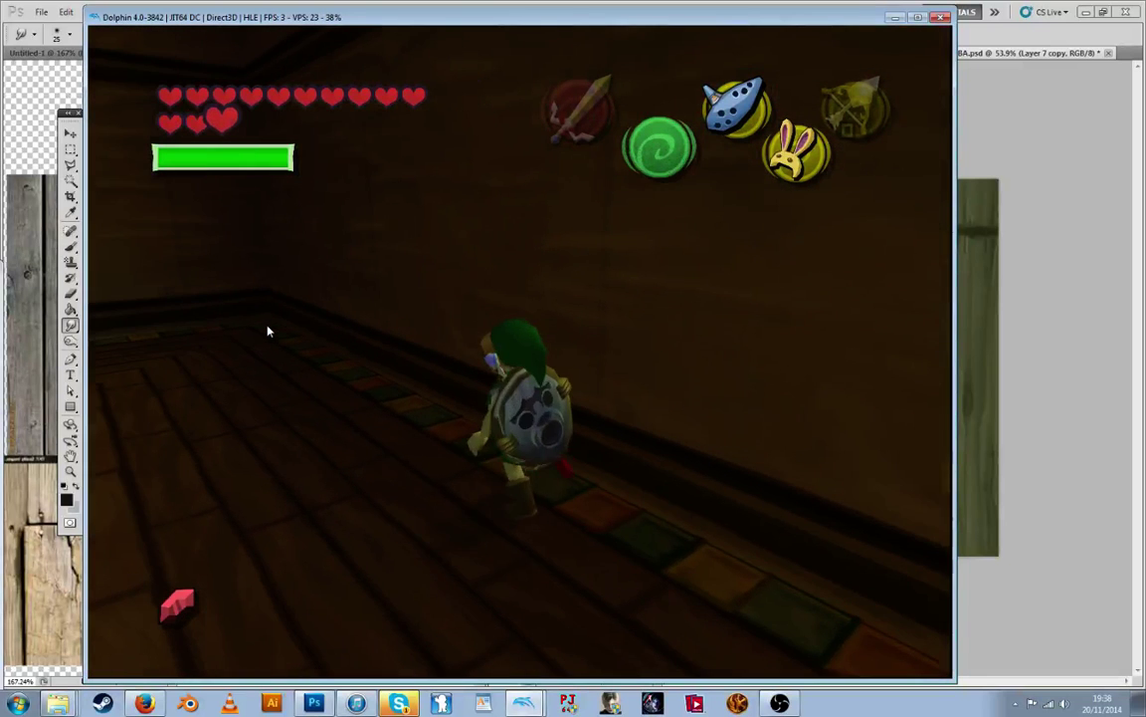
# Turn back past the staircase and return to the lobby to examine the plank floor from the opposite direction
pyautogui.press('Down')
pyautogui.press('Down')
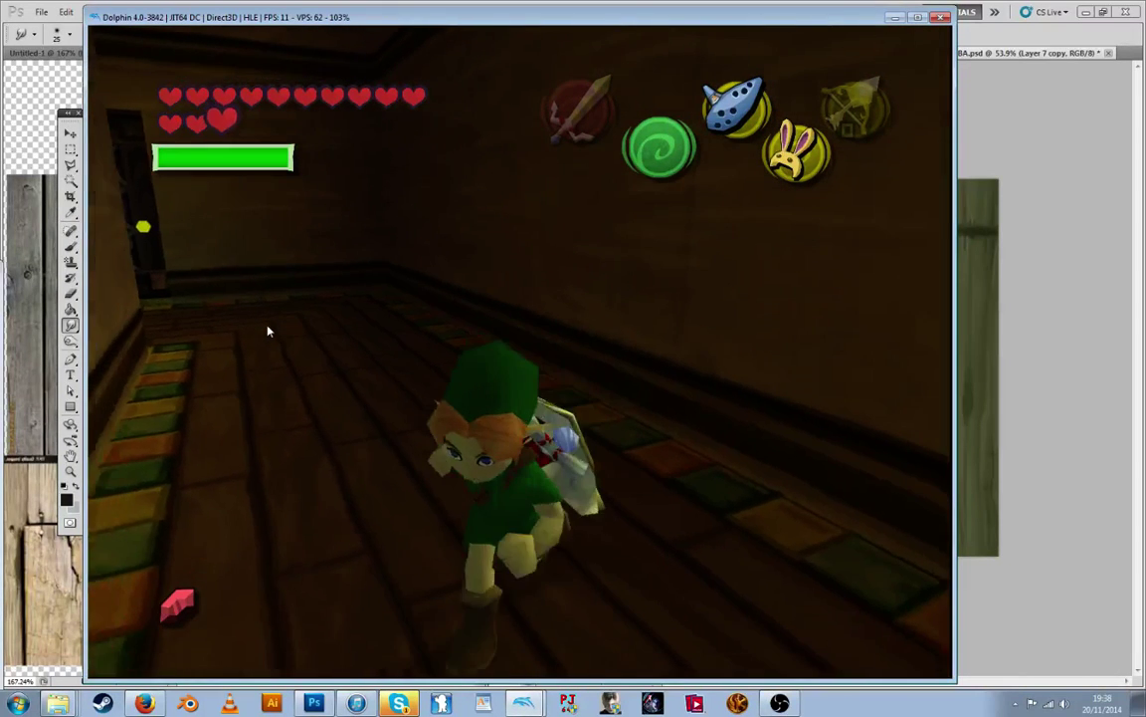
pyautogui.press('Left')
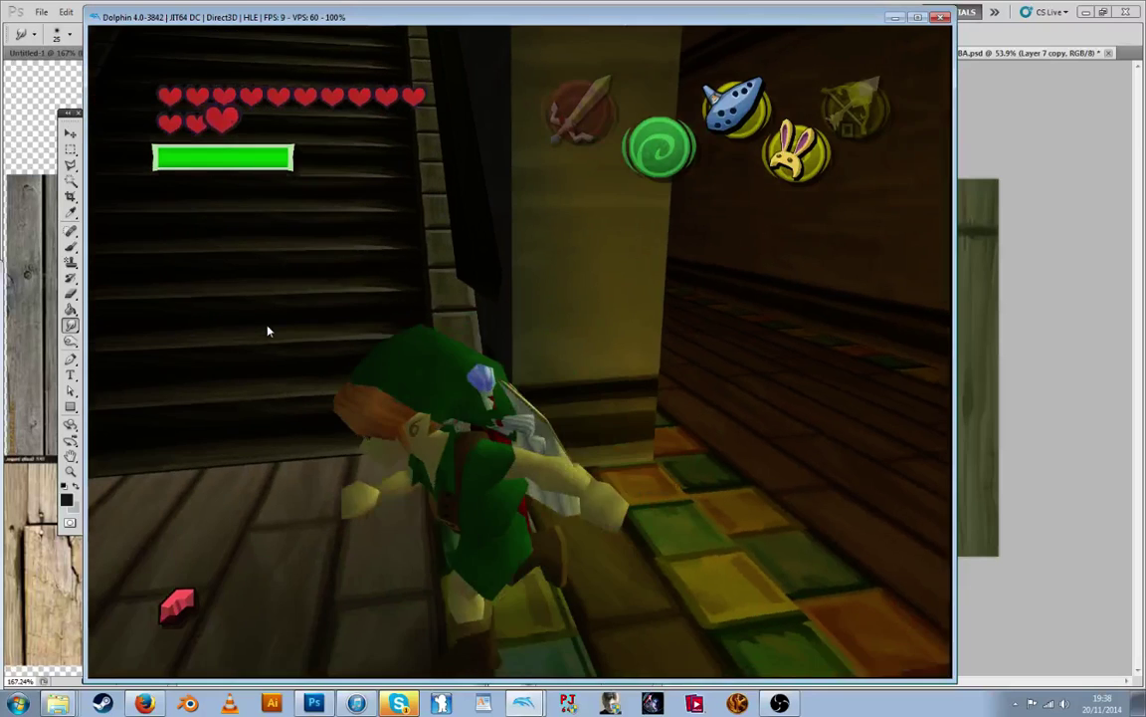
pyautogui.press('Left')
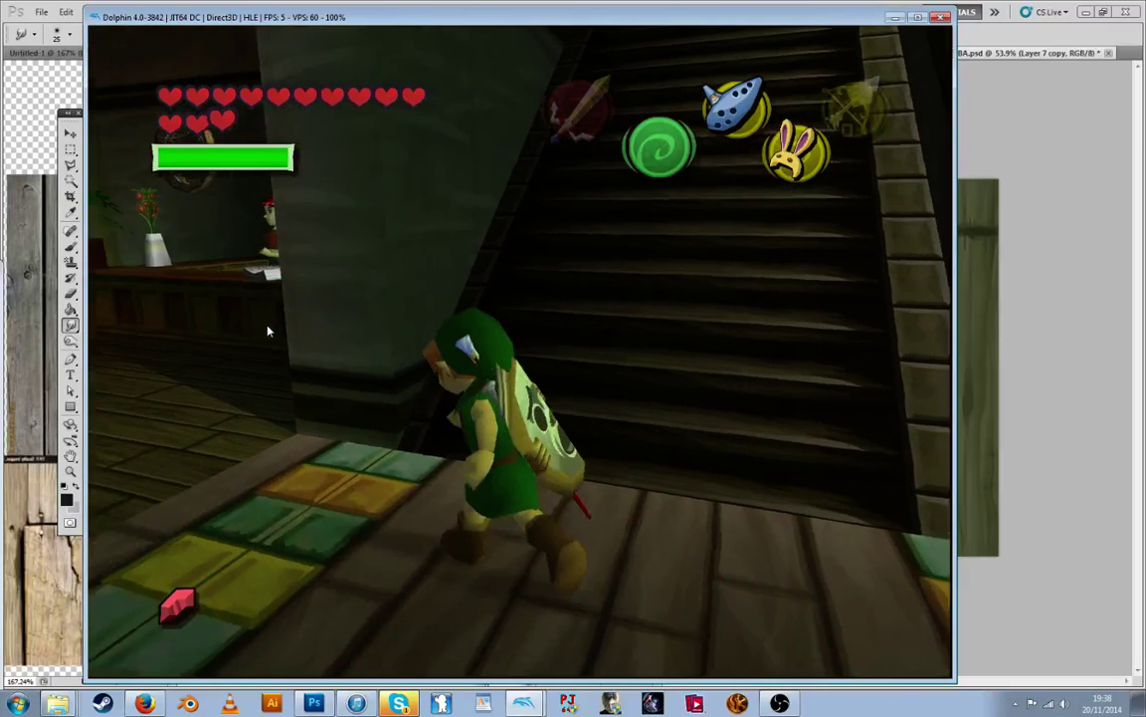
pyautogui.press('Up')
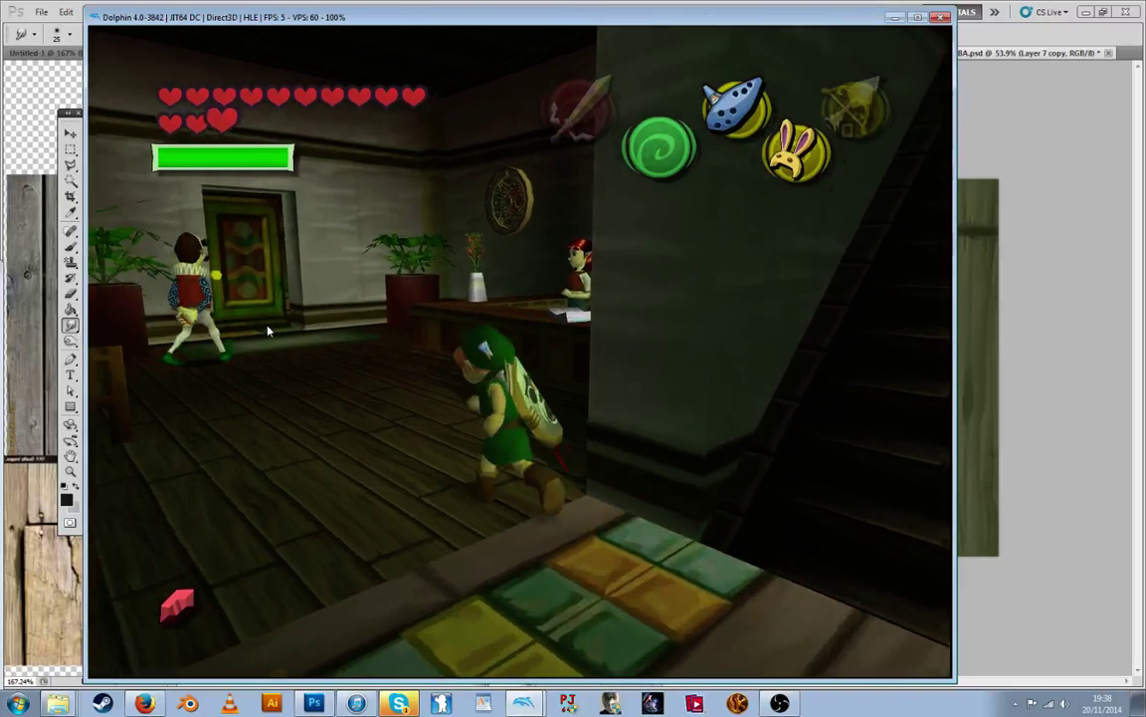
pyautogui.press('Left')
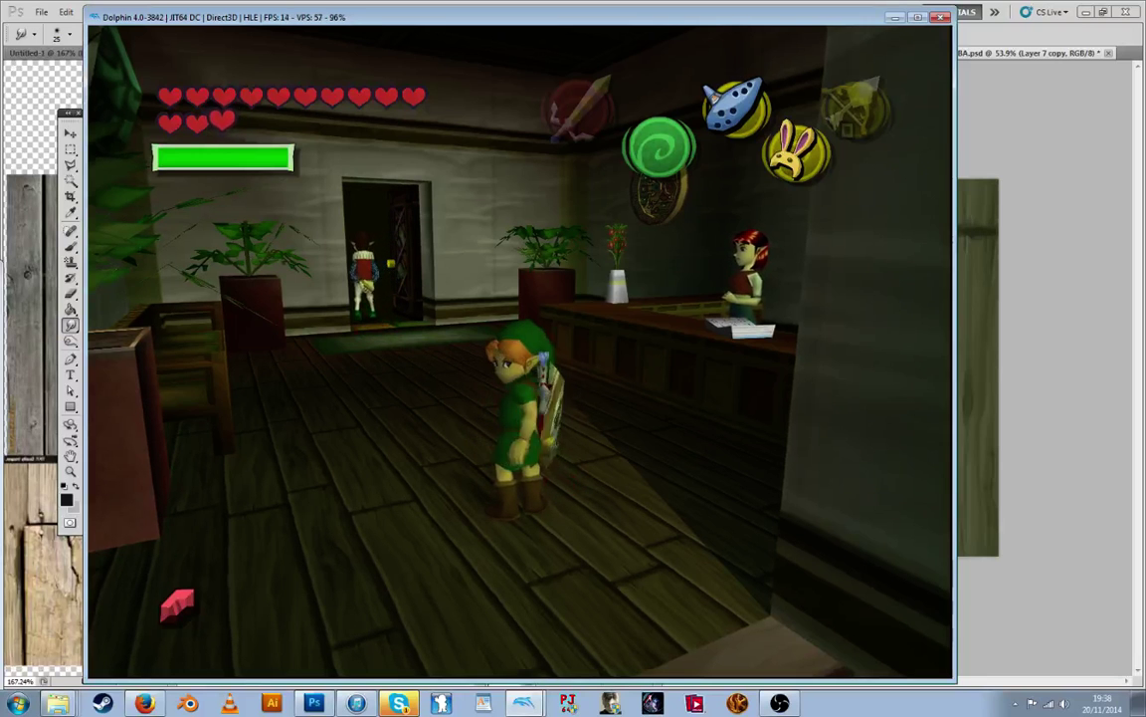
# Switch to WordPad, place its window over the game and start a note reading "the contrast for the"
pyautogui.hotkey('alt', 'Tab')
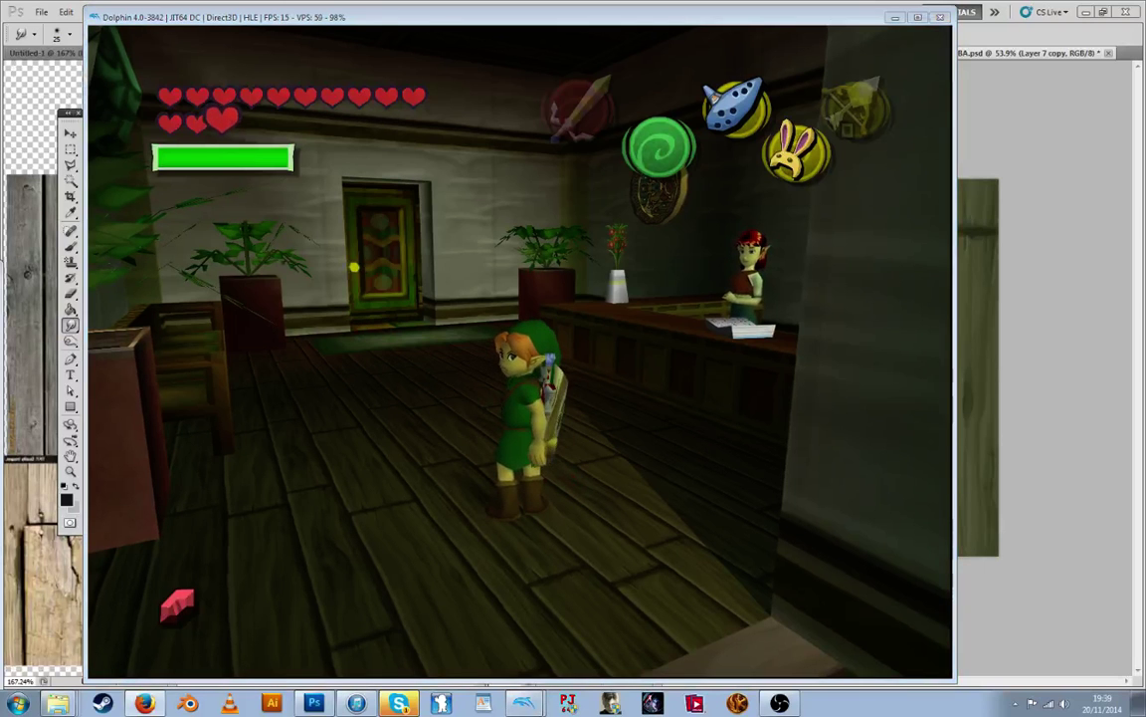
pyautogui.click(481, 703)
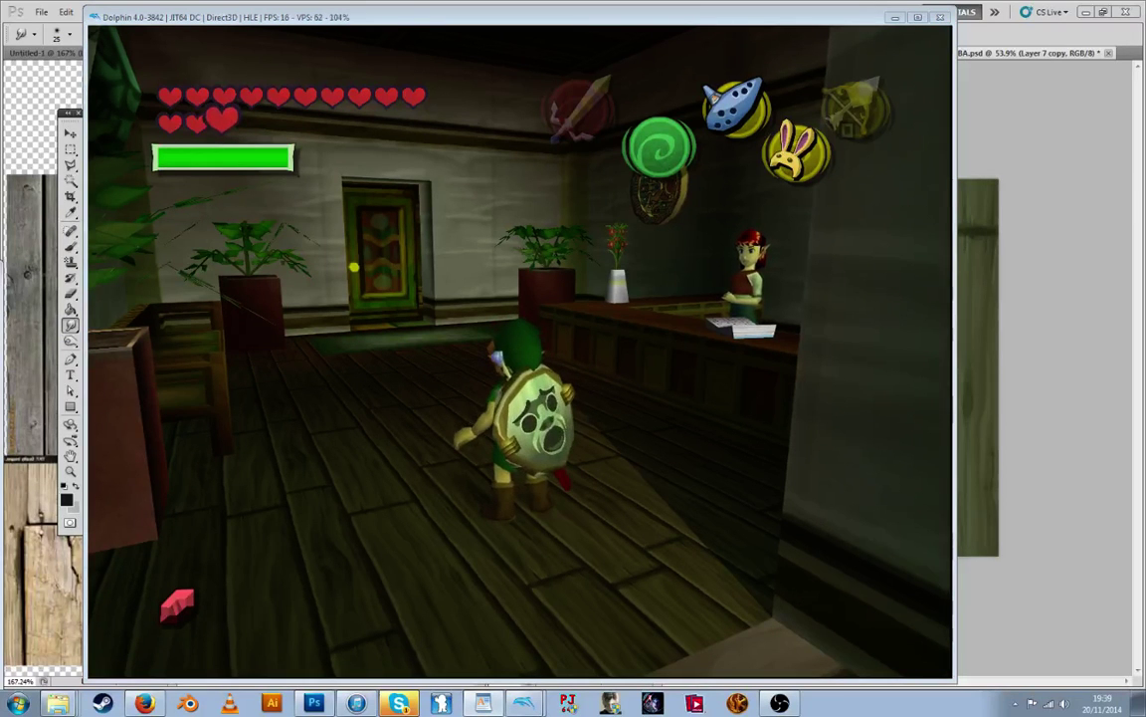
pyautogui.moveTo(0, 177); pyautogui.dragTo(809, 69)
pyautogui.write('the')
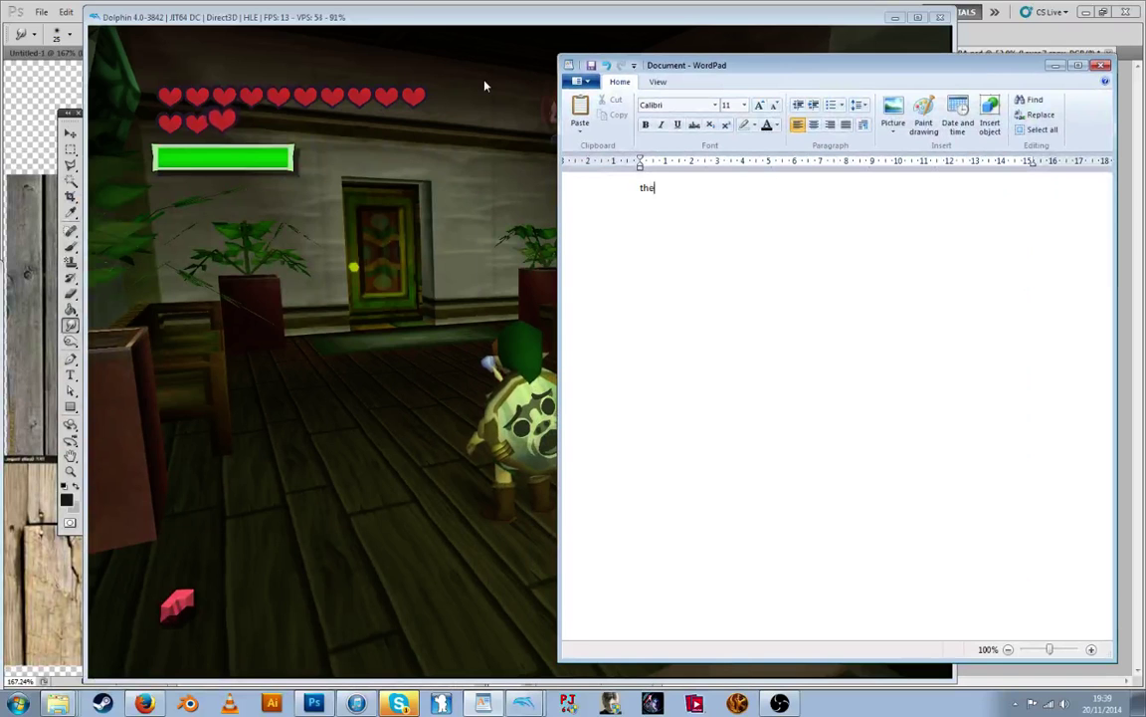
pyautogui.write(' contrast f')
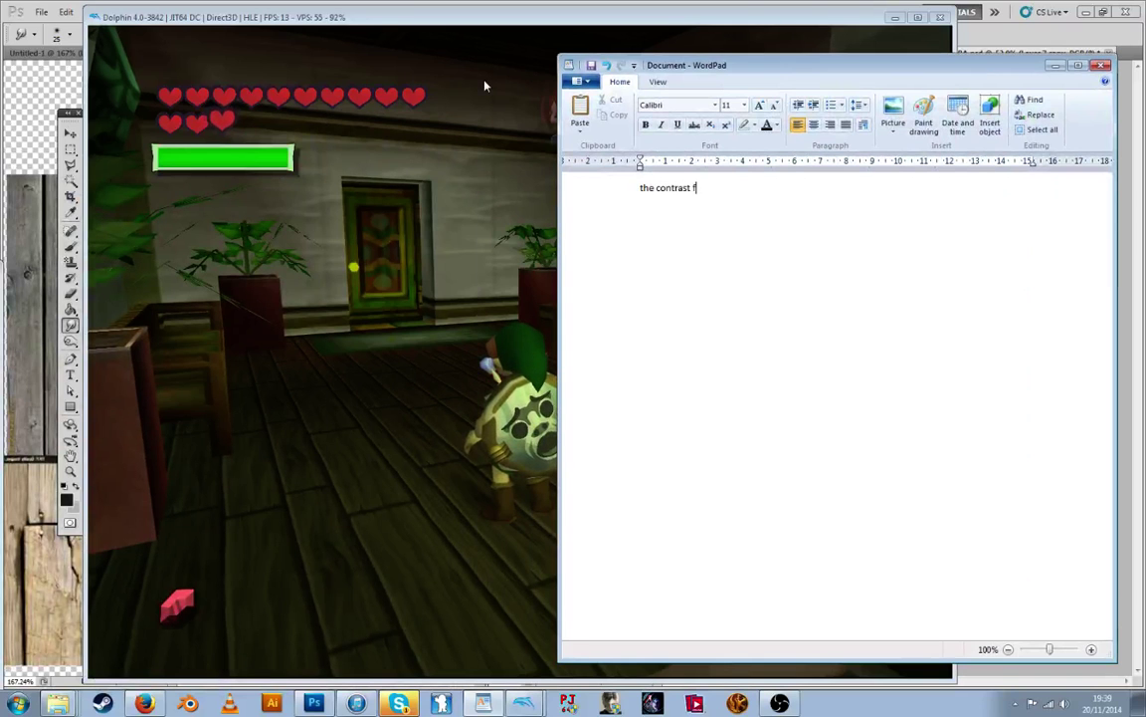
pyautogui.write('or t')
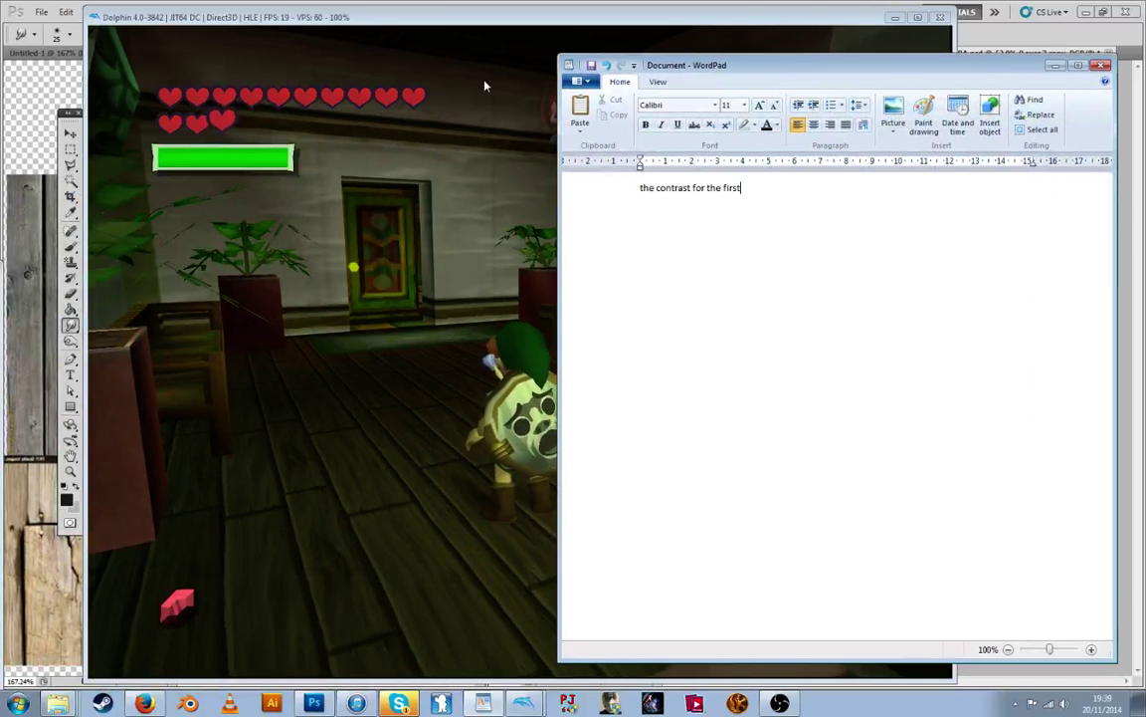
pyautogui.write('he fi')
pyautogui.press('BackSpace')
pyautogui.press('BackSpace')
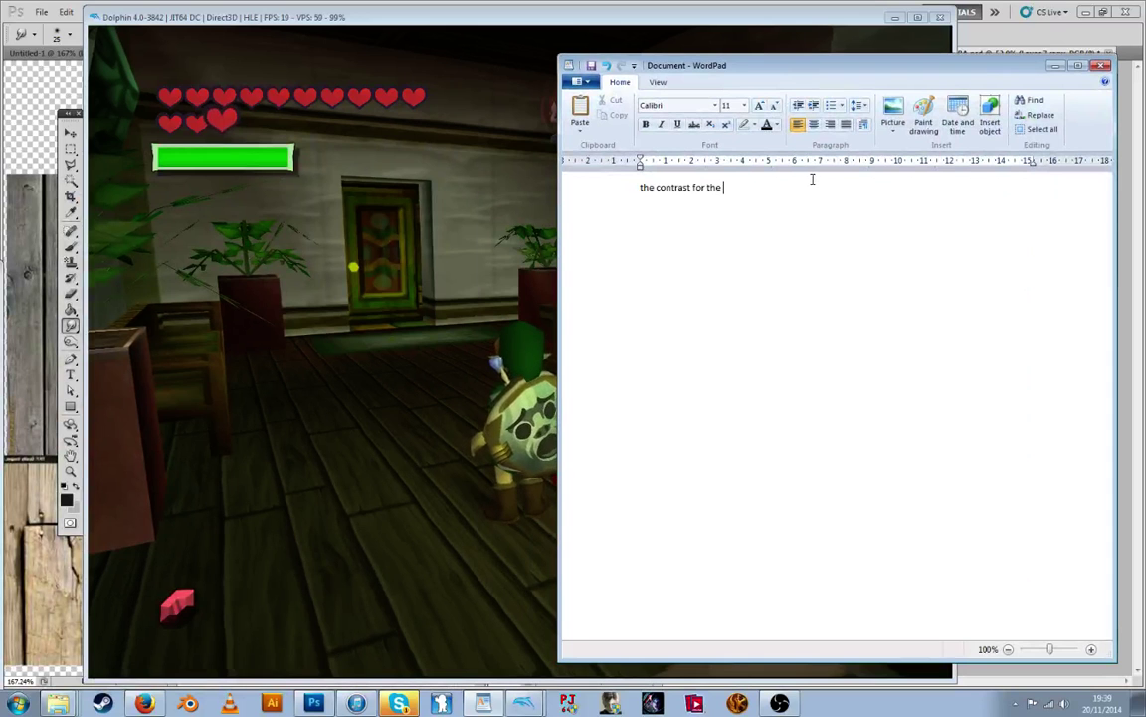
# Set the font size of the note's text to 26
pyautogui.moveTo(811, 180); pyautogui.dragTo(656, 106)
pyautogui.click(743, 104)
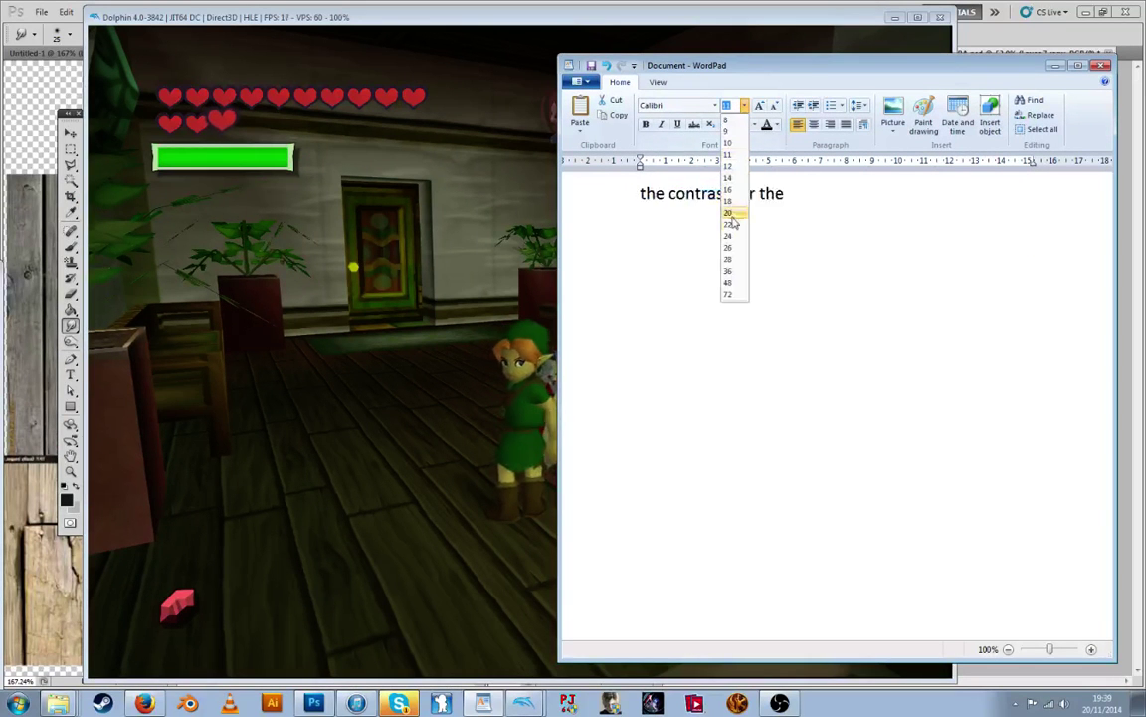
pyautogui.click(731, 248)
pyautogui.press('End')
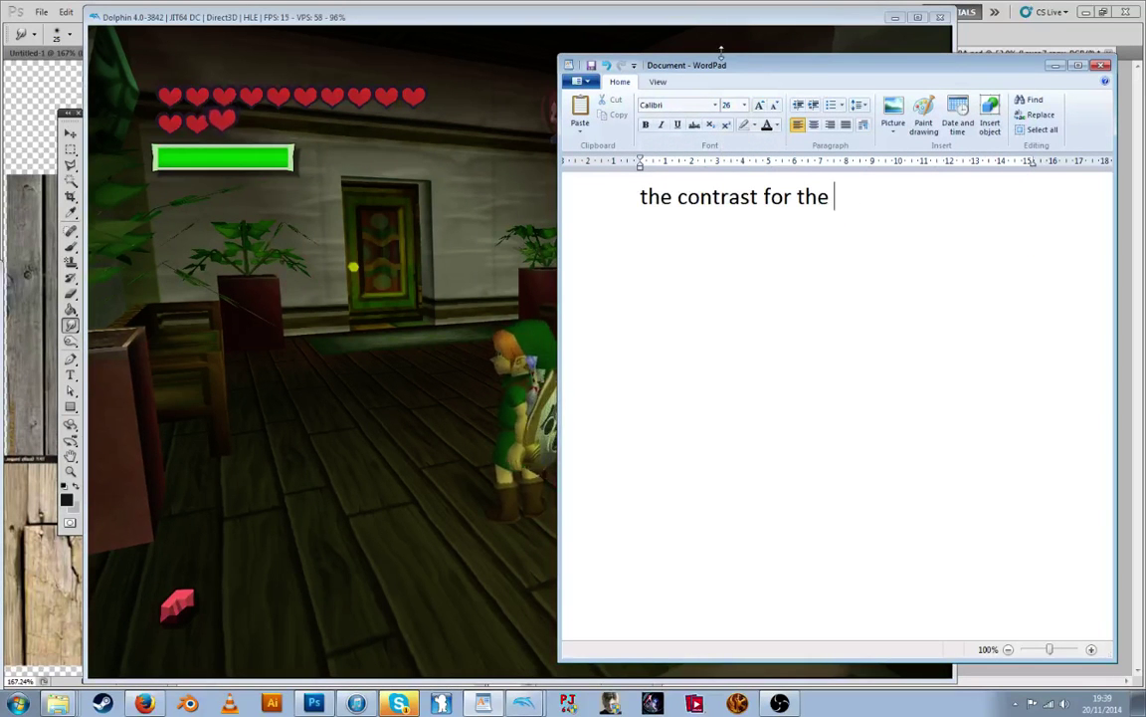
# Complete the note's first sentence as "the contrast for the dirt makes the repetition more obvious ):"
pyautogui.write('firs')
pyautogui.press('BackSpace')
pyautogui.press('BackSpace')
pyautogui.press('BackSpace')
pyautogui.press('BackSpace')
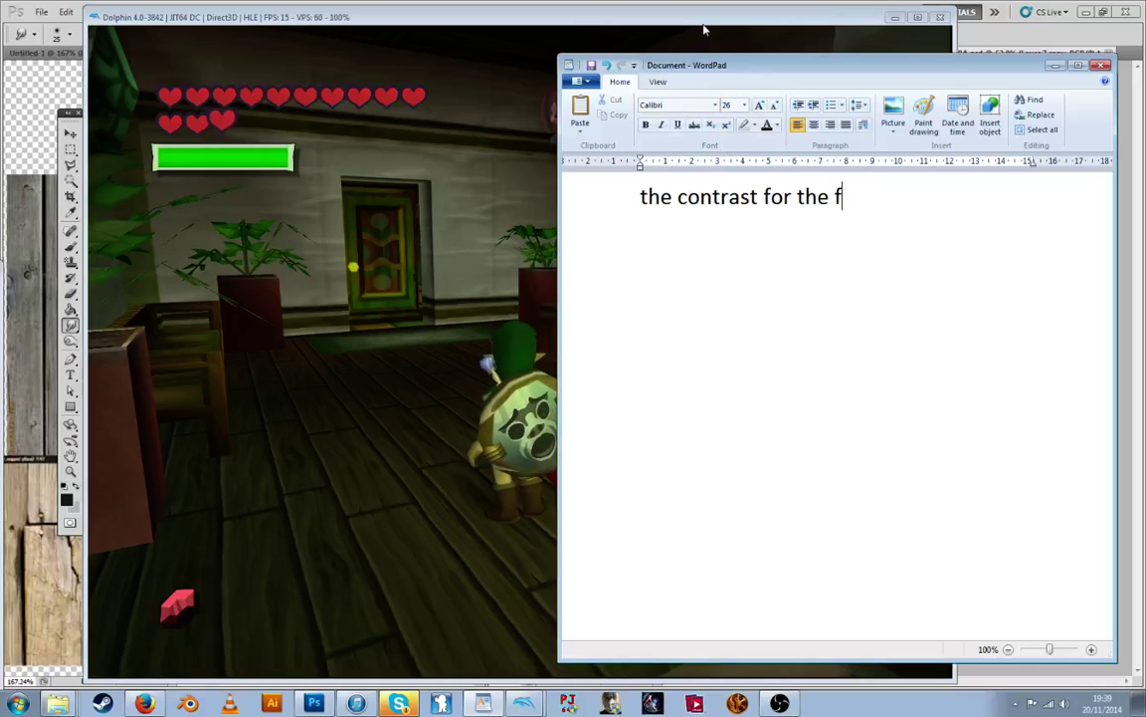
pyautogui.write('dirt a')
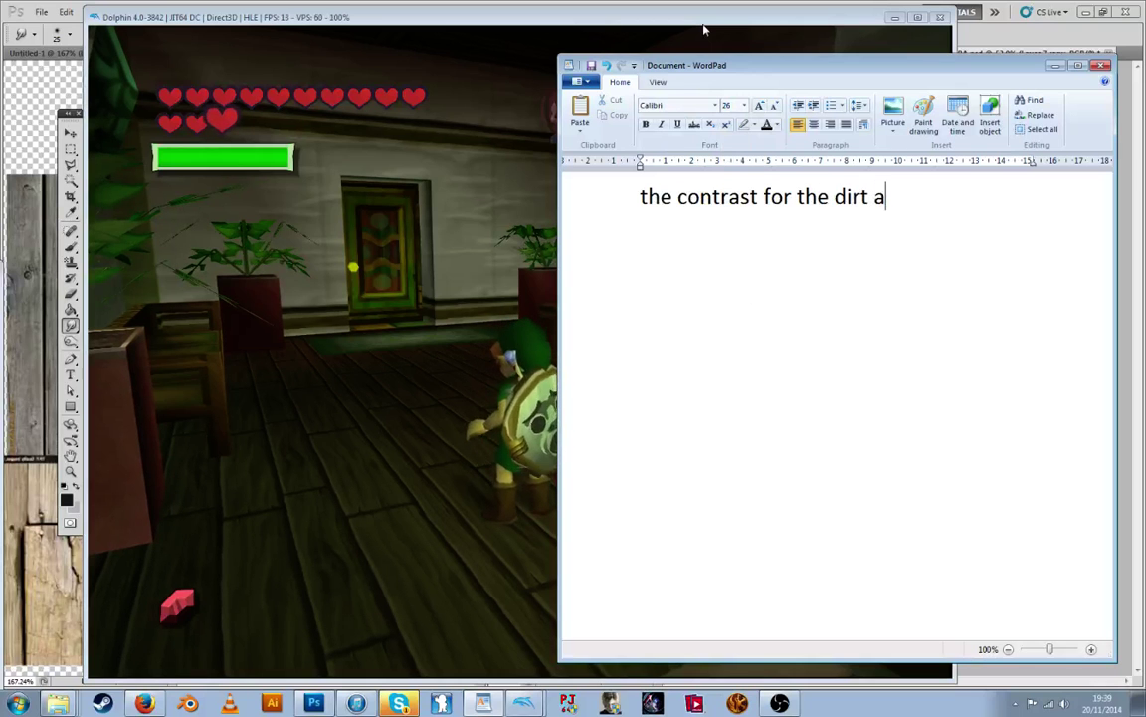
pyautogui.press('BackSpace')
pyautogui.write('makes the')
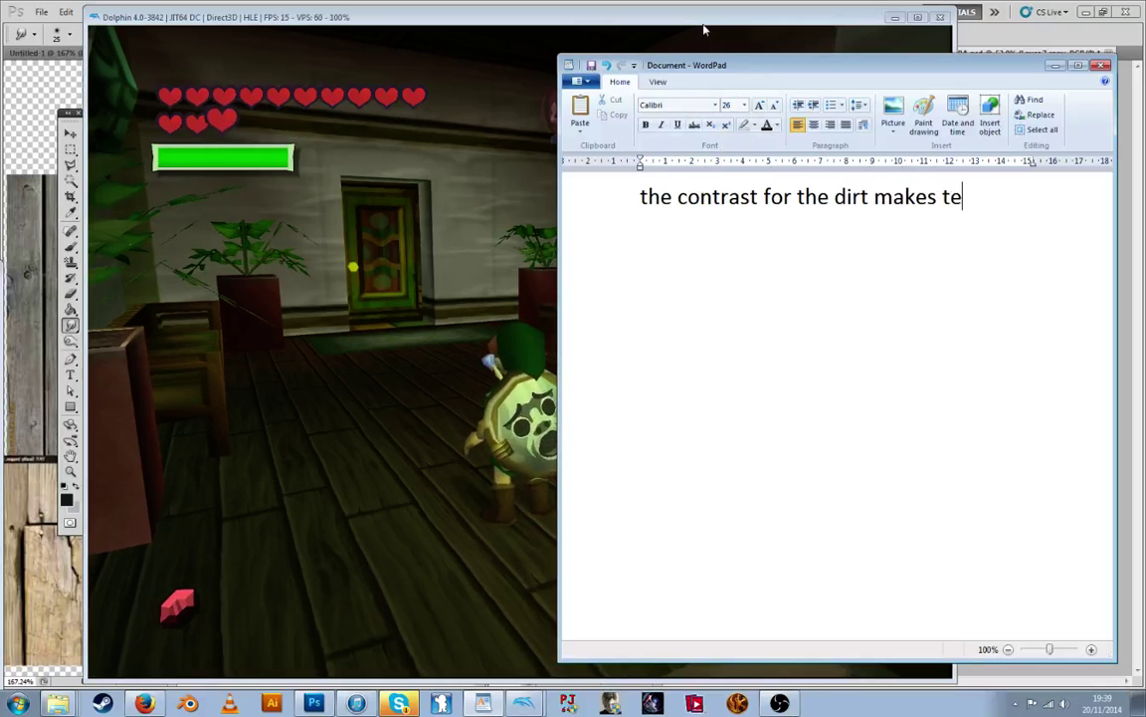
pyautogui.write(' repetit')
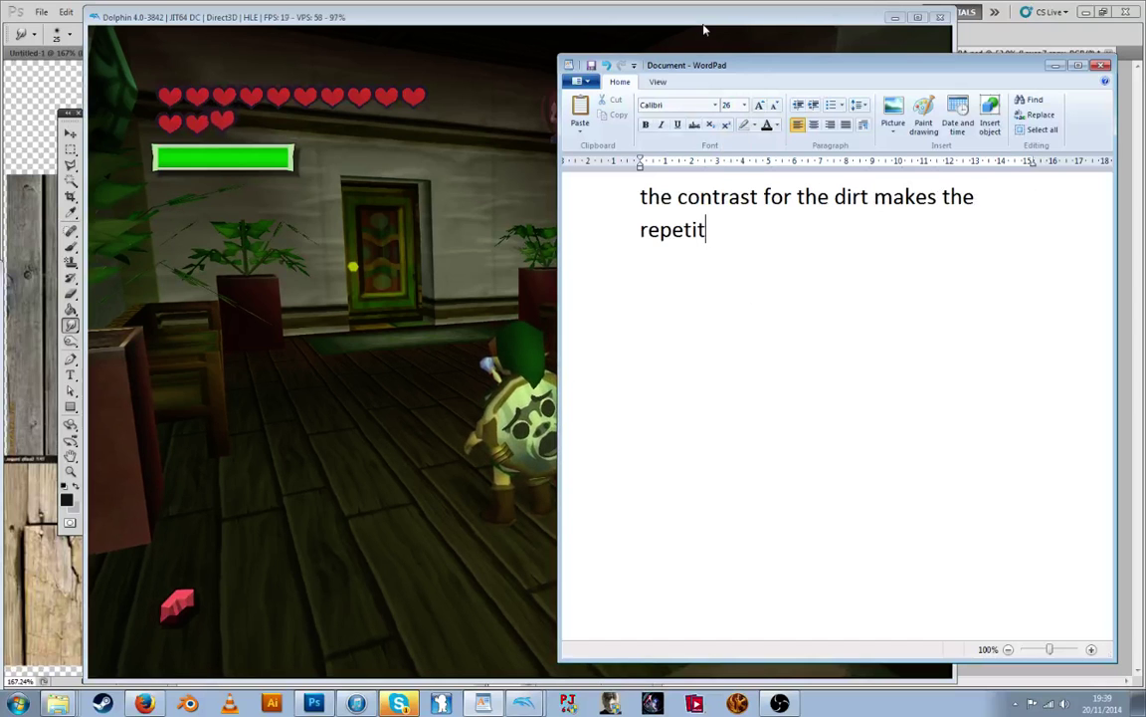
pyautogui.write('ion more o')
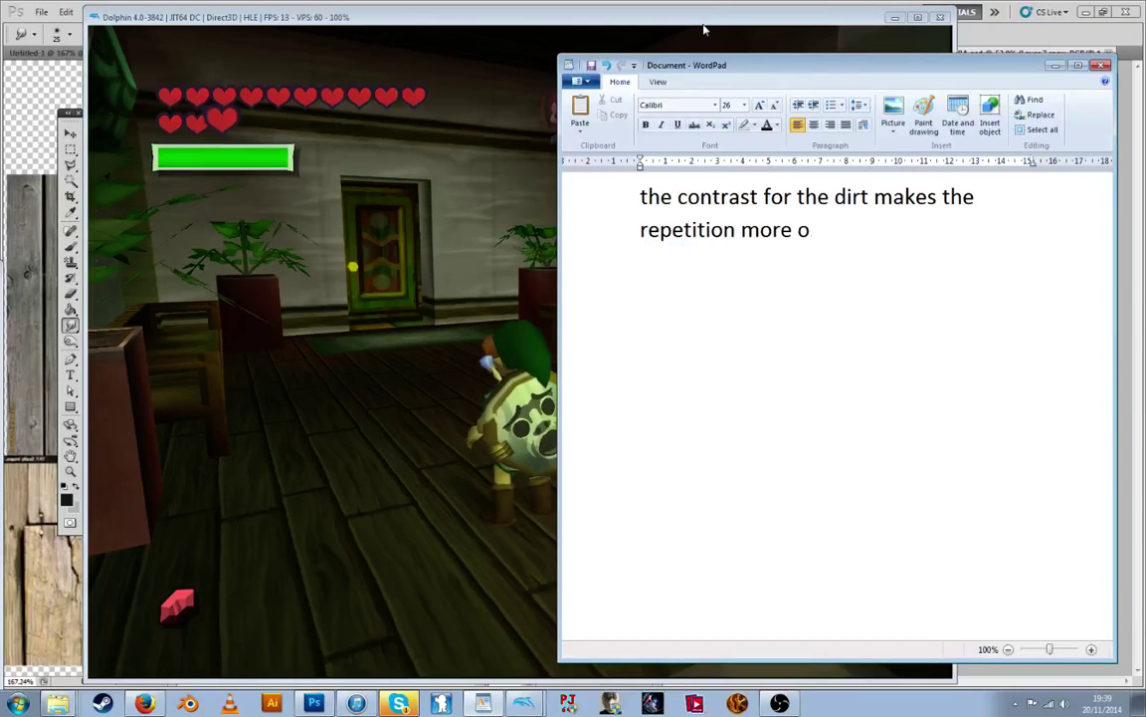
pyautogui.write('bvious ):')
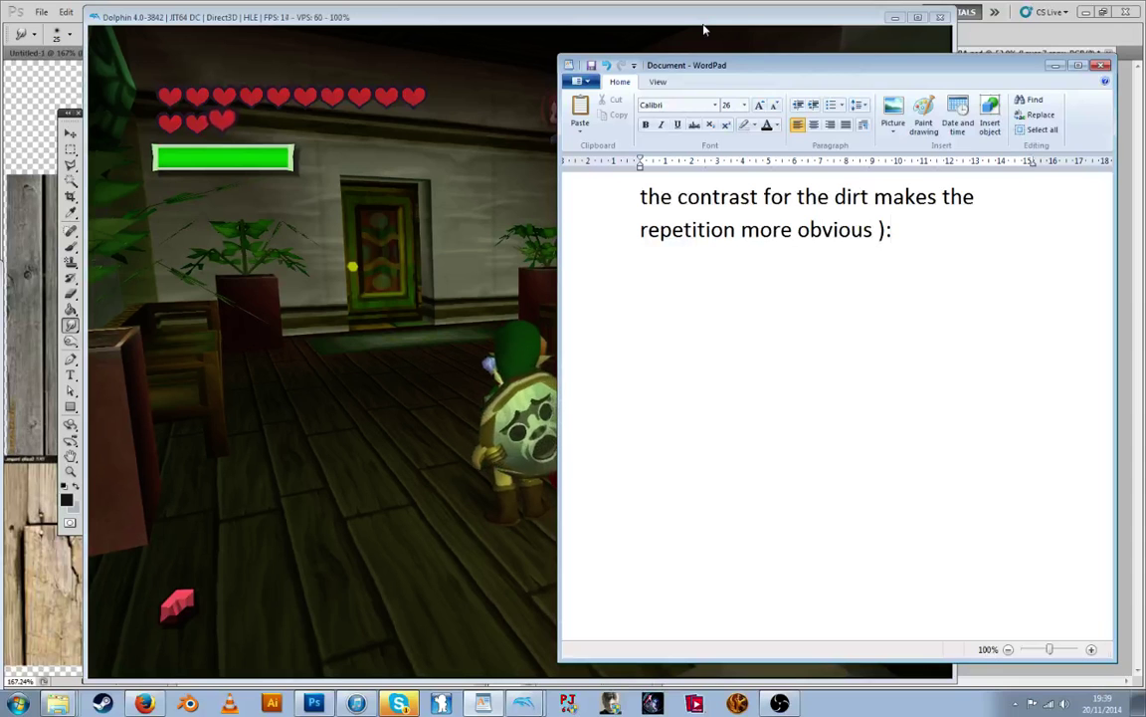
# Add a new line to the note reading "but it looks too plain and clean without it"
pyautogui.write('but ')
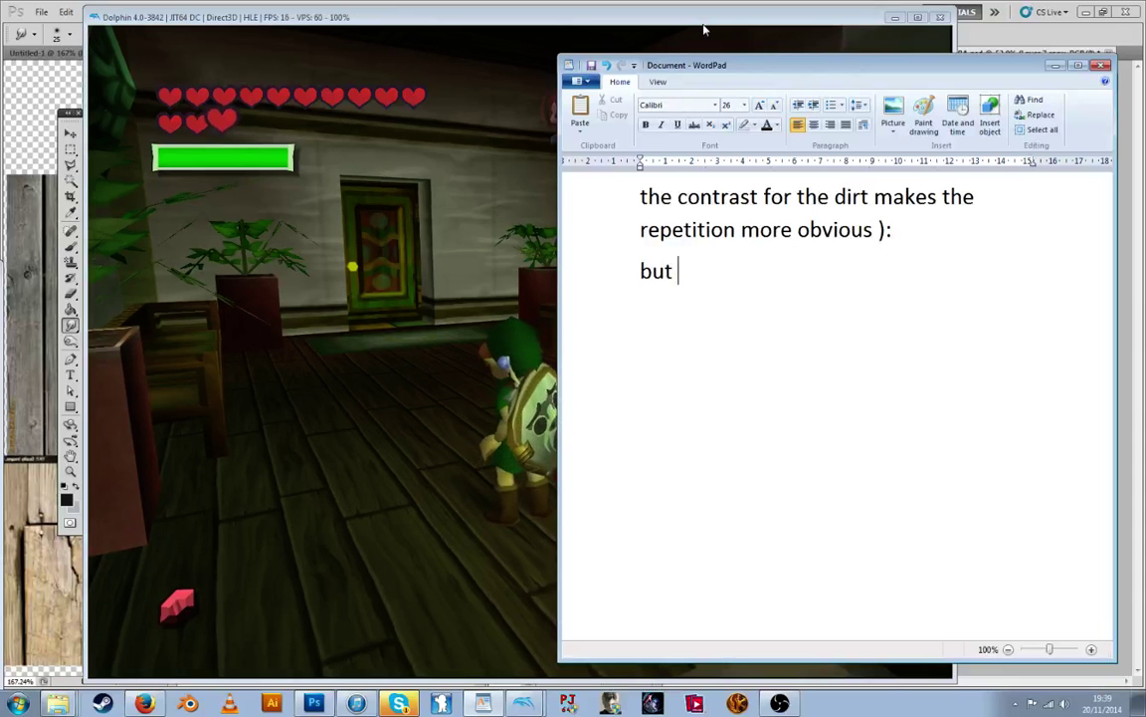
pyautogui.write('it looks t')
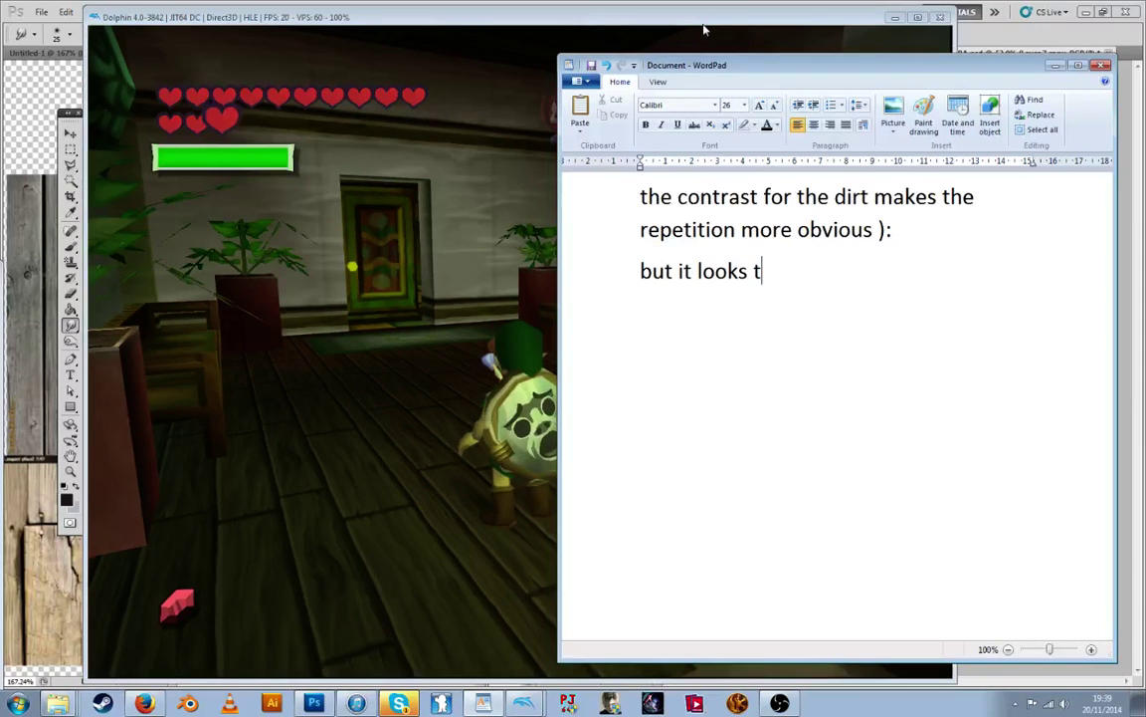
pyautogui.write('oo plain and cle')
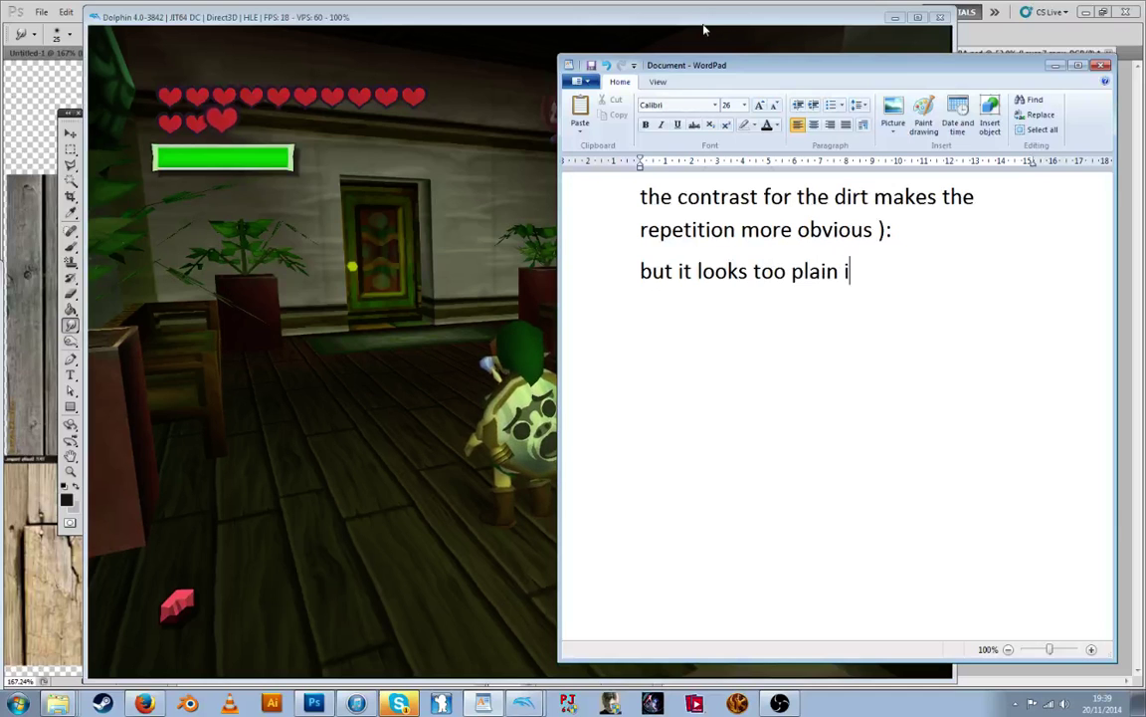
pyautogui.write('an without it')
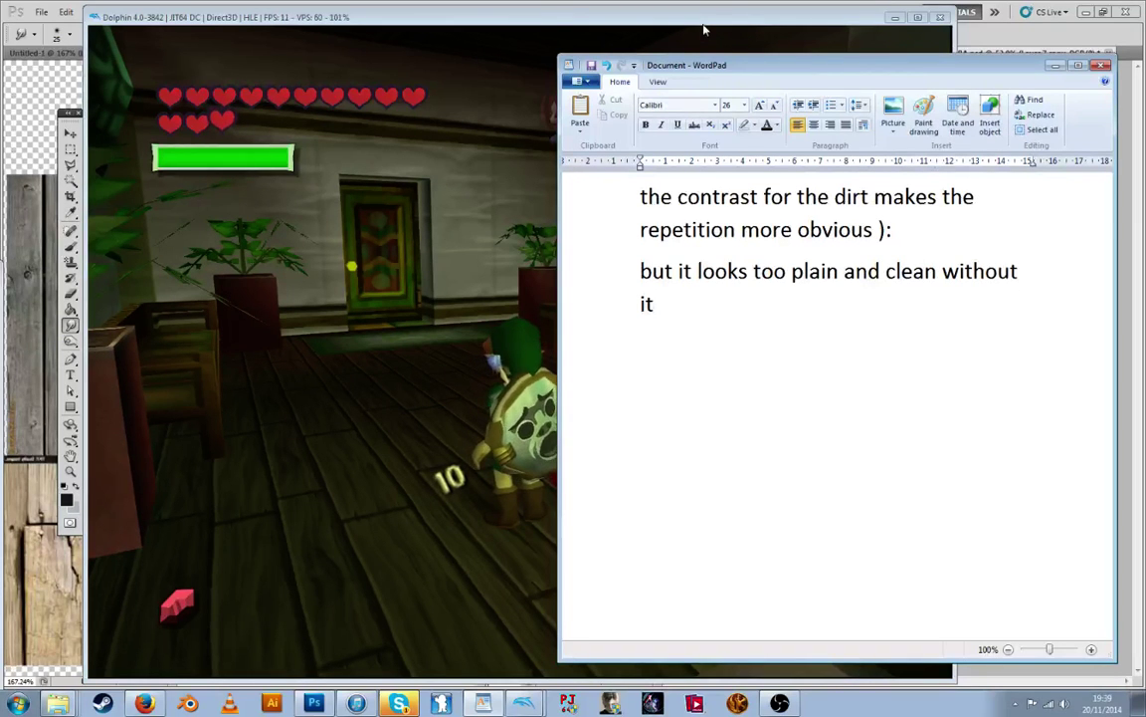
# Add the hashtag "#textureartistproblems" on a new line and amend it to "#retextureartistproblems"
pyautogui.write('#texture')
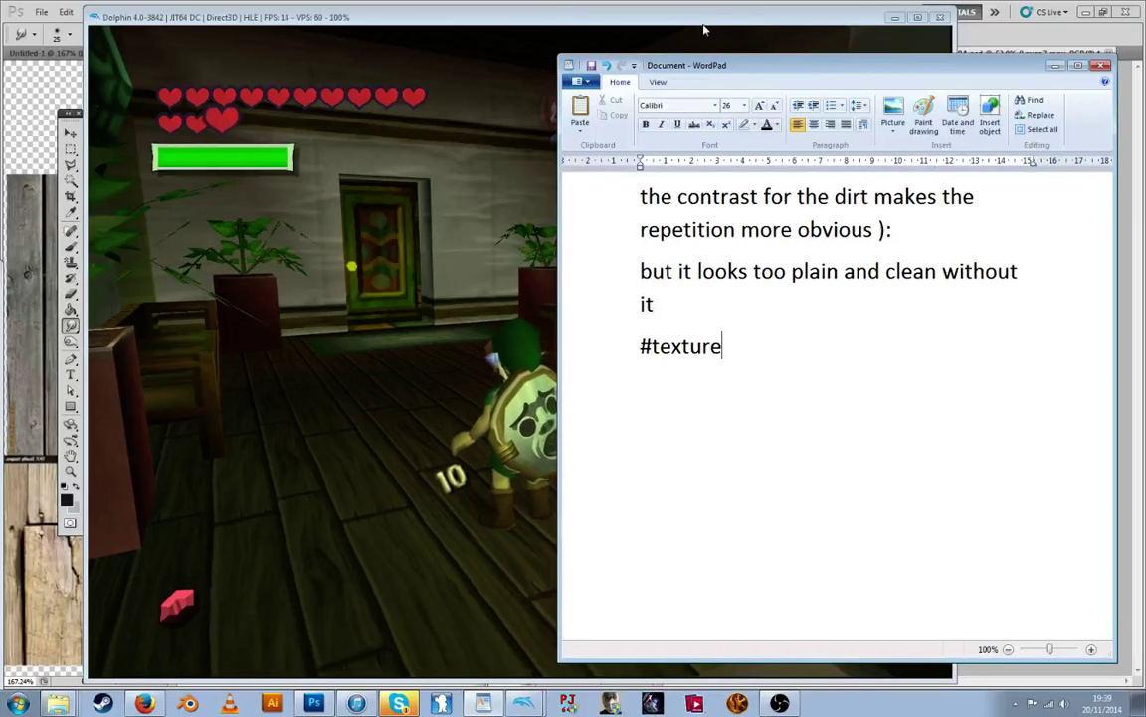
pyautogui.write('artistprob')
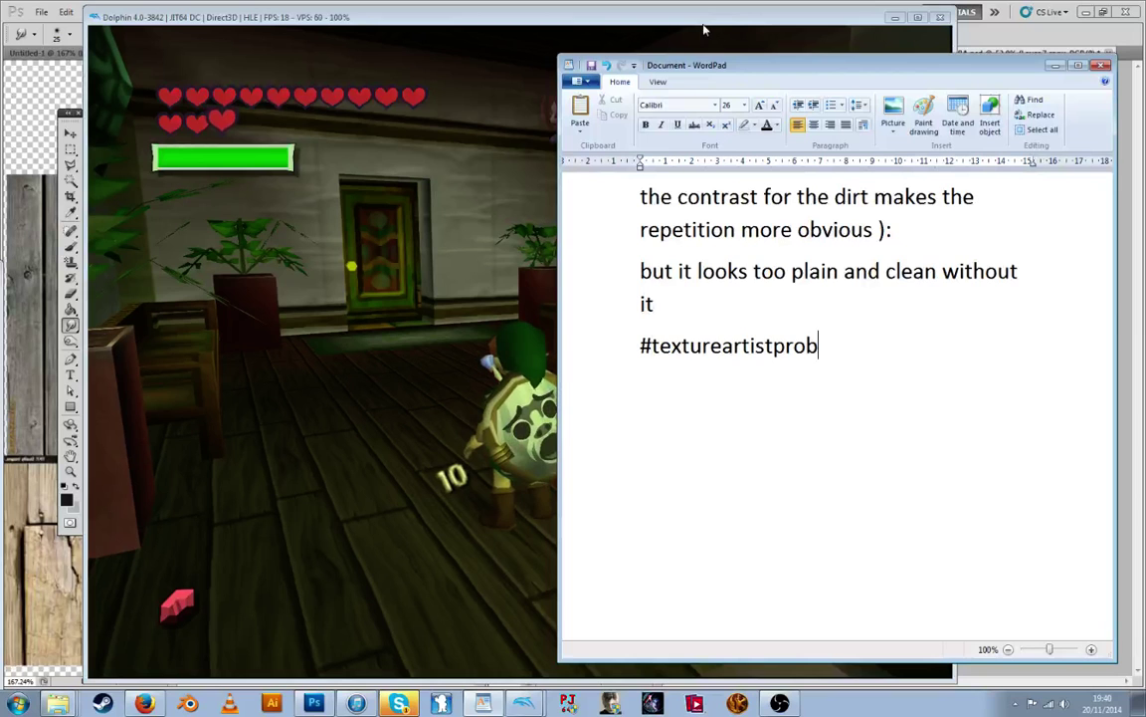
pyautogui.write('lems')
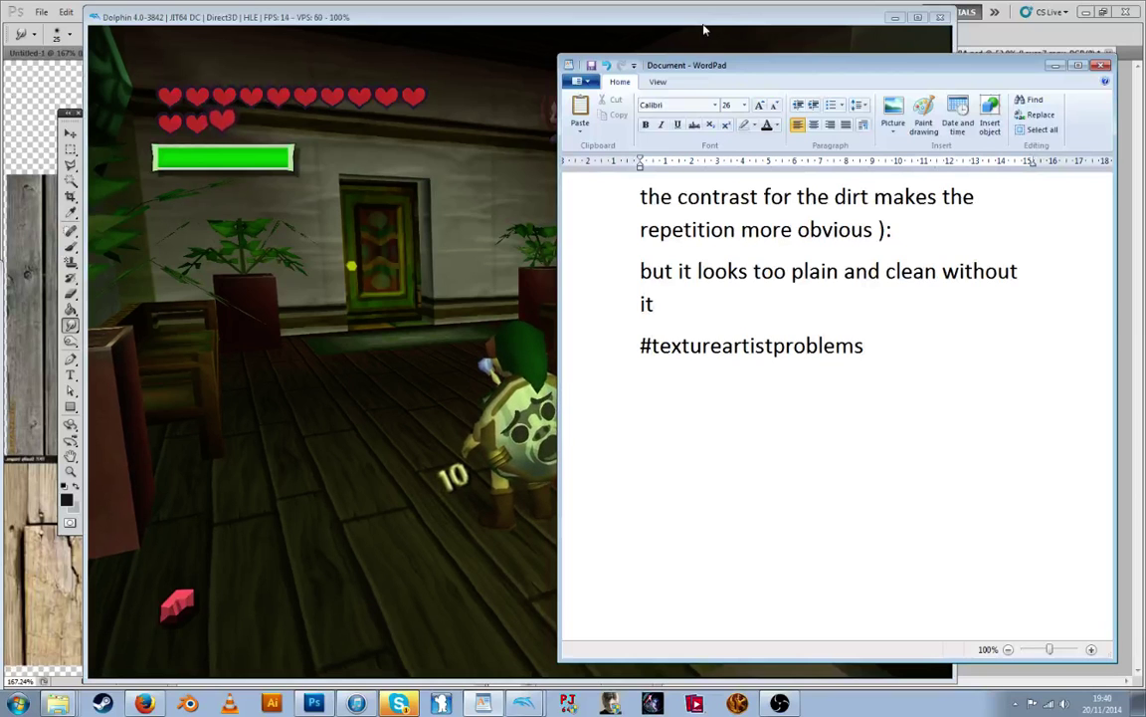
pyautogui.press('Left')
pyautogui.press('Left')
pyautogui.press('Left')
pyautogui.press('Left')
pyautogui.press('Left')
pyautogui.press('Left')
pyautogui.press('Left')
pyautogui.press('Left')
pyautogui.press('Left')
pyautogui.press('Left')
pyautogui.press('Left')
pyautogui.press('Left')
pyautogui.press('Left')
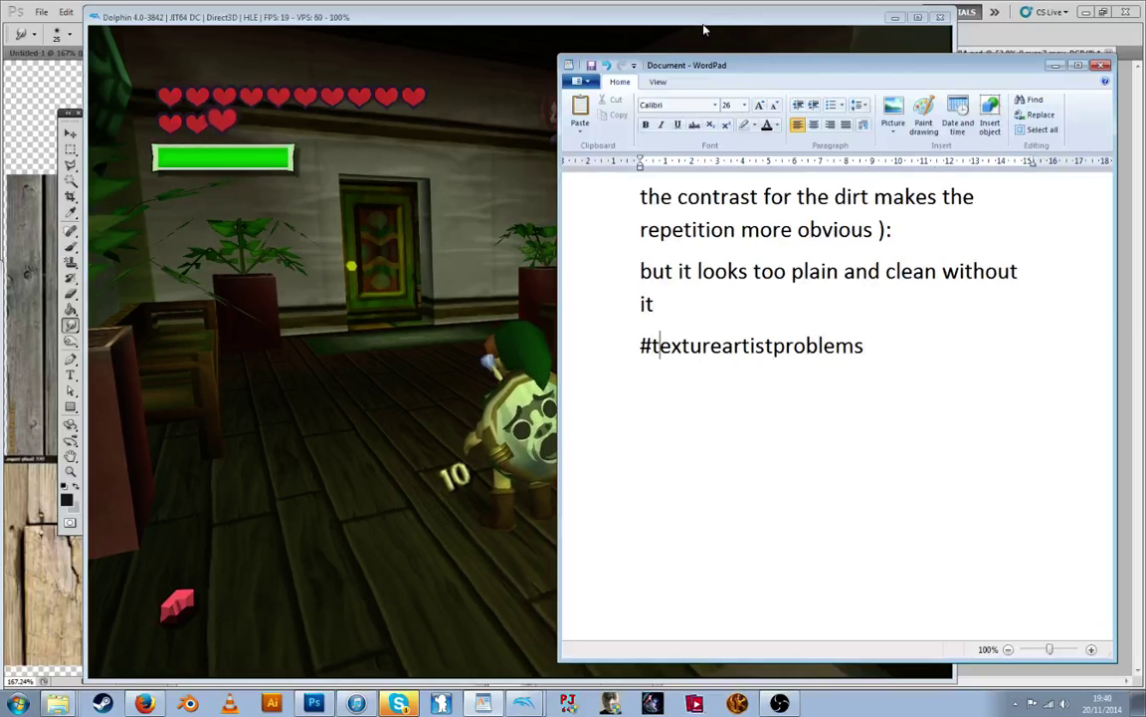
pyautogui.write('re')
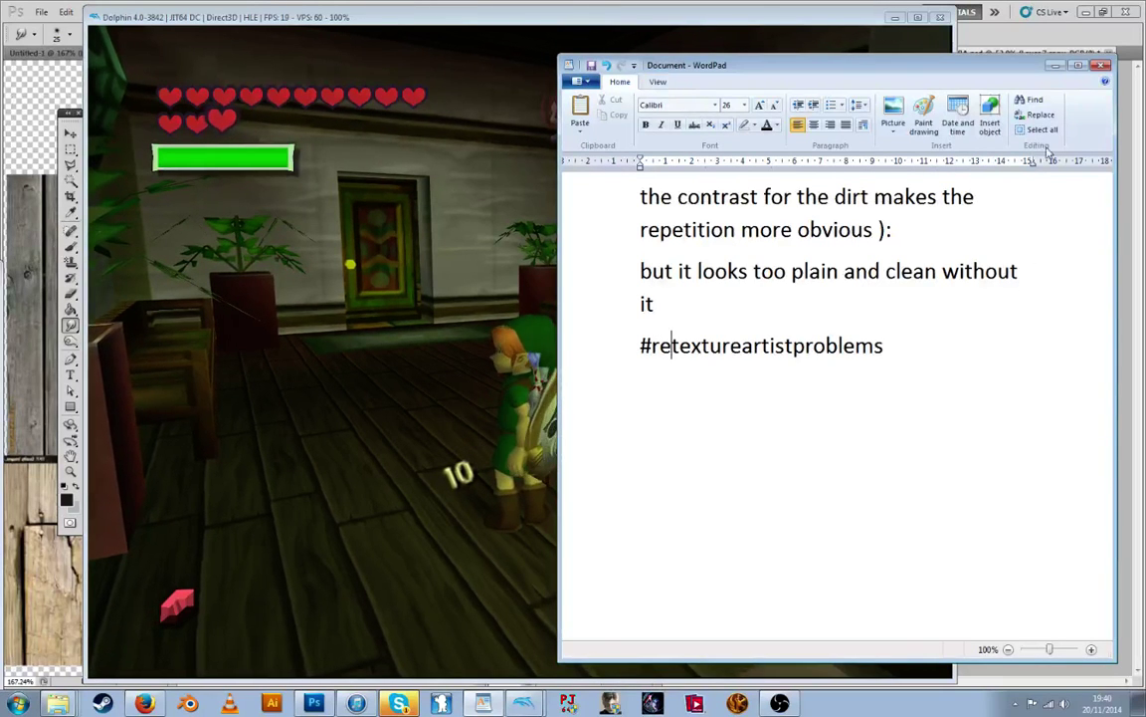
# Close the WordPad note without saving it and return to the game in Dolphin
pyautogui.click(1100, 66)
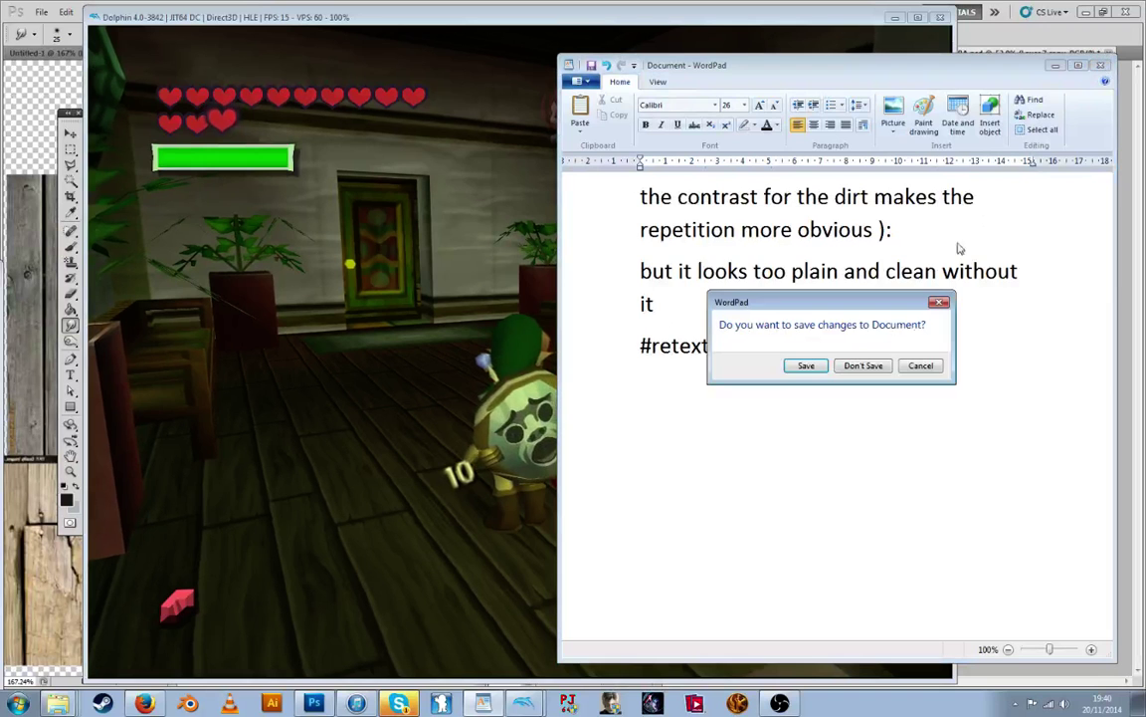
pyautogui.click(875, 365)
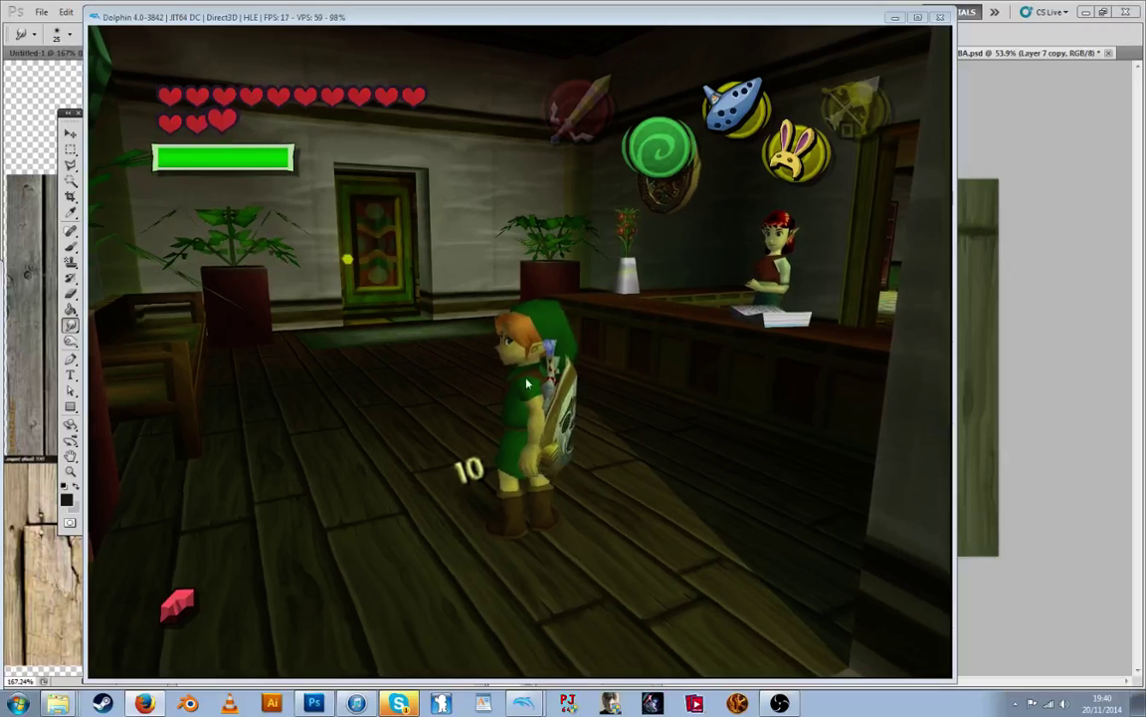
pyautogui.click(545, 404)
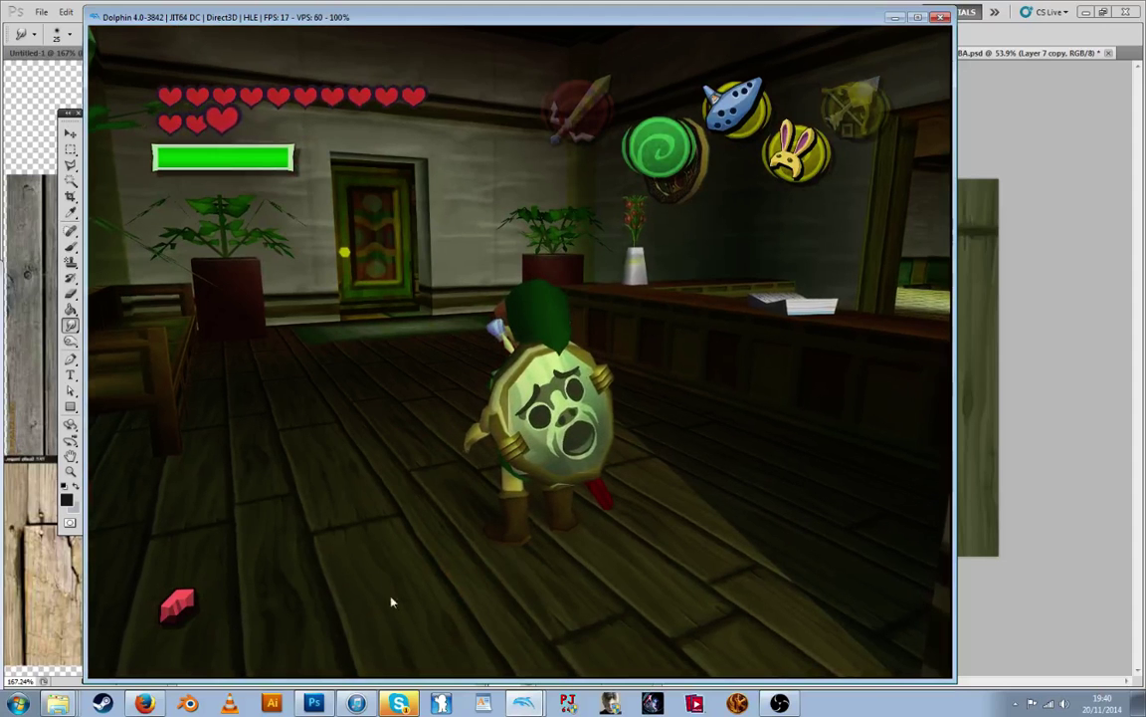
# Switch back to Photoshop and export the green plank texture as a non-interlaced PNG, overwriting its existing PNG in the Floors folder
pyautogui.click(1029, 308)
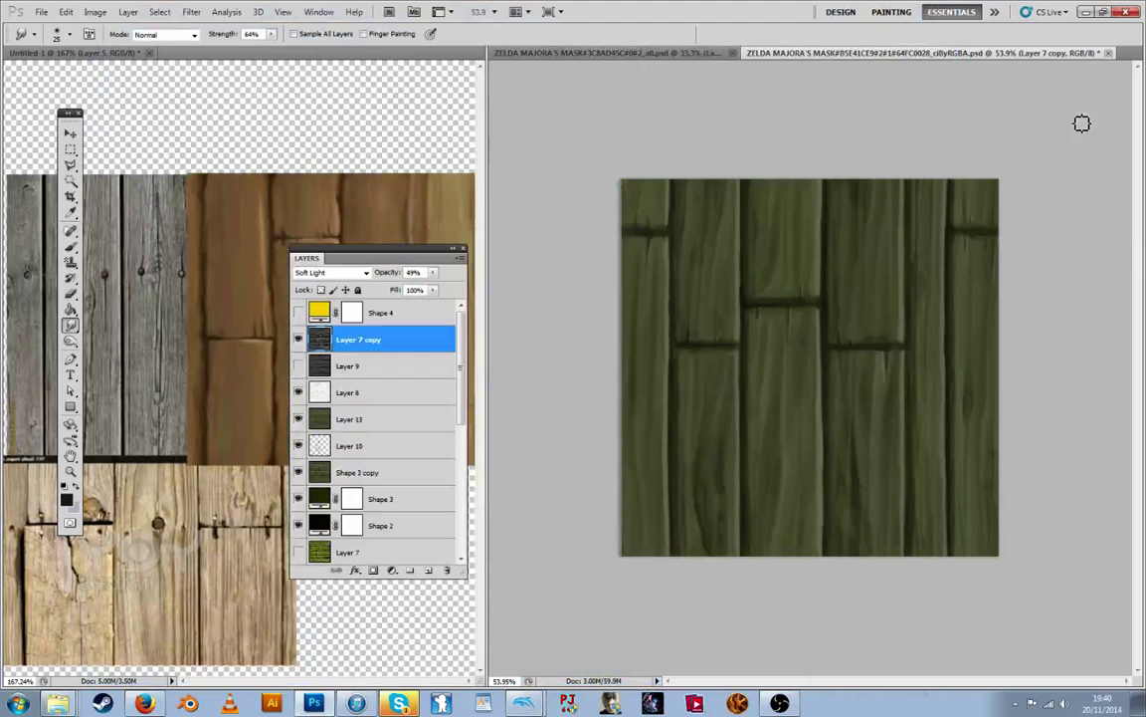
pyautogui.hotkey('ctrl', 'shift', 's')
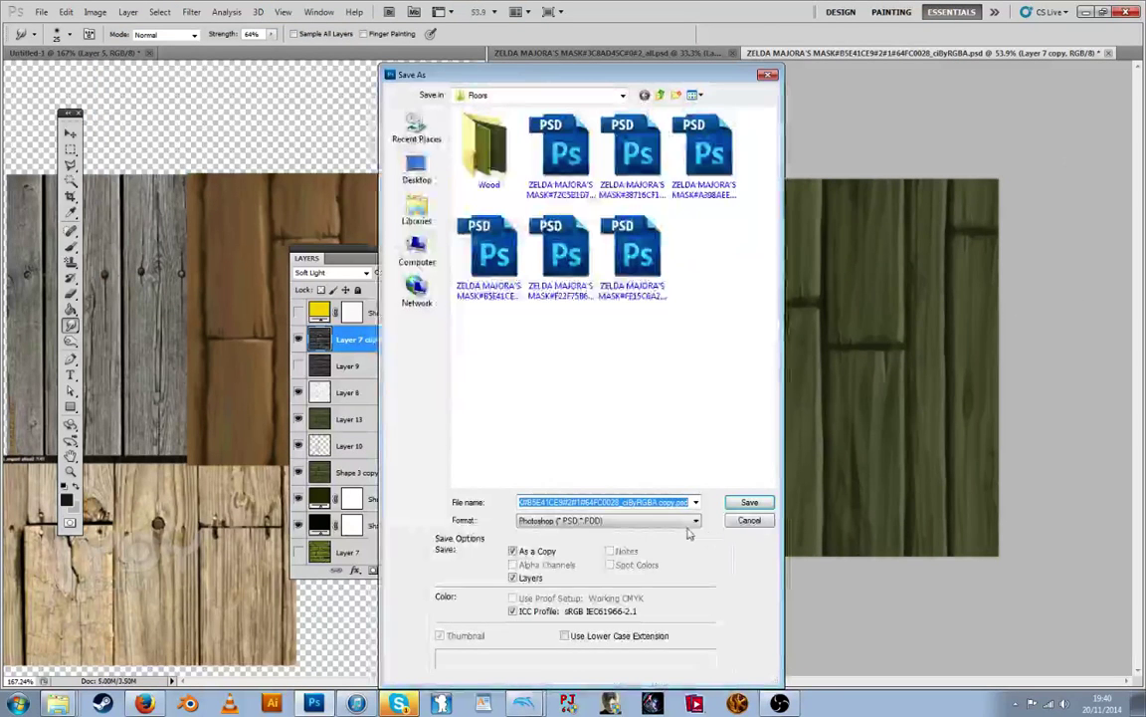
pyautogui.click(607, 519)
pyautogui.click(552, 674)
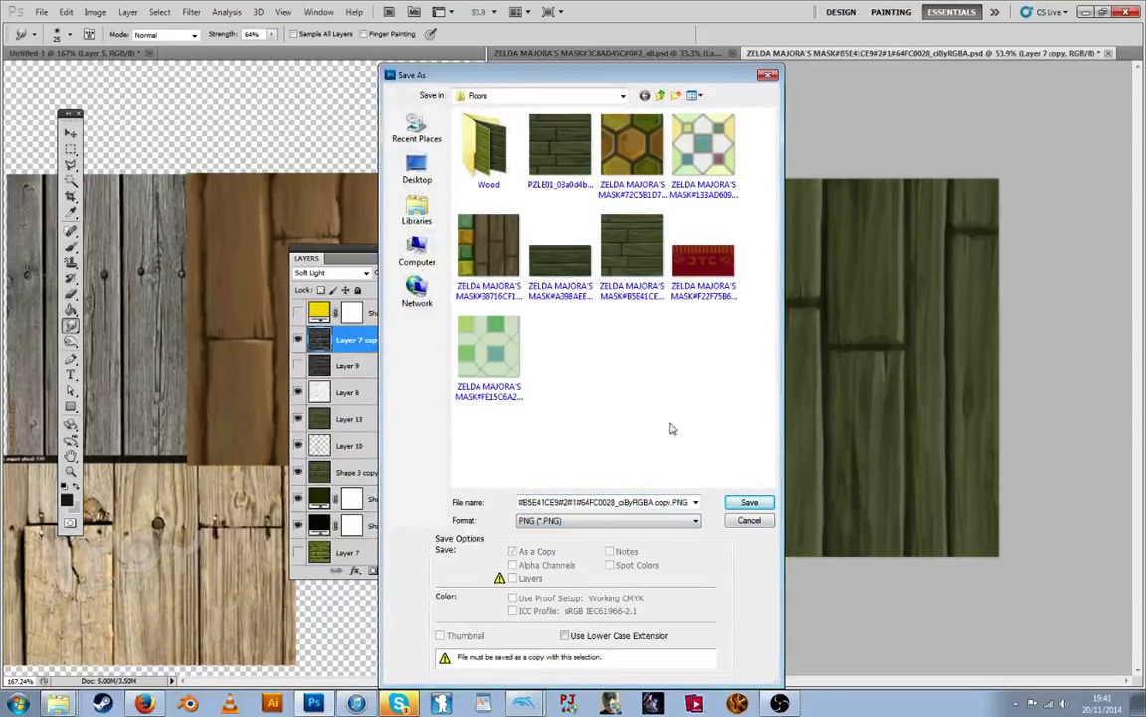
pyautogui.doubleClick(655, 242)
pyautogui.press('Return')
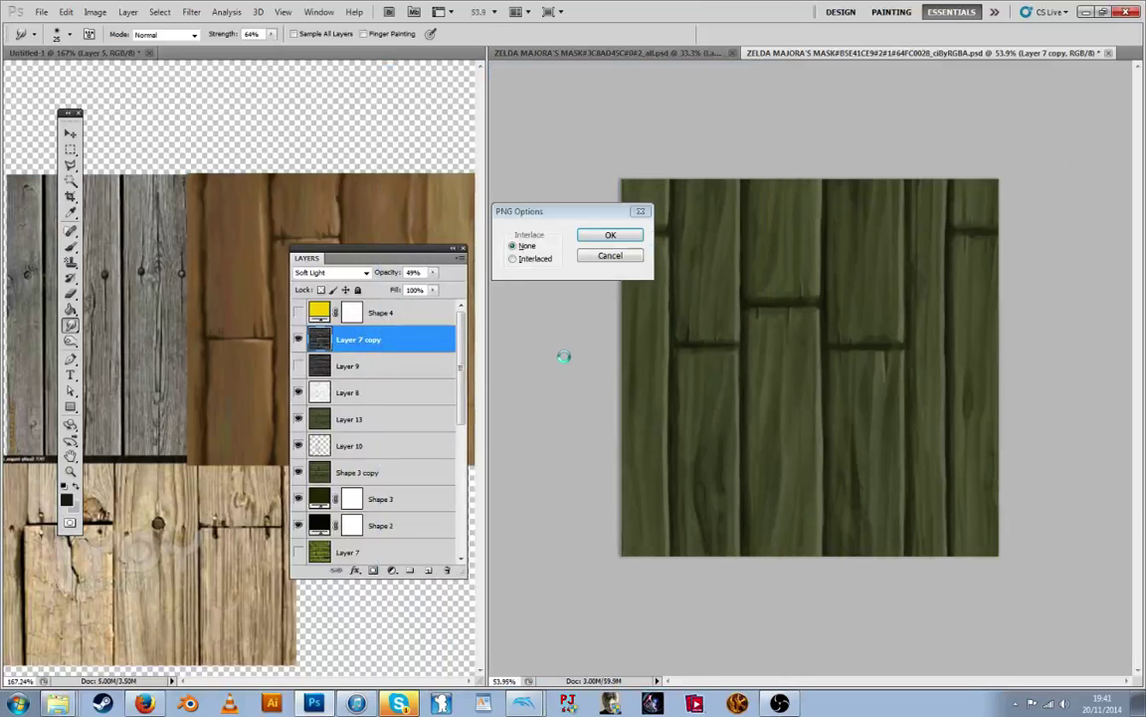
pyautogui.press('Return')
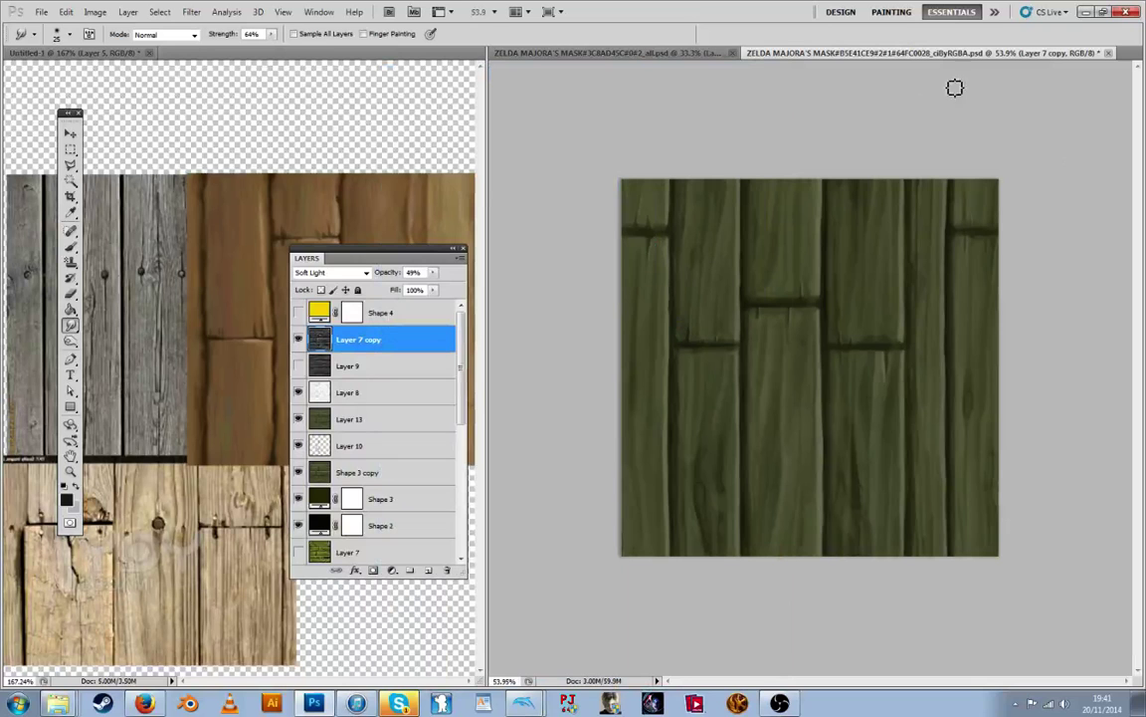
# Close the green plank document without saving and group PZLE01_30216984_9.psd with the open door texture document
pyautogui.click(1108, 54)
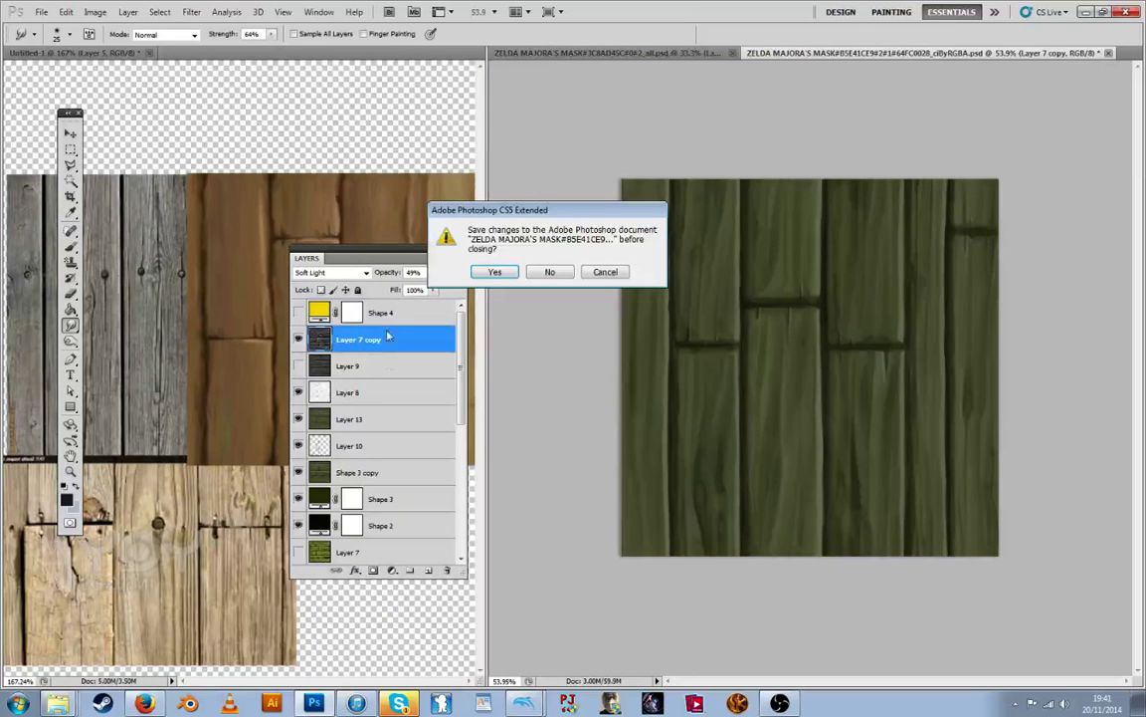
pyautogui.press('n')
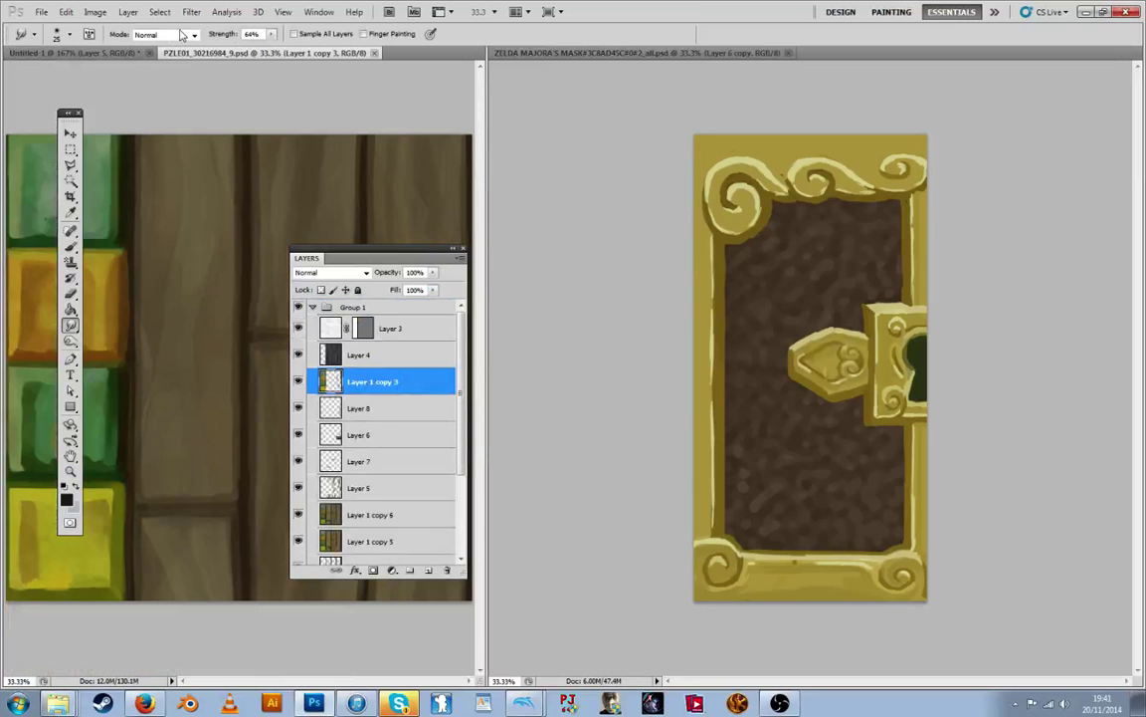
pyautogui.moveTo(199, 55); pyautogui.dragTo(497, 63)
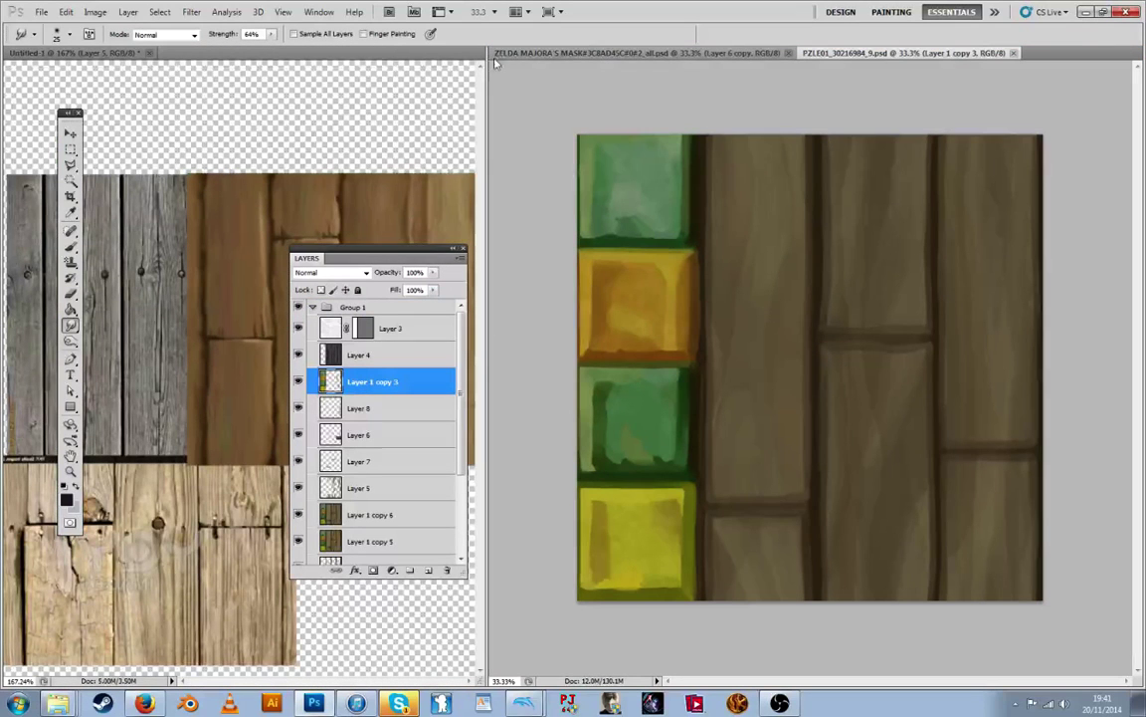
pyautogui.click(528, 706)
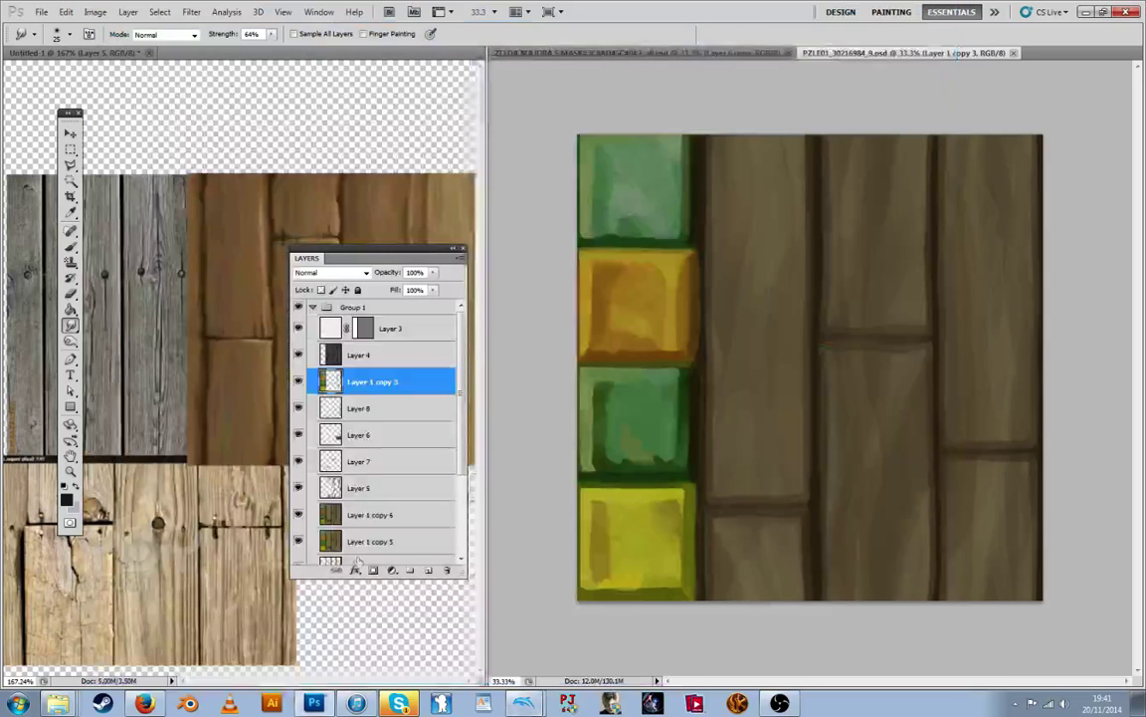
# Try placing a duplicate of Layer 0 directly below Layer 1 copy 3 in the plank and tile document
pyautogui.click(360, 515)
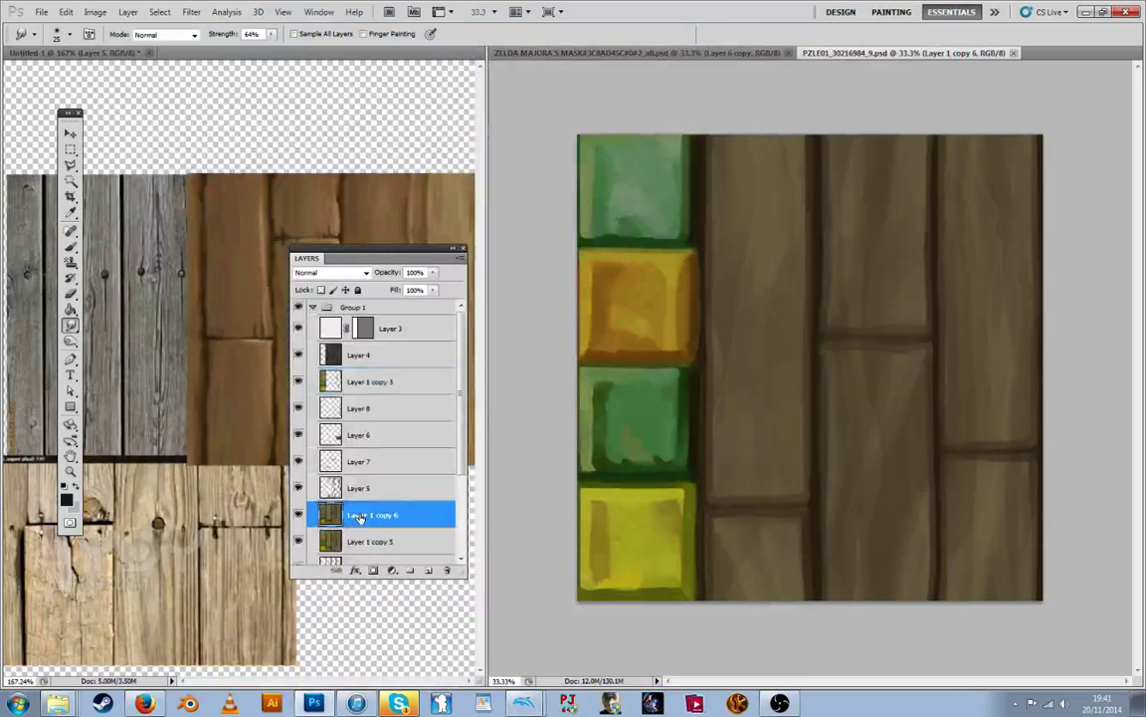
pyautogui.scroll(-4, 360, 517)
pyautogui.rightClick(379, 550)
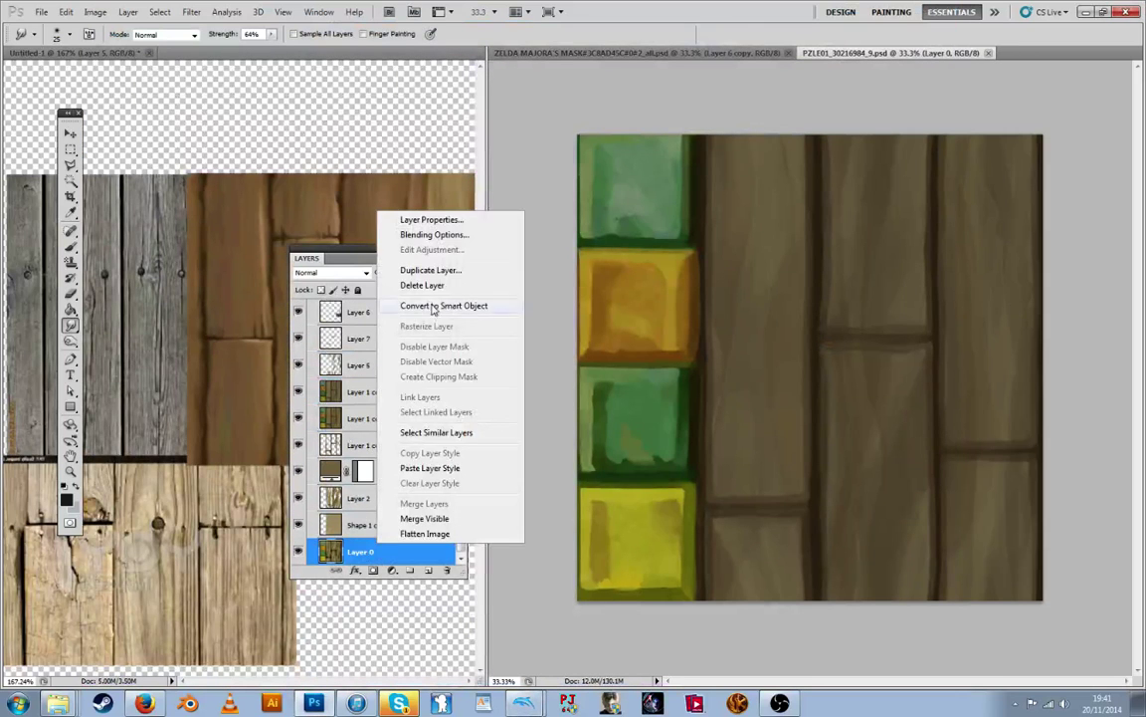
pyautogui.click(419, 271)
pyautogui.press('Return')
pyautogui.hotkey('ctrl', 'j')
pyautogui.moveTo(396, 550); pyautogui.dragTo(383, 355)
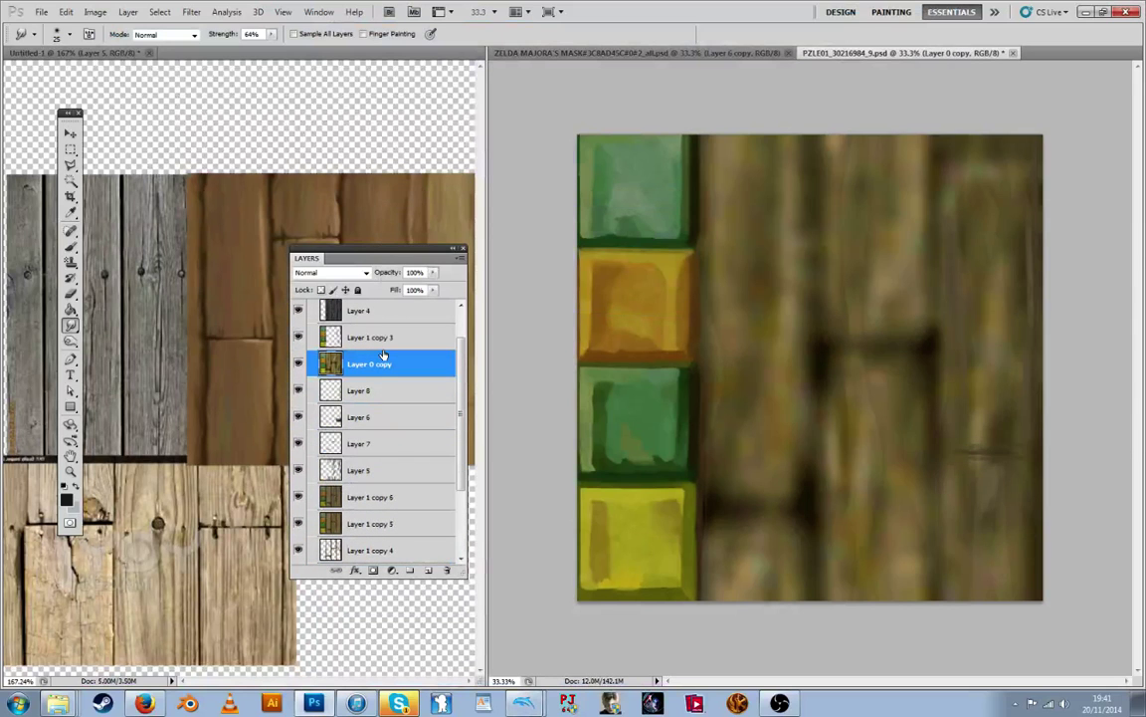
pyautogui.rightClick(396, 367)
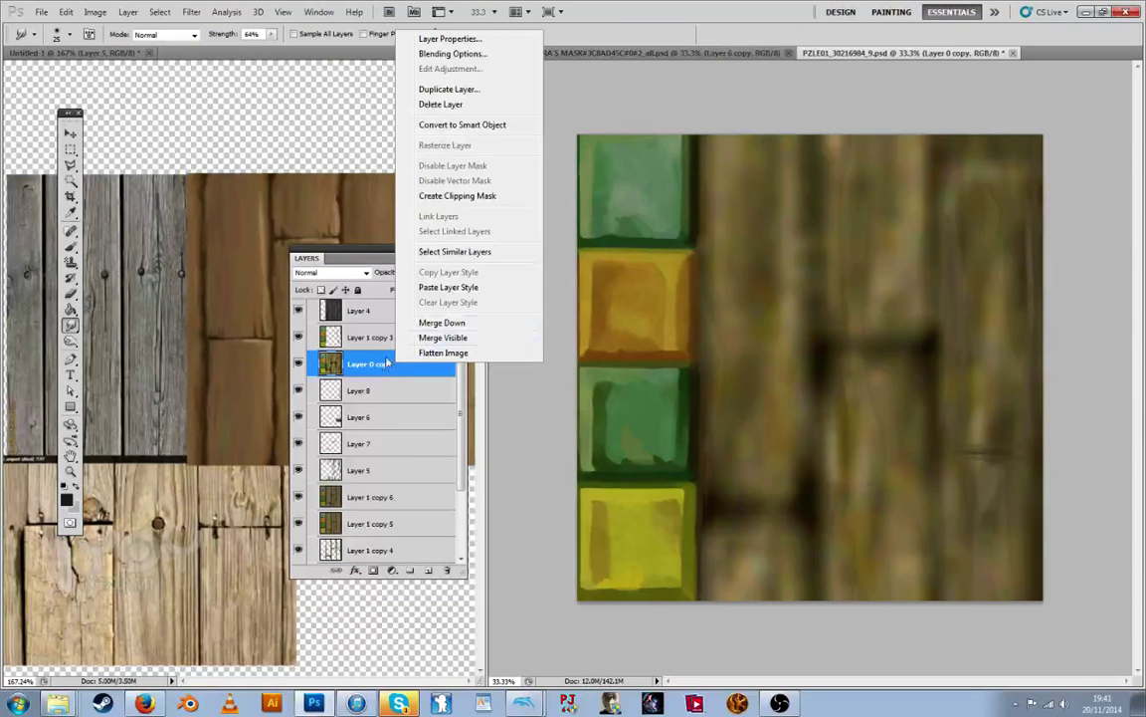
pyautogui.click(441, 323)
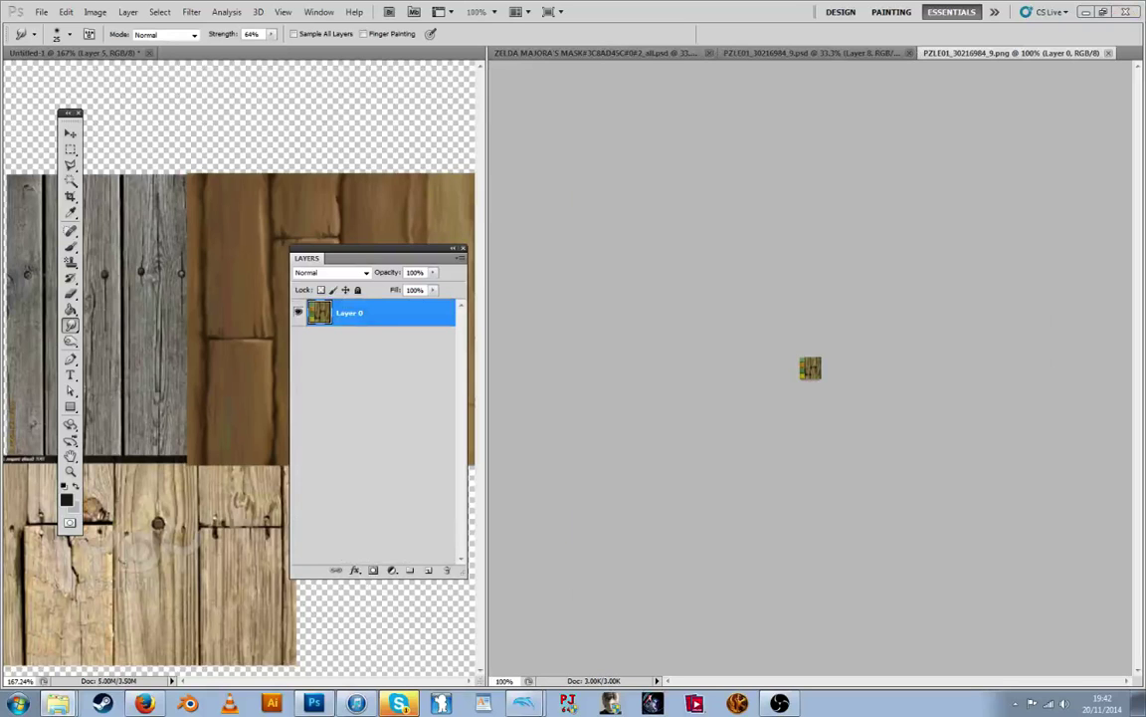
# Resize the original PZLE01_30216984_9.png image to 1024 pixels wide with constrained proportions
pyautogui.hotkey('ctrl', 'alt', 'i')
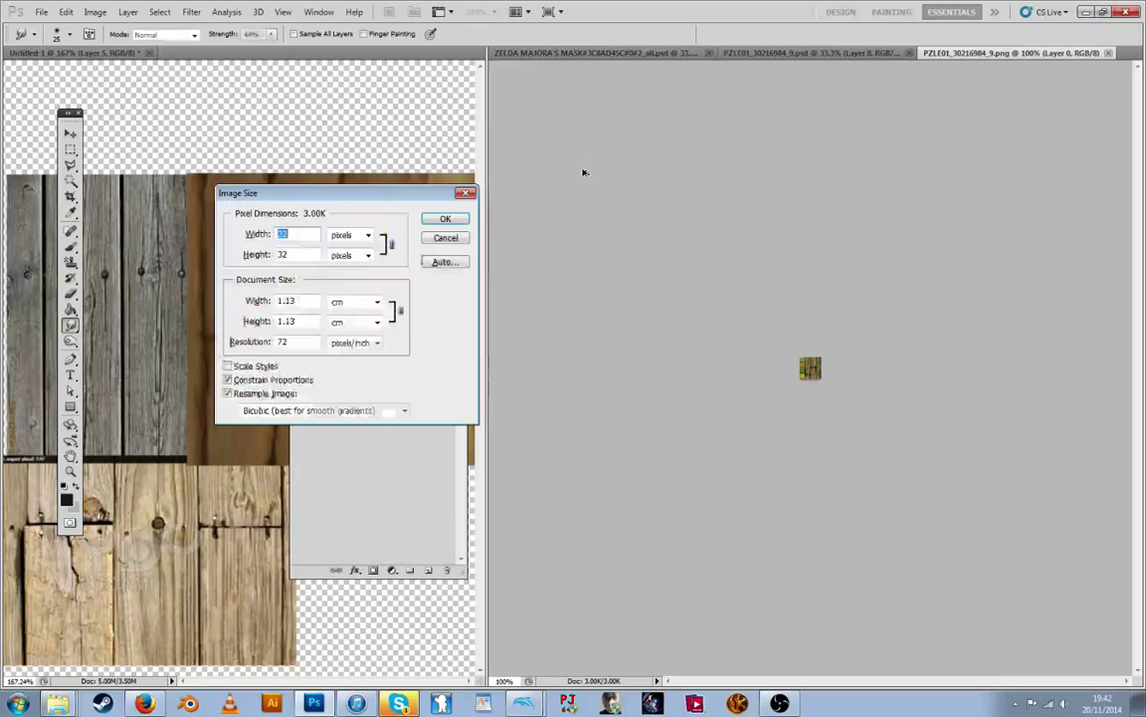
pyautogui.write('1024')
pyautogui.press('Return')
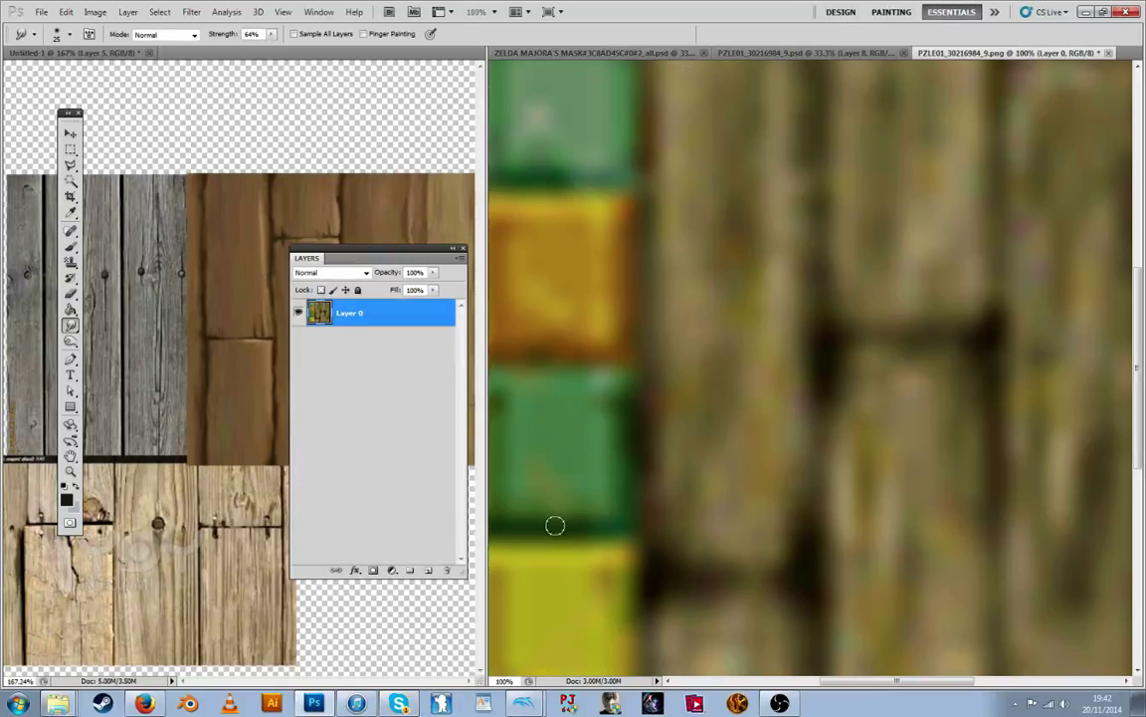
pyautogui.scroll(-5, 555, 524)
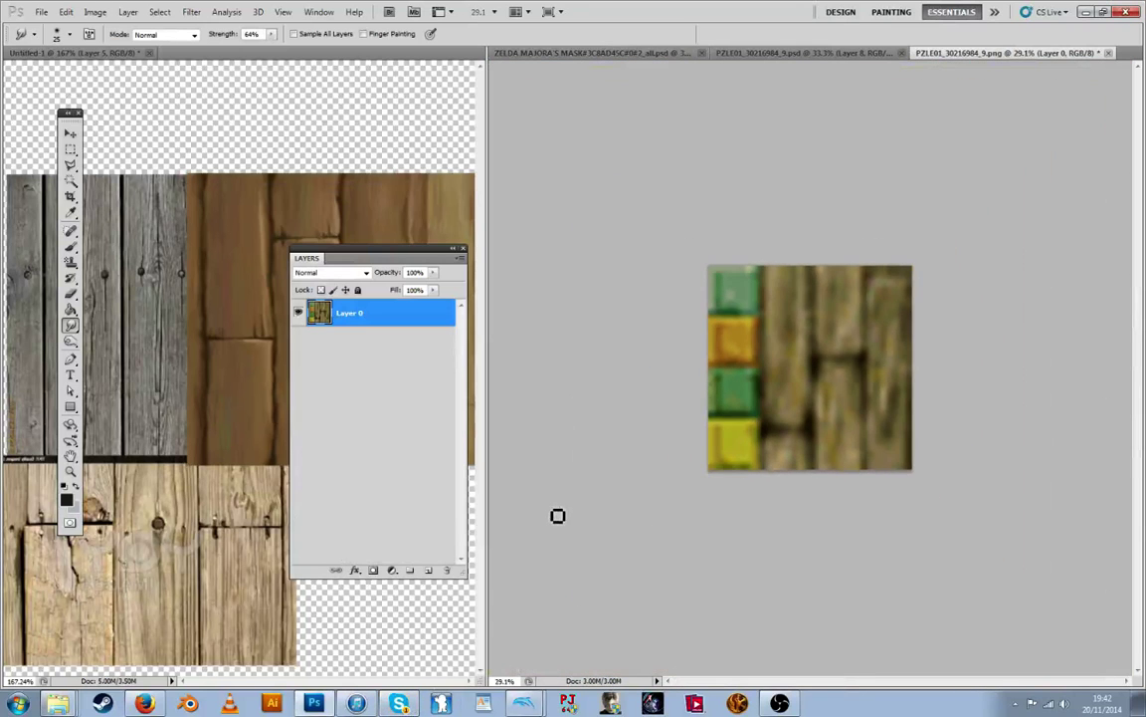
# Copy the entire enlarged original texture and close PZLE01_30216984_9.png without saving it
pyautogui.click(71, 149)
pyautogui.click(228, 140)
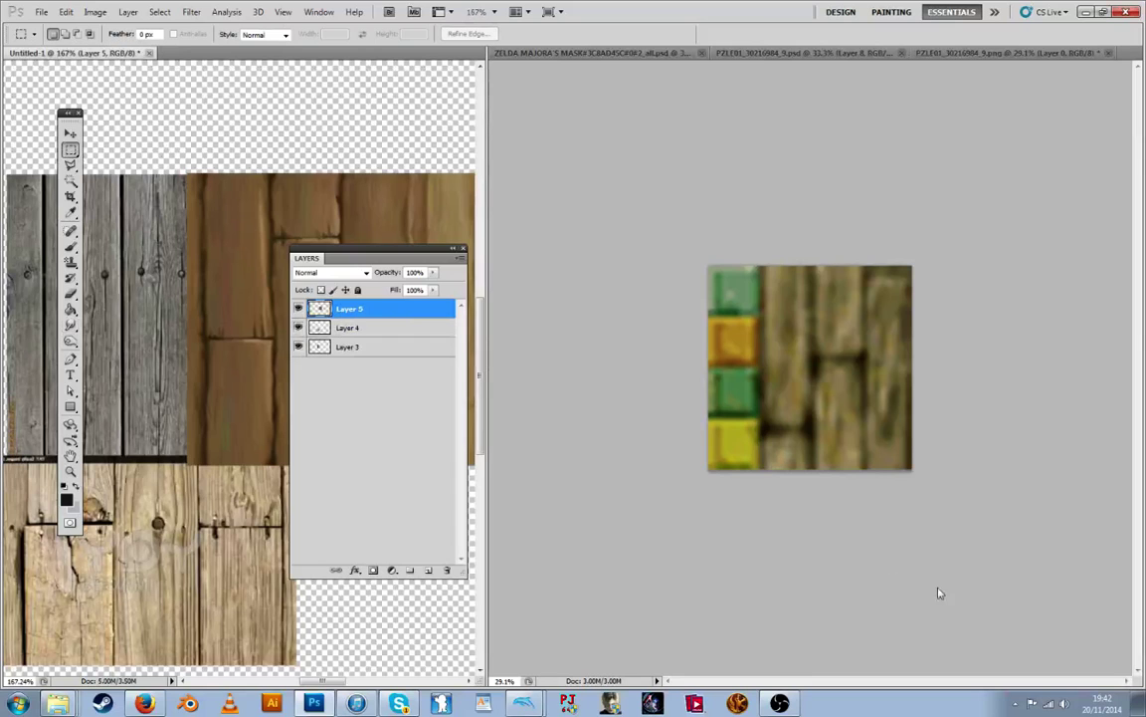
pyautogui.click(708, 233)
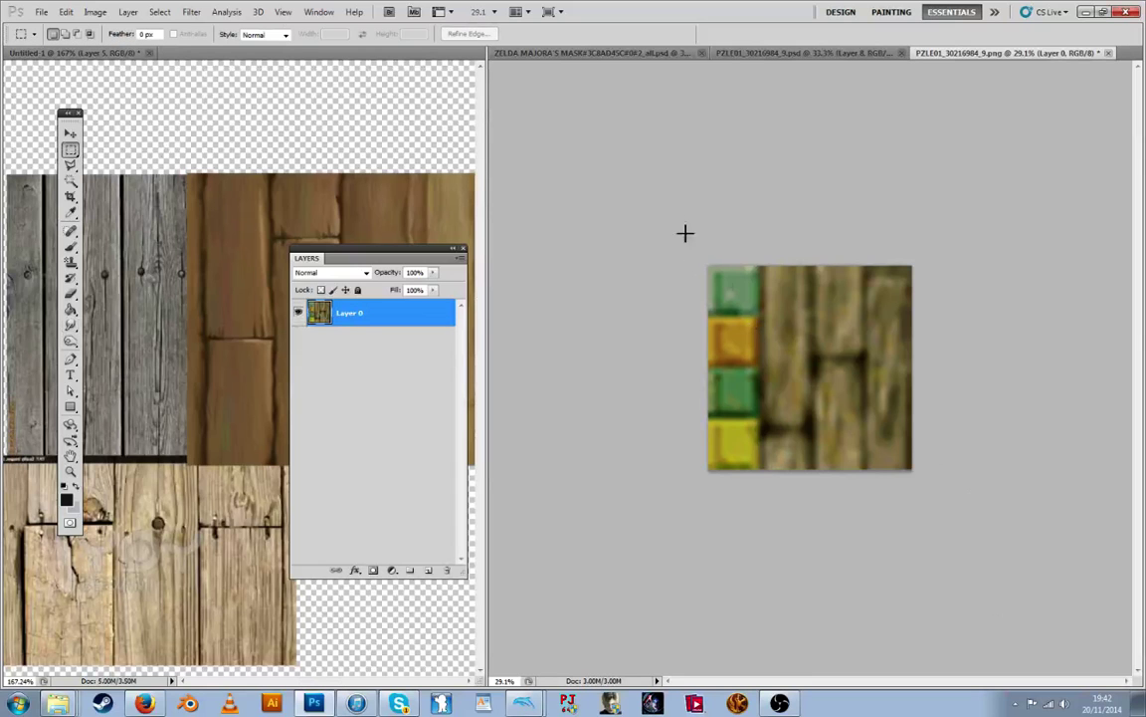
pyautogui.hotkey('ctrl', 'a')
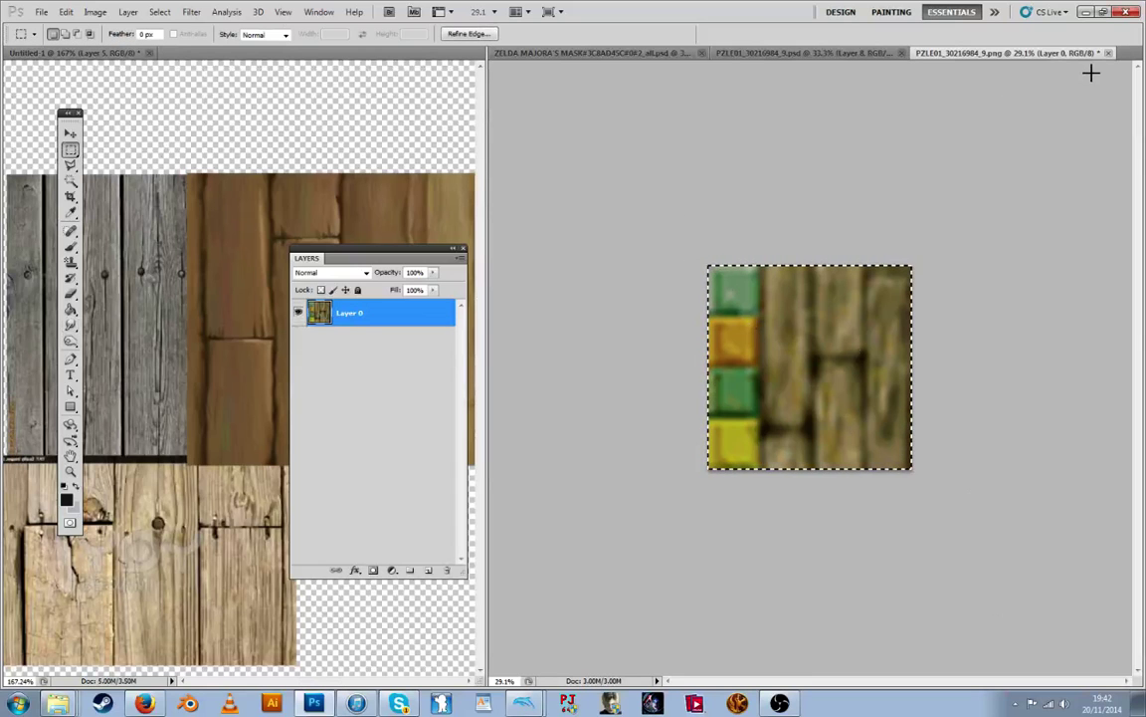
pyautogui.click(1111, 54)
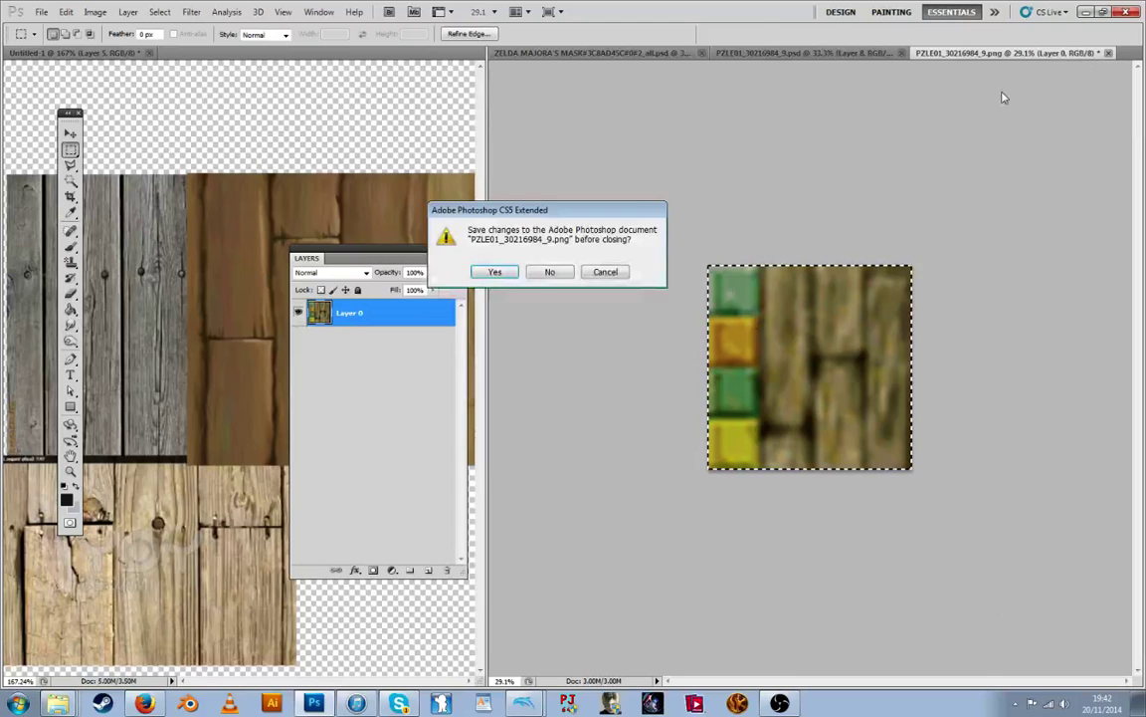
pyautogui.click(533, 271)
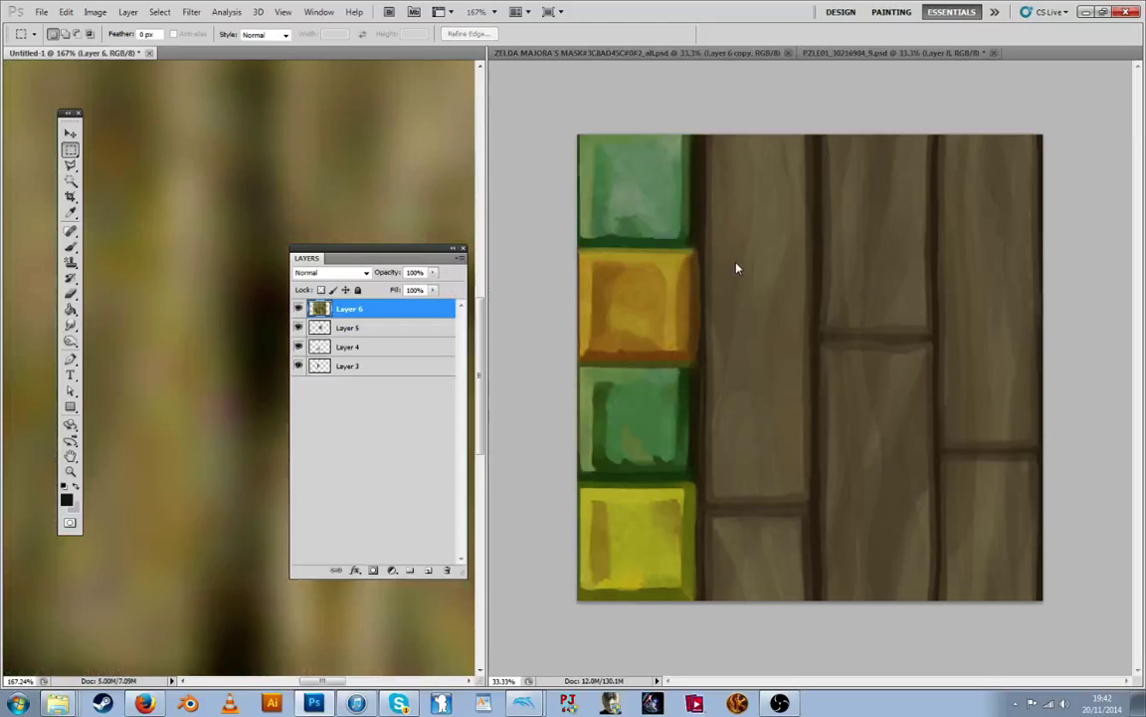
# Paste the copied texture above Layer 8 in PZLE01_30216984_9.psd, scale it to 200% in width and height, and hide Layer 4
pyautogui.hotkey('ctrl', 'v')
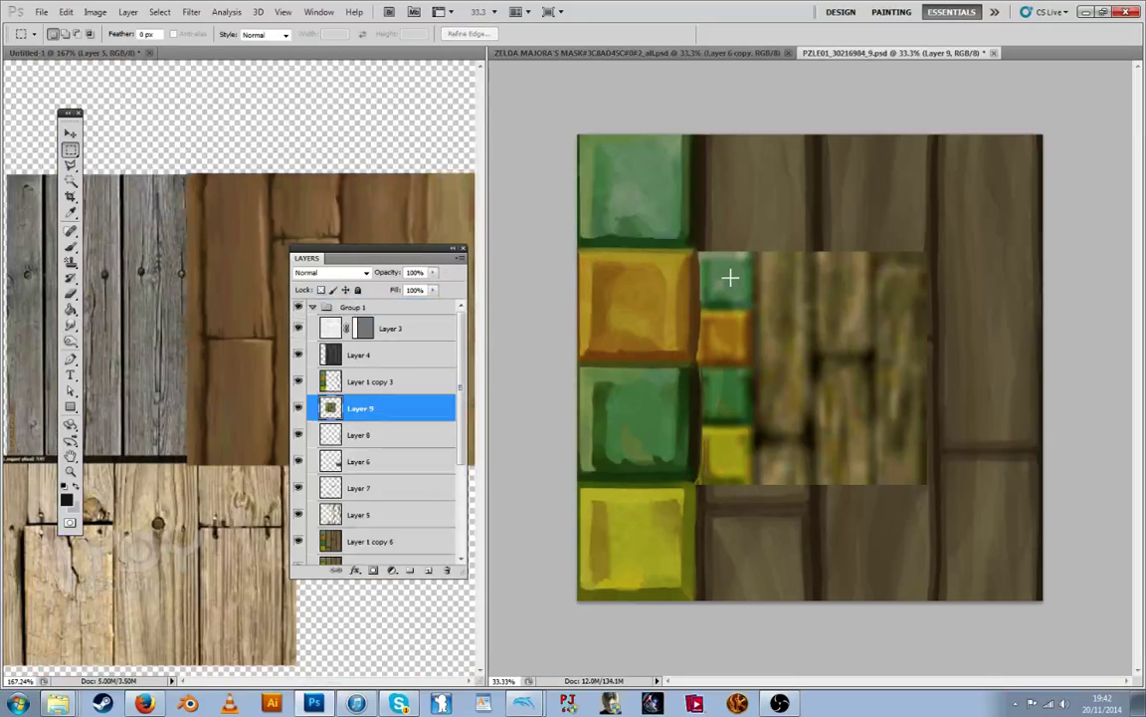
pyautogui.hotkey('ctrl', 't')
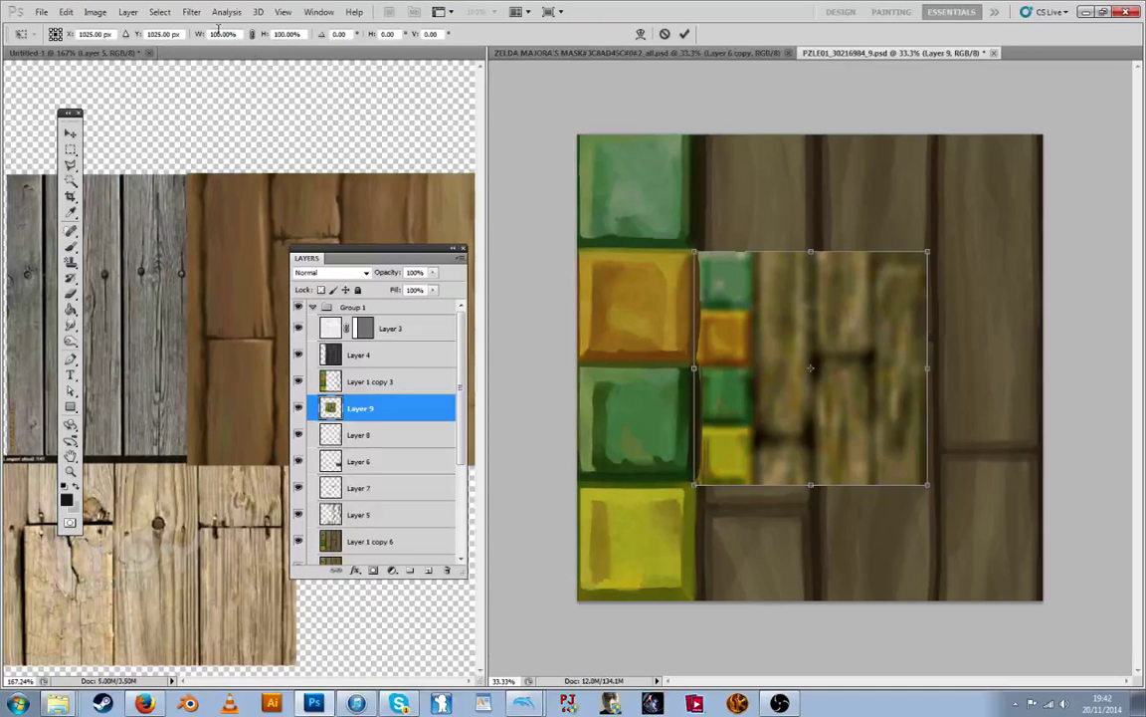
pyautogui.write('2')
pyautogui.click(252, 34)
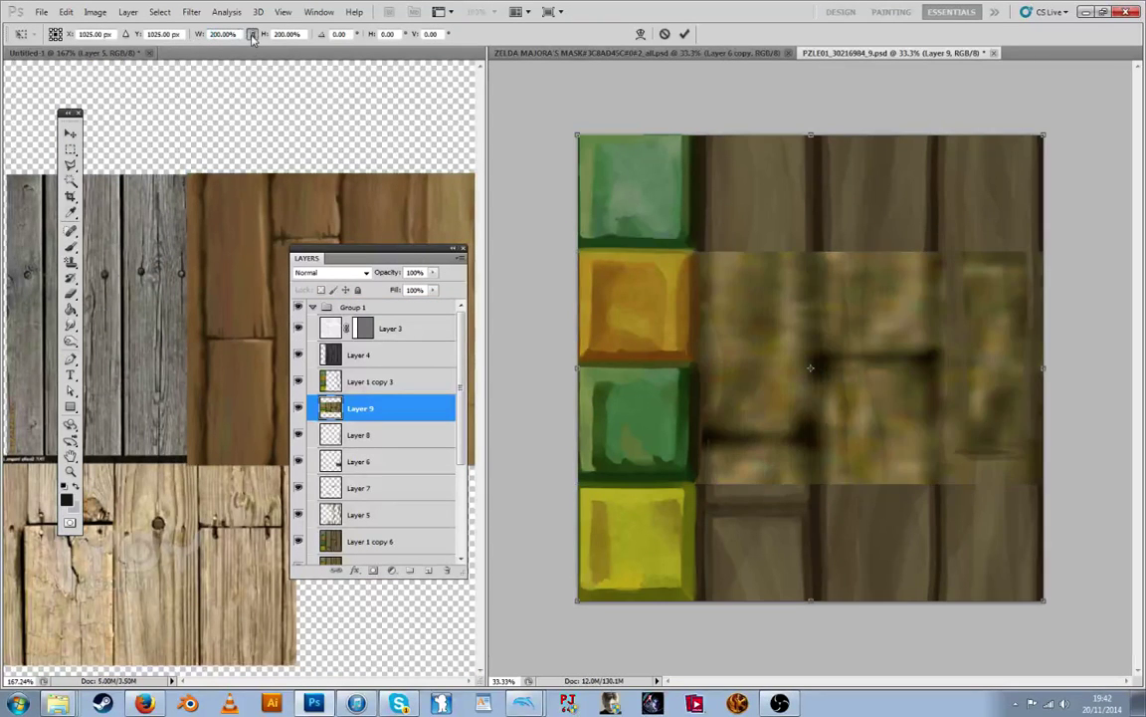
pyautogui.click(70, 138)
pyautogui.press('Return')
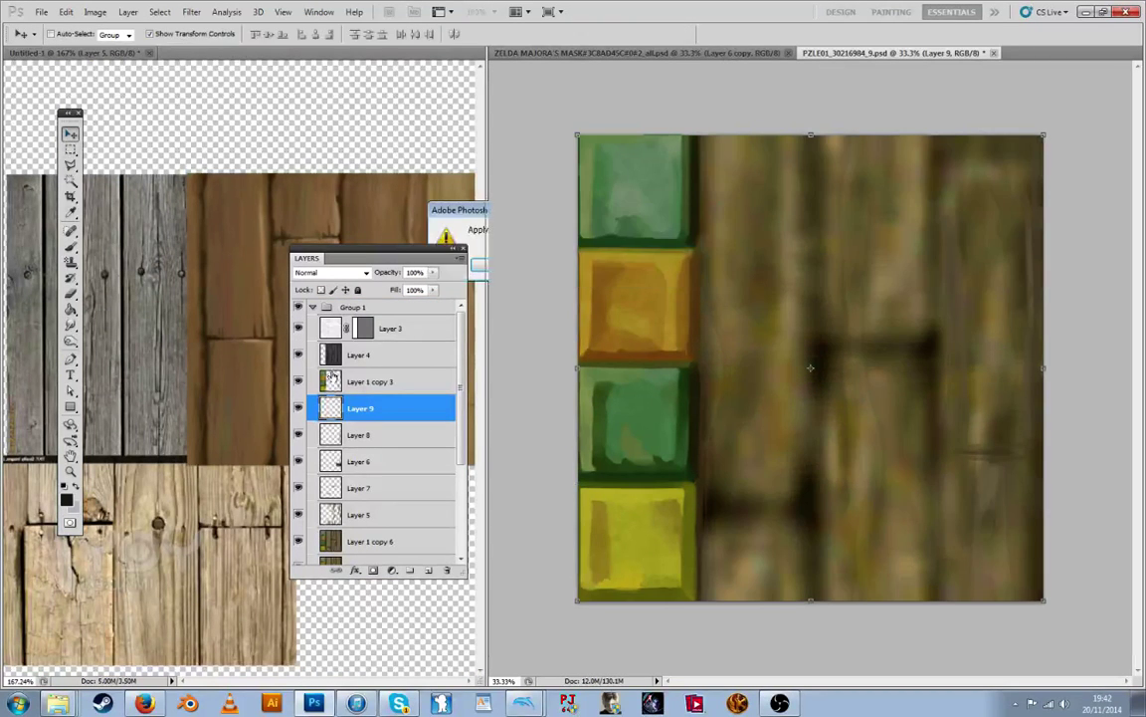
pyautogui.click(297, 339)
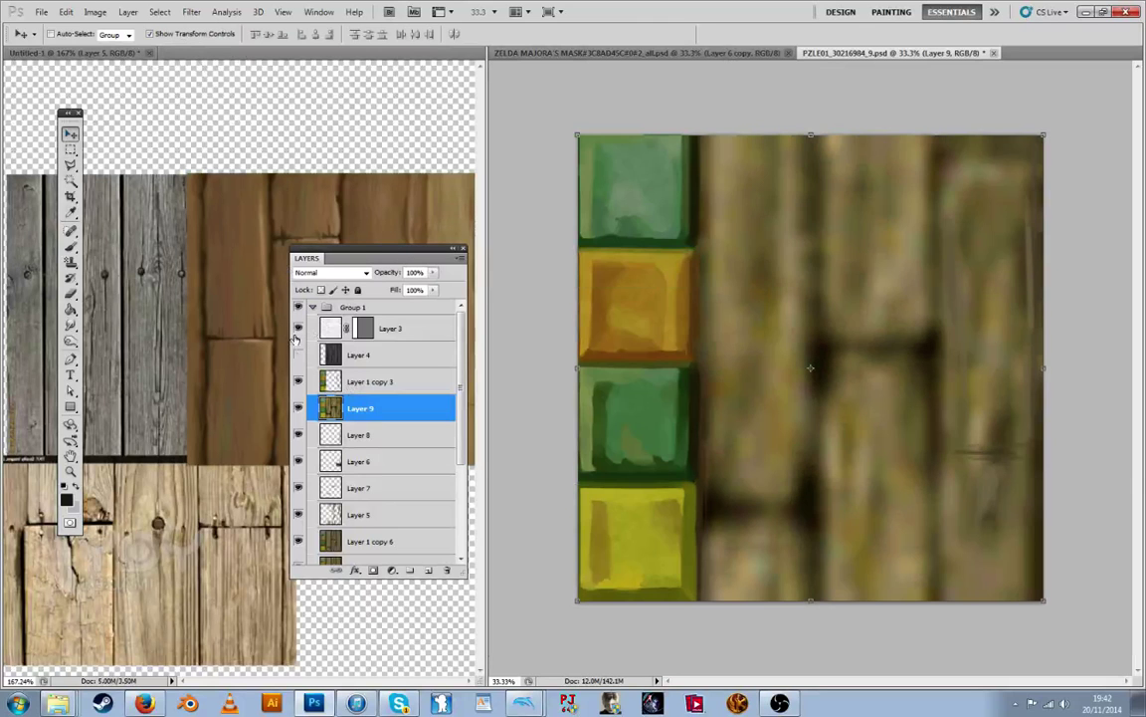
pyautogui.click(191, 12)
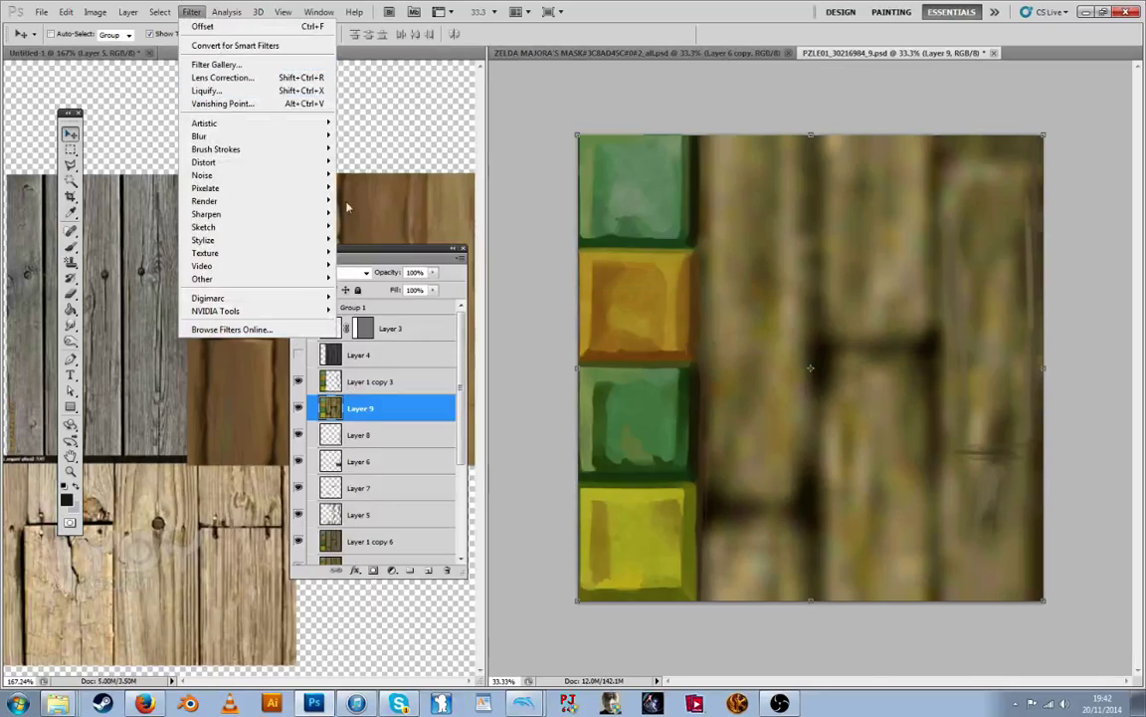
pyautogui.click(216, 64)
pyautogui.click(772, 183)
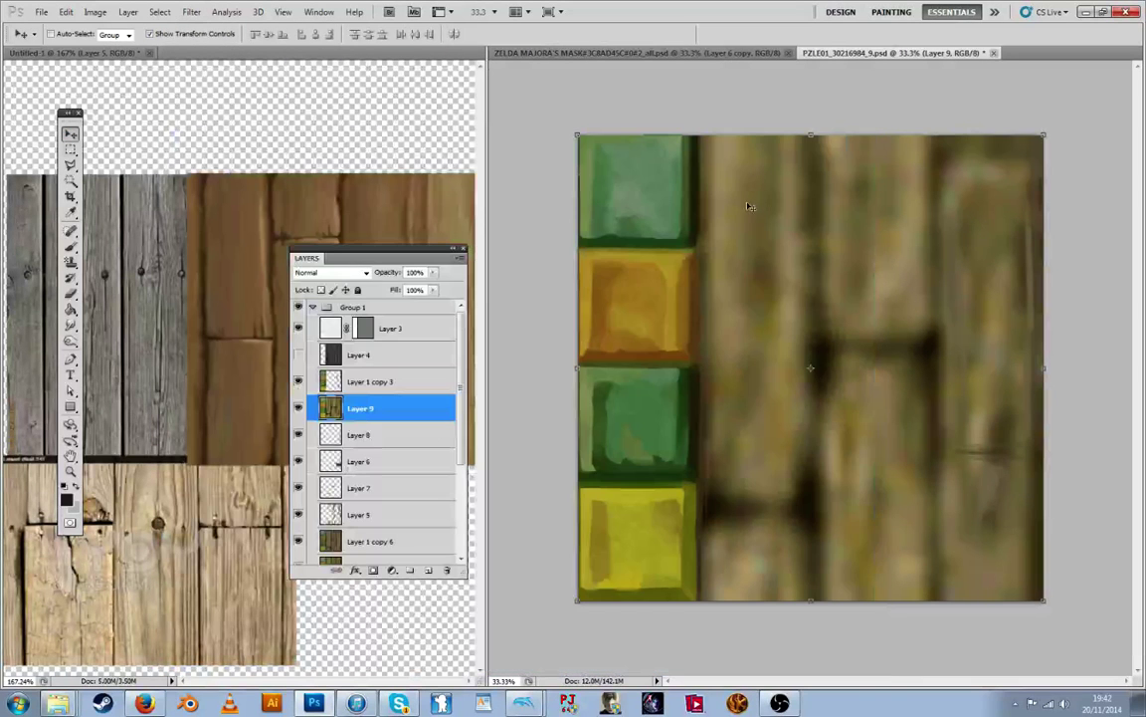
# Desaturate the pasted texture on Layer 9 with a Hue/Saturation saturation of -100
pyautogui.hotkey('ctrl', 'u')
pyautogui.click(893, 554)
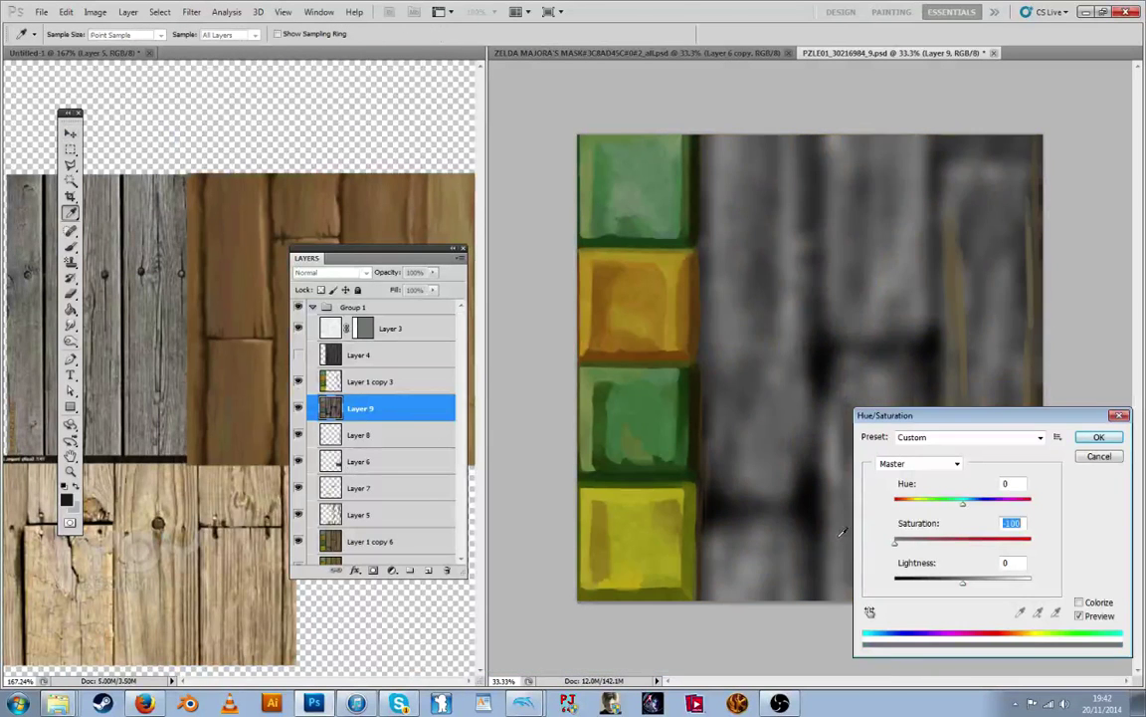
pyautogui.press('Return')
# Apply the Cutout filter to Layer 9 with 3 levels, edge simplicity 1 and edge fidelity 3
pyautogui.click(191, 12)
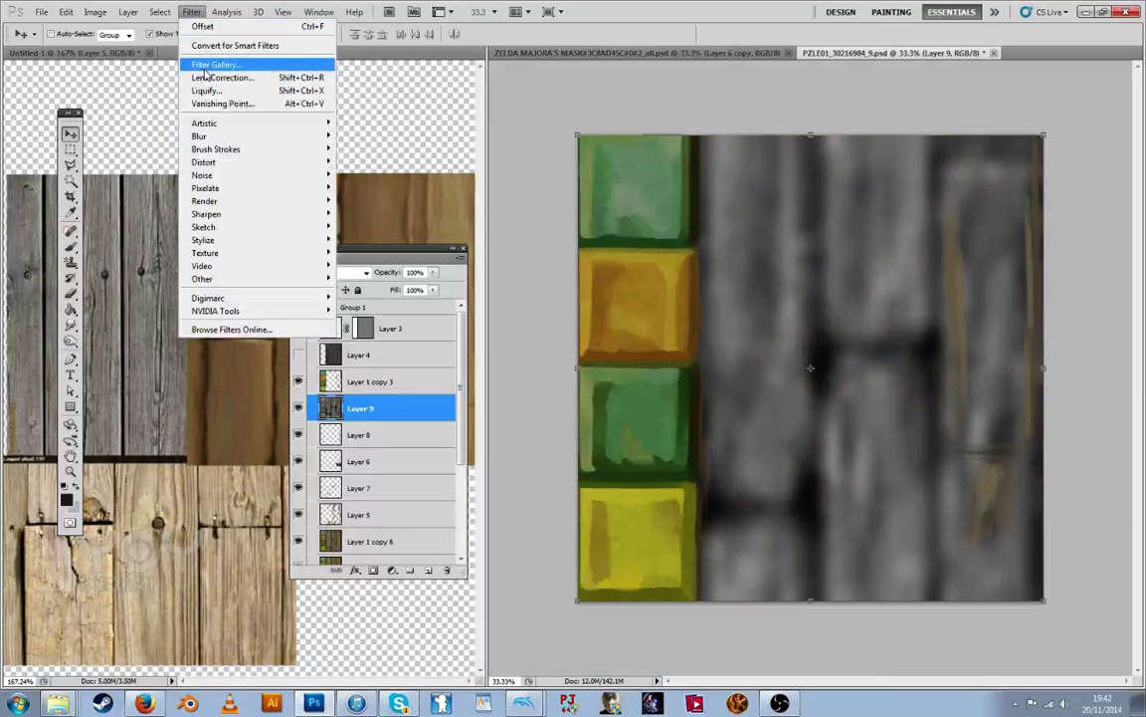
pyautogui.click(203, 65)
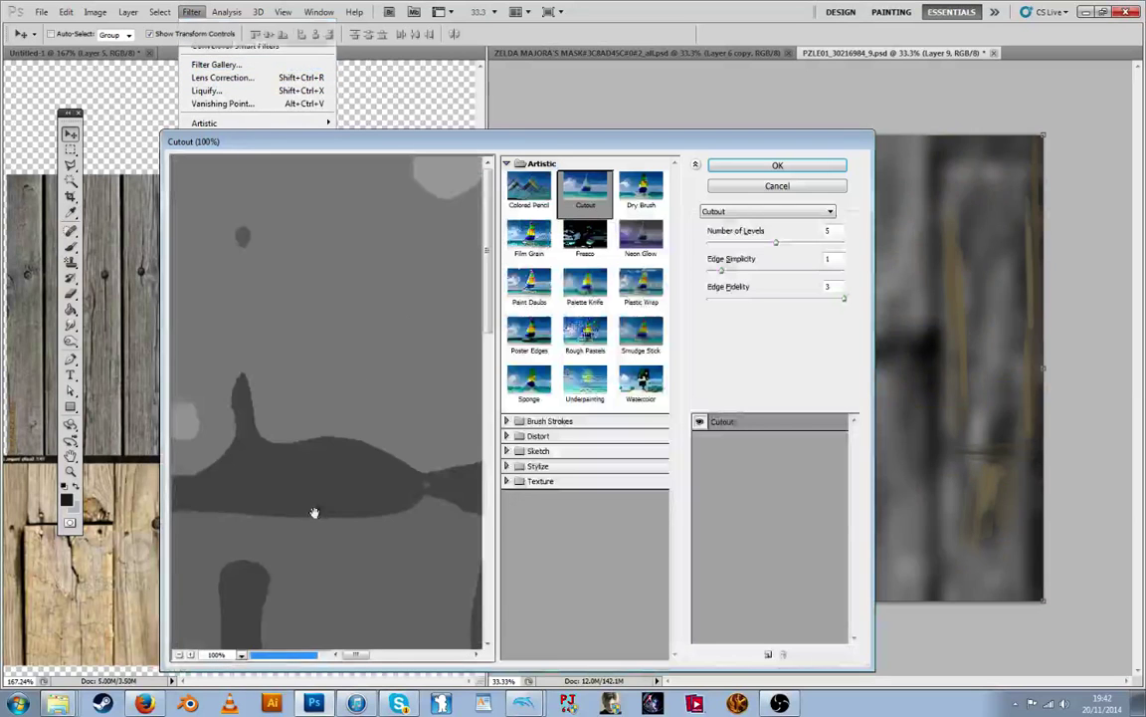
pyautogui.click(178, 654)
pyautogui.click(178, 653)
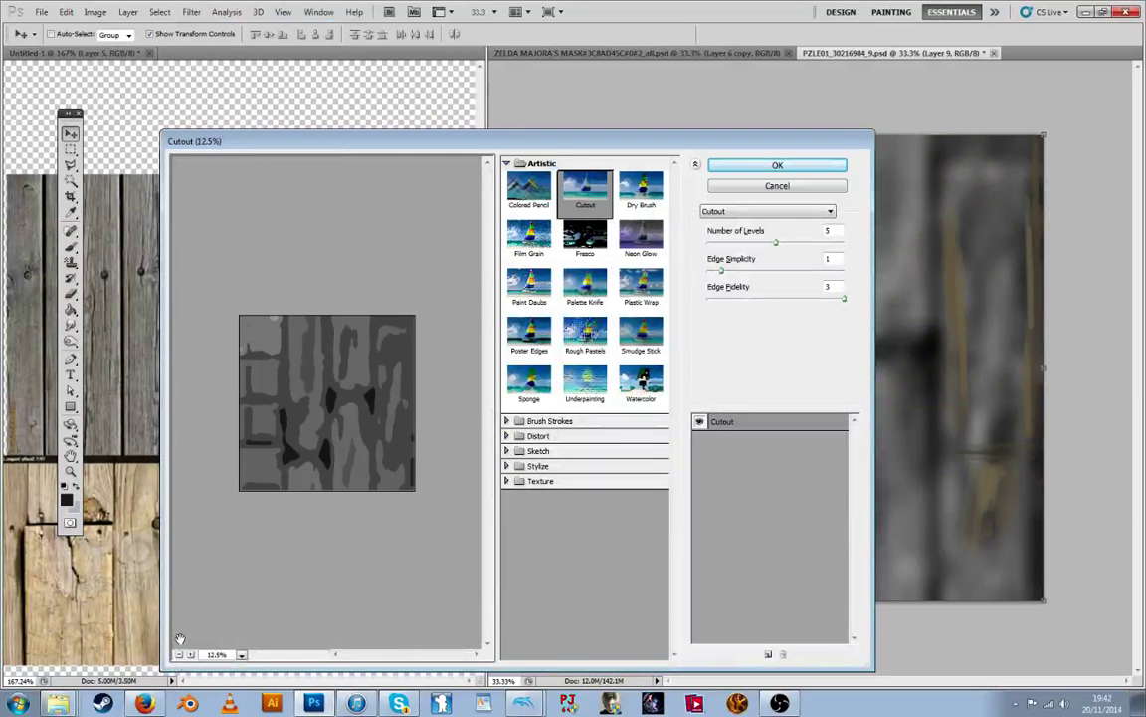
pyautogui.click(759, 245)
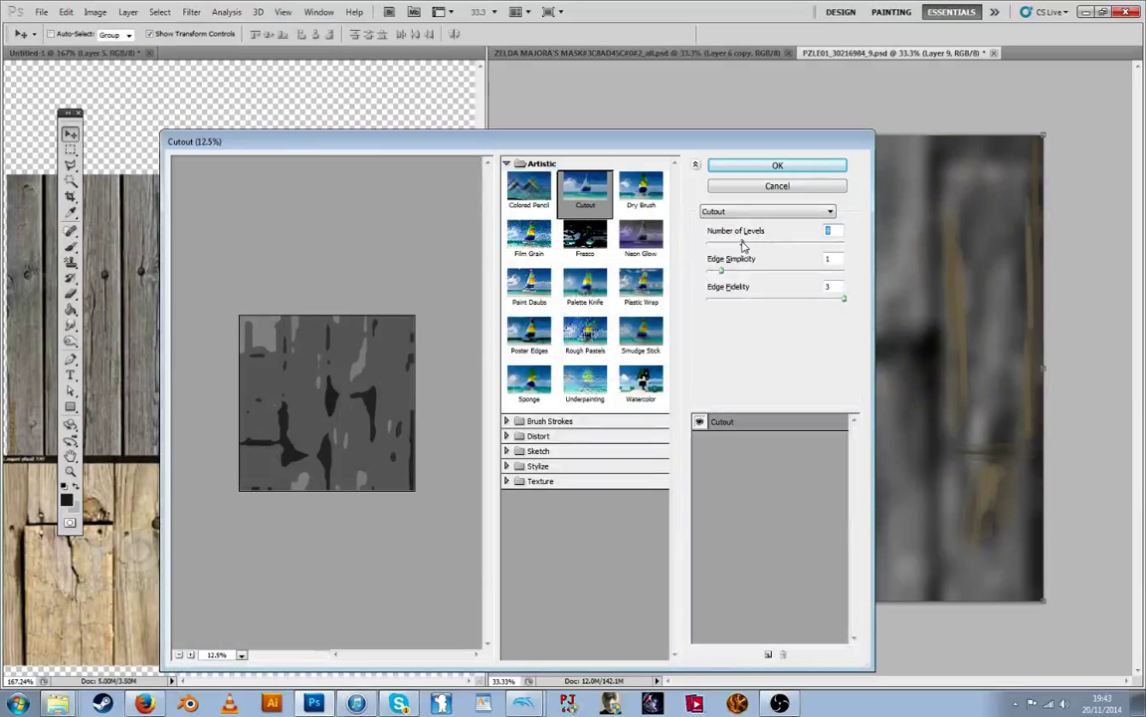
pyautogui.moveTo(745, 247)
pyautogui.mouseDown()
pyautogui.moveTo(832, 235)
pyautogui.moveTo(808, 250)
pyautogui.moveTo(716, 249)
pyautogui.moveTo(748, 248)
pyautogui.moveTo(734, 248)
pyautogui.mouseUp()
pyautogui.click(771, 166)
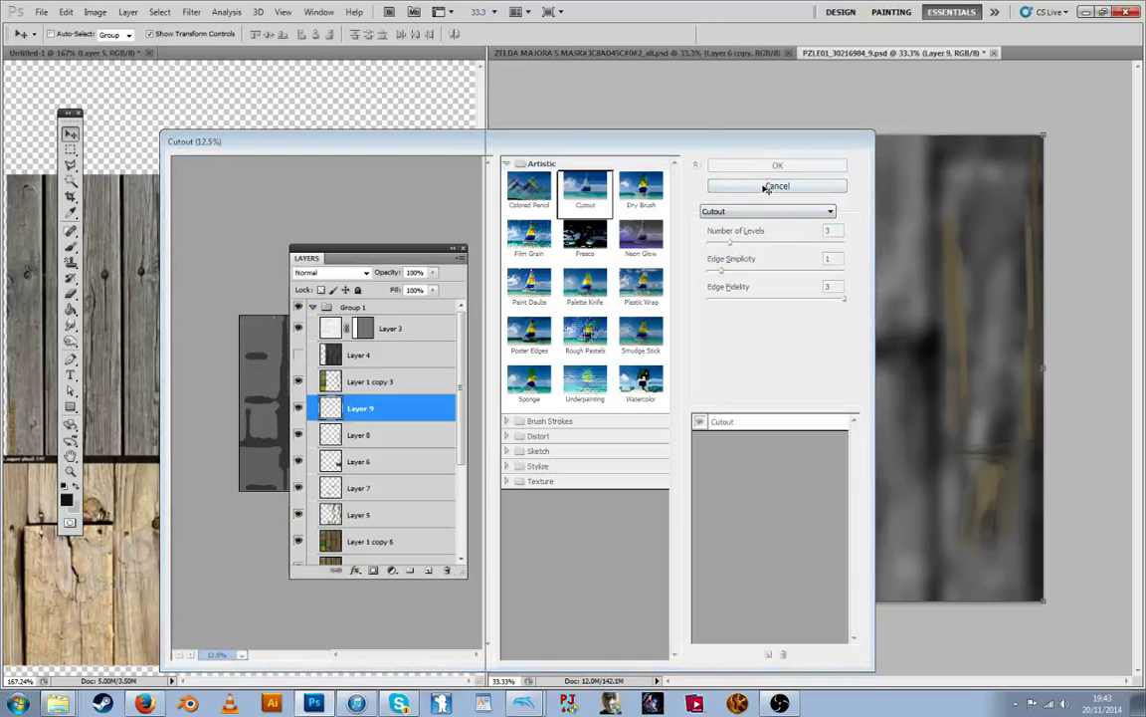
# Darken the dark gaps between the planks on Layer 9 using Replace Color with fuzziness 24 and a reduced lightness
pyautogui.click(95, 11)
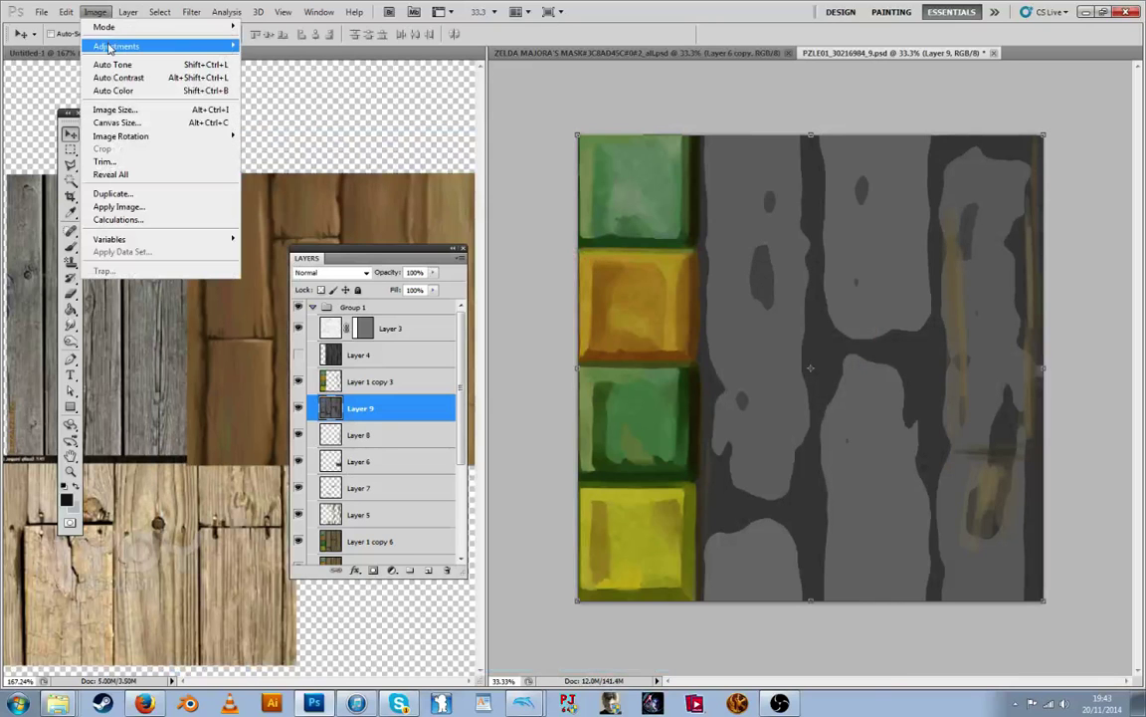
pyautogui.moveTo(117, 46)
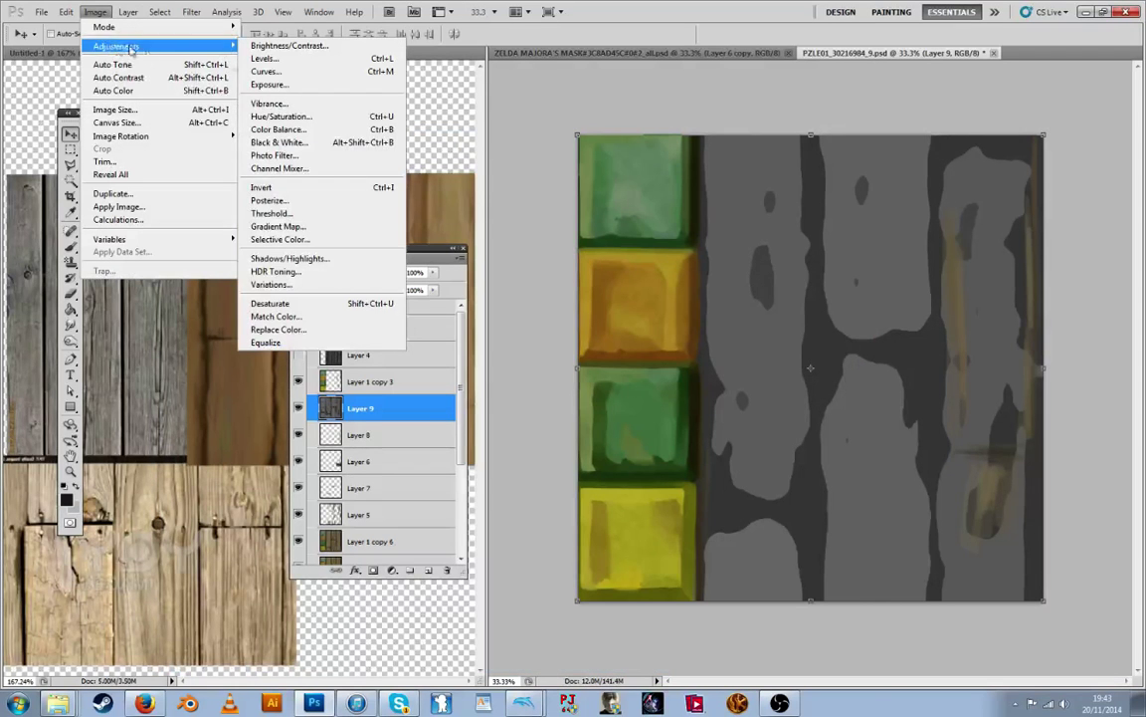
pyautogui.click(309, 330)
pyautogui.moveTo(956, 563); pyautogui.dragTo(951, 569)
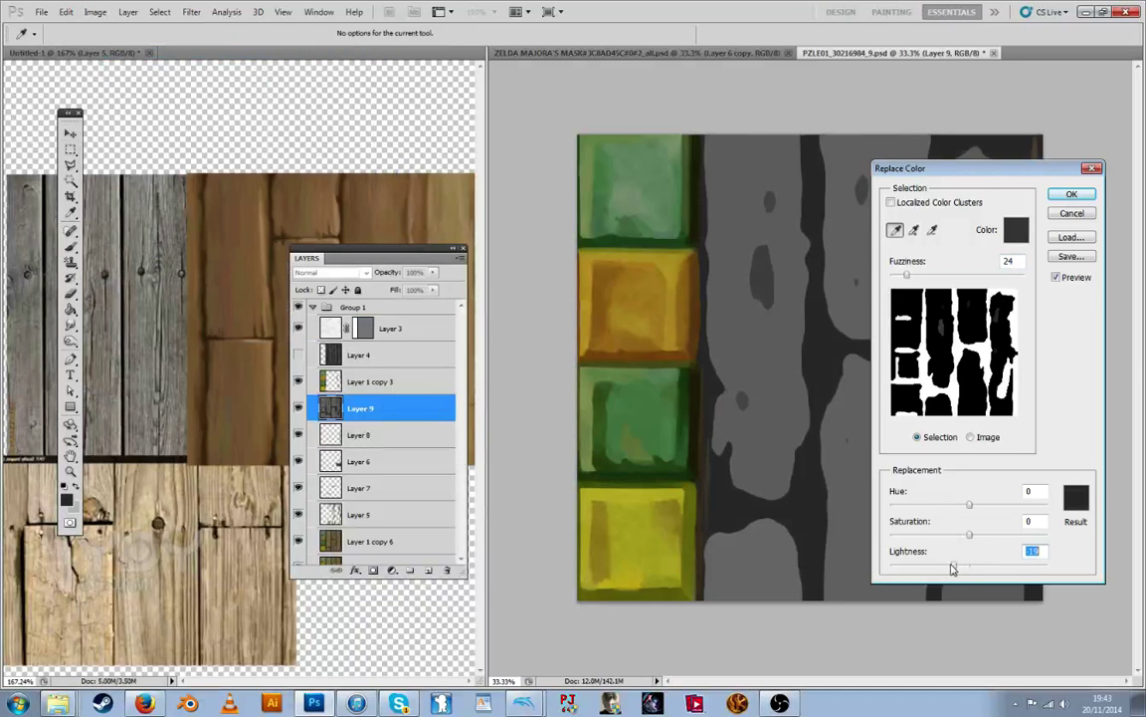
pyautogui.click(1072, 193)
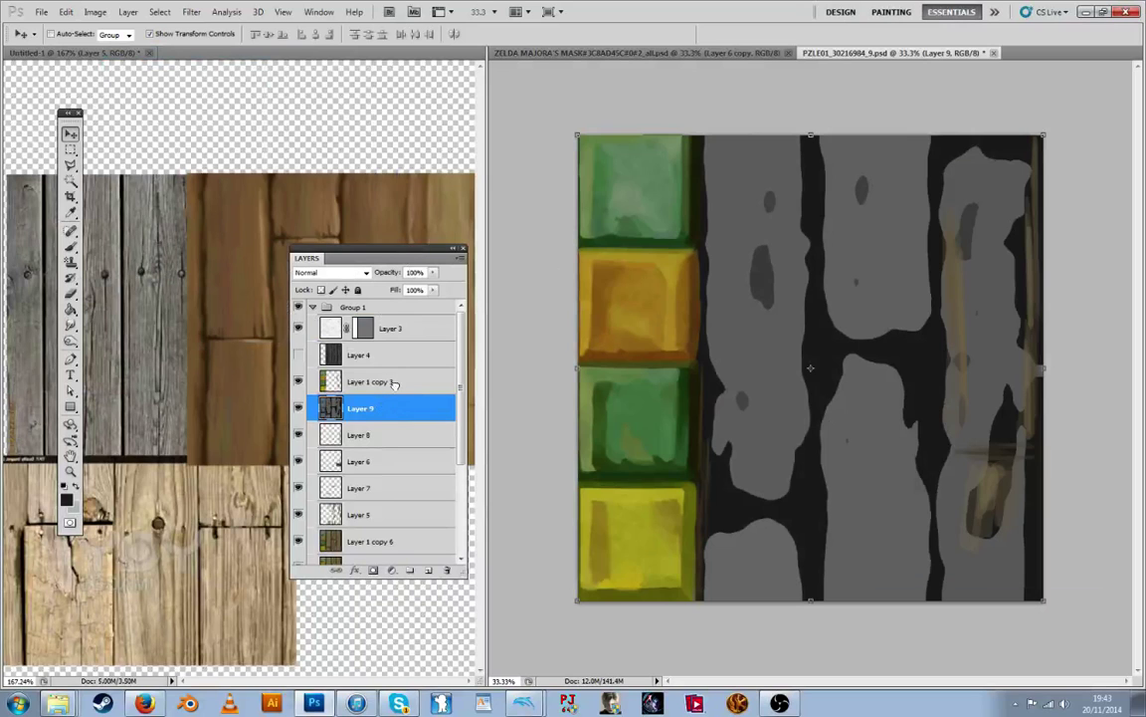
# Move Layer 9 above Layer 1 copy 3 and mask it to the planks with a rasterized, inverted copy of Layer 3's vector mask
pyautogui.moveTo(394, 384); pyautogui.dragTo(392, 377)
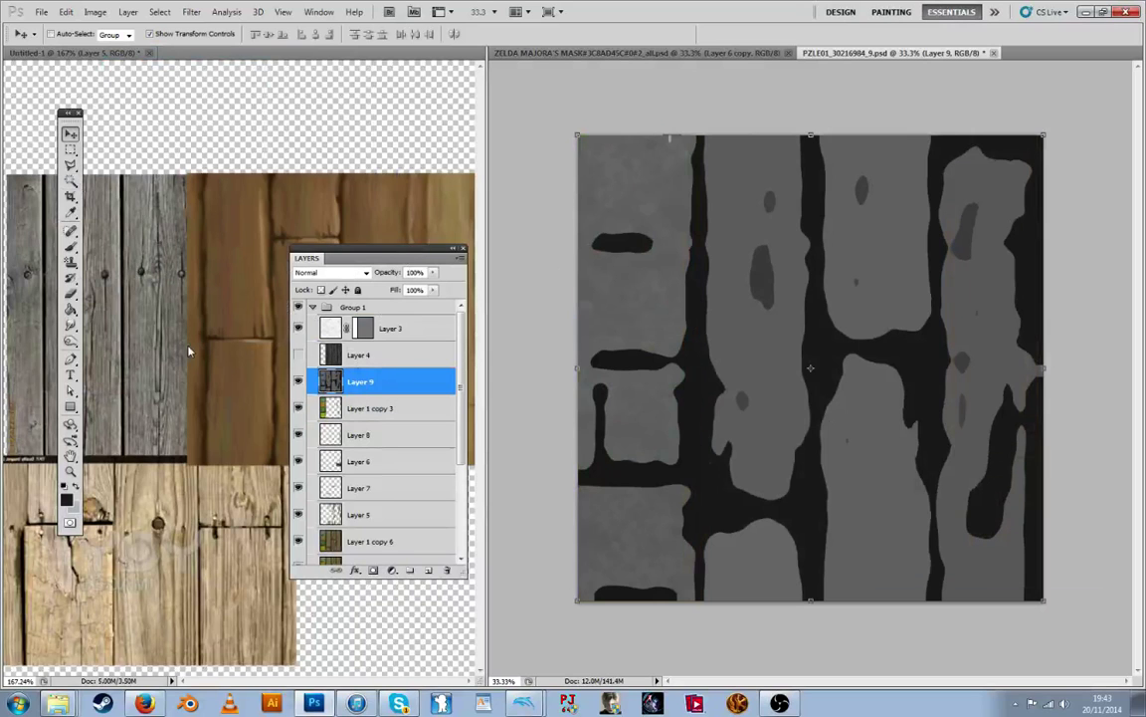
pyautogui.rightClick(383, 338)
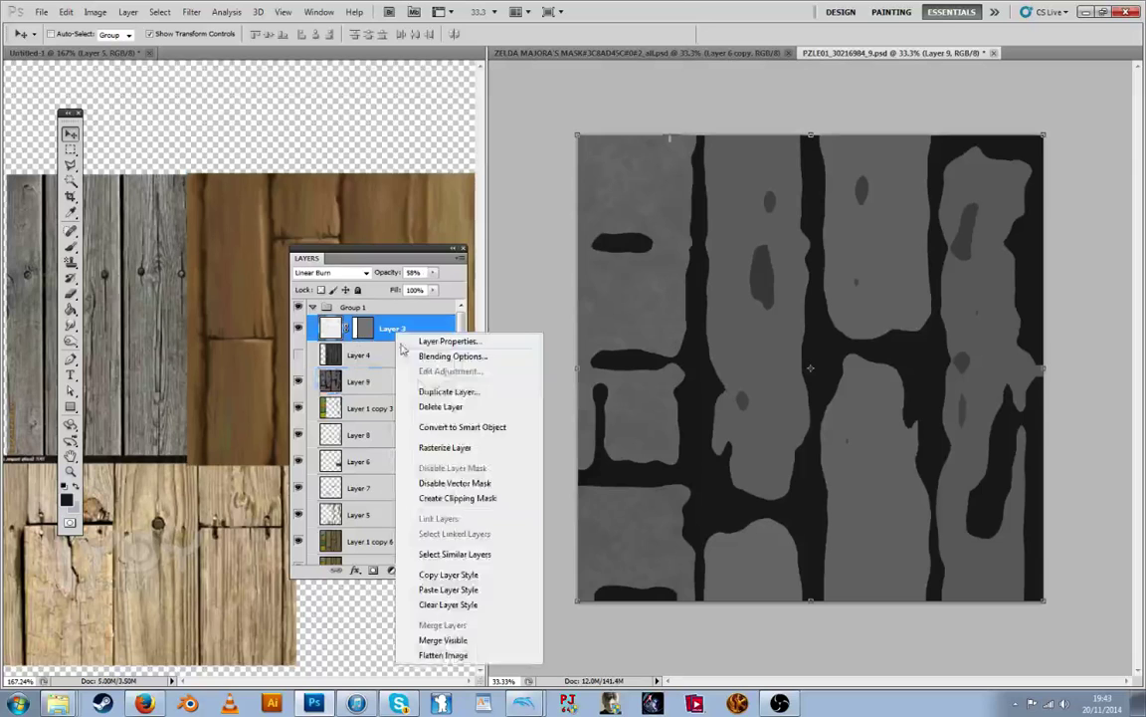
pyautogui.click(498, 259)
pyautogui.moveTo(382, 342); pyautogui.dragTo(363, 389)
pyautogui.rightClick(364, 388)
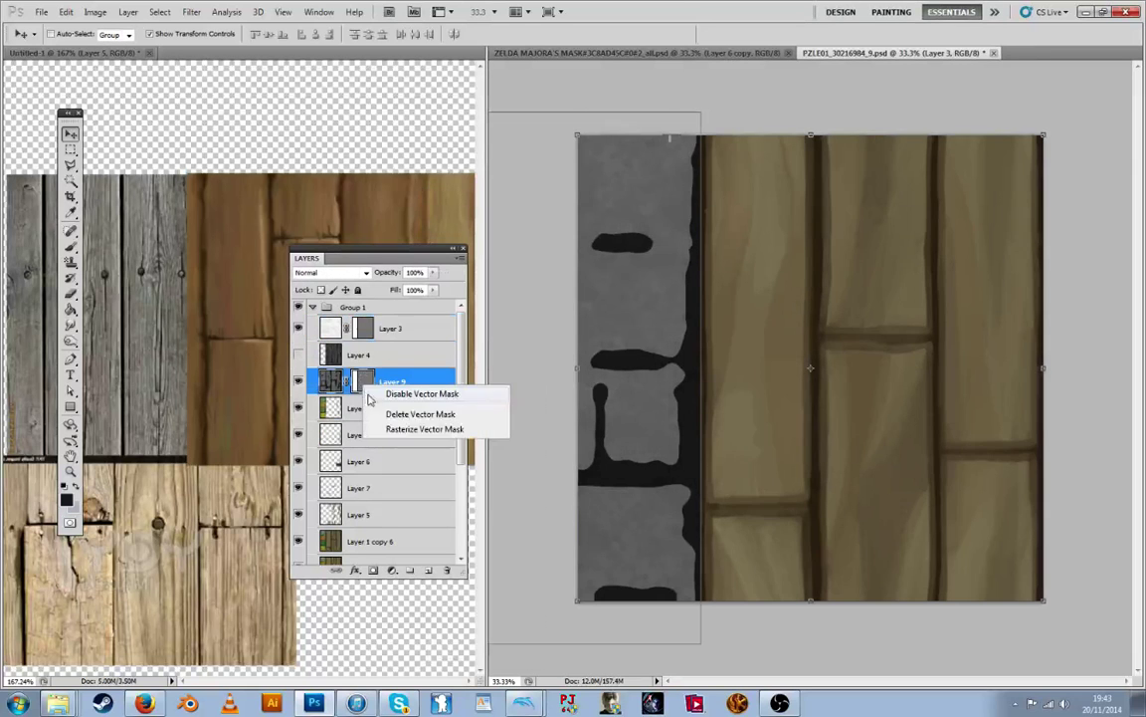
pyautogui.click(394, 428)
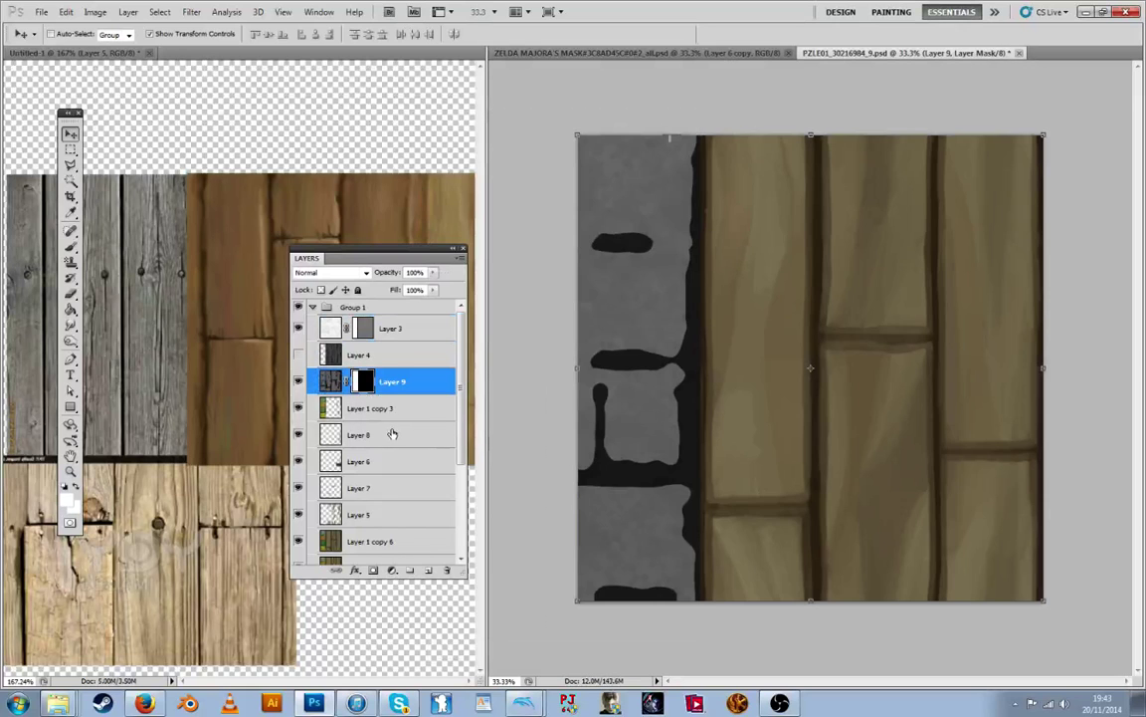
pyautogui.hotkey('ctrl', 'i')
pyautogui.click(423, 387)
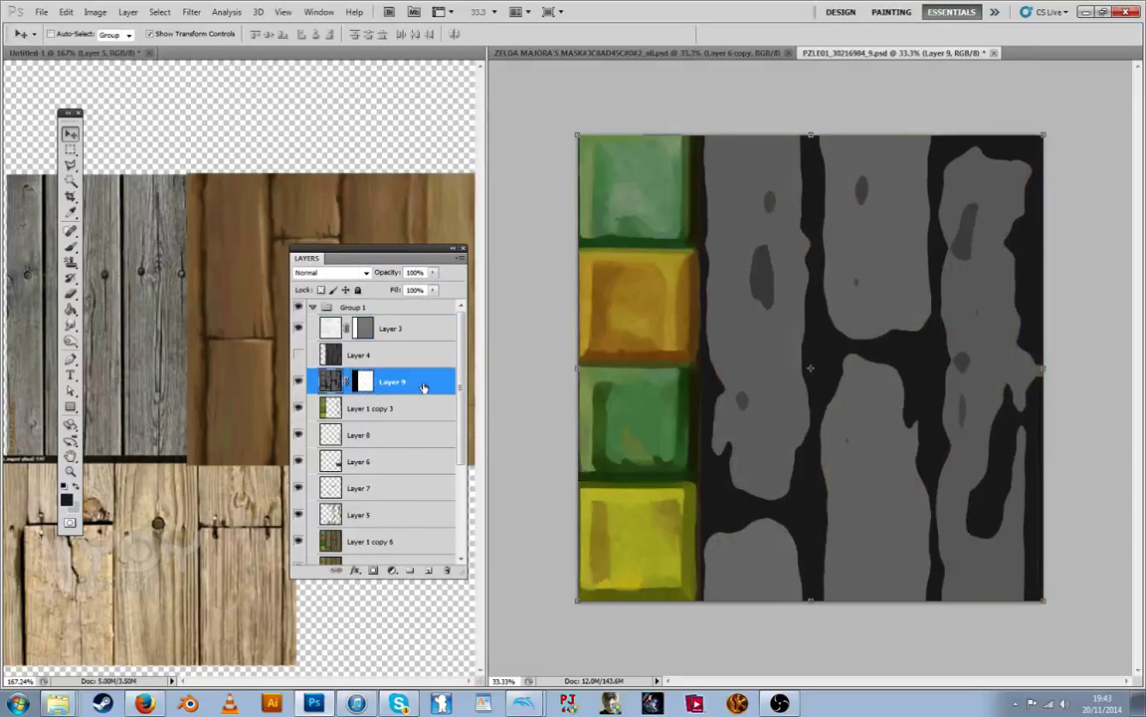
# Blend Layer 9 as Soft Light at about 36% opacity, with the This Layer white range split at 77 / 107
pyautogui.doubleClick(425, 382)
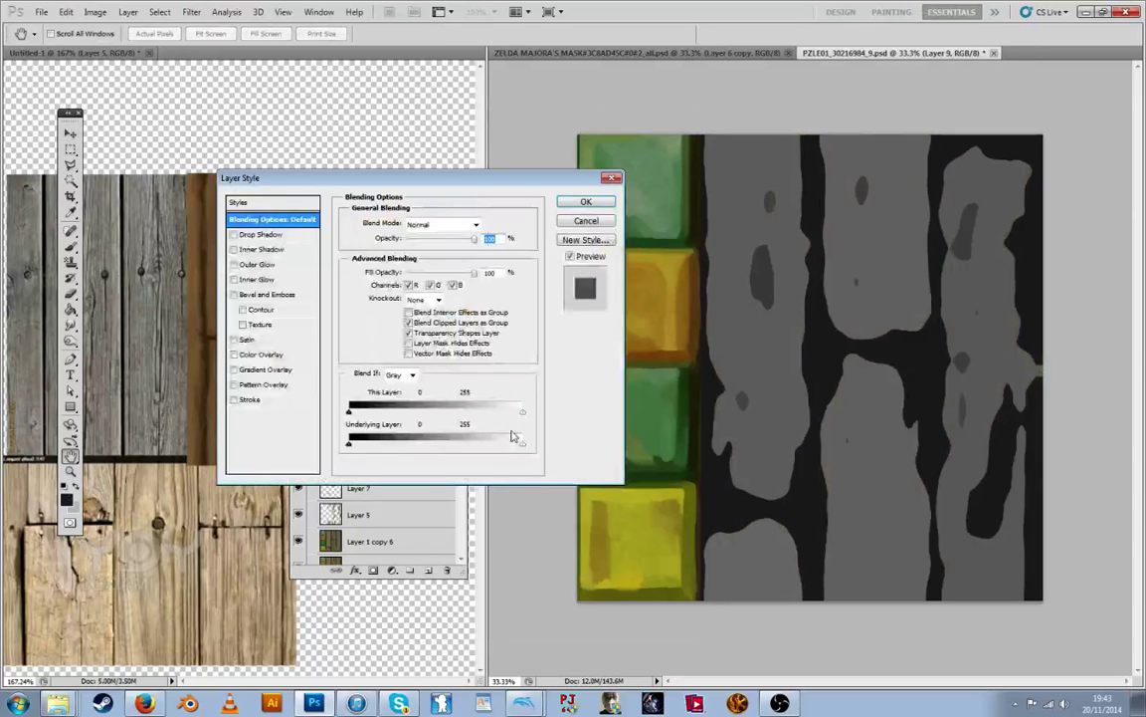
pyautogui.moveTo(521, 411); pyautogui.dragTo(402, 418)
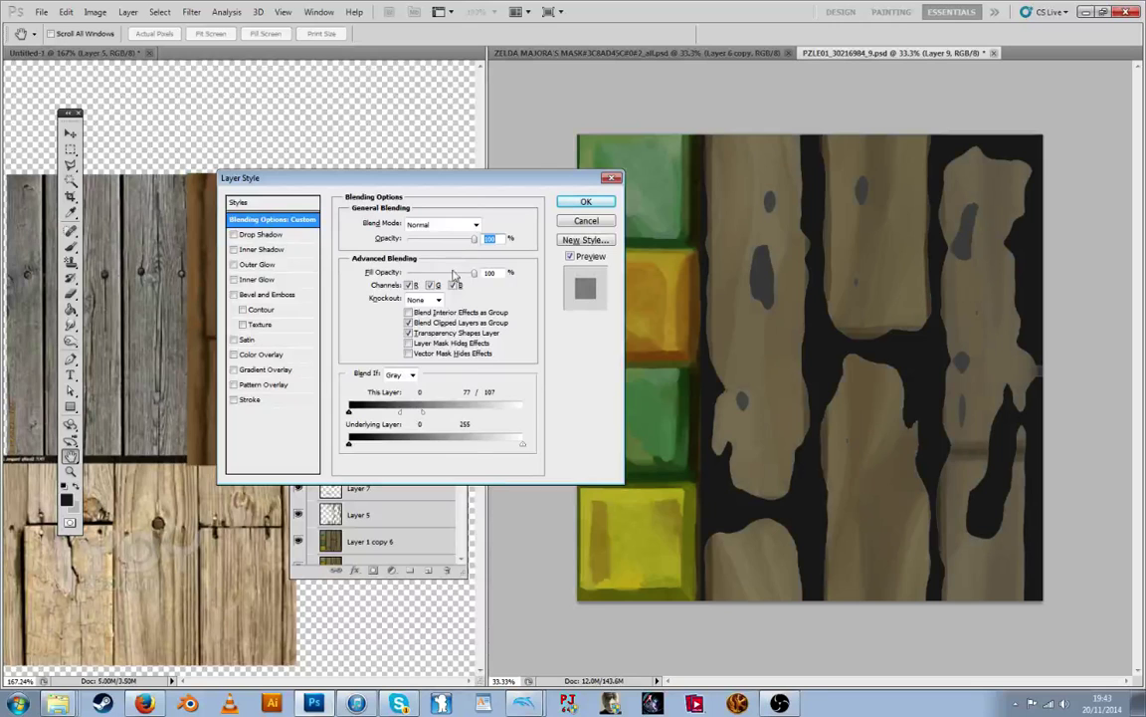
pyautogui.click(438, 224)
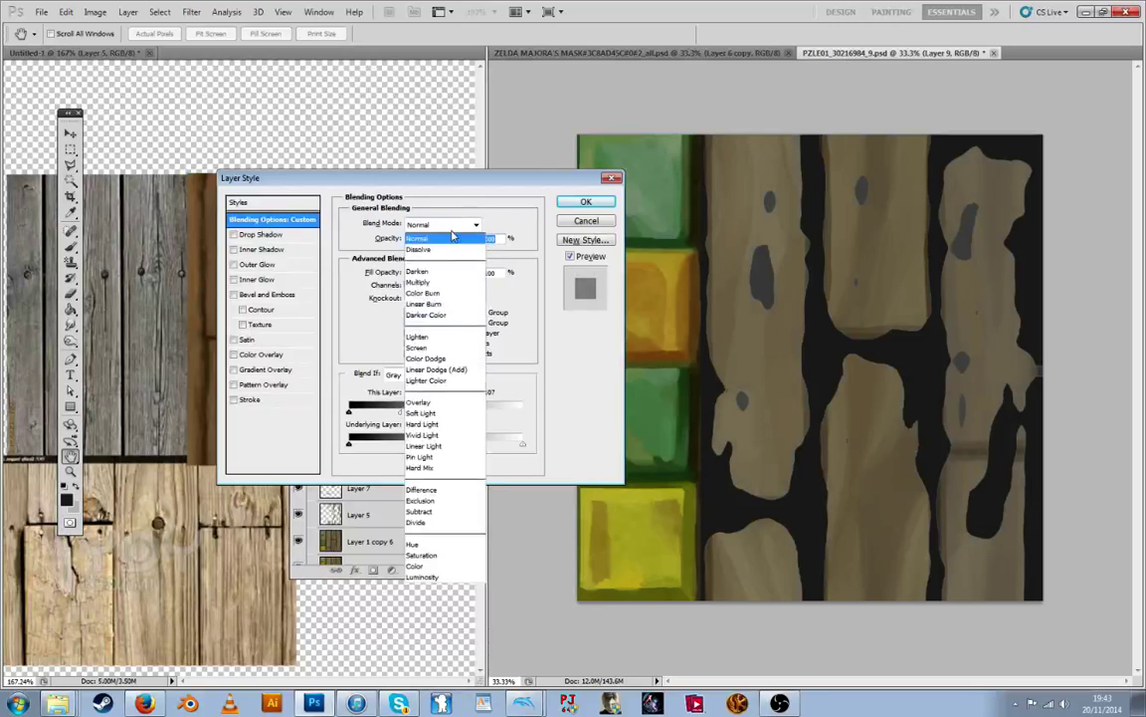
pyautogui.click(430, 413)
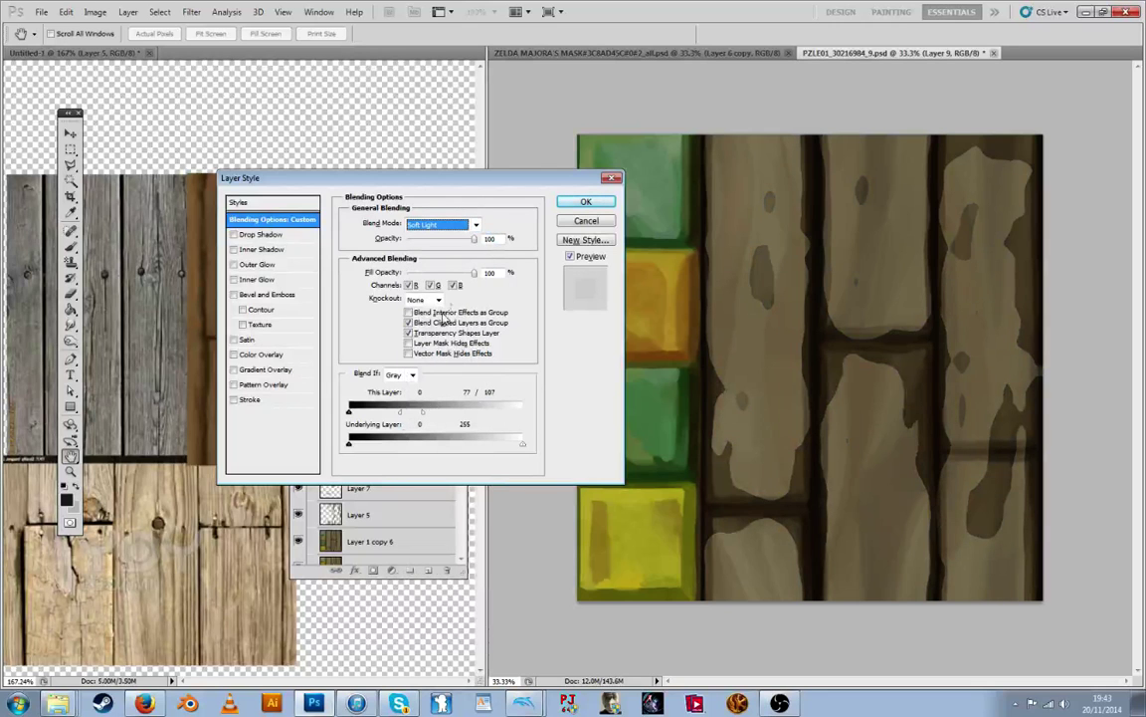
pyautogui.press('Tab')
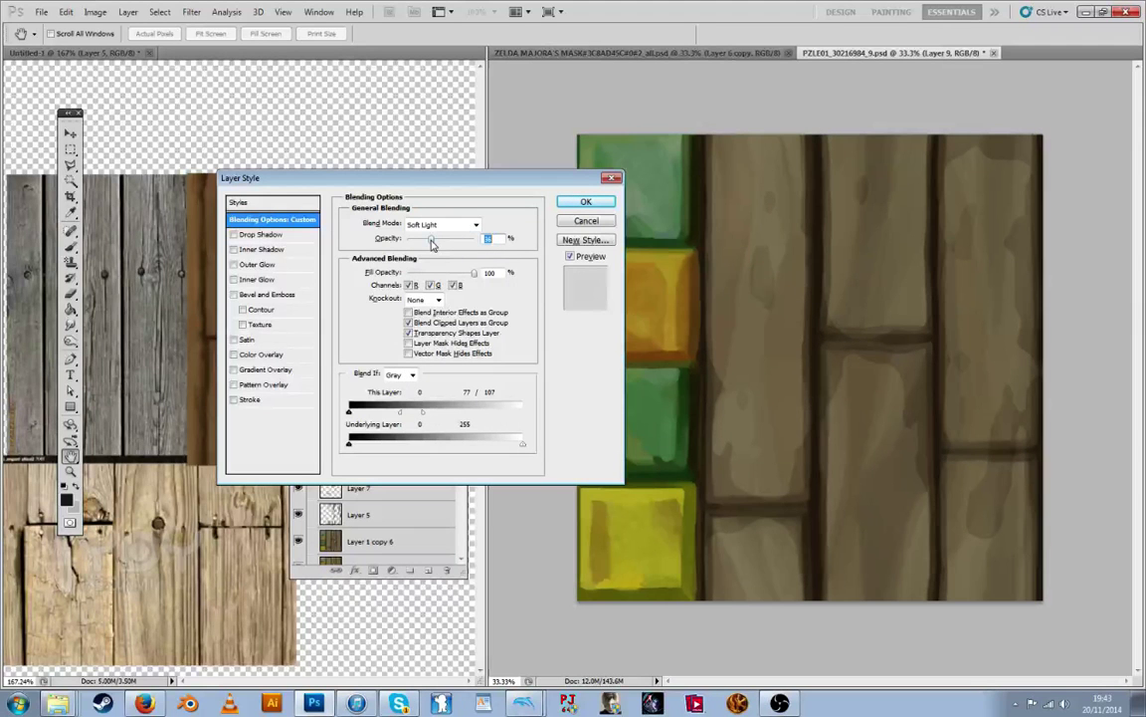
pyautogui.click(573, 203)
# Merge the layers from Layer 8 down to Layer 1 copy 6 into one layer and compare the texture with it hidden and shown
pyautogui.click(342, 462)
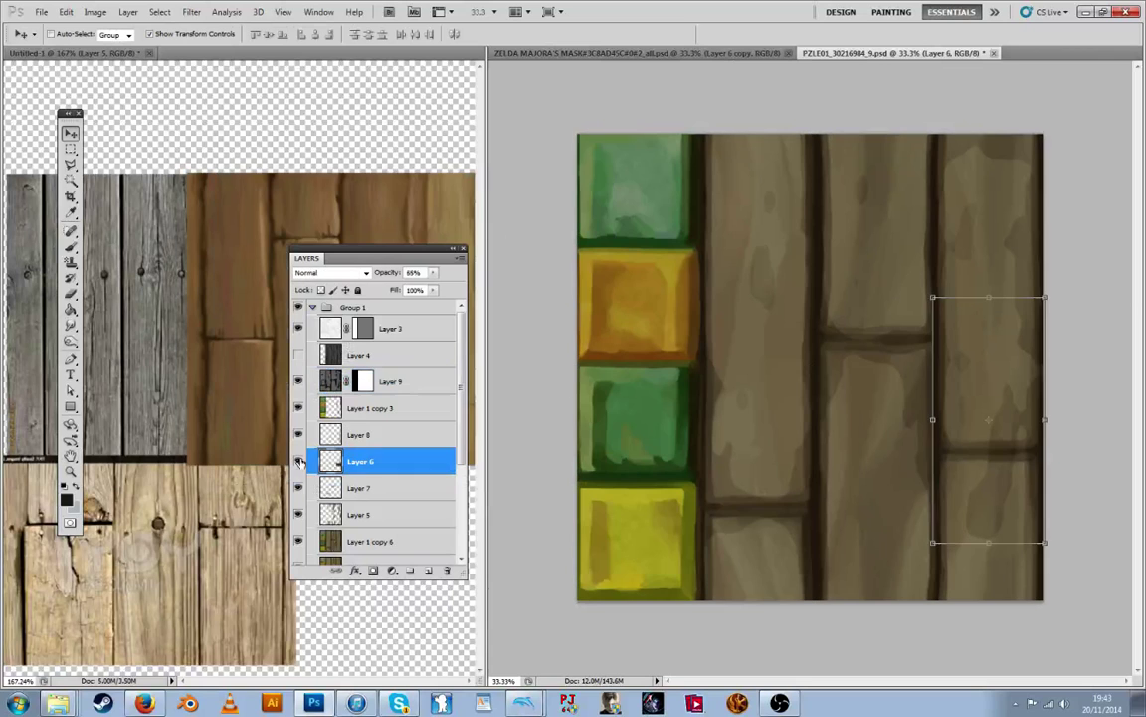
pyautogui.click(374, 516)
pyautogui.scroll(-1, 375, 513)
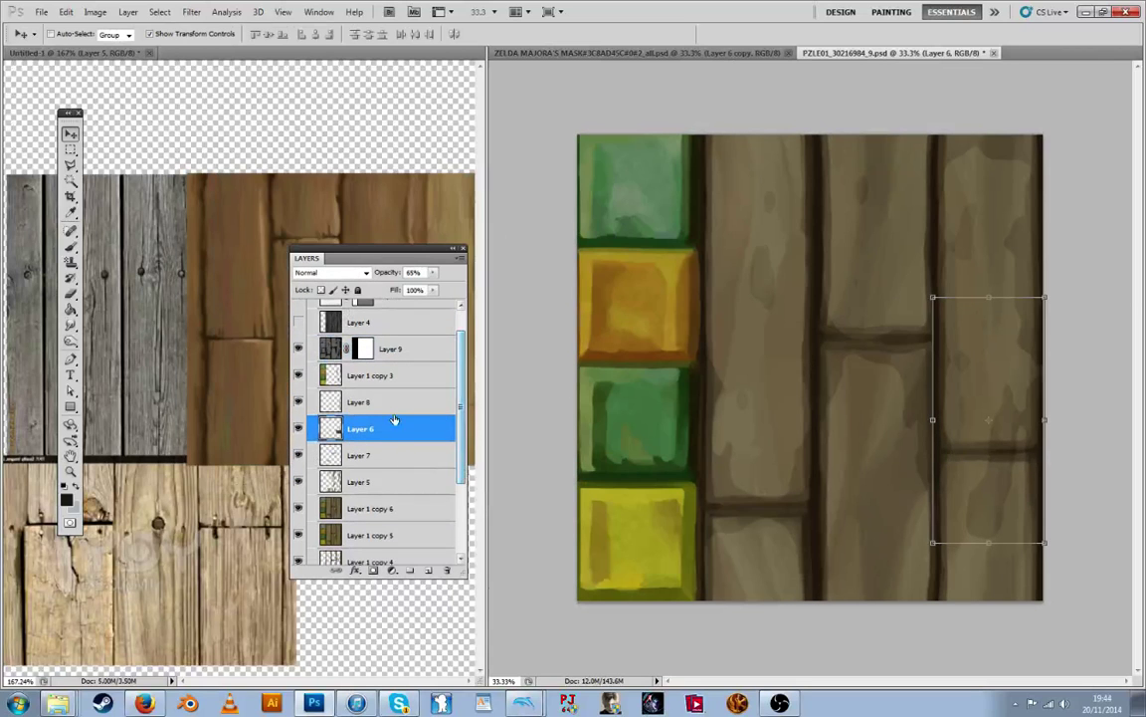
pyautogui.click(374, 514)
pyautogui.keyDown('shift'); pyautogui.click(390, 406); pyautogui.keyUp('shift')
pyautogui.rightClick(389, 408)
pyautogui.click(426, 382)
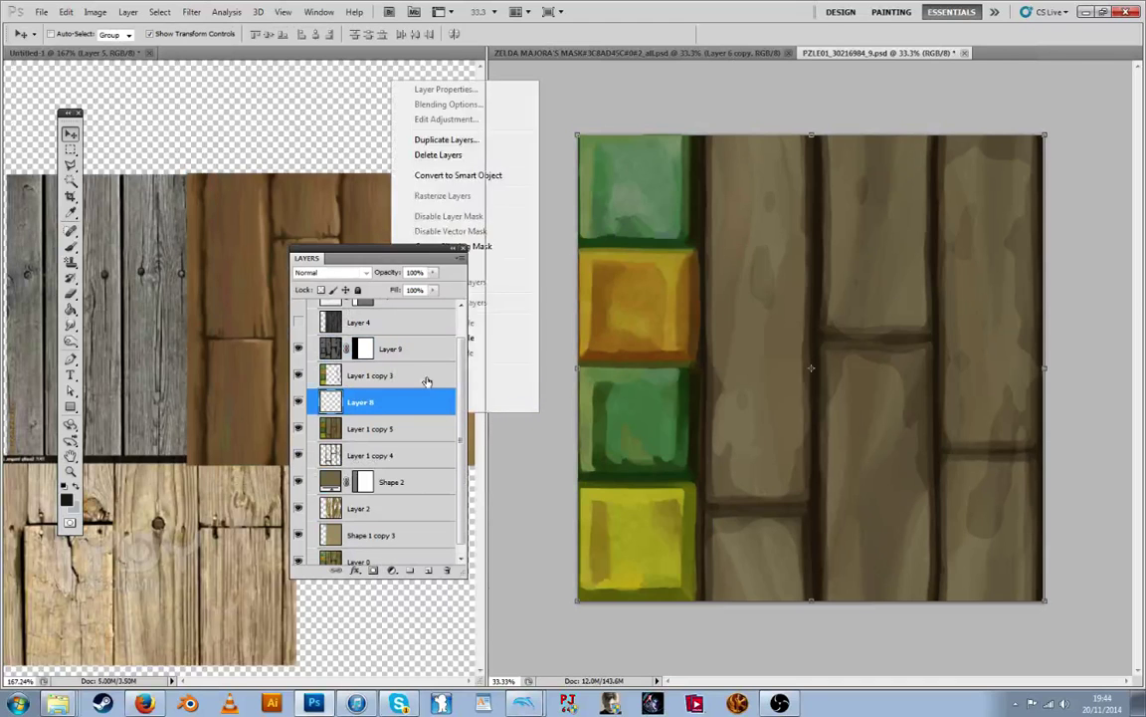
pyautogui.click(297, 406)
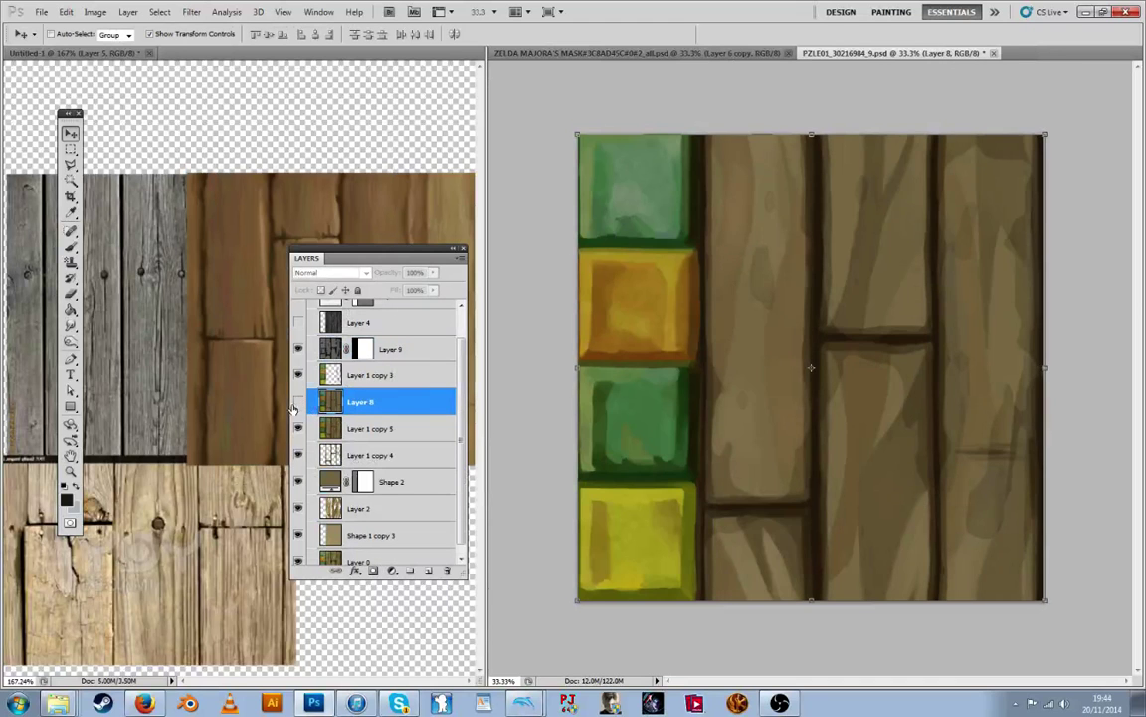
pyautogui.click(298, 407)
# Copy the rightmost plank column of the merged Layer 8 onto a new layer
pyautogui.click(71, 149)
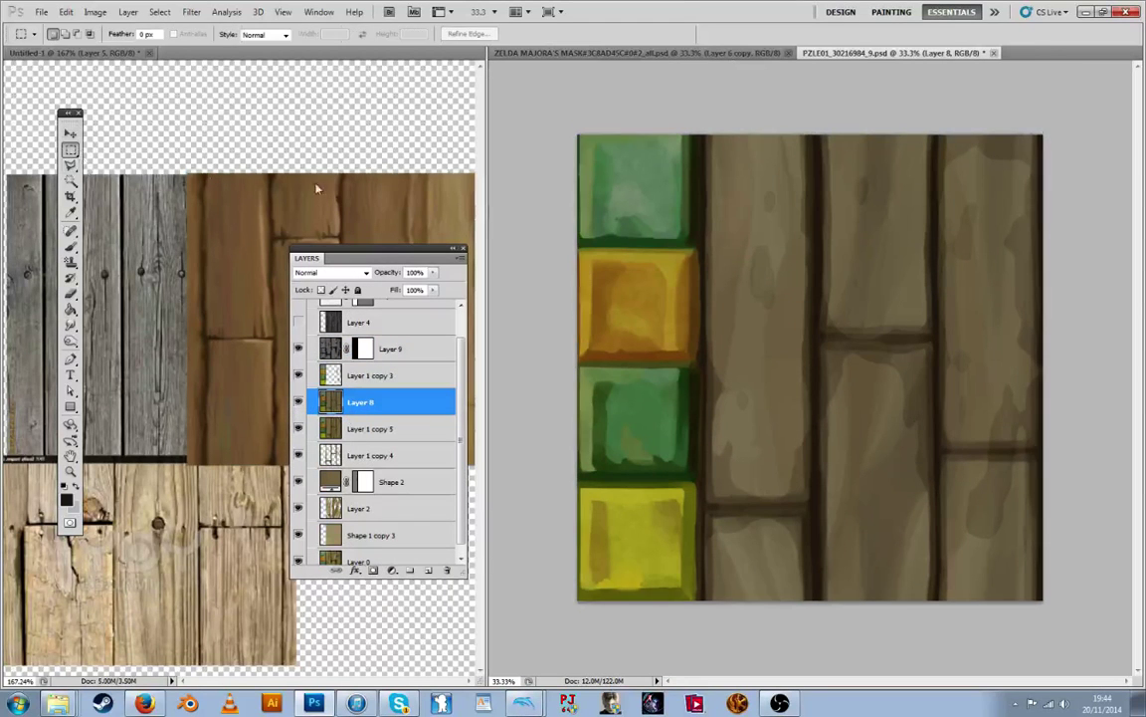
pyautogui.moveTo(1011, 449); pyautogui.dragTo(1043, 625)
pyautogui.hotkey('ctrl', 'j')
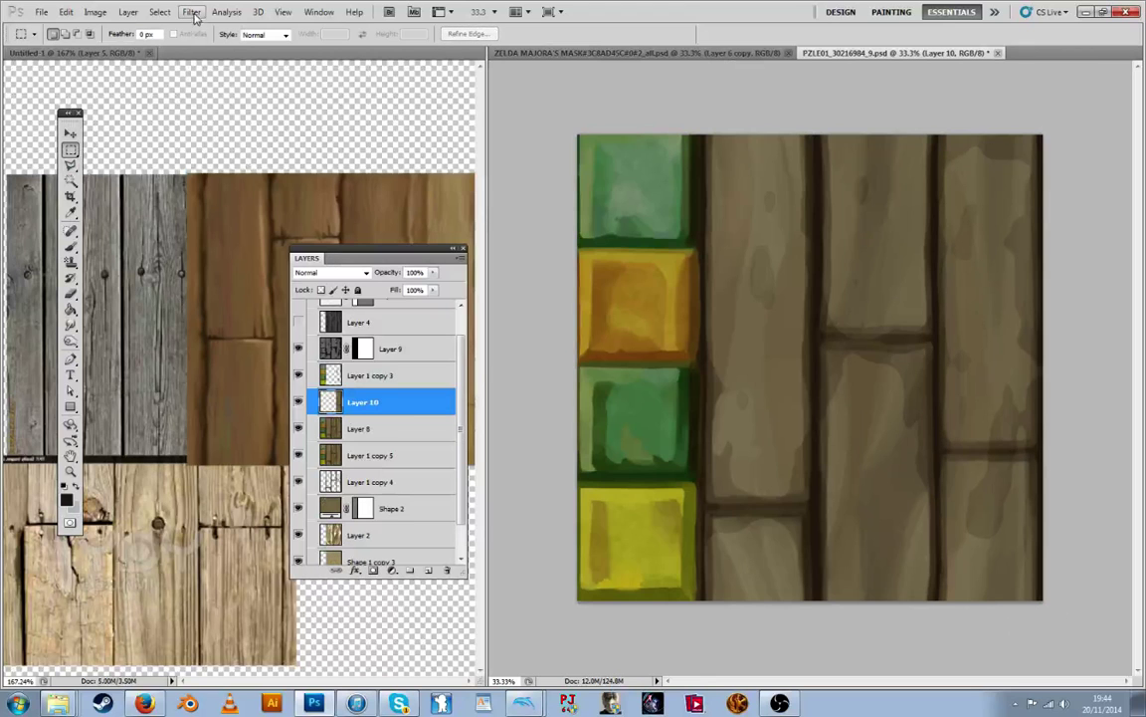
# Apply the Offset filter to Layer 10 with horizontal 0, vertical +650 pixels and Wrap Around
pyautogui.click(191, 11)
pyautogui.moveTo(200, 284)
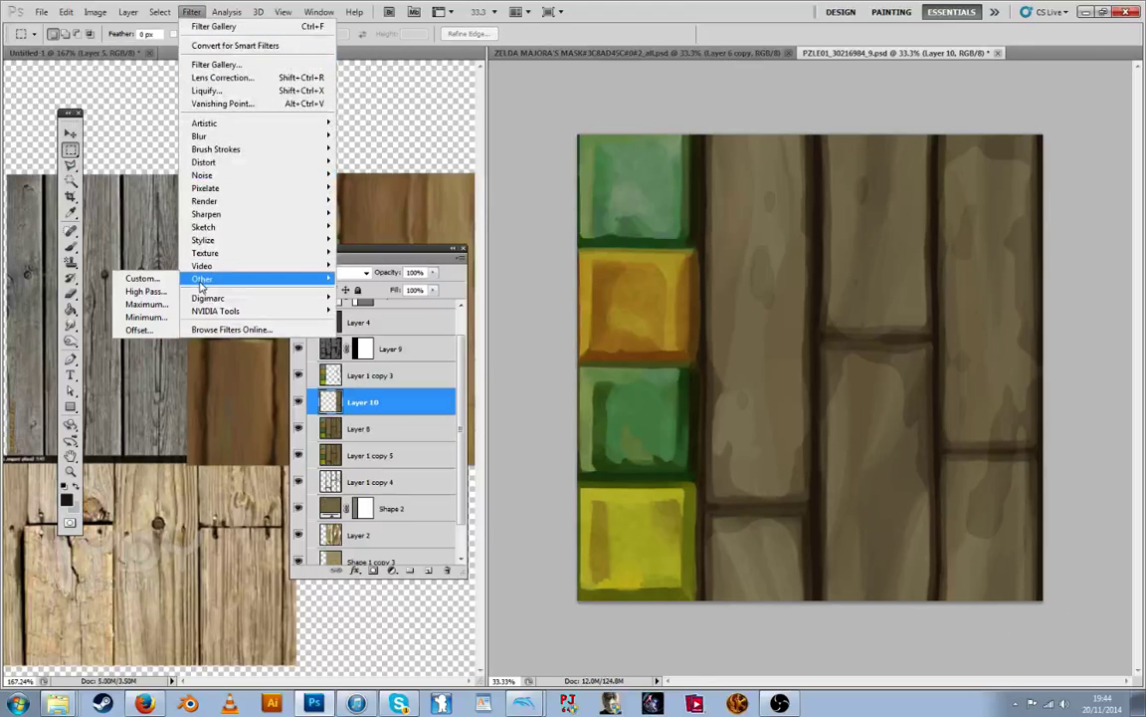
pyautogui.click(138, 329)
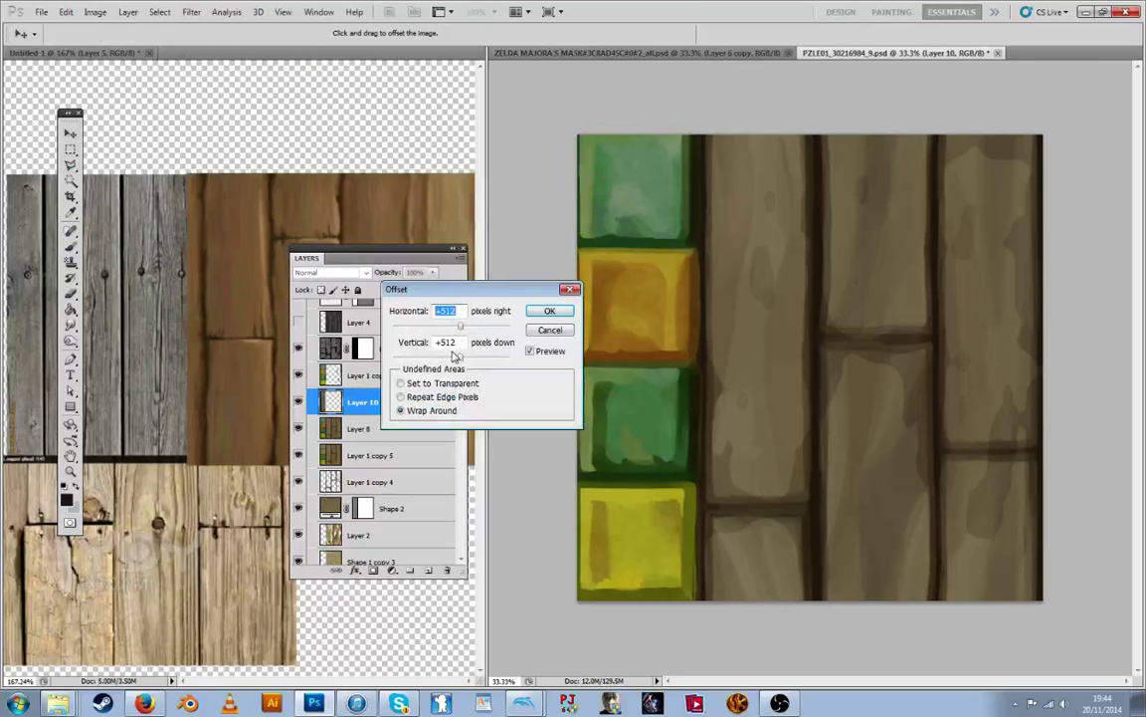
pyautogui.press('Tab')
pyautogui.write('0')
pyautogui.hotkey('shift', 'Tab')
pyautogui.write('0')
pyautogui.moveTo(456, 360); pyautogui.dragTo(461, 364)
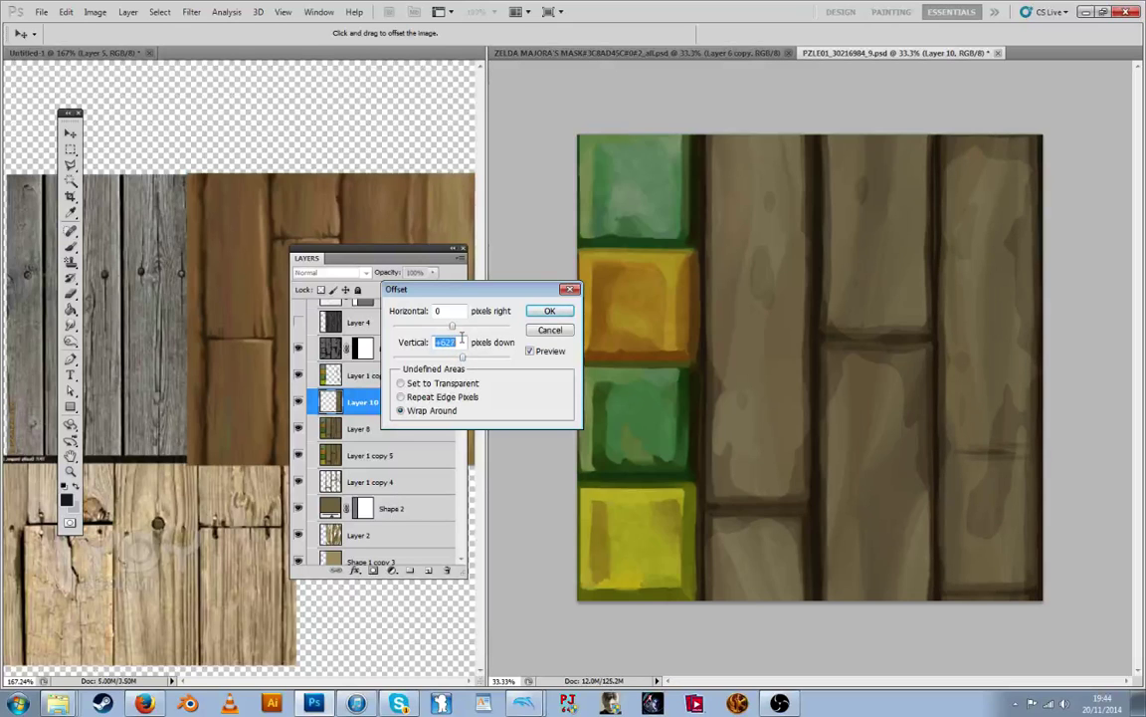
pyautogui.press('Up')
pyautogui.press('Up')
pyautogui.press('Up')
pyautogui.press('Up')
pyautogui.press('Up')
pyautogui.press('Up')
pyautogui.press('Up')
pyautogui.press('Up')
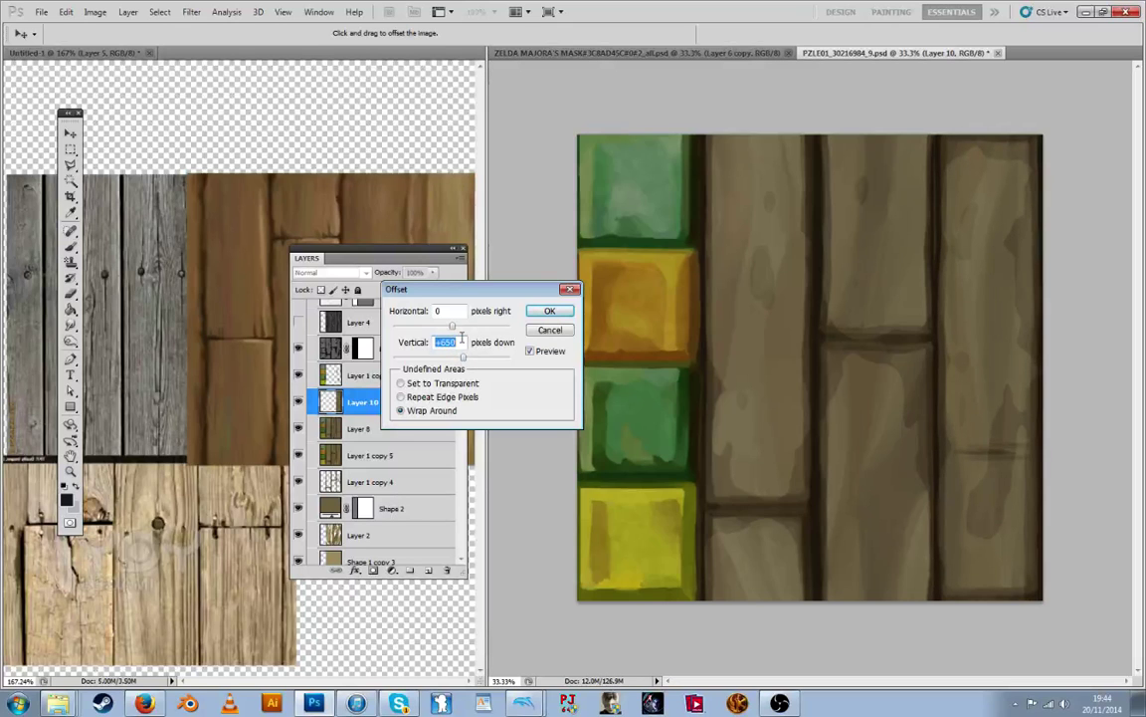
pyautogui.press('Return')
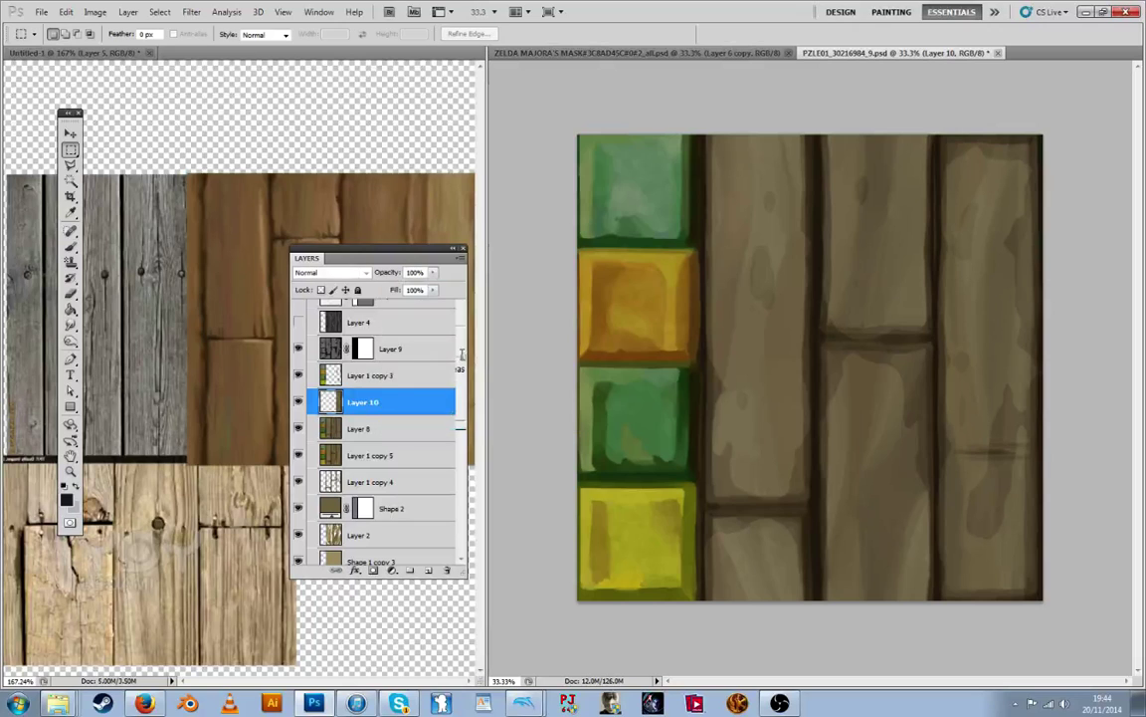
# Duplicate Layer 1 copy 3 and apply the same Offset filter to the duplicate
pyautogui.click(367, 377)
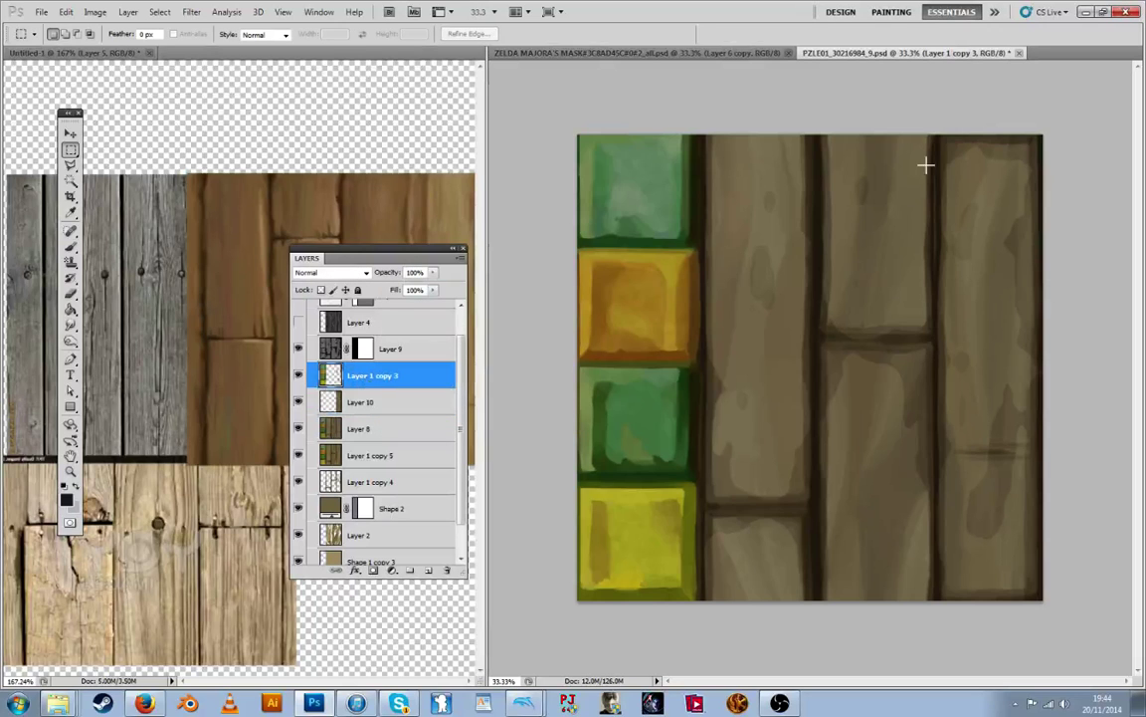
pyautogui.moveTo(954, 175); pyautogui.dragTo(978, 253)
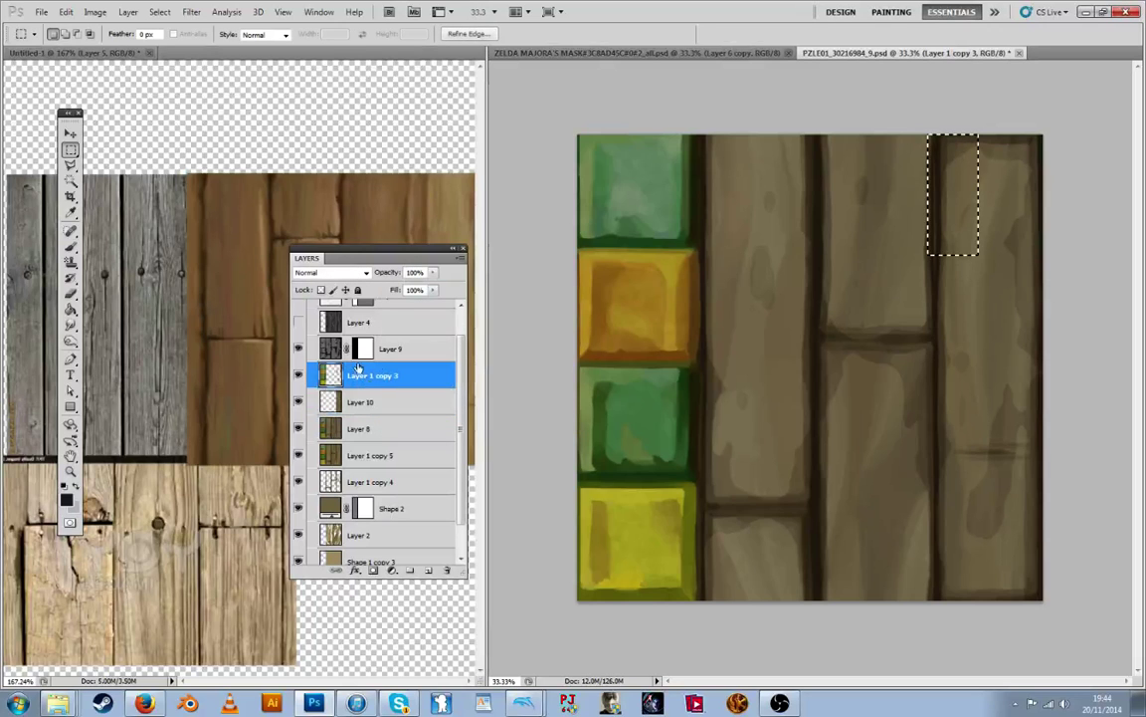
pyautogui.click(594, 307)
pyautogui.rightClick(383, 383)
pyautogui.click(475, 108)
pyautogui.press('Return')
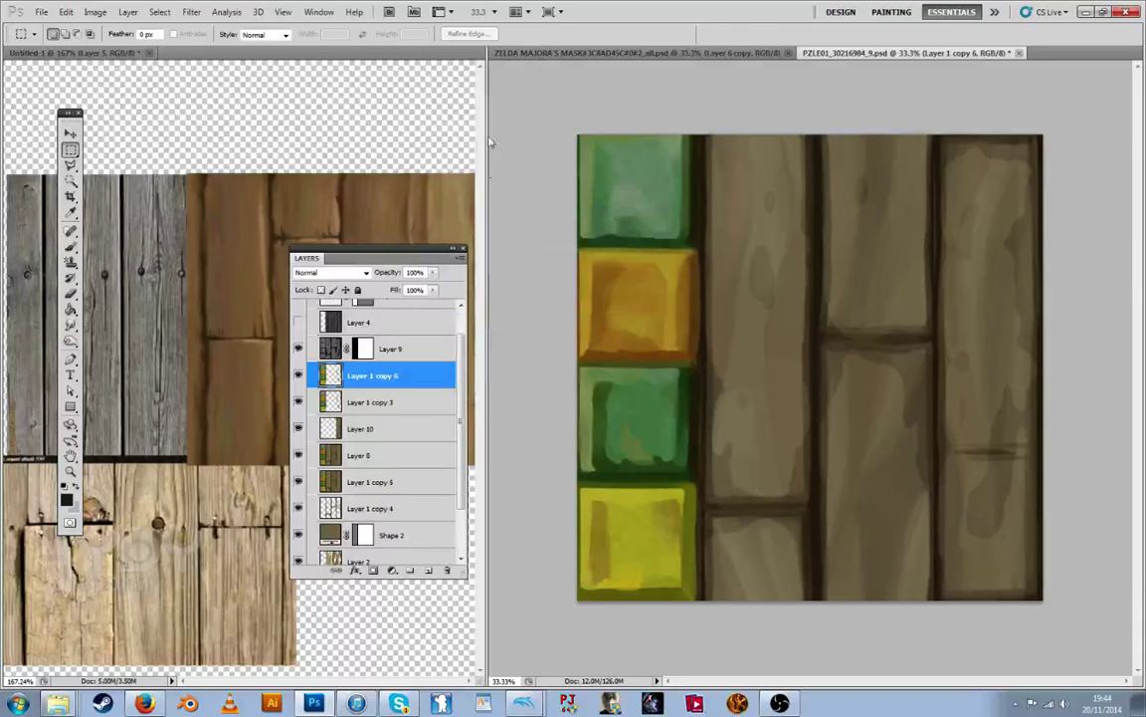
pyautogui.hotkey('ctrl', 'f')
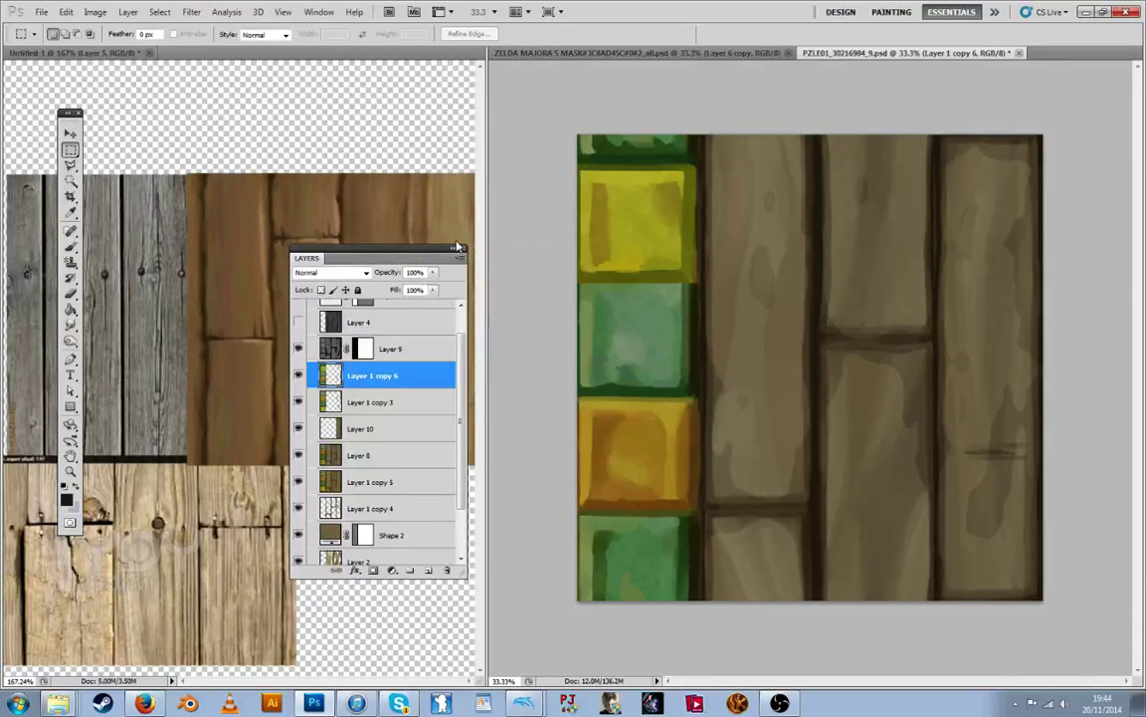
# Clear the contents of Layer 1 copy 3 over the rightmost planks
pyautogui.click(360, 394)
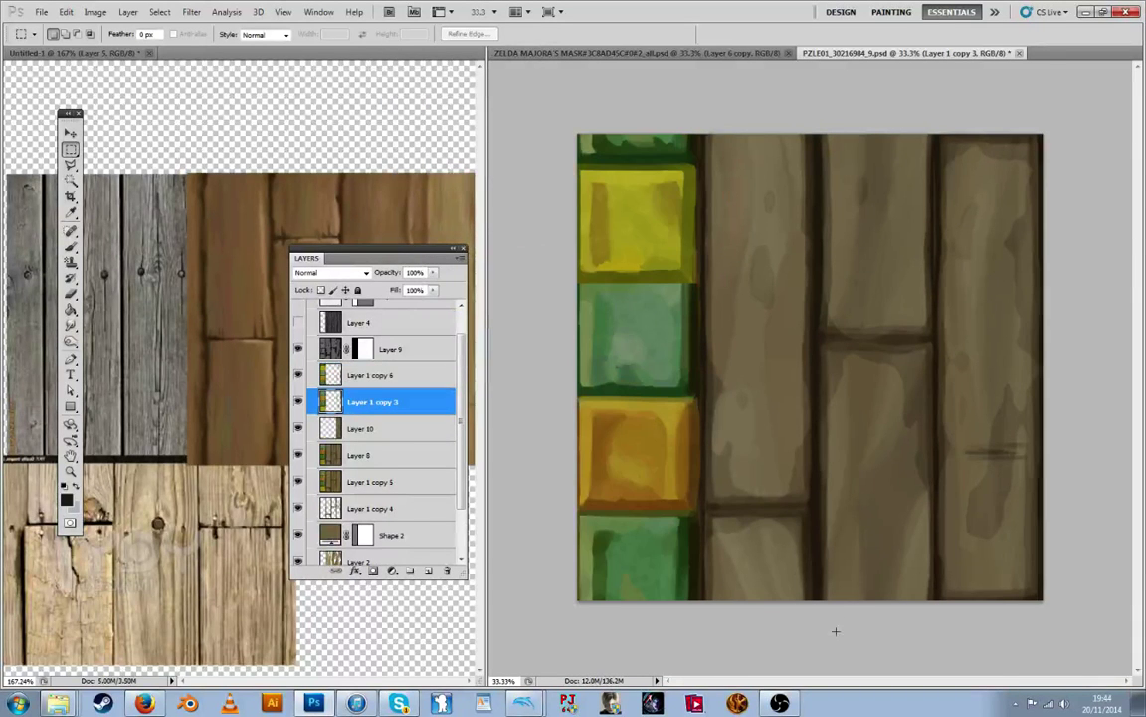
pyautogui.moveTo(836, 631); pyautogui.dragTo(1041, 129)
pyautogui.moveTo(854, 103); pyautogui.dragTo(1041, 632)
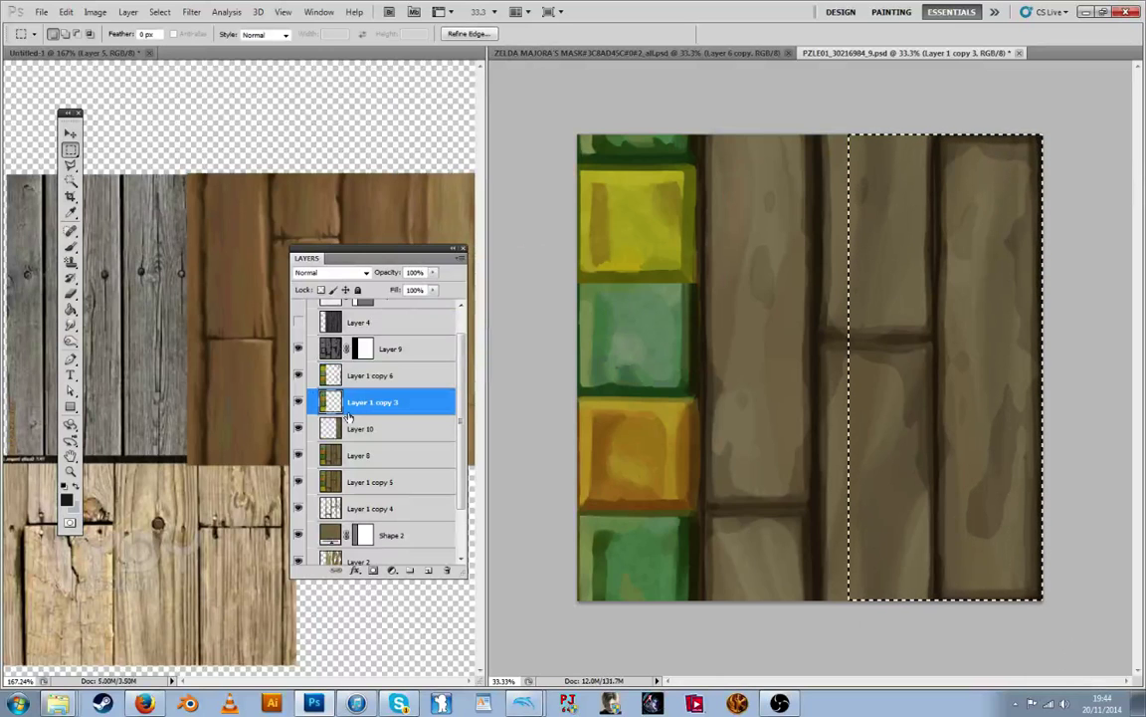
# Delete the offset coloured tile column from Layer 1 copy 6 and clear the selection
pyautogui.click(311, 375)
pyautogui.hotkey('ctrl', 'd')
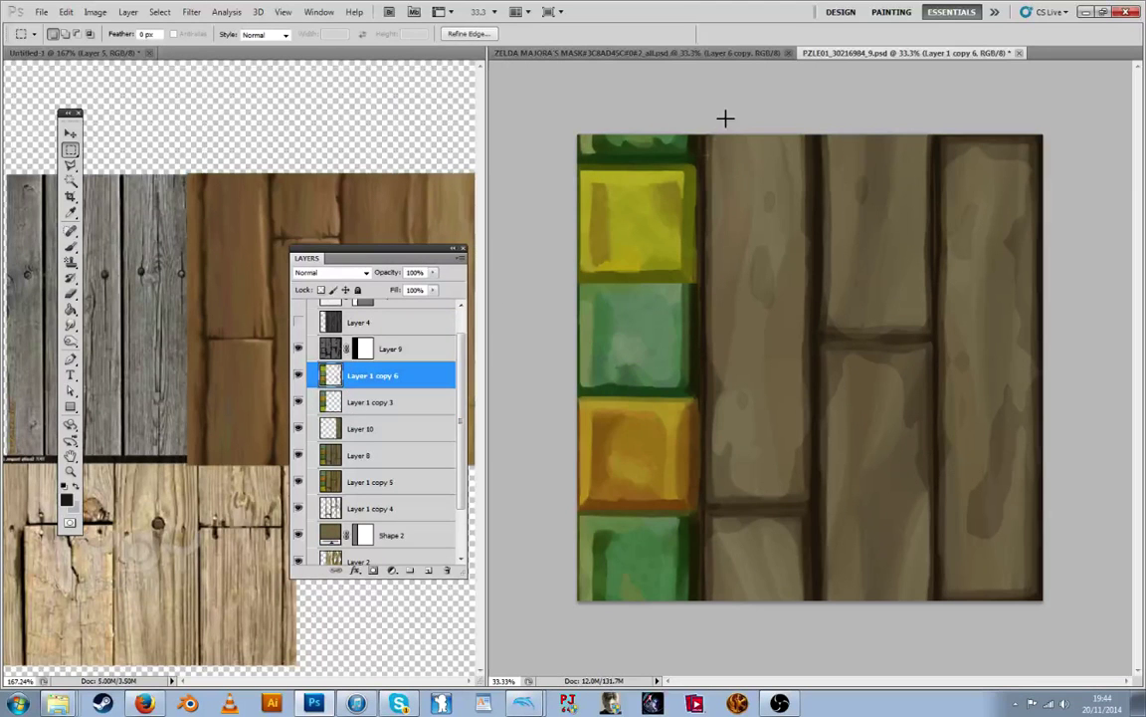
pyautogui.moveTo(725, 119); pyautogui.dragTo(547, 615)
pyautogui.press('Delete')
pyautogui.hotkey('ctrl', 'd')
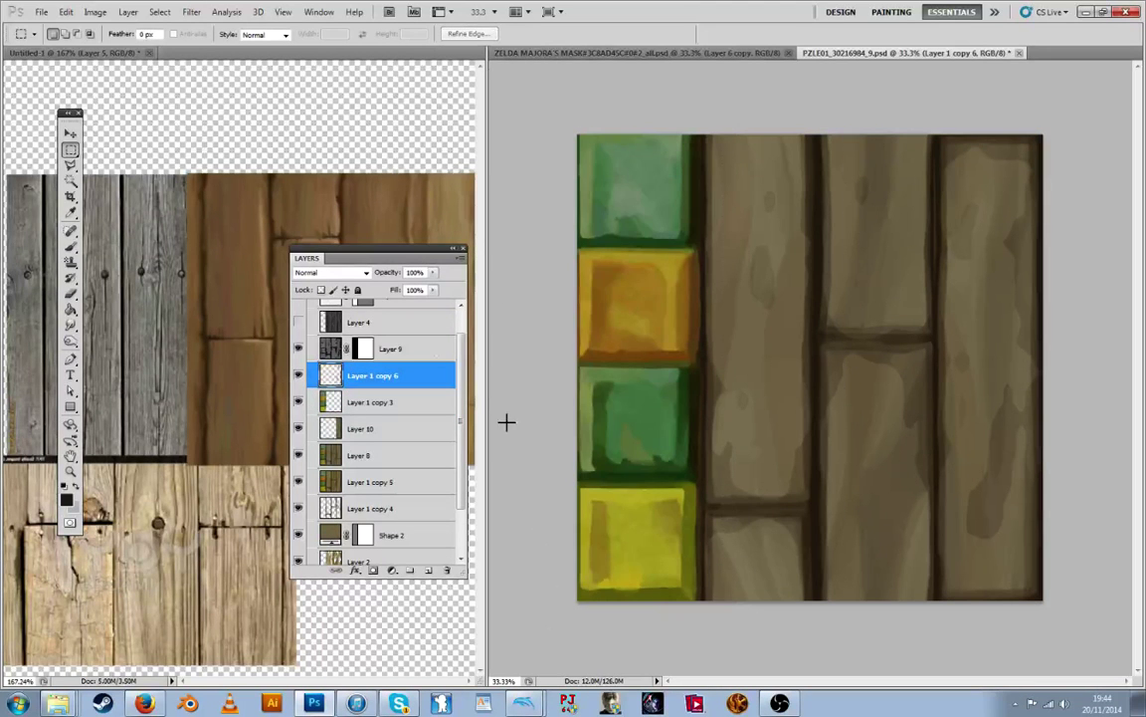
# Move Layer 1 copy 6 beneath Layer 1 copy 3 and merge it with Layer 10 and Layer 8
pyautogui.moveTo(372, 378); pyautogui.dragTo(370, 410)
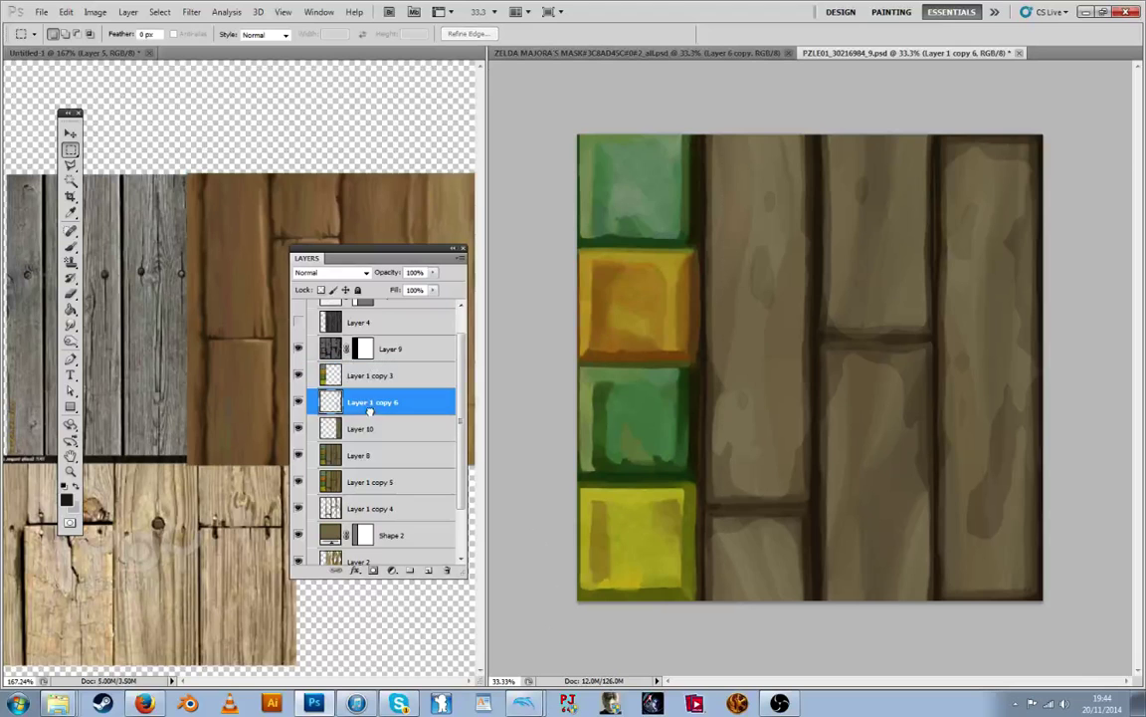
pyautogui.keyDown('shift'); pyautogui.click(374, 429); pyautogui.keyUp('shift')
pyautogui.keyDown('shift'); pyautogui.click(369, 455); pyautogui.keyUp('shift')
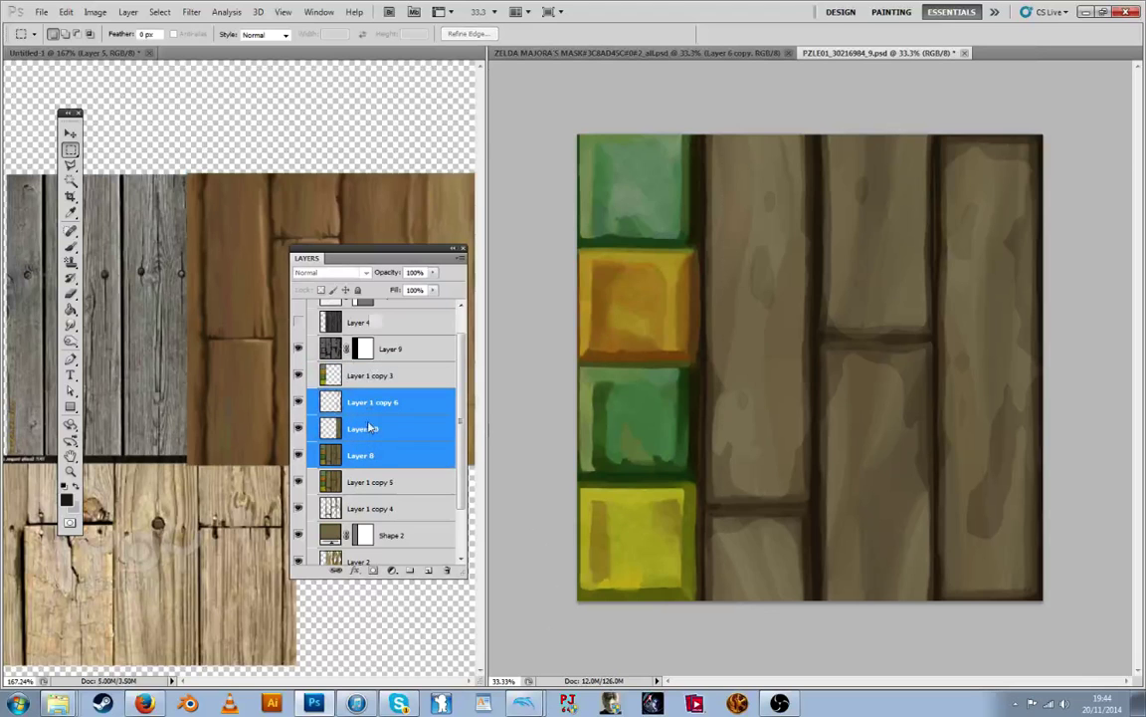
pyautogui.rightClick(373, 418)
pyautogui.click(384, 378)
pyautogui.click(299, 402)
pyautogui.click(300, 402)
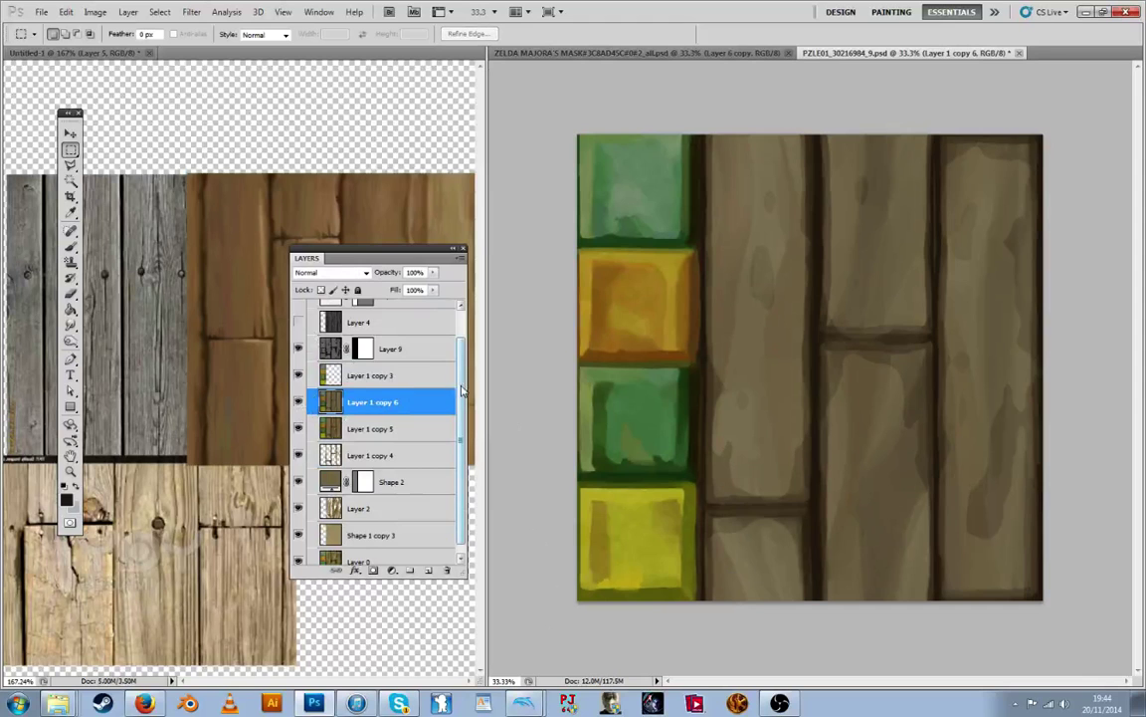
# Make the hidden Layer 4 in Group 1 visible over the planks
pyautogui.scroll(1, 461, 391)
pyautogui.click(321, 354)
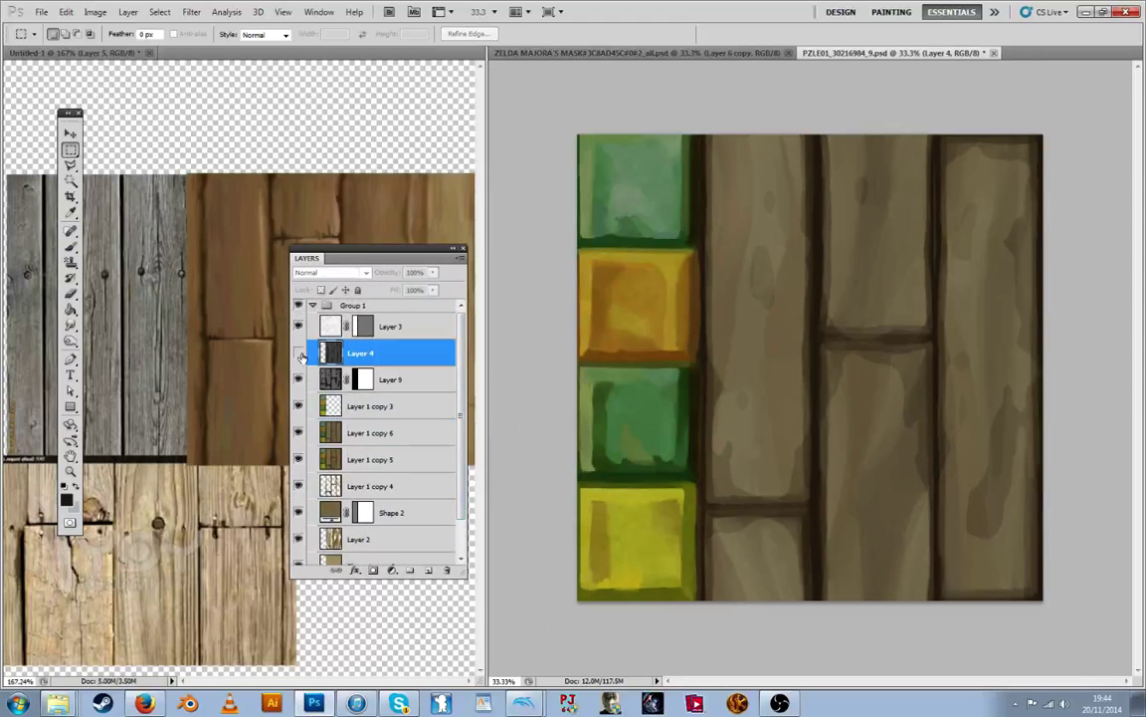
pyautogui.click(298, 354)
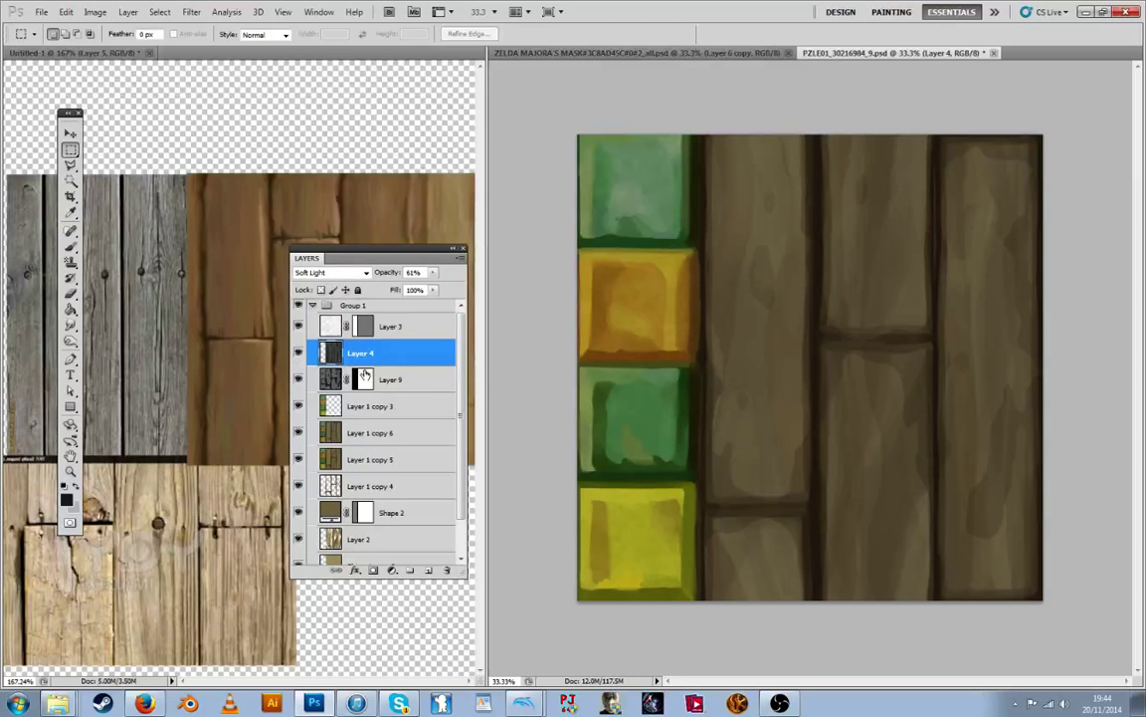
pyautogui.moveTo(394, 358)
pyautogui.mouseDown()
pyautogui.moveTo(385, 391)
pyautogui.moveTo(396, 343)
pyautogui.mouseUp()
# Copy the layer style of Layer 9, then clear it to show the raw grey plank detail
pyautogui.click(420, 374)
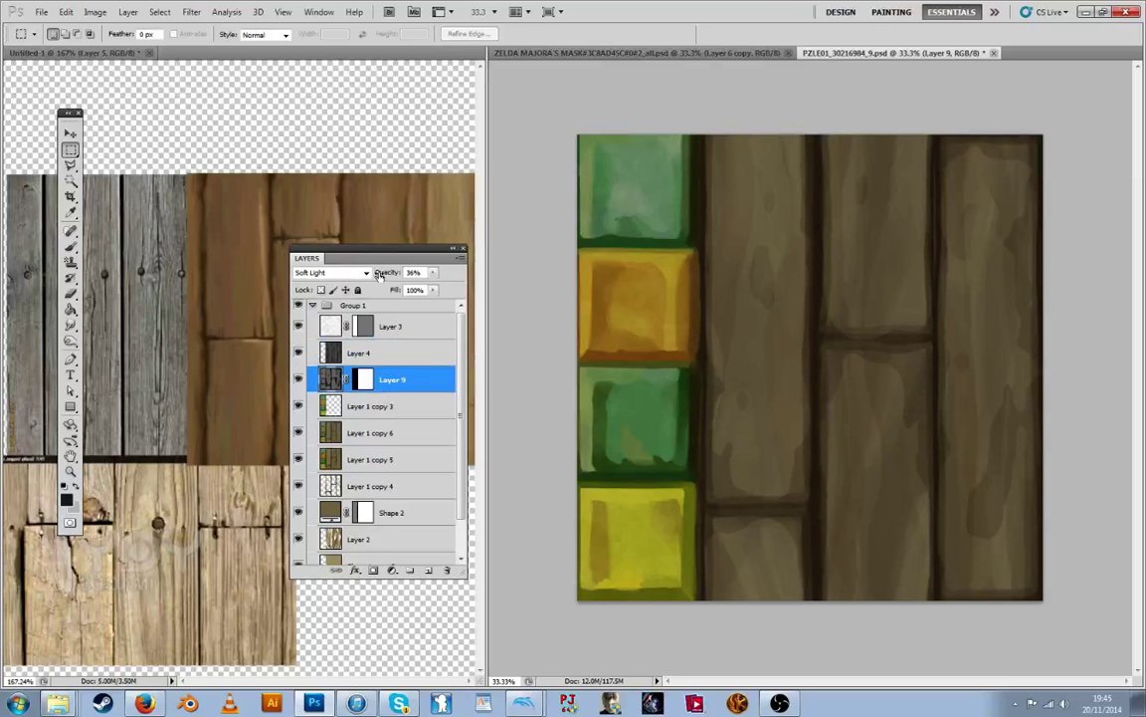
pyautogui.rightClick(403, 386)
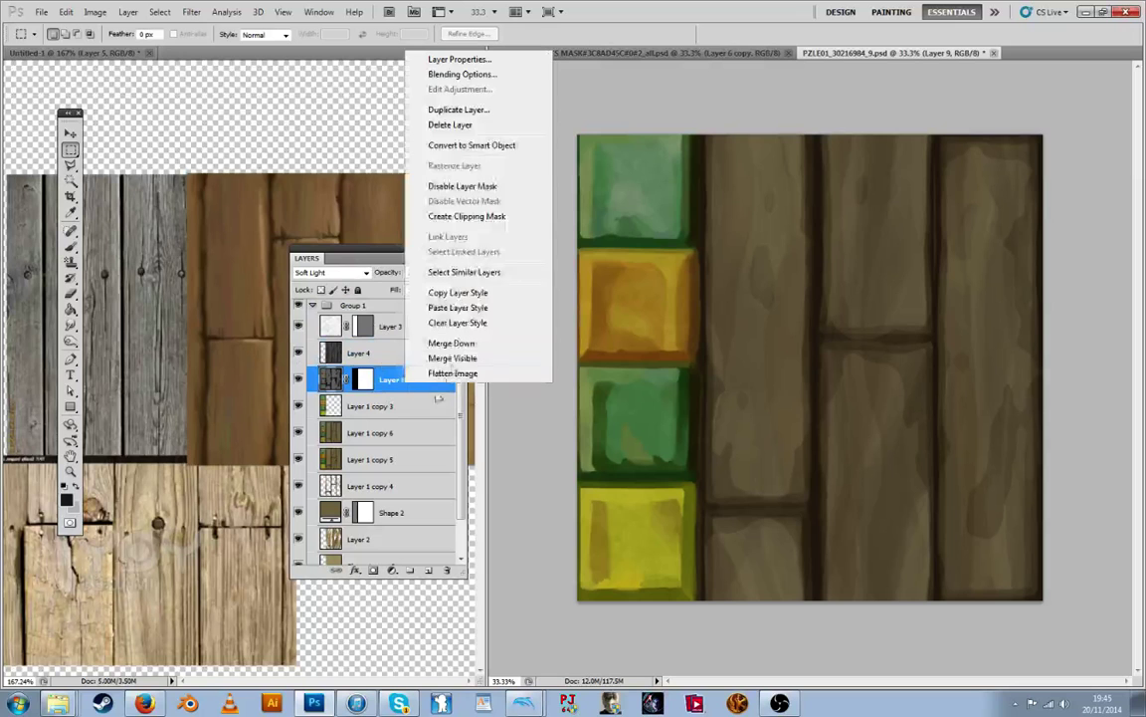
pyautogui.click(460, 293)
pyautogui.rightClick(418, 384)
pyautogui.click(458, 322)
# Brush over the dark plank edges and knots on Layer 9 at 38% opacity, then paste the copied layer style back
pyautogui.press('i')
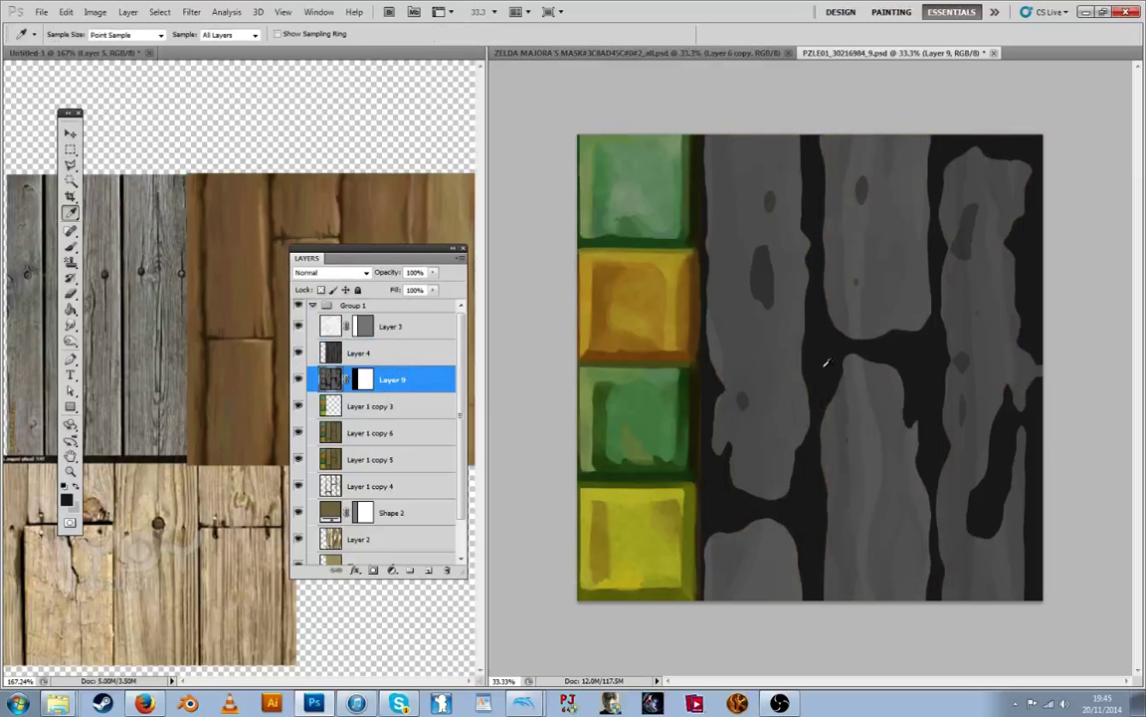
pyautogui.press('b')
pyautogui.click(61, 34)
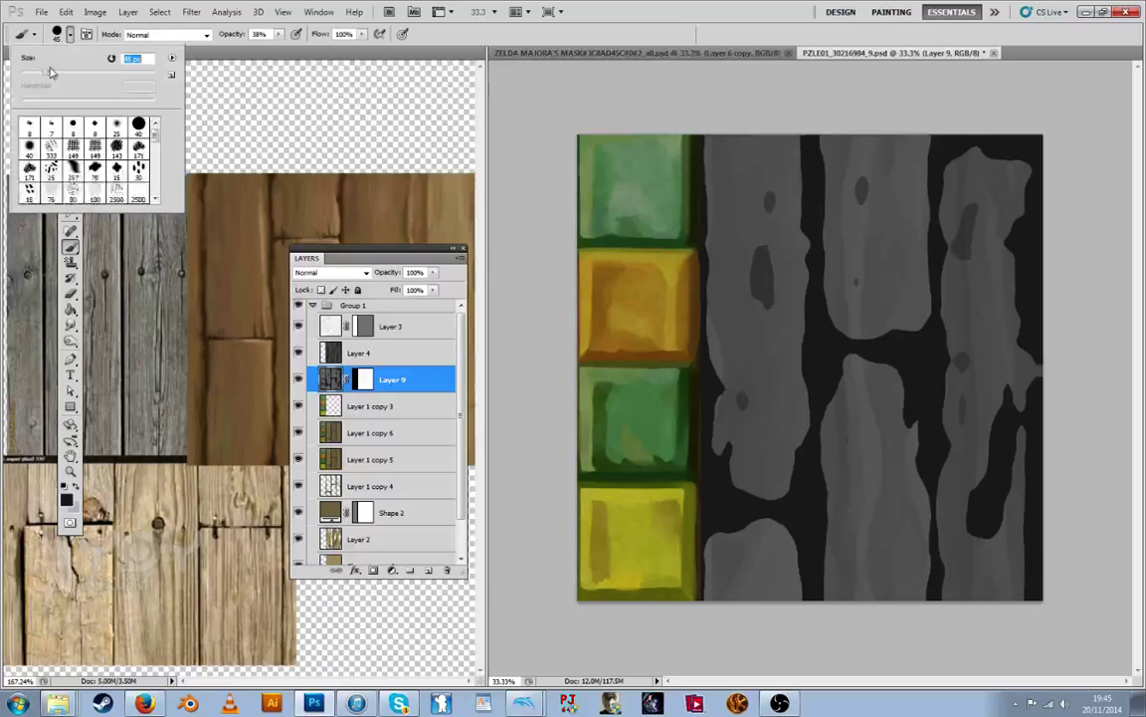
pyautogui.click(145, 703)
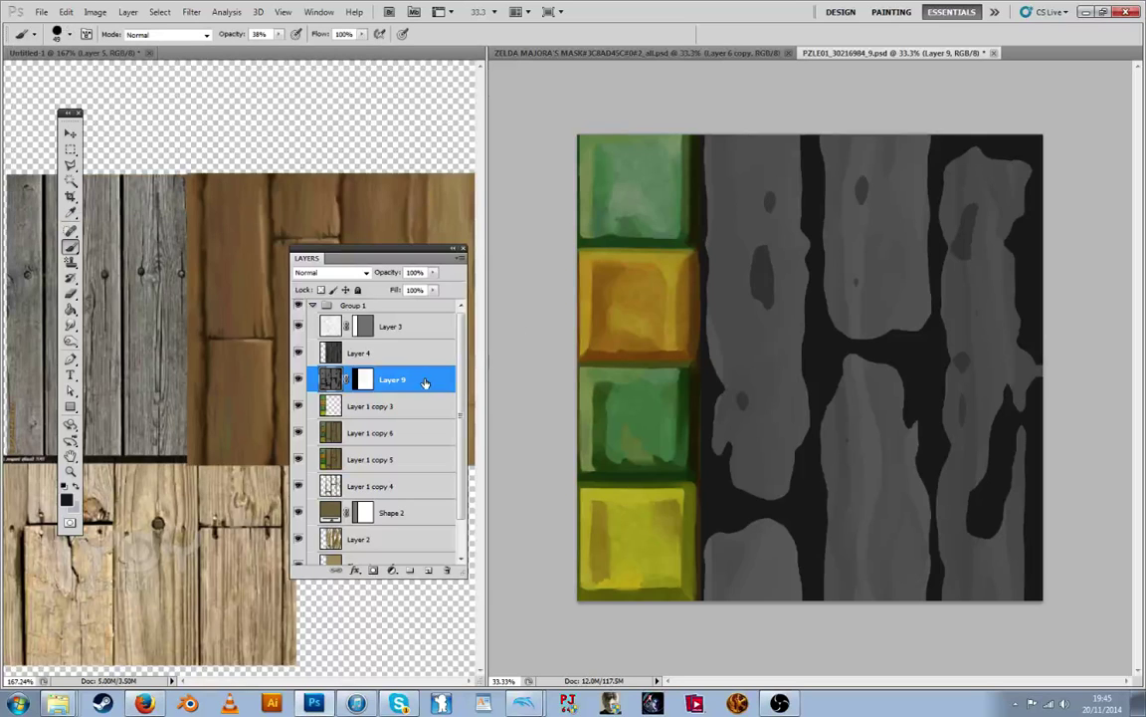
pyautogui.rightClick(387, 379)
pyautogui.click(488, 307)
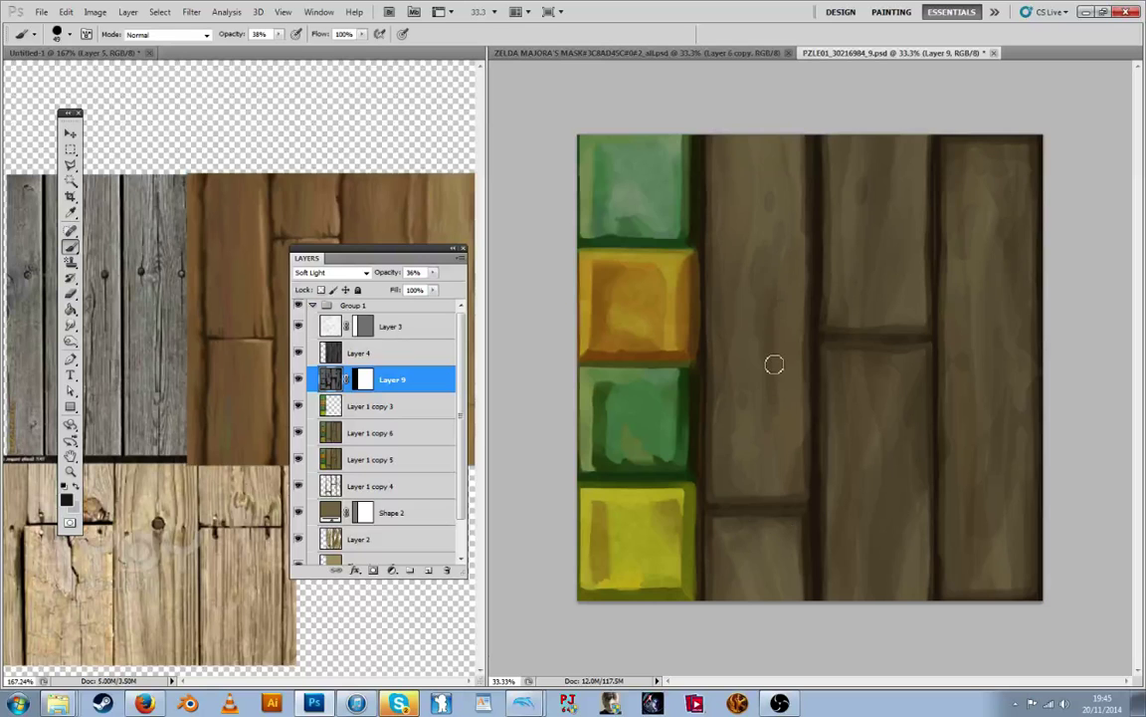
# Copy Layer 9's layer style again and clear it for further painting
pyautogui.rightClick(413, 380)
pyautogui.click(482, 300)
pyautogui.rightClick(444, 387)
pyautogui.click(472, 318)
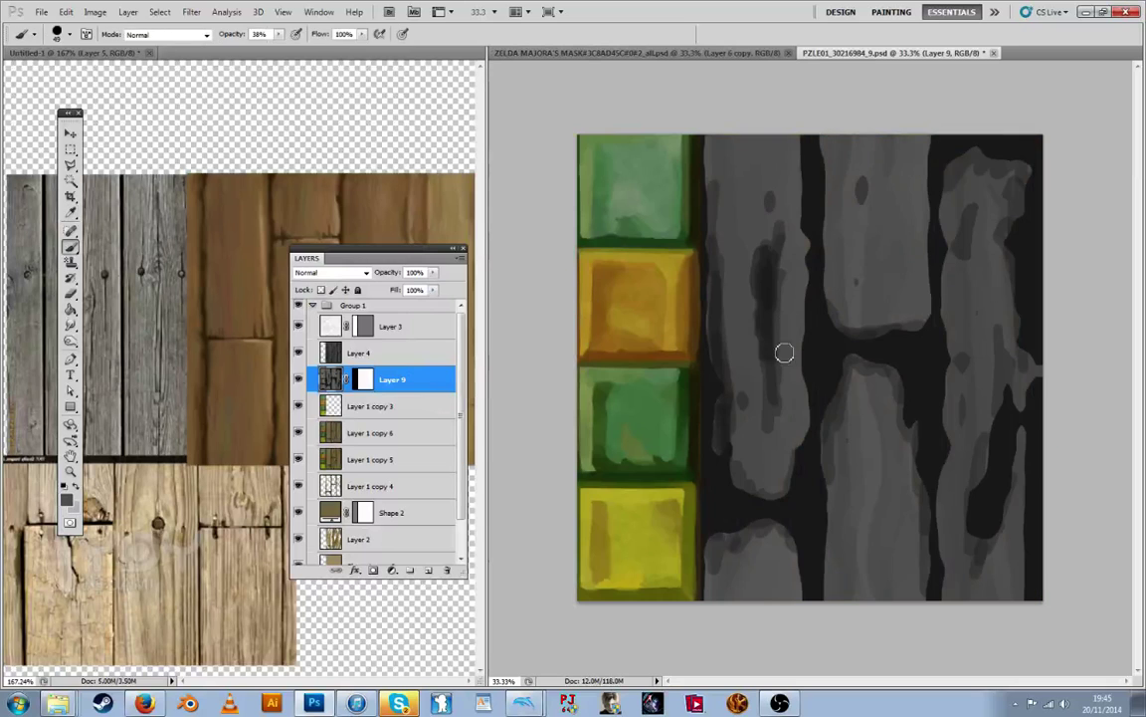
# Sample nearby greys and paint dark grain and edge shading onto the first plank column of Layer 9
pyautogui.keyDown('alt'); pyautogui.click(793, 397); pyautogui.keyUp('alt')
pyautogui.keyDown('alt'); pyautogui.click(774, 297); pyautogui.keyUp('alt')
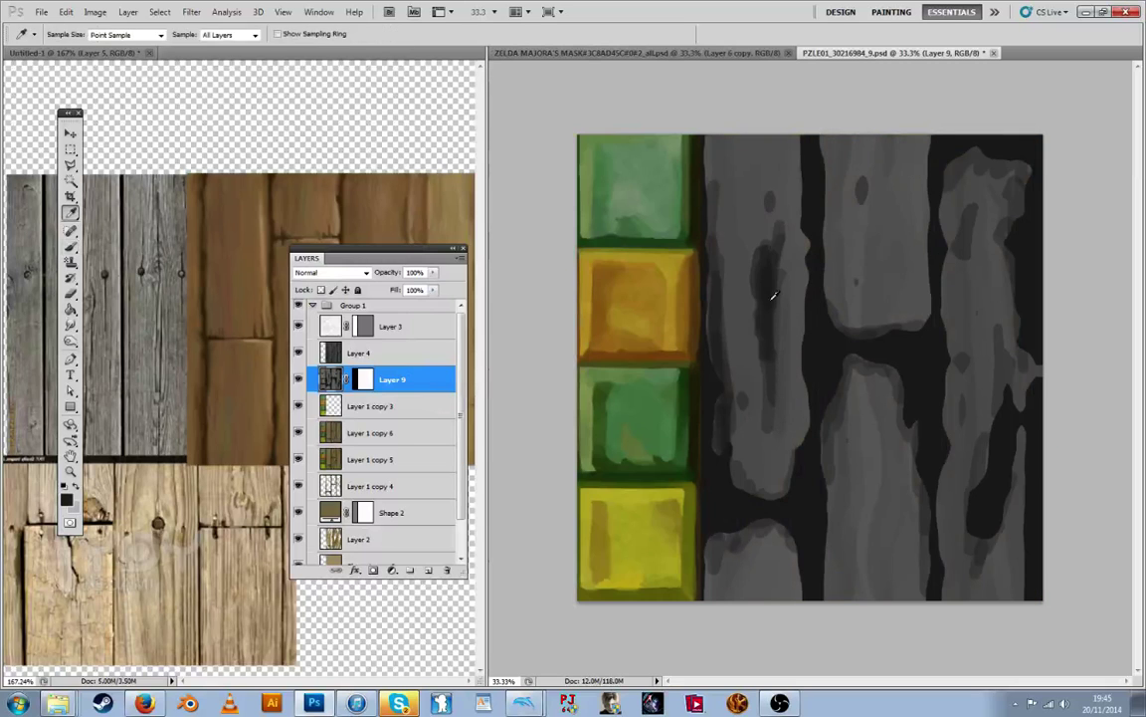
pyautogui.keyDown('alt'); pyautogui.click(712, 372); pyautogui.keyUp('alt')
pyautogui.moveTo(708, 270); pyautogui.dragTo(707, 324)
pyautogui.keyDown('alt'); pyautogui.click(722, 308); pyautogui.keyUp('alt')
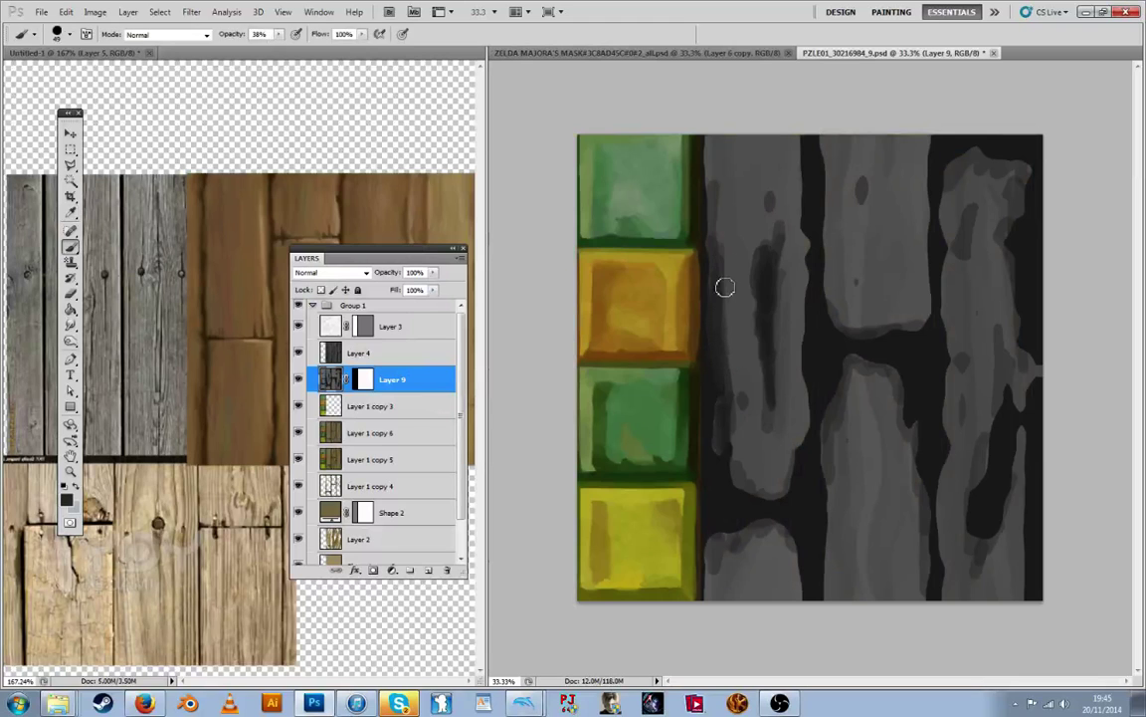
pyautogui.keyDown('alt'); pyautogui.click(722, 277); pyautogui.keyUp('alt')
pyautogui.keyDown('alt'); pyautogui.click(713, 188); pyautogui.keyUp('alt')
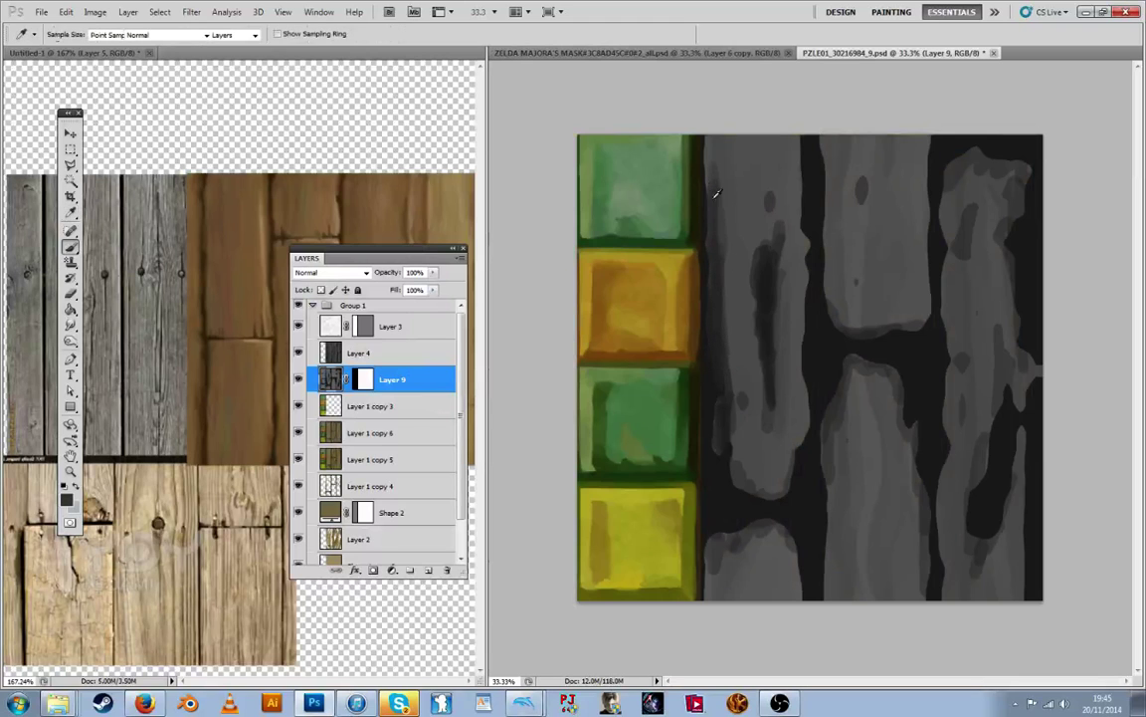
pyautogui.keyDown('alt'); pyautogui.click(724, 226); pyautogui.keyUp('alt')
pyautogui.keyDown('alt'); pyautogui.click(722, 236); pyautogui.keyUp('alt')
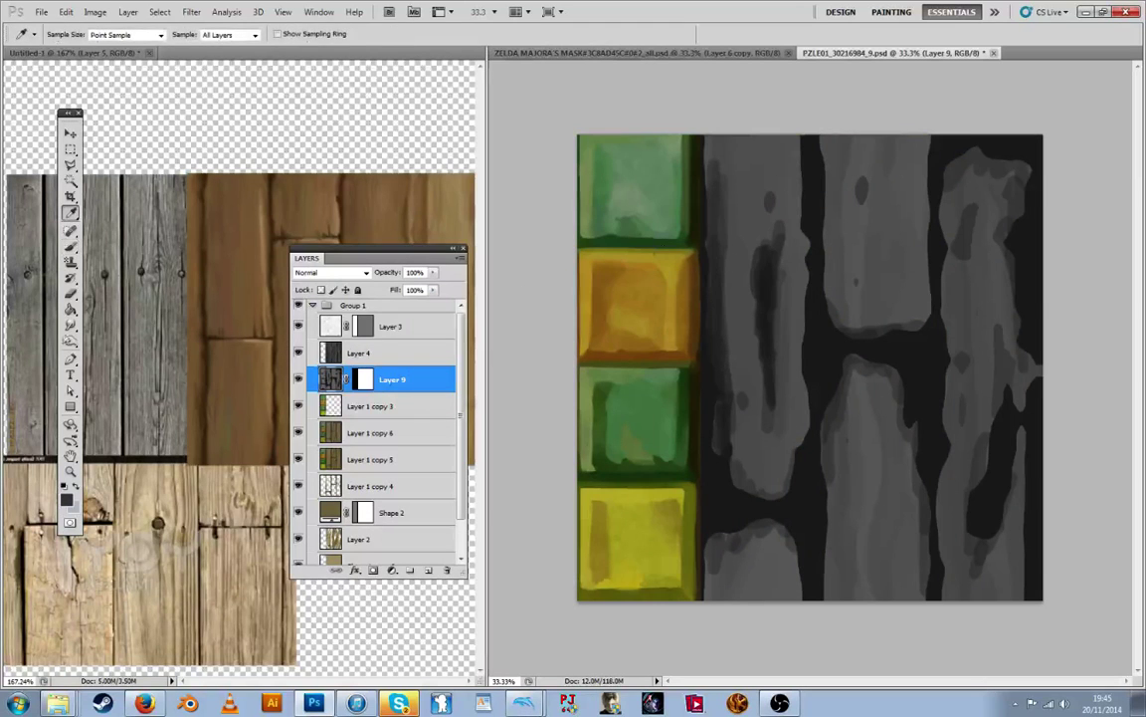
# Switch to the Smudge tool and restore Layer 9's copied layer style
pyautogui.click(70, 321)
pyautogui.rightClick(413, 378)
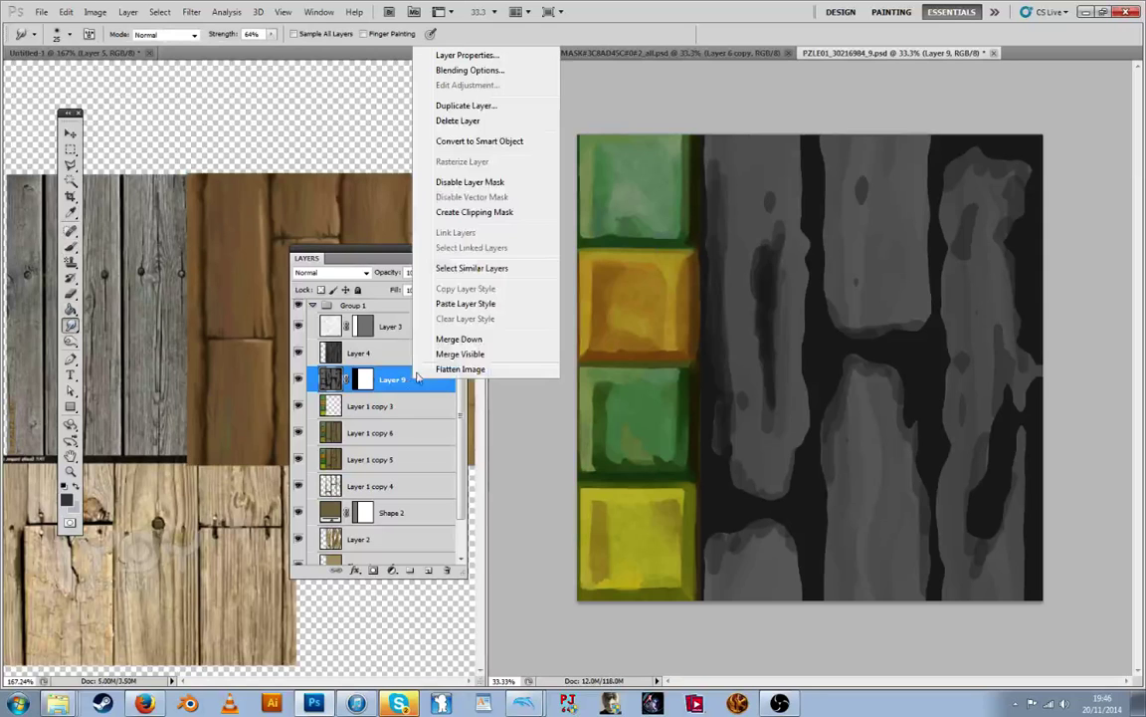
pyautogui.click(503, 303)
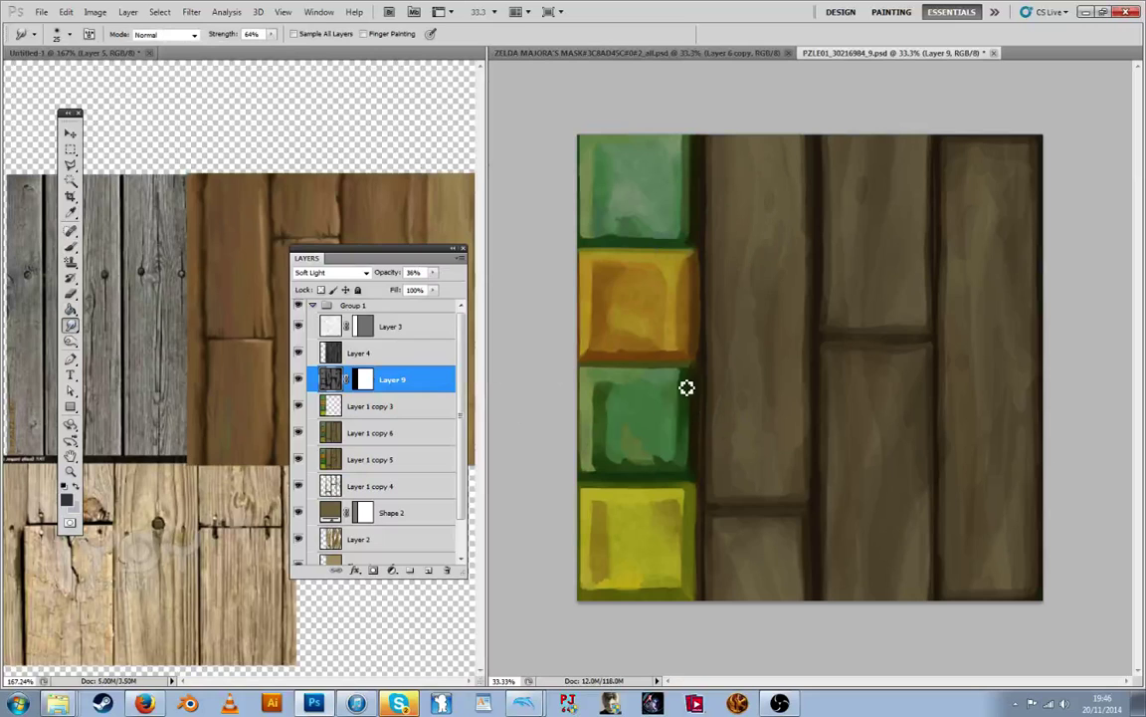
# Set the smudge brush size to 56 px and smear the shading of the planks on Layer 9
pyautogui.click(67, 36)
pyautogui.click(51, 67)
pyautogui.click(239, 202)
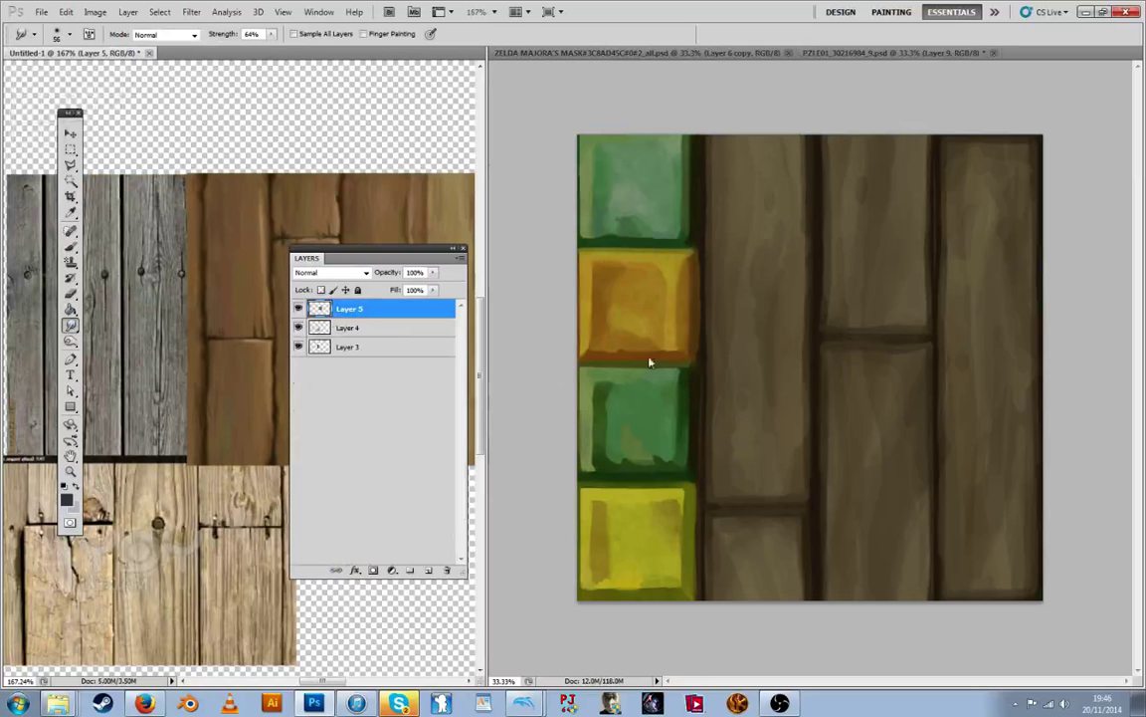
pyautogui.click(751, 350)
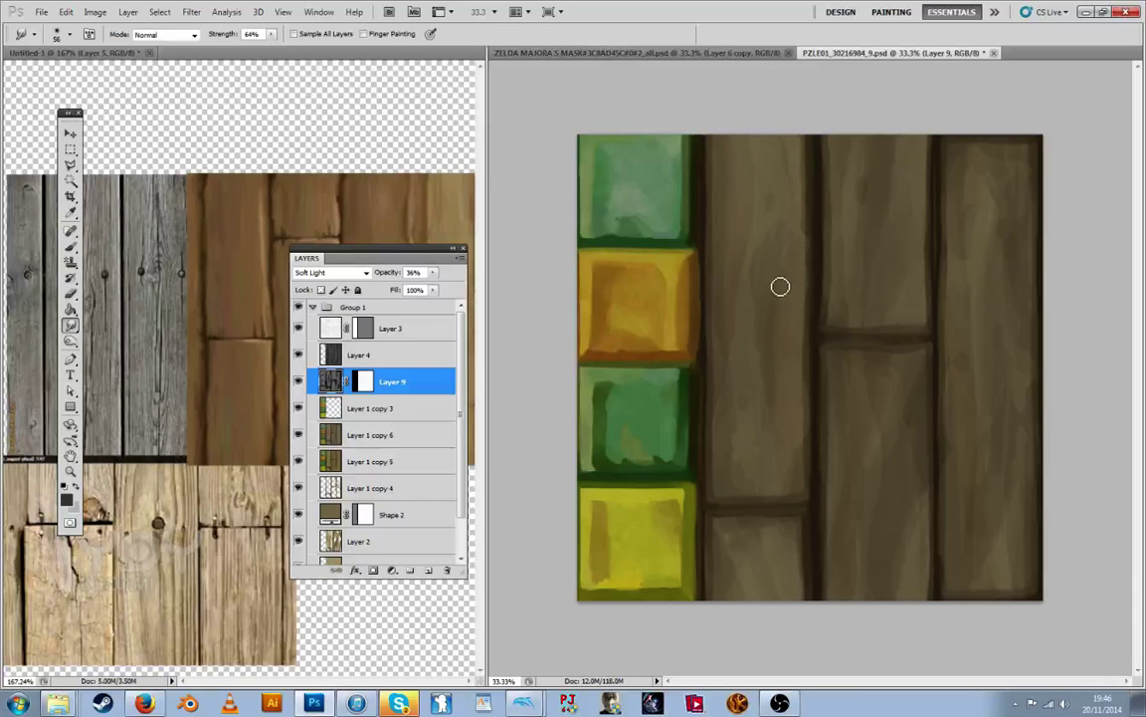
pyautogui.moveTo(804, 203); pyautogui.dragTo(793, 186)
# Lightly erase parts of the plank shading on Layer 9 using a 28 px Eraser at 18% opacity
pyautogui.click(71, 295)
pyautogui.click(69, 35)
pyautogui.moveTo(35, 70); pyautogui.dragTo(43, 70)
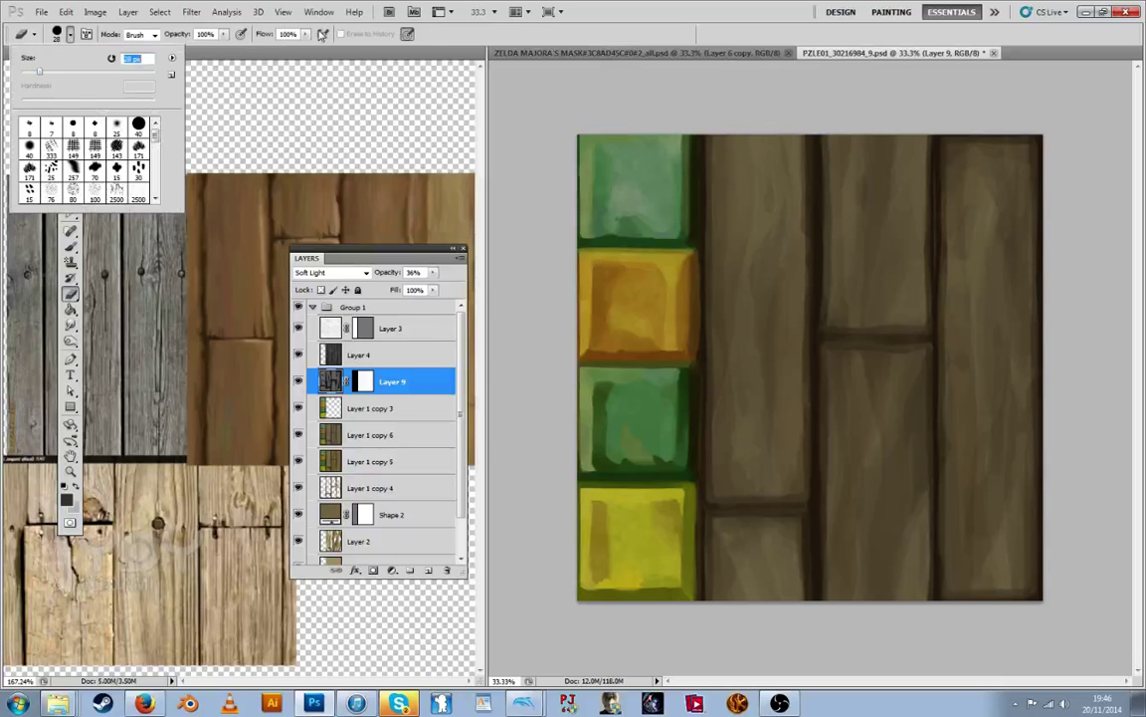
pyautogui.click(306, 35)
pyautogui.click(227, 36)
pyautogui.click(224, 35)
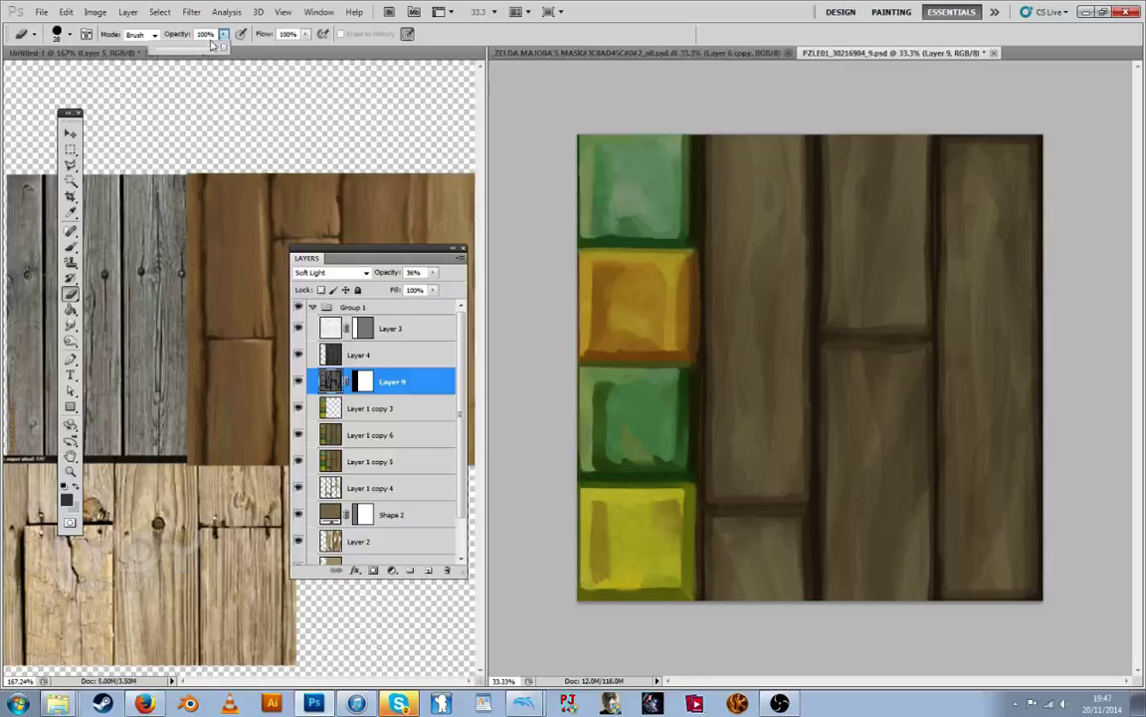
pyautogui.moveTo(183, 47); pyautogui.dragTo(166, 49)
pyautogui.click(197, 98)
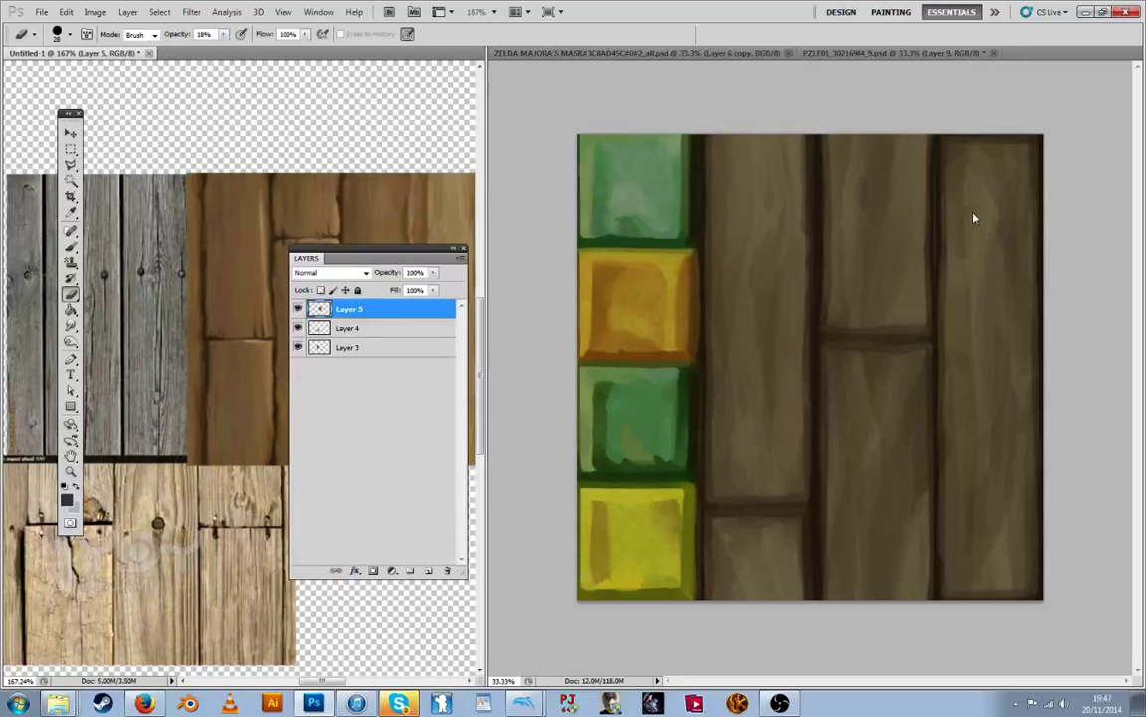
pyautogui.click(975, 218)
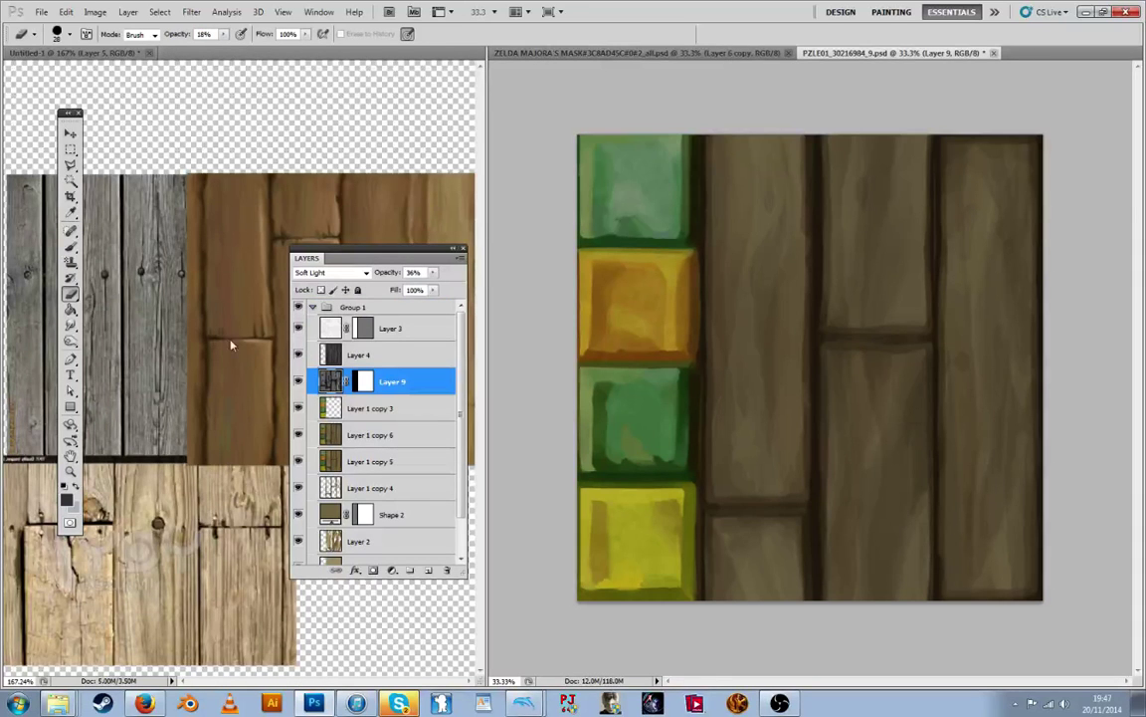
# Smudge the planks on Layer 9 further and compare the texture with the layer hidden and shown
pyautogui.click(69, 324)
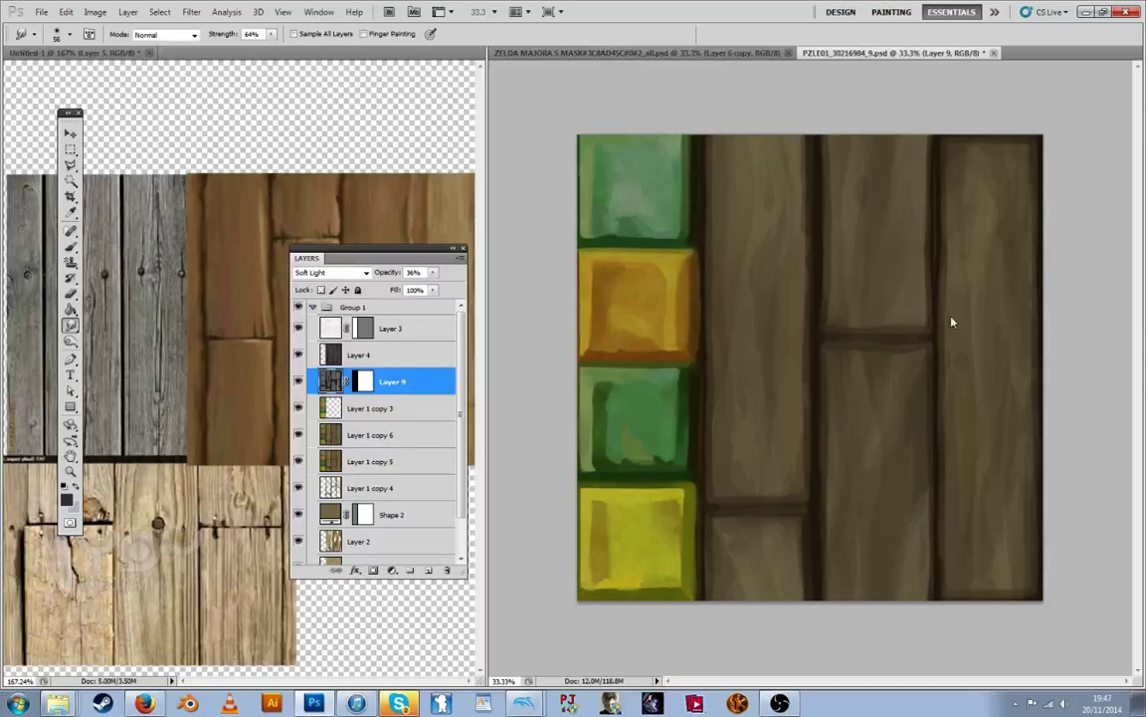
pyautogui.click(297, 382)
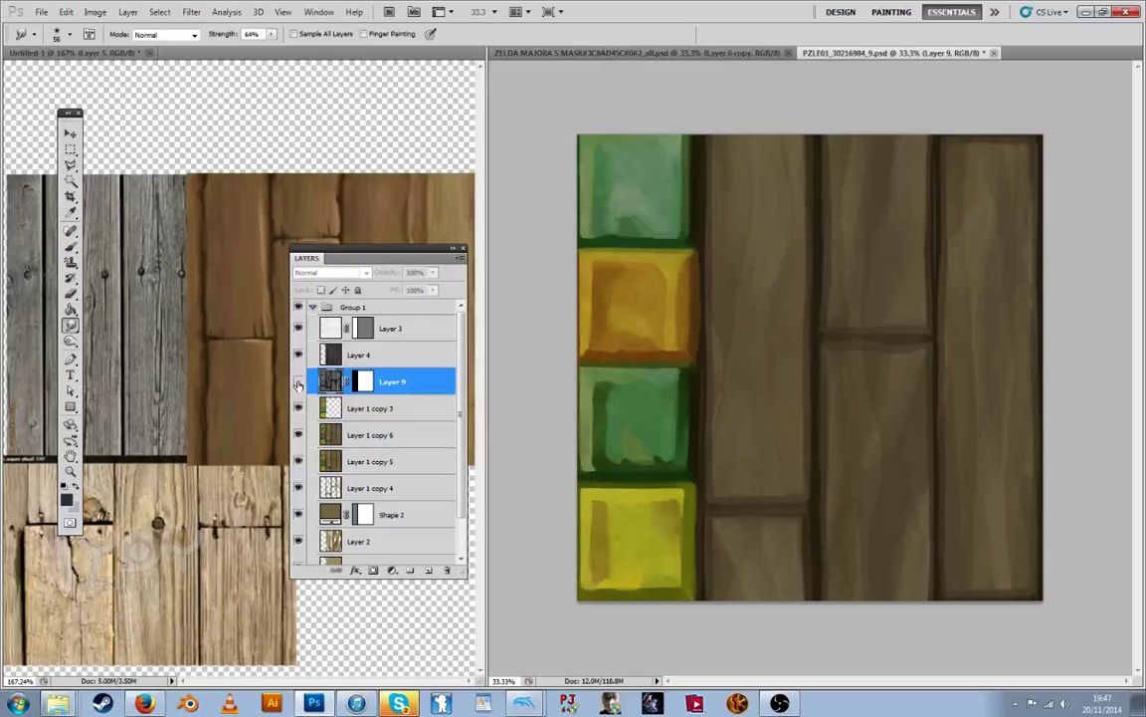
pyautogui.click(298, 382)
# Save a PNG copy over the existing PZLE01_30216984_9.png in the Floors folder, with interlacing set to None
pyautogui.hotkey('ctrl', 'alt', 's')
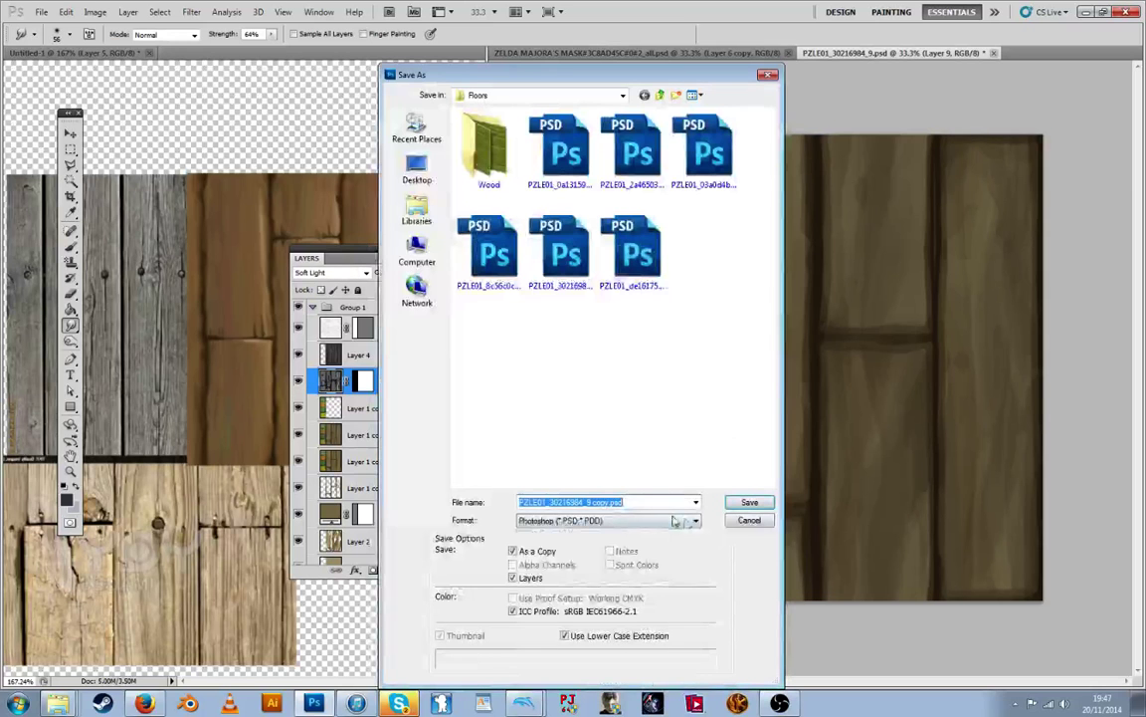
pyautogui.click(677, 519)
pyautogui.click(547, 667)
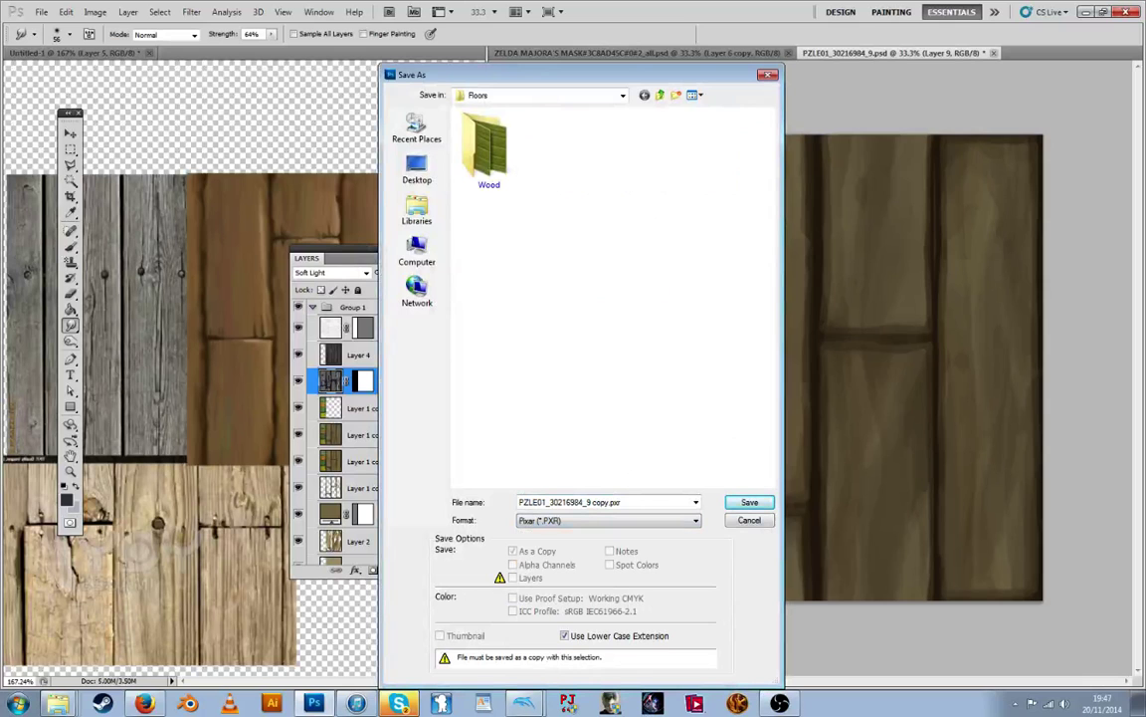
pyautogui.press('Return')
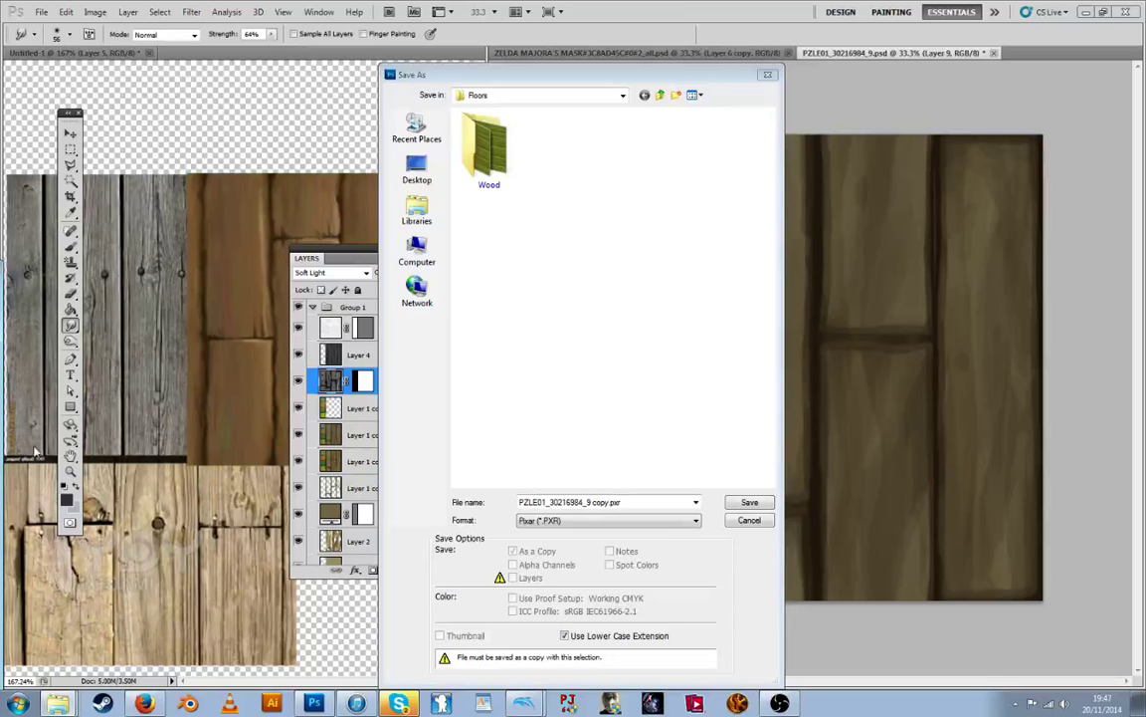
pyautogui.click(694, 523)
pyautogui.click(641, 524)
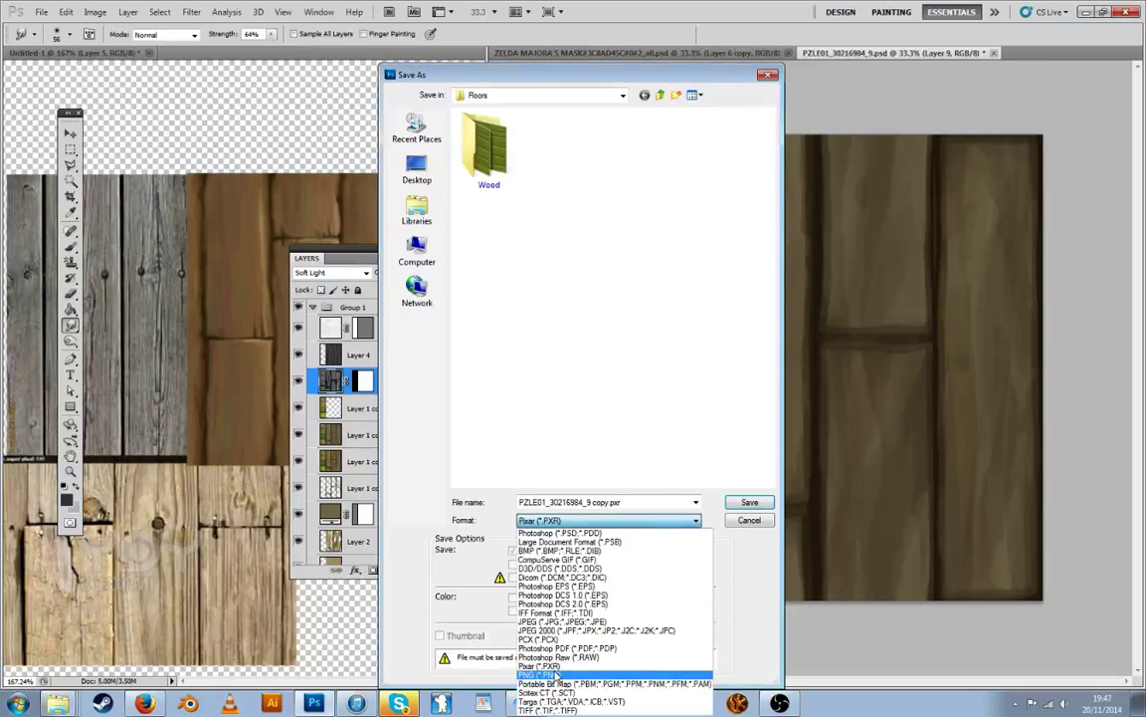
pyautogui.click(557, 674)
pyautogui.doubleClick(623, 246)
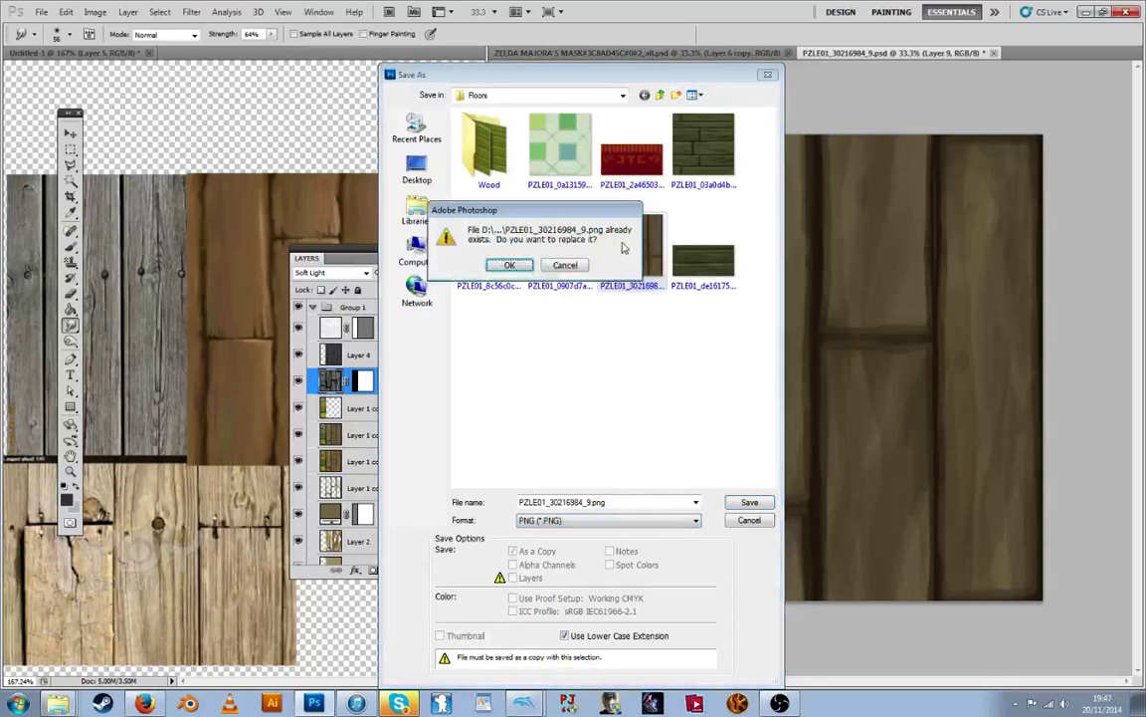
pyautogui.click(509, 264)
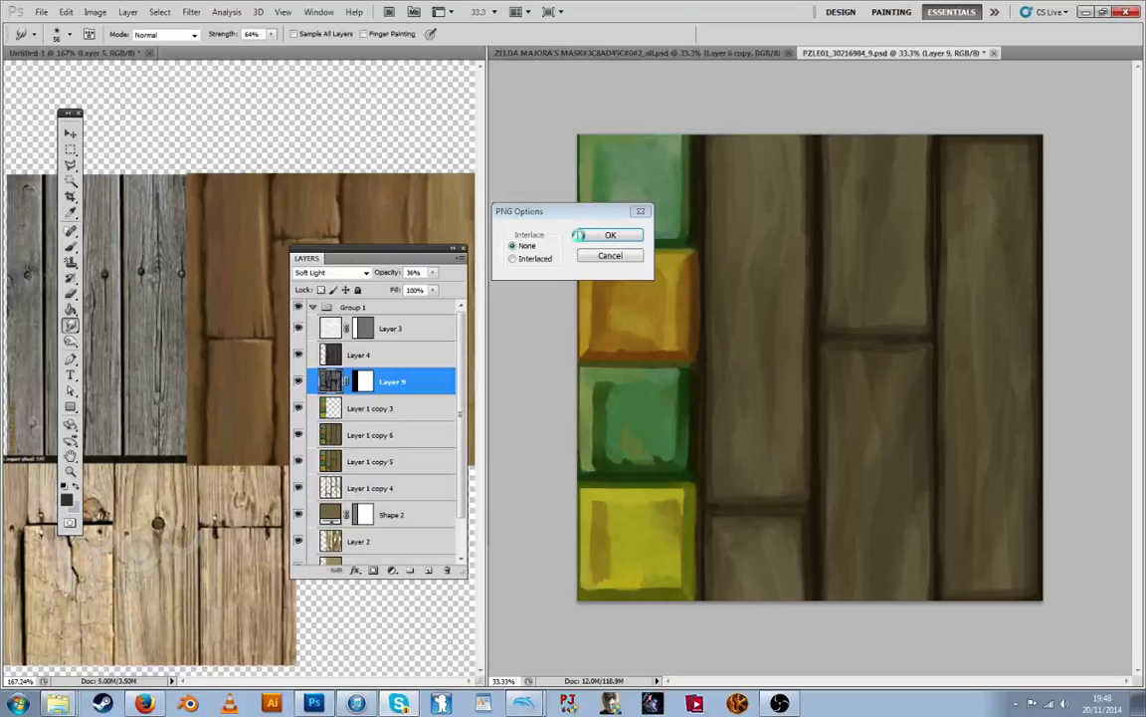
pyautogui.click(611, 233)
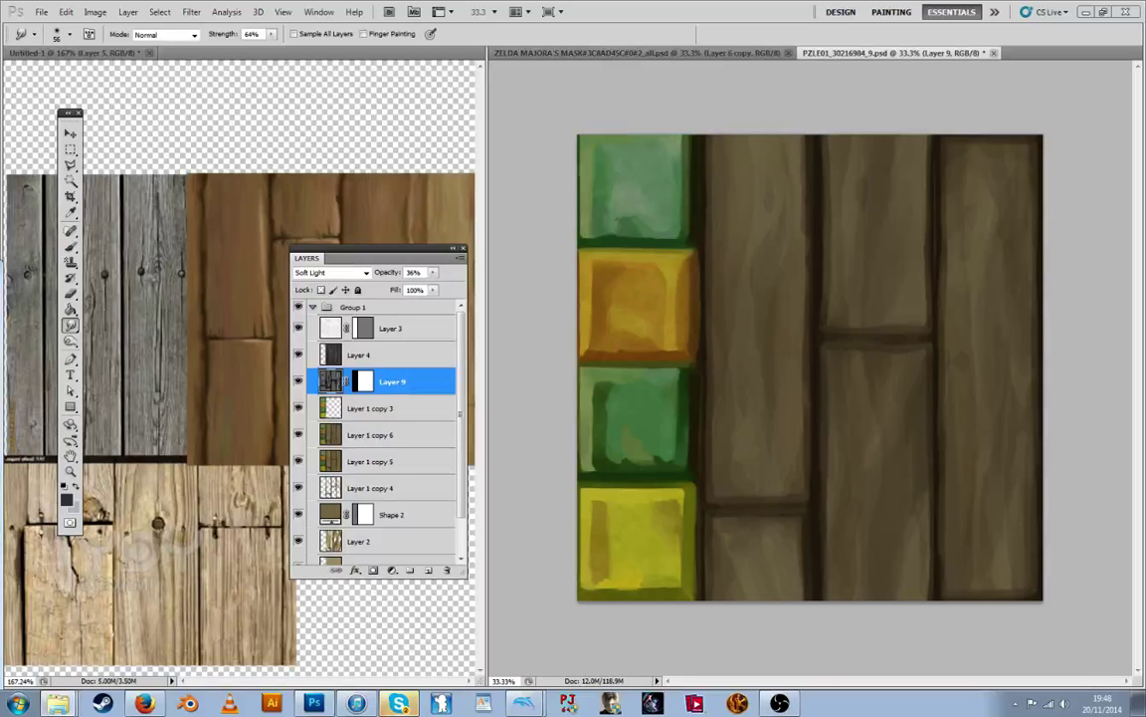
# Switch to the Dolphin emulator and load the saved game state in slot 2
pyautogui.click(525, 702)
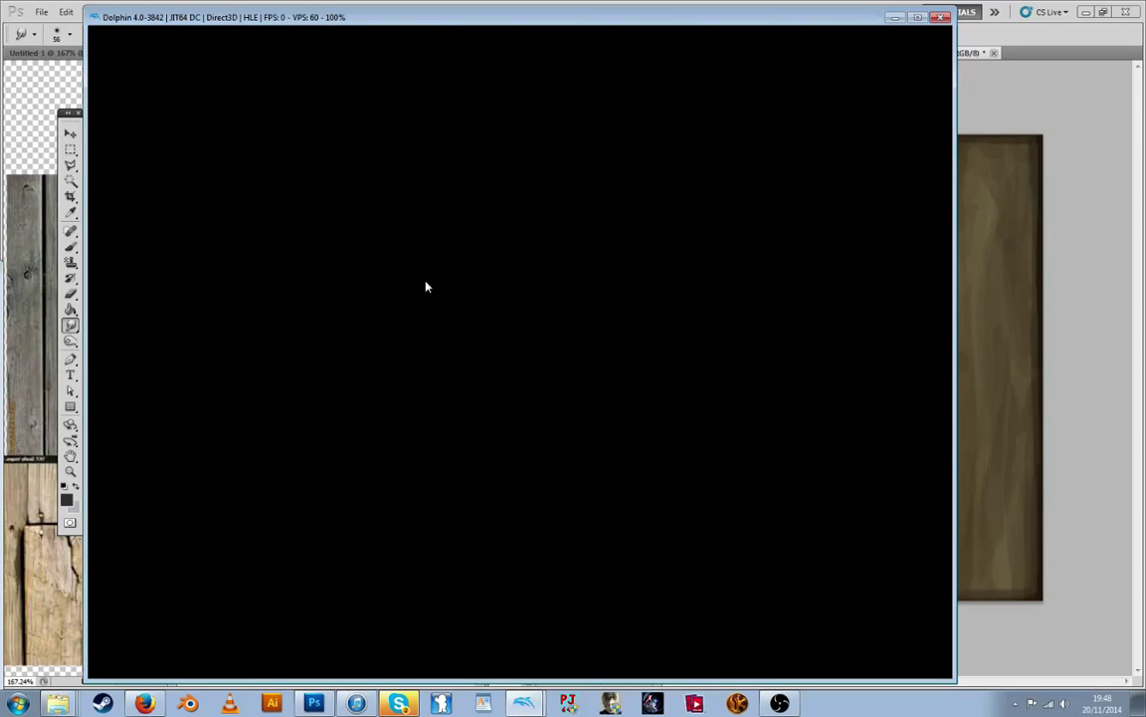
pyautogui.press('F2')
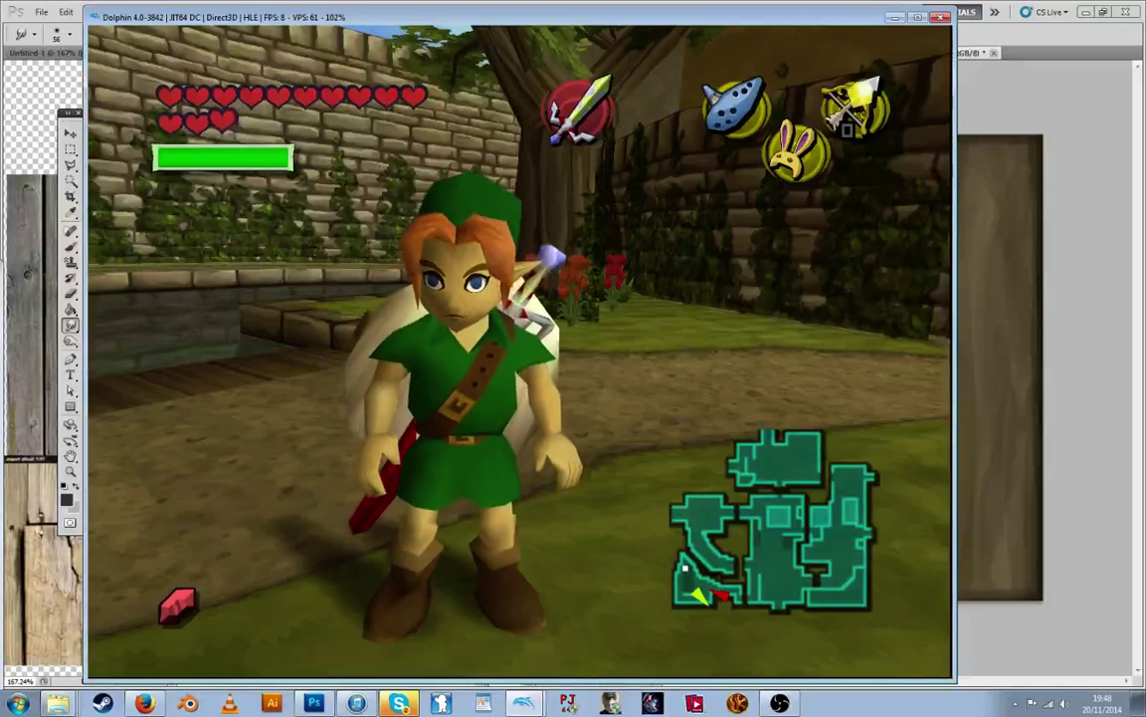
# Load the saved game state in slot 1 and check the plank and tile floor in the corridor
pyautogui.press('F9')
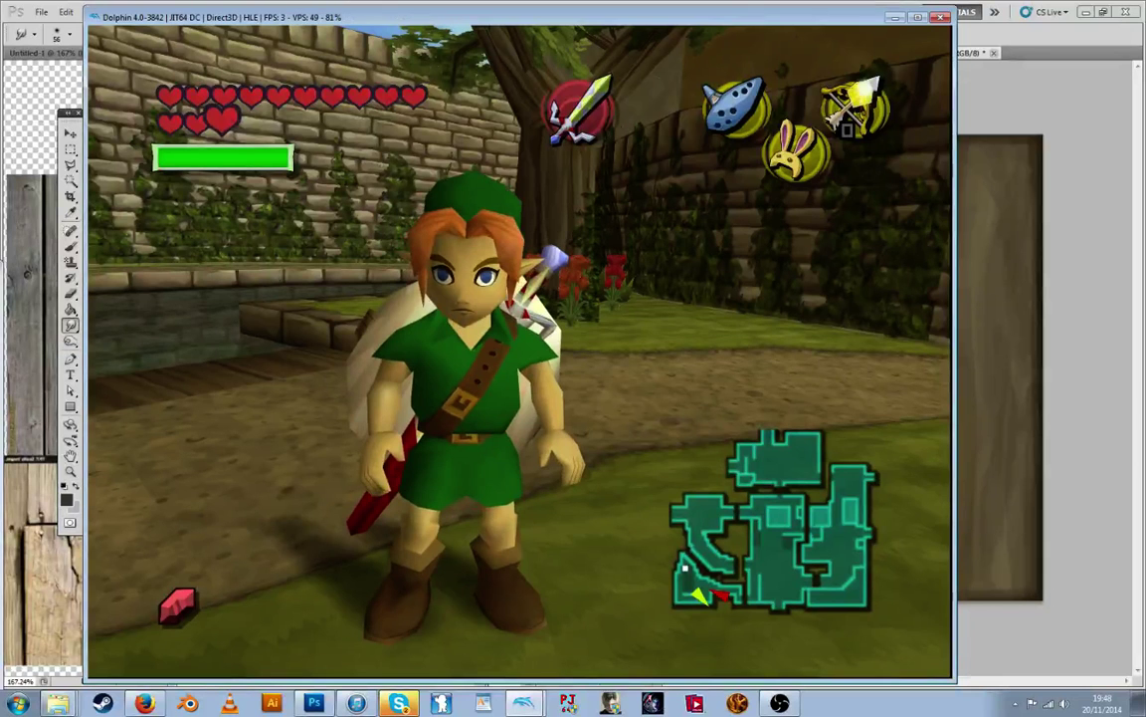
pyautogui.press('F1')
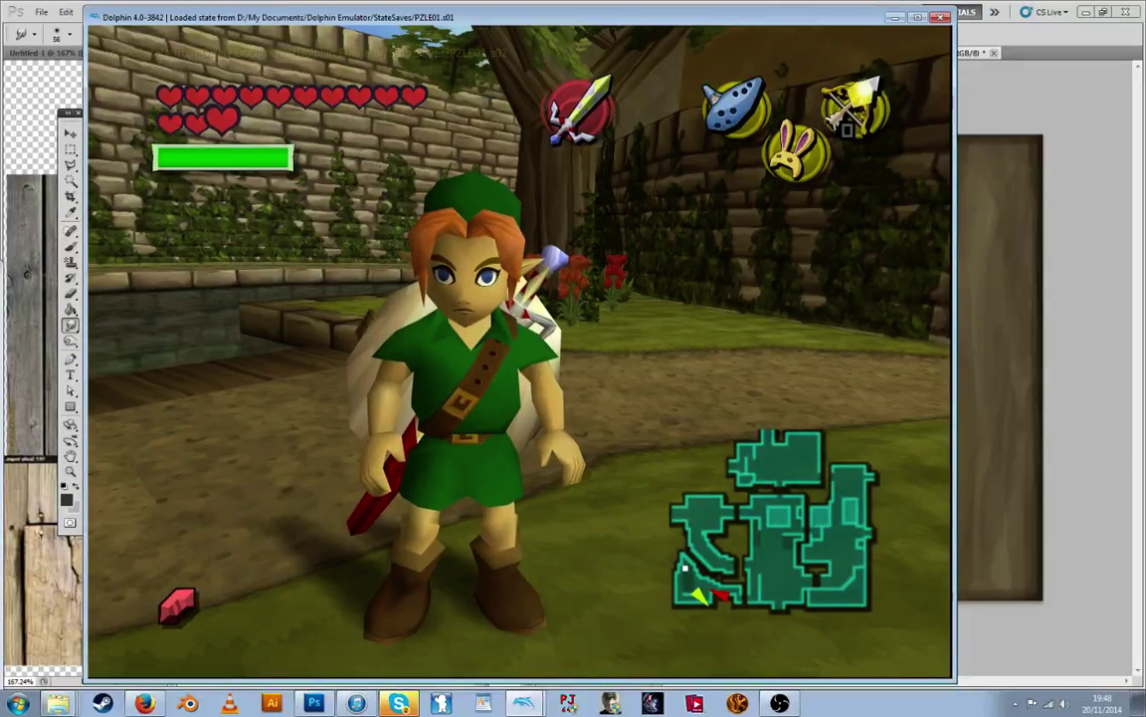
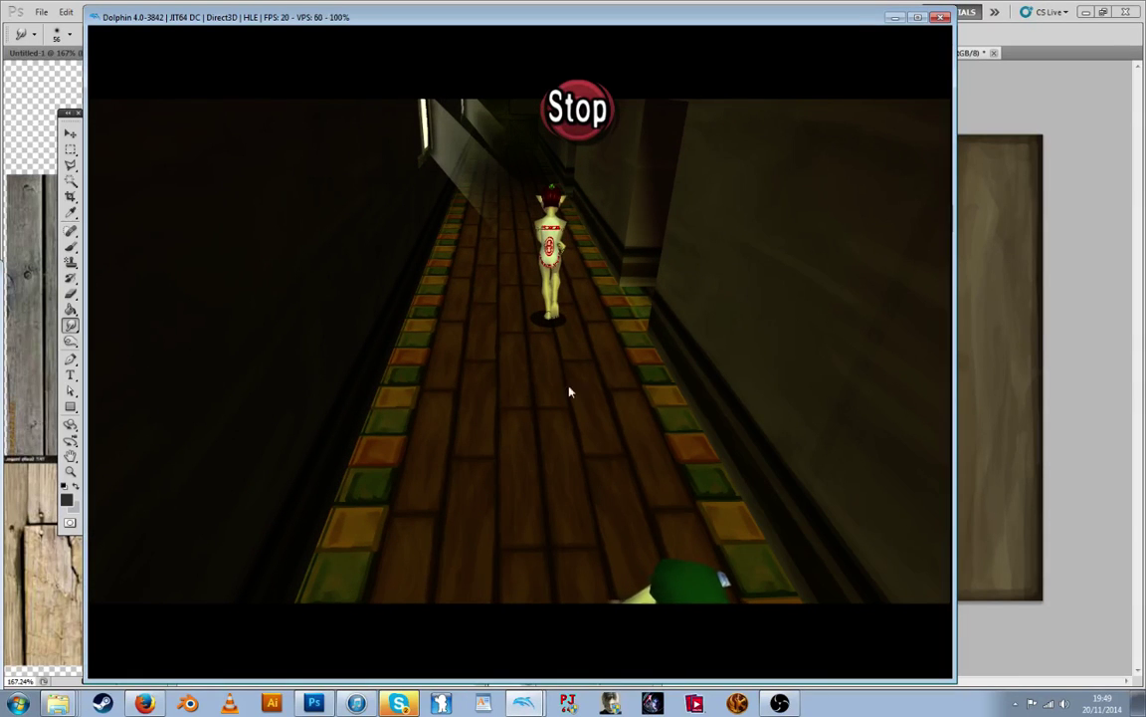
# Switch to Photoshop, hide Layer 9 and Layer 4, and select Layer 1 copy 6 for painting with the Brush
pyautogui.click(987, 285)
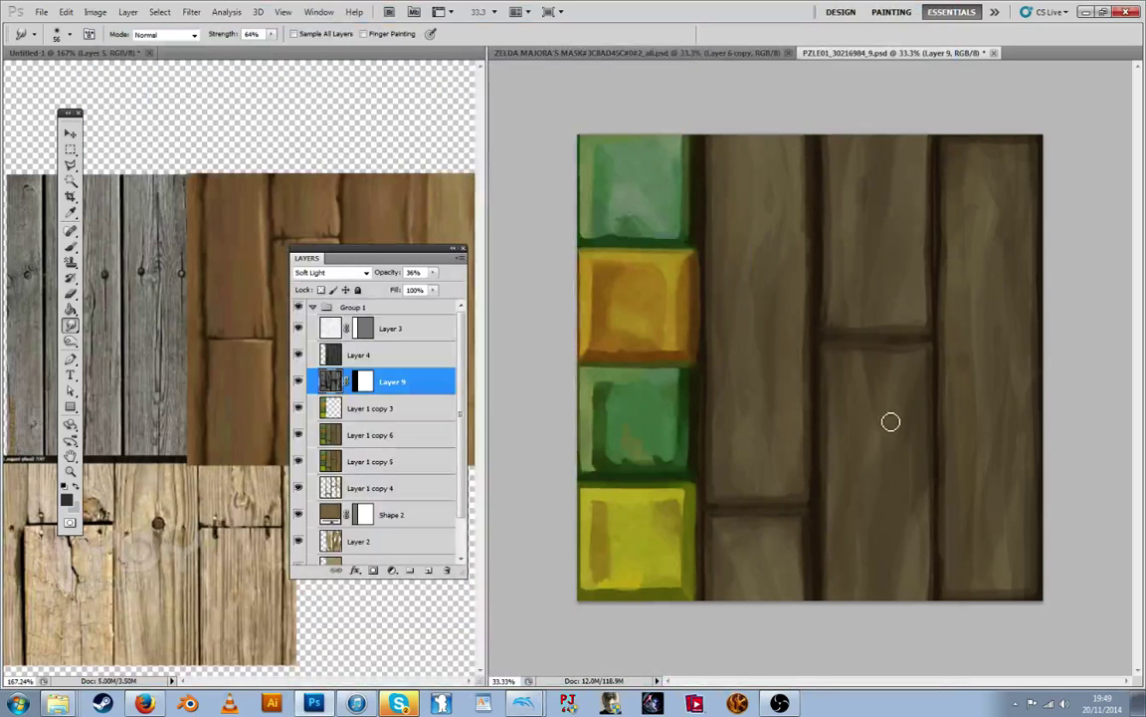
pyautogui.click(298, 382)
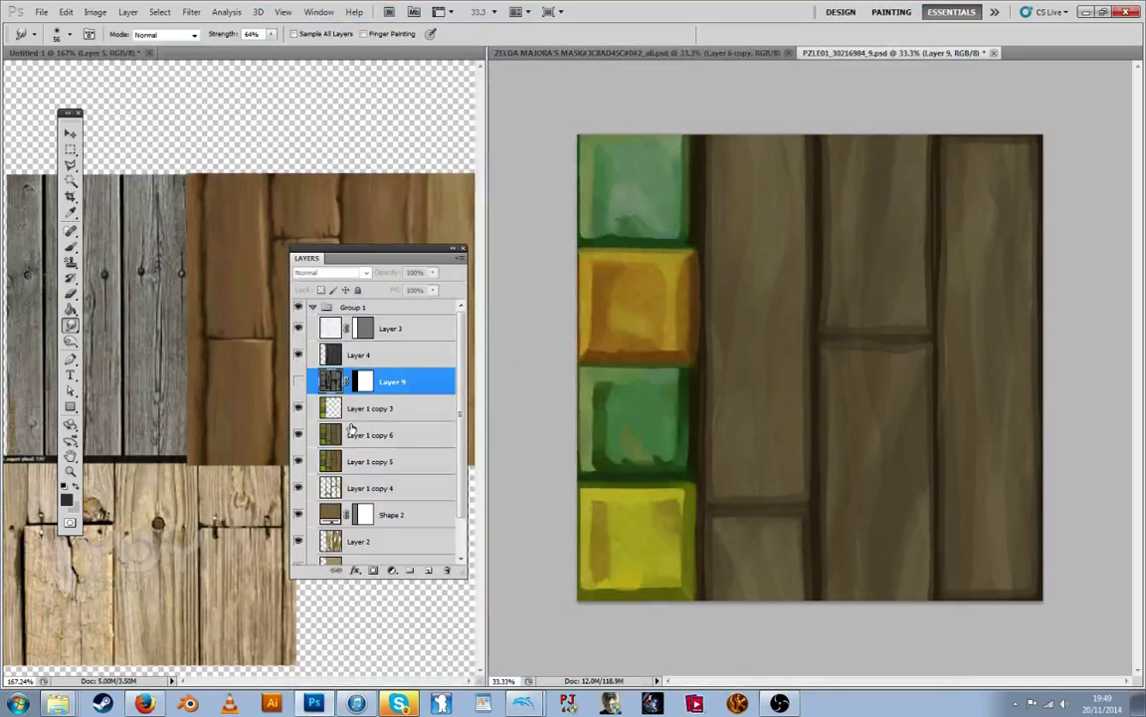
pyautogui.click(359, 435)
pyautogui.press('i')
pyautogui.press('b')
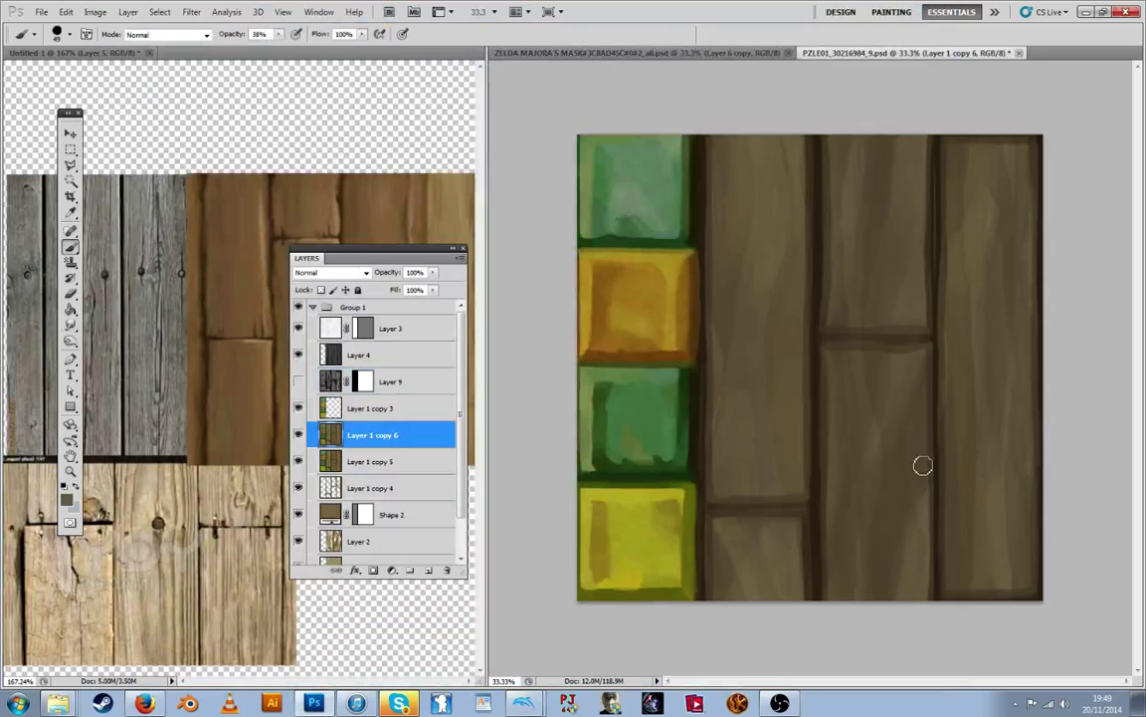
pyautogui.click(298, 355)
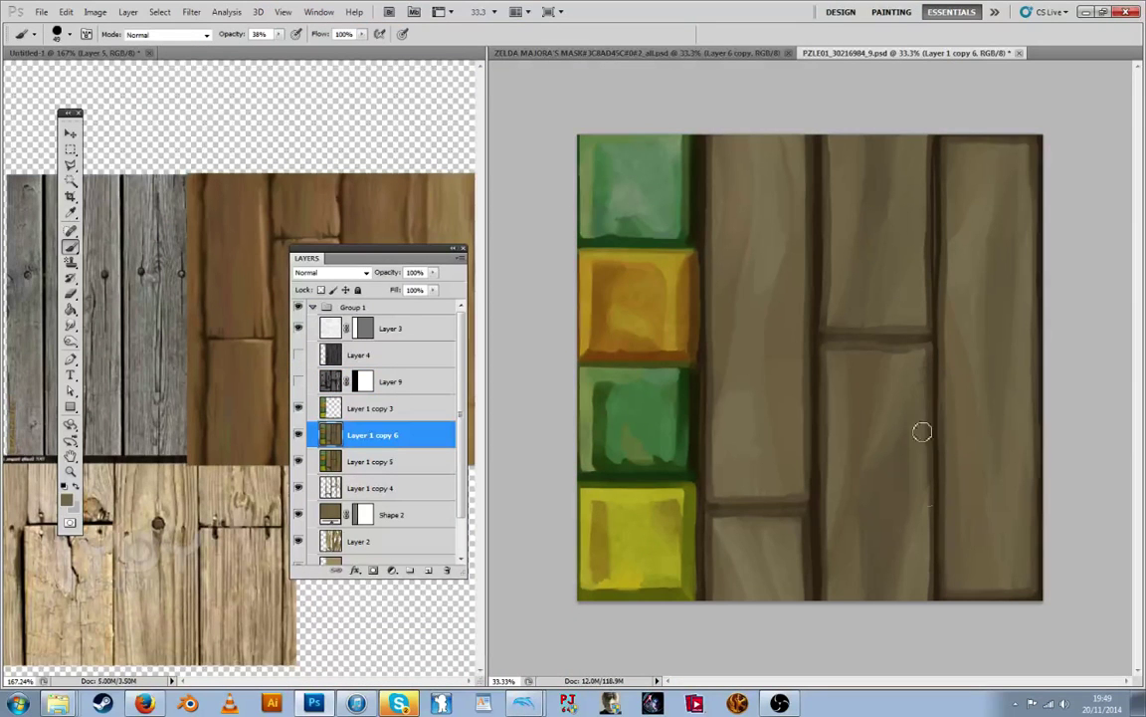
# Blend the grain of the lower middle plank on Layer 1 copy 6 with sampled browns, using a 49 px Brush at 38% opacity
pyautogui.press('i')
pyautogui.keyDown('alt'); pyautogui.click(911, 409); pyautogui.keyUp('alt')
pyautogui.press('i')
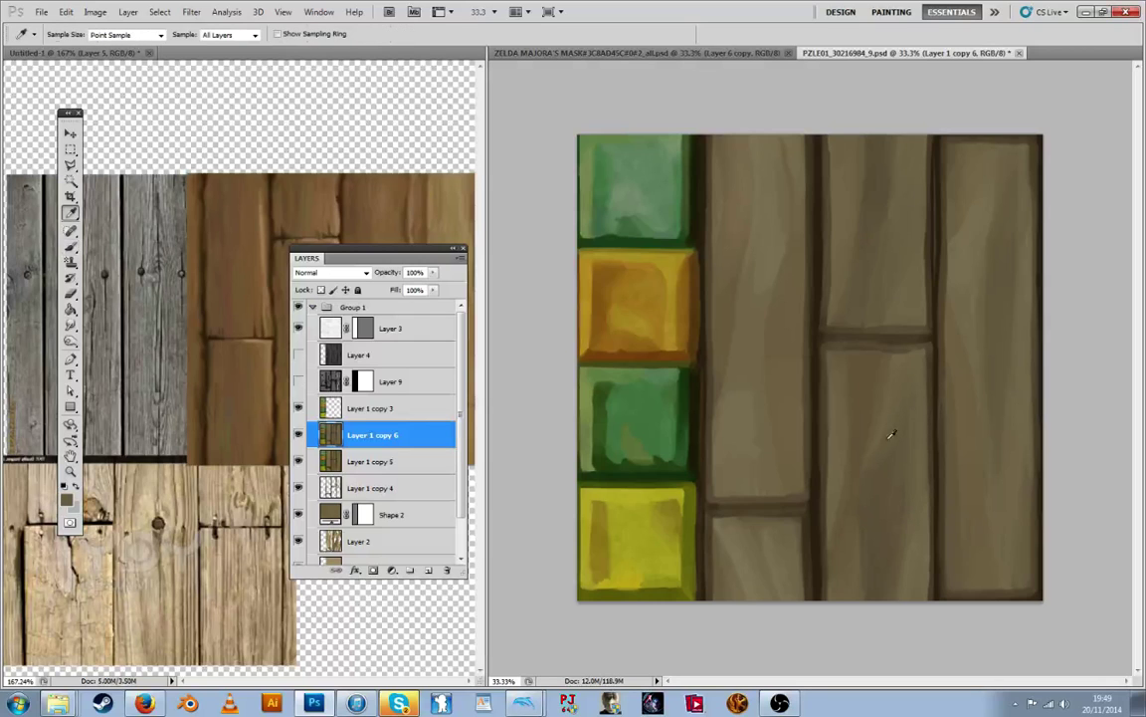
pyautogui.press('b')
pyautogui.press('i')
pyautogui.press('b')
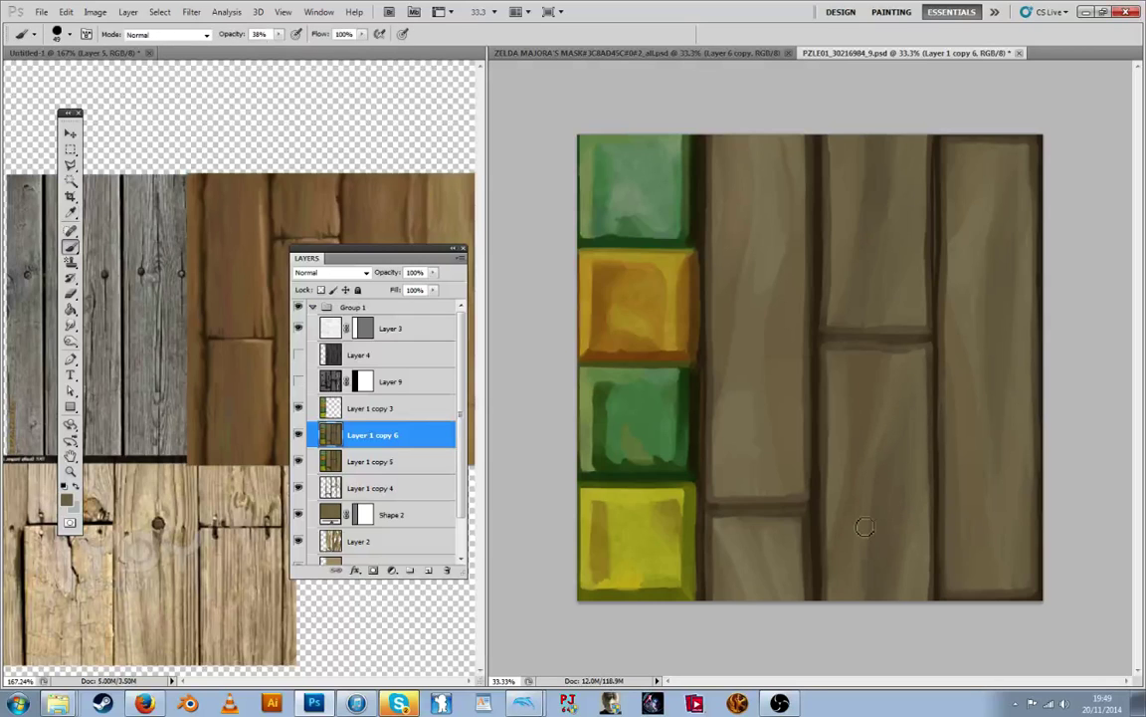
pyautogui.keyDown('alt'); pyautogui.click(902, 420); pyautogui.keyUp('alt')
pyautogui.moveTo(912, 379); pyautogui.dragTo(902, 422)
pyautogui.keyDown('alt'); pyautogui.click(903, 420); pyautogui.keyUp('alt')
pyautogui.press('i')
pyautogui.press('b')
pyautogui.press('i')
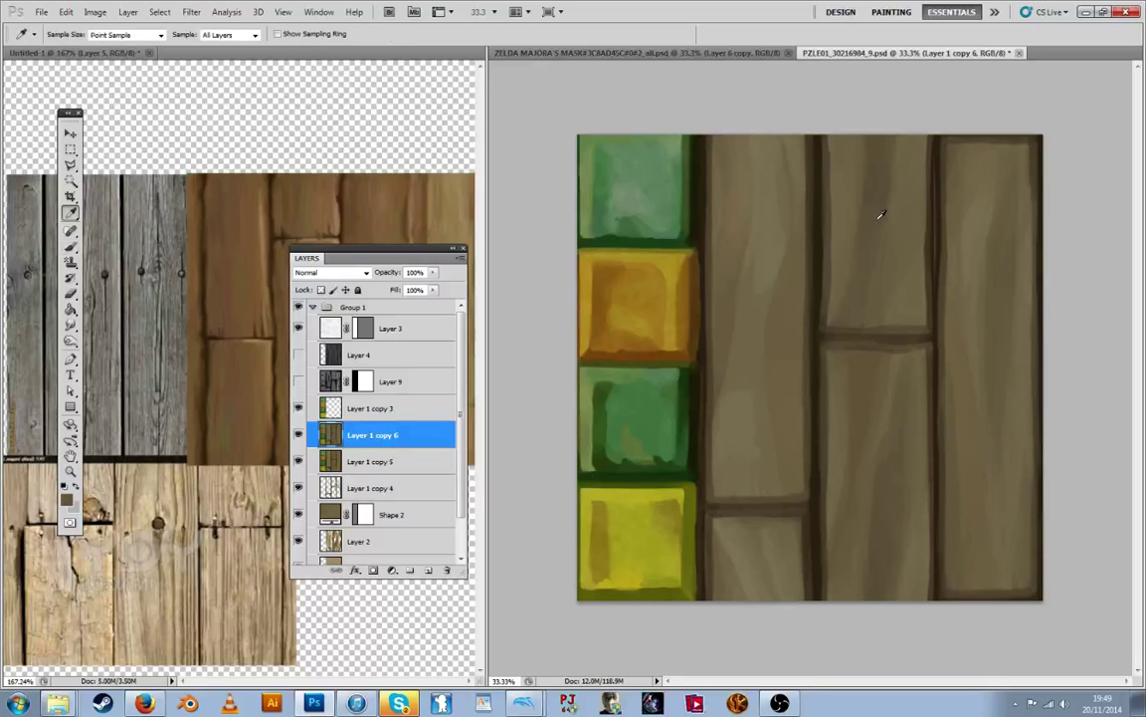
# Soften the grain of the upper middle plank on Layer 1 copy 6 with sampled brown tones at 38% opacity
pyautogui.press('b')
pyautogui.press('i')
pyautogui.press('b')
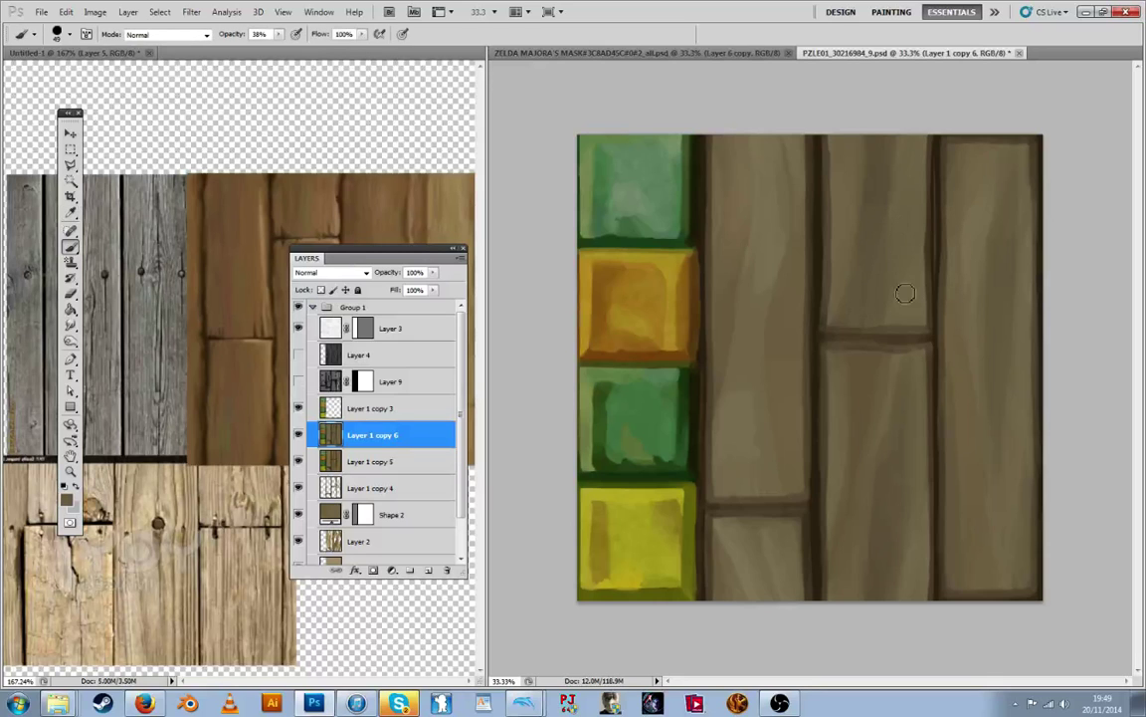
pyautogui.press('i')
pyautogui.press('b')
# Show Layer 9 again and smudge its plank shading with a 56 px Smudge tool at 64% strength
pyautogui.click(298, 382)
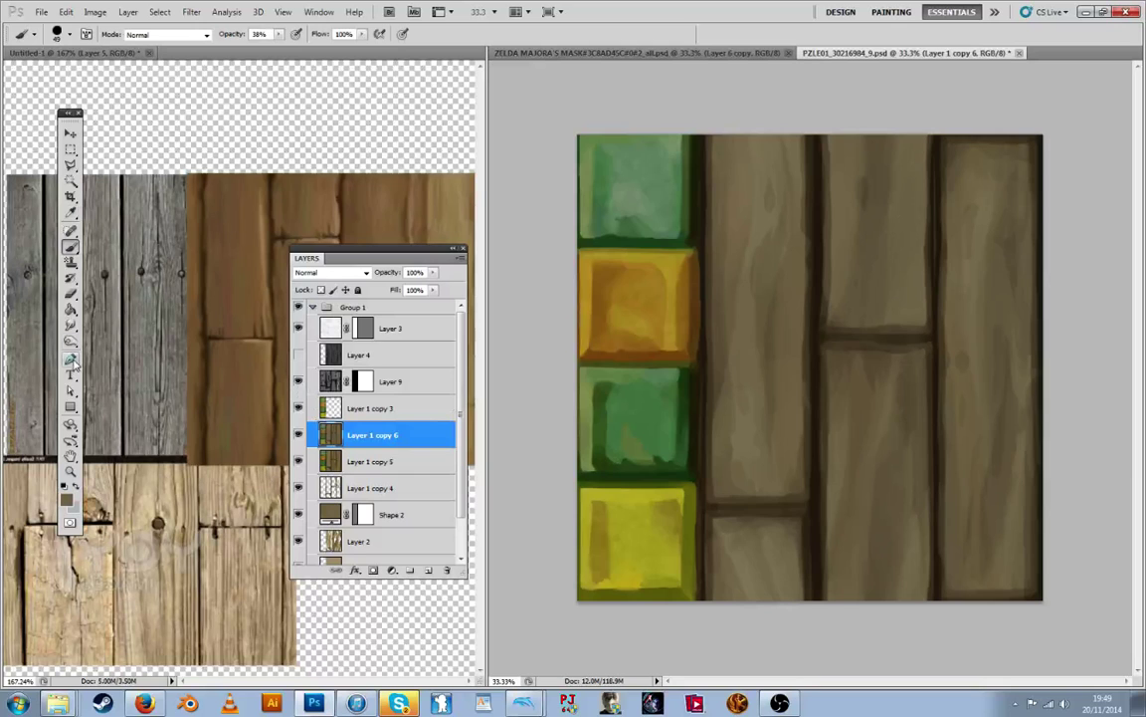
pyautogui.click(71, 326)
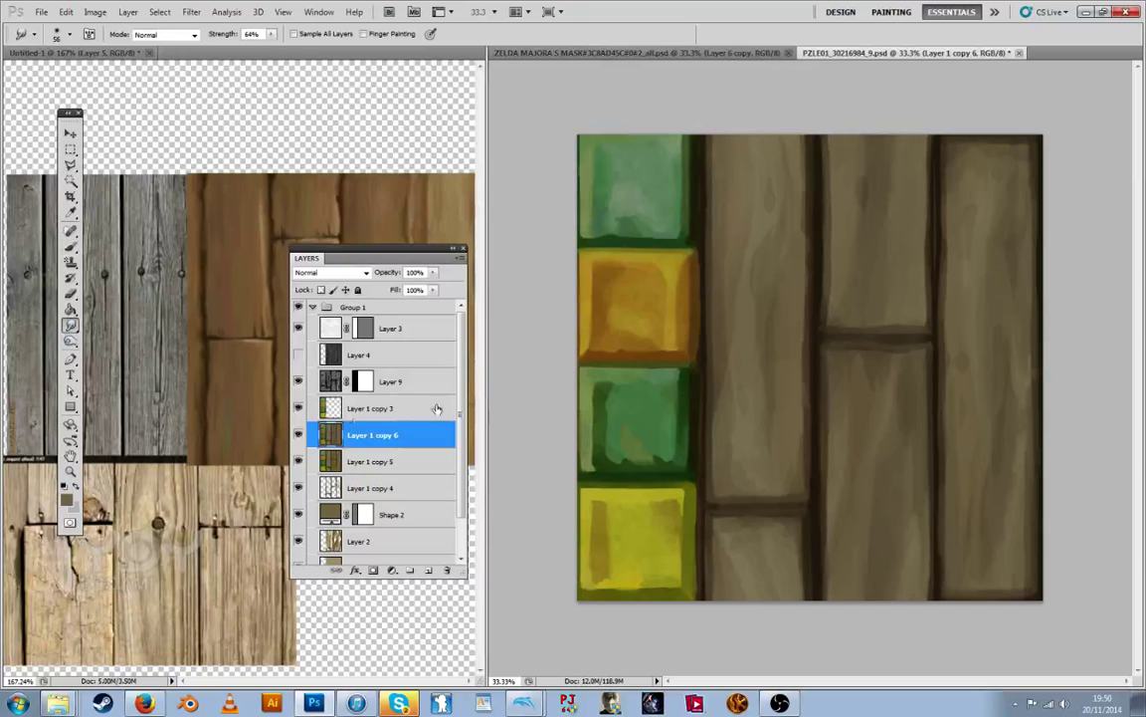
pyautogui.click(331, 387)
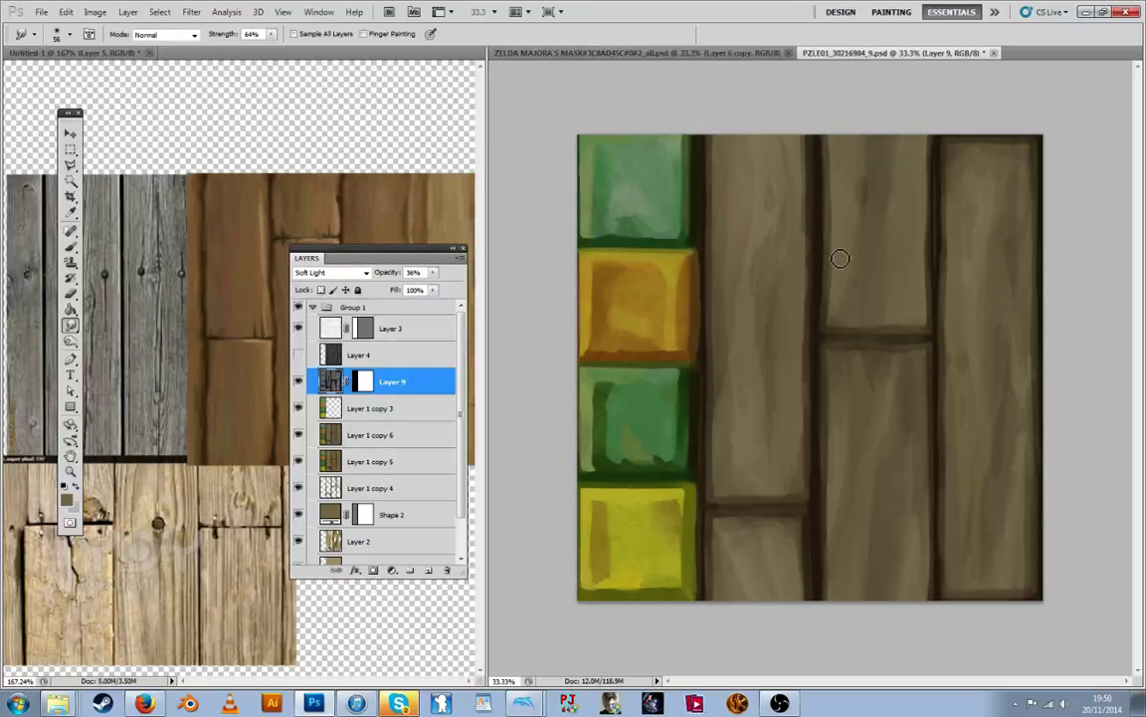
pyautogui.moveTo(871, 302)
pyautogui.mouseDown()
pyautogui.moveTo(834, 328)
pyautogui.moveTo(849, 278)
pyautogui.mouseUp()
# Touch up the long plank beside the tiles on Layer 1 copy 6 with a sampled brown
pyautogui.click(391, 431)
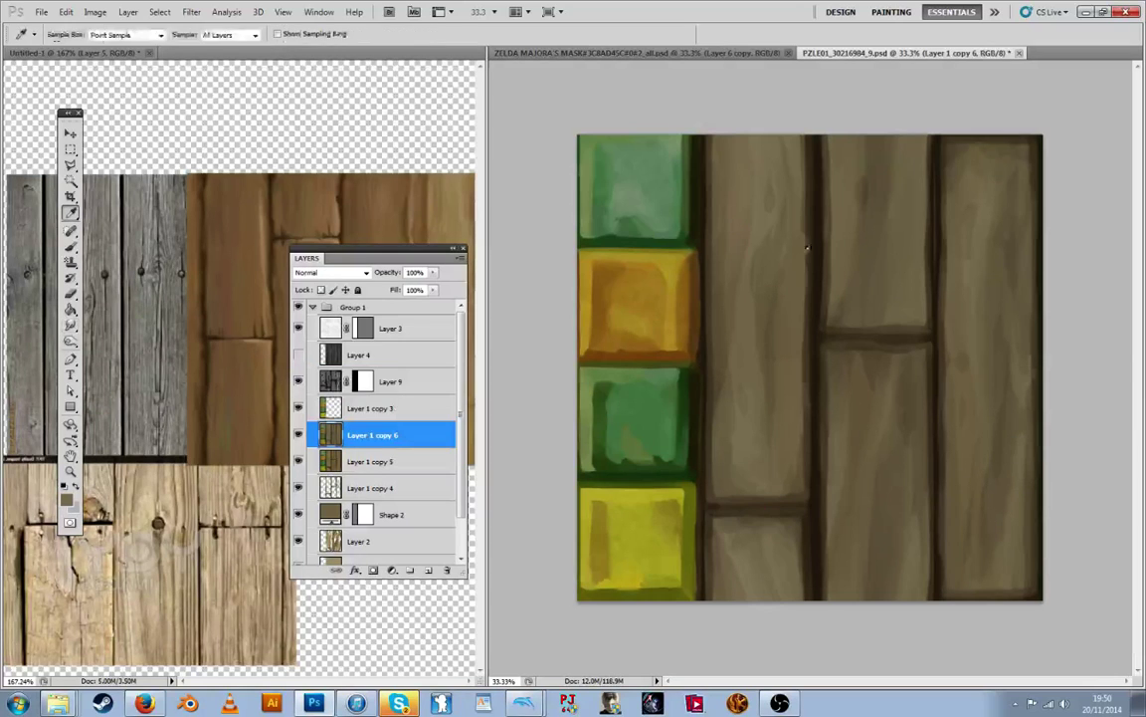
pyautogui.press('i')
pyautogui.press('b')
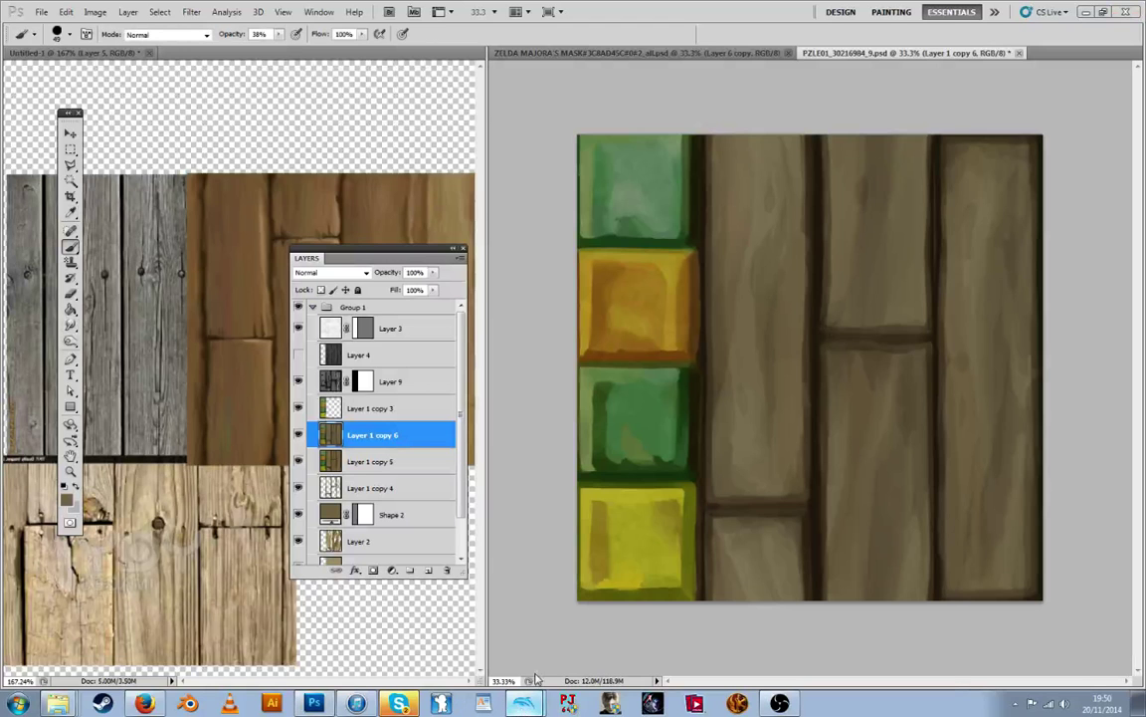
# Glance at the floor in the Dolphin game window and return to Photoshop
pyautogui.click(521, 704)
pyautogui.click(991, 291)
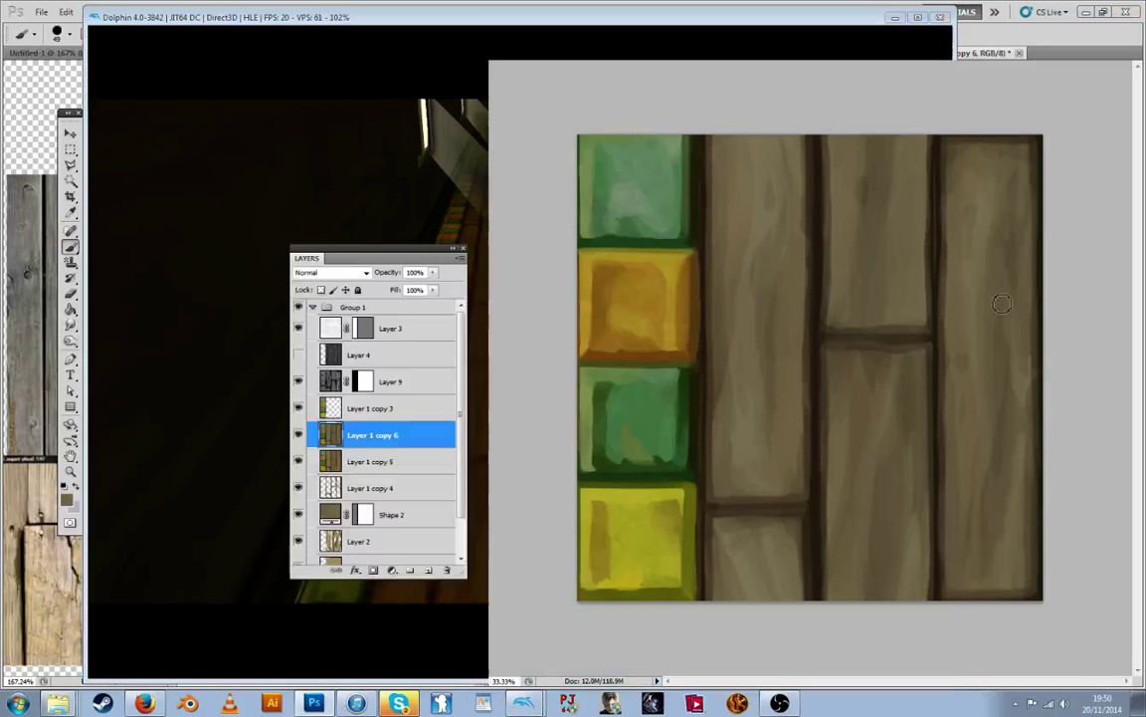
# Reapply the last filter to Layer 1 copy 3 to shift the coloured tile column vertically and expose its seam
pyautogui.click(374, 412)
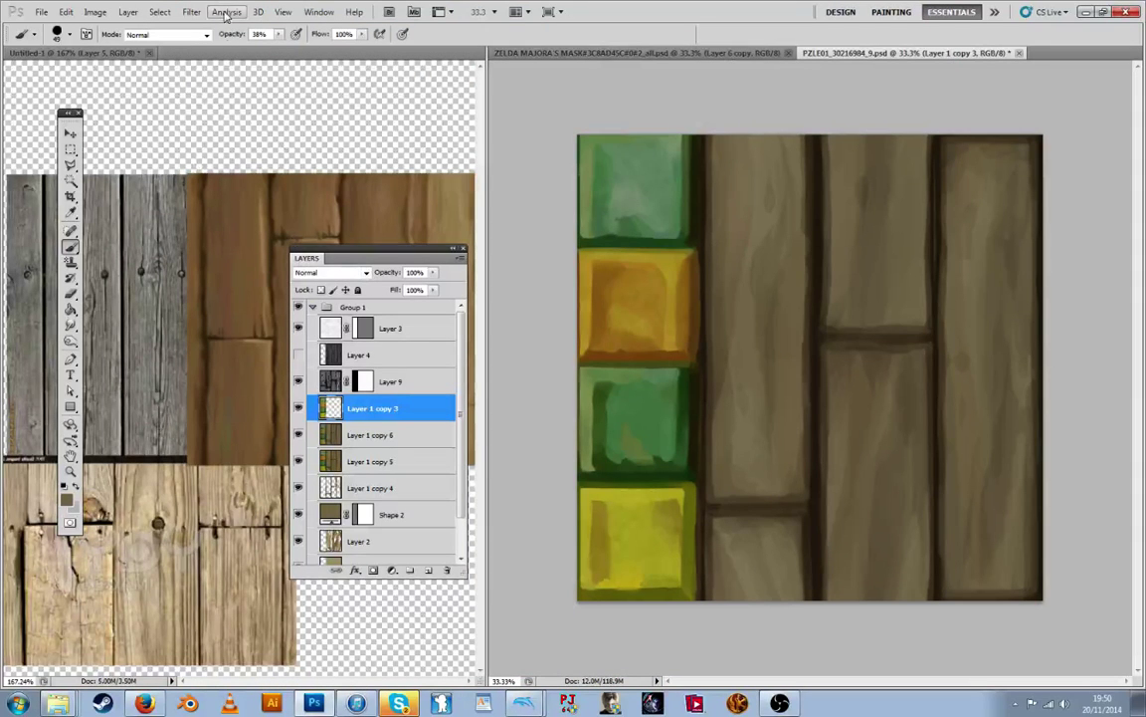
pyautogui.click(191, 12)
pyautogui.click(393, 181)
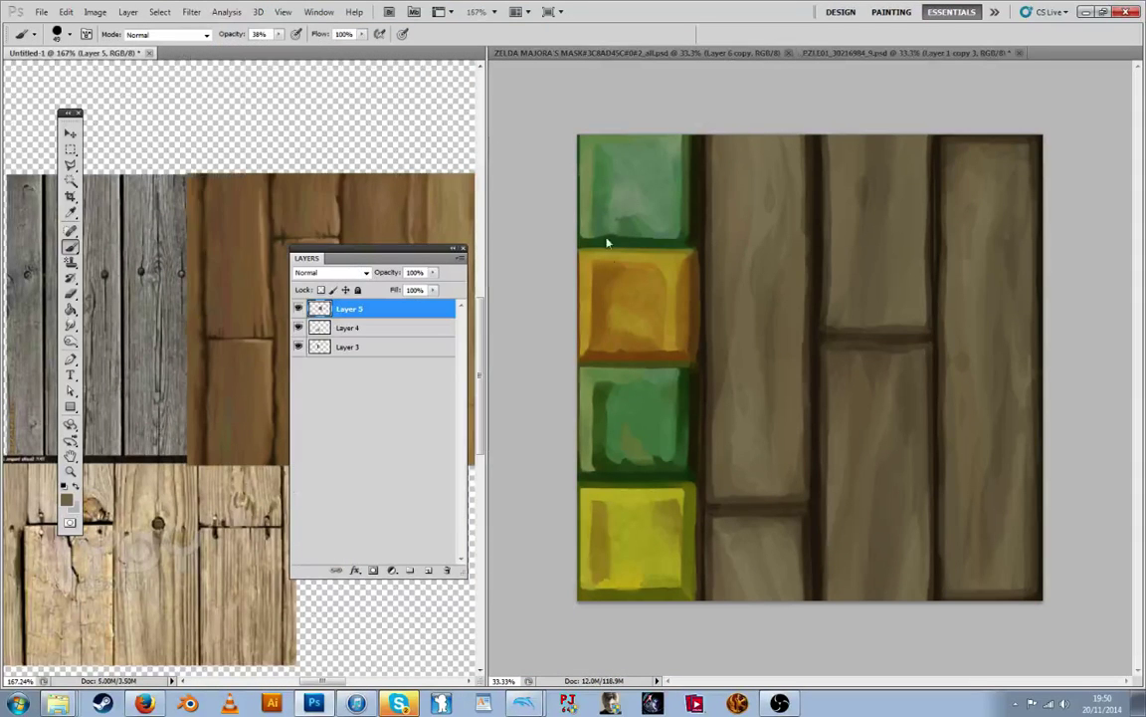
pyautogui.click(534, 314)
pyautogui.hotkey('ctrl', 'f')
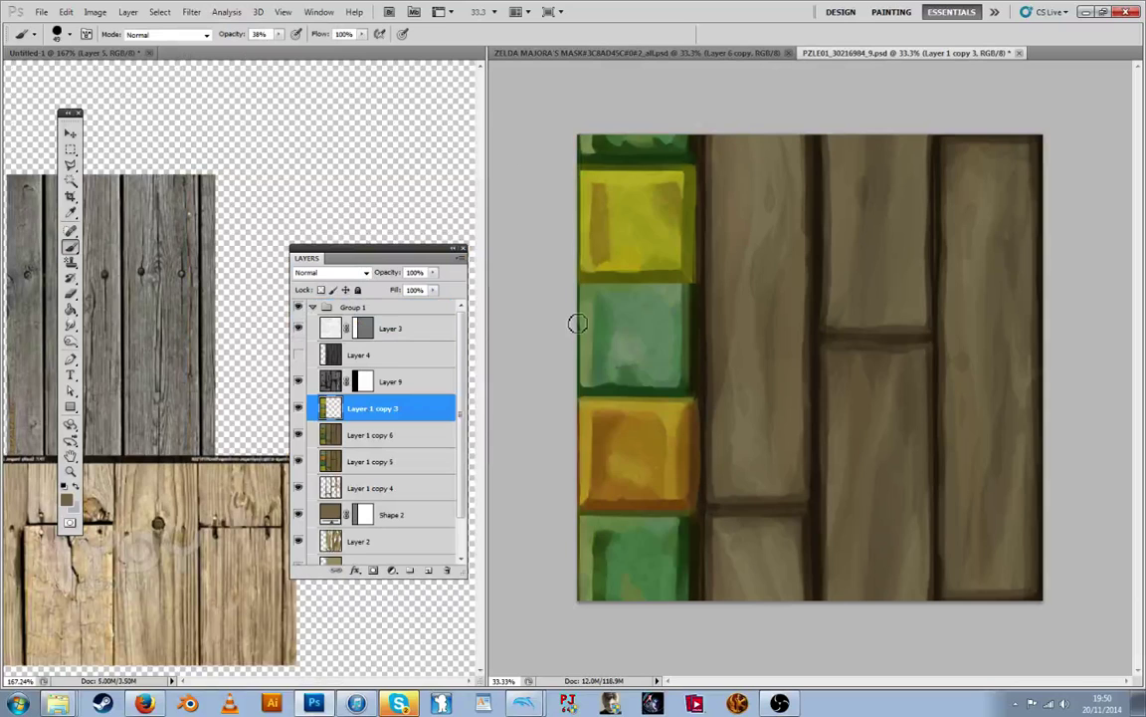
# Hide Layer 3 and Layer 9 and set the Brush size to 20 px
pyautogui.press('i')
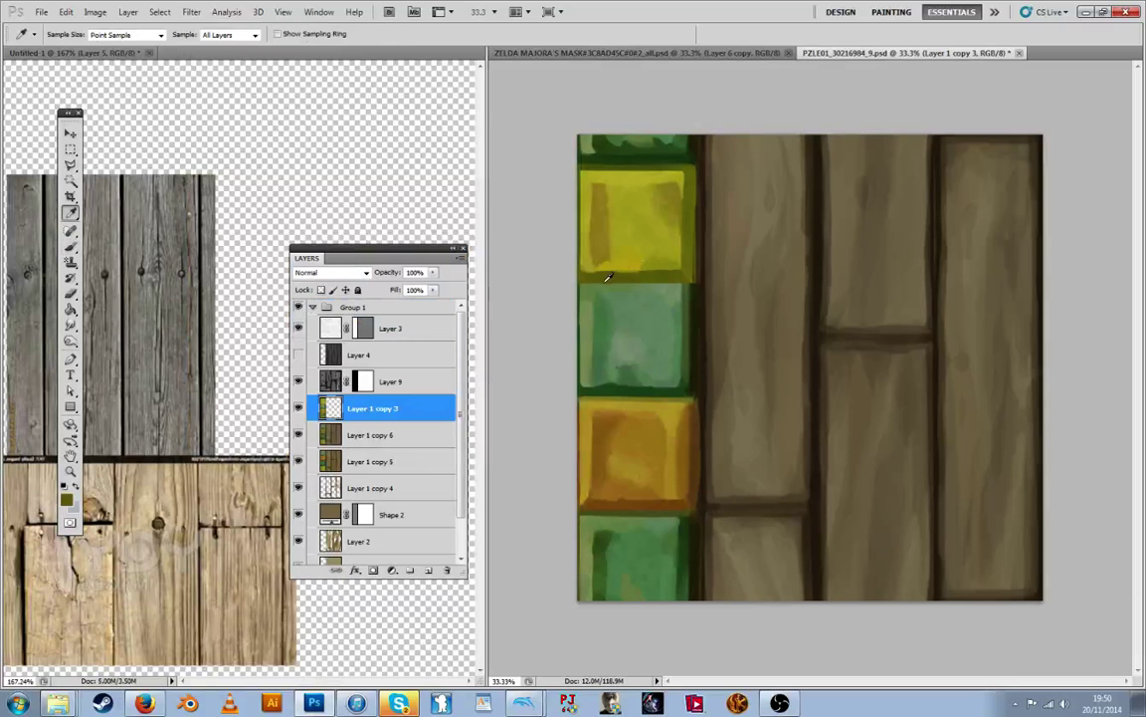
pyautogui.click(297, 383)
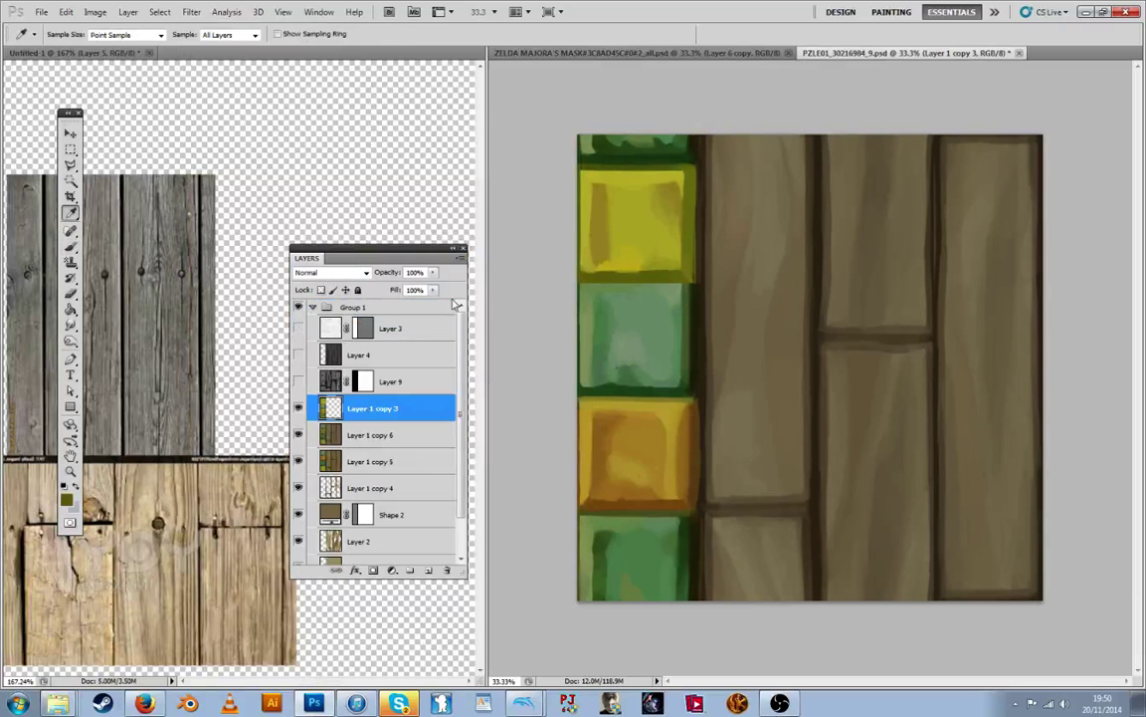
pyautogui.press('b')
pyautogui.click(61, 34)
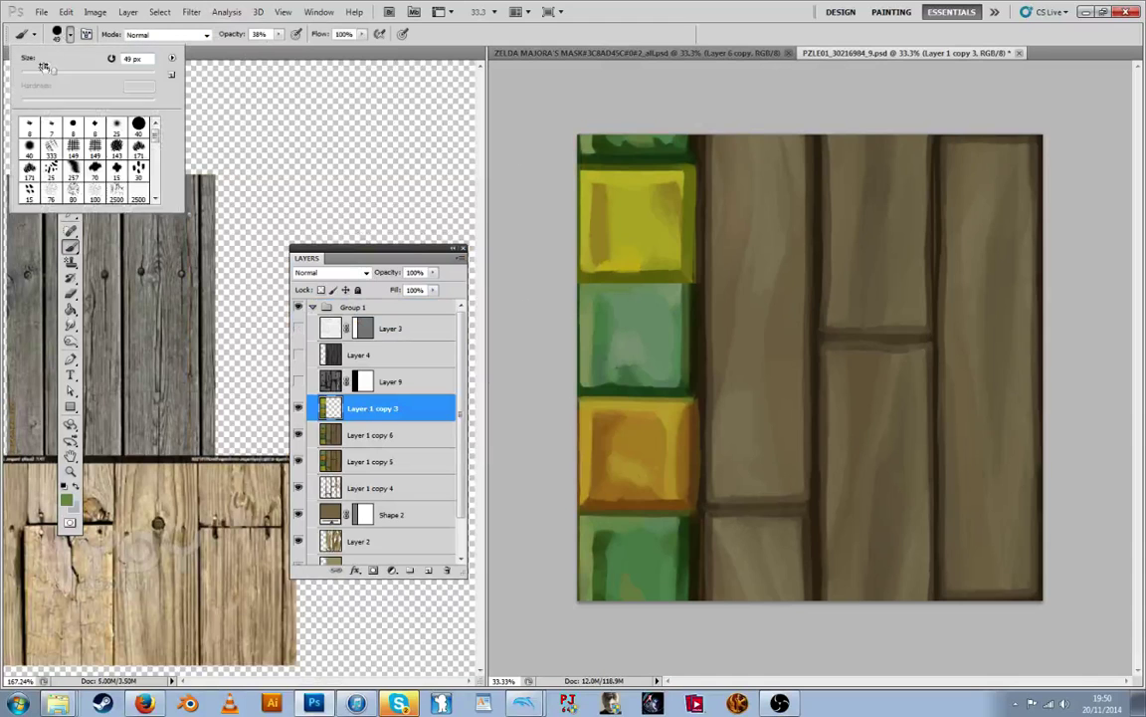
pyautogui.click(210, 156)
# Paint over the seam between the yellow and pale green tiles on Layer 1 copy 3 with a sampled dark green
pyautogui.press('i')
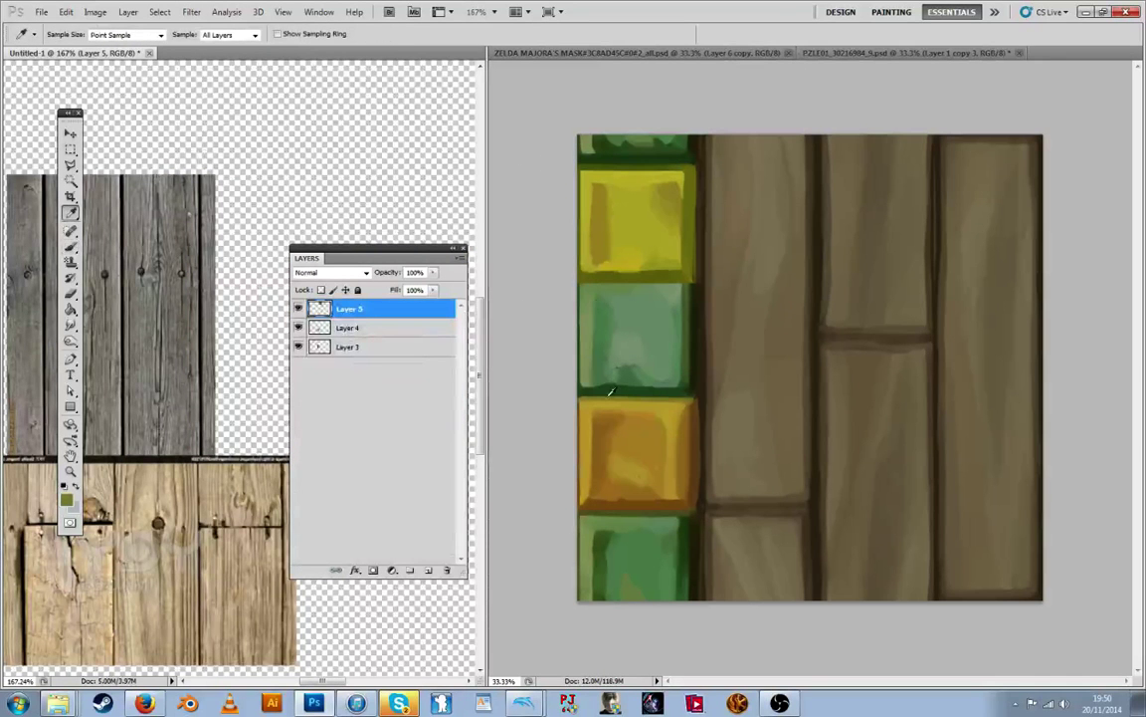
pyautogui.click(607, 394)
pyautogui.press('b')
pyautogui.click(585, 291)
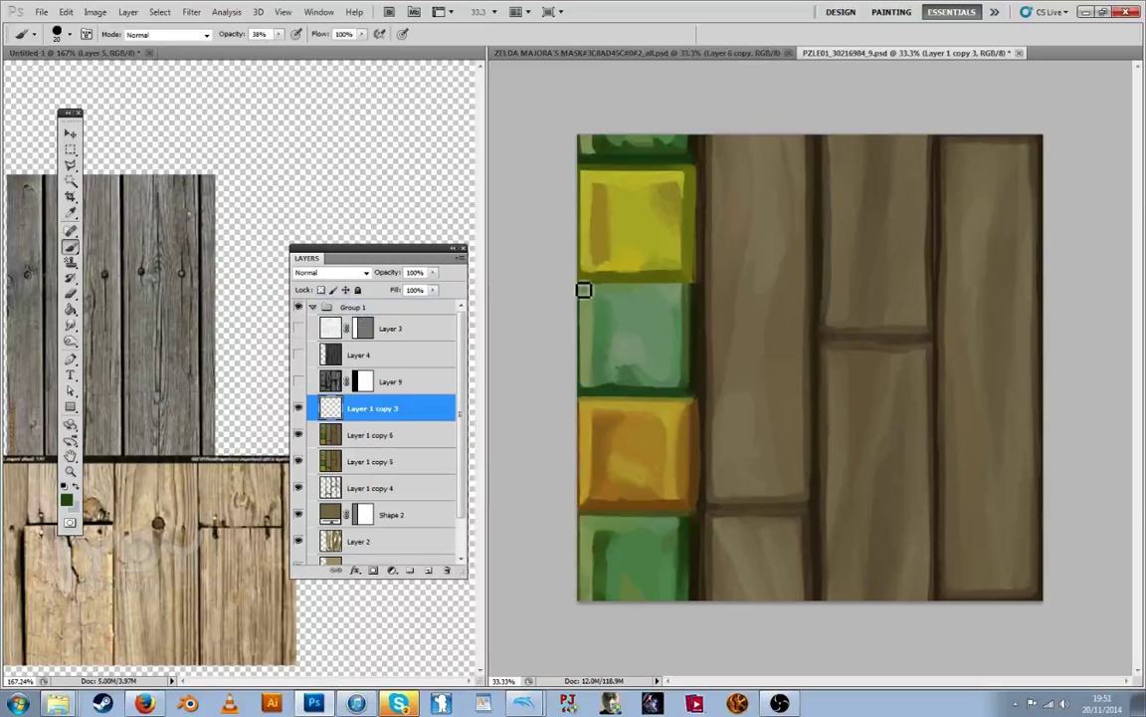
pyautogui.moveTo(643, 290)
pyautogui.mouseDown()
pyautogui.moveTo(685, 292)
pyautogui.moveTo(659, 291)
pyautogui.mouseUp()
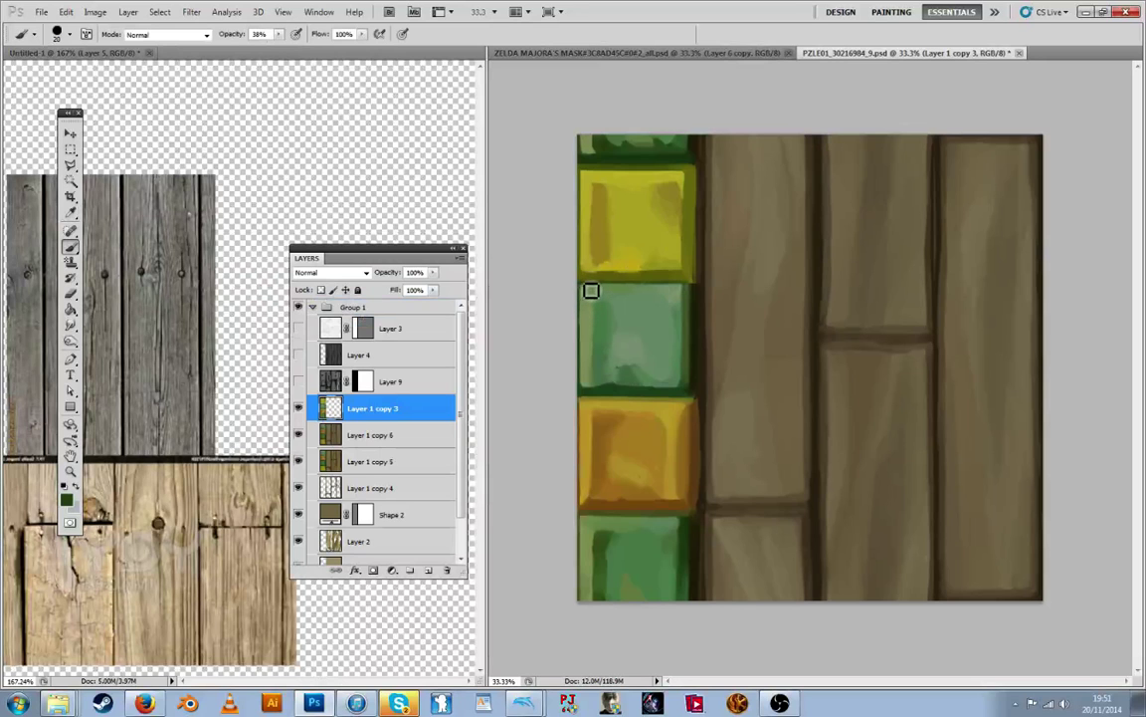
# Refine the upper edge and plank-side corner of the pale green tile with sampled light and dark greens
pyautogui.keyDown('alt'); pyautogui.click(629, 296); pyautogui.keyUp('alt')
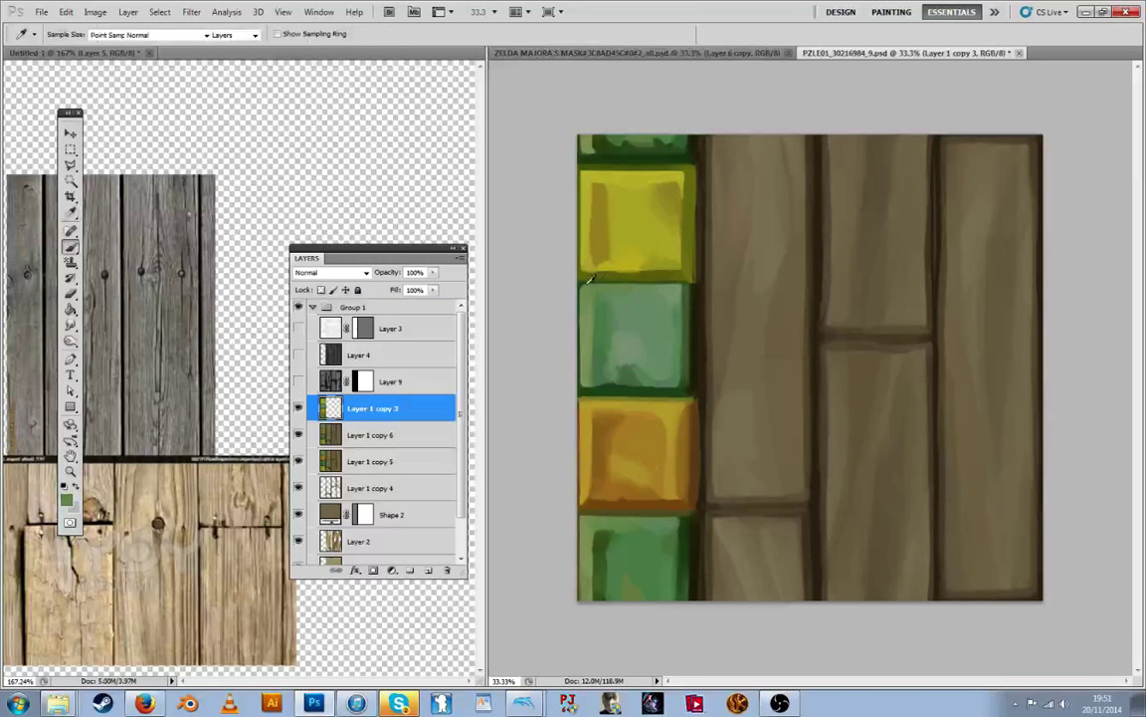
pyautogui.keyDown('alt'); pyautogui.click(675, 293); pyautogui.keyUp('alt')
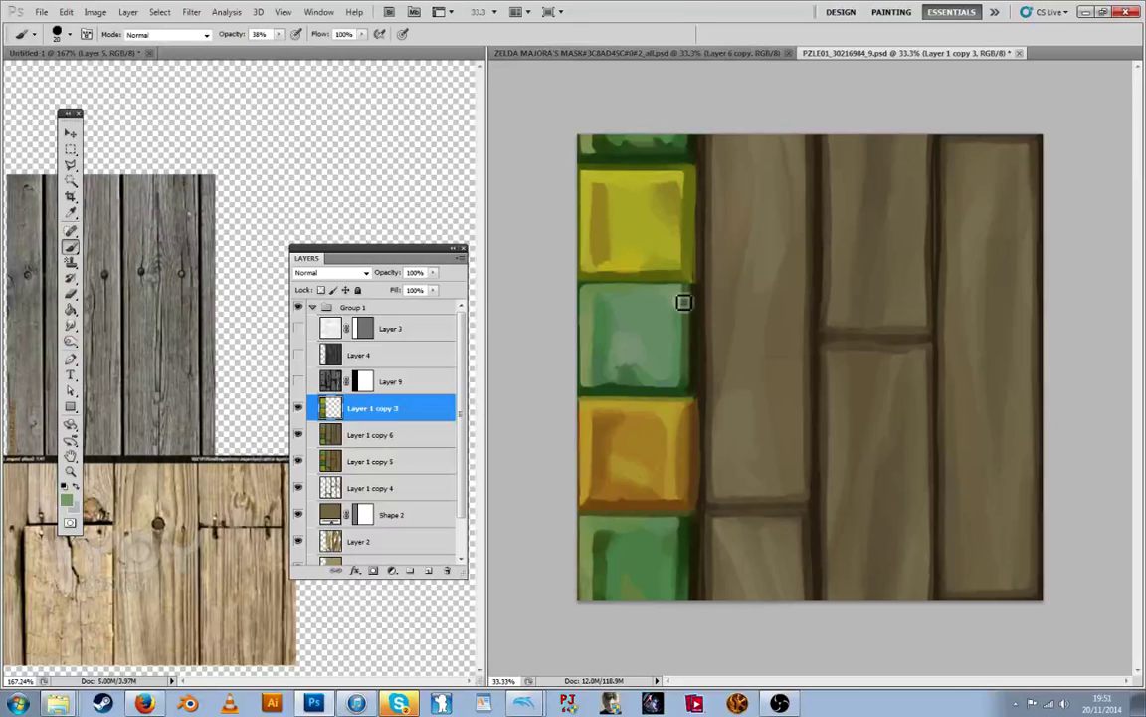
pyautogui.moveTo(682, 300); pyautogui.dragTo(685, 317)
pyautogui.keyDown('alt'); pyautogui.click(689, 280); pyautogui.keyUp('alt')
pyautogui.press('alt')
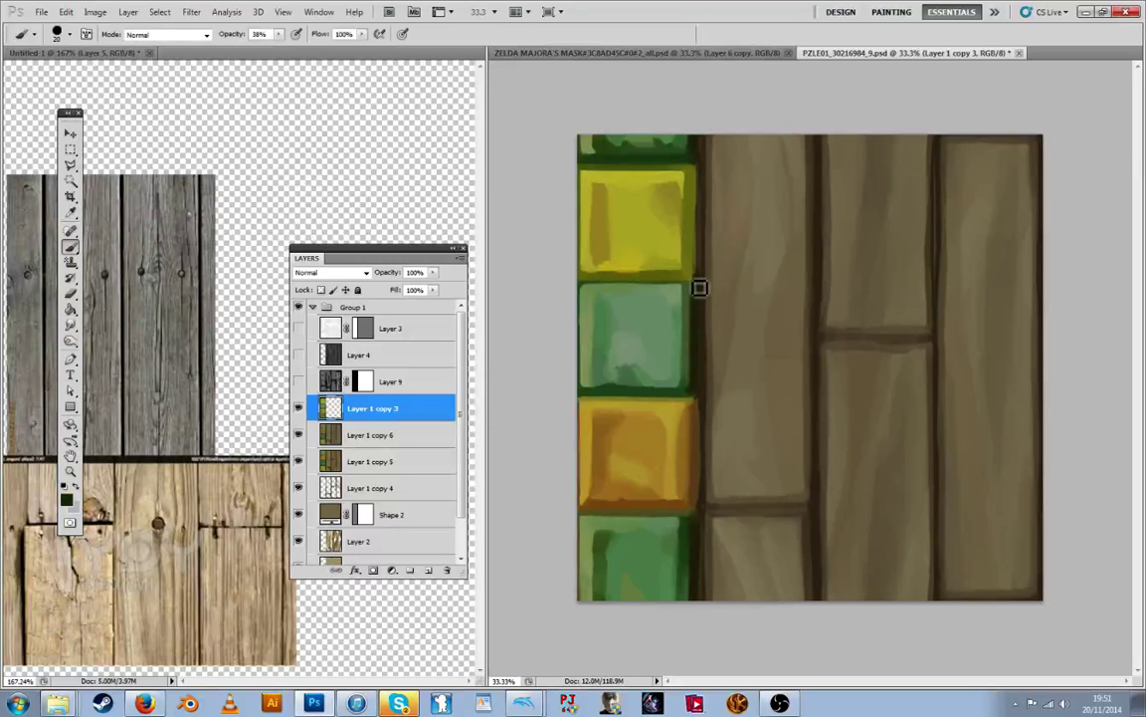
# Blend the dark gap between the pale green tile and the planks with greens sampled along the tile edge
pyautogui.keyDown('alt'); pyautogui.click(698, 257); pyautogui.keyUp('alt')
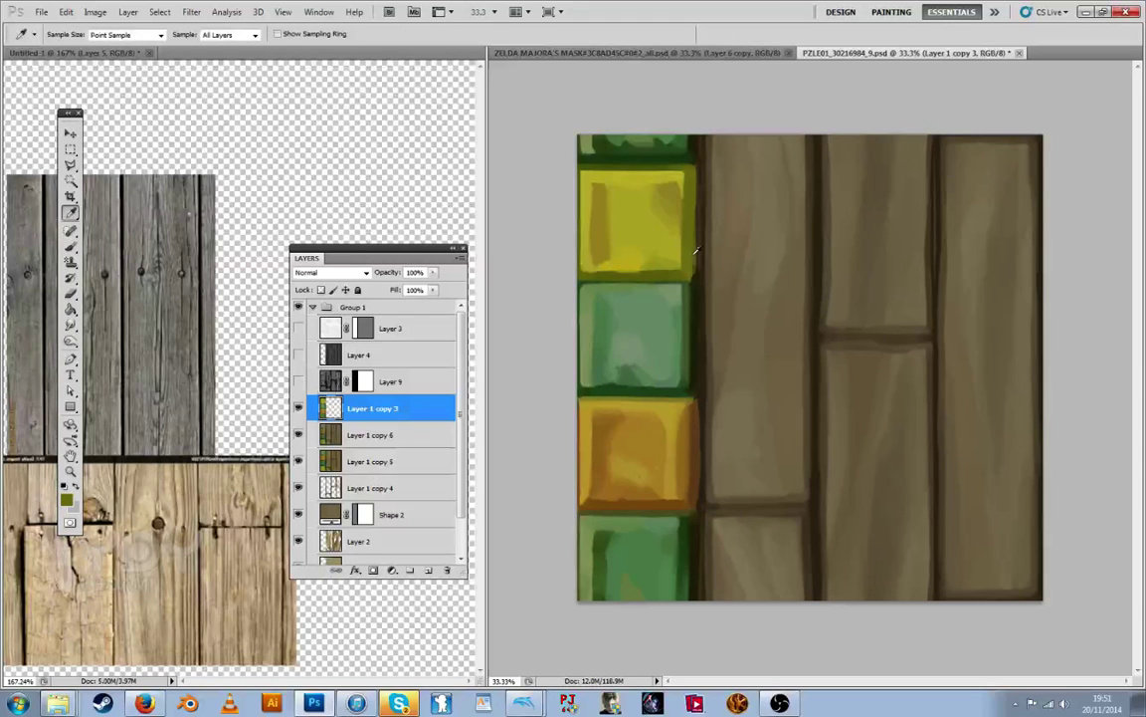
pyautogui.keyDown('alt'); pyautogui.click(696, 307); pyautogui.keyUp('alt')
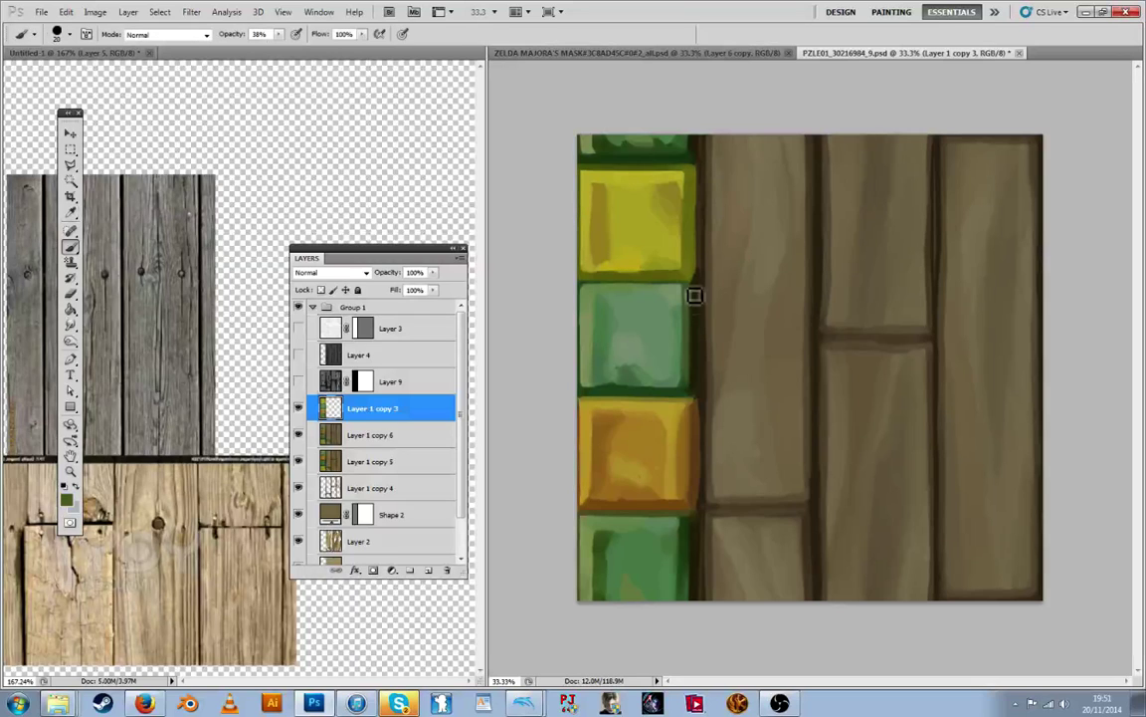
pyautogui.keyDown('alt'); pyautogui.click(696, 388); pyautogui.keyUp('alt')
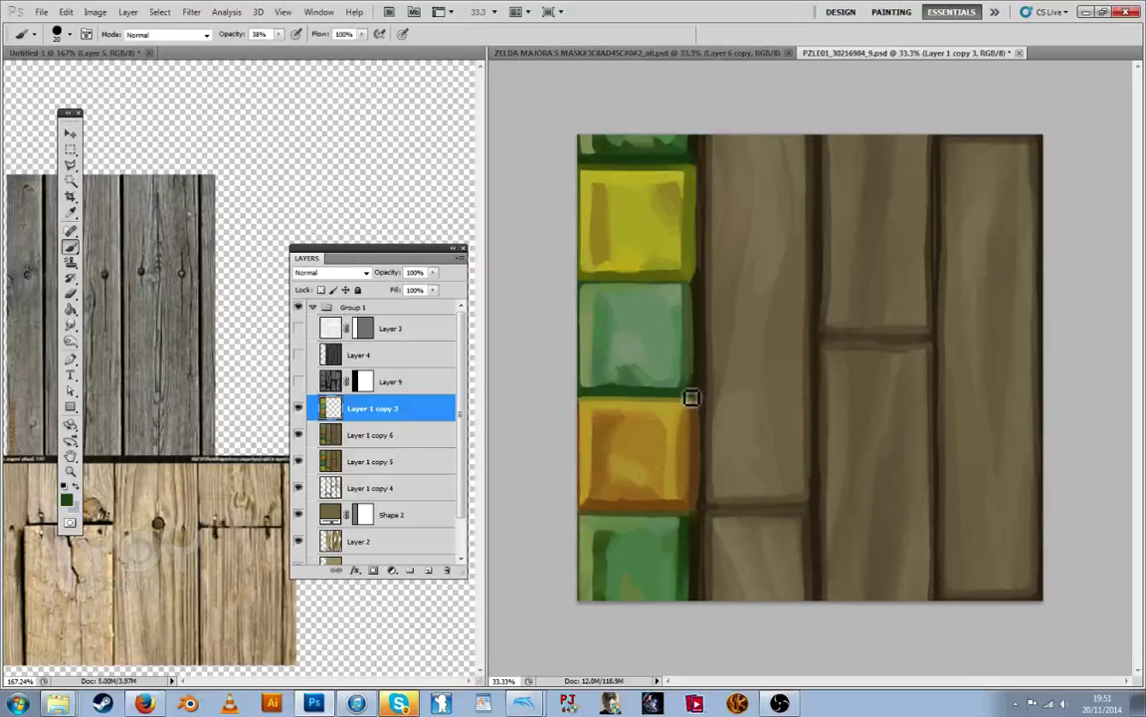
pyautogui.keyDown('alt'); pyautogui.click(694, 383); pyautogui.keyUp('alt')
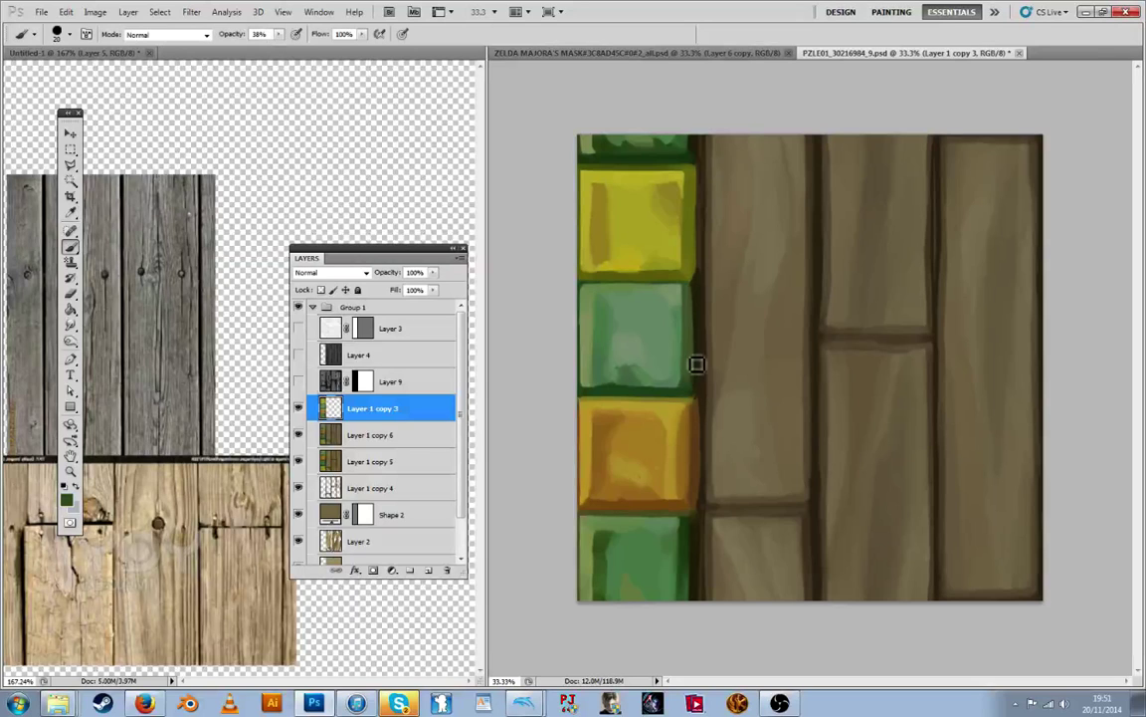
pyautogui.keyDown('alt'); pyautogui.click(696, 334); pyautogui.keyUp('alt')
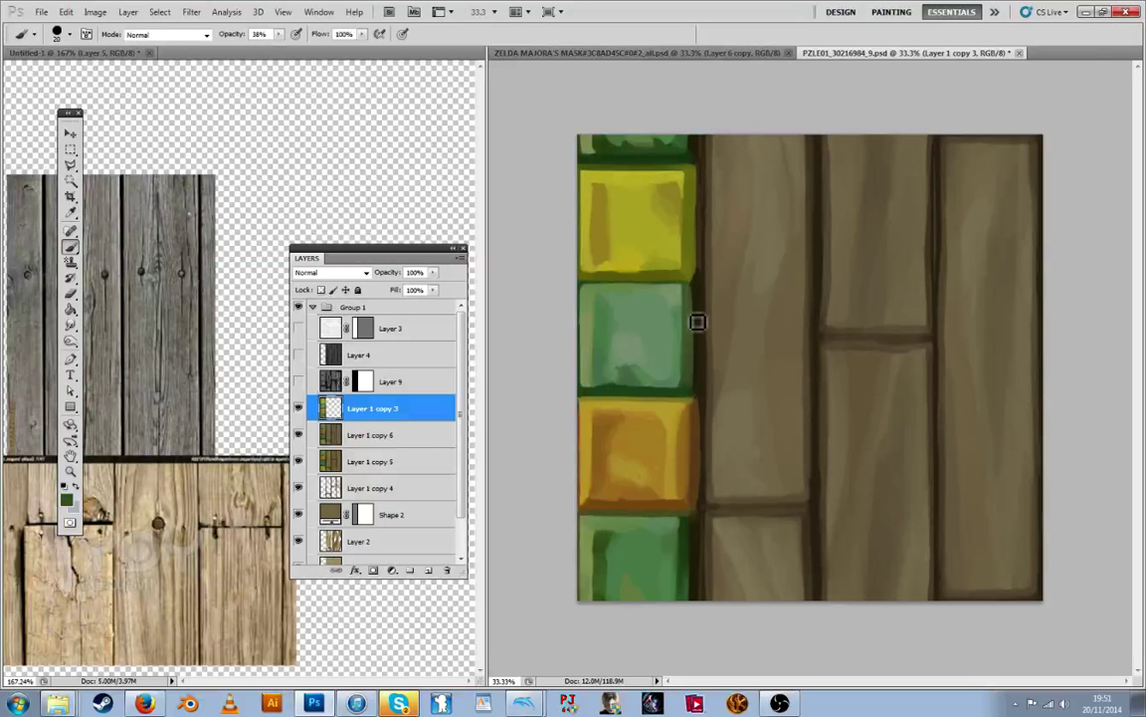
pyautogui.moveTo(697, 321); pyautogui.dragTo(695, 377)
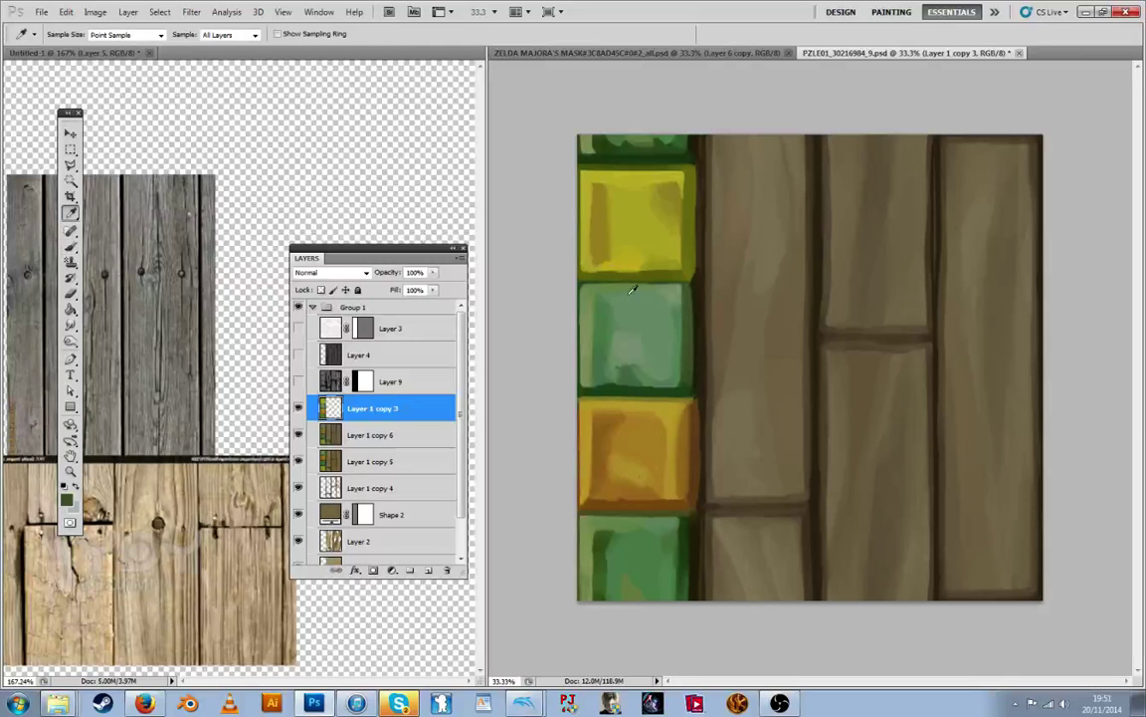
# Touch up the yellow tile's edges and the dark gap above it with yellows and greens sampled from the tiles
pyautogui.keyDown('alt'); pyautogui.click(613, 265); pyautogui.keyUp('alt')
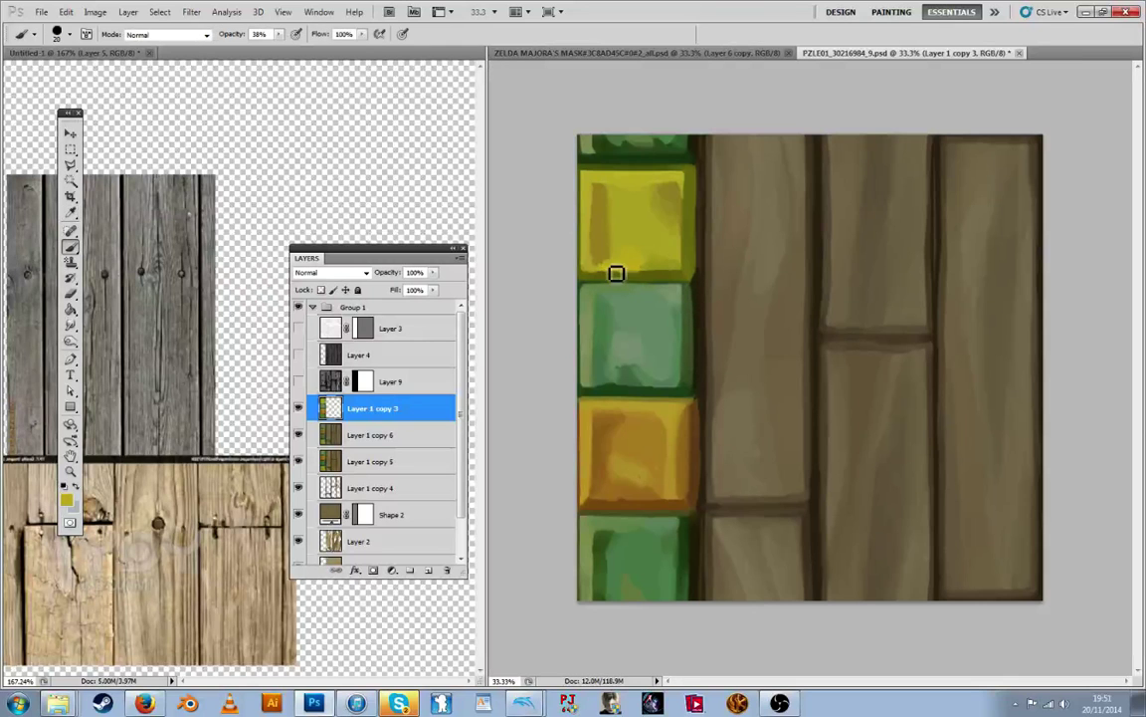
pyautogui.keyDown('alt'); pyautogui.click(605, 190); pyautogui.keyUp('alt')
pyautogui.press('alt')
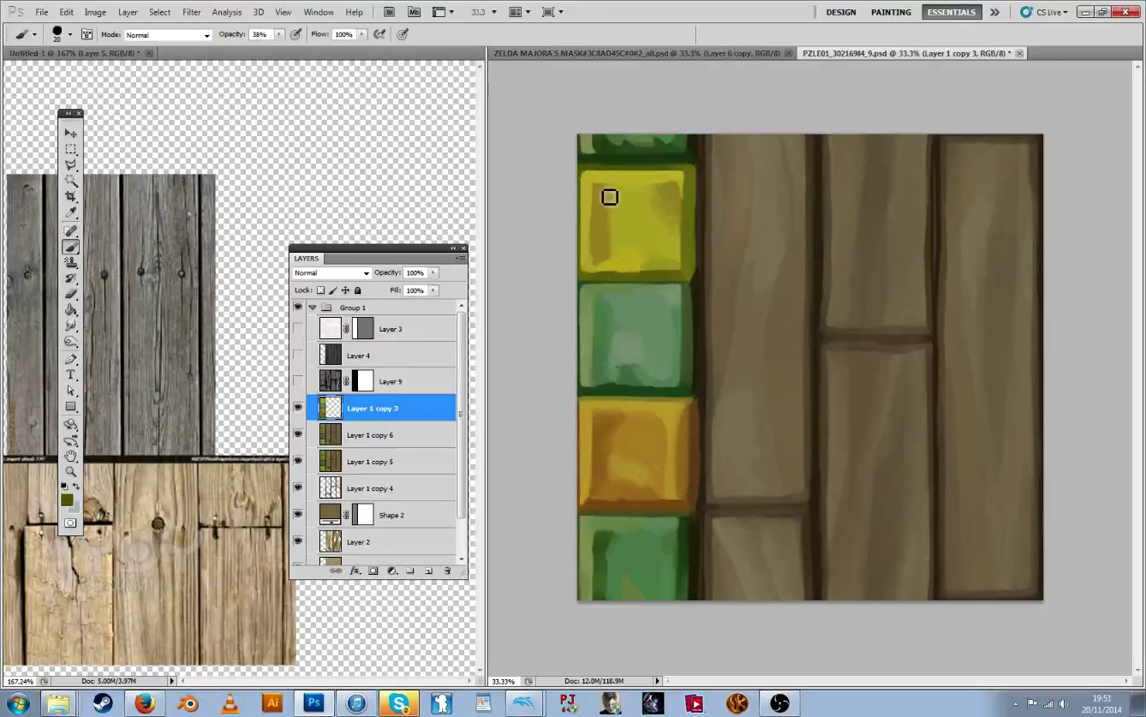
pyautogui.keyDown('alt'); pyautogui.click(595, 176); pyautogui.keyUp('alt')
pyautogui.keyDown('alt'); pyautogui.click(587, 158); pyautogui.keyUp('alt')
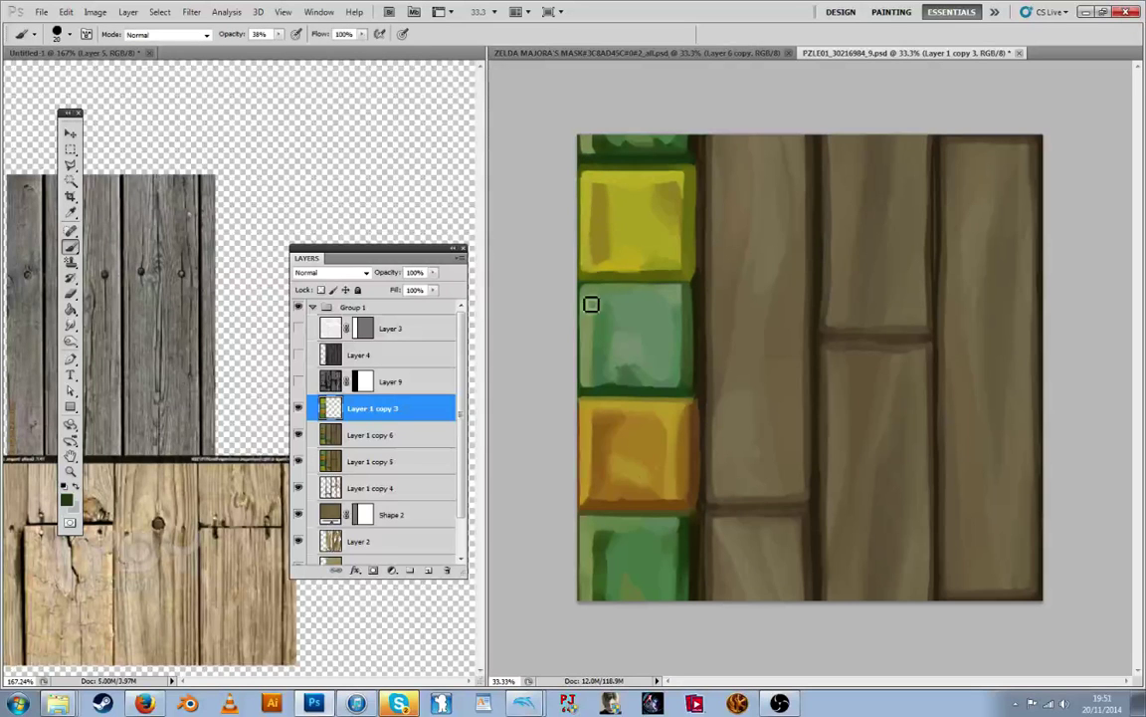
pyautogui.press('alt')
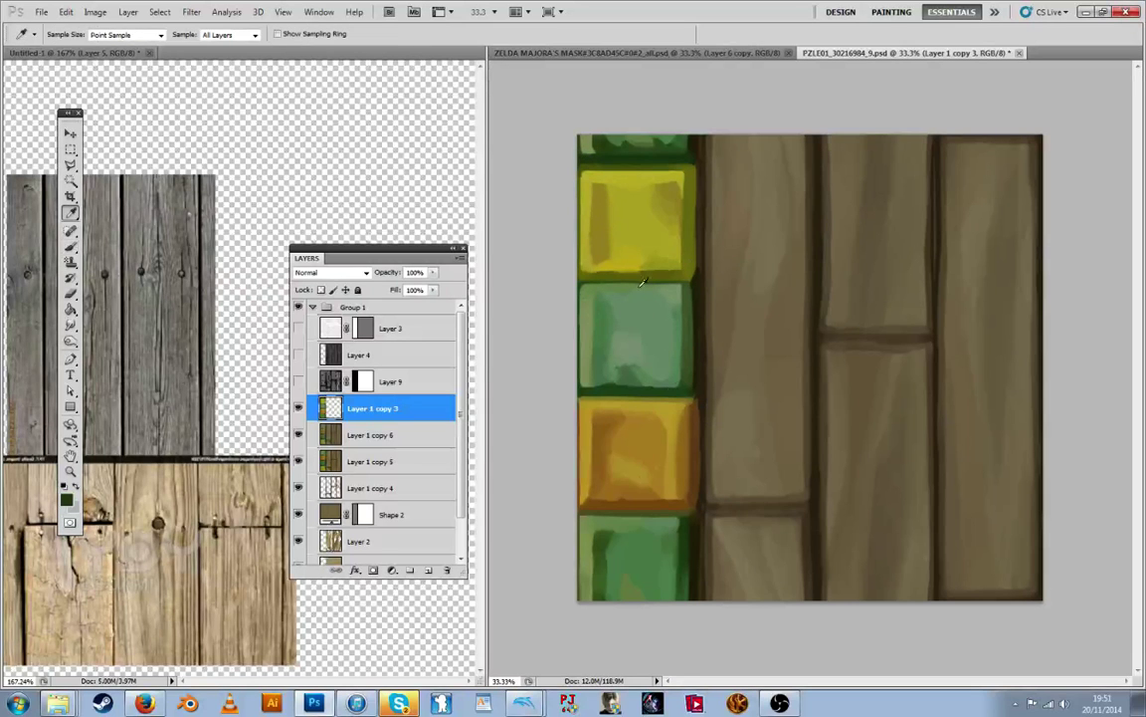
# Refine the pale green tile's upper edge and plank-side corner with greens sampled along its border
pyautogui.keyDown('alt'); pyautogui.click(591, 283); pyautogui.keyUp('alt')
pyautogui.keyDown('alt'); pyautogui.click(659, 293); pyautogui.keyUp('alt')
pyautogui.keyDown('alt'); pyautogui.click(686, 291); pyautogui.keyUp('alt')
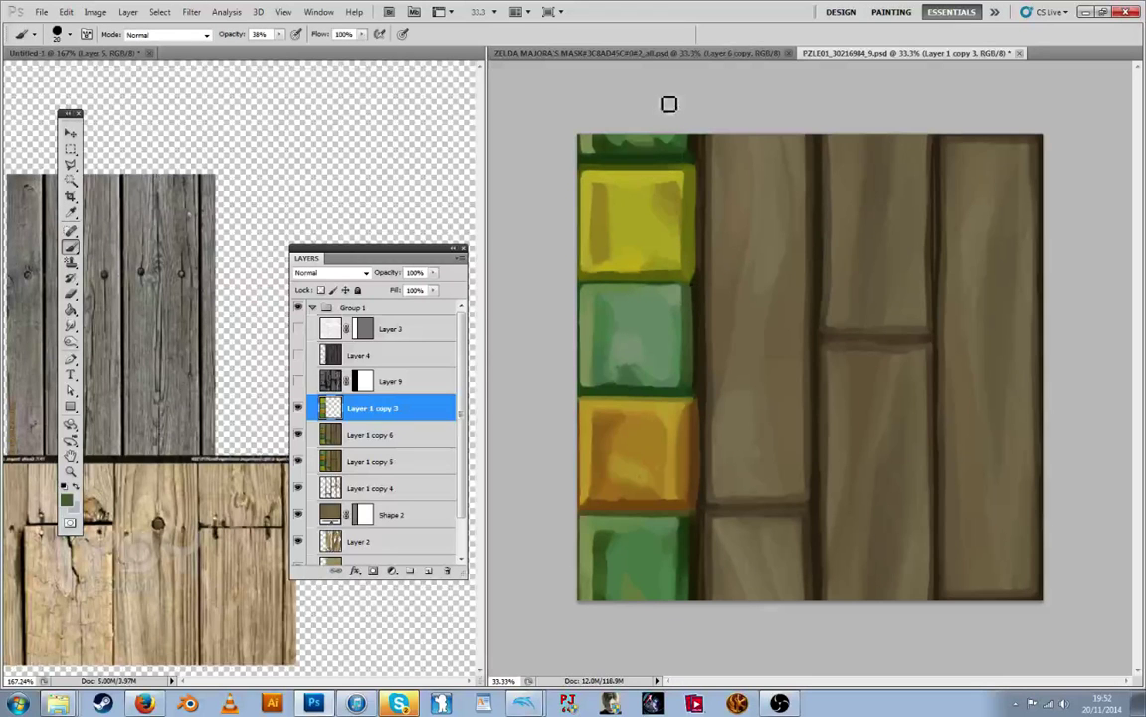
# Repeat the last Offset filter on Layer 1 copy 3 to shift the tile strip vertically
pyautogui.rightClick(379, 409)
pyautogui.click(426, 419)
pyautogui.hotkey('ctrl', 'f')
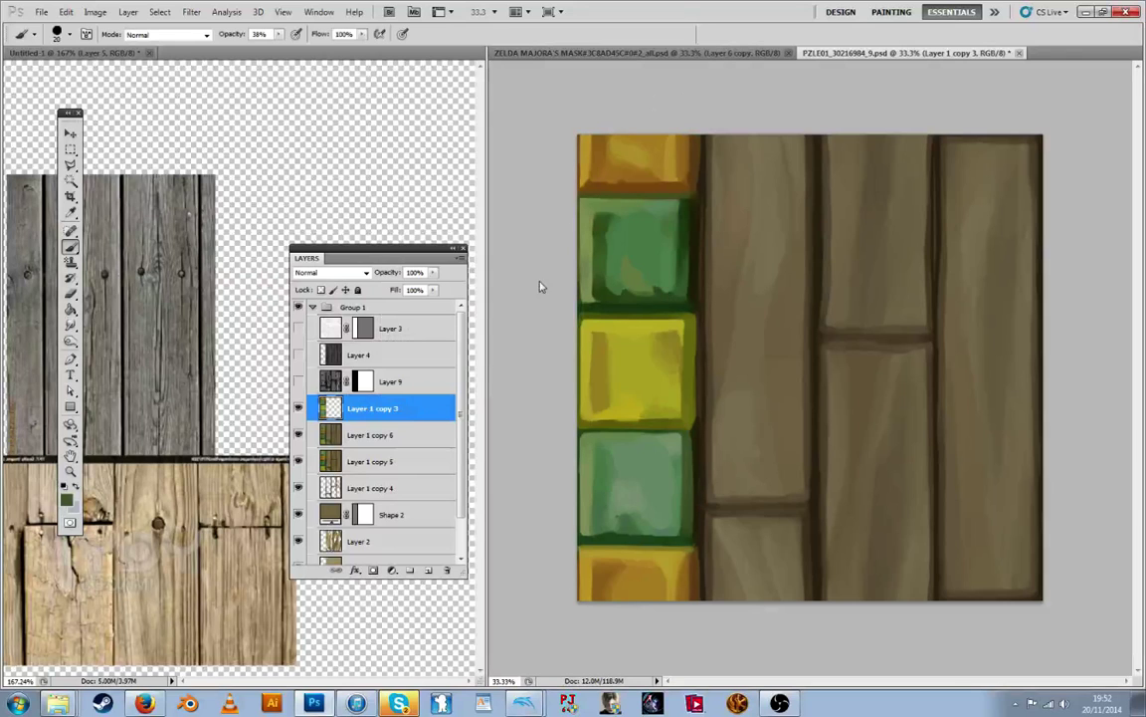
# Paint over the seam between the dark green and yellow tiles with sampled olive green and yellow tones
pyautogui.press('i')
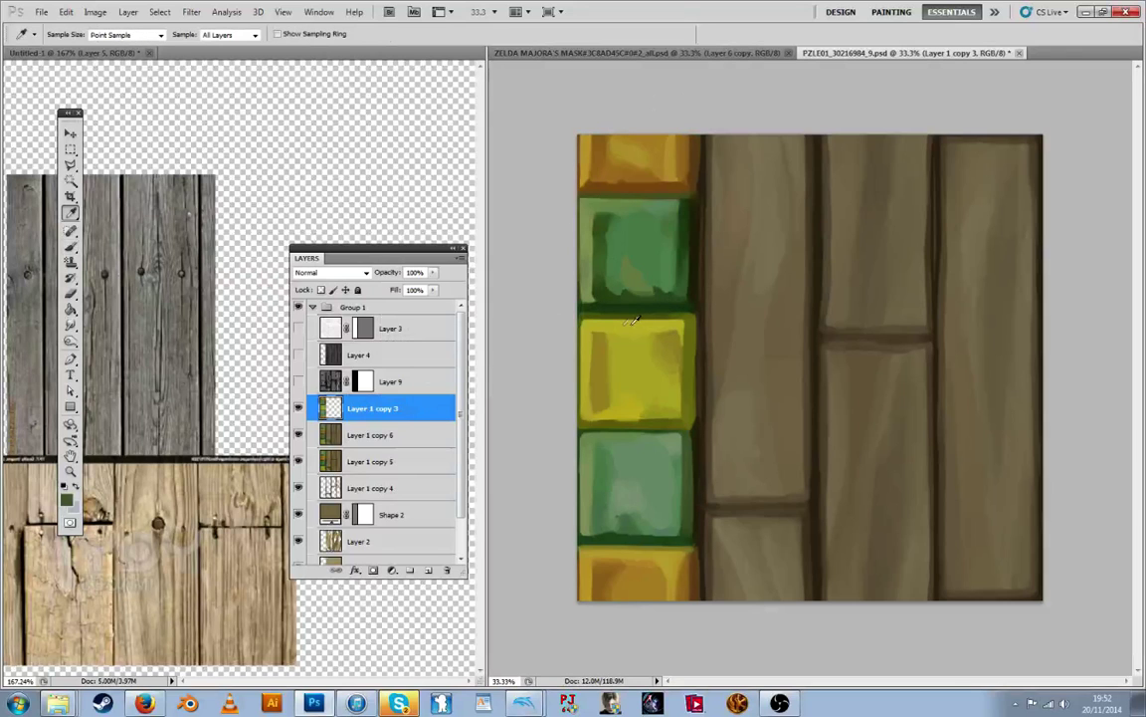
pyautogui.press('b')
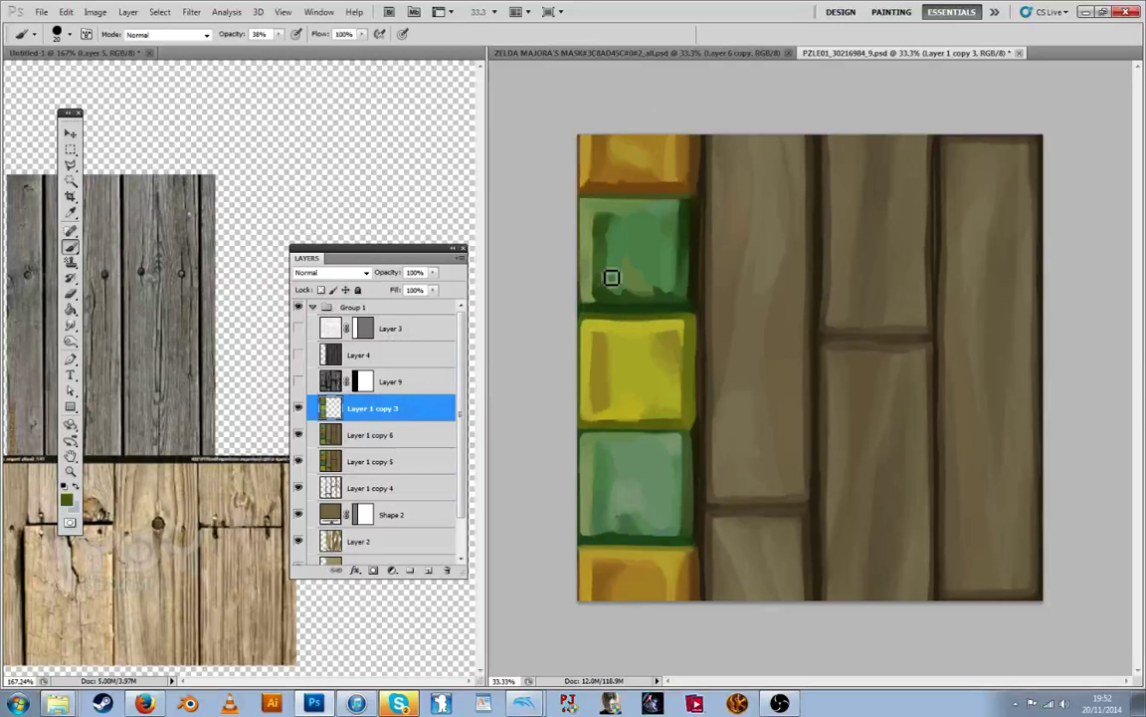
pyautogui.press('i')
pyautogui.press('b')
pyautogui.press('i')
pyautogui.click(676, 324)
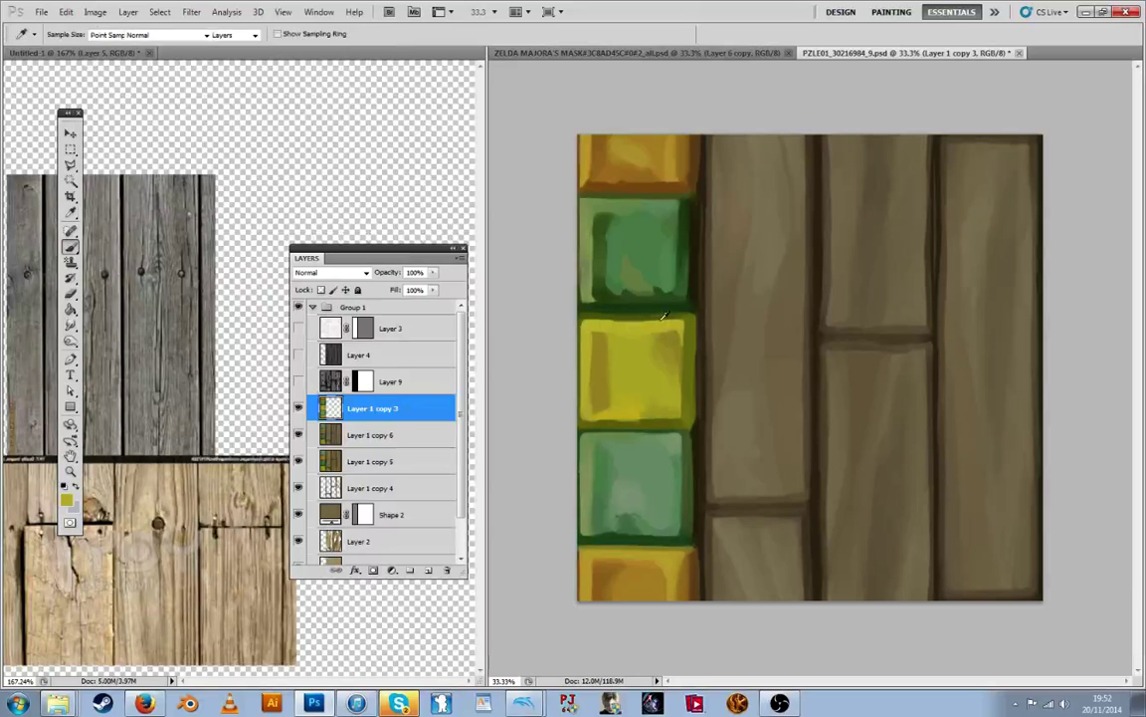
pyautogui.press('b')
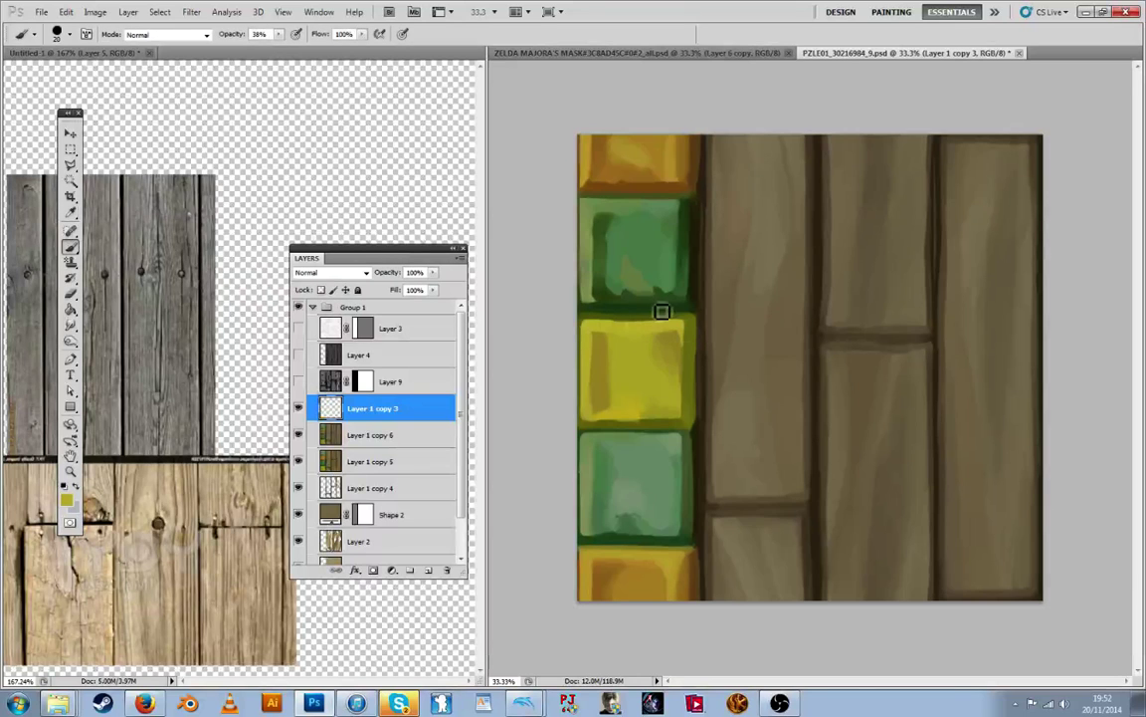
pyautogui.press('i')
pyautogui.press('b')
# Show Layer 9, Layer 4 and Layer 3 again over the painted texture
pyautogui.click(297, 355)
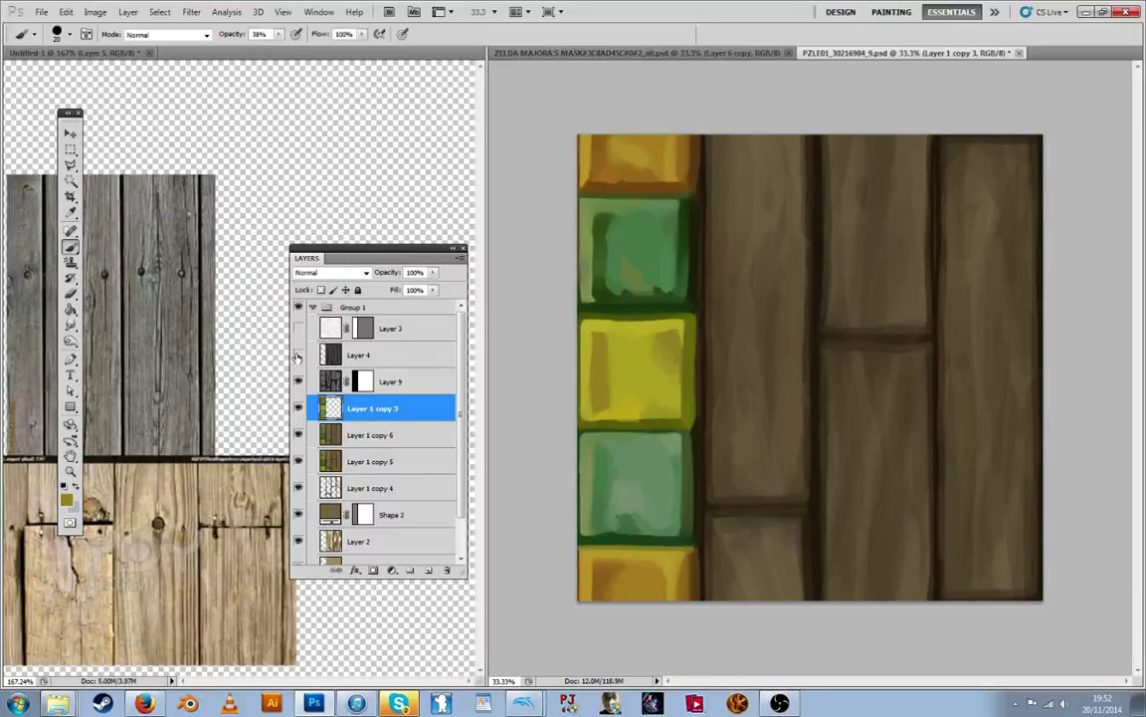
pyautogui.click(297, 355)
pyautogui.click(298, 356)
pyautogui.click(298, 329)
# Set the opacity of the Soft Light Layer 4 to 31% in its blending options
pyautogui.click(405, 356)
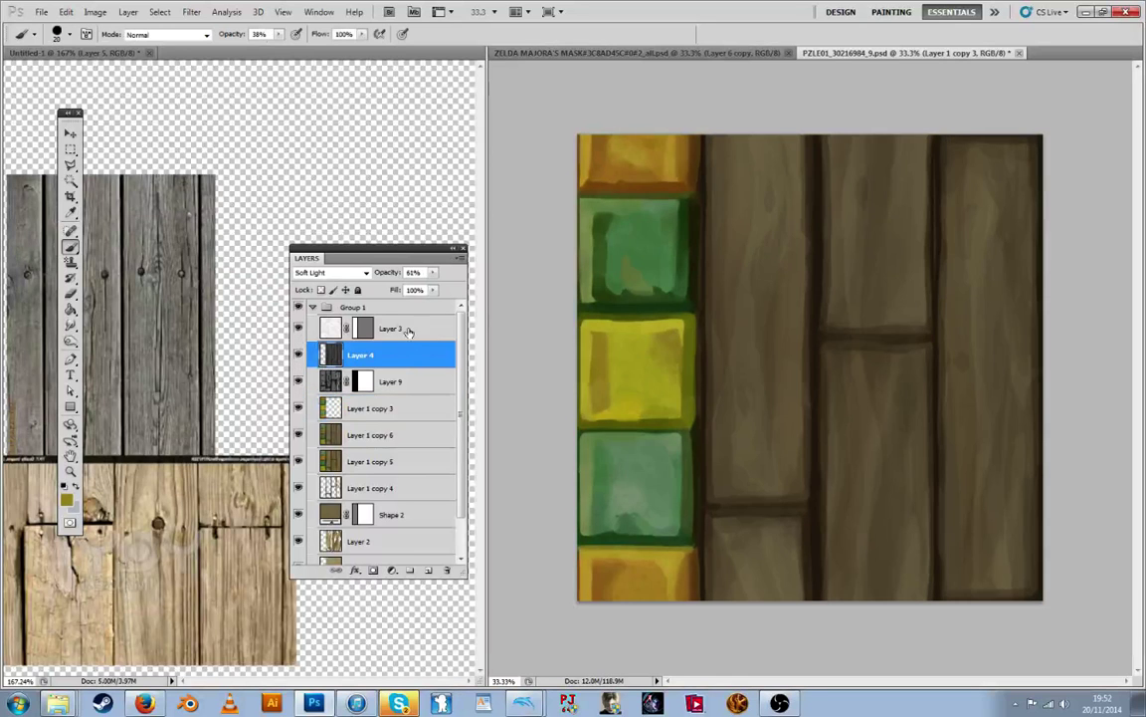
pyautogui.doubleClick(418, 355)
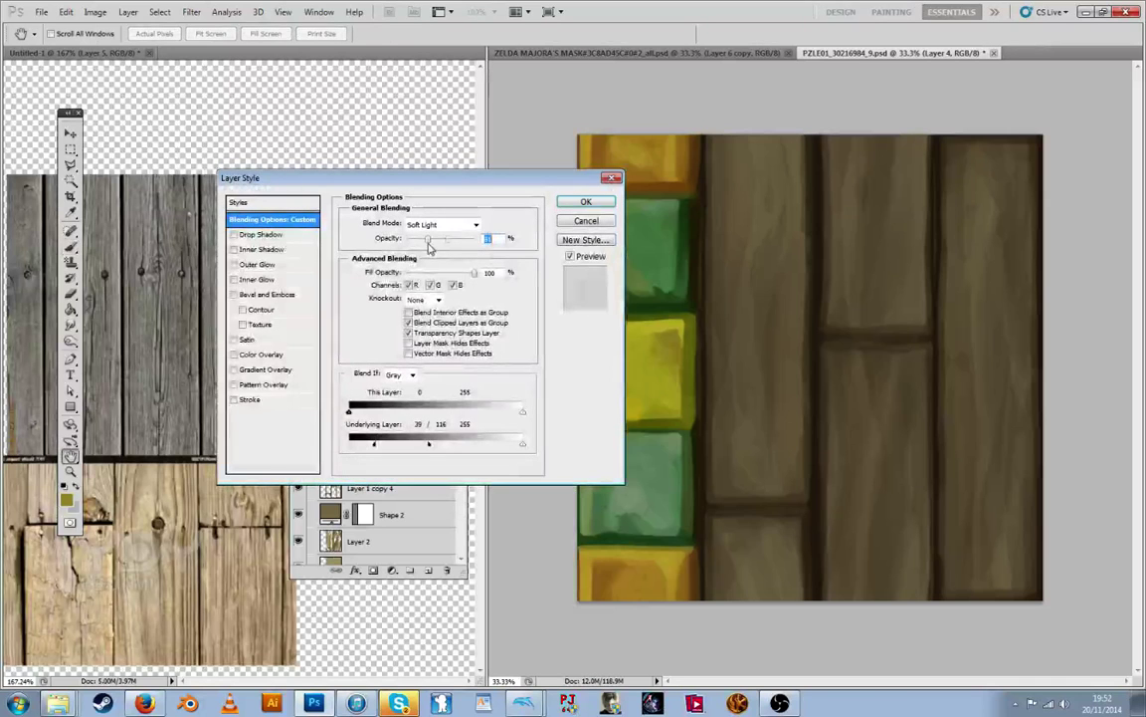
pyautogui.press('Return')
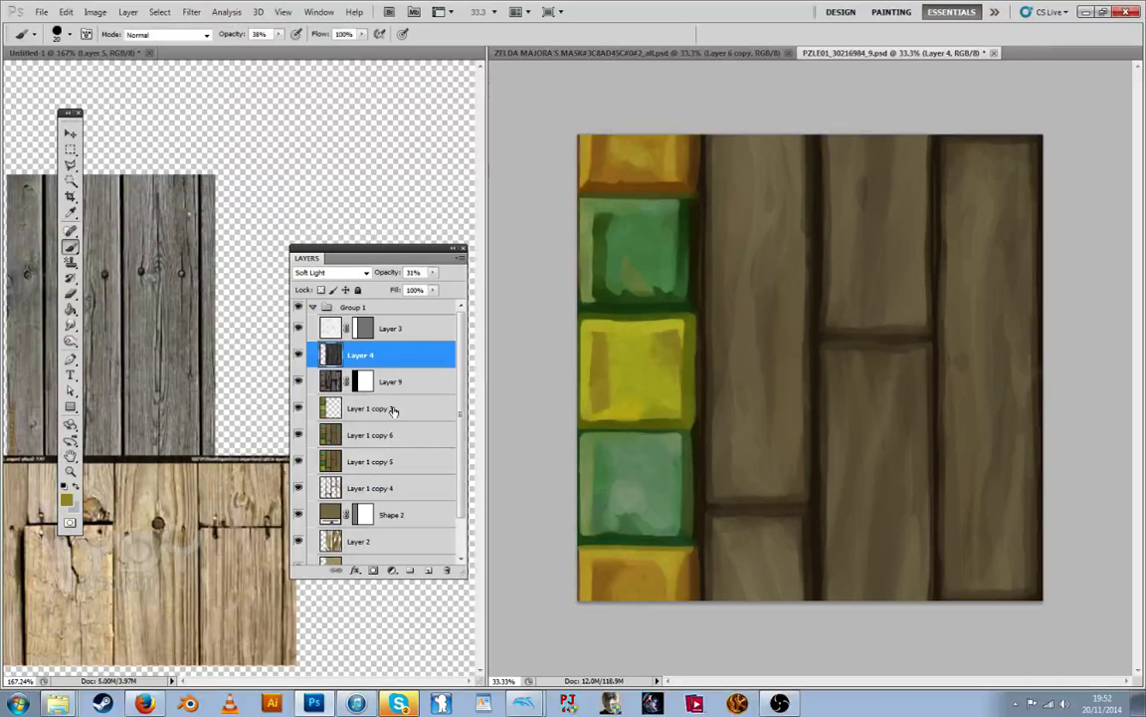
# Reduce the saturation of the planks on Layer 1 copy 6 slightly with Hue/Saturation
pyautogui.click(398, 434)
pyautogui.hotkey('ctrl', 'u')
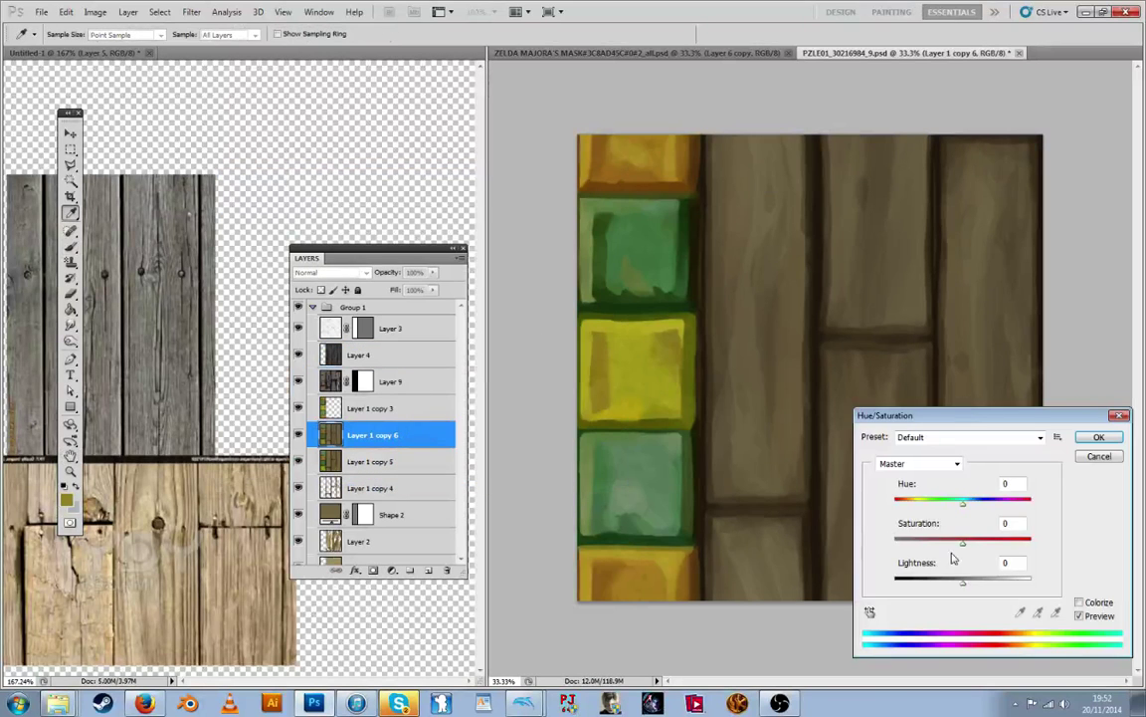
pyautogui.press('Return')
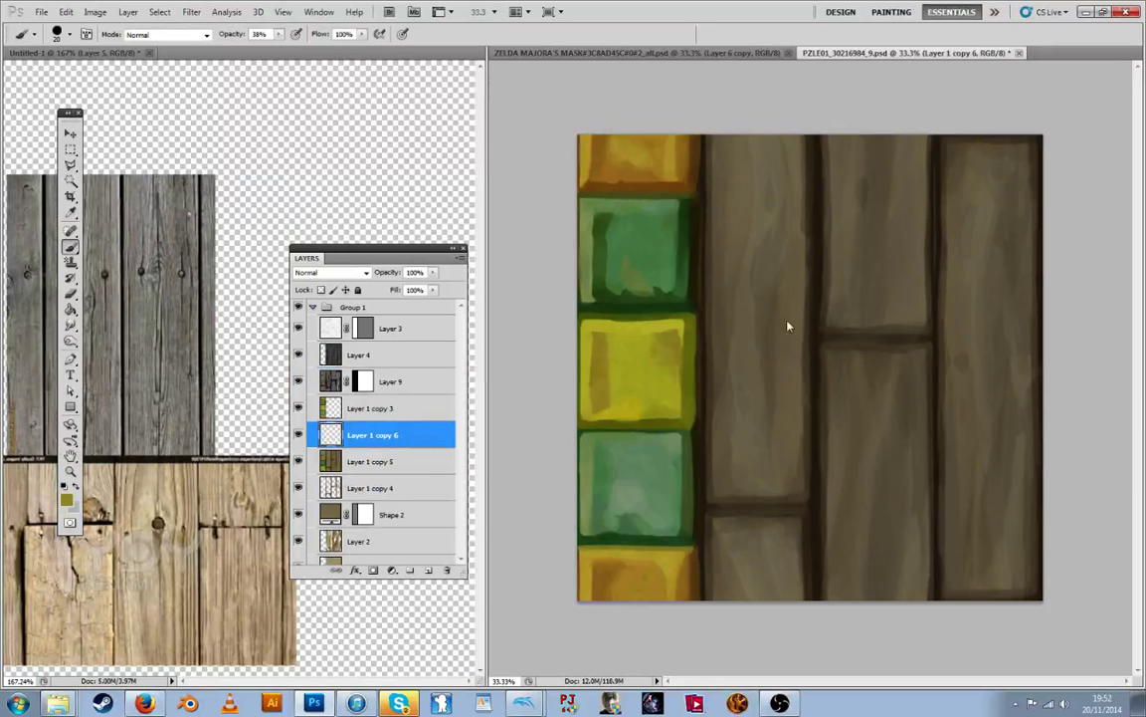
pyautogui.hotkey('ctrl', 'shift', 's')
pyautogui.click(637, 520)
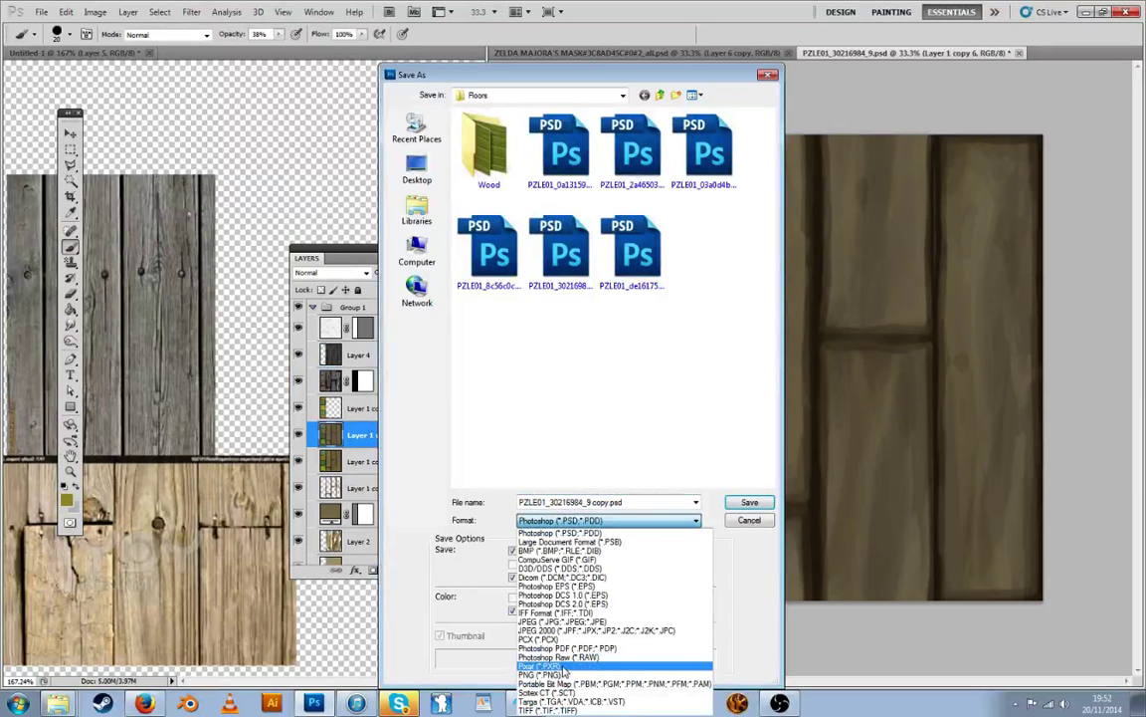
pyautogui.click(751, 547)
pyautogui.click(754, 519)
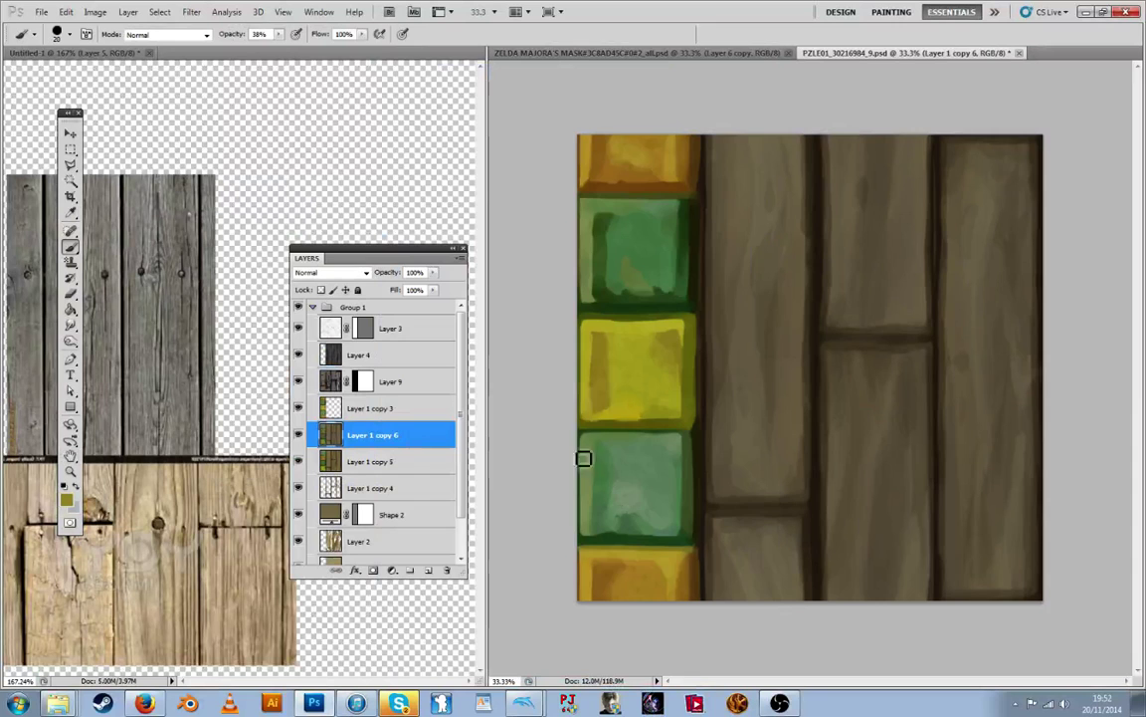
# Repeat the last Offset filter twice on Layer 1 copy 3 to move the tile strip further down
pyautogui.click(418, 408)
pyautogui.hotkey('ctrl', 'f')
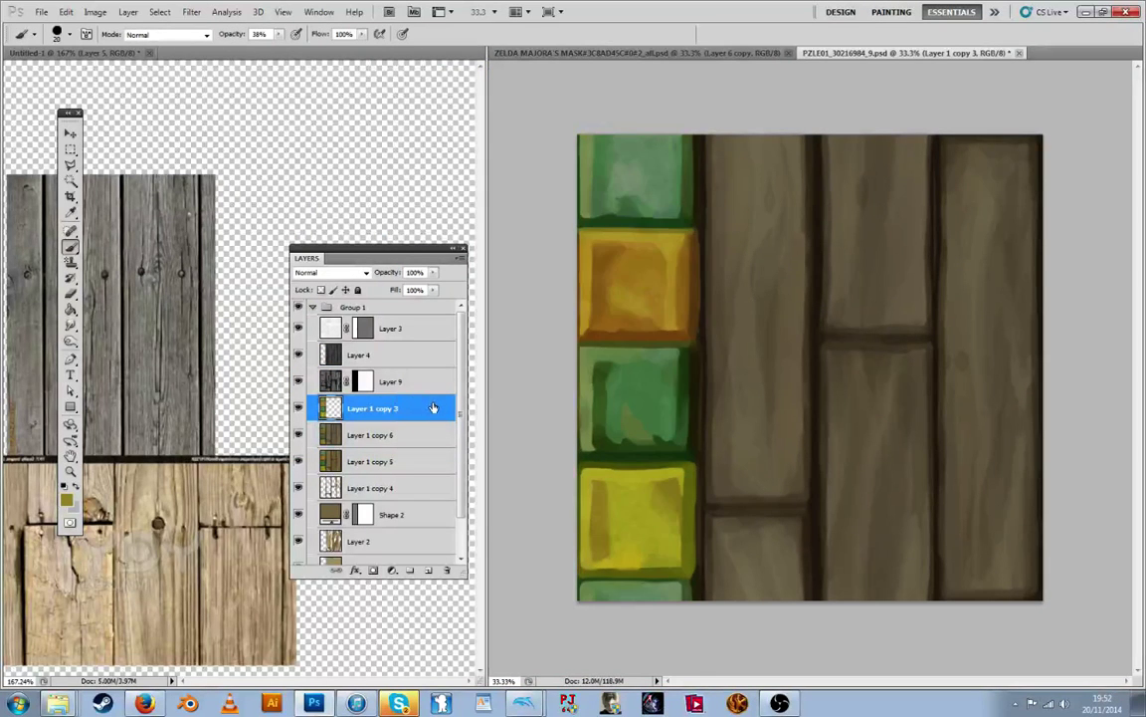
pyautogui.hotkey('ctrl', 'f')
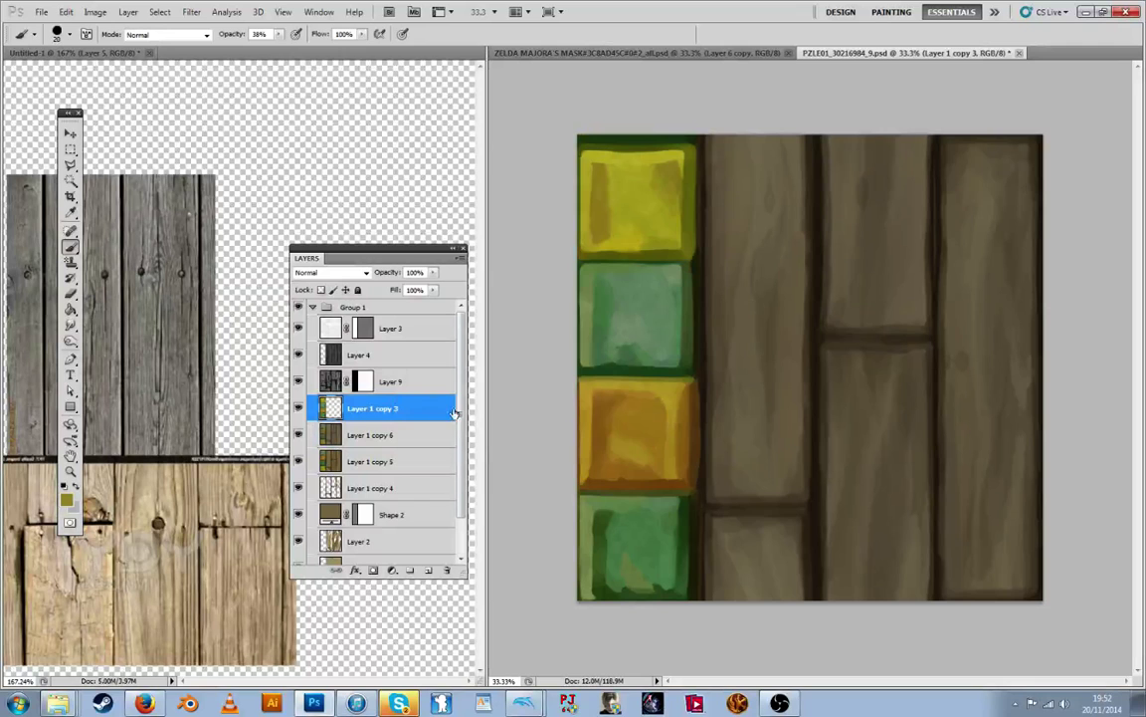
# Offset Layer 1 copy 3 vertically by -653 pixels with Wrap Around and repeat the filter three times
pyautogui.click(282, 11)
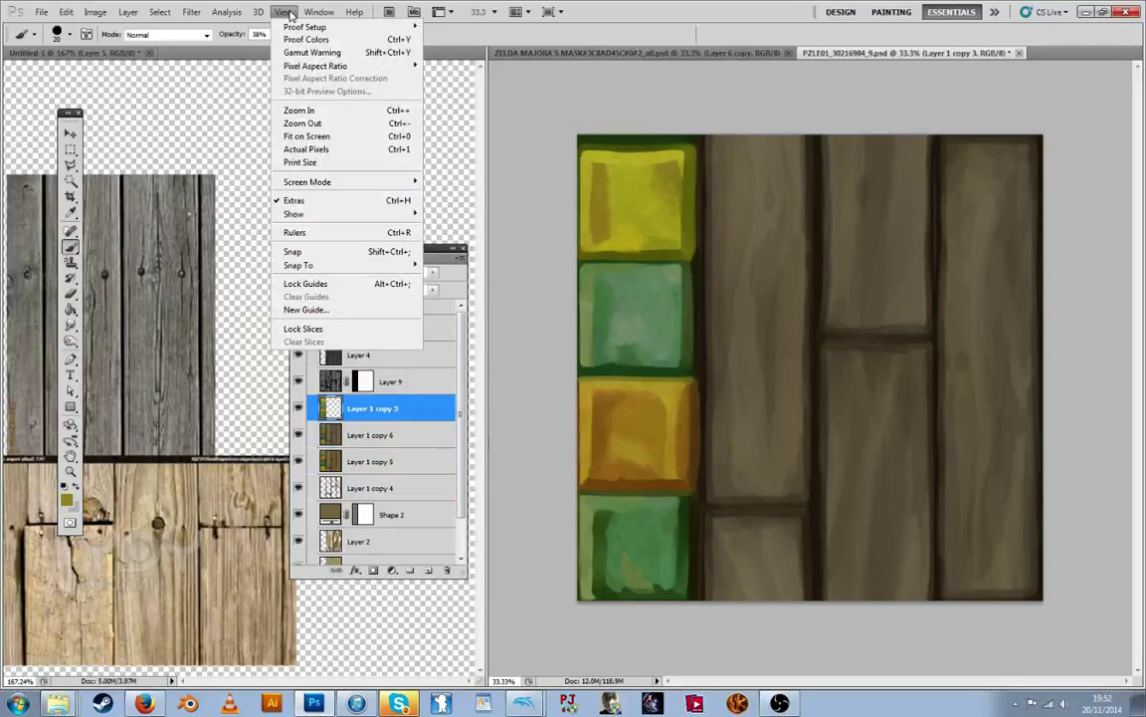
pyautogui.click(191, 11)
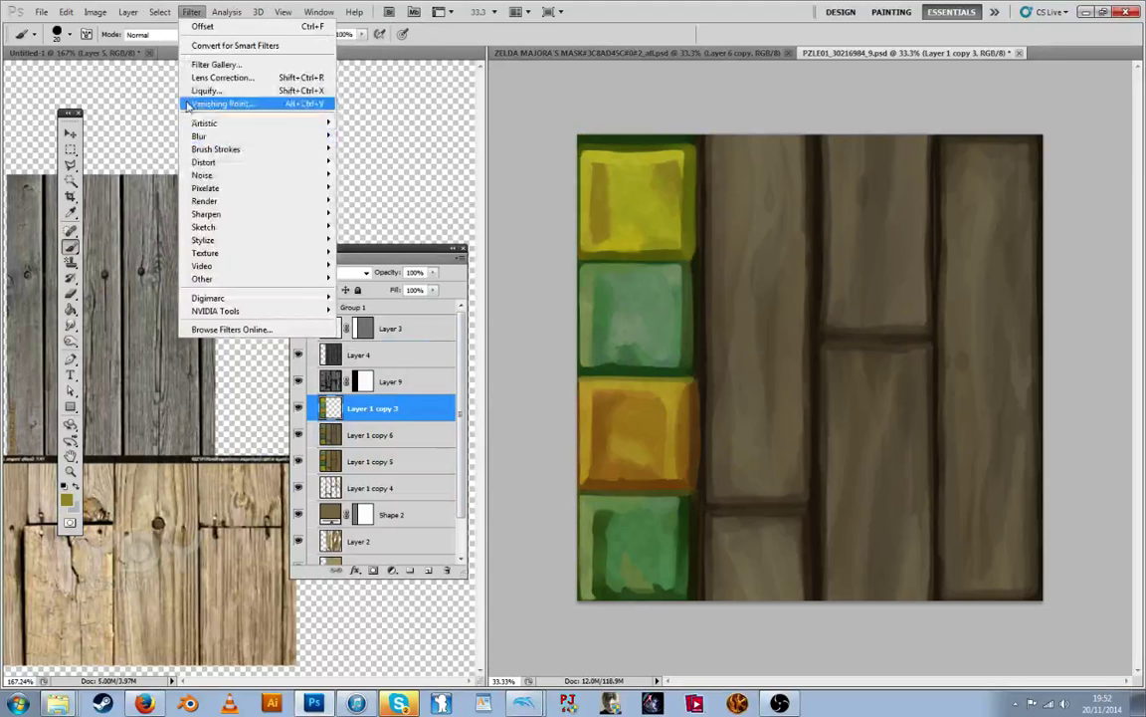
pyautogui.moveTo(204, 279)
pyautogui.click(140, 330)
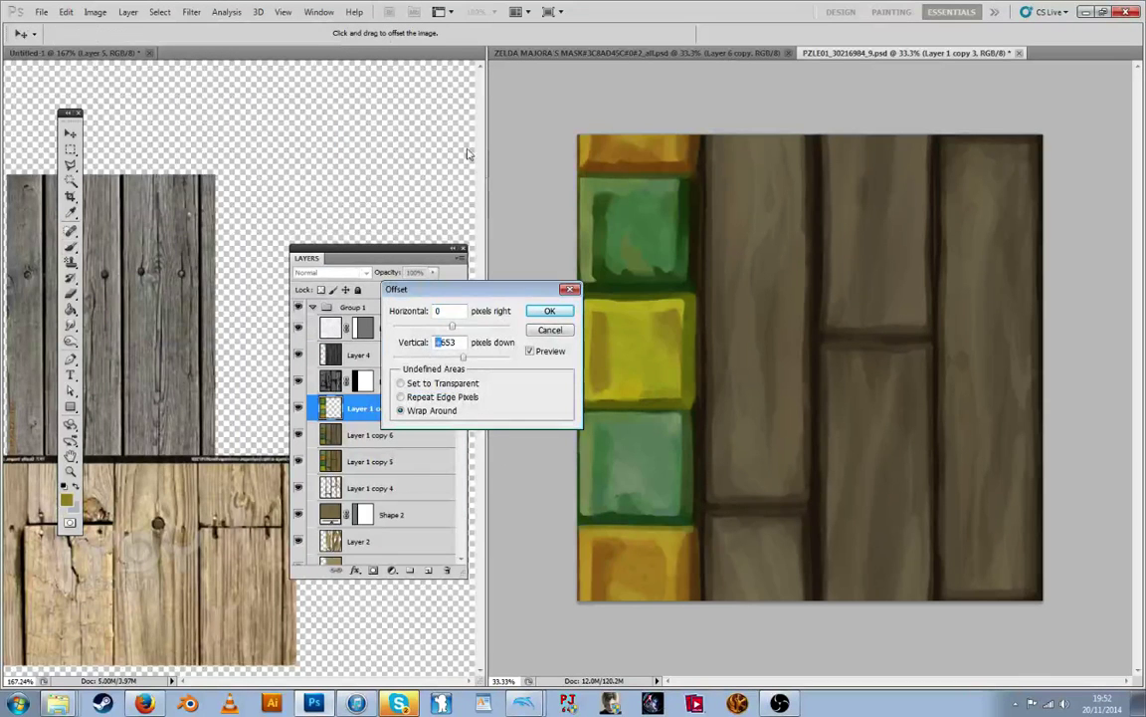
pyautogui.click(549, 310)
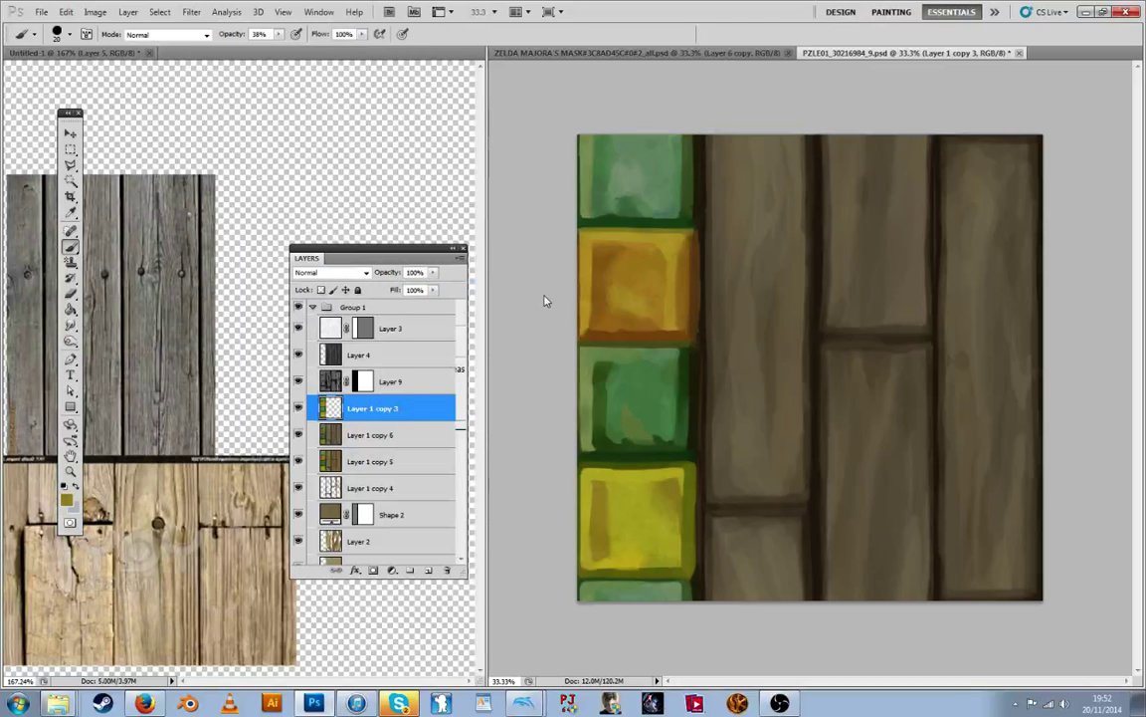
pyautogui.hotkey('ctrl', 'f')
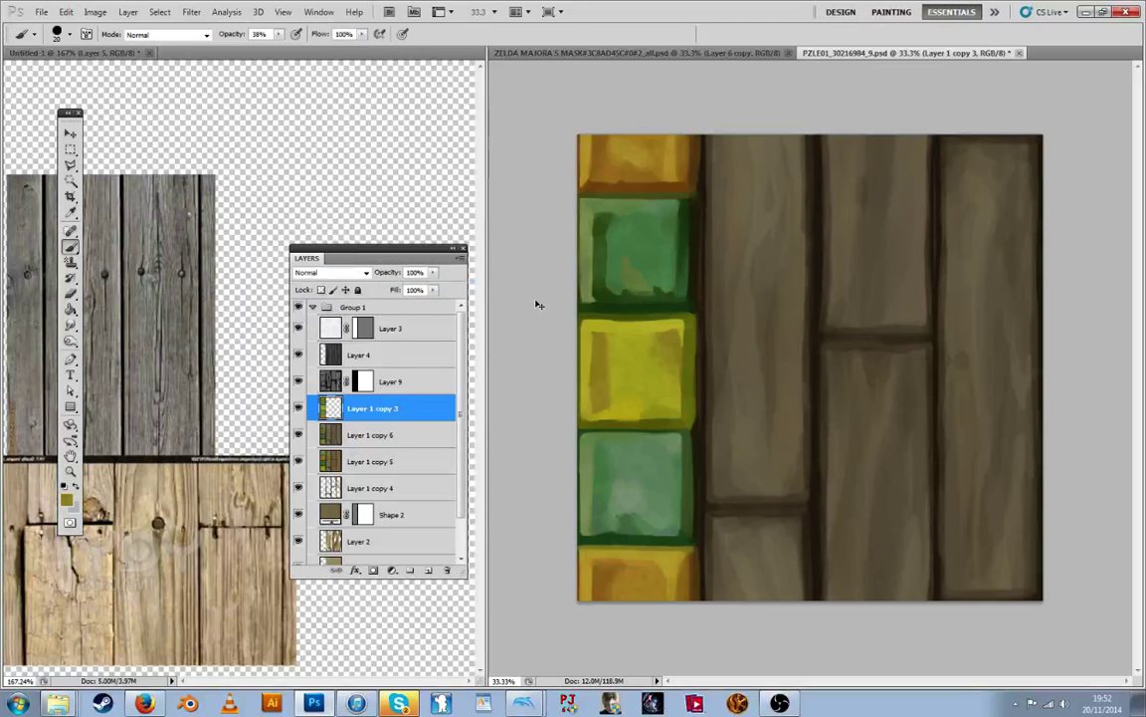
pyautogui.hotkey('ctrl', 'f')
pyautogui.hotkey('ctrl', 'f')
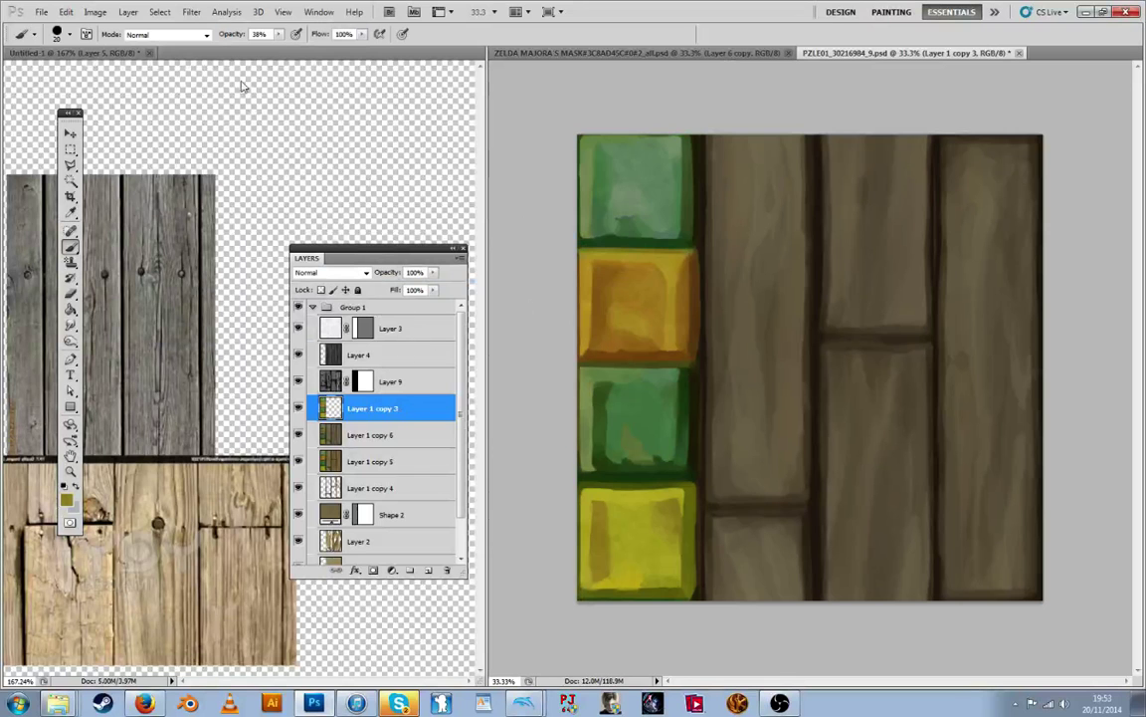
# Offset the tile strip on Layer 1 copy 3 vertically by one tile, repeating until the pale green tile returns to the upper edge
pyautogui.click(189, 12)
pyautogui.moveTo(204, 279)
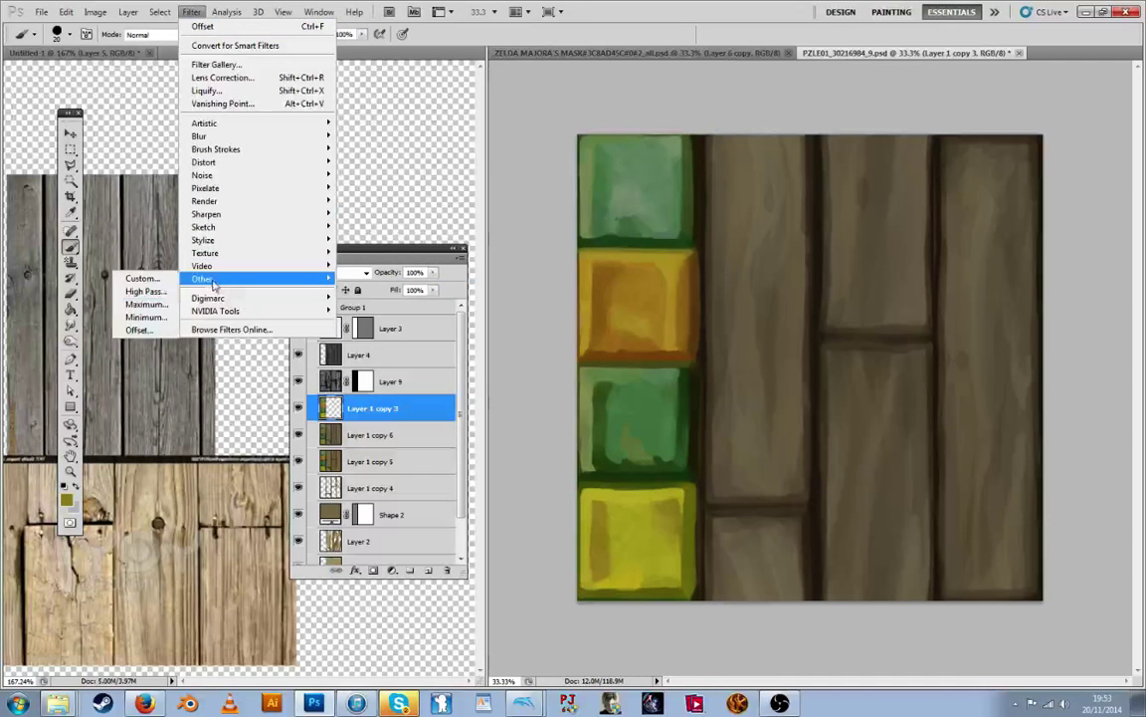
pyautogui.click(151, 330)
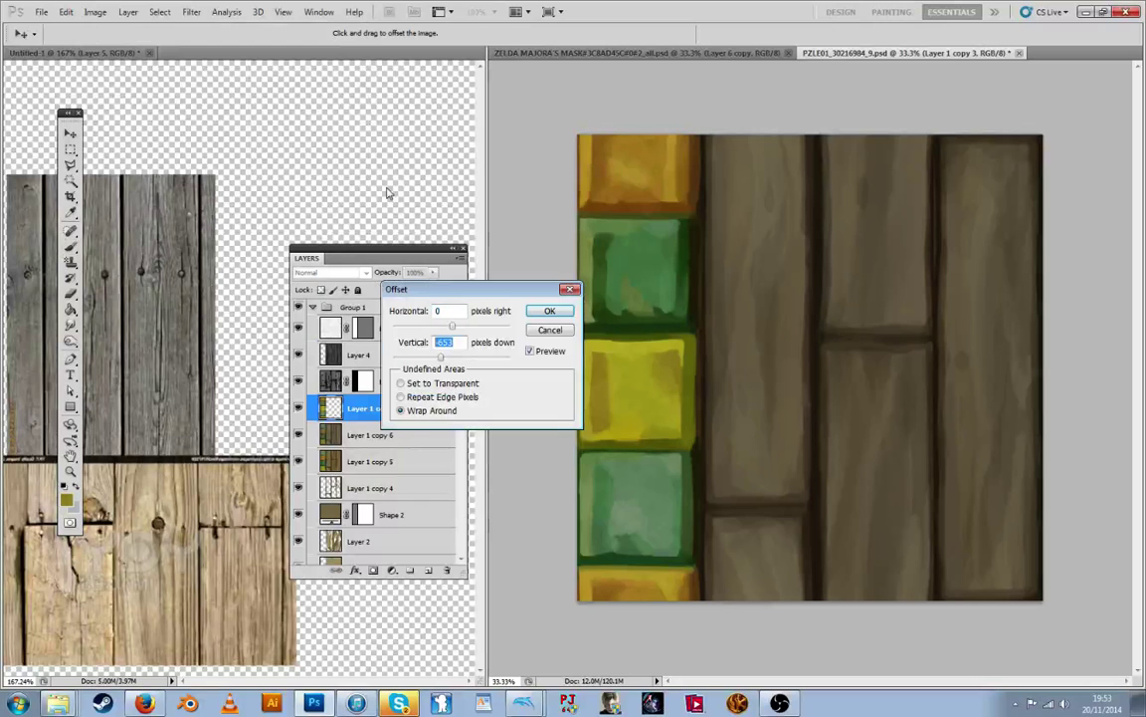
pyautogui.press('Return')
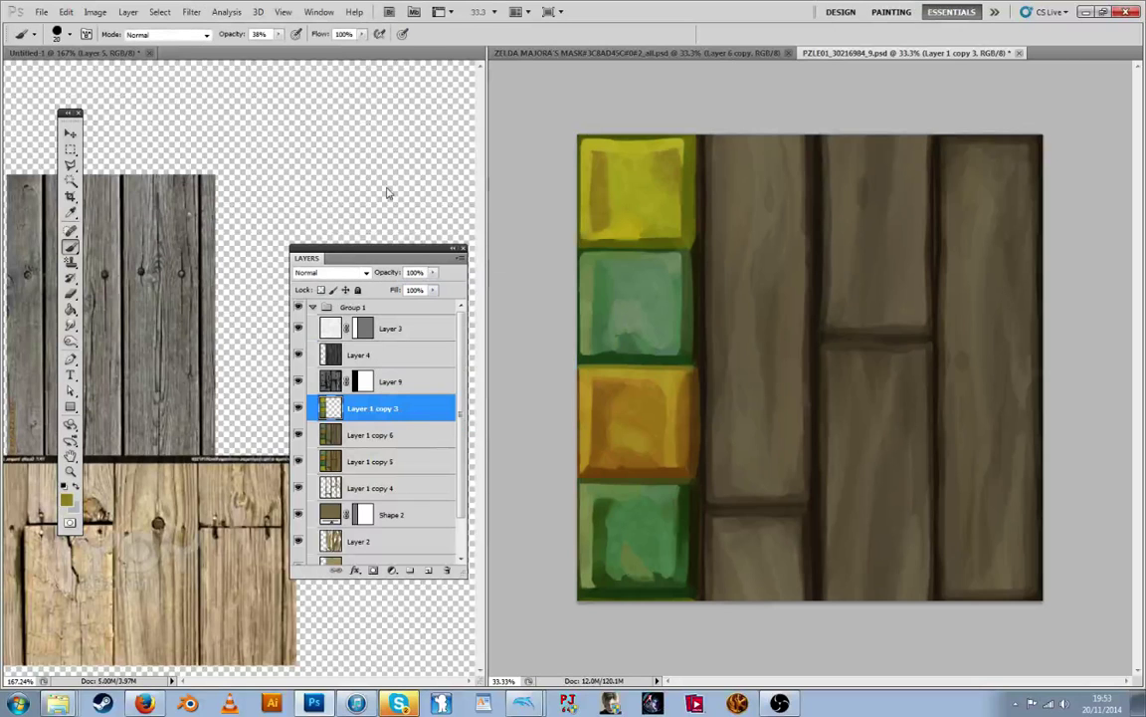
pyautogui.hotkey('ctrl', 'f')
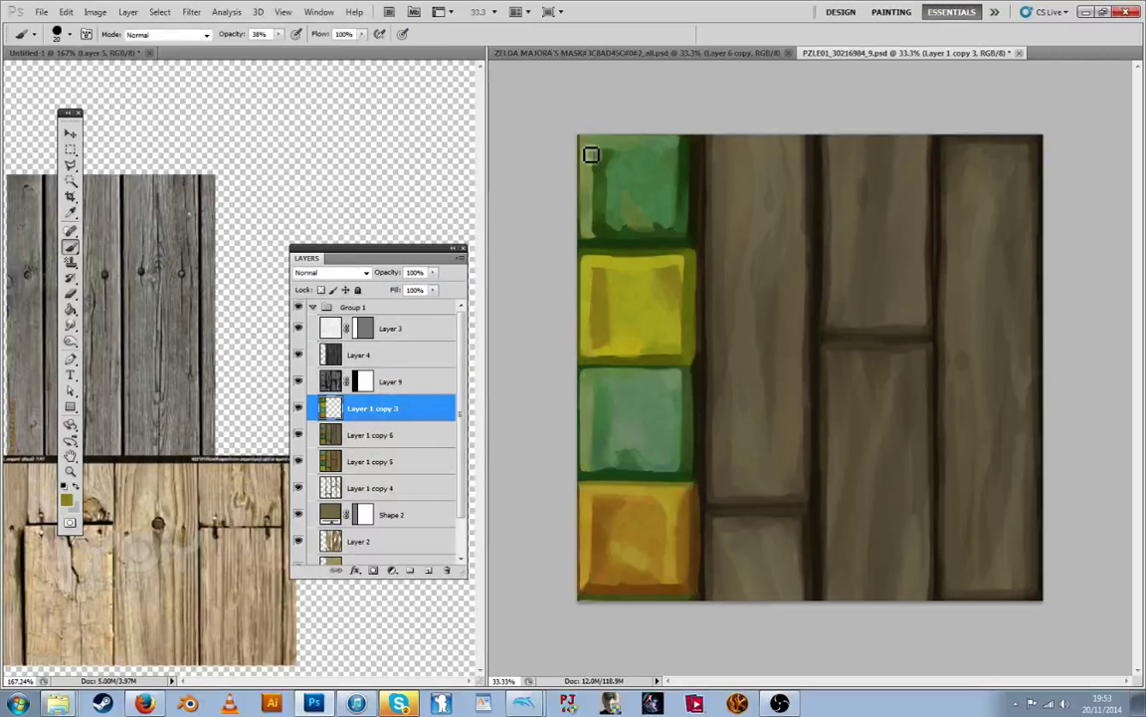
pyautogui.hotkey('ctrl', 'f')
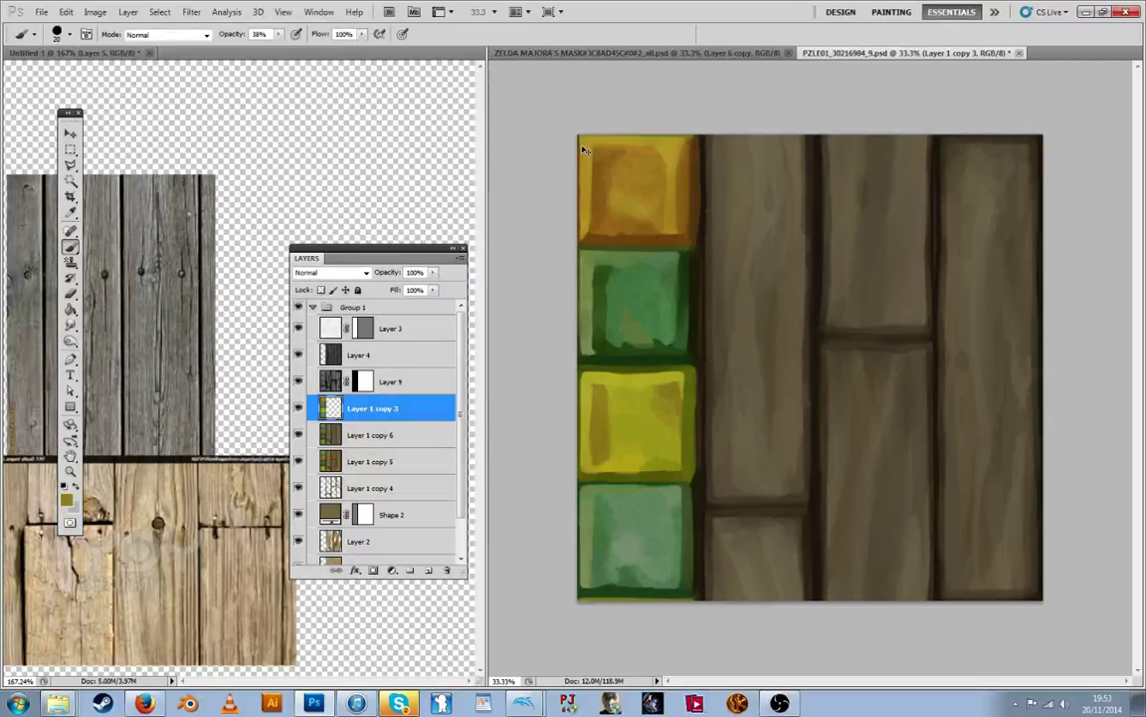
pyautogui.hotkey('ctrl', 'f')
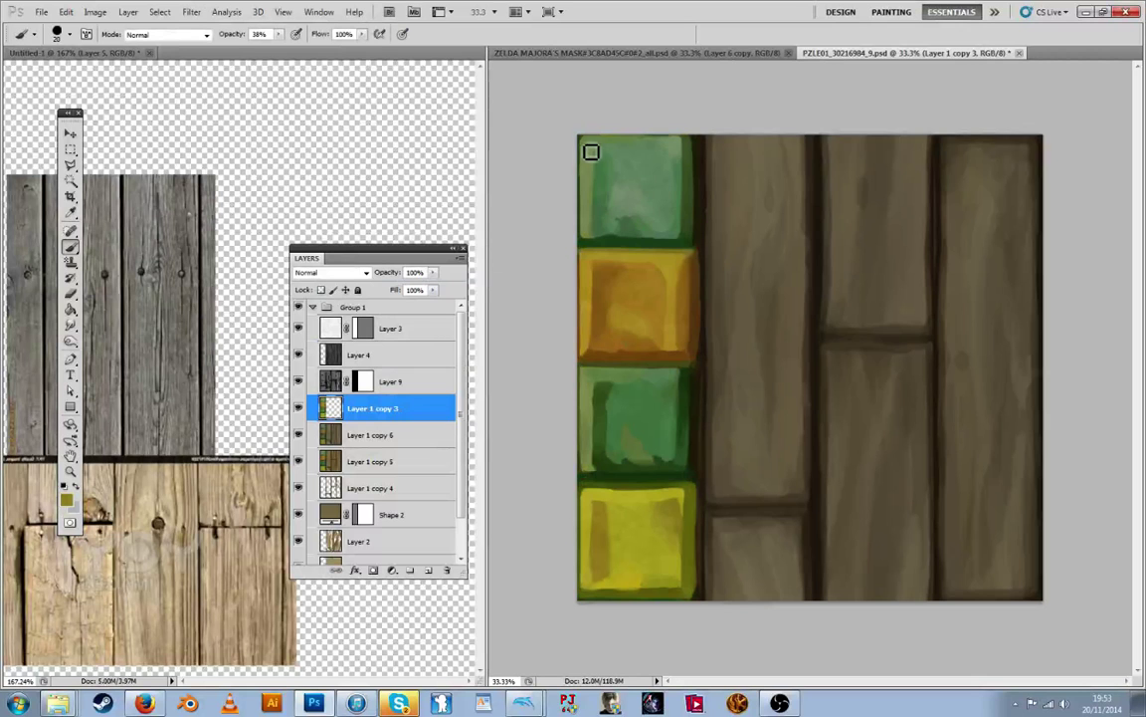
# Compare the texture with the Layer 4 and Layer 3 overlays toggled off and on
pyautogui.click(298, 358)
pyautogui.click(299, 349)
pyautogui.click(297, 329)
# Save a PNG copy of the texture over the matching PZLE01_30216984 image in the Floors folder, without interlacing
pyautogui.hotkey('ctrl', 'shift', 's')
pyautogui.click(653, 522)
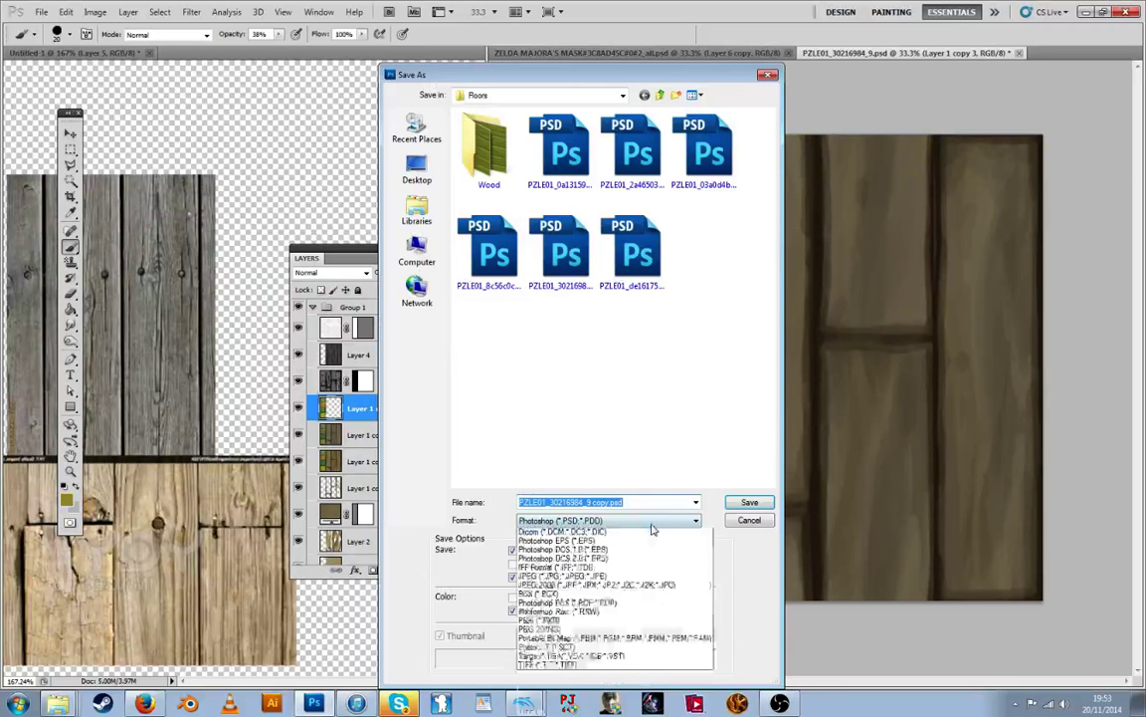
pyautogui.click(607, 670)
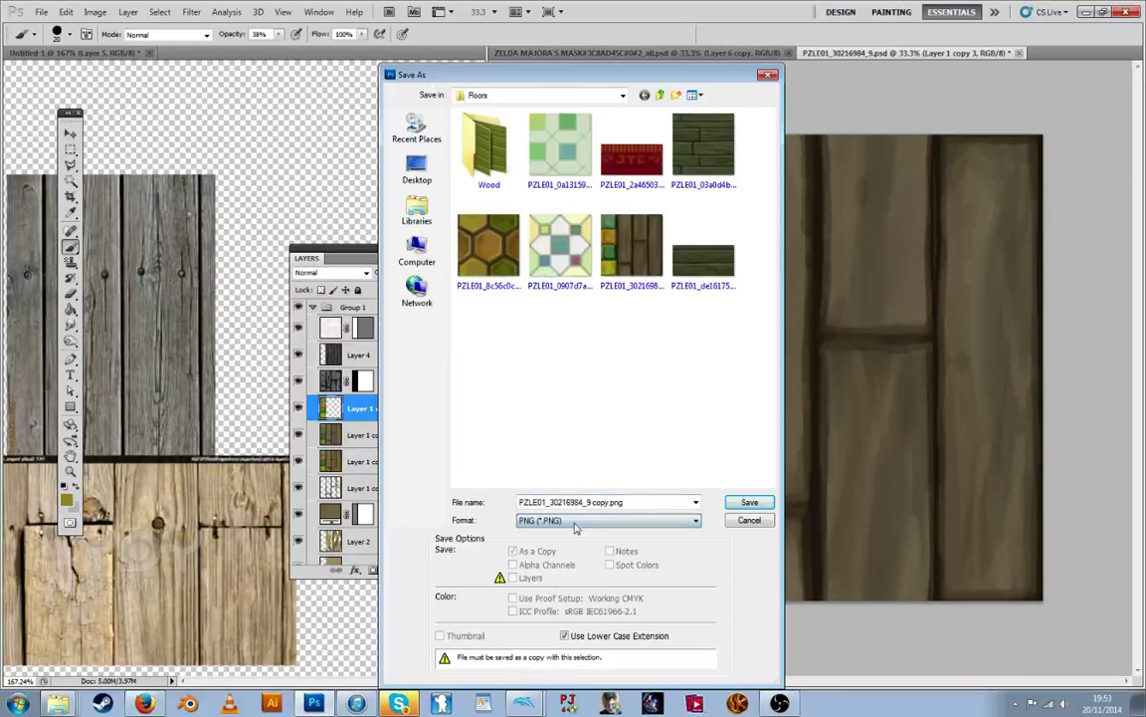
pyautogui.doubleClick(629, 256)
pyautogui.press('Return')
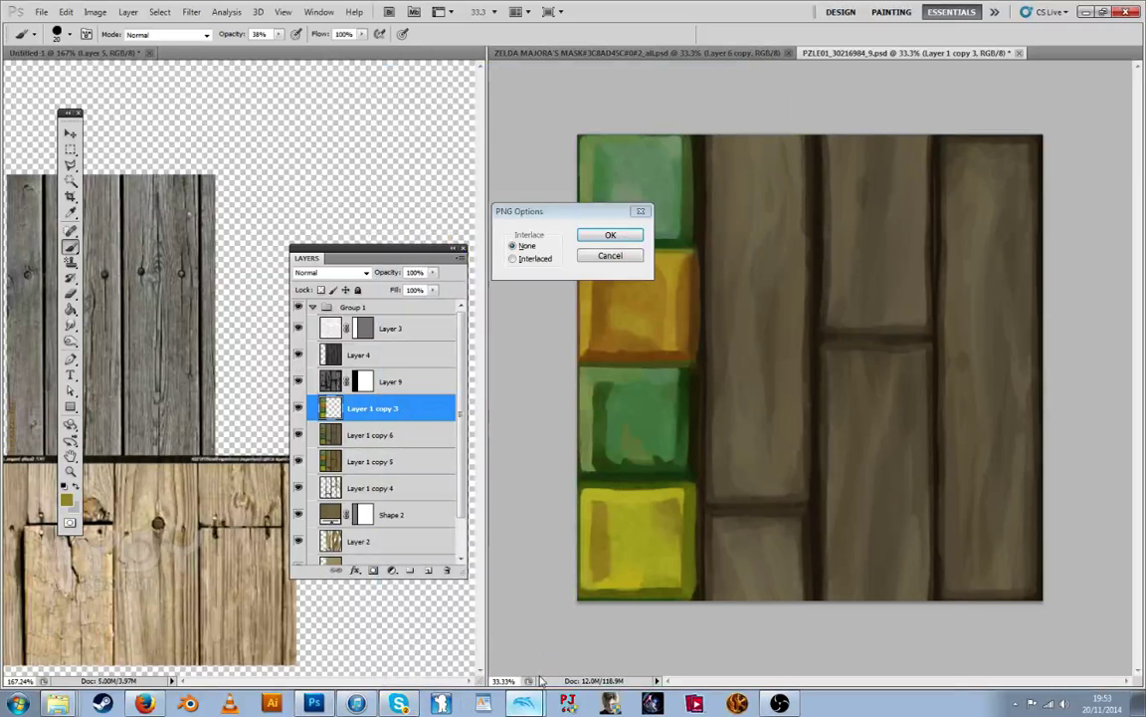
# Switch to Dolphin, check the Load Custom Textures option in the graphics configuration, and examine the plank and tile floor in the game
pyautogui.click(518, 705)
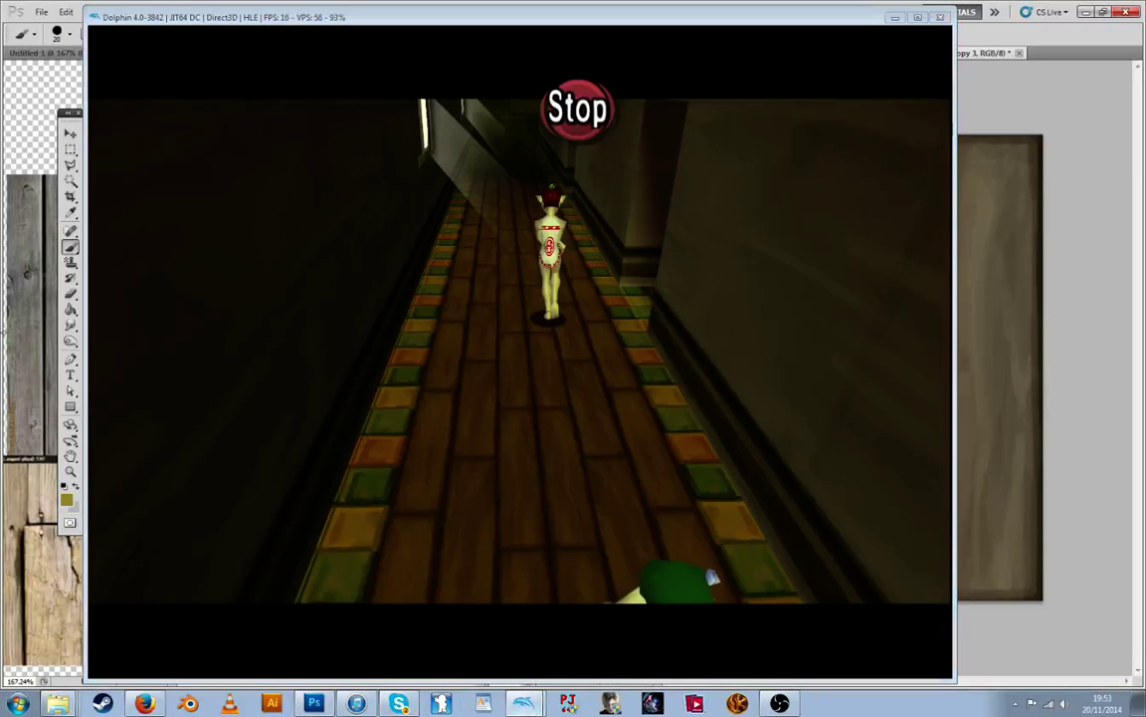
pyautogui.click(494, 645)
pyautogui.moveTo(358, 228); pyautogui.dragTo(525, 122)
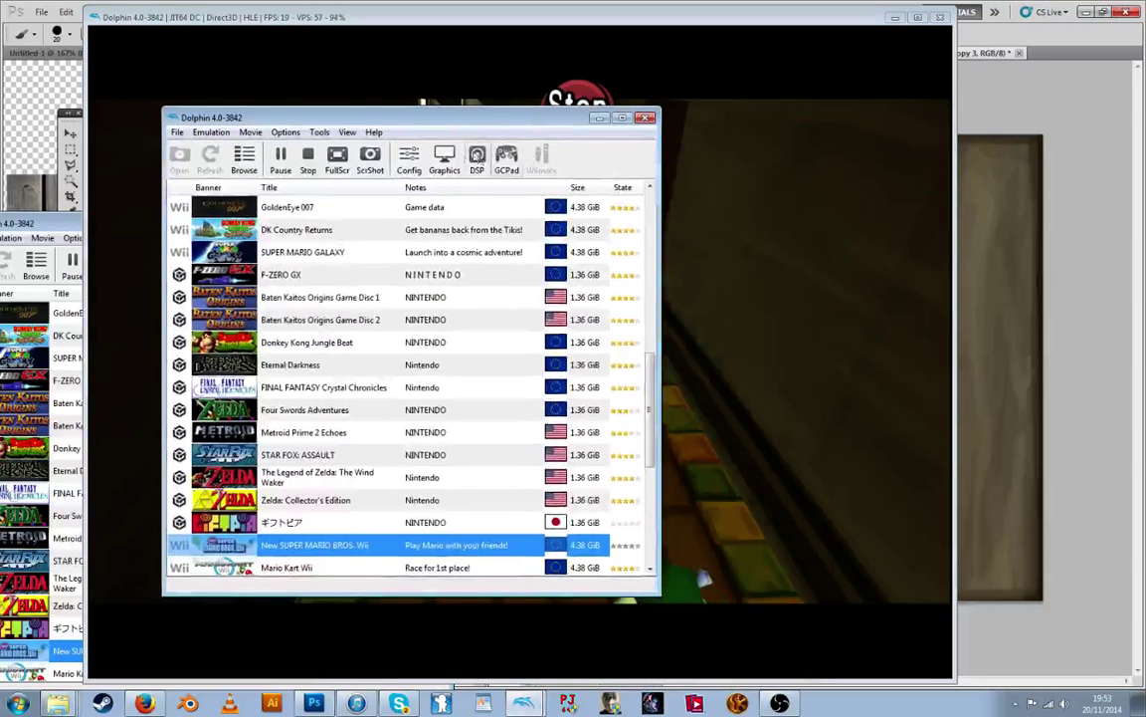
pyautogui.click(442, 178)
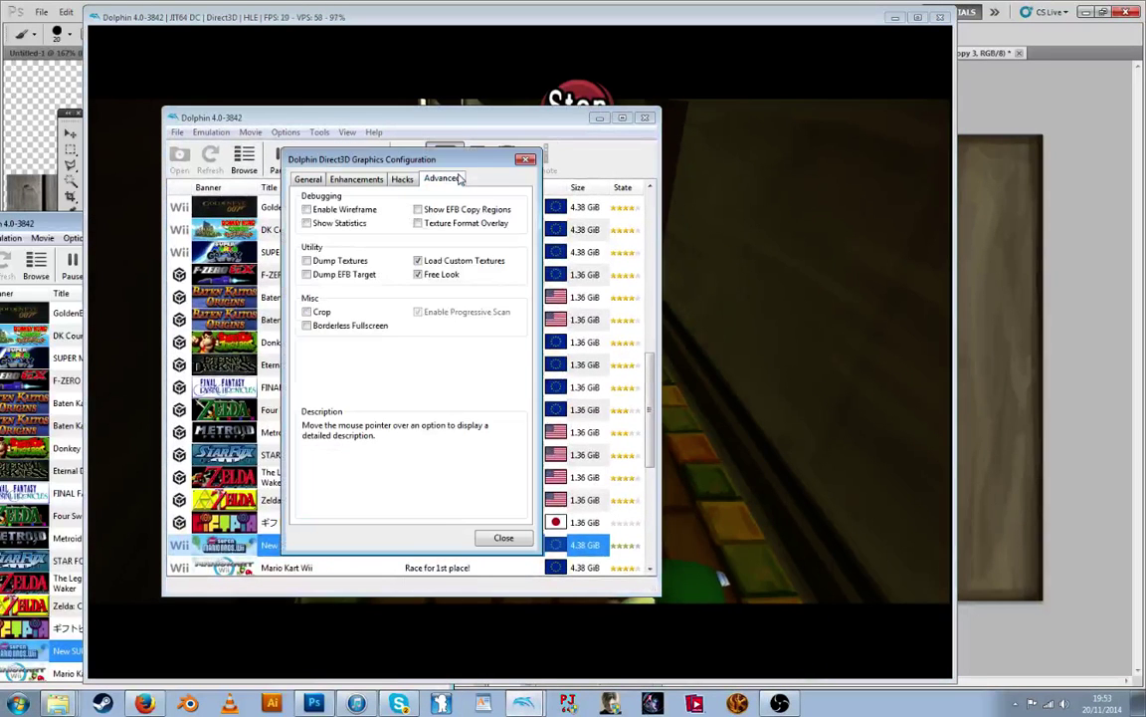
pyautogui.click(504, 537)
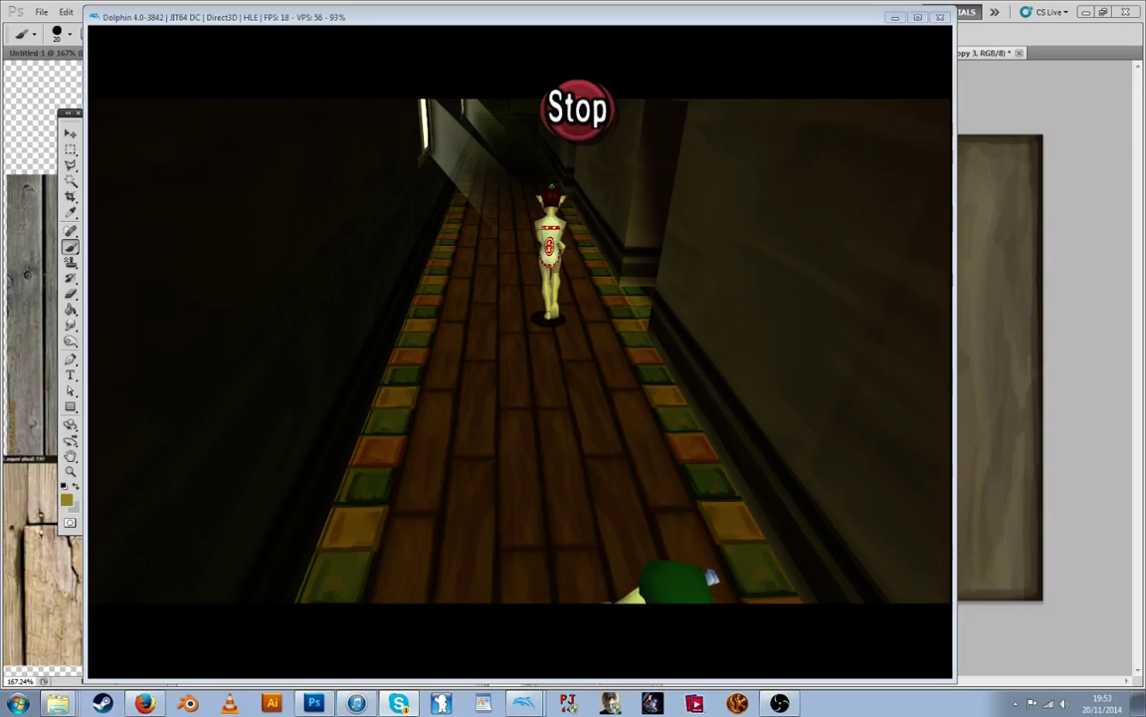
pyautogui.click(528, 477)
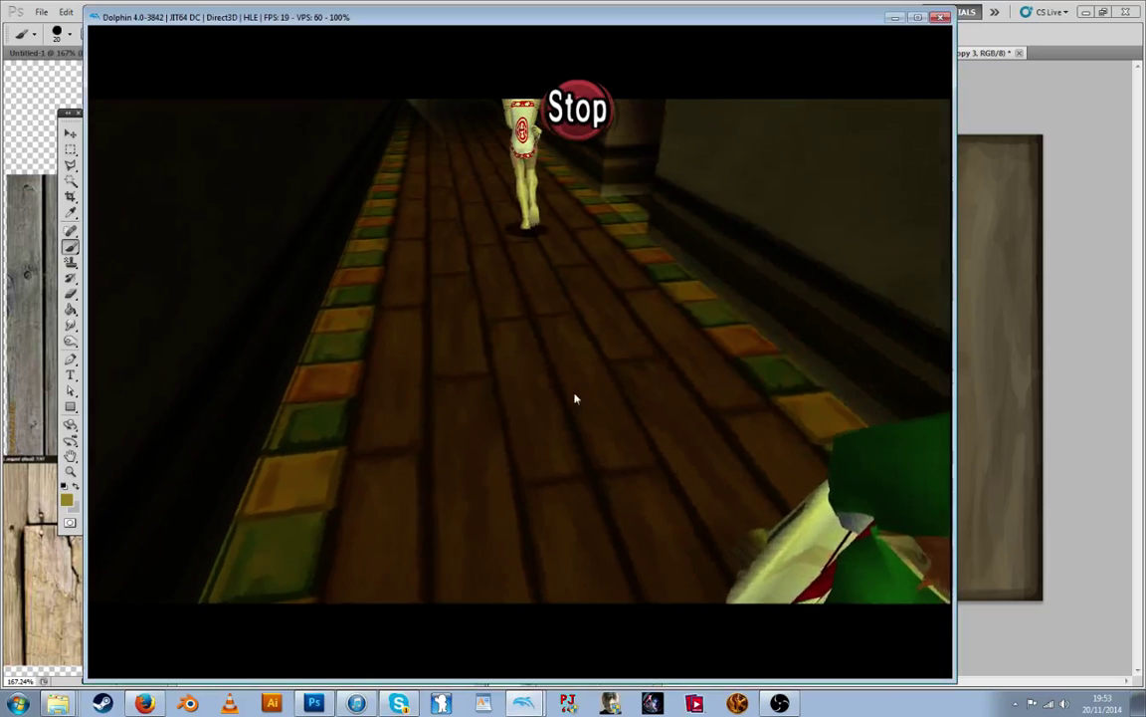
pyautogui.click(487, 659)
pyautogui.moveTo(385, 119); pyautogui.dragTo(0, 142)
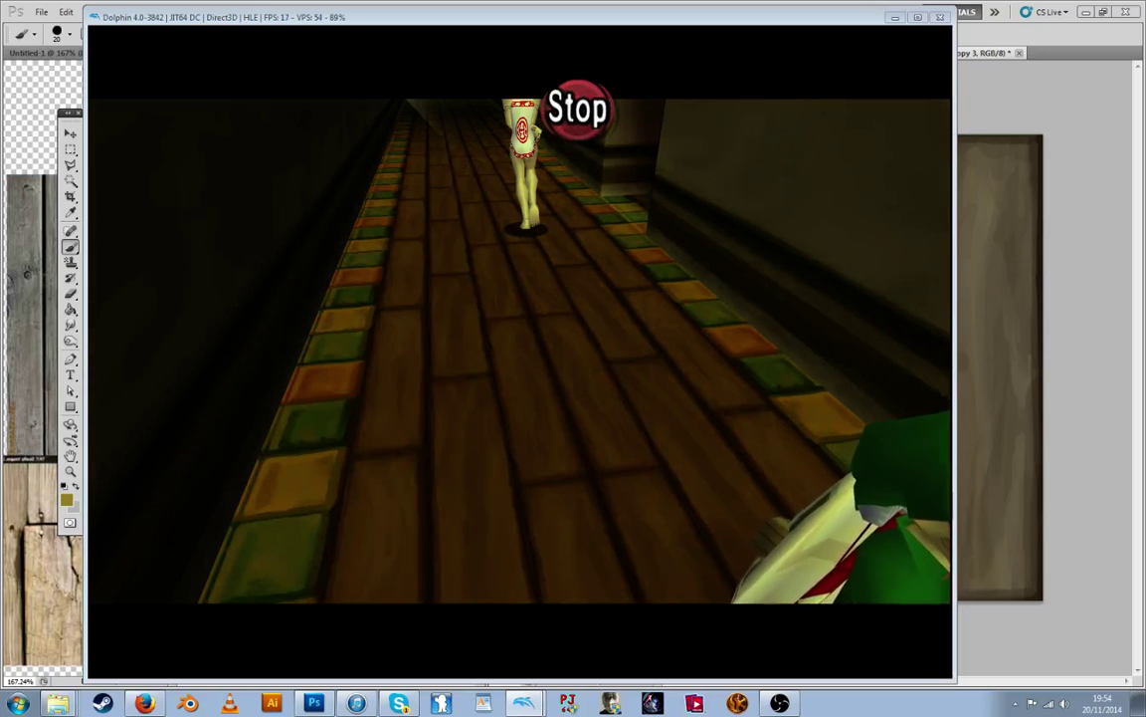
# Switch back to Photoshop, hide Layer 9, Layer 4 and Layer 3, and add a new layer above Layer 1 copy 6
pyautogui.click(986, 286)
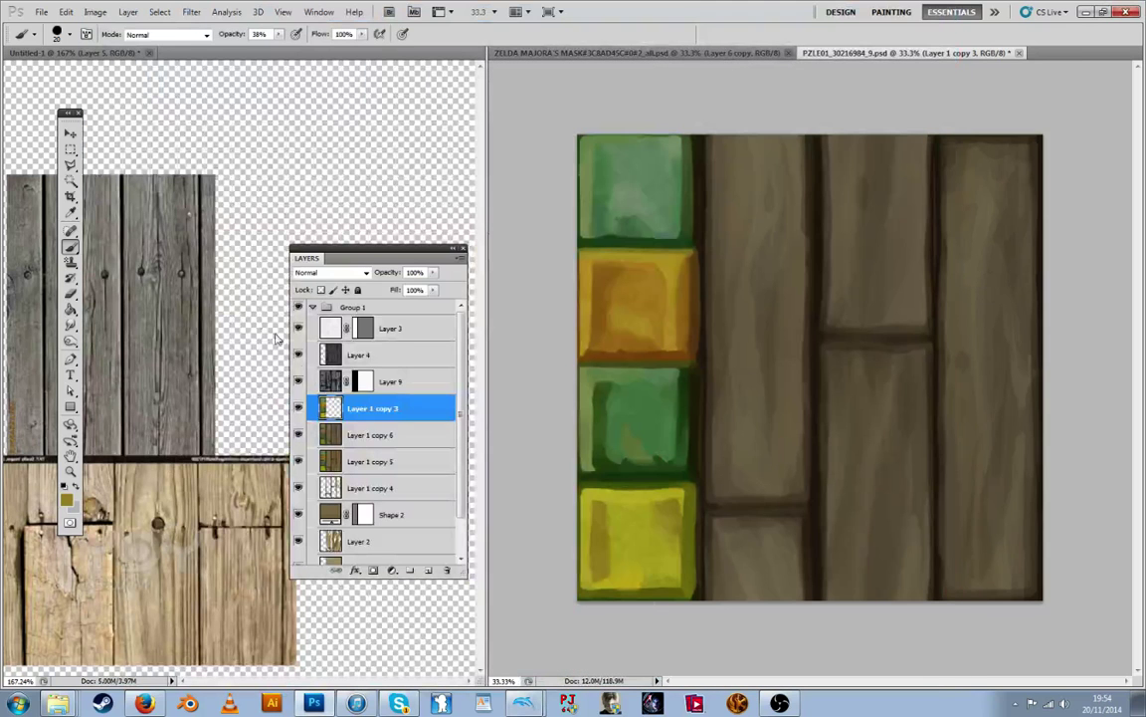
pyautogui.moveTo(297, 382); pyautogui.dragTo(297, 329)
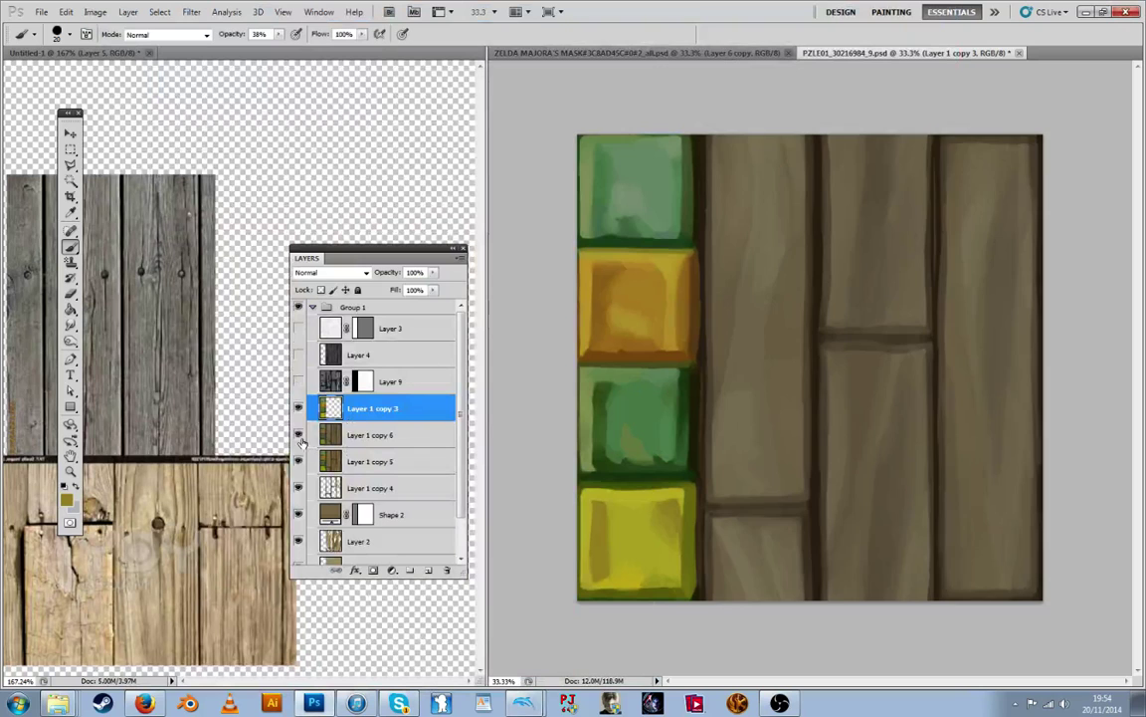
pyautogui.click(299, 438)
pyautogui.click(299, 438)
pyautogui.click(348, 436)
pyautogui.click(428, 571)
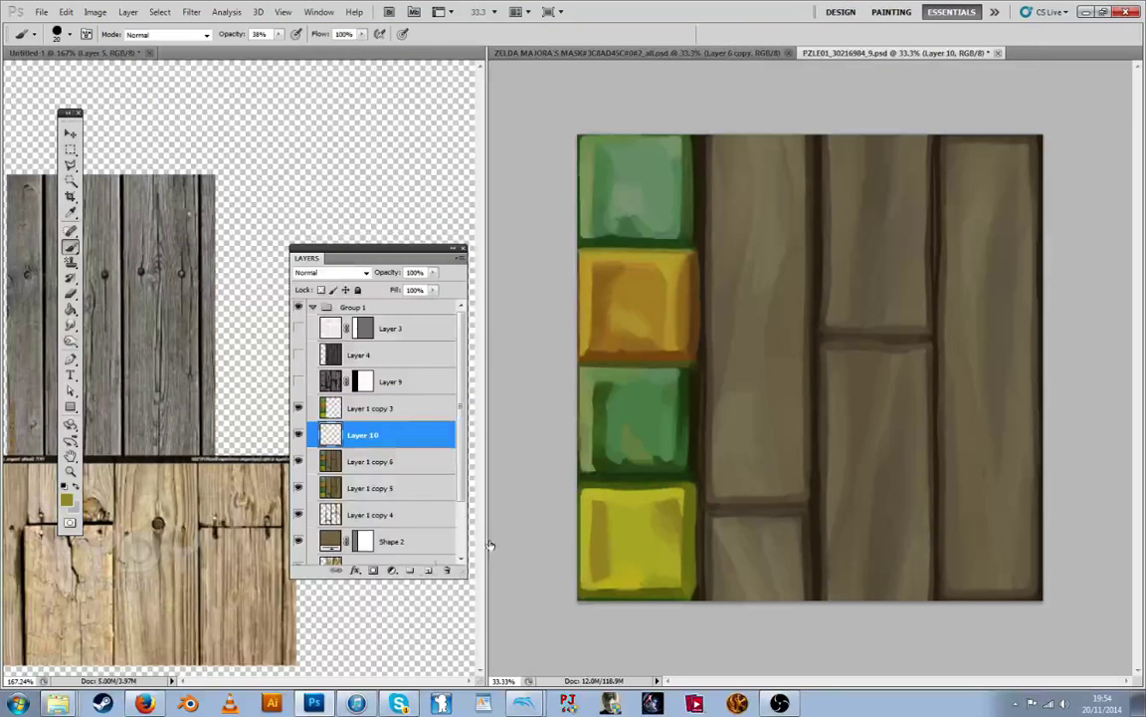
# Paint a small dark crack at the lower end of the first long plank with sampled brown, and set the brush opacity to 60%
pyautogui.press('u')
pyautogui.press('i')
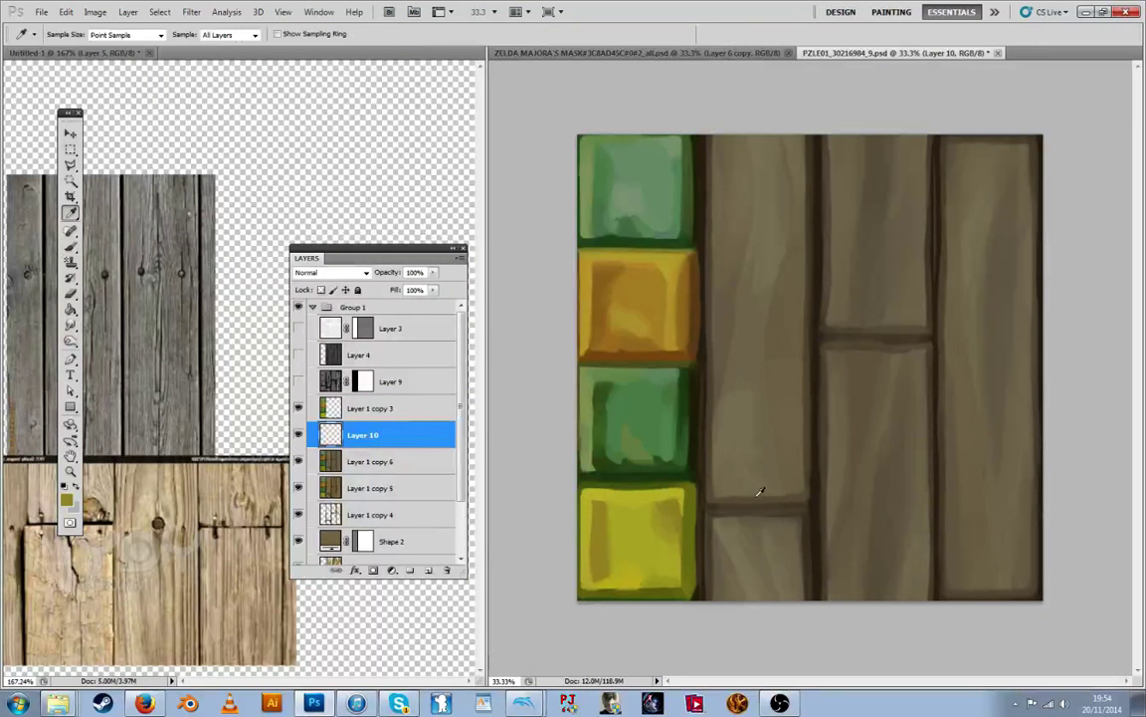
pyautogui.click(755, 492)
pyautogui.press('b')
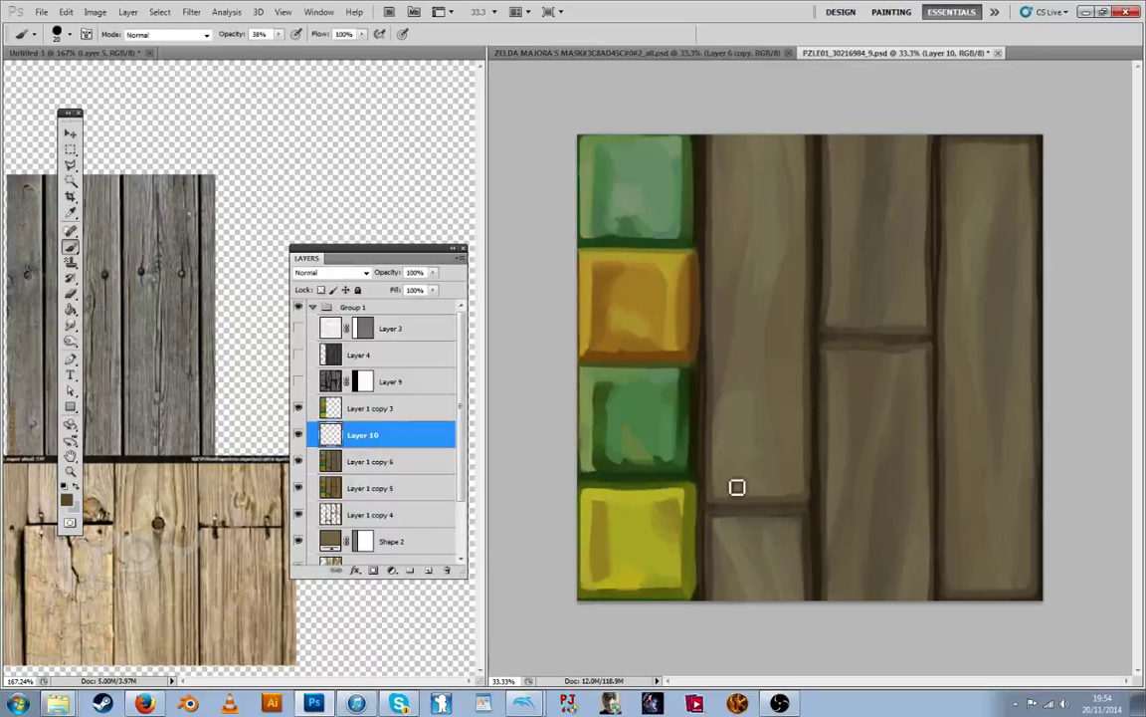
pyautogui.click(279, 35)
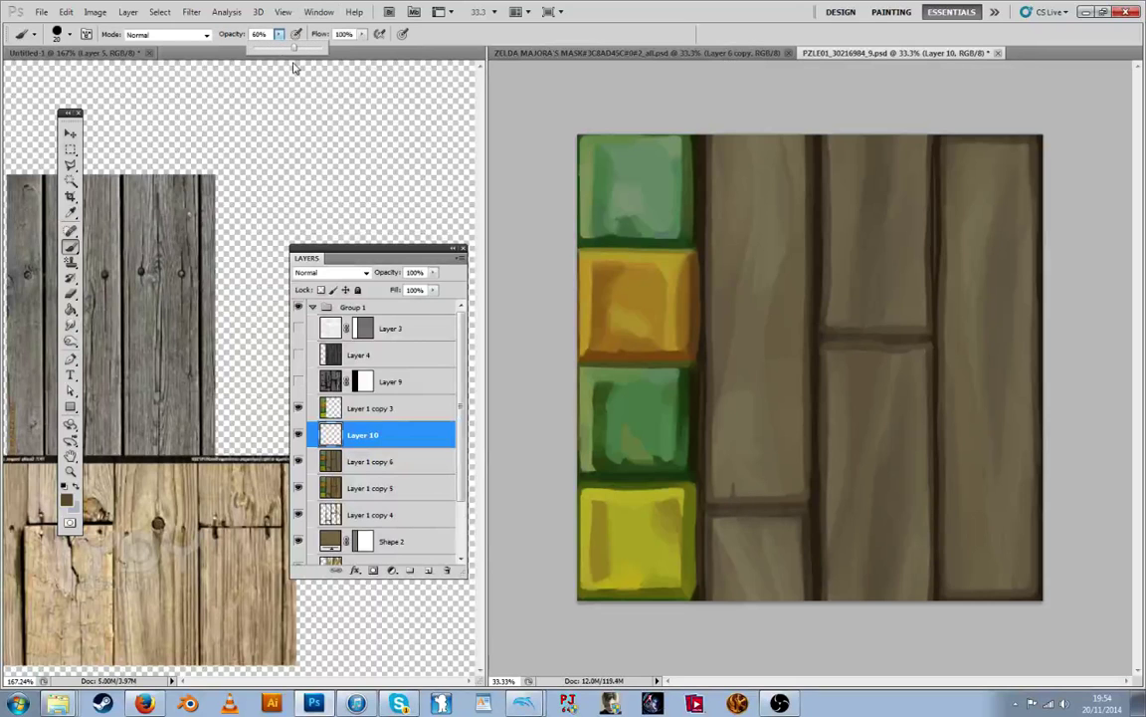
pyautogui.click(294, 68)
# Paint a short crack rising from the horizontal seam into the upper middle plank, using brown sampled from the seam
pyautogui.press('i')
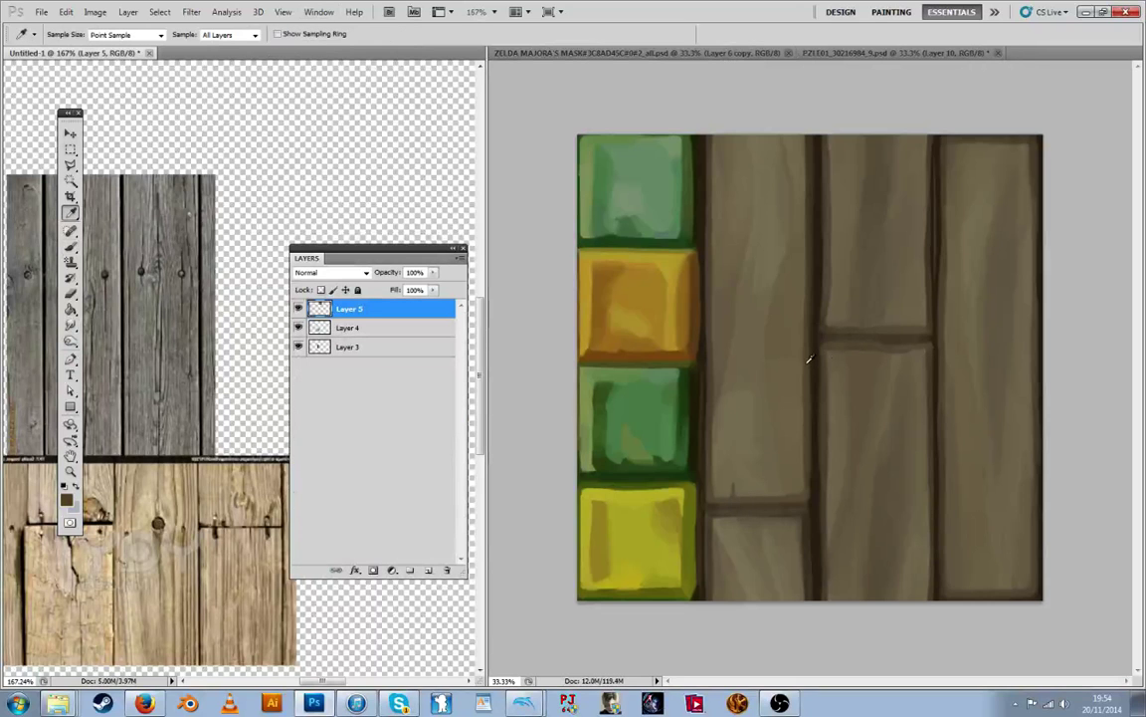
pyautogui.click(834, 343)
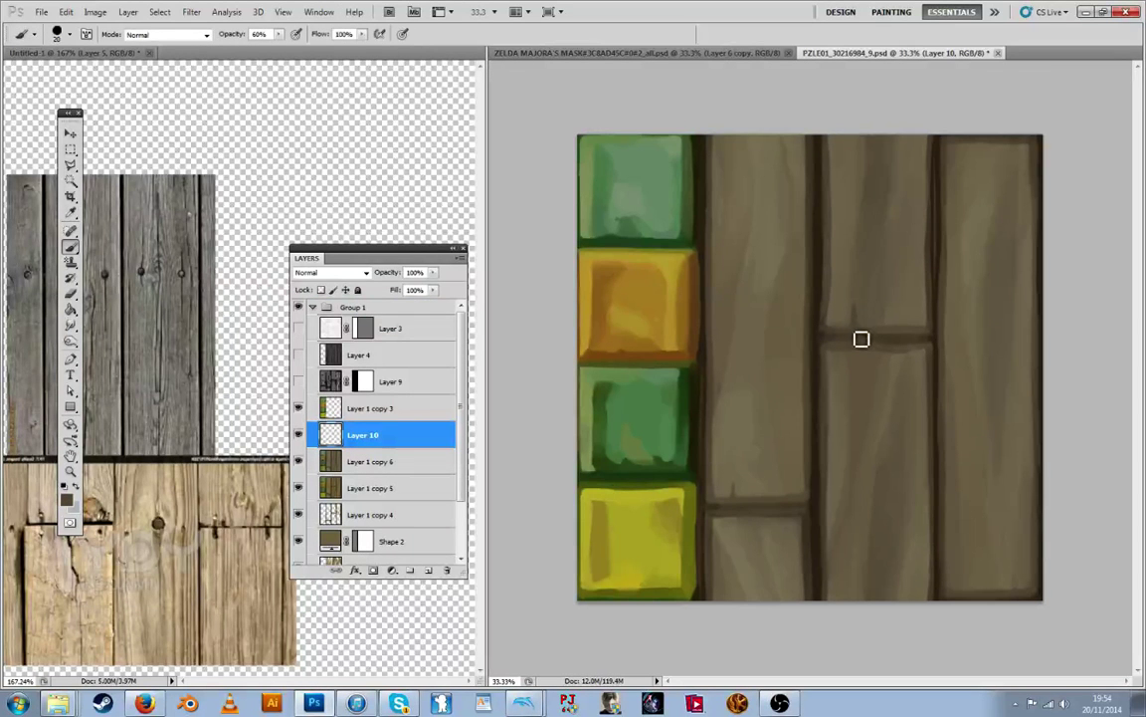
pyautogui.keyDown('alt'); pyautogui.click(856, 332); pyautogui.keyUp('alt')
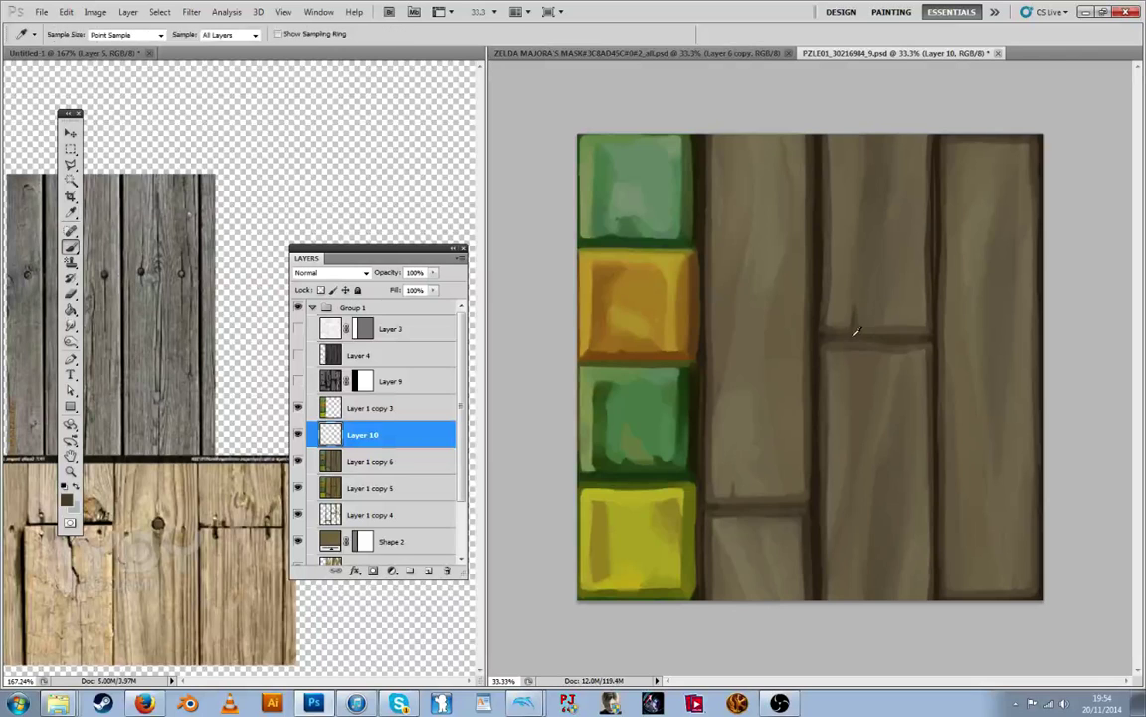
pyautogui.moveTo(861, 331); pyautogui.dragTo(863, 345)
pyautogui.press('alt')
# Darken the small crack at the lower end of the first long plank with seam brown
pyautogui.keyDown('alt'); pyautogui.click(719, 503); pyautogui.keyUp('alt')
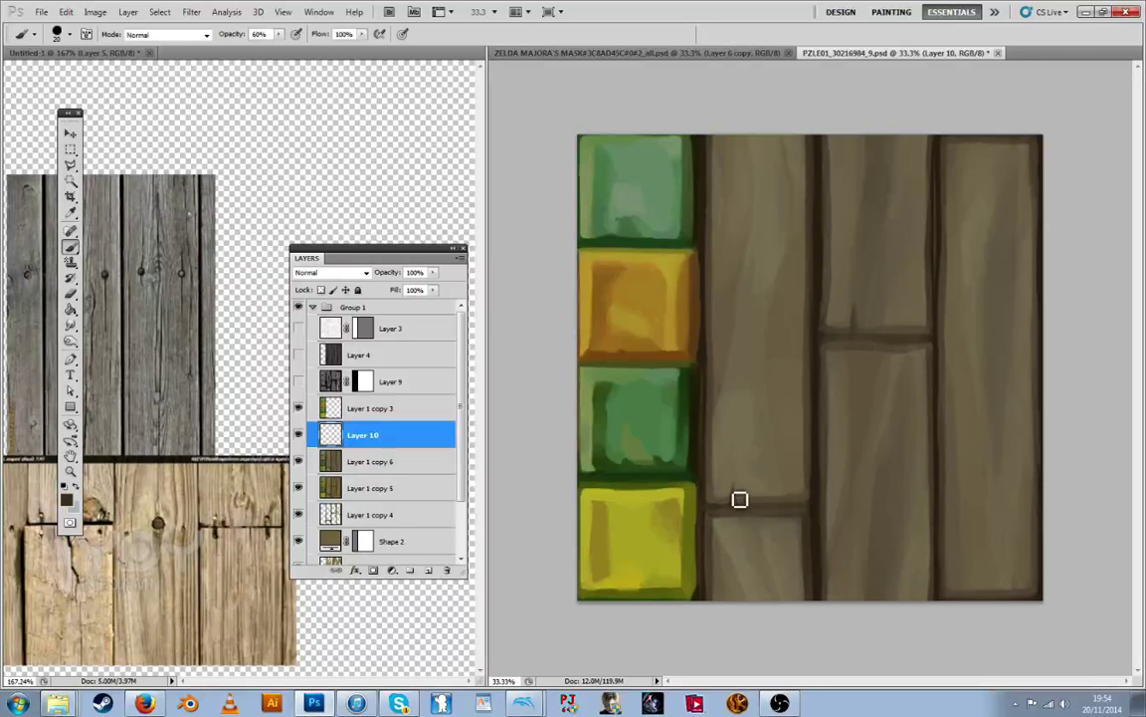
pyautogui.moveTo(739, 500); pyautogui.dragTo(741, 513)
pyautogui.keyDown('alt'); pyautogui.click(736, 496); pyautogui.keyUp('alt')
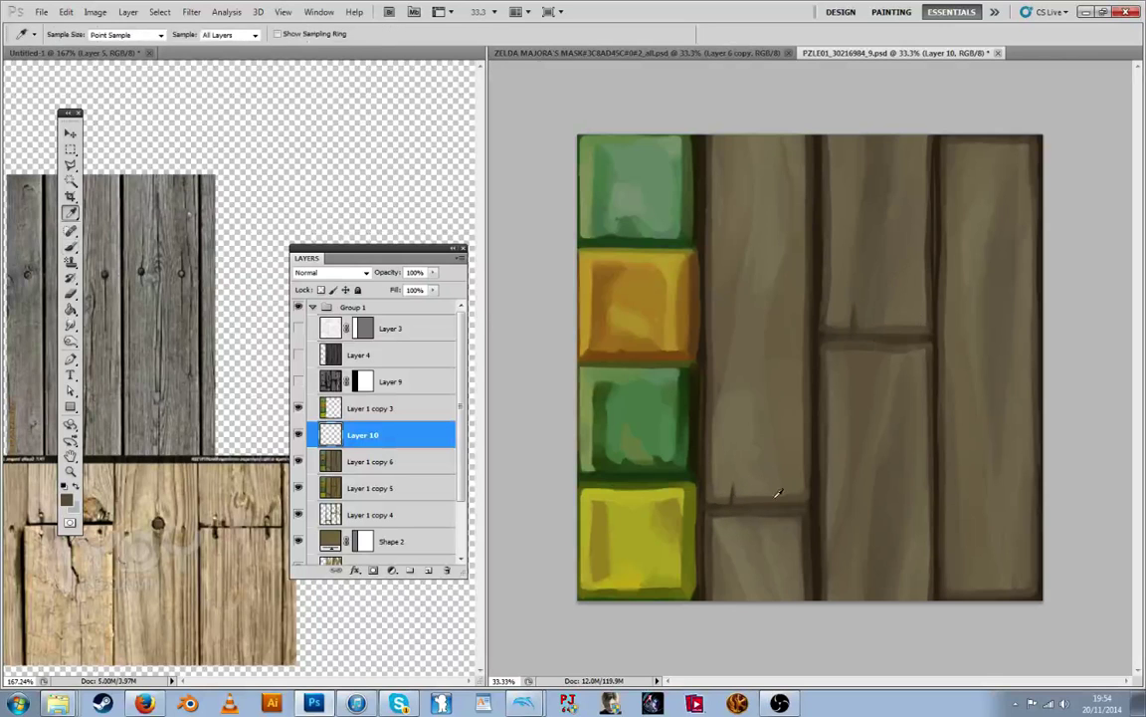
# Paint a second, longer crack at the lower end of the first long plank and refine its edges with sampled wood colours
pyautogui.keyDown('alt'); pyautogui.click(783, 511); pyautogui.keyUp('alt')
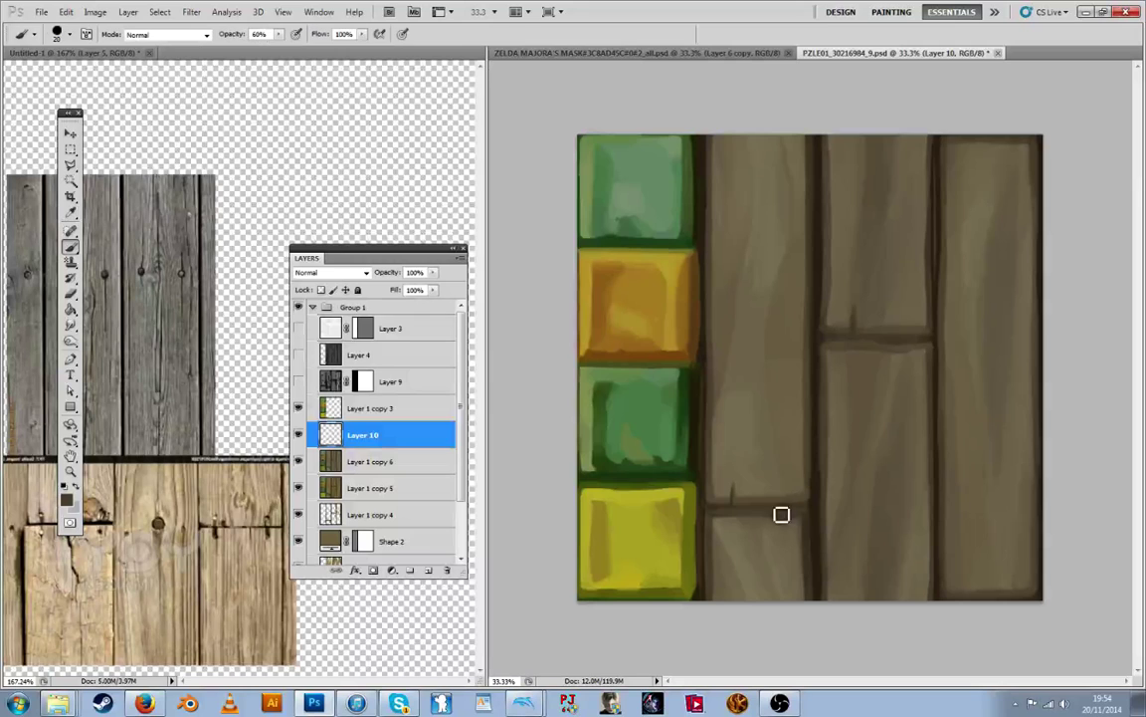
pyautogui.moveTo(778, 461); pyautogui.dragTo(785, 510)
pyautogui.keyDown('alt'); pyautogui.click(781, 467); pyautogui.keyUp('alt')
pyautogui.moveTo(781, 458); pyautogui.dragTo(780, 490)
pyautogui.keyDown('alt'); pyautogui.click(785, 479); pyautogui.keyUp('alt')
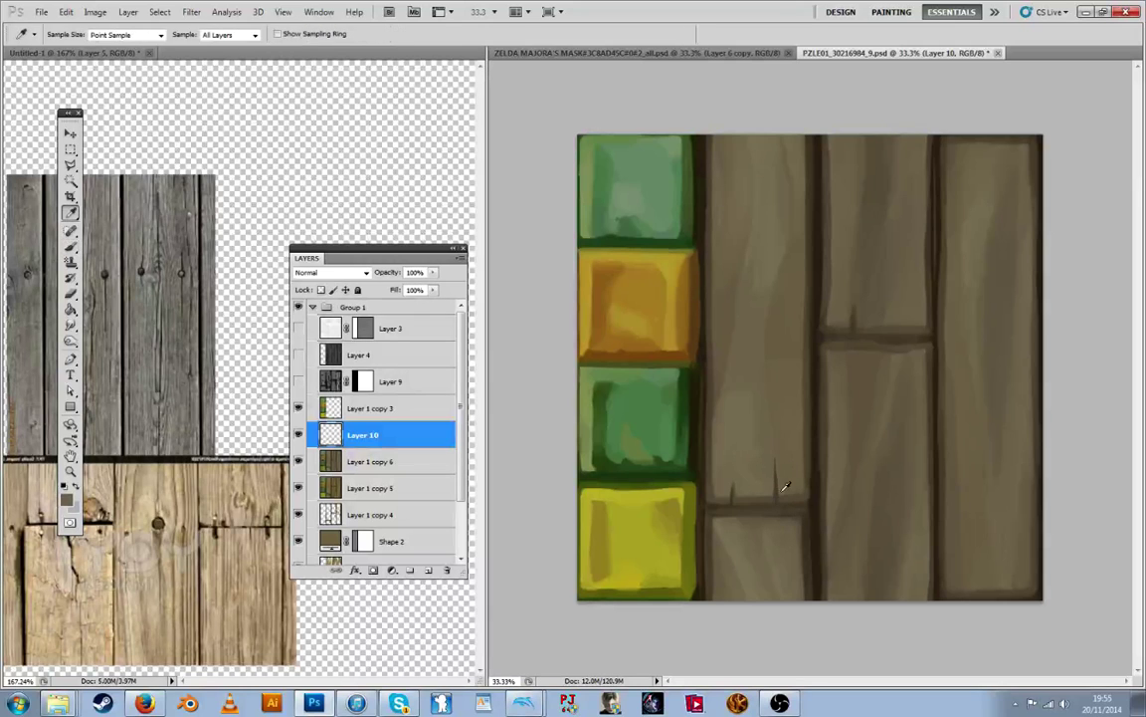
pyautogui.press('alt')
pyautogui.keyDown('alt'); pyautogui.click(775, 499); pyautogui.keyUp('alt')
pyautogui.keyDown('alt'); pyautogui.click(782, 507); pyautogui.keyUp('alt')
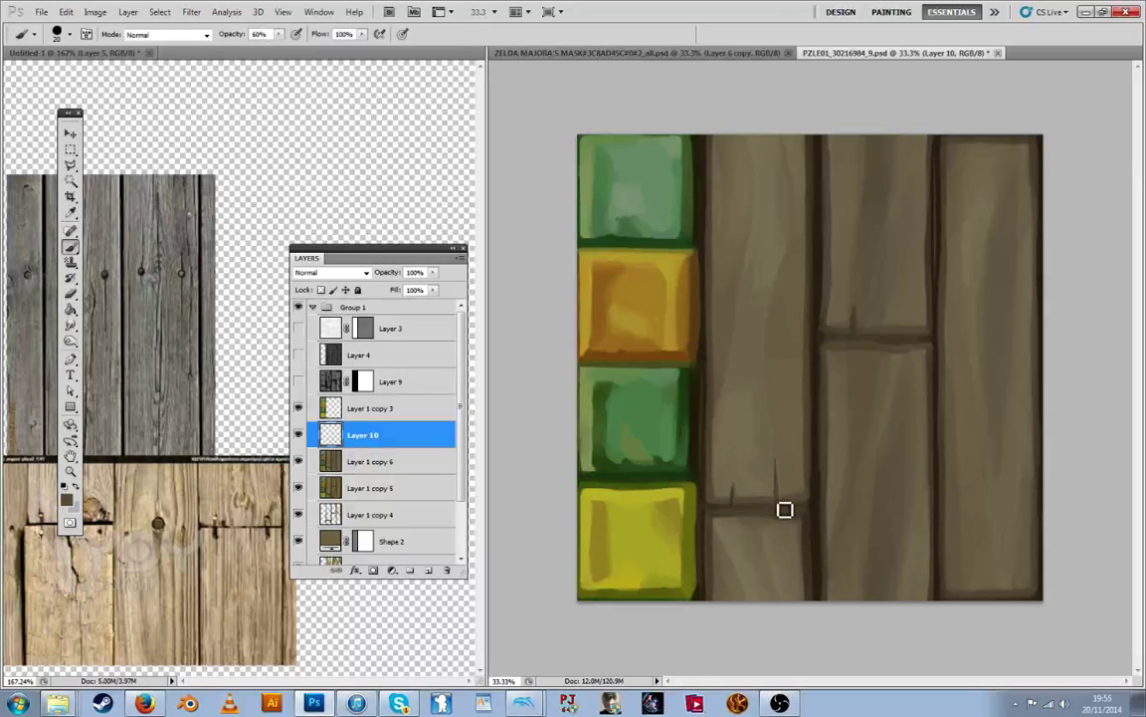
pyautogui.keyDown('alt'); pyautogui.click(784, 503); pyautogui.keyUp('alt')
pyautogui.keyDown('alt'); pyautogui.click(779, 466); pyautogui.keyUp('alt')
# Paint short cracks running down from the seam into the lower middle plank and trim them with sampled plank colour
pyautogui.keyDown('alt'); pyautogui.click(885, 352); pyautogui.keyUp('alt')
pyautogui.keyDown('alt'); pyautogui.click(884, 354); pyautogui.keyUp('alt')
pyautogui.moveTo(883, 355); pyautogui.dragTo(884, 381)
pyautogui.keyDown('alt'); pyautogui.click(875, 364); pyautogui.keyUp('alt')
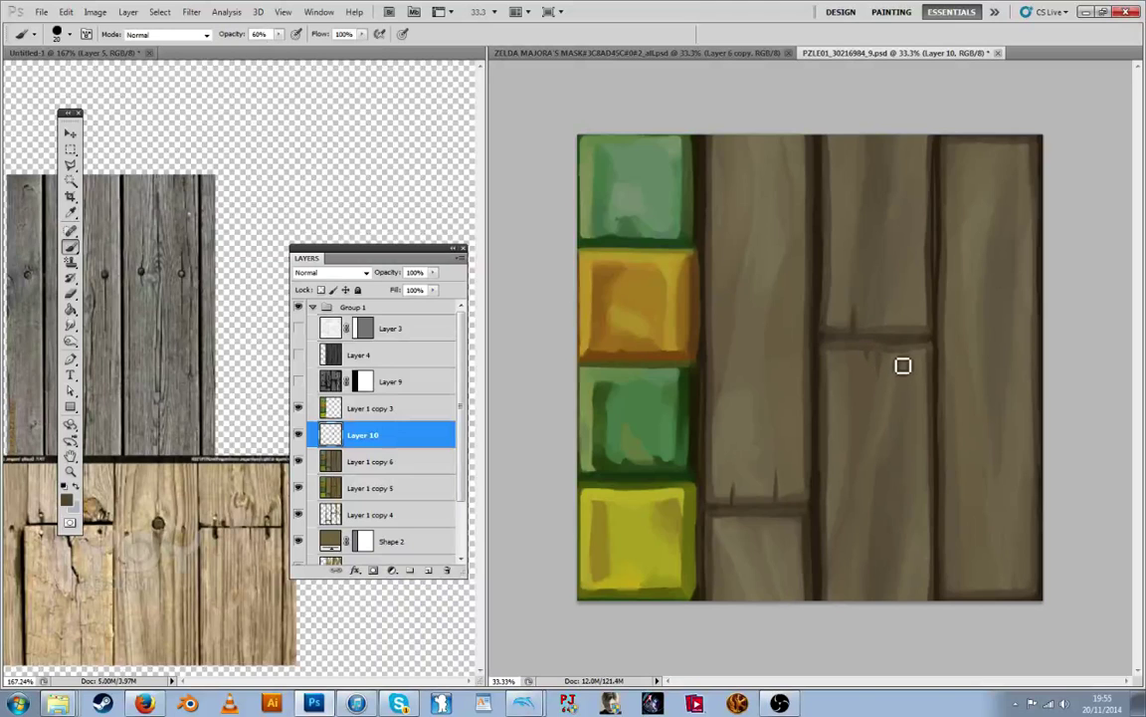
pyautogui.keyDown('alt'); pyautogui.click(901, 364); pyautogui.keyUp('alt')
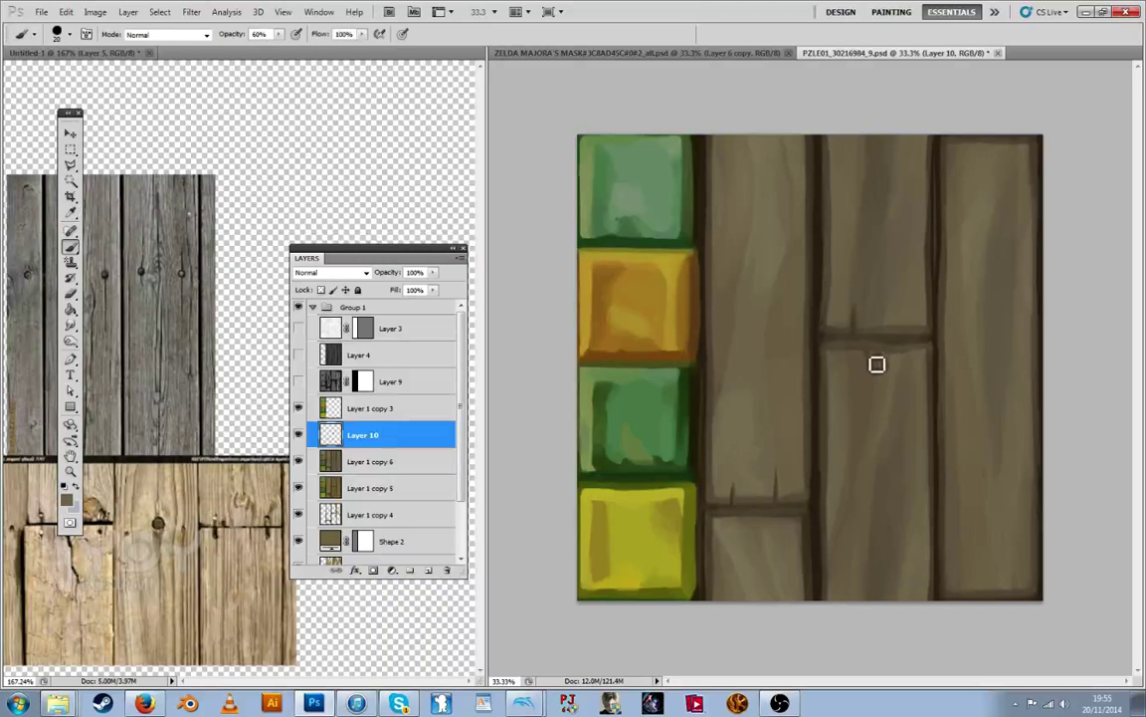
pyautogui.moveTo(877, 364); pyautogui.dragTo(880, 373)
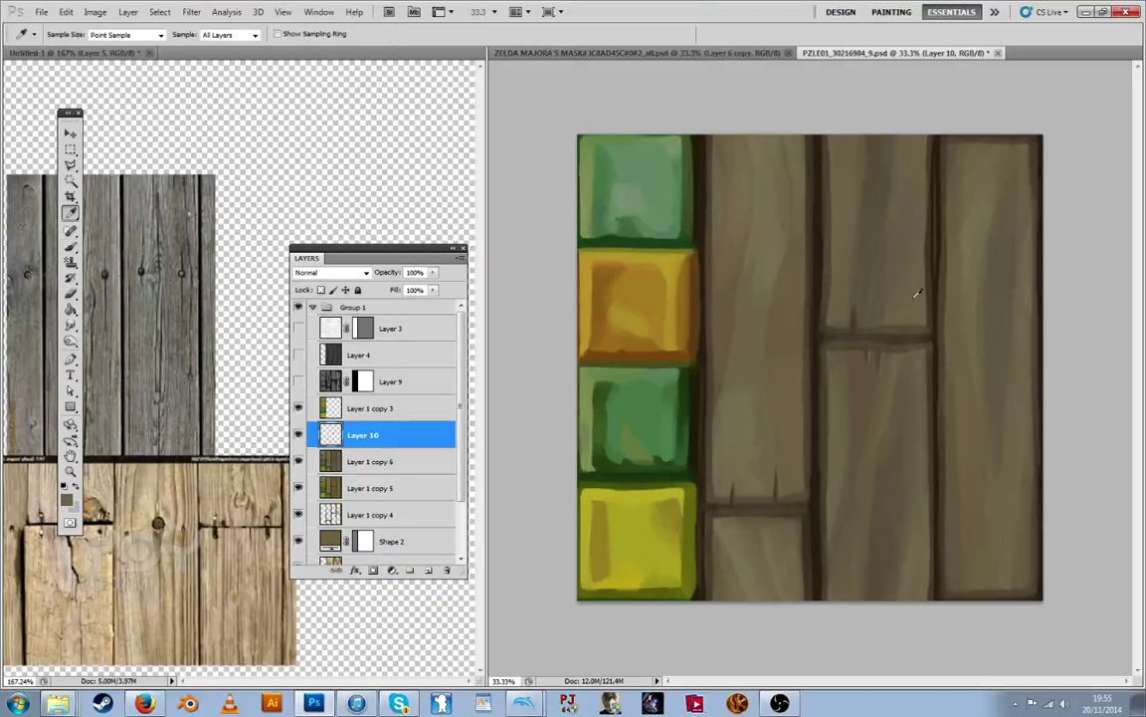
# Paint a small notch at the upper end of the short plank beside the yellow tile, using sampled seam and wood browns
pyautogui.keyDown('alt'); pyautogui.click(746, 509); pyautogui.keyUp('alt')
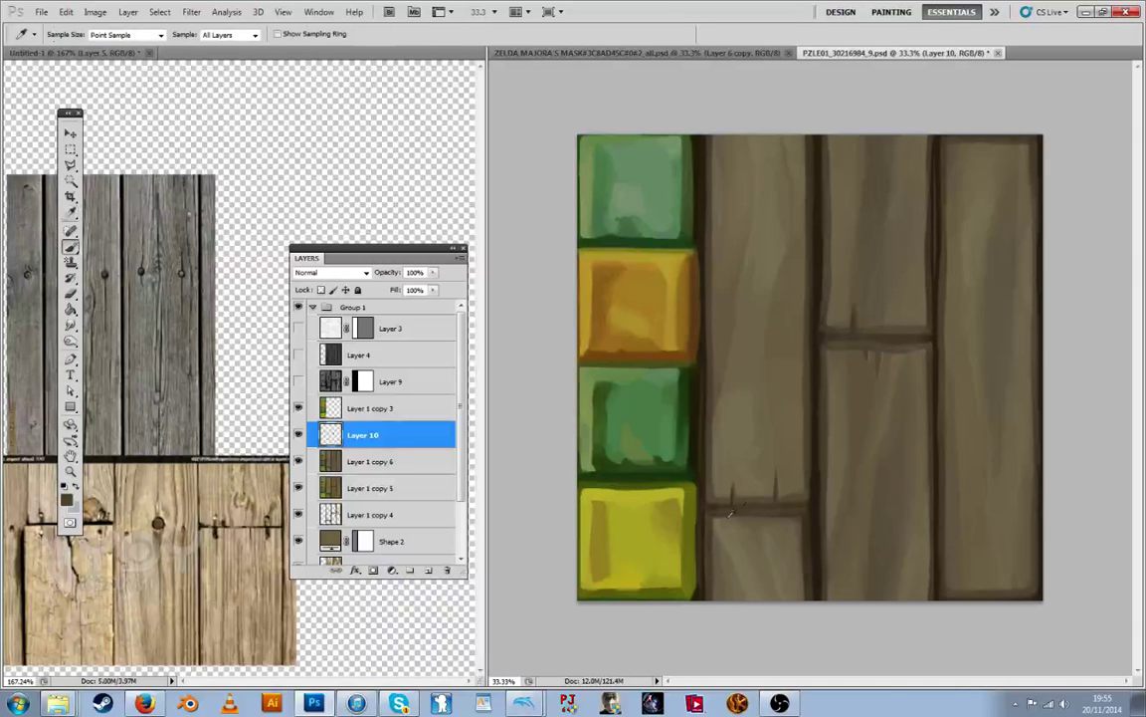
pyautogui.moveTo(731, 524); pyautogui.dragTo(732, 529)
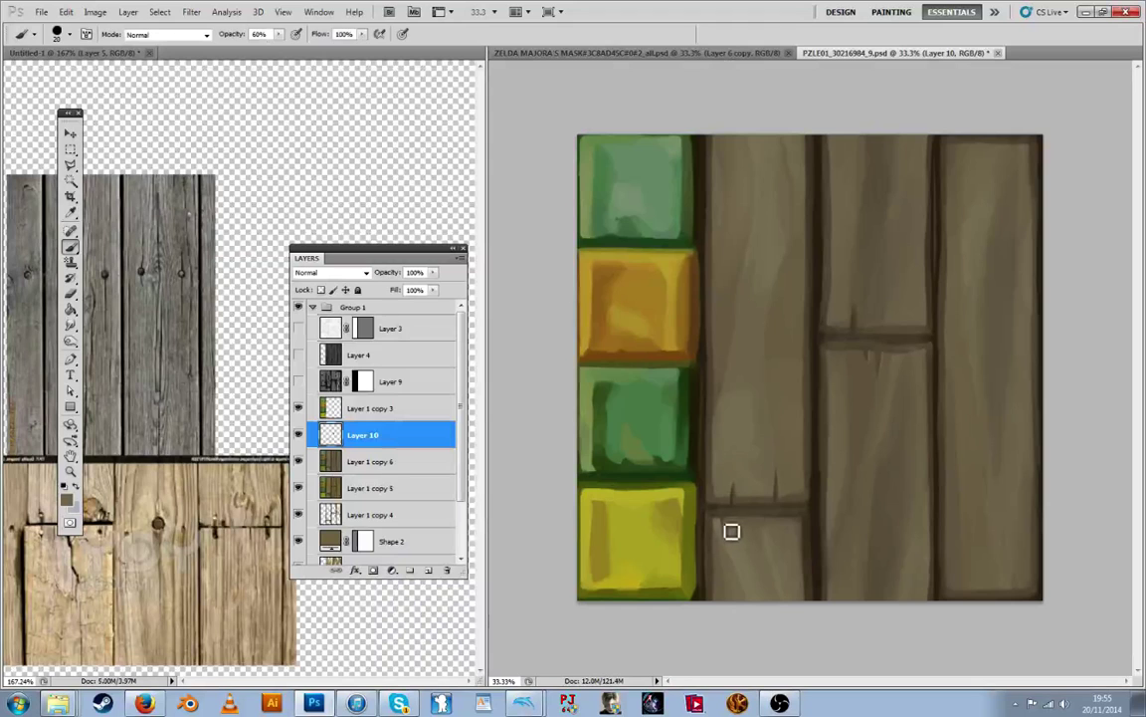
pyautogui.keyDown('alt'); pyautogui.click(731, 527); pyautogui.keyUp('alt')
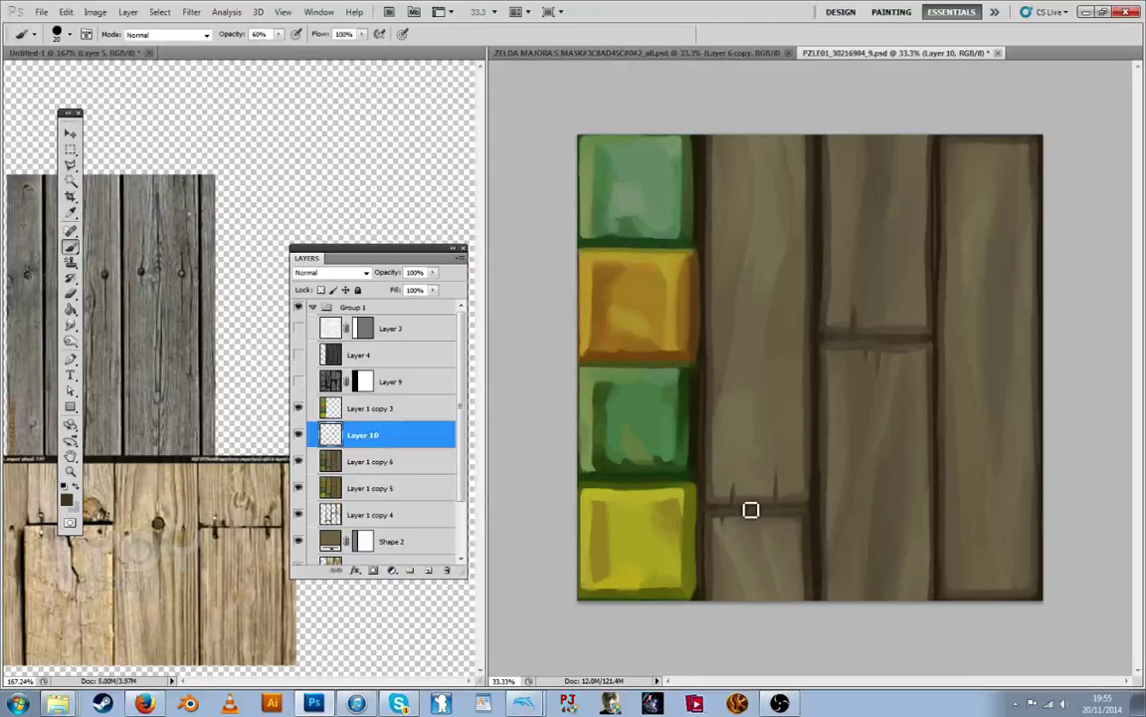
# Touch up the dark gaps where the horizontal seams meet the vertical plank joints, using sampled gap colours
pyautogui.keyDown('alt'); pyautogui.click(814, 505); pyautogui.keyUp('alt')
pyautogui.keyDown('alt'); pyautogui.click(818, 337); pyautogui.keyUp('alt')
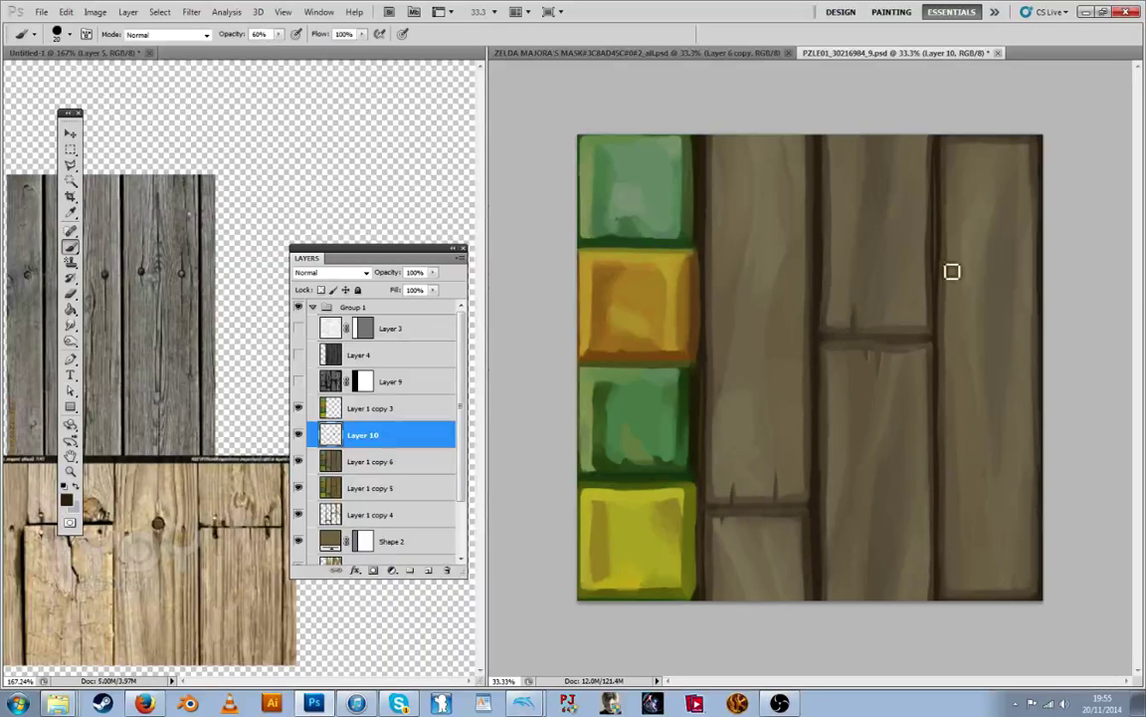
pyautogui.keyDown('alt'); pyautogui.click(939, 334); pyautogui.keyUp('alt')
pyautogui.keyDown('alt'); pyautogui.click(1007, 129); pyautogui.keyUp('alt')
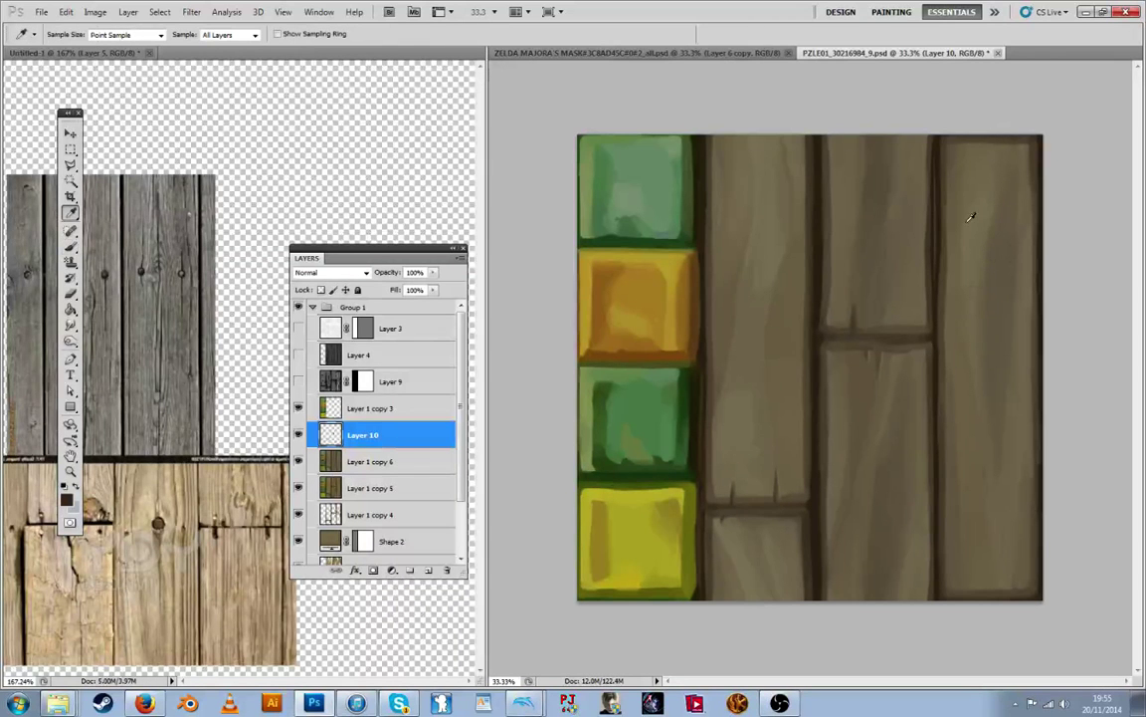
# Paint a tapered crack at the lower end of the rightmost plank with sampled browns
pyautogui.keyDown('alt'); pyautogui.click(978, 594); pyautogui.keyUp('alt')
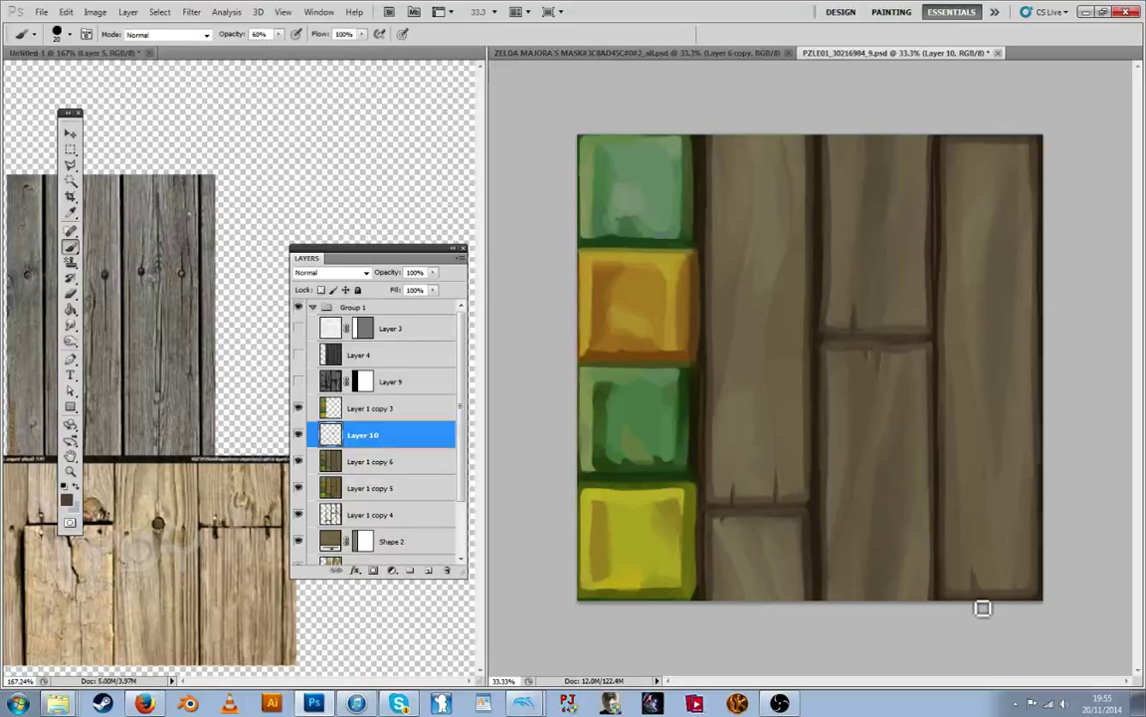
pyautogui.keyDown('alt'); pyautogui.click(945, 593); pyautogui.keyUp('alt')
pyautogui.keyDown('alt'); pyautogui.click(1006, 572); pyautogui.keyUp('alt')
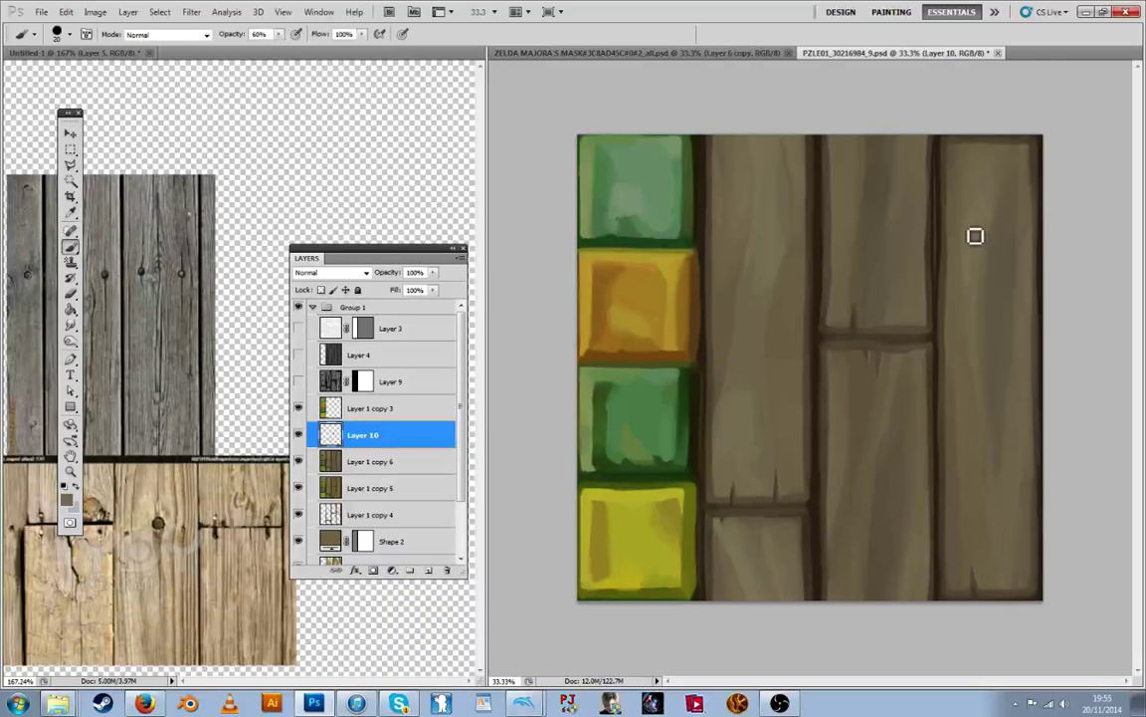
# Blend soft grain down the rightmost plank with sampled plank browns at 38% brush opacity
pyautogui.keyDown('alt'); pyautogui.click(981, 173); pyautogui.keyUp('alt')
pyautogui.click(64, 33)
pyautogui.click(278, 34)
pyautogui.moveTo(253, 45); pyautogui.dragTo(240, 45)
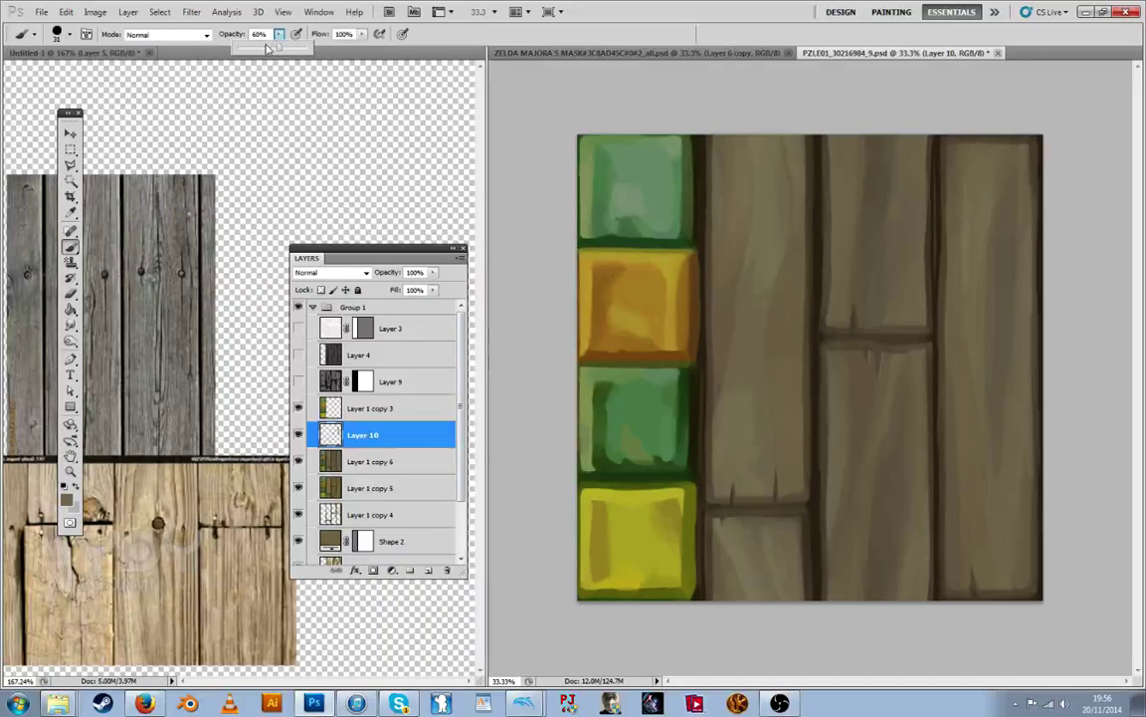
pyautogui.click(230, 69)
pyautogui.click(984, 289)
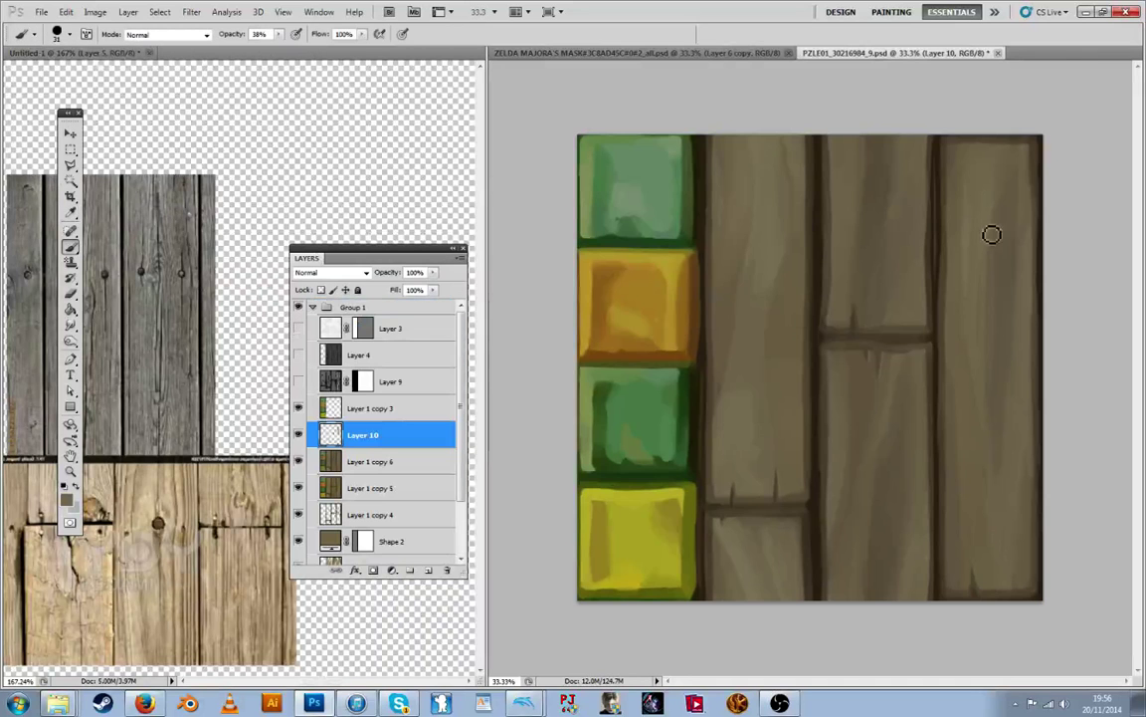
pyautogui.press('b')
pyautogui.keyDown('alt'); pyautogui.click(1000, 286); pyautogui.keyUp('alt')
pyautogui.press('alt')
pyautogui.press('alt')
pyautogui.press('alt')
pyautogui.moveTo(991, 323); pyautogui.dragTo(989, 394)
pyautogui.moveTo(993, 287); pyautogui.dragTo(993, 439)
pyautogui.keyDown('alt'); pyautogui.click(1003, 465); pyautogui.keyUp('alt')
pyautogui.press('alt')
pyautogui.press('alt')
pyautogui.press('alt')
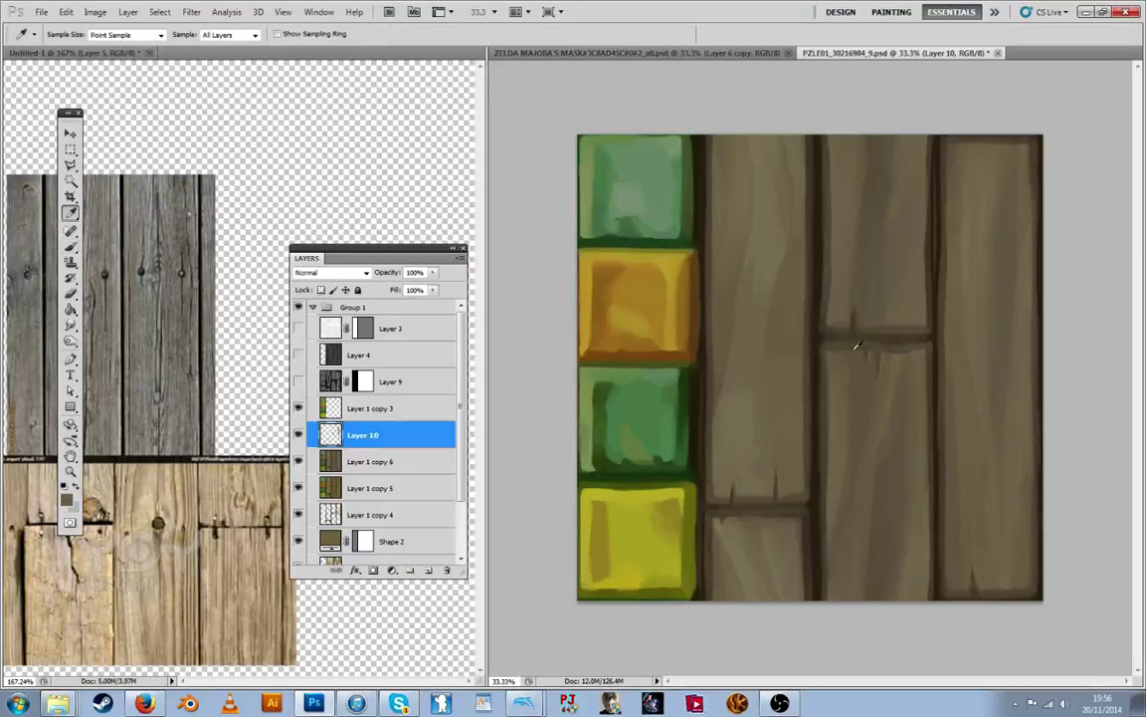
# Paint a soft grain streak below the cracks in the lower middle plank using a sampled wood brown
pyautogui.keyDown('alt'); pyautogui.click(880, 400); pyautogui.keyUp('alt')
pyautogui.moveTo(868, 361); pyautogui.dragTo(865, 444)
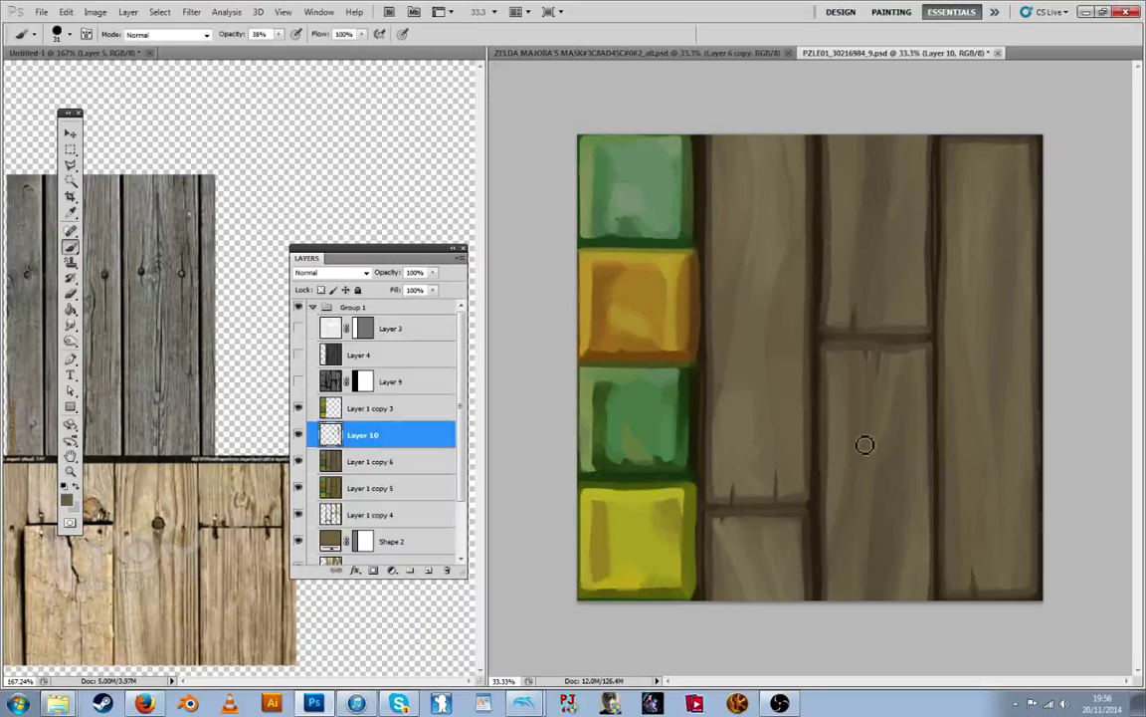
pyautogui.press('alt')
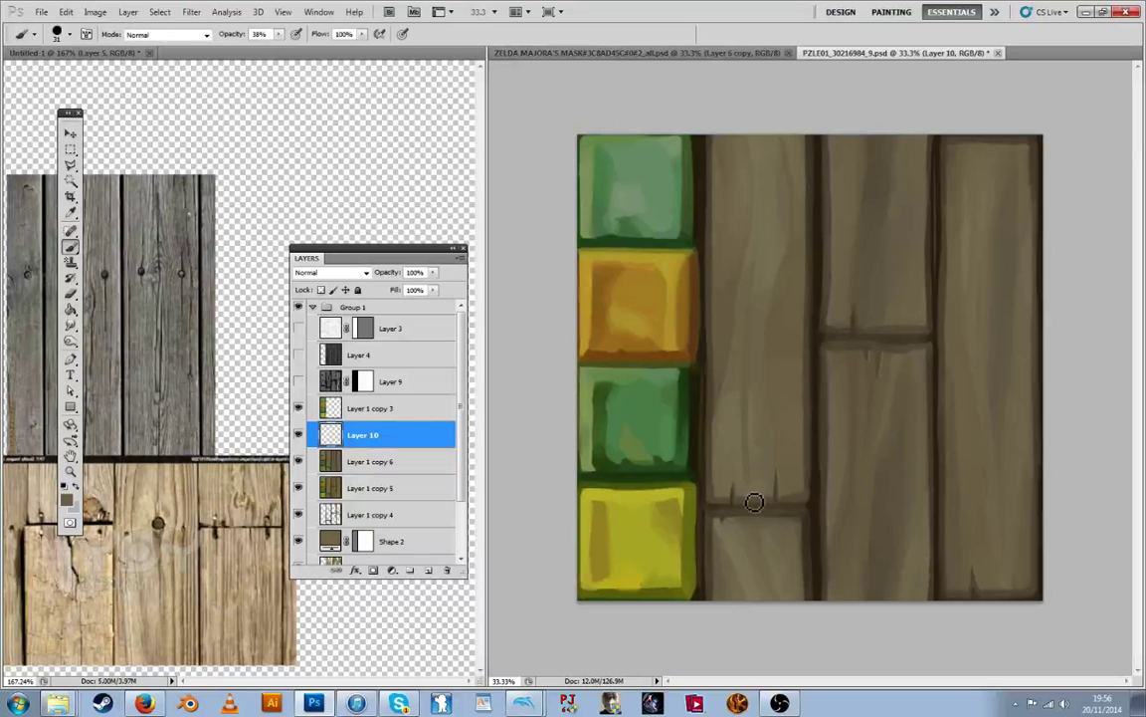
# Blend the grain of the long plank beside the coloured tiles, above its lower cracks, with sampled wood tones
pyautogui.press('alt')
pyautogui.press('alt')
pyautogui.keyDown('alt'); pyautogui.click(768, 495); pyautogui.keyUp('alt')
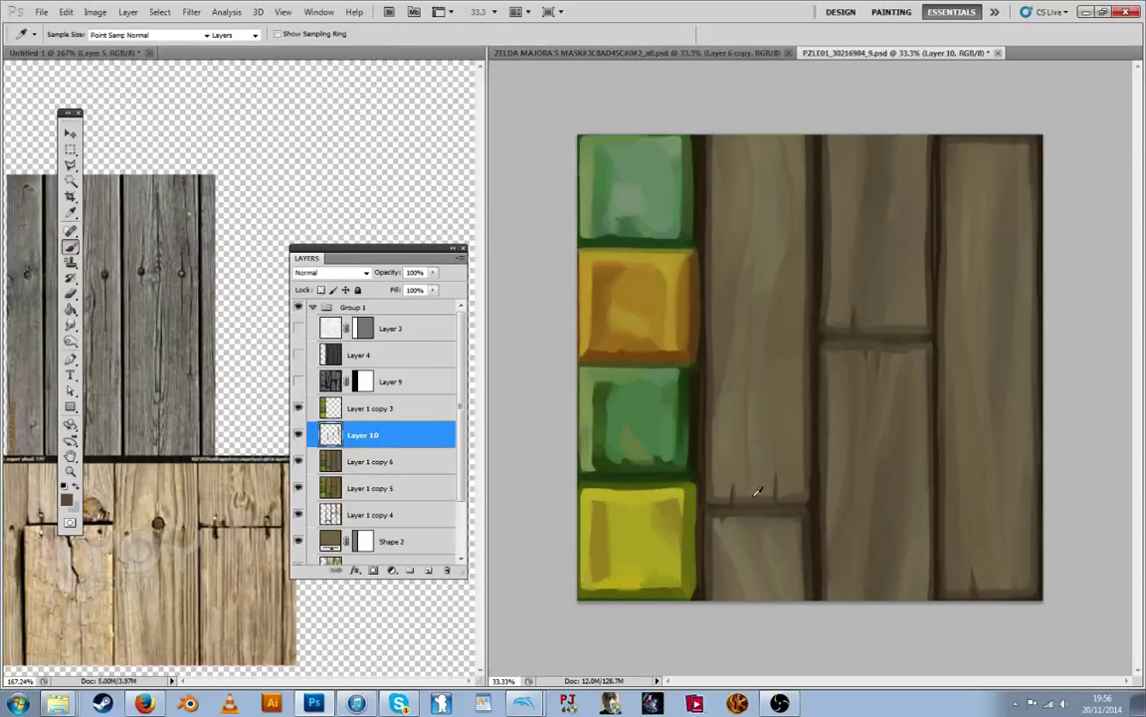
pyautogui.keyDown('alt'); pyautogui.click(749, 362); pyautogui.keyUp('alt')
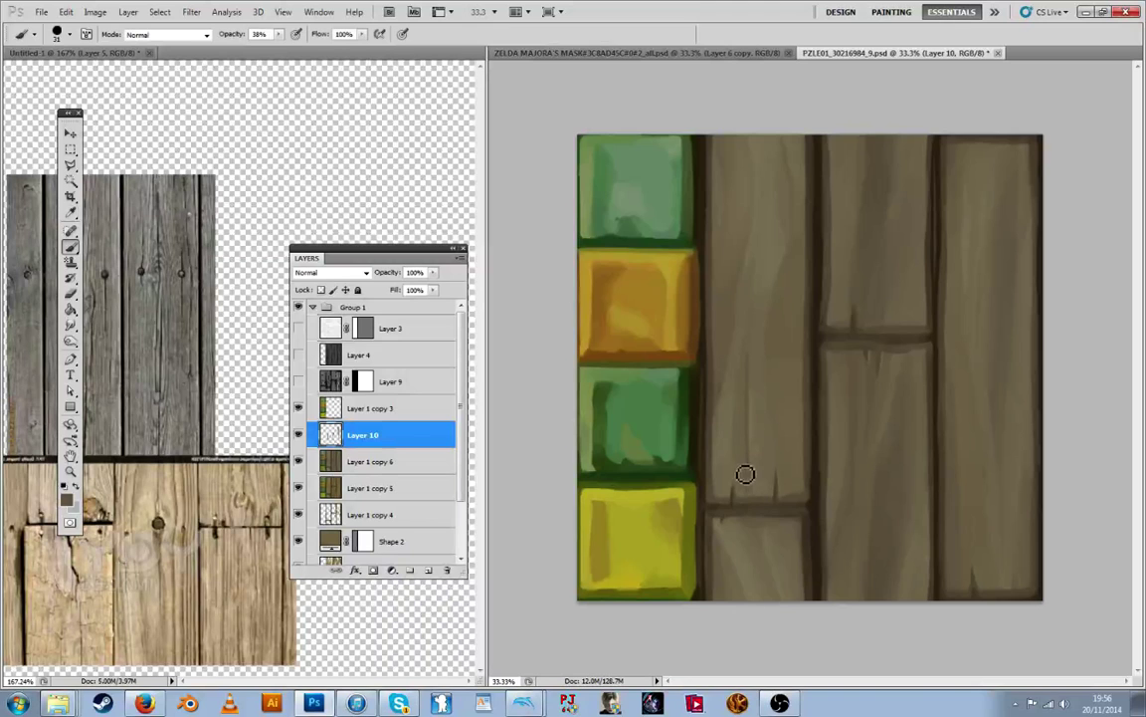
pyautogui.keyDown('alt'); pyautogui.click(755, 445); pyautogui.keyUp('alt')
pyautogui.keyDown('alt'); pyautogui.click(737, 360); pyautogui.keyUp('alt')
pyautogui.keyDown('alt'); pyautogui.click(786, 287); pyautogui.keyUp('alt')
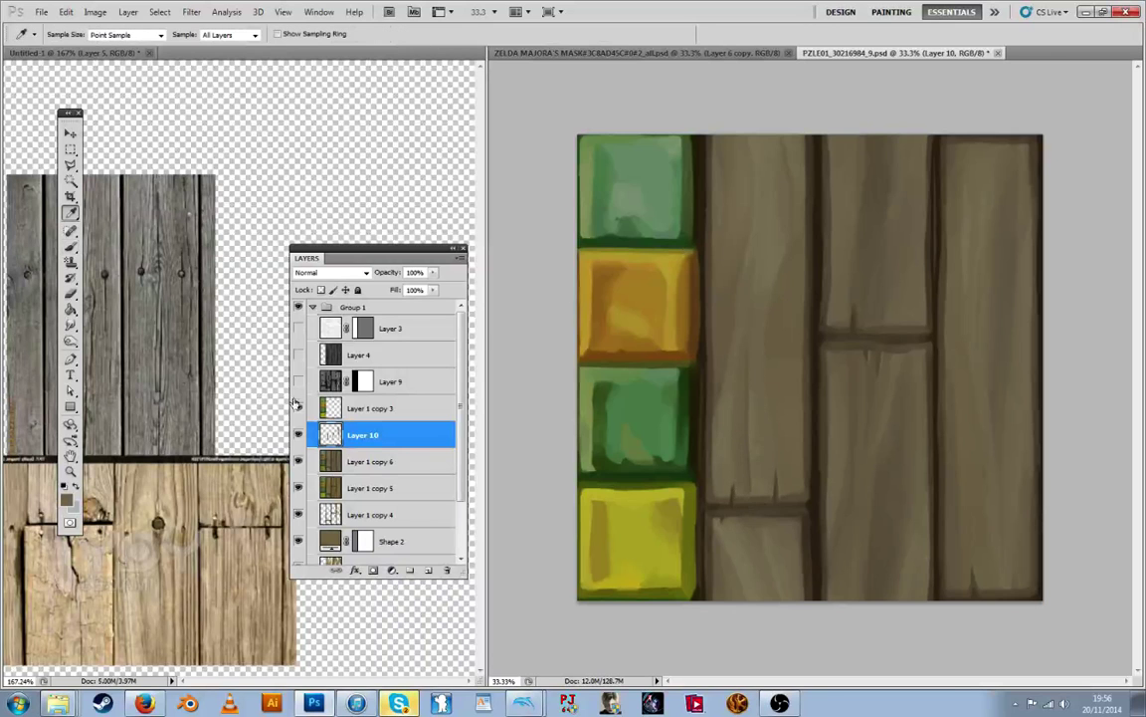
# Show Layer 9, Layer 4 and Layer 3, and export the texture as a non-interlaced PNG over PZLE01_30216984_9.png
pyautogui.moveTo(298, 408); pyautogui.dragTo(298, 306)
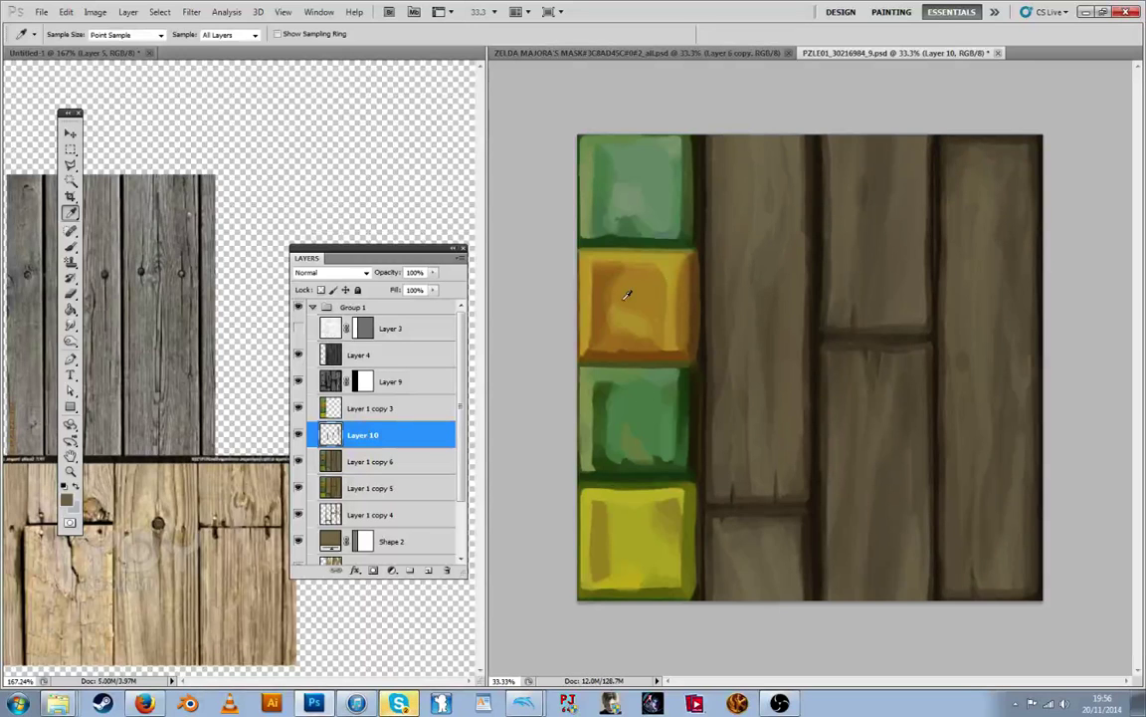
pyautogui.click(298, 329)
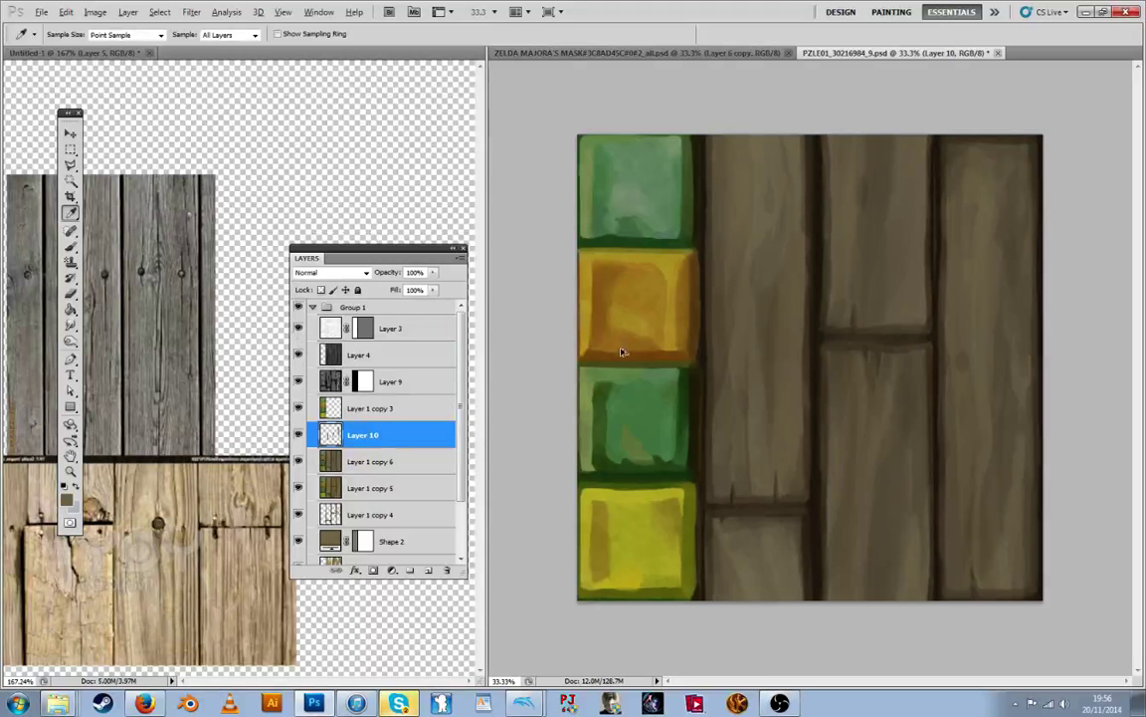
pyautogui.hotkey('ctrl', 'shift', 's')
pyautogui.click(637, 519)
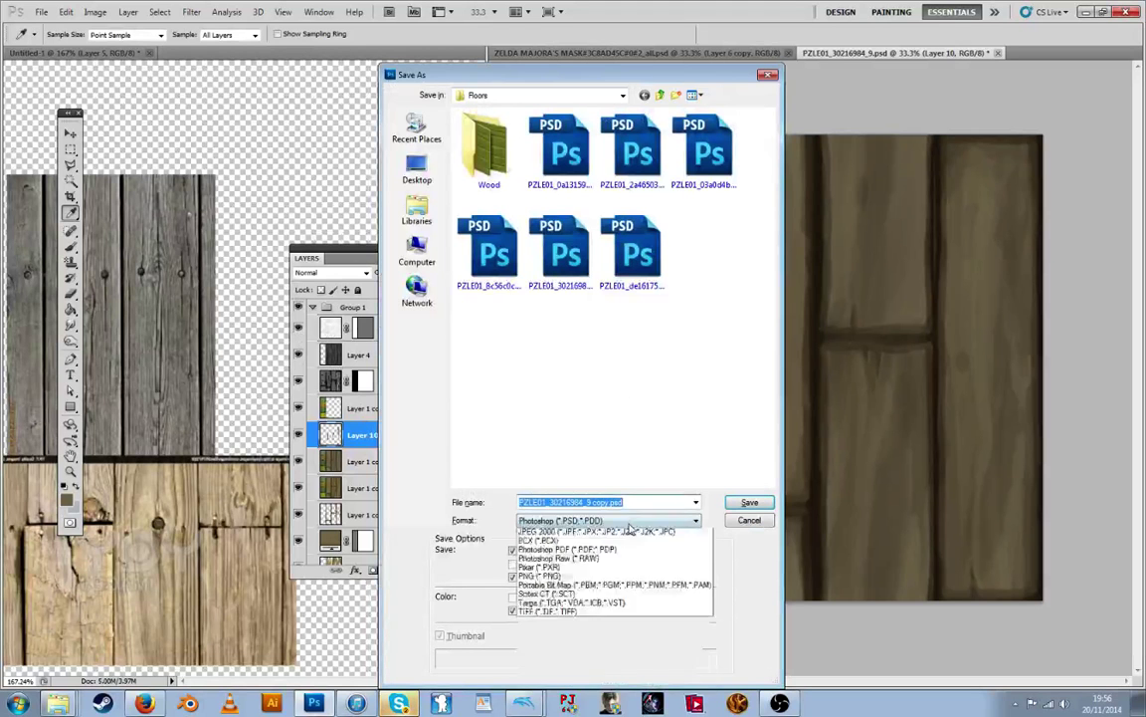
pyautogui.click(555, 675)
pyautogui.click(622, 256)
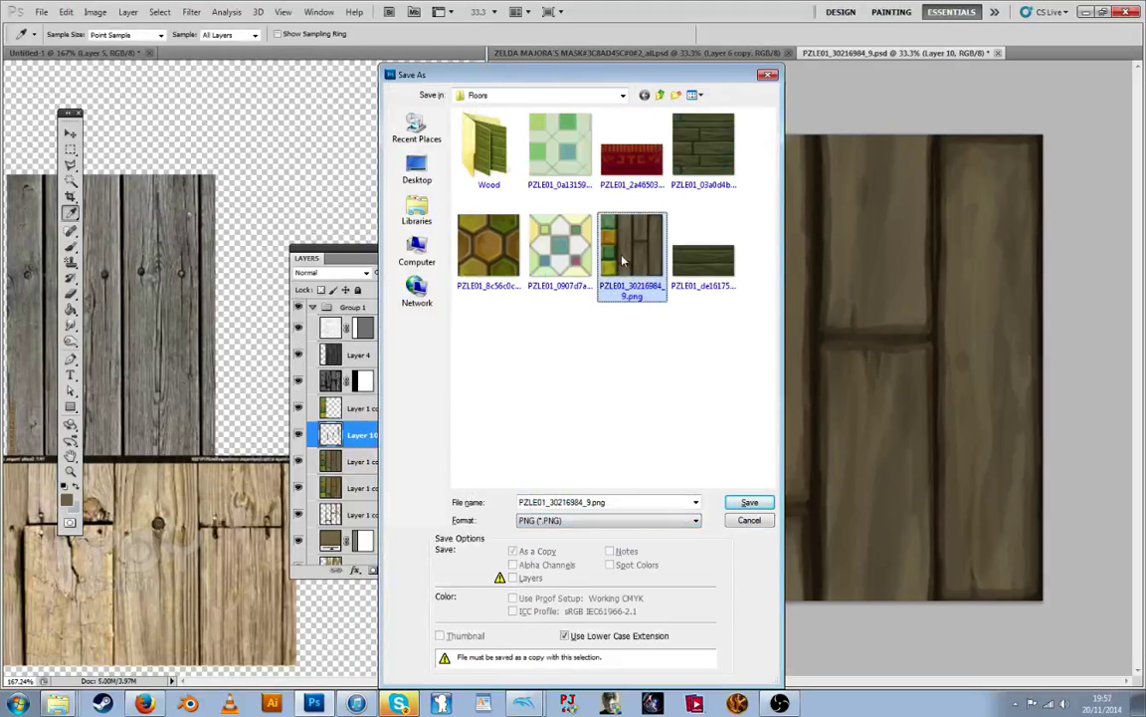
pyautogui.press('Return')
pyautogui.press('Return')
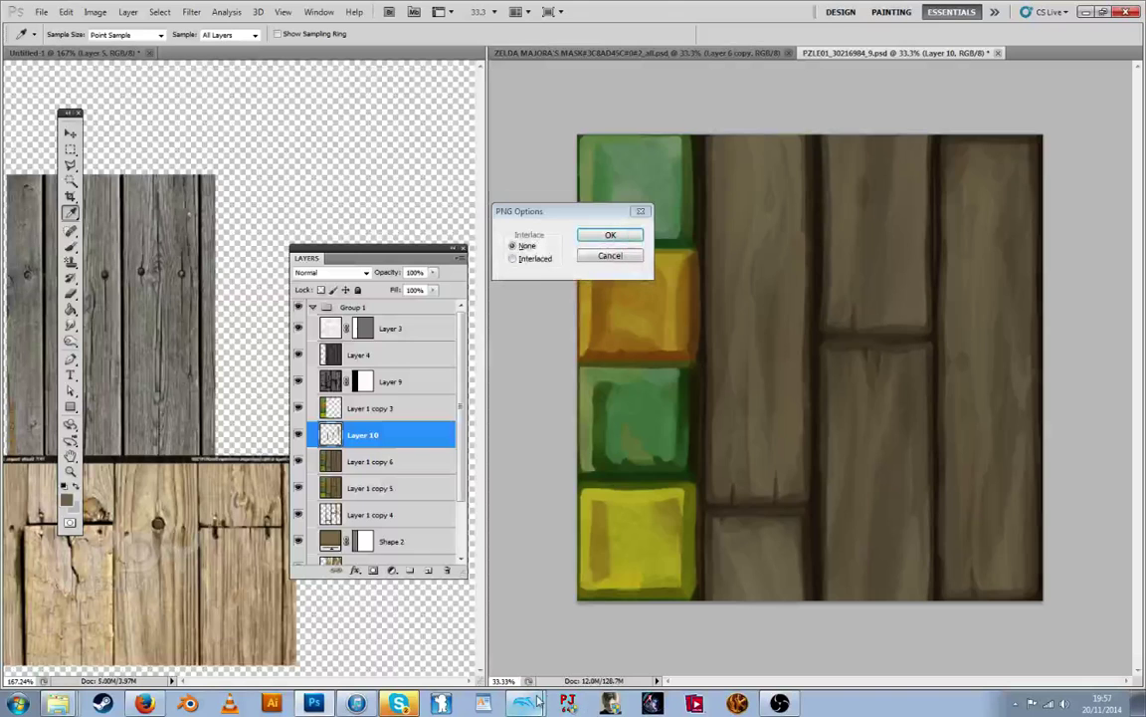
# Switch to the game in Dolphin and examine the plank and tile floor texture from several camera angles
pyautogui.click(527, 702)
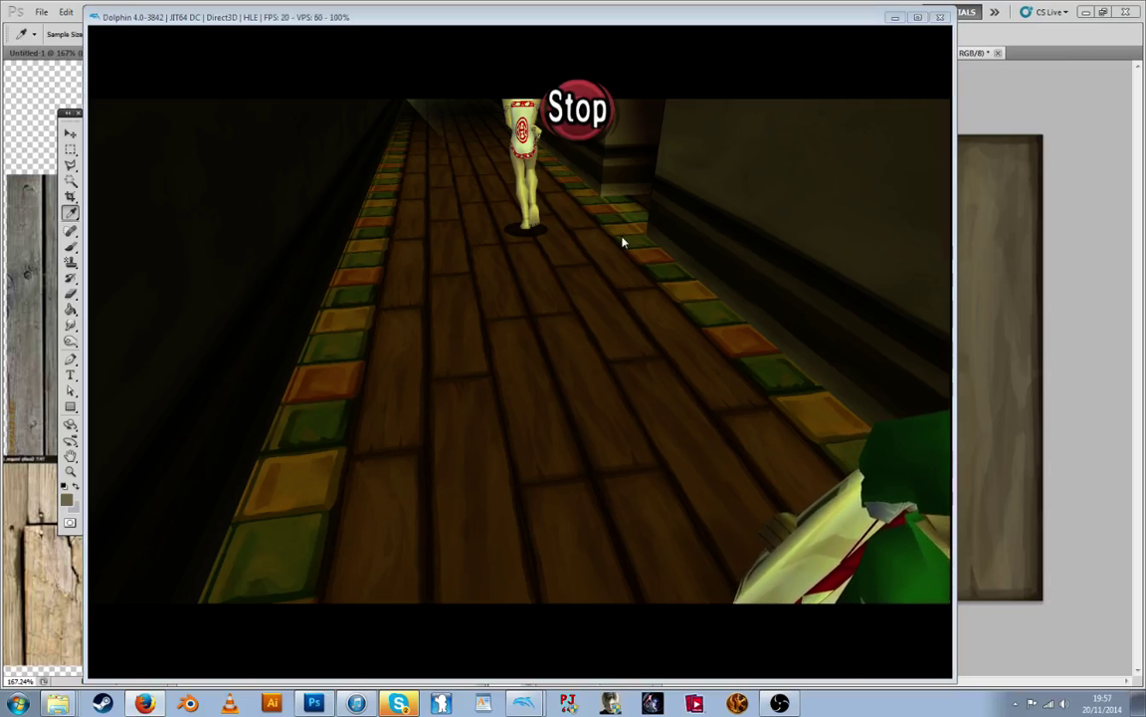
pyautogui.click(548, 333)
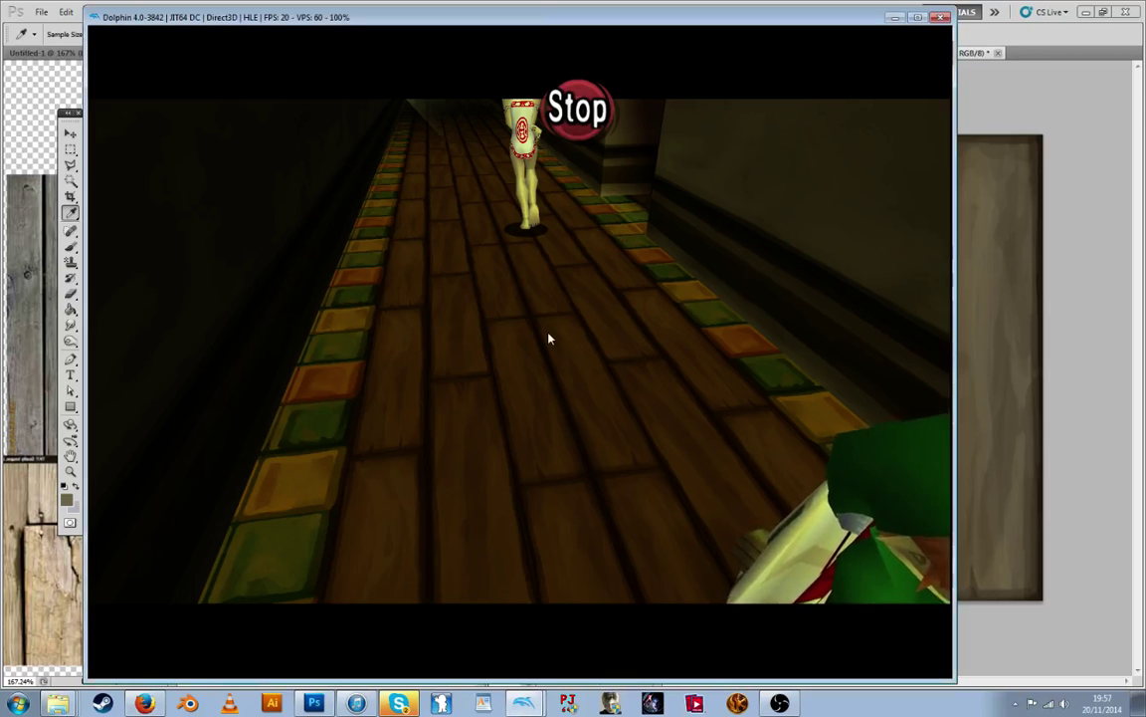
pyautogui.moveTo(587, 314); pyautogui.dragTo(484, 411)
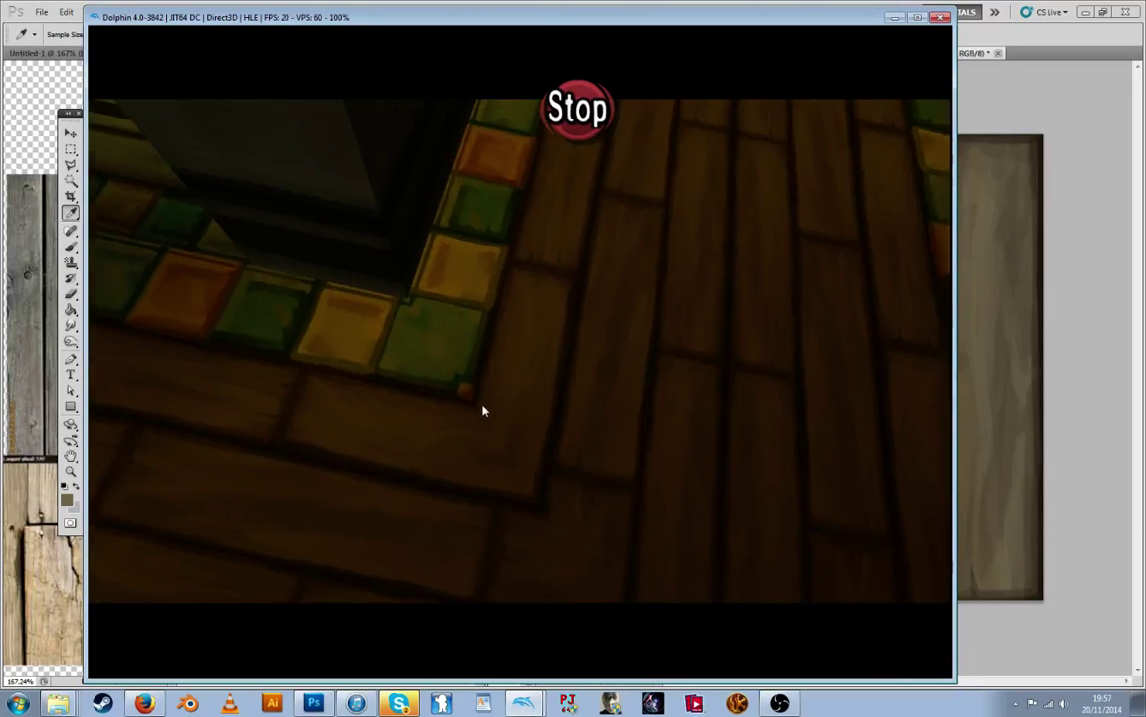
pyautogui.moveTo(536, 371); pyautogui.dragTo(493, 294)
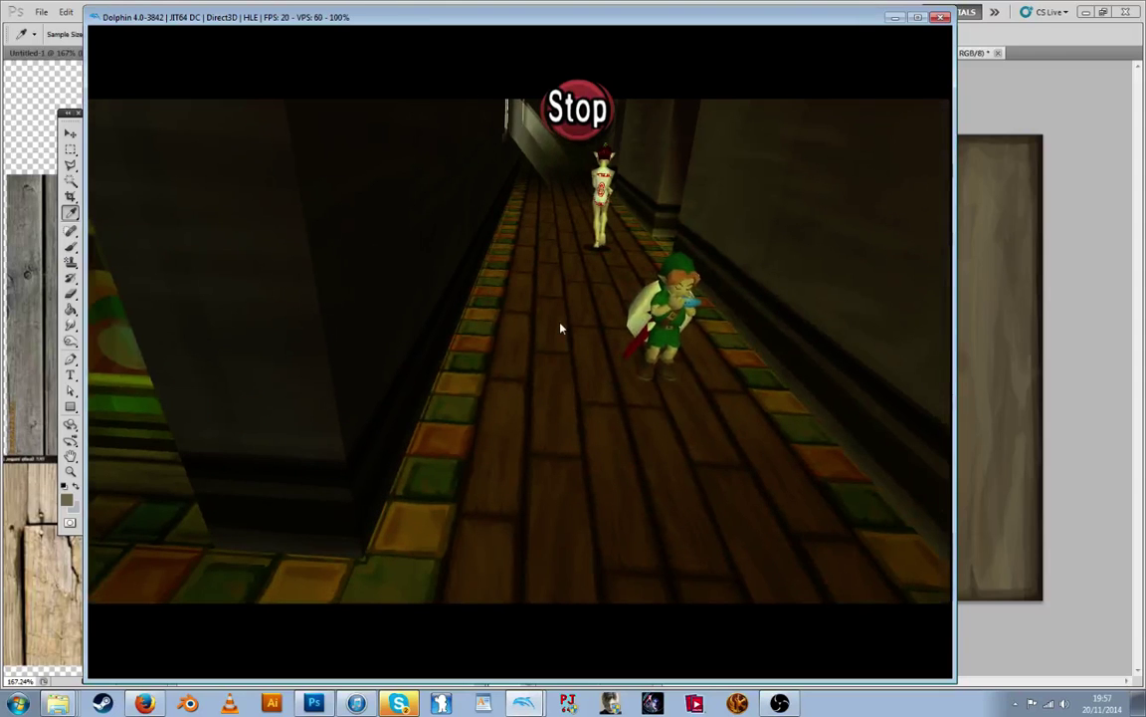
pyautogui.moveTo(563, 327); pyautogui.dragTo(435, 341)
pyautogui.hotkey('shift', 'r')
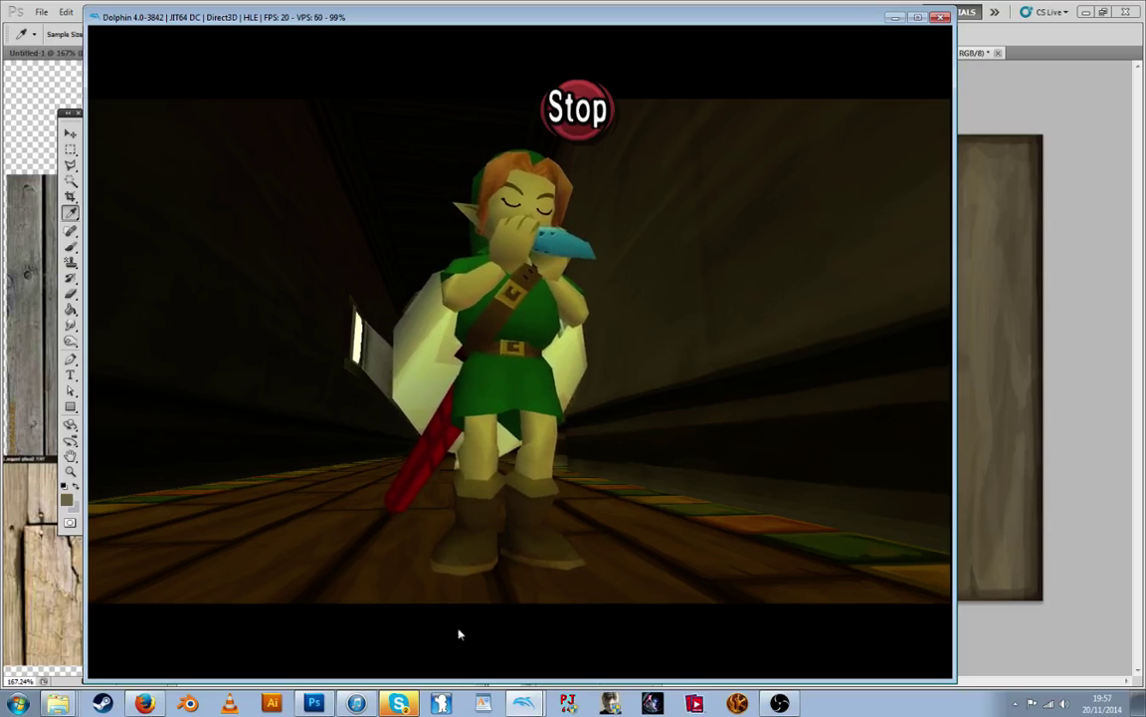
# Switch to WordPad, set the font size to 28 and write the line "gunna quit here"
pyautogui.click(482, 703)
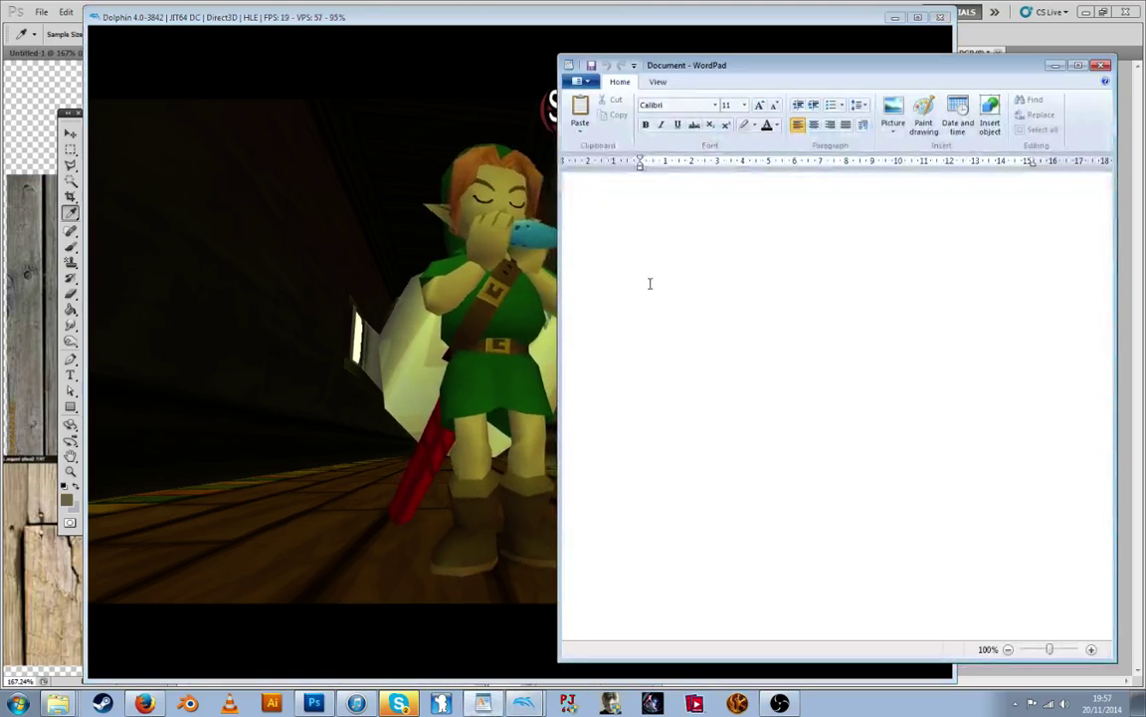
pyautogui.click(743, 105)
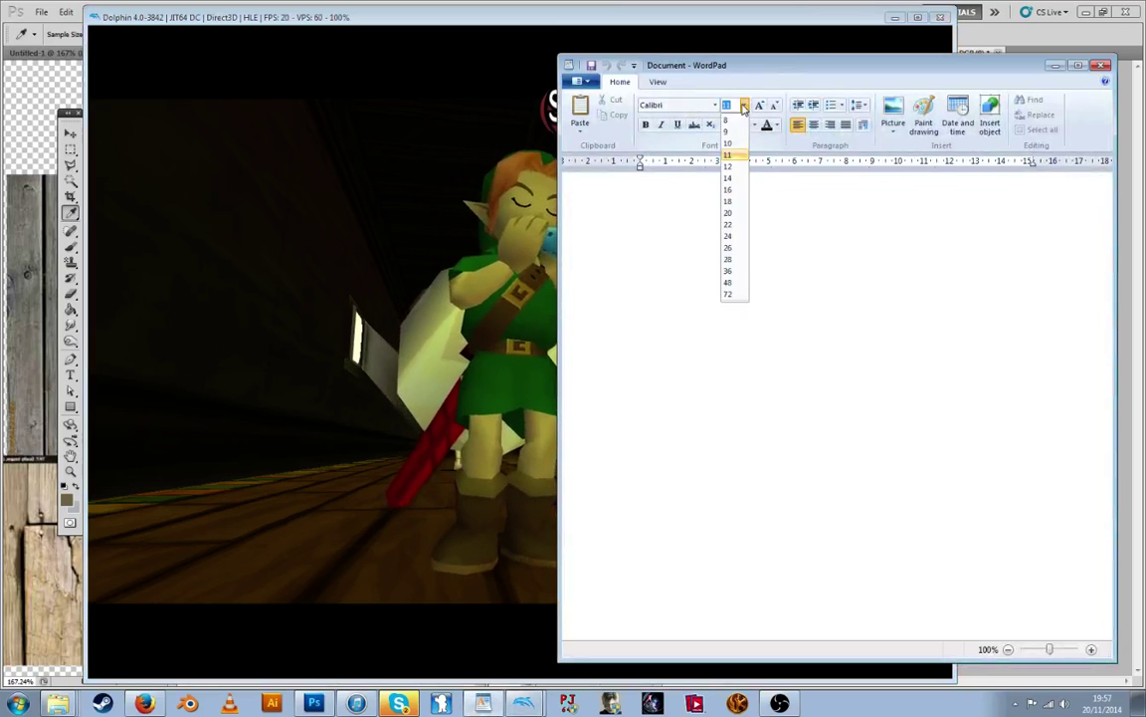
pyautogui.click(729, 258)
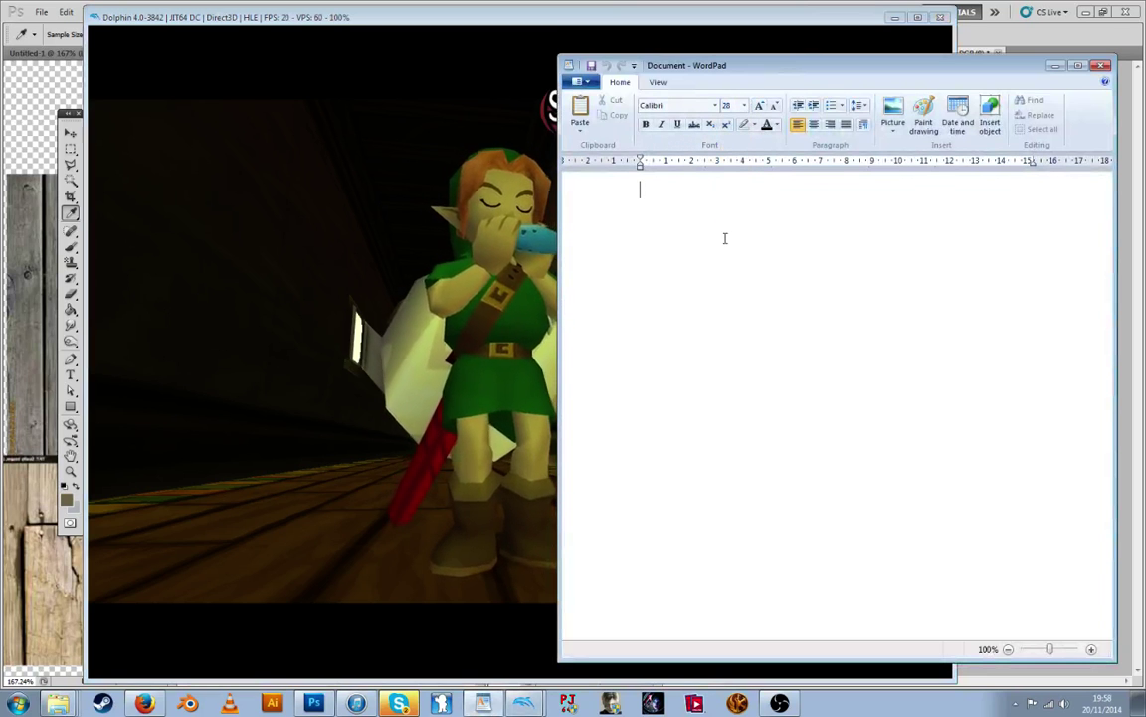
pyautogui.write('gunna ')
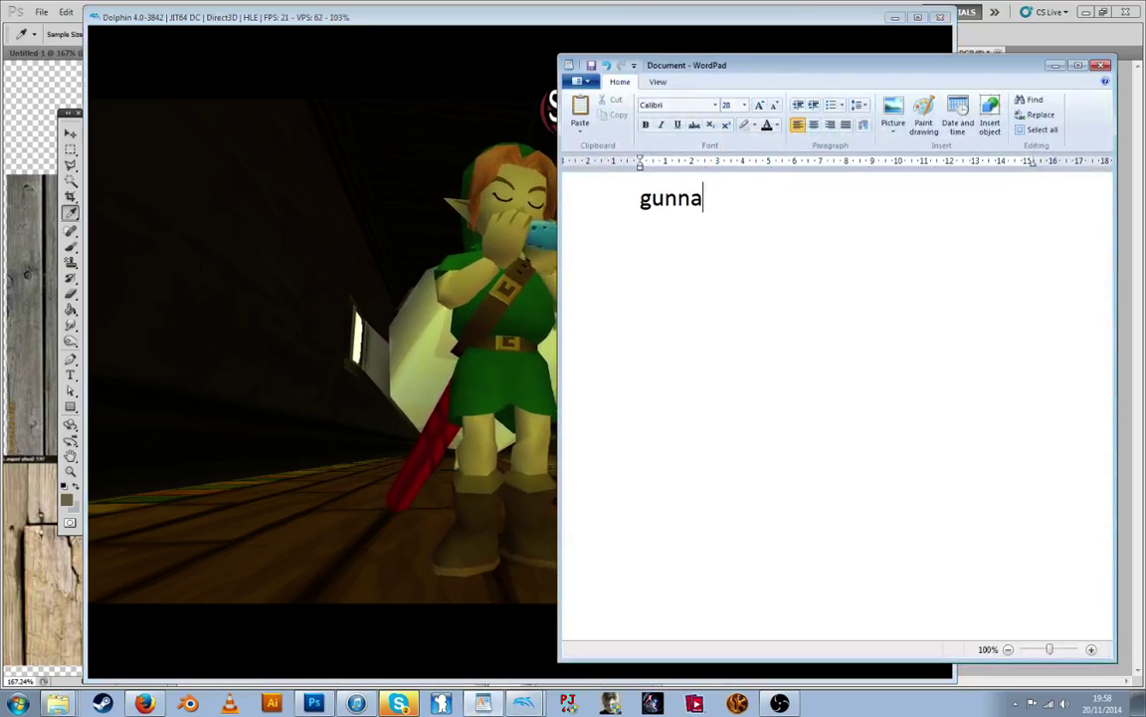
pyautogui.write('quit ')
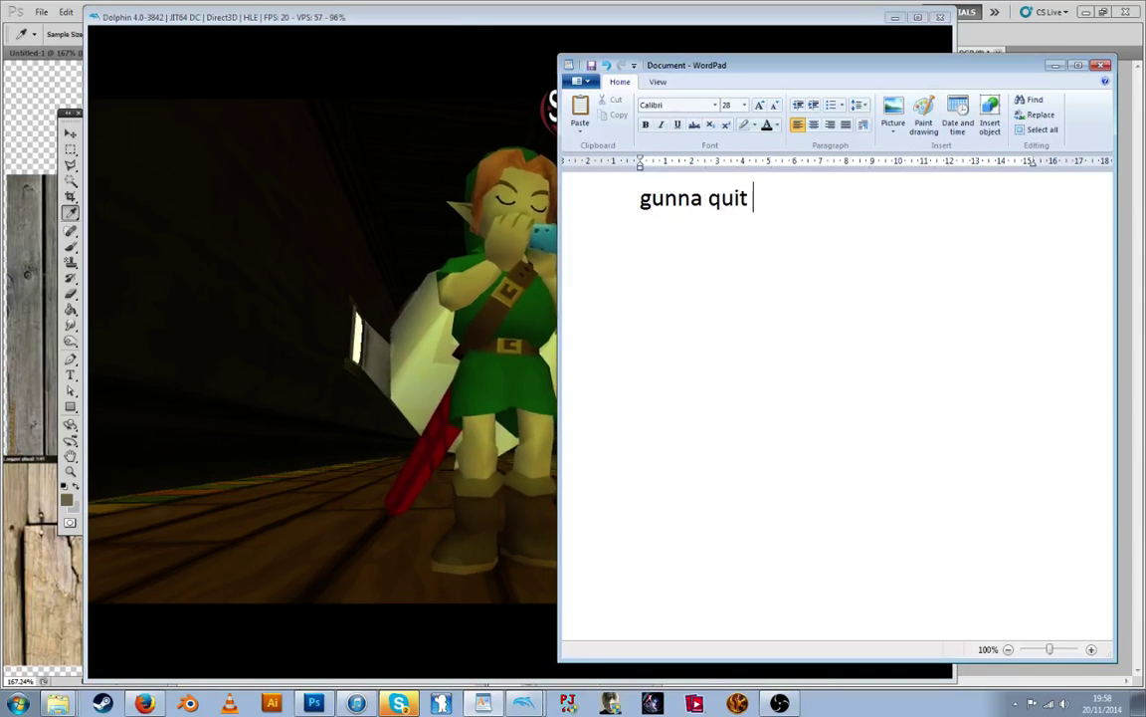
pyautogui.write('here')
pyautogui.press('Return')
# Write "thank you all for watching :)" as the second line of the document
pyautogui.write('thnk')
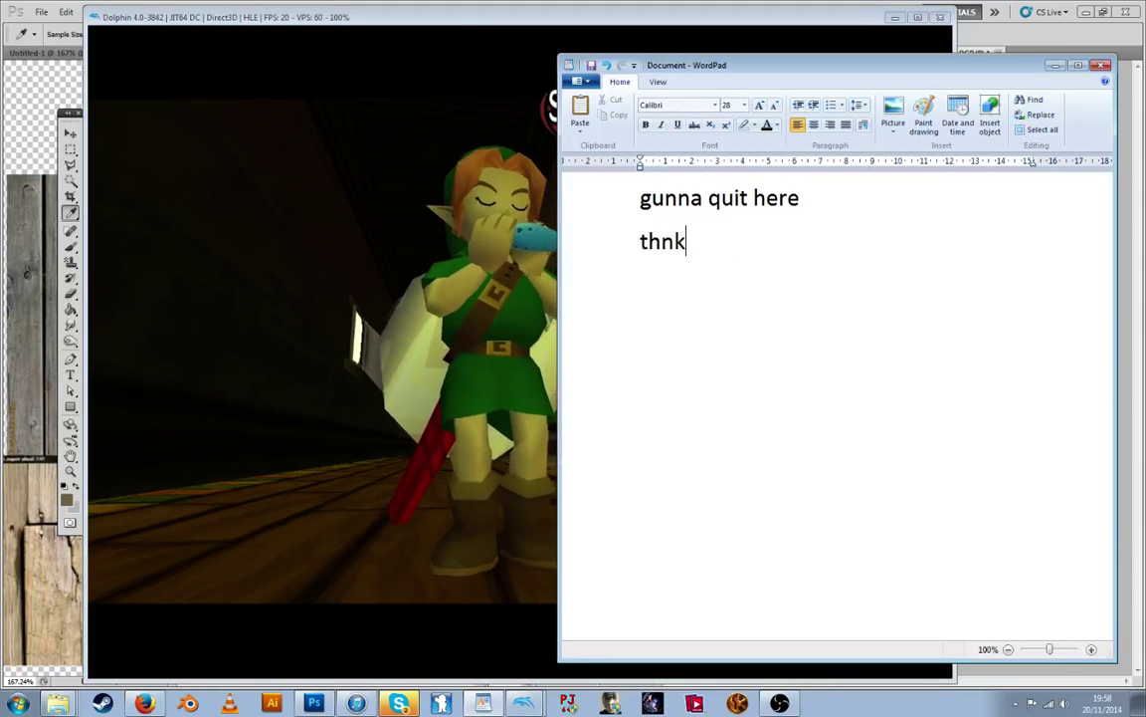
pyautogui.press('BackSpace')
pyautogui.press('BackSpace')
pyautogui.write('ank you al')
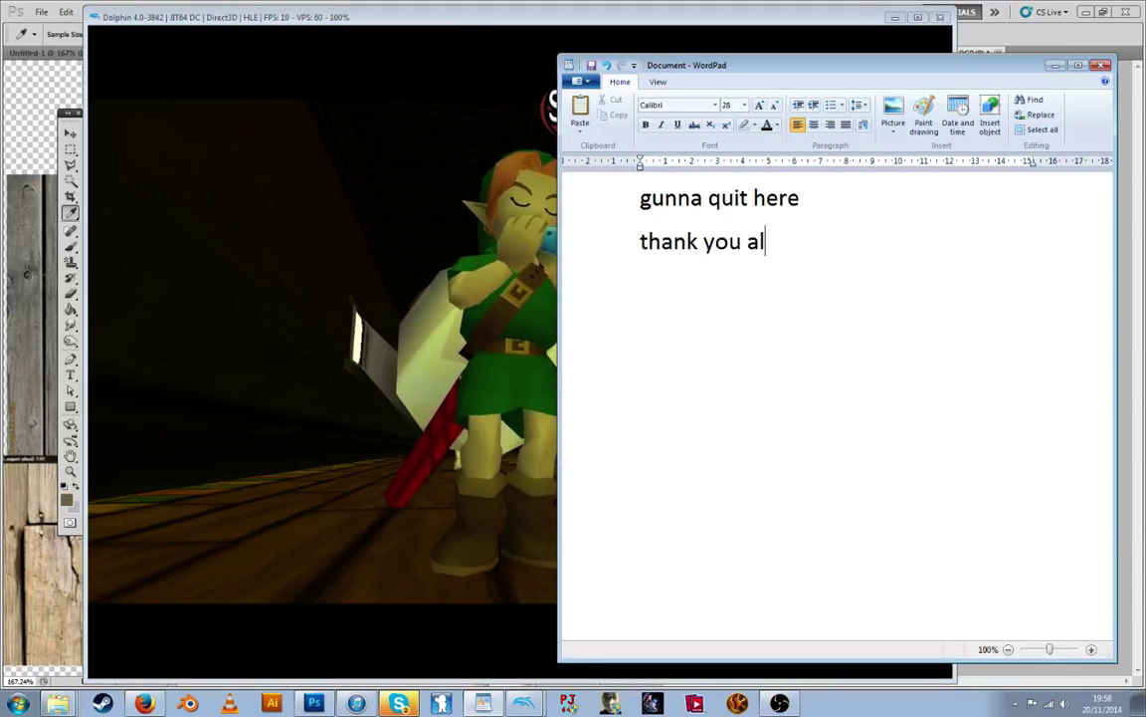
pyautogui.write('l for watching ')
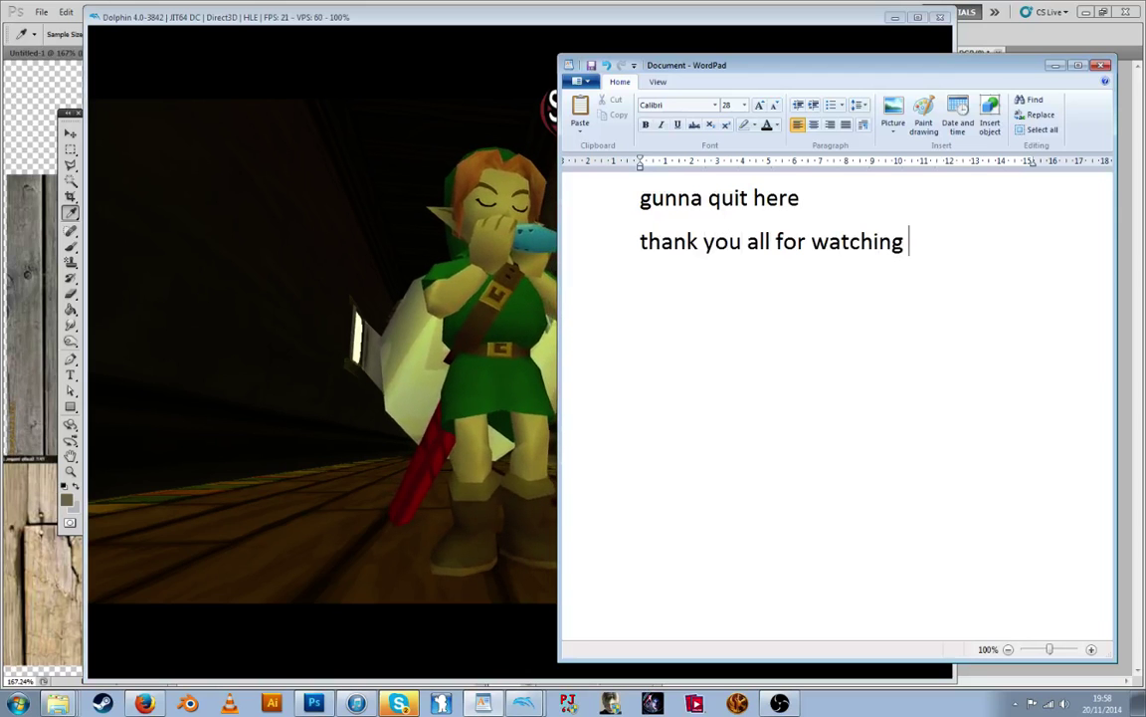
pyautogui.write(':)')
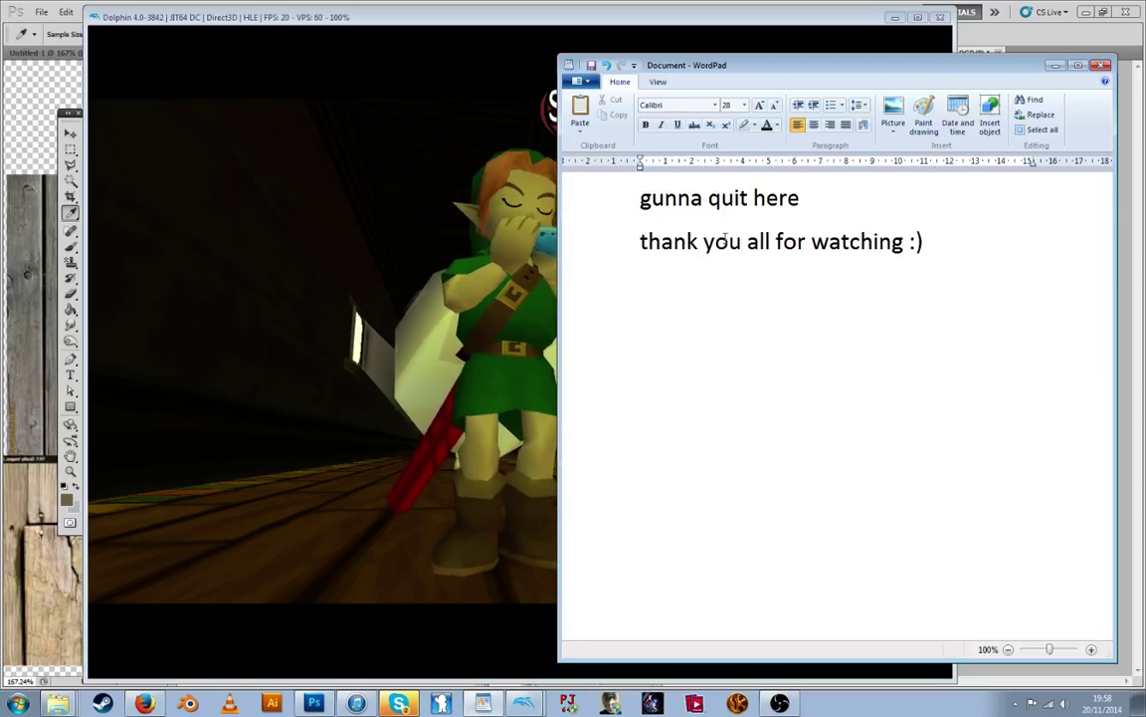